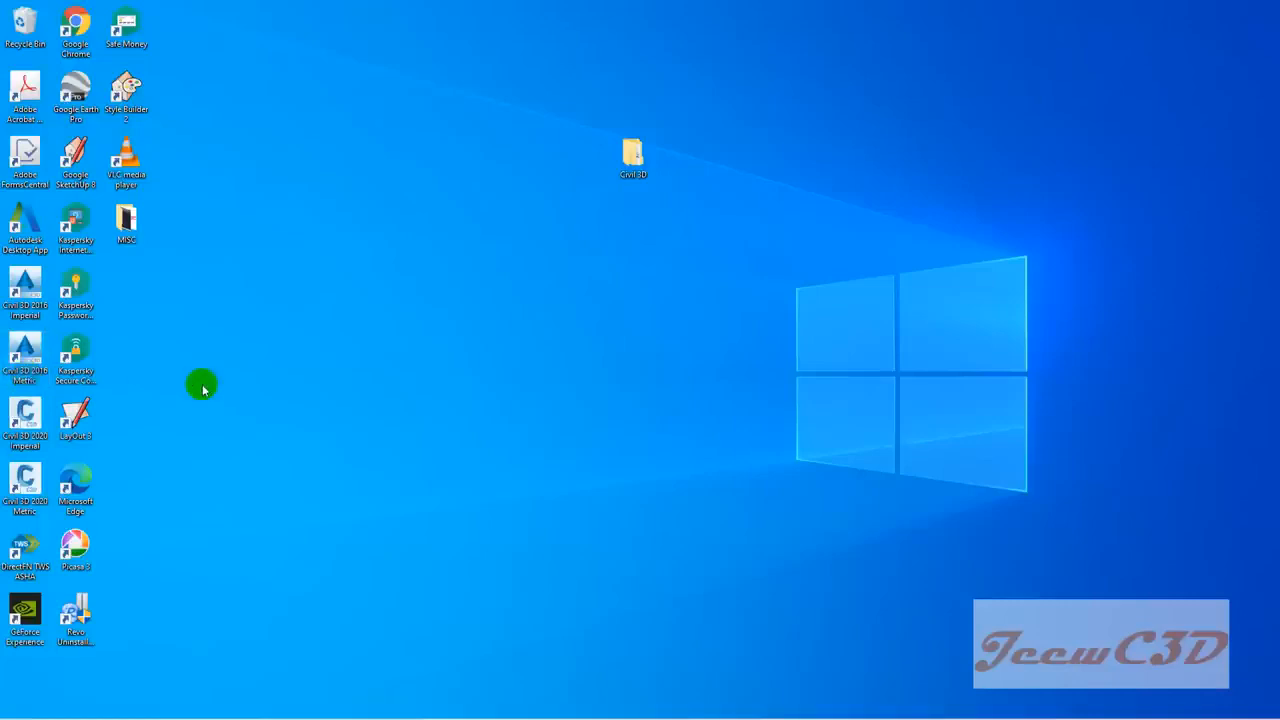
Step: Launch AutoCAD Civil 3D 2016 Metric from its desktop shortcut
left_click(27, 368)
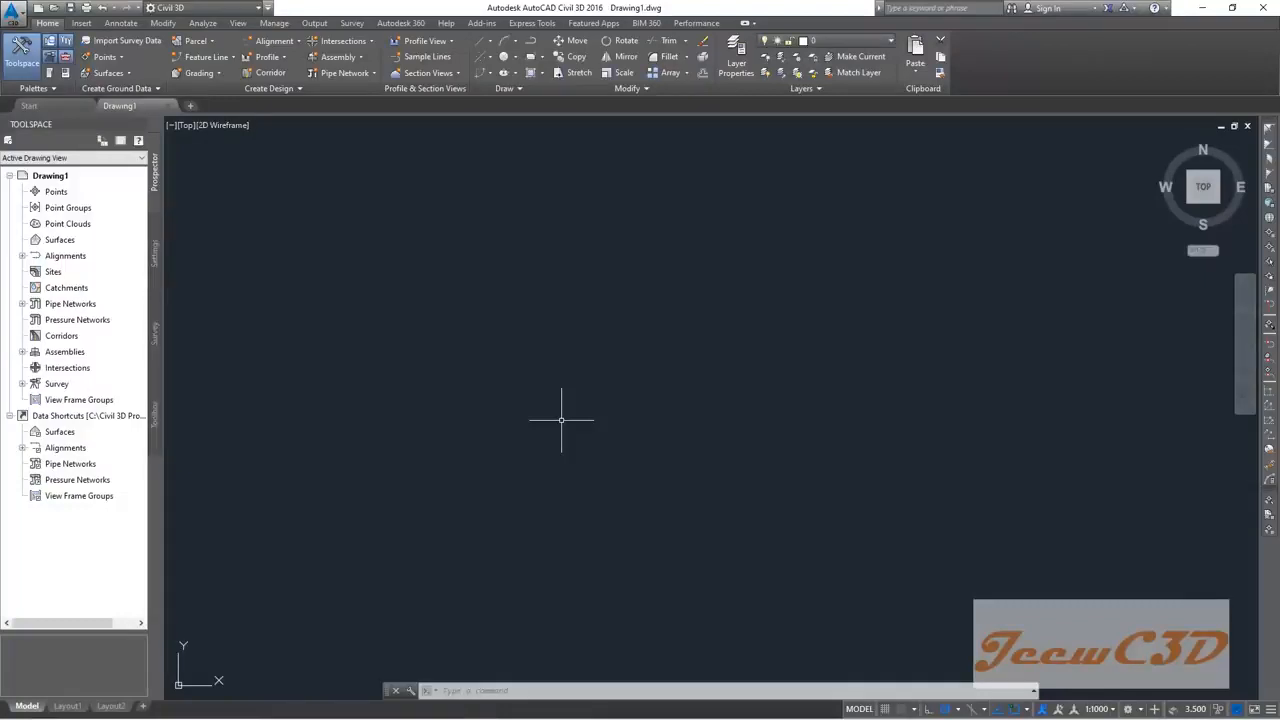
left_click(10, 14)
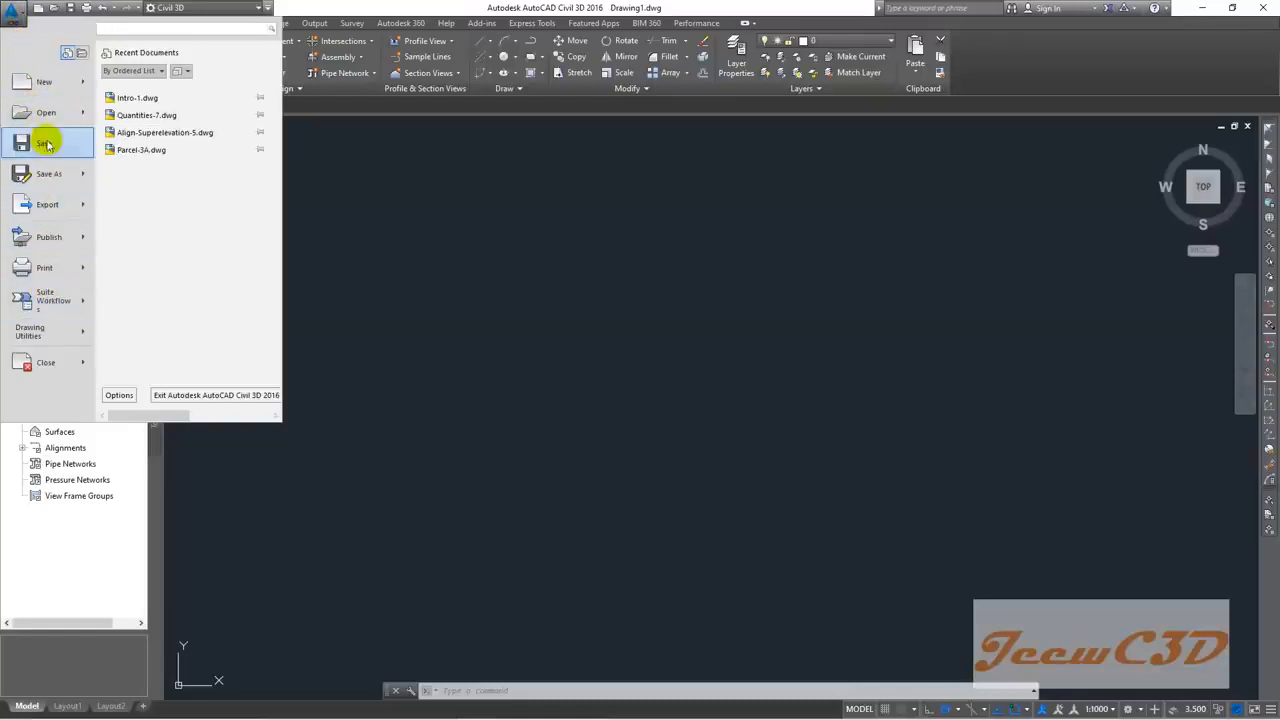
mouse_move(34, 91)
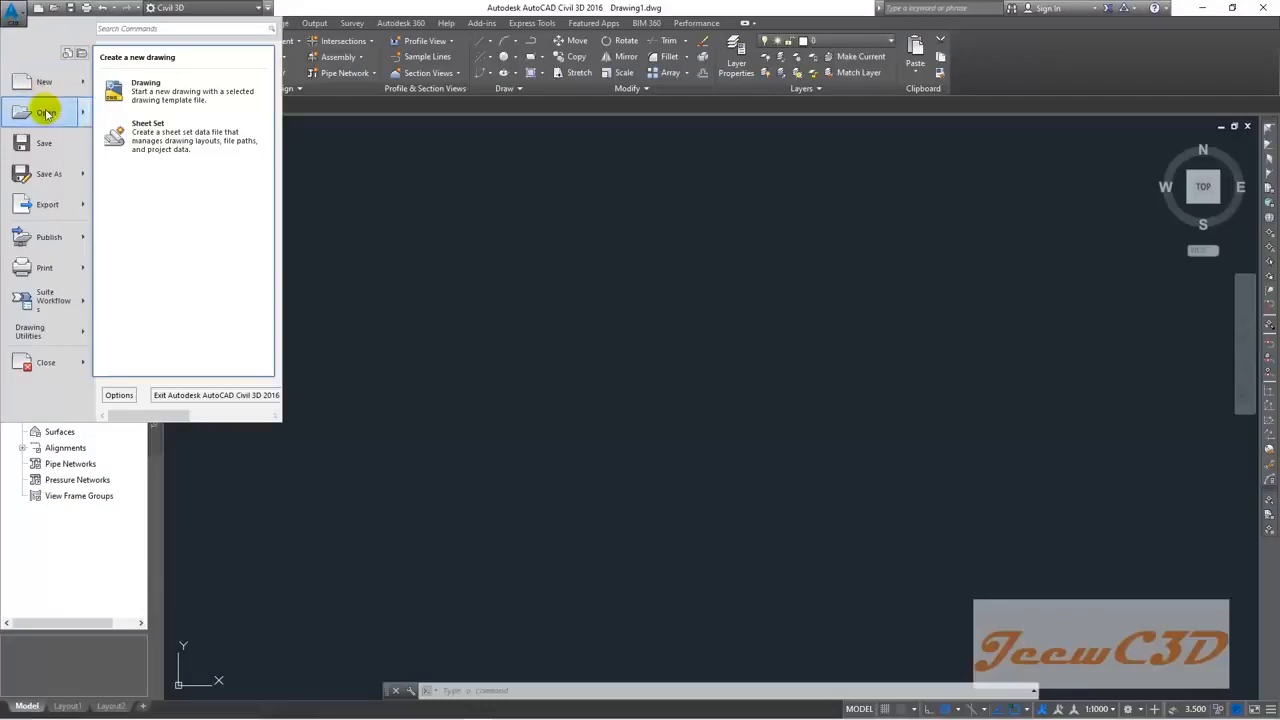
mouse_move(46, 114)
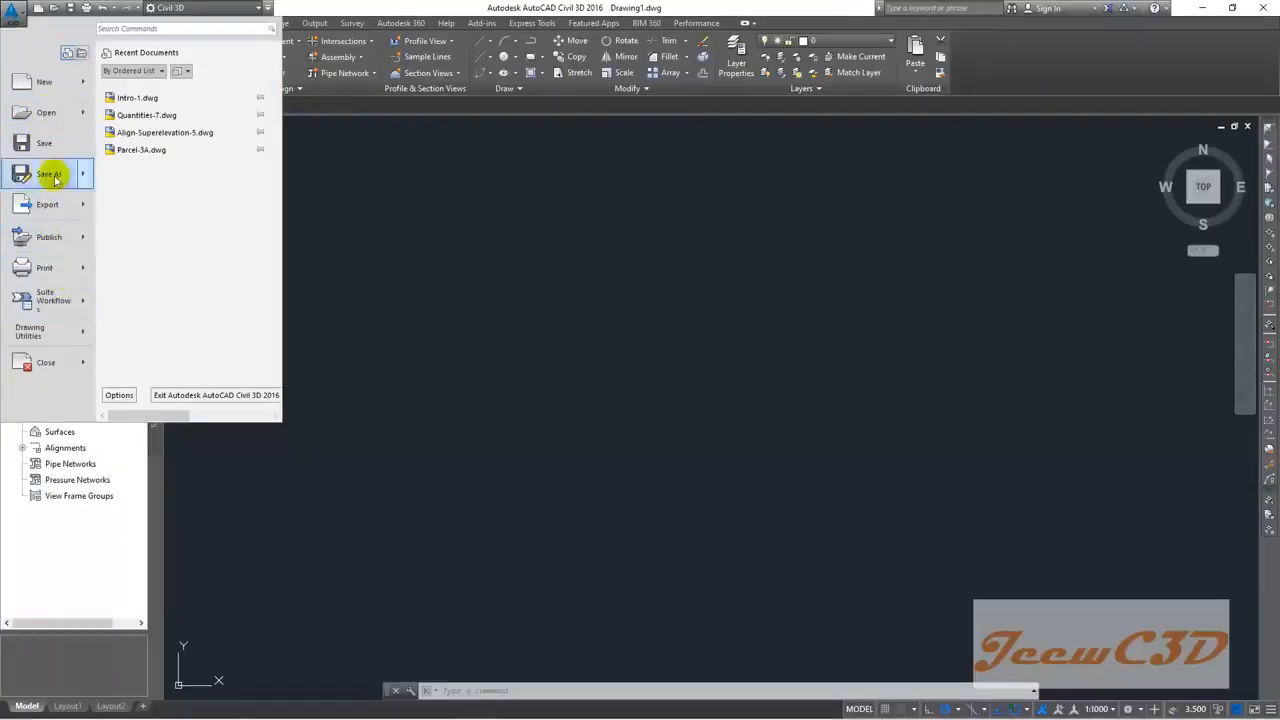
left_click(110, 28)
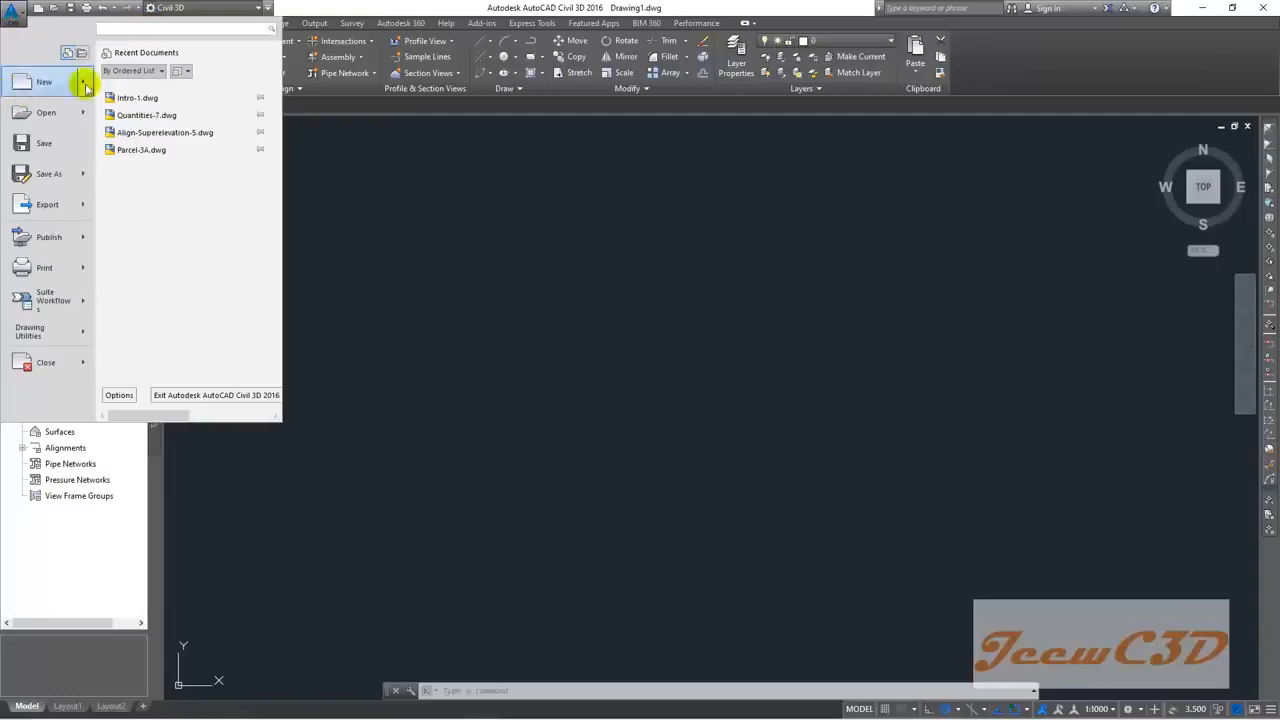
left_click(318, 6)
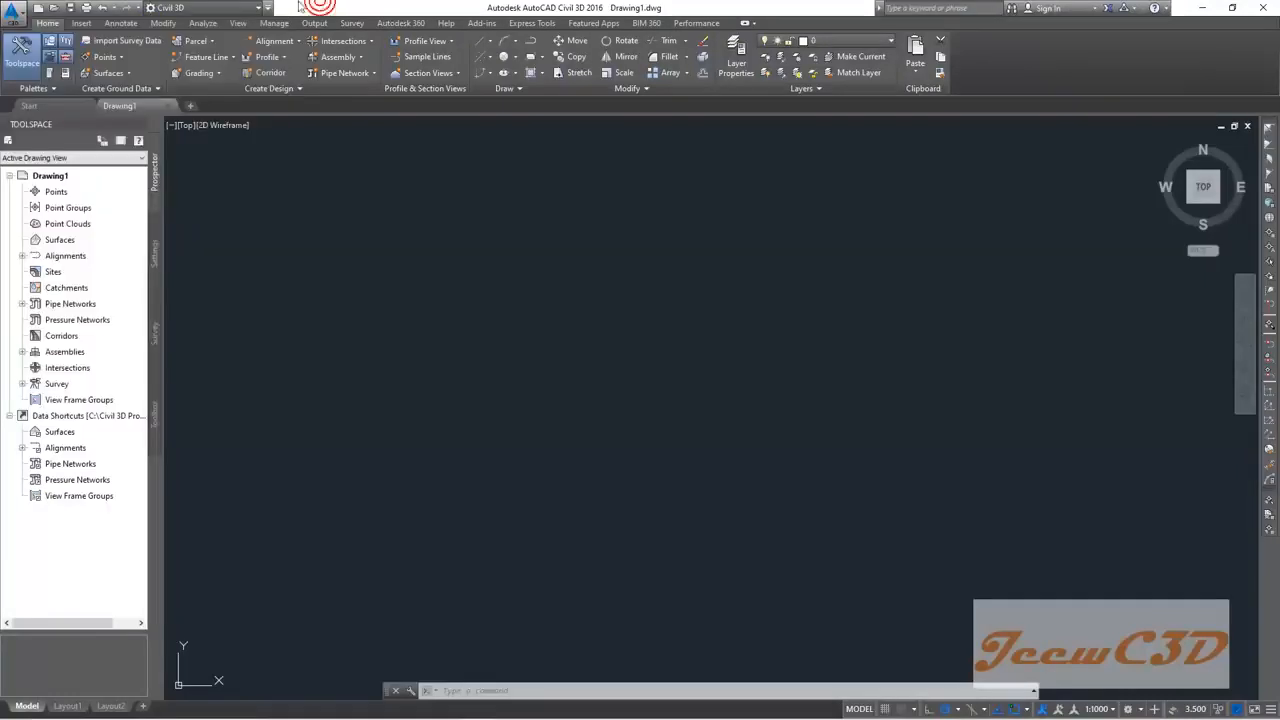
left_click(220, 8)
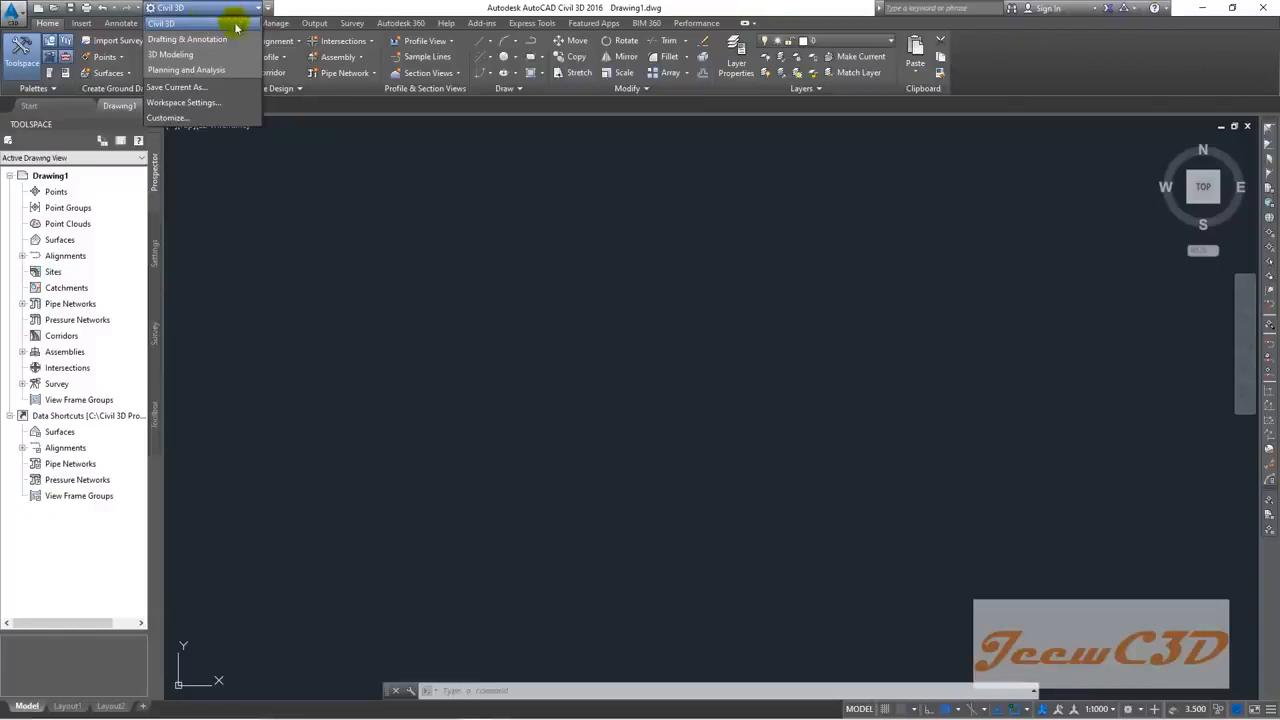
left_click(192, 31)
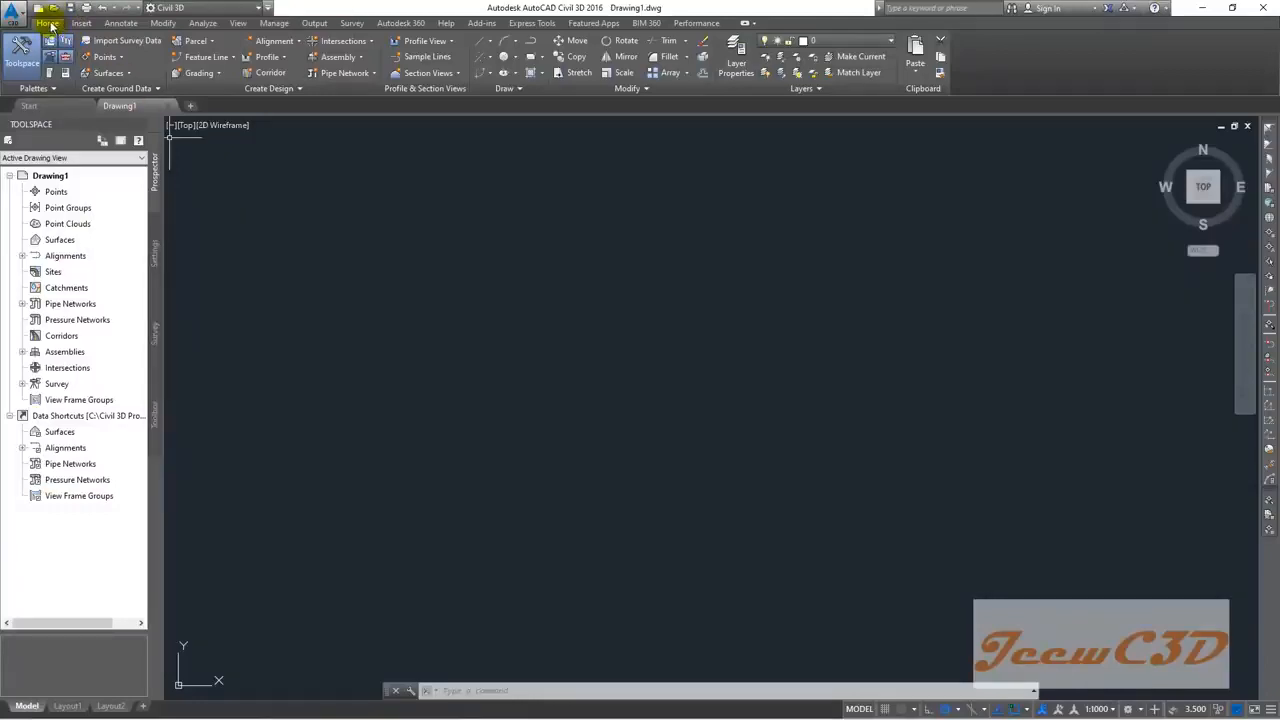
left_click(80, 24)
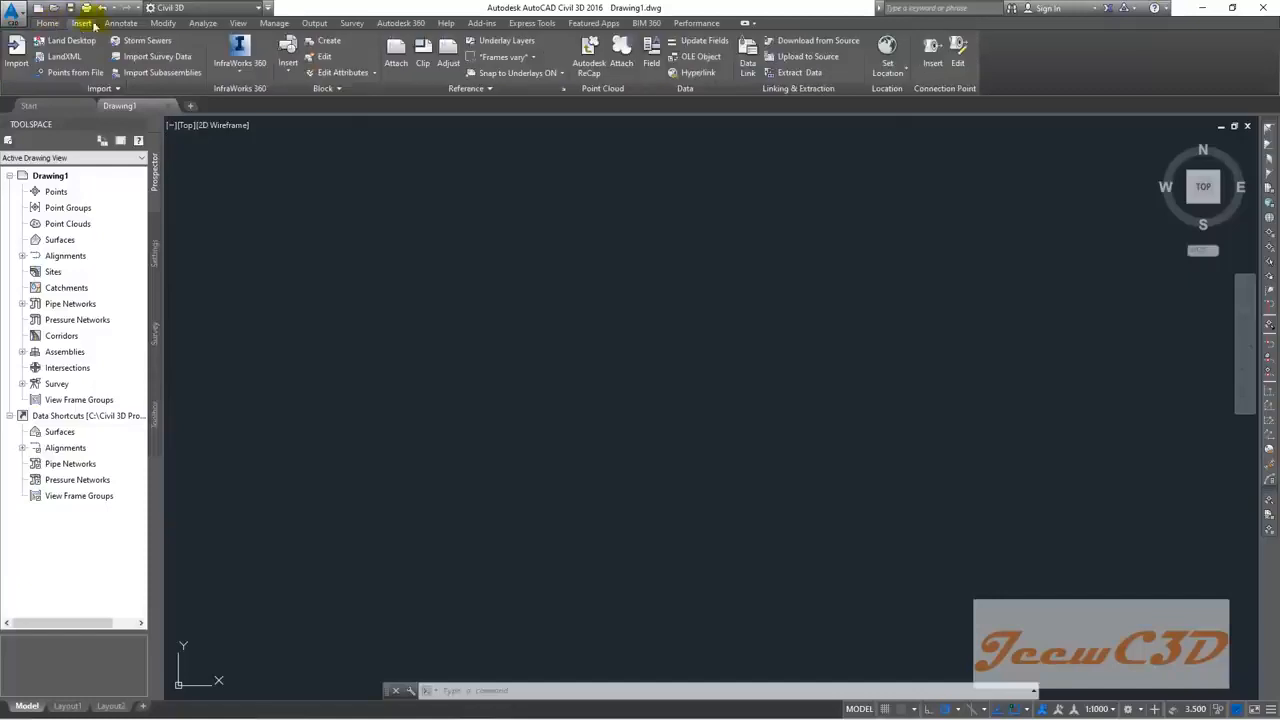
left_click(115, 24)
left_click(164, 23)
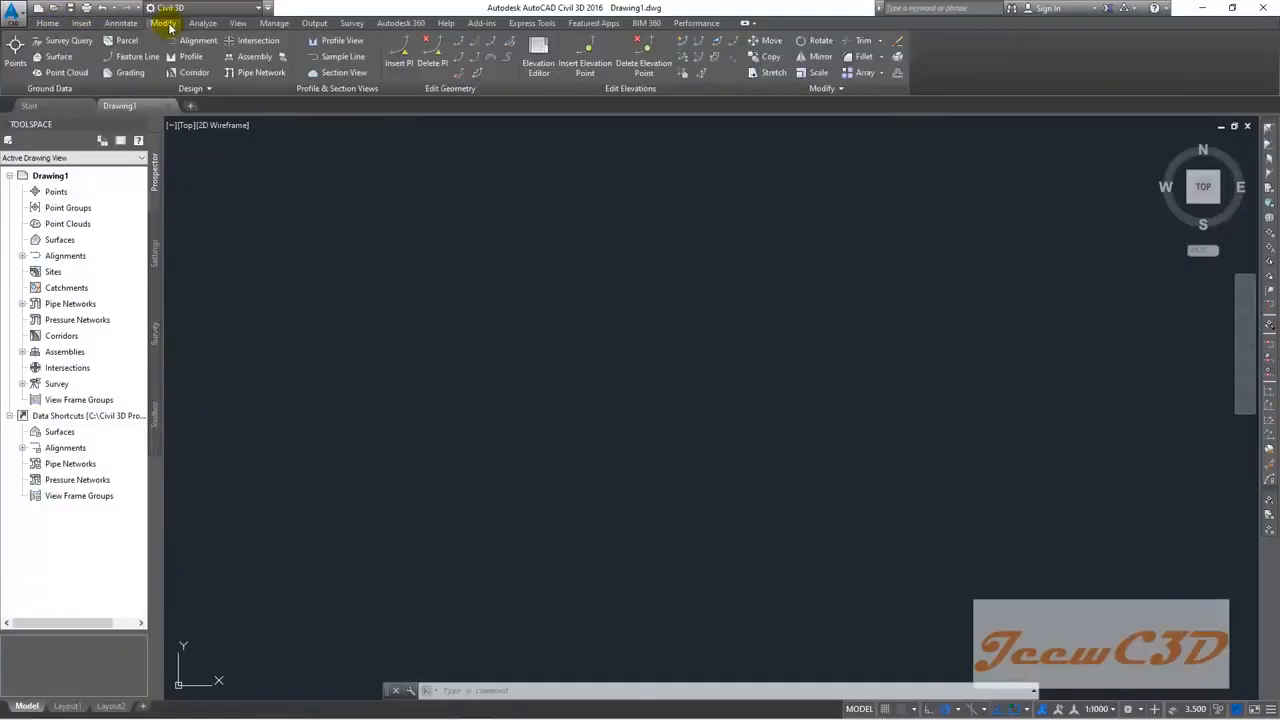
left_click(47, 23)
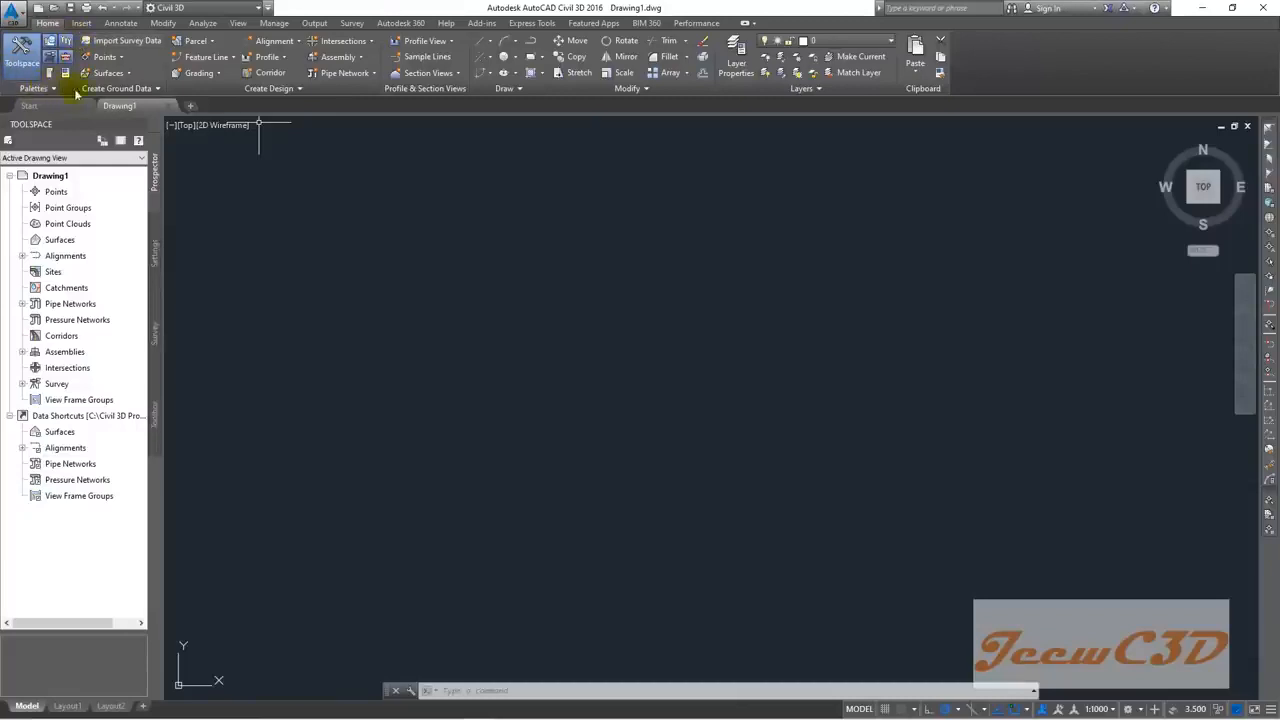
left_click(115, 58)
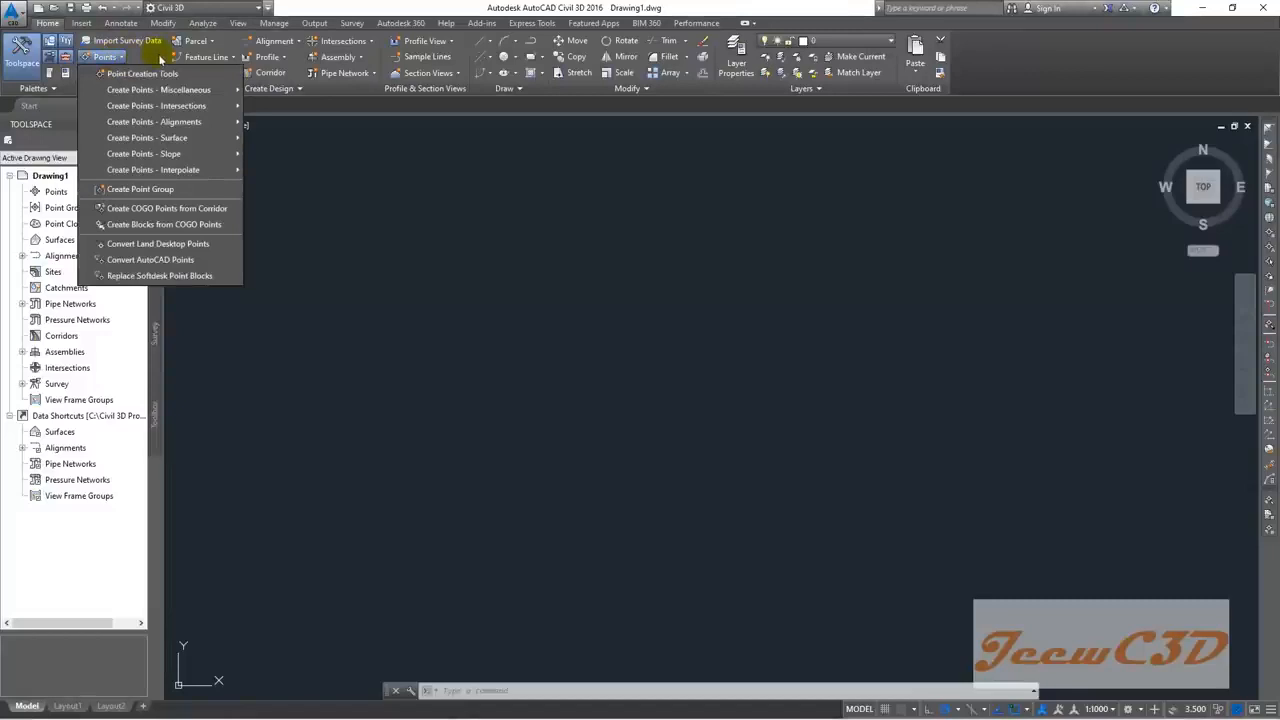
left_click(157, 54)
left_click(122, 77)
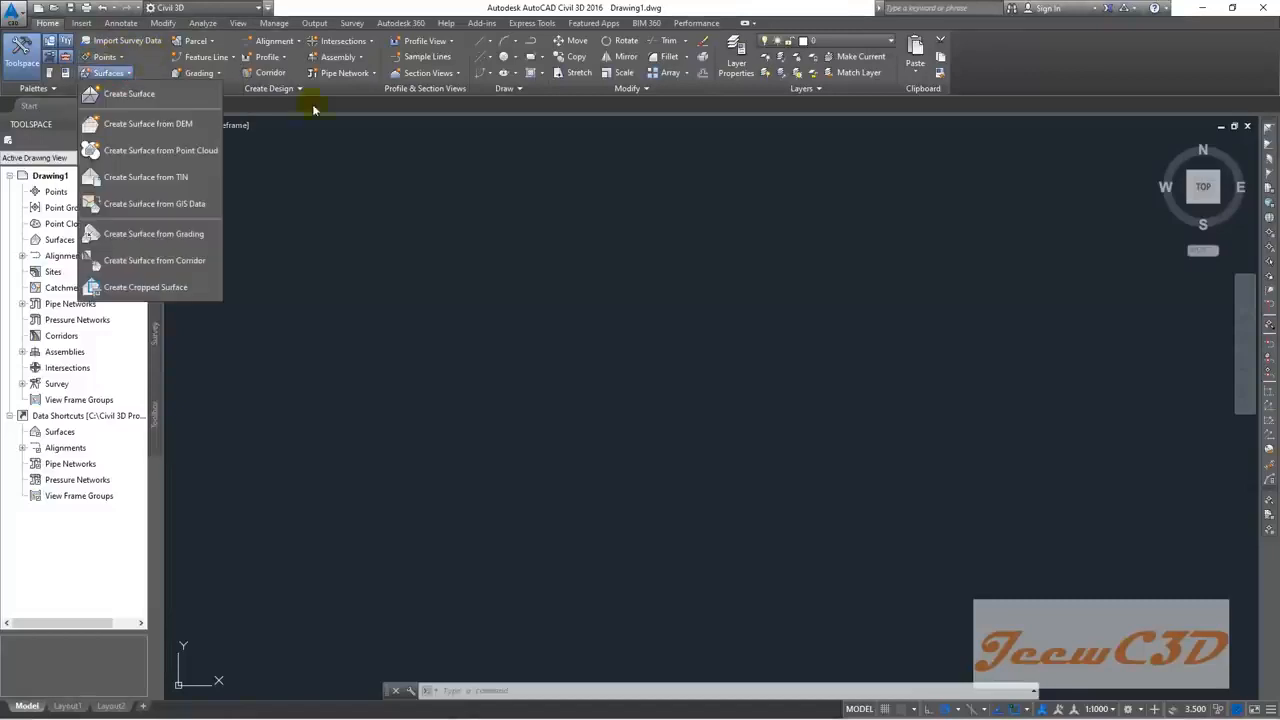
left_click(352, 105)
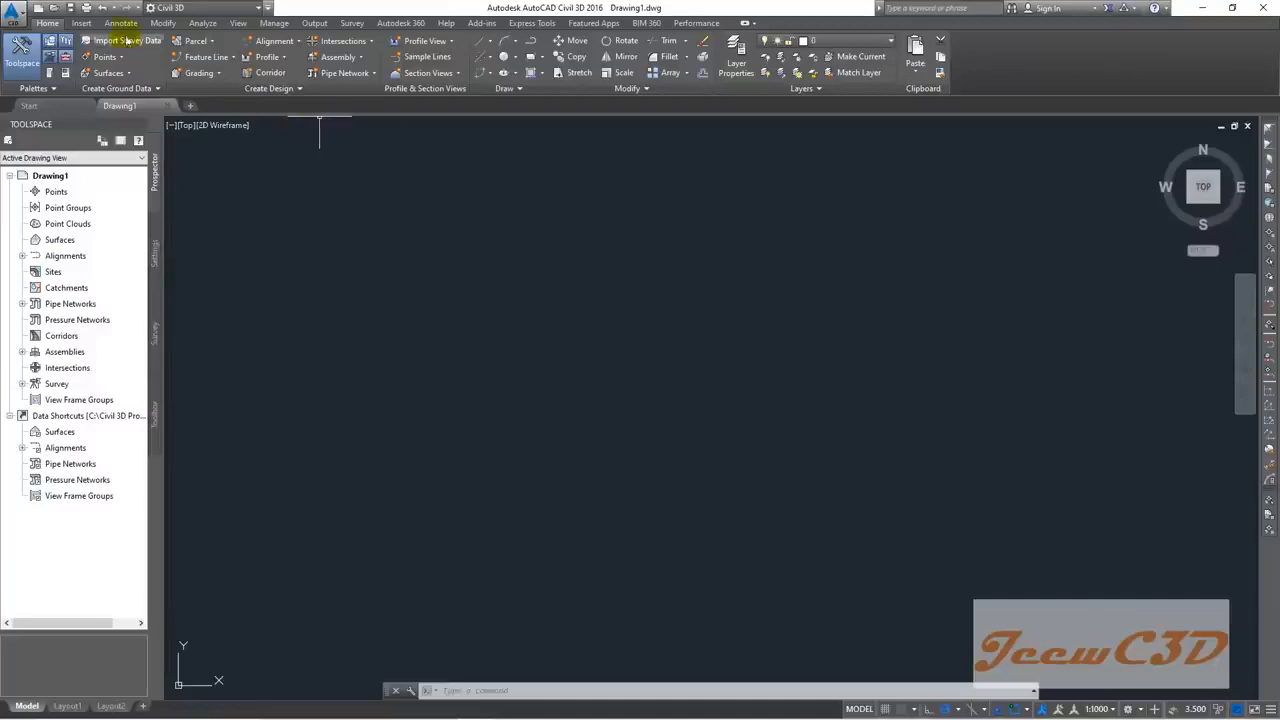
left_click(86, 23)
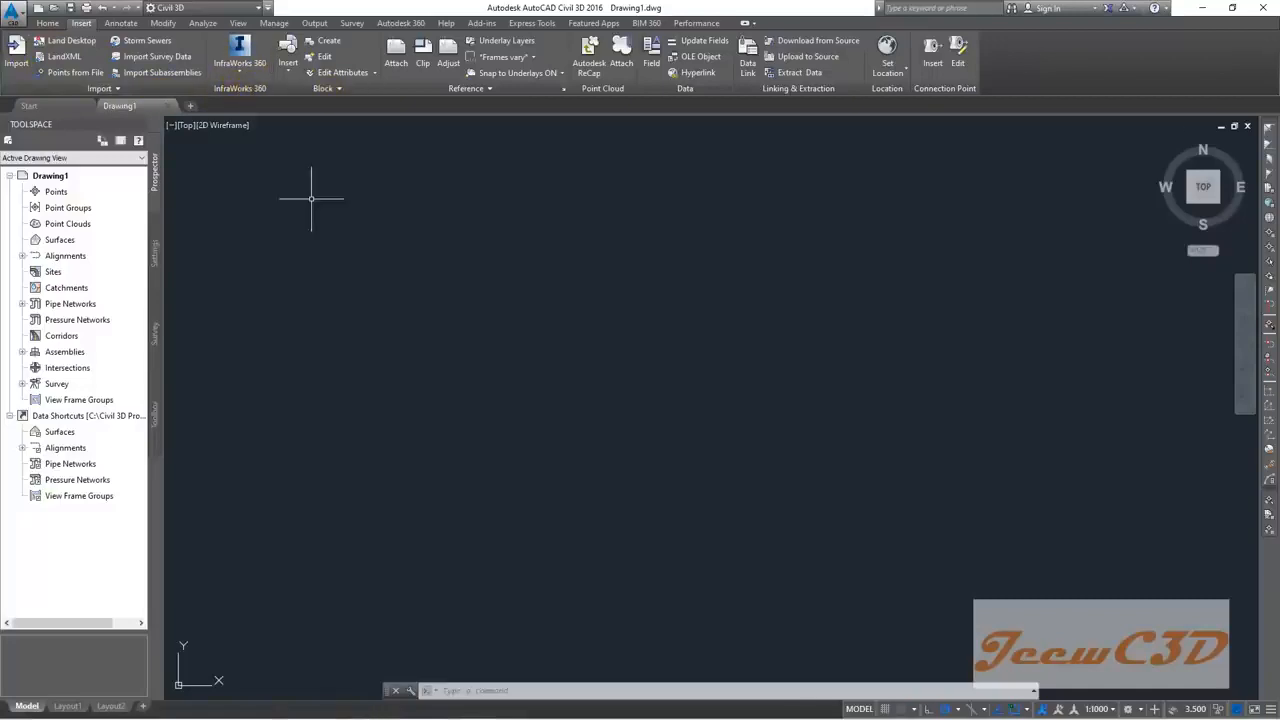
left_click(48, 23)
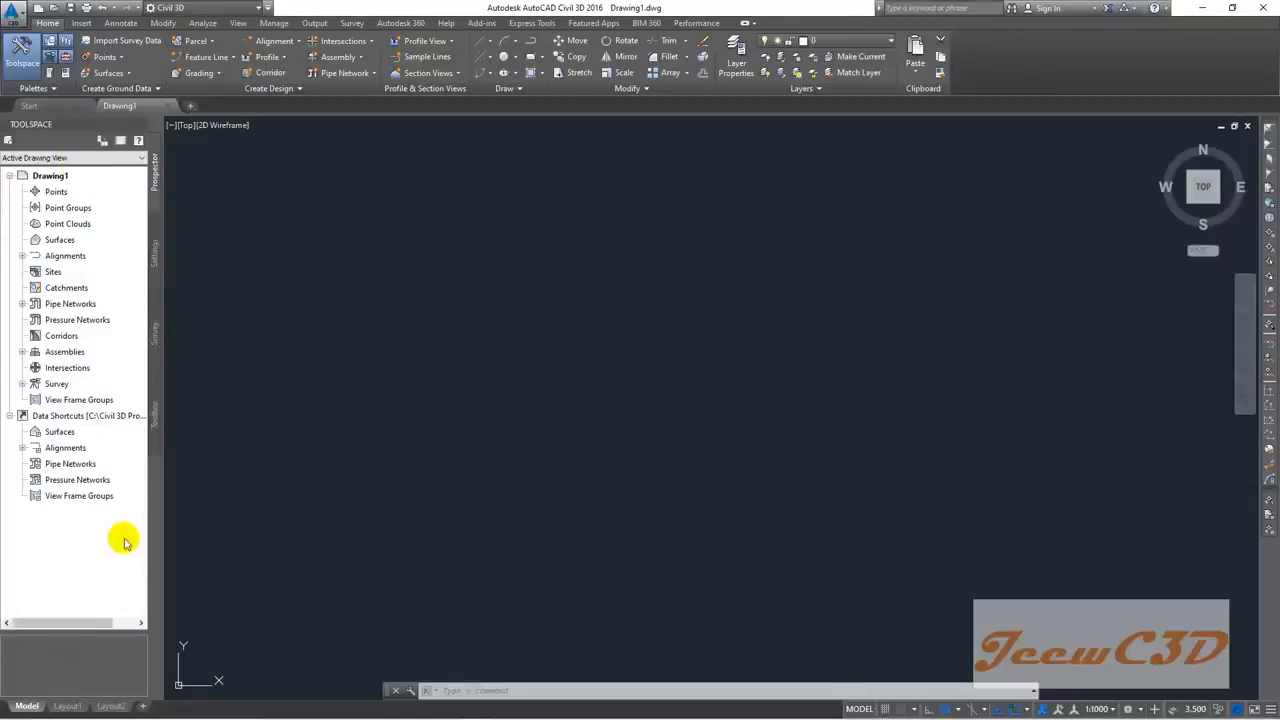
left_click(155, 250)
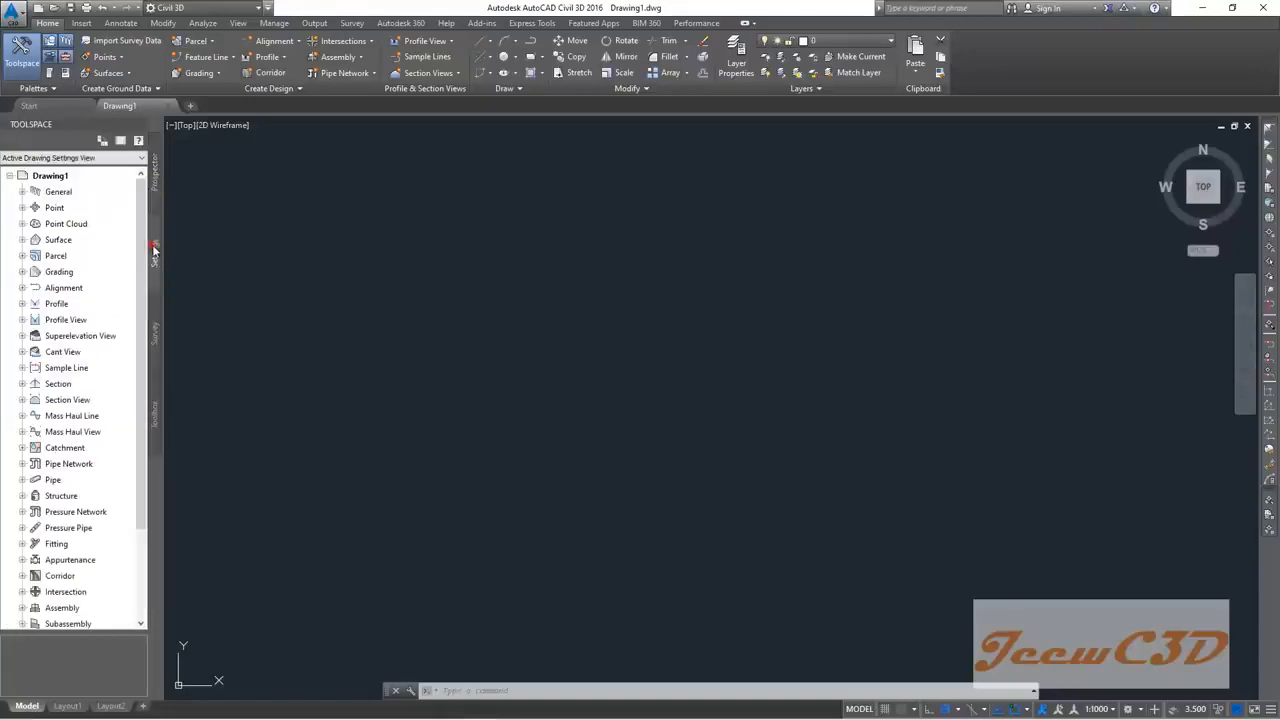
left_click(157, 340)
left_click(154, 418)
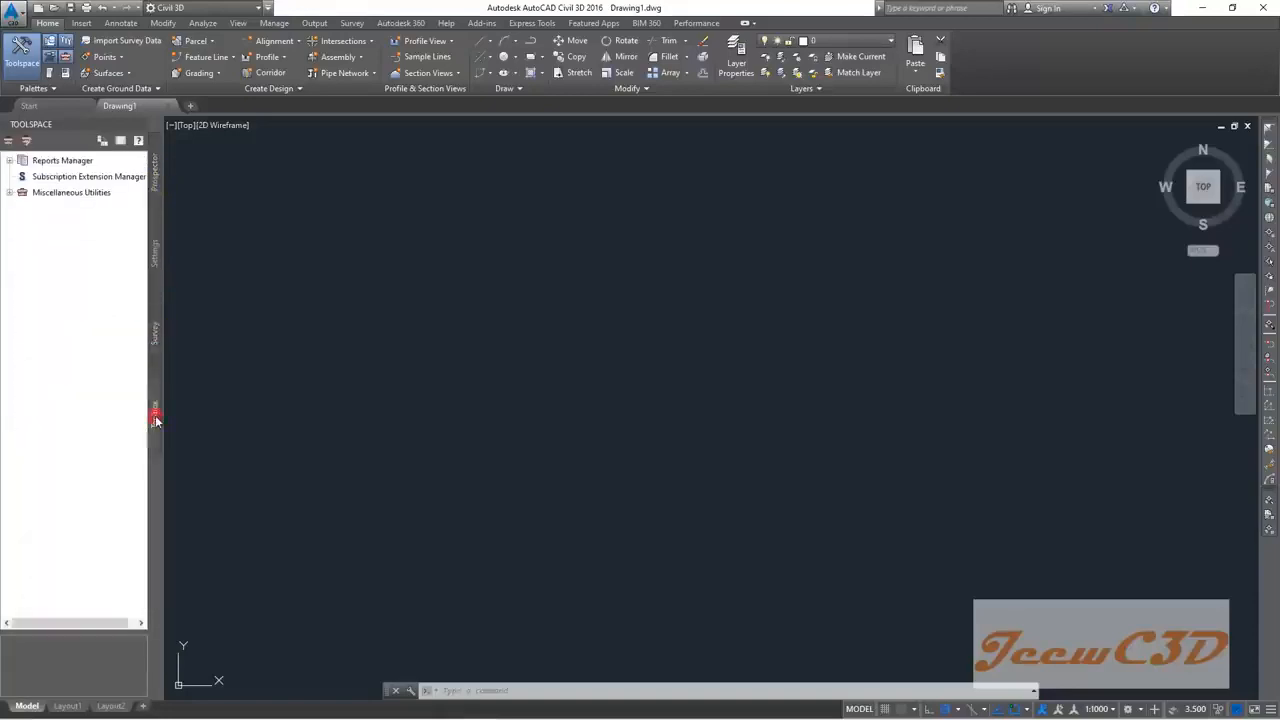
left_click(157, 180)
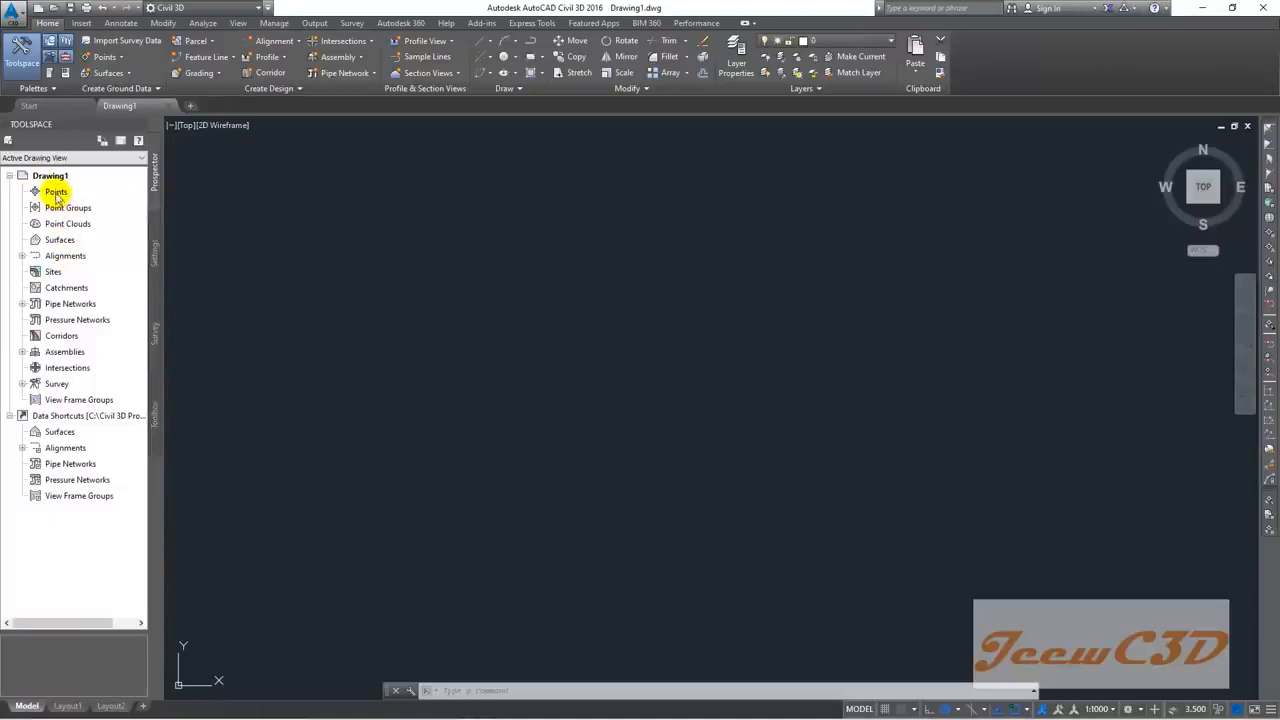
left_click(55, 192)
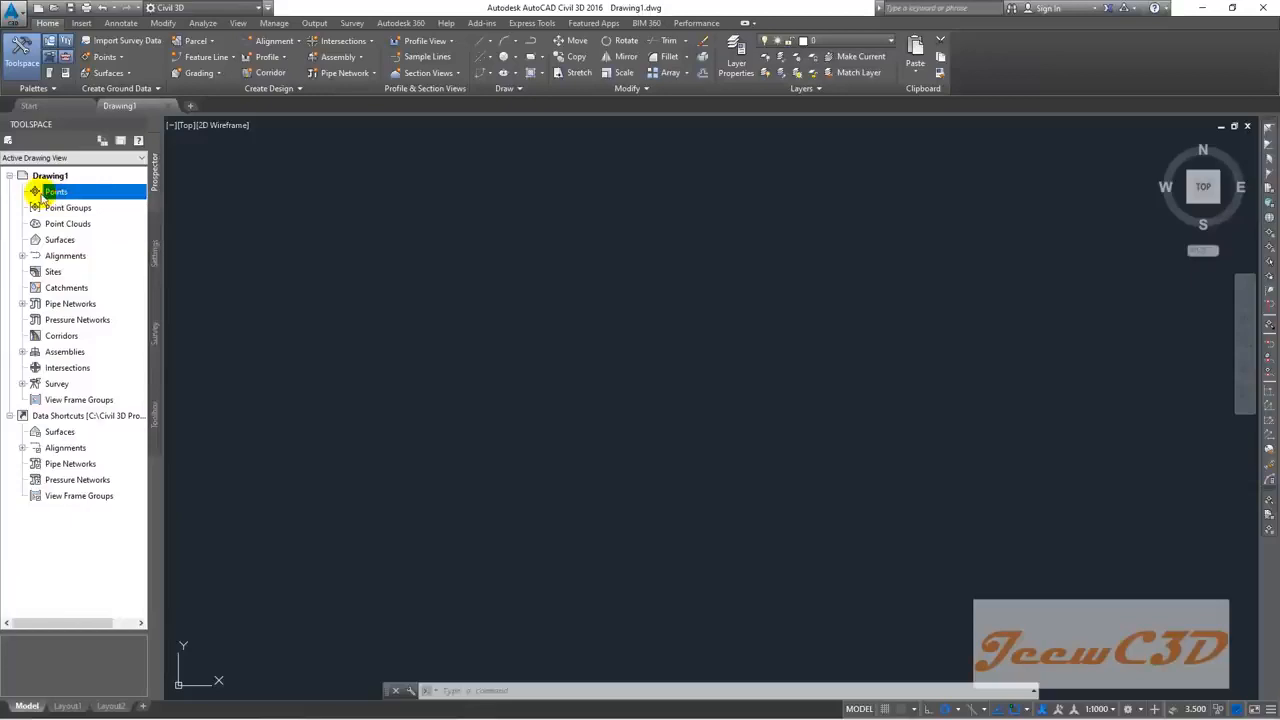
left_click(65, 257)
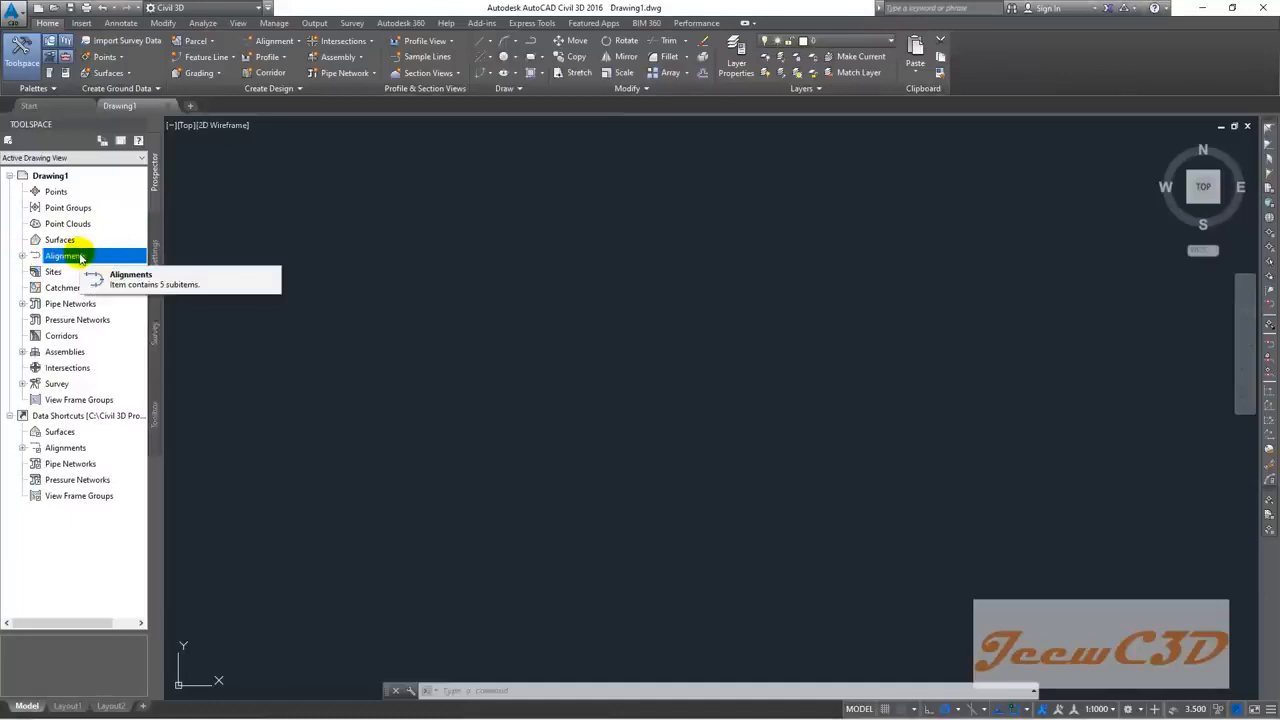
left_click(155, 262)
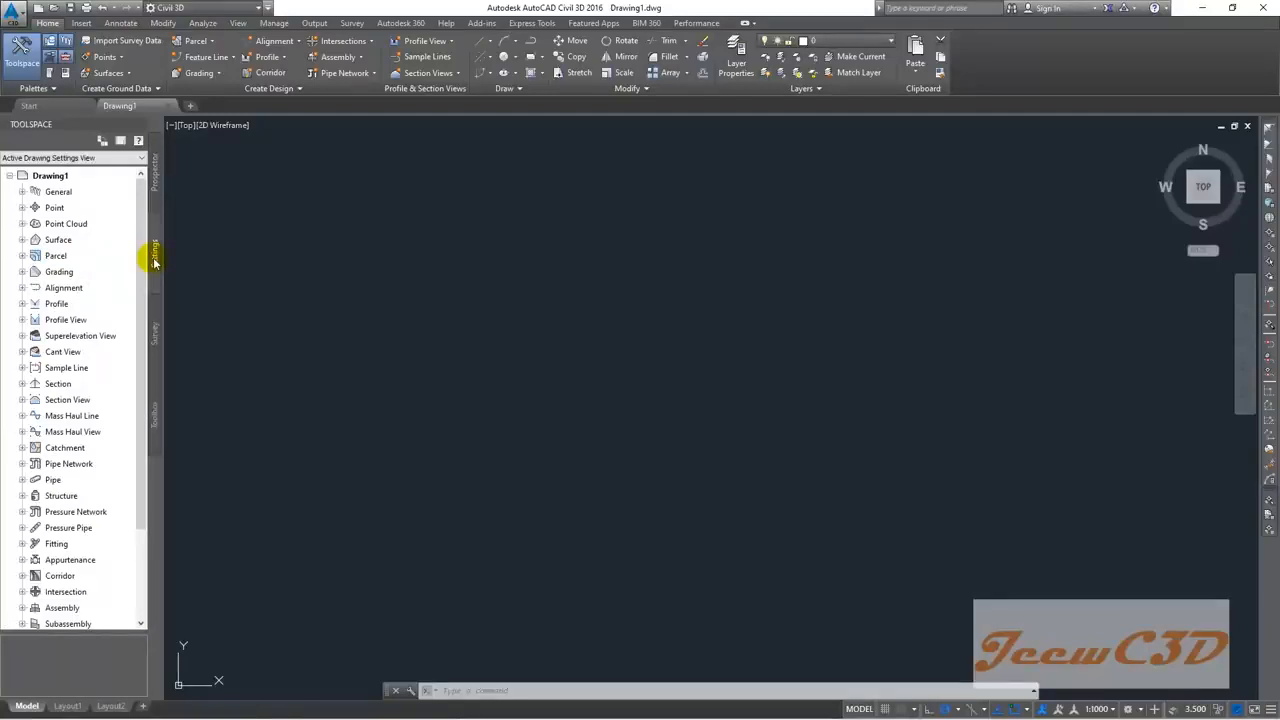
left_click(155, 338)
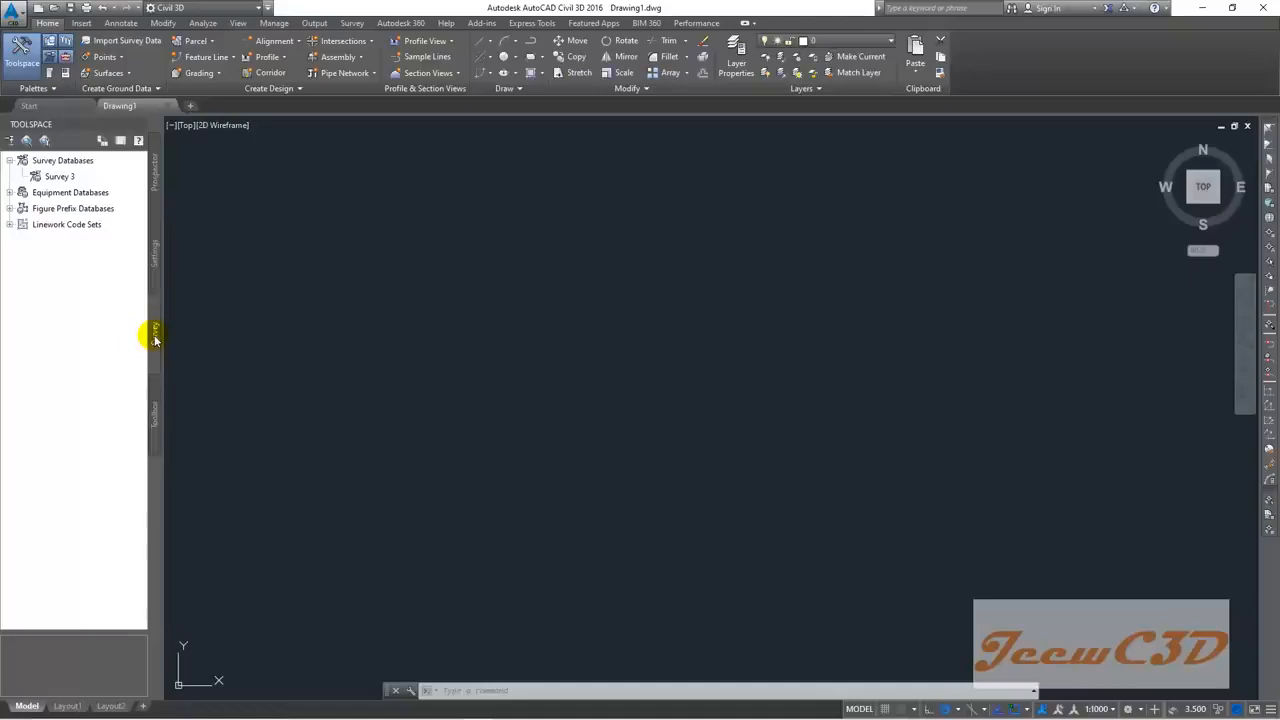
left_click(155, 412)
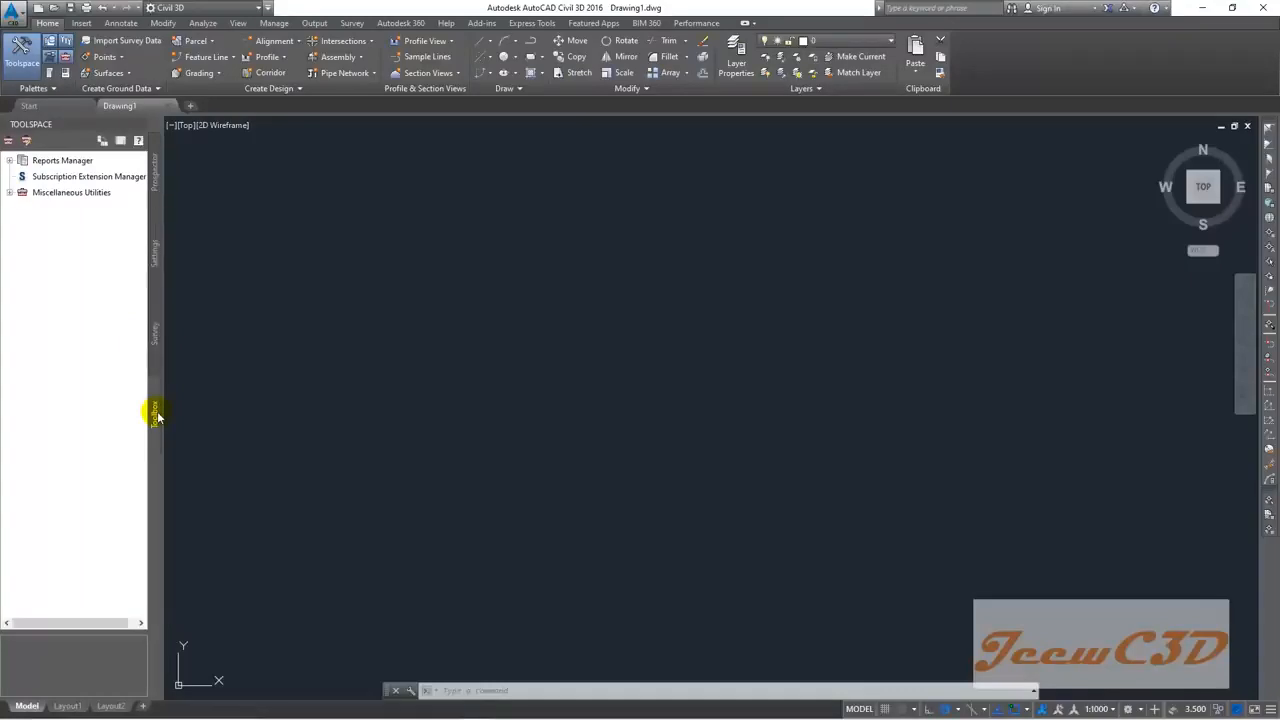
left_click(155, 172)
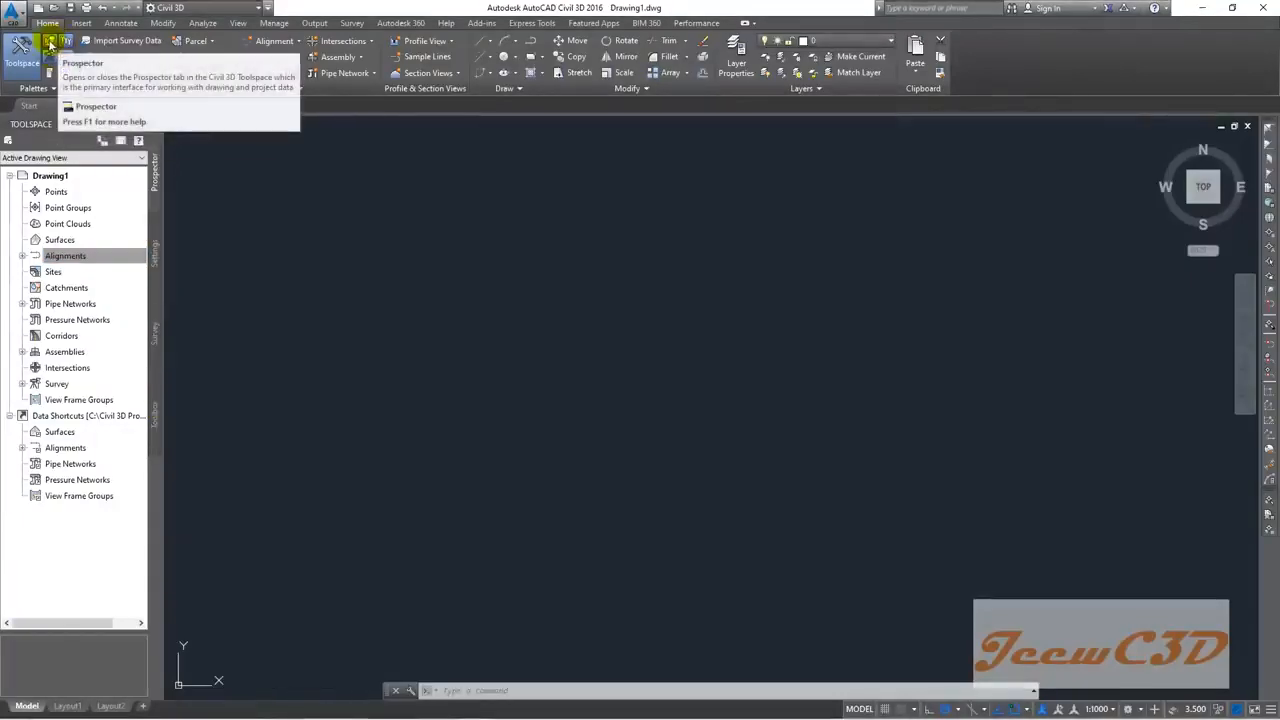
Step: Hide and re-show the Prospector tree and the Toolspace palette, then return to the drawing
left_click(50, 44)
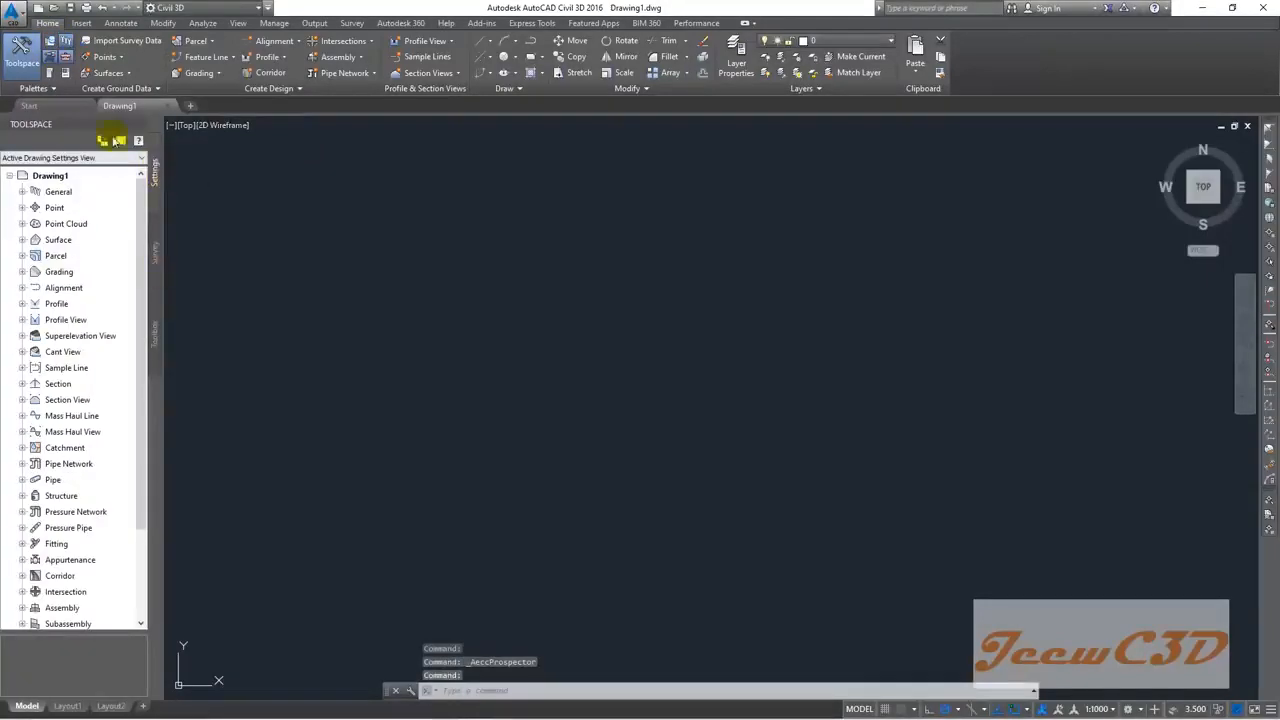
left_click(50, 42)
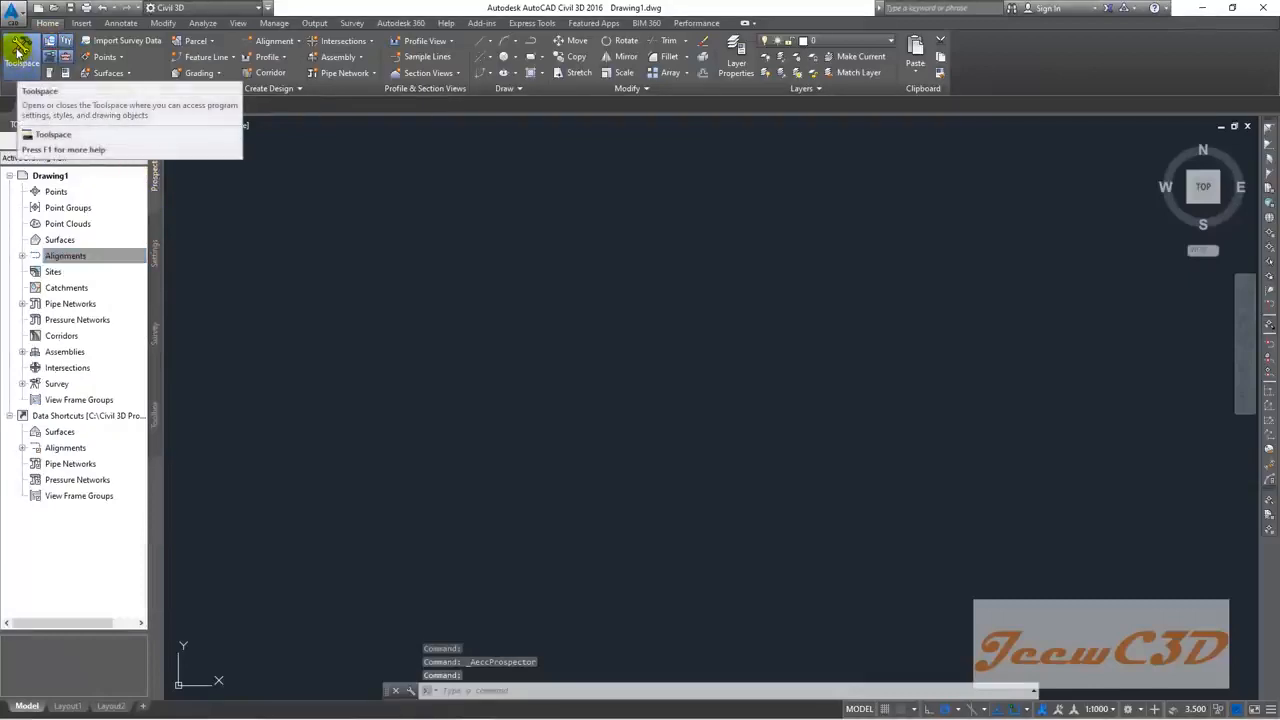
left_click(18, 50)
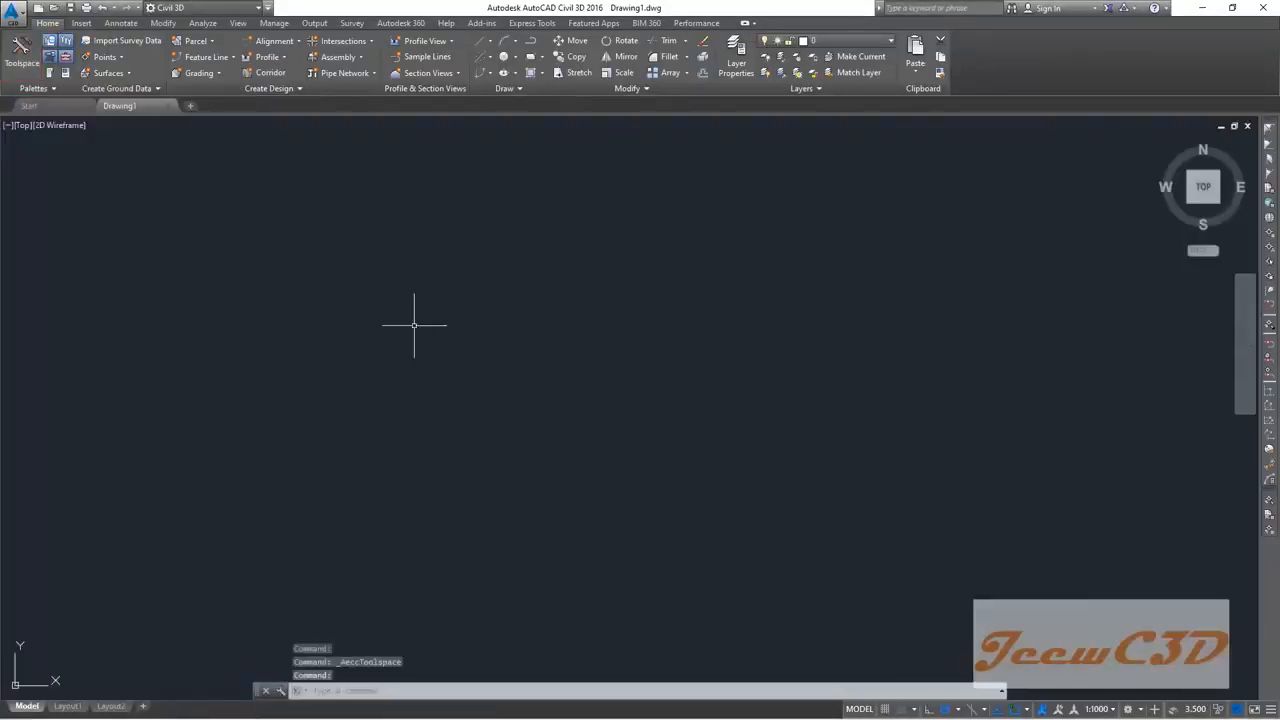
left_click(18, 52)
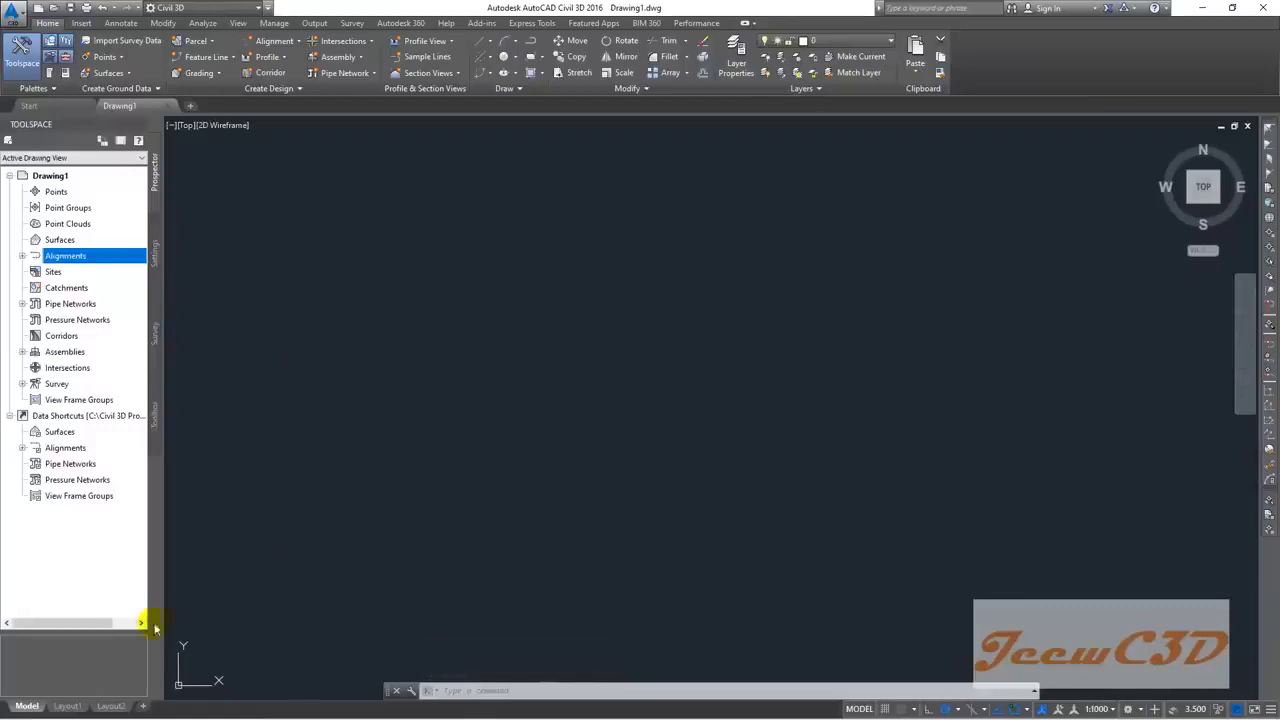
left_click(26, 705)
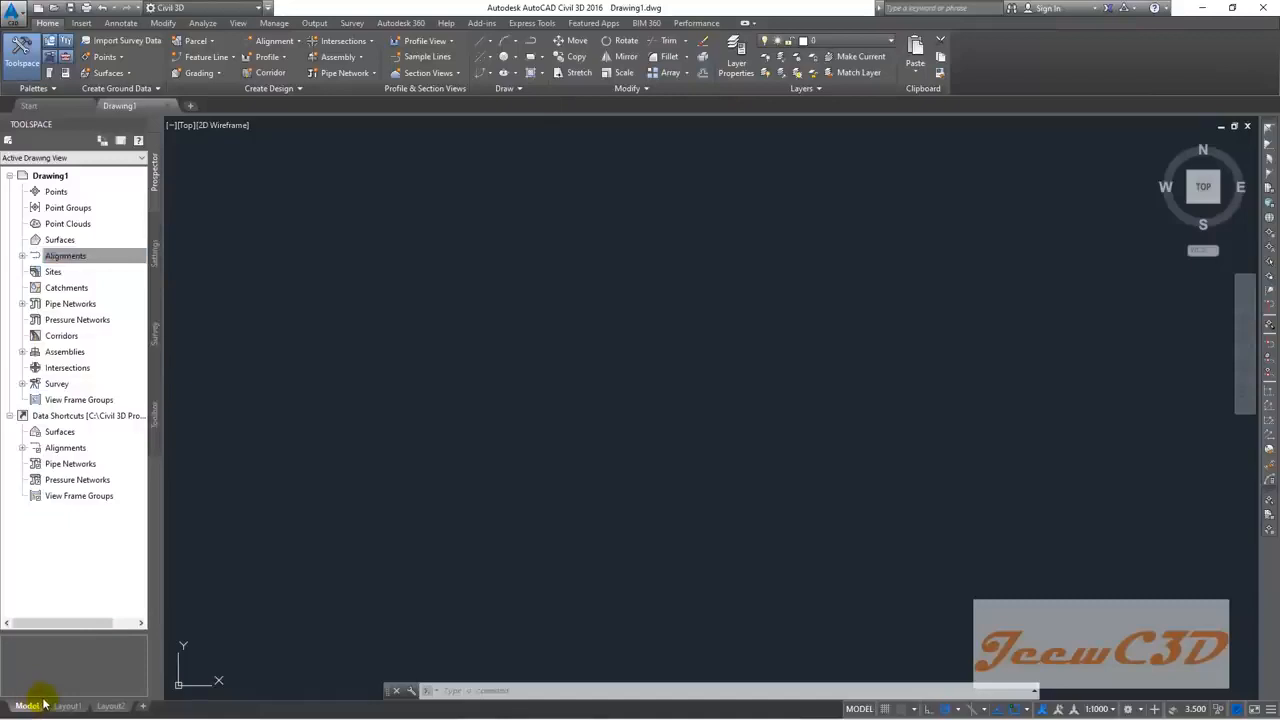
left_click(68, 706)
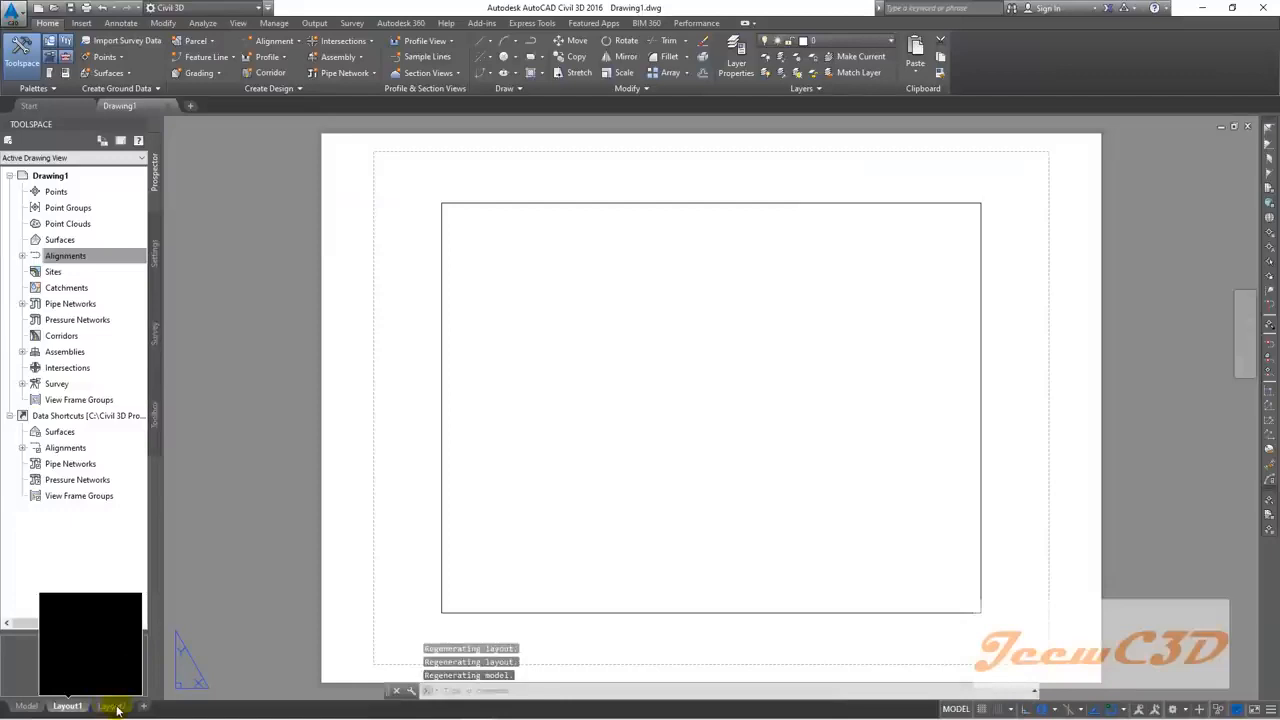
left_click(117, 708)
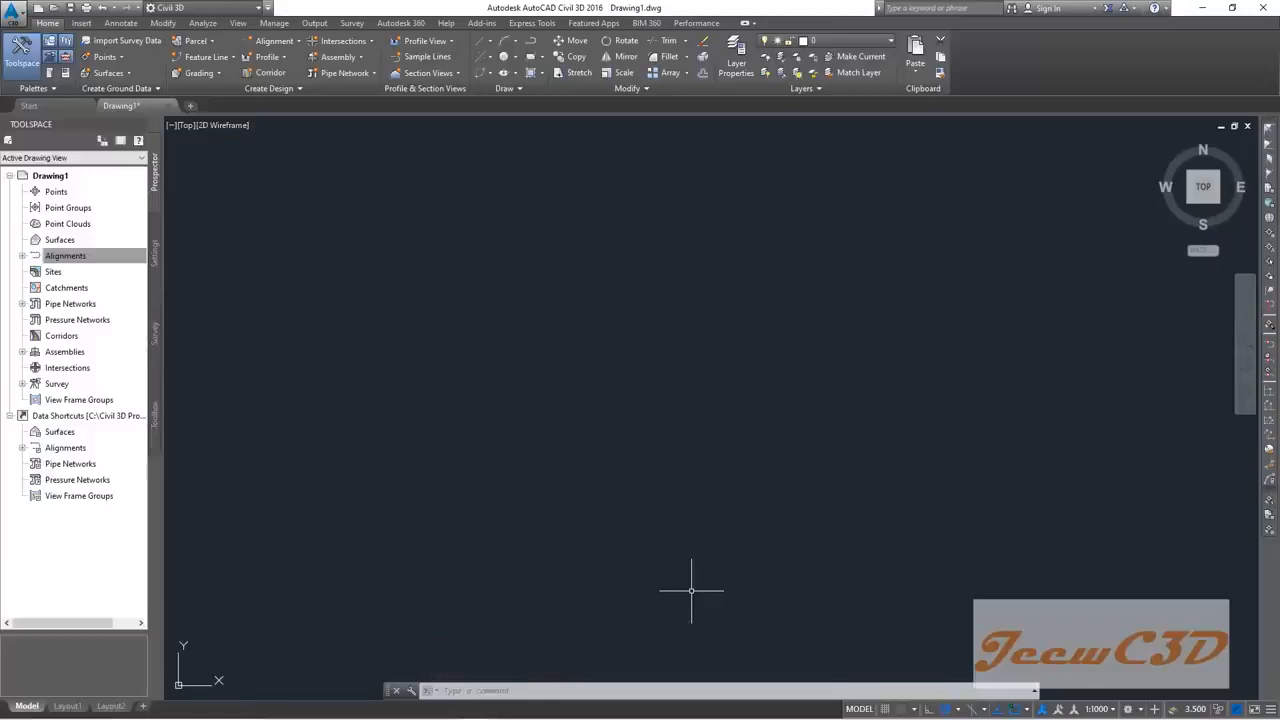
Step: Draw a single LINE segment from a point left of centre up to a point on the right
left_click(476, 690)
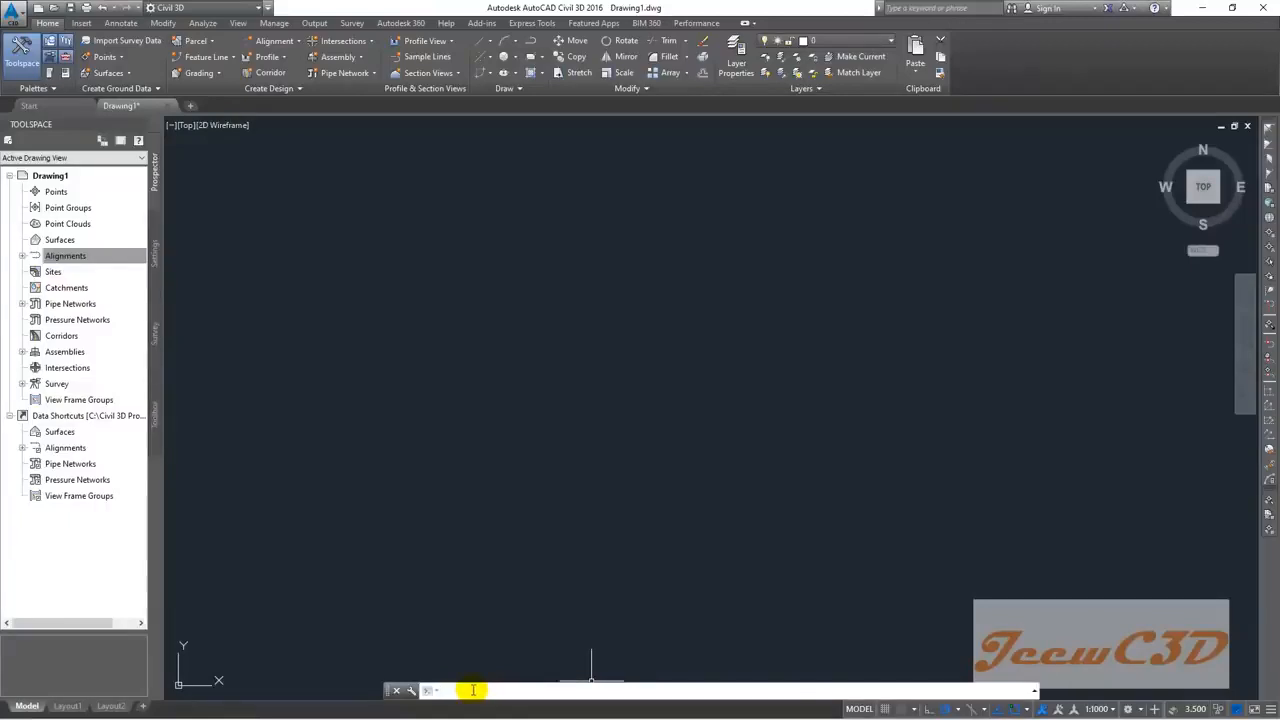
type("line")
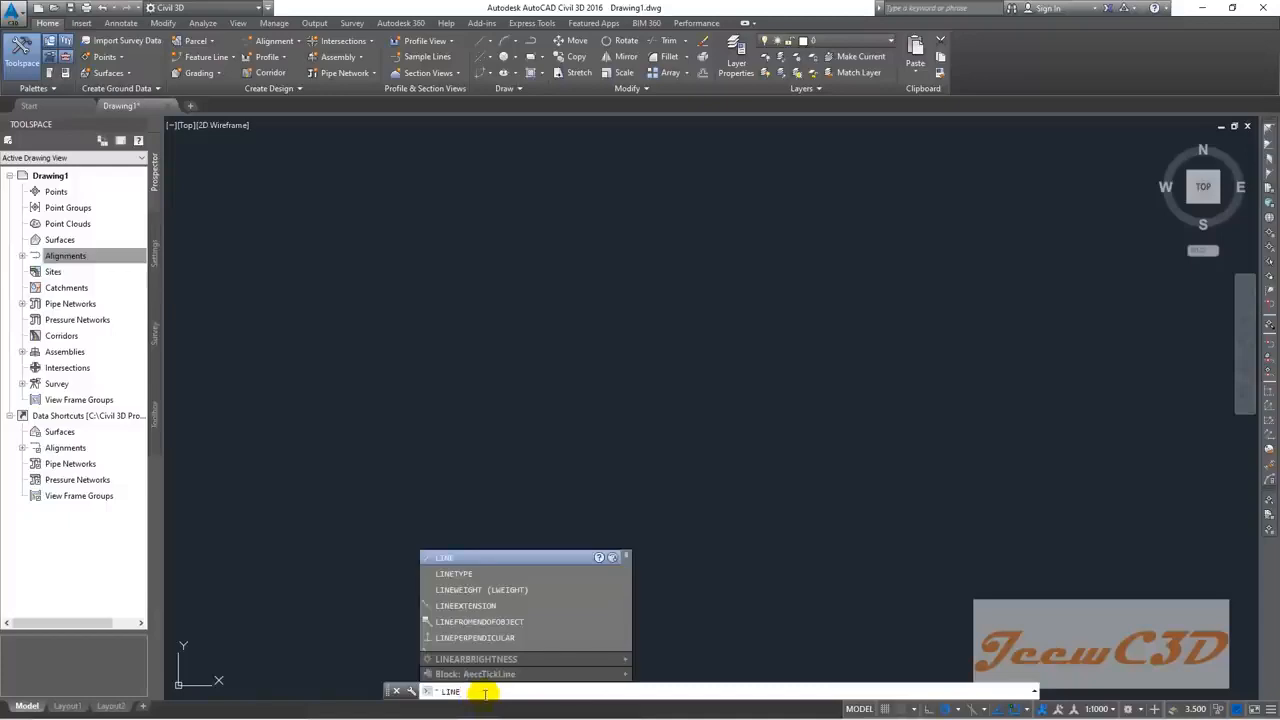
key("Return")
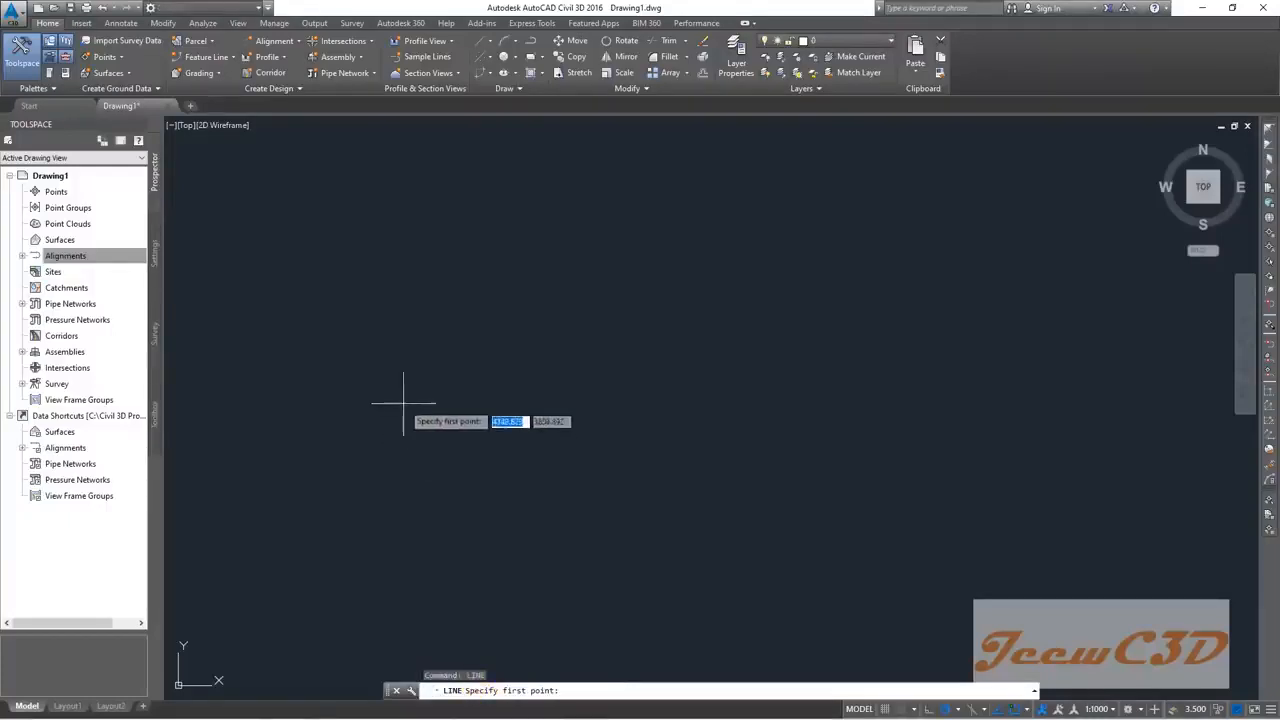
left_click(395, 395)
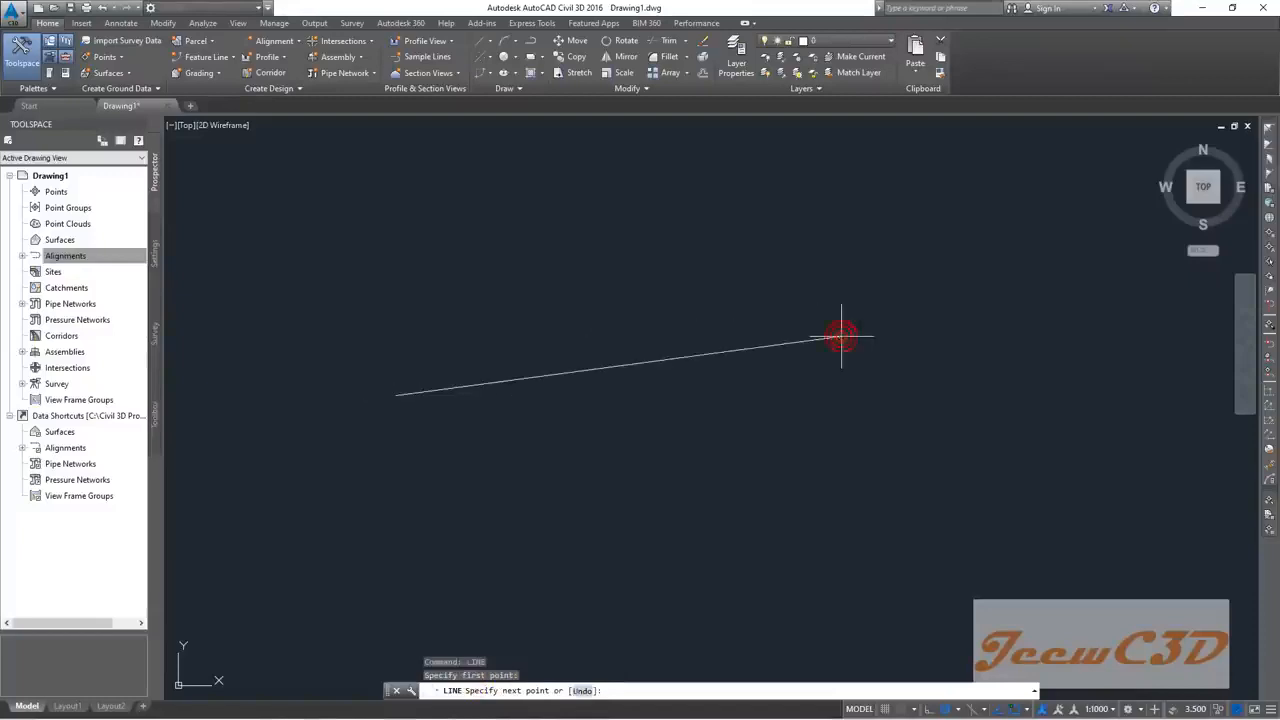
left_click(840, 338)
key("Escape")
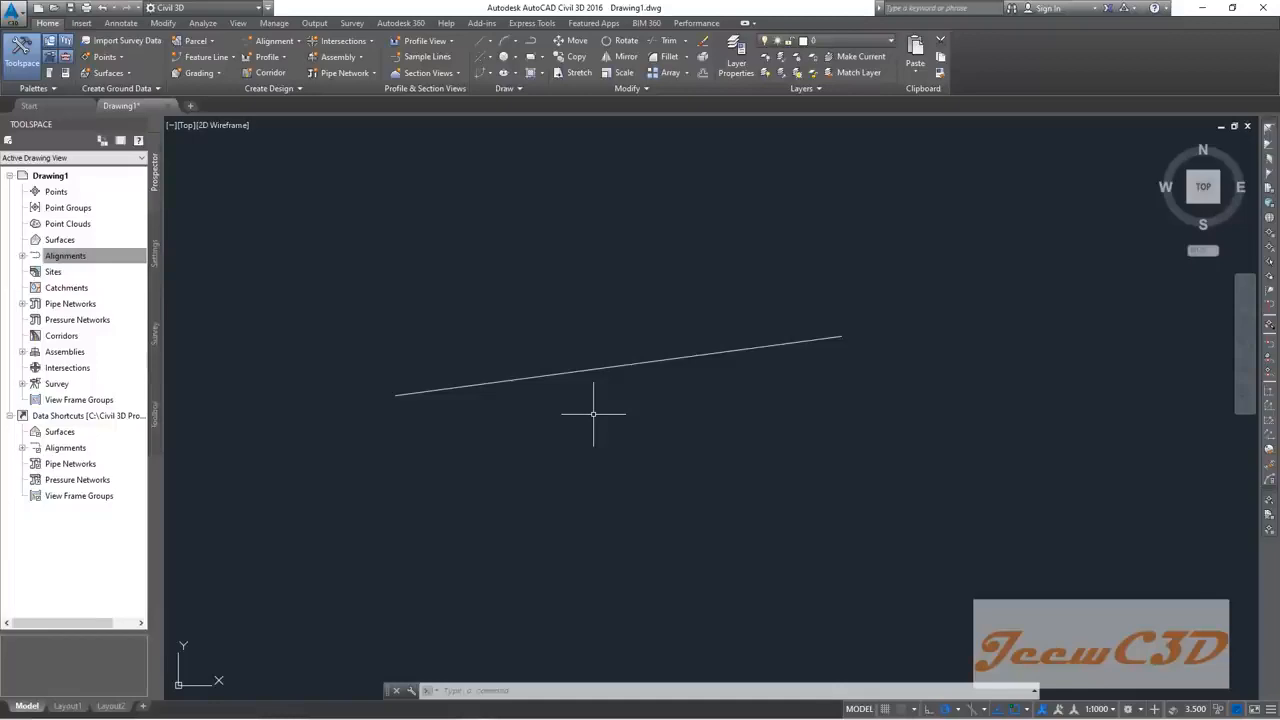
Step: Close the Civil 3D window to reveal the Windows desktop
left_click(935, 9)
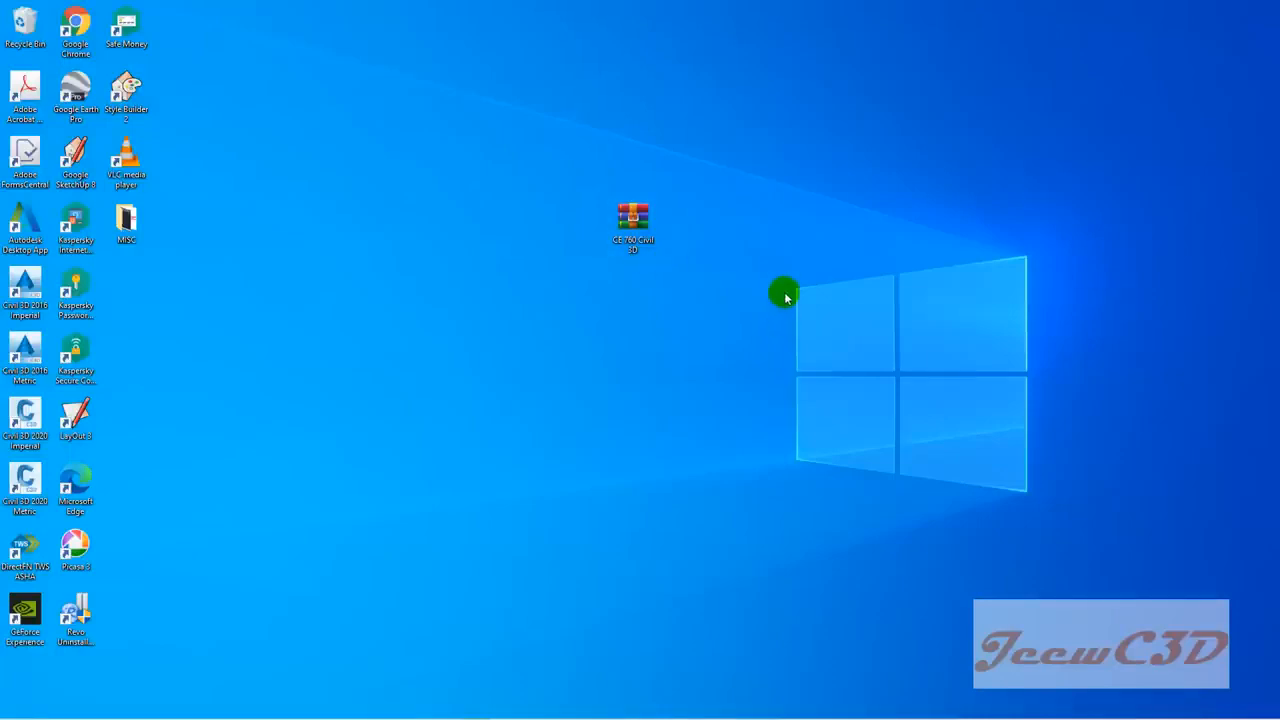
Step: Extract the CE 760 Civil 3D archive here on the desktop and drag the new folder toward the centre
left_click(640, 227)
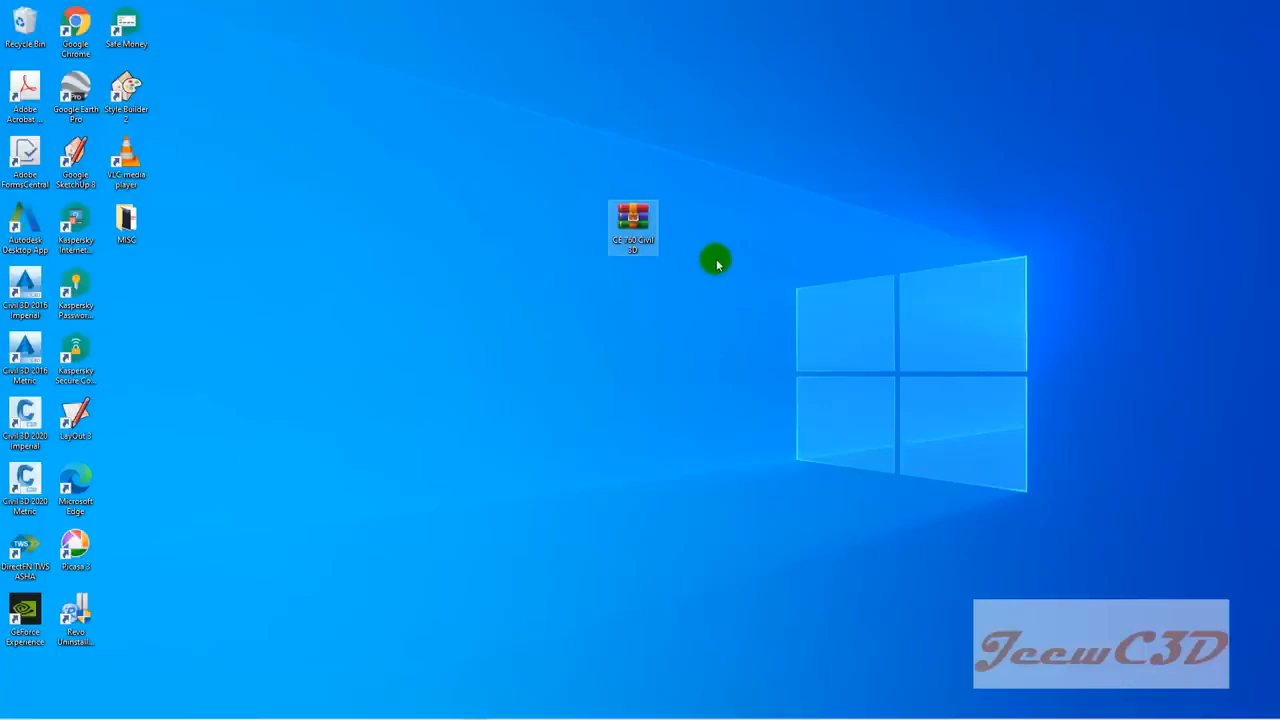
right_click(638, 219)
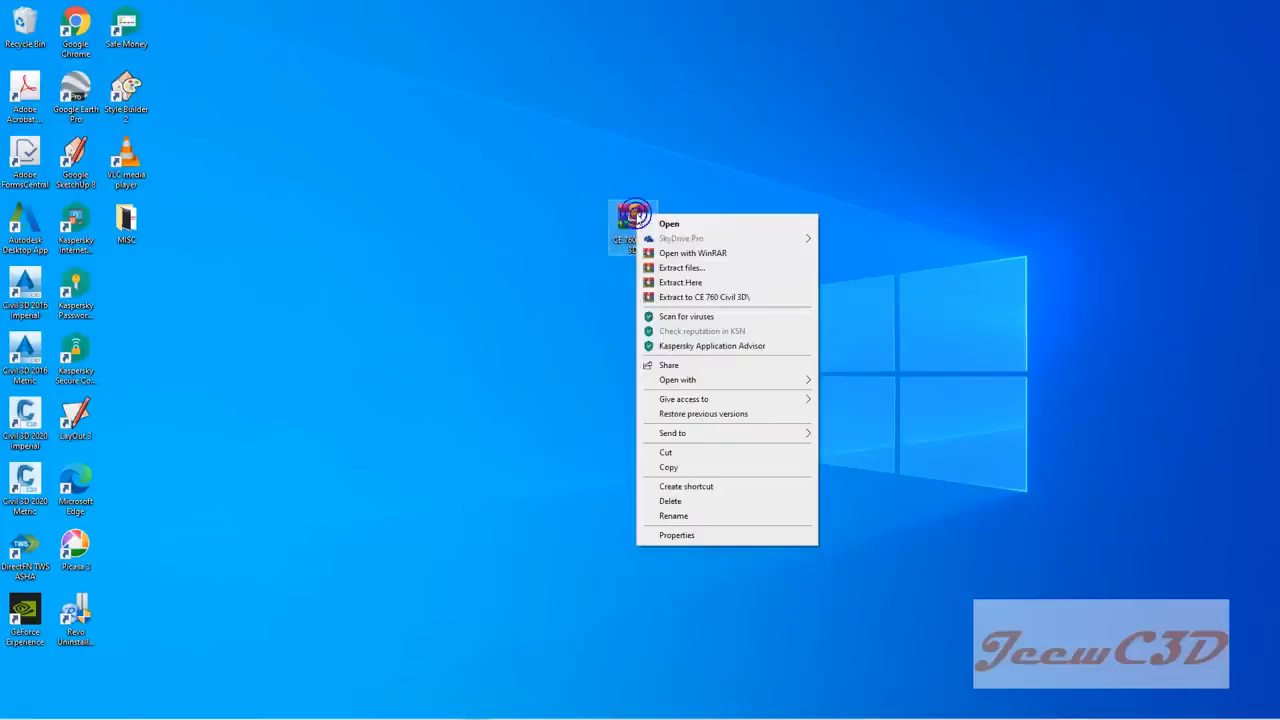
left_click(680, 284)
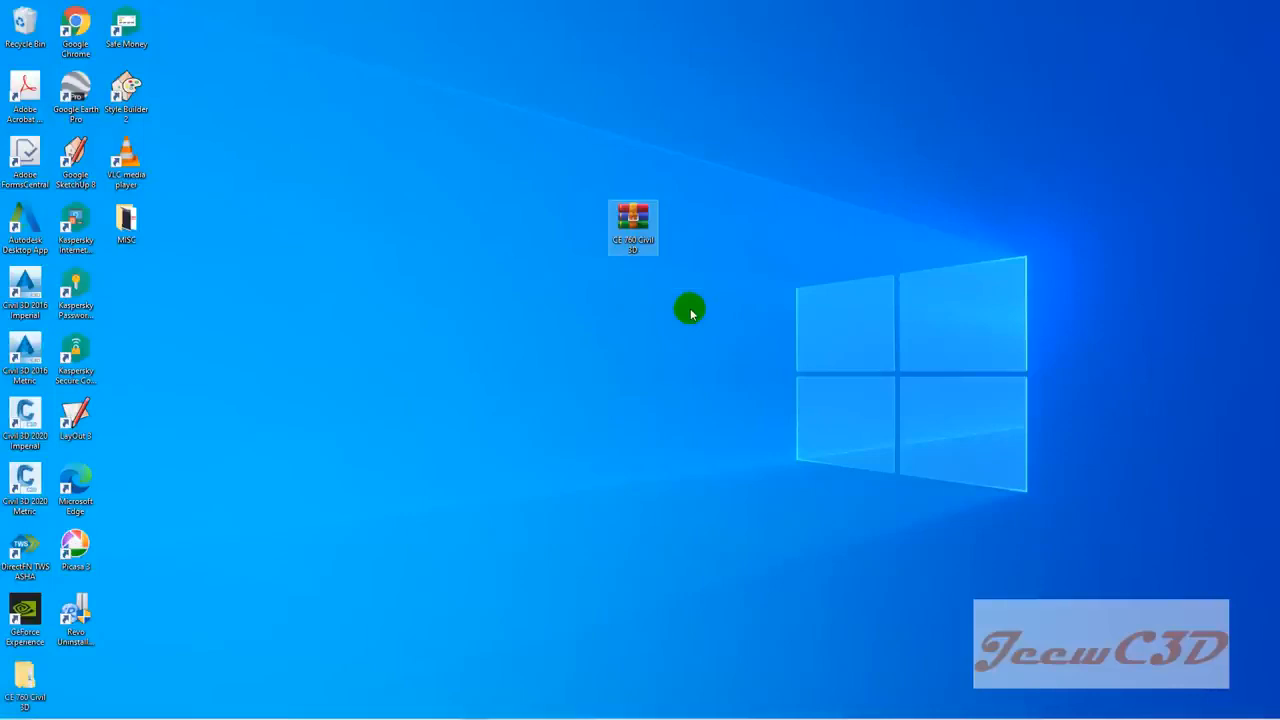
left_click_drag(25, 682, 626, 323)
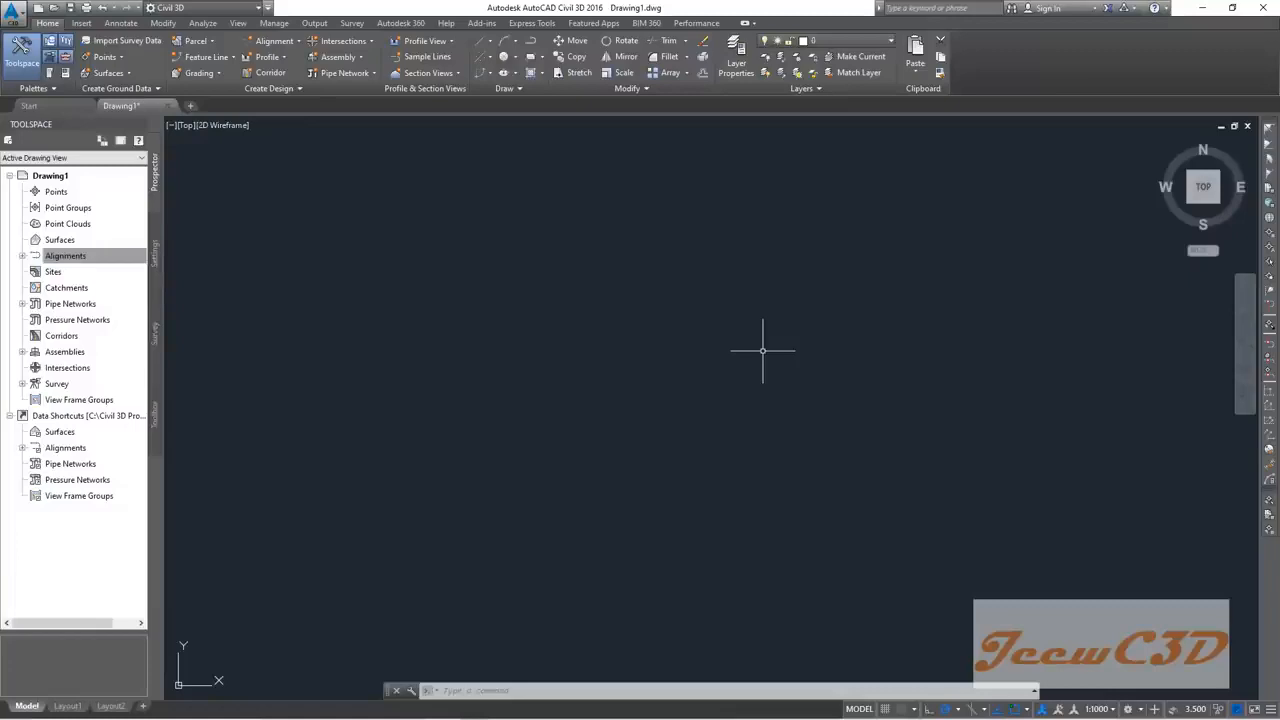
Step: Create Drawing2 from New Road Template in Desktop > CE 760 Civil 3D > Data
left_click(10, 12)
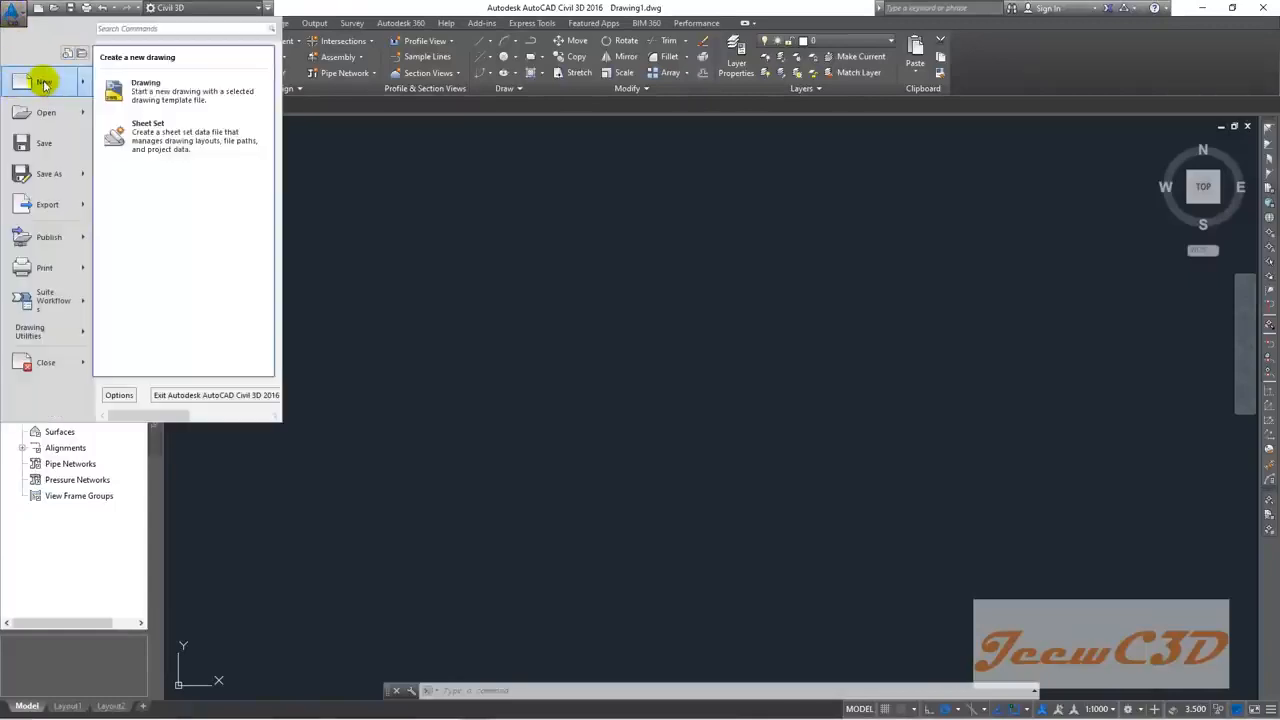
left_click(398, 232)
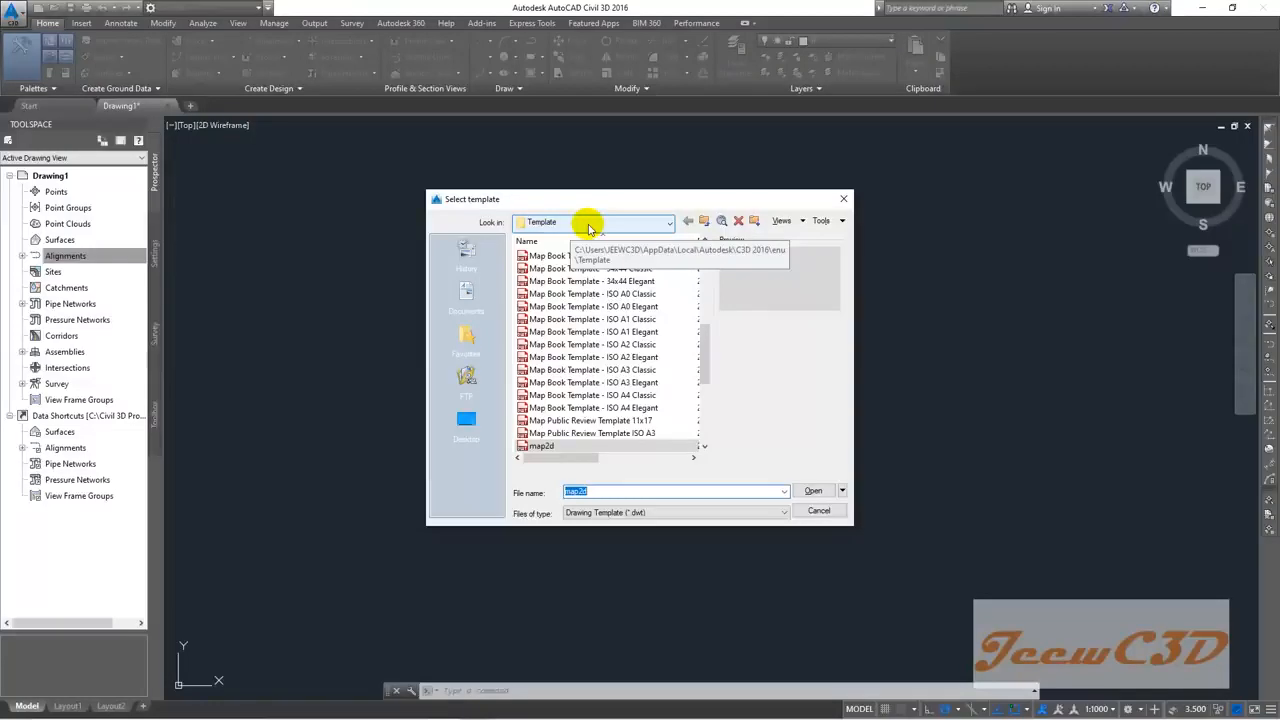
left_click(468, 420)
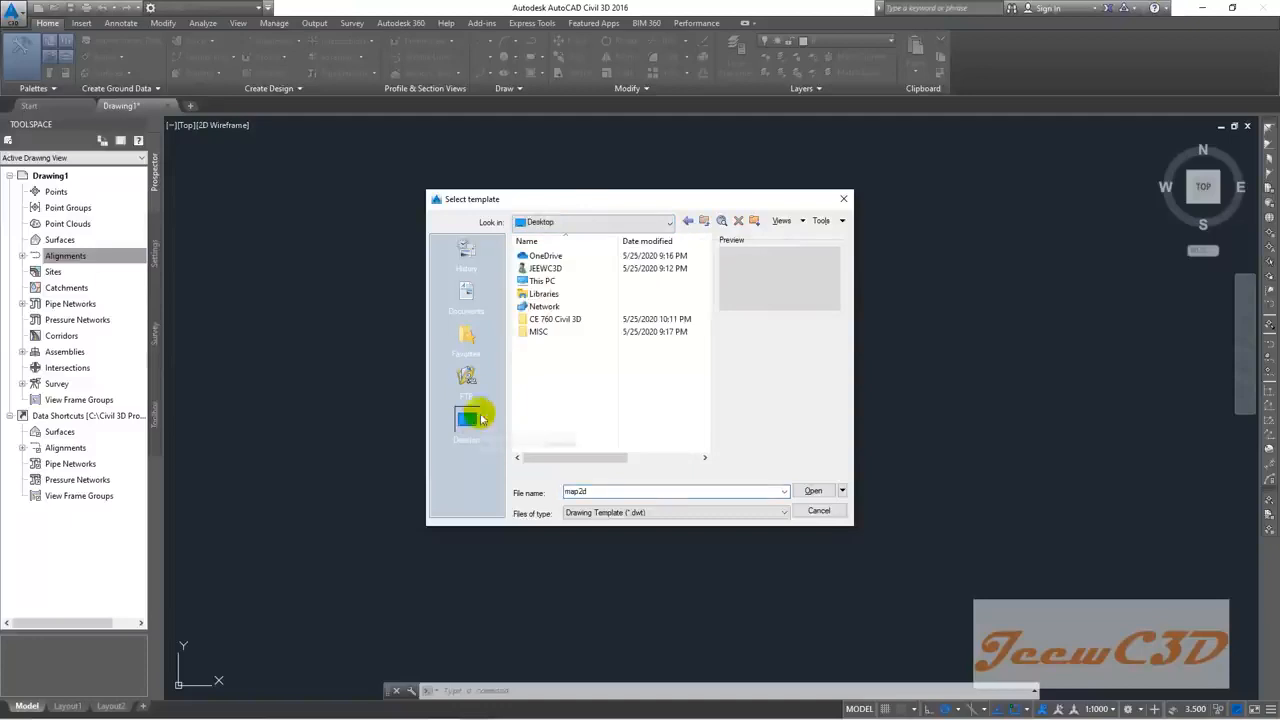
left_click(562, 322)
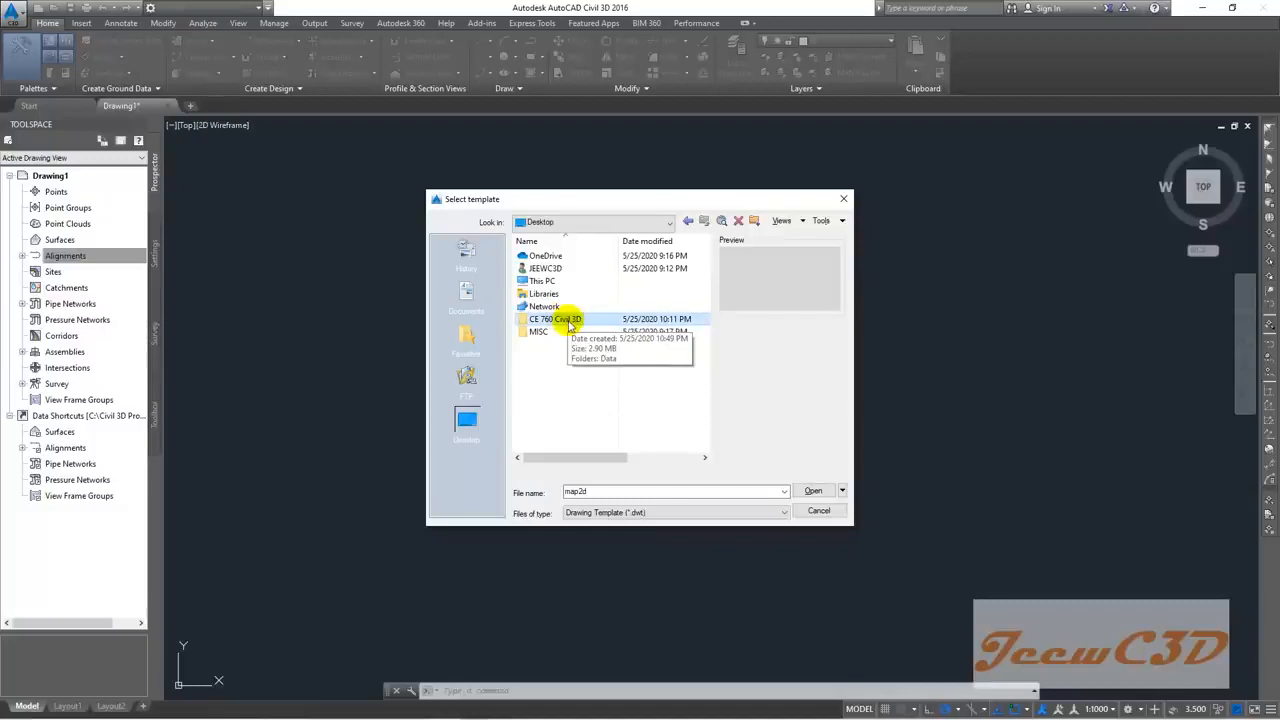
double_click(560, 319)
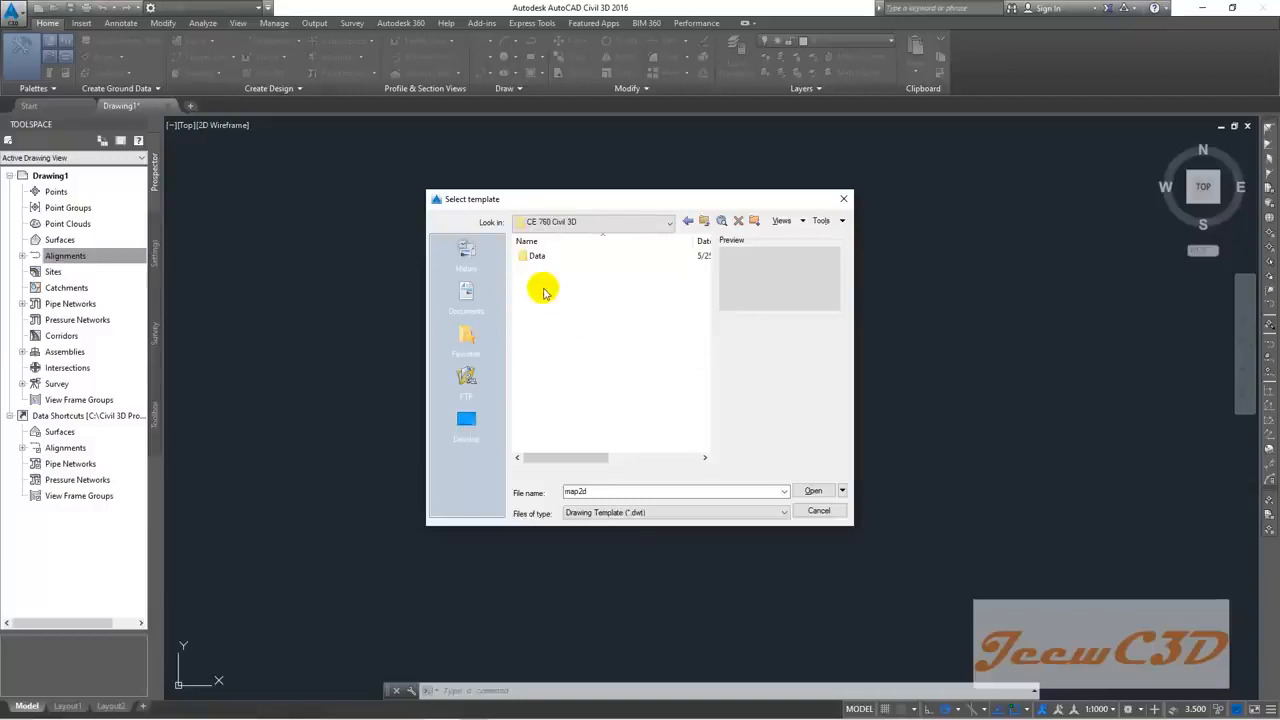
double_click(539, 256)
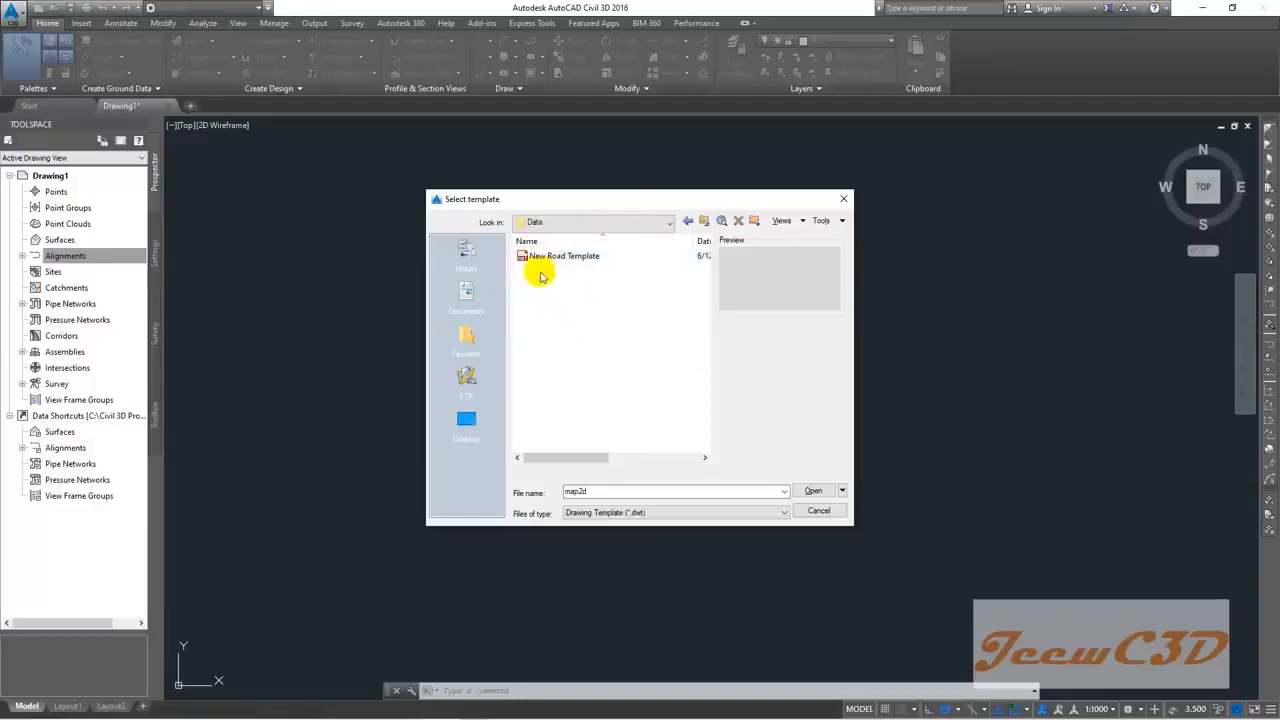
left_click(540, 257)
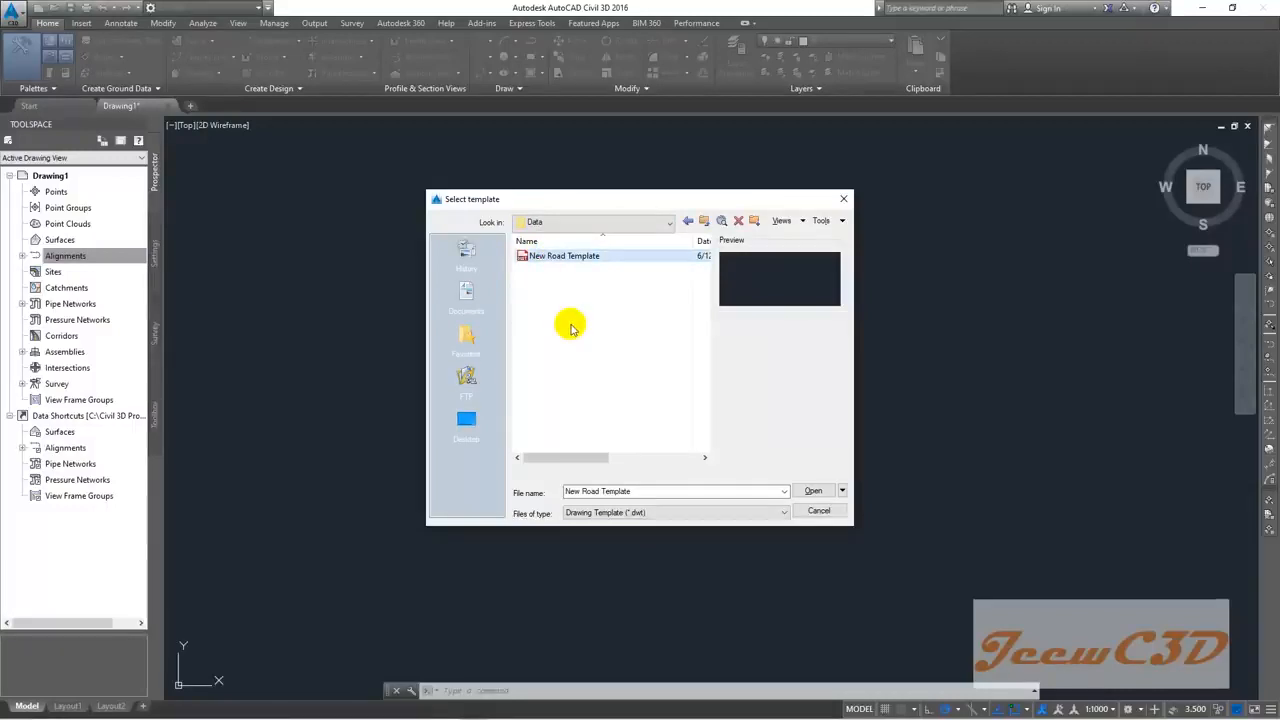
left_click(814, 492)
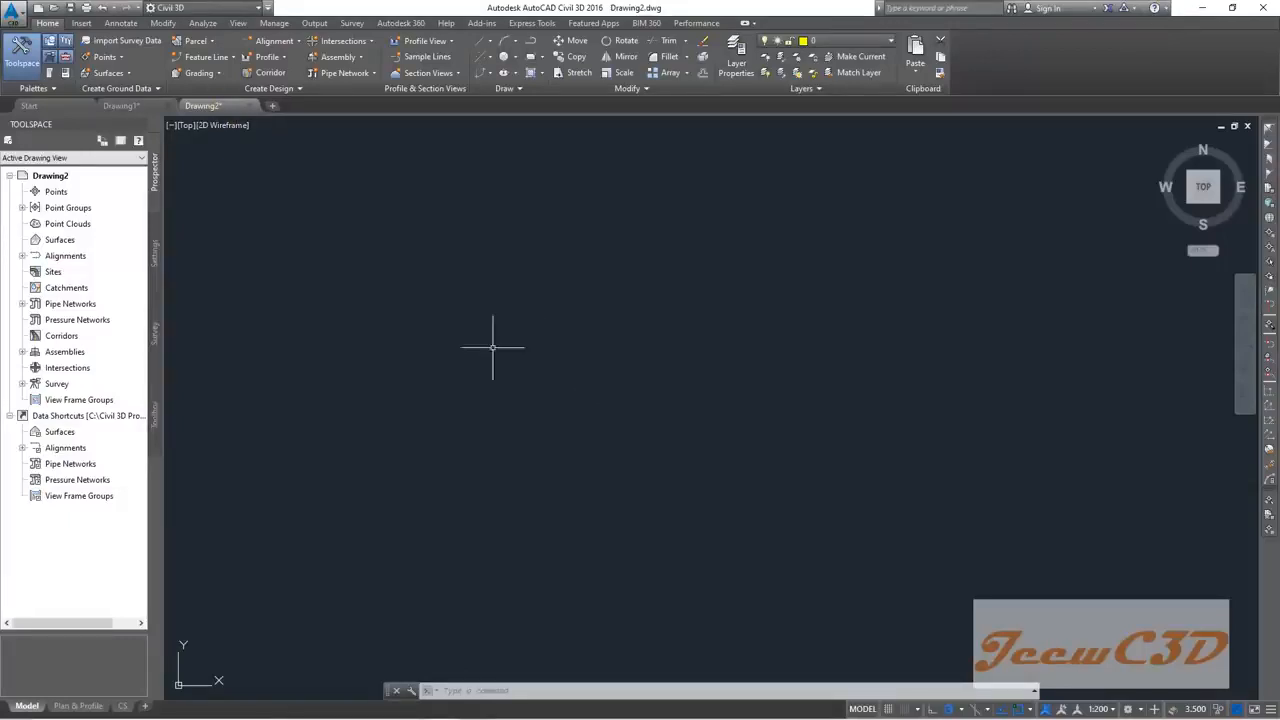
Step: Close Drawing1, answering No to saving its changes
left_click(167, 107)
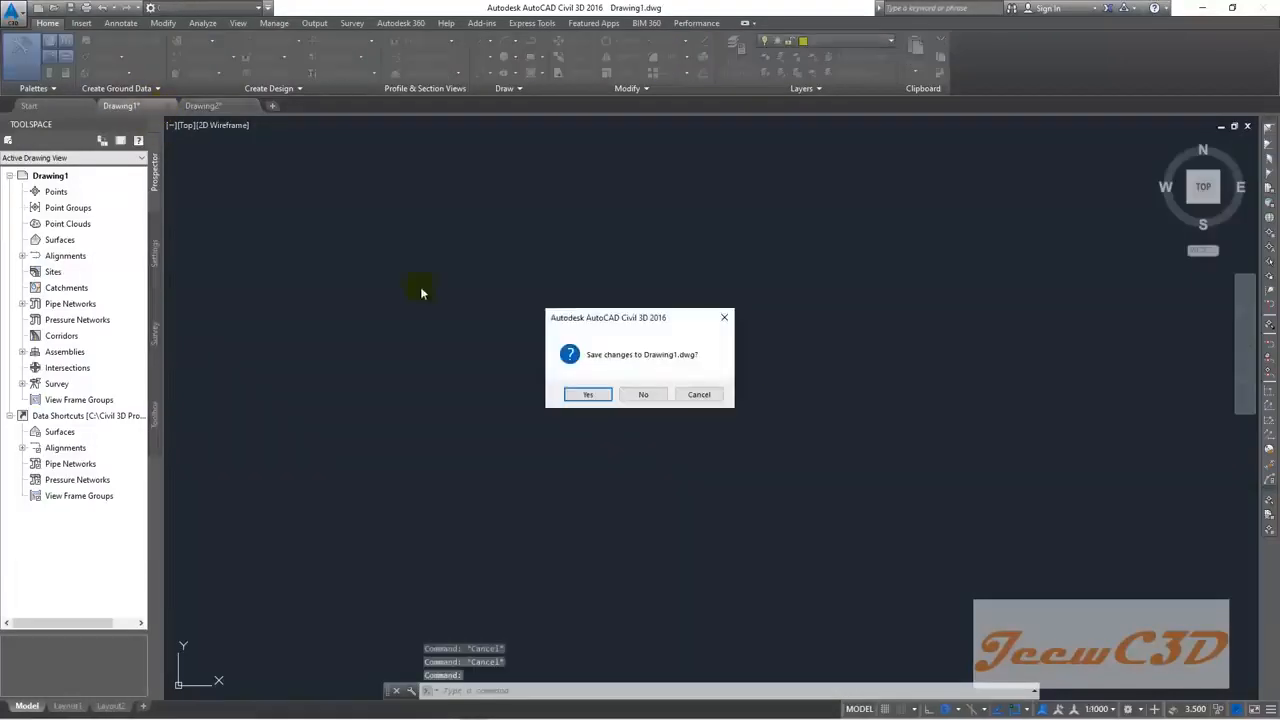
left_click(646, 395)
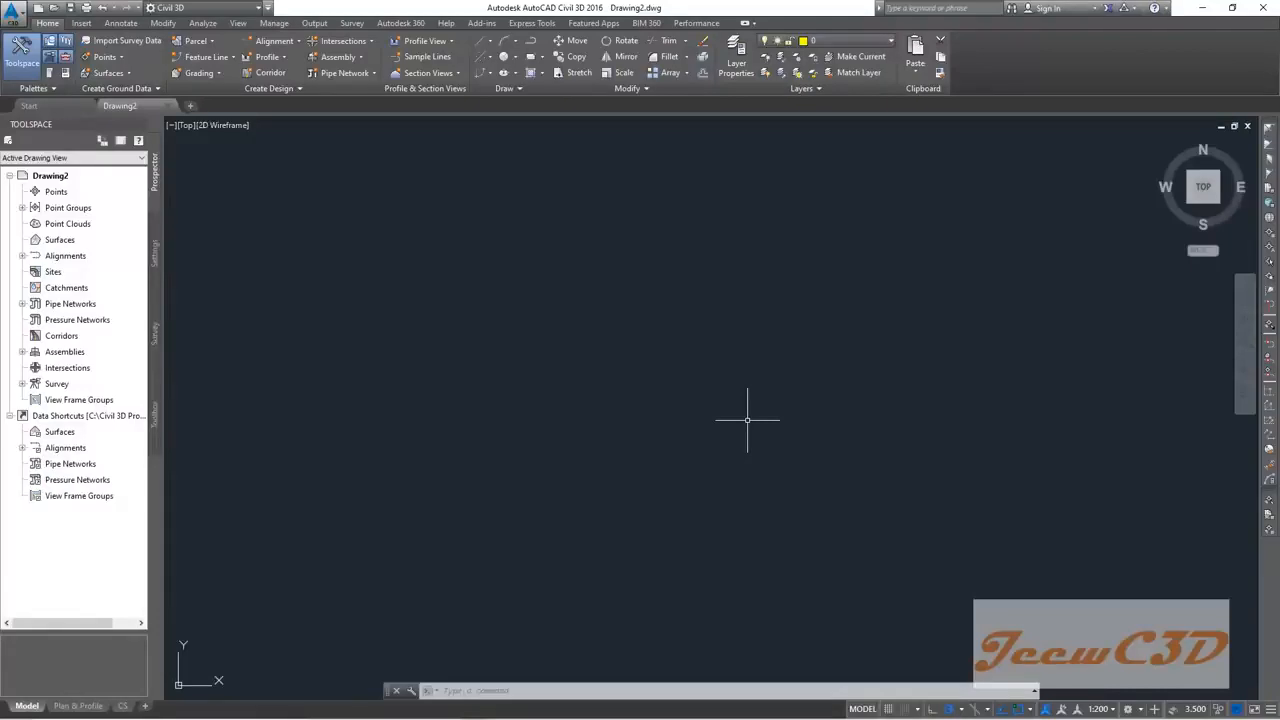
Step: In Drafting Settings, uncheck Object Snap On, Object Snap Tracking On and Polar Tracking On
right_click(752, 358, "shift")
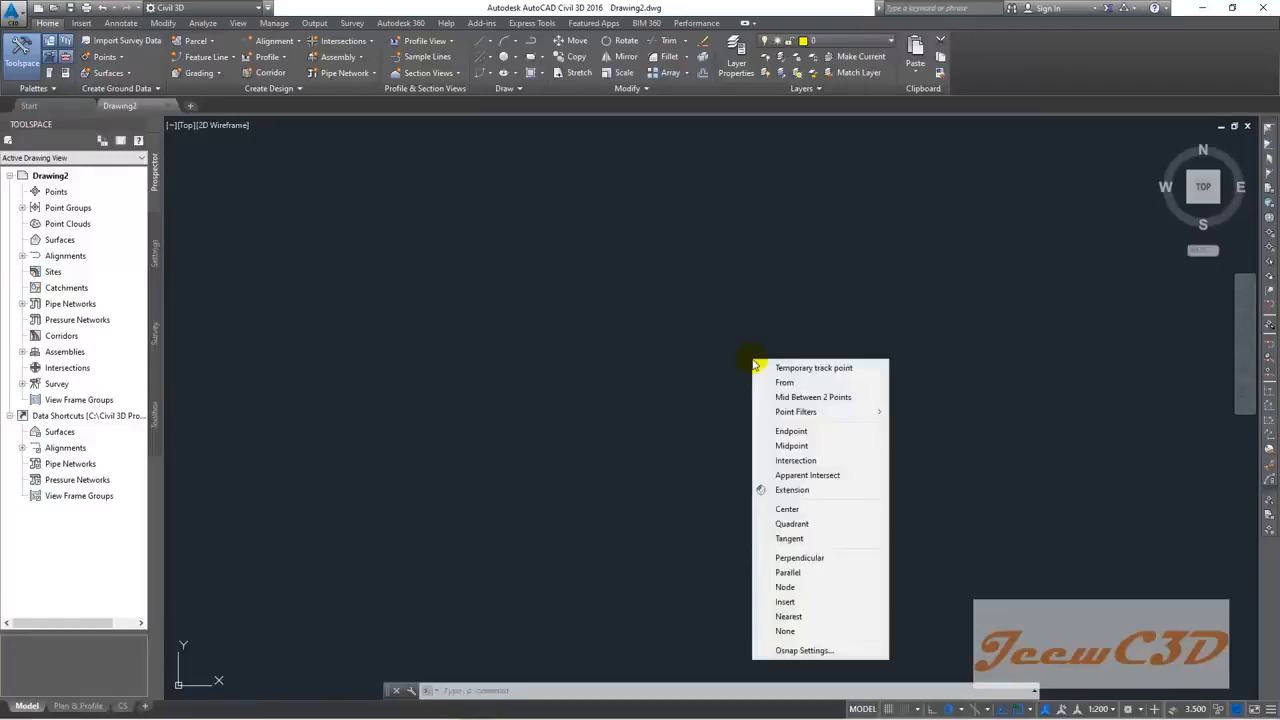
left_click(814, 651)
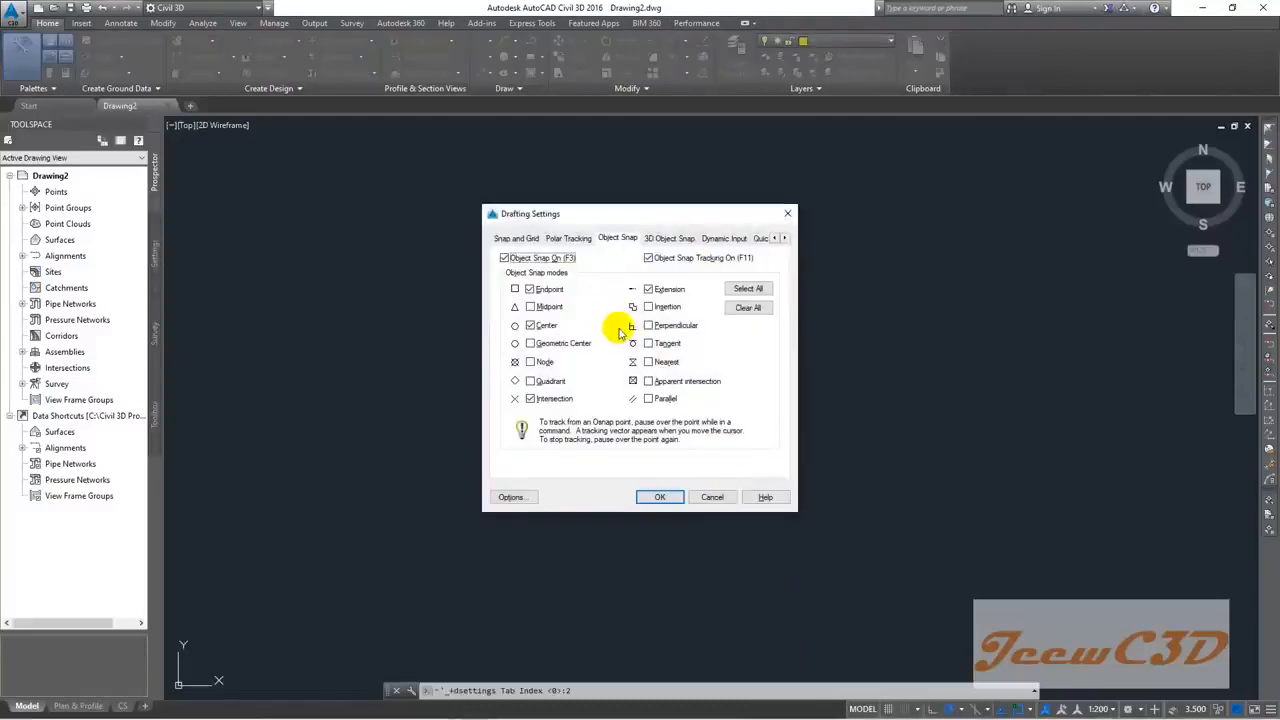
left_click(504, 258)
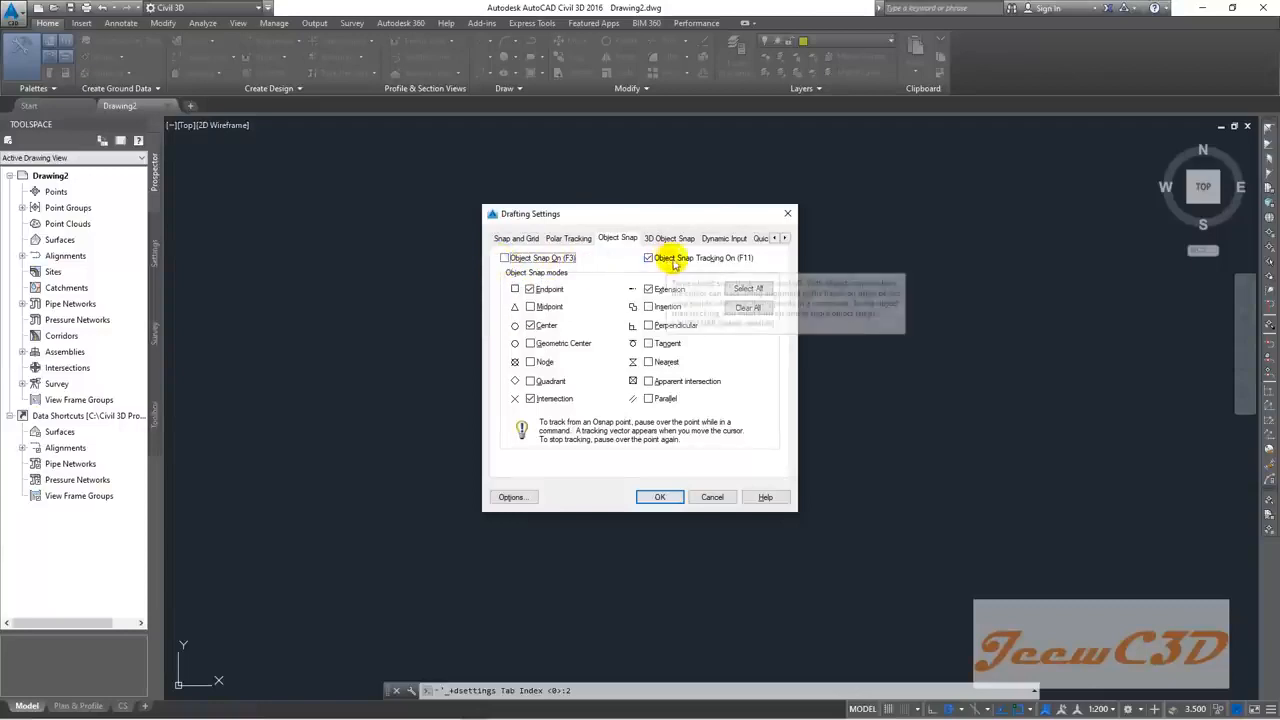
left_click(648, 258)
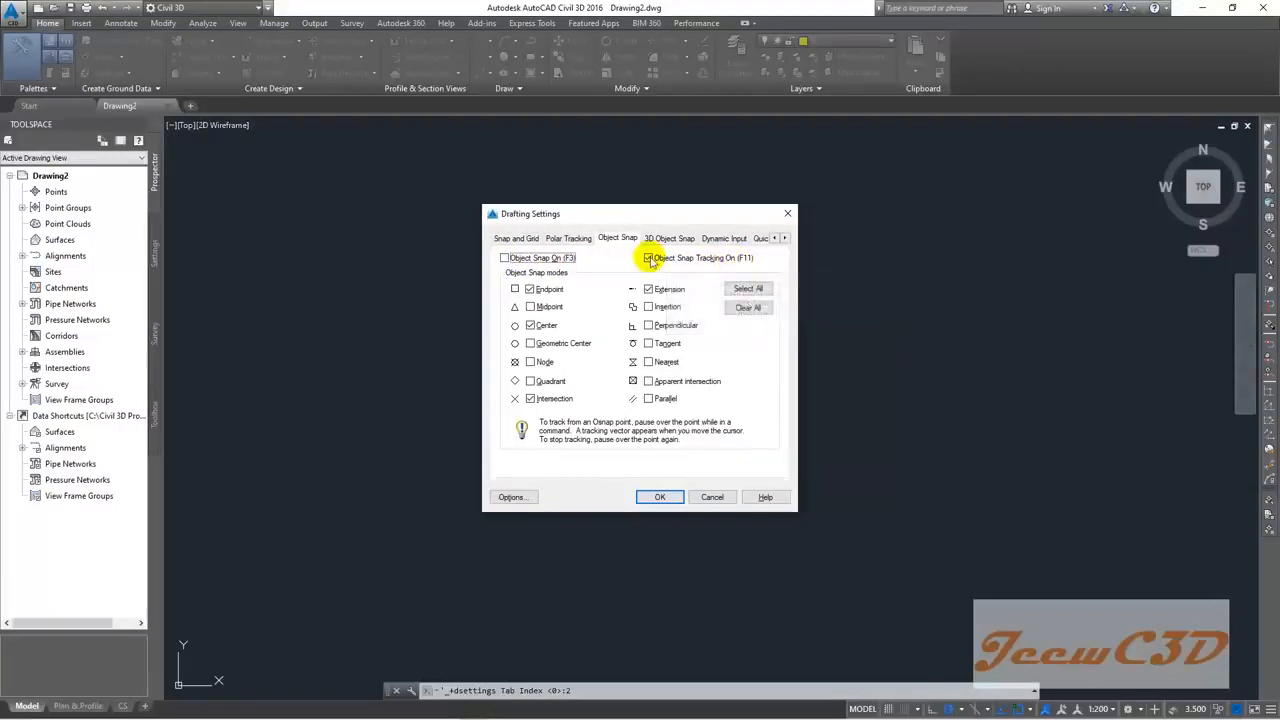
left_click(506, 242)
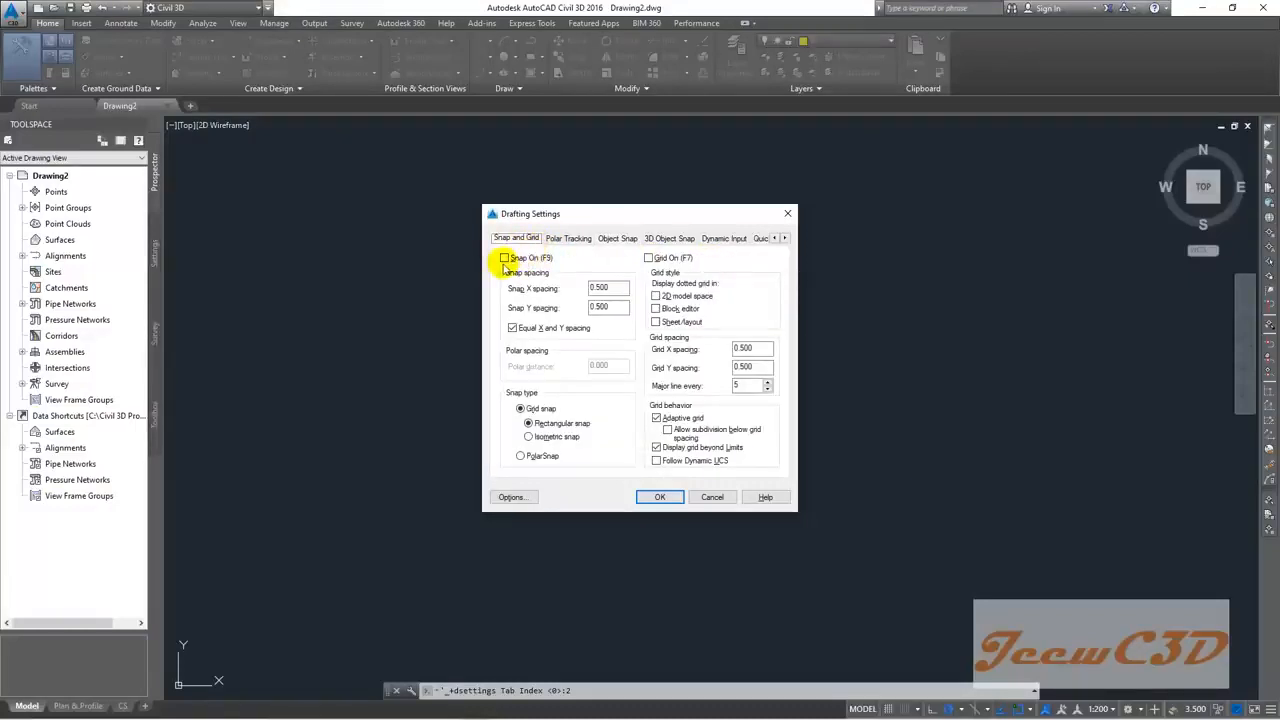
left_click(569, 239)
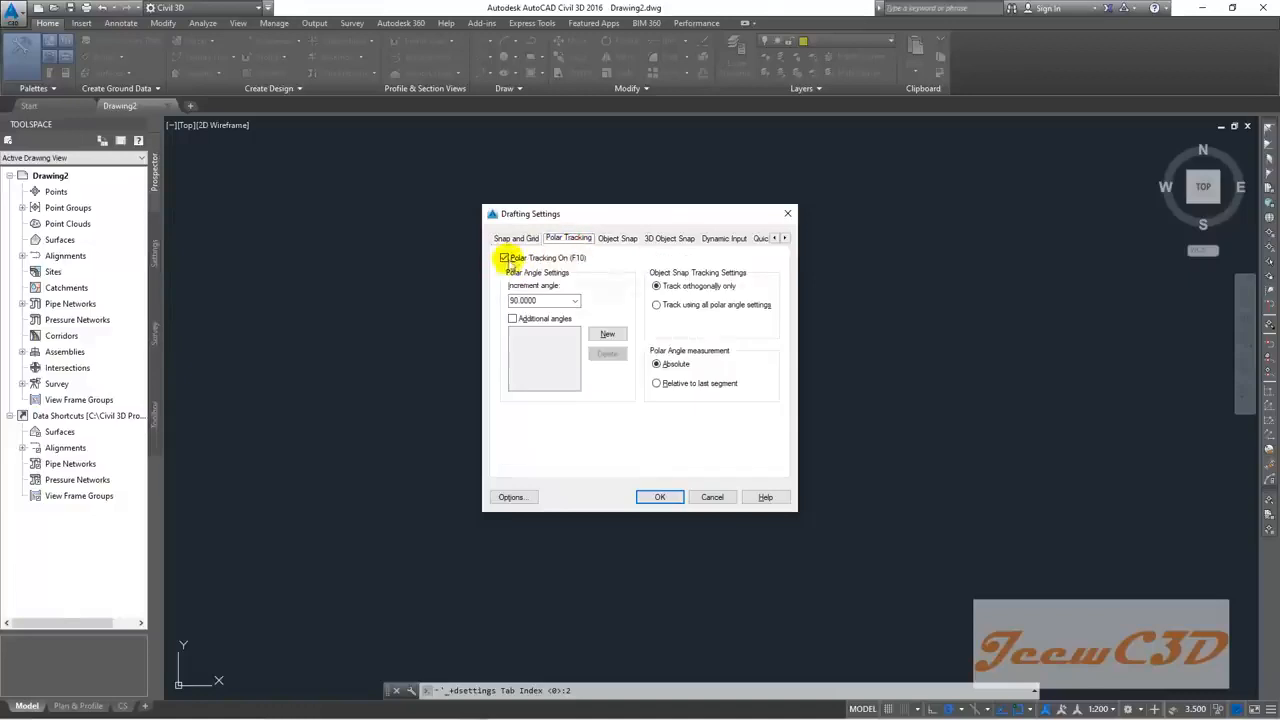
left_click(505, 258)
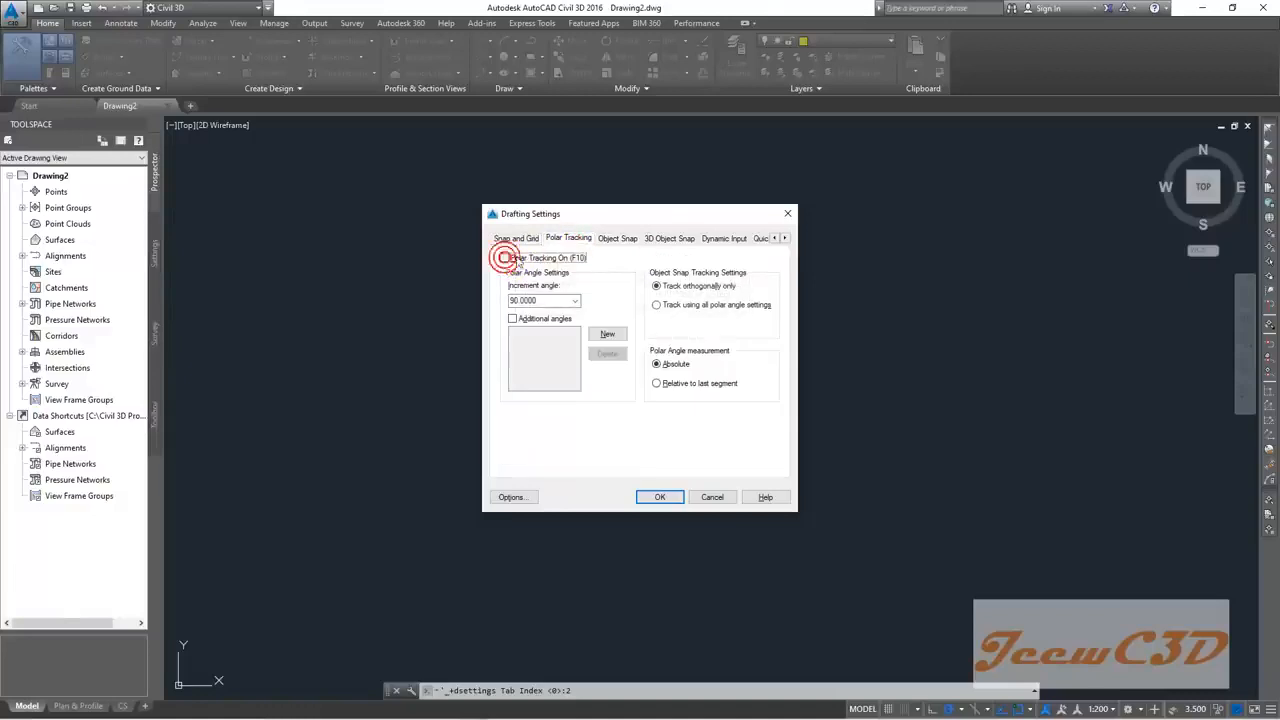
left_click(616, 238)
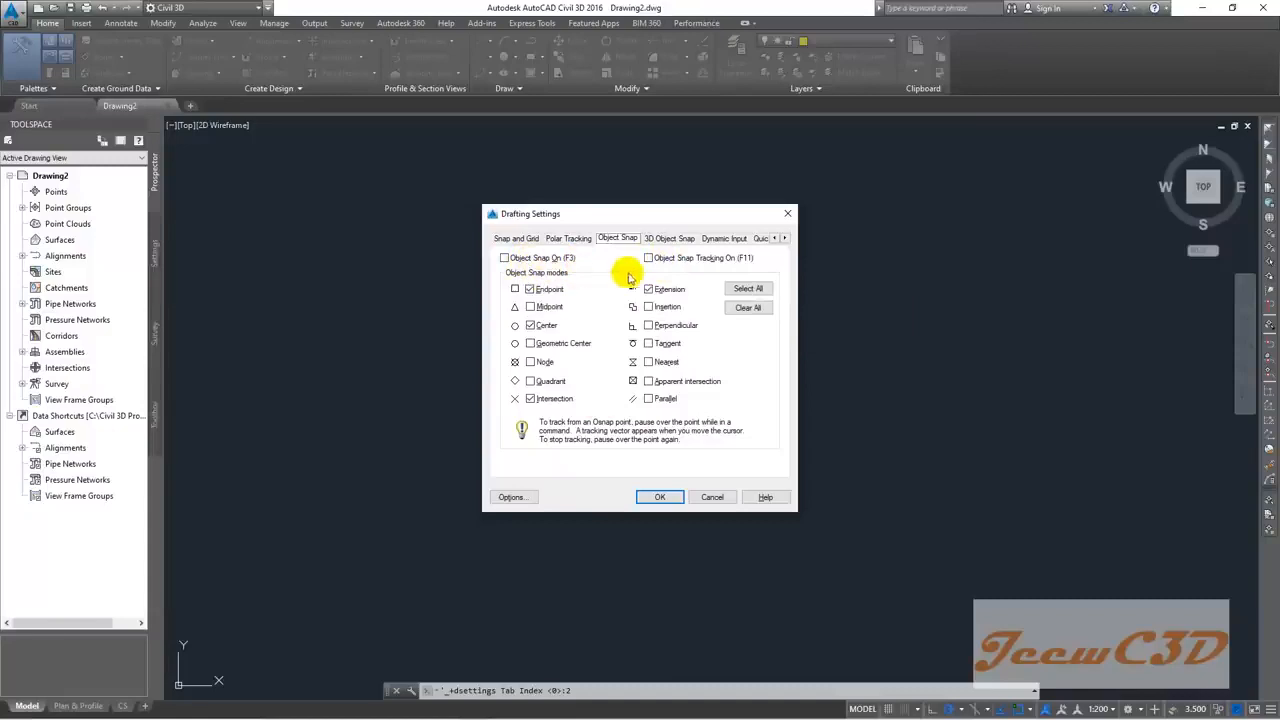
Step: Review the 3D Object Snap and Dynamic Input tabs, then confirm the settings with OK
left_click(672, 240)
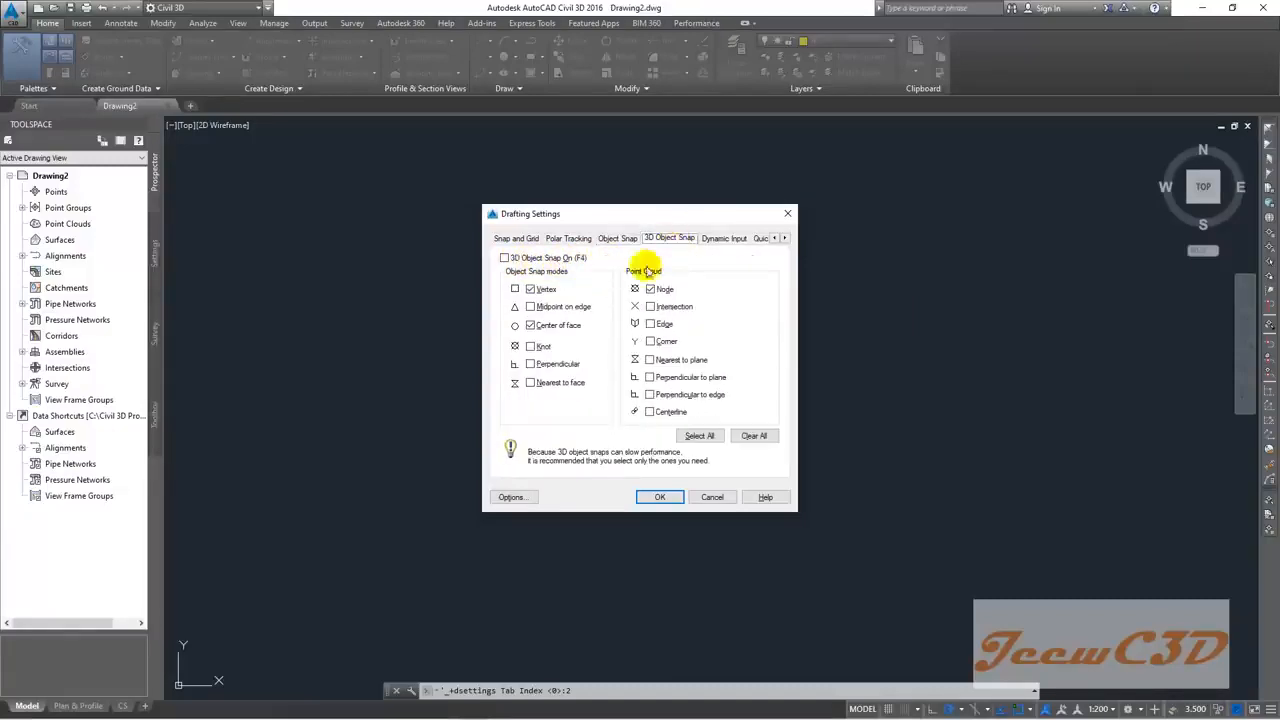
left_click(722, 238)
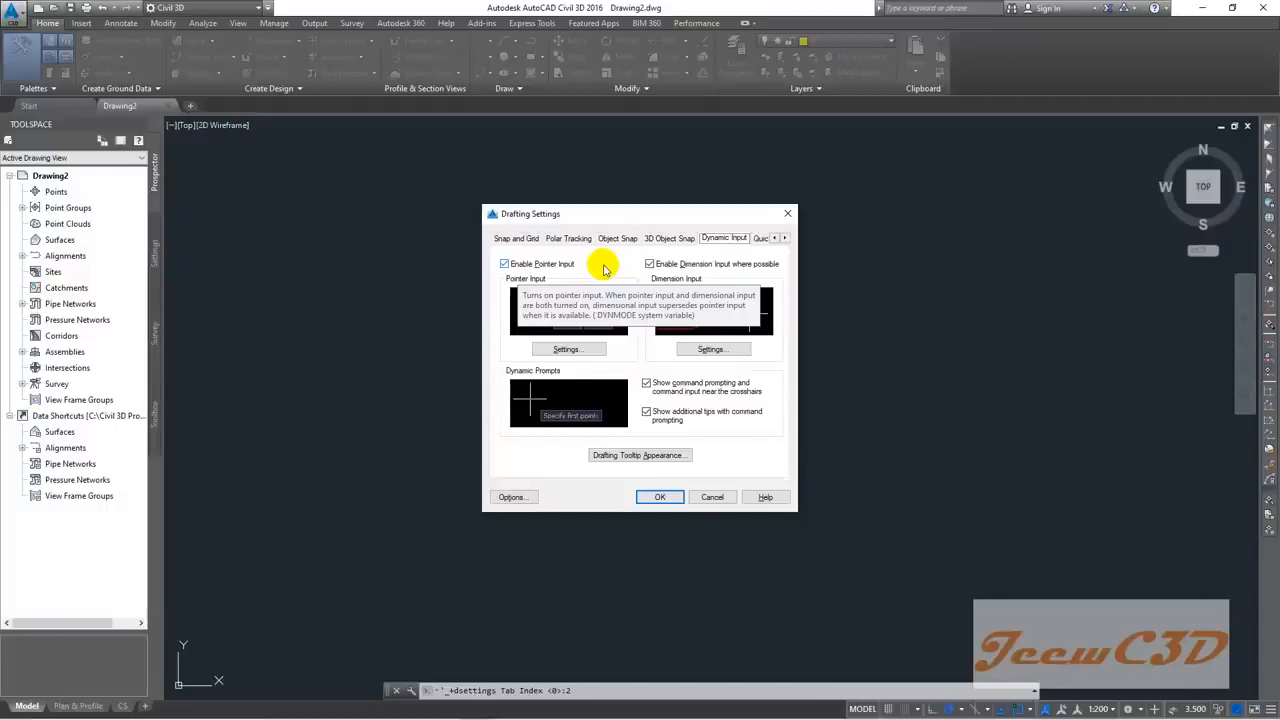
left_click(668, 240)
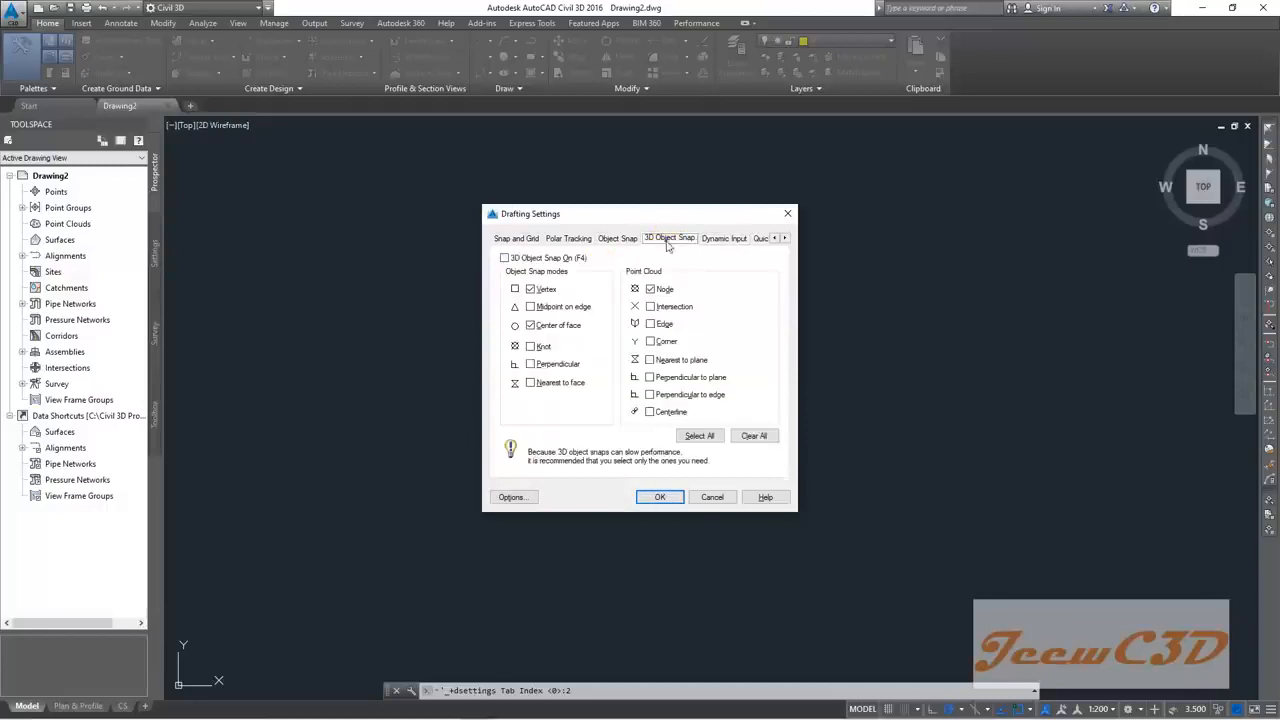
left_click(620, 238)
left_click(568, 239)
left_click(516, 238)
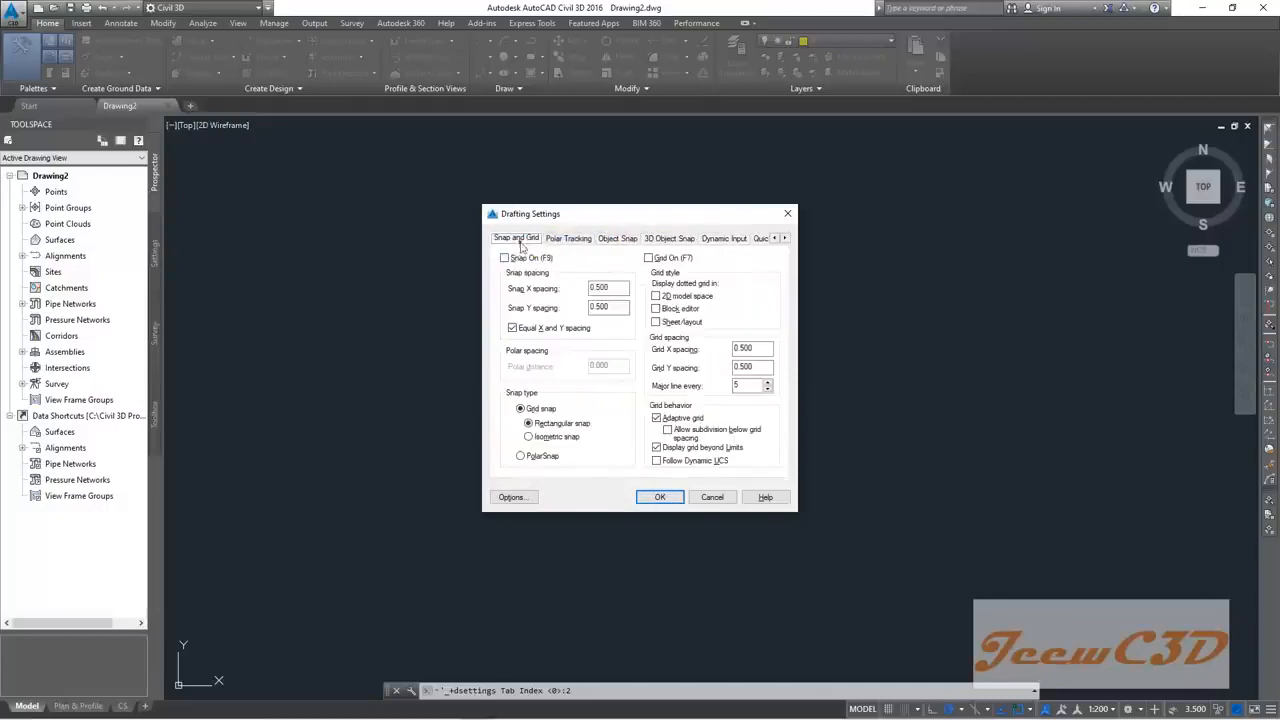
left_click(656, 498)
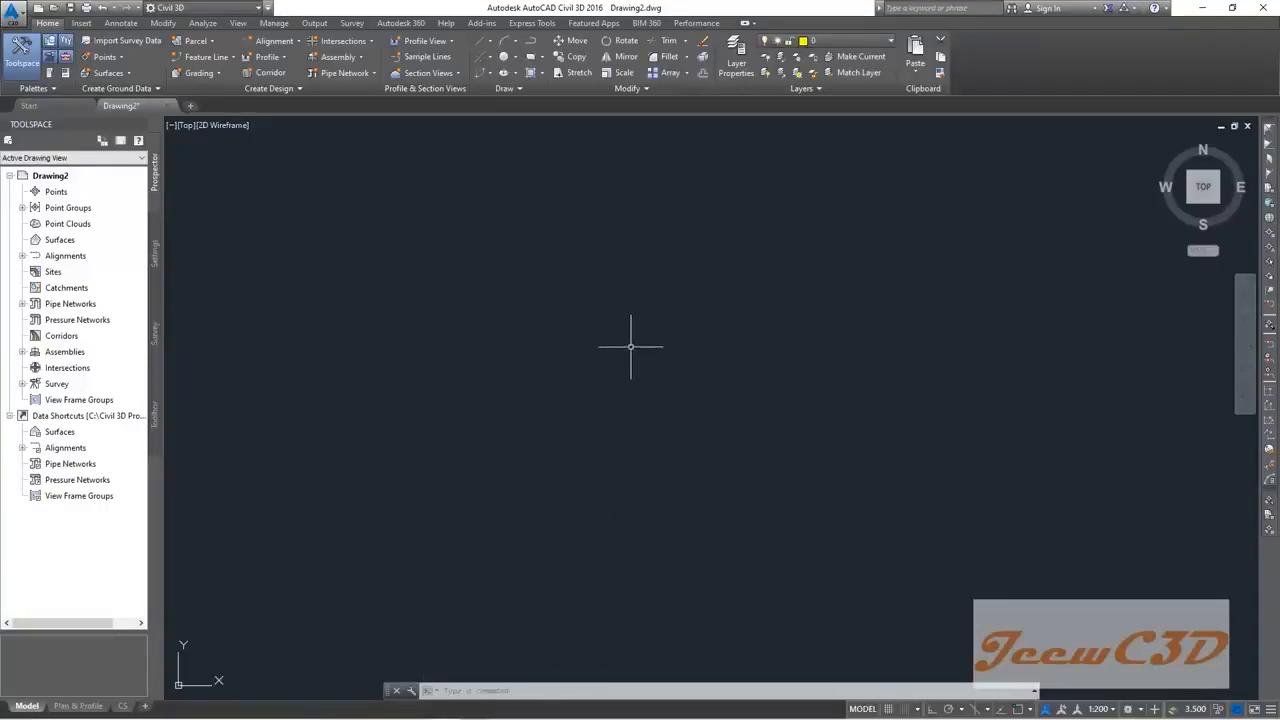
type("asda")
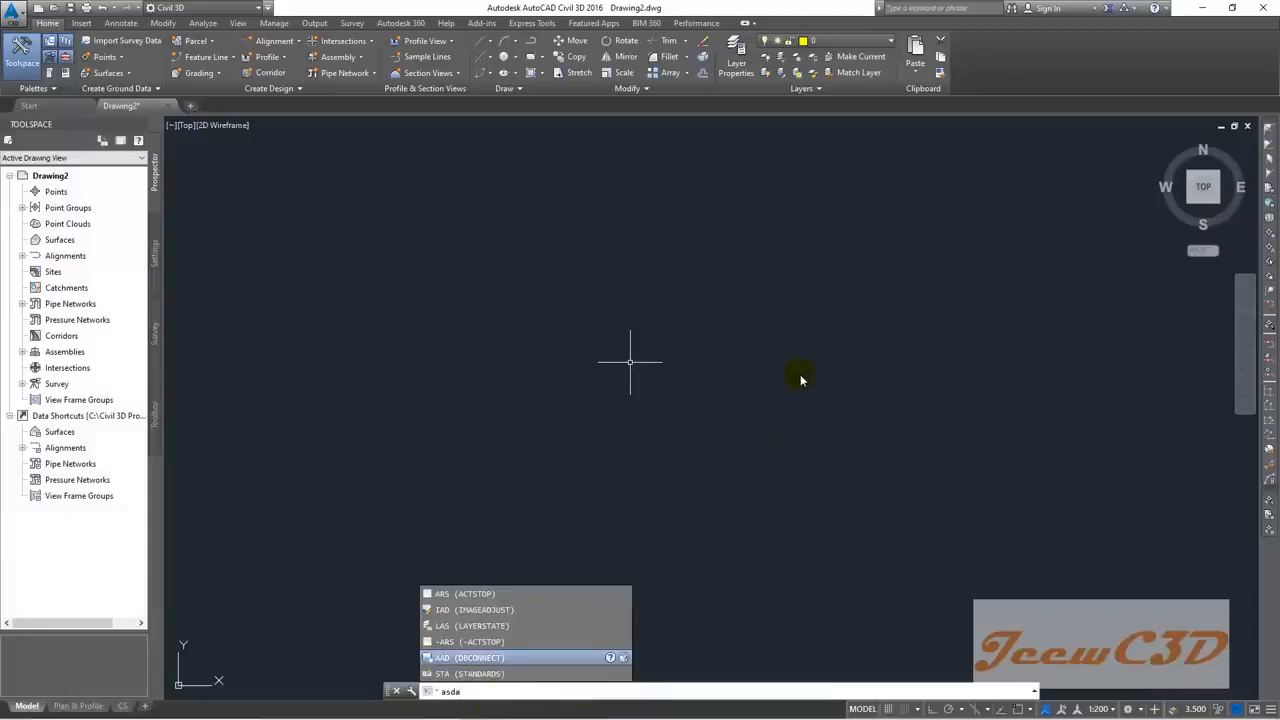
key("Escape")
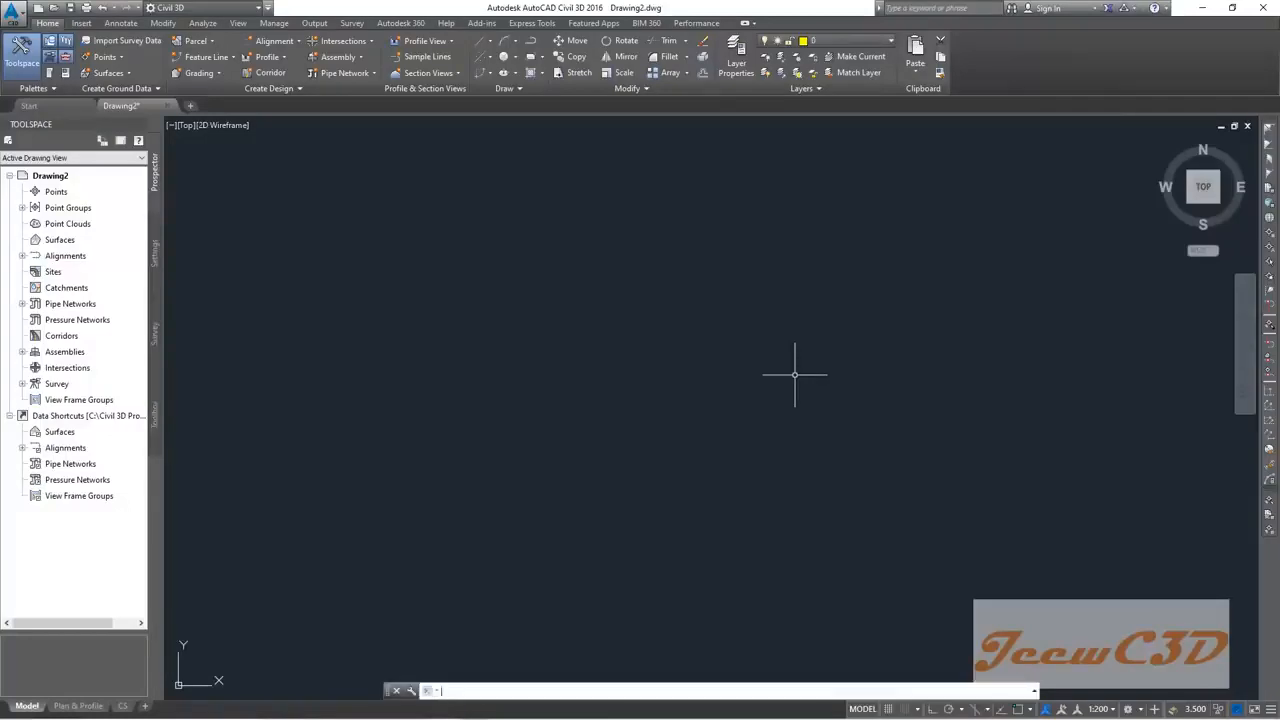
type("asdas")
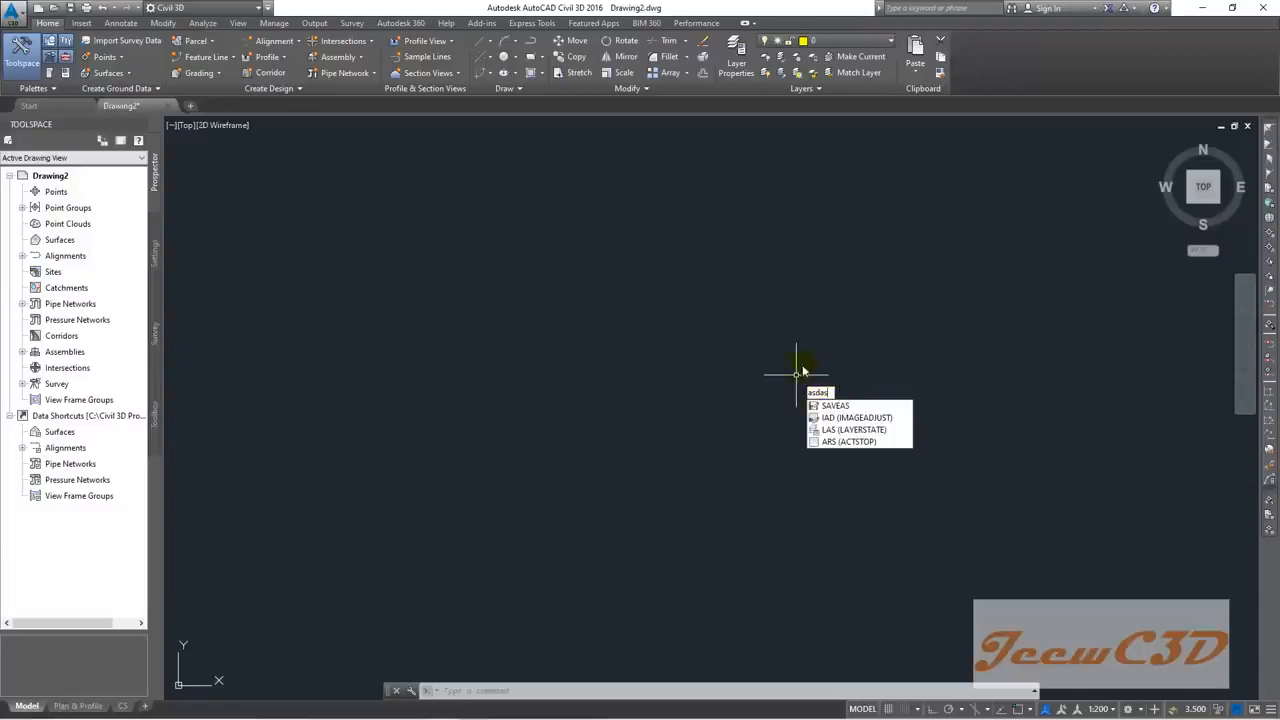
key("Escape")
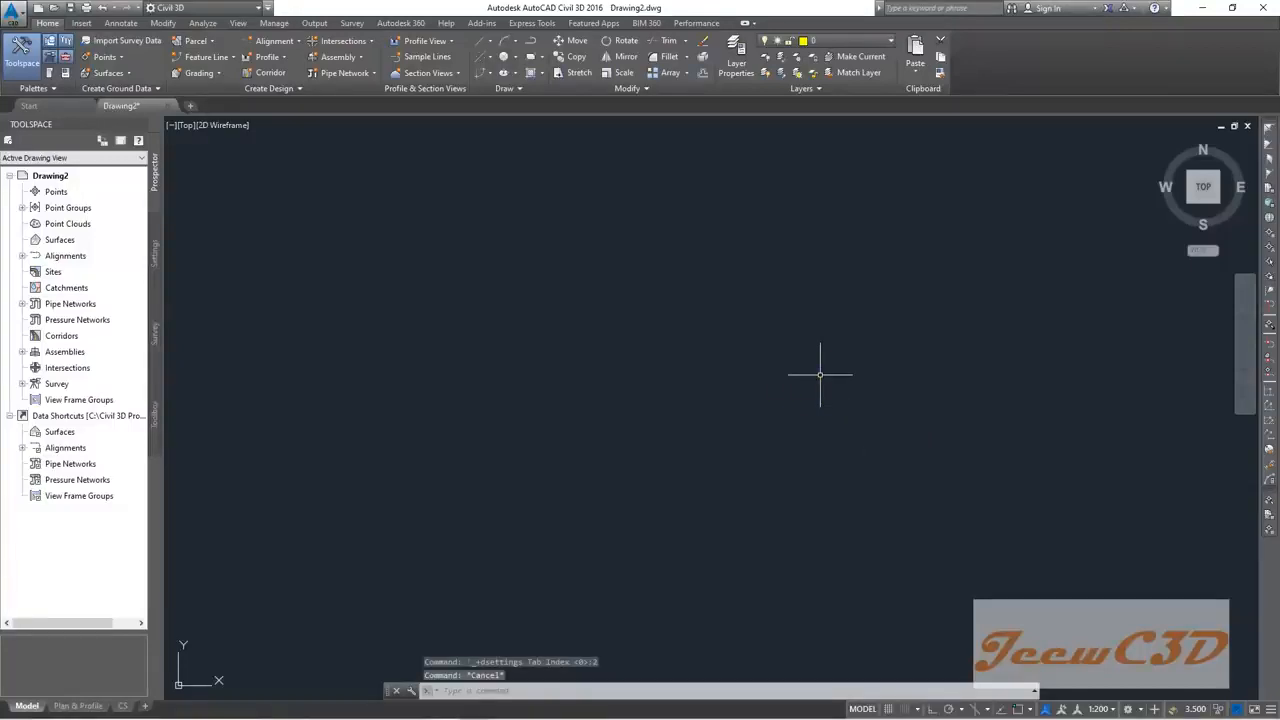
type("ada")
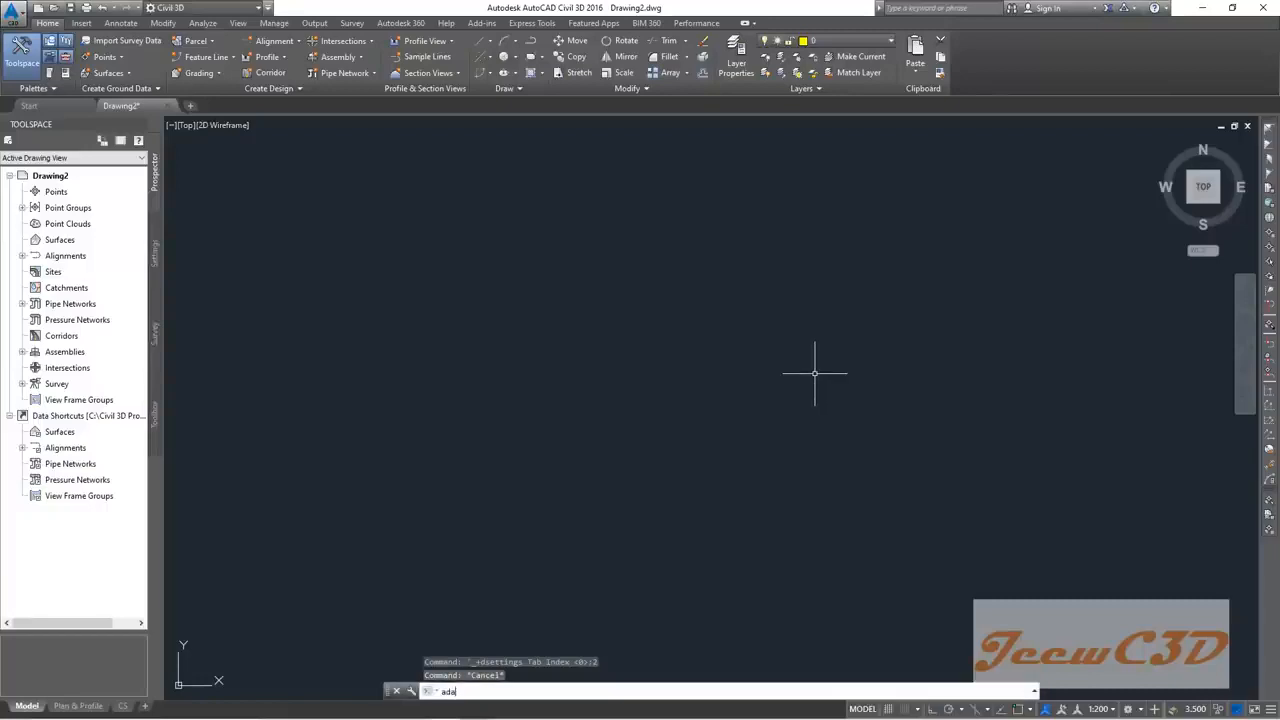
key("Up")
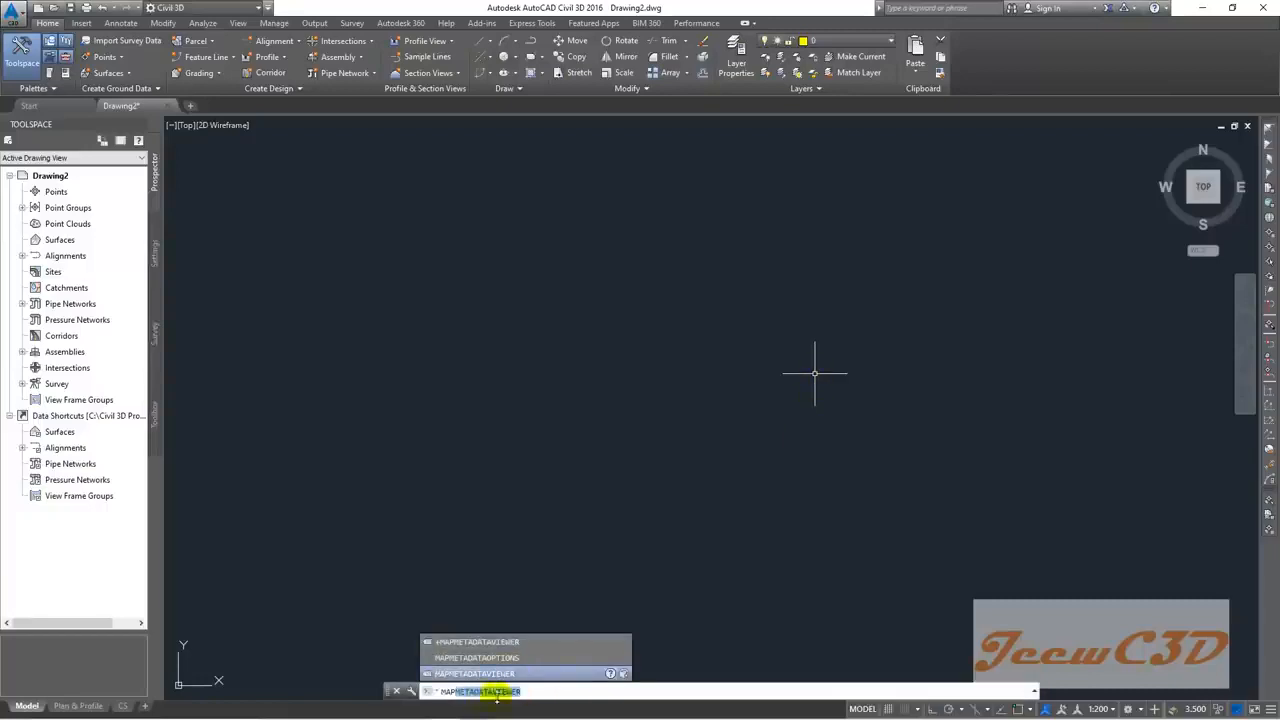
key("Escape")
key("Escape")
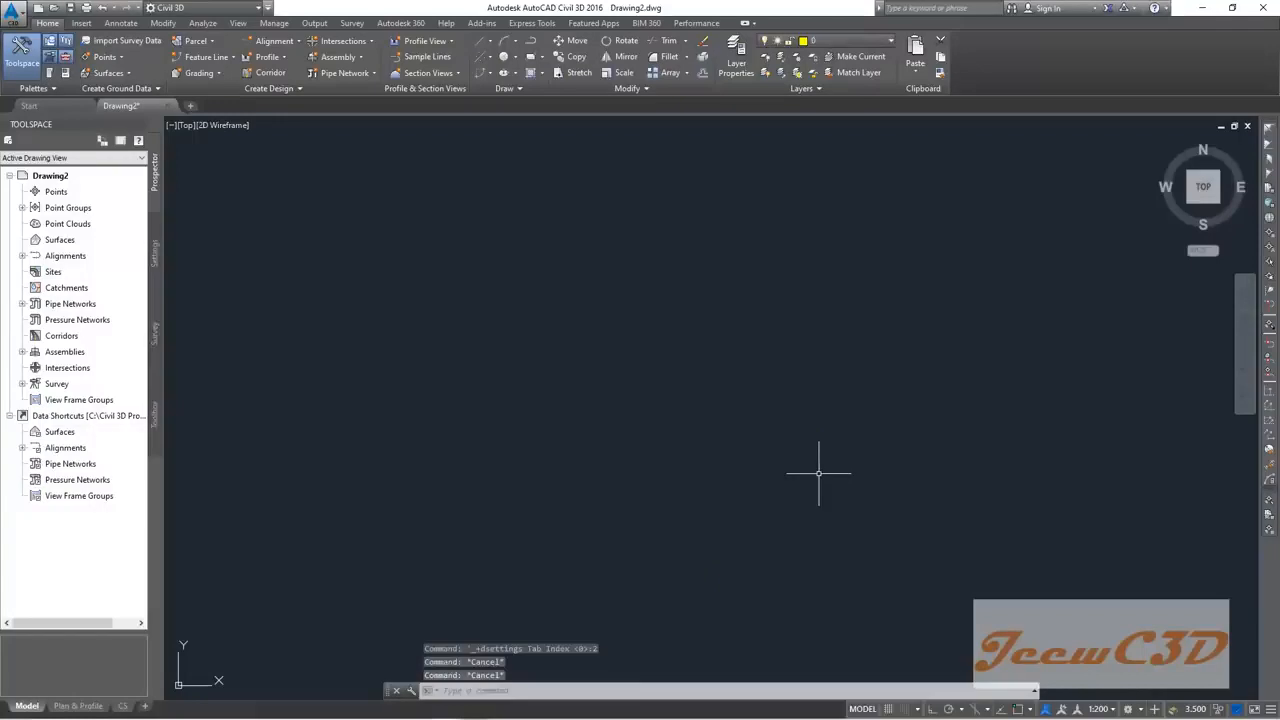
left_click(471, 690)
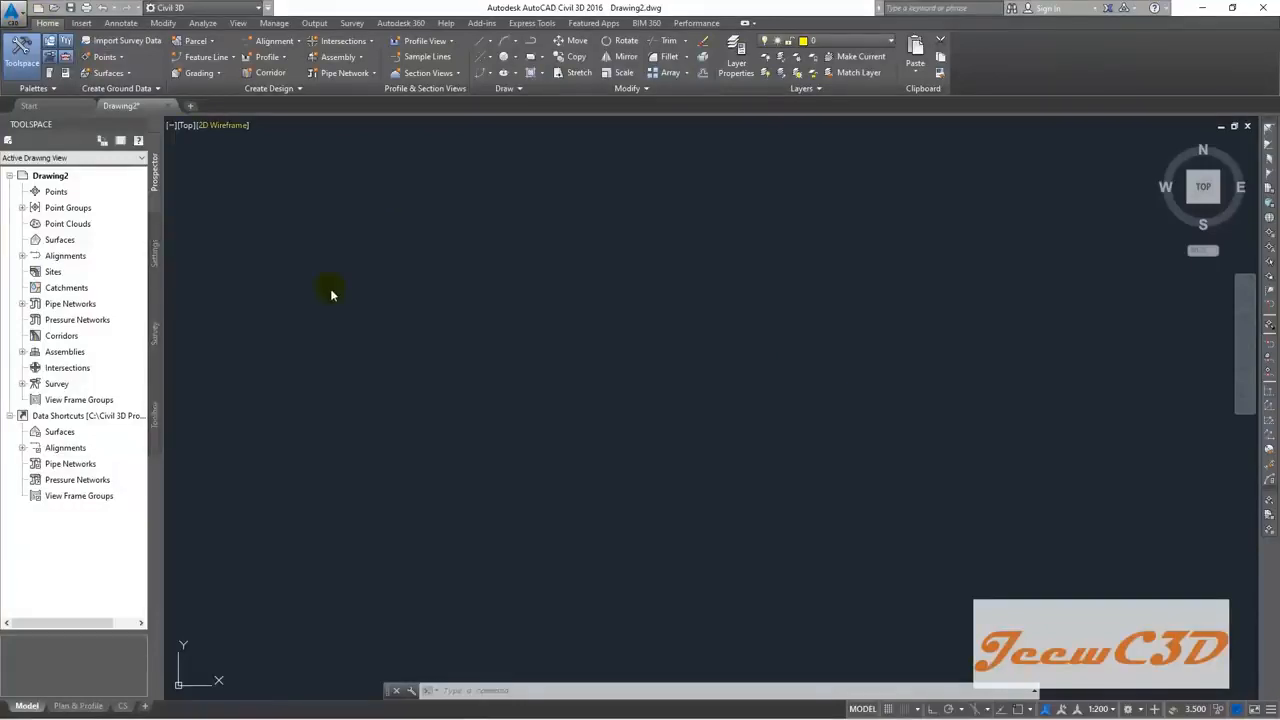
Step: Bring up the Create Points toolbar from Point Creation Tools and launch Import Points
left_click(120, 60)
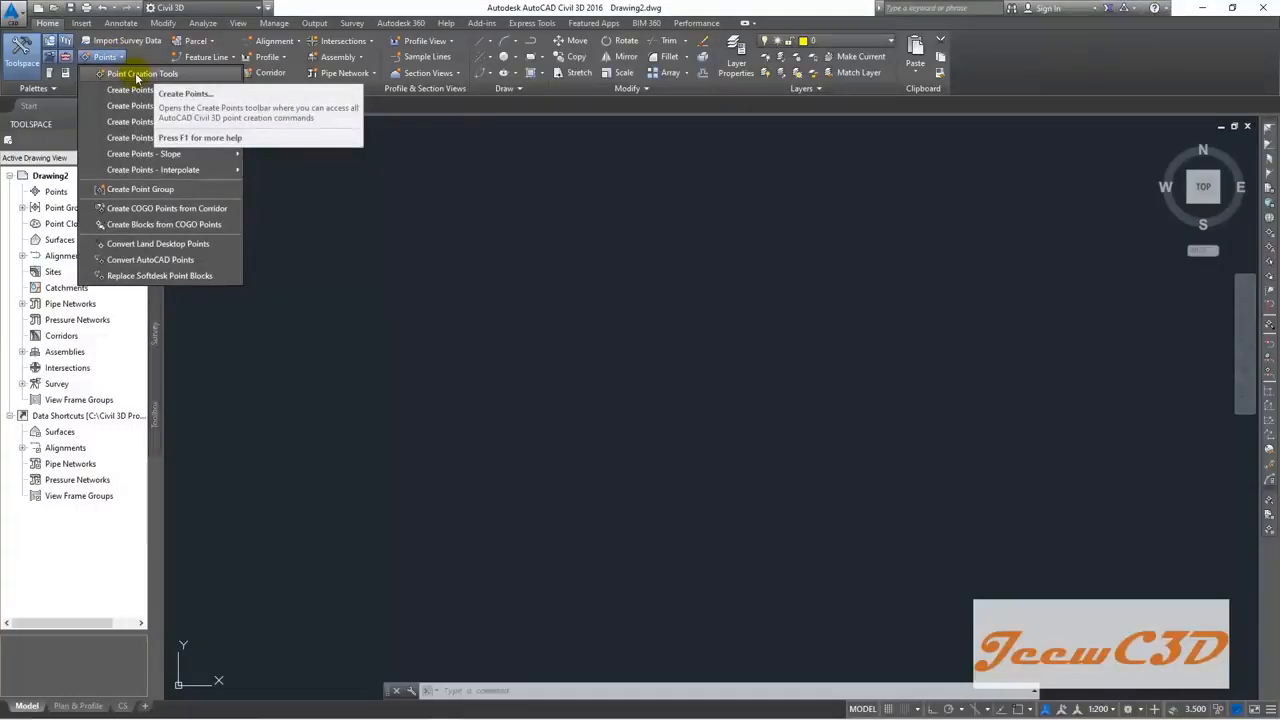
left_click(156, 74)
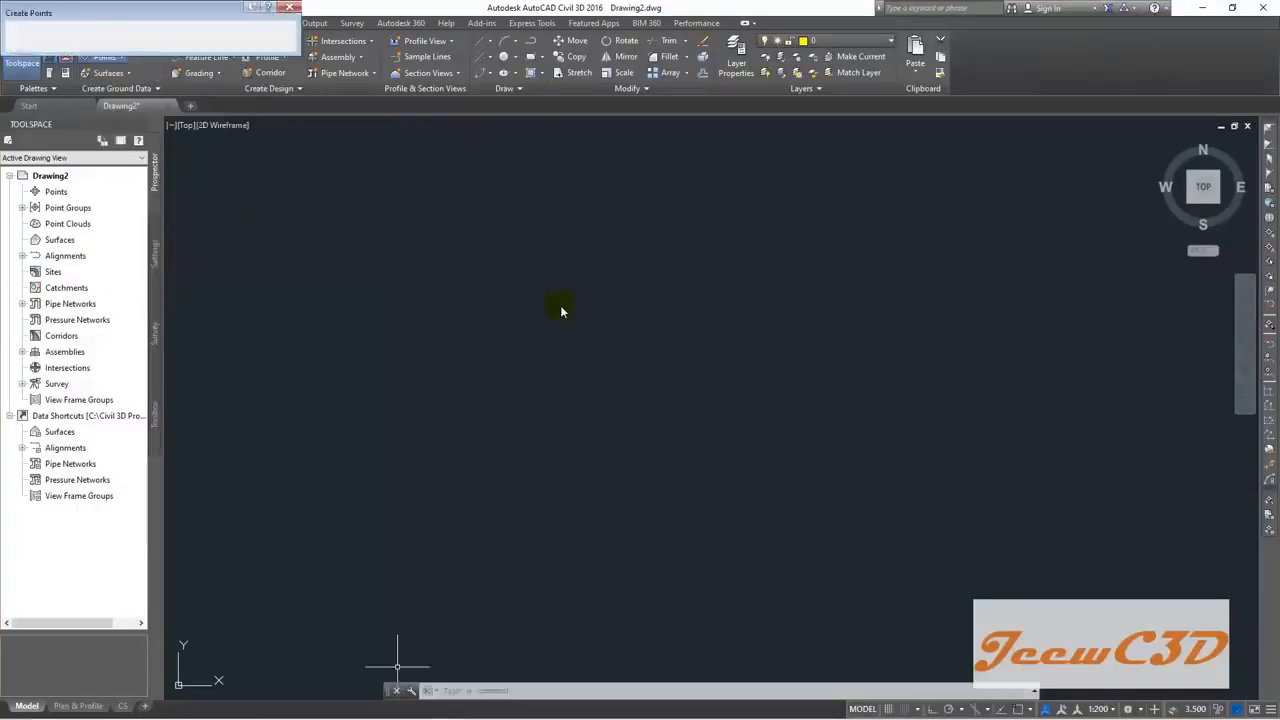
left_click_drag(96, 14, 502, 204)
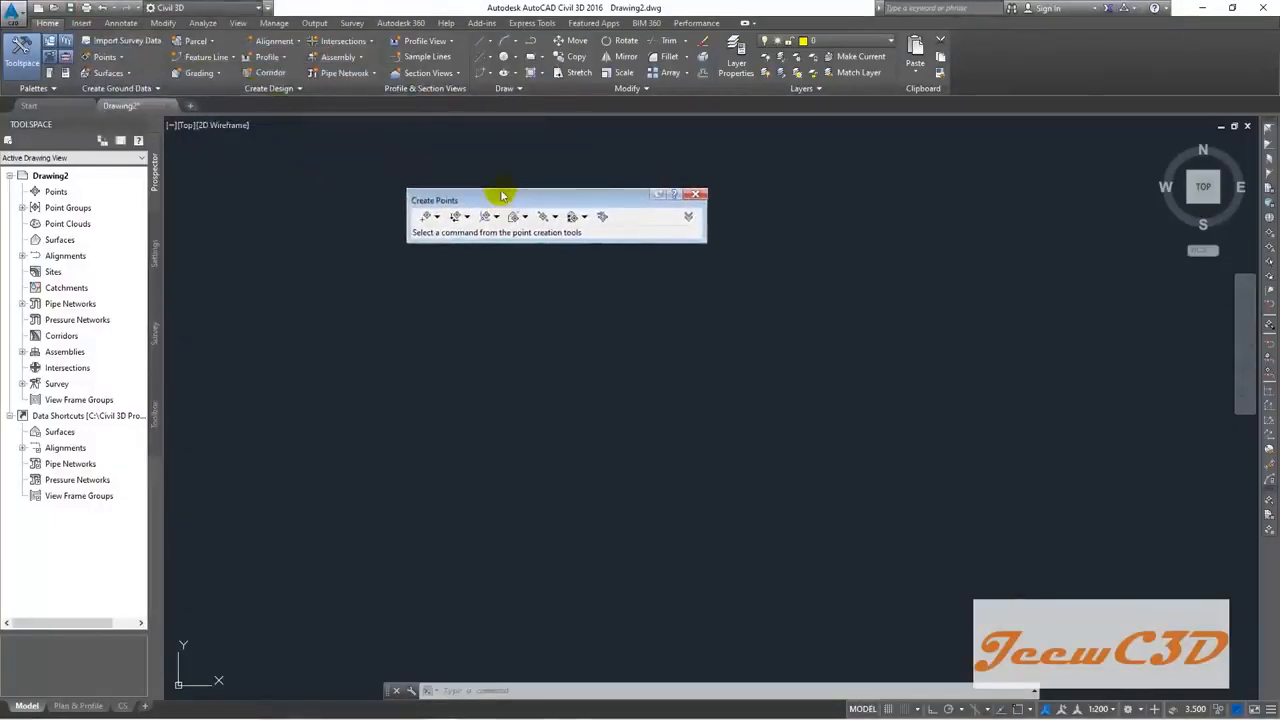
left_click(603, 216)
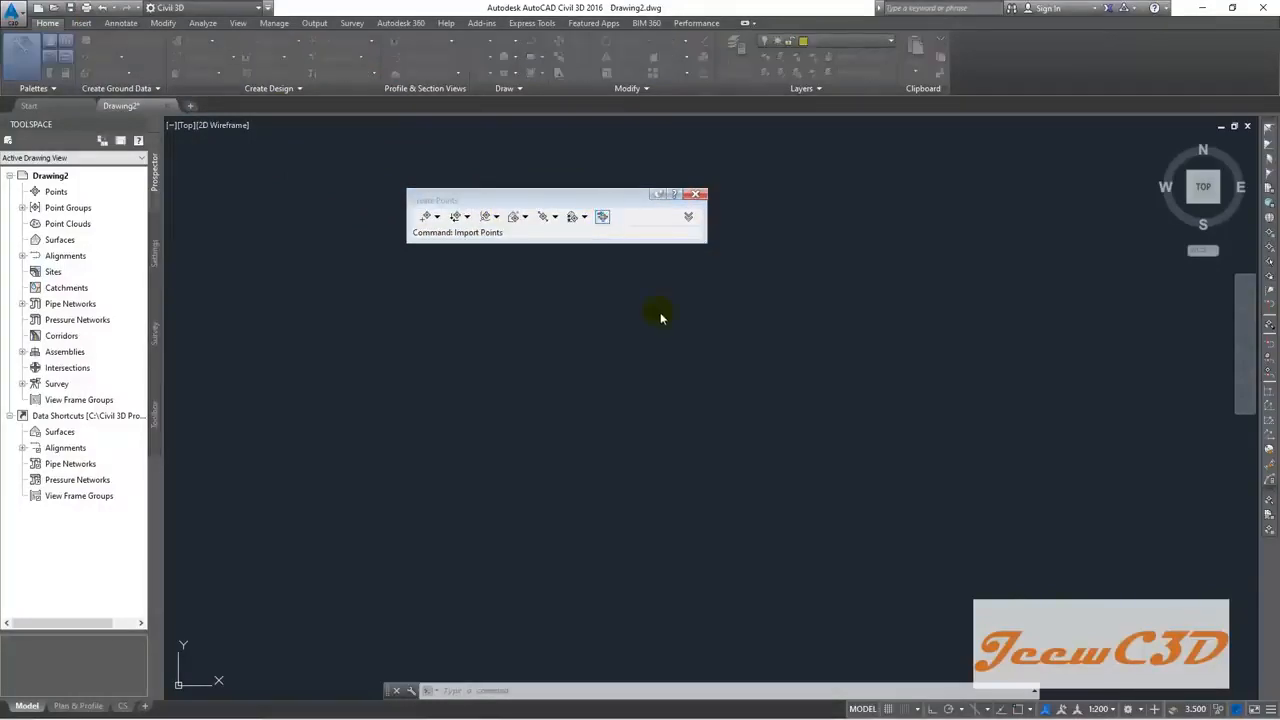
left_click_drag(585, 33, 598, 171)
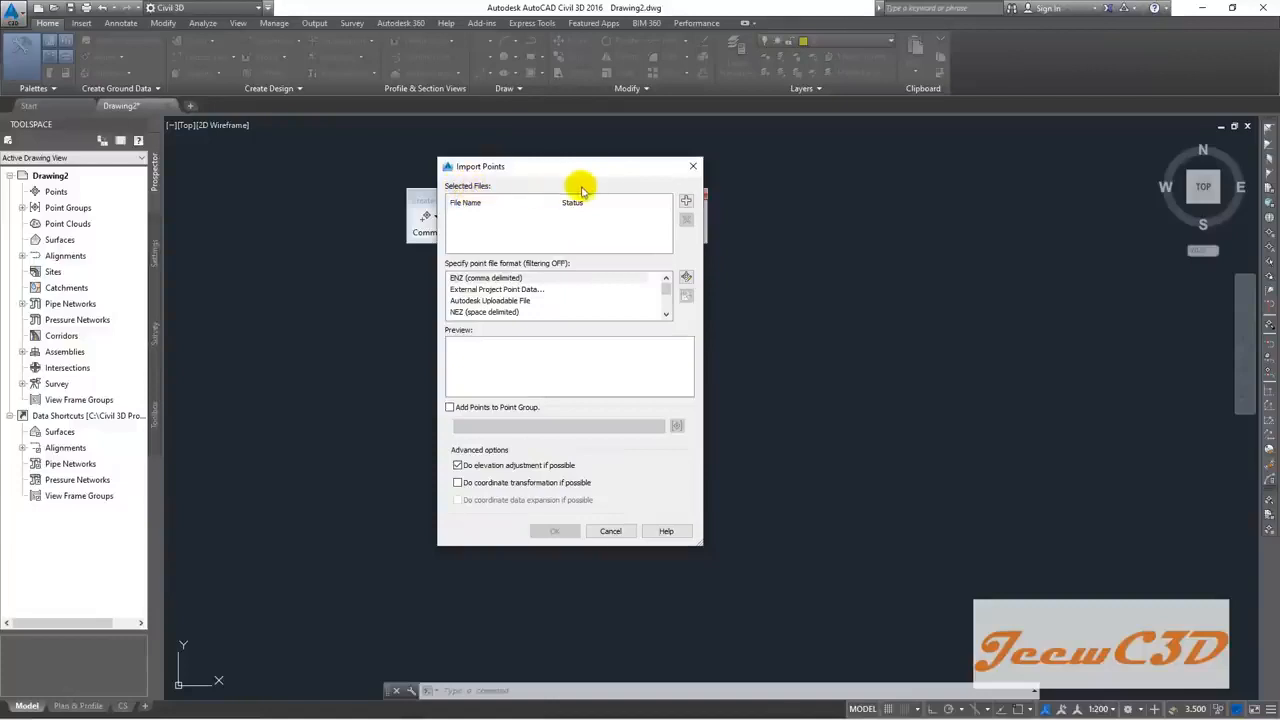
Step: Add a source file, browsing to Desktop > CE 760 Civil 3D > Data with *.csv files shown
left_click(686, 203)
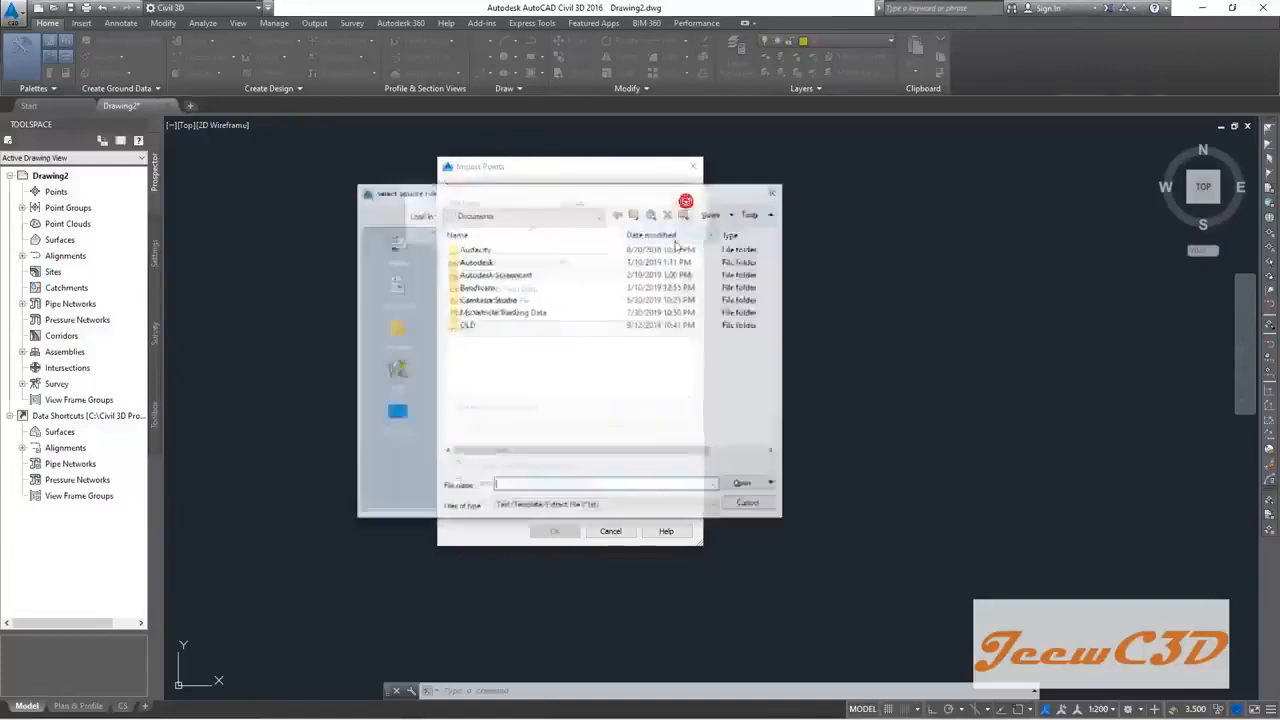
left_click(398, 414)
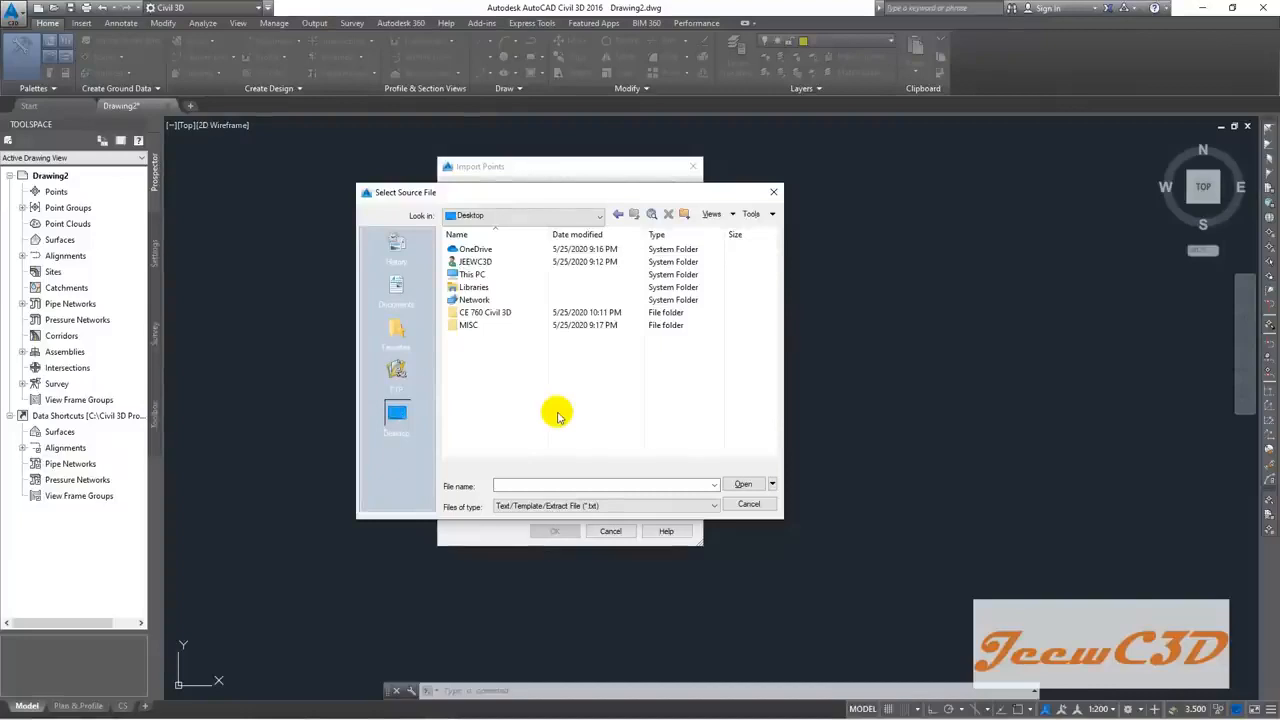
left_click(503, 315)
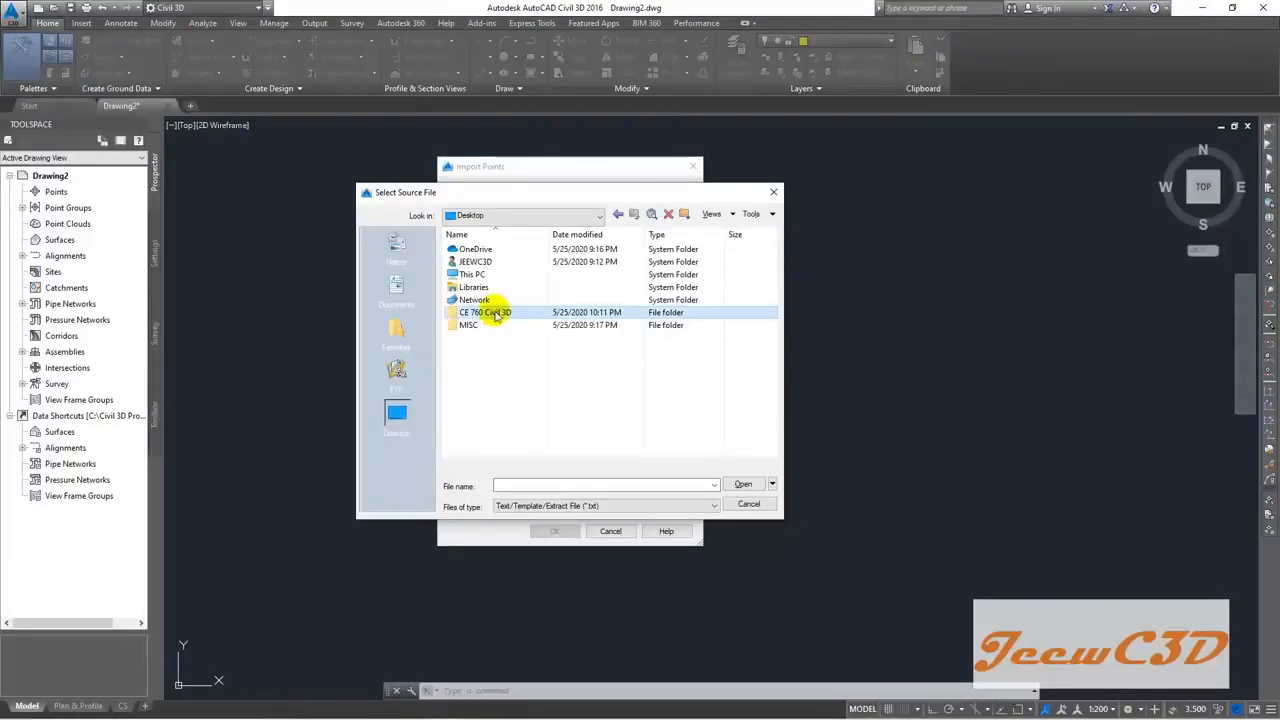
double_click(500, 314)
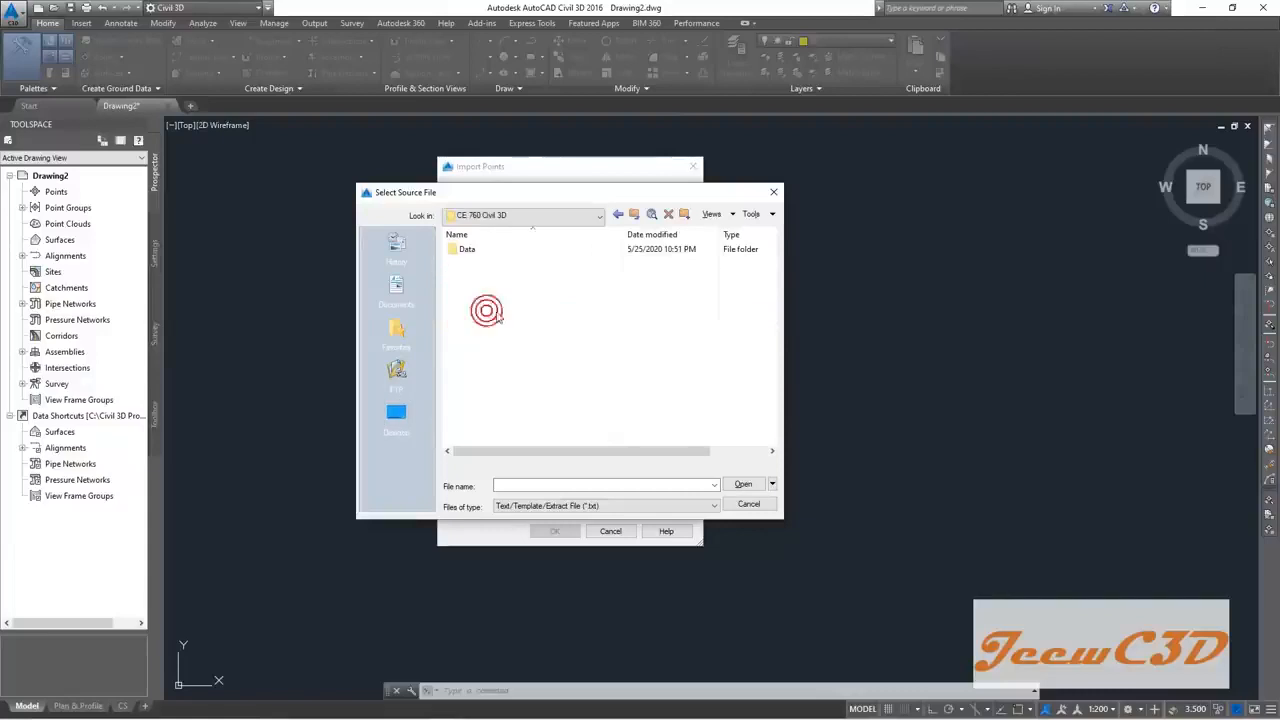
left_click(468, 250)
double_click(472, 250)
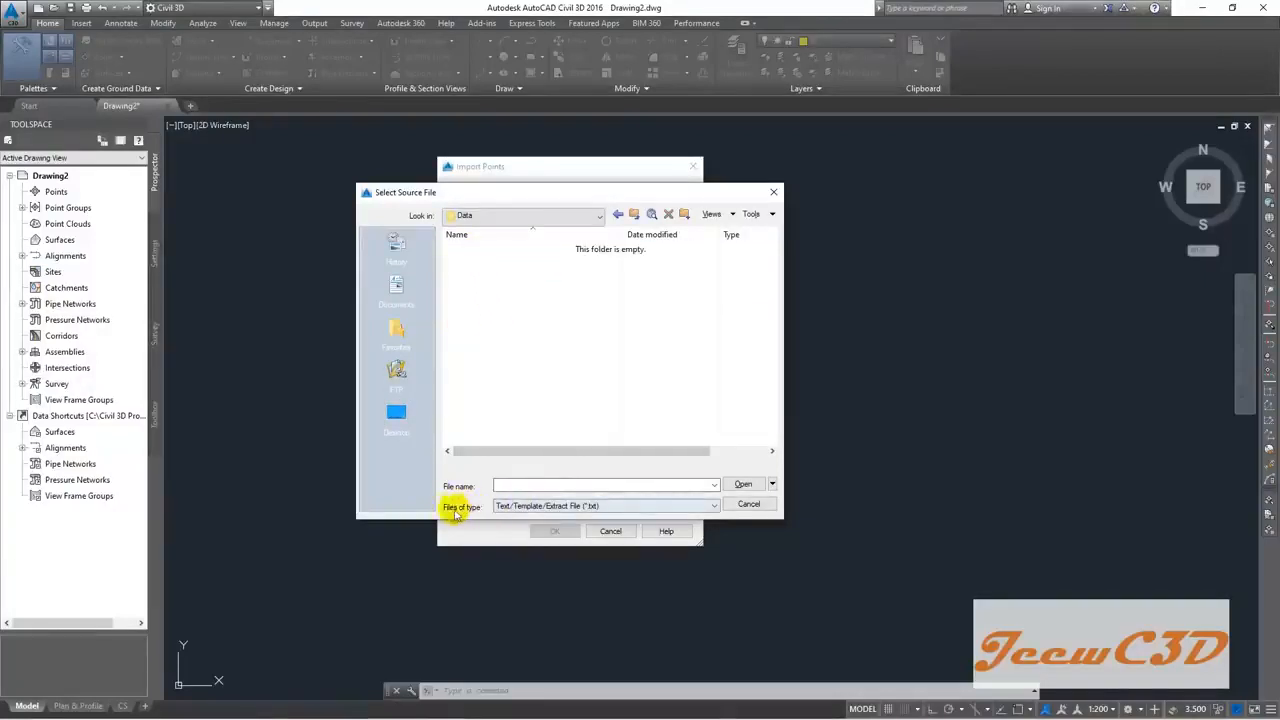
left_click(576, 506)
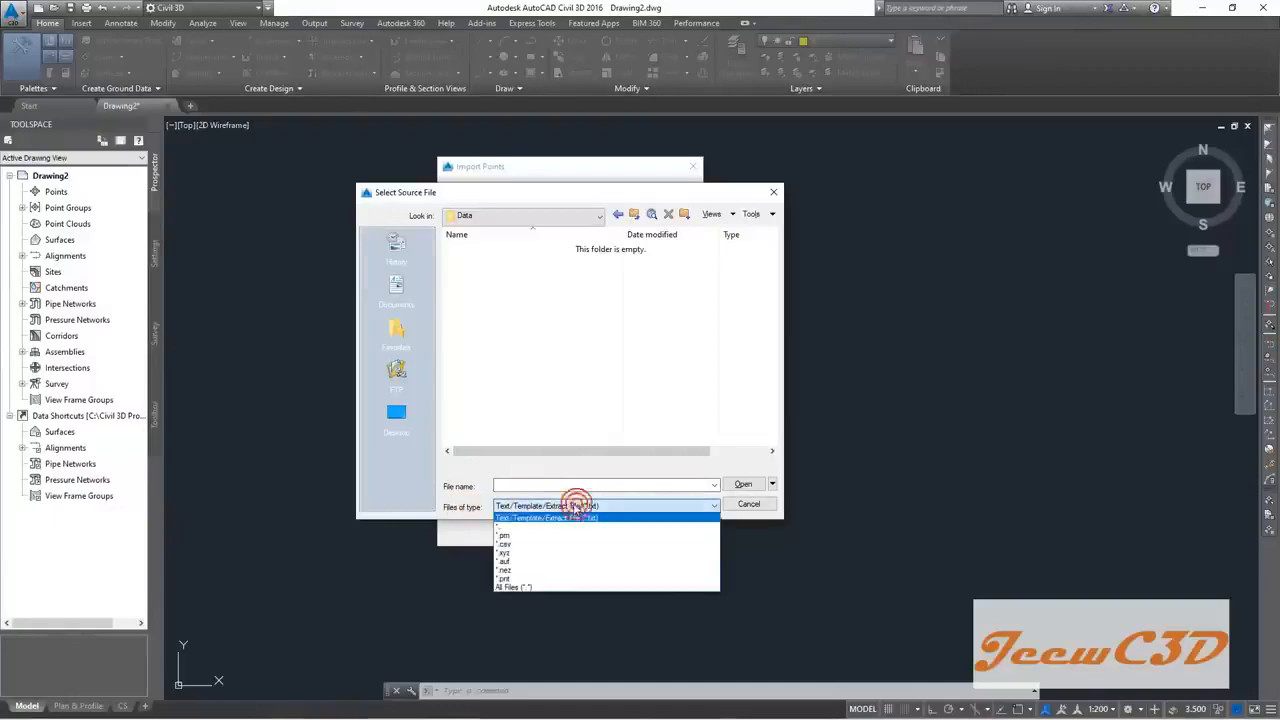
left_click(510, 545)
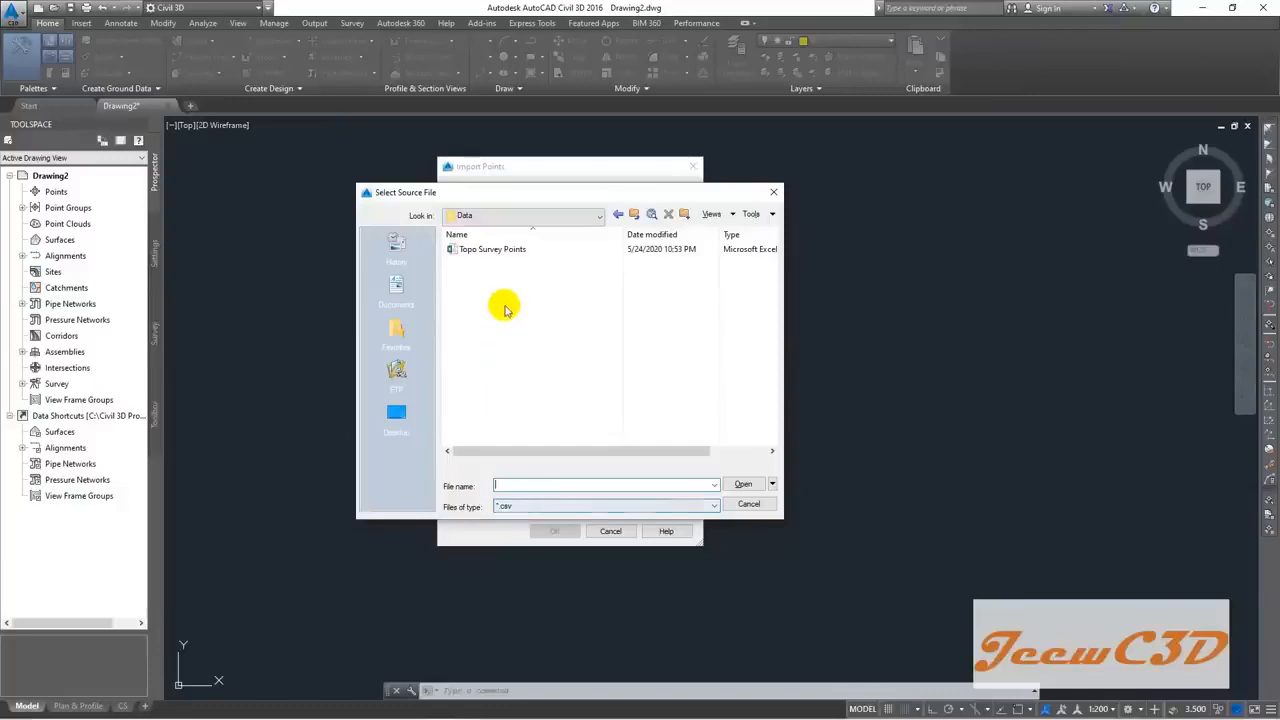
Step: Choose Topo Survey Points.csv from the Data folder as the import source
left_click(505, 215)
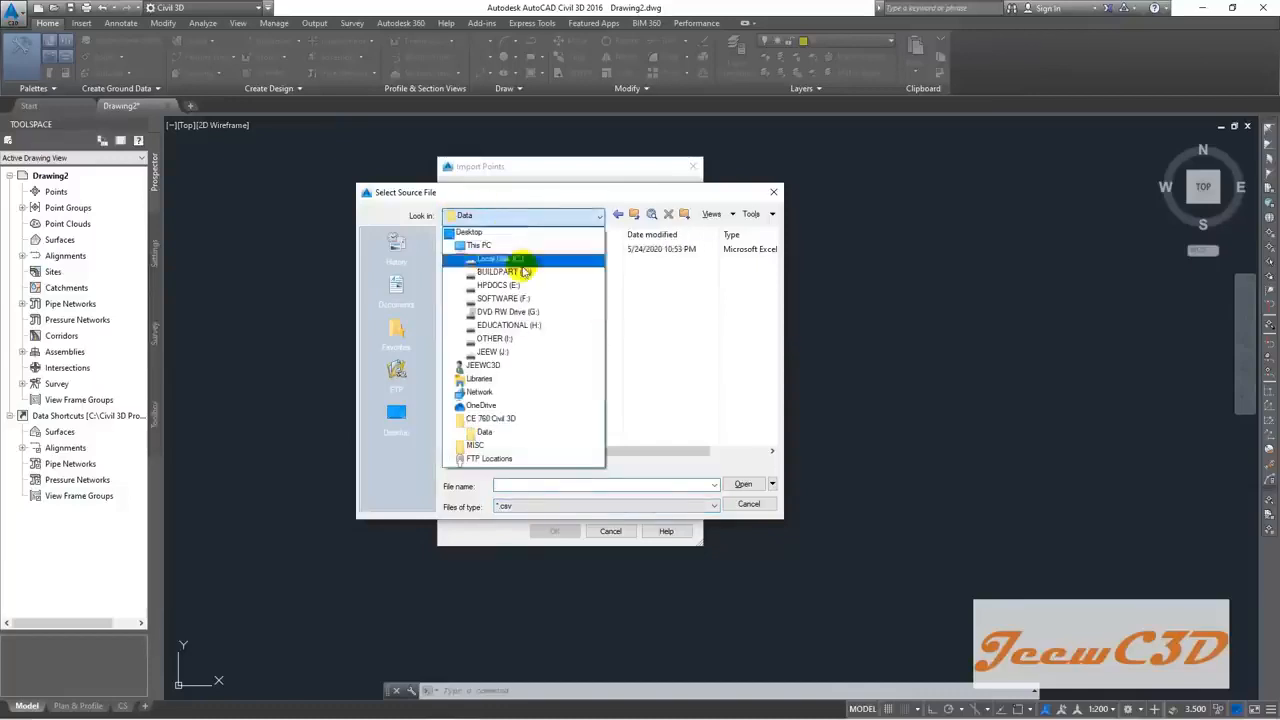
left_click(490, 418)
double_click(474, 251)
left_click(483, 252)
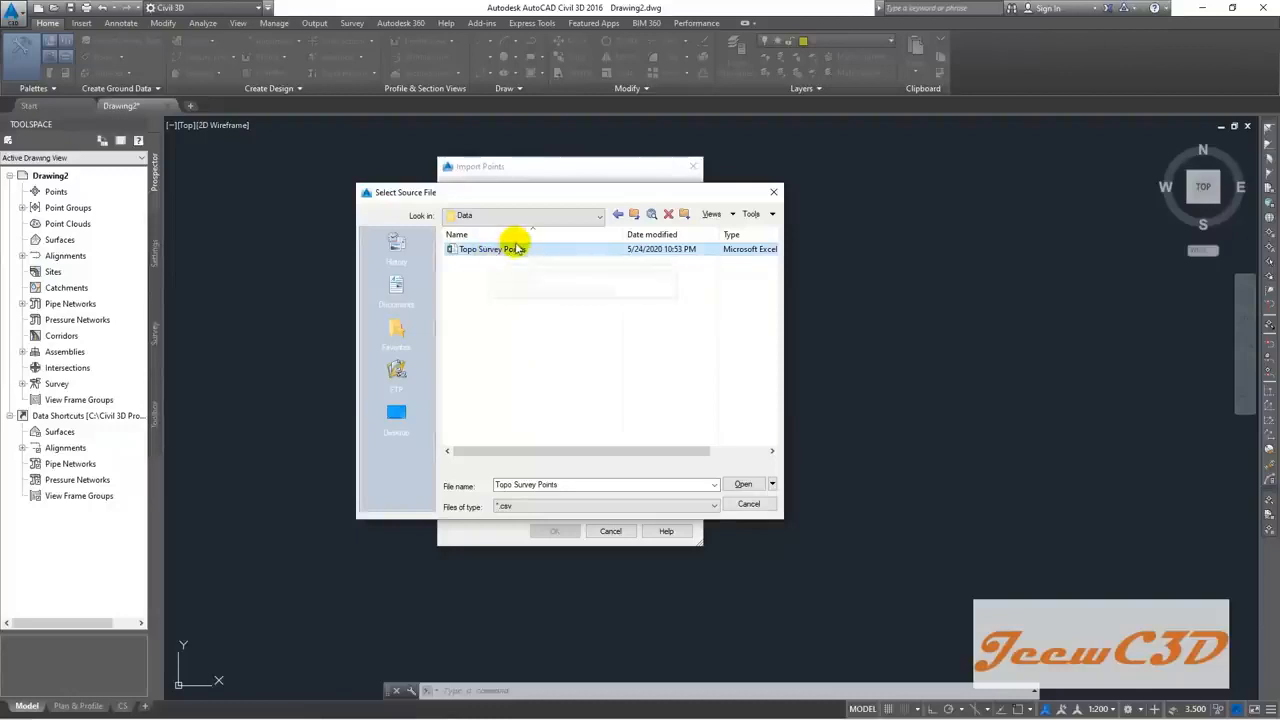
left_click(745, 485)
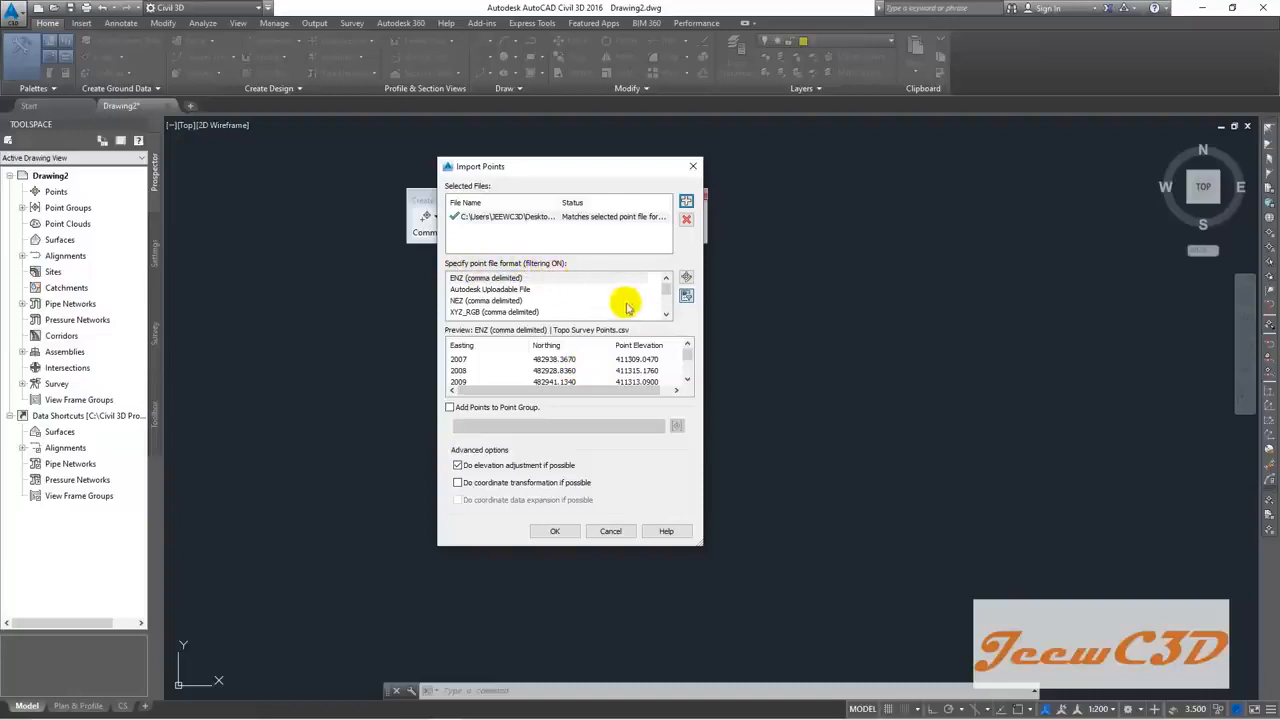
Step: Read Topo Survey Points.csv as PNEZD (comma delimited), enlarging the dialog to check the preview columns
left_click_drag(666, 292, 668, 310)
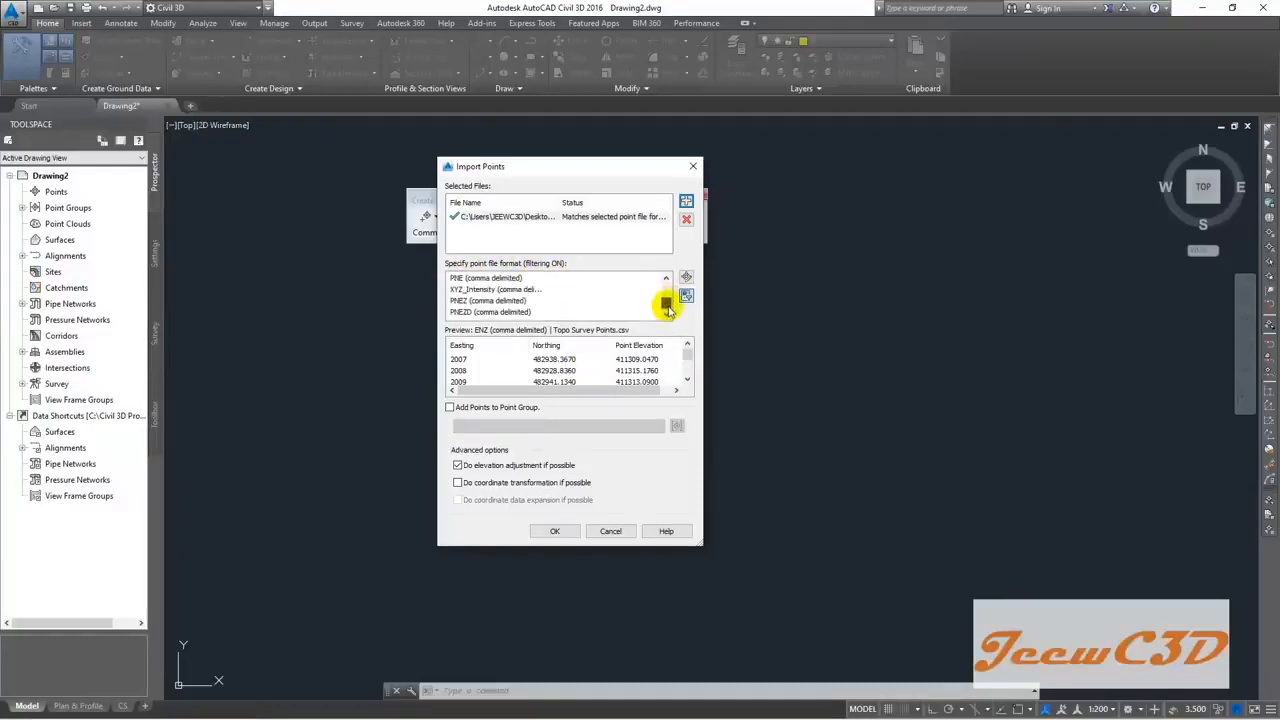
left_click(492, 312)
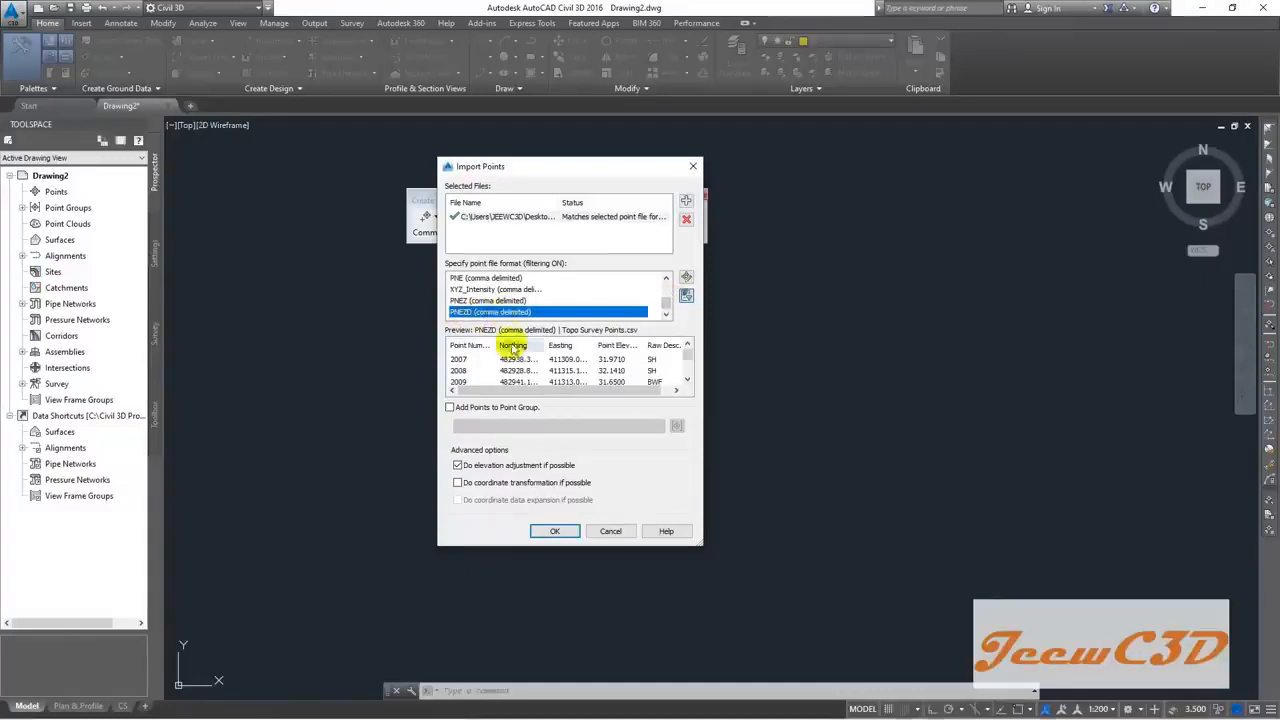
left_click_drag(700, 541, 844, 604)
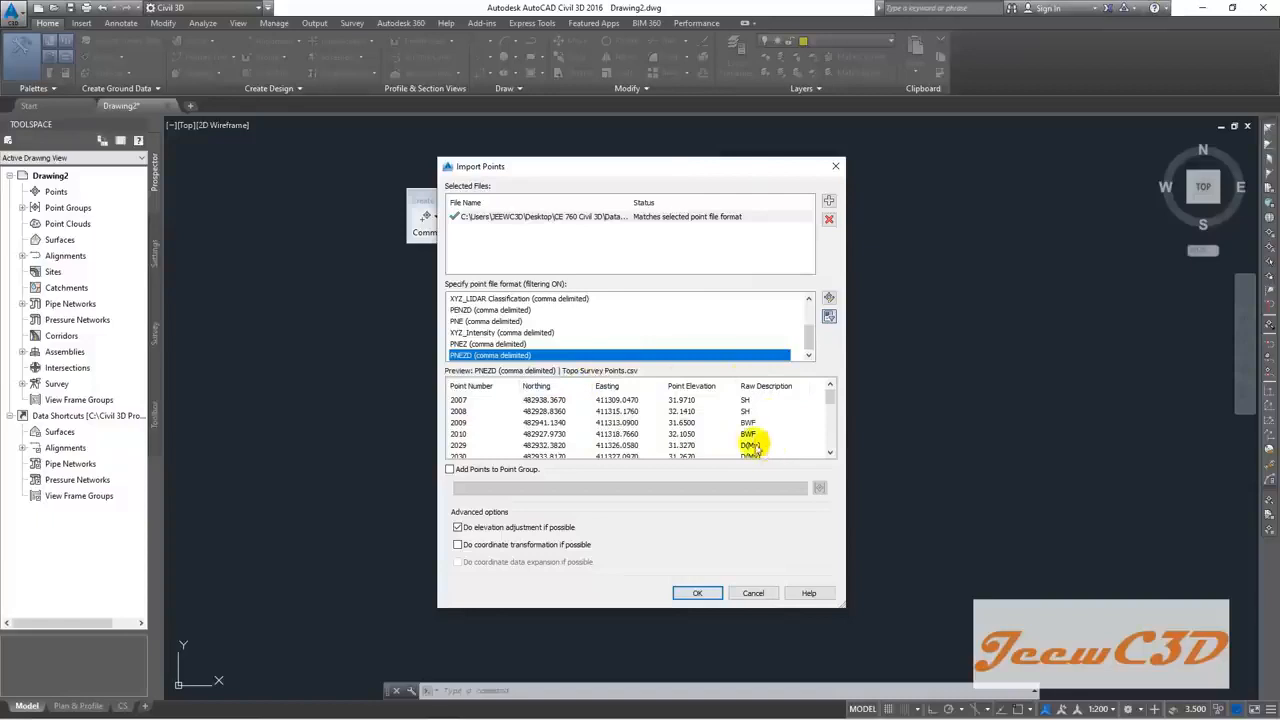
mouse_move(830, 398)
left_mouse_down()
mouse_move(830, 455)
mouse_move(829, 398)
left_mouse_up()
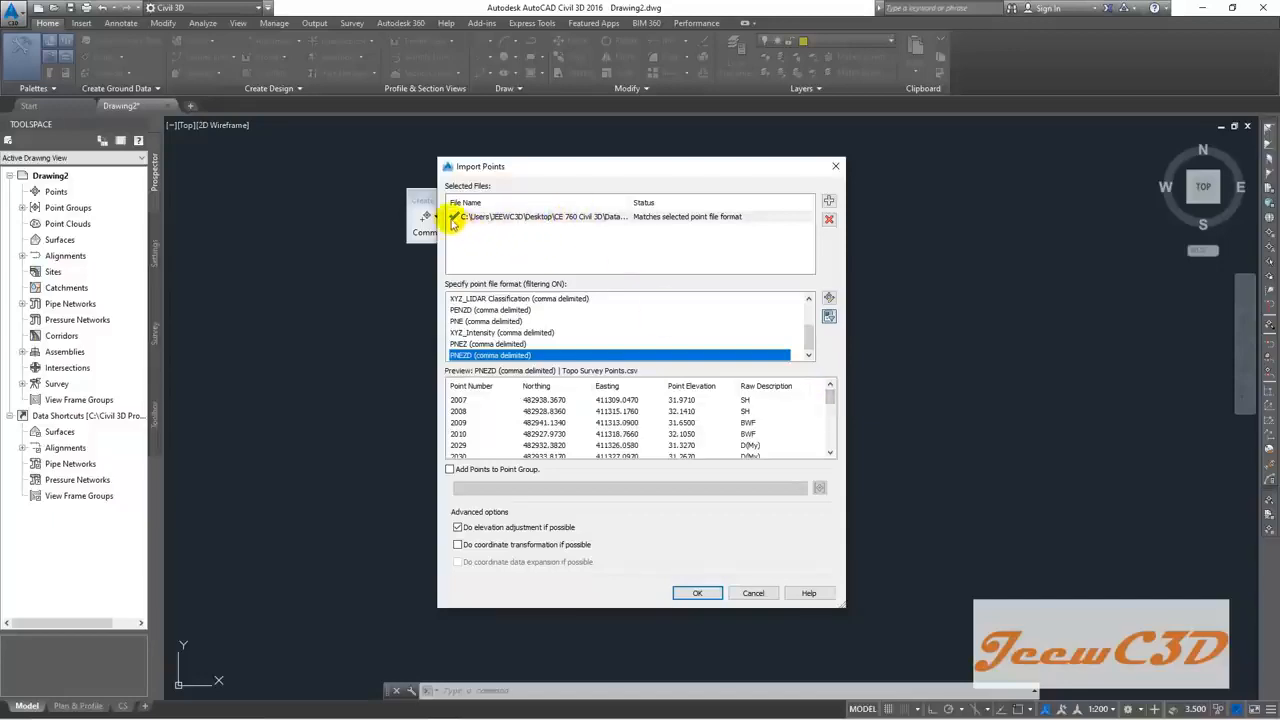
left_click(507, 218)
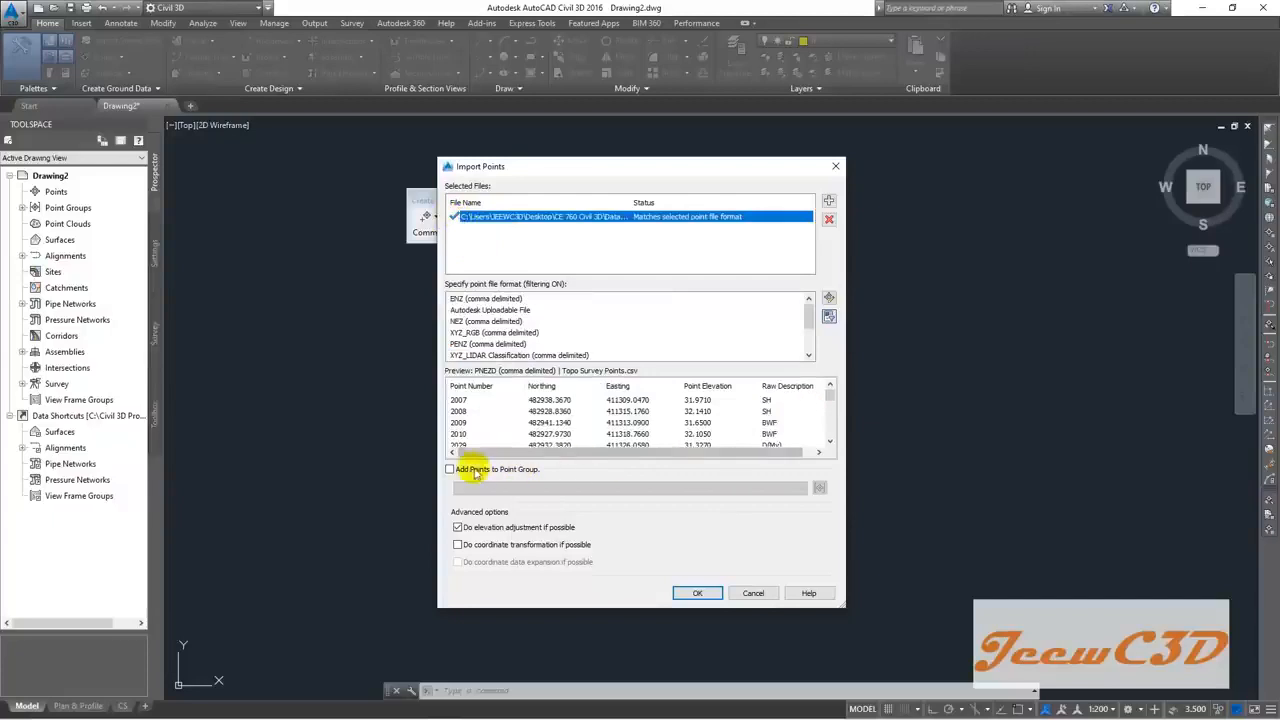
Step: Turn on Add Points to Point Group and create a new group named 'Topo Survey Points'
left_click(451, 470)
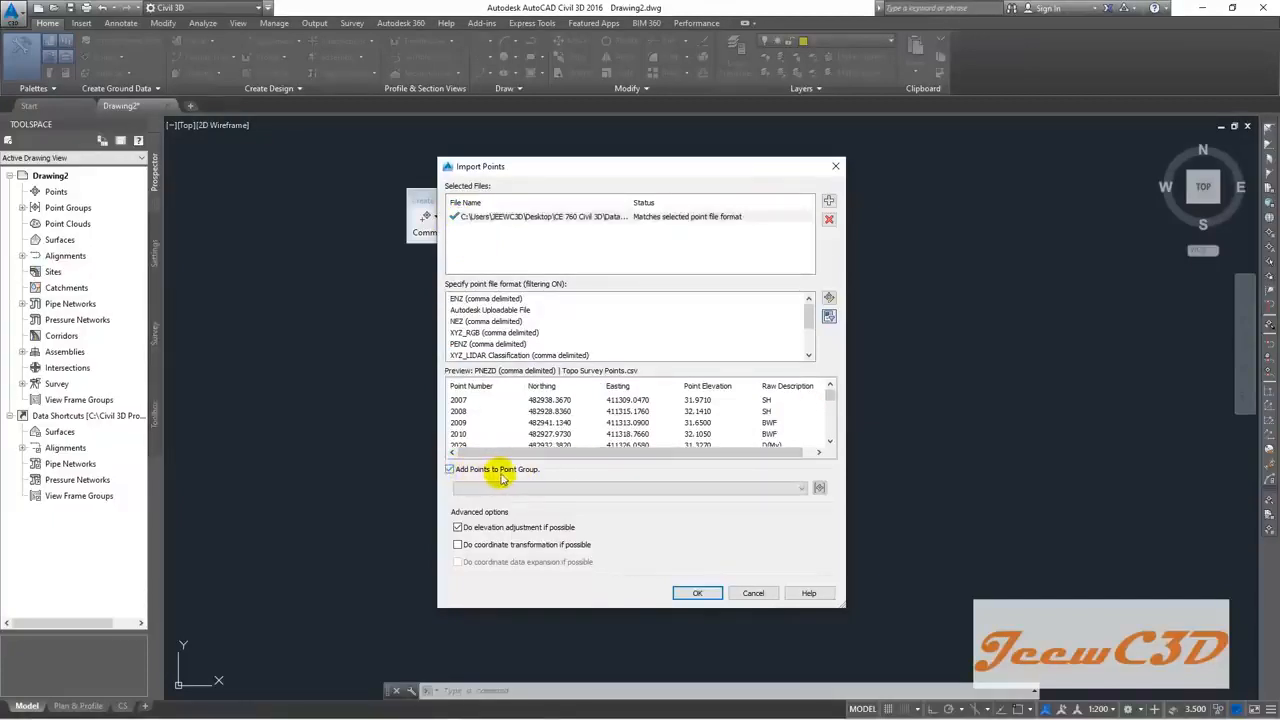
left_click(819, 488)
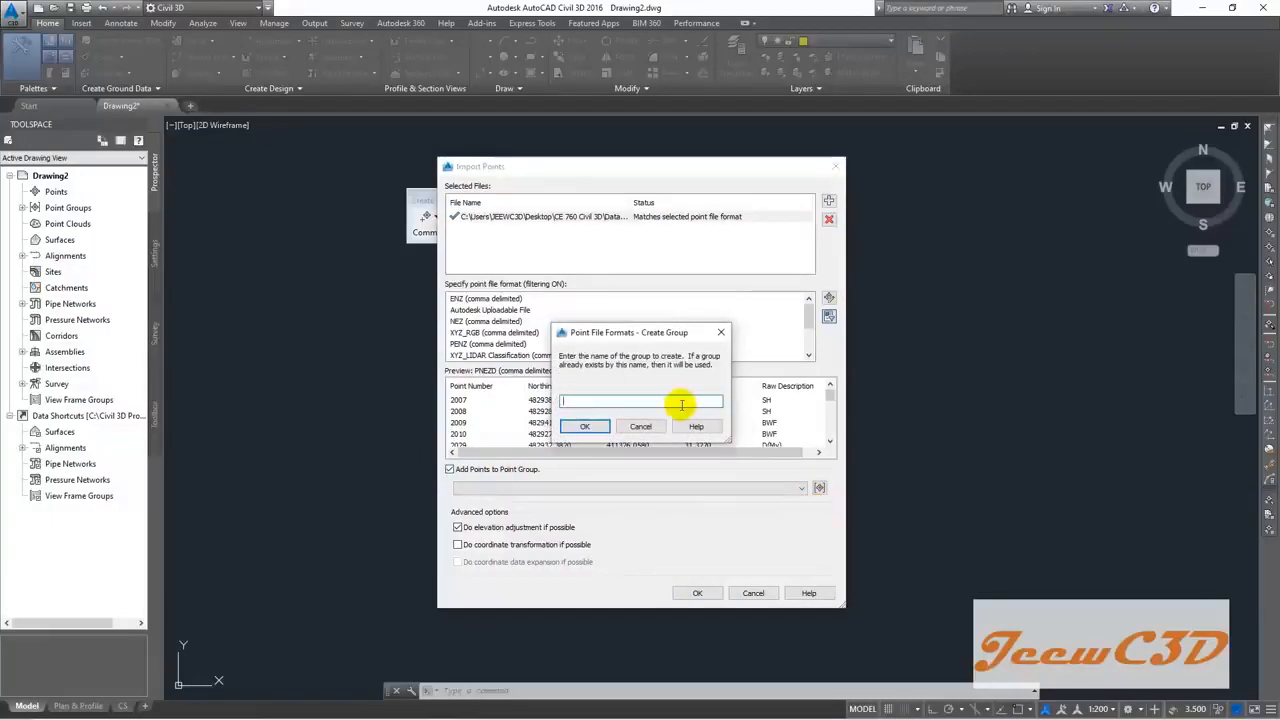
type("T")
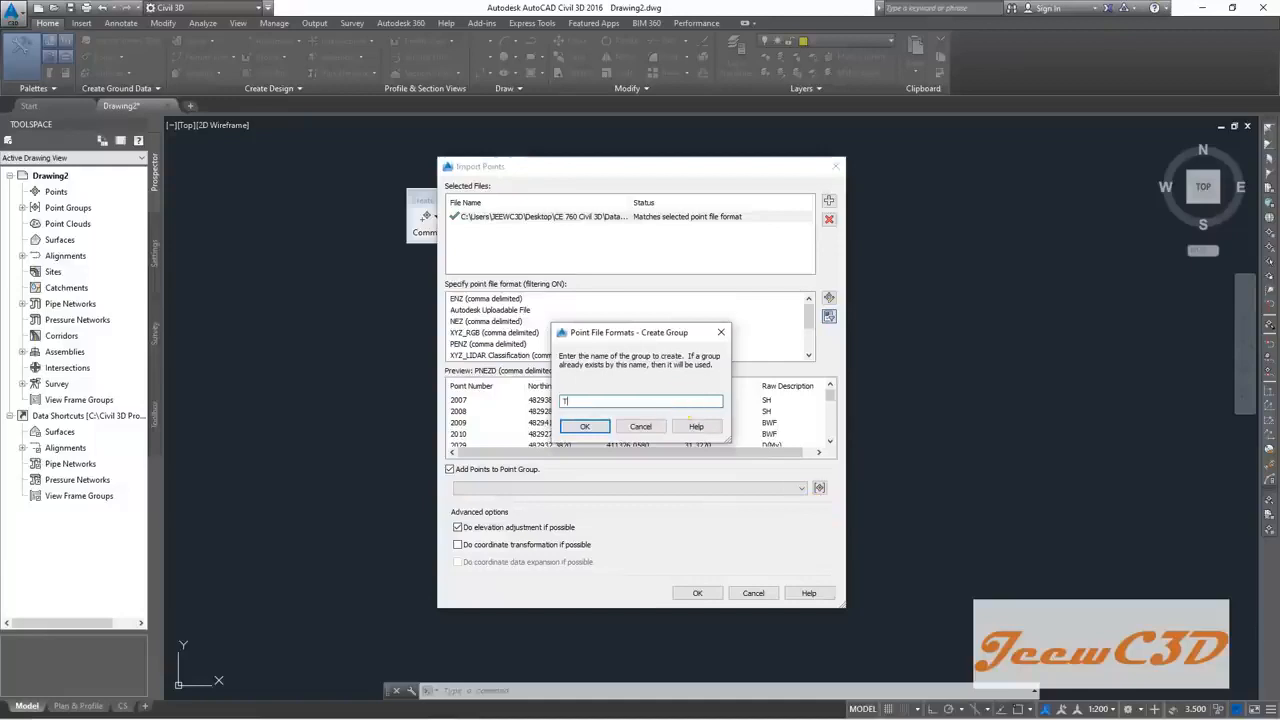
type("opo Survey Points")
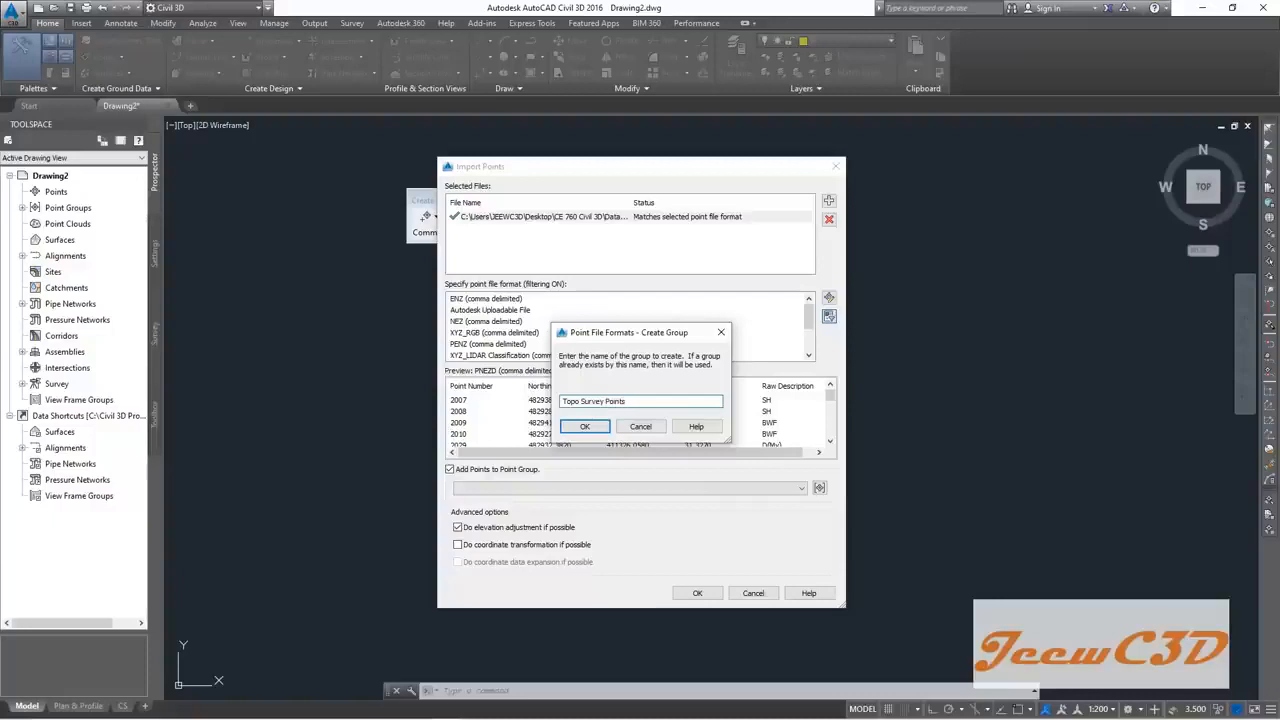
left_click(579, 425)
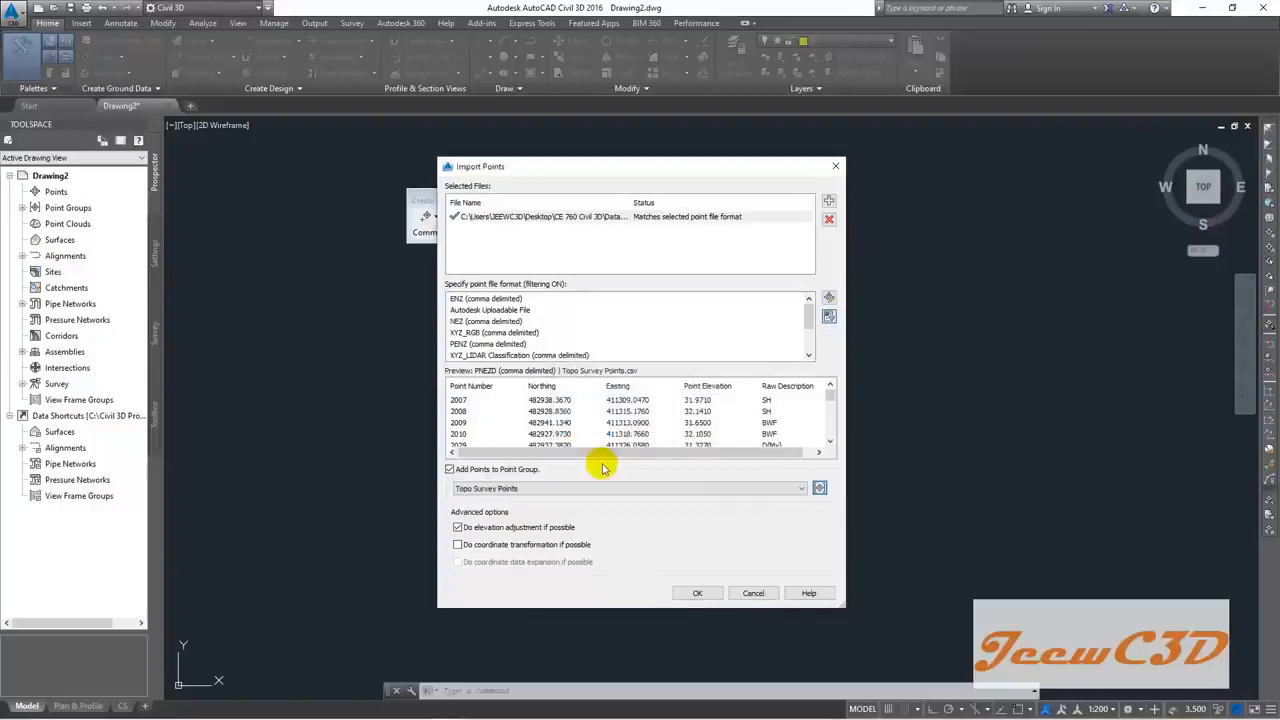
Step: Turn off elevation adjustment and run the survey point import
left_click(458, 528)
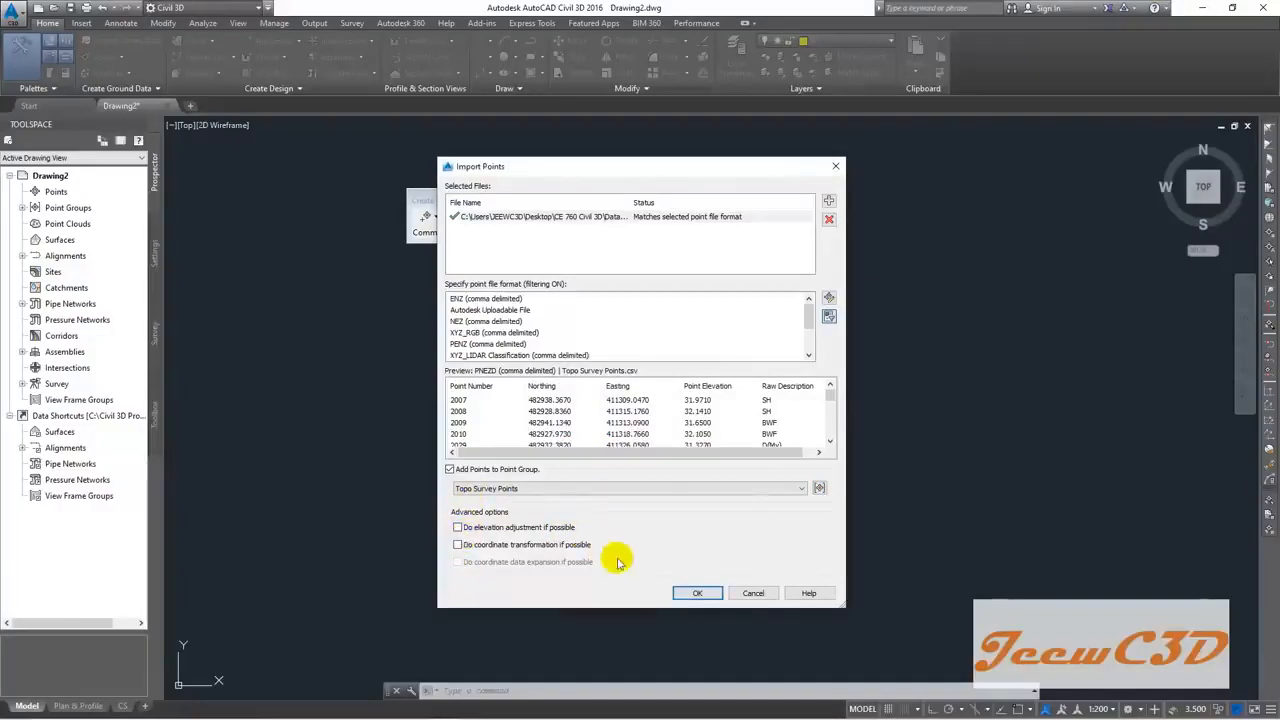
left_click(697, 594)
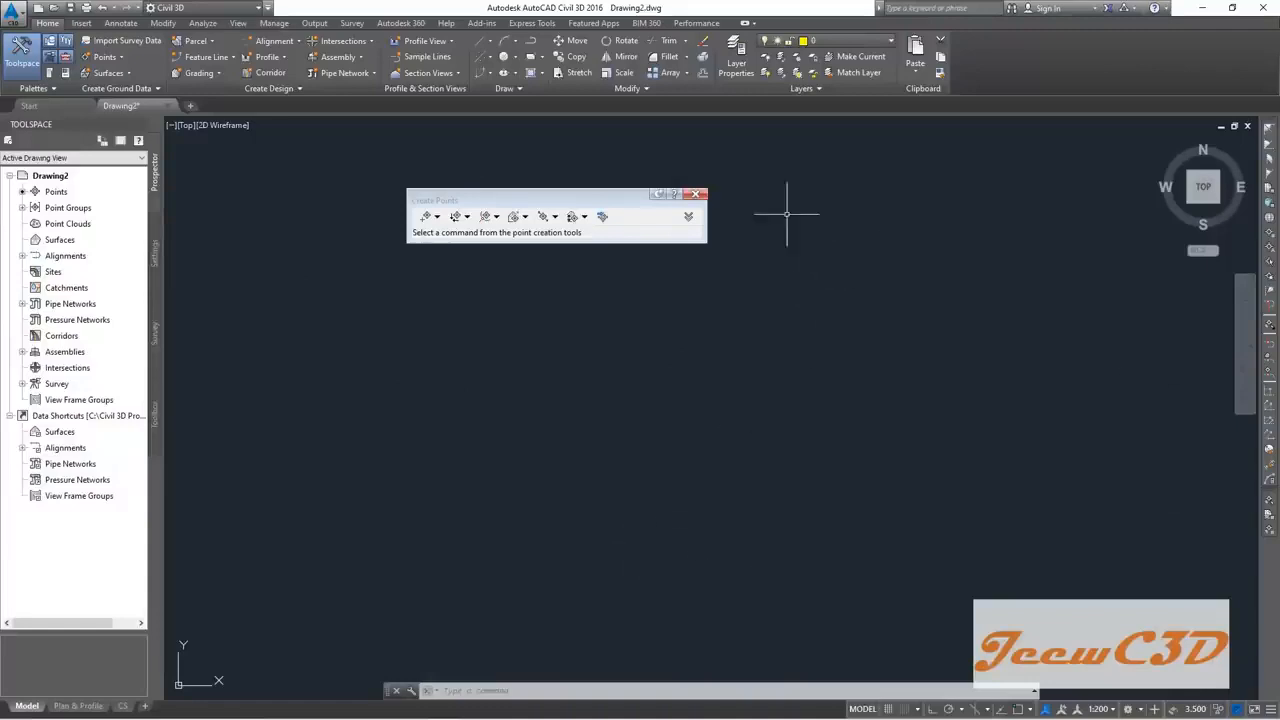
Step: Close the Create Points toolbar and start the ZOOM command
left_click(698, 195)
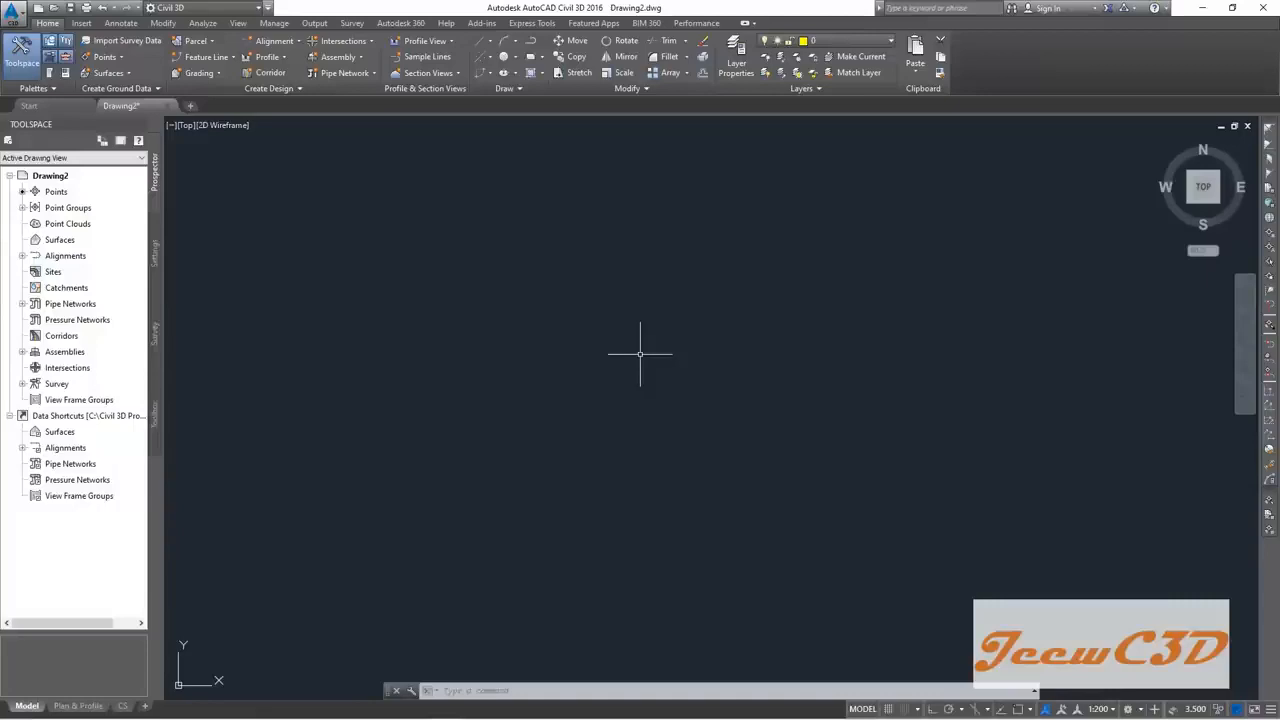
type("ZOOM")
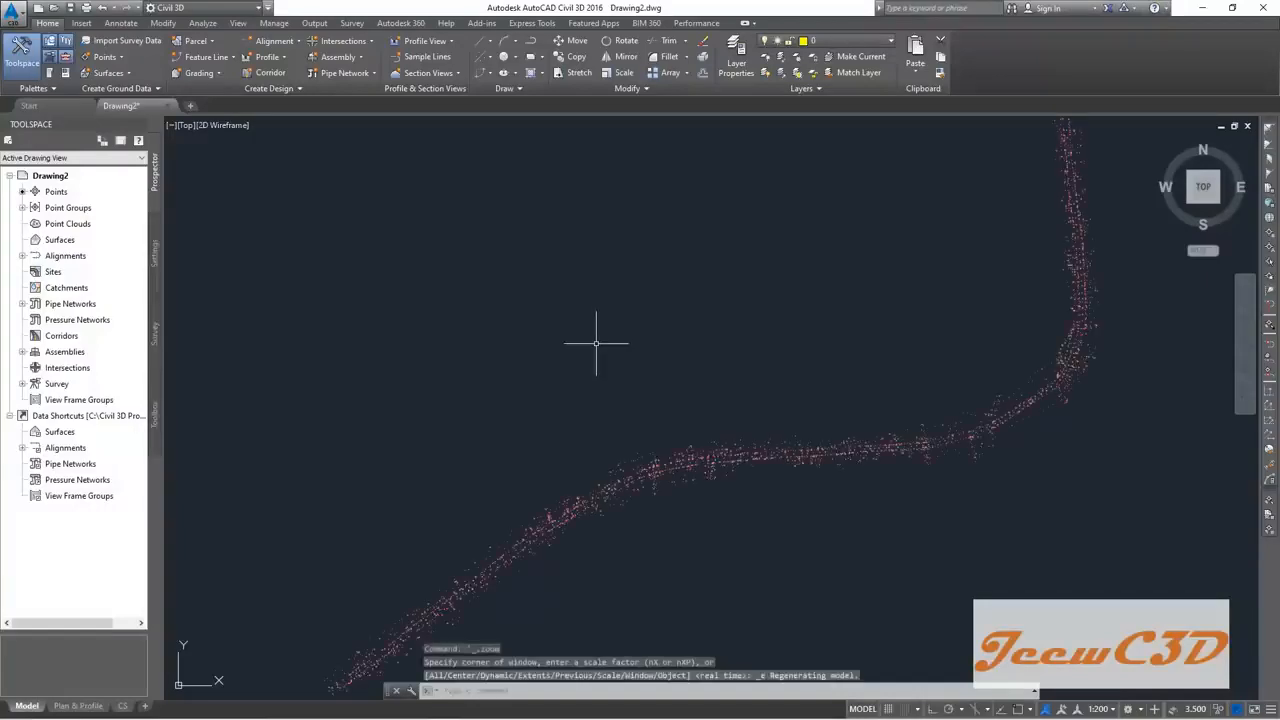
Step: Zoom in on the survey point markers to read their number, elevation and code labels
scroll(595, 344, "down", 2)
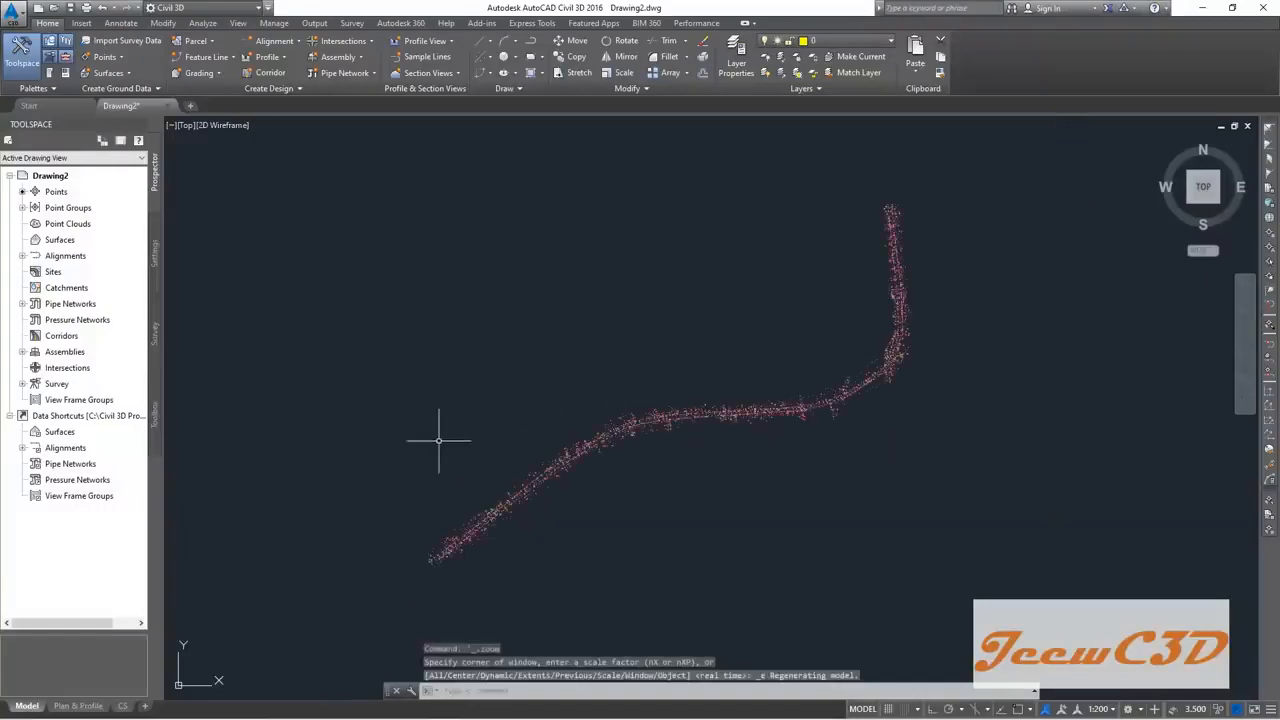
scroll(564, 444, "up", 4)
scroll(606, 486, "up", 6)
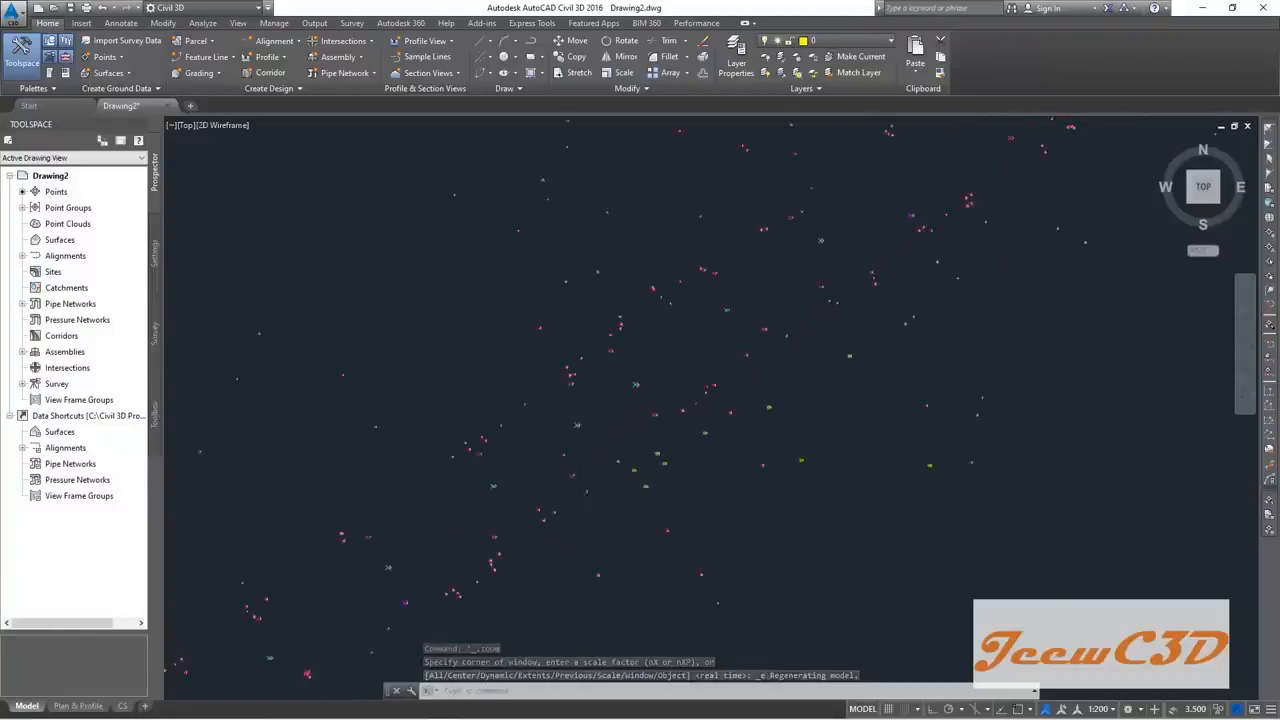
scroll(660, 366, "up", 8)
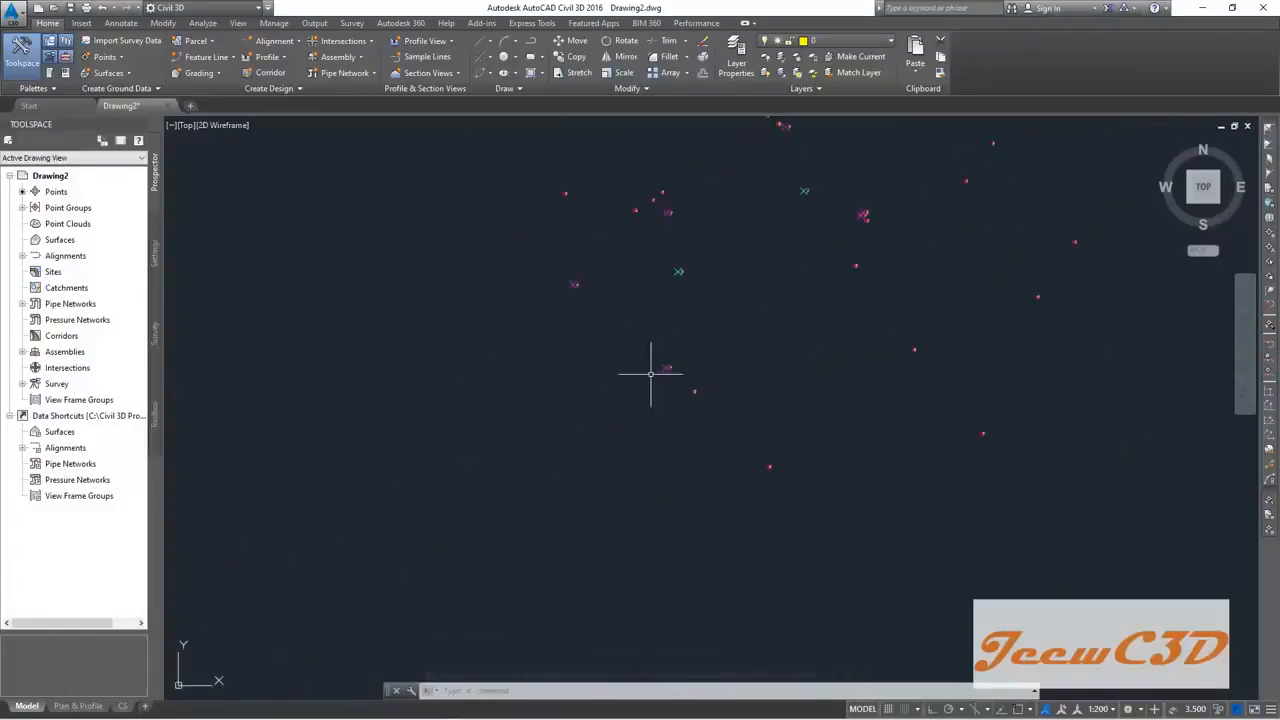
scroll(650, 348, "up", 5)
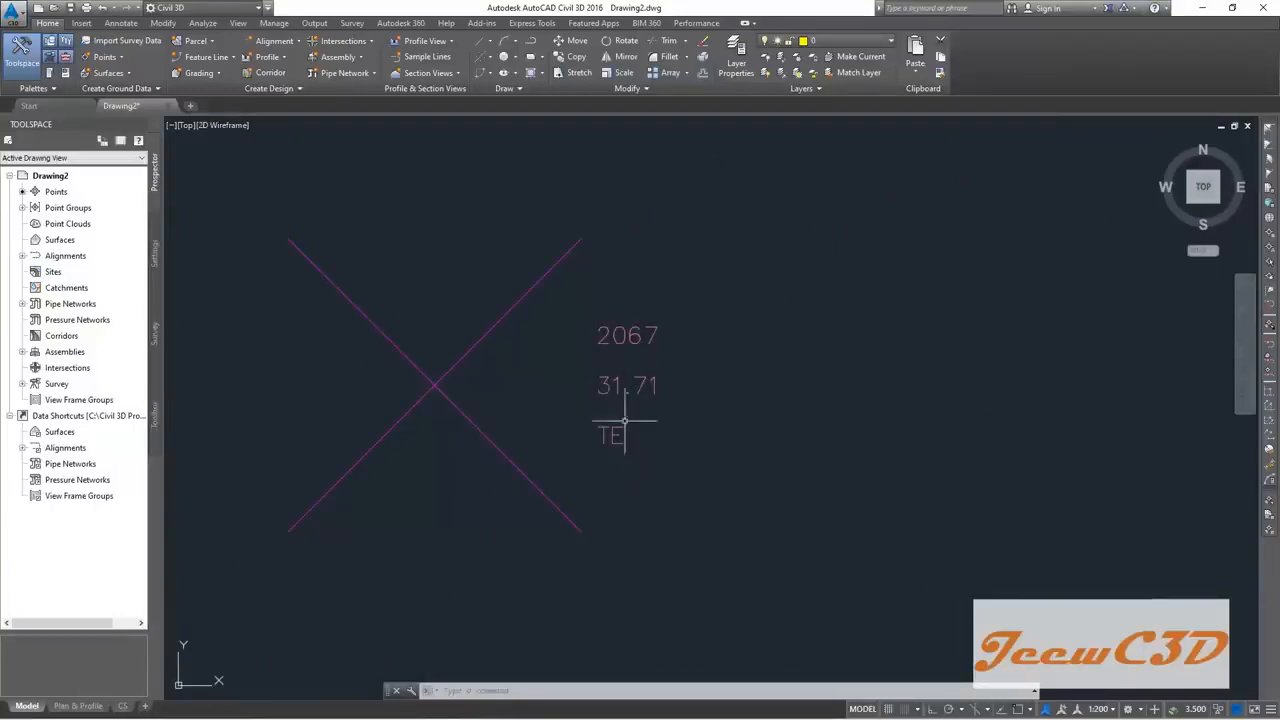
scroll(620, 440, "down", 2)
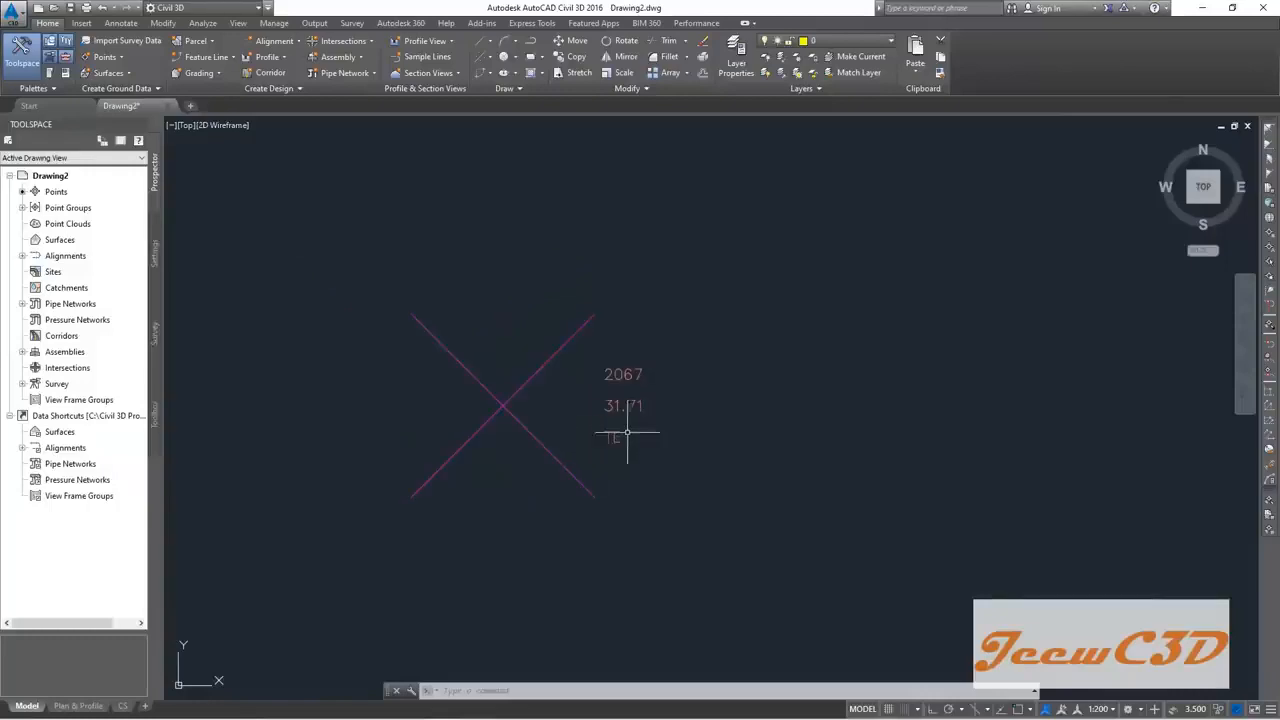
scroll(603, 426, "down", 4)
scroll(600, 428, "down", 8)
middle_click_drag(662, 307, 498, 454)
Step: Pan along the curved road-corridor points, then bring up the application menu
scroll(680, 295, "up", 10)
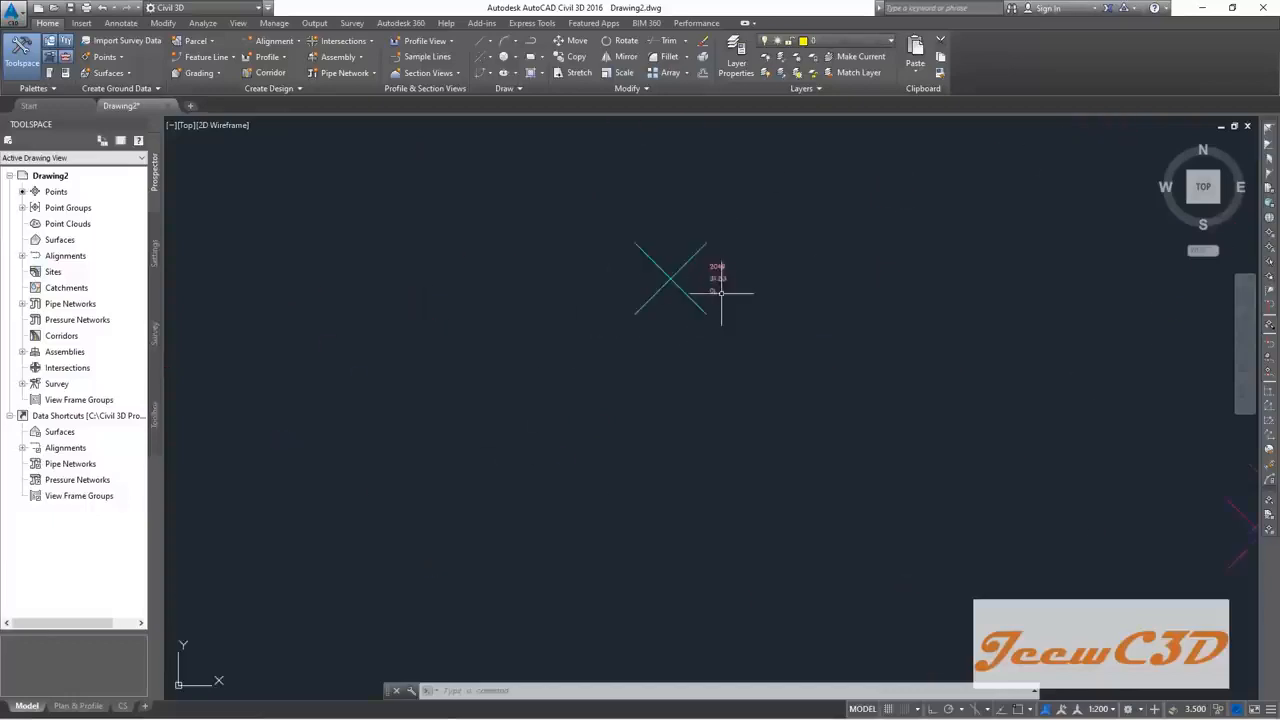
scroll(651, 306, "down", 8)
scroll(724, 453, "up", 10)
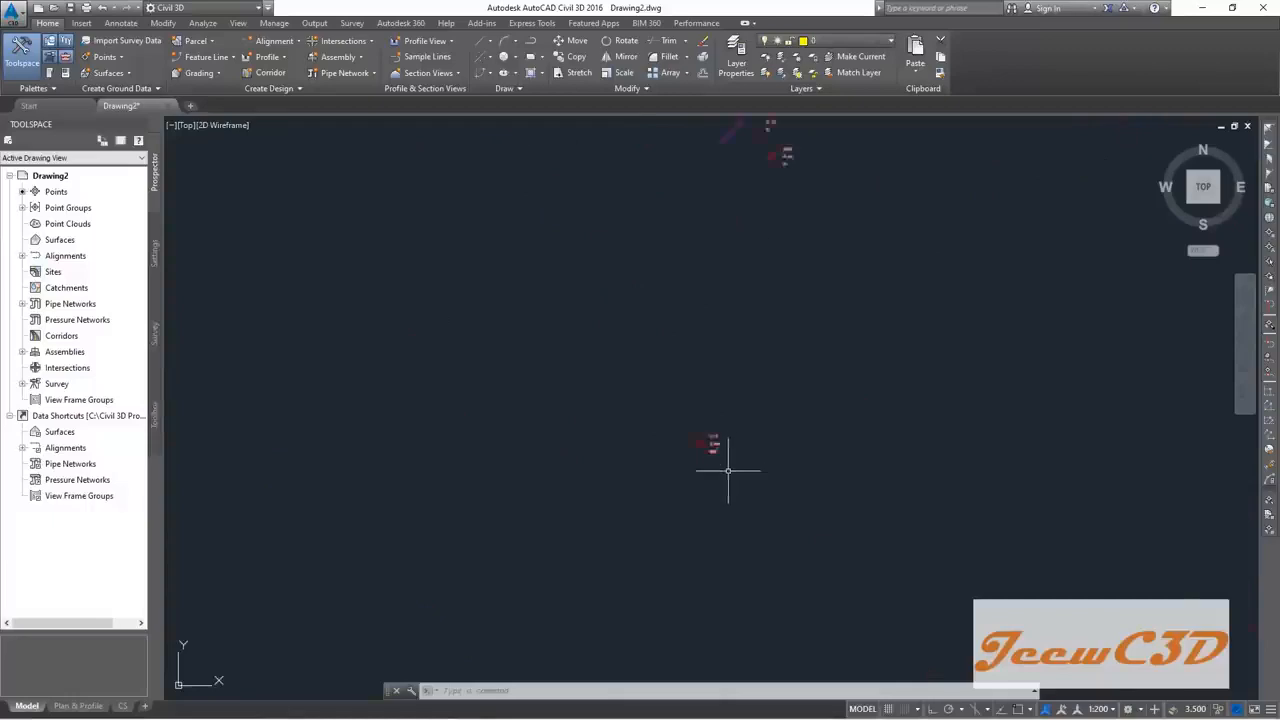
scroll(713, 428, "up", 4)
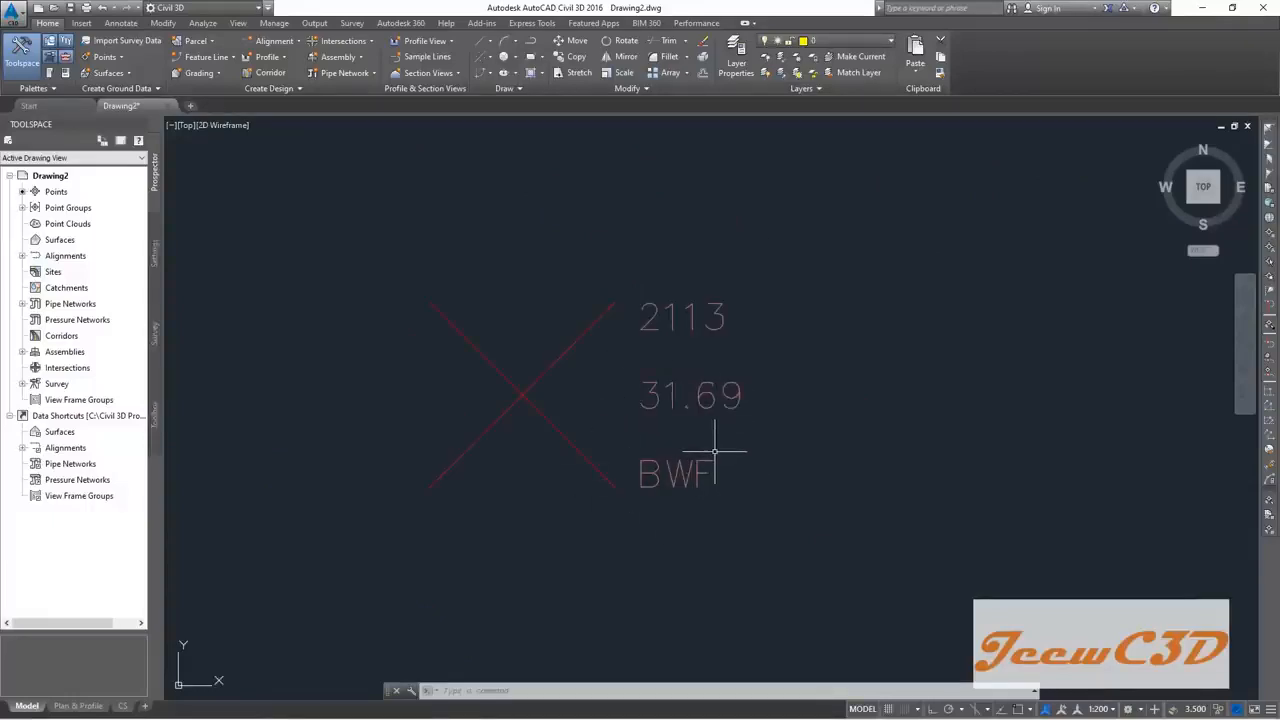
scroll(709, 485, "down", 8)
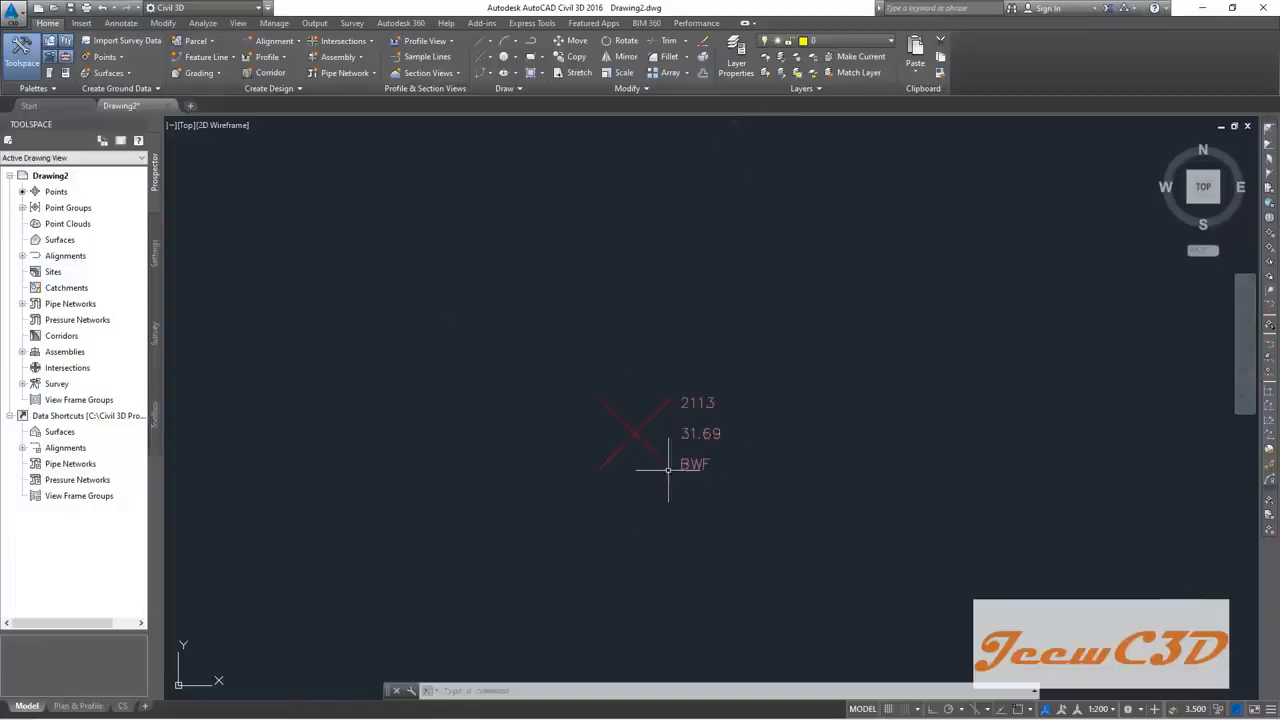
scroll(713, 484, "up", 4)
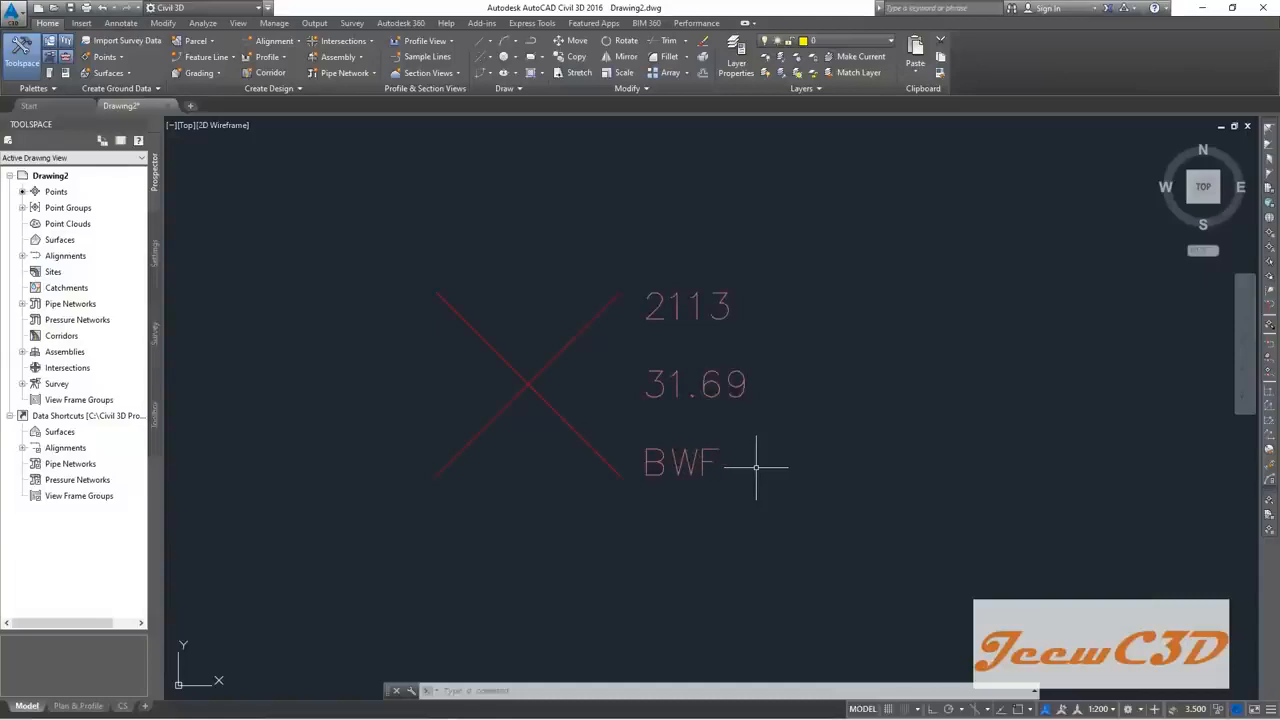
scroll(756, 466, "down", 6)
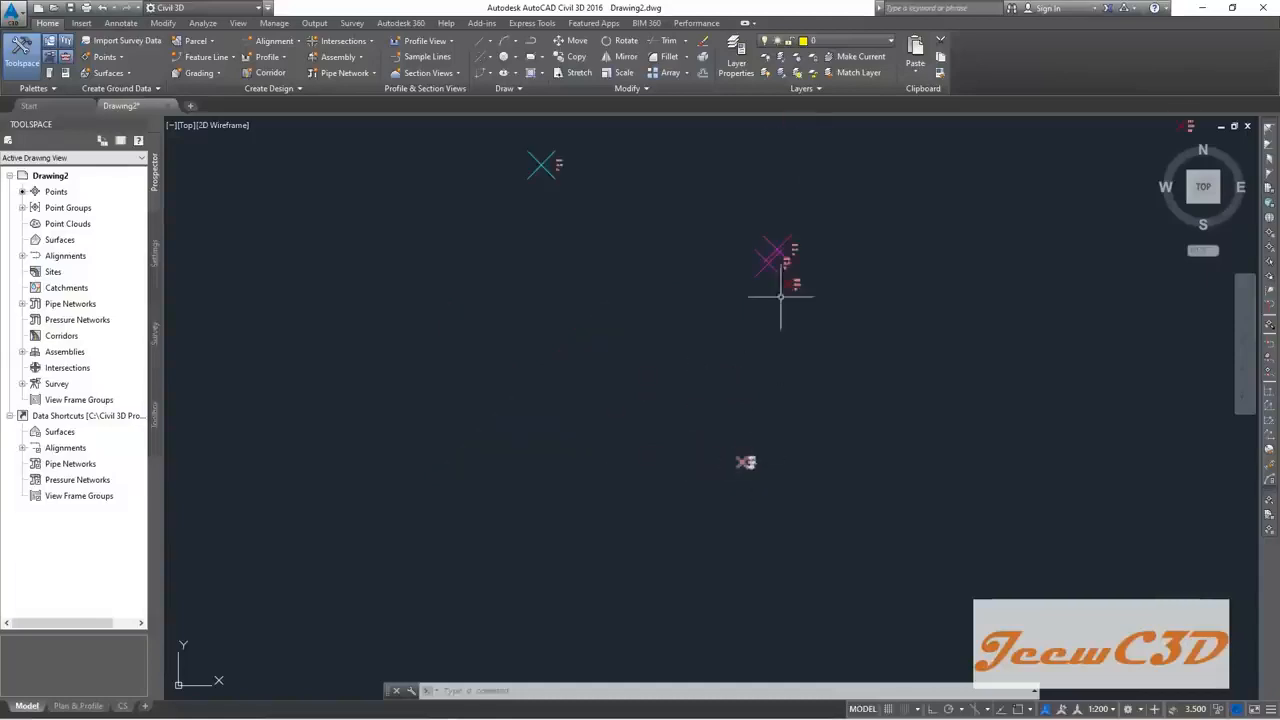
scroll(797, 243, "up", 5)
scroll(735, 445, "down", 3)
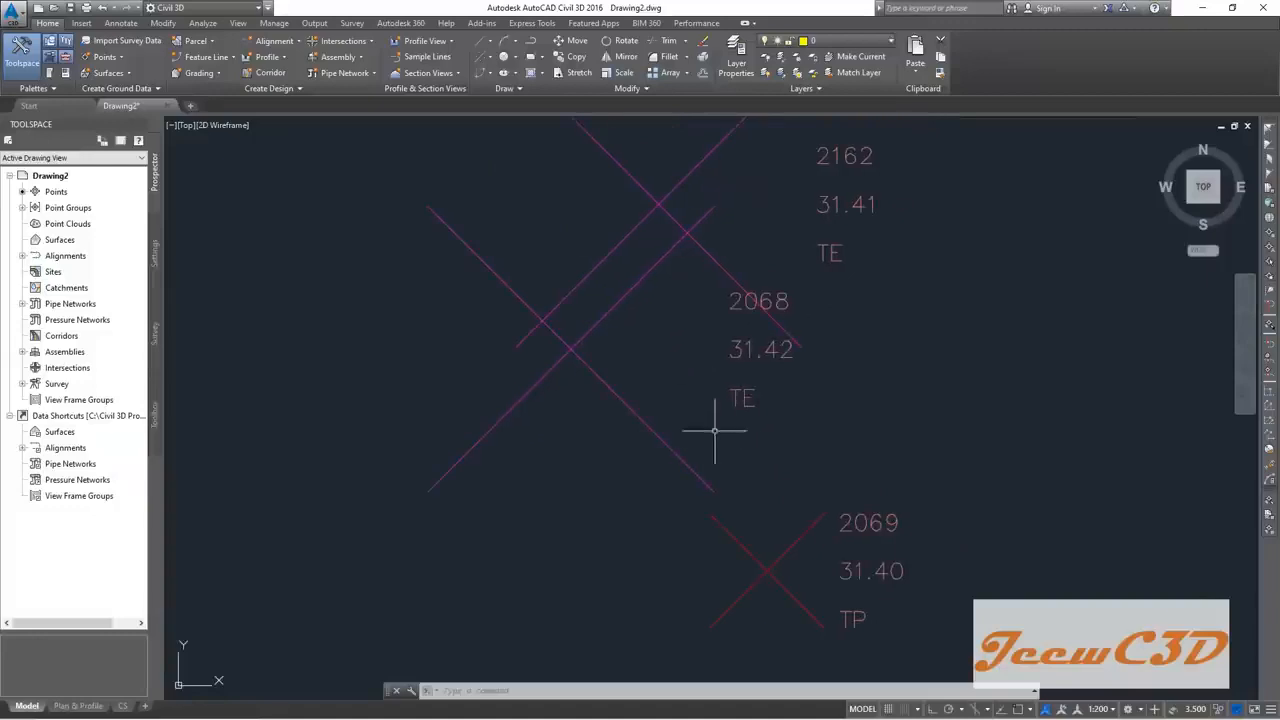
scroll(829, 460, "down", 5)
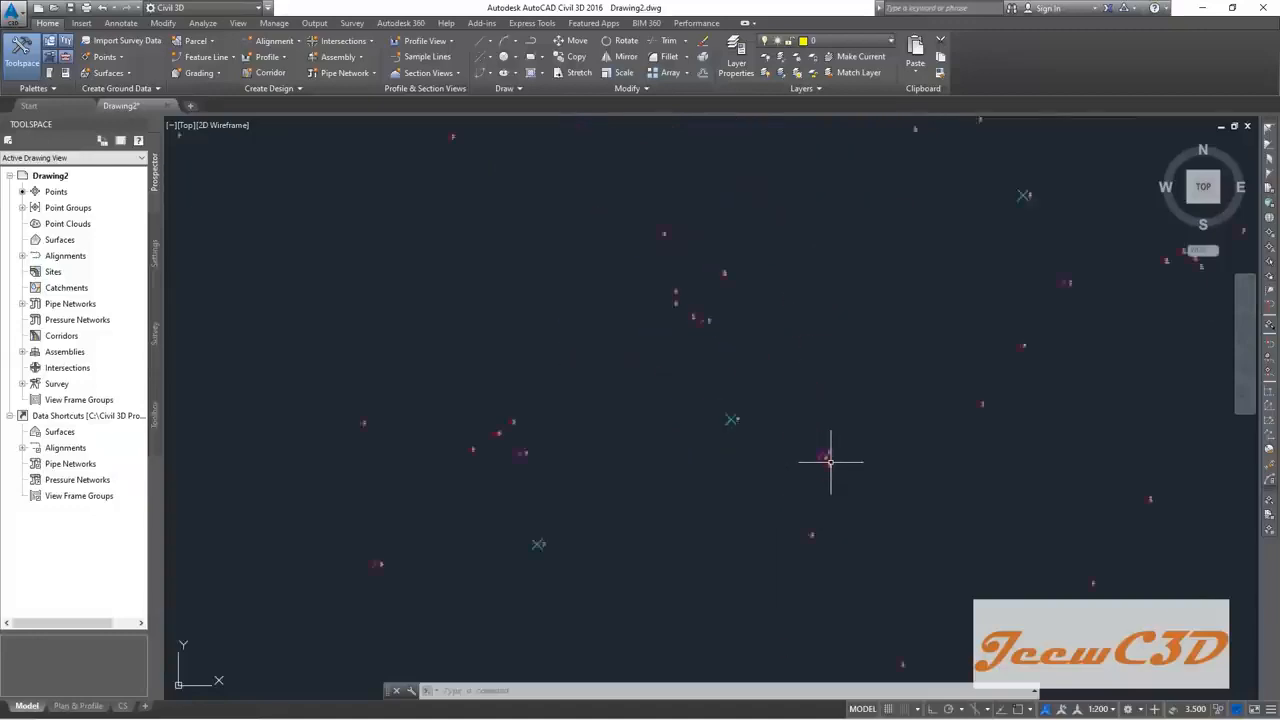
scroll(802, 480, "down", 6)
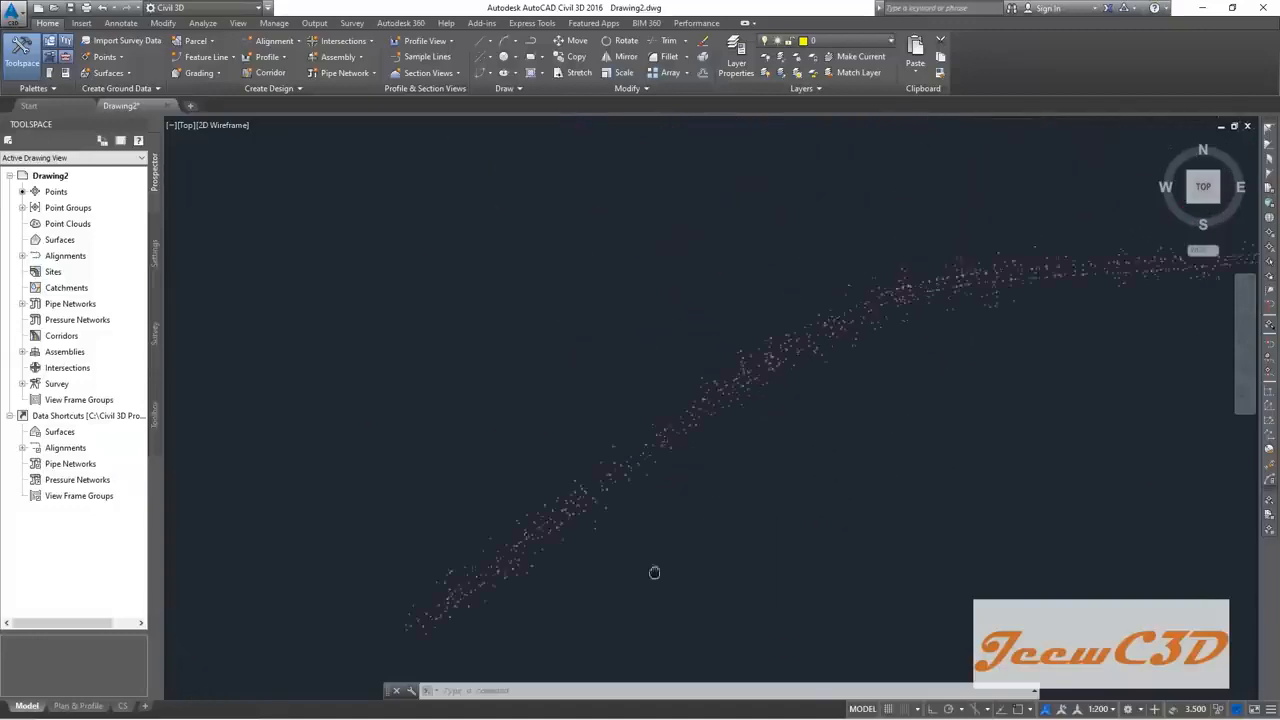
scroll(938, 297, "up", 7)
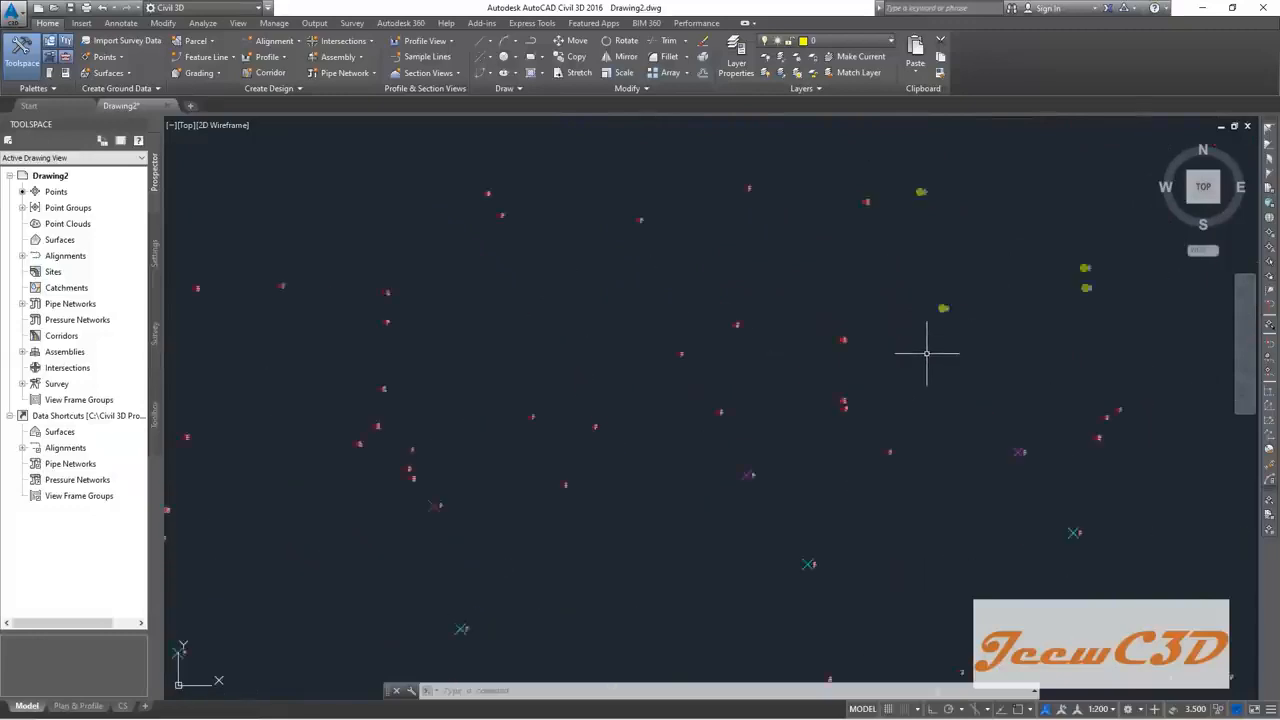
scroll(925, 358, "down", 6)
middle_click_drag(971, 351, 866, 369)
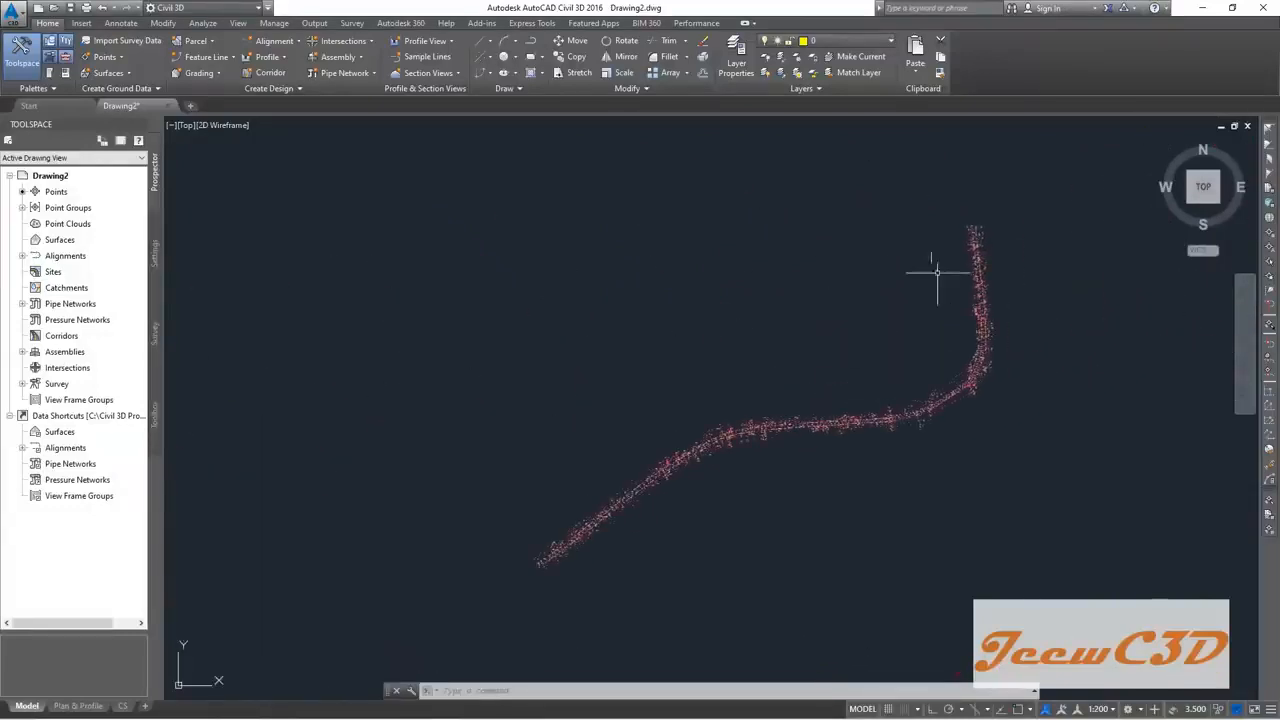
middle_click_drag(751, 405, 829, 334)
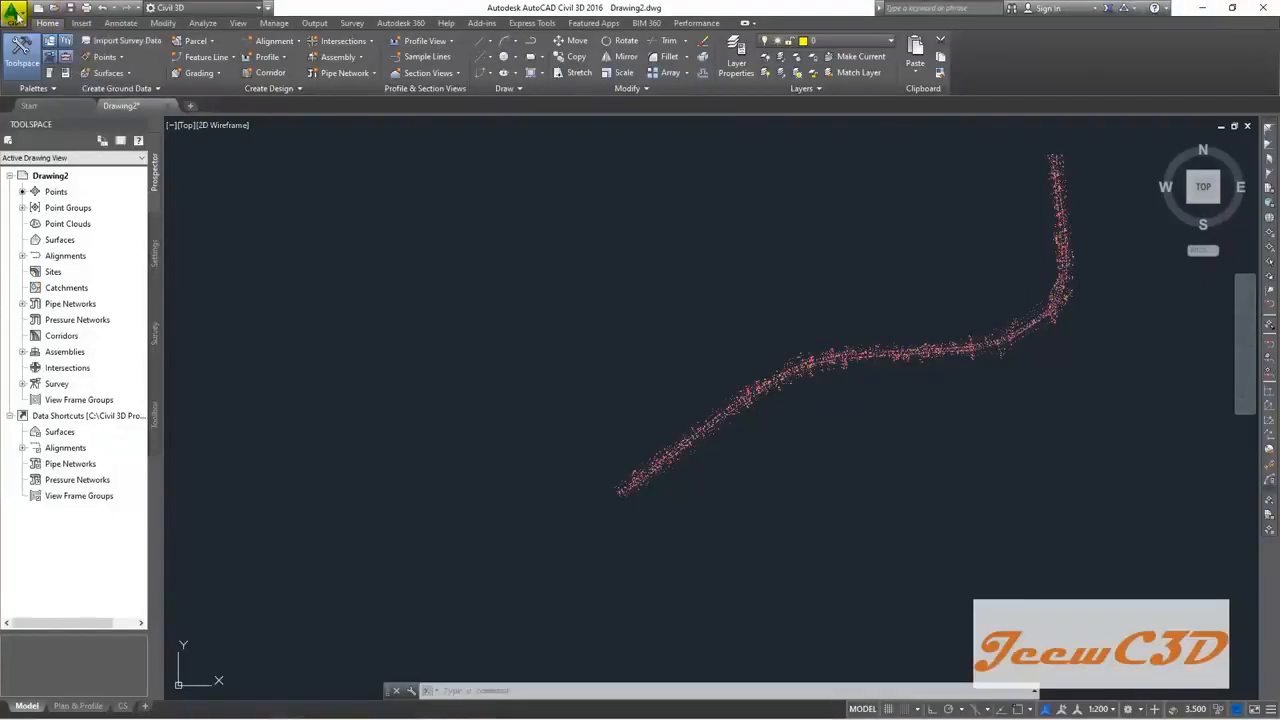
left_click(14, 18)
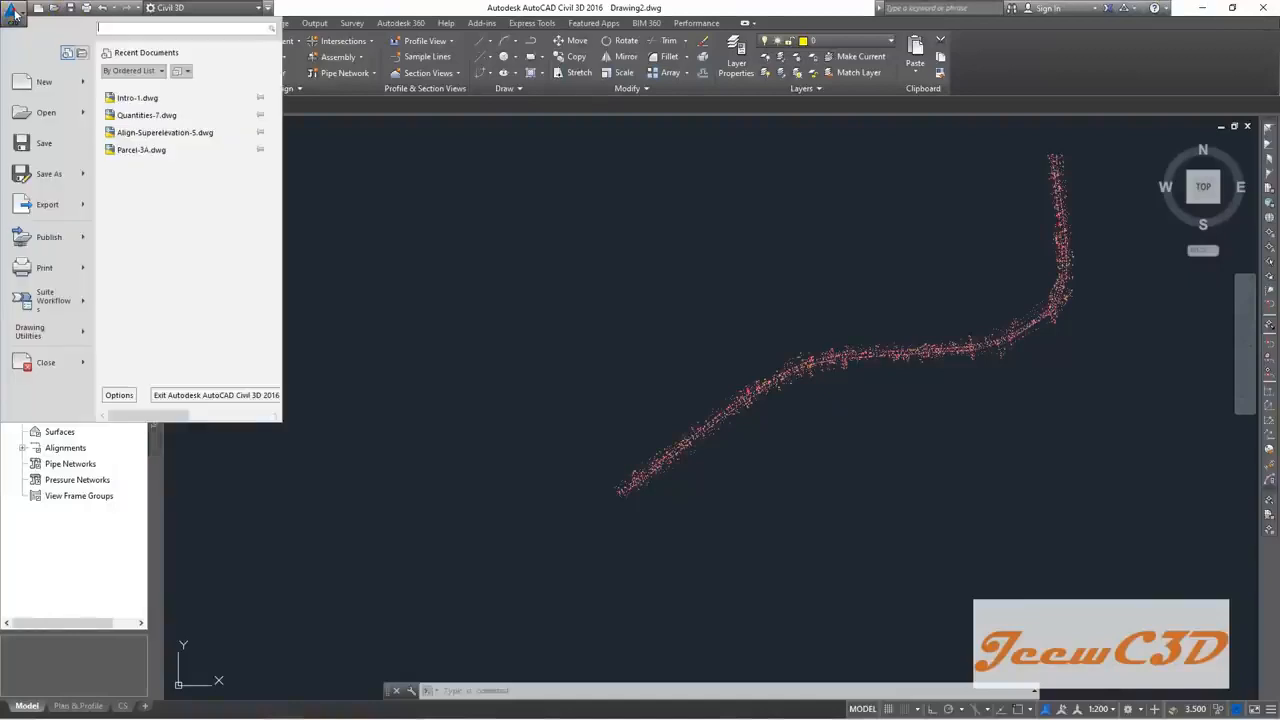
Step: Save the drawing as 'Points Imported' in Desktop > CE 760 Civil 3D
left_click(44, 145)
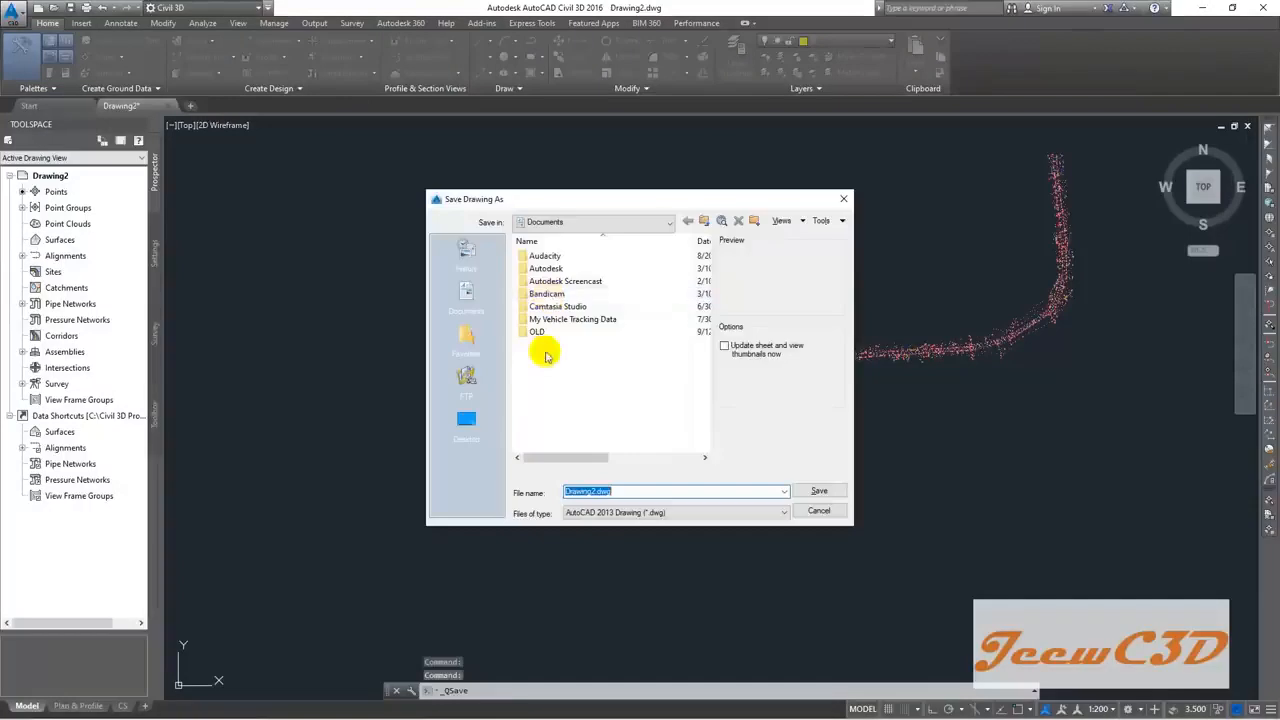
left_click(466, 418)
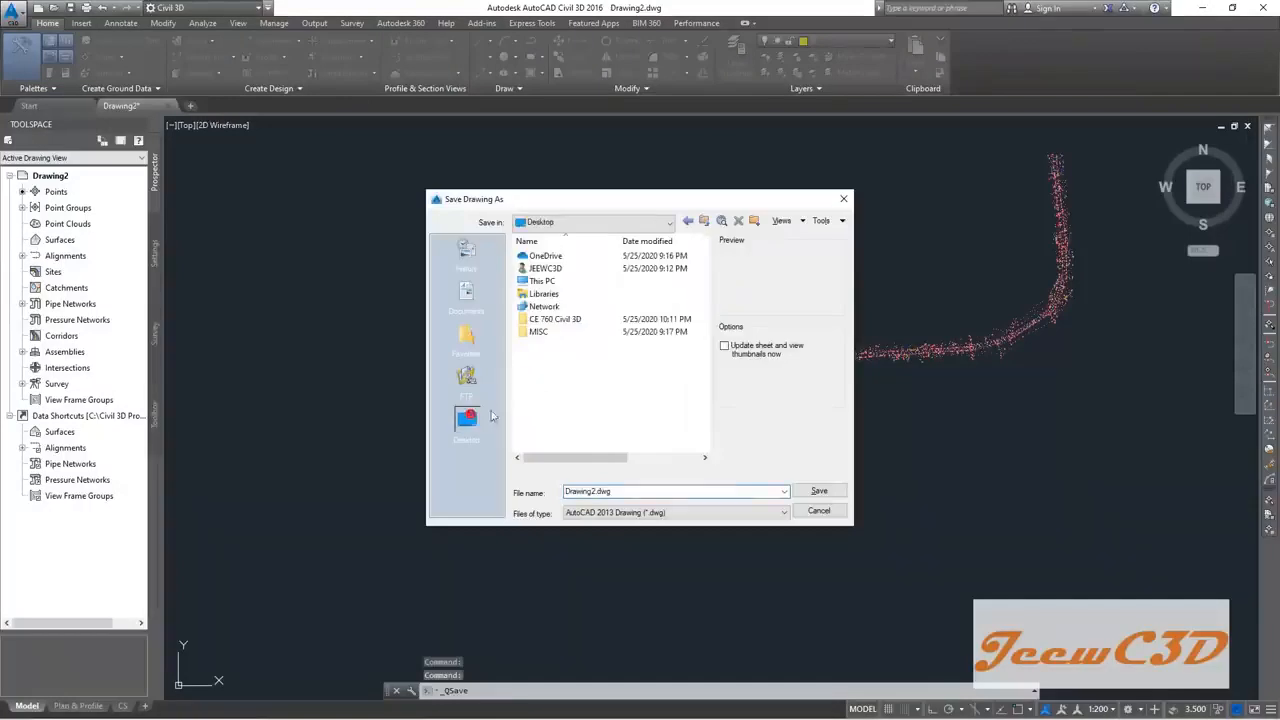
double_click(575, 320)
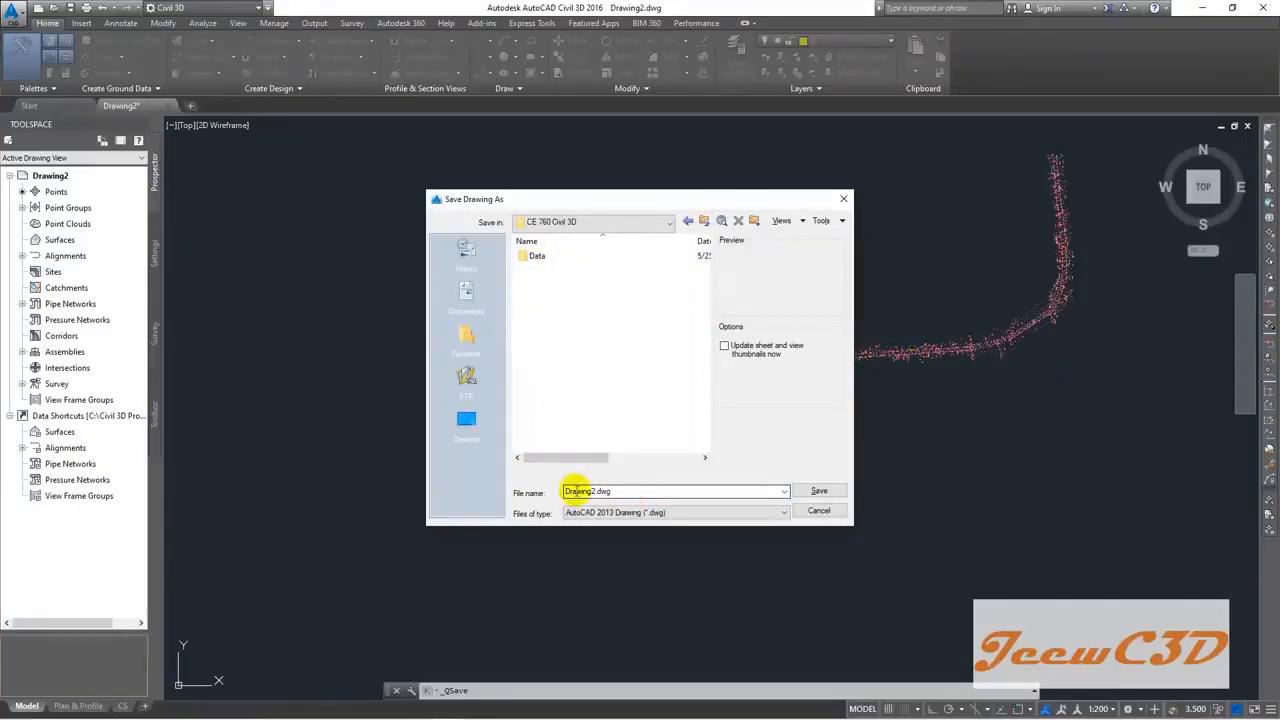
double_click(579, 490)
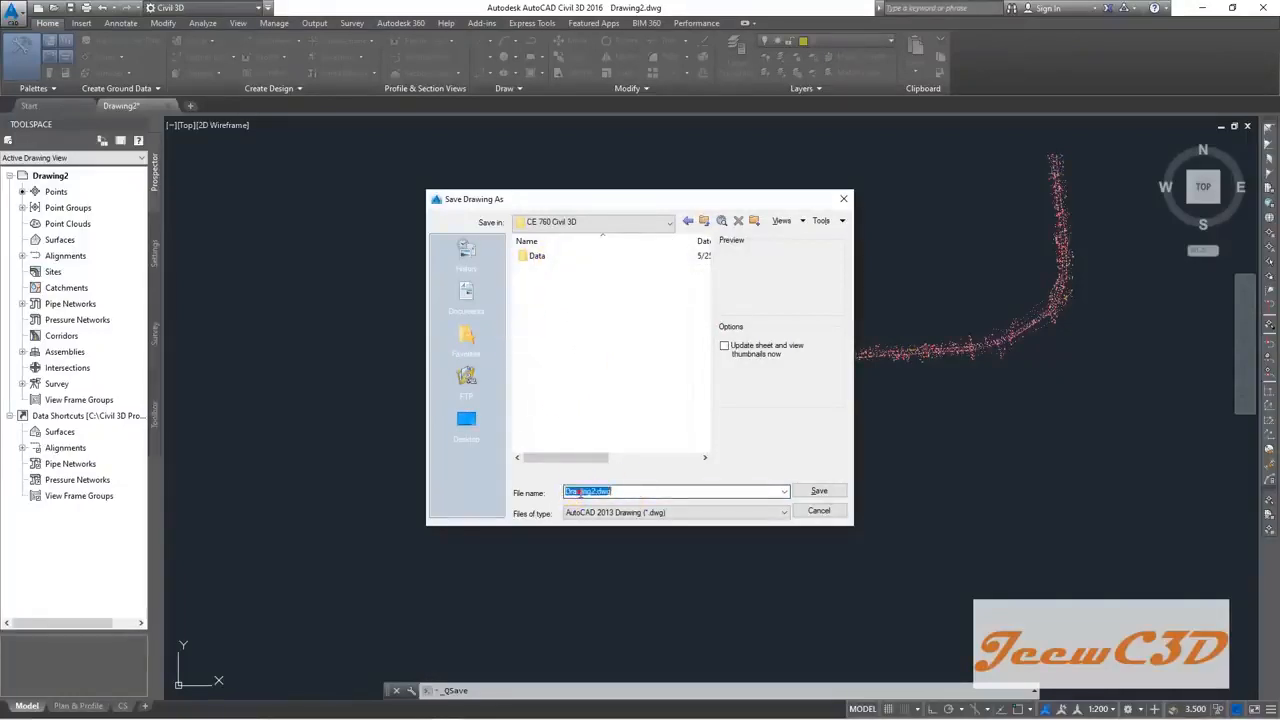
type("Points ")
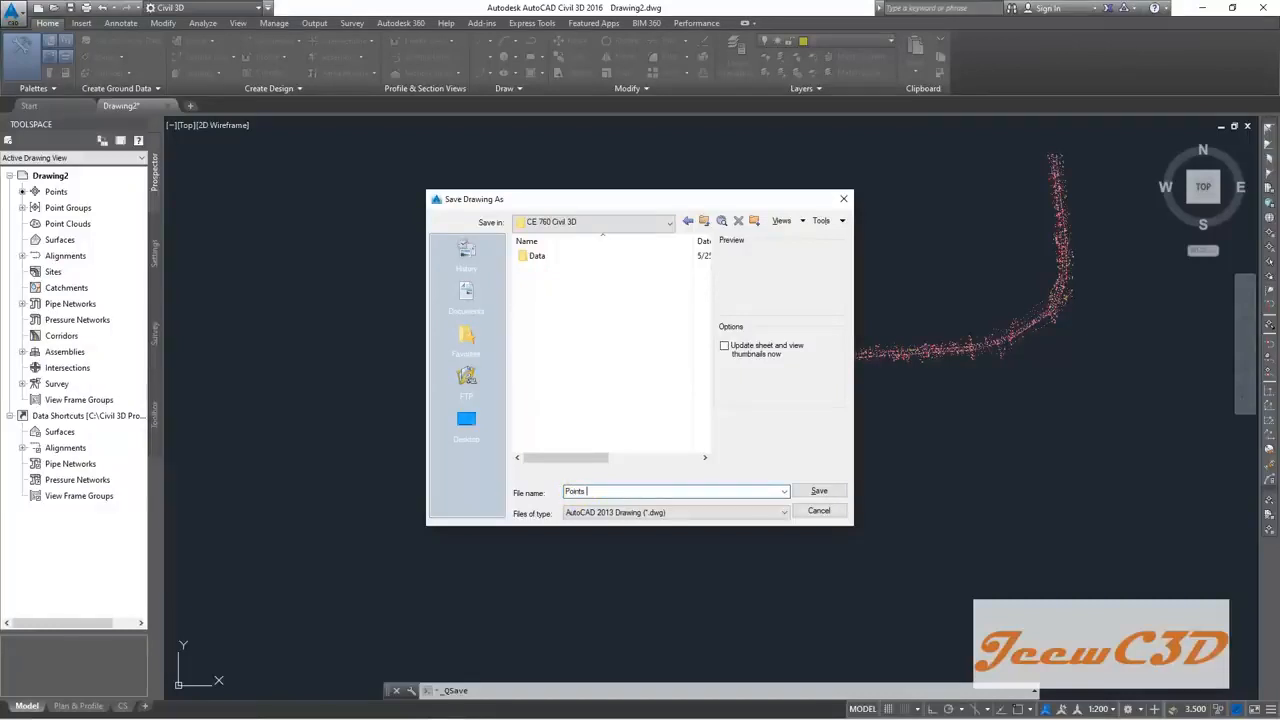
type("Imported")
left_click(825, 492)
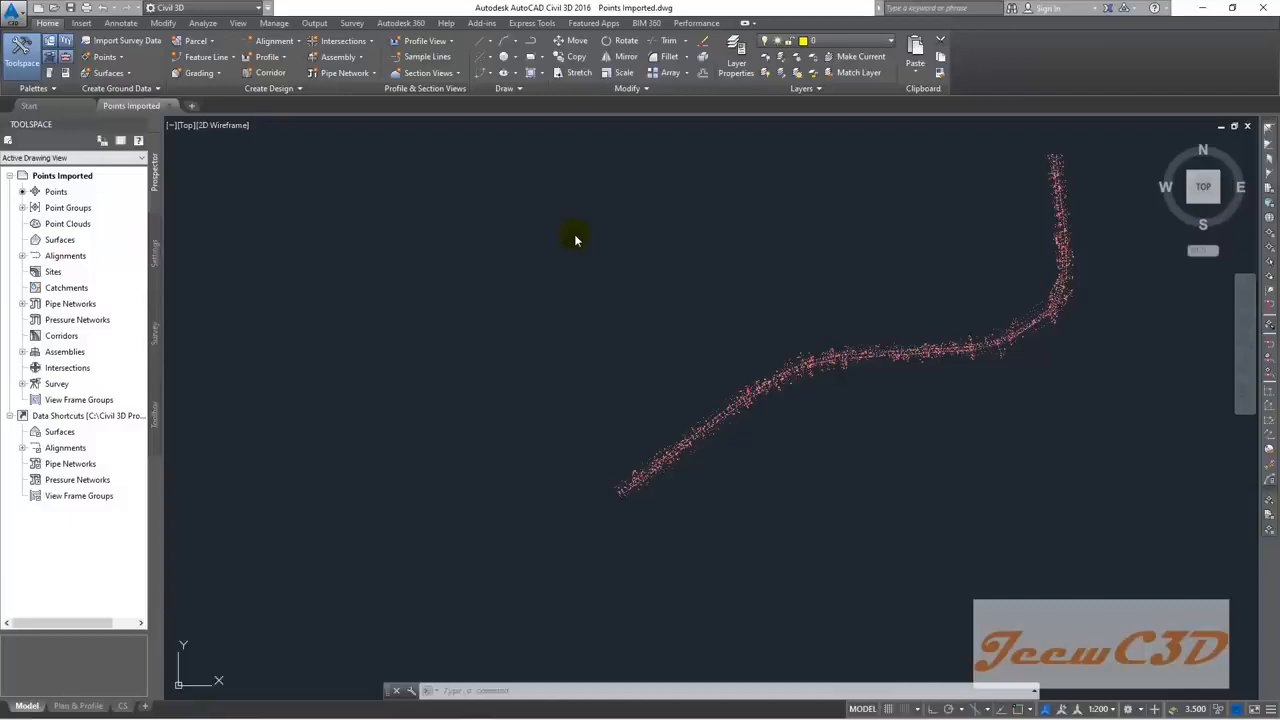
Step: Use Save As to store the drawing as 'External Reference.dwg'
left_click(12, 16)
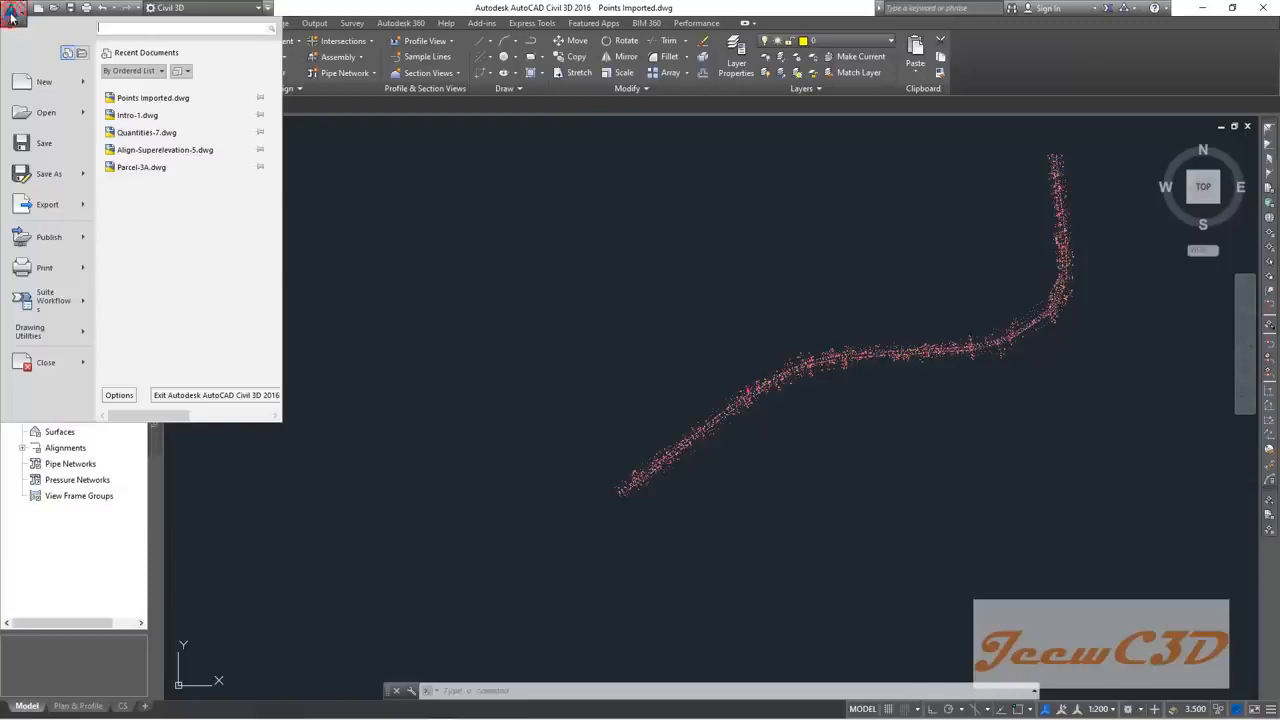
left_click(50, 175)
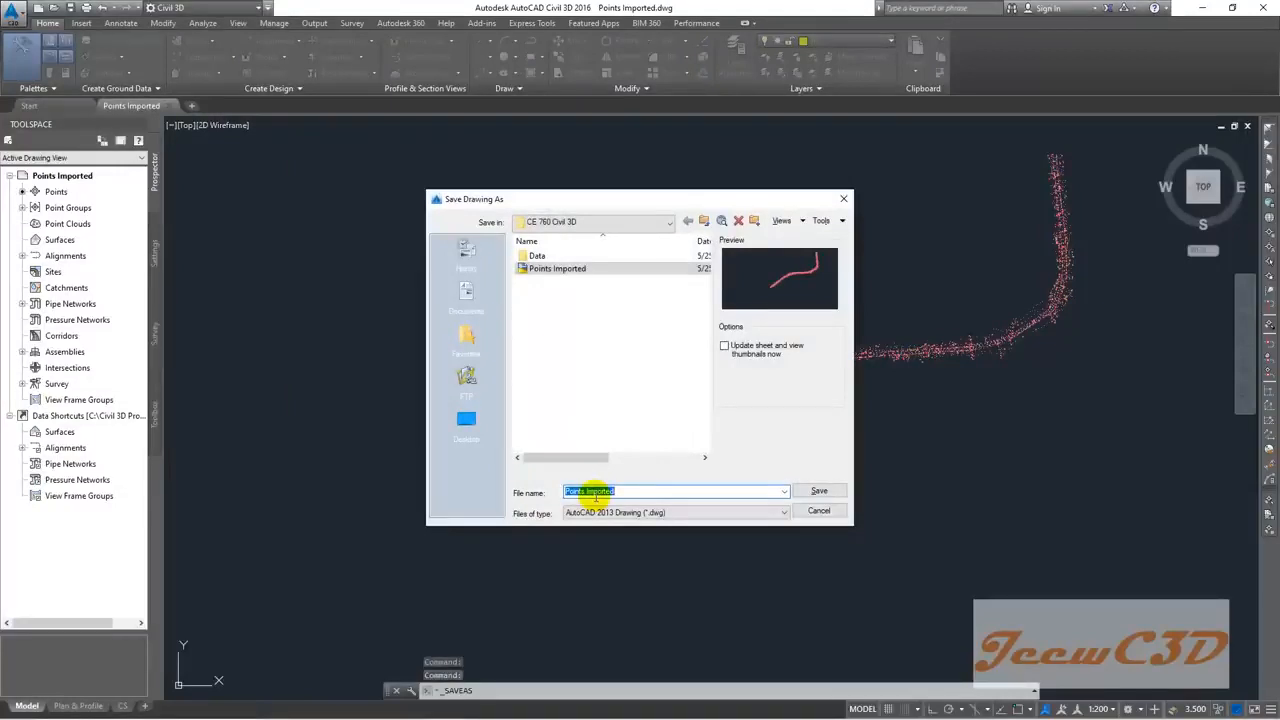
type("Exter")
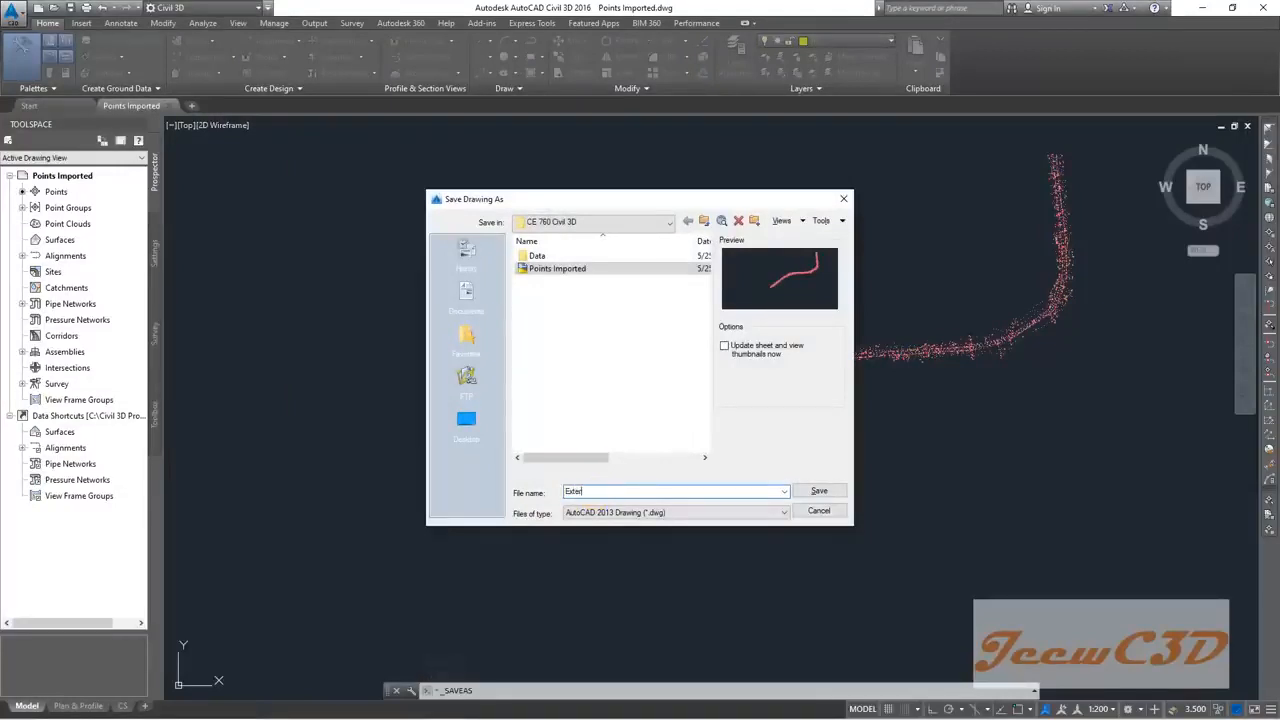
type("nal Reference")
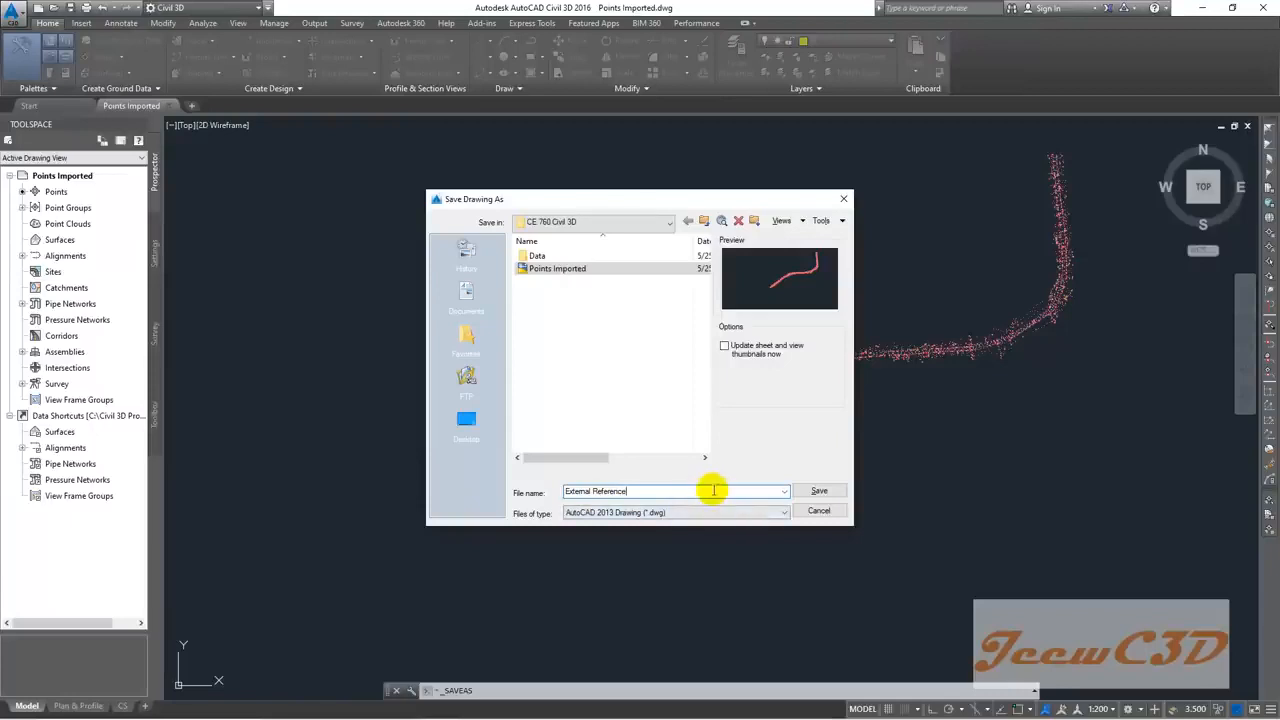
left_click(819, 490)
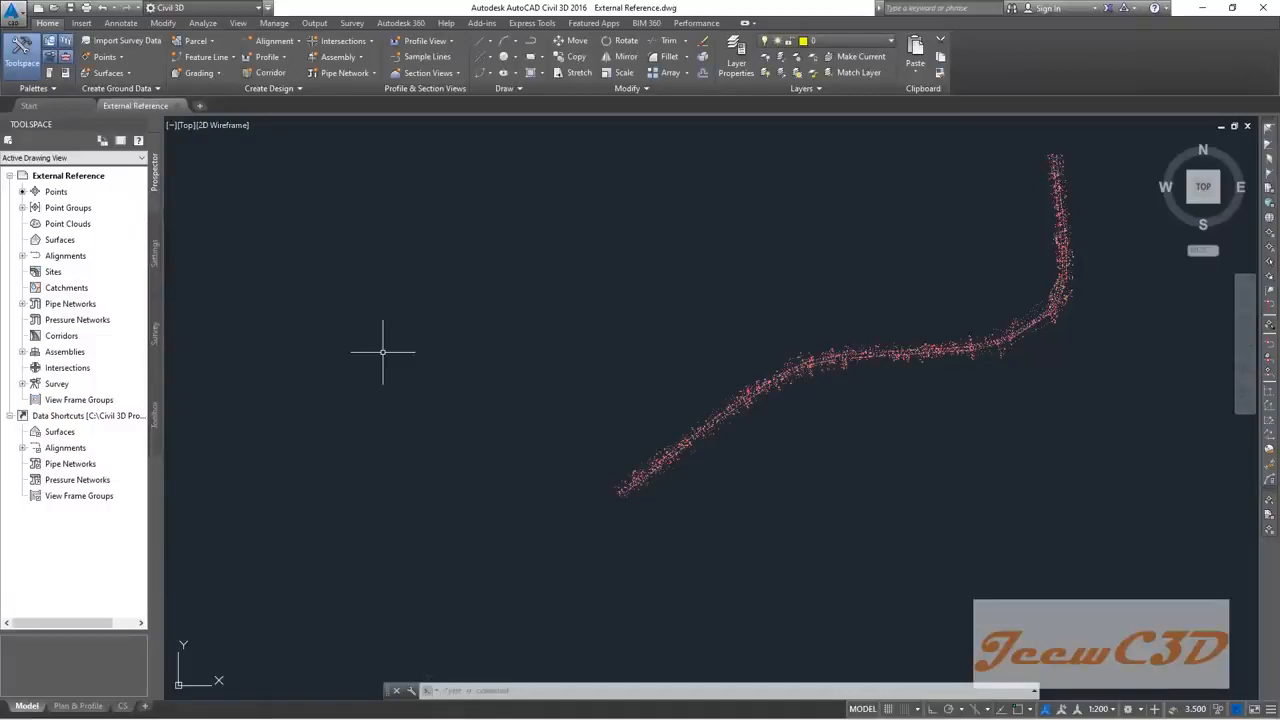
Step: Open the External References palette with XREF, float it, and choose Attach DWG
left_click(452, 691)
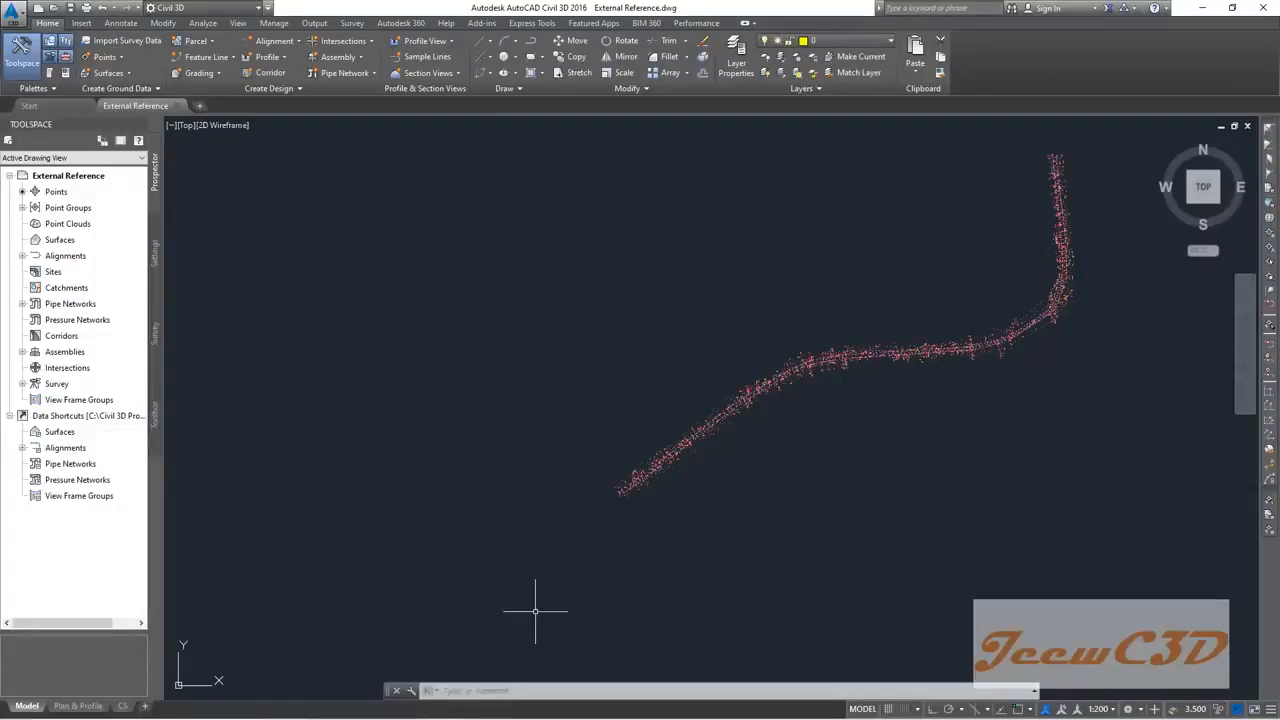
left_click(488, 690)
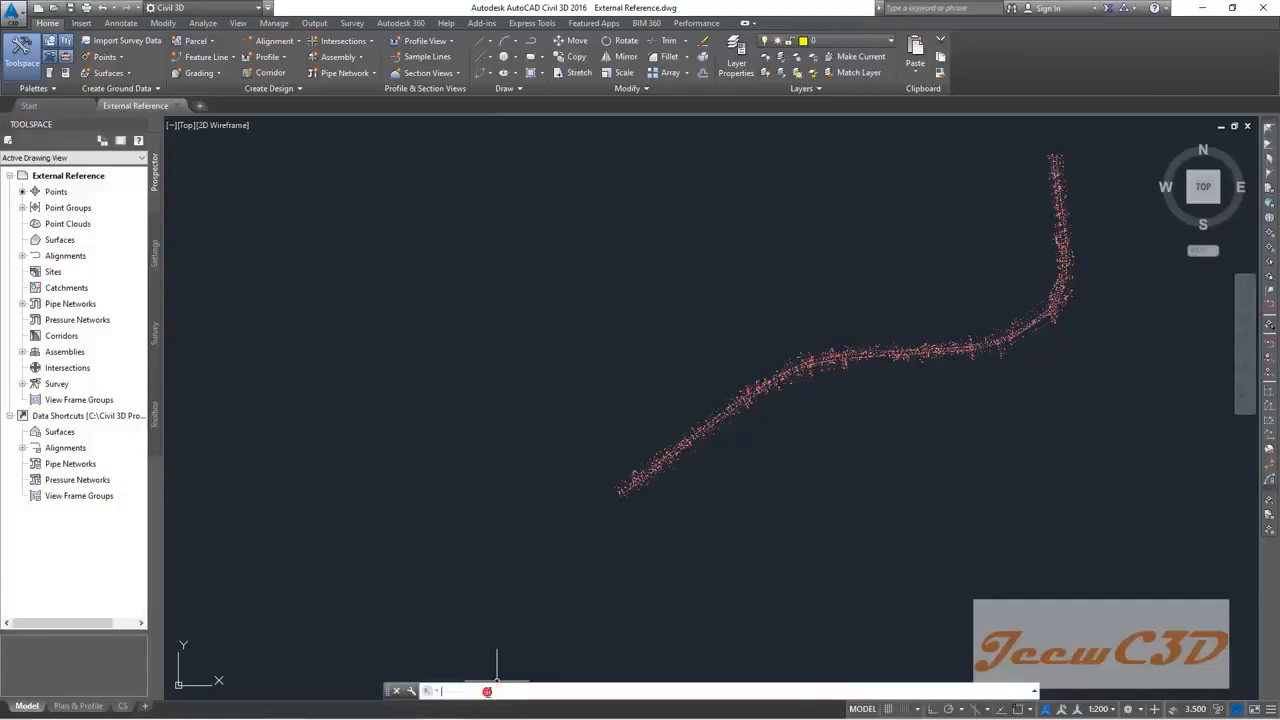
type("XREF")
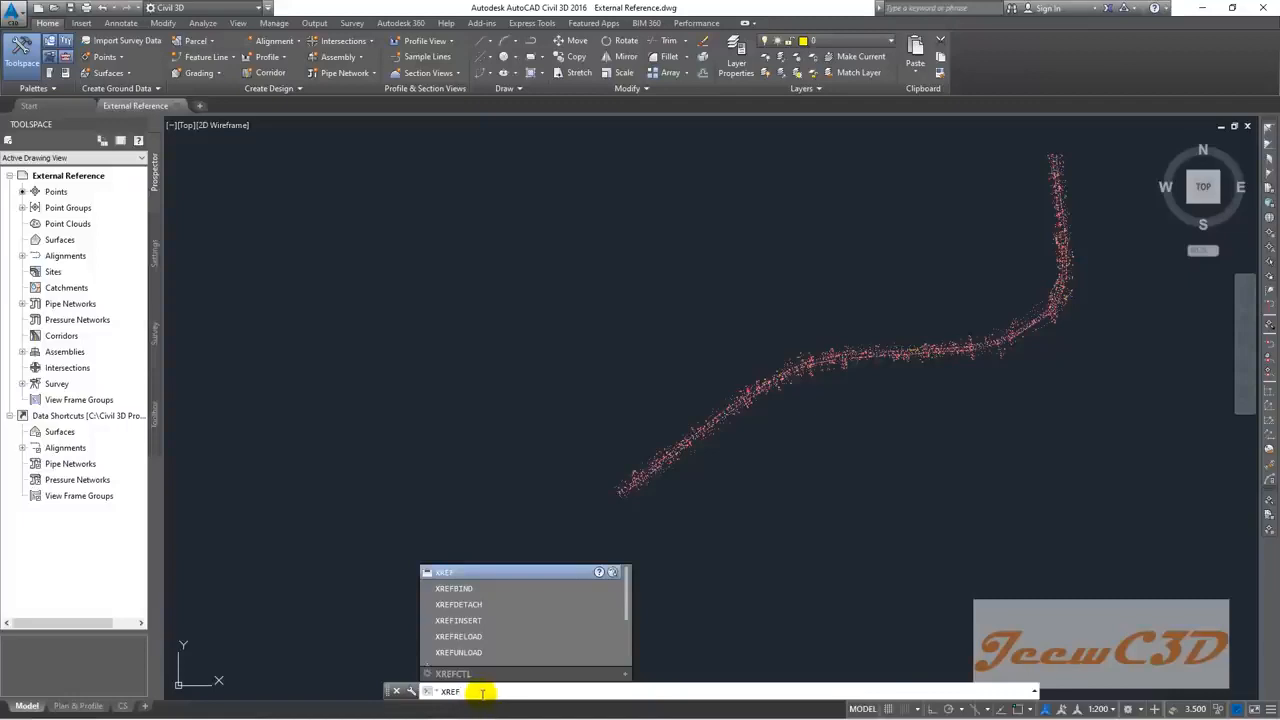
key("Return")
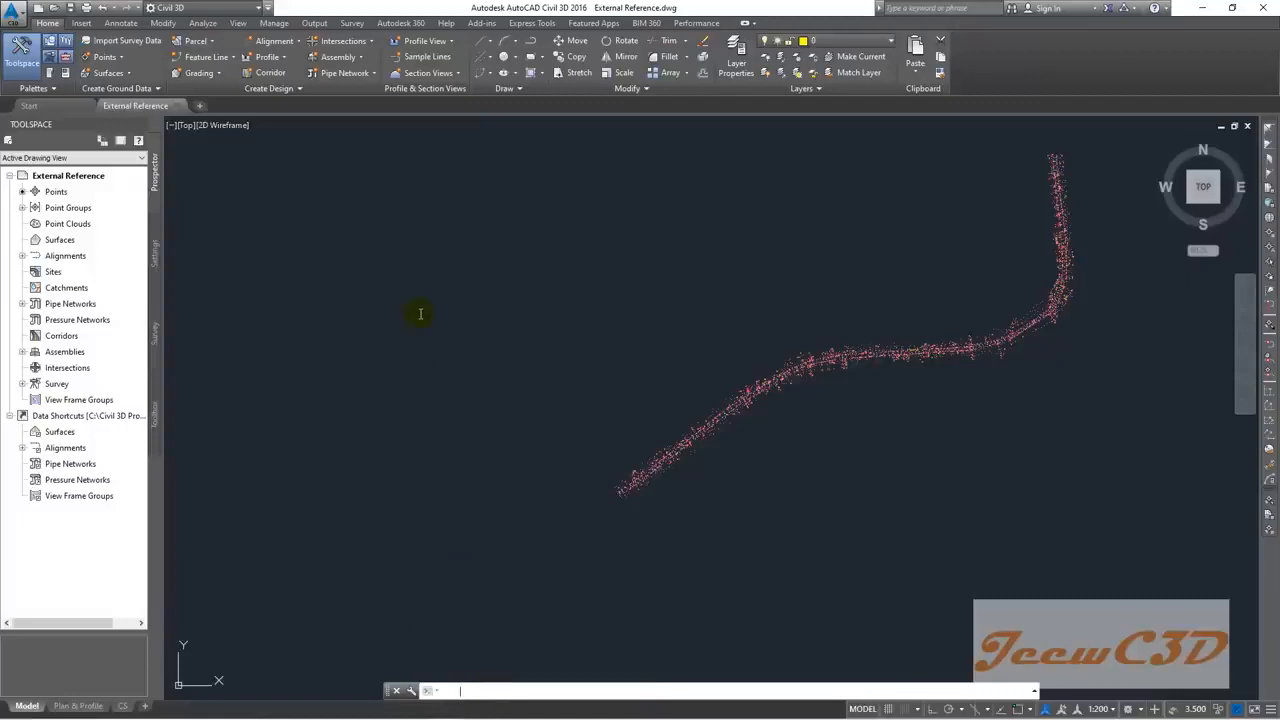
left_click_drag(44, 146, 322, 260)
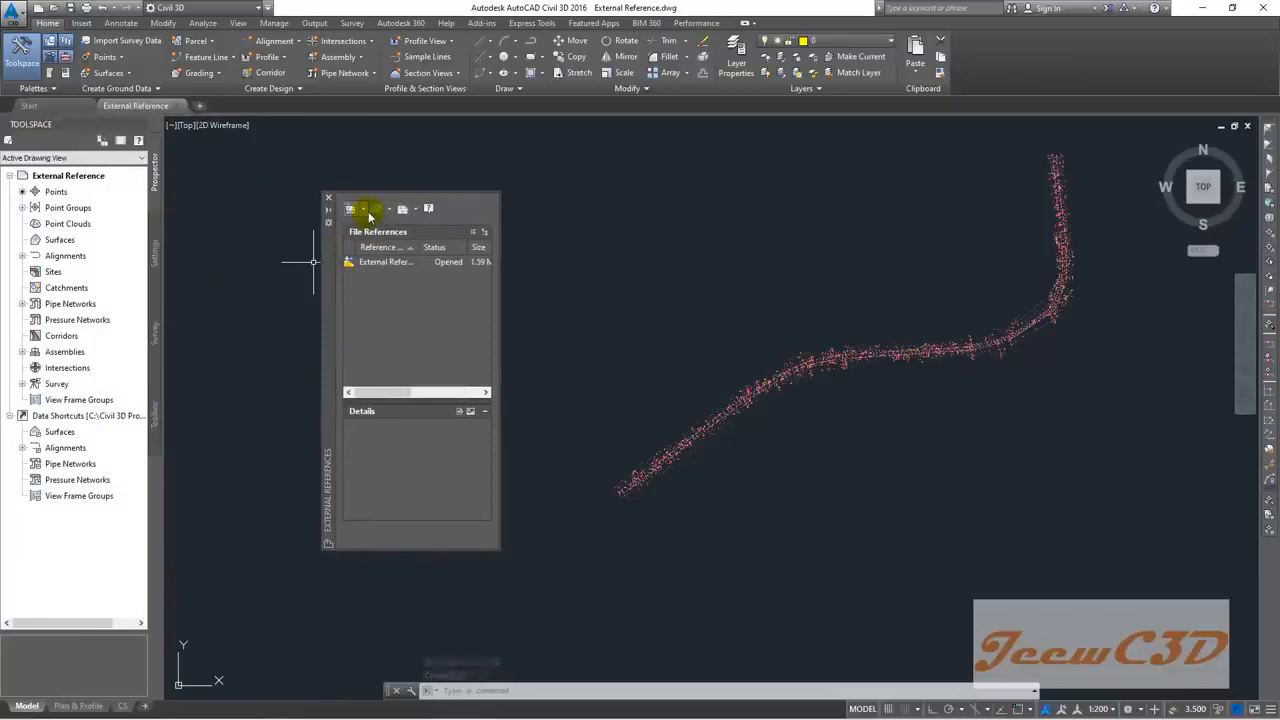
left_click(366, 213)
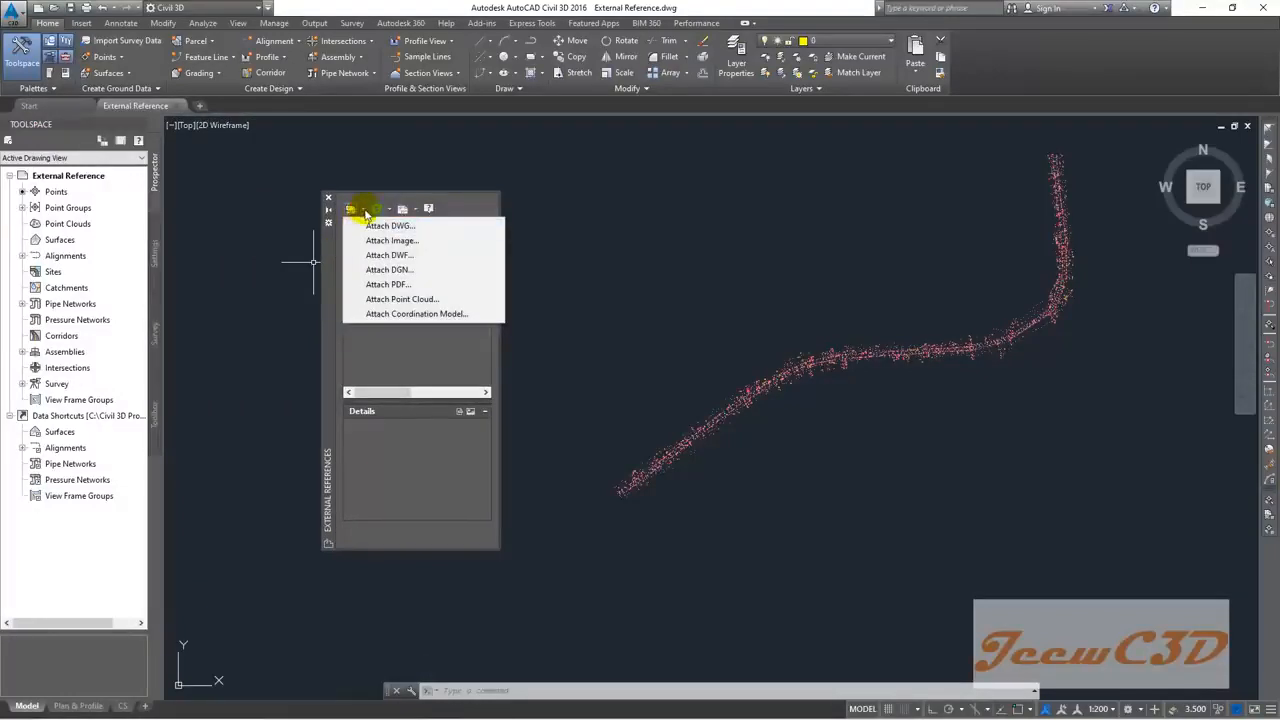
left_click(401, 227)
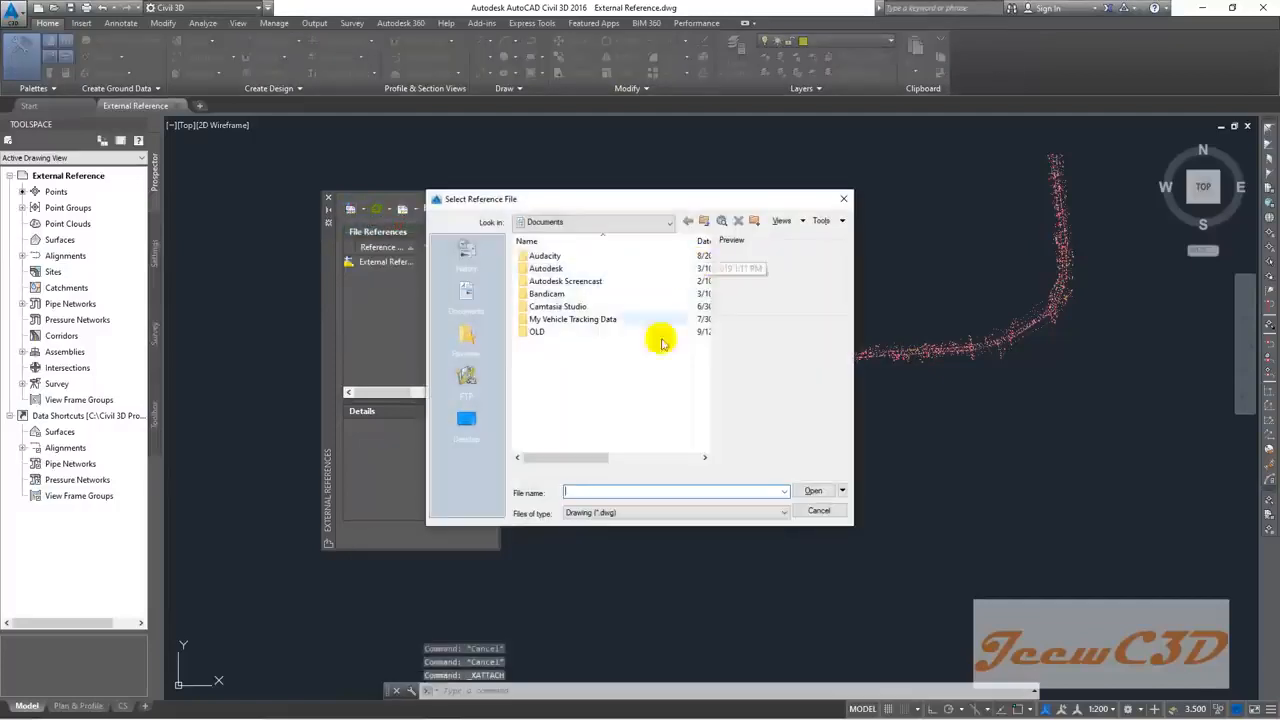
Step: Pick the Topo Survey drawing from Desktop > CE 760 Civil 3D > Data to attach
left_click(466, 420)
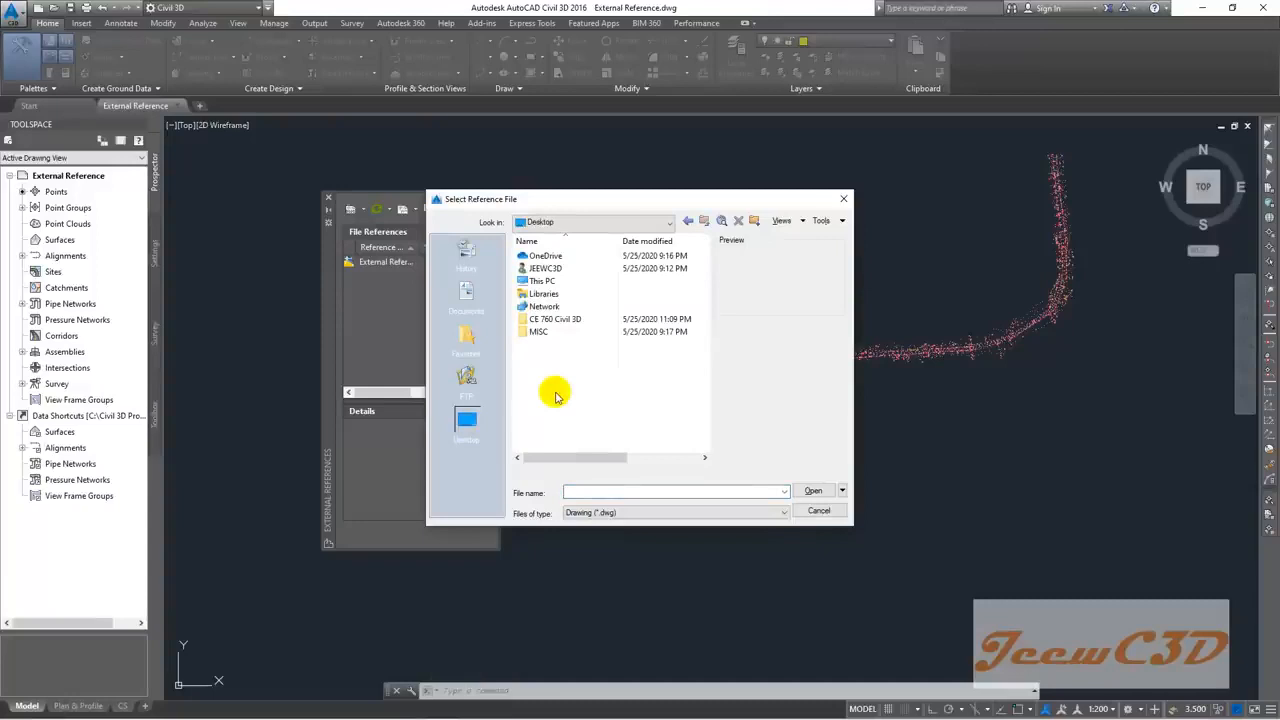
double_click(568, 320)
double_click(542, 256)
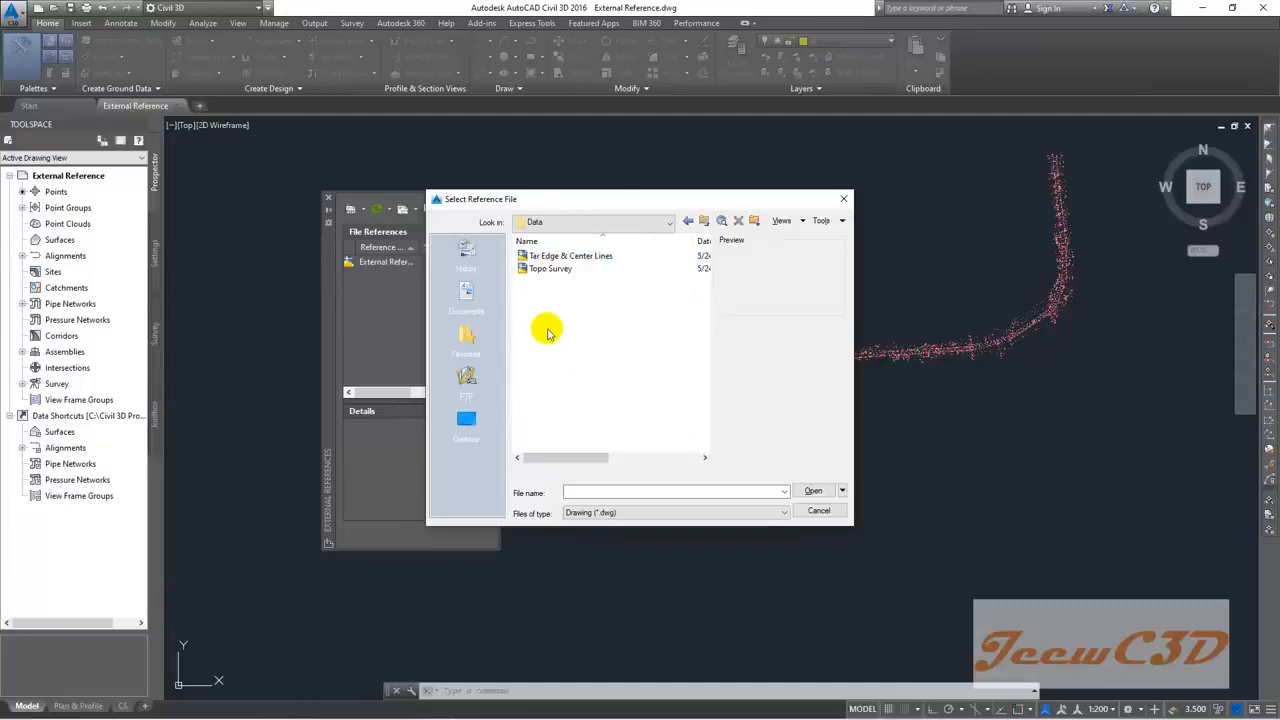
left_click(536, 269)
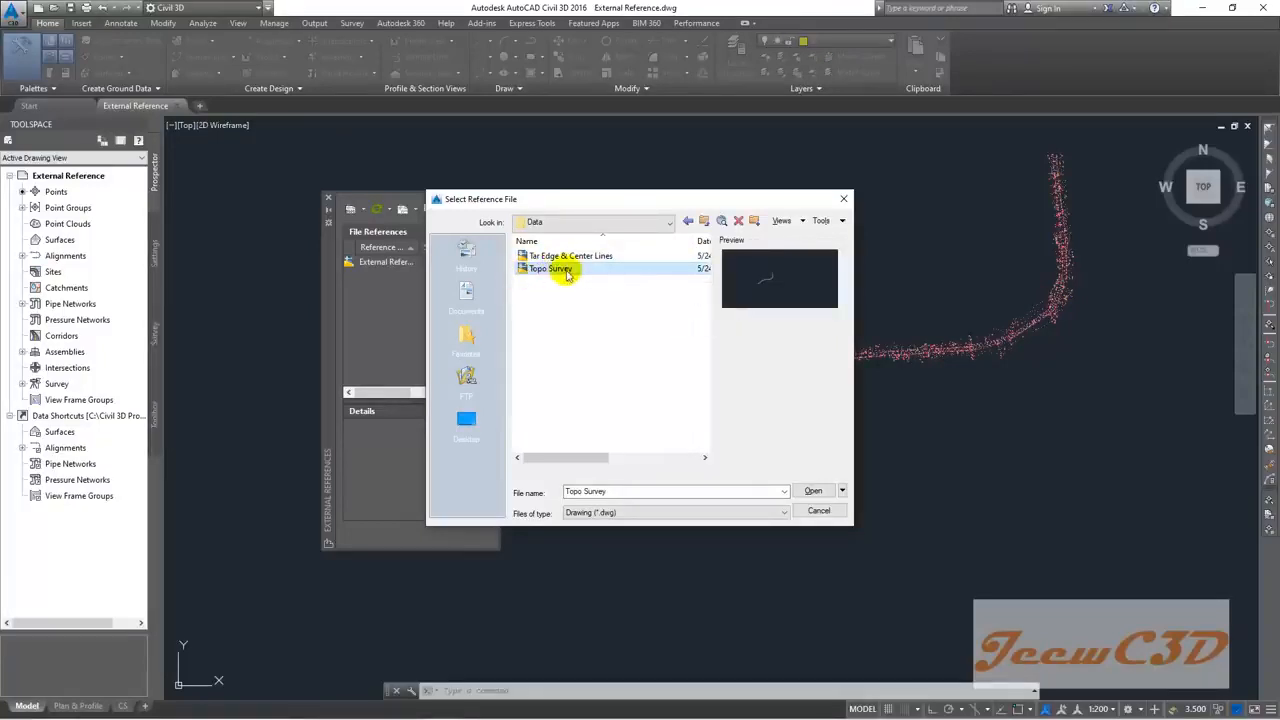
left_click(808, 490)
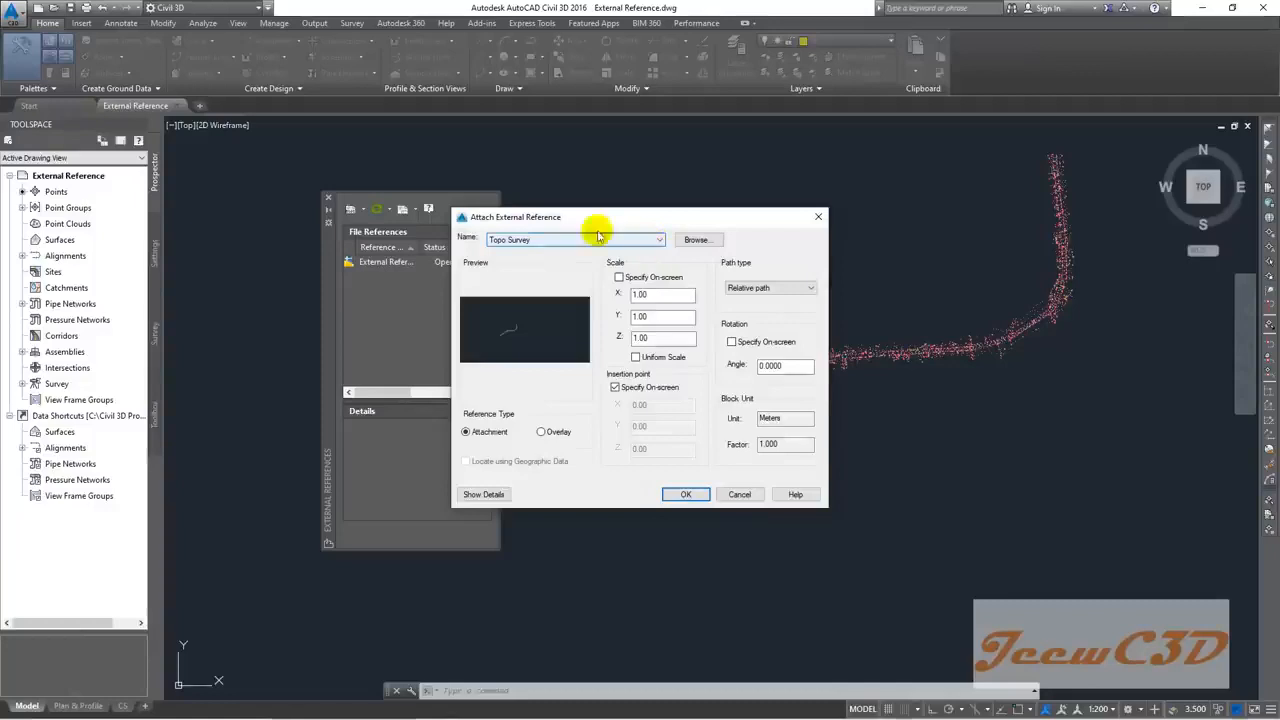
Step: Attach Topo Survey with a fixed insertion point of 0,0,0 instead of on-screen
left_click(629, 389)
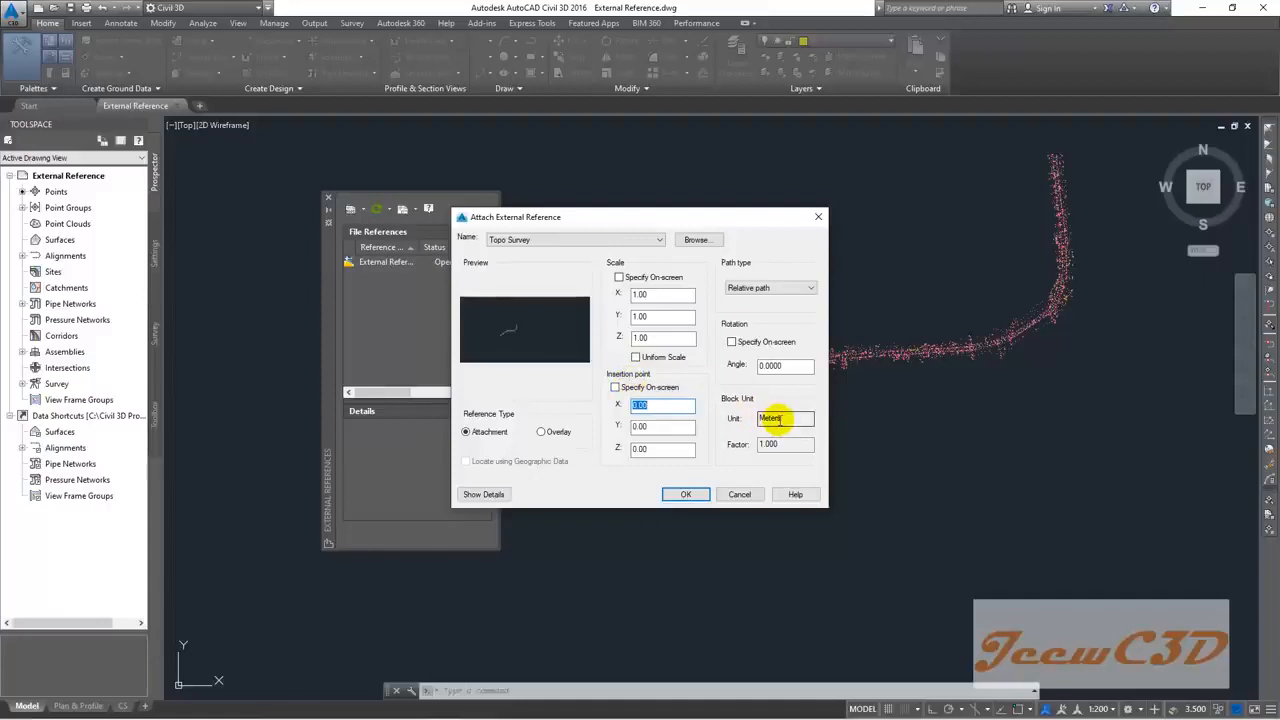
left_click(686, 496)
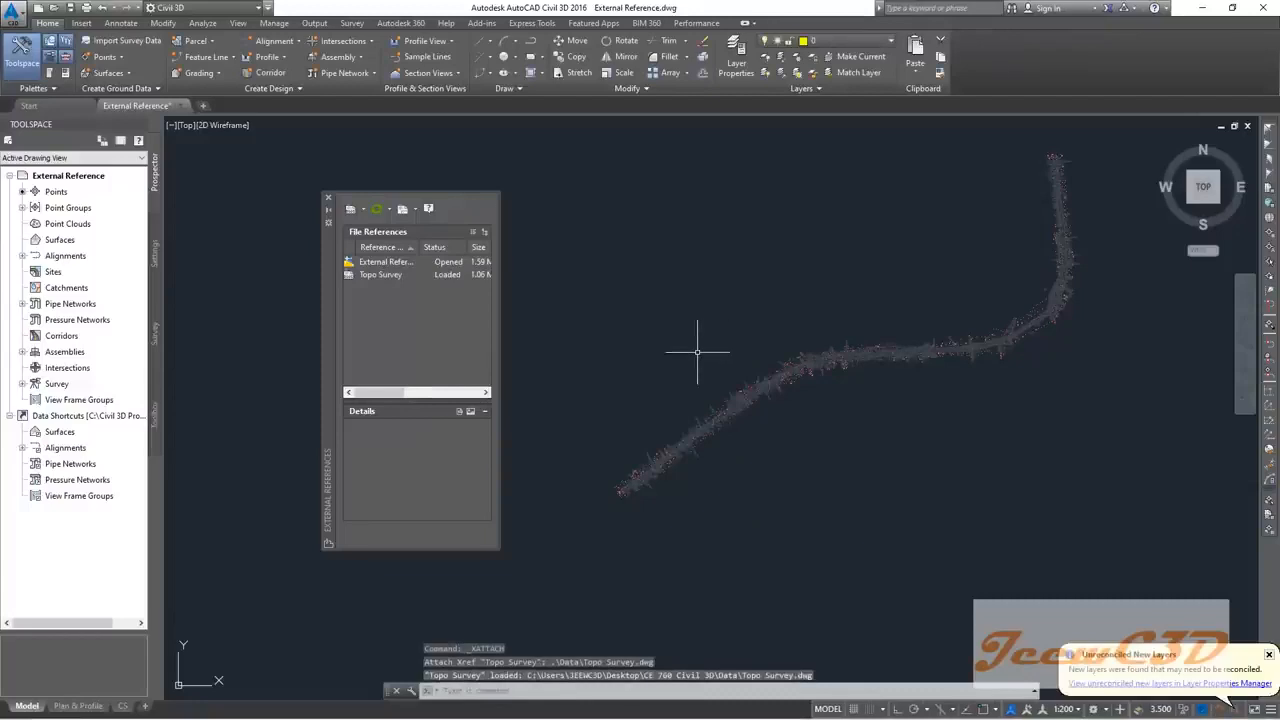
scroll(629, 509, "up", 4)
scroll(731, 491, "up", 6)
scroll(732, 457, "down", 2)
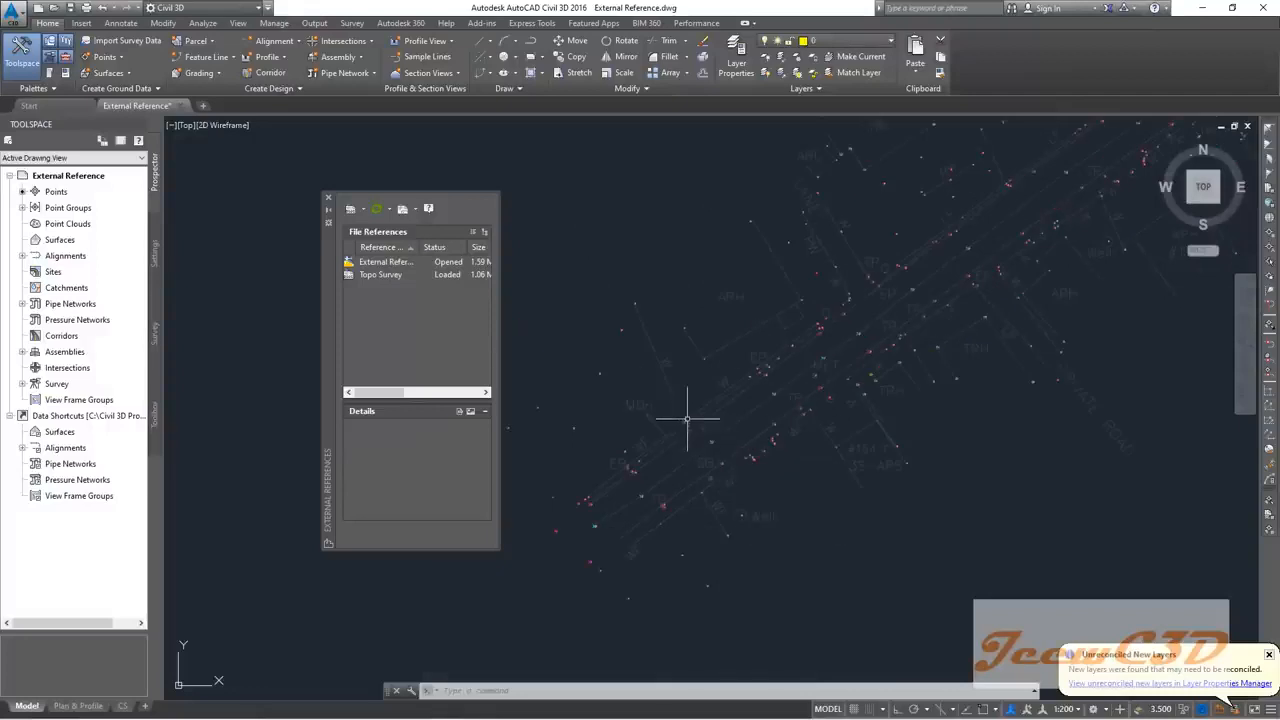
mouse_move(671, 392)
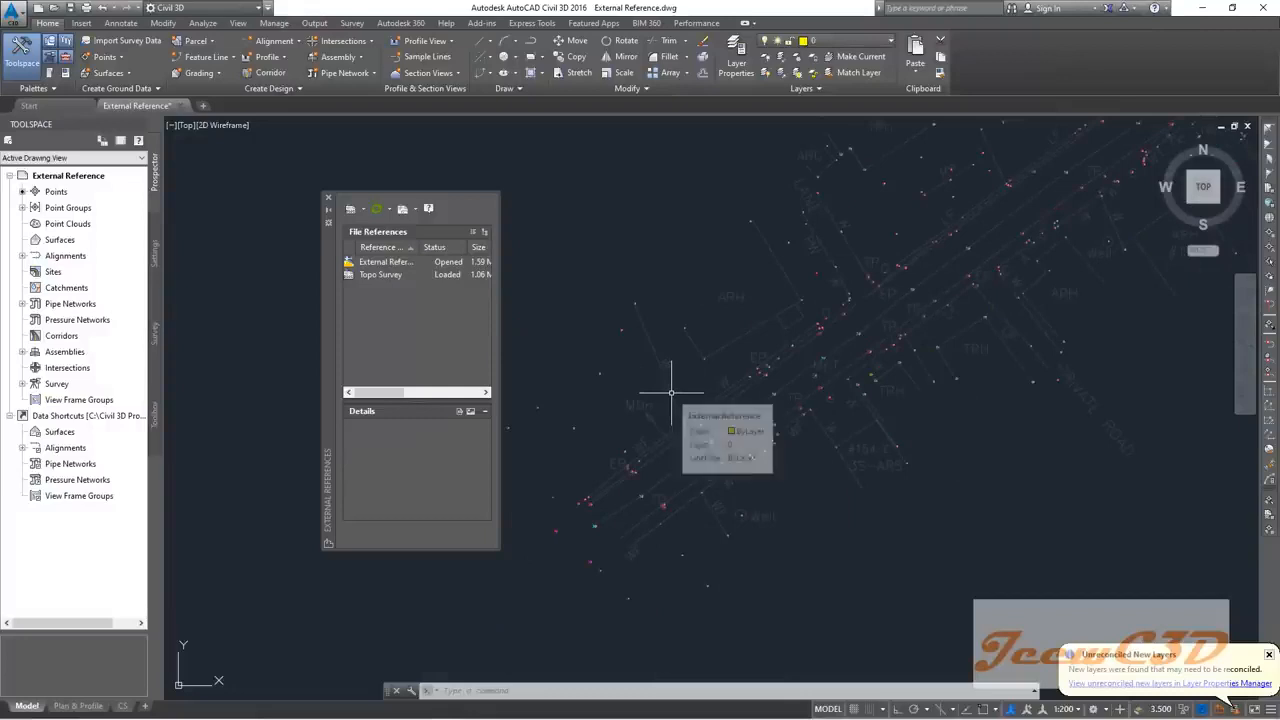
left_click(671, 390)
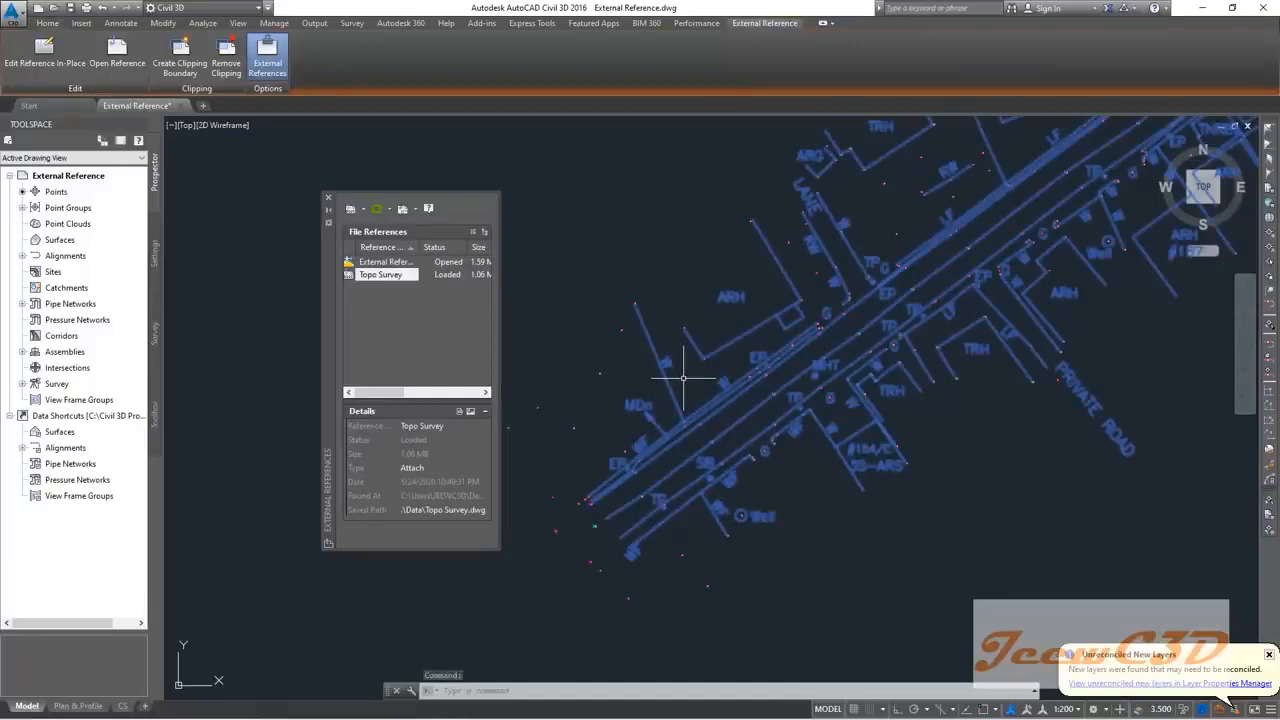
Step: Deselect Topo Survey, zoom and pan over the xref, then close the External References palette
key("Escape")
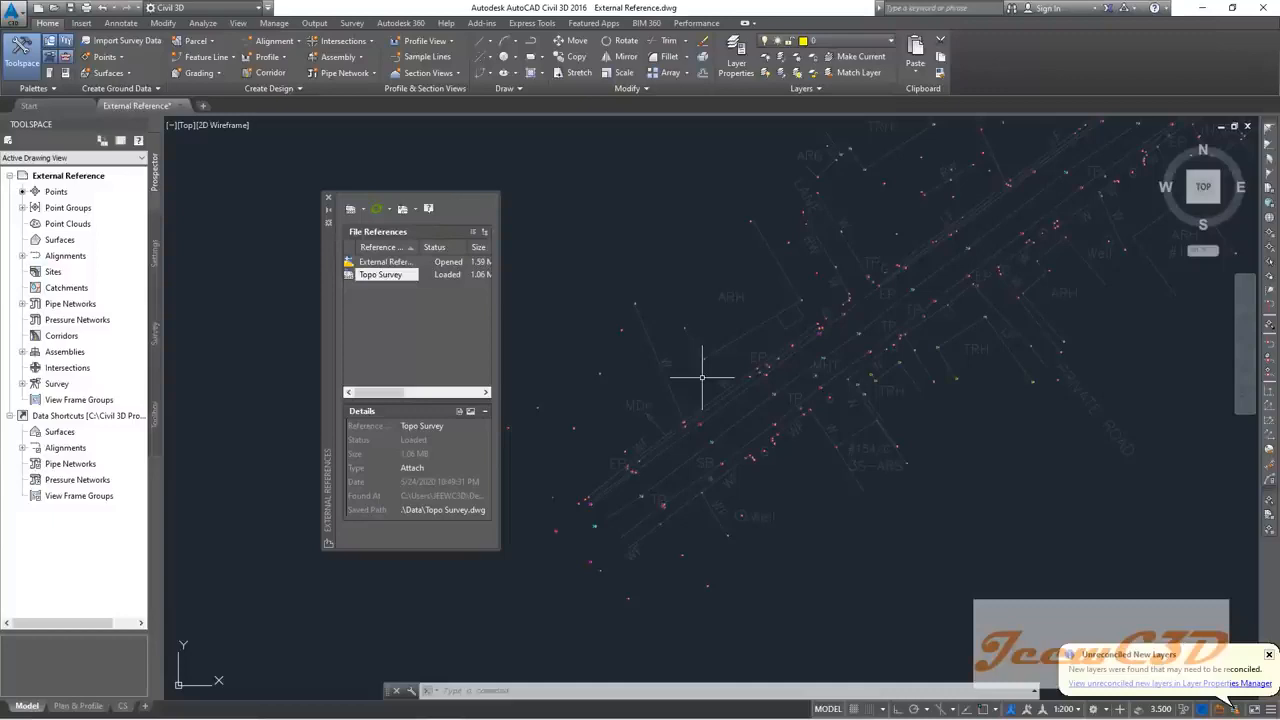
scroll(703, 380, "up", 2)
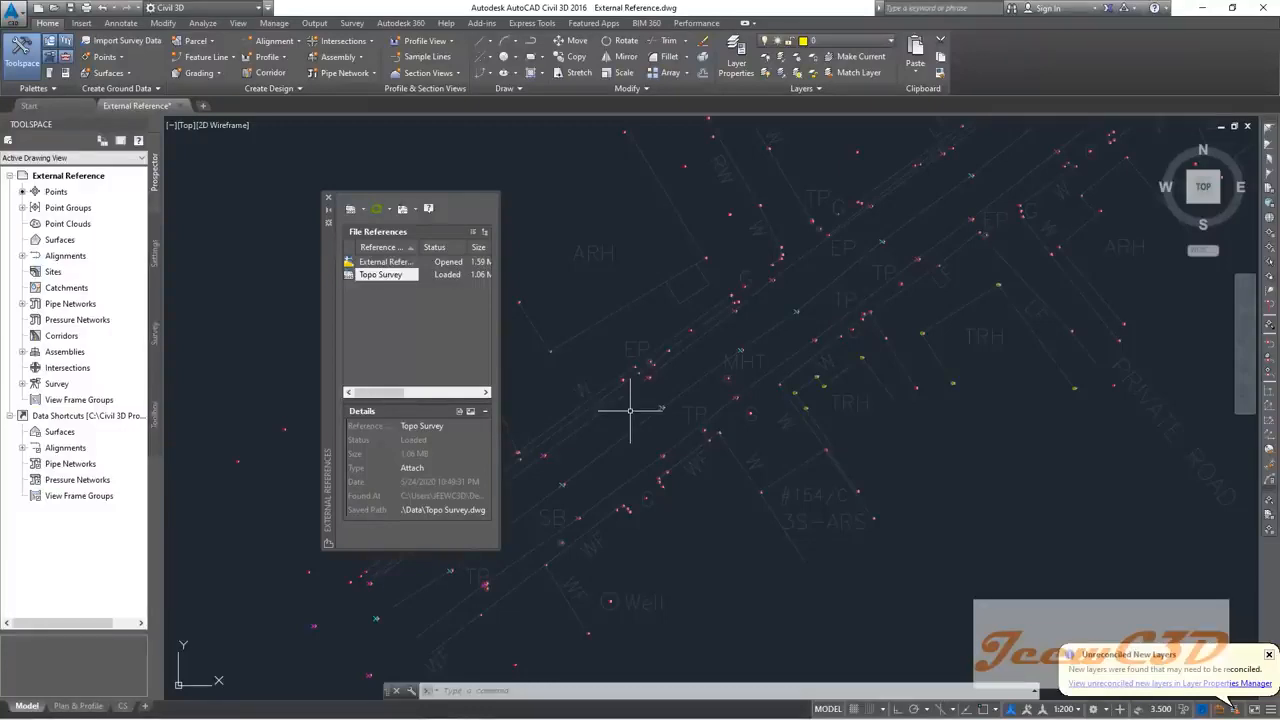
middle_click_drag(623, 423, 751, 337)
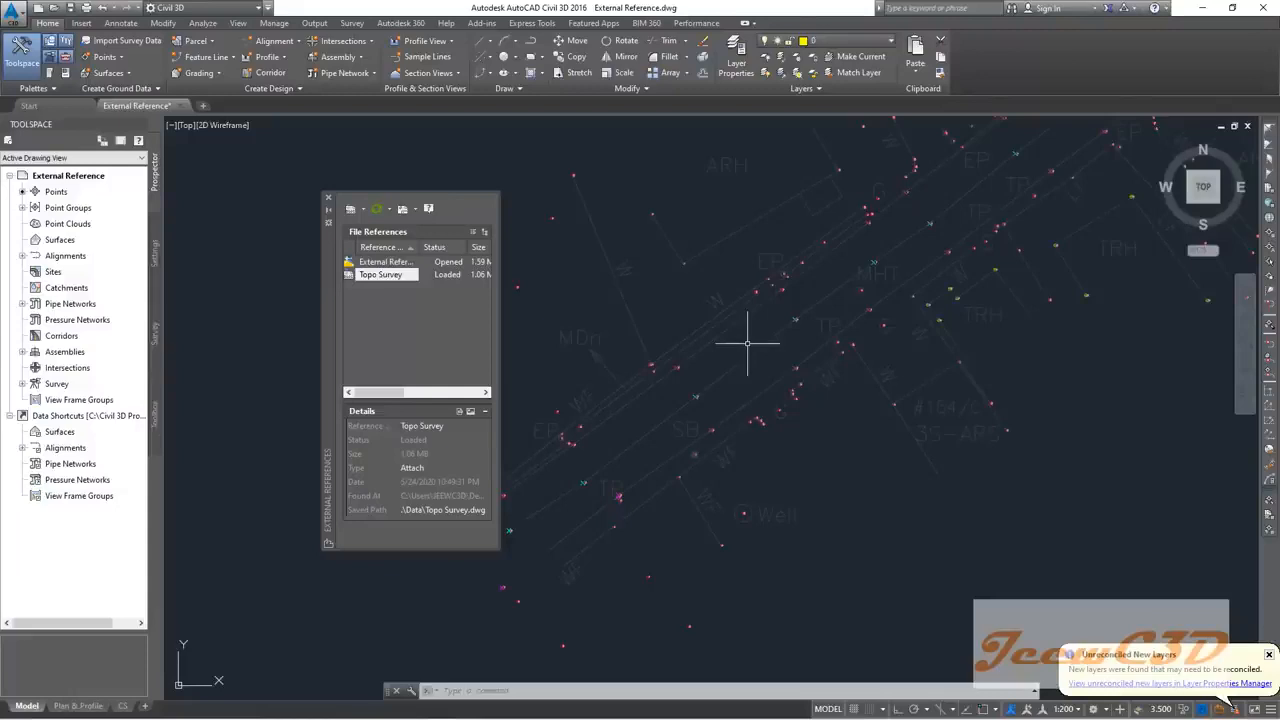
scroll(771, 314, "up", 2)
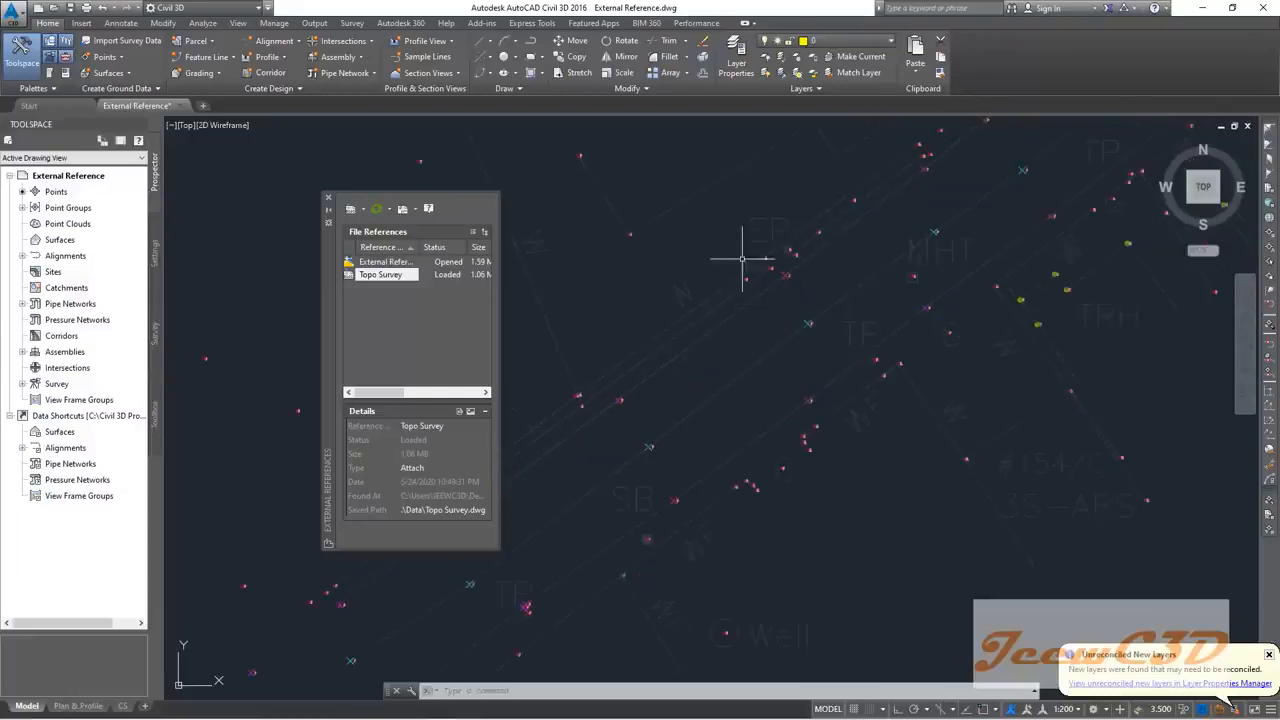
left_click(328, 201)
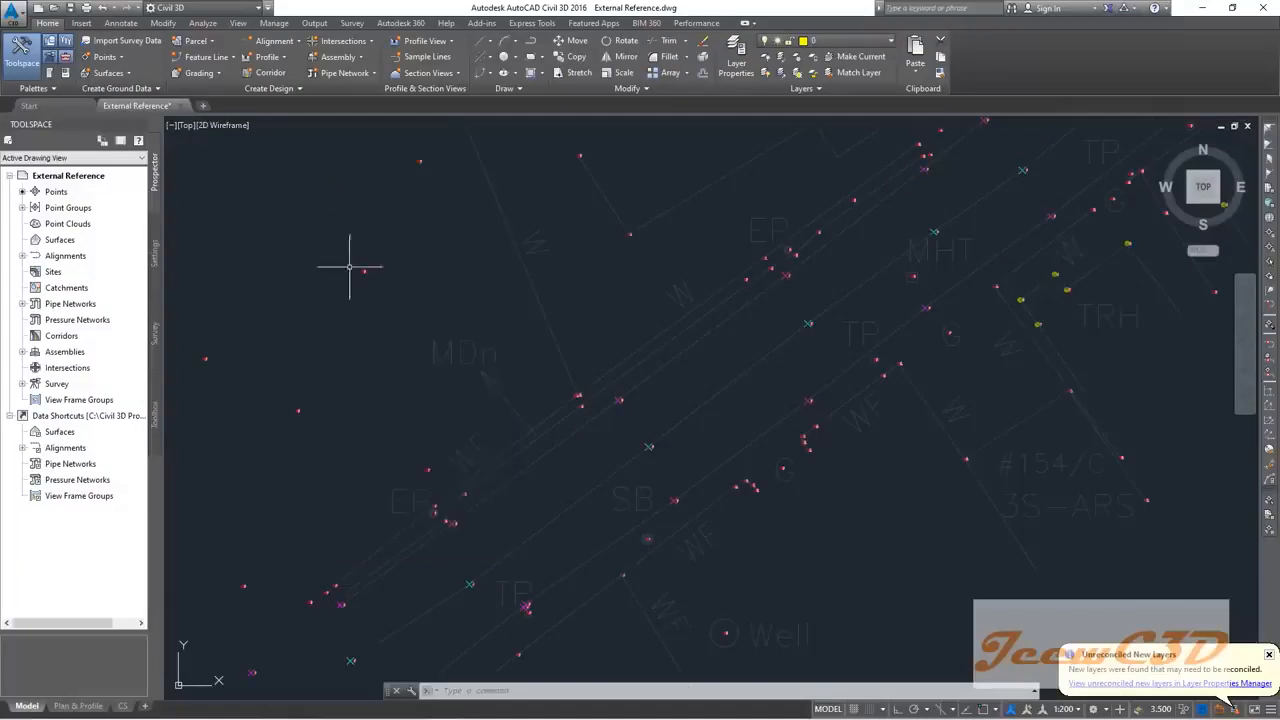
Step: Zoom in and out over the Topo Survey linework, then pan to the corridor survey points
scroll(515, 365, "up", 5)
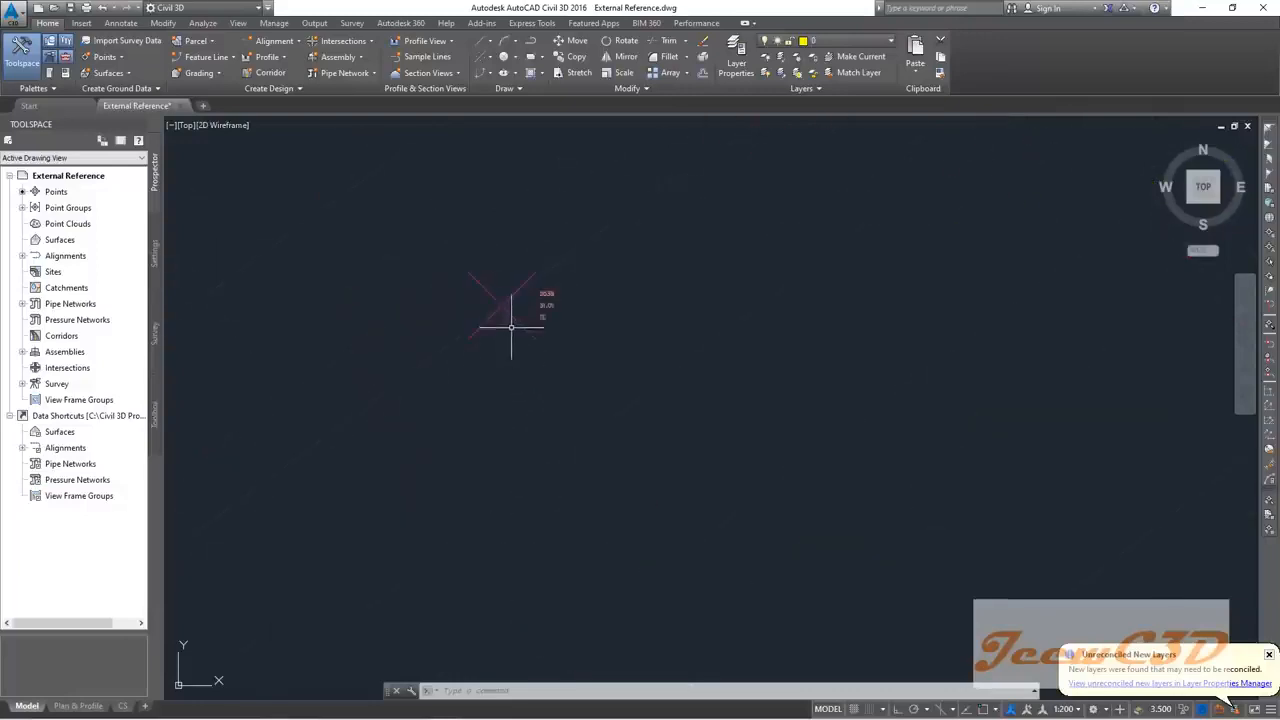
scroll(509, 318, "down", 2)
scroll(414, 423, "down", 3)
scroll(394, 414, "up", 5)
scroll(397, 391, "down", 4)
scroll(464, 363, "down", 3)
scroll(420, 402, "up", 3)
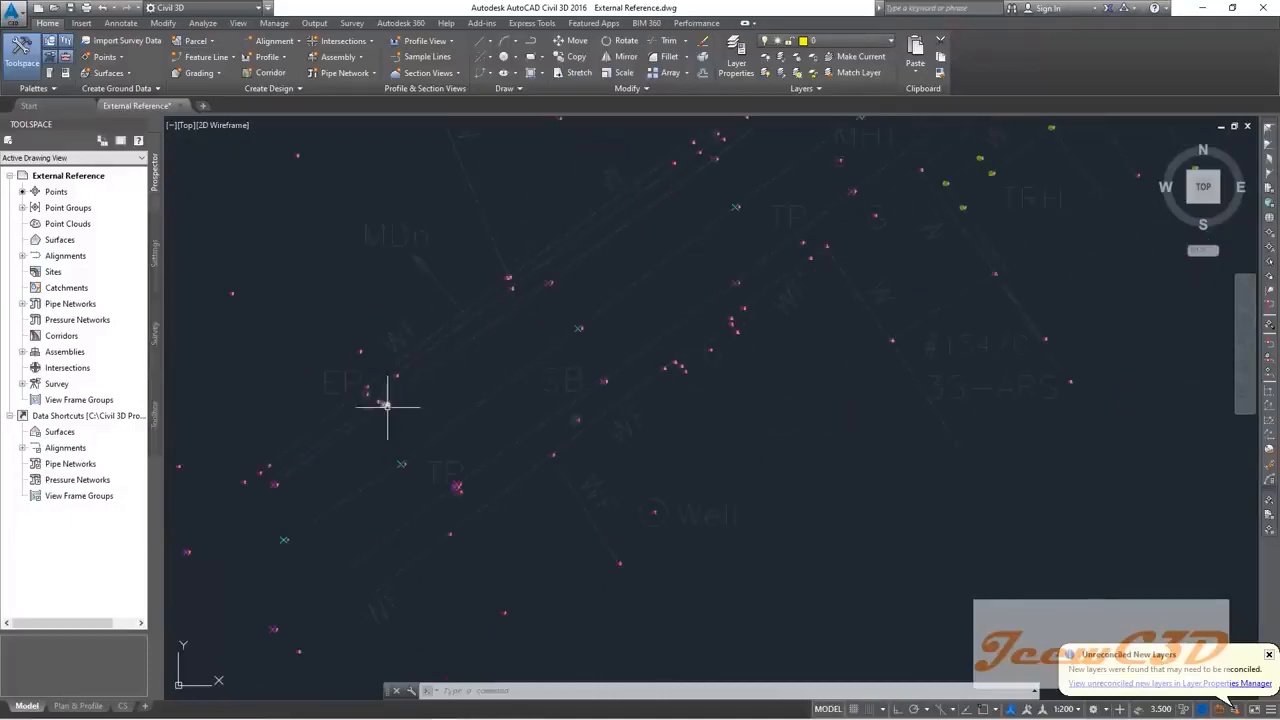
scroll(494, 363, "up", 6)
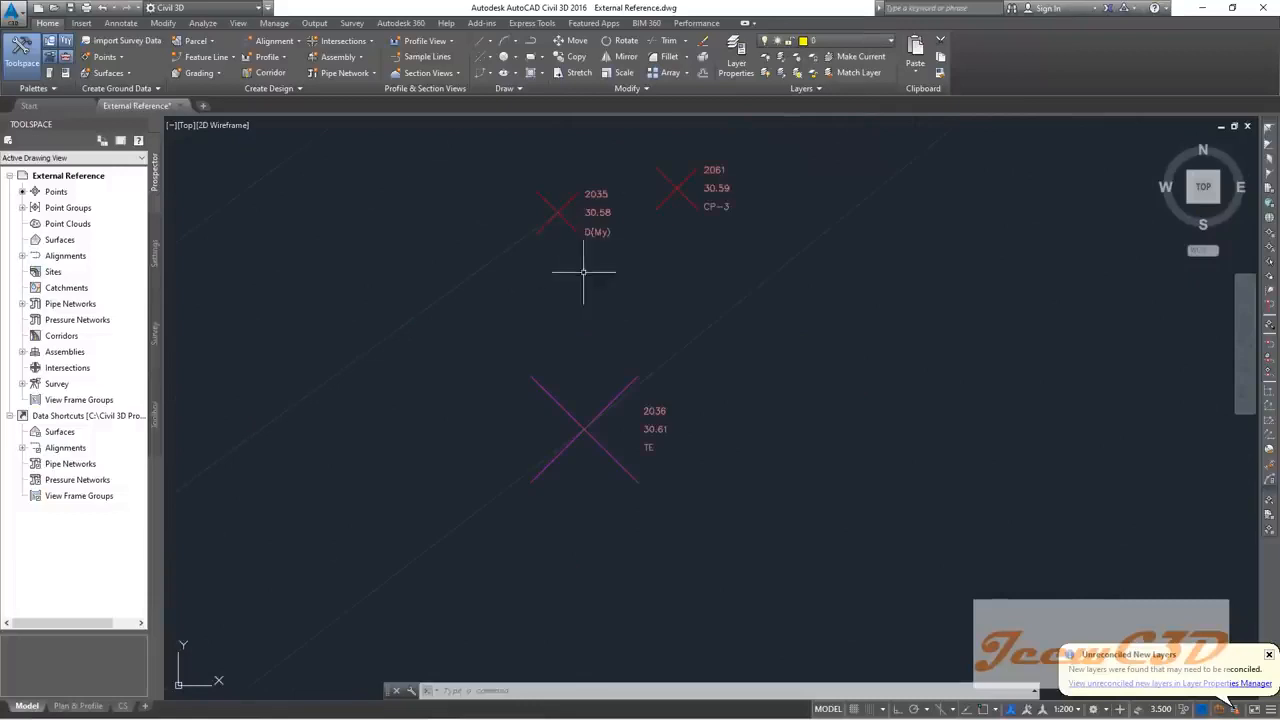
scroll(590, 260, "down", 5)
scroll(600, 255, "up", 2)
scroll(592, 266, "down", 8)
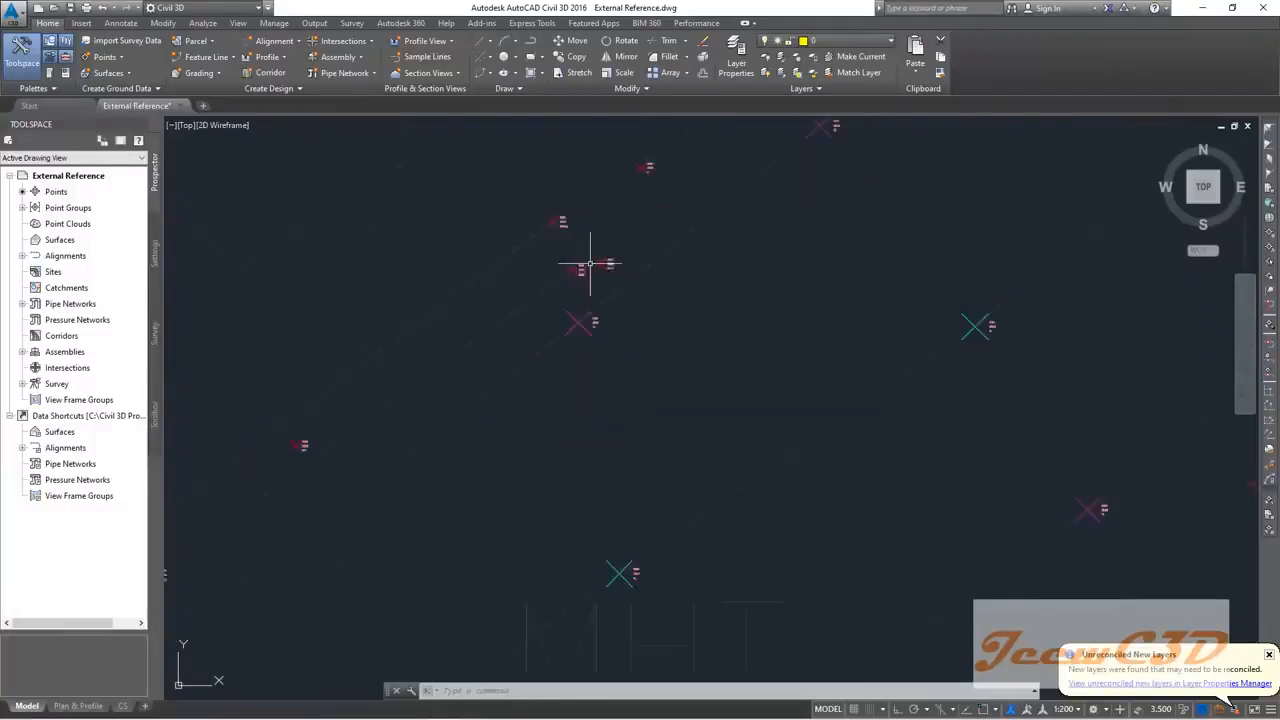
scroll(558, 347, "up", 3)
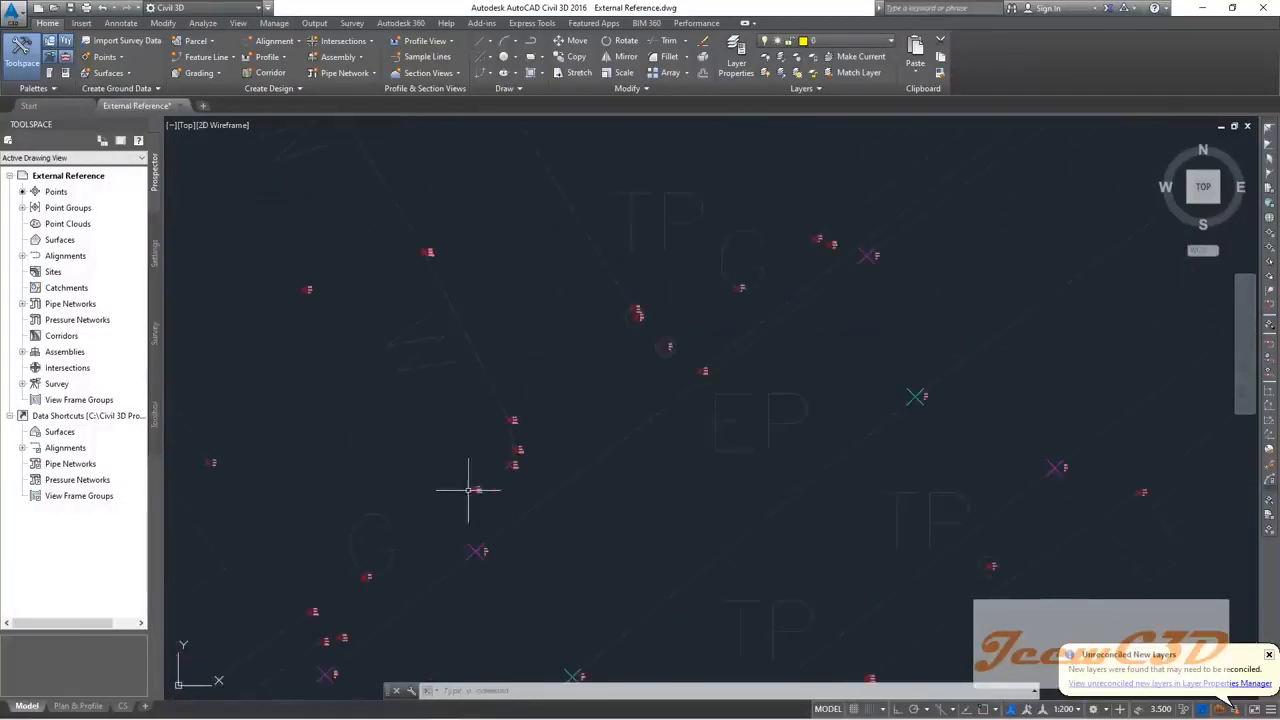
scroll(489, 343, "down", 3)
scroll(522, 355, "down", 4)
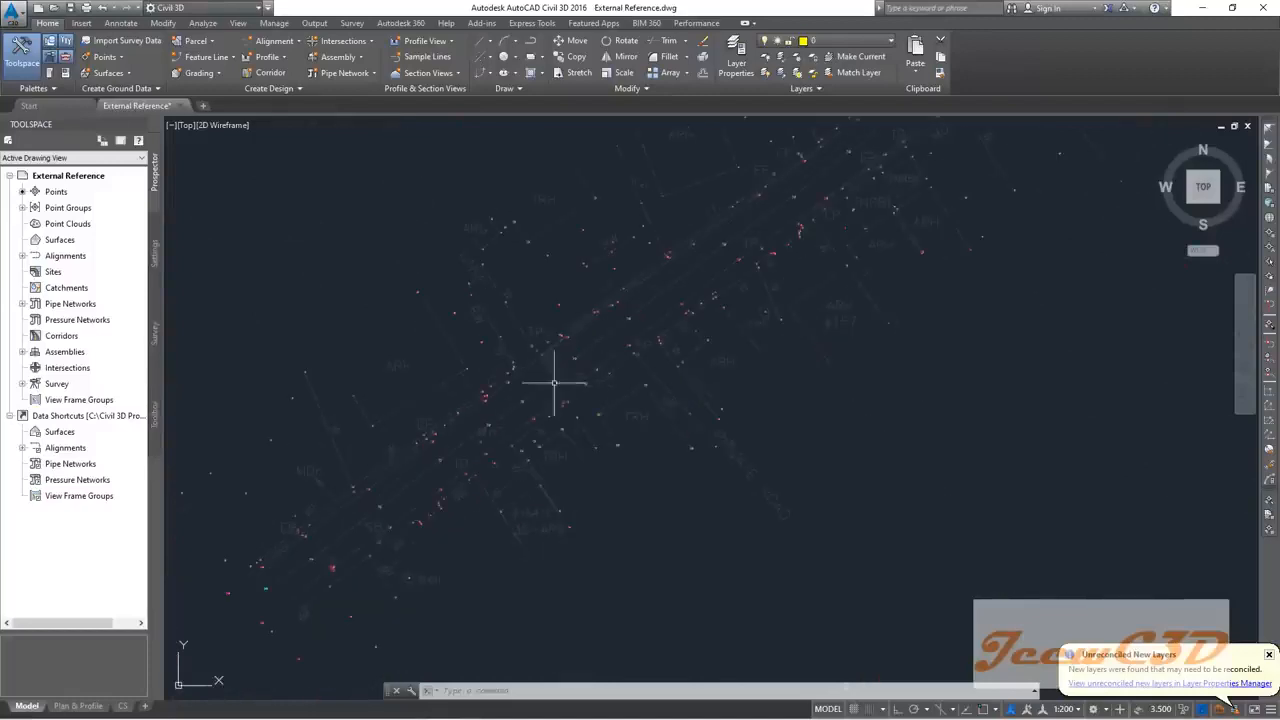
scroll(566, 409, "up", 4)
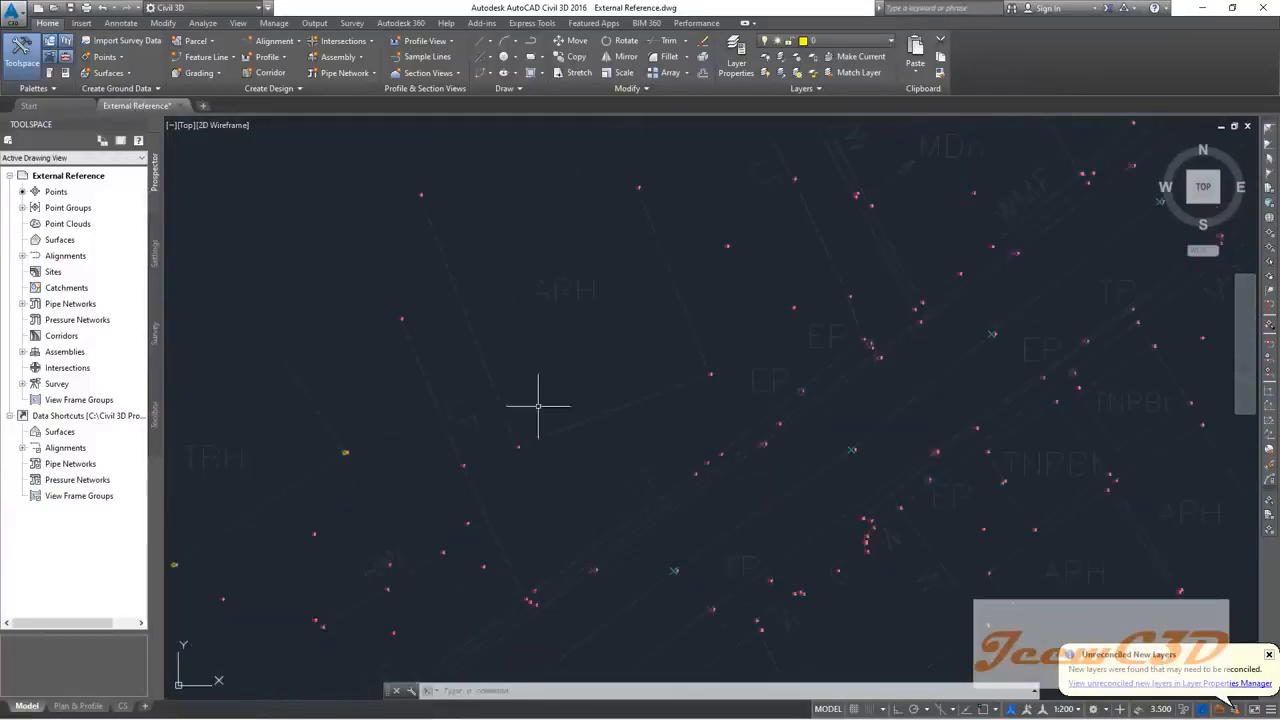
scroll(683, 342, "down", 4)
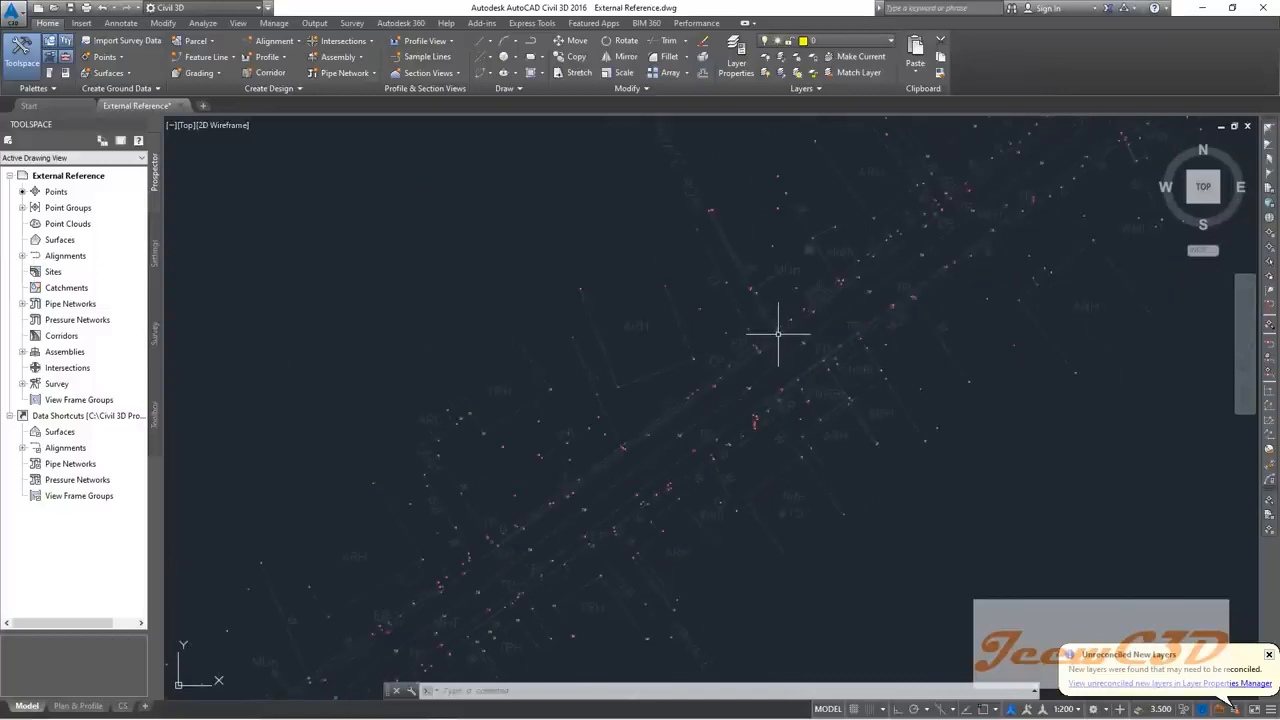
scroll(668, 262, "down", 3)
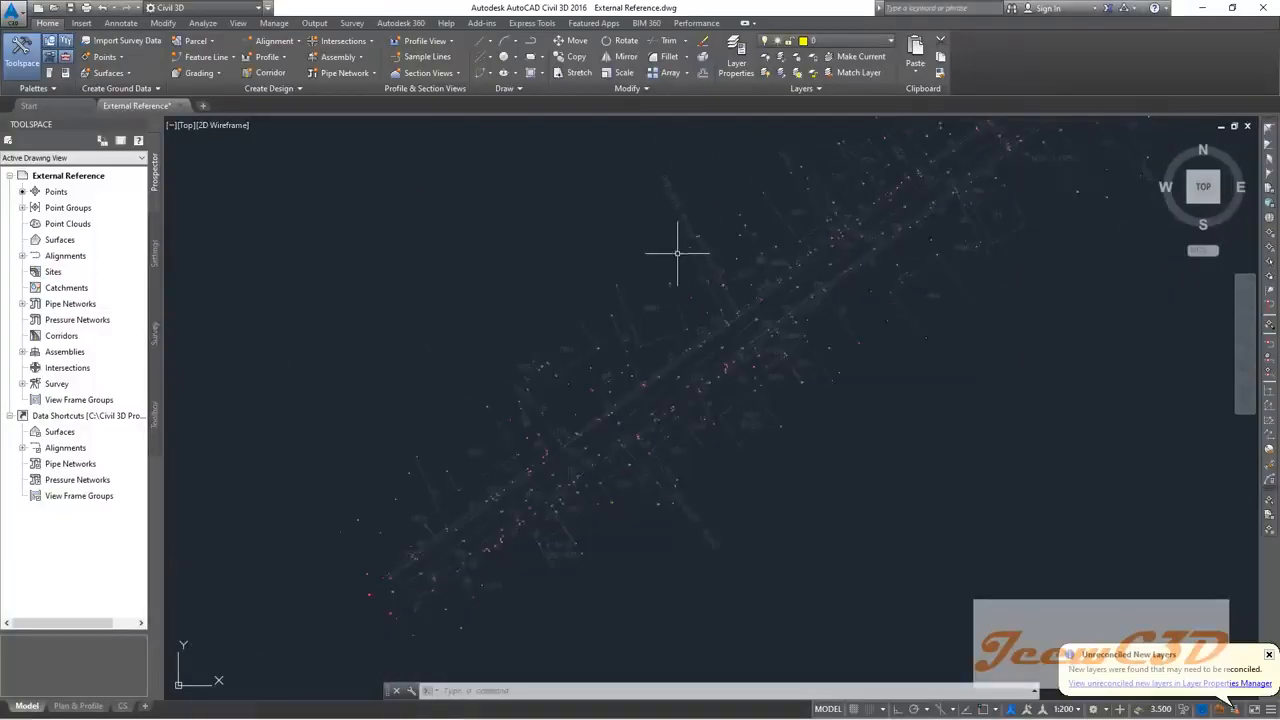
scroll(540, 360, "down", 3)
middle_click_drag(557, 372, 747, 286)
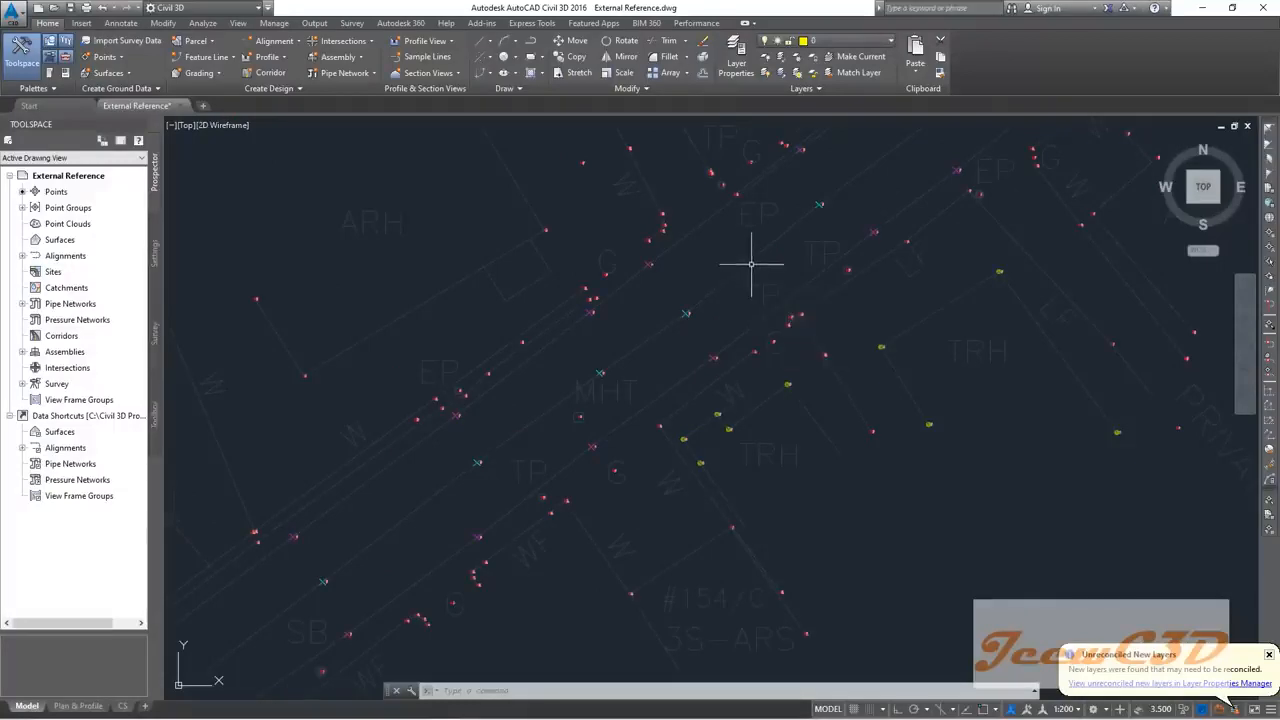
Step: Run the XREF command to reopen the External References palette listing Topo Survey
type("XREFRELOAD")
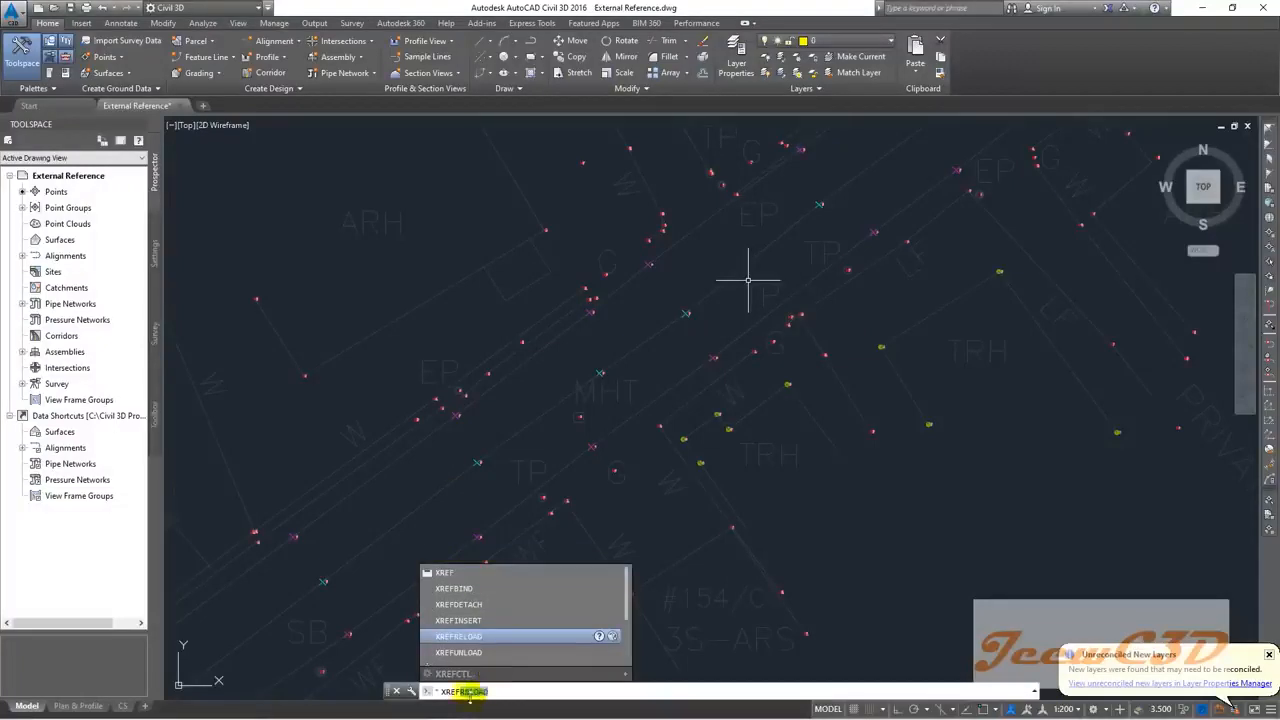
left_click(543, 692)
key("BackSpace")
key("BackSpace")
key("BackSpace")
key("BackSpace")
key("BackSpace")
key("BackSpace")
key("BackSpace")
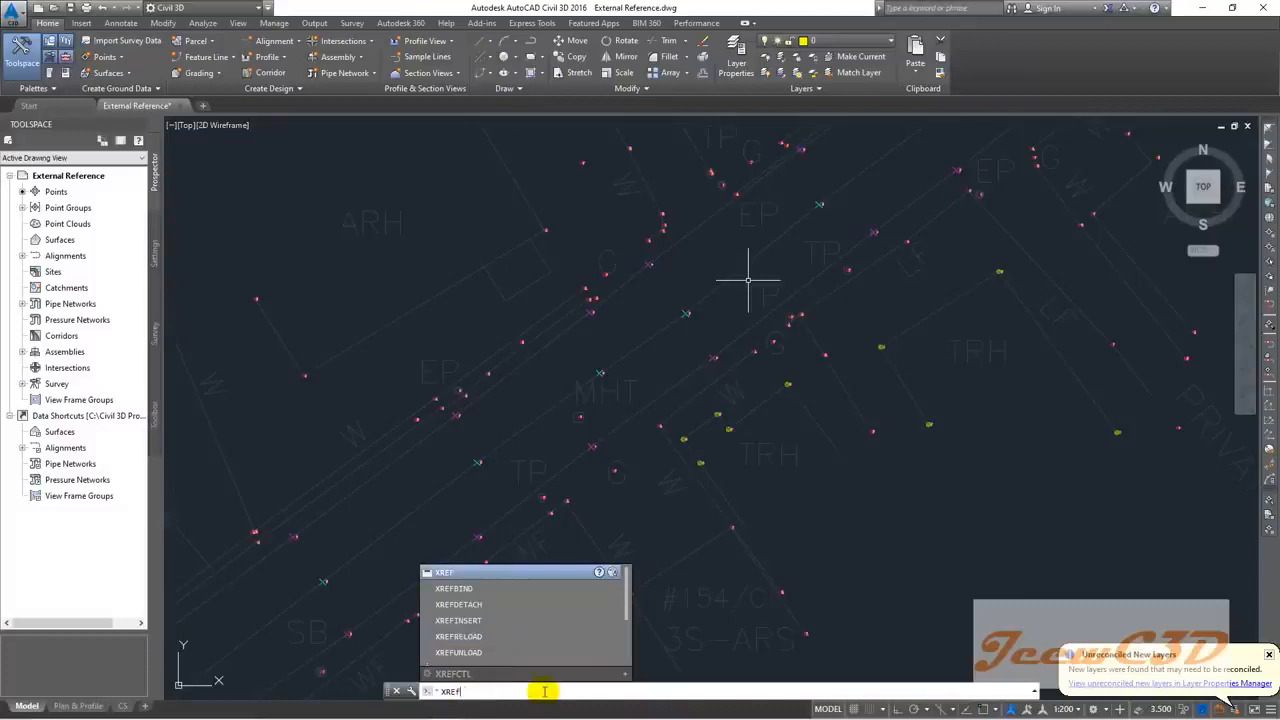
type("F")
key("Return")
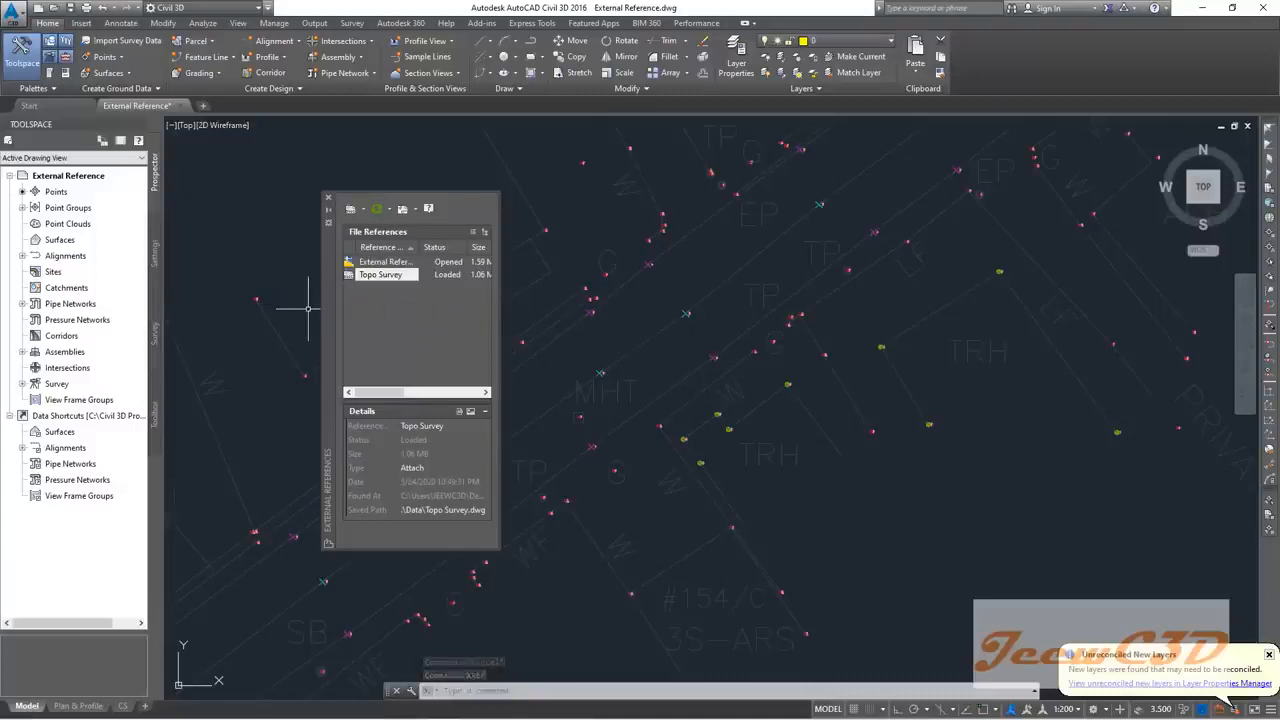
Step: Unload the Topo Survey reference, then reload it from its context menu
left_click(372, 274)
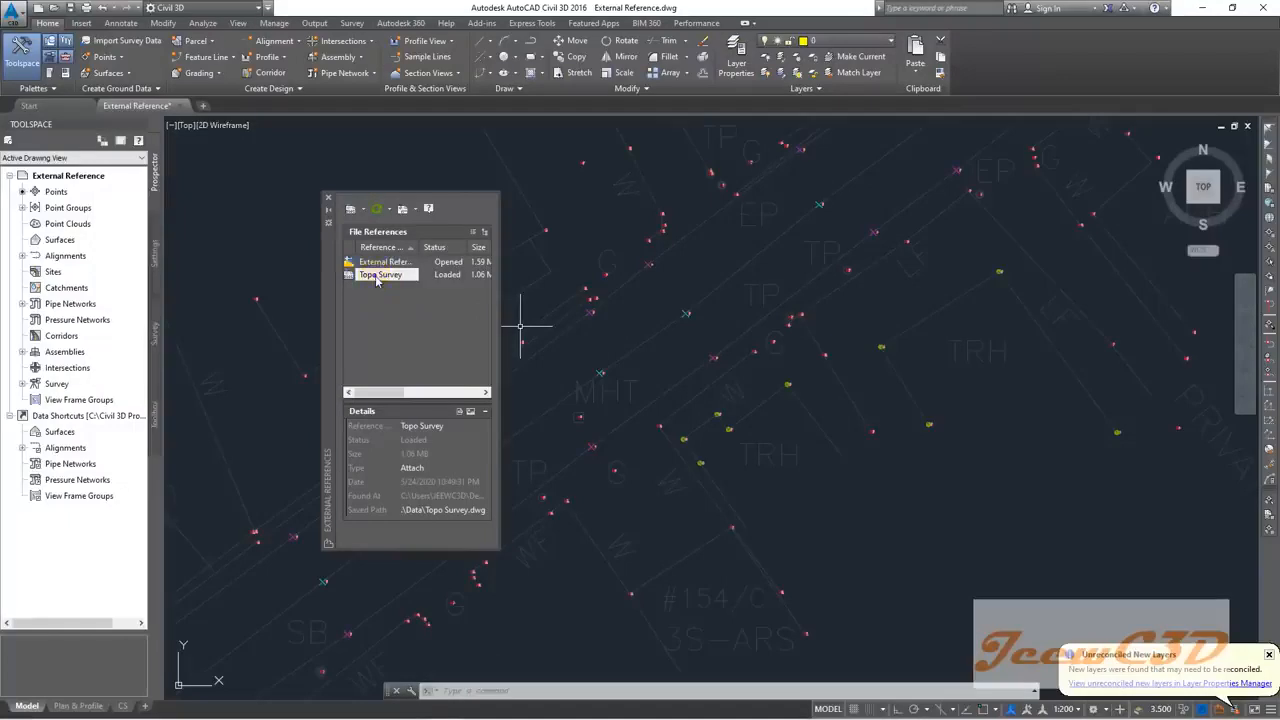
right_click(375, 277)
left_click(411, 319)
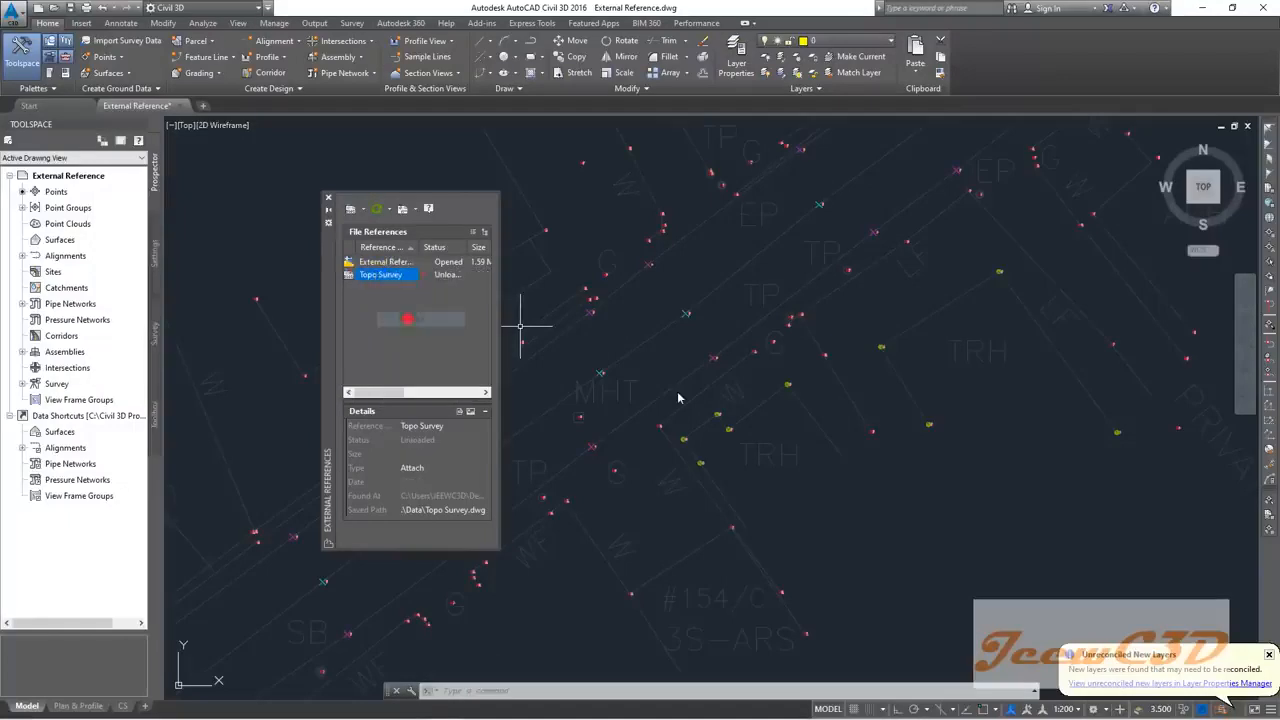
right_click(369, 276)
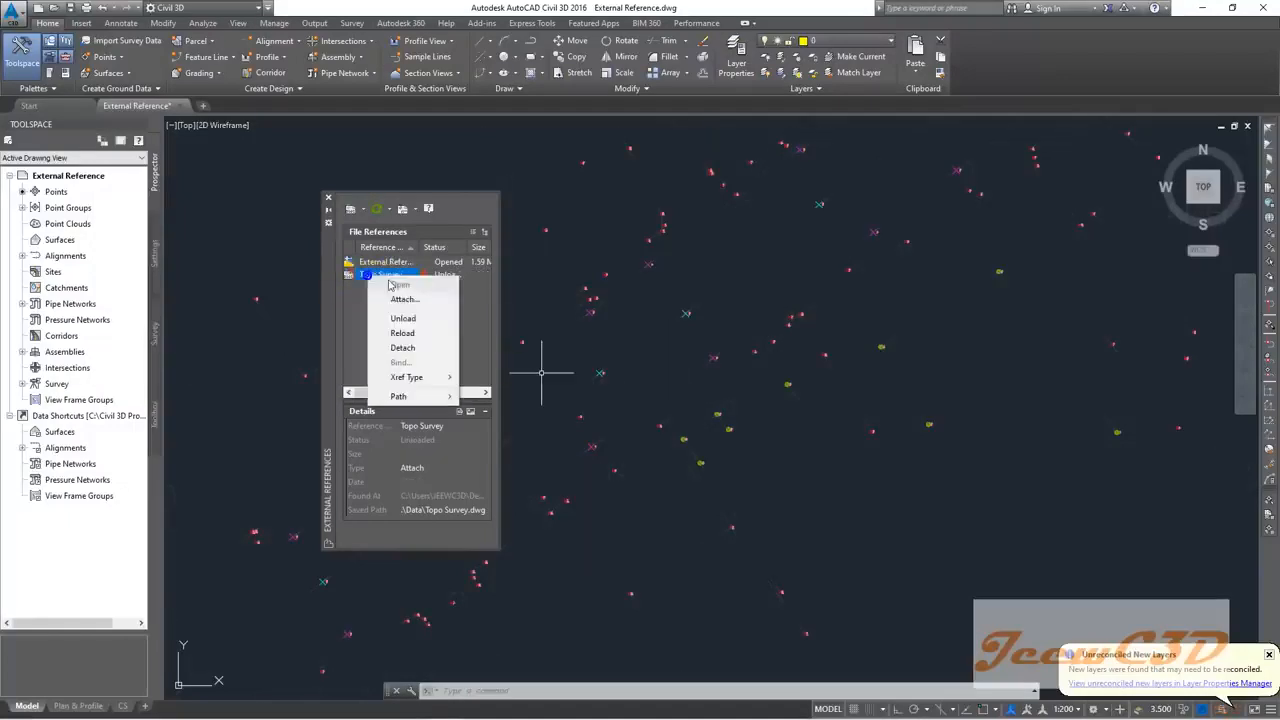
left_click(416, 334)
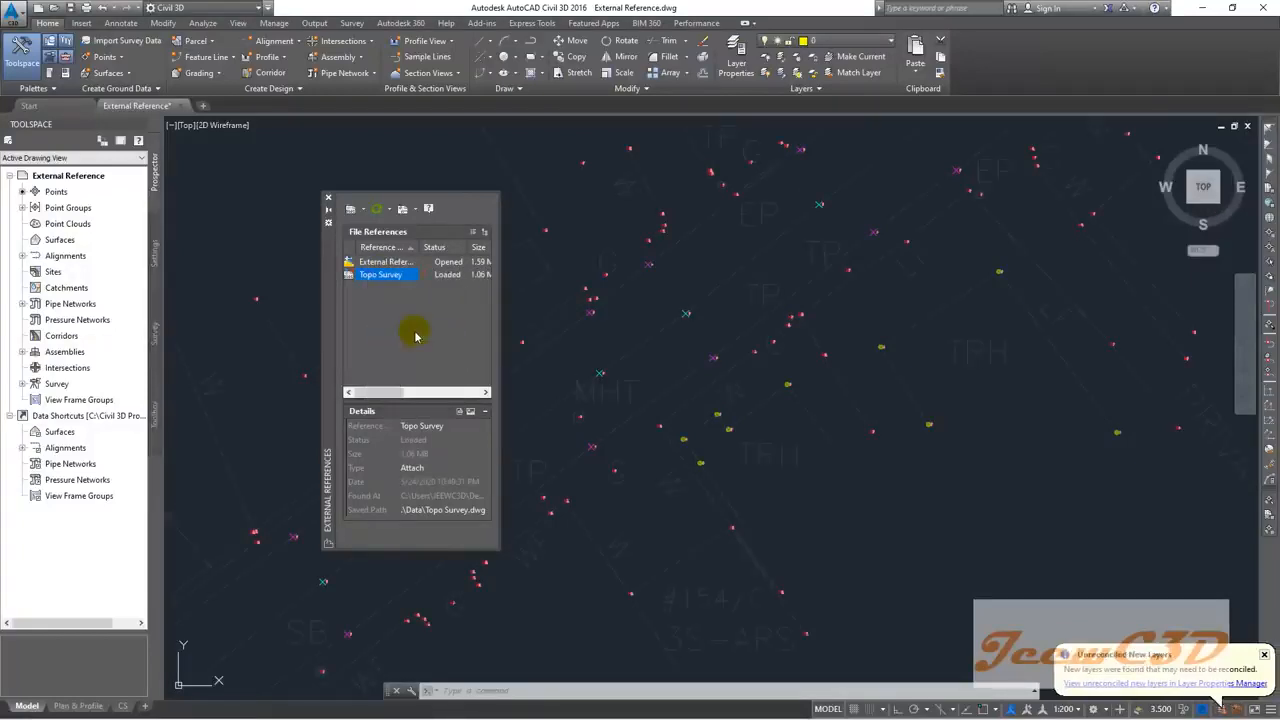
Step: Unload and reload Topo Survey a second time, reopening its options afterwards
right_click(375, 276)
left_click(405, 317)
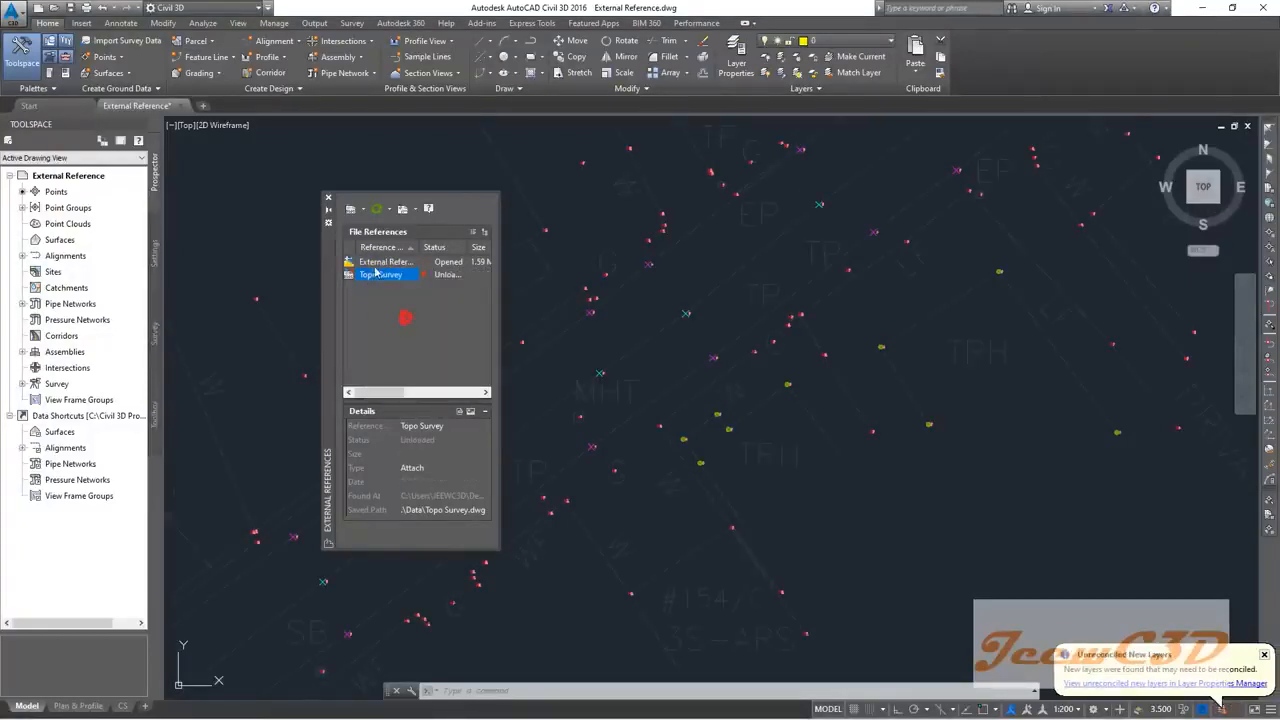
right_click(377, 277)
left_click(405, 331)
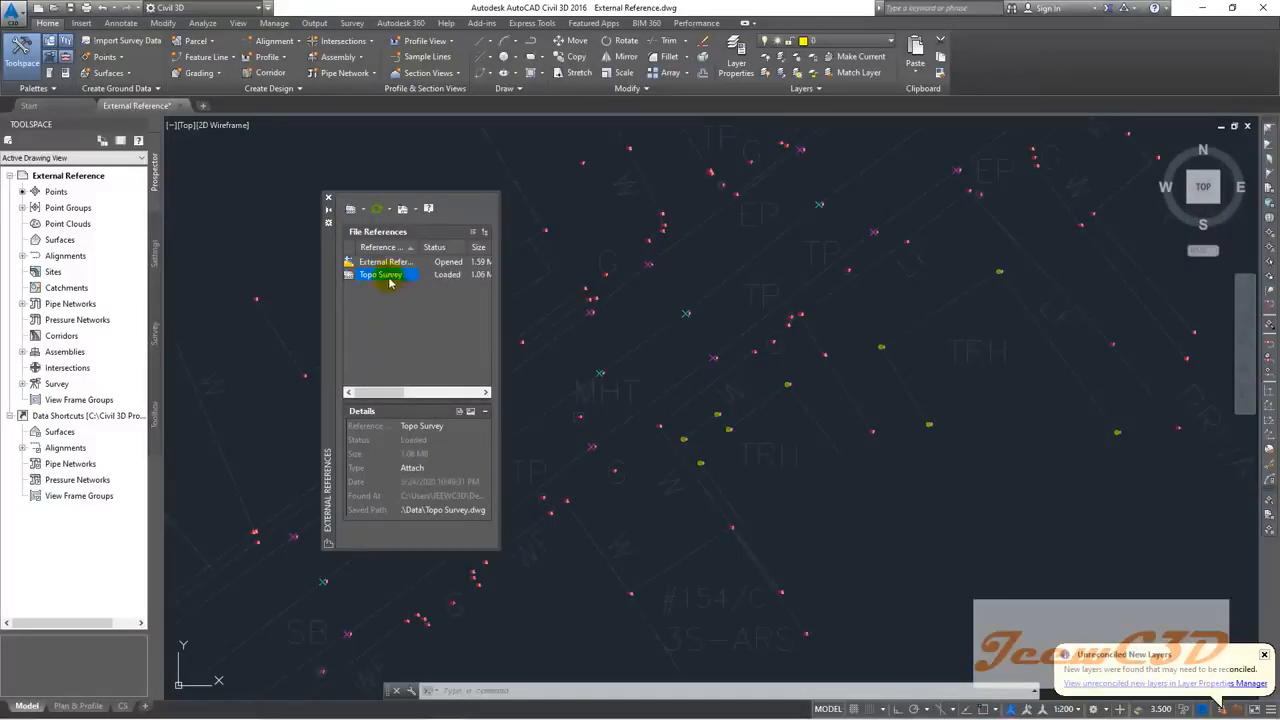
right_click(386, 276)
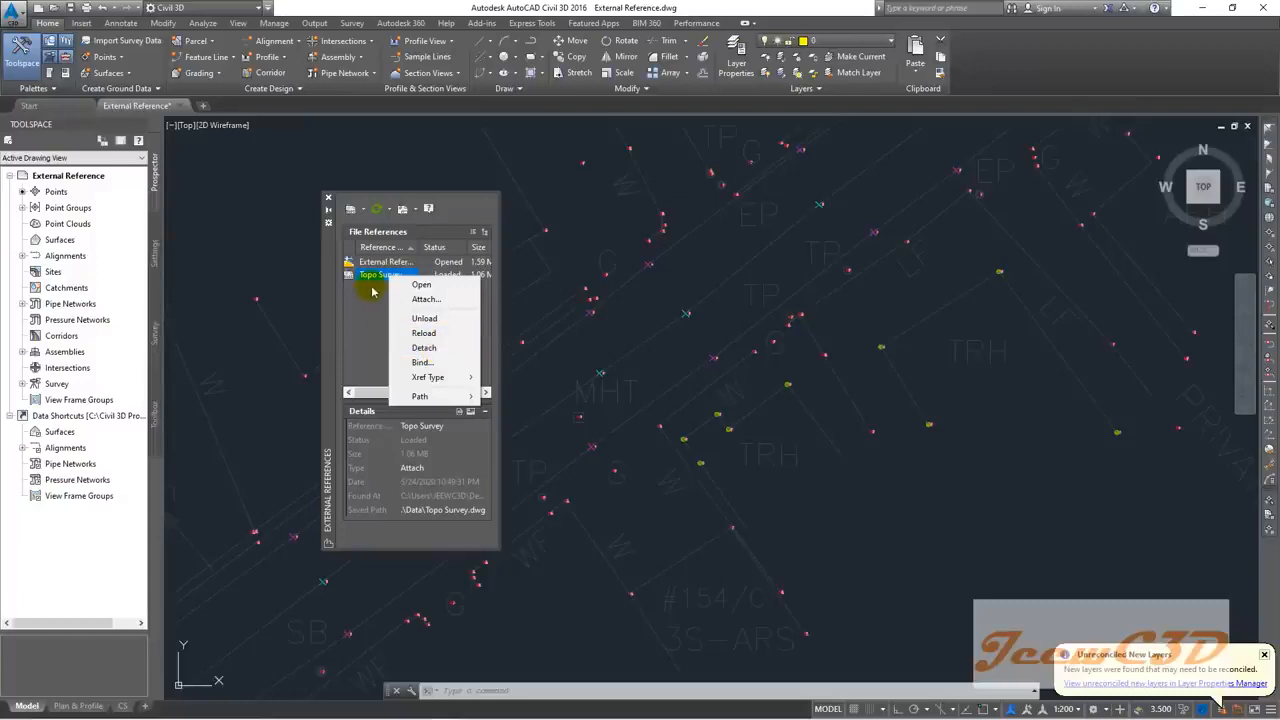
Step: Unload Topo Survey from the open context menu, then reload it so its linework returns
left_click(418, 318)
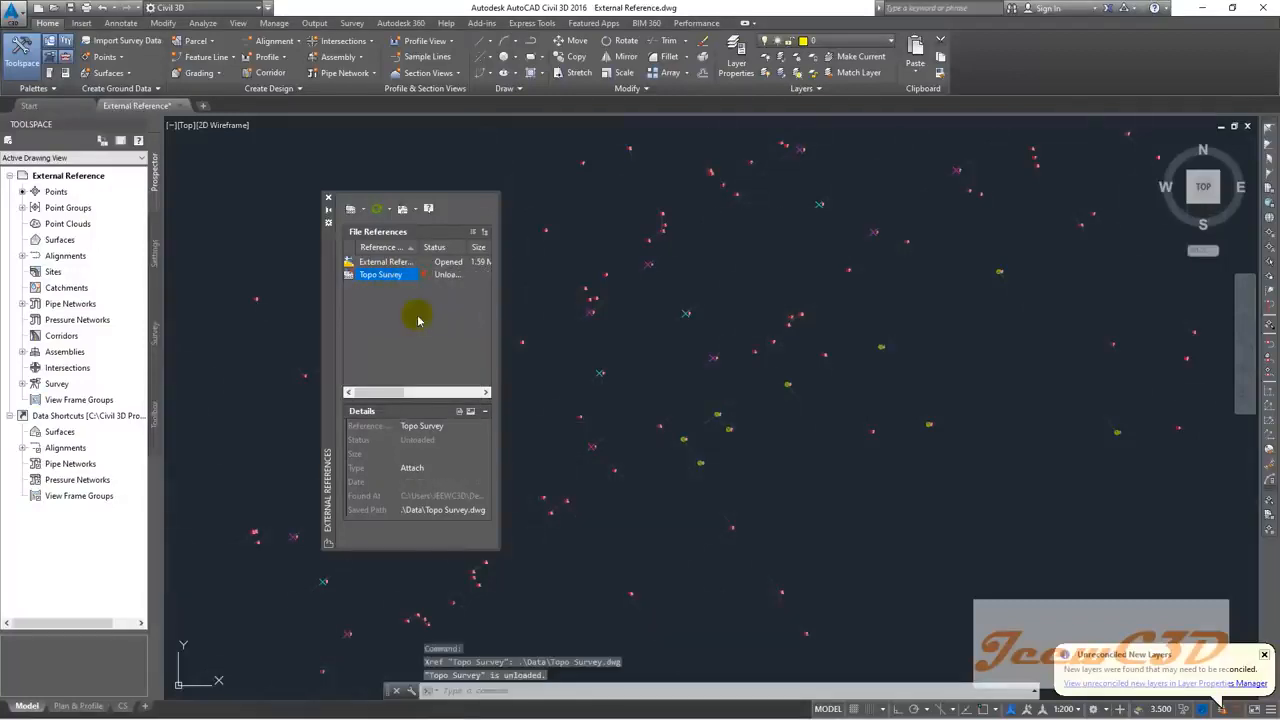
right_click(392, 275)
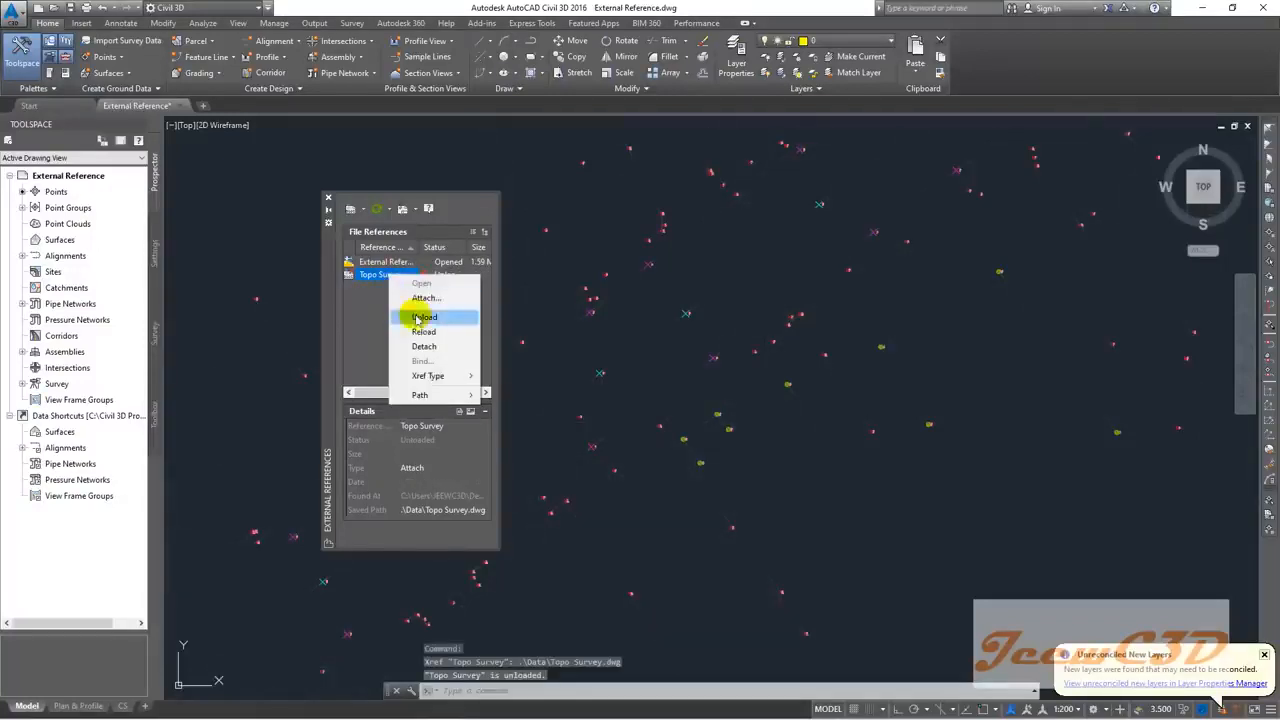
left_click(421, 334)
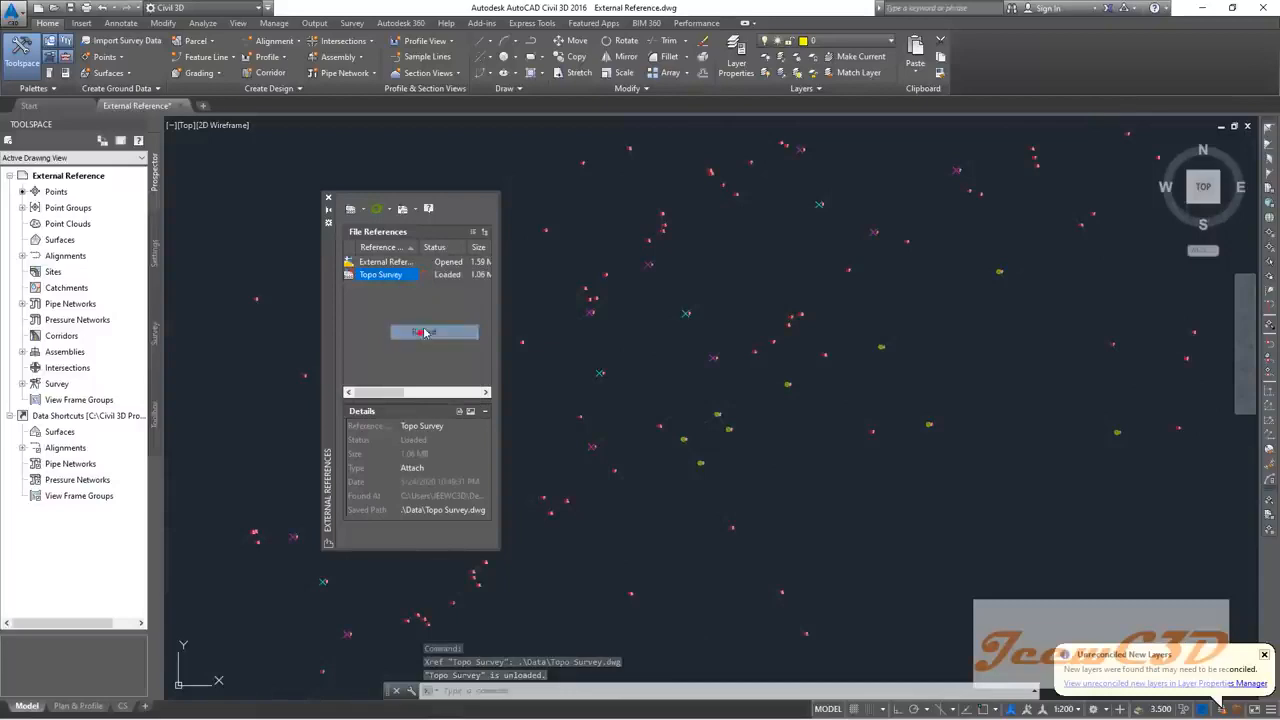
Step: Close the External References palette, zoom out and centre the whole survey corridor
left_click(329, 202)
scroll(394, 254, "down", 5)
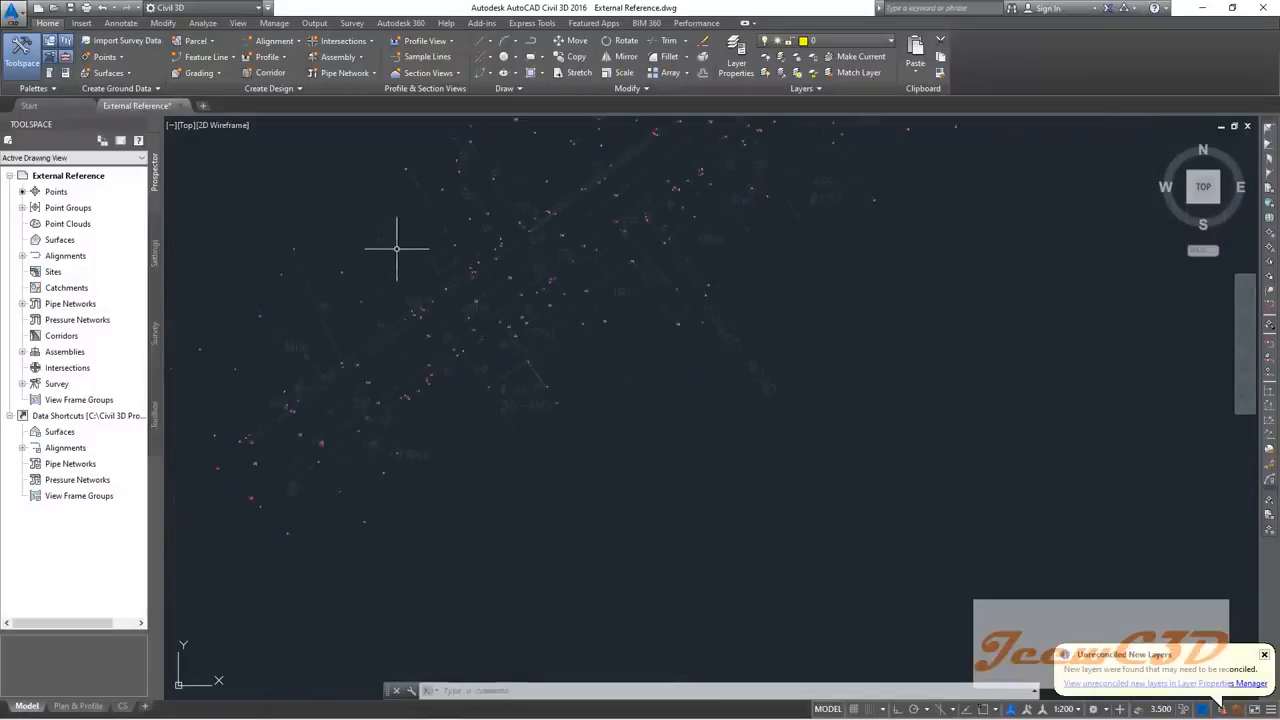
scroll(386, 285, "down", 5)
middle_click_drag(421, 252, 448, 361)
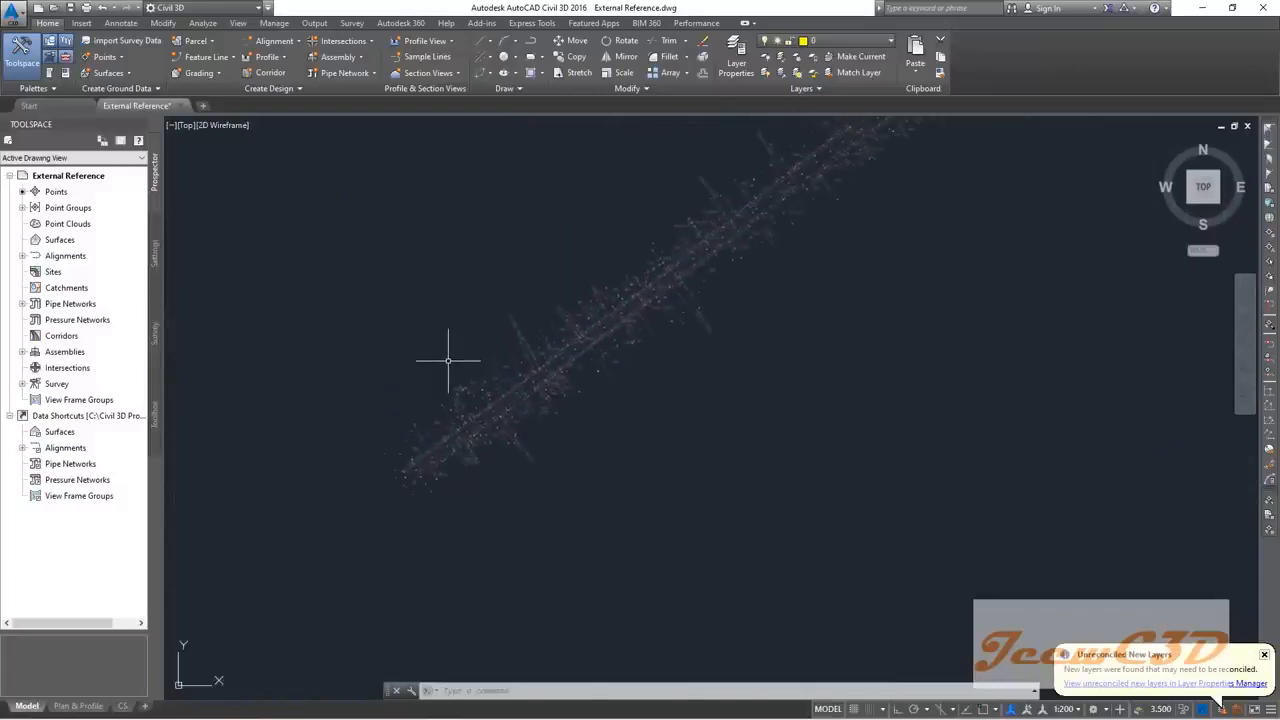
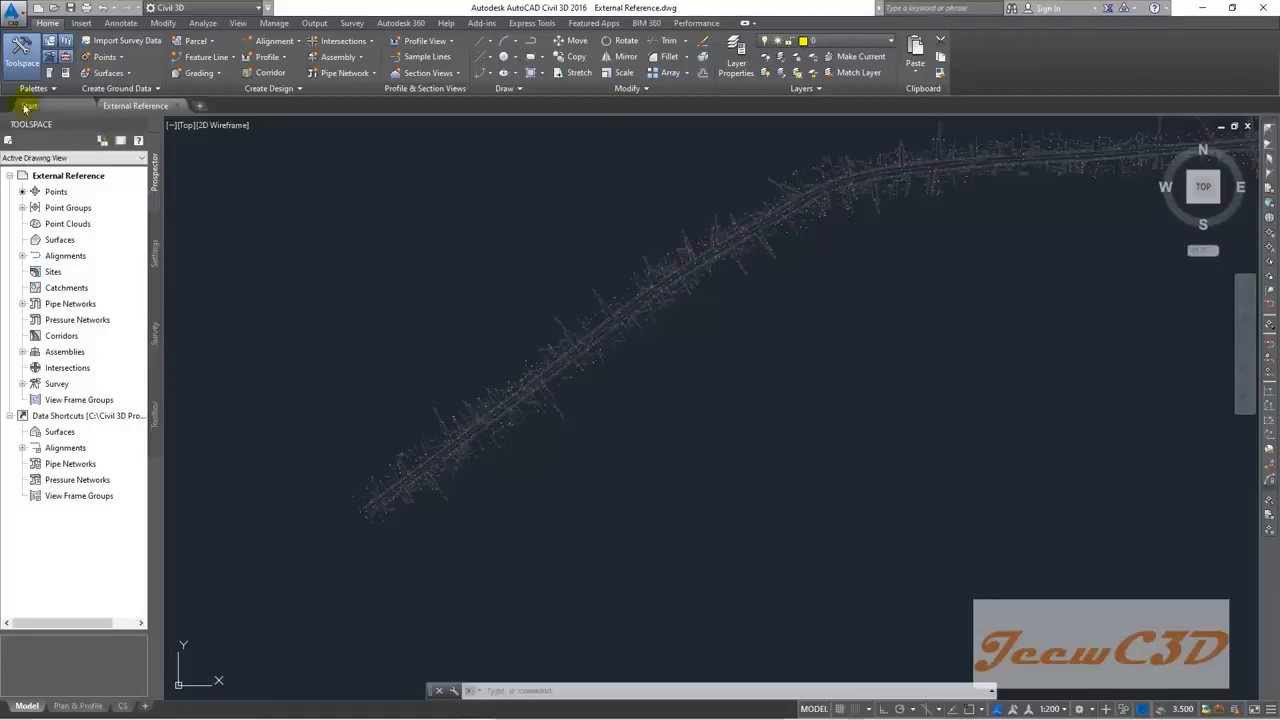
Step: Save the External Reference drawing as a new file, 'Create Surface'
left_click(10, 14)
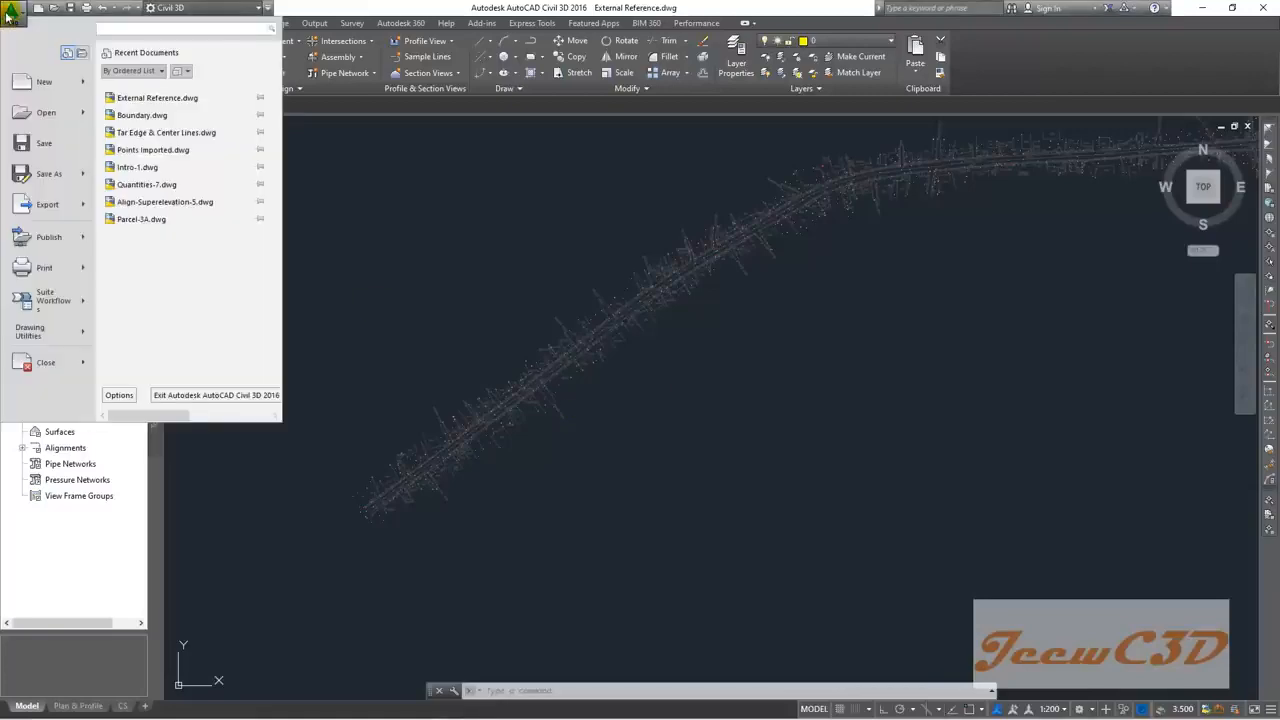
left_click(43, 176)
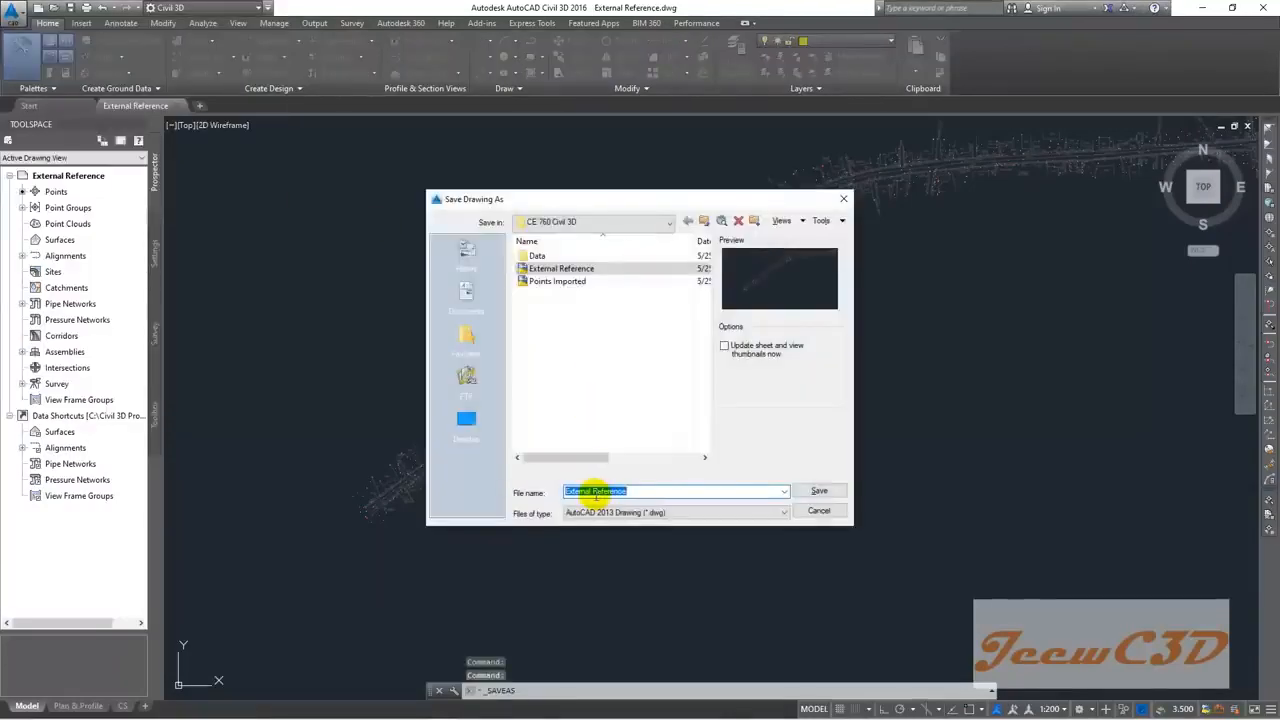
type("Create ")
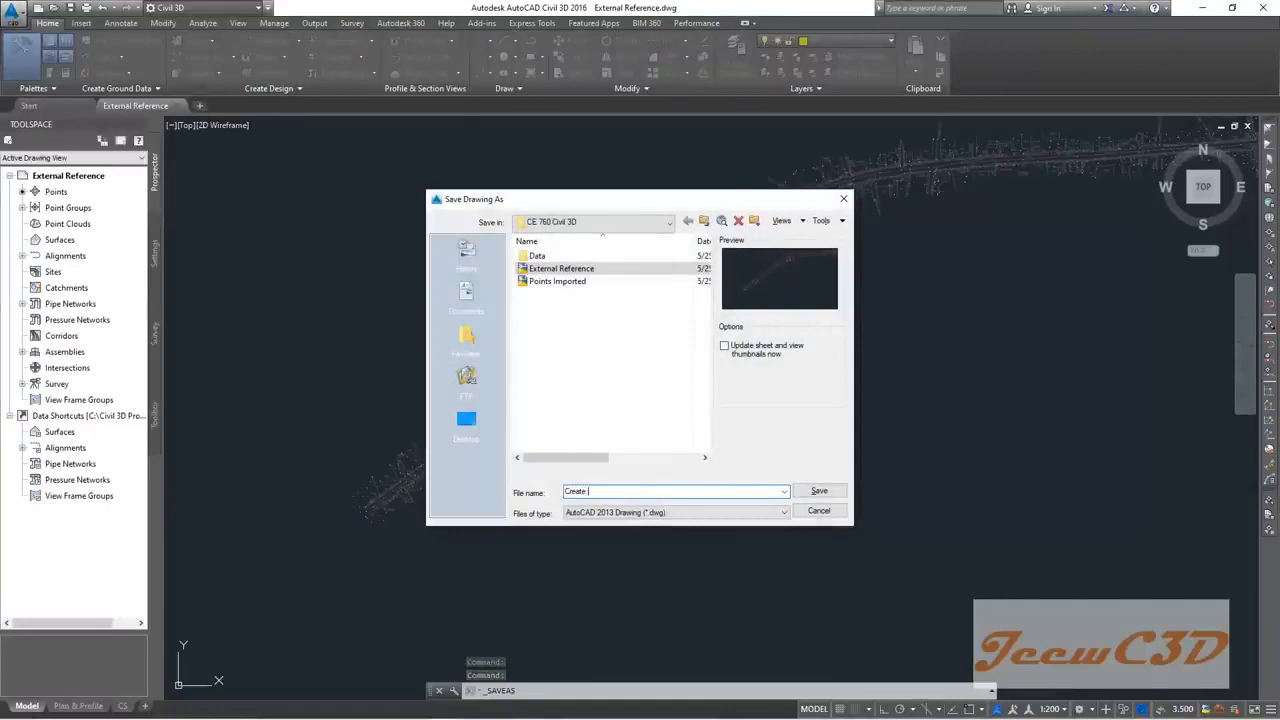
type("Surface")
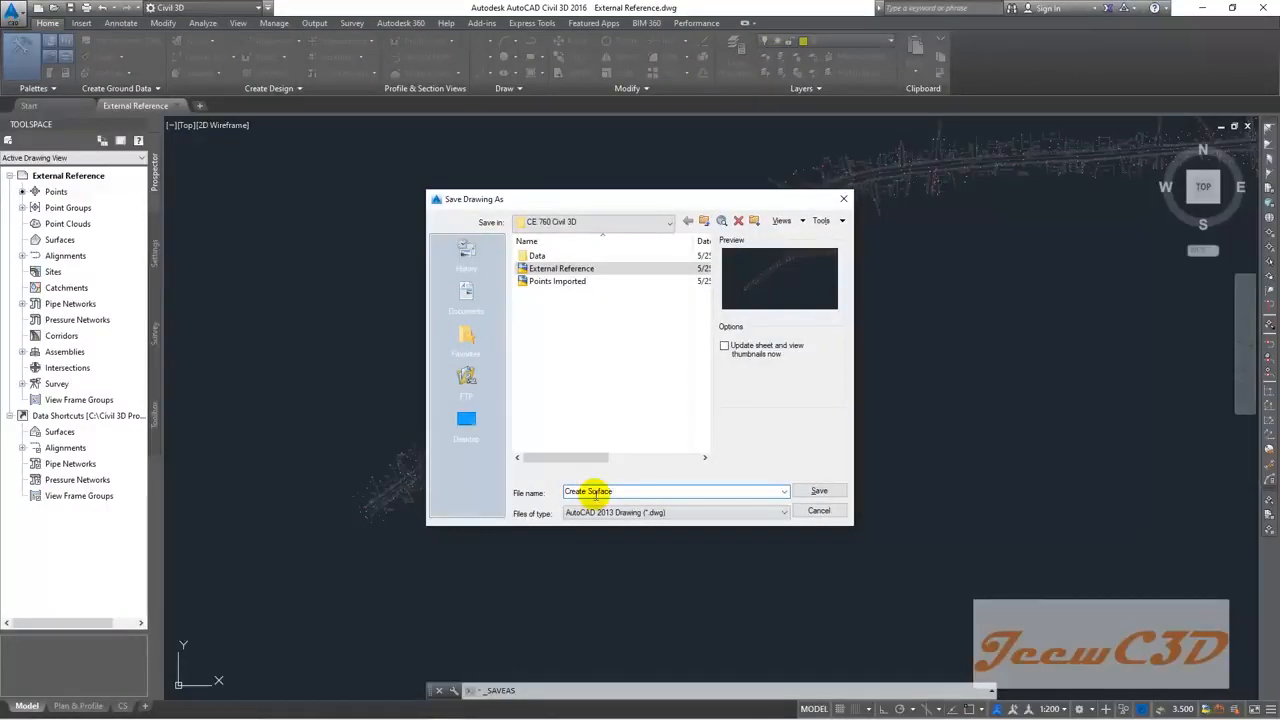
left_click(820, 491)
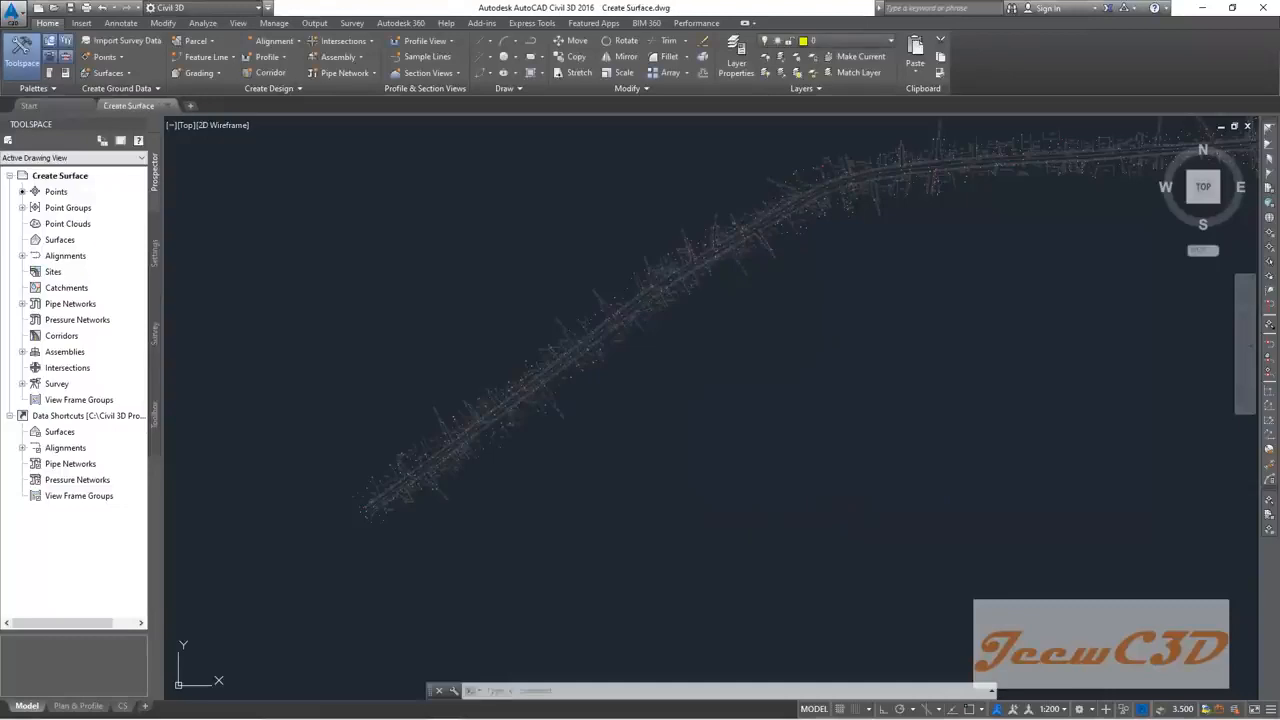
Step: Unload the Topo Survey xref via XREF, leaving only the survey points, and recentre on them
scroll(580, 460, "up", 4)
scroll(591, 437, "up", 3)
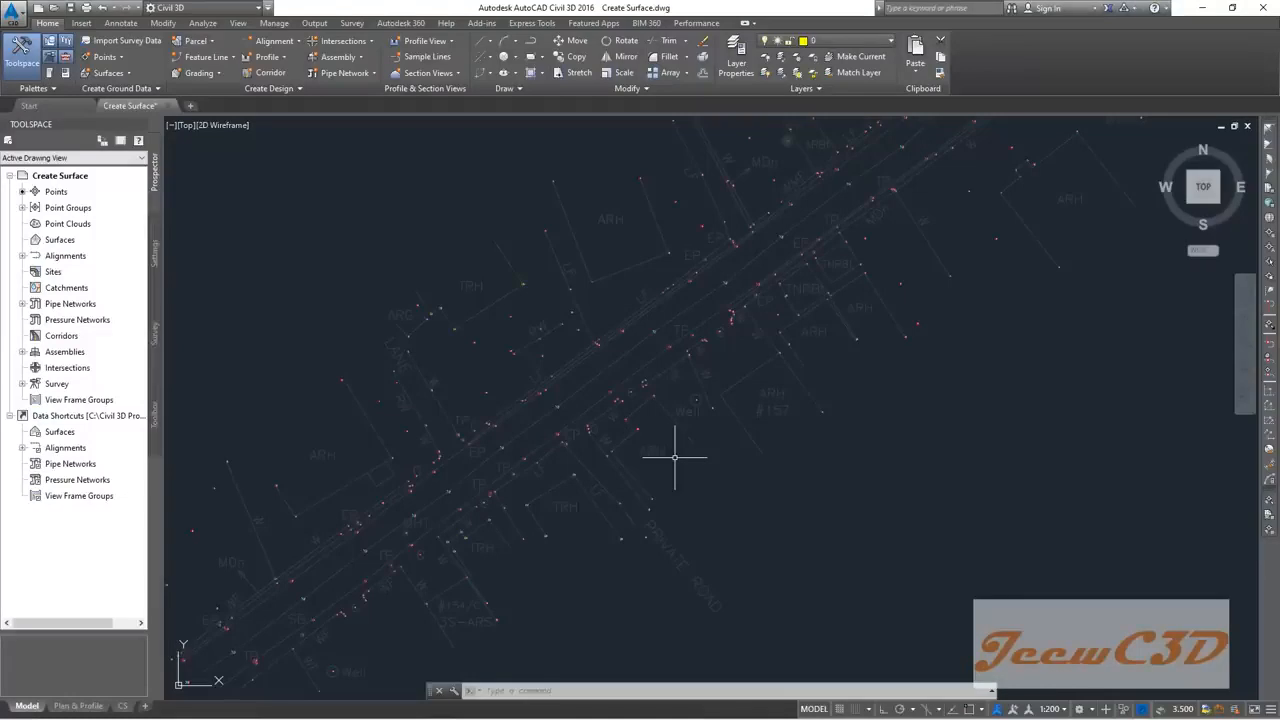
type("xred")
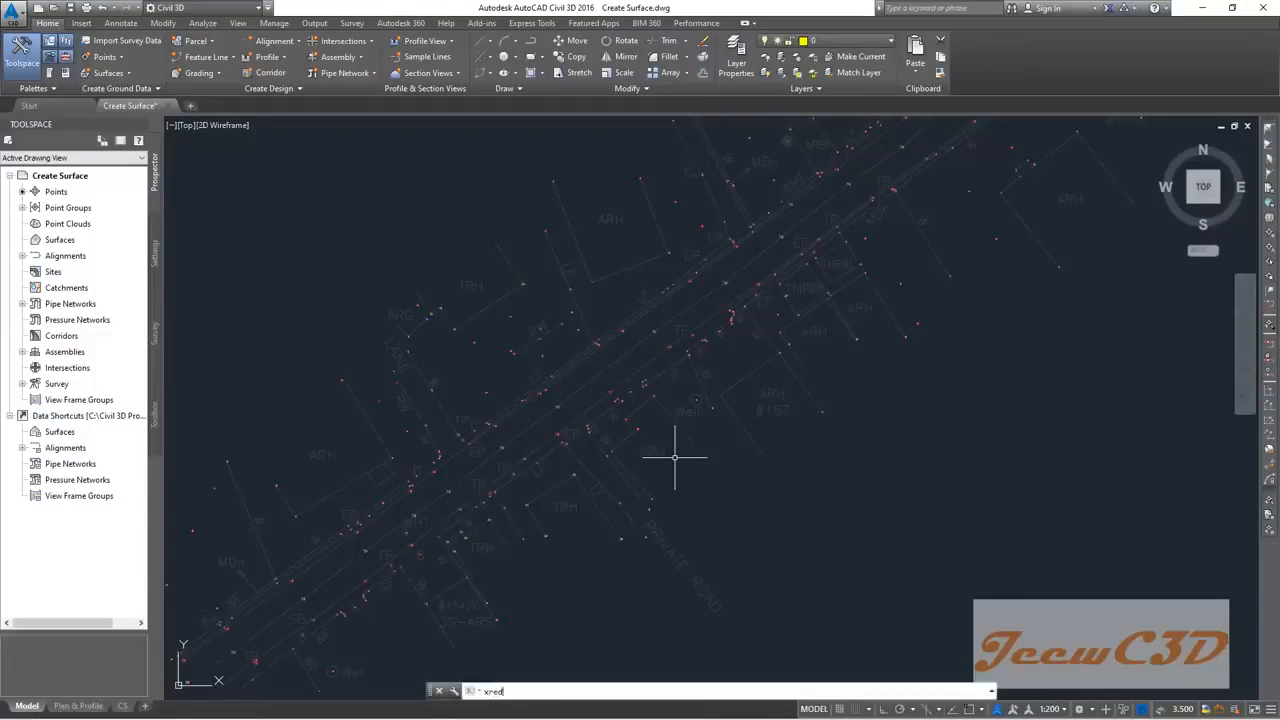
key("BackSpace")
type("f")
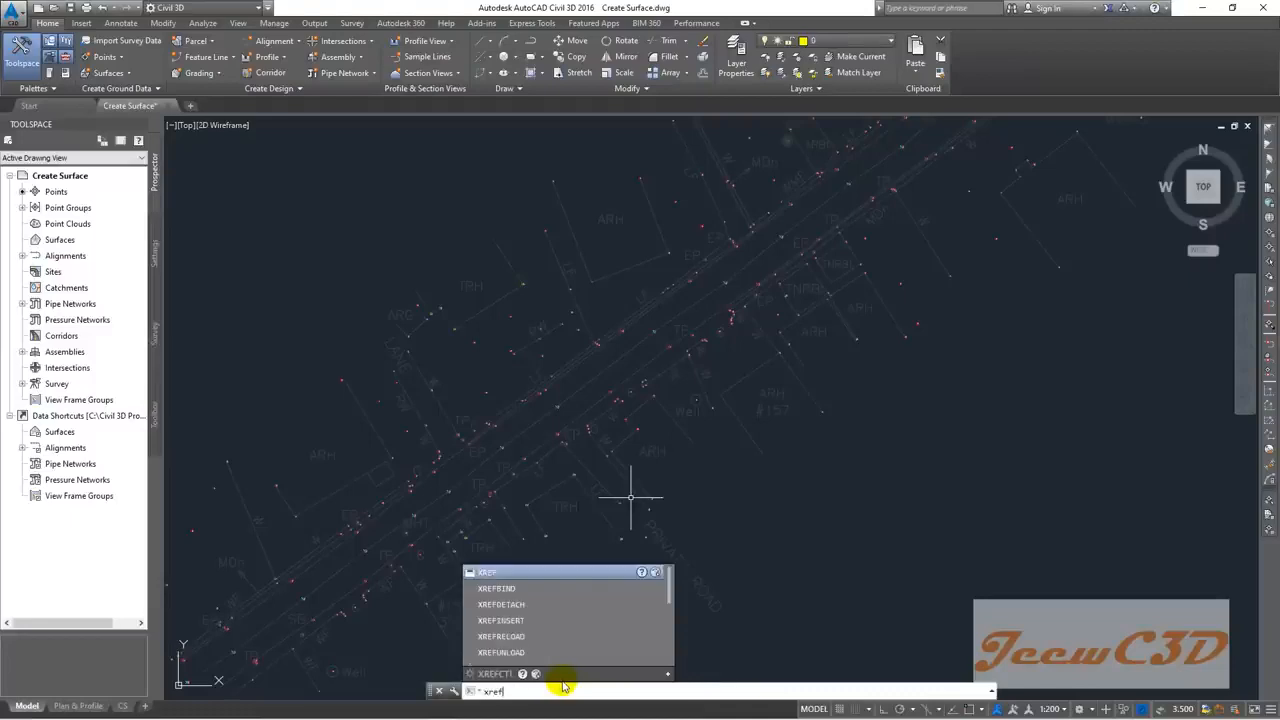
key("Return")
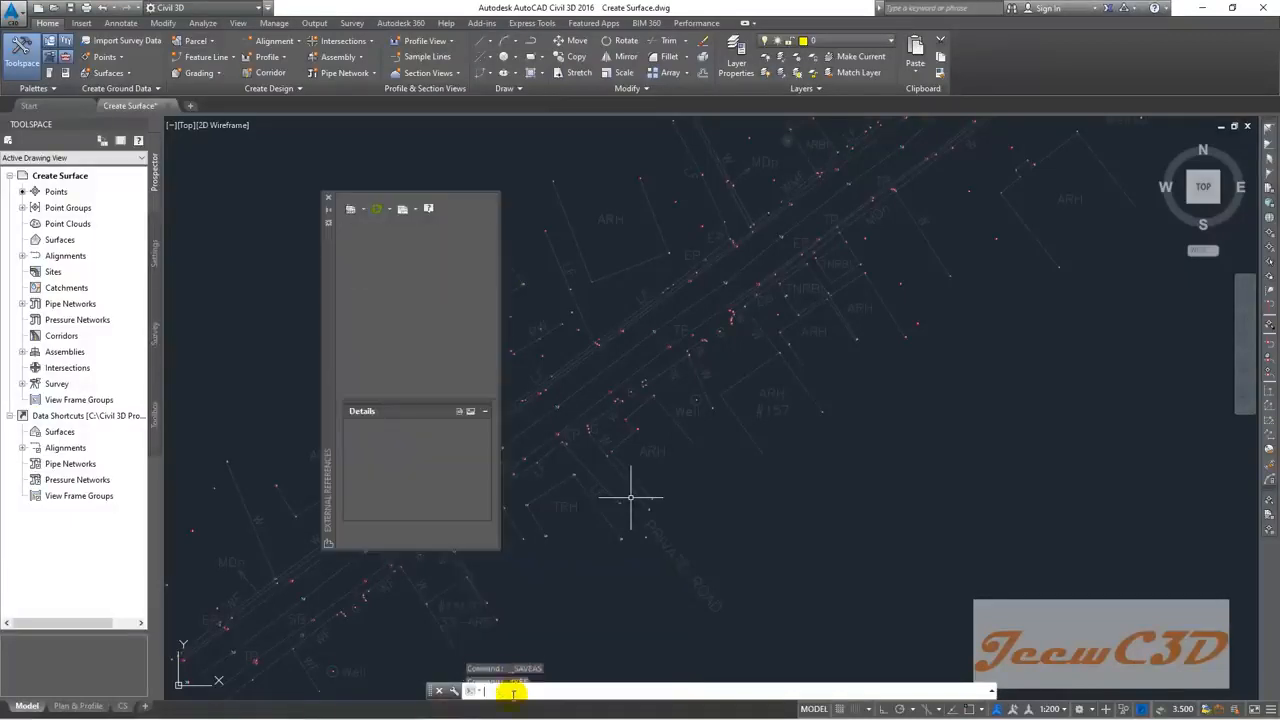
left_click(380, 276)
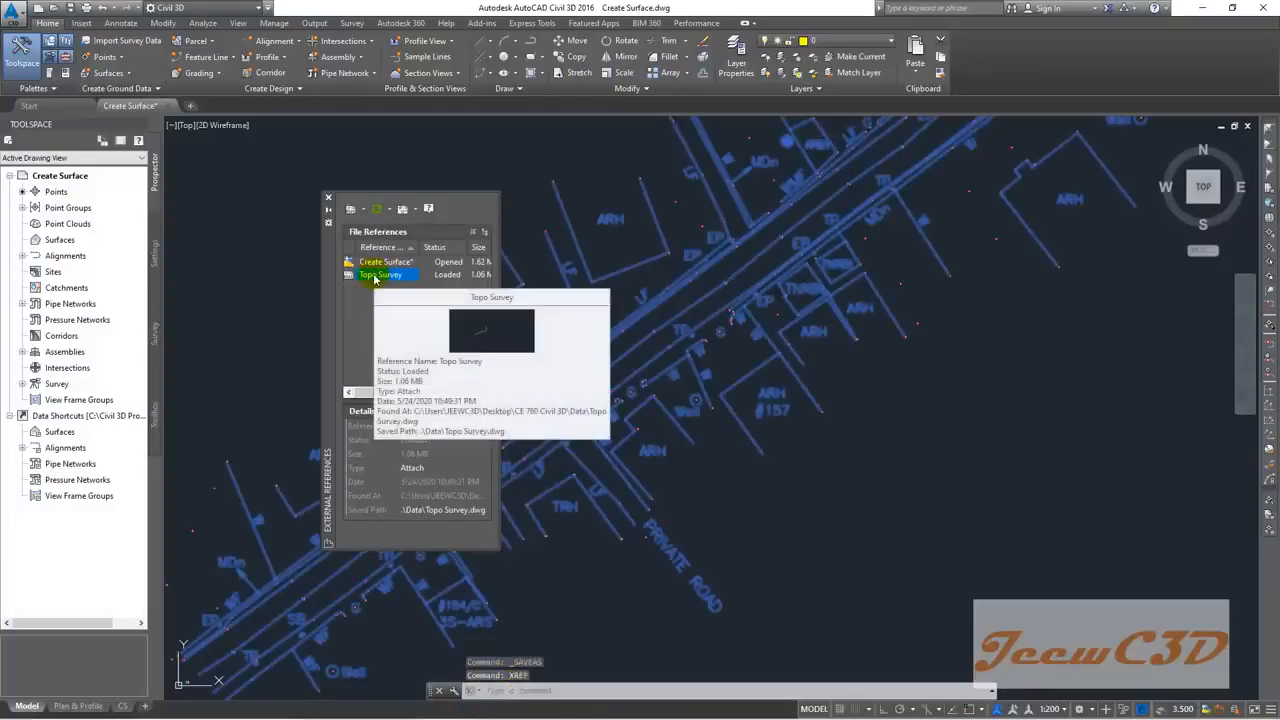
right_click(378, 276)
left_click(416, 319)
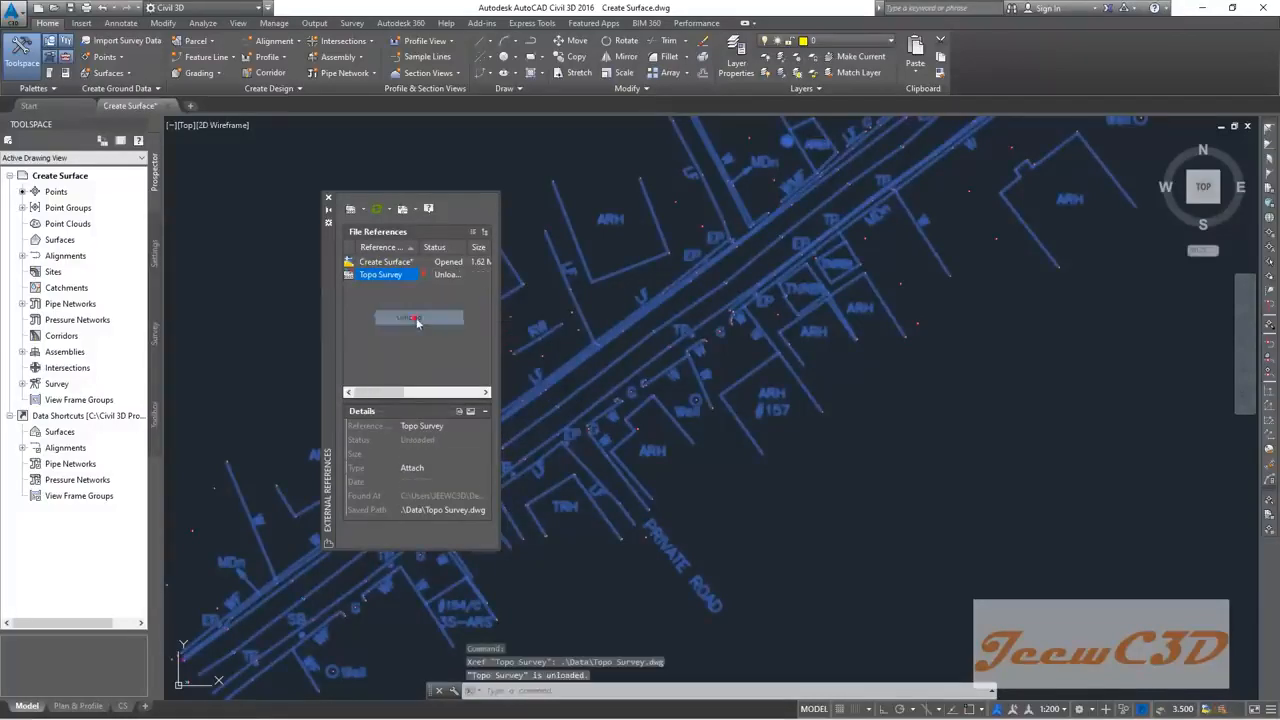
left_click(329, 199)
scroll(345, 345, "down", 4)
scroll(345, 351, "down", 3)
middle_click_drag(494, 353, 686, 420)
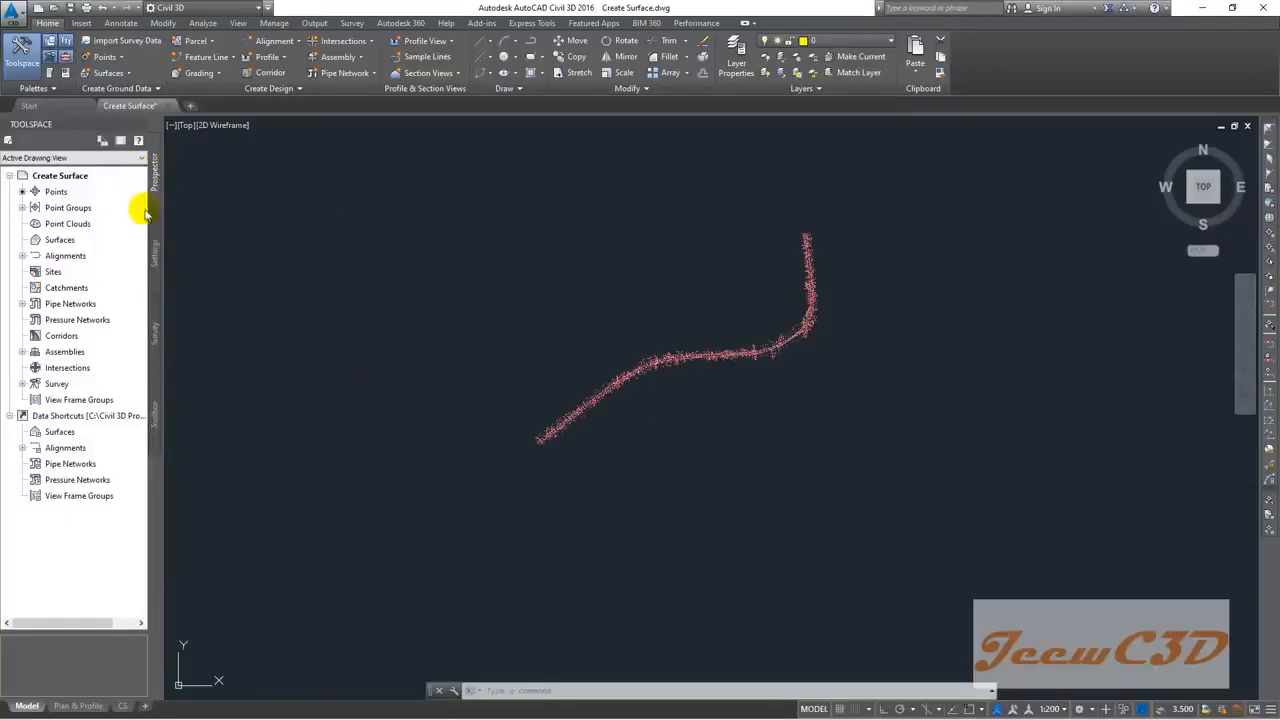
Step: Create TIN surface EG described as 'Existing Ground', keeping the Contours 2m and 10m (Background) style
left_click(58, 240)
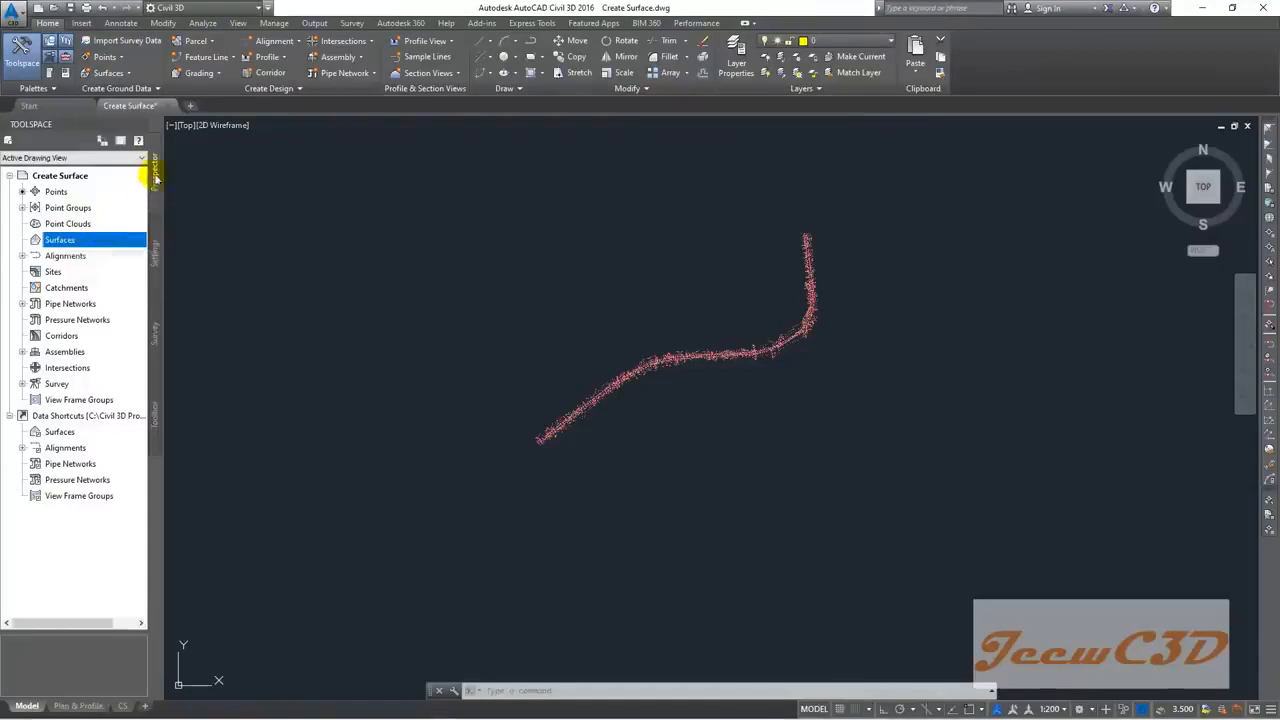
right_click(60, 241)
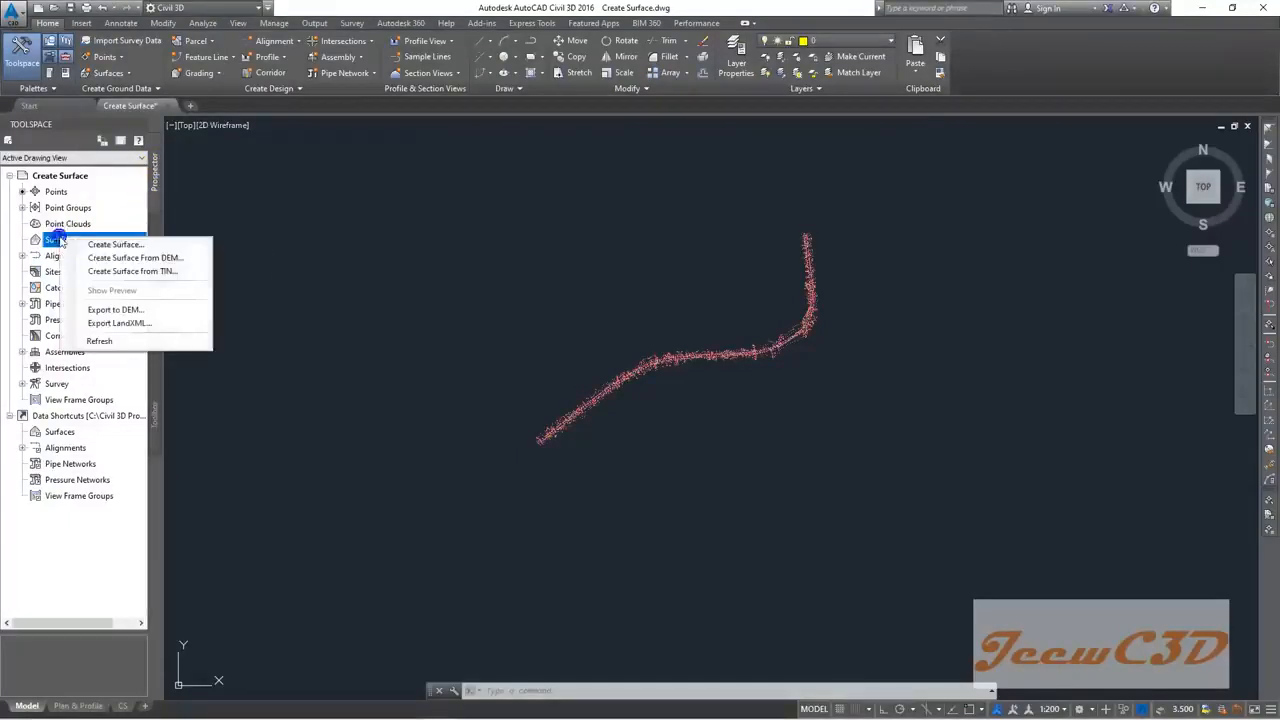
left_click(126, 245)
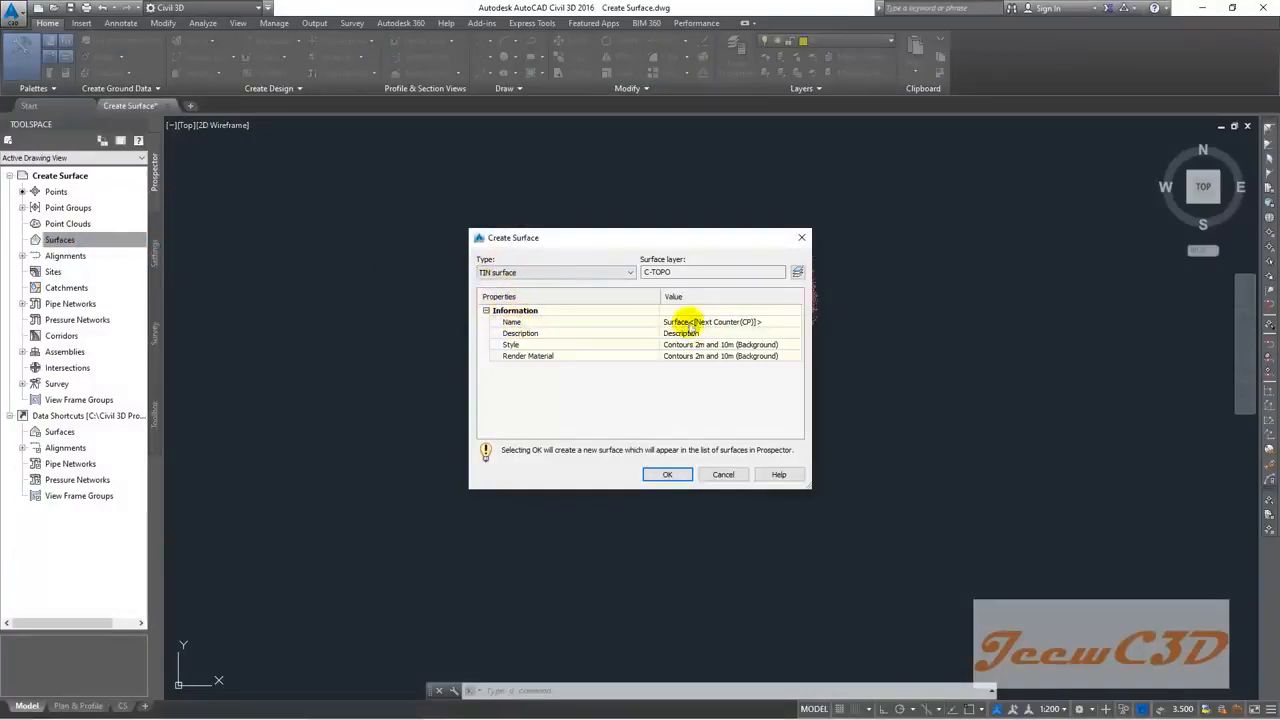
left_click(686, 322)
type("EG")
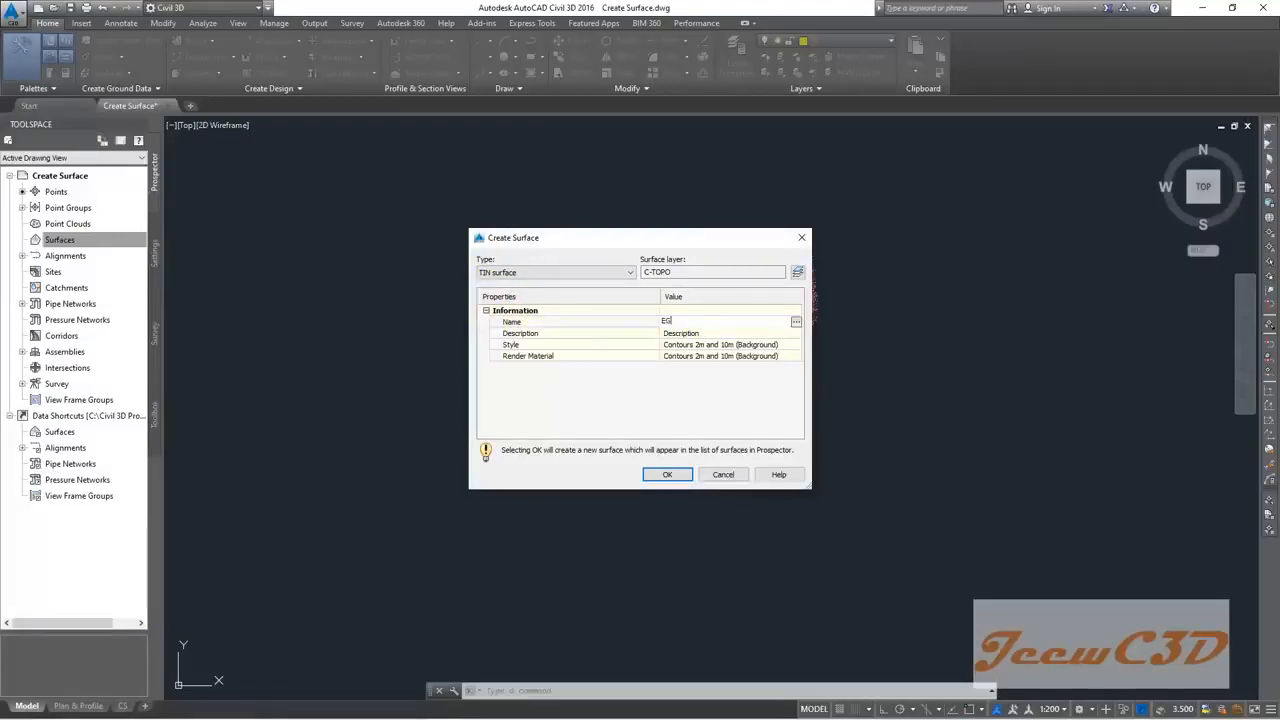
left_click(688, 334)
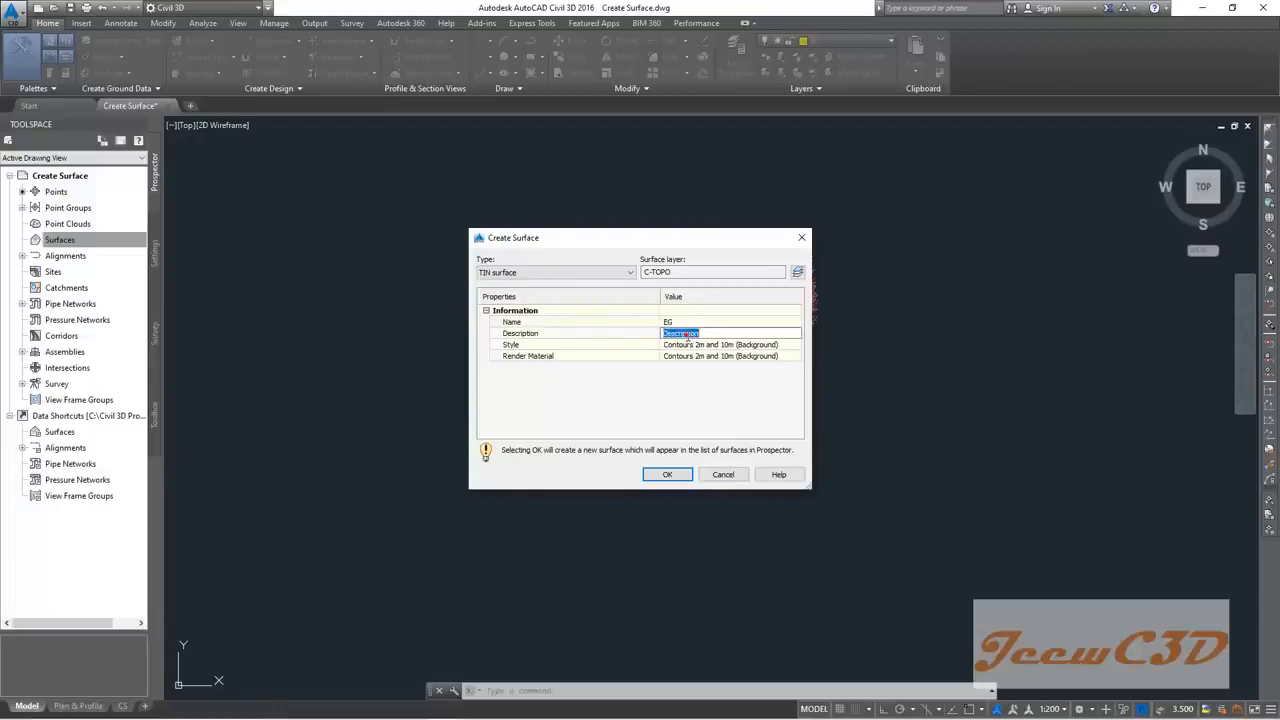
type("Exis")
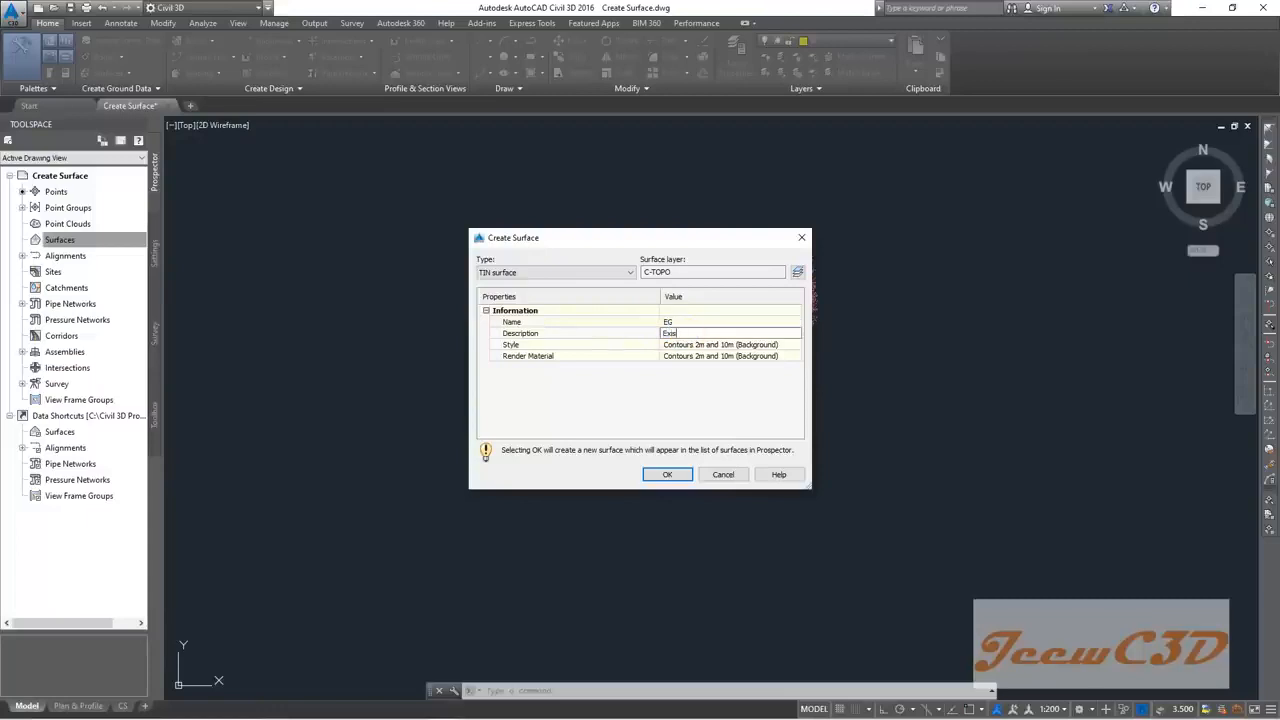
type("ting Ground")
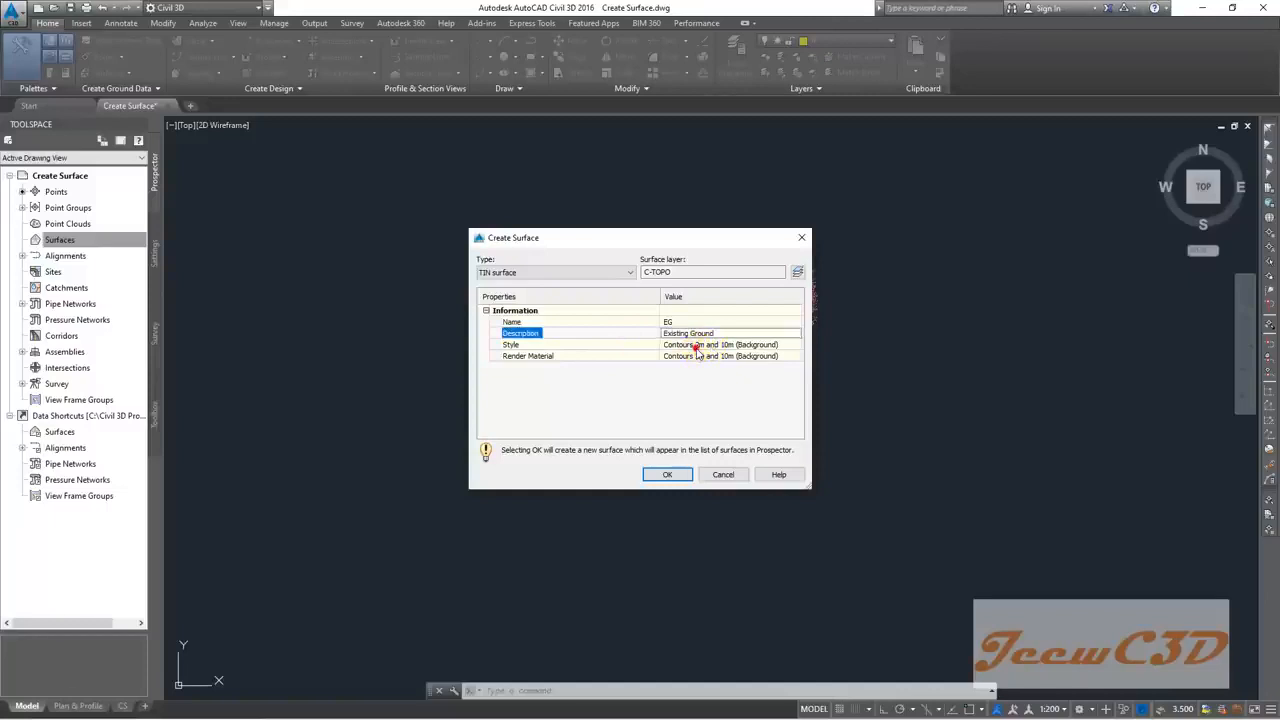
left_click(697, 346)
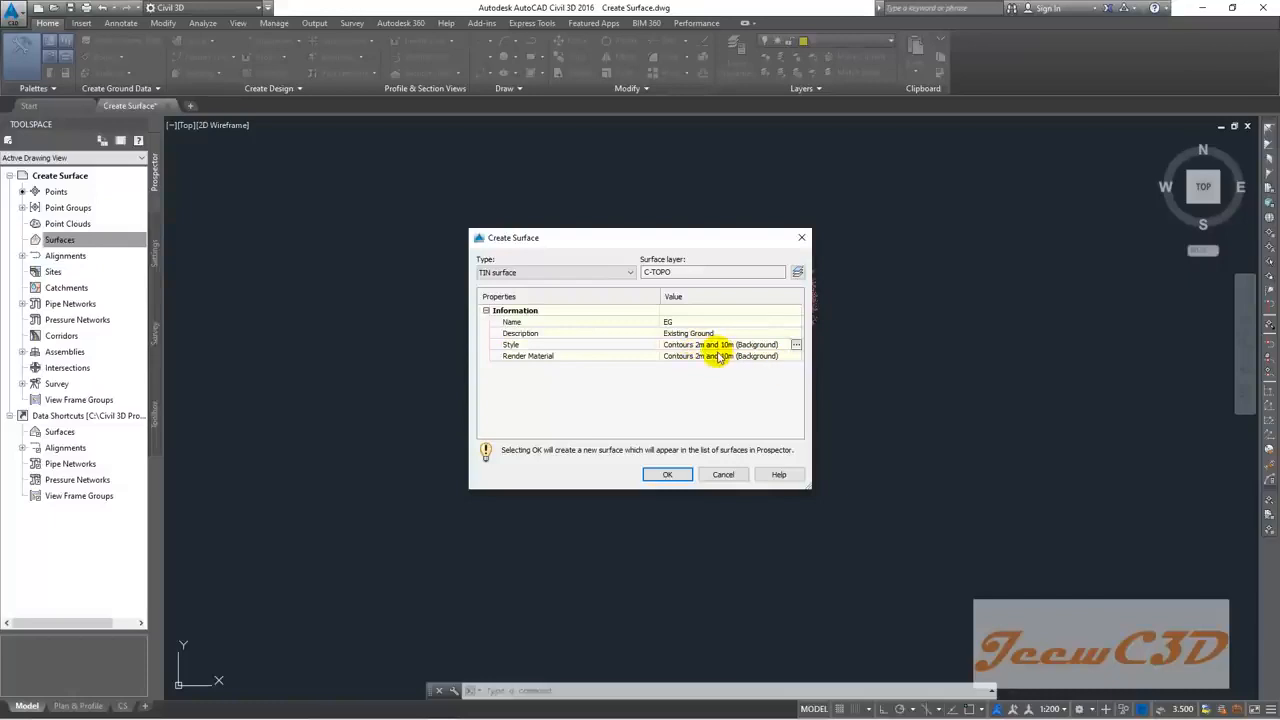
left_click(668, 475)
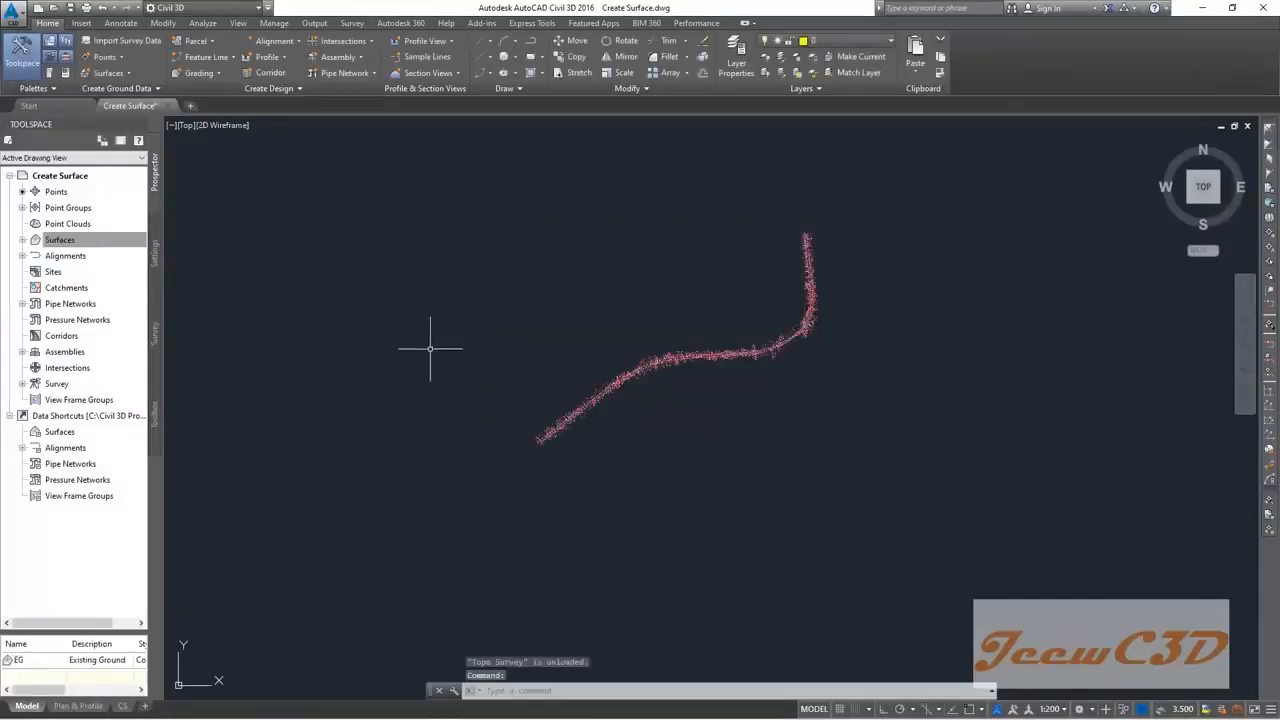
Step: Expand Surfaces in Prospector and select the new EG surface
middle_click_drag(434, 349, 520, 350)
scroll(640, 430, "up", 5)
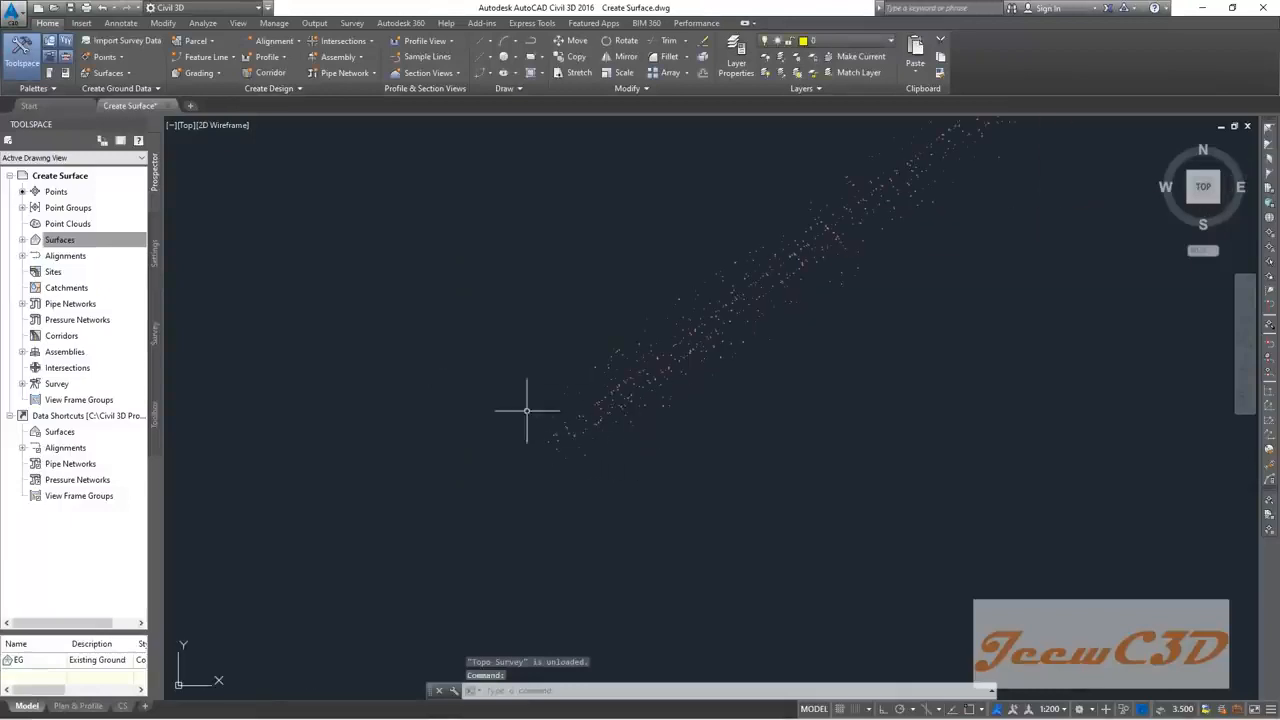
middle_click_drag(416, 326, 515, 352)
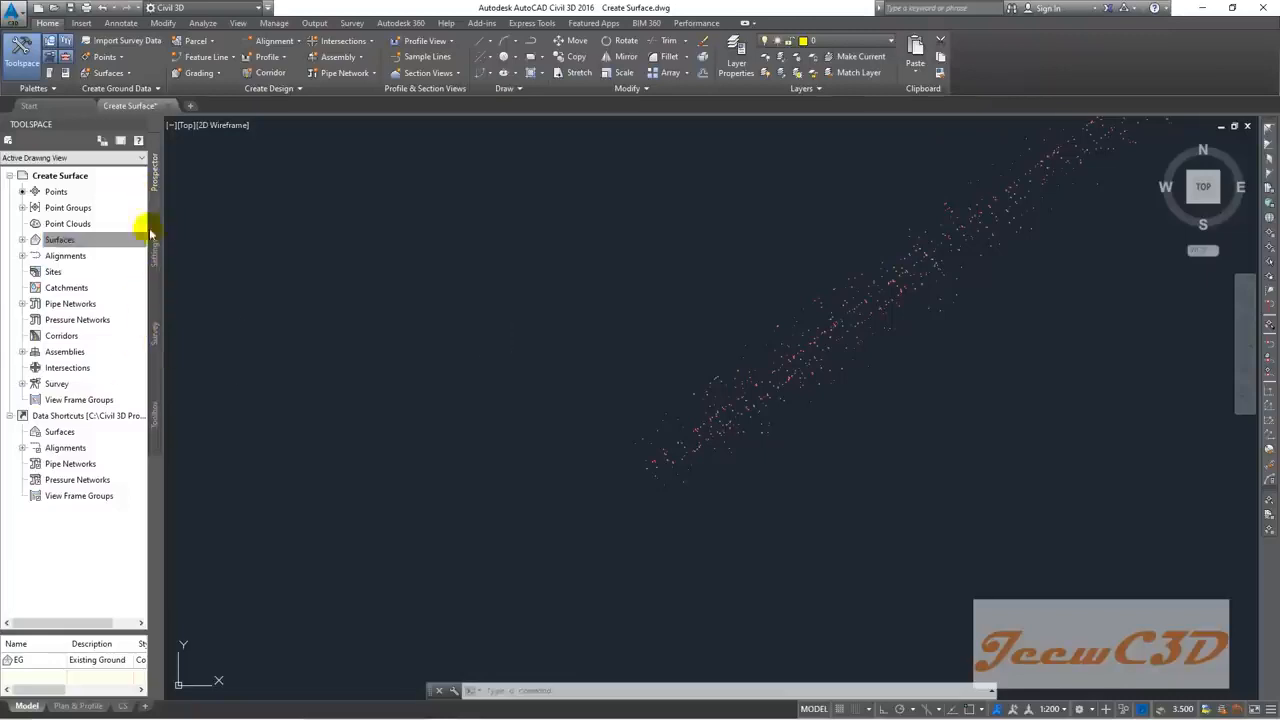
left_click(75, 242)
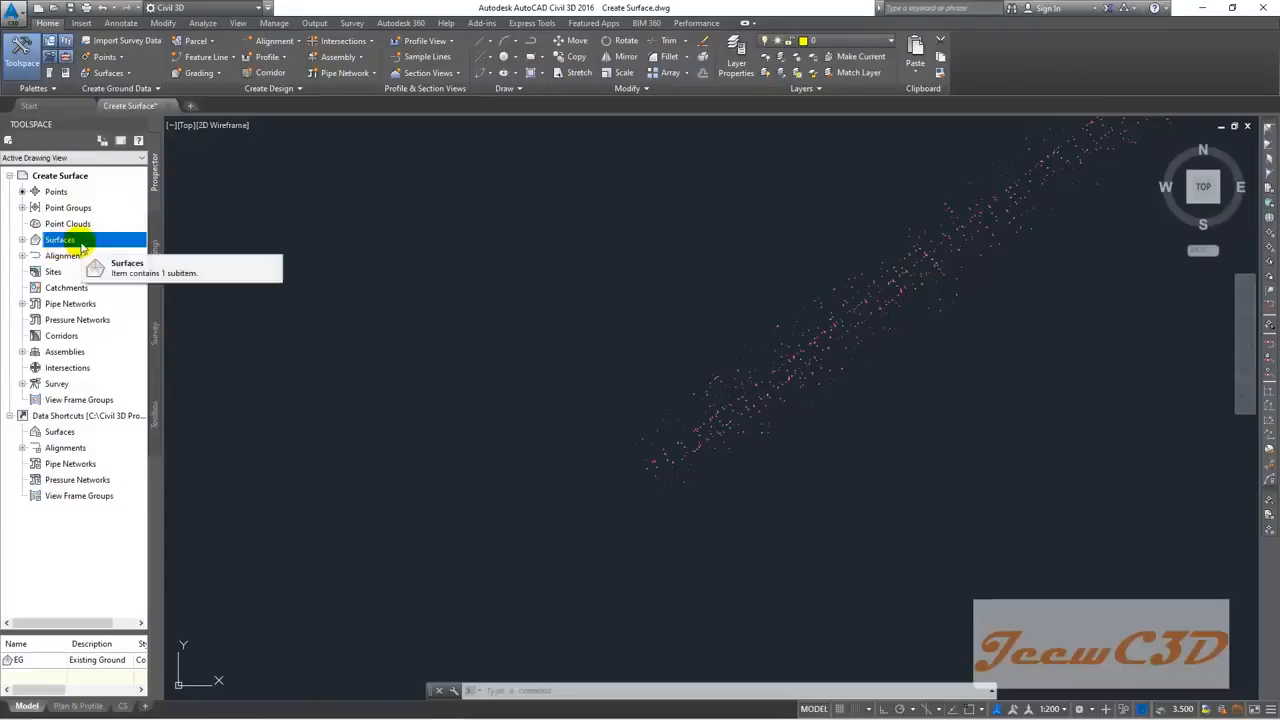
left_click(22, 244)
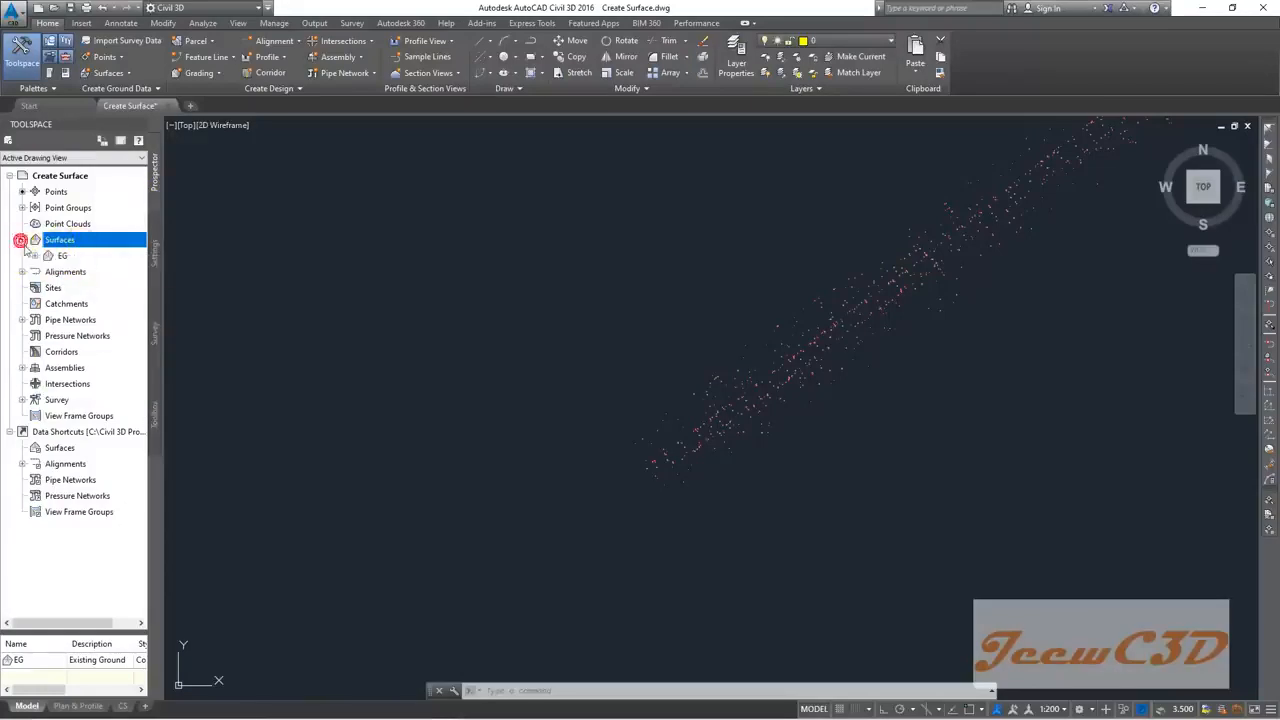
left_click(66, 257)
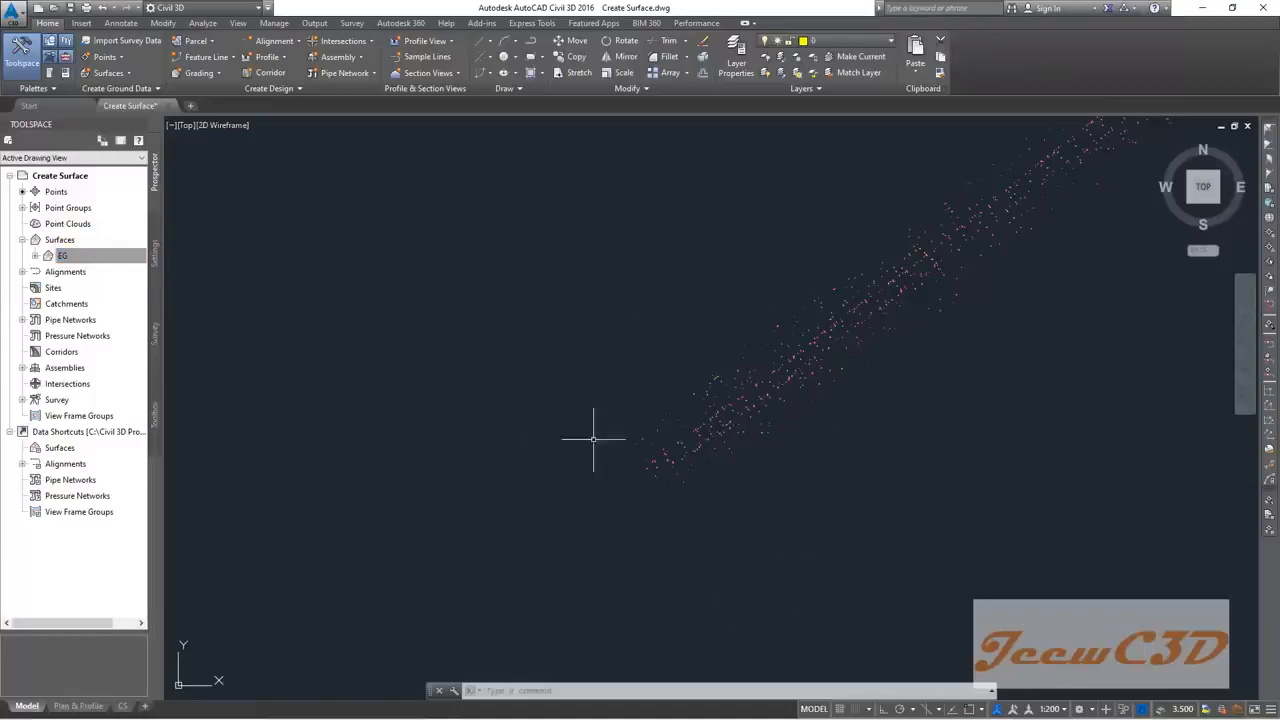
Step: Review the drawing's survey points list in Prospector, then reselect EG
left_click(33, 200)
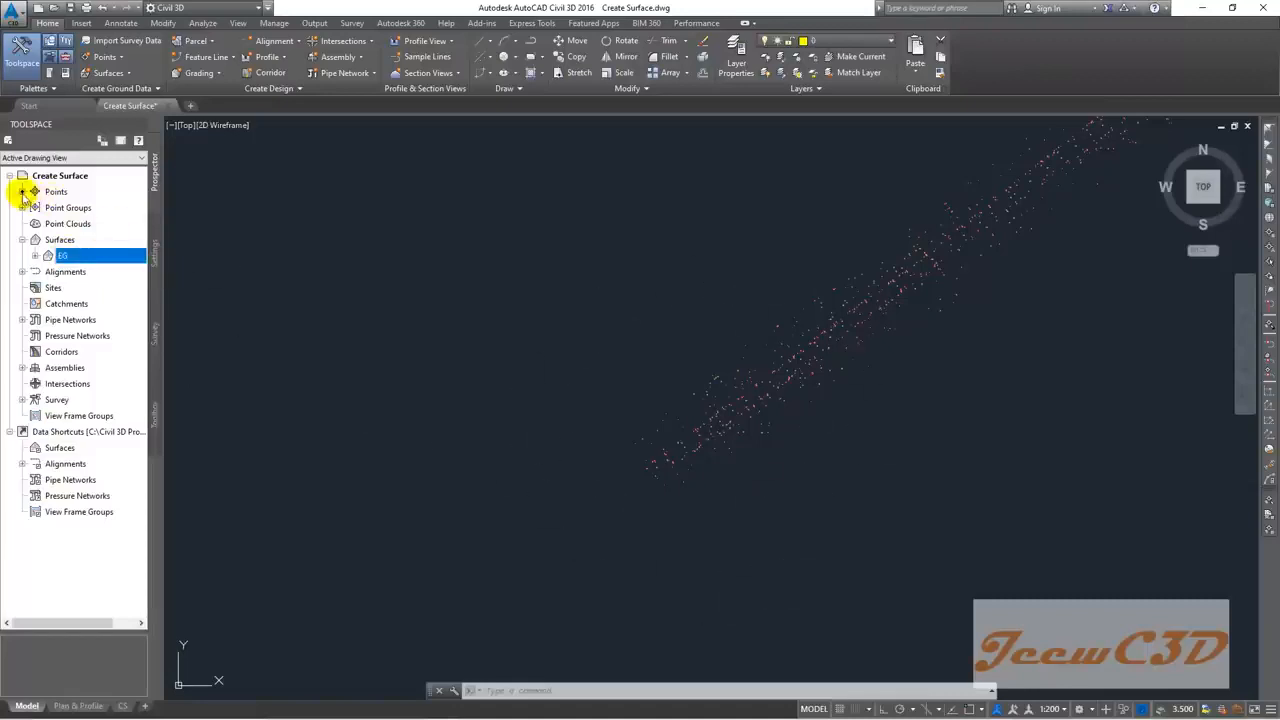
left_click(52, 192)
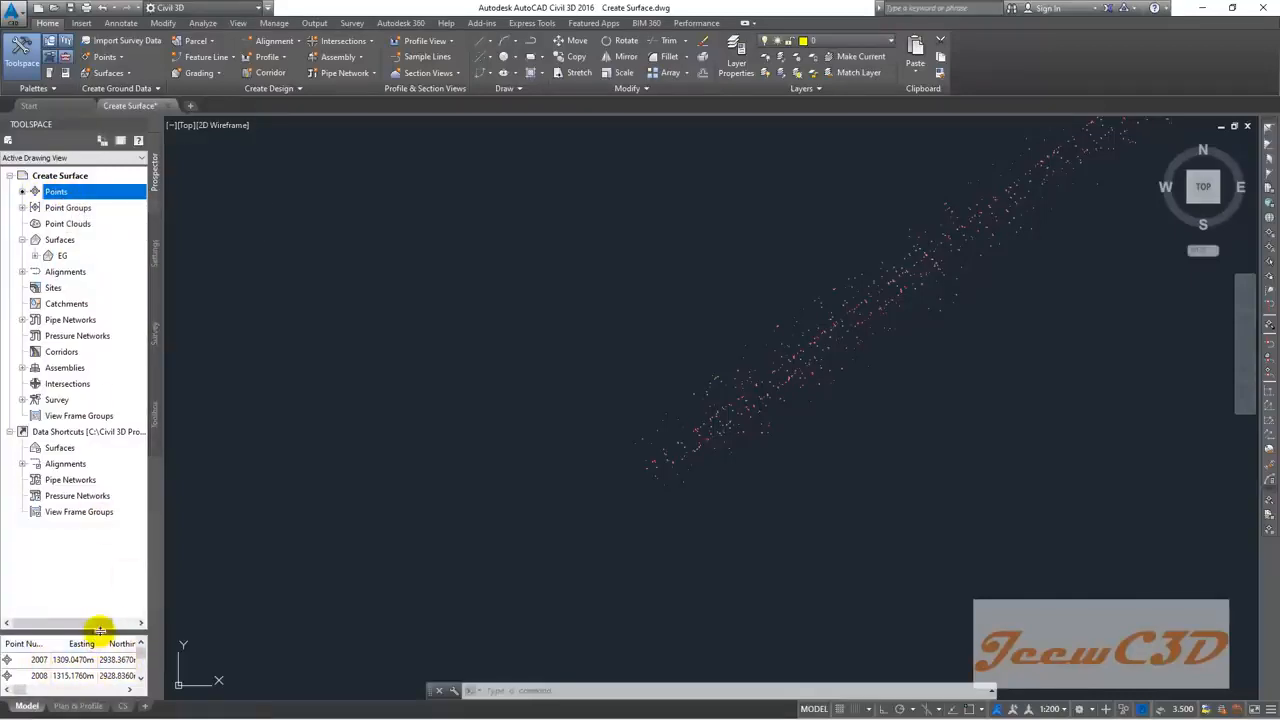
left_click_drag(100, 630, 102, 548)
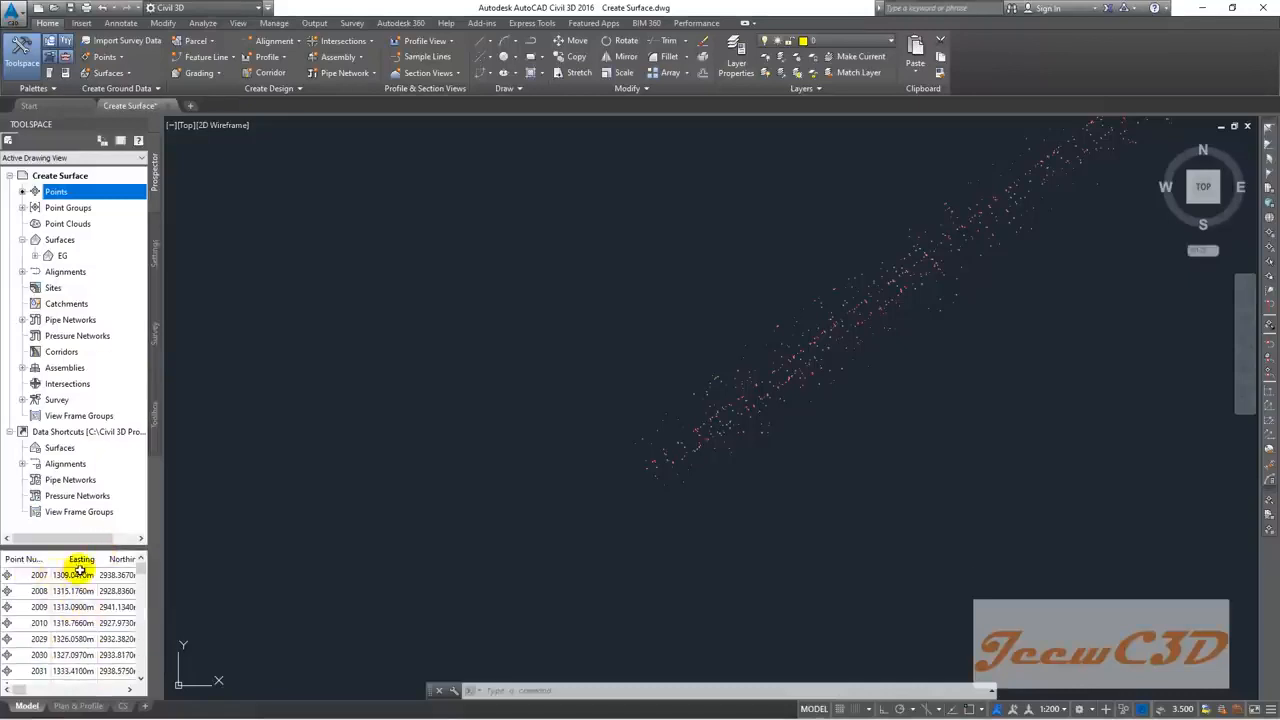
mouse_move(20, 689)
left_mouse_down()
mouse_move(42, 690)
mouse_move(14, 700)
left_mouse_up()
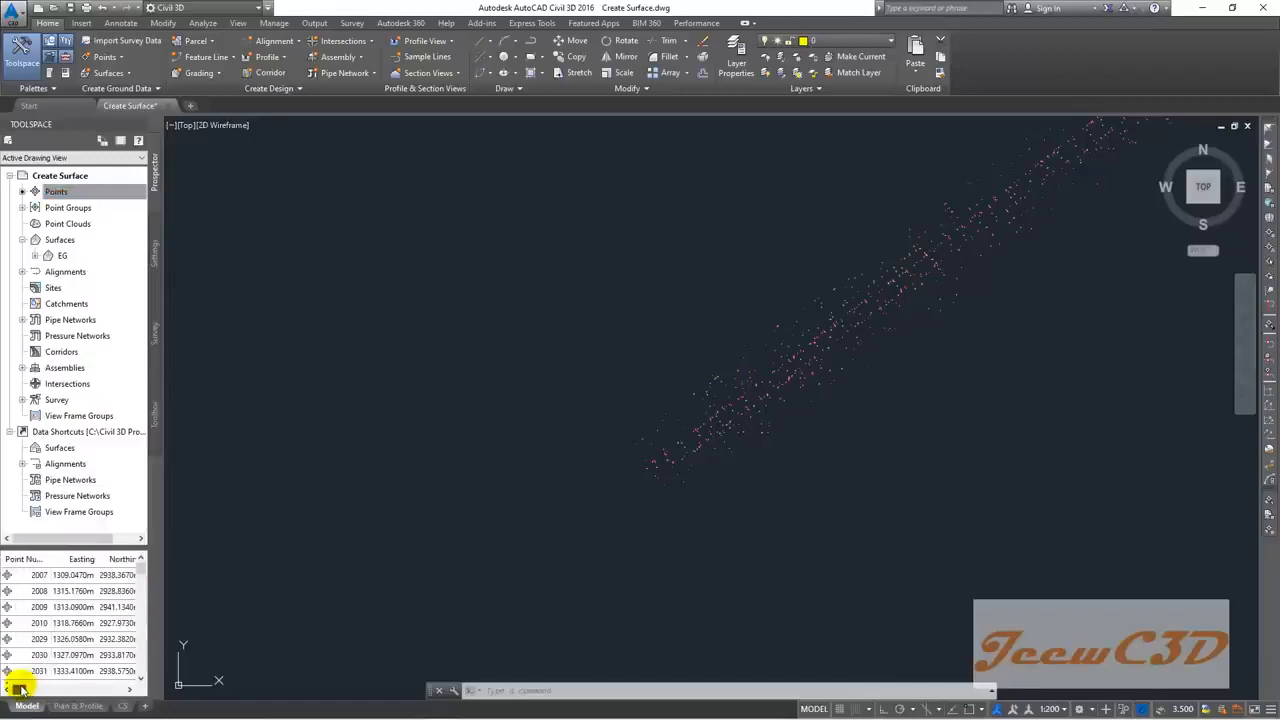
left_click(63, 257)
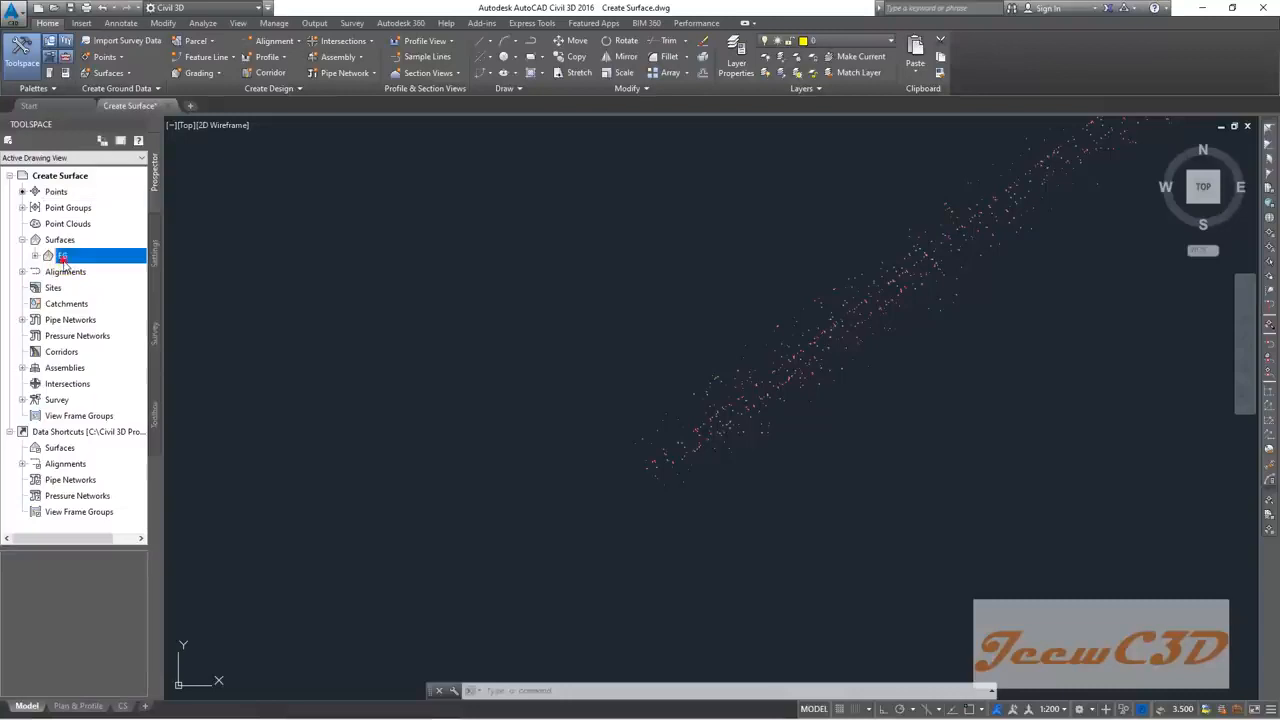
Step: Expand EG's Definition and bring up the Point Groups options
left_click(35, 257)
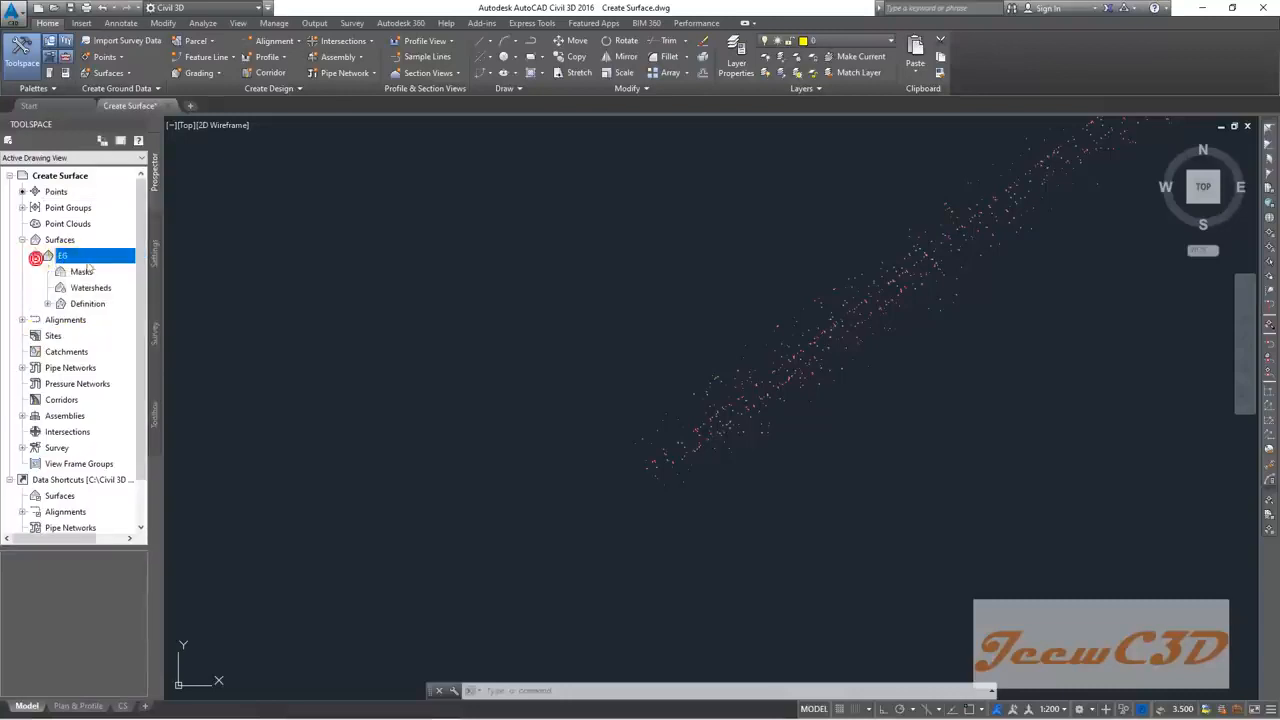
left_click(36, 257)
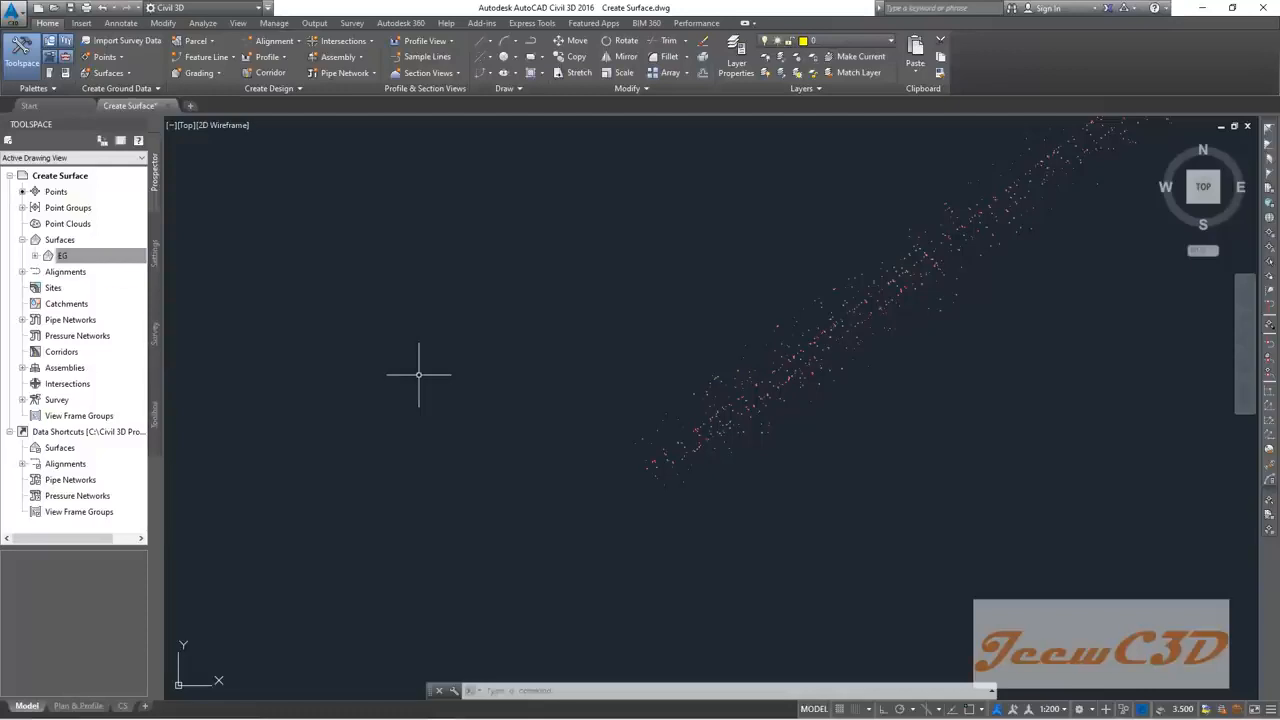
left_click(100, 256)
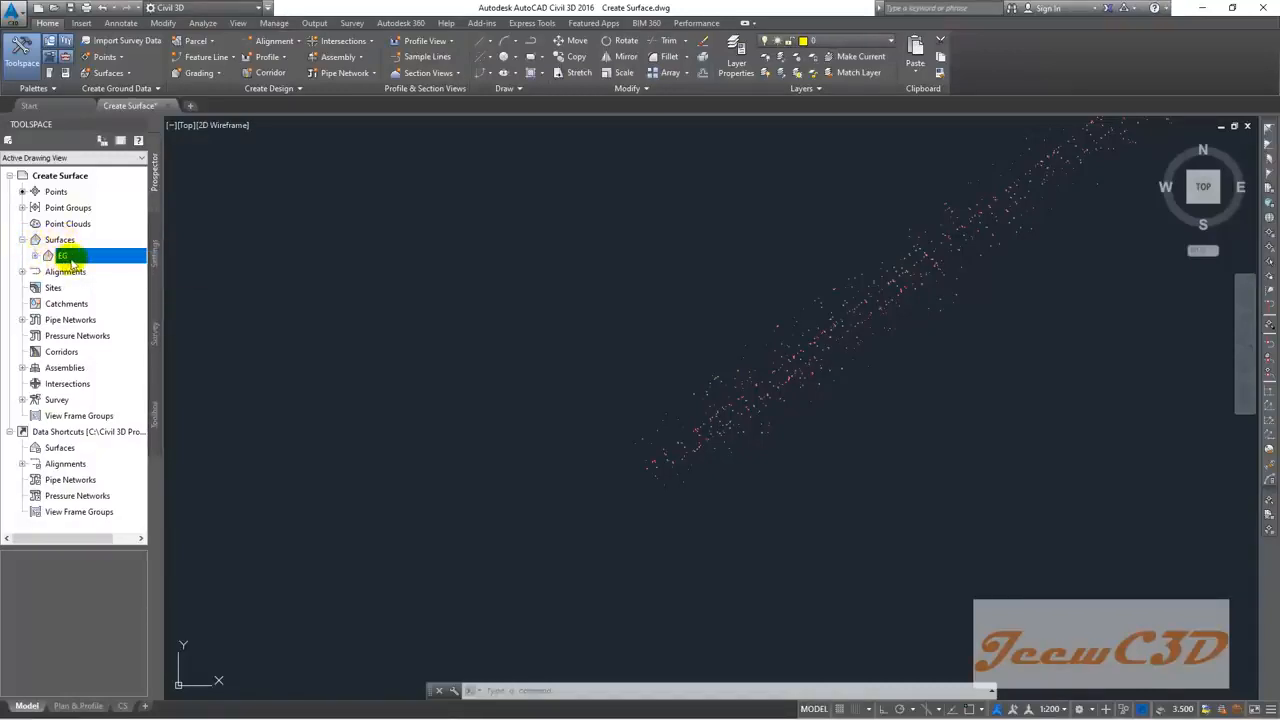
left_click(35, 256)
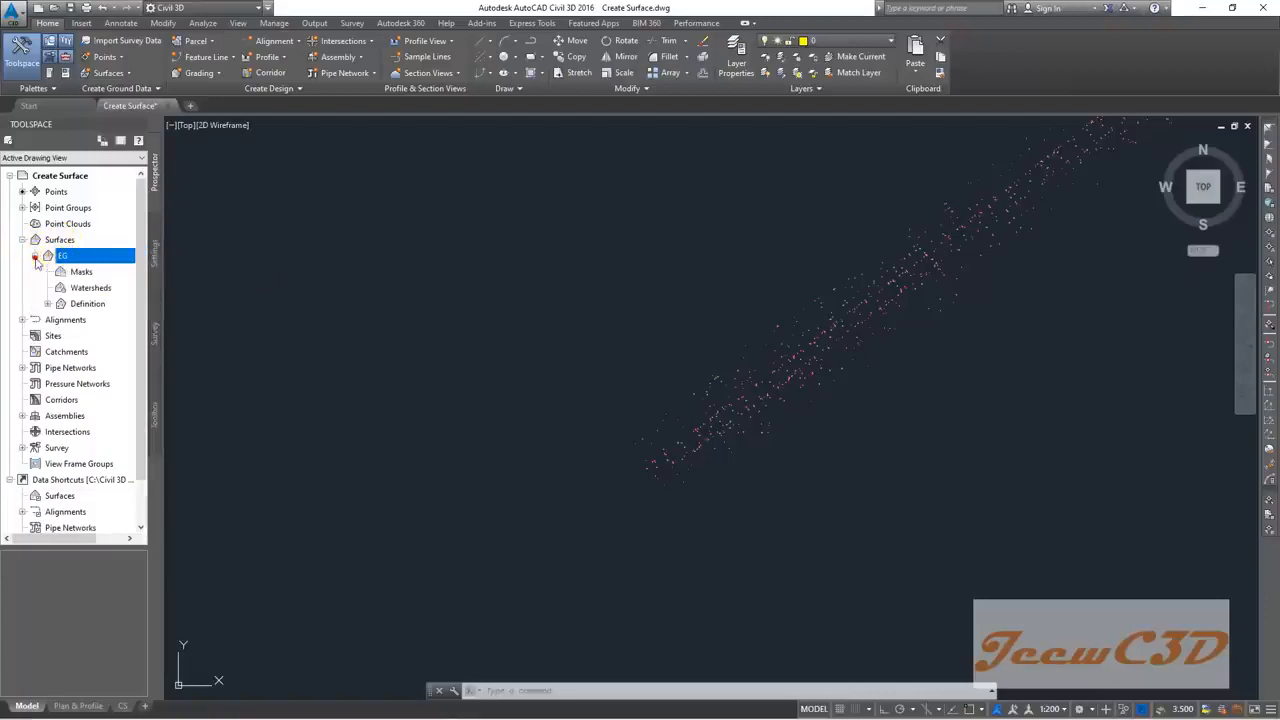
left_click(50, 305)
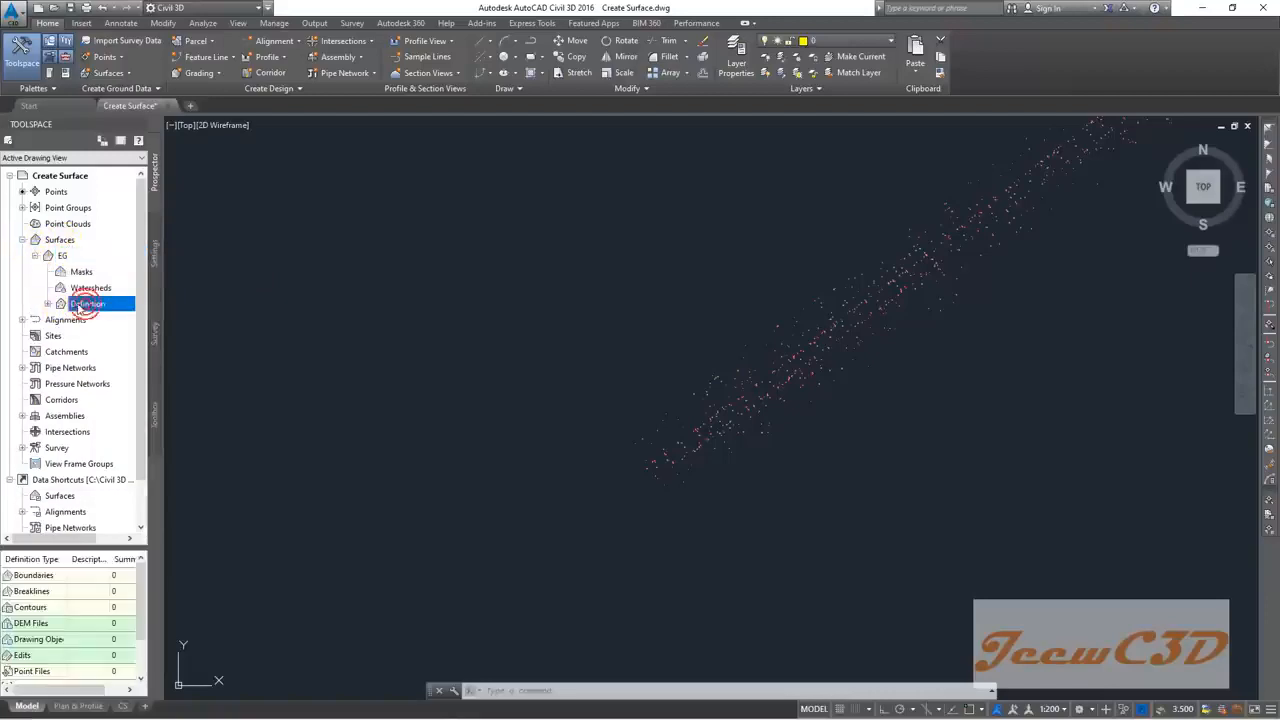
left_click(47, 304)
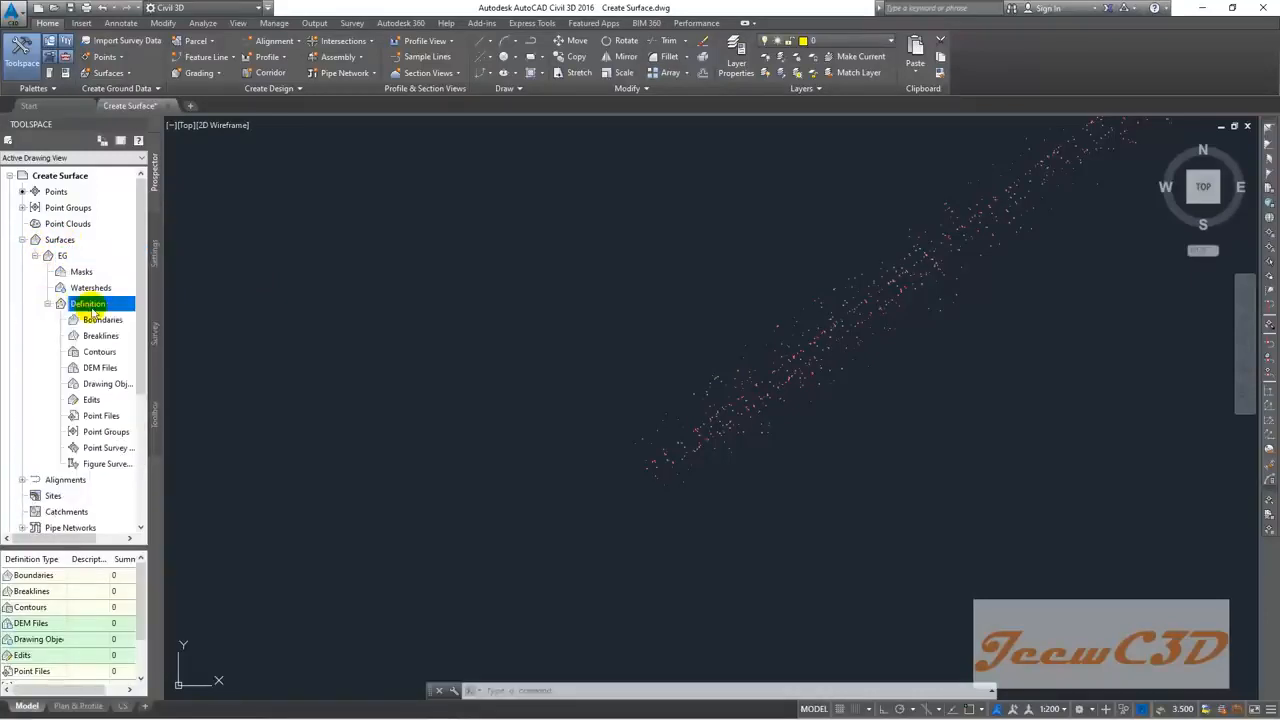
left_click(98, 432)
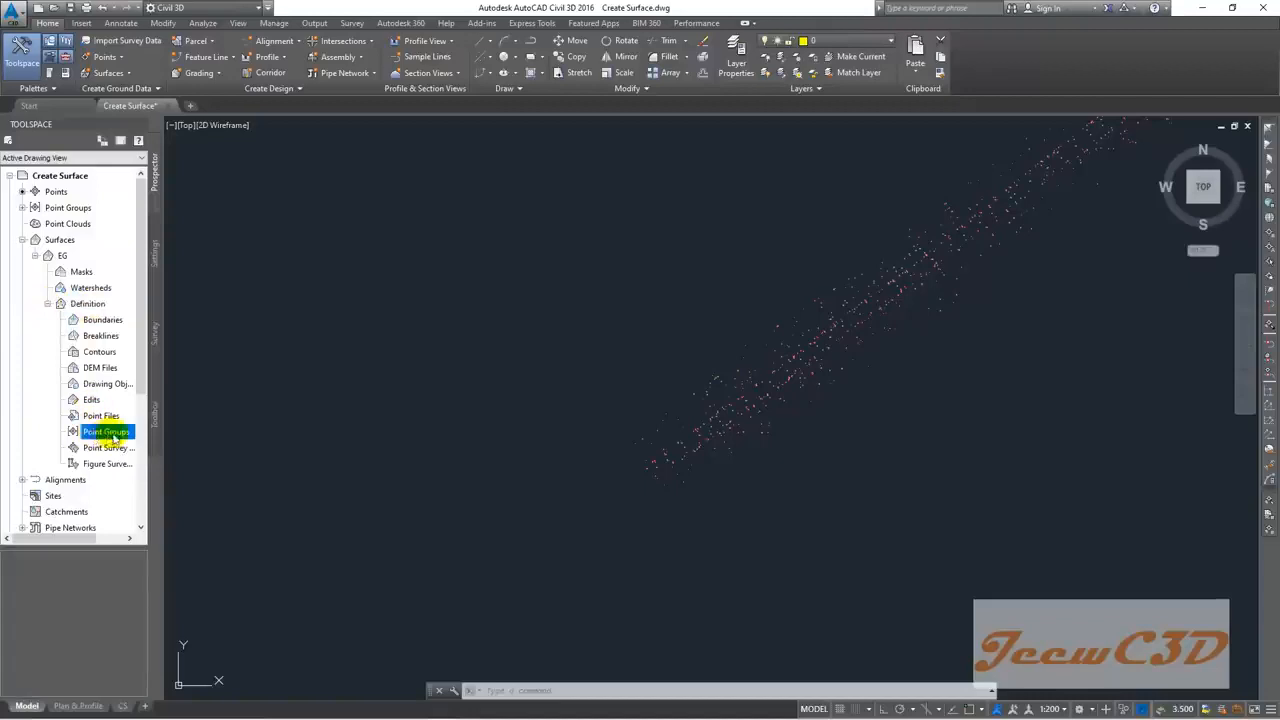
right_click(108, 433)
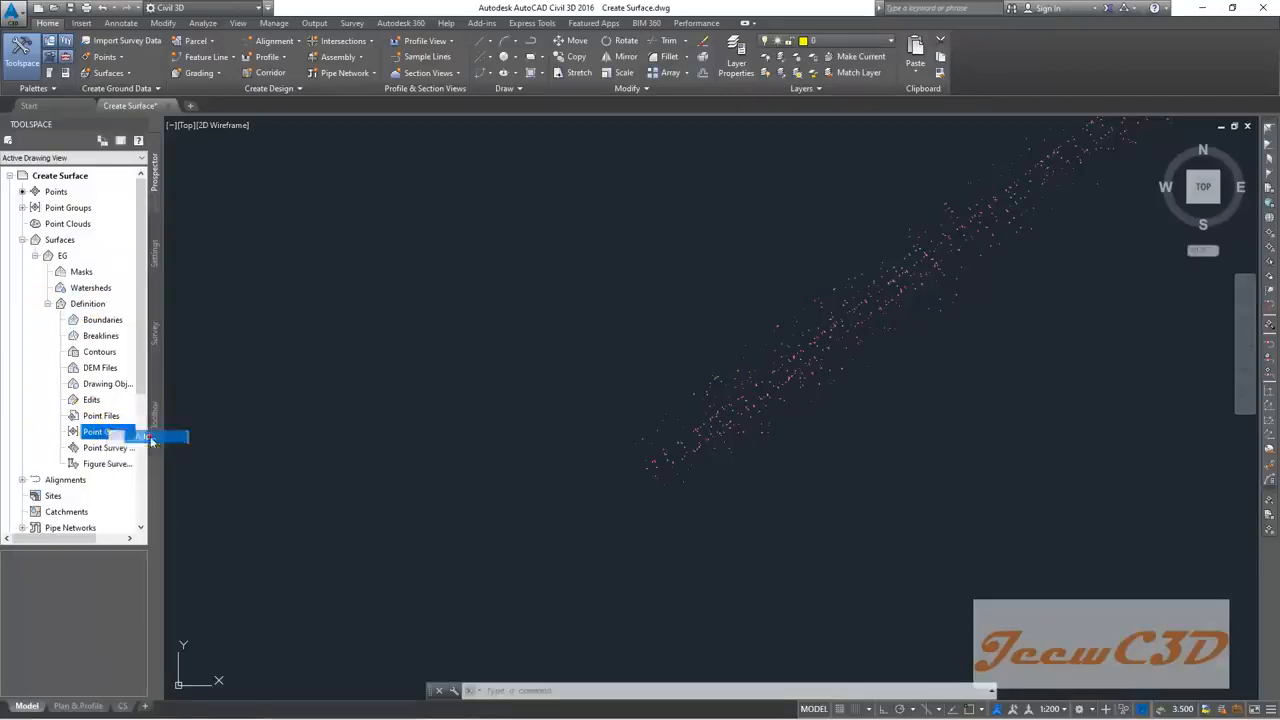
Step: Add the Topo Survey Points group, not _All Points, to the EG surface definition
left_click(146, 437)
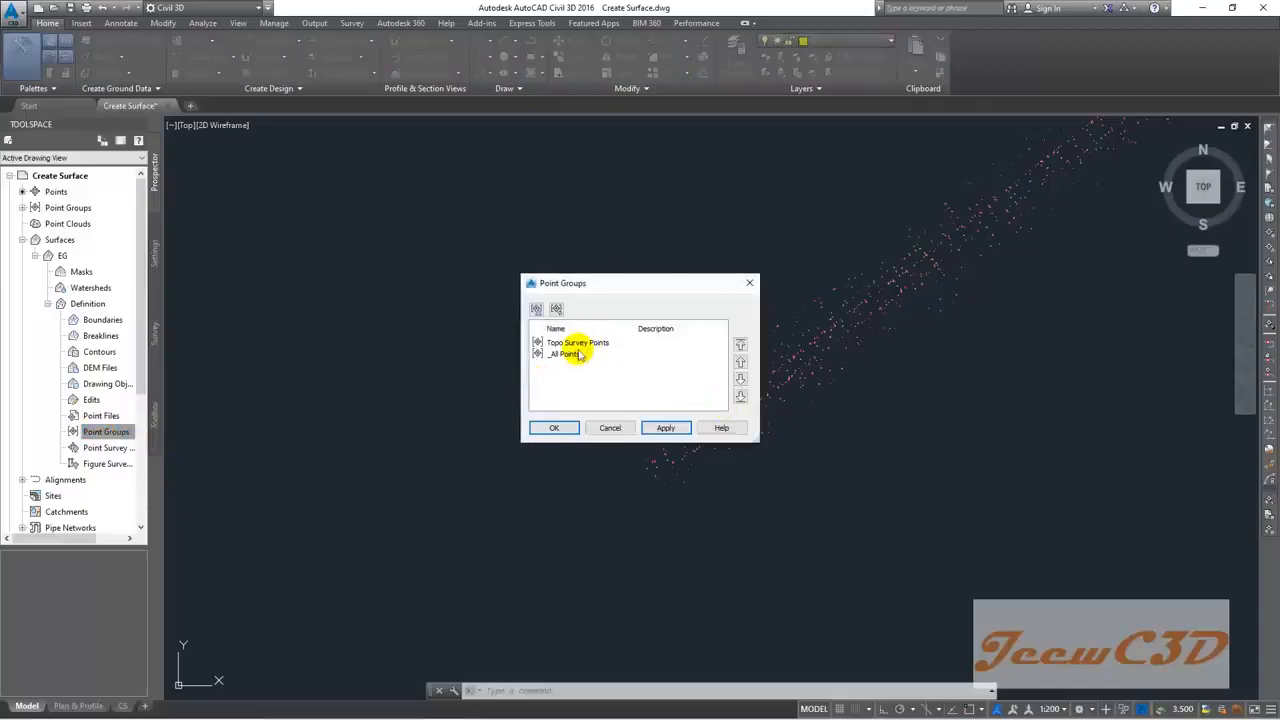
left_click(576, 354)
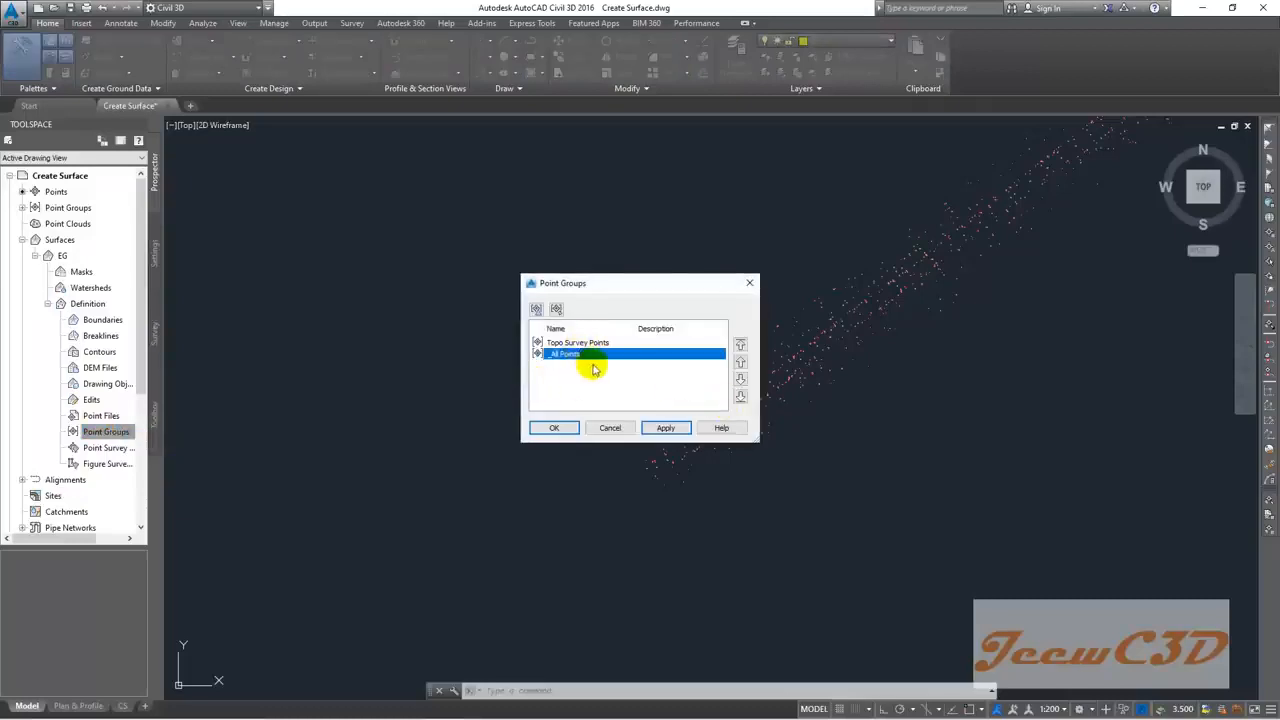
left_click(565, 343)
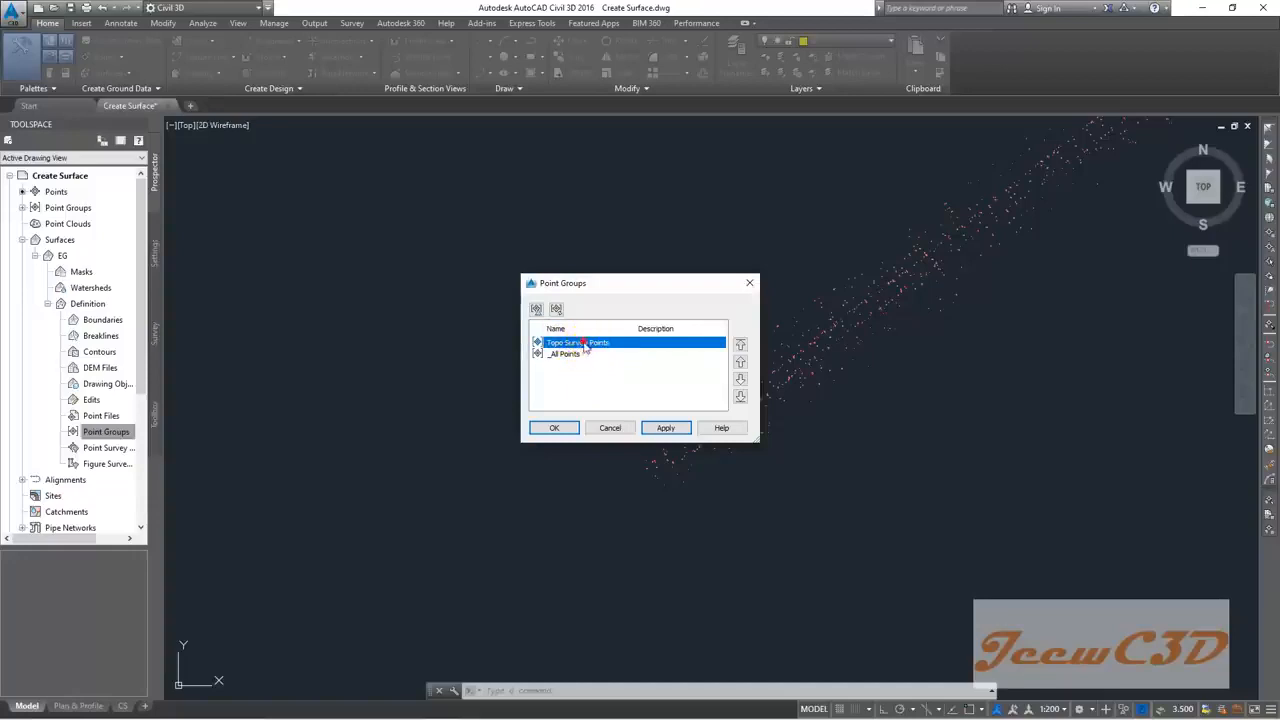
left_click(553, 428)
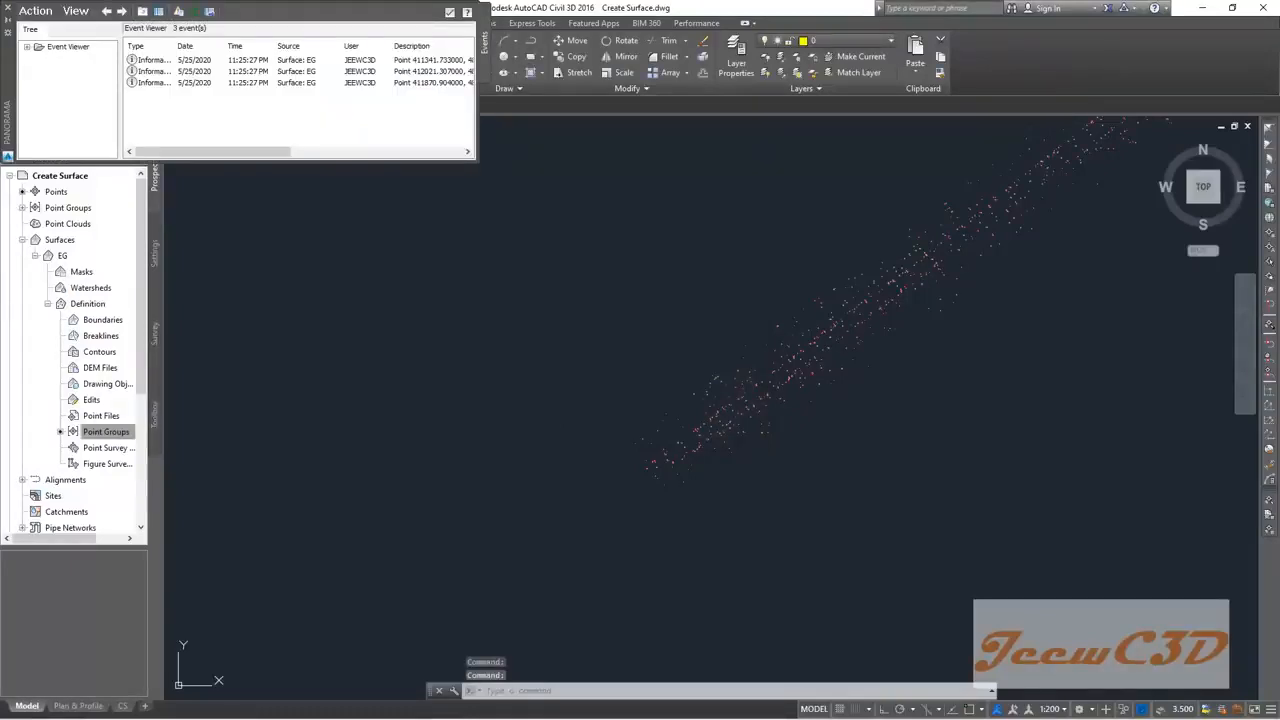
Step: Frame the whole EG surface, close the Event Viewer, and select the surface
scroll(631, 240, "down", 4)
middle_click_drag(731, 155, 423, 334)
scroll(425, 333, "down", 4)
mouse_move(603, 253)
middle_mouse_down()
mouse_move(585, 353)
mouse_move(754, 261)
middle_mouse_up()
scroll(565, 392, "up", 4)
scroll(414, 397, "up", 4)
scroll(509, 363, "down", 2)
scroll(502, 333, "up", 2)
scroll(485, 348, "up", 2)
scroll(594, 284, "down", 2)
middle_click_drag(609, 267, 436, 485)
scroll(794, 366, "down", 4)
scroll(646, 517, "down", 2)
middle_click_drag(646, 517, 720, 416)
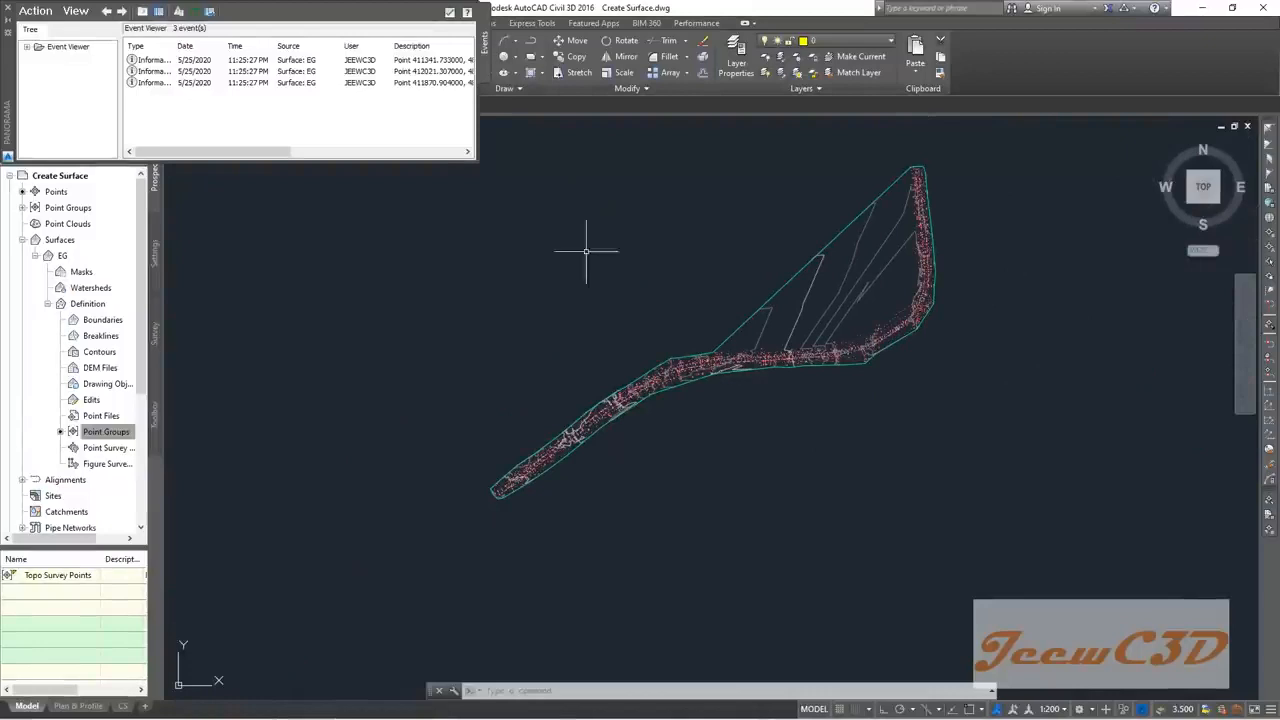
left_click(449, 14)
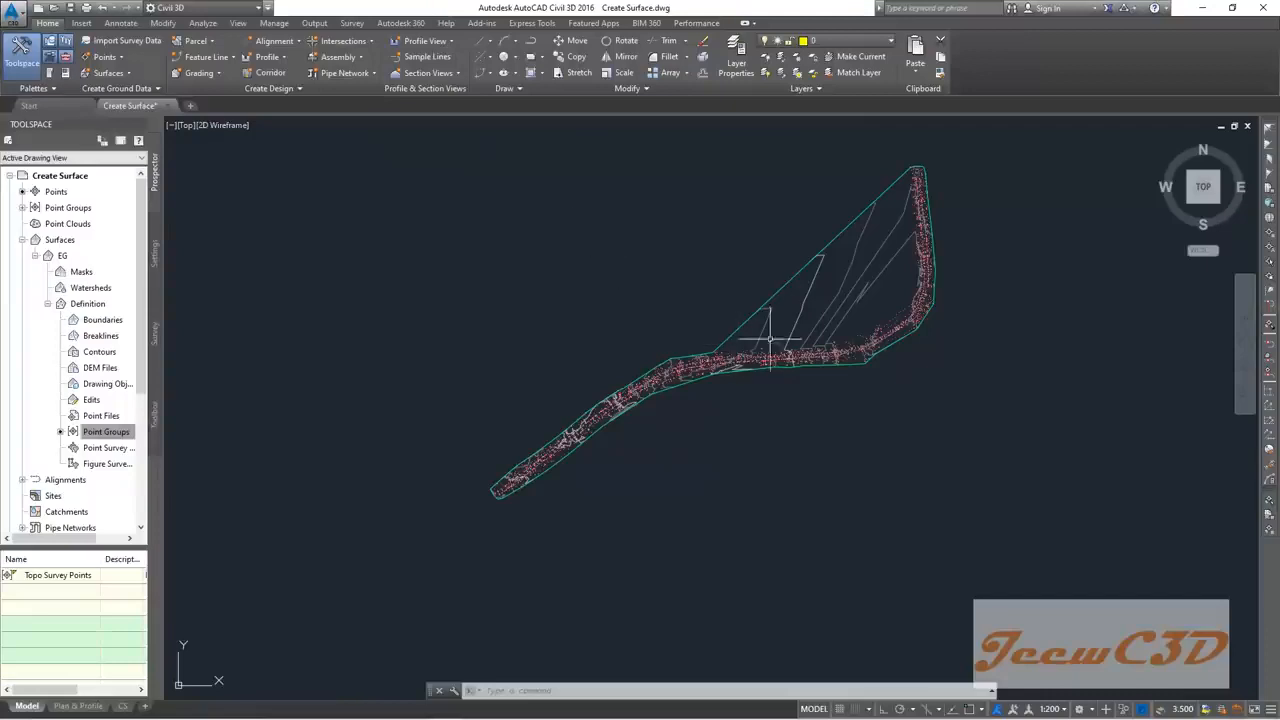
left_click(804, 266)
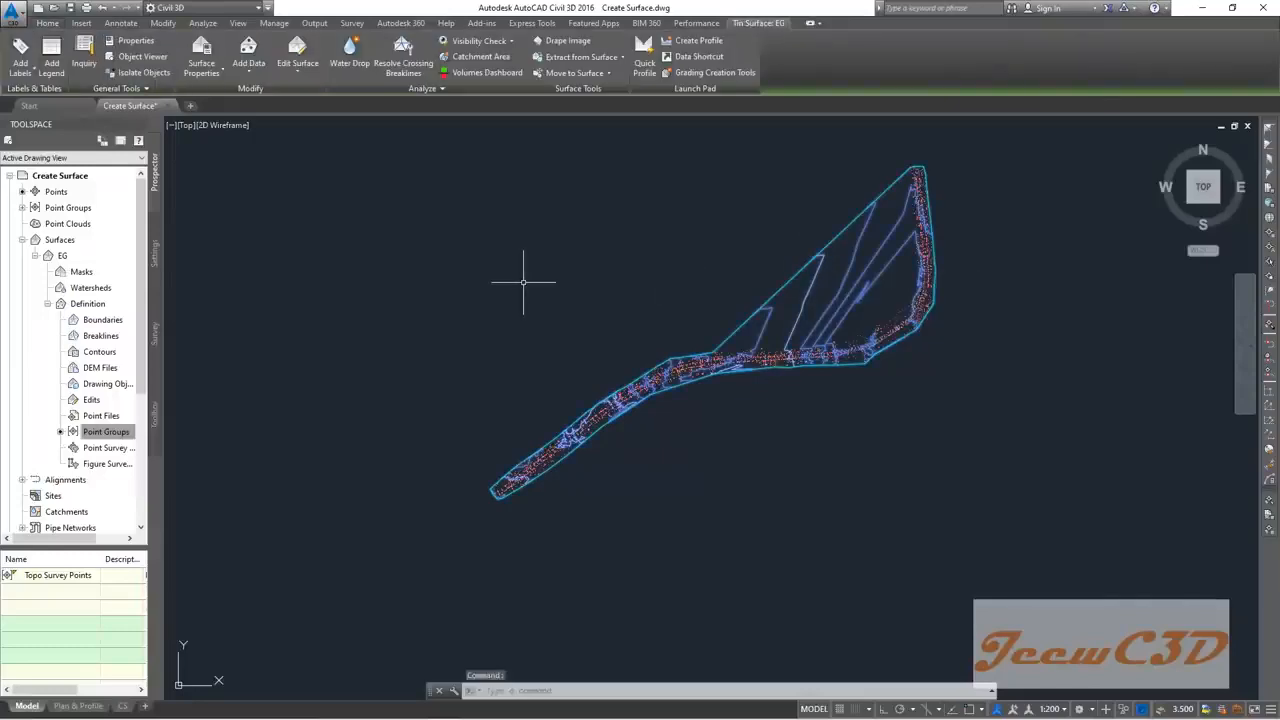
right_click(523, 283)
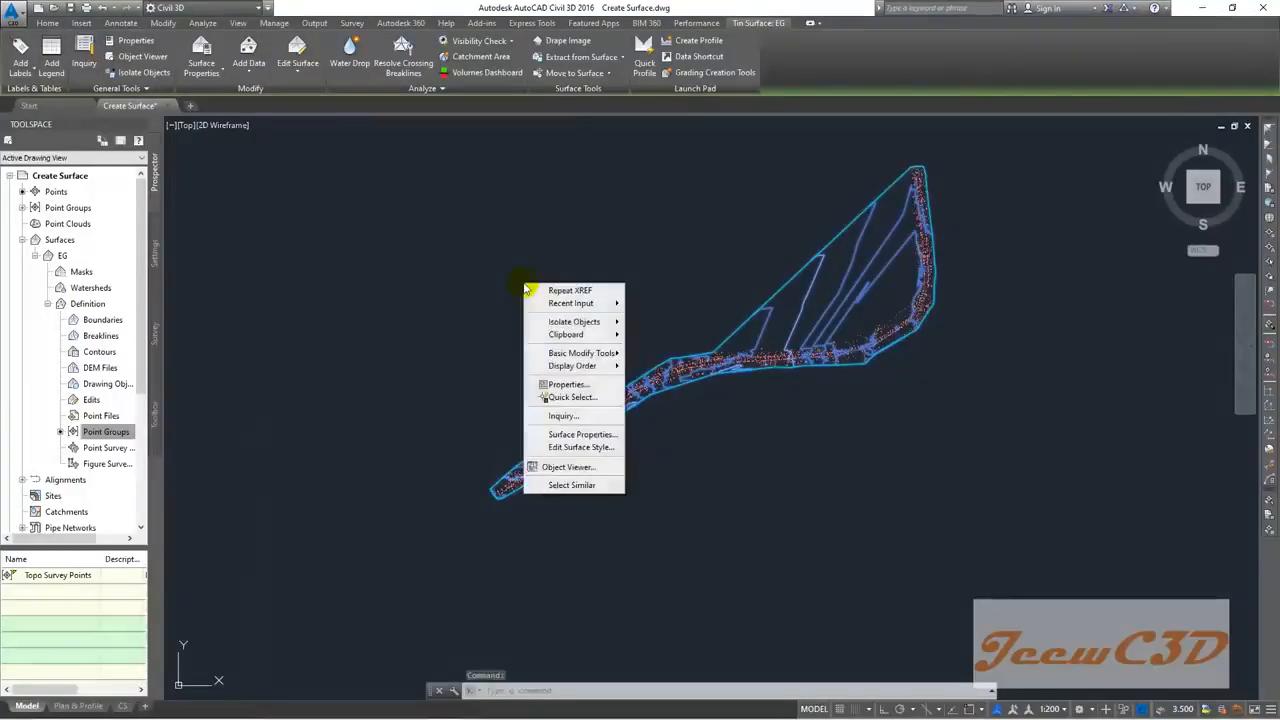
left_click(565, 470)
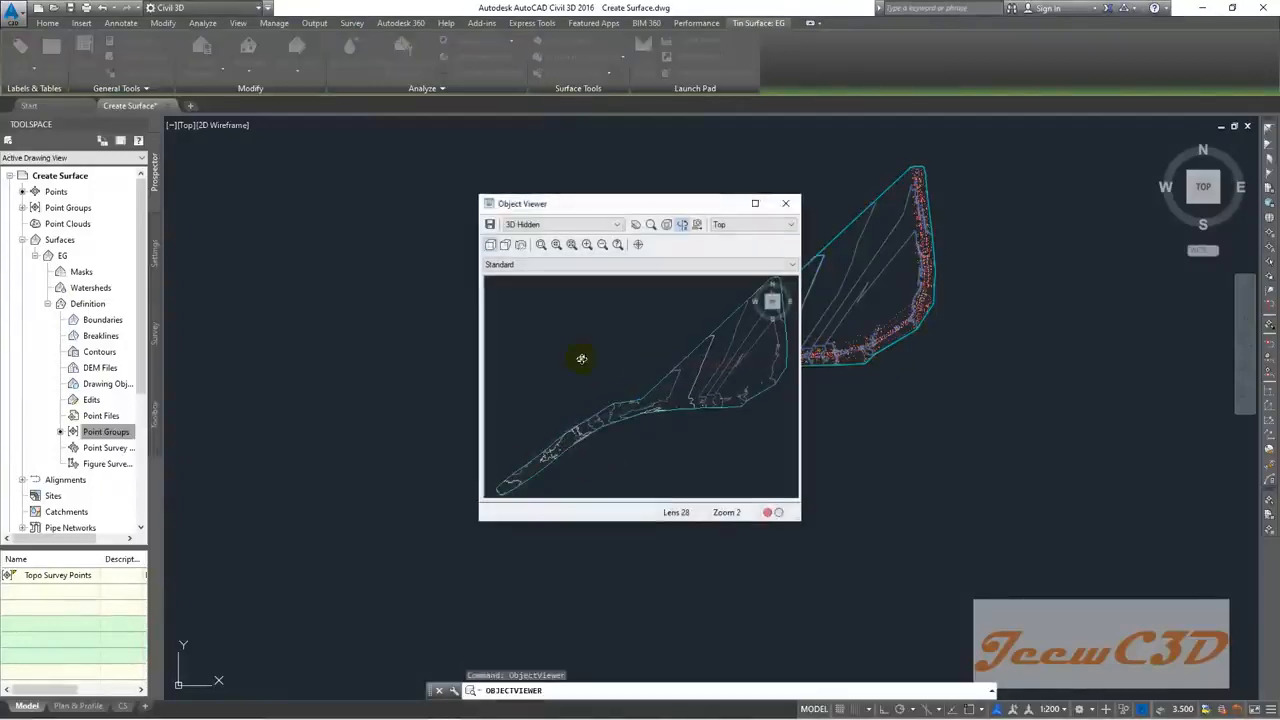
left_click(755, 205)
left_click_drag(546, 358, 694, 294)
left_click_drag(467, 366, 800, 566)
scroll(800, 566, "down", 2)
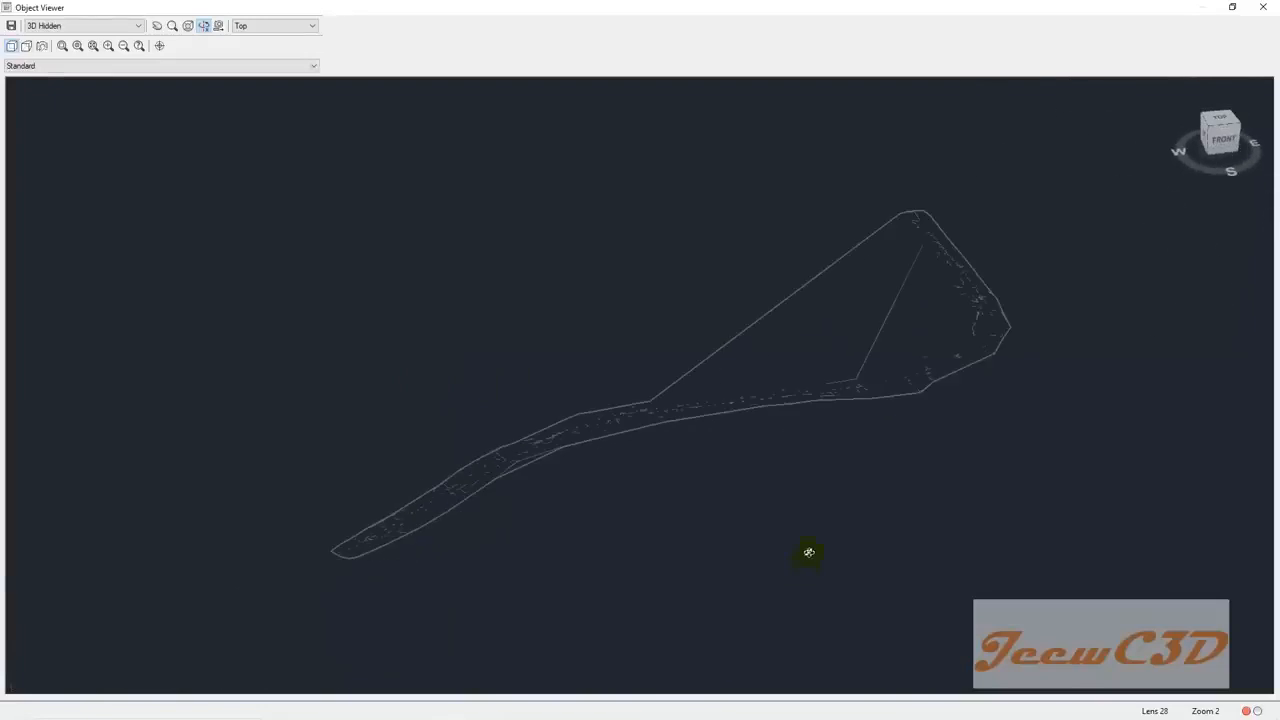
left_click(100, 25)
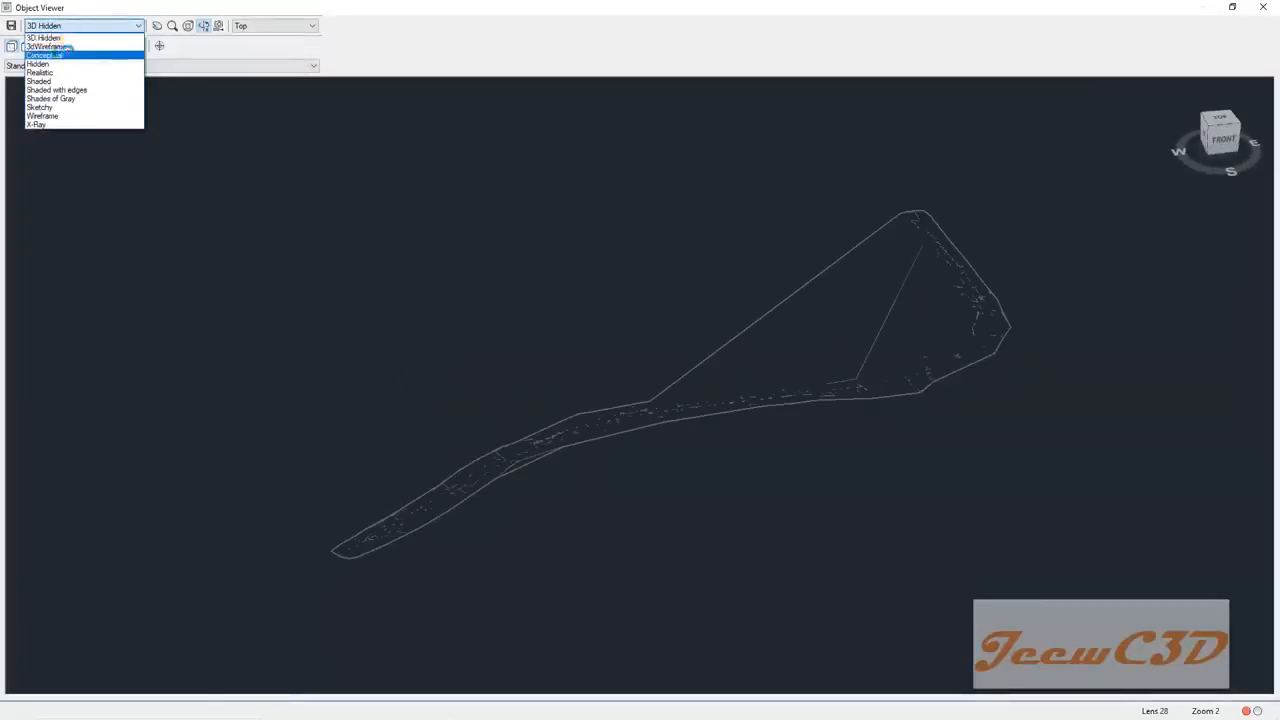
left_click(63, 47)
left_click_drag(364, 330, 462, 326)
mouse_move(632, 517)
left_mouse_down()
mouse_move(600, 529)
mouse_move(580, 506)
mouse_move(591, 480)
mouse_move(578, 490)
mouse_move(591, 474)
mouse_move(635, 475)
mouse_move(571, 514)
mouse_move(537, 371)
mouse_move(557, 466)
mouse_move(528, 470)
mouse_move(534, 503)
mouse_move(523, 503)
mouse_move(527, 424)
left_mouse_up()
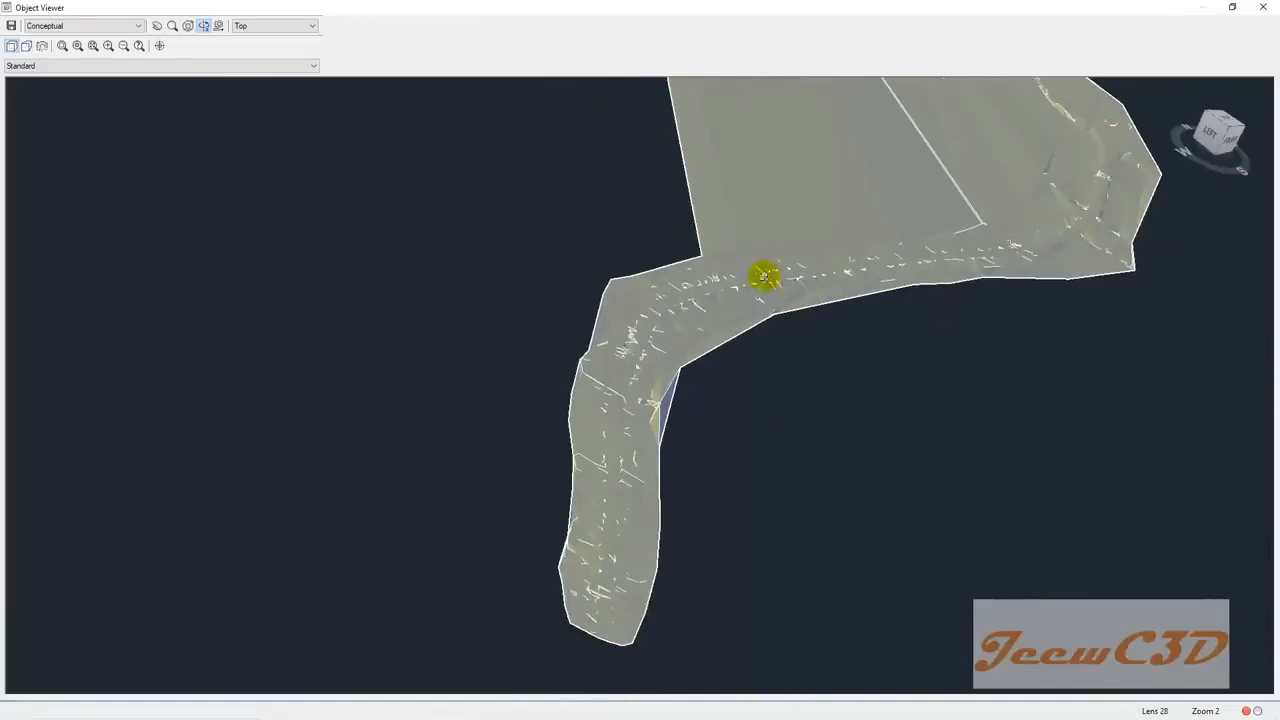
scroll(861, 398, "down", 3)
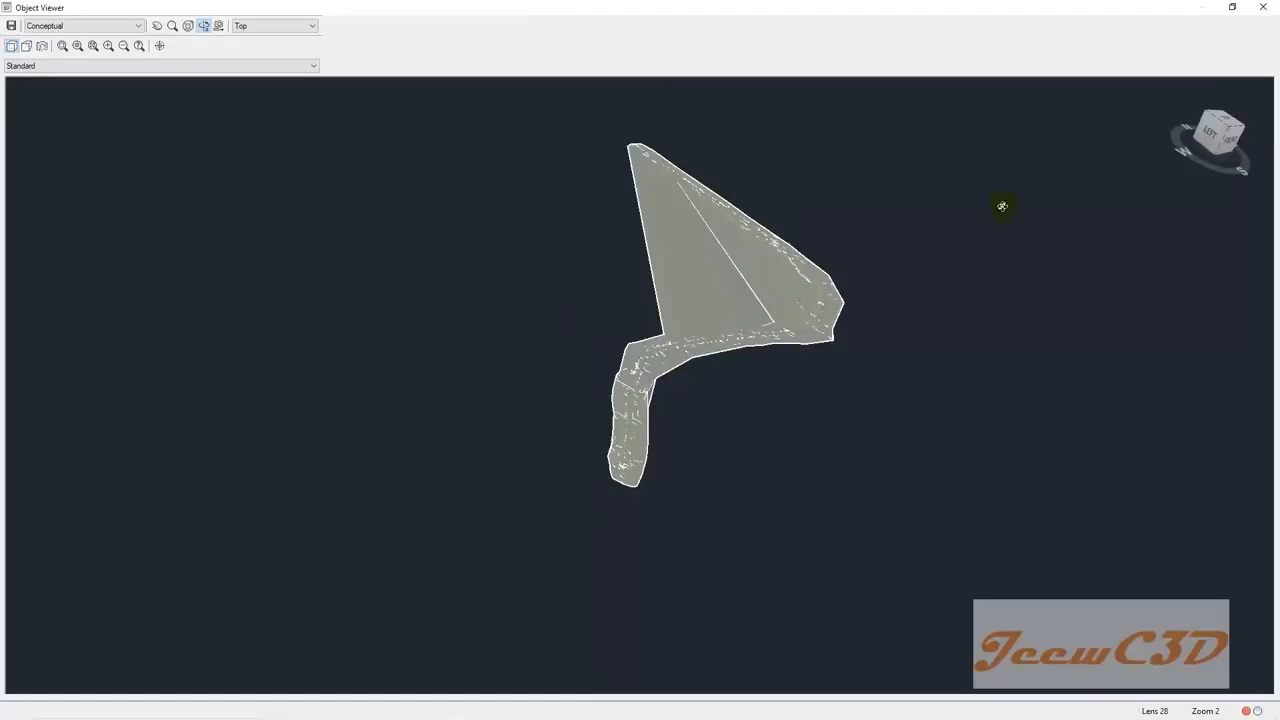
left_click(1260, 10)
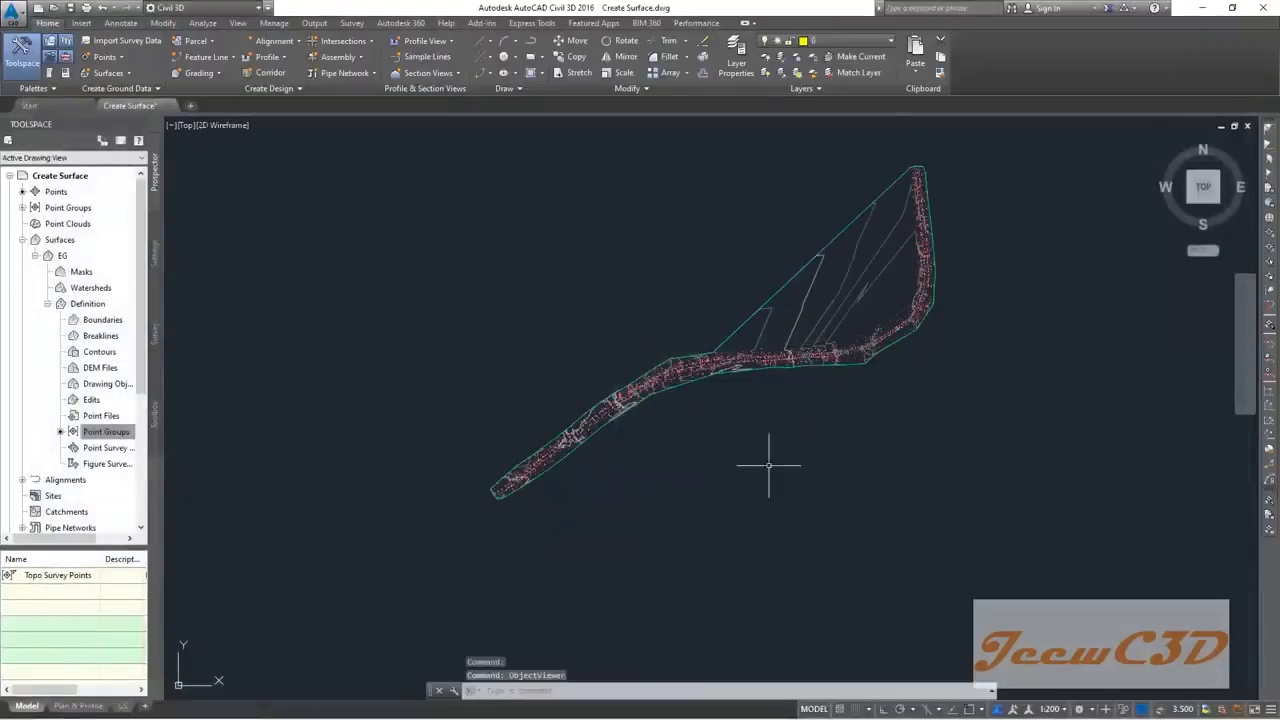
scroll(815, 292, "up", 3)
scroll(575, 405, "down", 2)
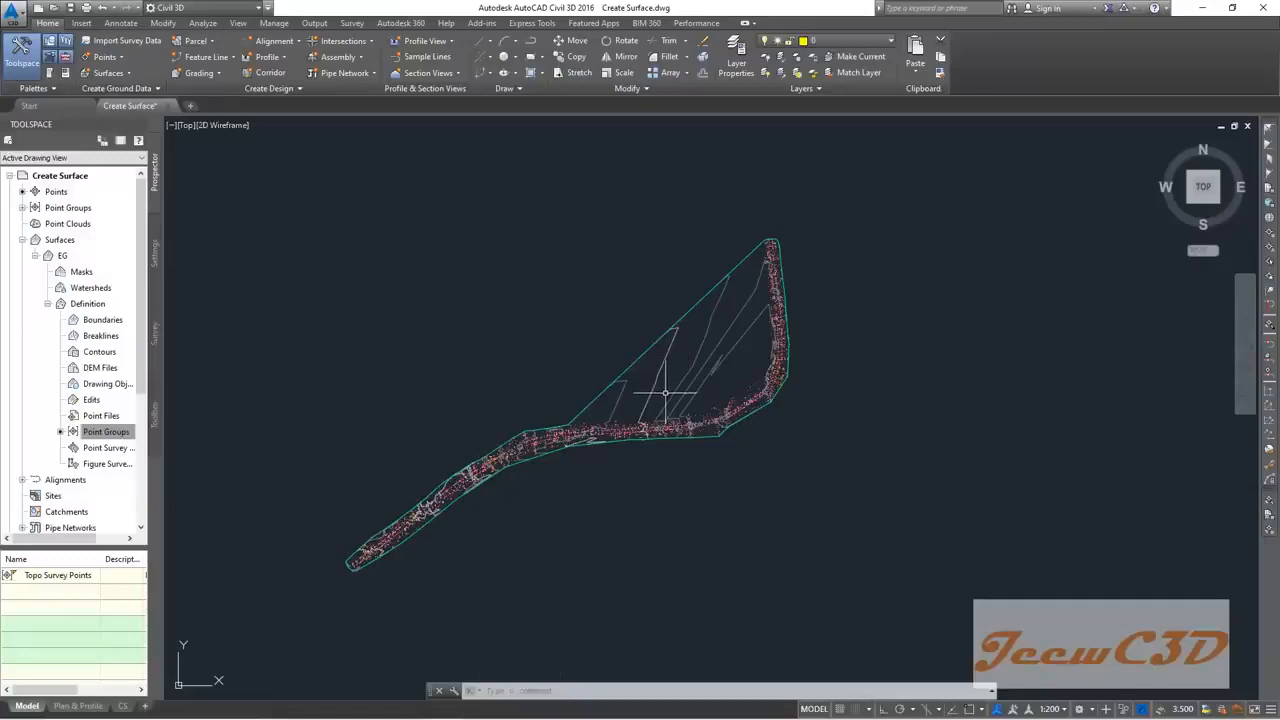
scroll(651, 429, "up", 4)
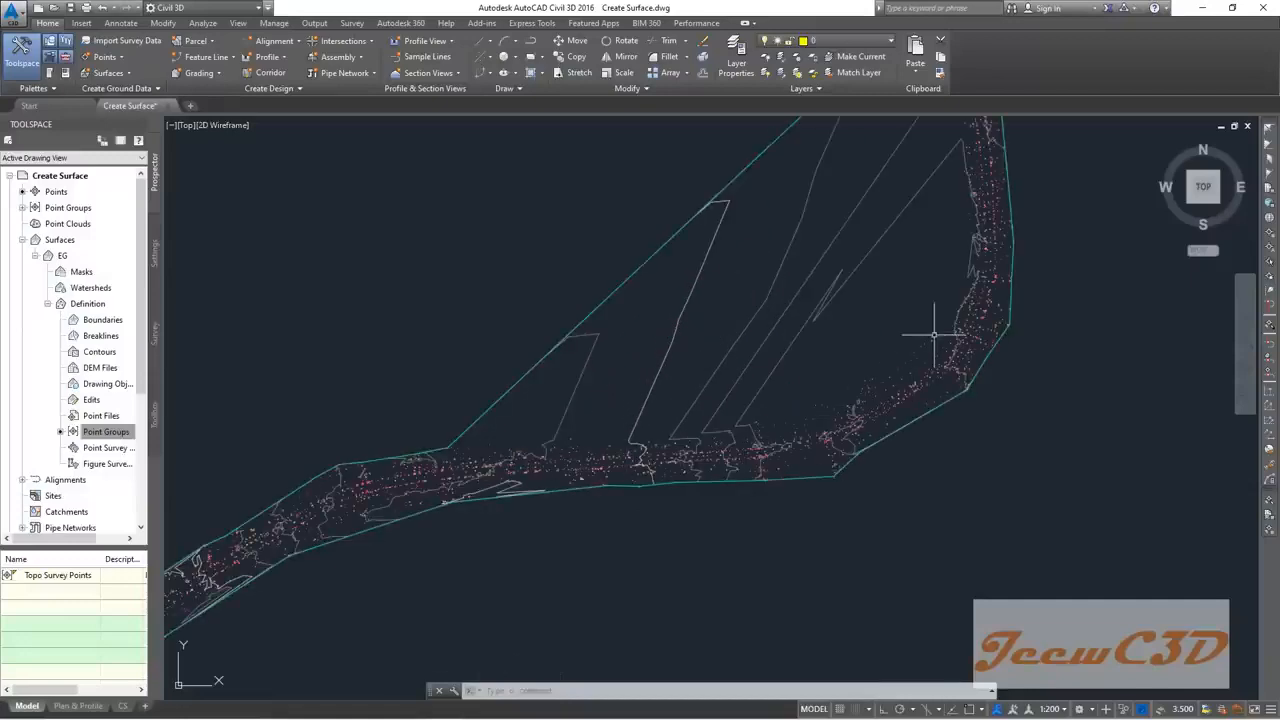
scroll(926, 343, "down", 4)
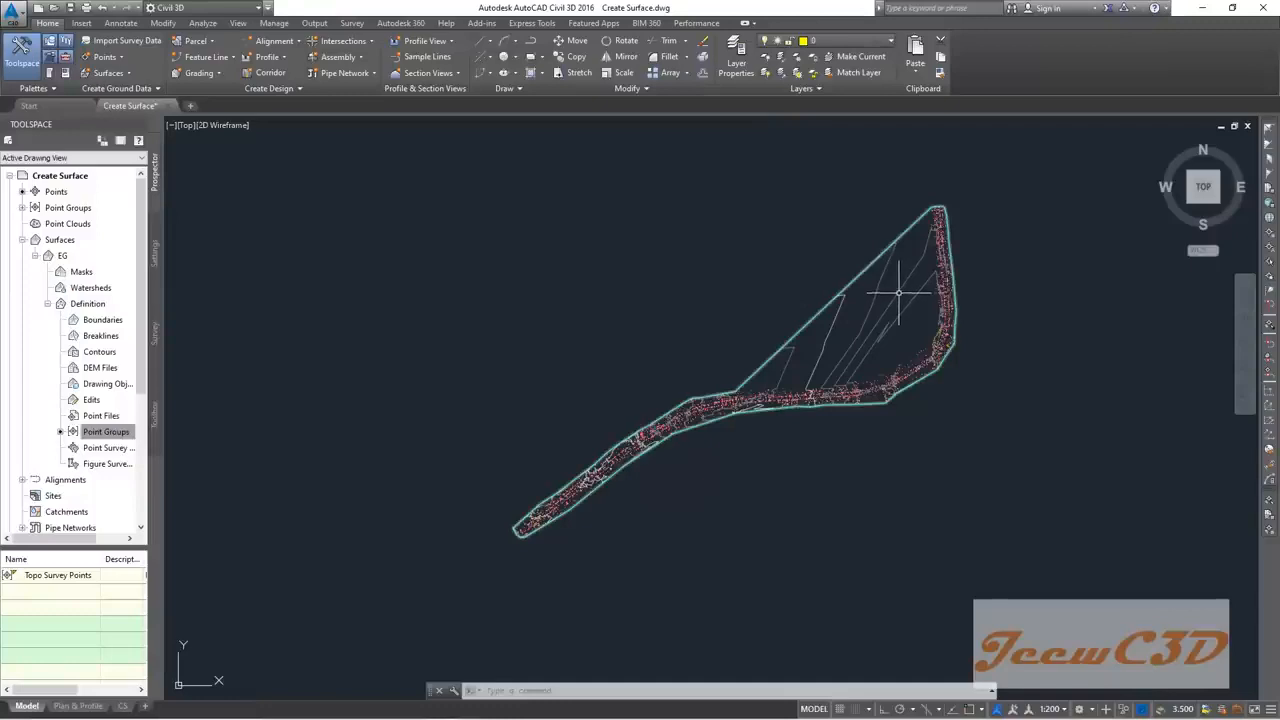
mouse_move(869, 343)
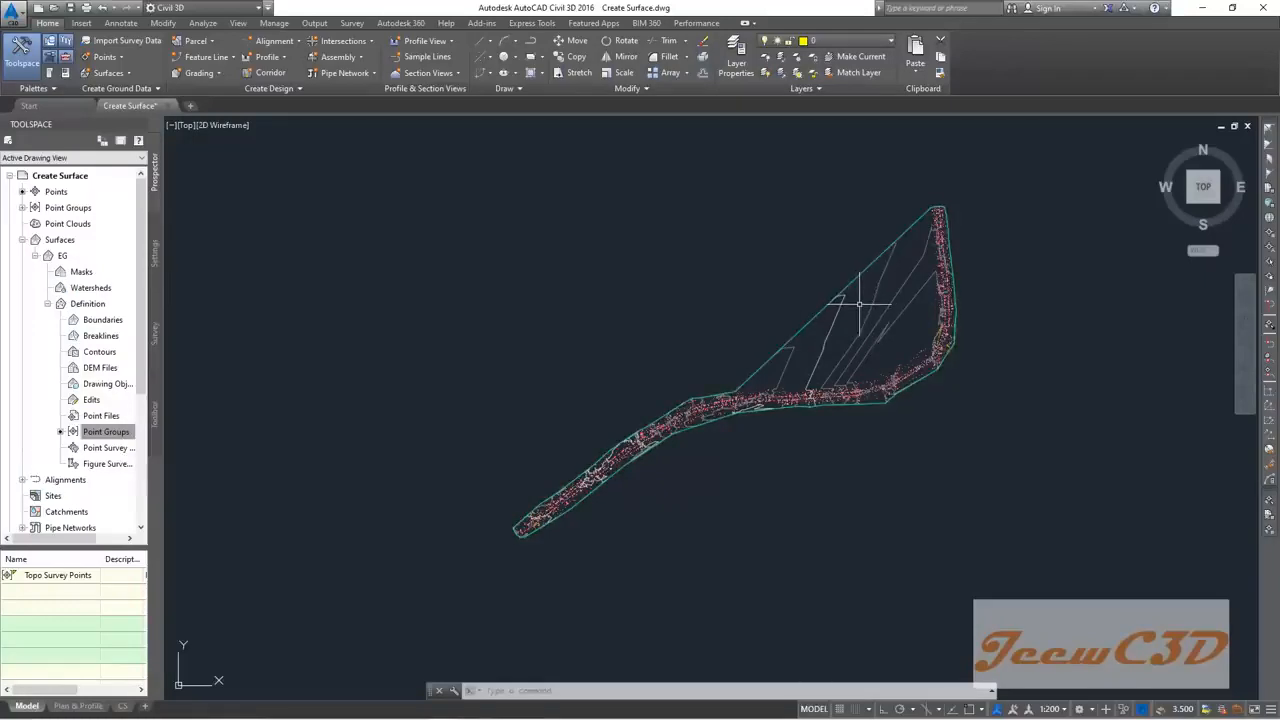
Step: Open Boundary.dwg from the CE 760 Civil 3D Data folder
mouse_move(875, 312)
left_click(16, 12)
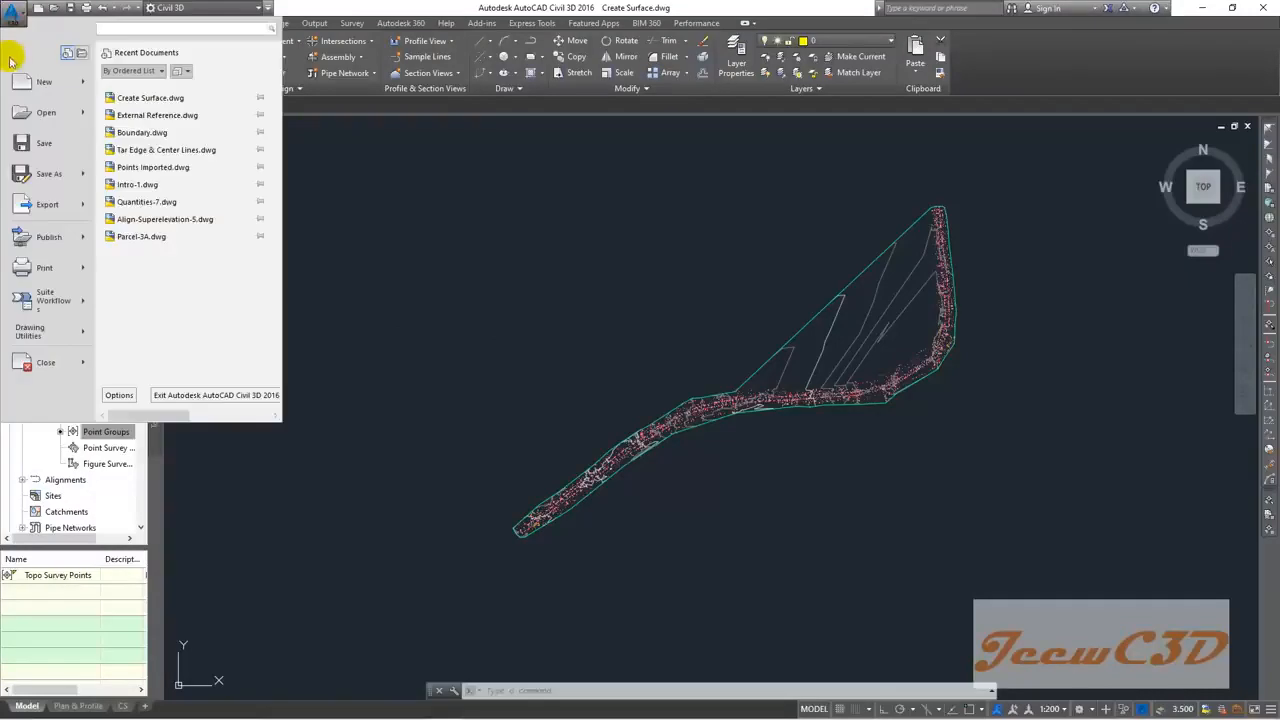
left_click(42, 114)
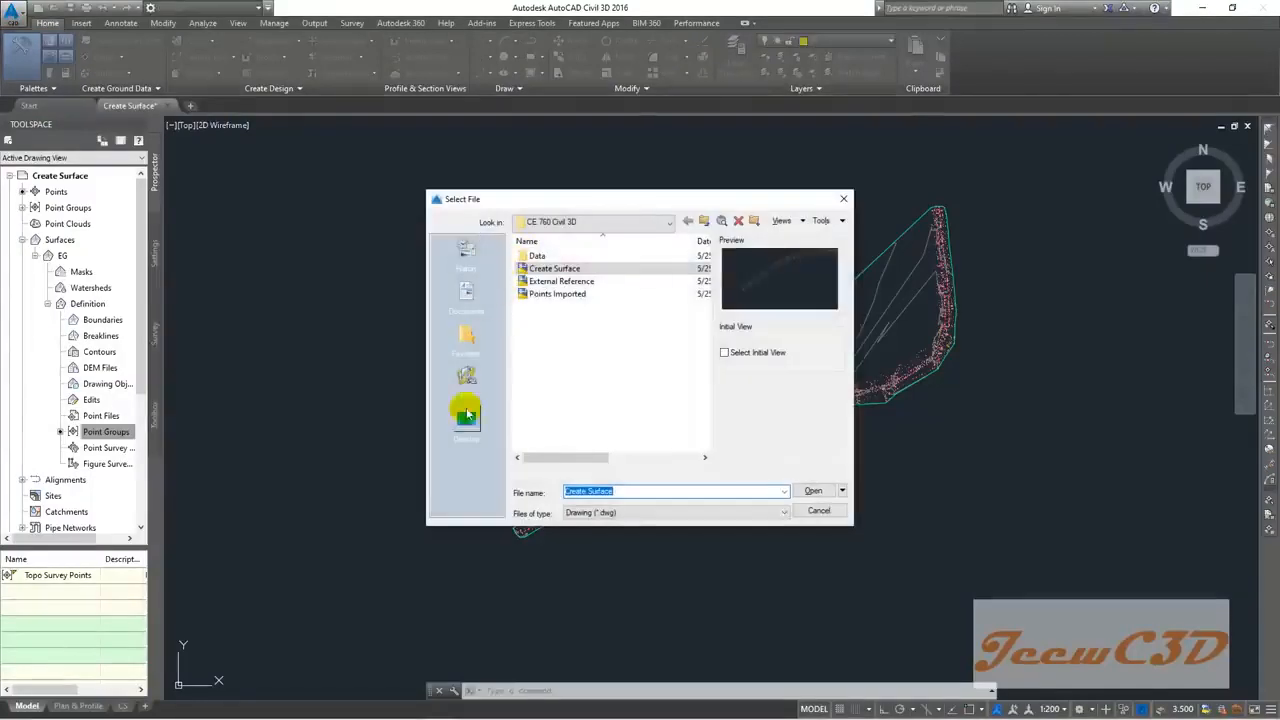
left_click(466, 418)
left_click(558, 319)
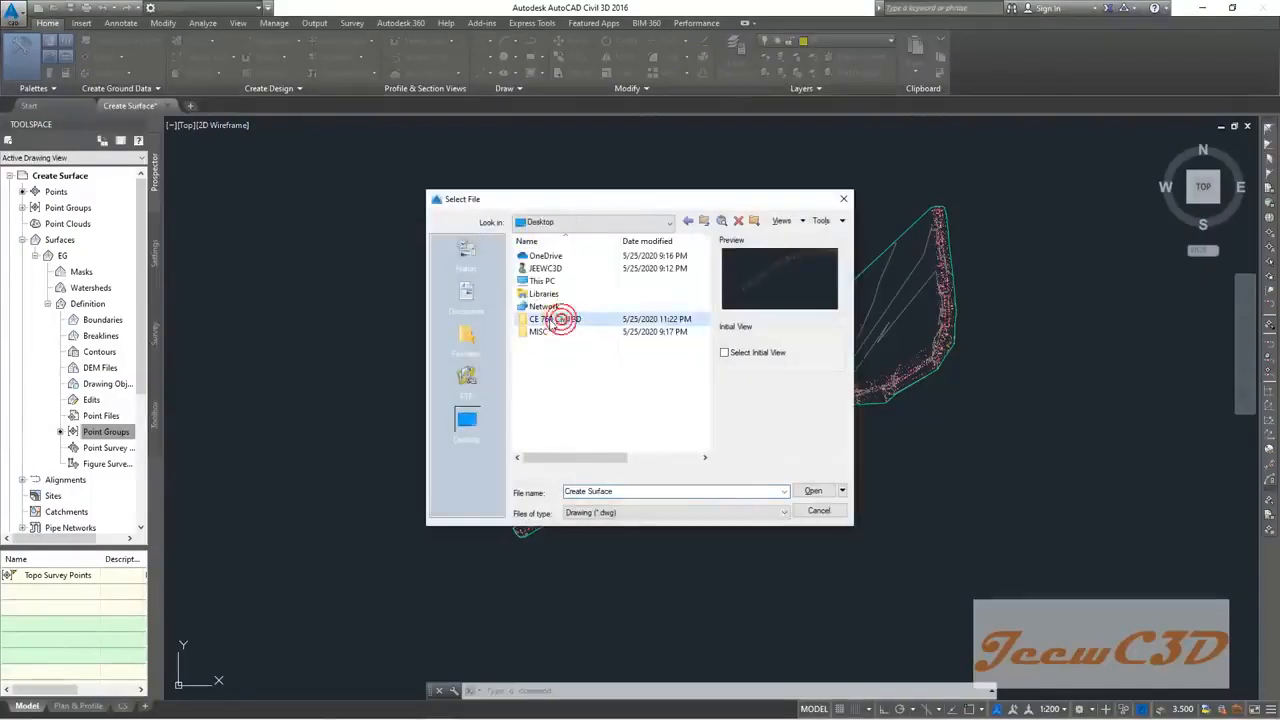
double_click(552, 320)
double_click(546, 257)
left_click(541, 281)
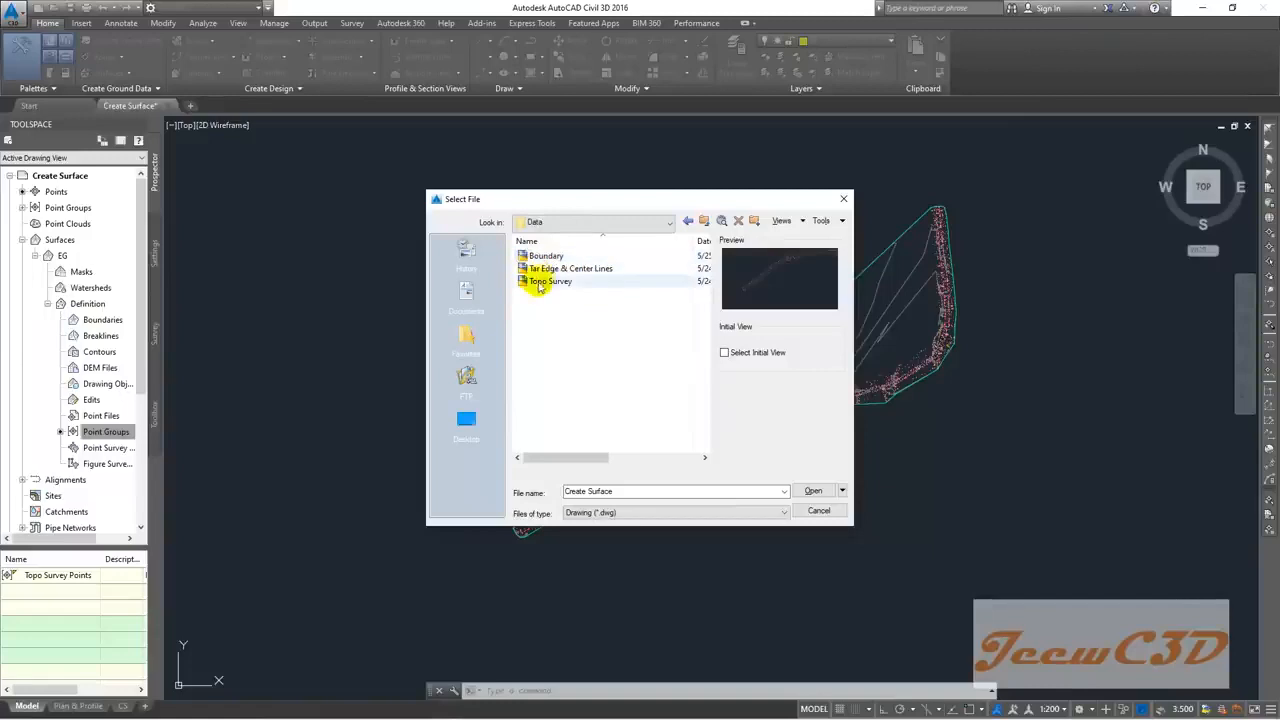
left_click(545, 257)
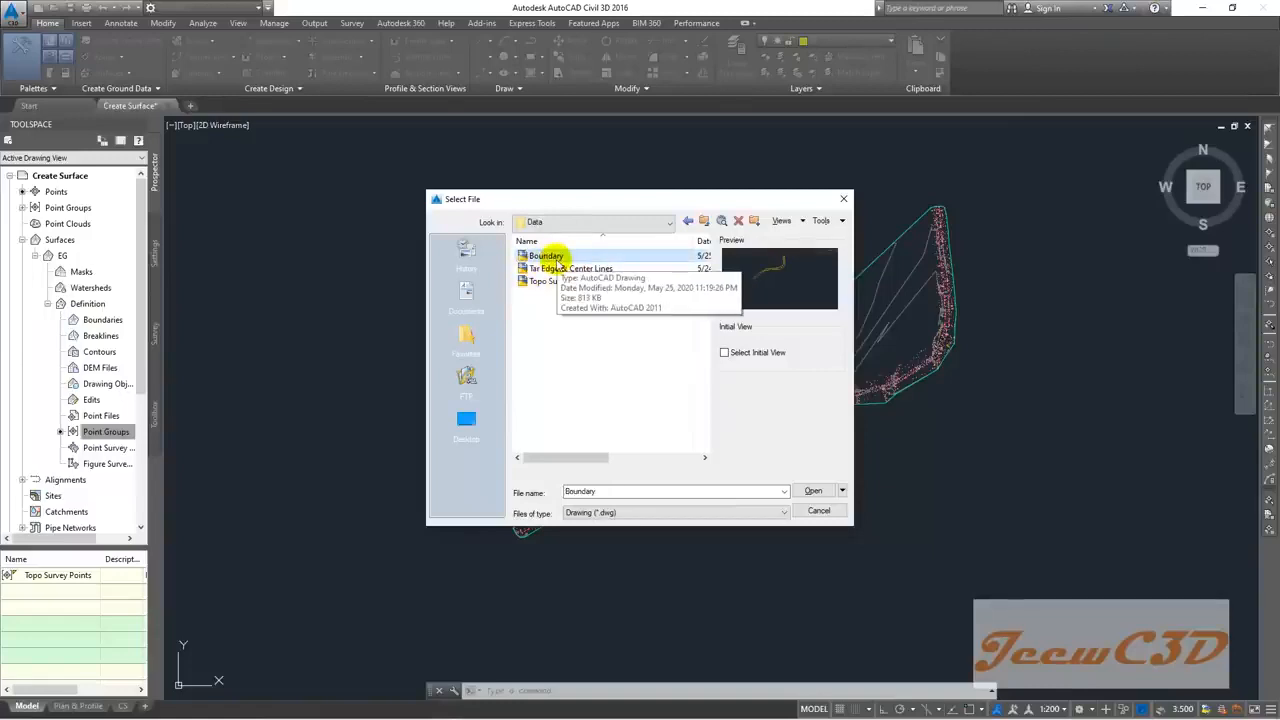
left_click(813, 492)
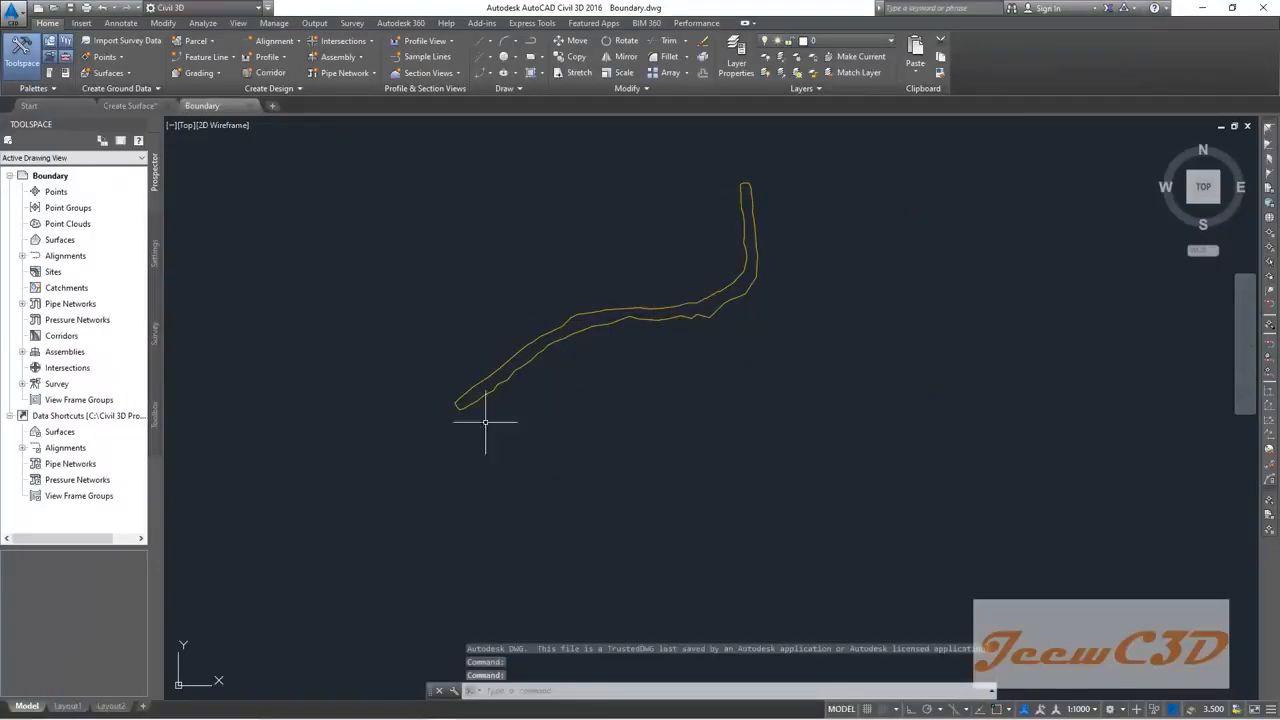
Step: Copy the boundary polyline to the clipboard with base point 0,0,0
mouse_move(484, 277)
middle_mouse_down()
mouse_move(508, 323)
mouse_move(500, 337)
mouse_move(486, 289)
middle_mouse_up()
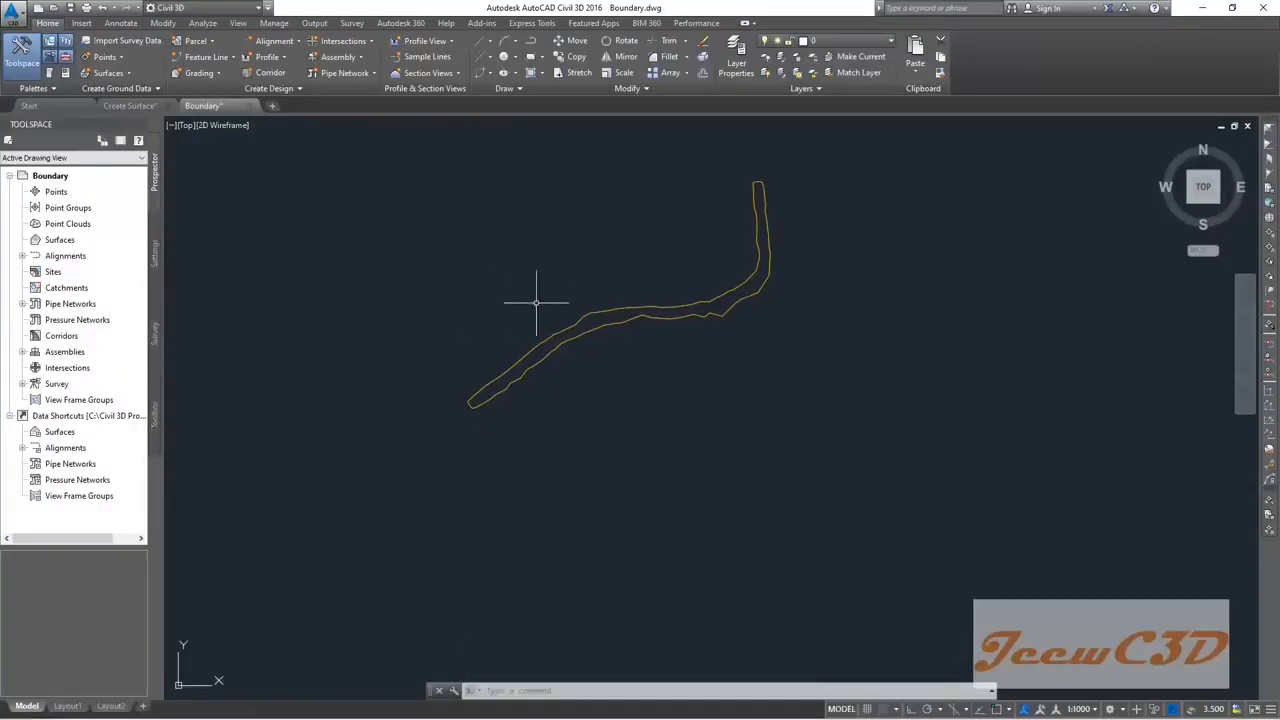
left_click(596, 314)
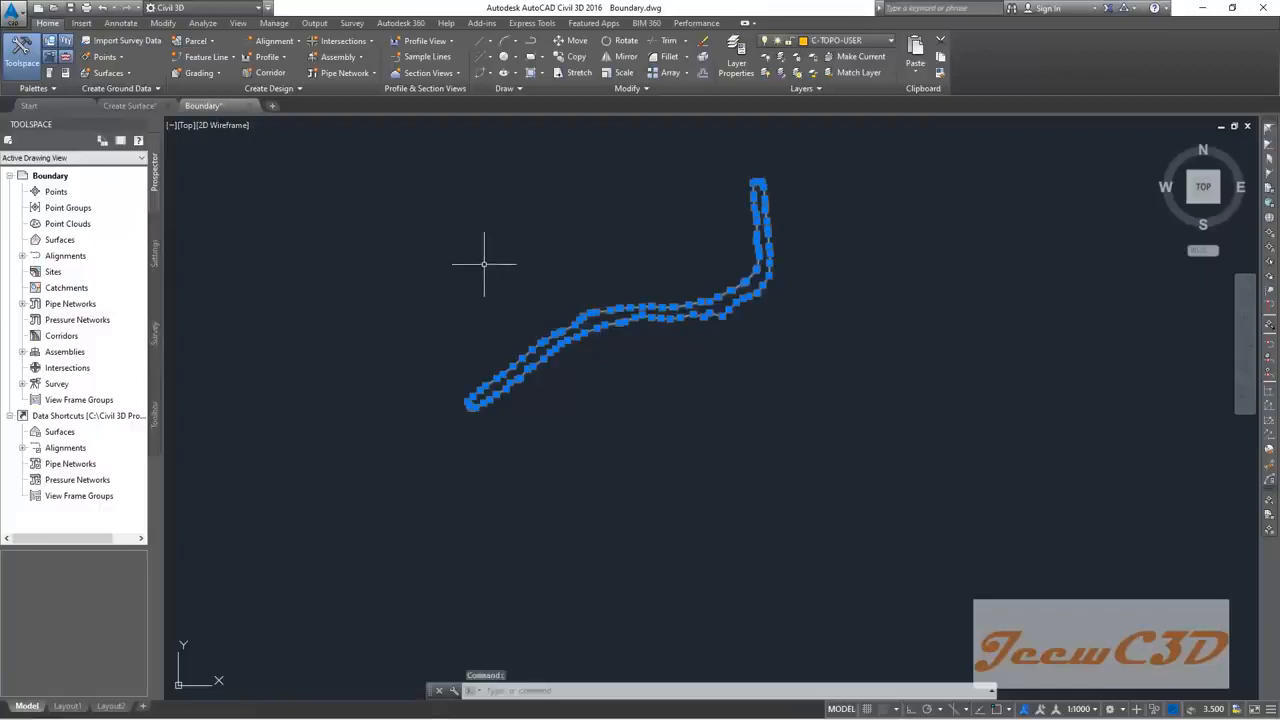
right_click(515, 222)
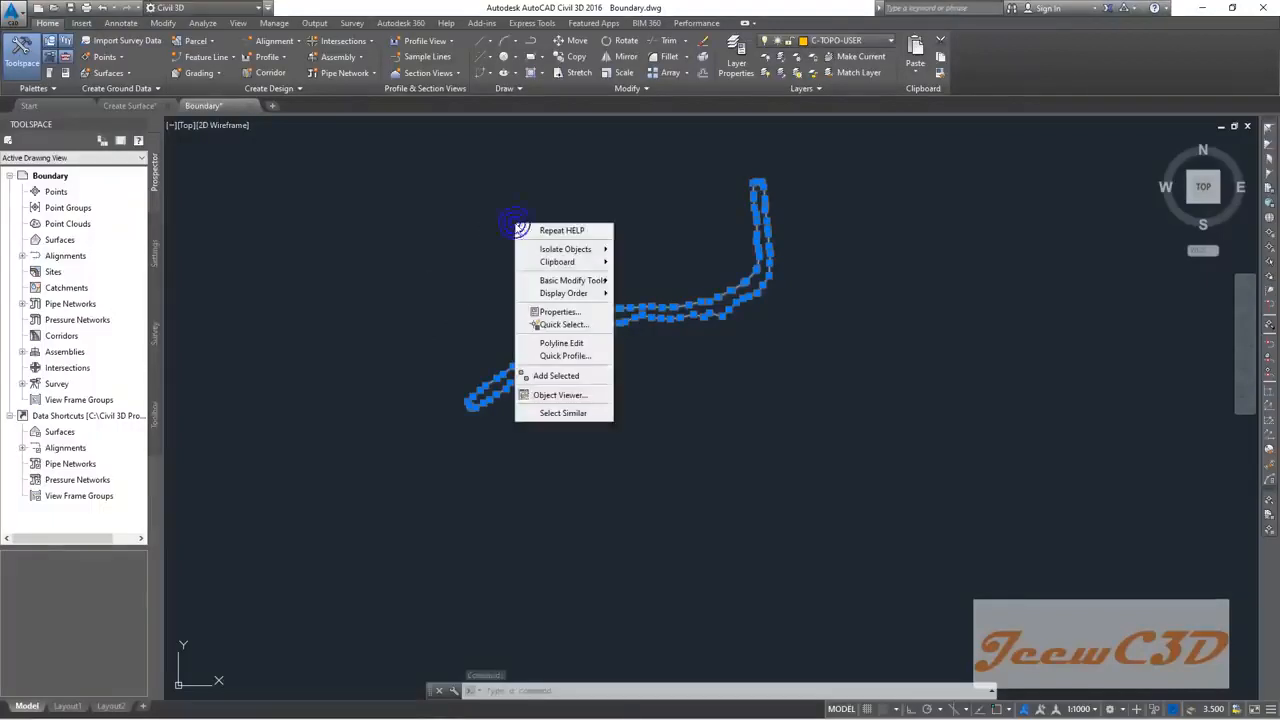
mouse_move(584, 266)
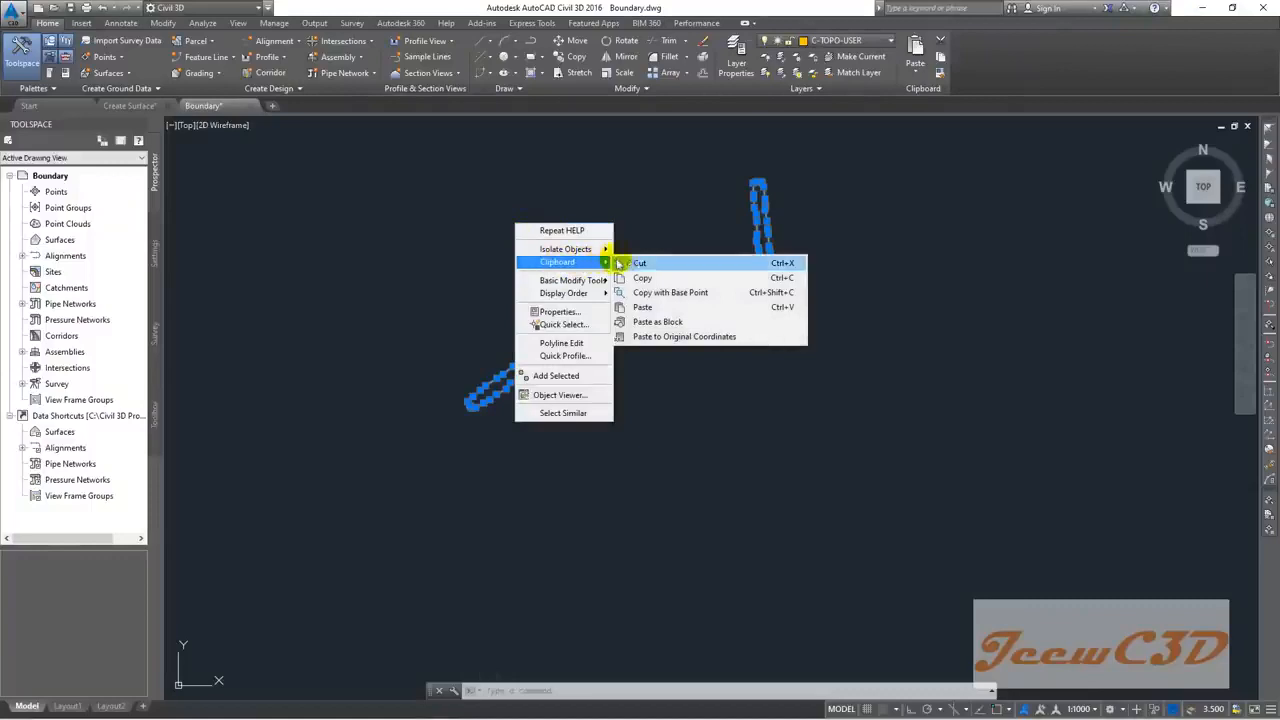
left_click(683, 294)
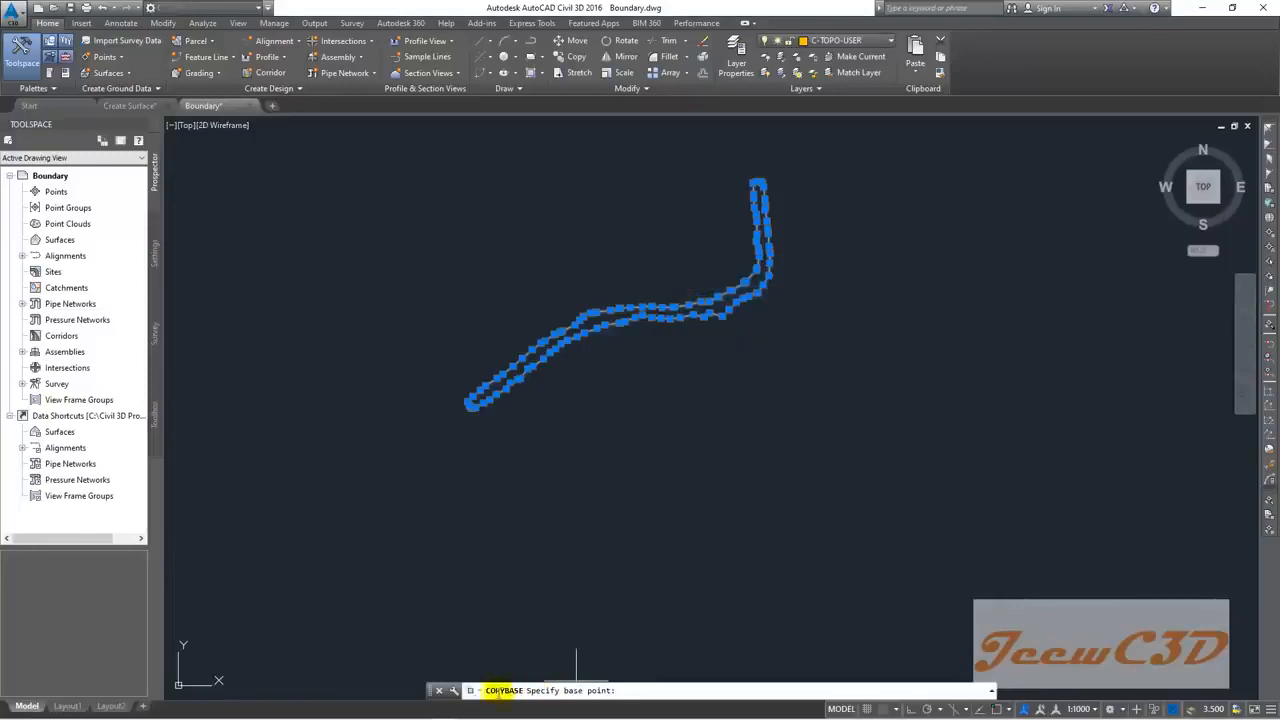
left_click(634, 689)
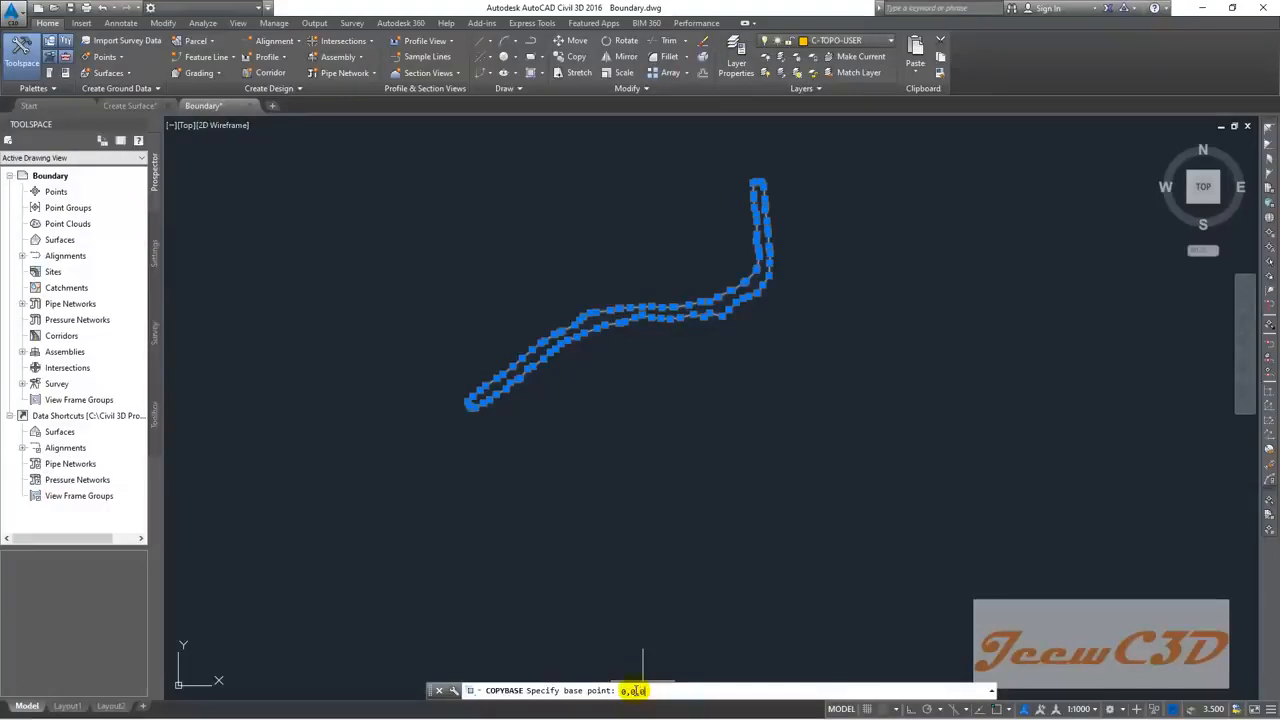
key("Return")
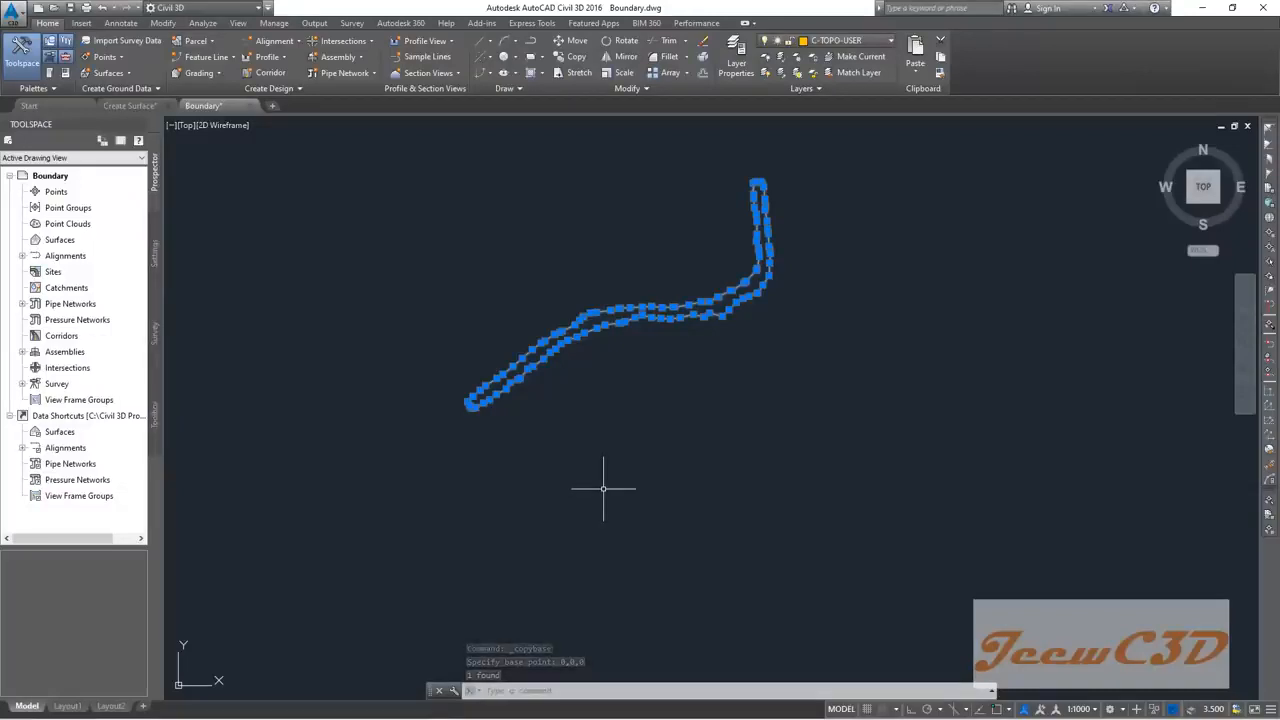
key("Escape")
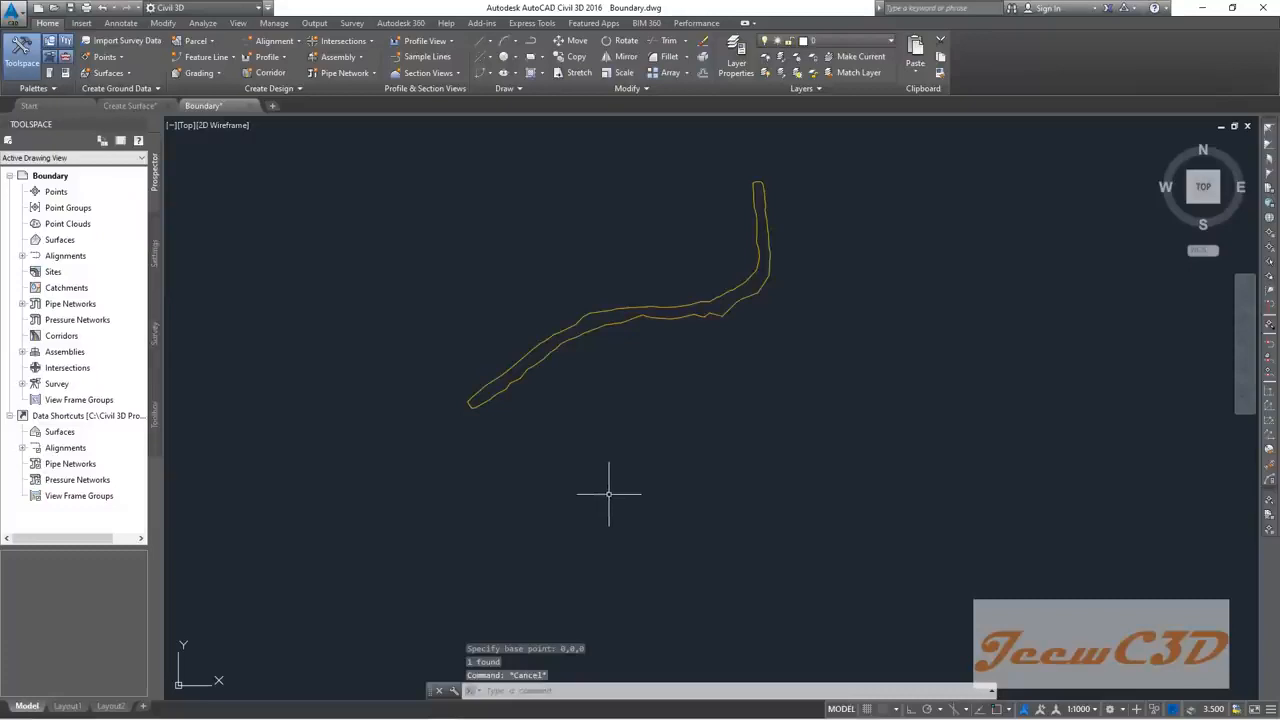
Step: Paste the boundary outline into Create Surface at insertion point 0,0,0
left_click(129, 106)
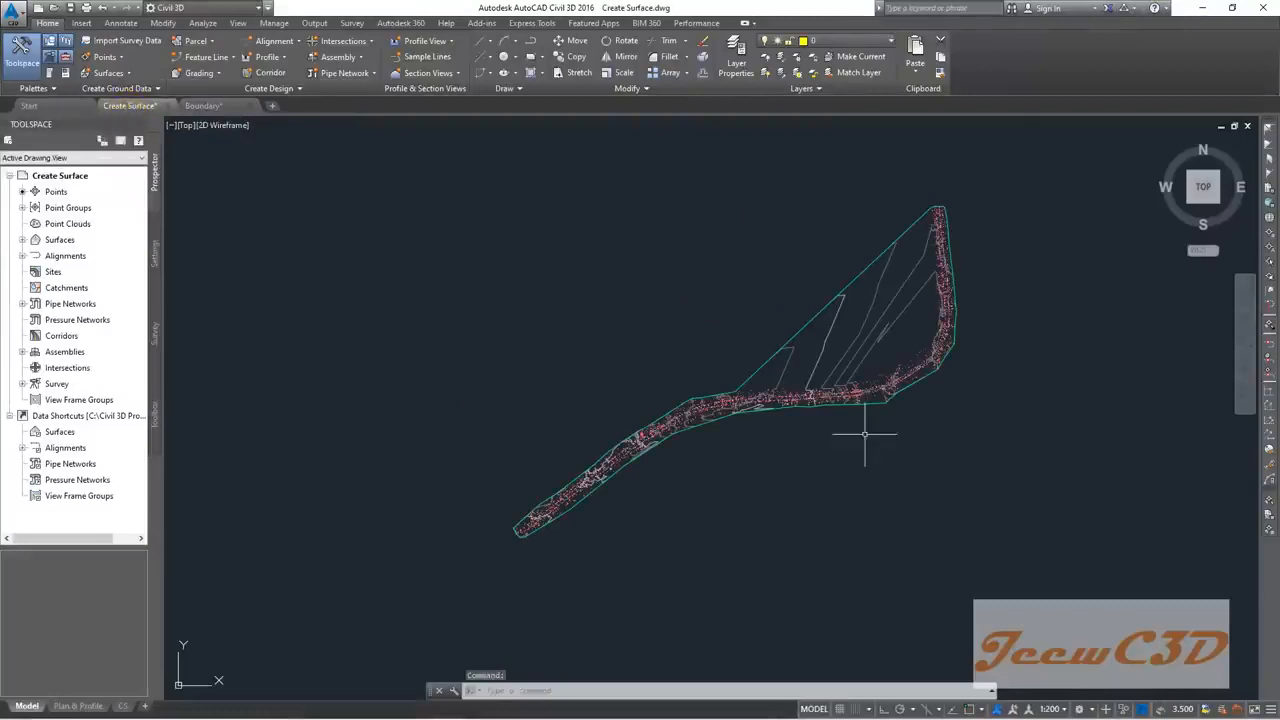
right_click(468, 221)
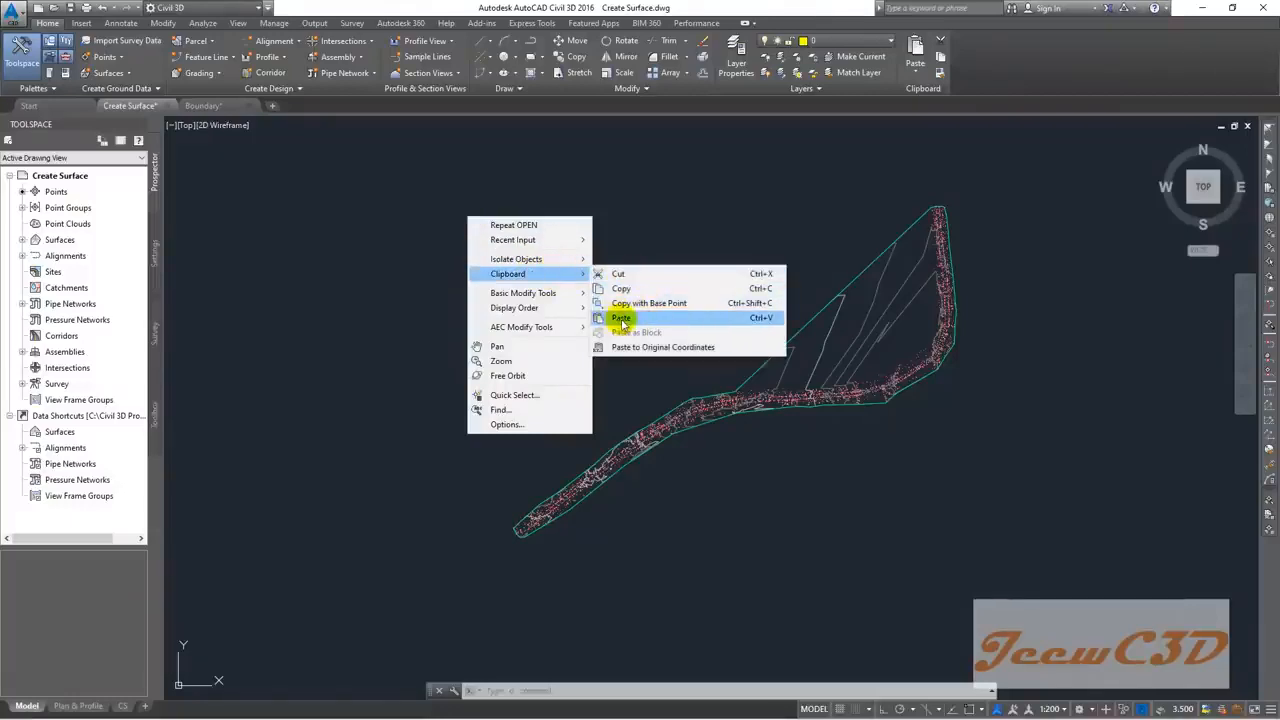
left_click(622, 318)
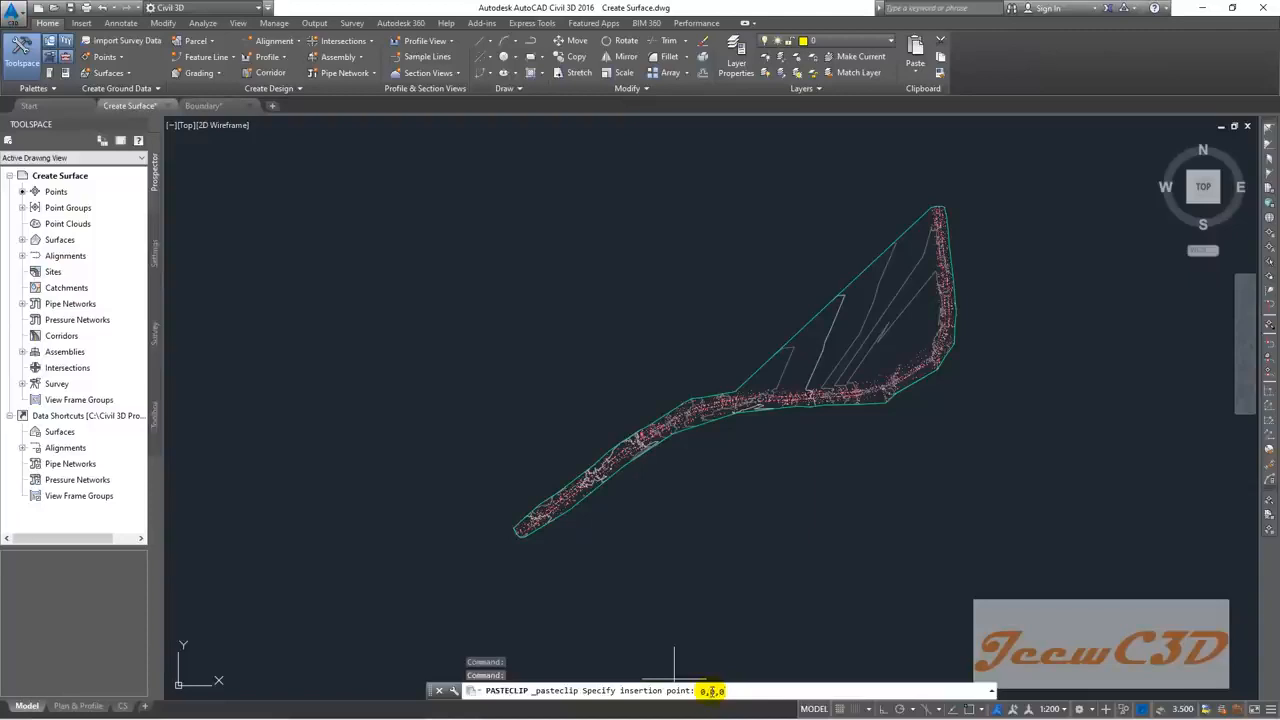
key("Return")
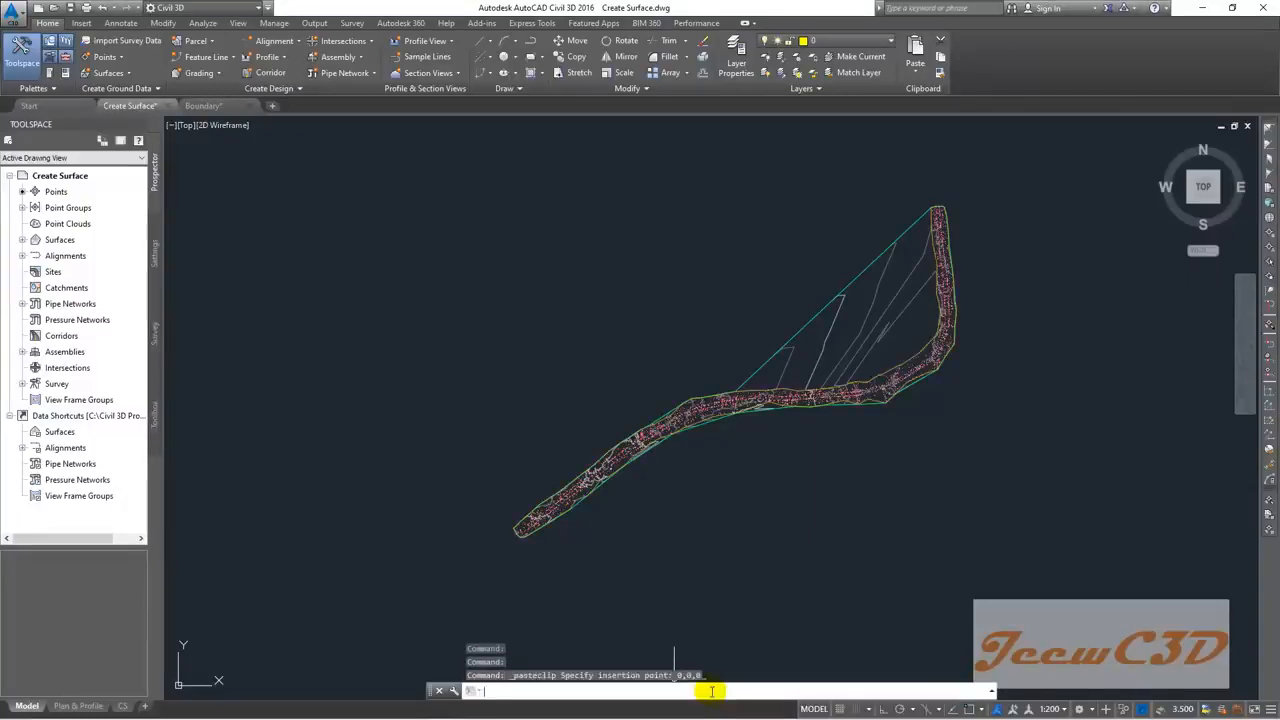
Step: Zoom and pan along the corridor to check the pasted boundary around the surface
scroll(845, 395, "up", 5)
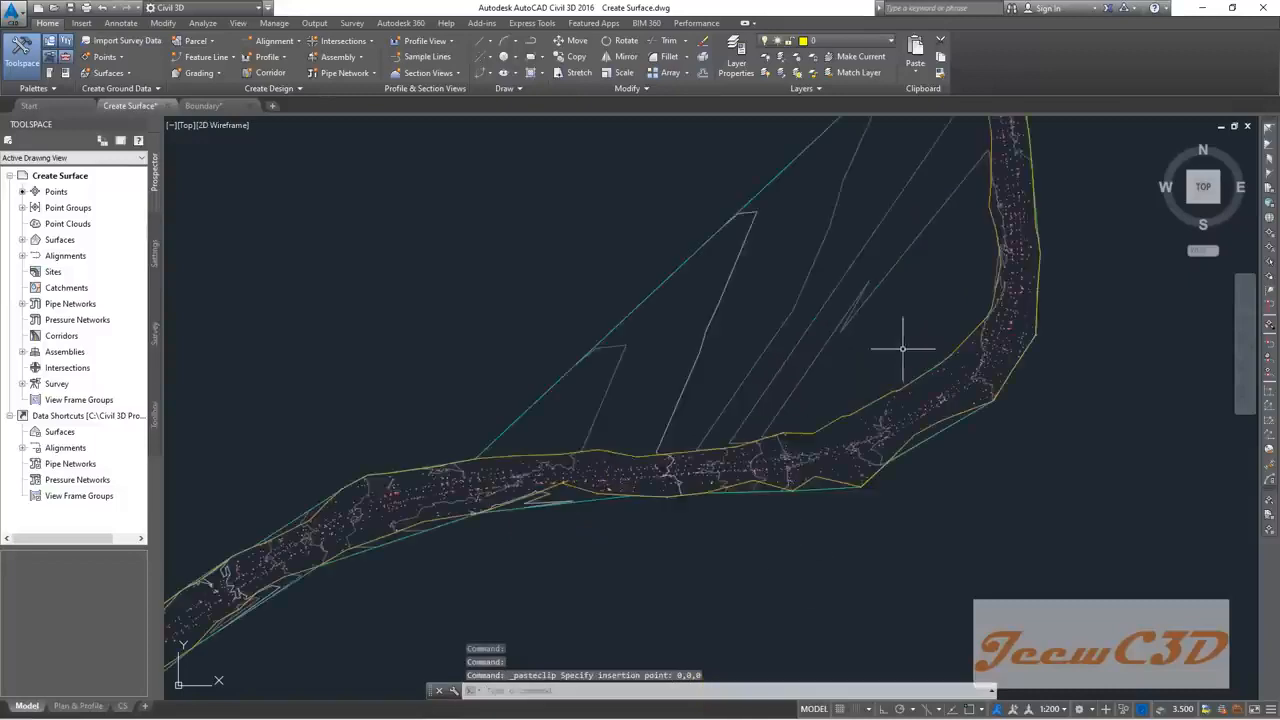
scroll(902, 336, "down", 2)
scroll(947, 423, "down", 1)
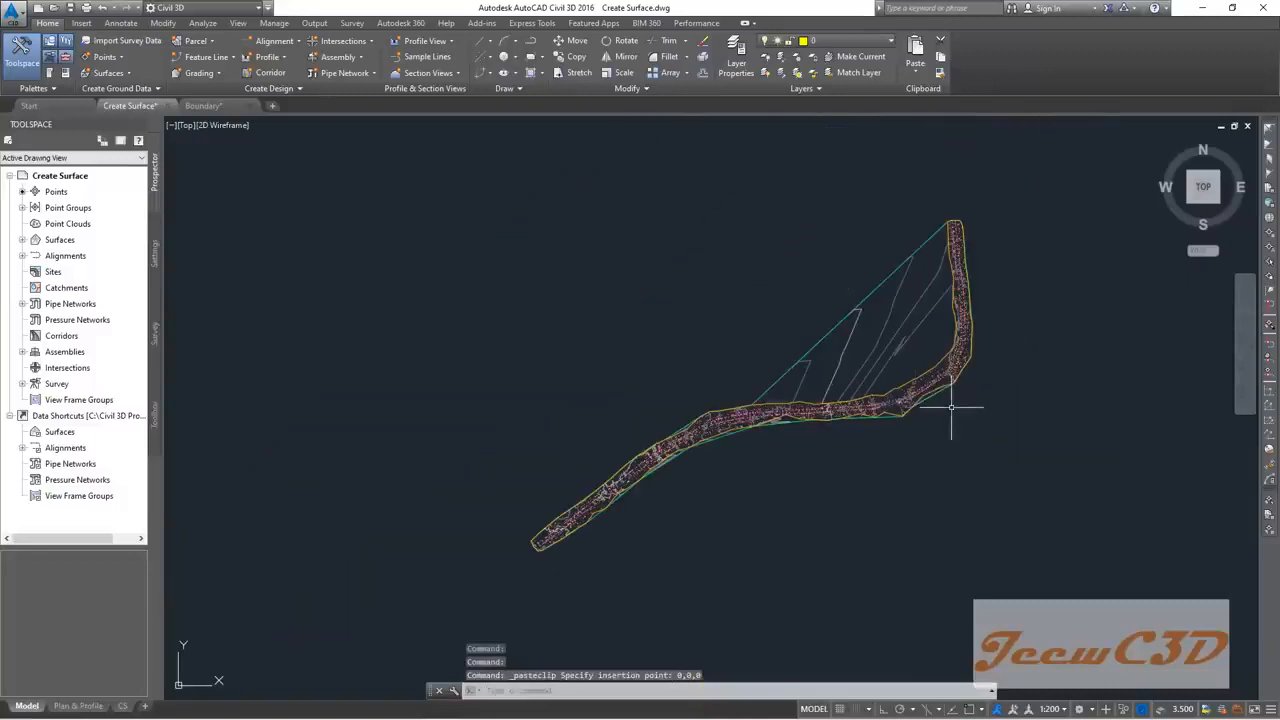
mouse_move(719, 318)
middle_mouse_down()
mouse_move(691, 274)
mouse_move(650, 322)
middle_mouse_up()
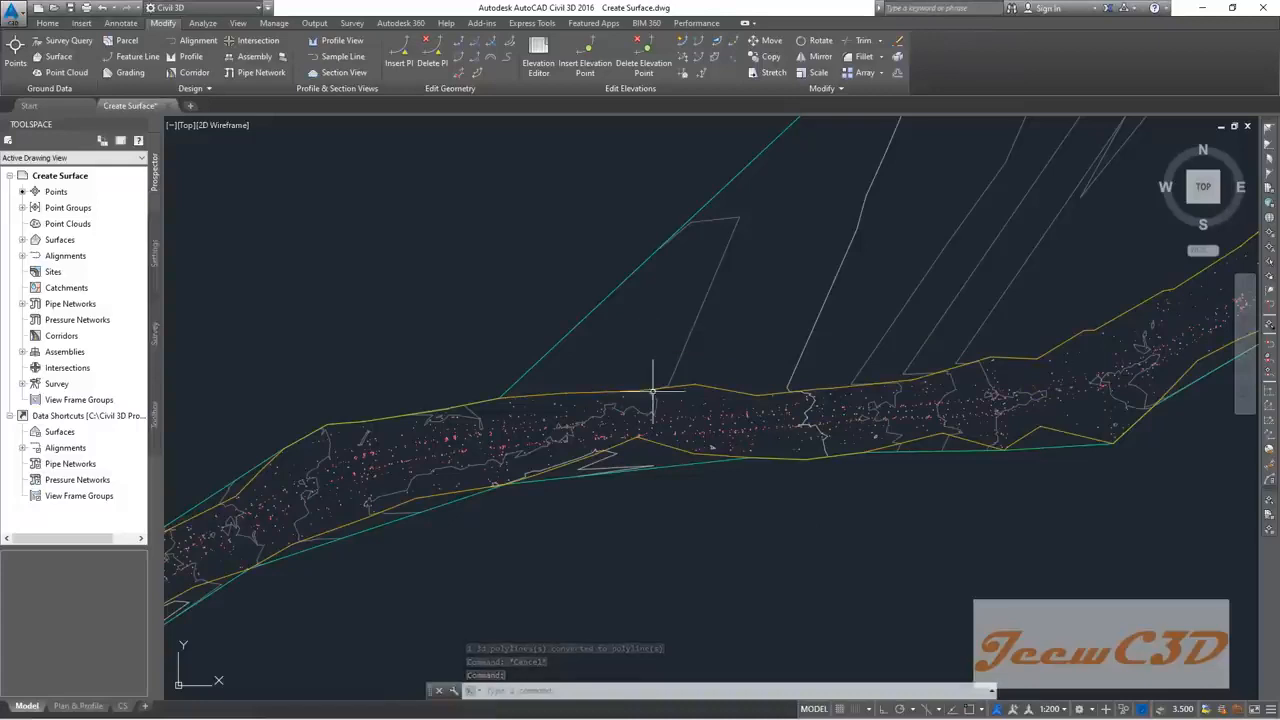
scroll(657, 410, "up", 2)
scroll(657, 426, "up", 3)
scroll(654, 437, "down", 3)
middle_click_drag(655, 481, 685, 389)
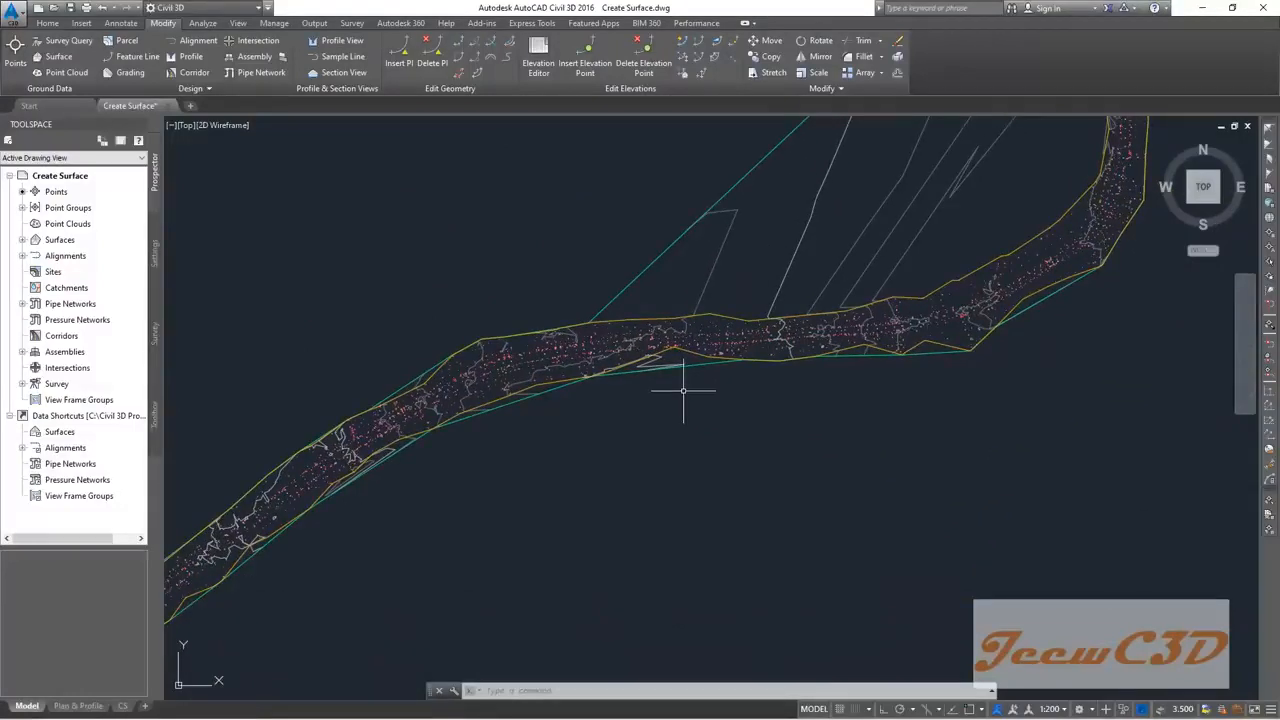
scroll(374, 340, "down", 5)
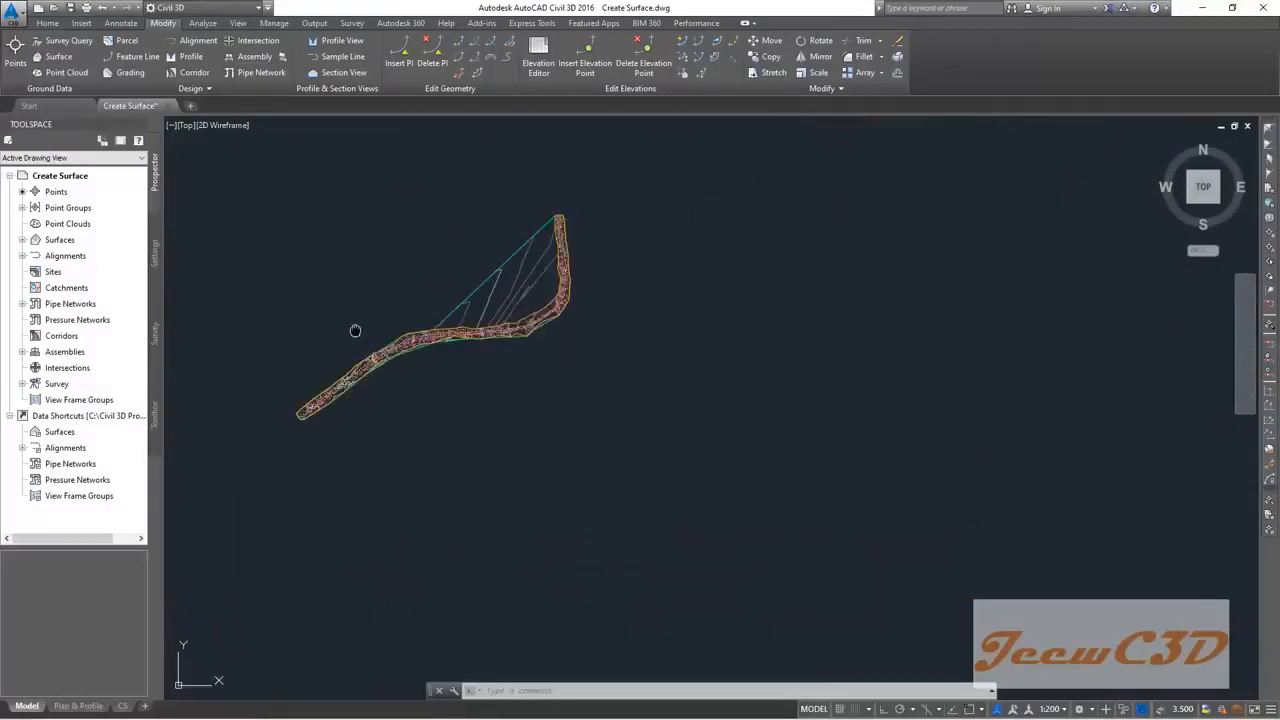
middle_click_drag(346, 340, 493, 303)
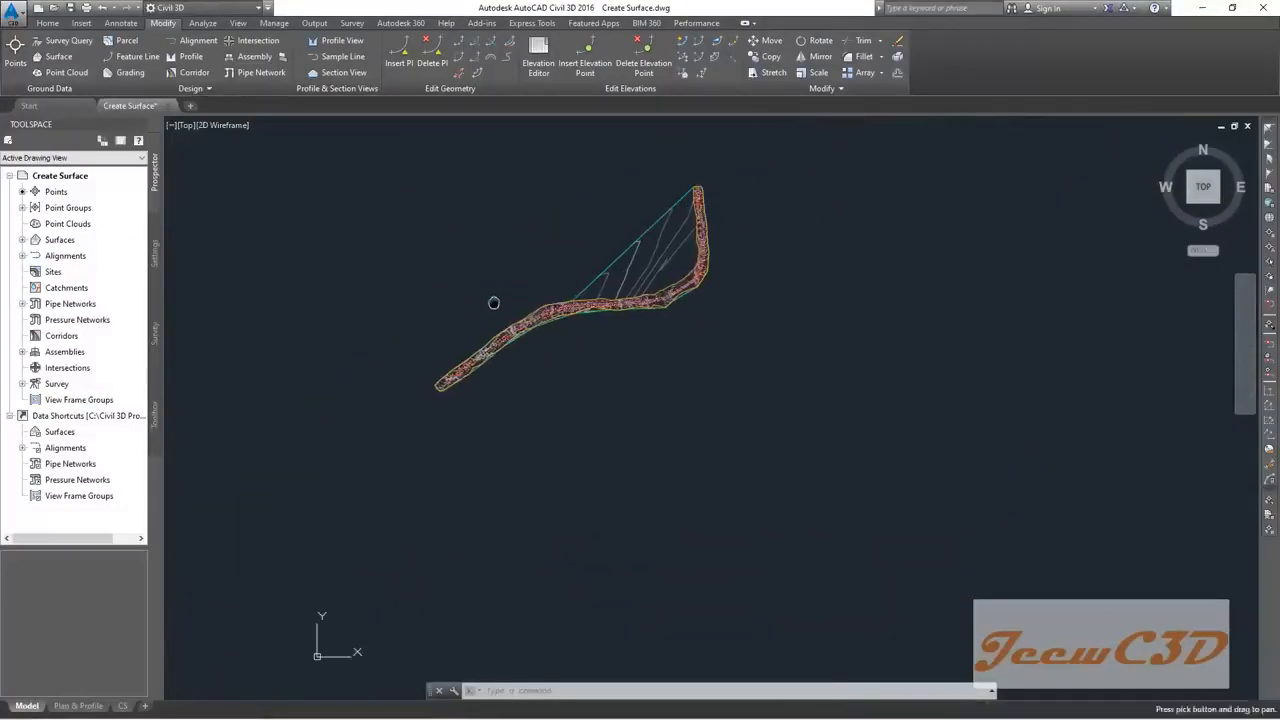
Step: In Prospector, expand Surfaces > EG > Definition and start adding a boundary under Boundaries
left_click(22, 240)
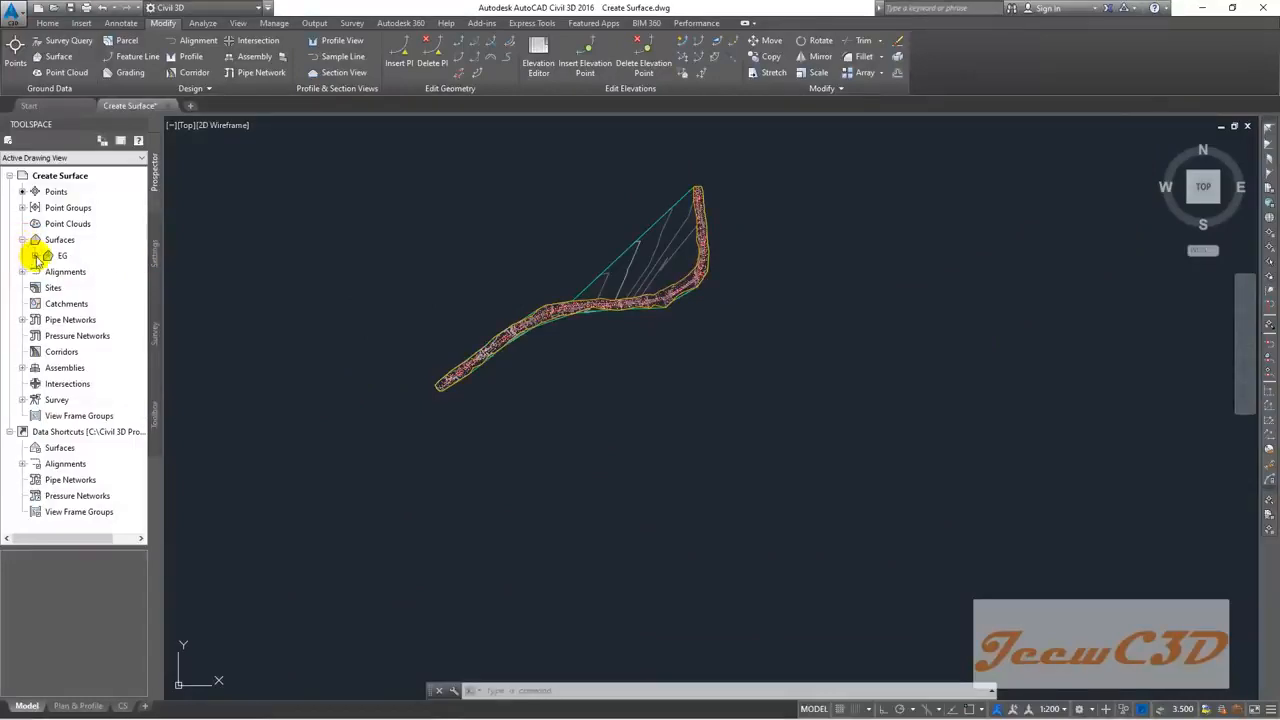
left_click(35, 256)
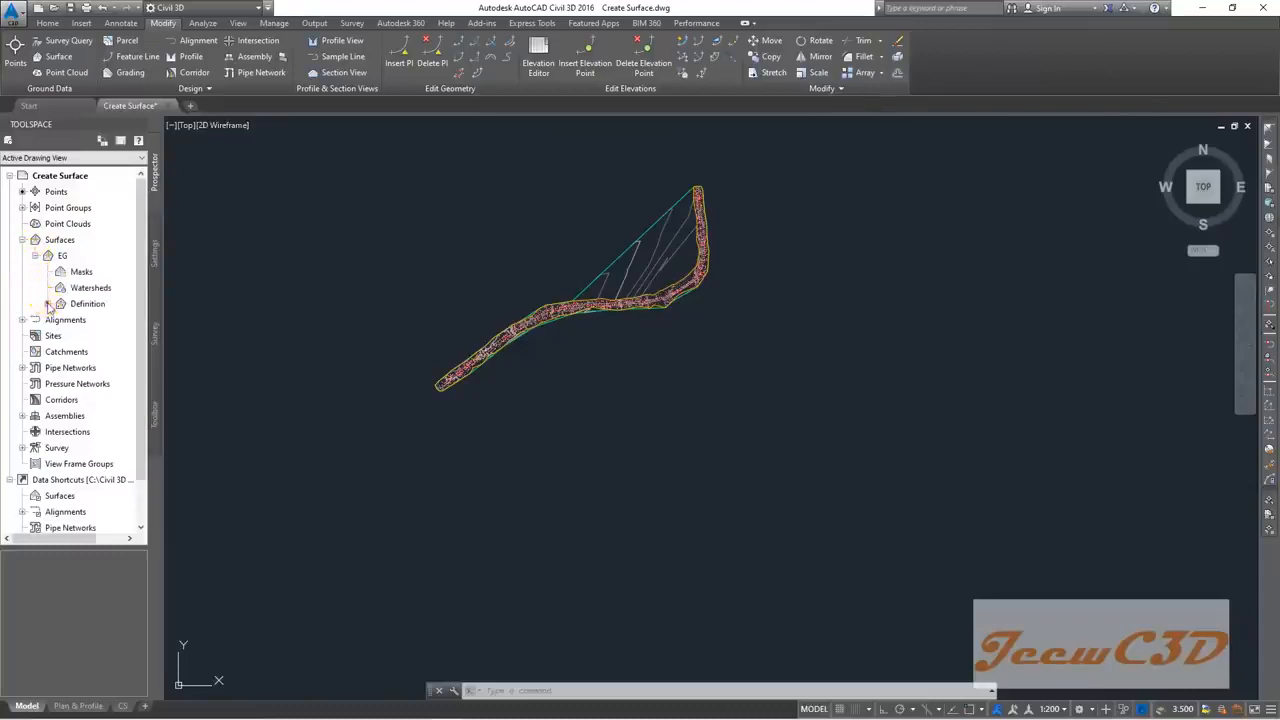
left_click(48, 304)
left_click(104, 320)
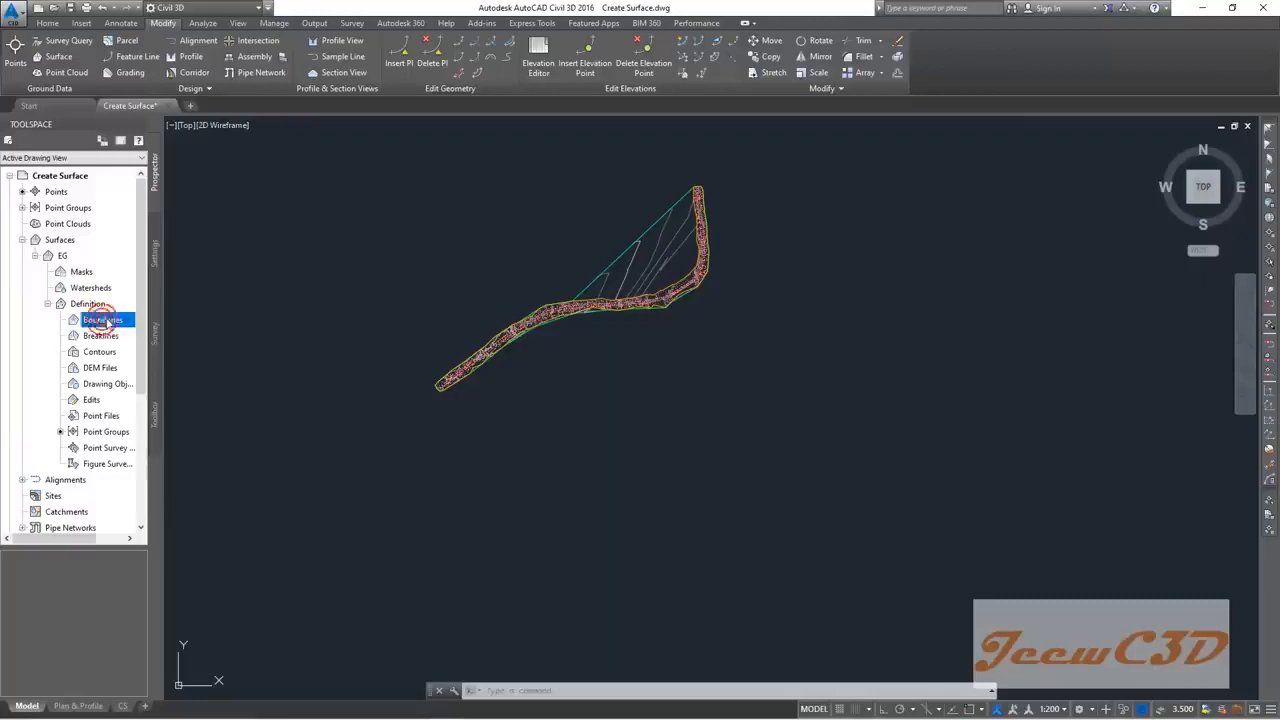
right_click(110, 322)
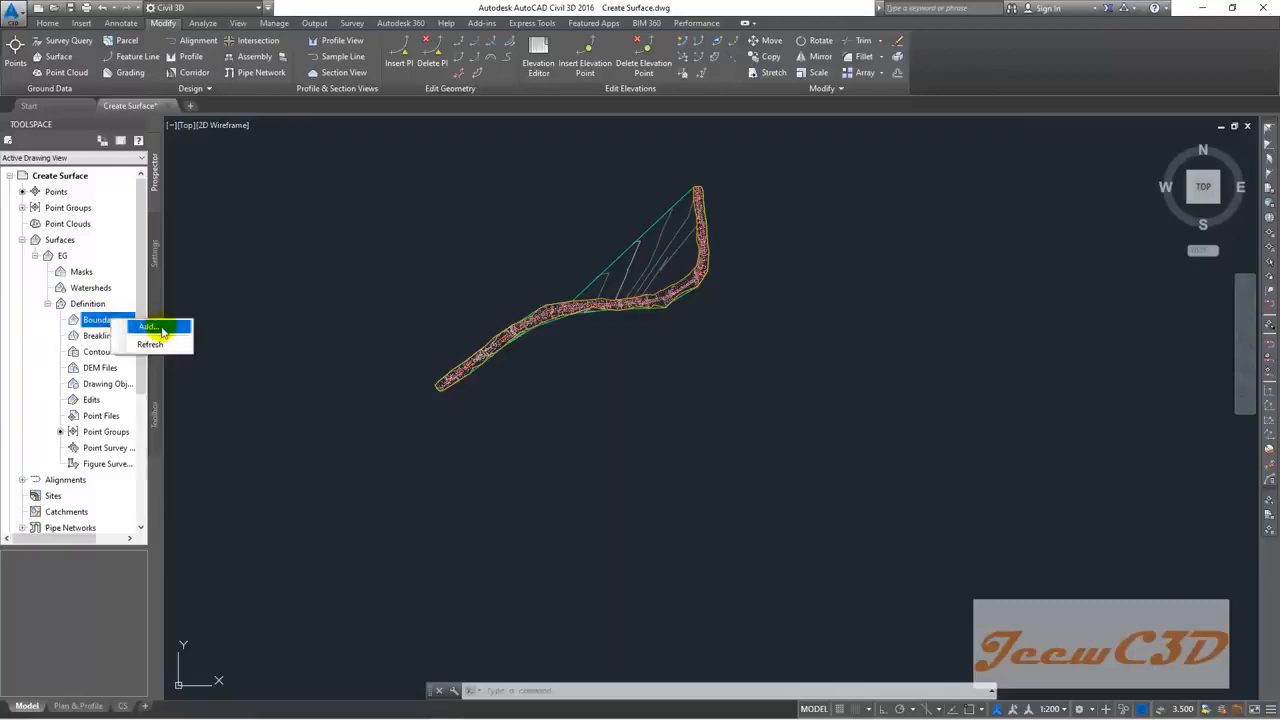
left_click(160, 330)
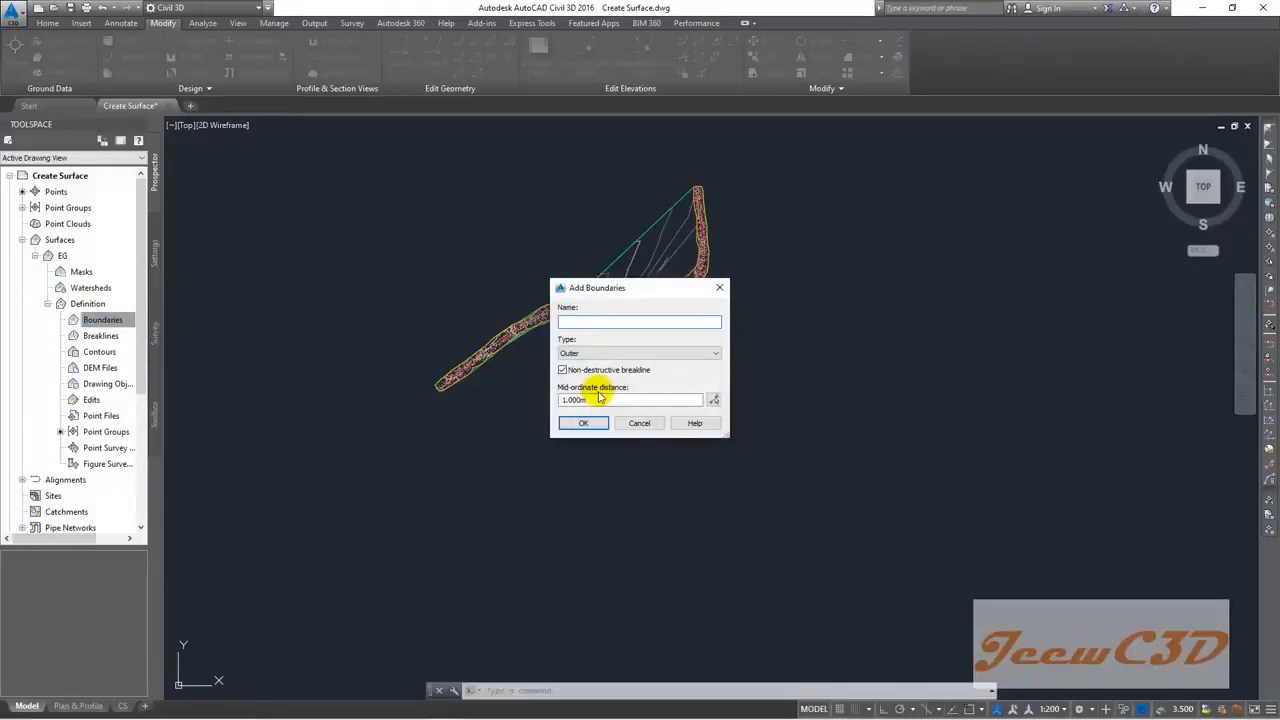
Step: Name the boundary 'Outer', keep type Outer, and pick the pasted river polyline
type("Outer")
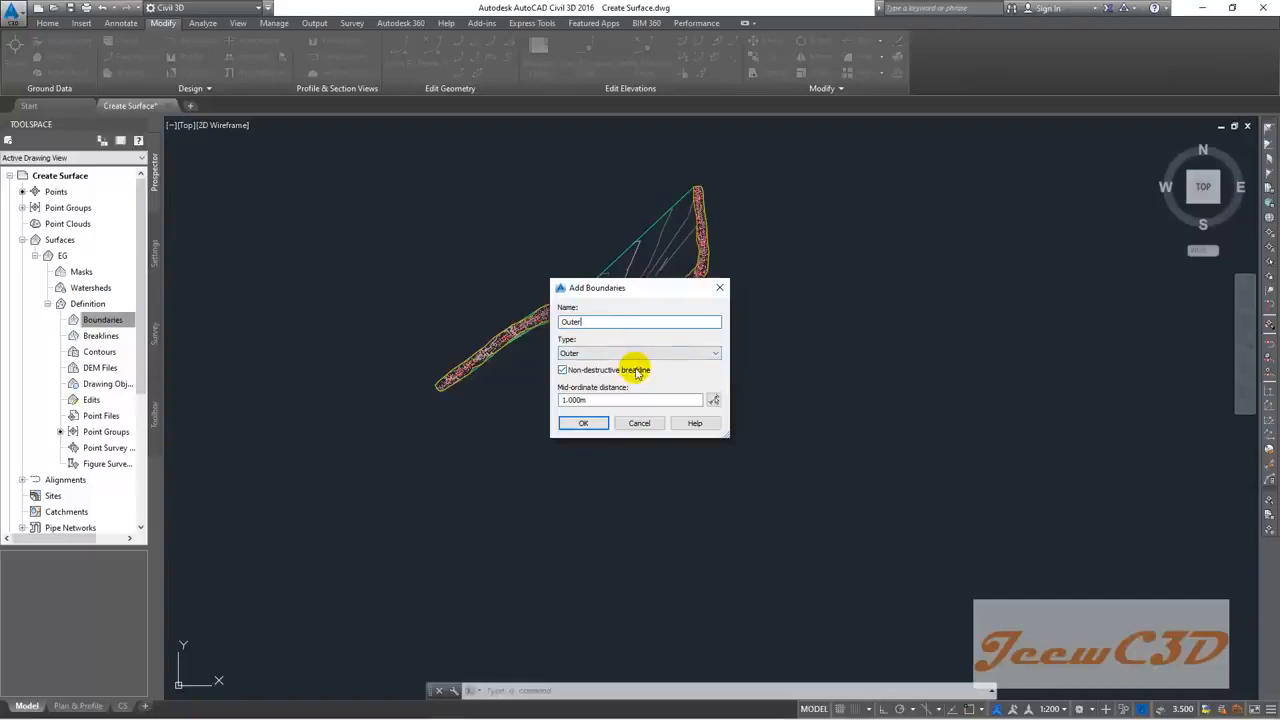
left_click(584, 424)
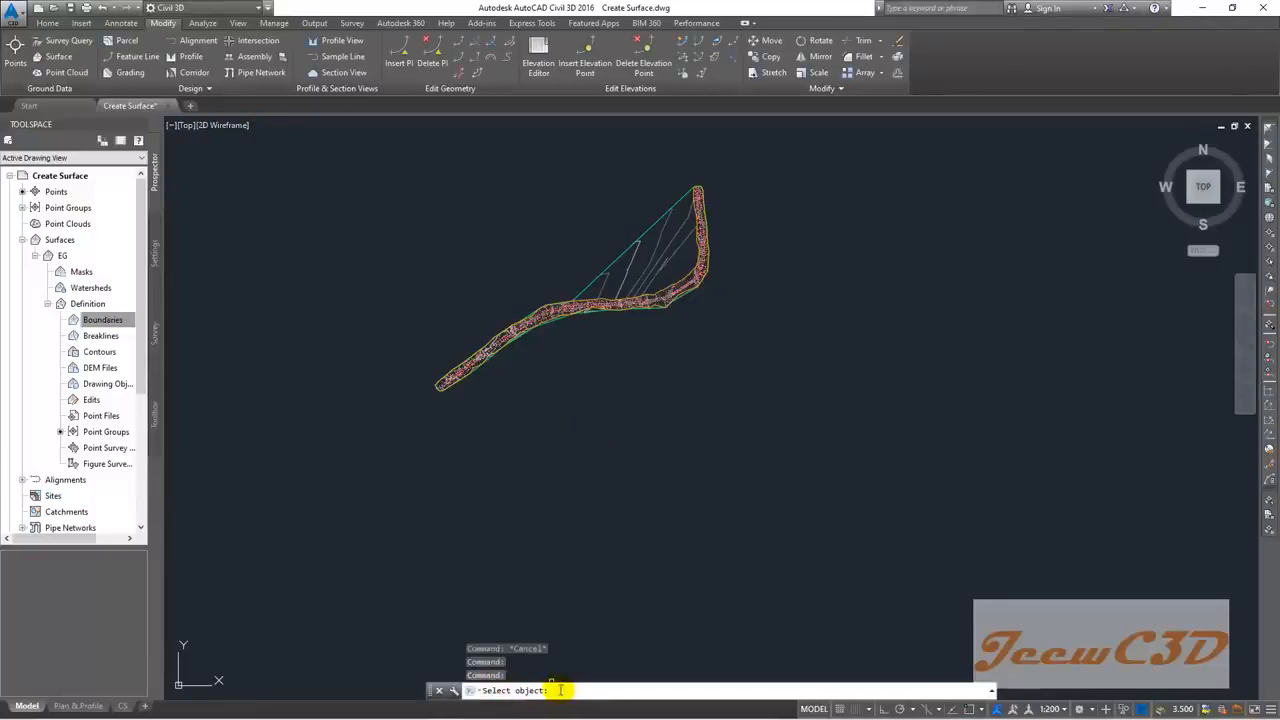
scroll(526, 322, "up", 5)
scroll(526, 322, "up", 3)
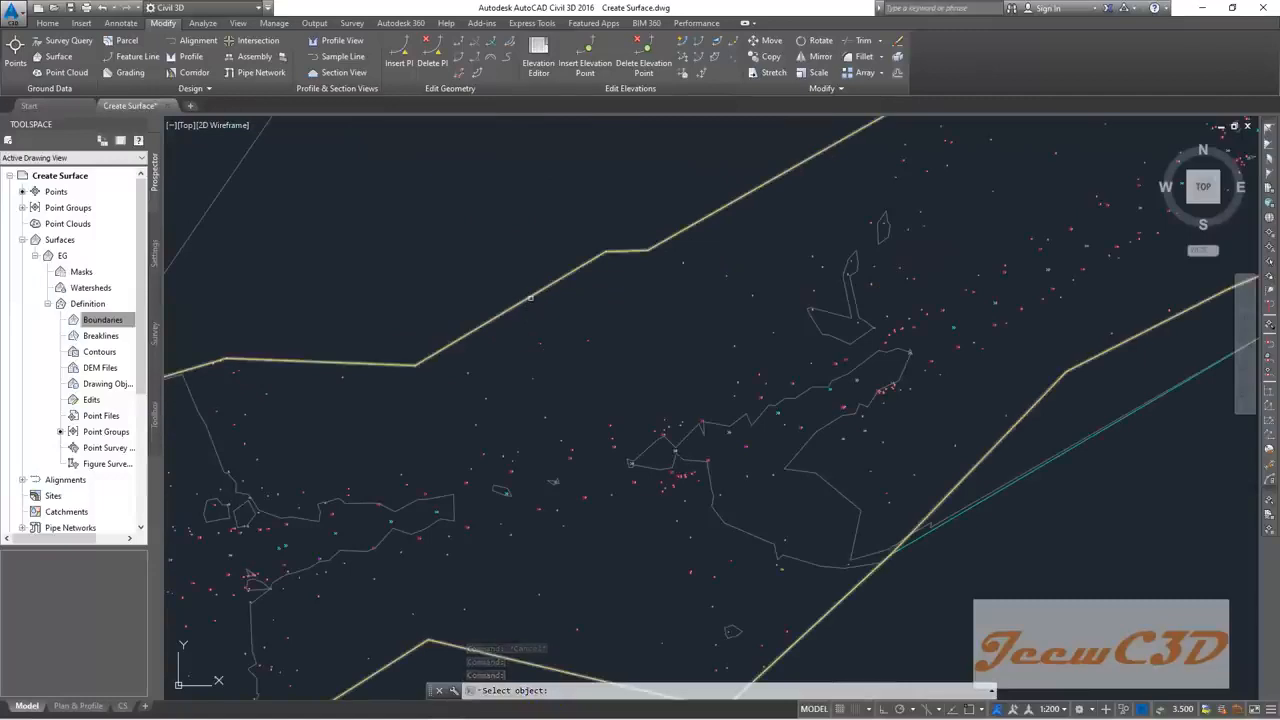
scroll(449, 415, "down", 4)
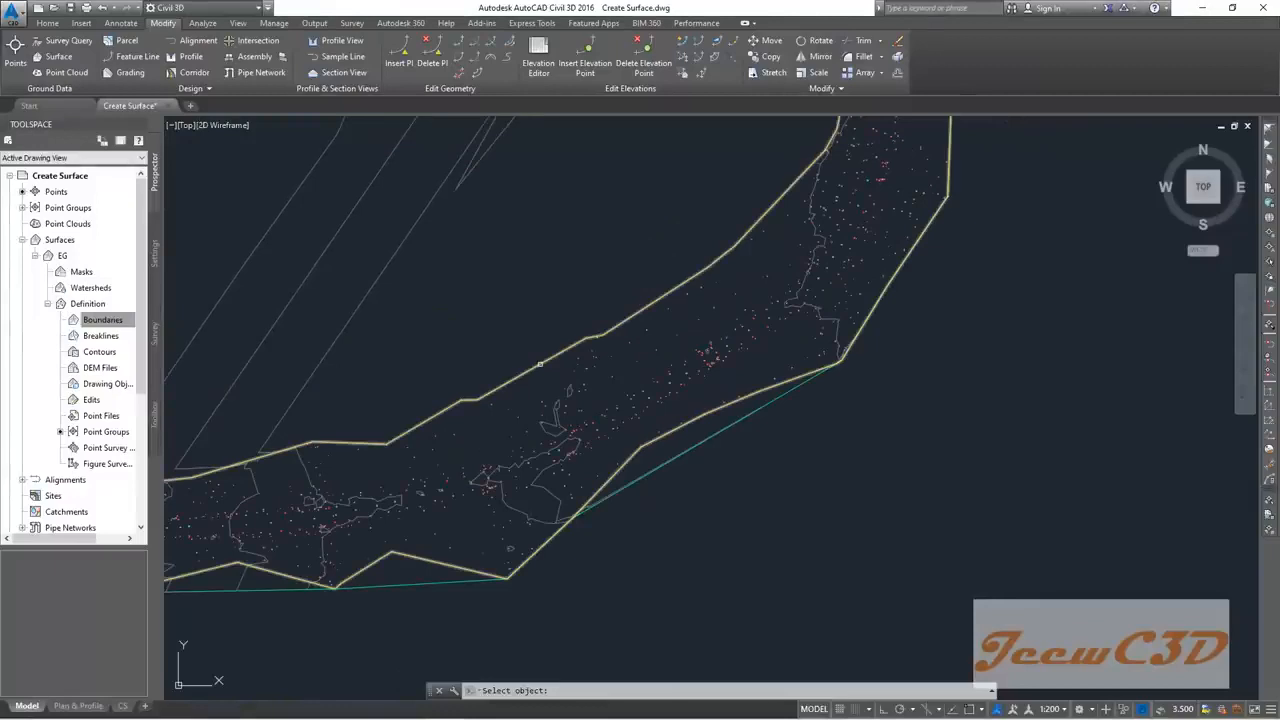
left_click(540, 364)
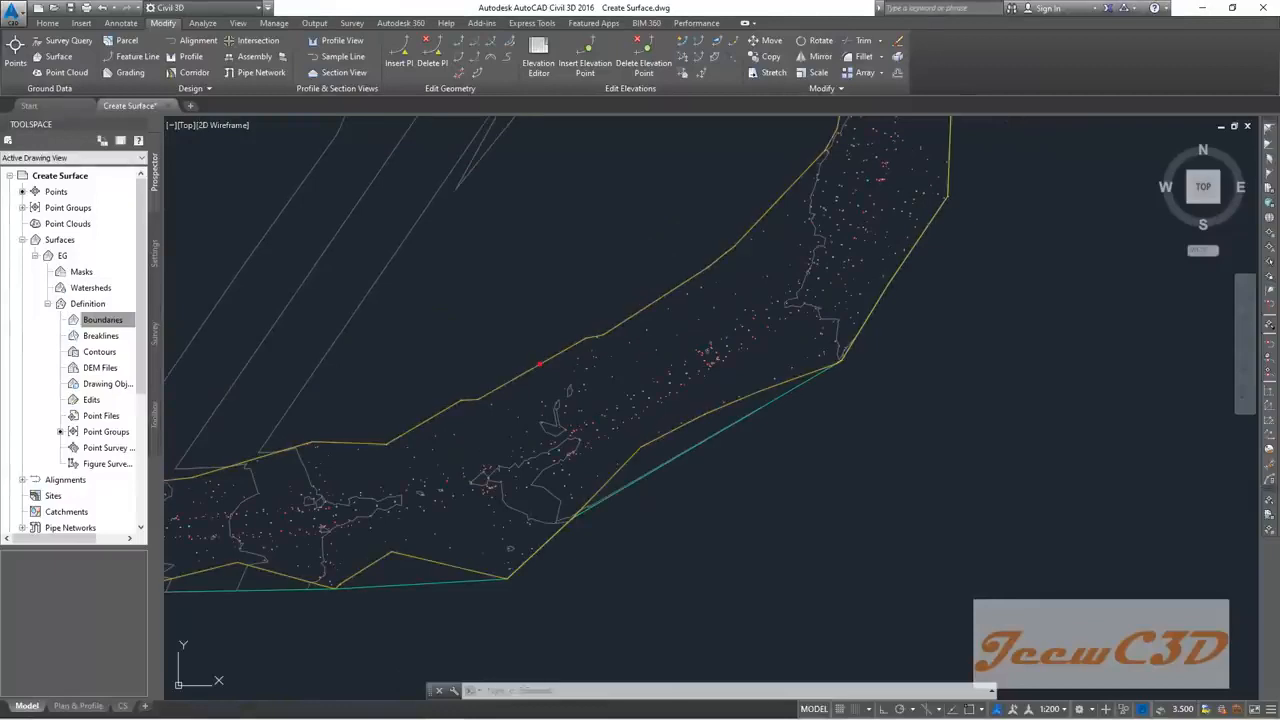
scroll(545, 305, "down", 5)
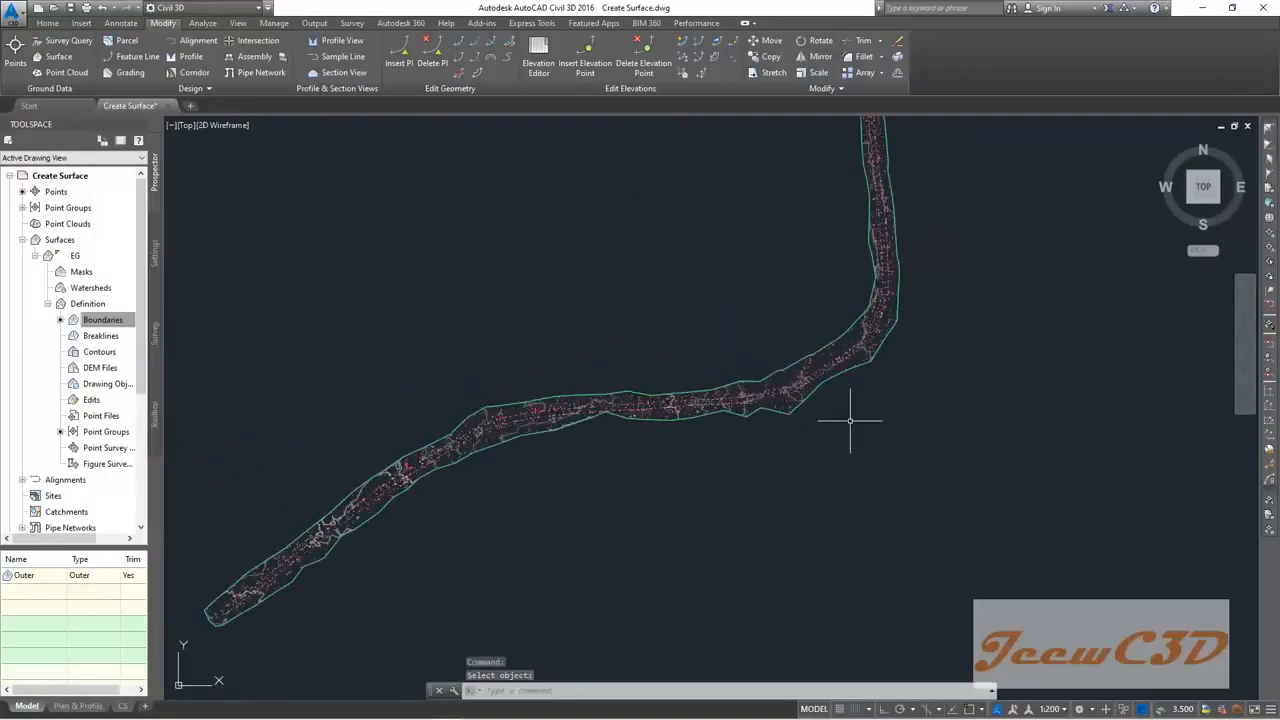
scroll(845, 428, "down", 2)
middle_click_drag(763, 491, 829, 420)
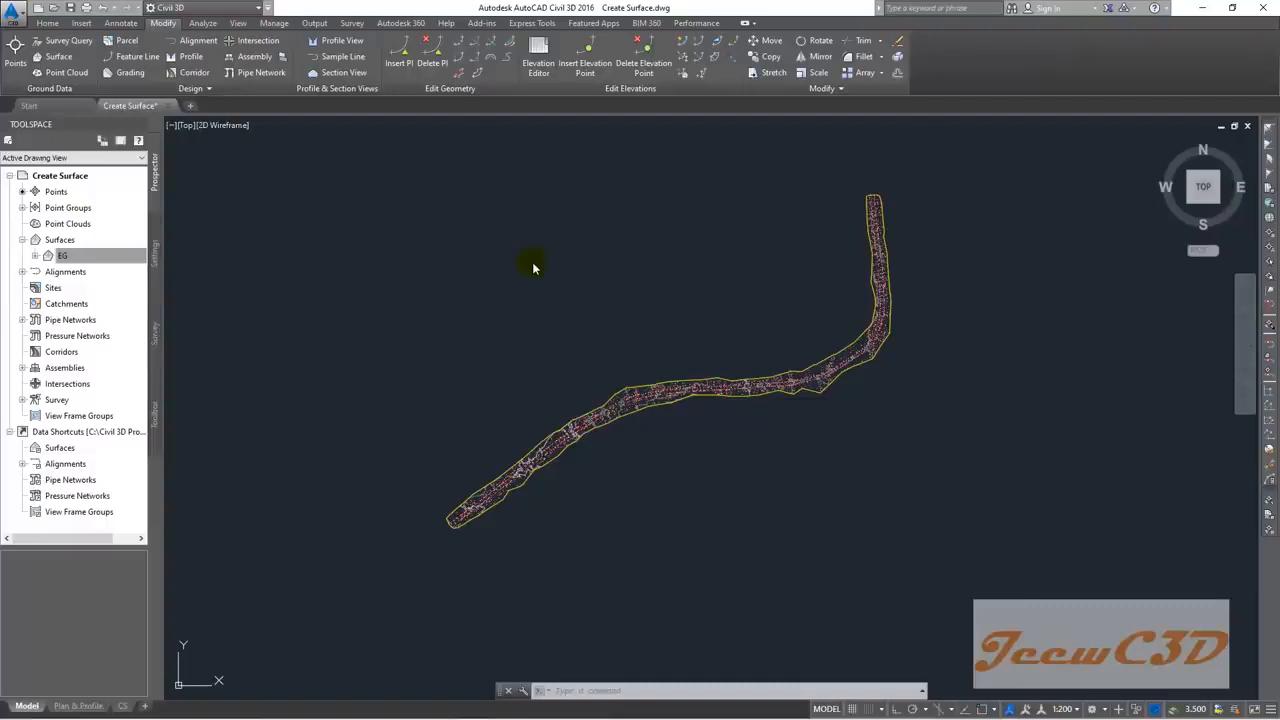
Step: Save the drawing under the new name 'Add Breaklines'
left_click(434, 360)
middle_click_drag(435, 372, 517, 354)
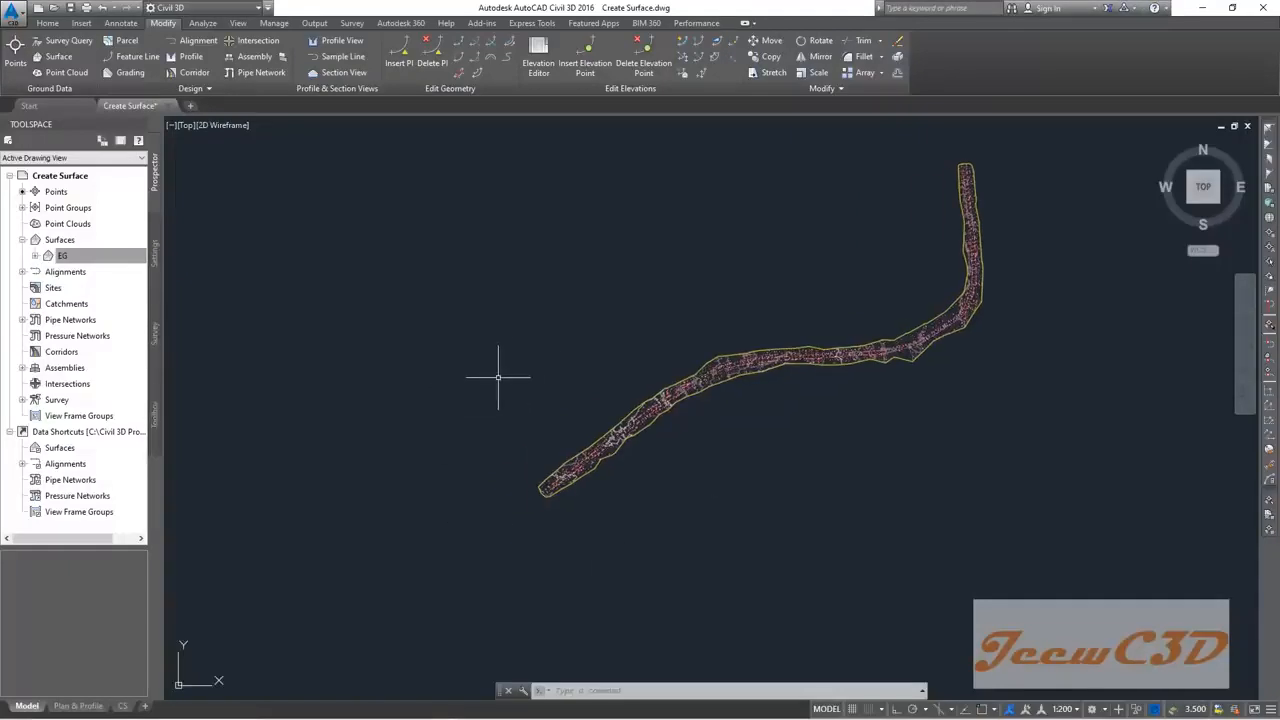
left_click(10, 12)
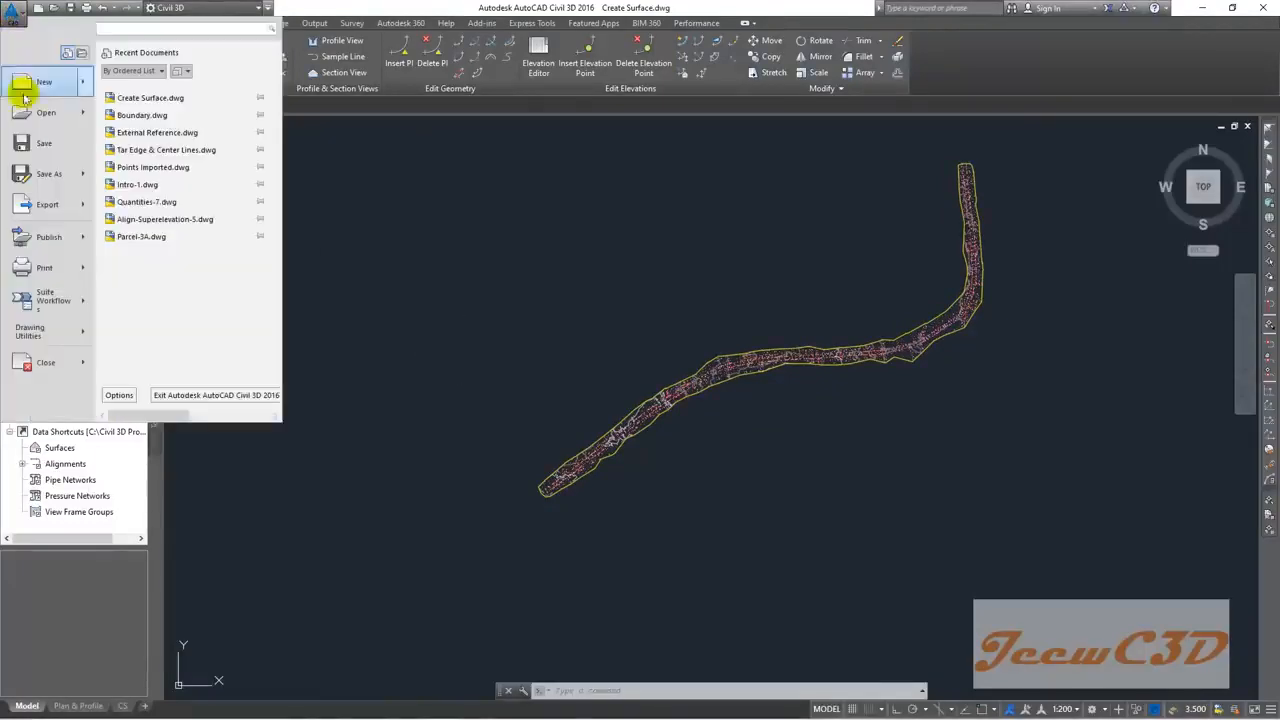
left_click(44, 175)
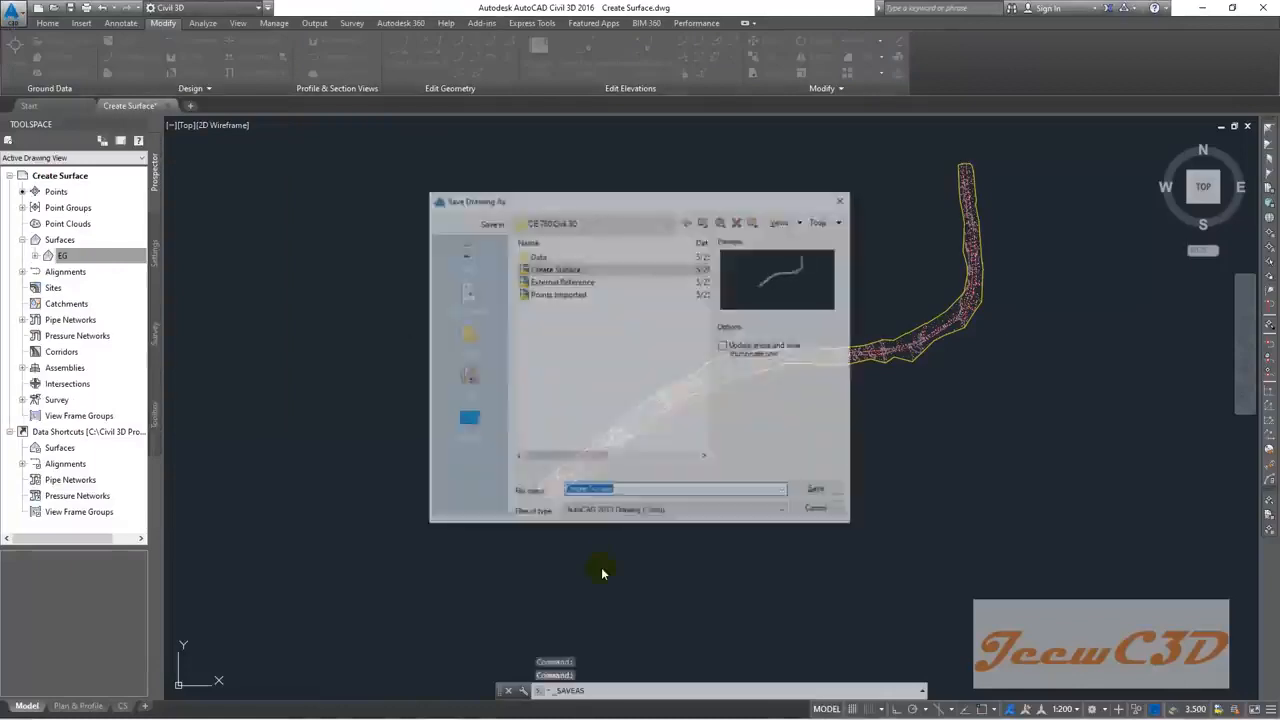
type("Add Breaklines")
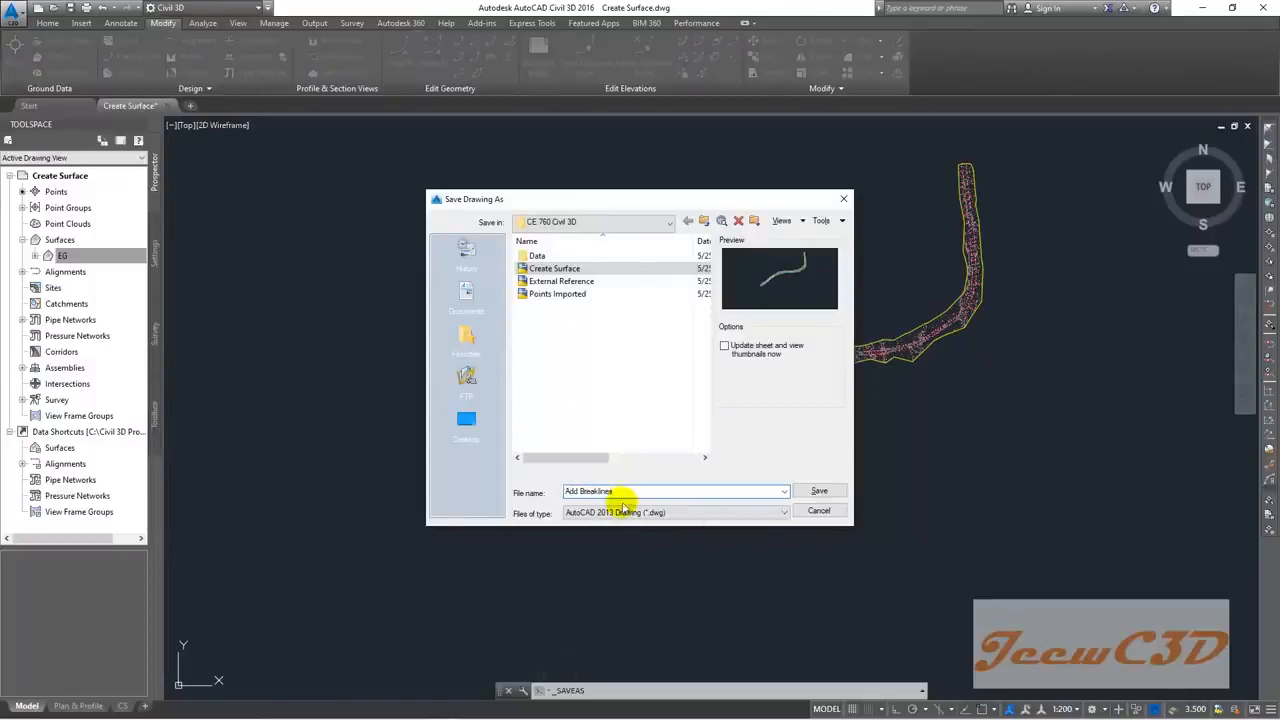
left_click(819, 494)
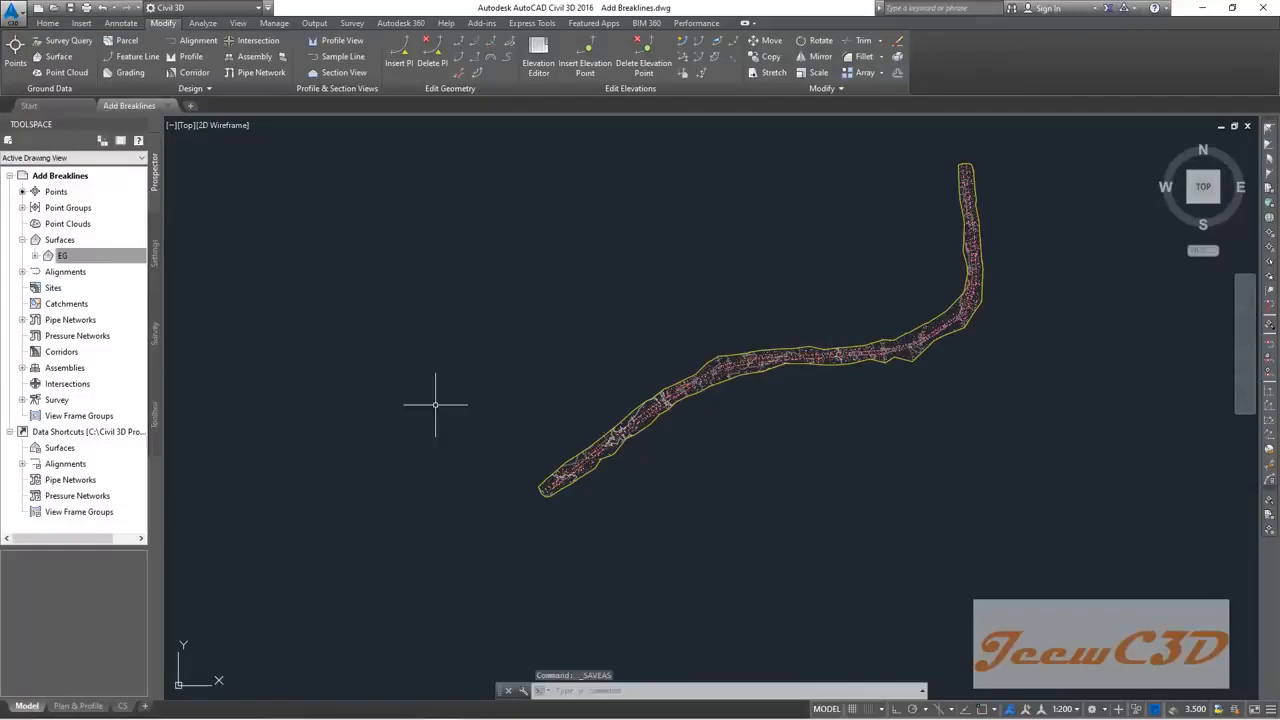
left_click(12, 14)
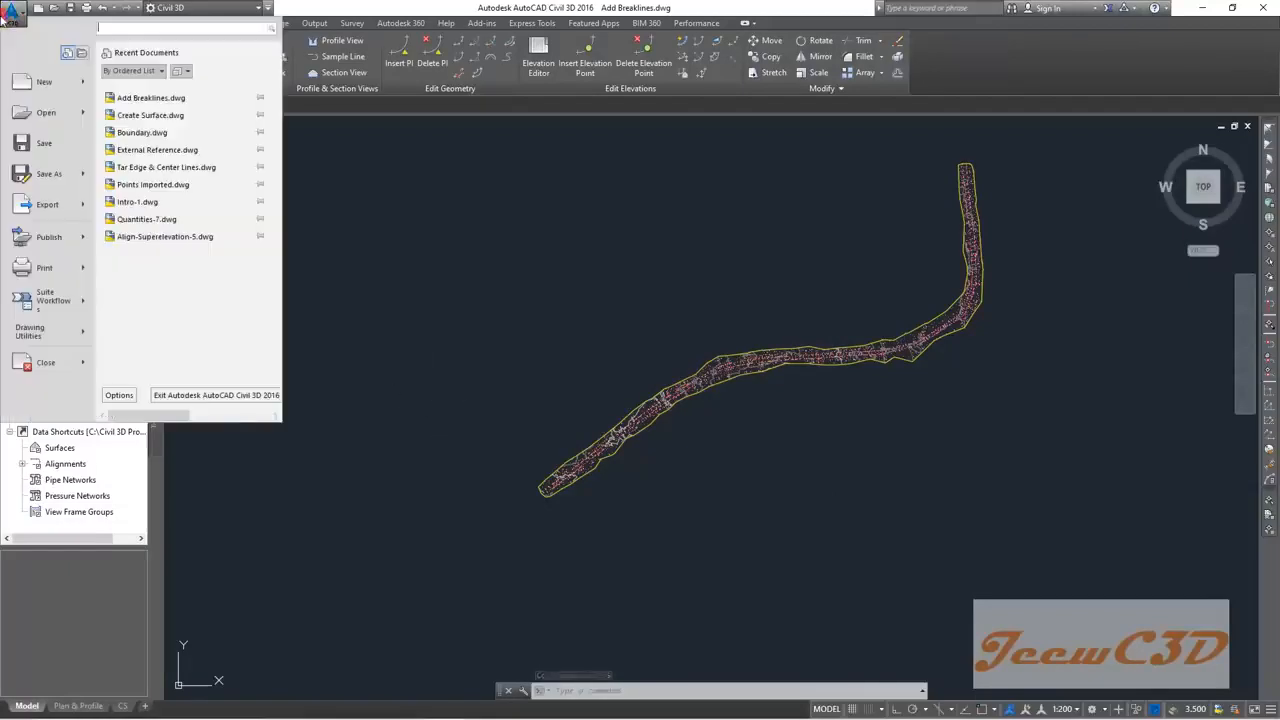
Step: Open Tar Edge & Center Lines.dwg from Desktop > CE 760 Civil 3D > Data and zoom around it
left_click(44, 116)
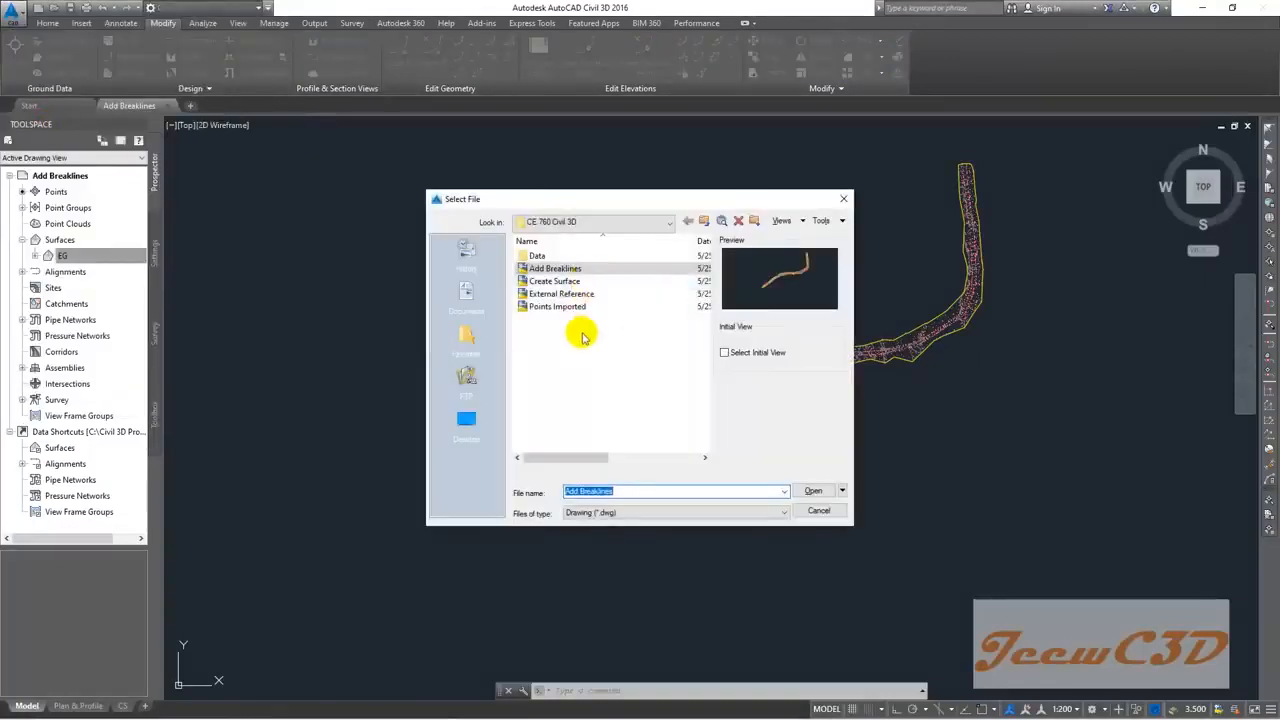
left_click(466, 418)
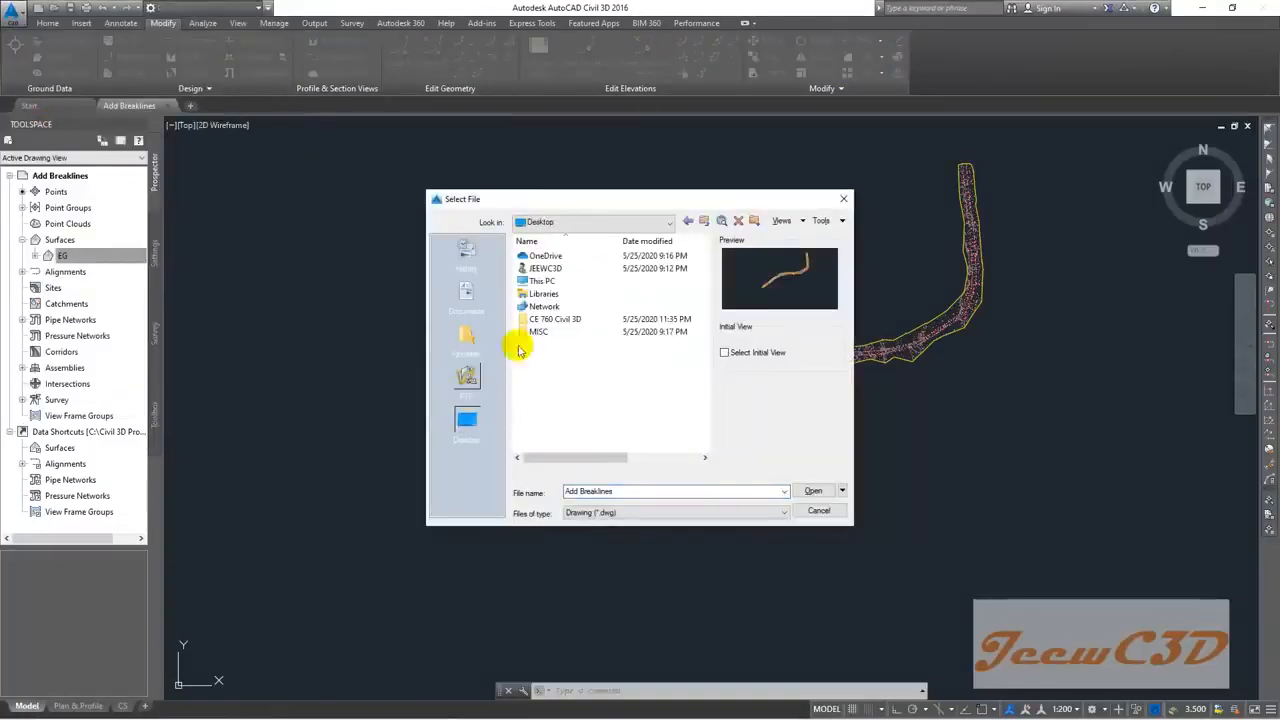
double_click(566, 322)
double_click(545, 256)
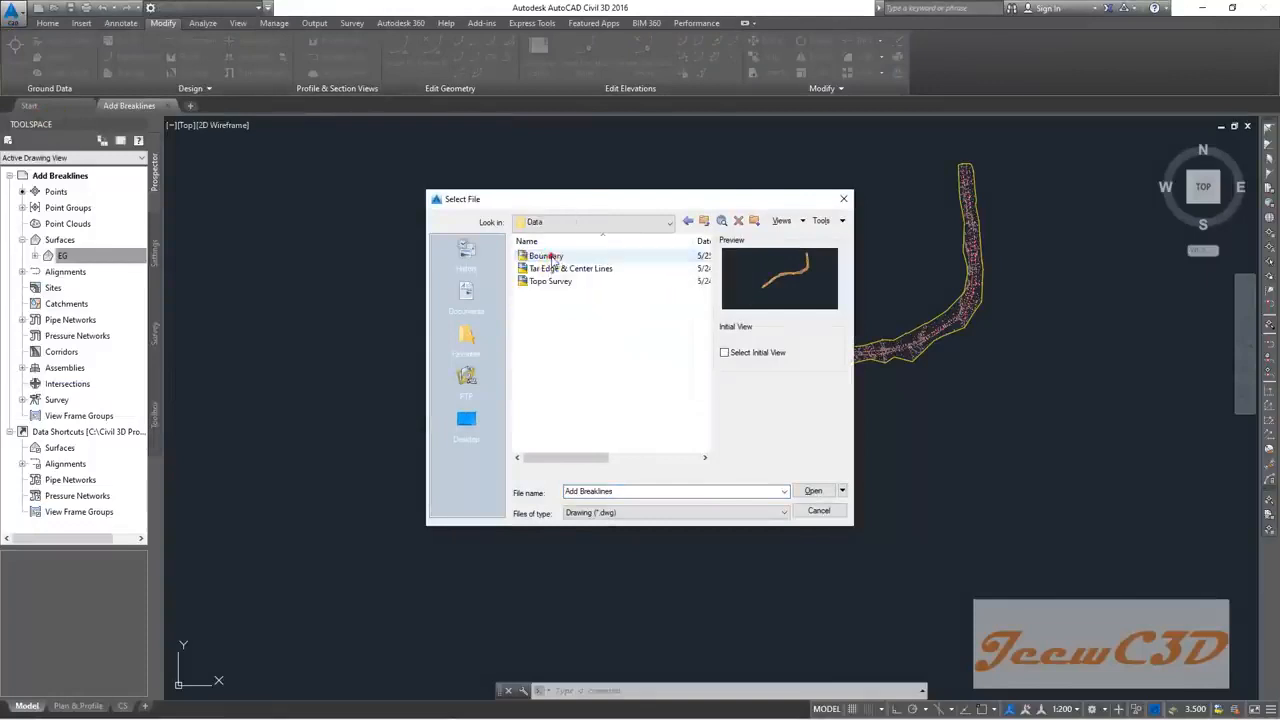
left_click(567, 268)
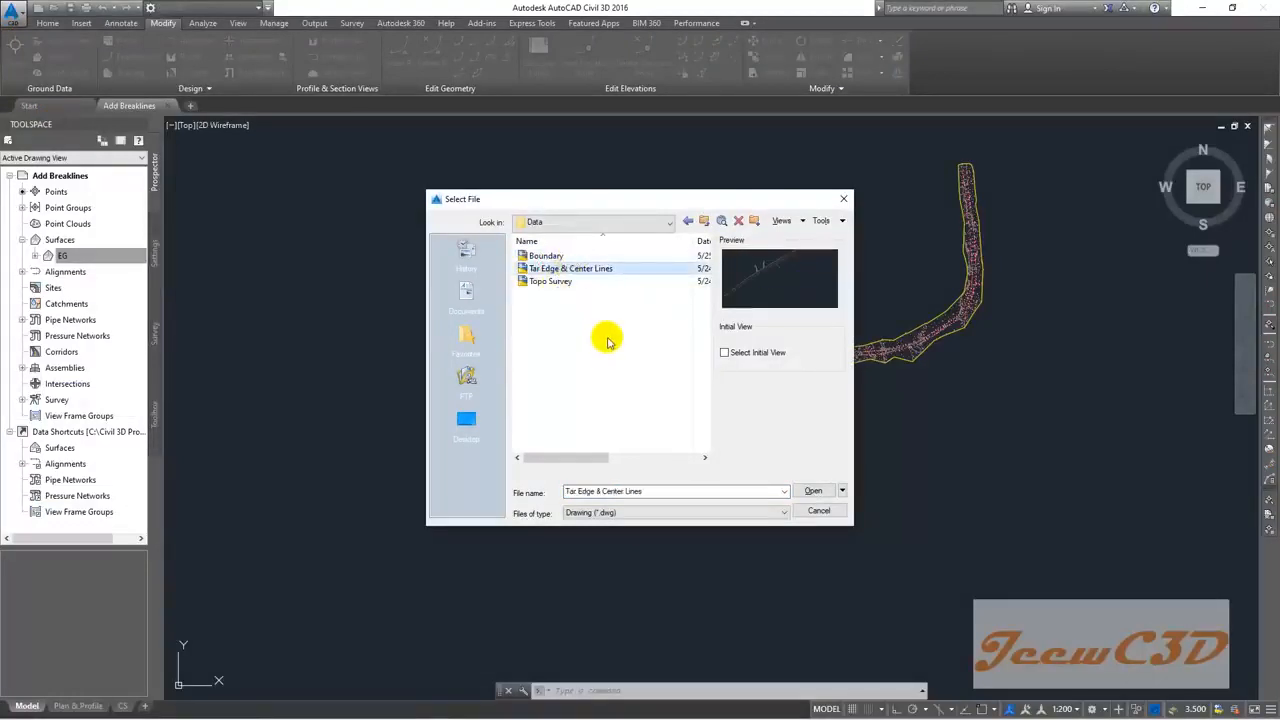
left_click(813, 490)
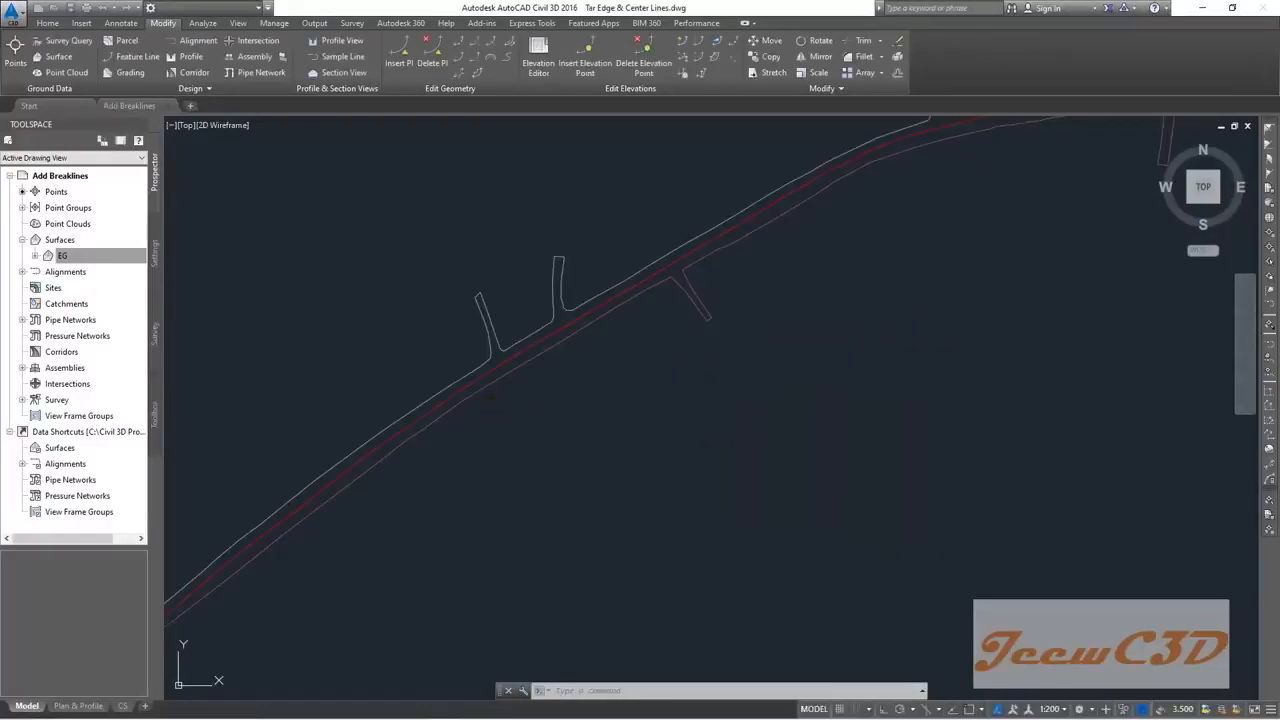
scroll(600, 450, "down", 5)
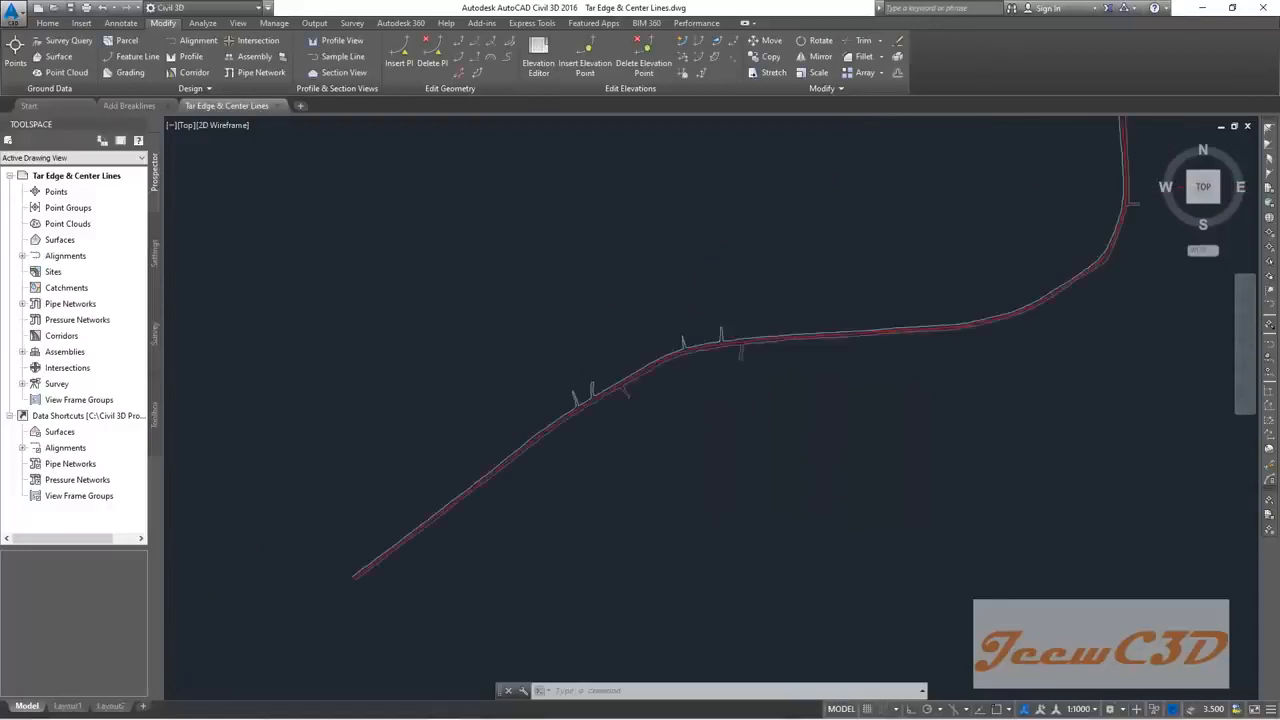
scroll(537, 500, "down", 2)
scroll(638, 490, "up", 8)
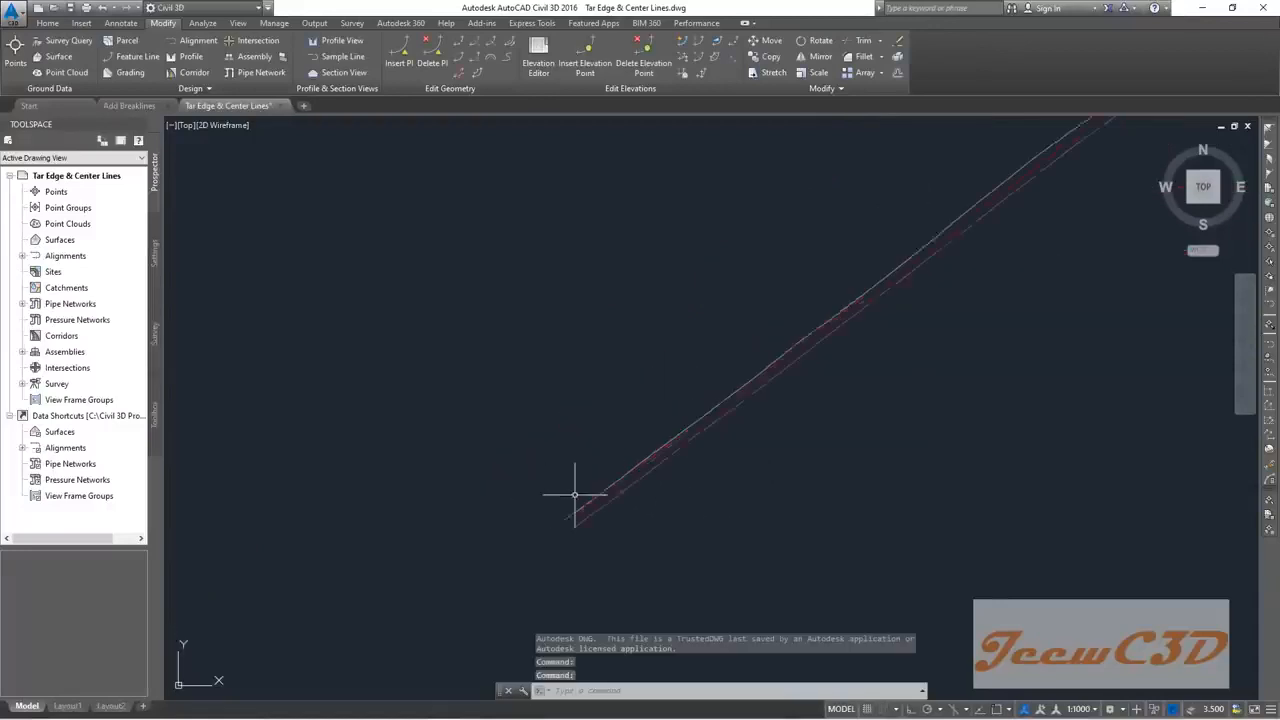
scroll(663, 457, "down", 4)
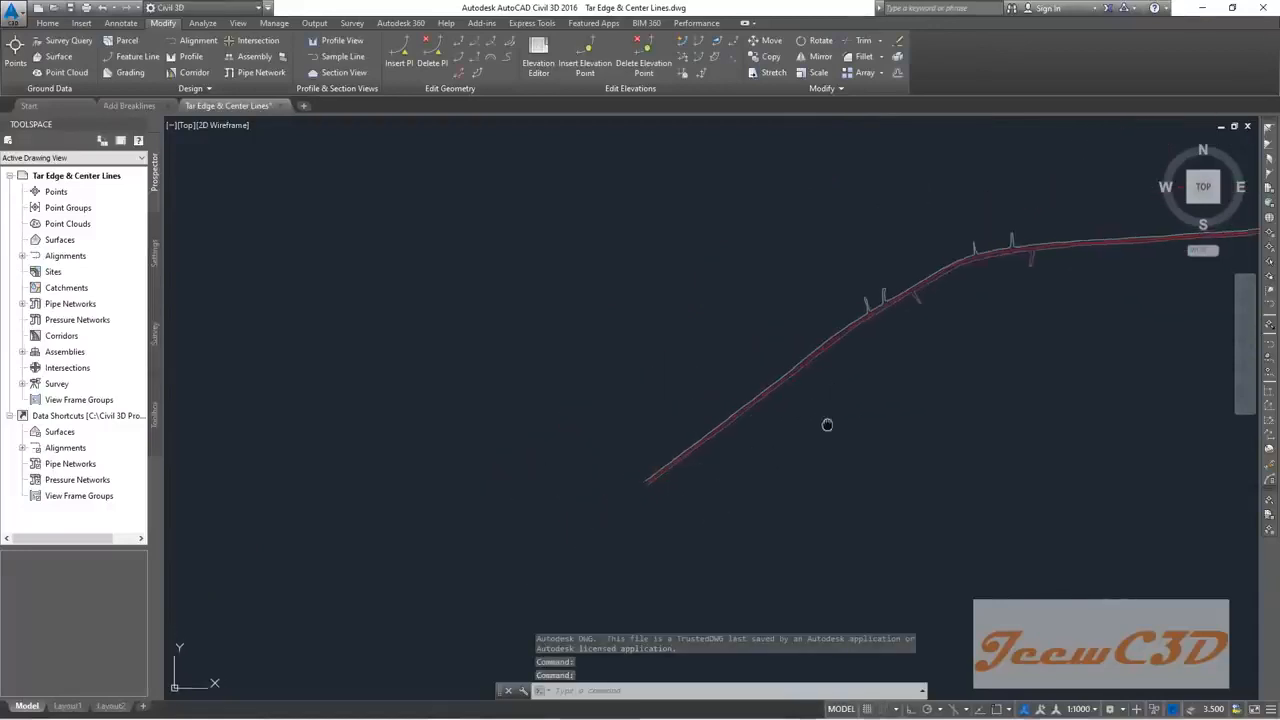
scroll(731, 465, "down", 1)
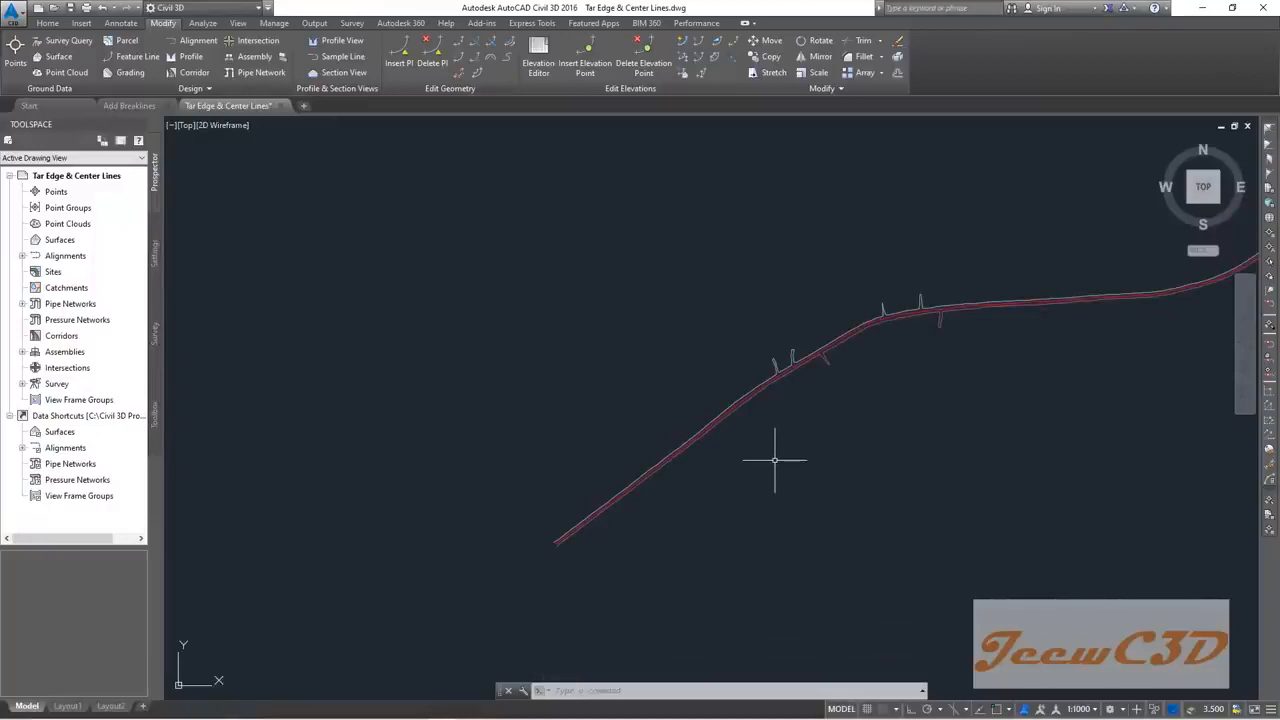
scroll(774, 461, "down", 4)
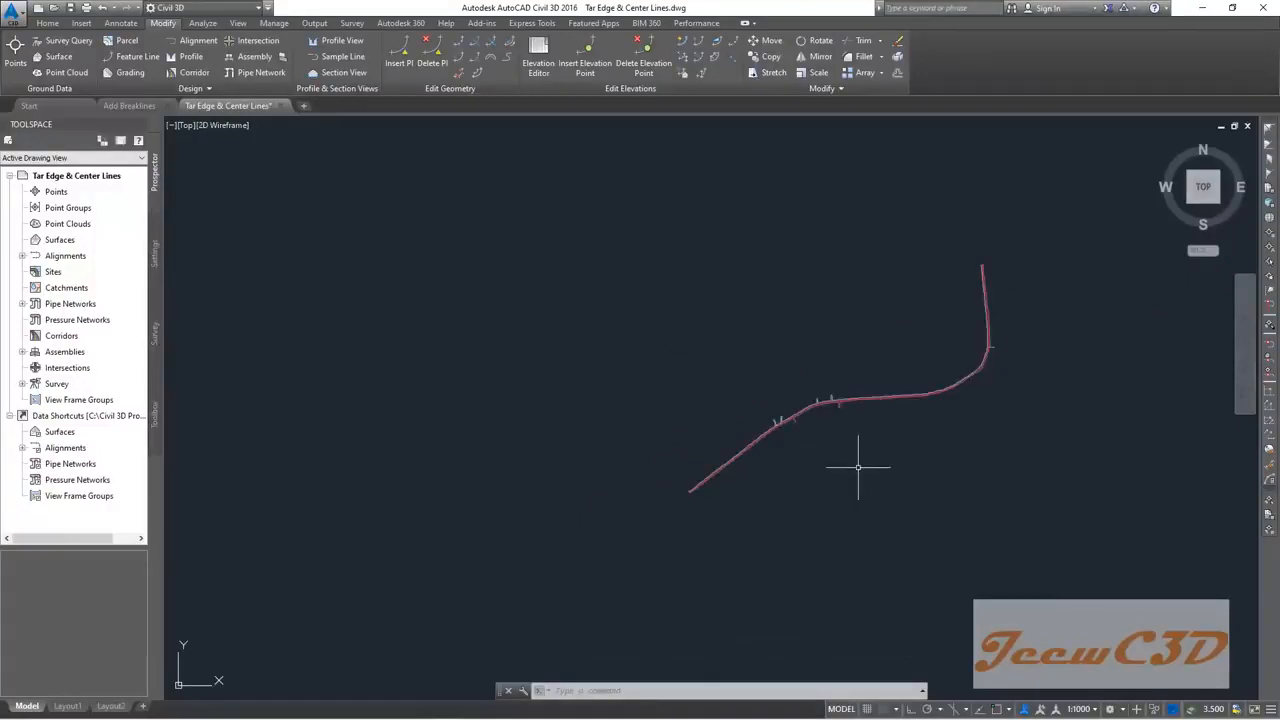
scroll(714, 463, "up", 4)
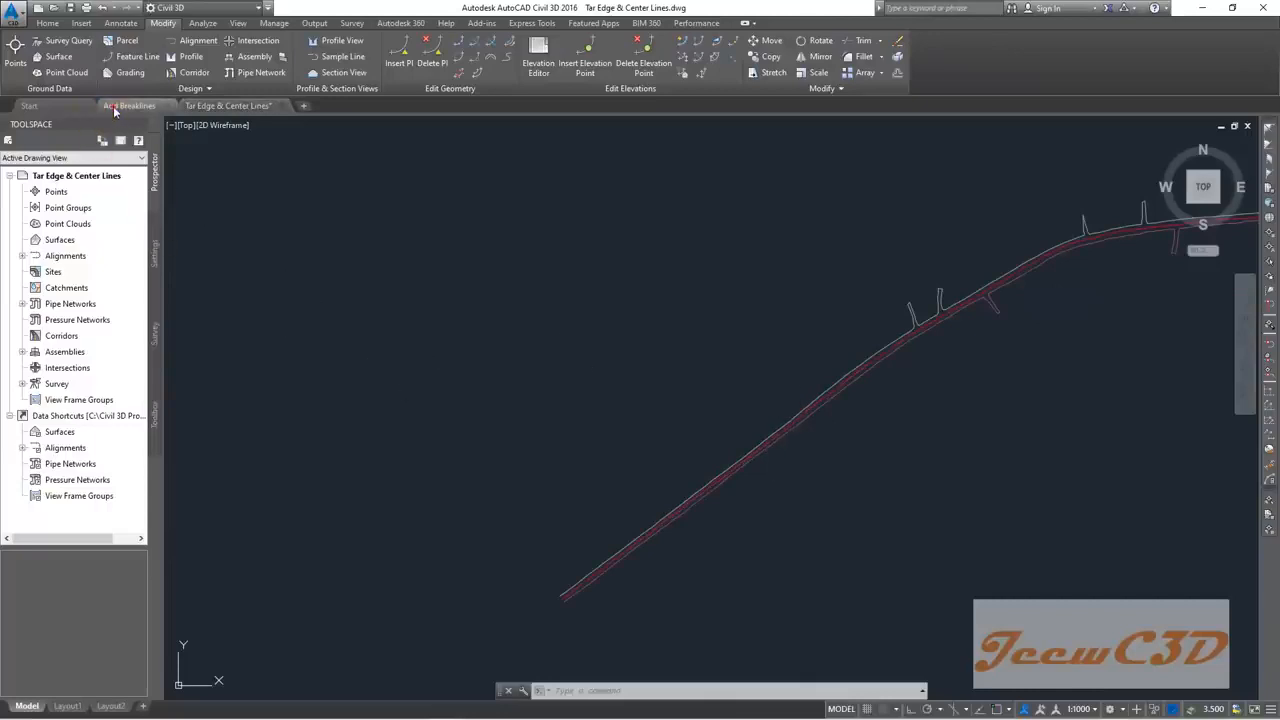
Step: Compare the Add Breaklines and Tar Edge & Center Lines drawings, ending in Tar Edge & Center Lines
left_click(114, 108)
scroll(543, 486, "up", 3)
scroll(557, 471, "up", 8)
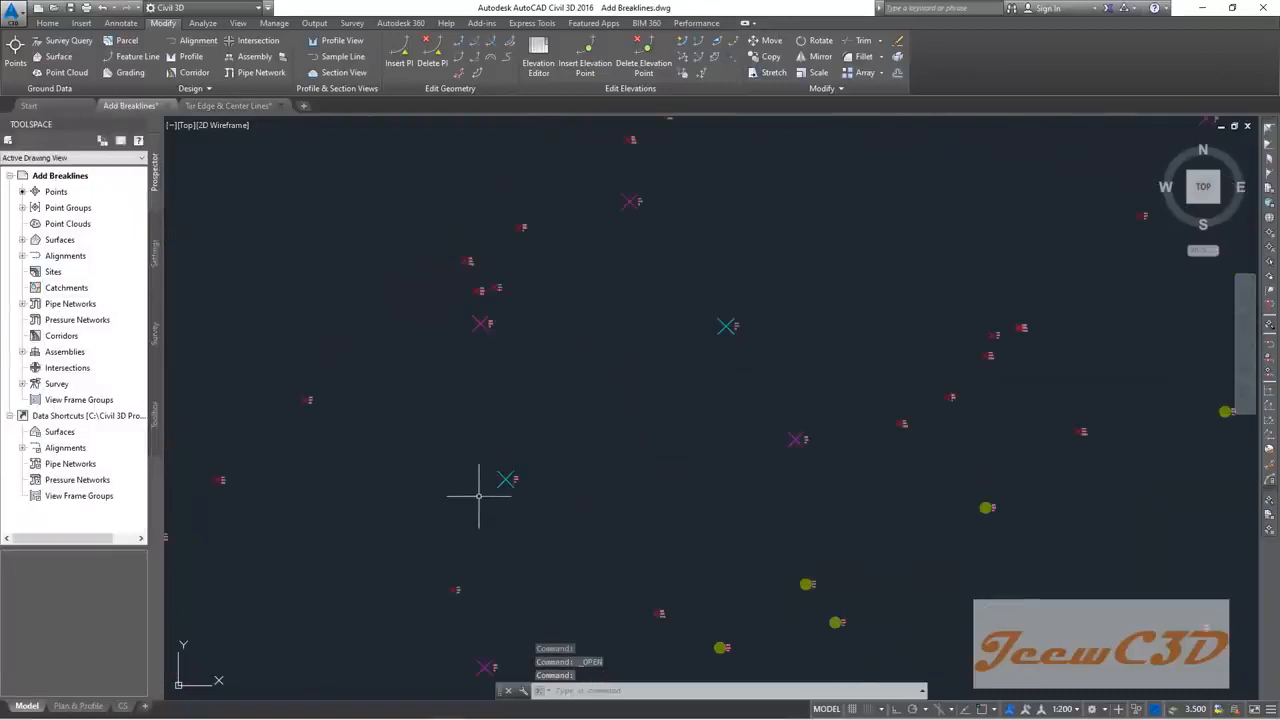
scroll(711, 360, "down", 8)
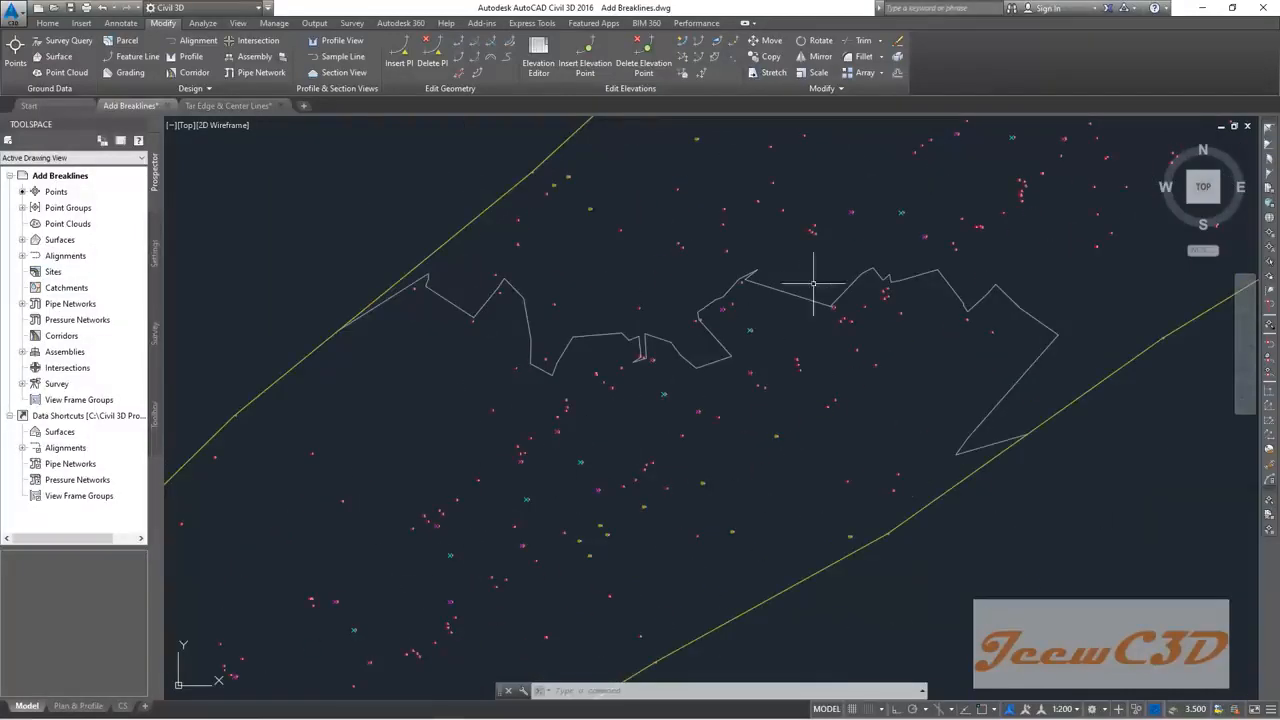
scroll(794, 297, "down", 2)
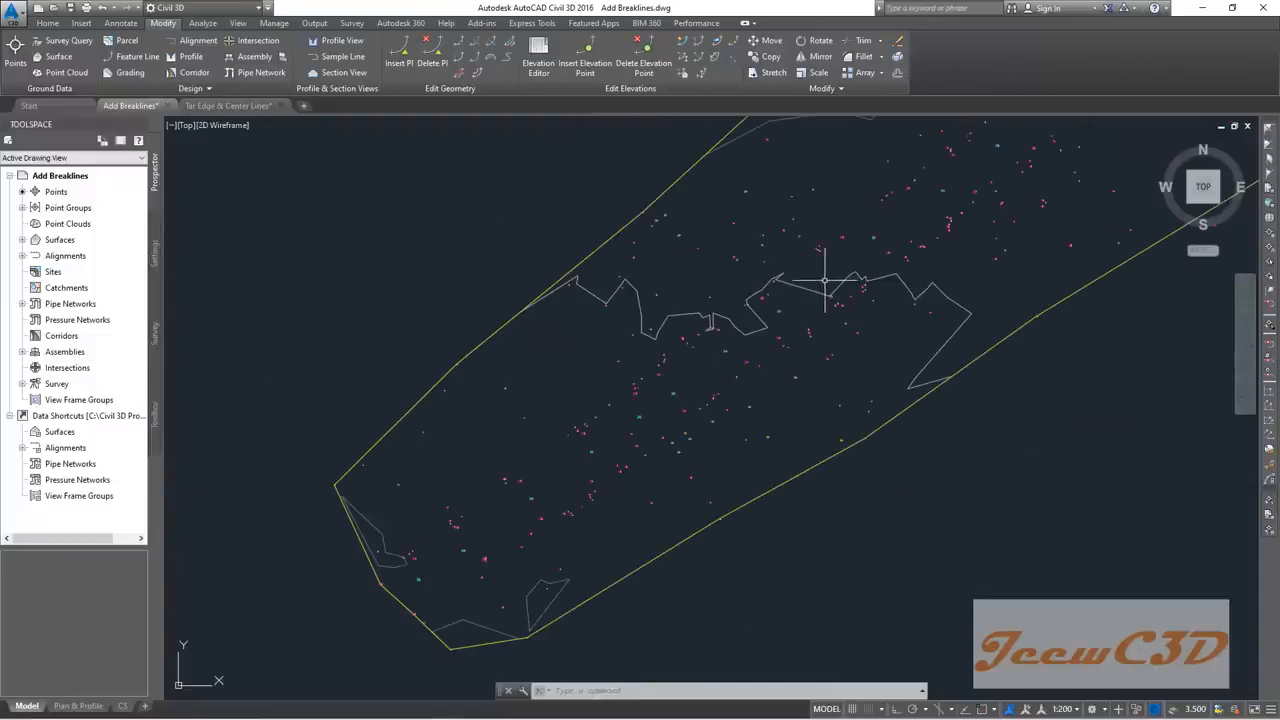
left_click(206, 108)
scroll(660, 420, "up", 4)
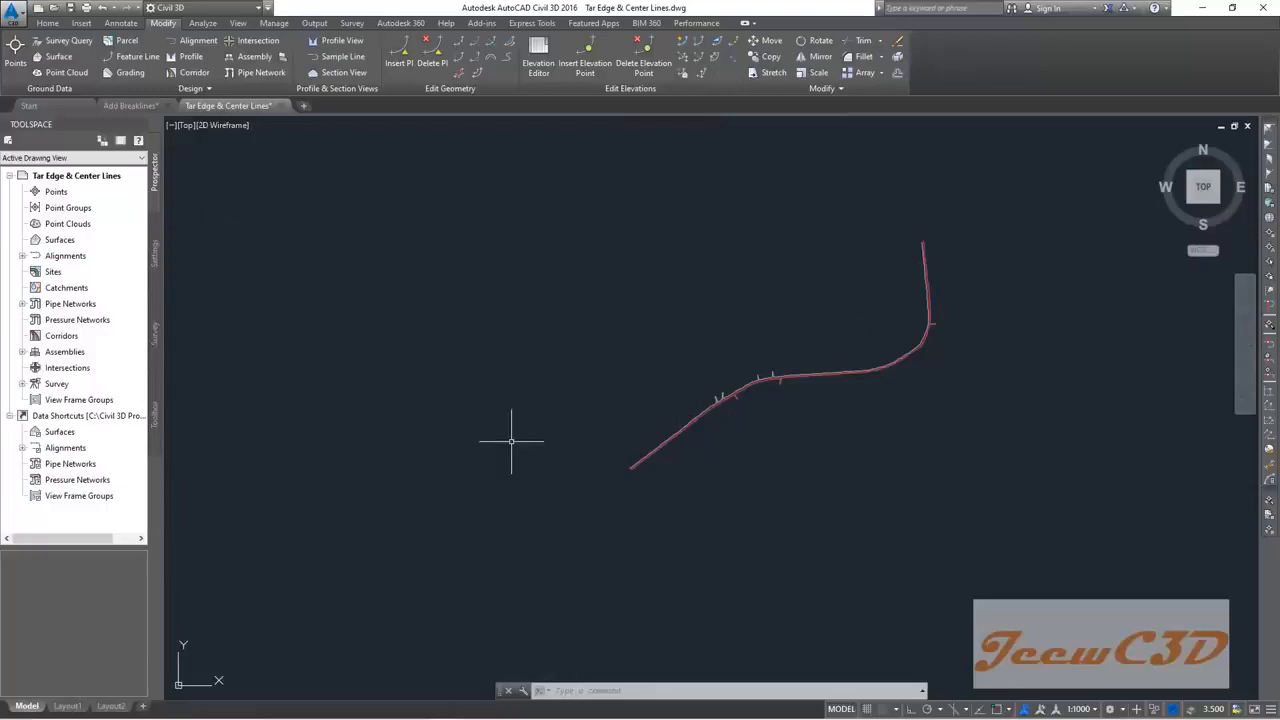
scroll(852, 538, "down", 2)
Step: Window-select all tar edge and center lines and copy them with base point 0,0,0
left_click(995, 544)
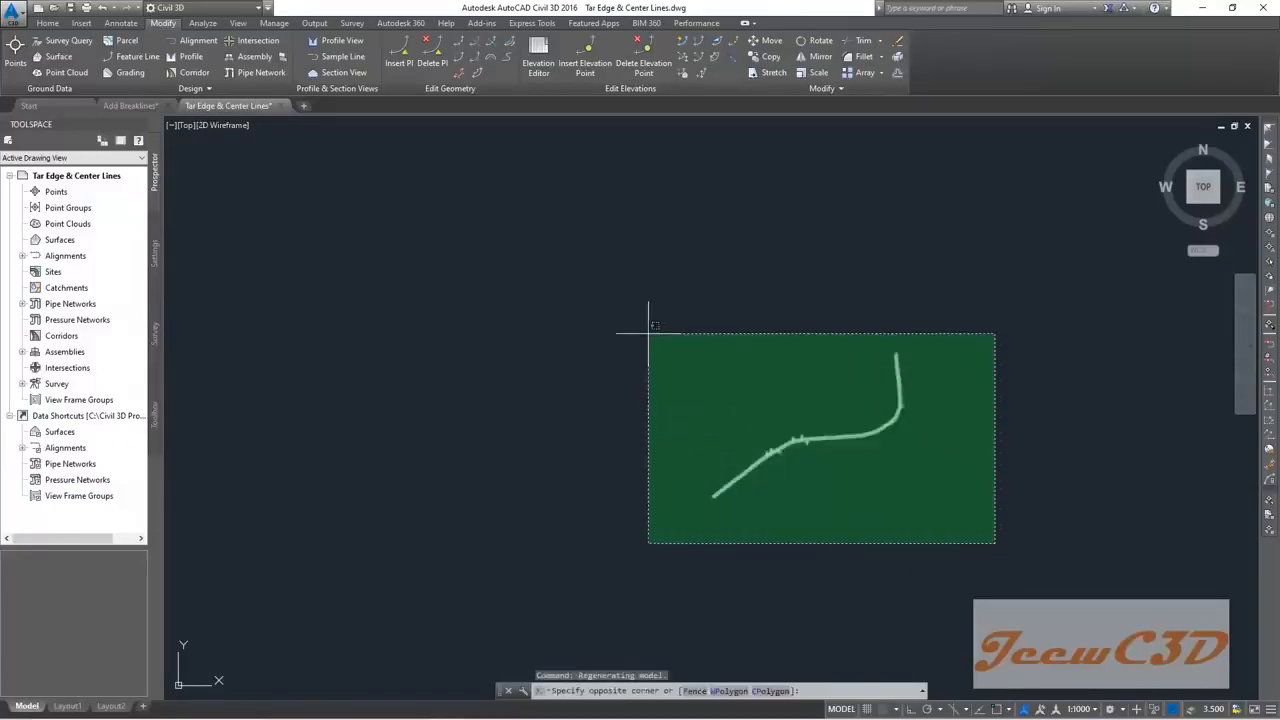
left_click(654, 345)
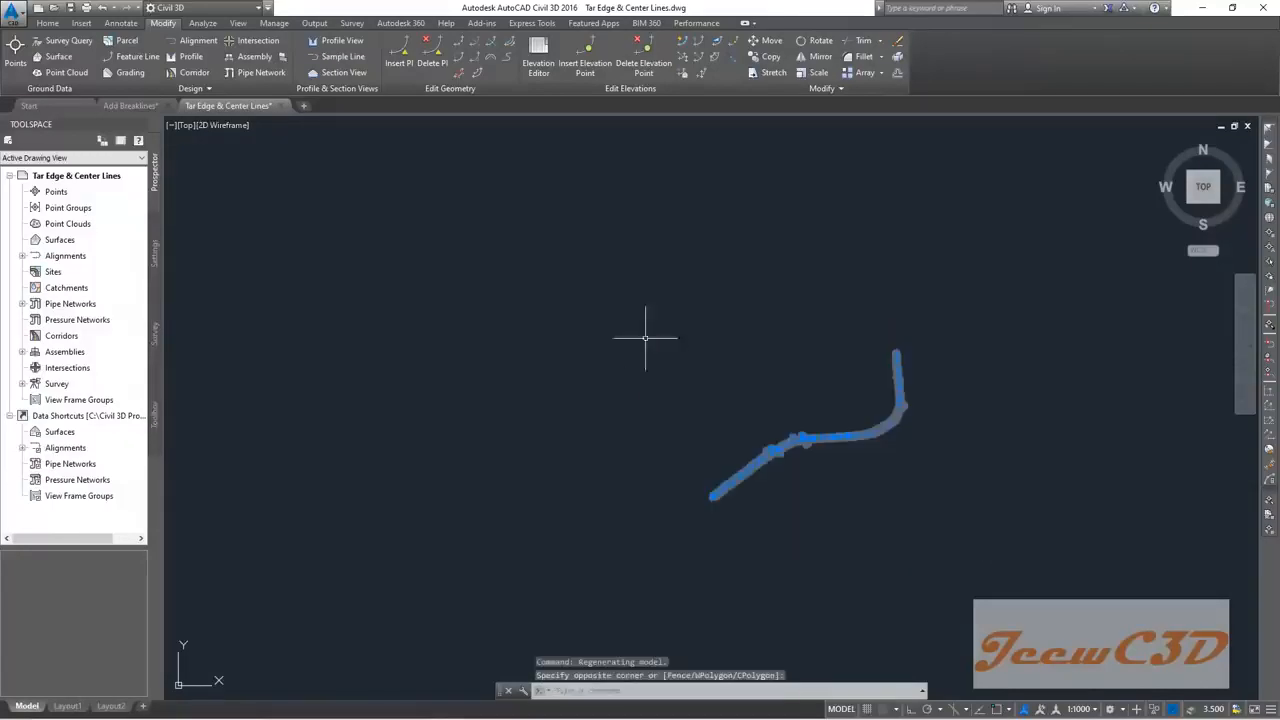
right_click(622, 259)
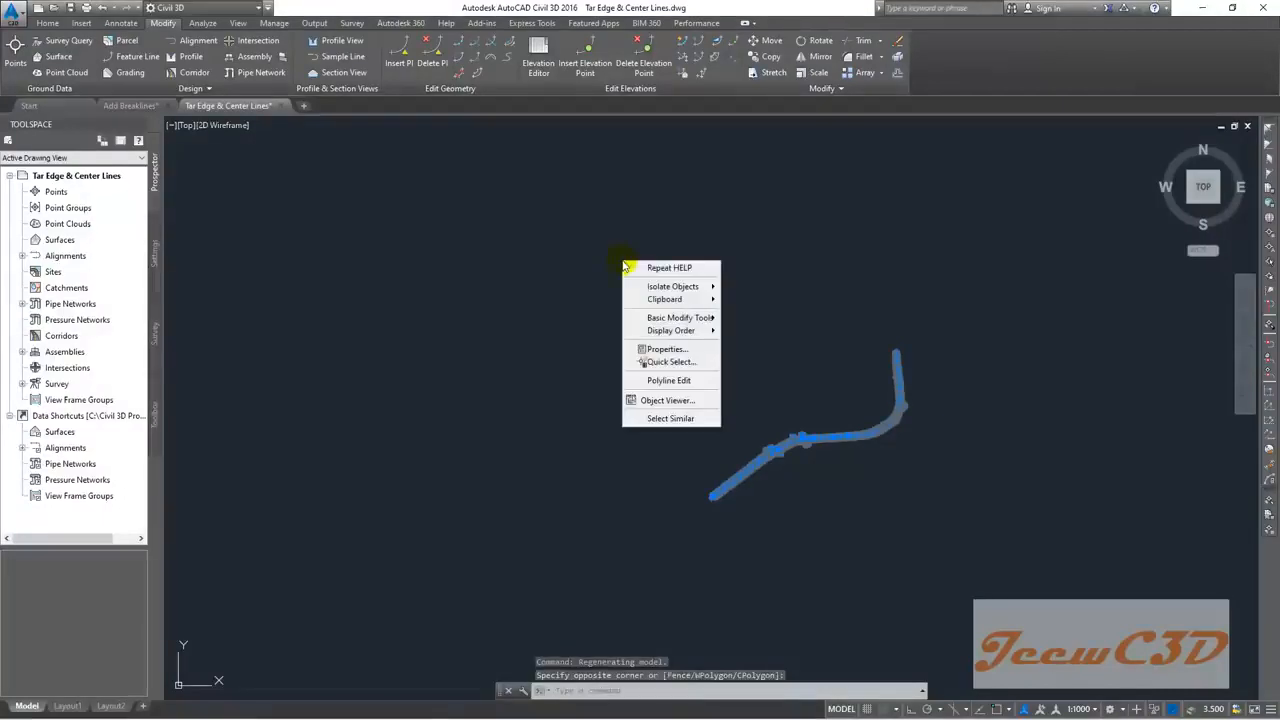
left_click(680, 299)
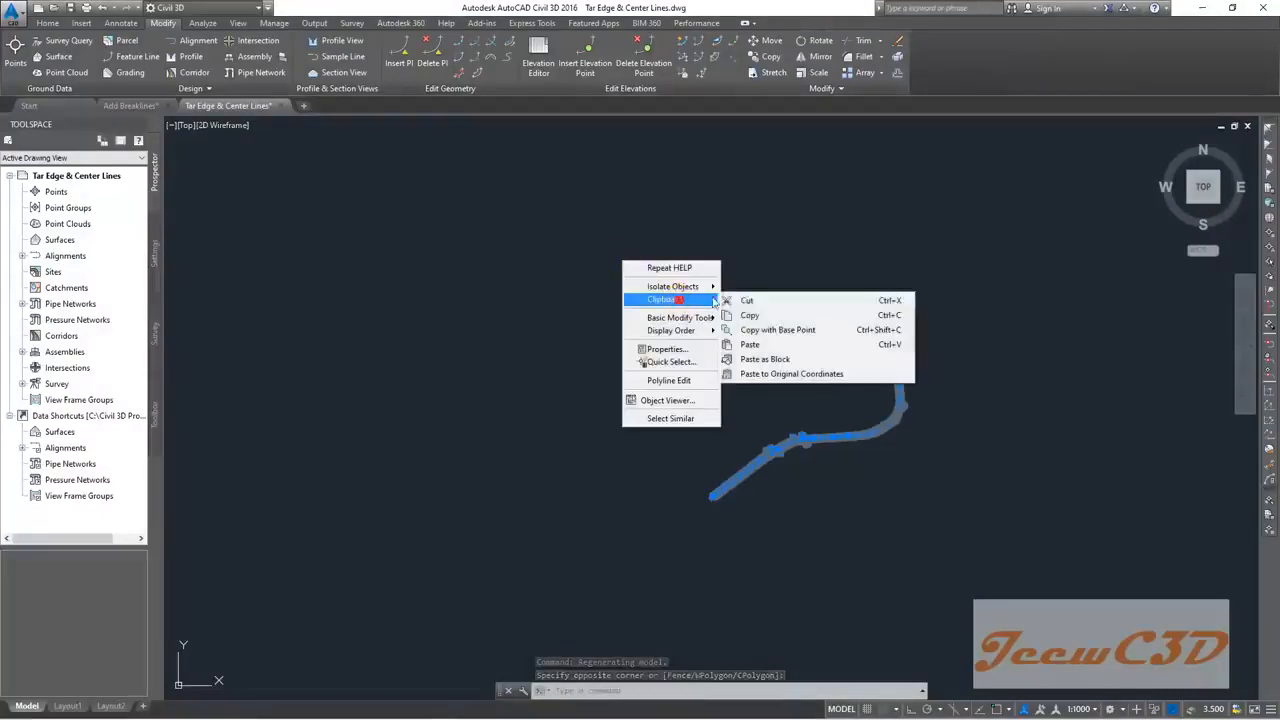
left_click(783, 330)
type("0,0,0")
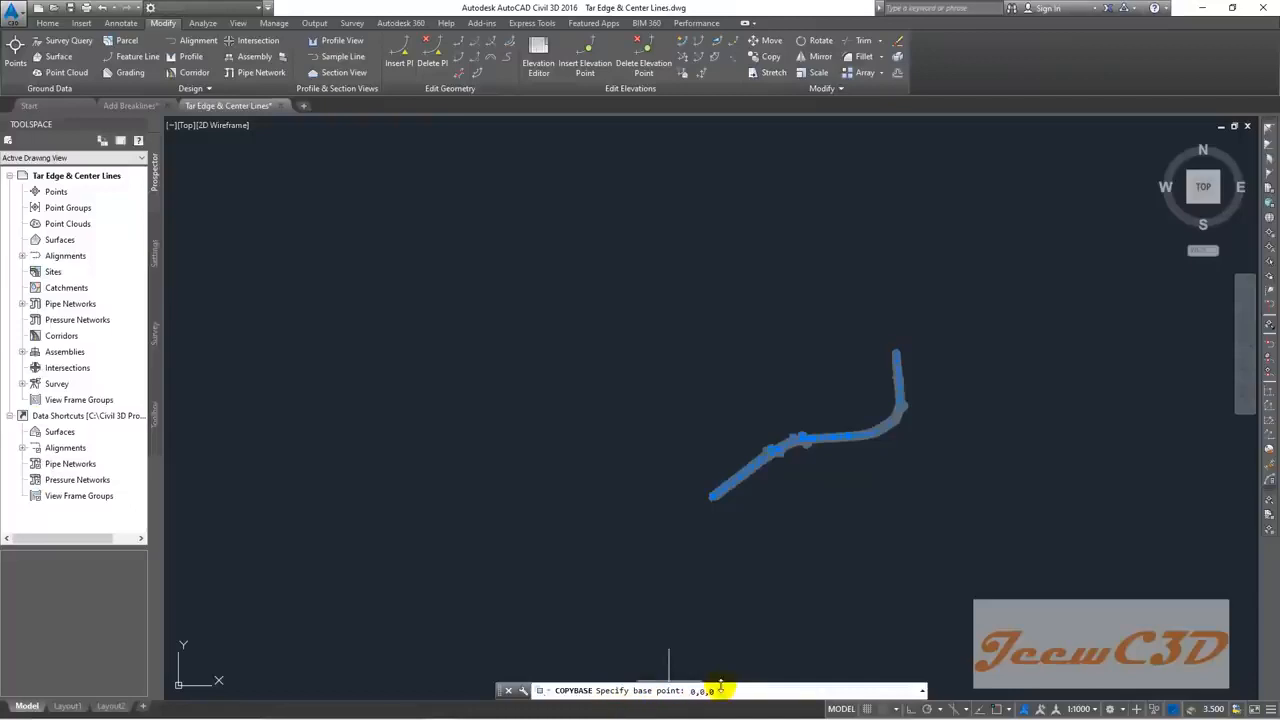
key("Return")
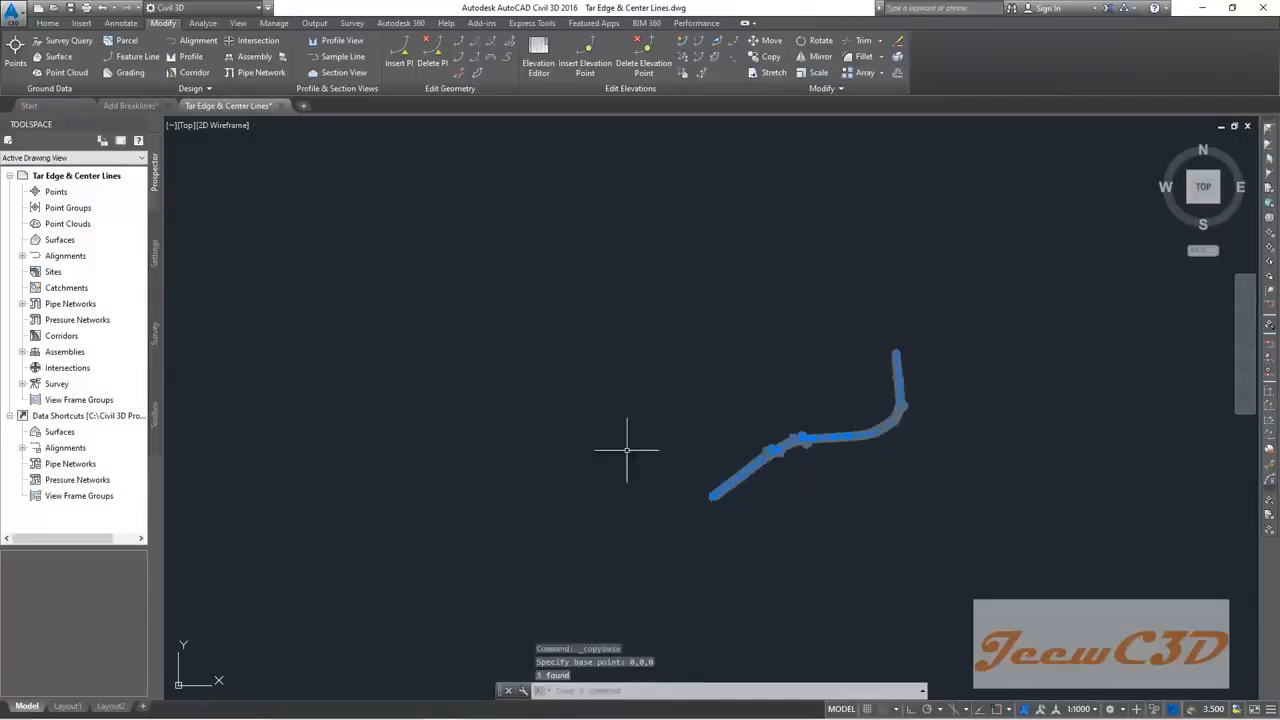
left_click(135, 105)
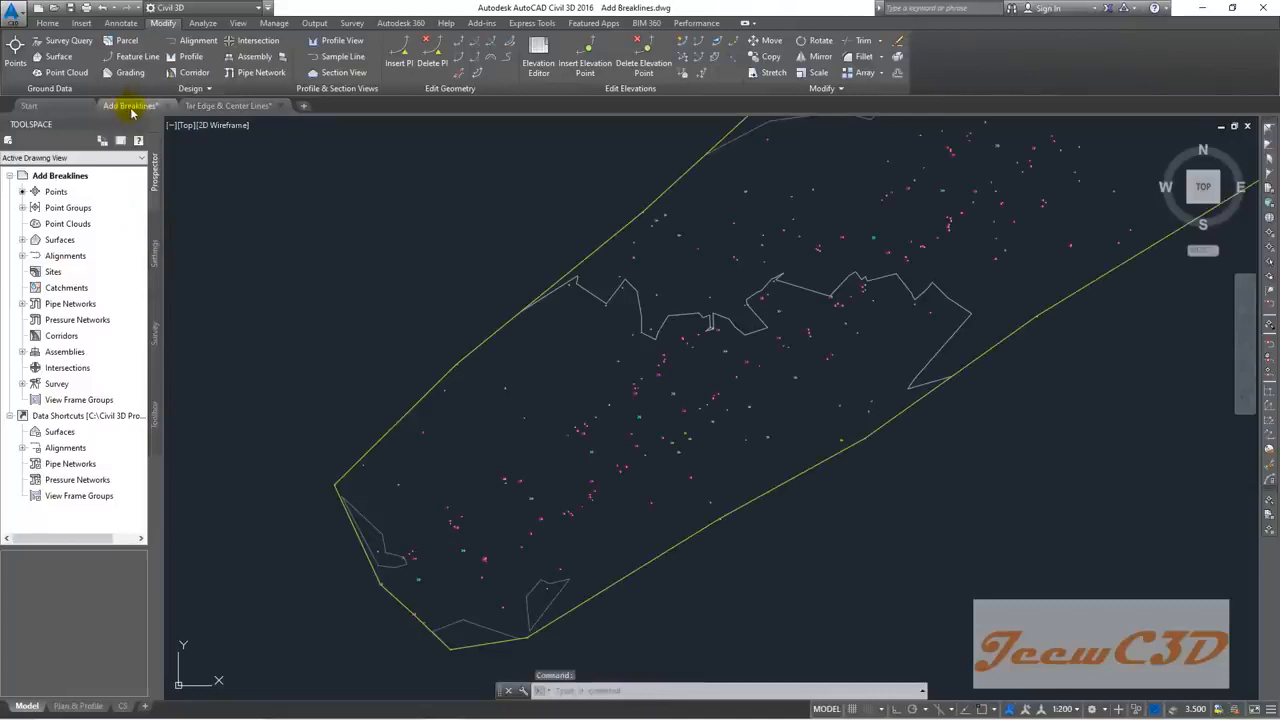
Step: Paste the copied road lines into Add Breaklines at insertion point 0,0,0
scroll(434, 300, "down", 8)
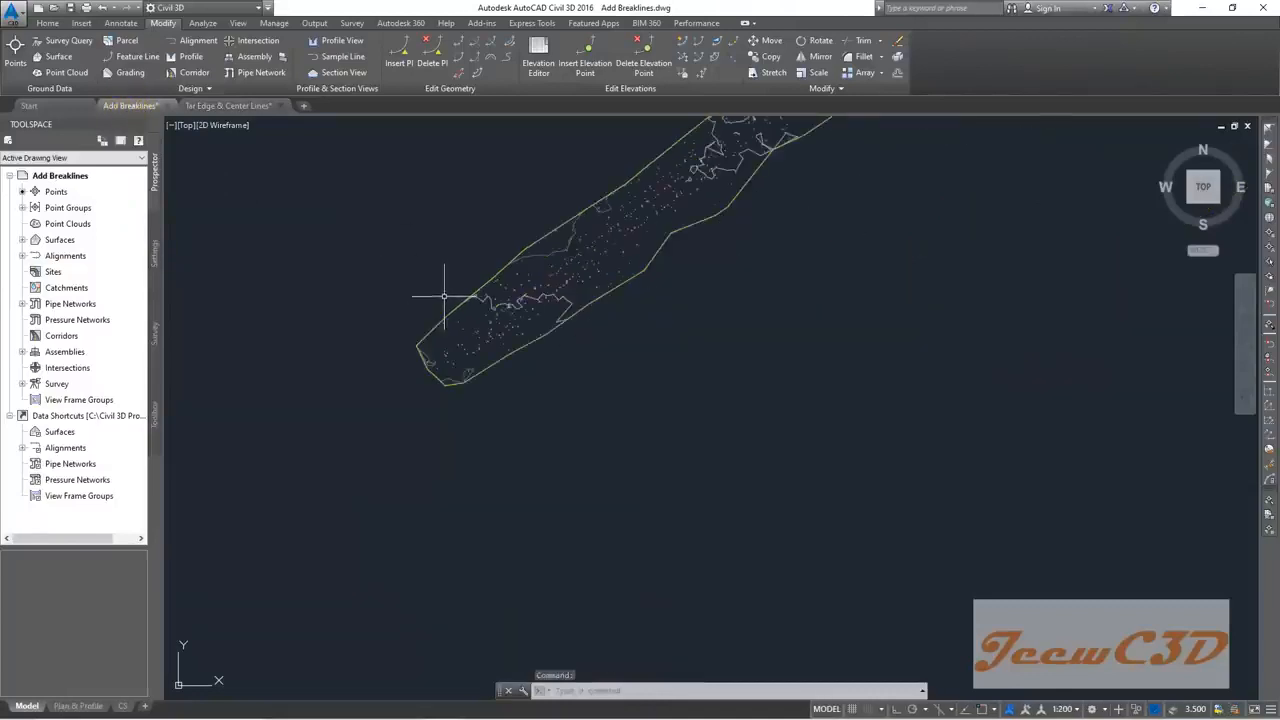
middle_click_drag(435, 280, 429, 423)
scroll(429, 423, "up", 5)
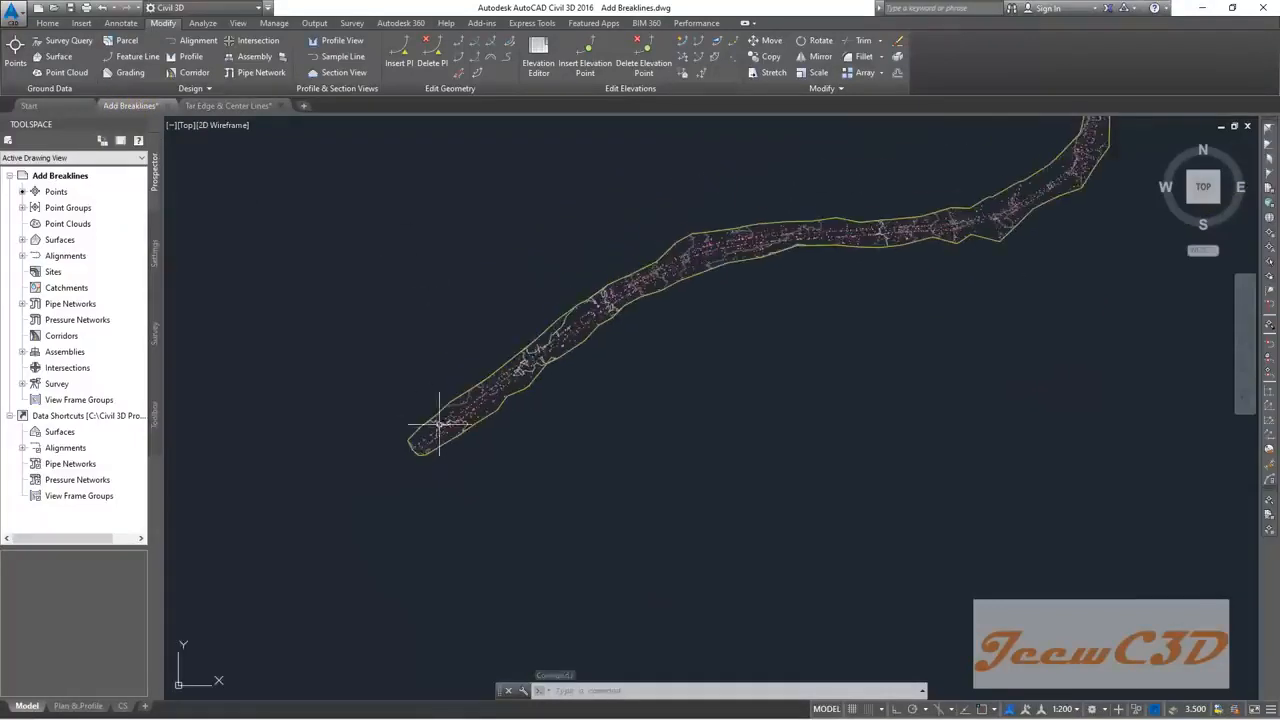
right_click(427, 257)
mouse_move(505, 311)
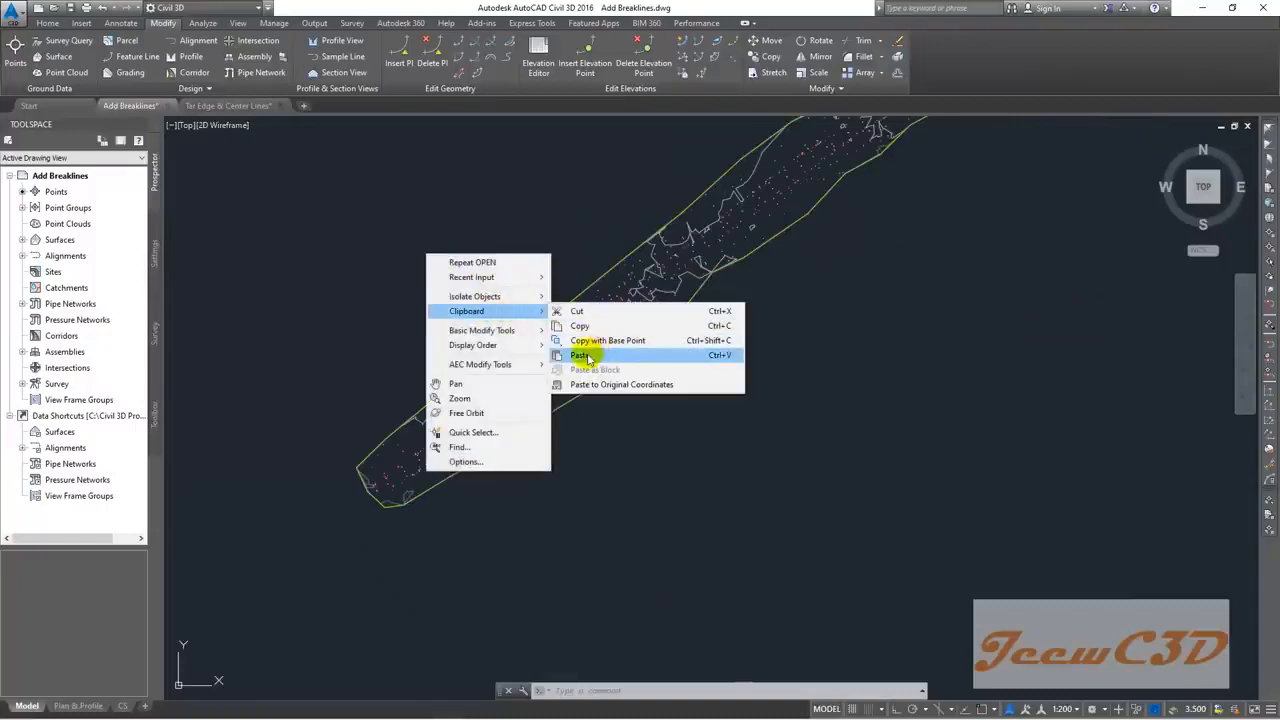
left_click(590, 355)
type("@")
type(",0,0")
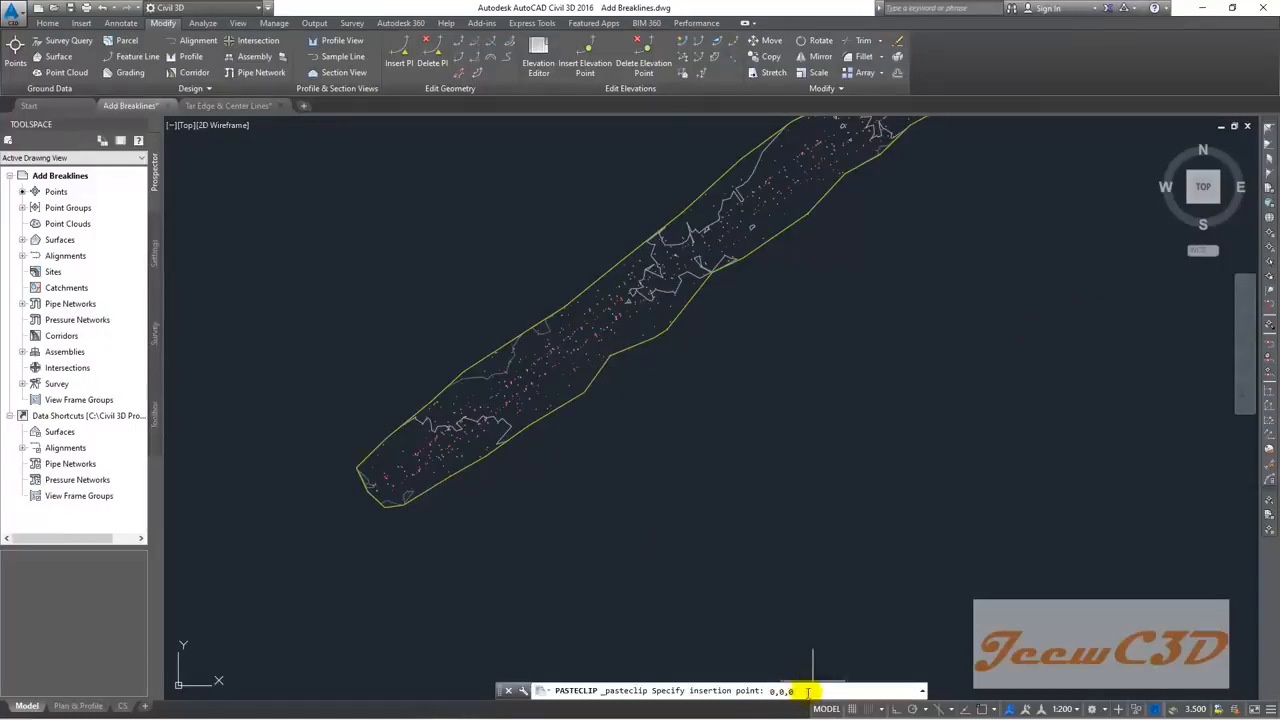
key("Return")
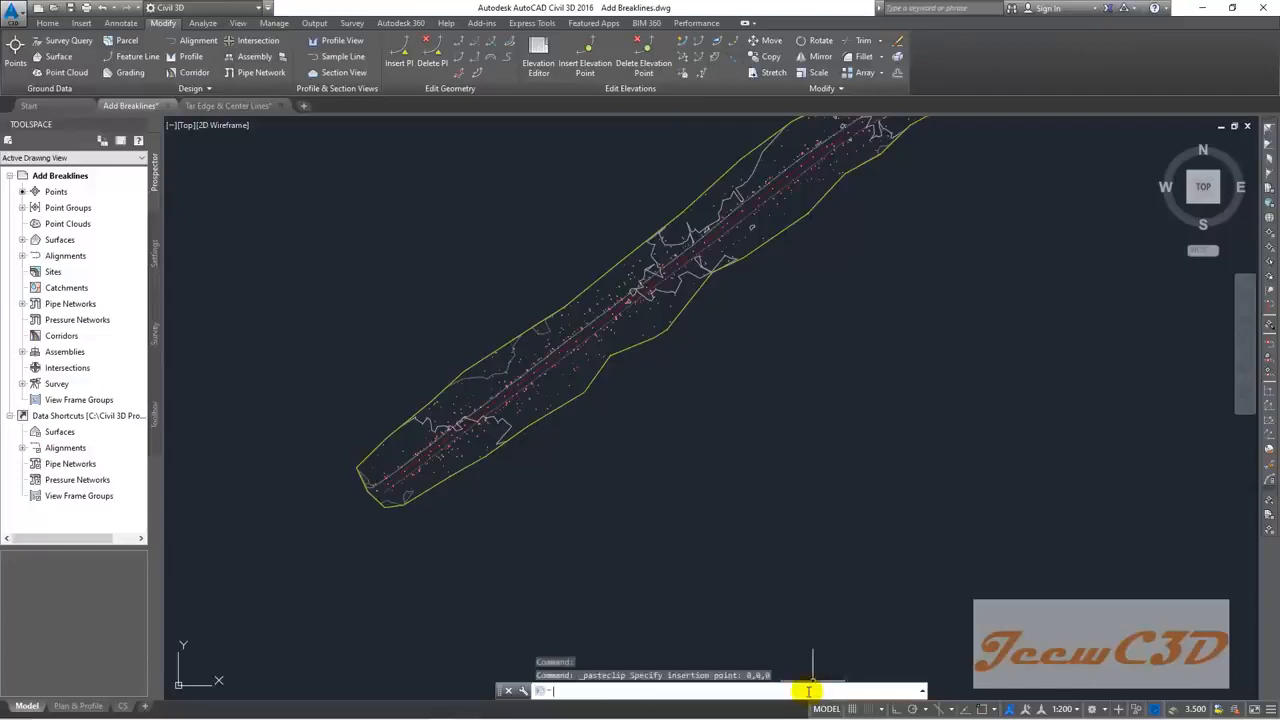
scroll(430, 530, "up", 5)
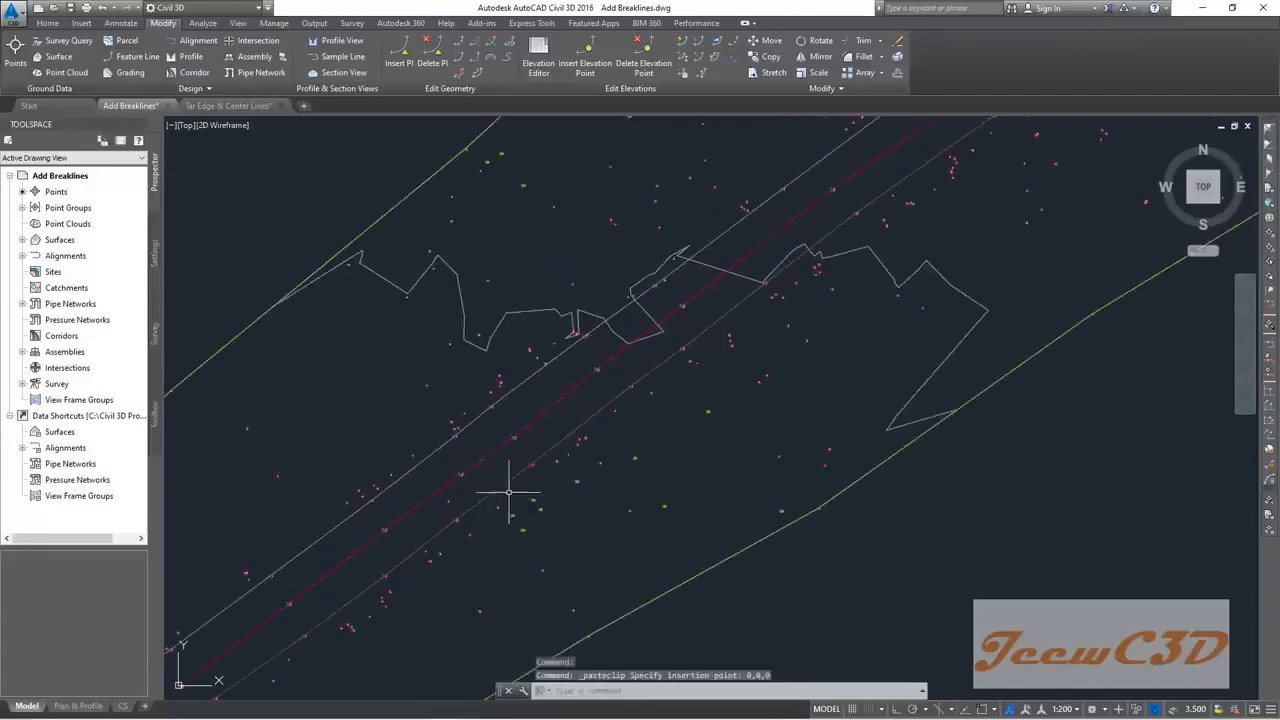
scroll(737, 346, "down", 5)
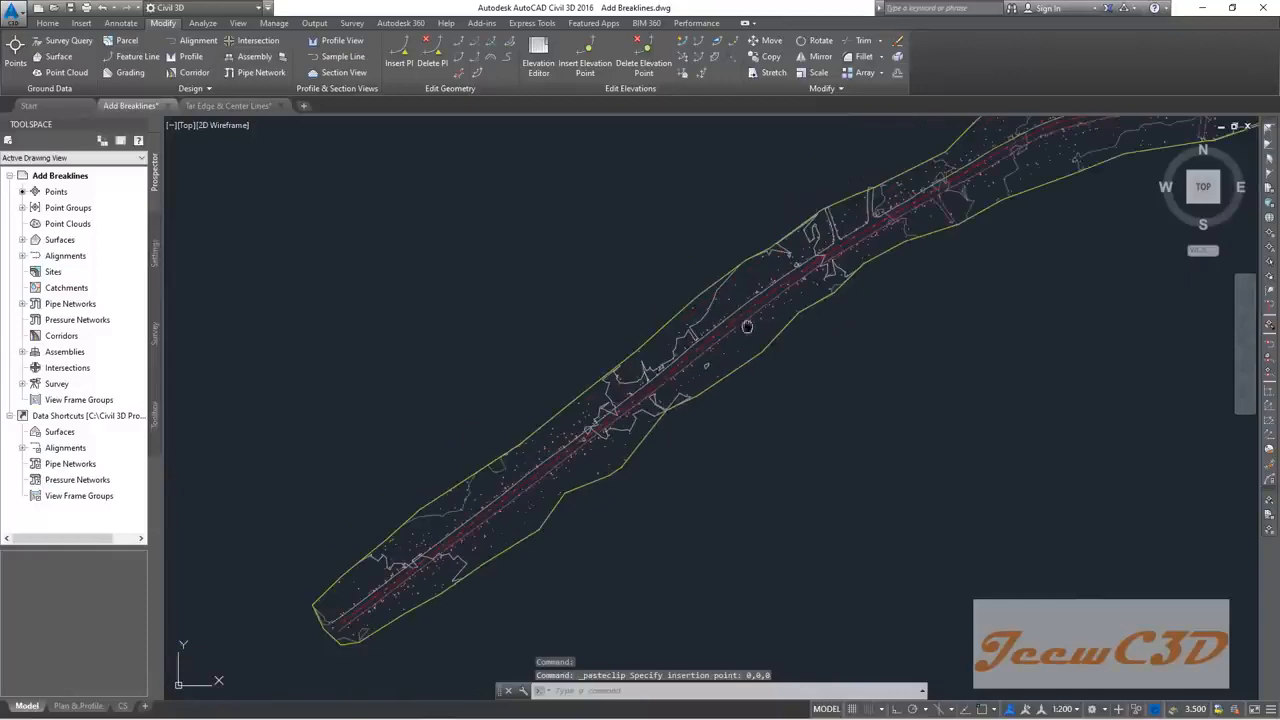
scroll(723, 395, "up", 5)
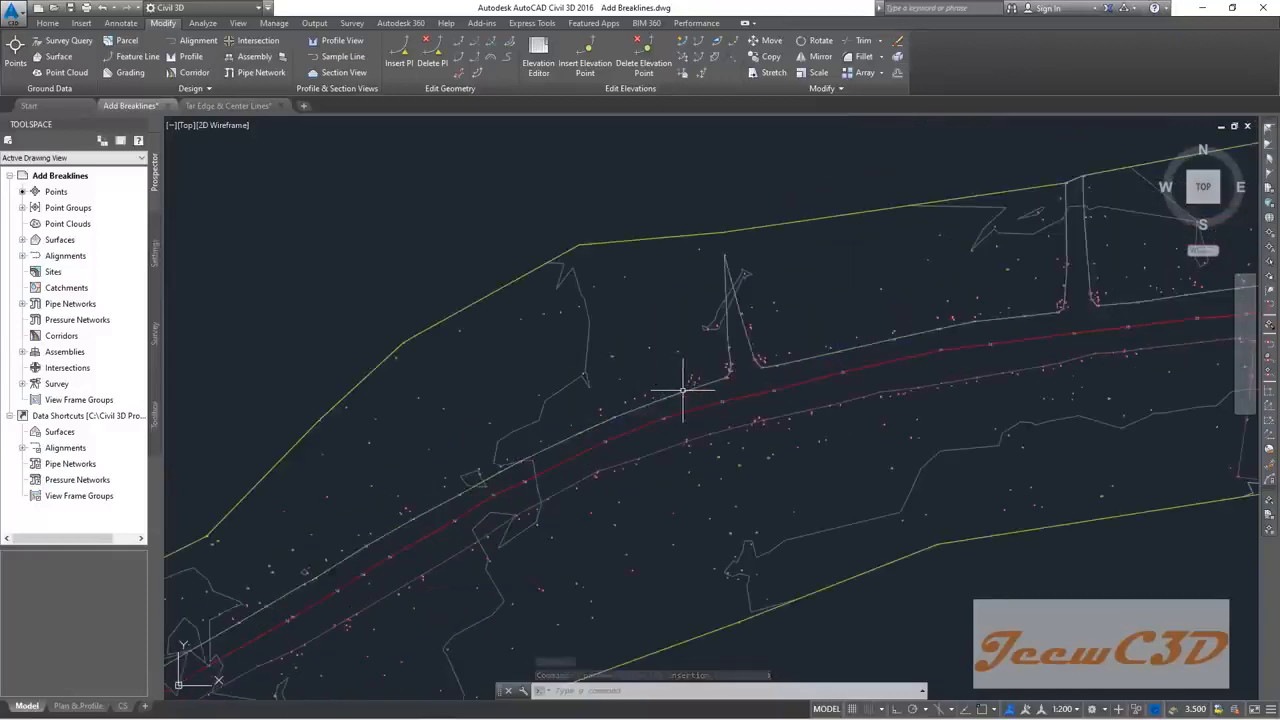
scroll(646, 423, "down", 3)
scroll(700, 371, "down", 3)
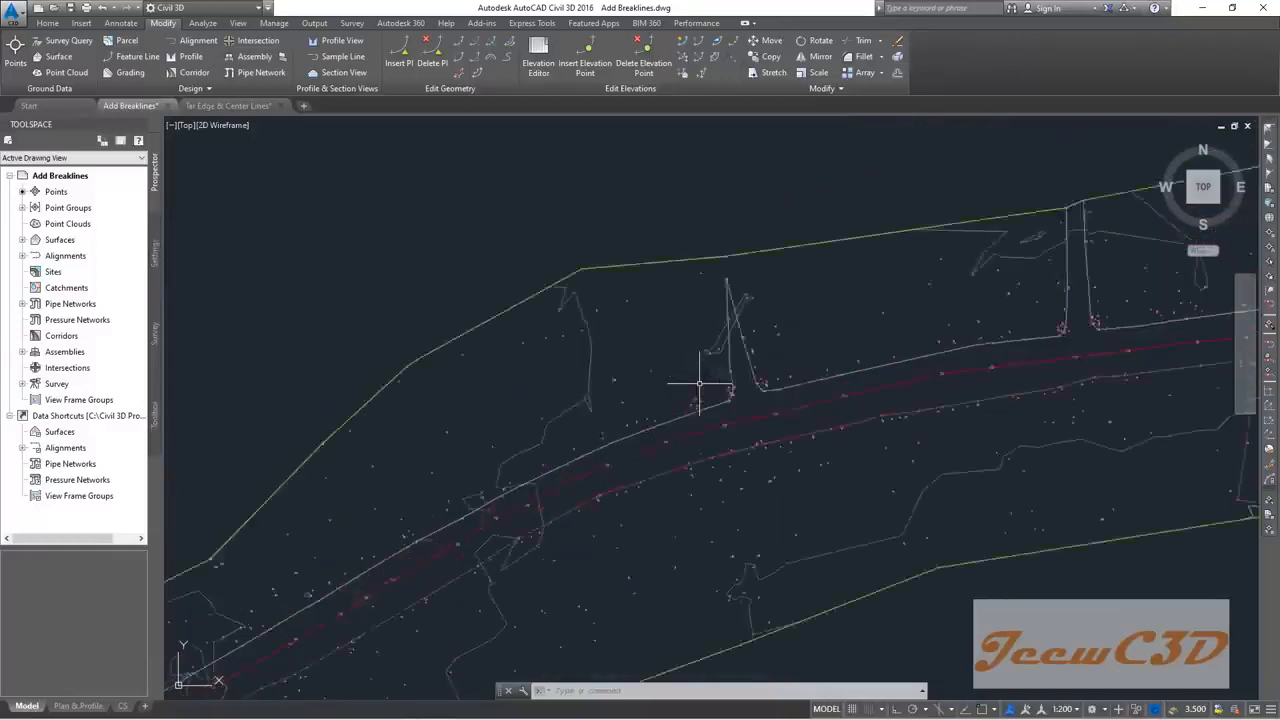
scroll(690, 407, "down", 3)
scroll(563, 380, "up", 4)
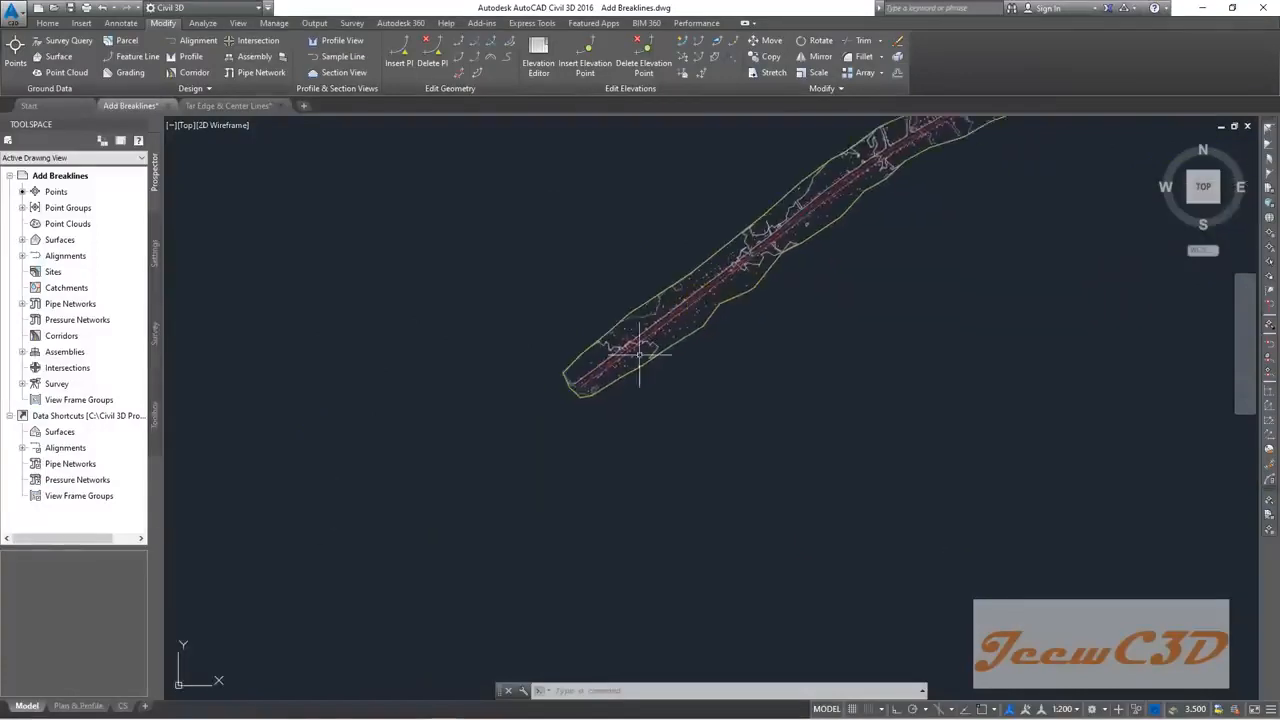
scroll(563, 380, "up", 4)
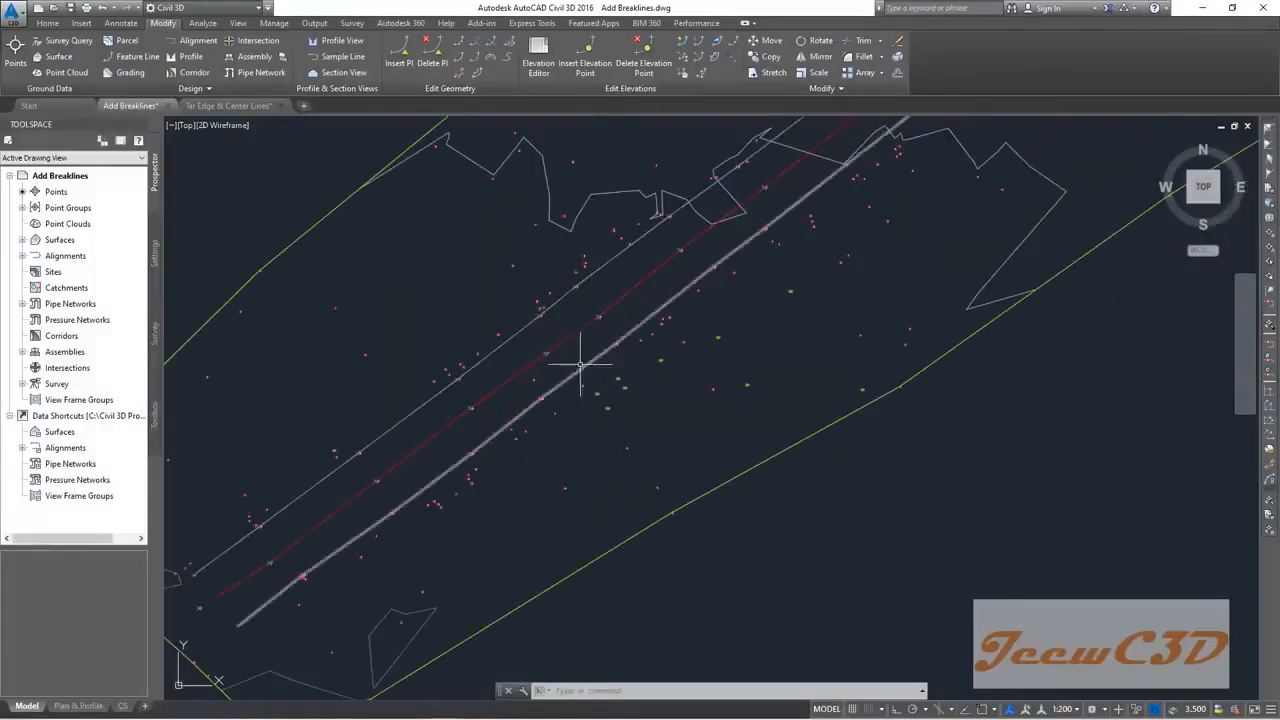
scroll(570, 360, "up", 5)
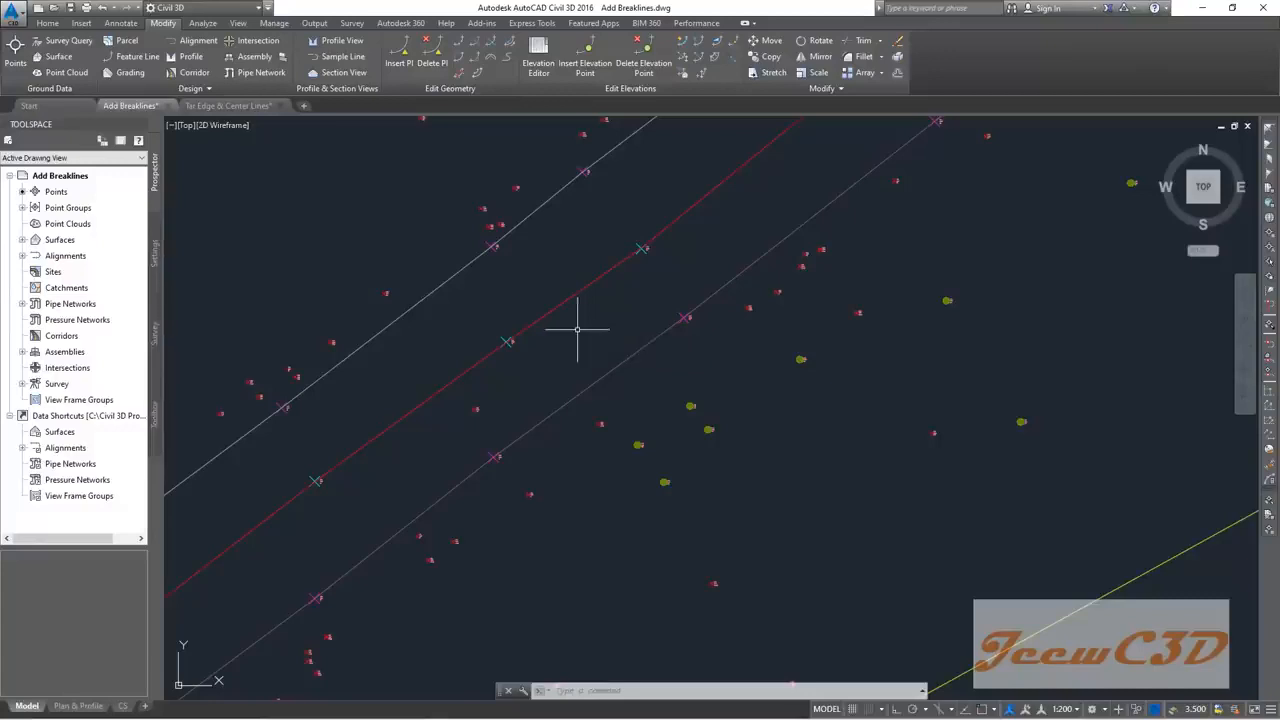
Step: Pan along the river corridor and select the EG TIN surface by its boundary
scroll(544, 376, "down", 2)
middle_click_drag(565, 372, 670, 328)
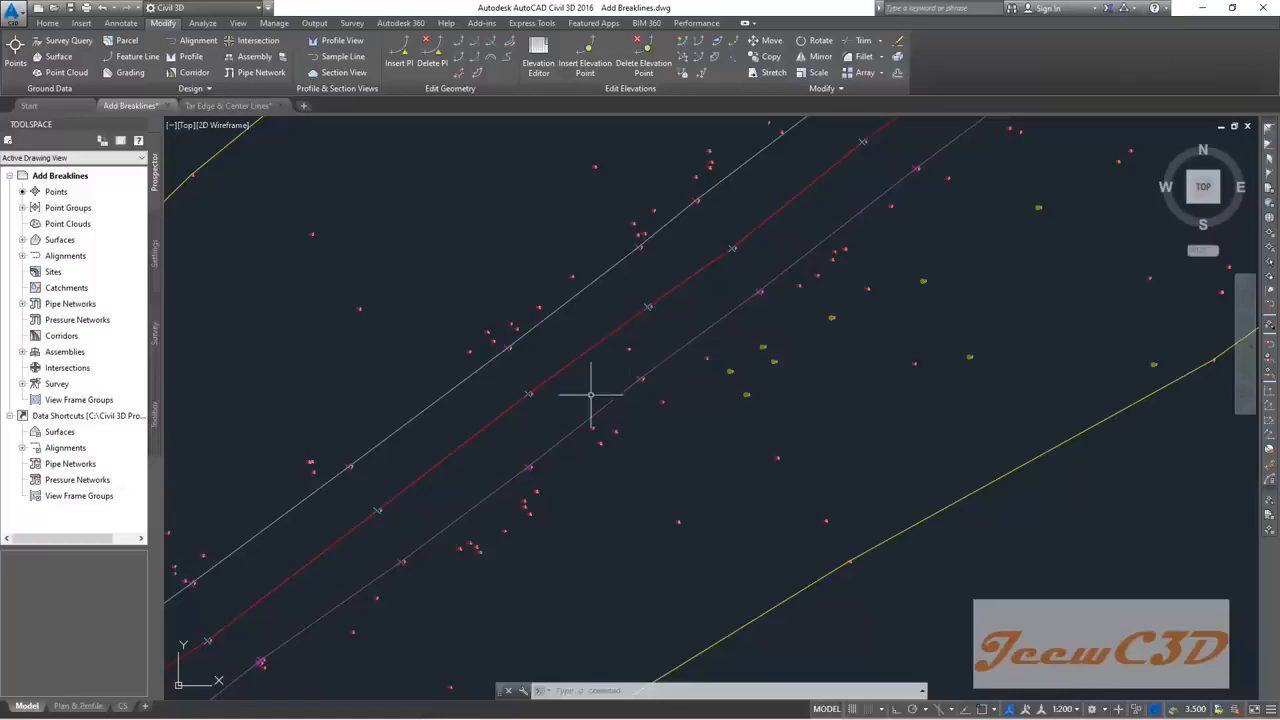
scroll(465, 414, "down", 4)
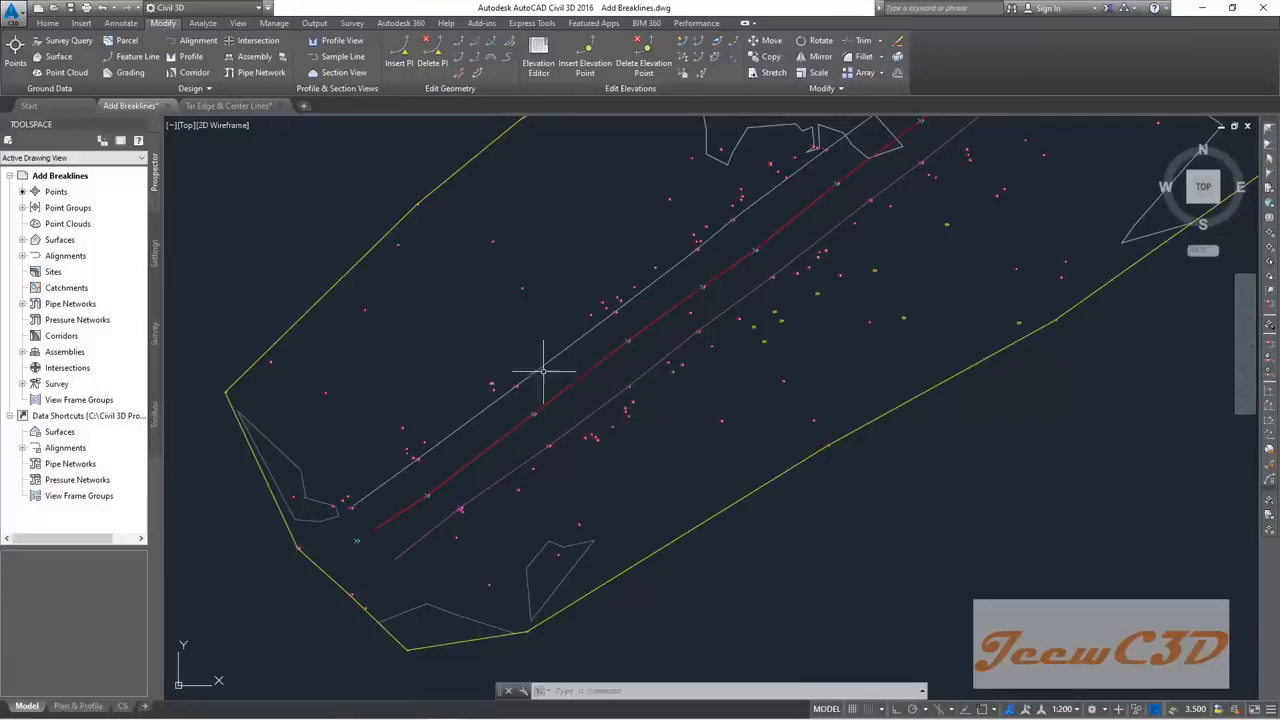
scroll(557, 420, "down", 2)
middle_click_drag(672, 377, 568, 472)
scroll(672, 440, "up", 3)
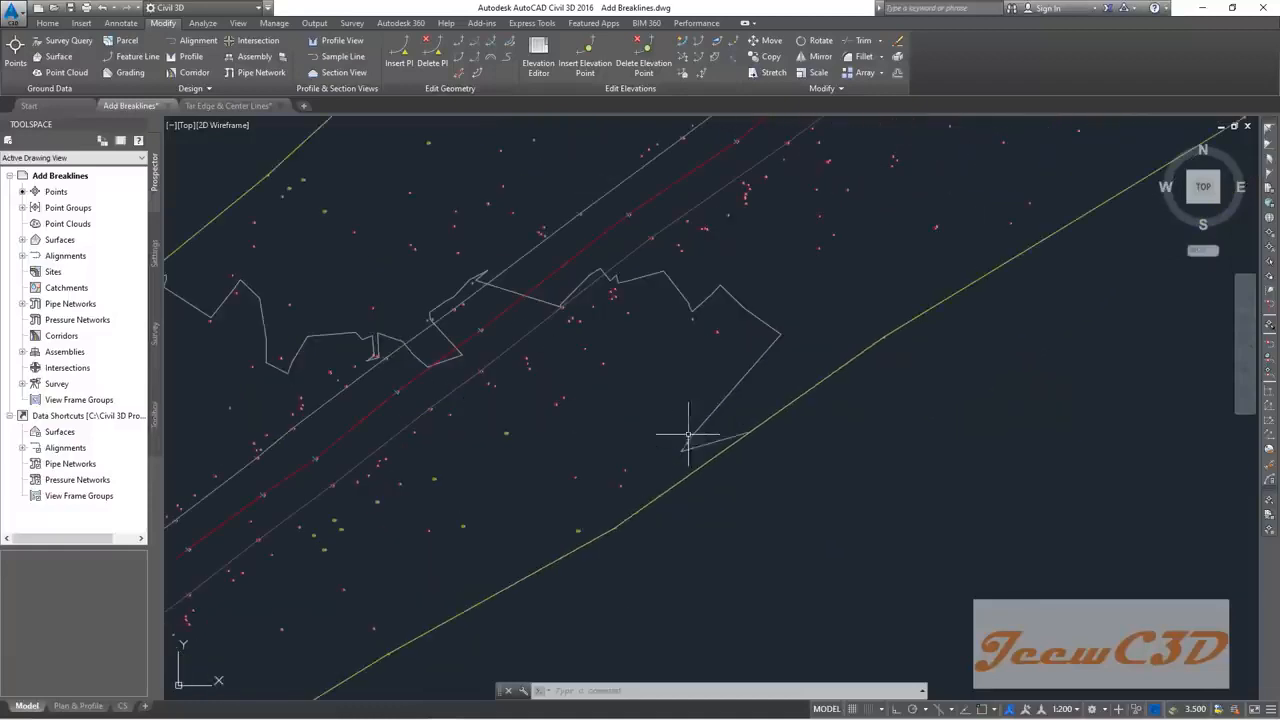
left_click(738, 380)
scroll(697, 410, "down", 4)
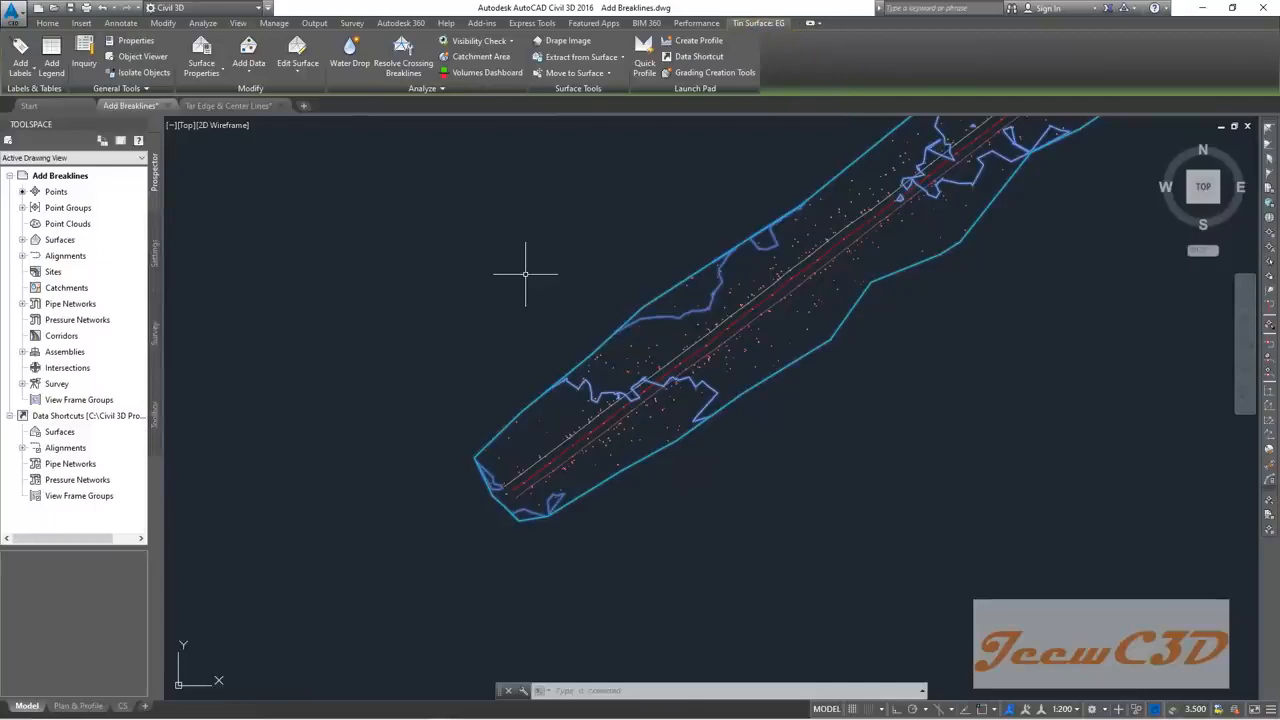
Step: Reselect the EG surface and view it in the Object Viewer
key("Escape")
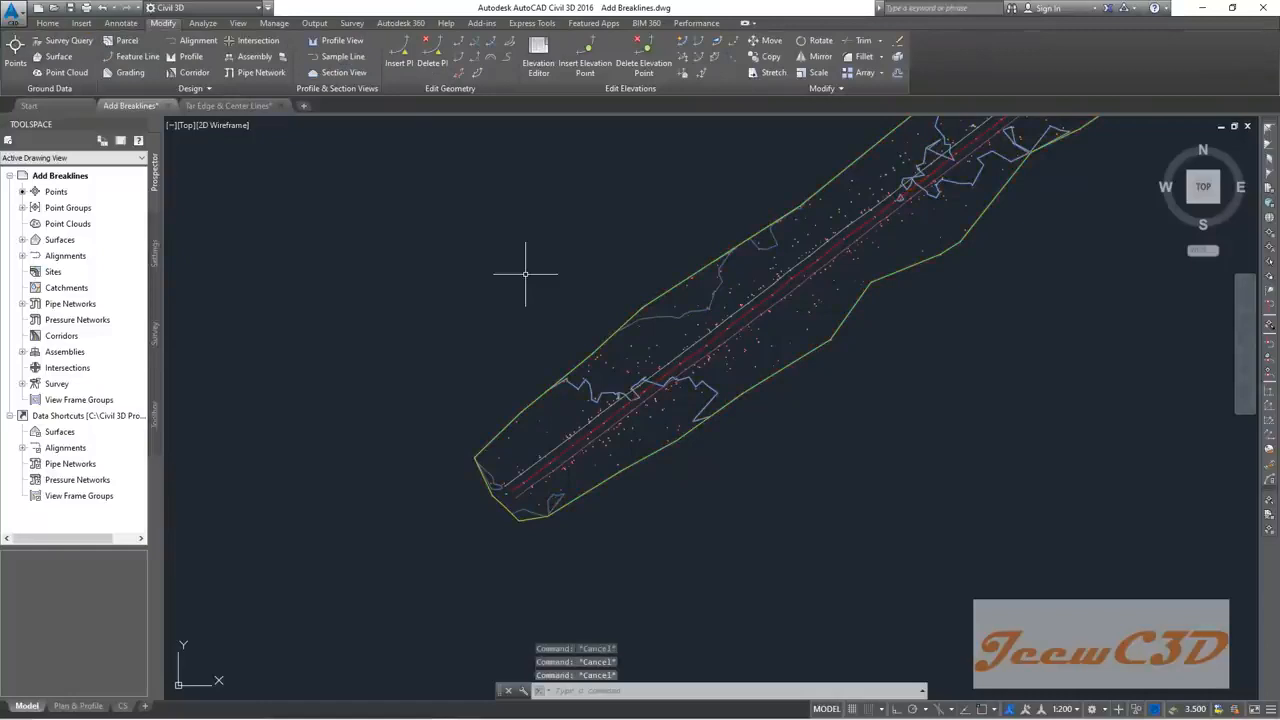
scroll(725, 398, "up", 4)
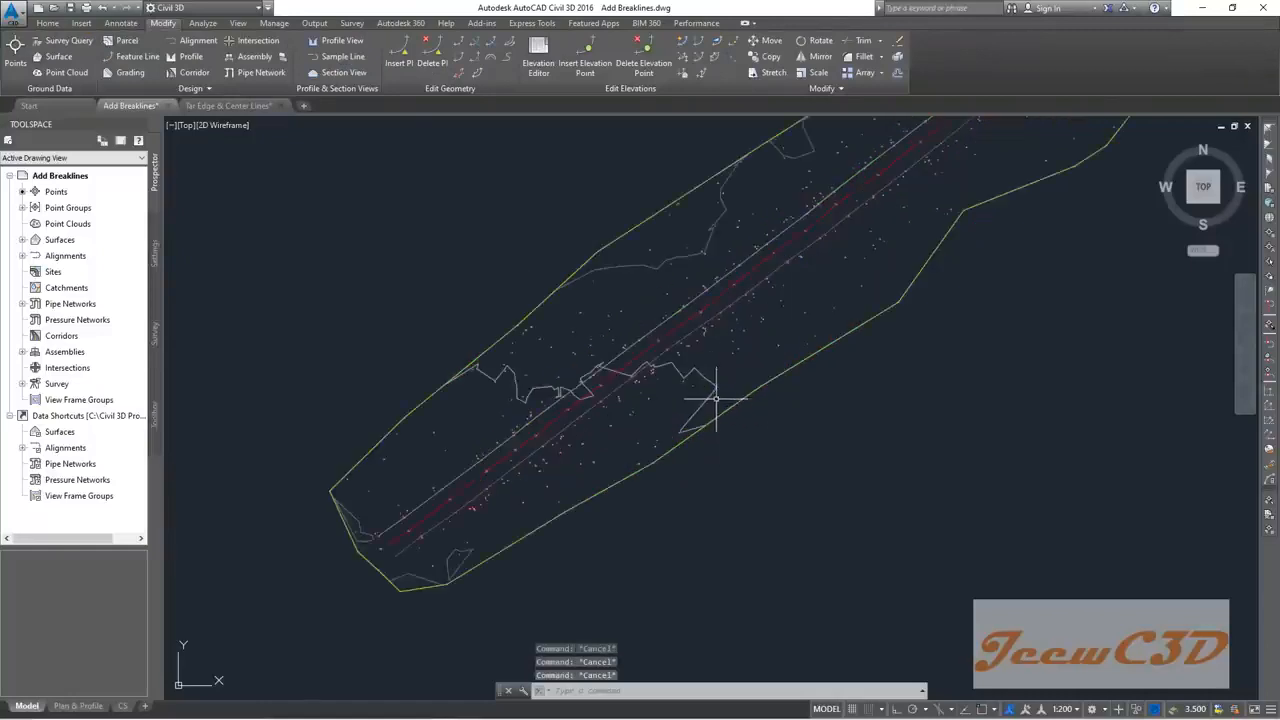
left_click(713, 388)
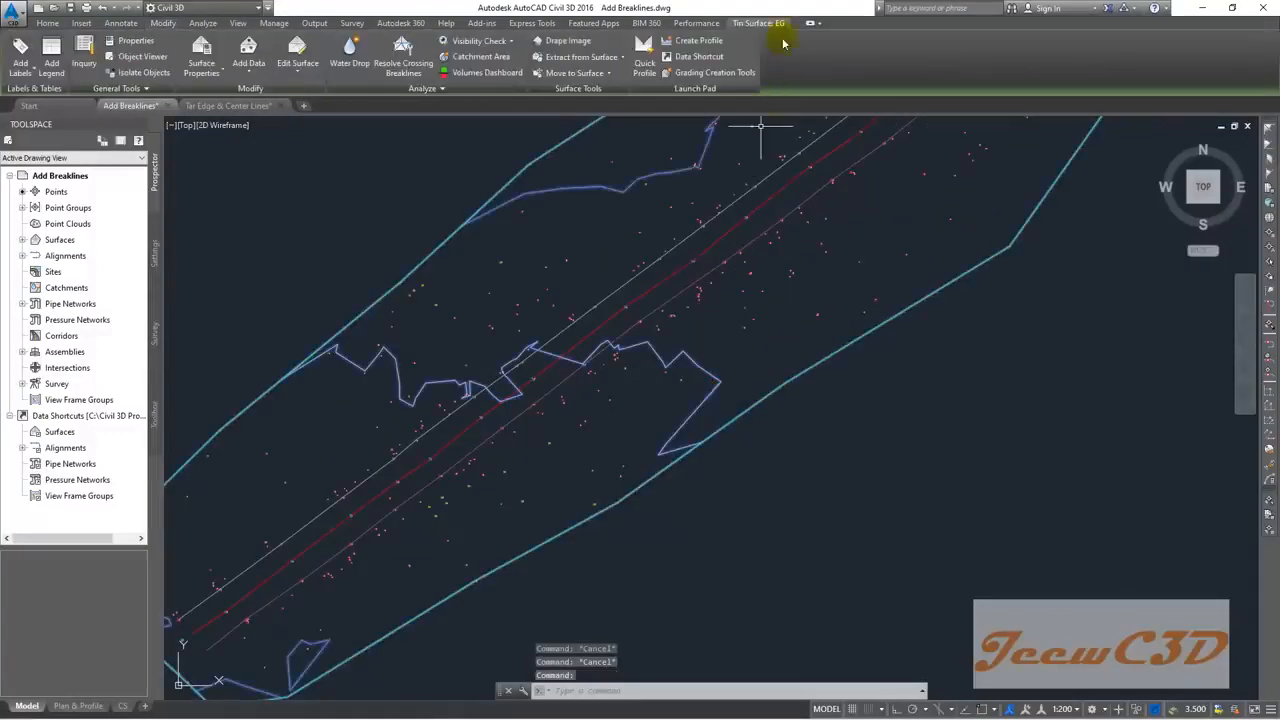
right_click(579, 241)
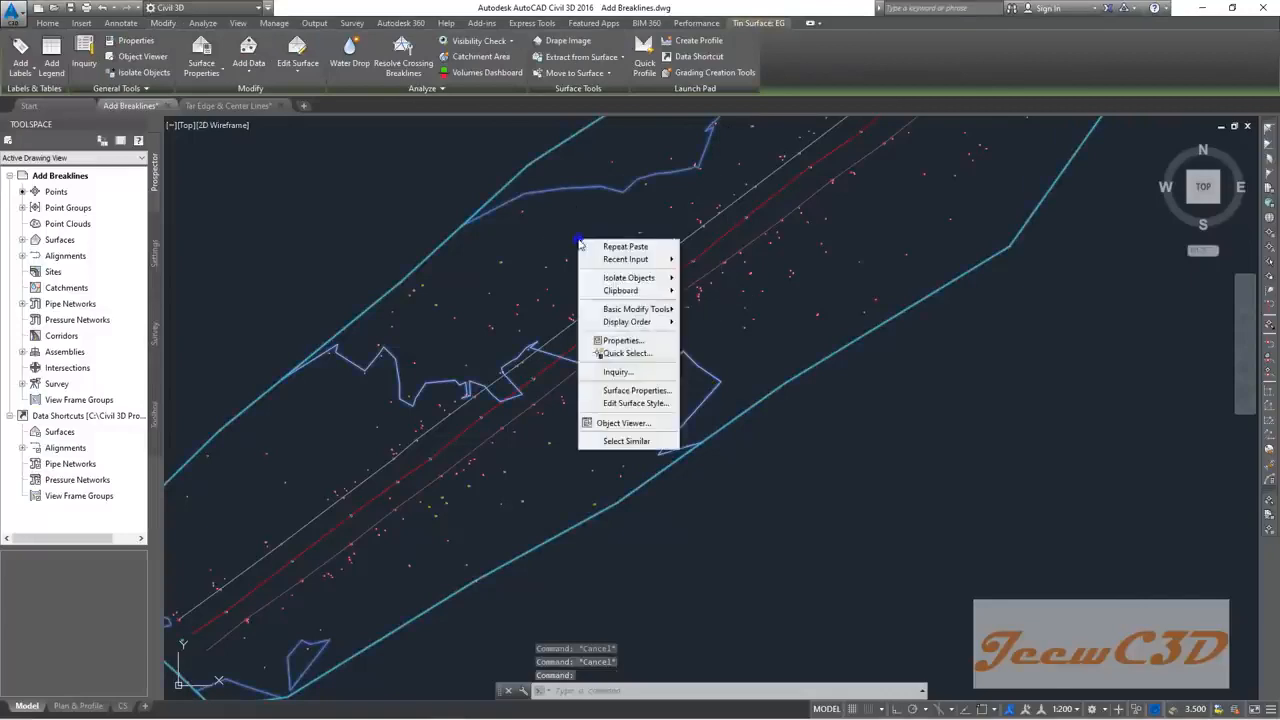
left_click(632, 423)
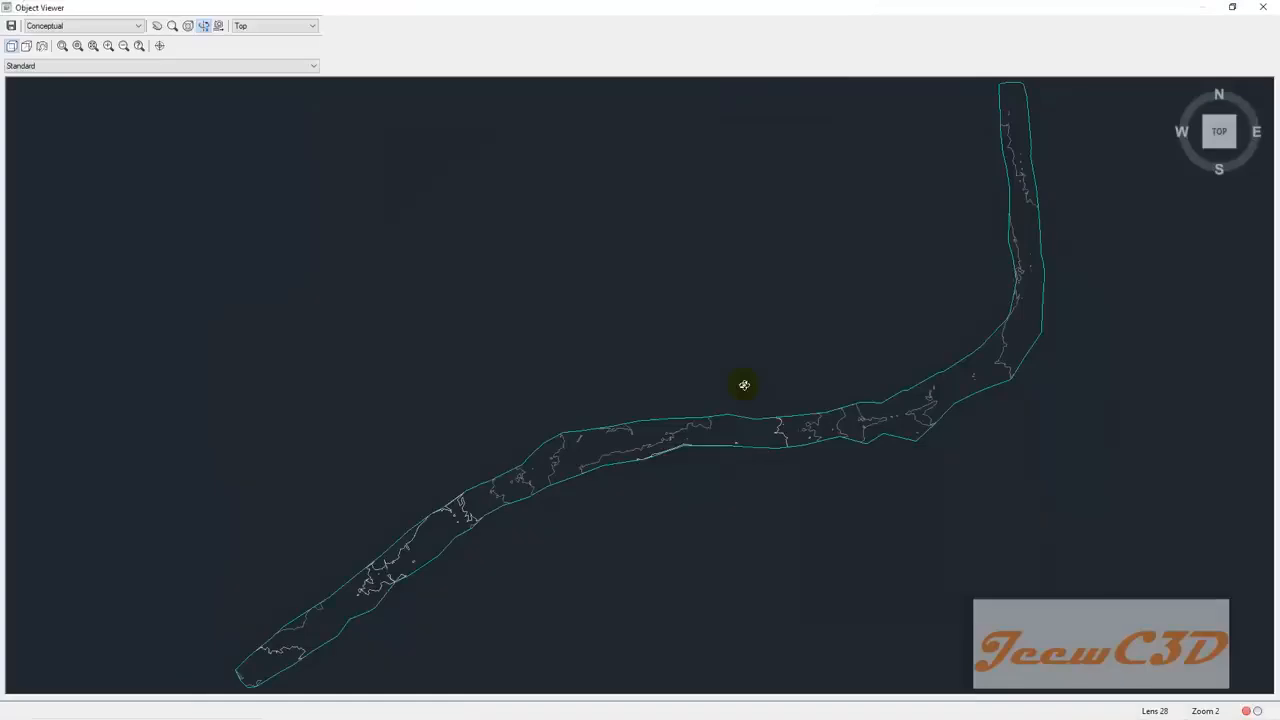
Step: Orbit and zoom the shaded EG river surface, then close the Object Viewer
mouse_move(718, 389)
left_mouse_down()
mouse_move(811, 331)
mouse_move(791, 334)
left_mouse_up()
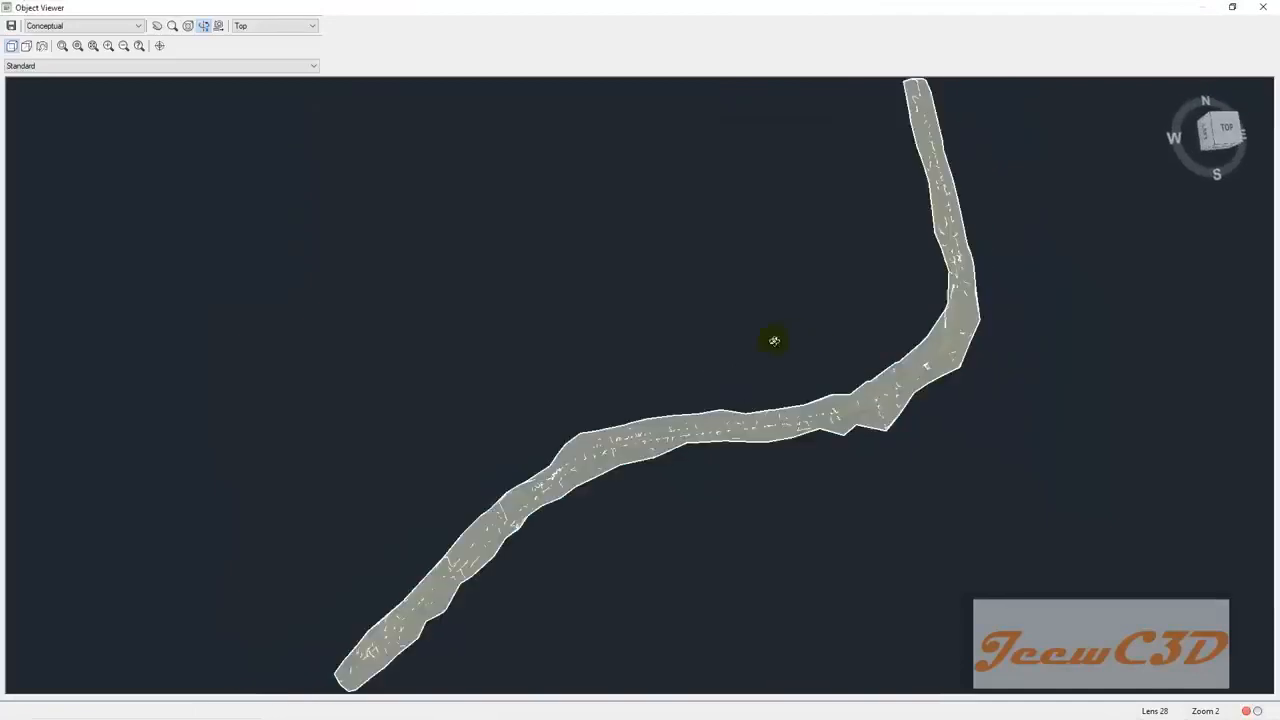
left_click_drag(711, 347, 722, 272)
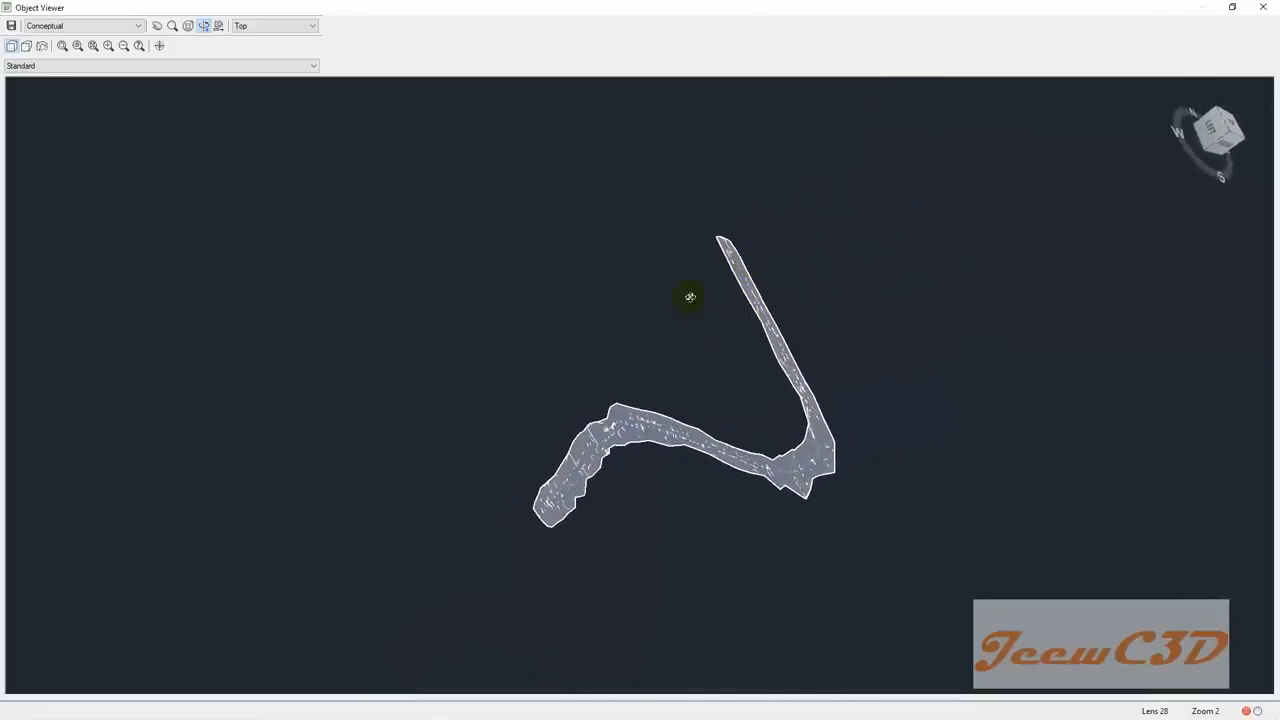
scroll(577, 468, "up", 3)
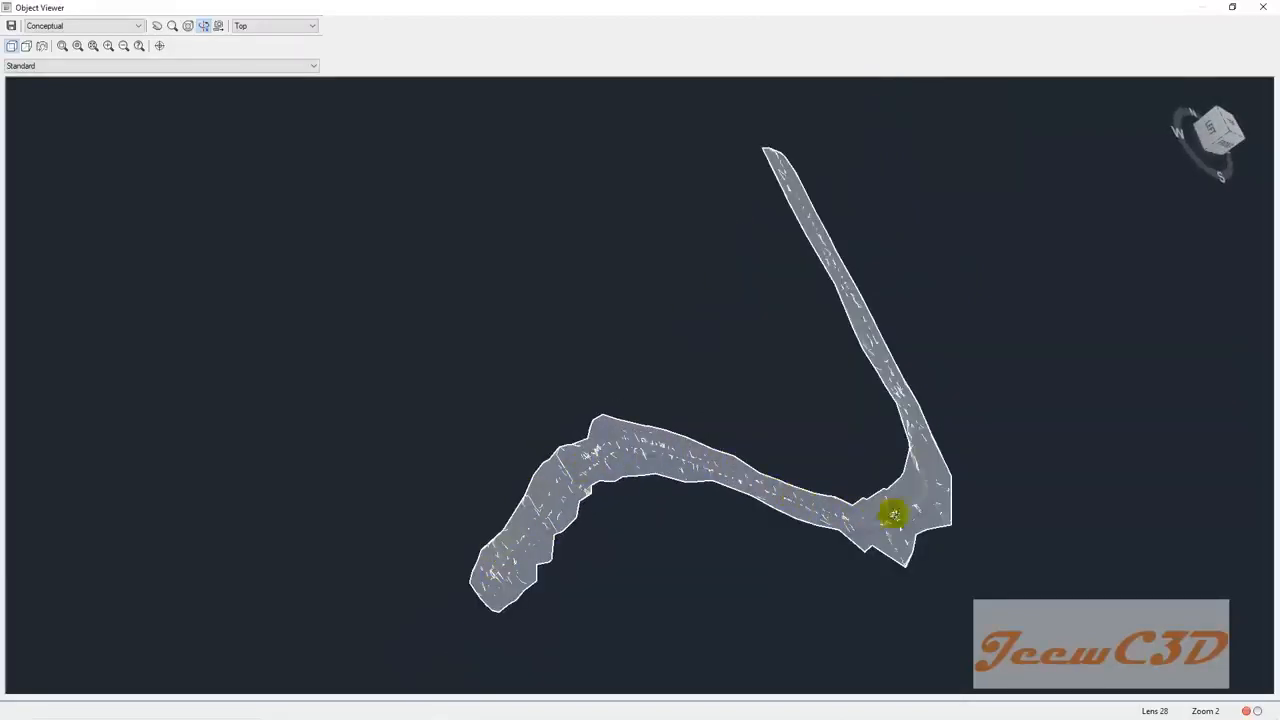
scroll(507, 568, "up", 5)
left_click_drag(754, 402, 807, 229)
left_click_drag(638, 476, 714, 403)
scroll(686, 363, "up", 2)
scroll(686, 363, "up", 2)
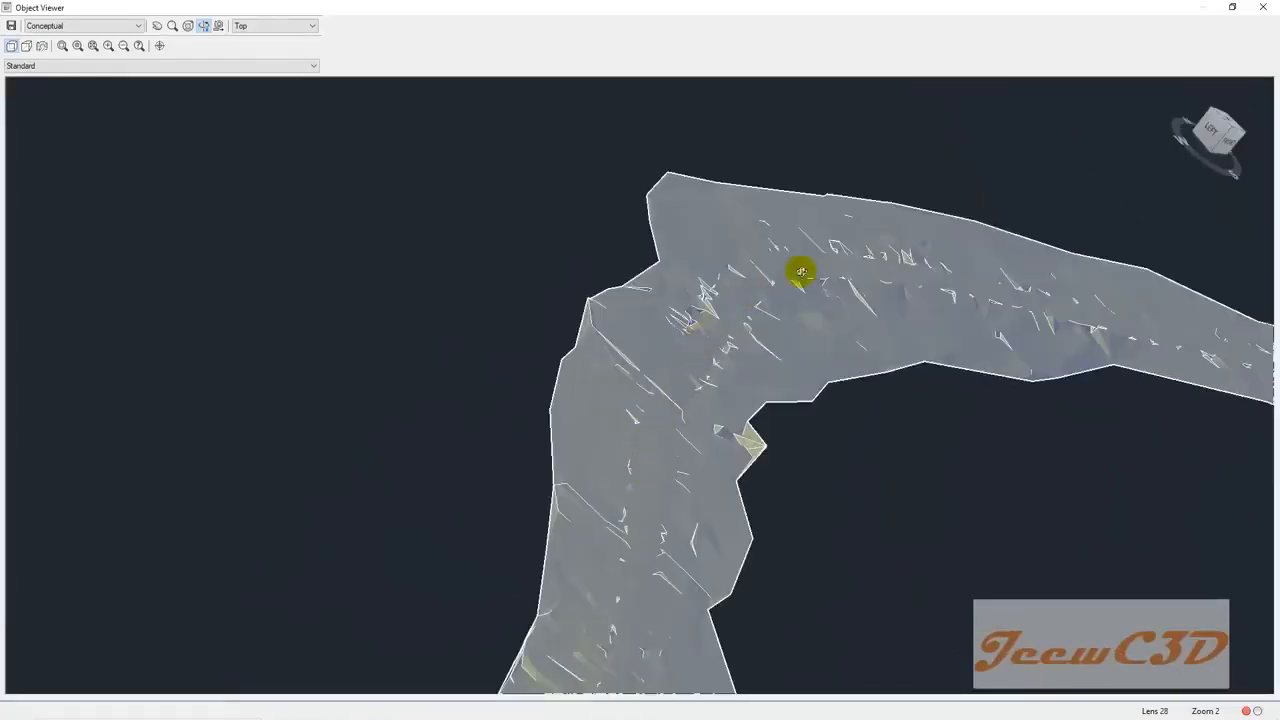
left_click_drag(763, 303, 720, 398)
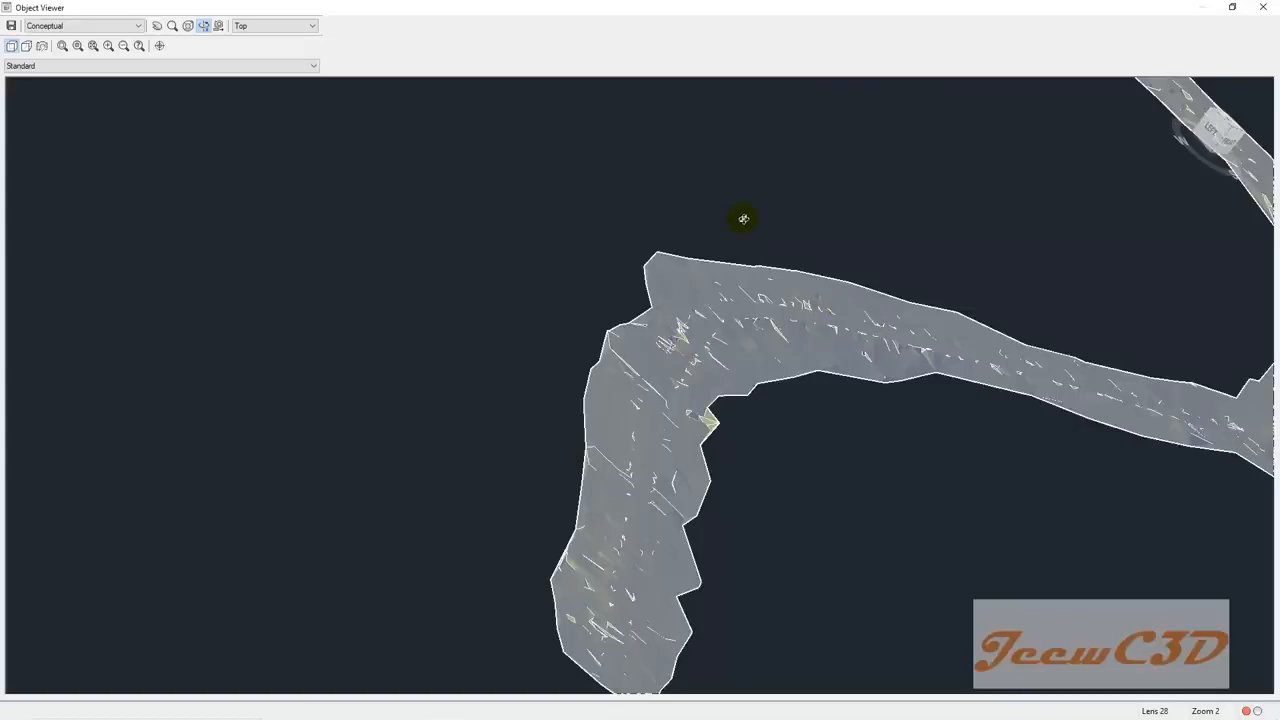
left_click(1263, 7)
scroll(680, 350, "down", 5)
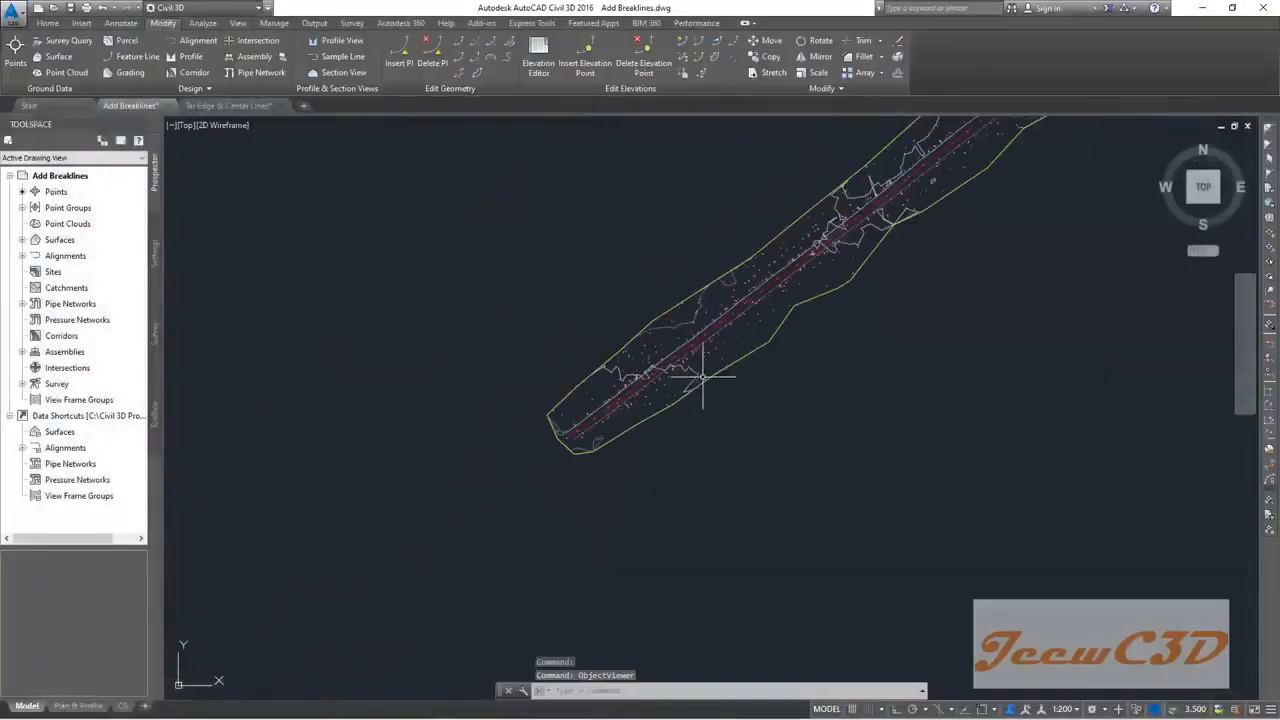
key("Escape")
scroll(563, 450, "up", 4)
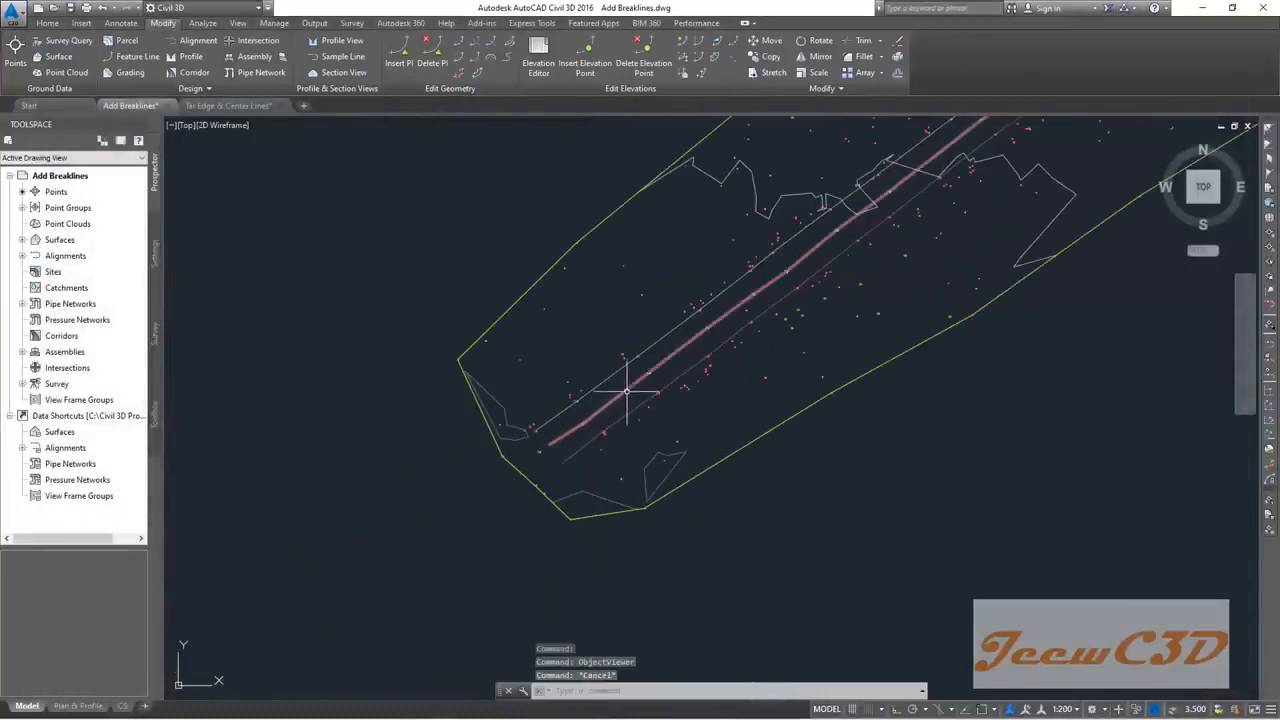
scroll(622, 398, "up", 2)
scroll(622, 398, "up", 2)
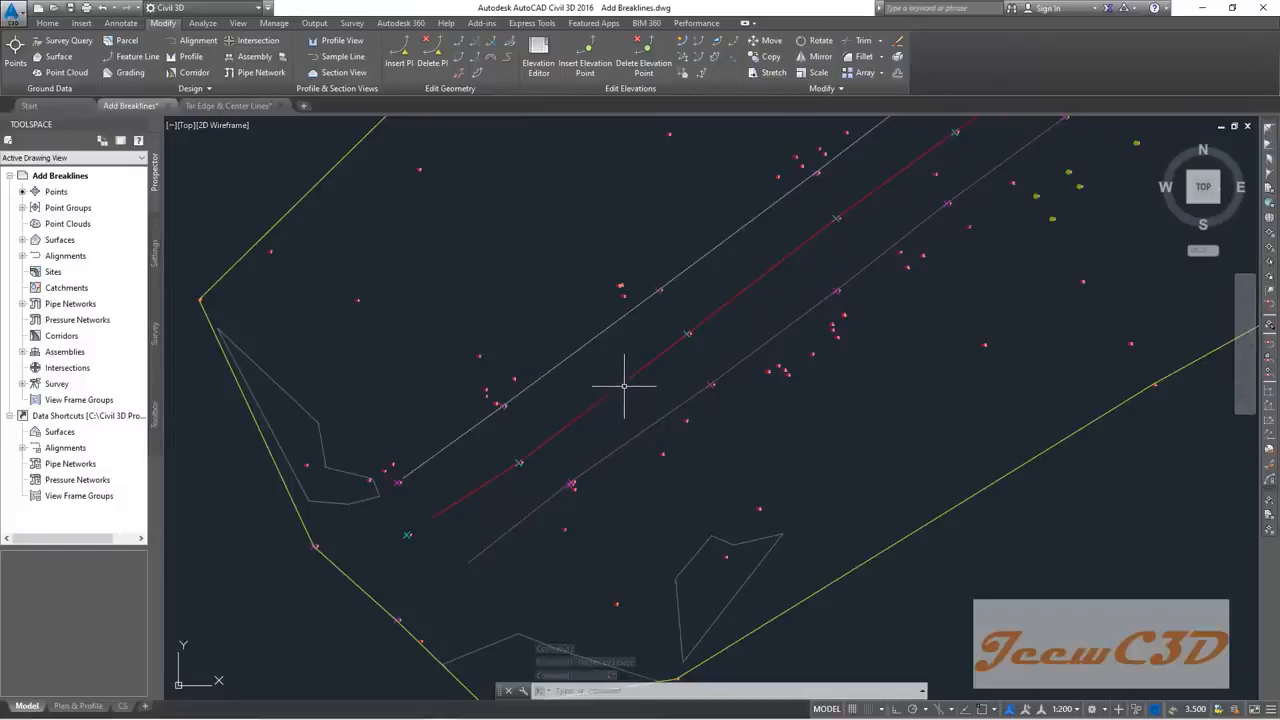
left_click(622, 385)
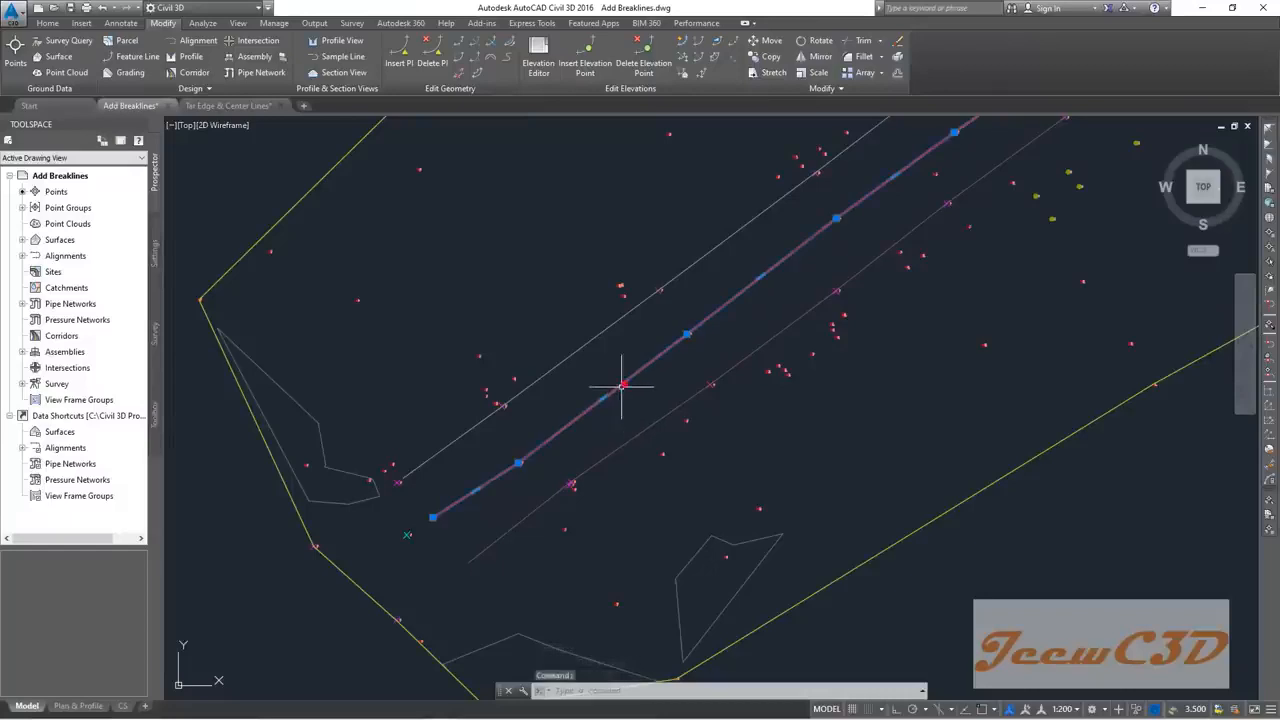
left_click(595, 337)
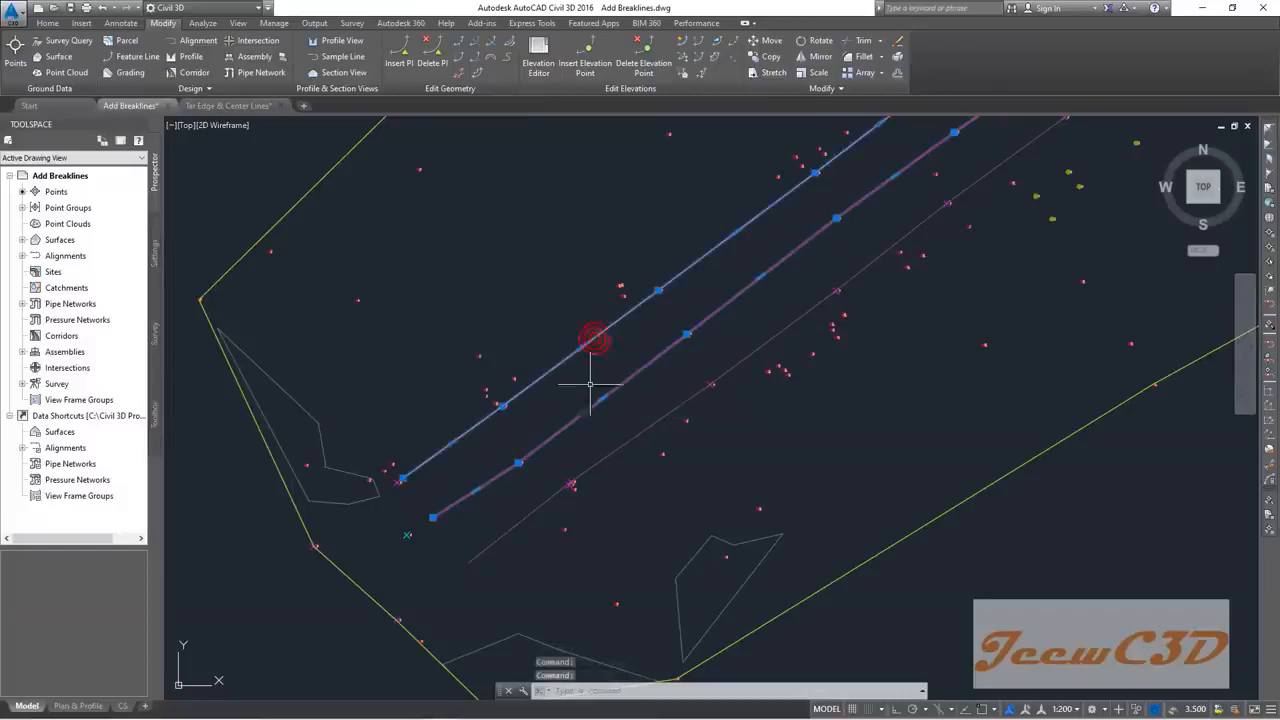
left_click(661, 415)
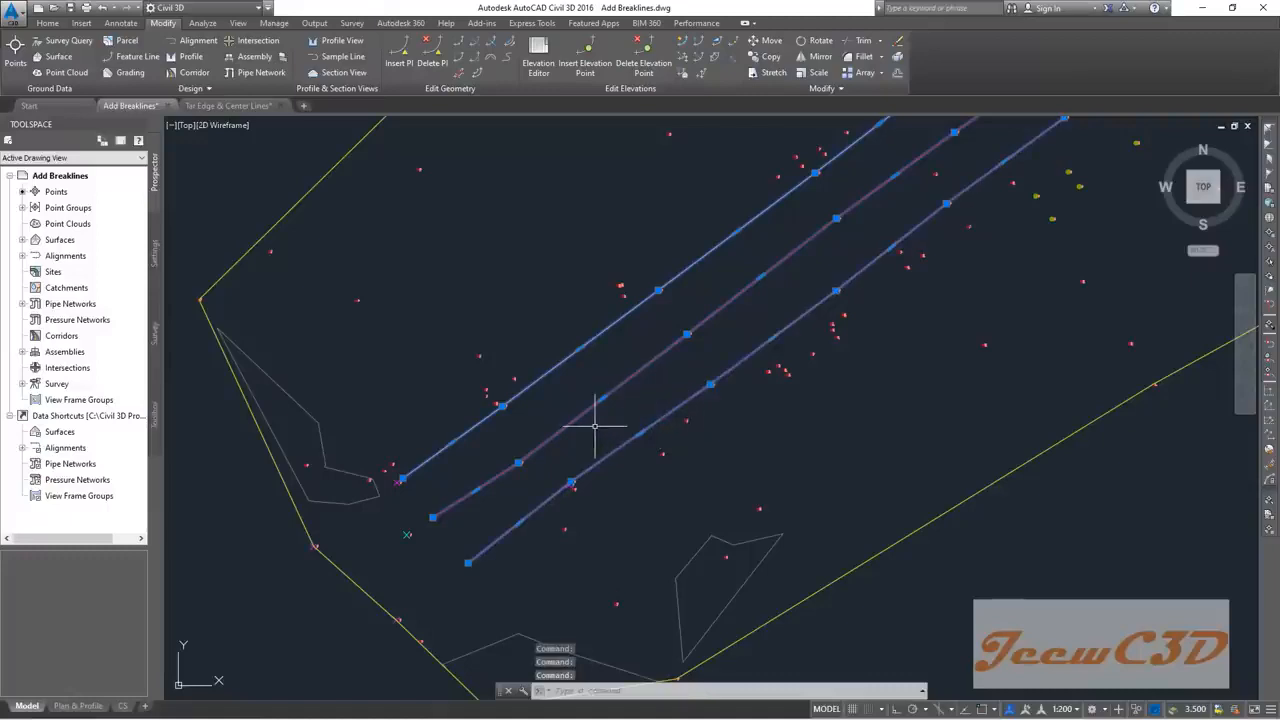
scroll(606, 430, "down", 10)
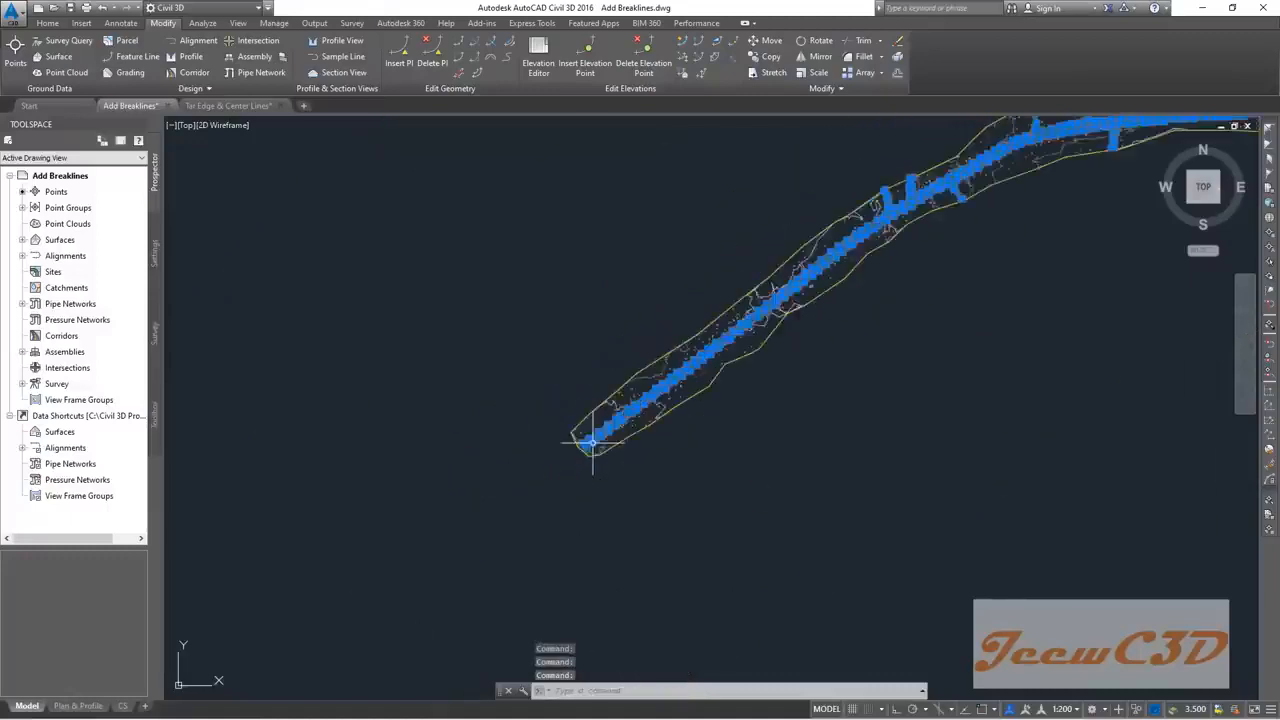
middle_click_drag(848, 440, 711, 553)
scroll(803, 325, "up", 4)
scroll(709, 350, "down", 4)
middle_click_drag(616, 392, 720, 339)
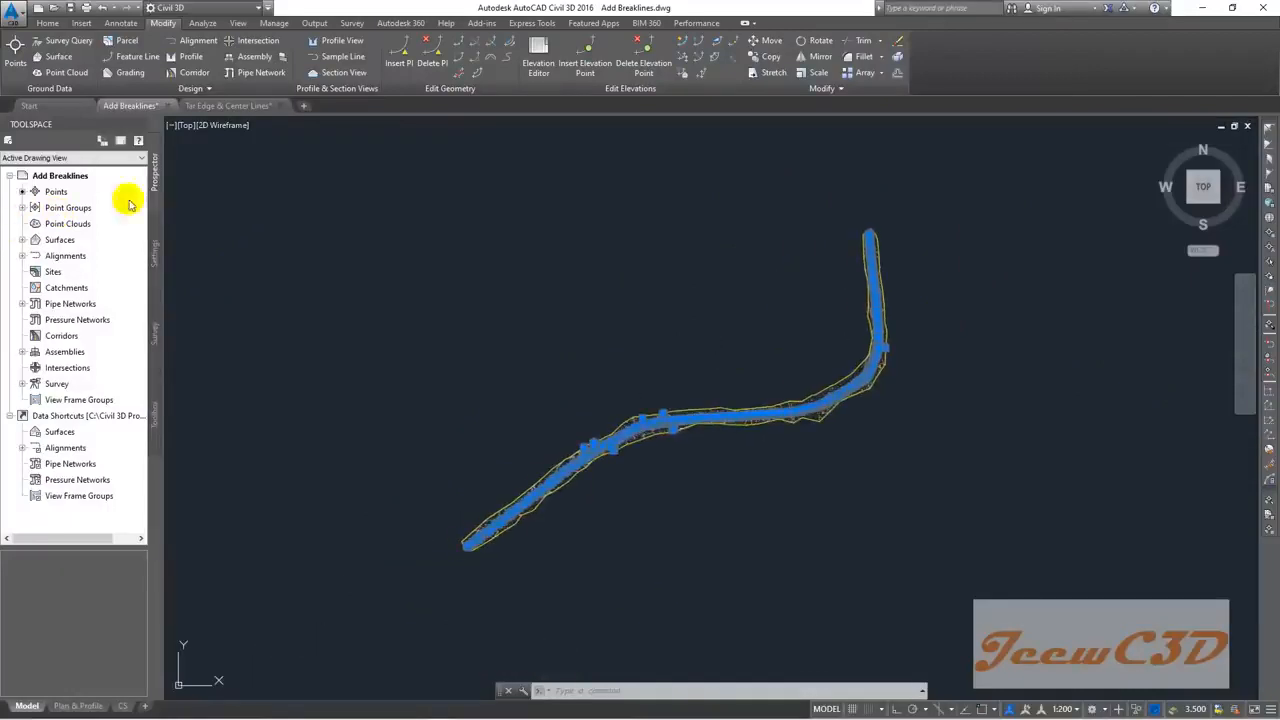
Step: In Prospector, expand Surfaces > EG > Definition and start adding breaklines under Breaklines
left_click(22, 240)
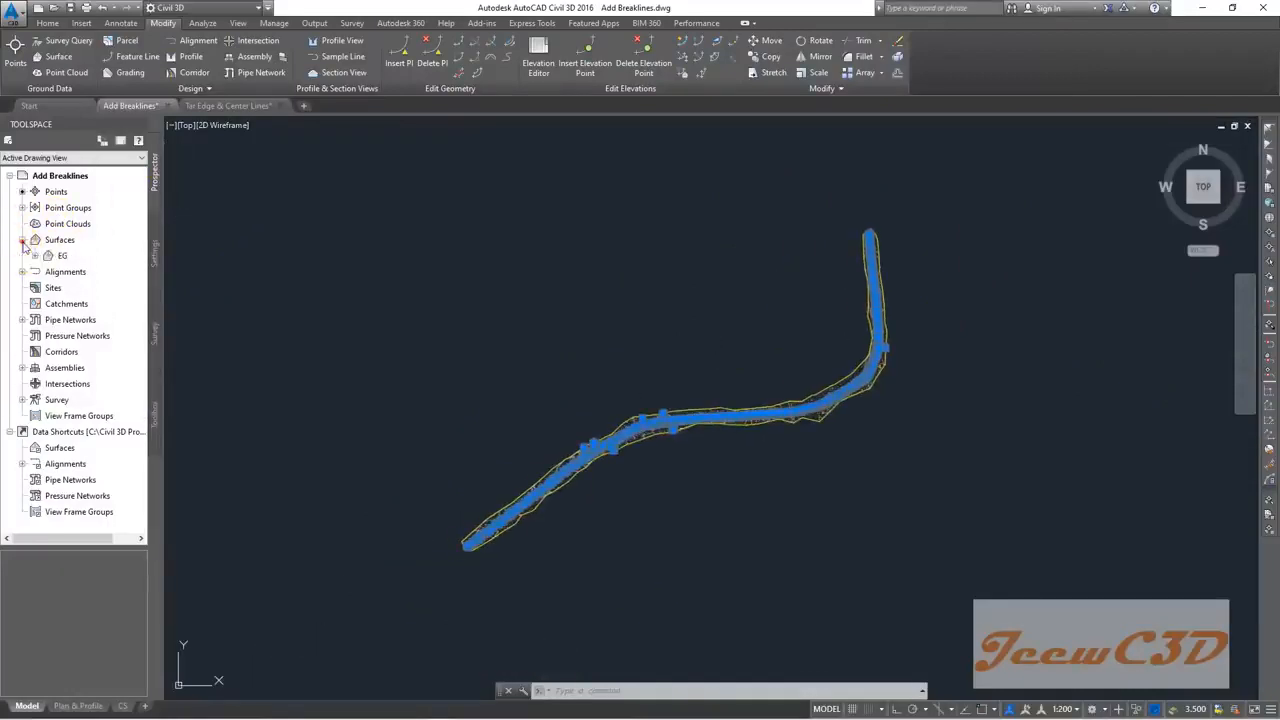
left_click(35, 257)
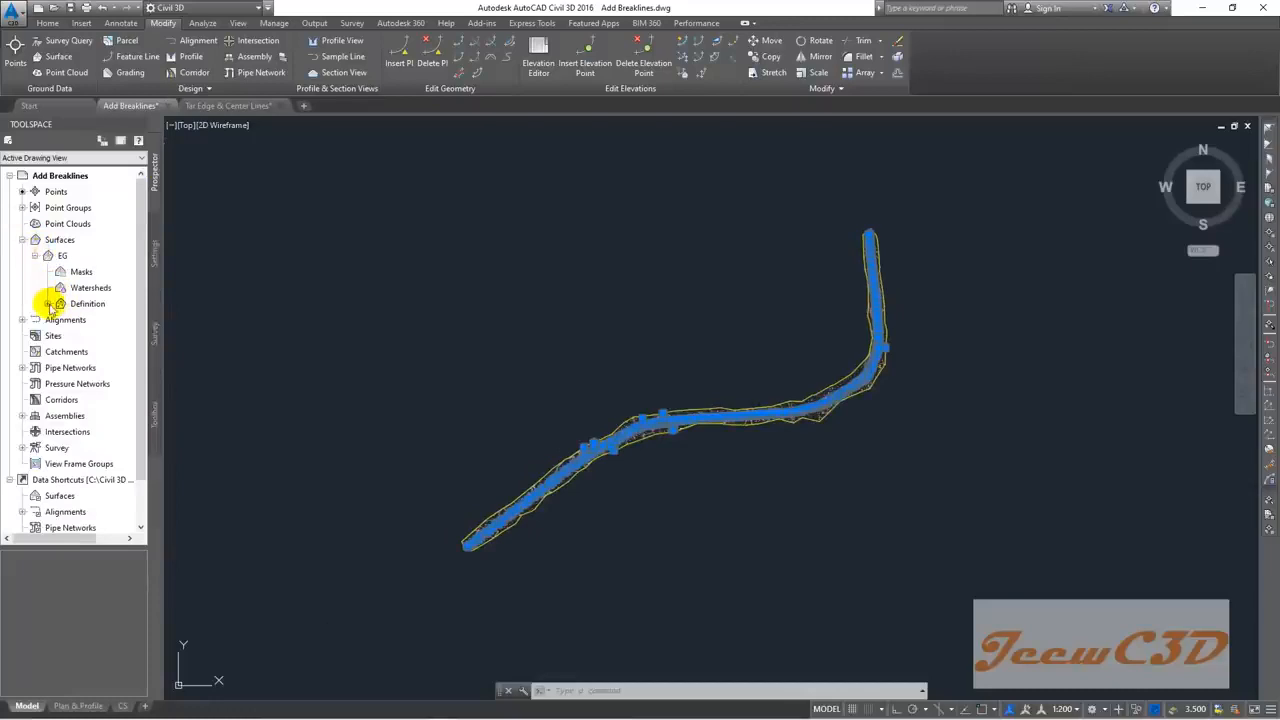
left_click(47, 304)
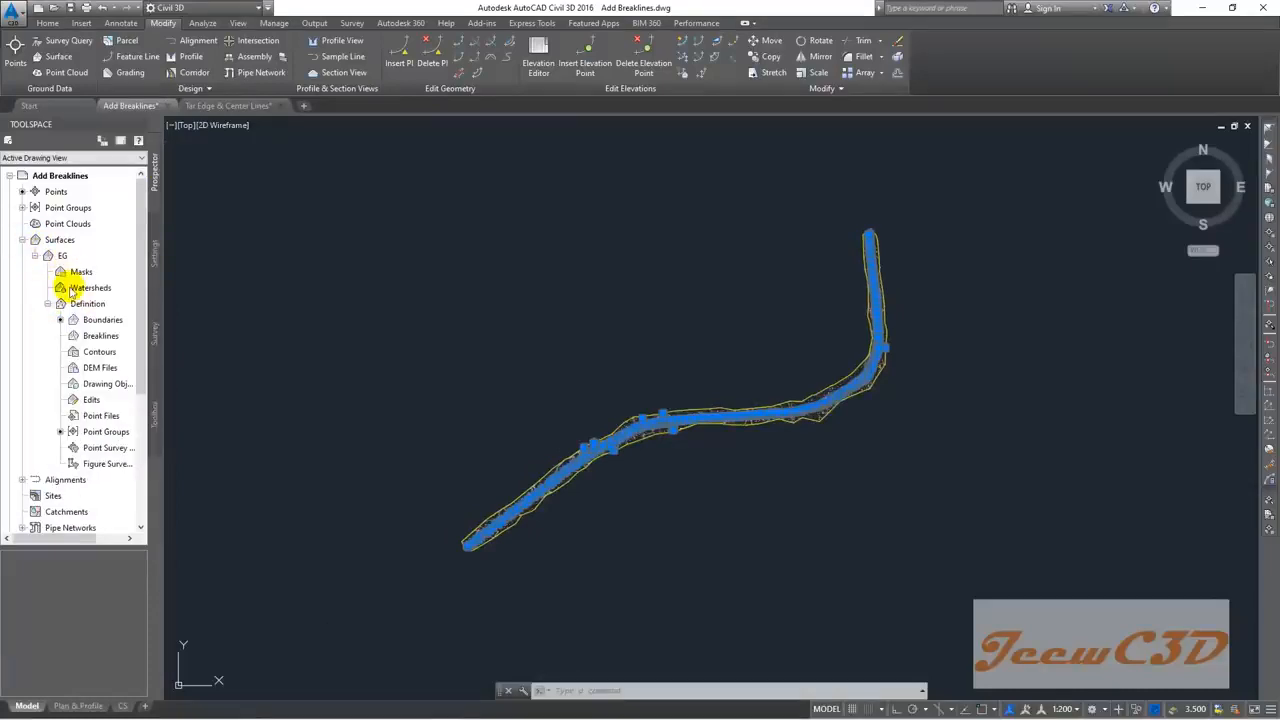
left_click(106, 338)
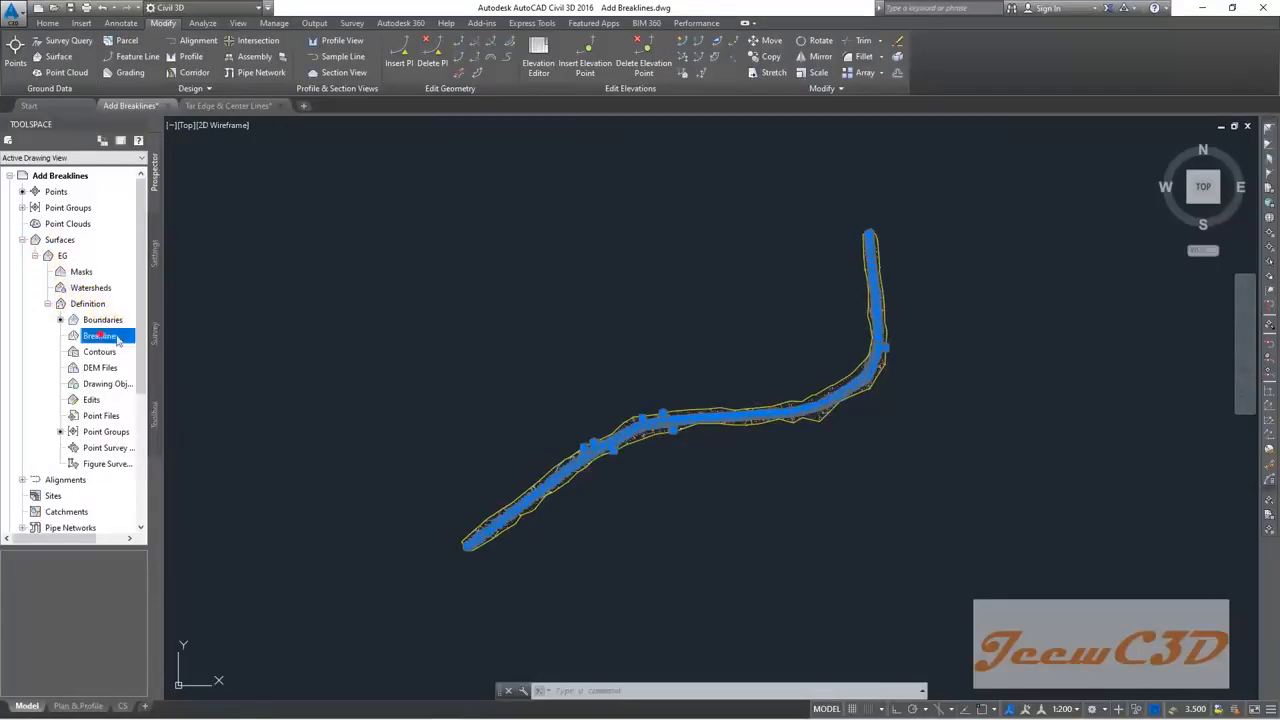
right_click(106, 338)
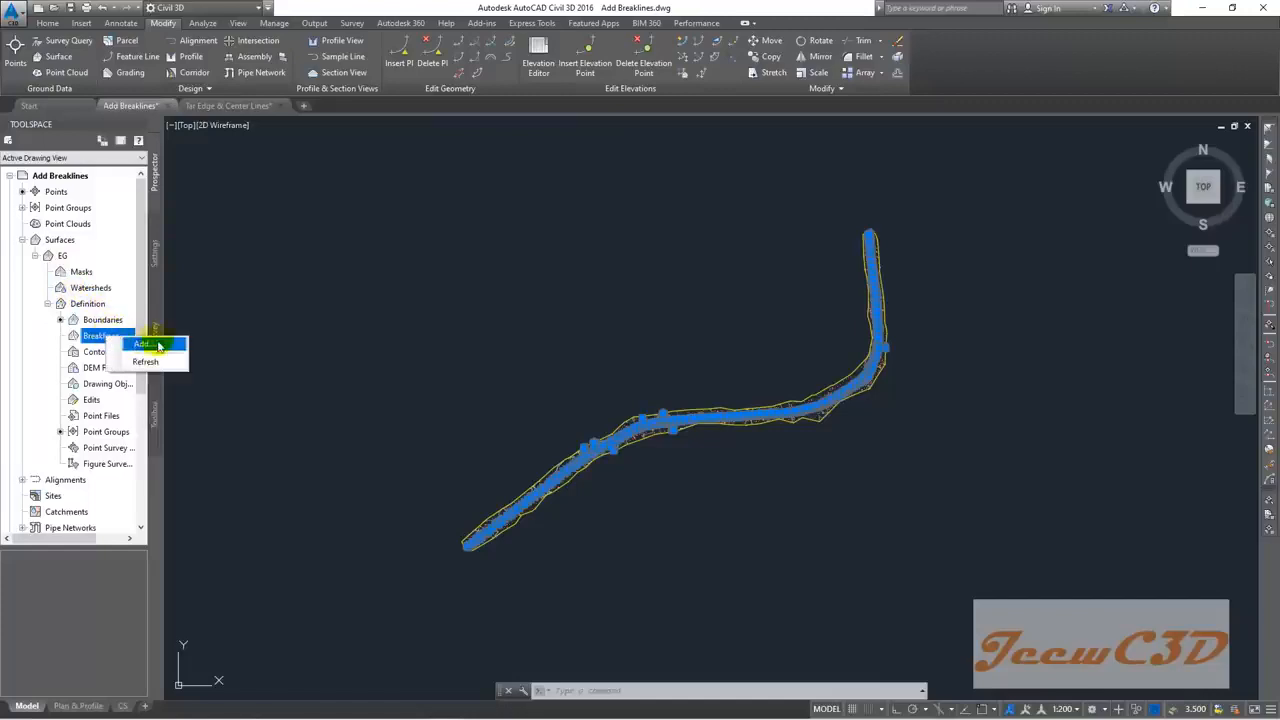
left_click(155, 344)
Step: Give the breakline set the description 'Breaklines' and type Proximity, then confirm
left_click(530, 266)
type("Breaklines")
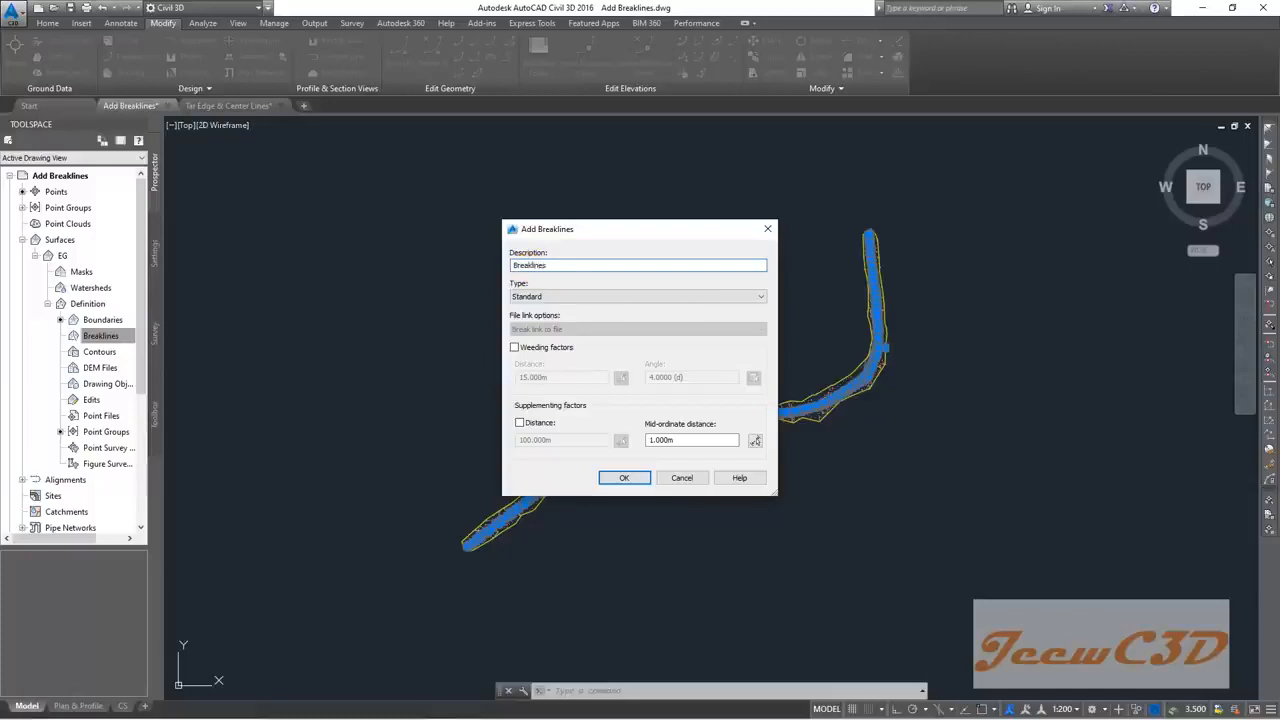
left_click(540, 297)
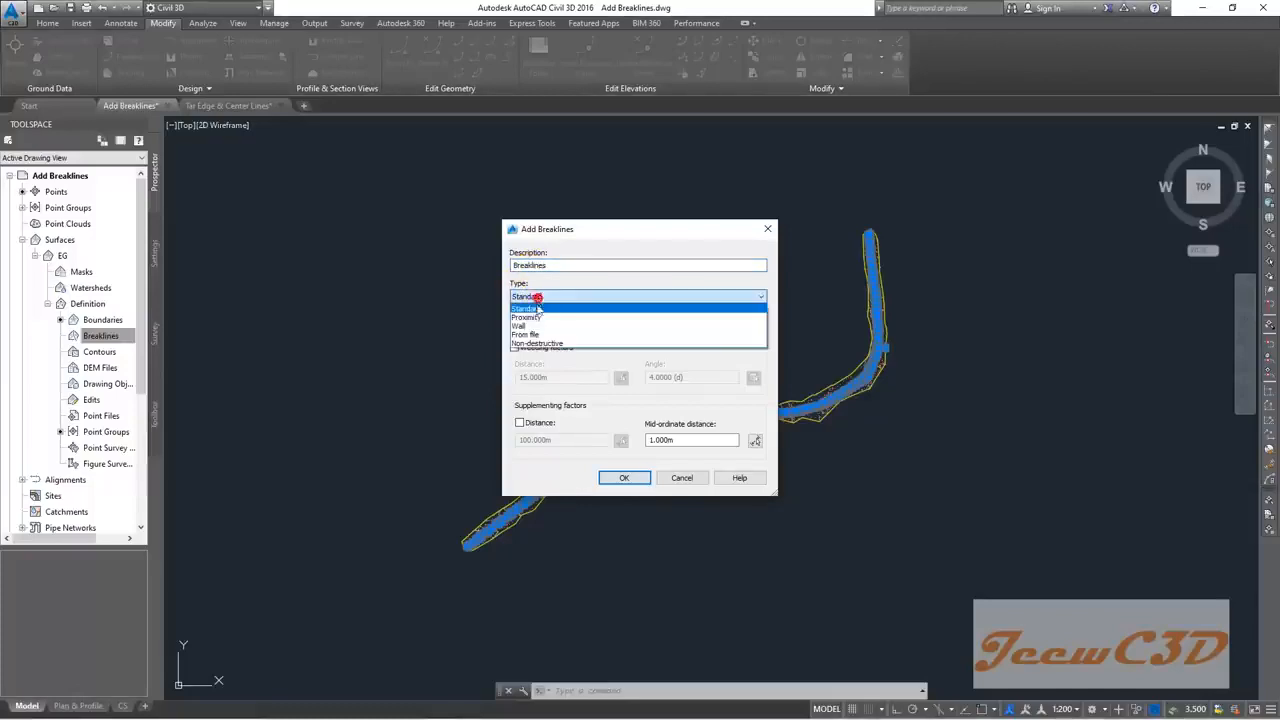
left_click(540, 318)
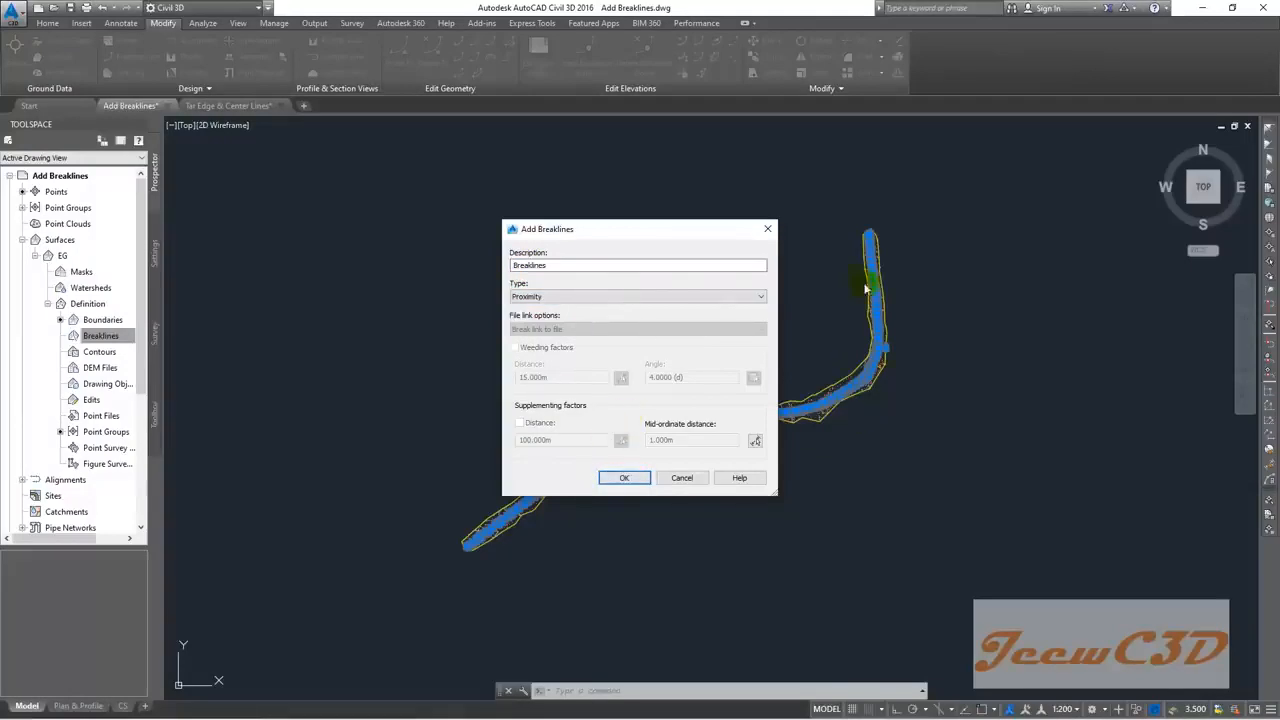
left_click(612, 477)
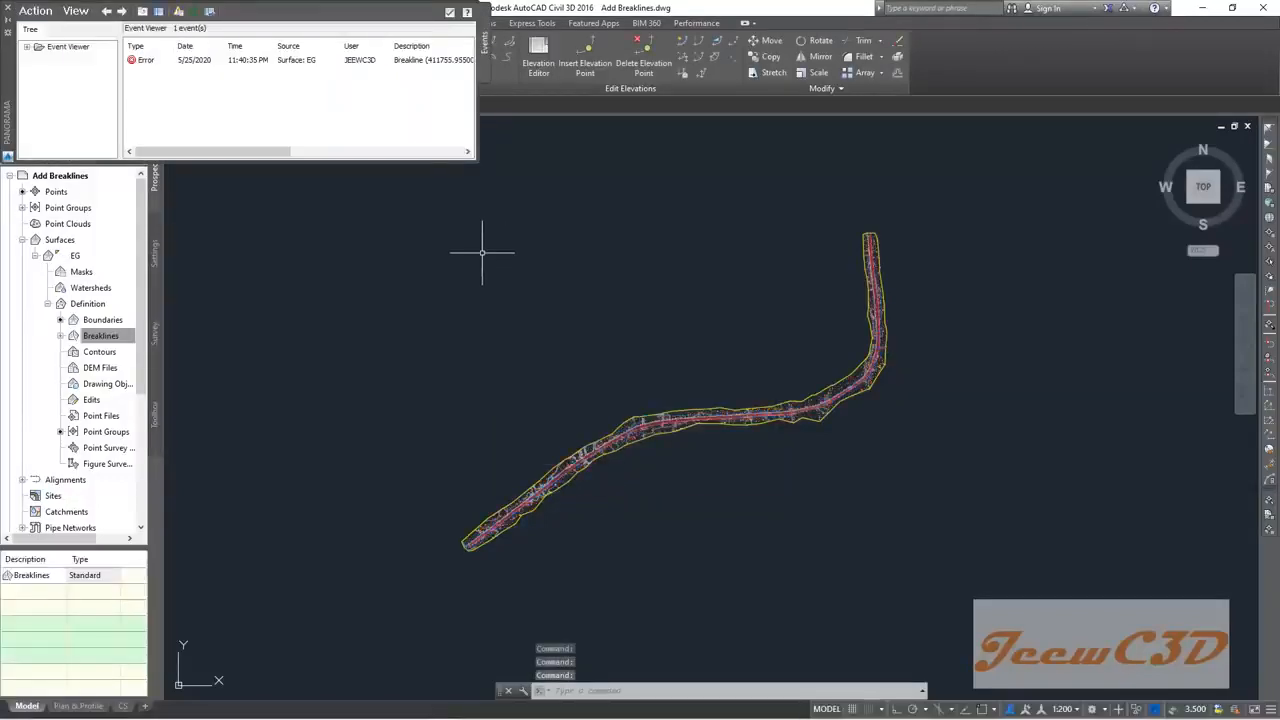
Step: Close the breakline error report, zoom along the road corridor and select the EG surface boundary
left_click(436, 146)
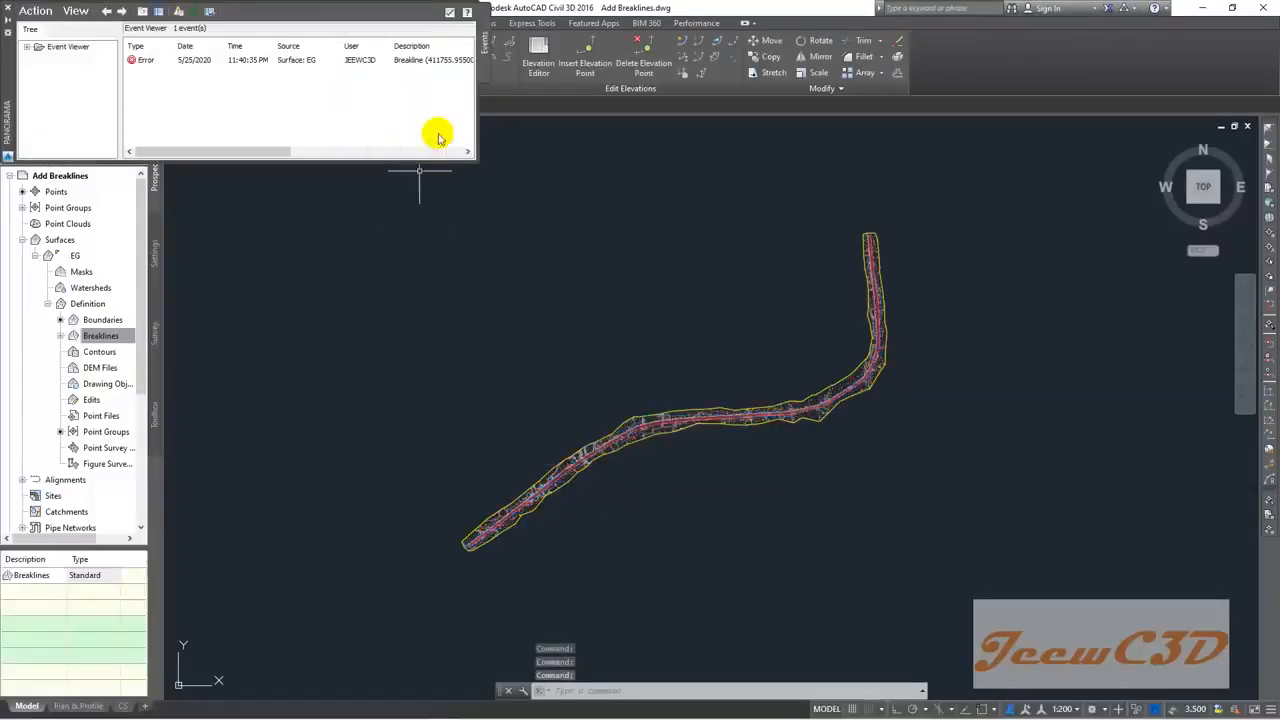
left_click(450, 13)
scroll(591, 420, "up", 5)
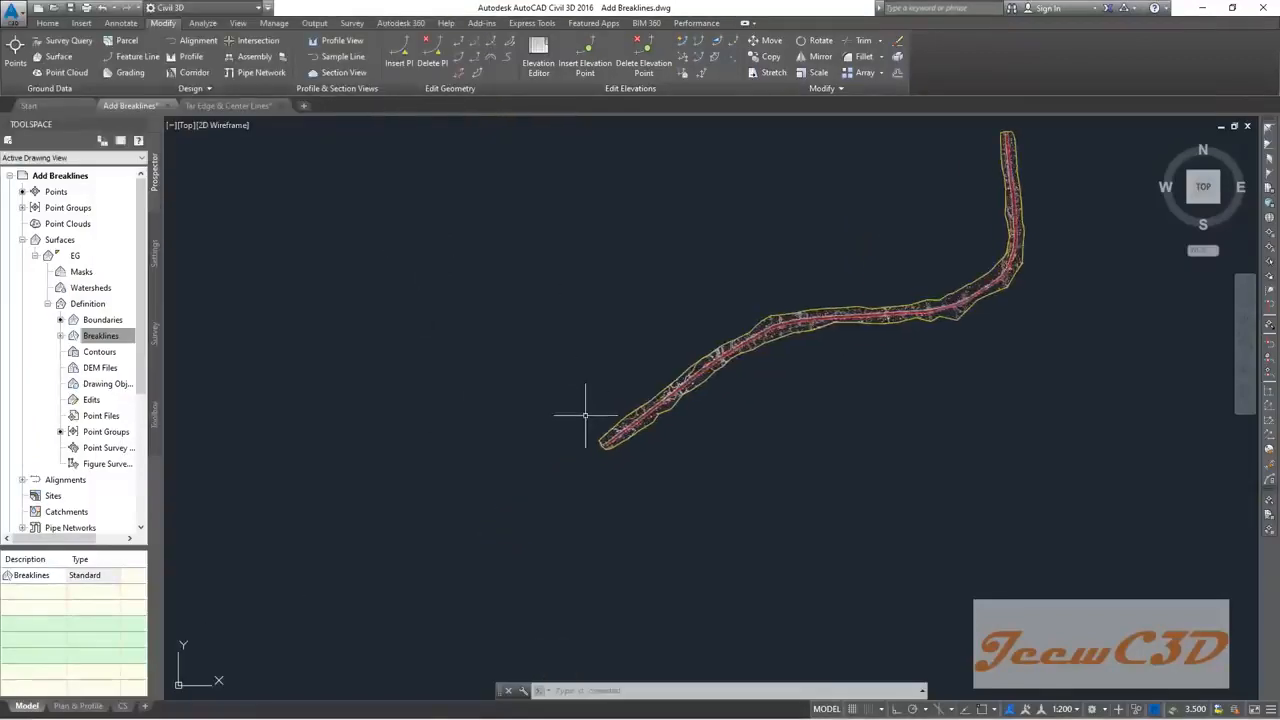
scroll(641, 485, "up", 8)
scroll(666, 463, "down", 2)
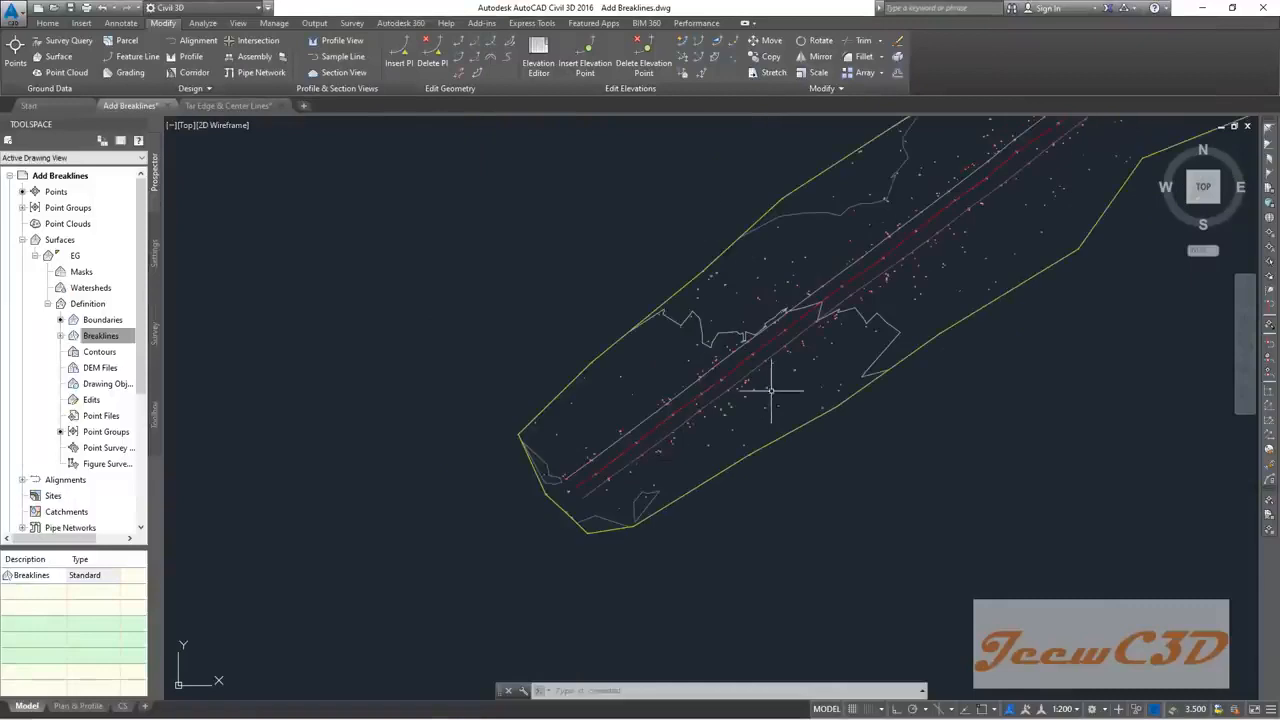
middle_click_drag(771, 391, 602, 456)
key("Escape")
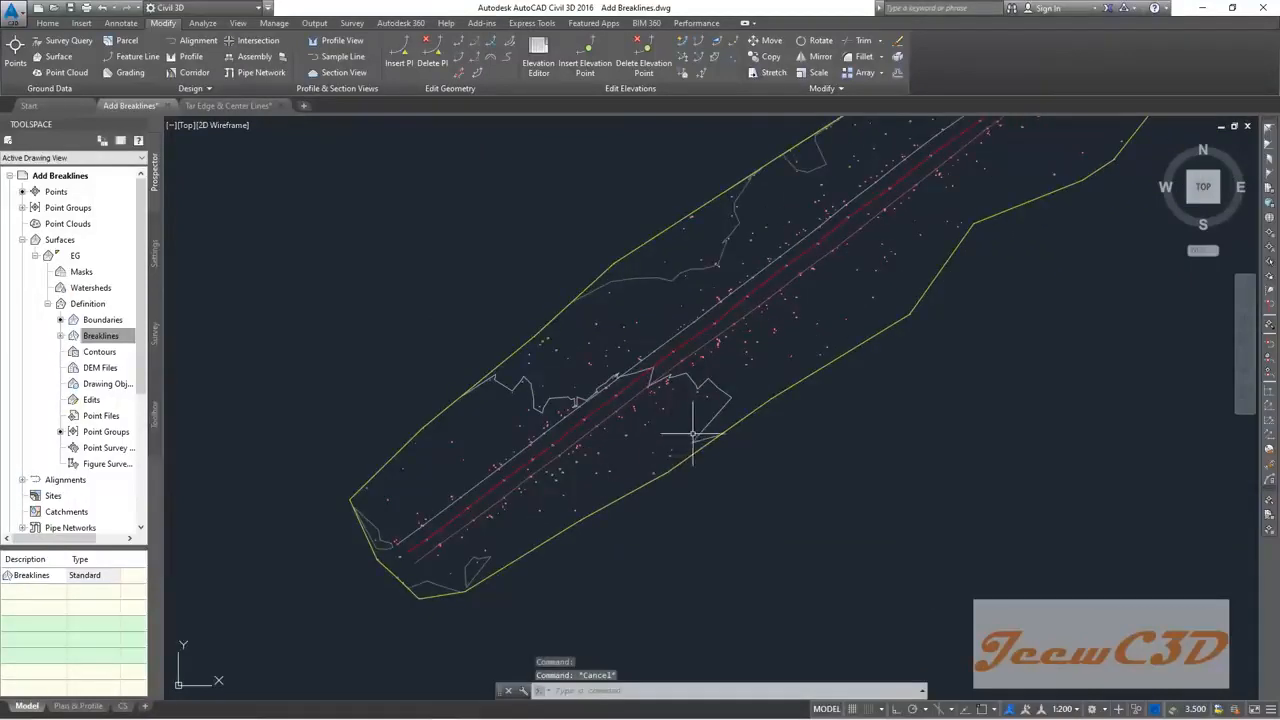
scroll(703, 425, "up", 3)
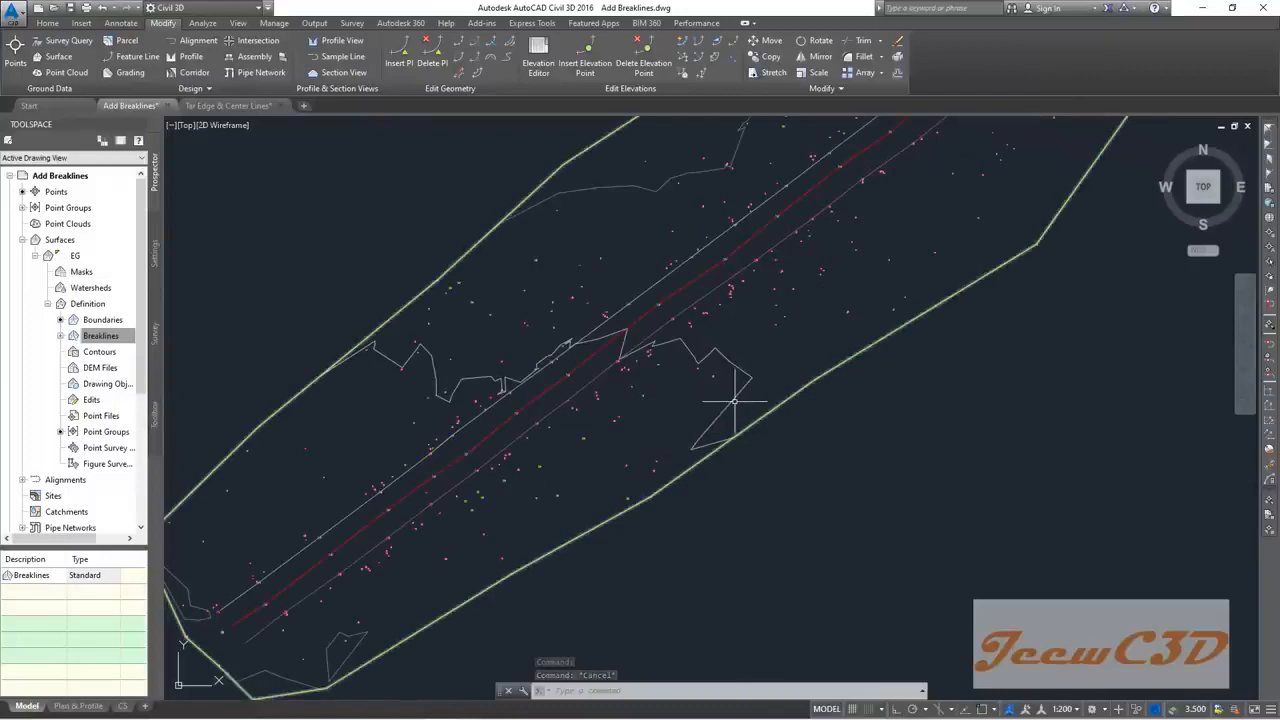
left_click(731, 400)
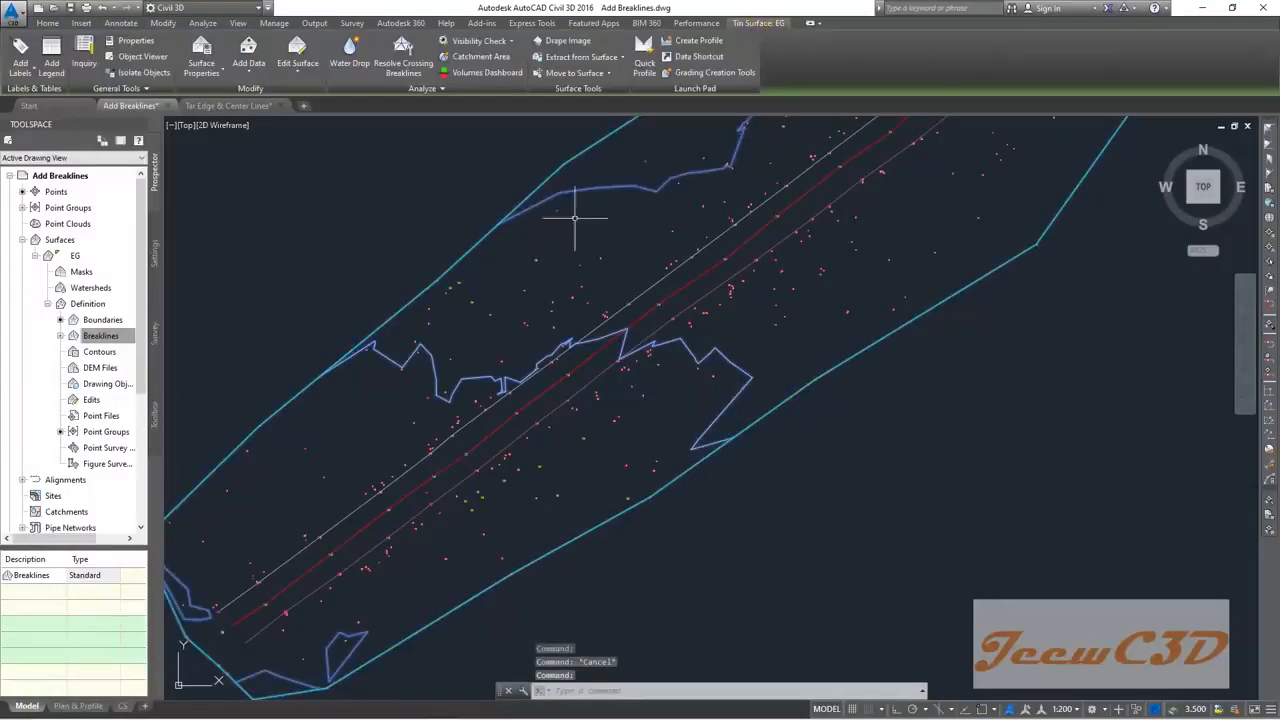
right_click(379, 204)
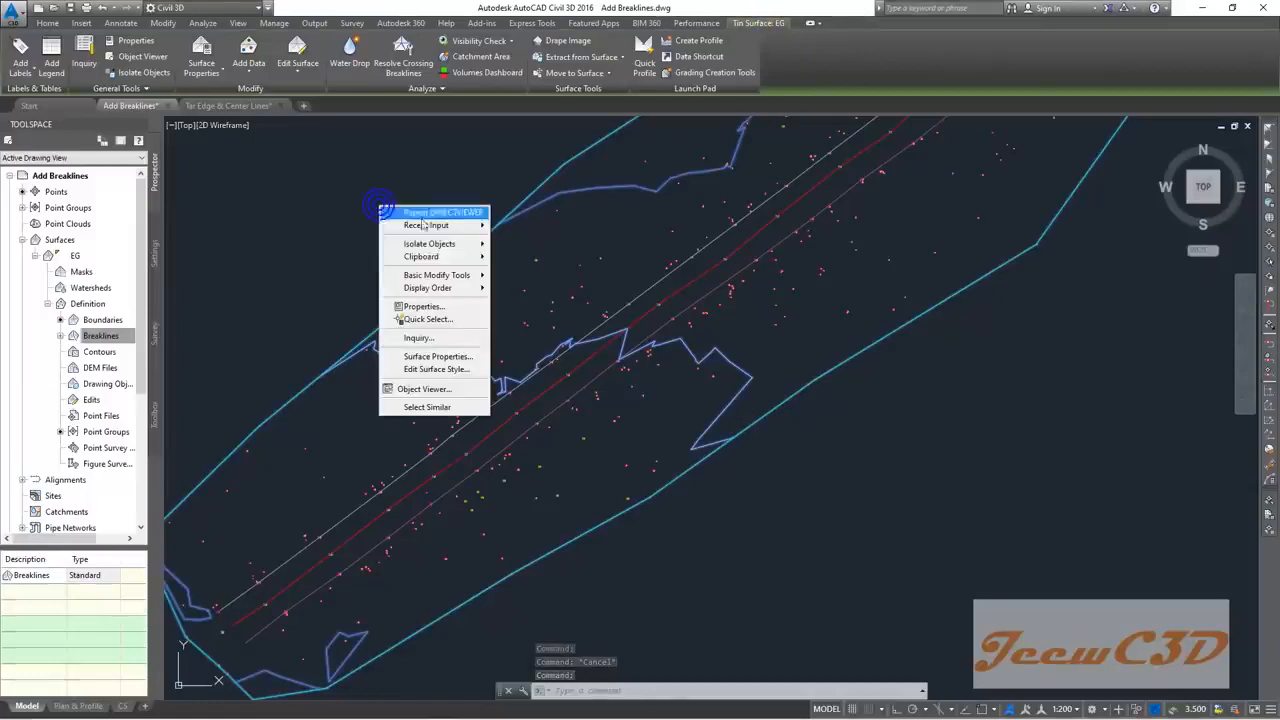
left_click(430, 389)
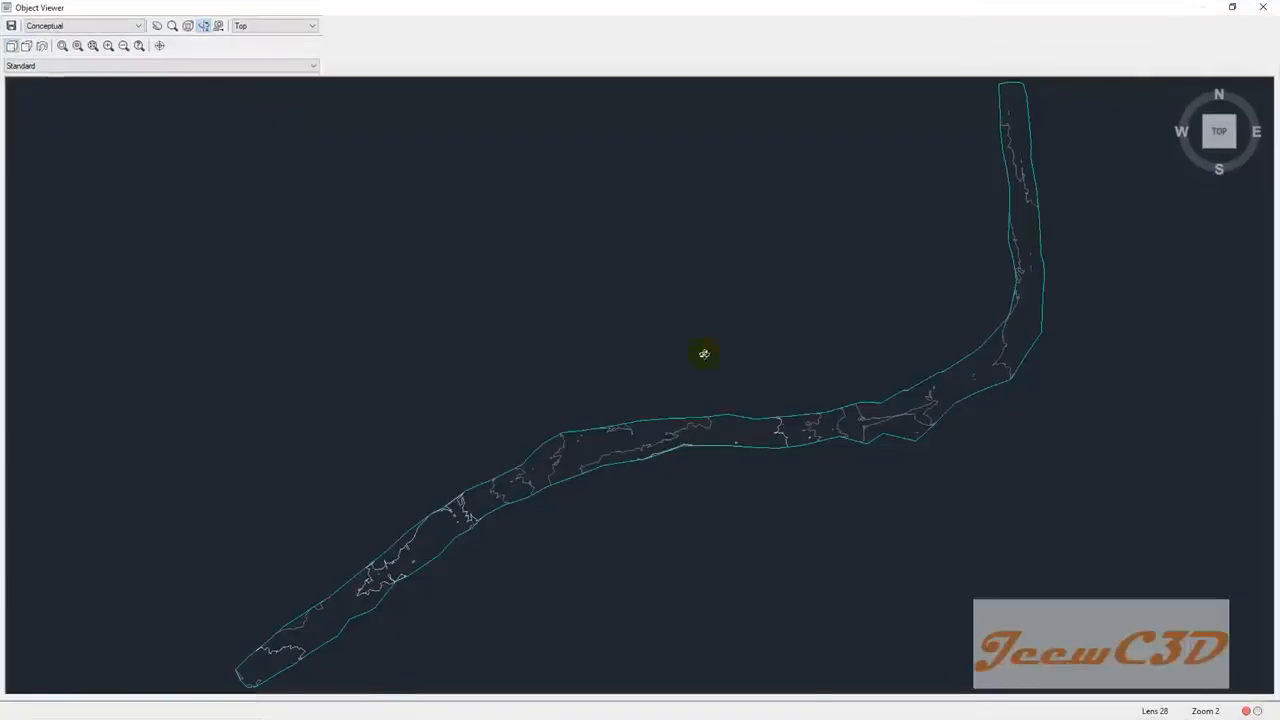
middle_click_drag(704, 354, 978, 222)
left_click_drag(618, 370, 751, 324)
middle_click_drag(646, 387, 773, 300)
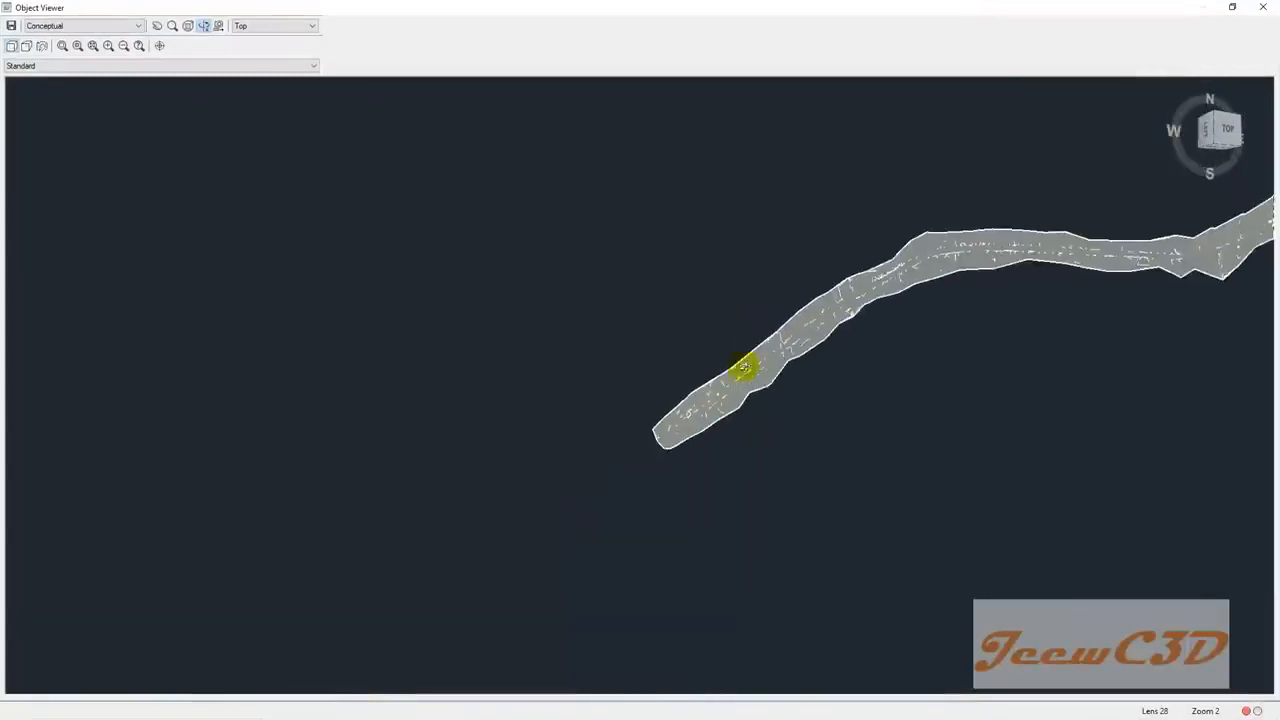
scroll(746, 366, "up", 5)
left_click_drag(826, 319, 761, 340)
left_click_drag(1083, 378, 1134, 322)
scroll(751, 438, "up", 3)
left_click_drag(627, 474, 735, 447)
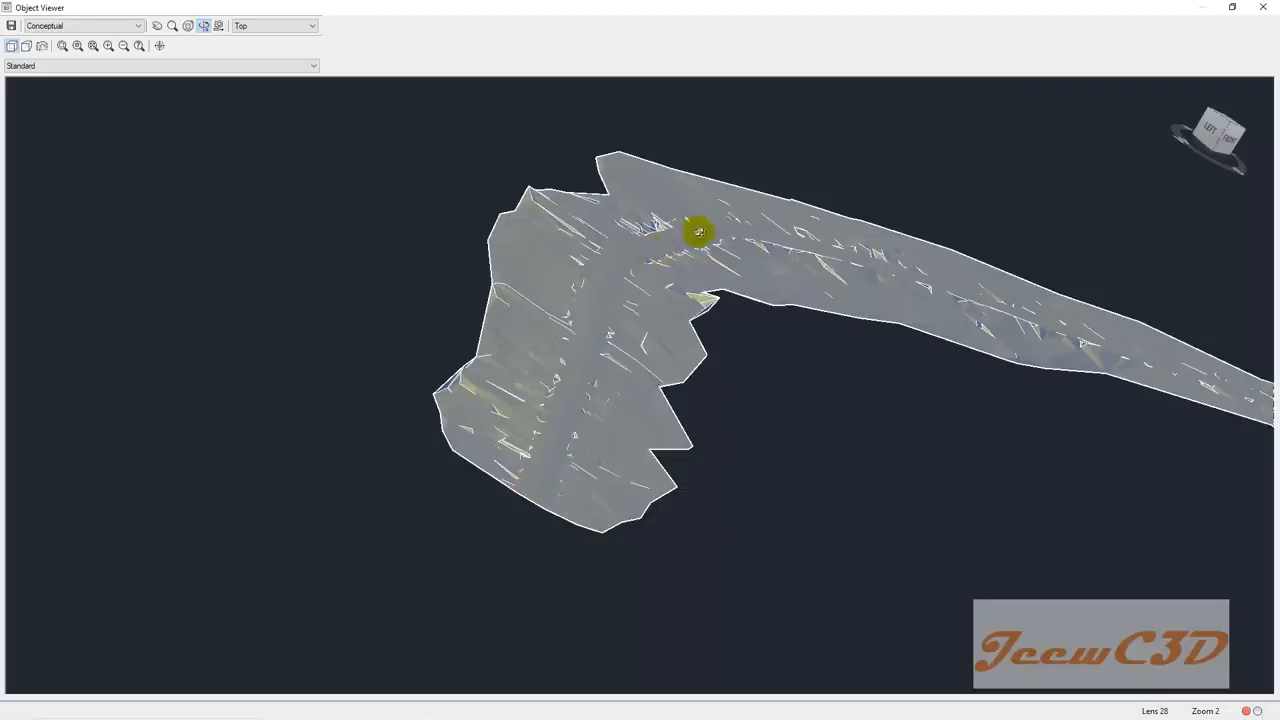
left_click_drag(787, 446, 792, 466)
middle_click_drag(798, 358, 712, 602)
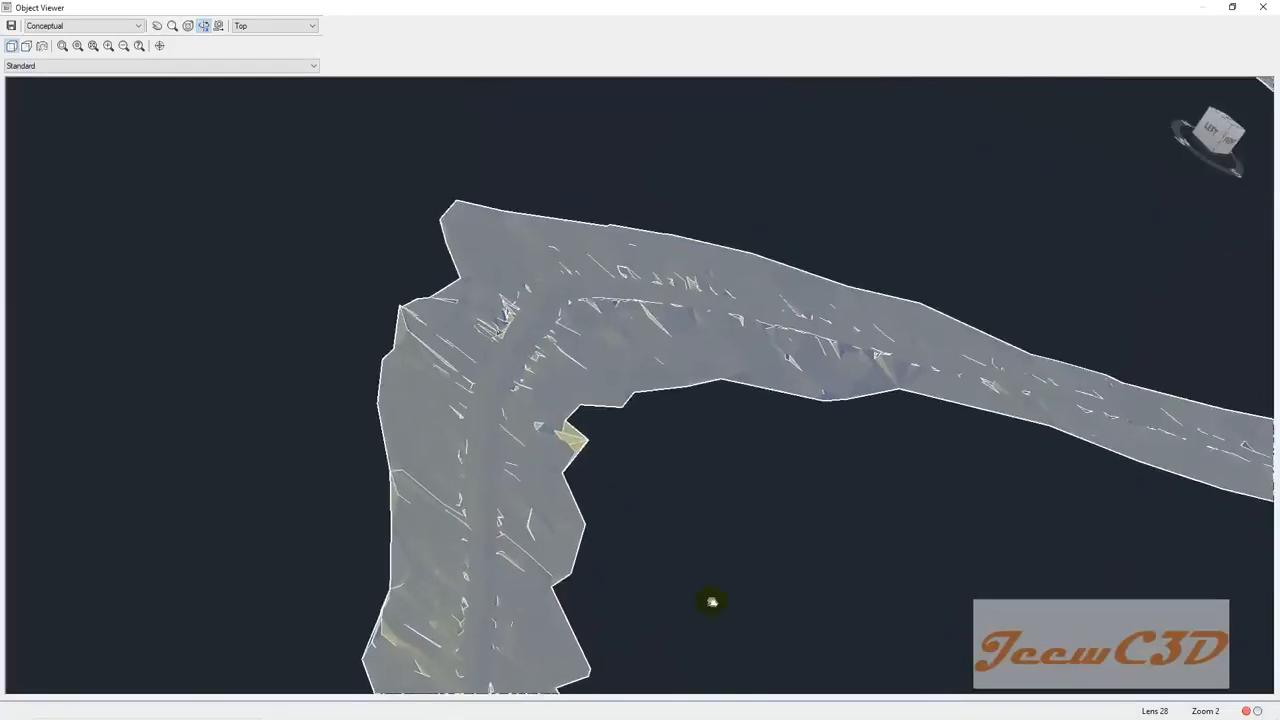
scroll(797, 538, "down", 2)
middle_click_drag(796, 549, 687, 517)
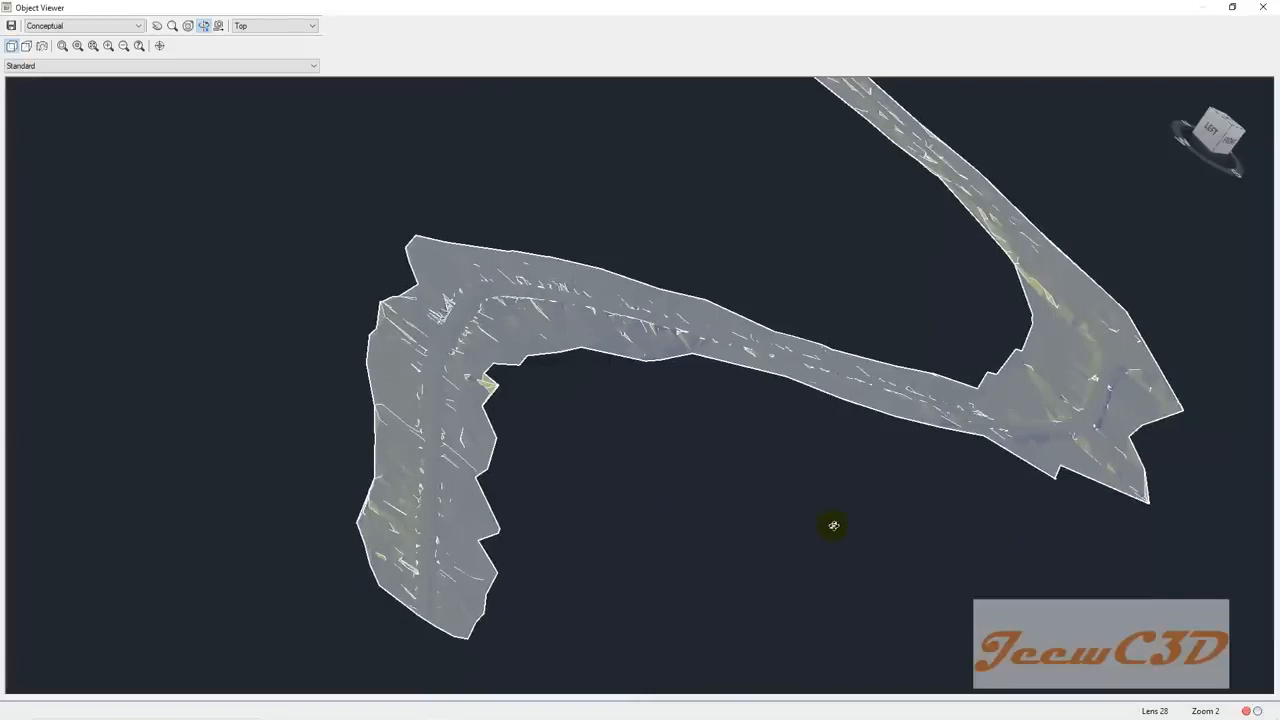
left_click(1263, 7)
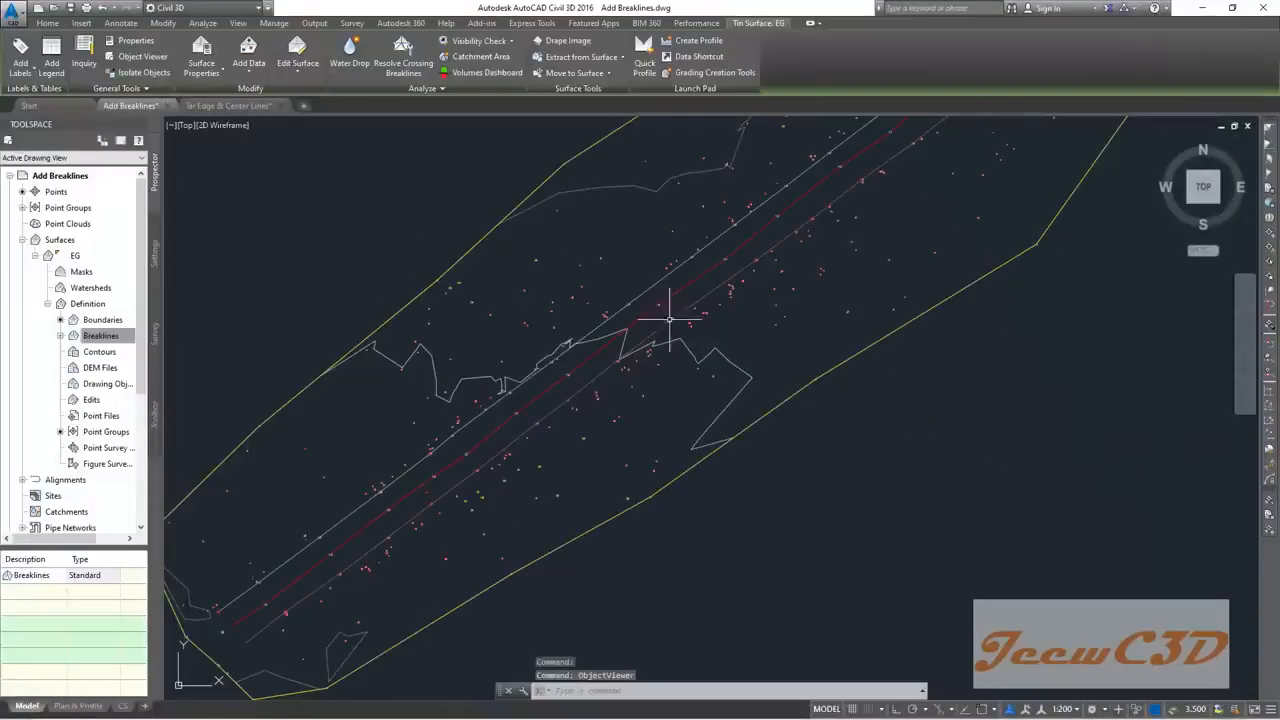
Step: Deselect the EG surface and readjust the zoom on the drawing
key("Escape")
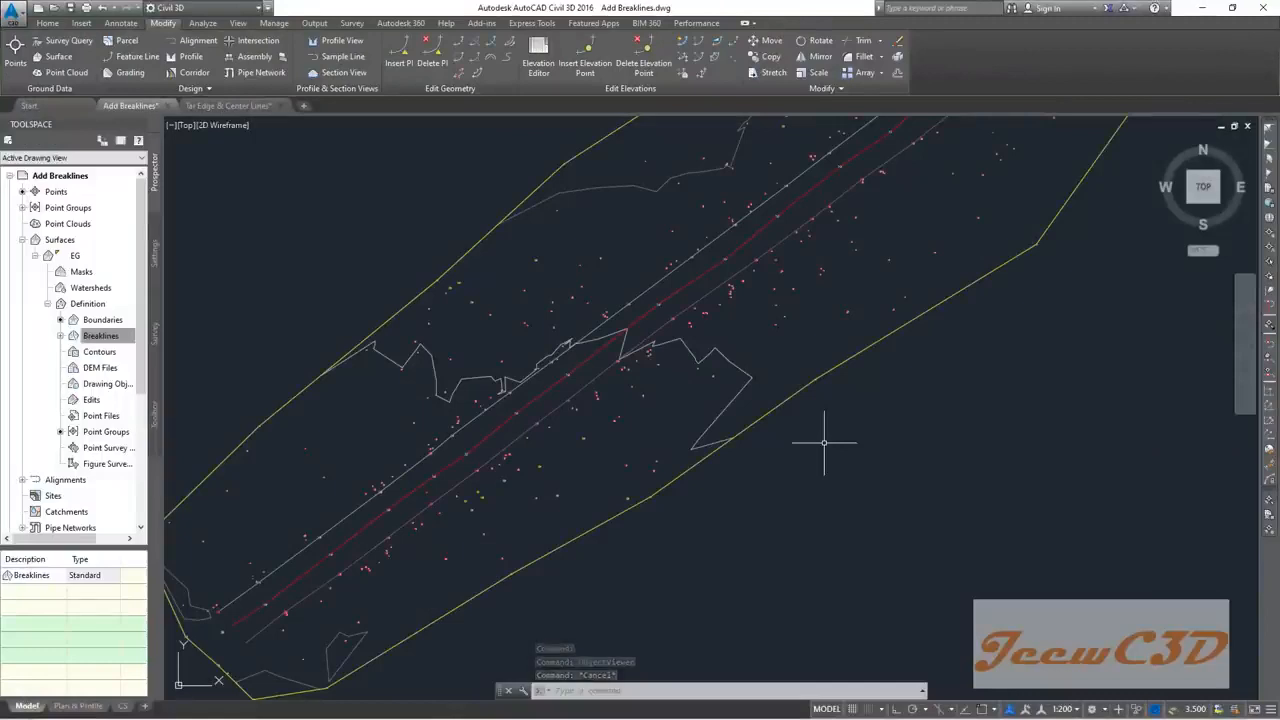
scroll(823, 443, "down", 3)
scroll(700, 509, "up", 2)
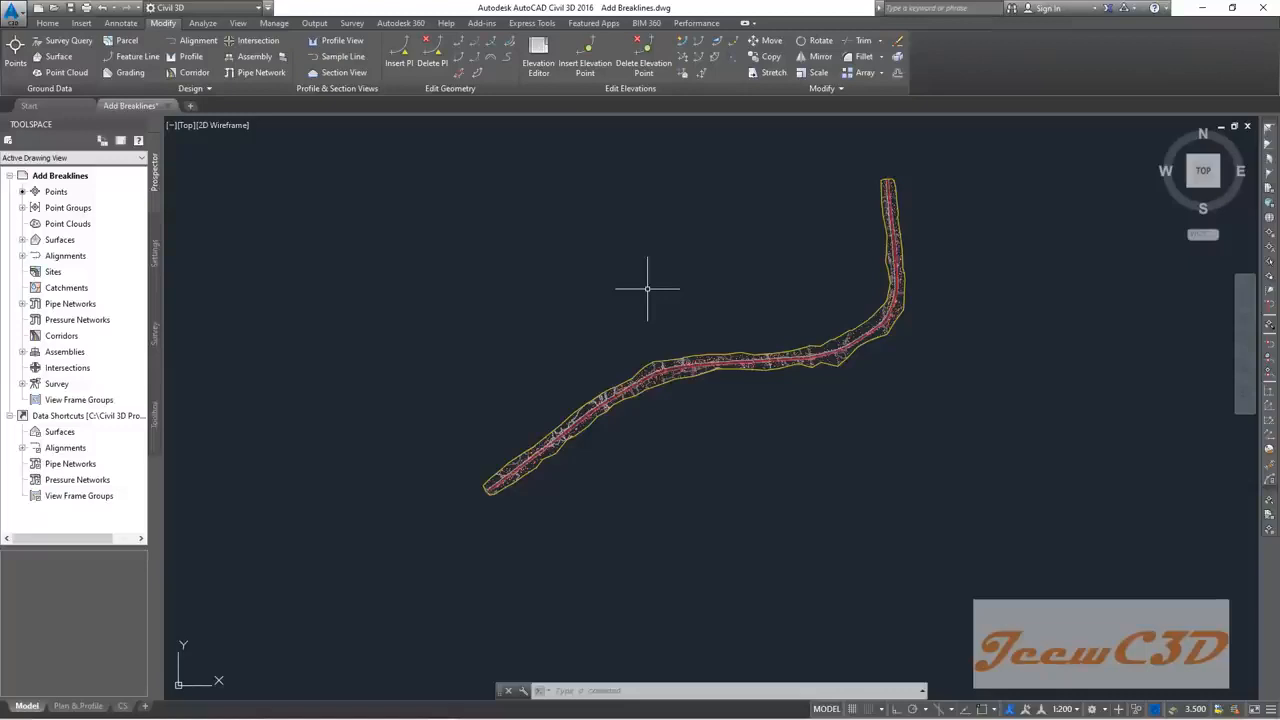
scroll(645, 300, "up", 3)
scroll(660, 420, "up", 3)
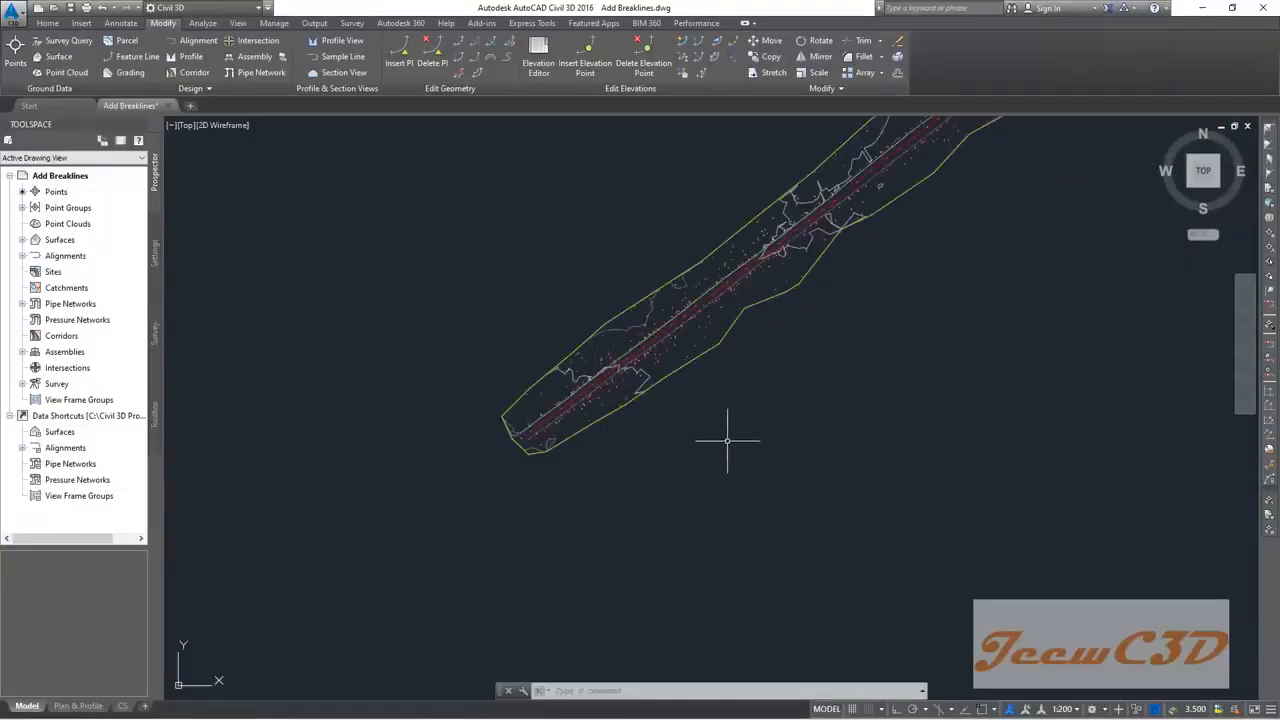
scroll(609, 423, "up", 3)
scroll(580, 395, "up", 2)
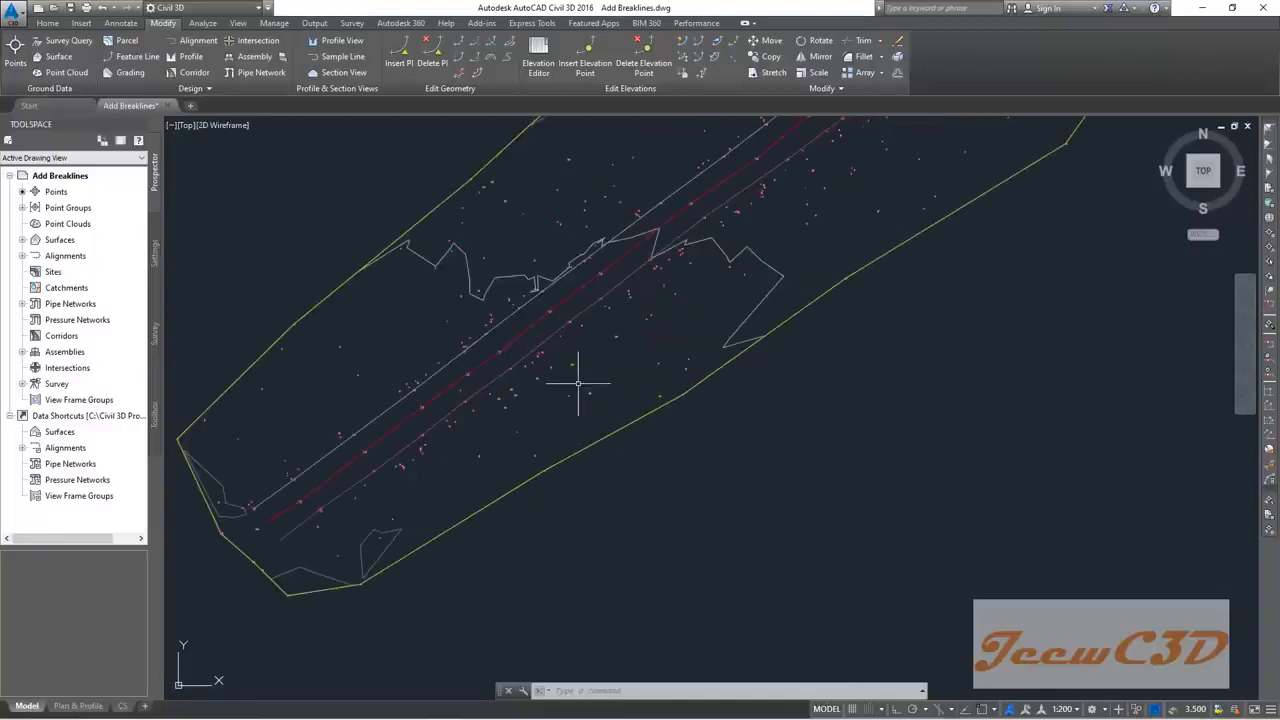
scroll(571, 400, "down", 5)
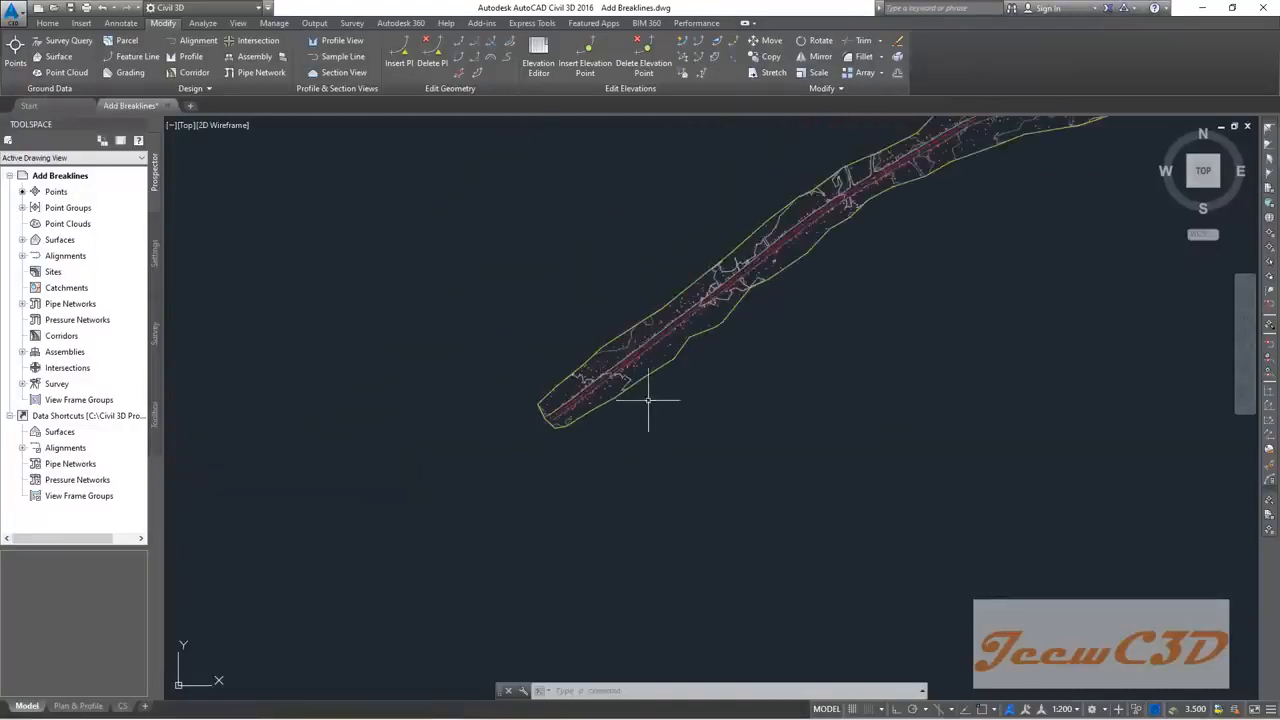
middle_click_drag(811, 375, 663, 500)
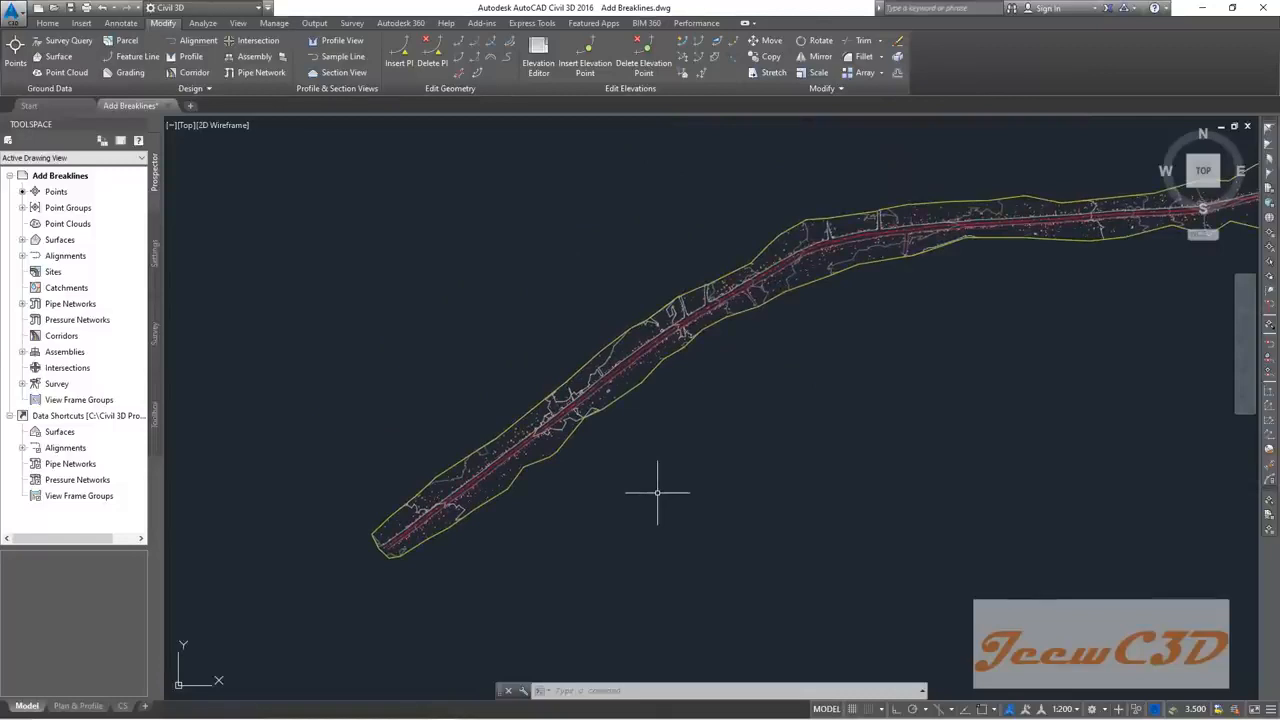
middle_click_drag(829, 366, 602, 548)
scroll(602, 548, "down", 2)
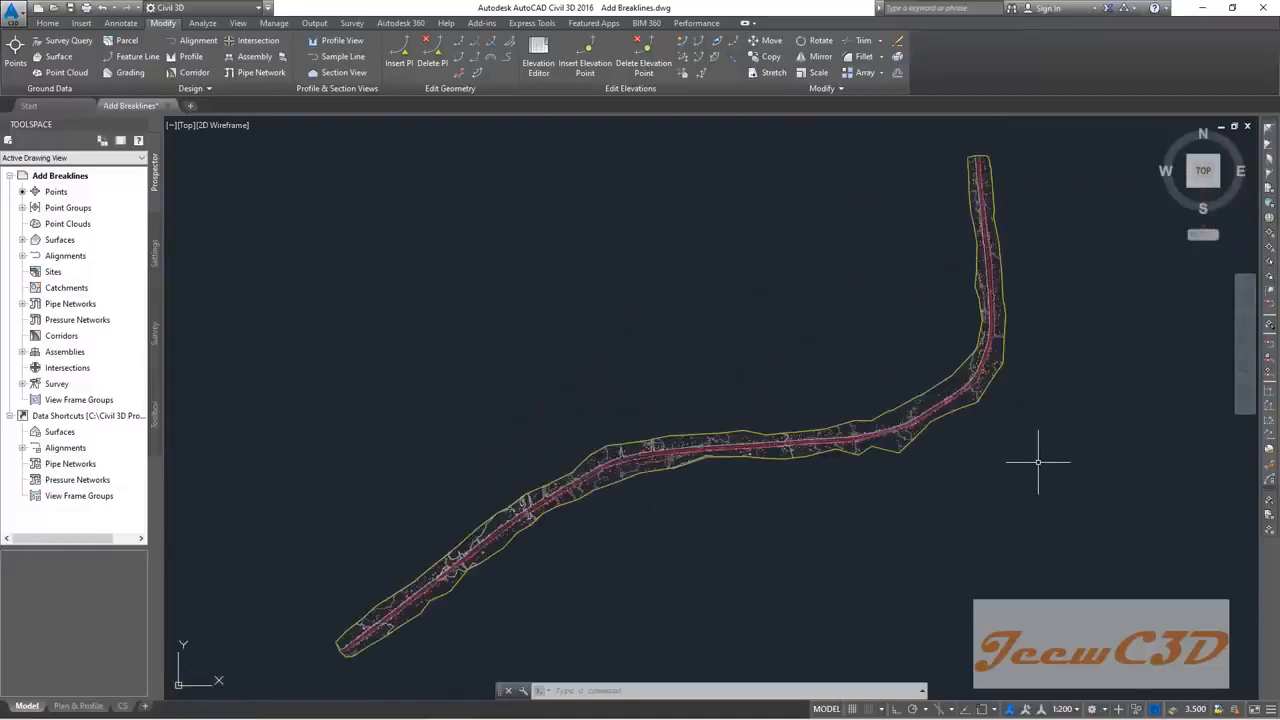
scroll(976, 410, "up", 2)
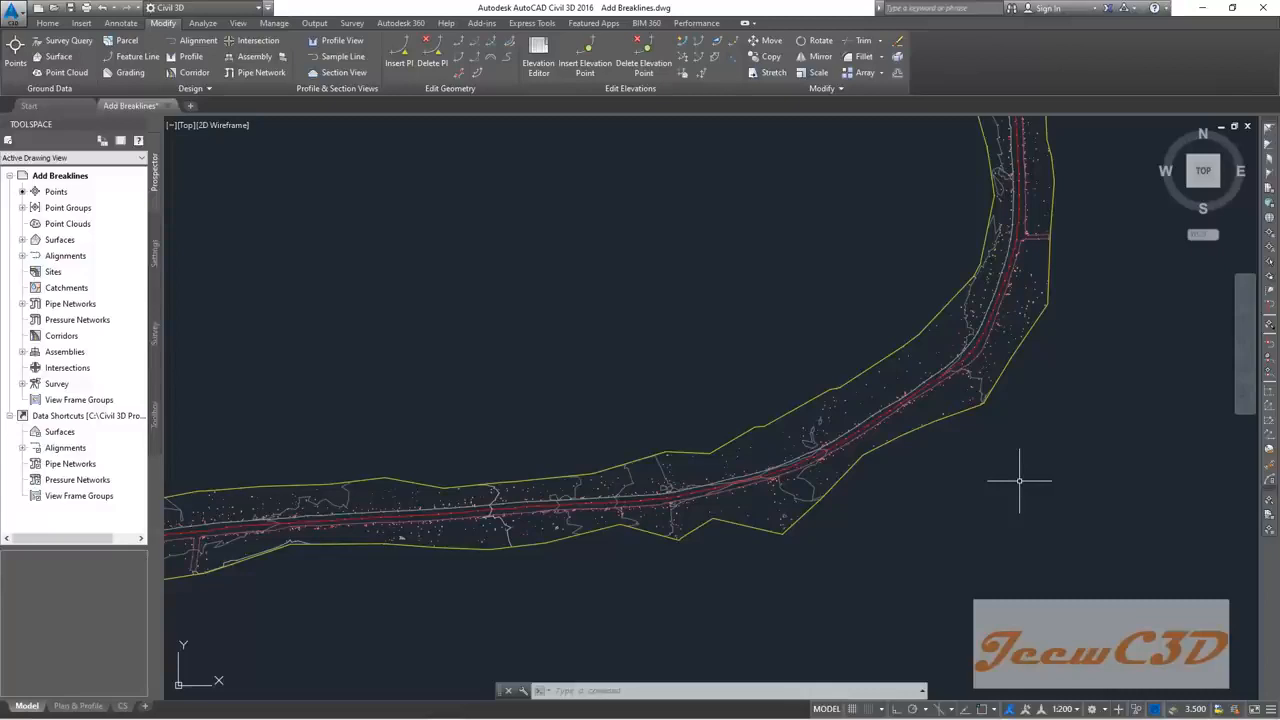
scroll(1019, 480, "down", 4)
middle_click_drag(842, 503, 864, 446)
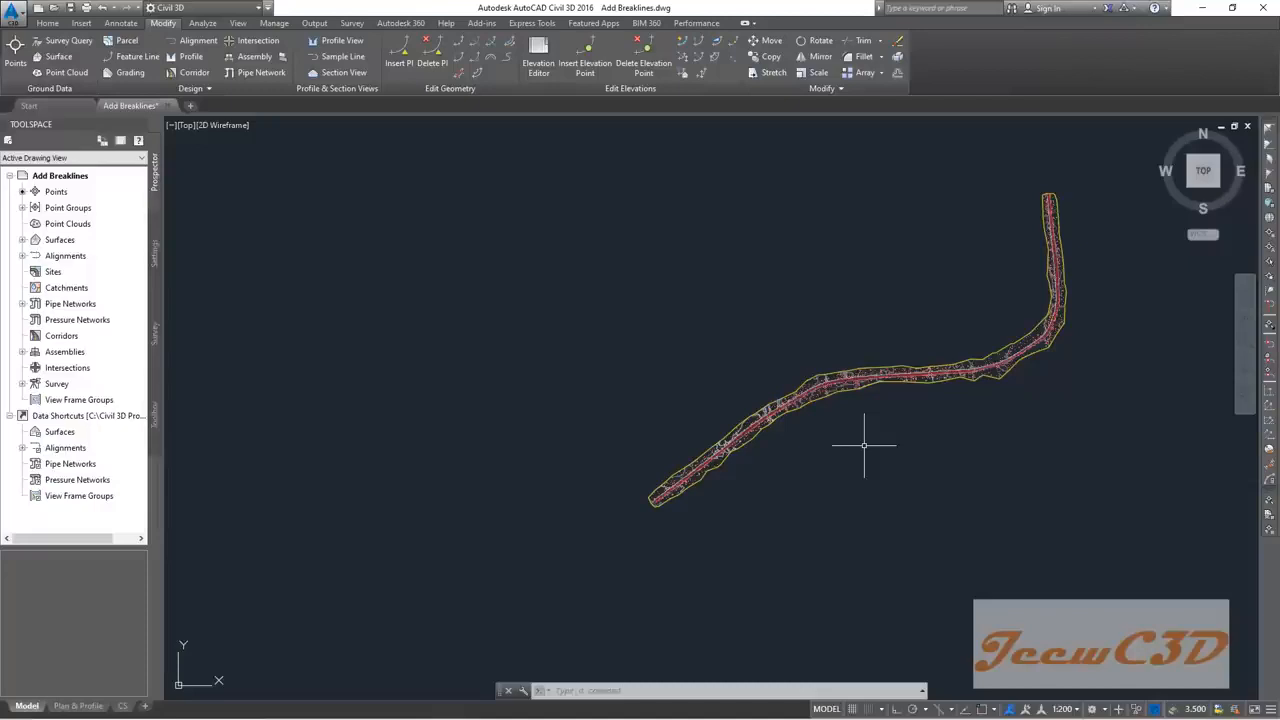
scroll(694, 490, "up", 5)
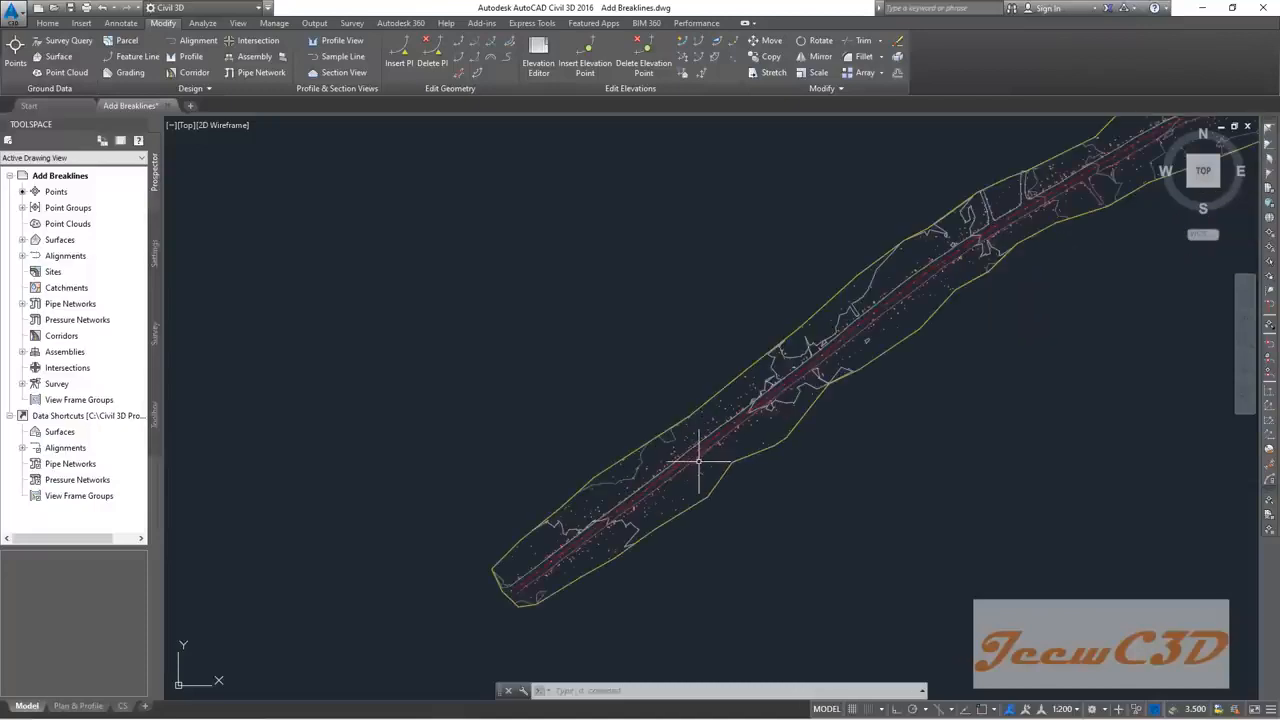
mouse_move(703, 471)
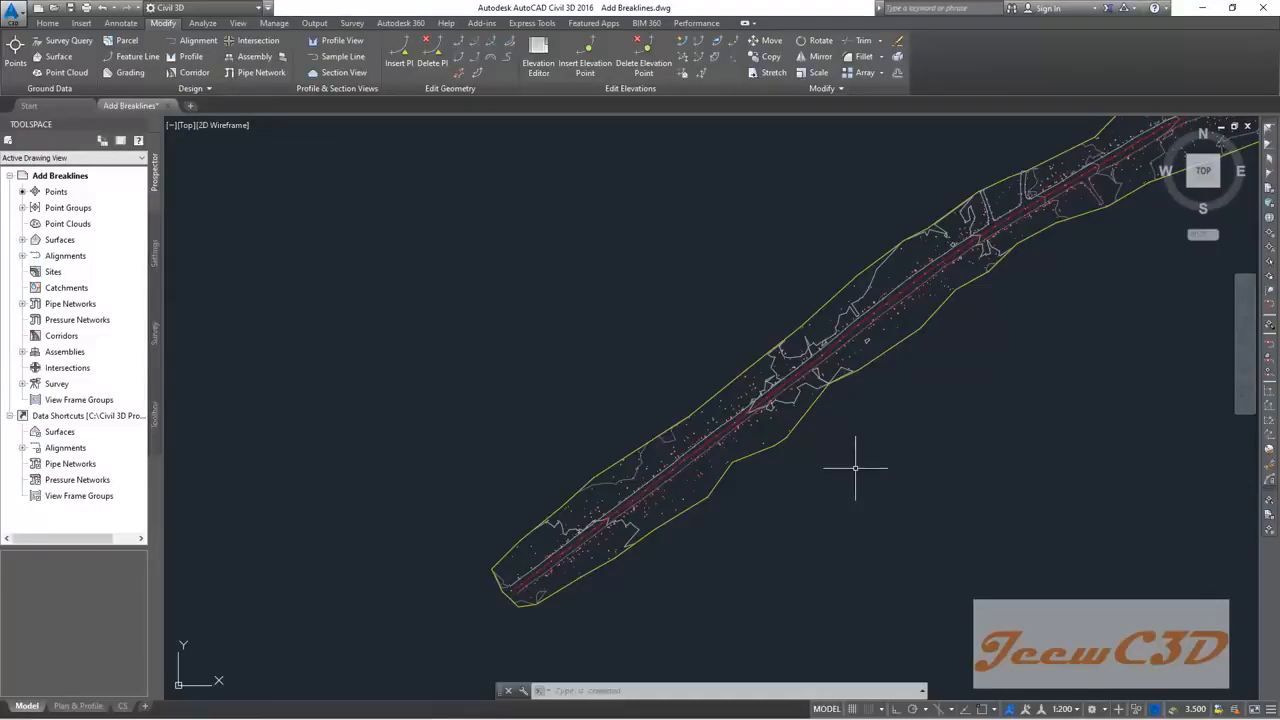
scroll(720, 490, "up", 3)
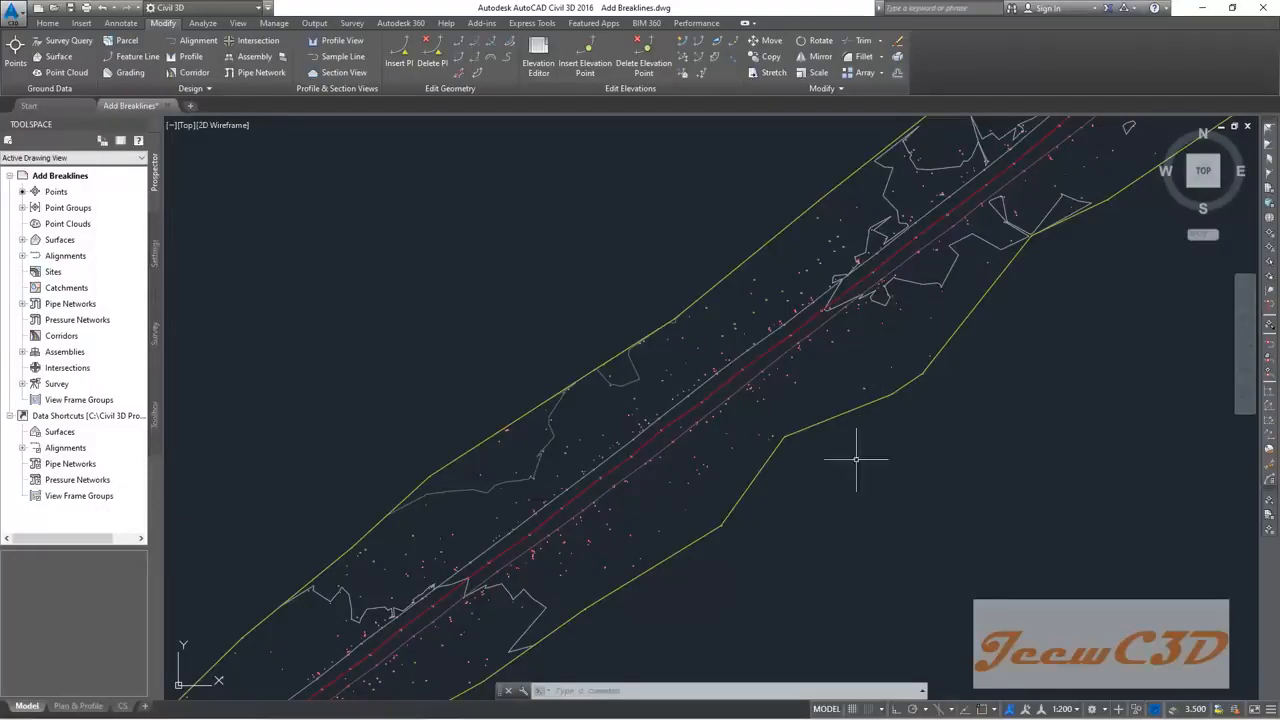
scroll(835, 510, "down", 4)
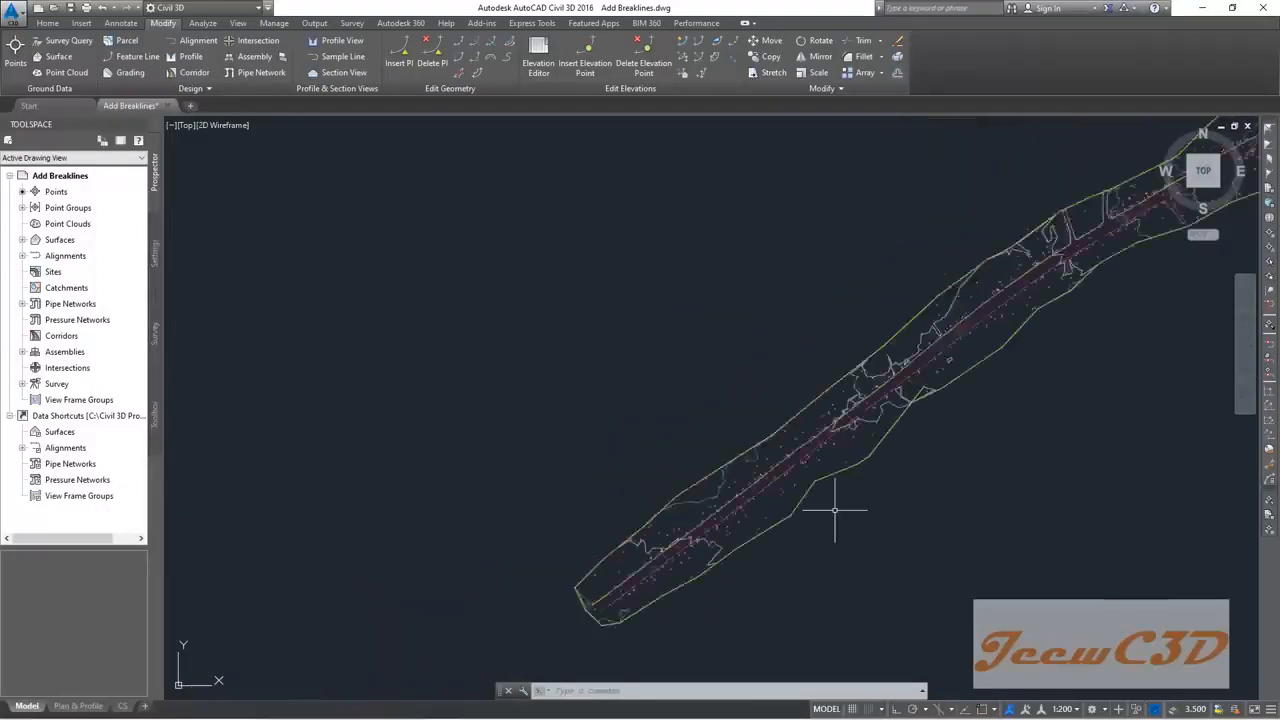
middle_click_drag(960, 517, 749, 483)
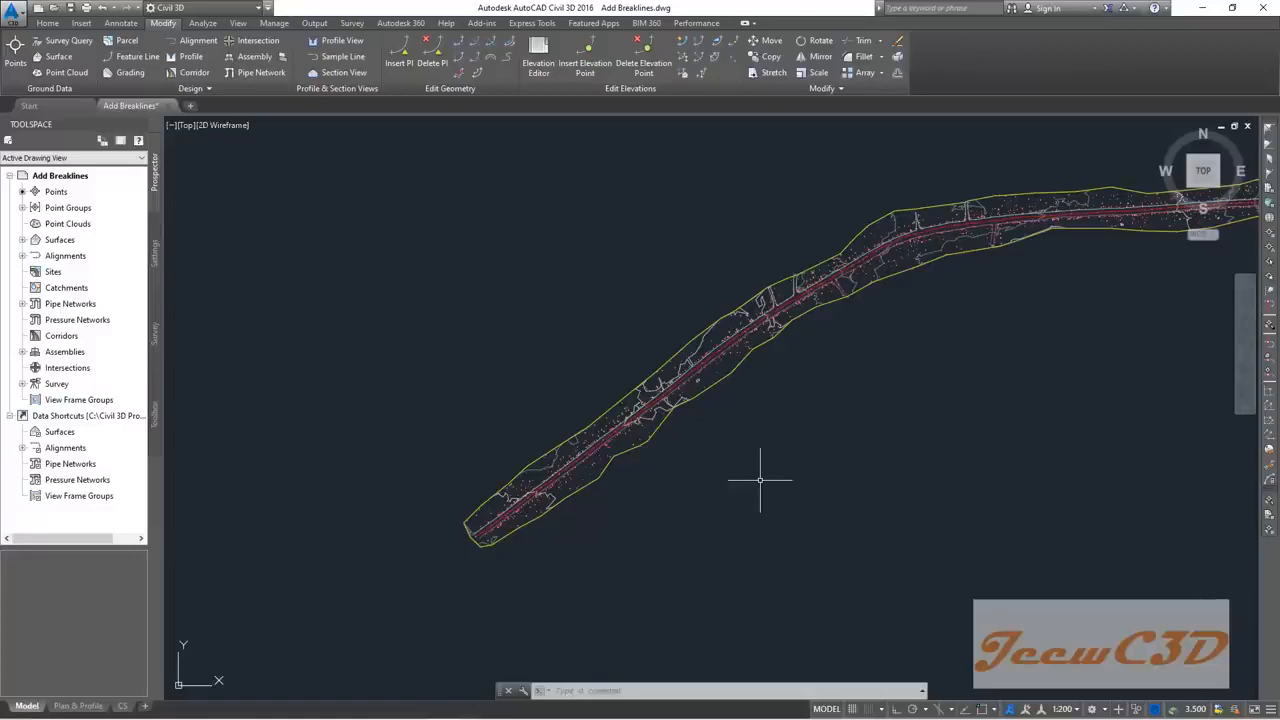
scroll(760, 480, "up", 2)
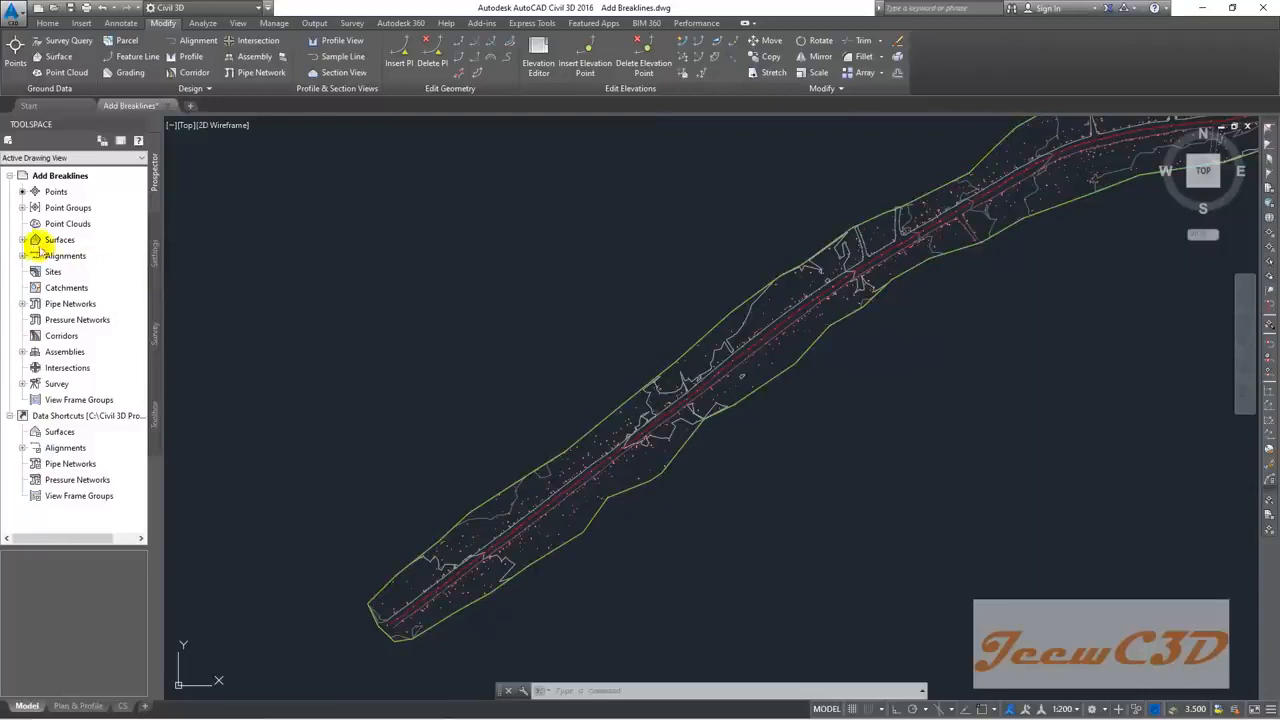
Step: Expand Surfaces in Prospector and select the EG surface
left_click(76, 242)
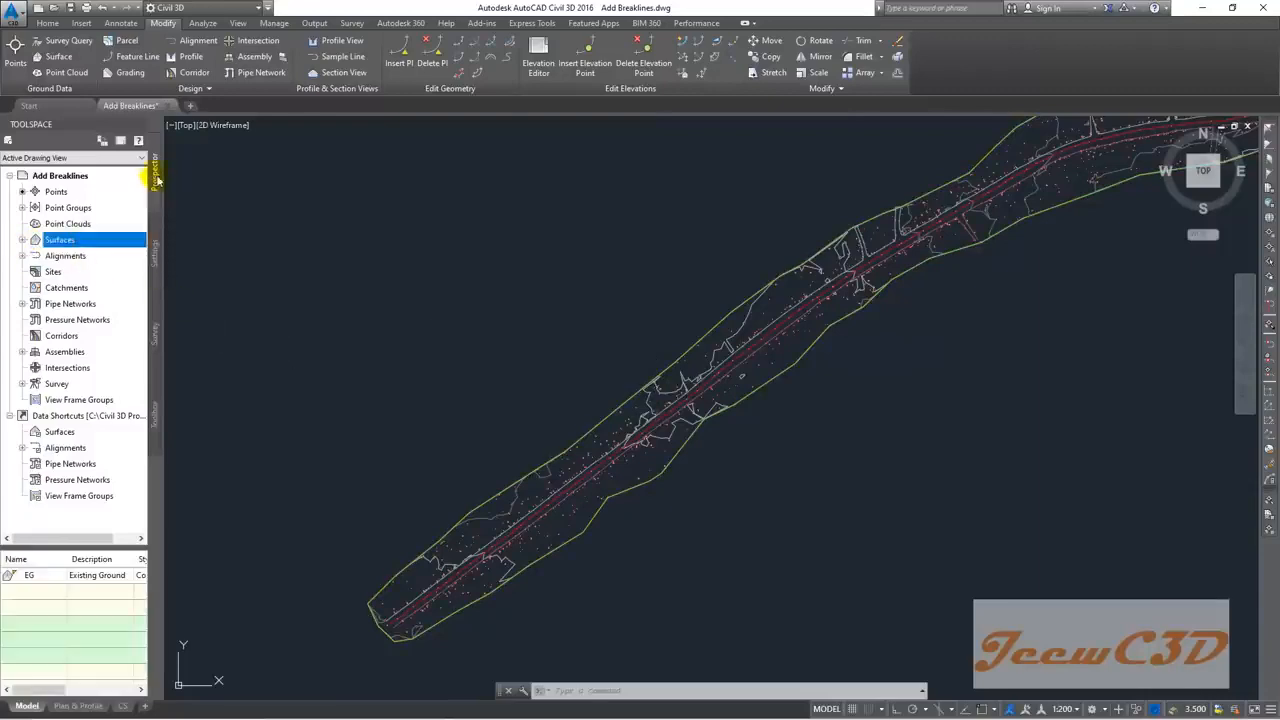
left_click(22, 240)
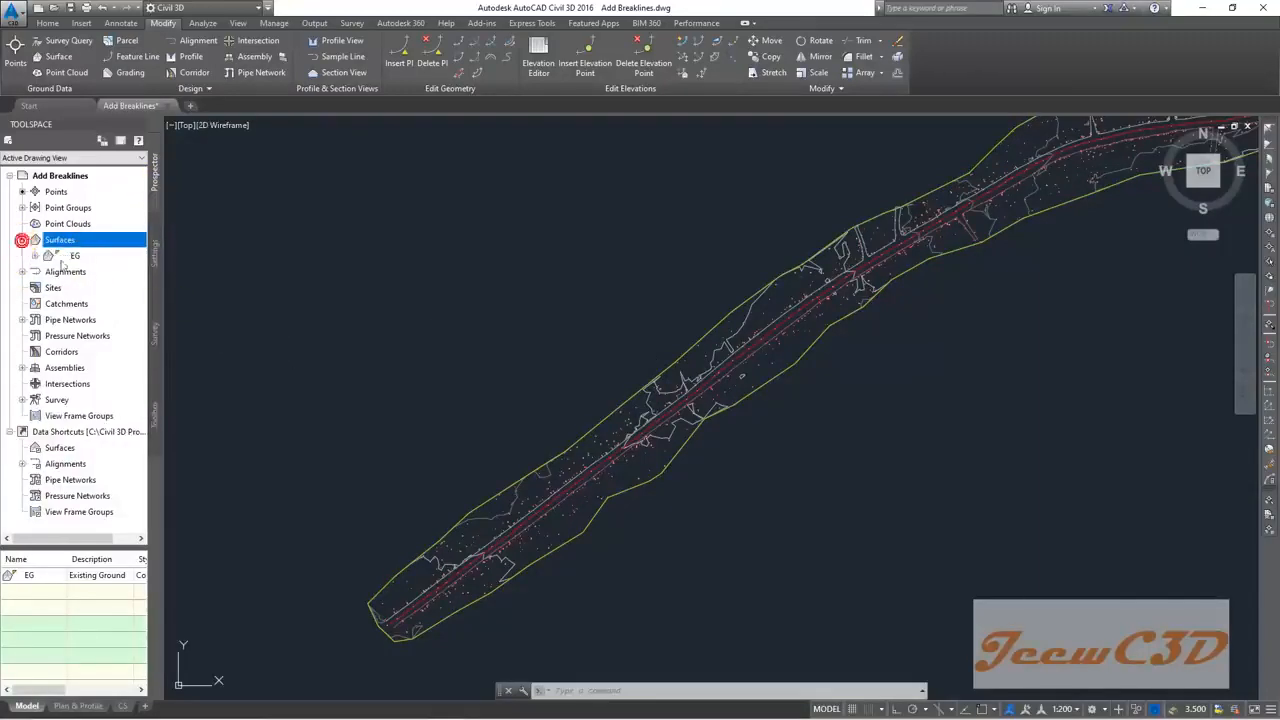
left_click(78, 258)
left_click(88, 259)
left_click(85, 258)
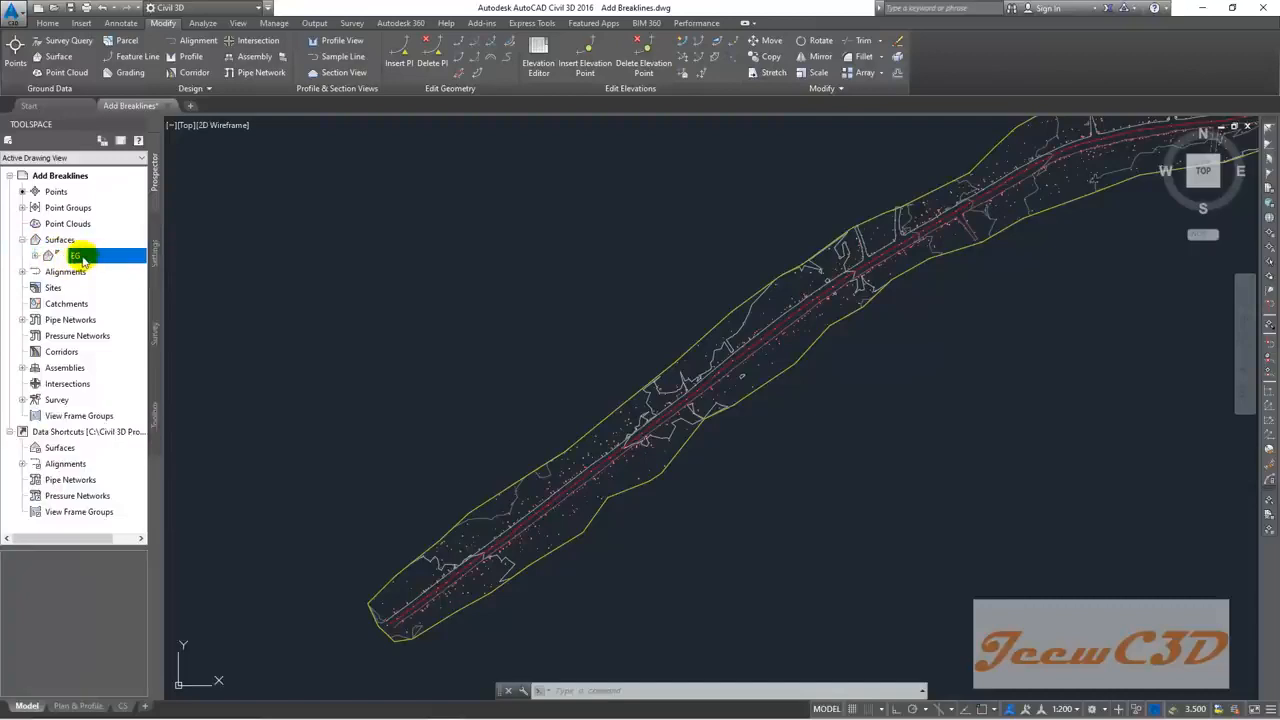
Step: Export EG to a LandXML file named 'EG' in the CE 760 Civil 3D folder
right_click(84, 259)
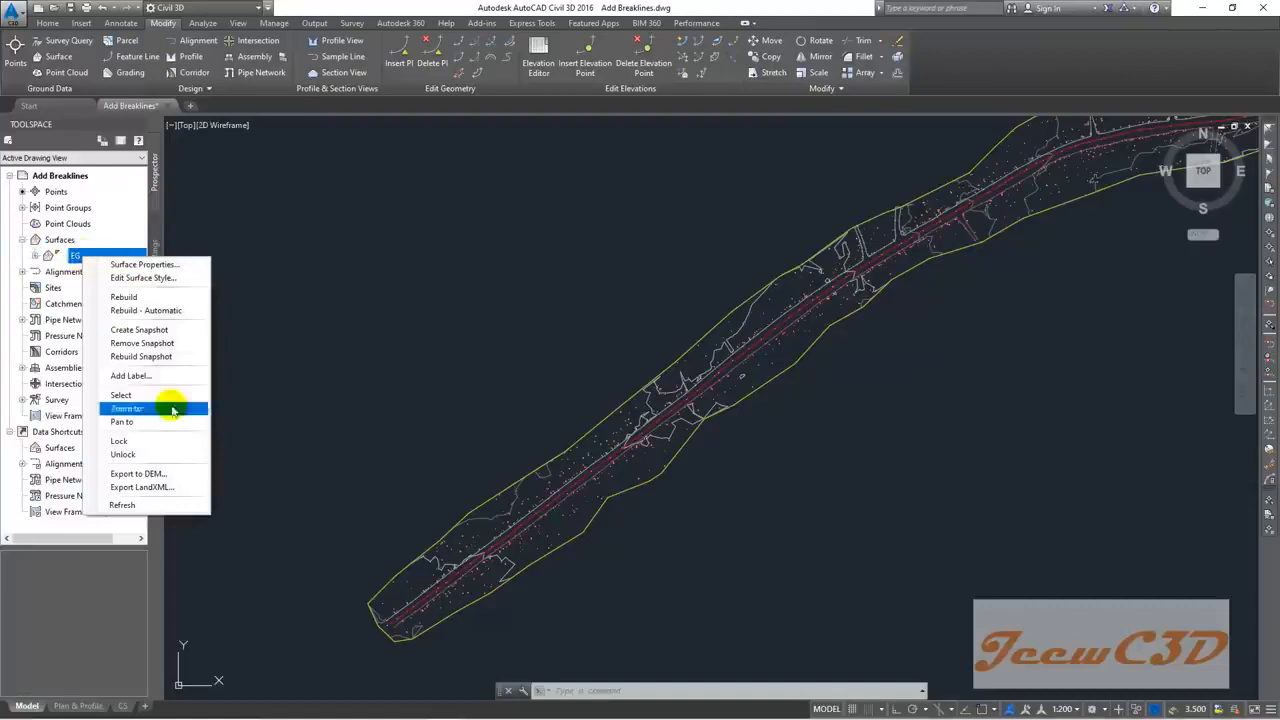
left_click(147, 488)
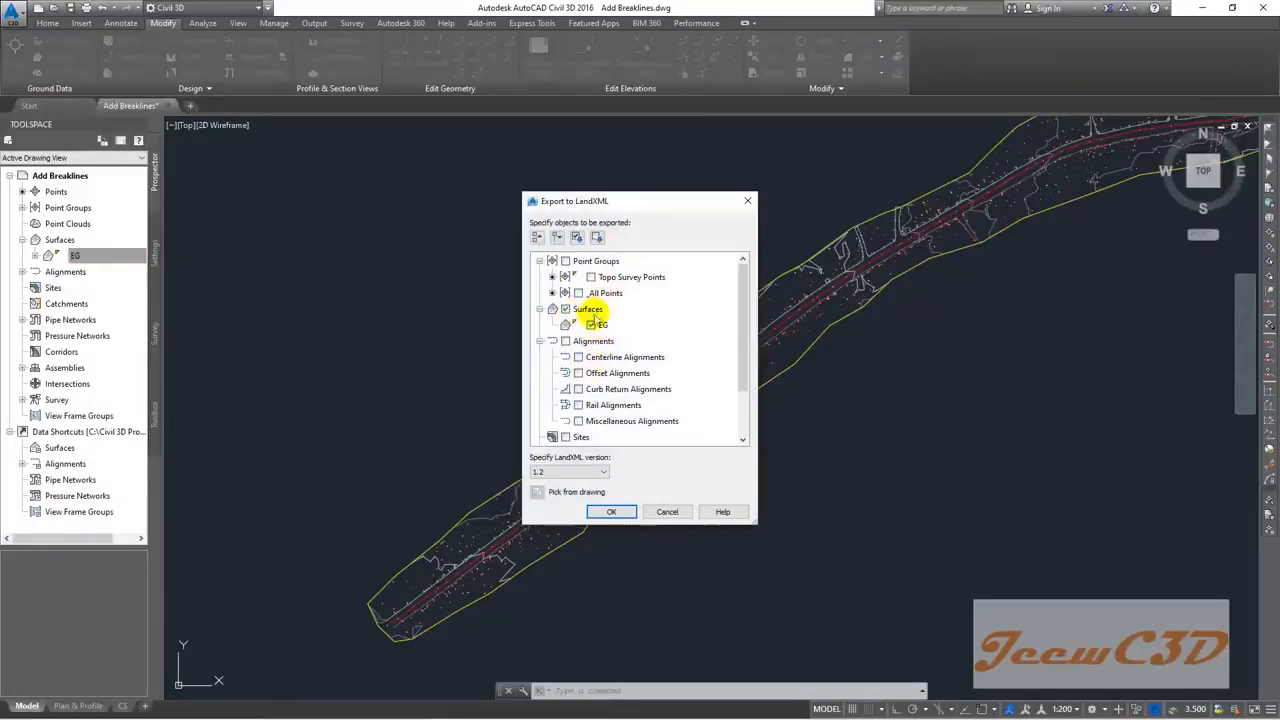
left_click(605, 512)
left_click(468, 418)
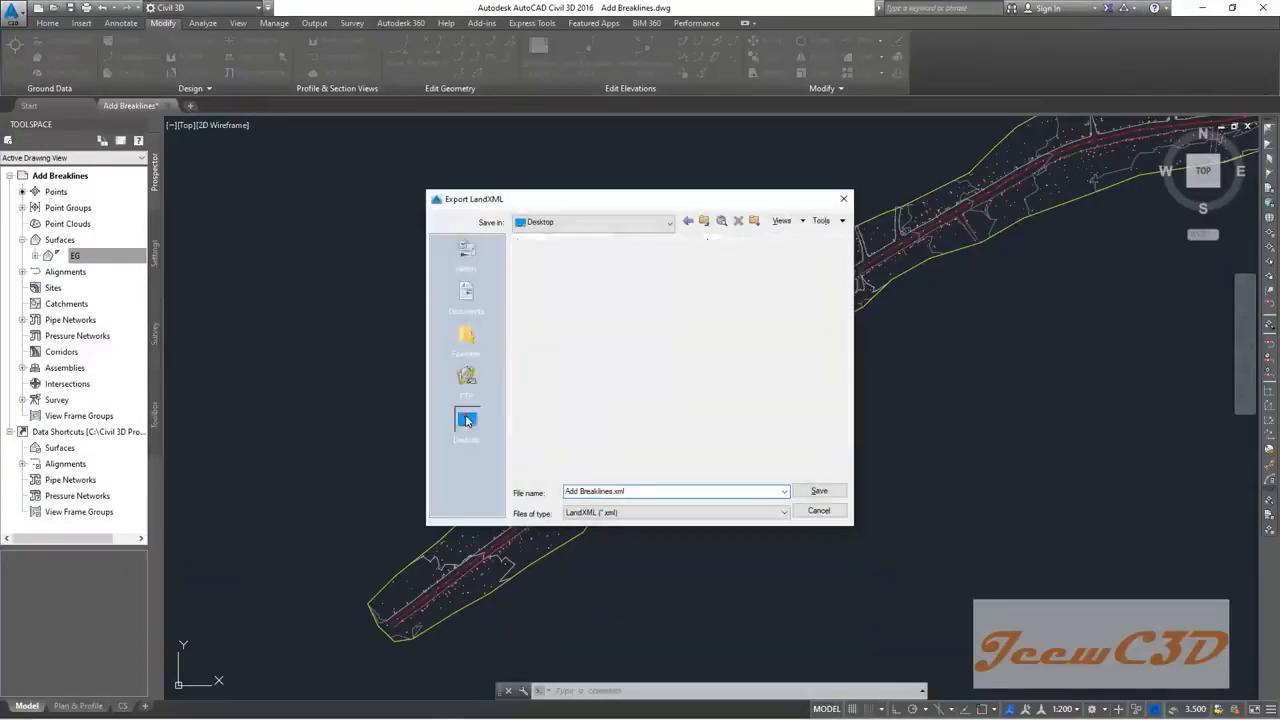
double_click(566, 318)
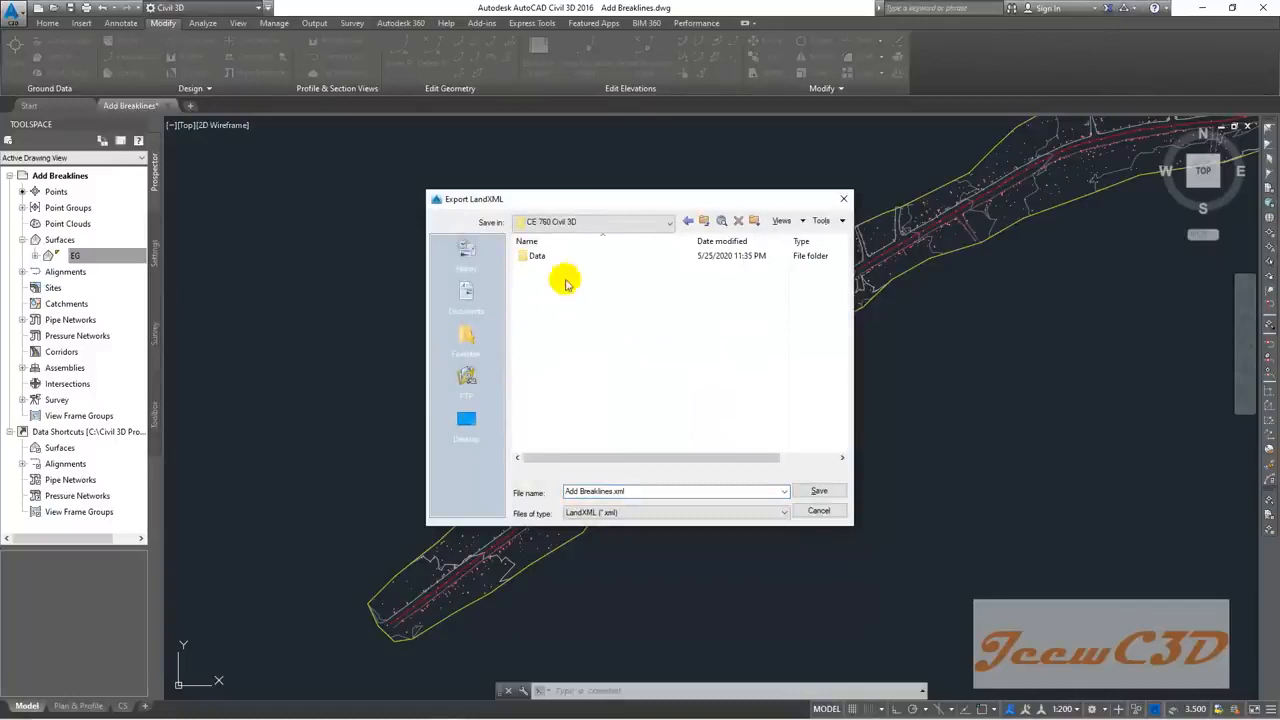
left_click(568, 490)
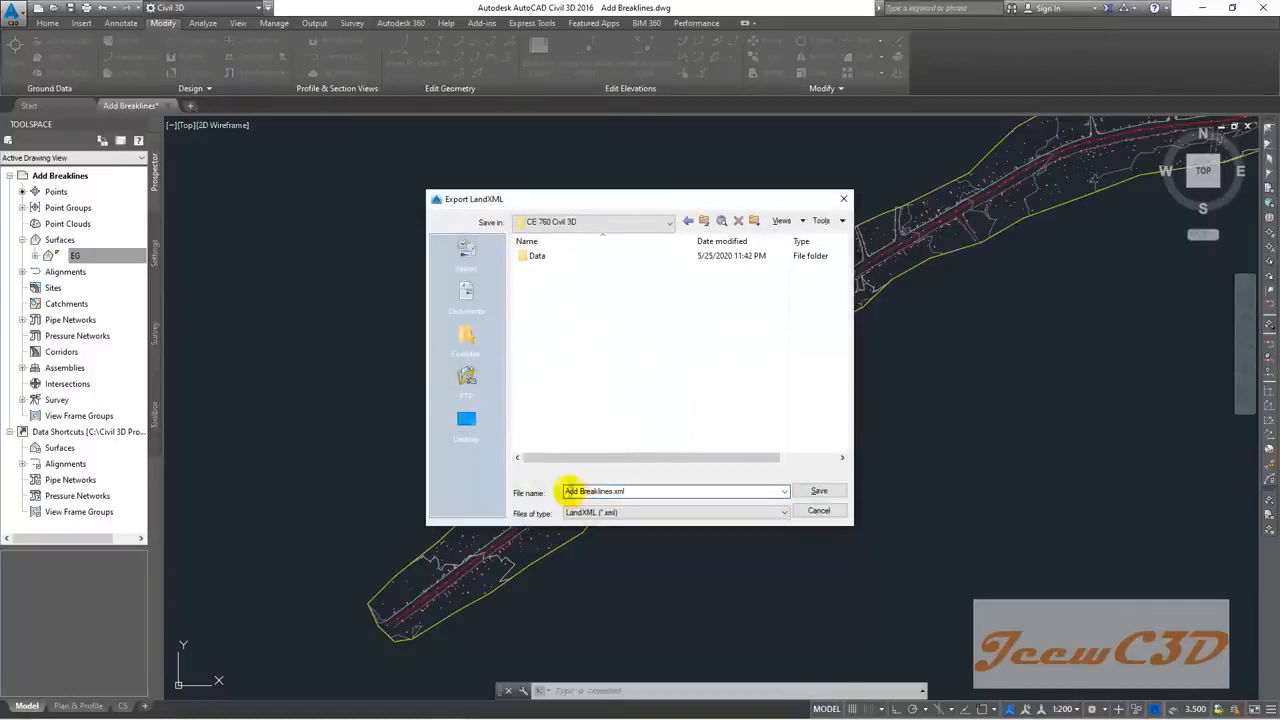
type("EG")
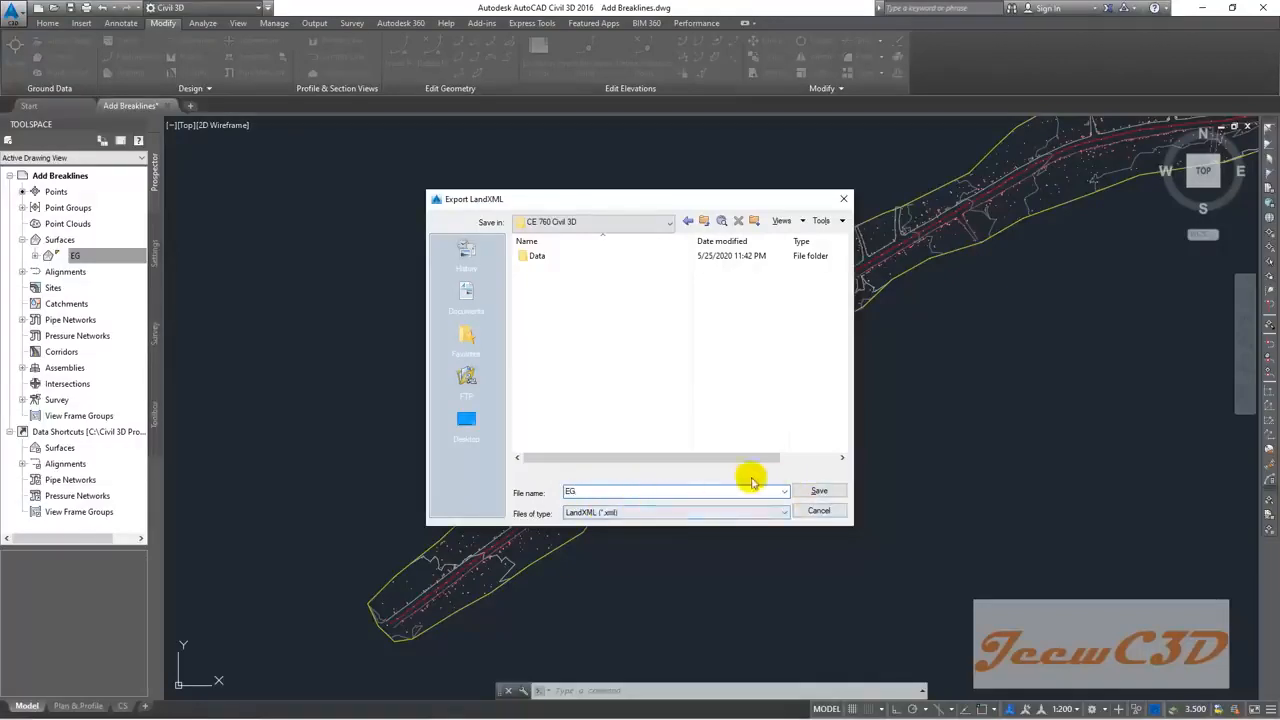
left_click(818, 491)
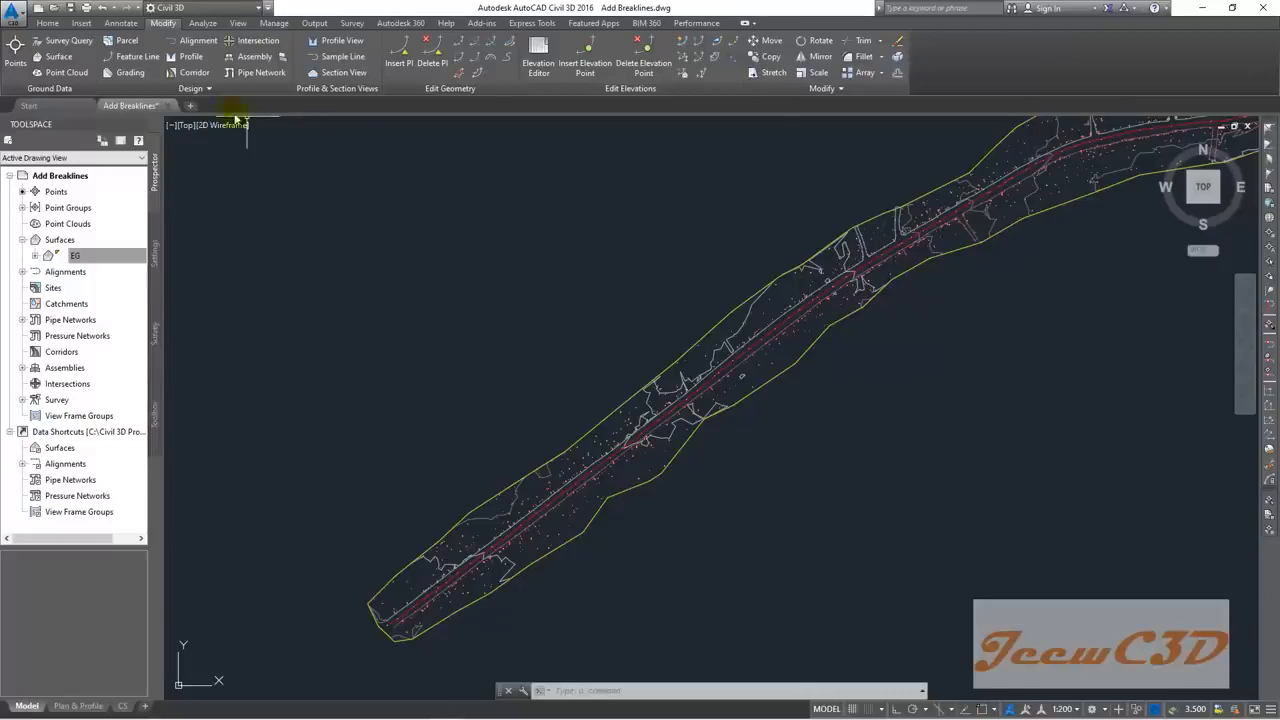
Step: Close Add Breaklines.dwg, saving its changes
left_click(168, 106)
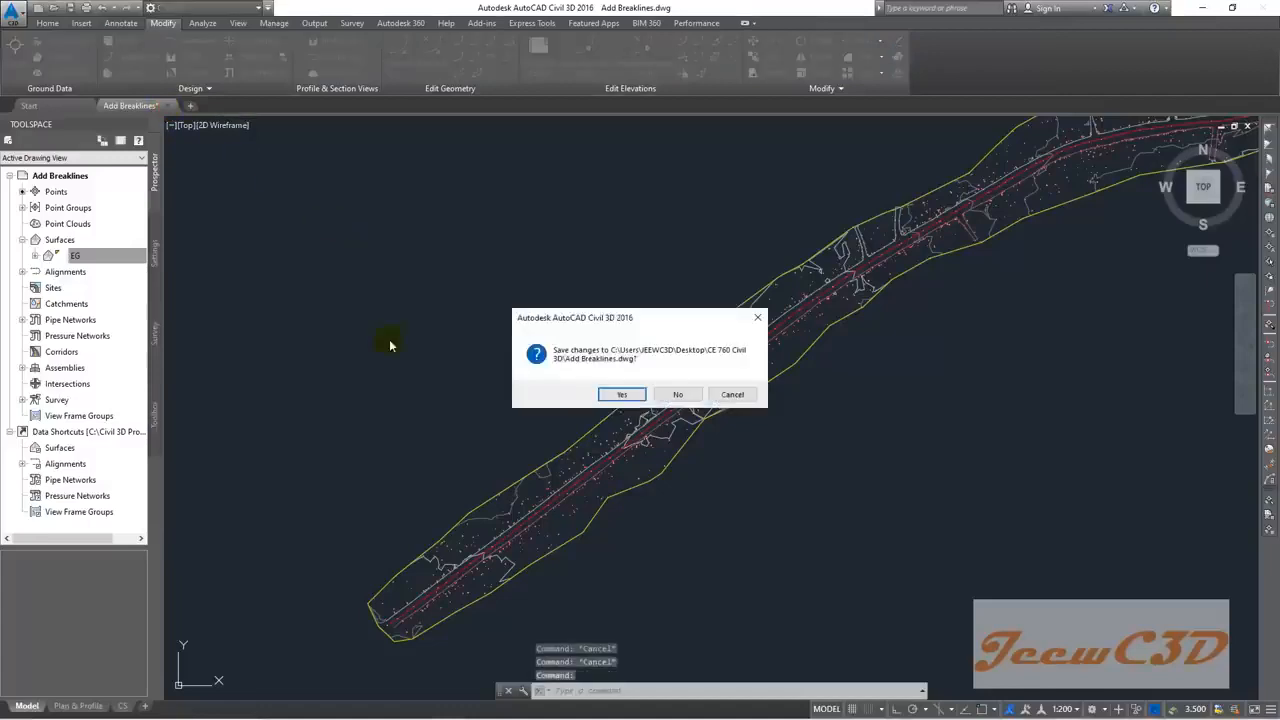
left_click(619, 394)
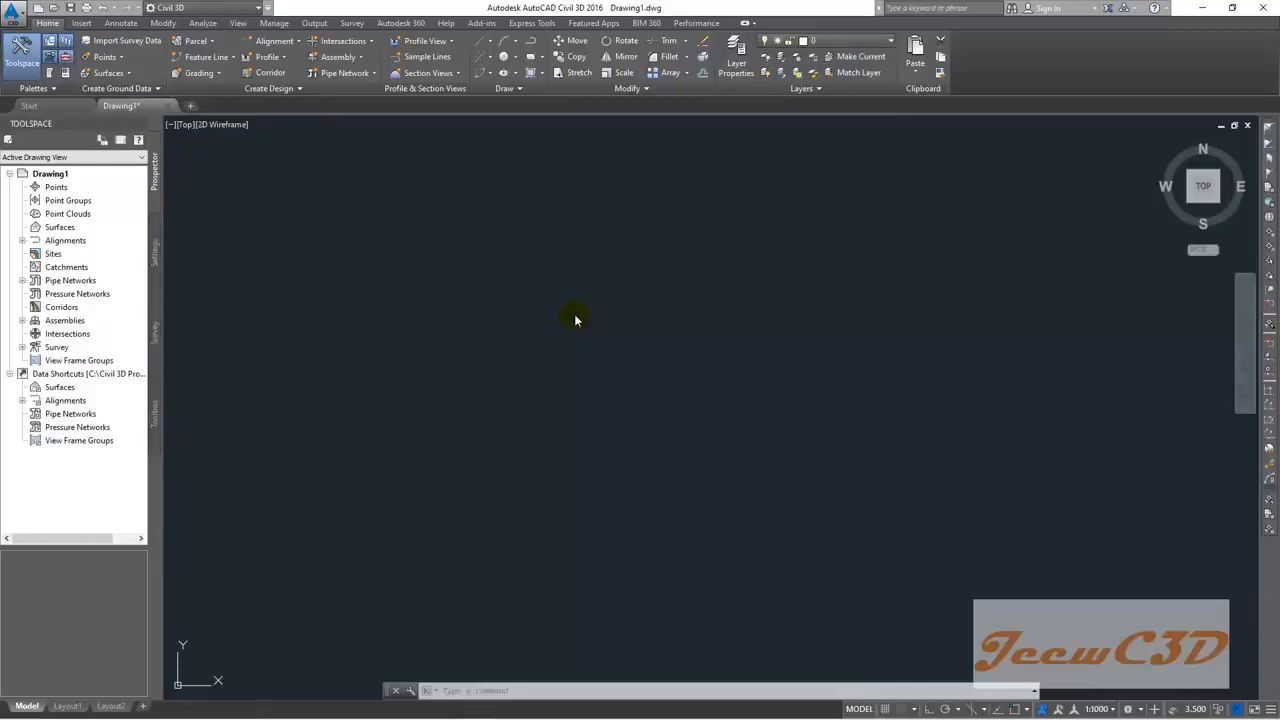
Step: Create a new drawing from New Road Template in Desktop > CE 760 Civil 3D > Data
left_click(10, 12)
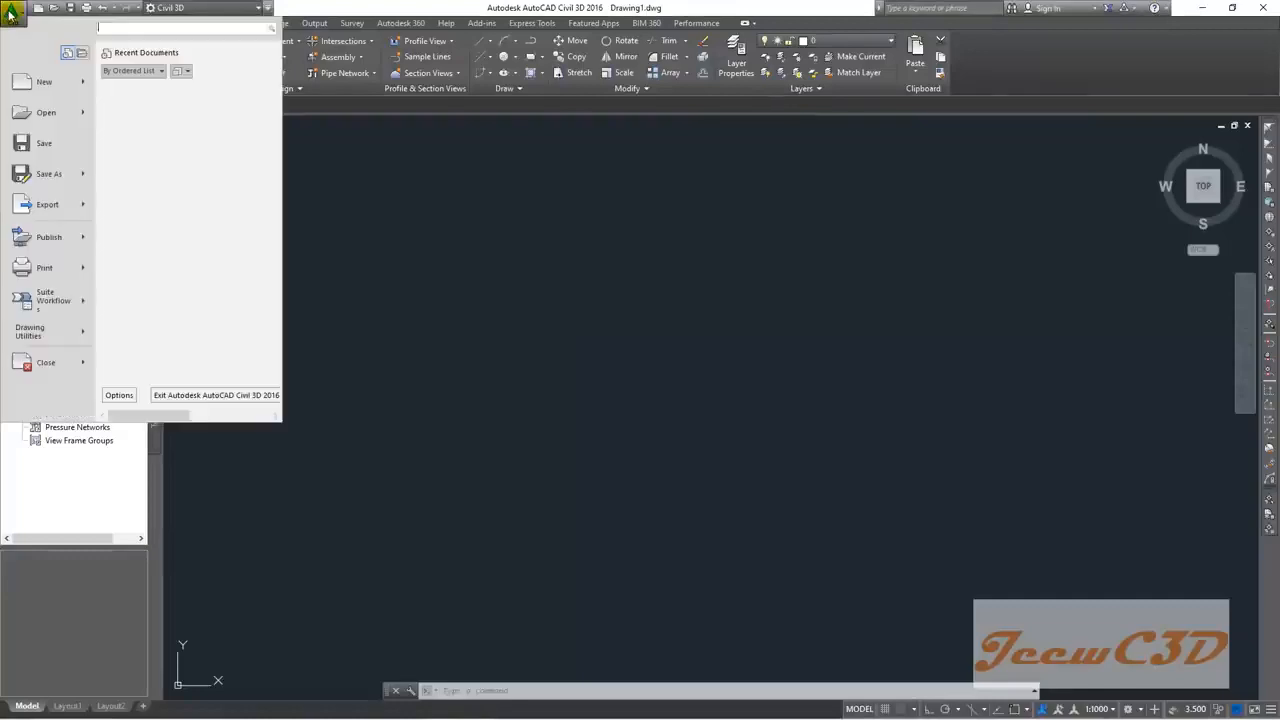
left_click(42, 84)
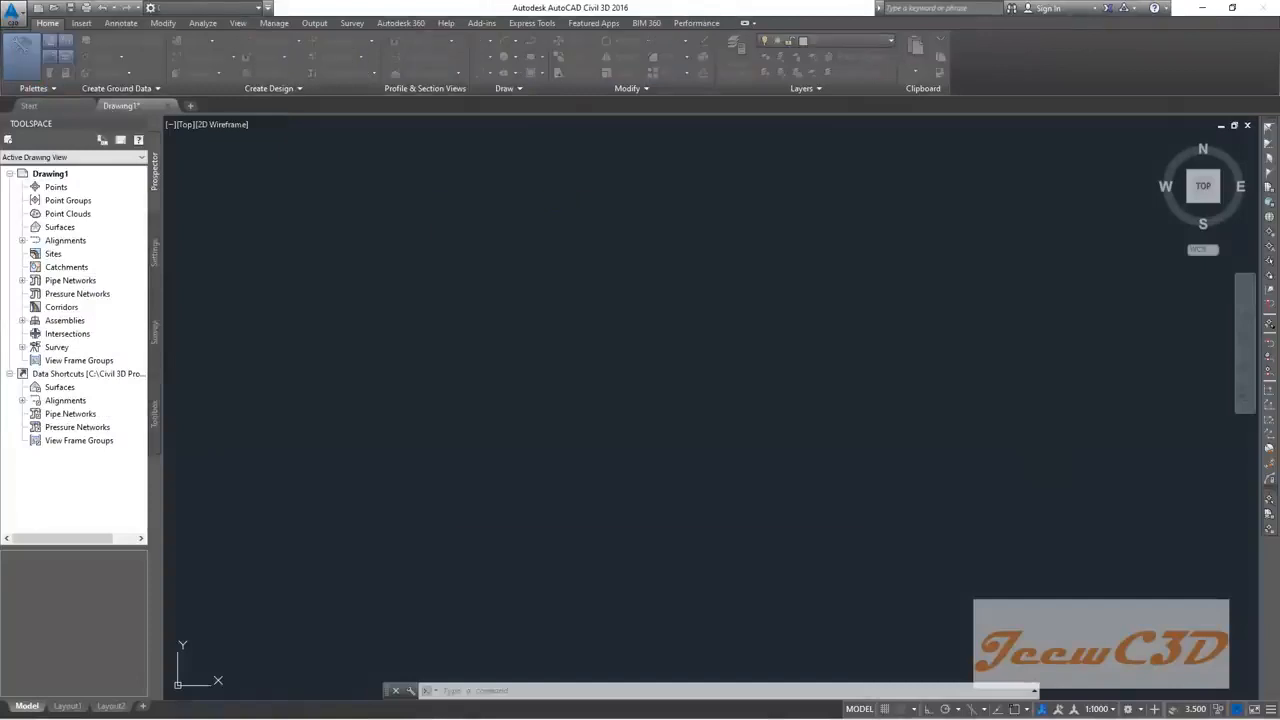
left_click(466, 408)
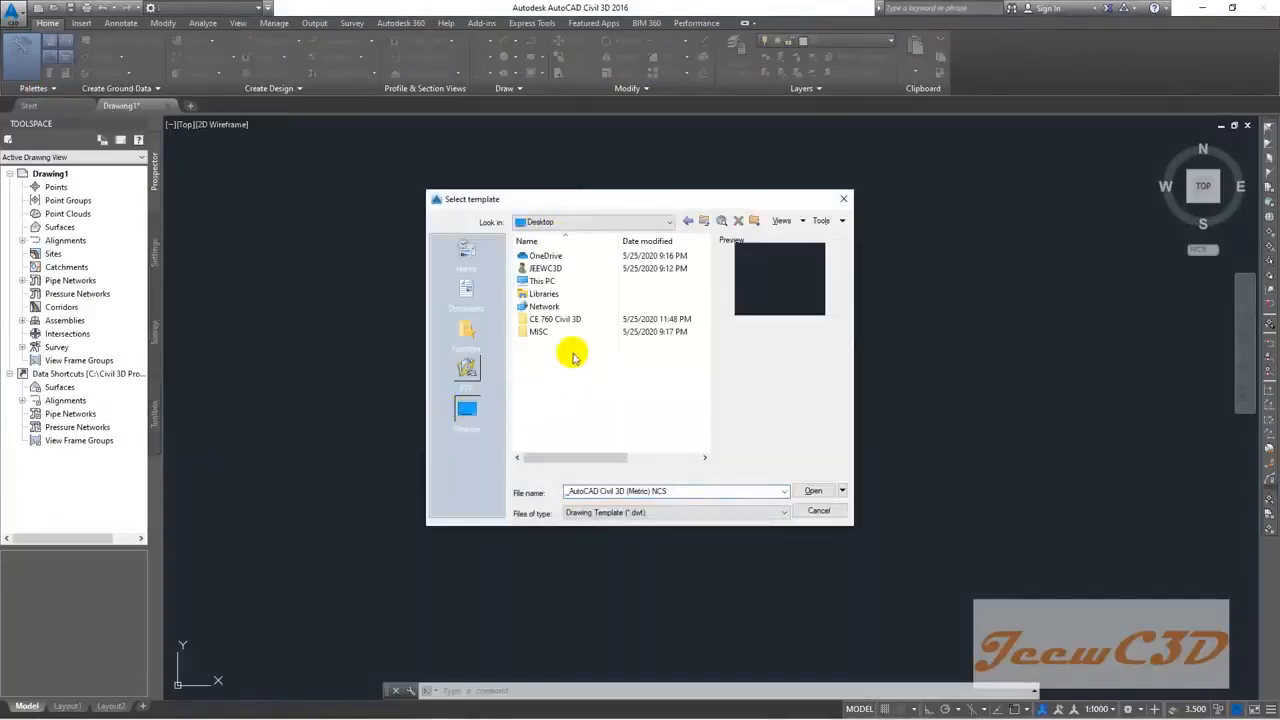
double_click(565, 320)
double_click(544, 259)
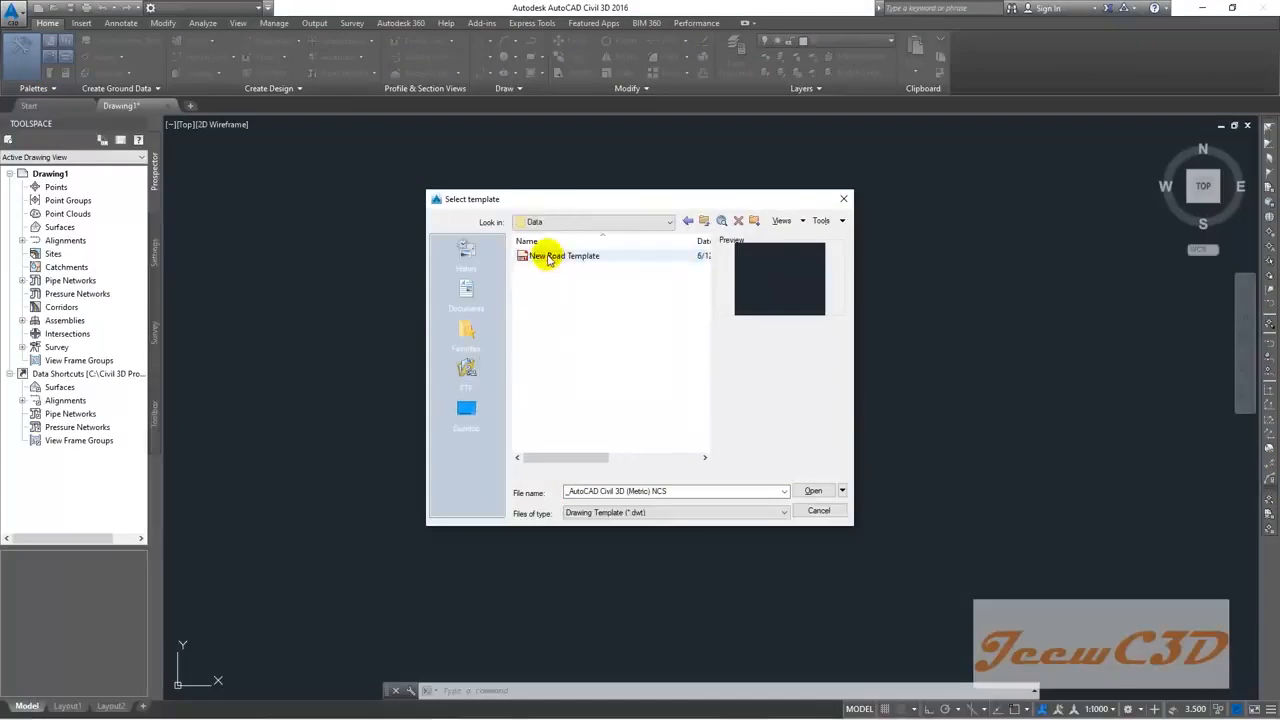
left_click(548, 259)
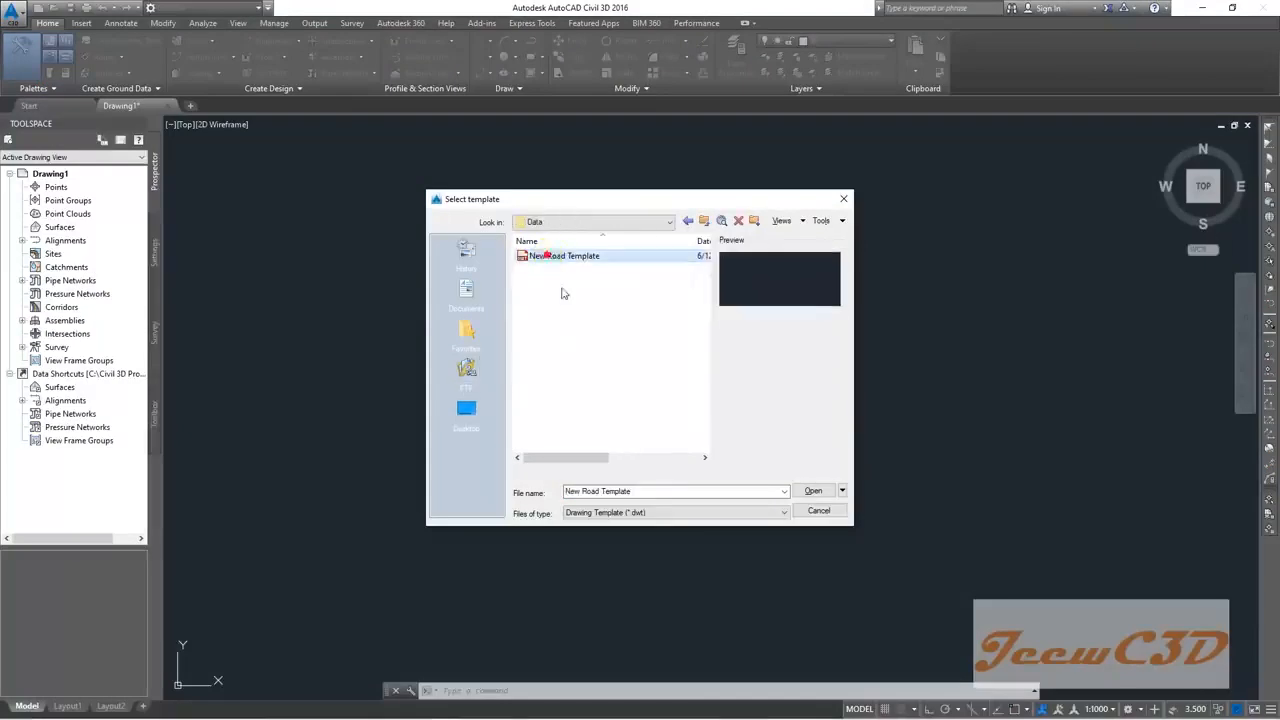
left_click(812, 490)
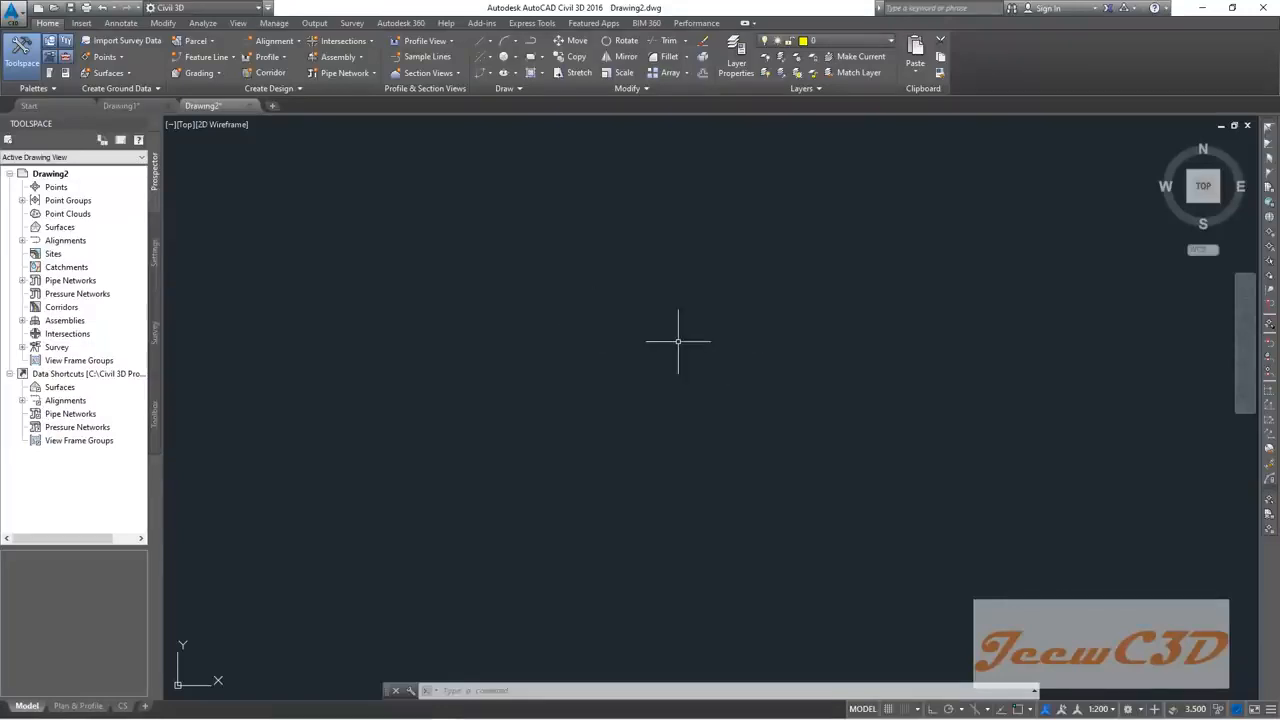
Step: Save the new drawing as 'Import LandXML Surface' in the CE 760 Civil 3D folder
left_click(11, 11)
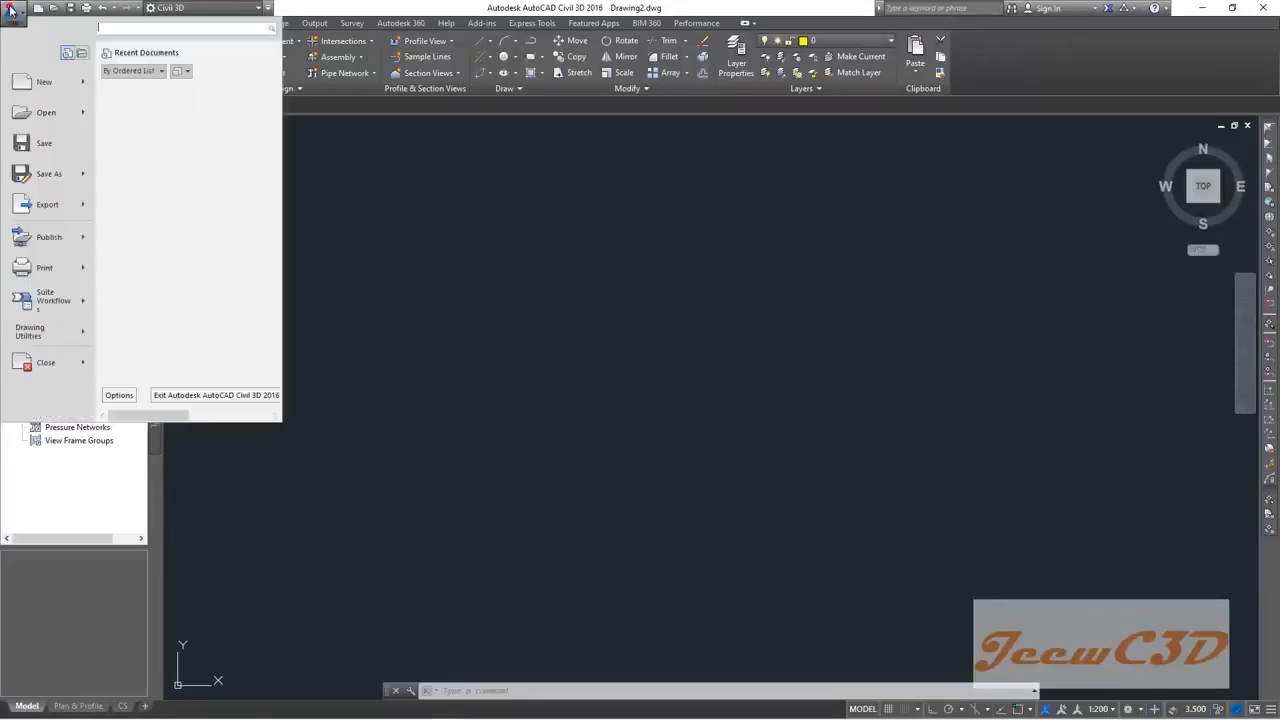
left_click(49, 174)
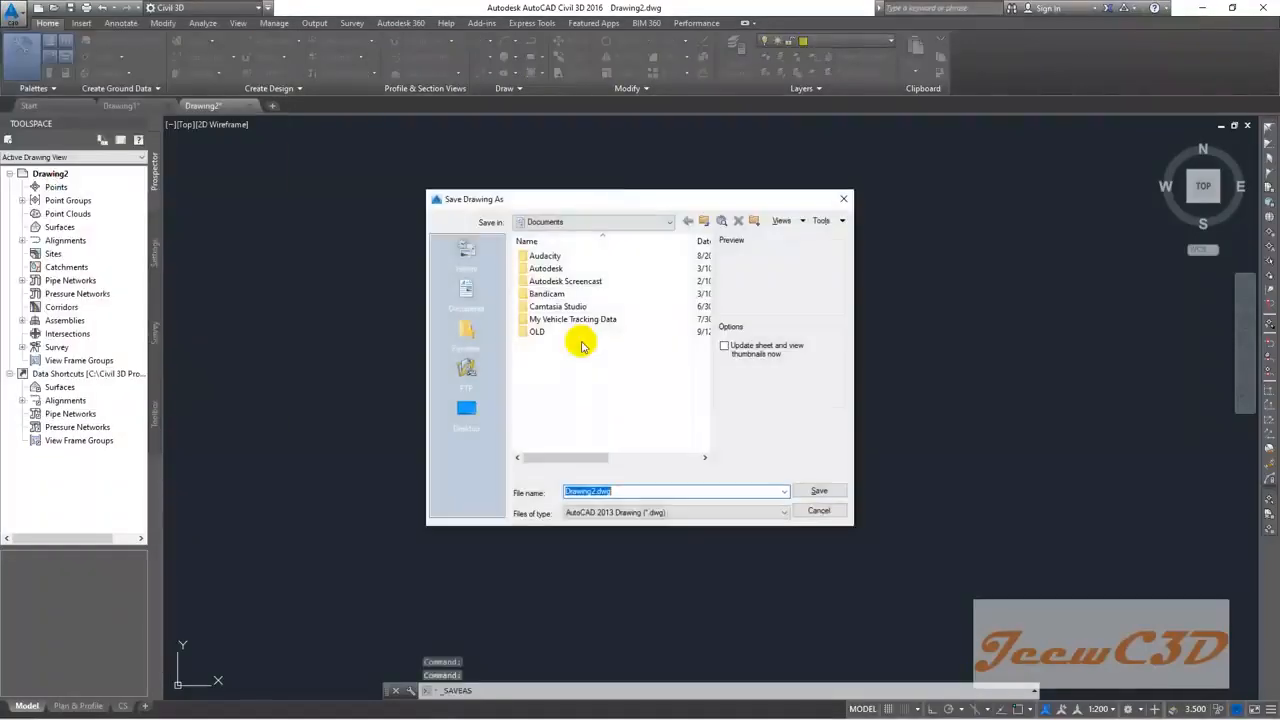
left_click(466, 407)
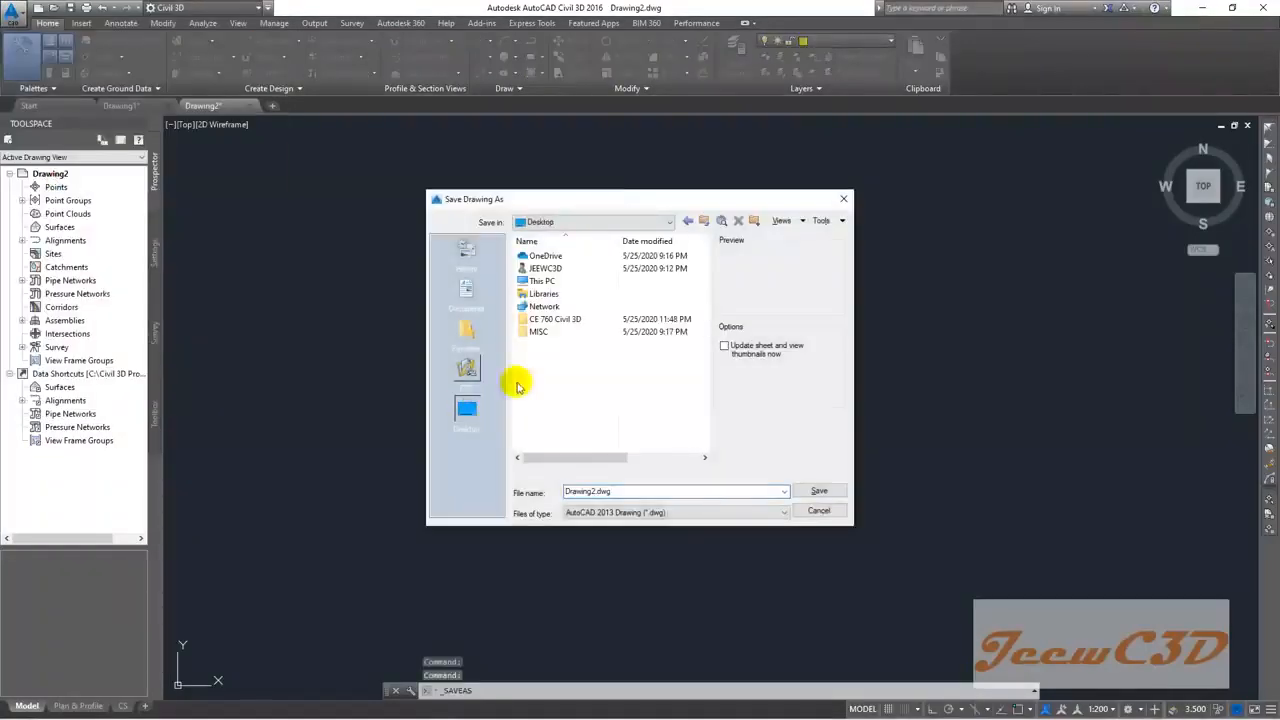
double_click(558, 319)
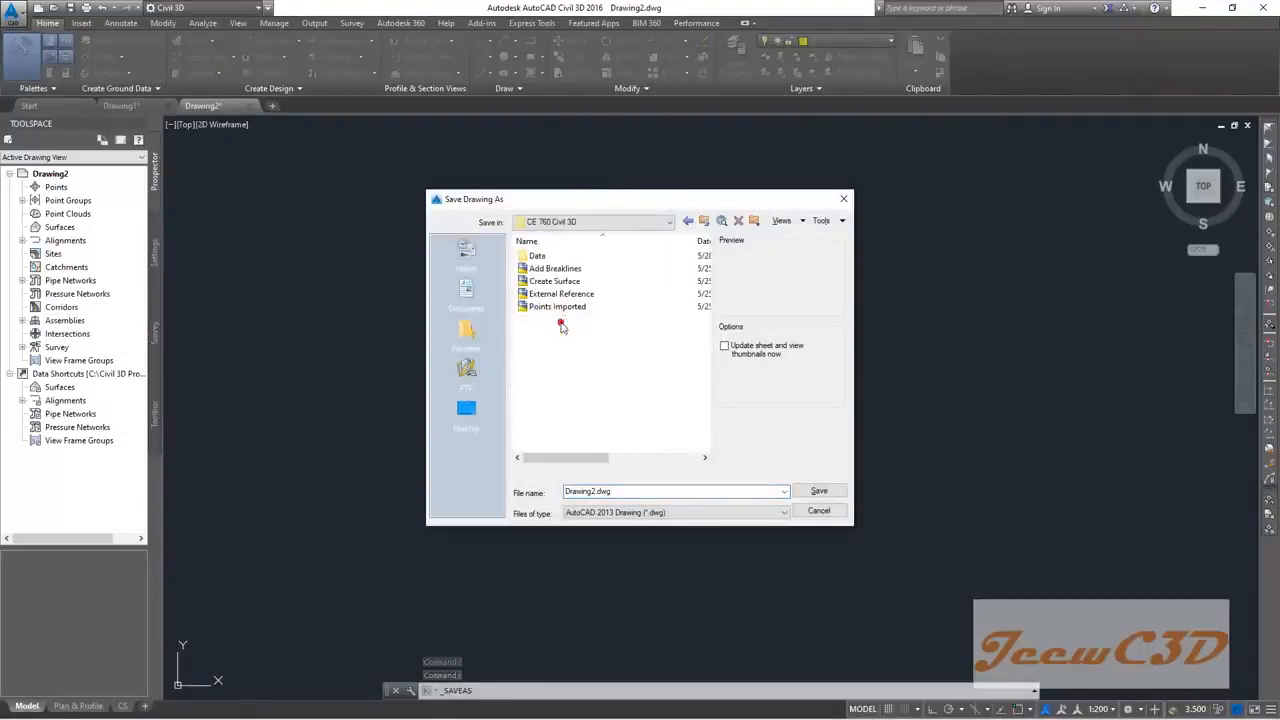
double_click(612, 490)
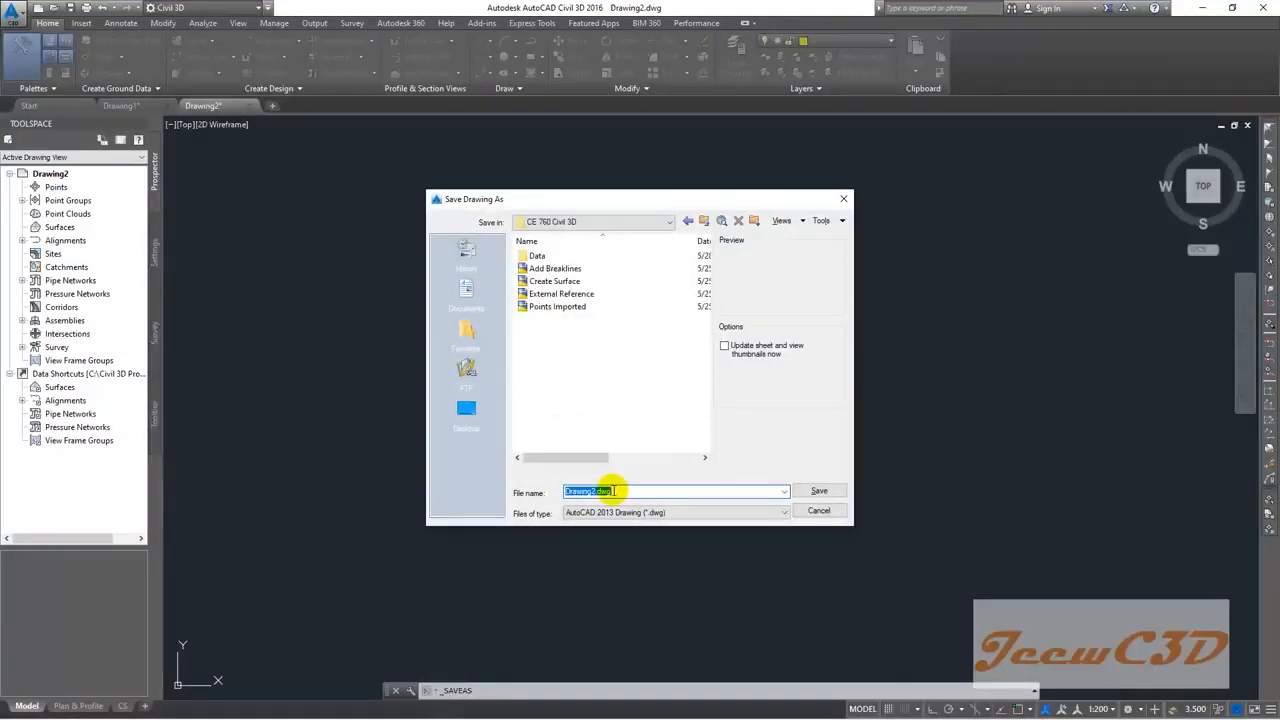
type("Imp")
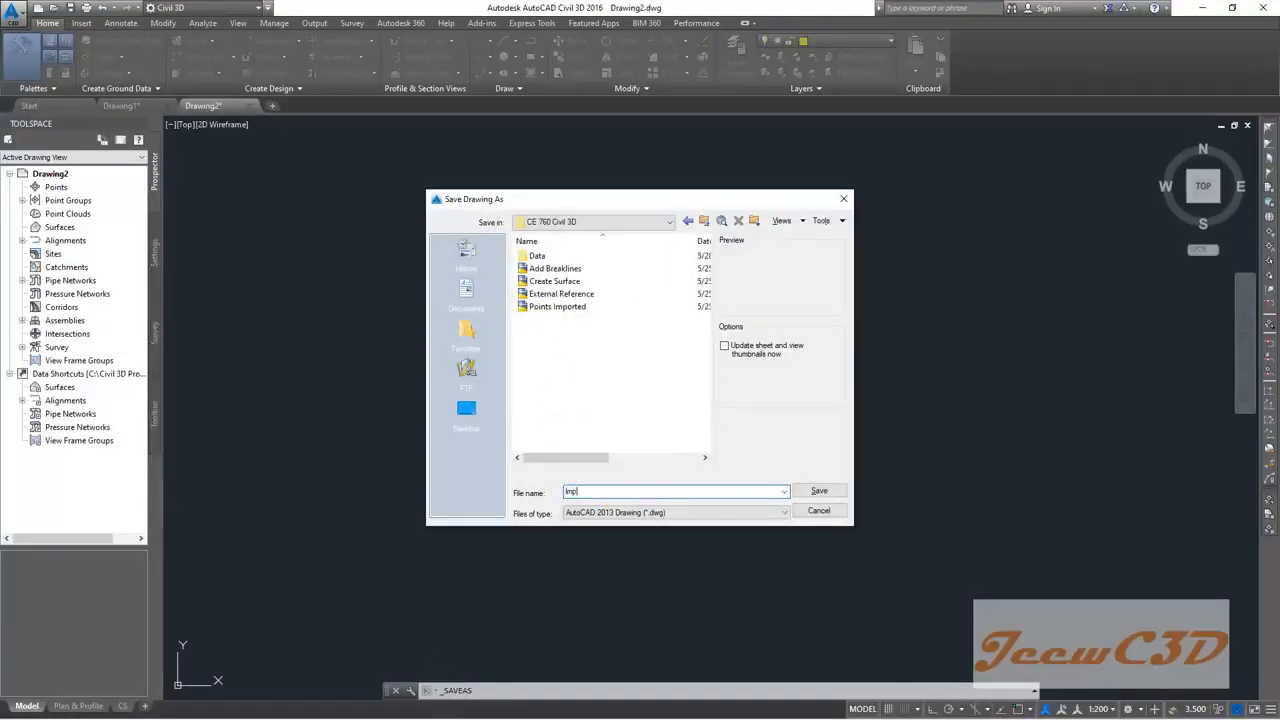
type("ort LandXML Surface")
left_click(812, 493)
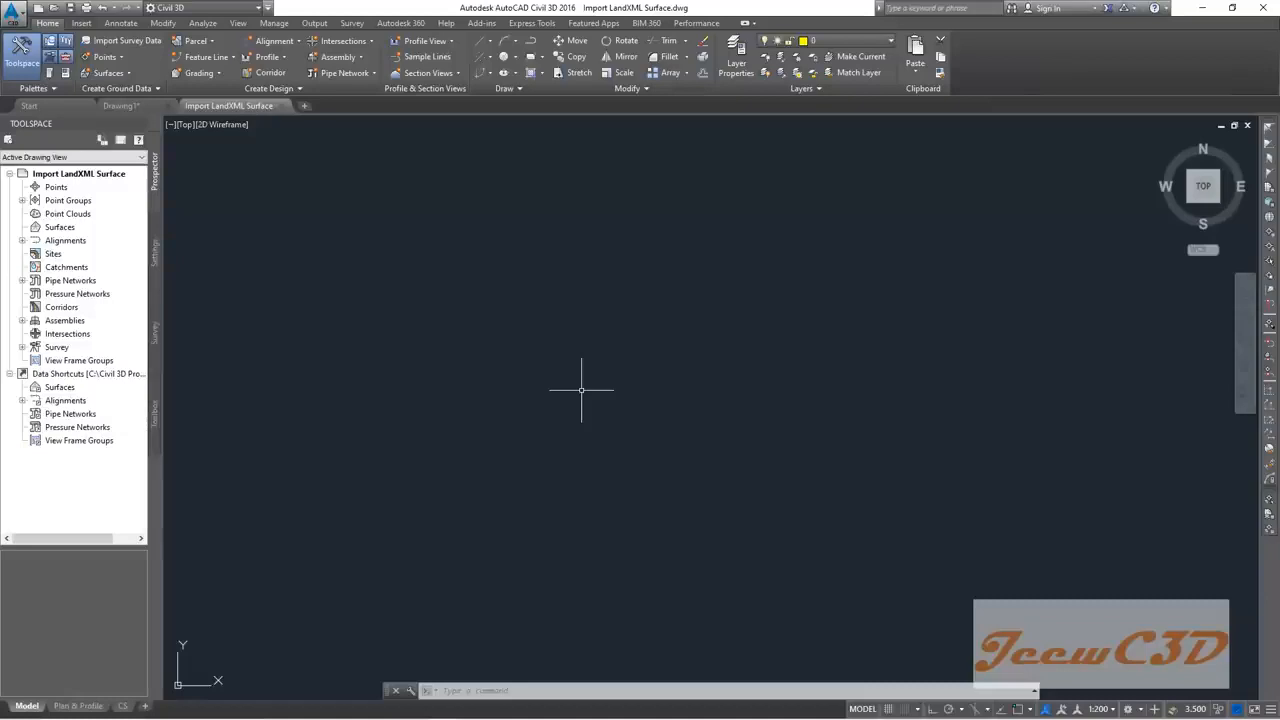
Step: Import the EG LandXML file from the CE 760 Civil 3D folder into the drawing
left_click(88, 26)
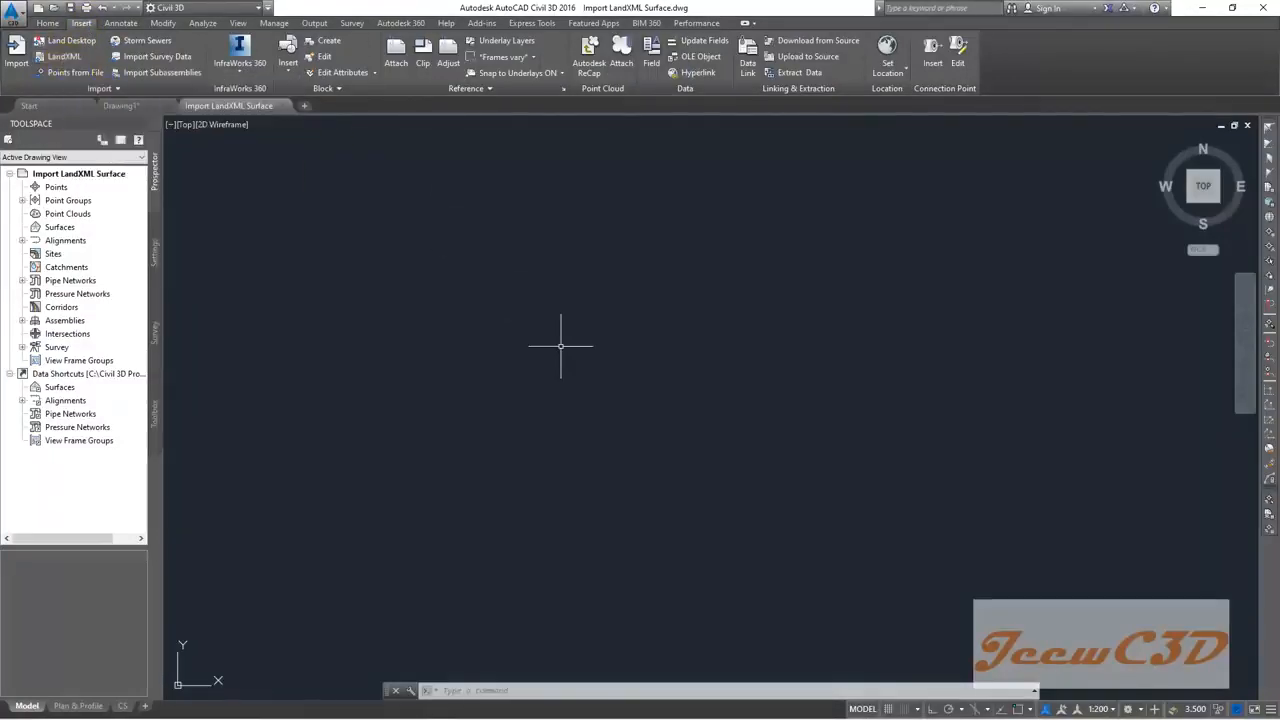
left_click(63, 59)
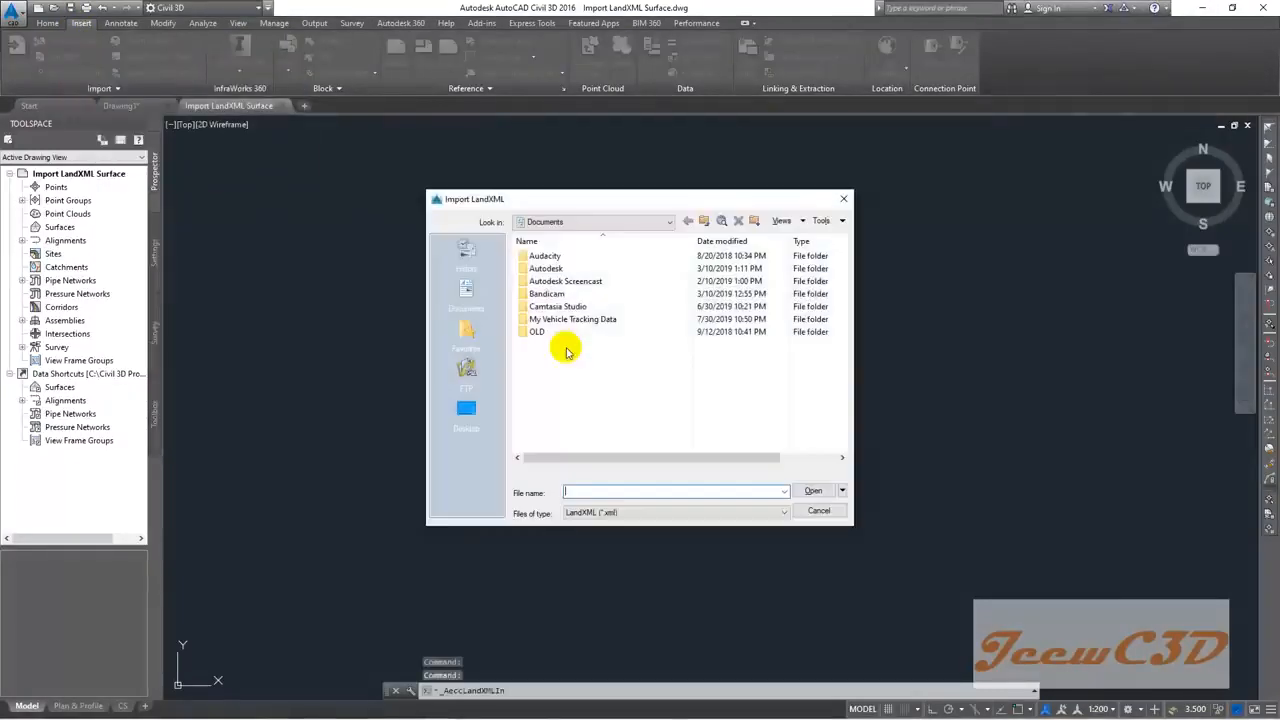
left_click(467, 408)
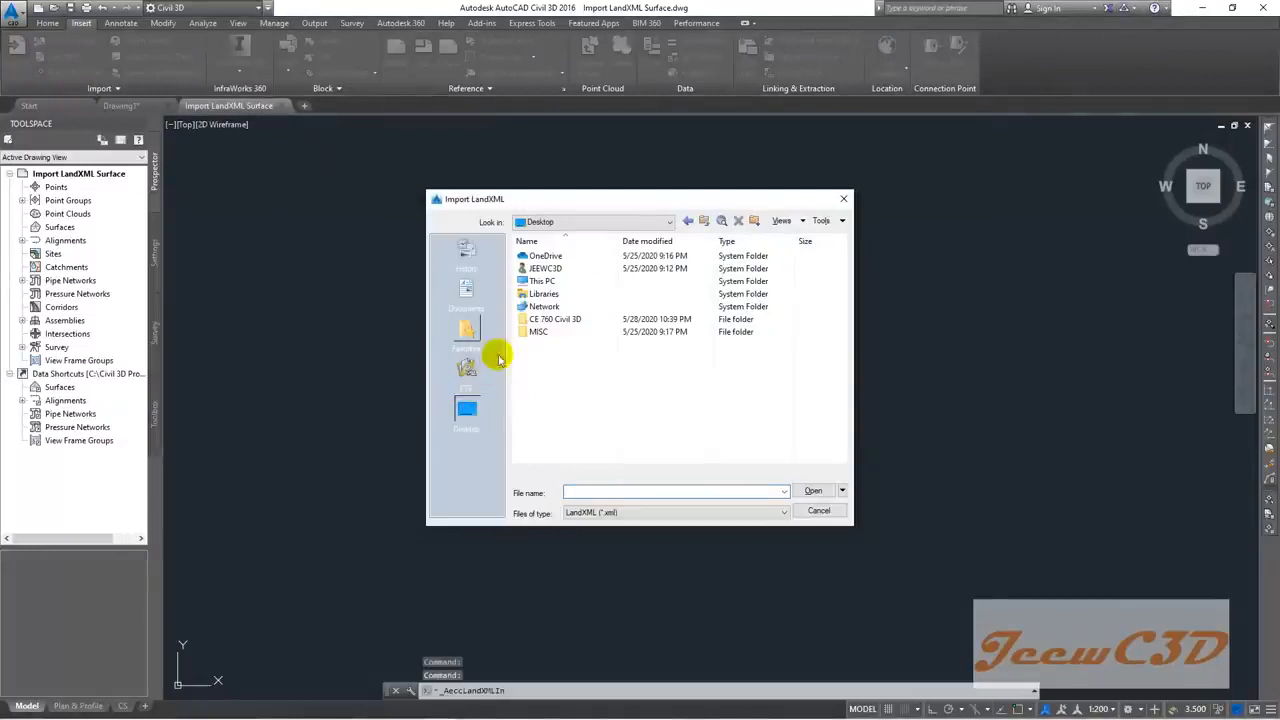
double_click(548, 320)
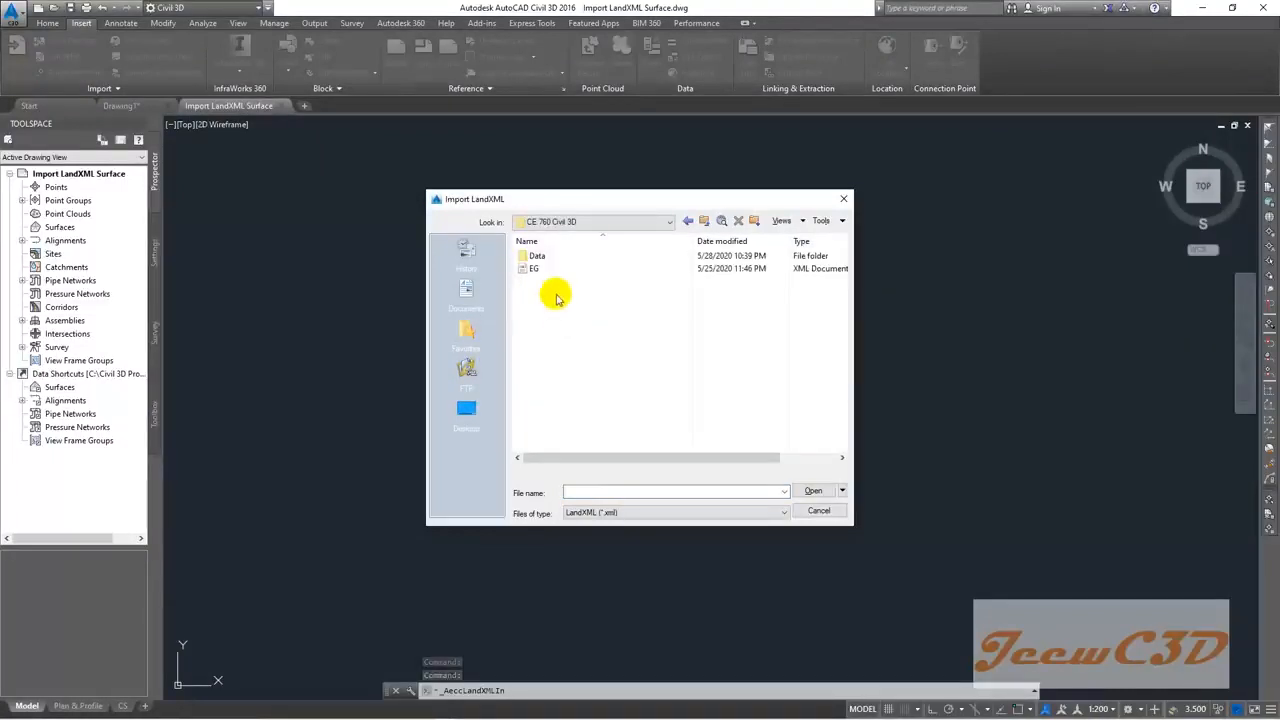
left_click(536, 272)
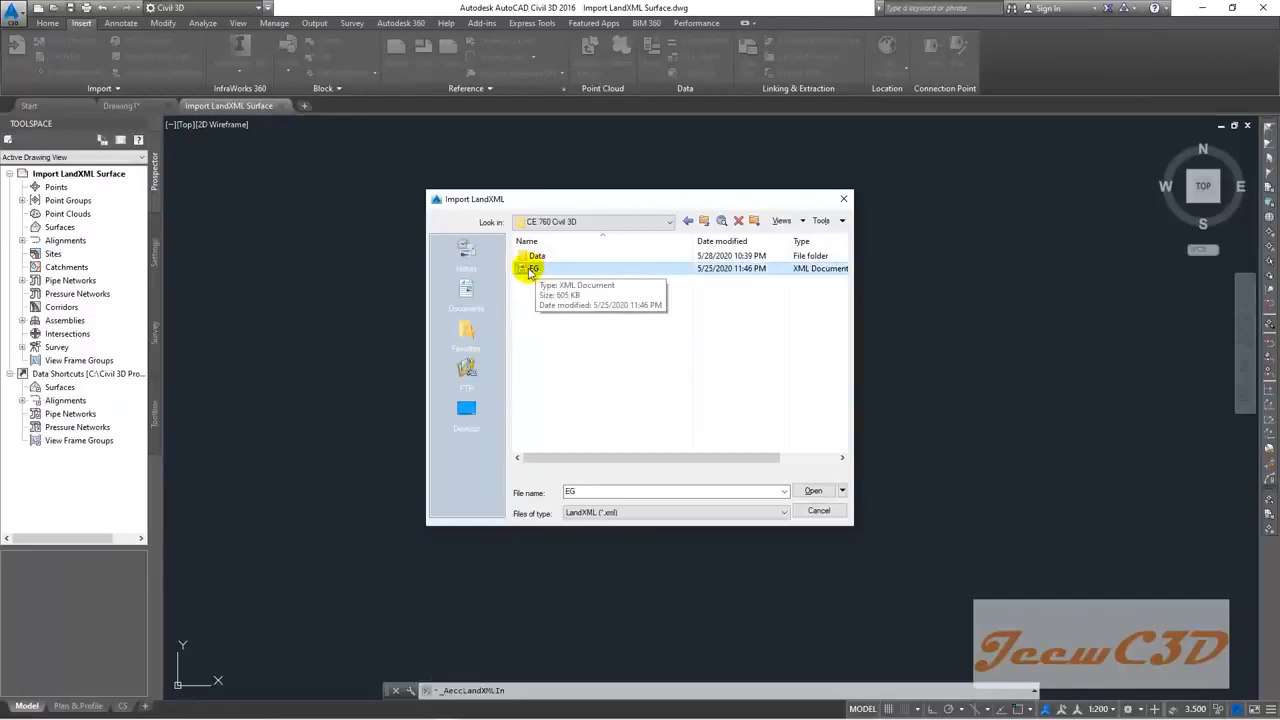
left_click(813, 491)
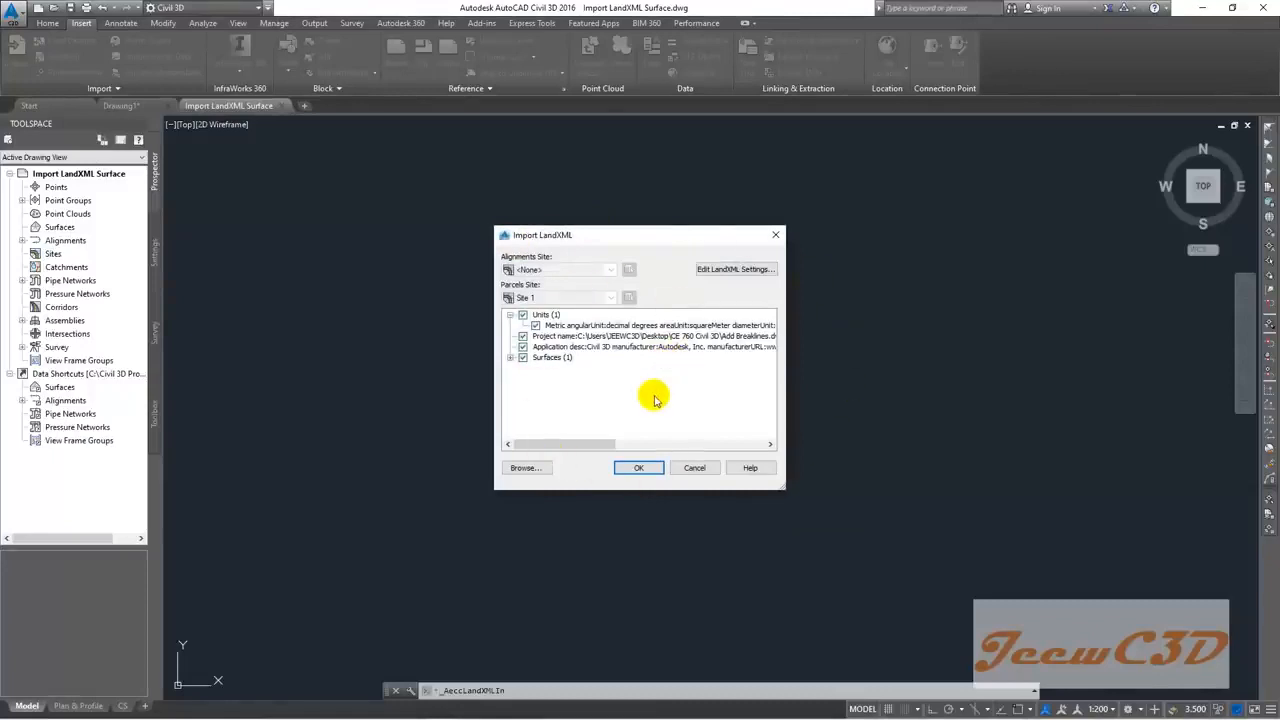
left_click(640, 469)
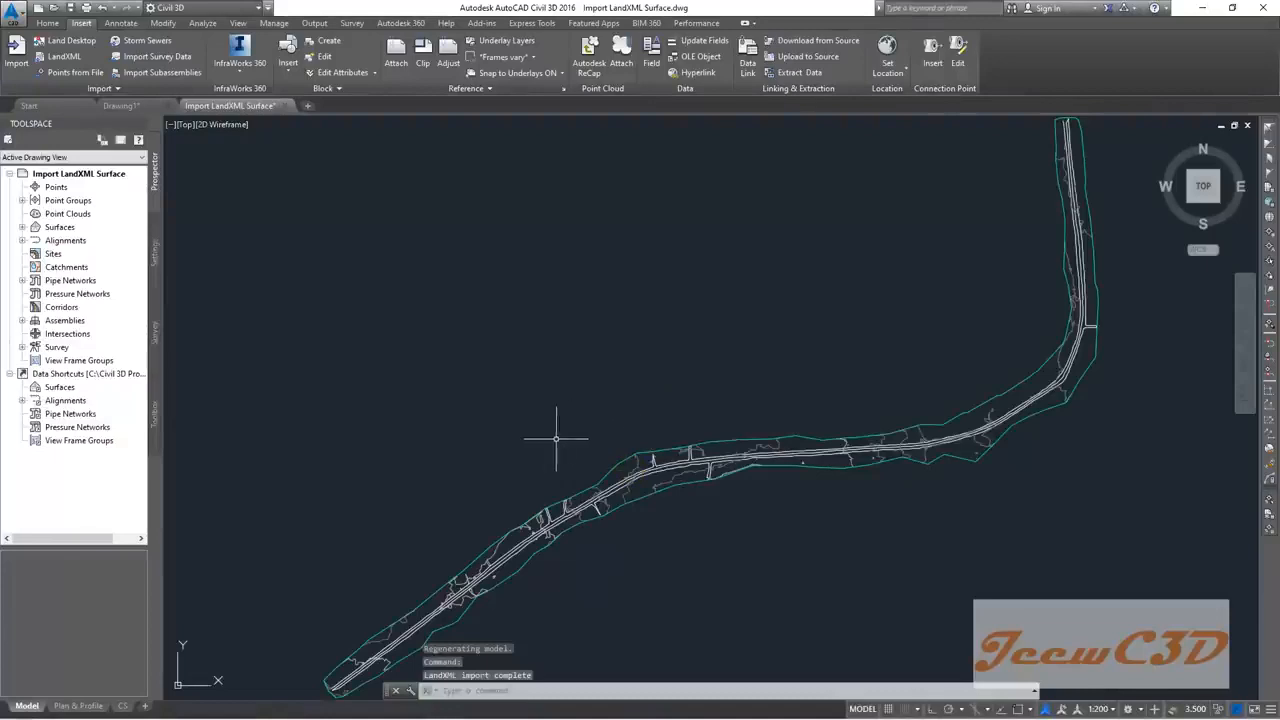
scroll(575, 393, "down", 1)
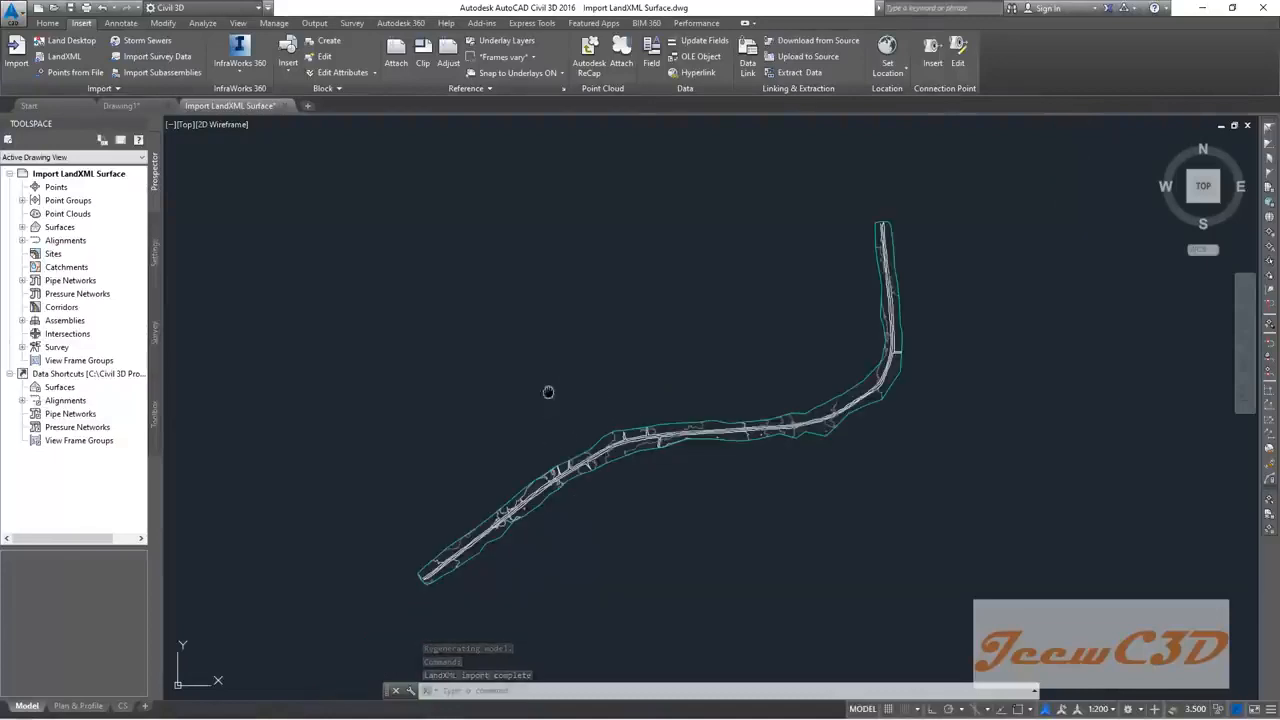
scroll(560, 380, "down", 1)
scroll(520, 445, "up", 5)
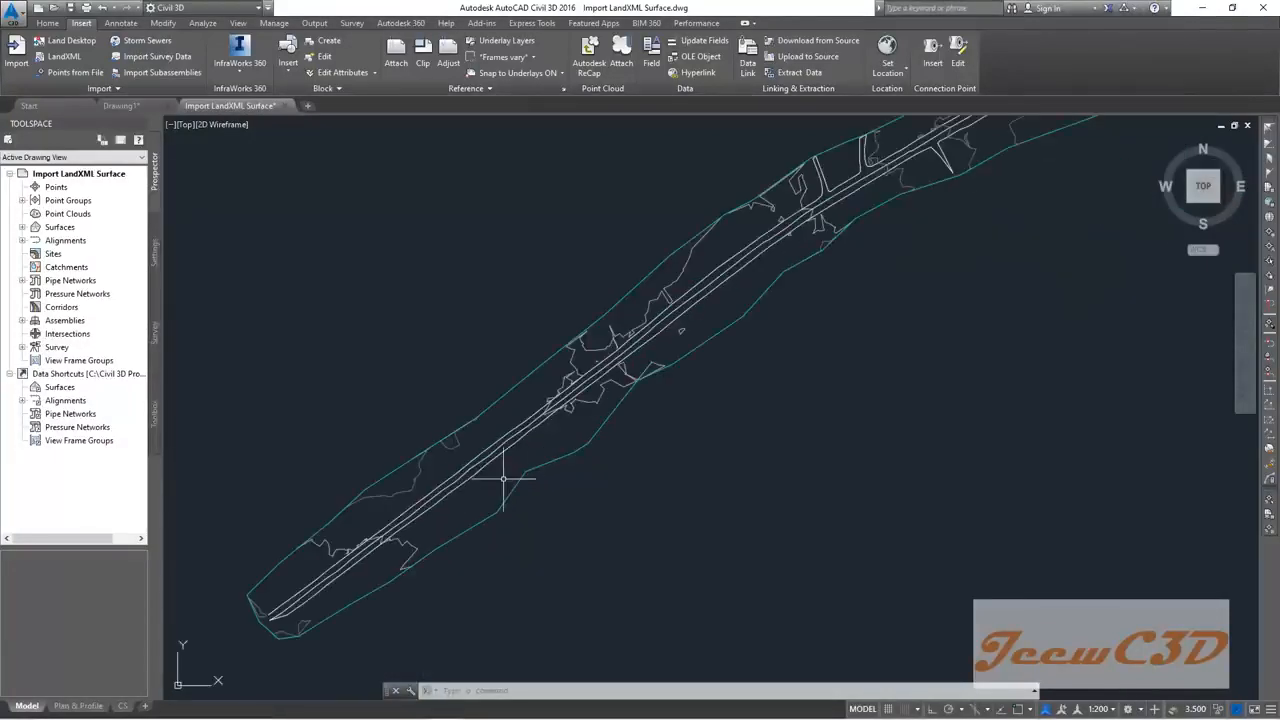
scroll(502, 478, "up", 1)
scroll(495, 476, "up", 1)
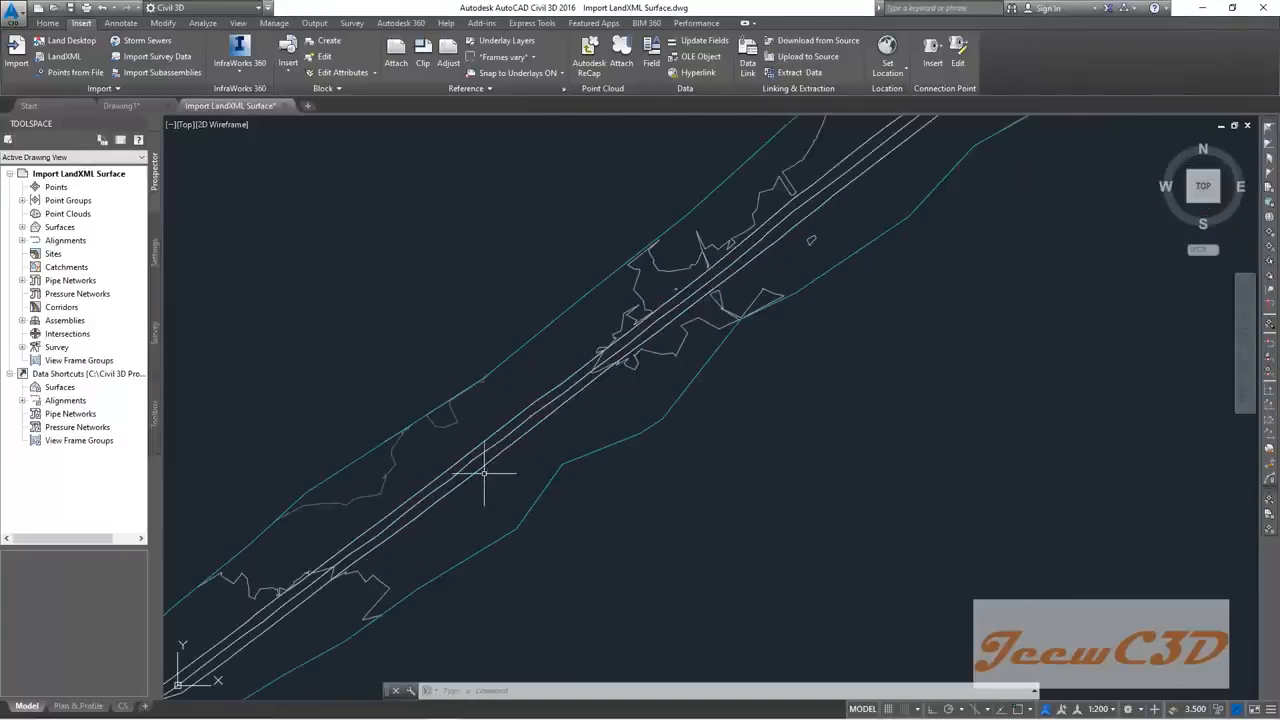
scroll(487, 458, "down", 3)
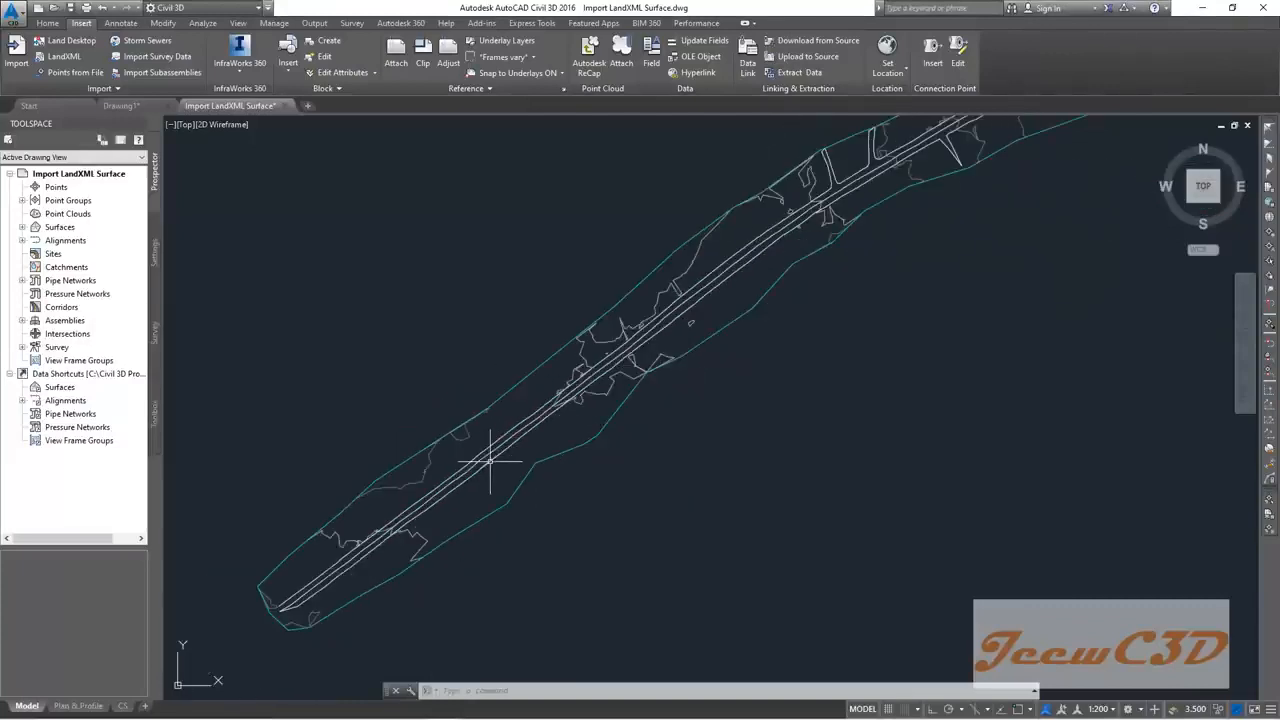
scroll(583, 513, "down", 2)
middle_click_drag(623, 523, 657, 437)
scroll(656, 463, "down", 2)
middle_click_drag(738, 443, 577, 515)
scroll(577, 514, "down", 2)
scroll(880, 300, "up", 5)
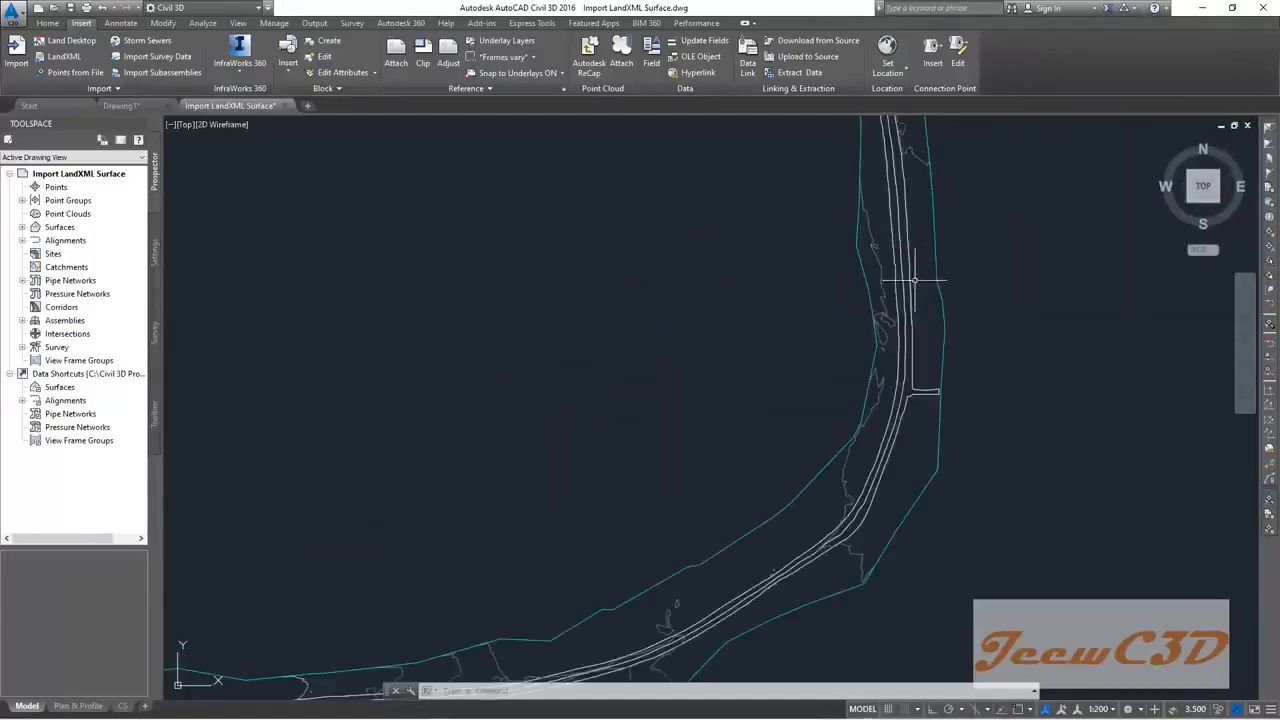
scroll(709, 371, "down", 4)
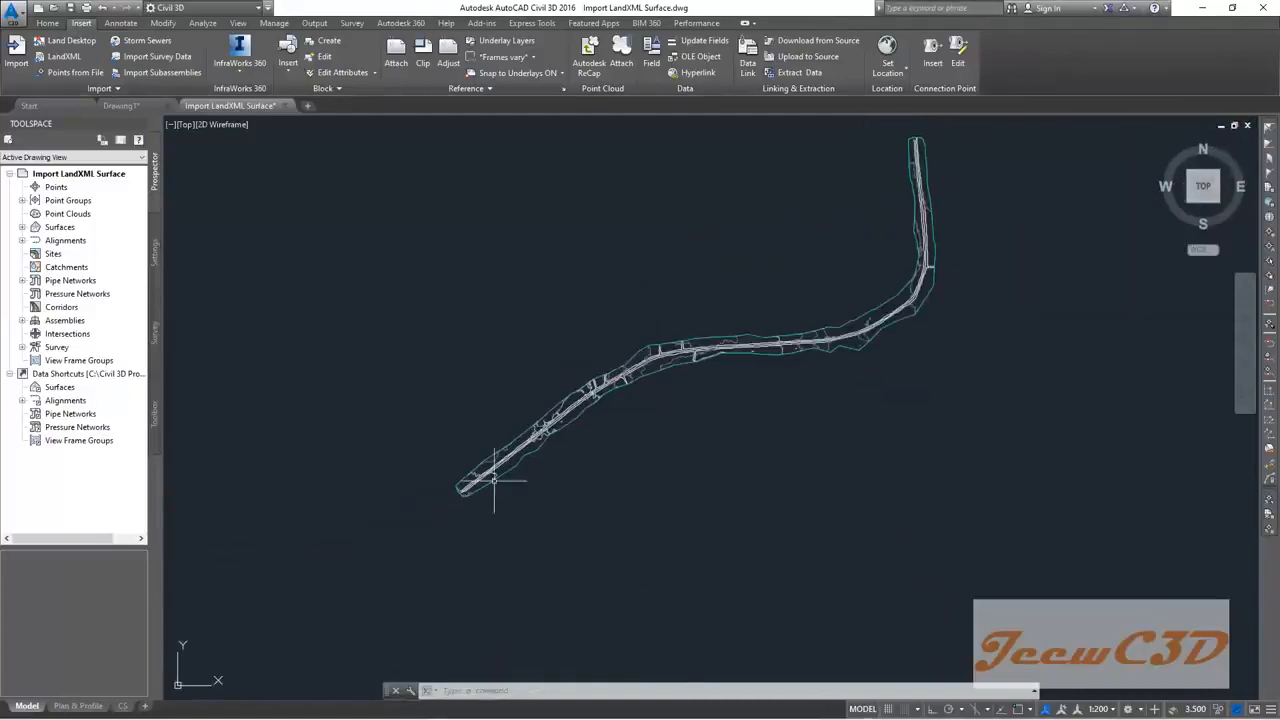
scroll(511, 460, "up", 2)
scroll(522, 452, "up", 3)
mouse_move(523, 452)
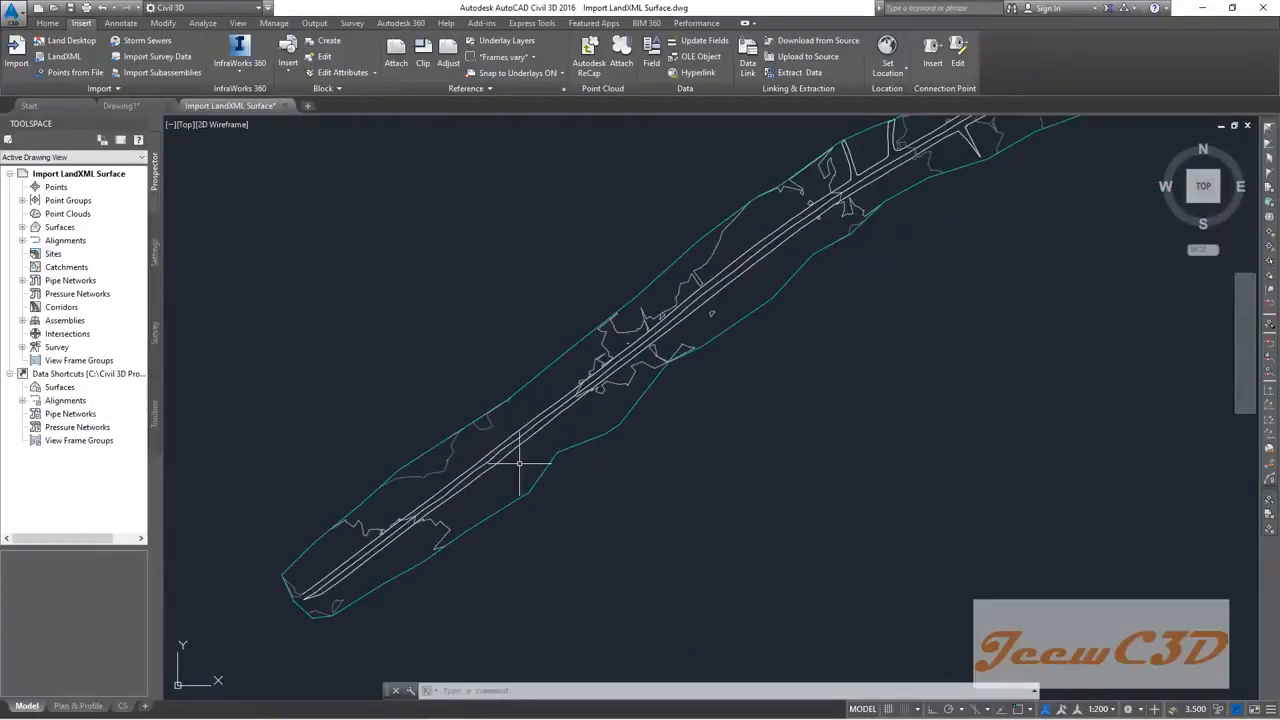
scroll(519, 463, "up", 3)
left_click(519, 452)
left_click(517, 451)
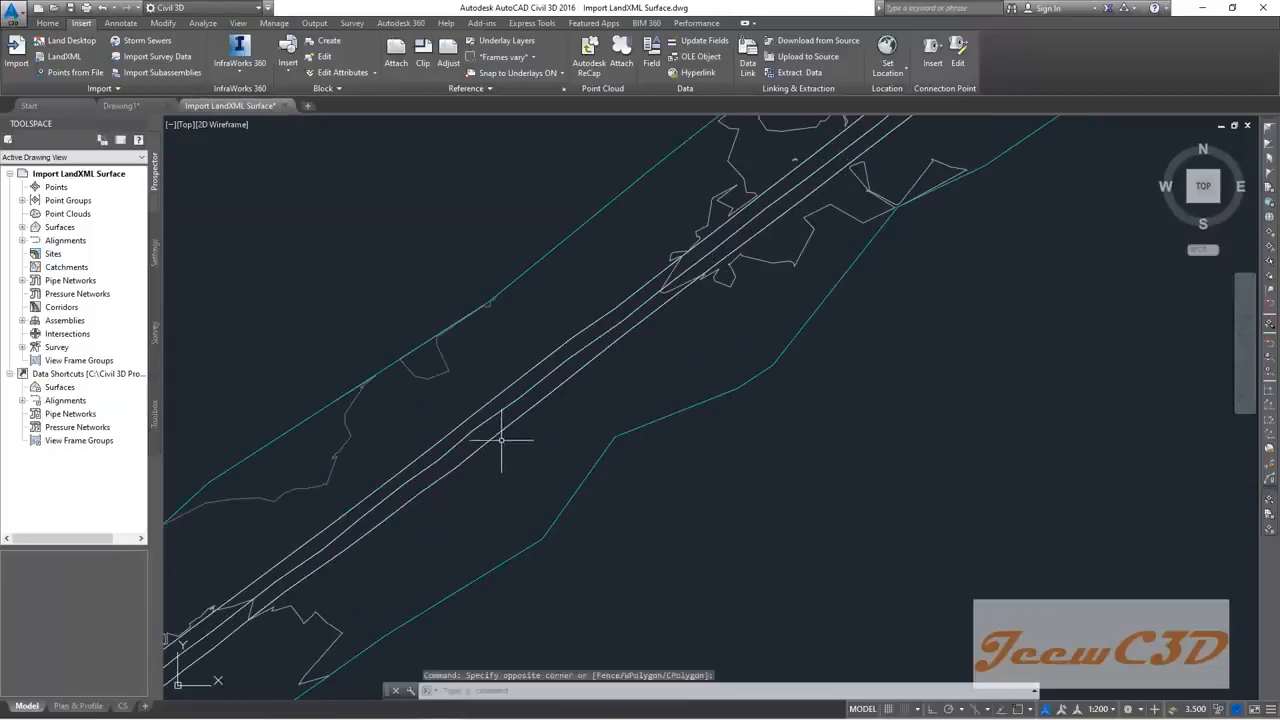
Step: Erase the lower, middle and upper road lines crossing the EG surface
left_click(505, 428)
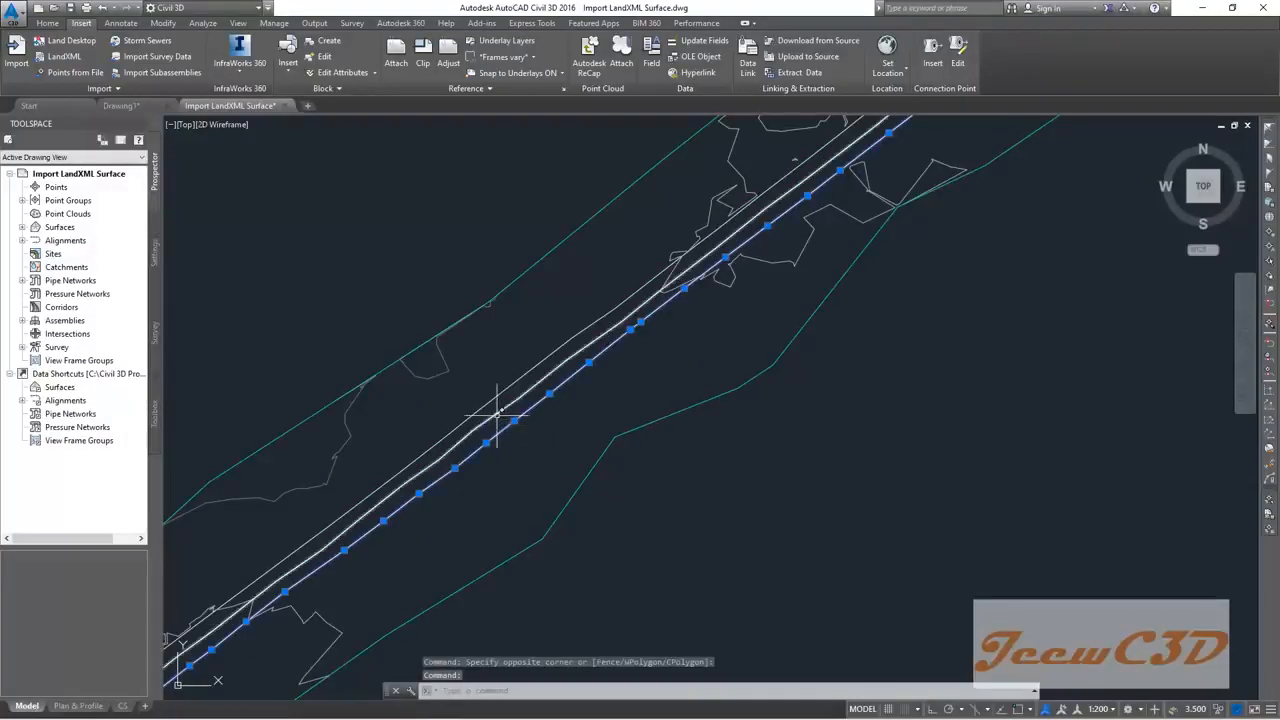
left_click(496, 414)
left_click(489, 403)
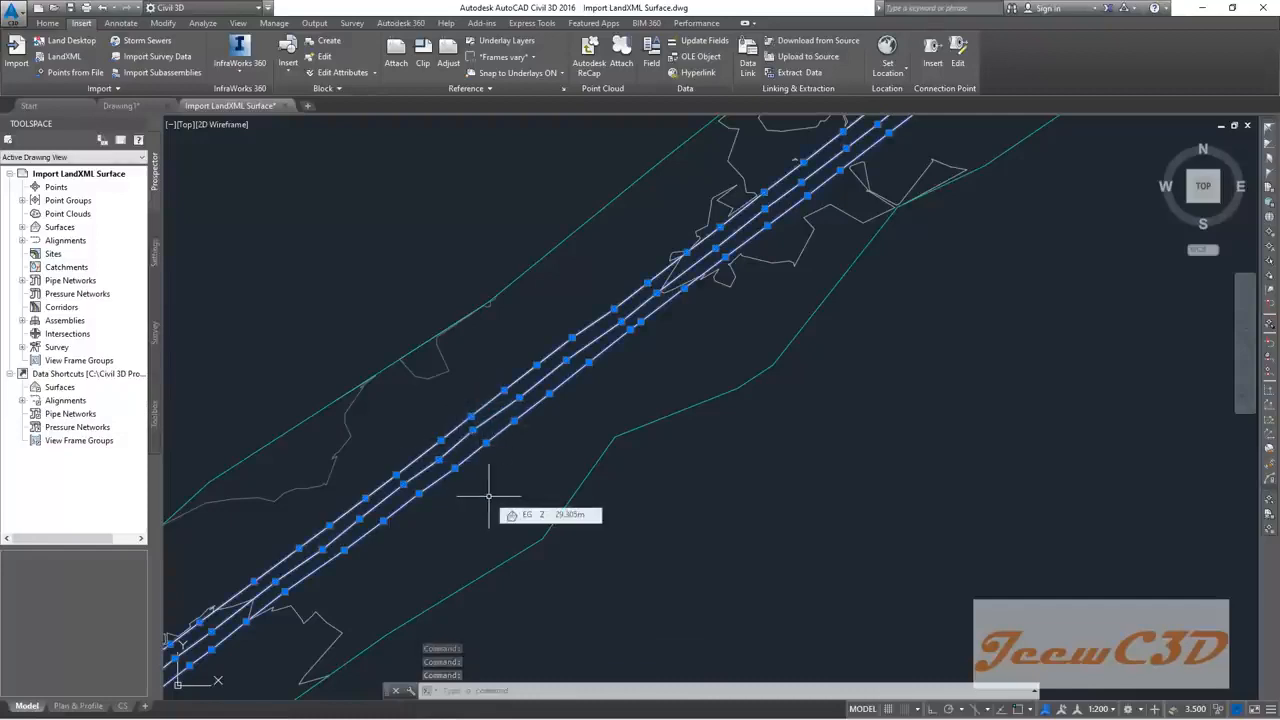
key("Delete")
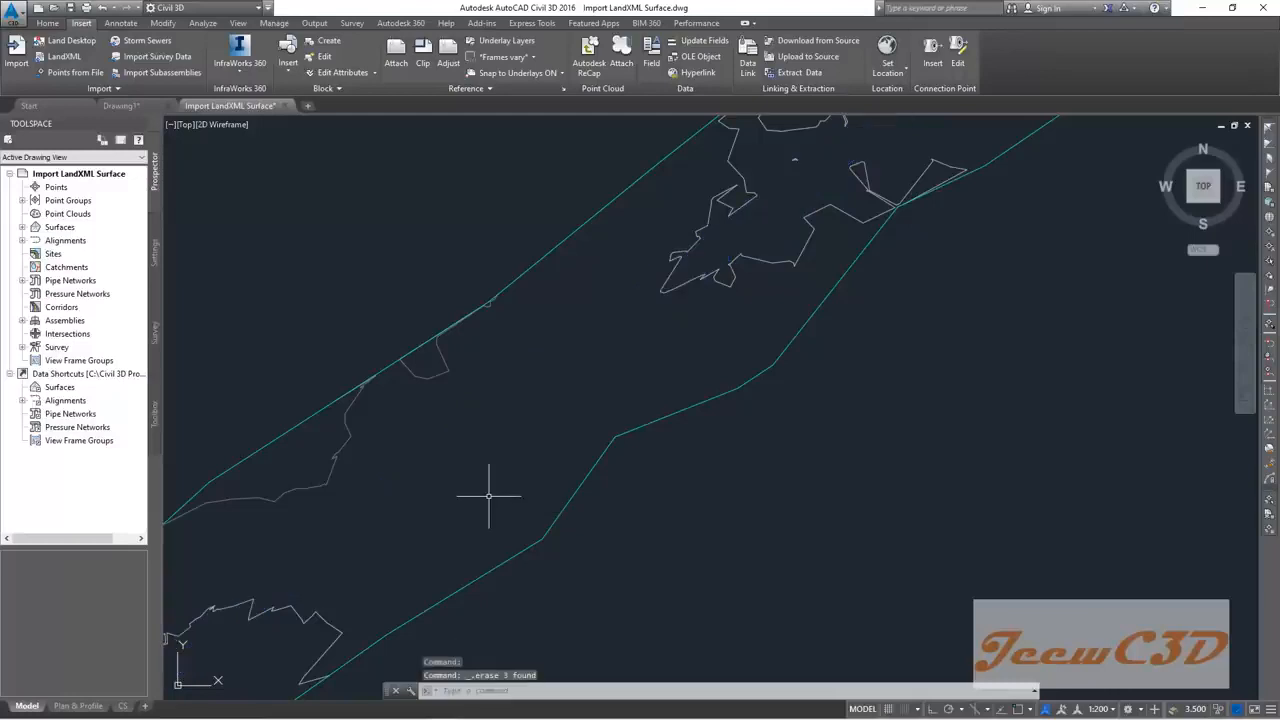
scroll(489, 495, "down", 3)
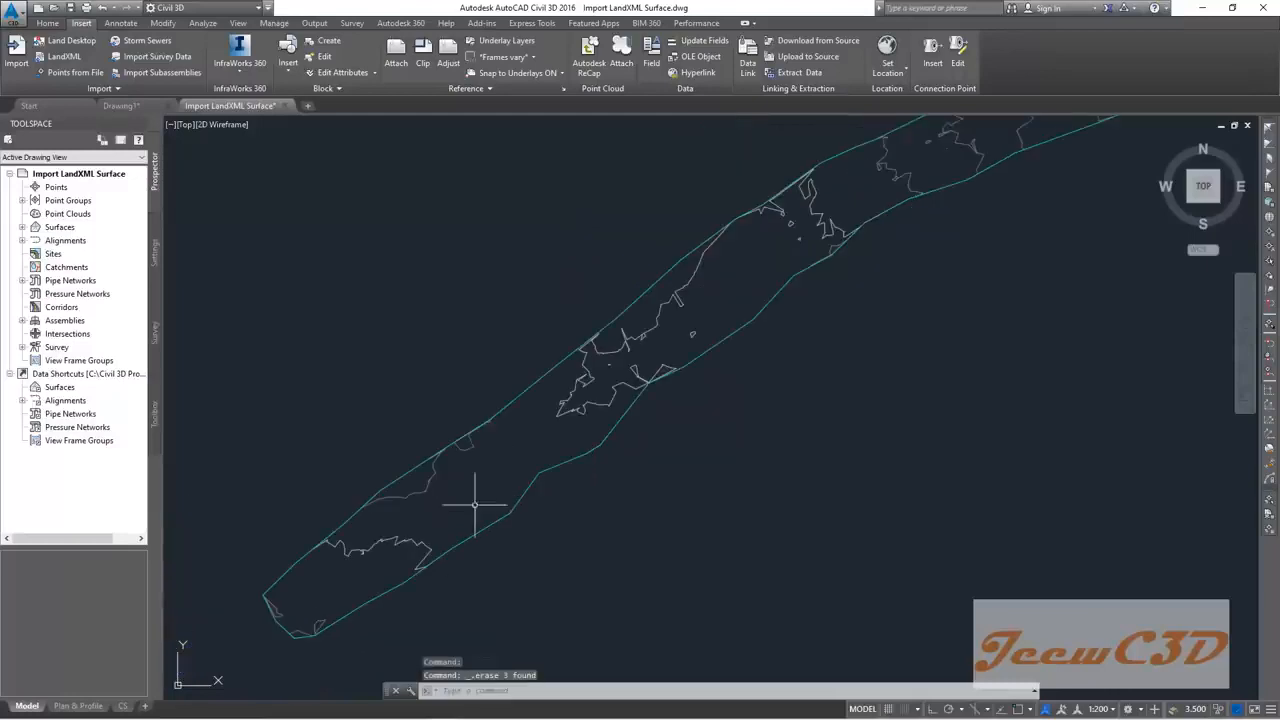
scroll(540, 435, "up", 2)
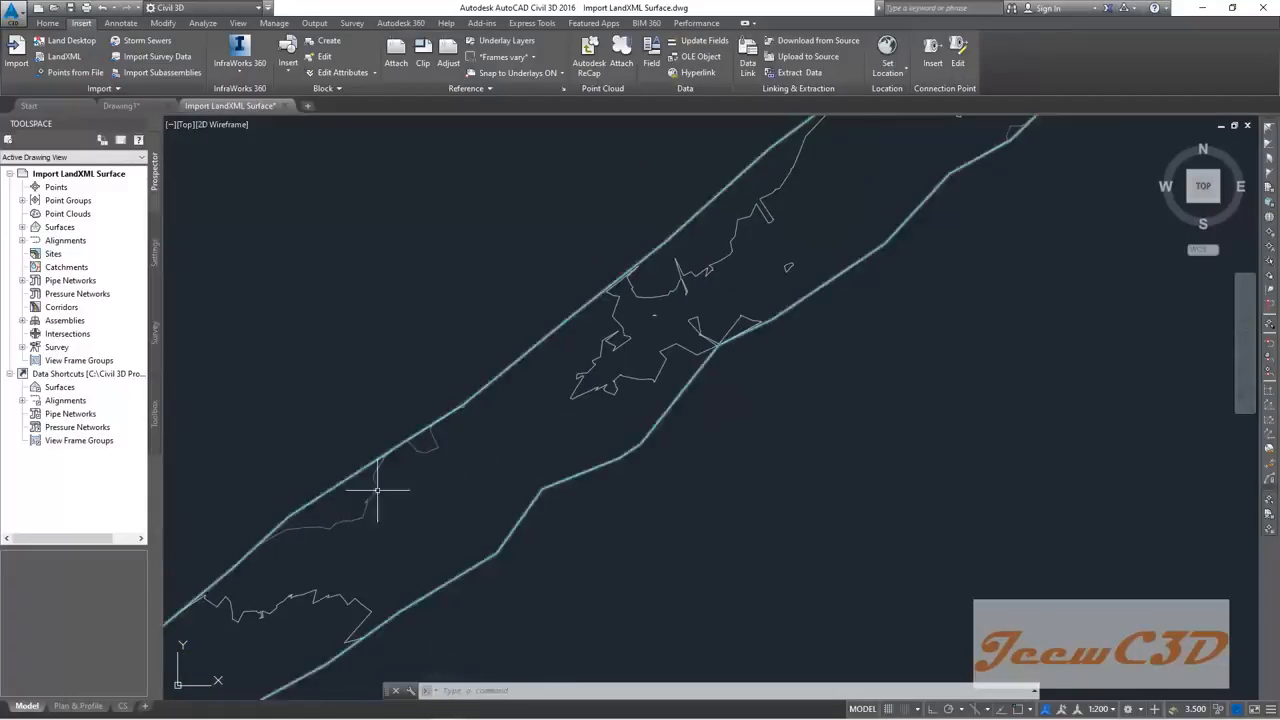
scroll(514, 460, "down", 2)
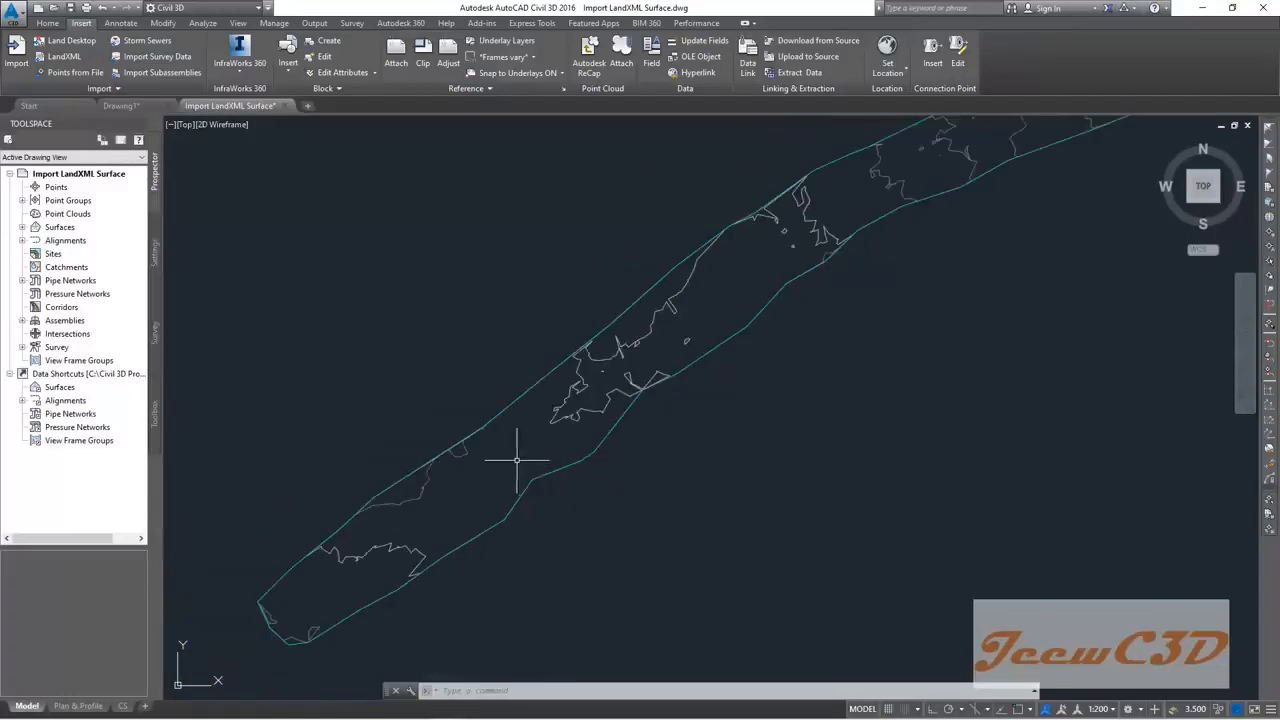
scroll(500, 450, "up", 1)
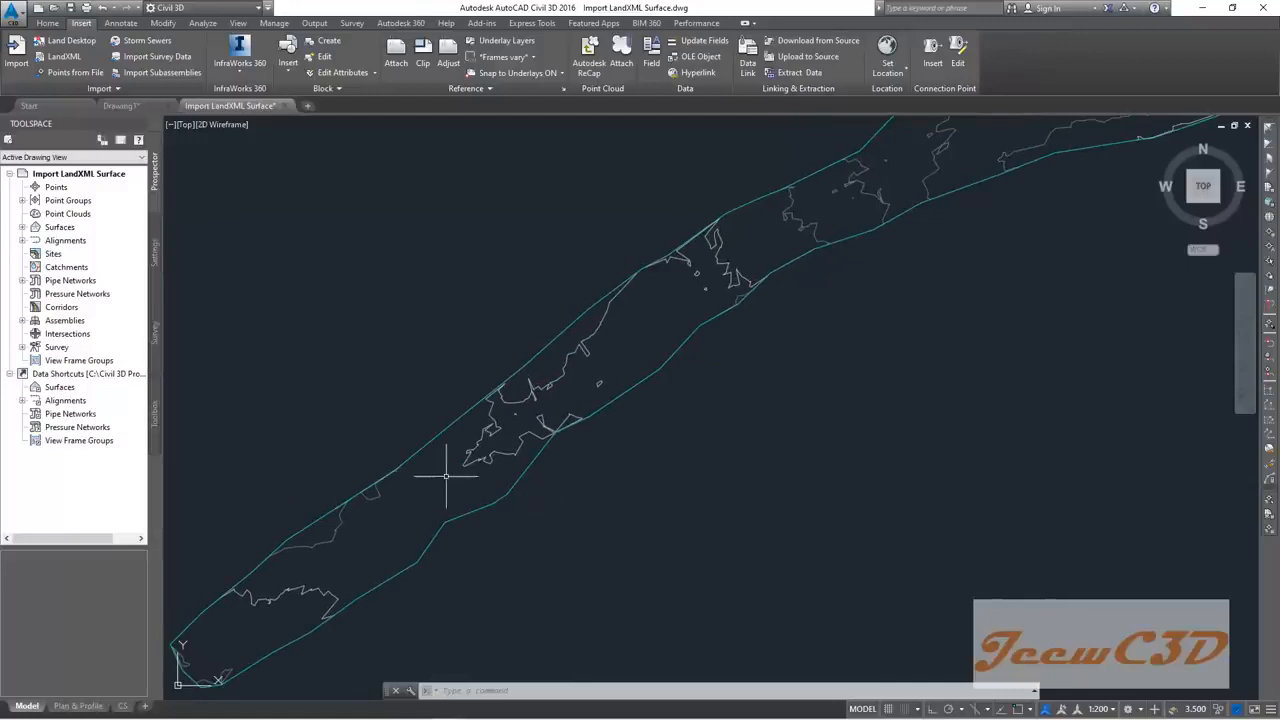
left_click(472, 464)
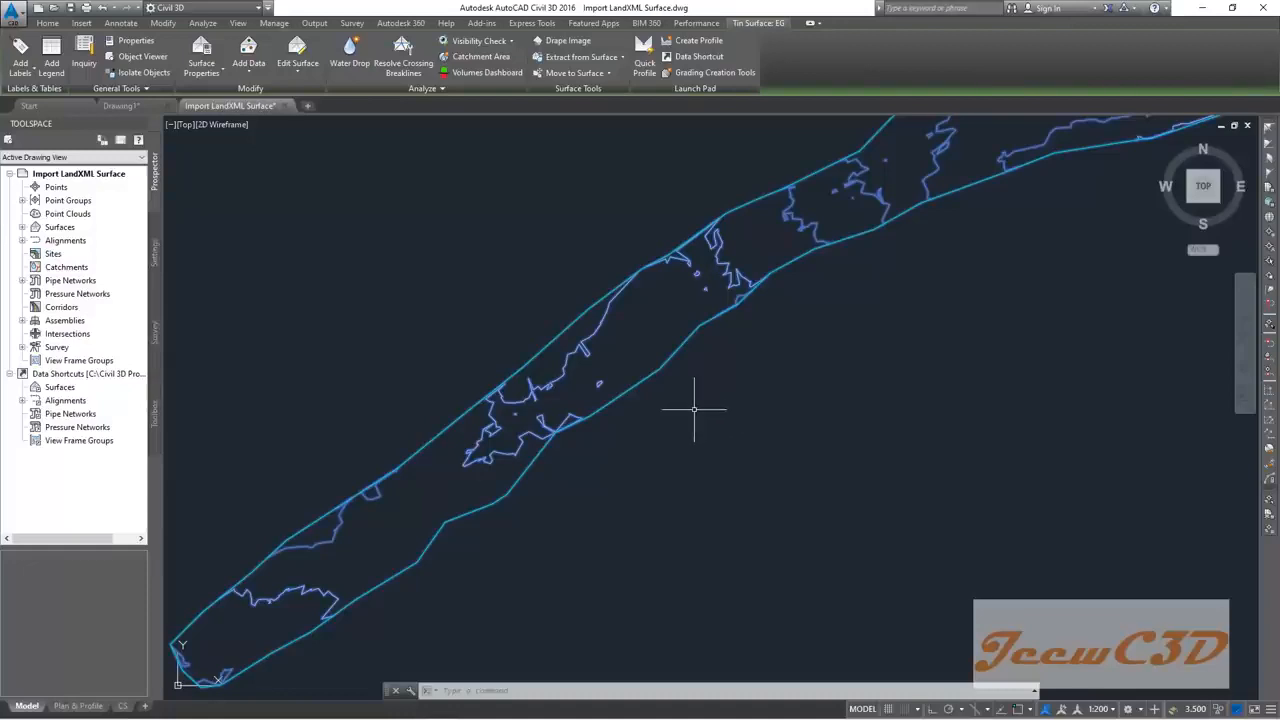
scroll(730, 405, "down", 2)
scroll(730, 405, "down", 3)
scroll(733, 393, "down", 3)
scroll(733, 393, "up", 6)
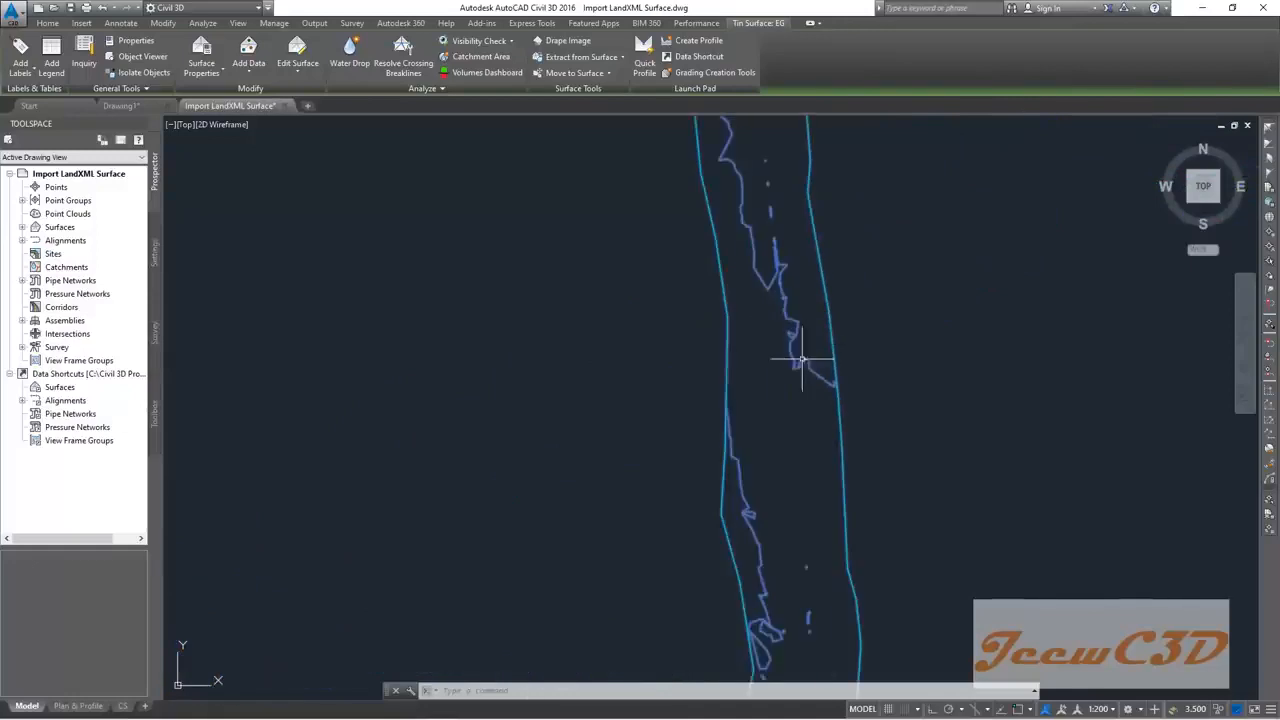
scroll(705, 382, "down", 4)
middle_click_drag(640, 403, 777, 266)
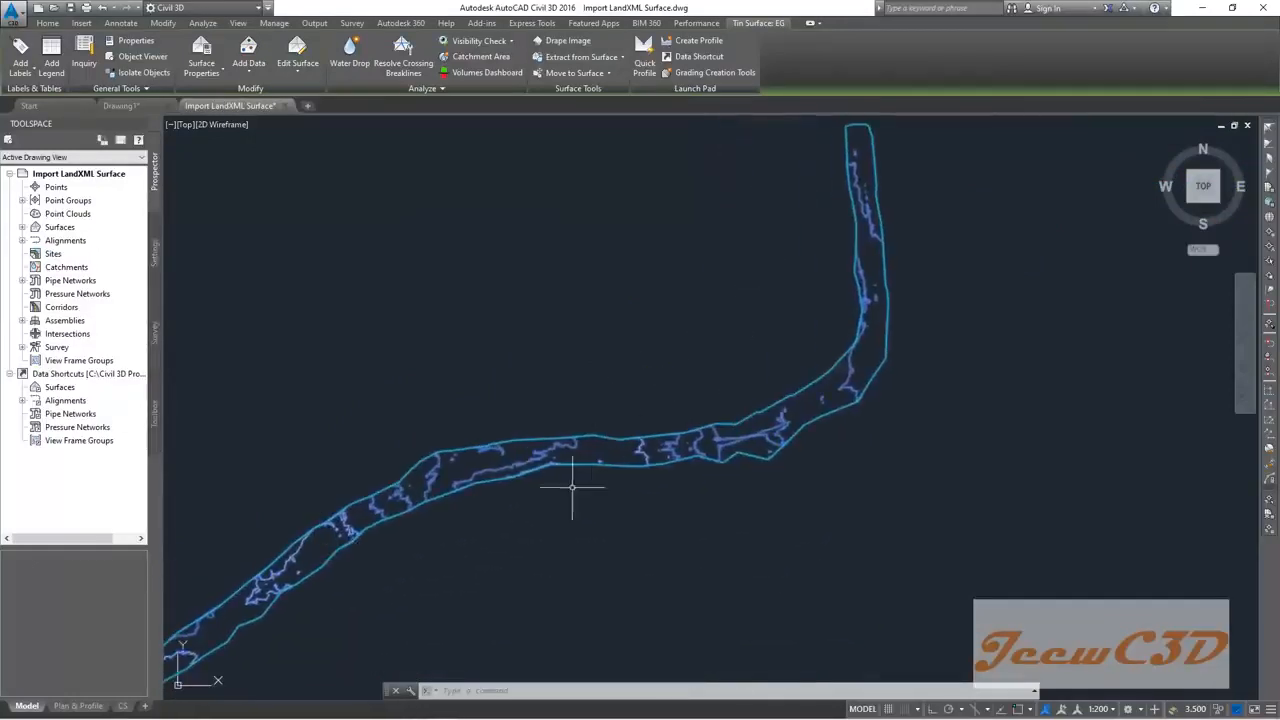
middle_click_drag(569, 497, 714, 402)
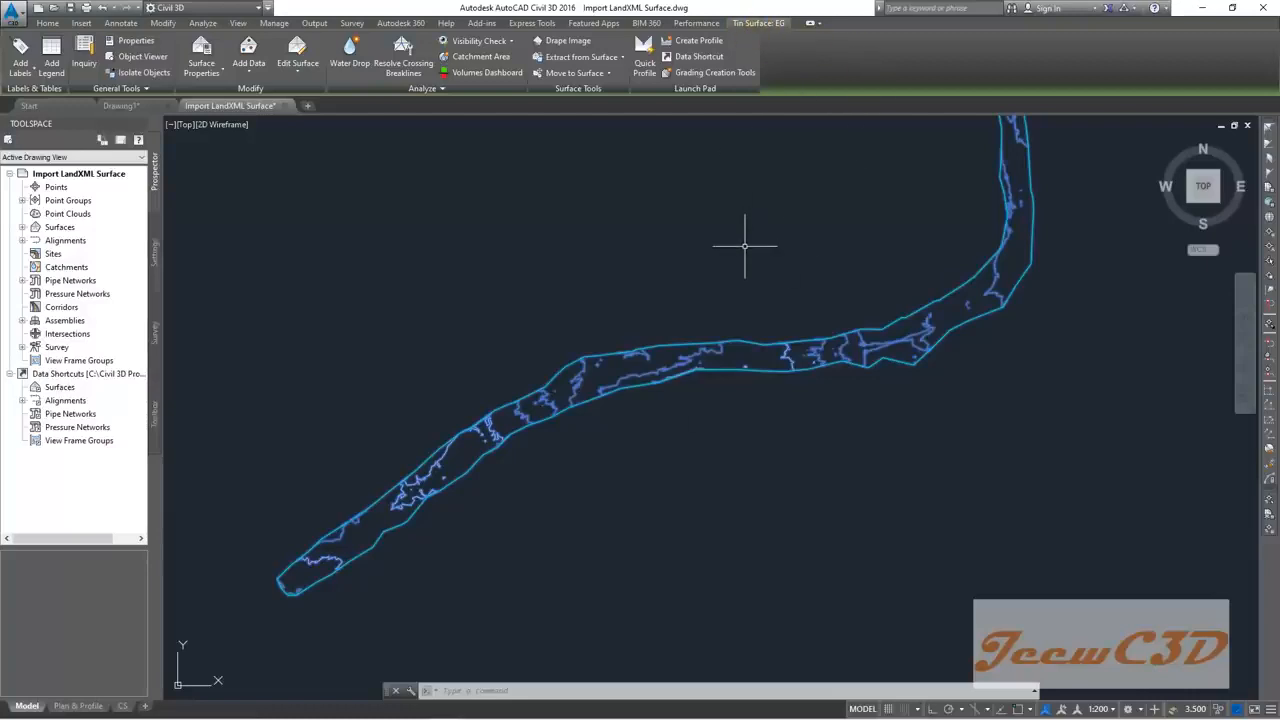
key("Escape")
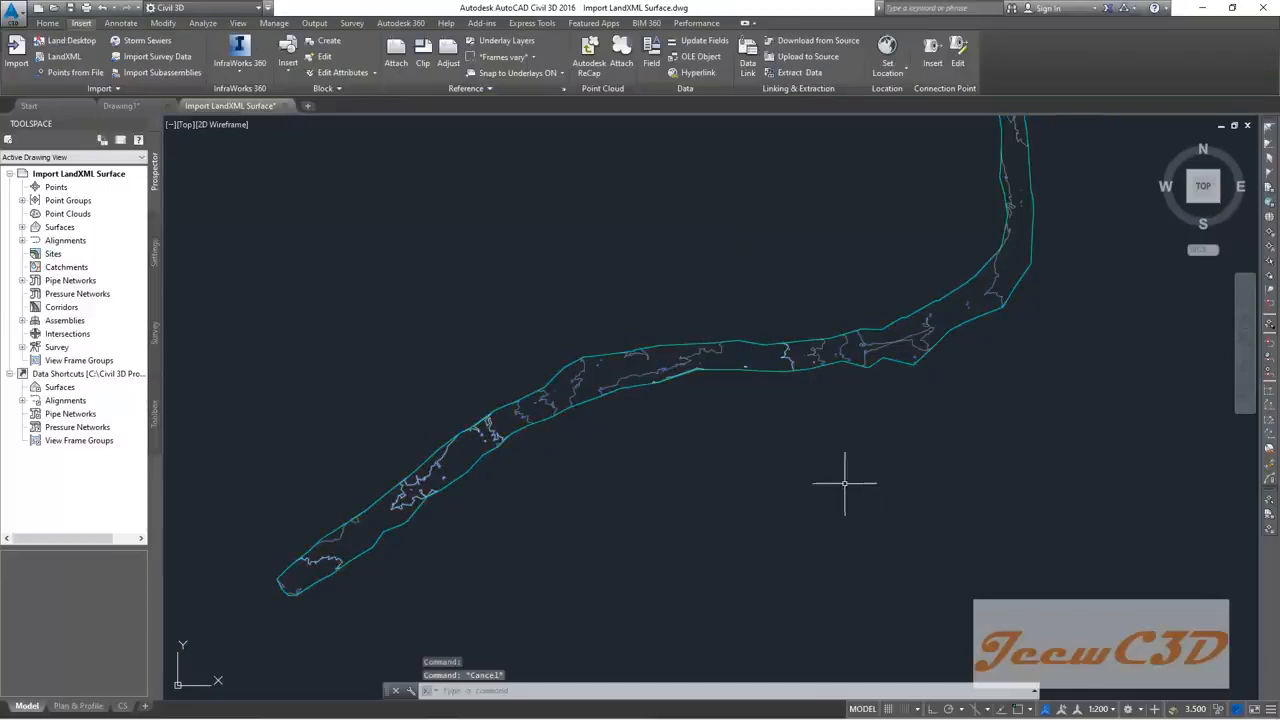
scroll(825, 500, "down", 2)
middle_click_drag(825, 500, 835, 447)
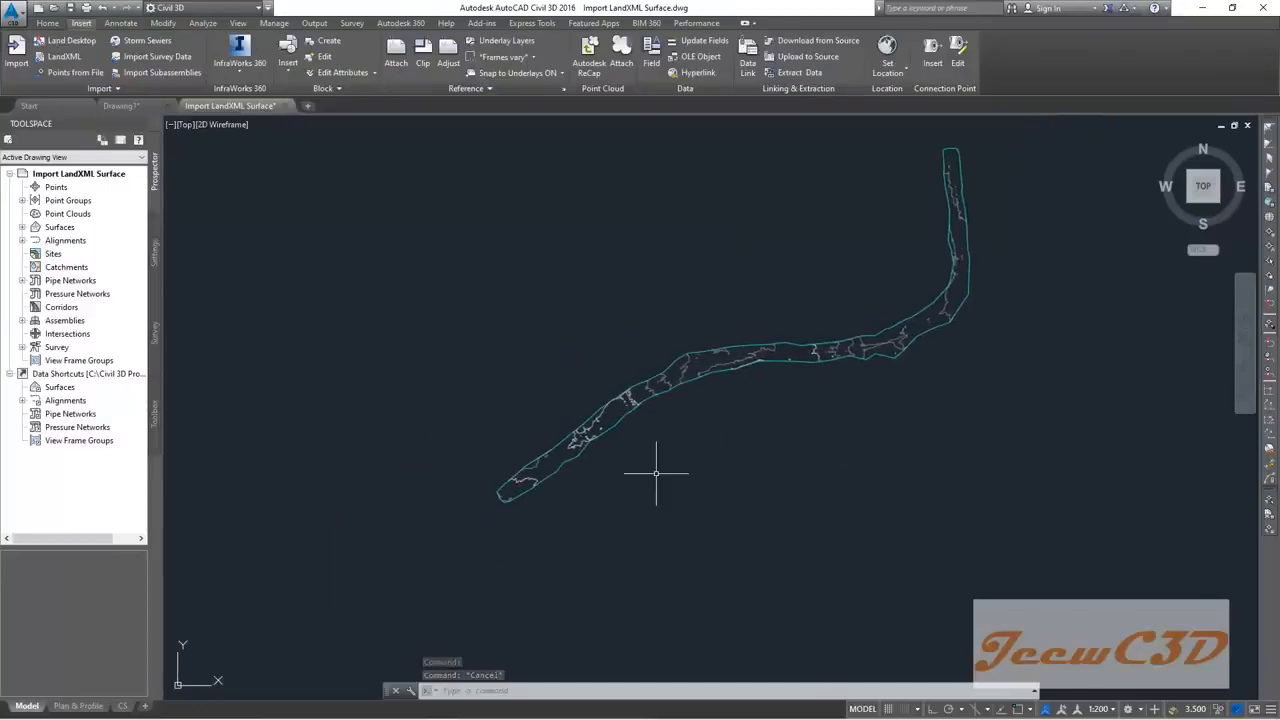
scroll(590, 478, "up", 3)
middle_click_drag(808, 414, 620, 511)
scroll(623, 509, "down", 2)
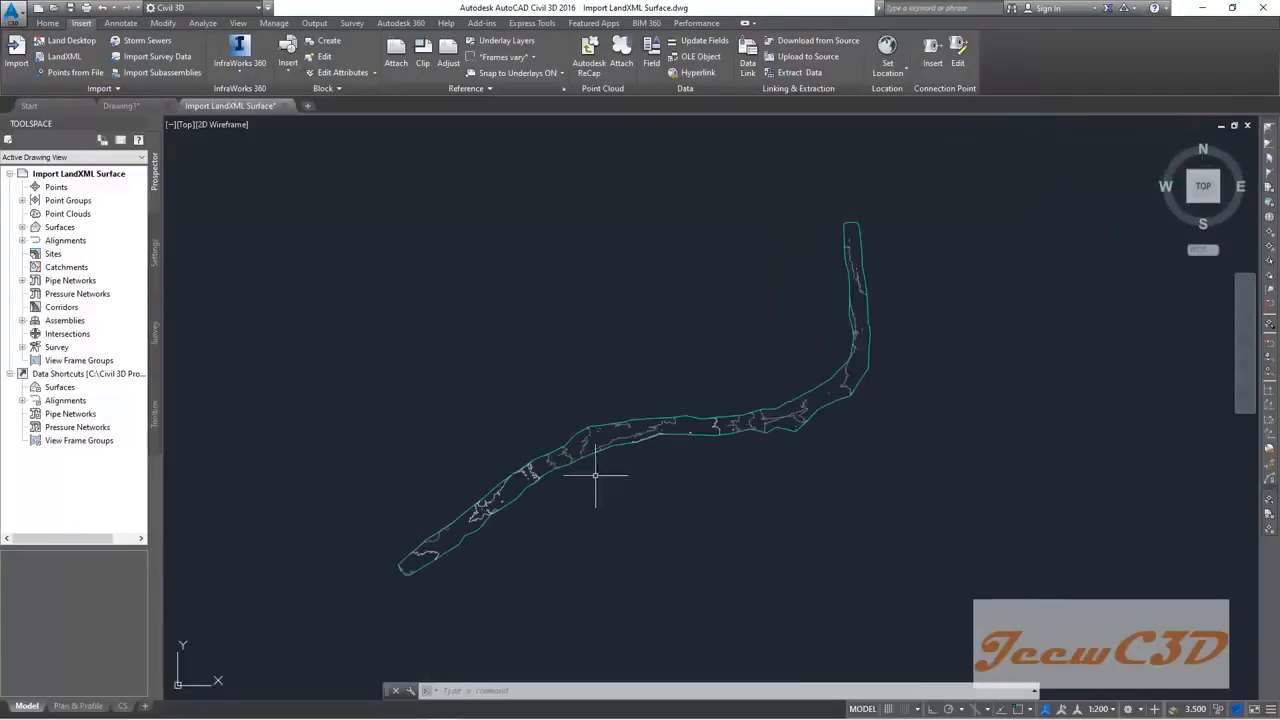
scroll(425, 559, "up", 4)
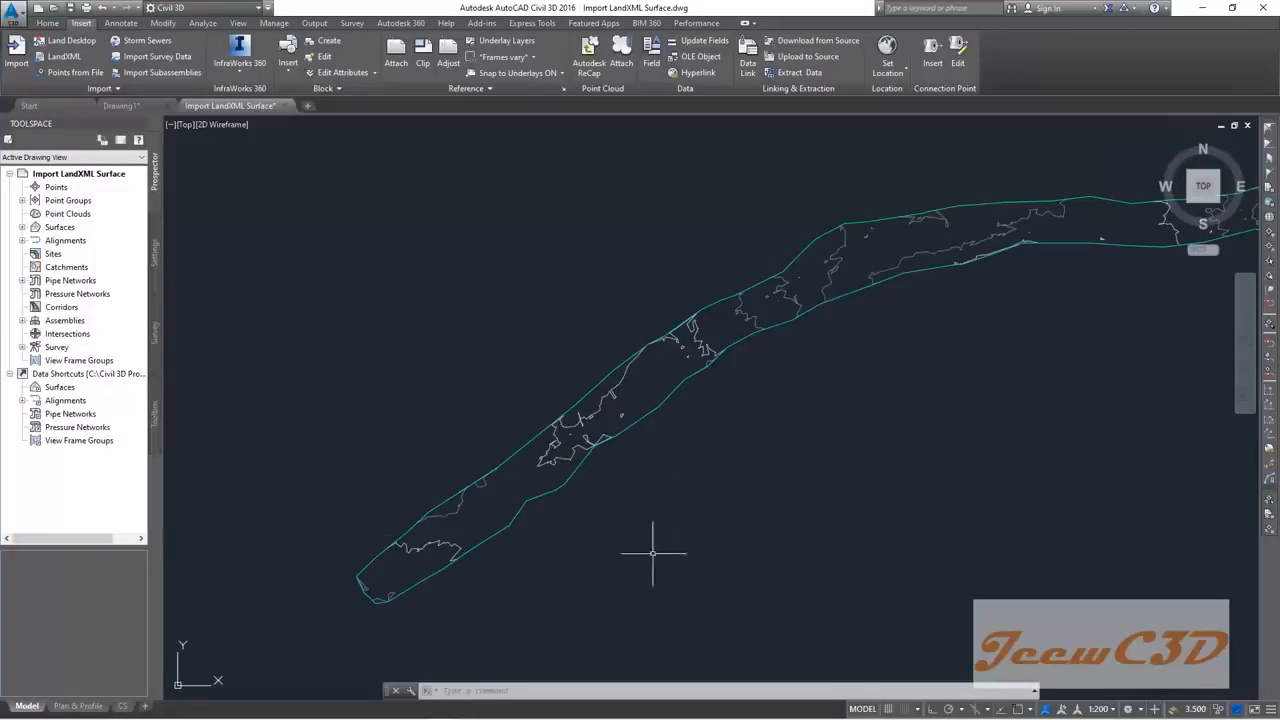
scroll(400, 590, "up", 3)
scroll(555, 505, "down", 3)
scroll(558, 504, "down", 5)
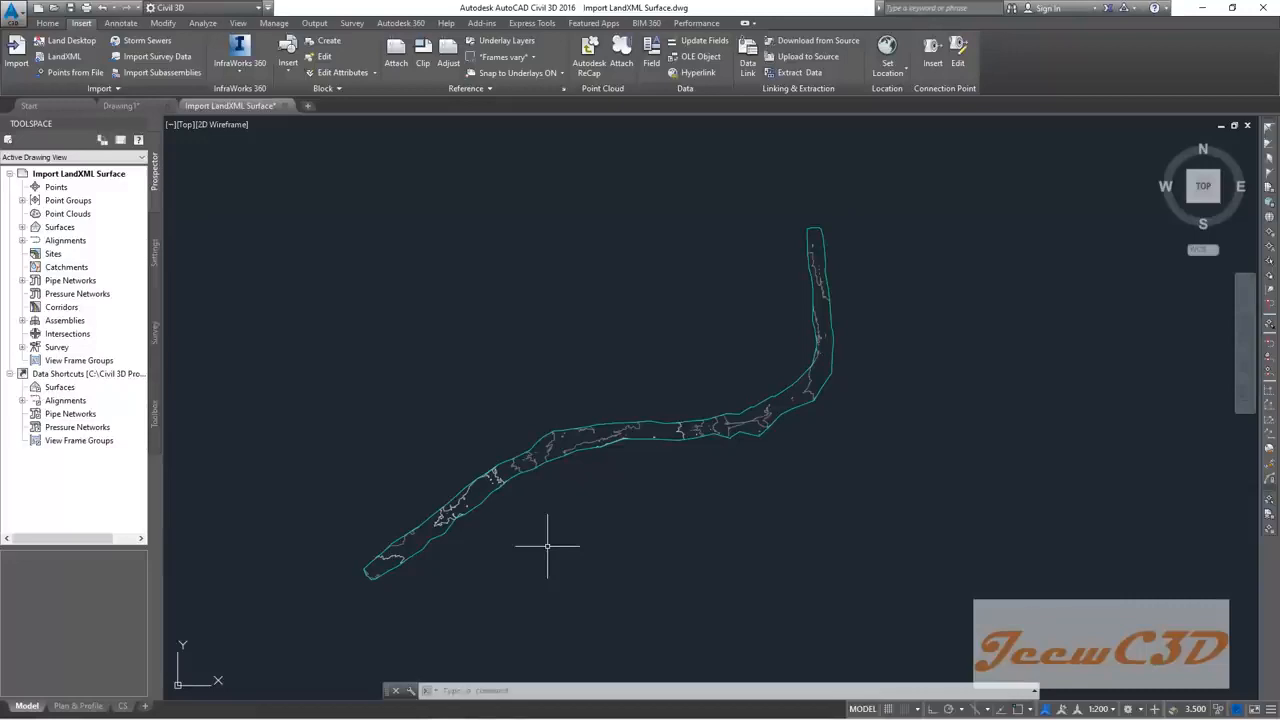
scroll(600, 510, "up", 1)
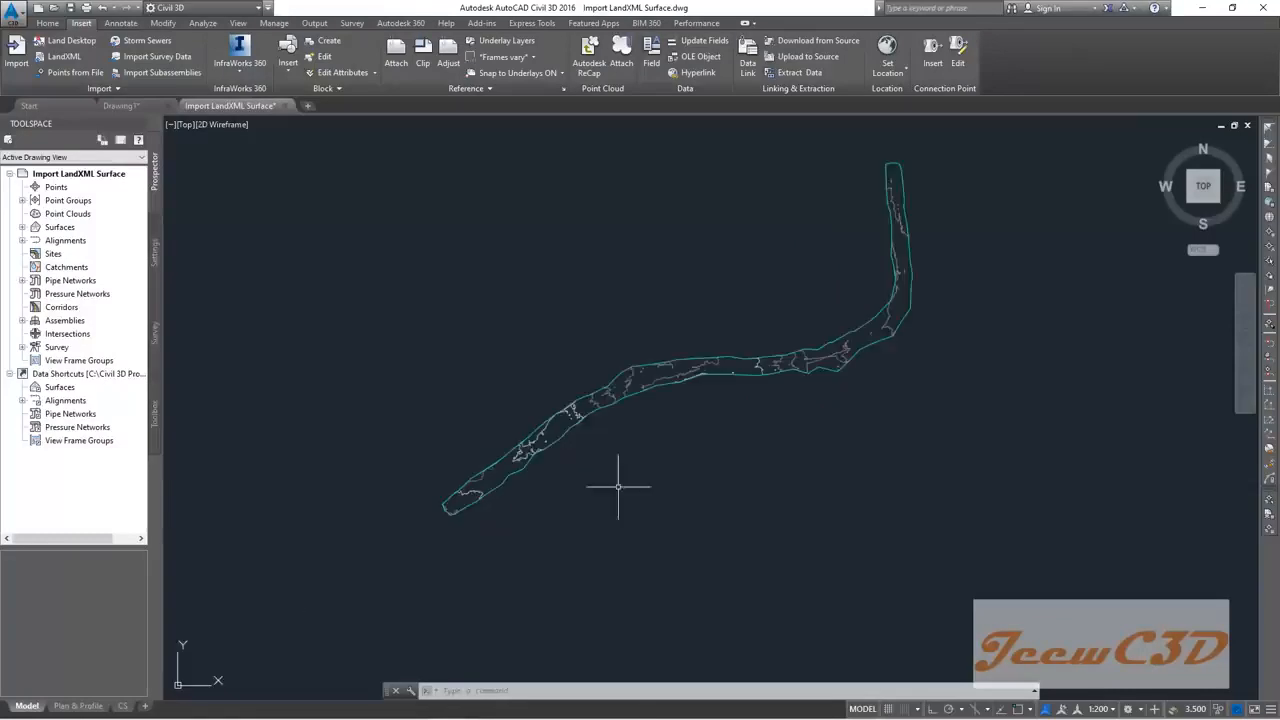
scroll(466, 509, "up", 2)
scroll(590, 470, "up", 1)
scroll(763, 451, "up", 1)
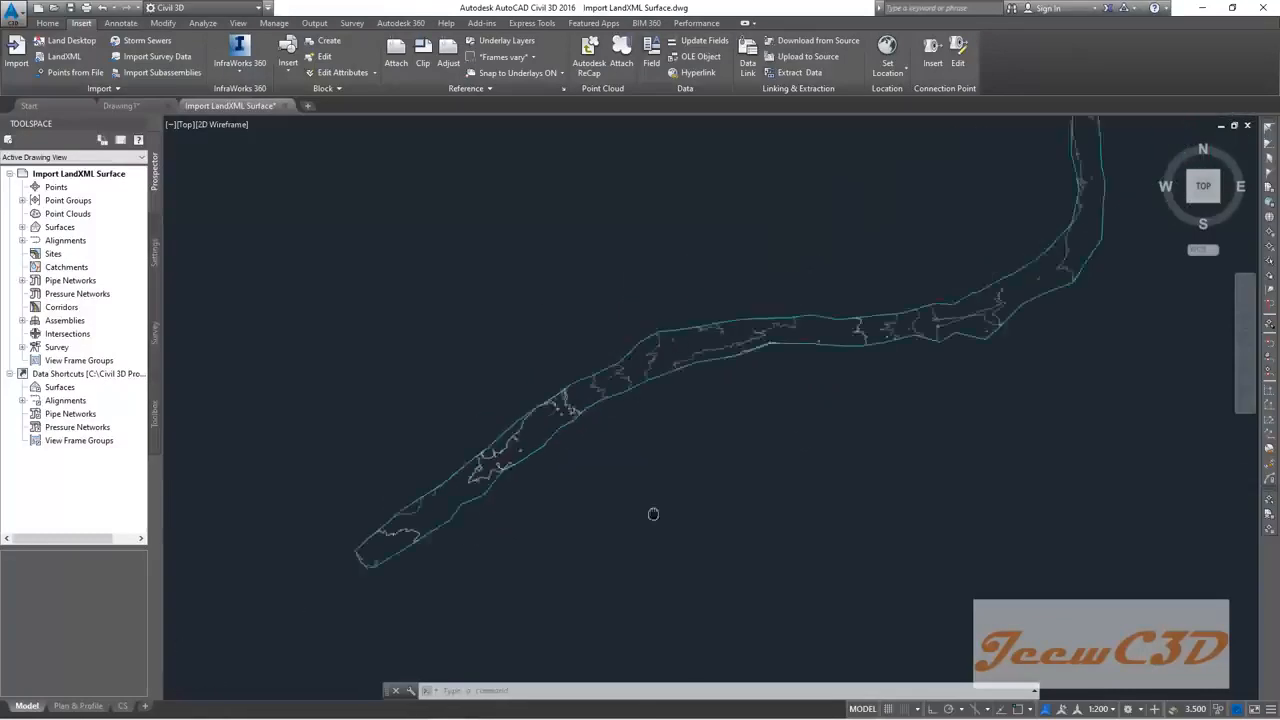
middle_click_drag(763, 451, 567, 563)
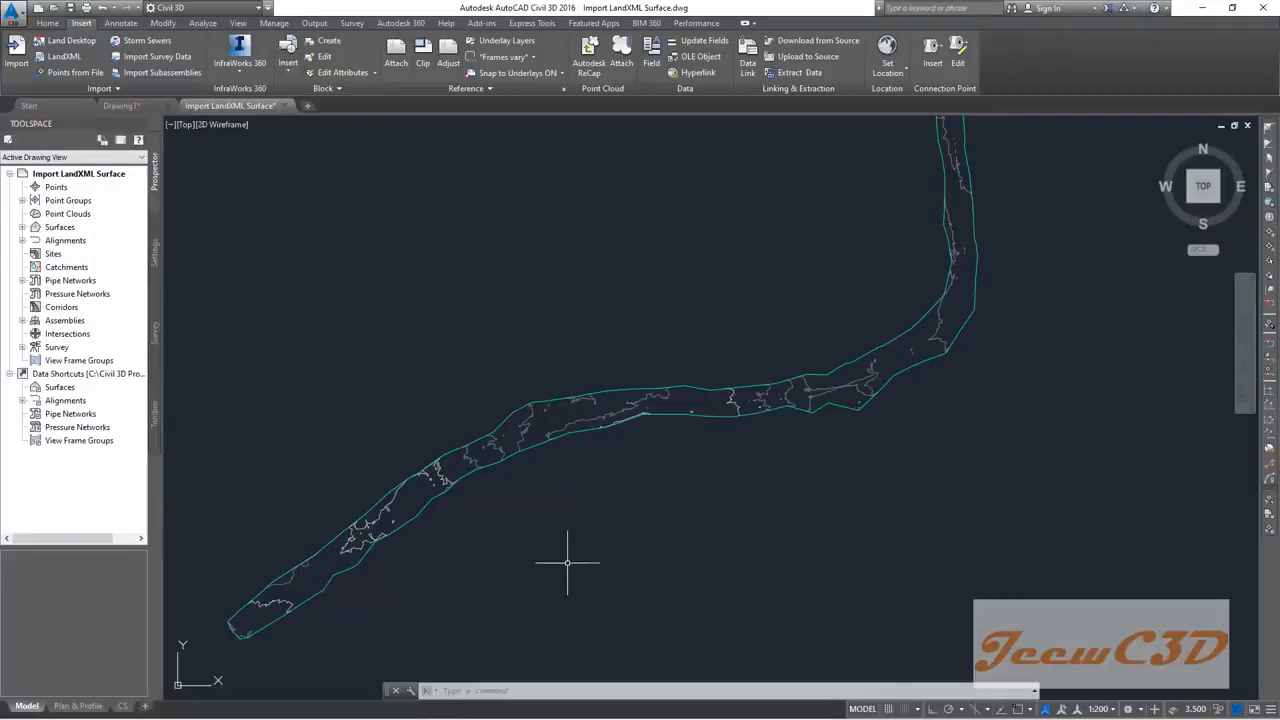
scroll(567, 562, "down", 2)
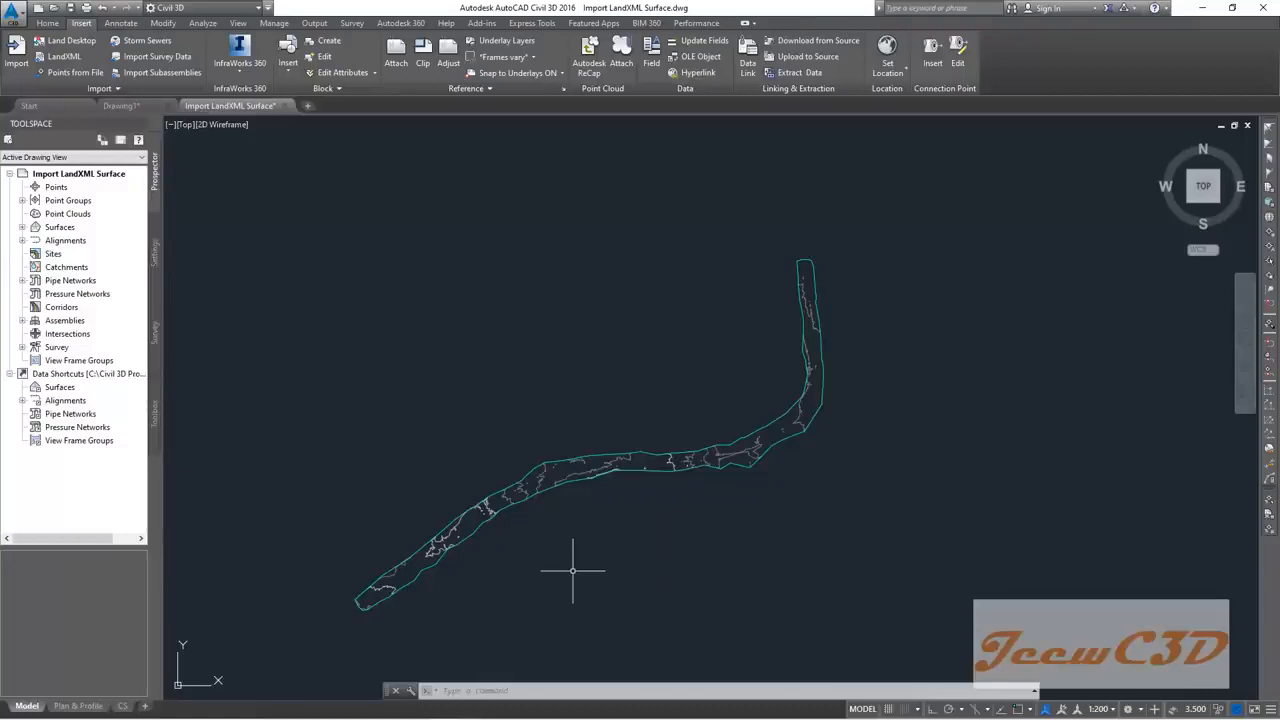
middle_click_drag(563, 580, 603, 517)
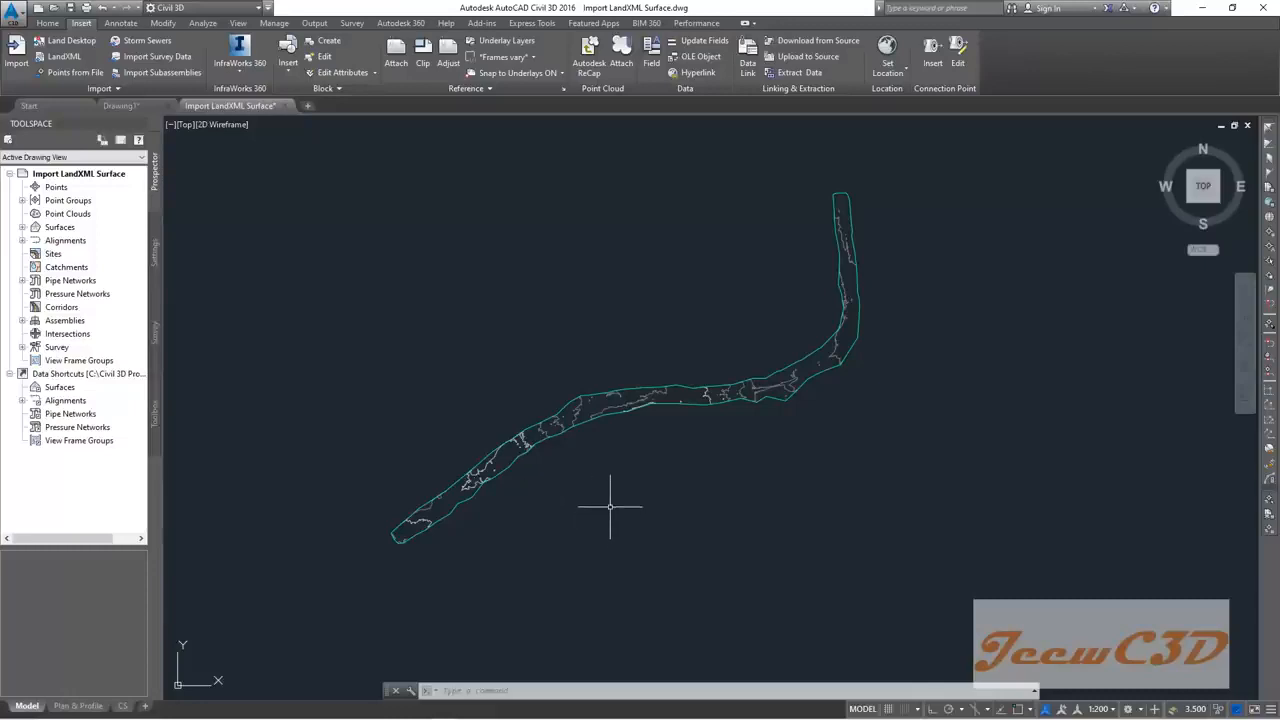
scroll(600, 479, "up", 4)
Step: Open EG's Surface Properties on the Information tab and move the dialog aside
left_click(515, 322)
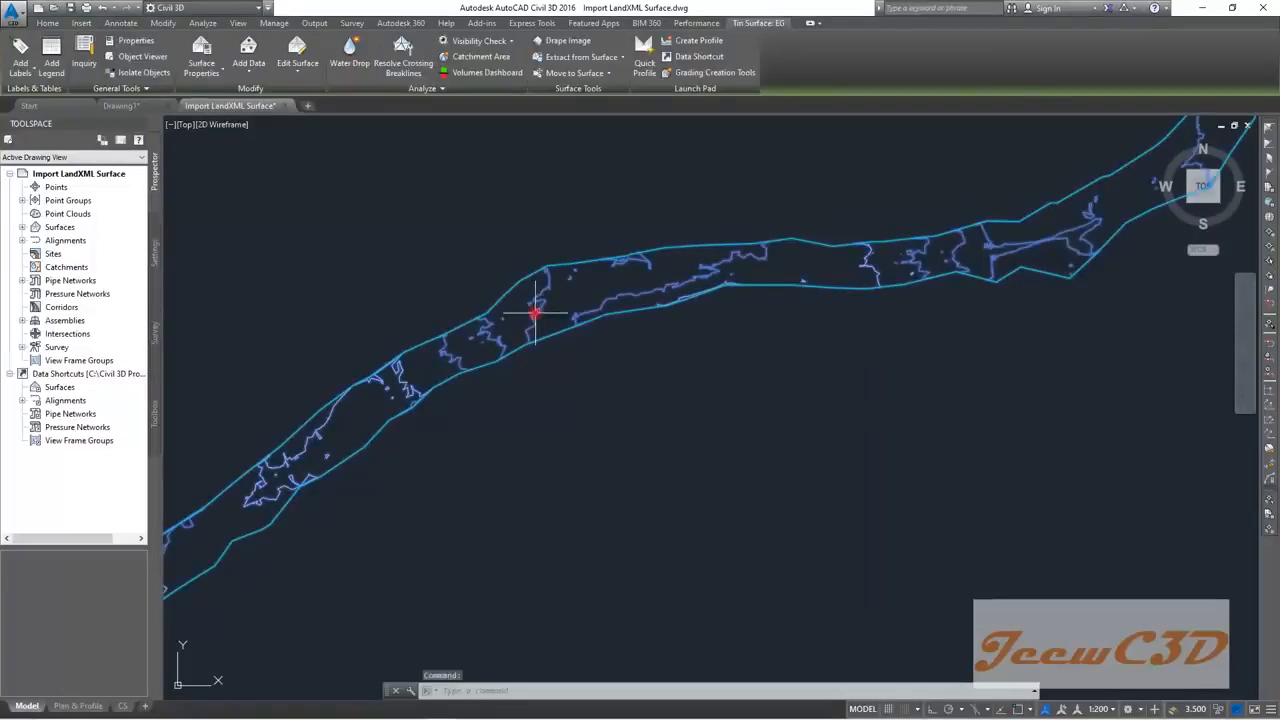
right_click(603, 380)
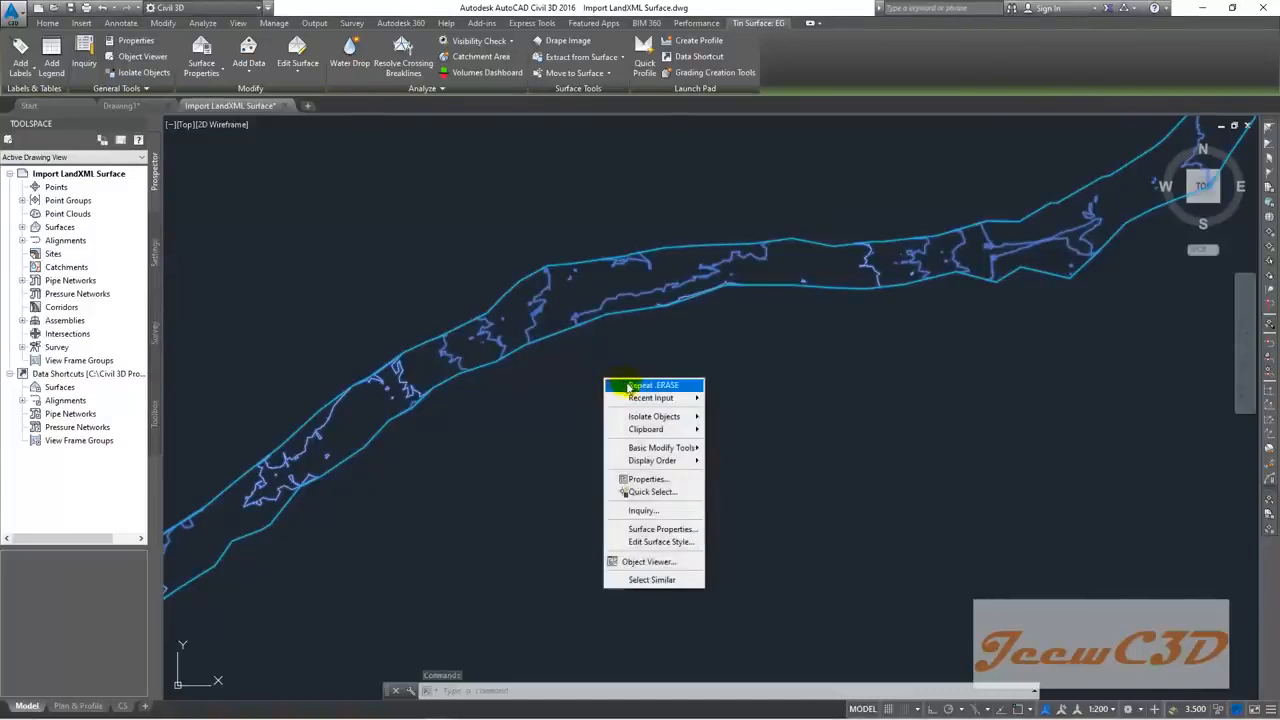
left_click(648, 530)
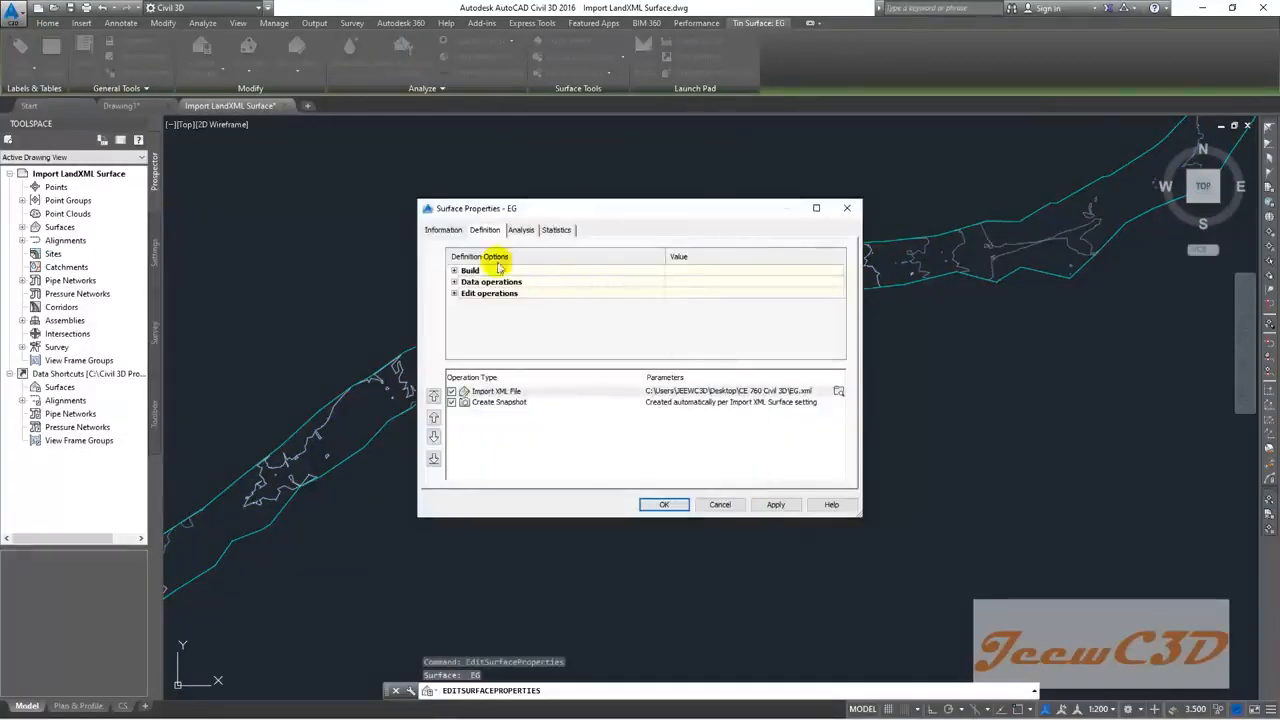
left_click(438, 234)
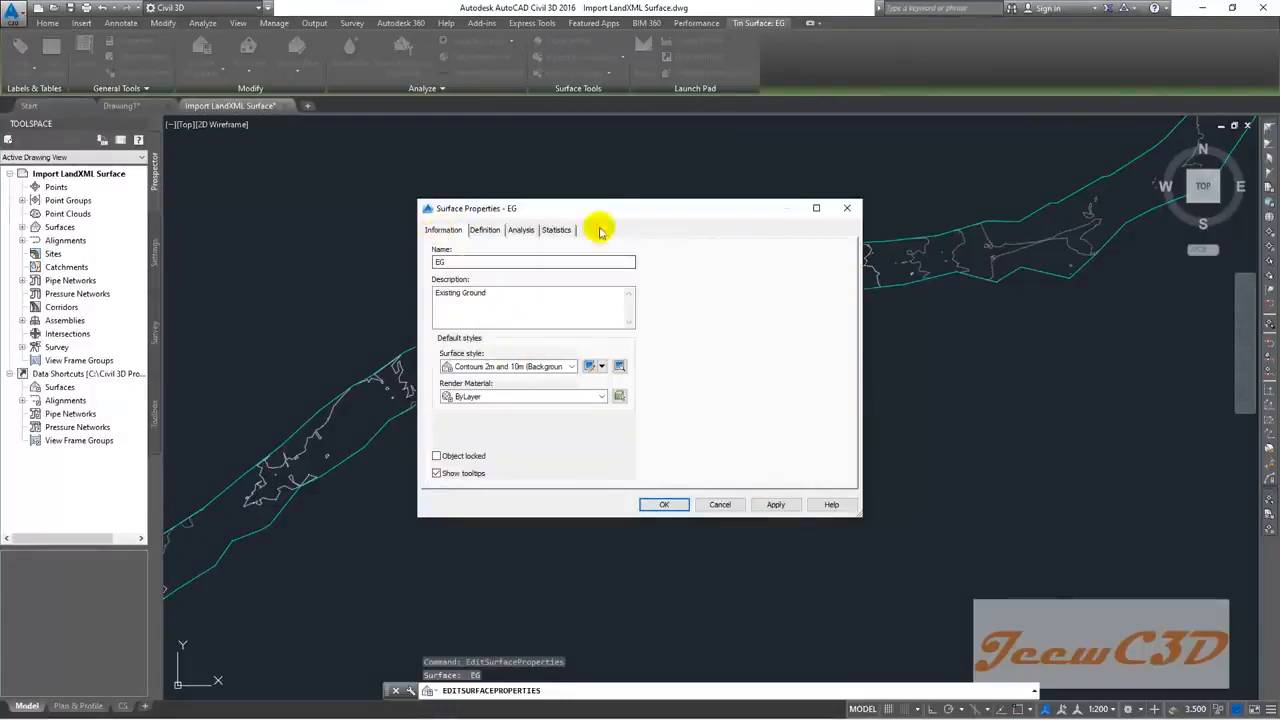
left_click_drag(614, 209, 857, 188)
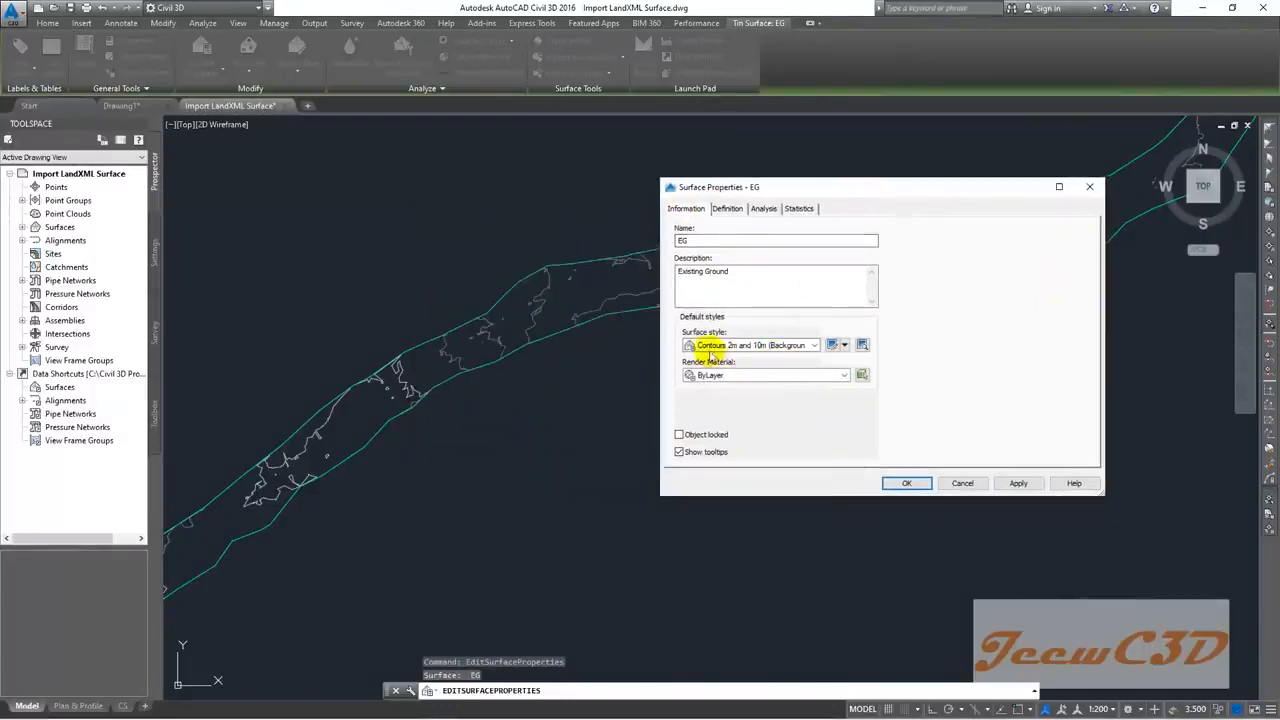
Step: Preview Contours 1m and 5m, Contours 5m and 25m, Elevation Banding and Slope Banding styles on EG
left_click(778, 350)
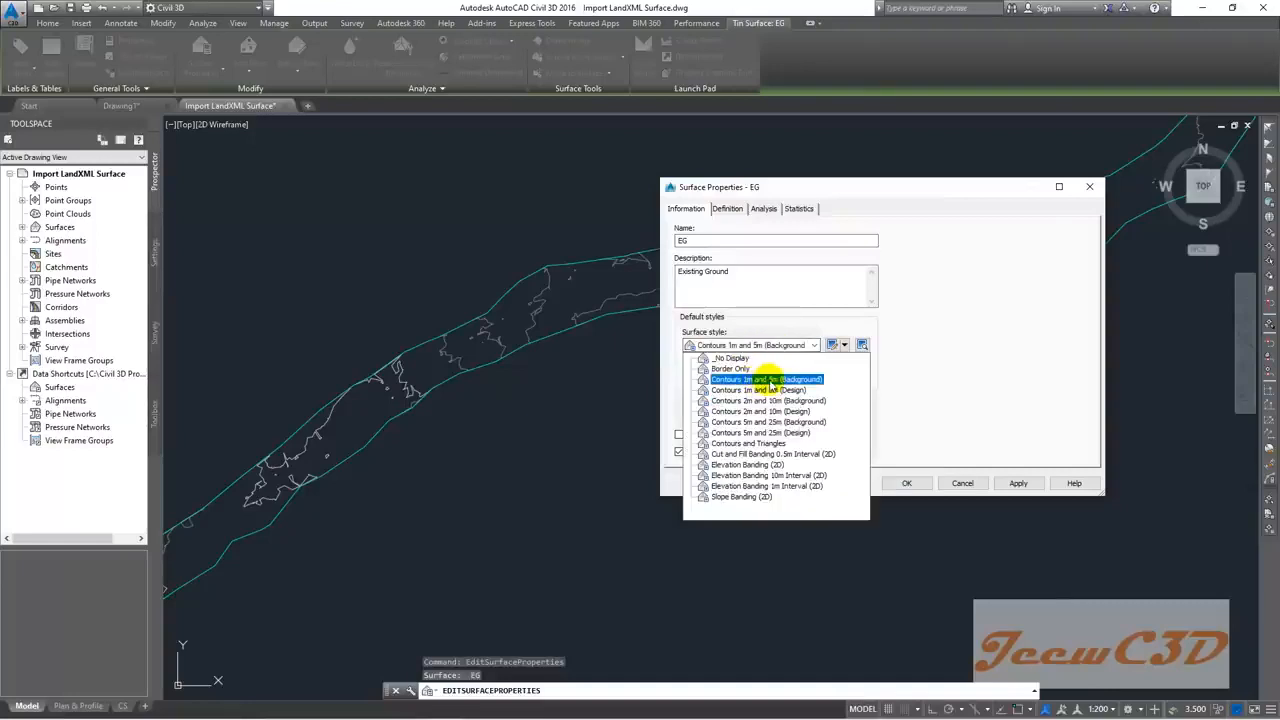
left_click(758, 380)
left_click(1016, 482)
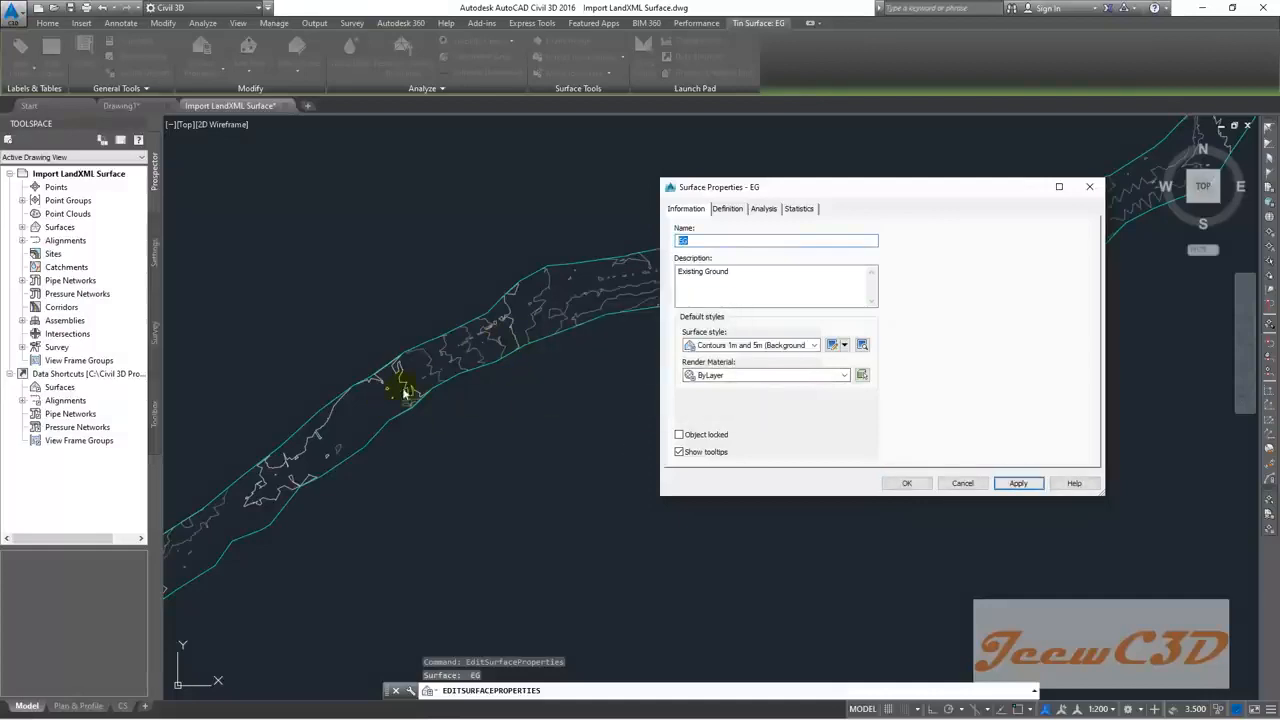
left_click(765, 346)
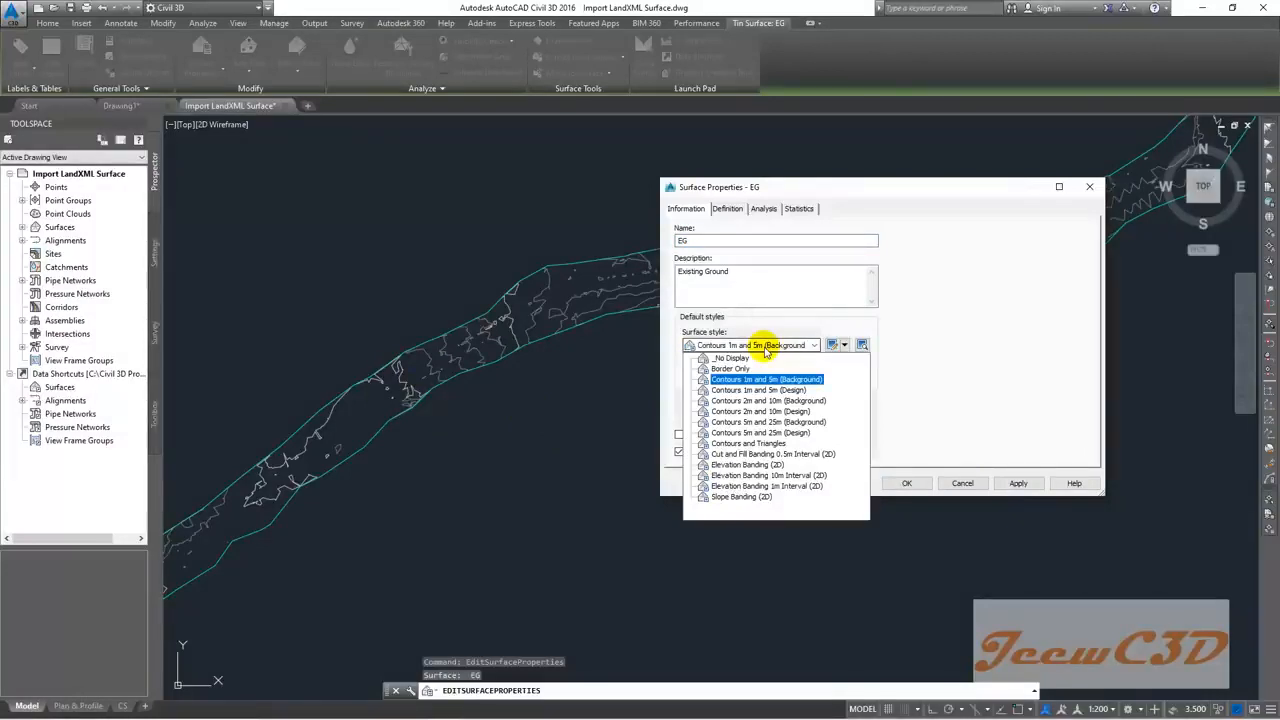
left_click(797, 435)
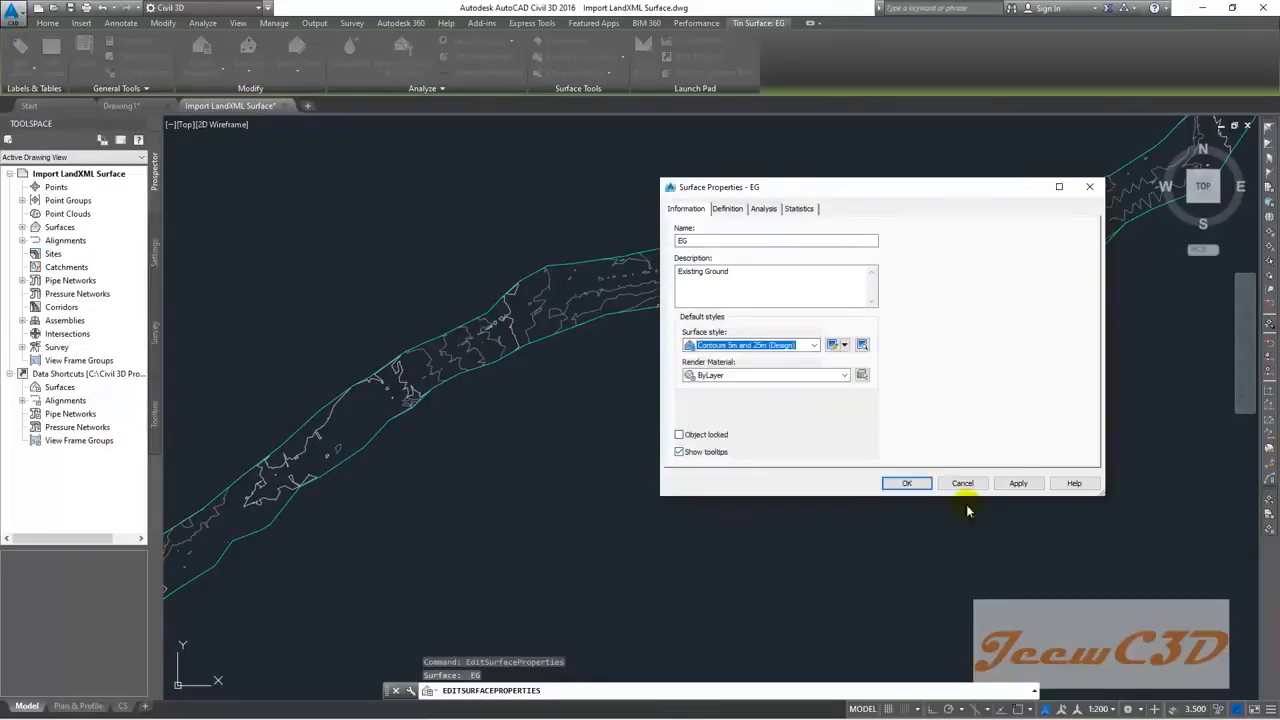
left_click(1018, 483)
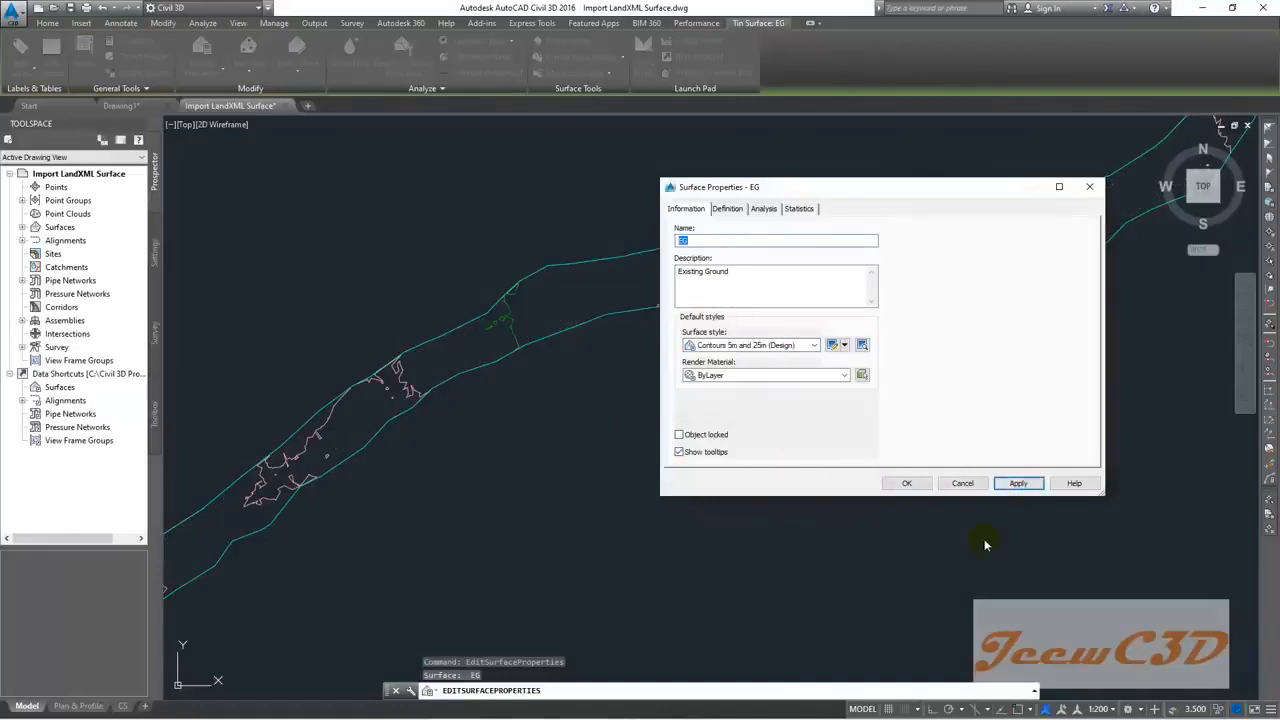
left_click(770, 346)
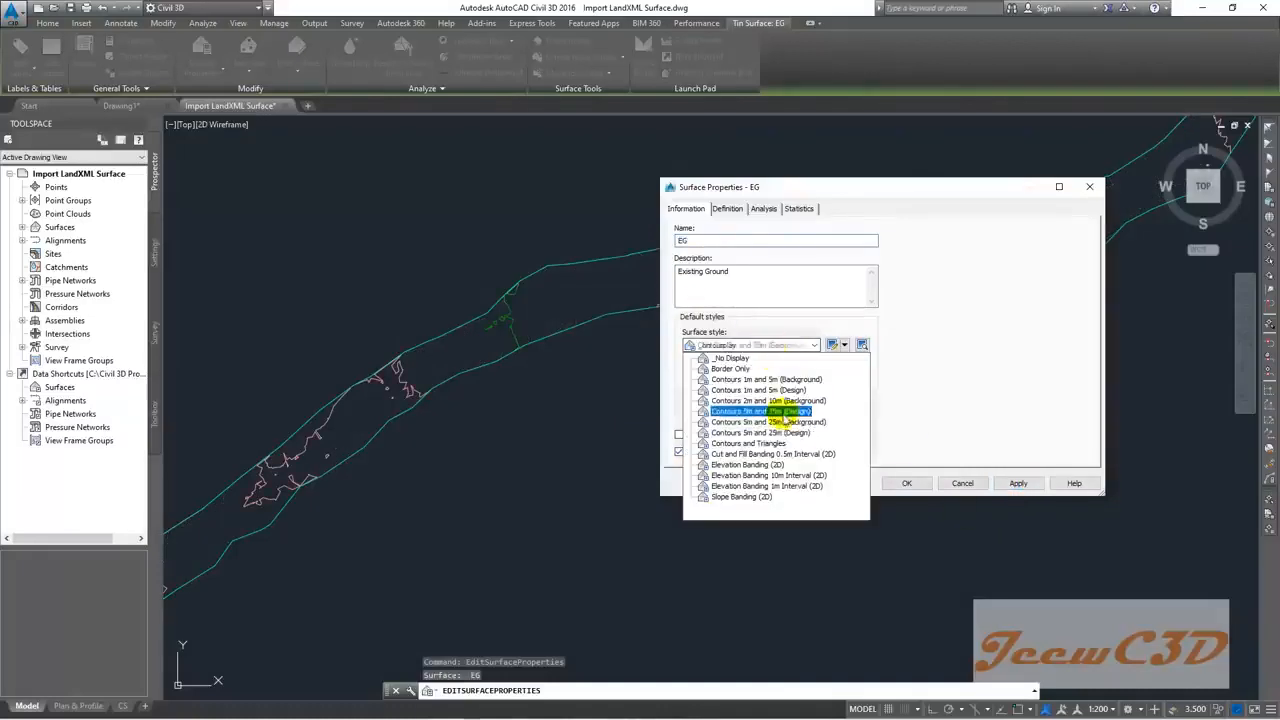
left_click(758, 465)
left_click(1003, 484)
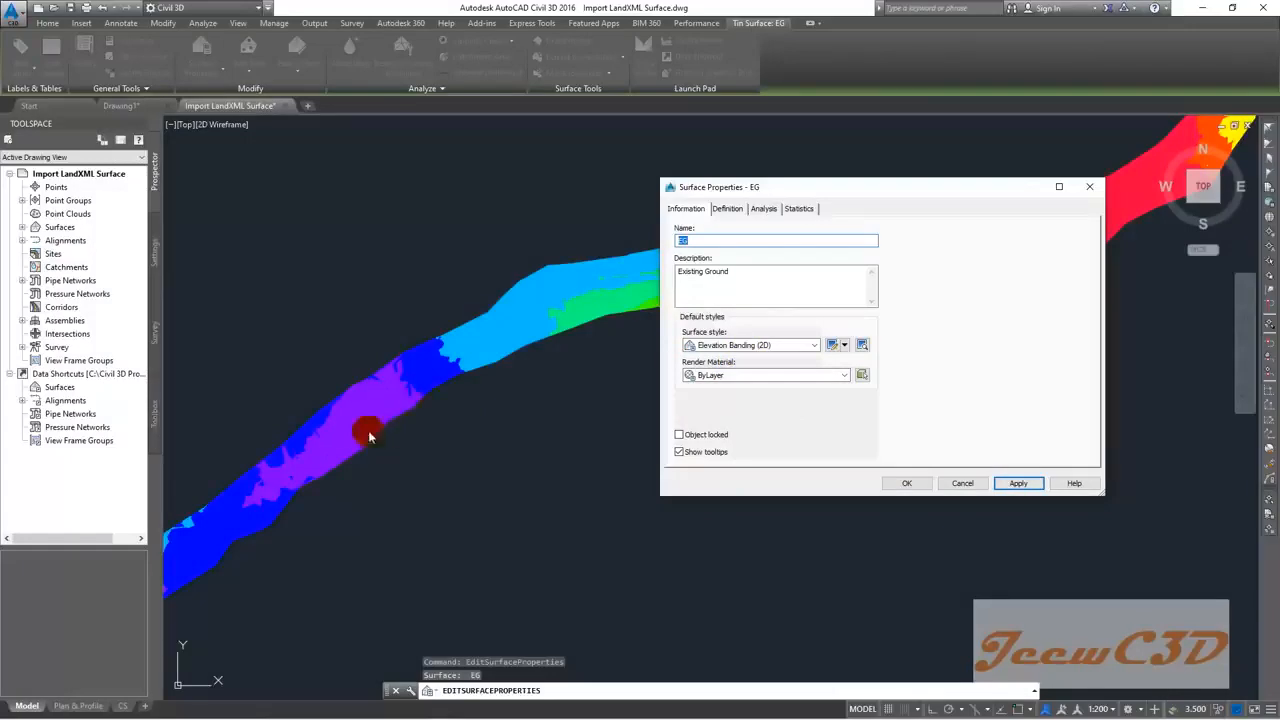
left_click(736, 346)
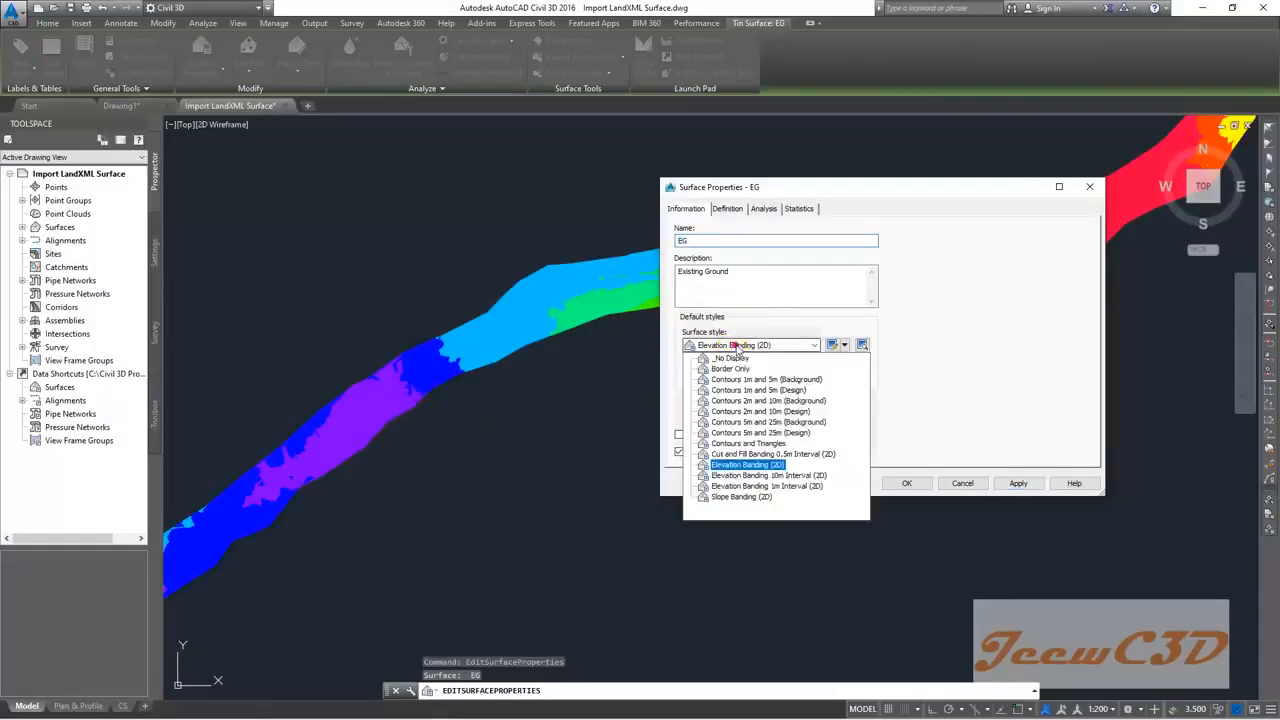
left_click(748, 503)
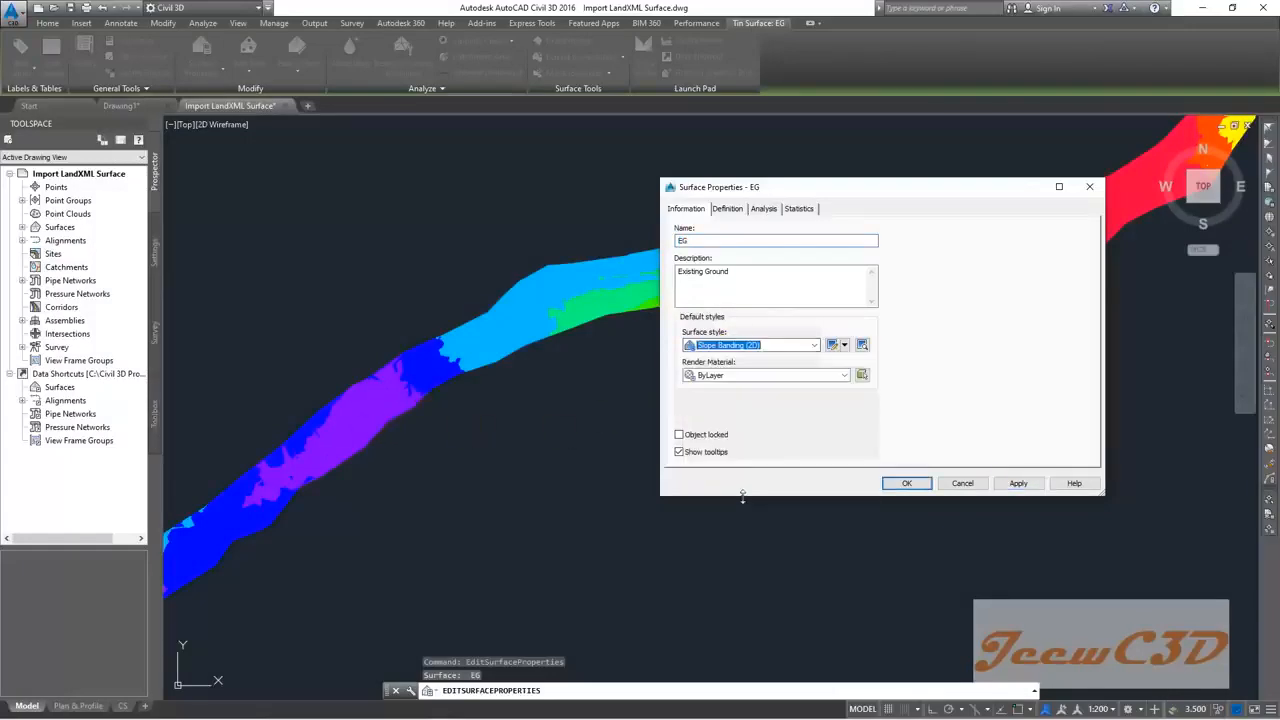
left_click(1016, 483)
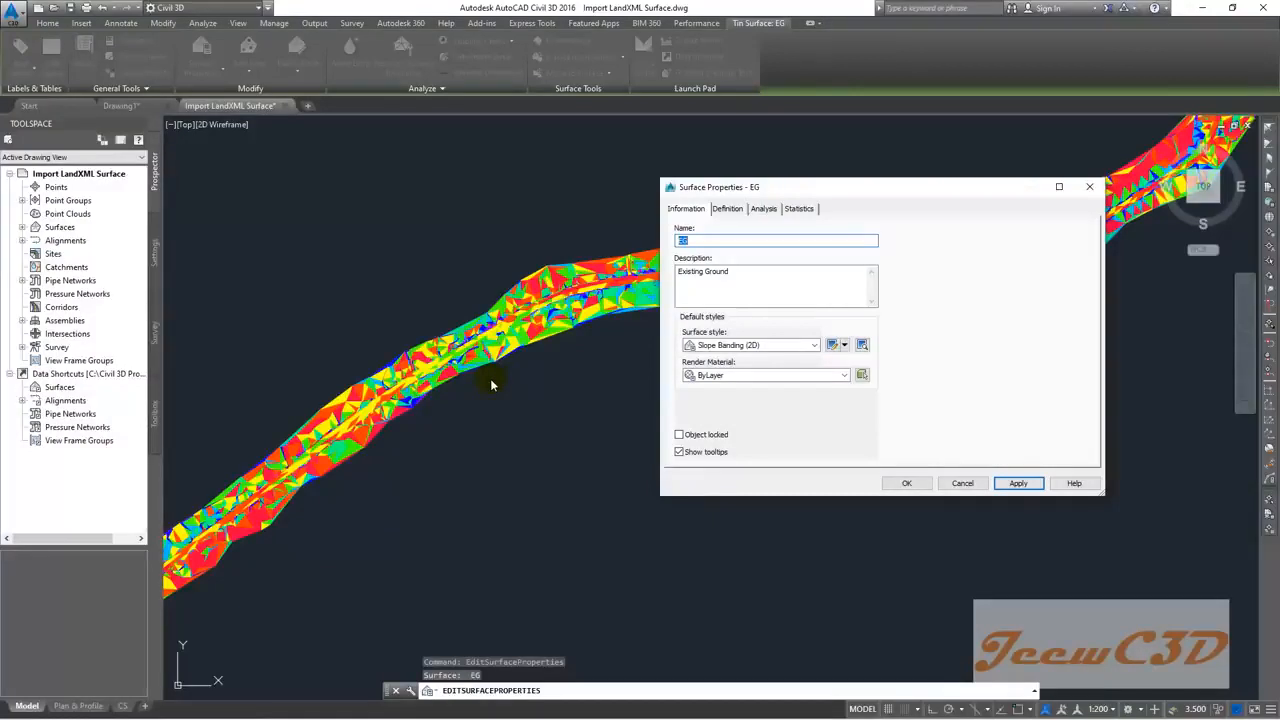
Step: Set the EG surface style to Border Only and deselect the surface
left_click(741, 345)
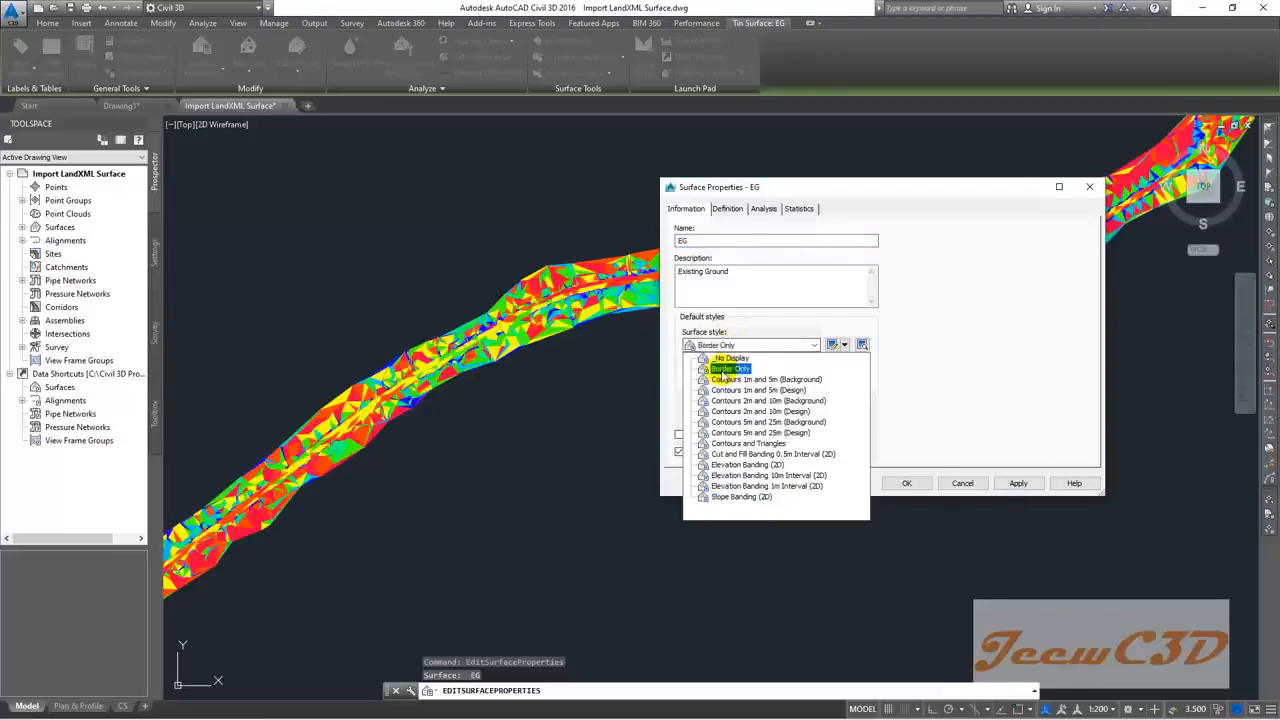
left_click(722, 370)
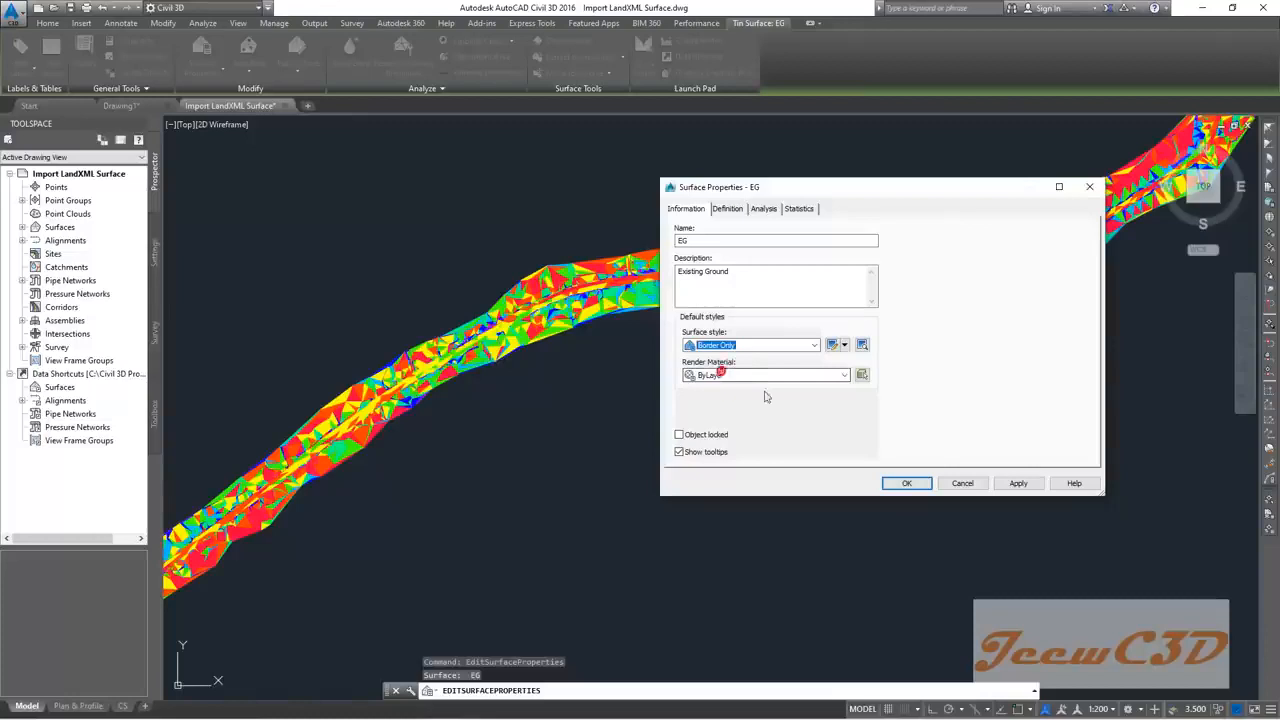
left_click(900, 484)
key("Escape")
scroll(608, 437, "down", 5)
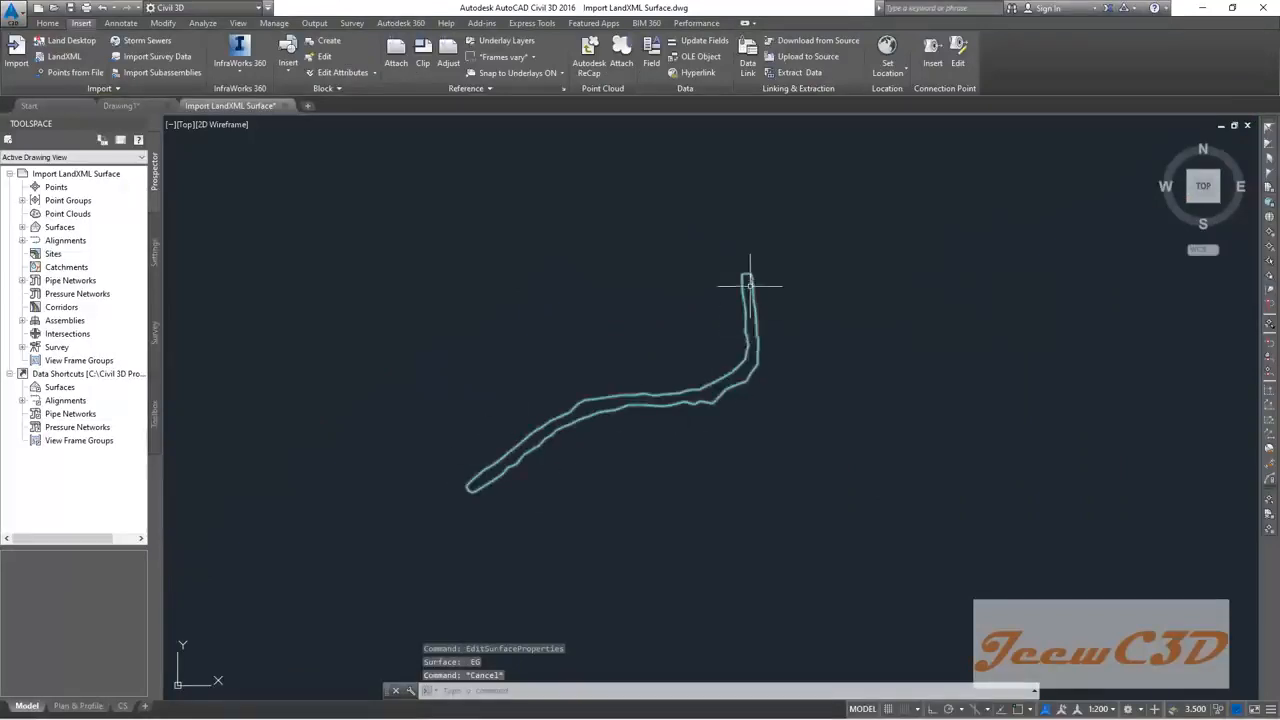
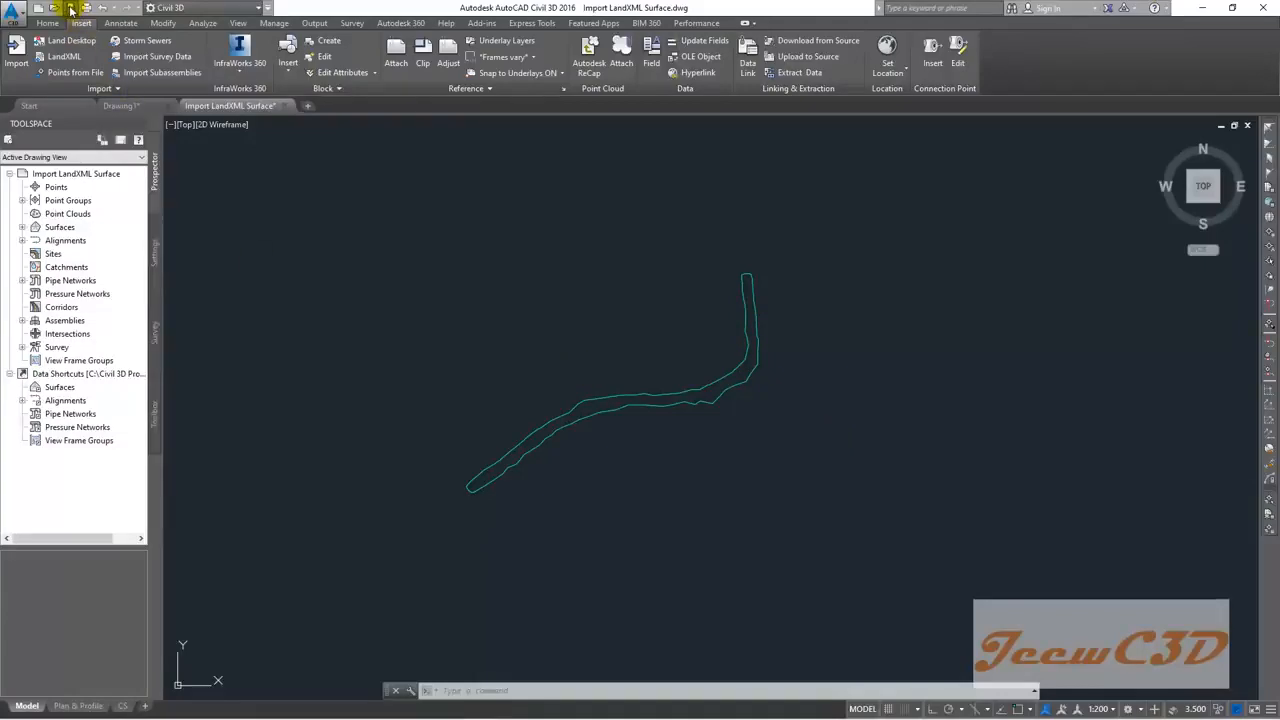
Step: Save the Import LandXML Surface drawing from the Application menu
left_click(14, 12)
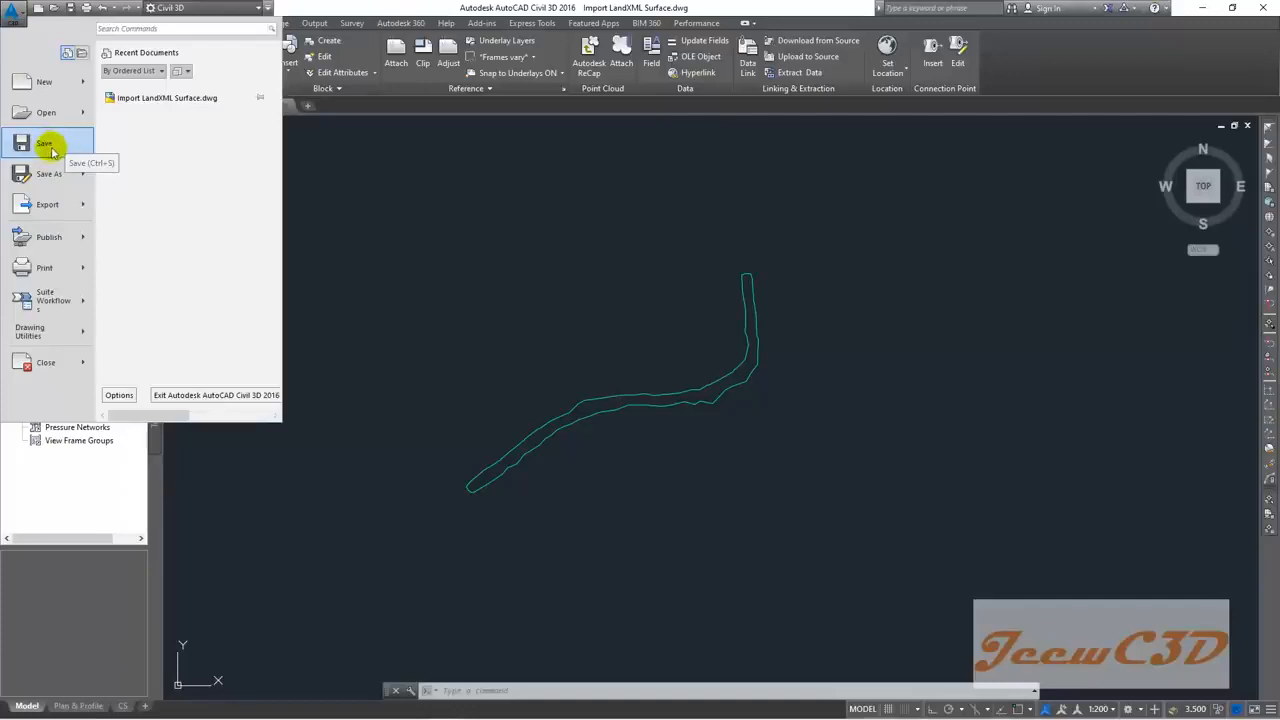
left_click(417, 210)
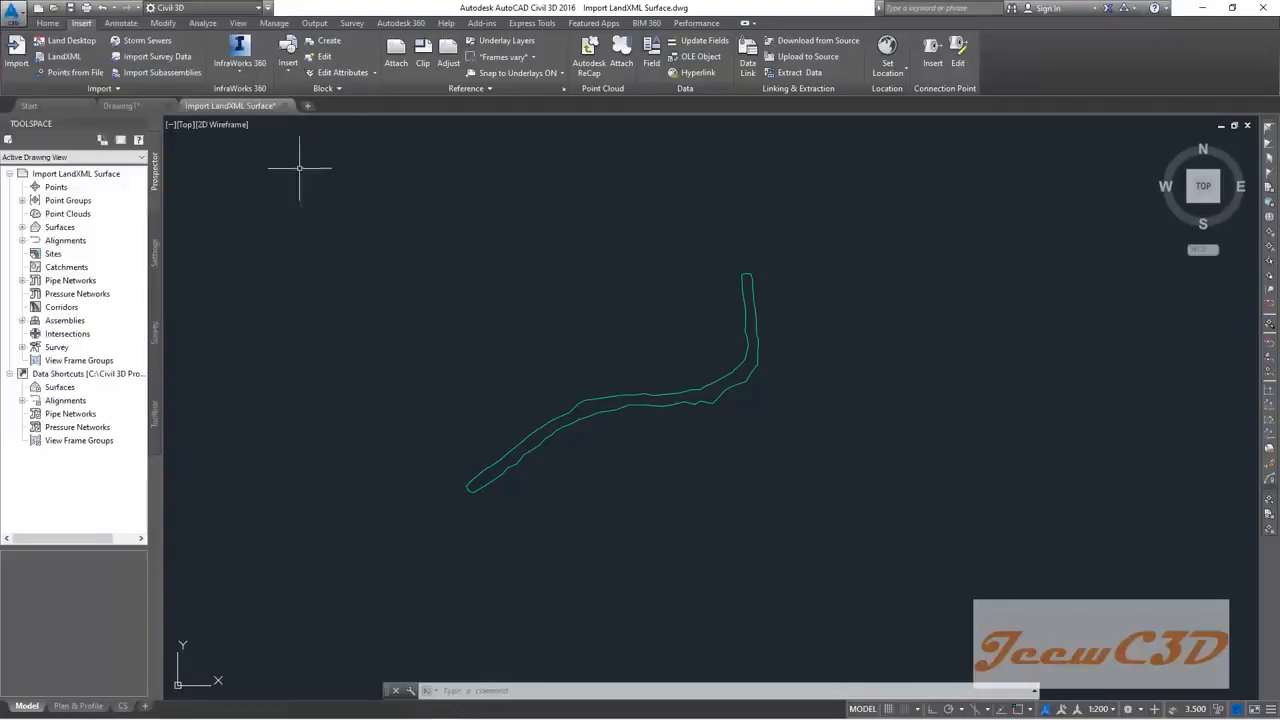
left_click(14, 12)
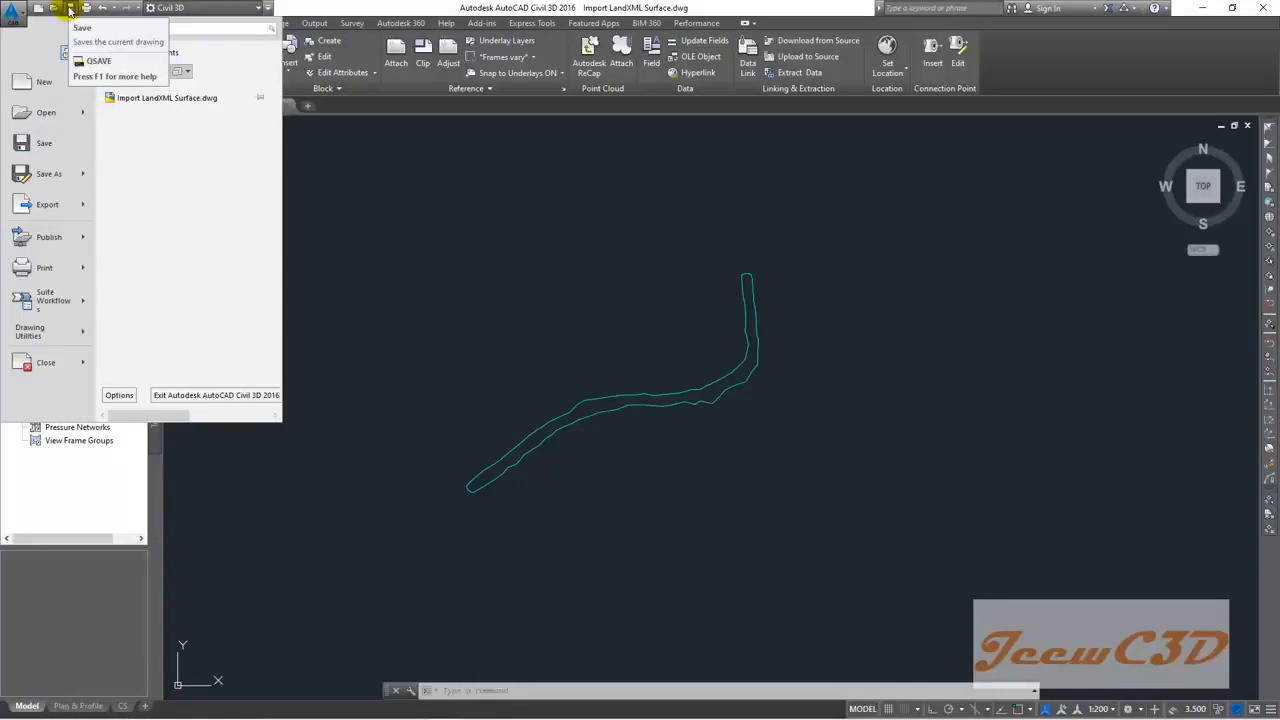
left_click(44, 144)
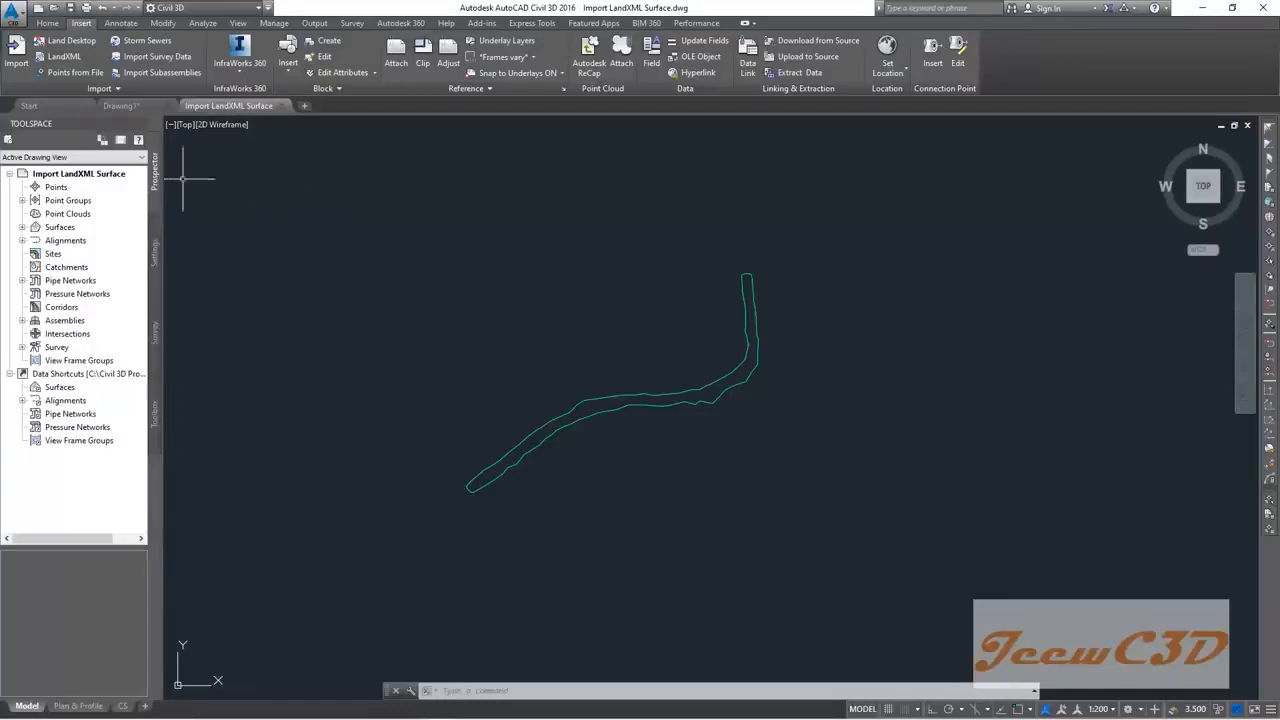
Step: Save a copy of the drawing as 'Create Alignment.dwg' in the CE 760 Civil 3D folder
left_click(10, 13)
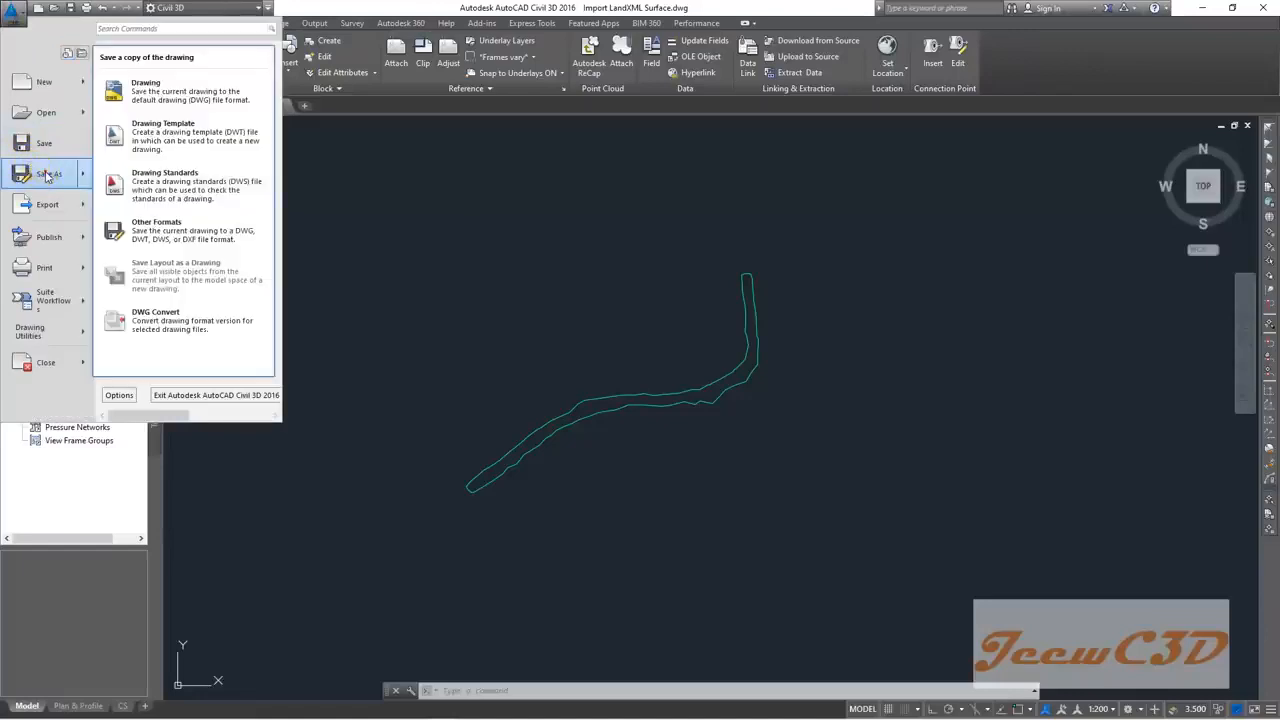
left_click(46, 175)
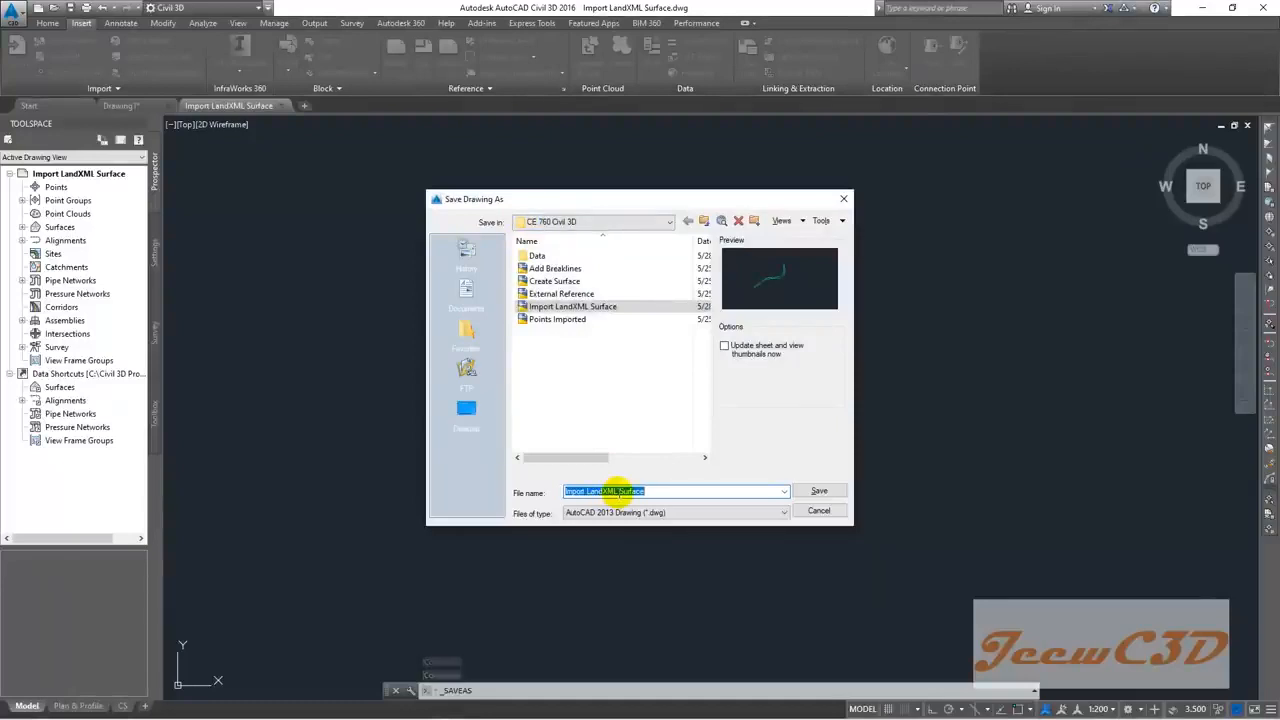
type("Cre")
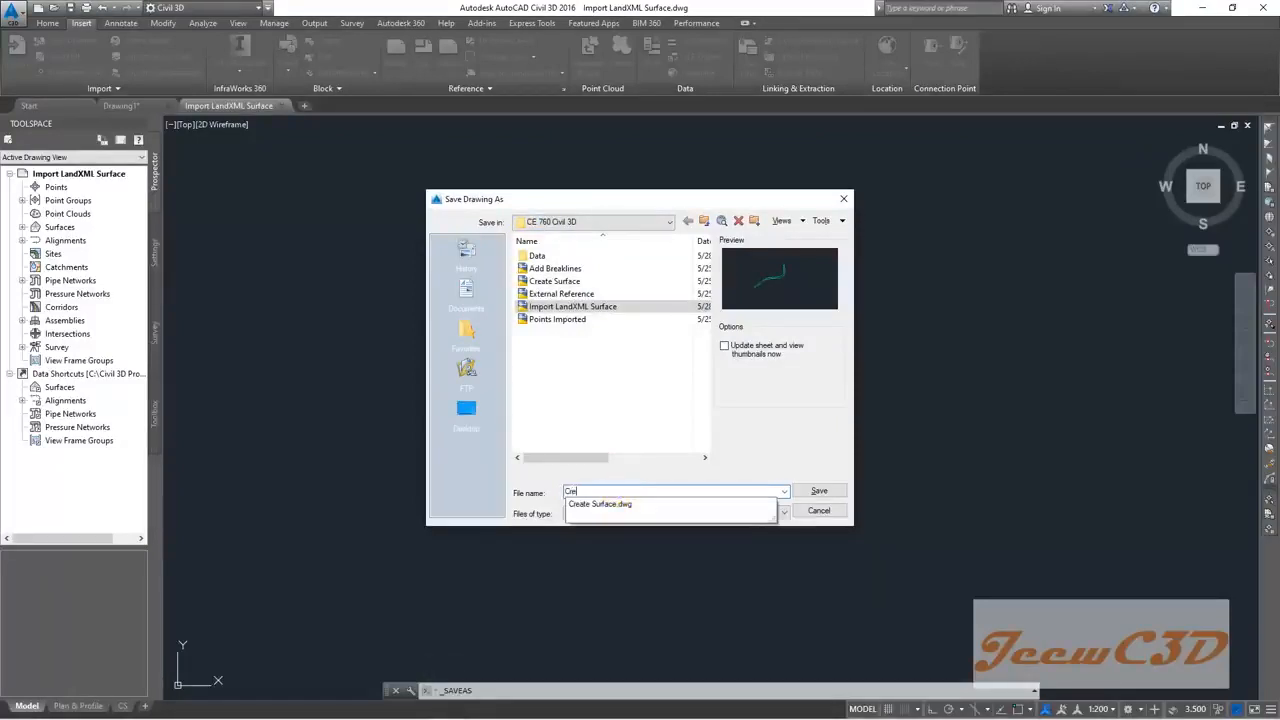
type("ate Alignment")
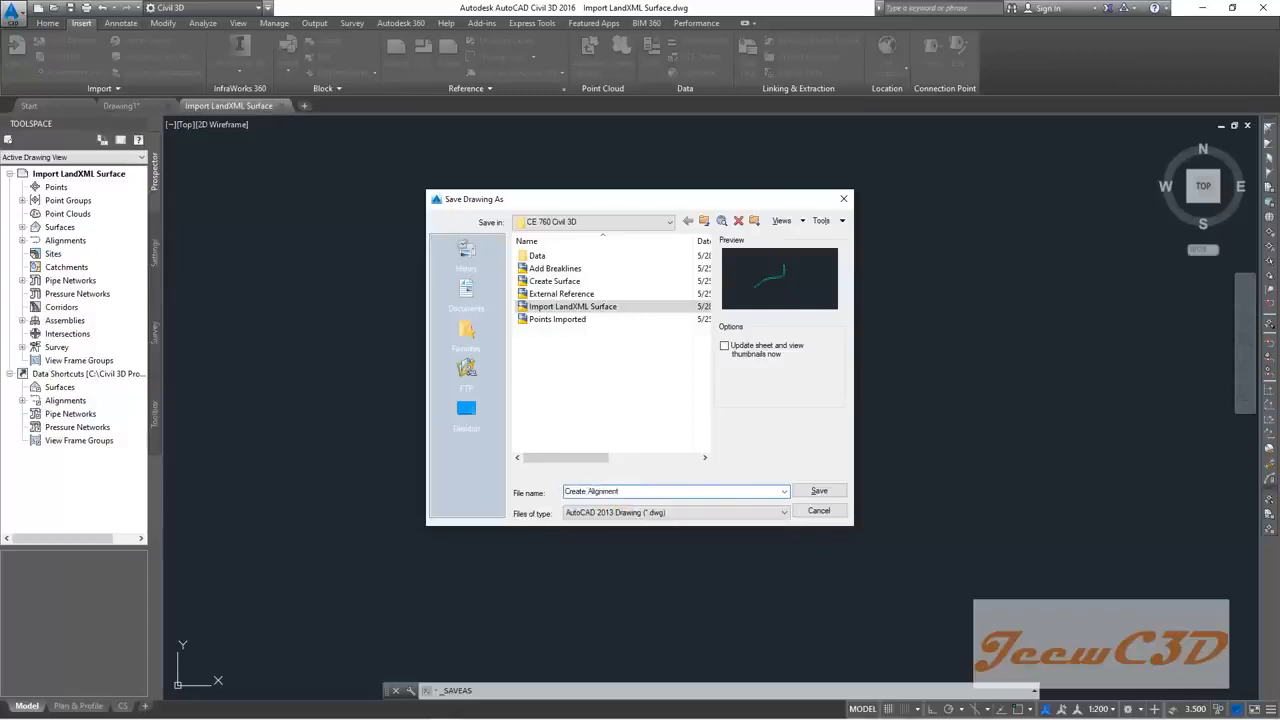
left_click(818, 494)
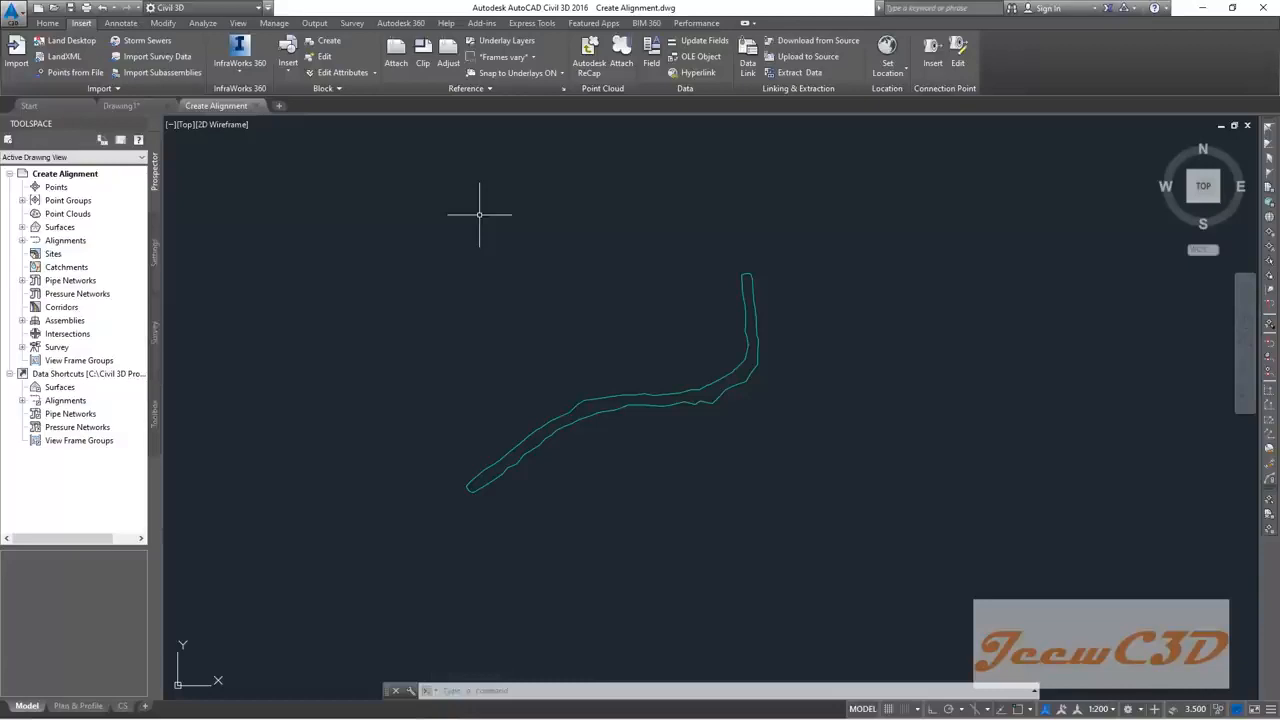
Step: Nudge the boundary outline slightly upward and readjust the zoom
middle_click_drag(499, 283, 499, 263)
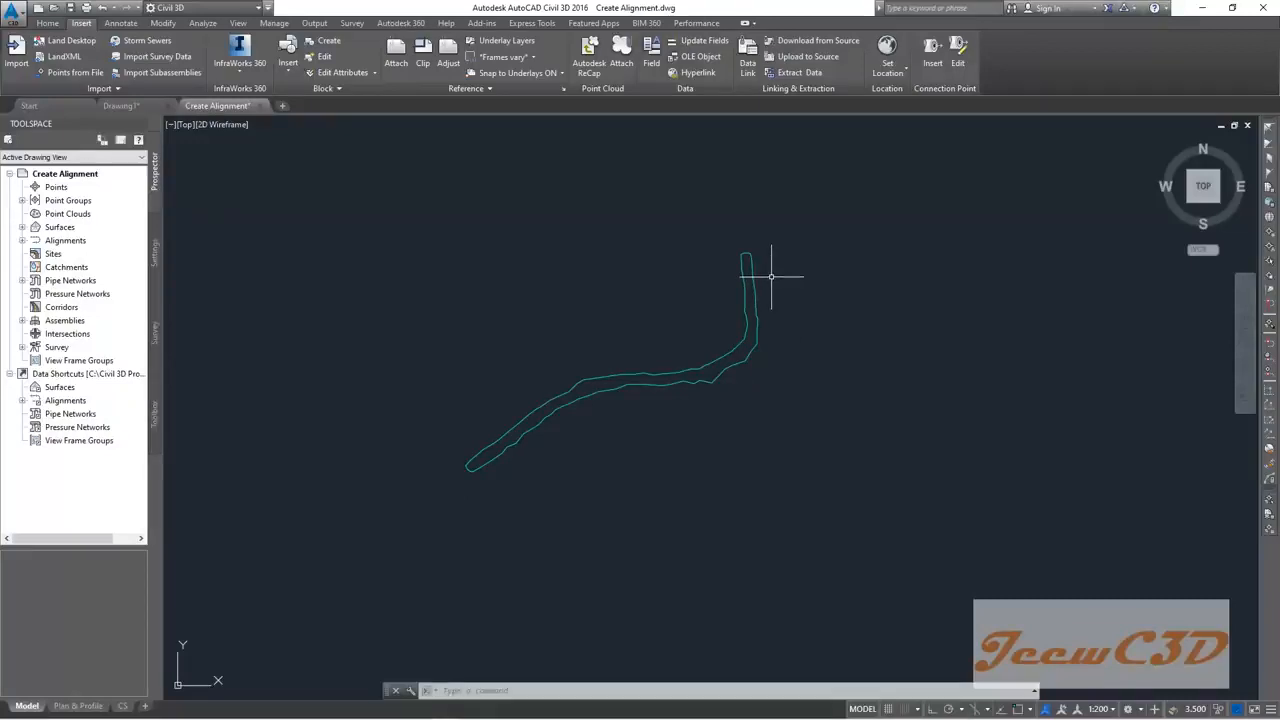
scroll(471, 457, "up", 2)
scroll(777, 371, "down", 2)
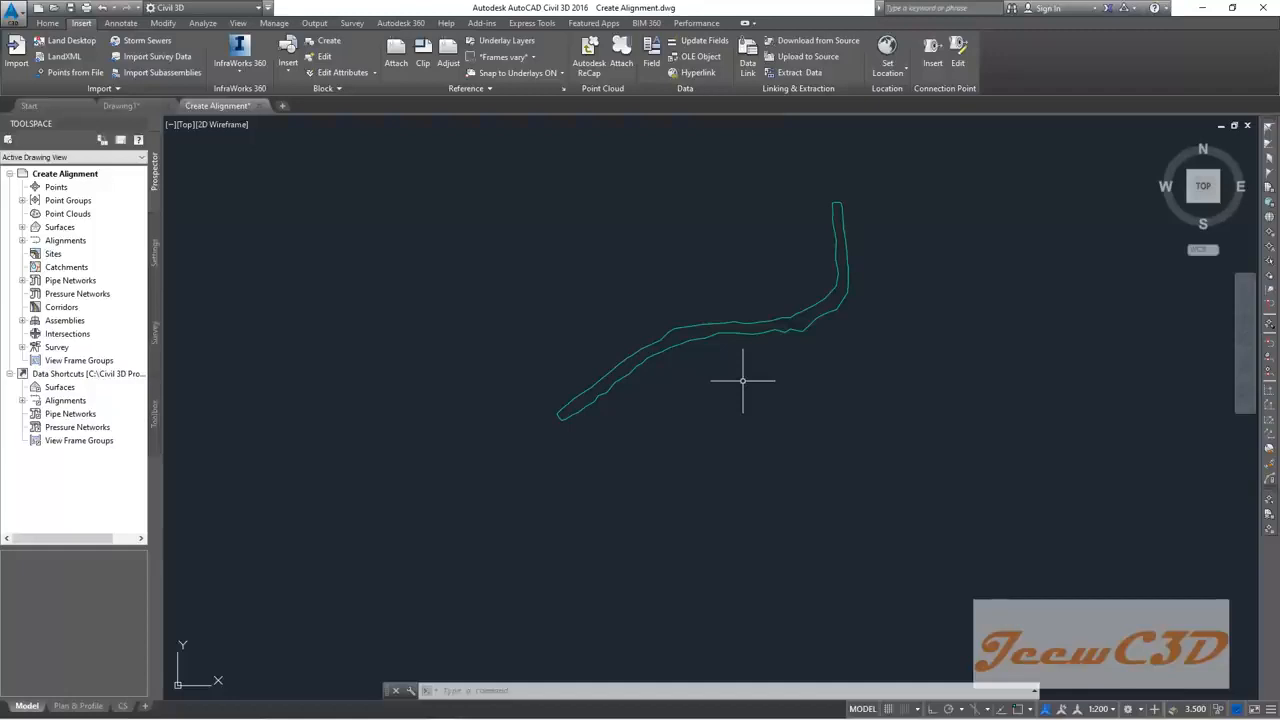
left_click(472, 690)
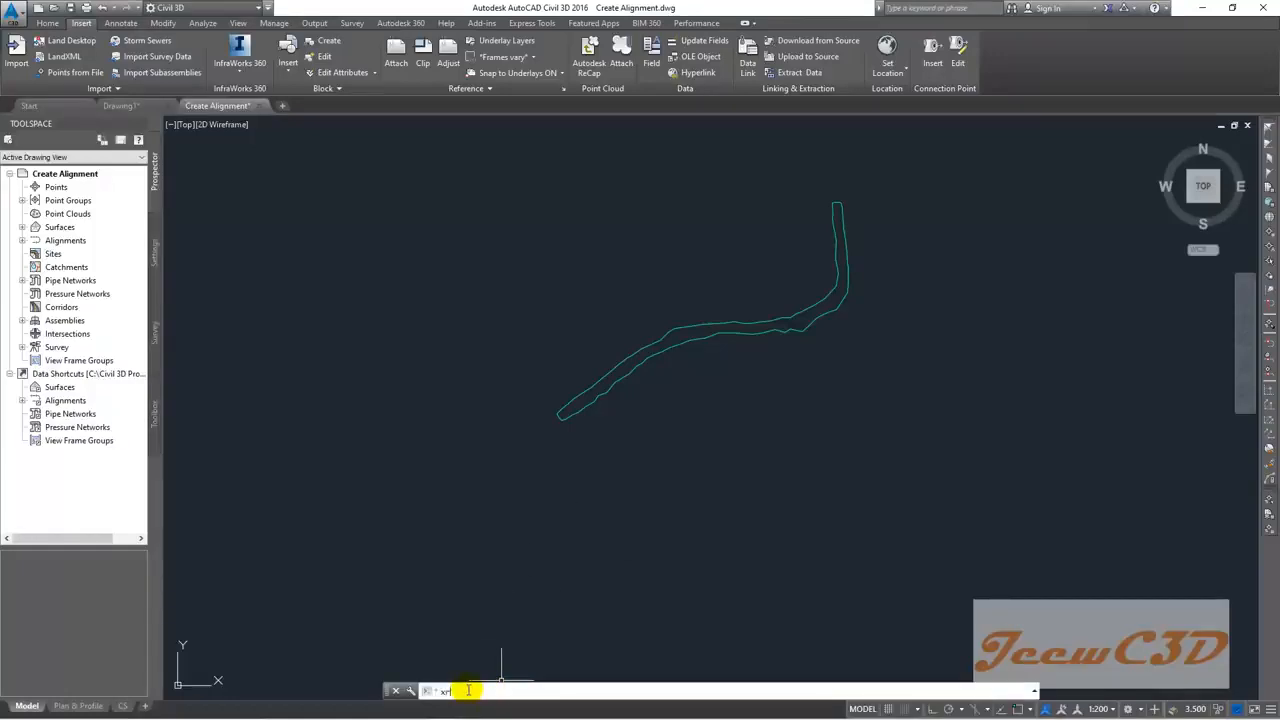
Step: Run XREF and choose Topo Survey.dwg from the Data folder to attach as a DWG
type("xref")
key("Return")
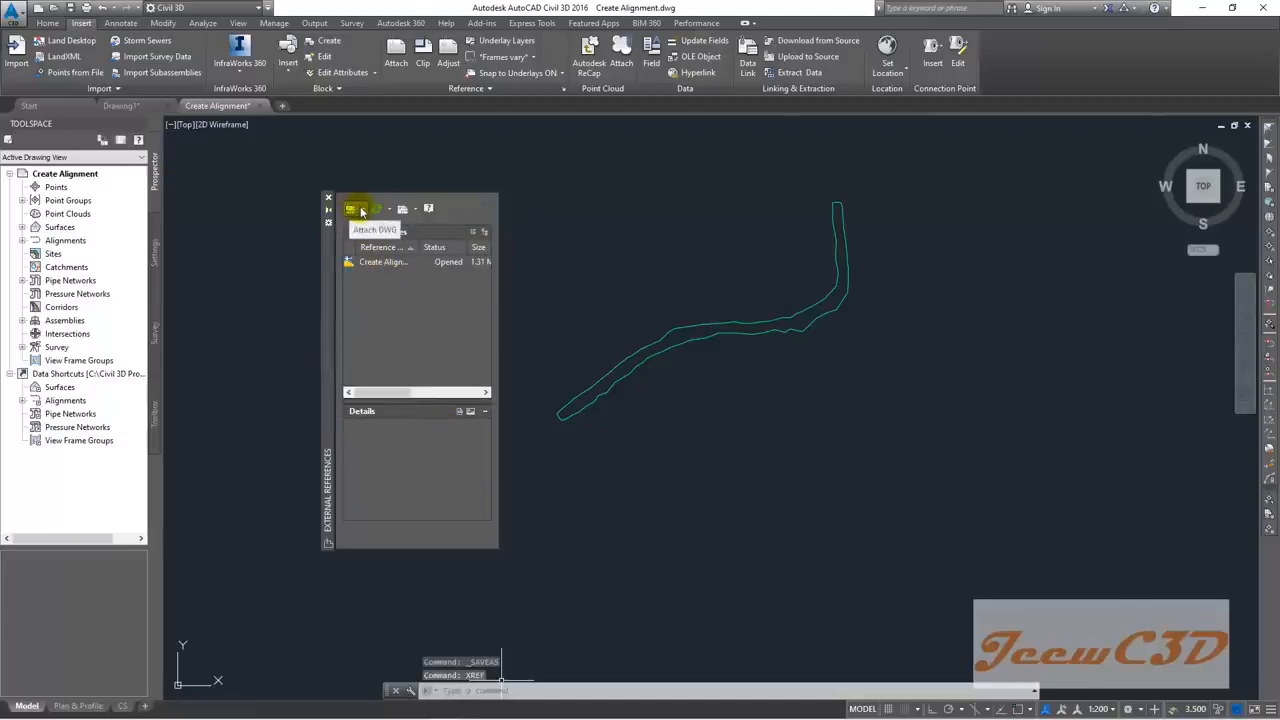
left_click(363, 210)
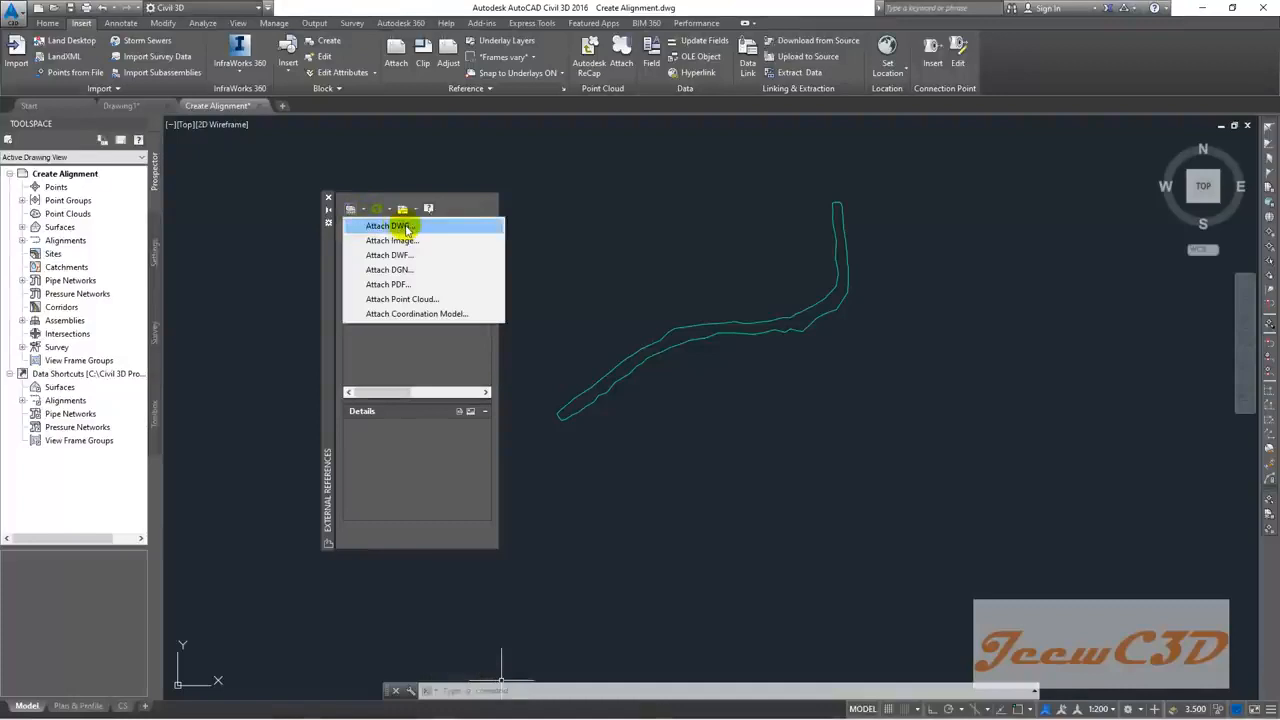
left_click(399, 228)
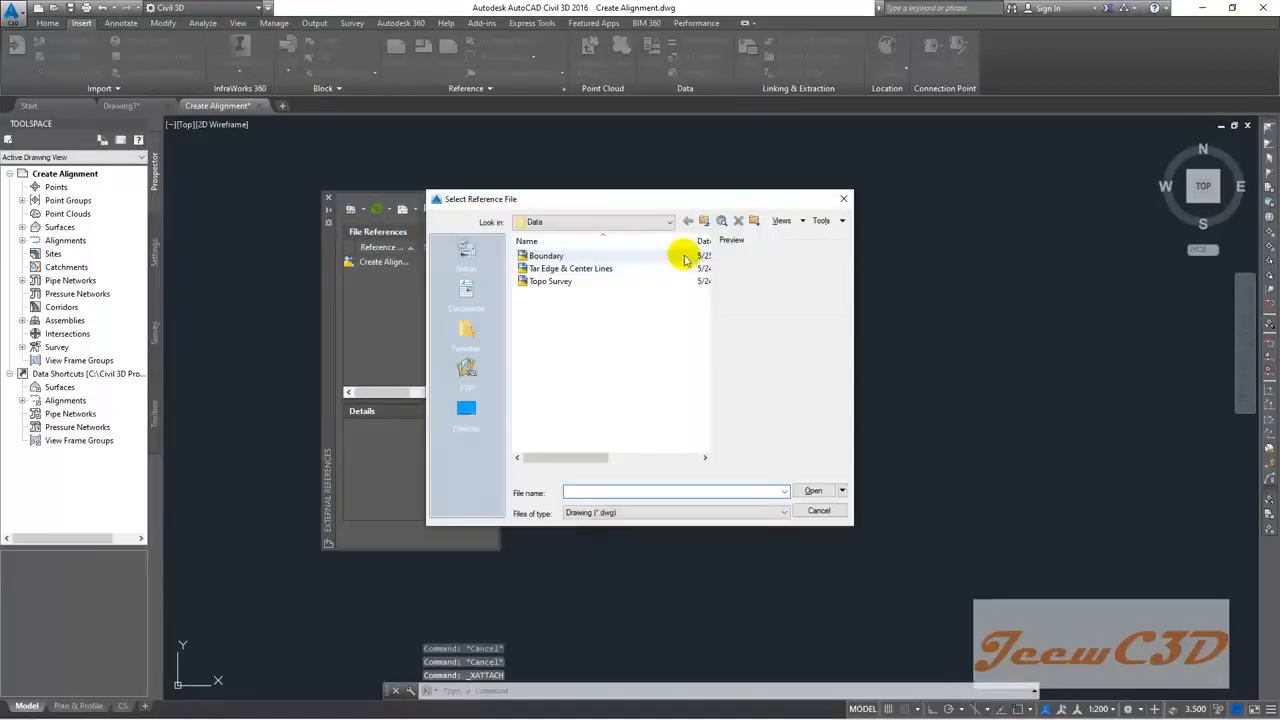
left_click(579, 221)
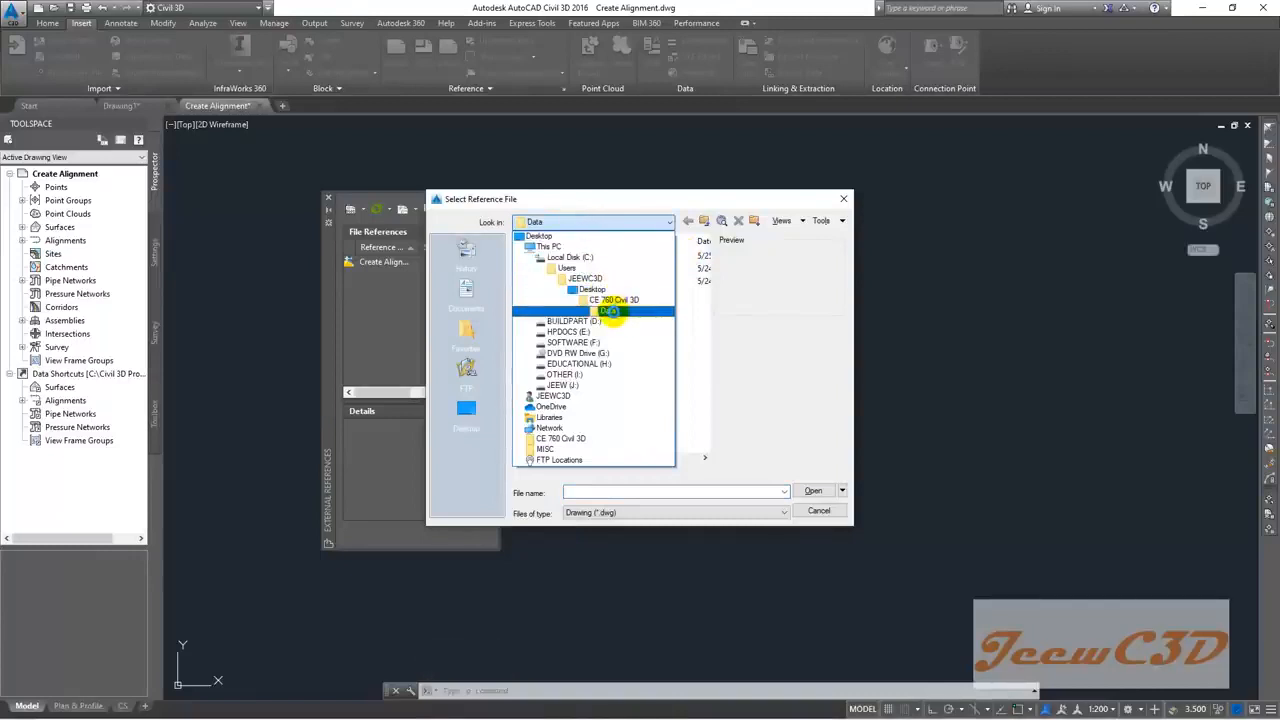
left_click(609, 311)
left_click(548, 283)
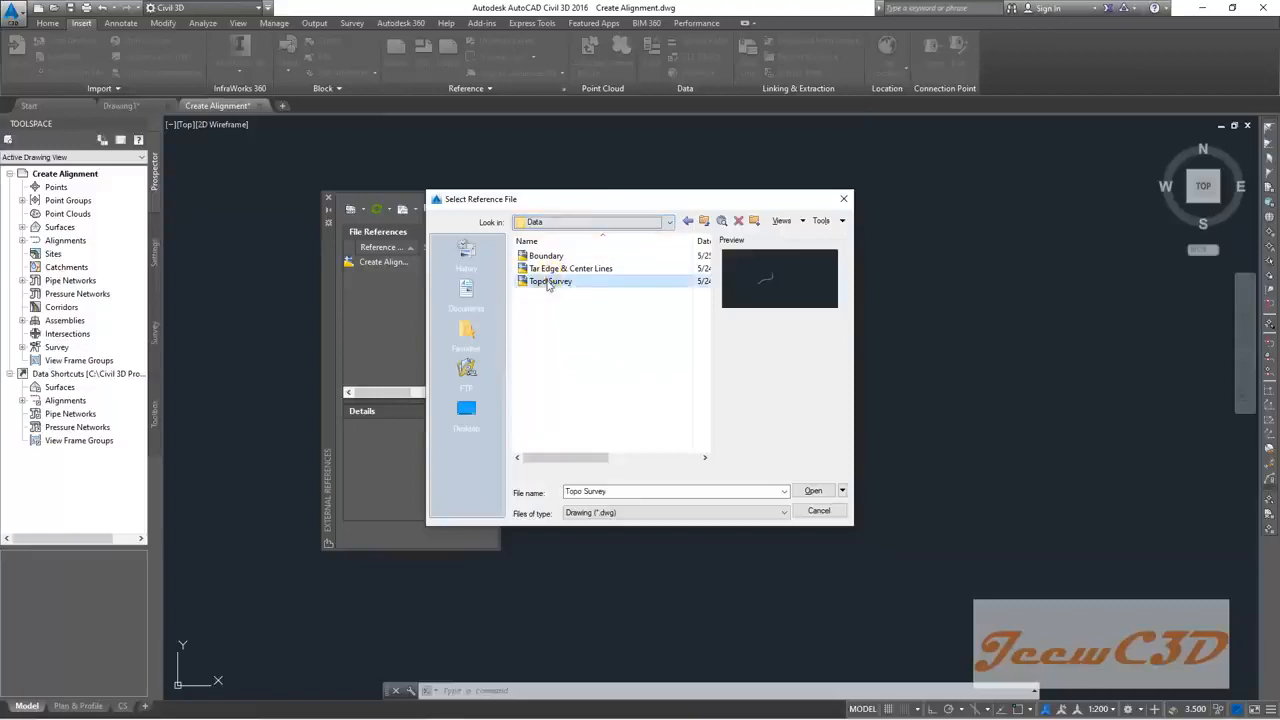
left_click(814, 492)
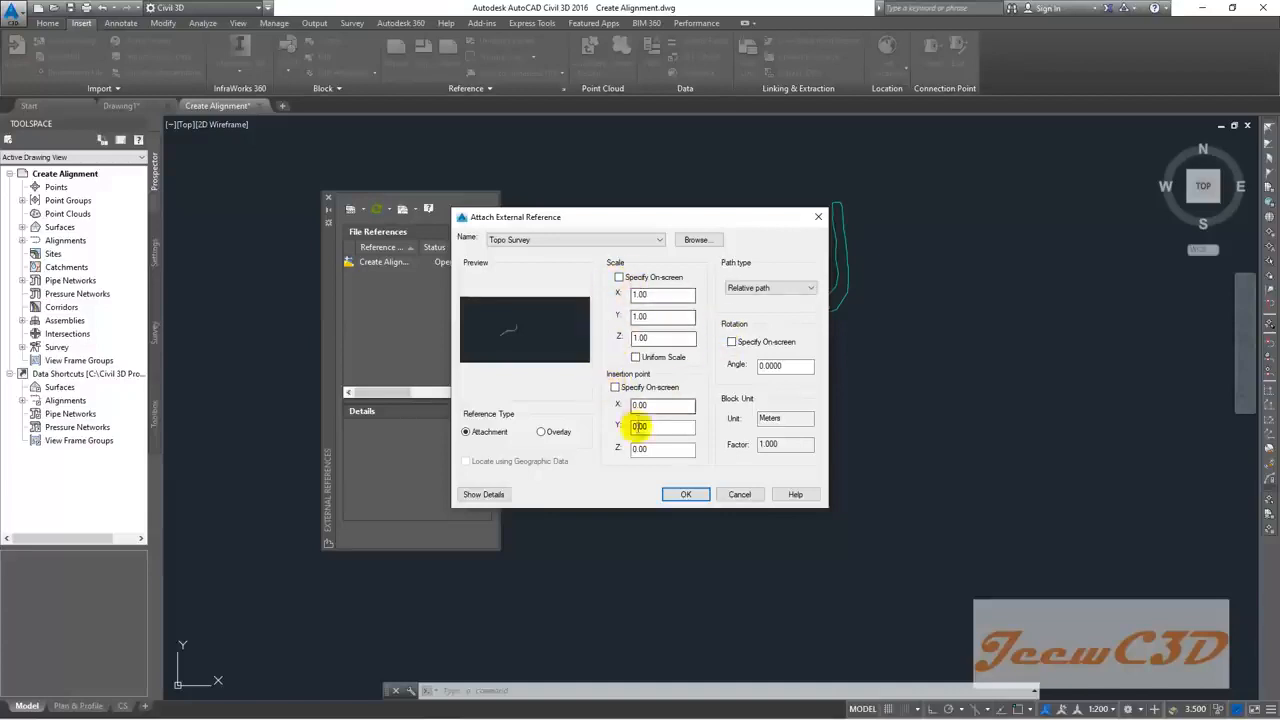
Step: Confirm the Topo Survey attachment and zoom over the strip's lower-left end
left_click(684, 495)
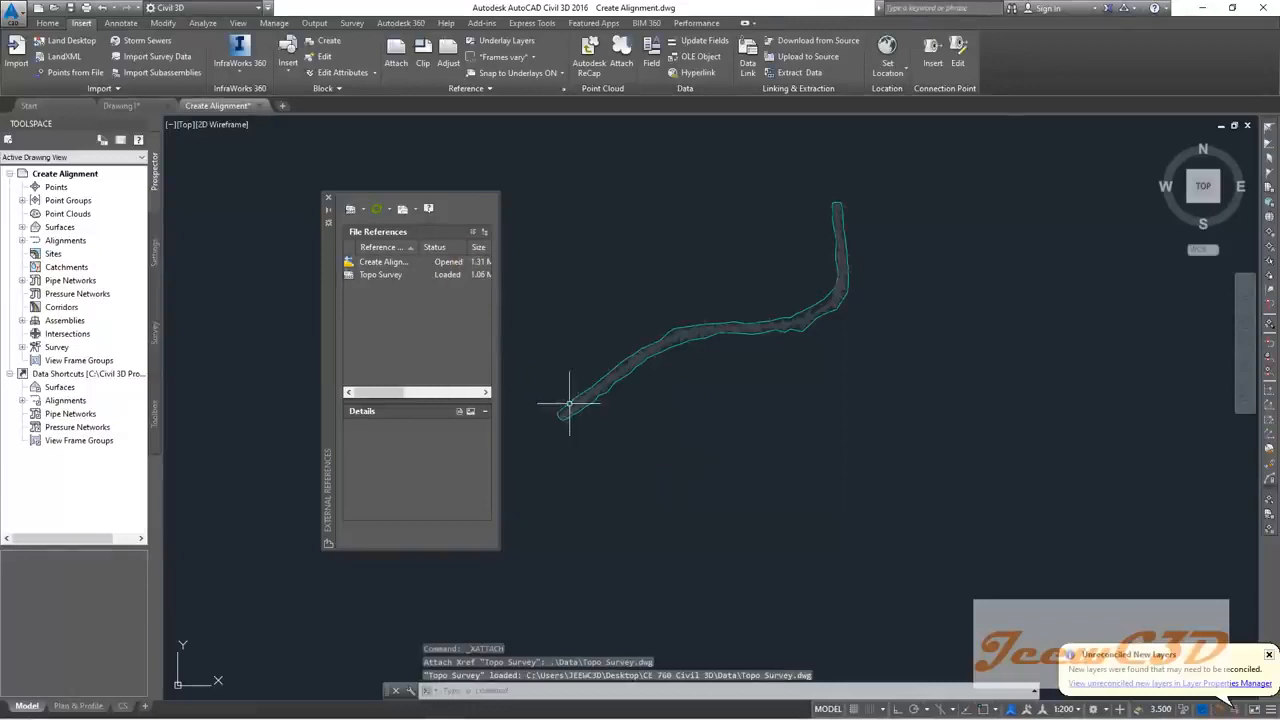
scroll(569, 408, "up", 8)
middle_click_drag(600, 470, 720, 474)
scroll(669, 429, "up", 2)
scroll(669, 429, "down", 4)
middle_click_drag(934, 229, 709, 420)
scroll(847, 341, "down", 4)
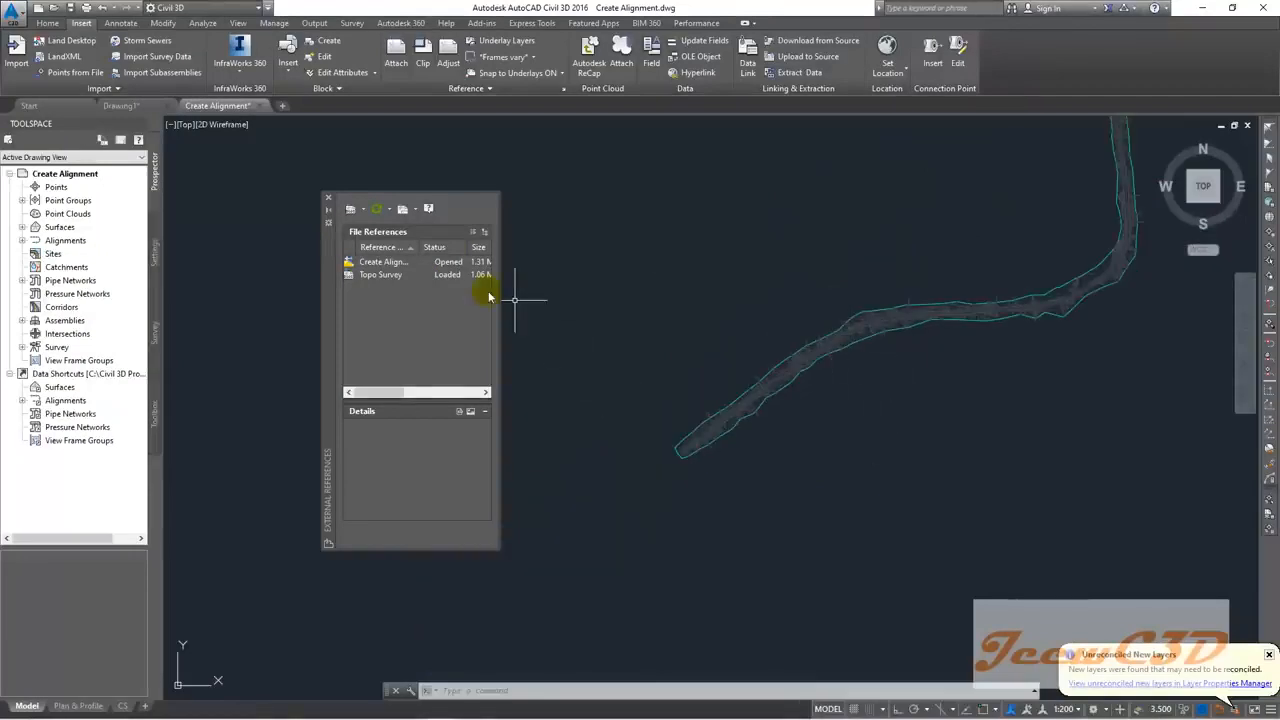
Step: Close the External References palette and centre the whole survey strip in view
left_click(328, 198)
middle_click_drag(505, 320, 447, 272)
scroll(534, 351, "up", 3)
middle_click_drag(487, 353, 408, 372)
scroll(465, 387, "up", 1)
scroll(465, 387, "down", 4)
middle_click_drag(845, 237, 632, 437)
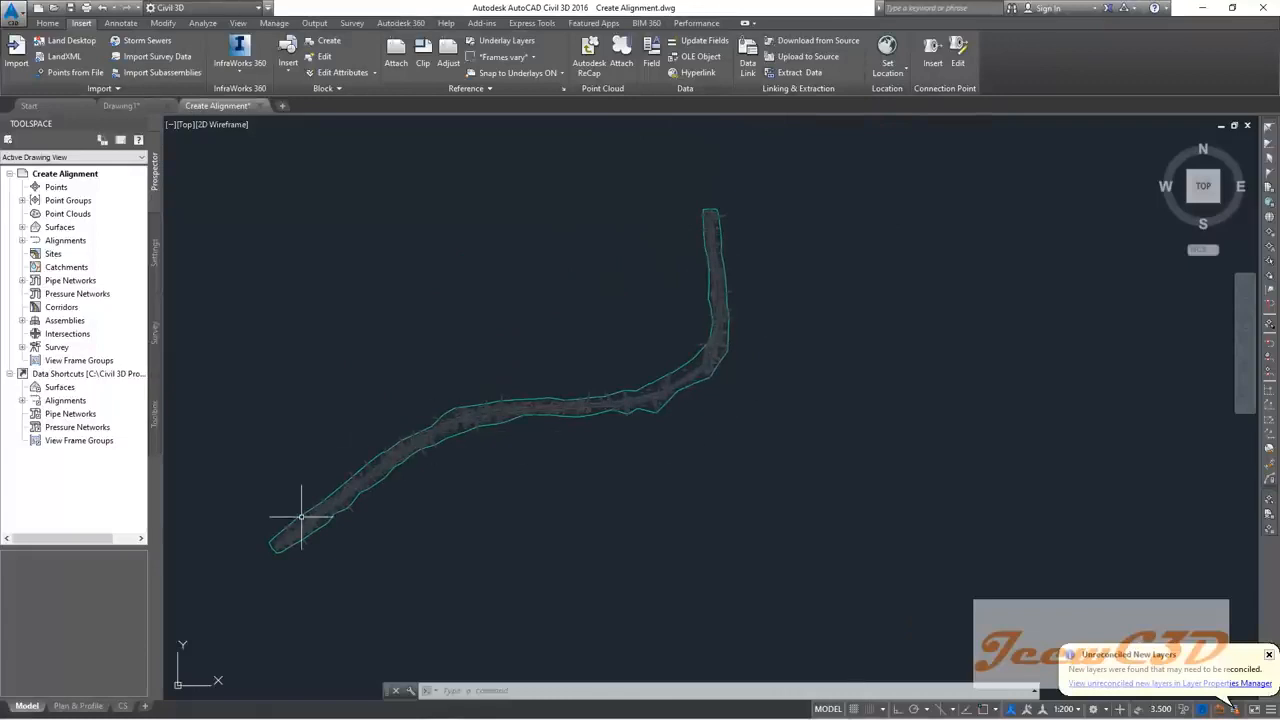
scroll(305, 528, "up", 2)
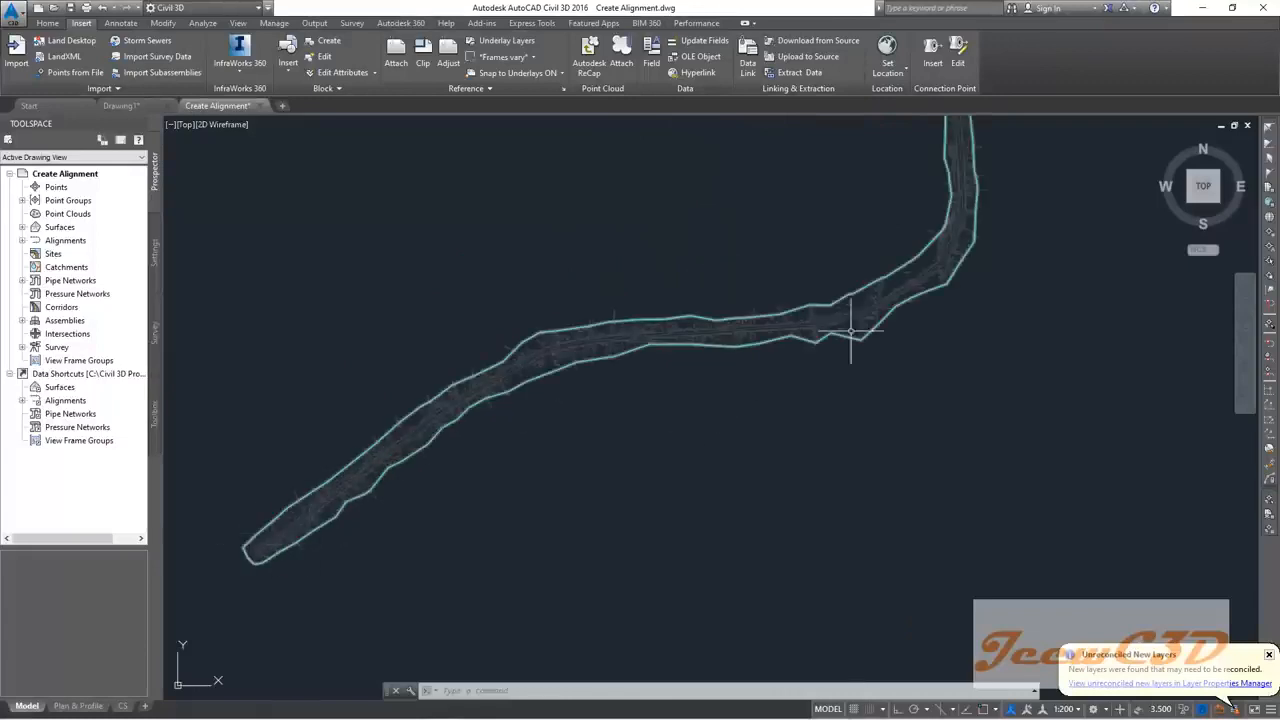
scroll(1017, 300, "down", 2)
middle_click_drag(901, 237, 809, 296)
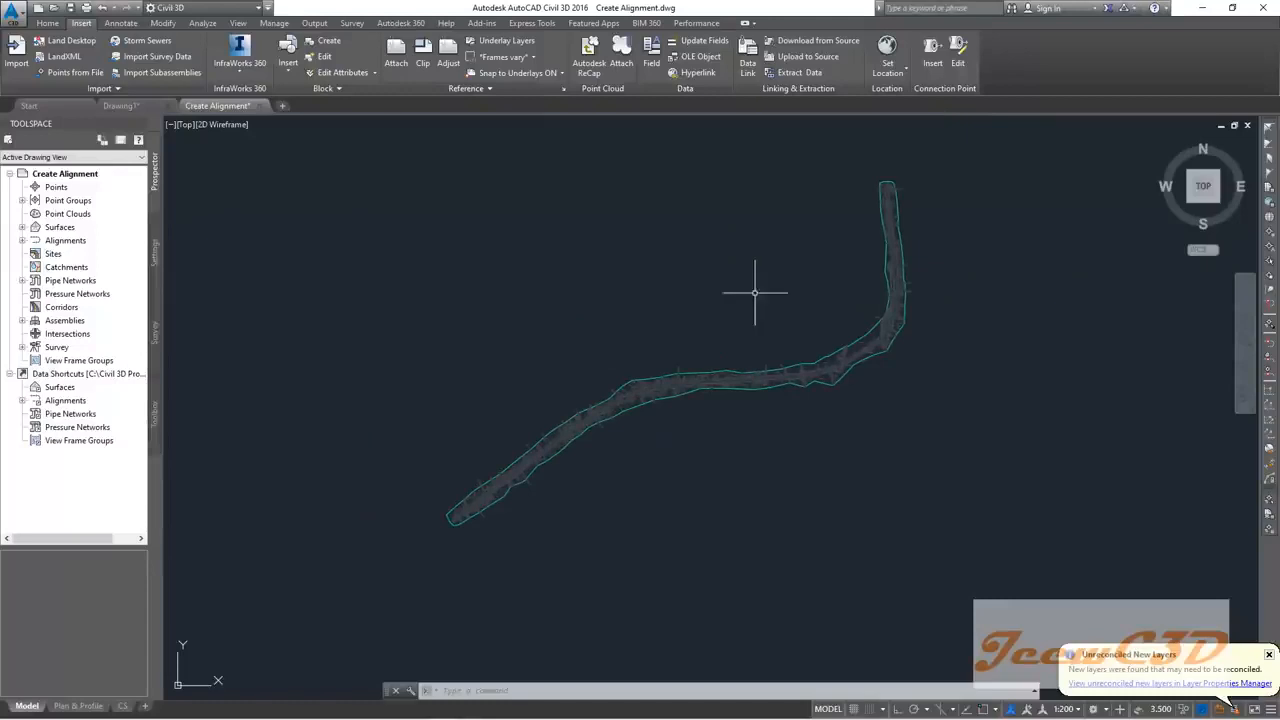
scroll(545, 340, "up", 8)
scroll(595, 349, "up", 2)
scroll(417, 409, "up", 3)
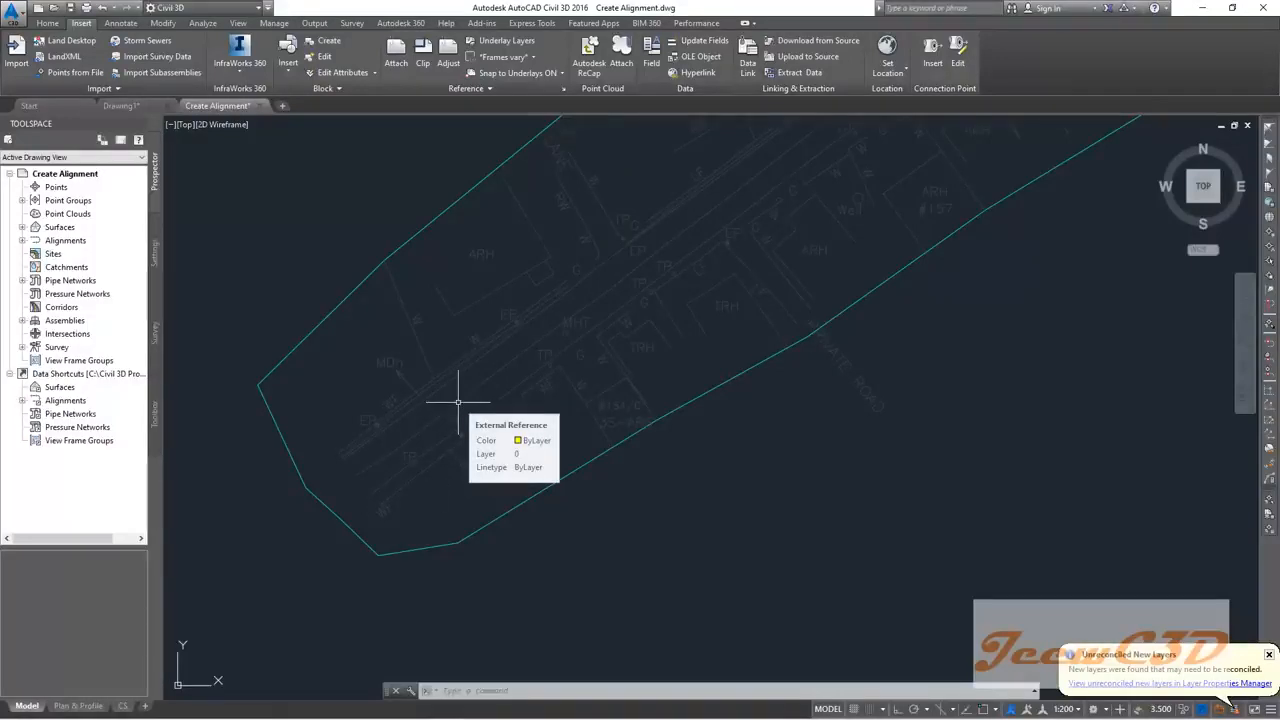
scroll(457, 402, "down", 1)
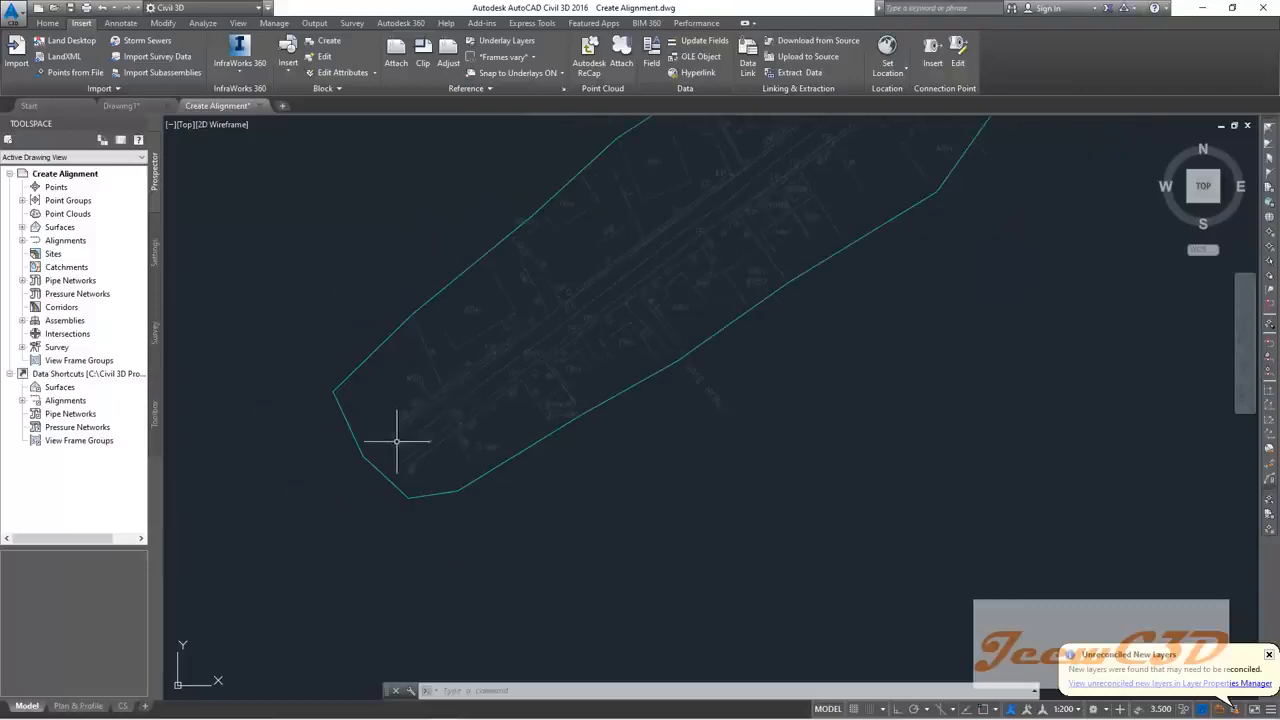
scroll(323, 529, "up", 3)
scroll(363, 486, "down", 2)
scroll(306, 546, "up", 2)
scroll(442, 462, "down", 1)
scroll(442, 462, "down", 1)
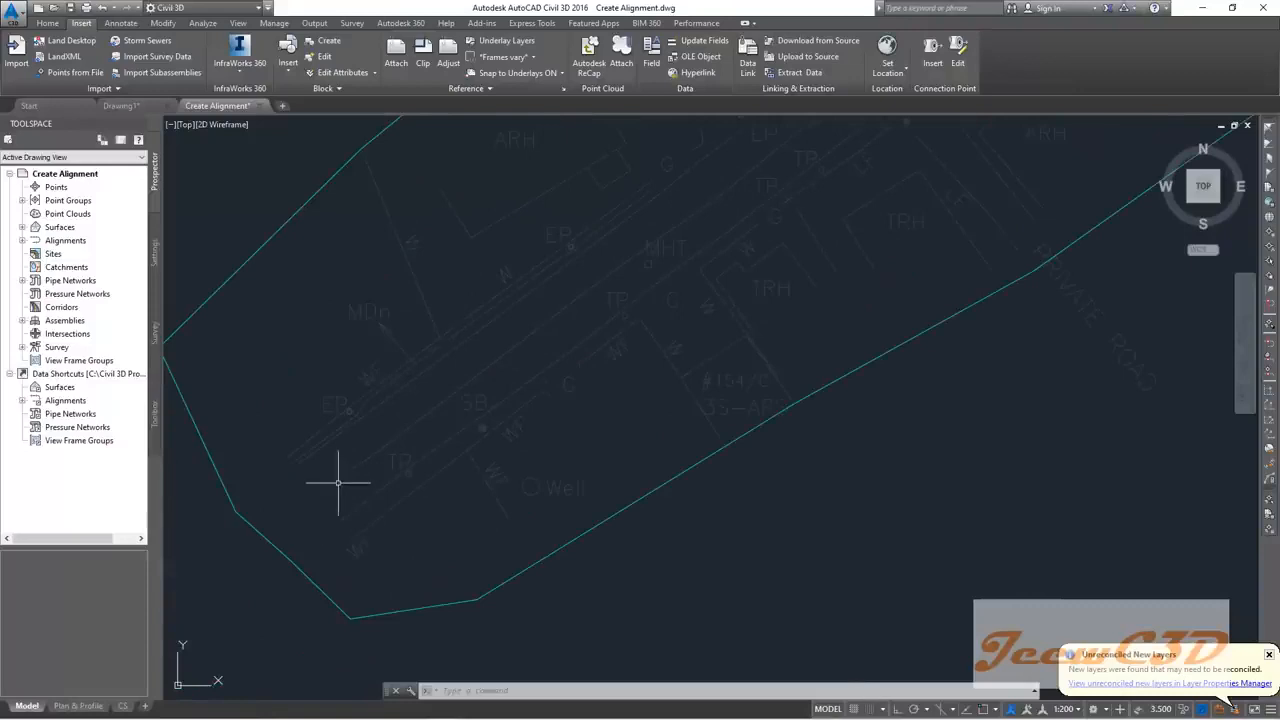
scroll(588, 311, "down", 1)
Step: Pan northeast along the corridor to inspect the attached survey linework
middle_click_drag(673, 237, 190, 630)
middle_click_drag(729, 211, 638, 359)
middle_click_drag(696, 326, 260, 606)
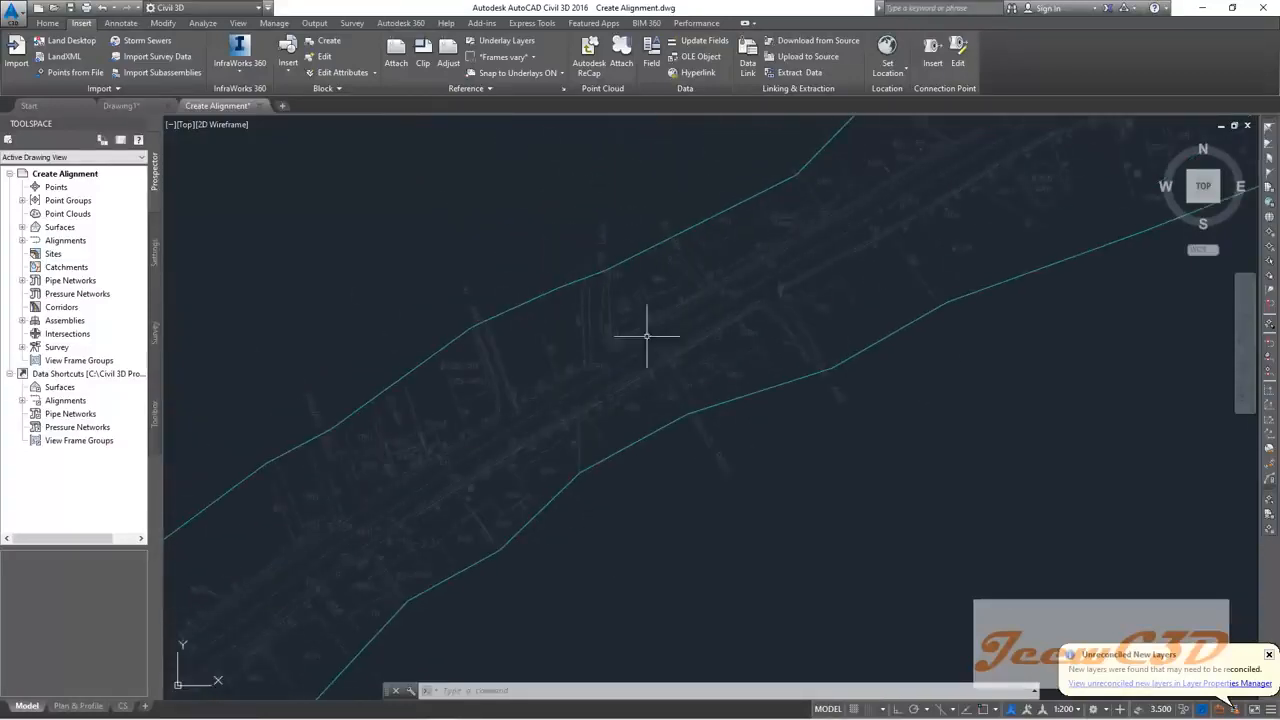
middle_click_drag(734, 286, 312, 564)
scroll(330, 555, "down", 1)
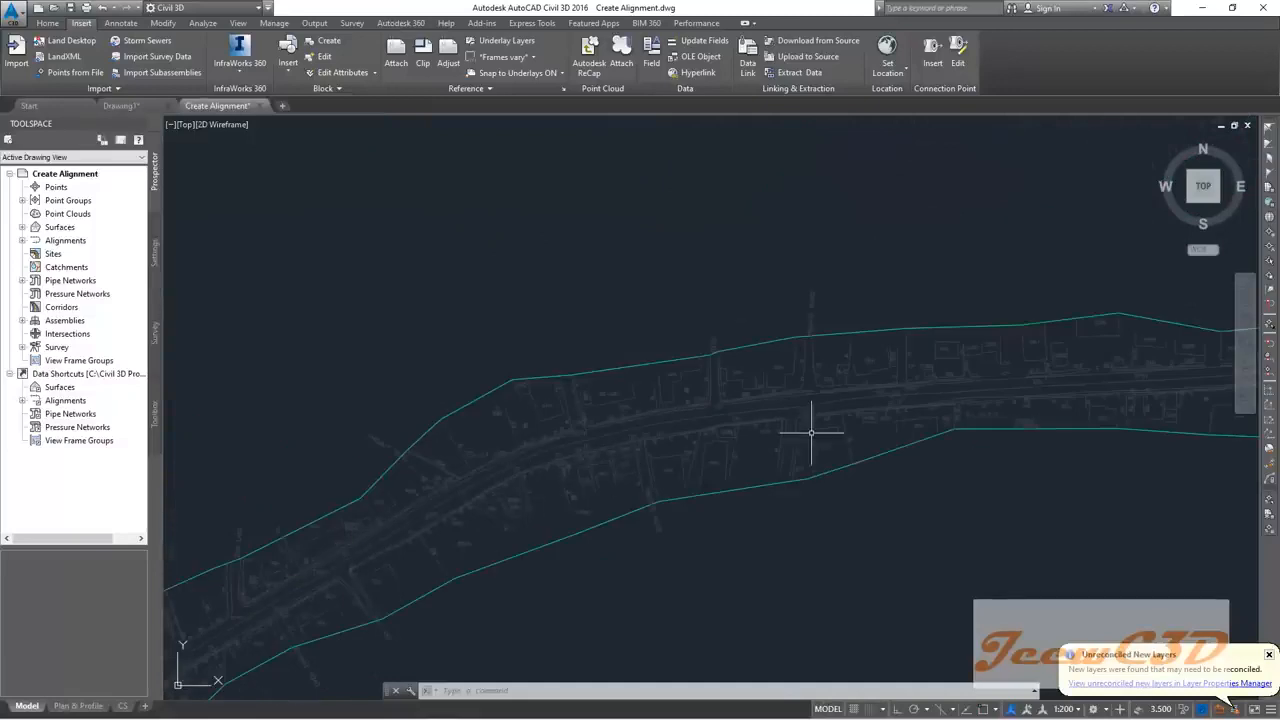
middle_click_drag(955, 397, 474, 397)
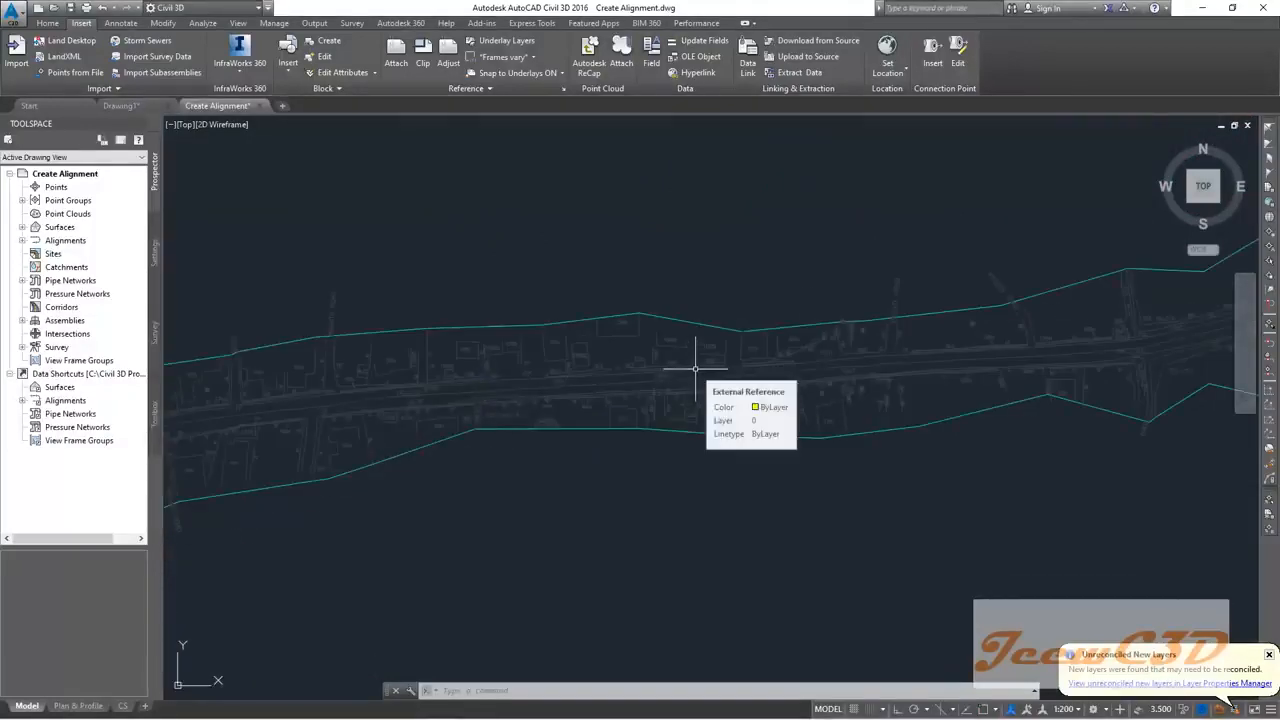
scroll(696, 369, "down", 2)
scroll(963, 358, "up", 2)
middle_click_drag(1006, 354, 926, 373)
scroll(623, 429, "up", 3)
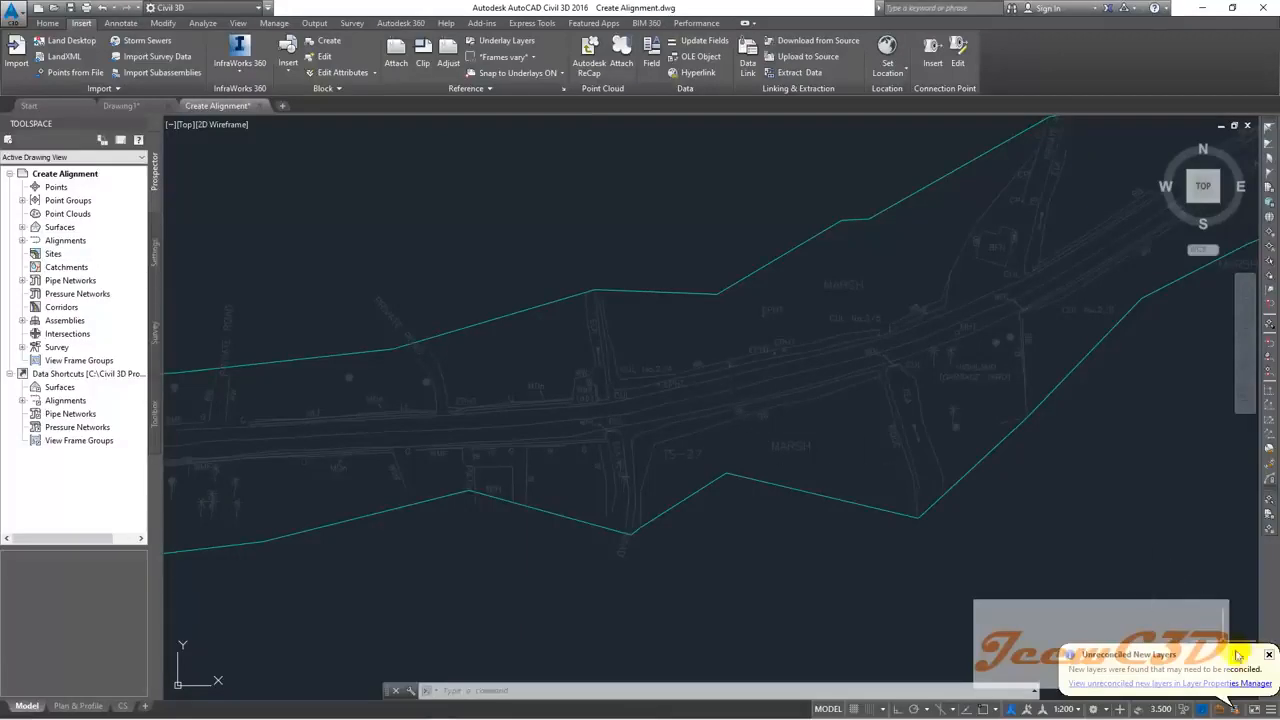
Step: Dismiss the Unreconciled New Layers notice and pan over the corridor's lower-left end
left_click(1270, 656)
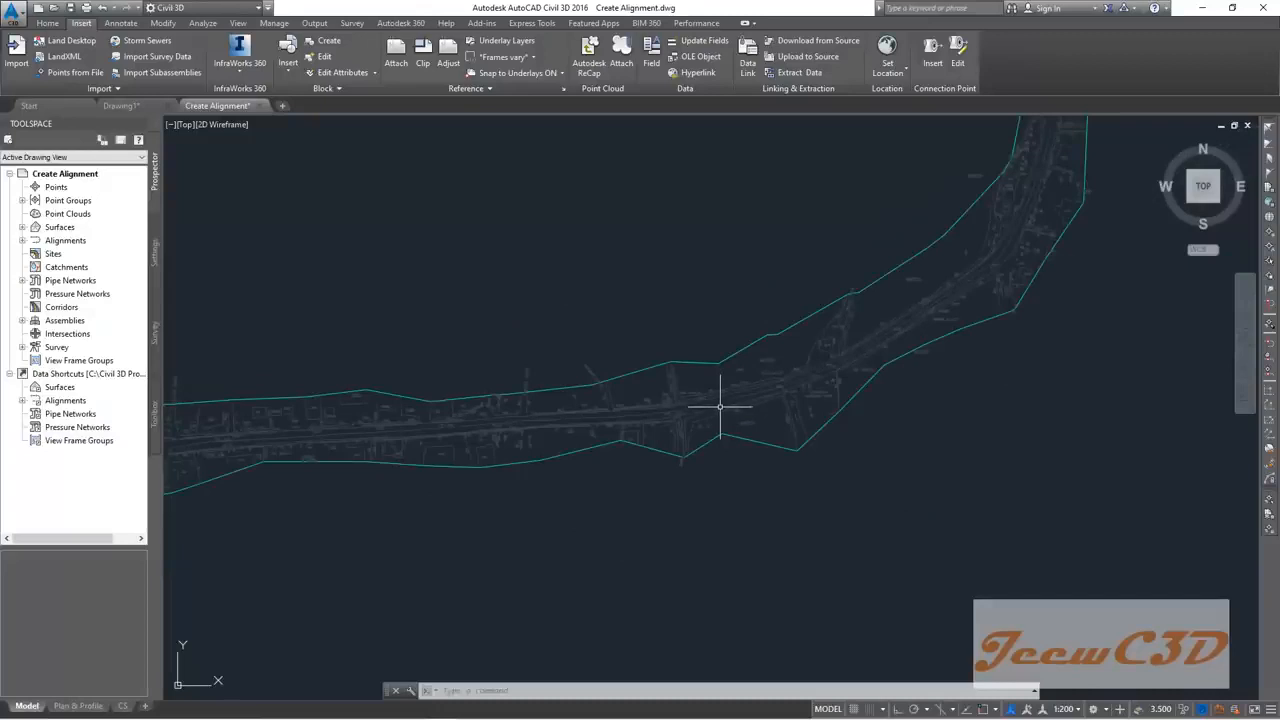
scroll(718, 407, "down", 5)
scroll(509, 386, "up", 5)
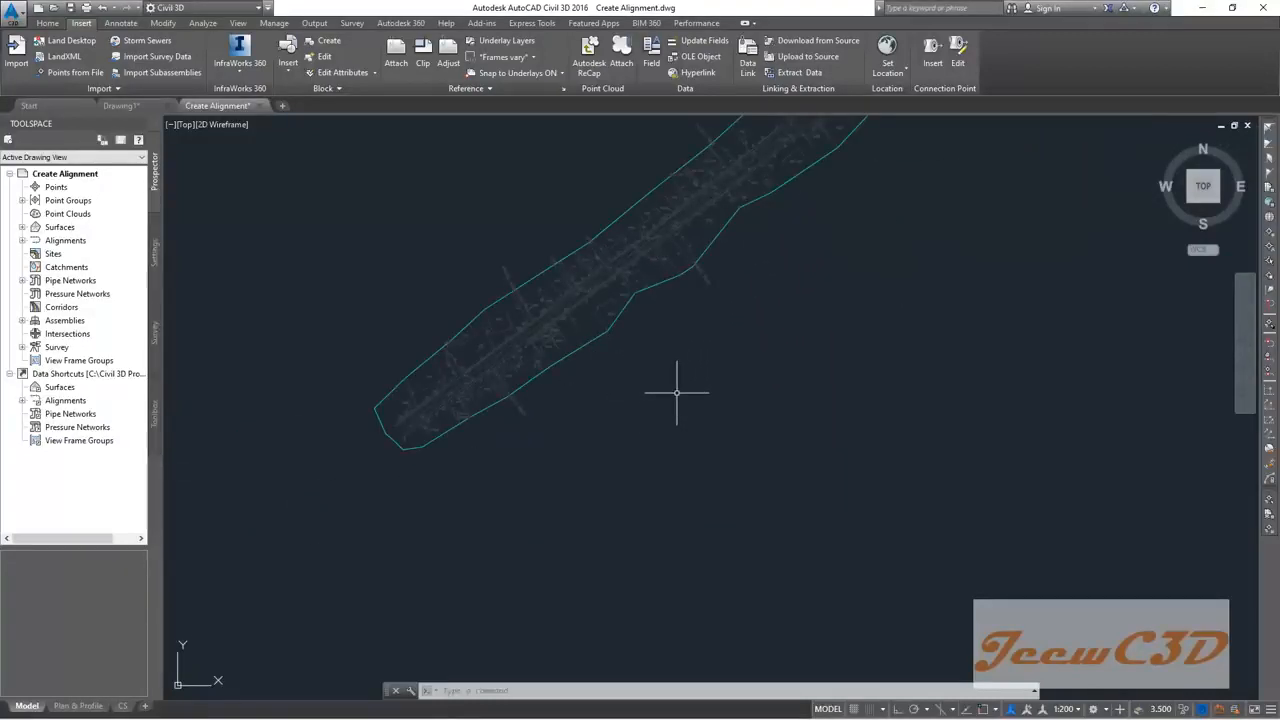
middle_click_drag(777, 337, 634, 429)
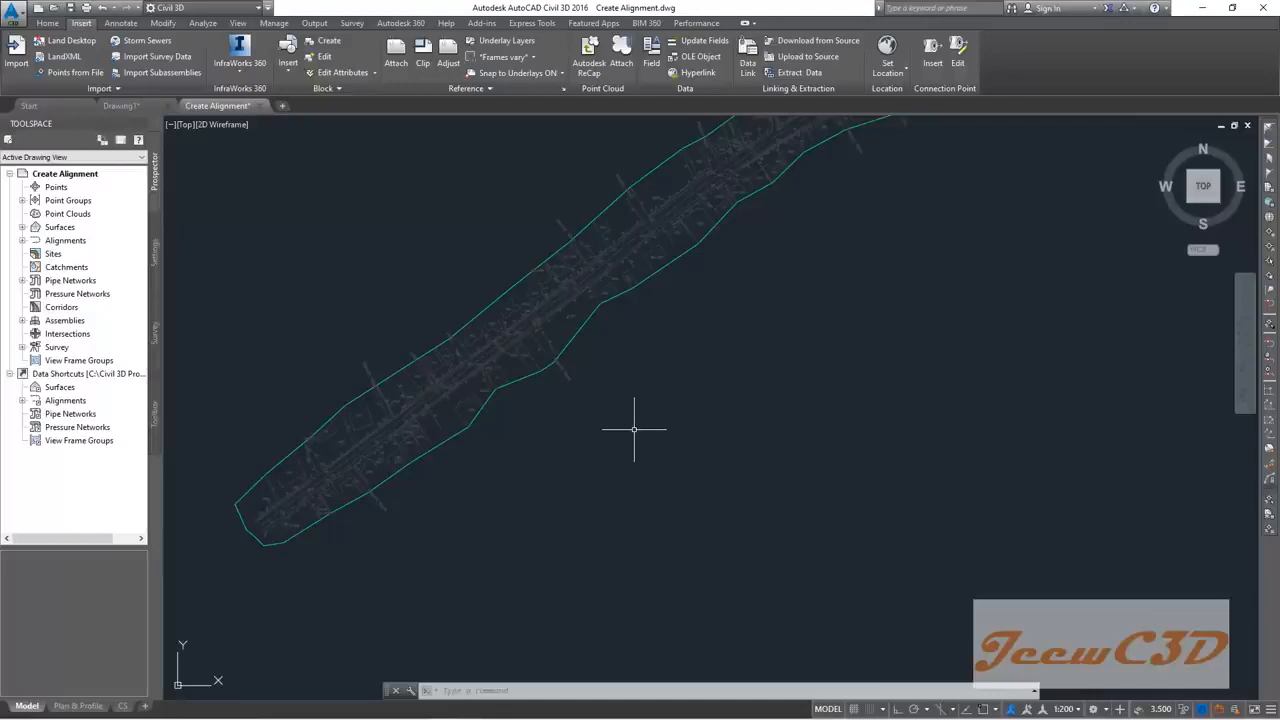
middle_click_drag(706, 366, 719, 434)
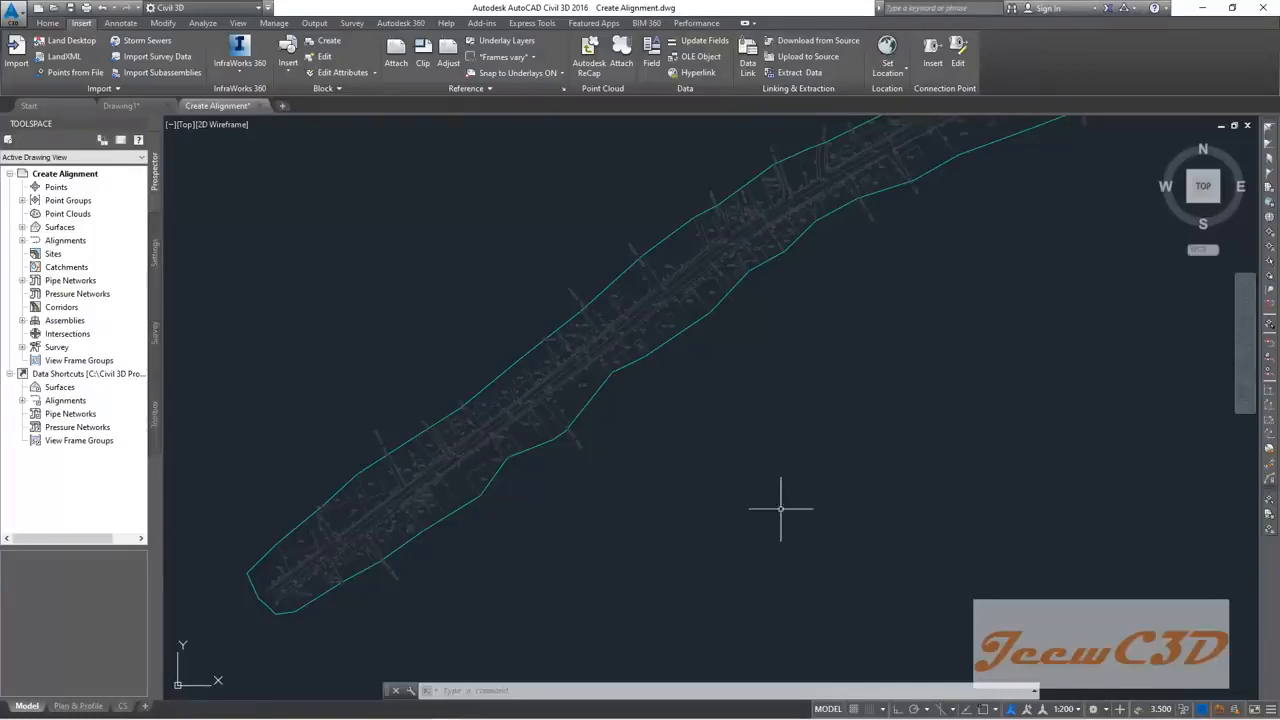
Step: Switch the ribbon to the Home tab
left_click(50, 23)
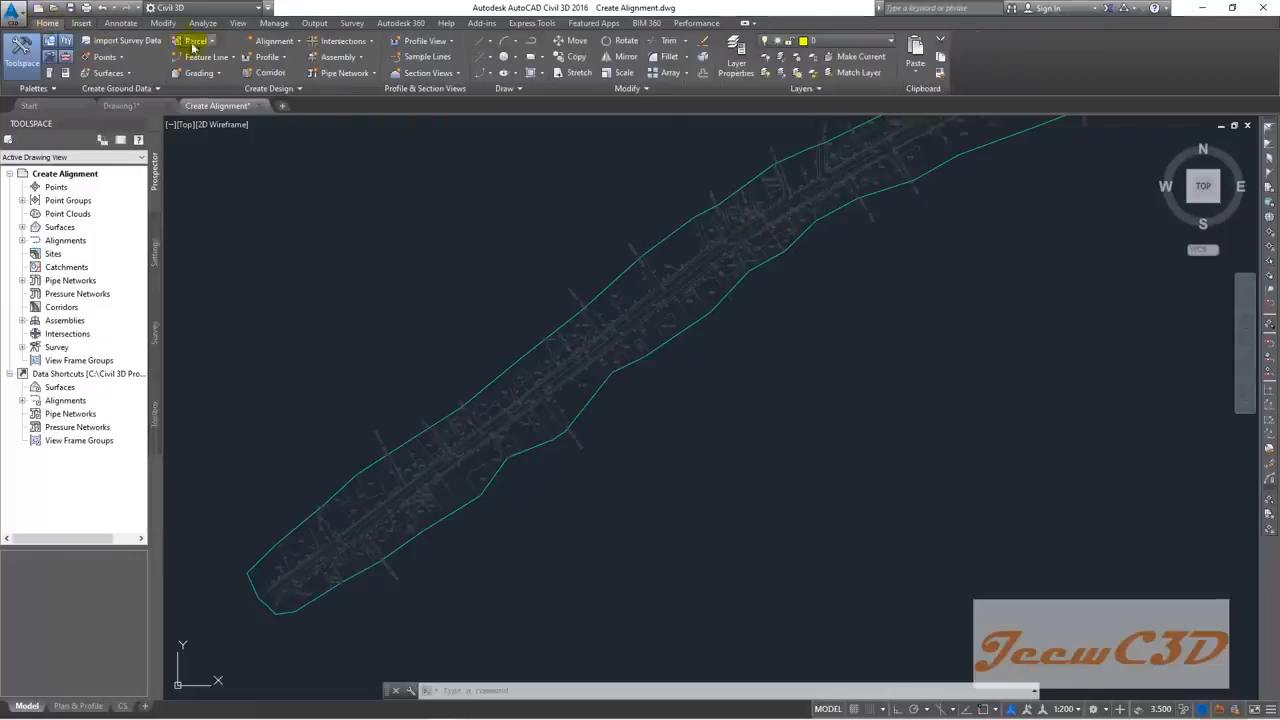
Step: Launch Alignment Creation Tools from the Home tab's Alignment dropdown
left_click(297, 42)
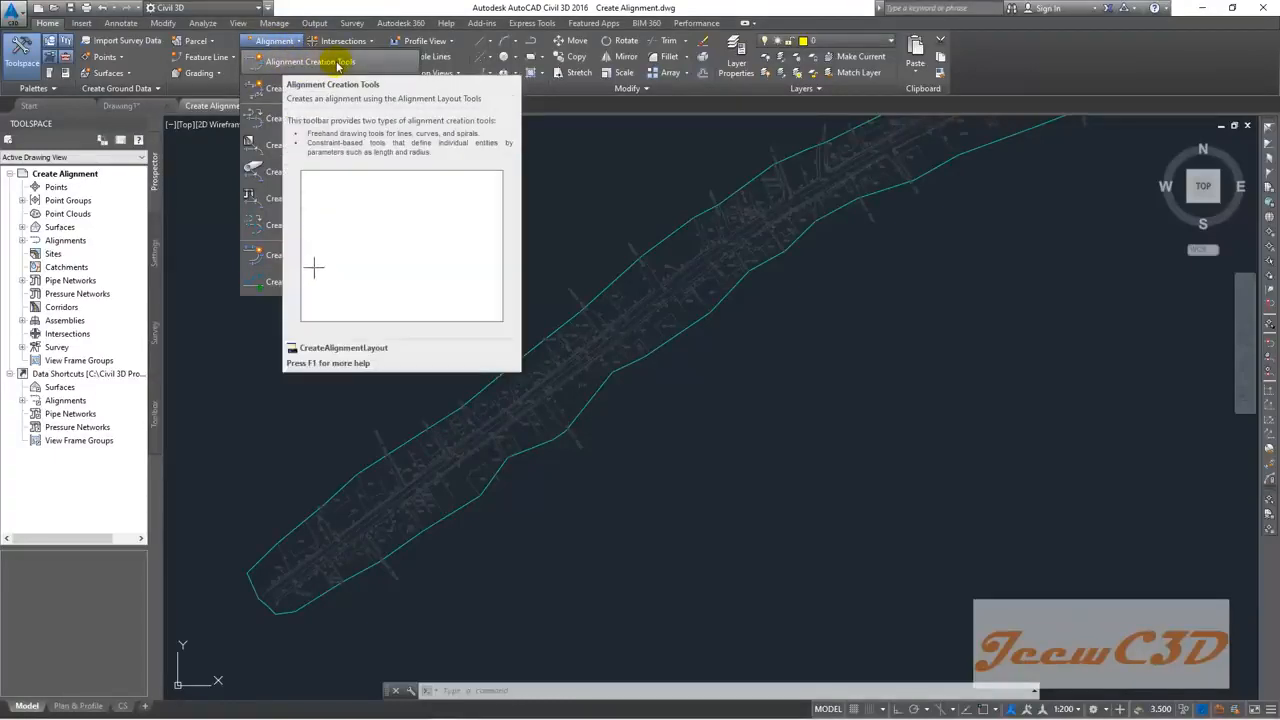
left_click(338, 64)
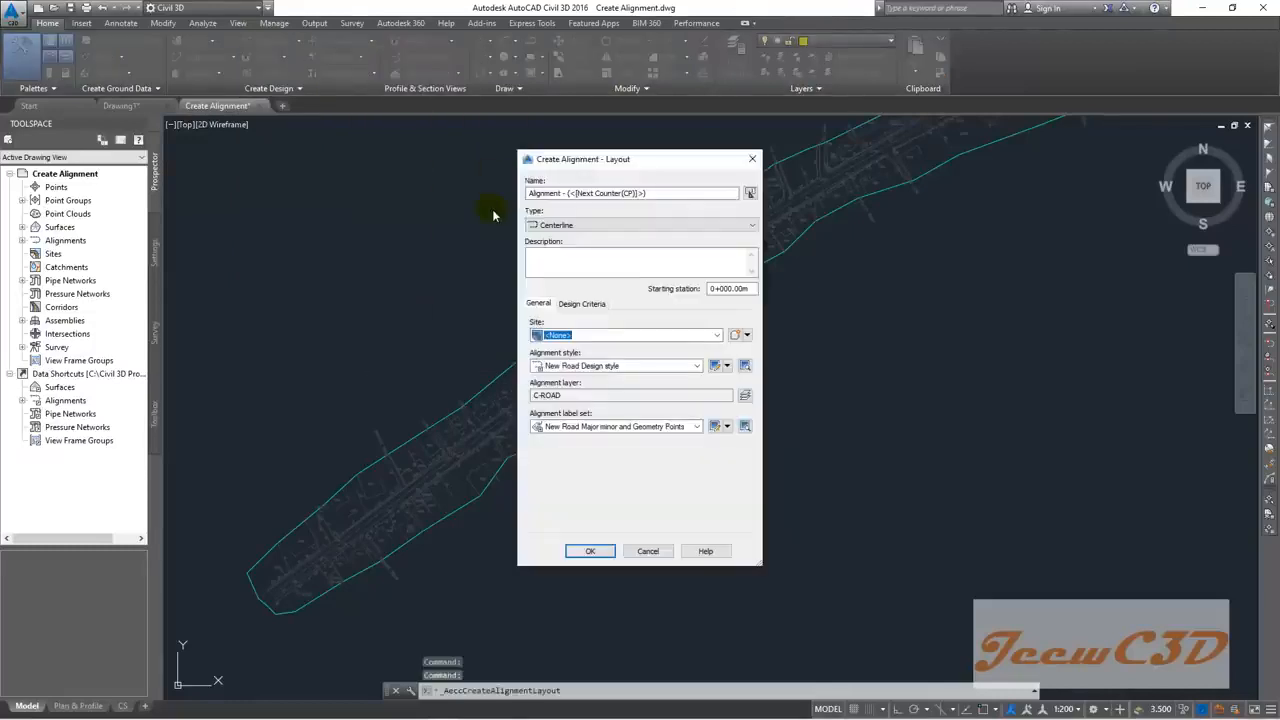
Step: Rename the new alignment to 'Design Road'
left_click_drag(607, 172, 558, 140)
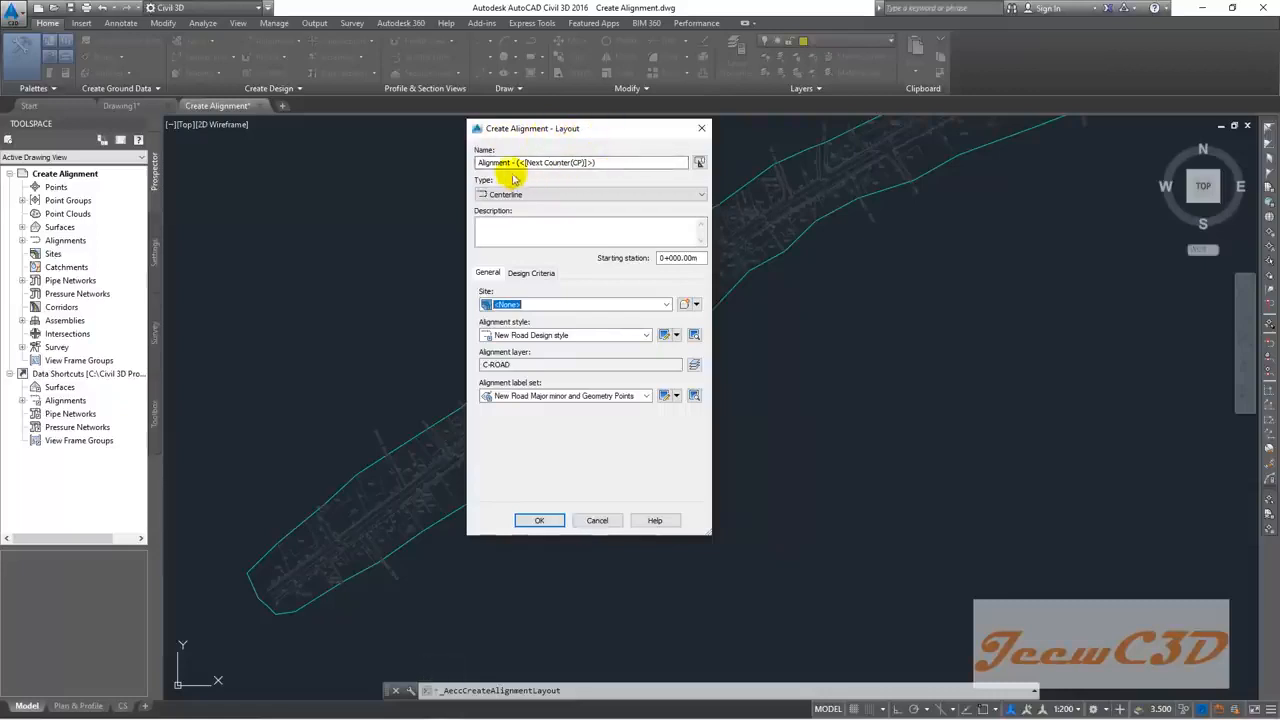
left_click_drag(612, 162, 453, 172)
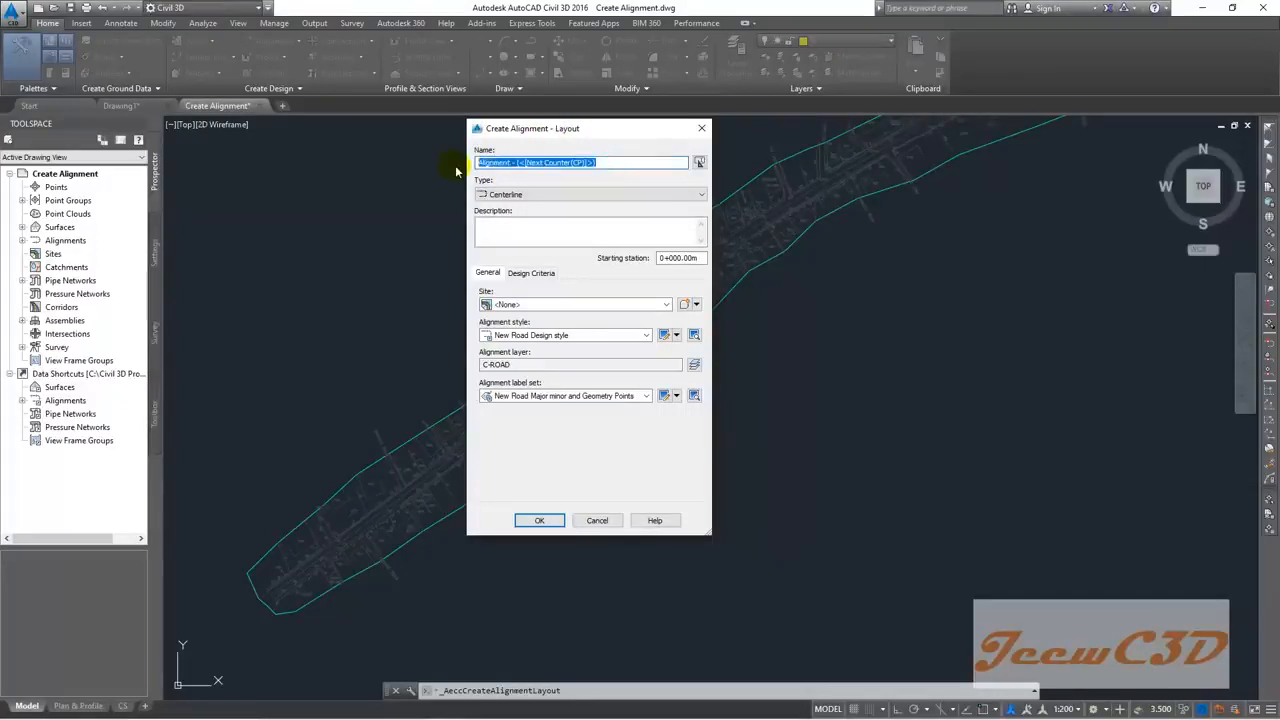
type("Design Road")
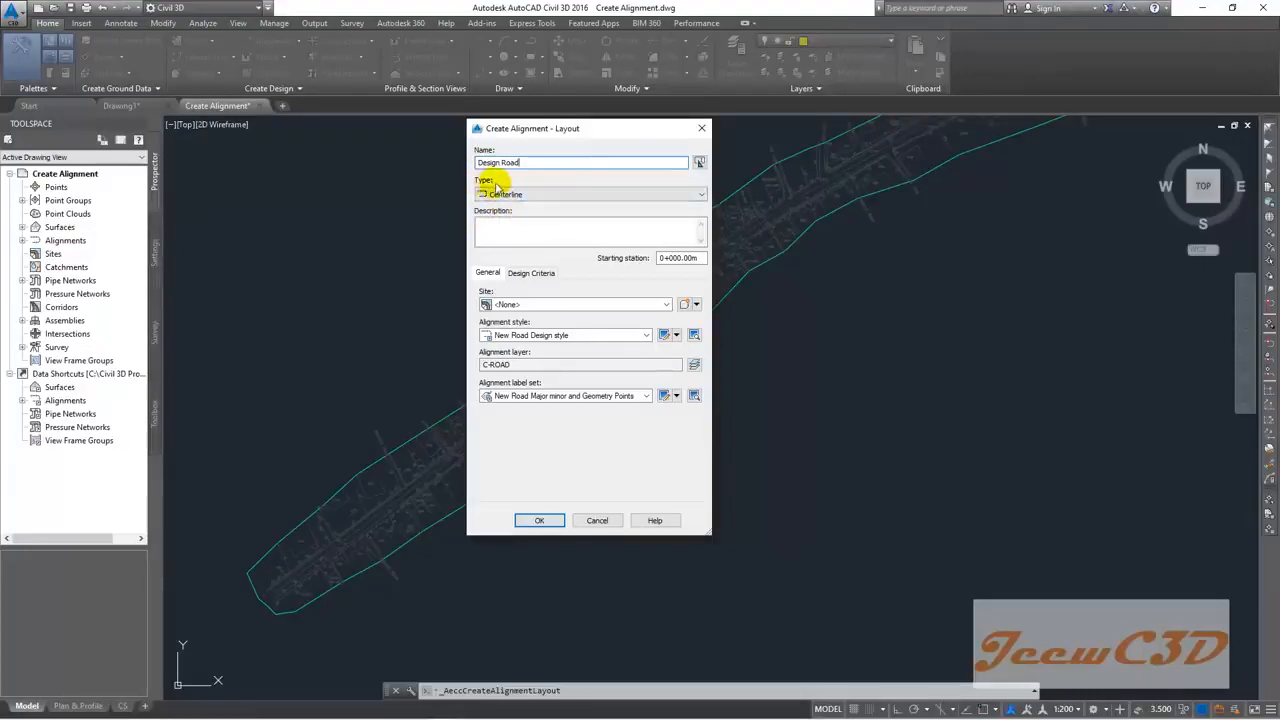
Step: Describe it as 'Two Lane Two Way Road' with W = 3.5, HS = 1.0, SS = 1.0 lines
left_click(501, 232)
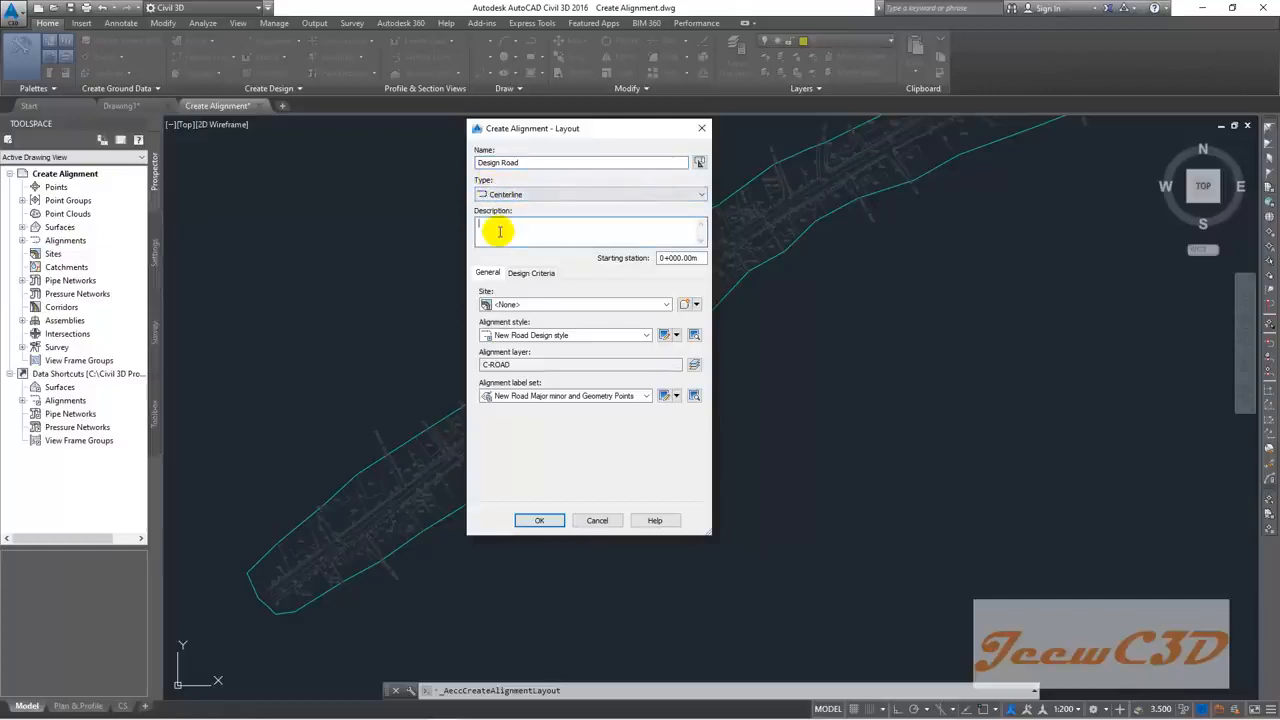
type("Two LAne")
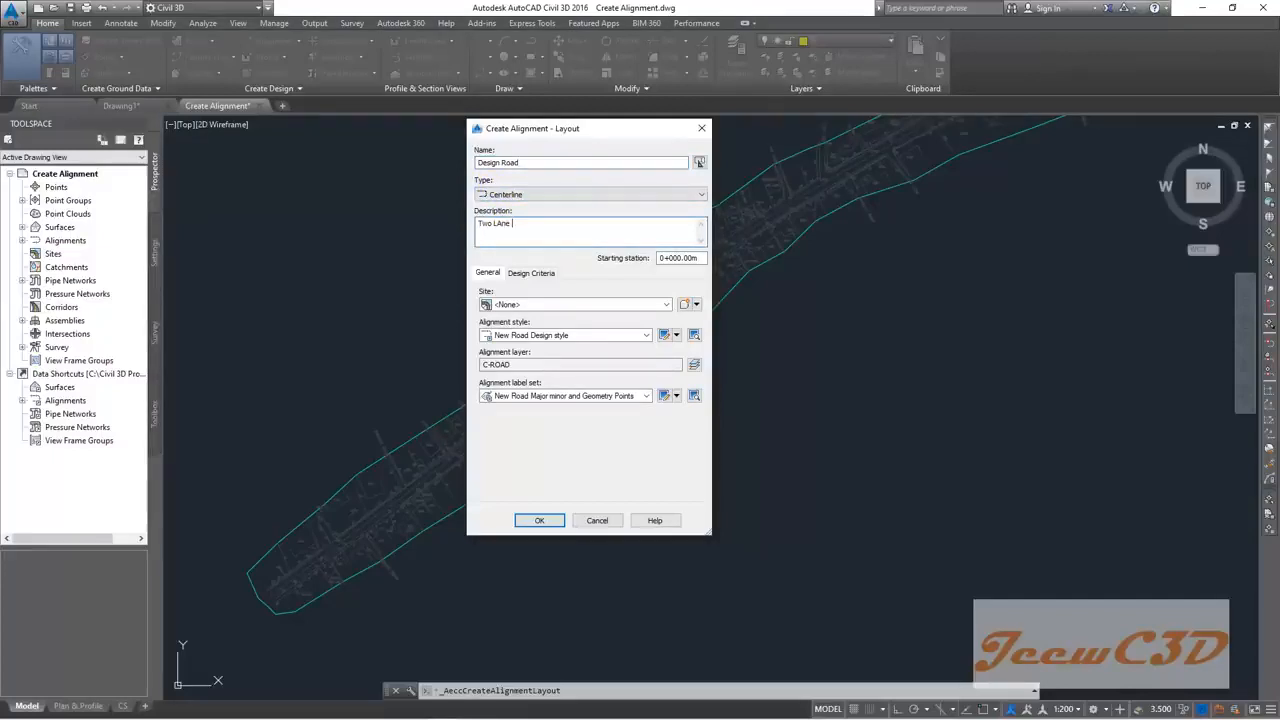
key("BackSpace")
key("BackSpace")
key("BackSpace")
type("ane Two Wa")
type("y Road")
type(".5")
key("Return")
type("1.0")
key("Return")
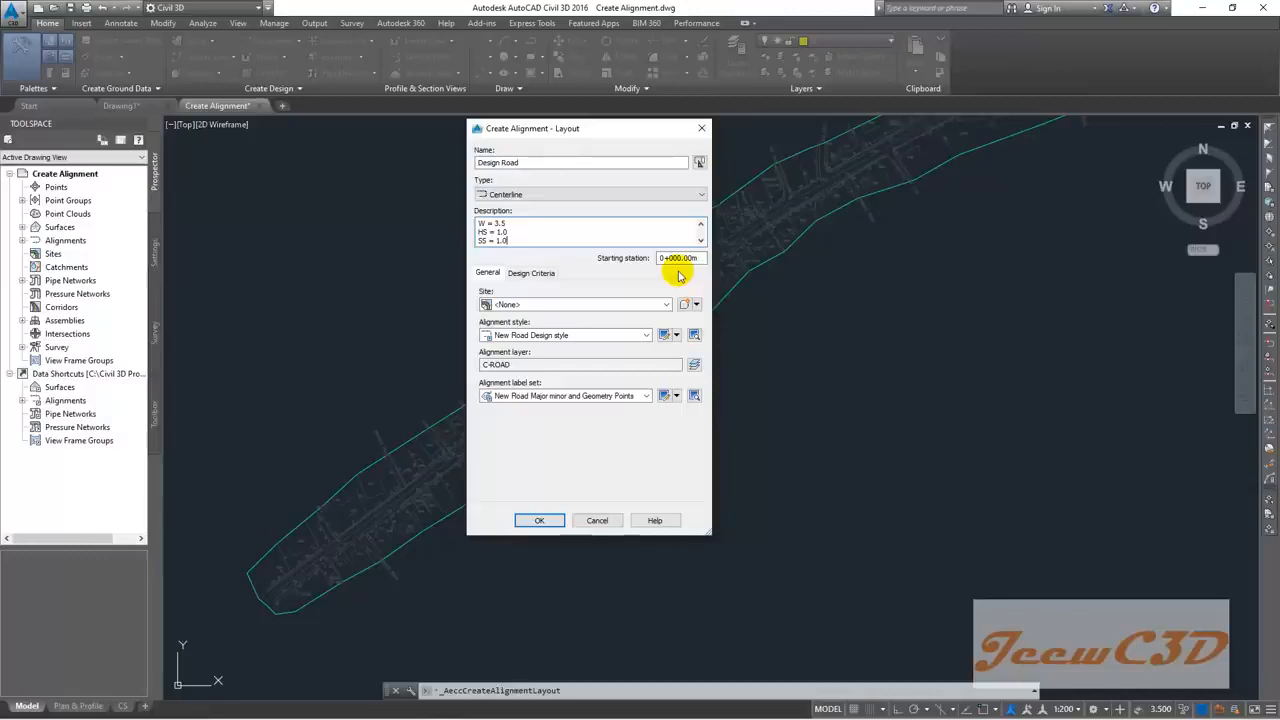
left_click(662, 258)
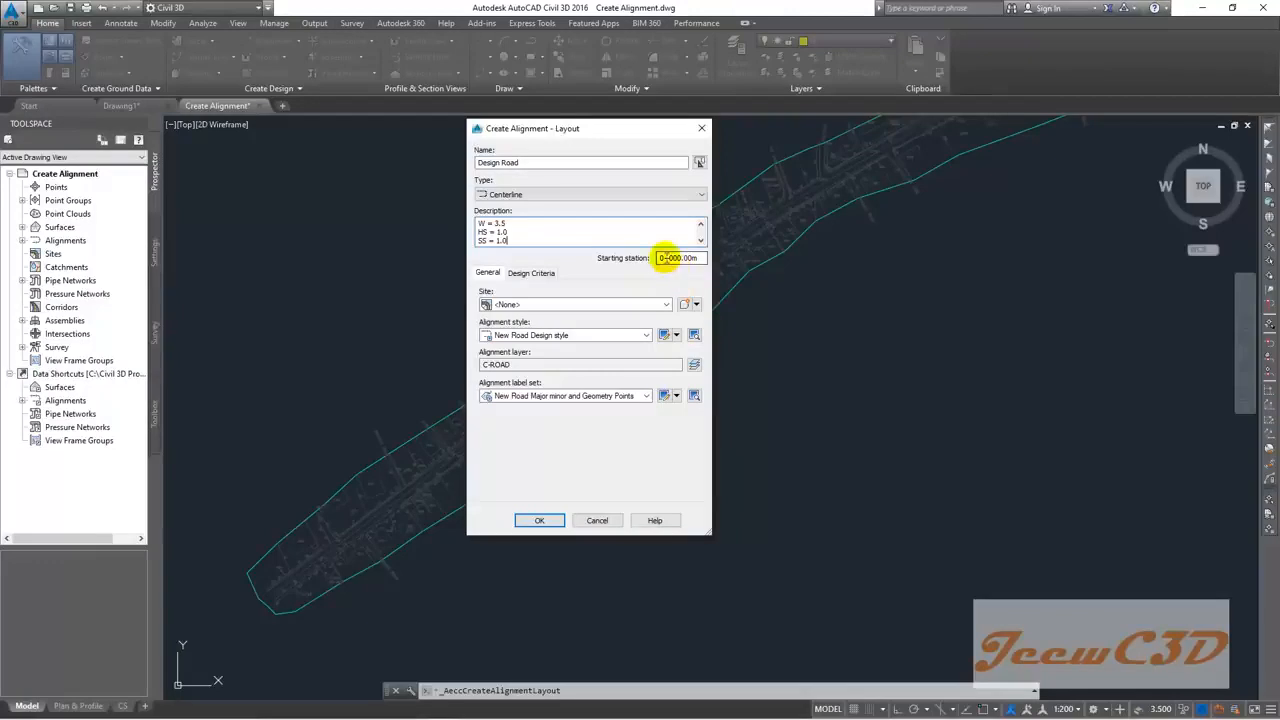
left_click_drag(667, 258, 660, 258)
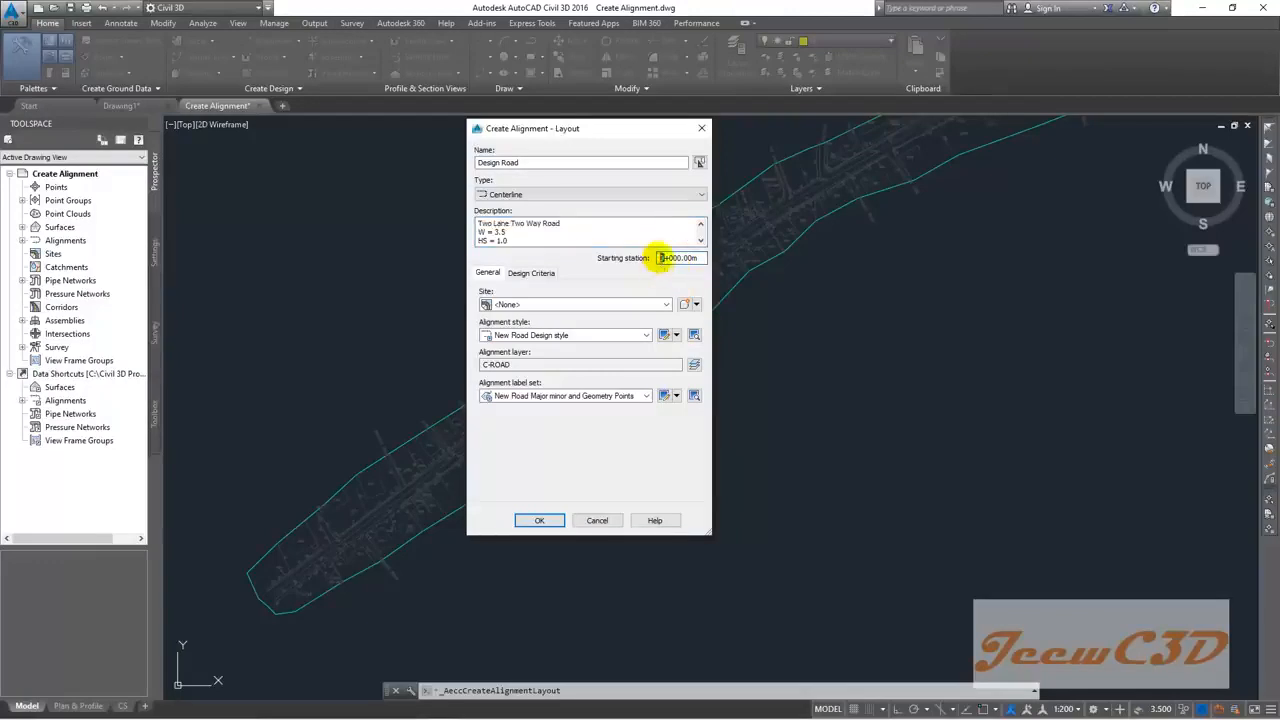
left_click(671, 260)
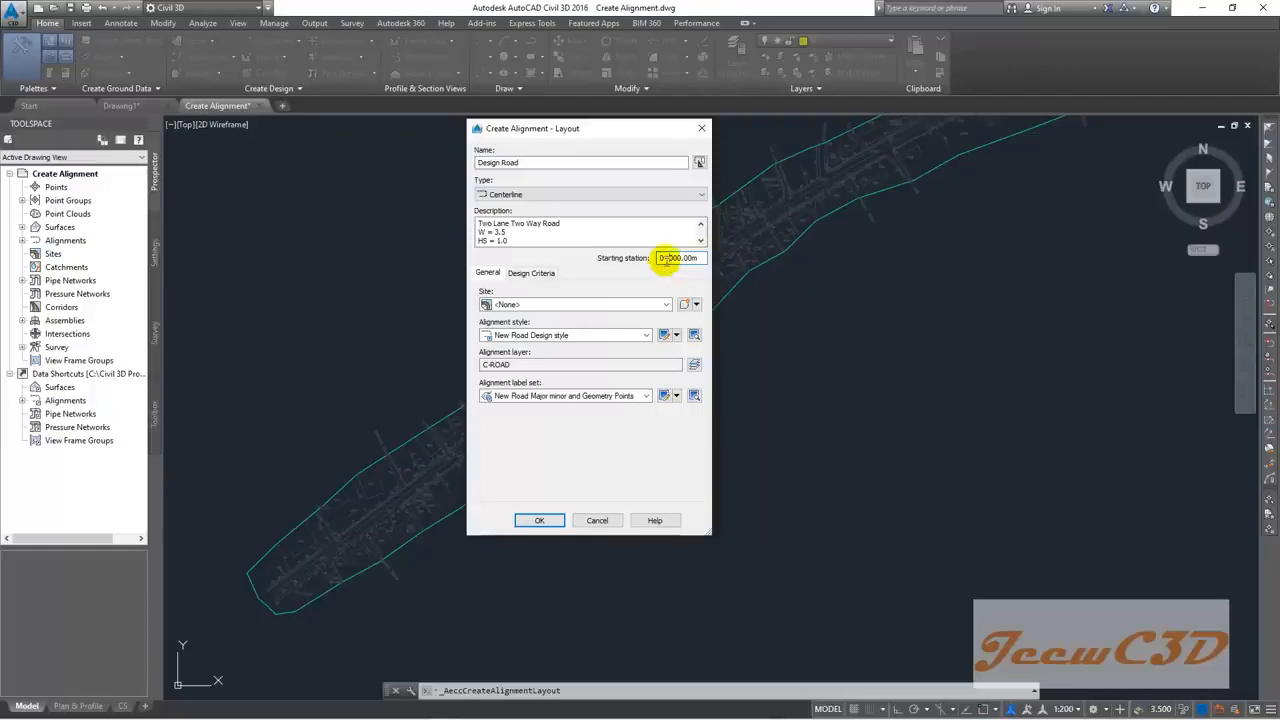
left_click_drag(666, 259, 653, 276)
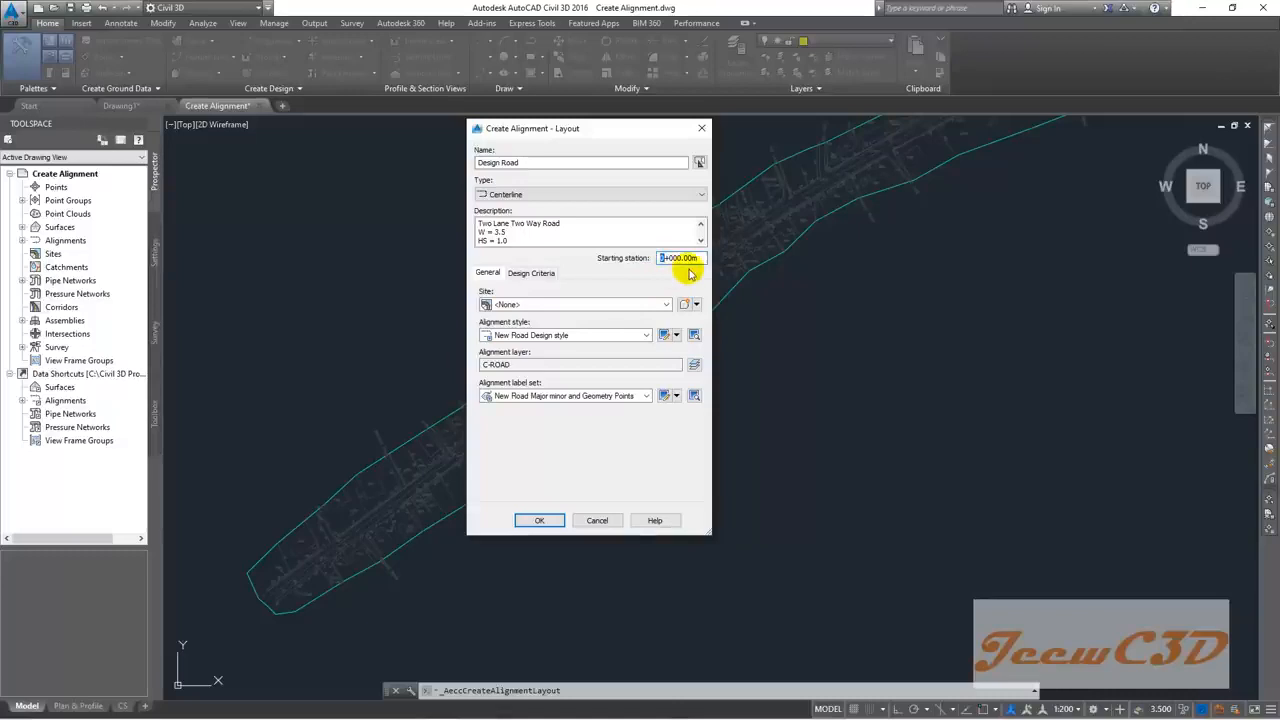
left_click(669, 276)
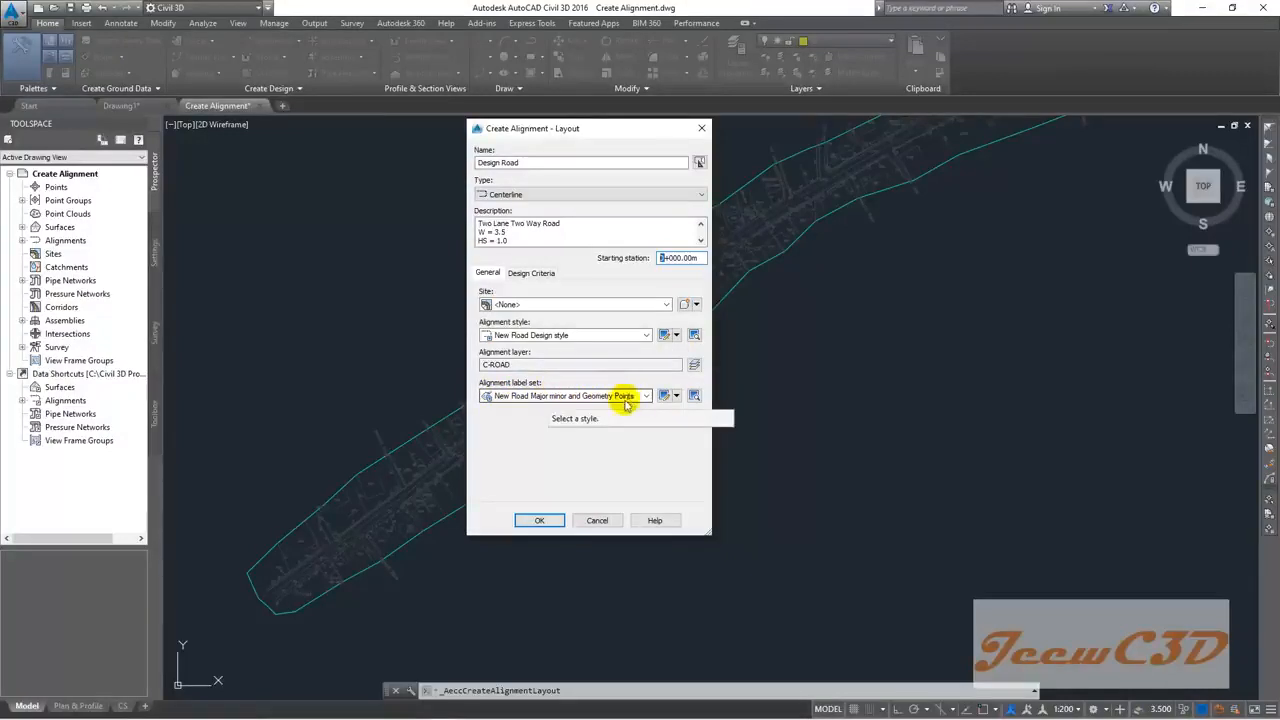
left_click(540, 522)
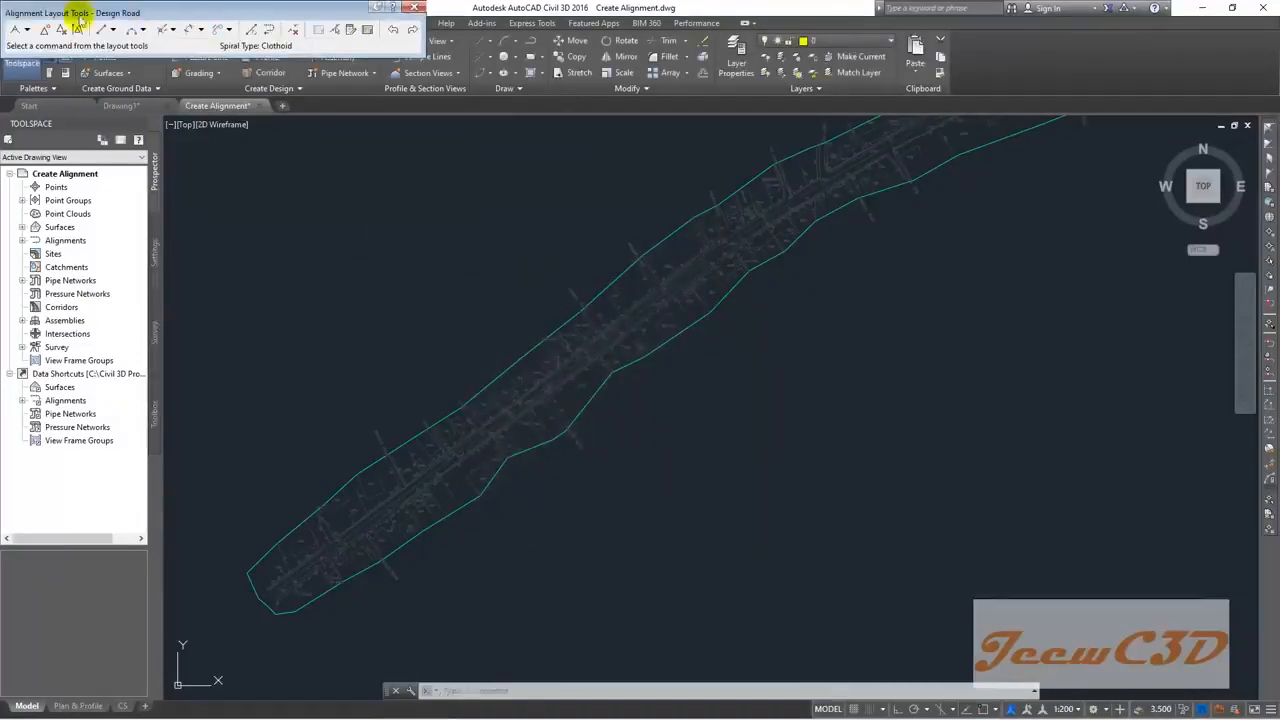
Step: Move the Alignment Layout Tools toolbar off the ribbon and frame the corridor
left_click_drag(132, 15, 325, 162)
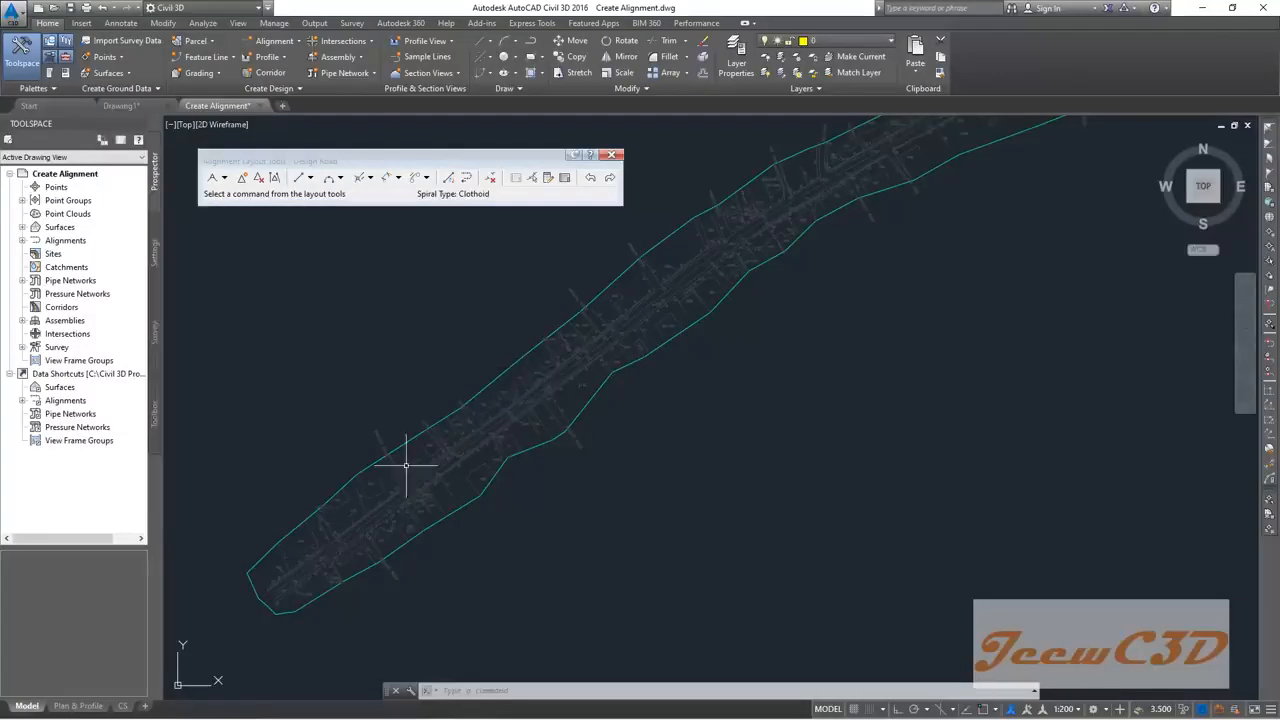
scroll(699, 328, "down", 2)
middle_click_drag(819, 325, 608, 408)
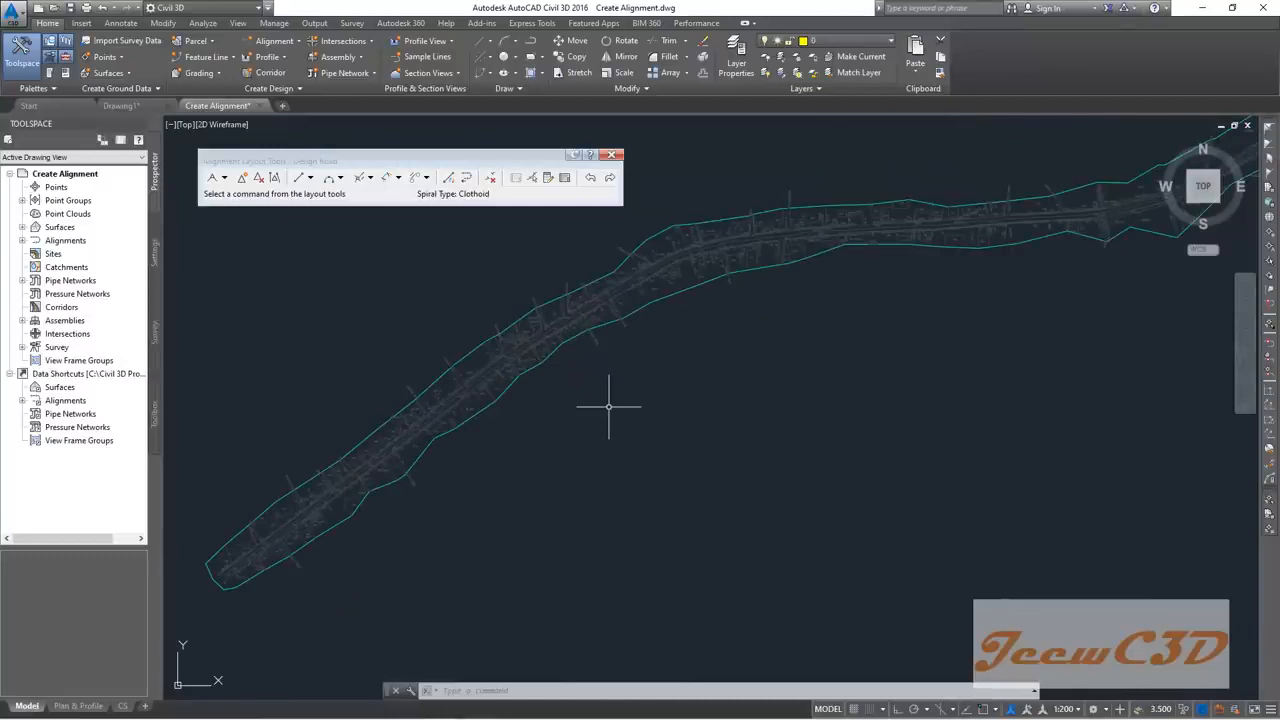
middle_click_drag(306, 366, 366, 311)
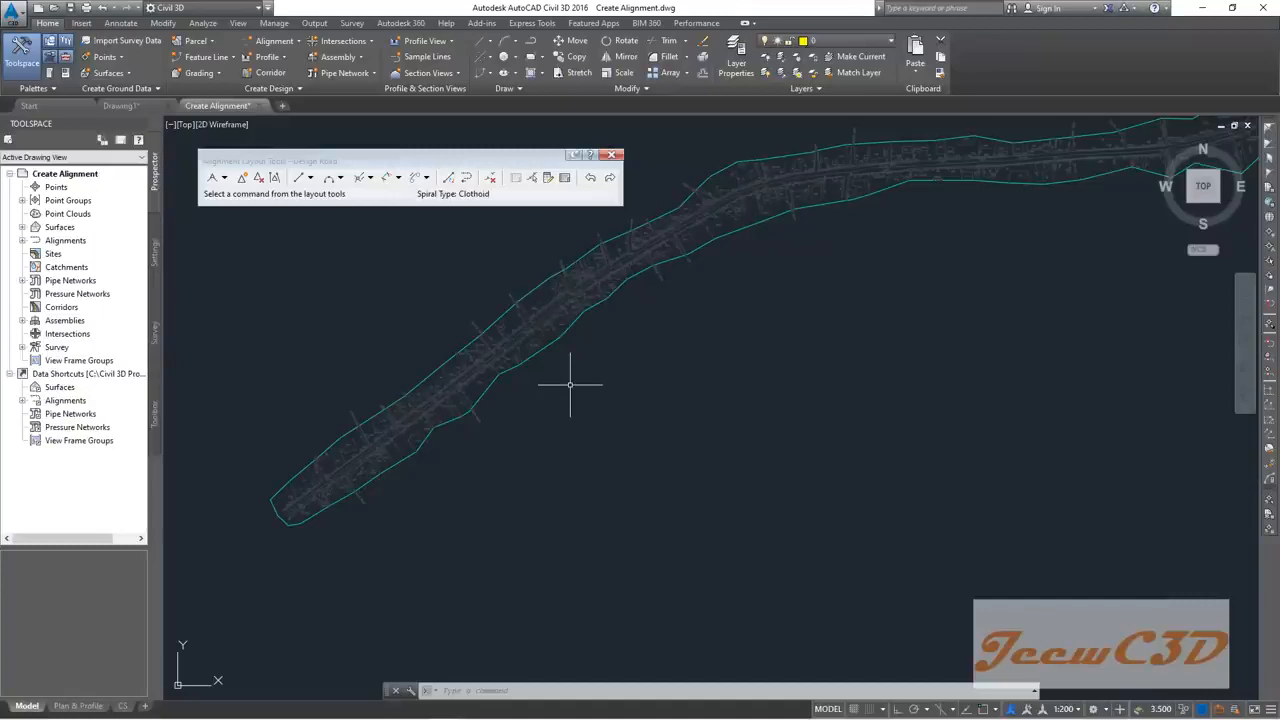
Step: Start the Fixed Line (Two points) tangent command
left_click(311, 177)
left_click(311, 178)
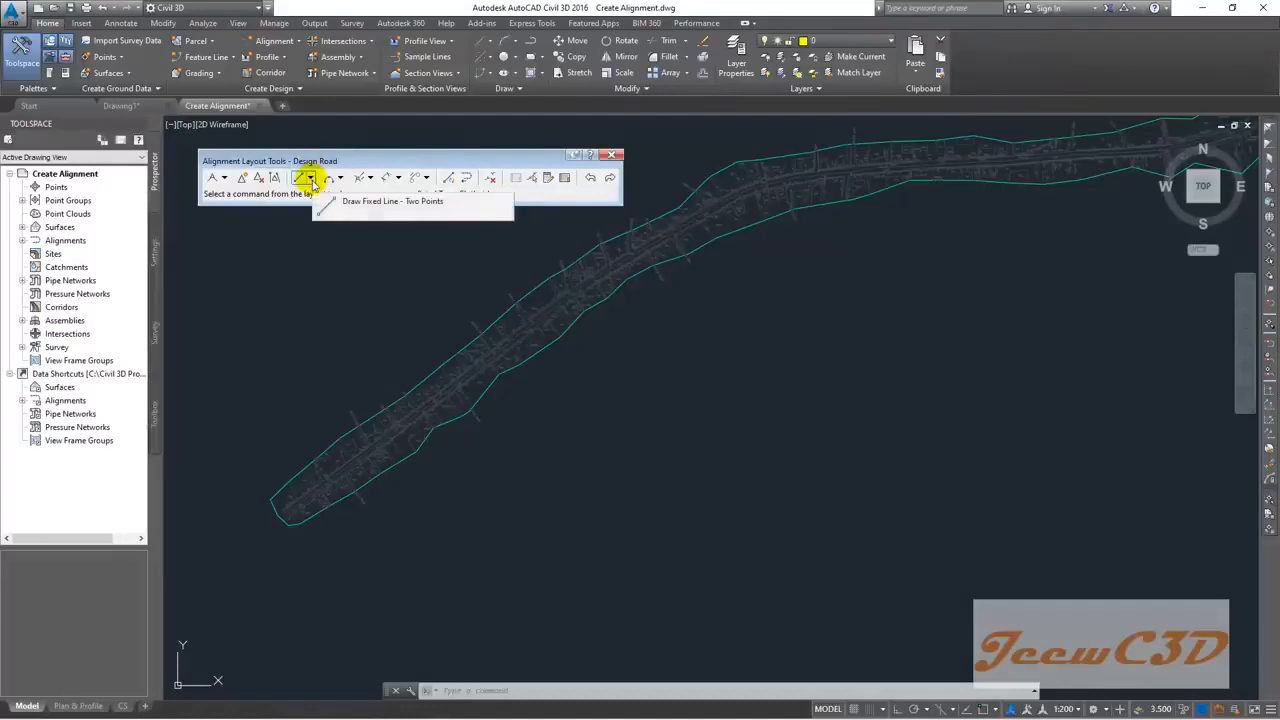
left_click(311, 179)
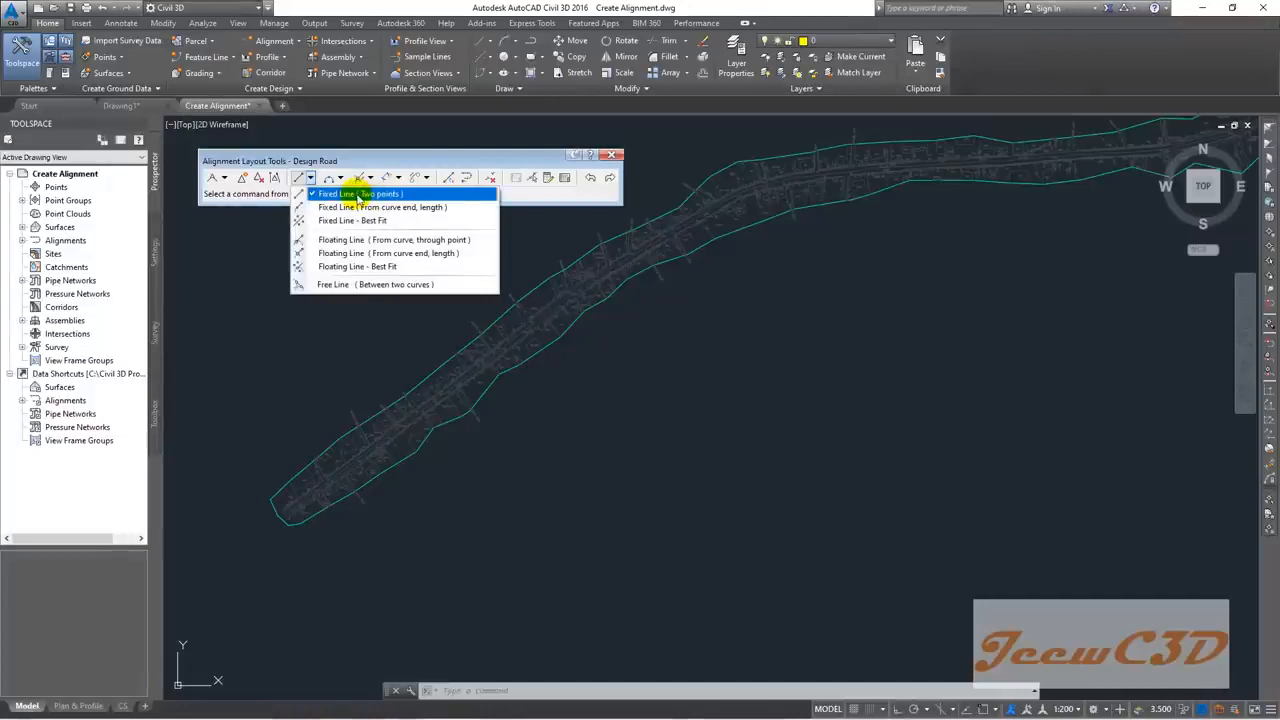
left_click(357, 194)
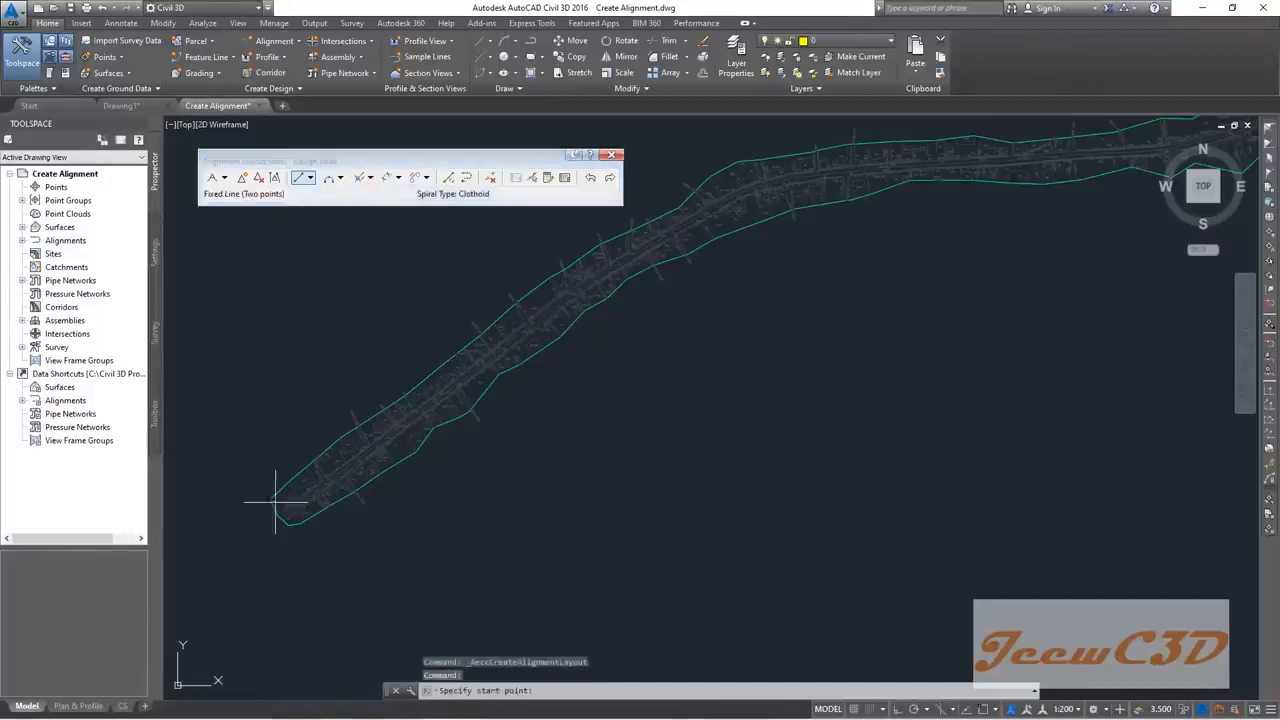
scroll(285, 525, "up", 4)
scroll(290, 530, "up", 4)
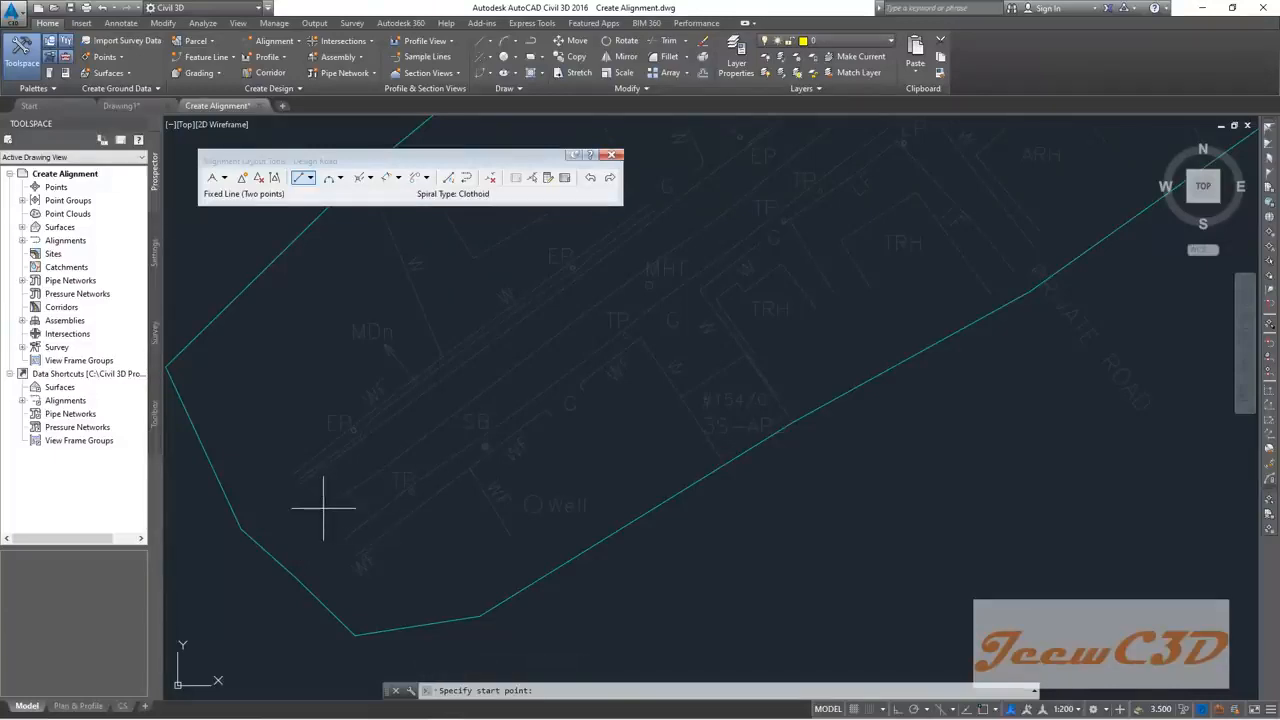
left_click(323, 507)
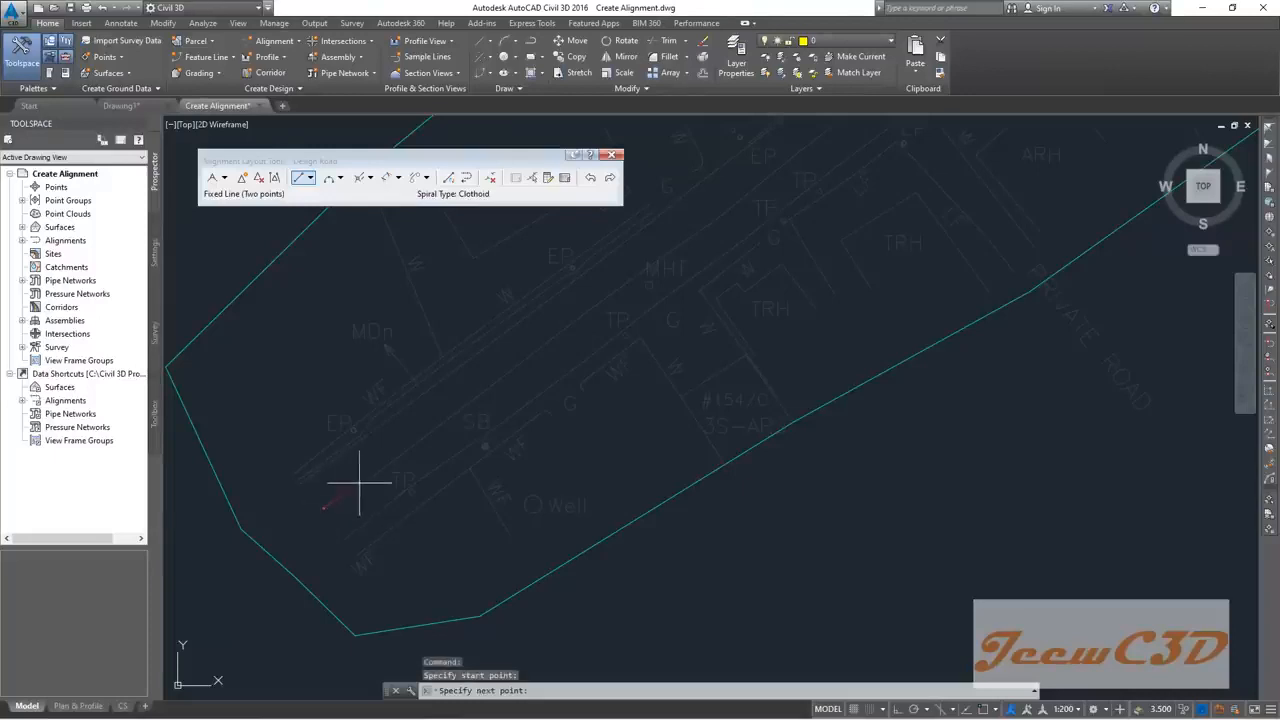
scroll(438, 420, "down", 6)
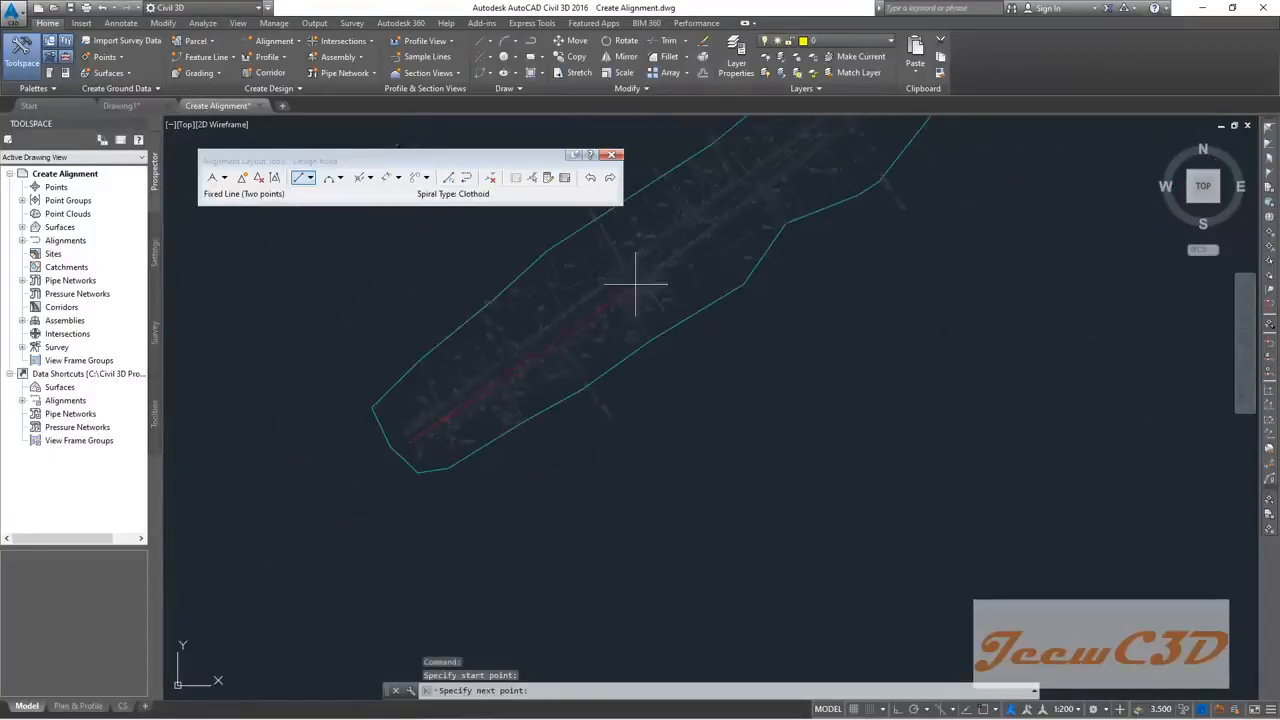
scroll(503, 377, "up", 4)
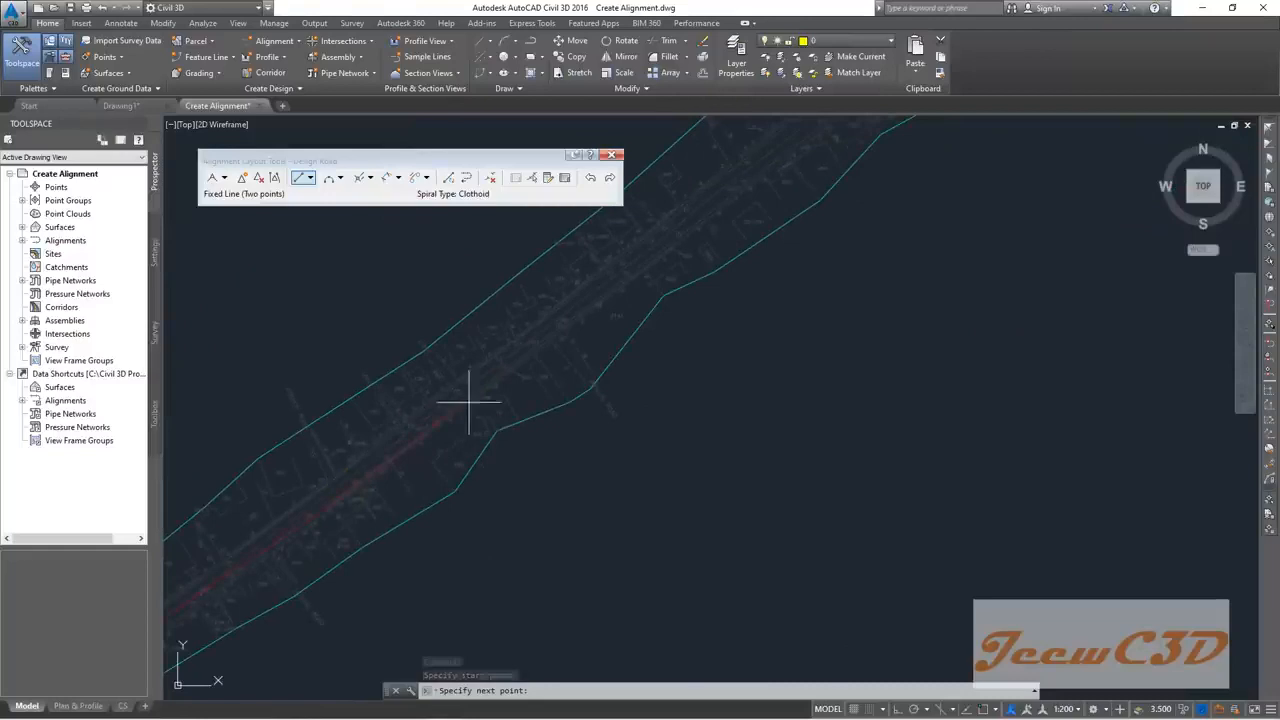
scroll(640, 285, "down", 2)
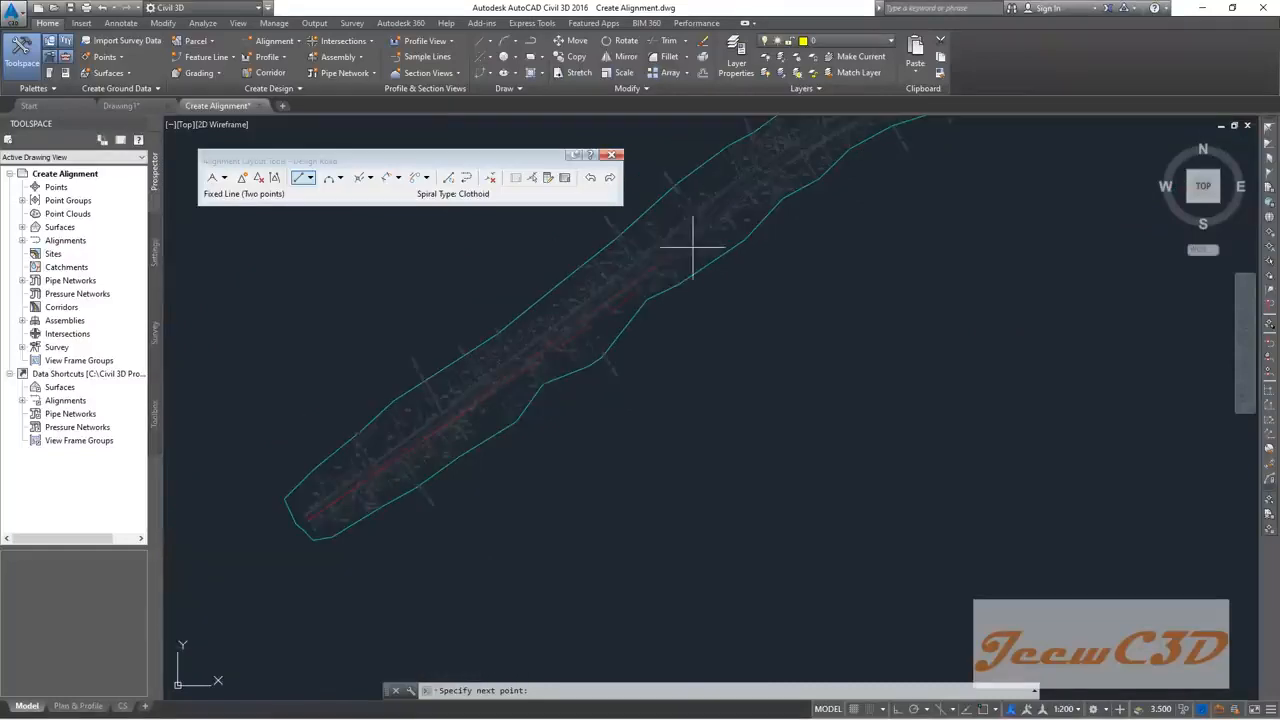
left_click(725, 204)
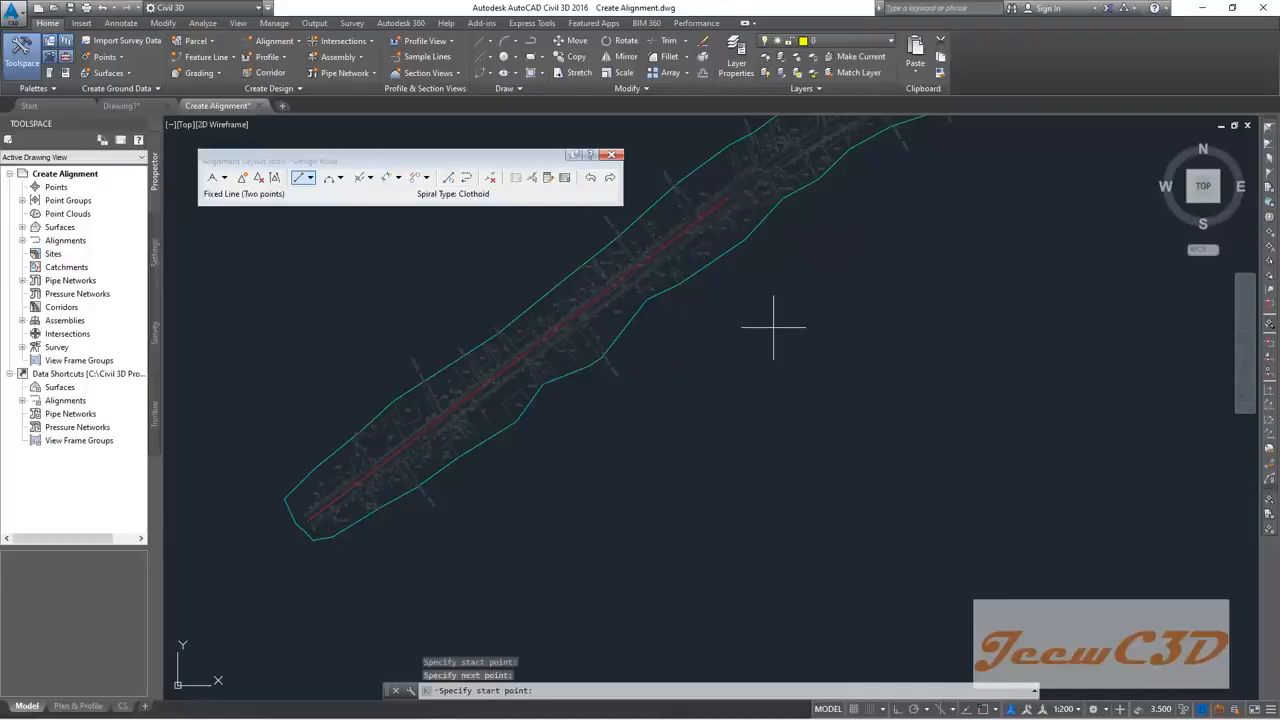
scroll(729, 235, "up", 4)
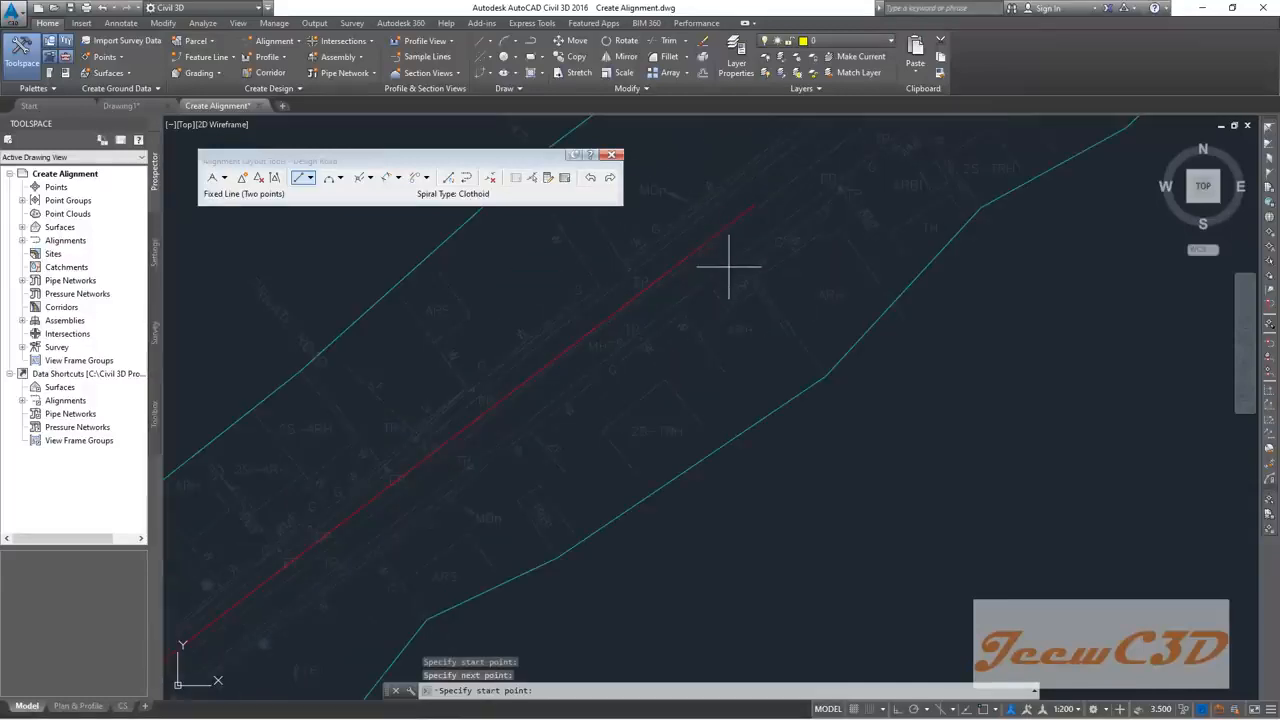
scroll(729, 266, "down", 5)
key("Escape")
scroll(514, 352, "up", 5)
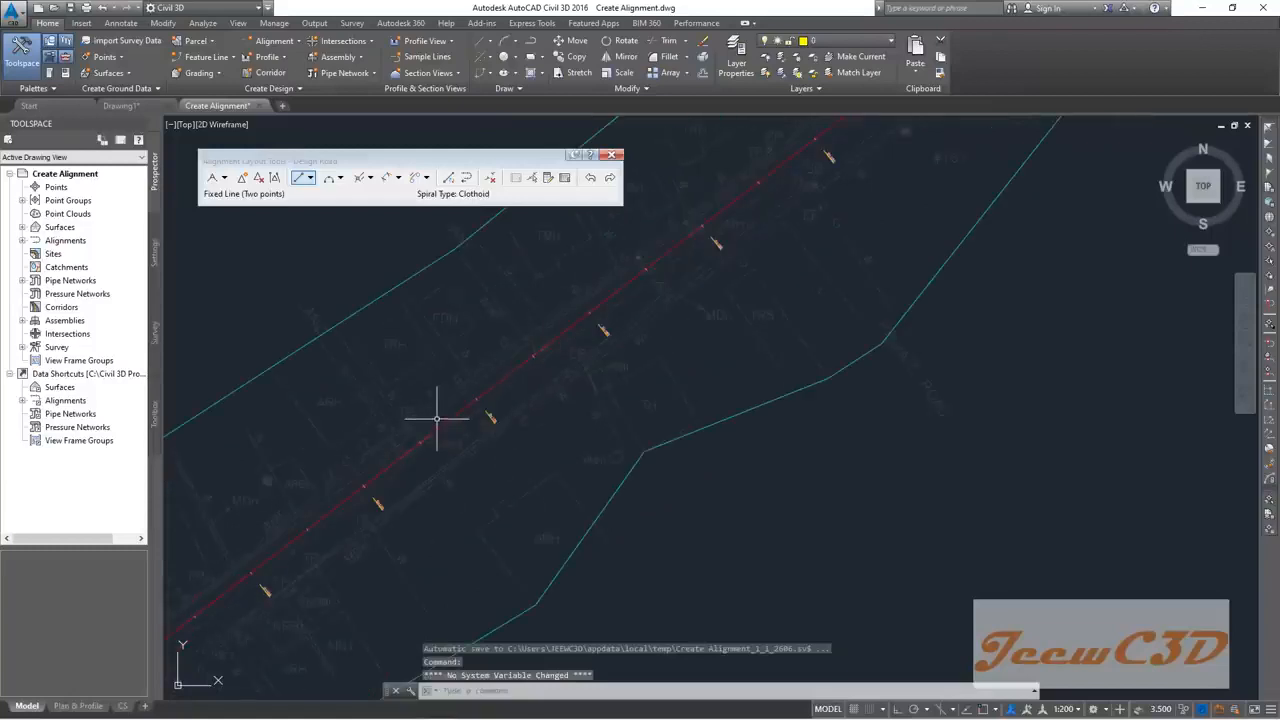
scroll(463, 409, "down", 2)
scroll(419, 433, "up", 5)
scroll(541, 387, "down", 5)
middle_click_drag(526, 275, 522, 279)
scroll(660, 343, "up", 3)
scroll(616, 345, "up", 4)
scroll(608, 343, "down", 6)
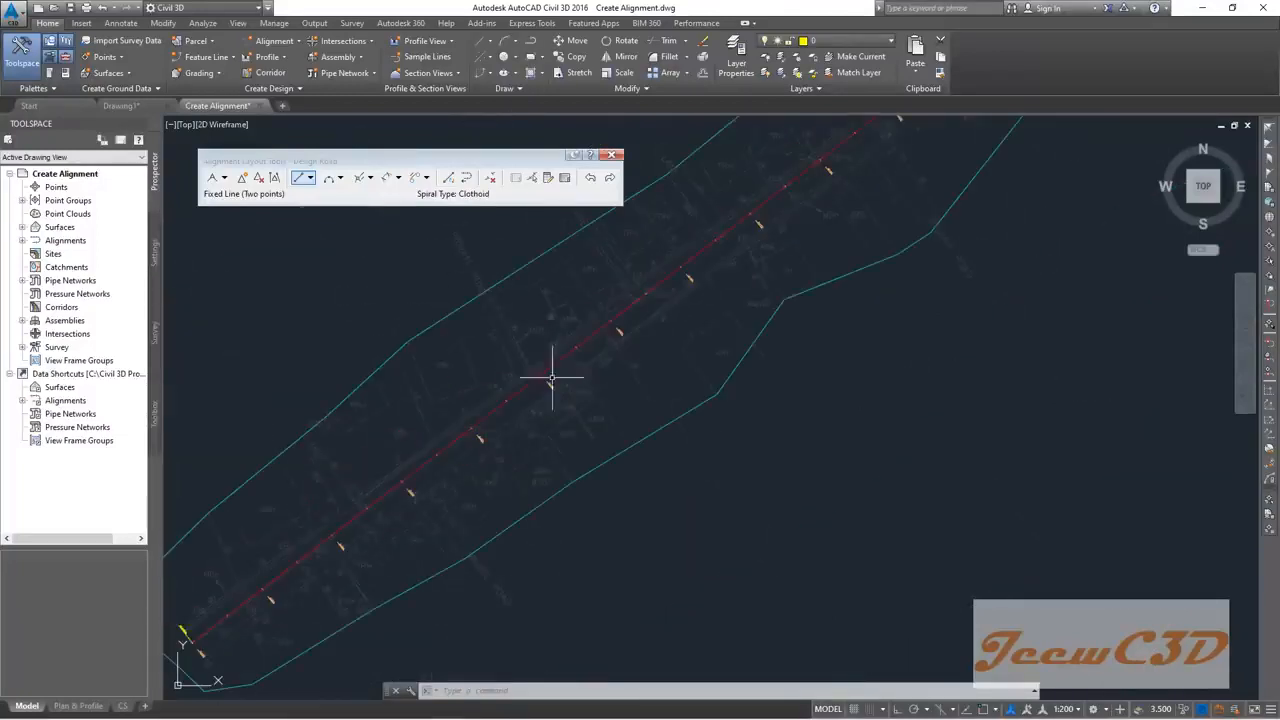
Step: Change the annotation scale from 1:200 to 1:1000
scroll(488, 416, "up", 5)
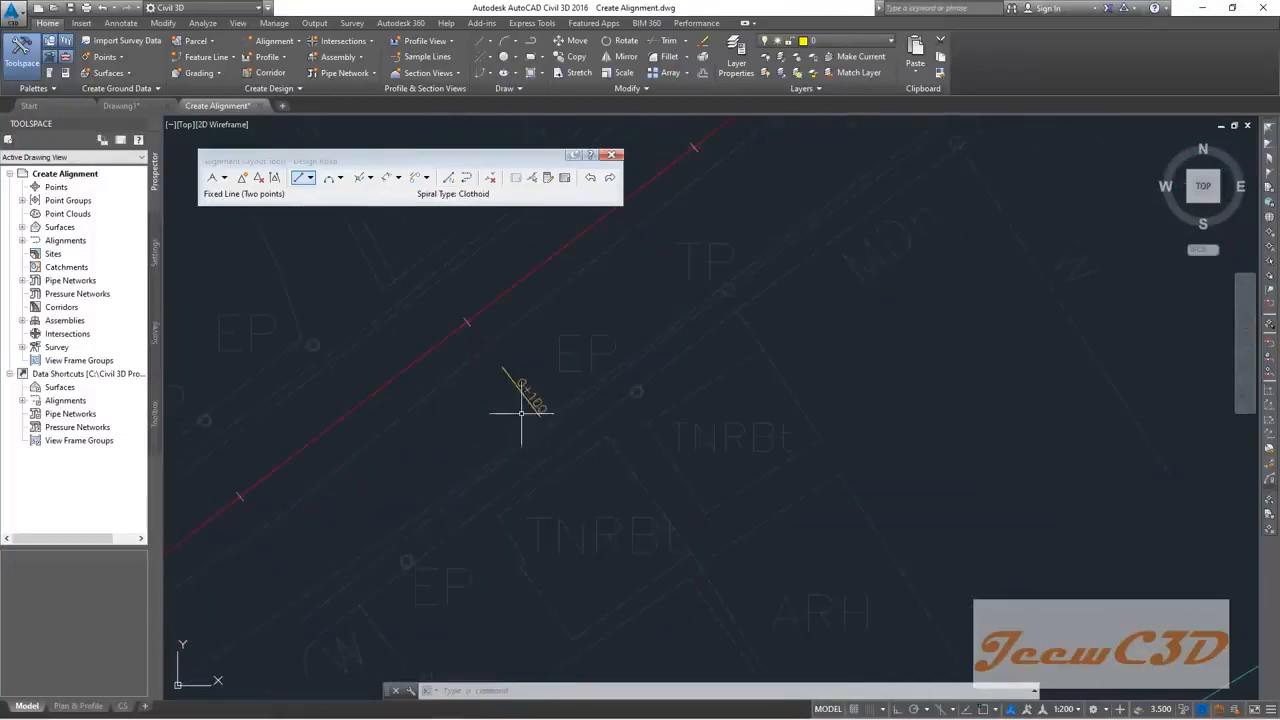
scroll(500, 420, "down", 6)
scroll(603, 337, "up", 1)
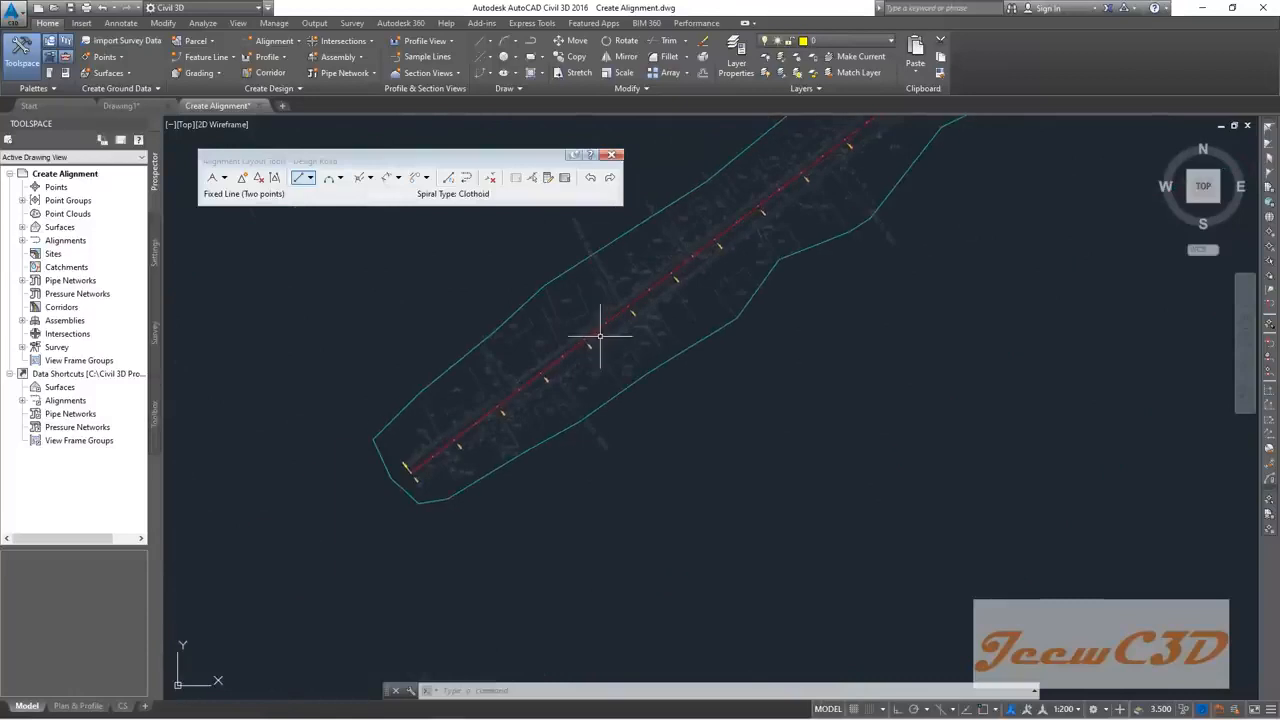
scroll(550, 385, "up", 4)
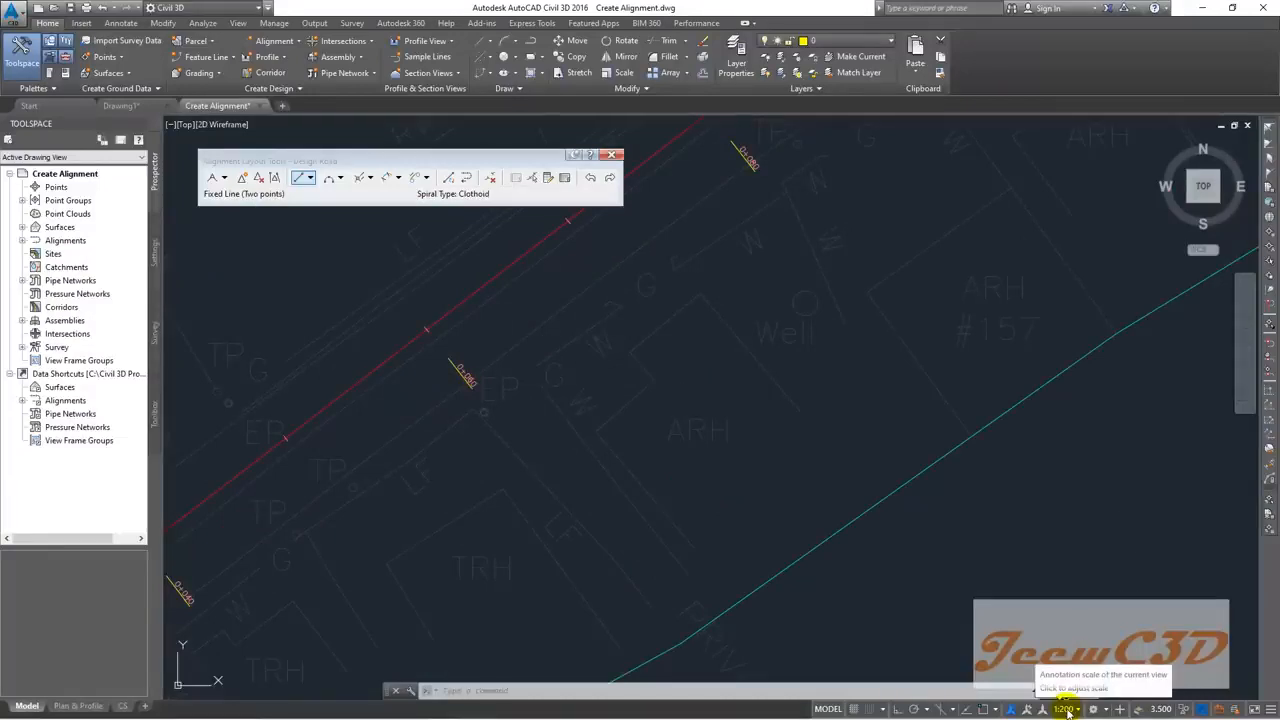
left_click(1066, 709)
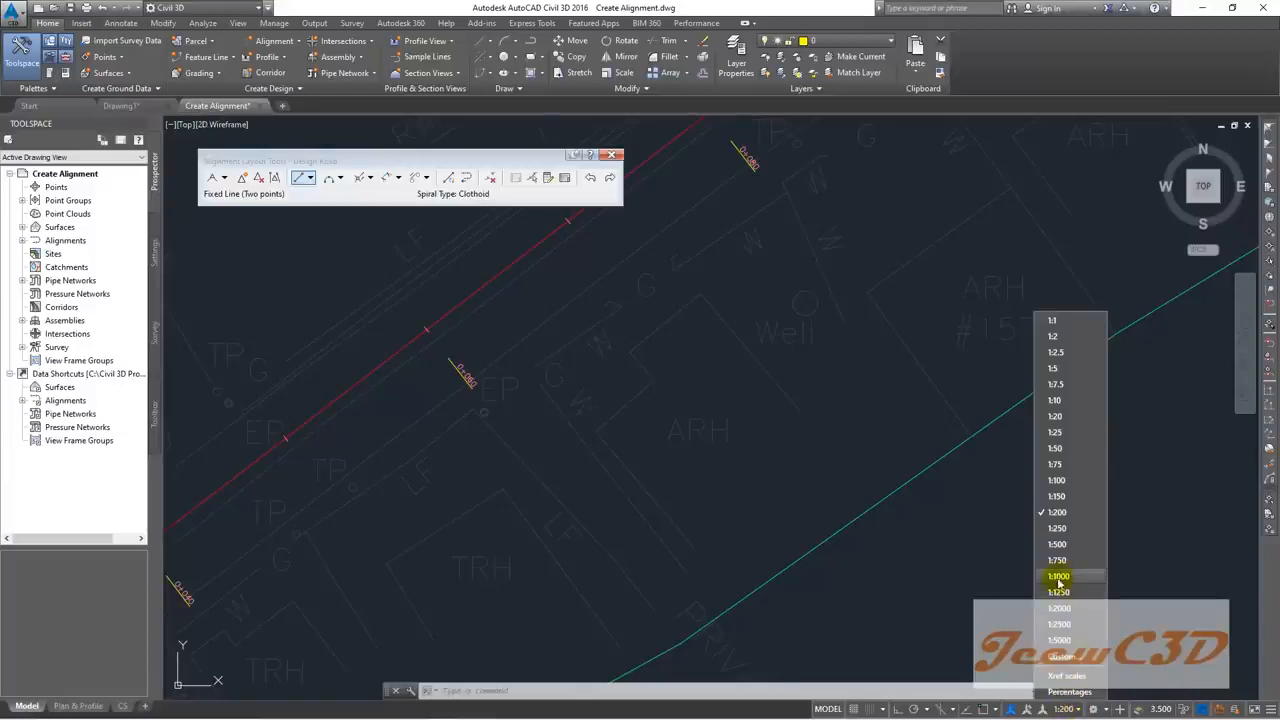
left_click(1068, 577)
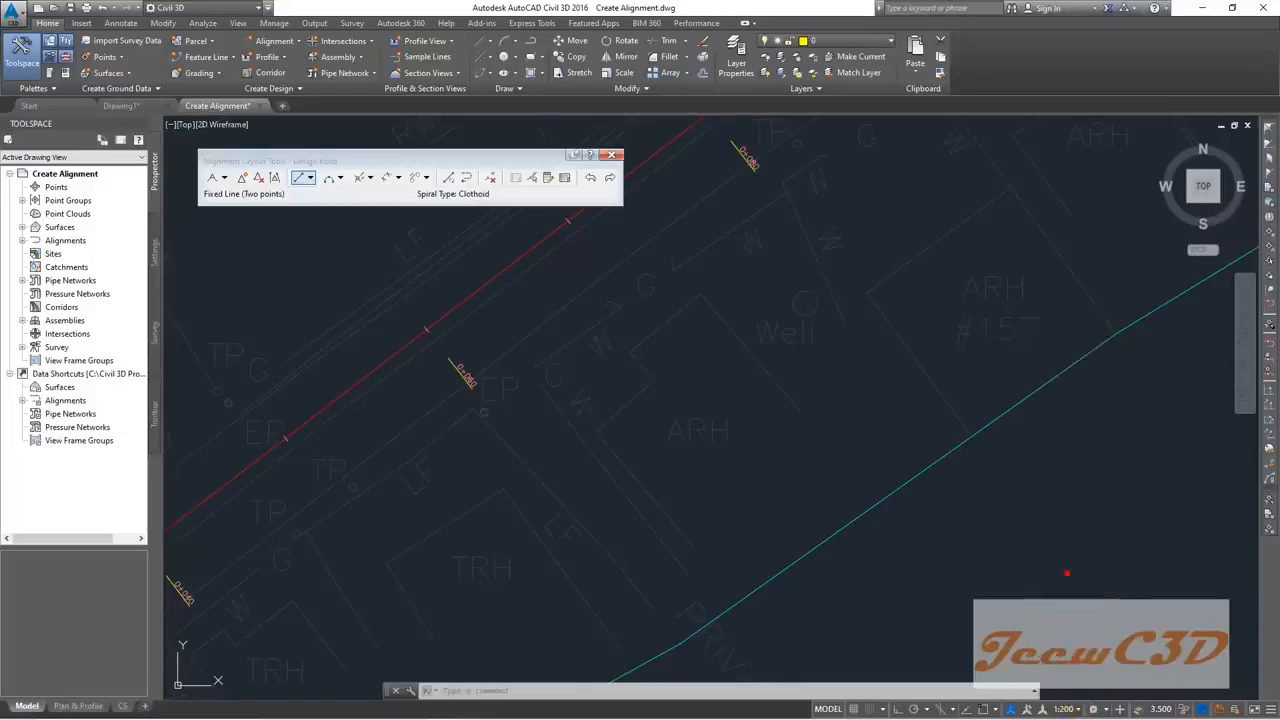
Step: Zoom along the tangent to check the station labels from 0+000 to about 0+303
scroll(1062, 566, "down", 4)
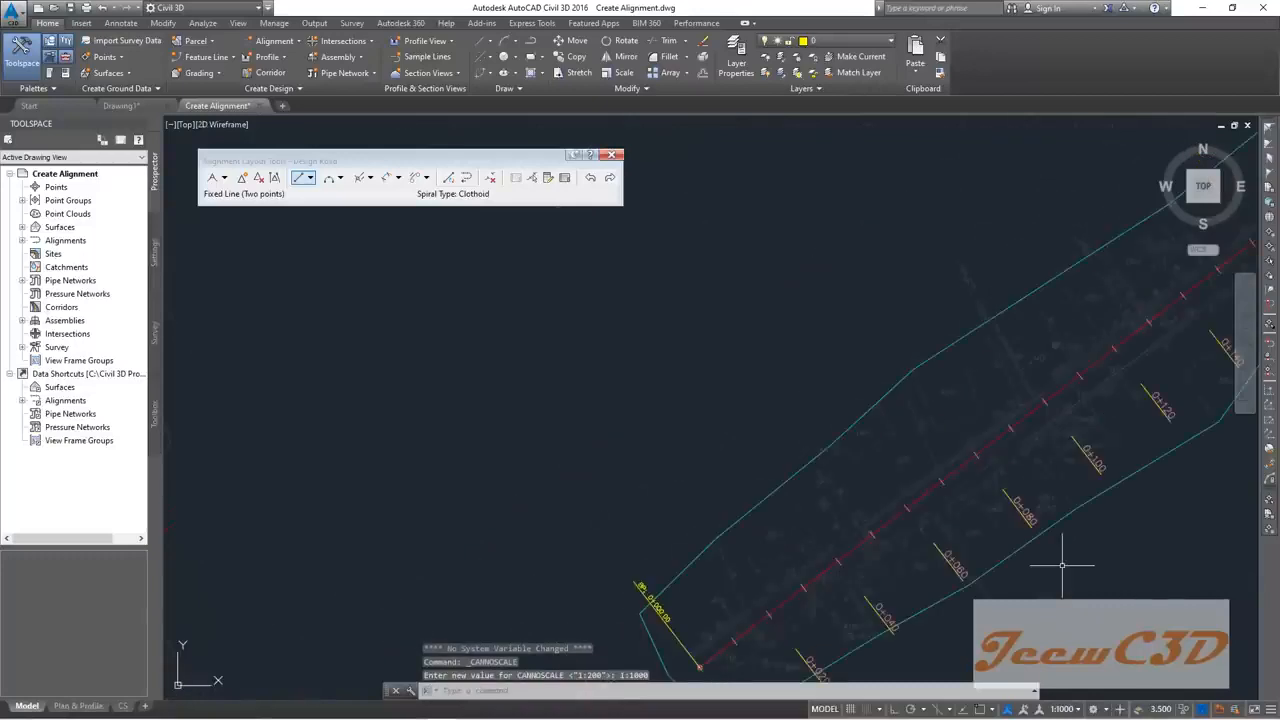
middle_click_drag(1060, 583, 862, 406)
scroll(862, 436, "down", 1)
scroll(789, 503, "up", 4)
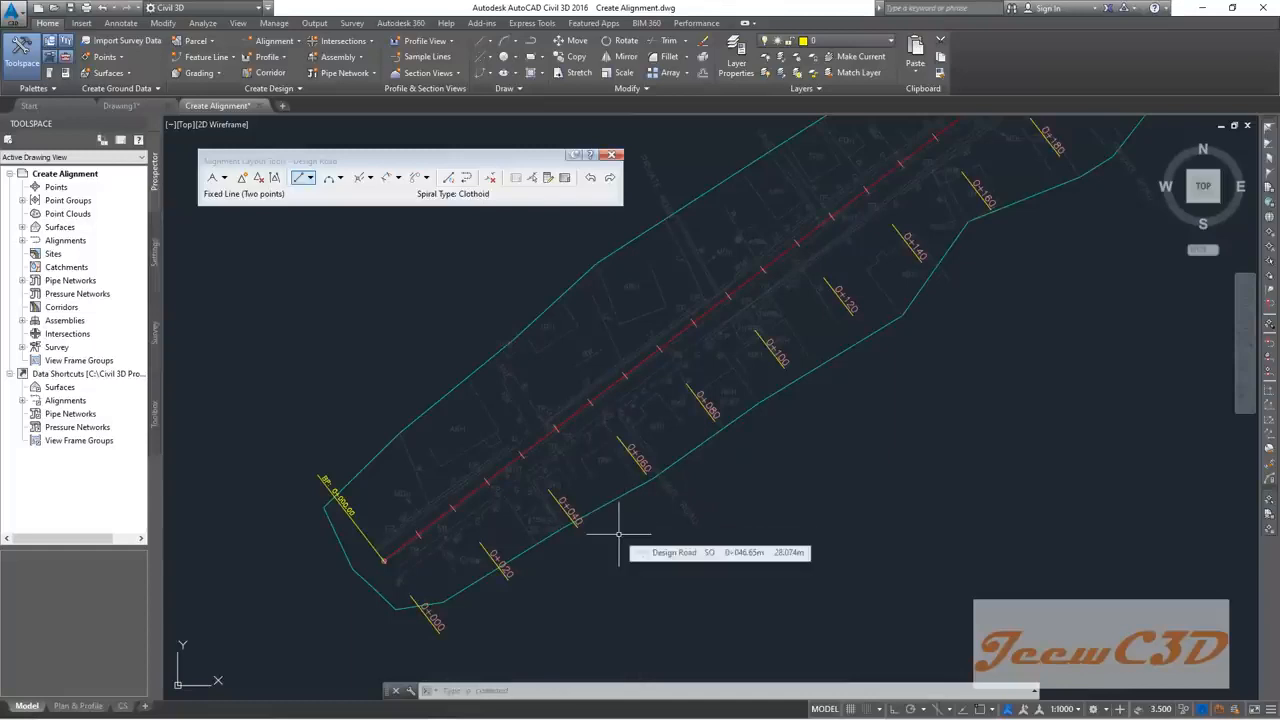
scroll(509, 577, "up", 4)
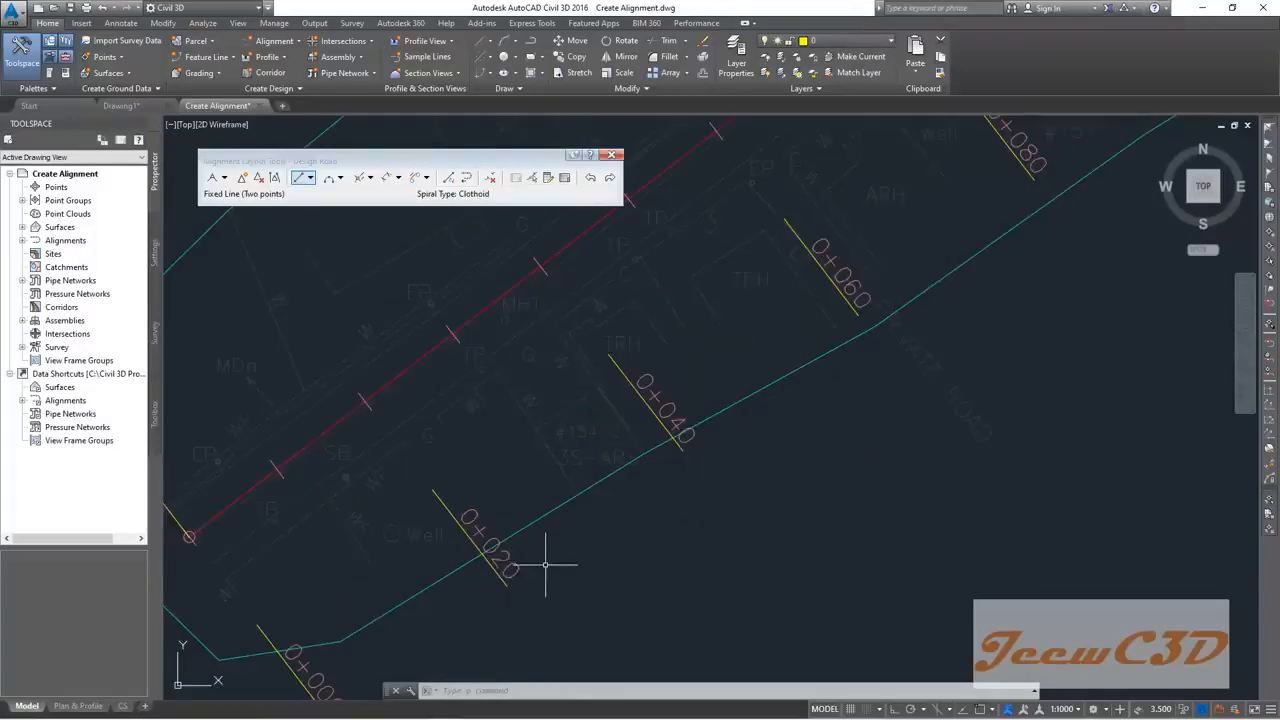
scroll(543, 530, "down", 4)
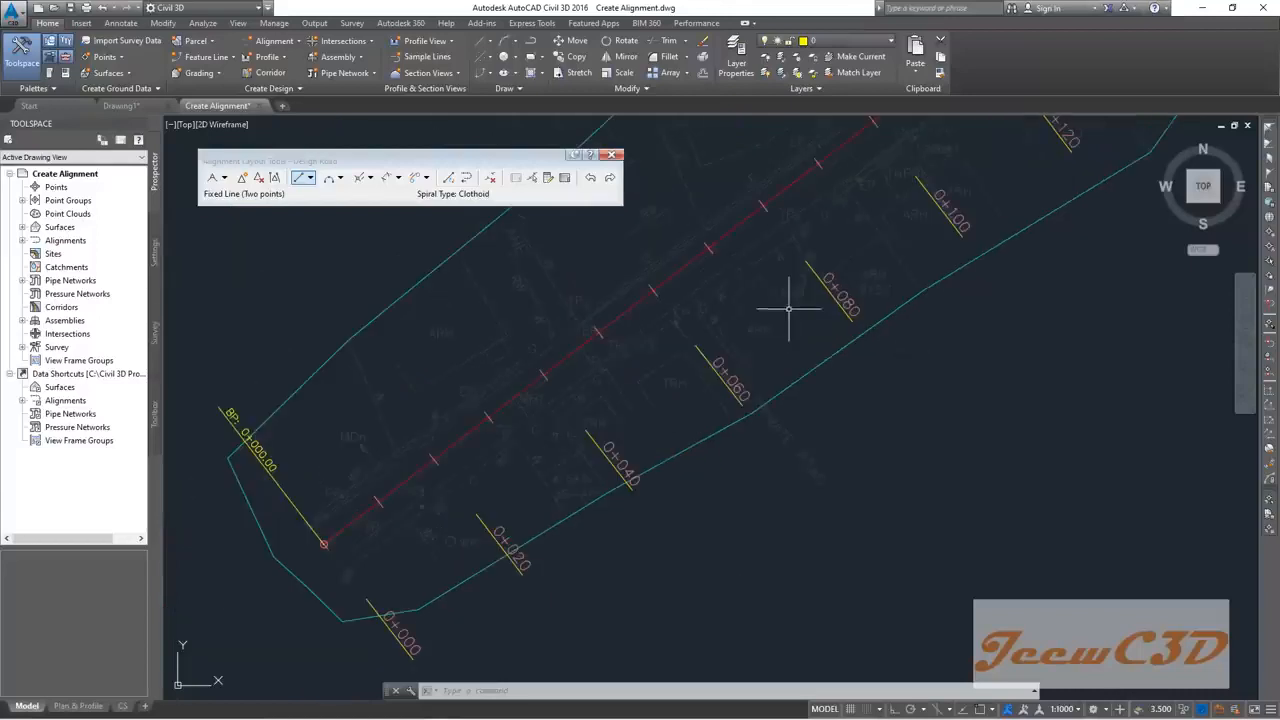
scroll(537, 531, "up", 2)
scroll(537, 531, "down", 4)
scroll(737, 358, "up", 2)
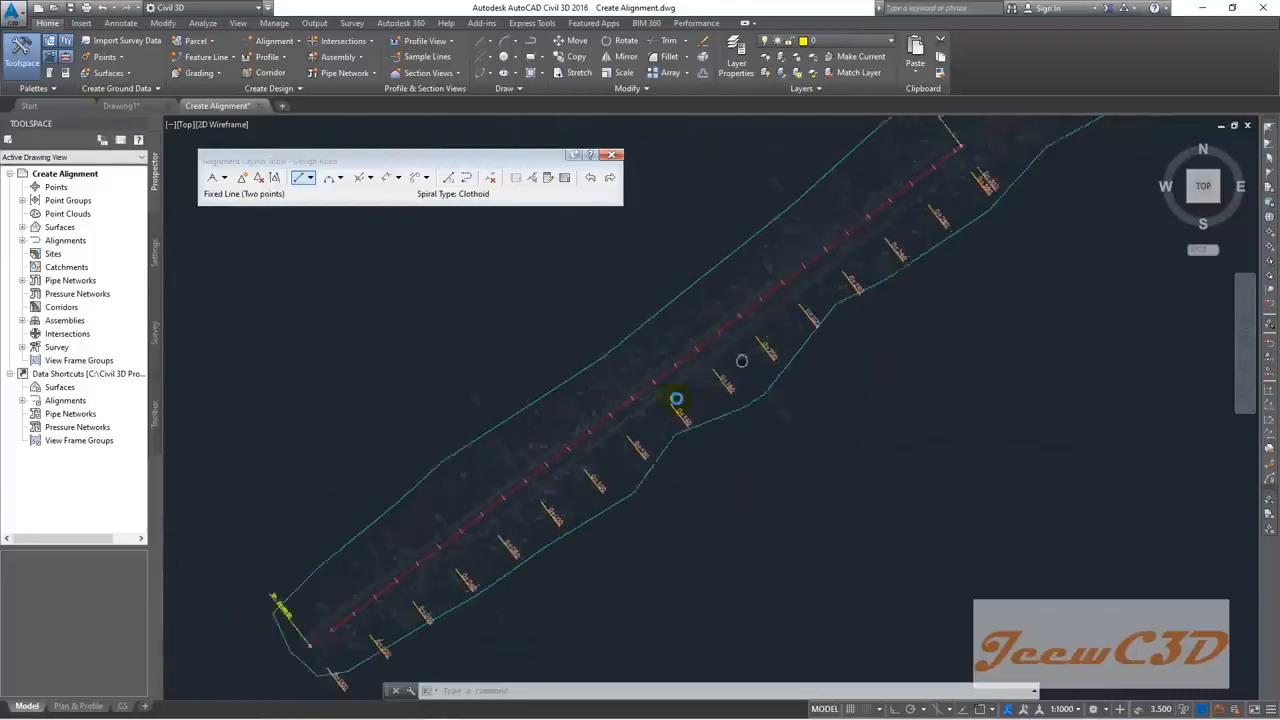
scroll(723, 319, "up", 2)
scroll(509, 477, "down", 2)
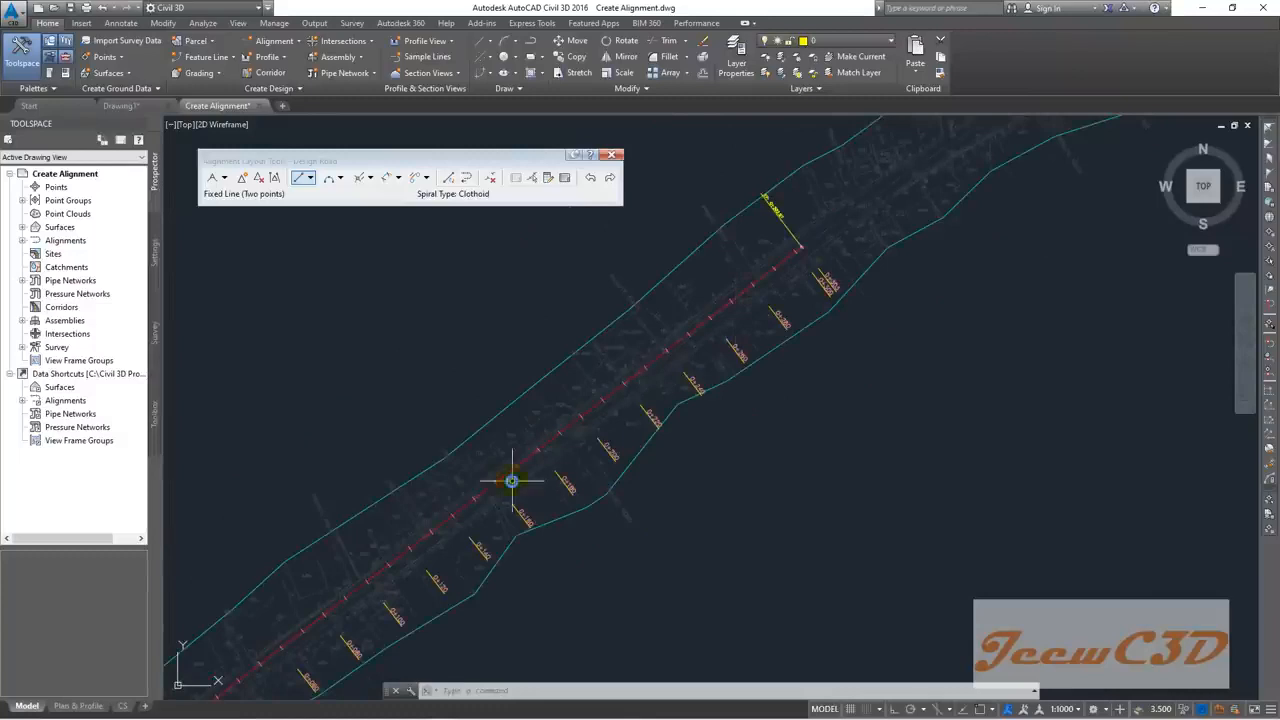
scroll(511, 481, "up", 2)
scroll(515, 475, "down", 2)
scroll(551, 437, "up", 4)
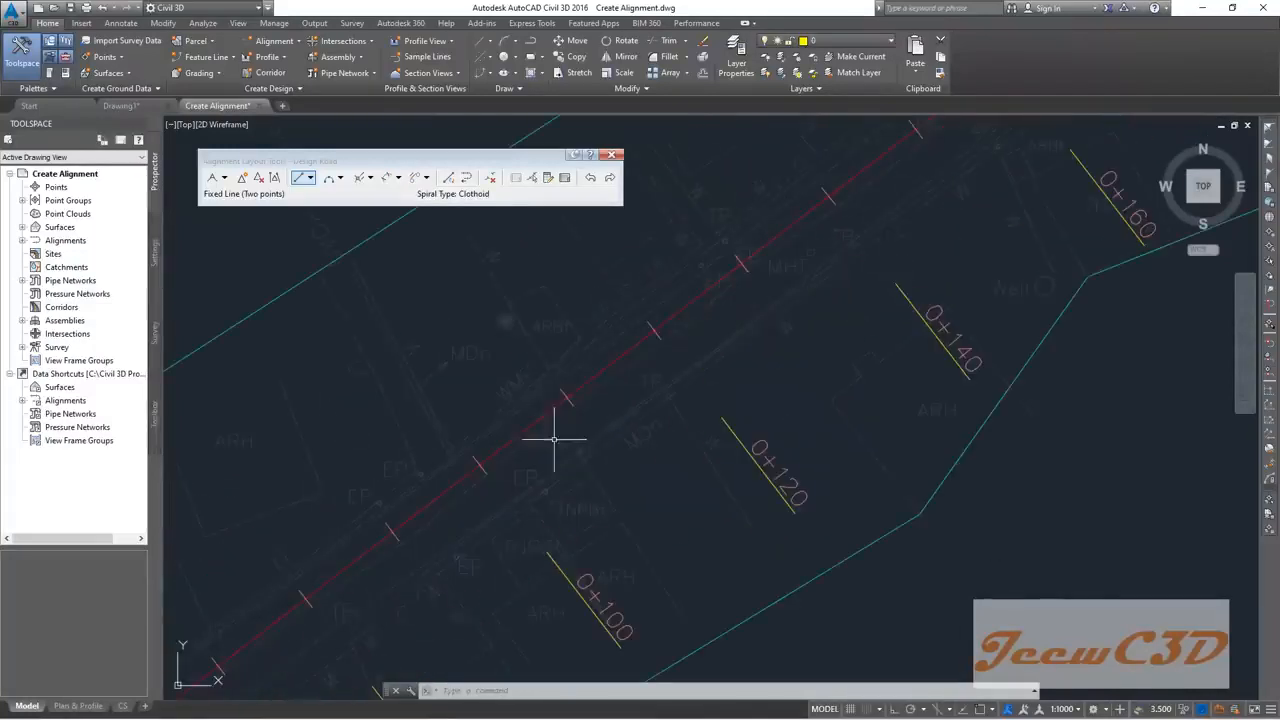
scroll(665, 367, "down", 5)
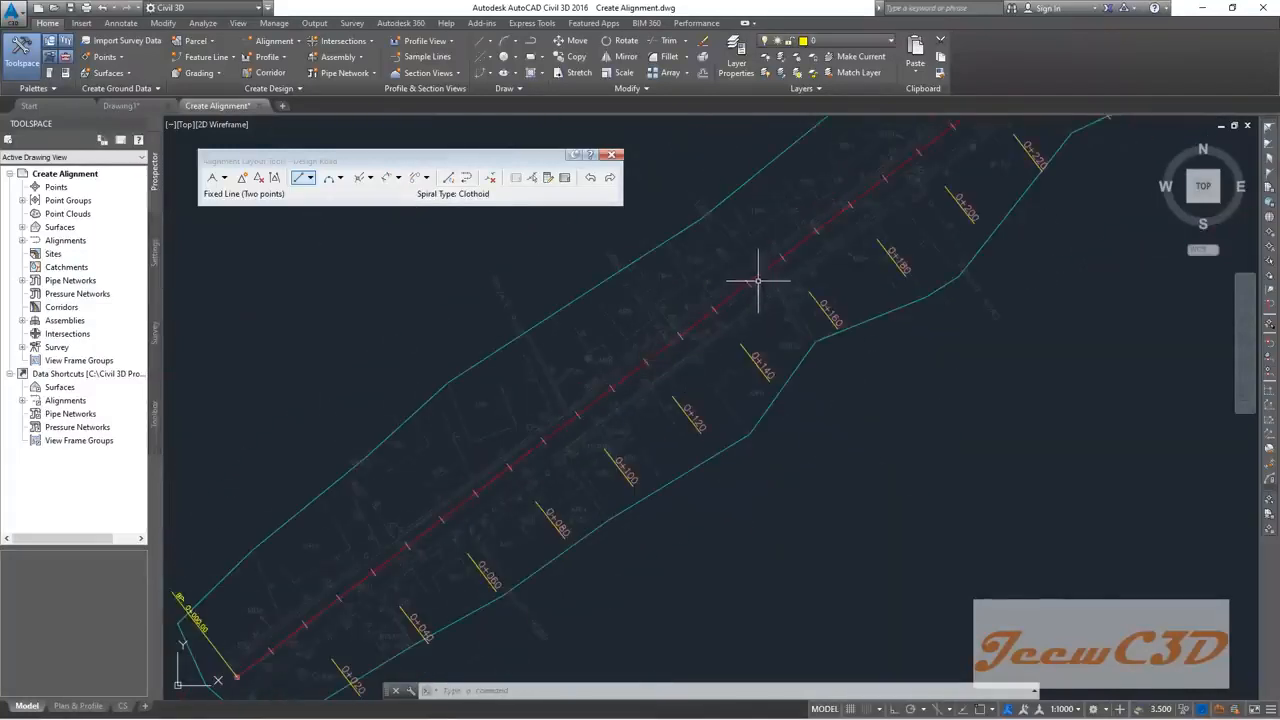
scroll(369, 563, "up", 2)
scroll(857, 206, "up", 2)
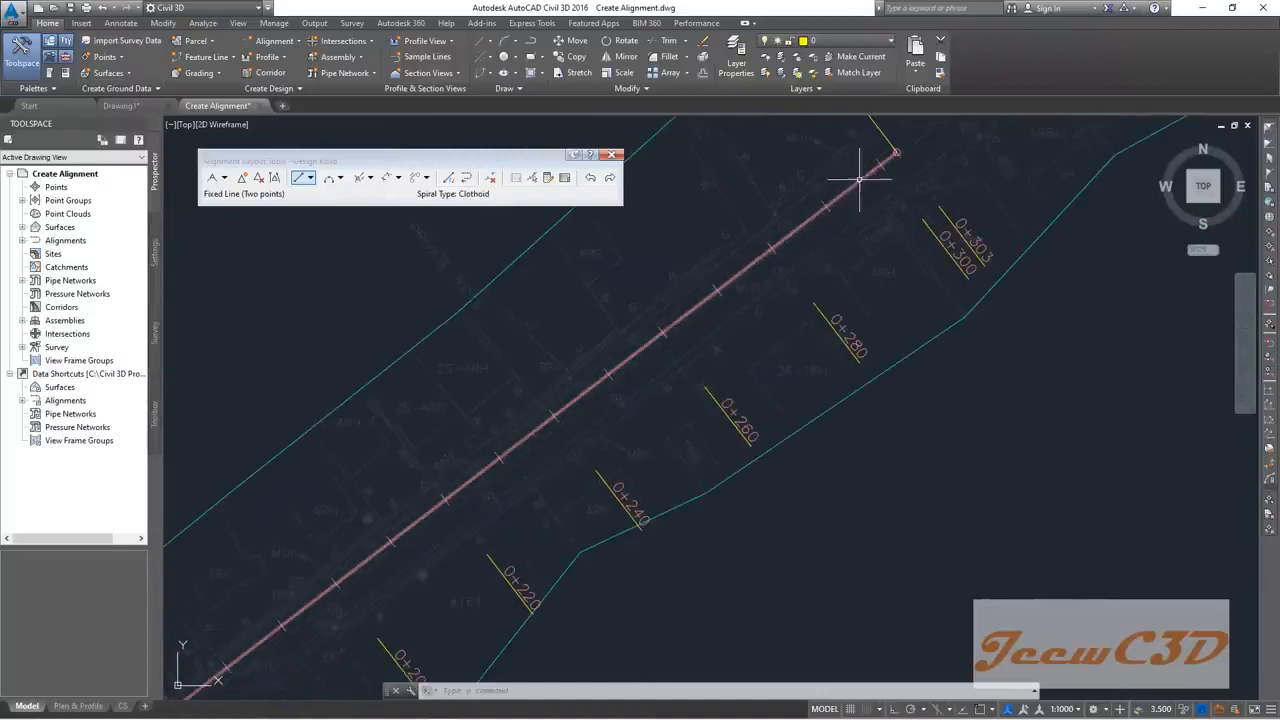
Step: Grip-stretch Design Road's end back to station 0+266.82 and deselect it
left_click(861, 179)
left_click(896, 152)
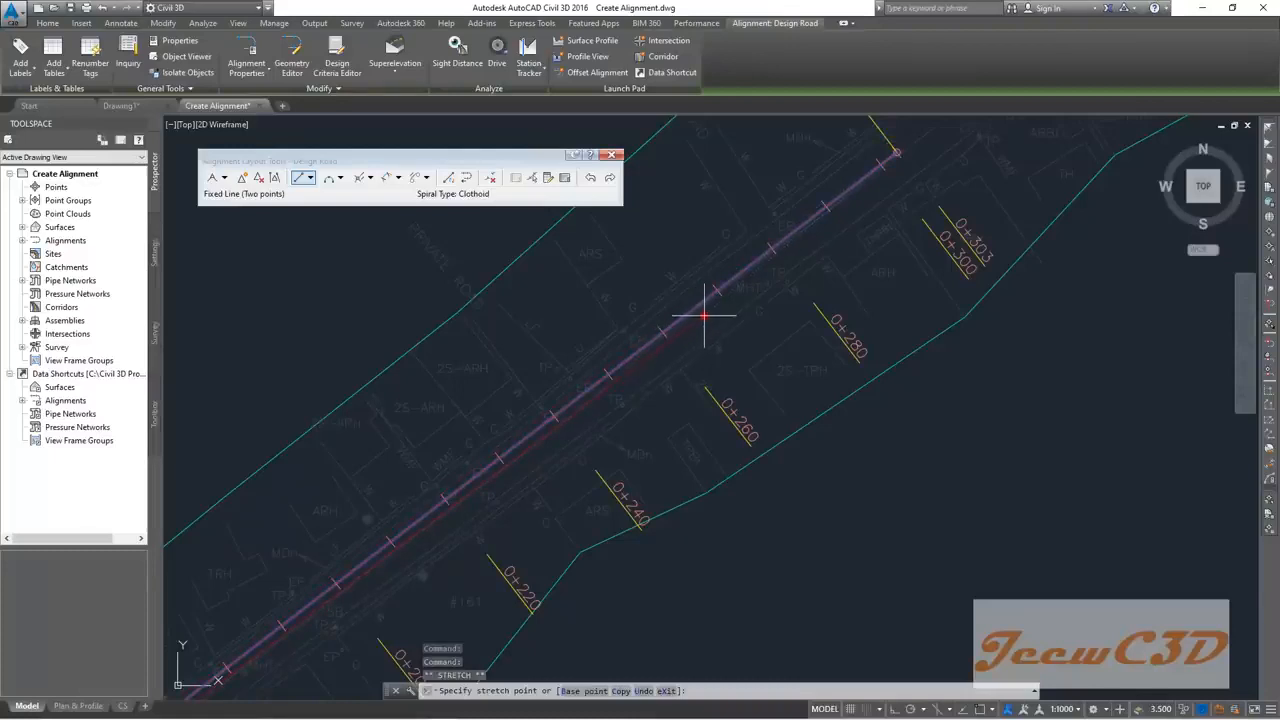
left_click(690, 328)
scroll(692, 332, "down", 2)
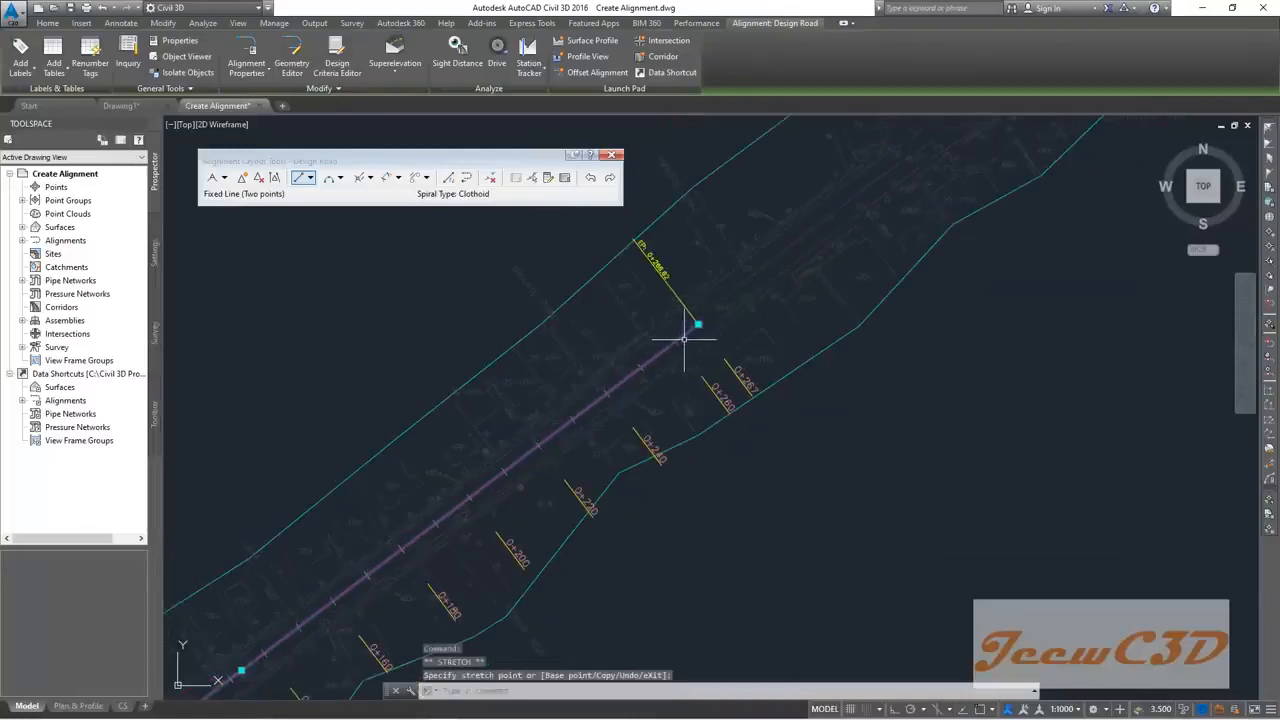
scroll(690, 330, "down", 3)
middle_click_drag(737, 318, 674, 349)
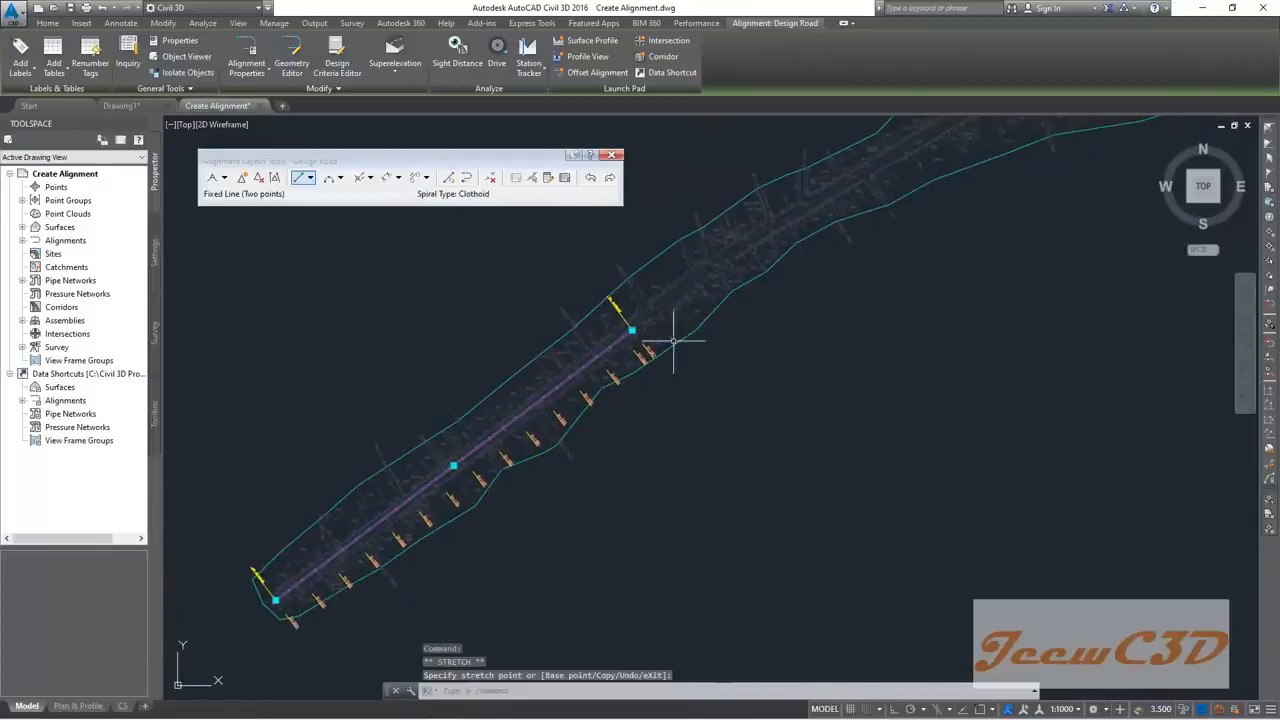
key("Escape")
middle_click_drag(777, 311, 660, 347)
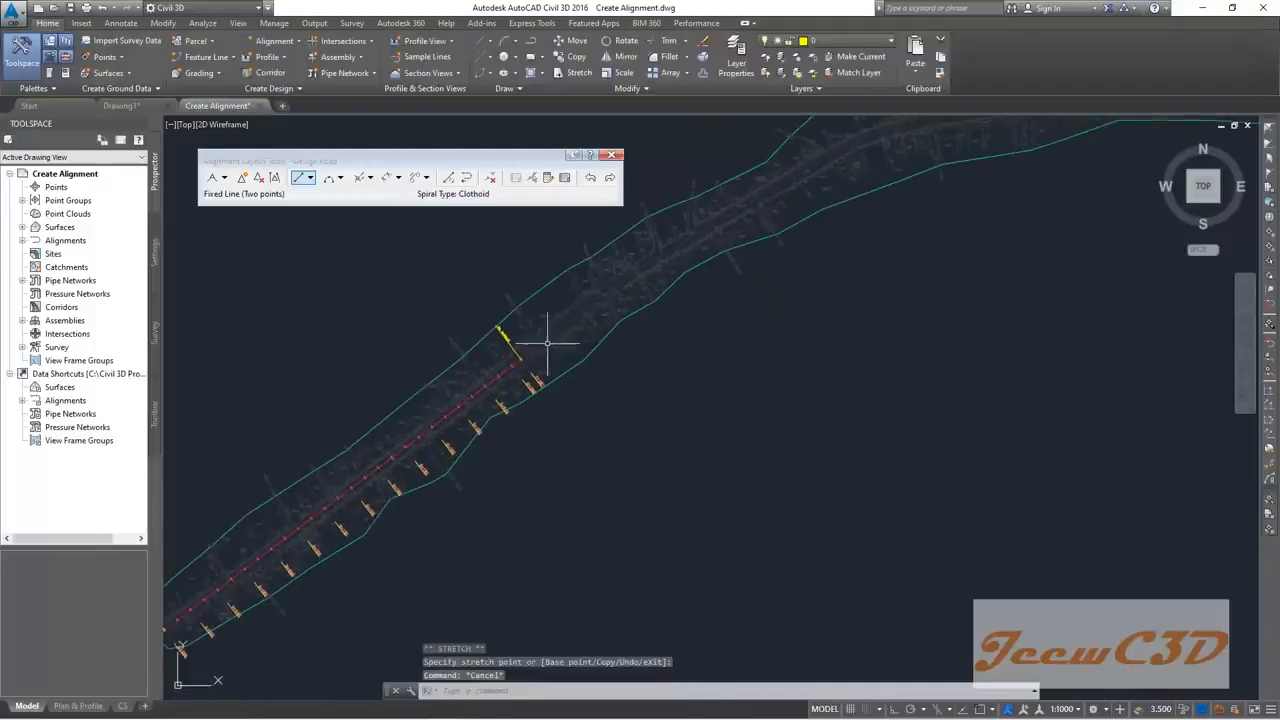
scroll(711, 310, "down", 2)
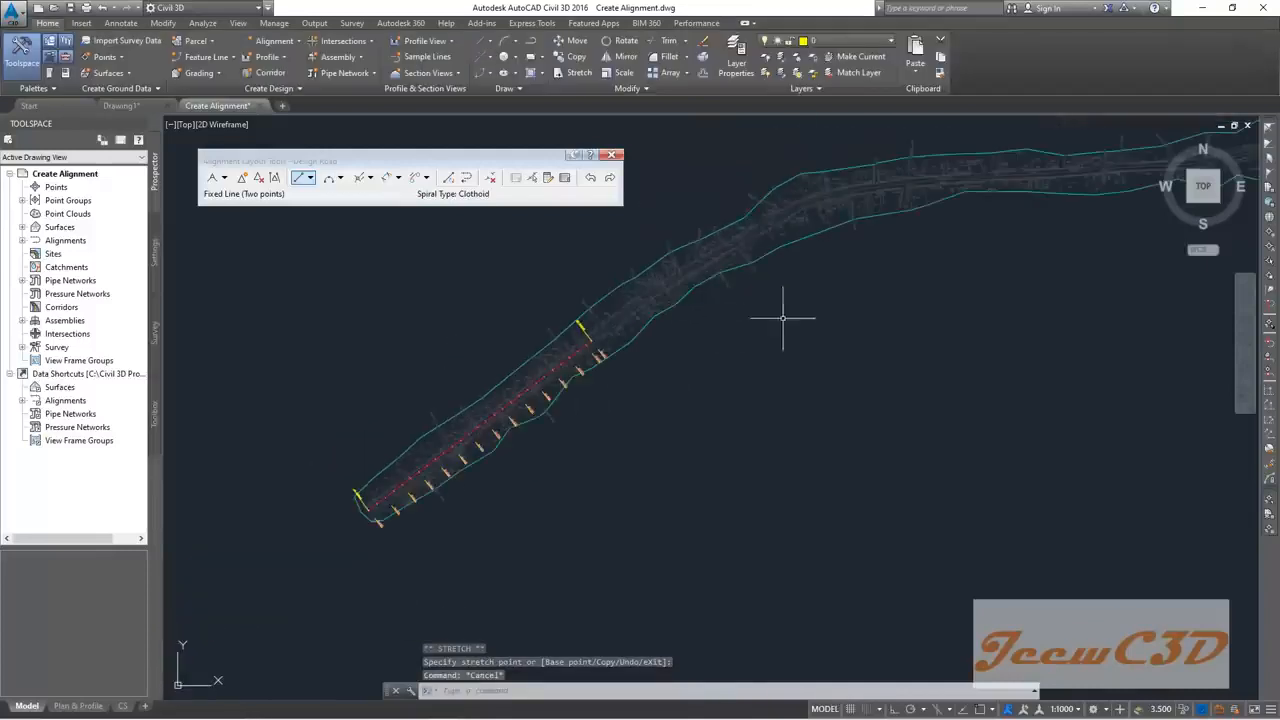
middle_click_drag(783, 318, 597, 373)
scroll(548, 311, "up", 4)
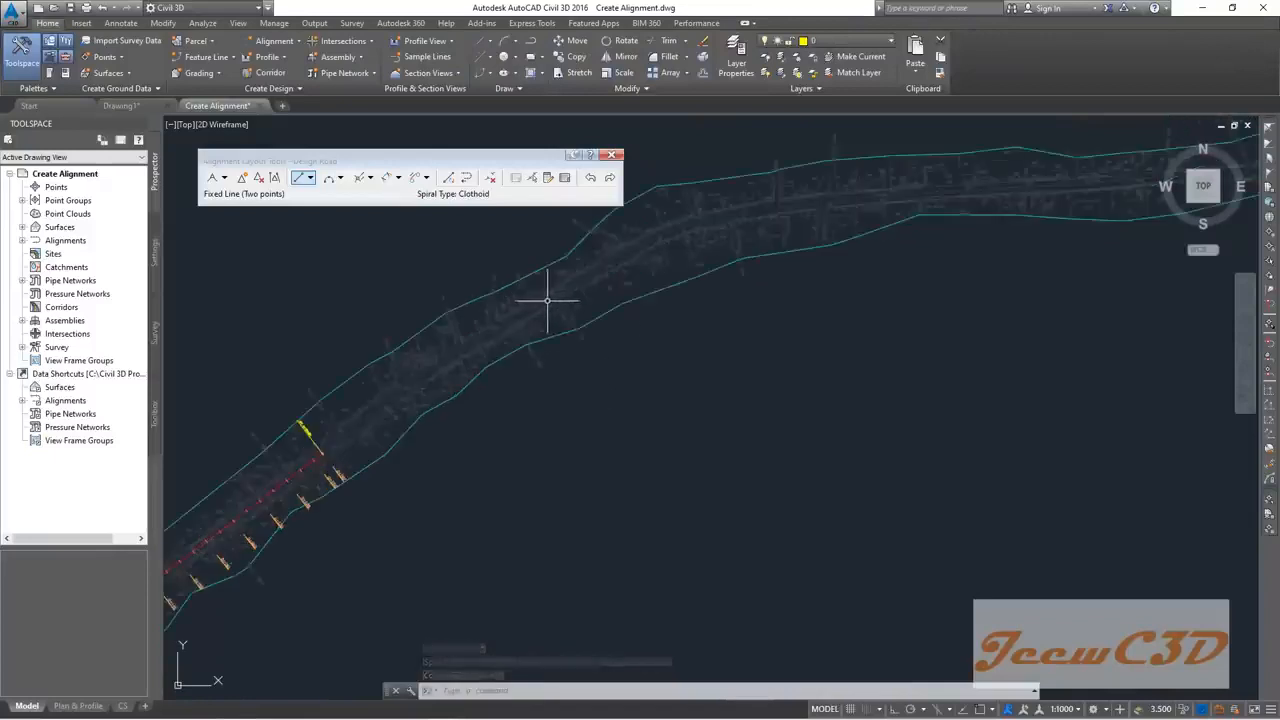
scroll(689, 223, "down", 4)
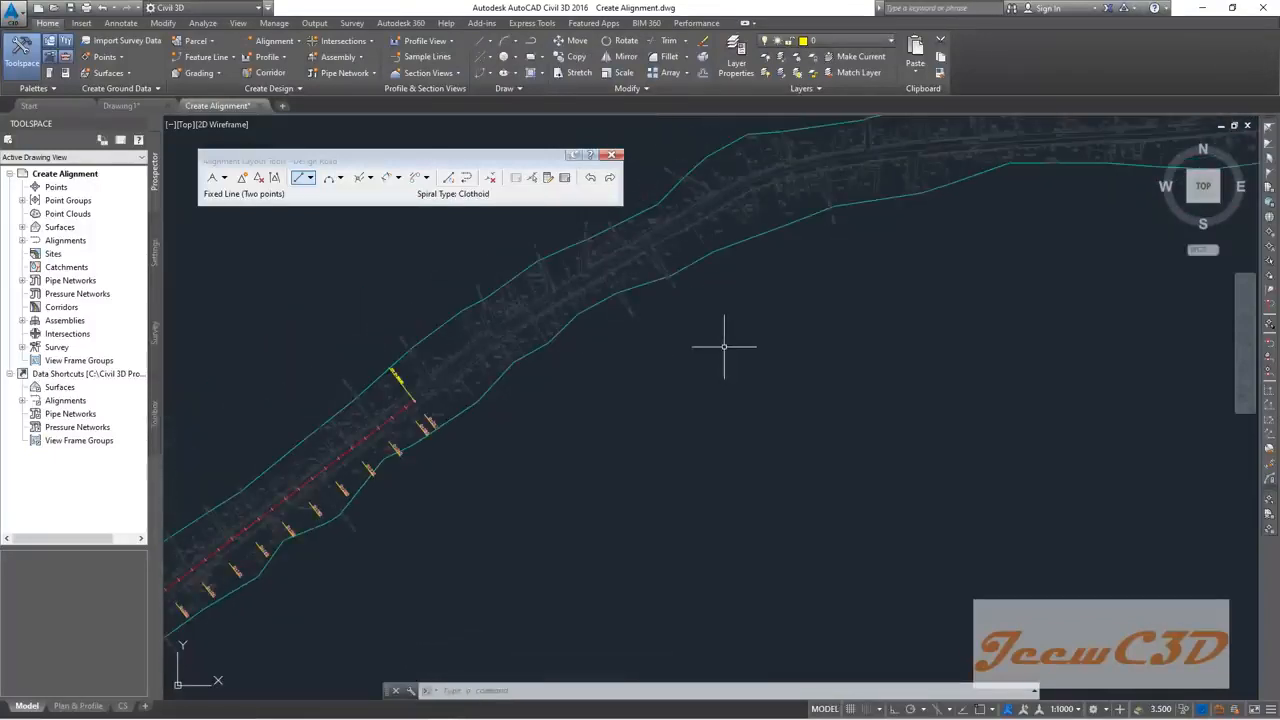
left_click(310, 177)
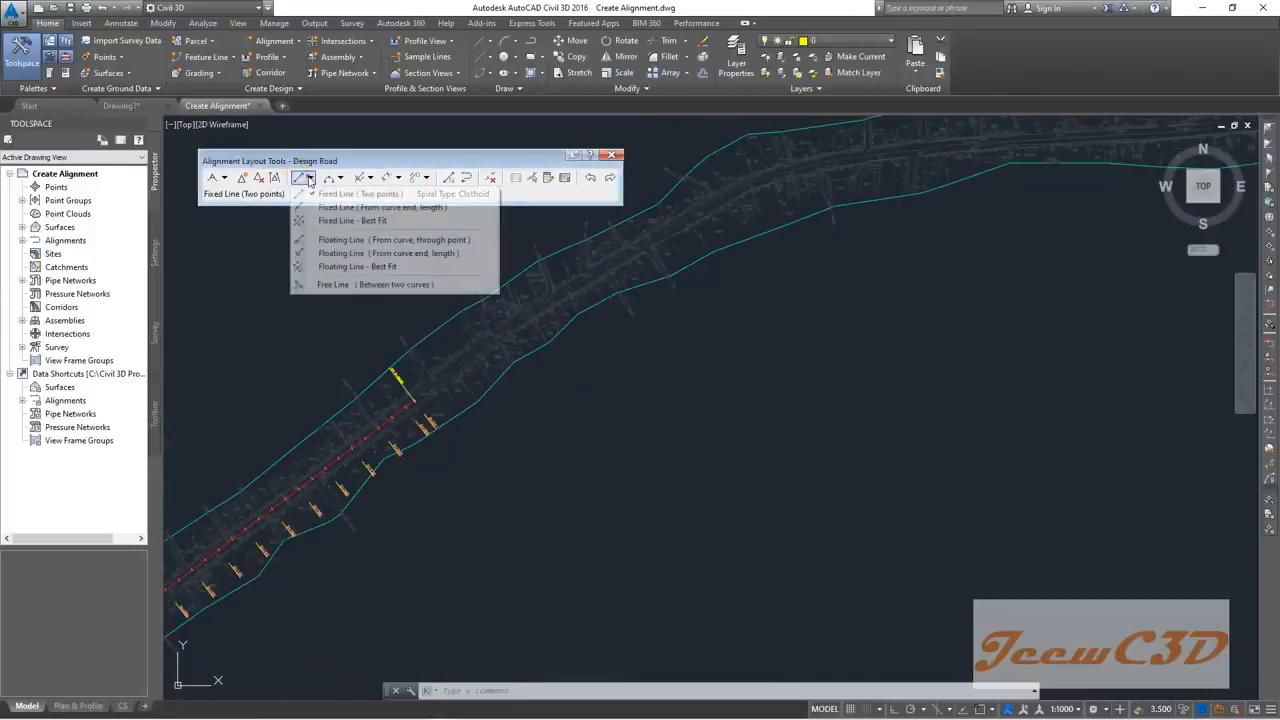
left_click(340, 193)
scroll(560, 290, "up", 3)
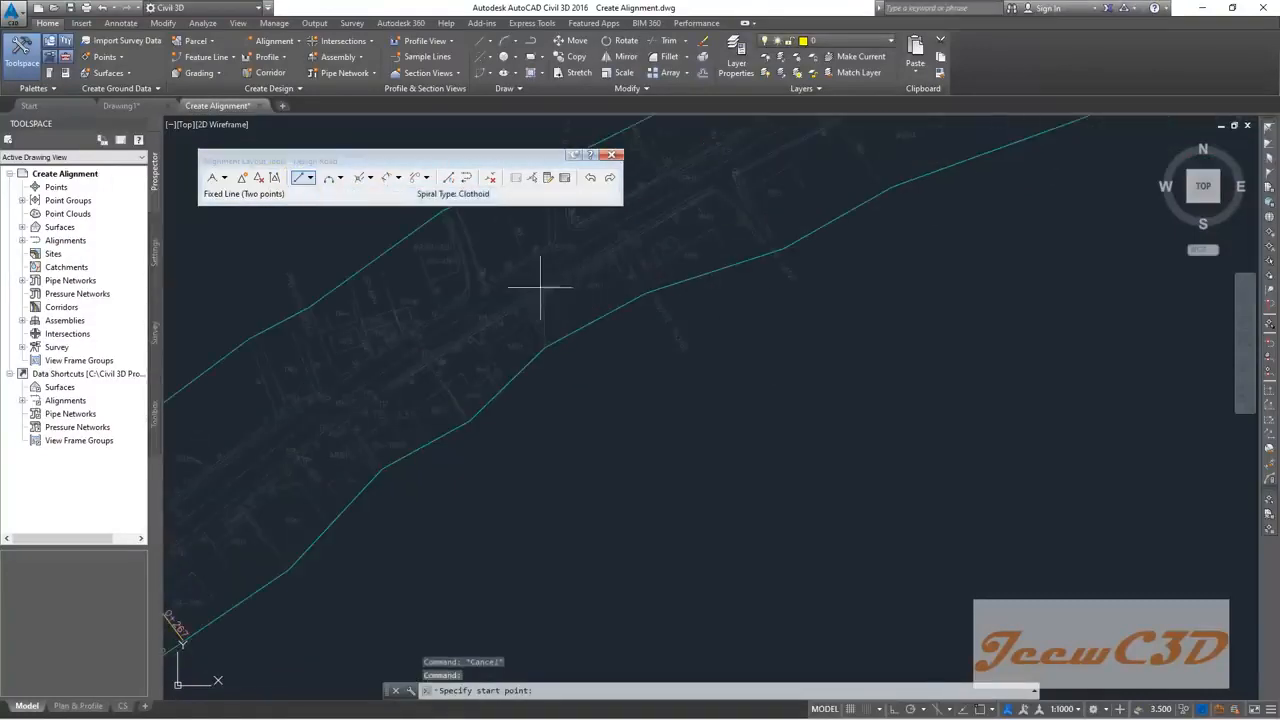
left_click(490, 299)
scroll(576, 248, "down", 4)
middle_click_drag(609, 226, 470, 326)
scroll(498, 318, "up", 2)
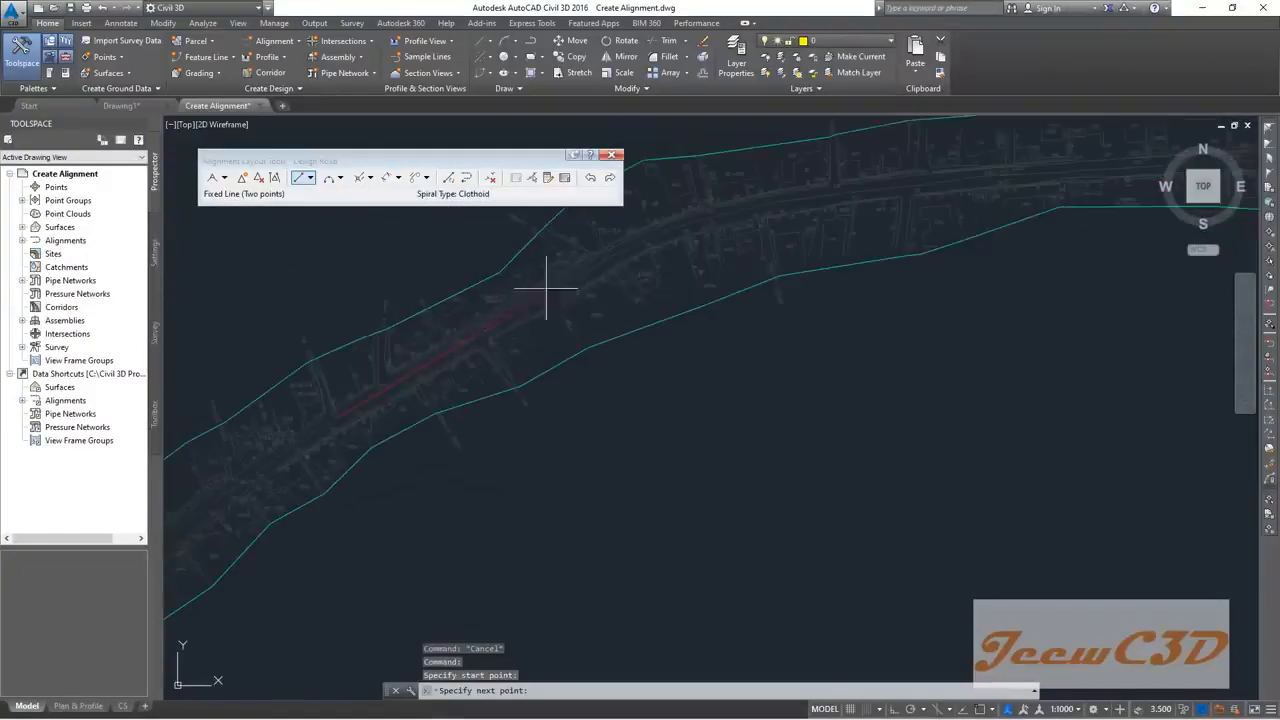
left_click(601, 262)
key("Escape")
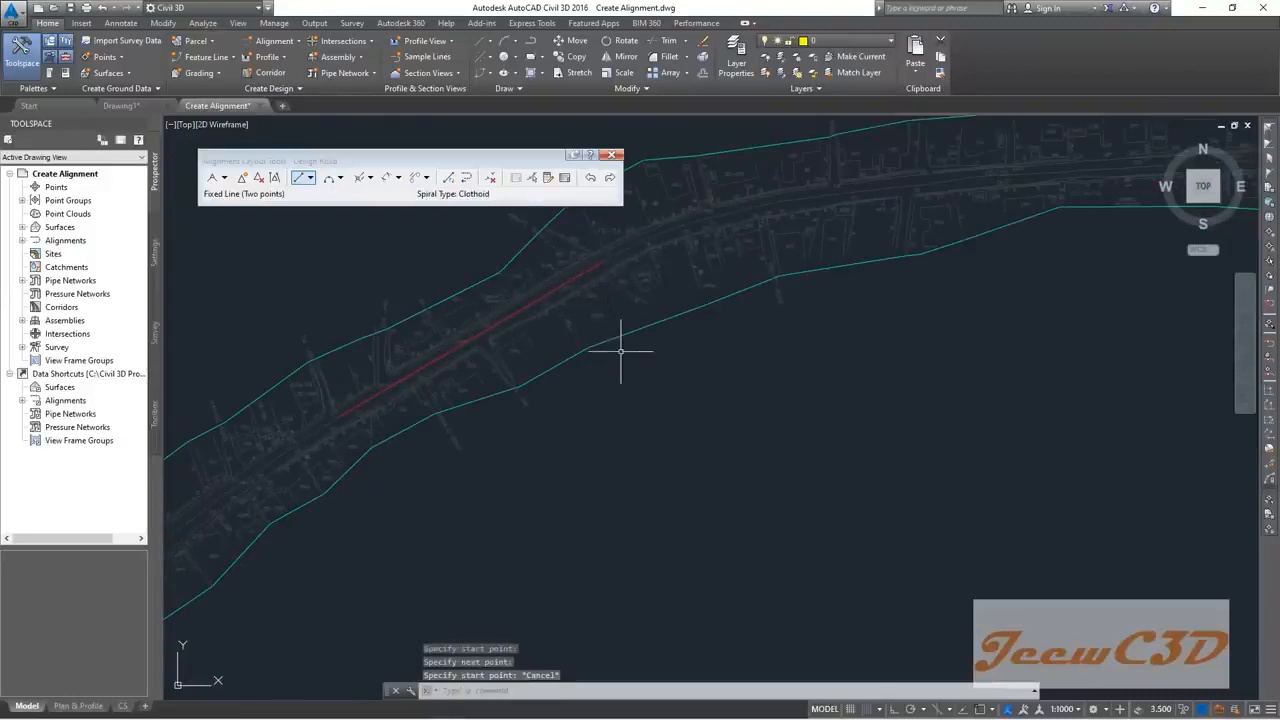
scroll(603, 378, "down", 2)
middle_click_drag(598, 385, 740, 301)
scroll(539, 346, "up", 2)
scroll(629, 290, "up", 2)
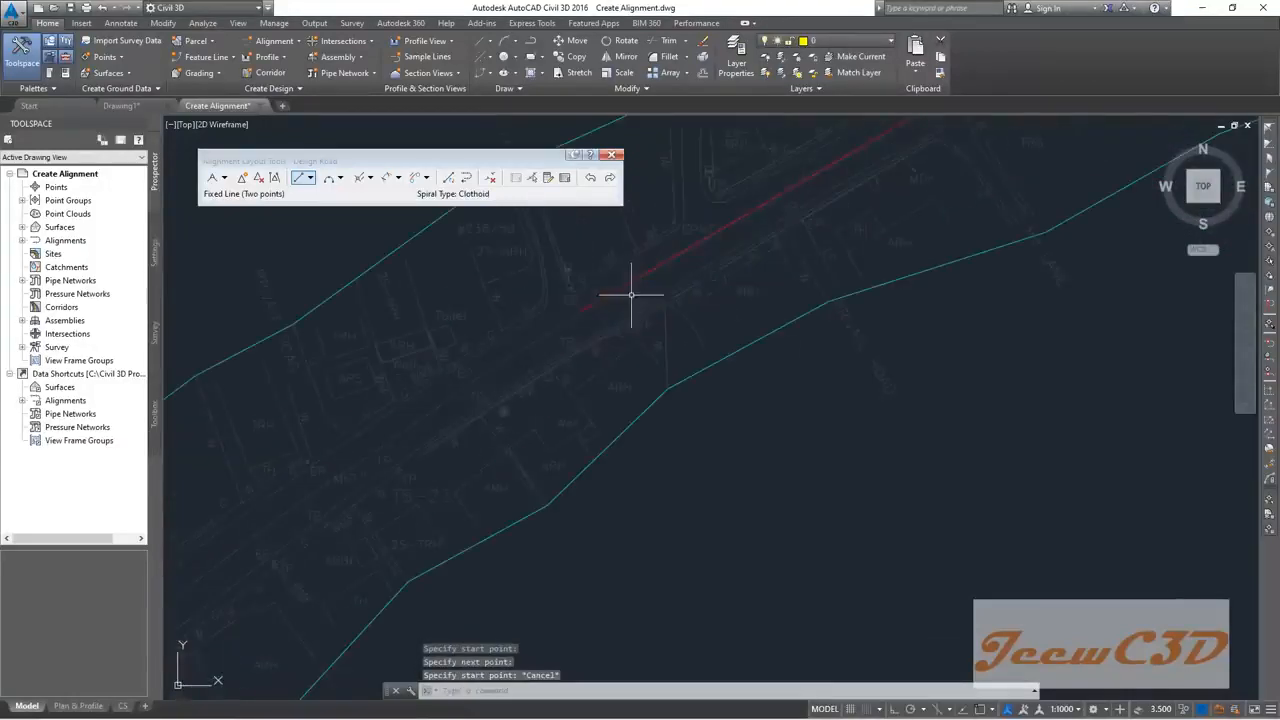
left_click(582, 305)
left_click(579, 313)
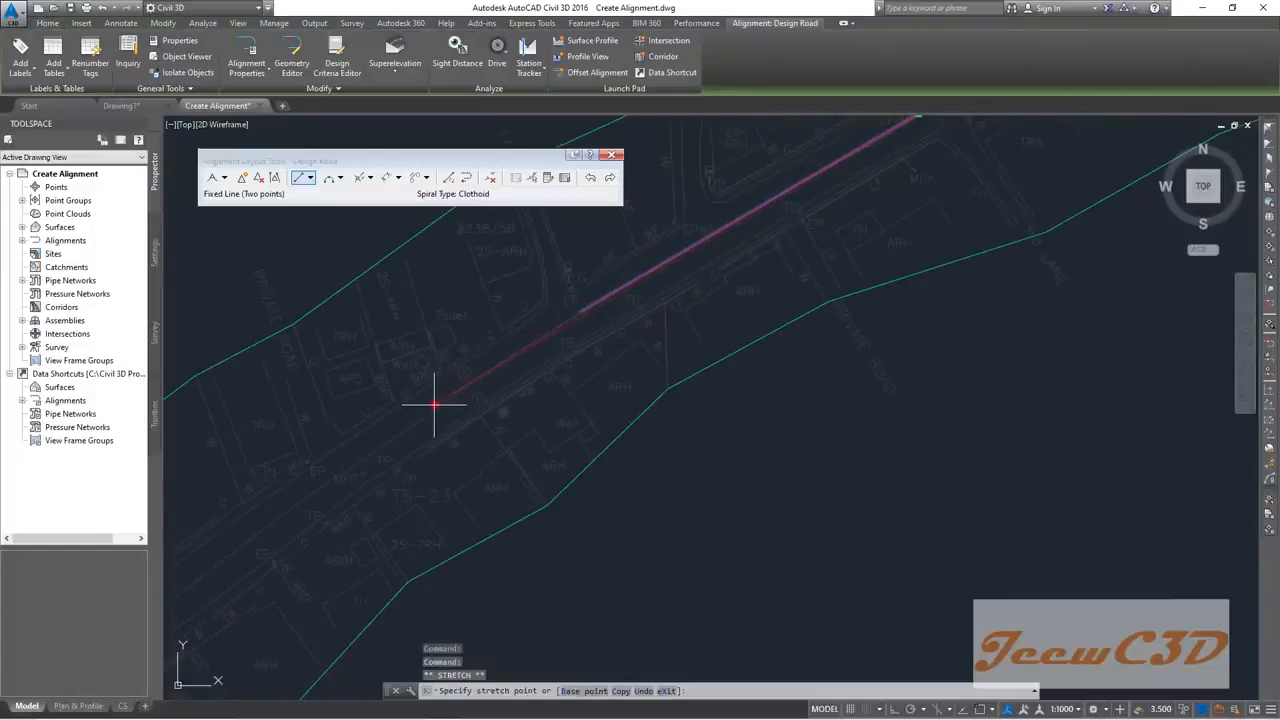
key("Escape")
key("Escape")
scroll(489, 403, "down", 4)
middle_click_drag(471, 429, 611, 281)
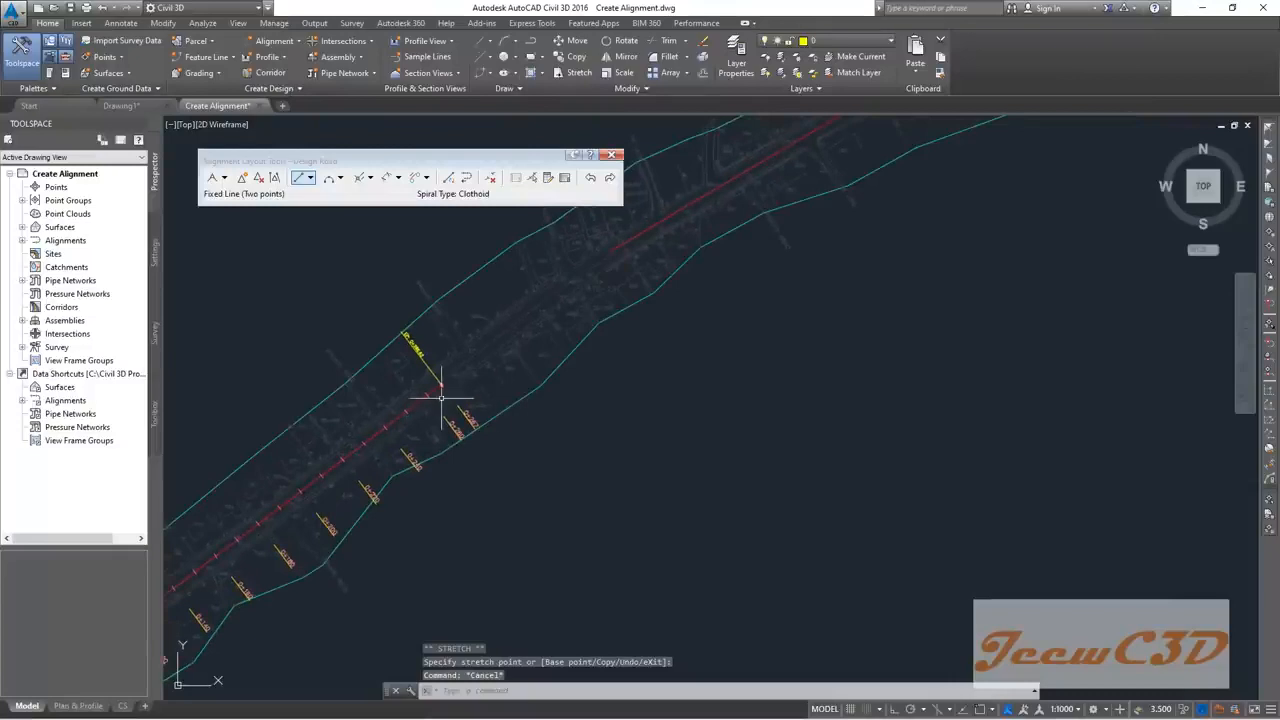
scroll(442, 382, "up", 4)
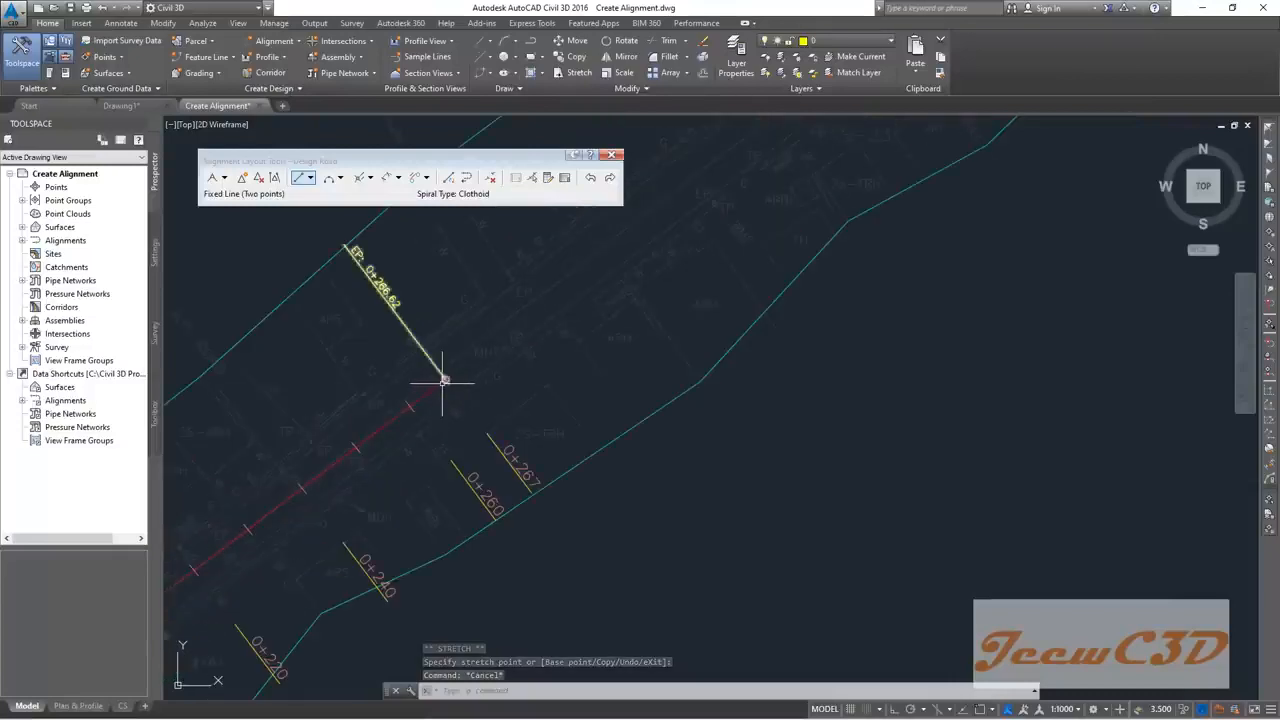
scroll(442, 382, "down", 3)
scroll(429, 389, "up", 3)
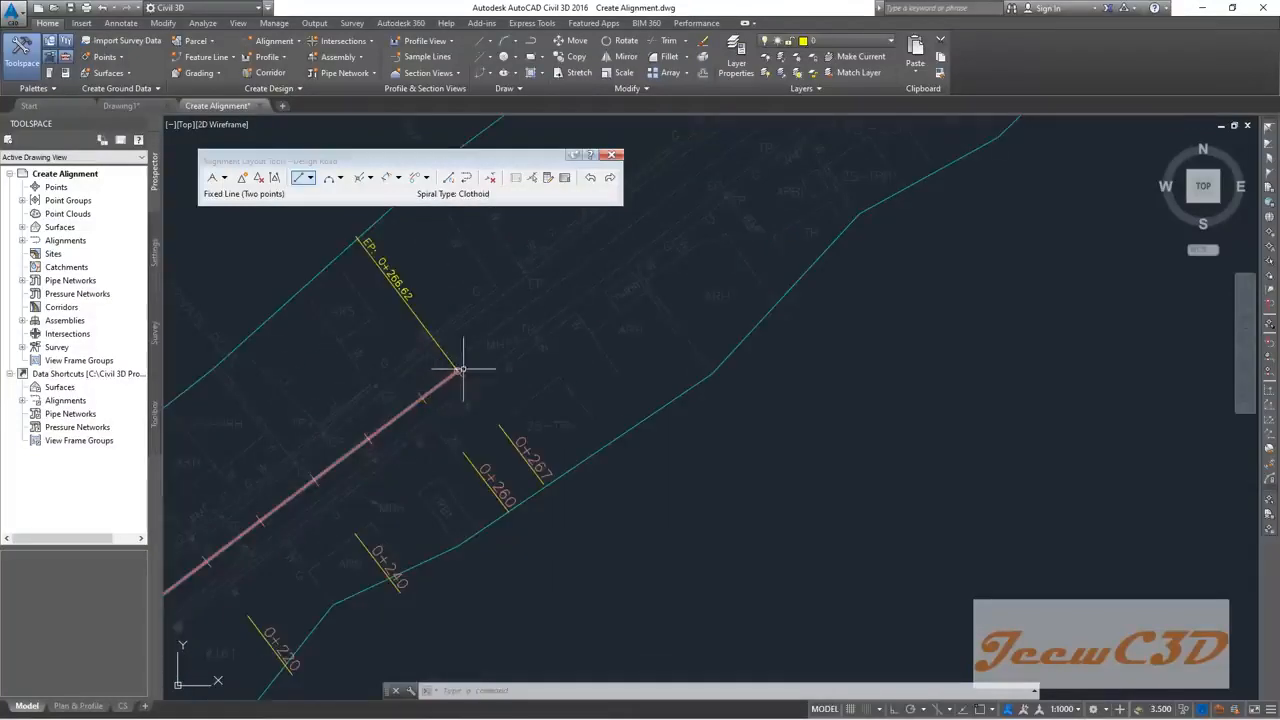
scroll(463, 369, "down", 3)
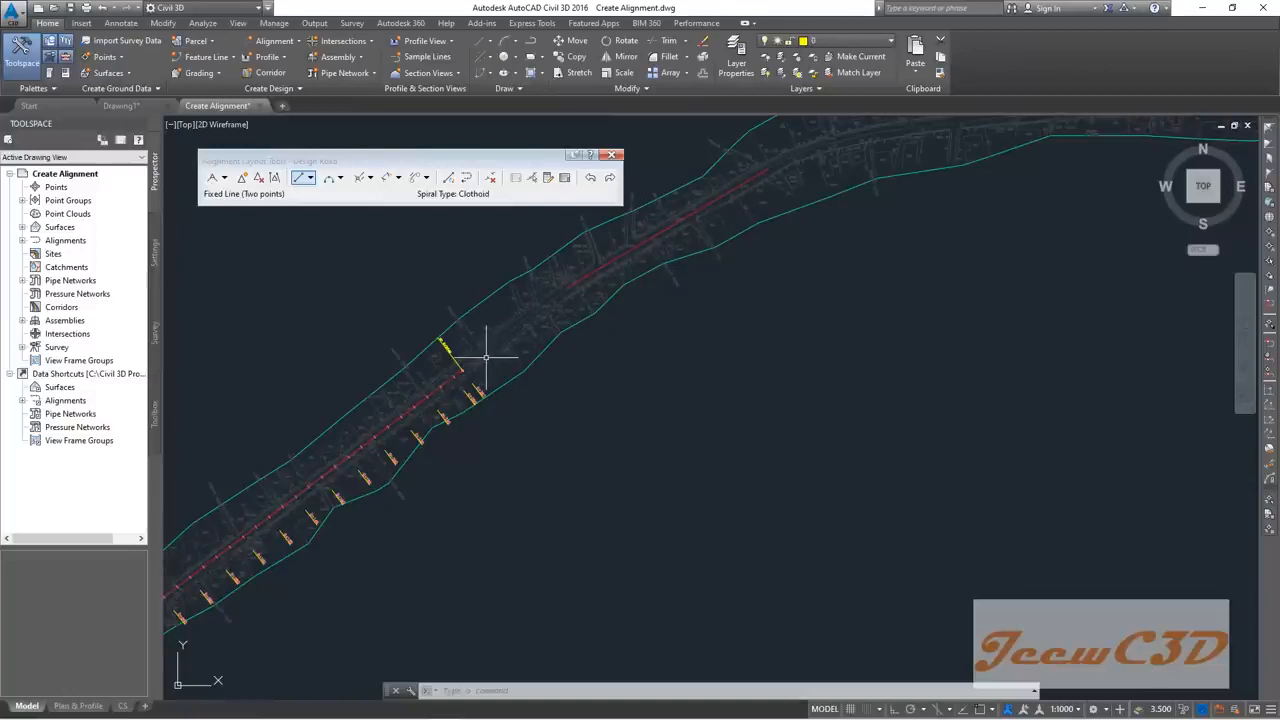
scroll(478, 365, "up", 2)
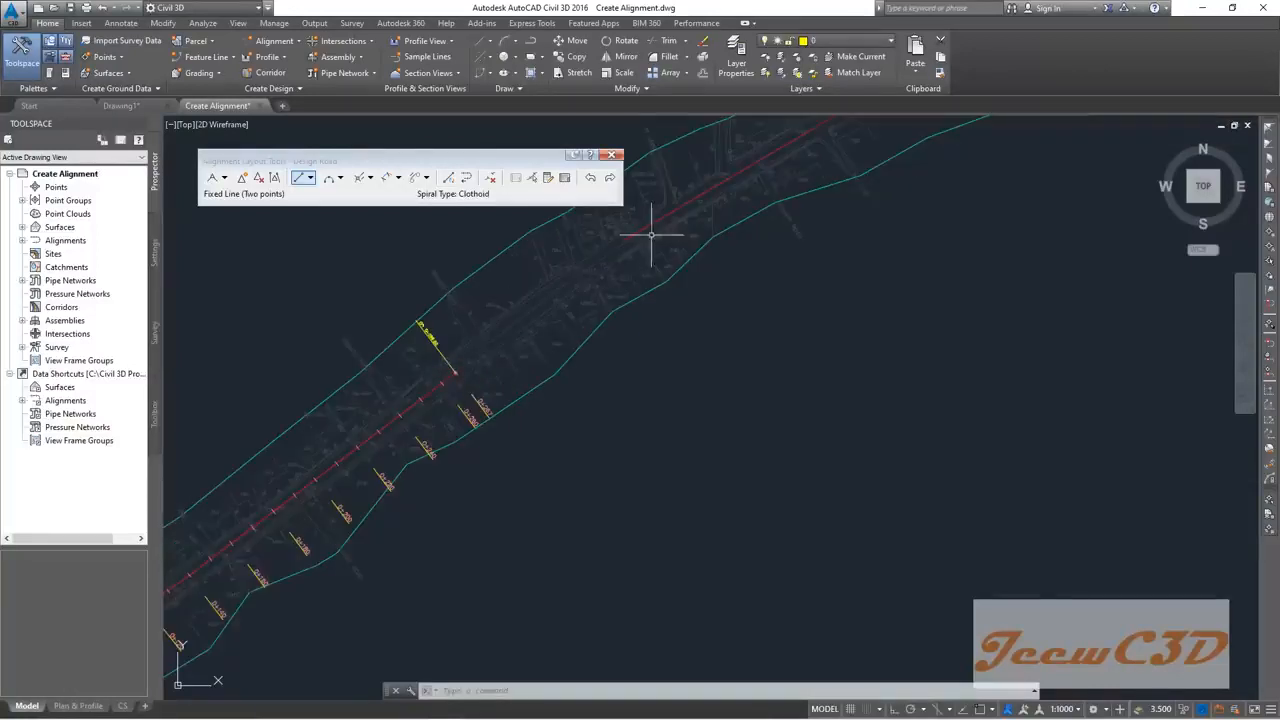
scroll(582, 286, "up", 1)
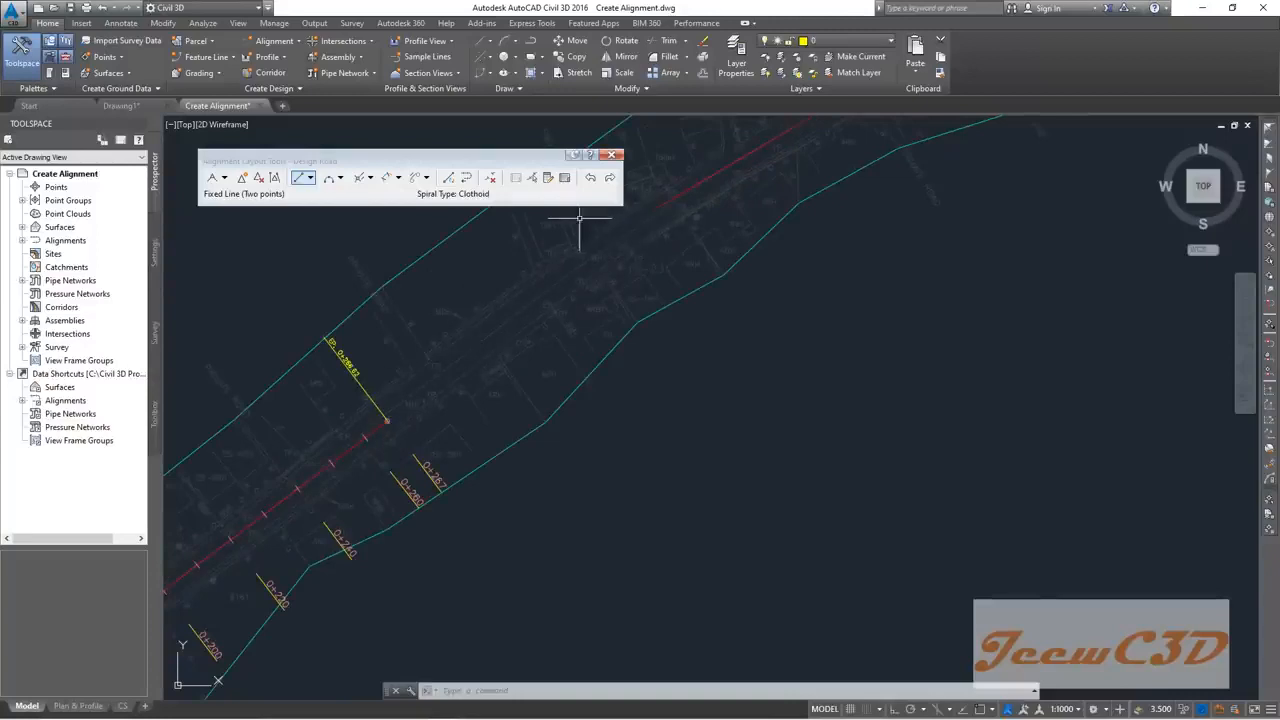
Step: Start Free Curve Fillet (Between two entities, through point)
left_click(341, 180)
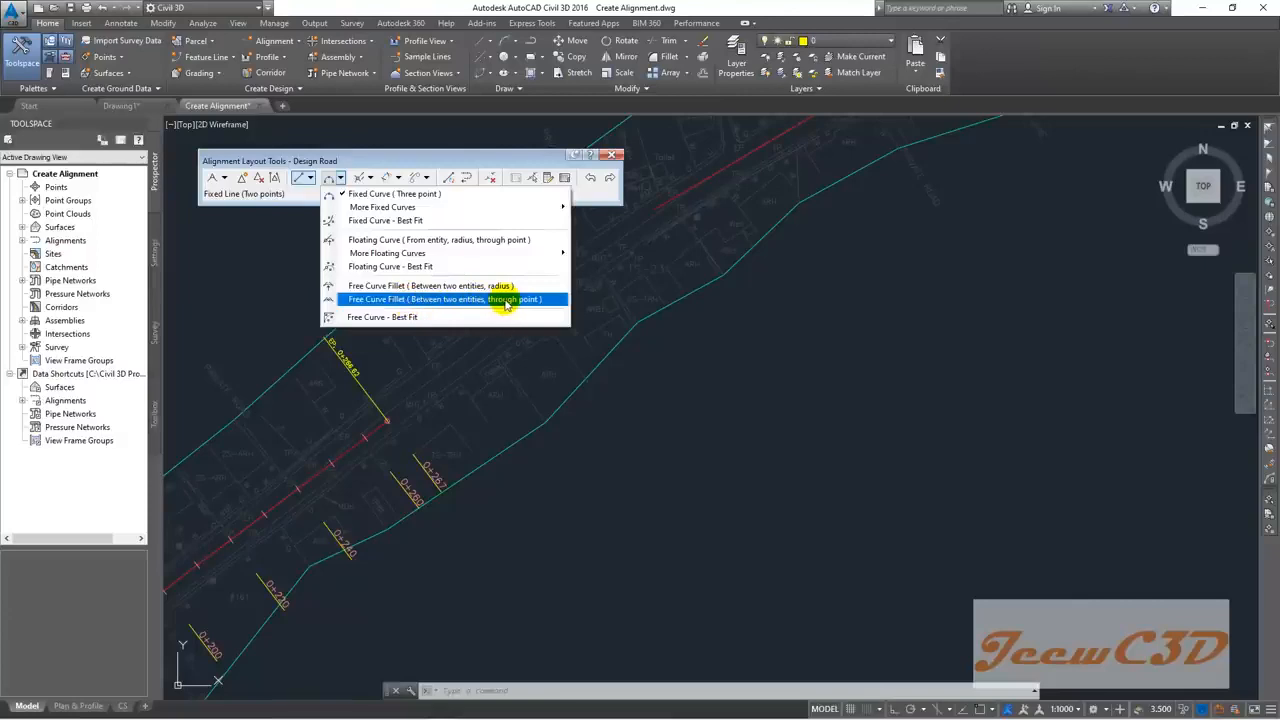
left_click(505, 300)
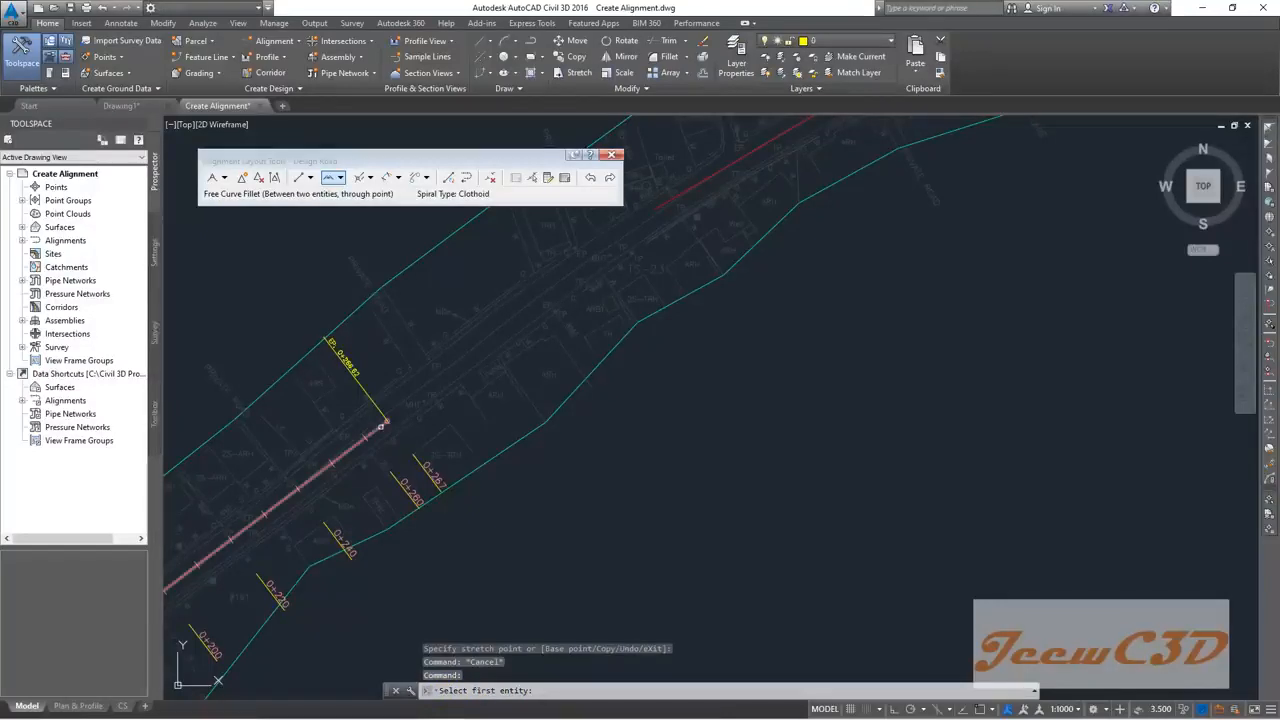
Step: Fillet Design Road's two tangents with a free curve through a picked point between them
left_click(378, 428)
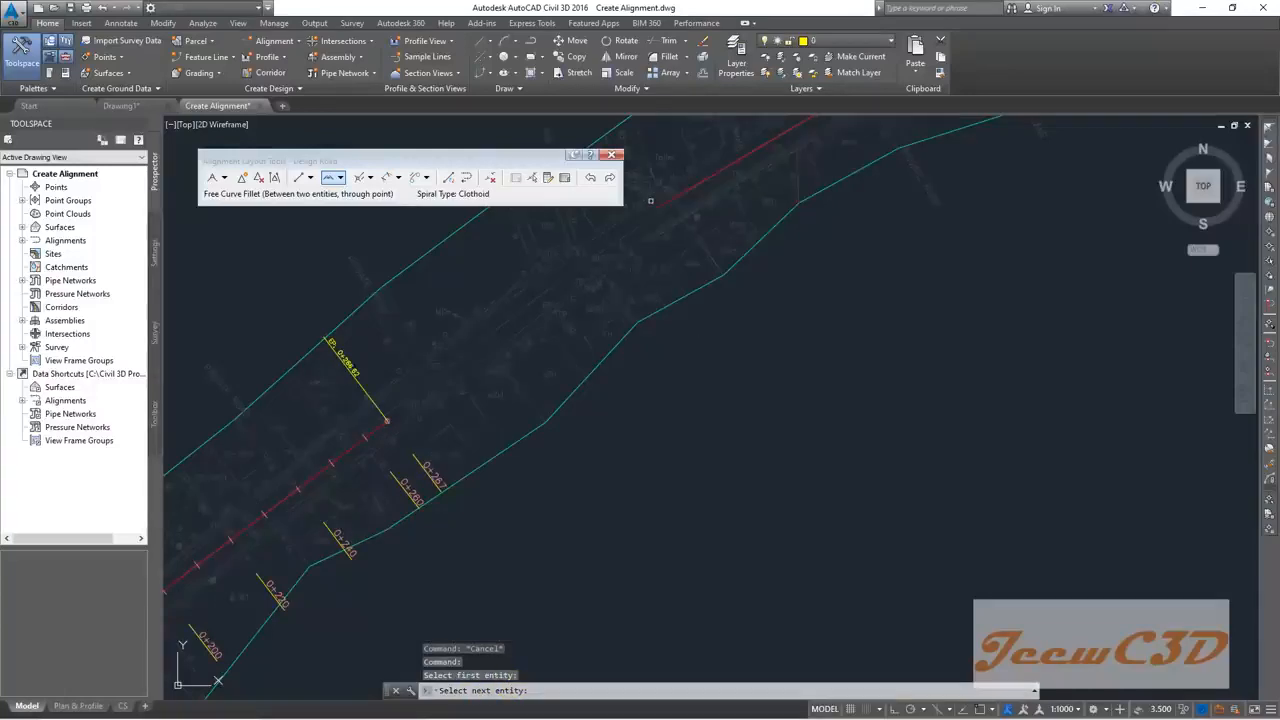
scroll(650, 201, "up", 2)
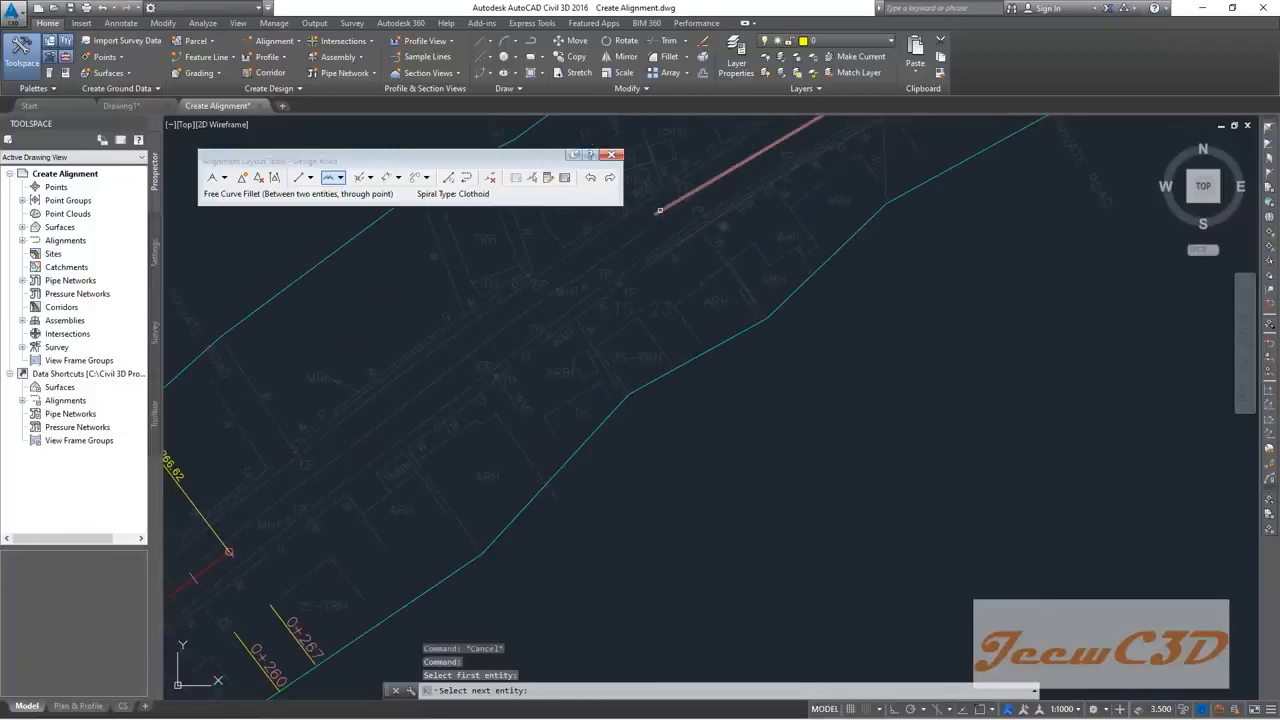
left_click(659, 210)
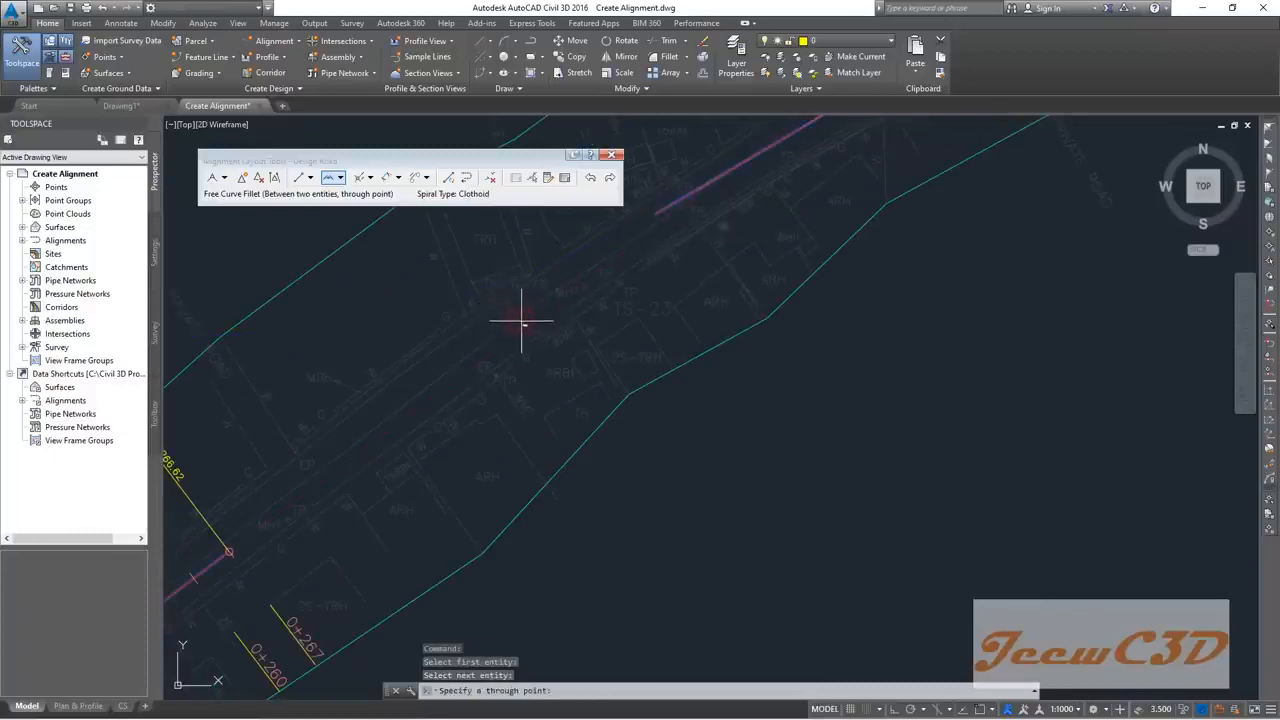
left_click(543, 303)
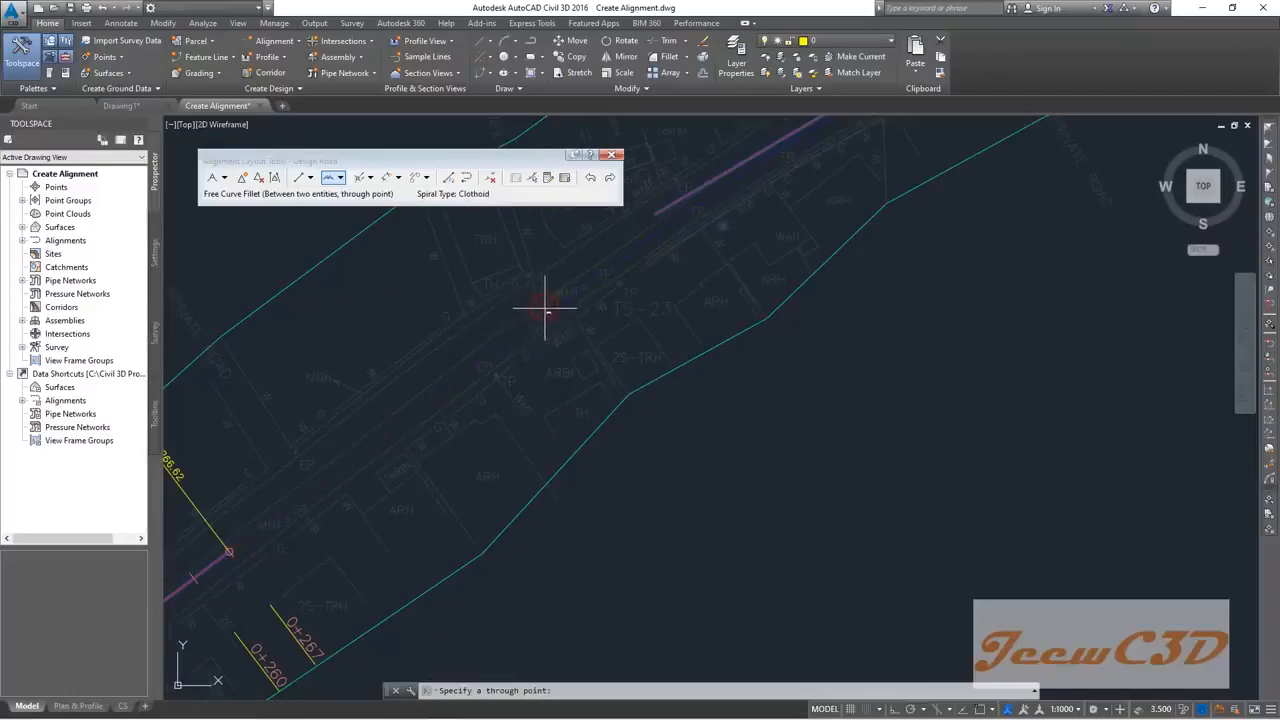
middle_click_drag(547, 311, 348, 418)
scroll(356, 414, "down", 2)
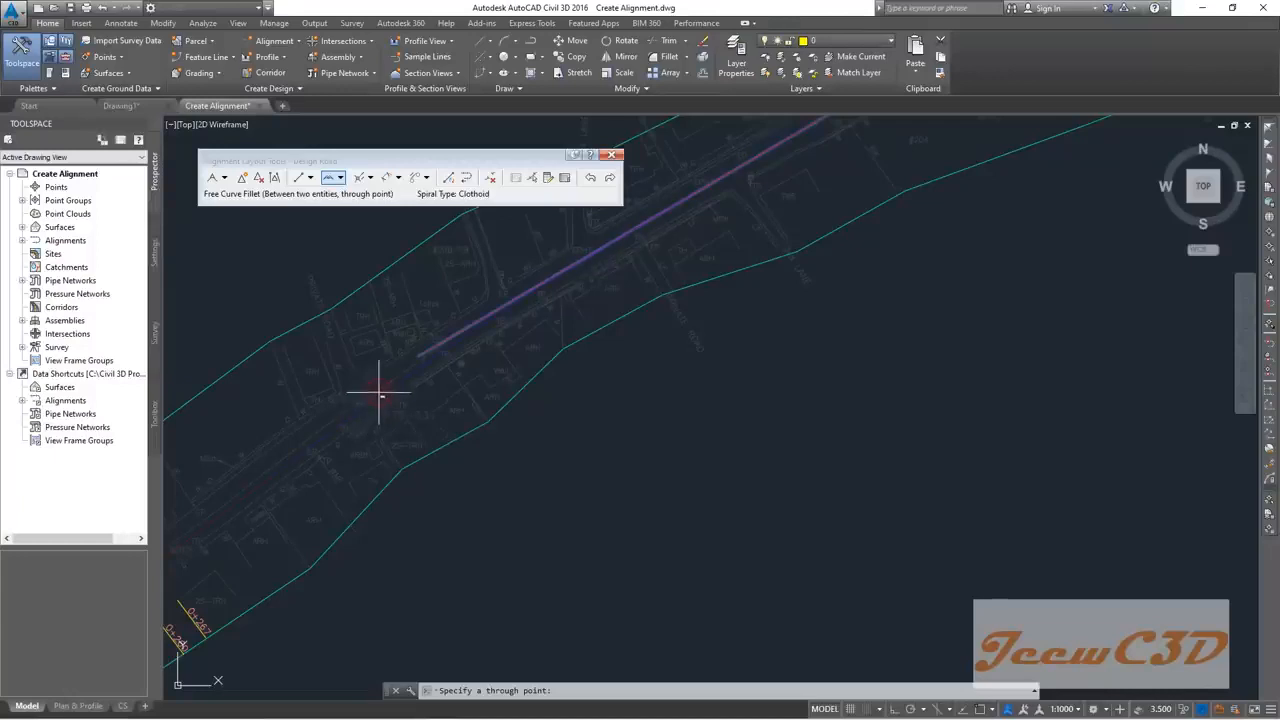
left_click(380, 396)
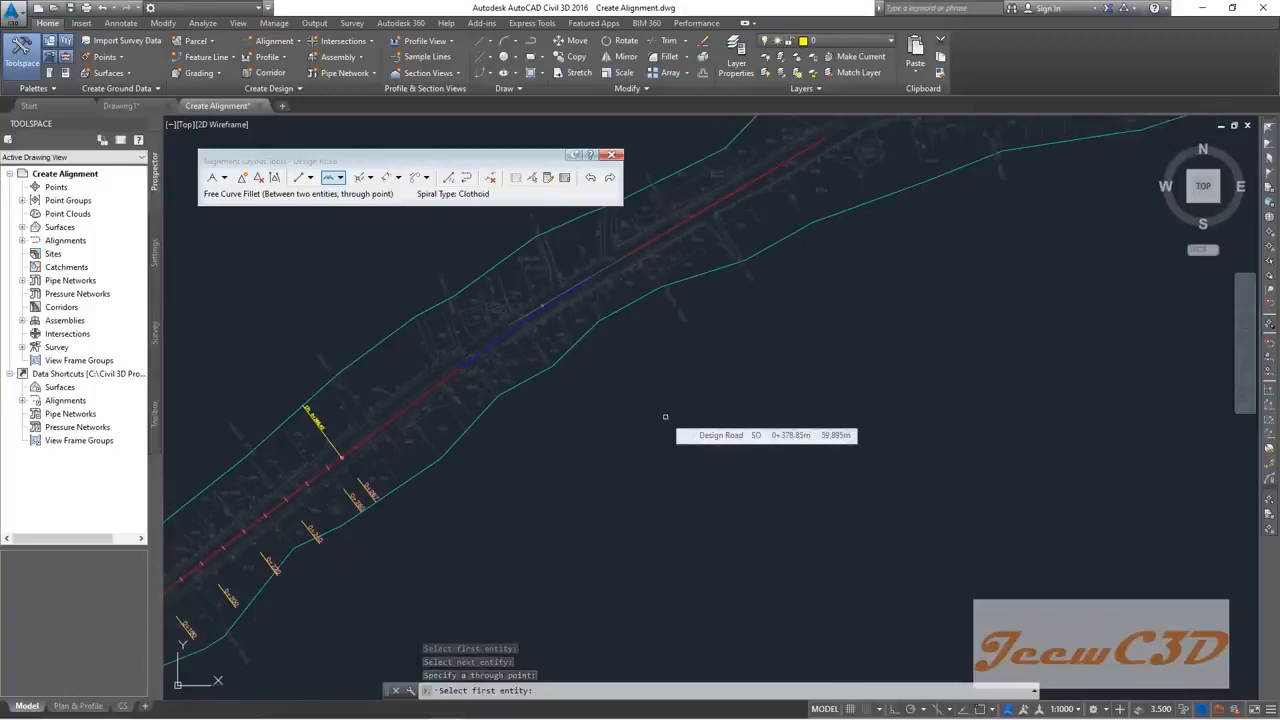
key("Return")
Step: Zoom and pan along Design Road to review the filleted curve between its tangents
scroll(479, 360, "up", 4)
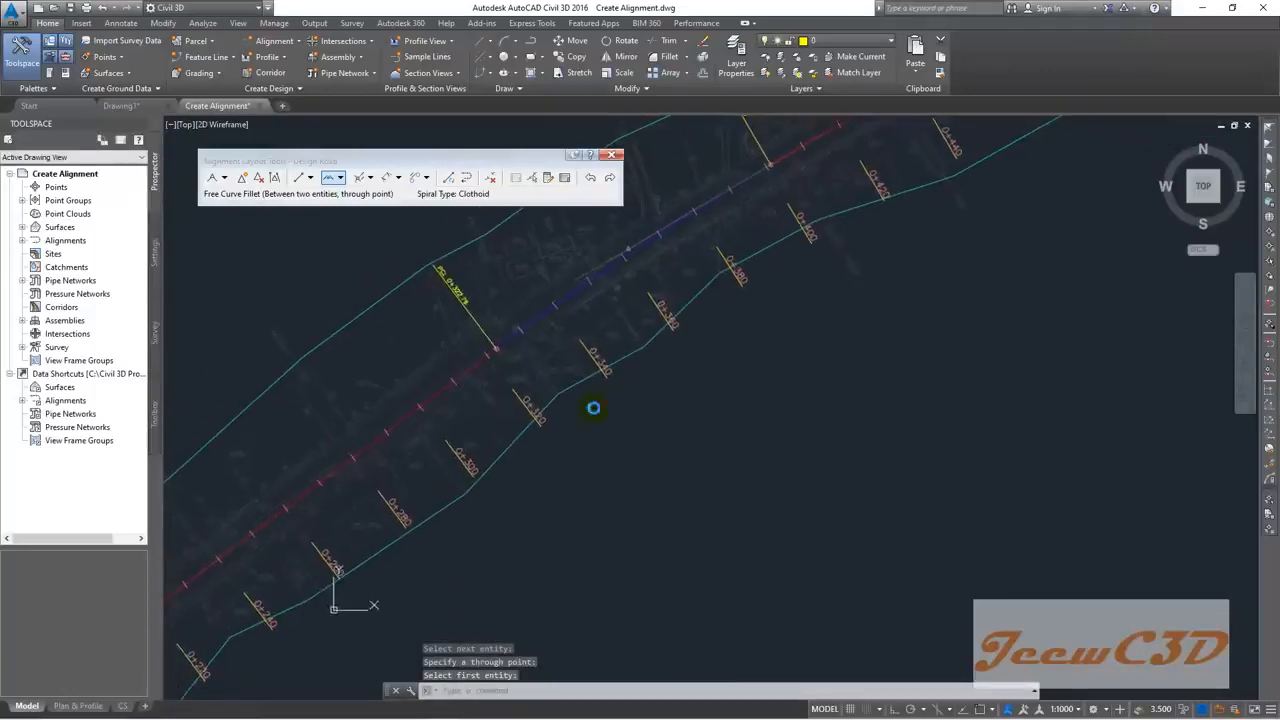
scroll(479, 357, "down", 4)
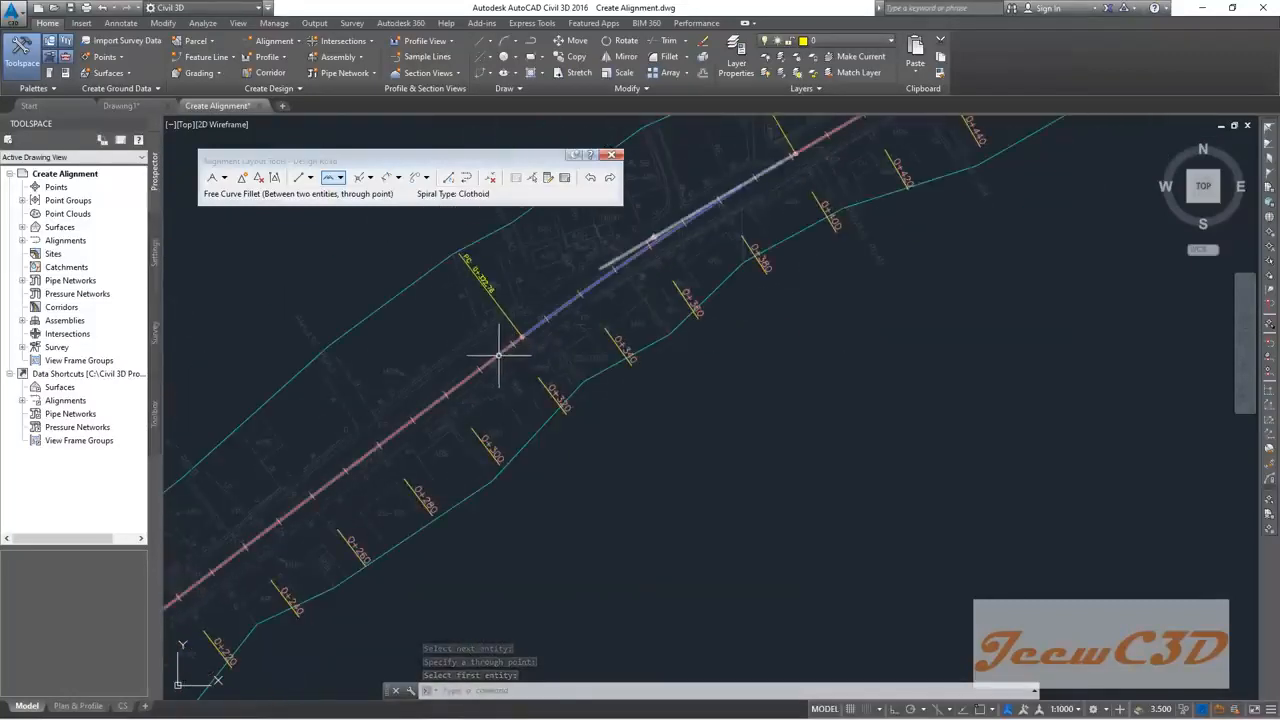
scroll(399, 450, "down", 2)
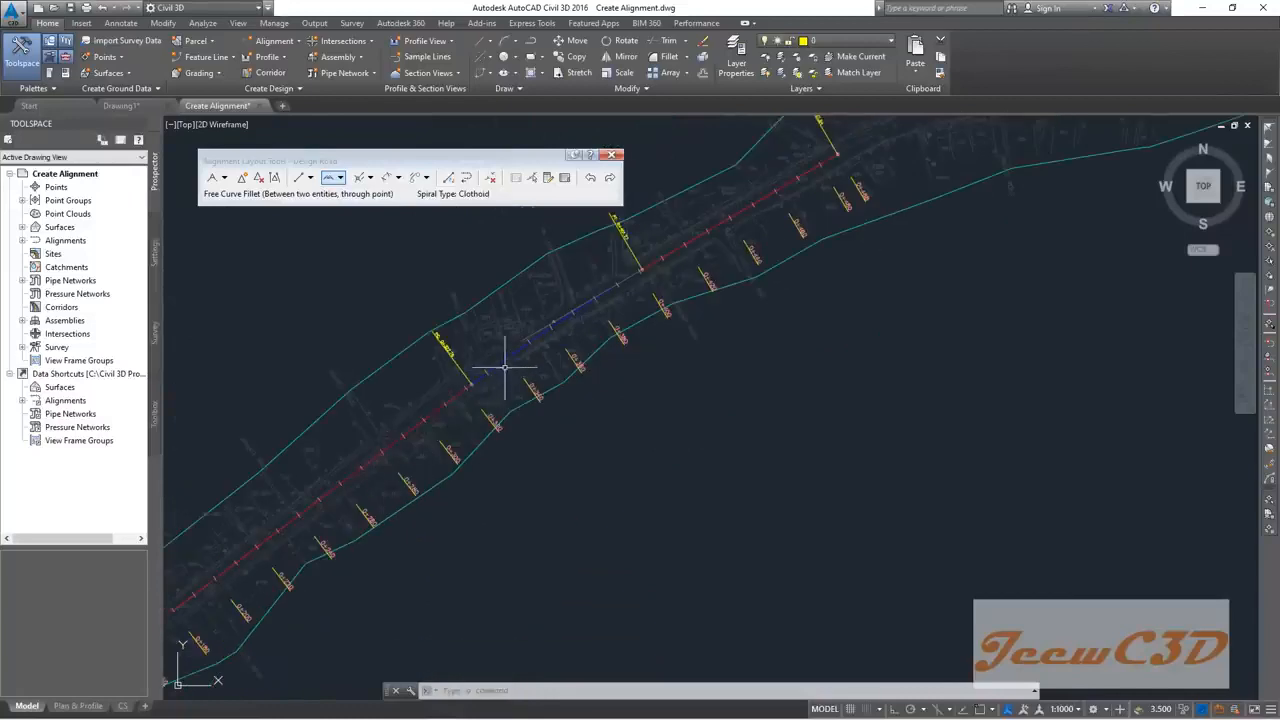
scroll(505, 367, "up", 2)
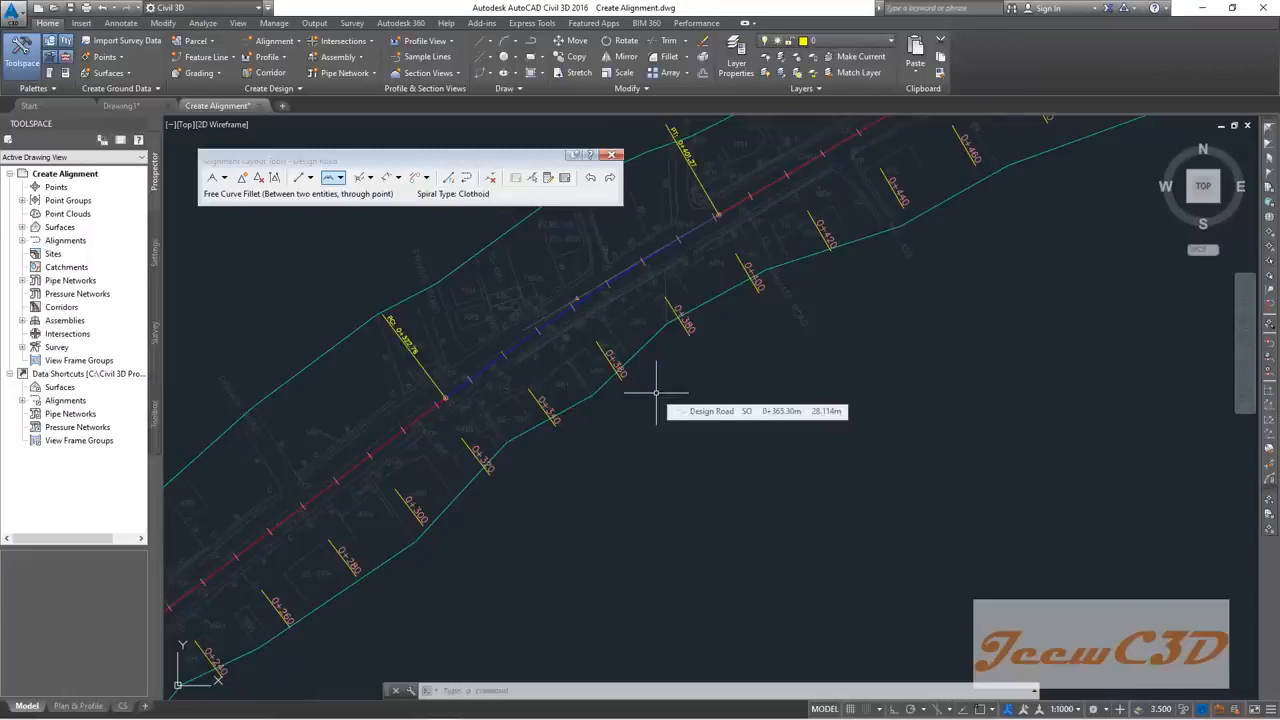
scroll(640, 408, "down", 3)
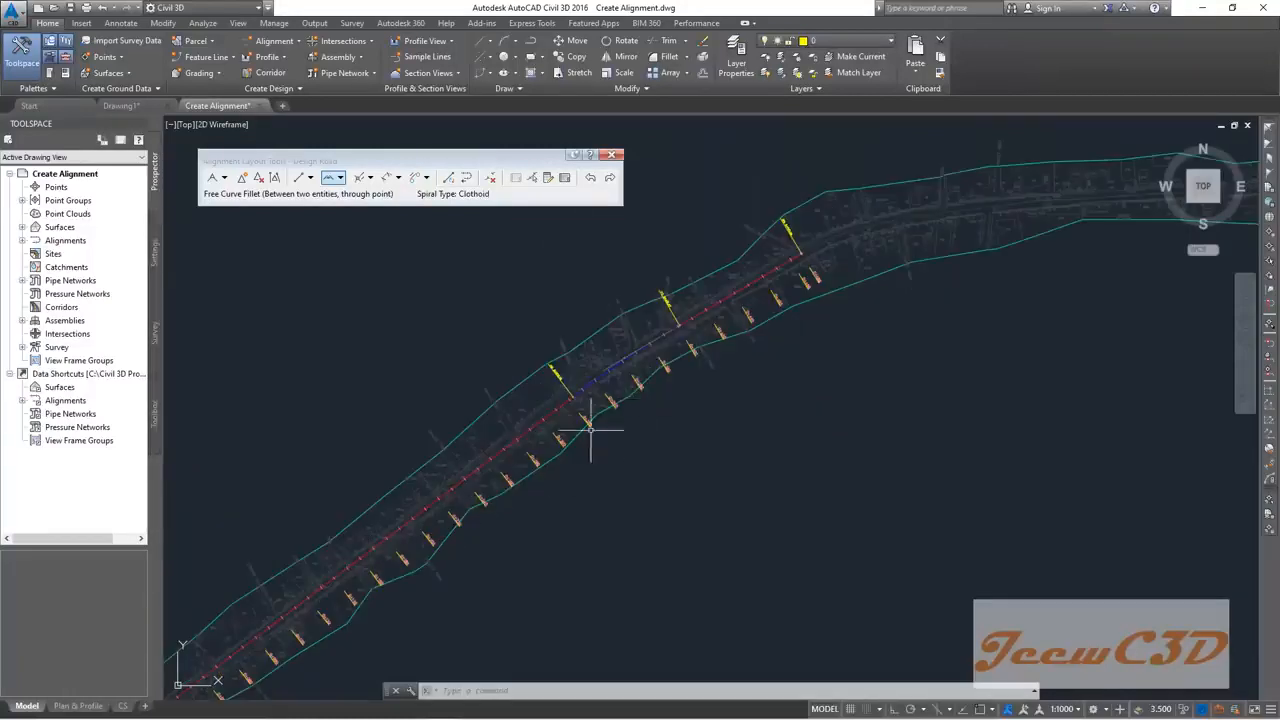
scroll(434, 500, "up", 3)
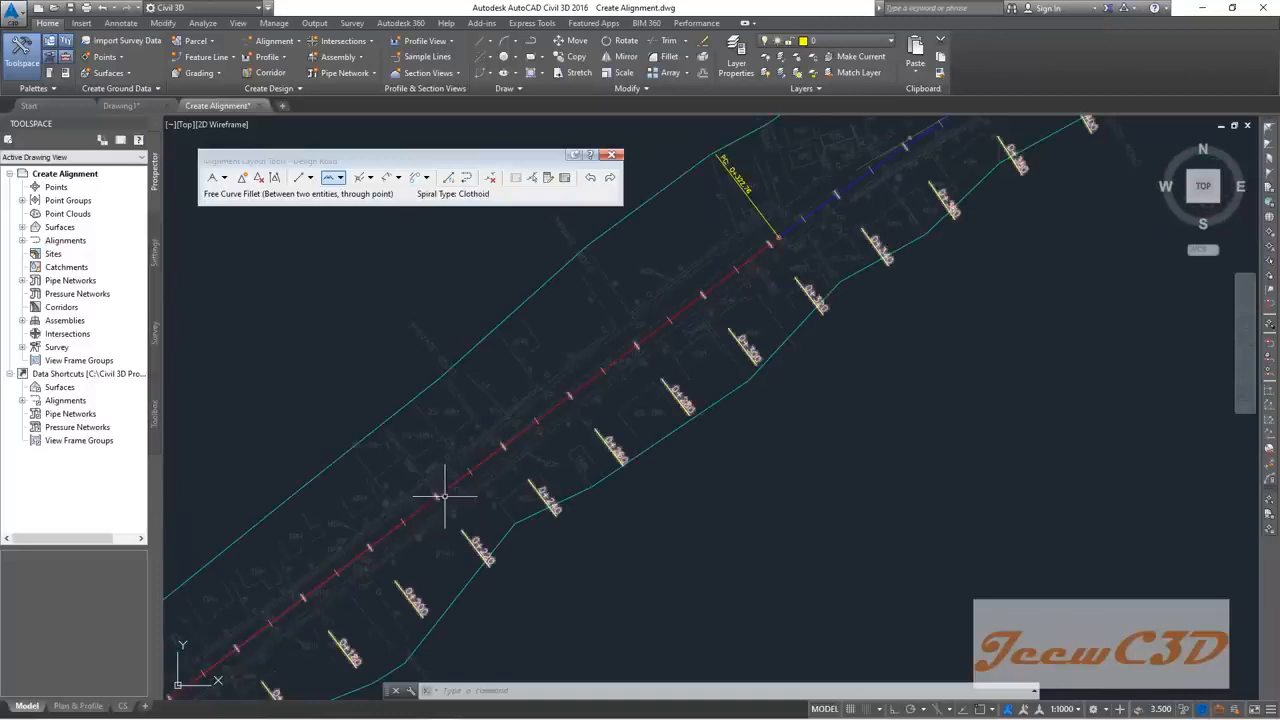
scroll(560, 410, "down", 2)
middle_click_drag(829, 238, 417, 495)
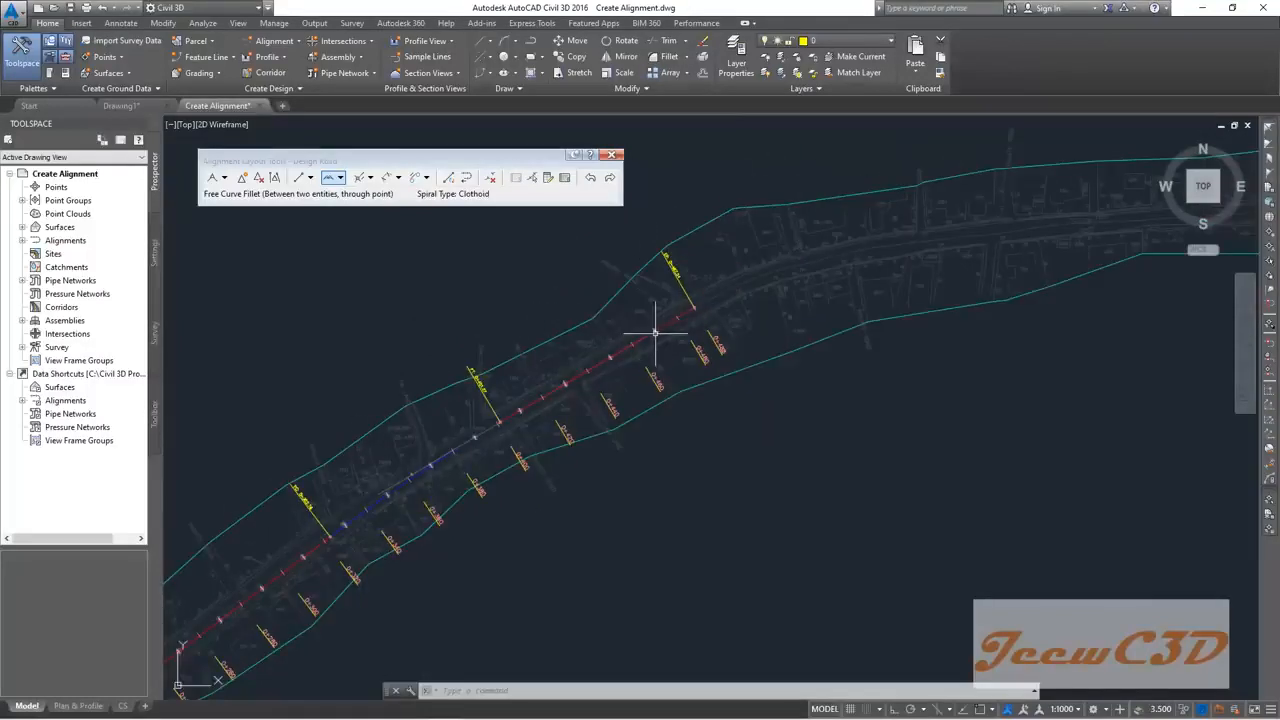
scroll(655, 332, "up", 1)
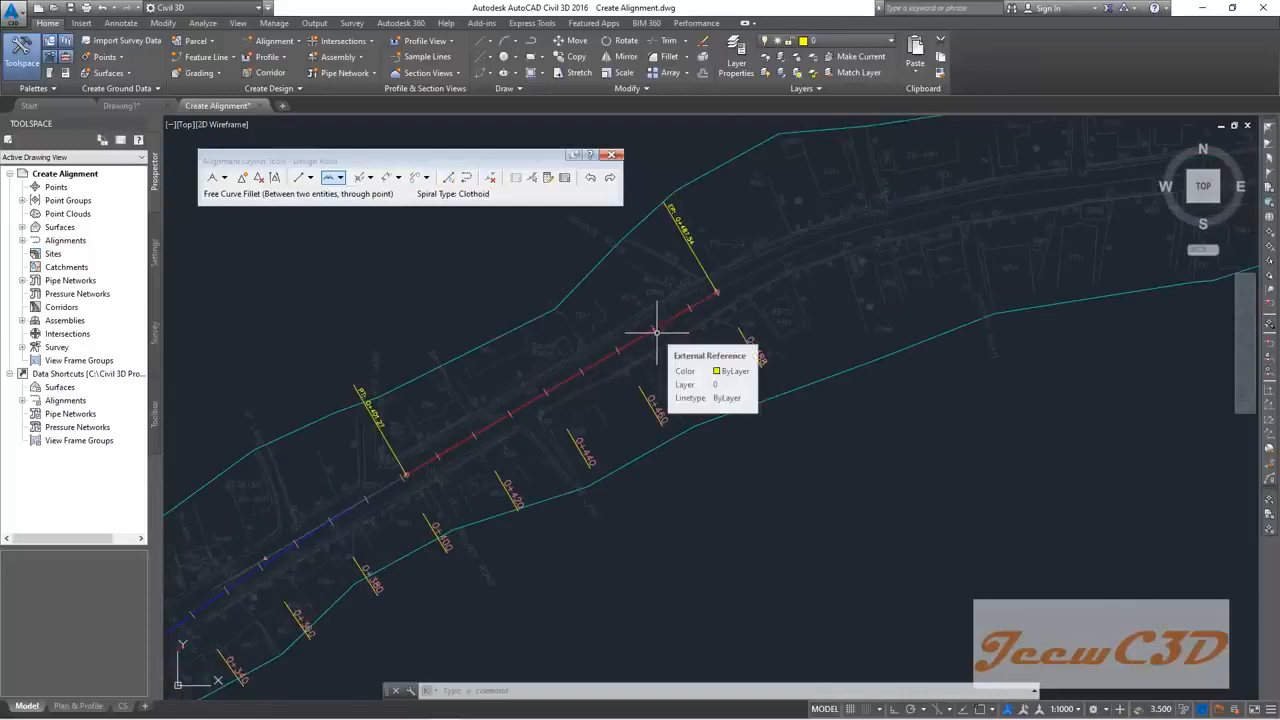
scroll(650, 350, "down", 2)
mouse_move(543, 560)
middle_mouse_down()
mouse_move(774, 372)
mouse_move(359, 673)
middle_mouse_up()
scroll(279, 645, "up", 2)
scroll(289, 599, "up", 2)
scroll(411, 553, "down", 4)
scroll(400, 640, "down", 2)
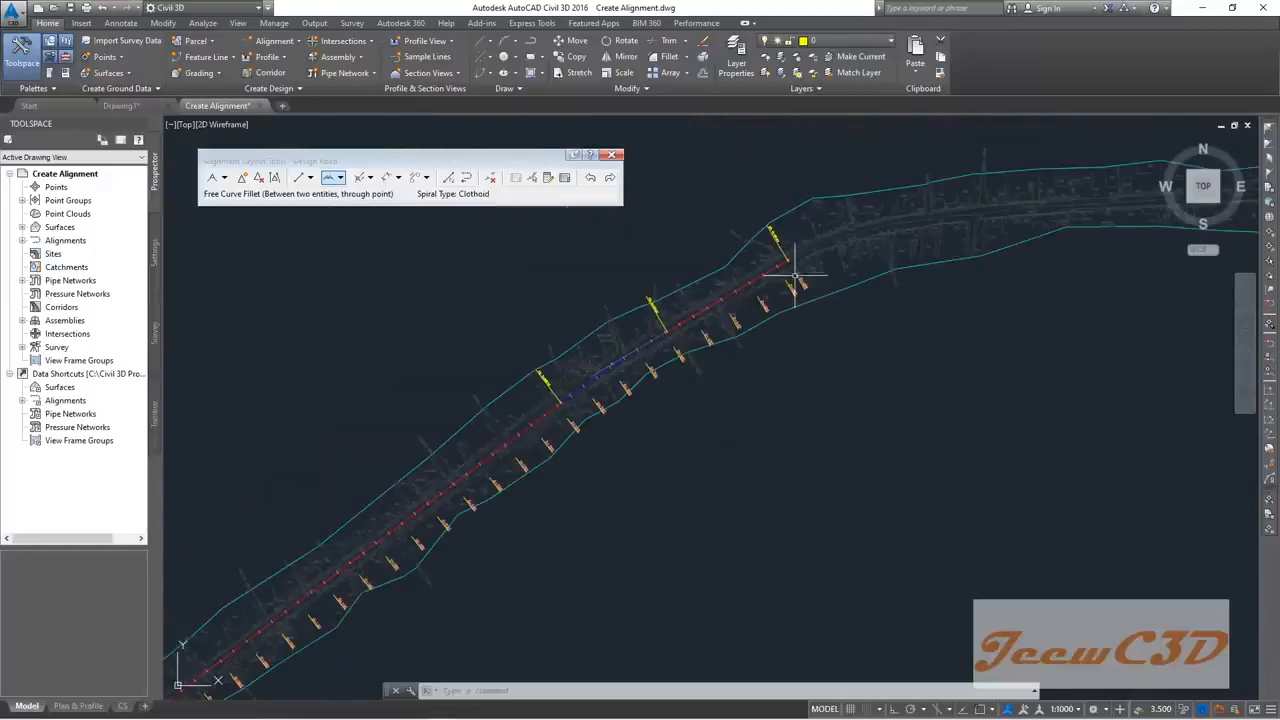
scroll(760, 340, "up", 1)
scroll(343, 600, "down", 3)
scroll(340, 600, "up", 2)
scroll(380, 505, "up", 2)
scroll(391, 532, "up", 4)
scroll(391, 534, "down", 4)
middle_click_drag(910, 271, 453, 554)
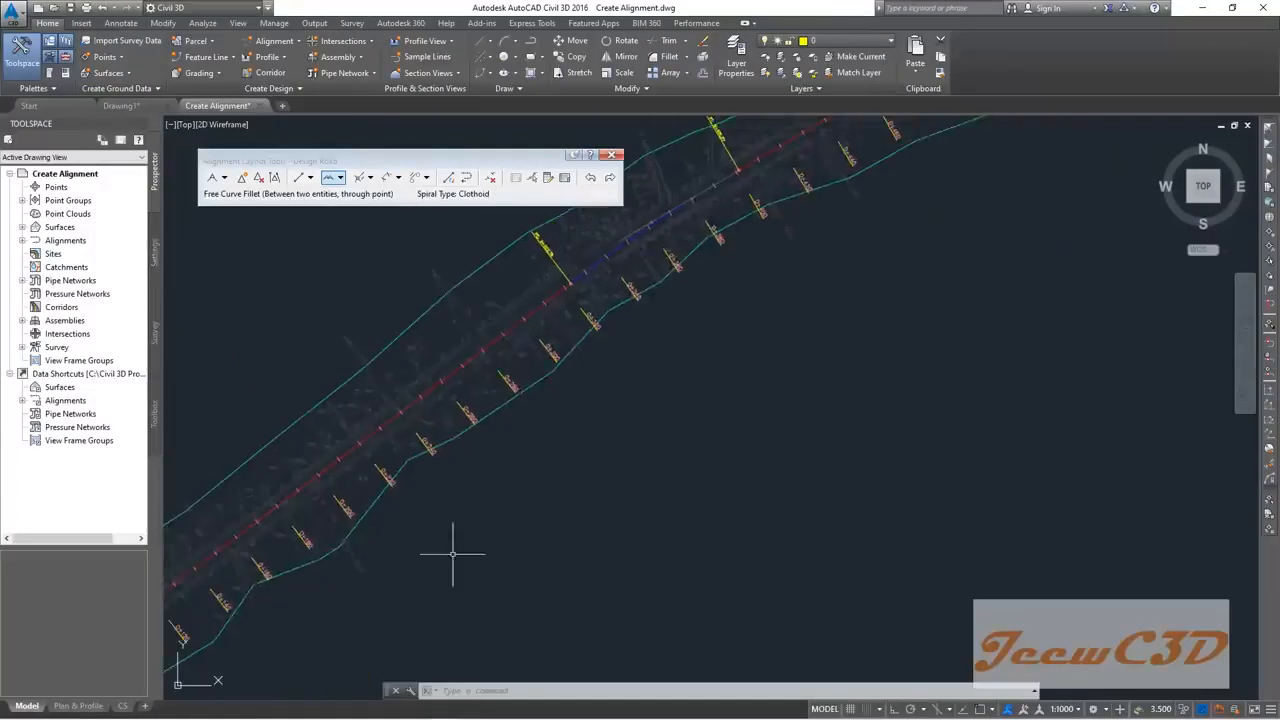
scroll(623, 457, "down", 2)
scroll(586, 434, "up", 5)
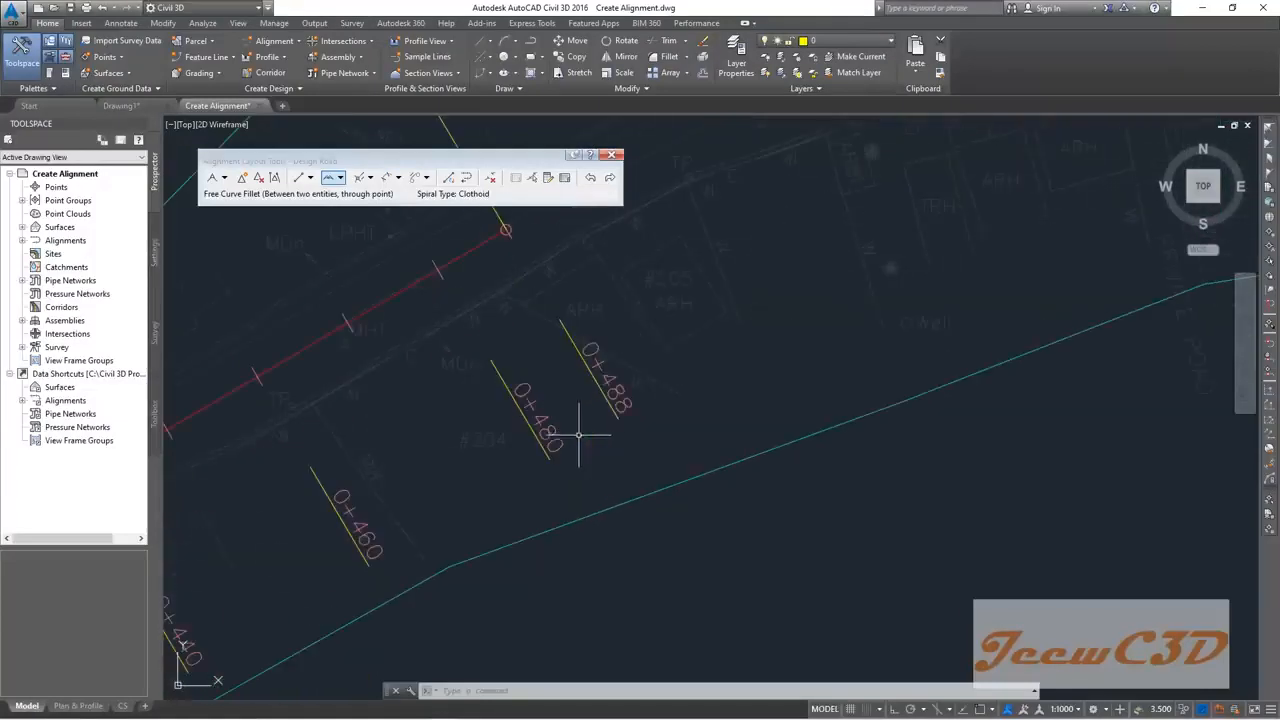
Step: Pan left along the corridor and bring up the line-type list in Alignment Layout Tools
mouse_move(608, 426)
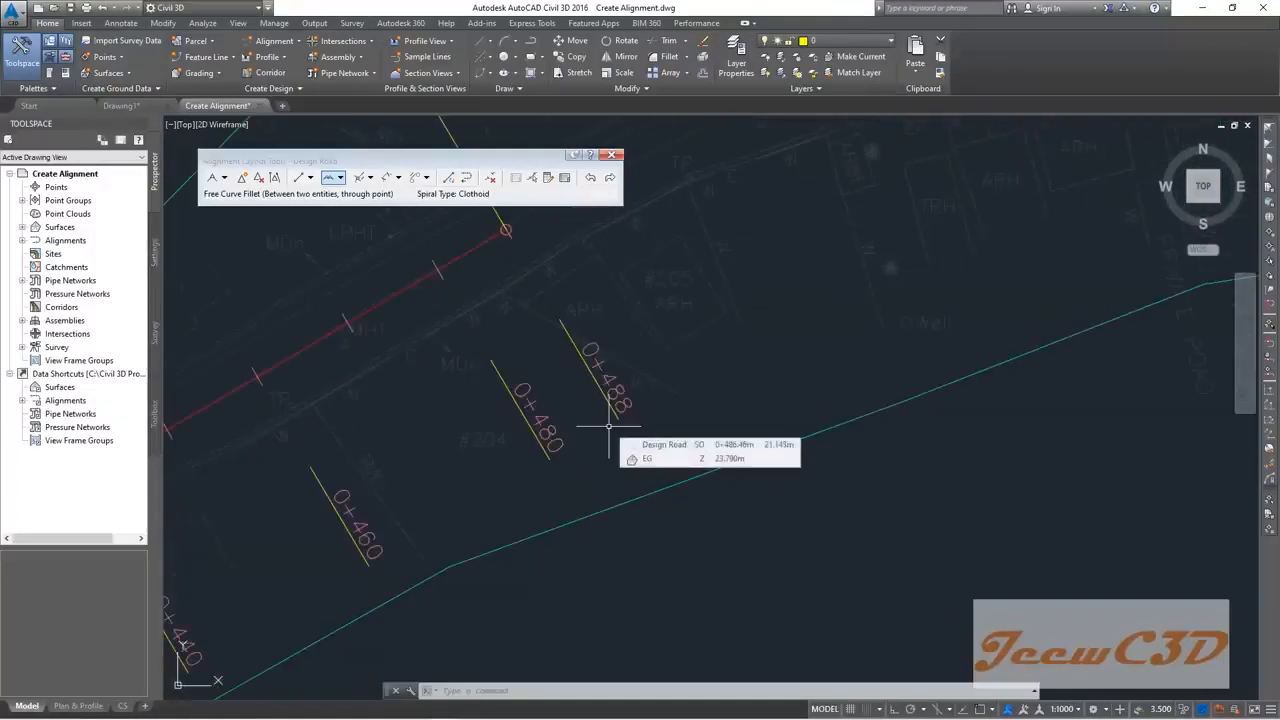
scroll(609, 428, "down", 5)
middle_click_drag(749, 455, 471, 475)
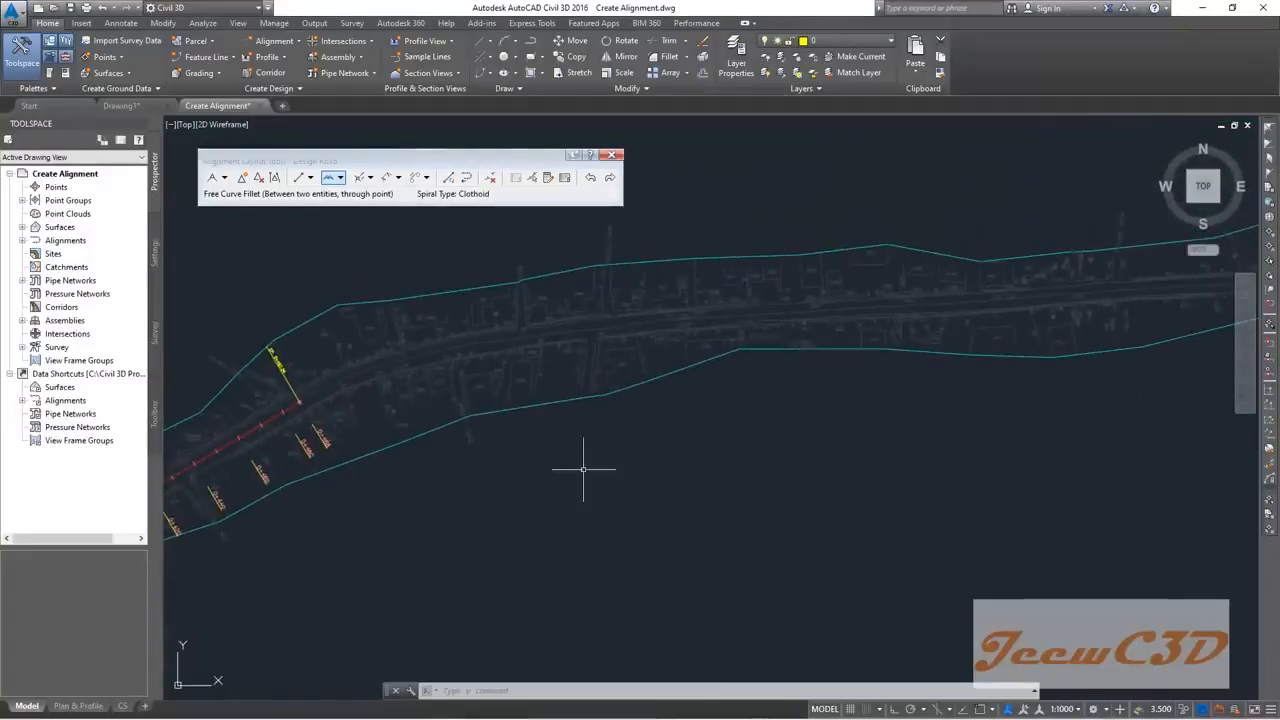
scroll(820, 400, "down", 2)
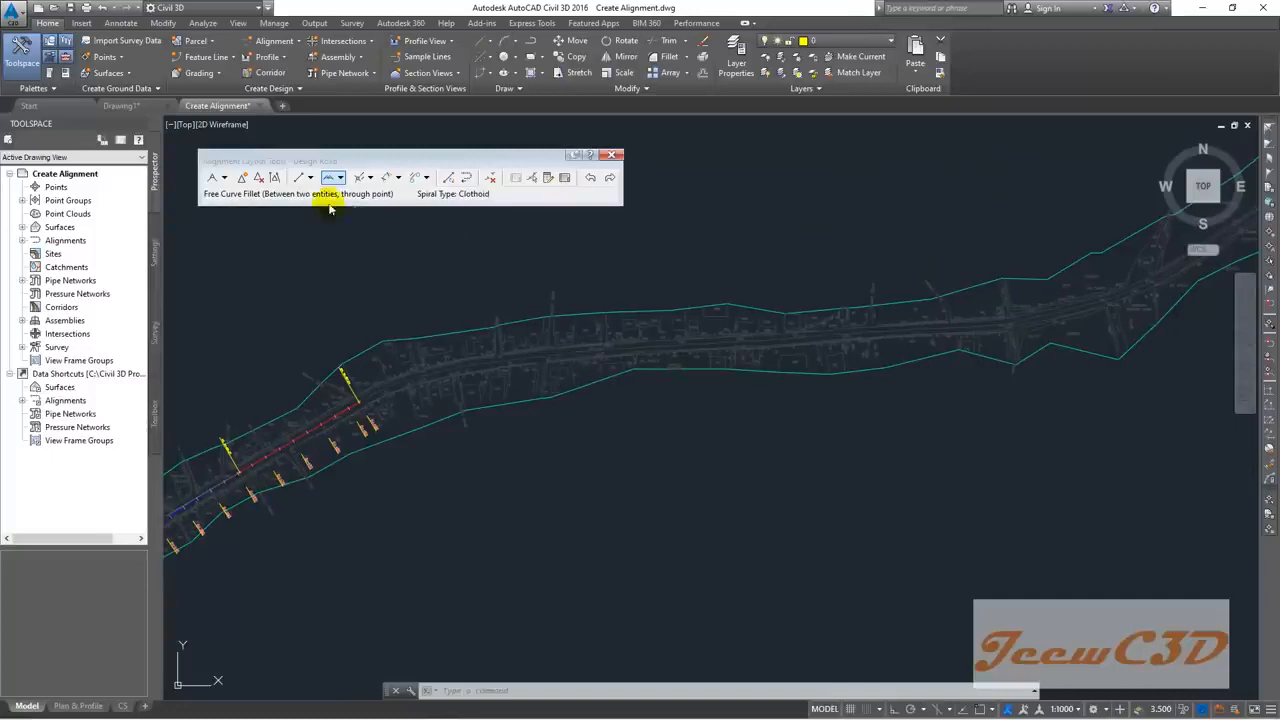
left_click(311, 180)
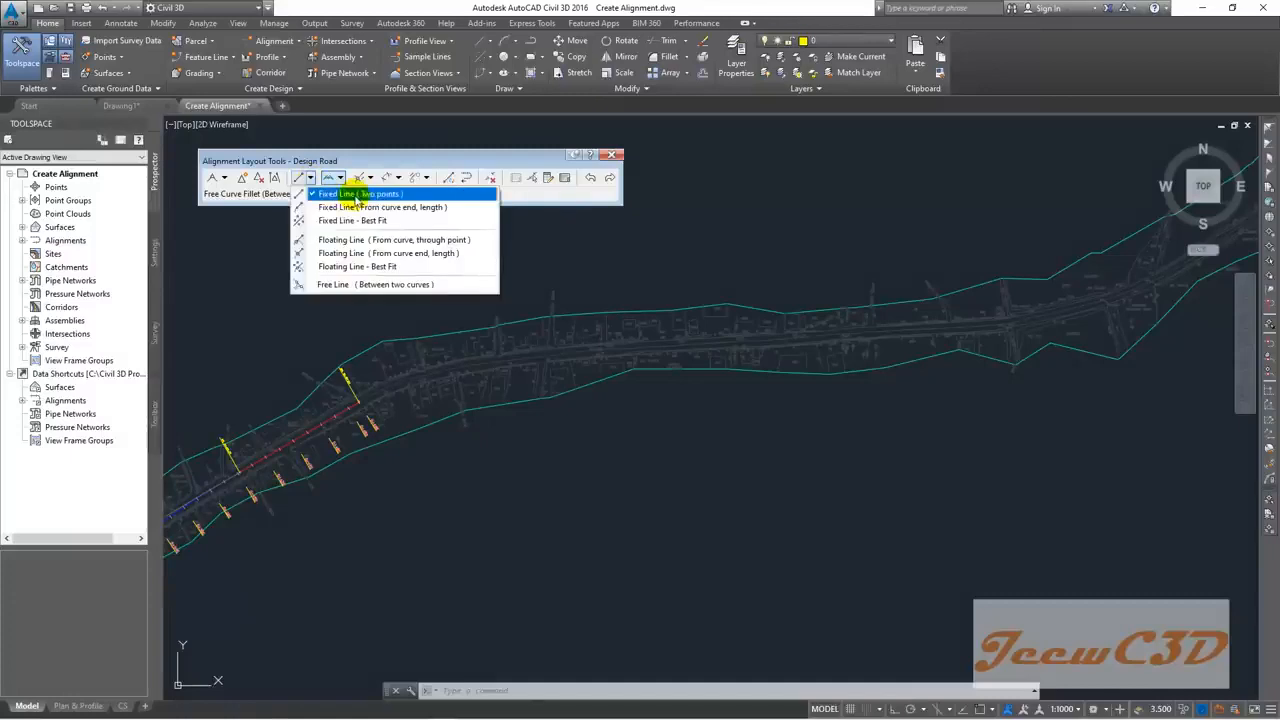
Step: Add a fixed two-point tangent along the corridor's north-east stretch
left_click(355, 196)
scroll(595, 350, "up", 3)
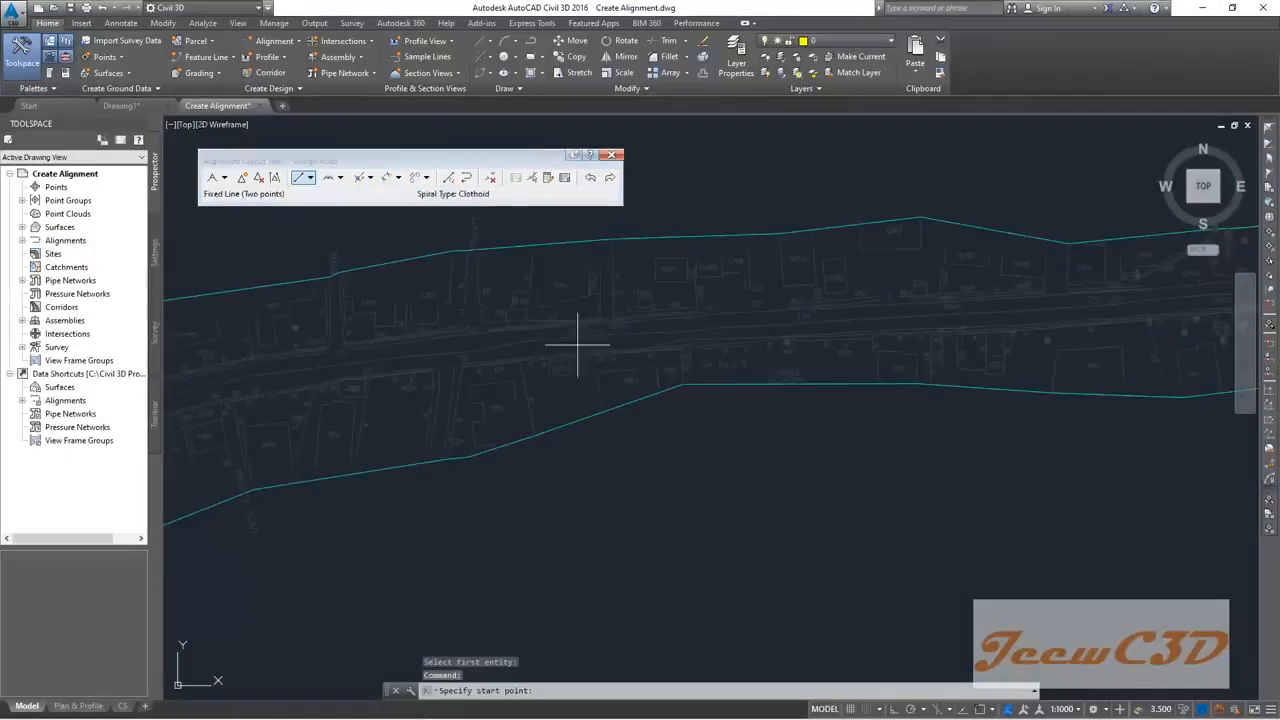
left_click(527, 340)
scroll(527, 340, "down", 3)
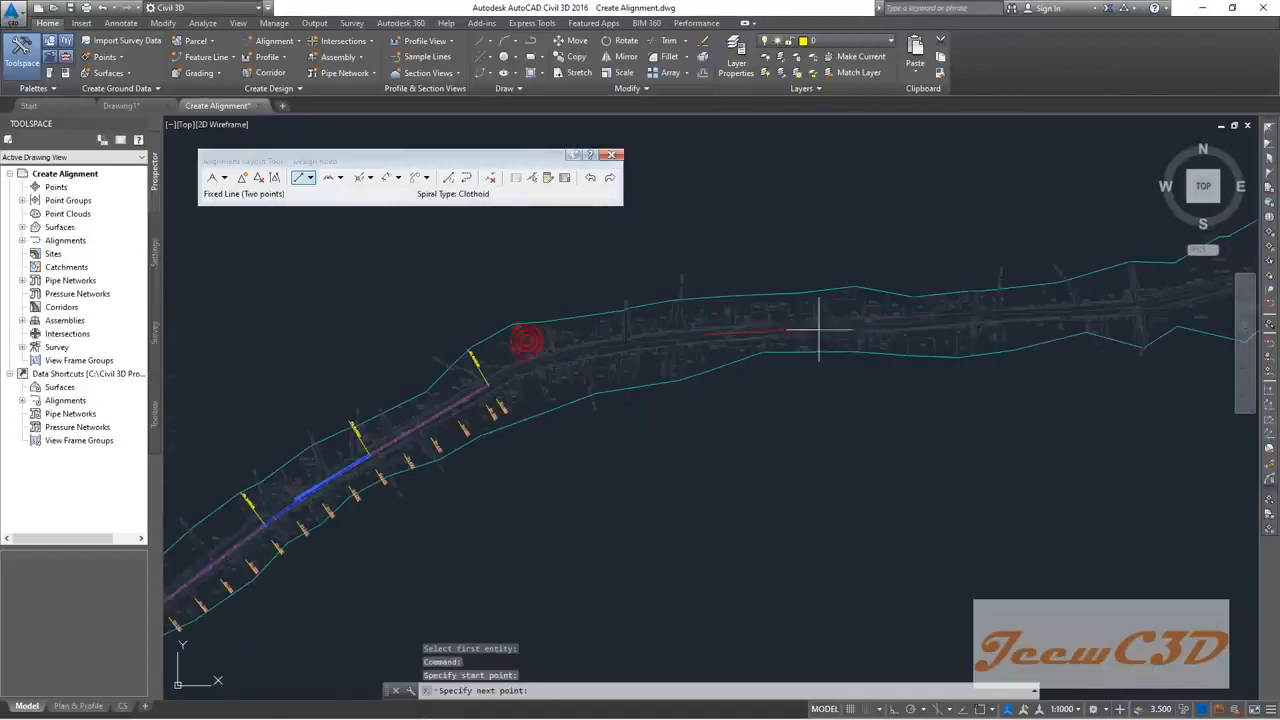
scroll(665, 358, "up", 2)
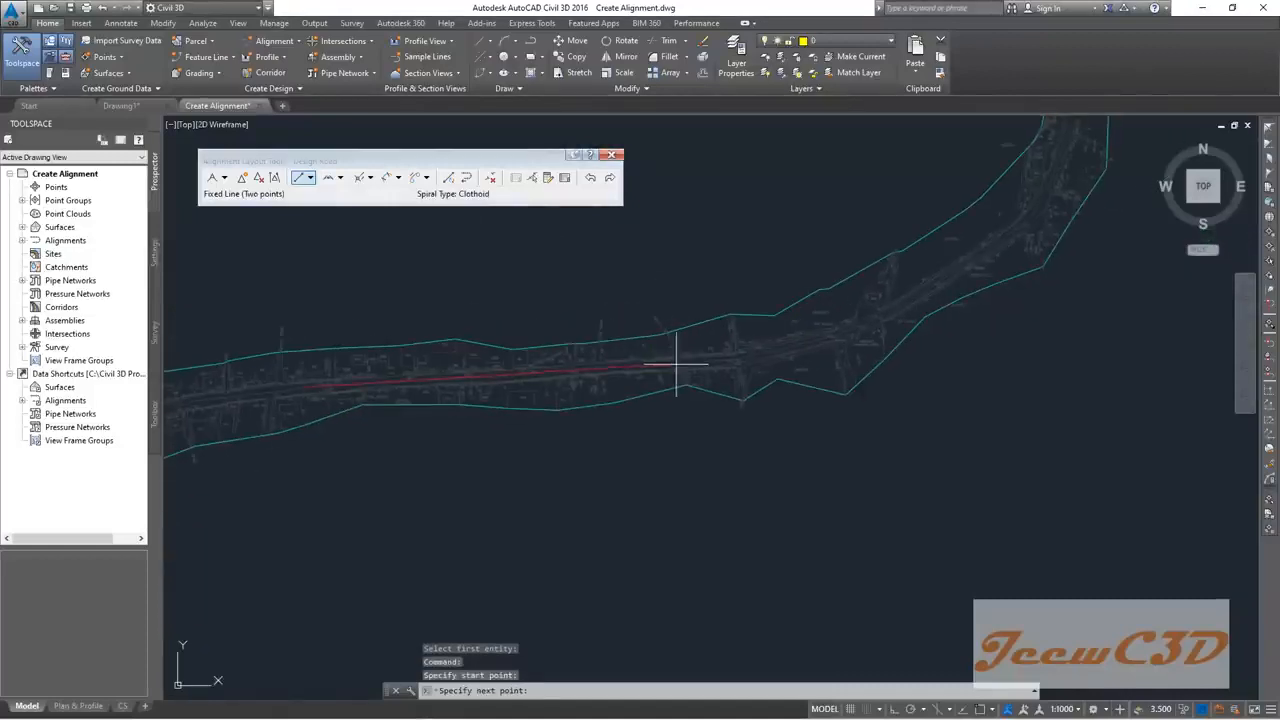
scroll(684, 364, "up", 2)
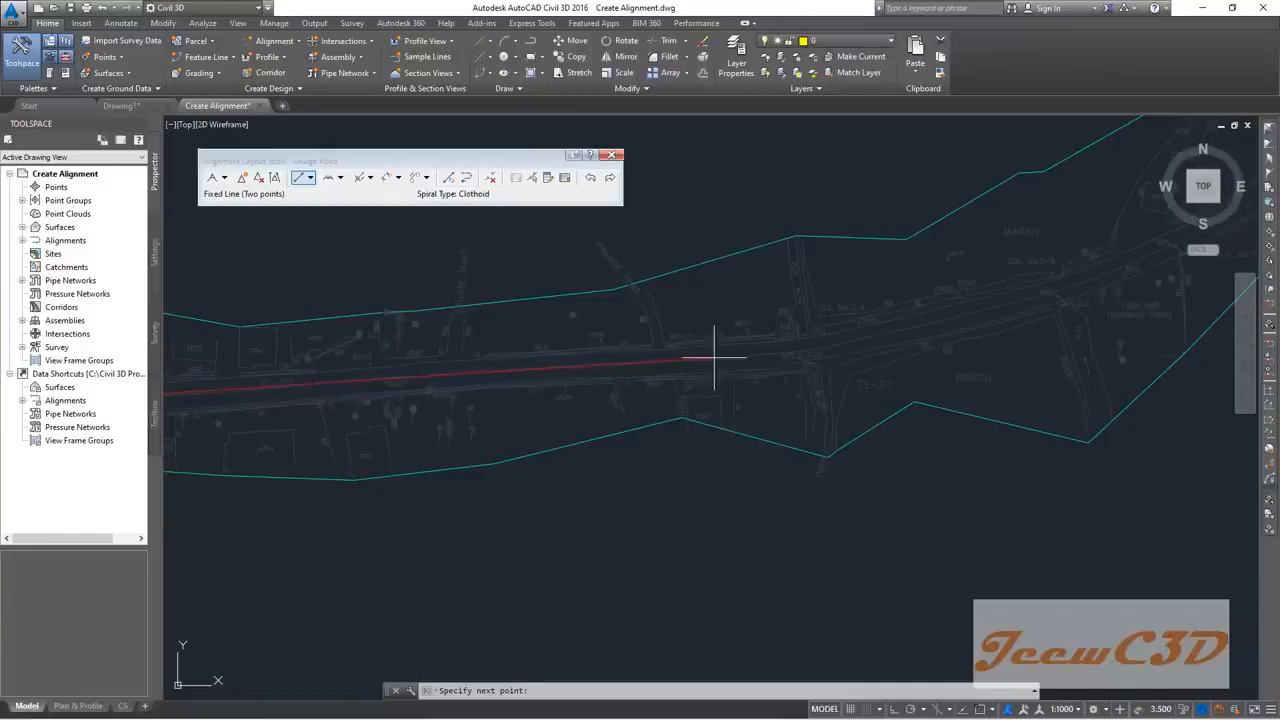
left_click(714, 357)
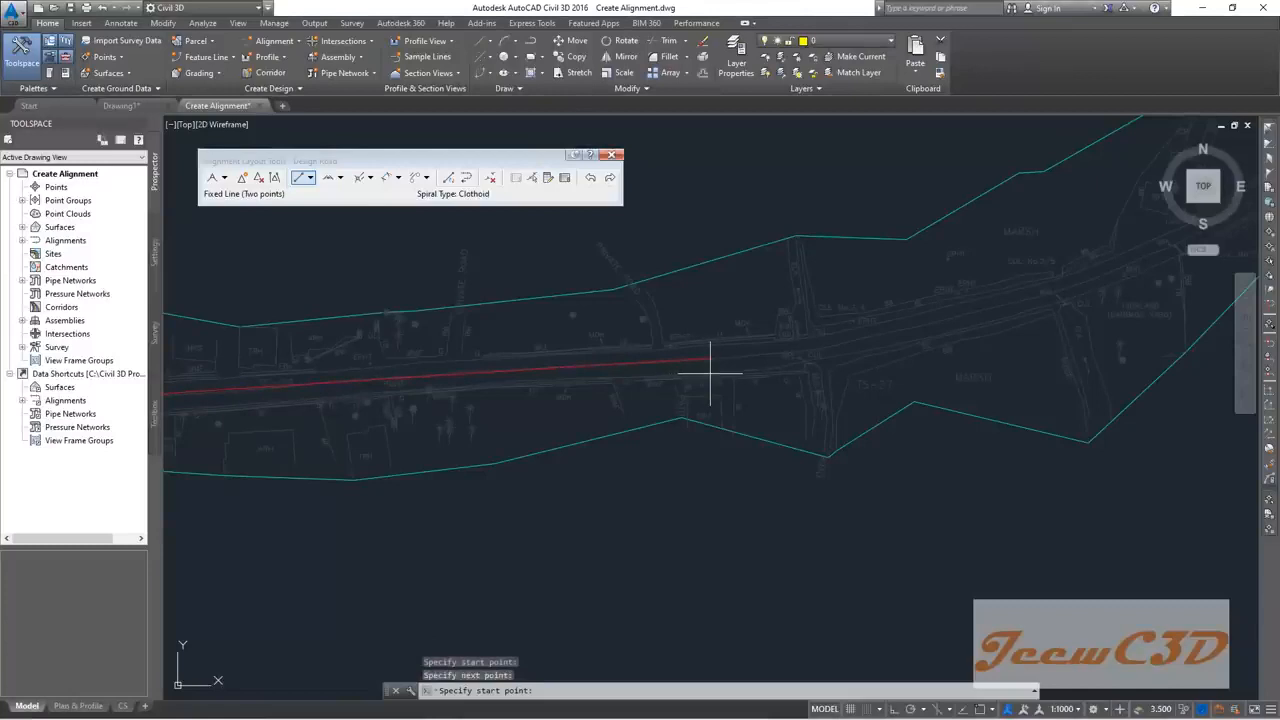
key("Return")
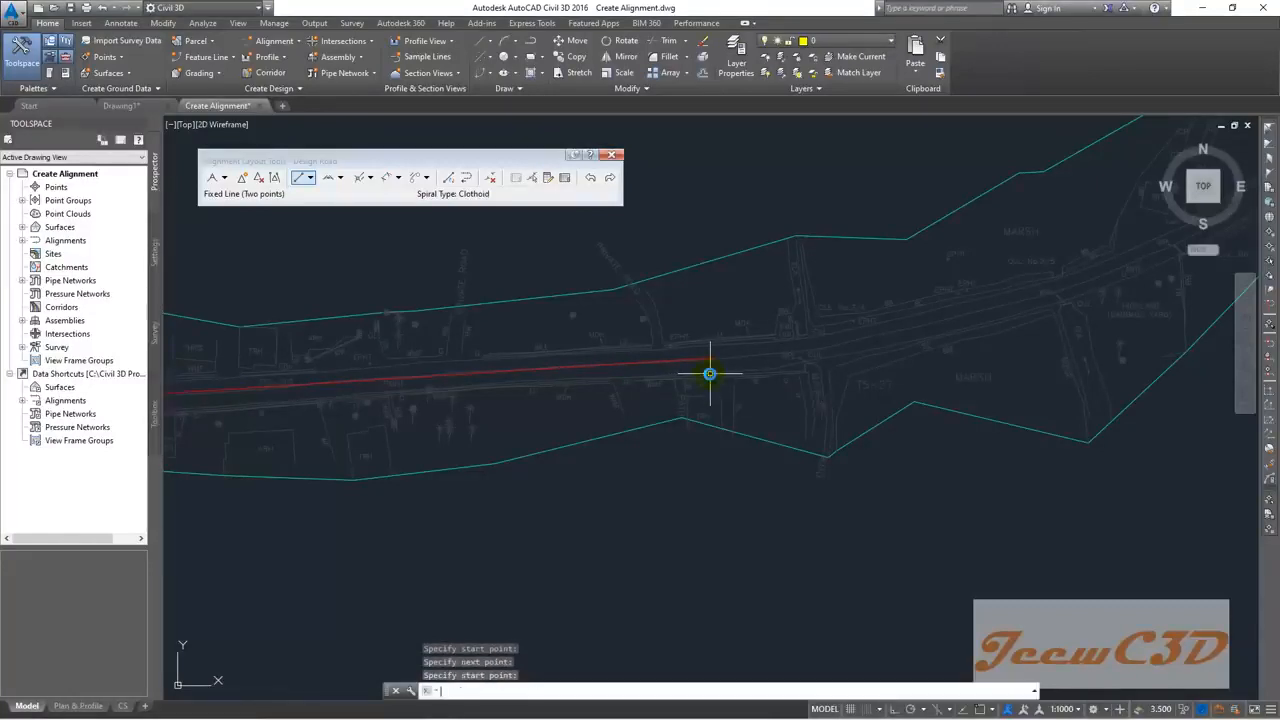
Step: Pan along the extended road and bring up the curve-type list
scroll(686, 406, "down", 5)
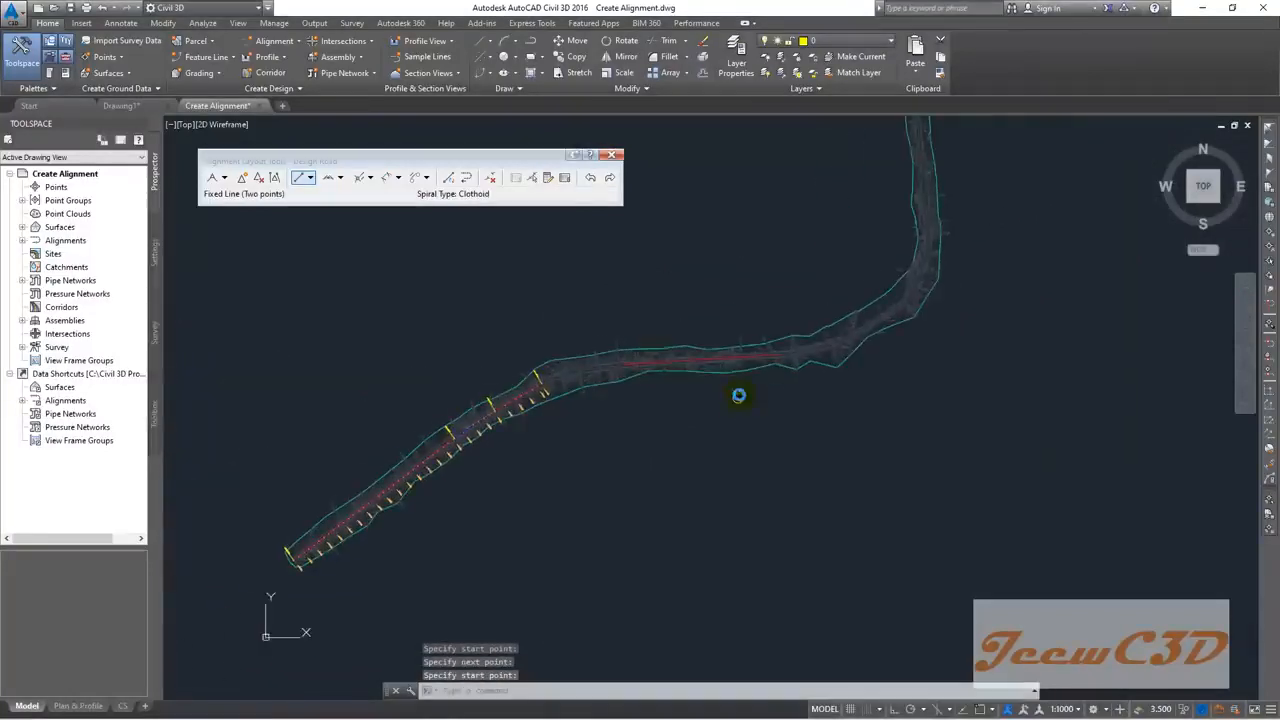
scroll(737, 394, "up", 2)
scroll(742, 368, "up", 2)
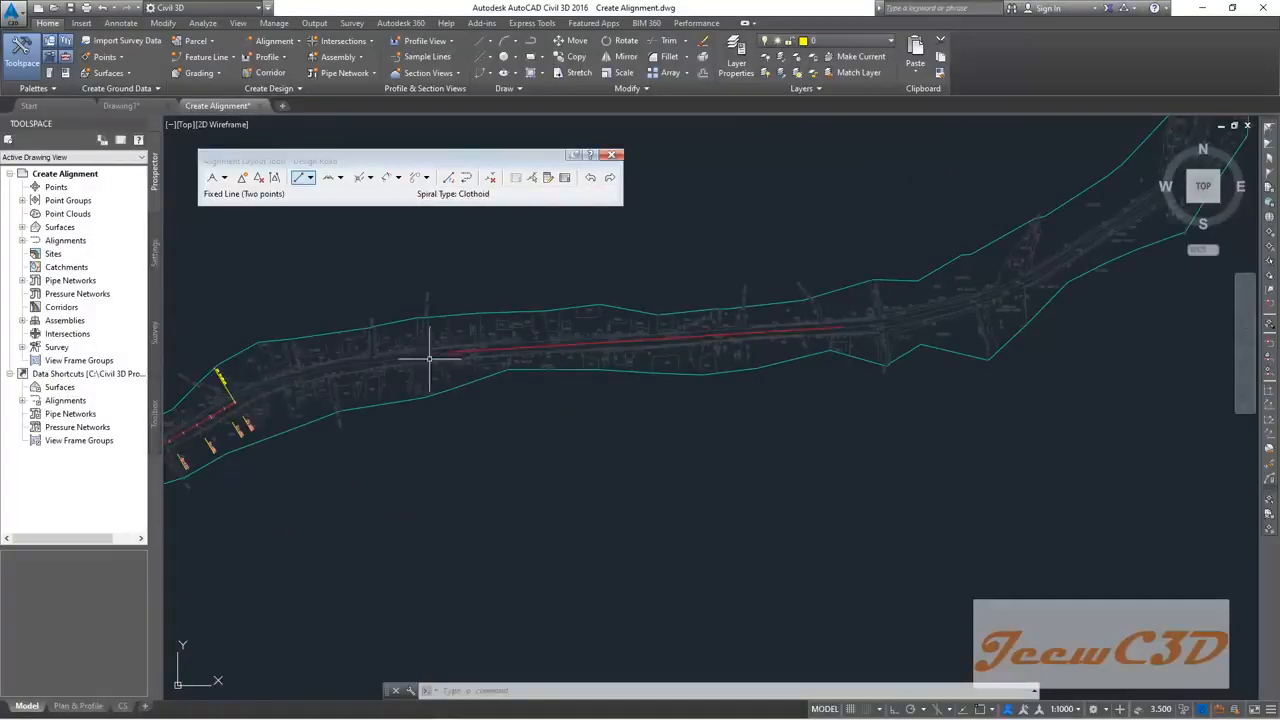
mouse_move(338, 296)
middle_mouse_down()
mouse_move(462, 250)
mouse_move(424, 287)
middle_mouse_up()
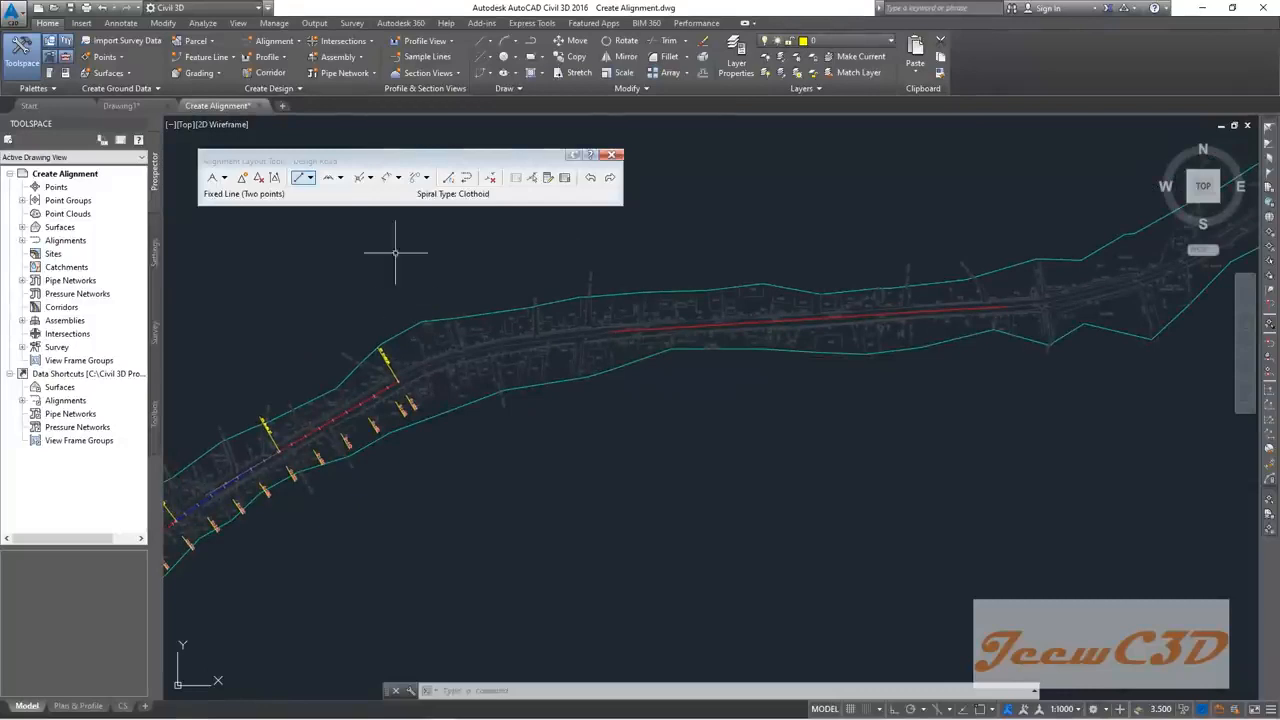
left_click(340, 177)
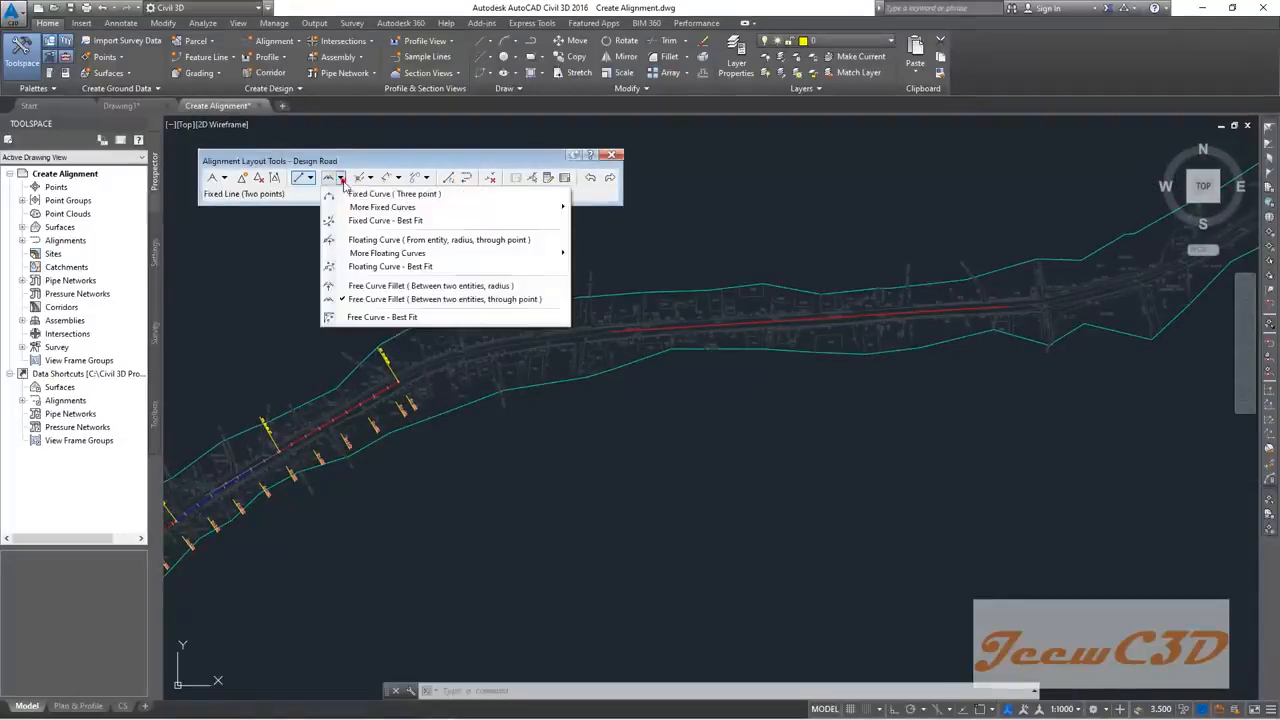
Step: Start a Free Curve Fillet (through point) between Design Road's middle and north-east tangents
left_click(446, 299)
scroll(395, 401, "up", 5)
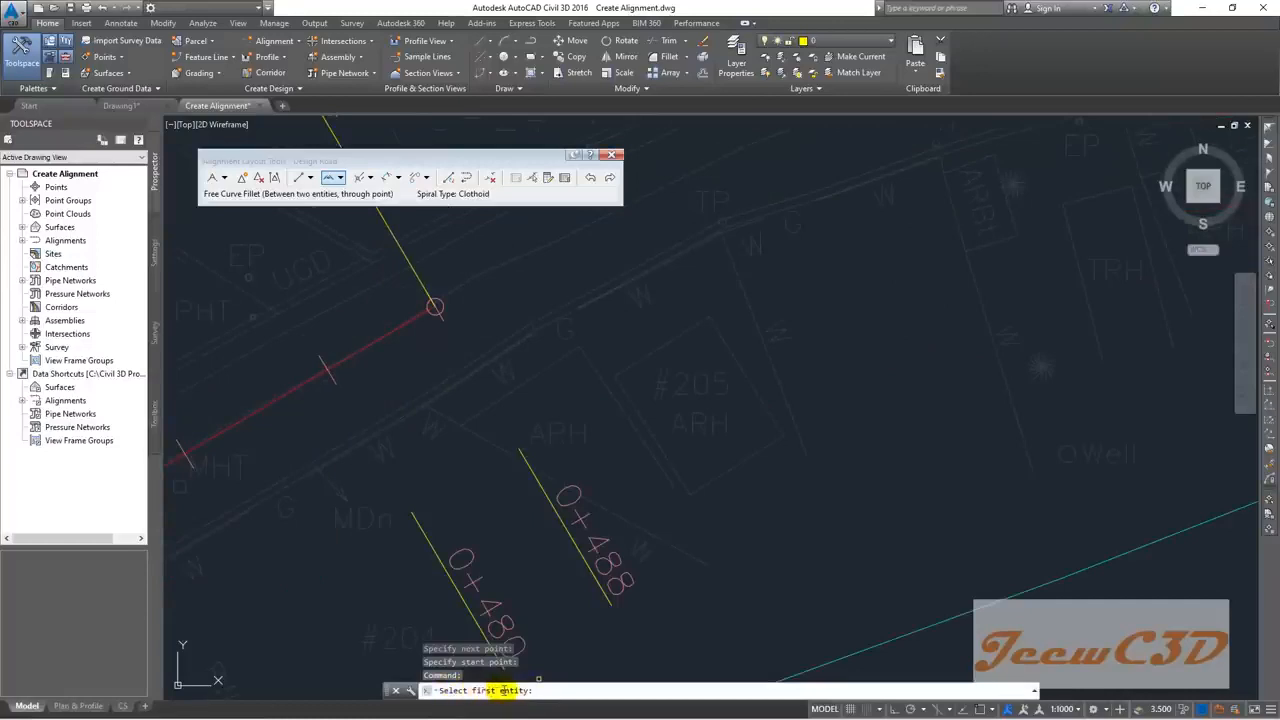
scroll(435, 305, "up", 5)
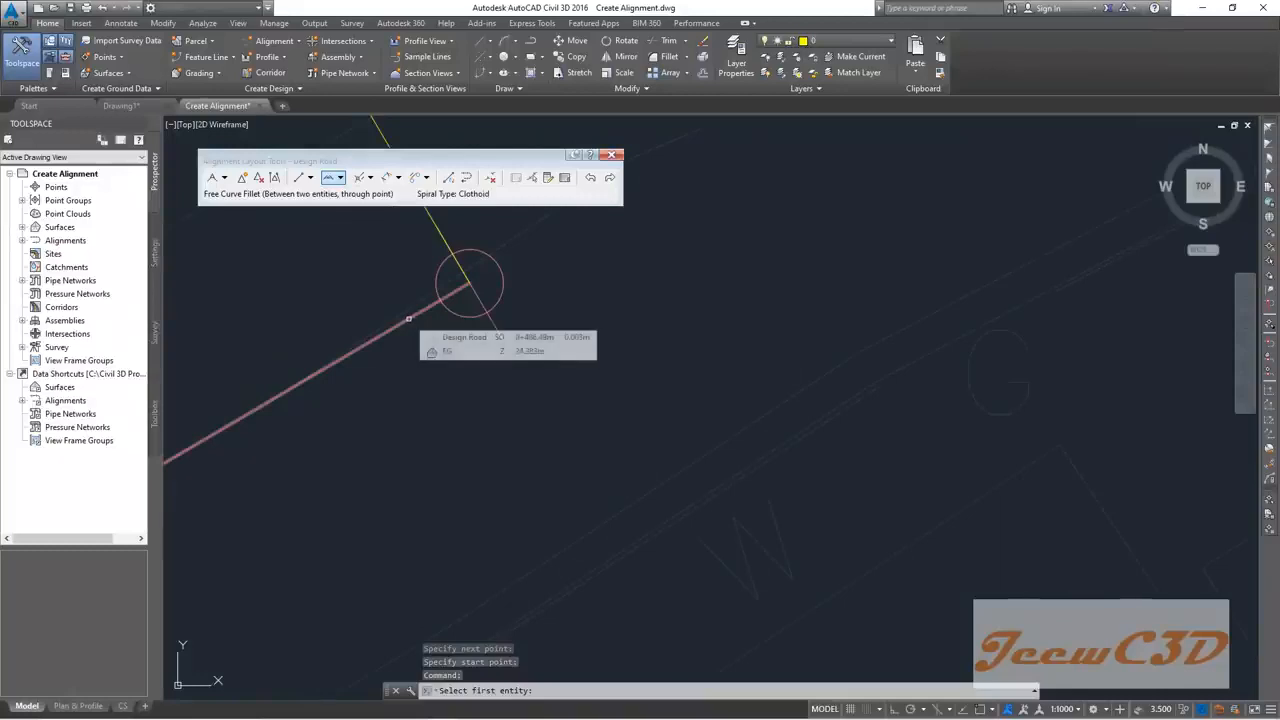
left_click(409, 319)
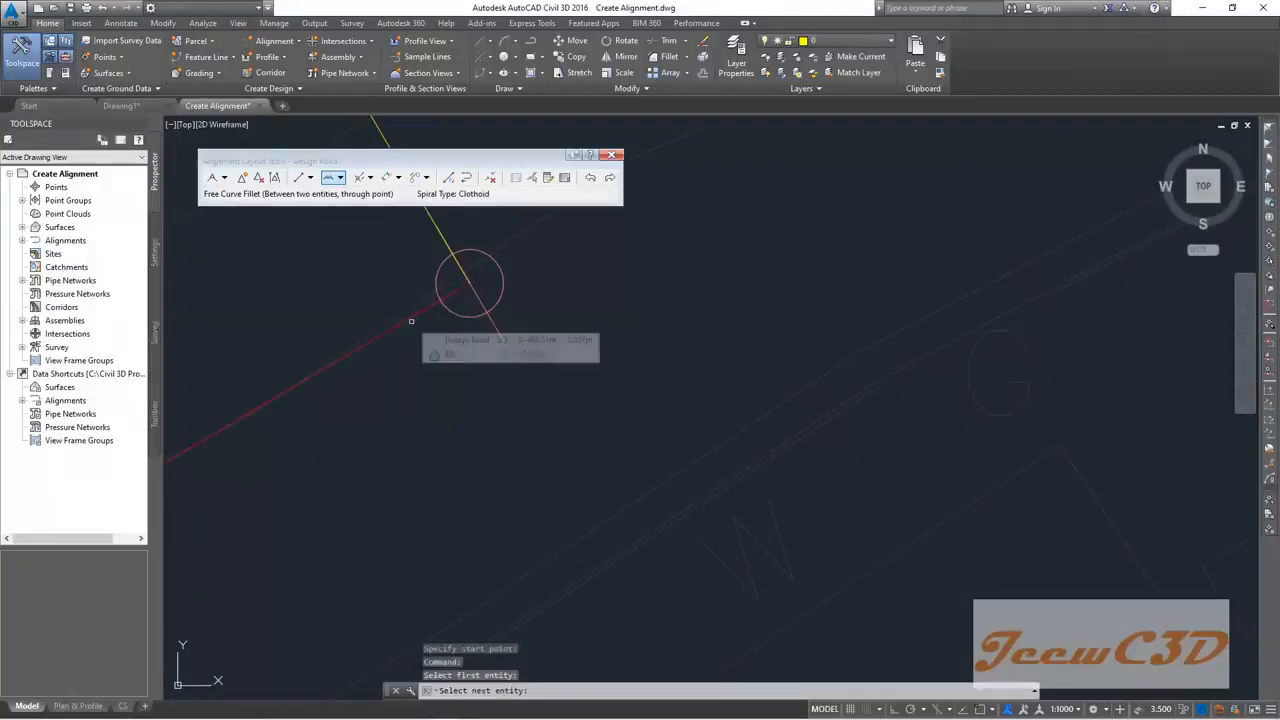
scroll(414, 349, "down", 3)
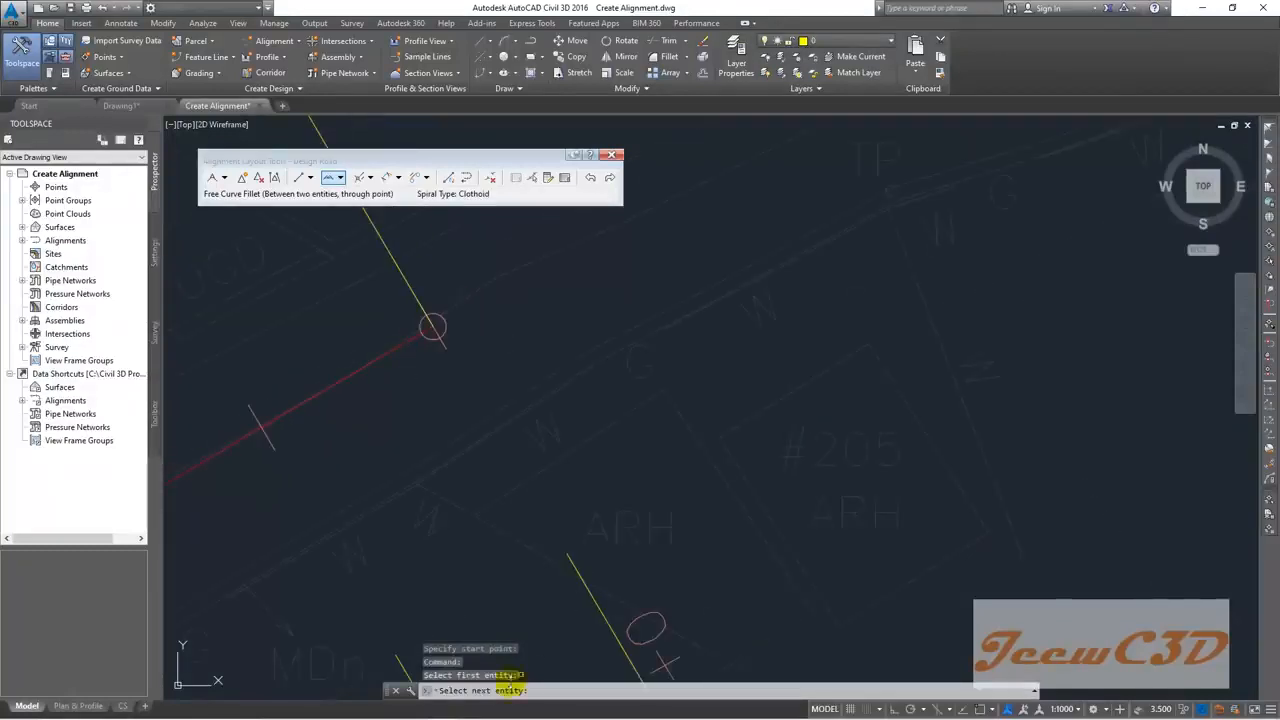
scroll(667, 495, "down", 5)
scroll(972, 403, "up", 5)
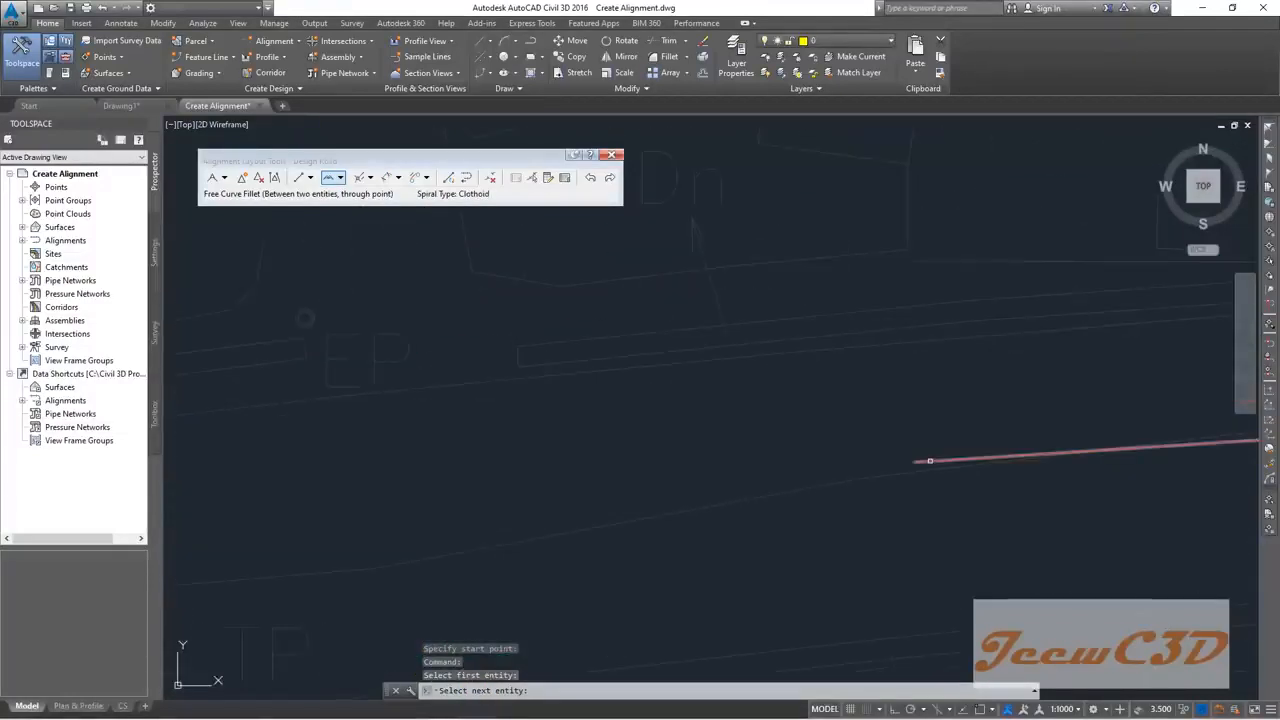
left_click(930, 461)
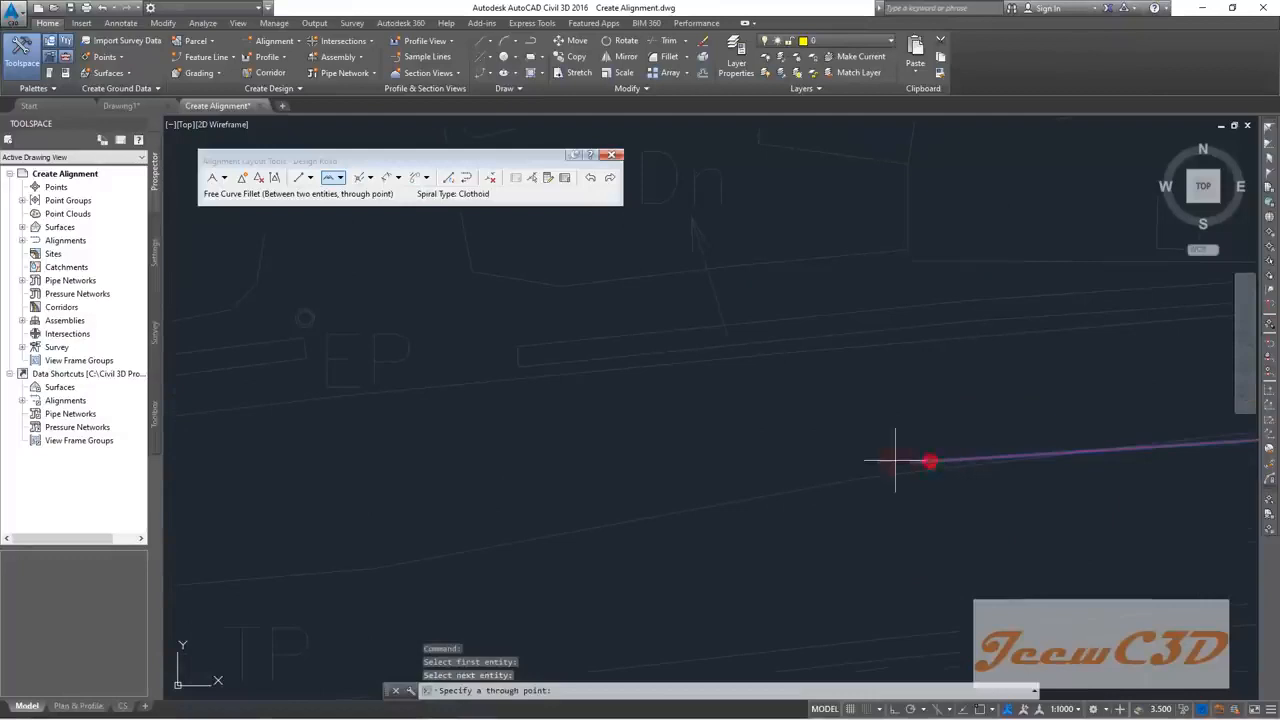
Step: Pick the through point to create the fillet curve joining the two tangents
scroll(585, 503, "down", 2)
middle_click_drag(585, 503, 801, 417)
scroll(707, 434, "down", 3)
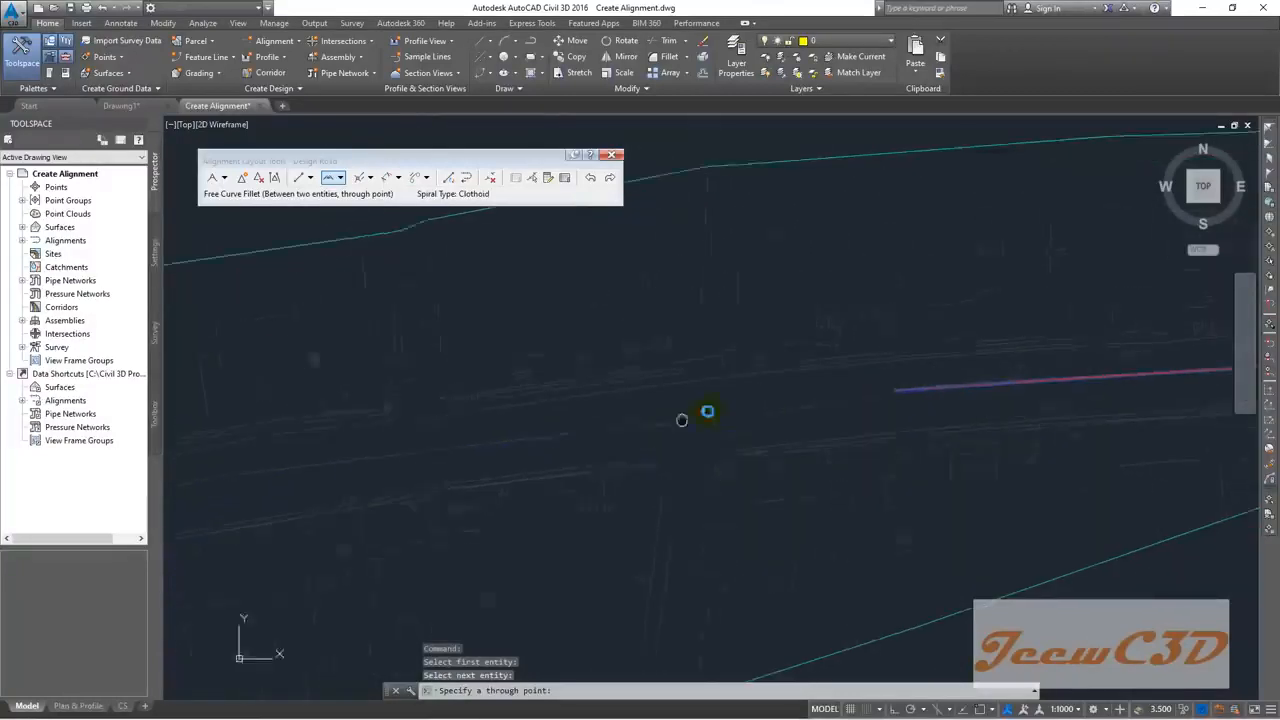
middle_click_drag(435, 417, 571, 386)
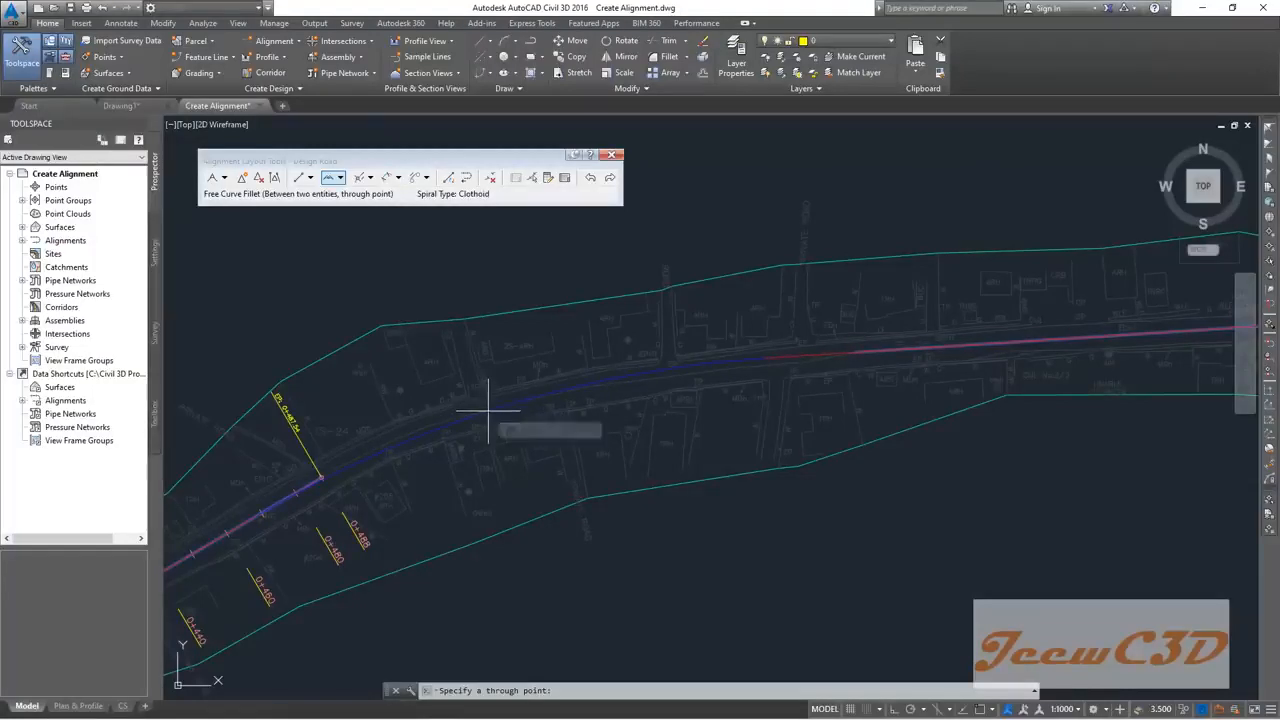
left_click(485, 411)
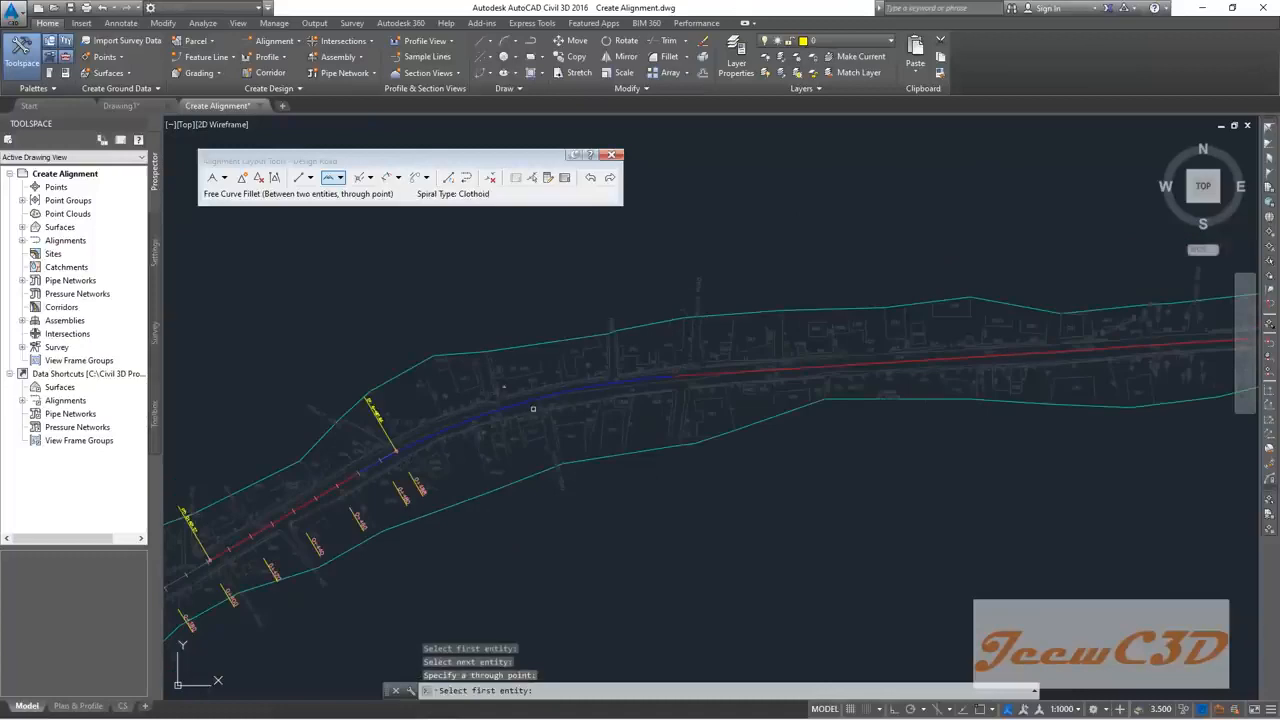
scroll(534, 411, "down", 3)
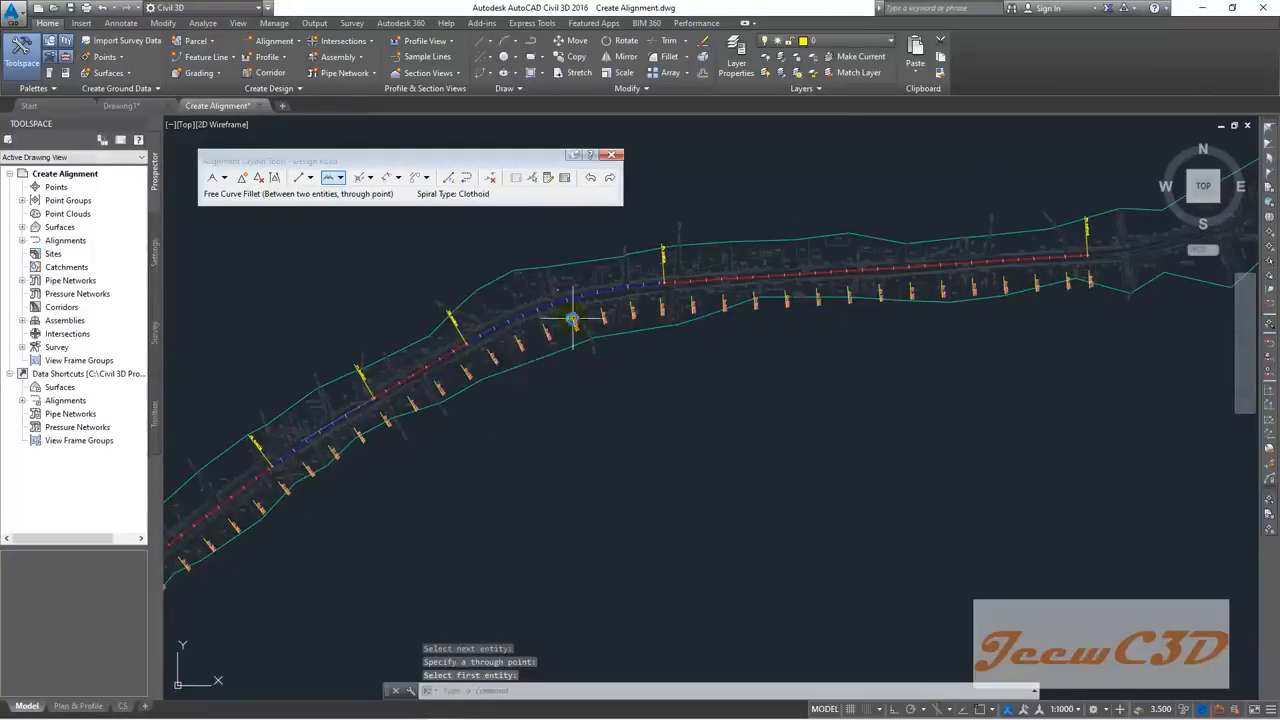
scroll(491, 355, "down", 2)
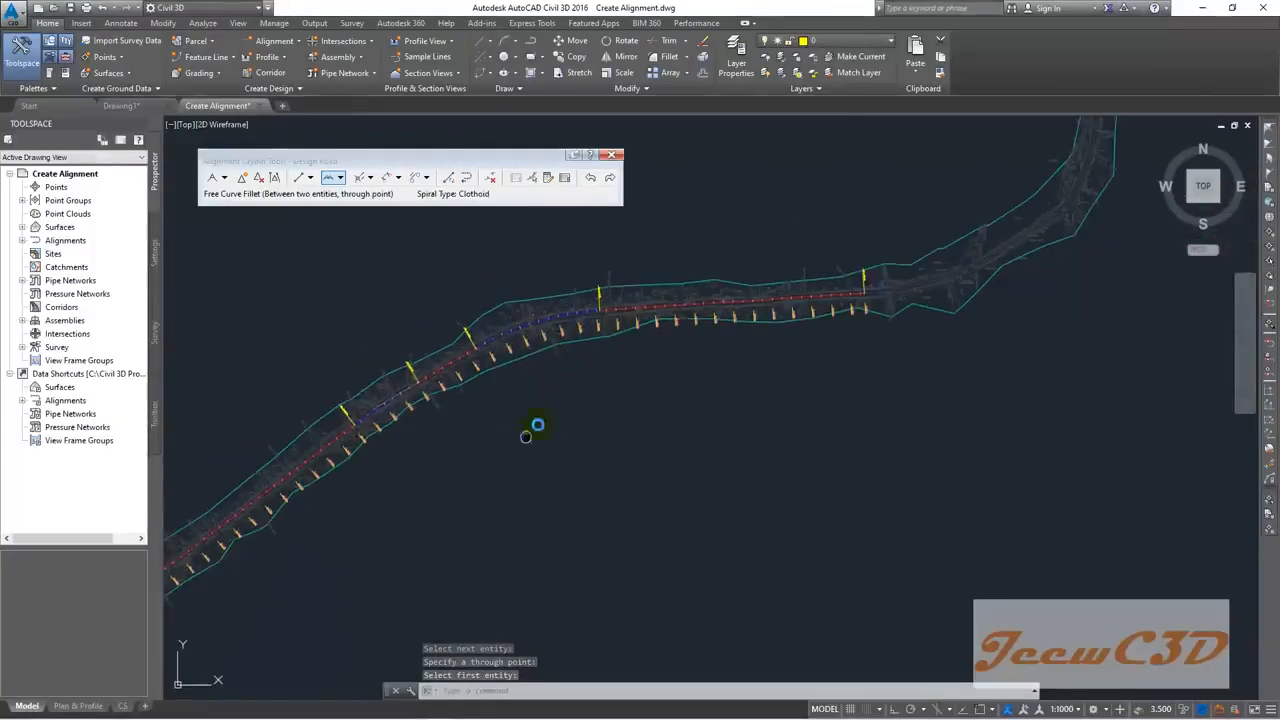
middle_click_drag(529, 434, 671, 334)
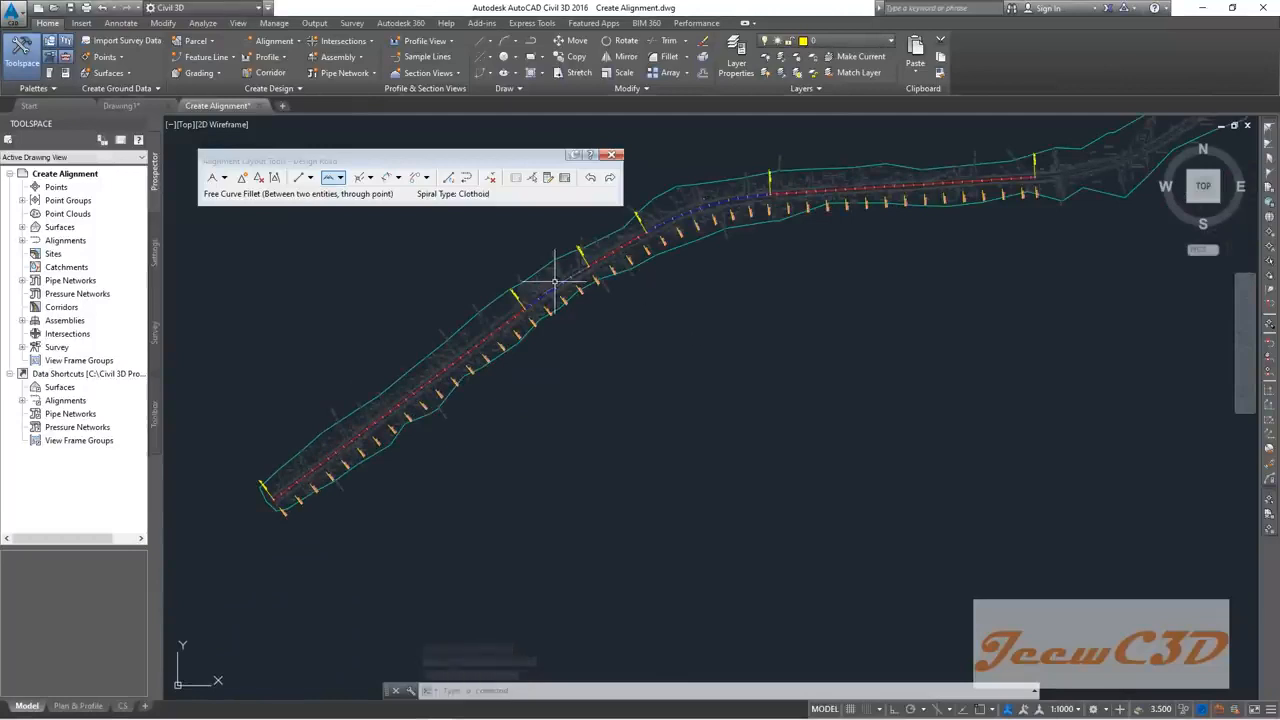
Step: Zoom and pan to enlarge the newly filleted curve section of Design Road
scroll(800, 300, "up", 2)
middle_click_drag(806, 320, 361, 449)
scroll(361, 449, "down", 1)
mouse_move(520, 423)
middle_mouse_down()
mouse_move(457, 508)
mouse_move(489, 485)
mouse_move(556, 500)
middle_mouse_up()
scroll(495, 487, "down", 4)
scroll(533, 493, "up", 6)
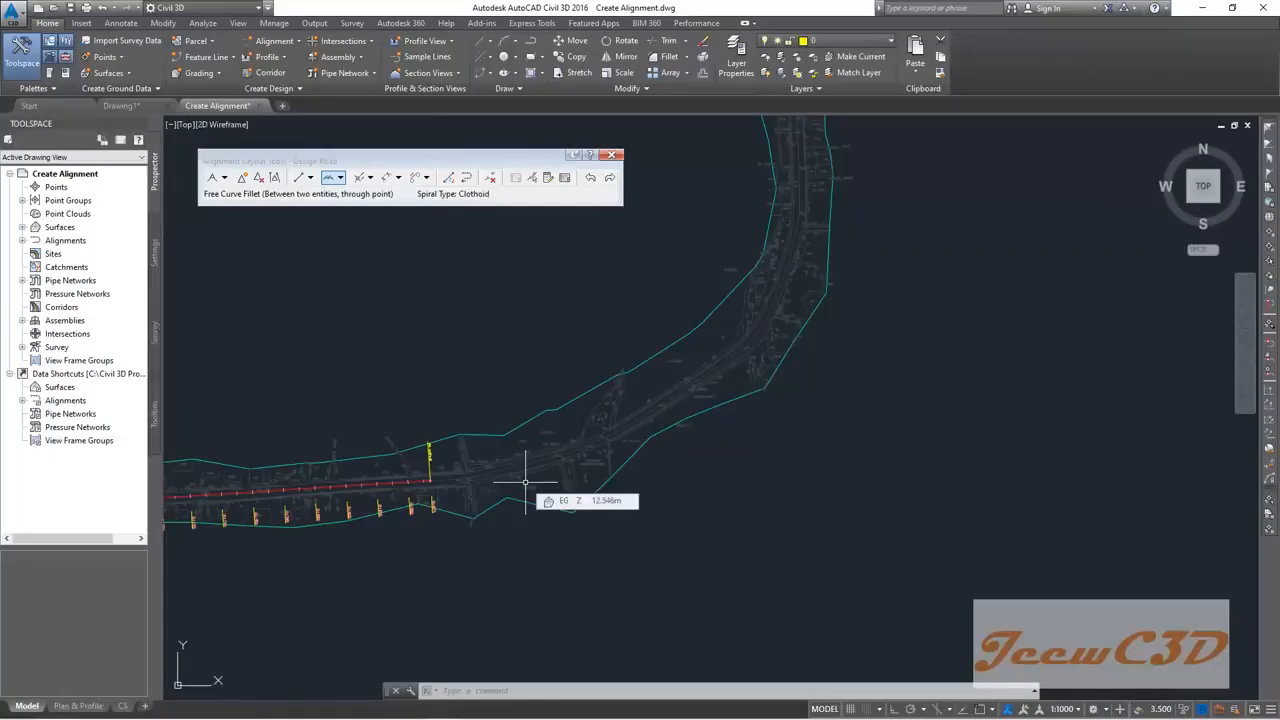
scroll(525, 482, "down", 2)
scroll(410, 472, "down", 2)
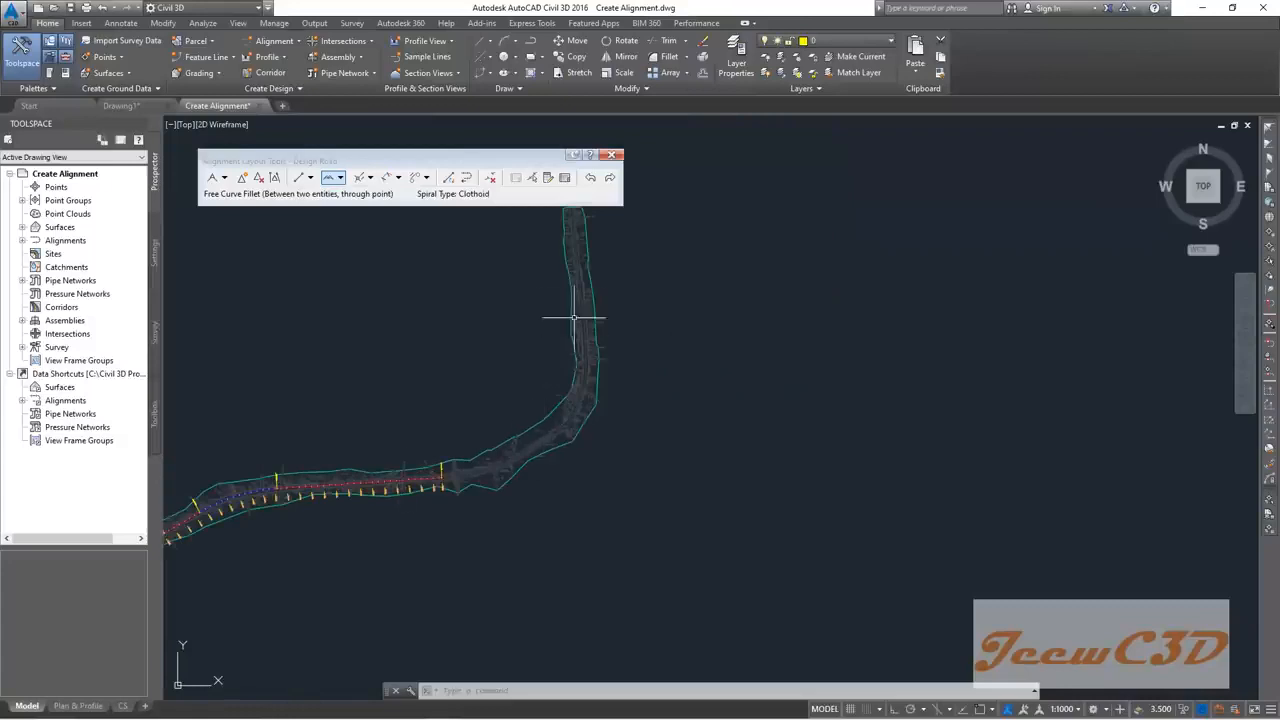
scroll(588, 300, "up", 2)
Step: Pan toward the road's big bend, select Design Road, and zoom to its end
mouse_move(497, 475)
middle_mouse_down()
mouse_move(567, 355)
mouse_move(551, 346)
mouse_move(556, 360)
middle_mouse_up()
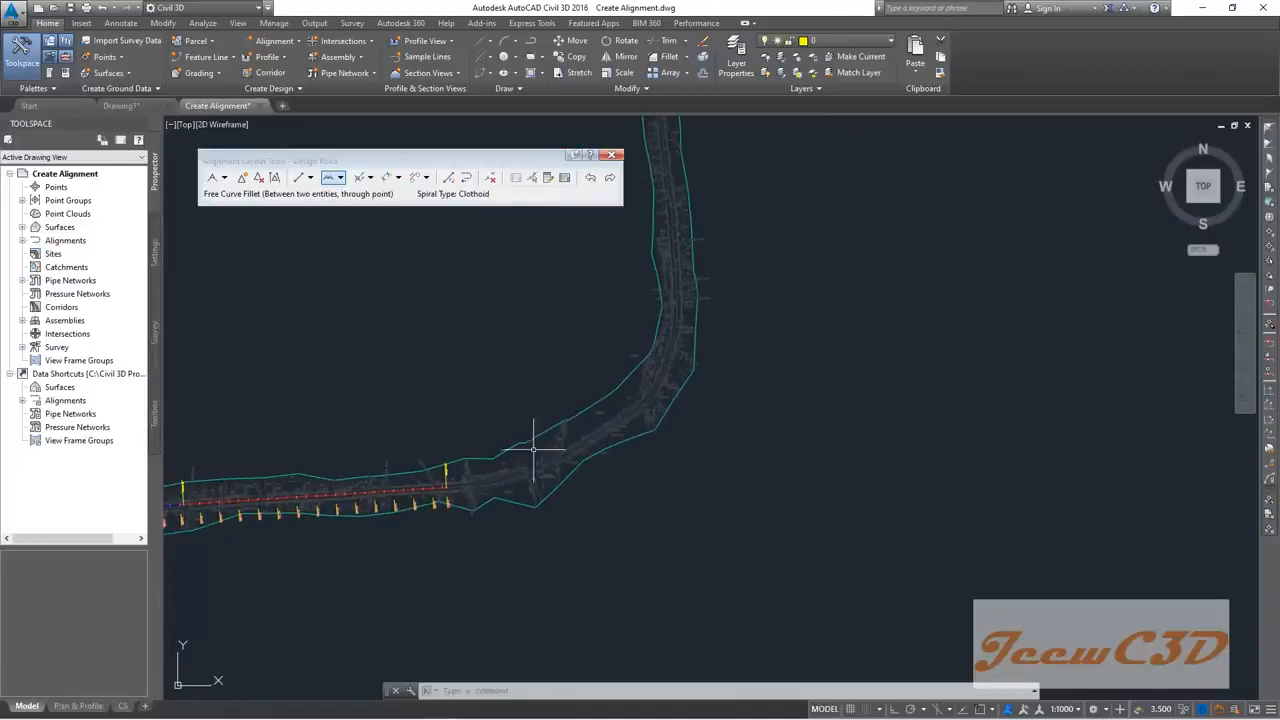
scroll(470, 488, "up", 1)
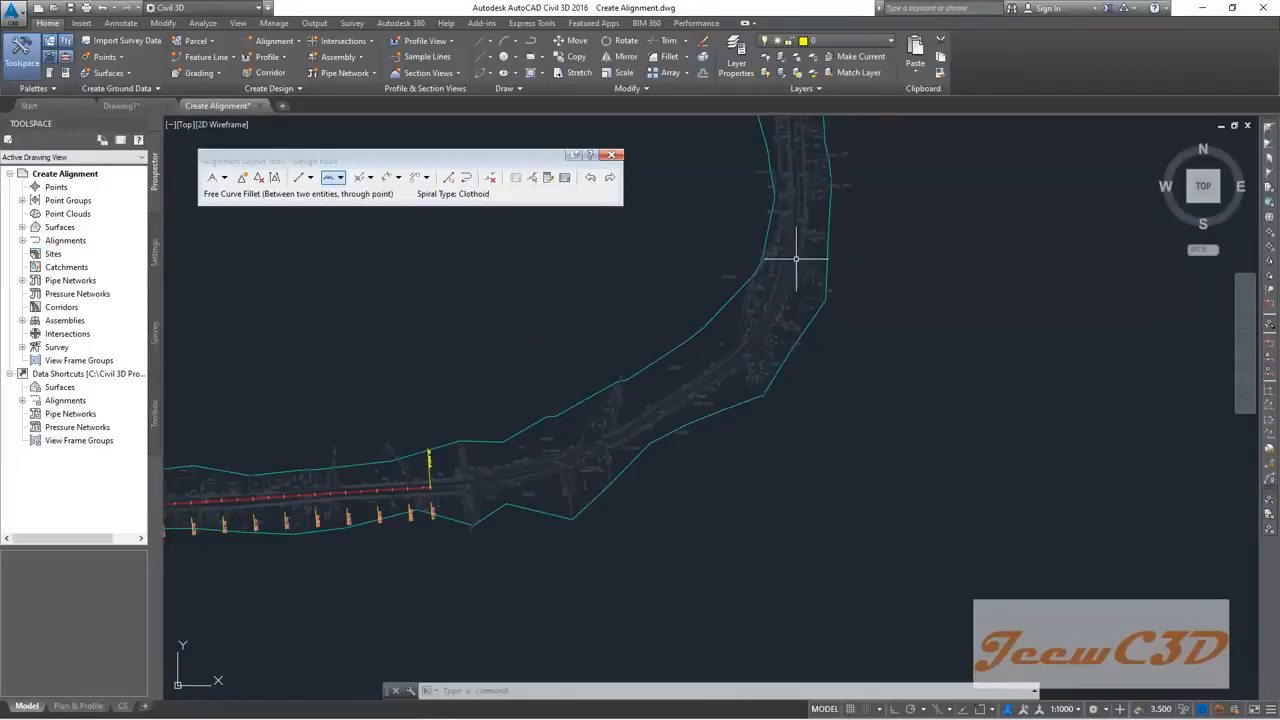
middle_click_drag(794, 266, 686, 429)
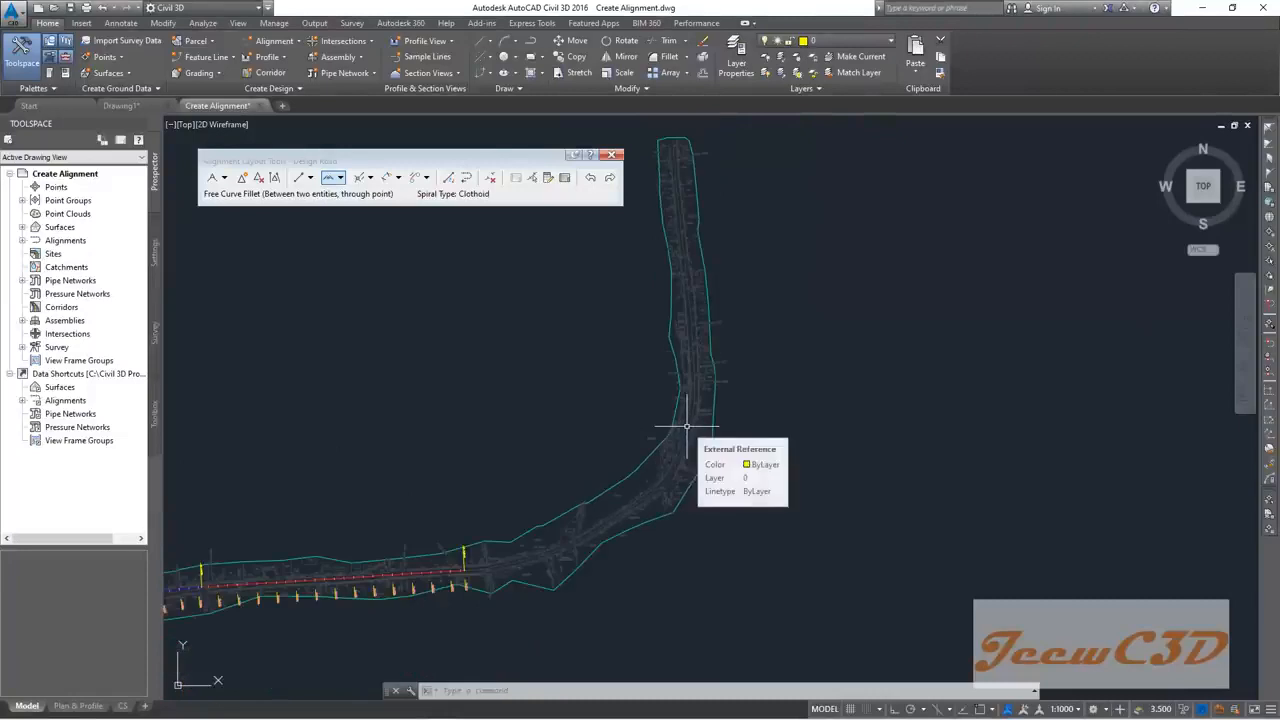
scroll(612, 530, "up", 3)
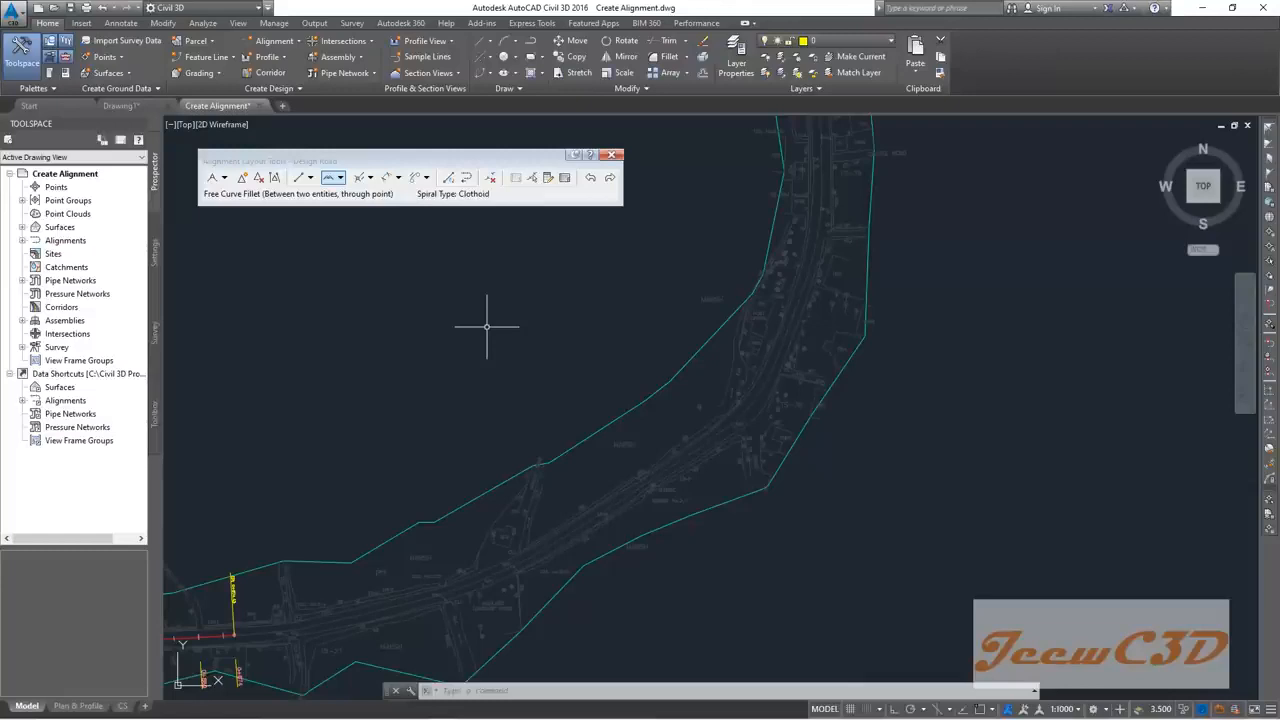
scroll(487, 326, "down", 2)
scroll(549, 400, "down", 2)
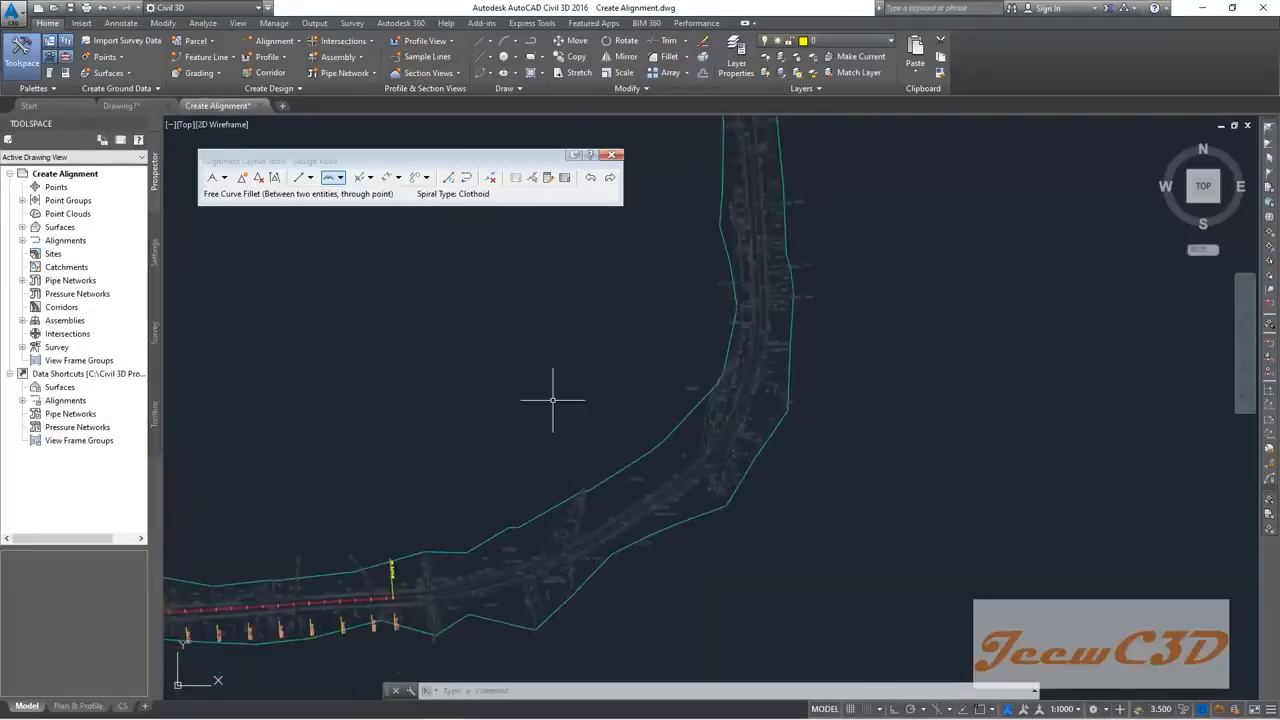
scroll(684, 345, "down", 1)
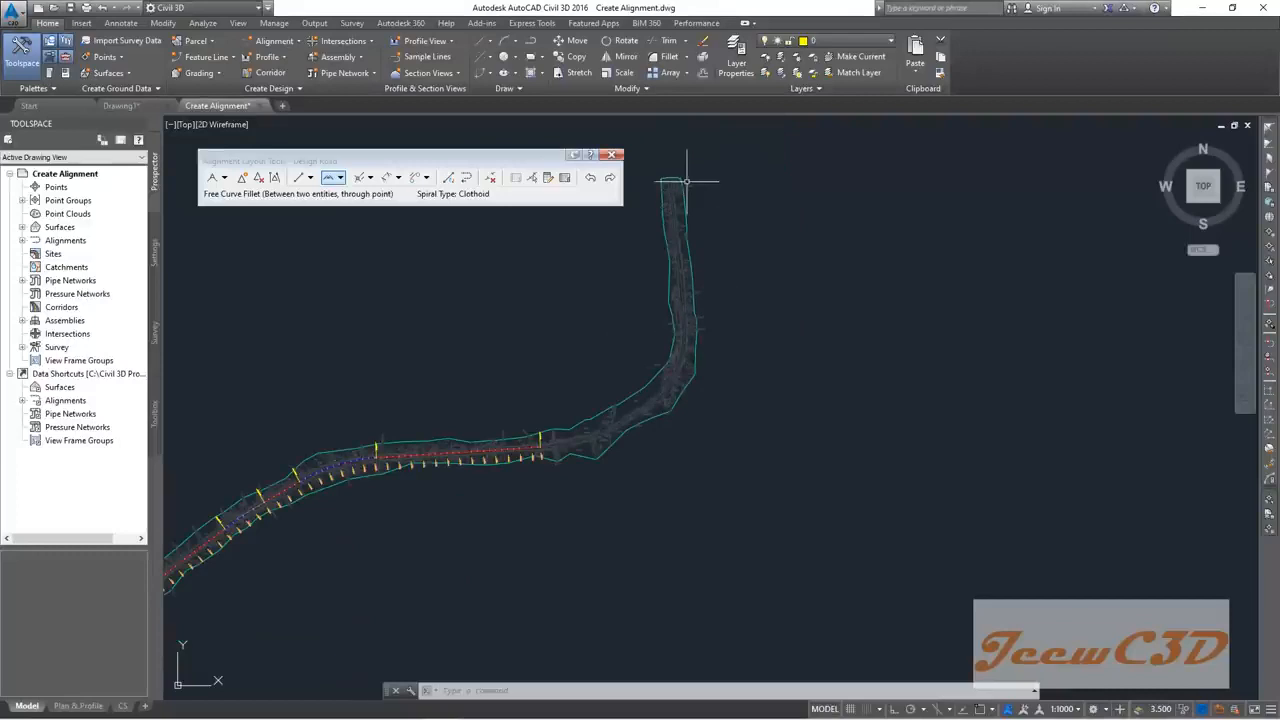
left_click(514, 450)
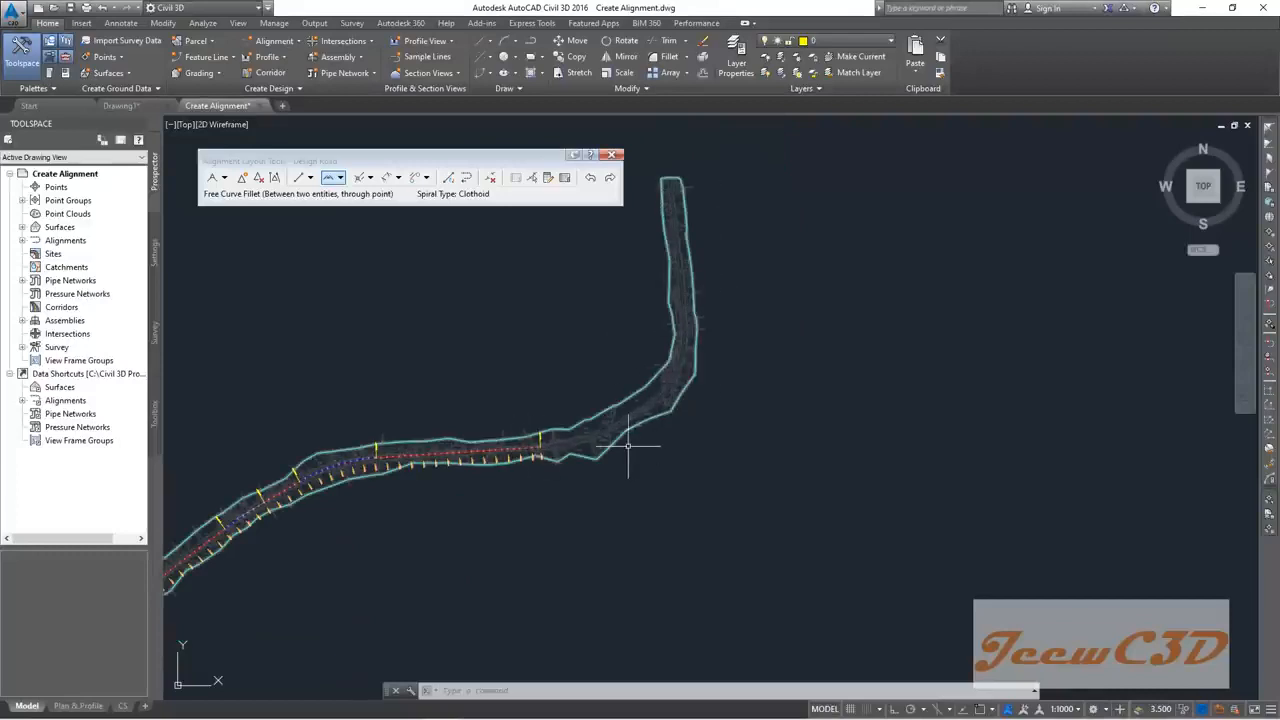
middle_click_drag(529, 368, 537, 290)
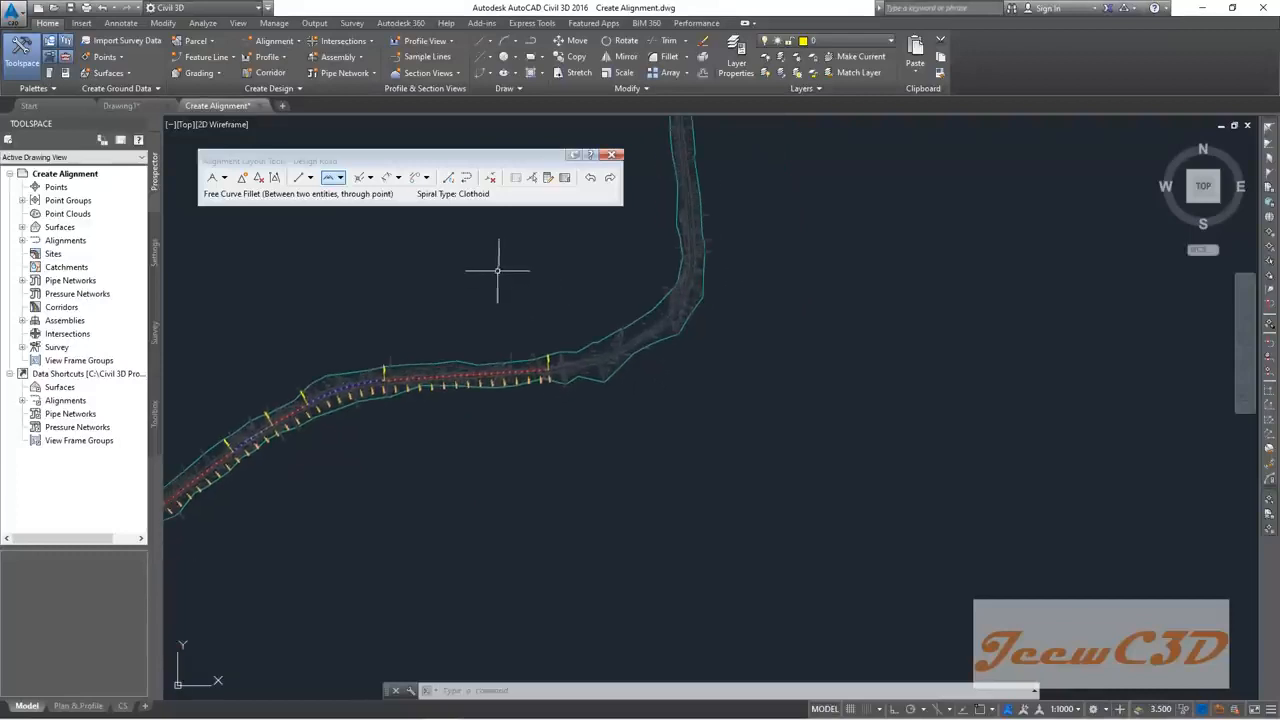
scroll(495, 345, "up", 5)
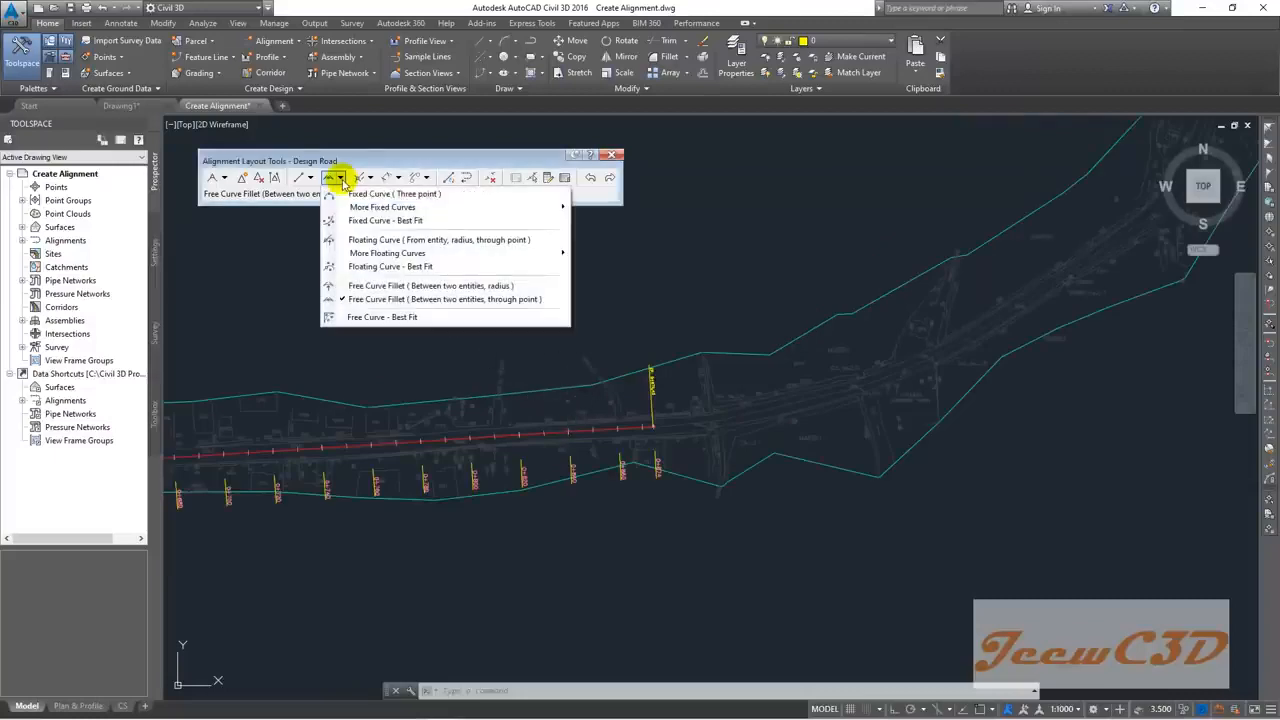
Step: Choose More Floating Curves > Floating Curve (From entity end, through point)
mouse_move(427, 255)
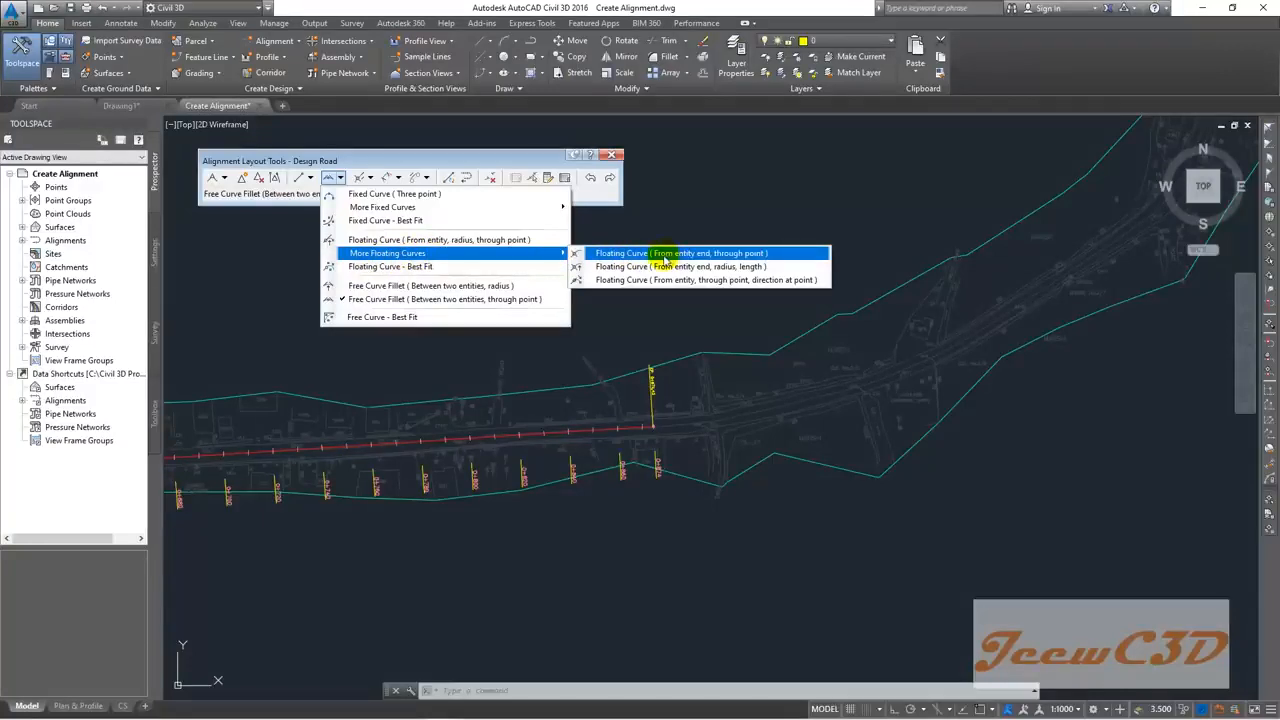
left_click(747, 255)
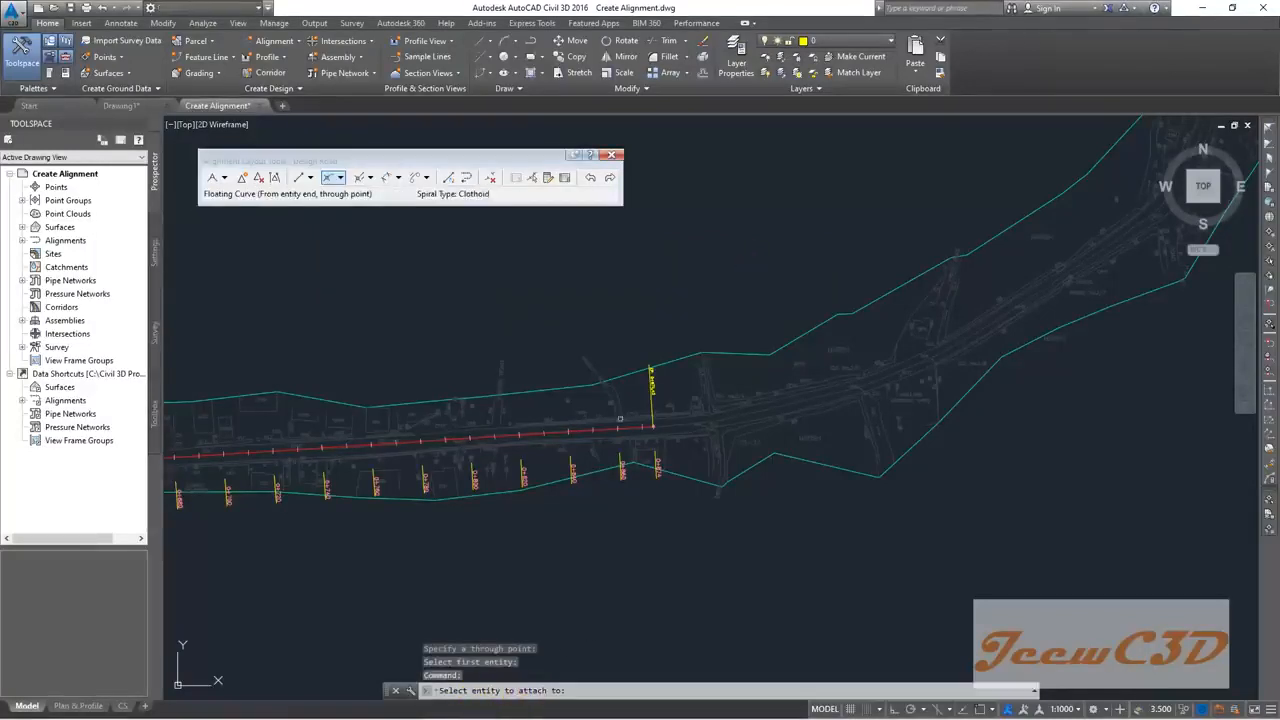
Step: Attach the floating curve to Design Road's end and pass it through a point in the big bend
scroll(620, 419, "up", 7)
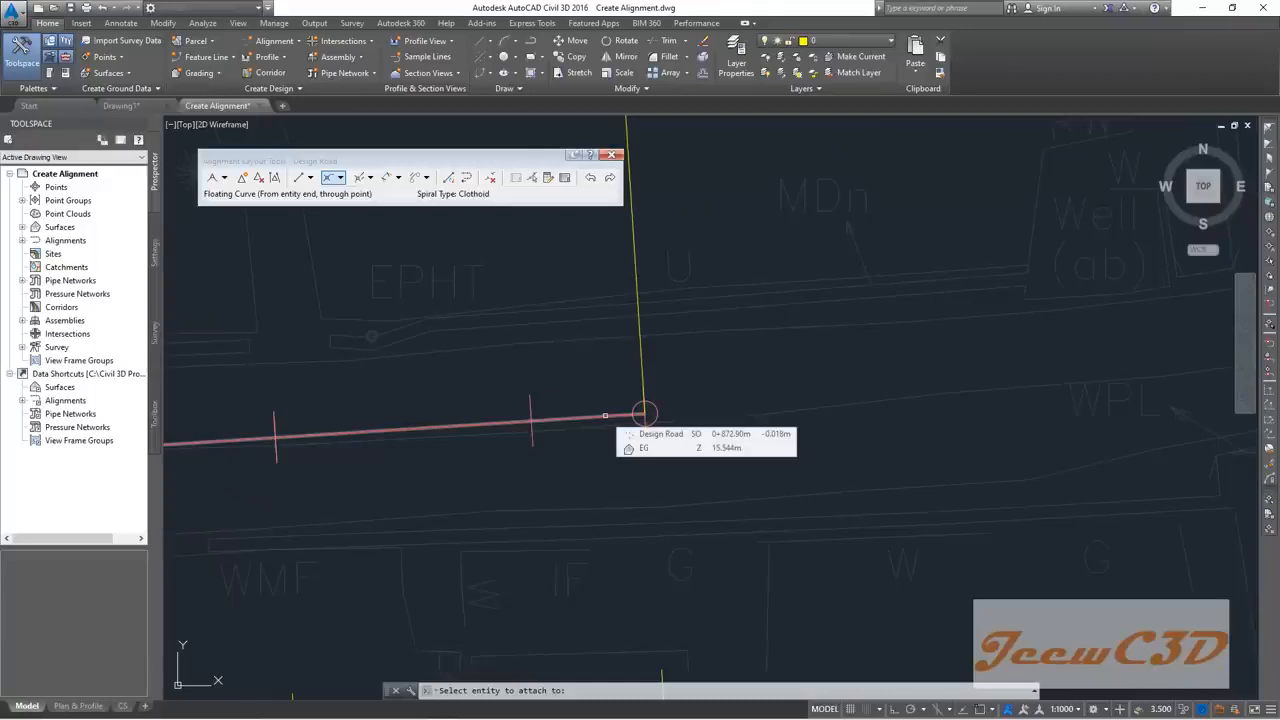
left_click(604, 415)
scroll(850, 423, "down", 5)
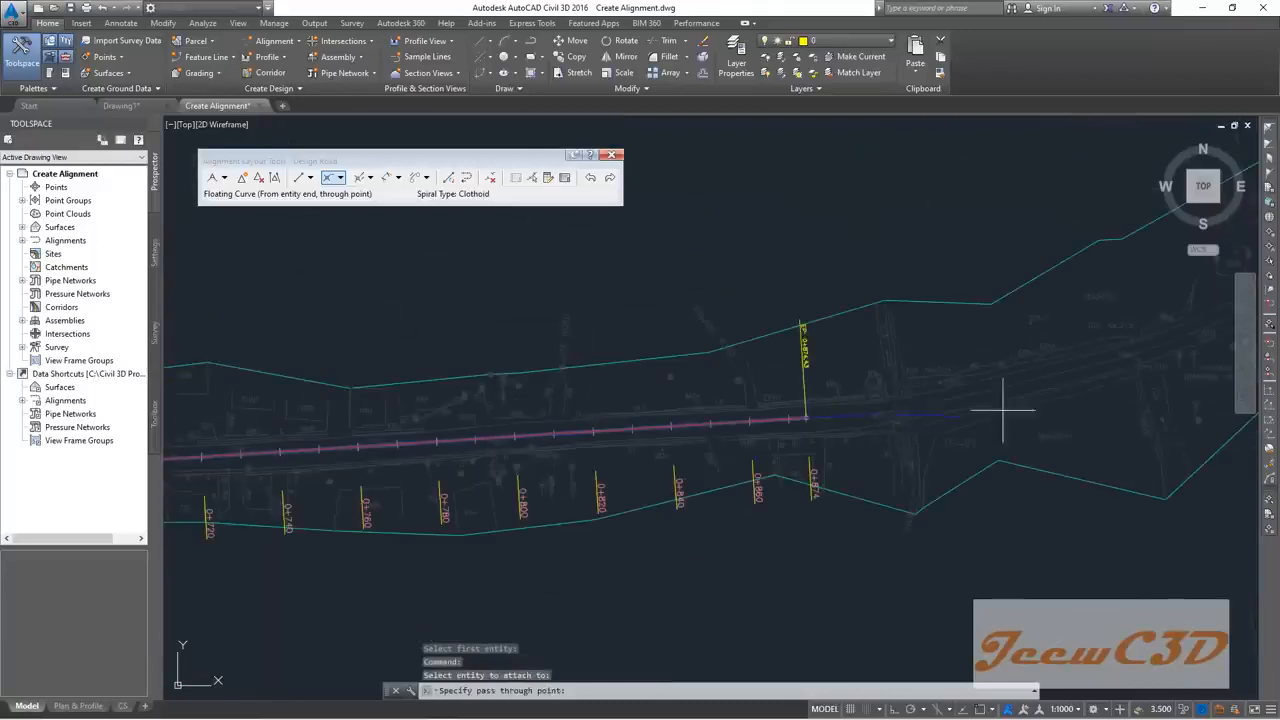
middle_click_drag(1075, 373, 574, 560)
scroll(683, 516, "down", 5)
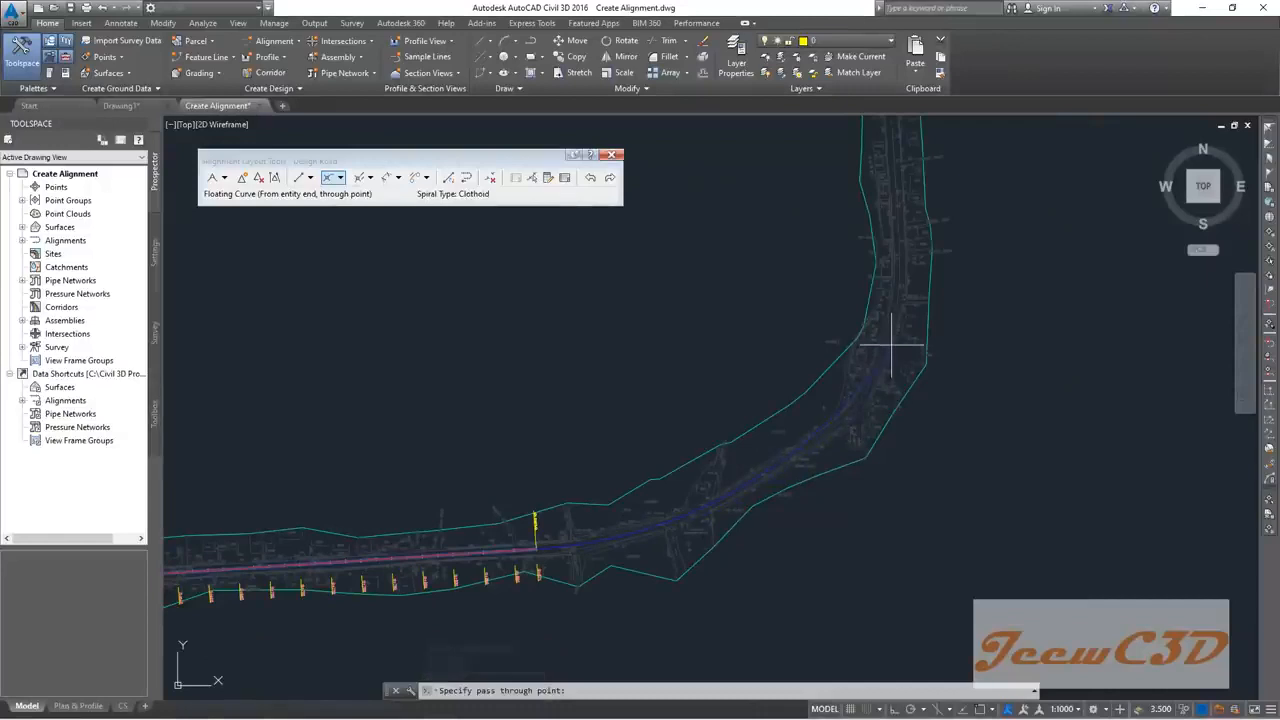
scroll(896, 318, "down", 3)
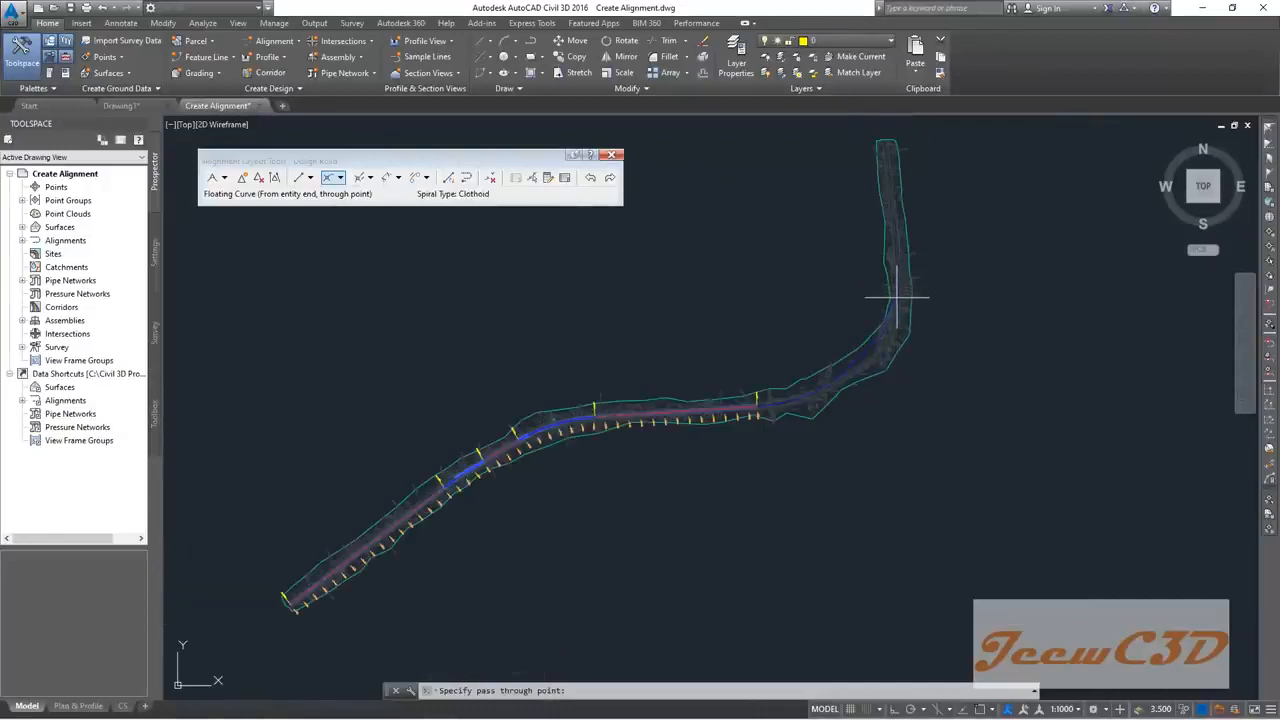
scroll(863, 363, "up", 4)
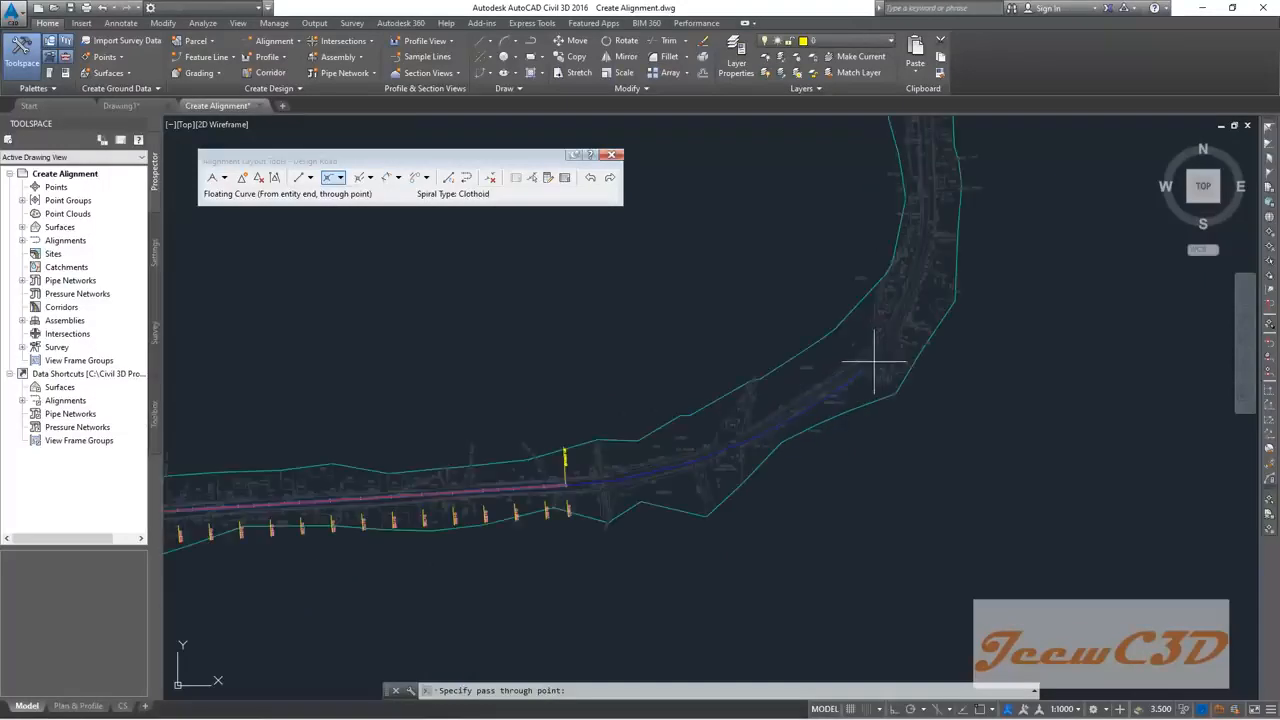
scroll(840, 378, "up", 2)
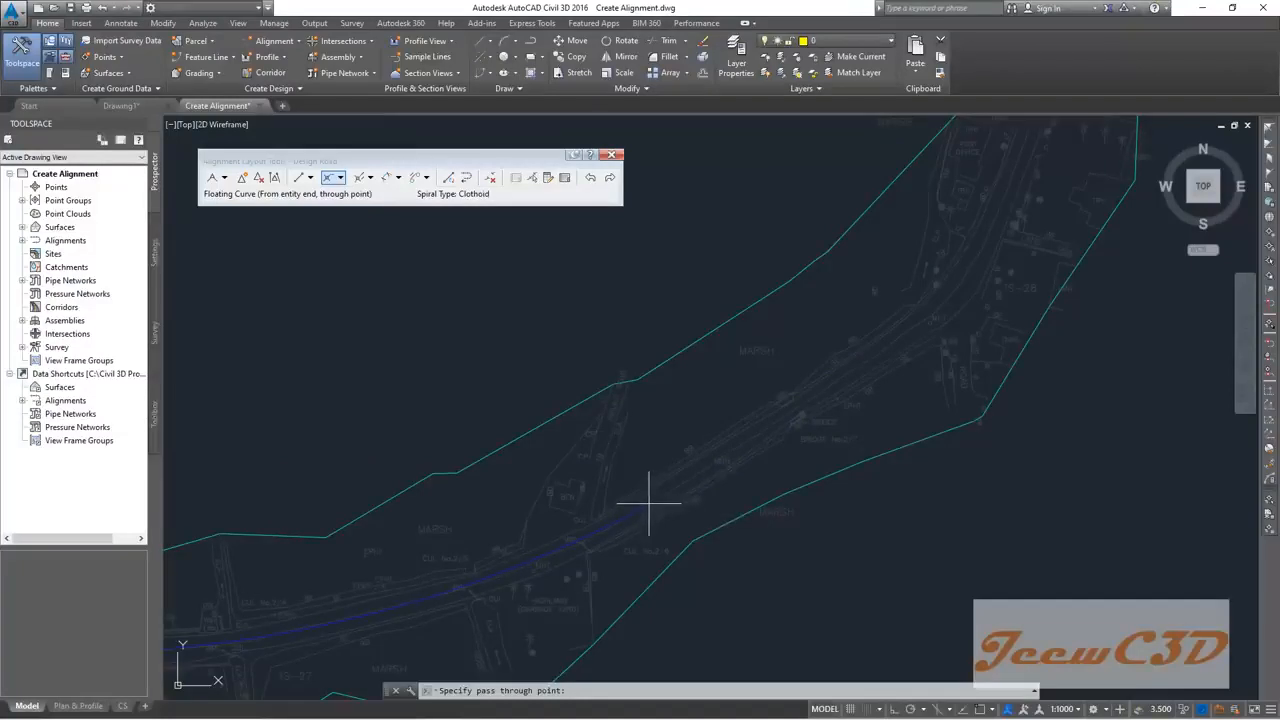
left_click(628, 518)
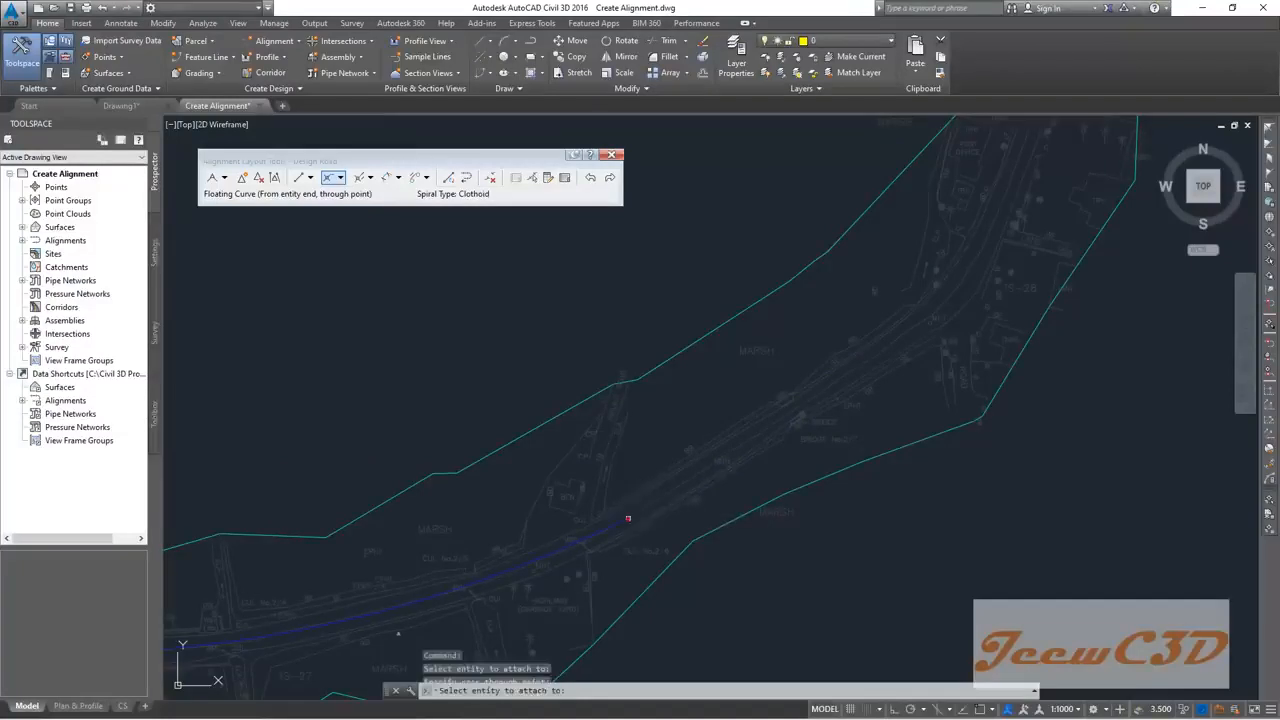
scroll(665, 428, "down", 2)
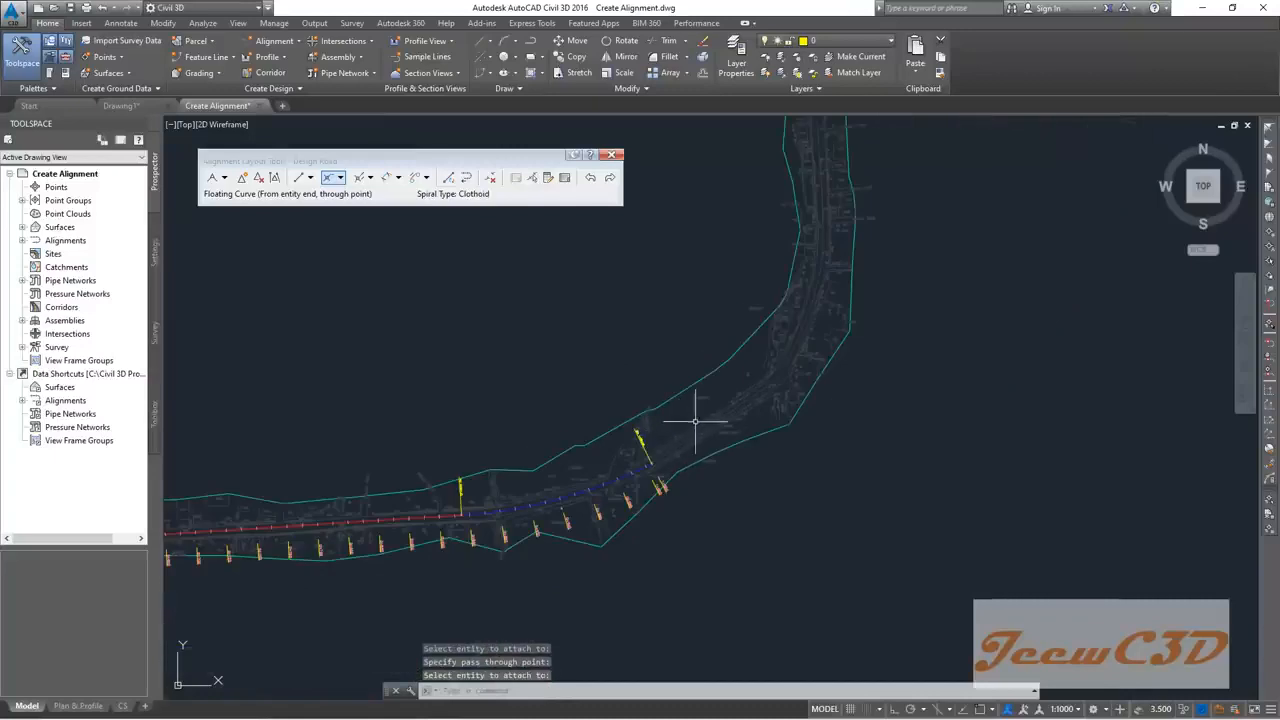
scroll(692, 420, "up", 2)
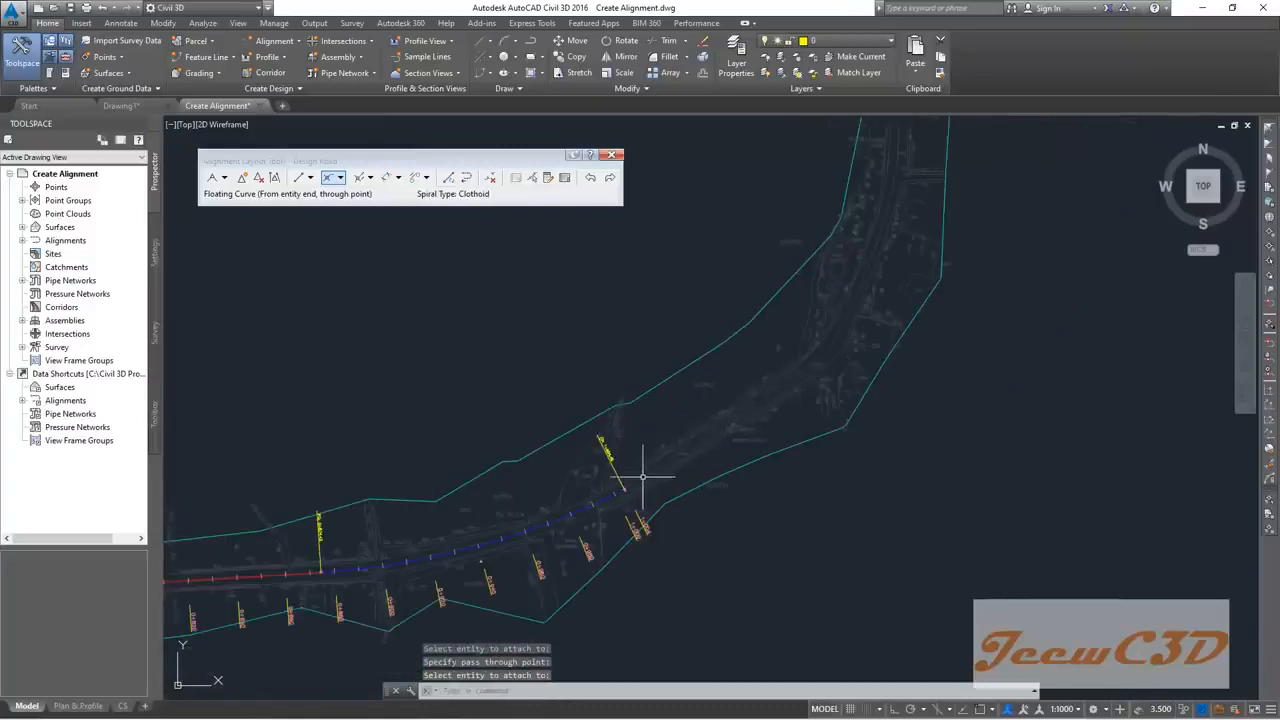
Step: Choose Fixed Line (Two points) and zoom in on Design Road's end at station 1+004.45
left_click(310, 177)
left_click(357, 194)
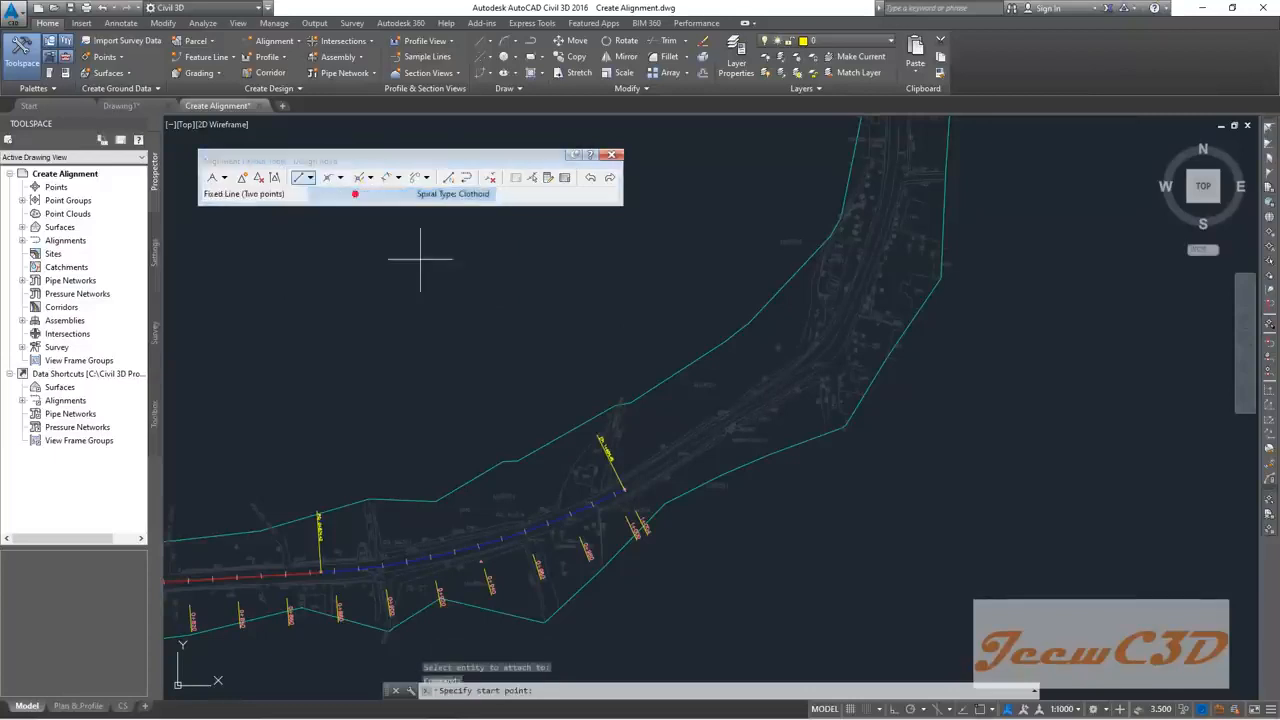
left_click(309, 177)
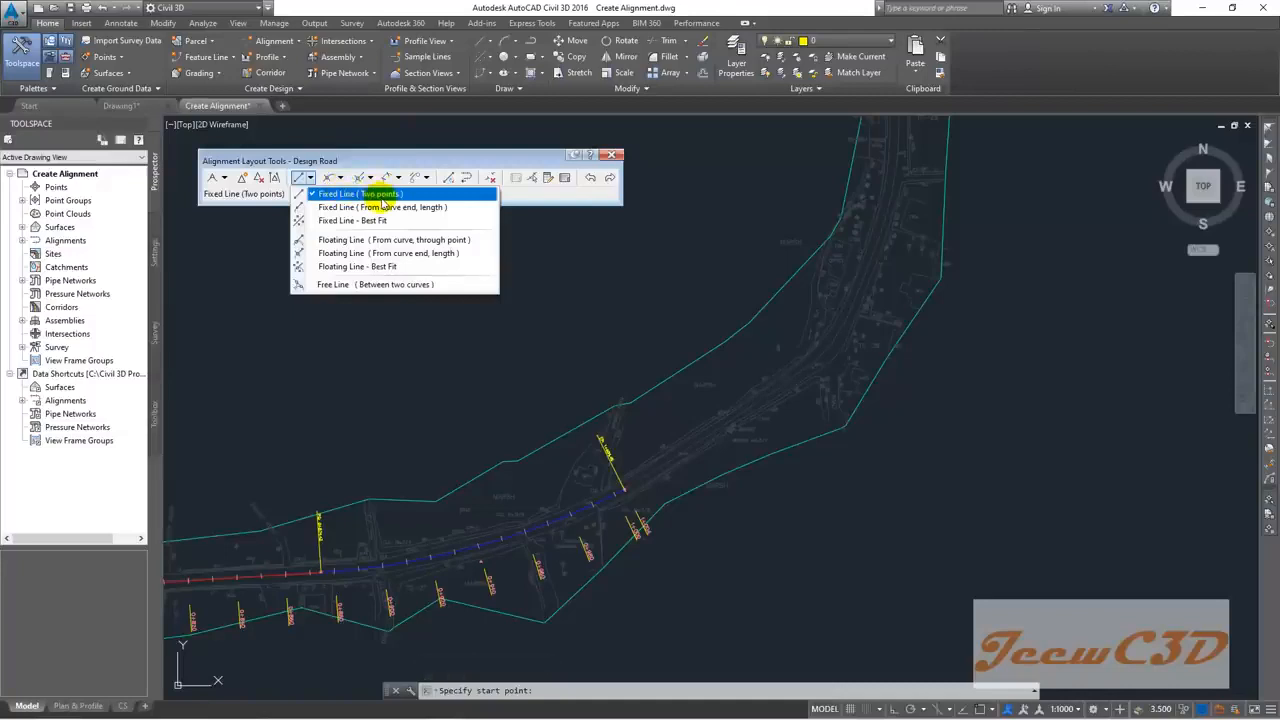
left_click(555, 334)
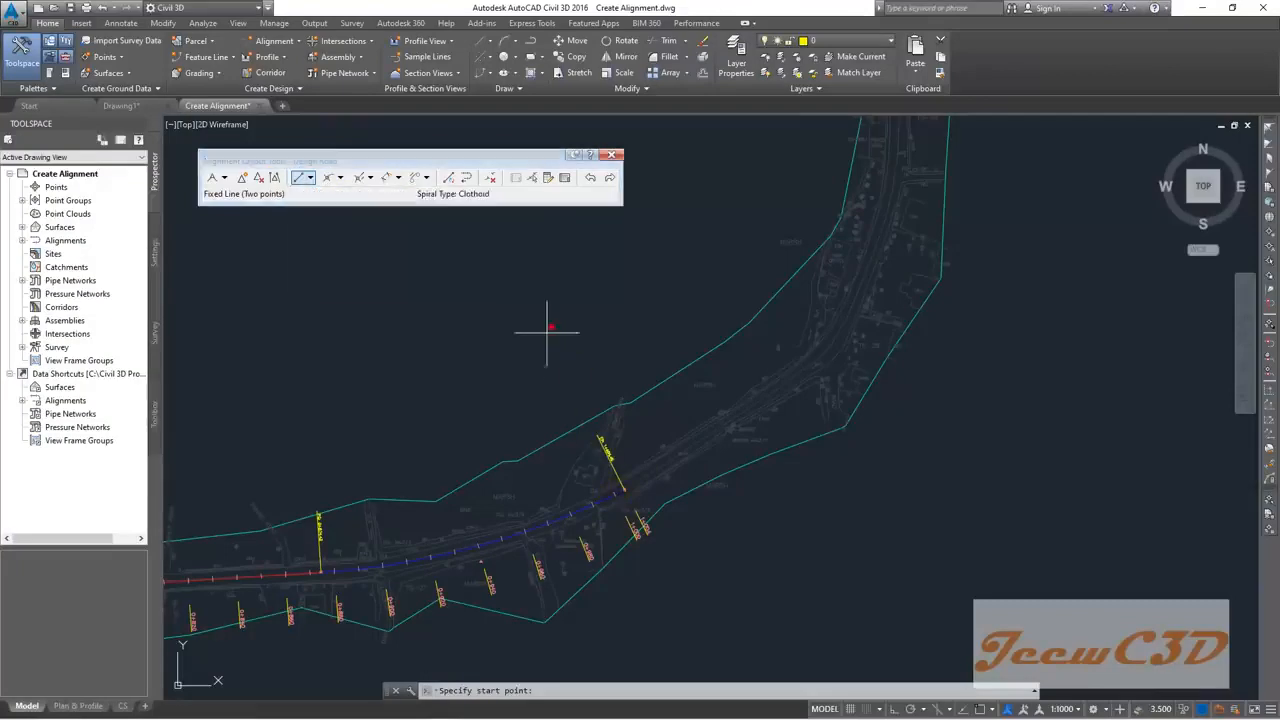
scroll(608, 470, "up", 4)
scroll(608, 482, "up", 2)
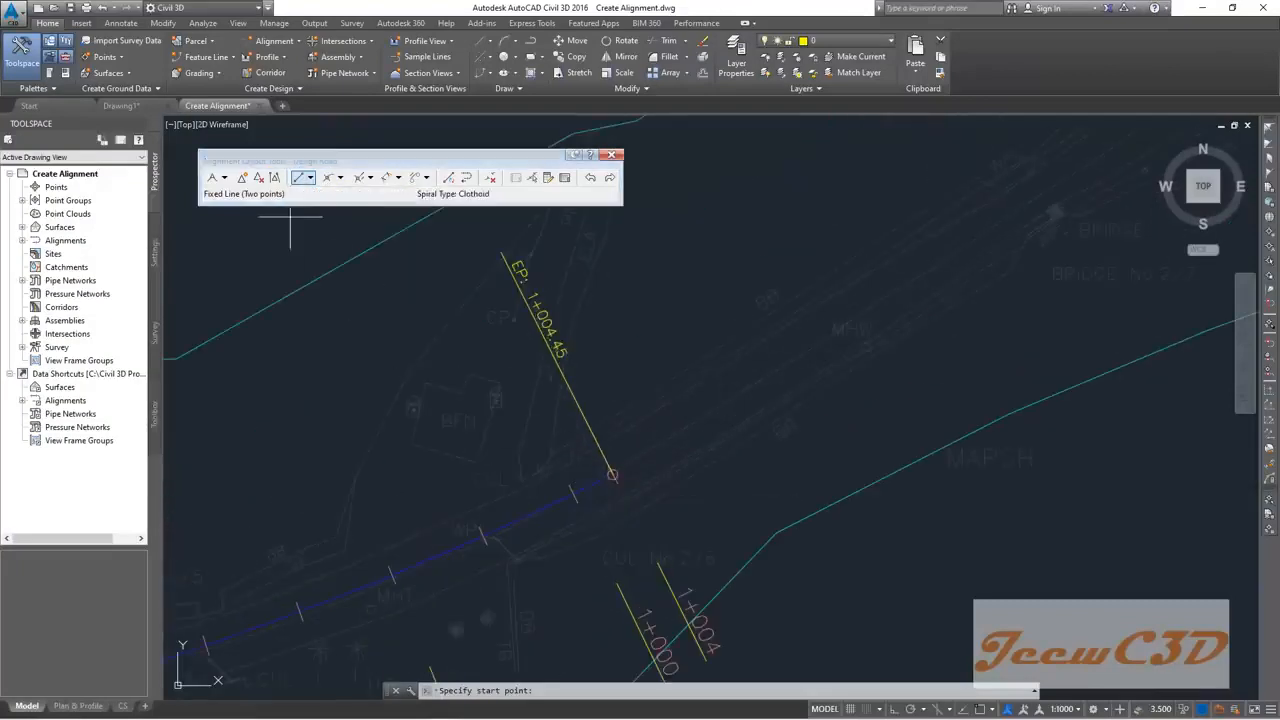
left_click(309, 178)
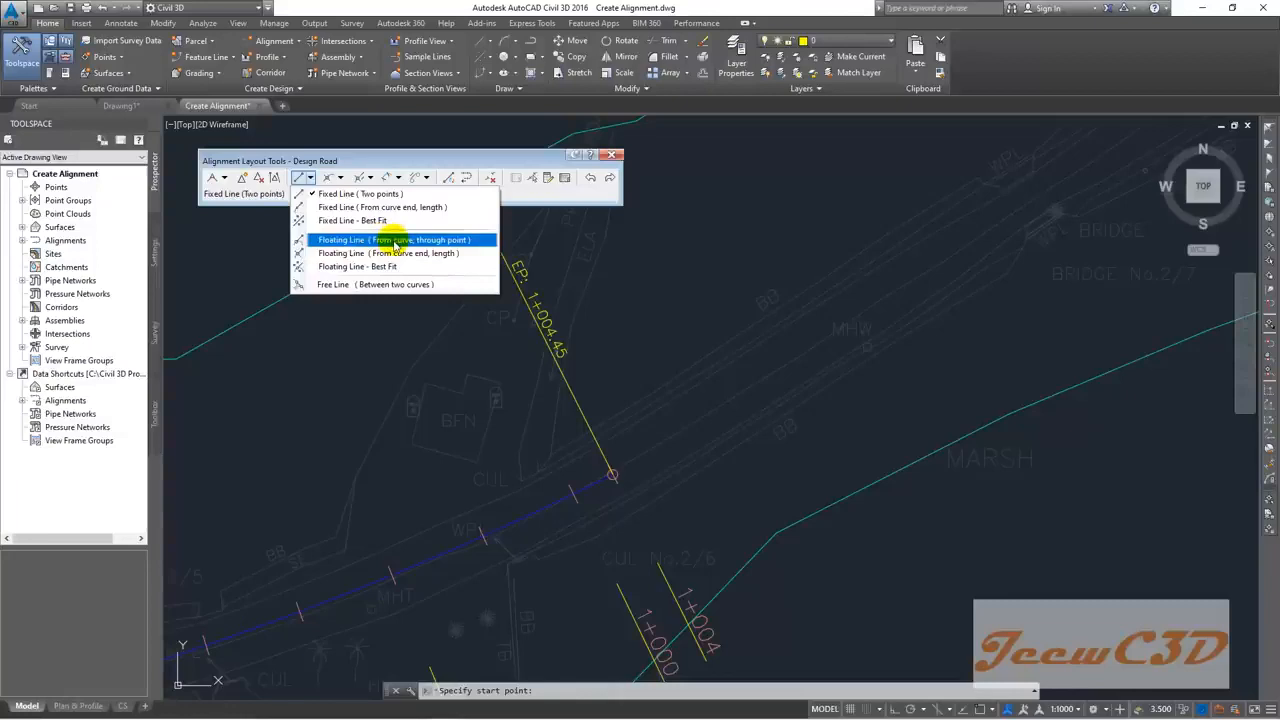
left_click(345, 403)
scroll(329, 405, "down", 5)
middle_click_drag(326, 409, 714, 302)
scroll(347, 457, "up", 6)
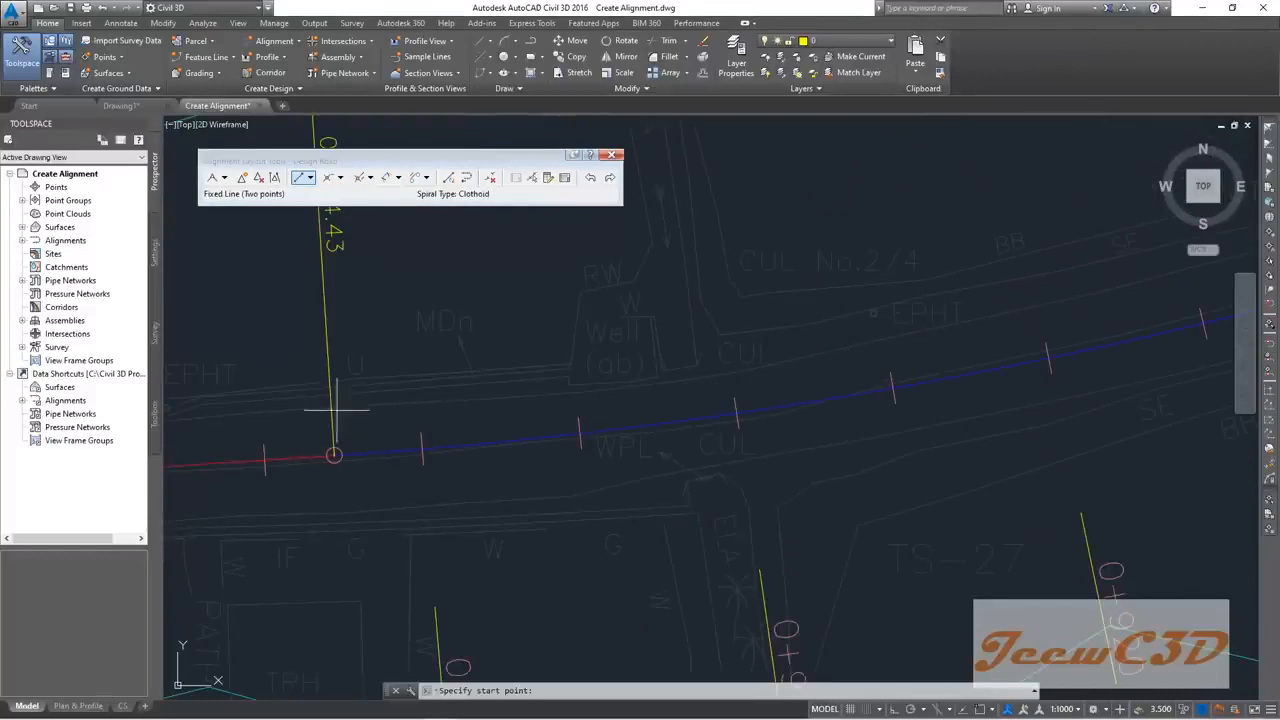
left_click(340, 177)
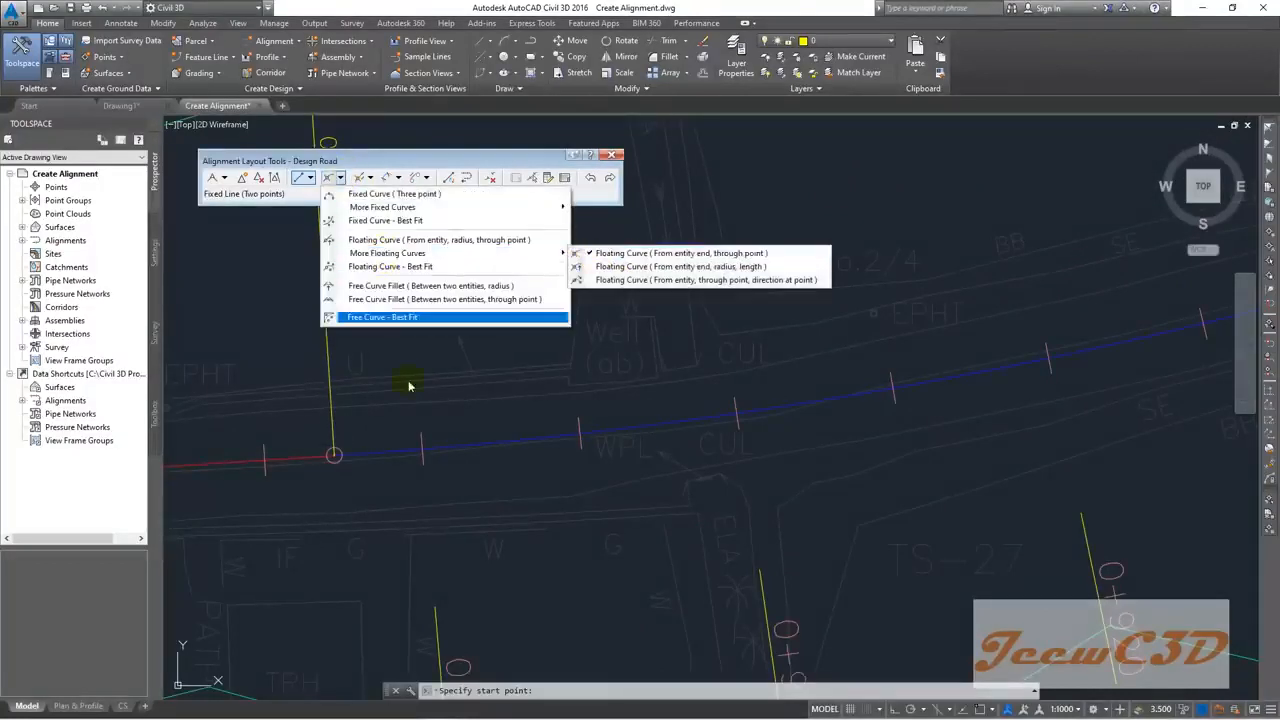
left_click(404, 431)
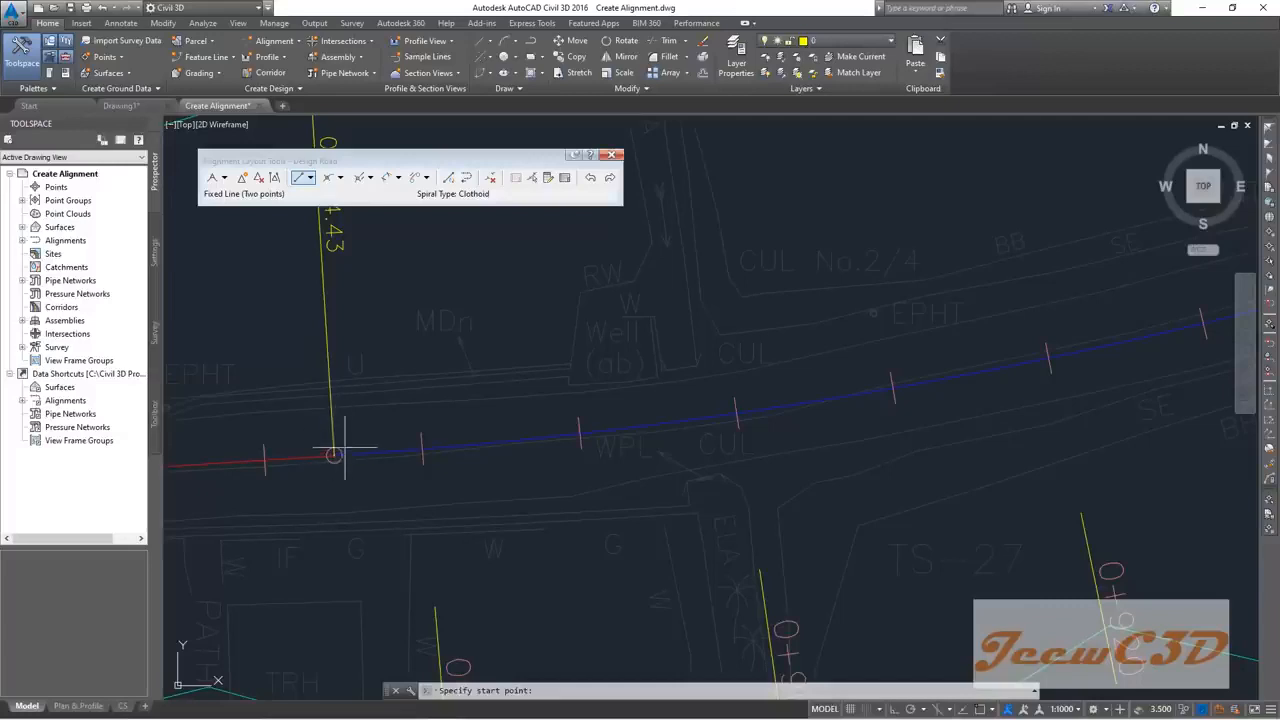
scroll(357, 428, "down", 5)
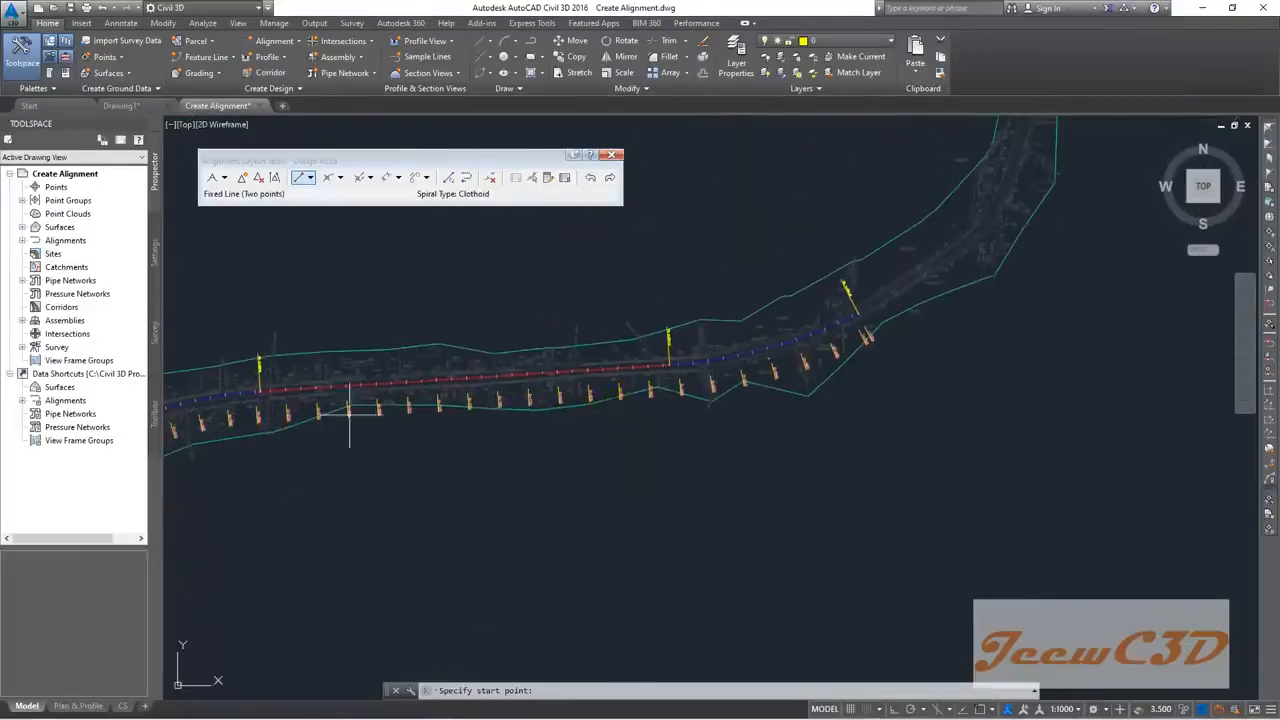
left_click(340, 178)
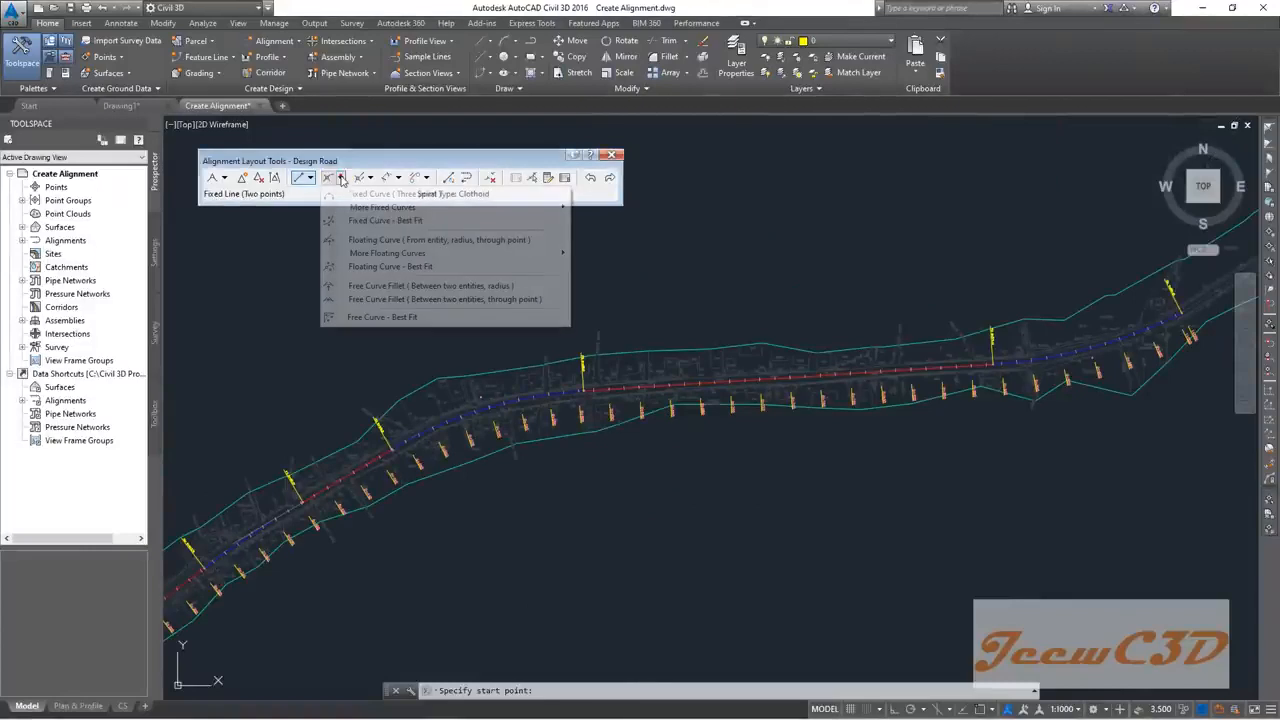
left_click(417, 300)
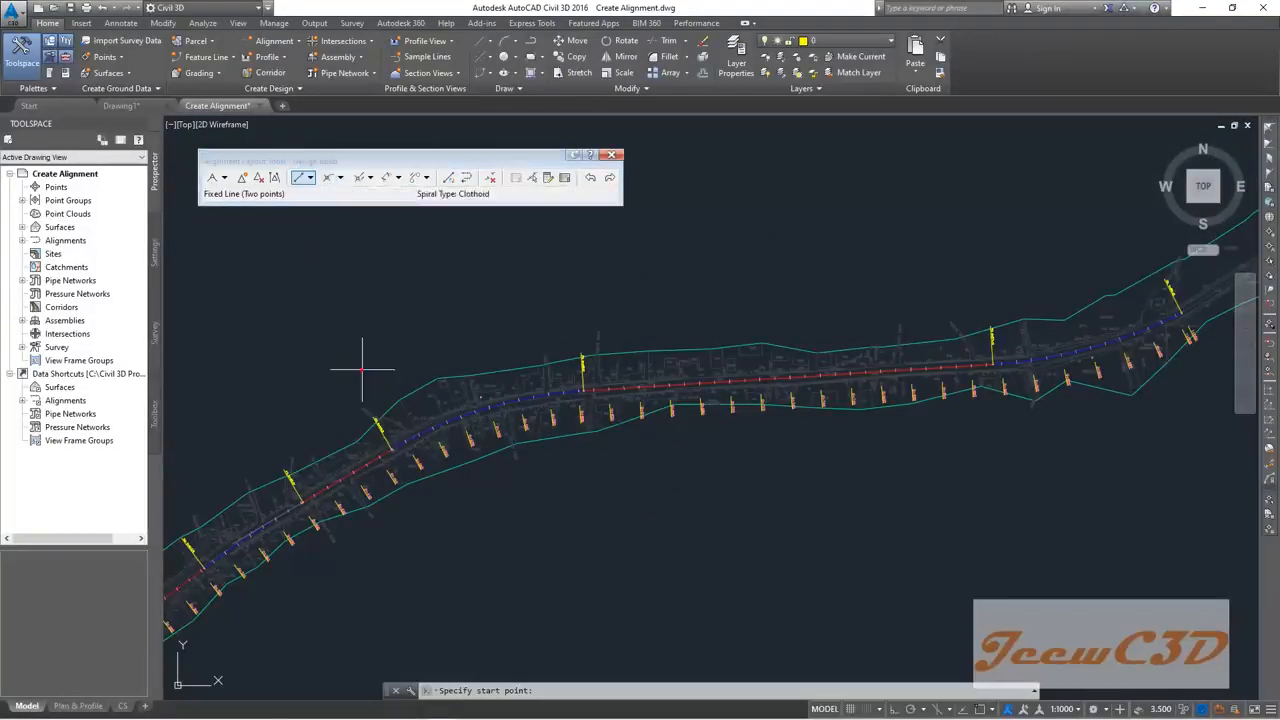
scroll(378, 457, "up", 2)
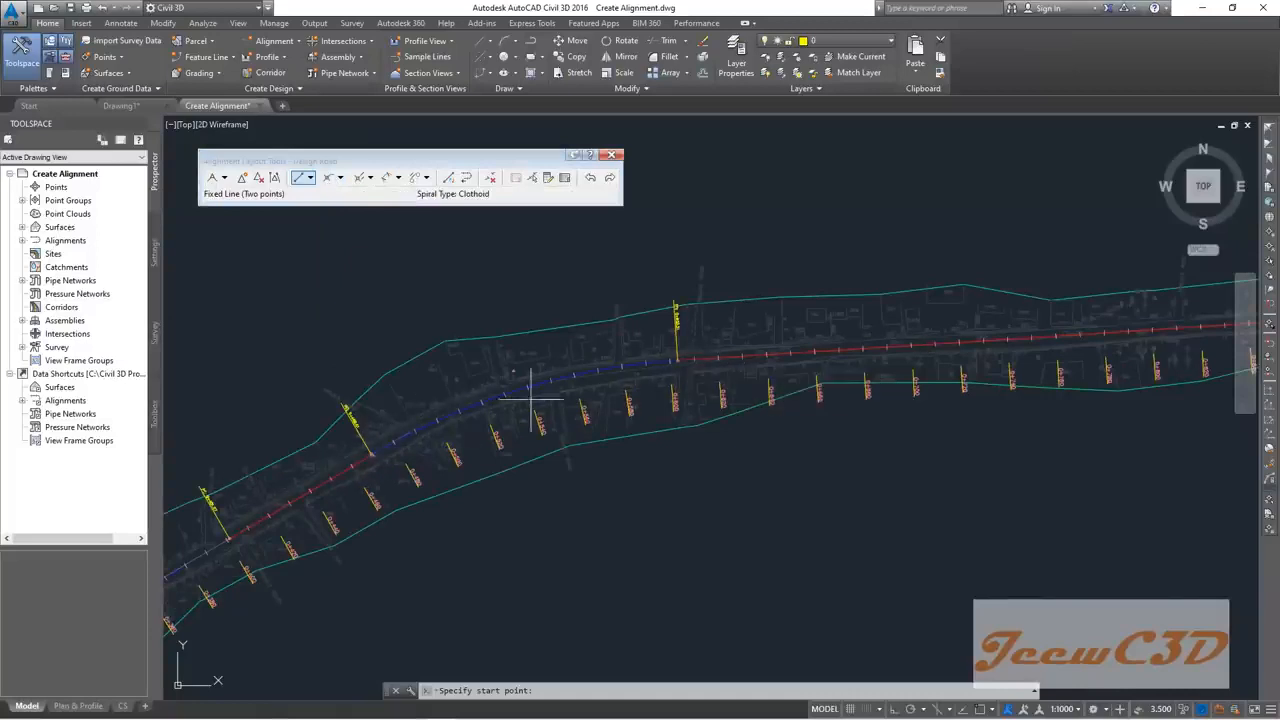
scroll(432, 421, "up", 4)
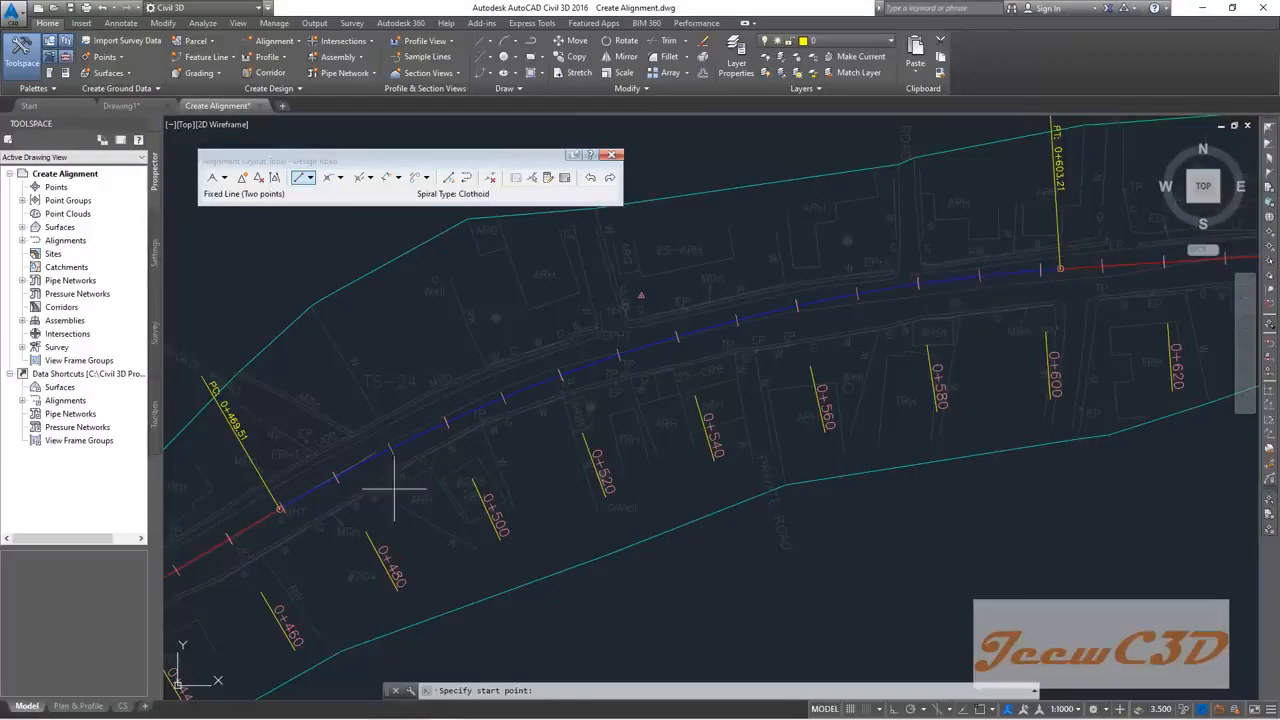
scroll(1039, 316, "down", 2)
scroll(1039, 316, "down", 4)
middle_click_drag(1039, 316, 371, 402)
scroll(810, 351, "up", 4)
middle_click_drag(780, 314, 653, 314)
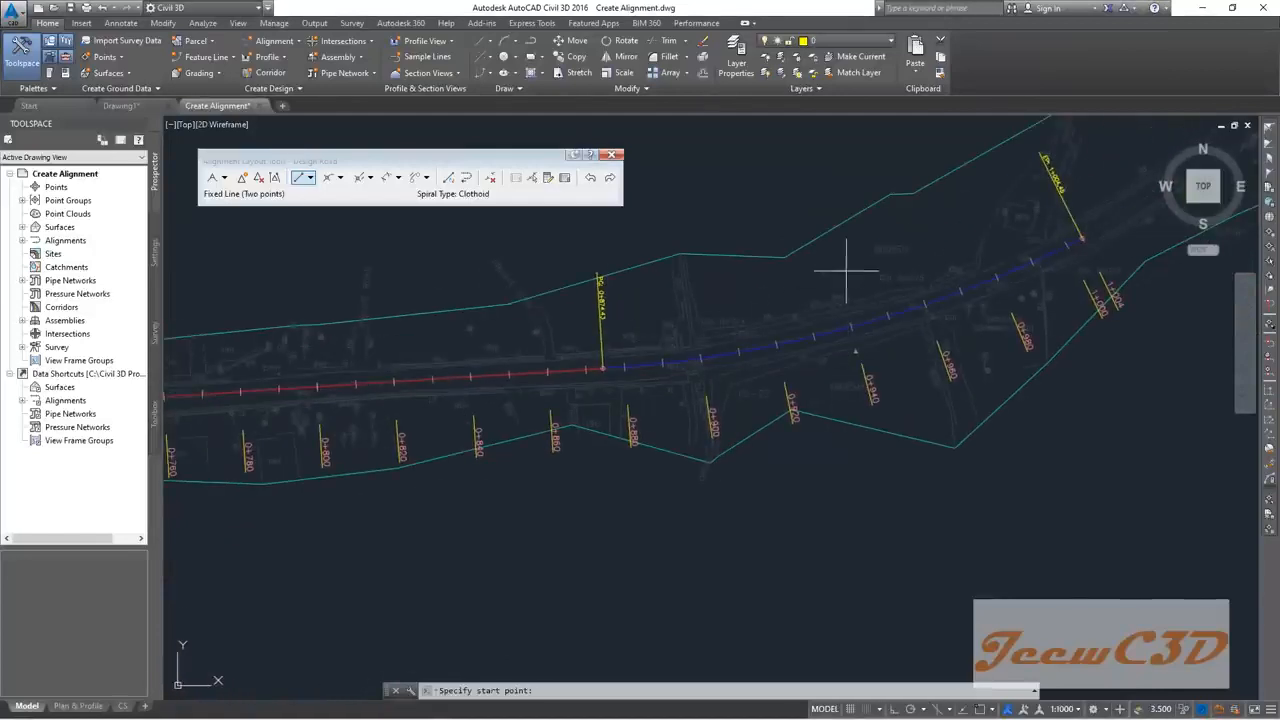
middle_click_drag(855, 265, 311, 423)
scroll(360, 406, "down", 3)
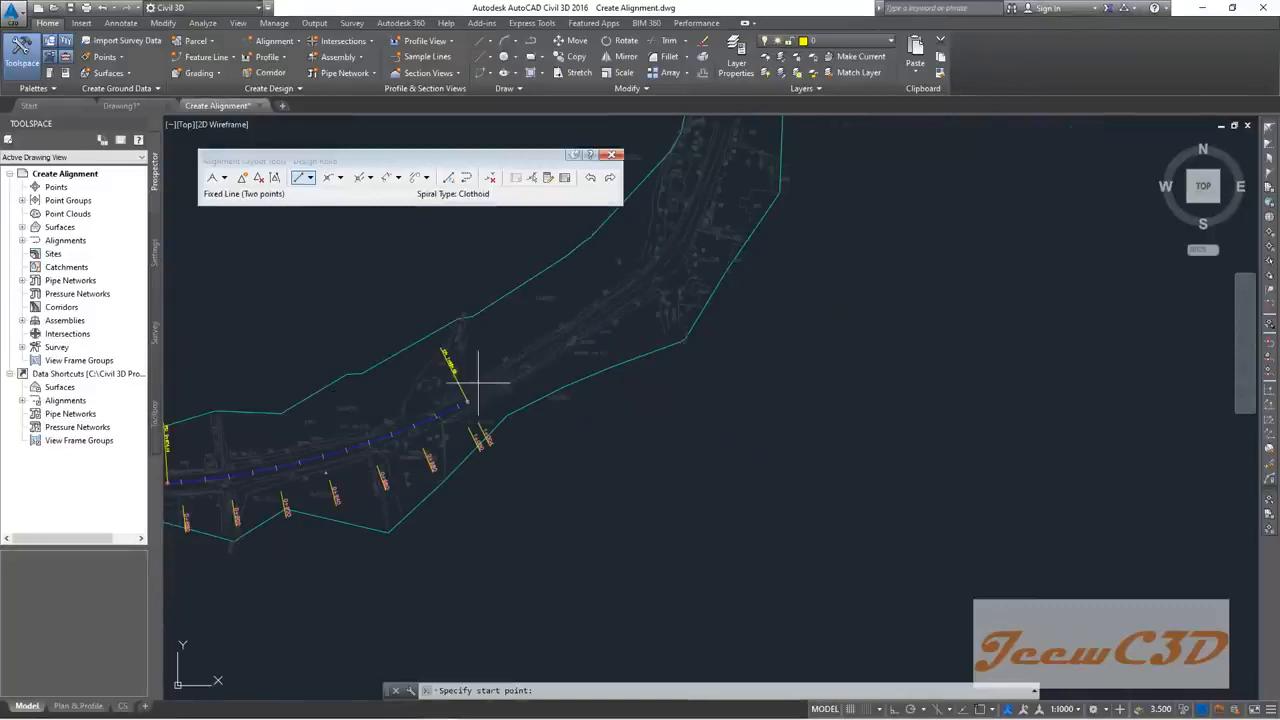
scroll(475, 385, "up", 3)
scroll(462, 412, "up", 2)
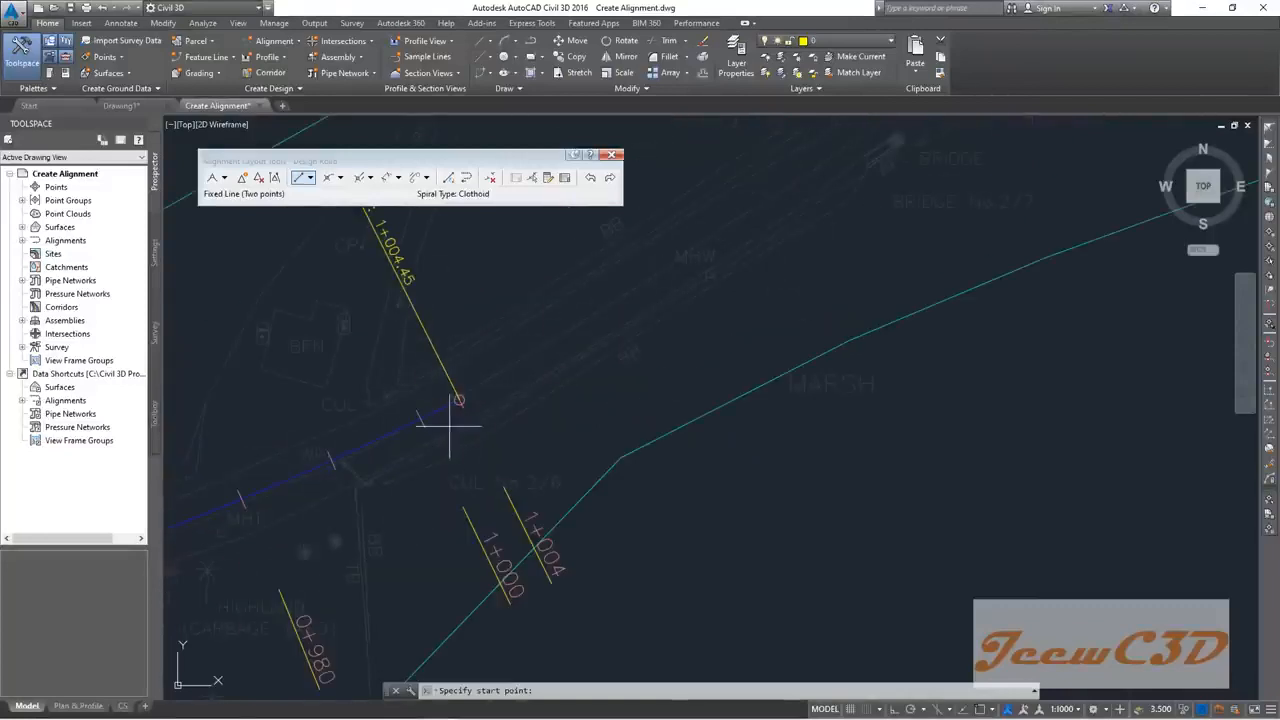
scroll(700, 385, "down", 3)
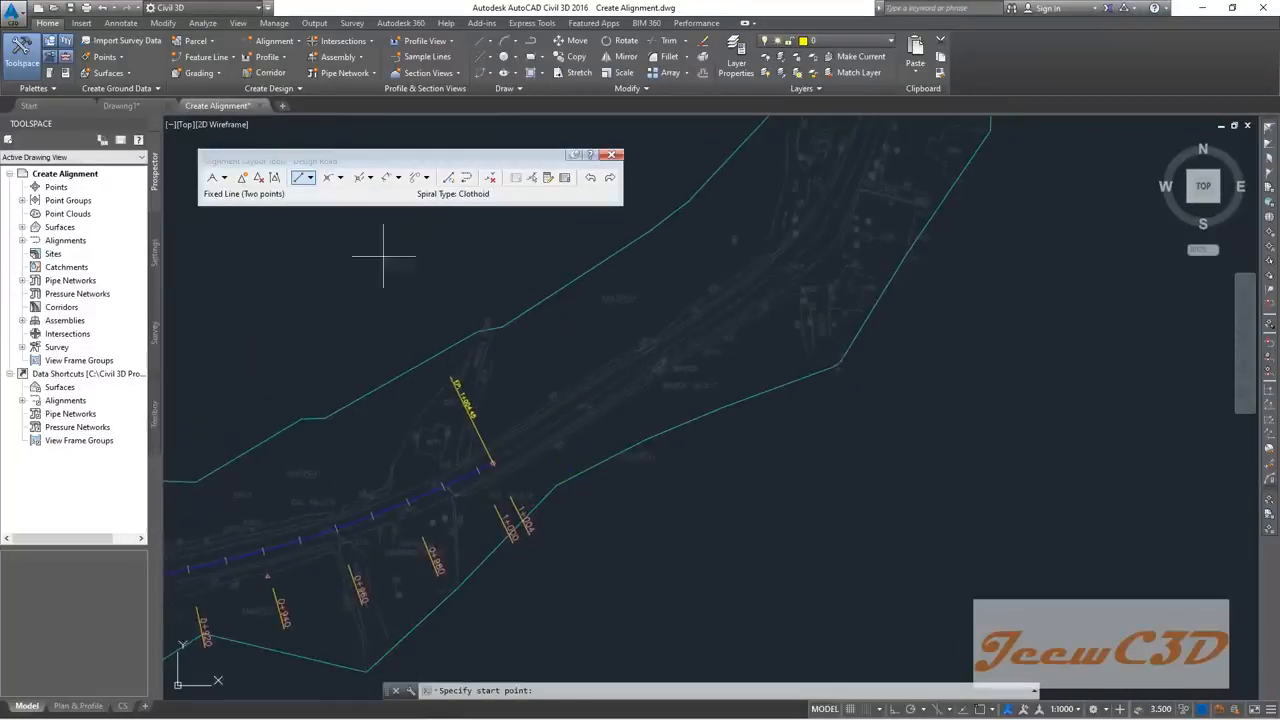
Step: Choose Floating Line (From curve, through point) and attach it to Design Road's end
left_click(309, 178)
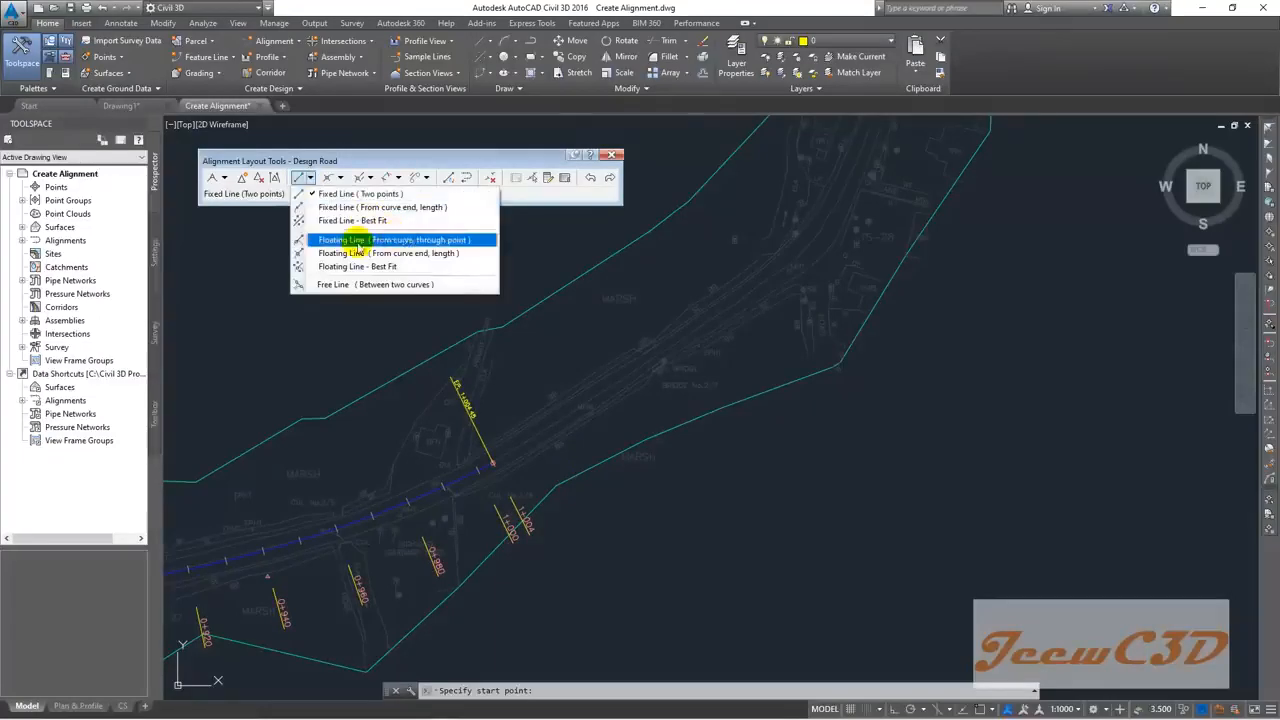
left_click(417, 242)
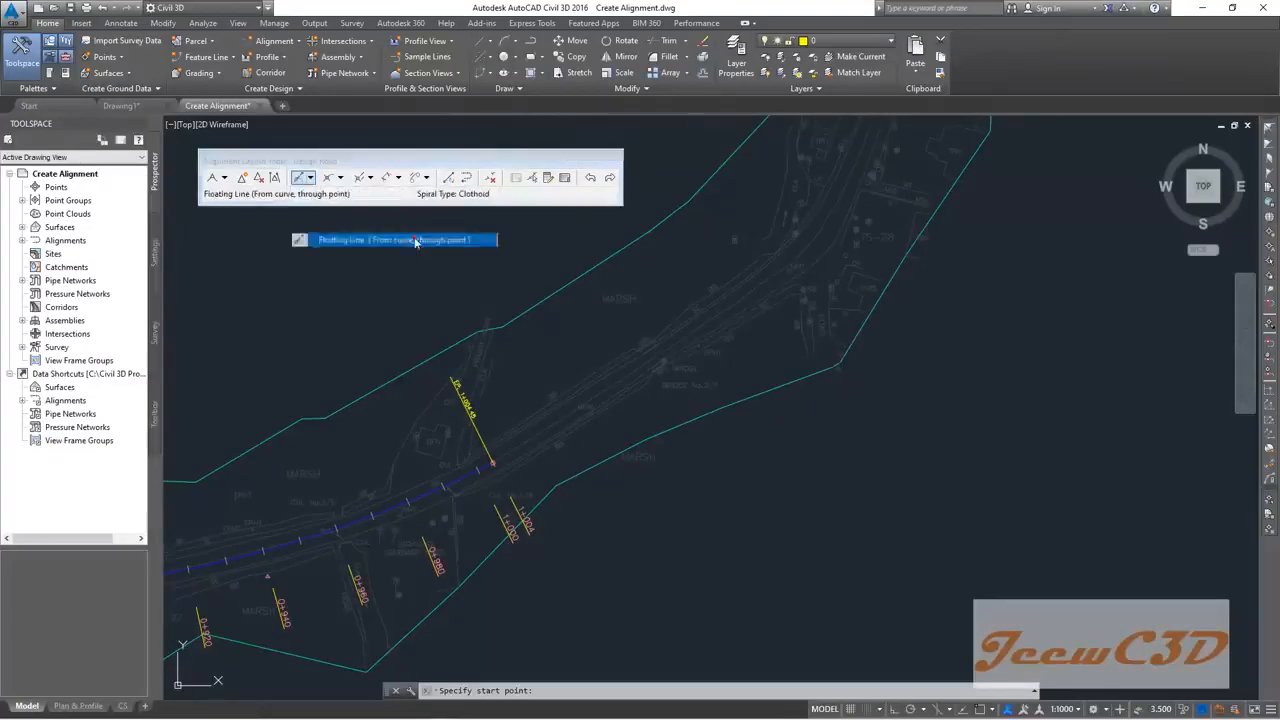
scroll(469, 452, "down", 2)
scroll(650, 518, "up", 6)
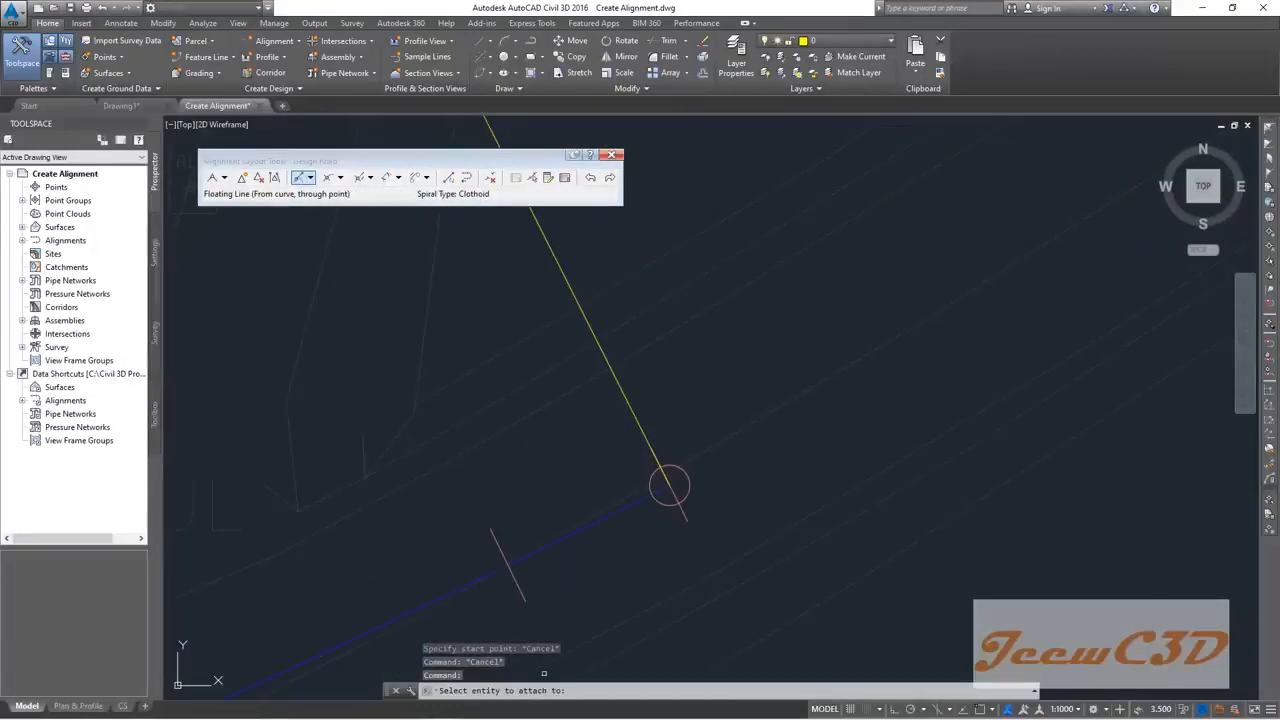
left_click(455, 690)
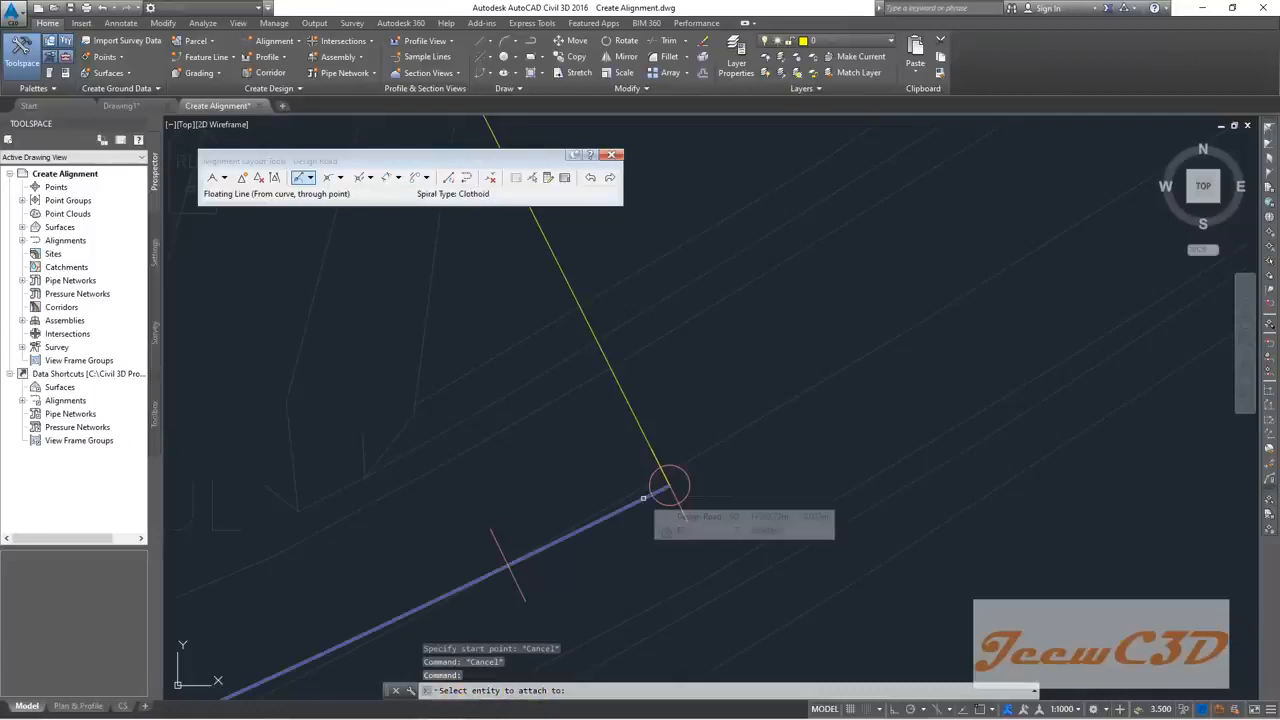
left_click(645, 498)
Step: Pan north along the road past the bend to preview the floating line's end point
scroll(765, 428, "down", 5)
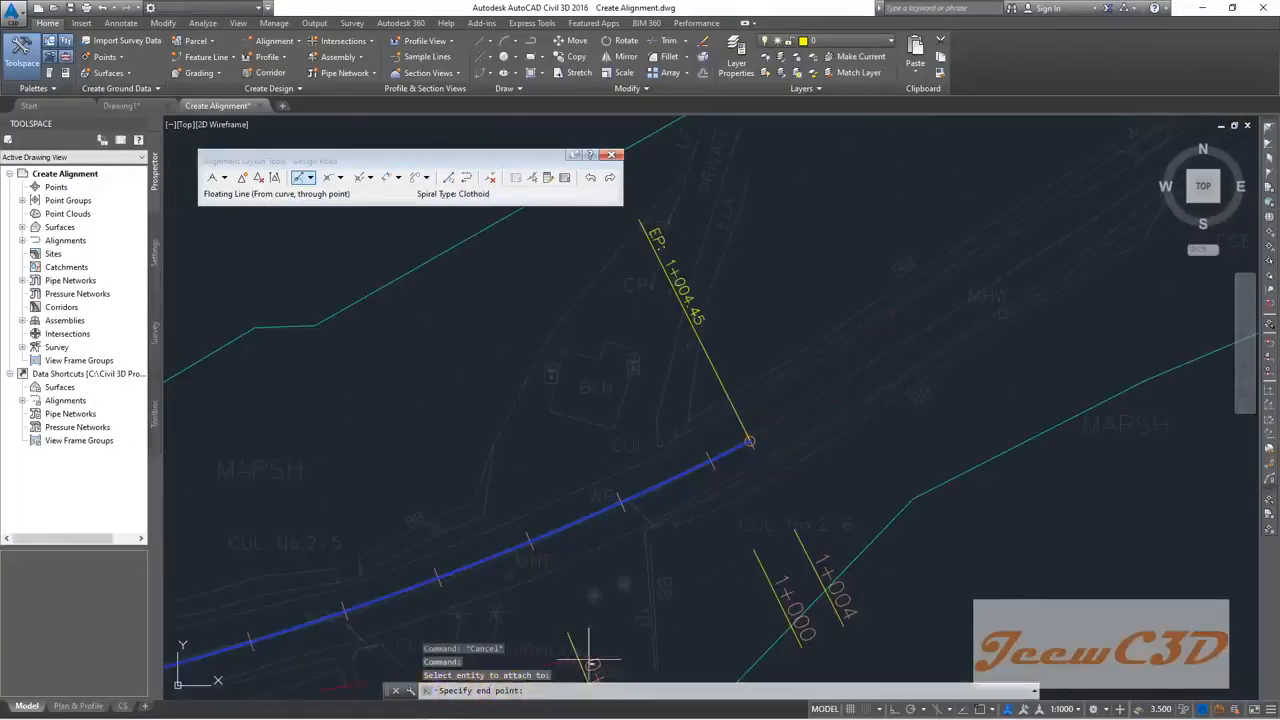
scroll(766, 443, "down", 4)
middle_click_drag(833, 381, 271, 614)
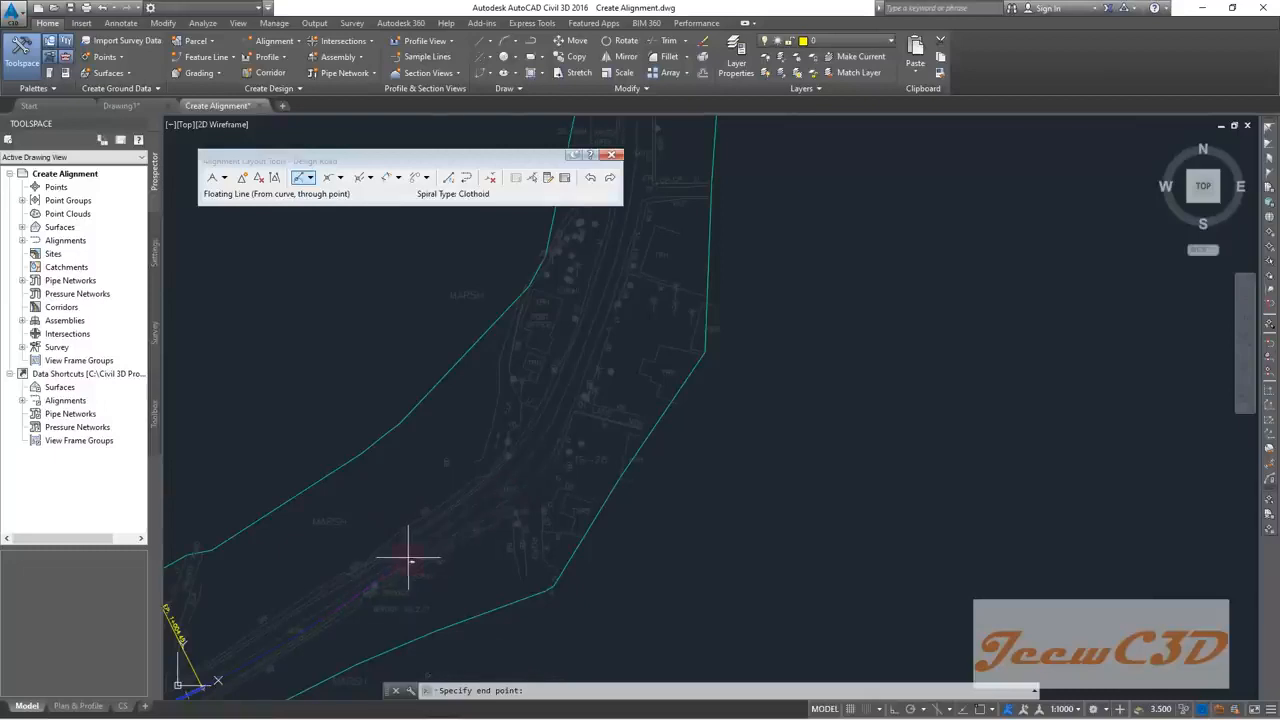
middle_click_drag(354, 590, 536, 518)
scroll(524, 526, "down", 2)
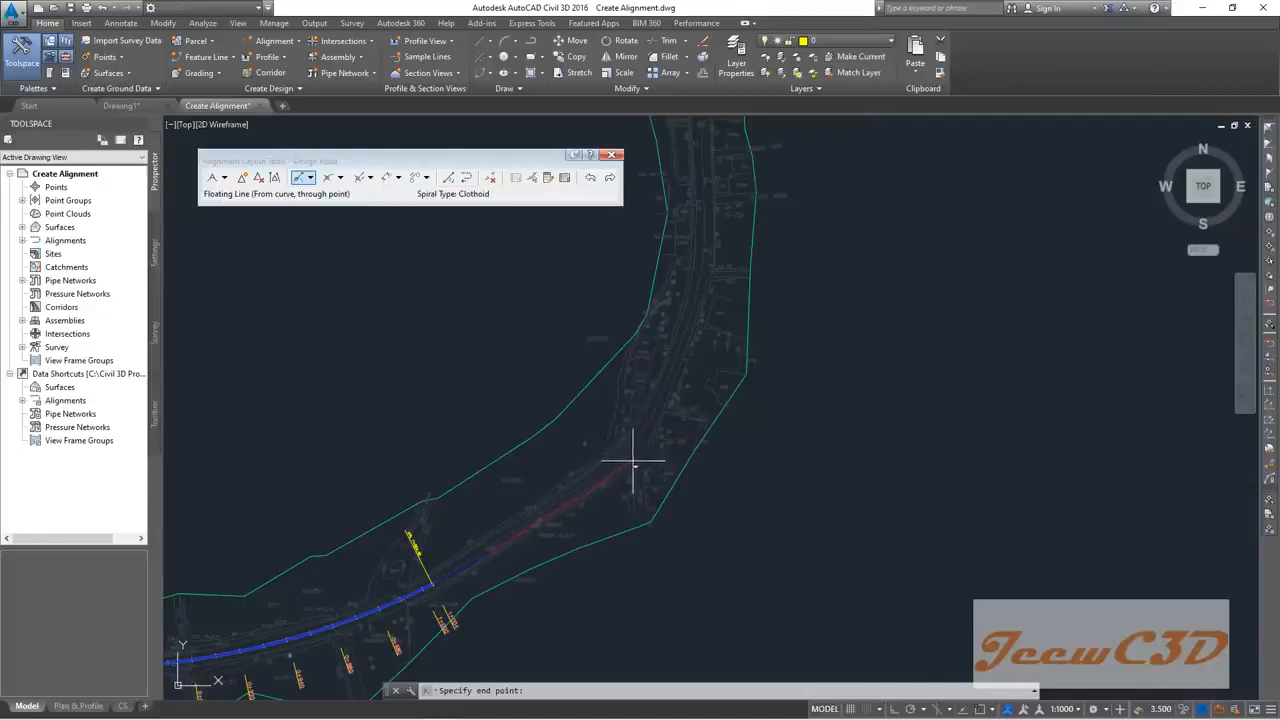
middle_click_drag(625, 462, 758, 530)
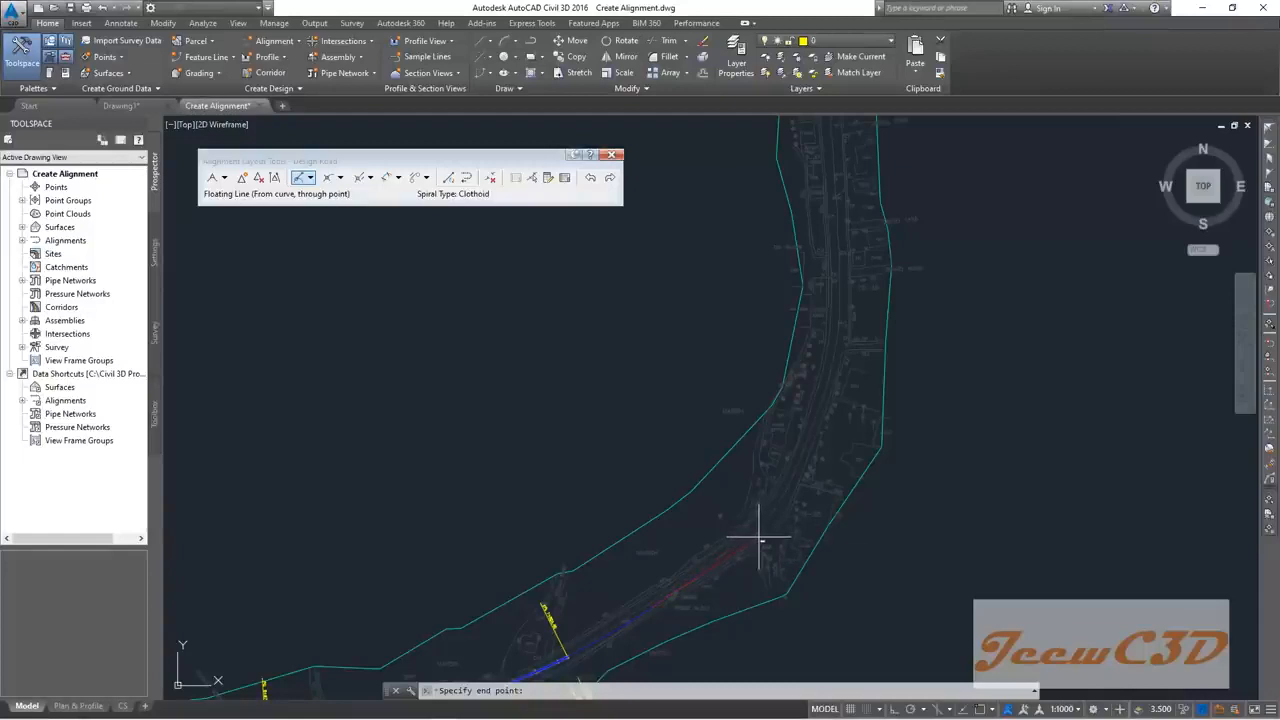
middle_click_drag(758, 538, 867, 384)
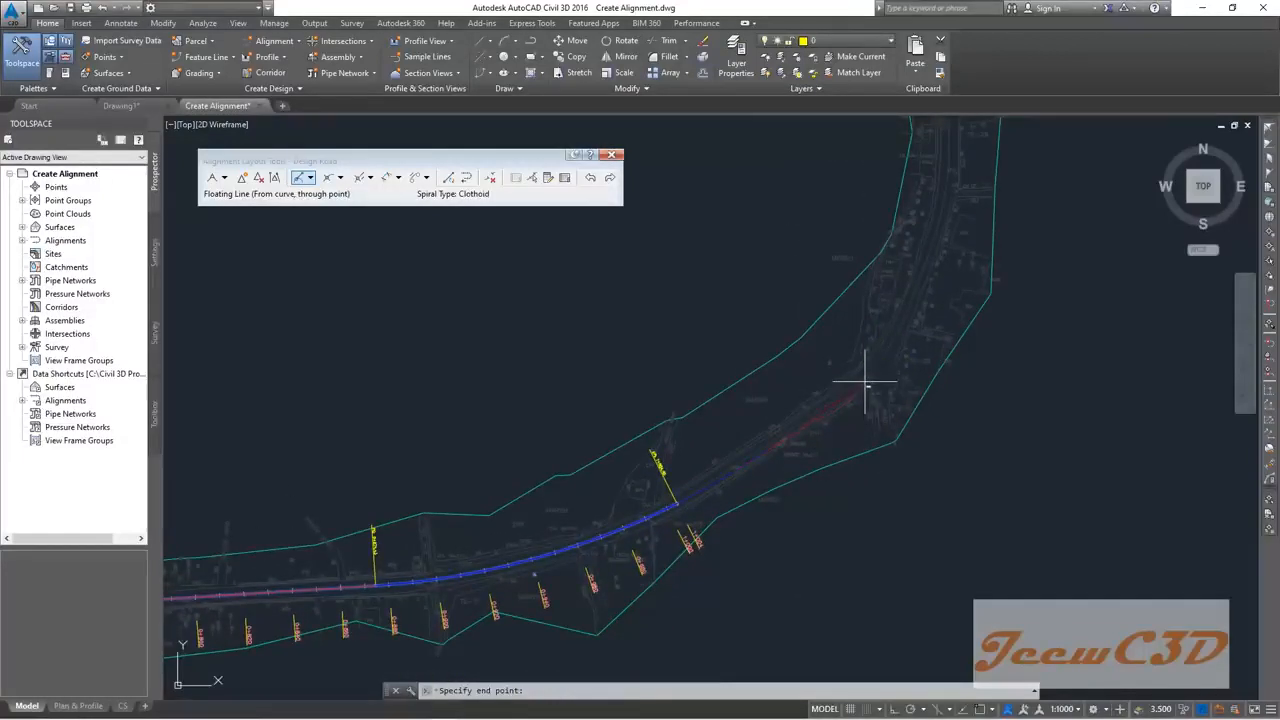
Step: Place the floating line's end point on the road and review the new line
left_click(865, 383)
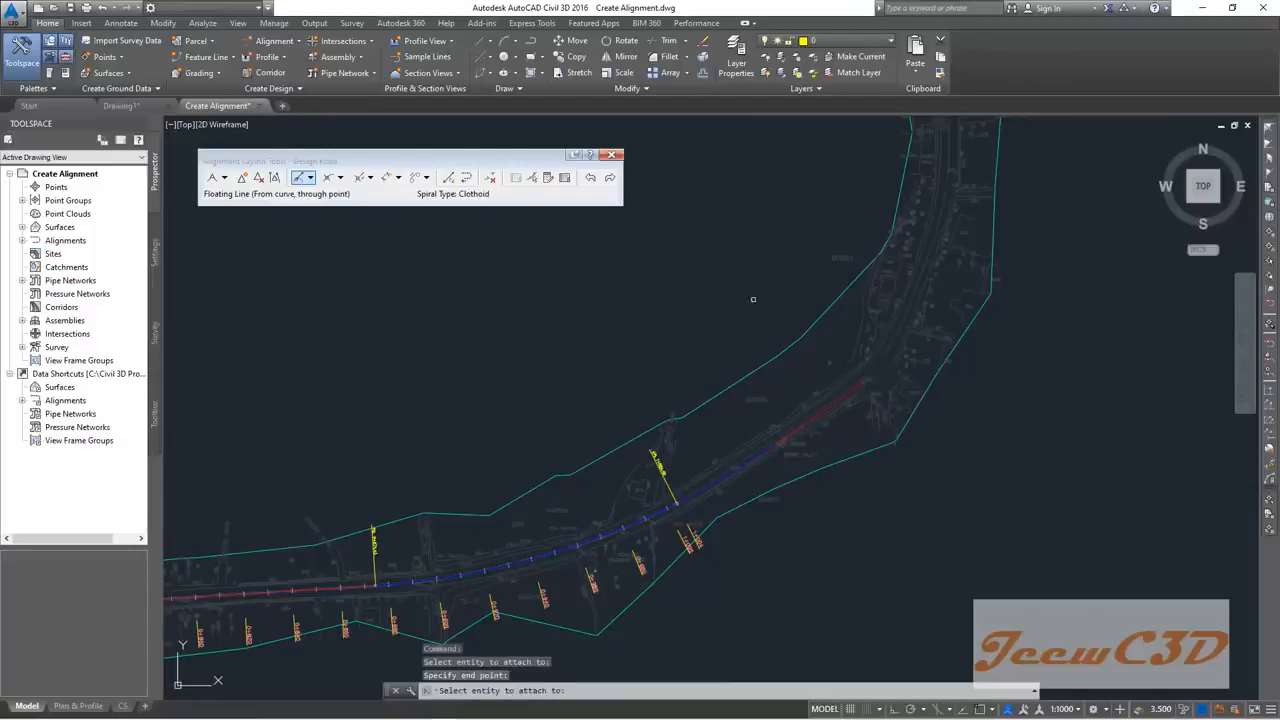
scroll(650, 293, "down", 3)
mouse_move(641, 260)
middle_mouse_down()
mouse_move(509, 423)
mouse_move(447, 417)
mouse_move(430, 372)
middle_mouse_up()
scroll(513, 391, "up", 2)
middle_click_drag(523, 389, 430, 417)
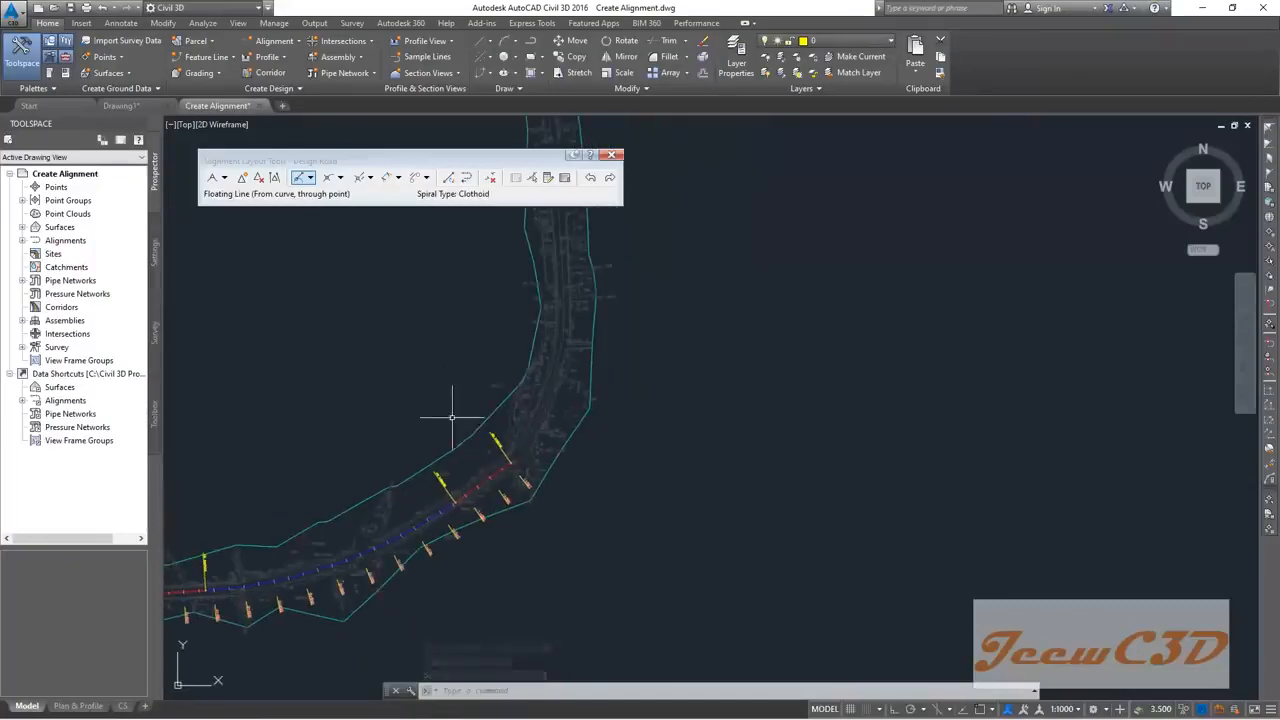
scroll(500, 476, "up", 2)
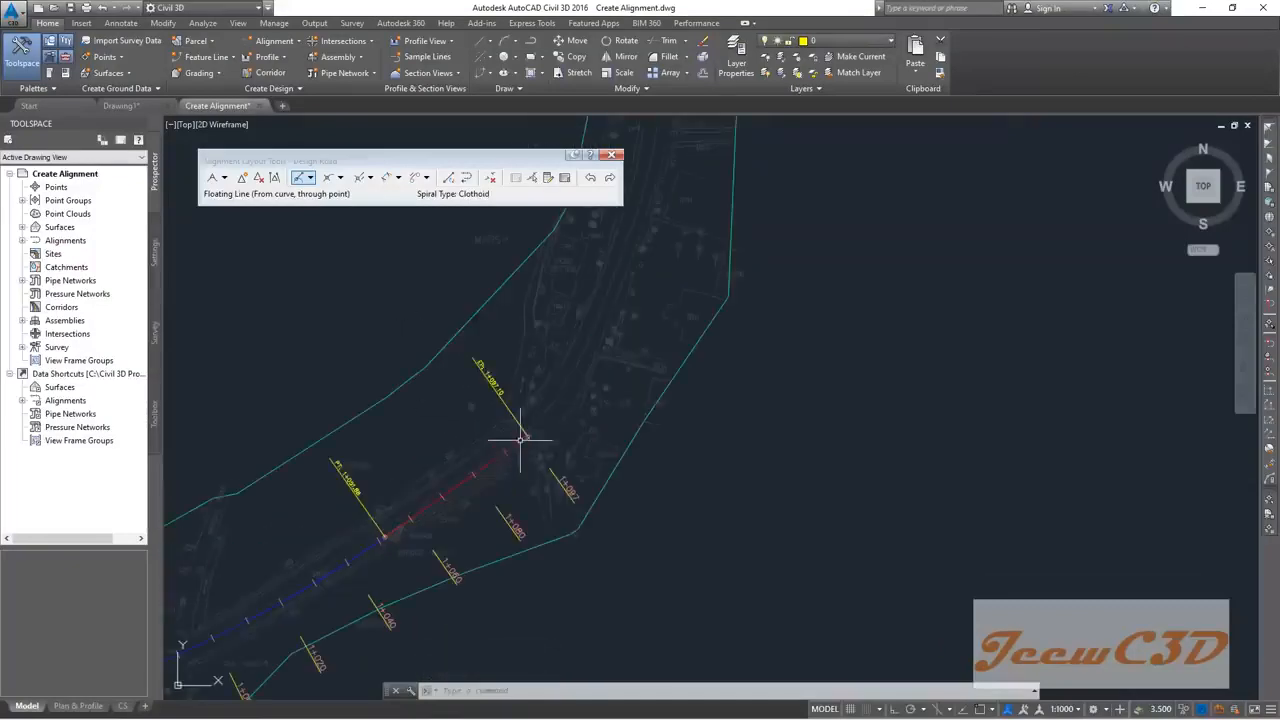
scroll(420, 348, "down", 5)
mouse_move(403, 331)
middle_mouse_down()
mouse_move(391, 451)
mouse_move(391, 437)
middle_mouse_up()
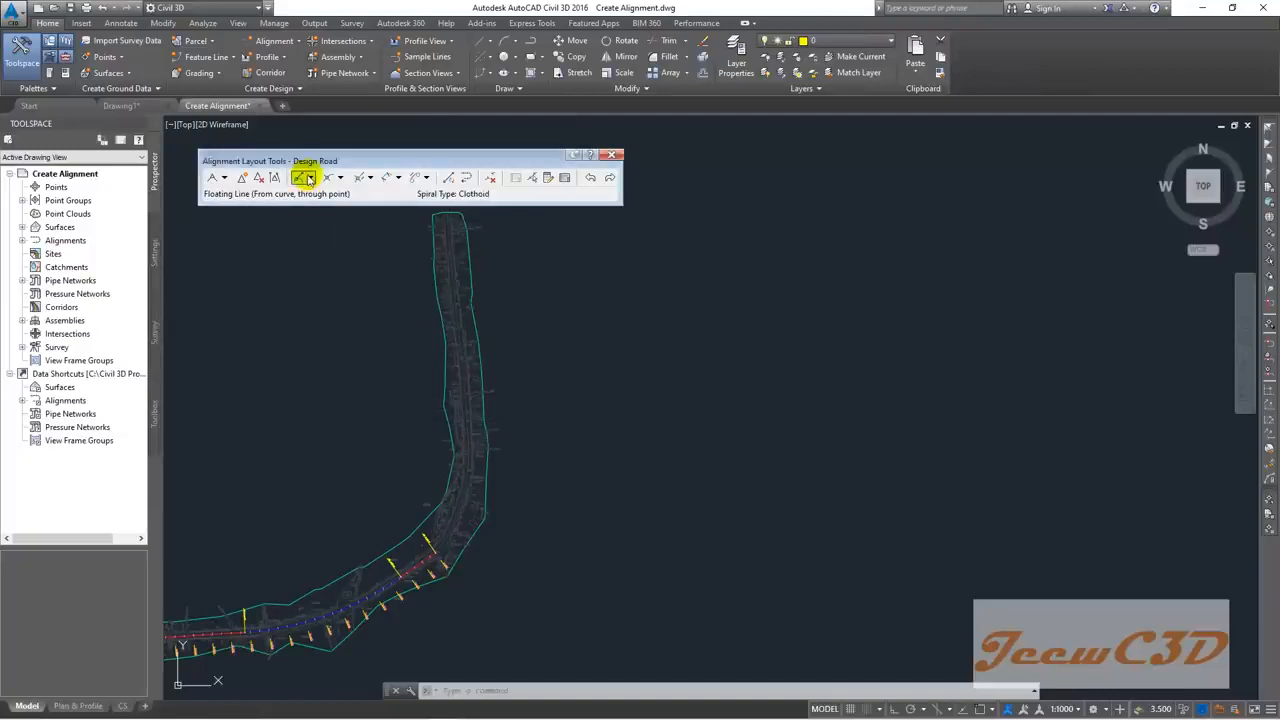
Step: Draw a Fixed Line (Two points) with start and end points along the road's northern stretch
left_click(310, 178)
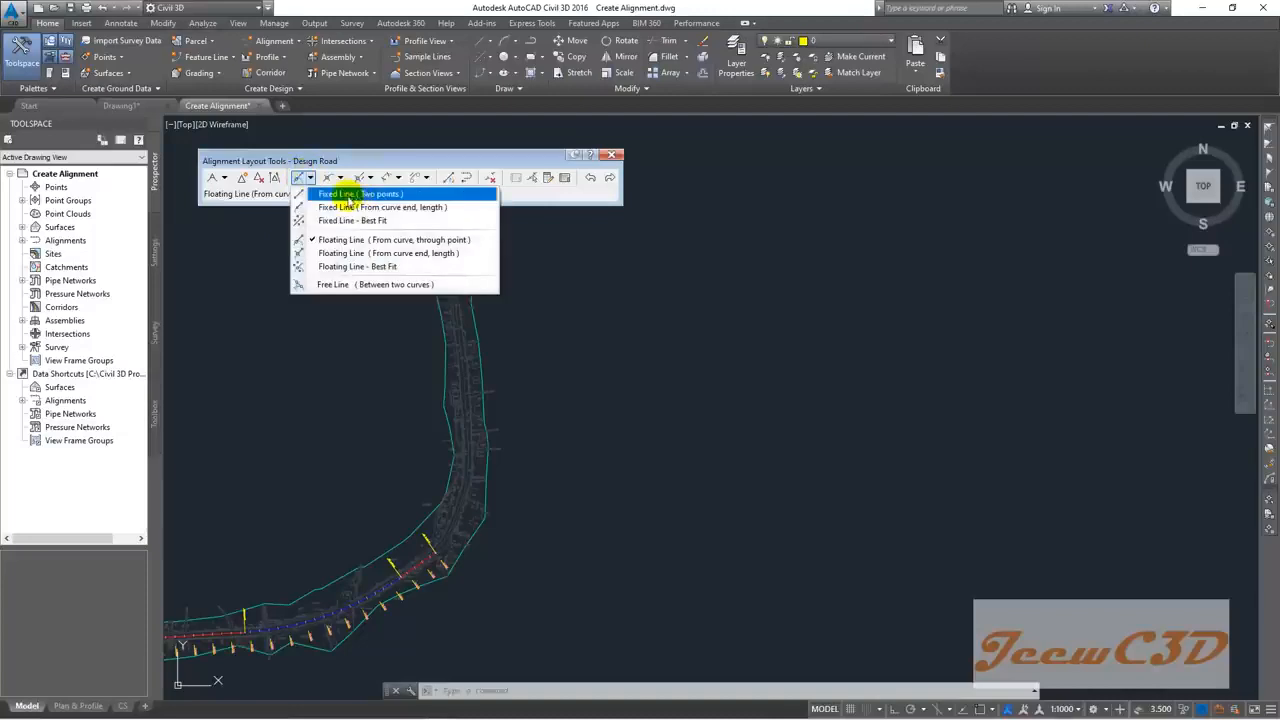
left_click(349, 198)
scroll(468, 440, "up", 2)
scroll(468, 440, "up", 2)
left_click(465, 428)
scroll(454, 317, "down", 3)
scroll(468, 437, "up", 3)
scroll(453, 336, "up", 2)
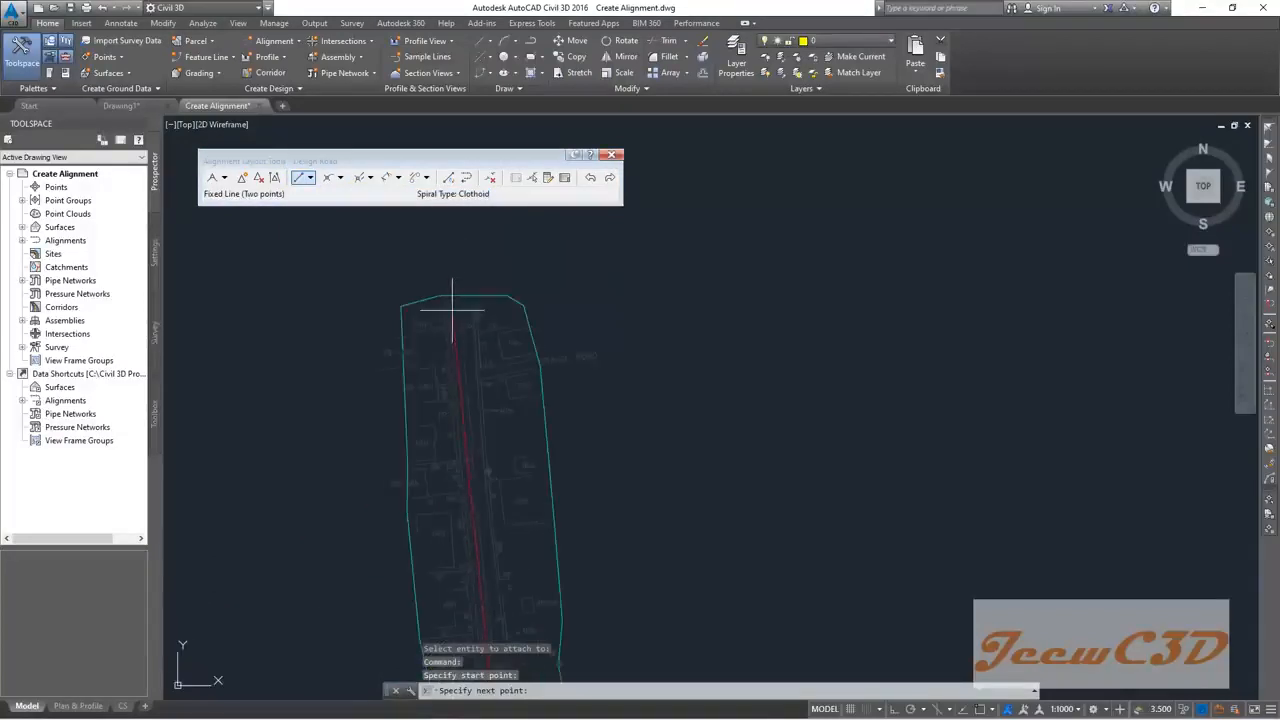
scroll(458, 302, "up", 5)
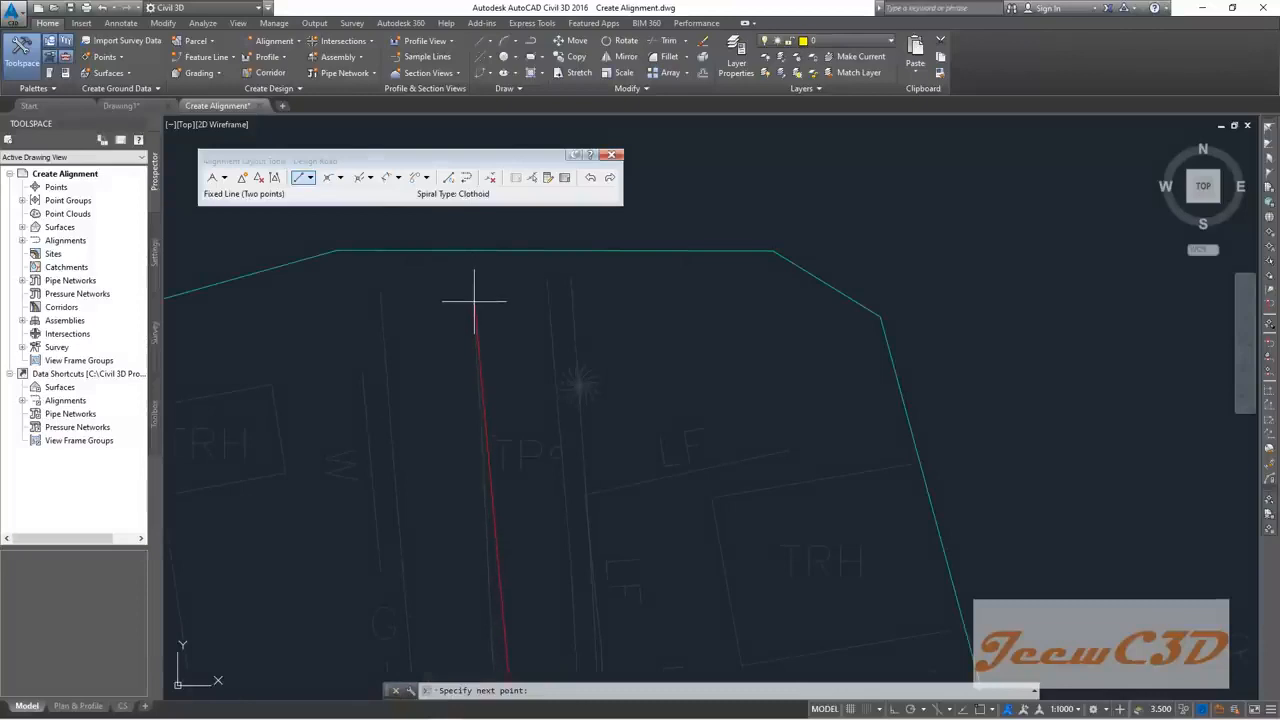
left_click(474, 311)
Step: End the line command and pan back to review the new tangent and the lower curve
scroll(464, 432, "down", 6)
middle_click_drag(464, 480, 491, 287)
key("Escape")
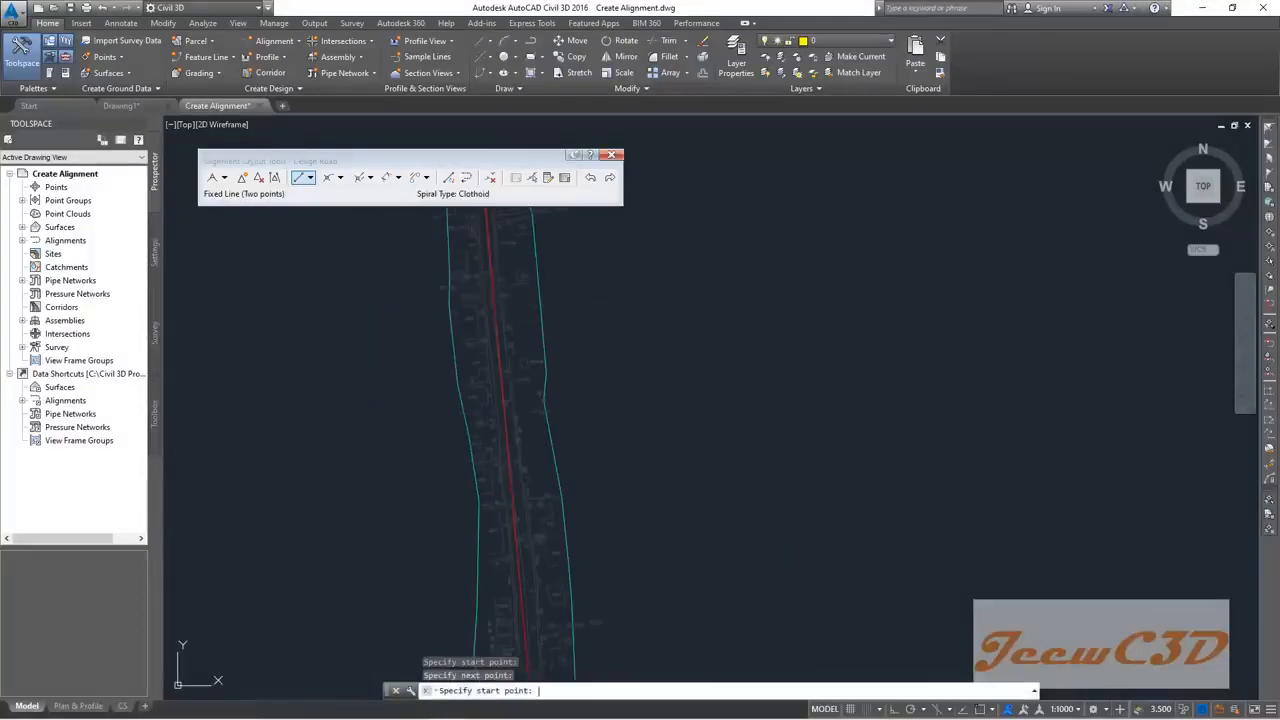
scroll(469, 431, "down", 6)
scroll(470, 430, "down", 2)
middle_click_drag(462, 478, 474, 302)
scroll(472, 420, "down", 3)
scroll(494, 545, "up", 4)
middle_click_drag(492, 565, 500, 303)
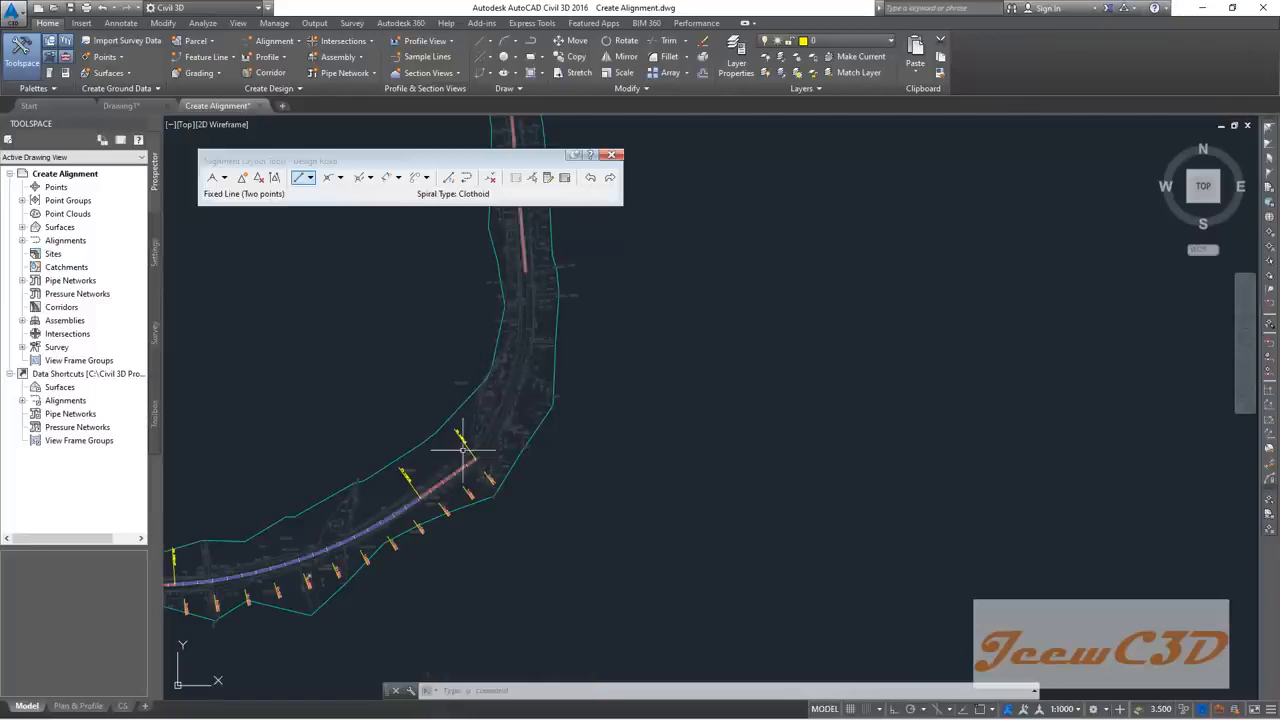
Step: Choose Free Curve Fillet (through point) and pick the floating line, then the northern fixed line
left_click(341, 178)
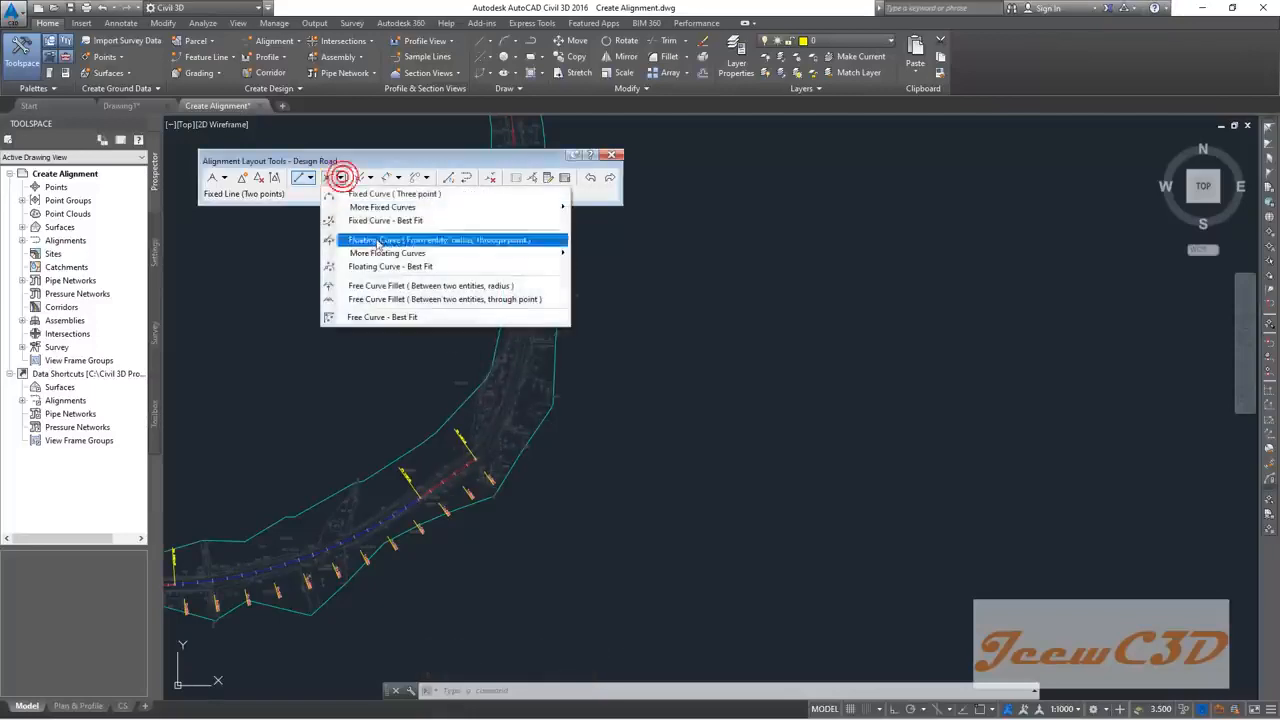
left_click(420, 300)
scroll(478, 472, "up", 5)
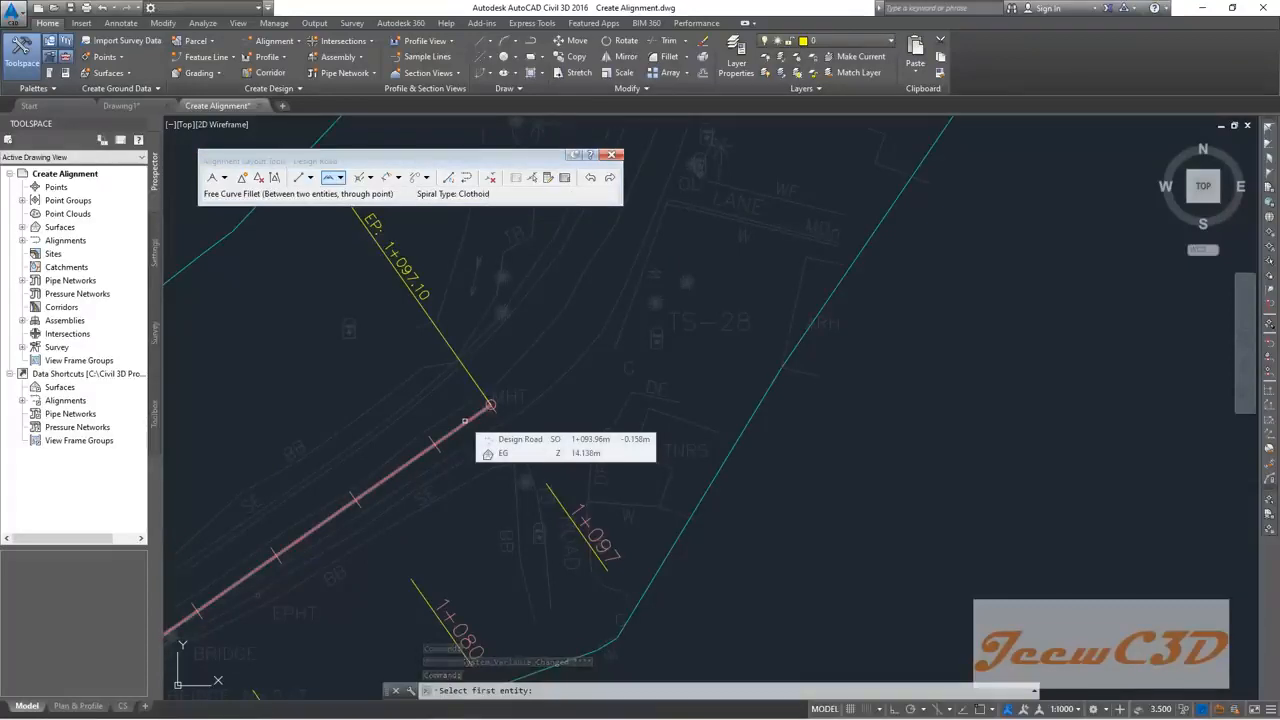
left_click(465, 420)
scroll(465, 420, "down", 4)
middle_click_drag(497, 294, 496, 426)
scroll(497, 426, "up", 6)
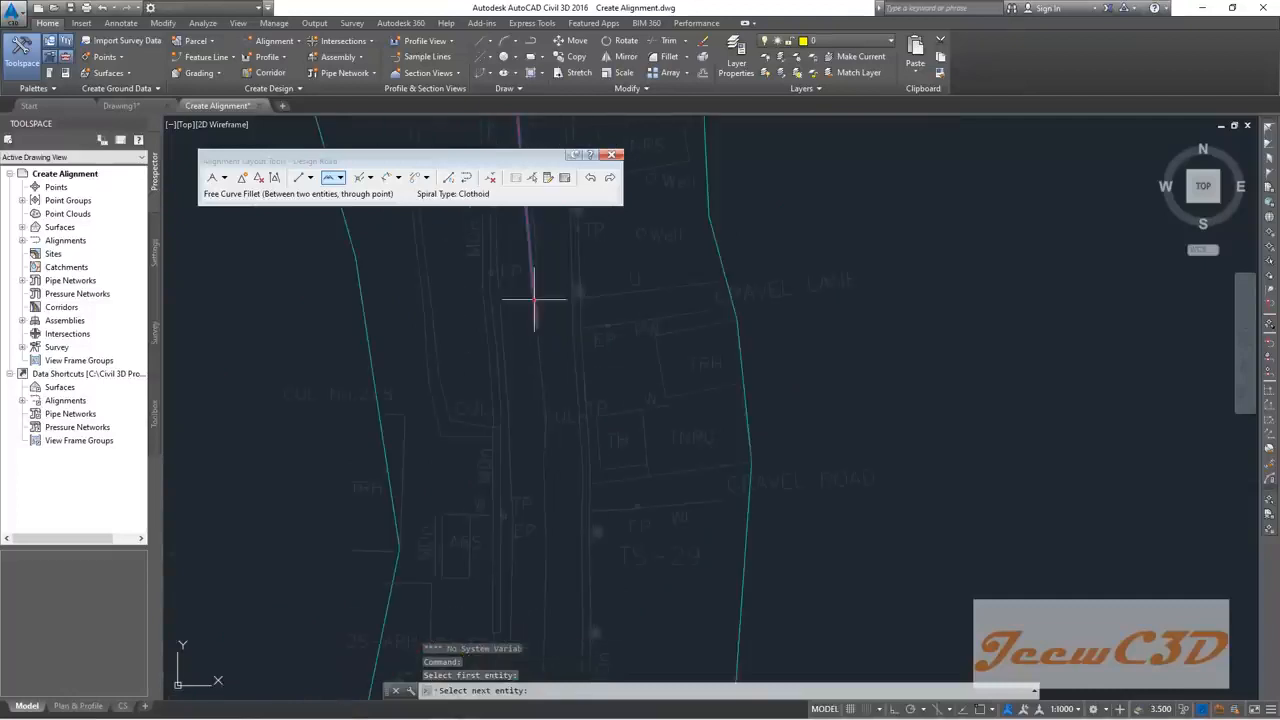
left_click(534, 298)
scroll(534, 400, "down", 4)
scroll(537, 457, "up", 4)
mouse_move(537, 471)
middle_mouse_down()
mouse_move(531, 495)
mouse_move(555, 352)
middle_mouse_up()
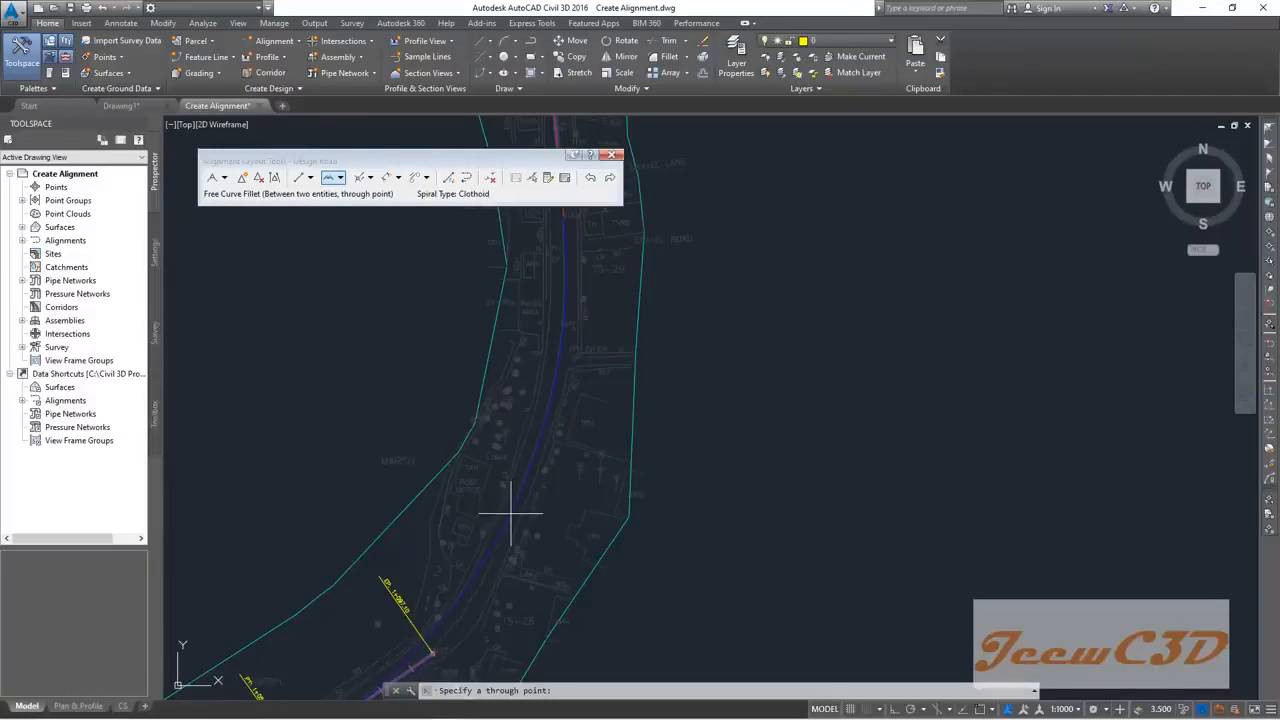
left_click(510, 513)
scroll(514, 479, "down", 5)
middle_click_drag(452, 521, 538, 383)
key("Escape")
scroll(478, 335, "down", 5)
middle_click_drag(431, 376, 554, 276)
scroll(519, 418, "up", 5)
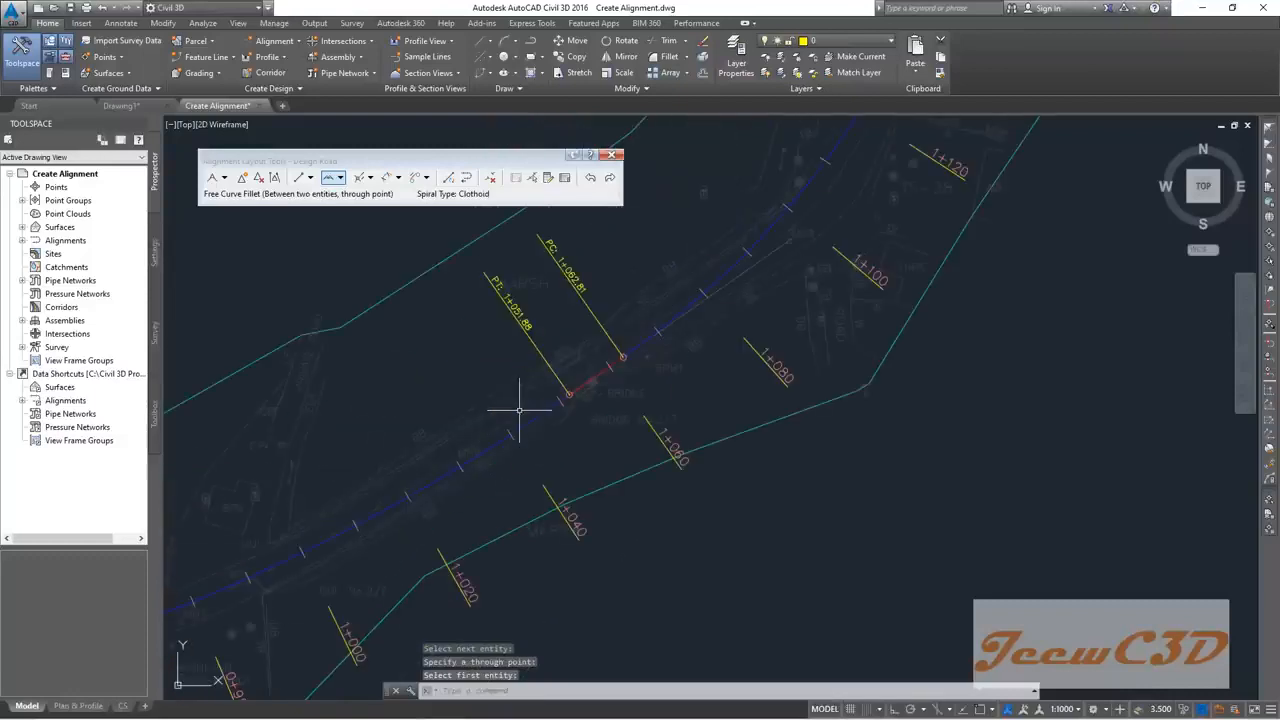
scroll(558, 400, "down", 3)
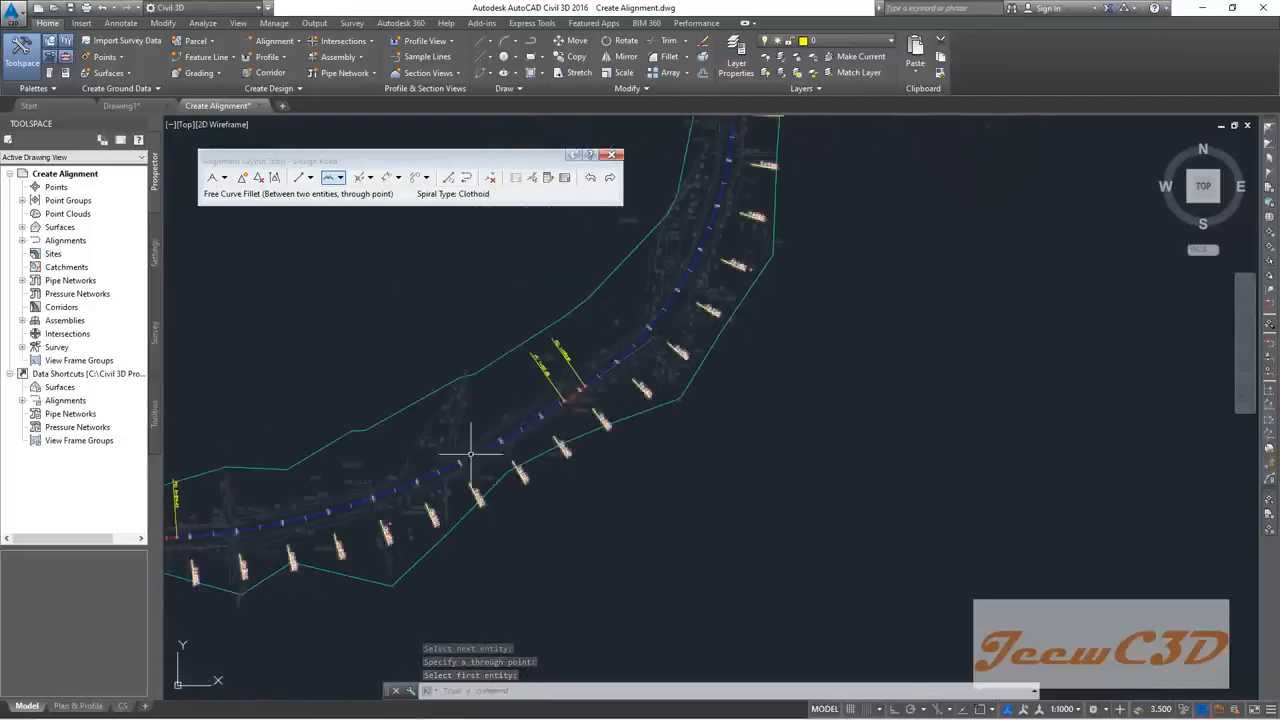
scroll(457, 433, "down", 3)
middle_click_drag(377, 400, 430, 313)
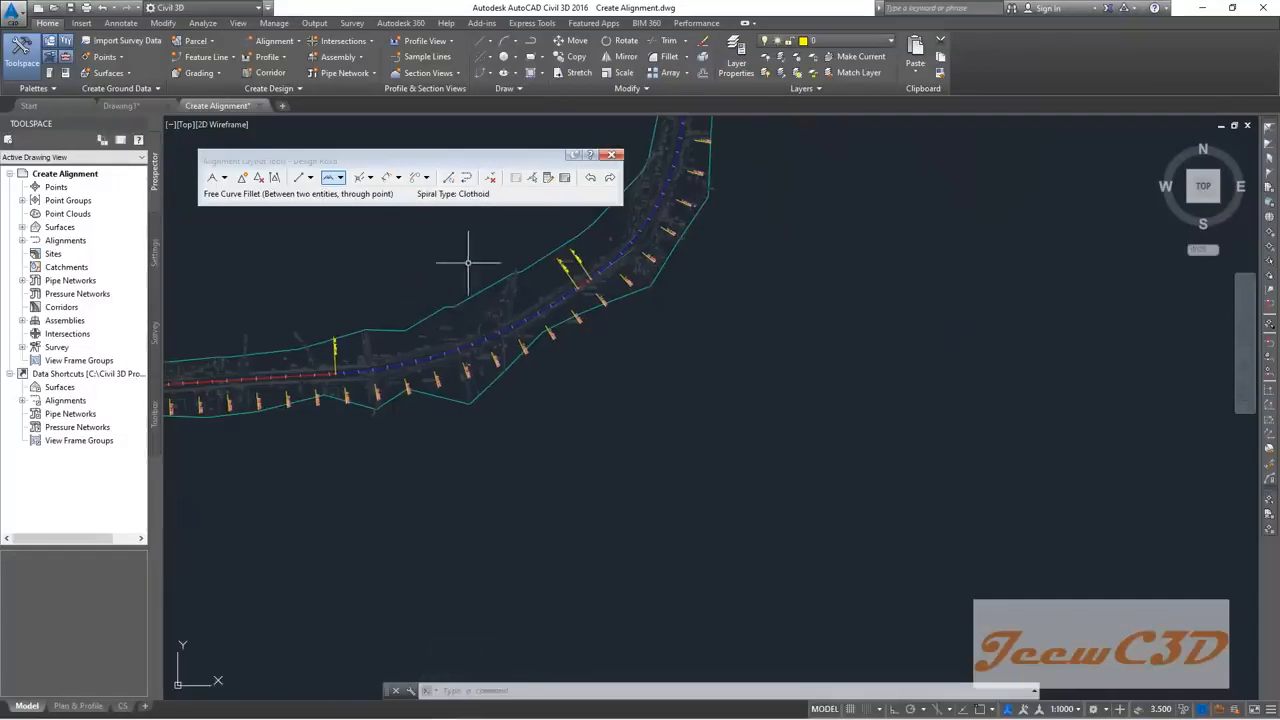
middle_click_drag(466, 260, 463, 357)
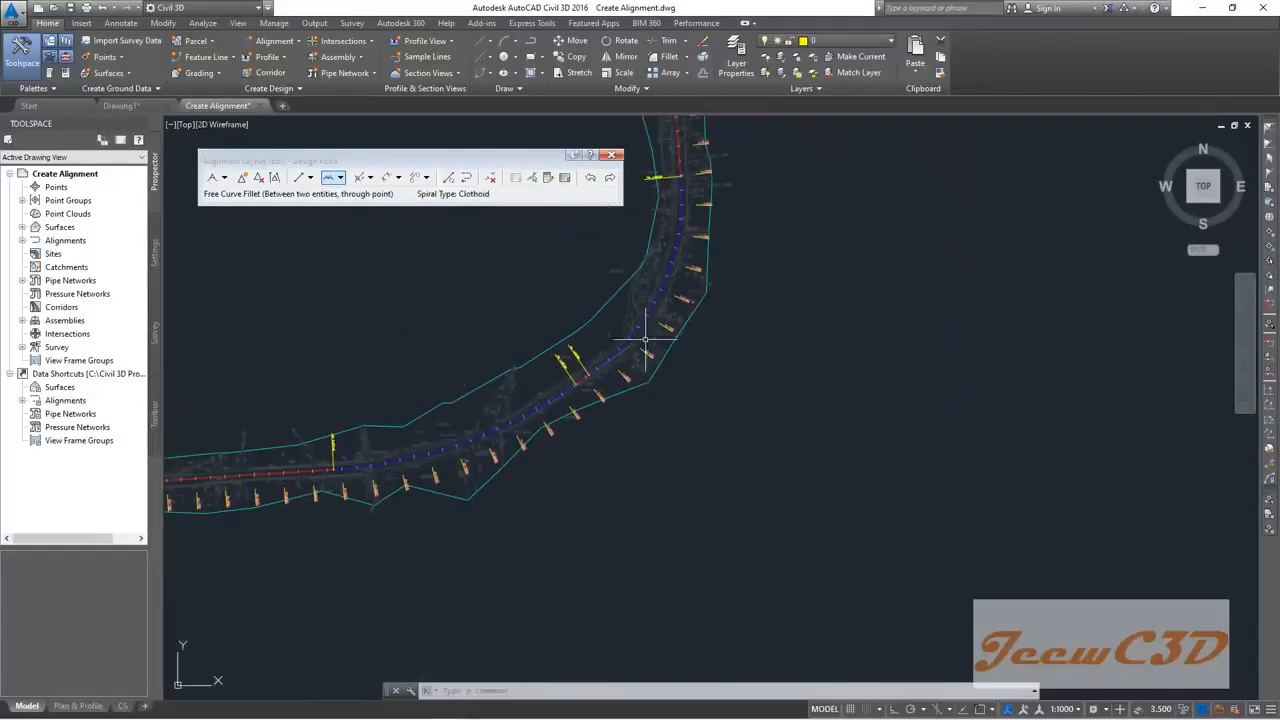
scroll(498, 448, "up", 3)
scroll(300, 475, "down", 1)
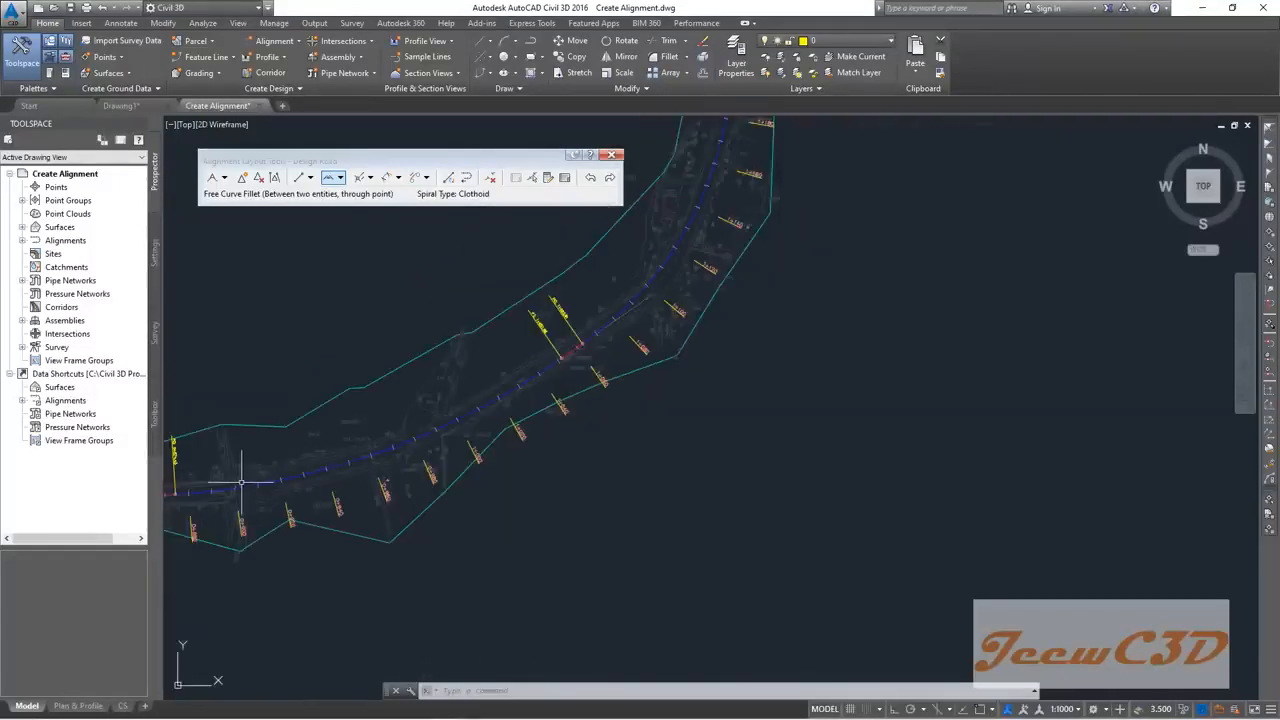
scroll(245, 480, "down", 2)
scroll(452, 343, "up", 5)
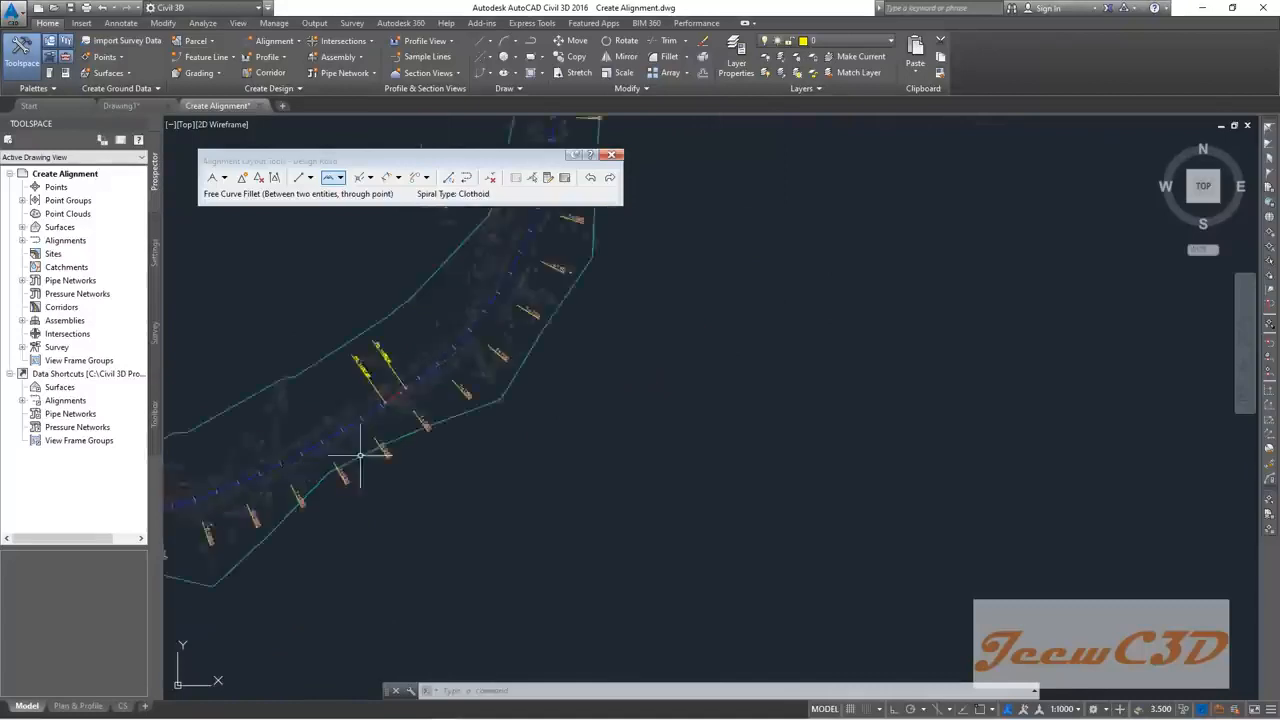
scroll(364, 412, "down", 3)
scroll(508, 308, "up", 5)
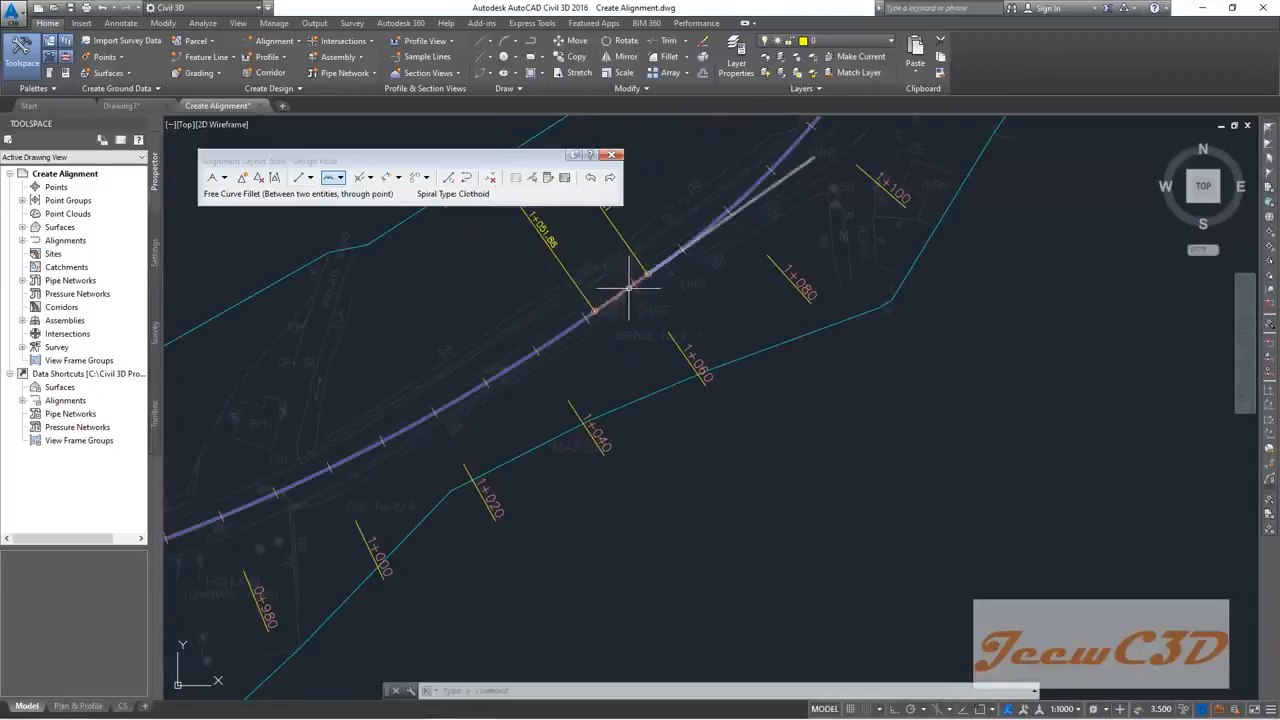
scroll(612, 322, "down", 3)
middle_click_drag(527, 403, 641, 361)
middle_click_drag(558, 389, 580, 440)
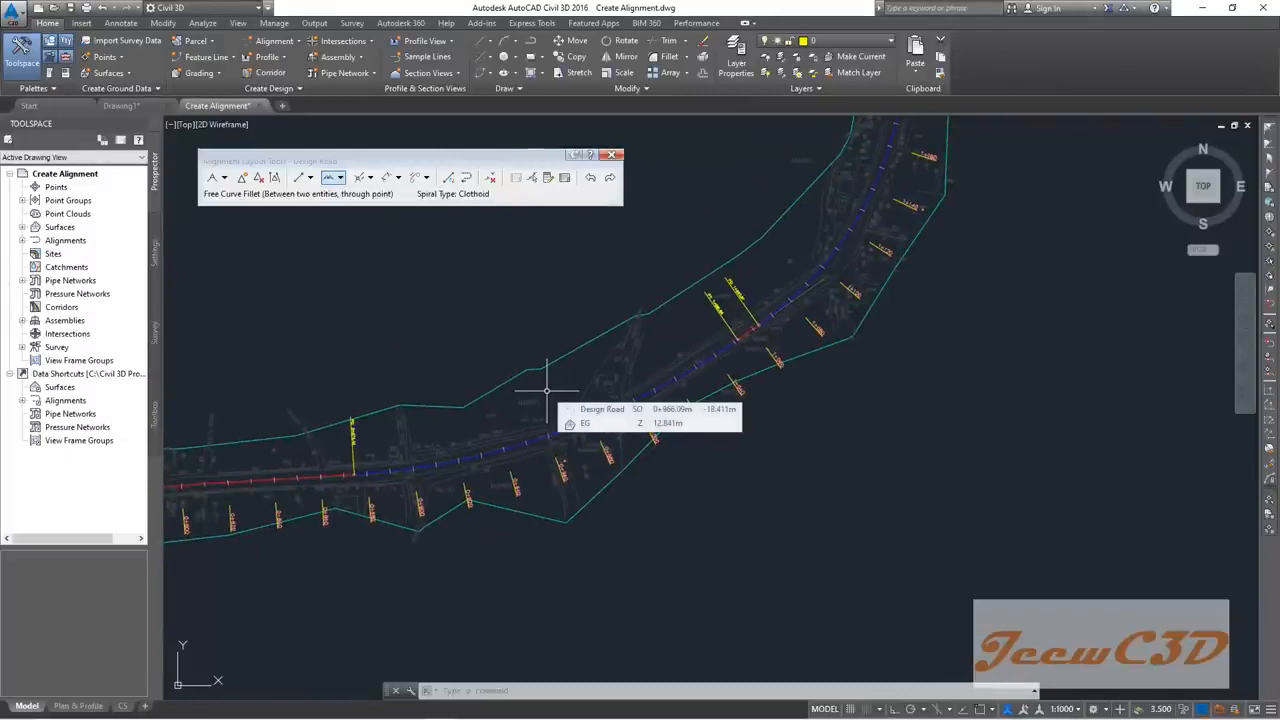
scroll(547, 388, "down", 6)
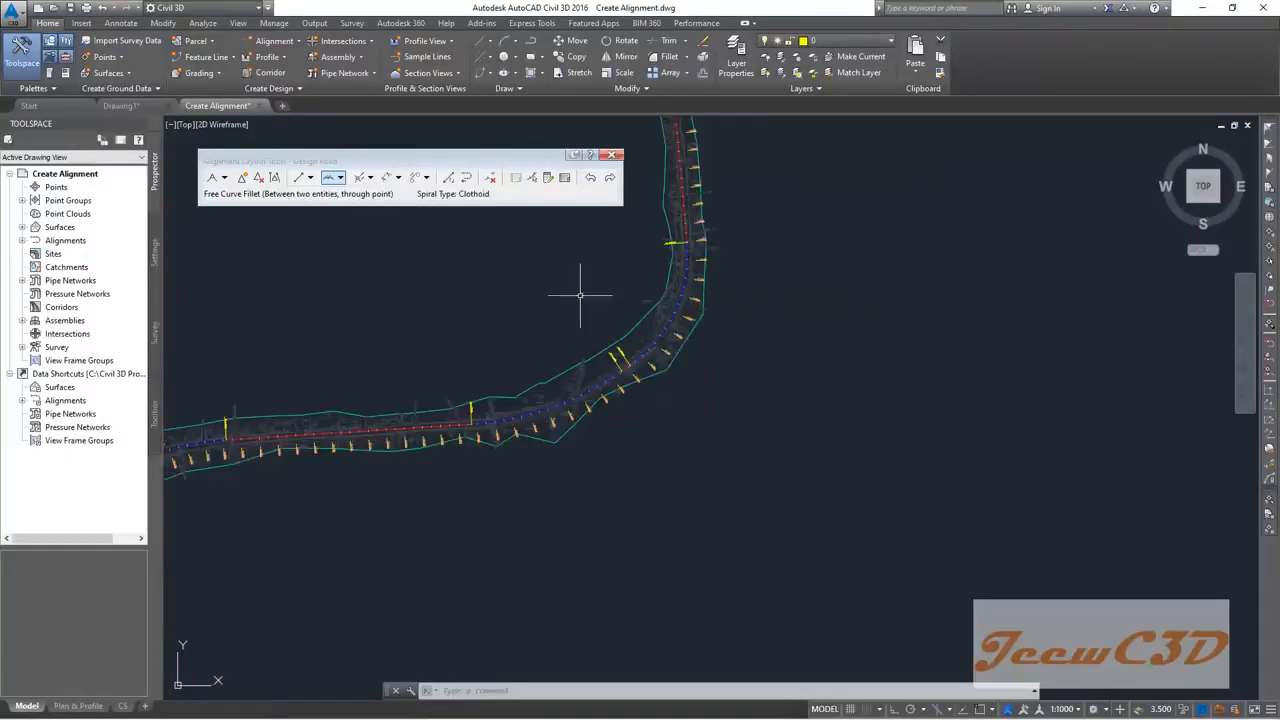
scroll(560, 337, "up", 4)
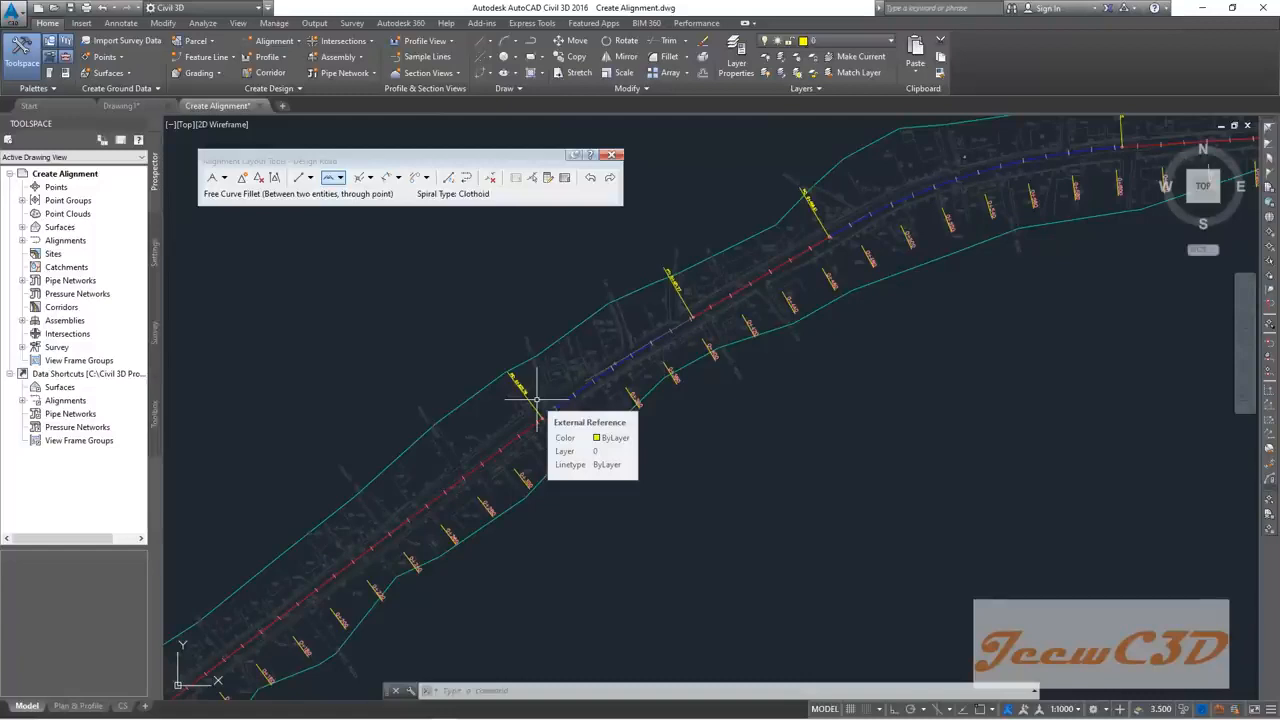
left_click(359, 559)
middle_click_drag(895, 387, 480, 477)
scroll(486, 479, "down", 2)
middle_click_drag(852, 437, 757, 465)
scroll(636, 488, "down", 2)
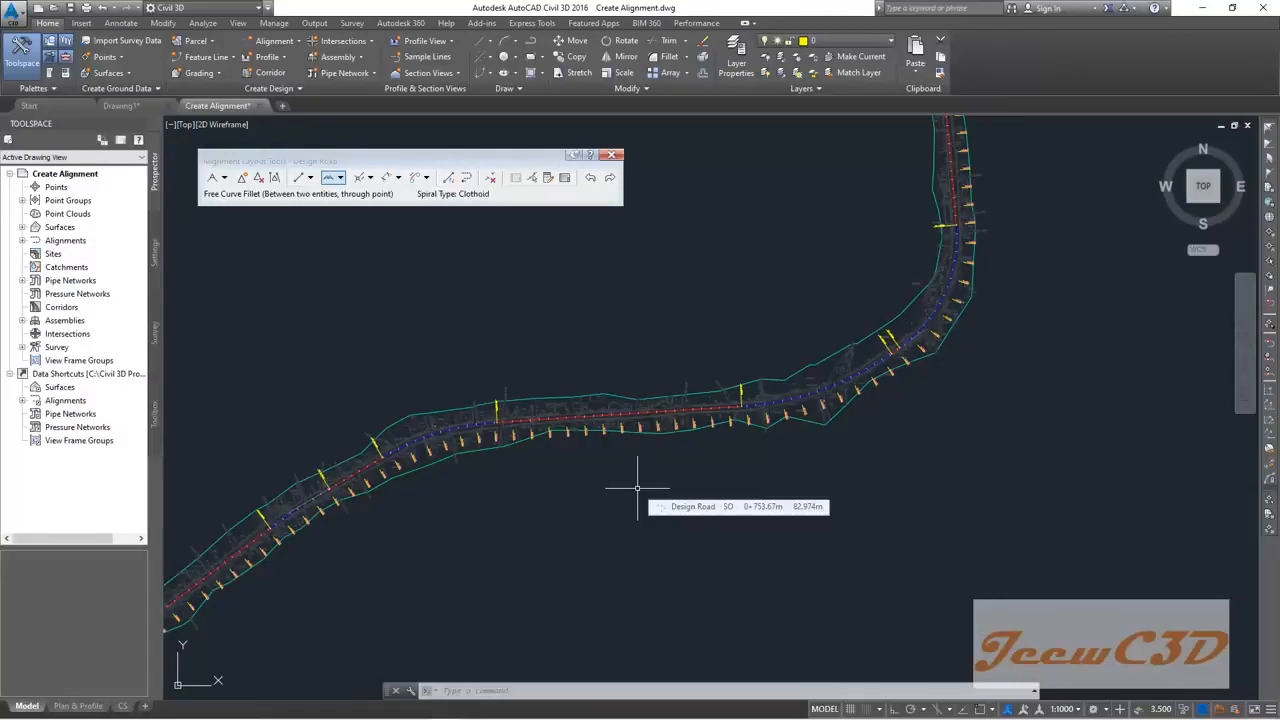
middle_click_drag(637, 488, 796, 442)
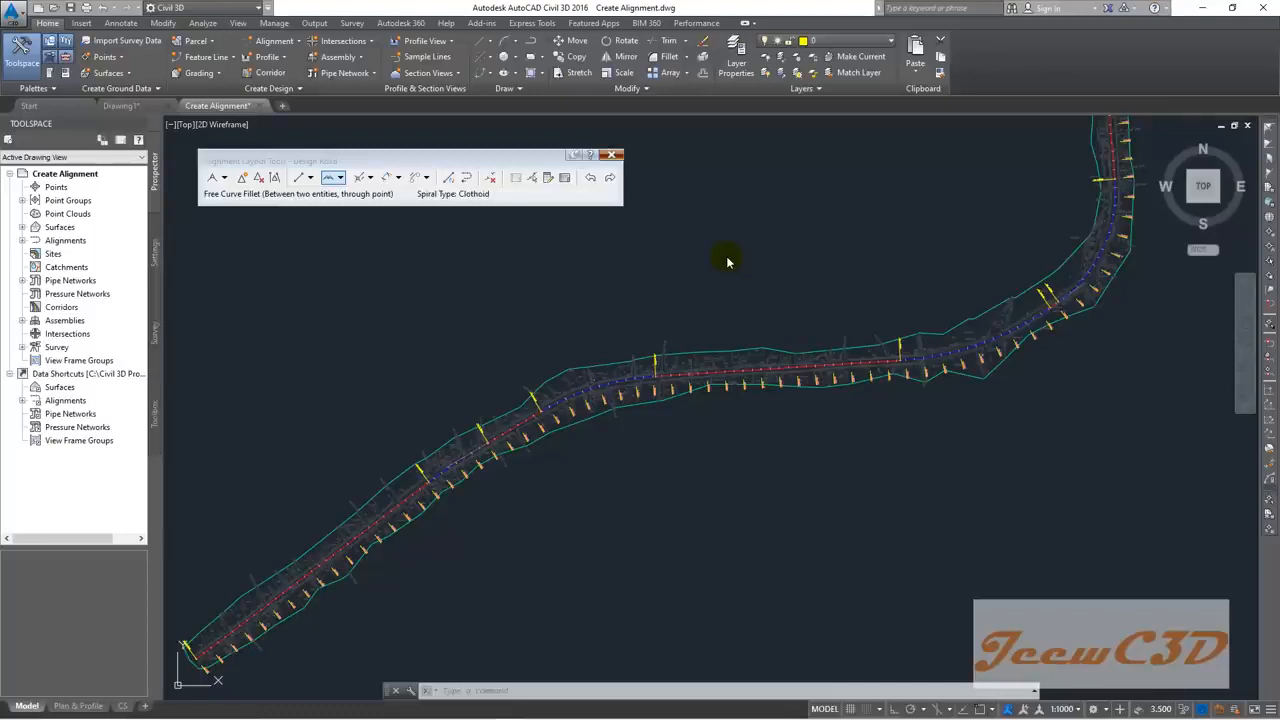
Step: Close the Alignment Layout Tools toolbar and close Create Alignment.dwg, saving changes
left_click(612, 154)
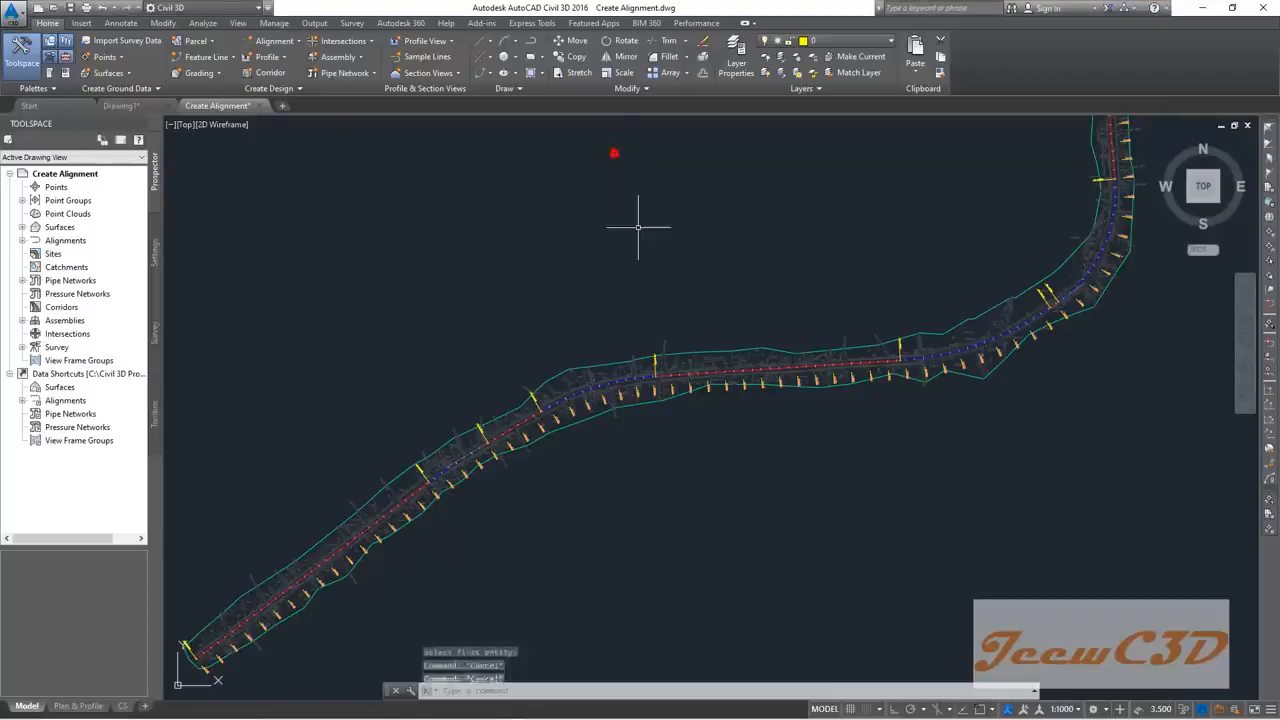
left_click(261, 105)
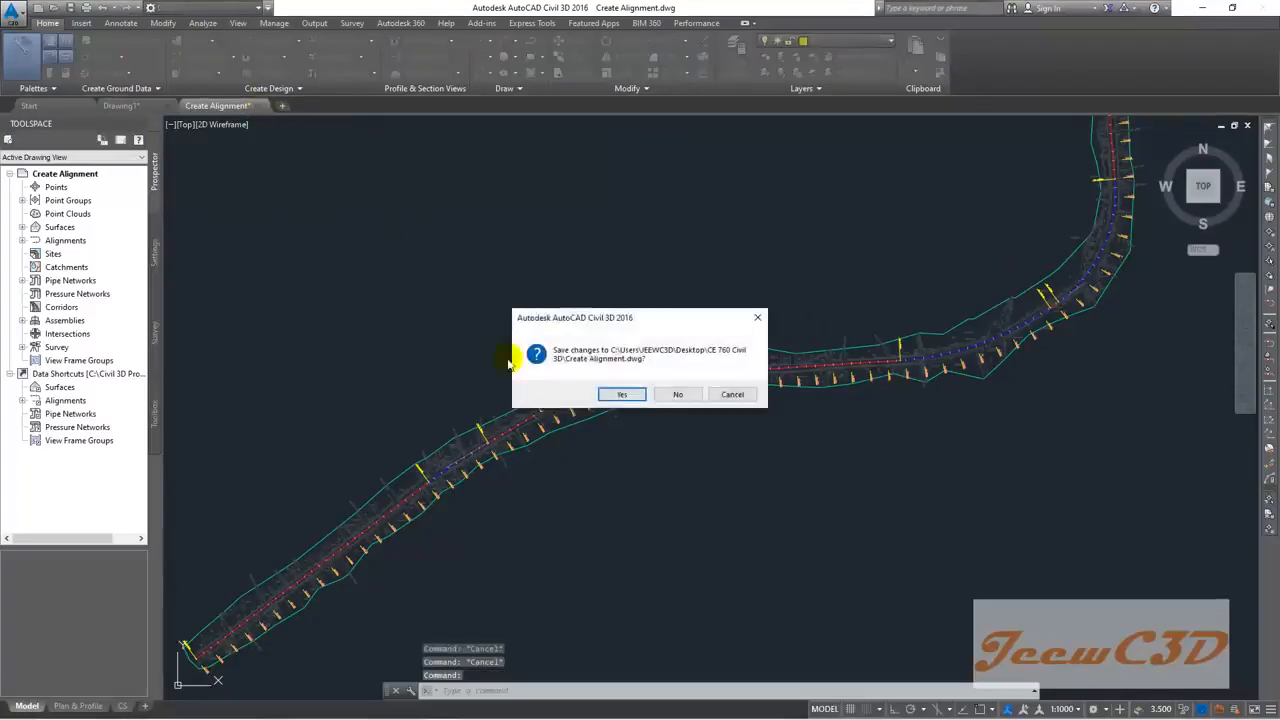
left_click(621, 394)
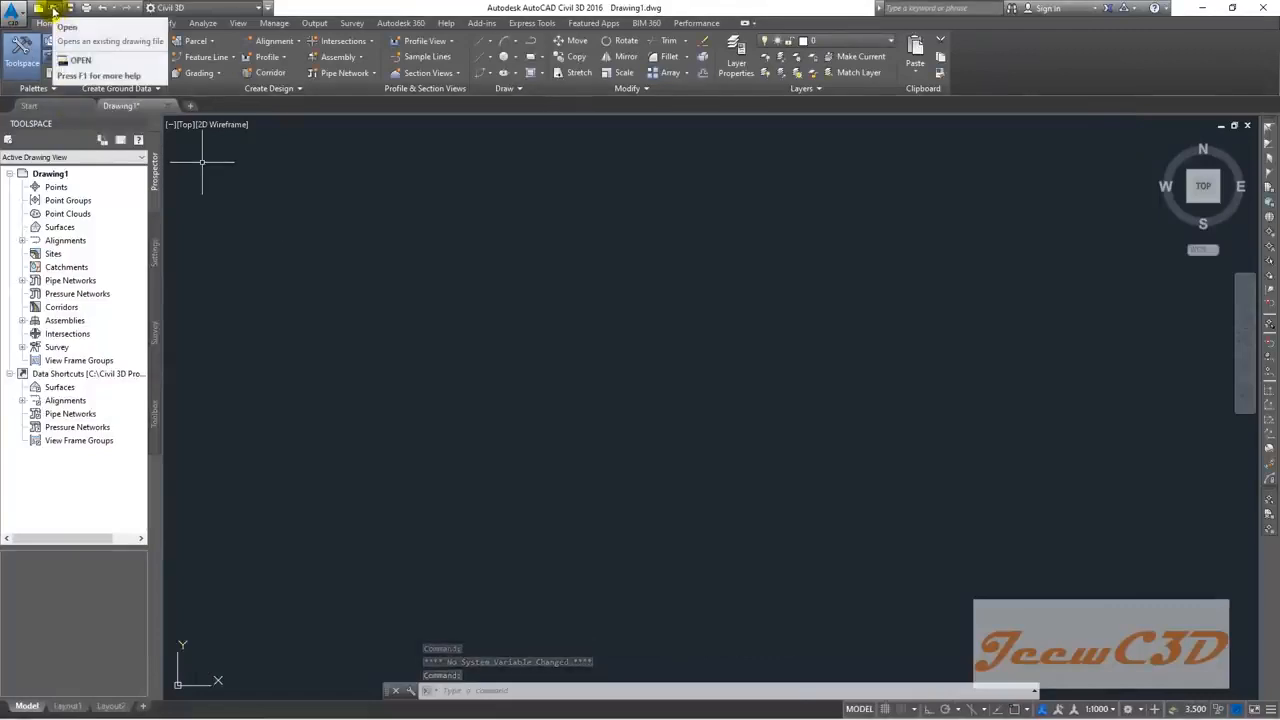
Step: Reopen Create Alignment.dwg from the CE 760 Civil 3D folder via the Application menu
left_click(8, 12)
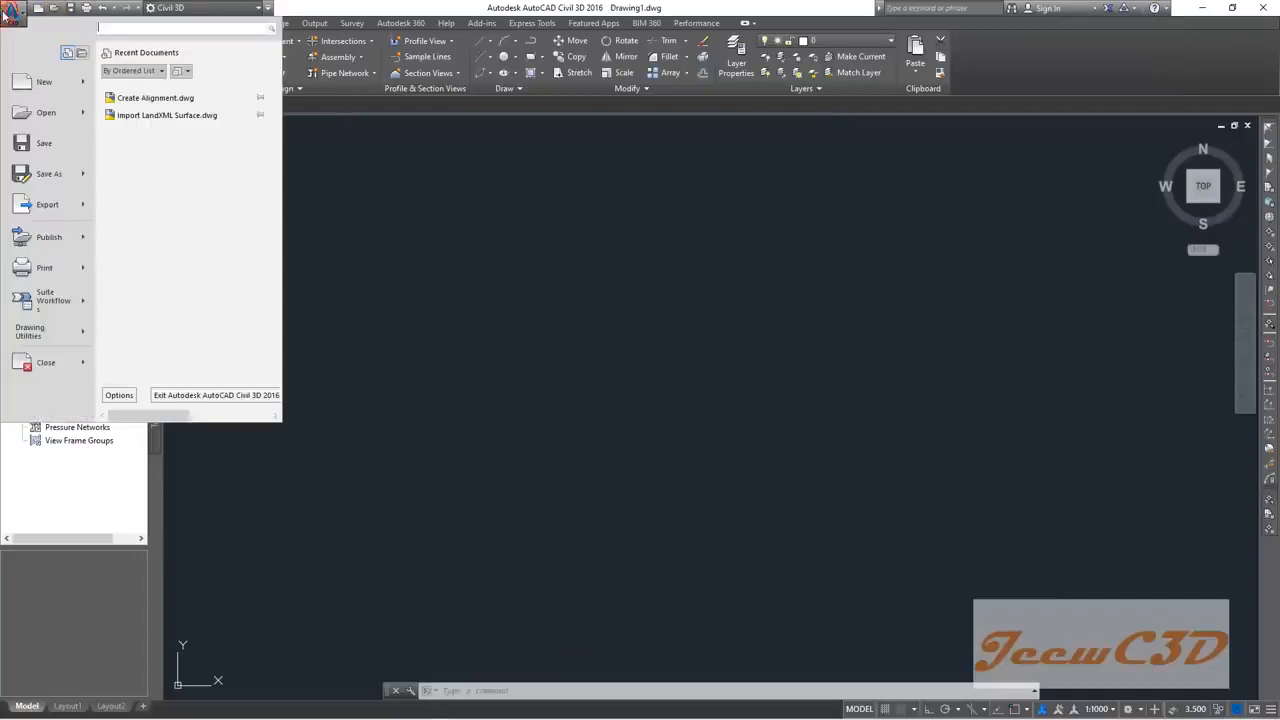
left_click(45, 114)
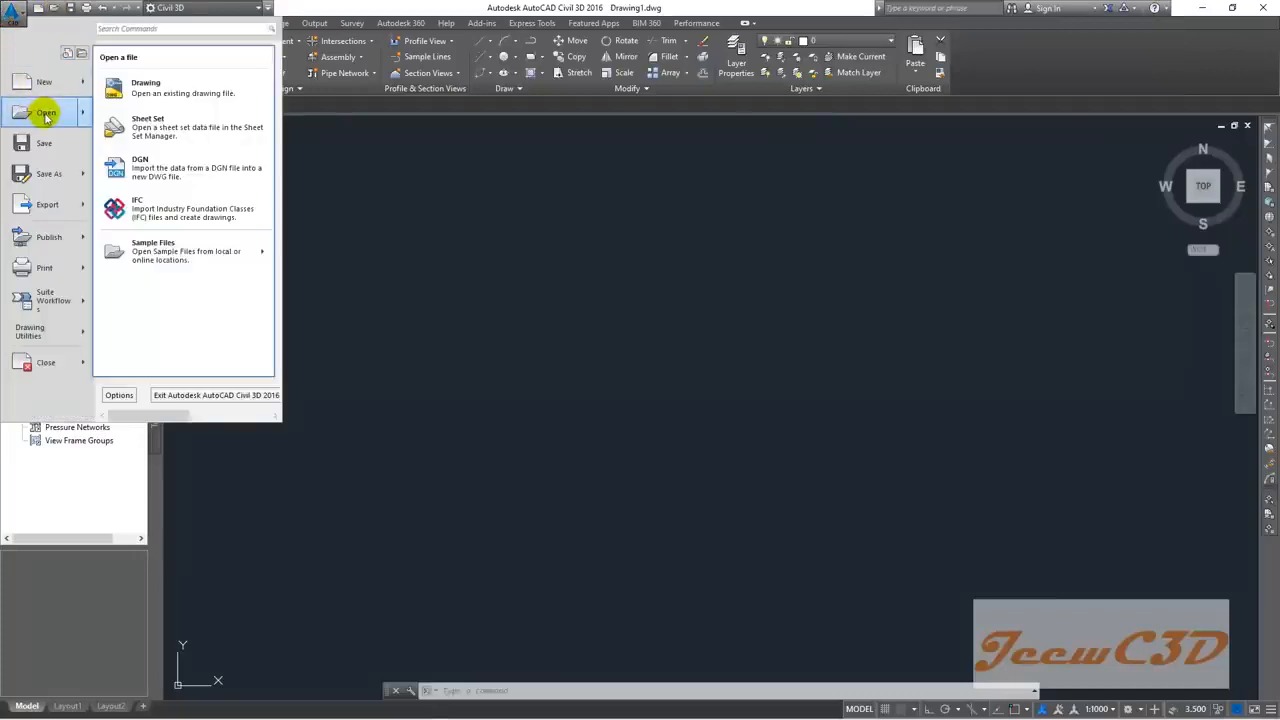
left_click(45, 114)
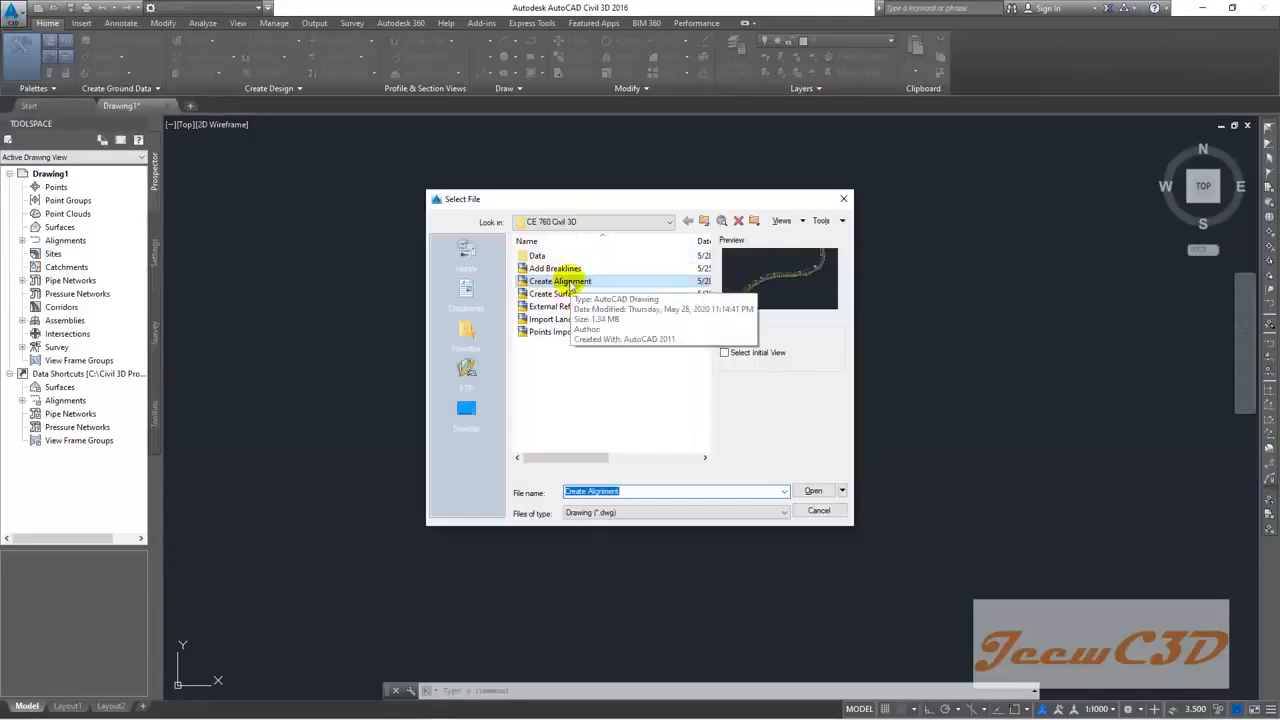
left_click(560, 282)
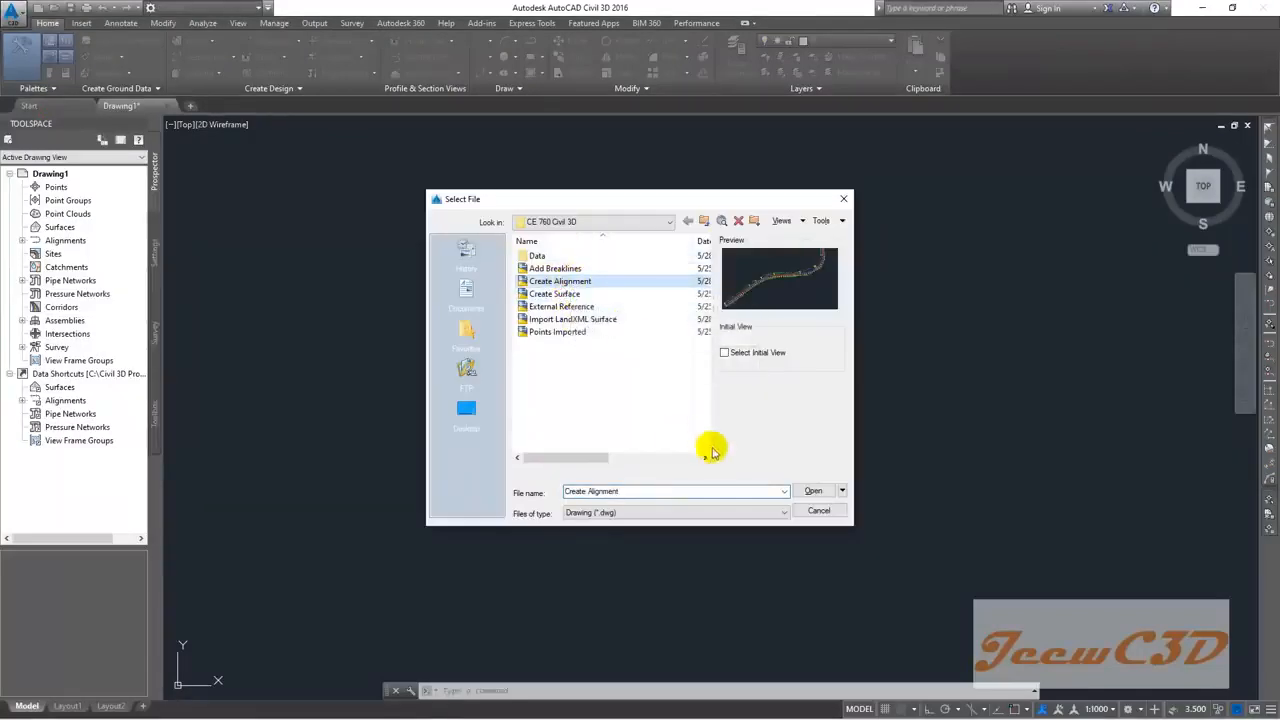
left_click(808, 490)
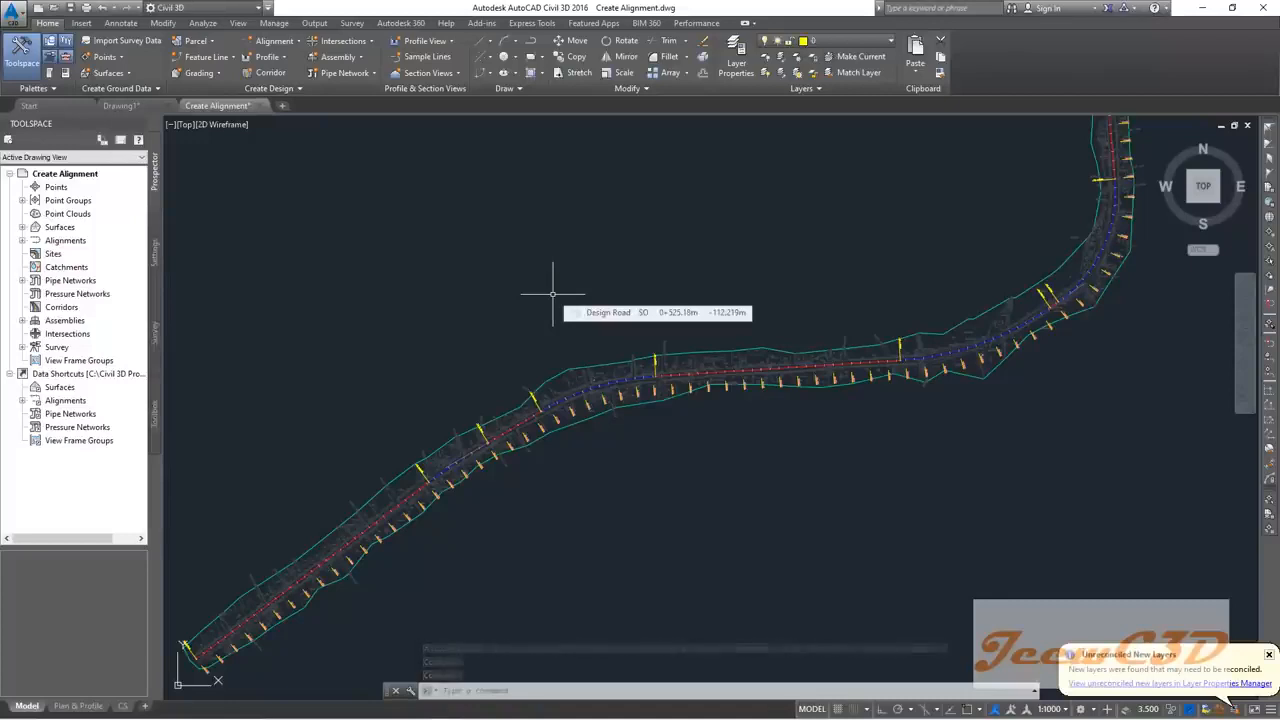
Step: Save the drawing with Save As under the new file name 'Modify Alignment'
left_click(14, 14)
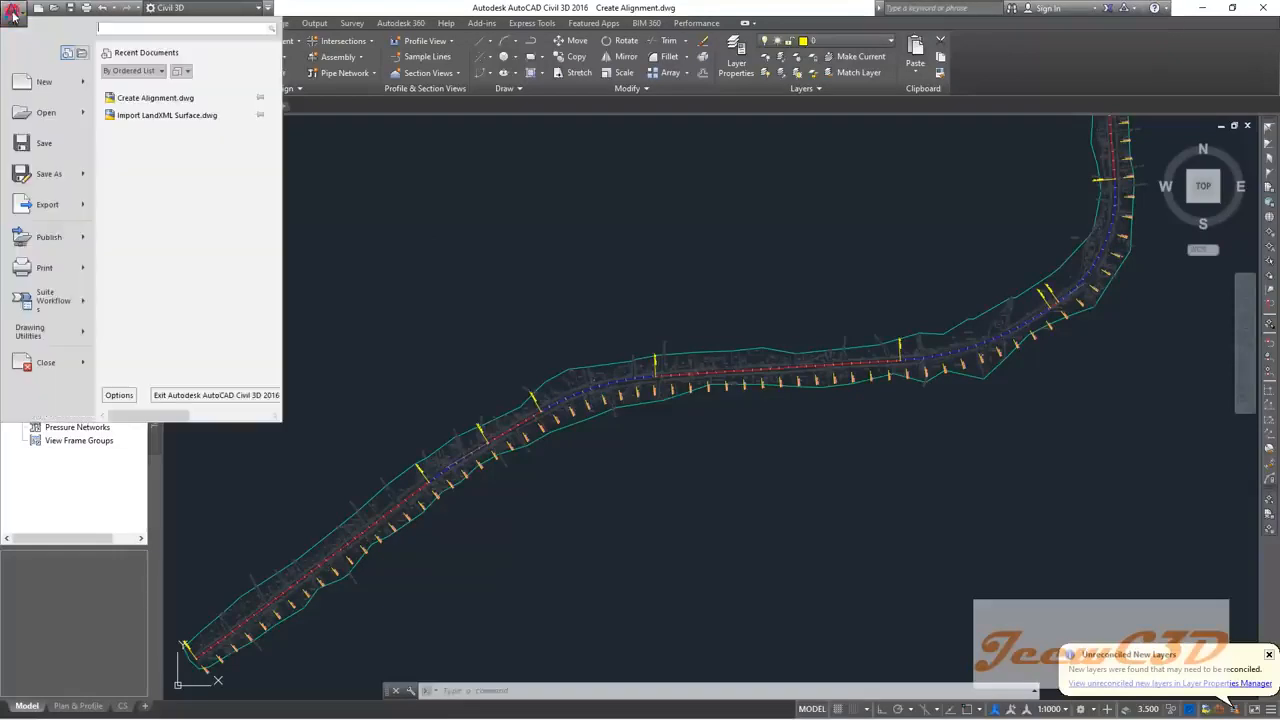
left_click(46, 179)
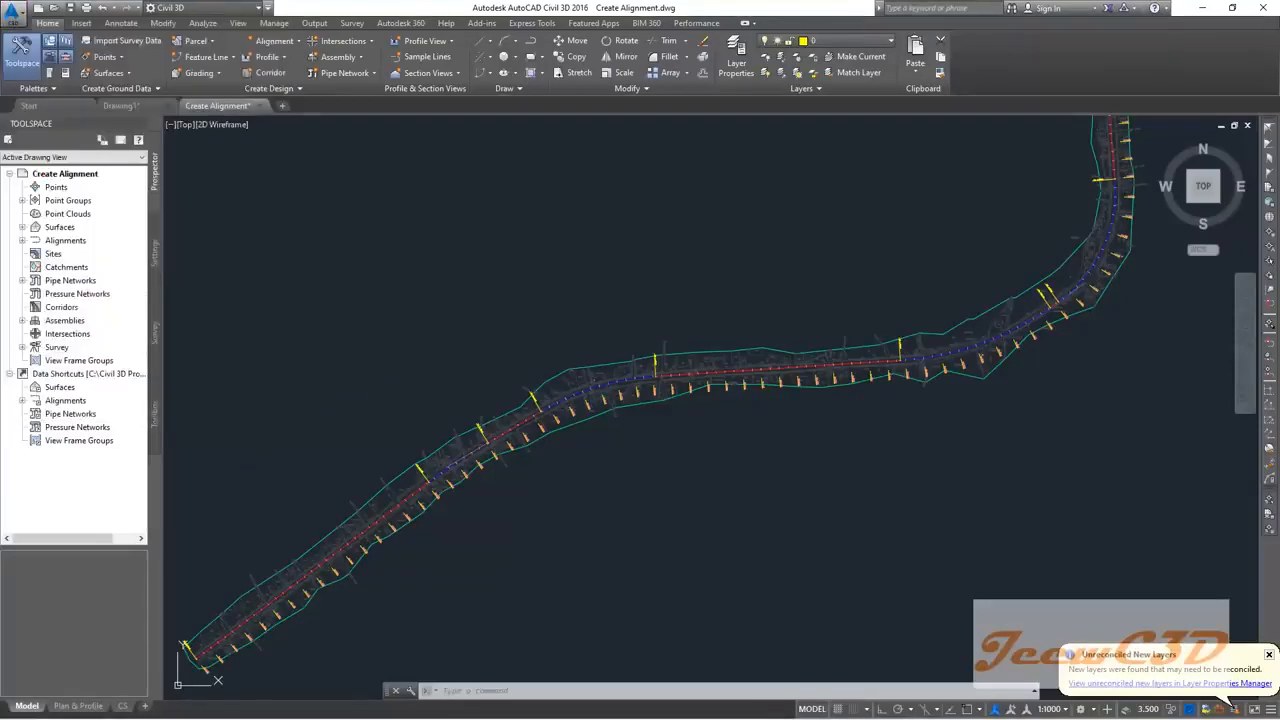
type("M")
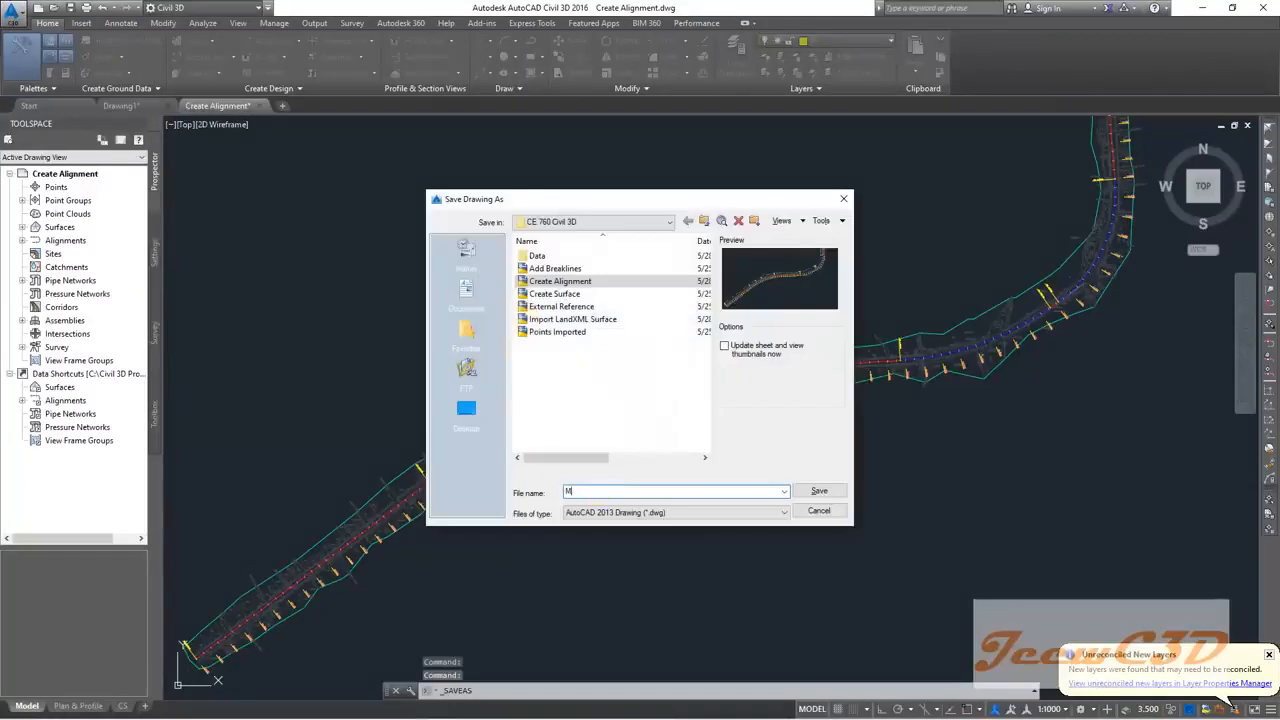
type("odify Alignment")
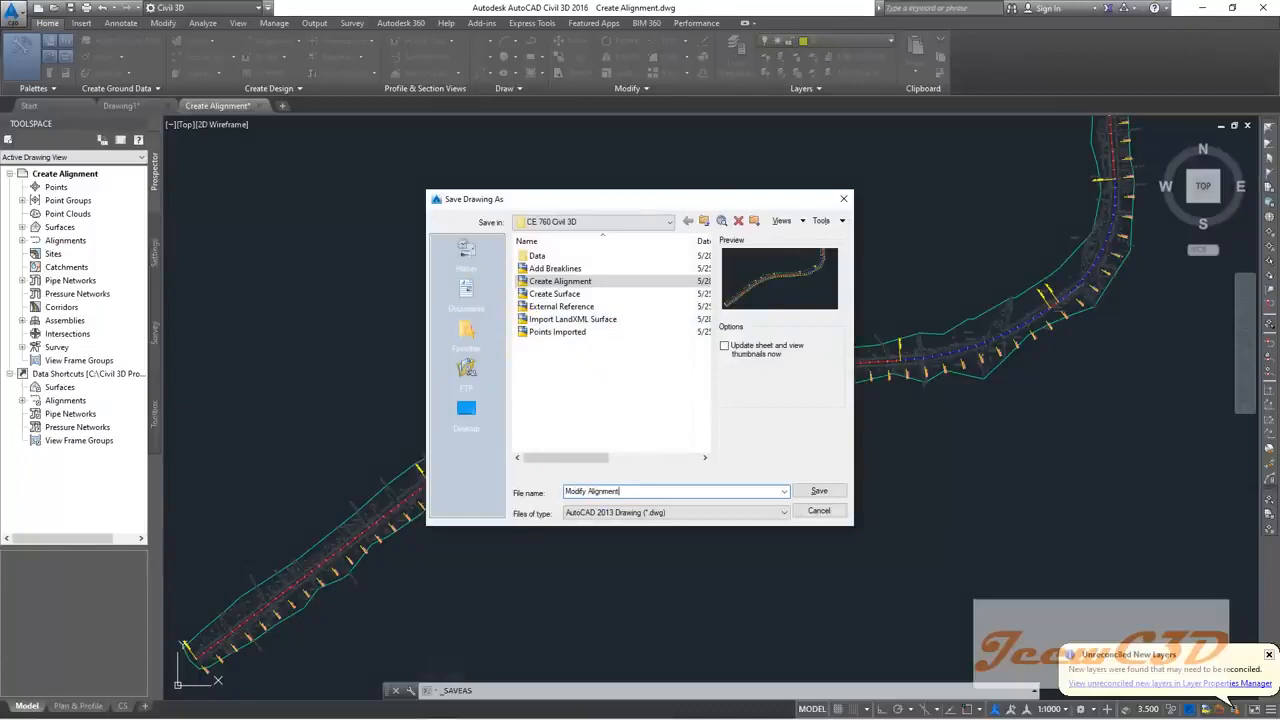
left_click(819, 491)
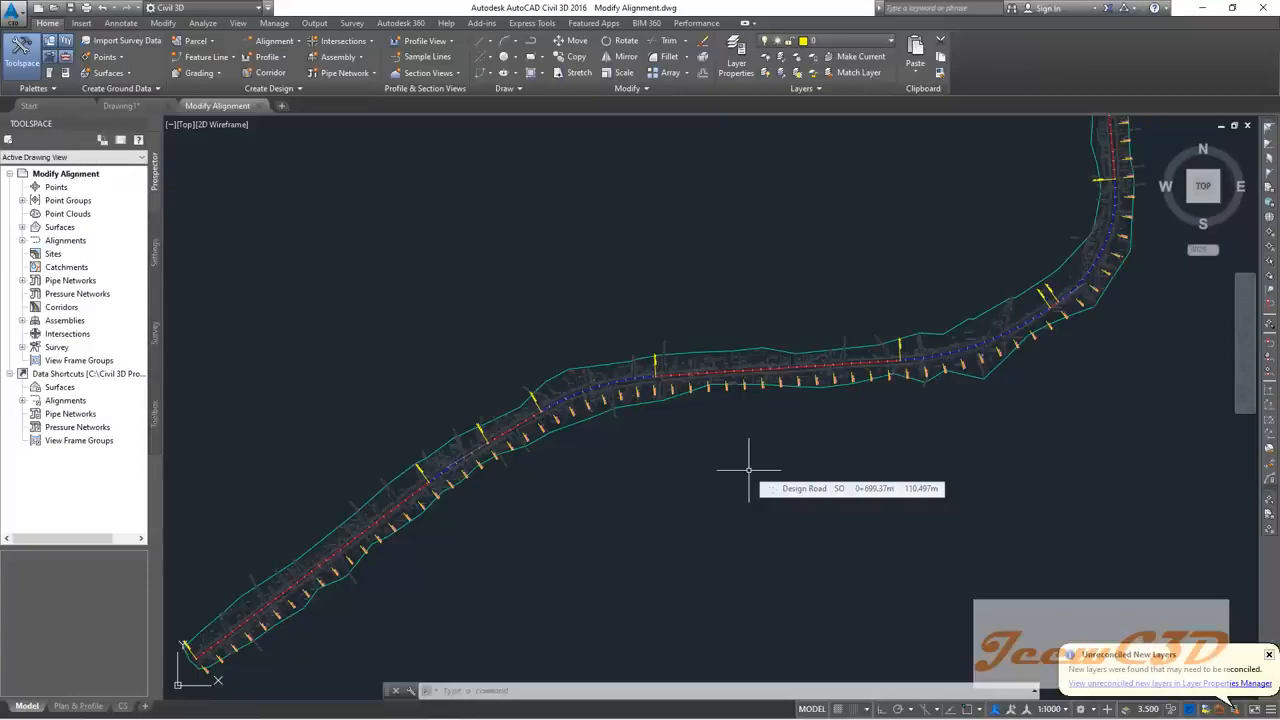
scroll(431, 488, "up", 5)
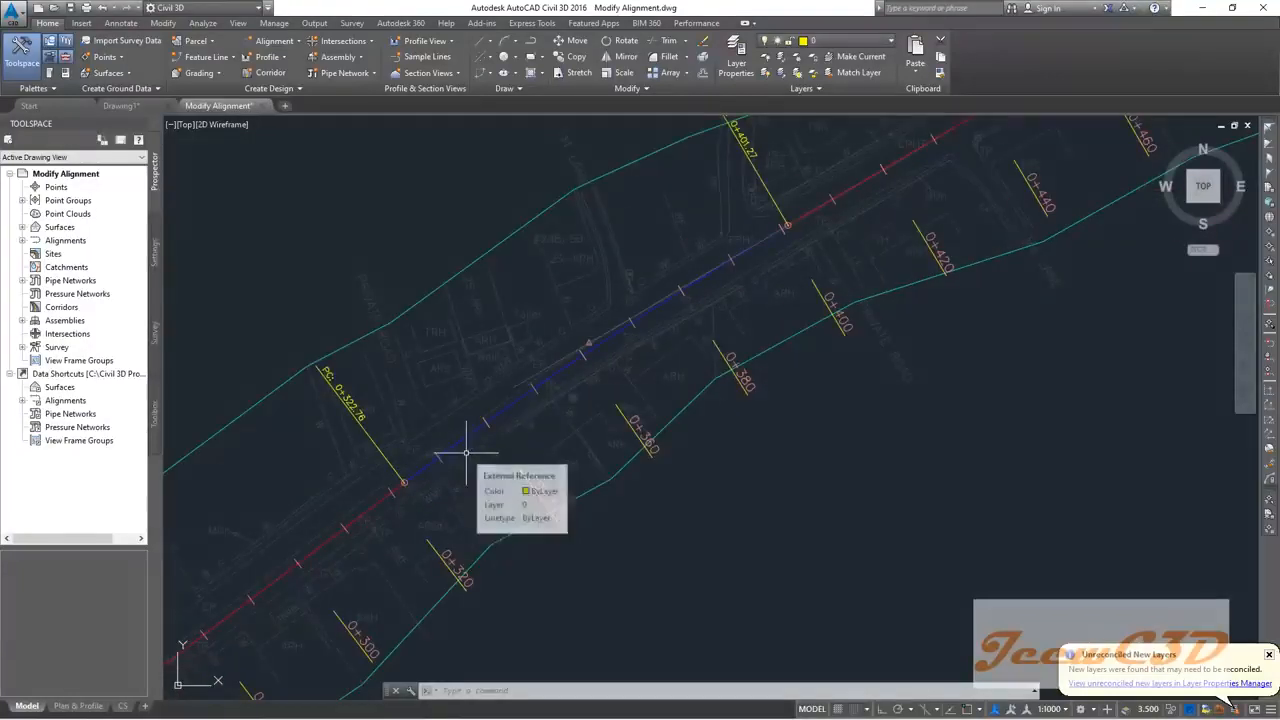
scroll(631, 531, "down", 2)
middle_click_drag(631, 531, 724, 441)
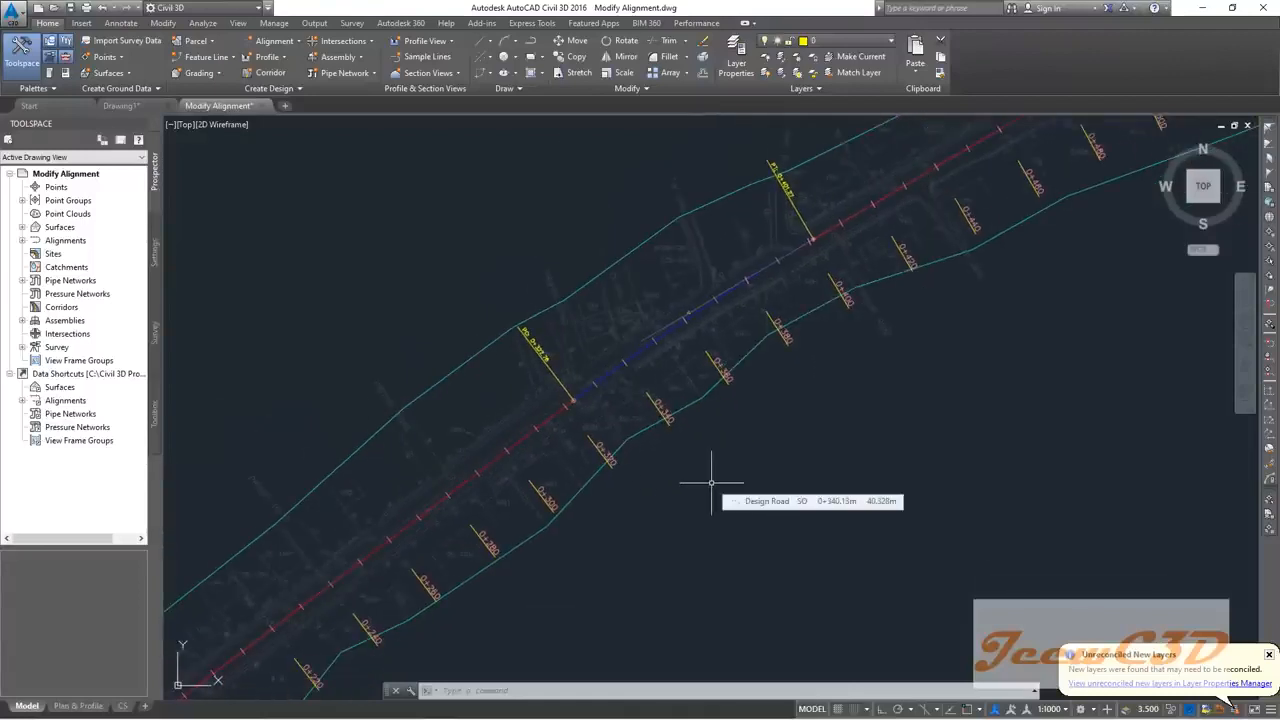
scroll(686, 537, "down", 3)
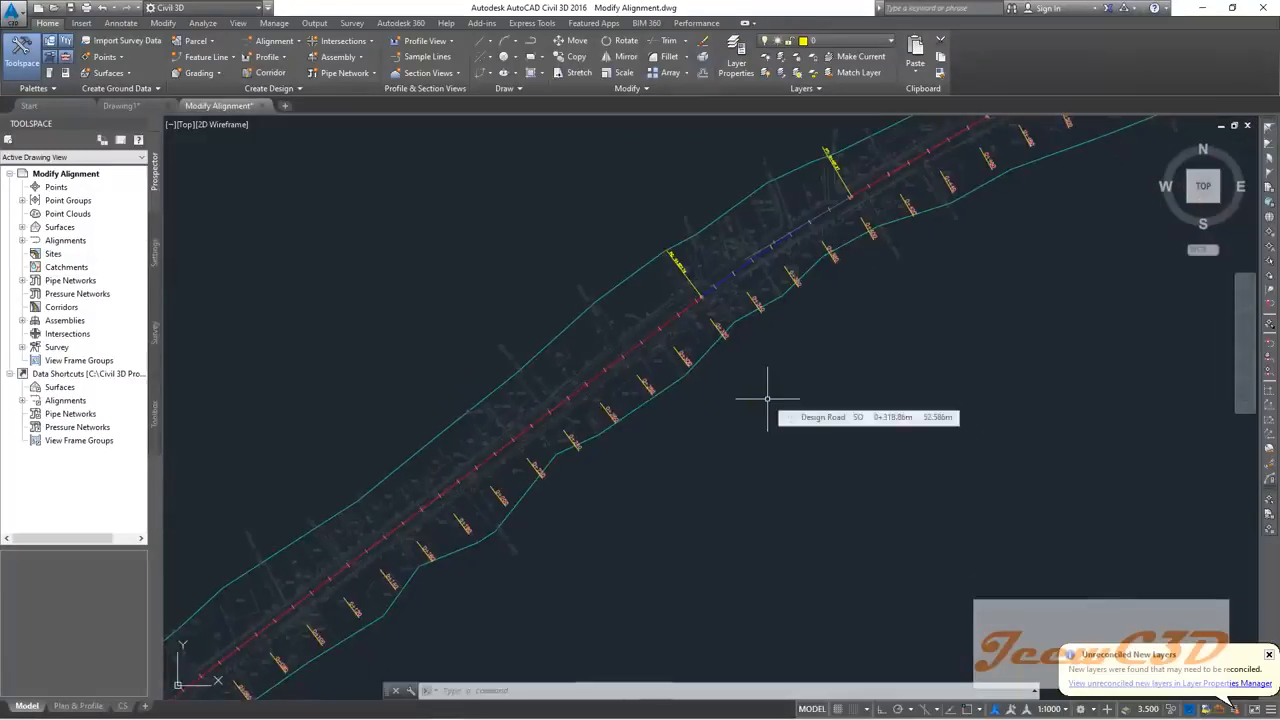
scroll(760, 410, "down", 3)
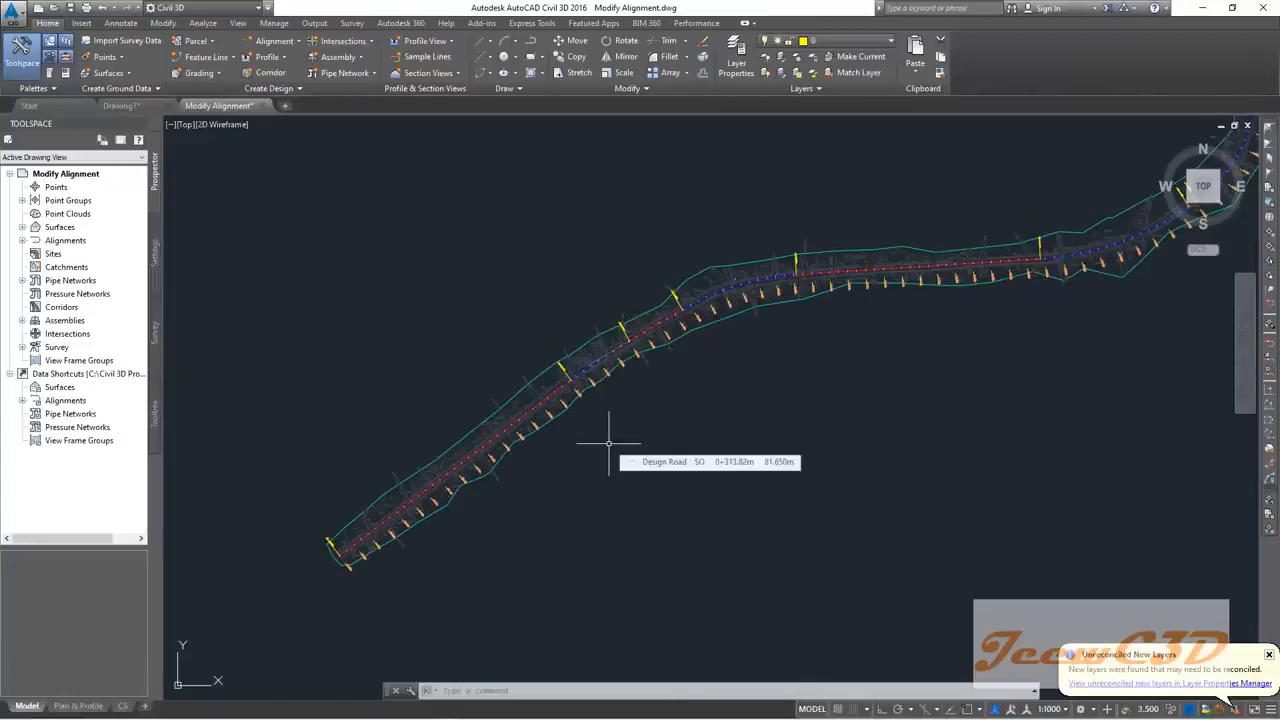
middle_click_drag(700, 429, 586, 469)
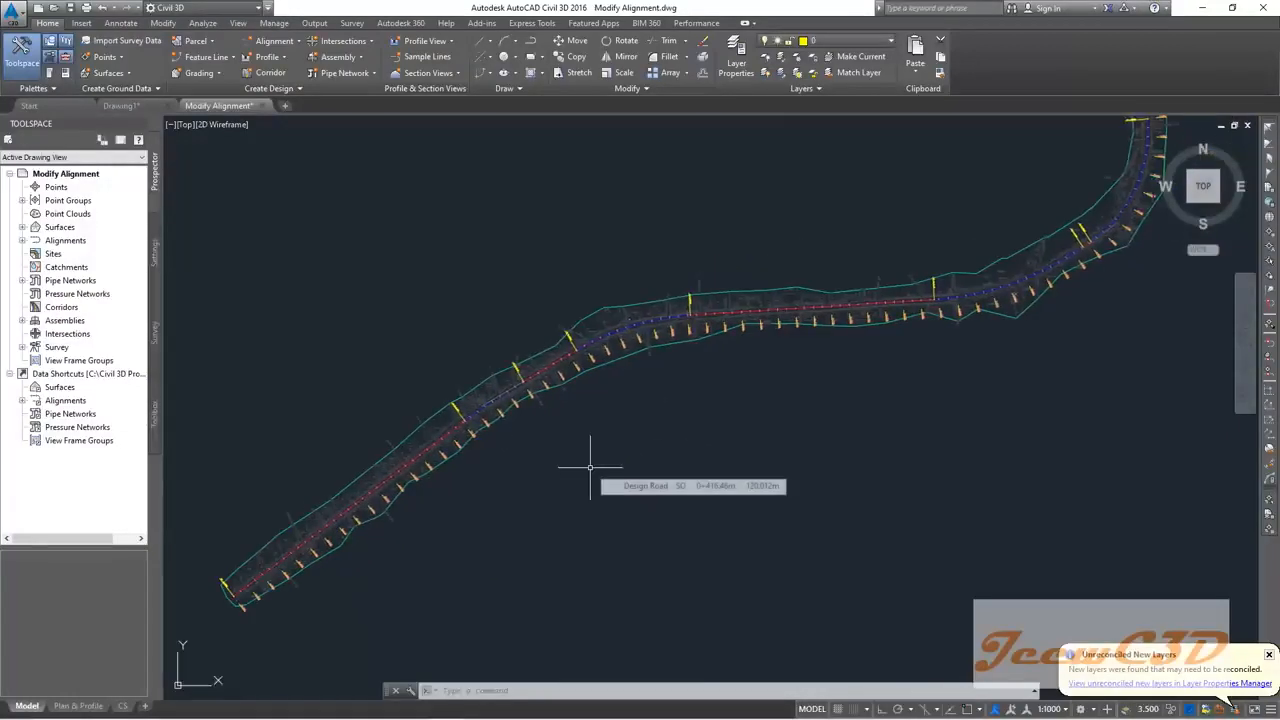
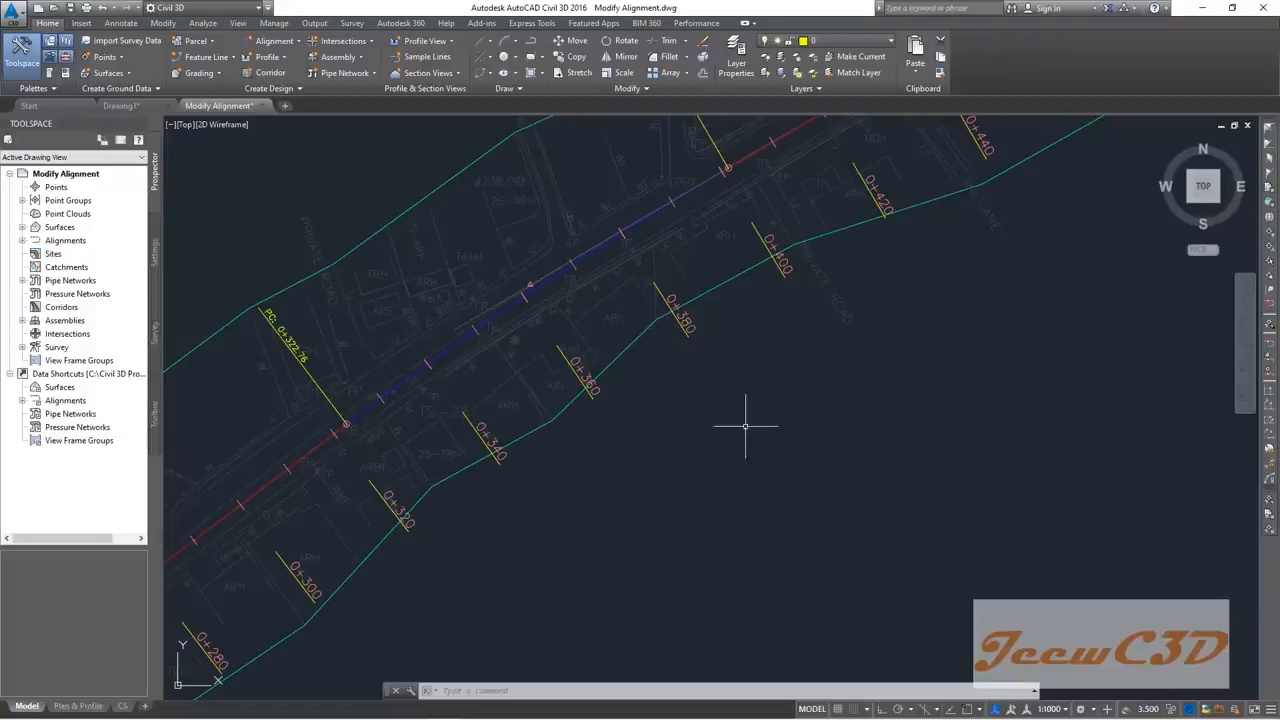
Step: Select the Design Road alignment in the drawing to bring up its contextual ribbon tab
mouse_move(823, 477)
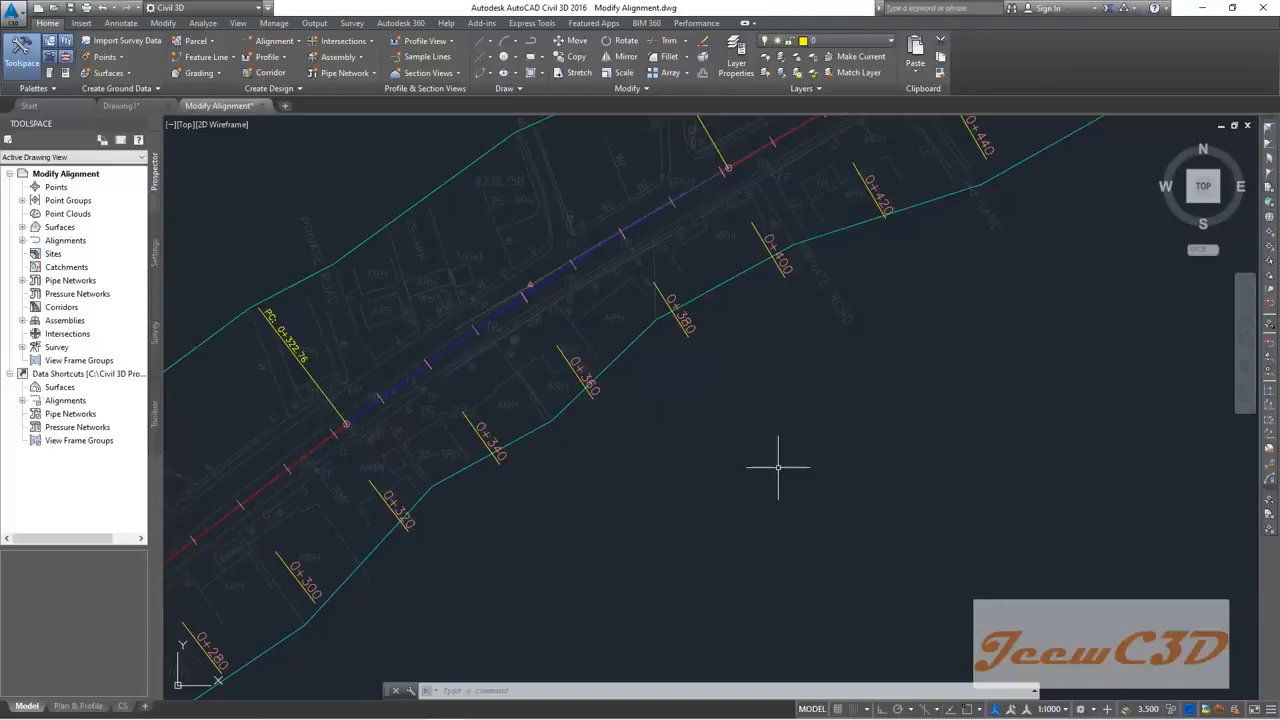
left_click(548, 286)
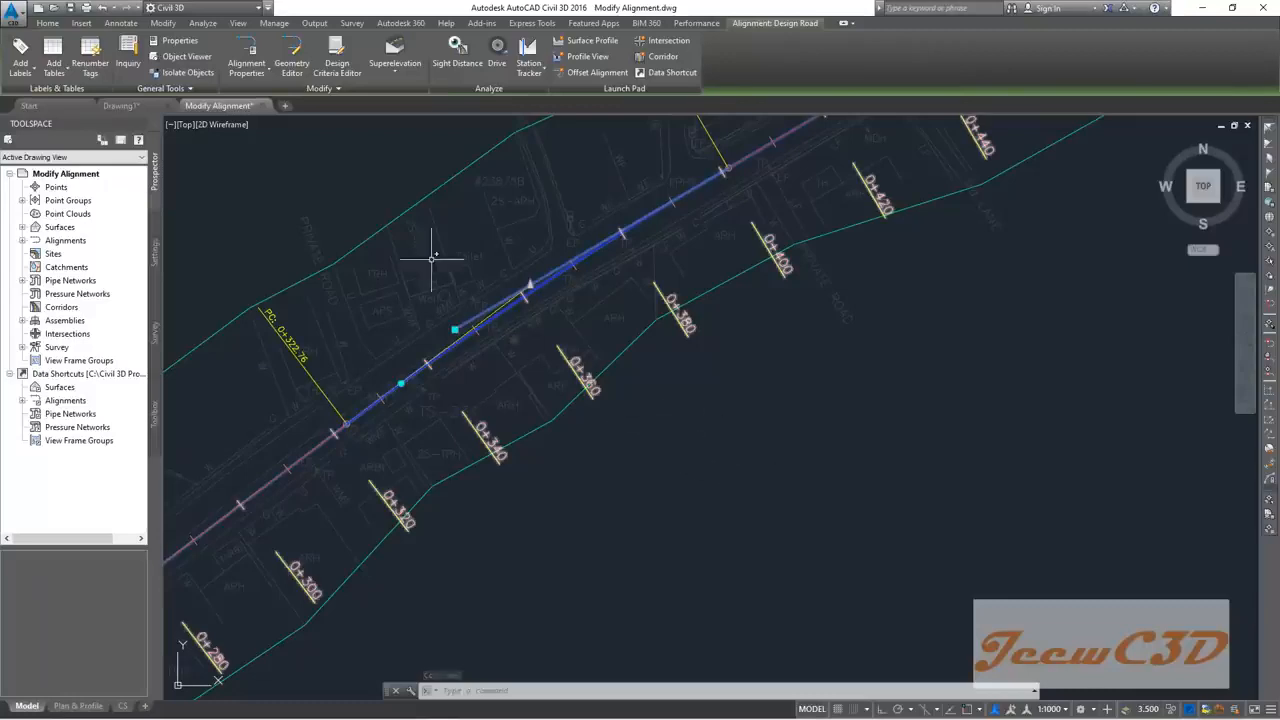
Step: Open the Alignment Layout Tools for Design Road via Geometry Editor, reopening it once, and zoom in
left_click(288, 62)
left_click_drag(382, 165, 425, 141)
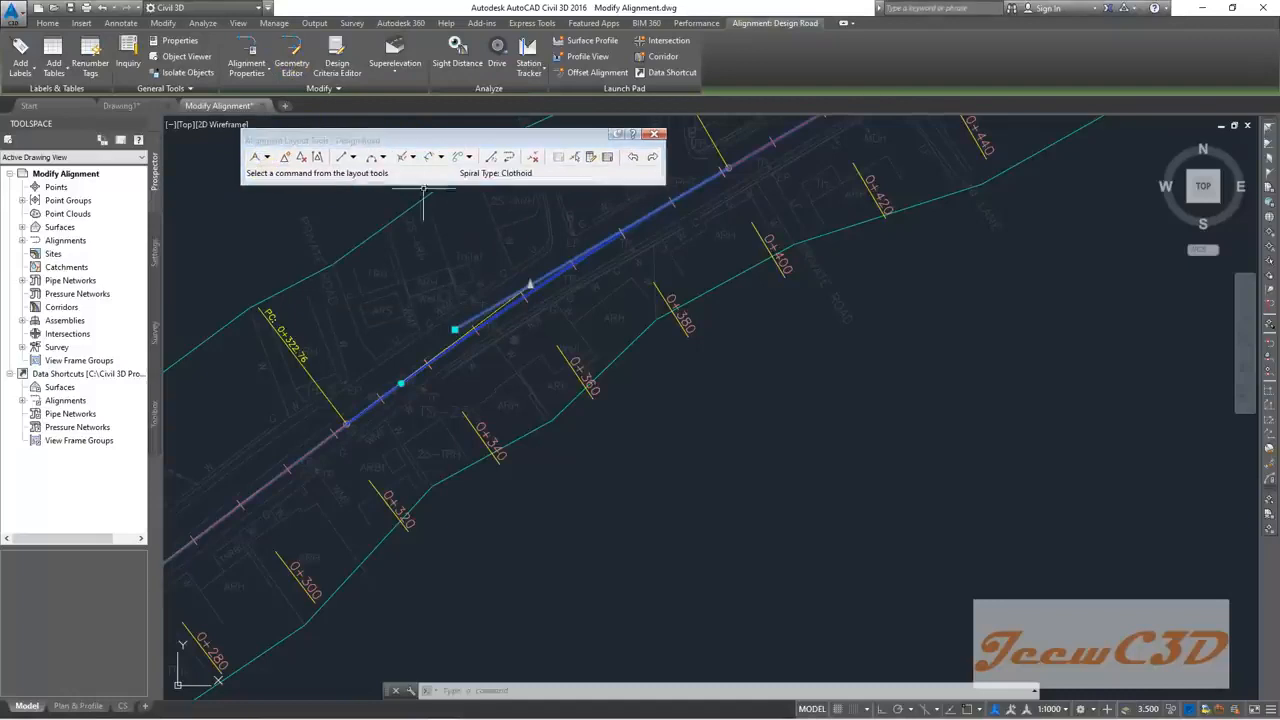
mouse_move(799, 455)
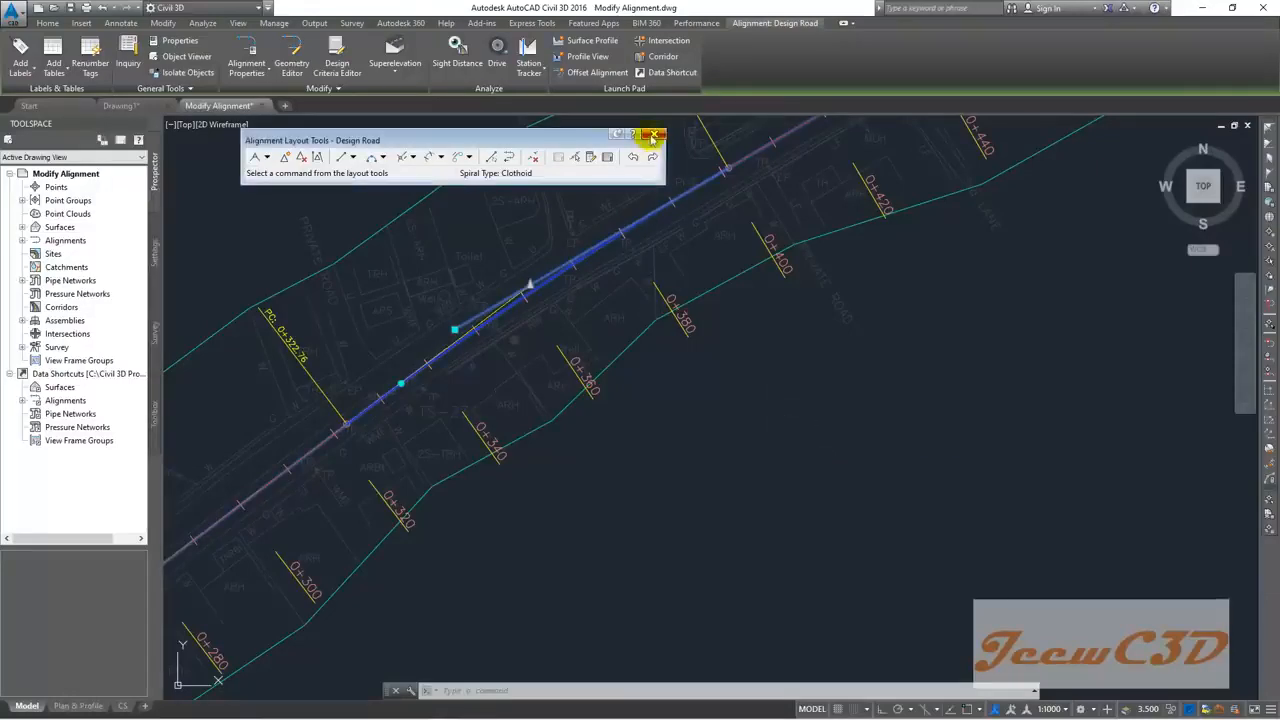
left_click(655, 134)
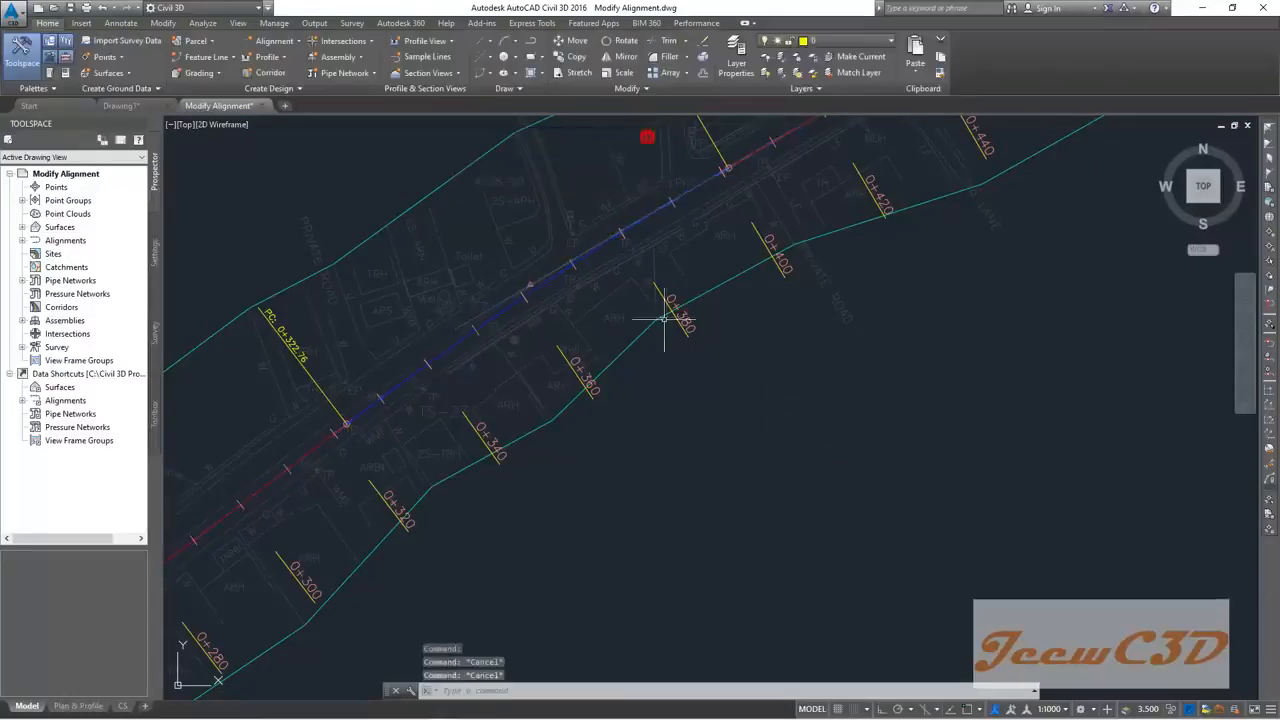
left_click(524, 294)
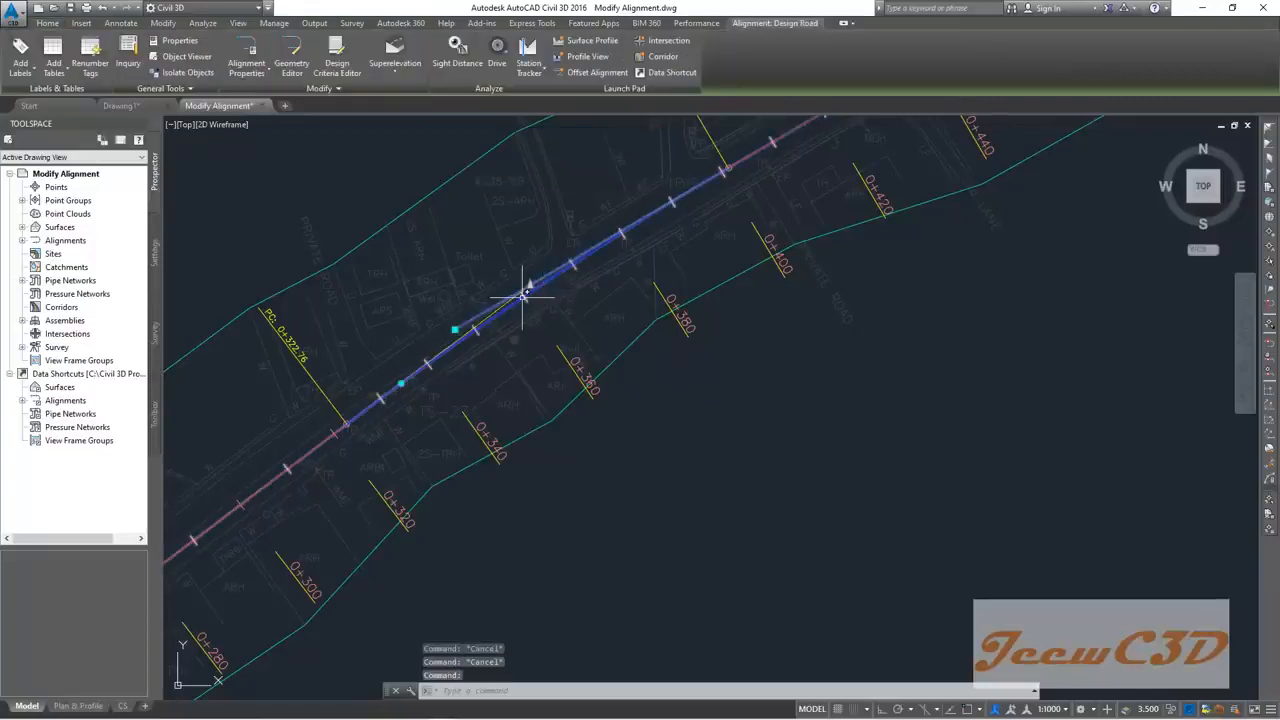
left_click(285, 62)
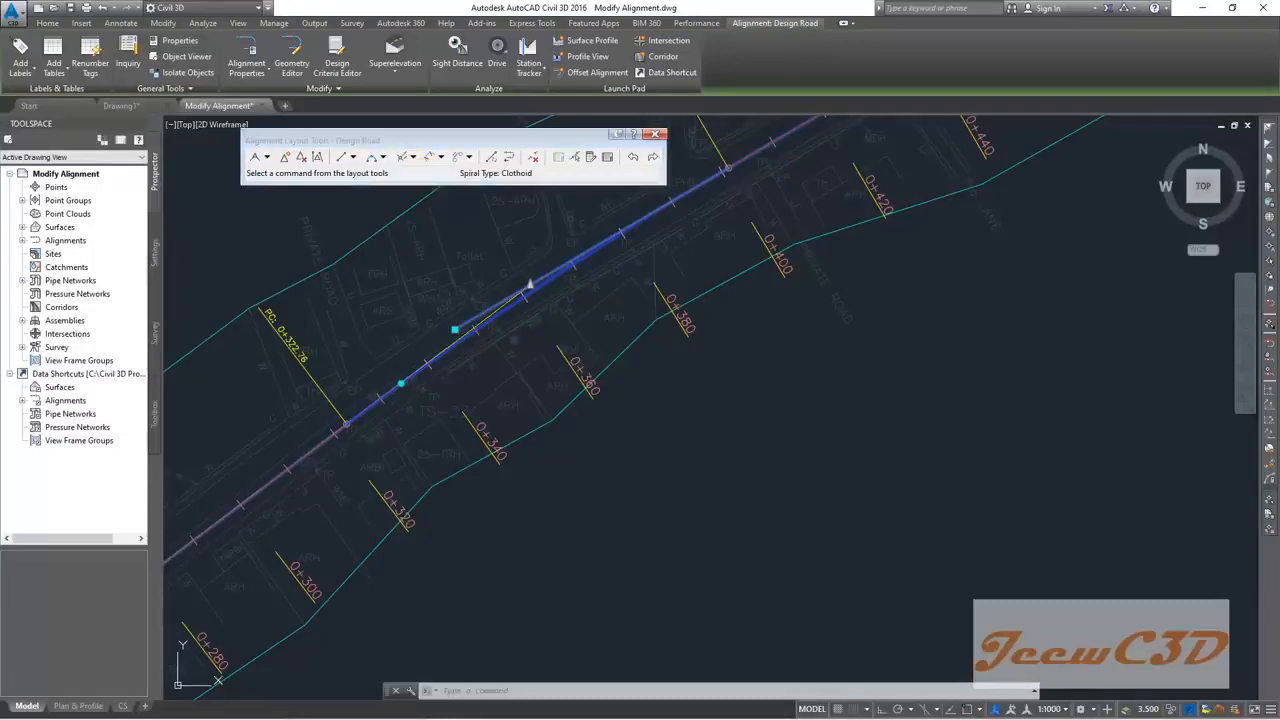
scroll(538, 295, "up", 2)
scroll(537, 289, "up", 1)
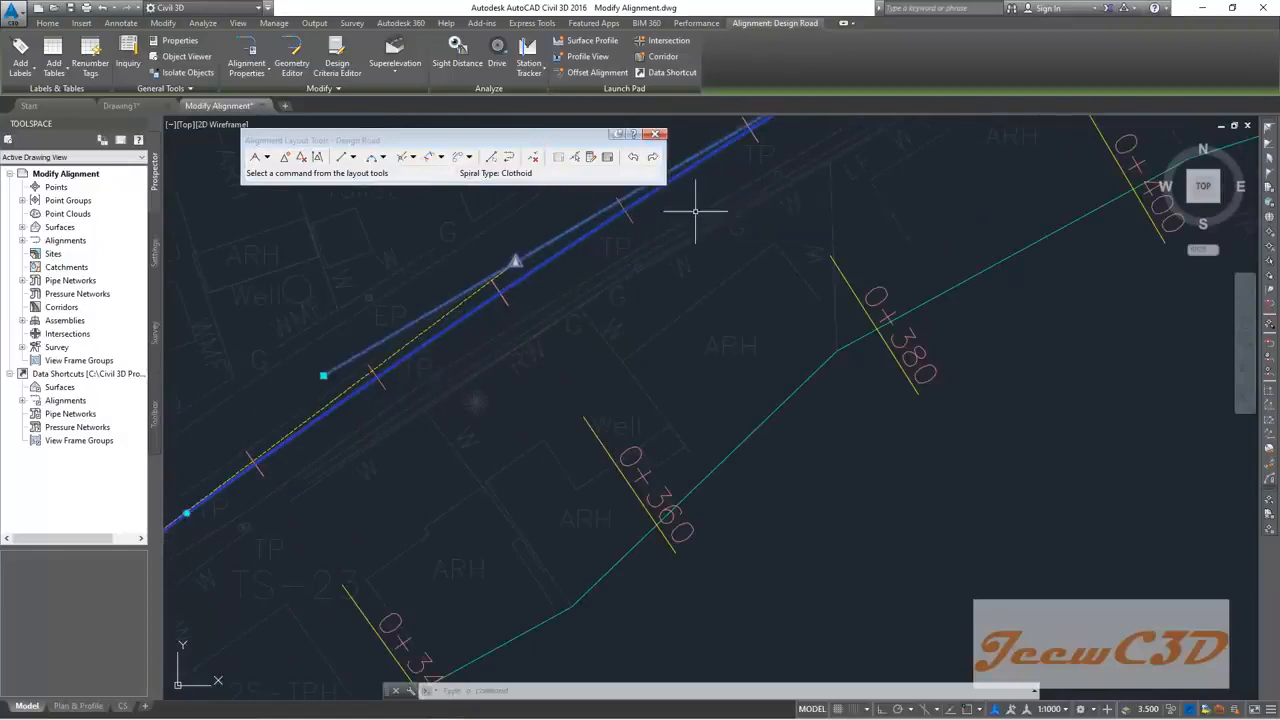
Step: Pick the Design Road curve as a sub-entity to show its 680.201m radius in Layout Parameters
left_click(578, 158)
left_click_drag(73, 25, 83, 68)
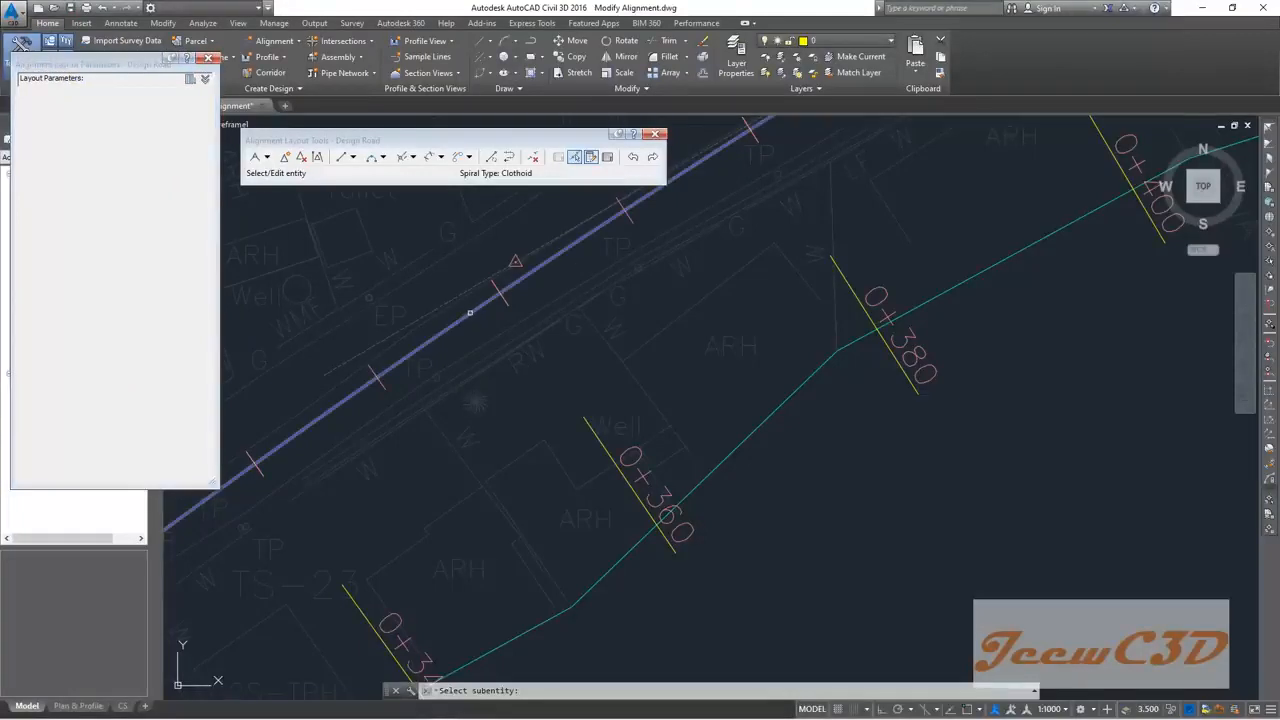
left_click(465, 318)
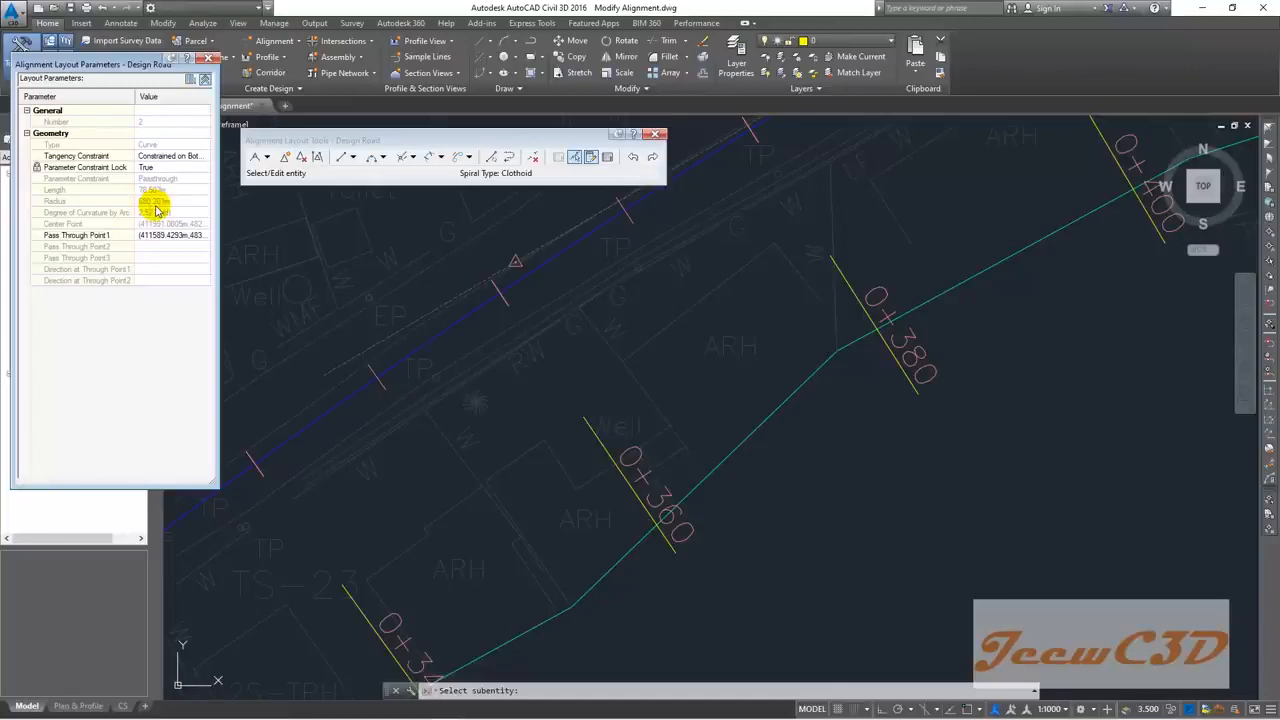
scroll(620, 333, "down", 6)
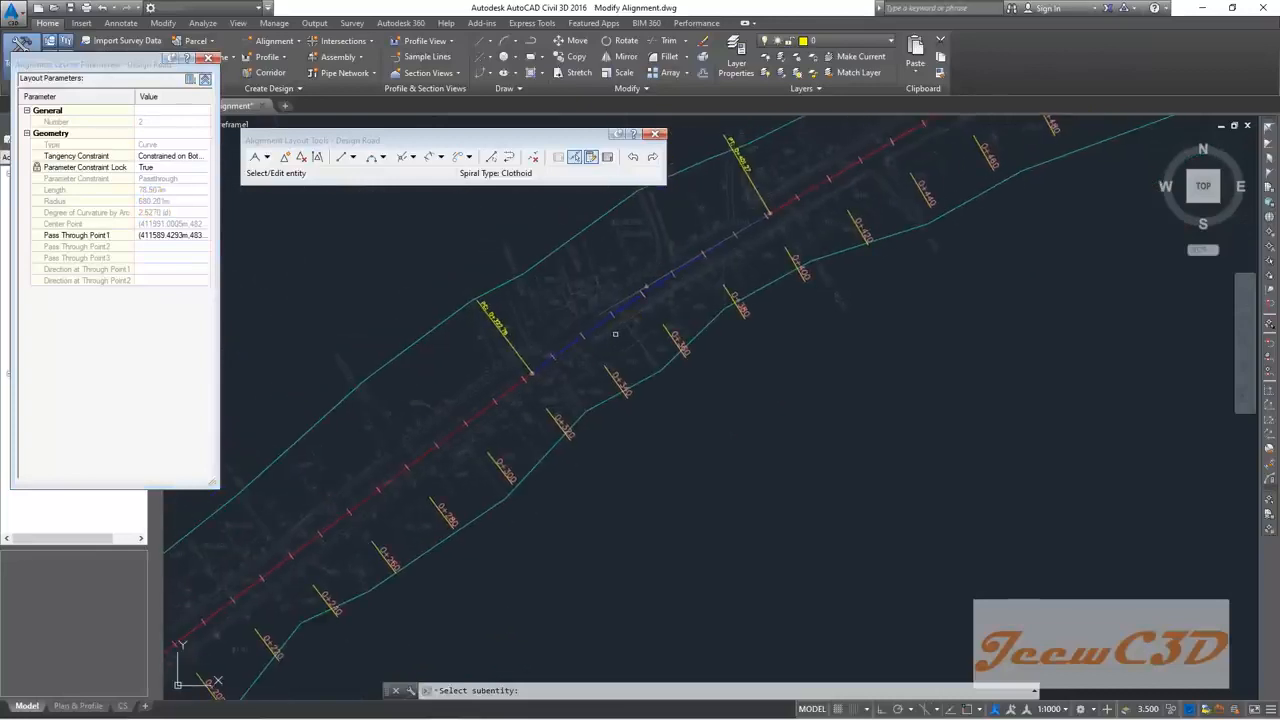
scroll(620, 333, "up", 2)
scroll(533, 353, "up", 2)
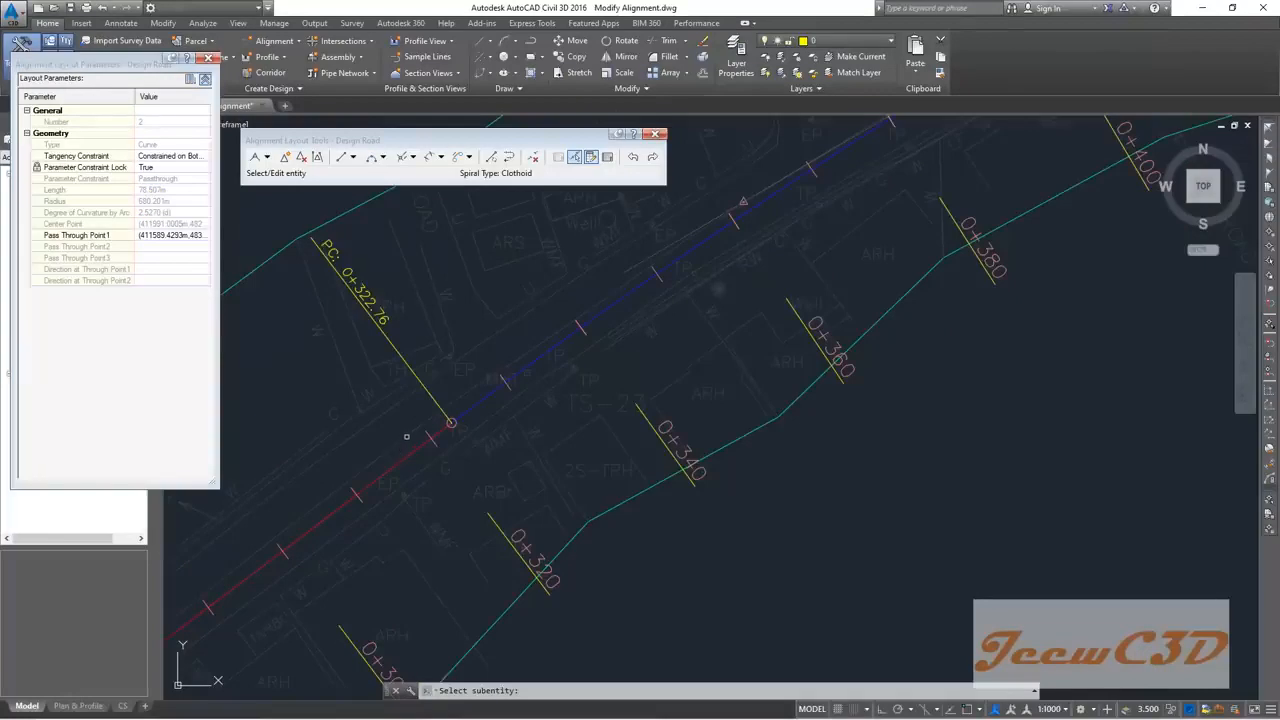
scroll(406, 436, "down", 2)
Step: Pan to the PC 0+322.76 label, pick another alignment piece, then cancel picking and clear the selection
mouse_move(385, 450)
middle_mouse_down()
mouse_move(546, 331)
mouse_move(620, 299)
middle_mouse_up()
scroll(620, 299, "down", 2)
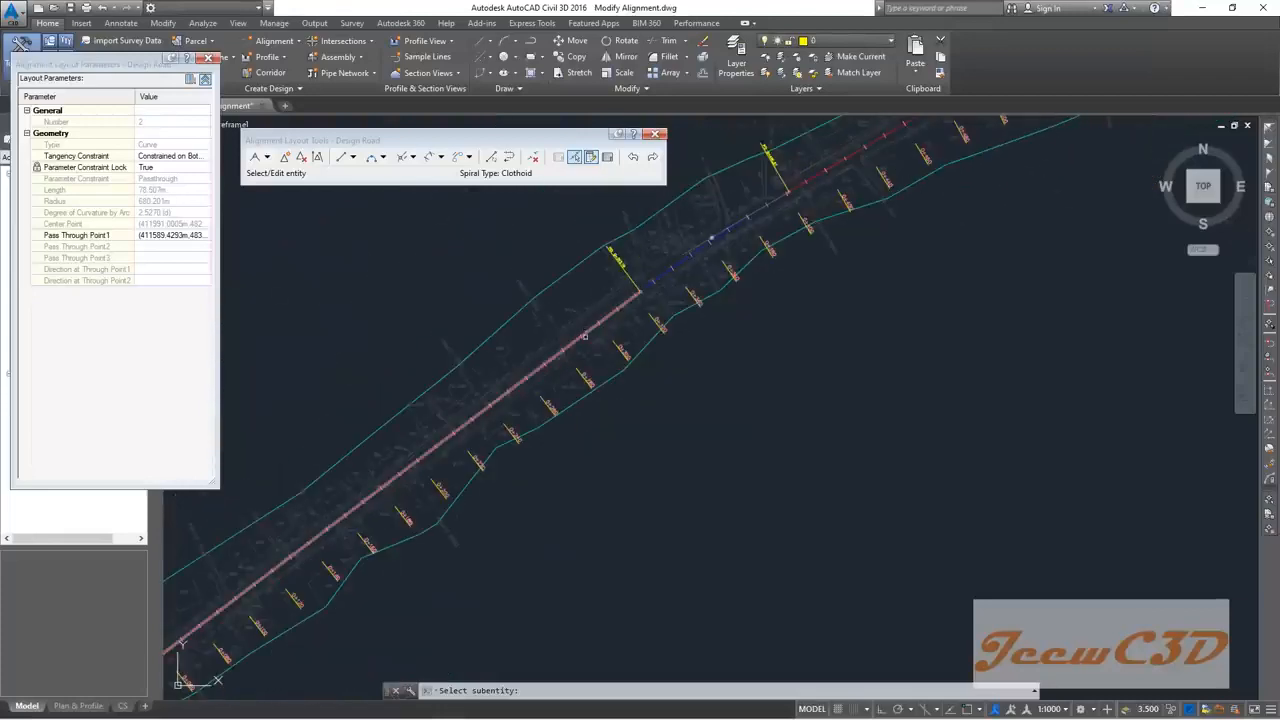
scroll(605, 318, "up", 2)
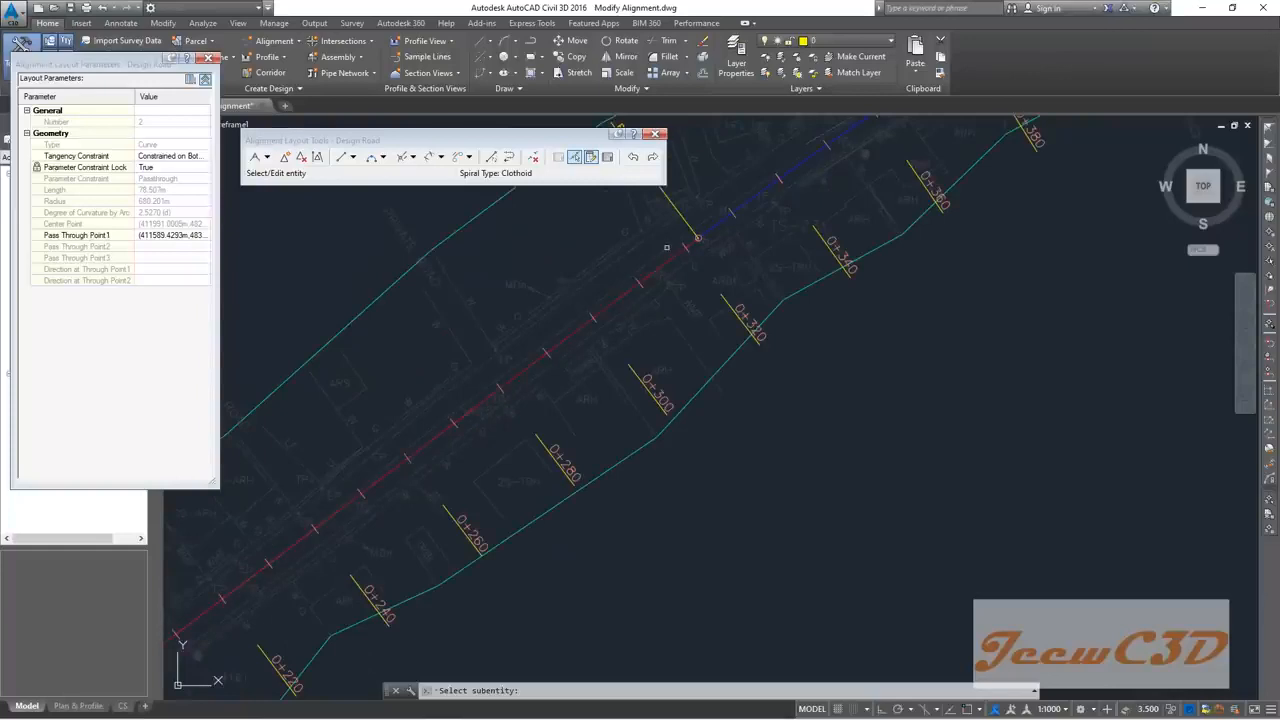
middle_click_drag(664, 245, 498, 323)
mouse_move(499, 322)
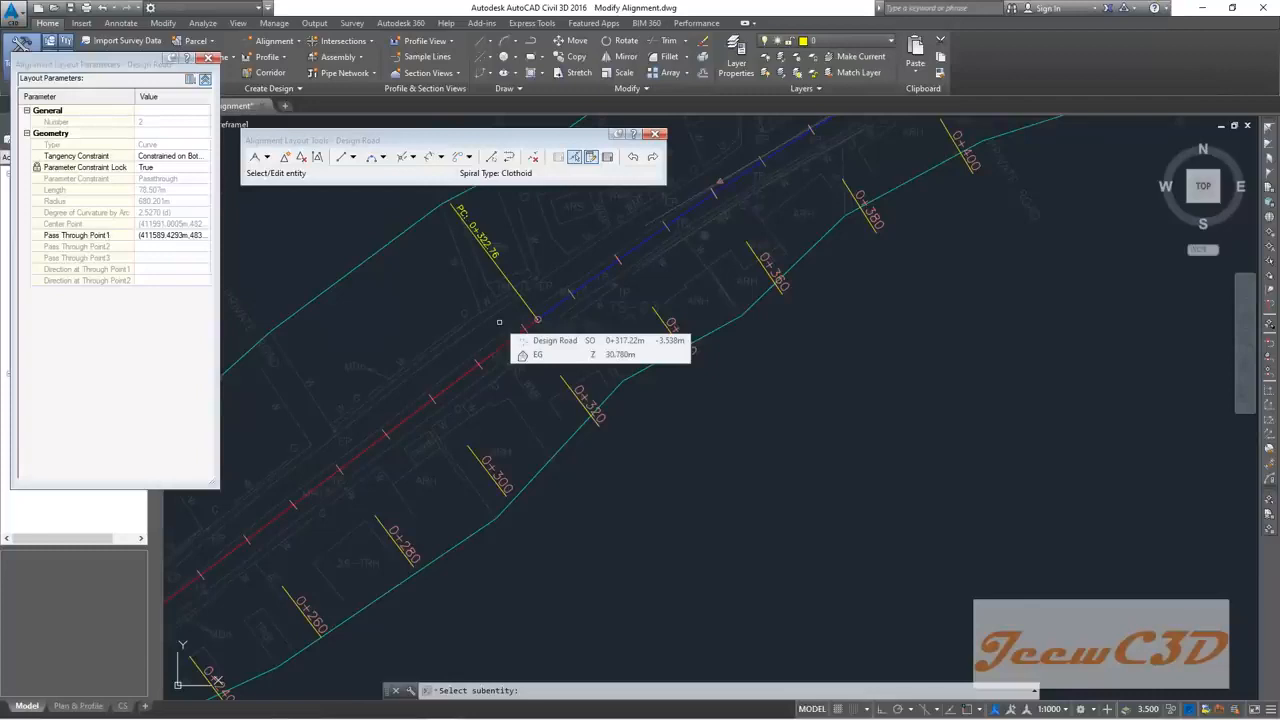
left_click(499, 322)
key("Escape")
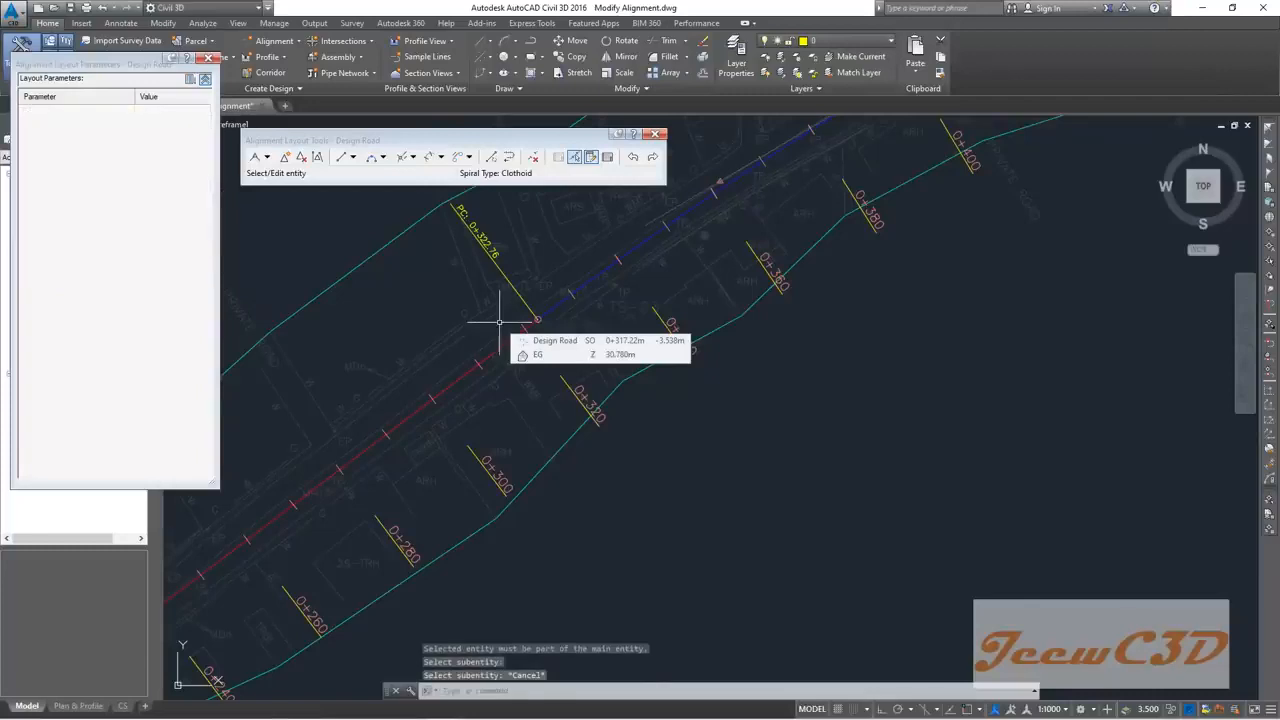
middle_click_drag(700, 286, 531, 394)
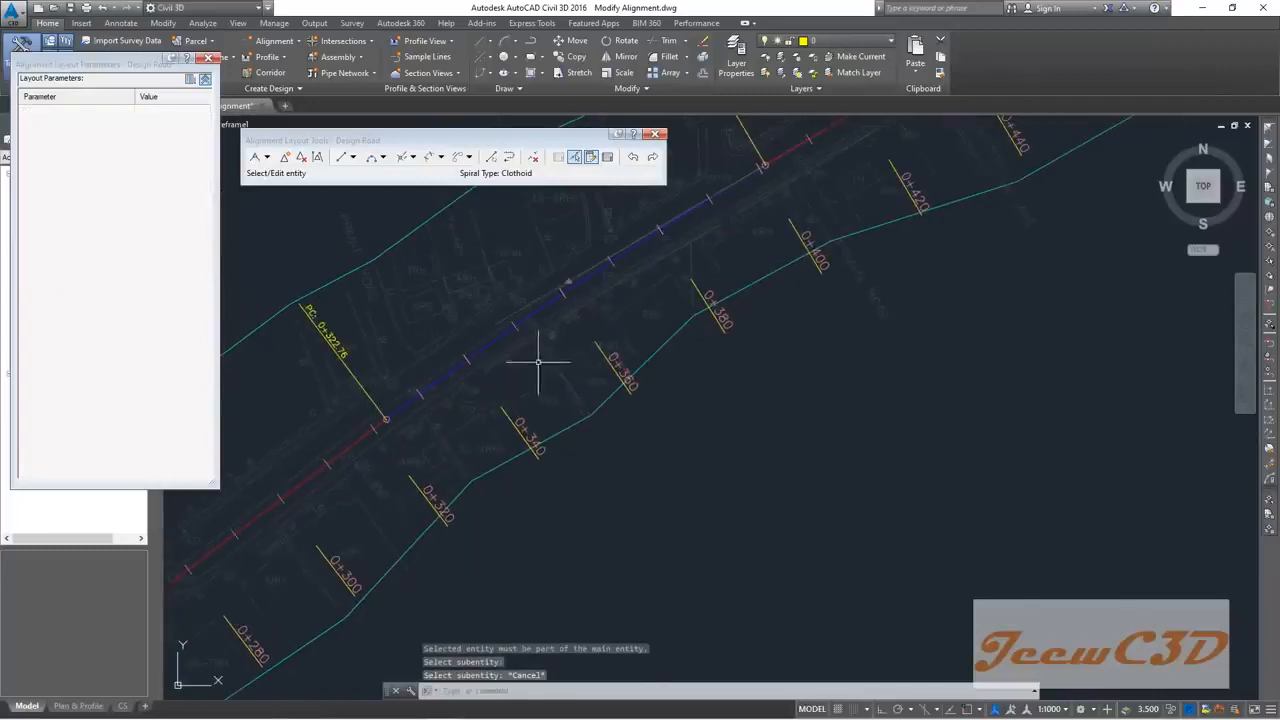
mouse_move(535, 308)
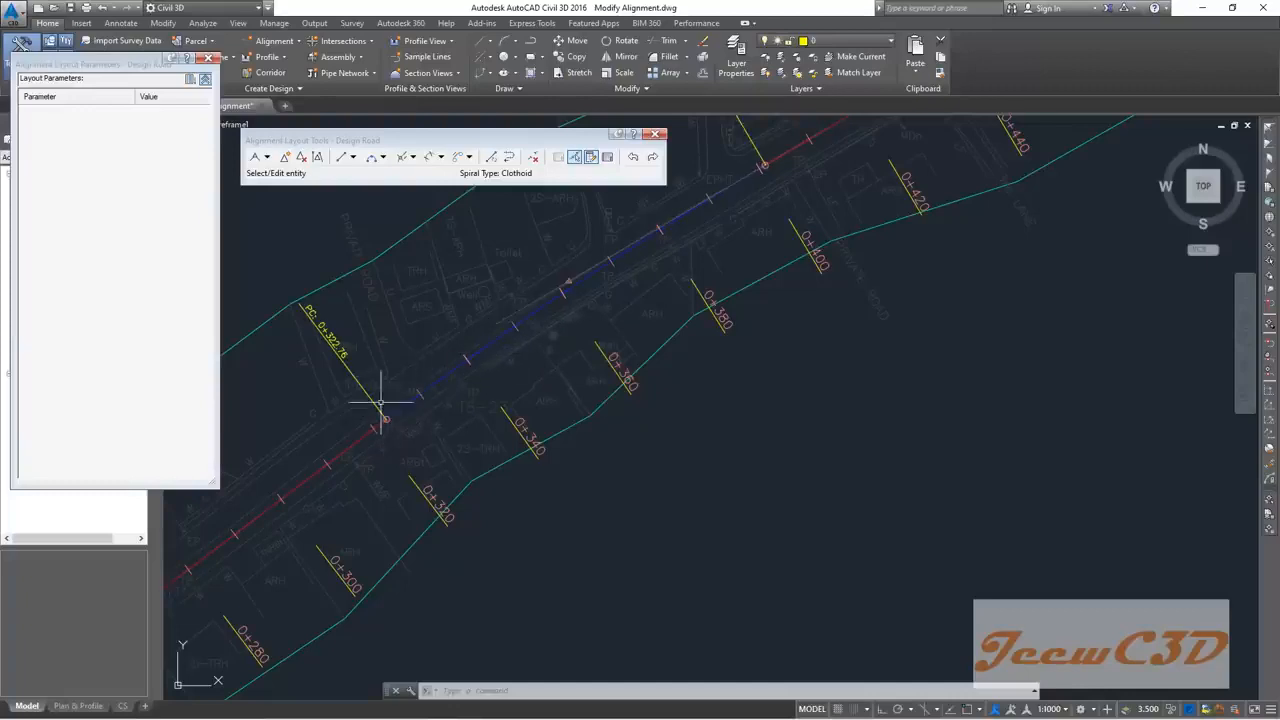
mouse_move(569, 335)
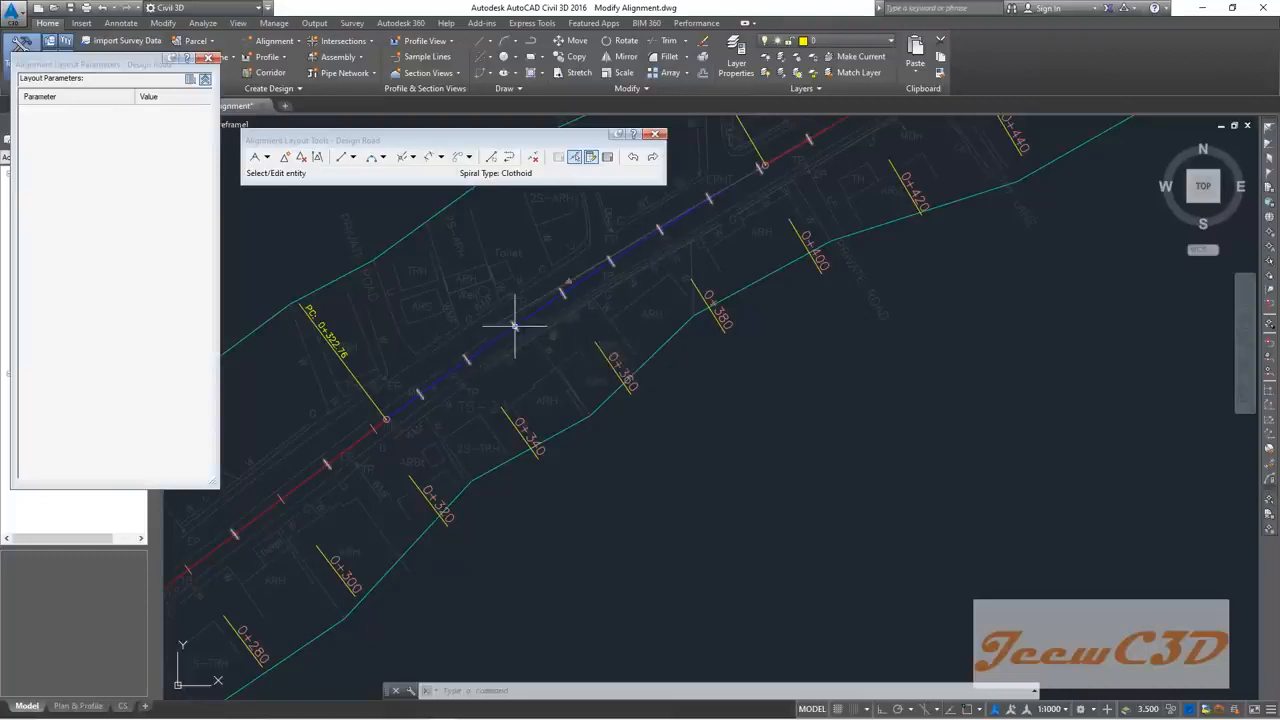
left_click(456, 366)
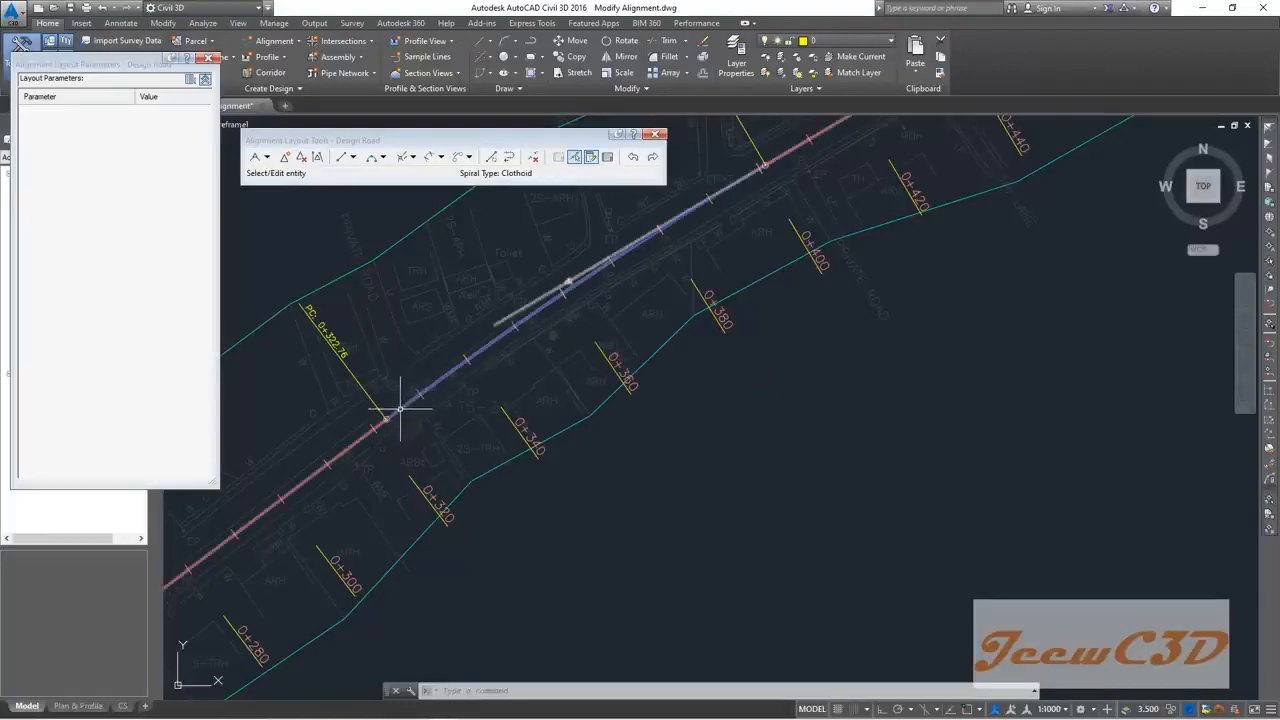
key("Escape")
left_click(522, 175)
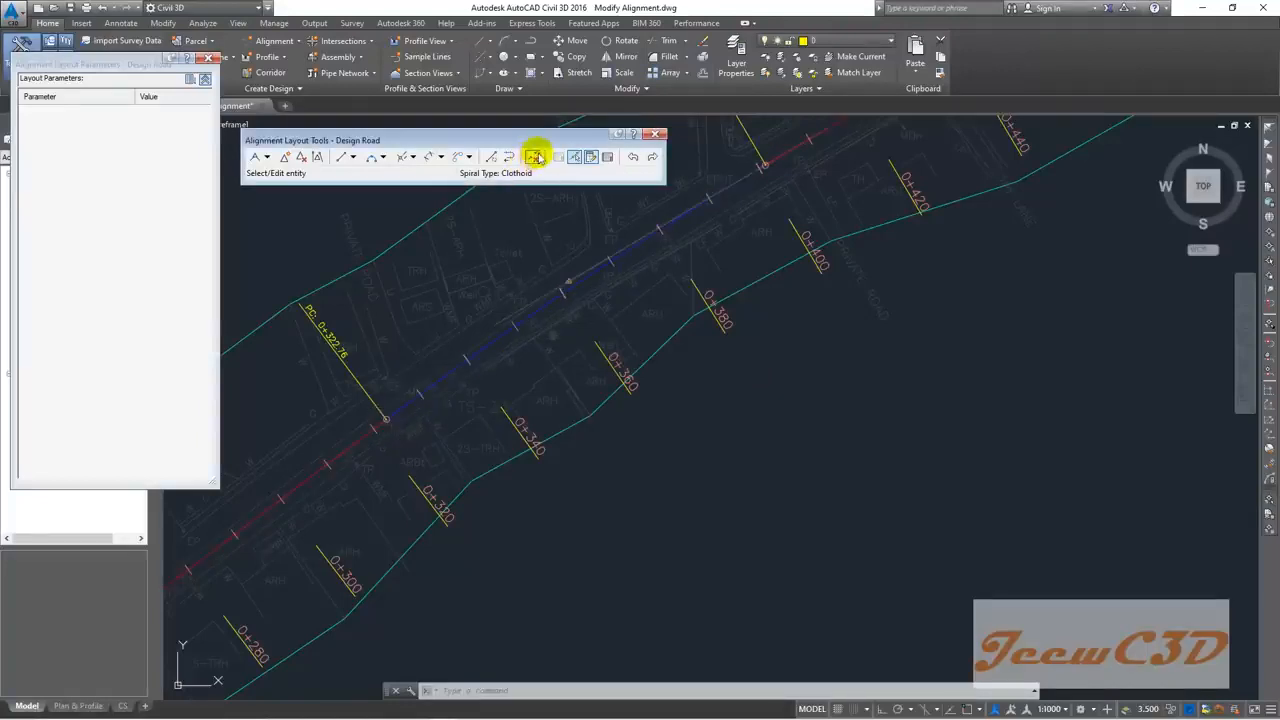
left_click(533, 158)
left_click(533, 158)
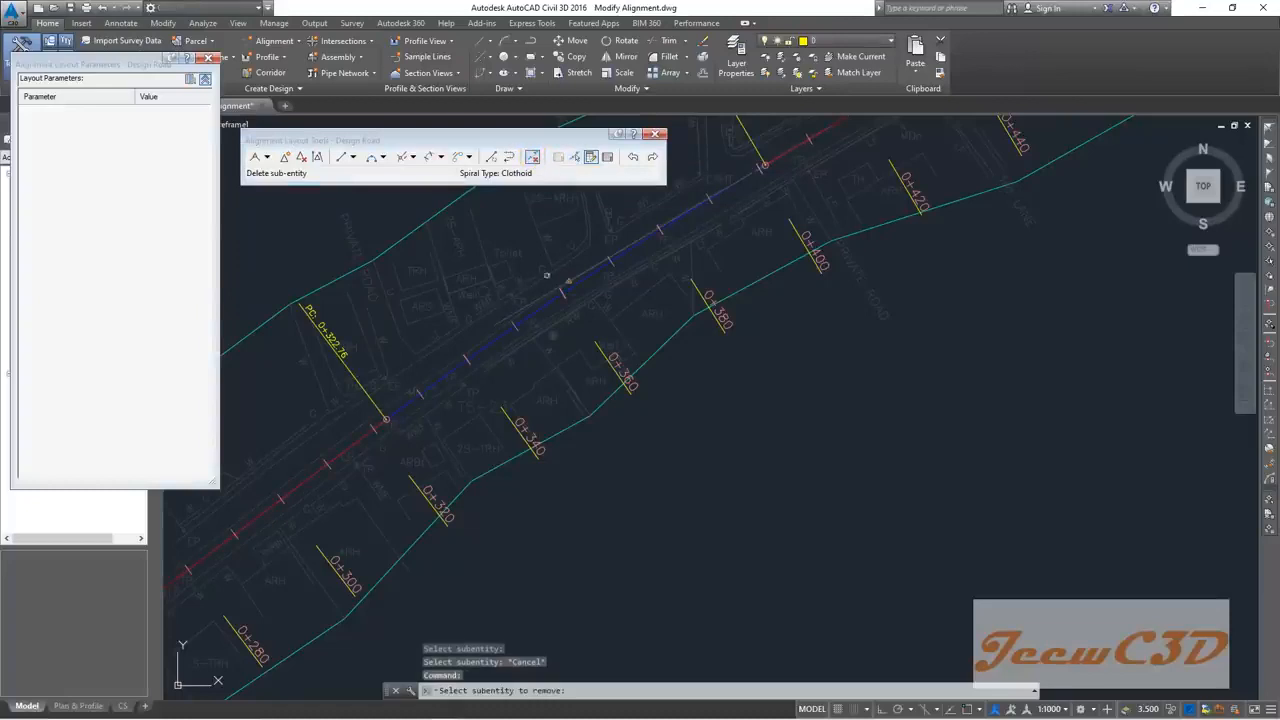
left_click(548, 300)
scroll(545, 318, "down", 4)
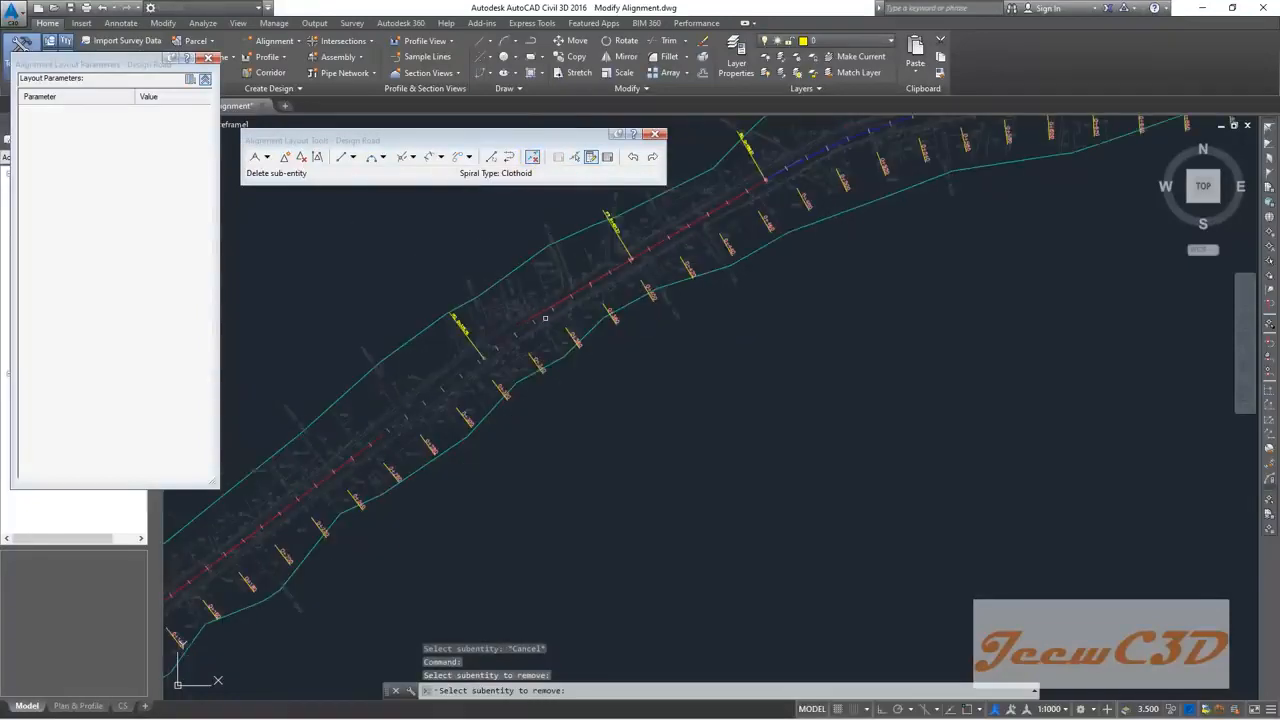
key("Escape")
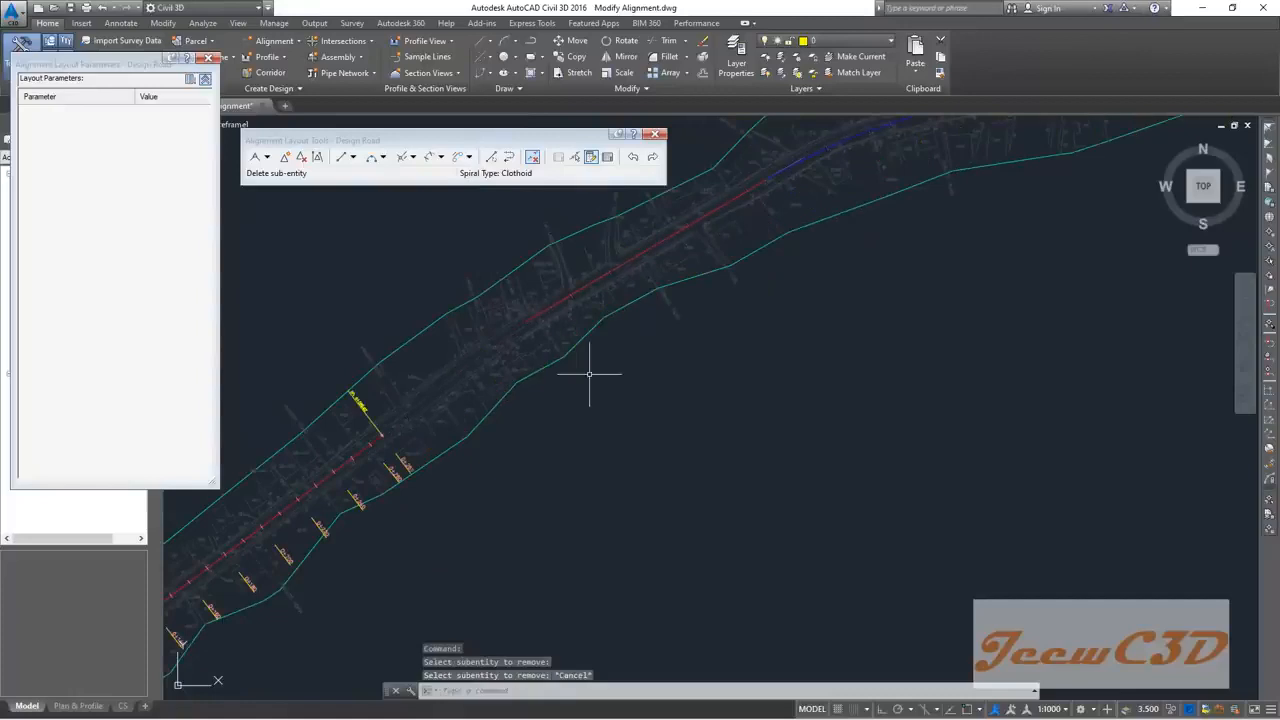
scroll(520, 457, "down", 2)
middle_click_drag(520, 457, 640, 363)
scroll(529, 400, "up", 5)
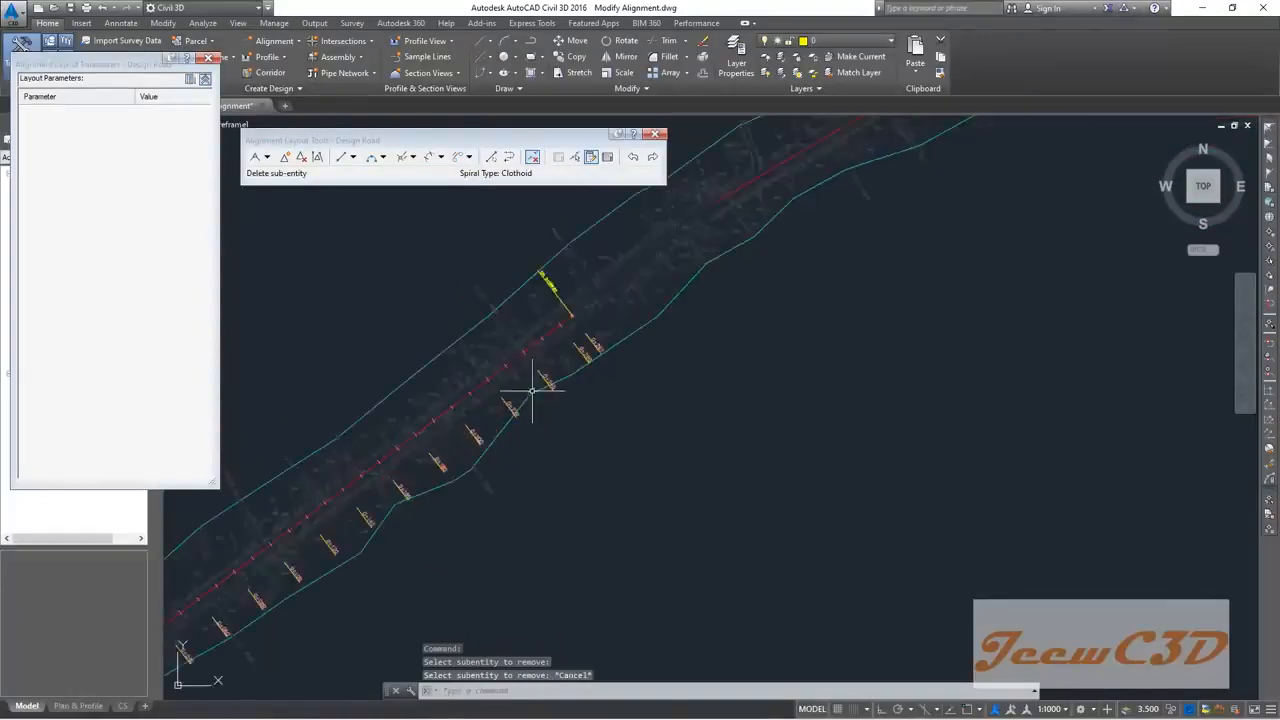
scroll(564, 314, "up", 3)
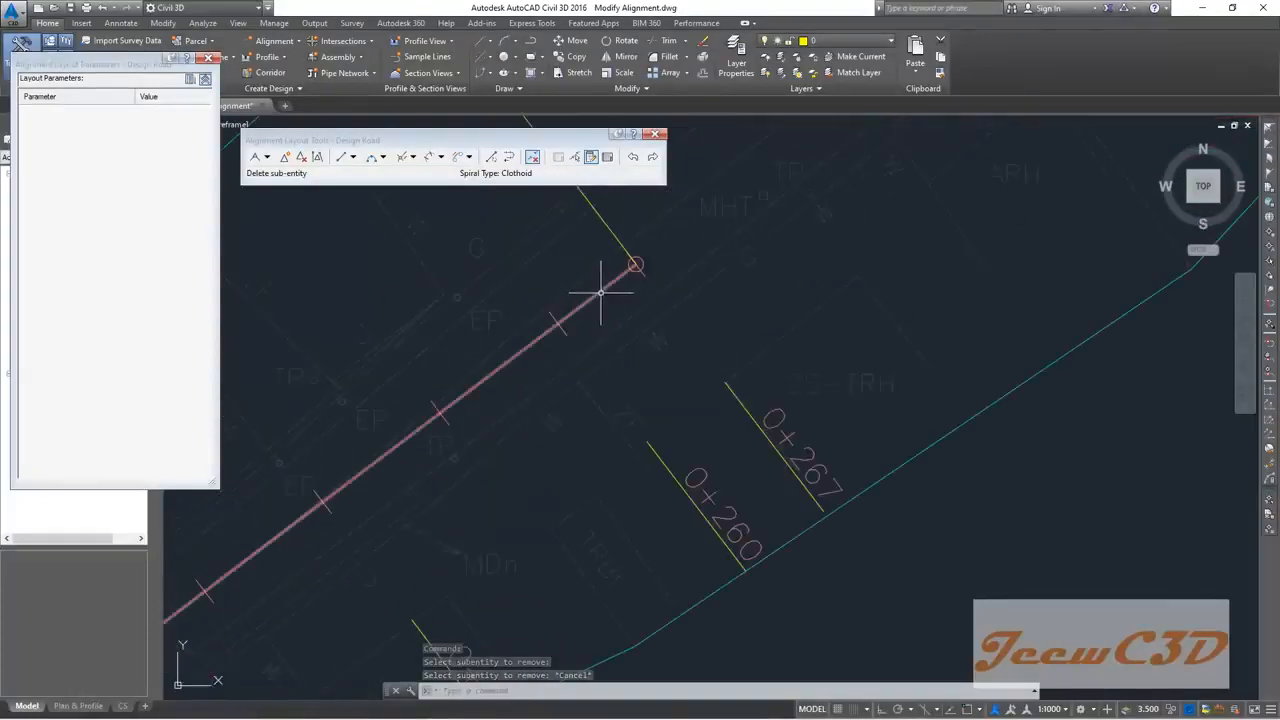
left_click(603, 289)
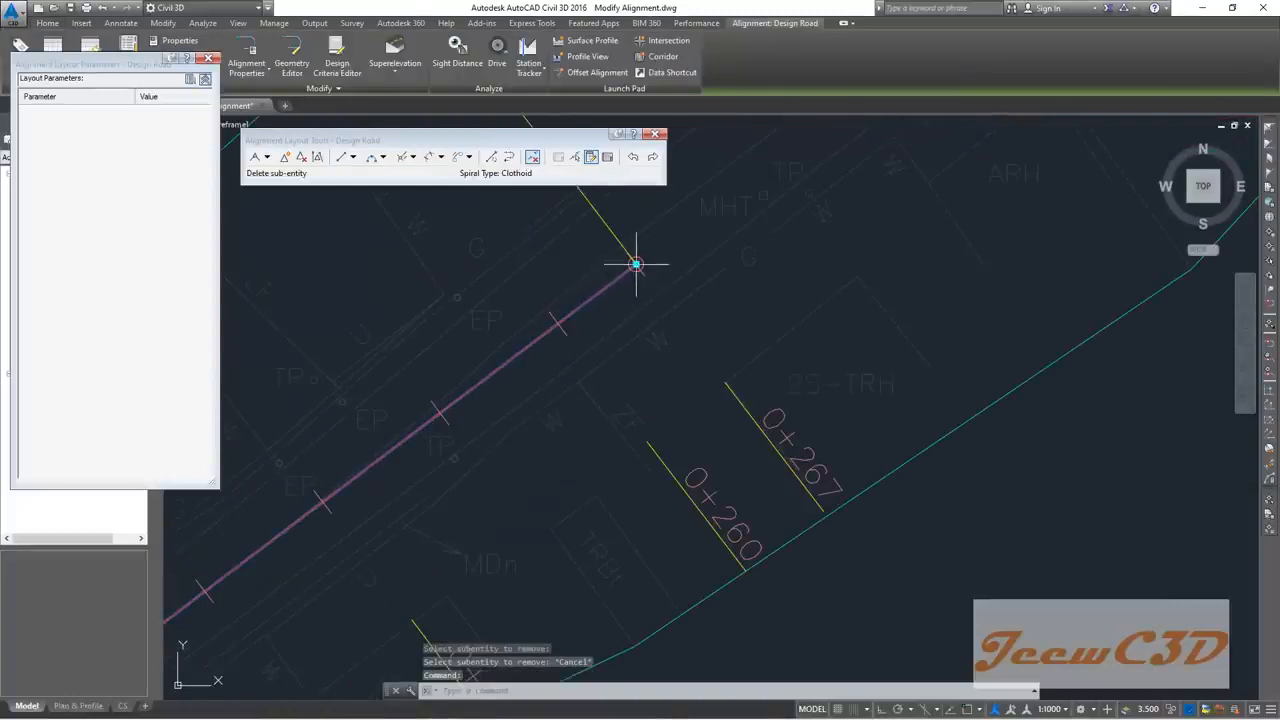
left_click(632, 264)
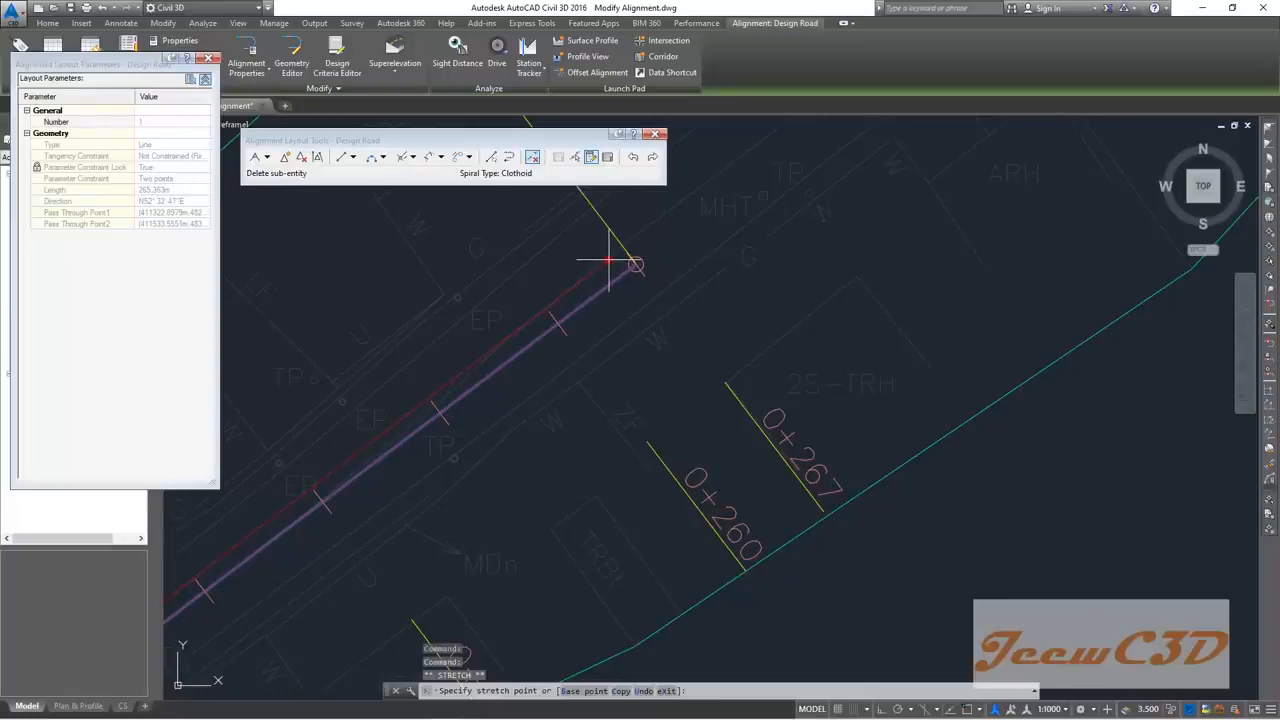
scroll(608, 266, "down", 4)
key("Escape")
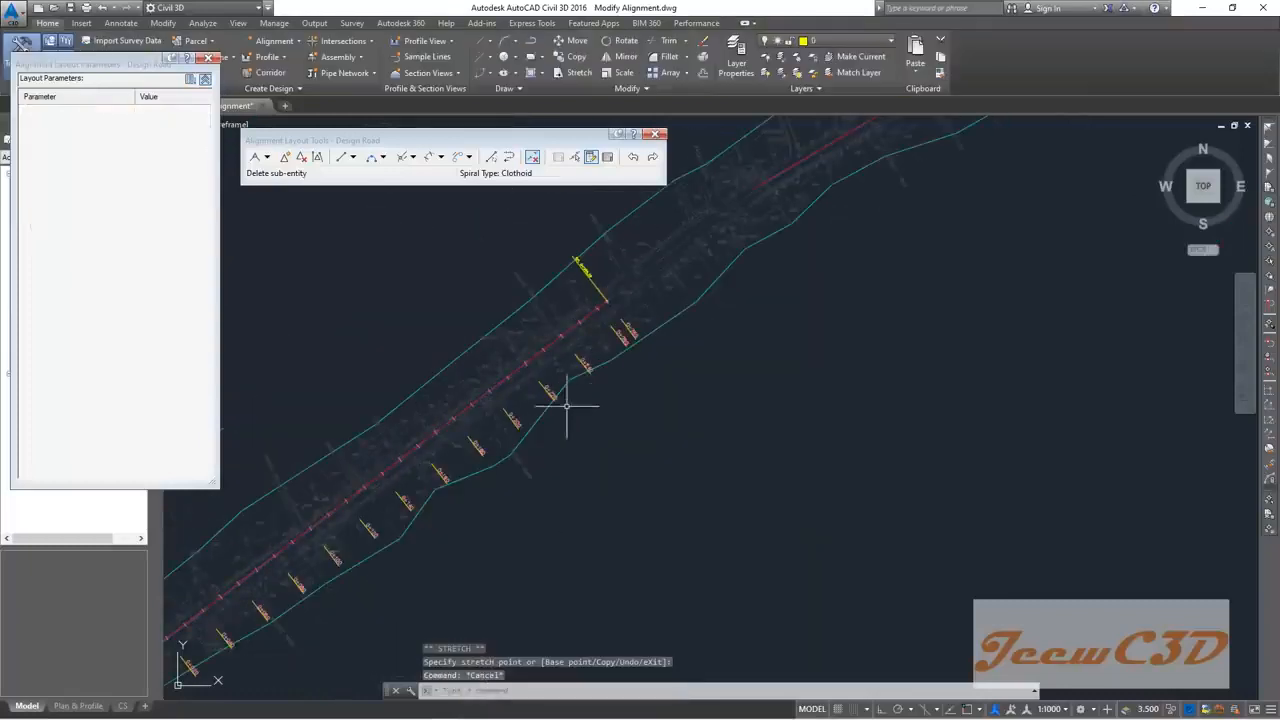
scroll(500, 385, "up", 3)
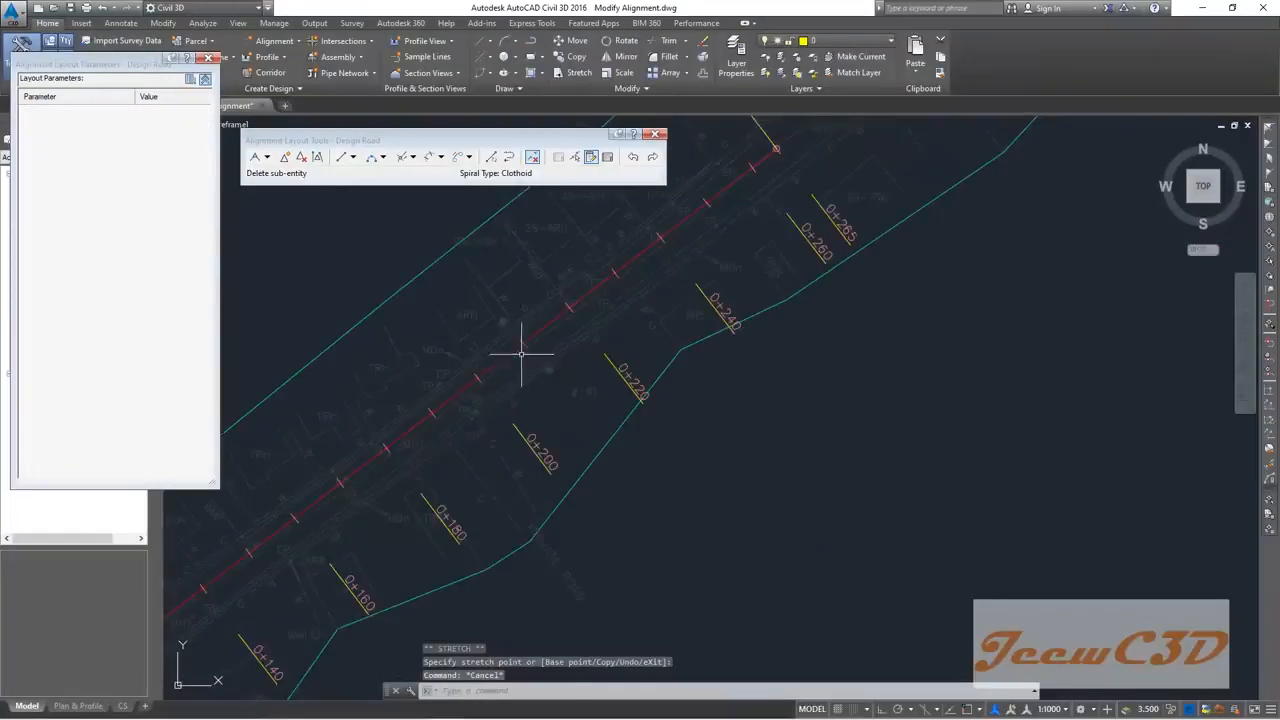
scroll(531, 346, "down", 2)
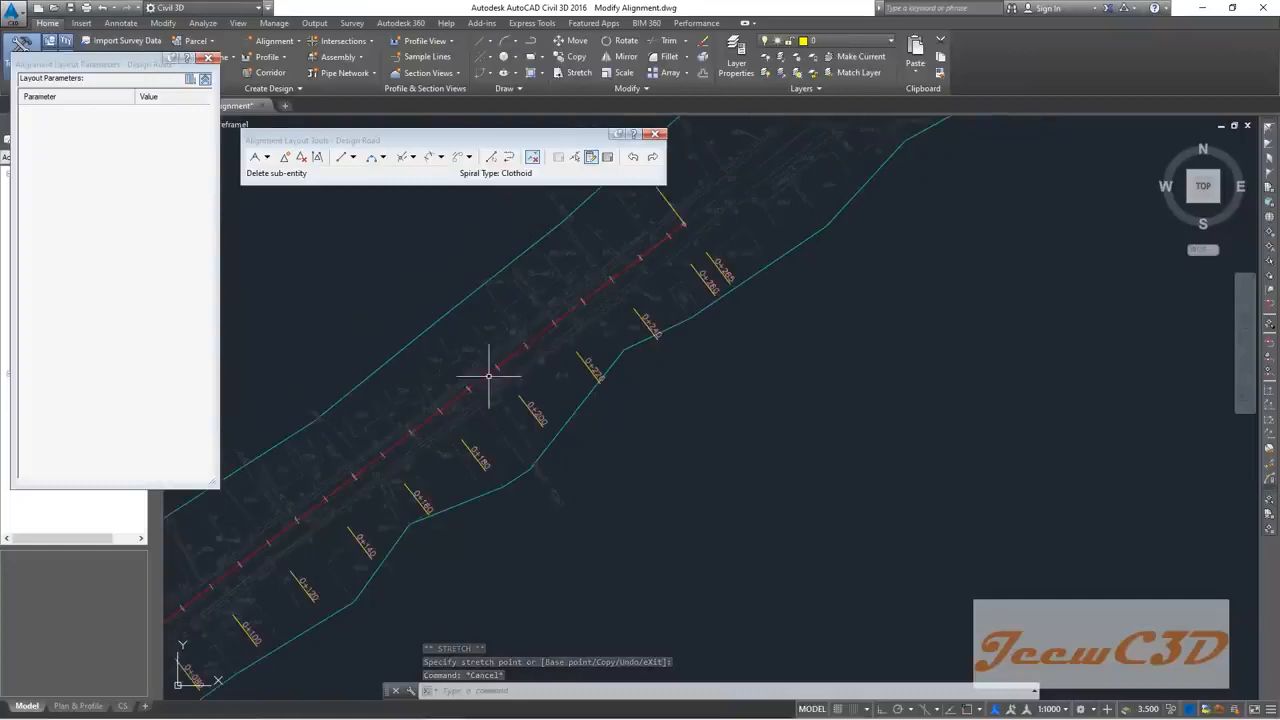
scroll(583, 306, "down", 2)
scroll(471, 391, "down", 1)
scroll(506, 378, "down", 2)
scroll(506, 378, "down", 2)
scroll(500, 477, "up", 2)
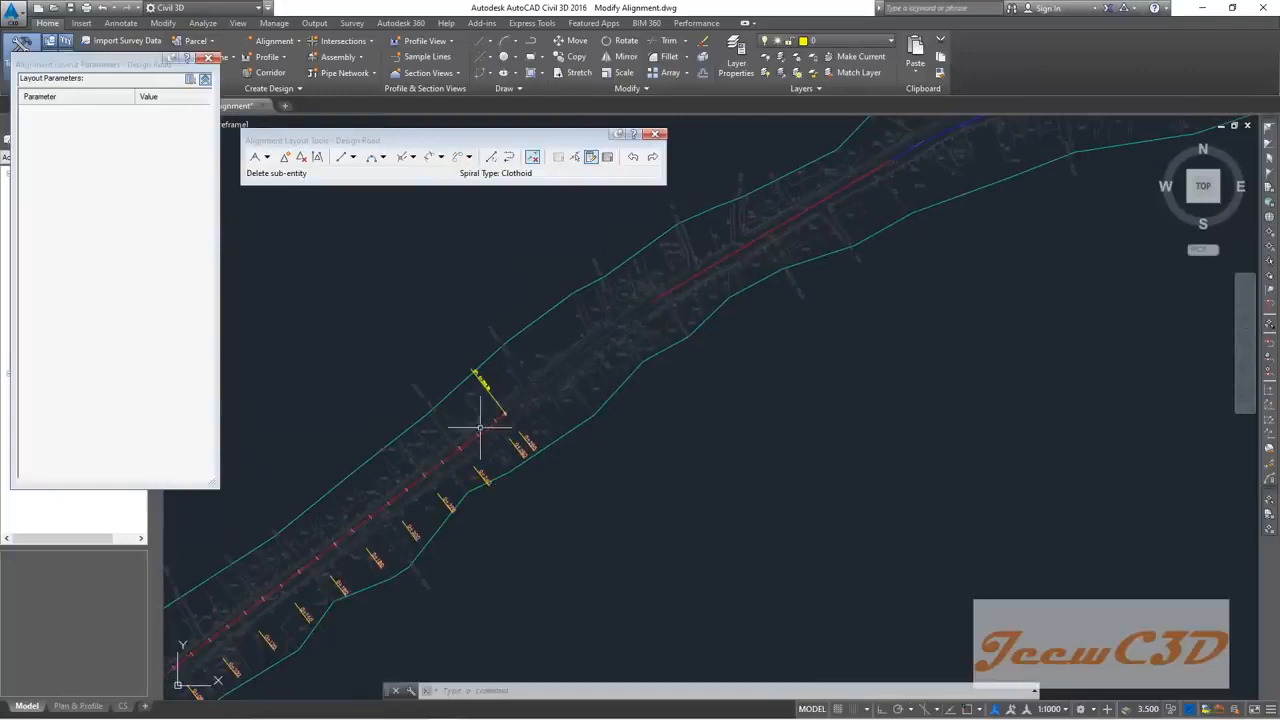
scroll(457, 453, "up", 2)
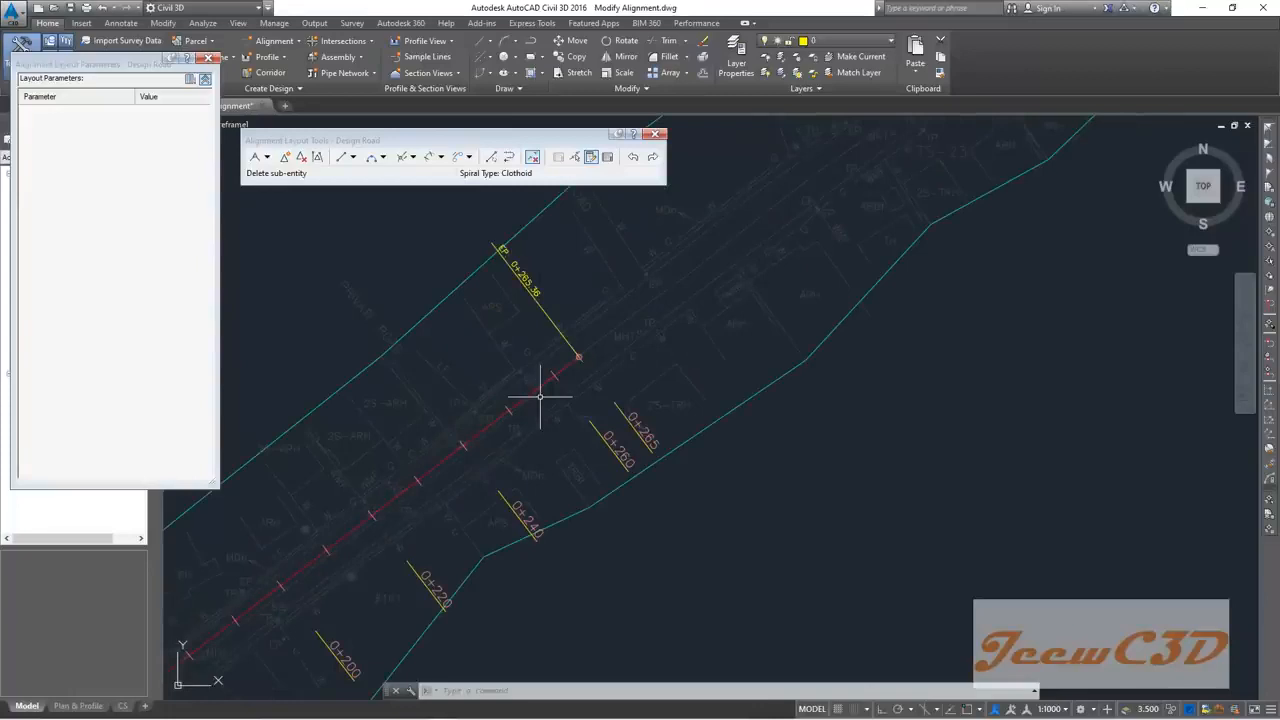
scroll(543, 398, "down", 2)
scroll(360, 370, "down", 1)
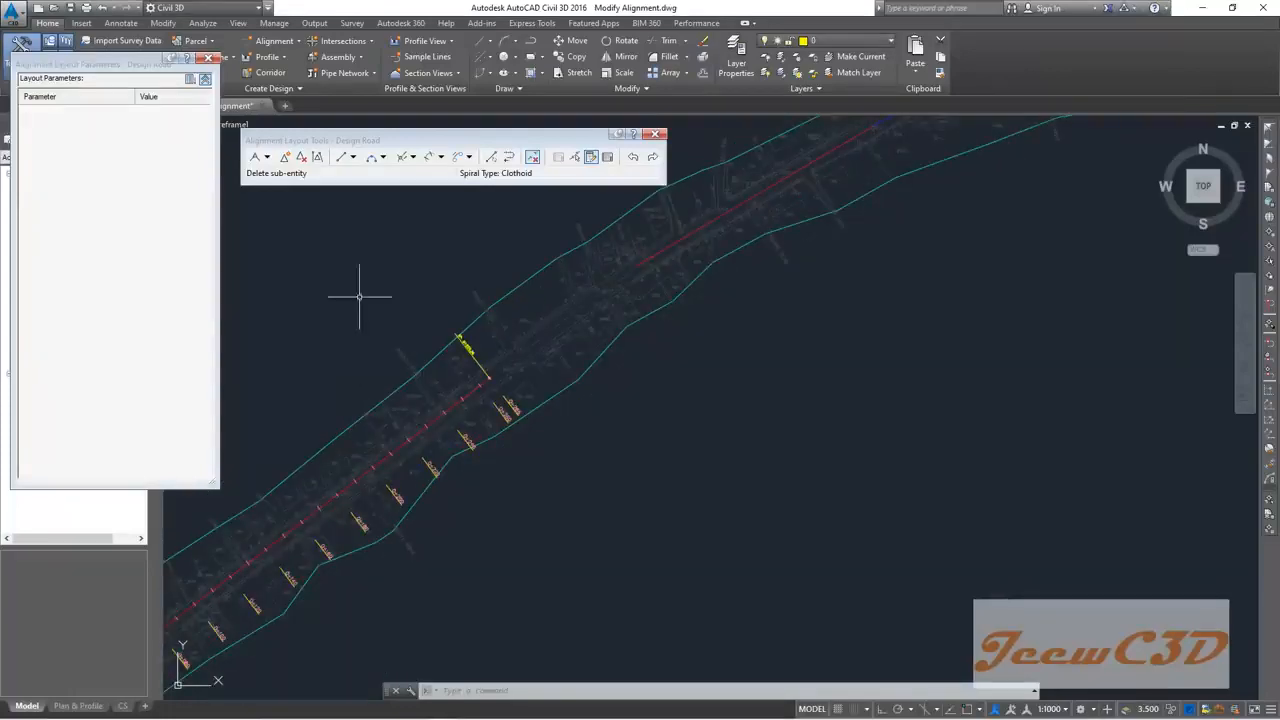
Step: Start a Free Curve Fillet through a point and pick the two Design Road tangents
left_click(383, 157)
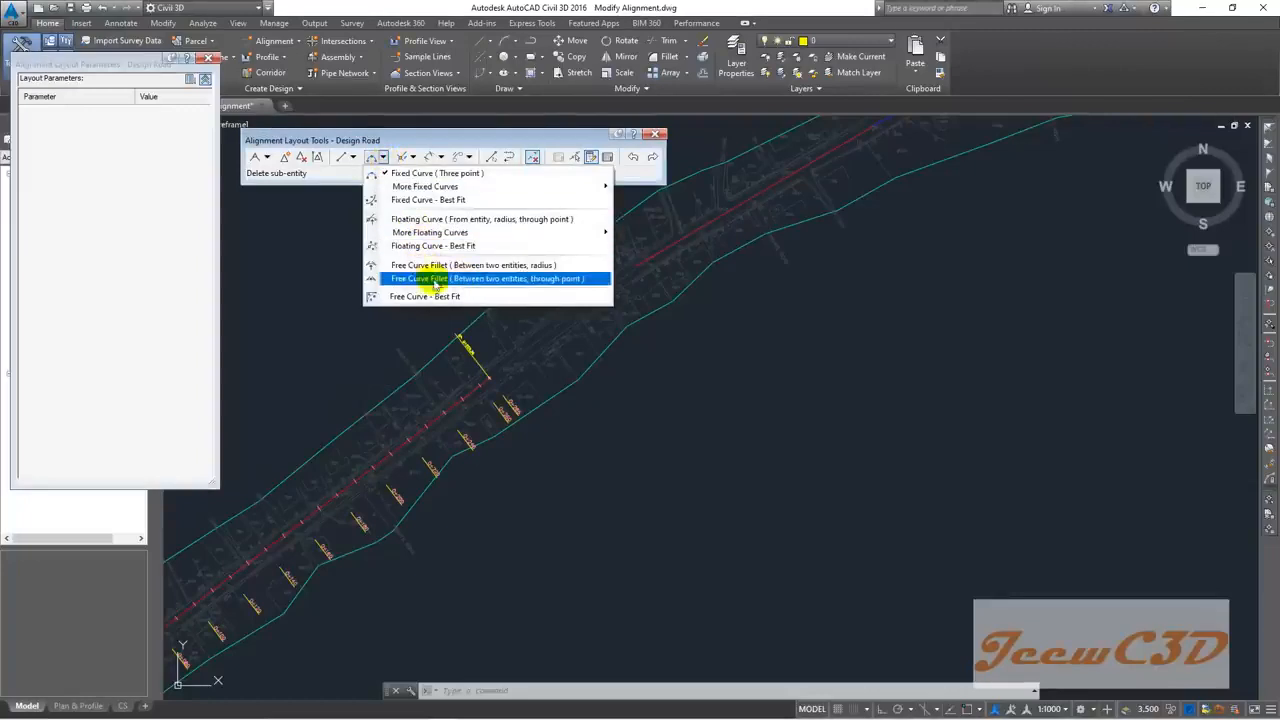
left_click(518, 279)
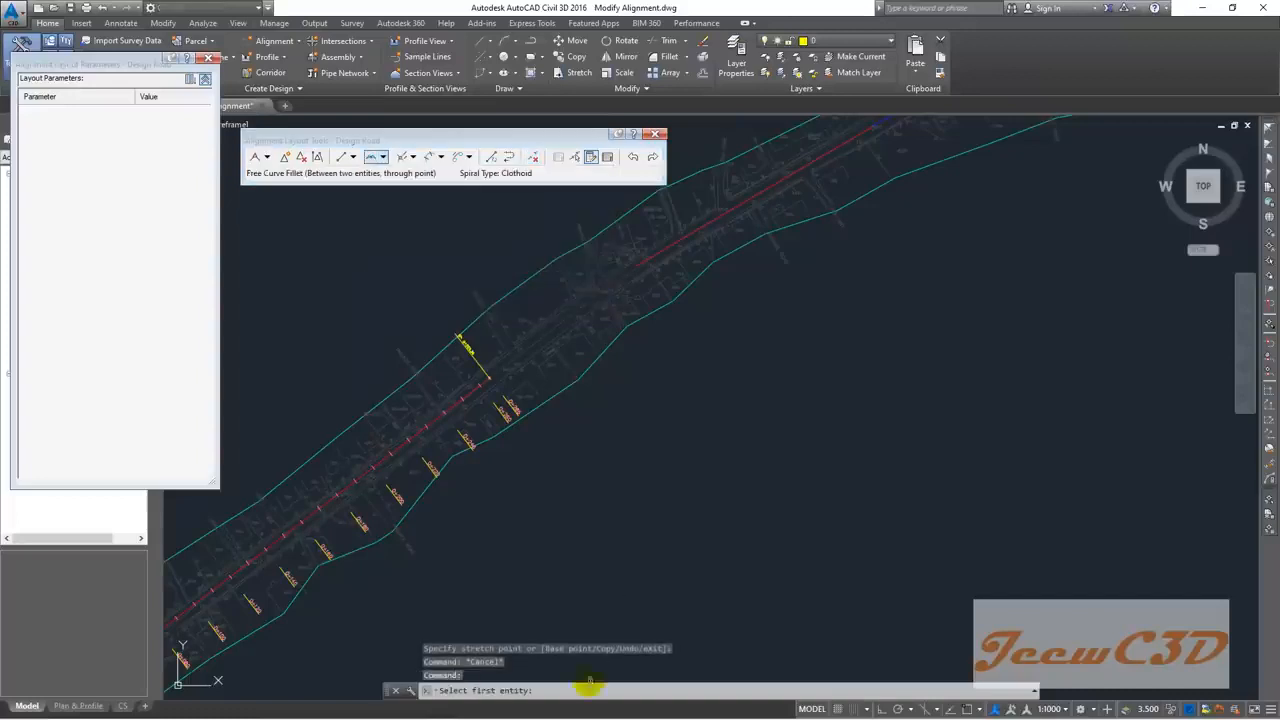
scroll(440, 374, "up", 5)
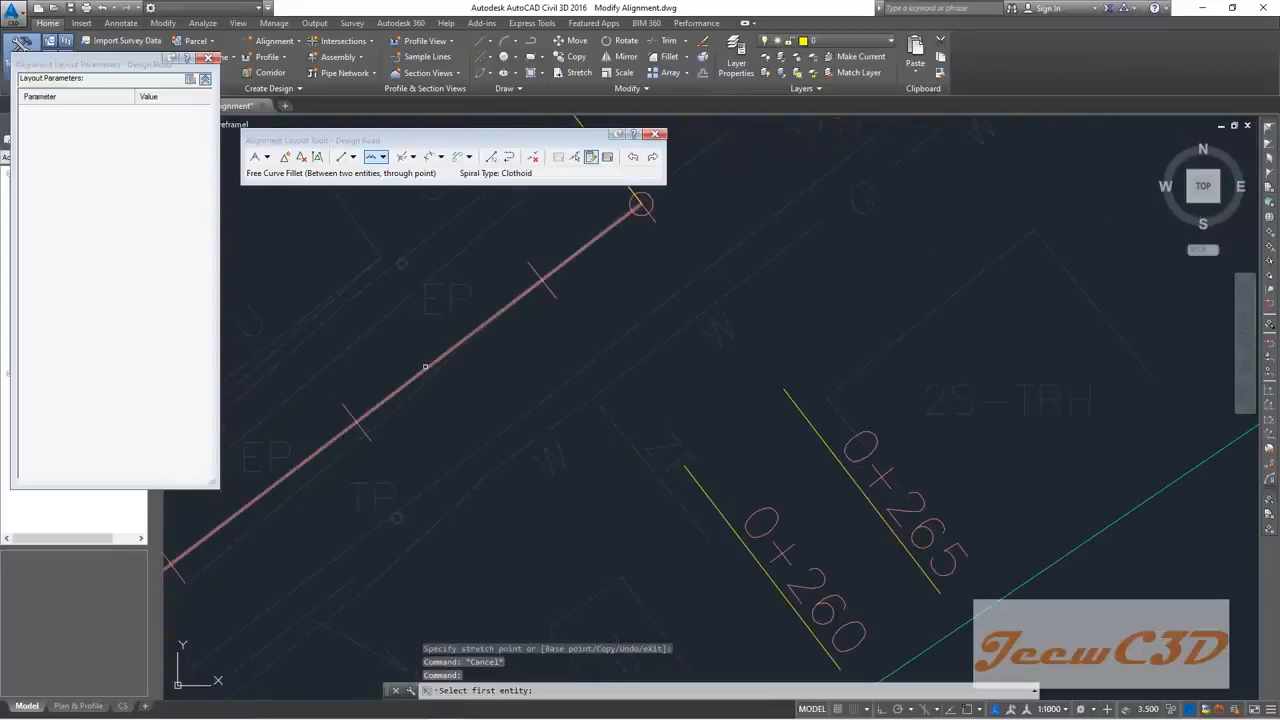
left_click(426, 367)
scroll(438, 395, "down", 3)
scroll(438, 395, "down", 3)
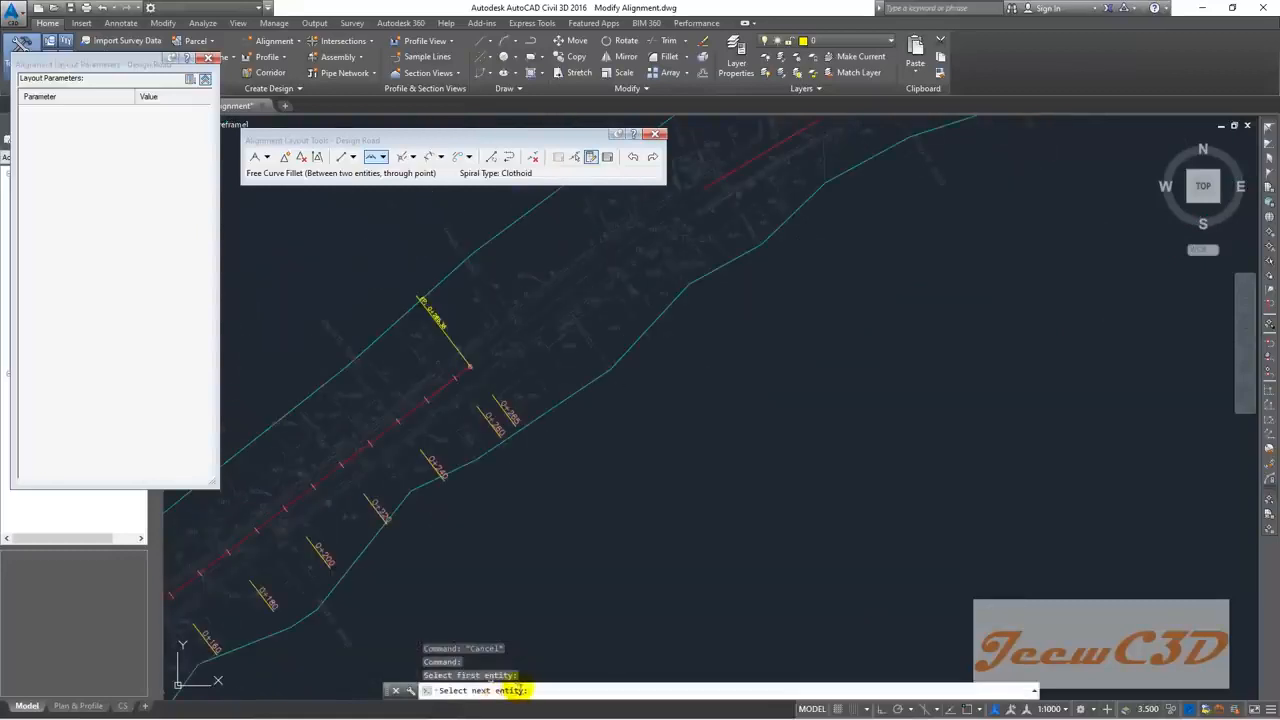
middle_click_drag(720, 282, 643, 443)
scroll(609, 366, "up", 6)
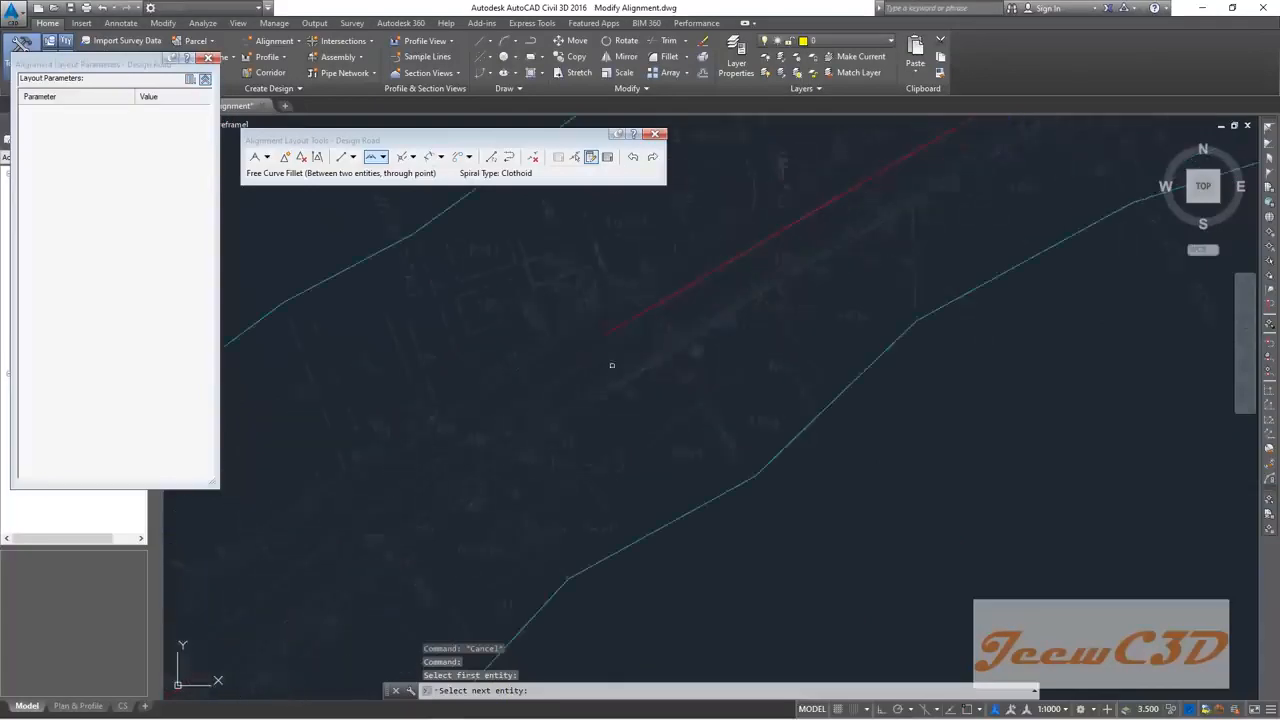
left_click(607, 316)
Step: Set the through point to create the curve, then pick it to show its 765.728m radius parameters
scroll(486, 386, "down", 3)
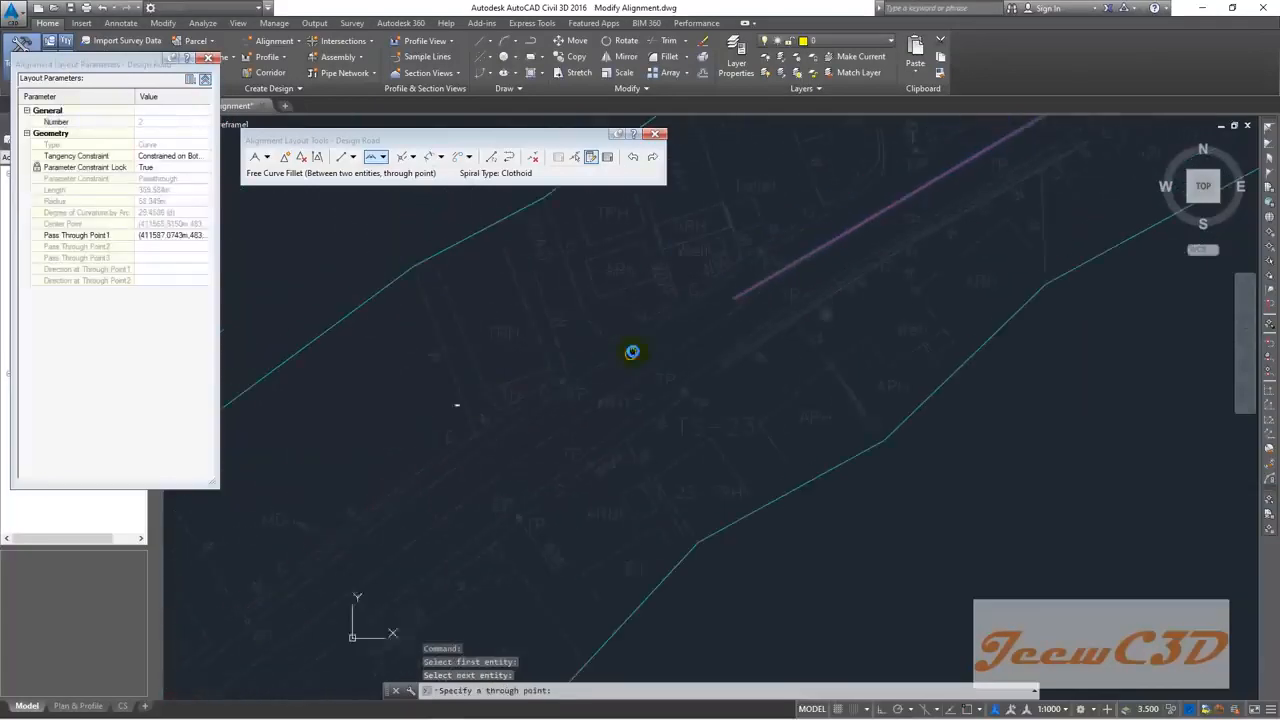
left_click(459, 500)
scroll(457, 506, "down", 2)
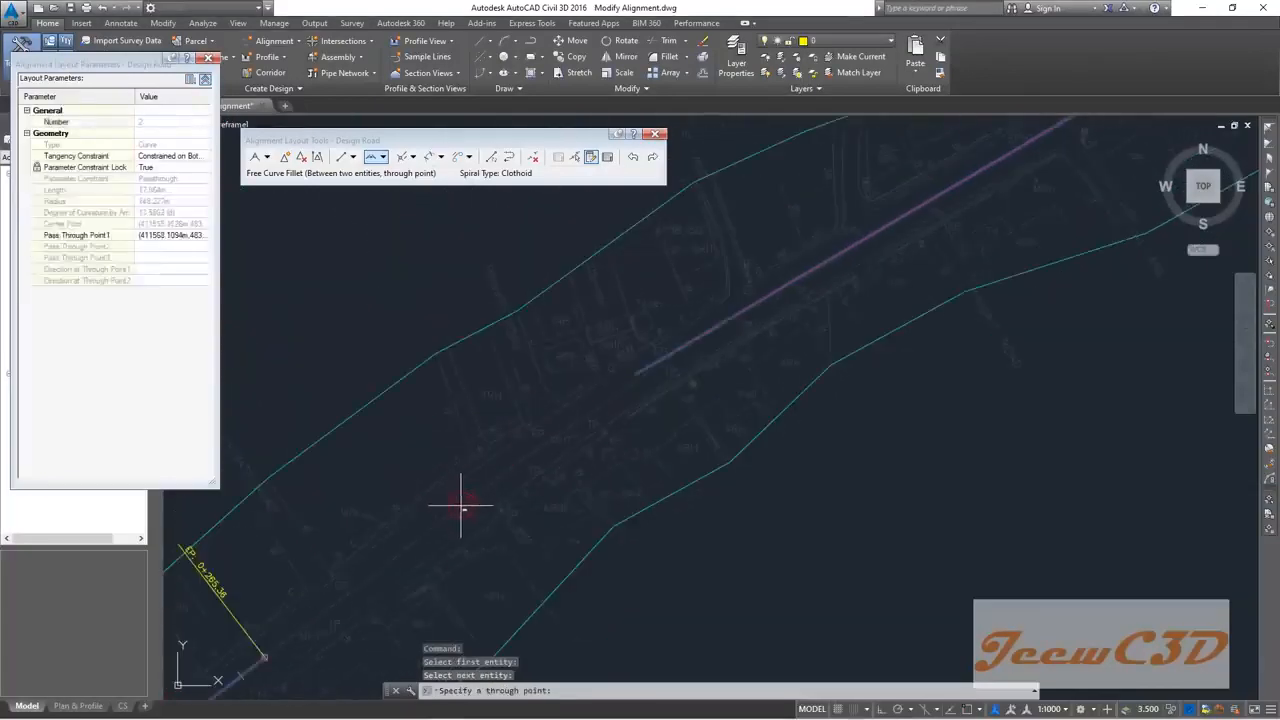
middle_click_drag(457, 508, 623, 405)
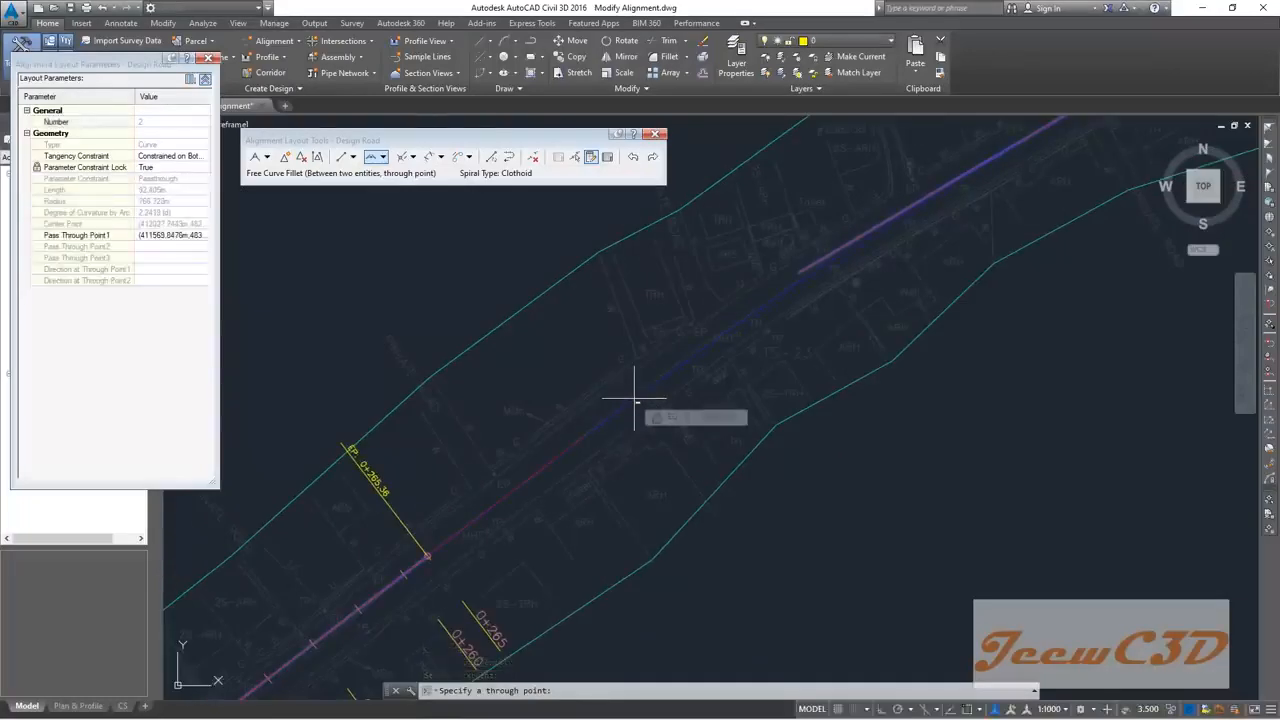
left_click(634, 400)
scroll(628, 395, "down", 3)
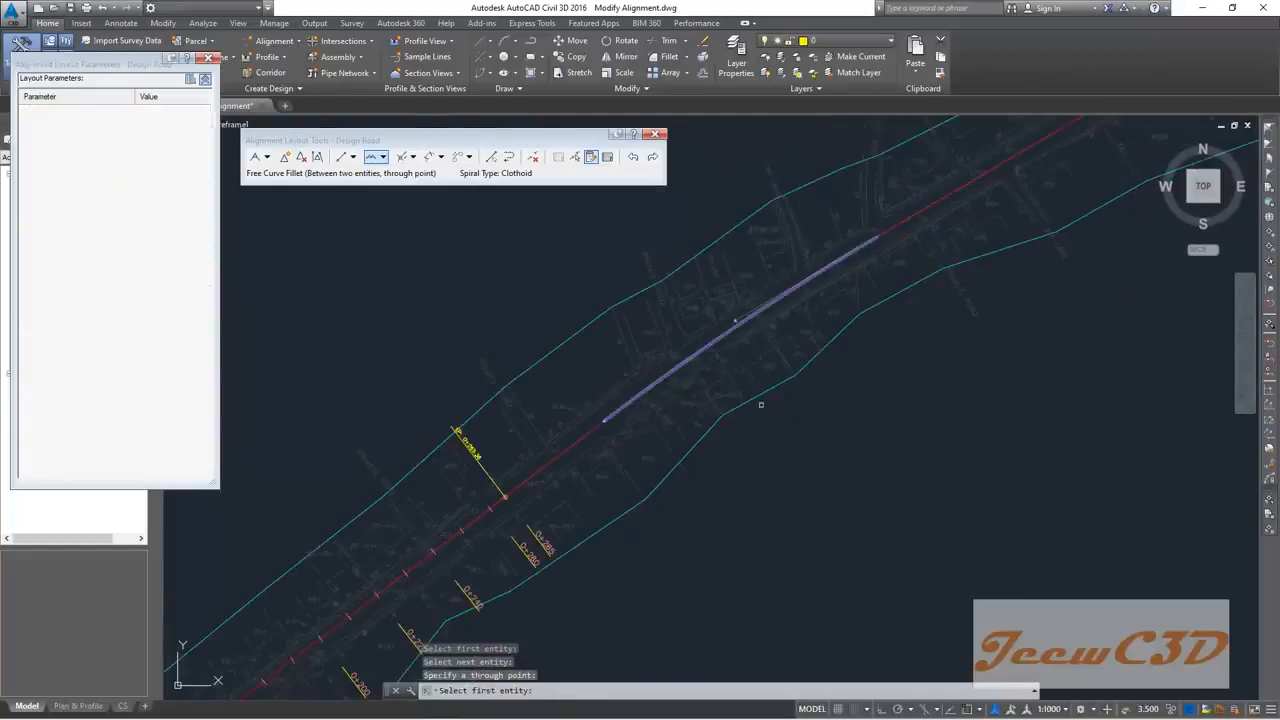
scroll(612, 396, "up", 3)
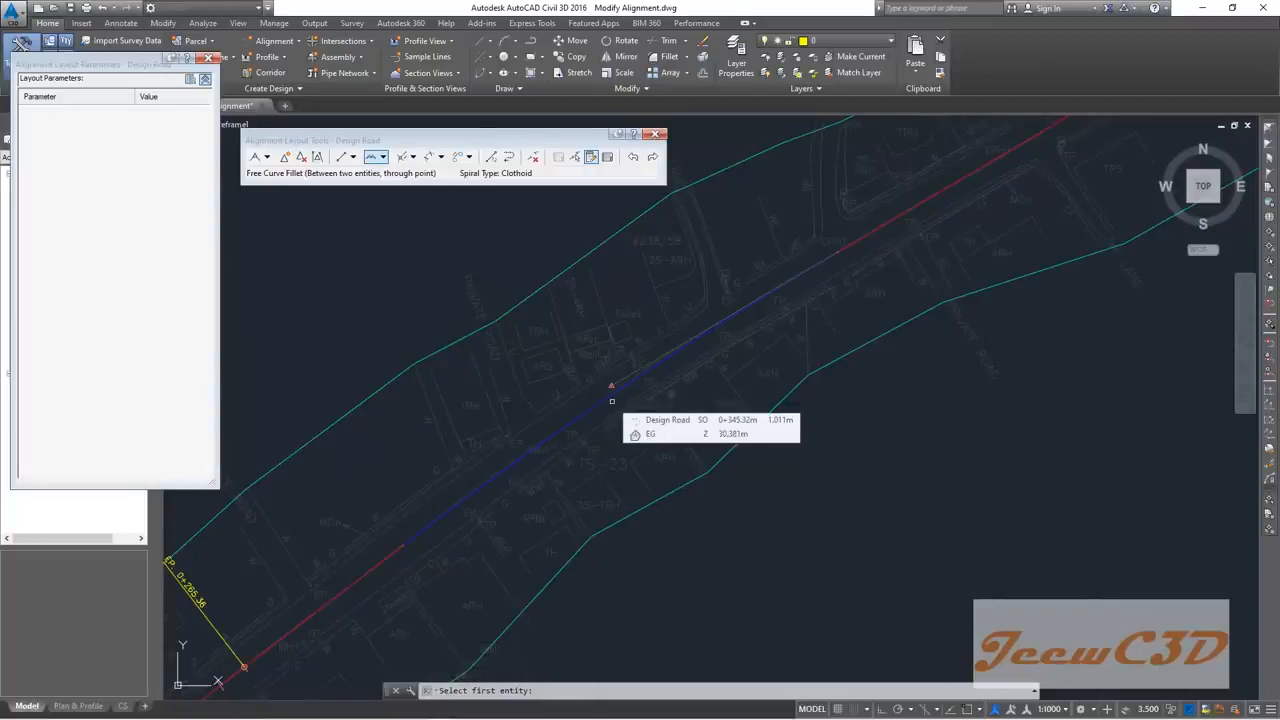
scroll(612, 401, "up", 3)
middle_click_drag(632, 321, 484, 343)
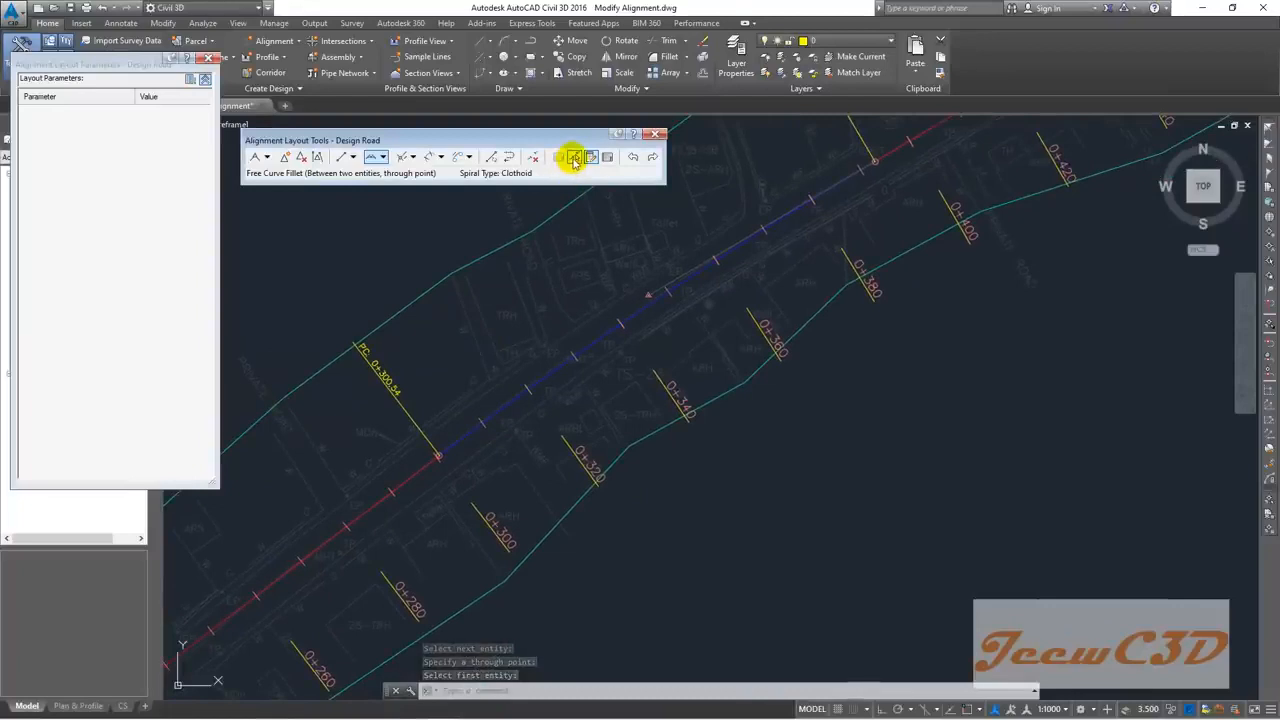
left_click(574, 158)
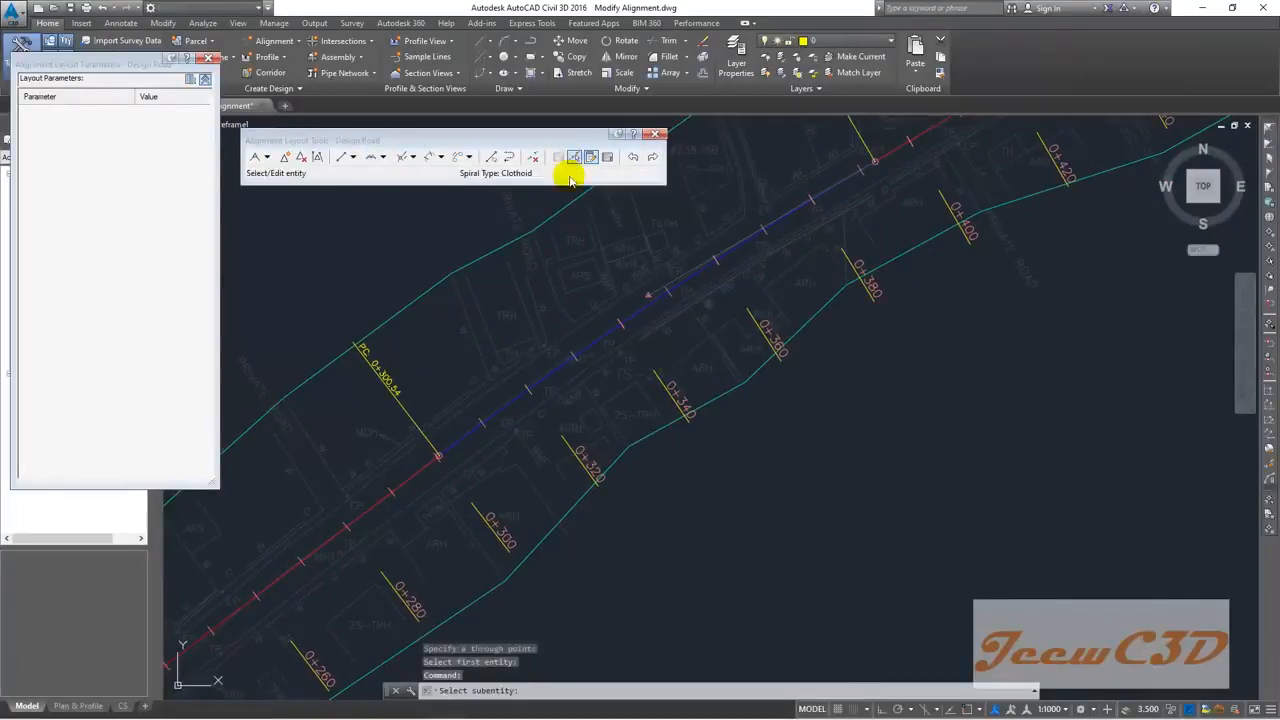
scroll(659, 300, "up", 4)
left_click(665, 286)
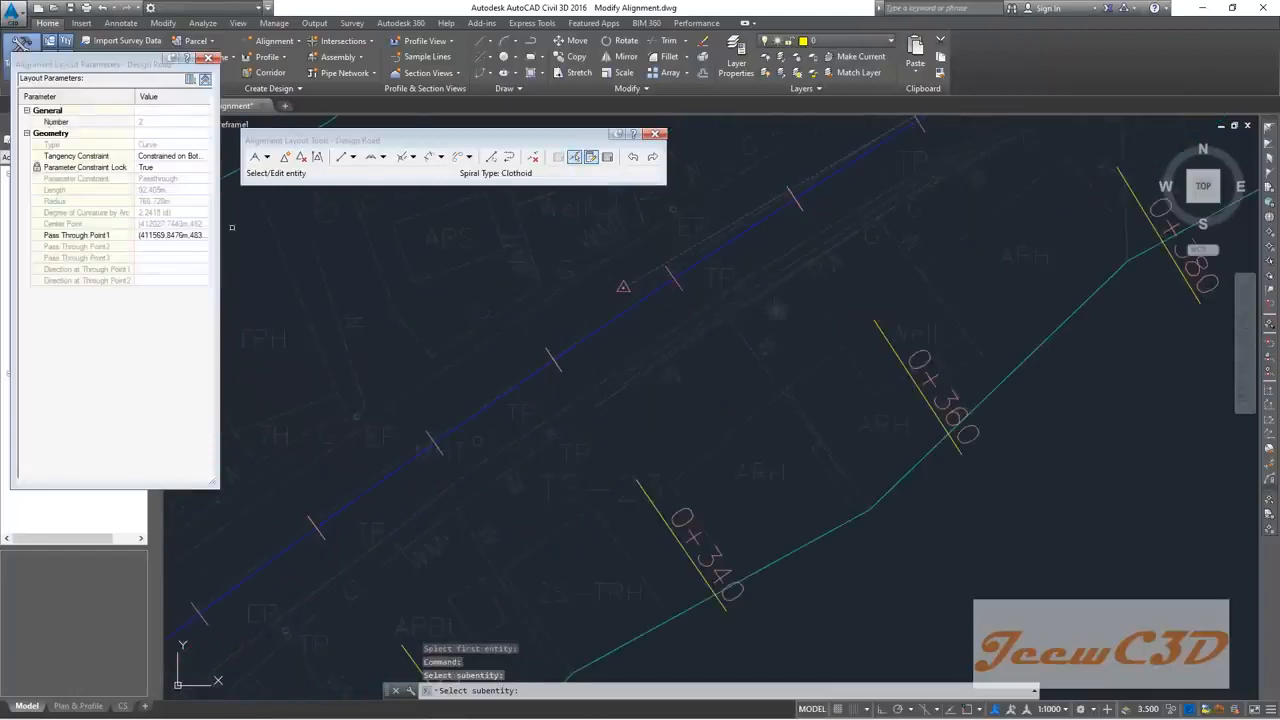
Step: Set Parameter Constraint Lock to False and change the curve radius to 800, then 600 m
left_click(158, 201)
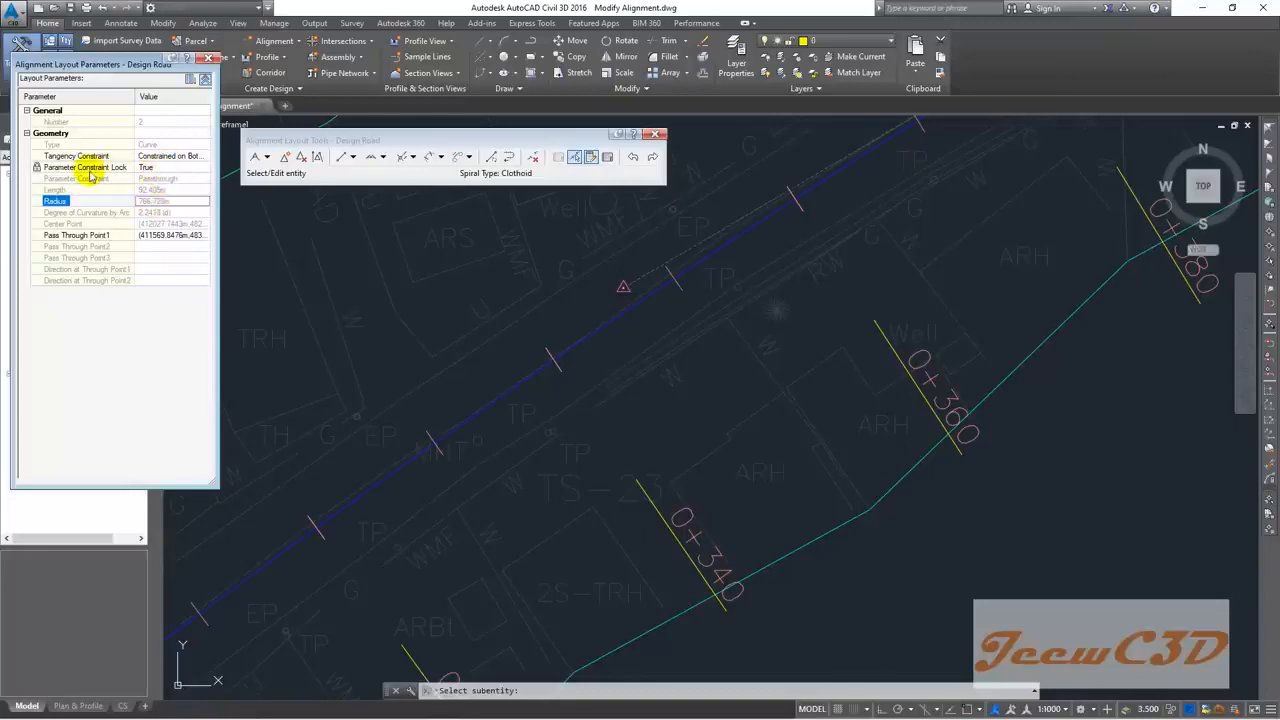
left_click(140, 167)
left_click(152, 187)
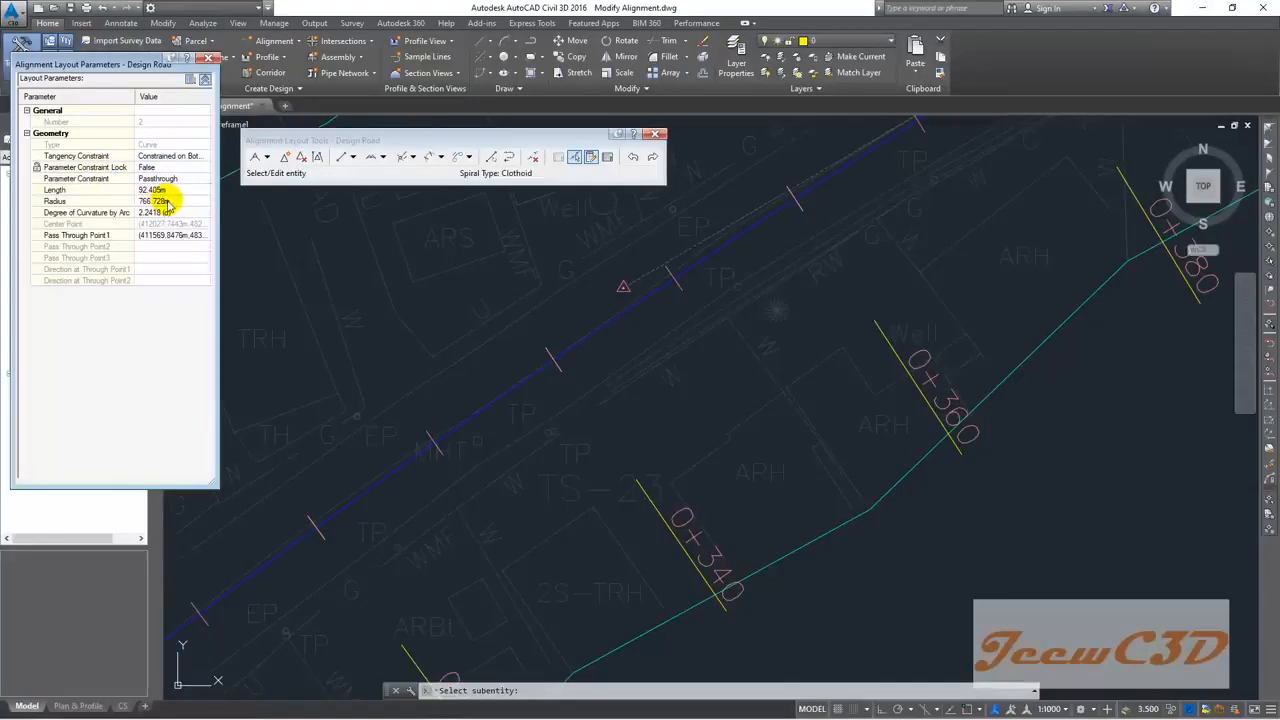
left_click(168, 202)
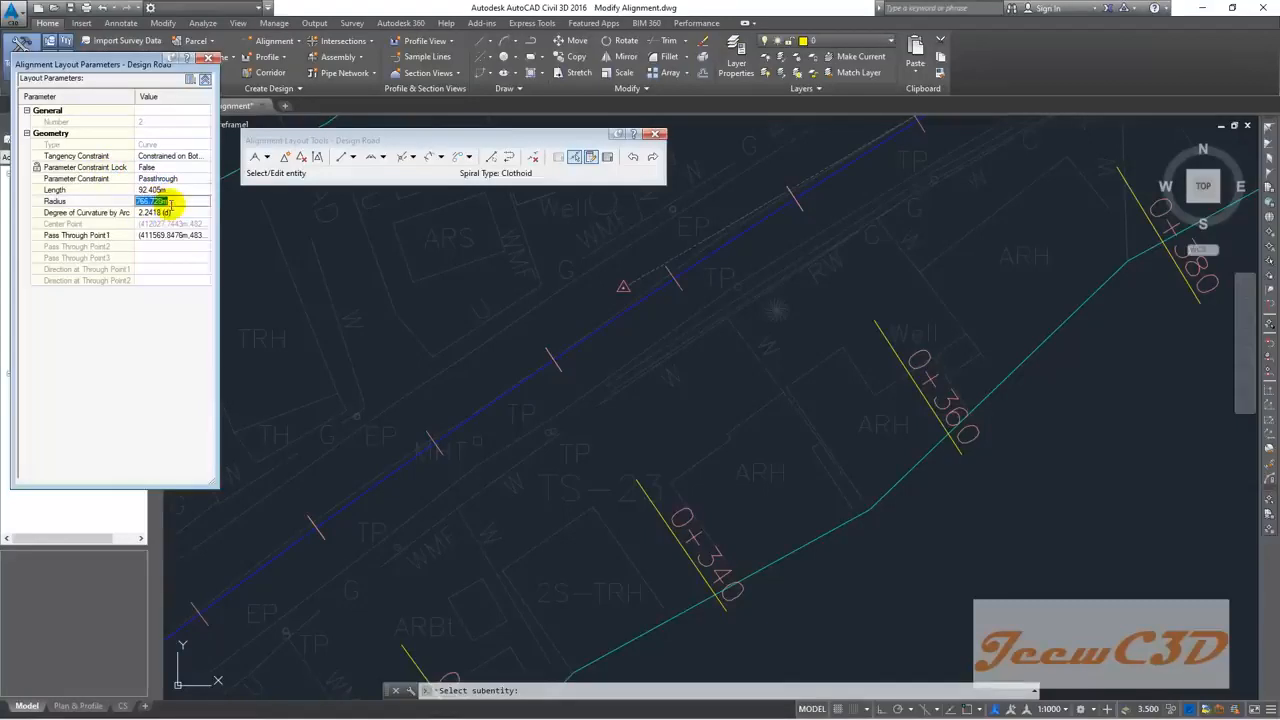
type("800")
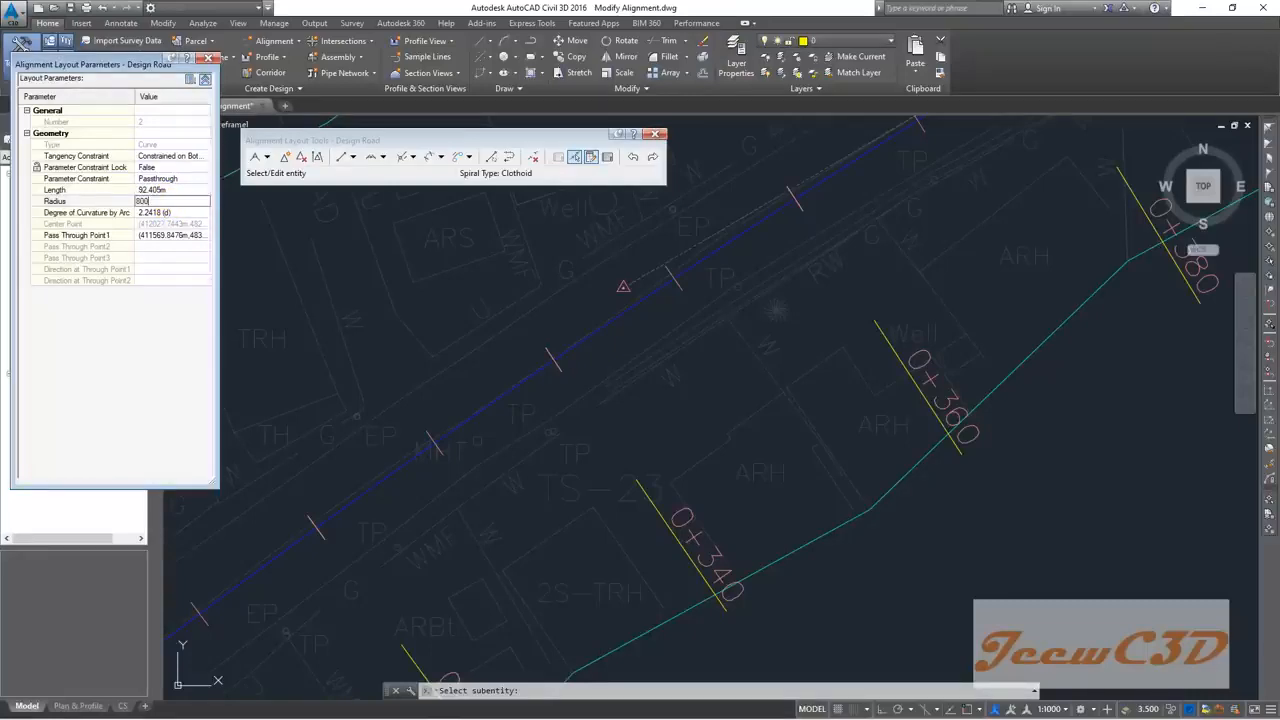
key("Return")
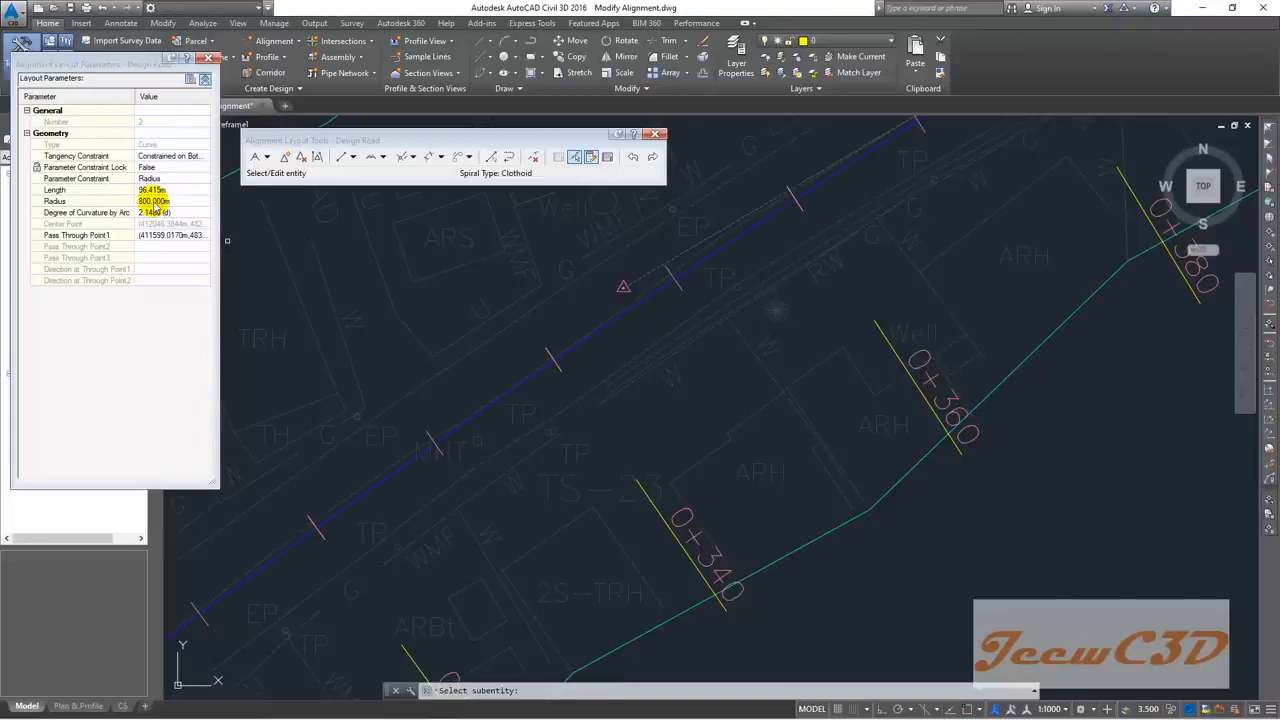
left_click(155, 201)
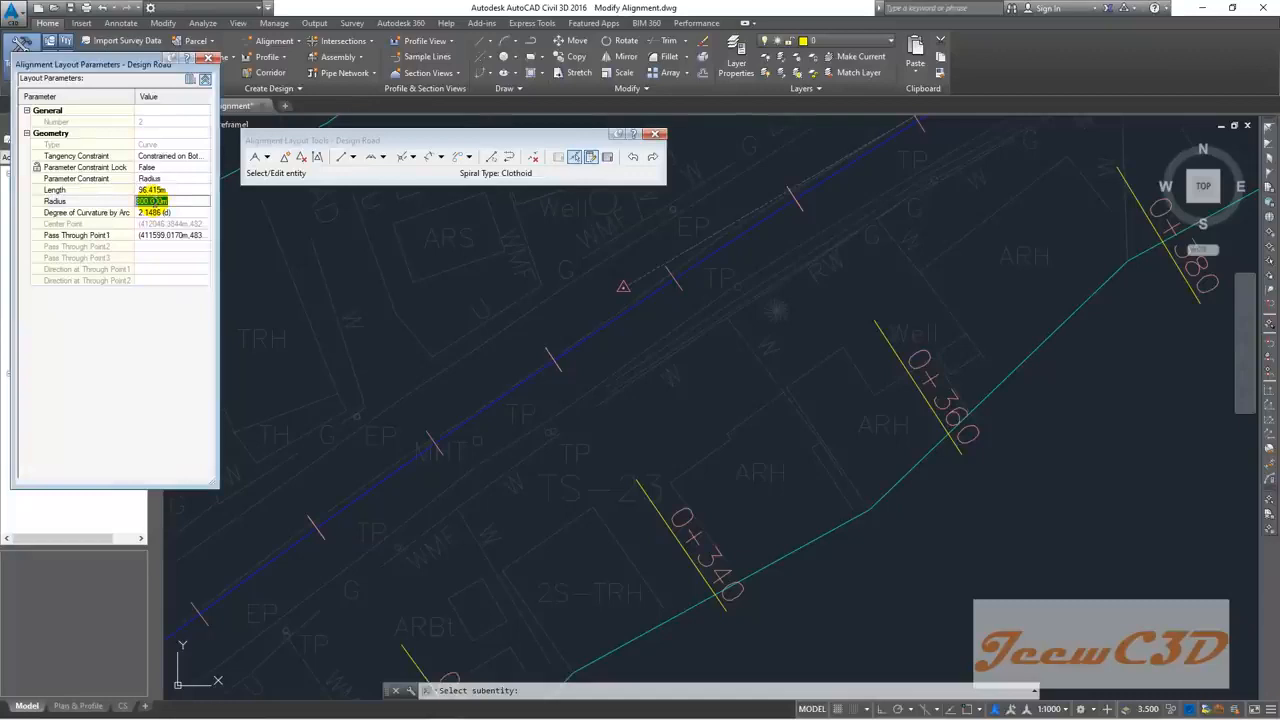
type("600")
key("Return")
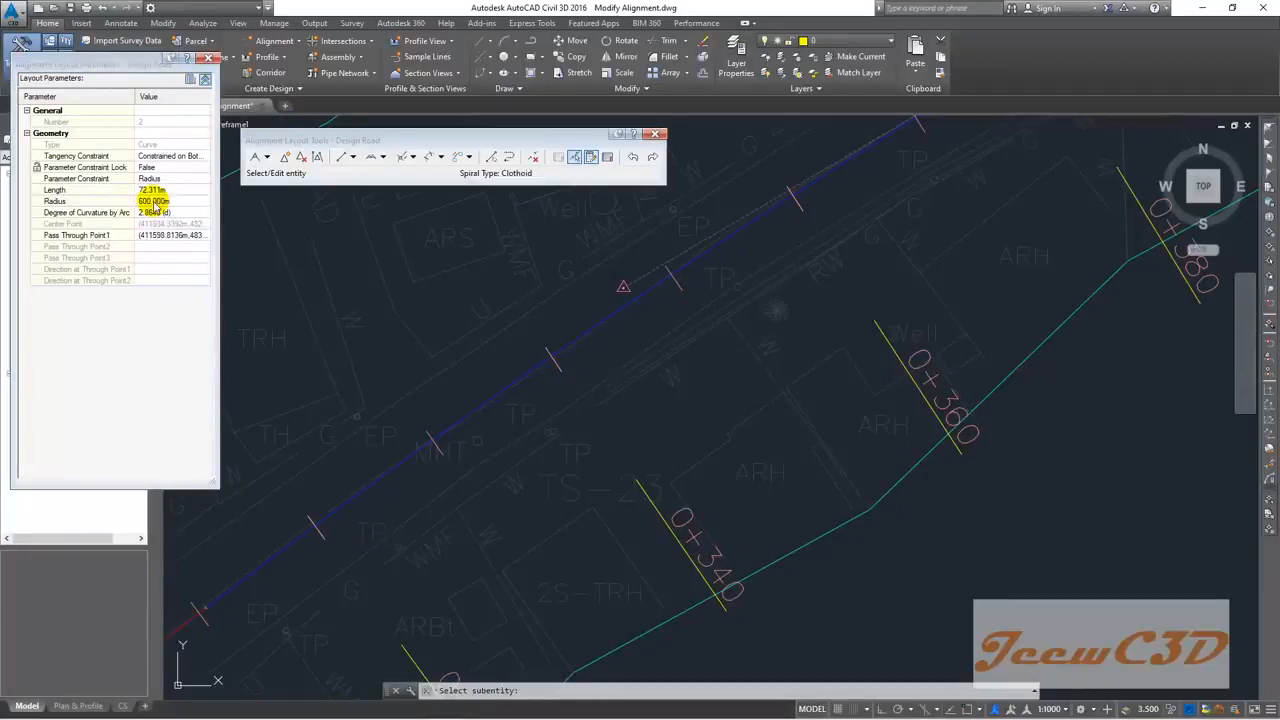
Step: Try curve radii of 700 m and then 600 m in Layout Parameters
scroll(430, 495, "down", 4)
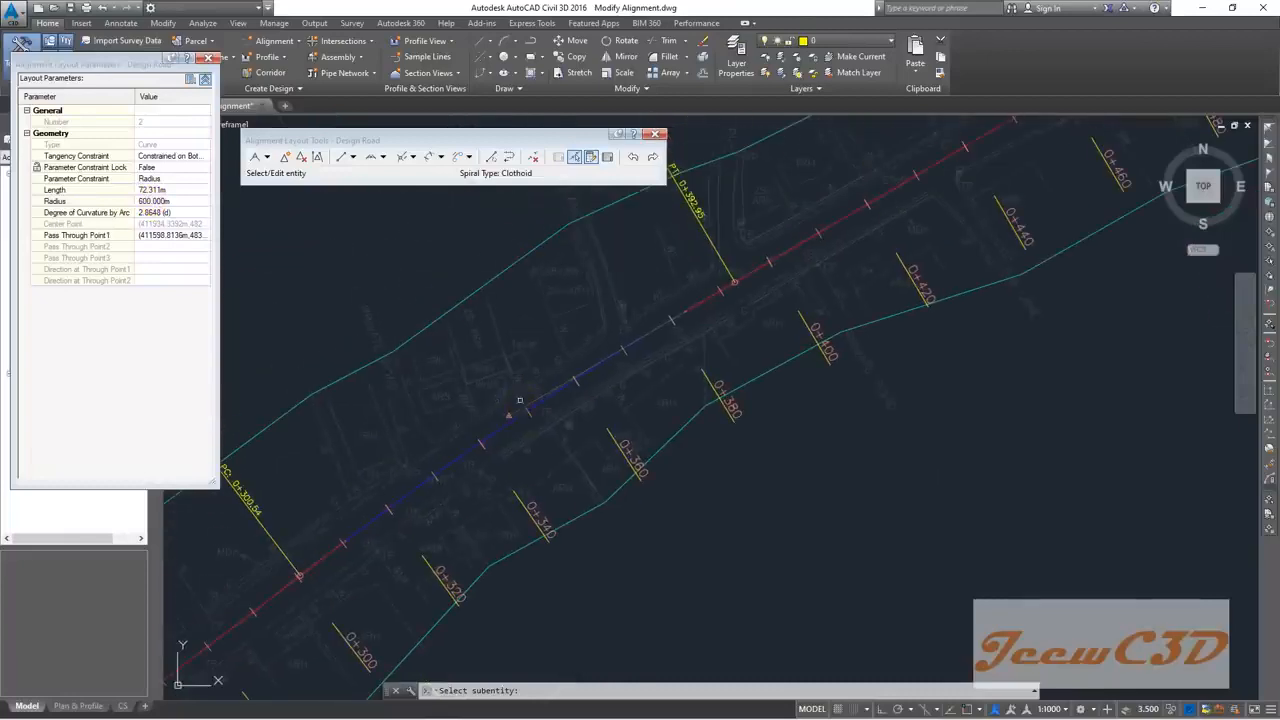
scroll(498, 437, "up", 2)
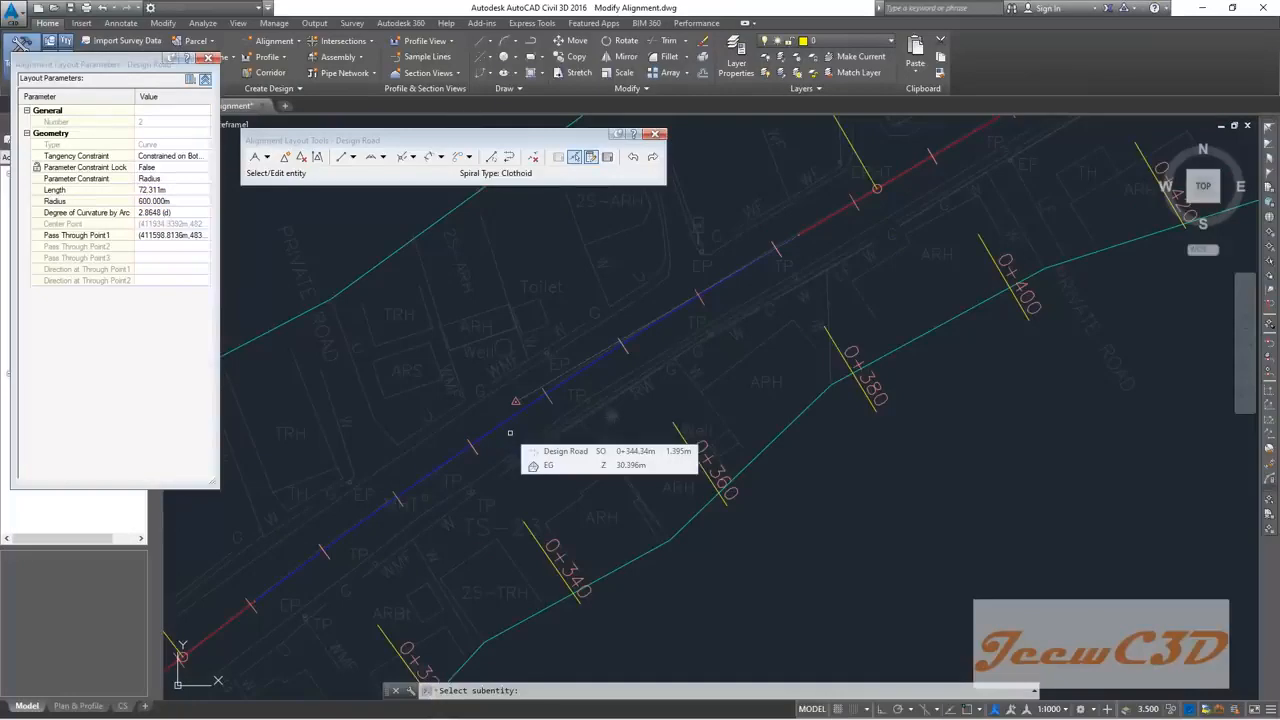
left_click(152, 201)
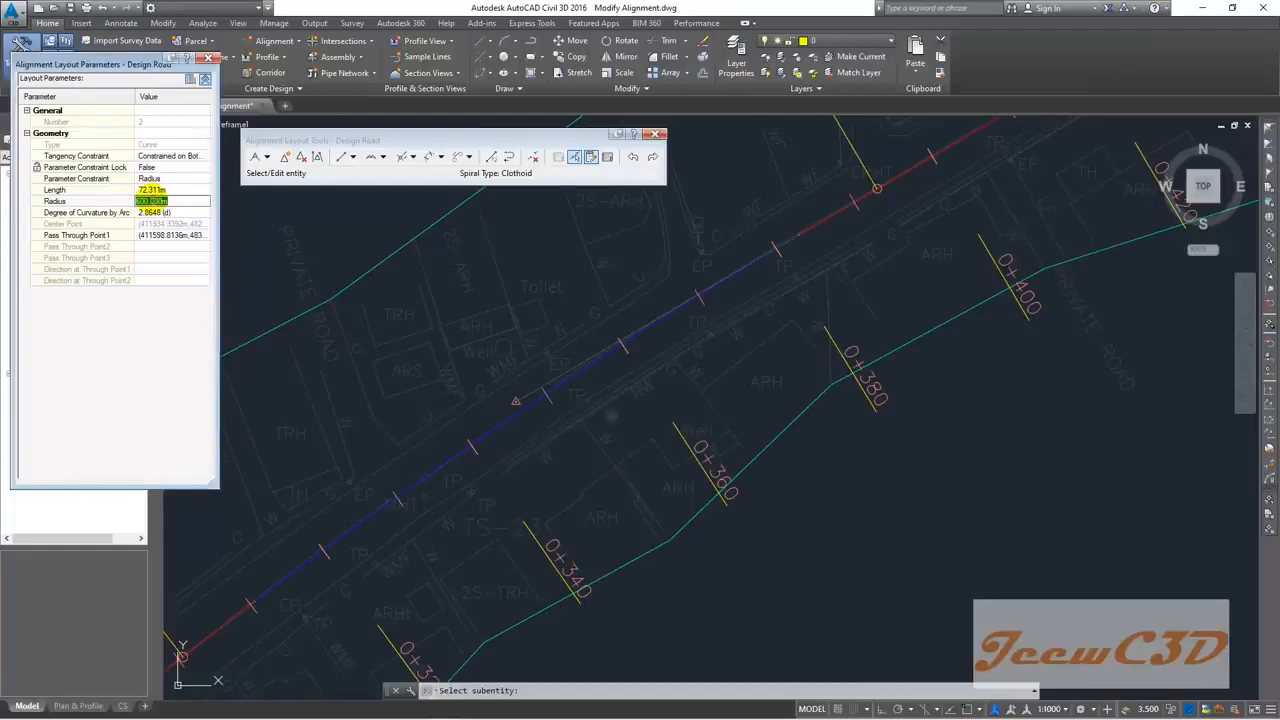
type("700")
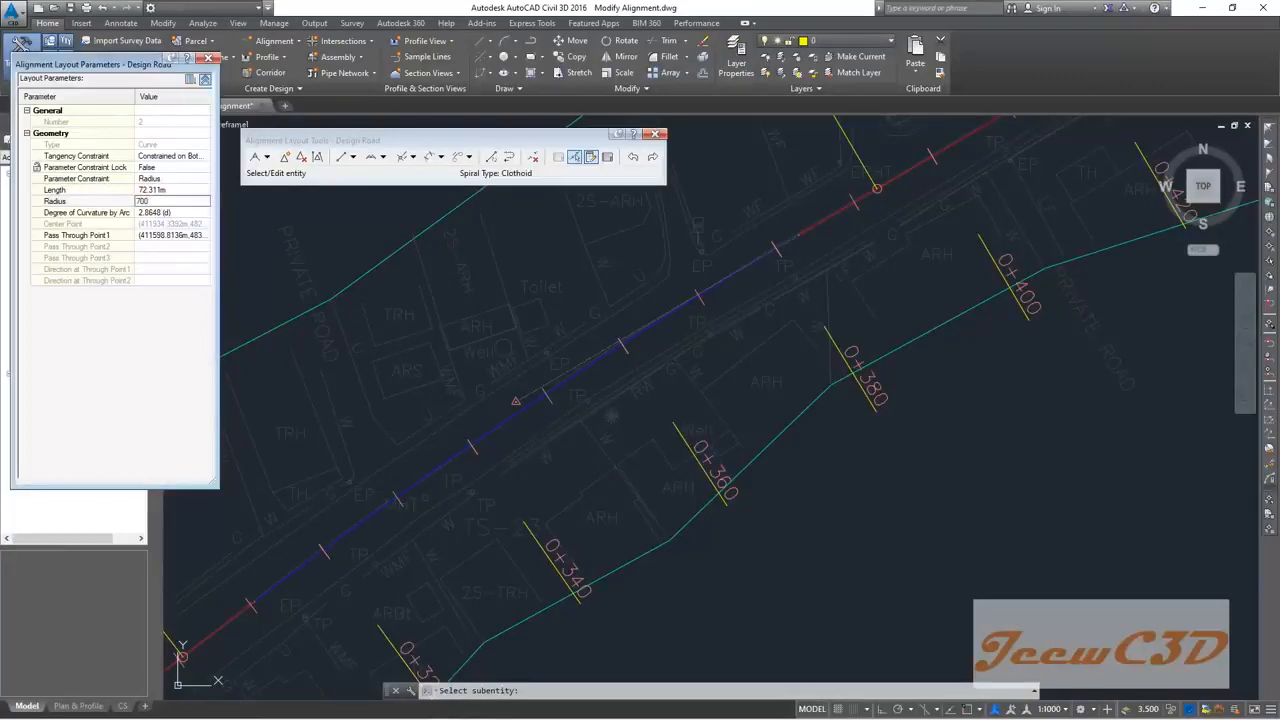
key("Return")
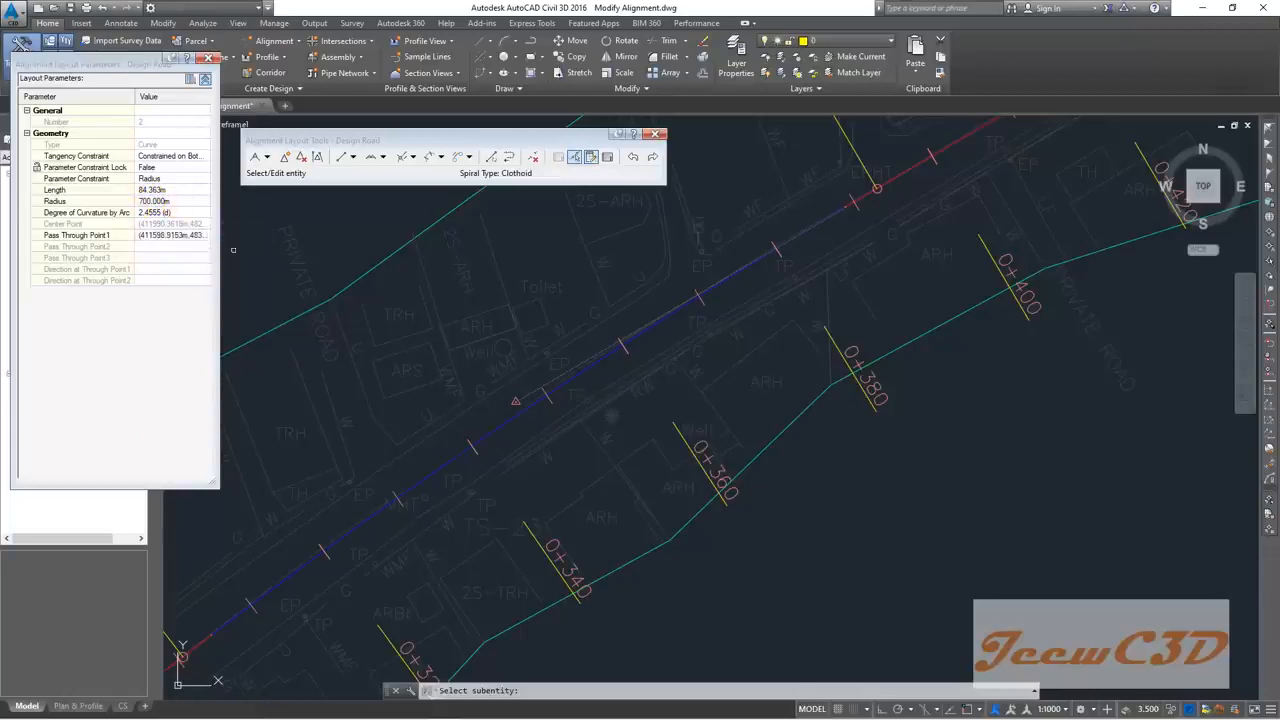
left_click(150, 201)
type("60")
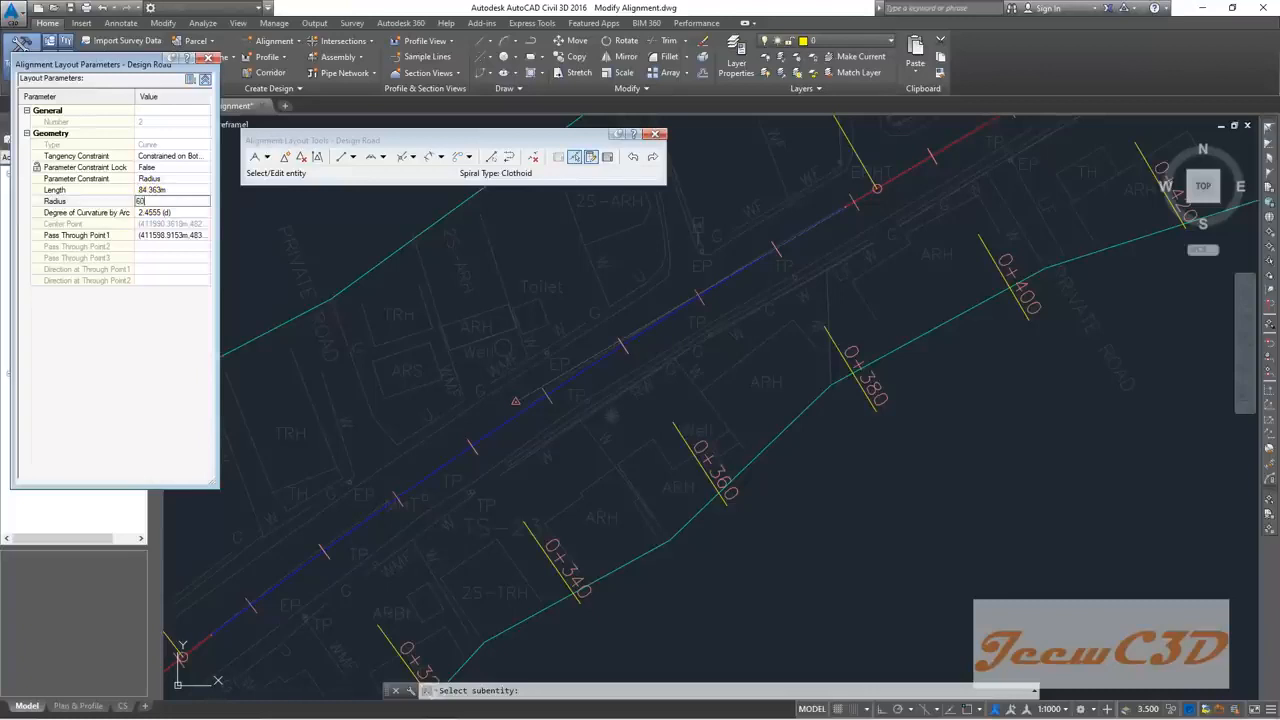
type("0")
key("Return")
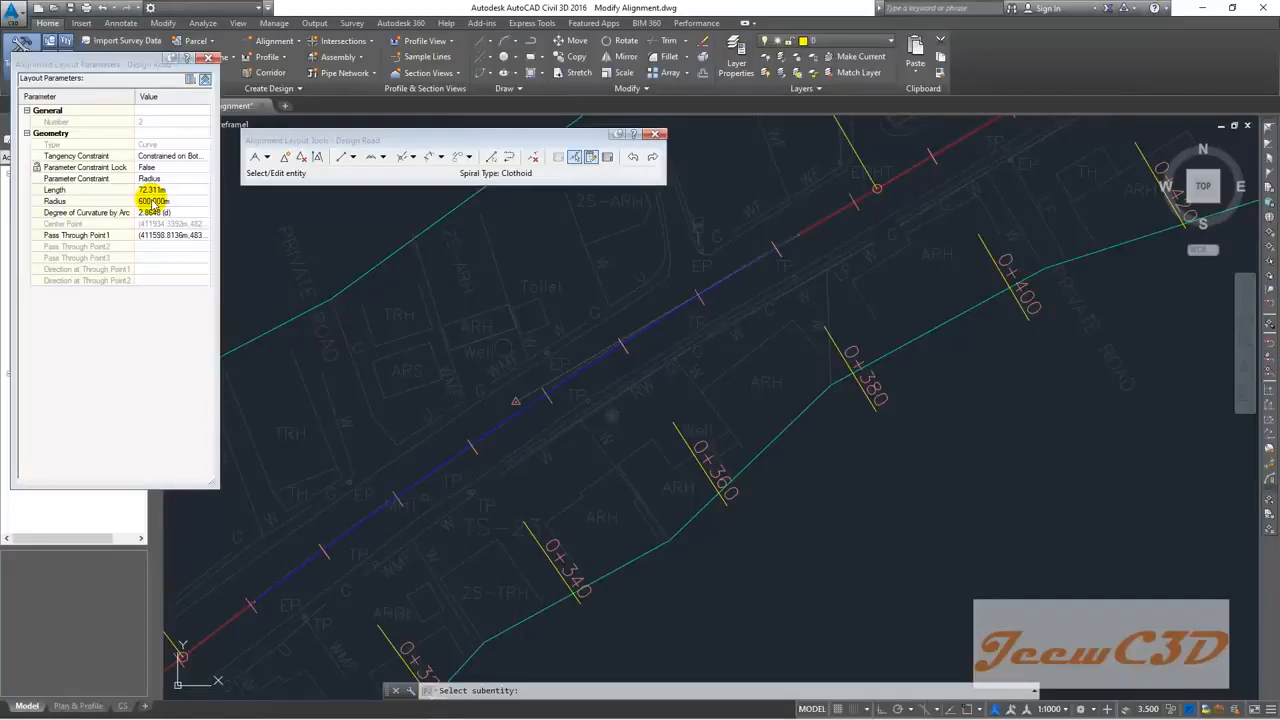
Step: Try 700 m again, settle the radius at 650 m (78.337m length), and end editing
left_click(153, 201)
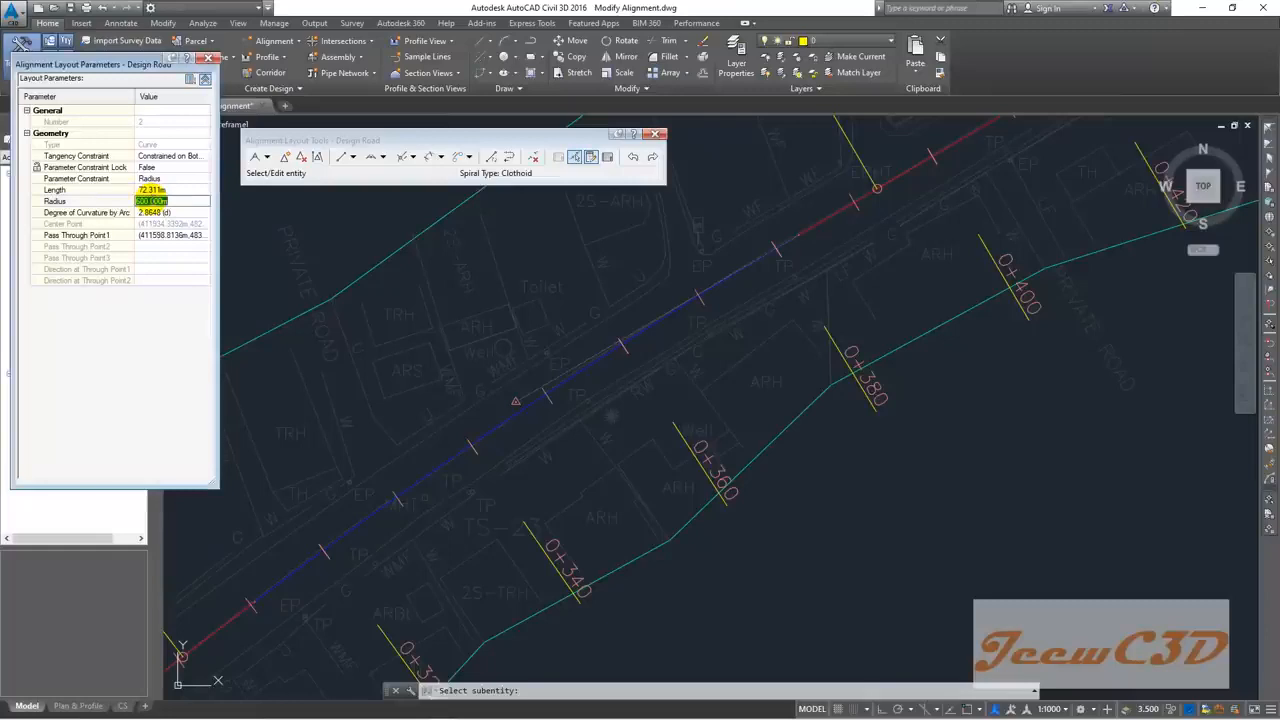
type("700")
key("Return")
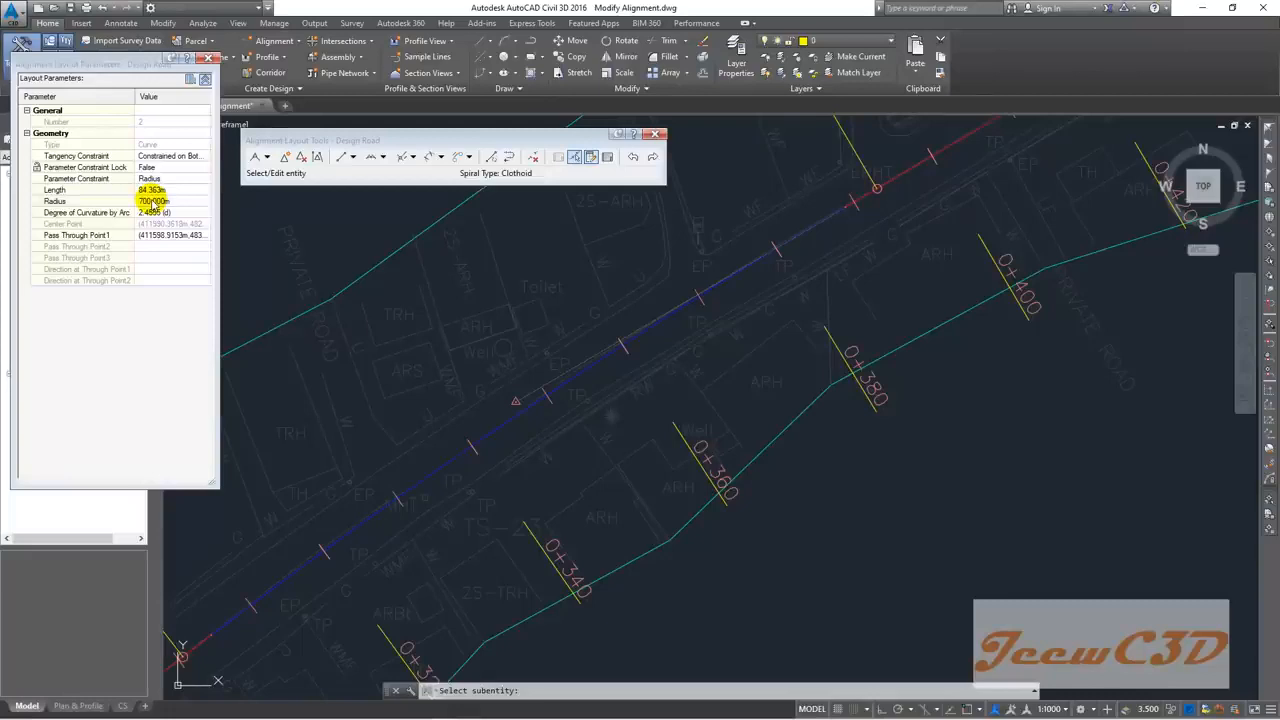
left_click(153, 201)
type("650")
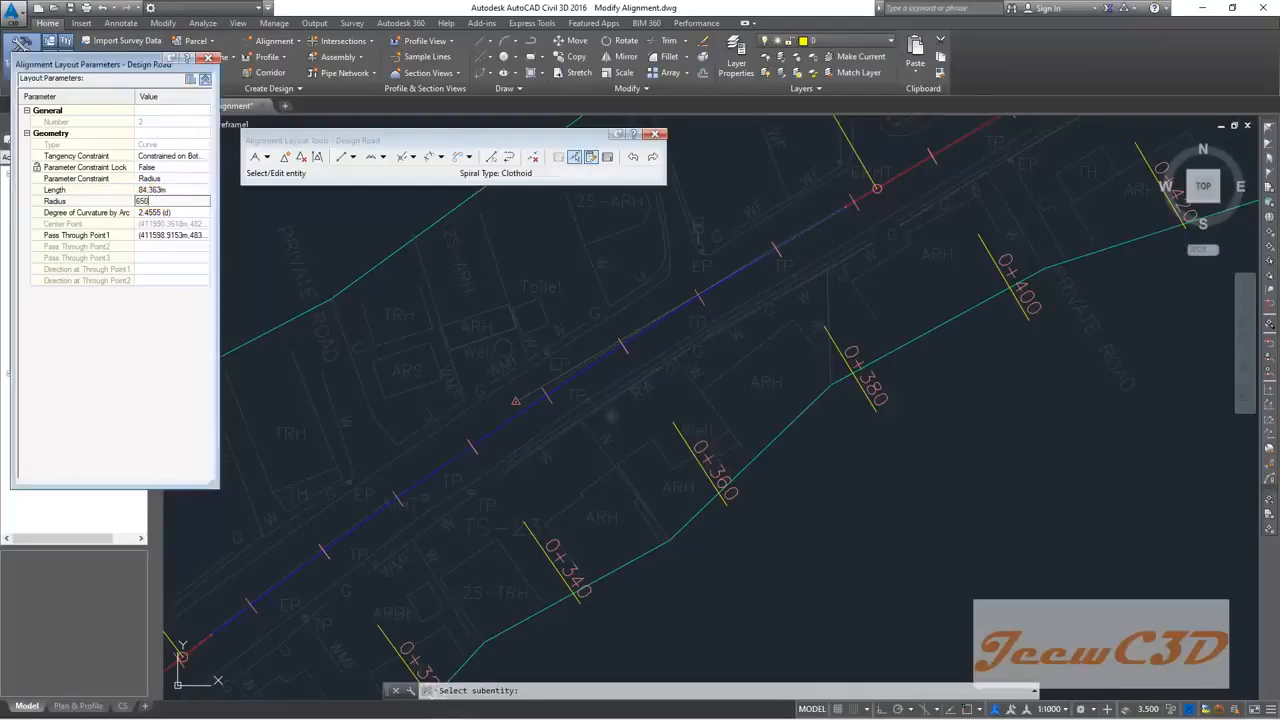
key("Return")
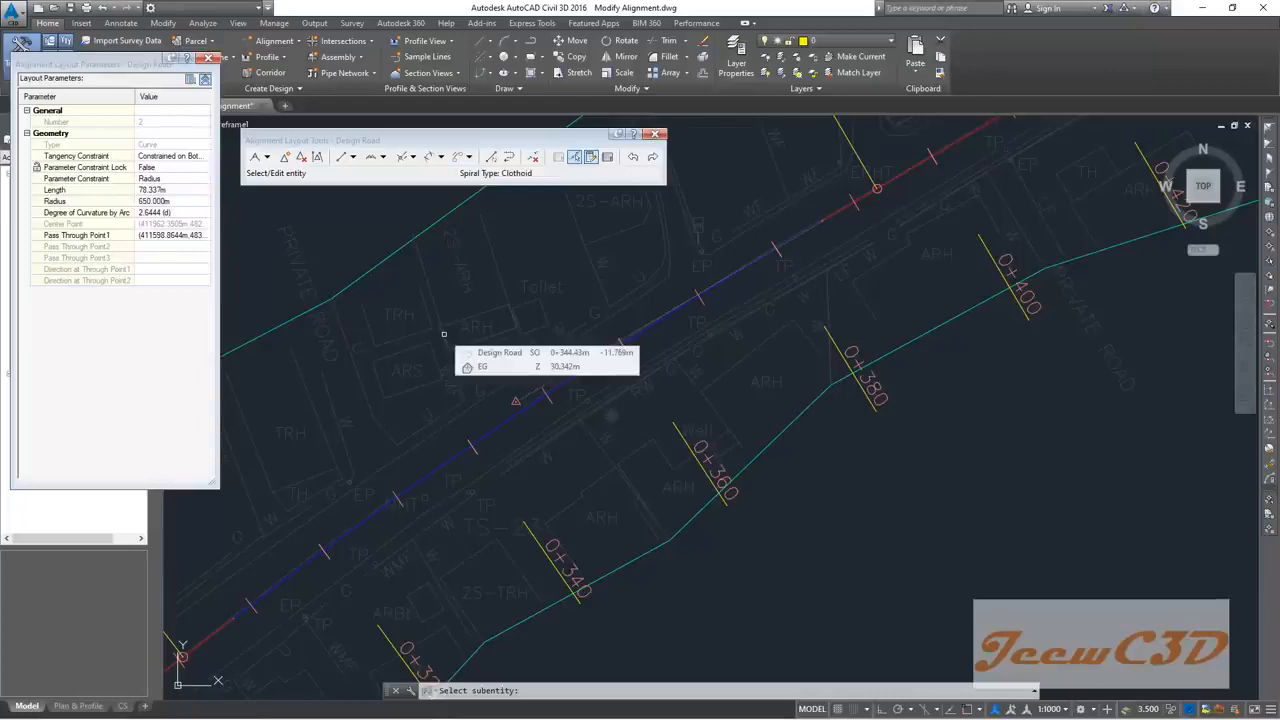
key("Escape")
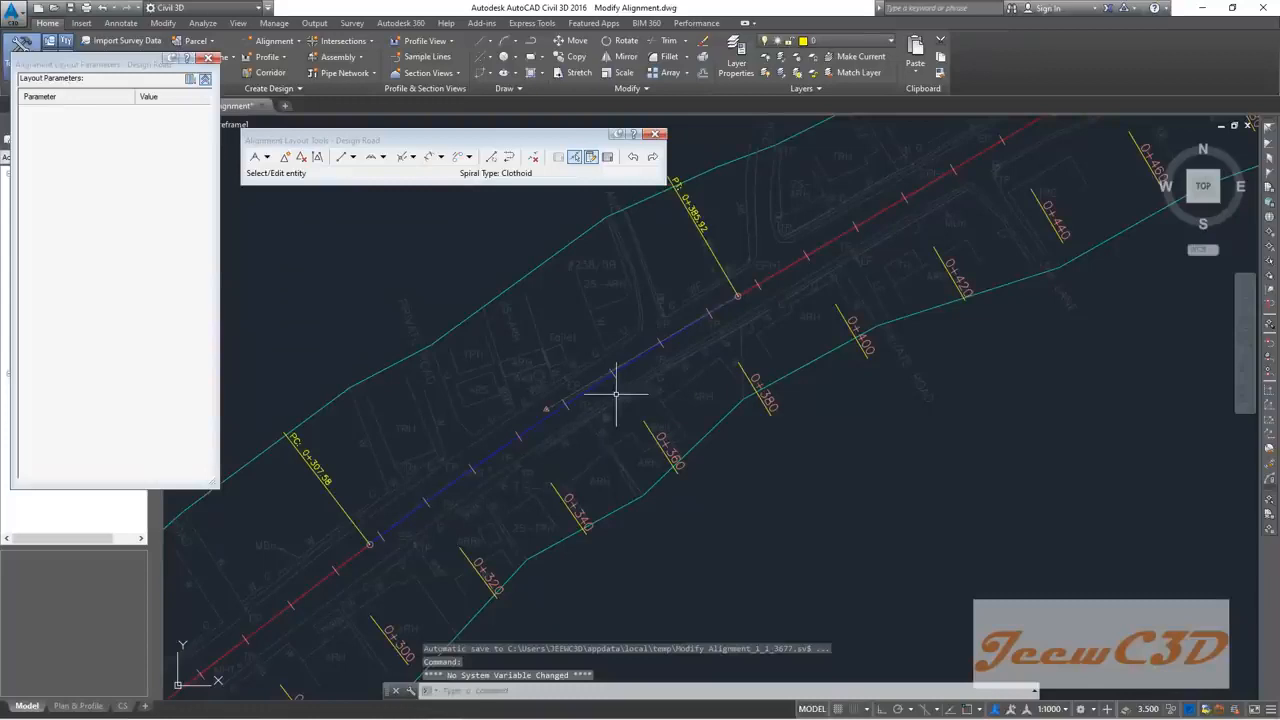
Step: Pick the curve starting at PC 0+489.81 and set its Parameter Constraint Lock to False
scroll(614, 390, "down", 5)
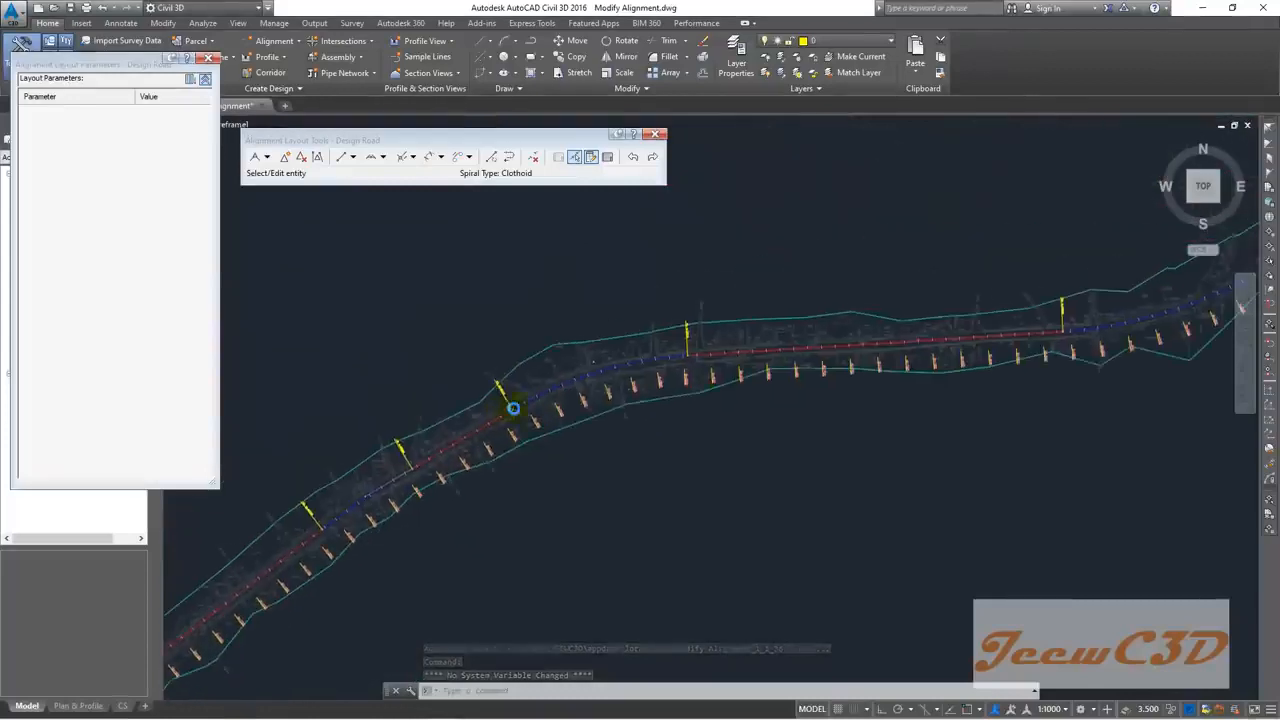
scroll(565, 370, "up", 4)
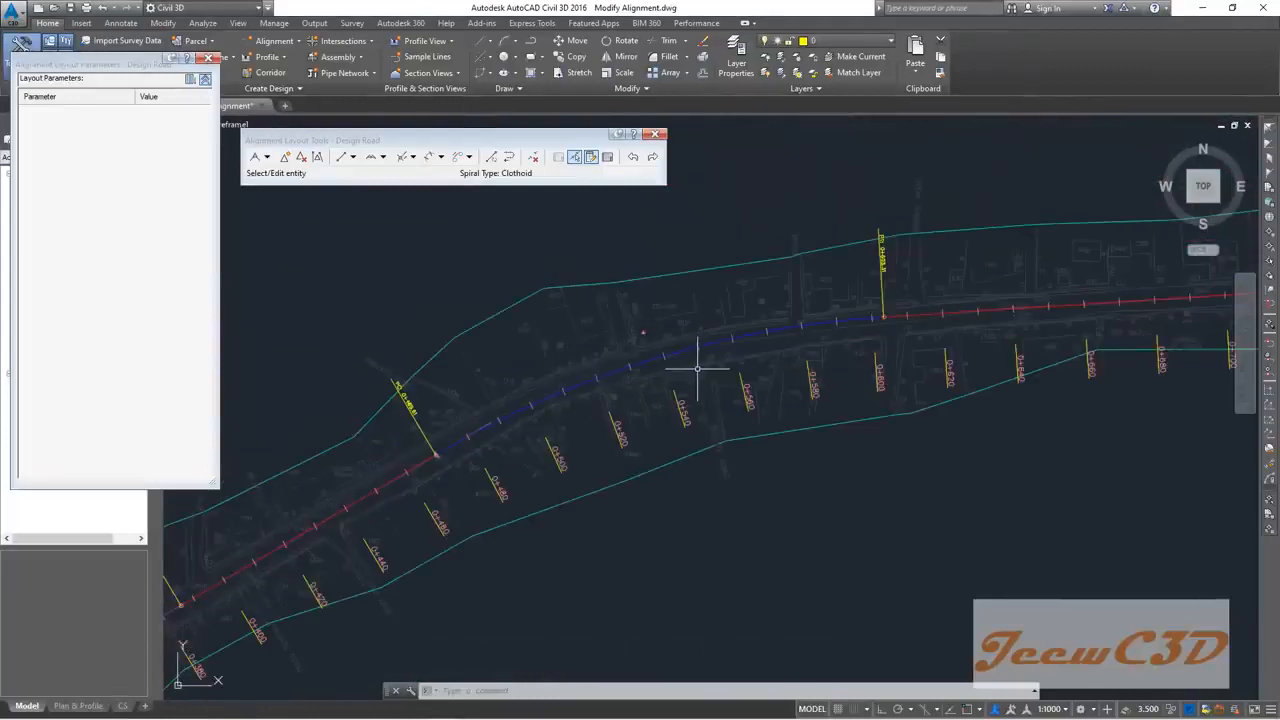
middle_click_drag(706, 363, 617, 368)
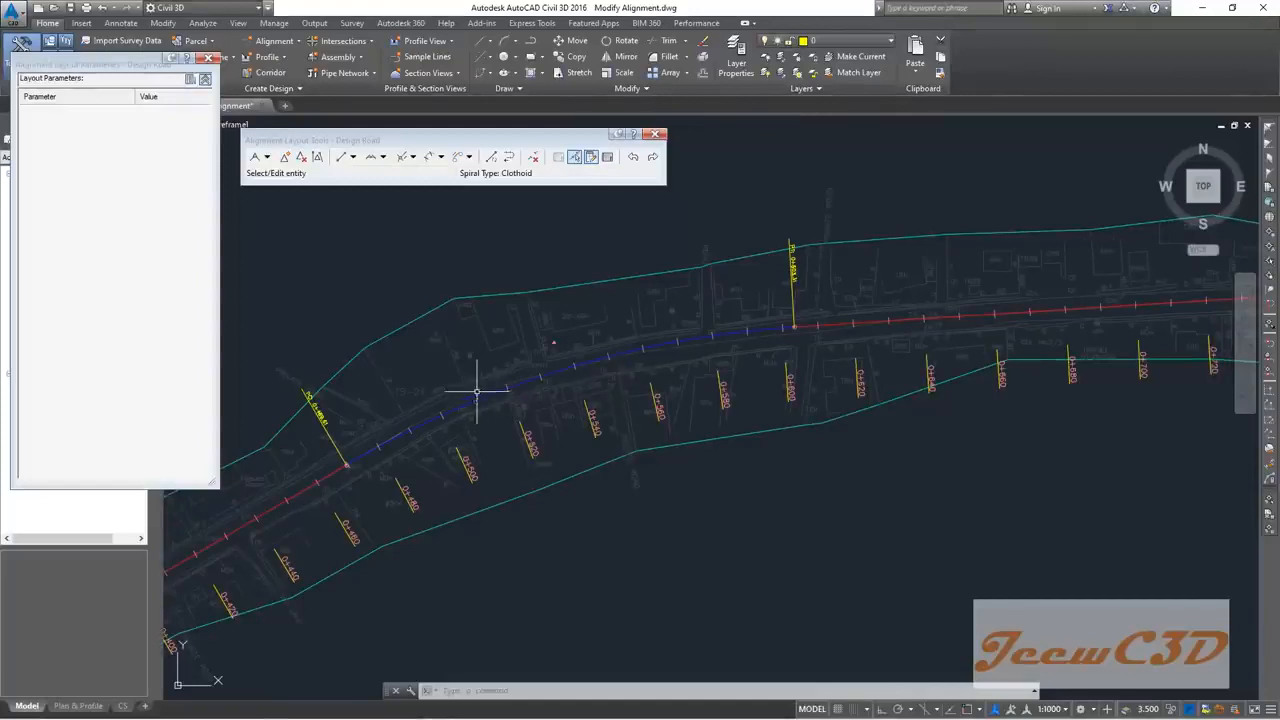
scroll(586, 360, "down", 2)
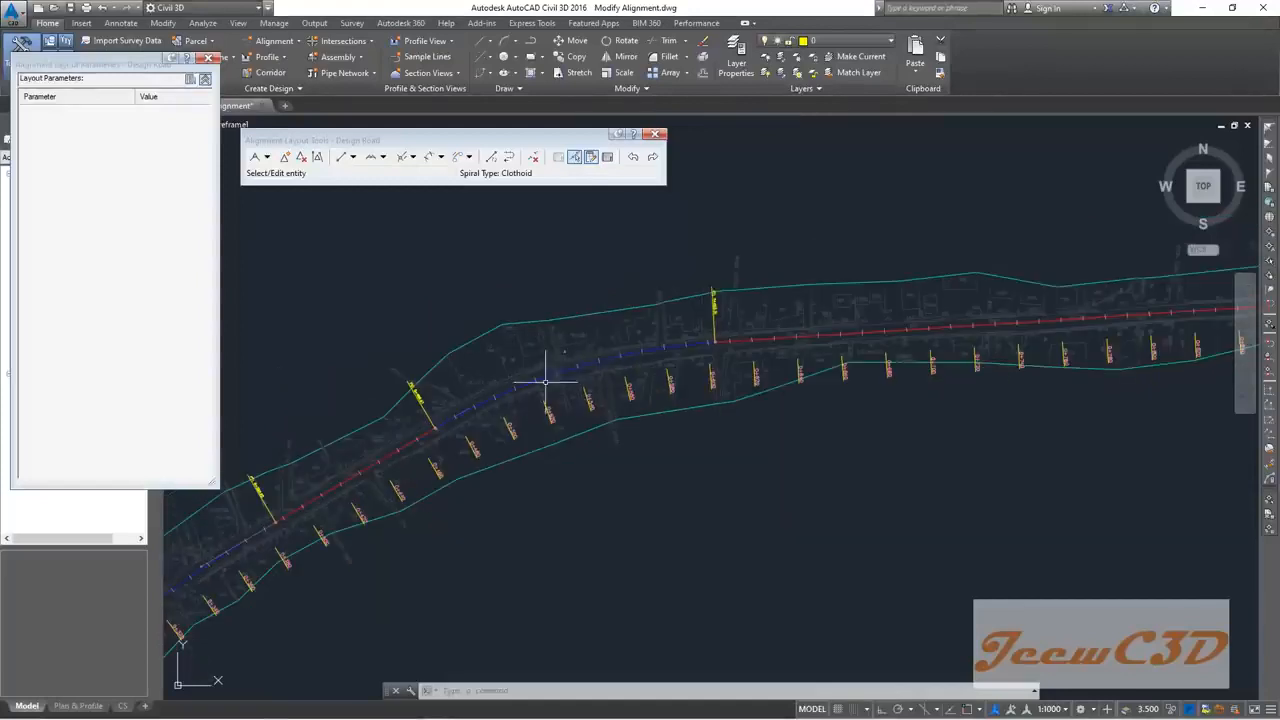
left_click(570, 166)
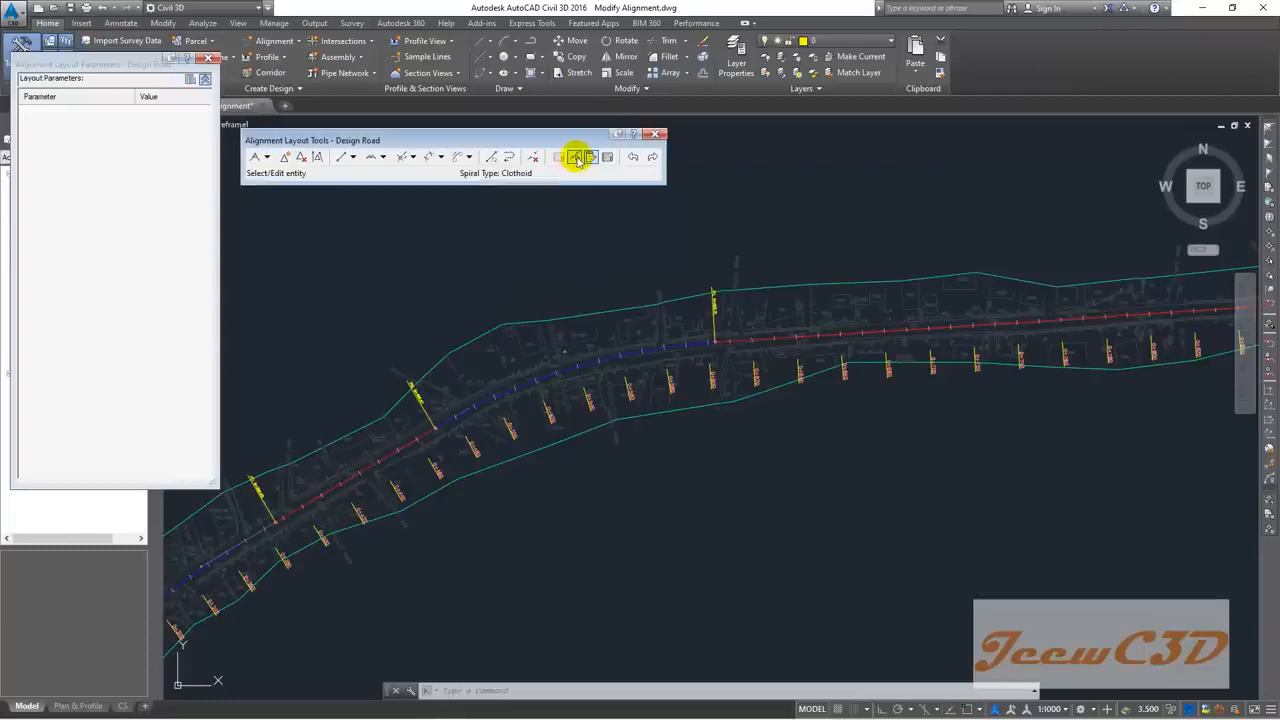
left_click(576, 158)
scroll(631, 348, "up", 2)
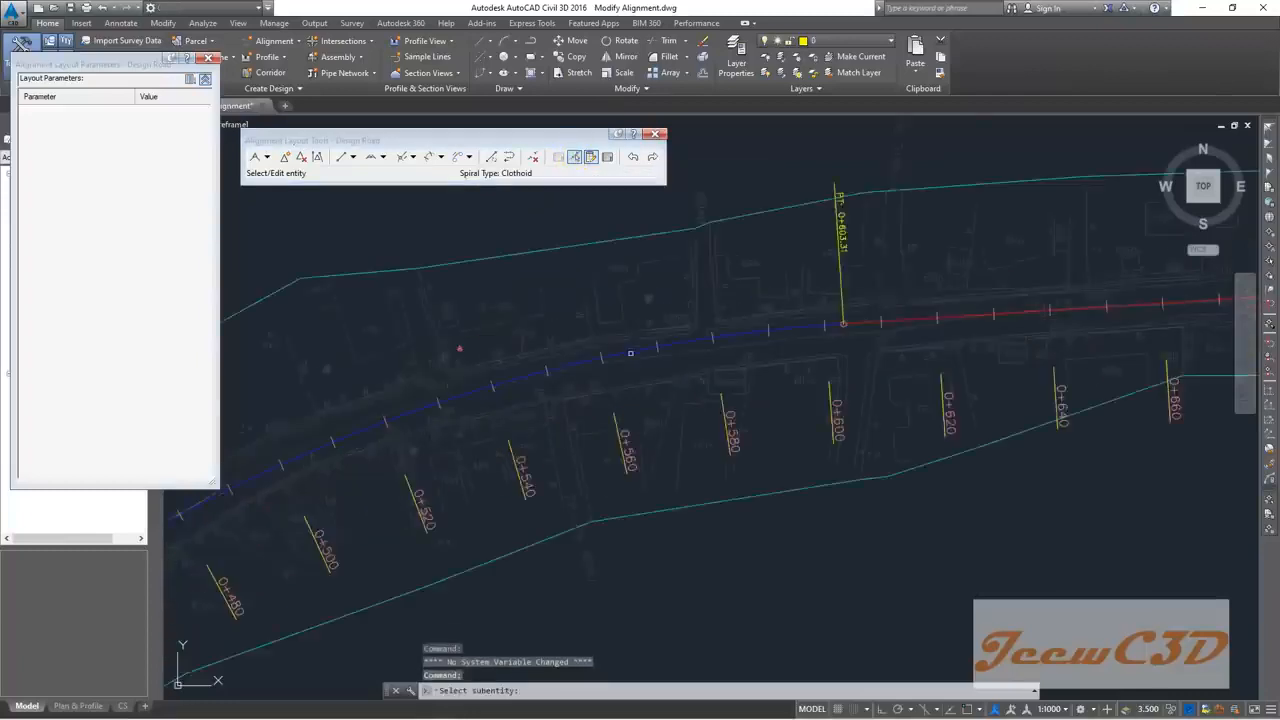
scroll(636, 351, "up", 4)
left_click(636, 348)
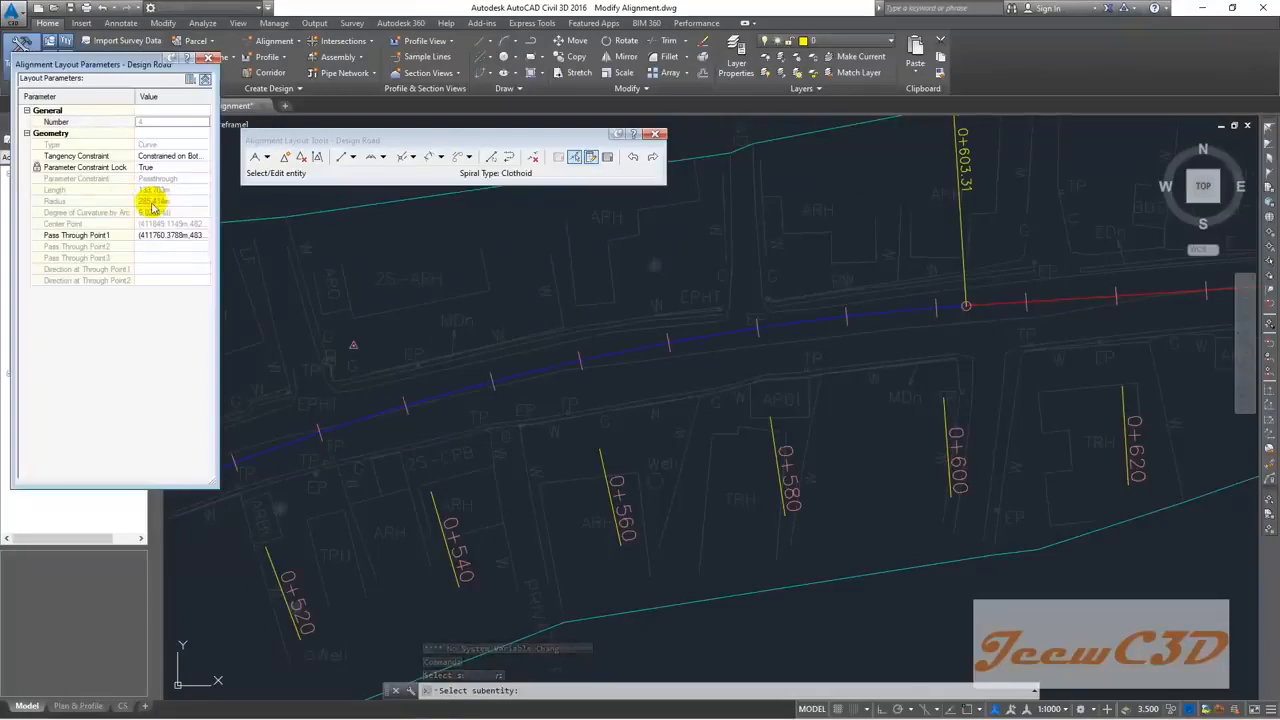
scroll(506, 340, "down", 3)
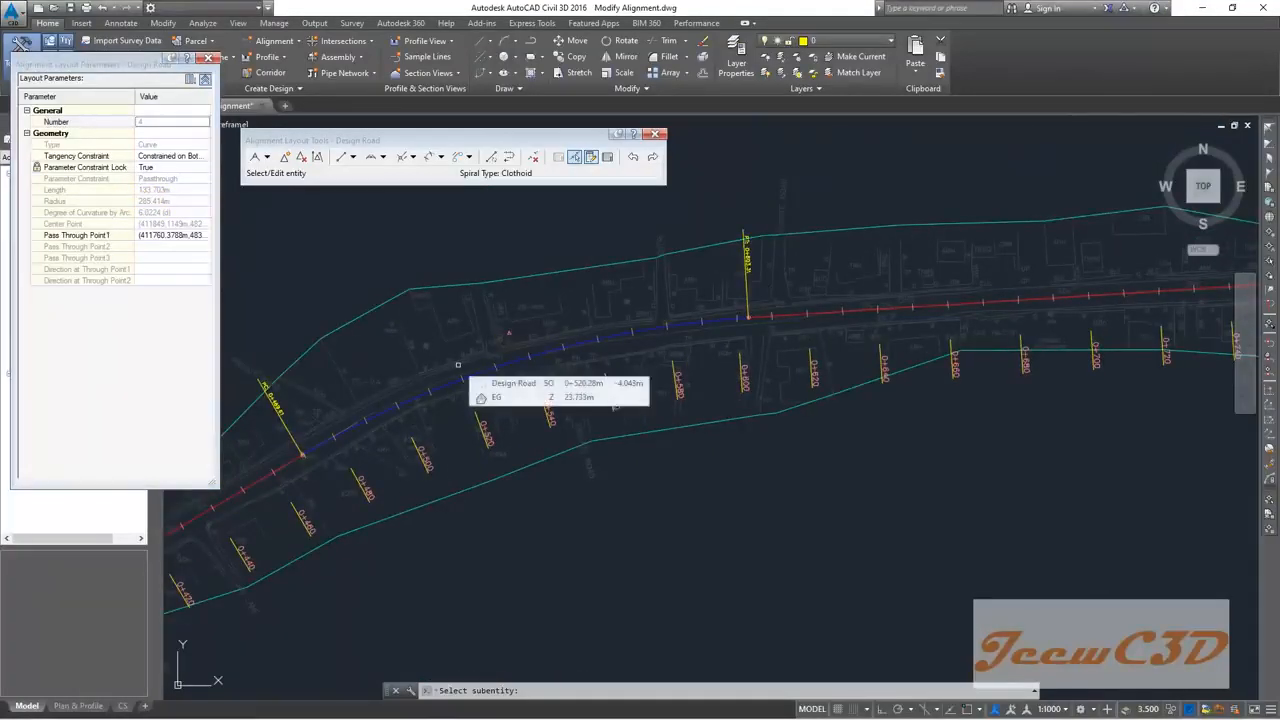
left_click(150, 167)
left_click(150, 167)
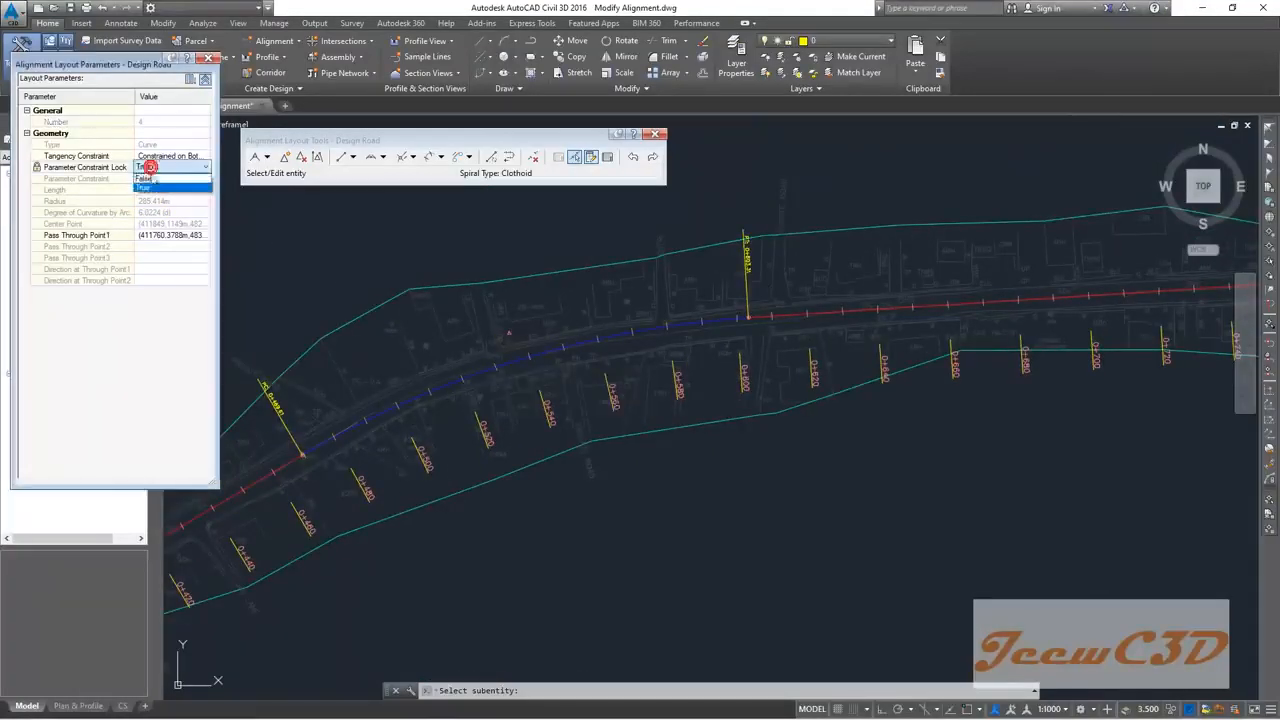
left_click(146, 177)
Step: Try radii of 250 m, 200 m and 300 m on that curve
left_click(162, 202)
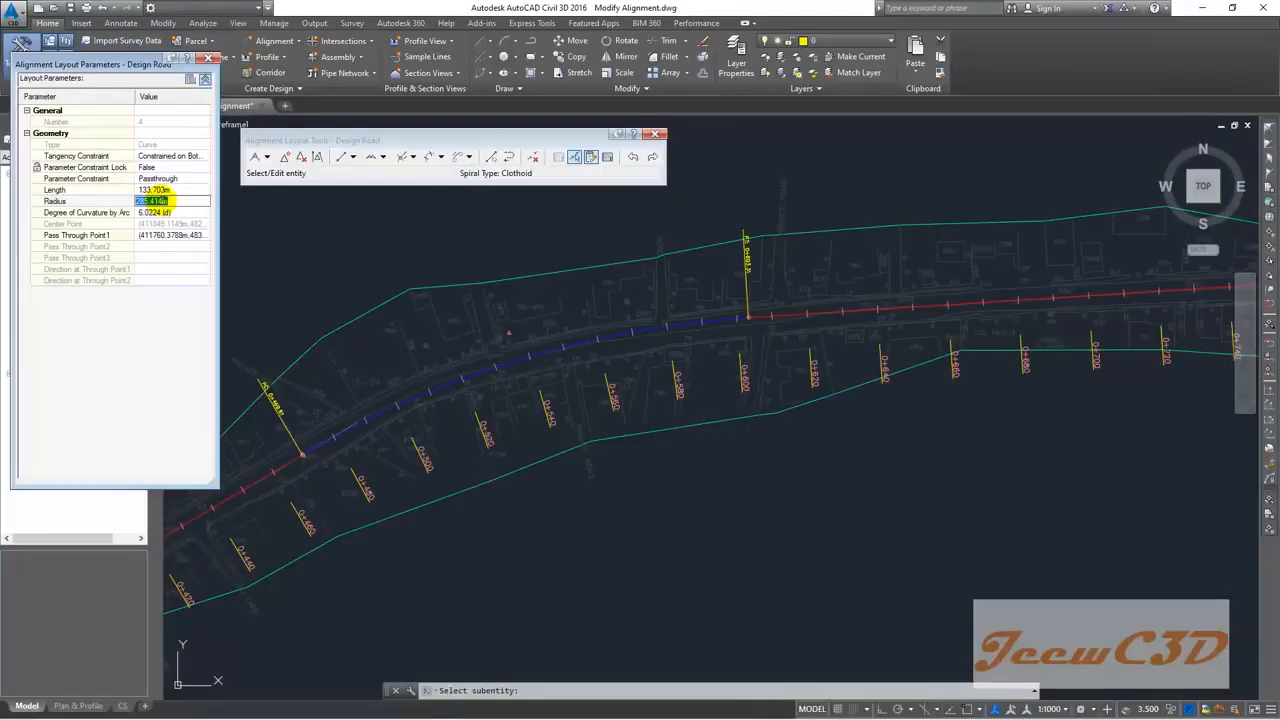
type("250")
key("Return")
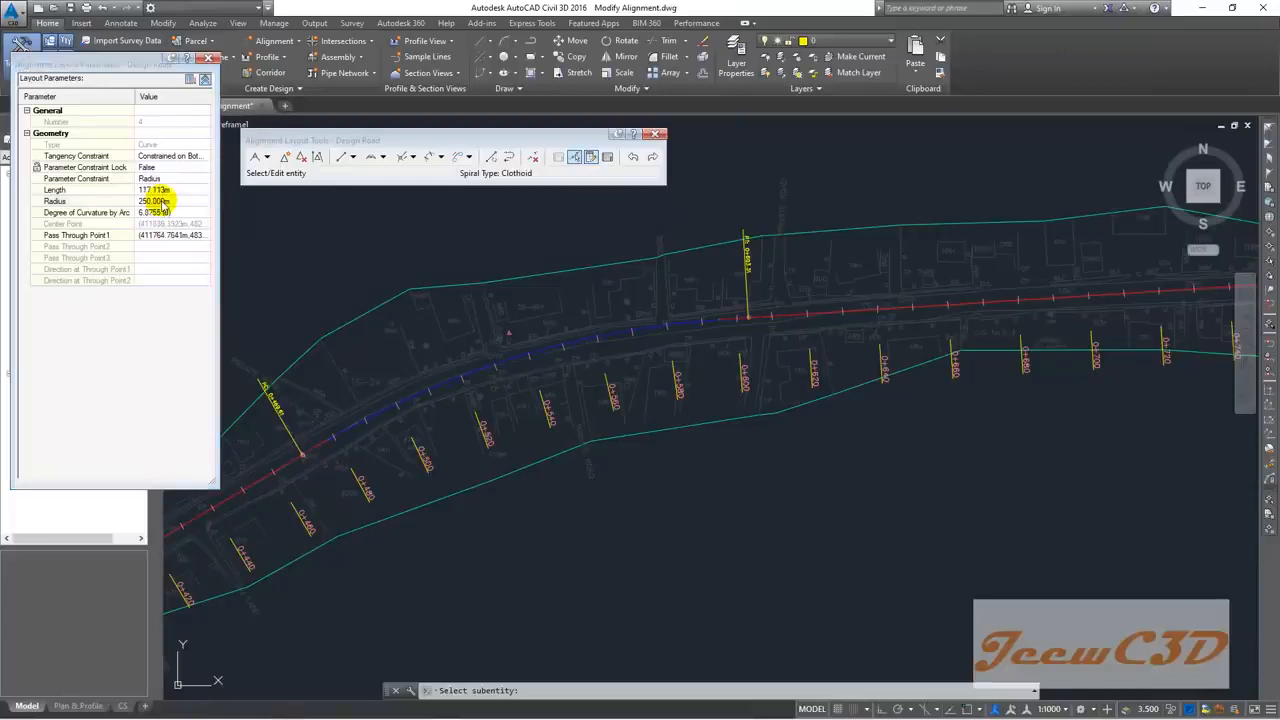
left_click(163, 201)
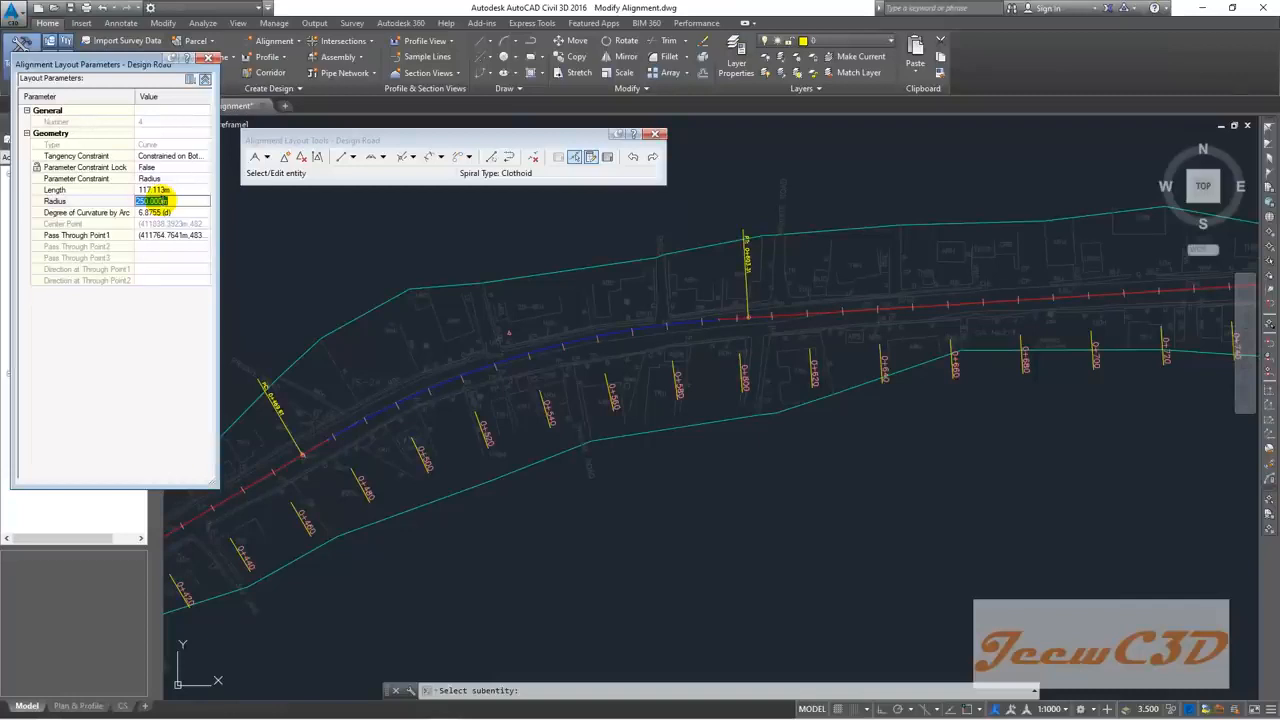
type("200")
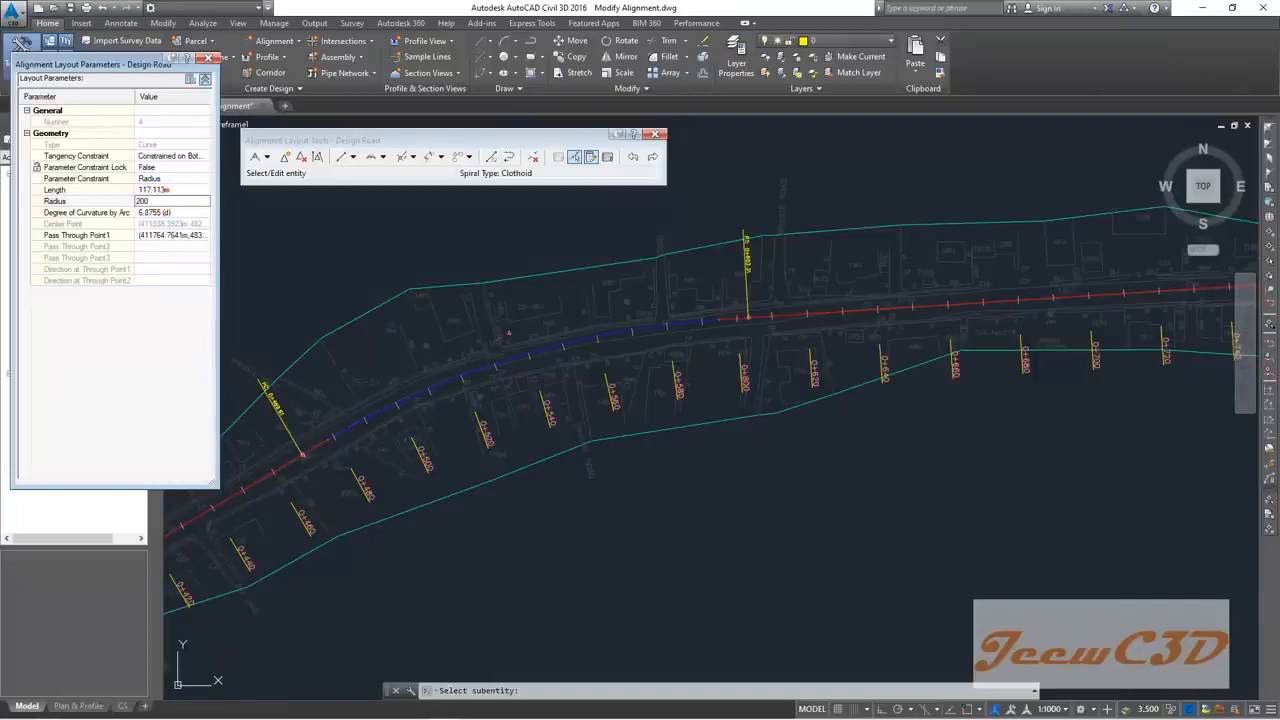
key("Return")
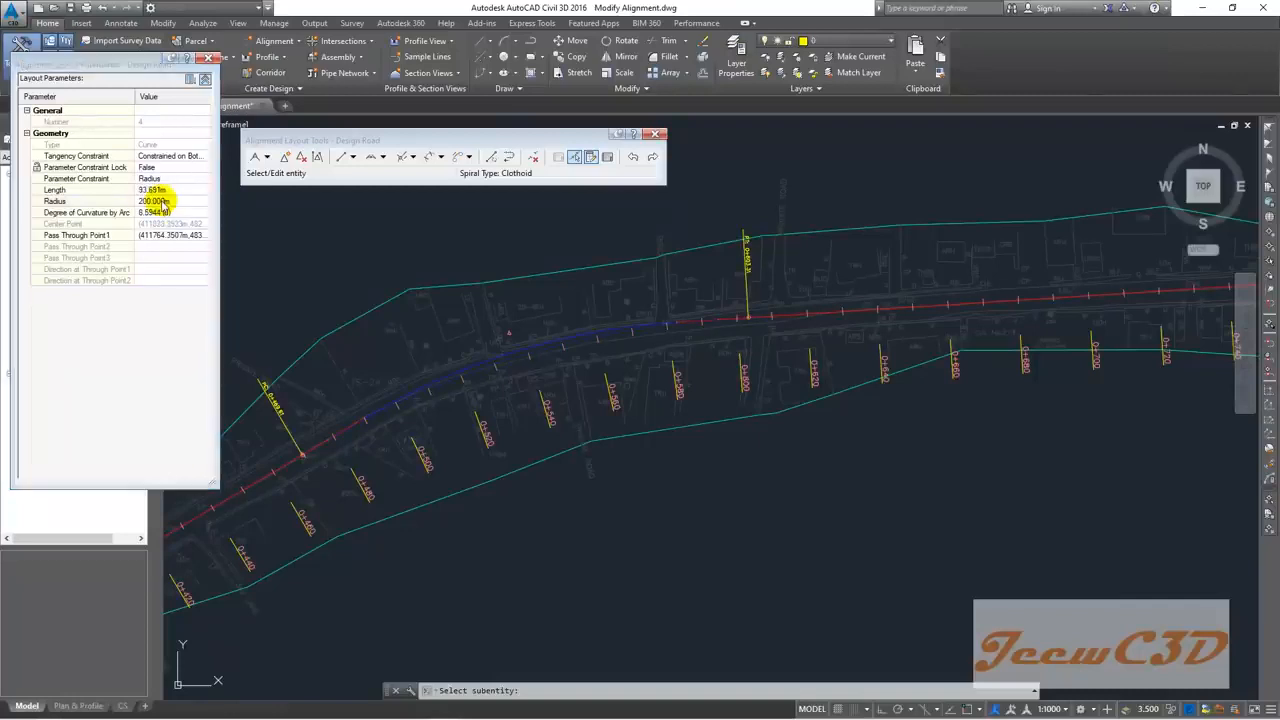
left_click(163, 201)
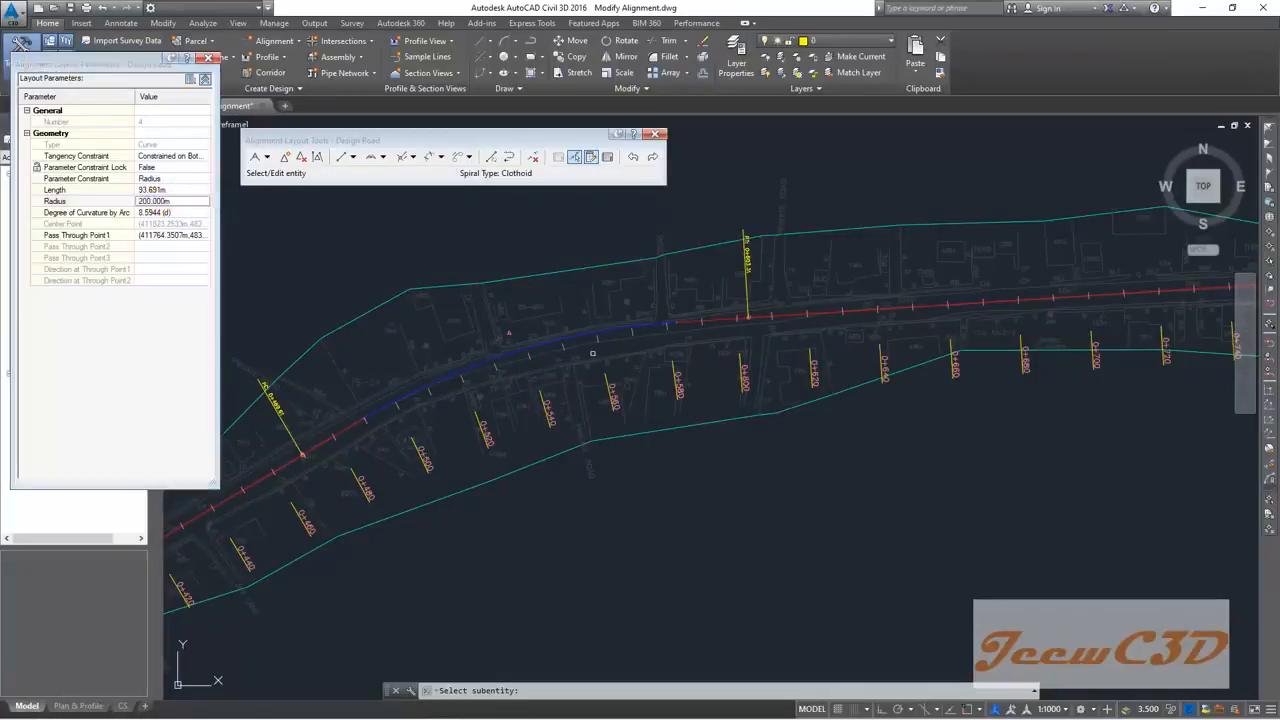
scroll(584, 327, "up", 4)
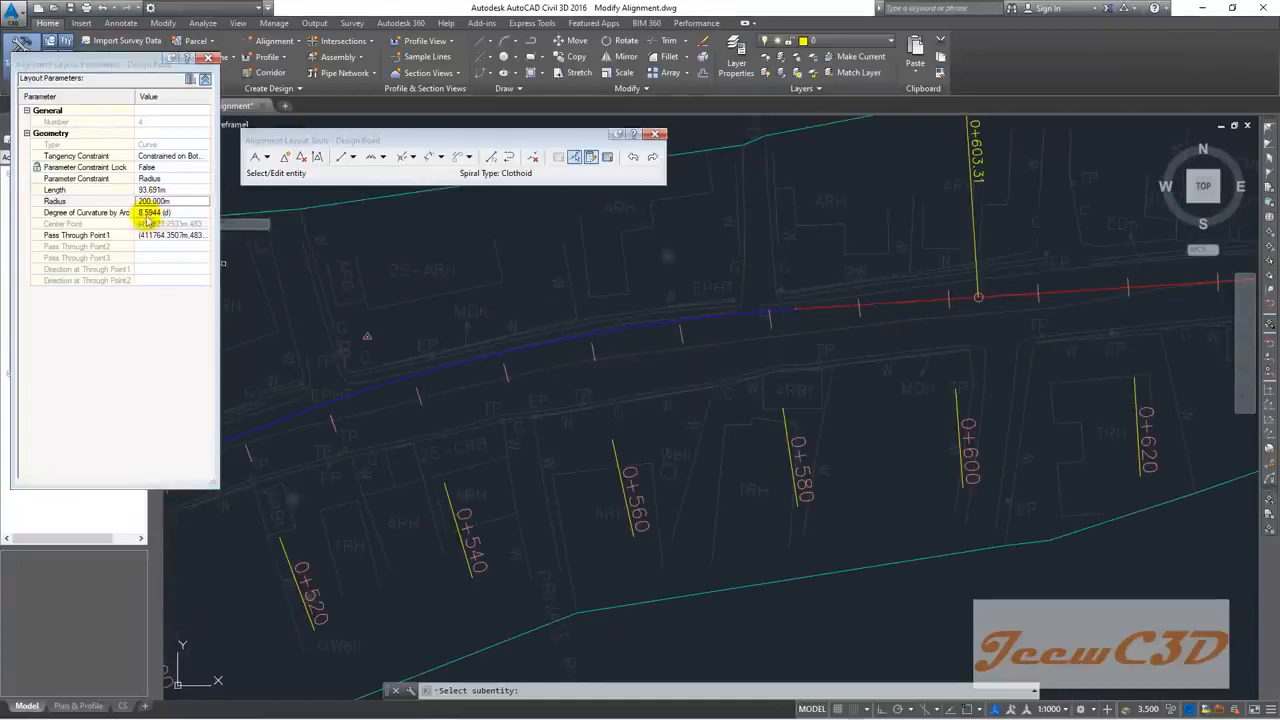
left_click(155, 201)
type("300")
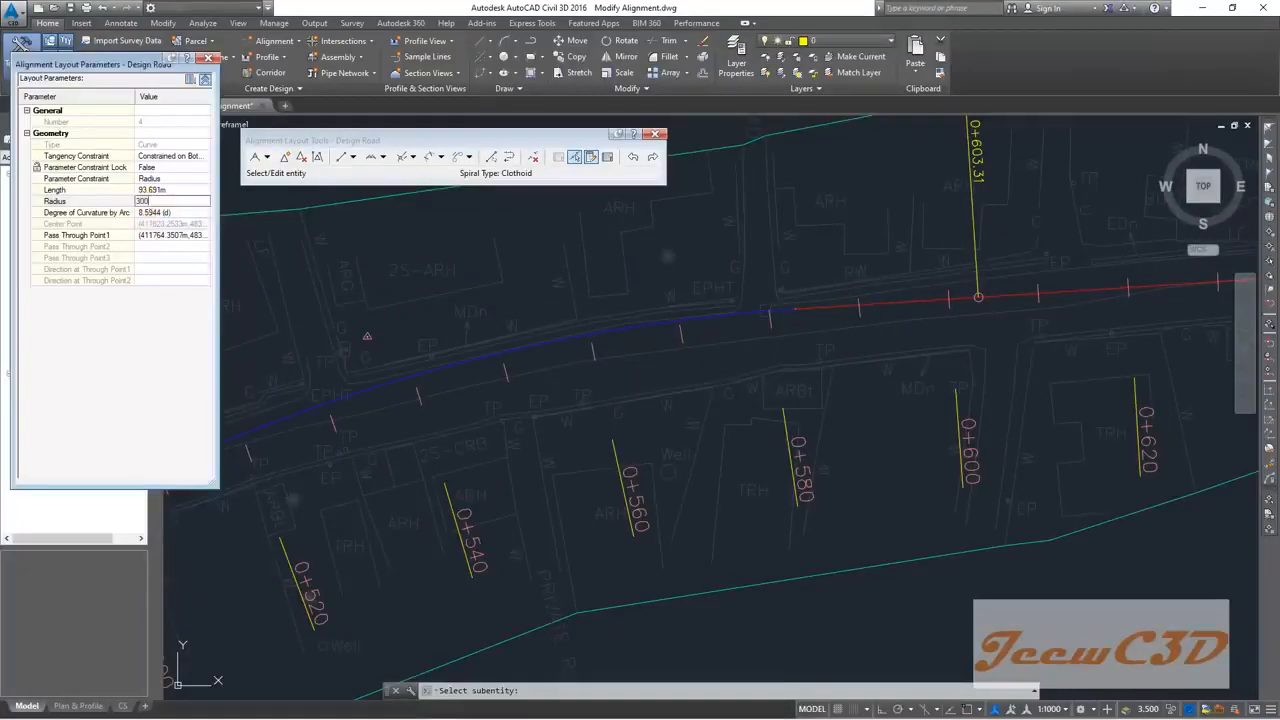
left_click(151, 204)
Step: Set the curve radius to 280 m, giving a 131.163m length
scroll(460, 345, "down", 2)
middle_click_drag(465, 364, 746, 324)
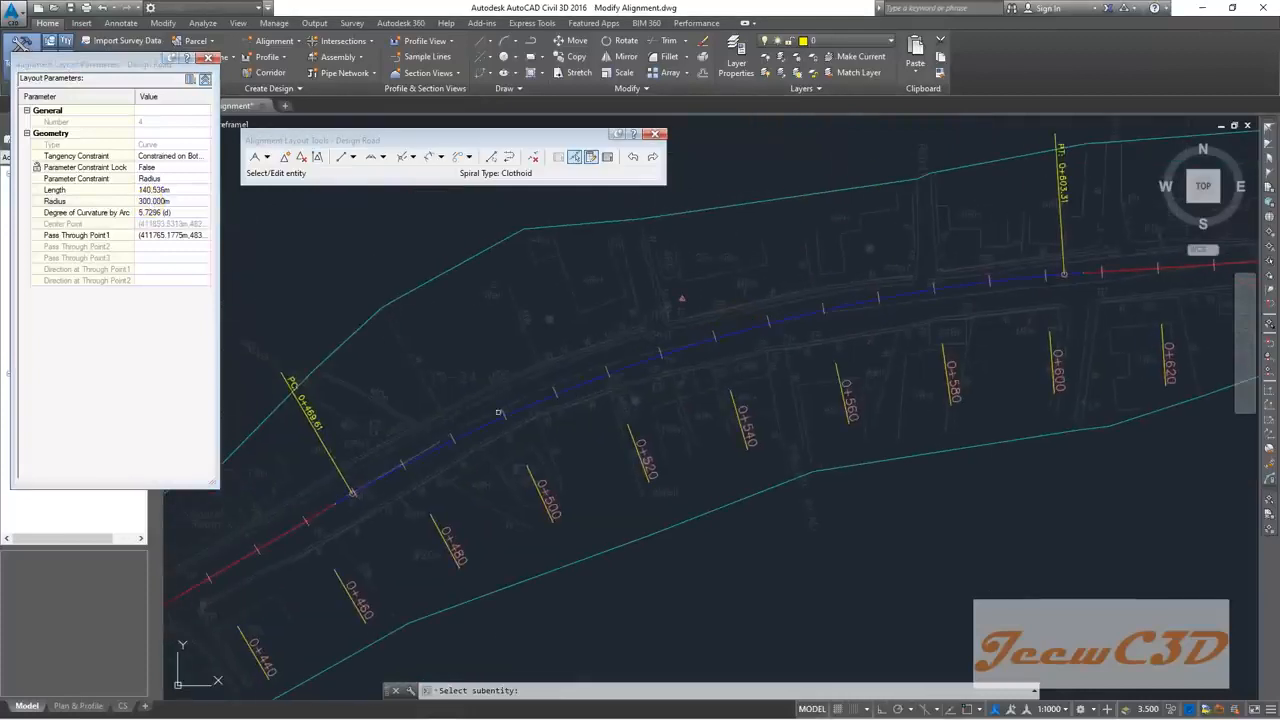
left_click(153, 202)
double_click(154, 203)
type("280")
key("Return")
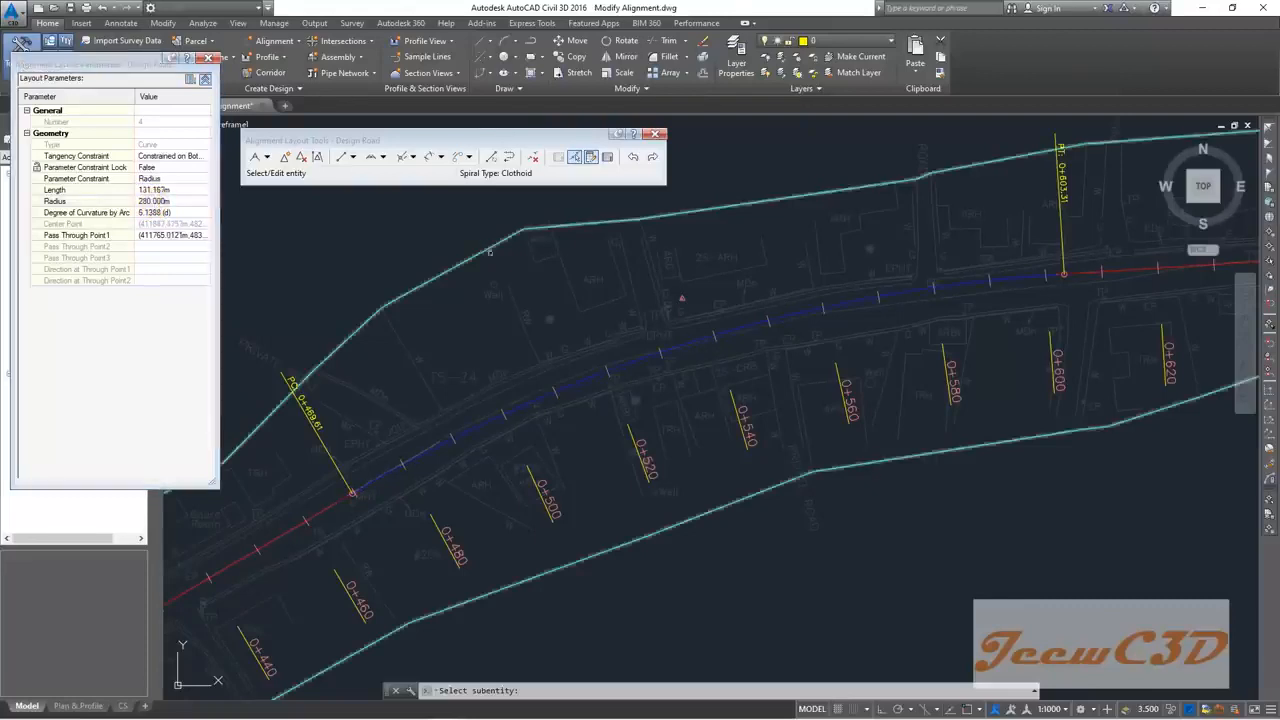
scroll(534, 309, "down", 4)
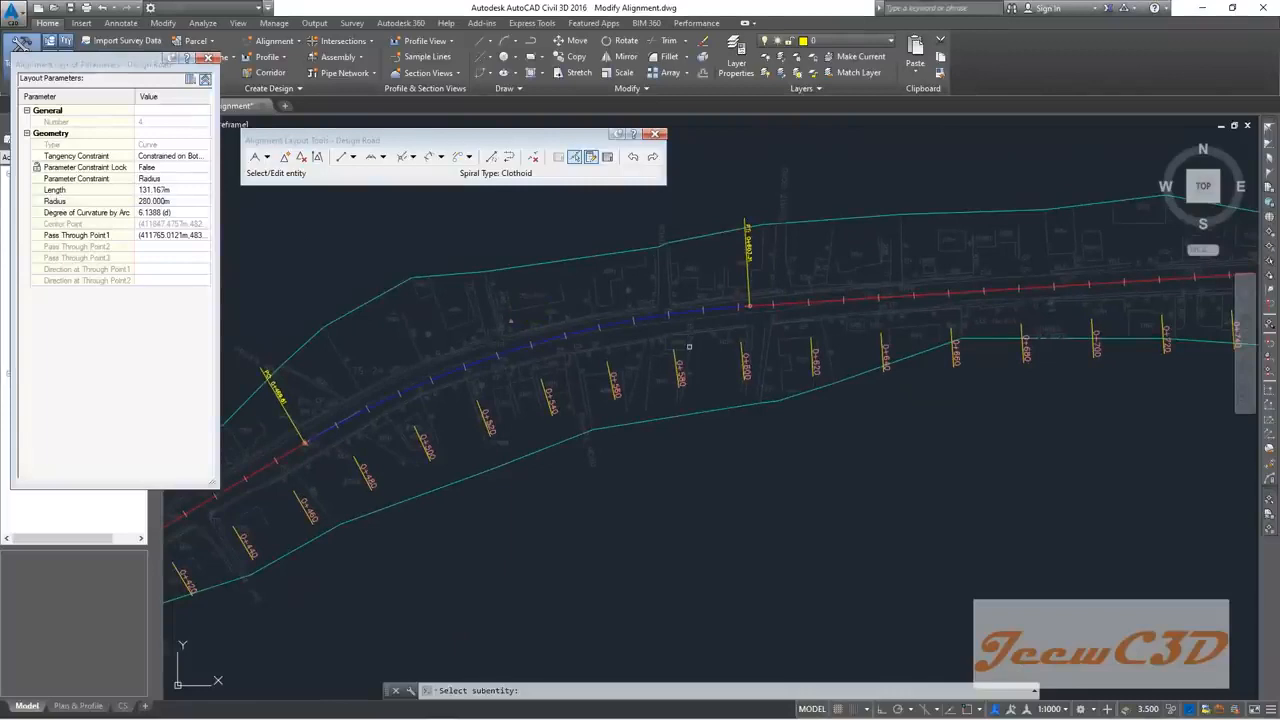
Step: Pick the curve near station 1+000 to show its locked, 177.454m-long parameters
left_click(576, 284)
scroll(737, 351, "down", 5)
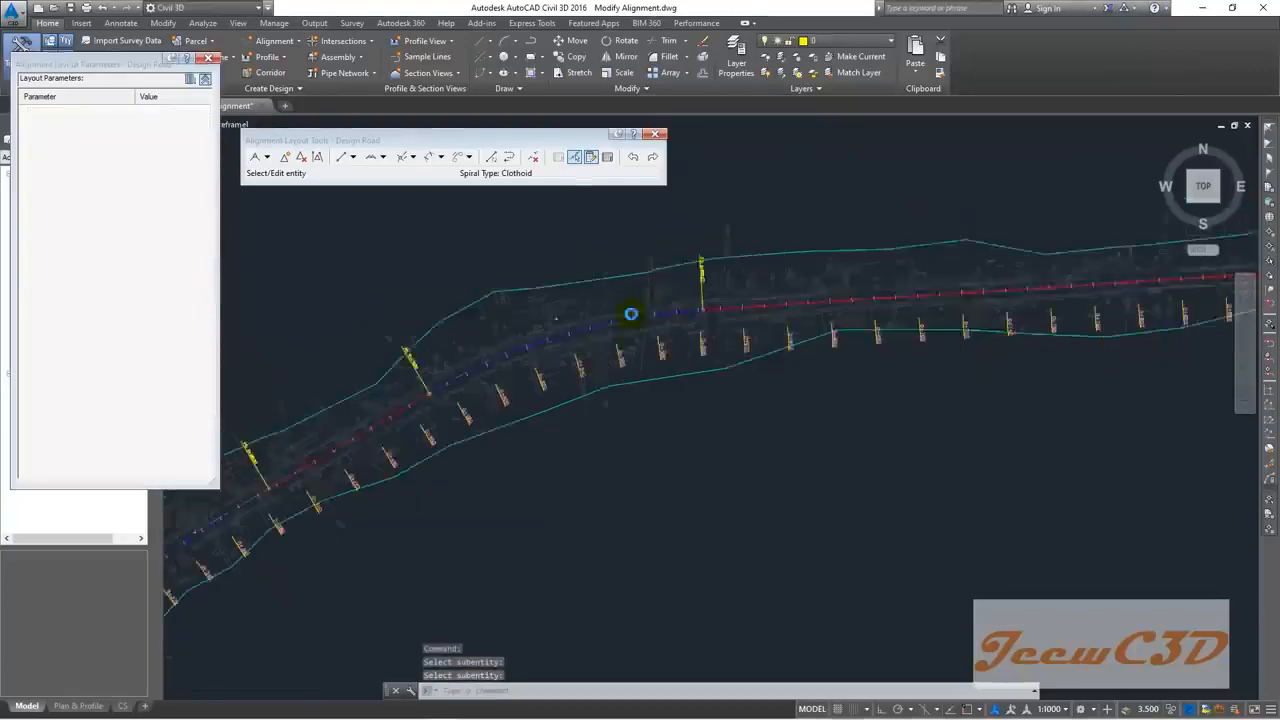
middle_click_drag(787, 388, 822, 383)
scroll(775, 340, "up", 4)
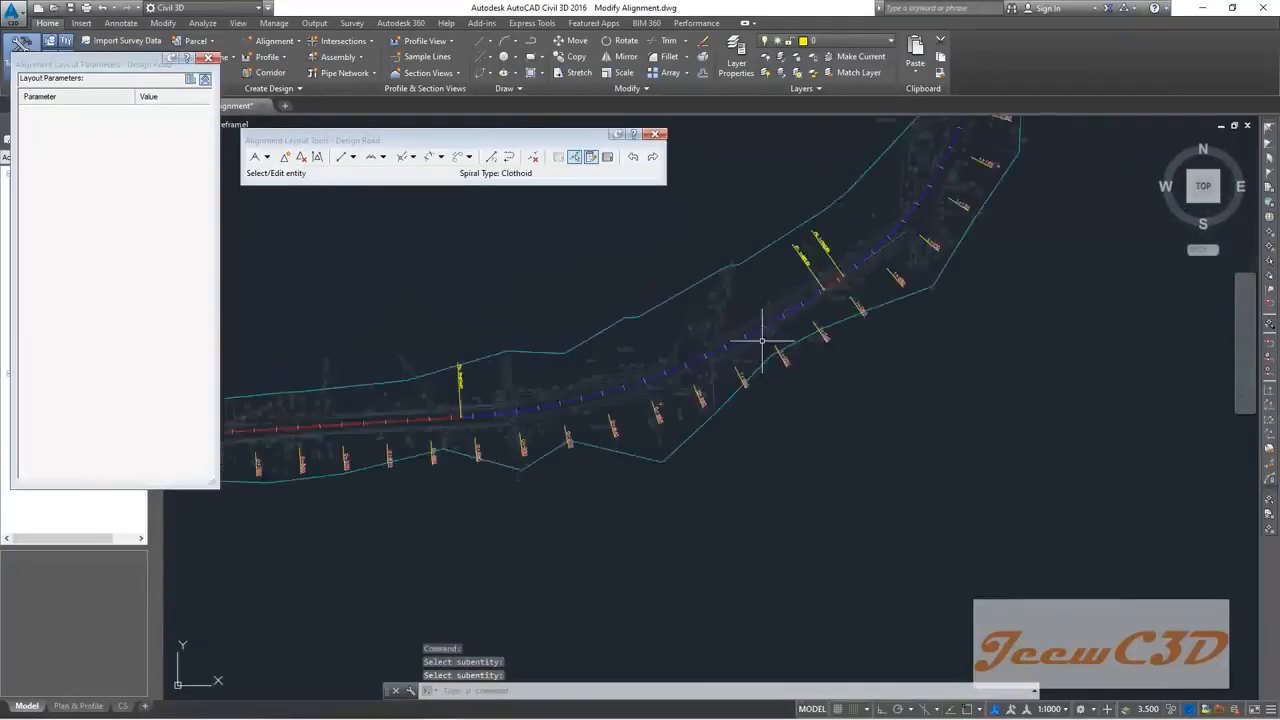
scroll(770, 320, "up", 4)
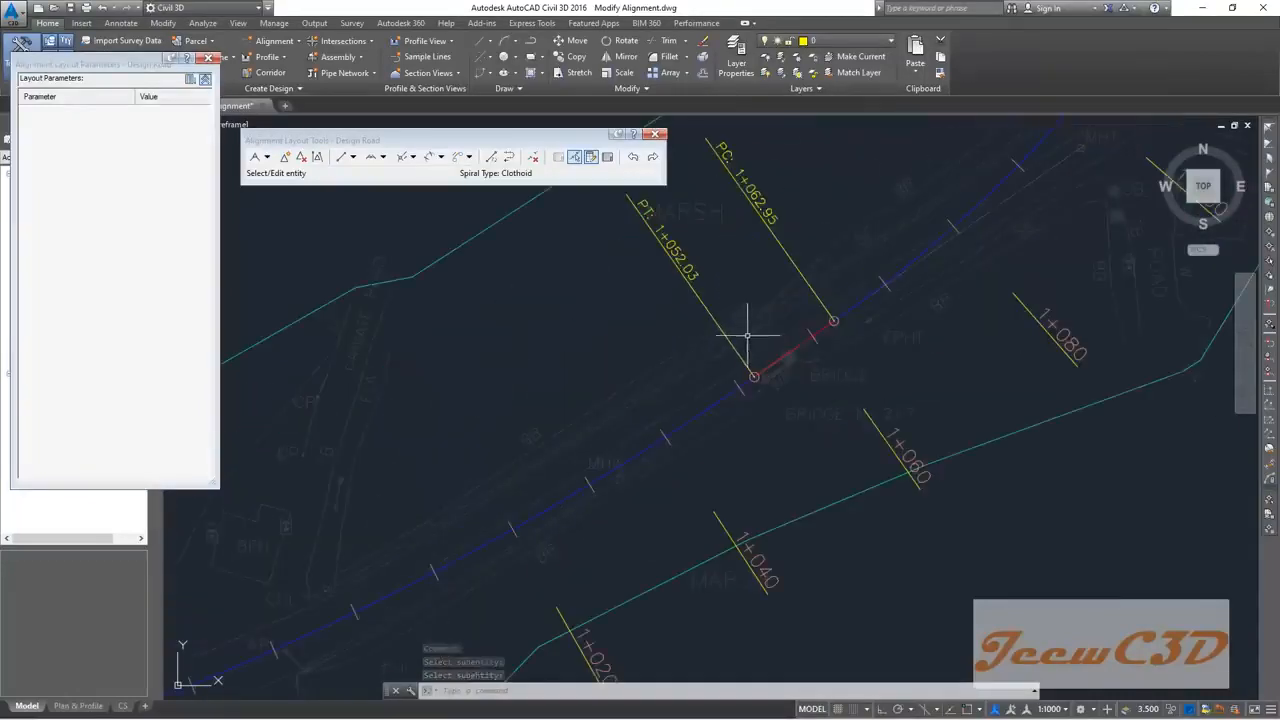
scroll(750, 340, "up", 1)
scroll(752, 345, "down", 5)
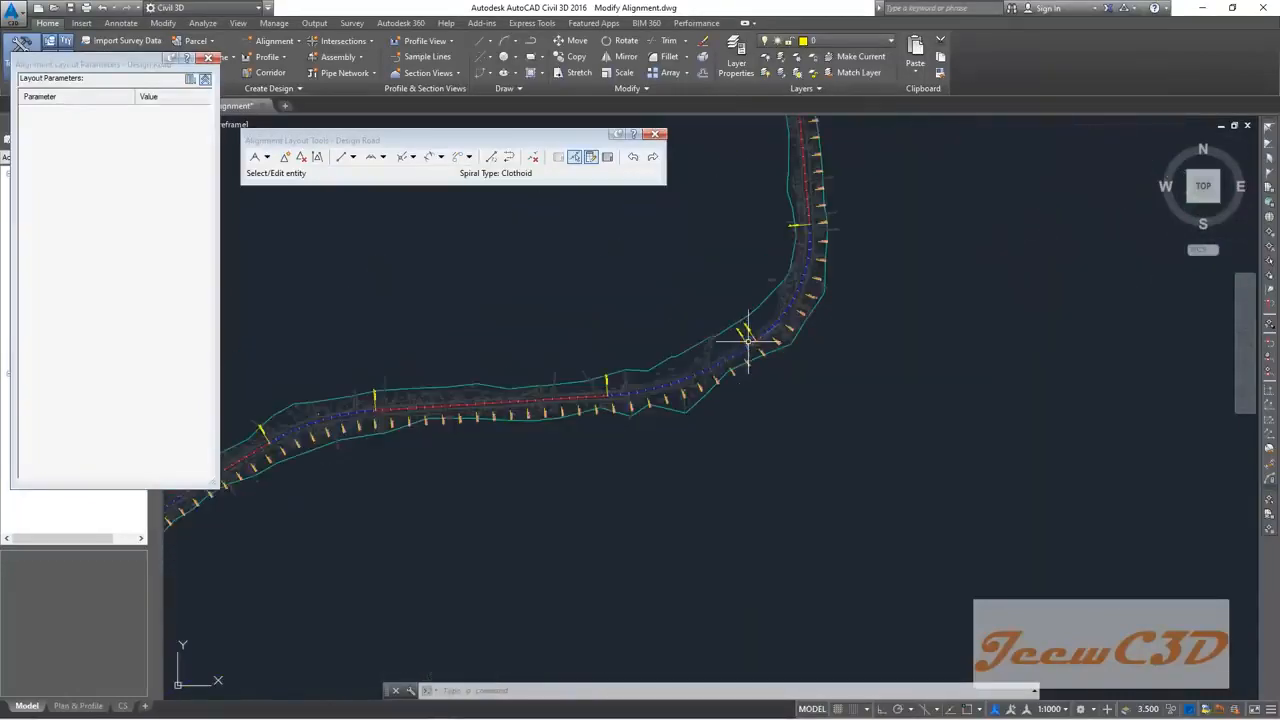
scroll(647, 336, "up", 4)
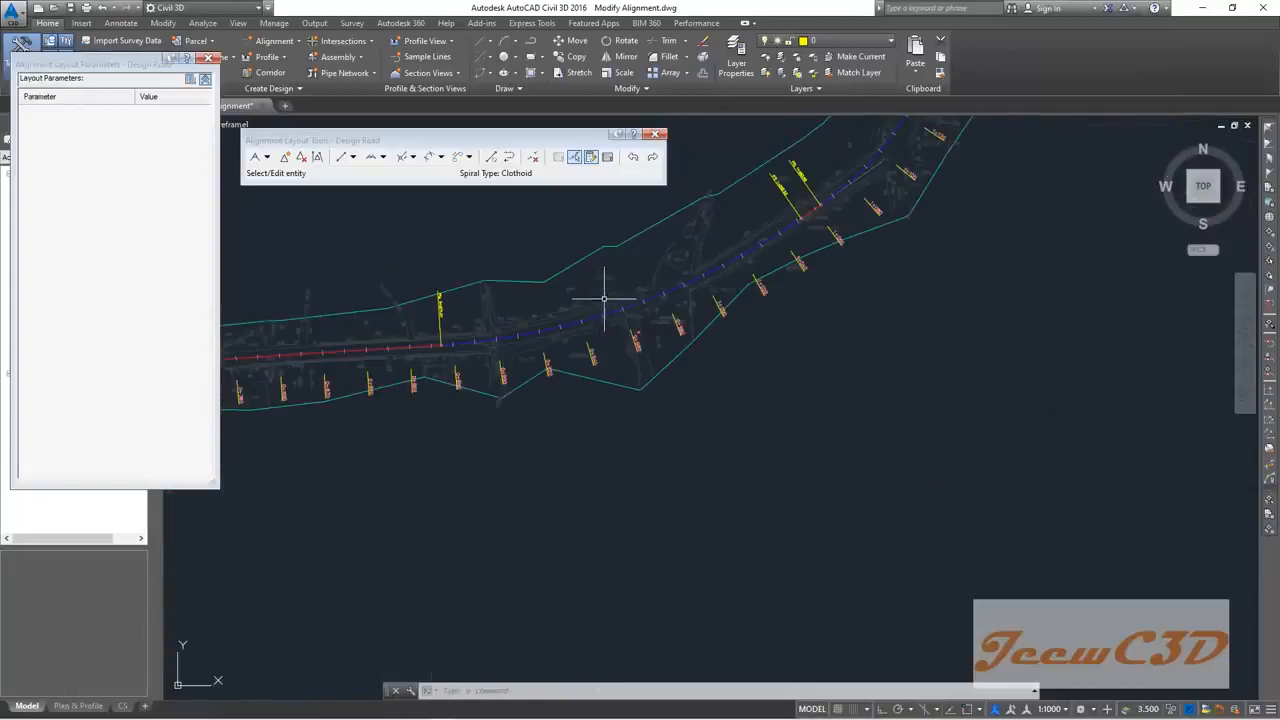
left_click(574, 157)
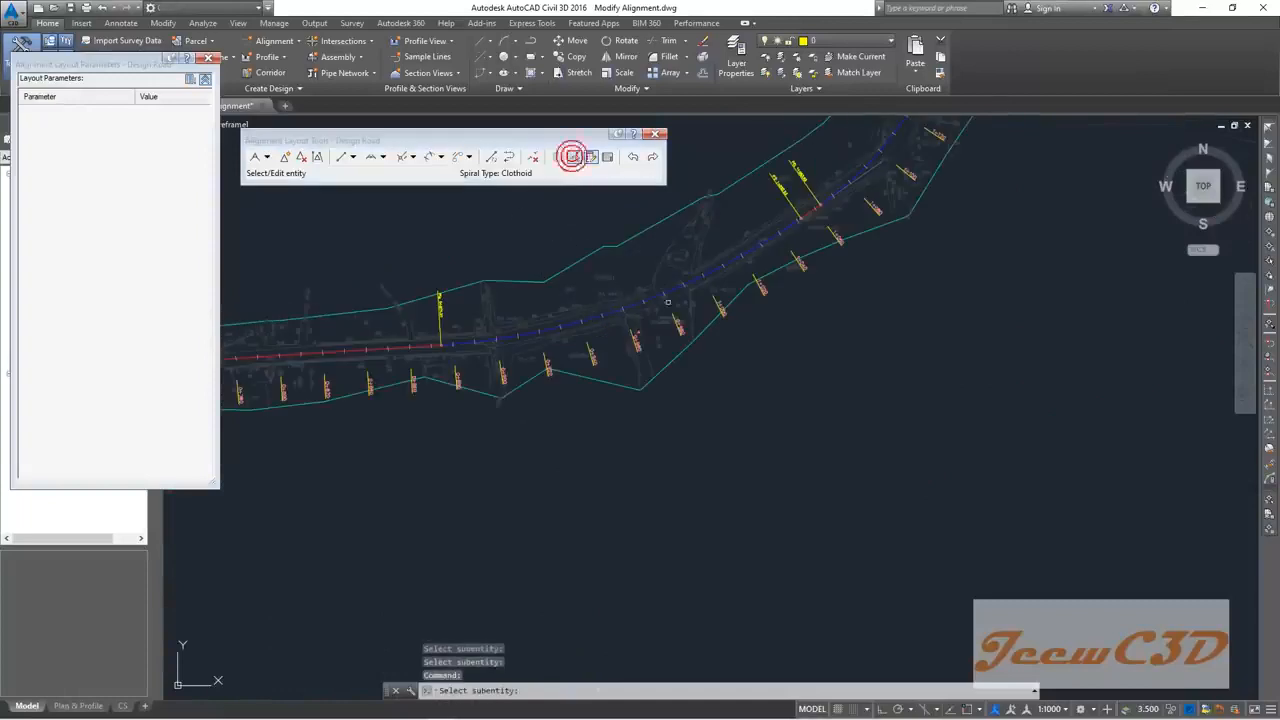
scroll(582, 322, "up", 3)
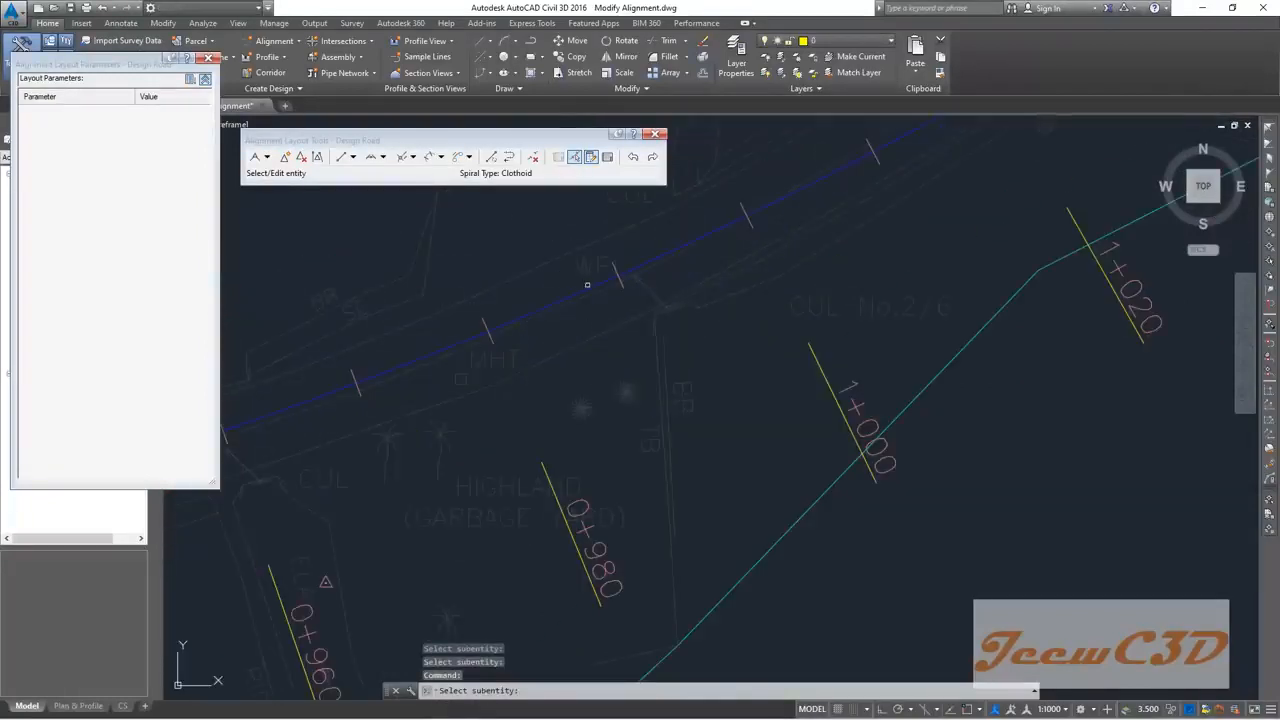
left_click(589, 286)
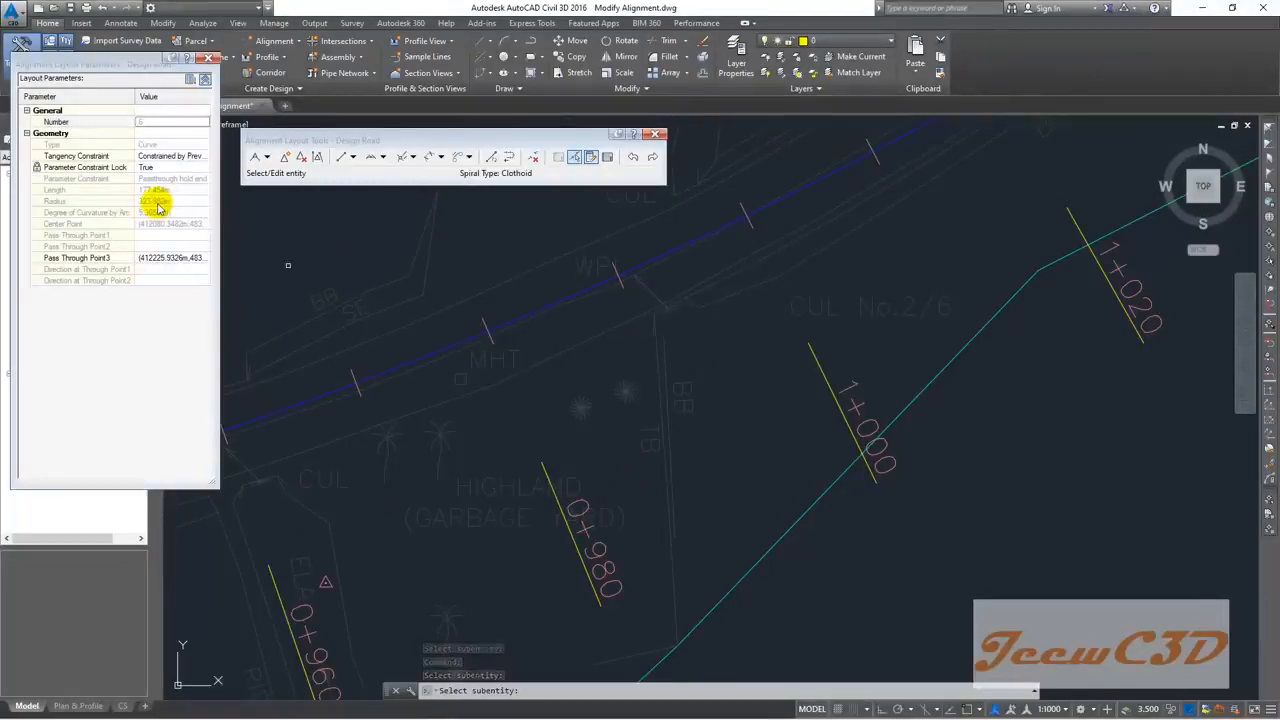
Step: Set the station 1+000 curve's constraint lock to False and radius to 300 m, then pan to check it
left_click(165, 167)
left_click(164, 178)
left_click(157, 201)
left_click(158, 202)
type("300")
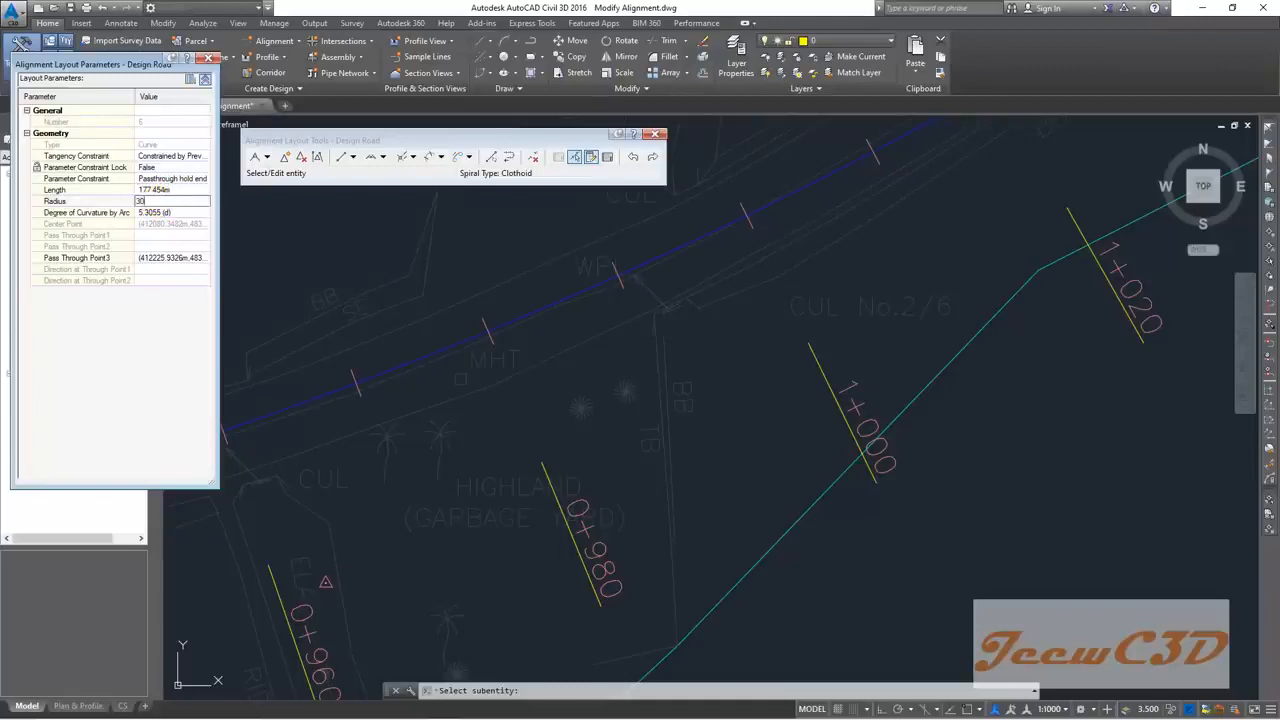
key("Return")
scroll(467, 267, "down", 5)
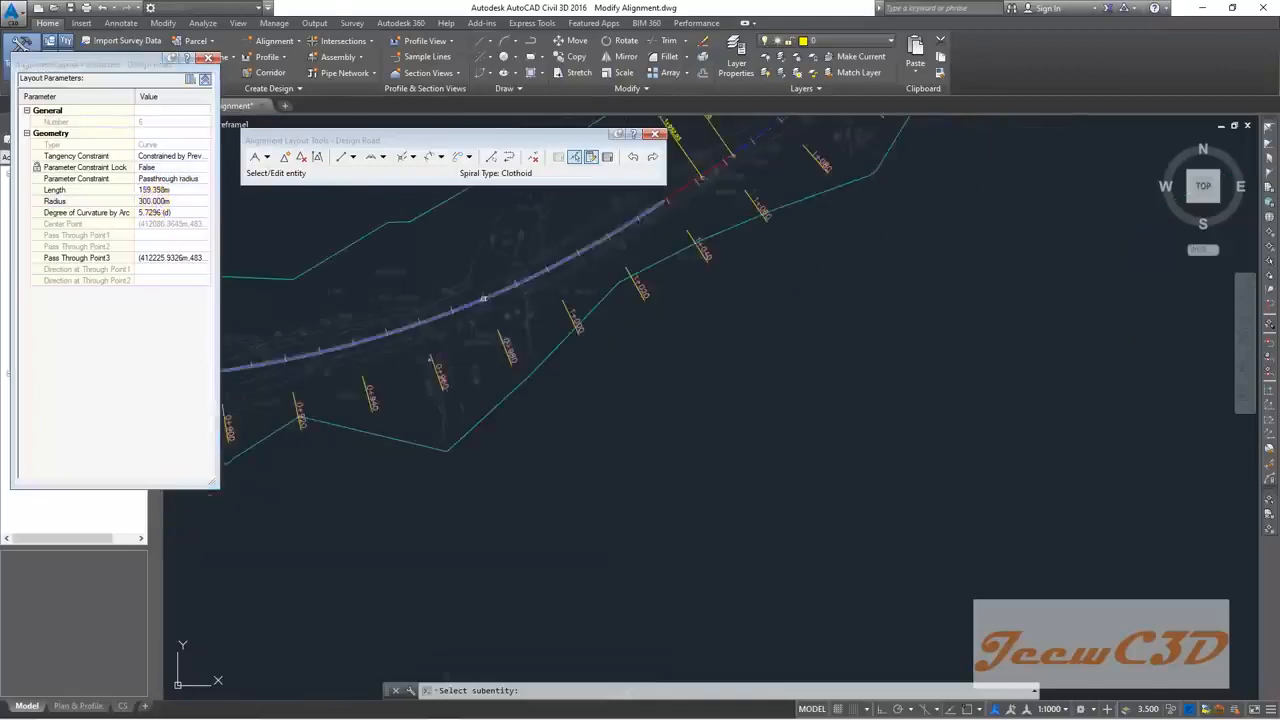
middle_click_drag(659, 281, 442, 369)
middle_click_drag(608, 280, 443, 356)
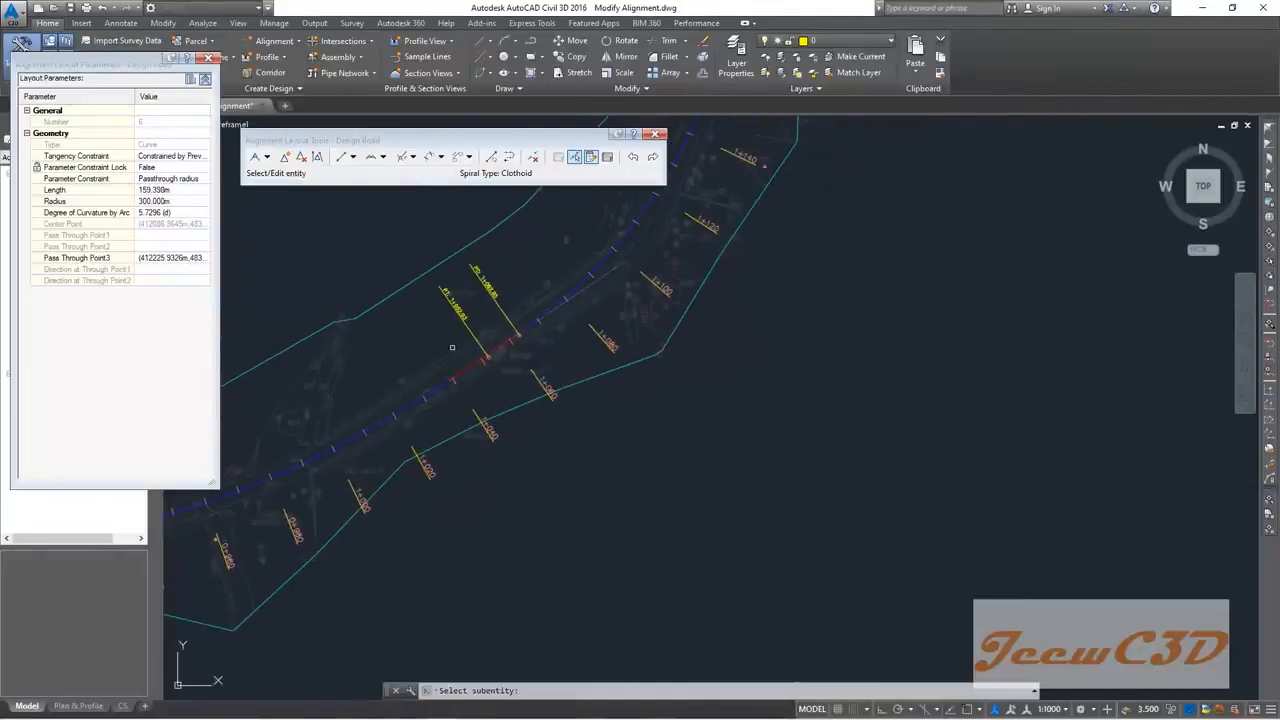
scroll(442, 355, "down", 4)
scroll(463, 329, "up", 3)
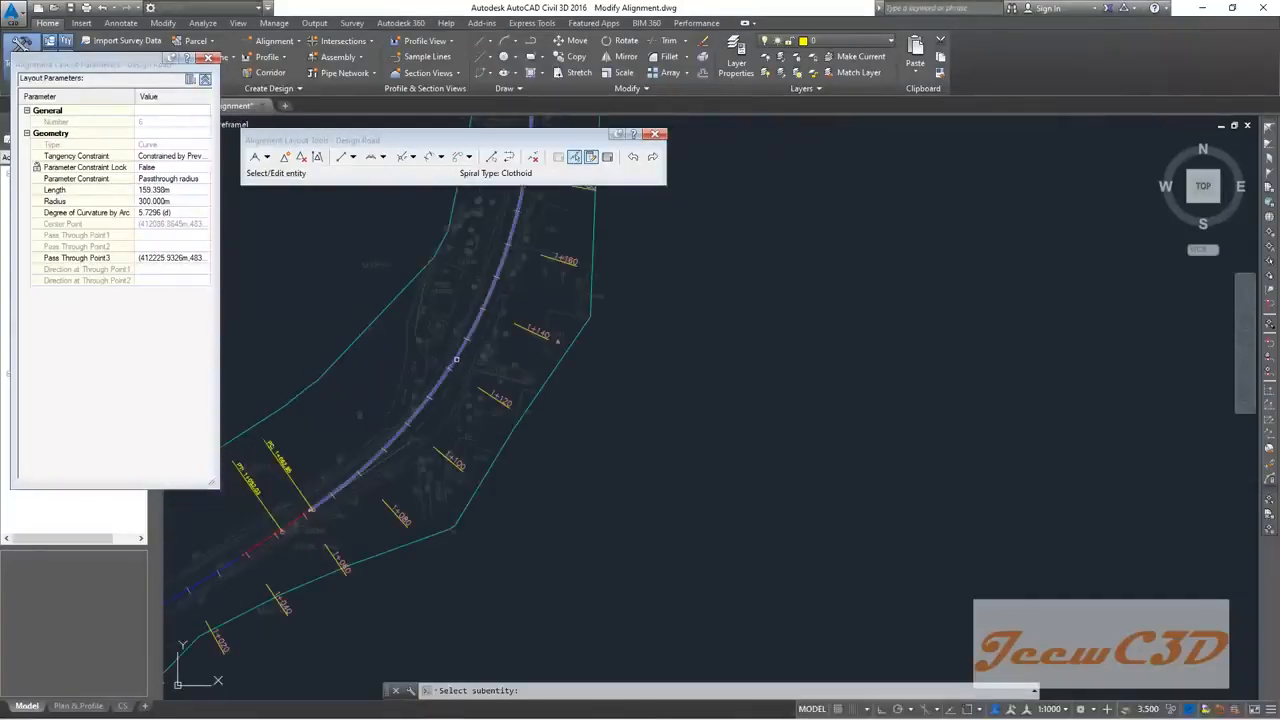
scroll(456, 360, "down", 5)
middle_click_drag(457, 365, 580, 322)
scroll(500, 382, "up", 5)
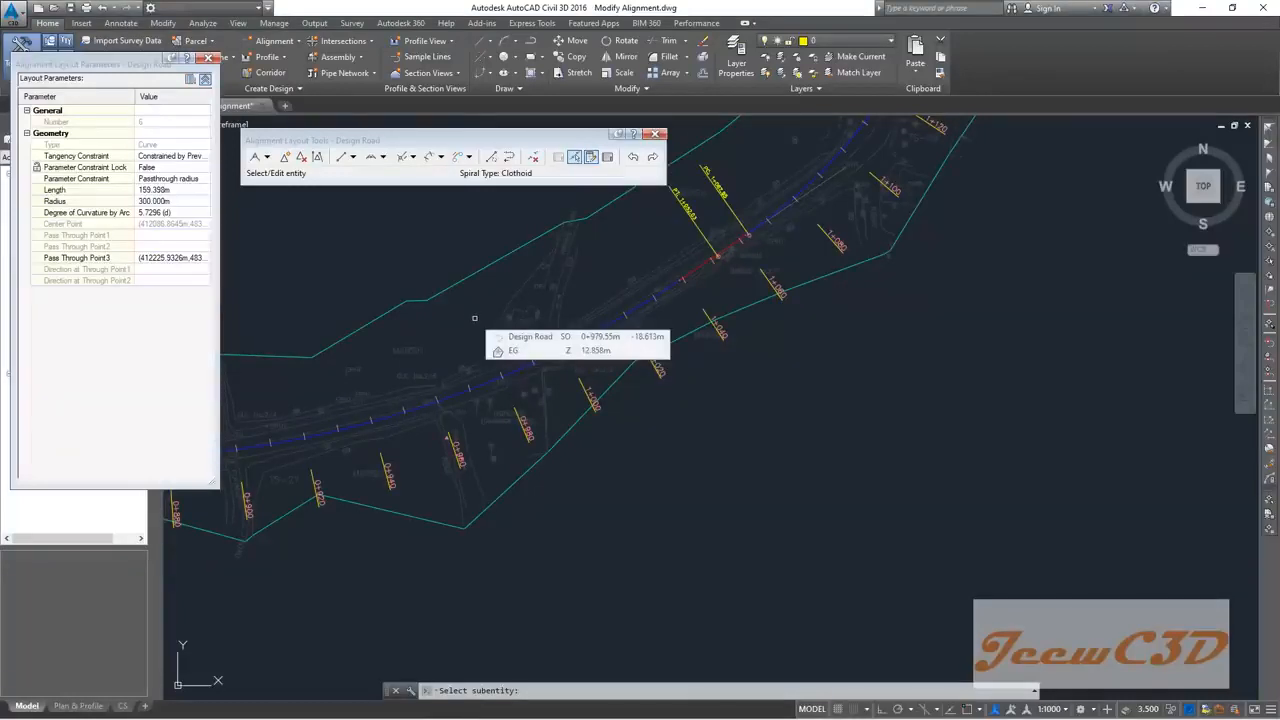
middle_click_drag(484, 315, 323, 397)
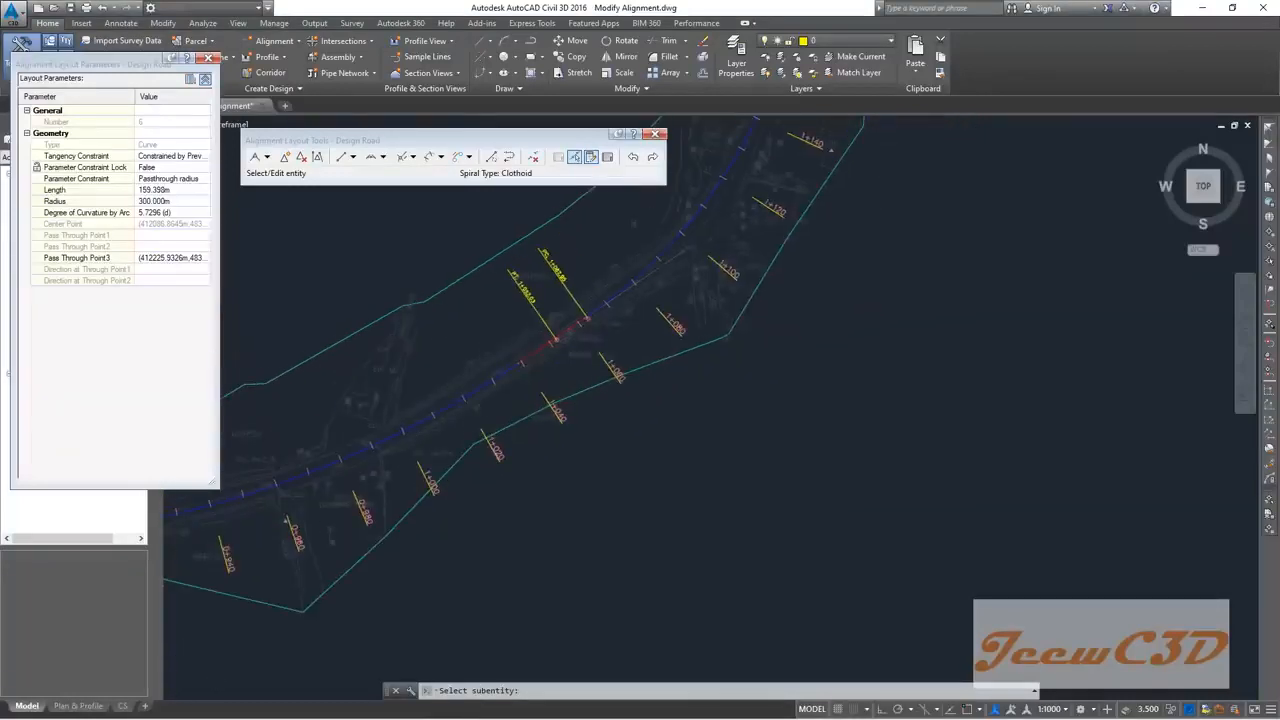
scroll(678, 242, "up", 3)
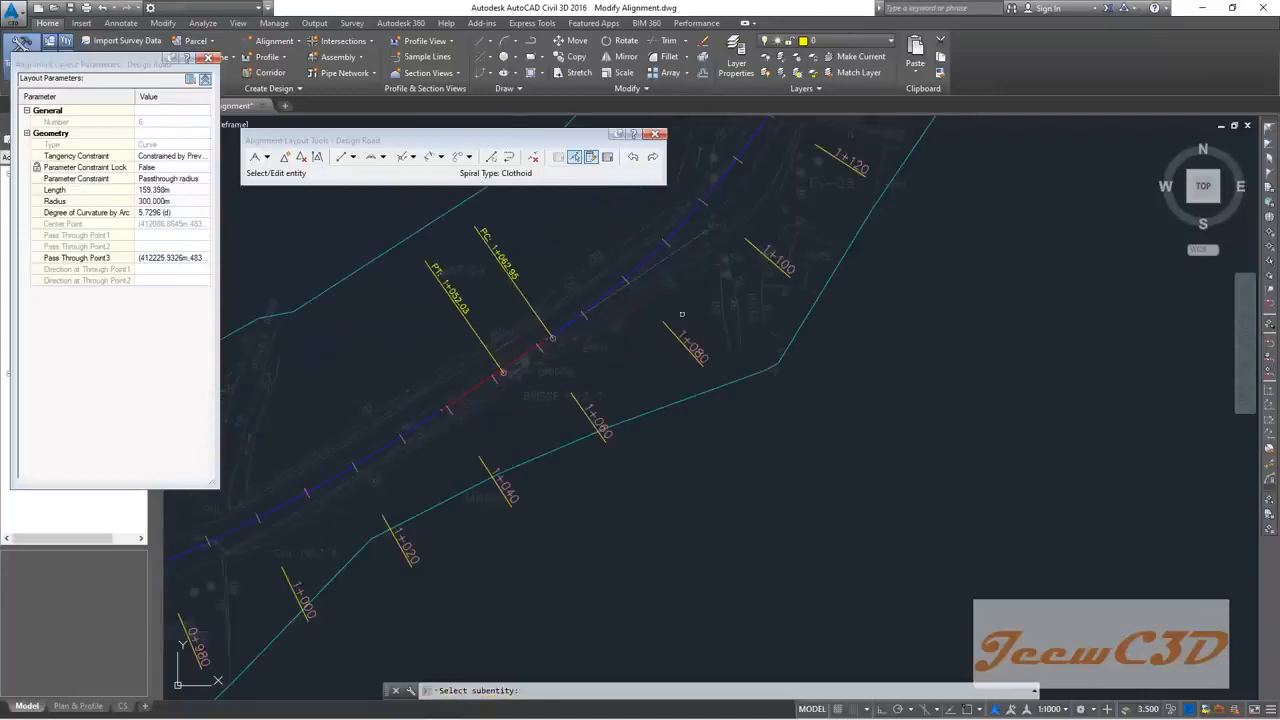
scroll(563, 354, "up", 3)
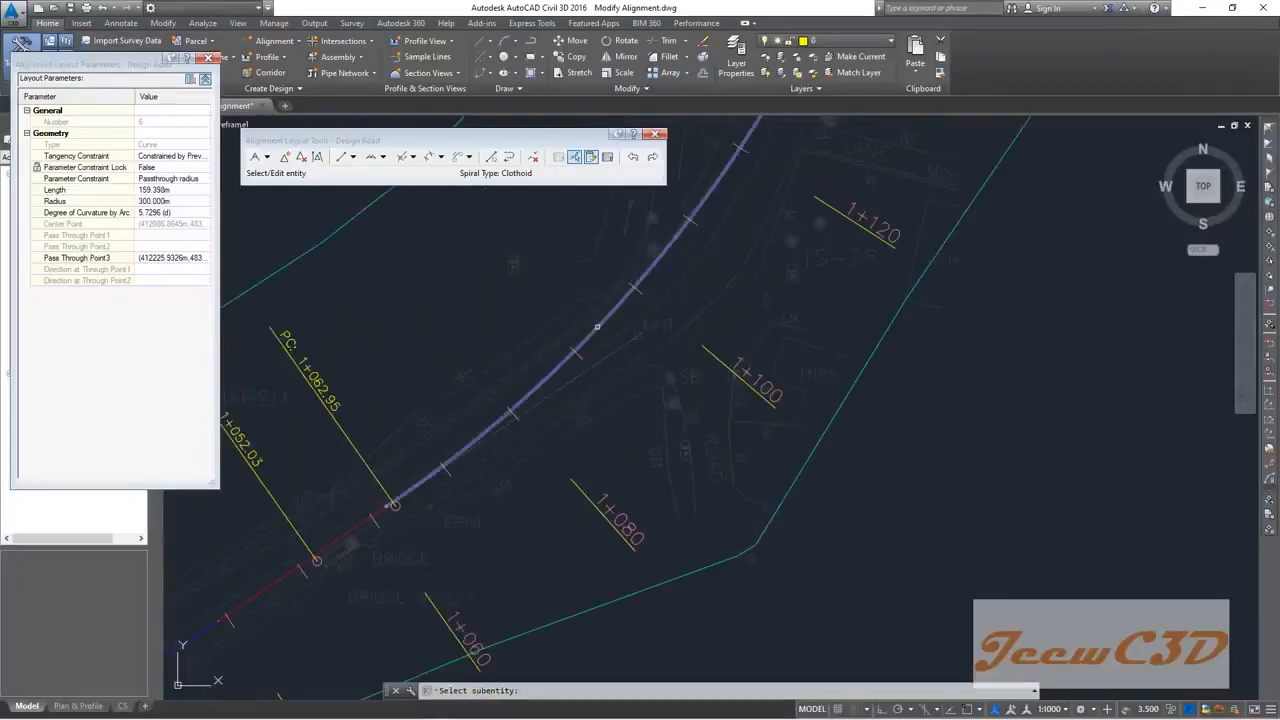
Step: Pick curves along Design Road, rechecking the 300 m curve's values
left_click(597, 326)
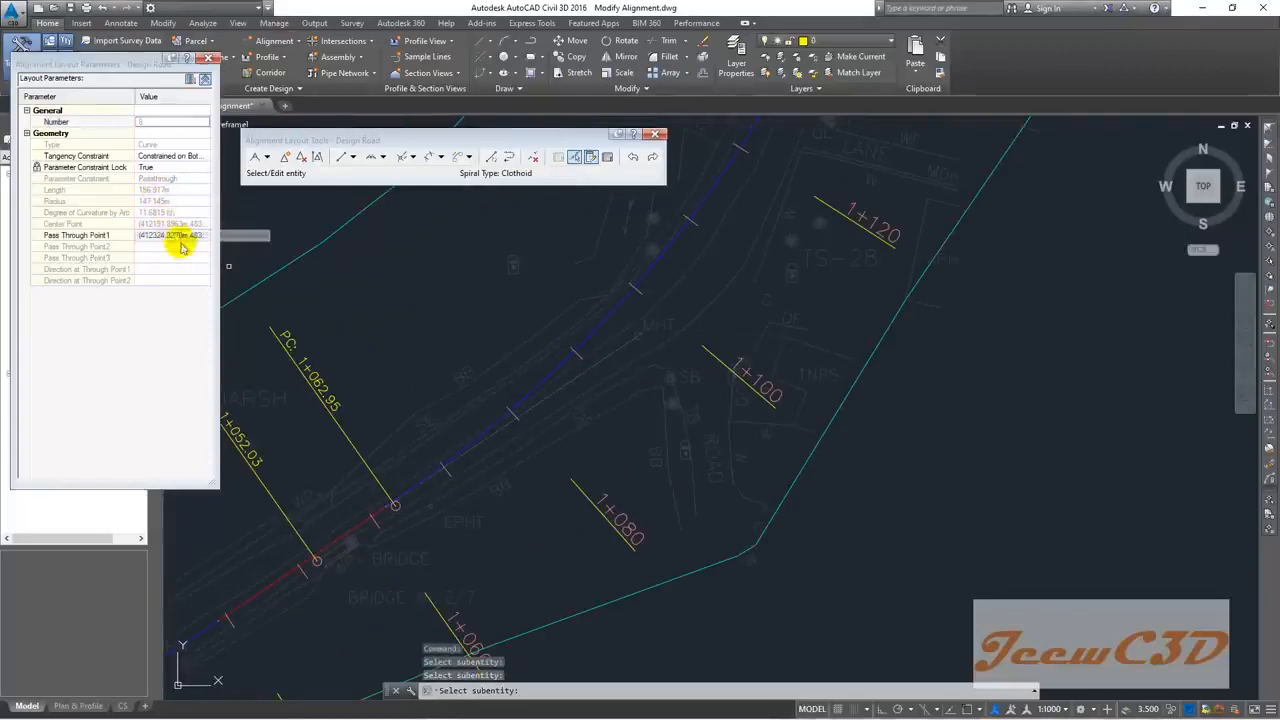
scroll(400, 430, "down", 4)
scroll(400, 430, "down", 2)
middle_click_drag(378, 423, 491, 356)
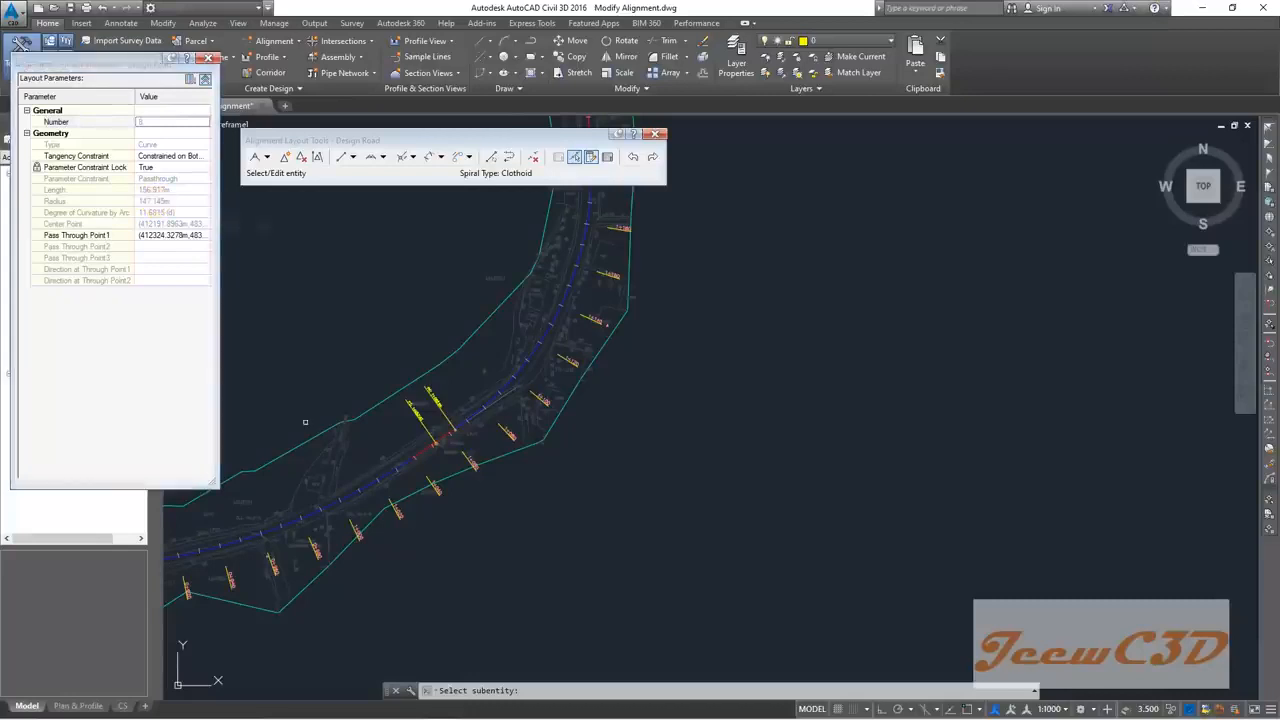
scroll(514, 331, "up", 6)
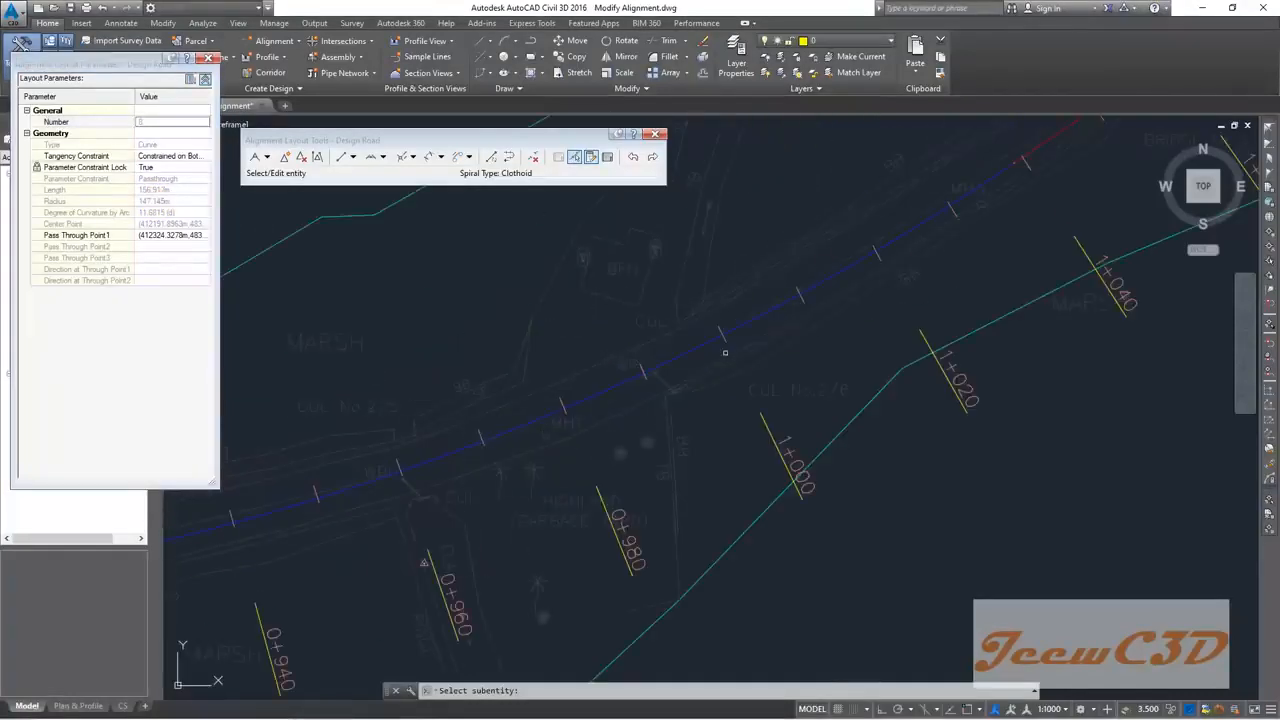
scroll(747, 359, "up", 3)
left_click(815, 276)
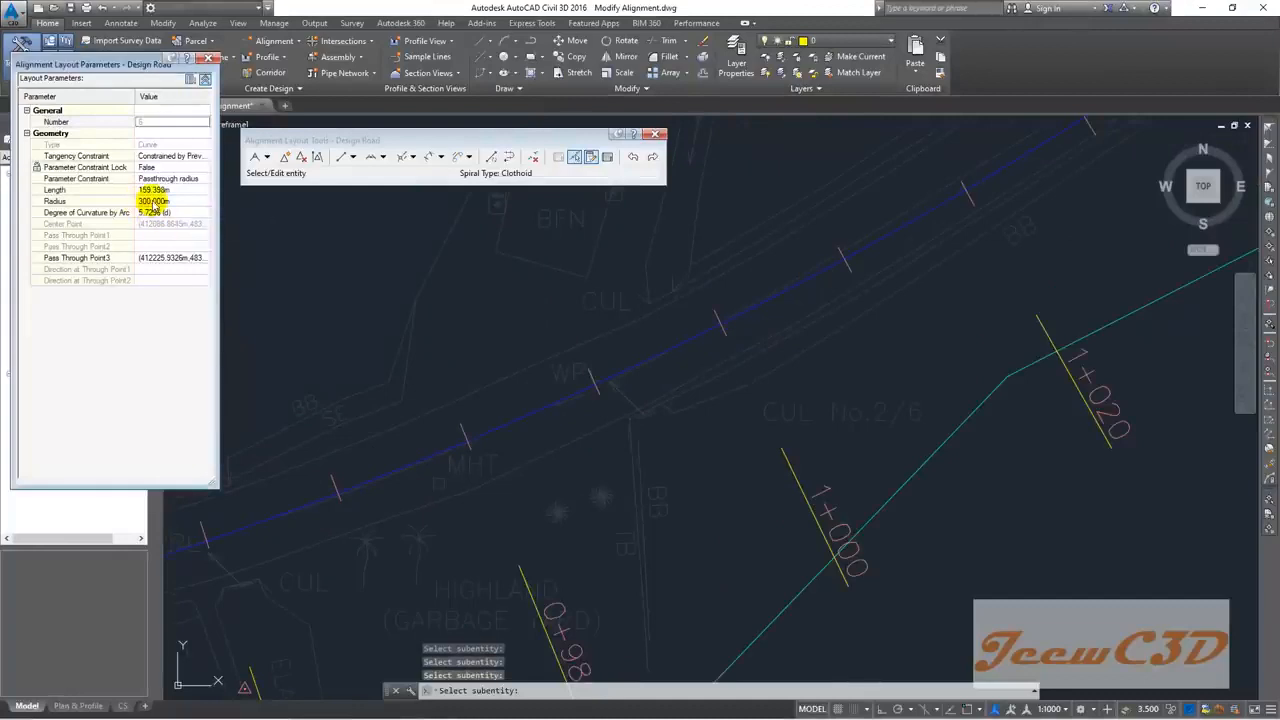
scroll(277, 370, "down", 6)
middle_click_drag(371, 331, 237, 469)
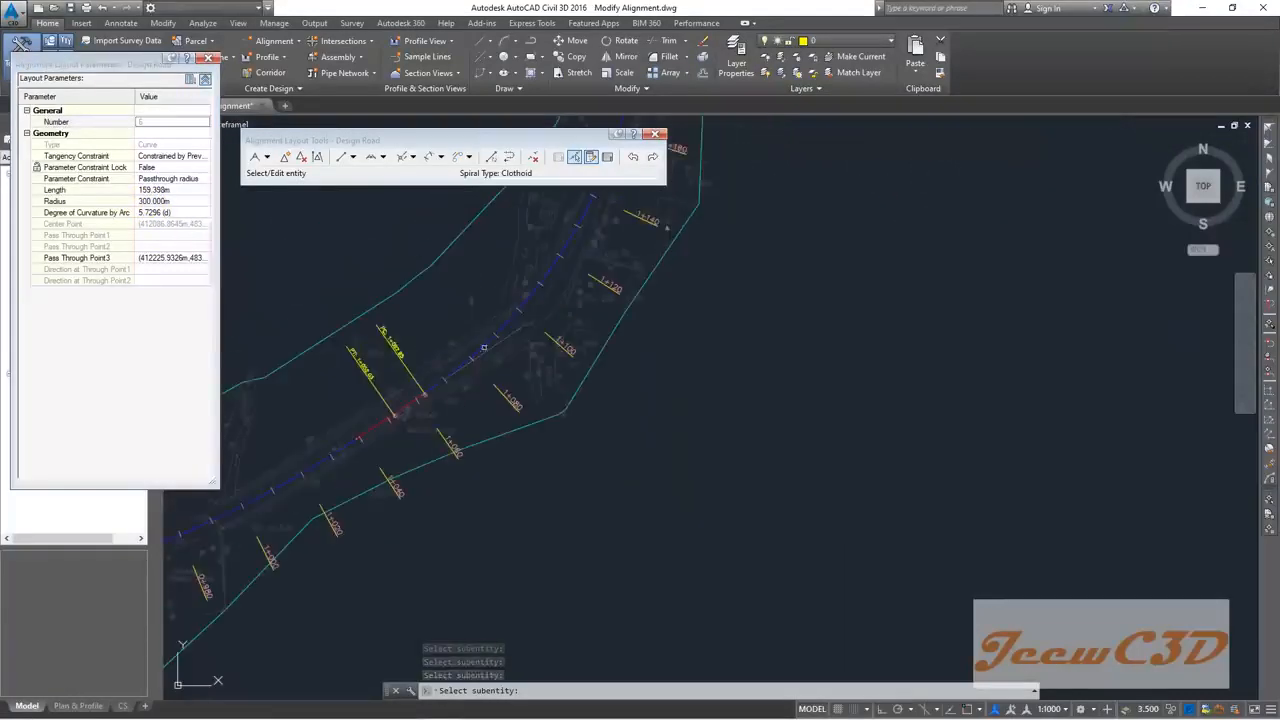
Step: Select the curve near 1+100 to show its 147.145 m radius in Layout Parameters
scroll(498, 340, "up", 2)
left_click(509, 313)
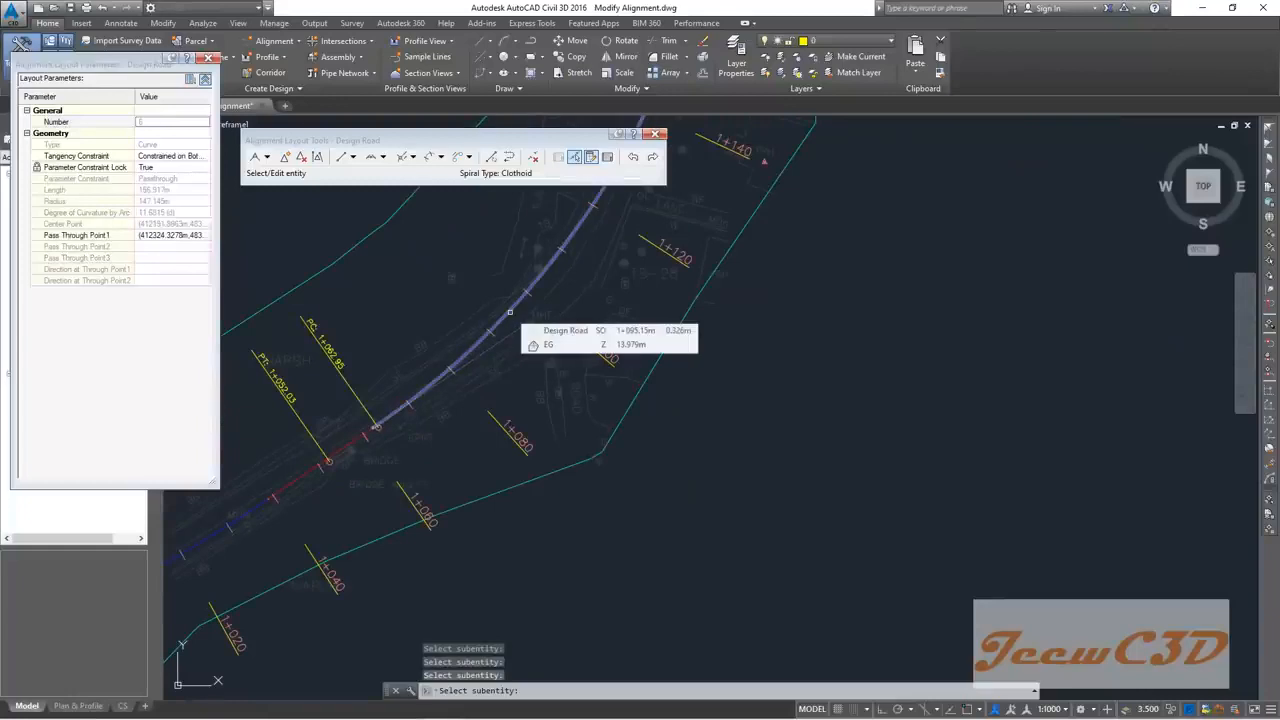
scroll(500, 348, "down", 4)
scroll(261, 493, "up", 2)
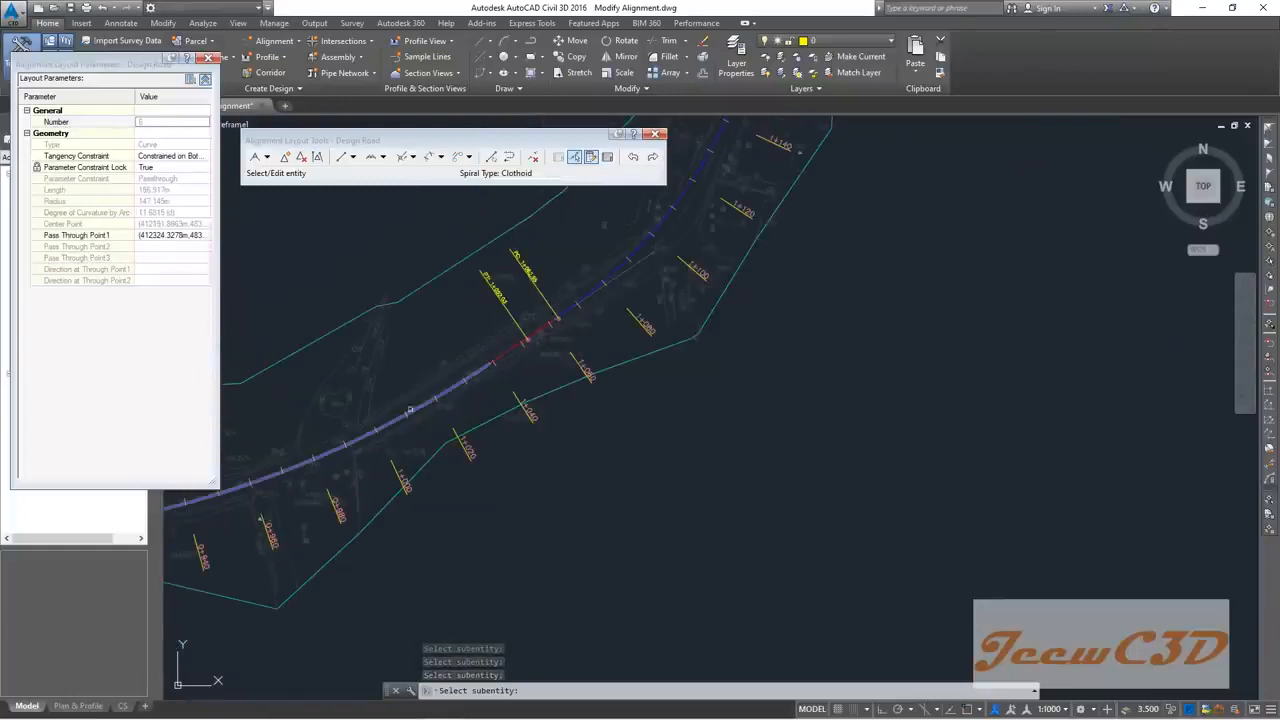
scroll(420, 402, "up", 4)
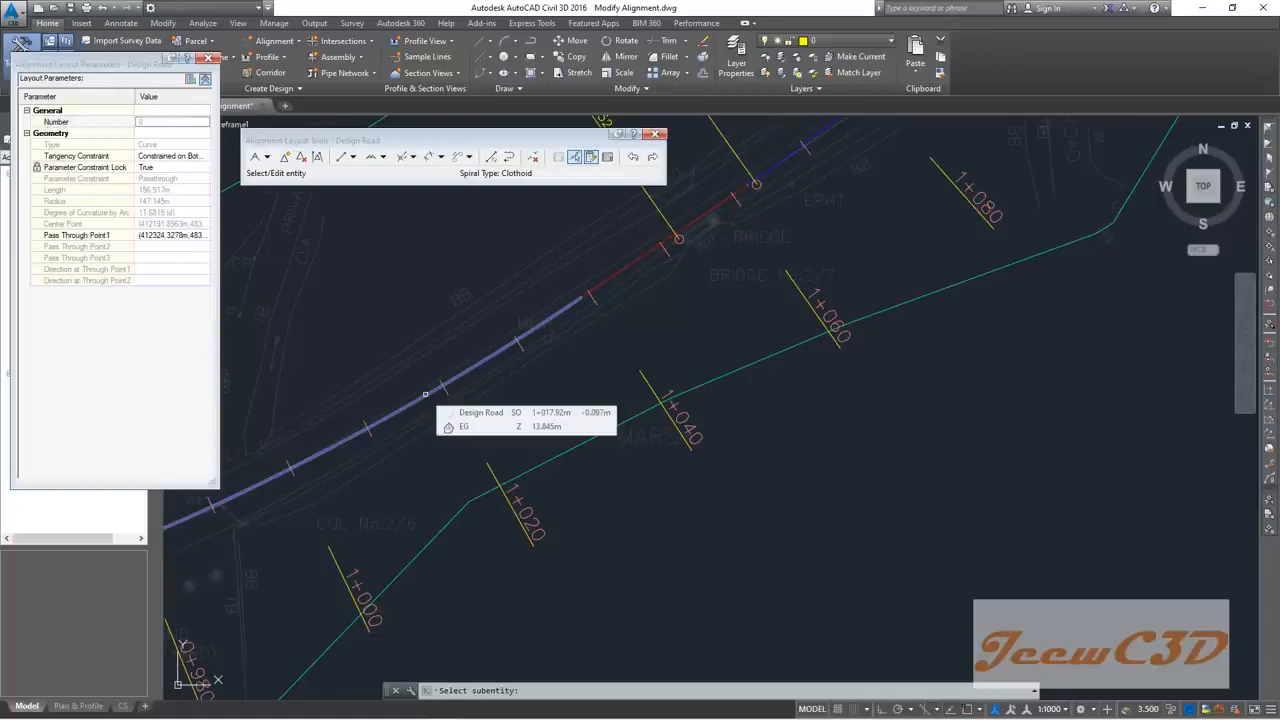
scroll(425, 394, "down", 4)
middle_click_drag(474, 334, 367, 452)
scroll(525, 363, "up", 4)
scroll(525, 363, "up", 2)
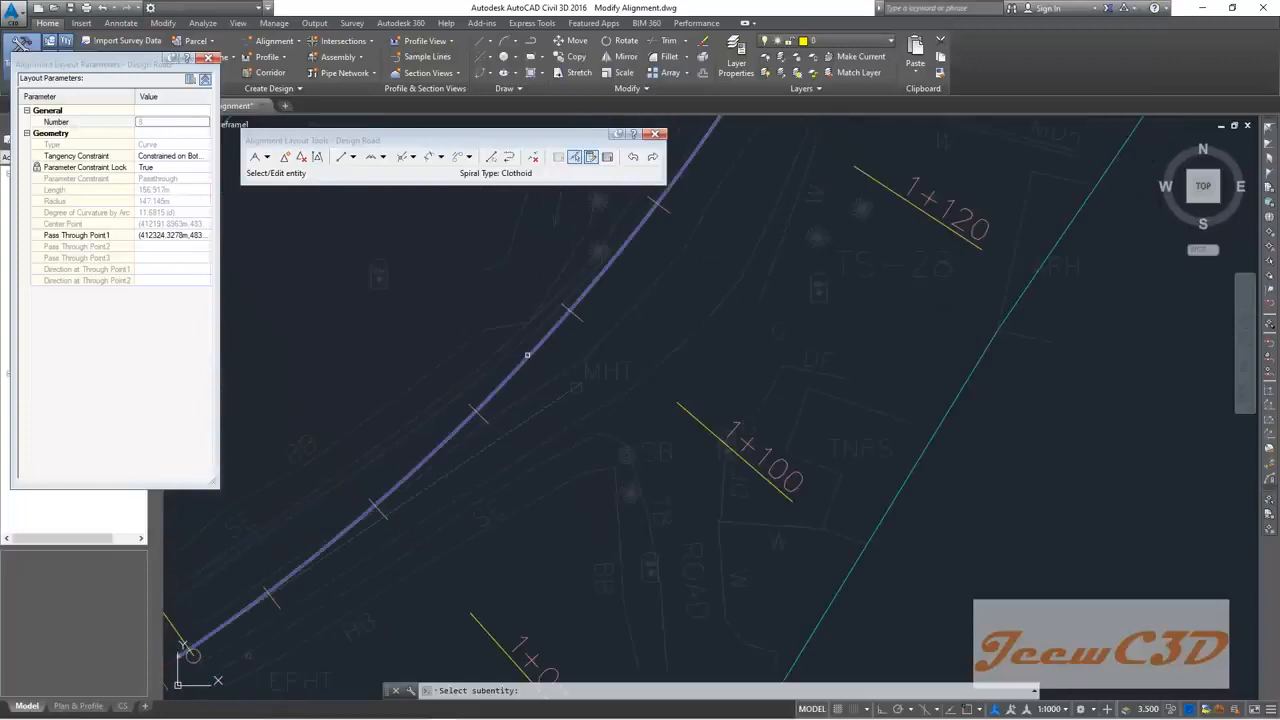
left_click(527, 354)
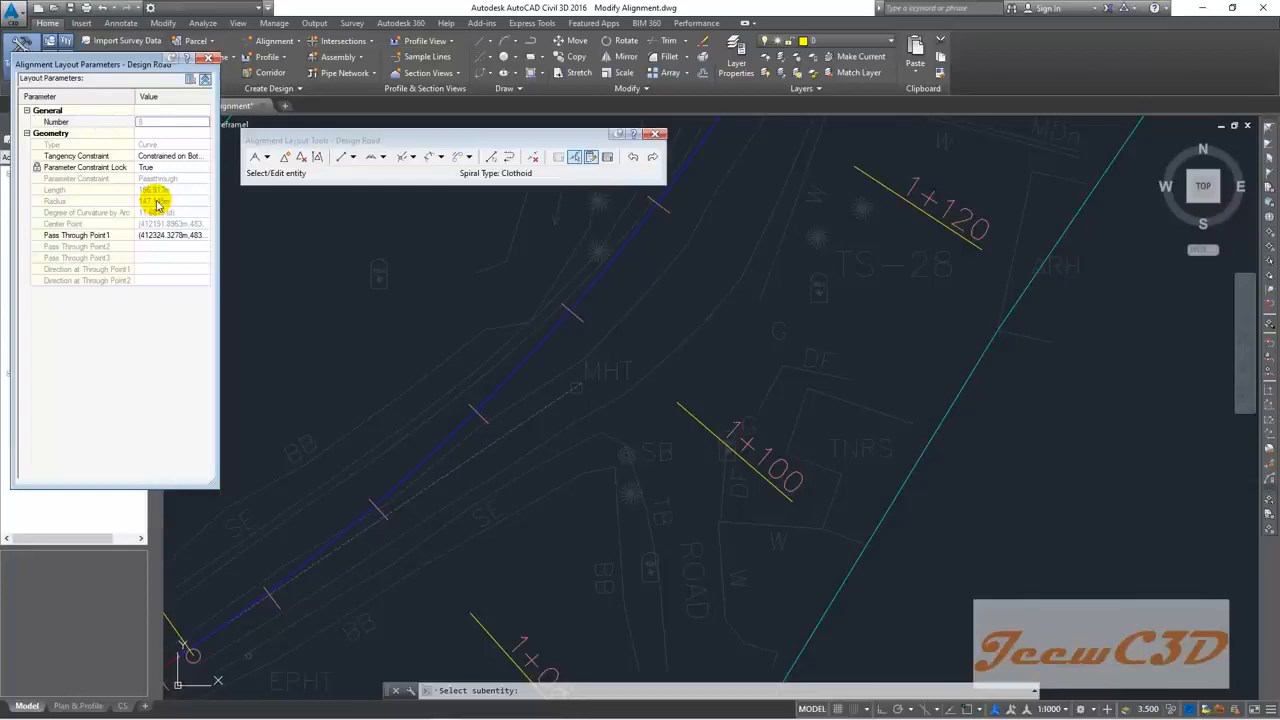
scroll(335, 390, "down", 3)
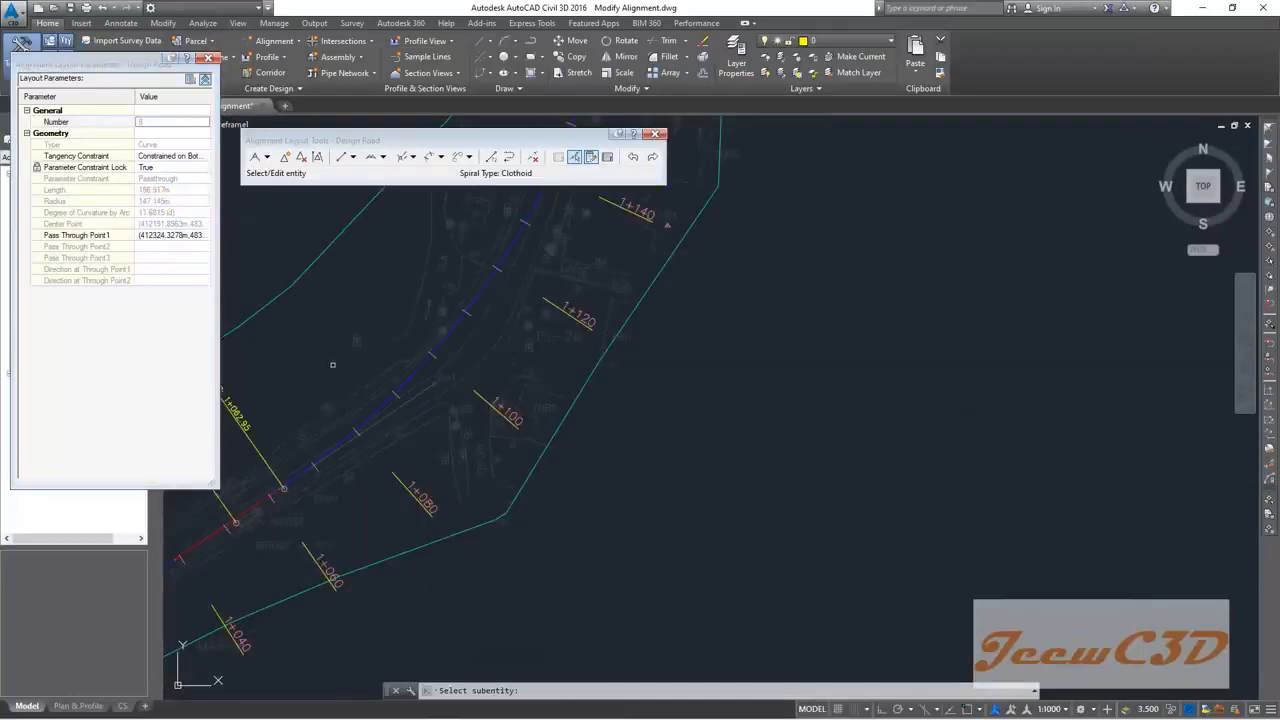
Step: Unlock the curve's parameter constraint and set its radius to 155 m
left_click(160, 167)
left_click(162, 176)
left_click(179, 202)
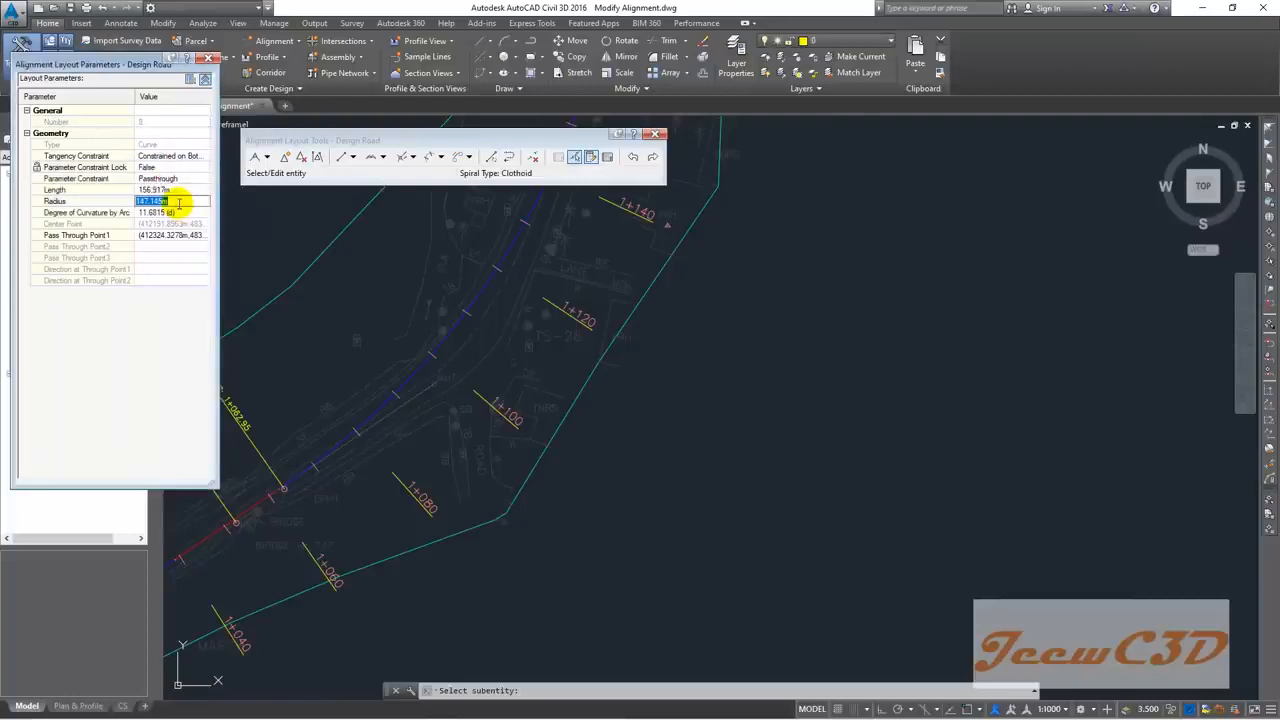
type("155")
key("Return")
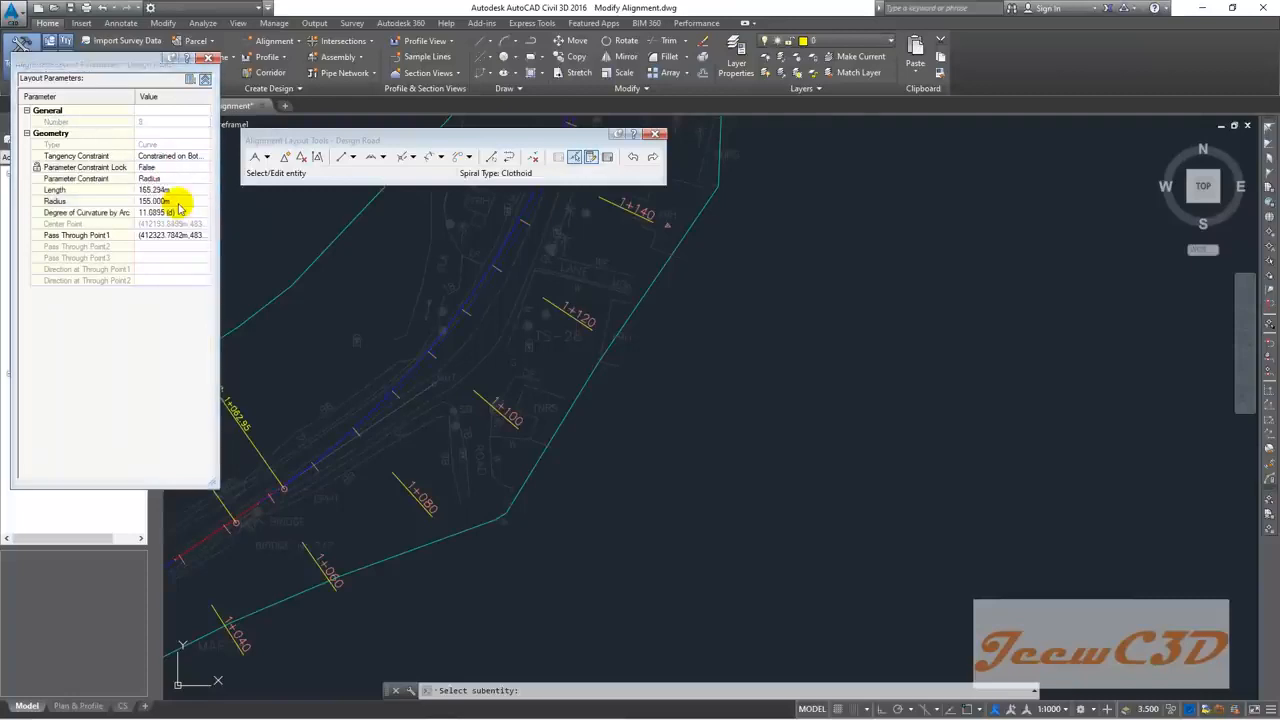
Step: Review the changed curve, then tighten its radius to 140 m
scroll(440, 315, "down", 2)
middle_click_drag(440, 309, 474, 413)
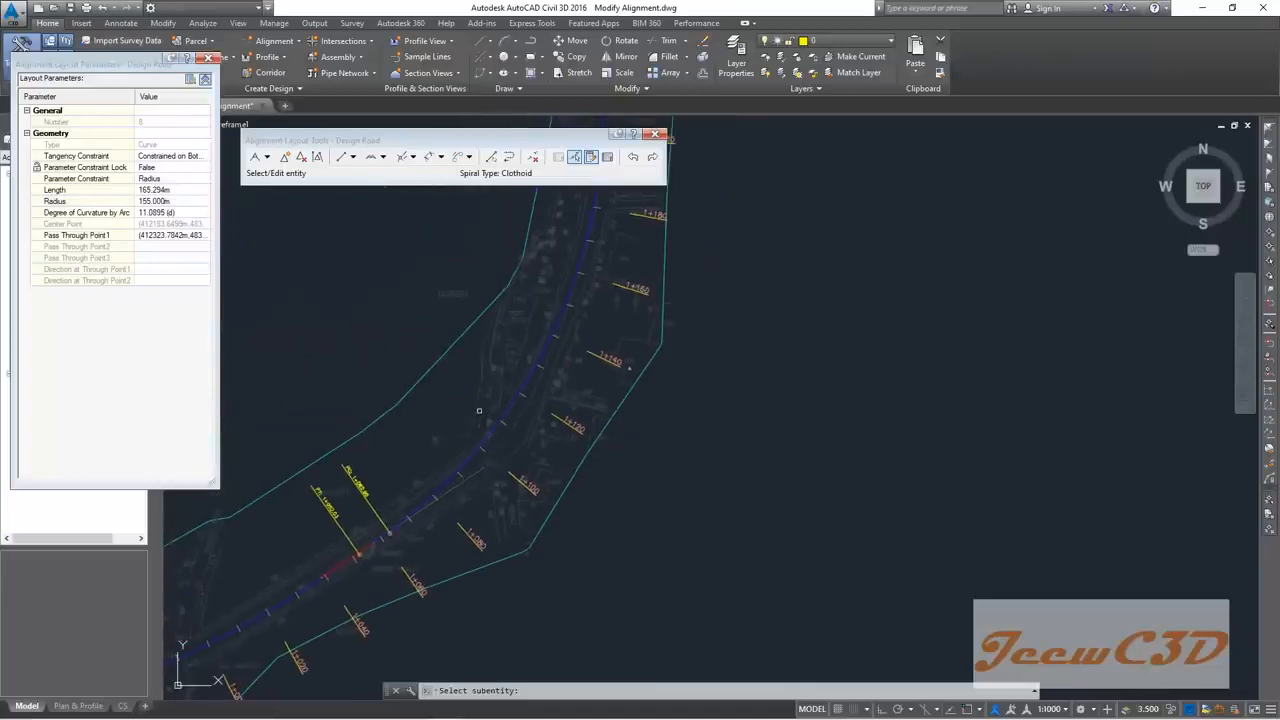
scroll(477, 410, "up", 2)
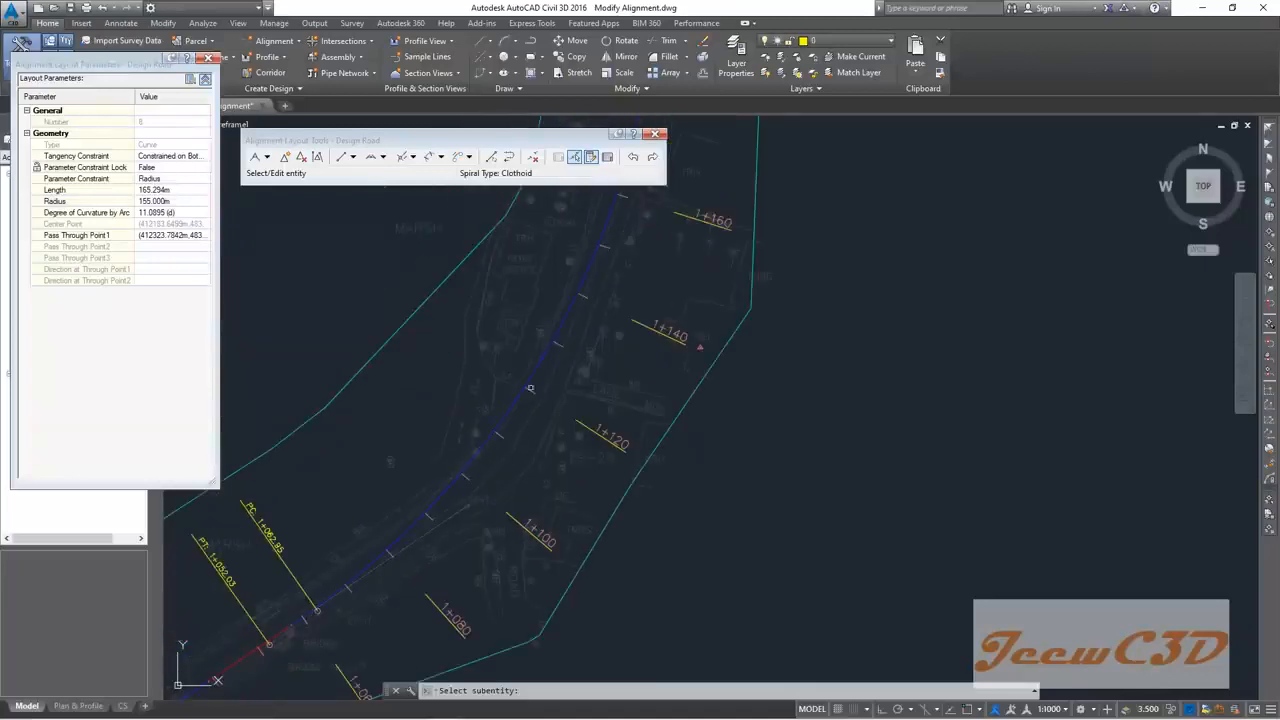
scroll(559, 337, "down", 4)
mouse_move(546, 355)
middle_mouse_down()
mouse_move(484, 505)
mouse_move(621, 389)
middle_mouse_up()
scroll(567, 419, "up", 3)
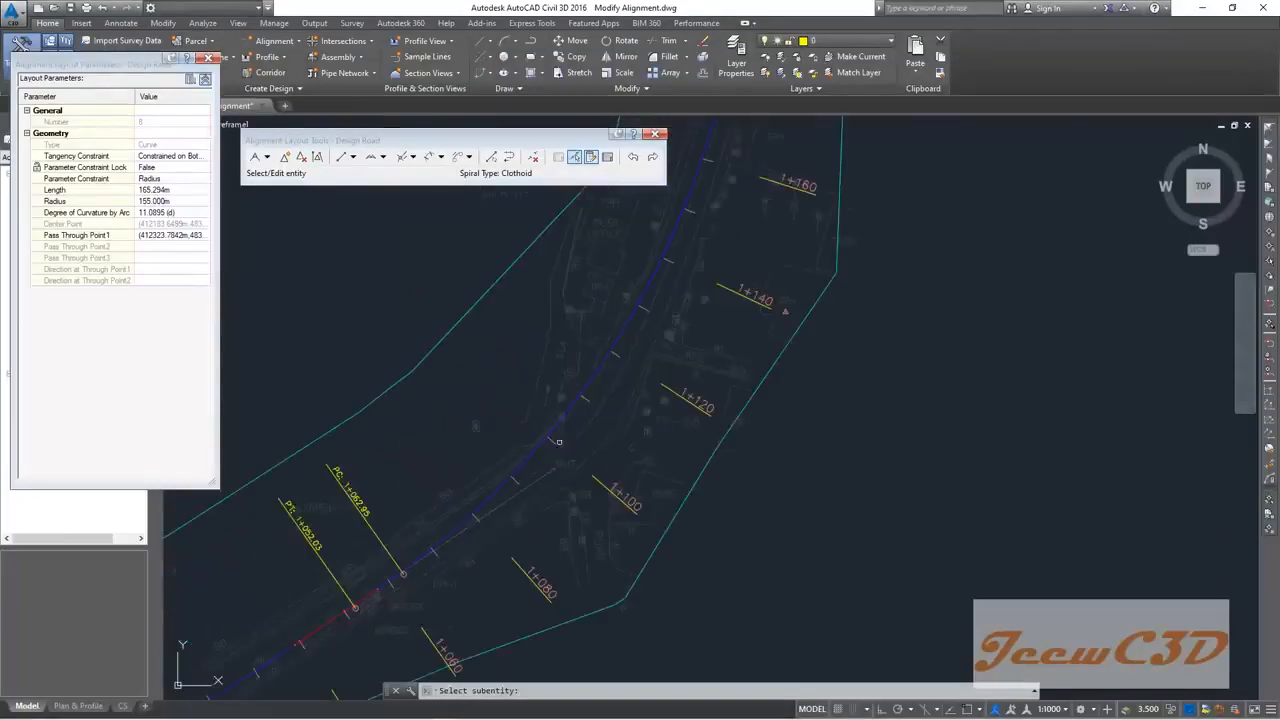
scroll(584, 421, "up", 2)
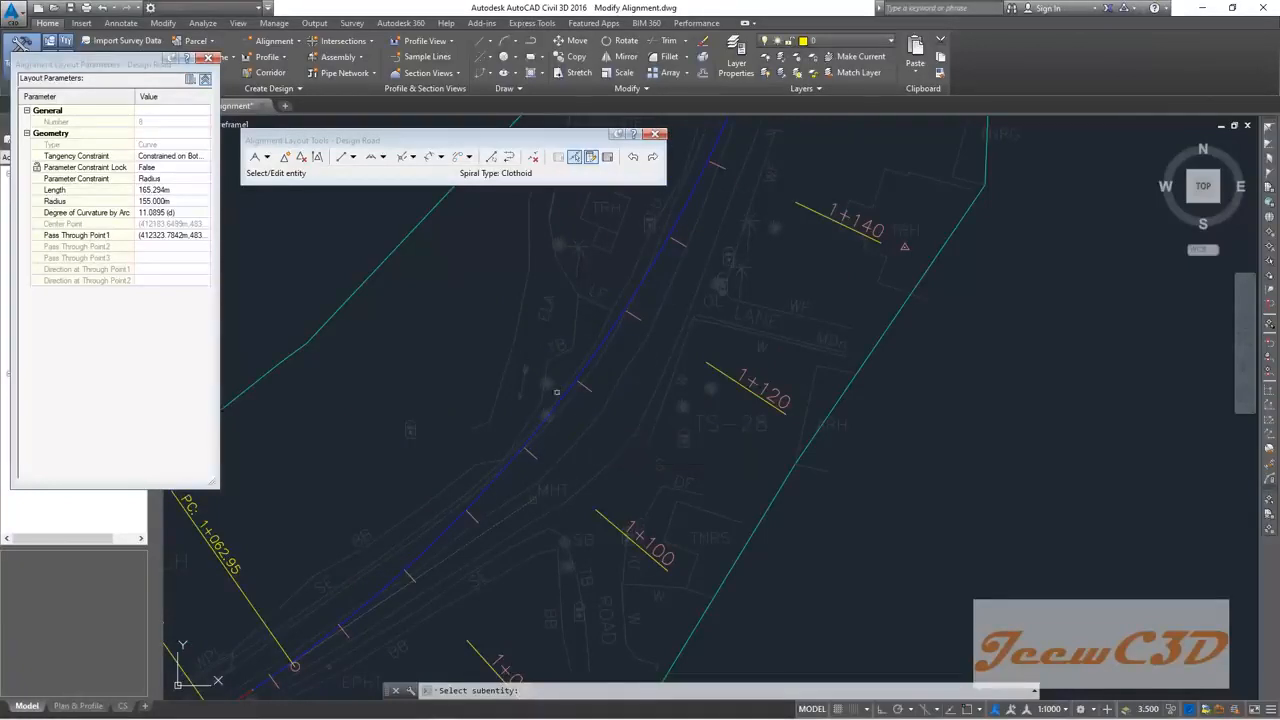
left_click(158, 200)
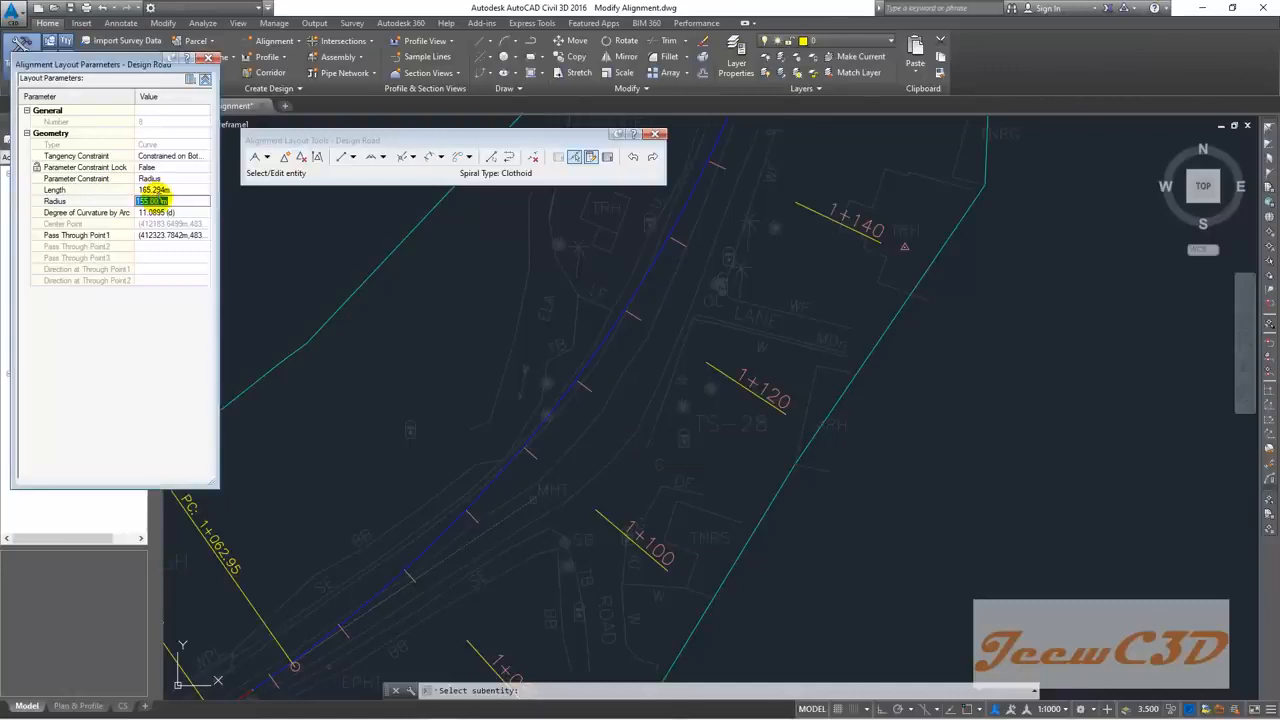
type("140")
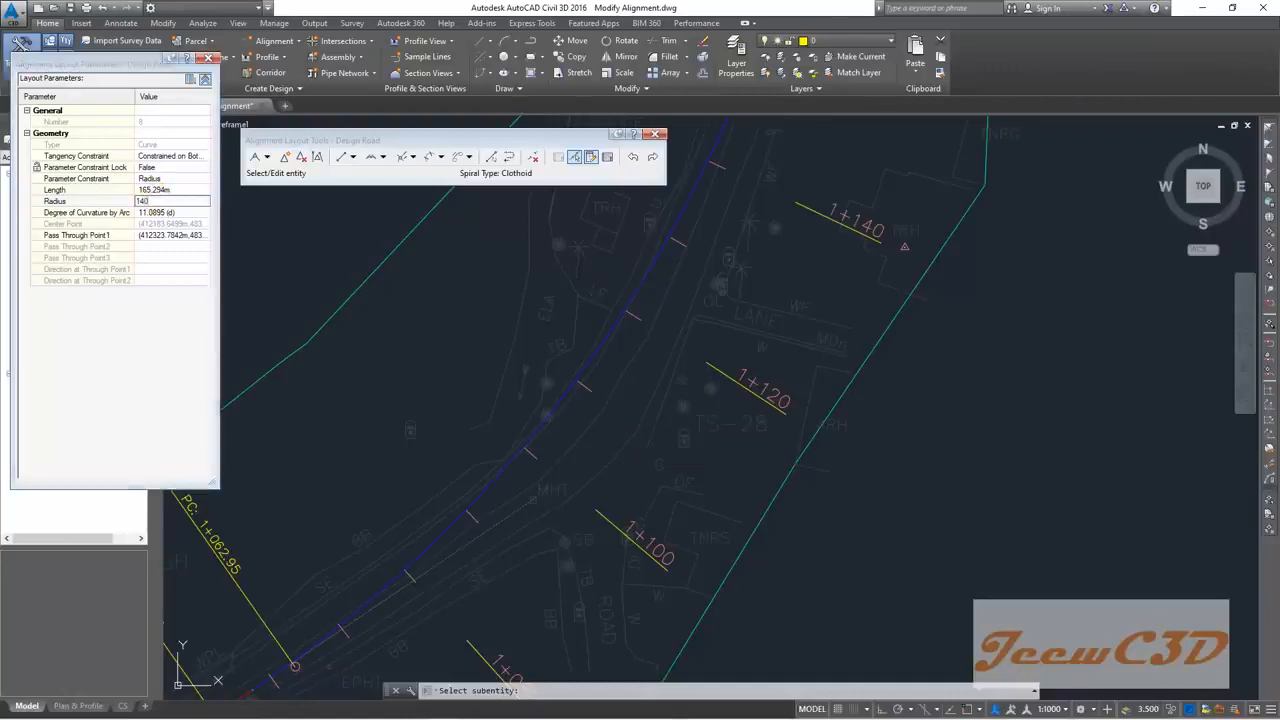
key("Return")
Step: Inspect the reshaped 140 m curve, about 149.3 m long, and end sub-entity selection
scroll(367, 283, "down", 2)
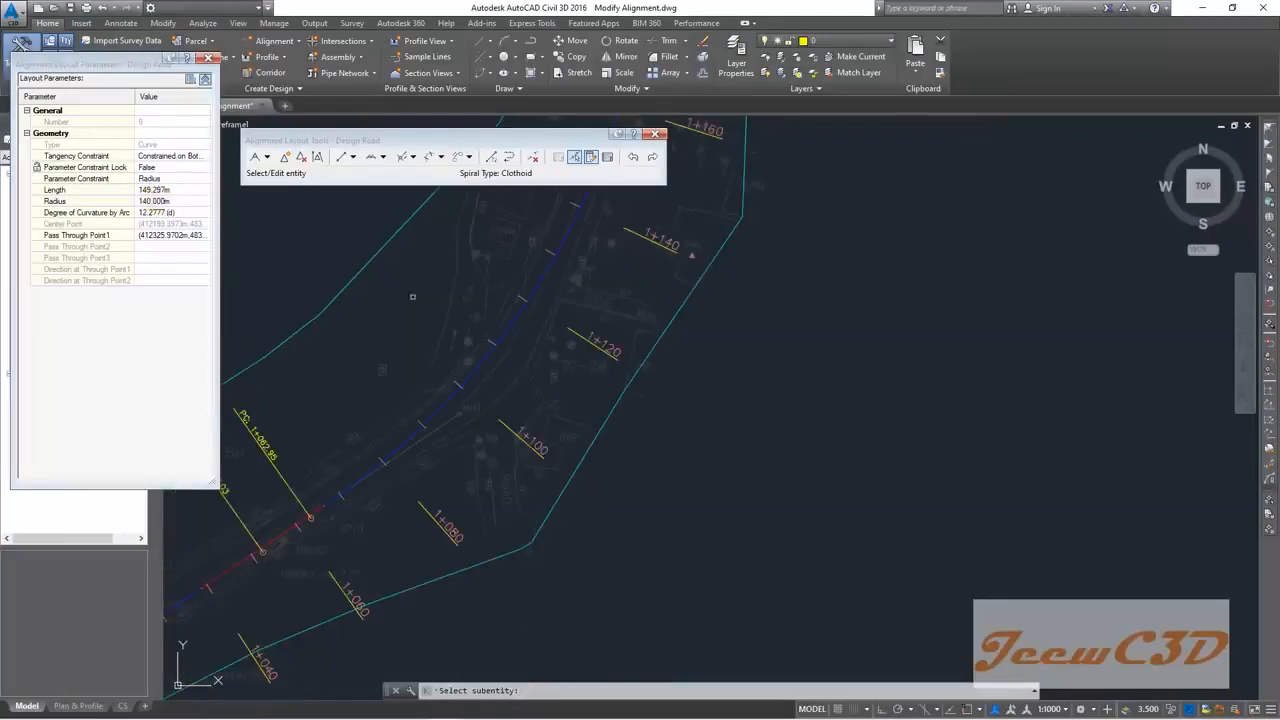
scroll(308, 323, "down", 2)
middle_click_drag(344, 300, 293, 419)
scroll(442, 312, "up", 2)
scroll(443, 311, "down", 4)
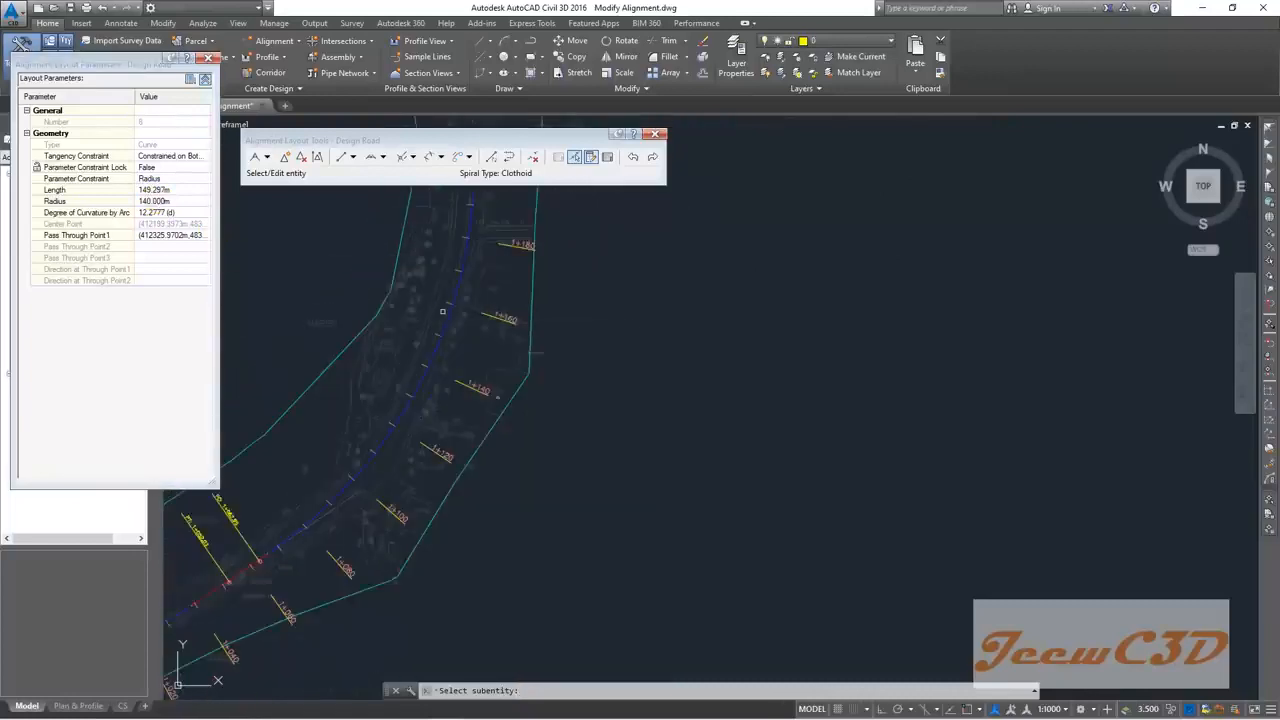
middle_click_drag(443, 295, 413, 452)
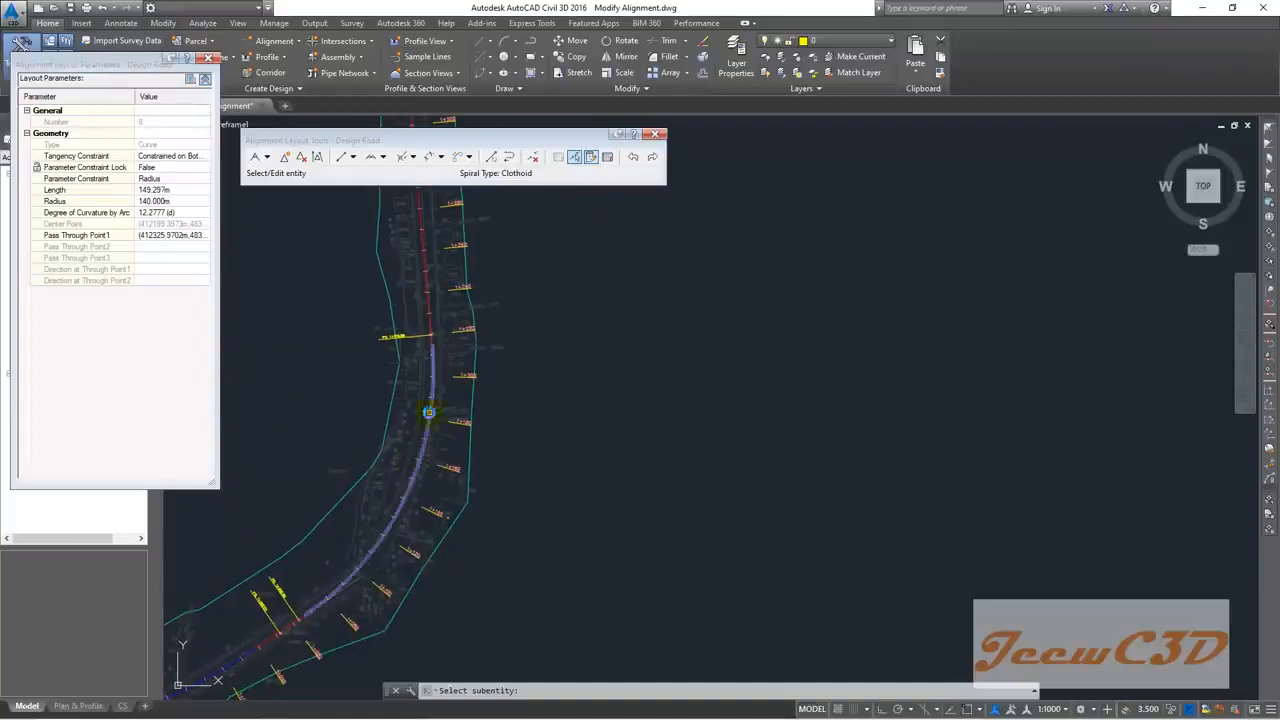
scroll(405, 470, "up", 7)
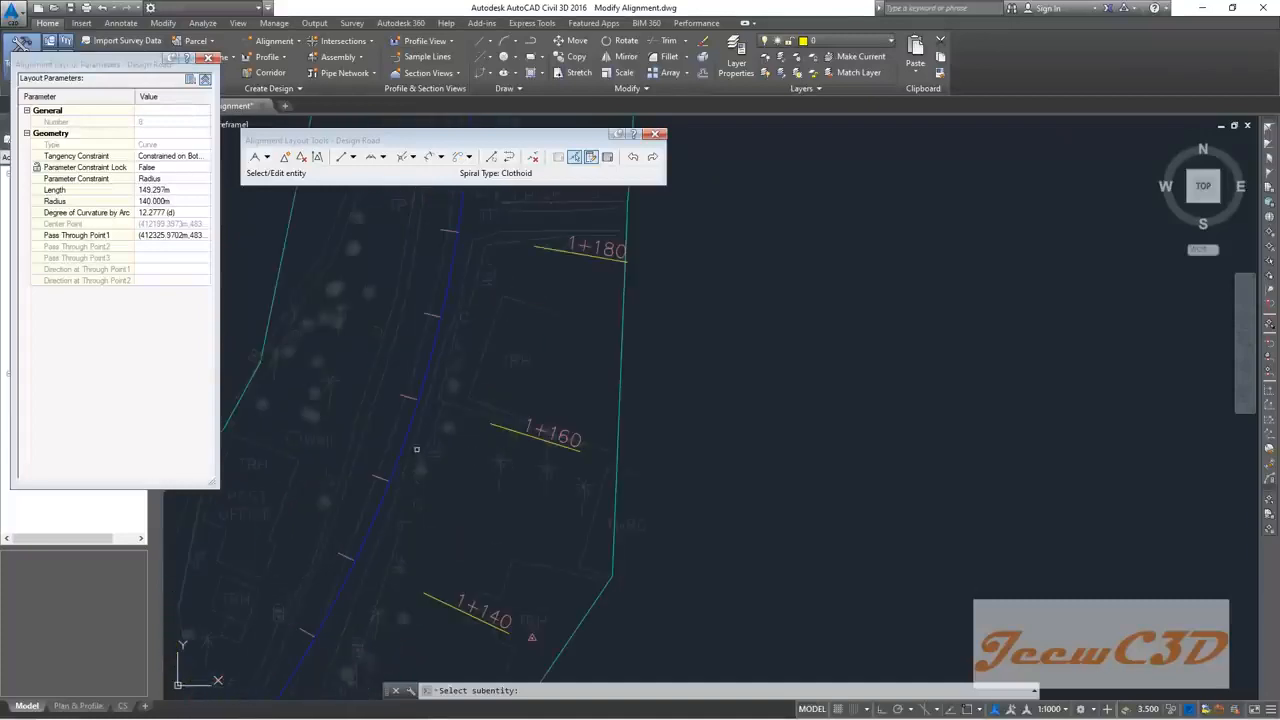
scroll(424, 383, "down", 6)
scroll(423, 384, "up", 3)
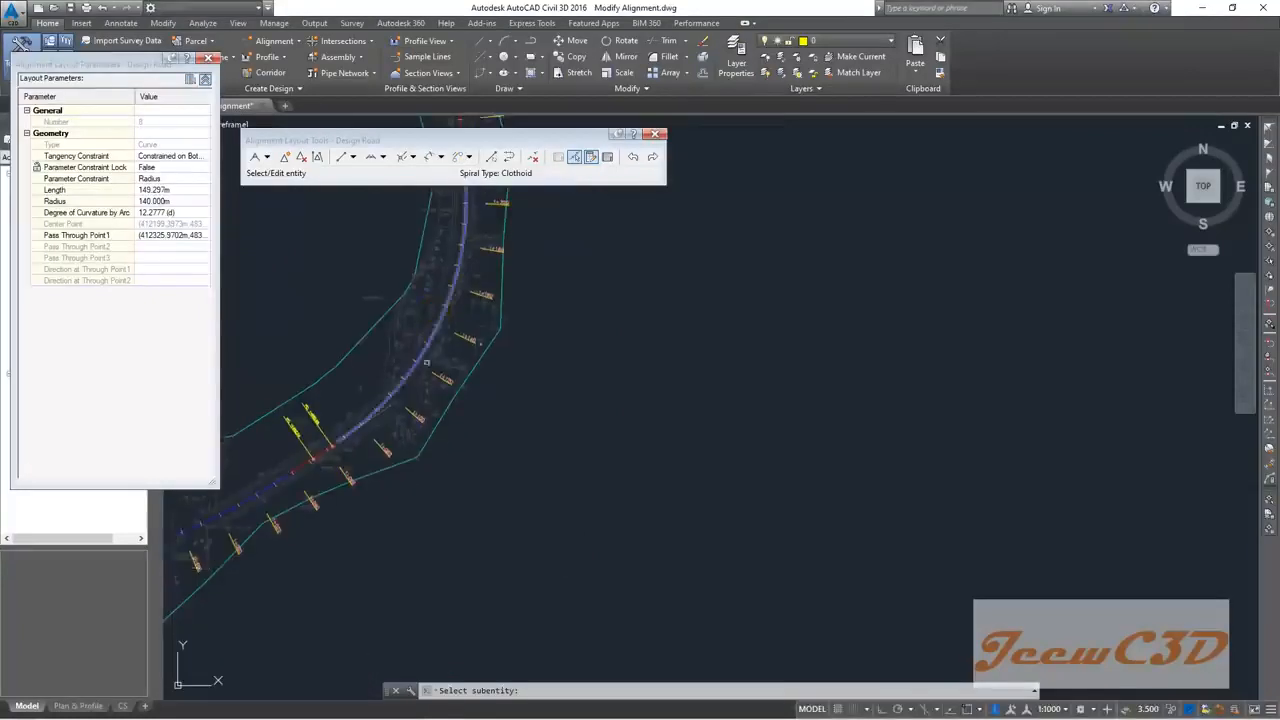
scroll(424, 353, "down", 5)
mouse_move(424, 335)
middle_mouse_down()
mouse_move(437, 413)
mouse_move(441, 288)
middle_mouse_up()
scroll(437, 409, "up", 5)
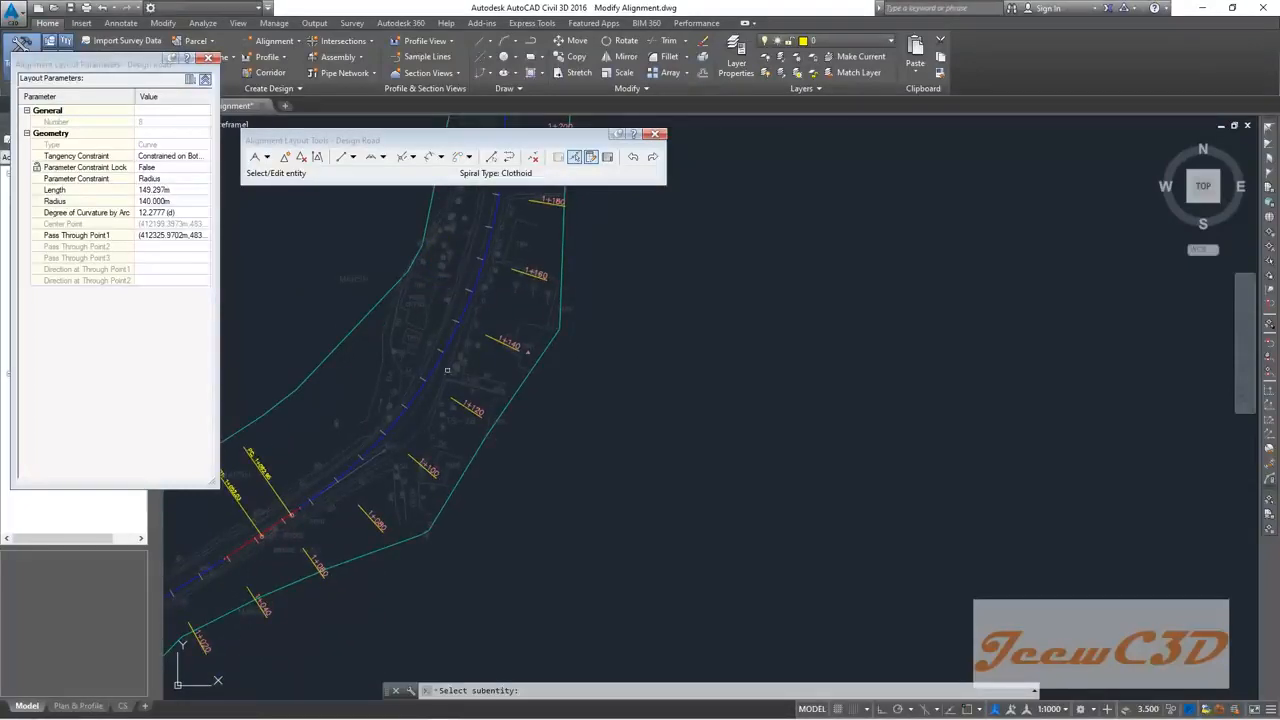
scroll(439, 361, "down", 2)
middle_click_drag(394, 328, 409, 392)
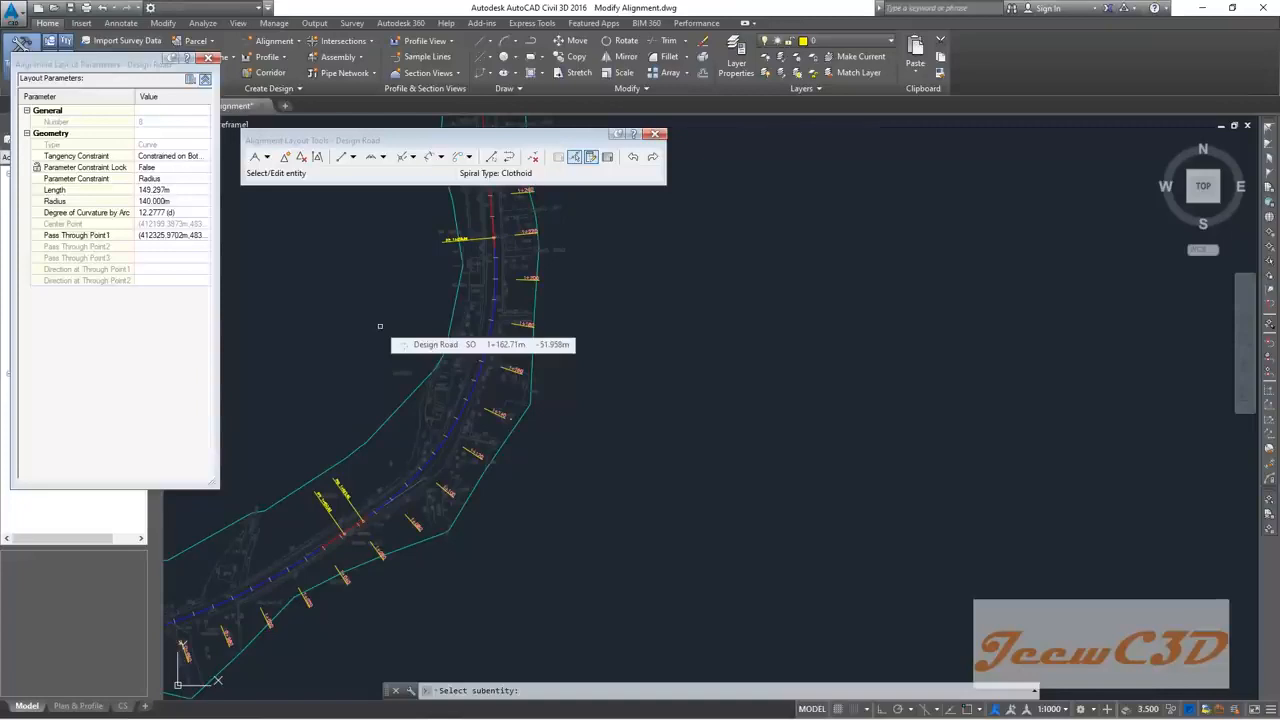
key("Escape")
middle_click_drag(380, 325, 448, 252)
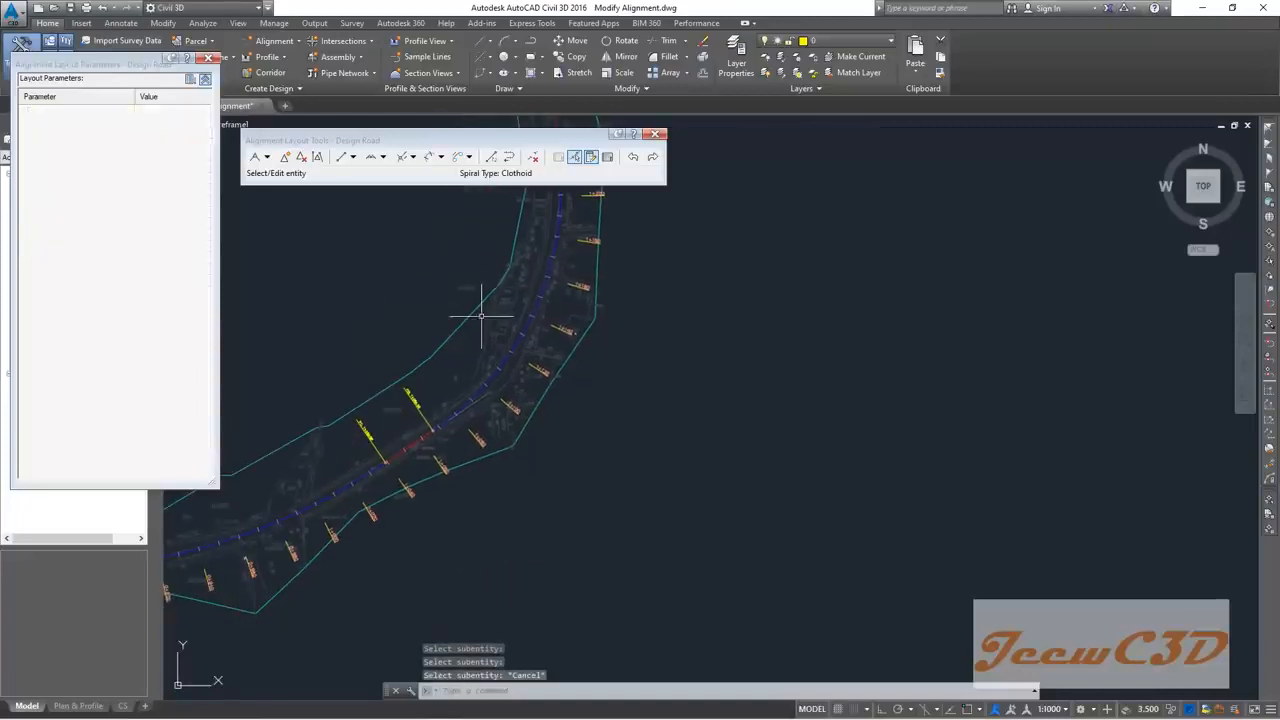
Step: Start Delete Sub-entity, then cancel without removing anything
left_click(533, 157)
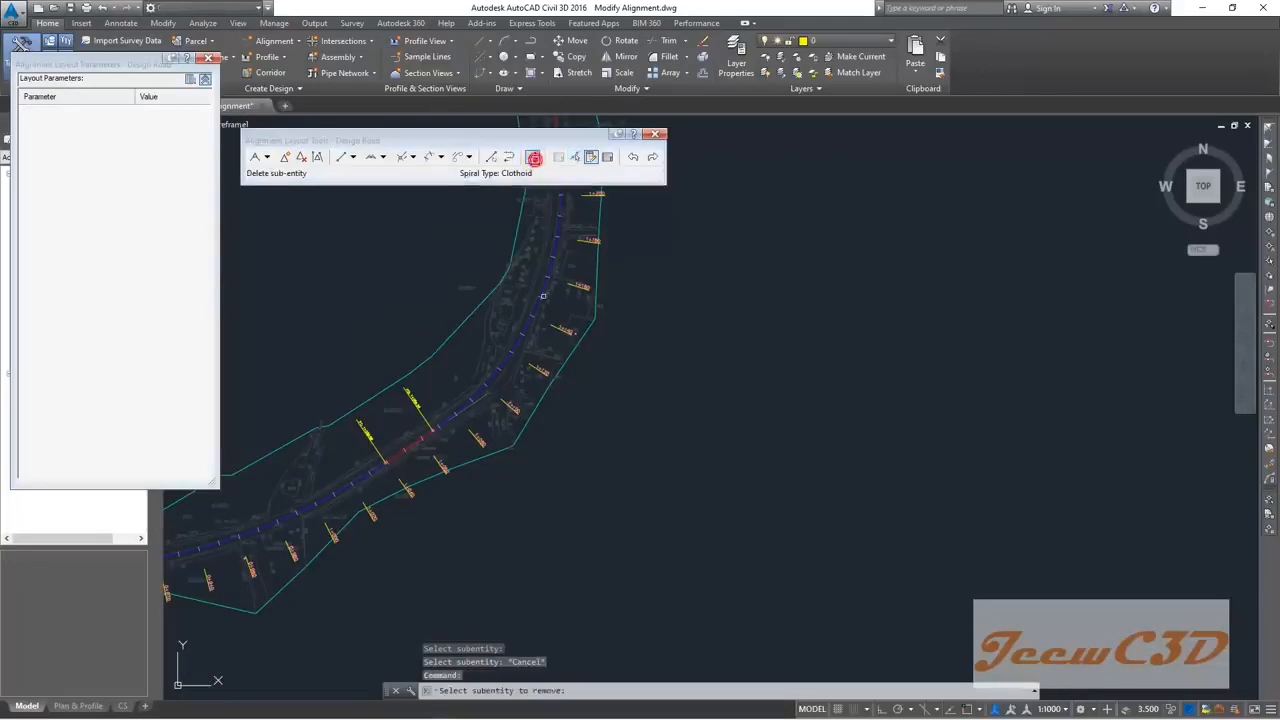
scroll(538, 290, "up", 3)
scroll(494, 346, "down", 5)
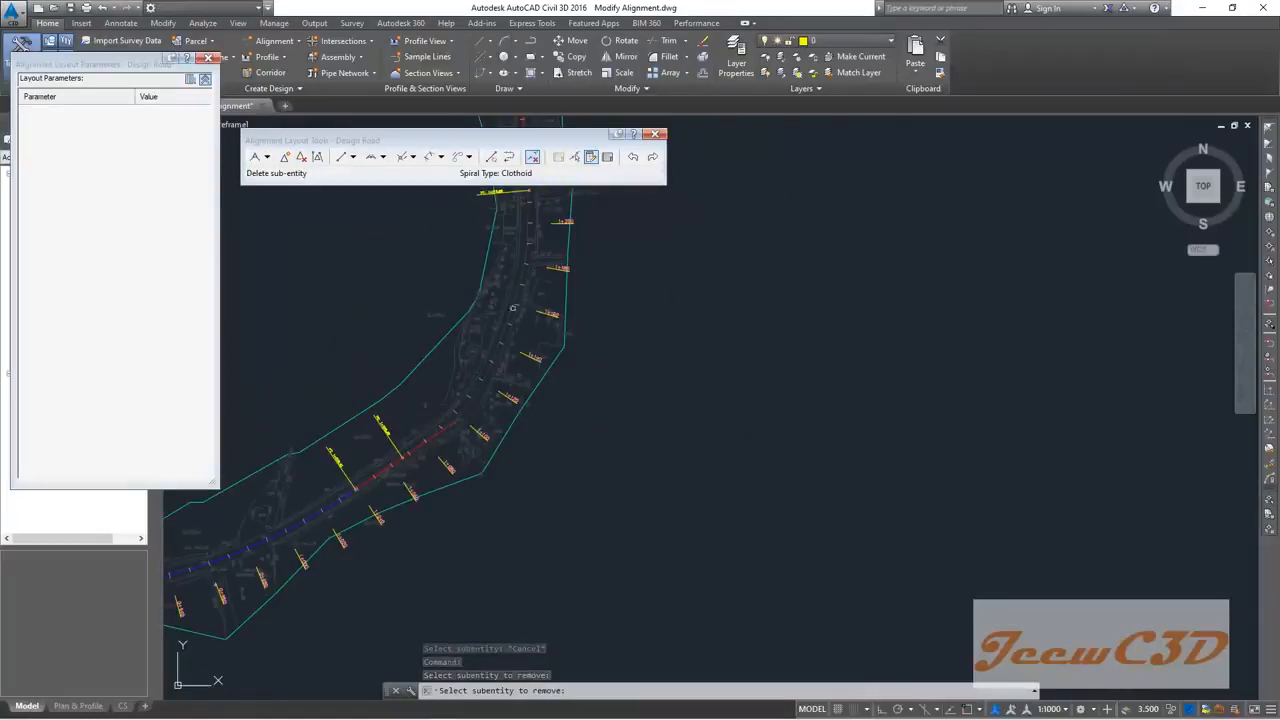
key("Escape")
scroll(503, 340, "down", 2)
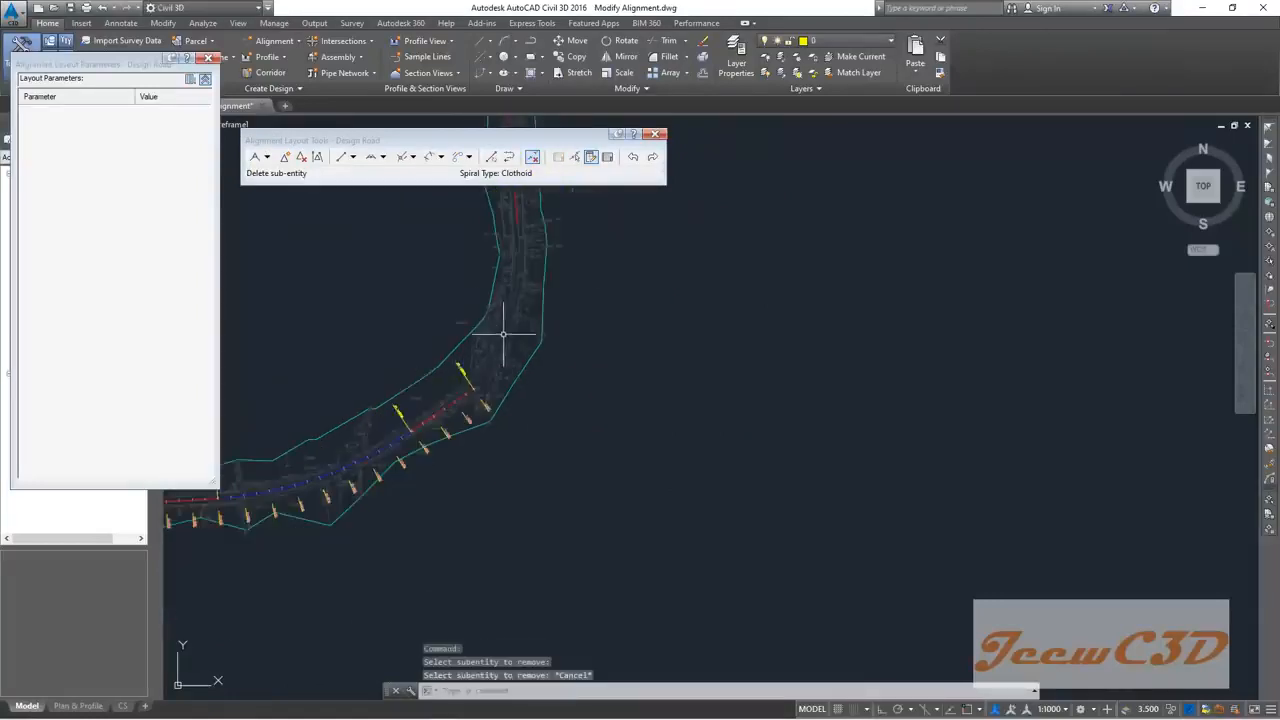
scroll(488, 402, "up", 5)
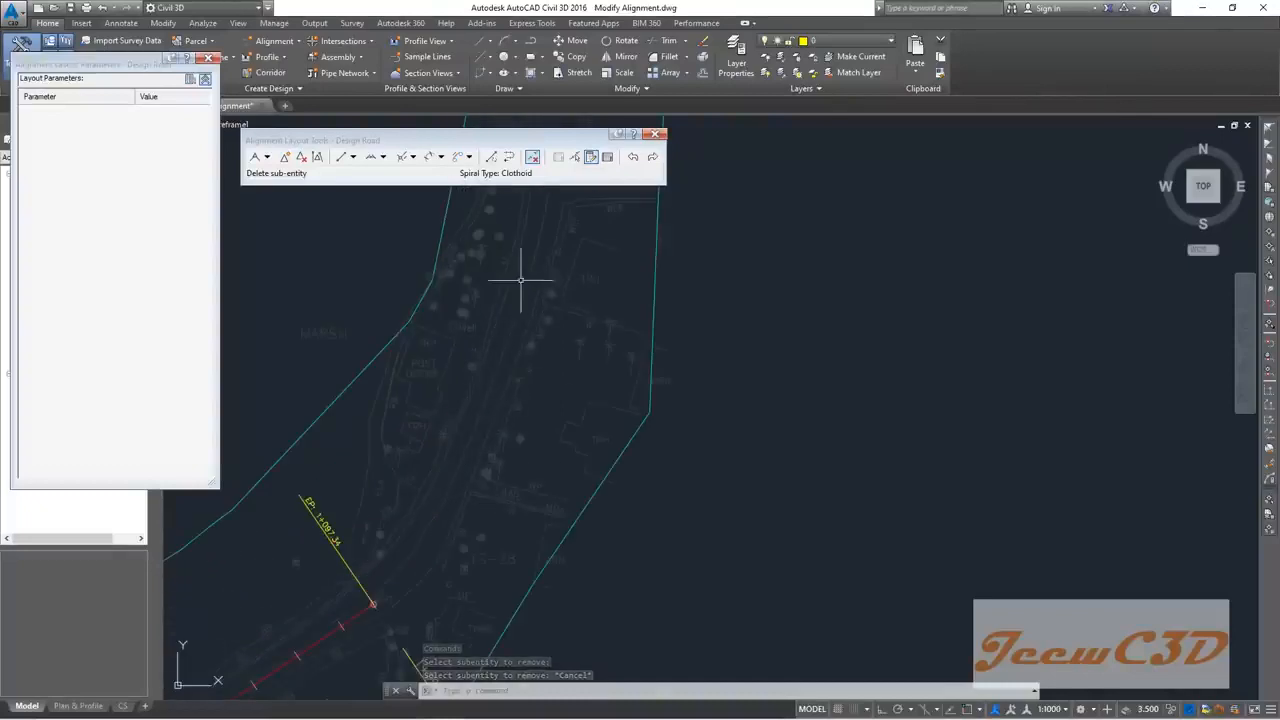
Step: Draw a Fixed Line (Two points) tangent beyond Design Road's end
left_click(353, 157)
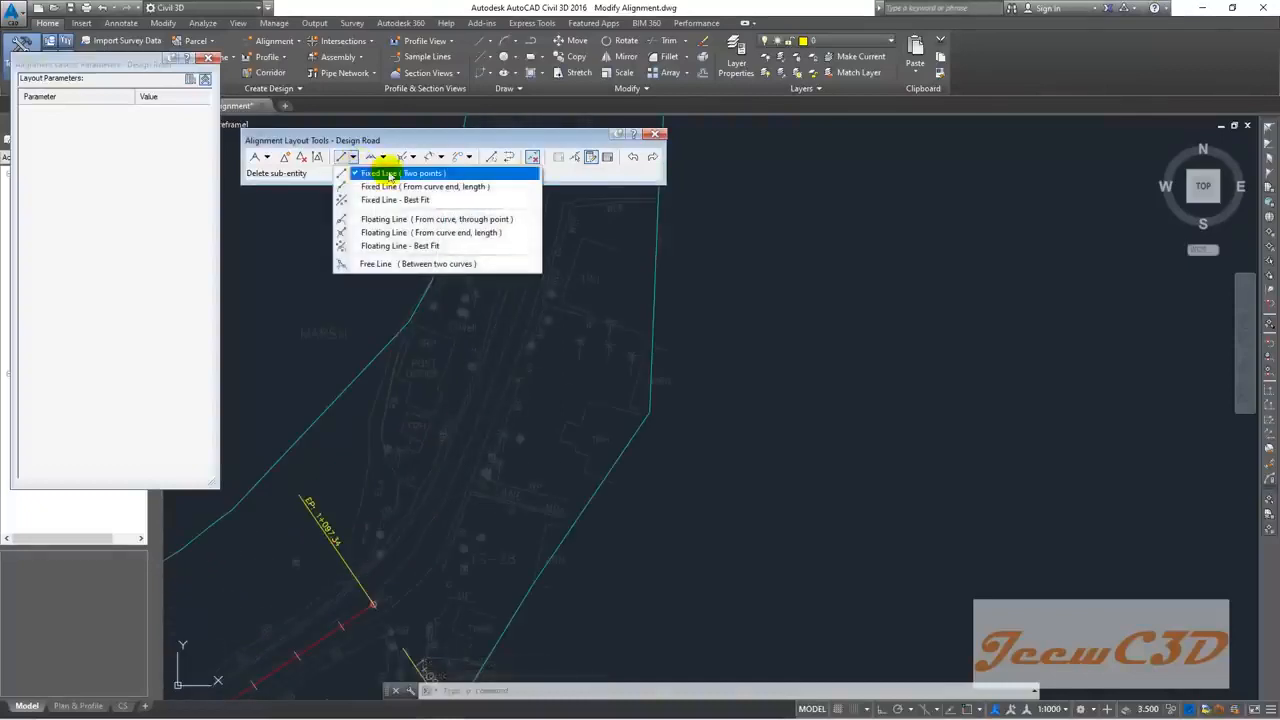
left_click(395, 176)
scroll(471, 455, "up", 3)
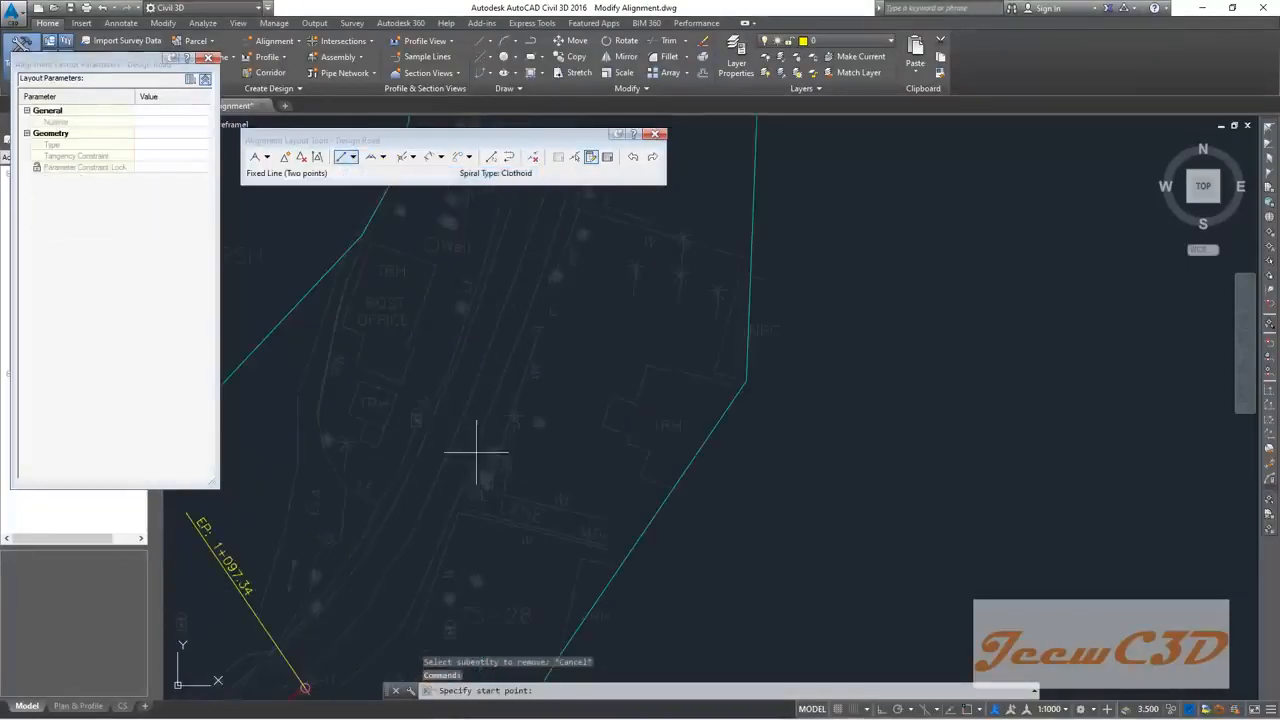
left_click(447, 453)
scroll(479, 374, "down", 3)
middle_click_drag(491, 329, 449, 463)
scroll(452, 457, "up", 2)
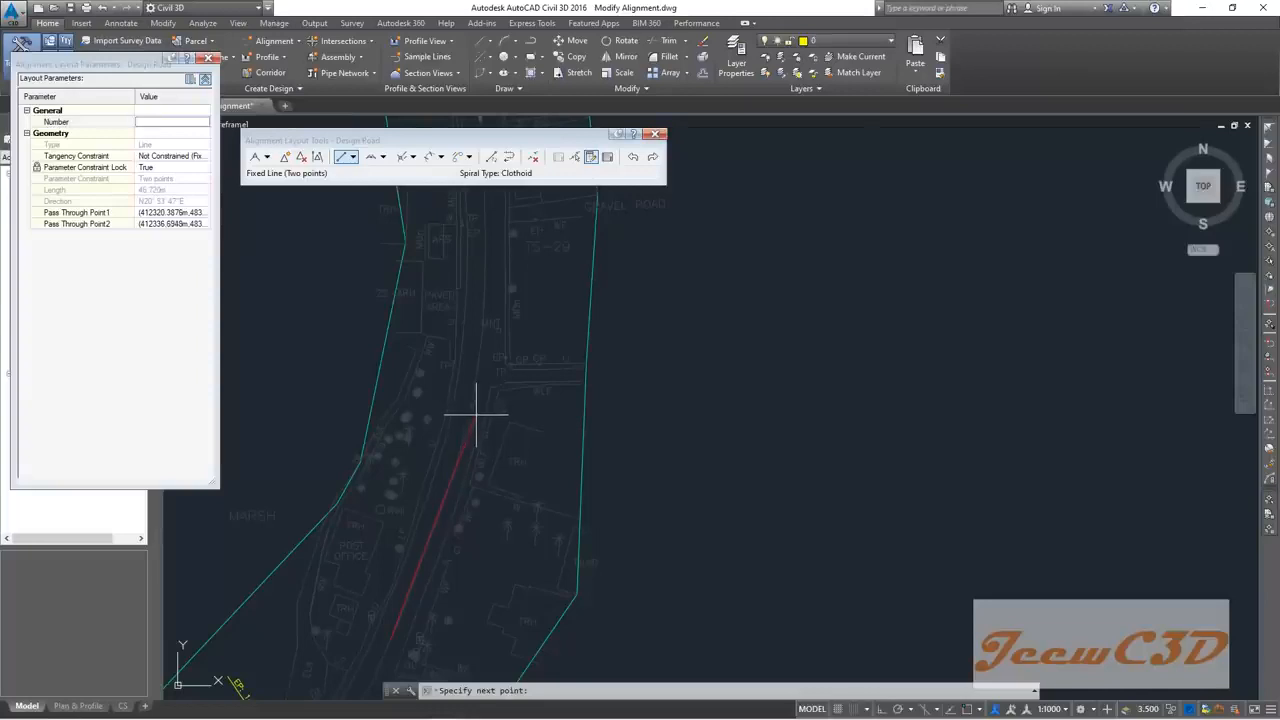
left_click(474, 412)
key("Escape")
Step: Drag Design Road's end grip so the alignment finishes at station 1+094.98
scroll(463, 443, "down", 2)
middle_click_drag(447, 493, 500, 366)
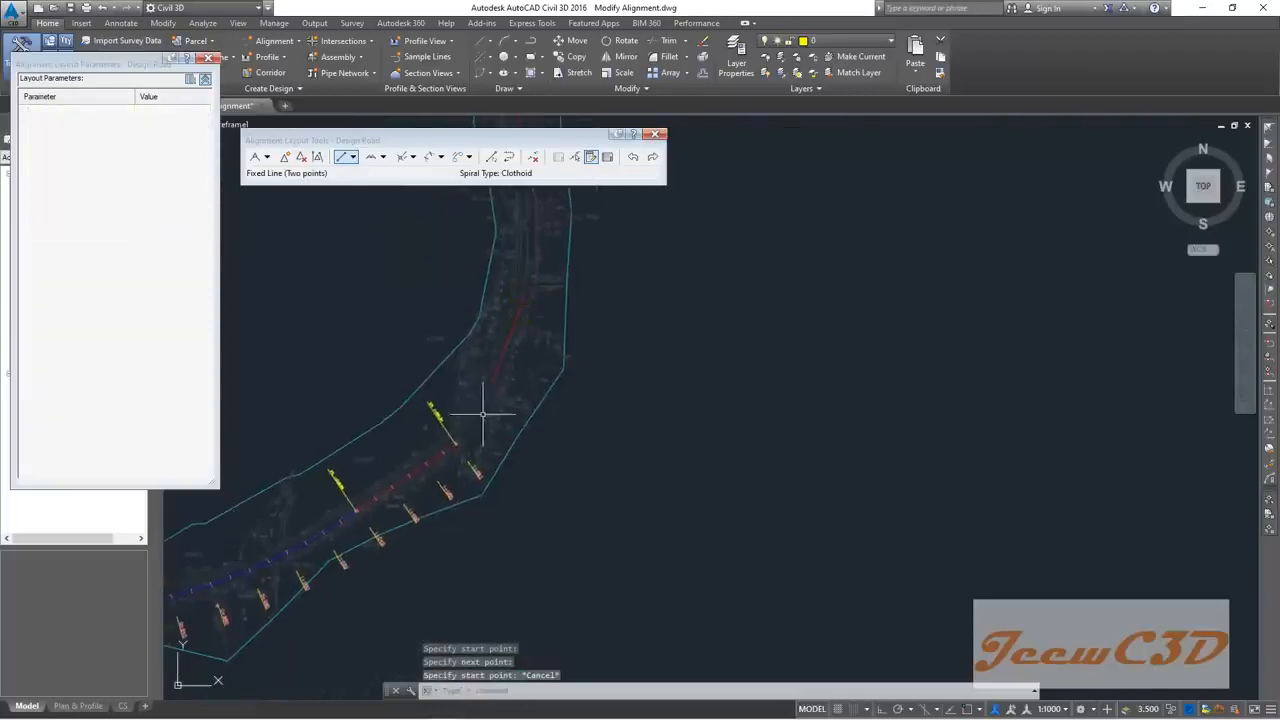
scroll(475, 432, "up", 4)
middle_click_drag(409, 494, 550, 338)
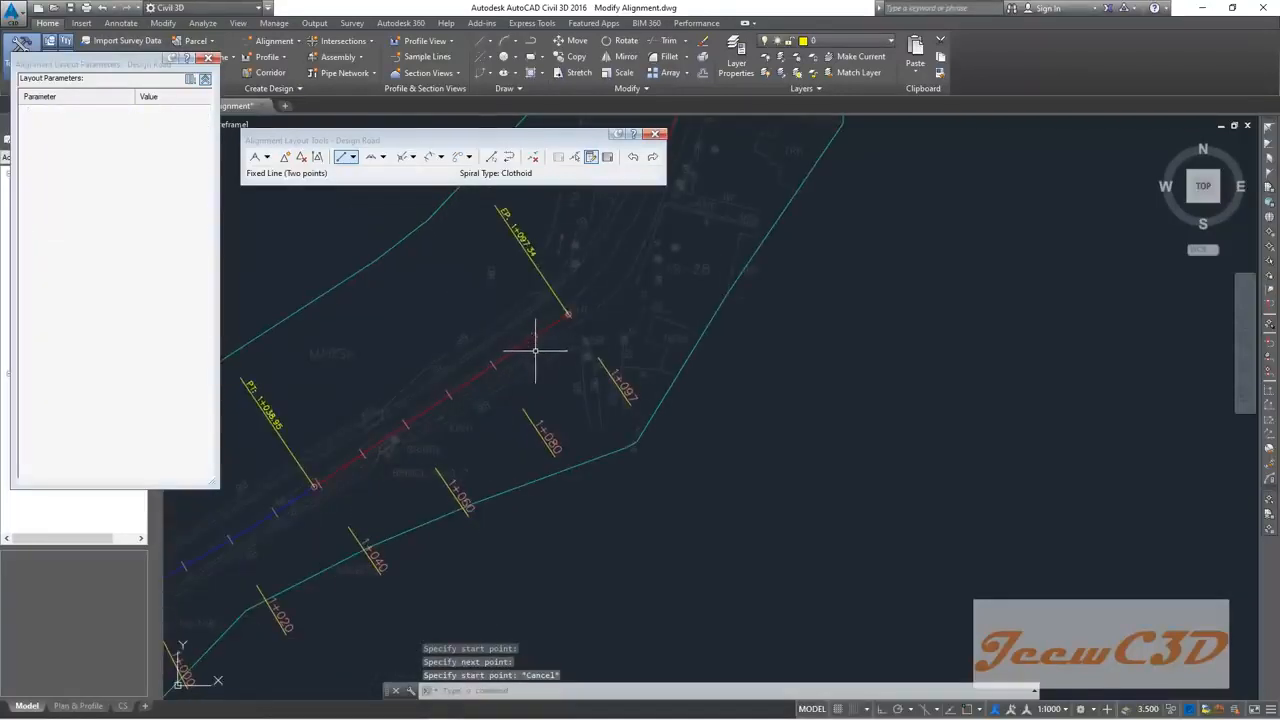
scroll(549, 337, "up", 3)
left_click(545, 318)
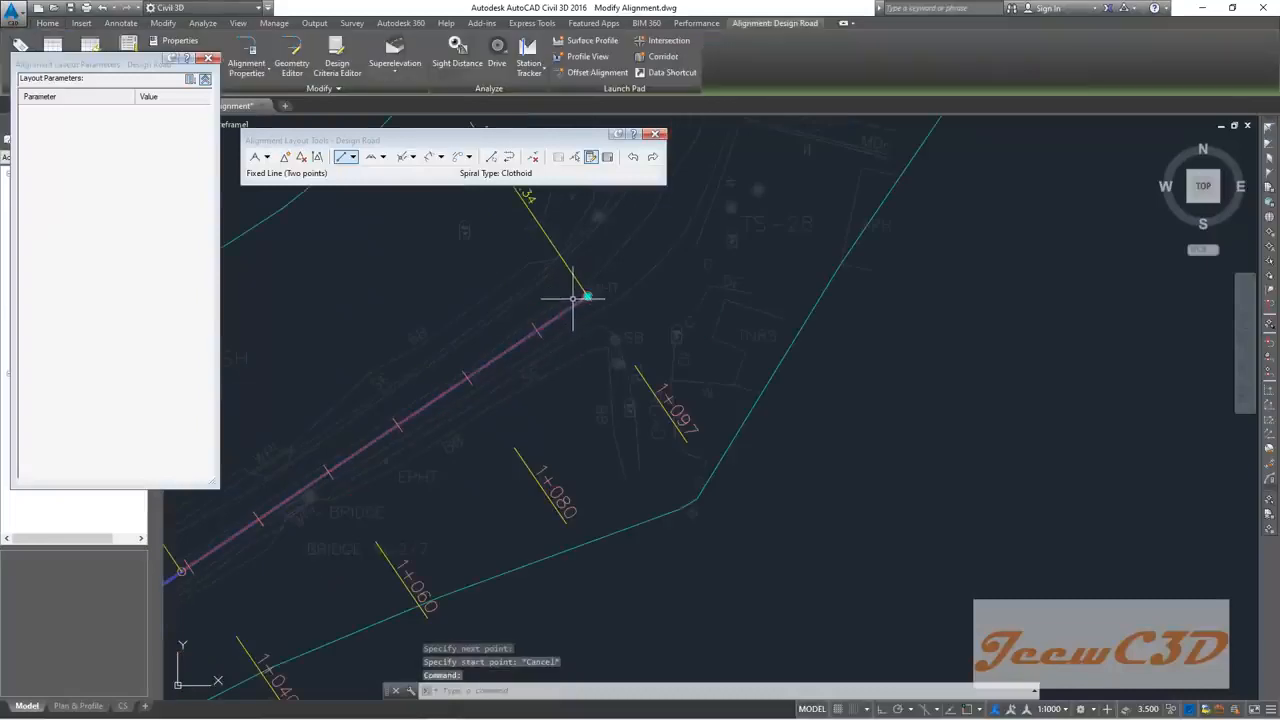
left_click(586, 290)
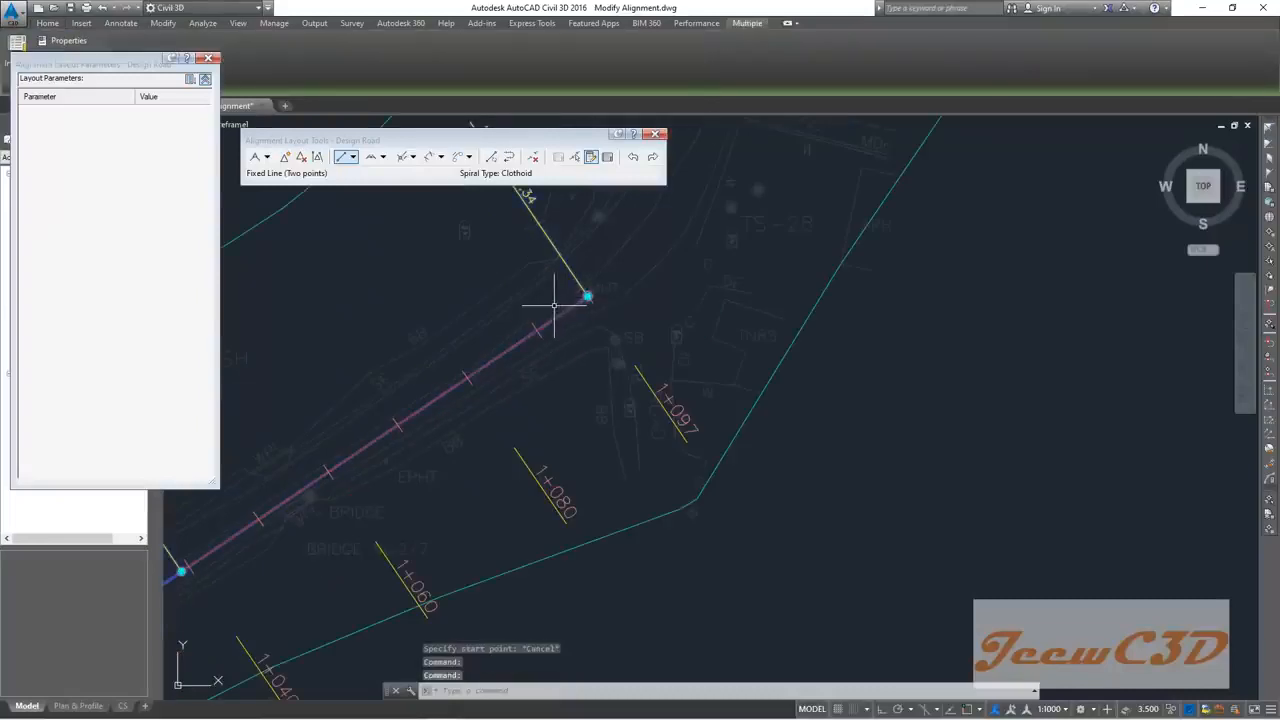
key("Escape")
left_click(560, 314)
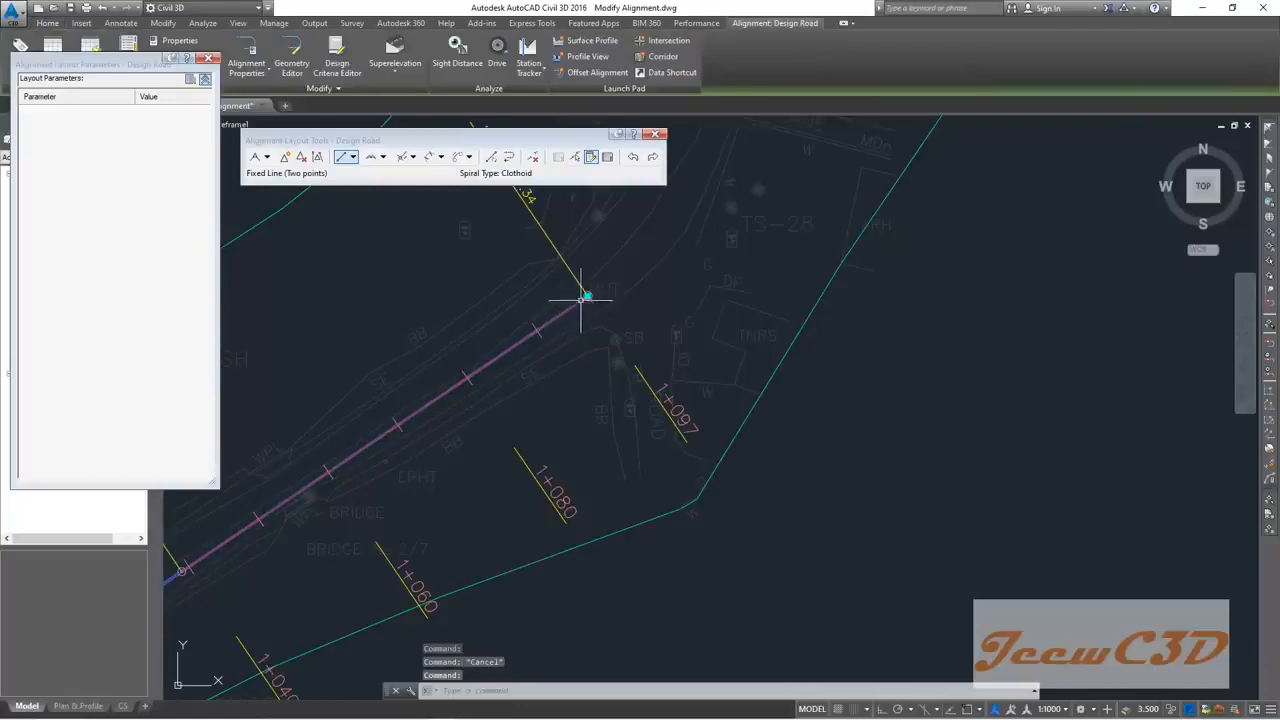
left_click(580, 296)
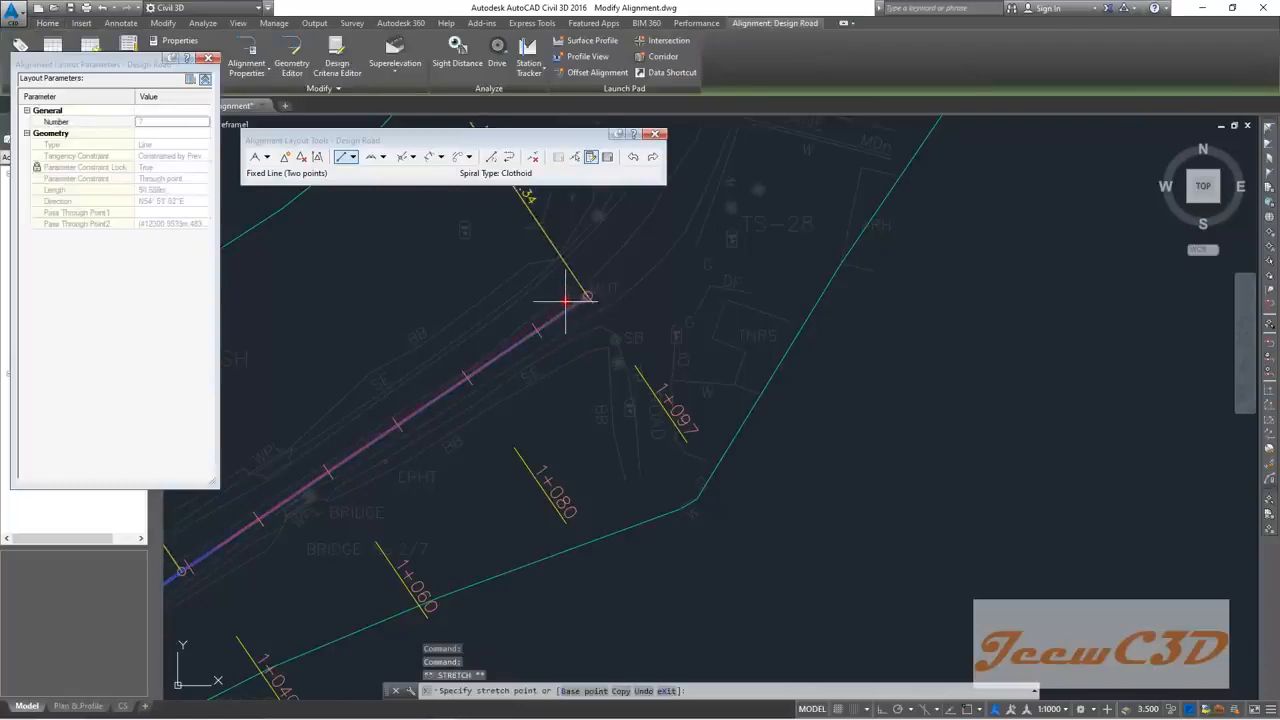
left_click(565, 297)
scroll(570, 295, "down", 3)
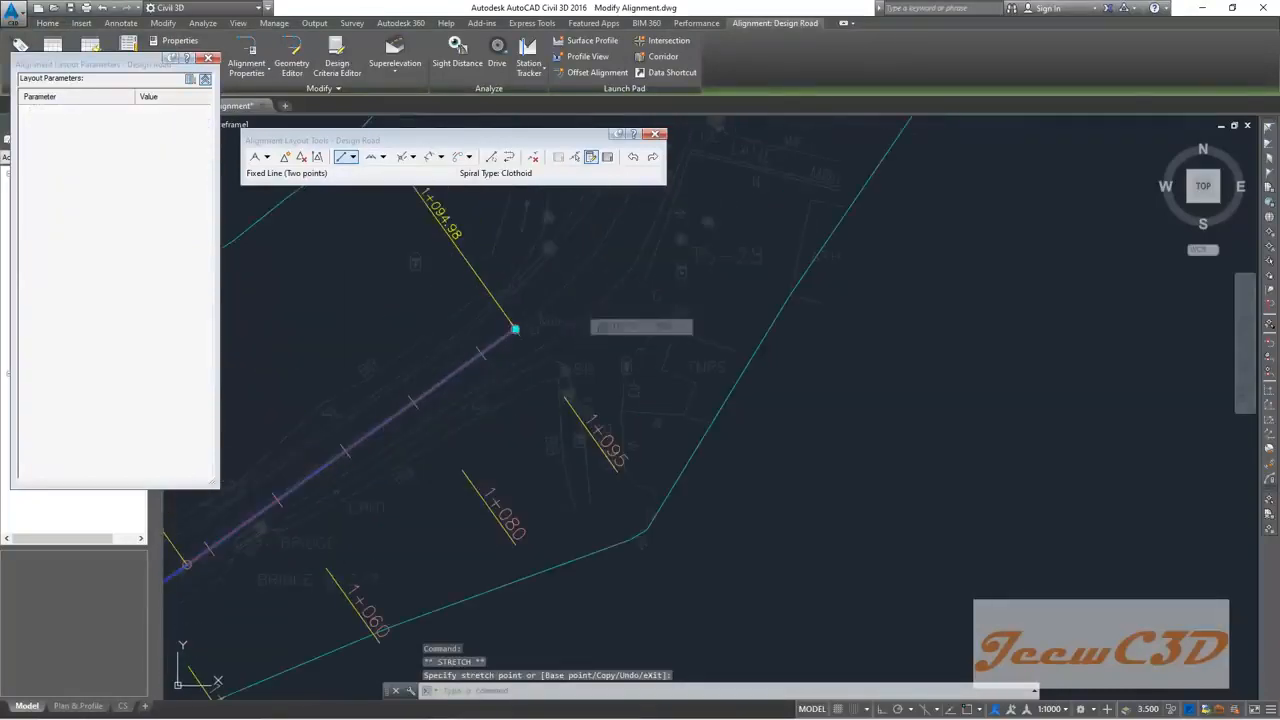
key("Escape")
middle_click_drag(555, 320, 561, 439)
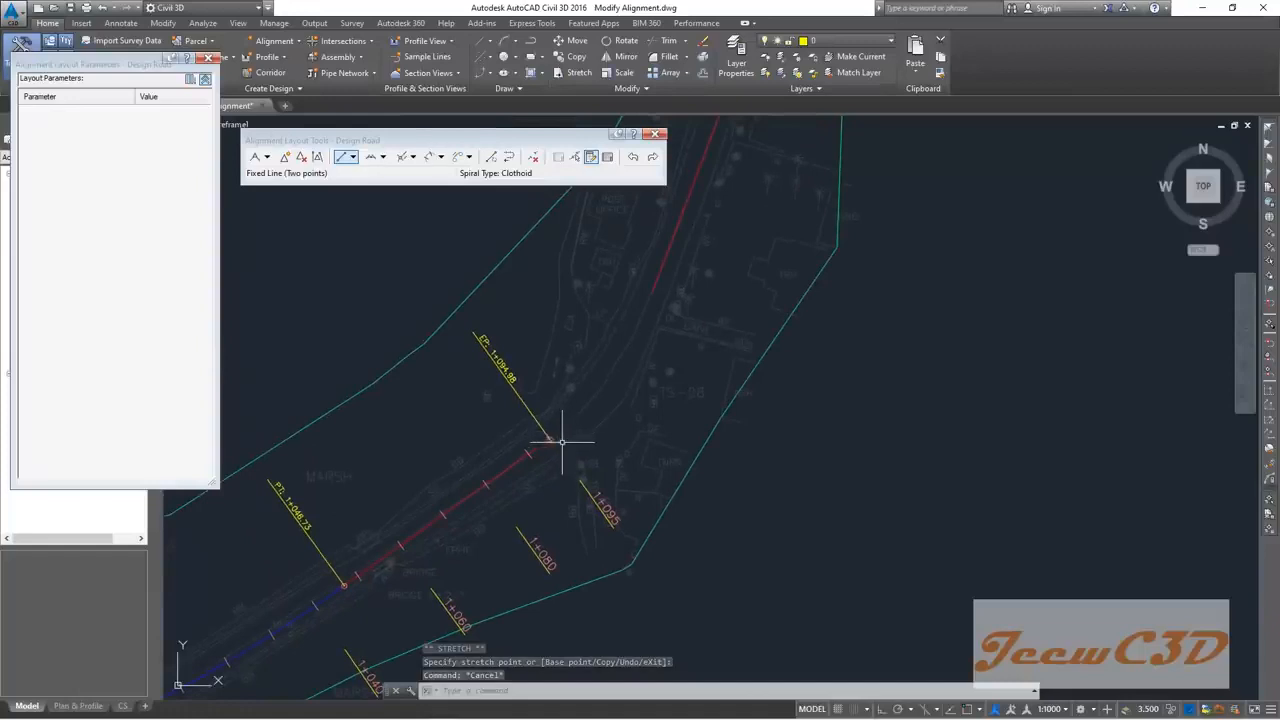
Step: Add a free curve fillet through a point between the two tangents, starting at PC 1+091.49
left_click(384, 158)
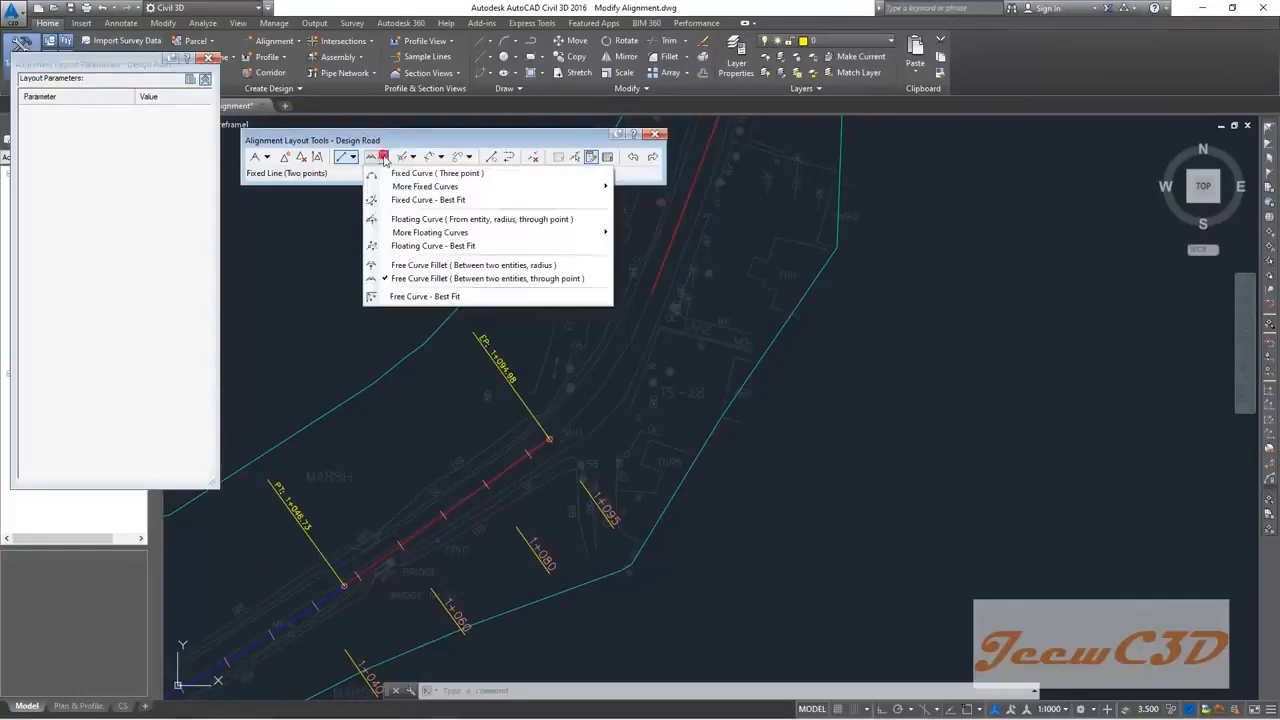
left_click(486, 279)
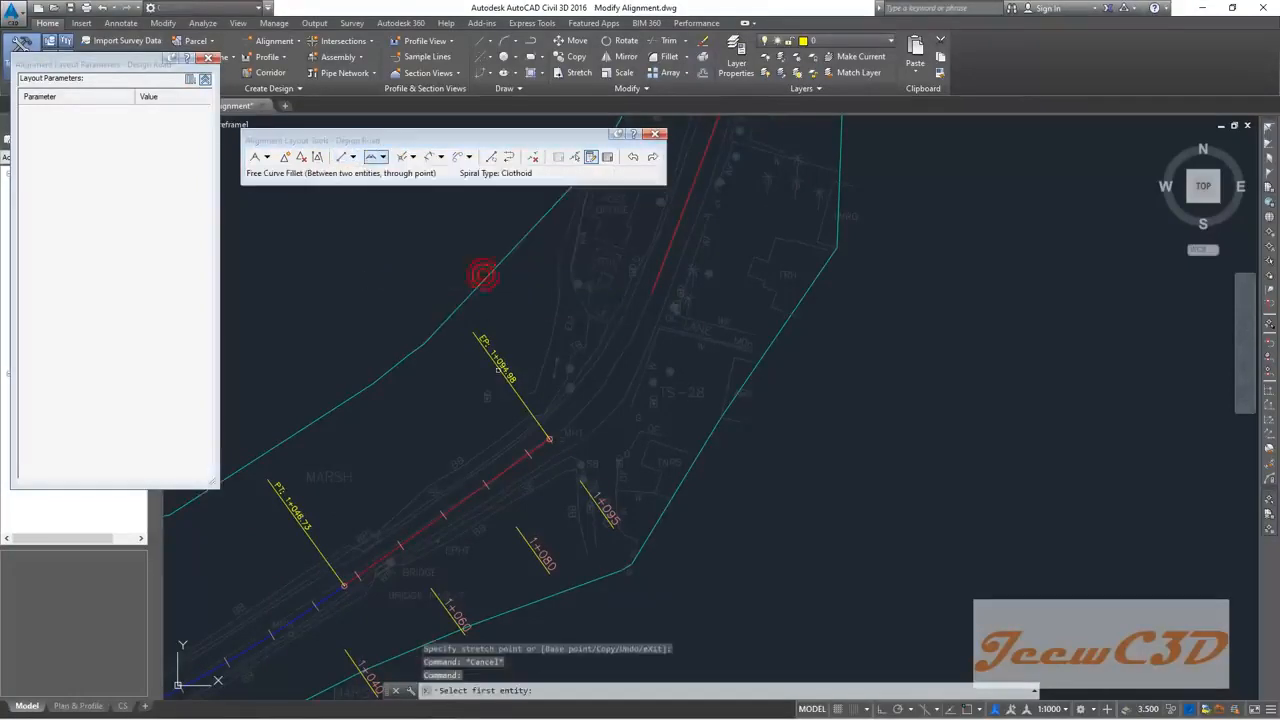
scroll(521, 435, "up", 3)
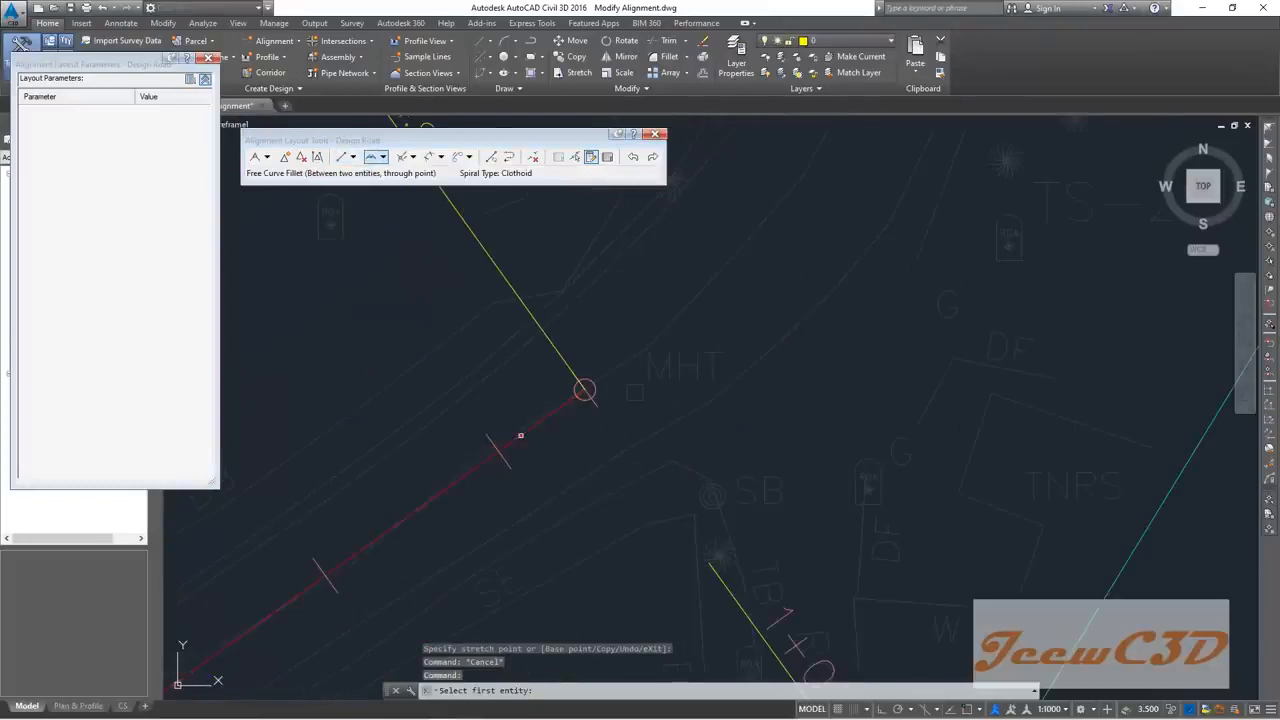
left_click(521, 435)
scroll(521, 435, "down", 5)
scroll(641, 311, "up", 6)
scroll(641, 311, "up", 2)
left_click(641, 317)
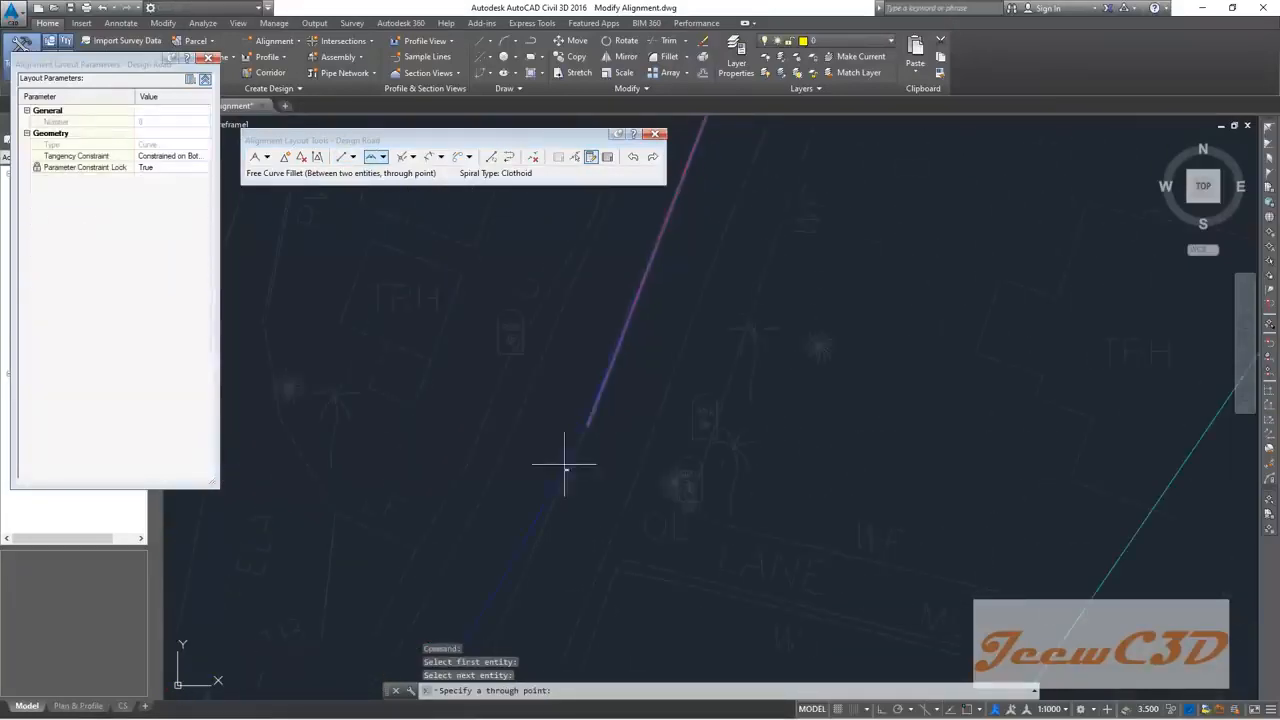
scroll(614, 443, "down", 4)
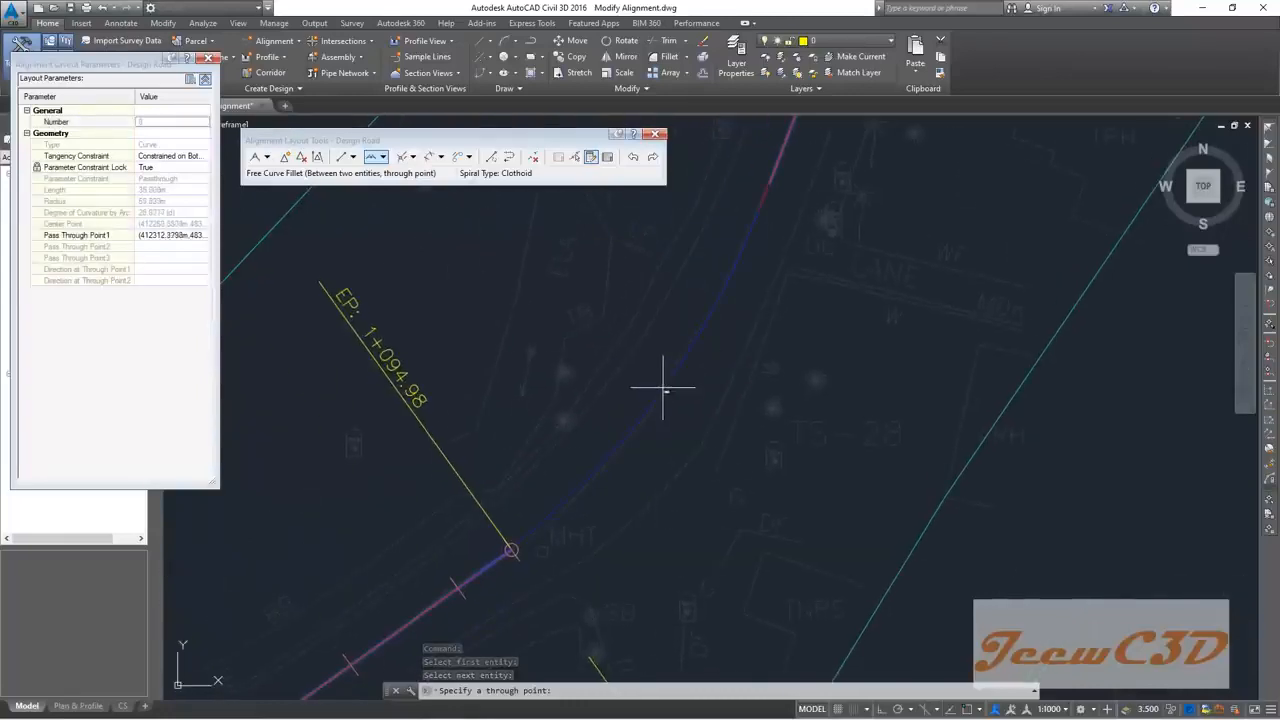
left_click(664, 384)
Step: Zoom out to review the whole Design Road alignment with its new curve
scroll(664, 347, "down", 4)
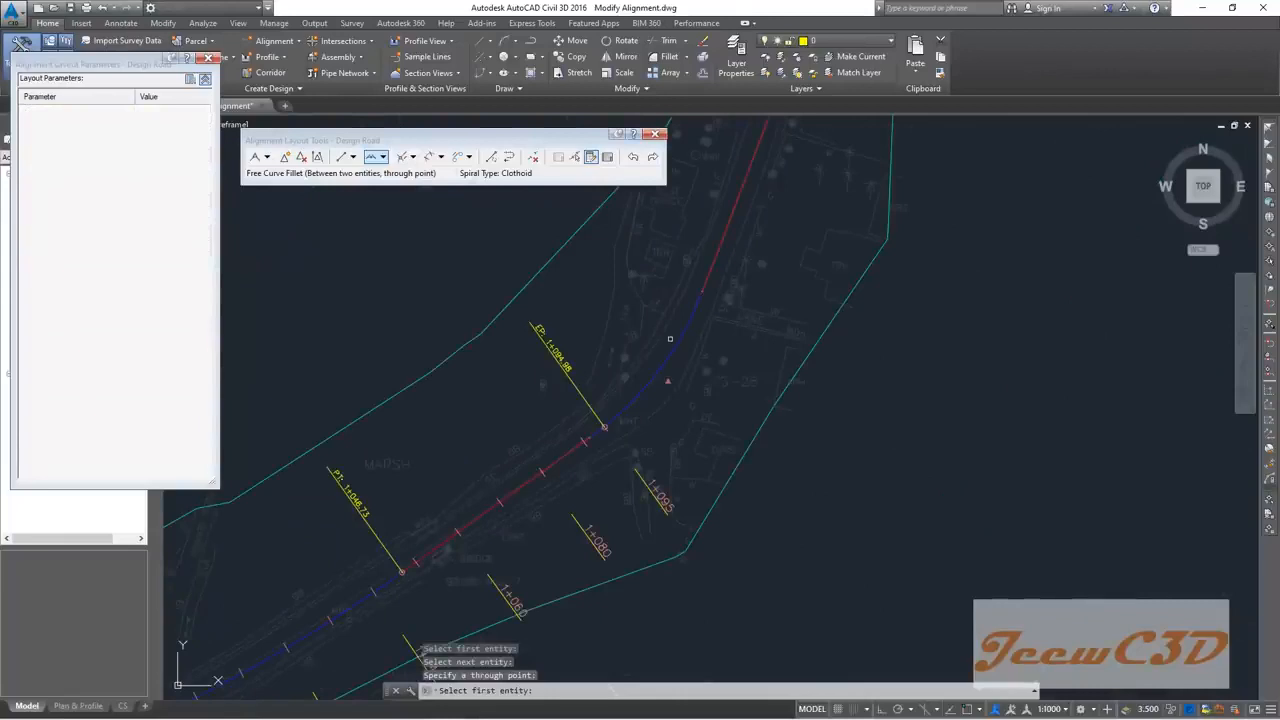
scroll(670, 339, "up", 4)
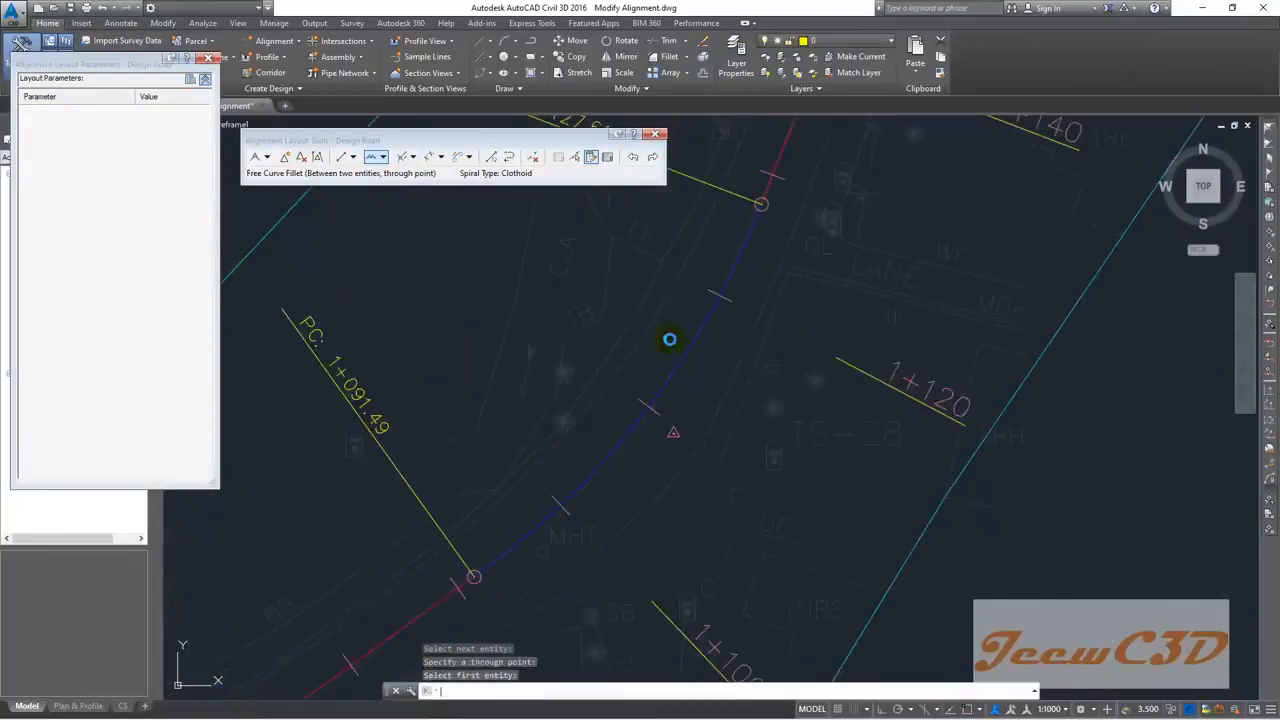
scroll(669, 337, "down", 5)
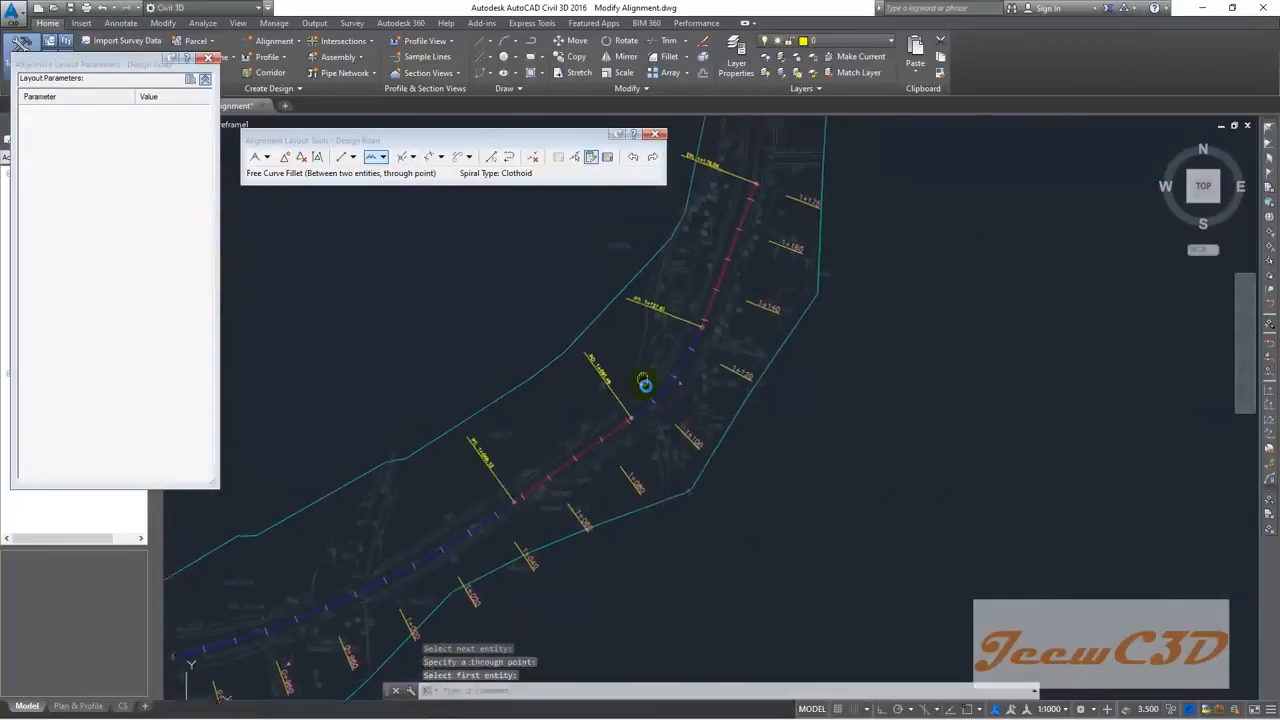
scroll(664, 331, "up", 2)
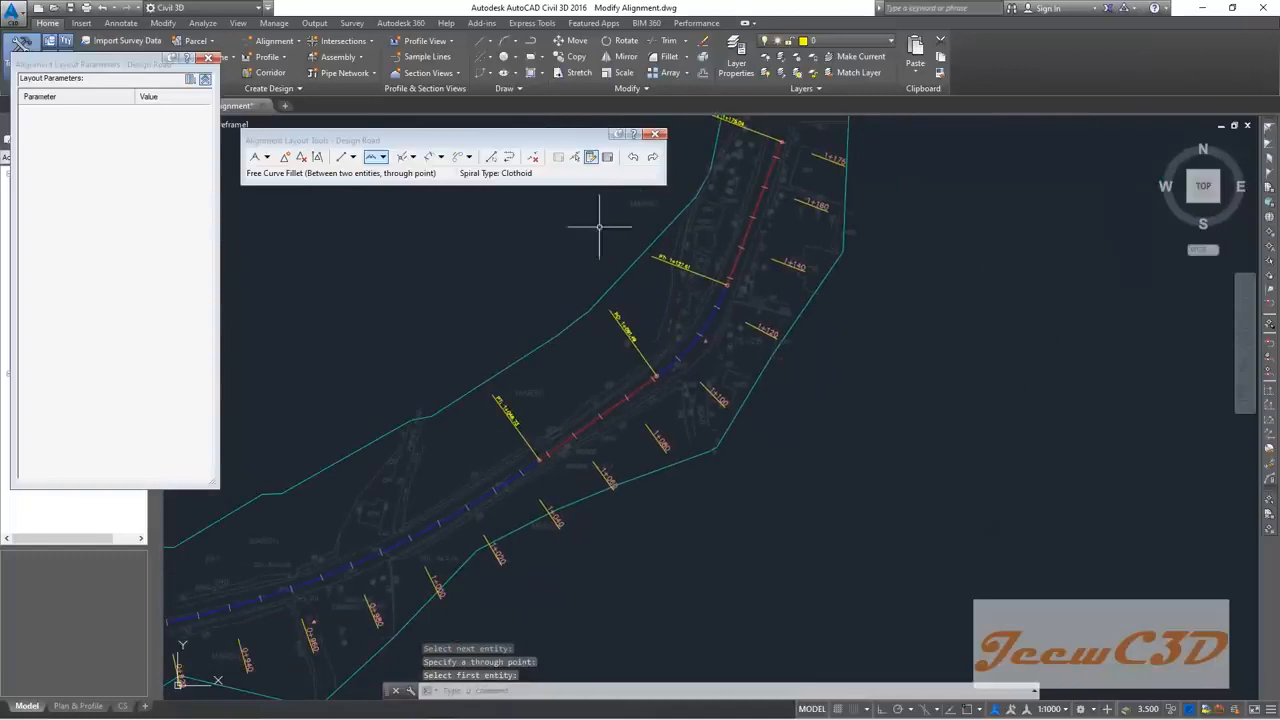
left_click(572, 157)
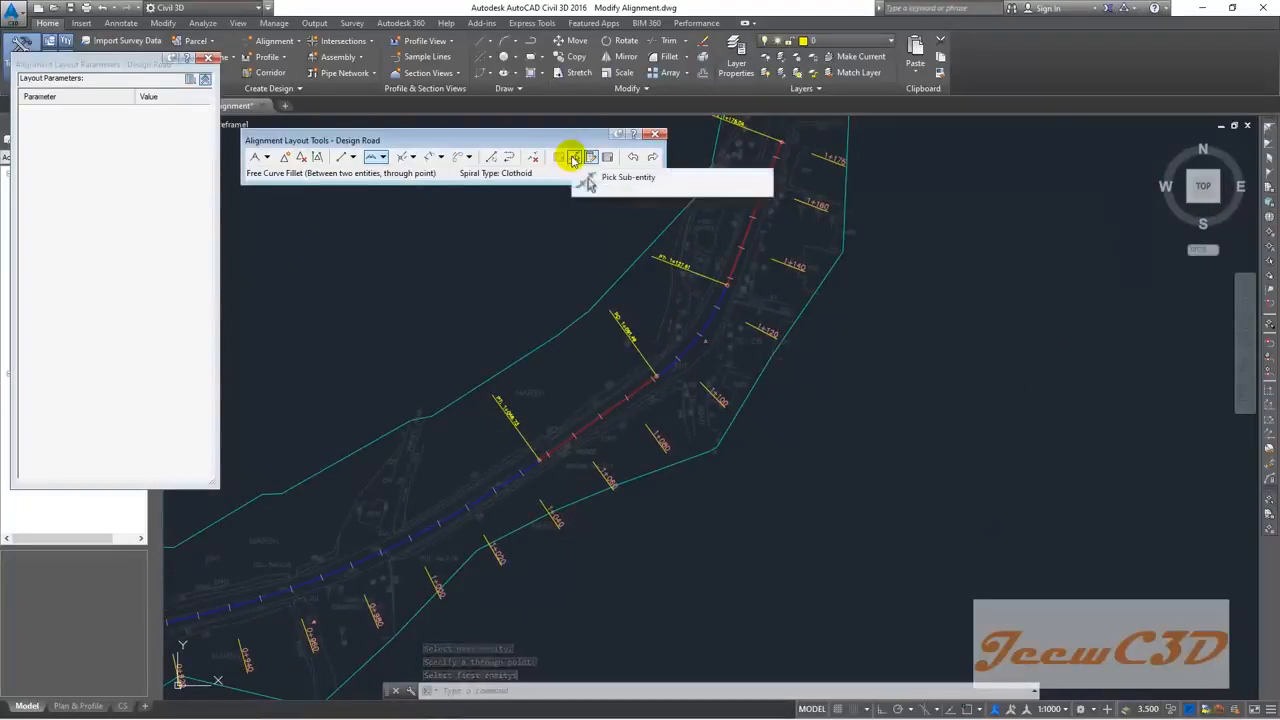
Step: Unlock the PC 1+091.49 free curve and set its radius to 130 m, giving 75.933 m length
left_click(573, 159)
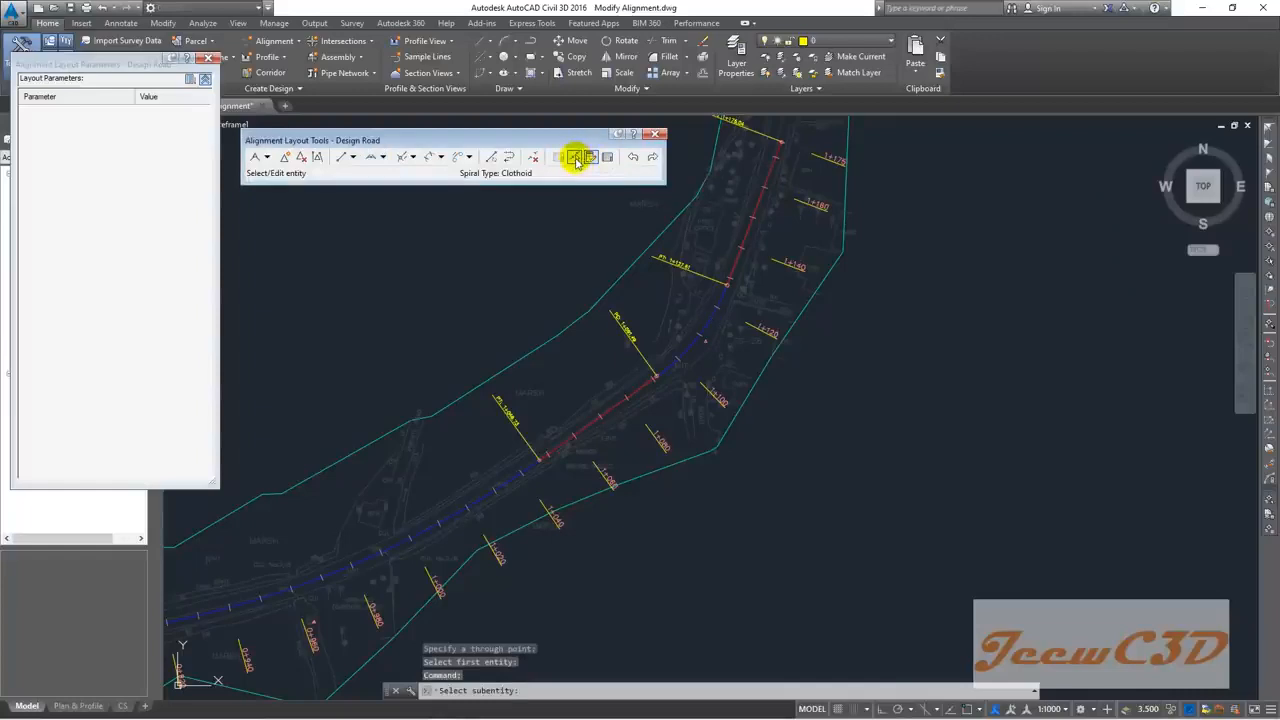
scroll(709, 323, "up", 5)
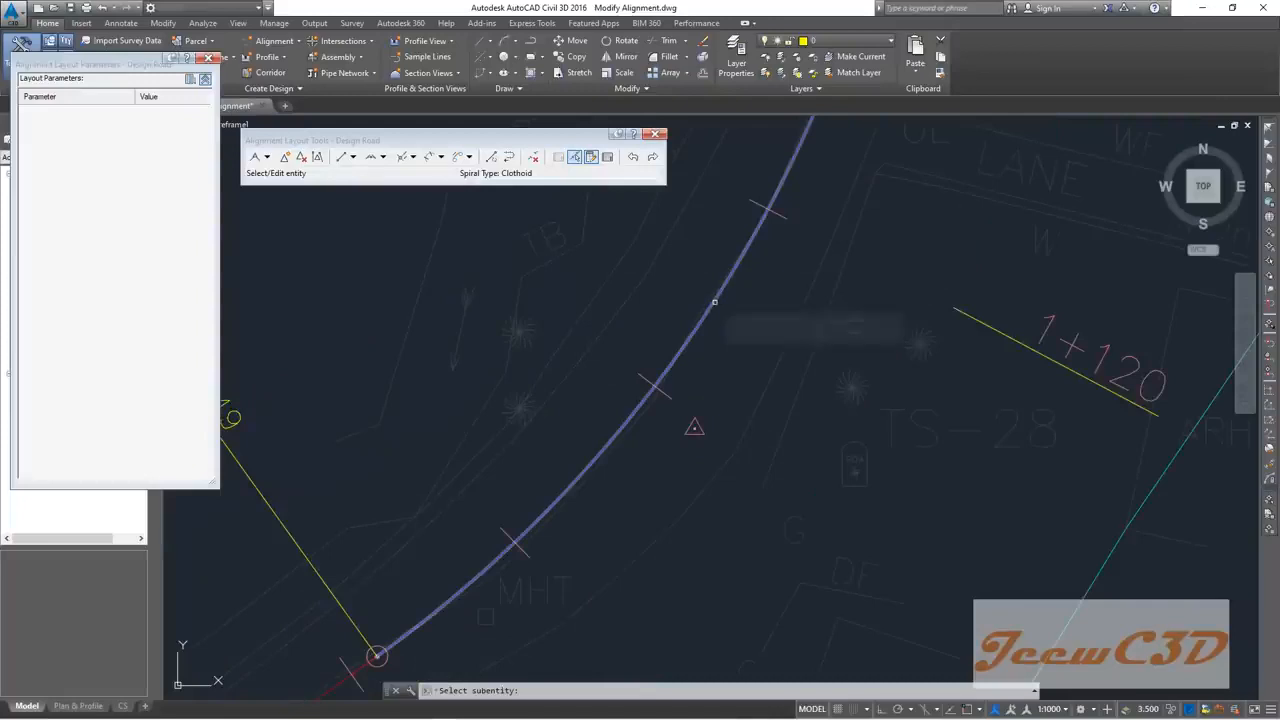
left_click(714, 301)
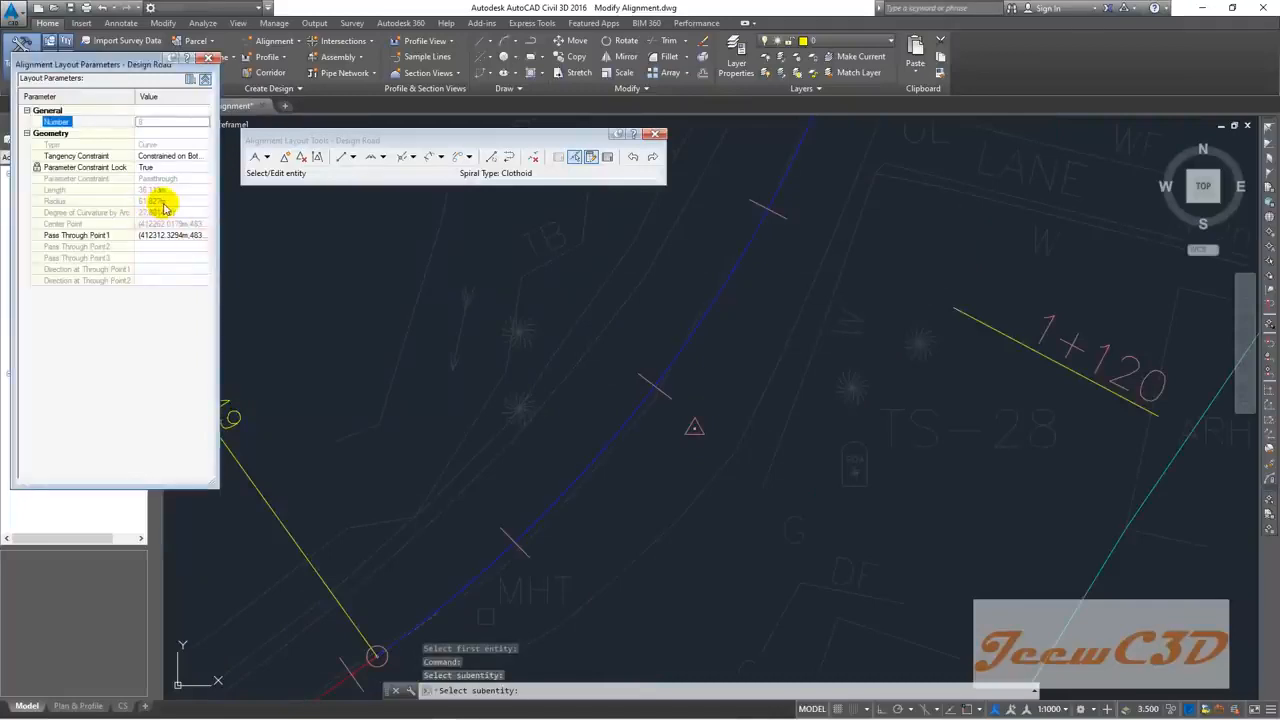
scroll(374, 320, "down", 3)
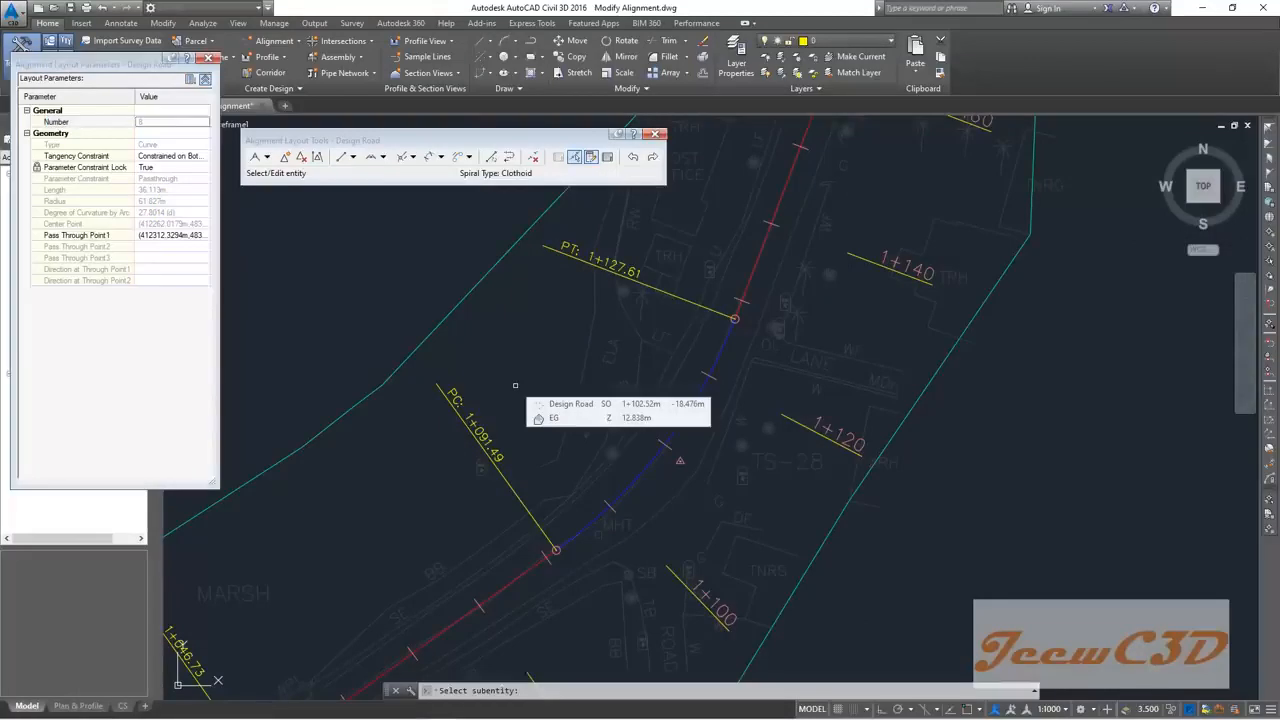
left_click(164, 167)
left_click(168, 172)
left_click(158, 178)
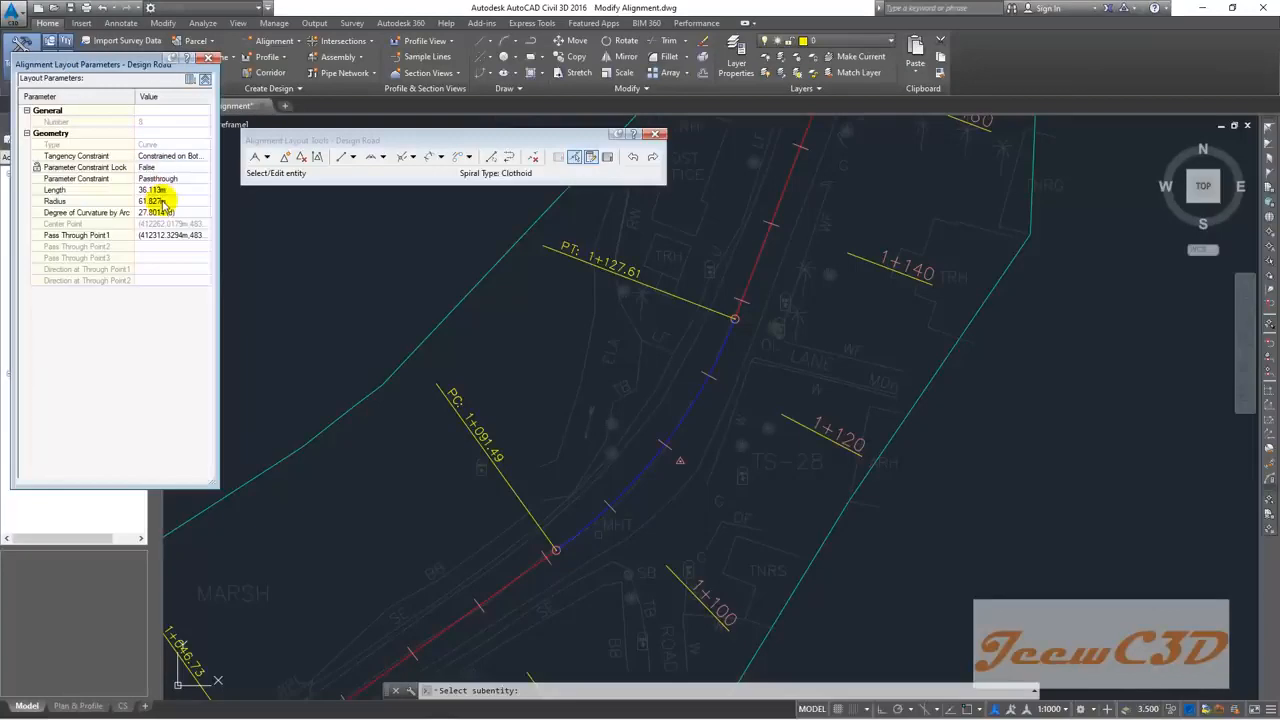
left_click(158, 201)
type("130")
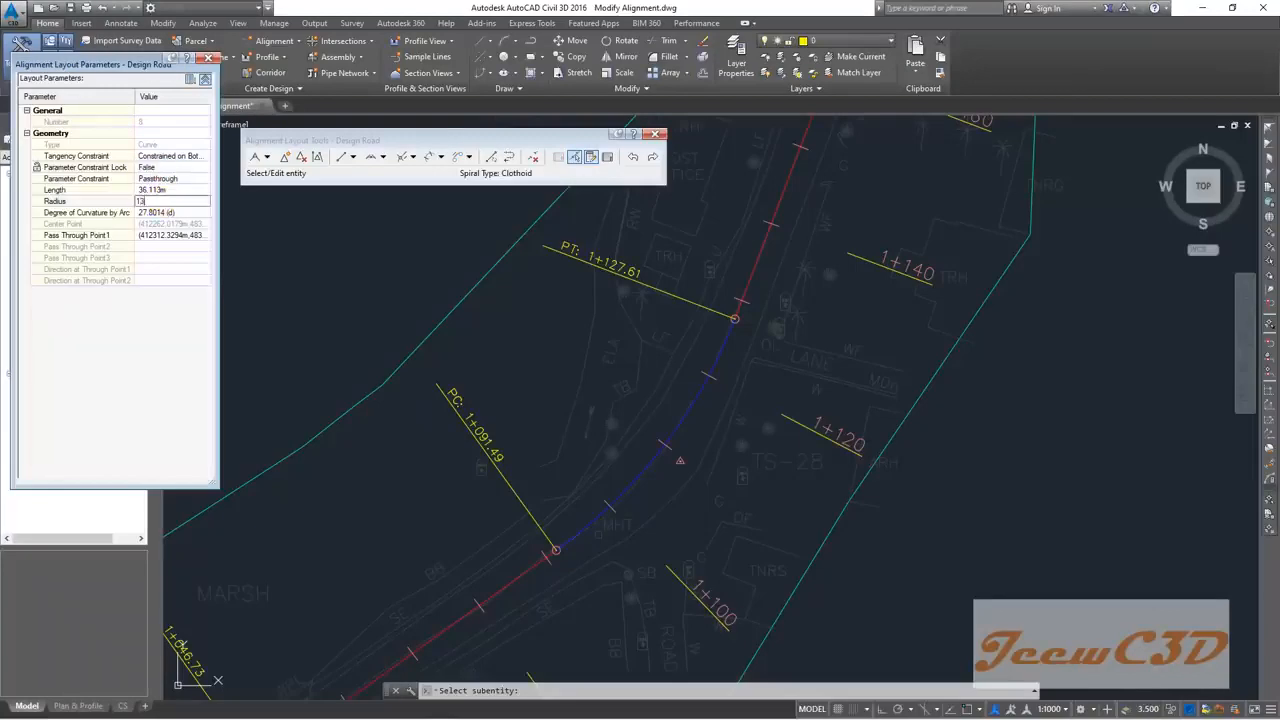
key("Return")
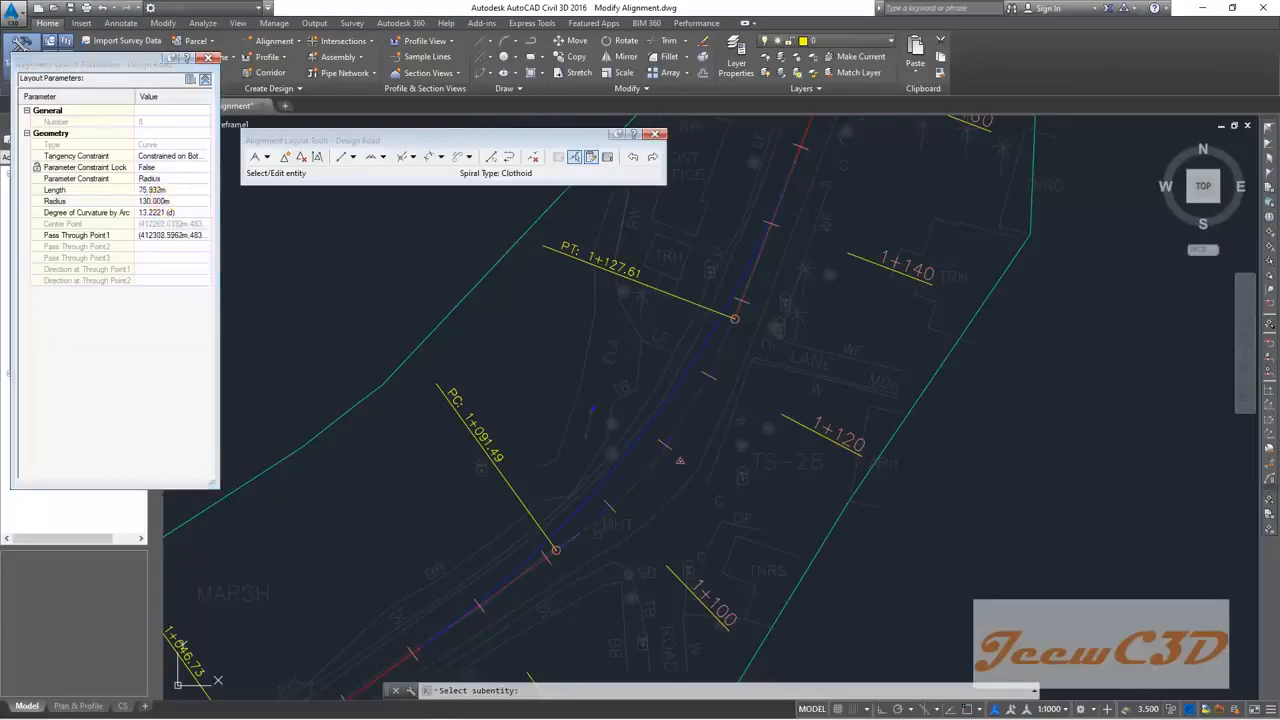
left_click(593, 408)
scroll(595, 407, "down", 3)
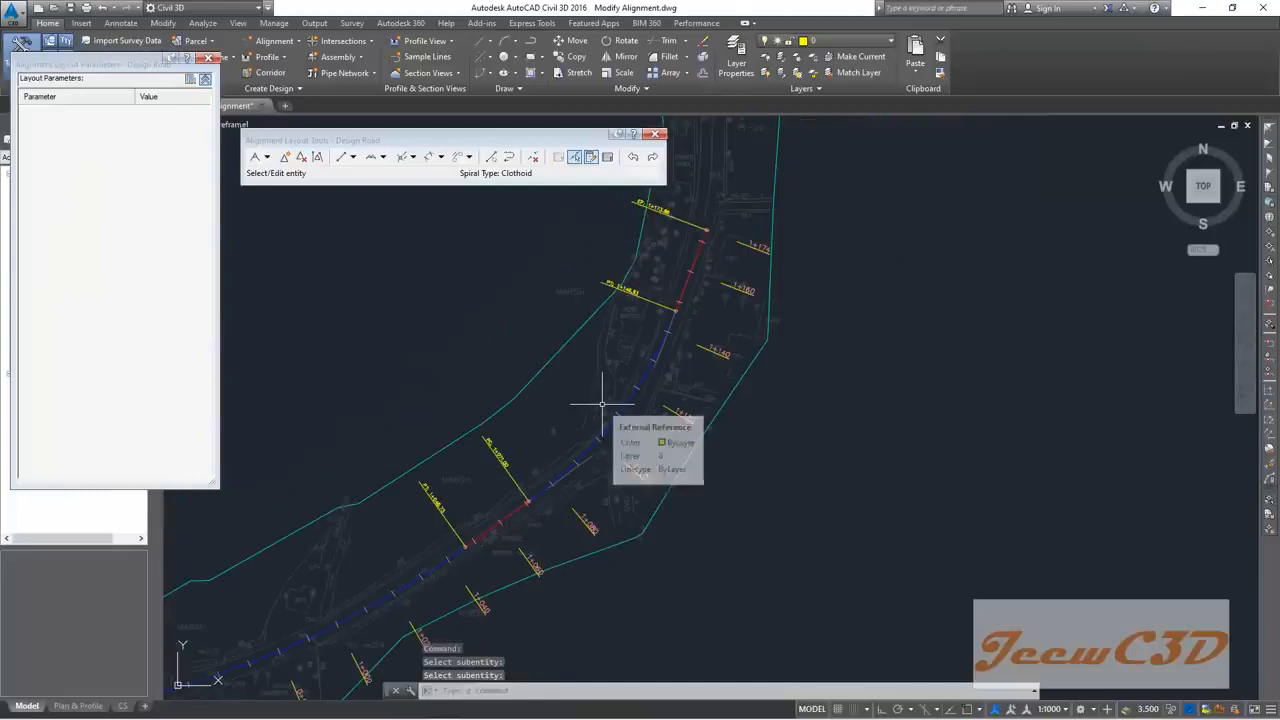
Step: Delete the Design Road curve ending at PT 1+146.93 with Delete Sub-entity
scroll(636, 398, "up", 2)
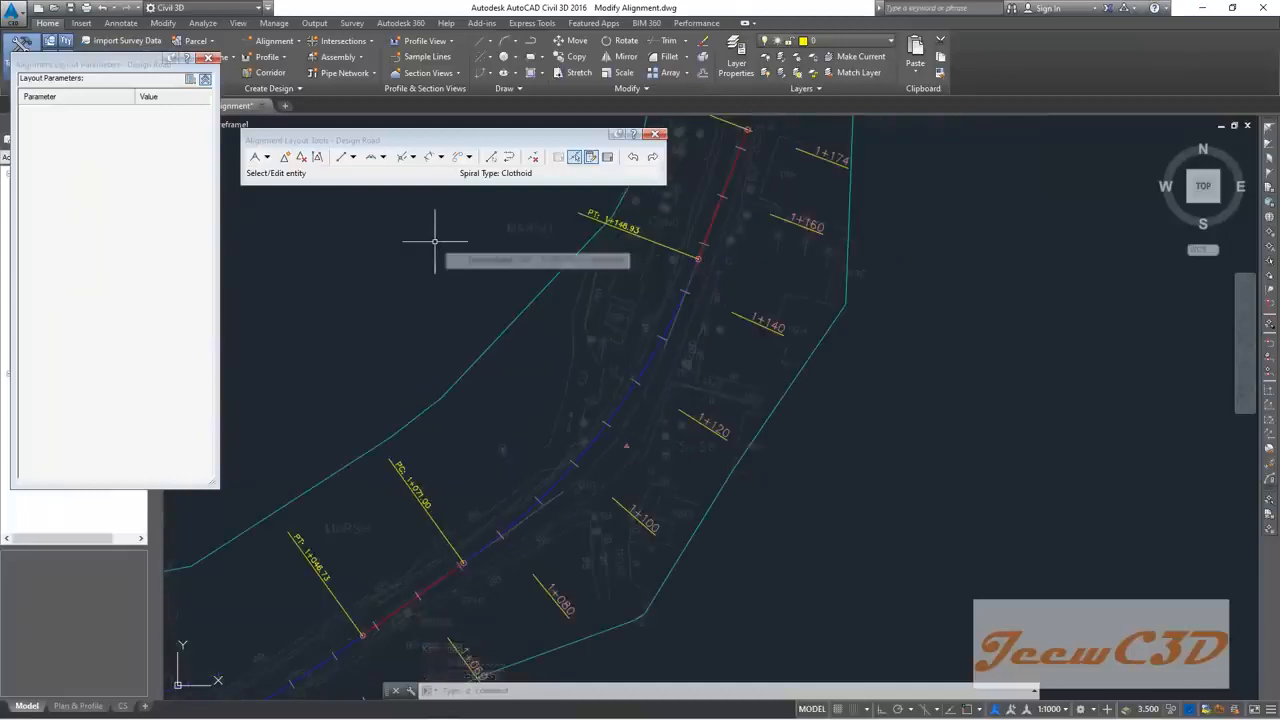
scroll(434, 236, "down", 1)
middle_click_drag(434, 236, 391, 387)
scroll(391, 387, "down", 1)
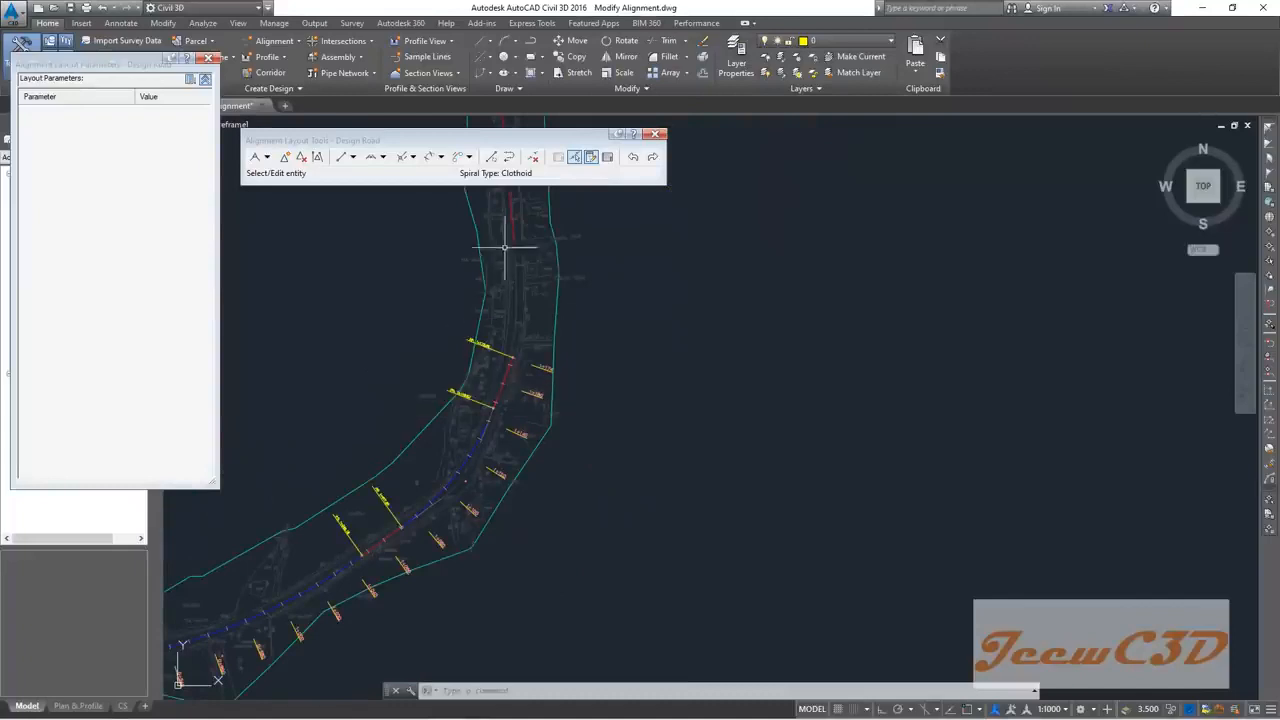
left_click(532, 156)
scroll(512, 370, "up", 3)
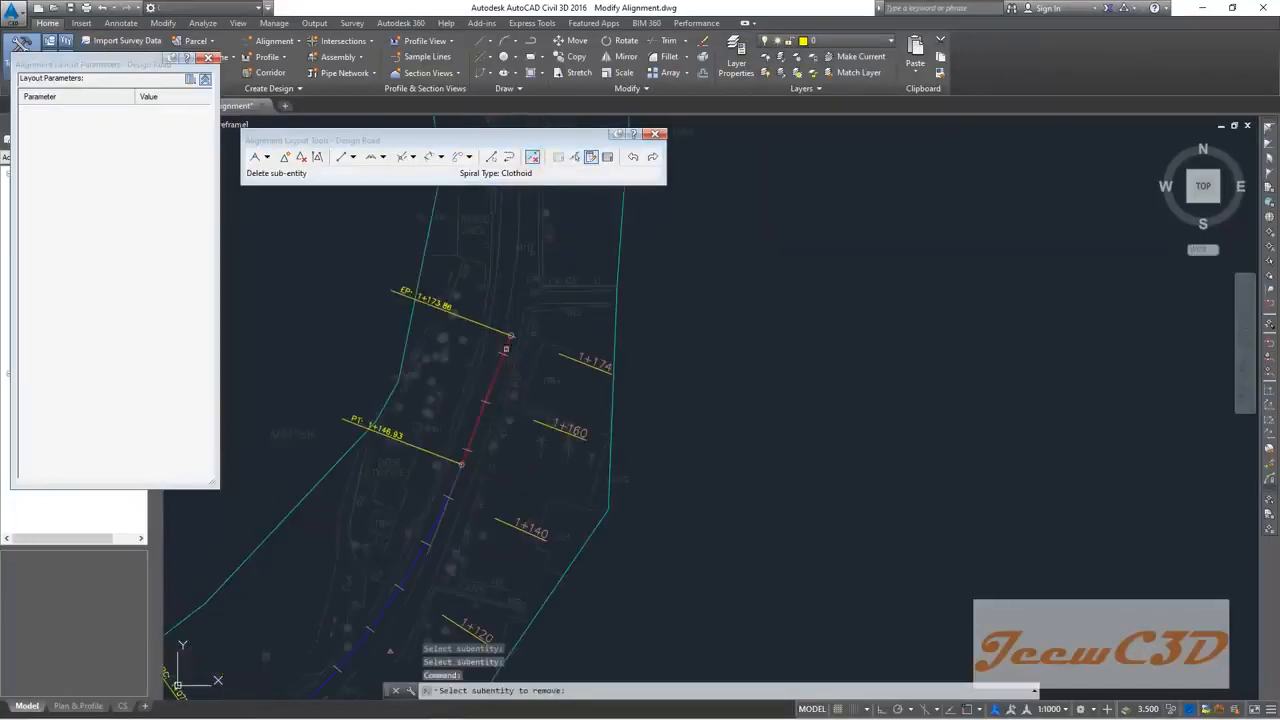
left_click(506, 352)
middle_click_drag(439, 487, 541, 324)
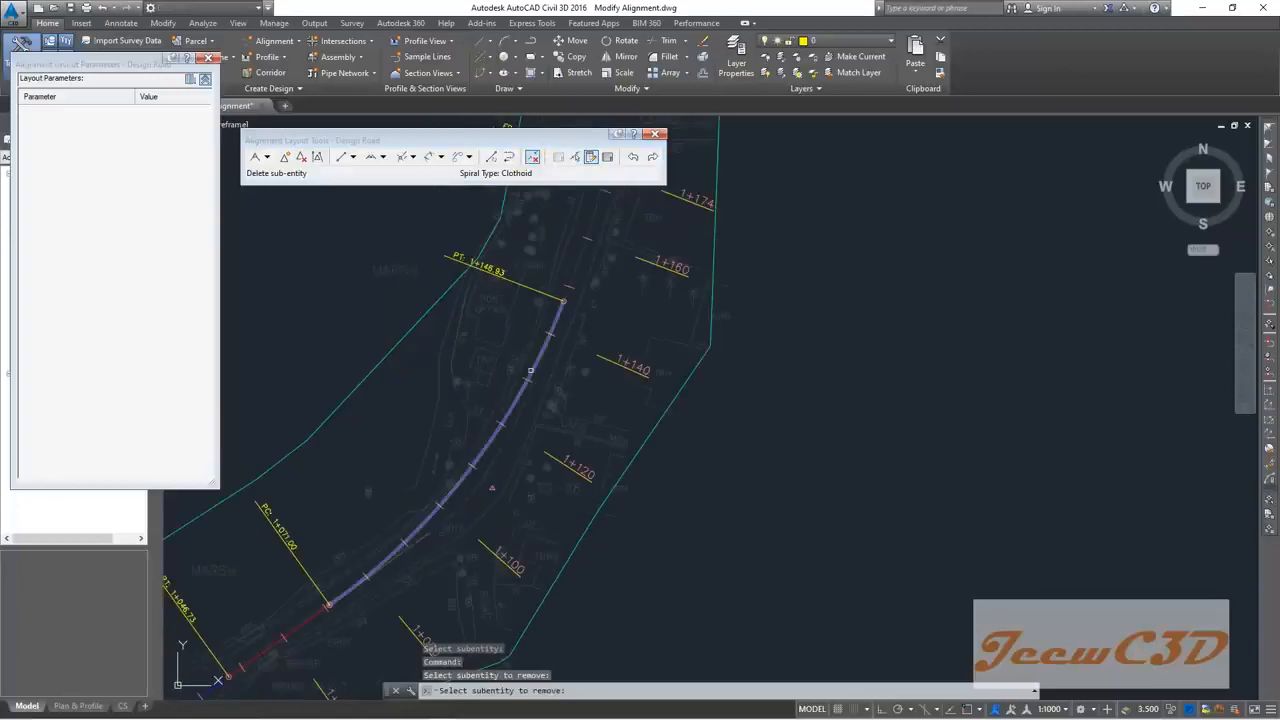
left_click(530, 371)
key("Escape")
scroll(500, 372, "down", 5)
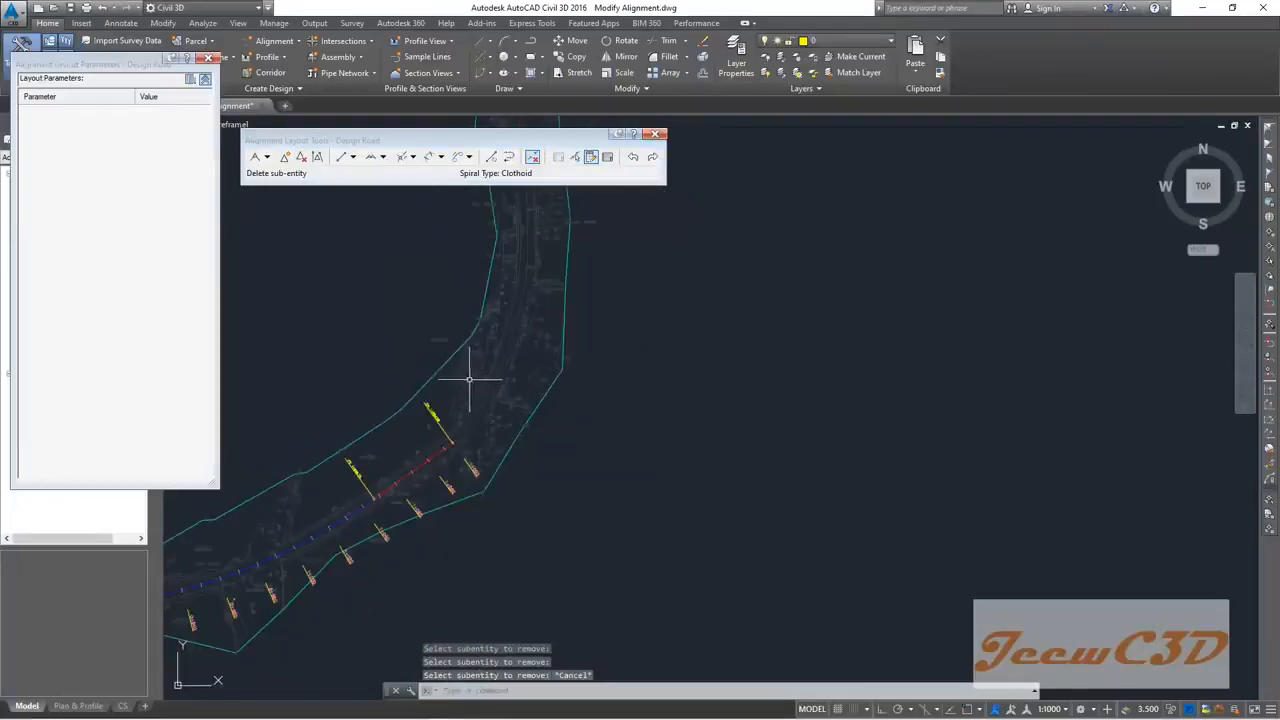
left_click(383, 160)
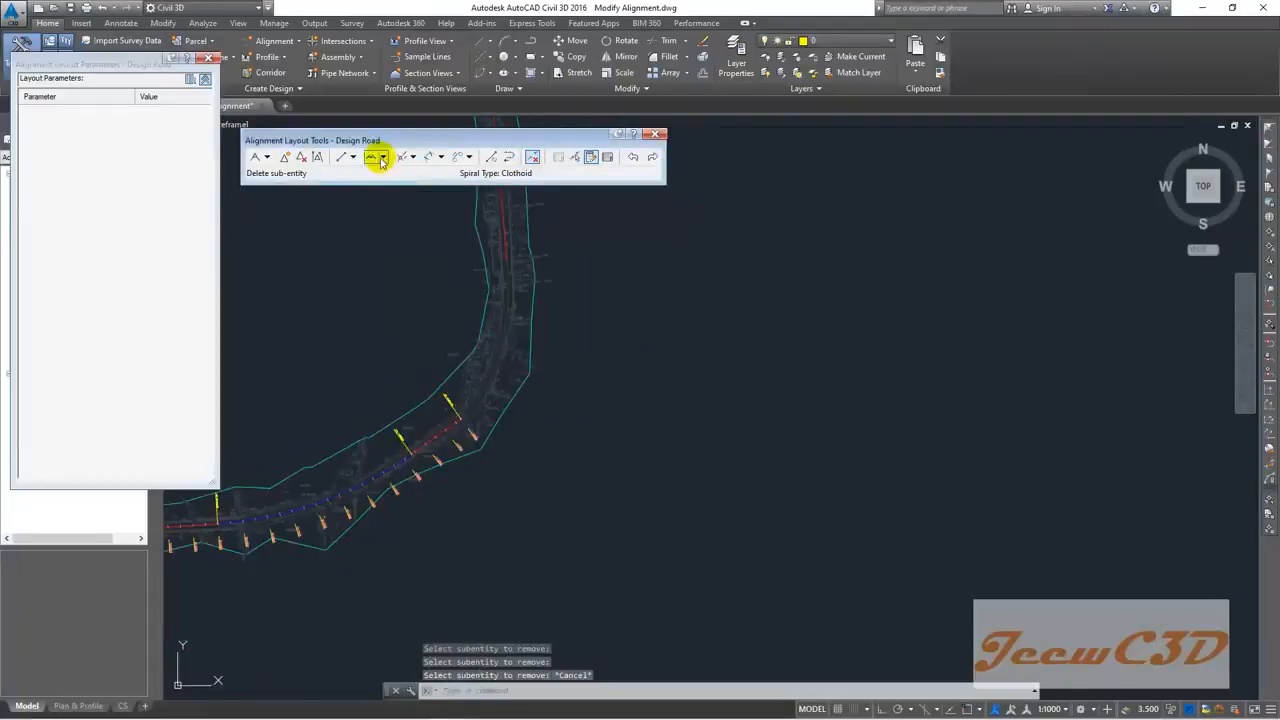
Step: Start a free curve fillet through a point, picking the lower and upper tangents
left_click(451, 280)
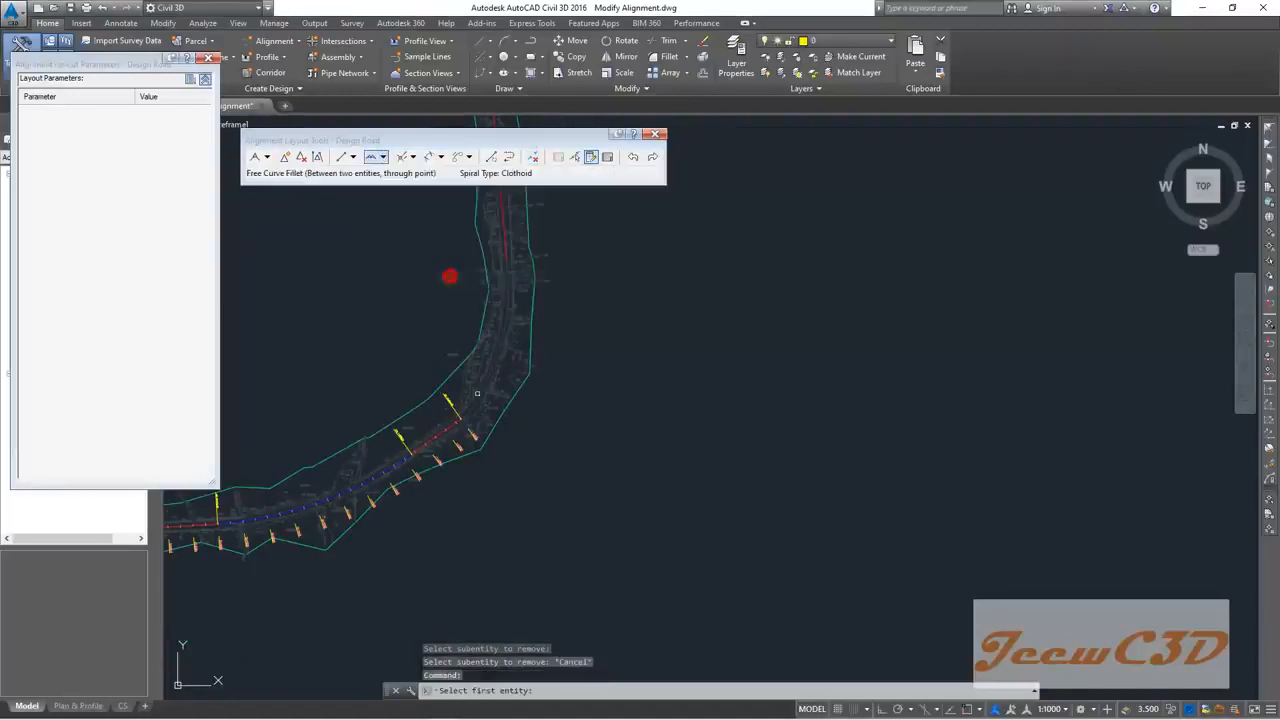
scroll(475, 363, "up", 8)
left_click(416, 391)
scroll(464, 377, "down", 8)
middle_click_drag(489, 316, 472, 387)
scroll(474, 320, "up", 5)
middle_click_drag(474, 308, 485, 370)
scroll(477, 258, "up", 2)
left_click(482, 266)
Step: Pick the through point for the new curve and finish the fillet
scroll(482, 320, "down", 6)
middle_click_drag(488, 465, 511, 349)
scroll(505, 359, "up", 4)
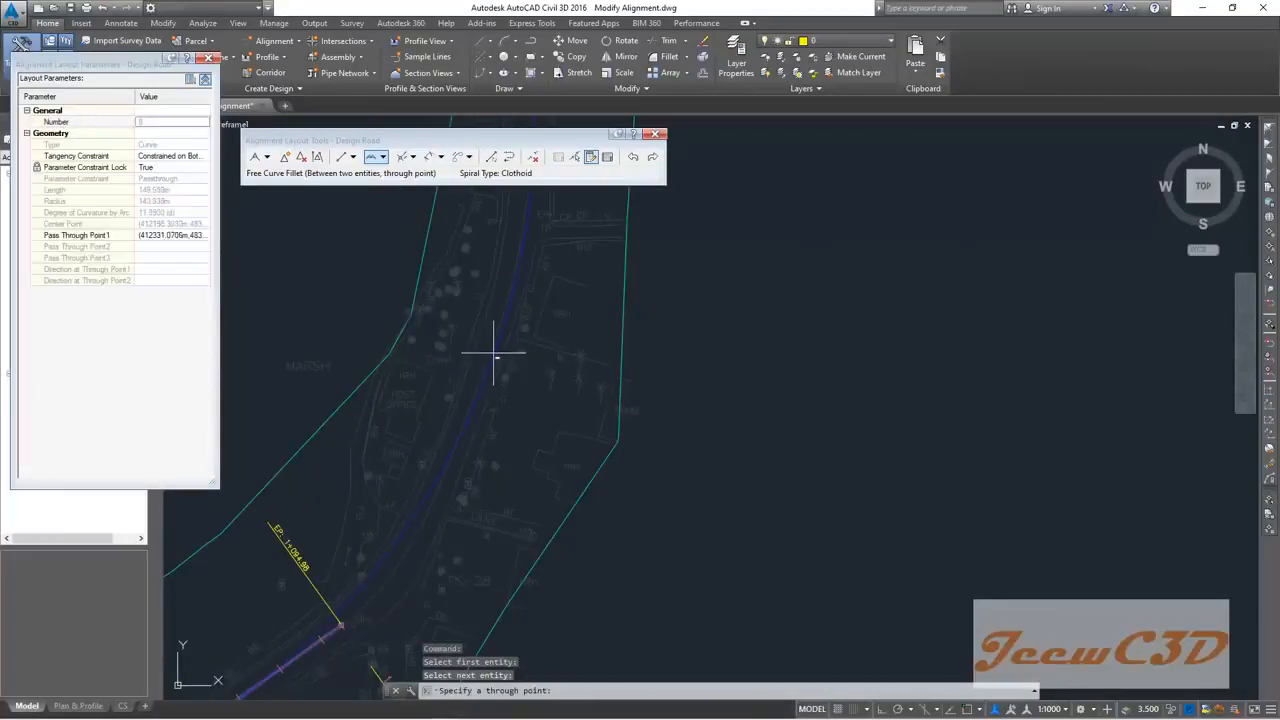
scroll(494, 352, "down", 2)
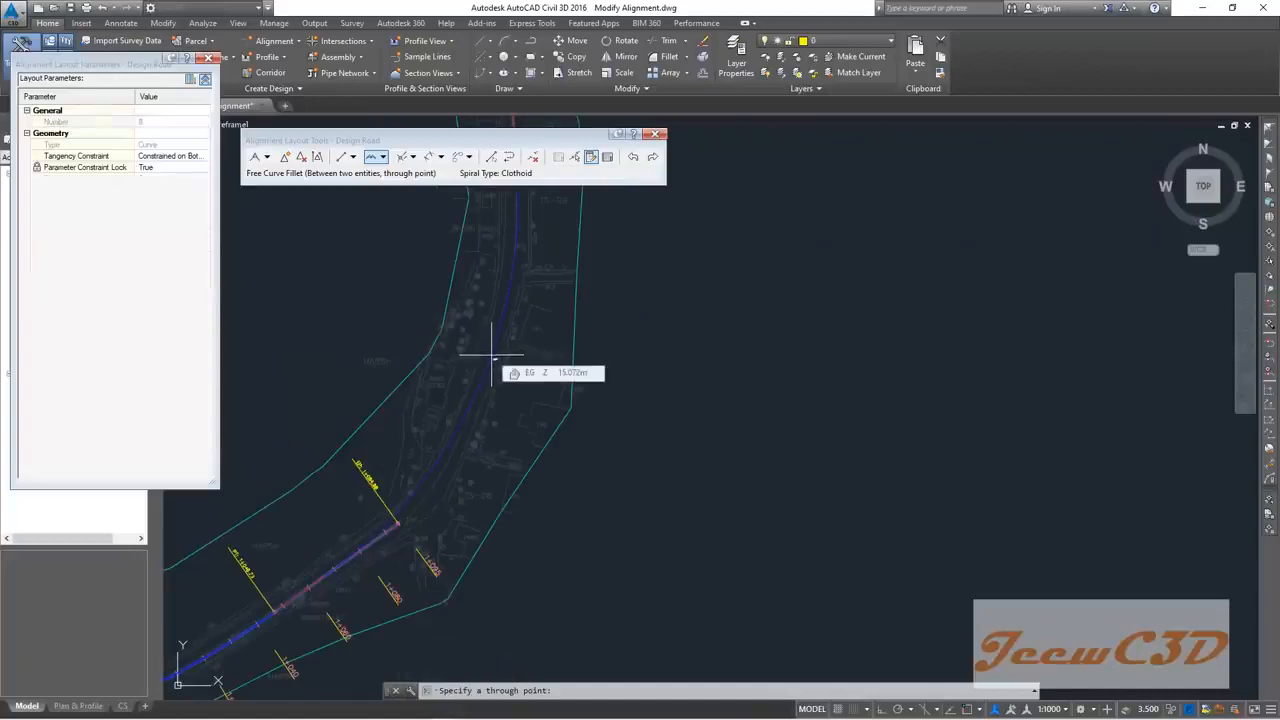
left_click(489, 367)
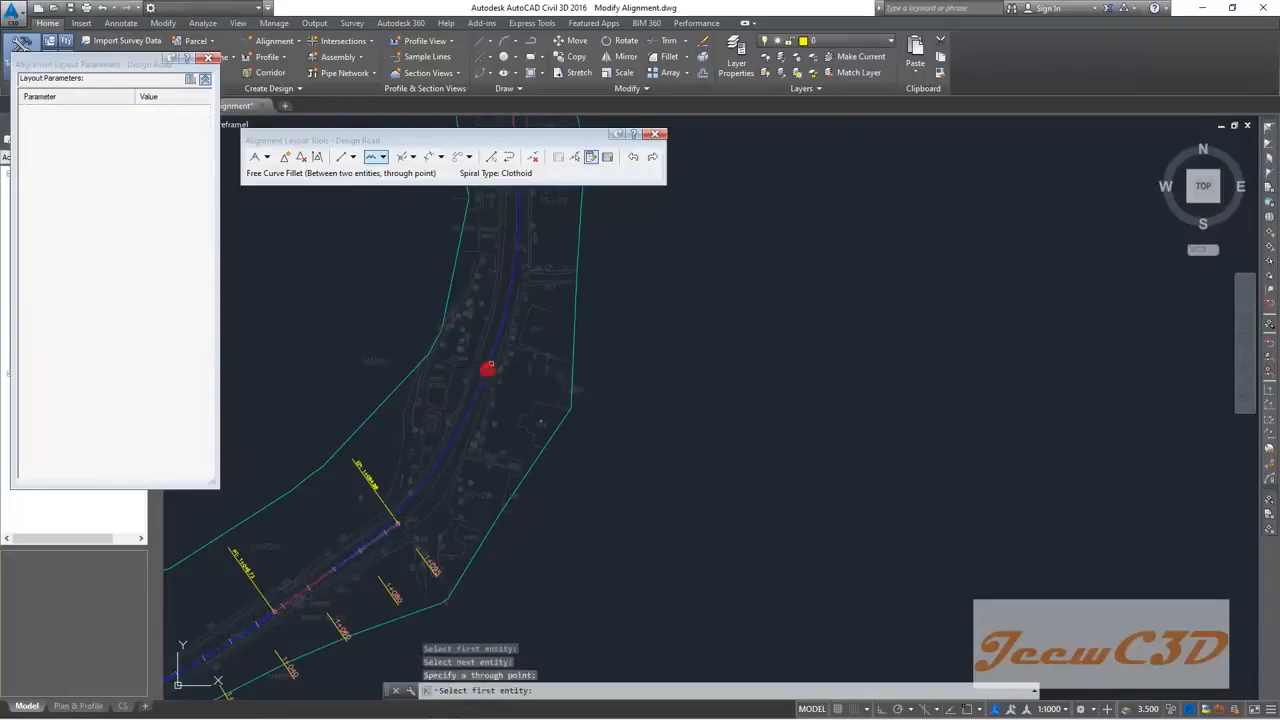
key("Return")
scroll(374, 311, "down", 2)
middle_click_drag(374, 311, 453, 272)
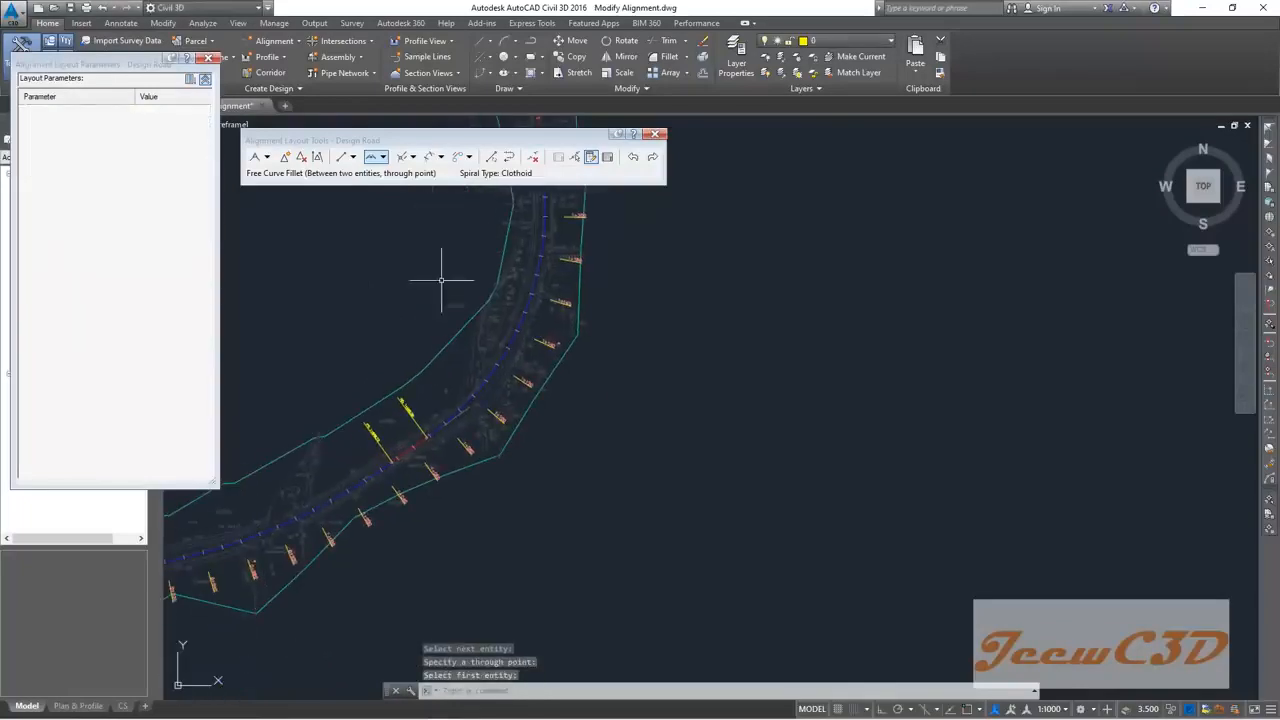
left_click(574, 157)
scroll(481, 369, "up", 4)
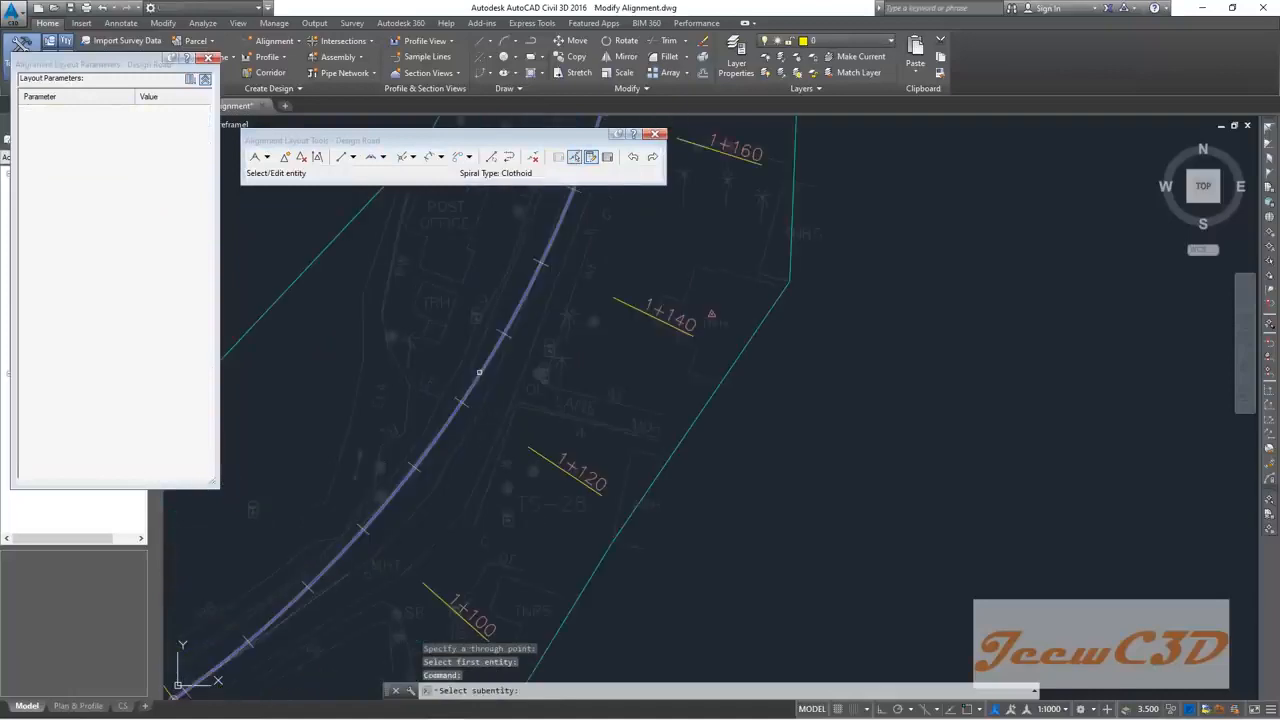
Step: Unlock the new curve's parameter constraint and set its radius to 140 m
left_click(484, 366)
left_click(162, 201)
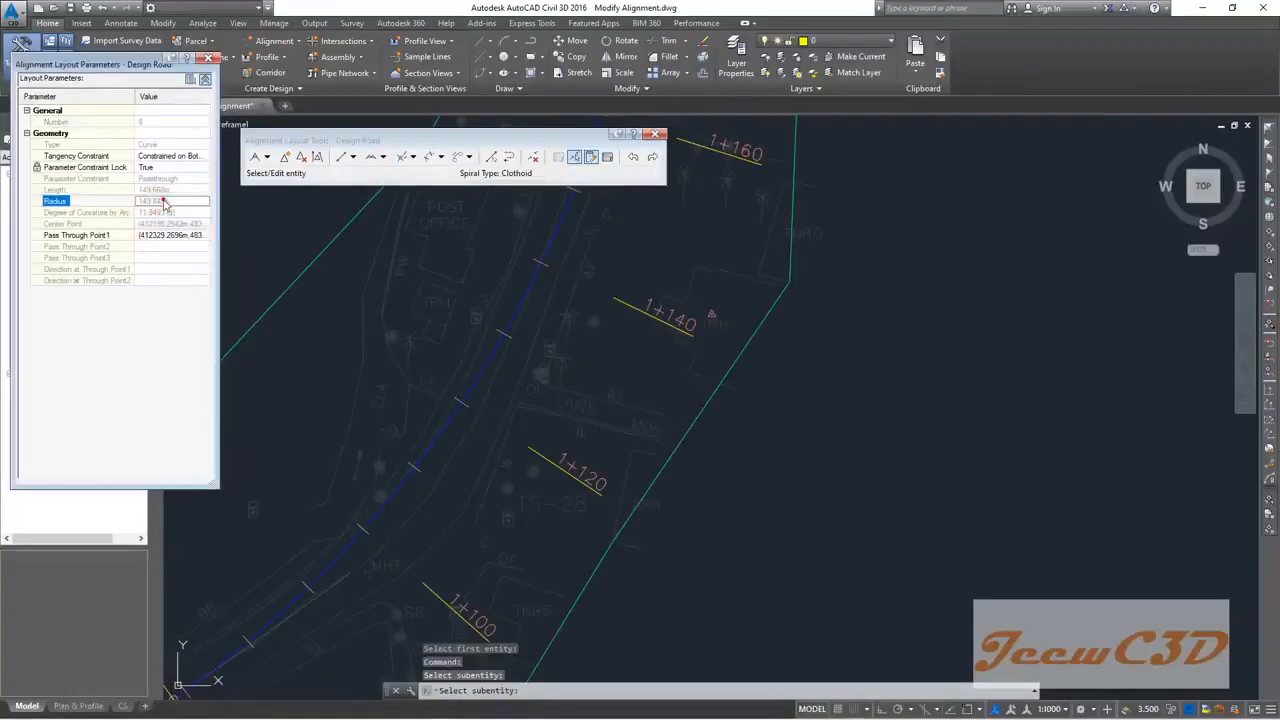
left_click(150, 167)
left_click(158, 178)
left_click(163, 201)
left_click(163, 201)
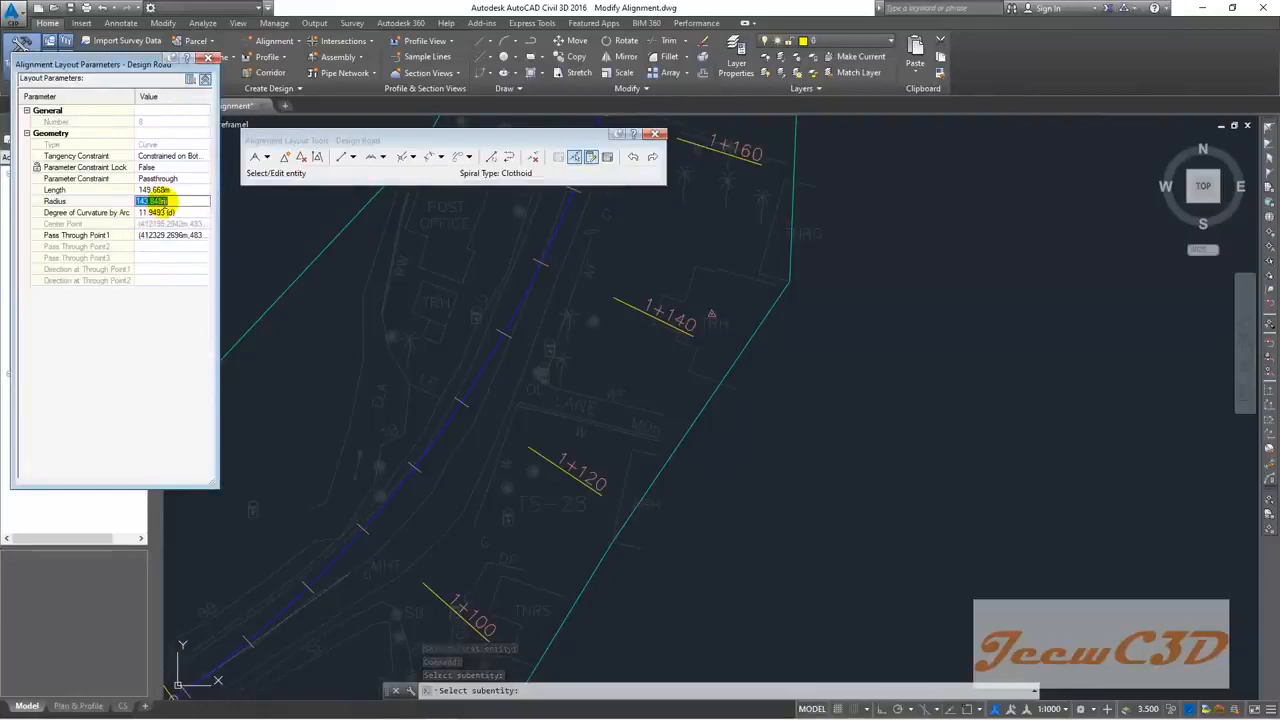
type("140")
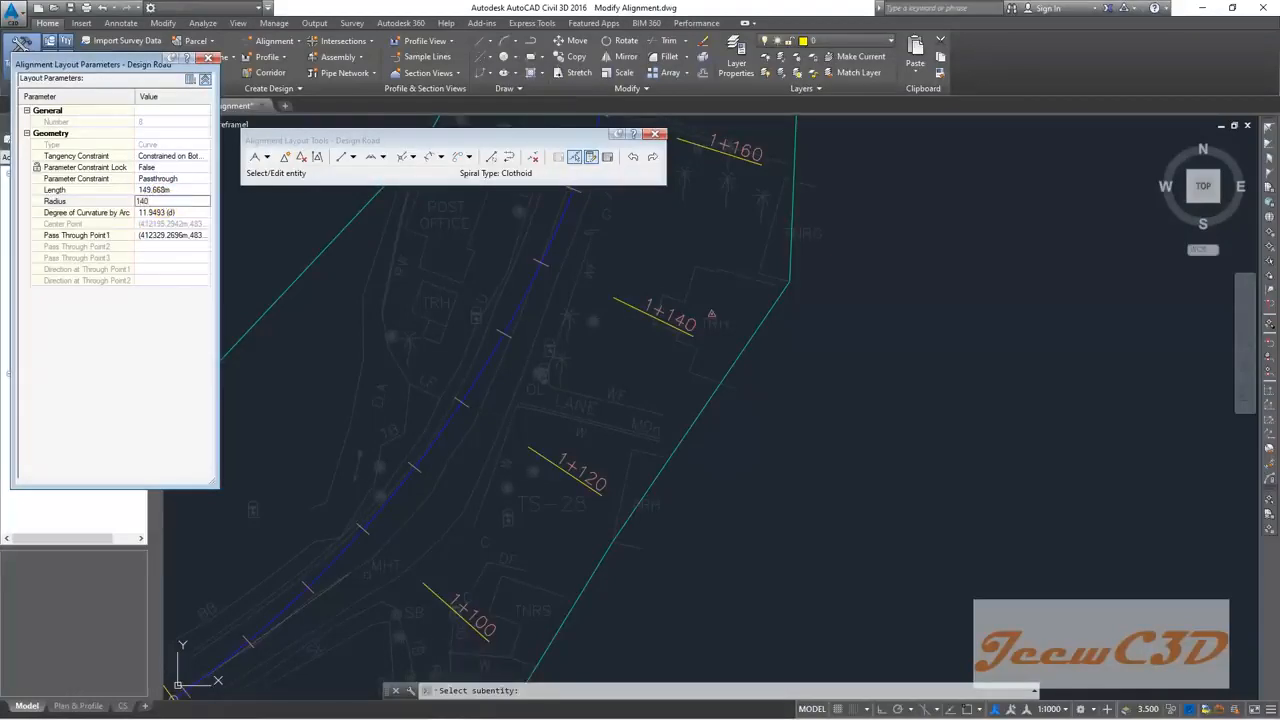
key("Return")
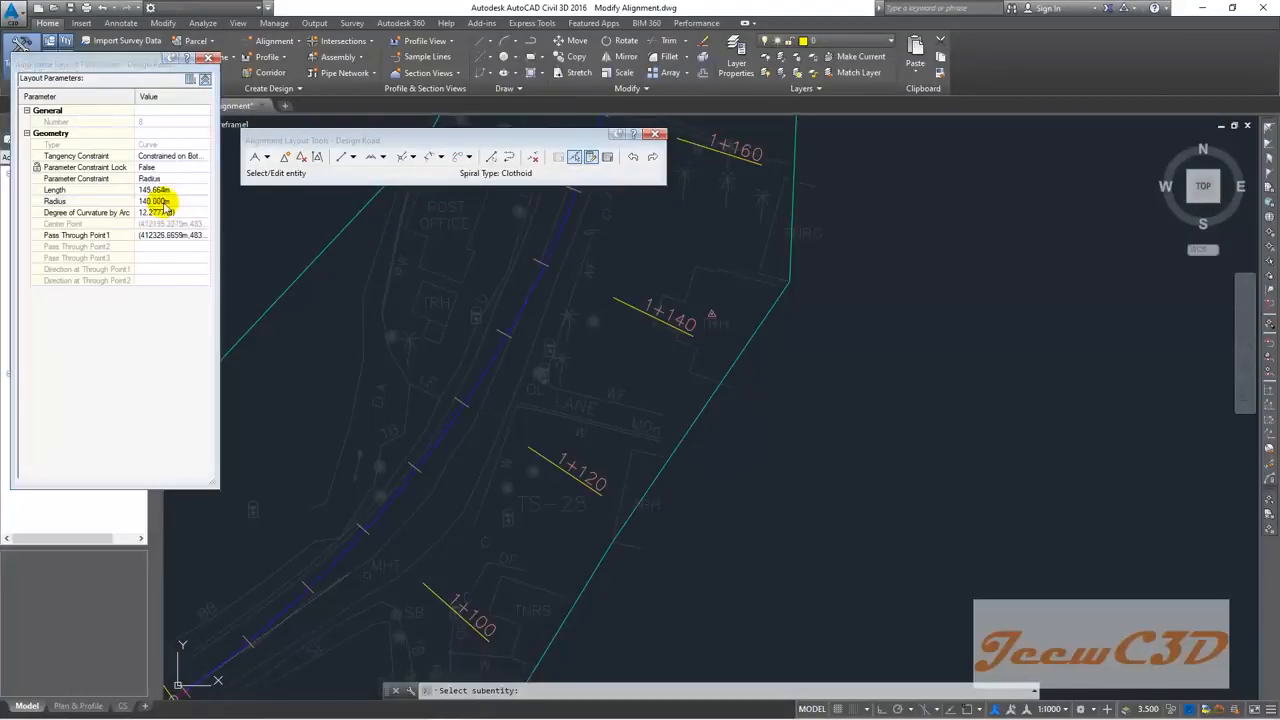
Step: Change the curve's radius to 145 m, lengthening it to 150.867 m
scroll(283, 235, "down", 2)
middle_click_drag(384, 222, 377, 432)
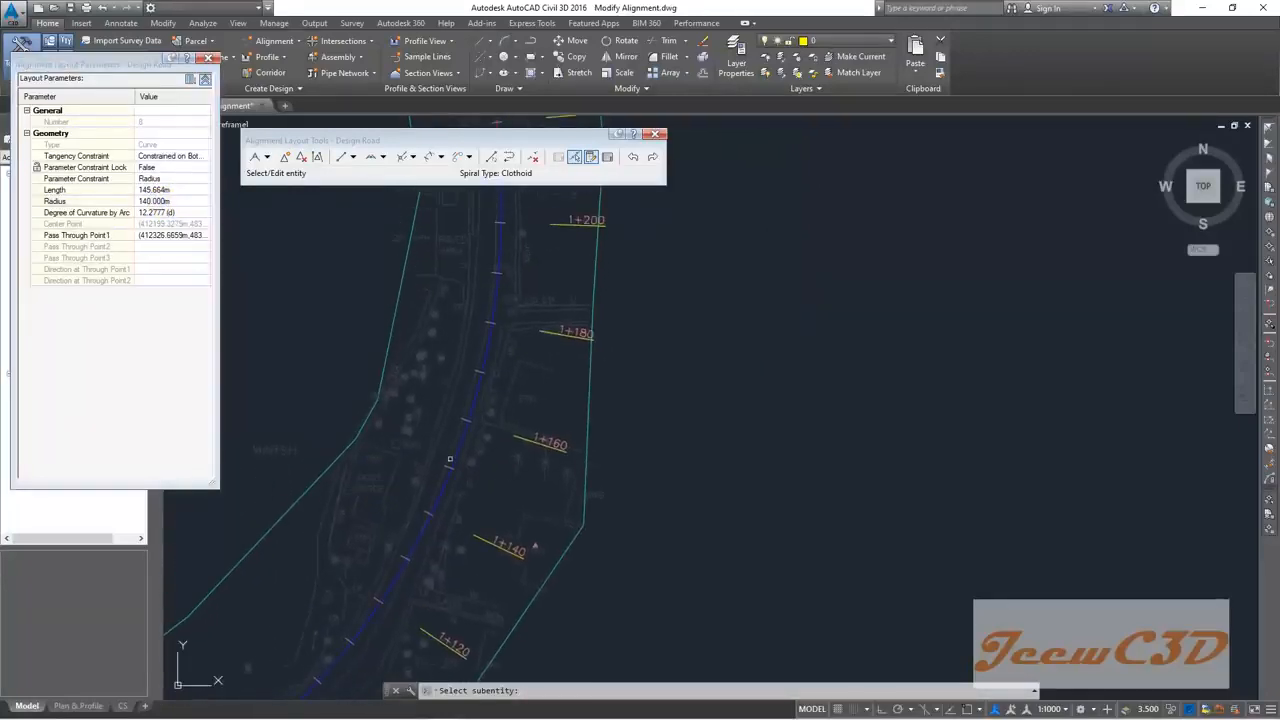
middle_click_drag(452, 407, 474, 338)
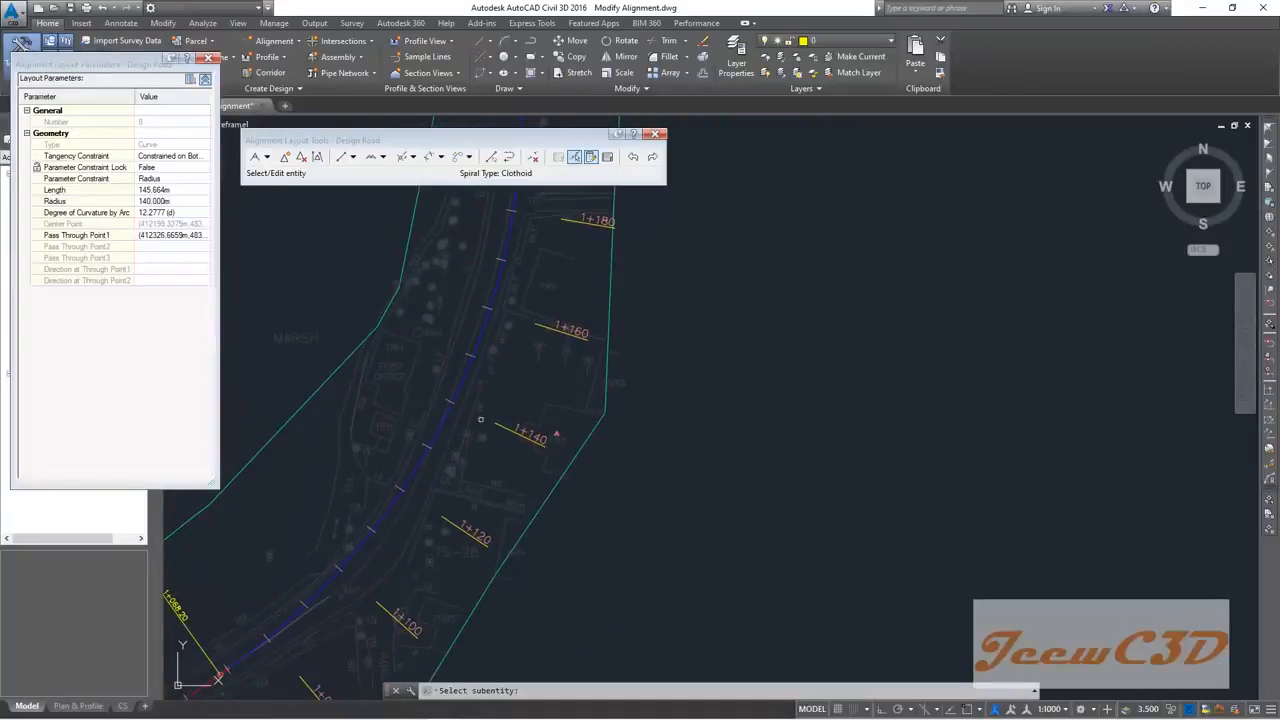
scroll(498, 405, "down", 5)
scroll(502, 369, "up", 7)
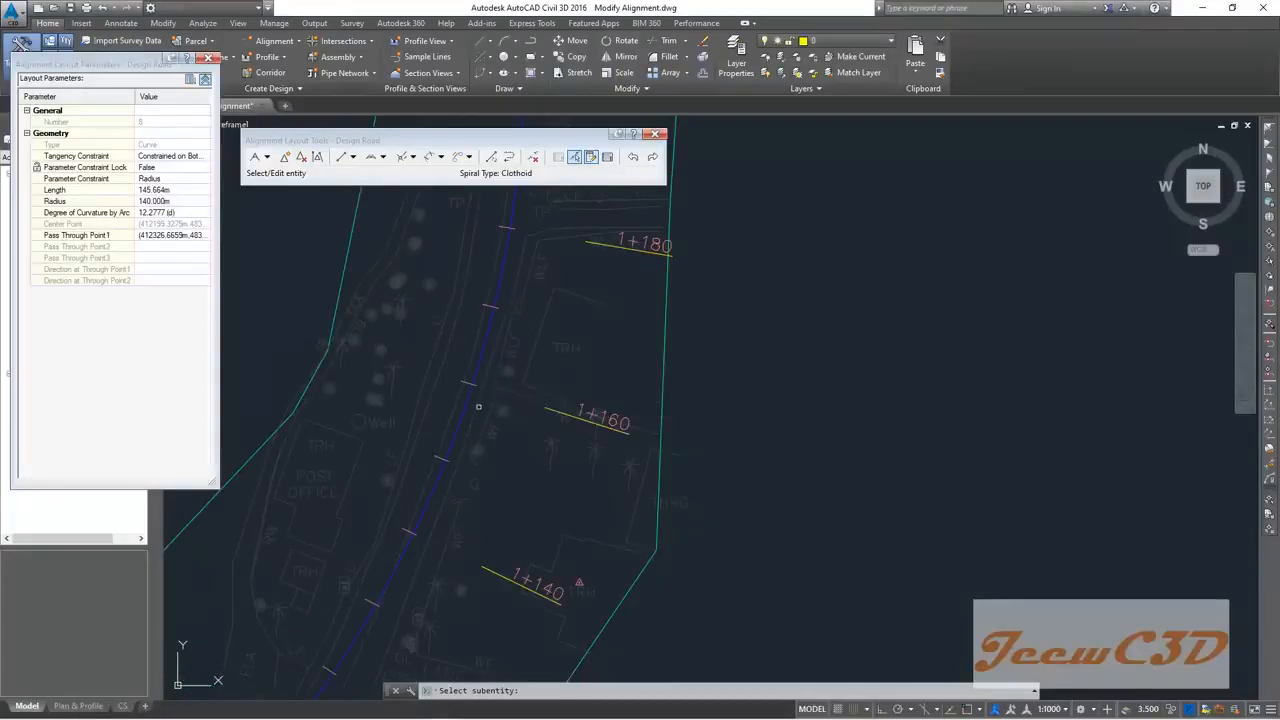
middle_click_drag(478, 406, 475, 366)
scroll(475, 366, "down", 4)
scroll(475, 366, "up", 3)
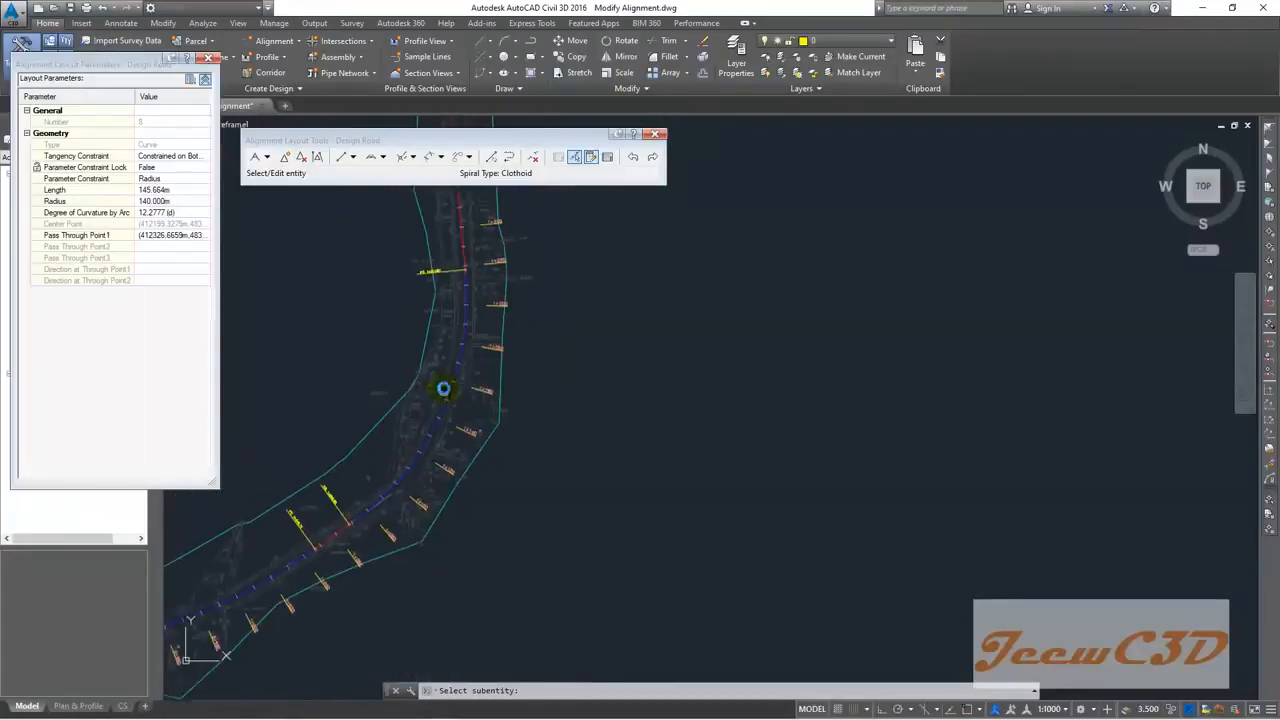
scroll(466, 387, "up", 2)
scroll(457, 394, "down", 2)
middle_click_drag(429, 377, 492, 309)
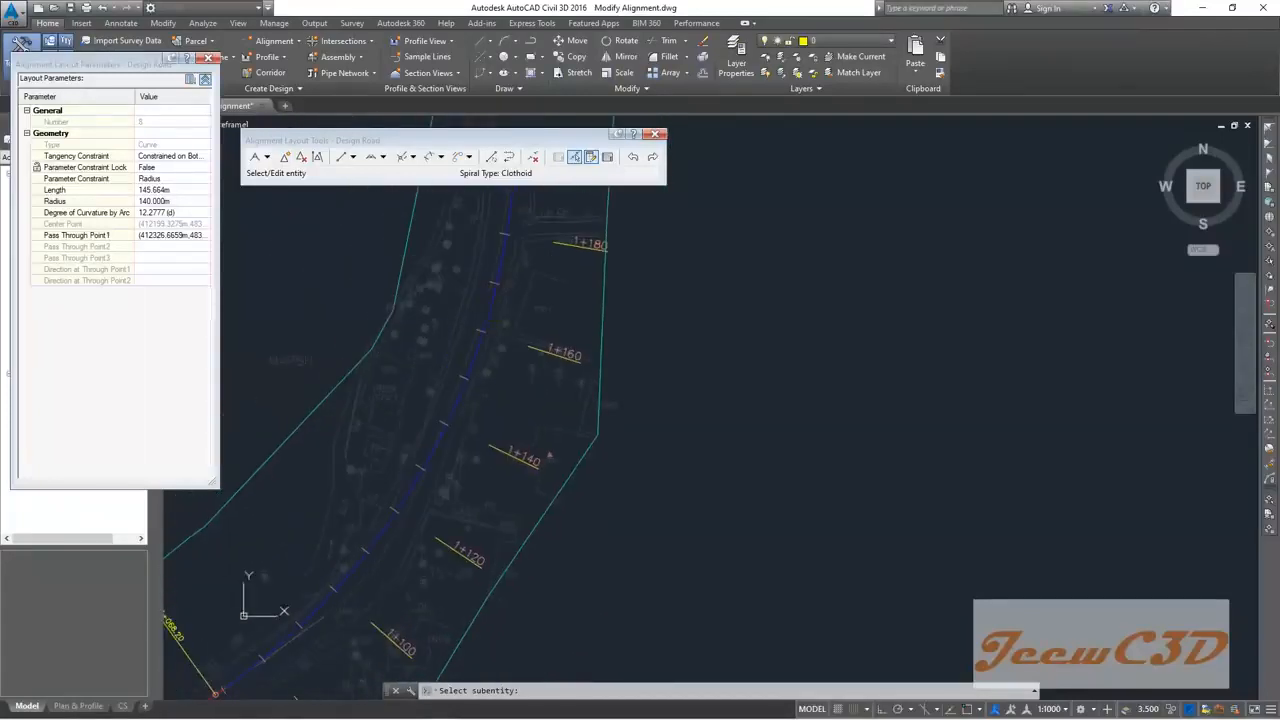
scroll(469, 355, "down", 2)
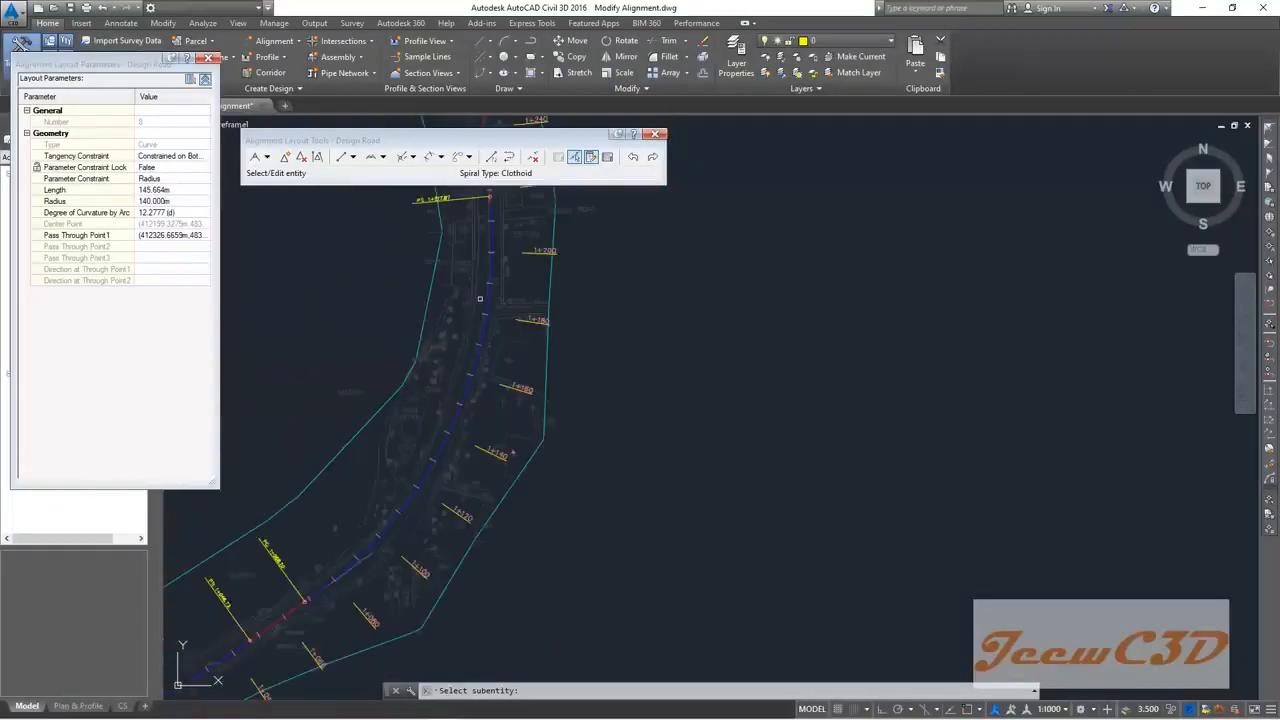
scroll(476, 345, "up", 2)
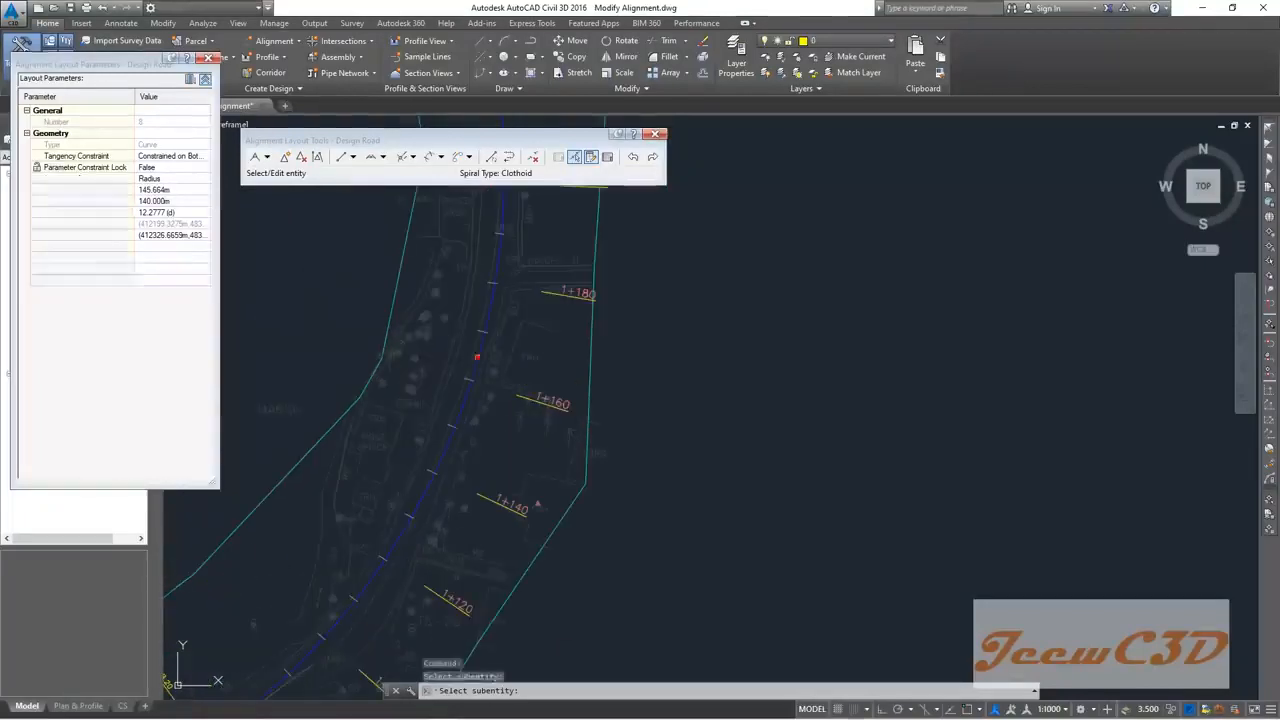
left_click(152, 201)
type("1")
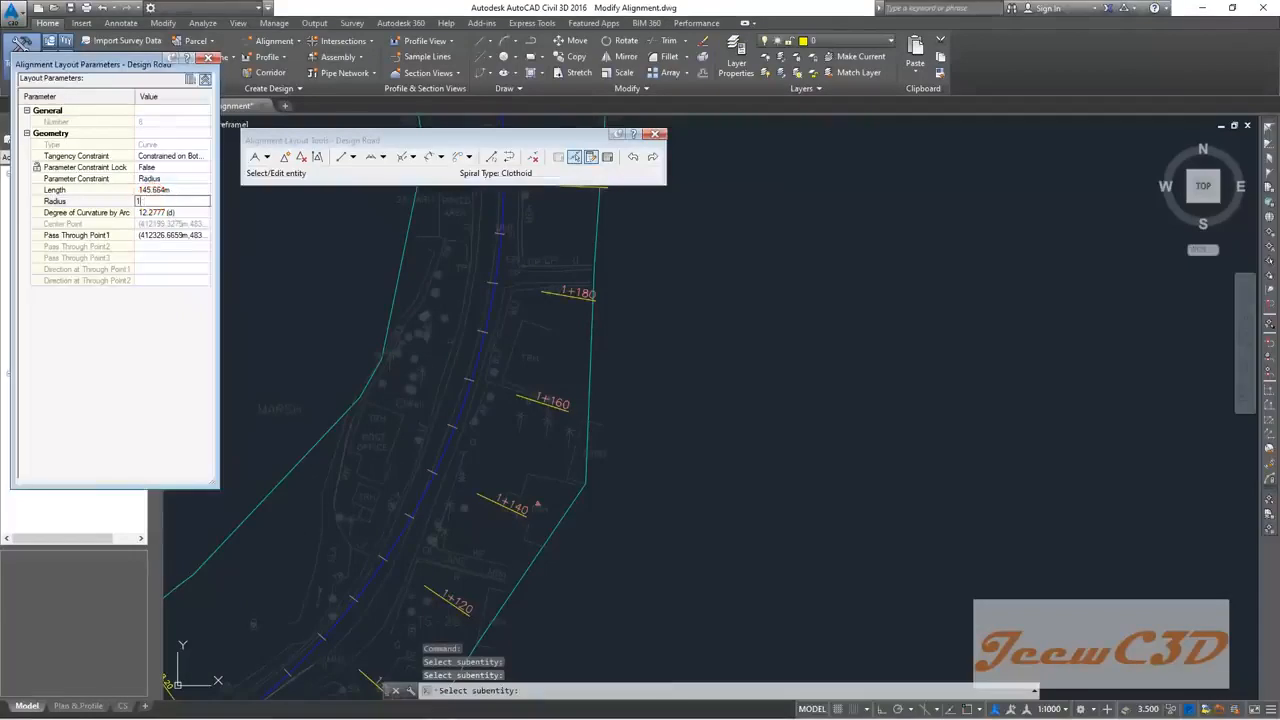
type("45")
key("Return")
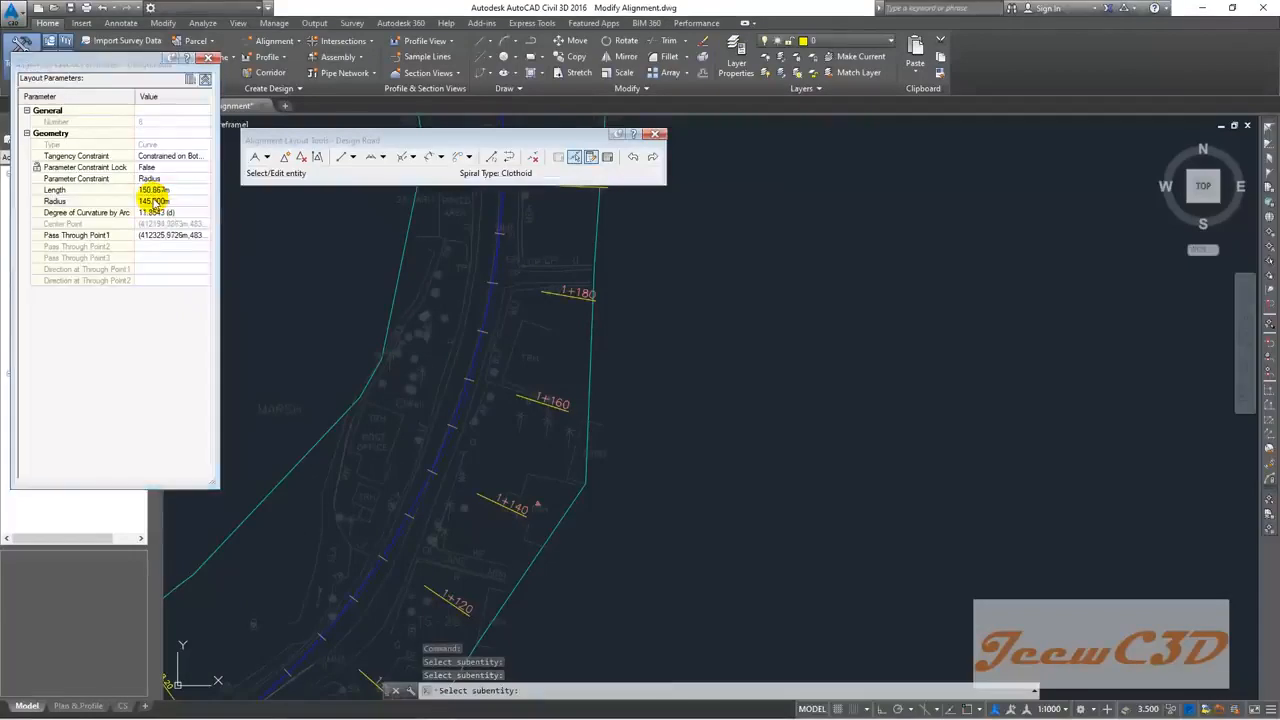
scroll(438, 339, "down", 1)
scroll(440, 360, "up", 3)
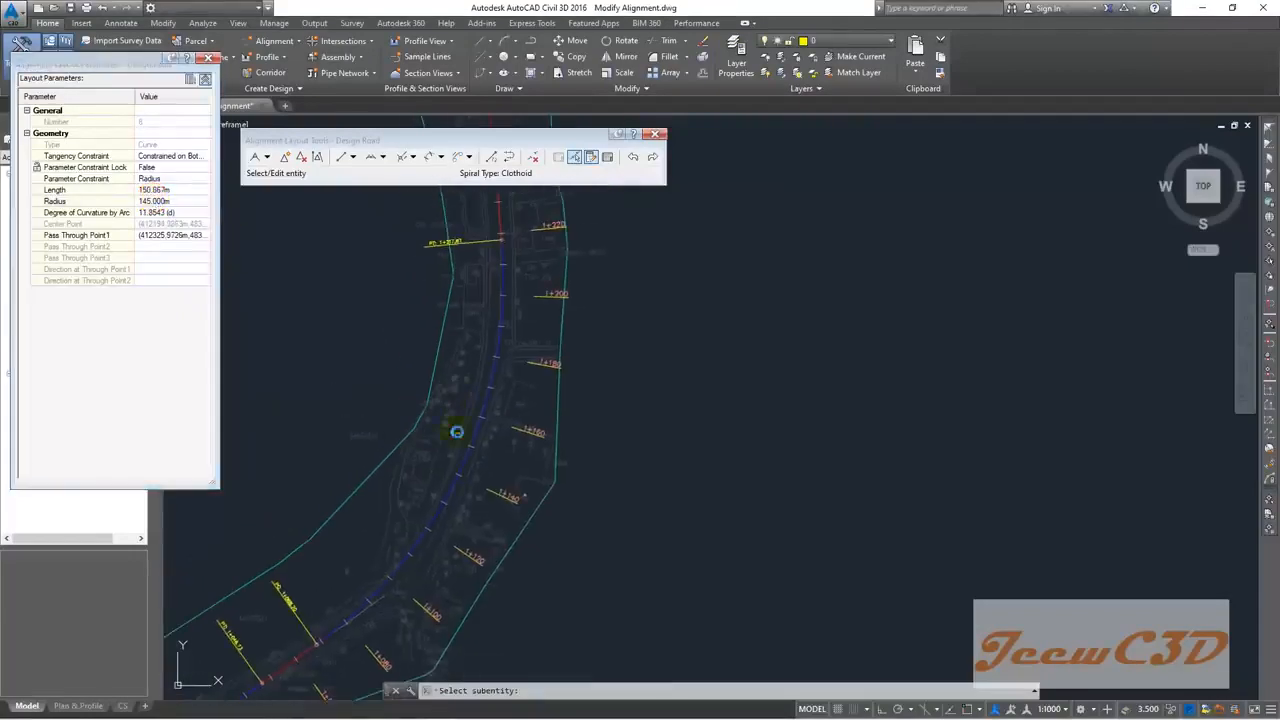
scroll(433, 446, "down", 2)
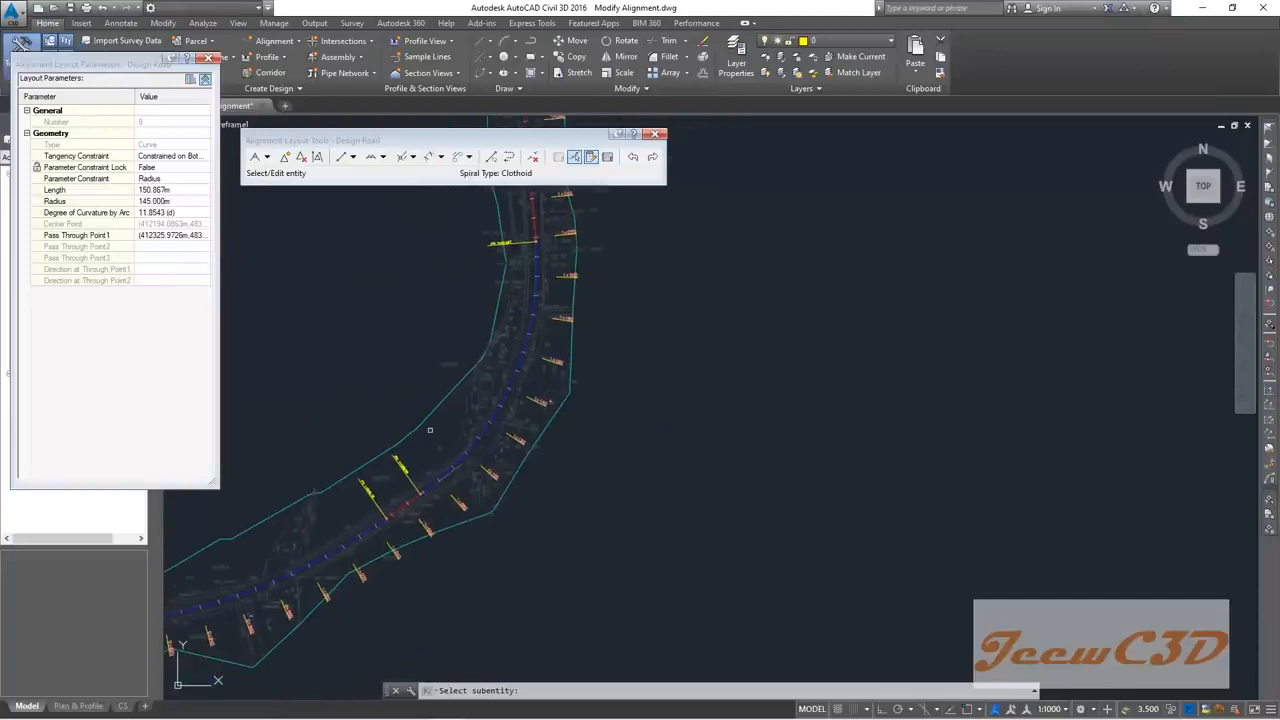
Step: Deselect the curve and bring the whole Design Road alignment into view
left_click(430, 430)
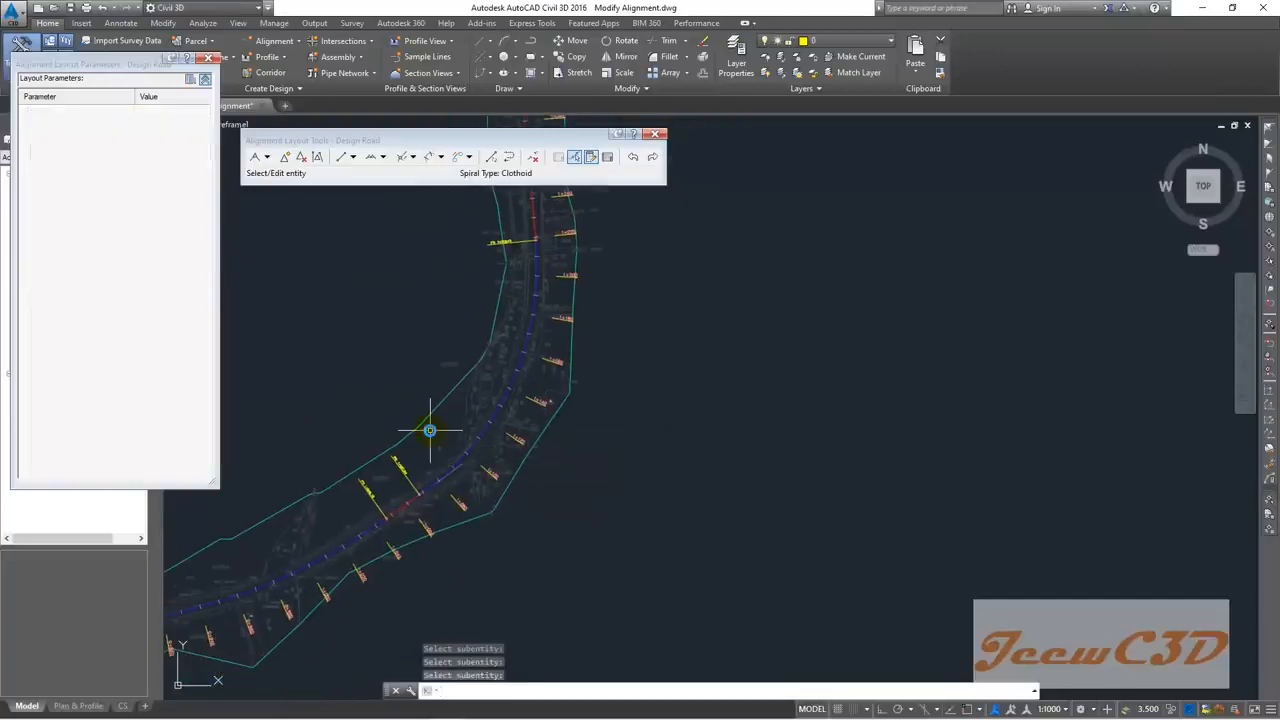
scroll(430, 430, "down", 2)
mouse_move(457, 370)
middle_mouse_down()
mouse_move(459, 497)
mouse_move(459, 421)
mouse_move(490, 350)
middle_mouse_up()
scroll(459, 497, "down", 2)
middle_click_drag(423, 380, 536, 318)
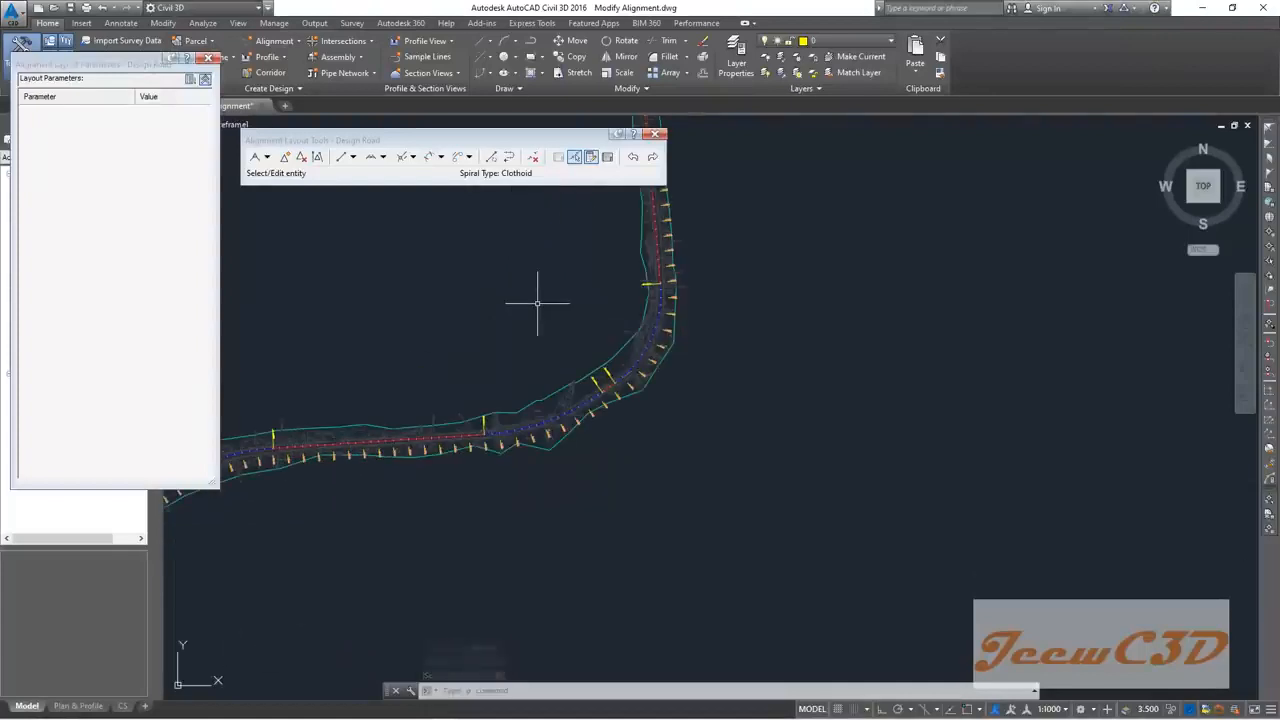
middle_click_drag(489, 343, 661, 301)
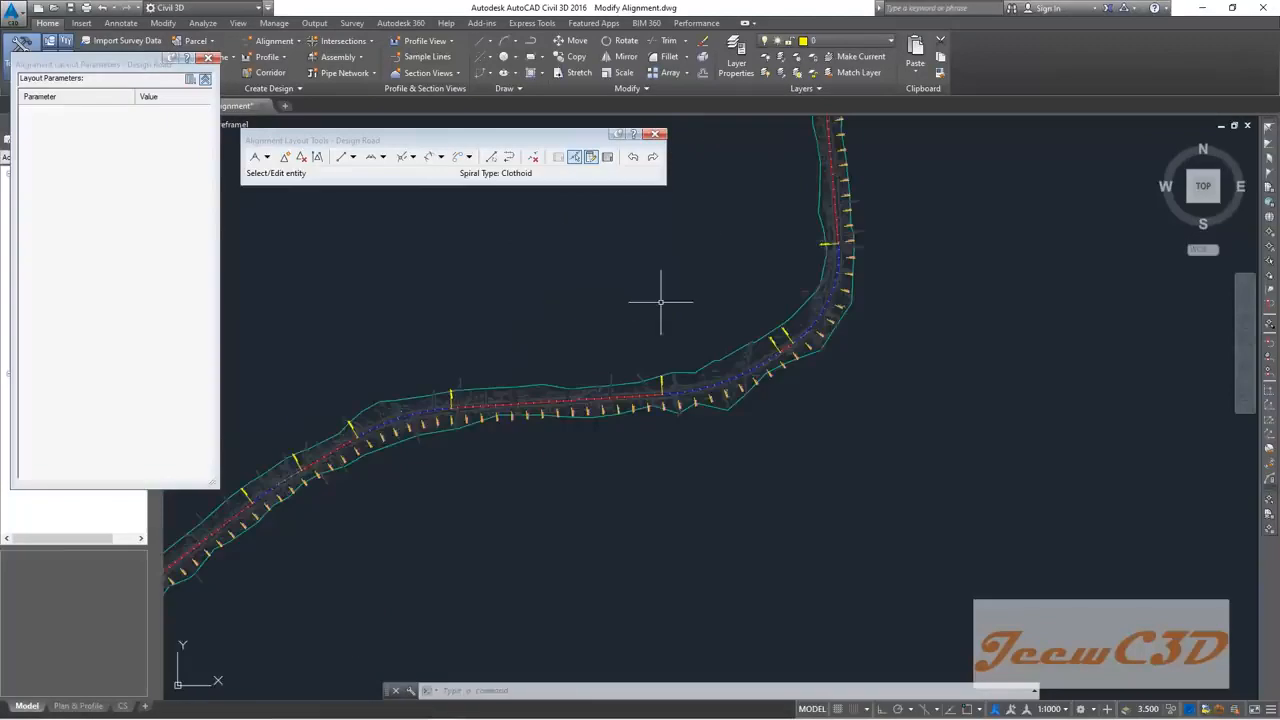
scroll(661, 301, "down", 2)
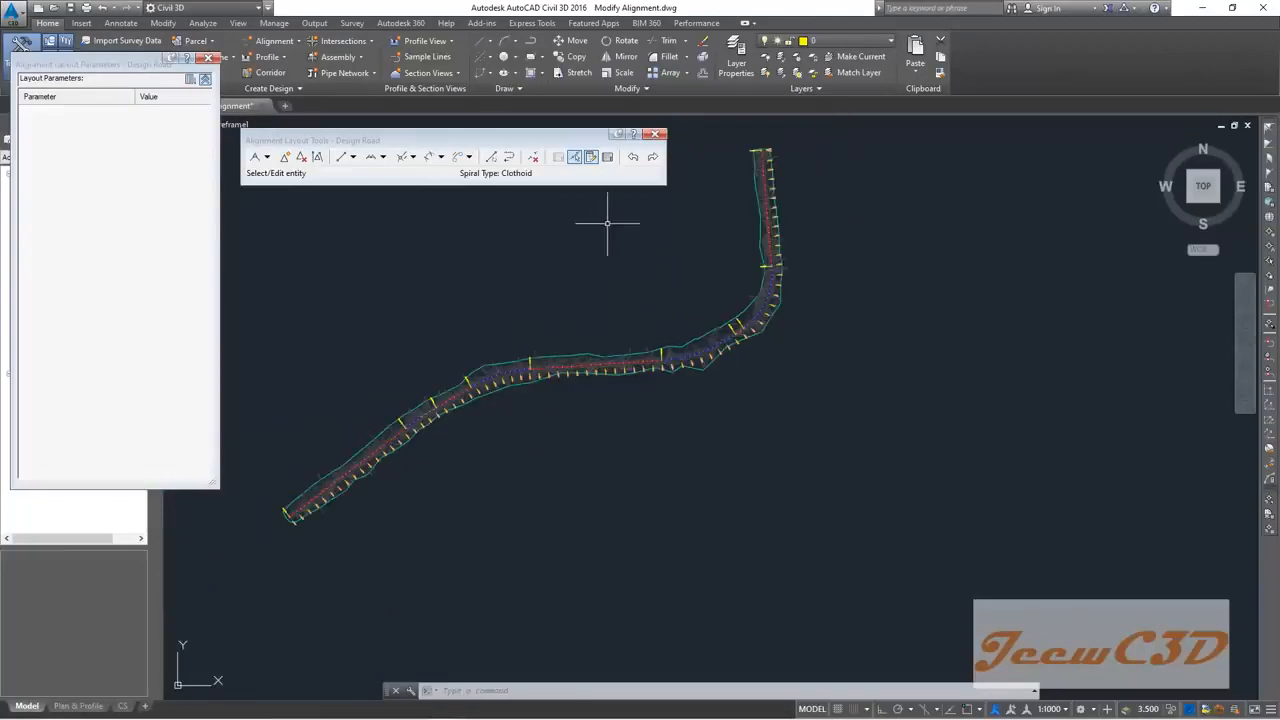
left_click(607, 157)
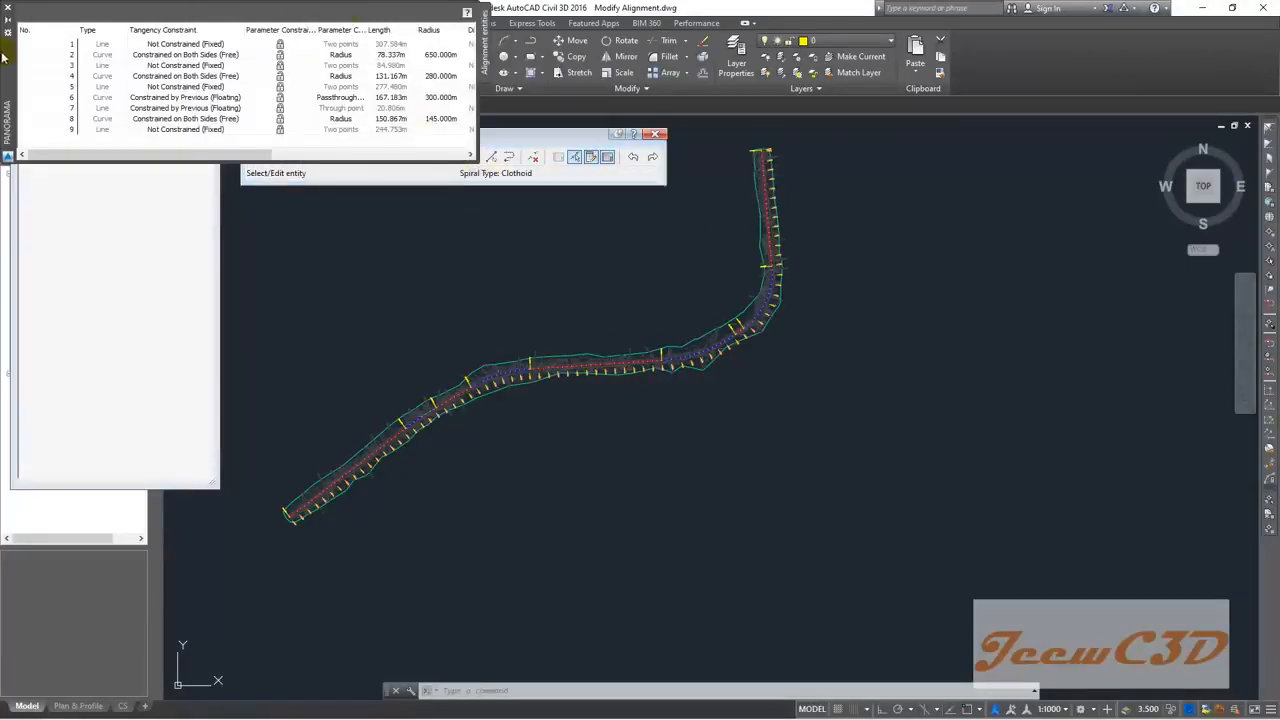
left_click_drag(5, 58, 127, 205)
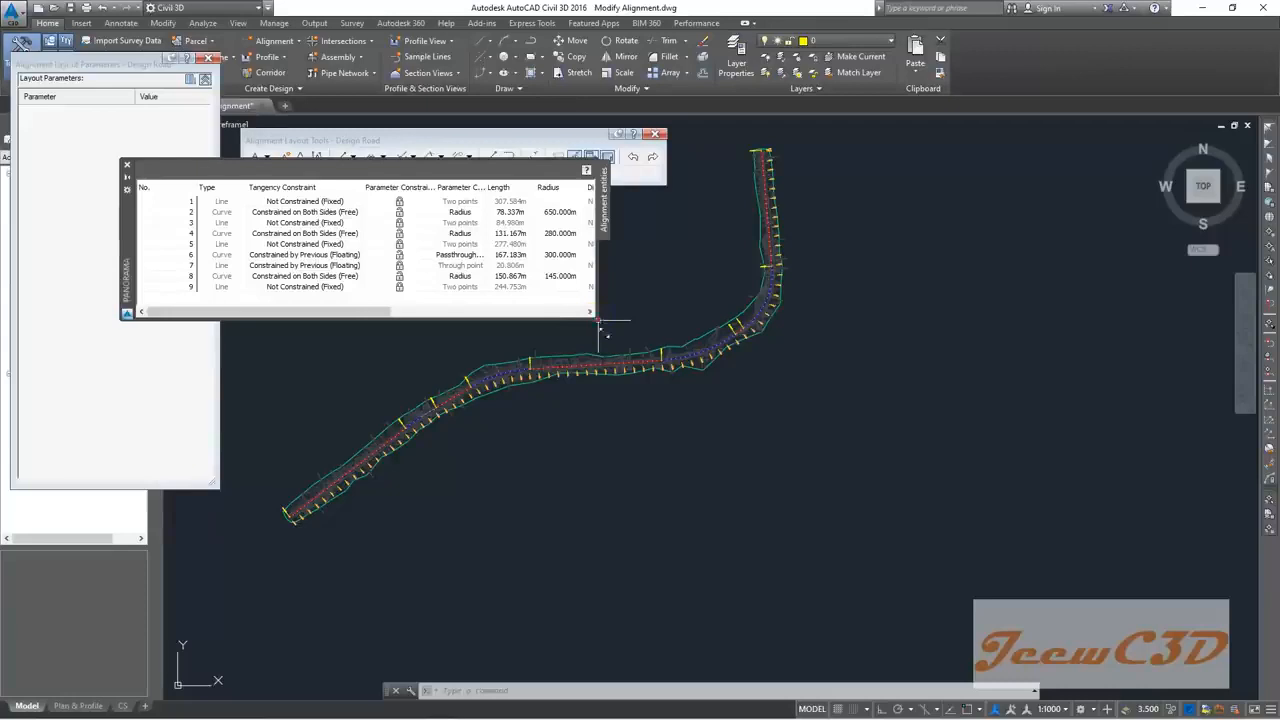
left_click_drag(597, 320, 712, 467)
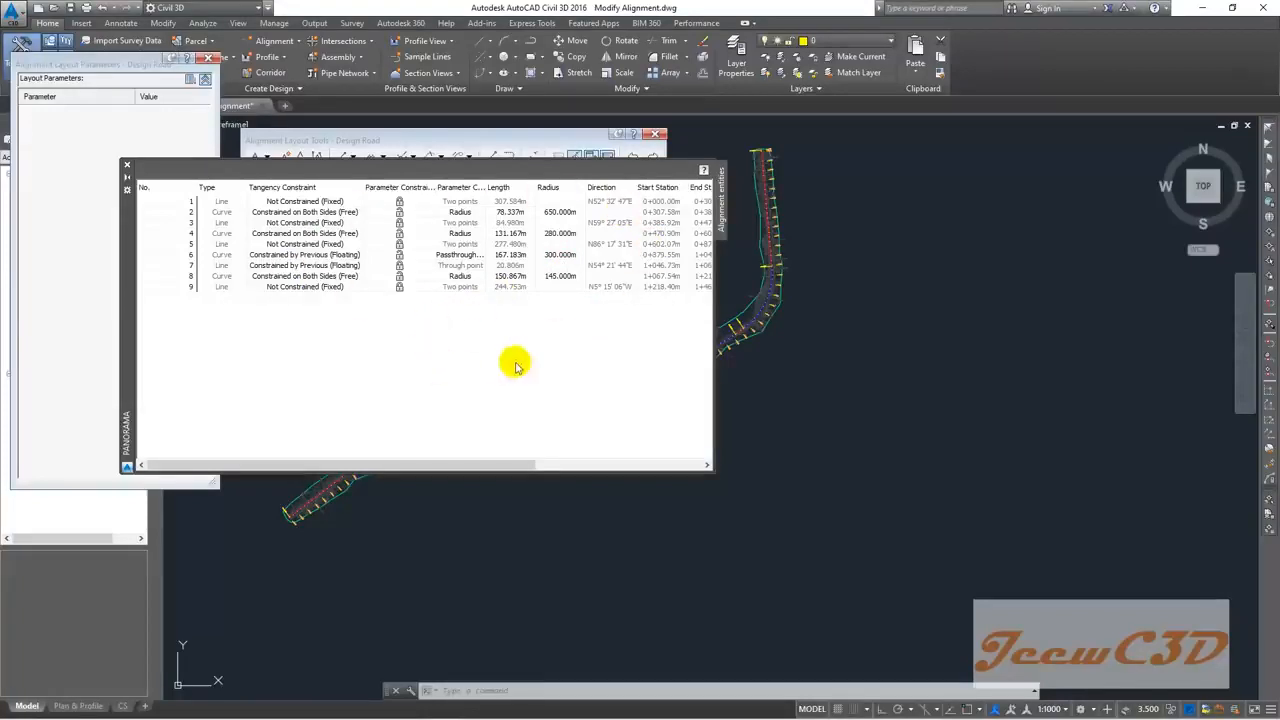
left_click(128, 166)
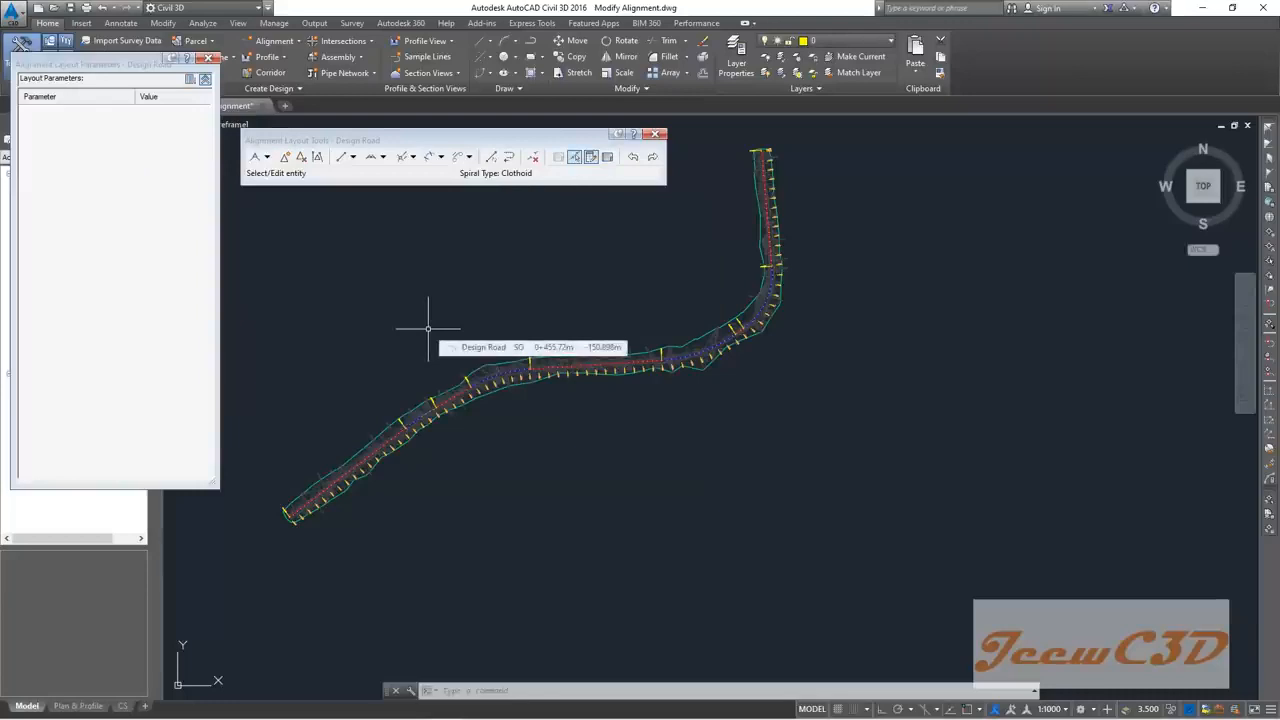
scroll(421, 452, "up", 5)
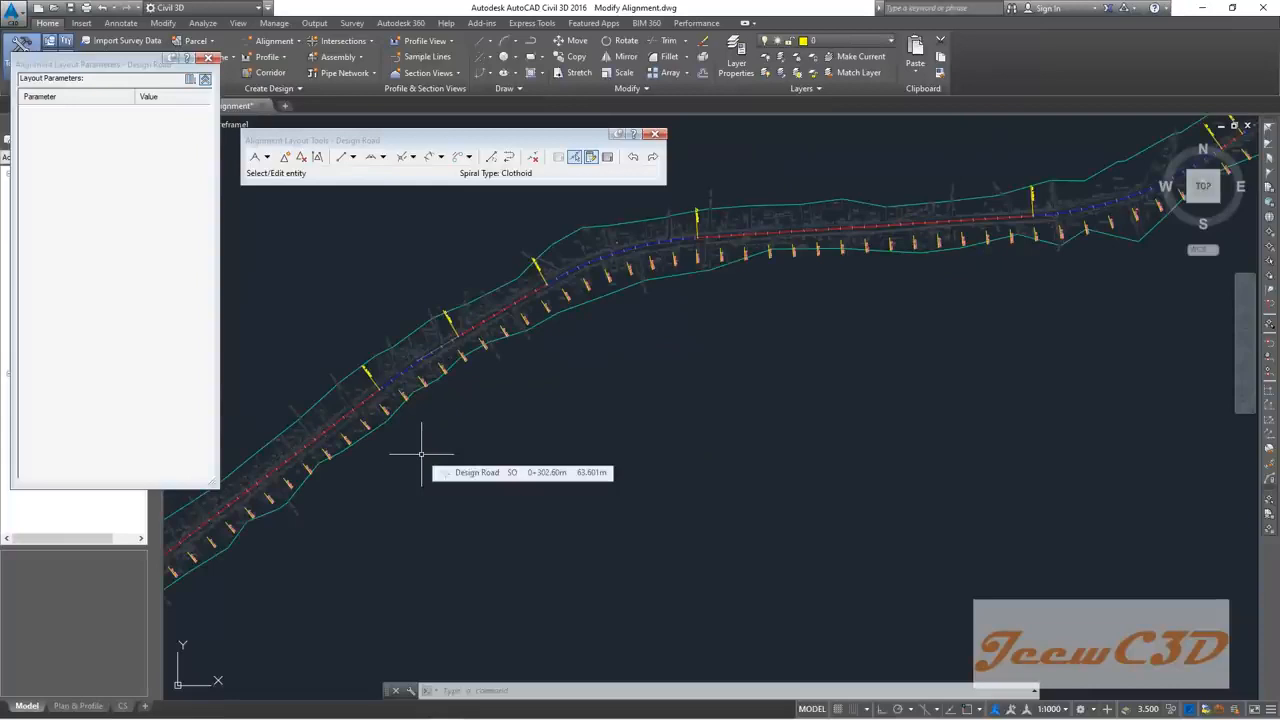
scroll(423, 449, "down", 3)
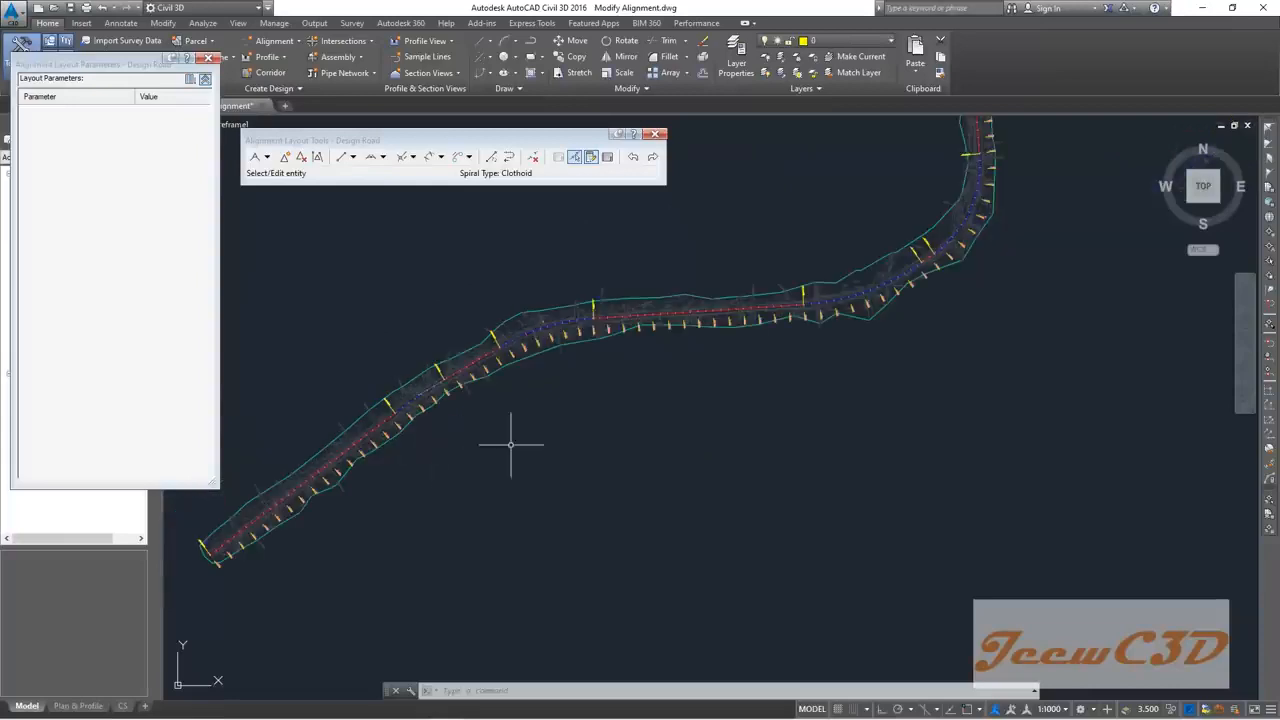
middle_click_drag(671, 411, 567, 442)
scroll(771, 400, "up", 5)
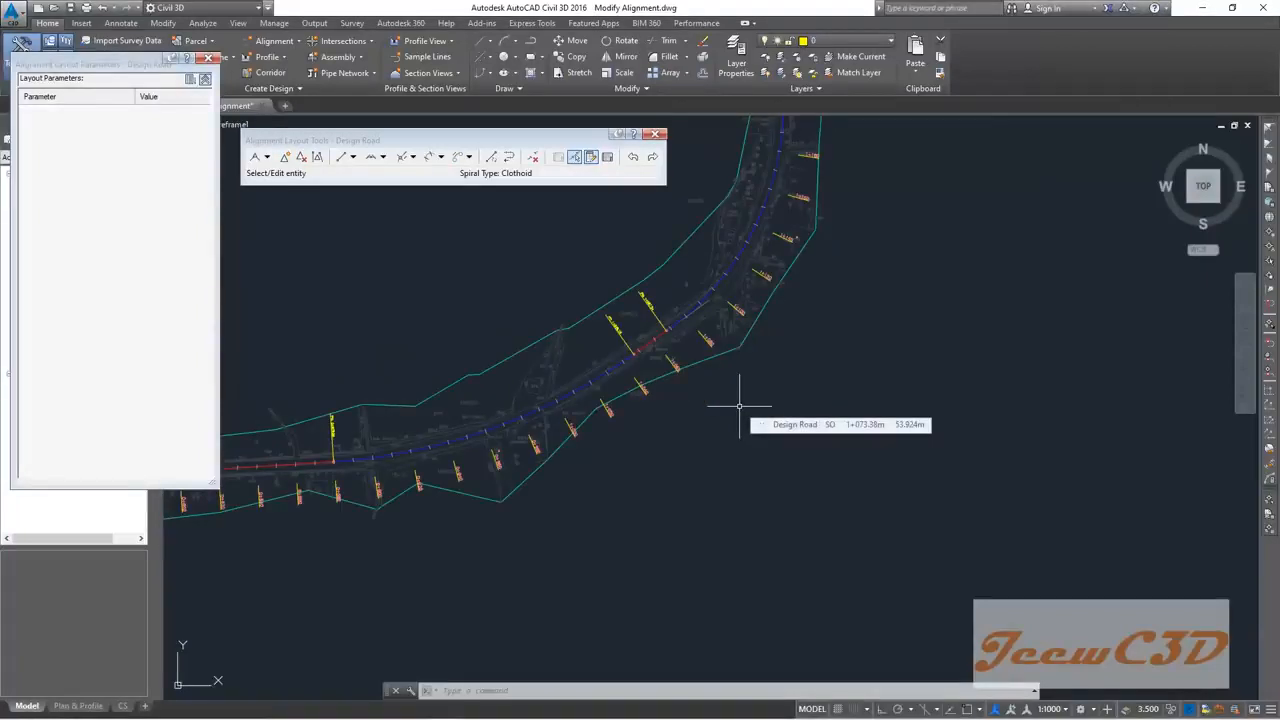
scroll(635, 345, "down", 2)
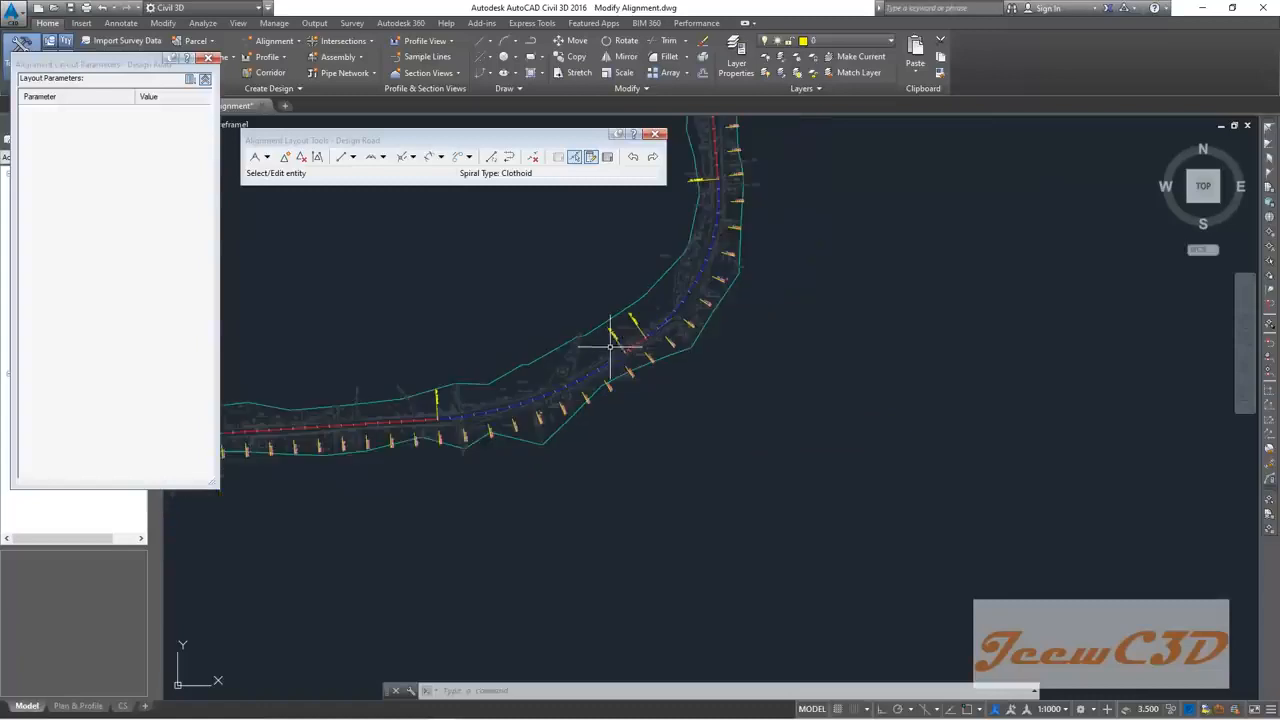
middle_click_drag(666, 386, 677, 480)
middle_click_drag(512, 449, 872, 284)
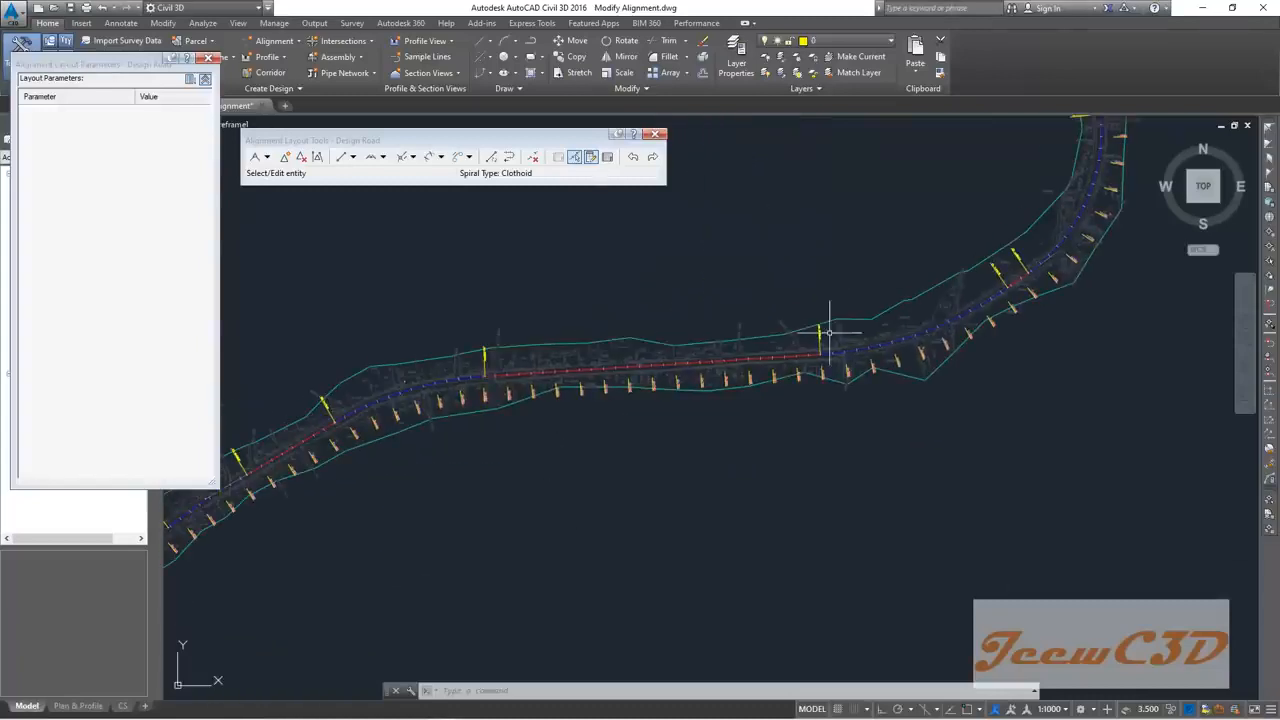
mouse_move(820, 471)
middle_mouse_down()
mouse_move(906, 437)
mouse_move(701, 497)
middle_mouse_up()
mouse_move(946, 397)
middle_mouse_down()
mouse_move(894, 437)
mouse_move(834, 443)
middle_mouse_up()
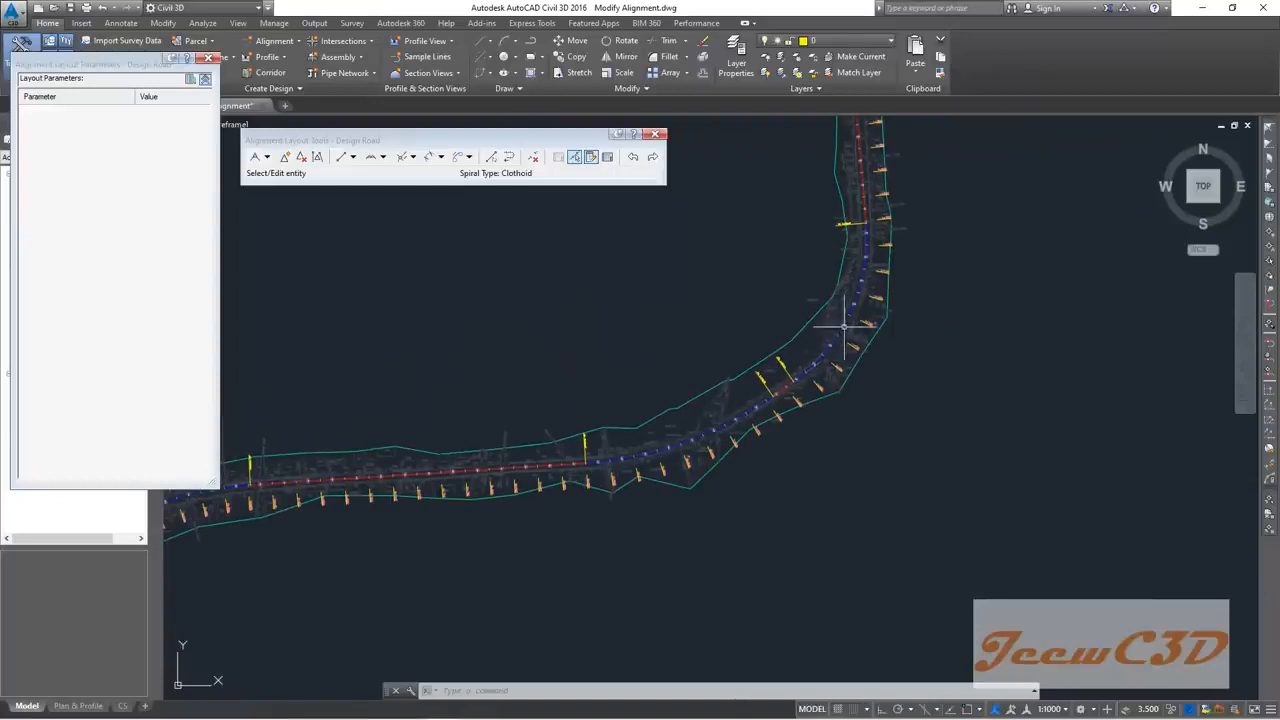
scroll(840, 332, "up", 3)
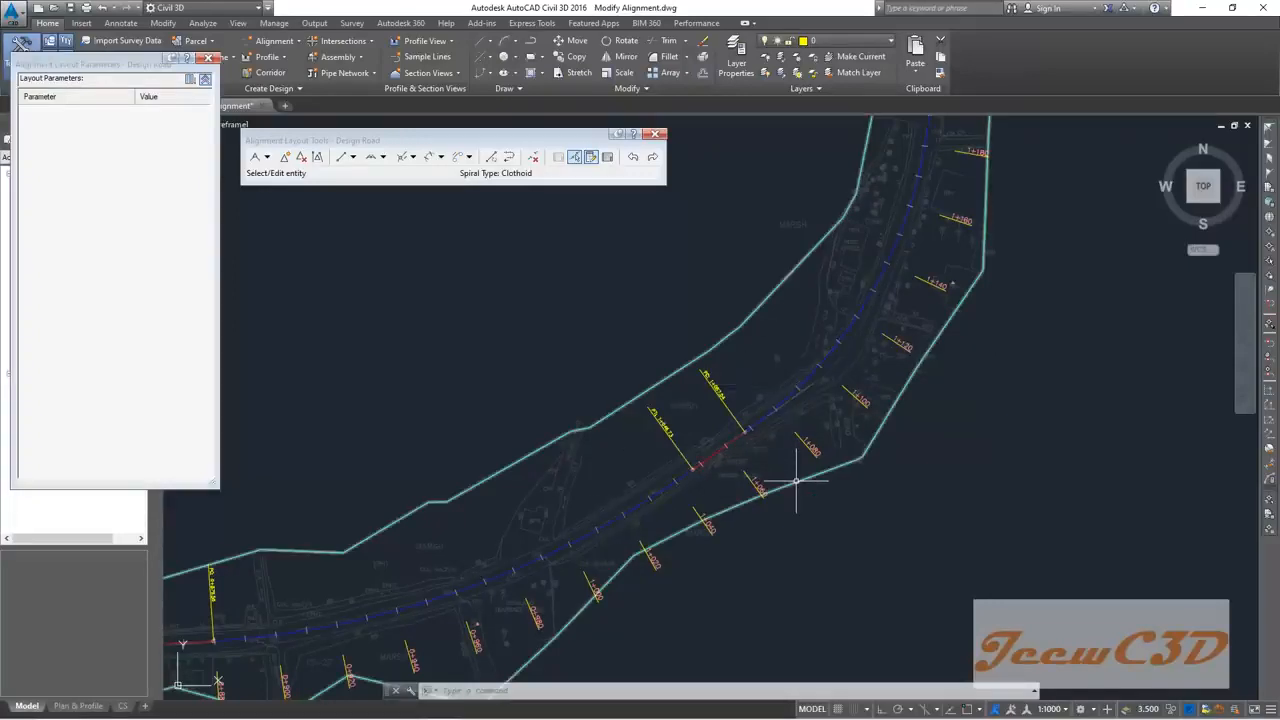
scroll(708, 486, "up", 3)
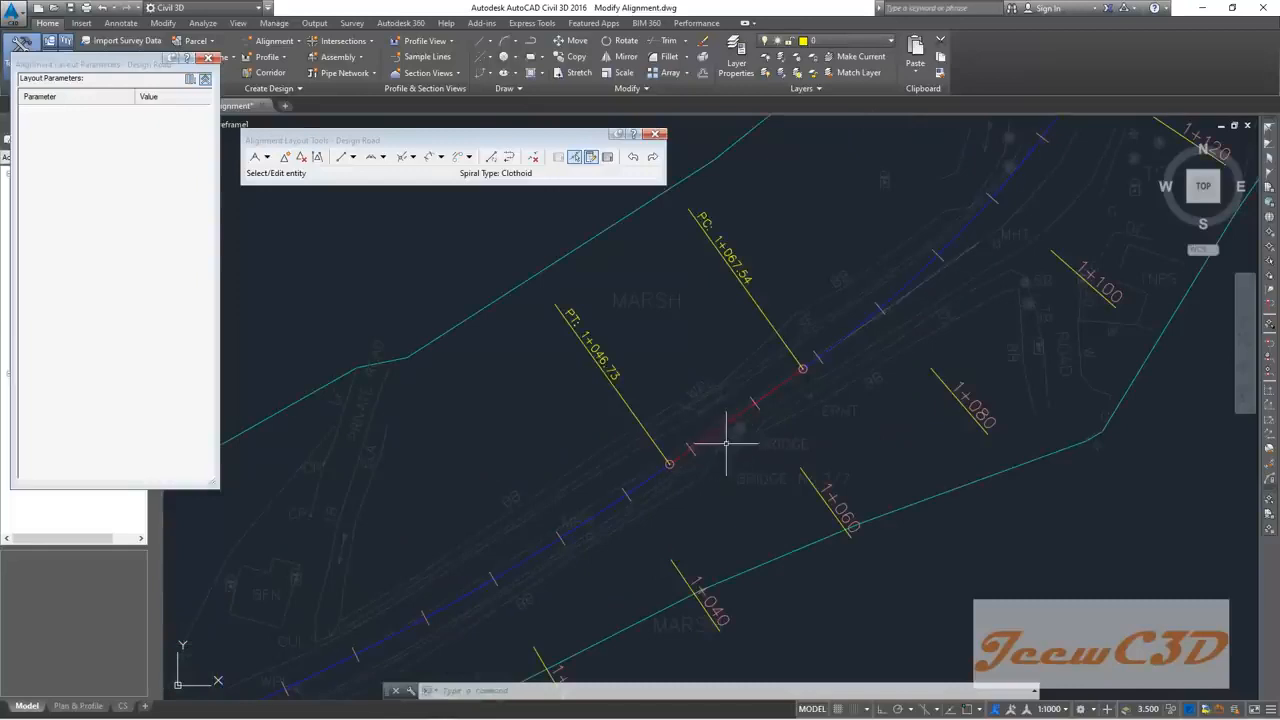
scroll(725, 438, "up", 2)
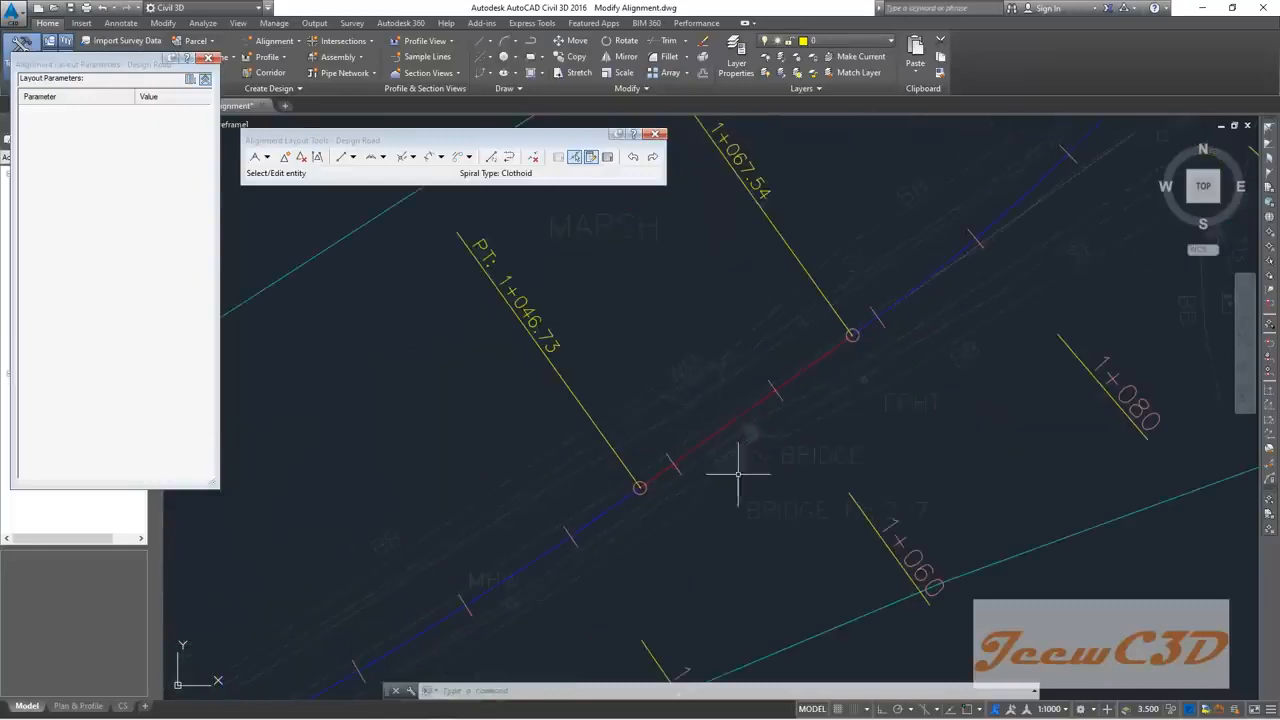
mouse_move(753, 477)
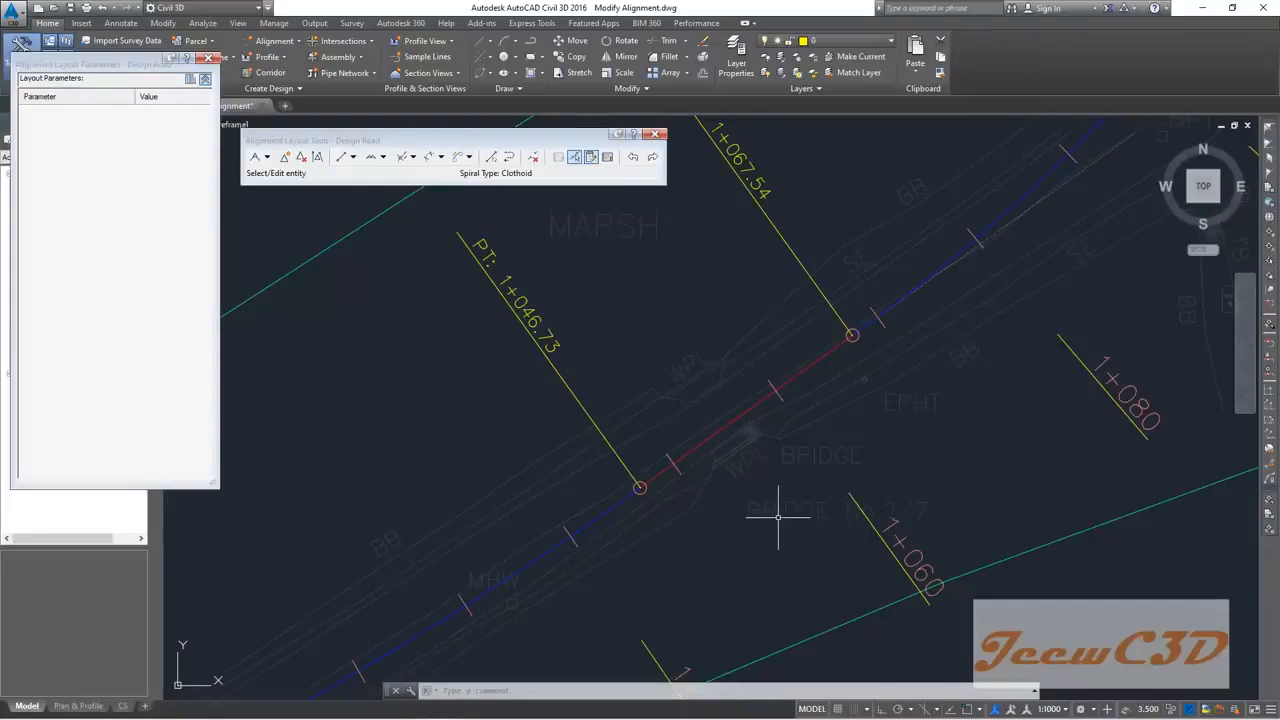
mouse_move(778, 517)
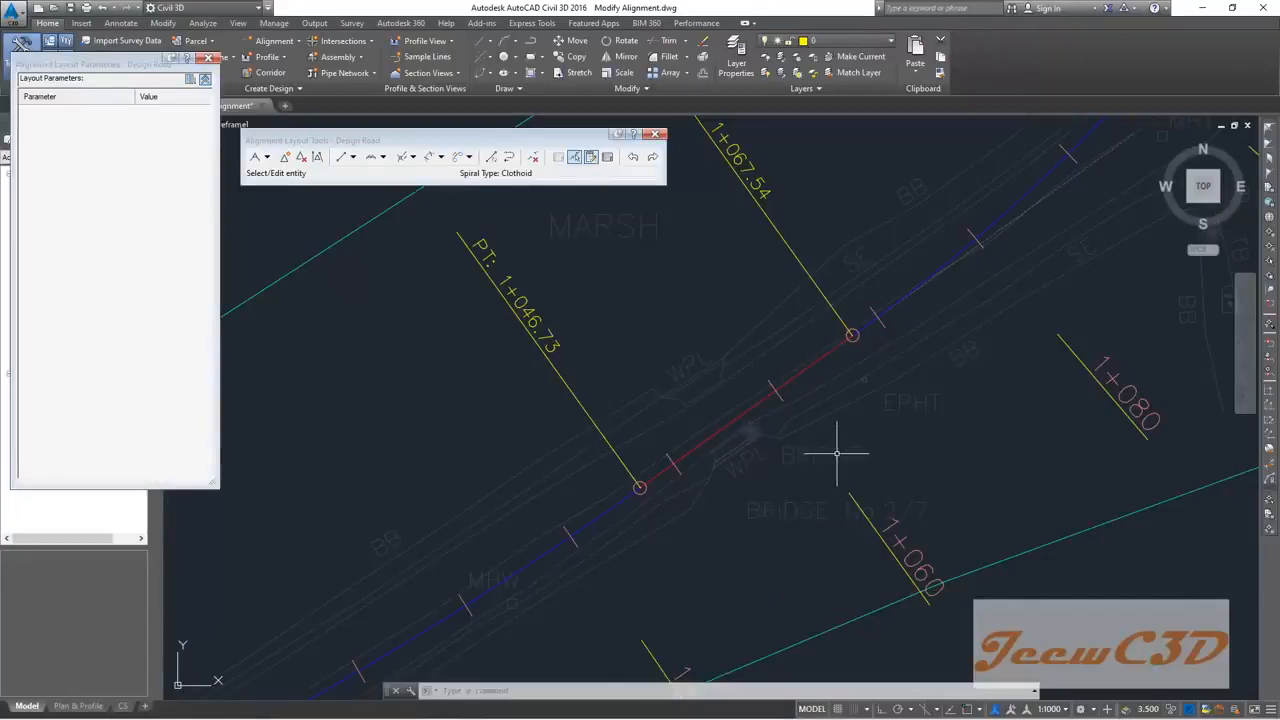
scroll(832, 449, "down", 5)
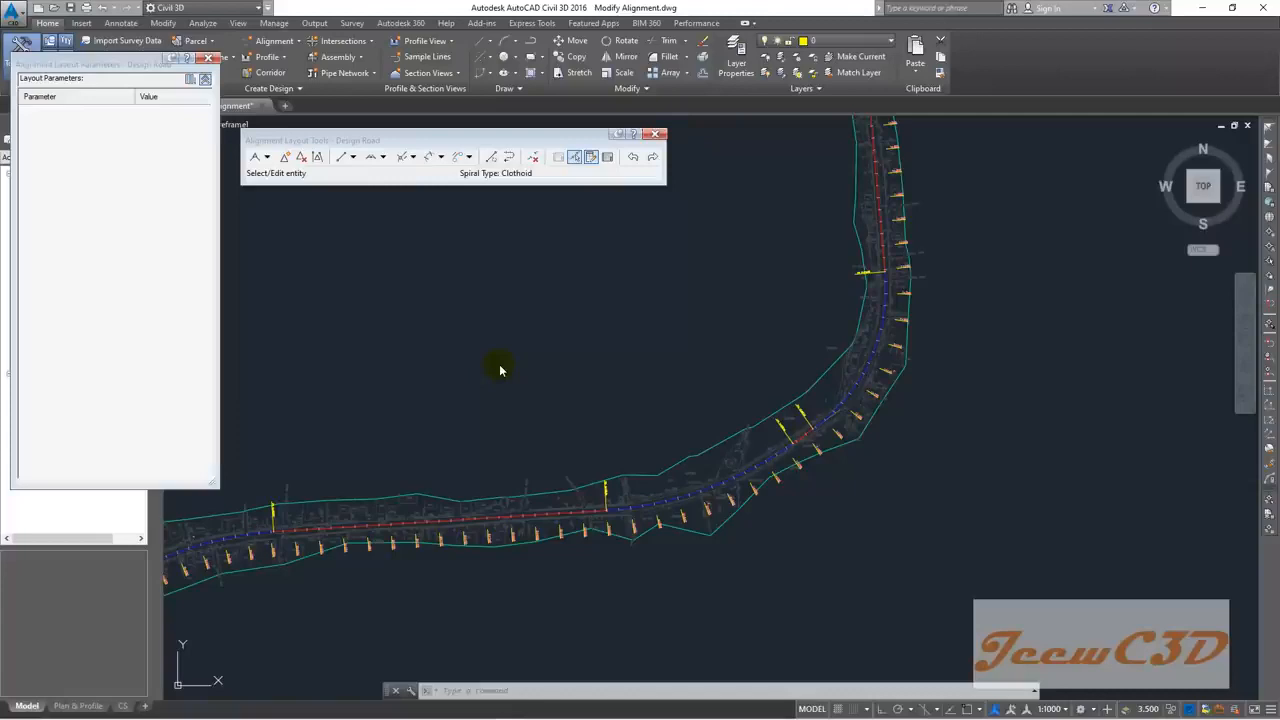
Step: Close the layout tools, save, then save a copy as Create Surface Profile.dwg
left_click(655, 133)
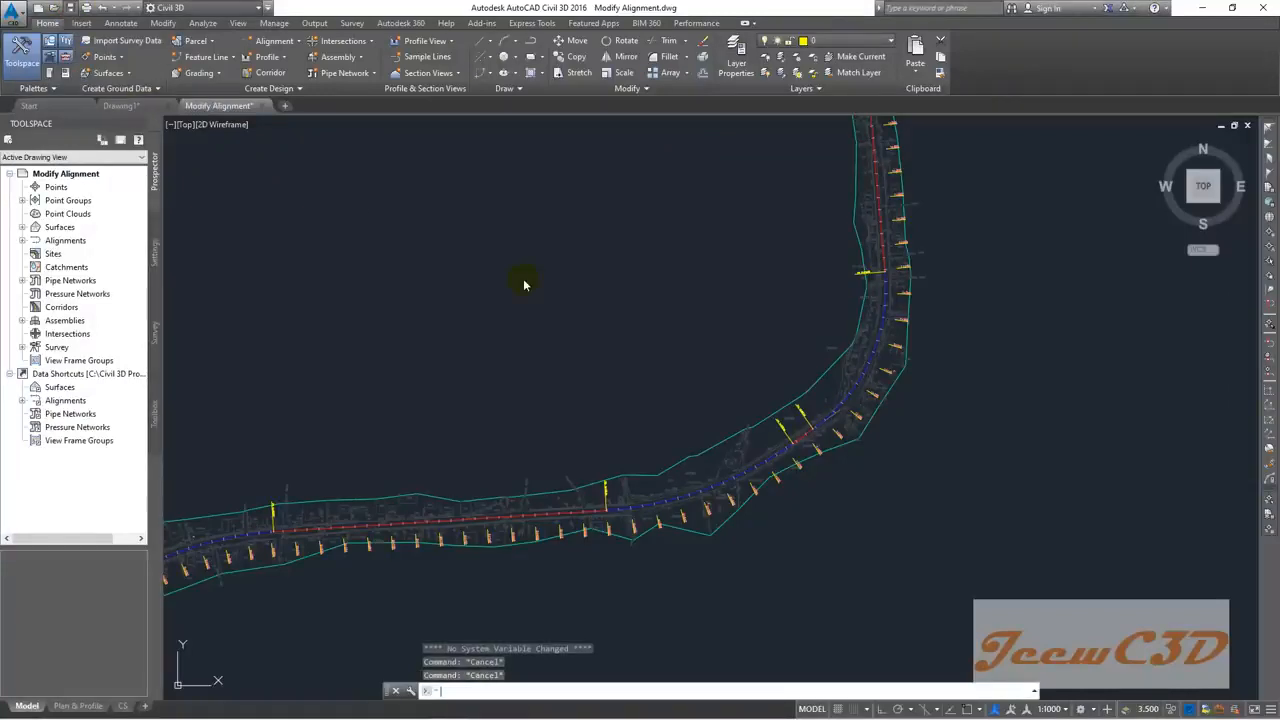
key("ctrl+s")
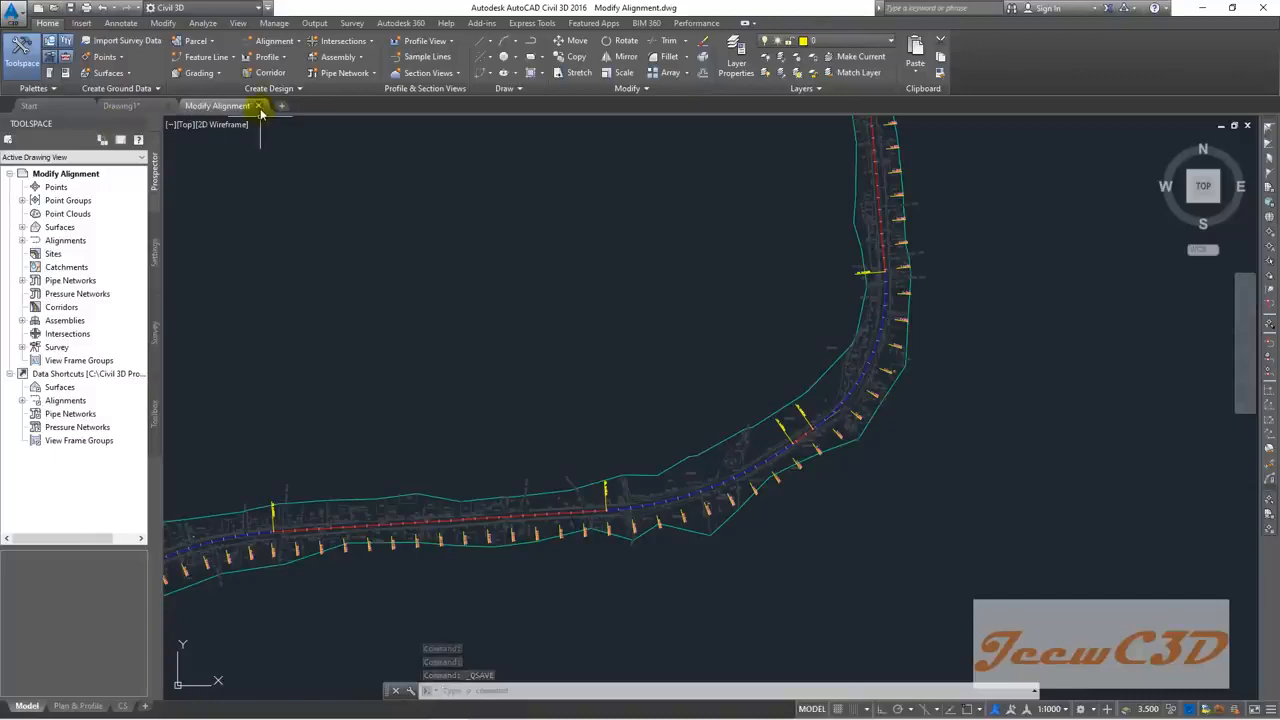
left_click(13, 12)
left_click(46, 172)
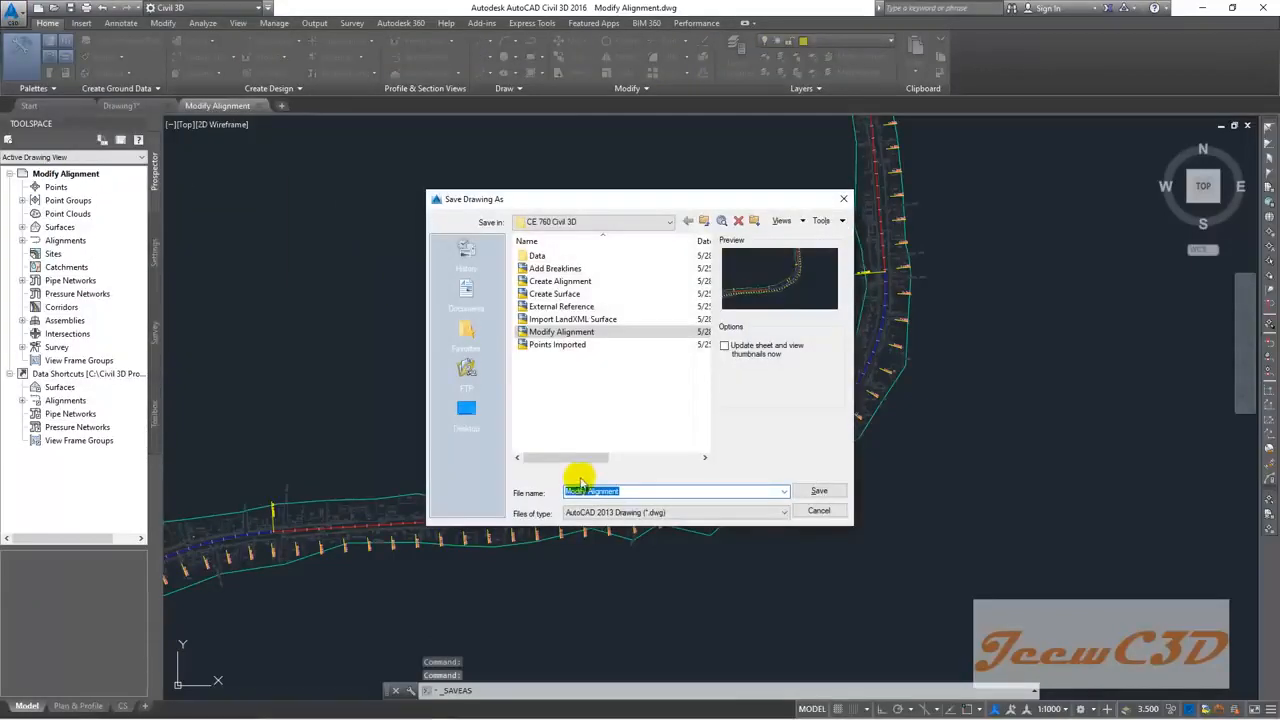
type("Create ")
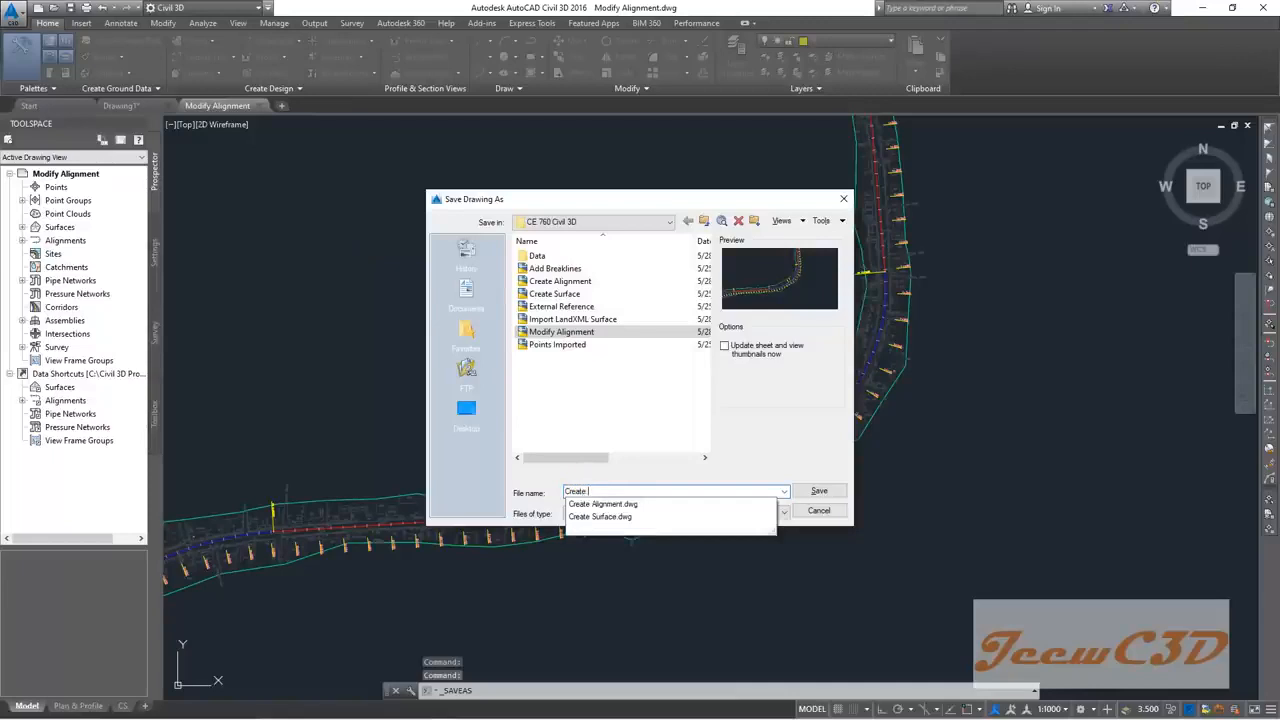
type("Surface")
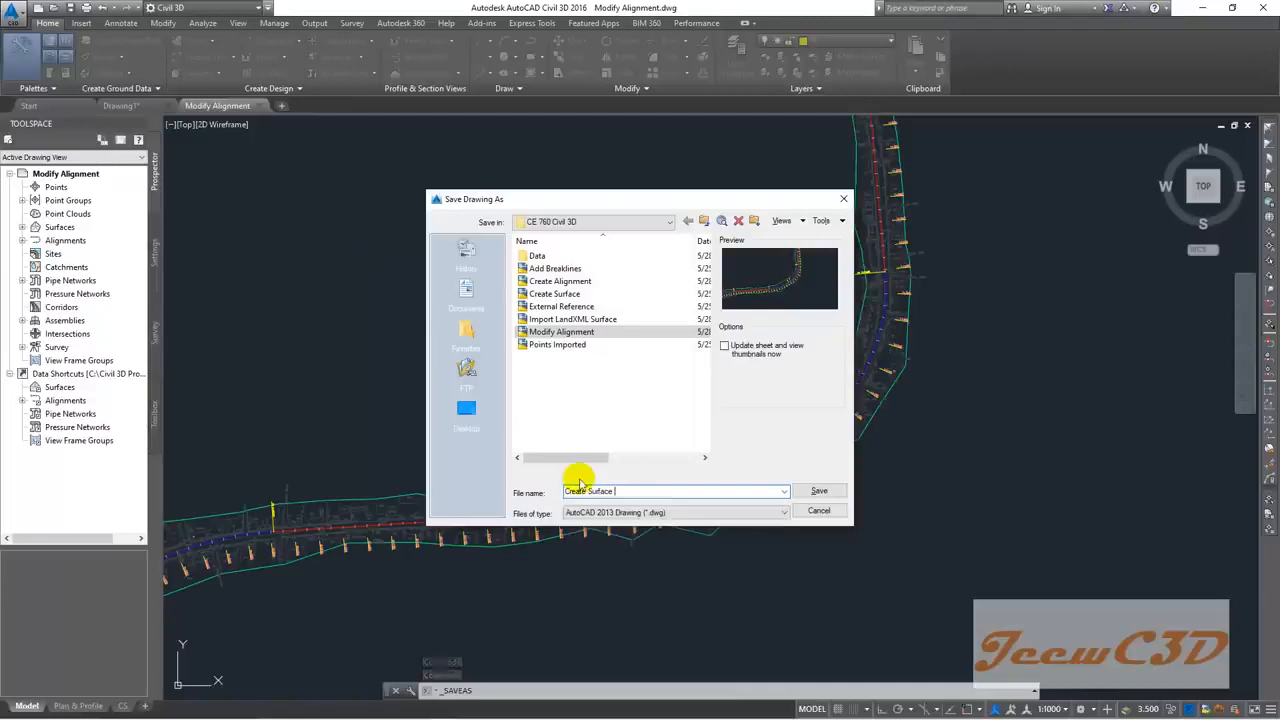
type(" Profile")
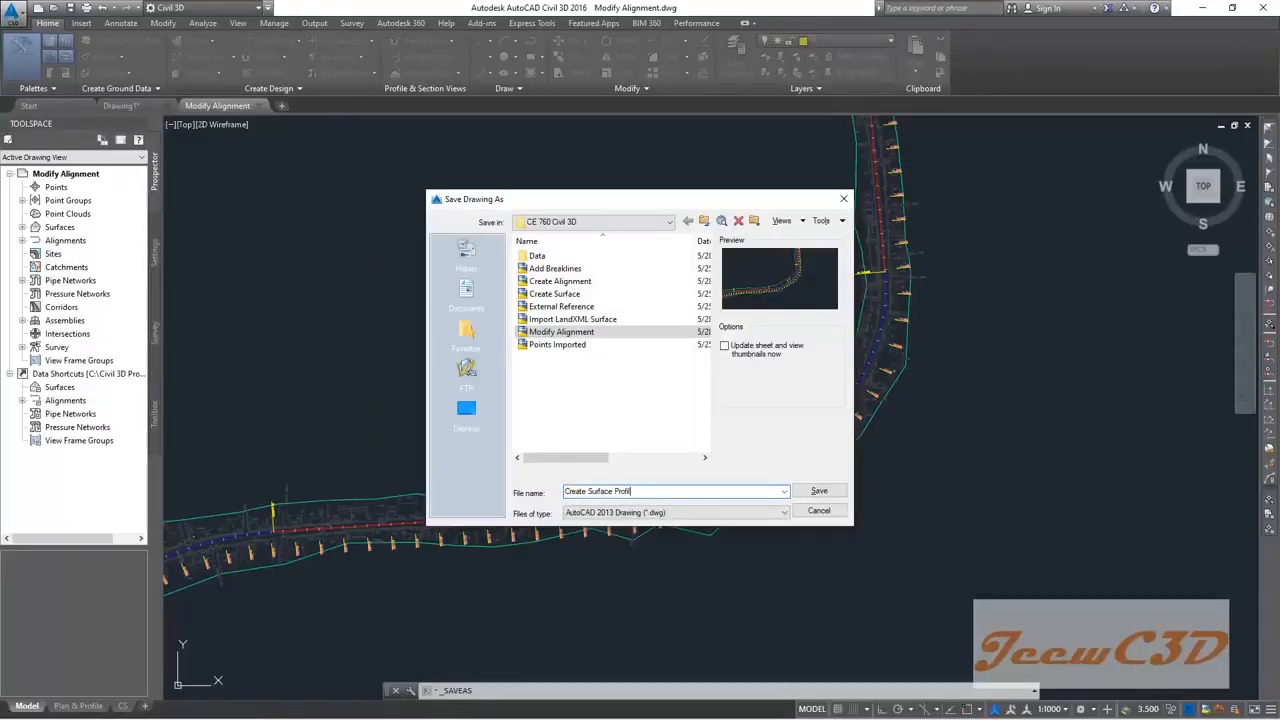
left_click(817, 489)
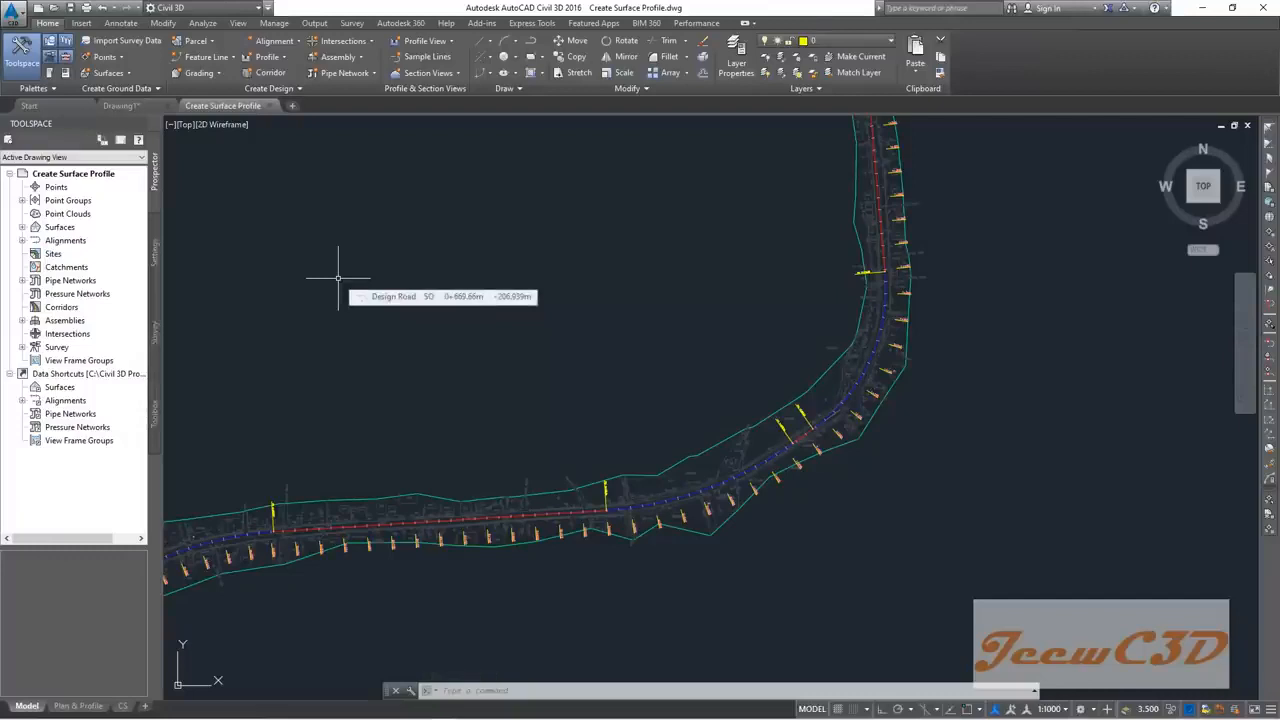
Step: Zoom in on the plan and select the red Design Road alignment
scroll(370, 310, "down", 5)
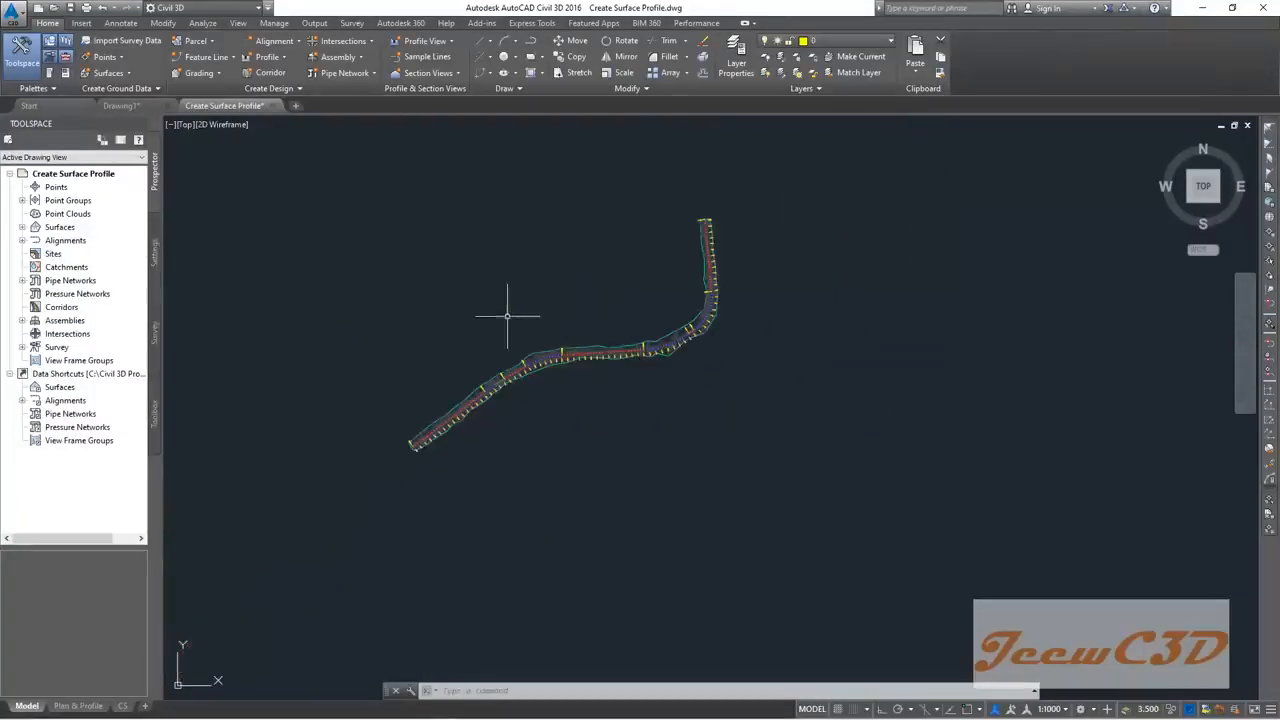
middle_click_drag(515, 315, 517, 279)
scroll(584, 287, "up", 5)
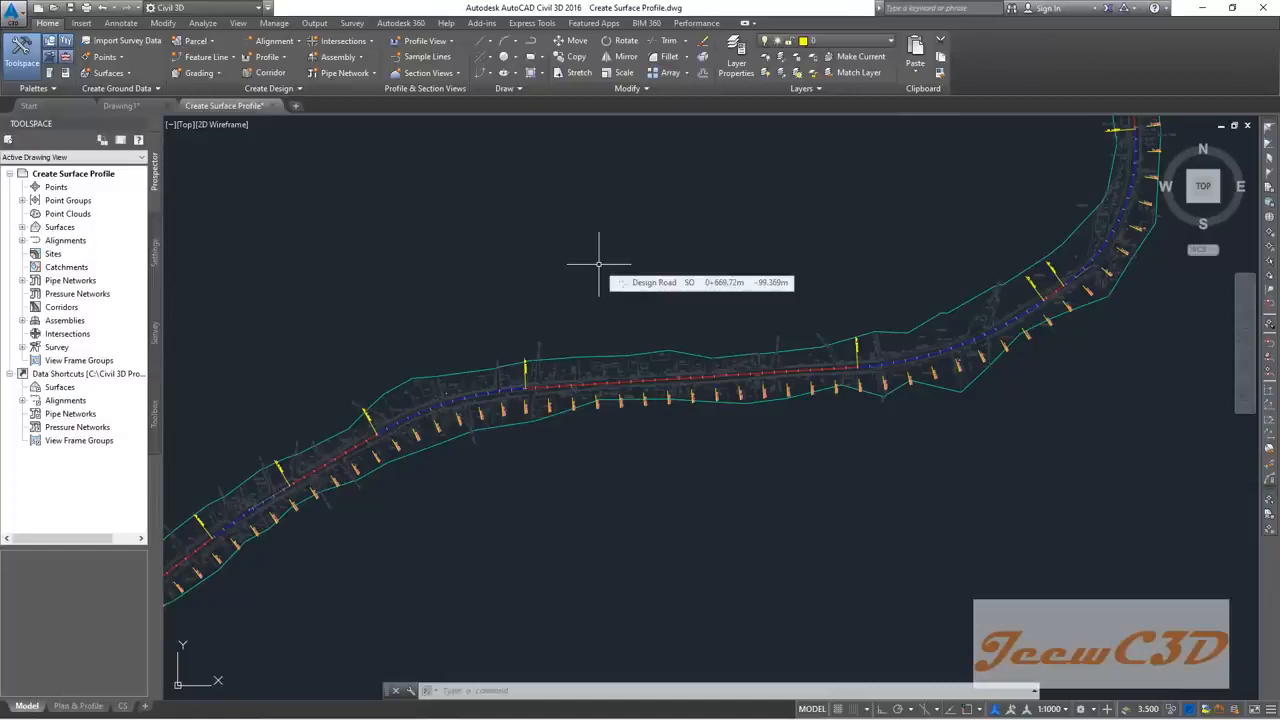
scroll(670, 338, "up", 2)
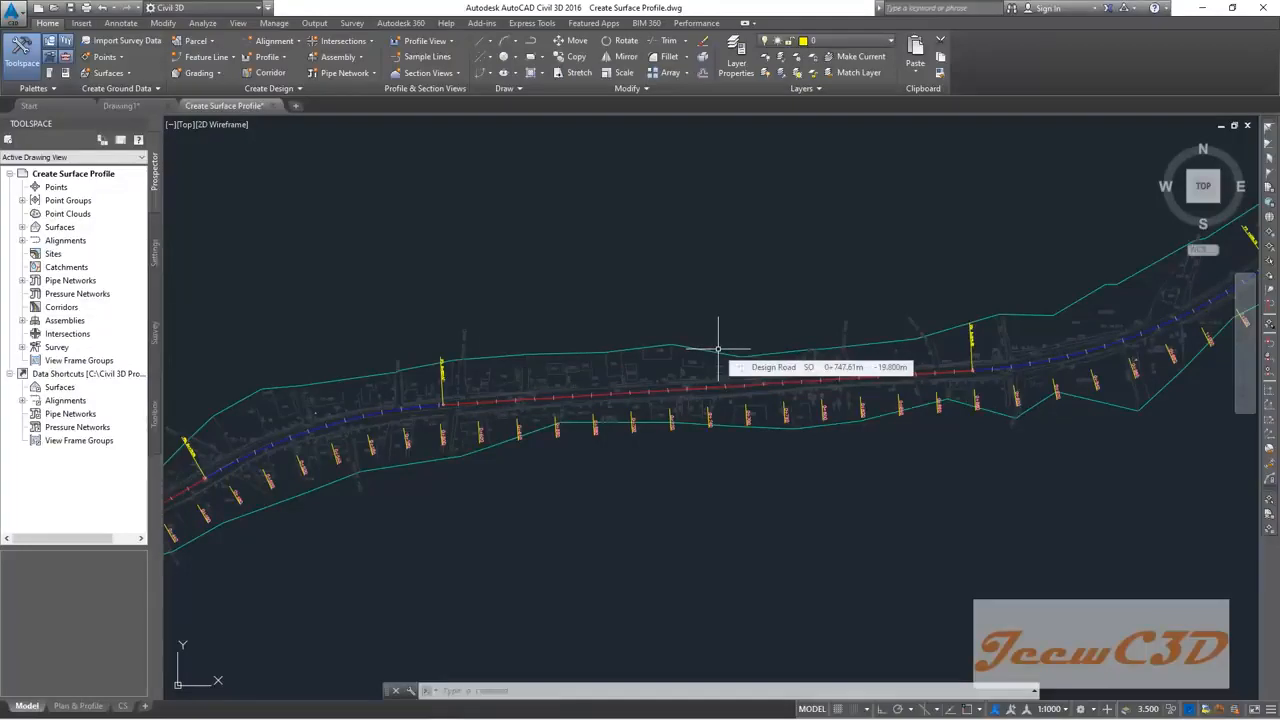
scroll(700, 370, "up", 3)
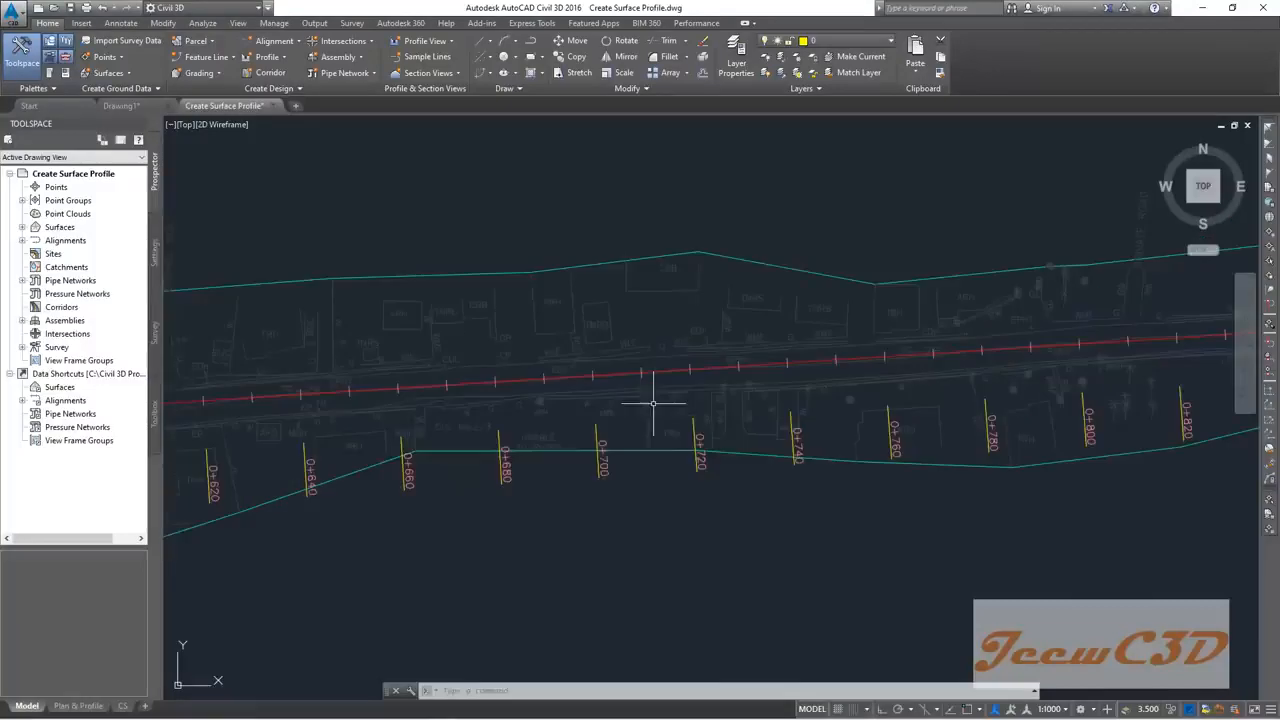
scroll(693, 383, "up", 2)
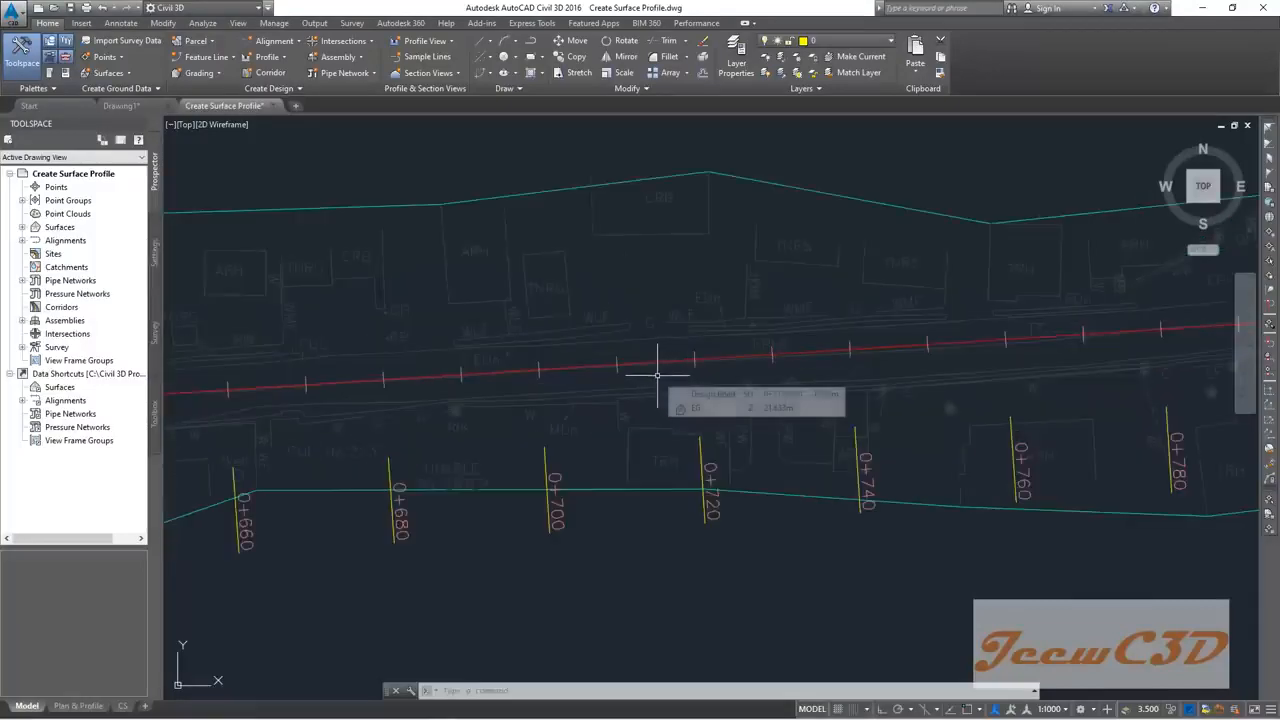
scroll(656, 373, "up", 3)
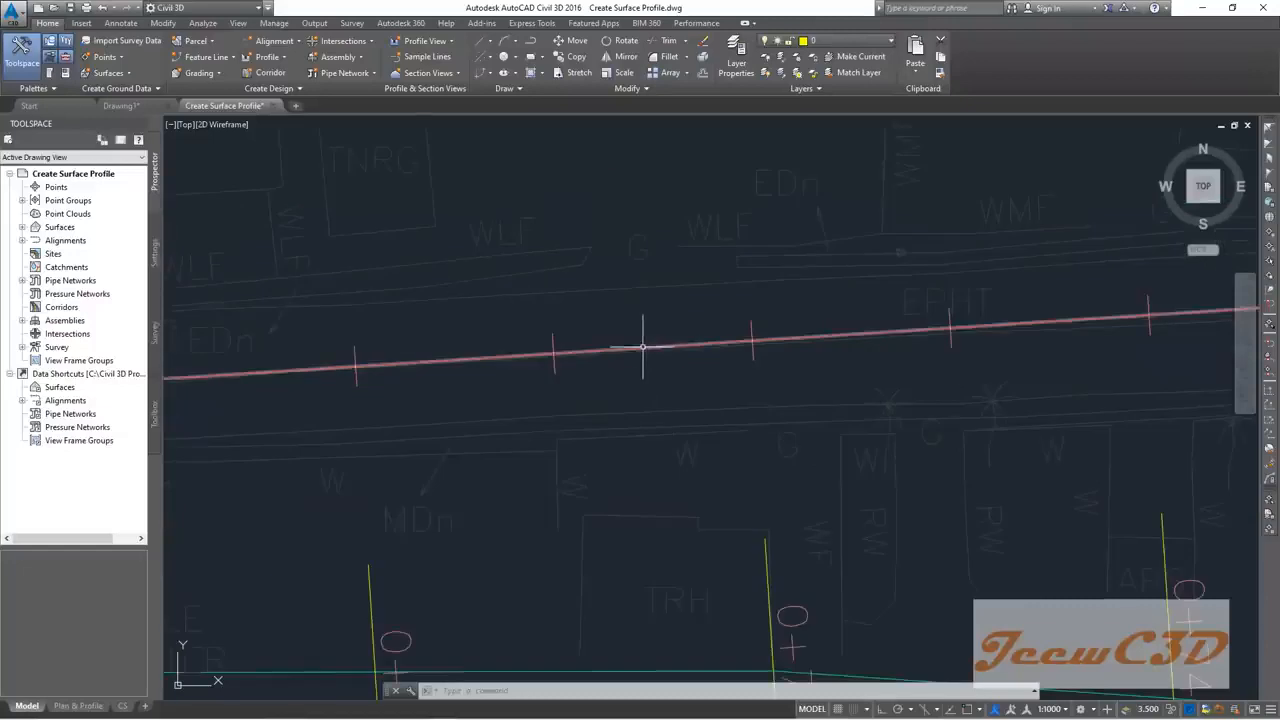
mouse_move(659, 345)
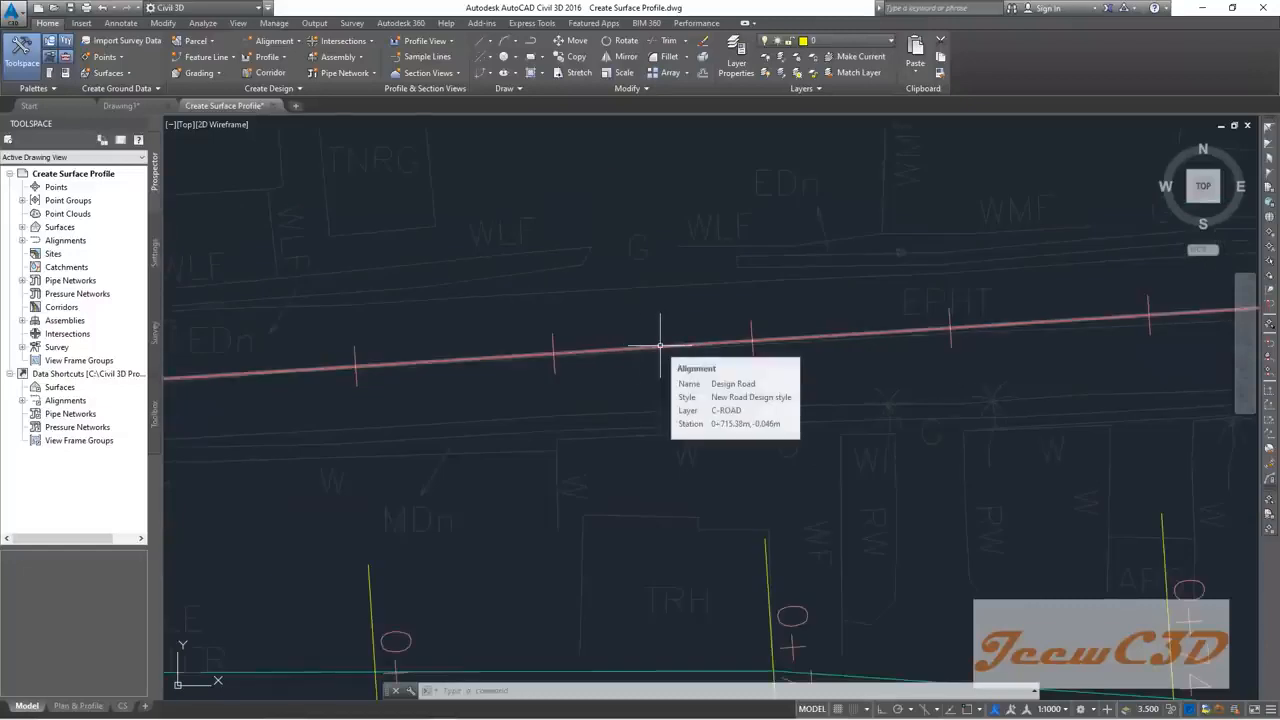
scroll(658, 346, "up", 3)
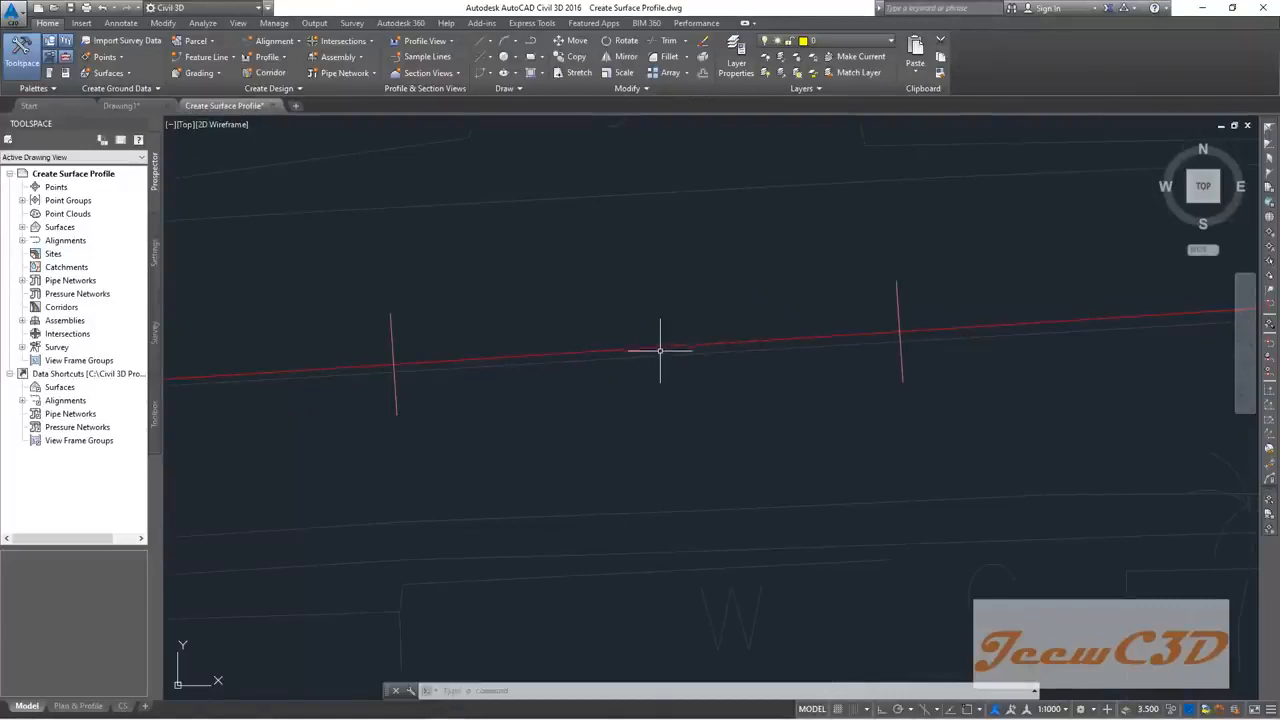
scroll(640, 391, "down", 3)
scroll(700, 362, "up", 3)
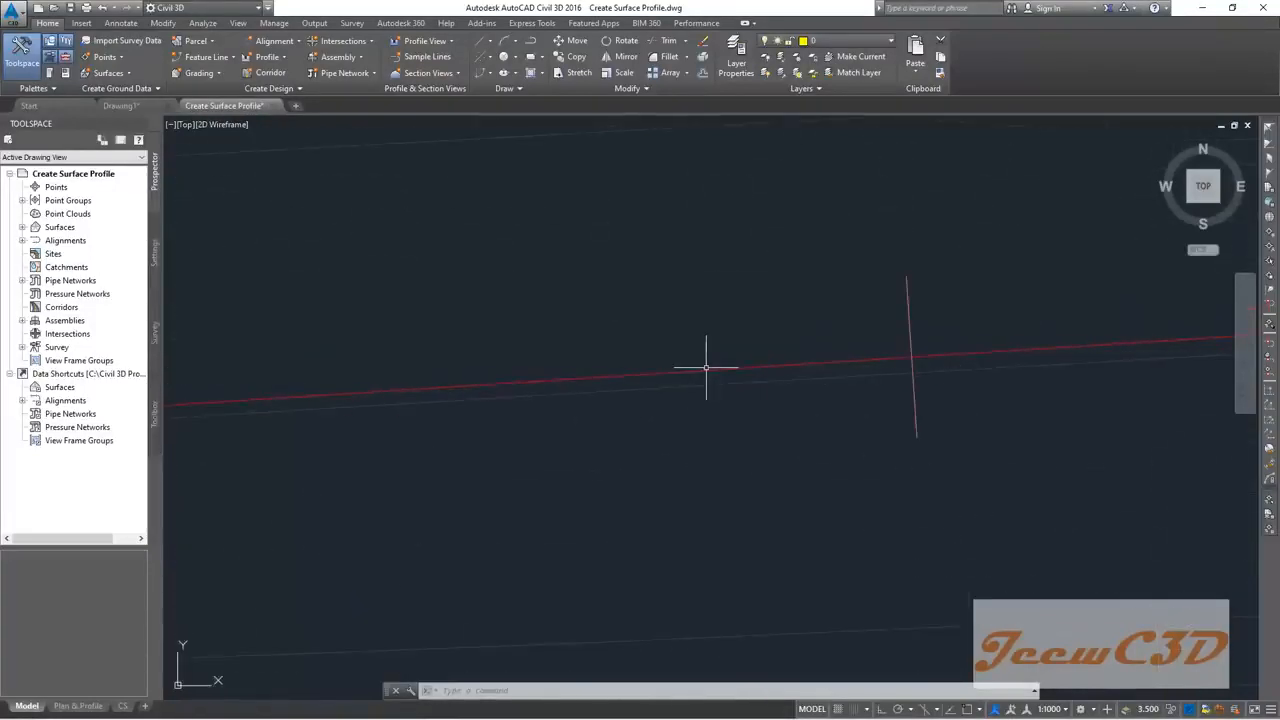
left_click(705, 369)
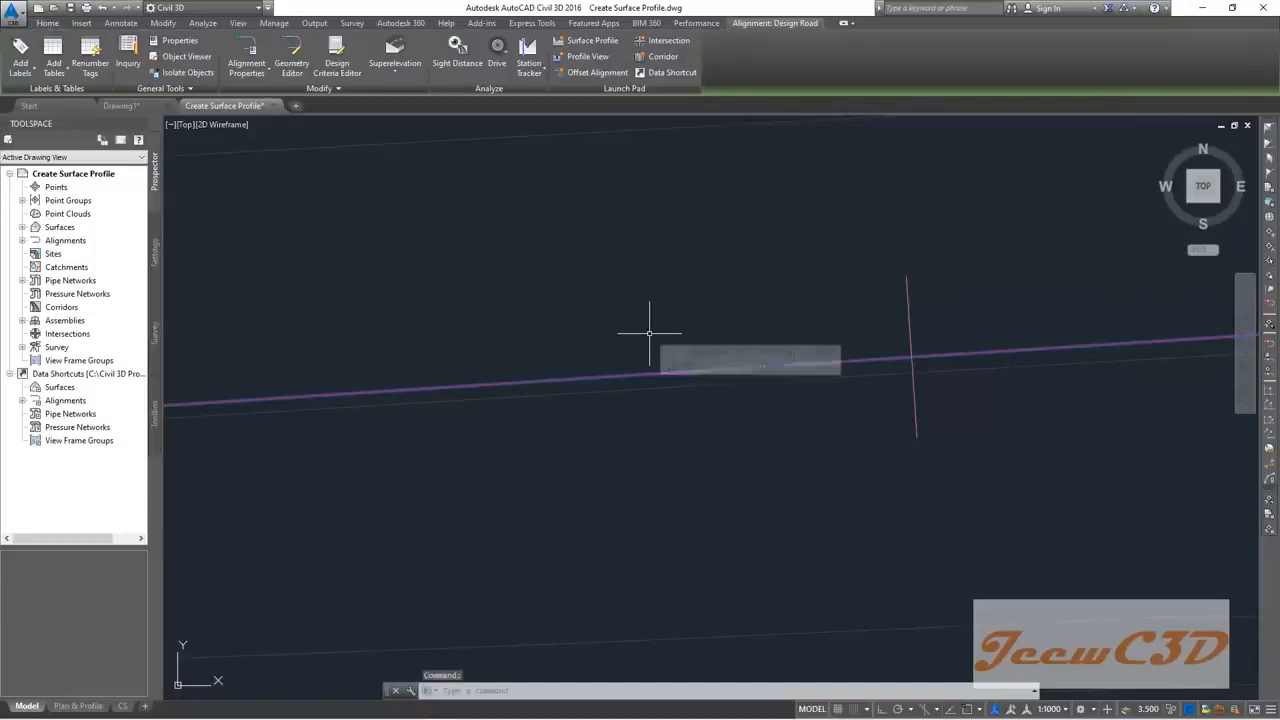
Step: Add an EG surface profile for Design Road over 0+000.00m to 1+463.16m, then clear the selection
left_click(593, 42)
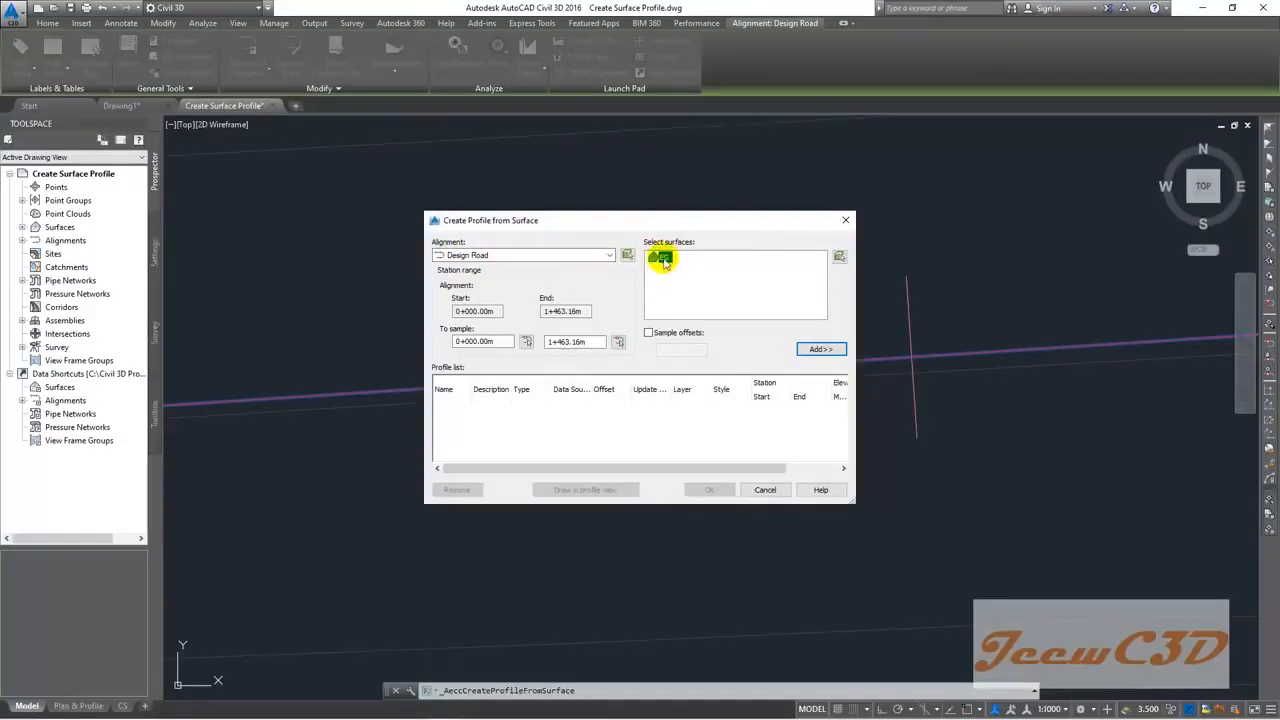
left_click(820, 349)
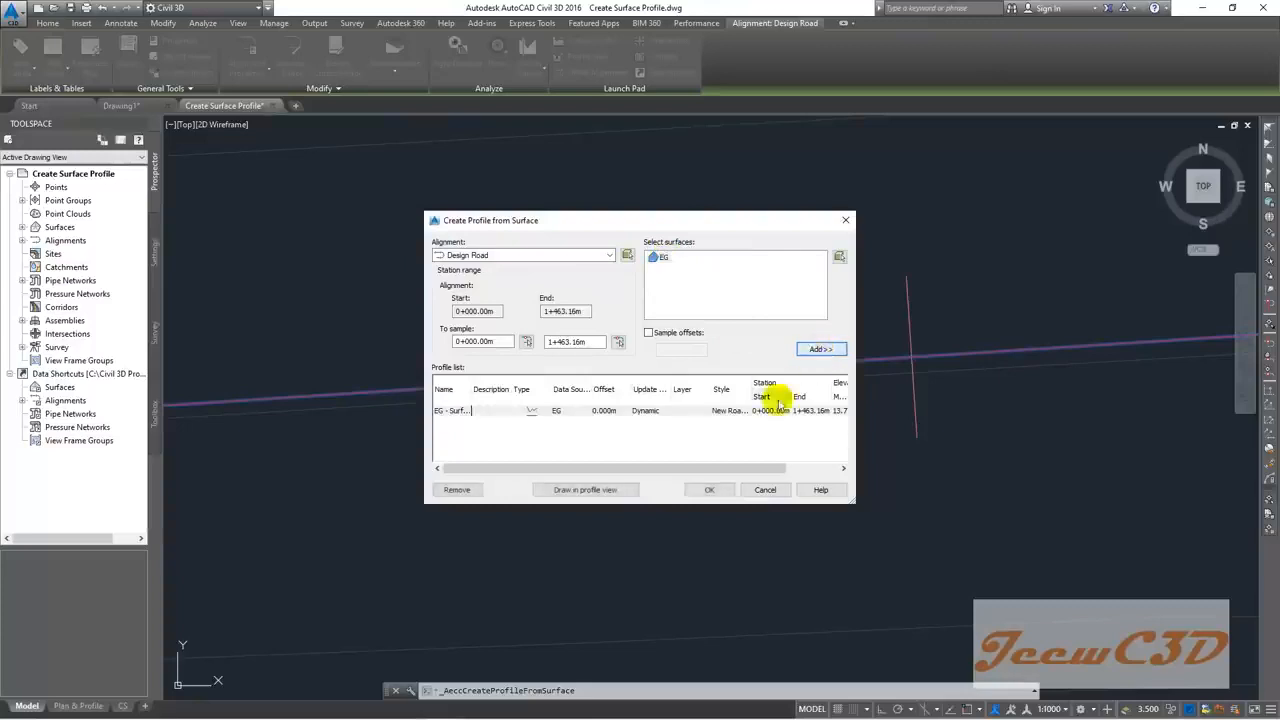
left_click(710, 489)
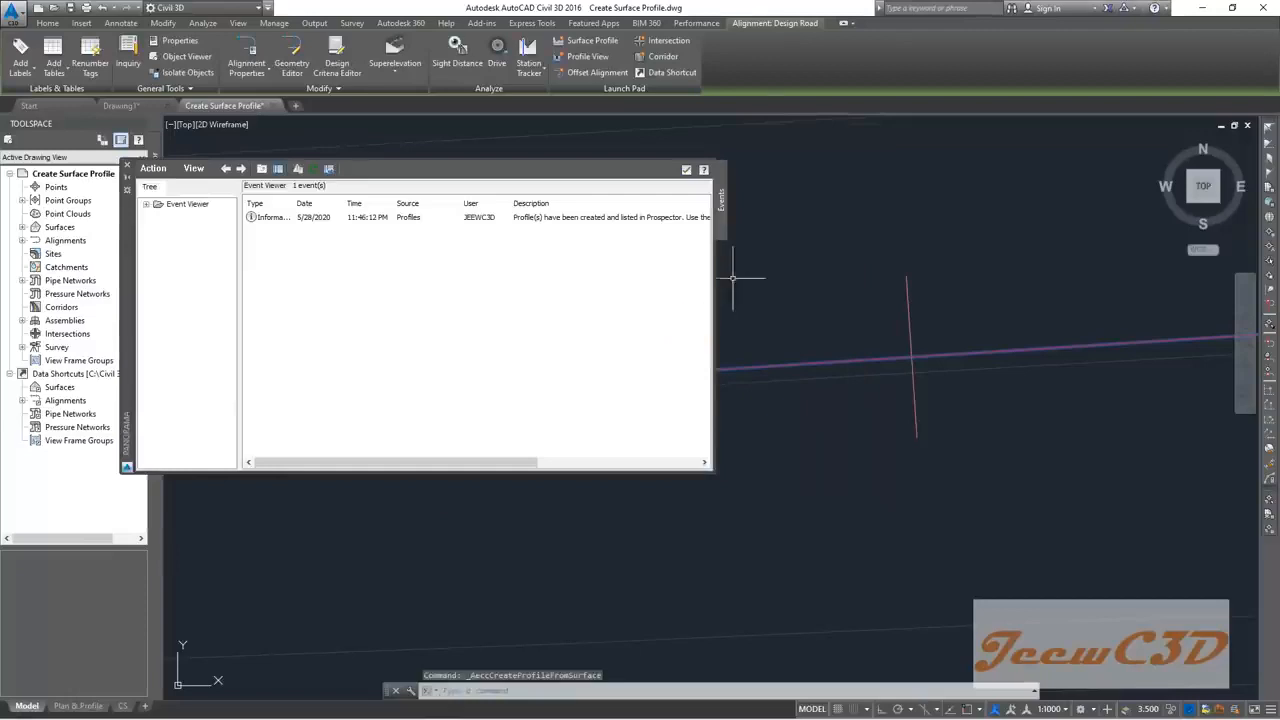
left_click(686, 172)
key("Escape")
mouse_move(677, 291)
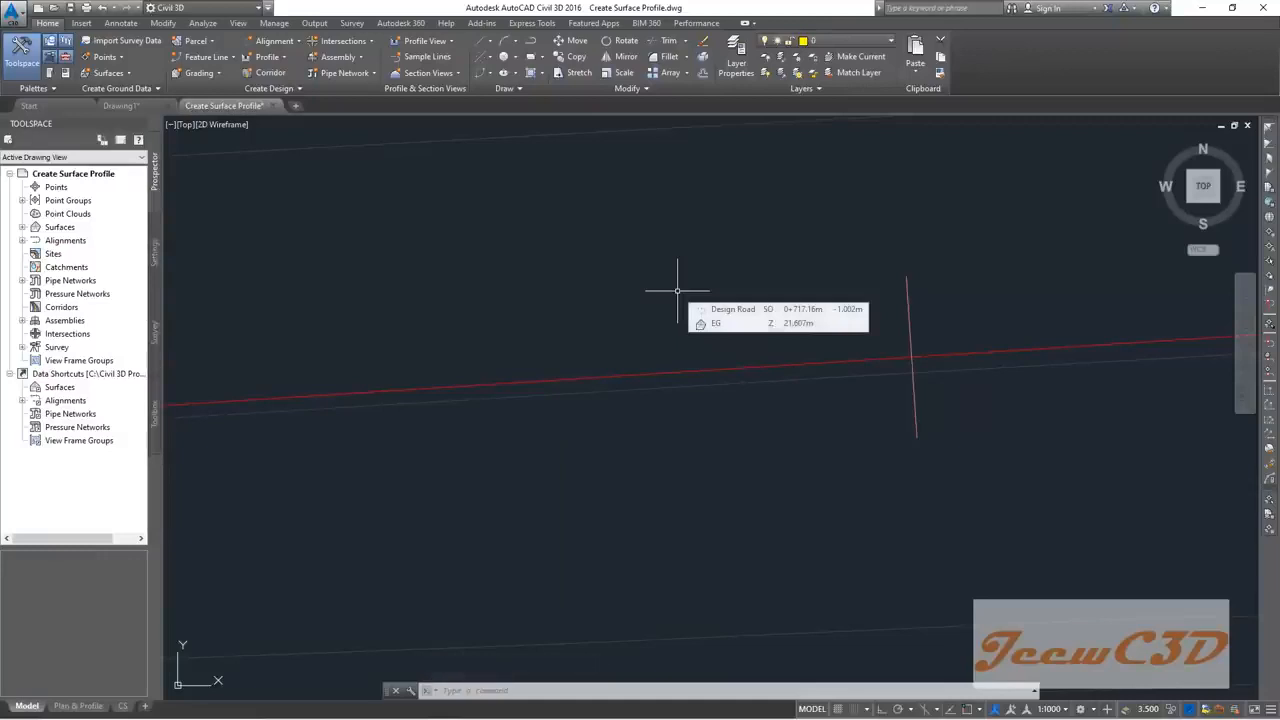
scroll(677, 291, "down", 10)
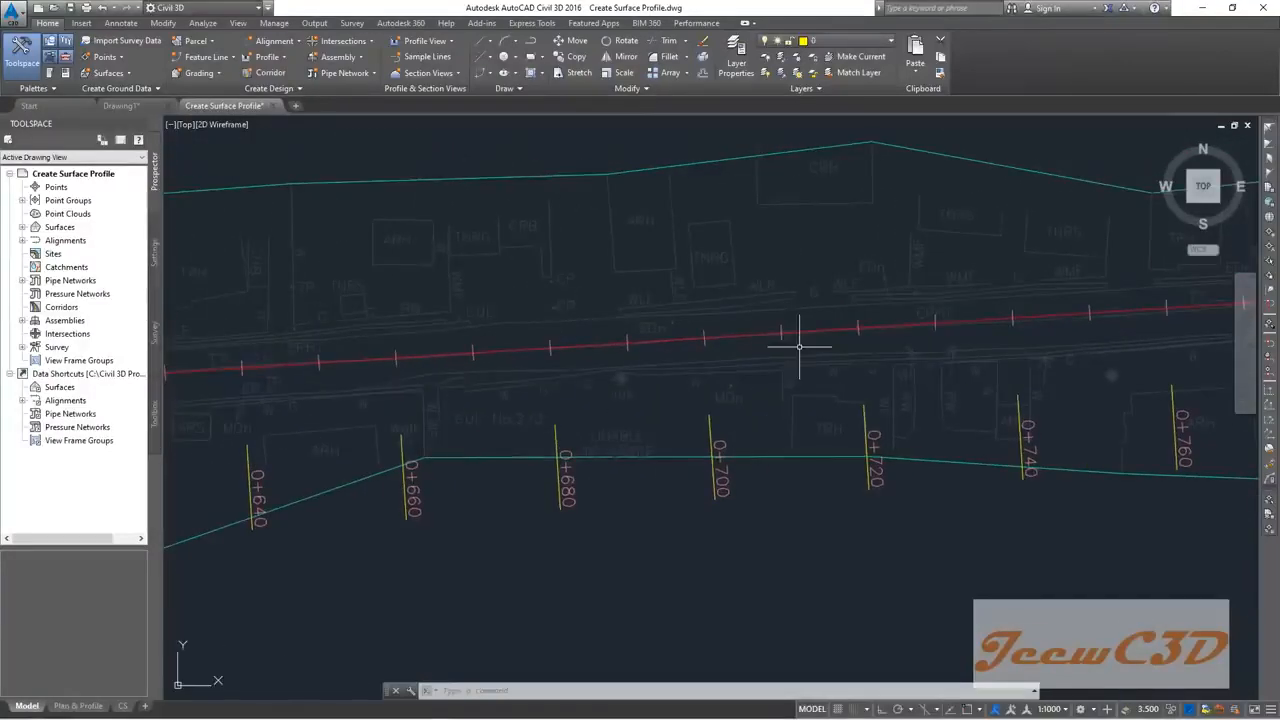
Step: Save Create Surface Profile.dwg with its new EG surface profile
mouse_move(799, 346)
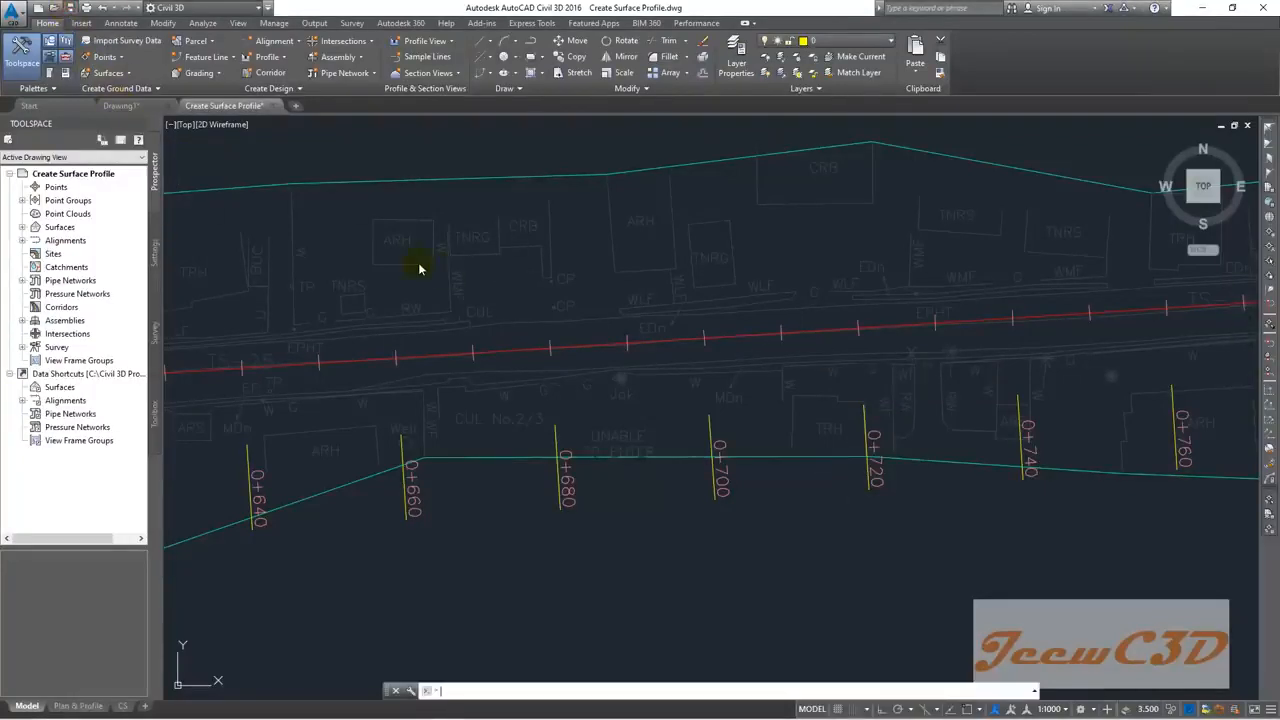
key("ctrl+s")
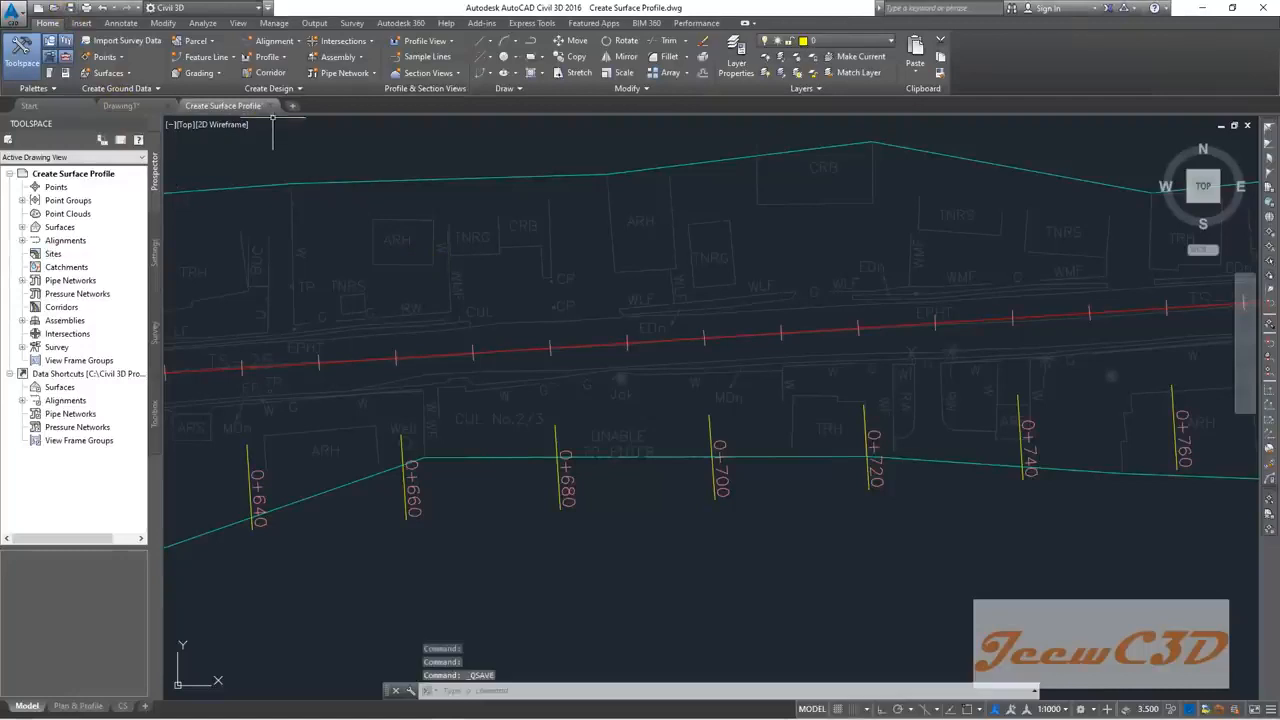
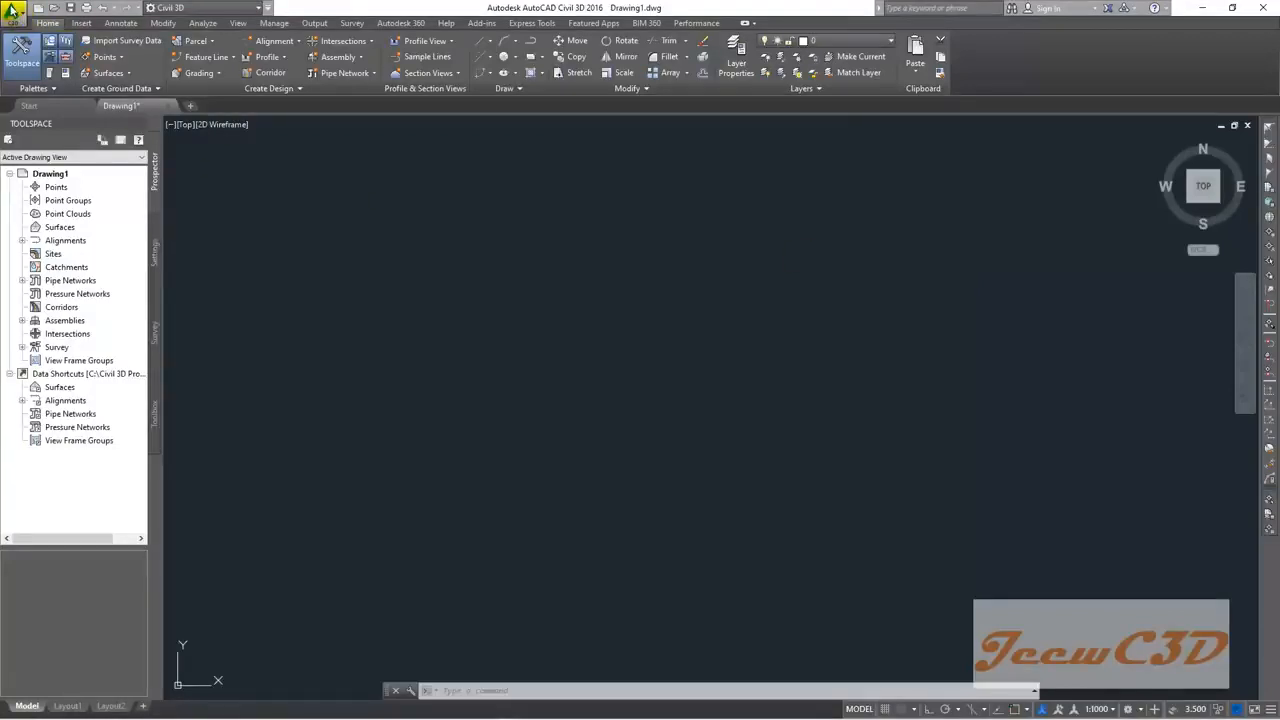
Step: Open Create Surface Profile.dwg from the CE 760 Civil 3D folder
left_click(12, 10)
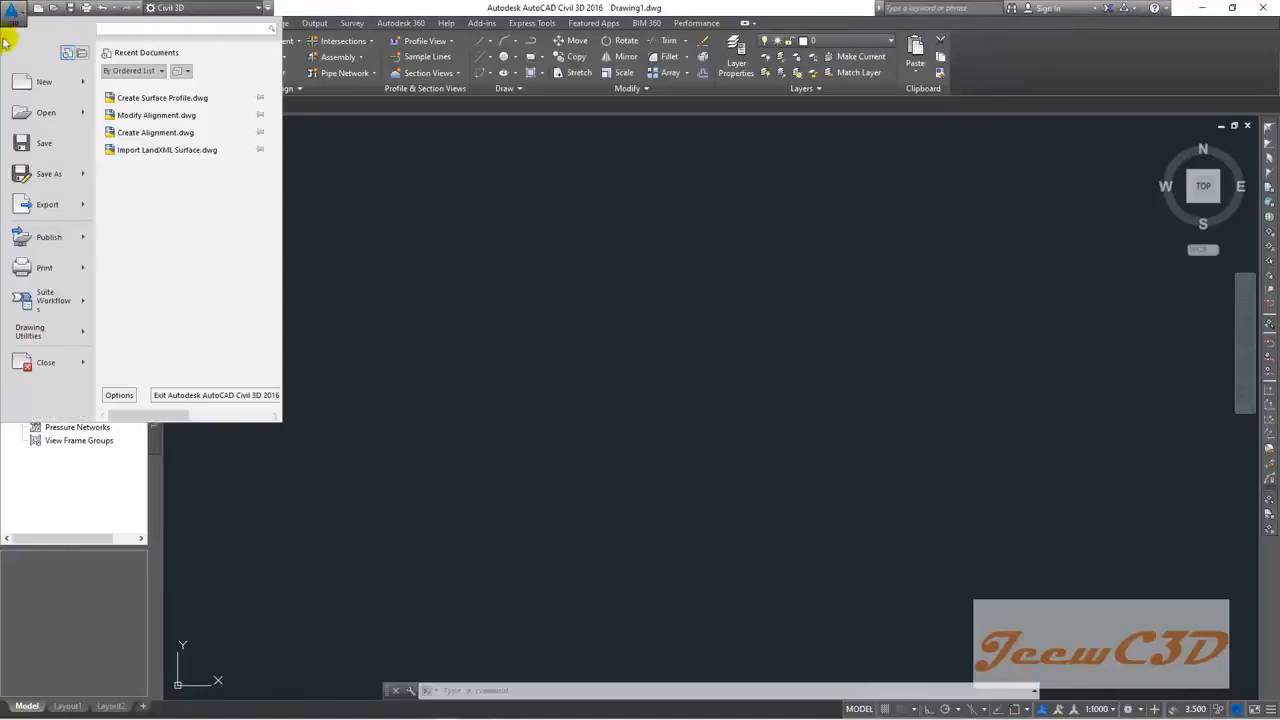
left_click(40, 114)
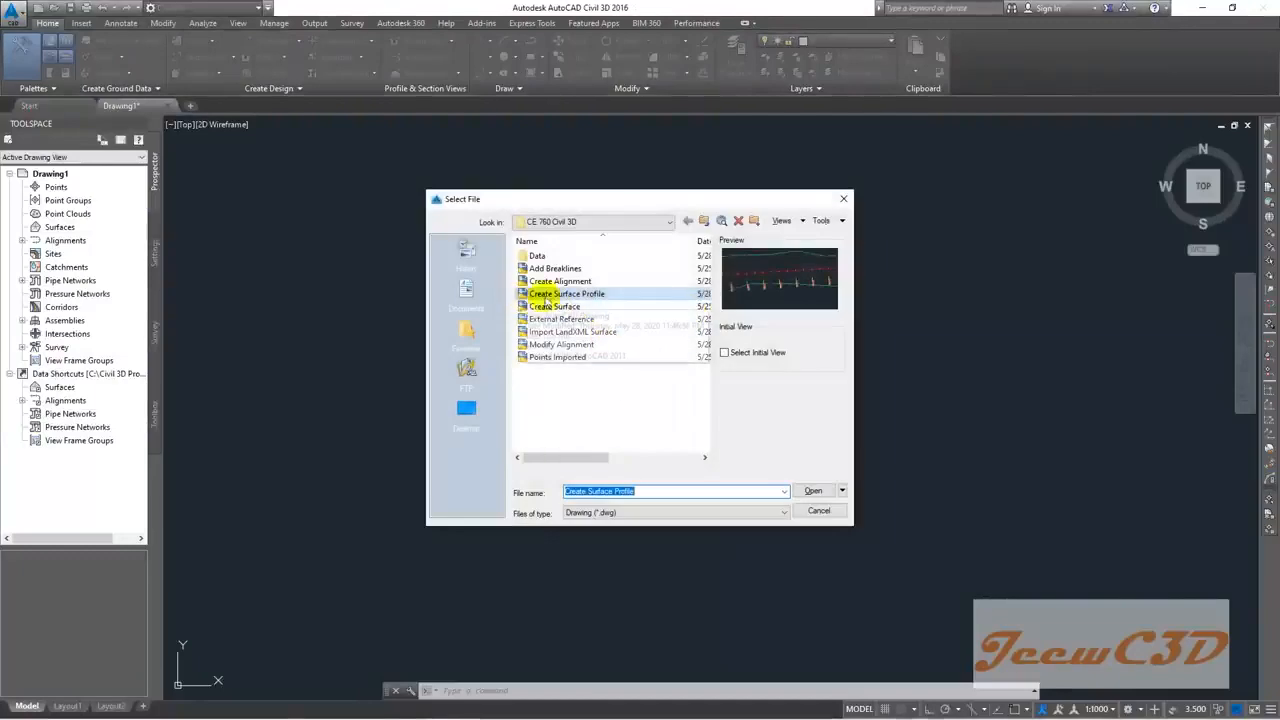
left_click(812, 491)
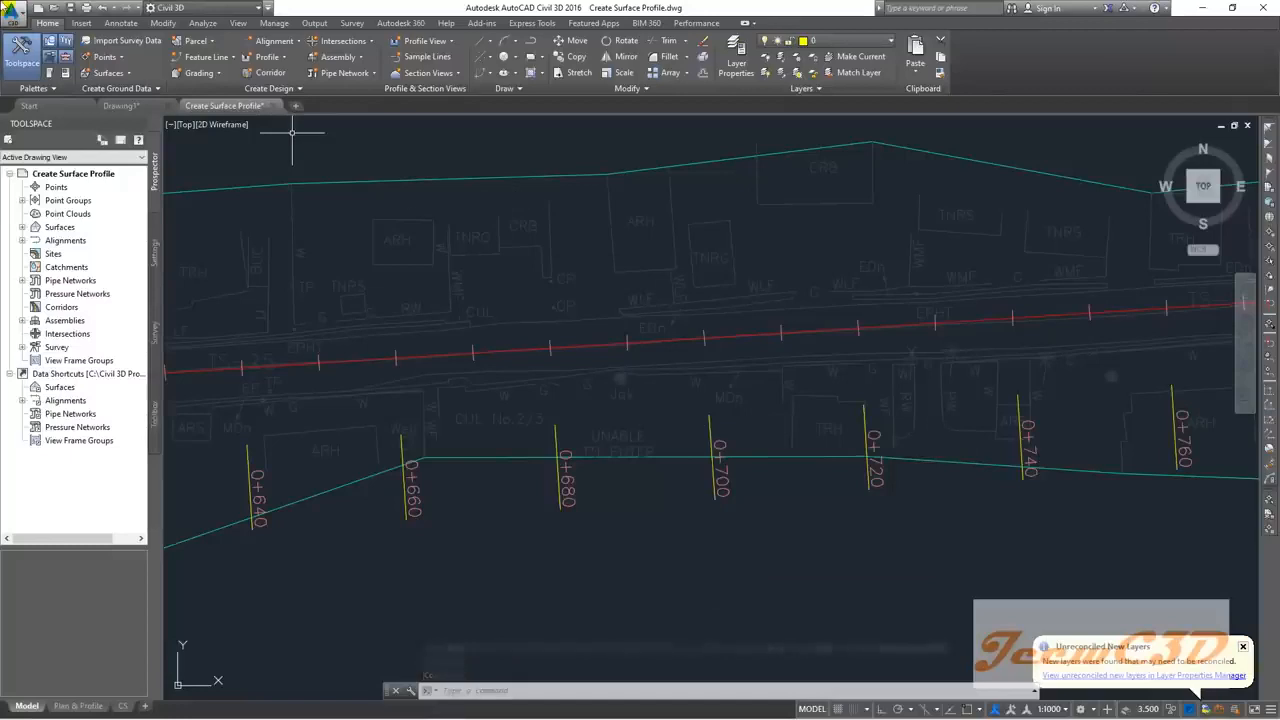
Step: Save the drawing as Create Profile View.dwg and dismiss the unreconciled new layers notice
left_click(13, 10)
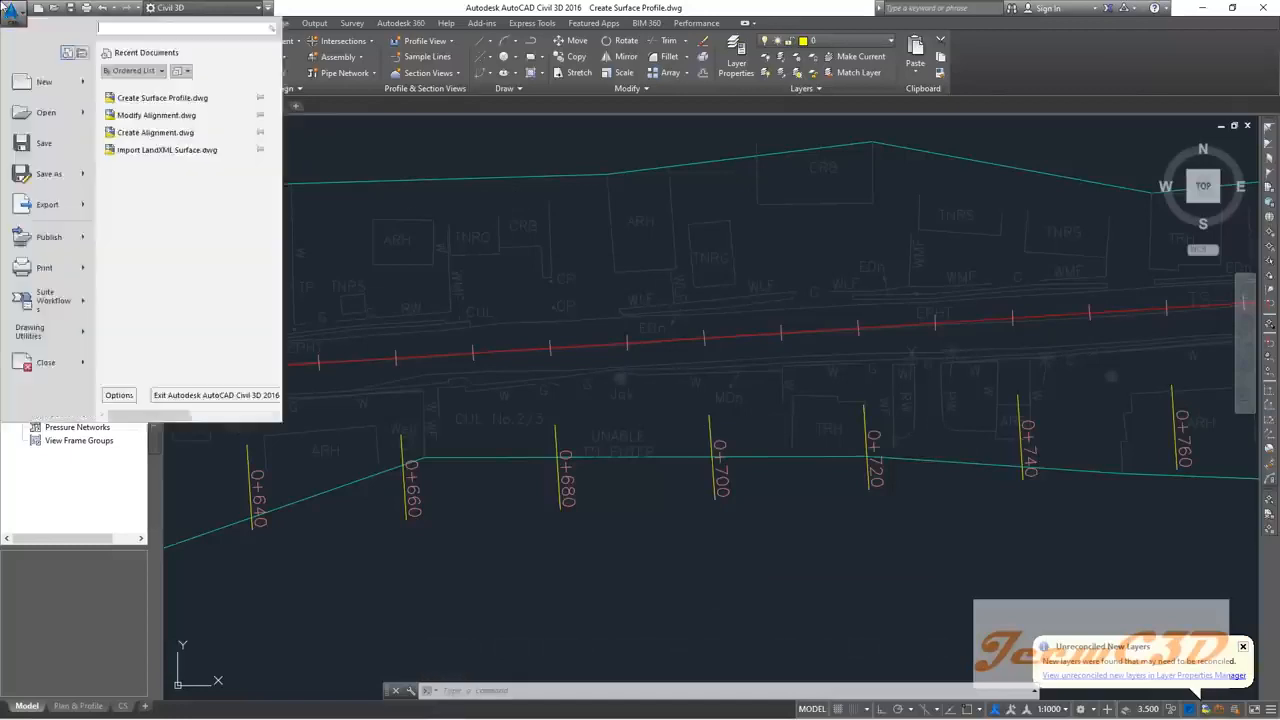
left_click(45, 181)
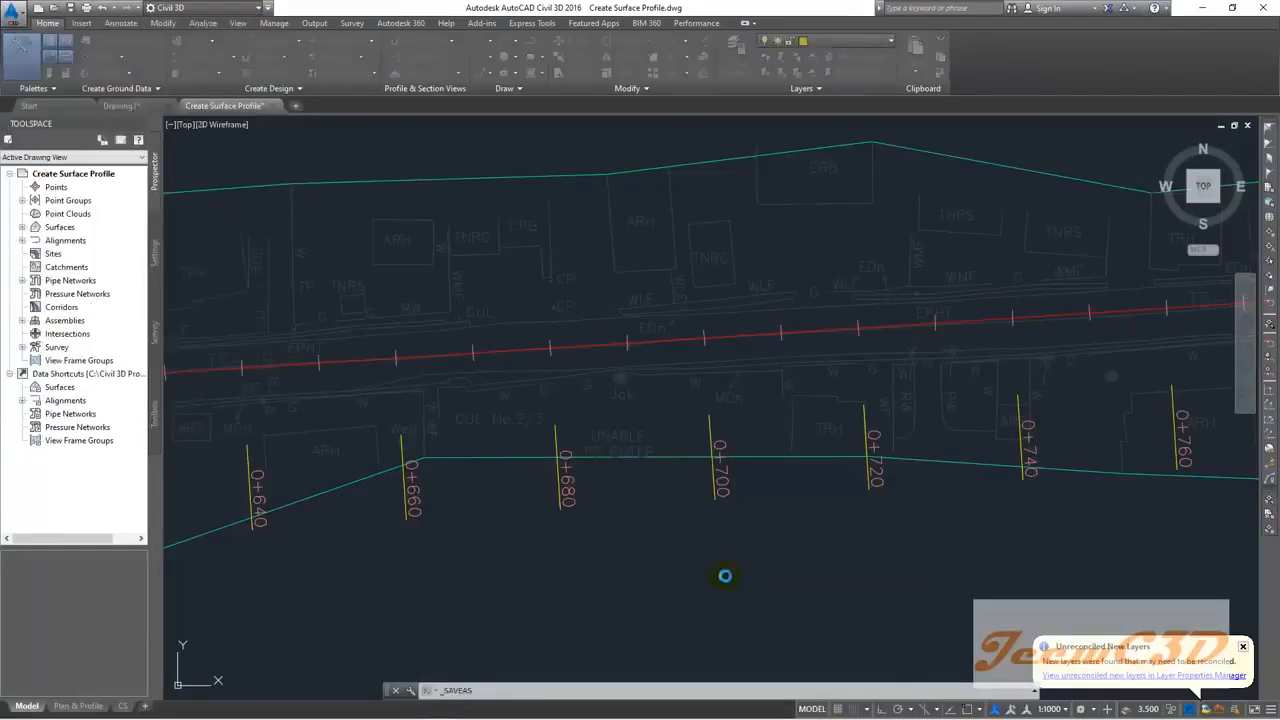
type("Creat")
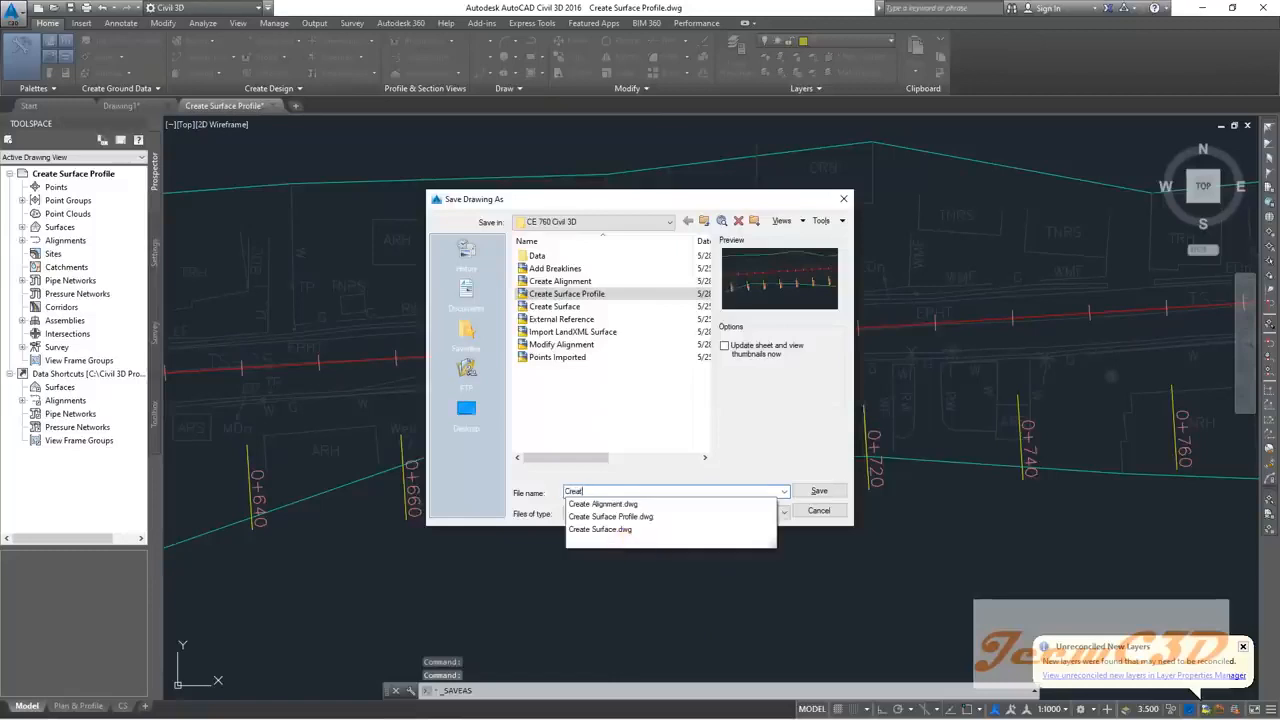
type("e Profile View")
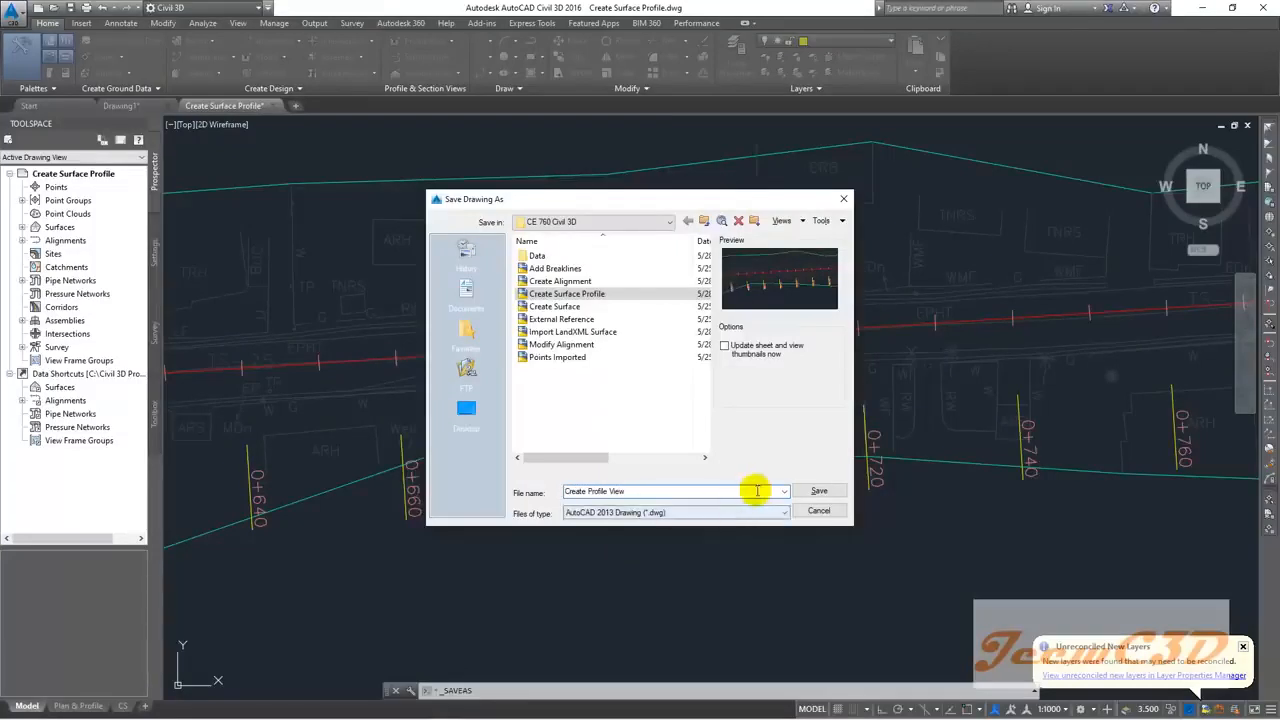
left_click(808, 491)
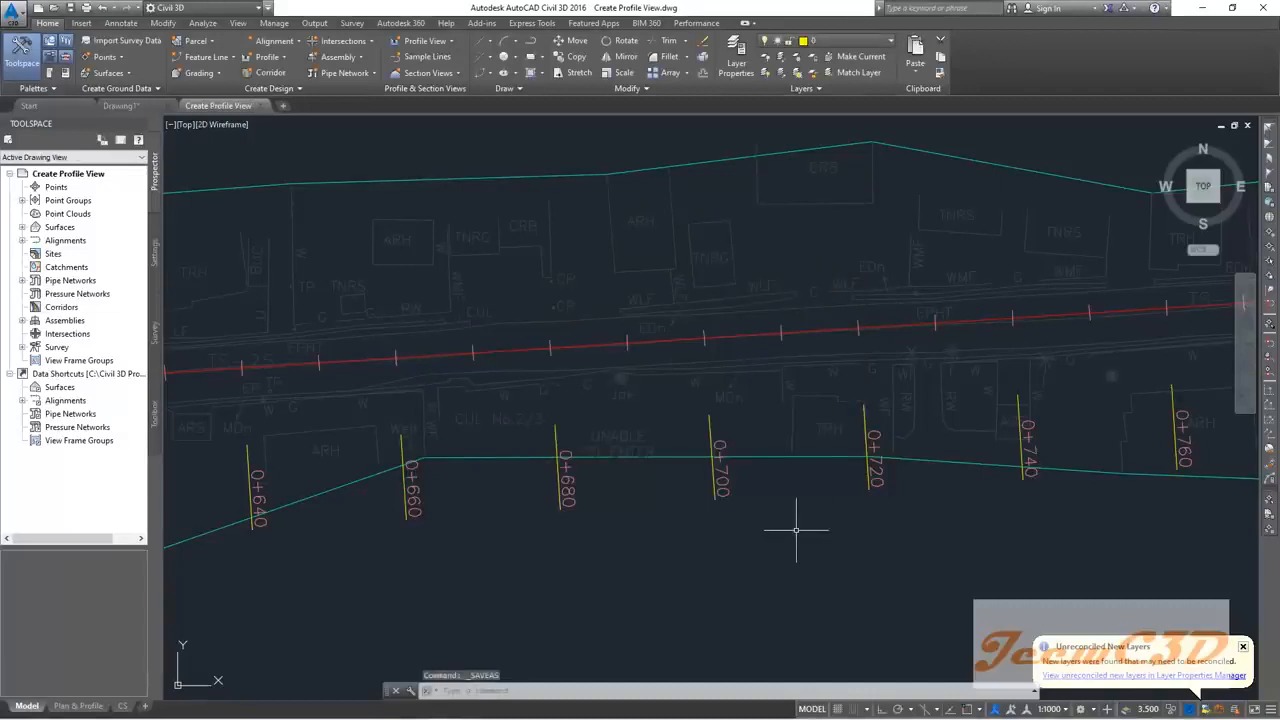
left_click(1243, 646)
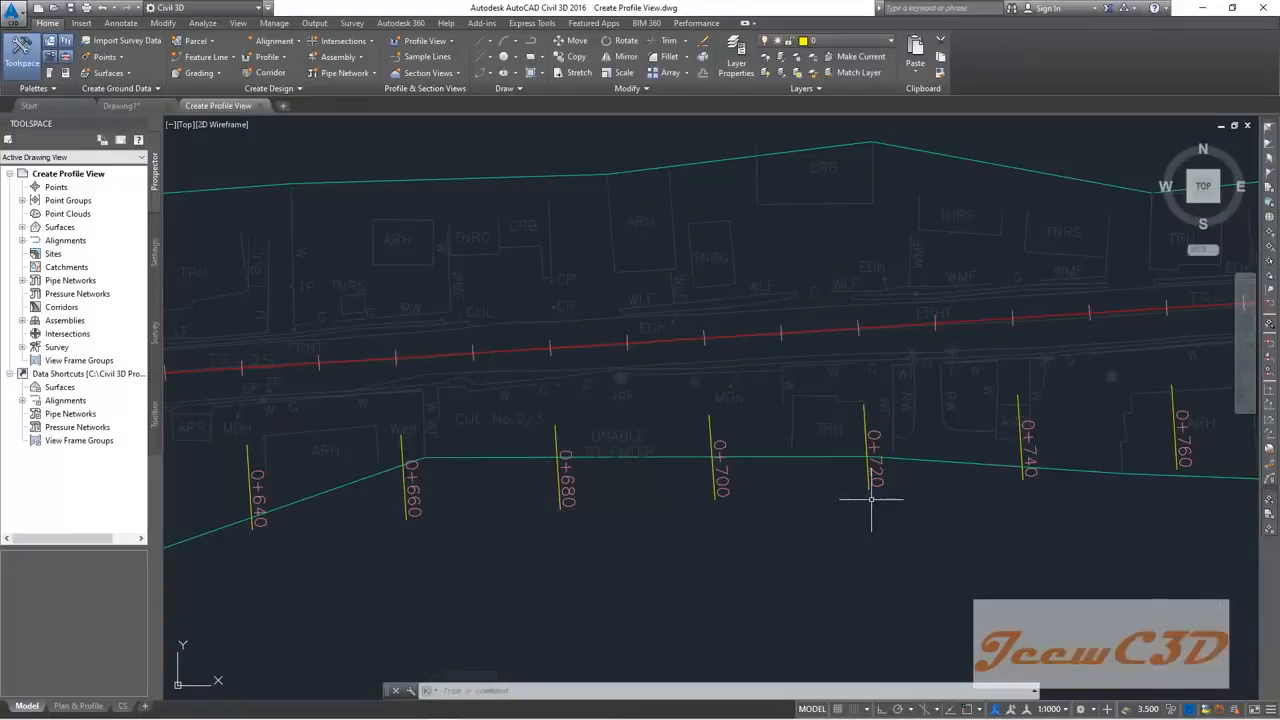
Step: Survey the corridor, then select the Design Road alignment near stations 0+960 to 1+080
scroll(871, 500, "down", 5)
middle_click_drag(871, 514, 700, 378)
scroll(690, 382, "down", 4)
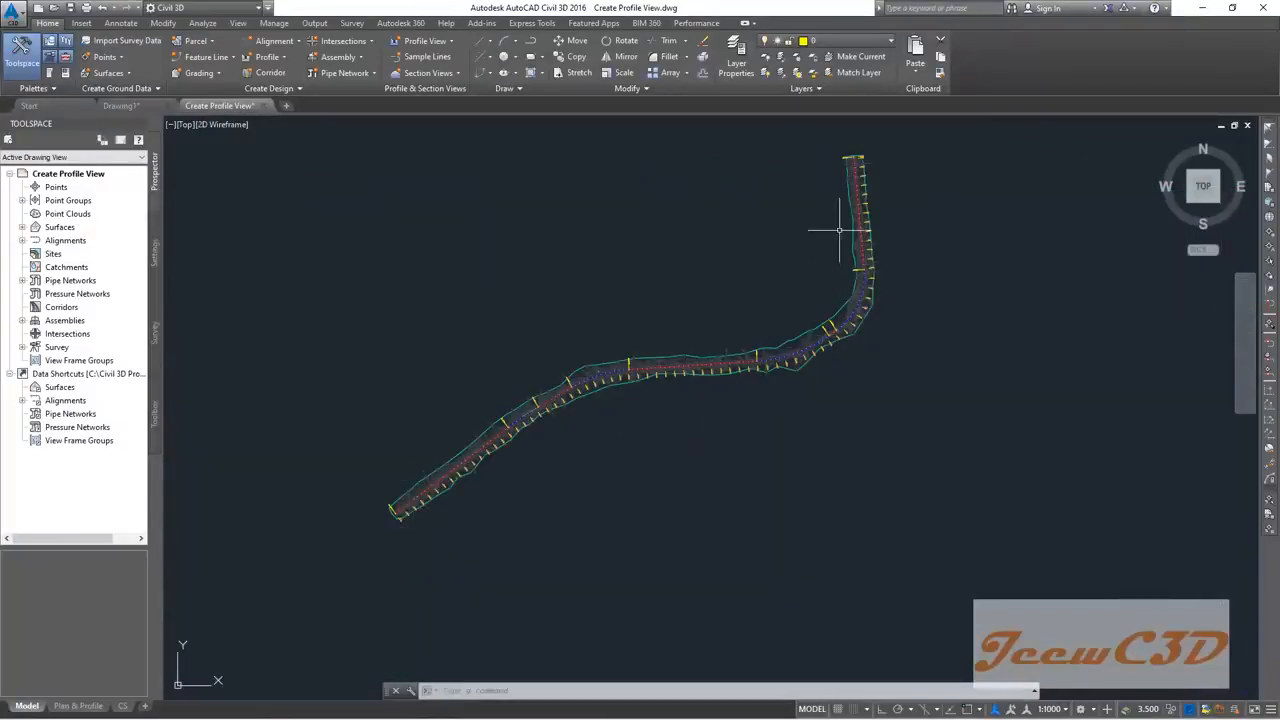
middle_click_drag(795, 472, 714, 458)
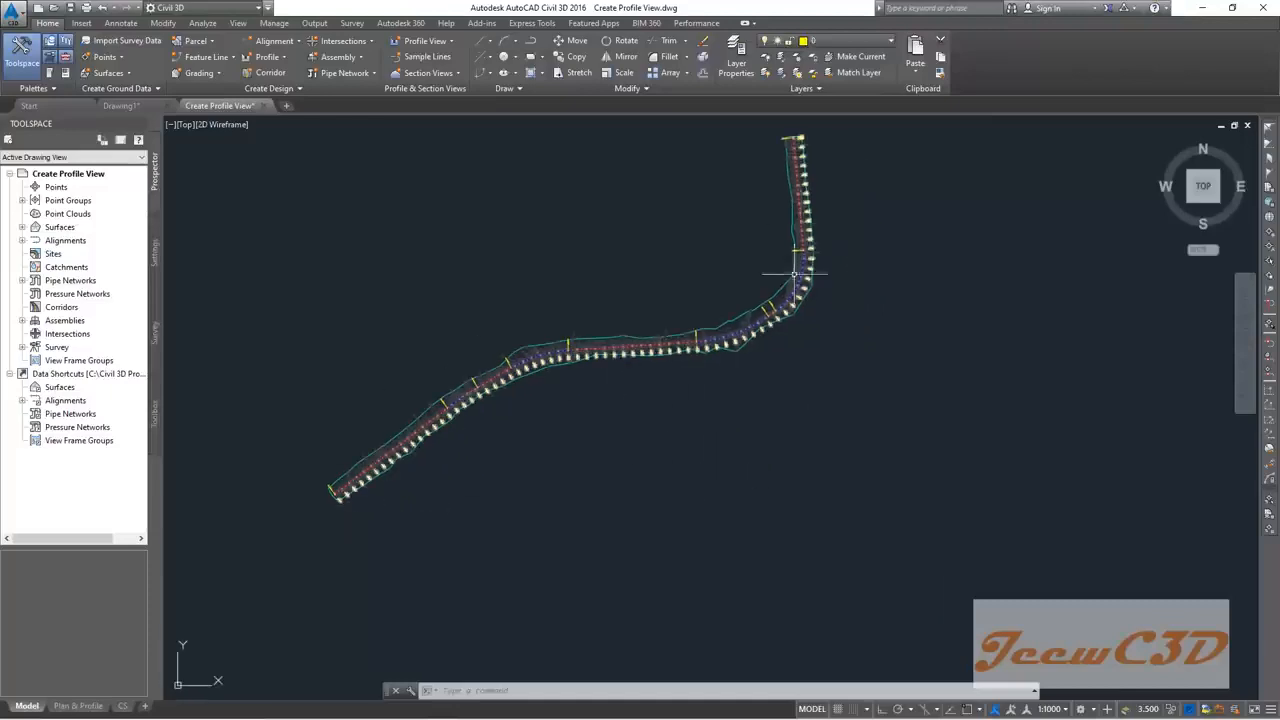
scroll(745, 462, "down", 2)
middle_click_drag(745, 462, 598, 460)
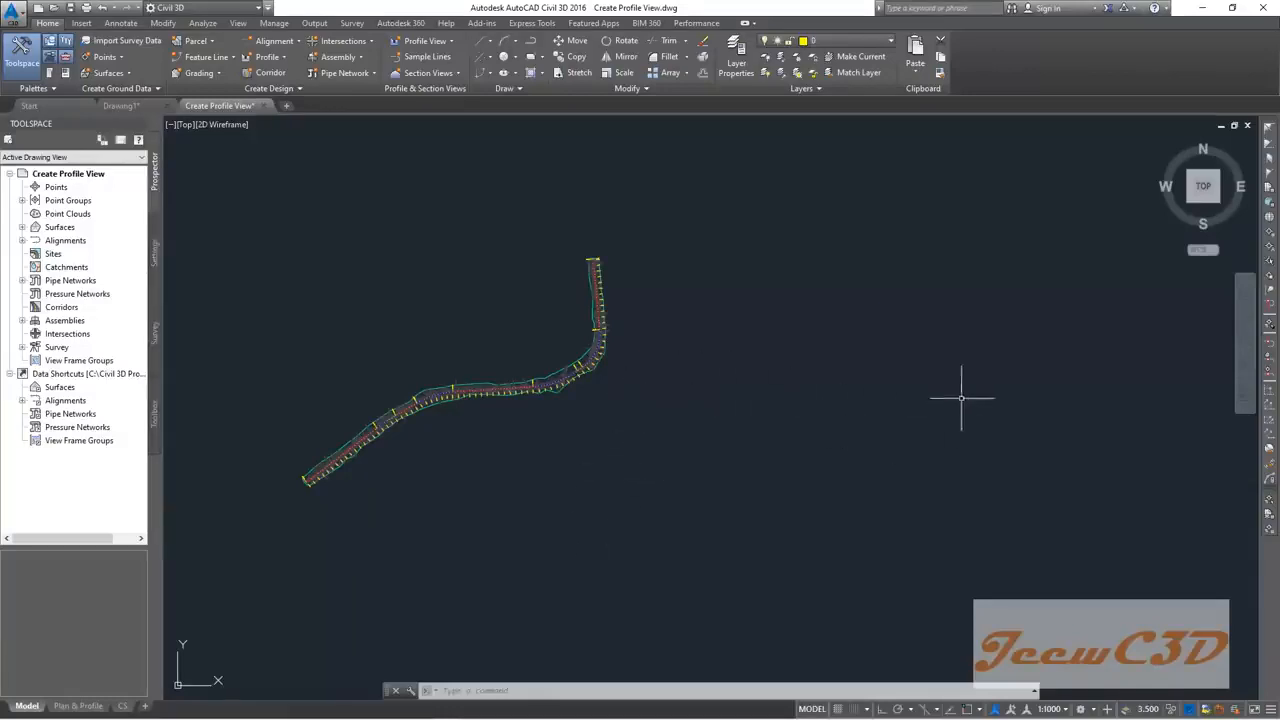
mouse_move(916, 395)
scroll(590, 385, "up", 6)
scroll(592, 385, "up", 4)
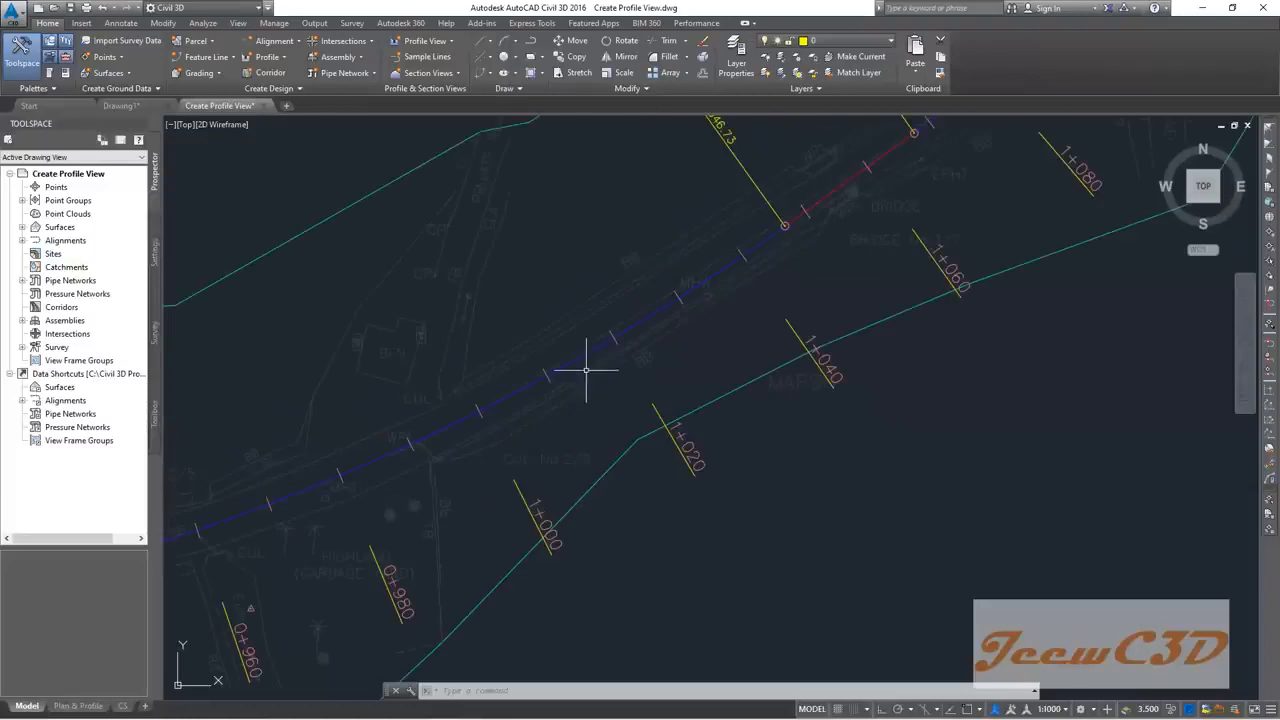
left_click(596, 349)
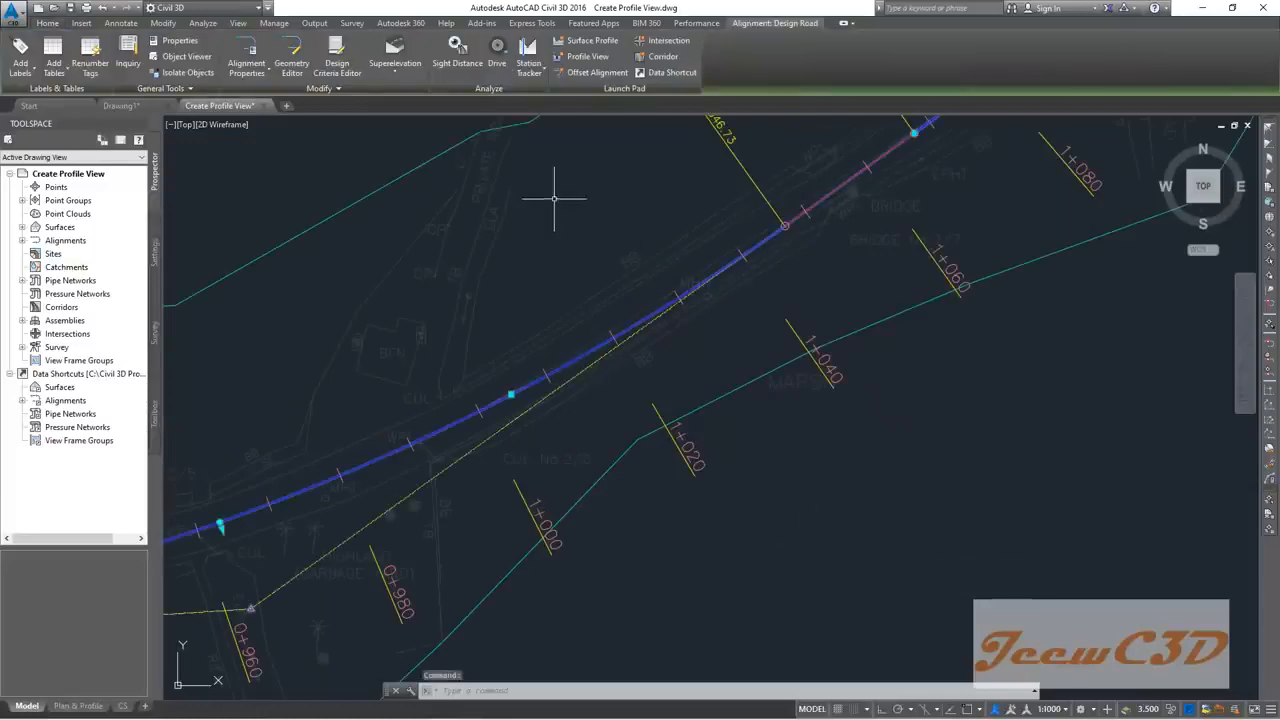
Step: Run the Create Profile View wizard for Design Road, keeping every default setting
left_click(595, 58)
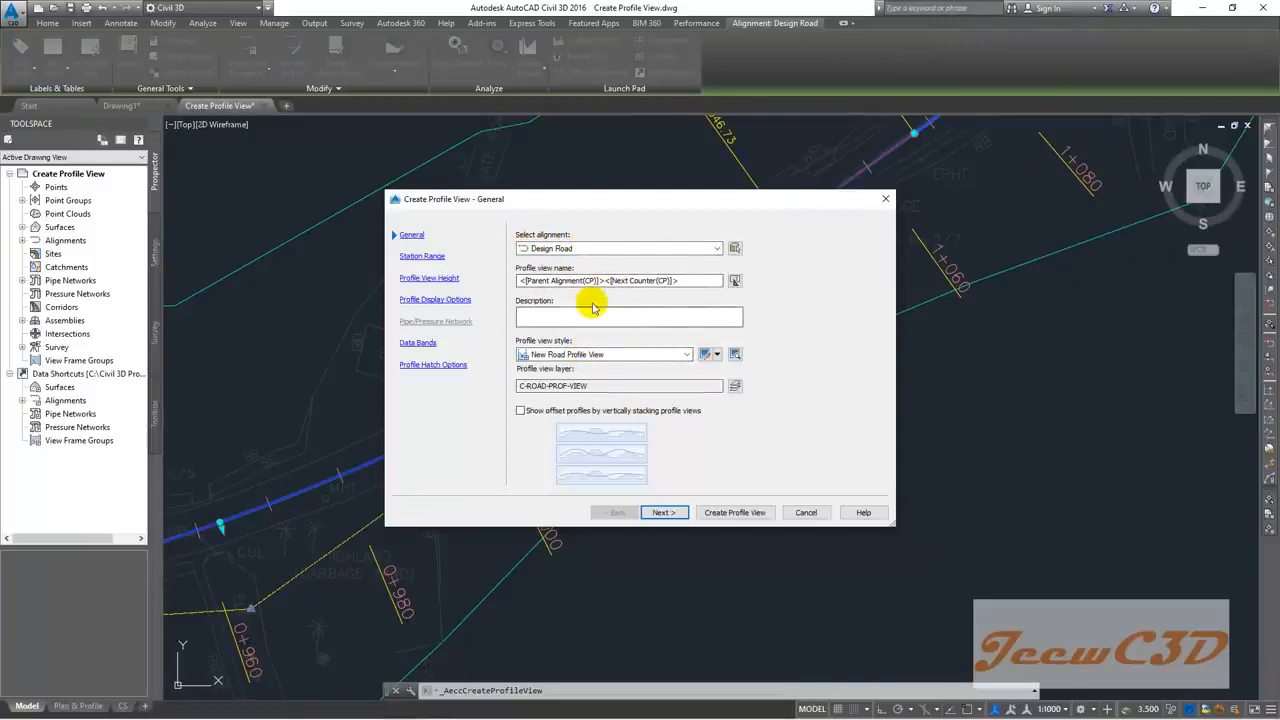
left_click(664, 512)
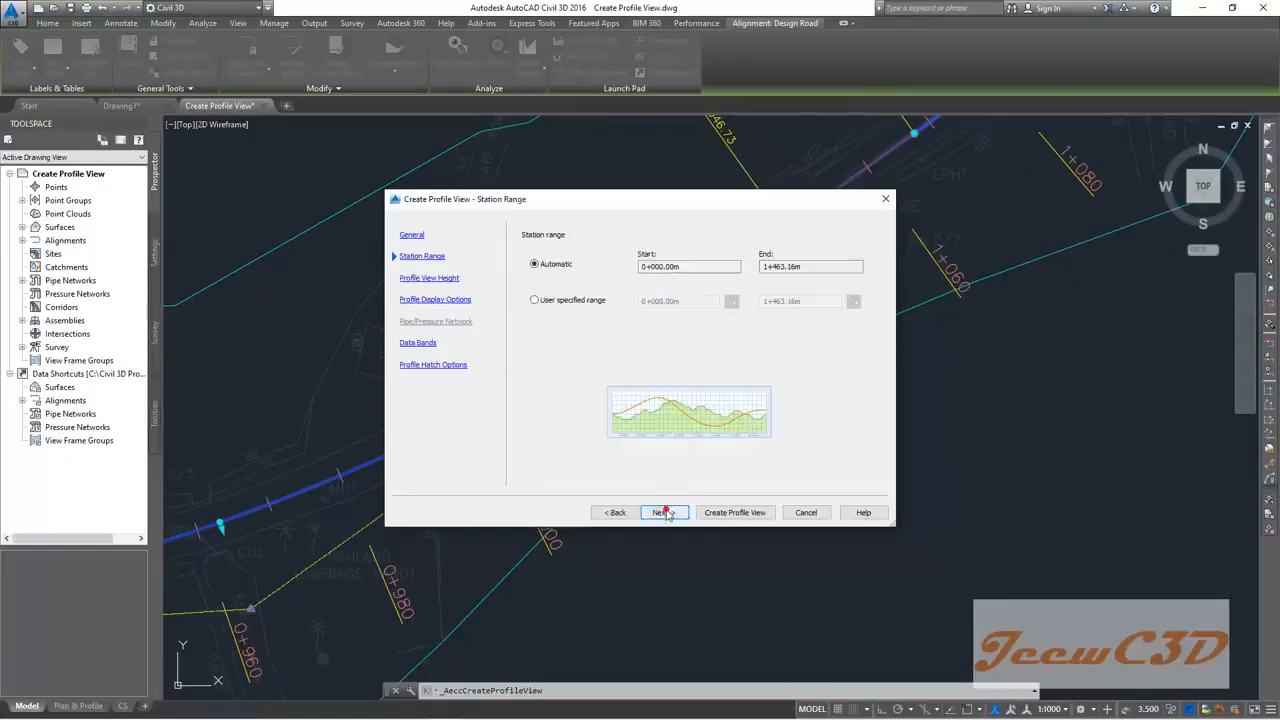
left_click(664, 512)
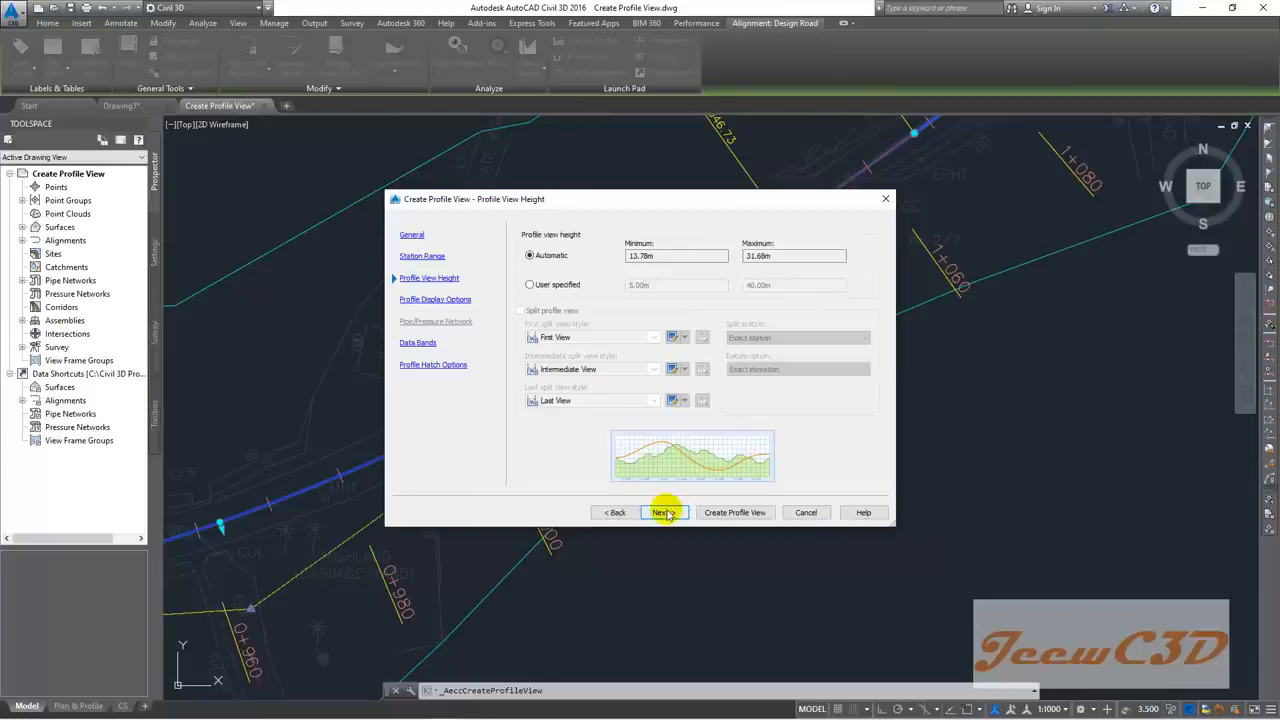
left_click(664, 512)
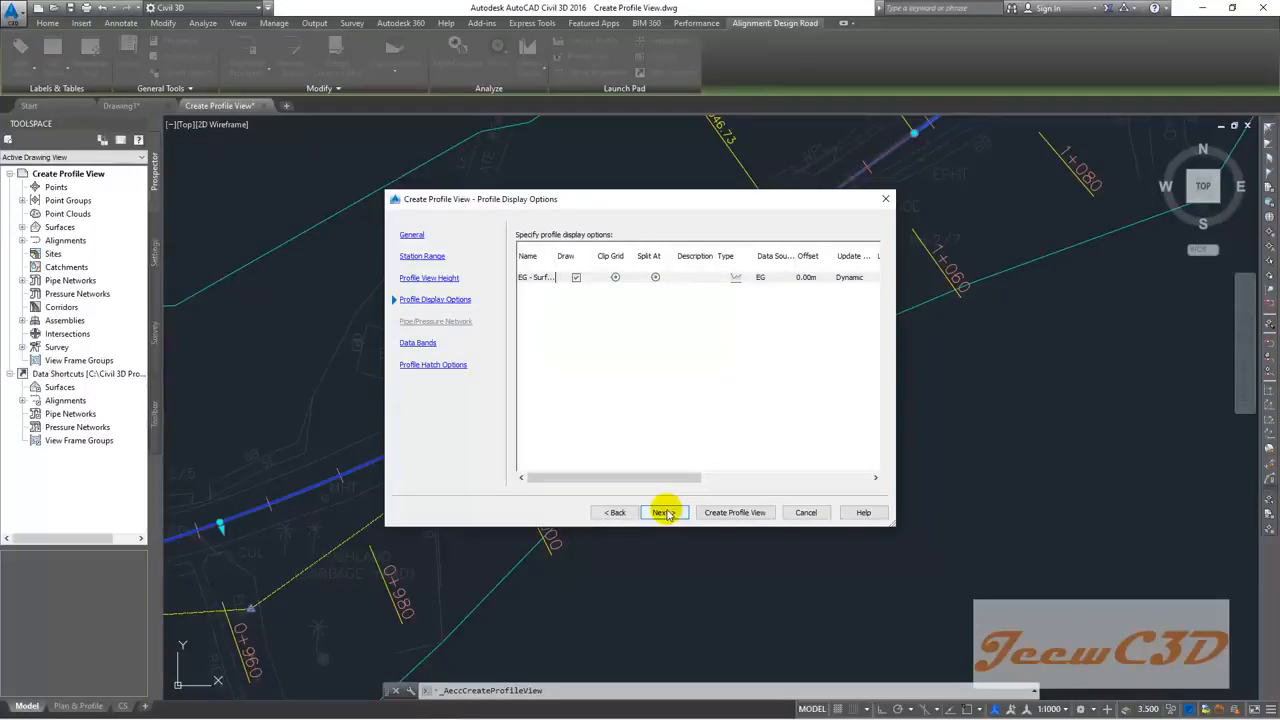
left_click(664, 512)
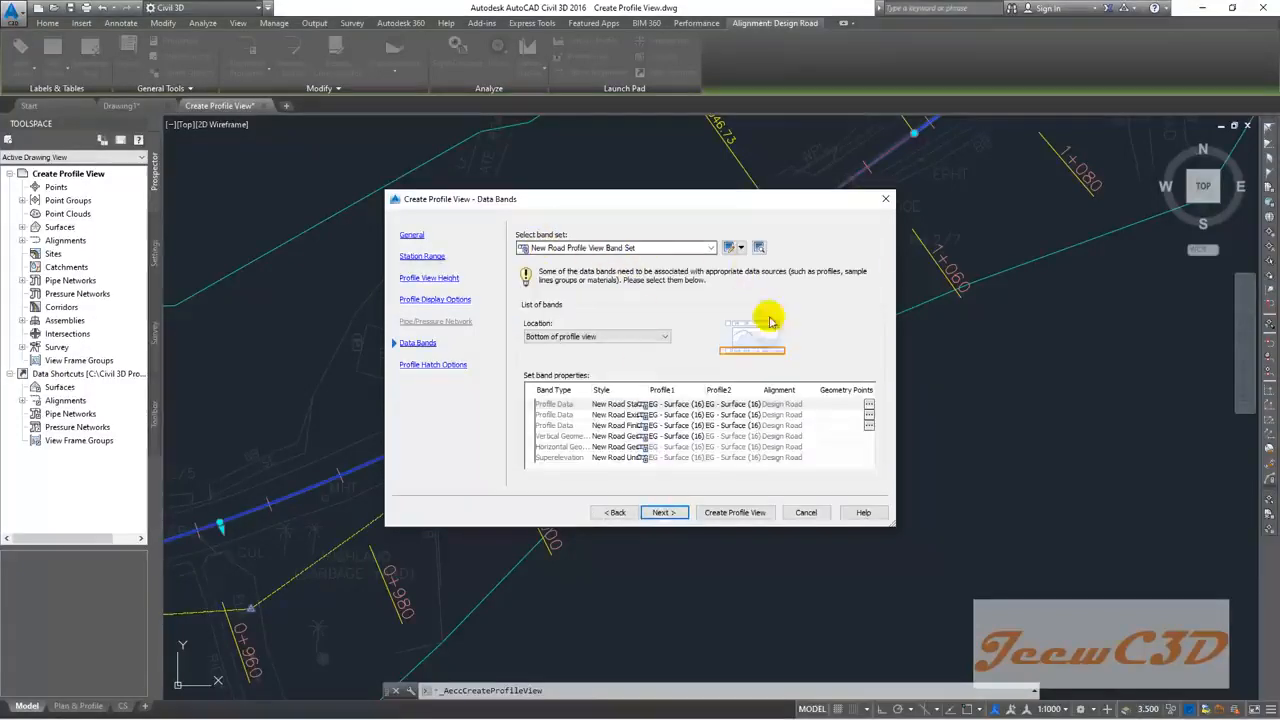
left_click(664, 513)
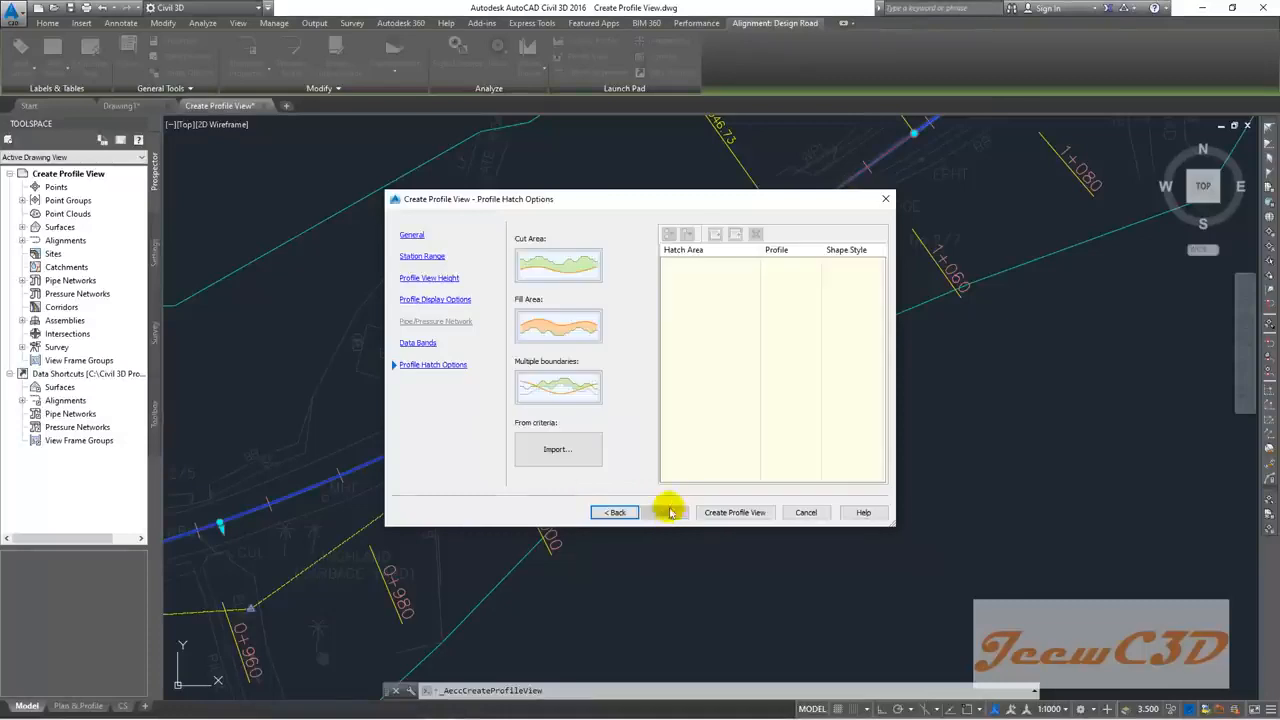
left_click(734, 512)
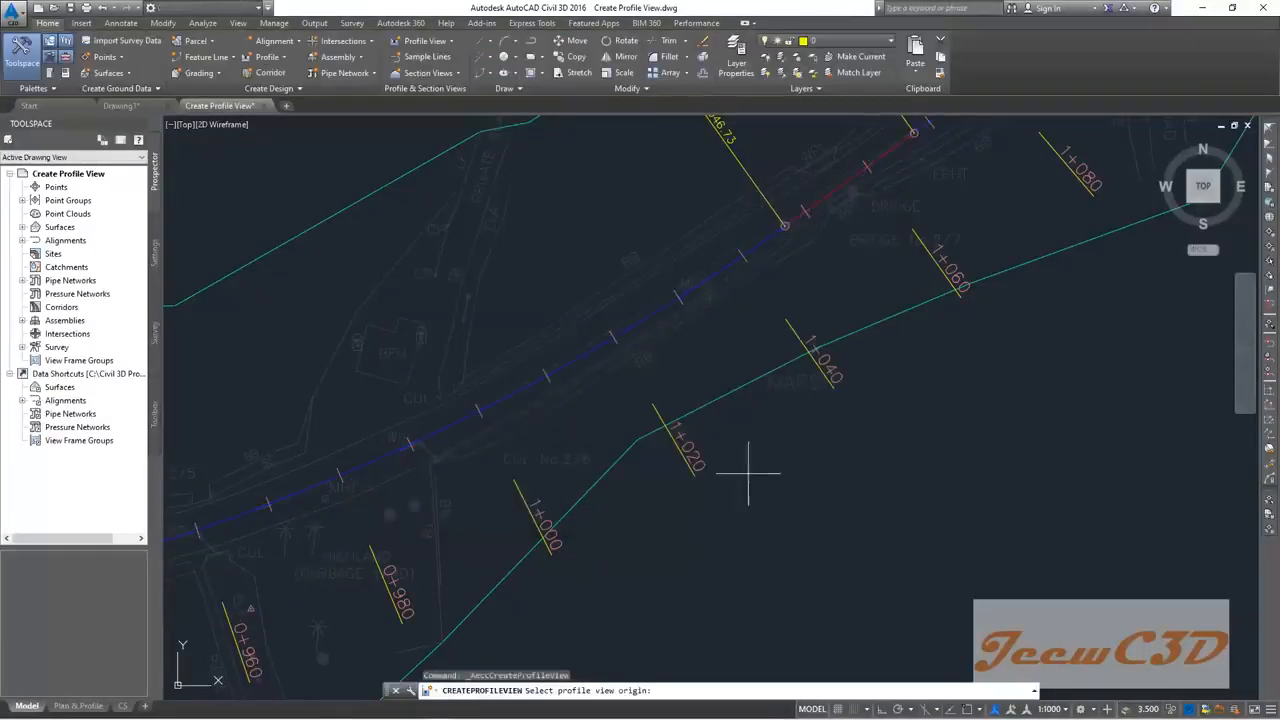
Step: Place the Design Road profile view origin to the right of the alignment and check it
scroll(763, 451, "down", 5)
scroll(766, 471, "down", 6)
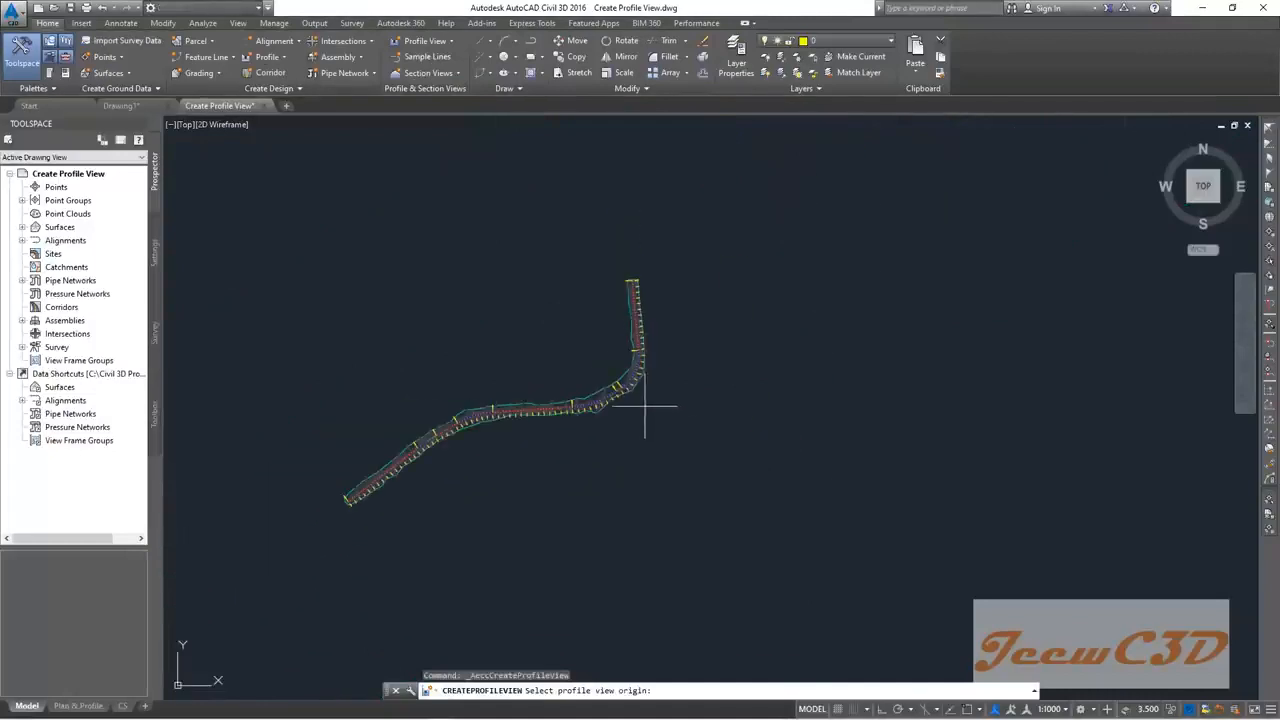
scroll(688, 406, "up", 2)
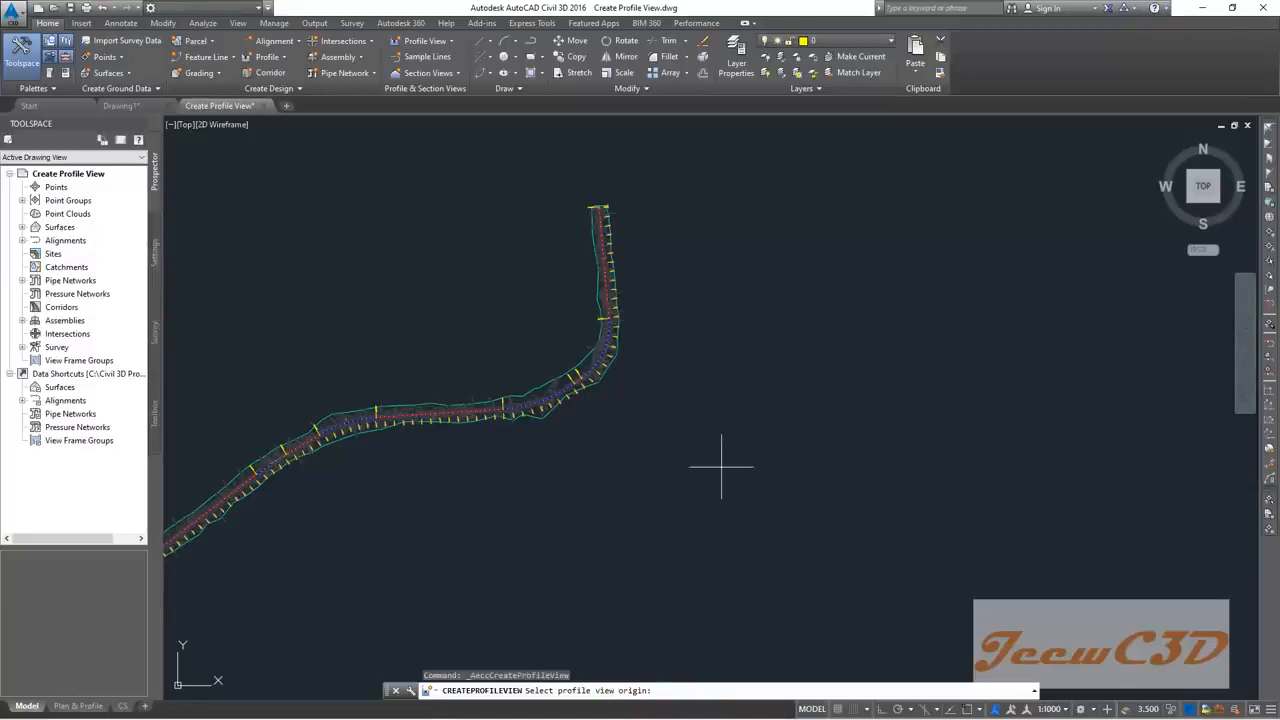
scroll(720, 457, "down", 2)
middle_click_drag(749, 471, 633, 421)
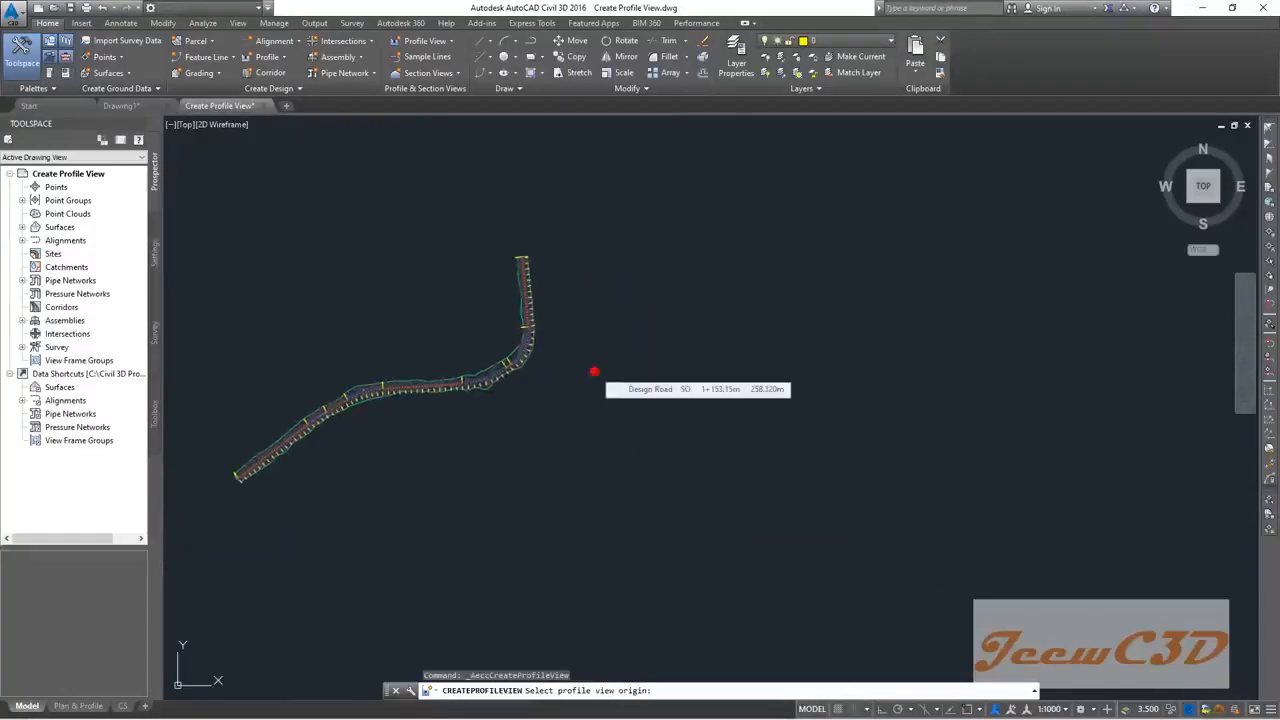
left_click(591, 386)
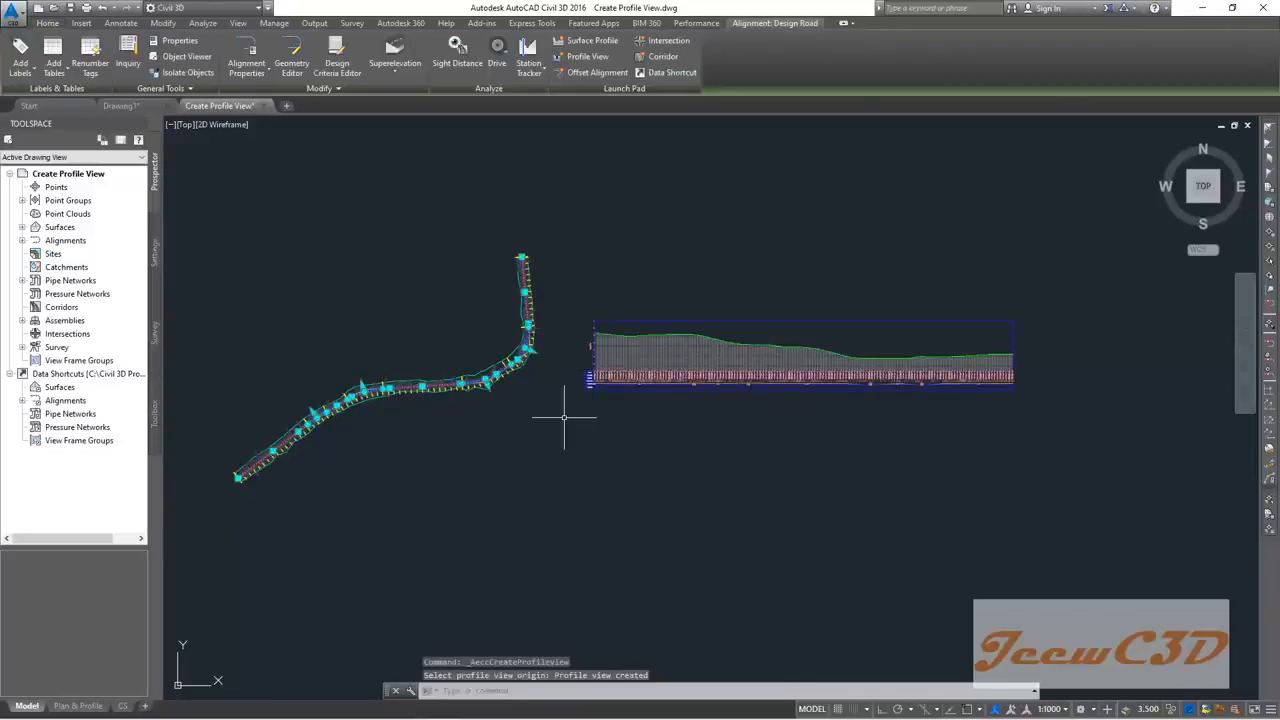
scroll(631, 386, "up", 5)
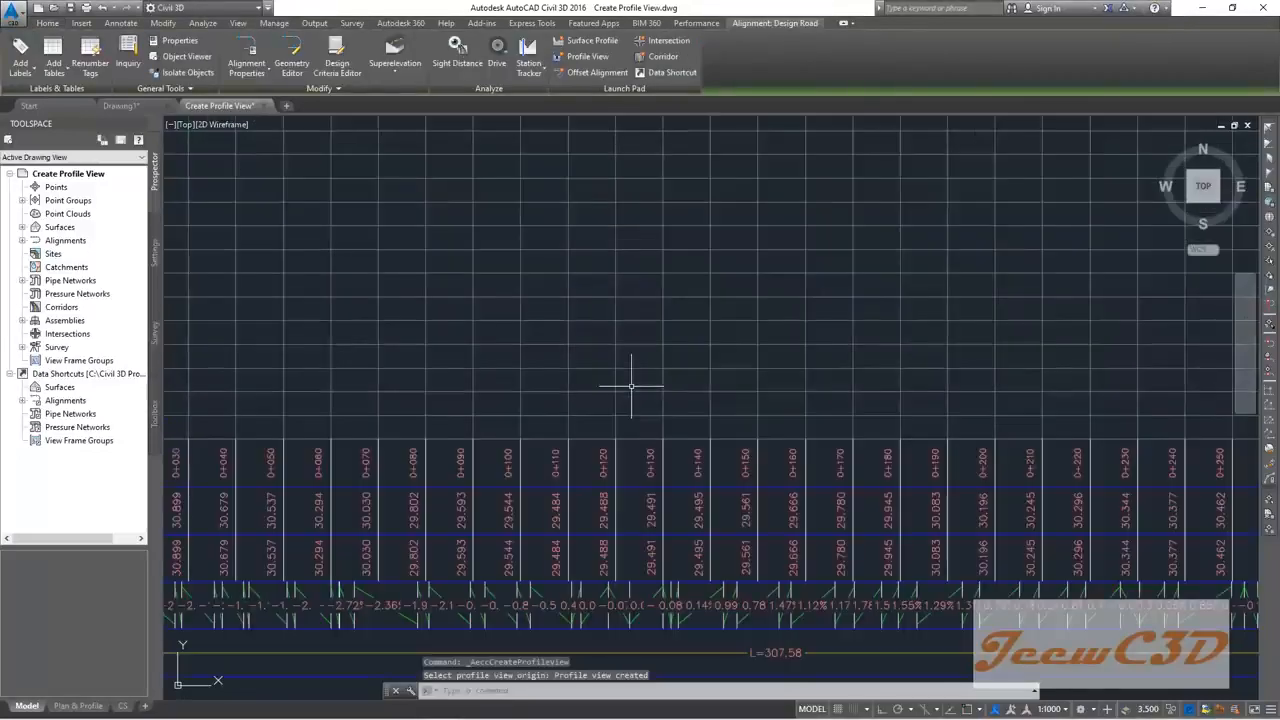
scroll(636, 366, "down", 5)
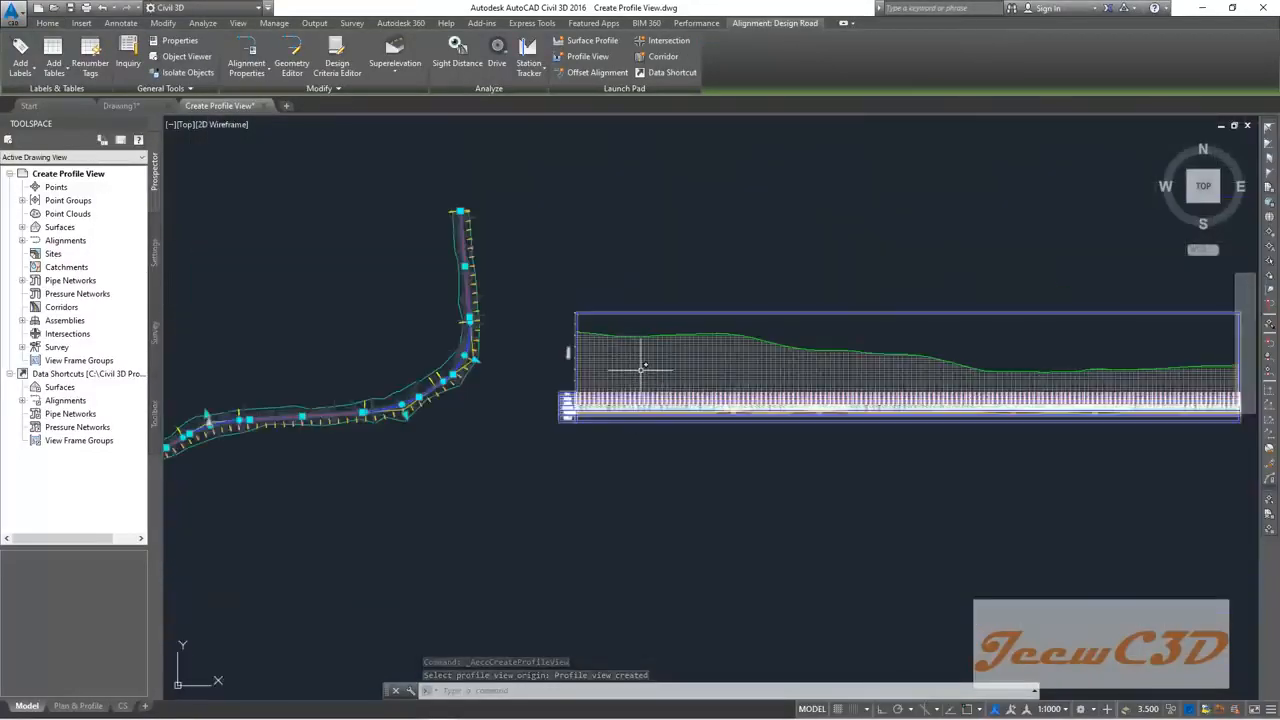
Step: Move the Design Road18 profile view by its lower-left grip beside the alignment's northern leg
left_click(642, 368)
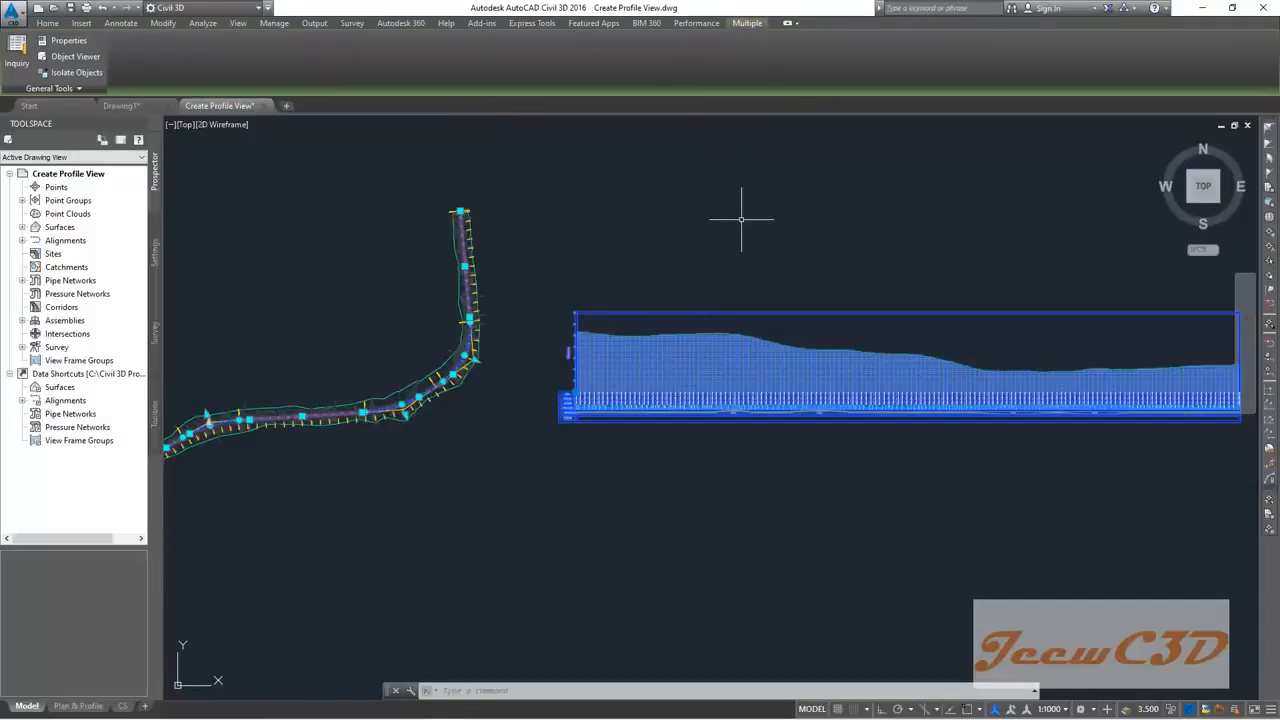
mouse_move(741, 219)
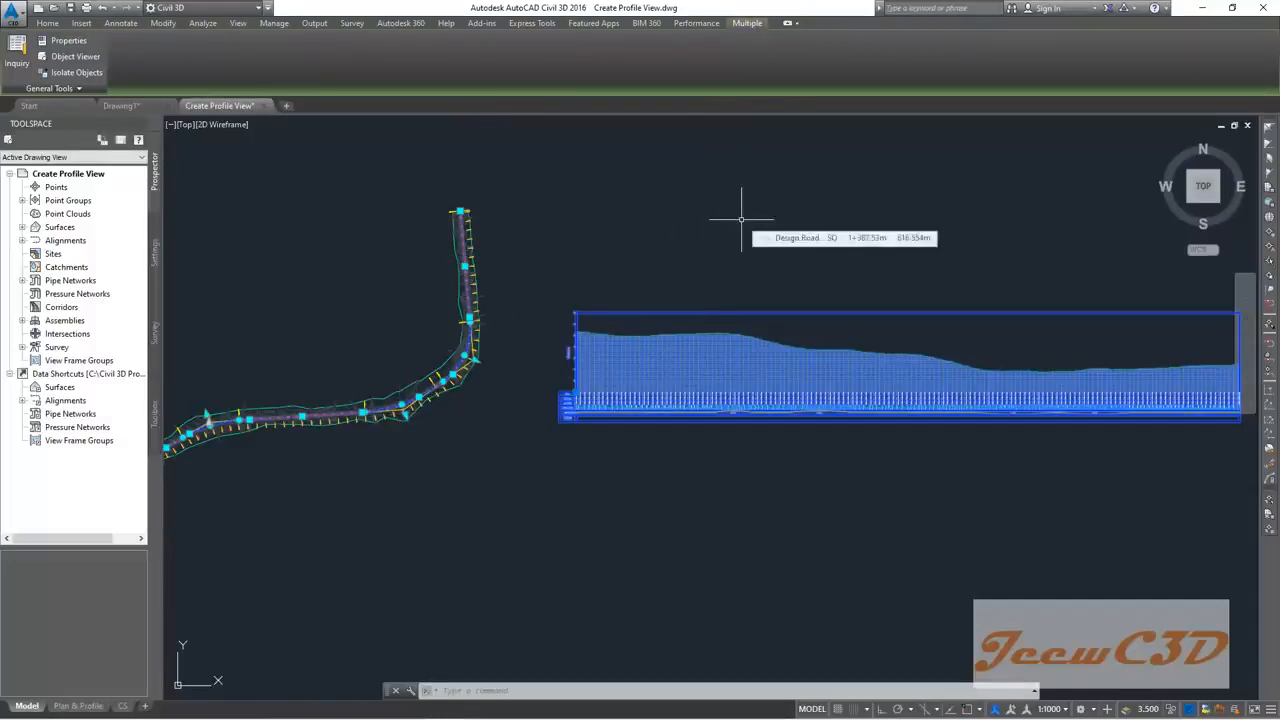
key("Escape")
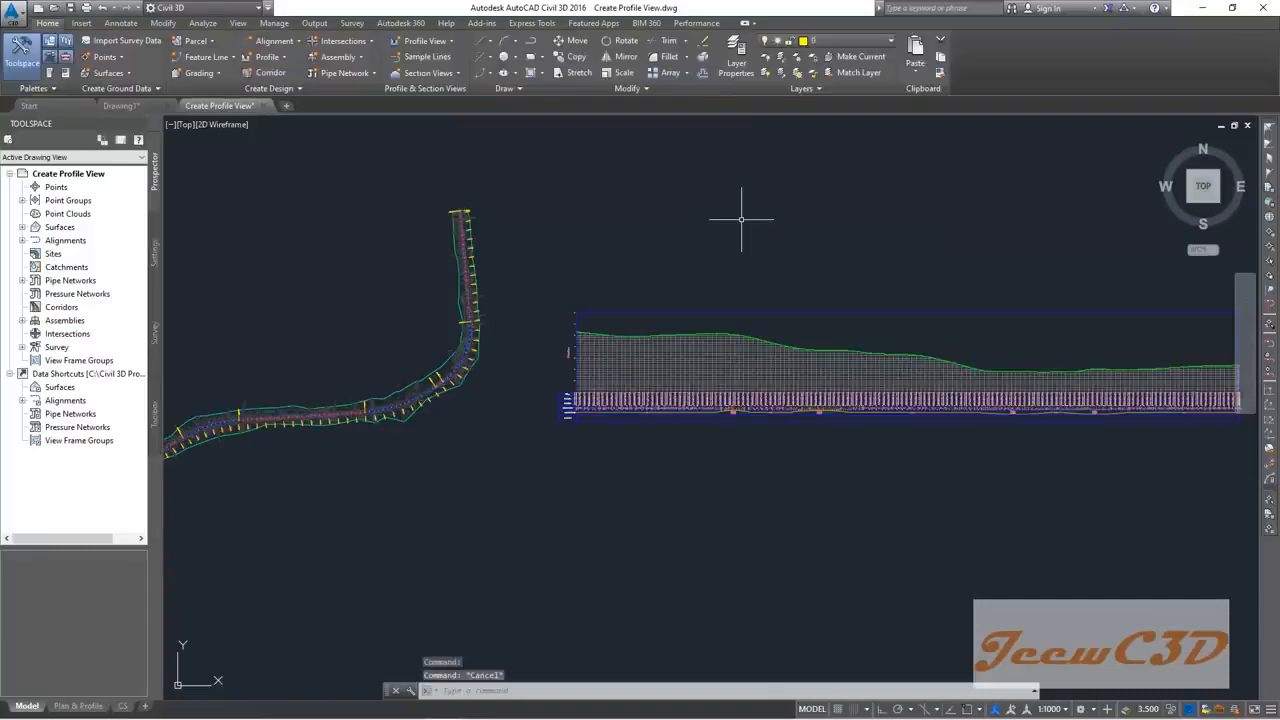
left_click(678, 357)
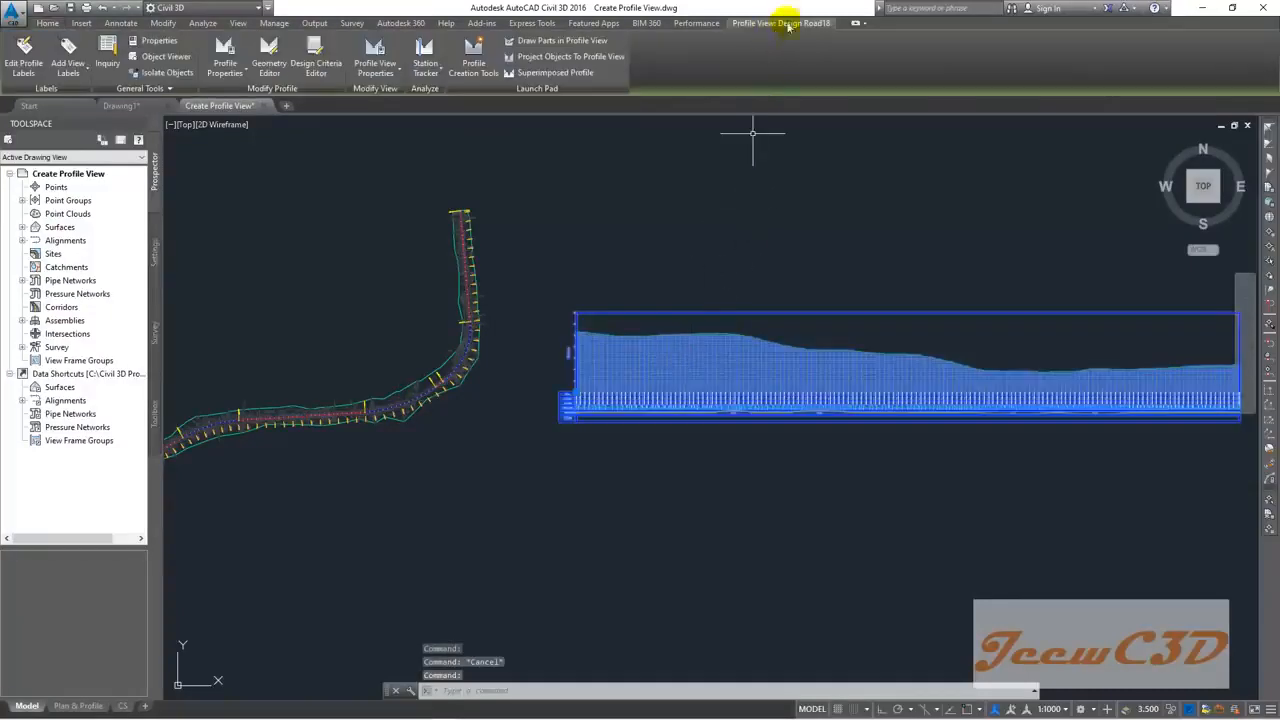
left_click(575, 393)
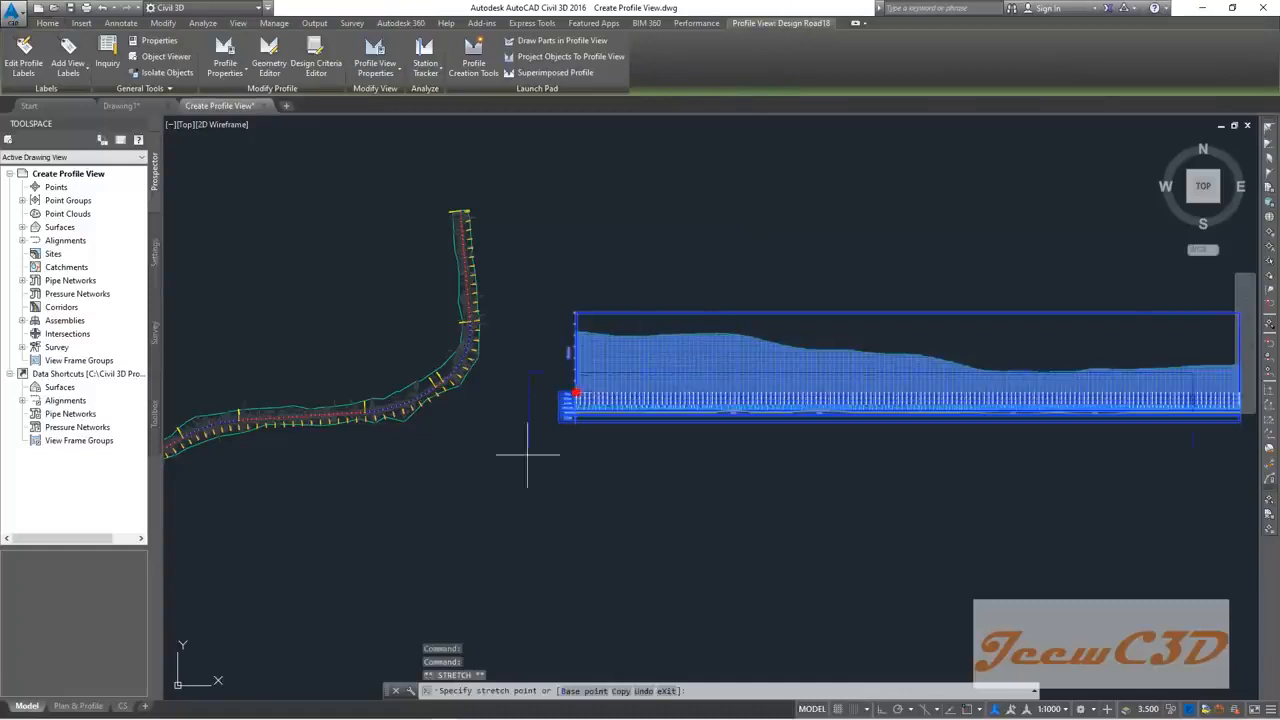
middle_click_drag(555, 415, 660, 338)
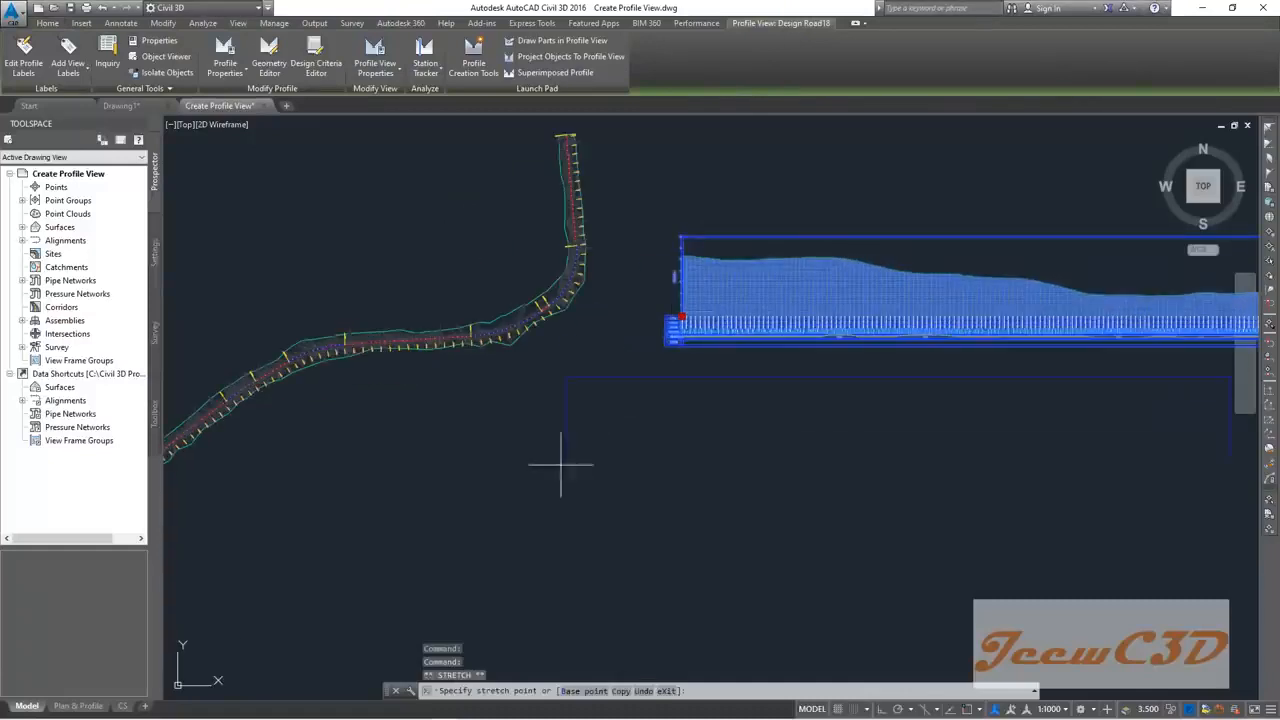
left_click(497, 462)
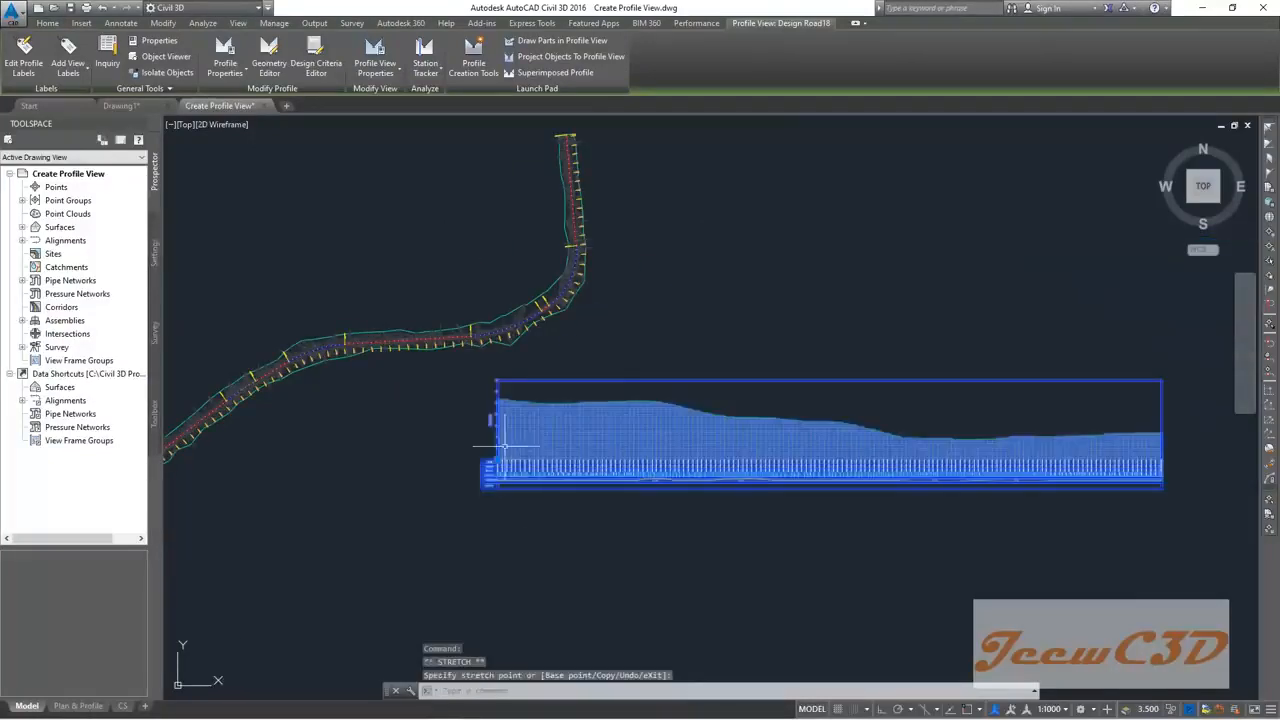
left_click(497, 462)
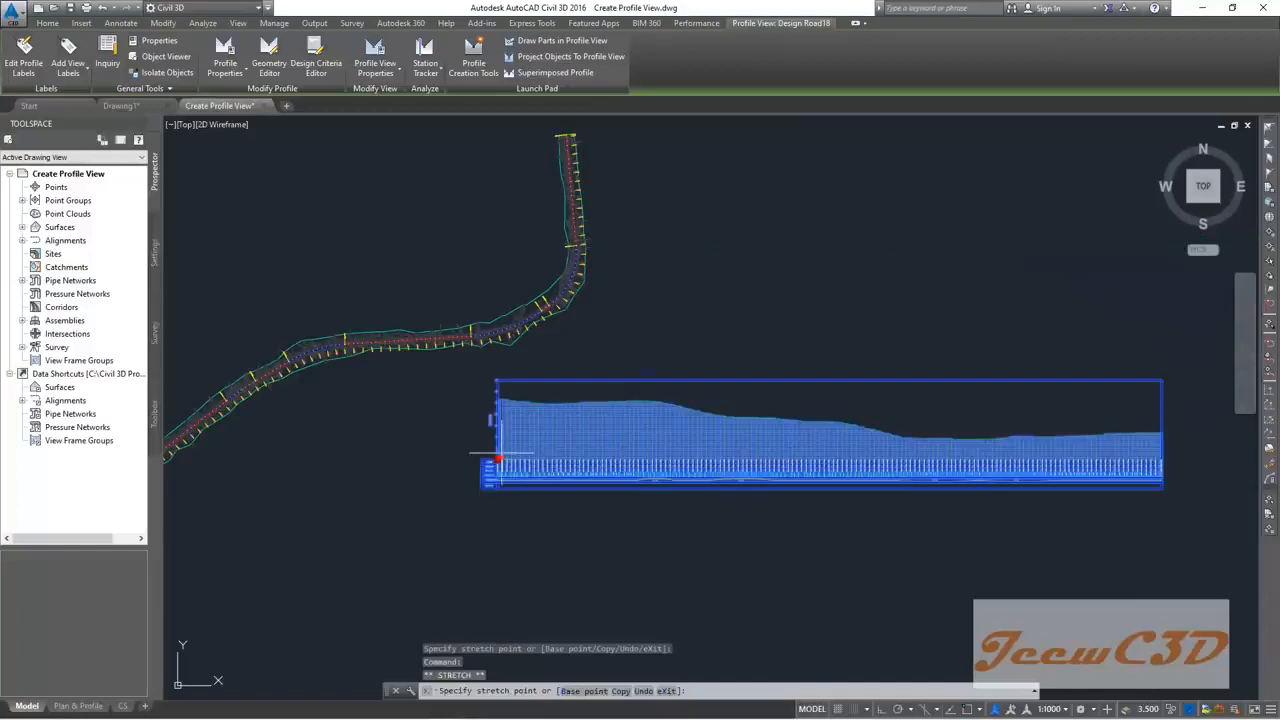
left_click(646, 248)
key("Escape")
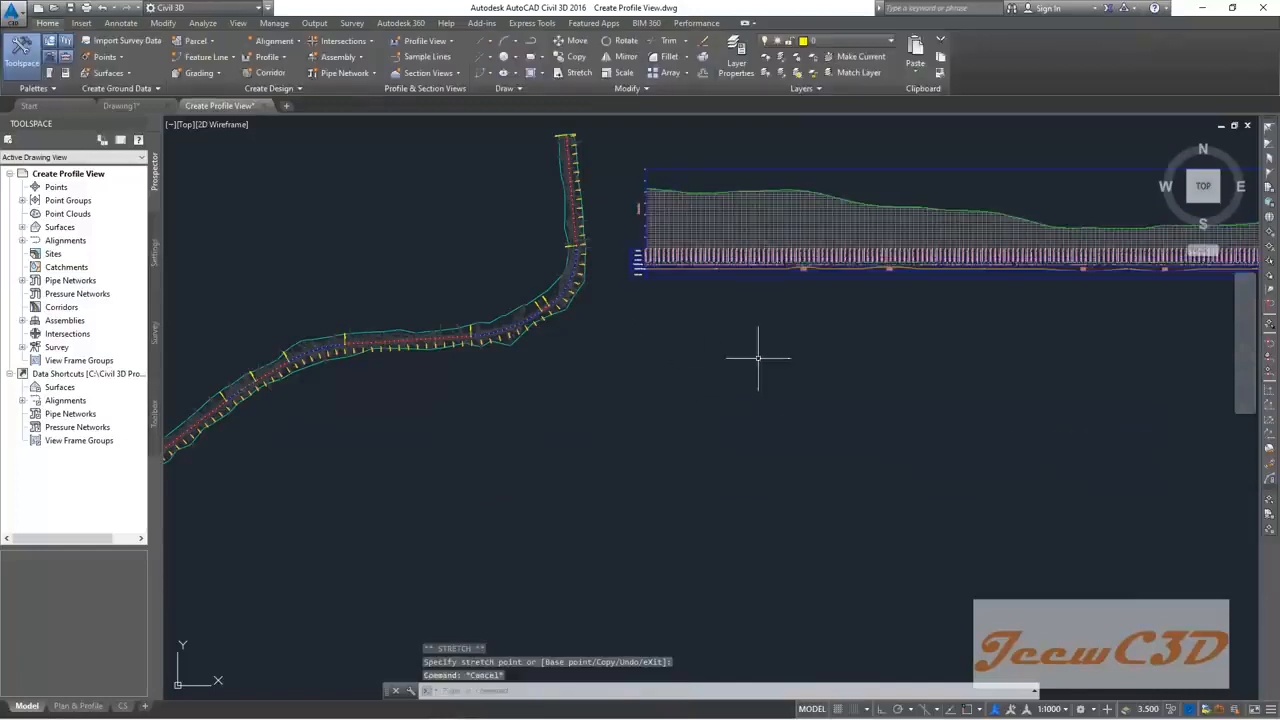
middle_click_drag(757, 357, 686, 434)
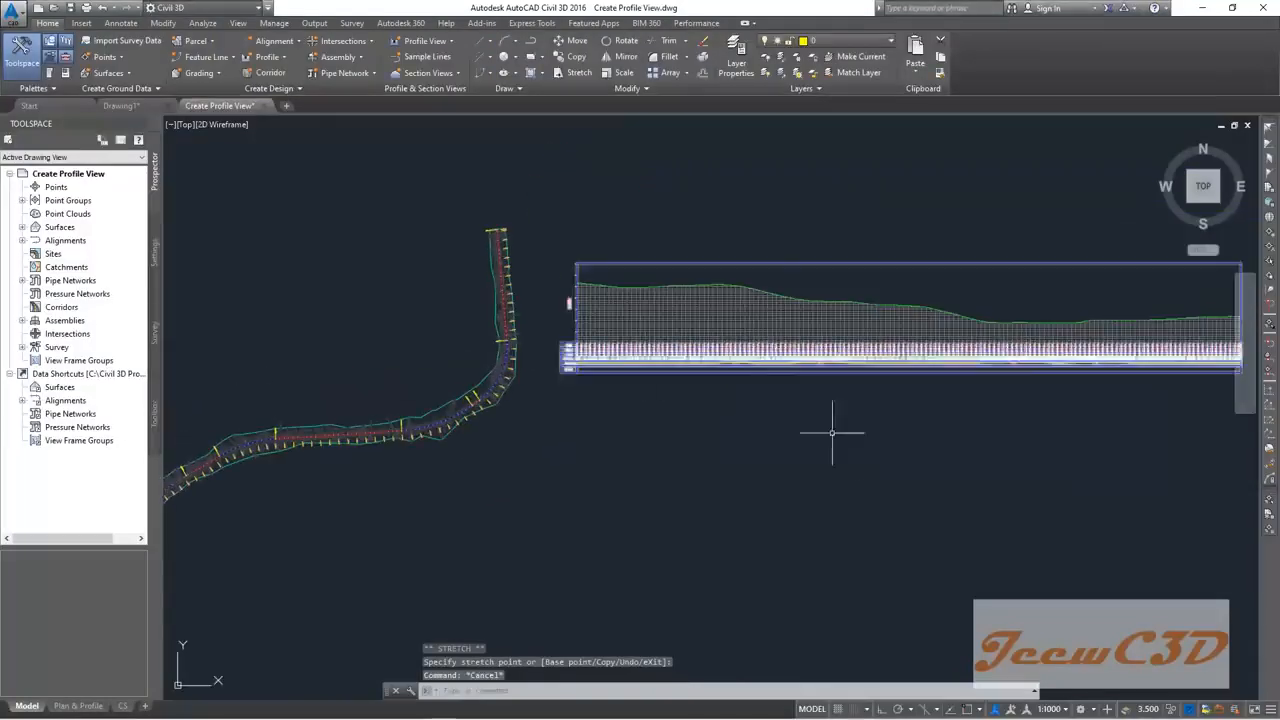
middle_click_drag(859, 447, 767, 451)
scroll(497, 289, "up", 8)
scroll(460, 303, "down", 6)
scroll(429, 457, "up", 6)
scroll(445, 438, "down", 4)
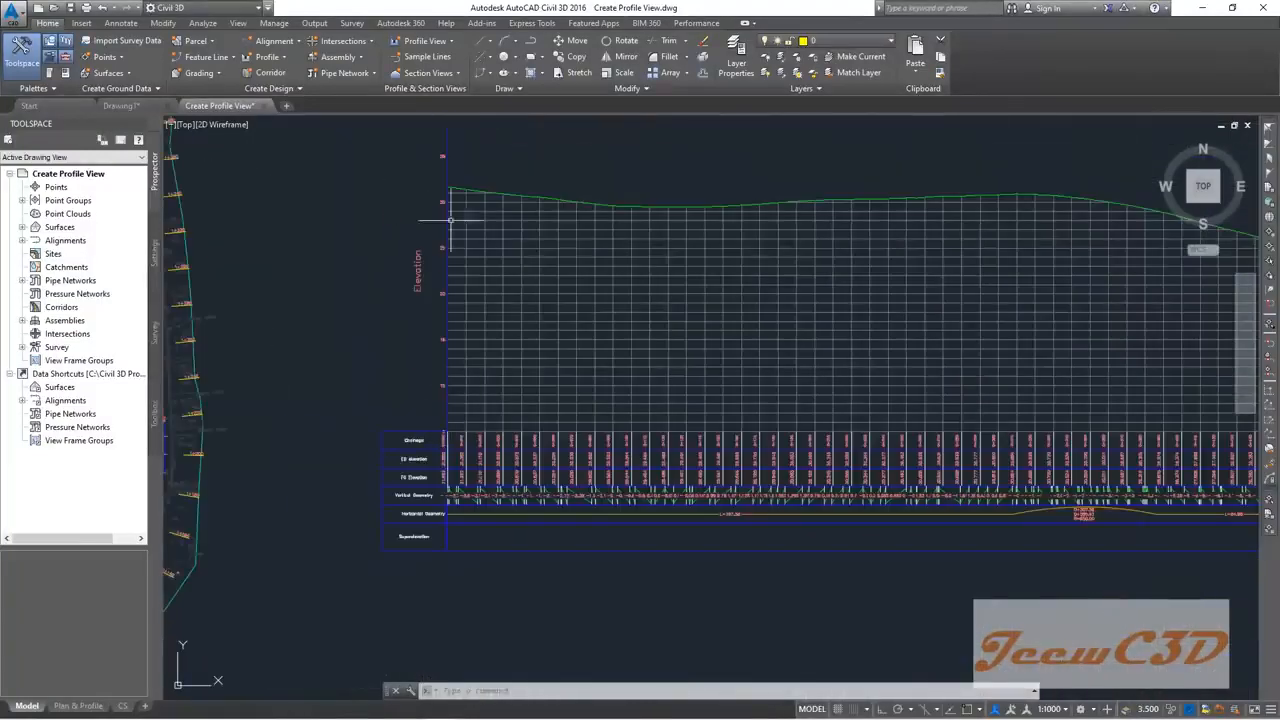
scroll(436, 456, "up", 4)
scroll(432, 405, "down", 4)
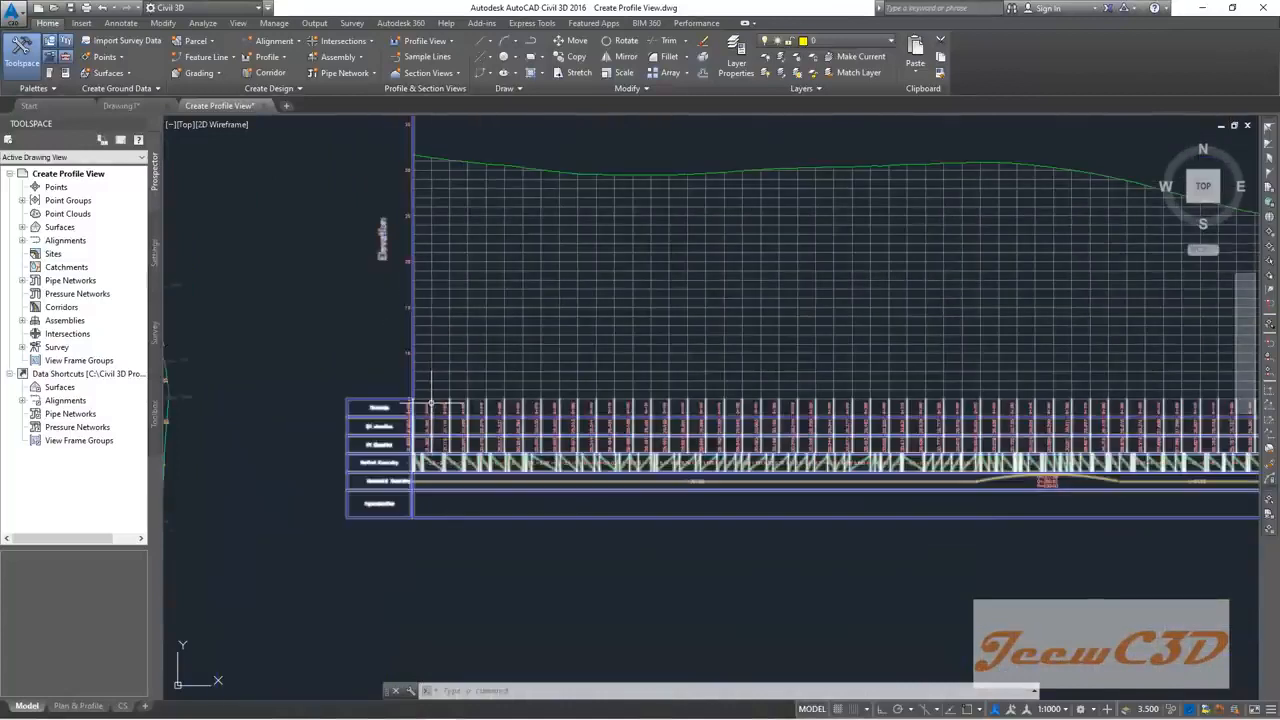
scroll(436, 415, "up", 5)
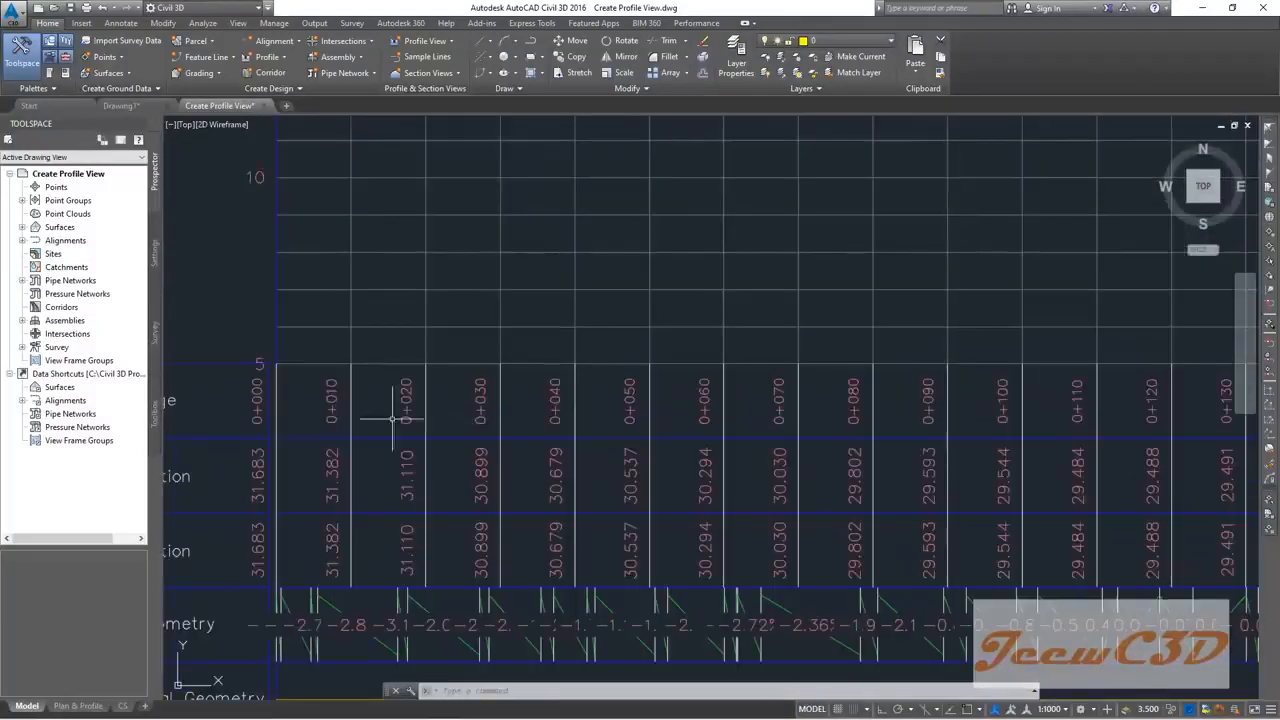
scroll(606, 401, "down", 6)
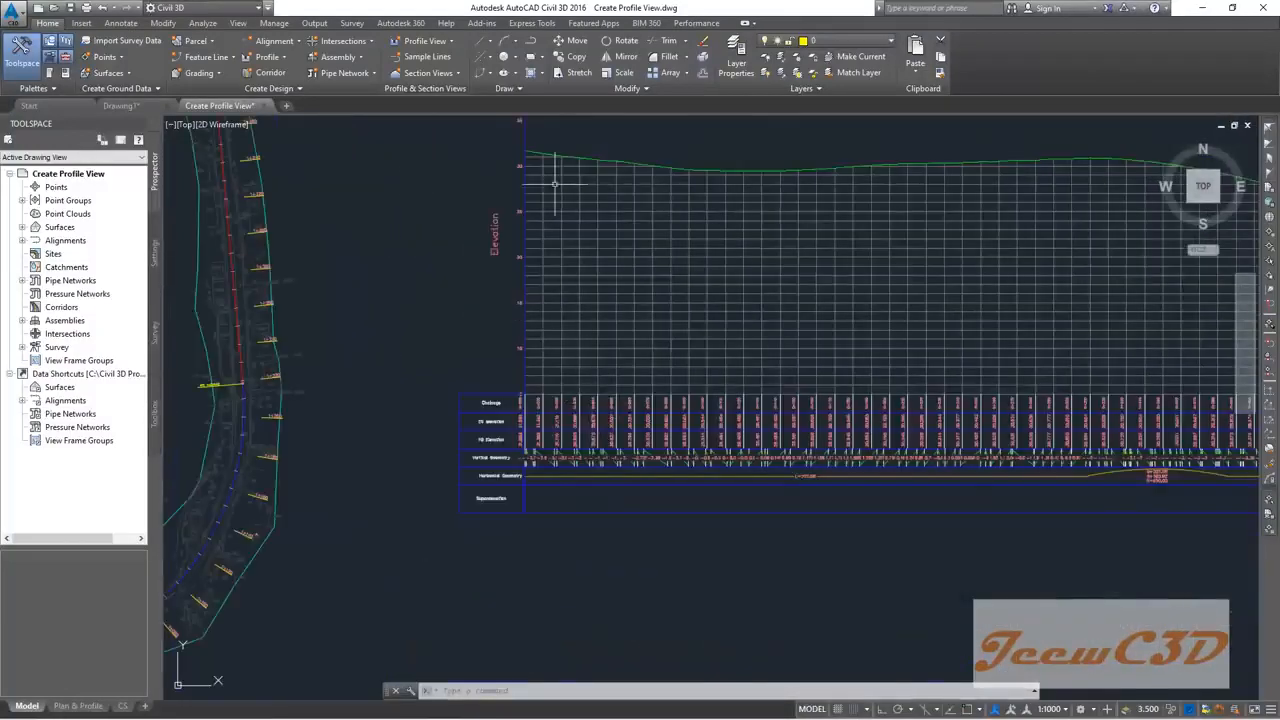
scroll(554, 184, "up", 2)
scroll(568, 258, "down", 6)
scroll(735, 299, "up", 4)
scroll(794, 314, "down", 1)
scroll(626, 346, "up", 3)
scroll(423, 320, "down", 2)
scroll(571, 357, "up", 5)
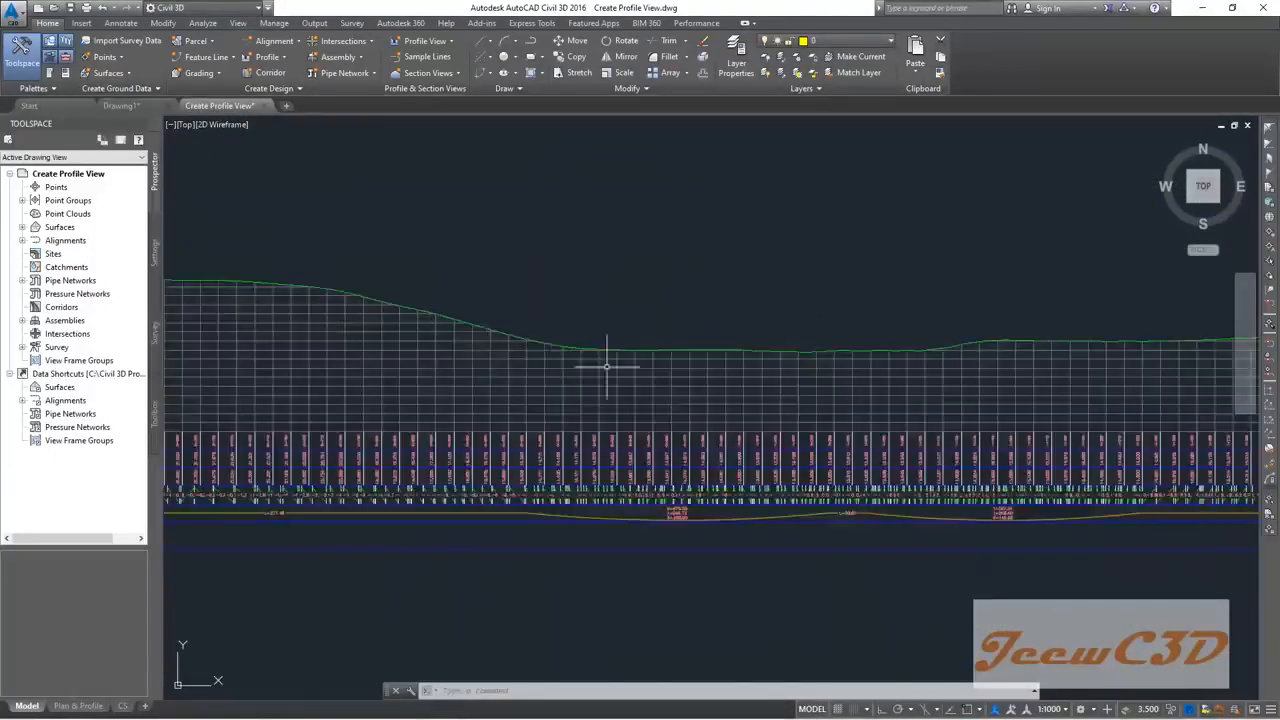
scroll(613, 361, "down", 3)
scroll(613, 361, "down", 2)
scroll(569, 366, "up", 1)
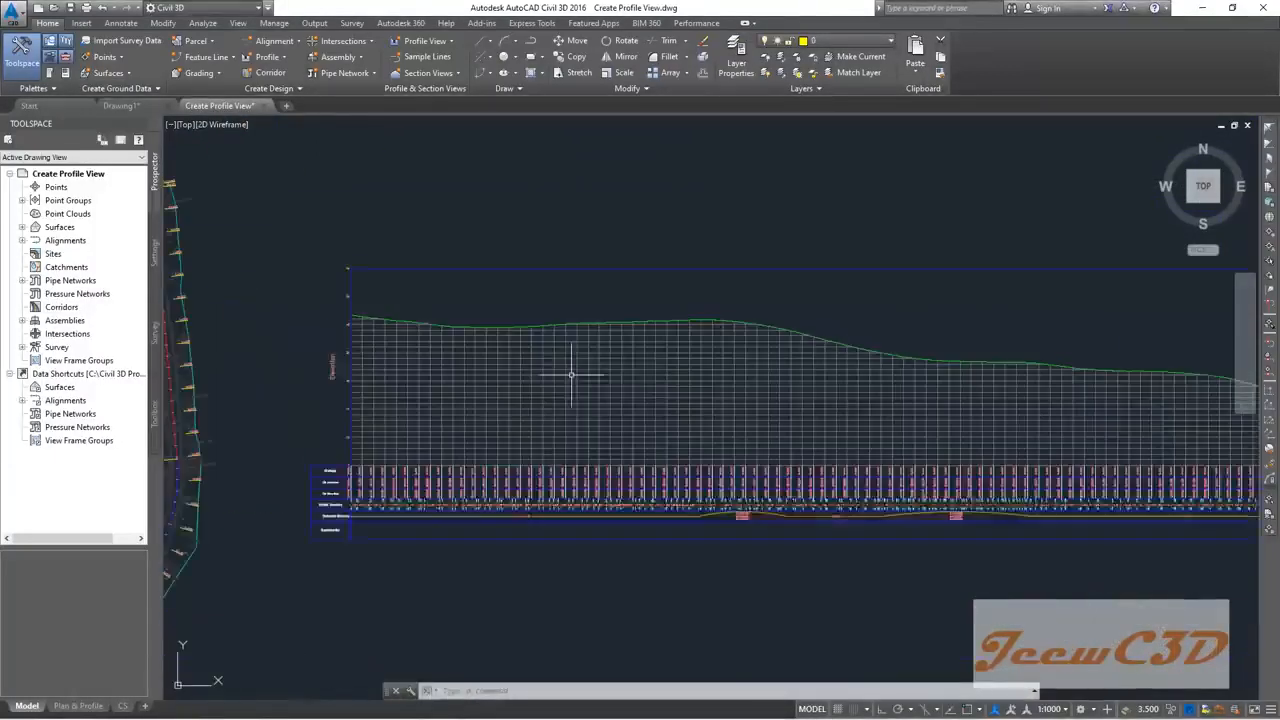
scroll(423, 360, "up", 5)
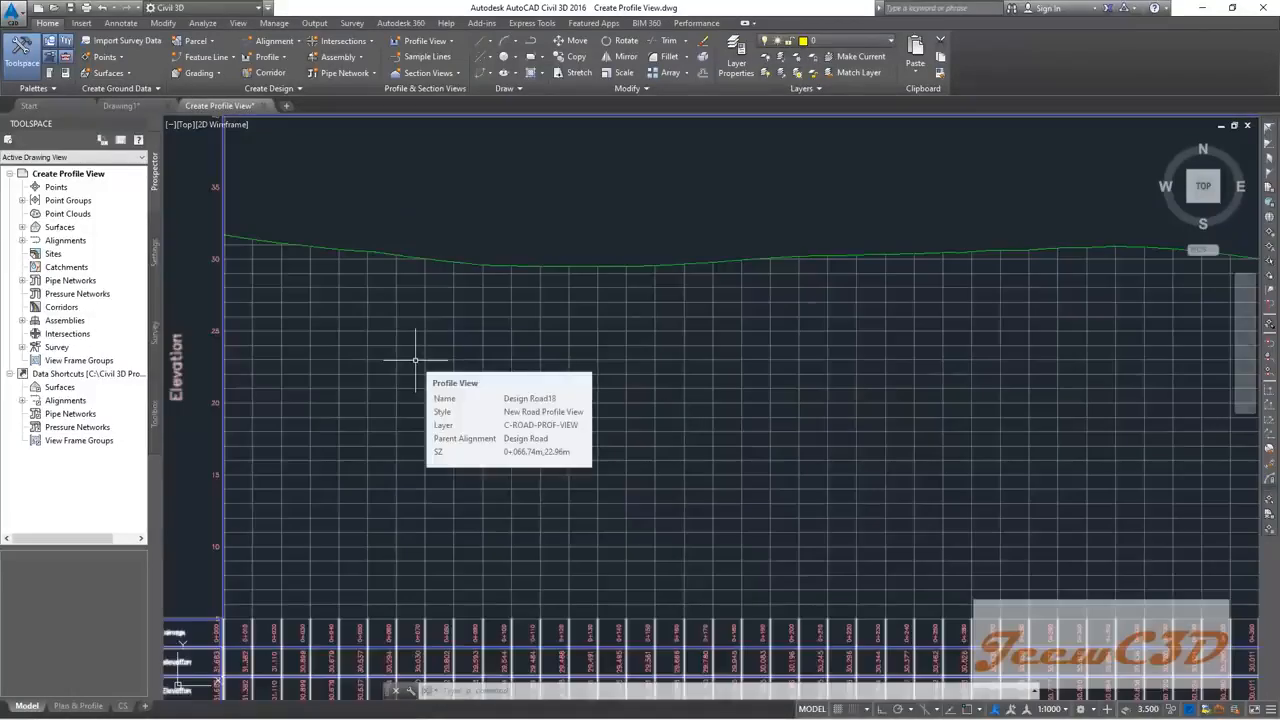
scroll(423, 360, "down", 5)
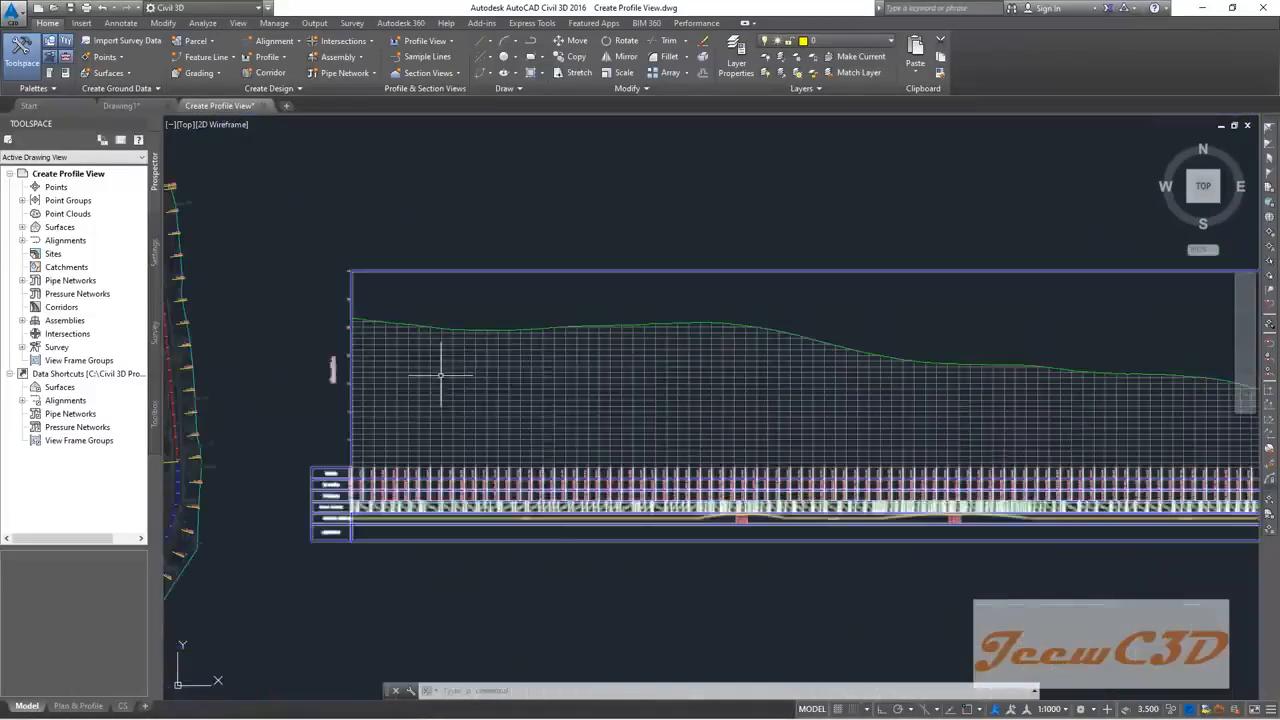
scroll(263, 521, "up", 3)
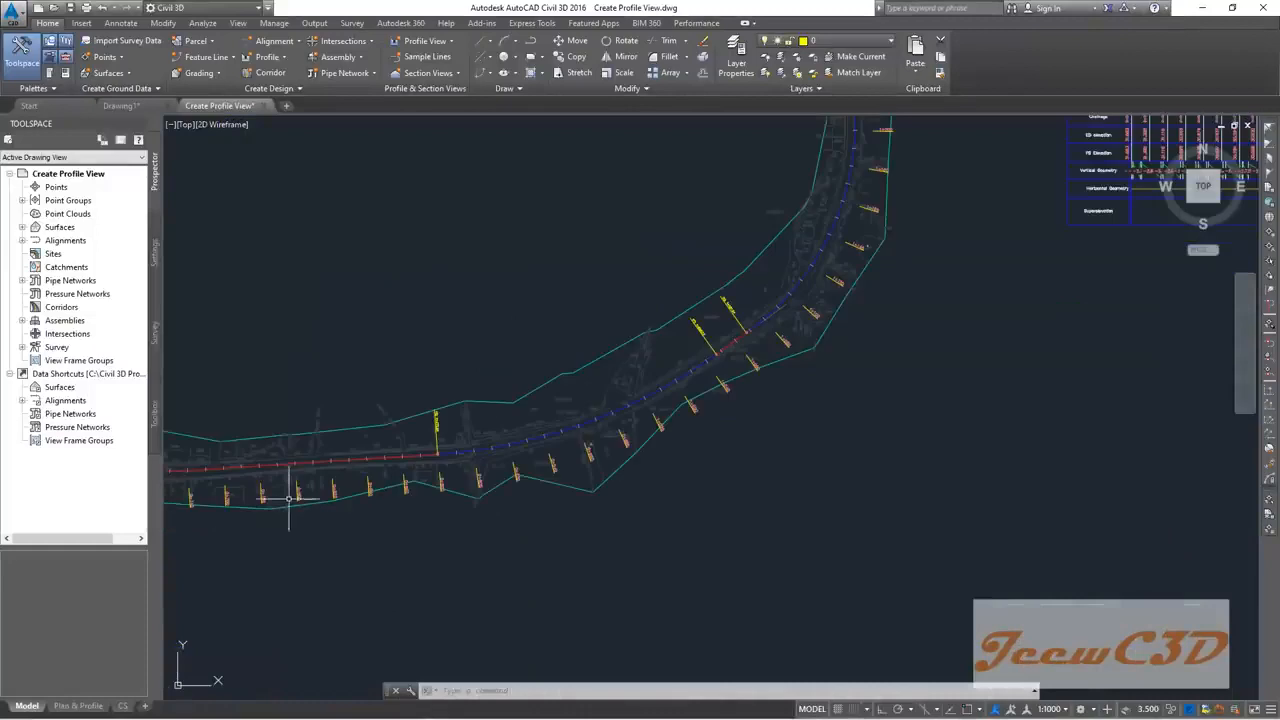
scroll(305, 455, "up", 2)
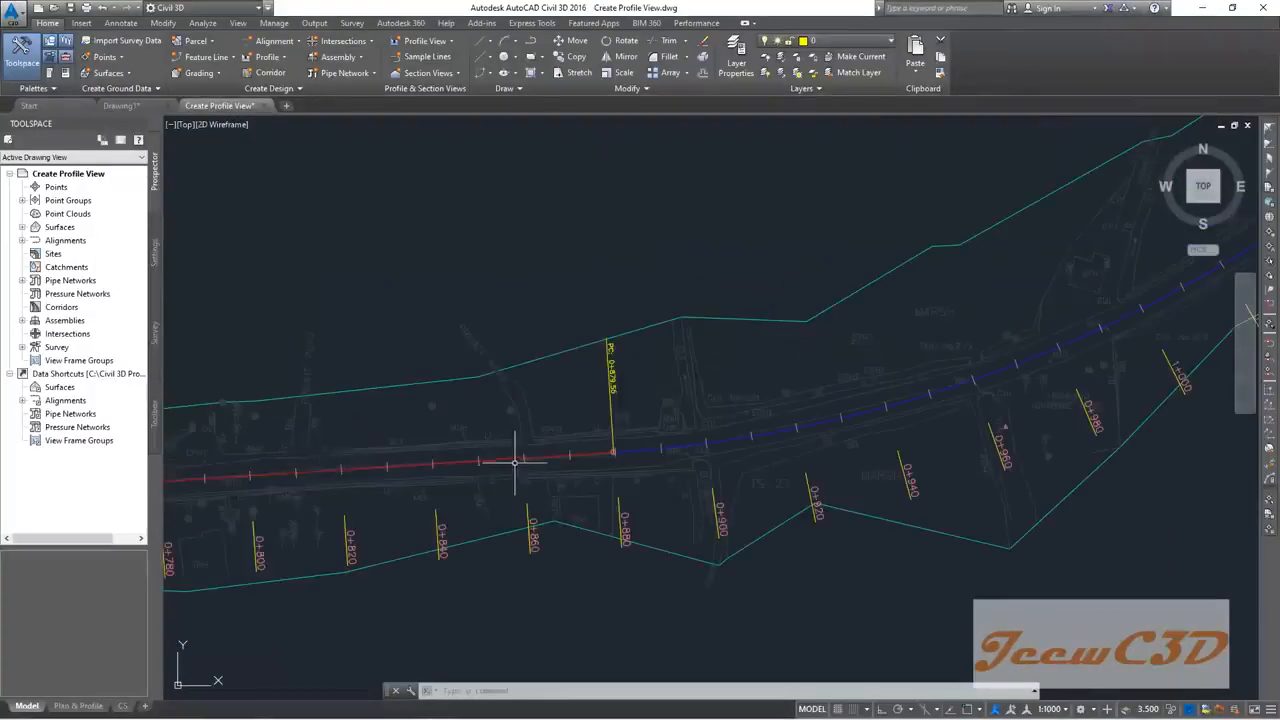
mouse_move(576, 531)
scroll(677, 303, "down", 4)
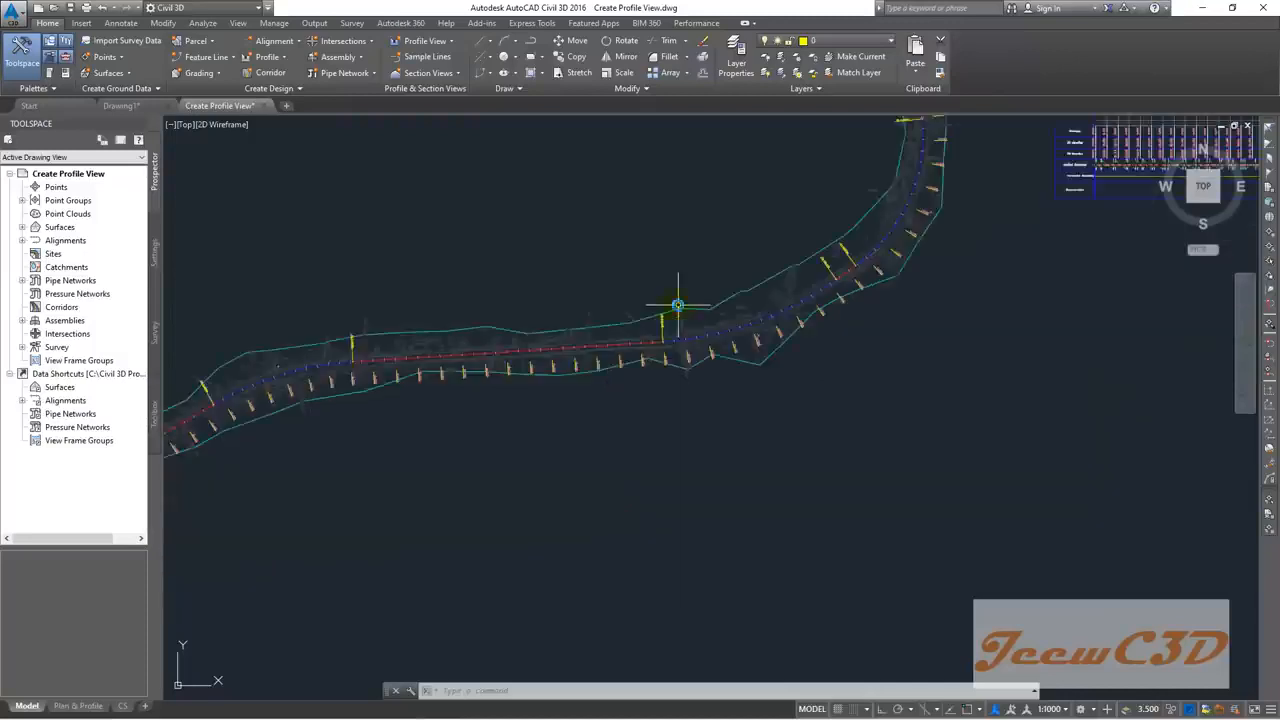
scroll(700, 263, "up", 5)
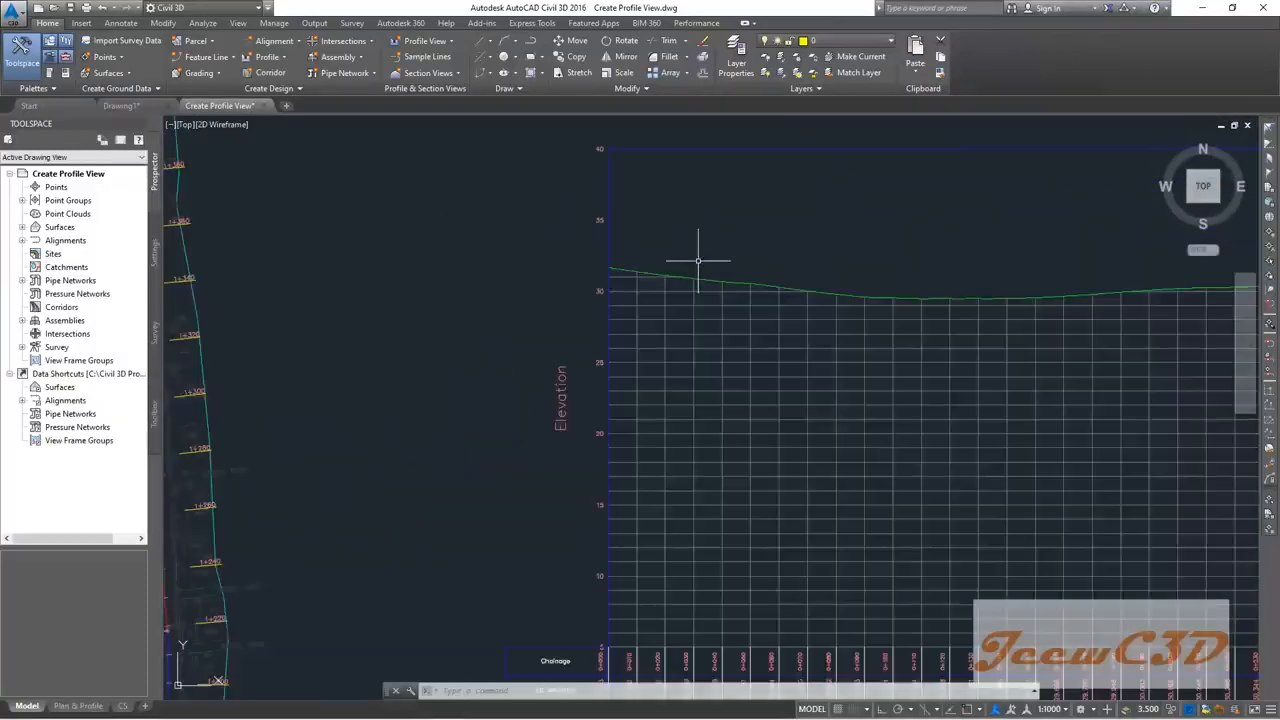
scroll(743, 266, "down", 4)
scroll(766, 266, "up", 2)
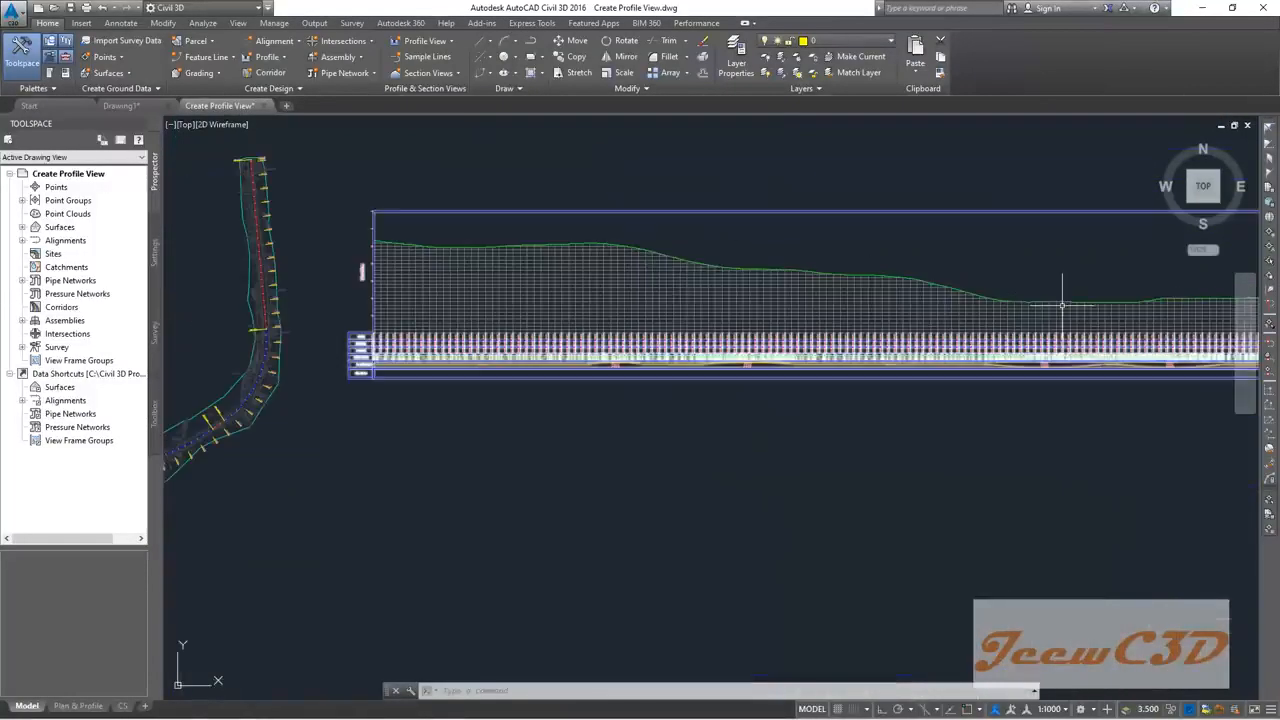
scroll(672, 272, "up", 2)
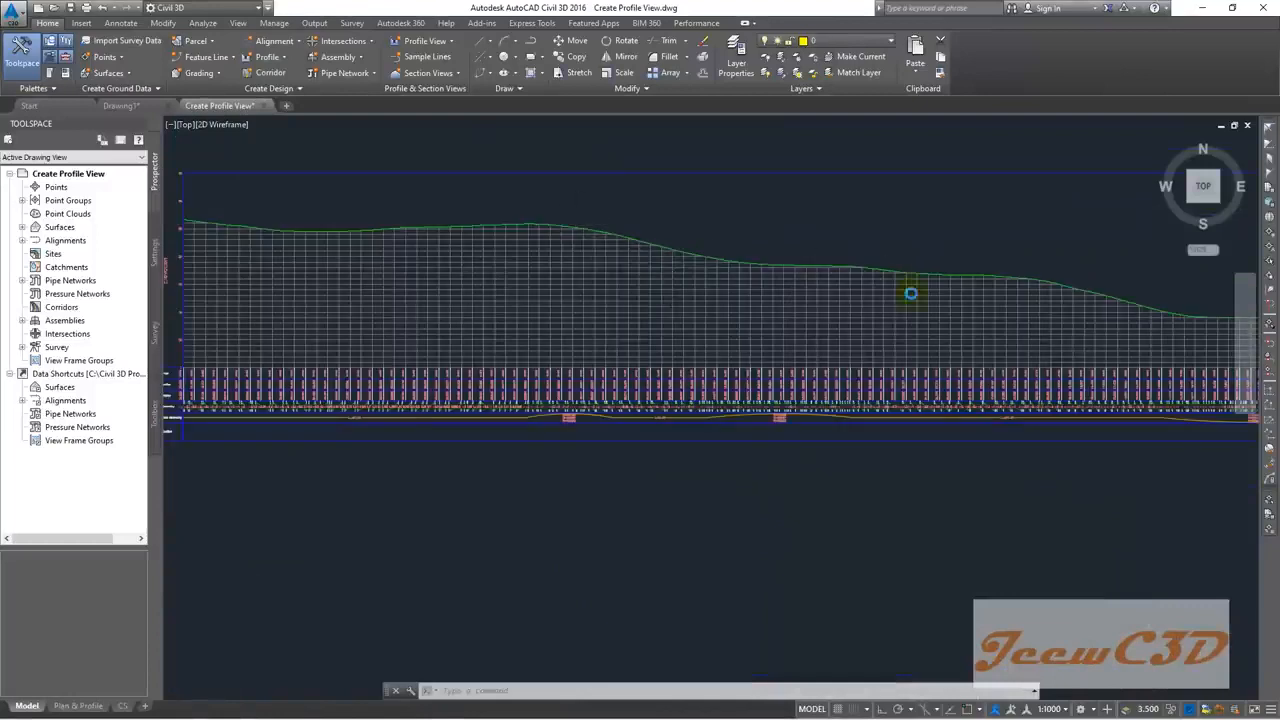
scroll(900, 290, "down", 3)
scroll(535, 375, "up", 3)
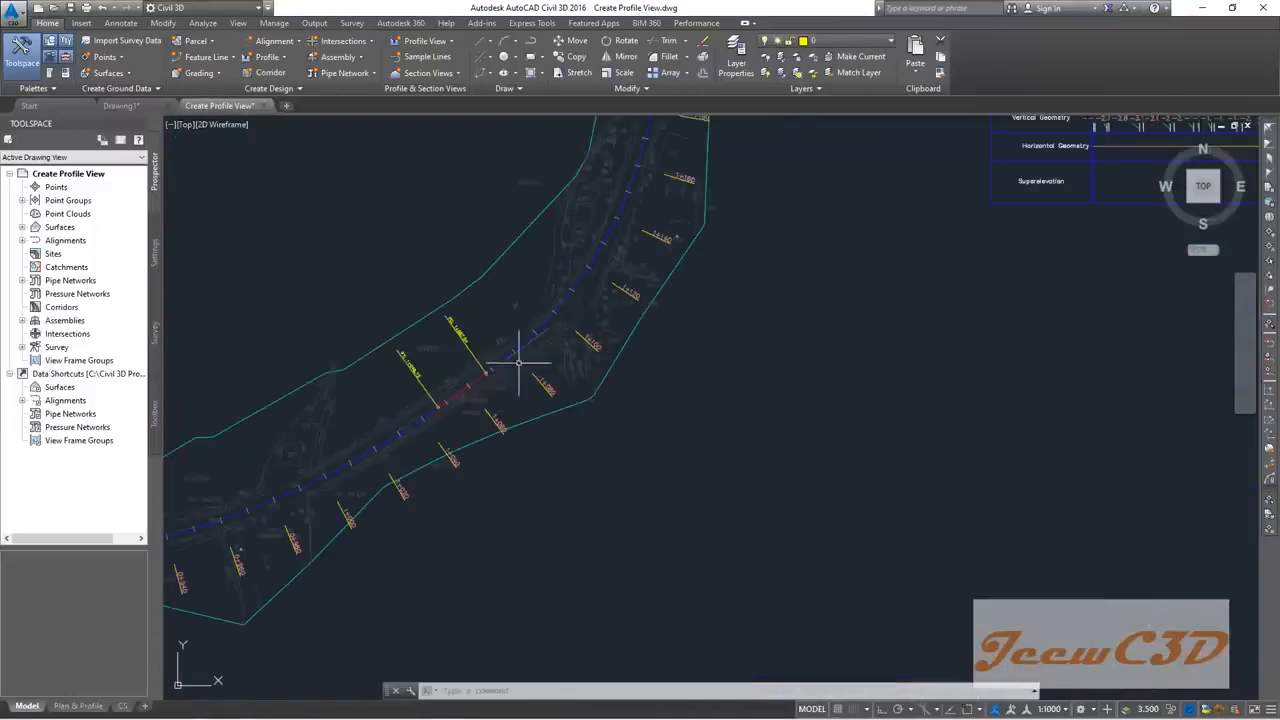
scroll(517, 355, "up", 2)
scroll(570, 270, "up", 2)
scroll(585, 254, "up", 1)
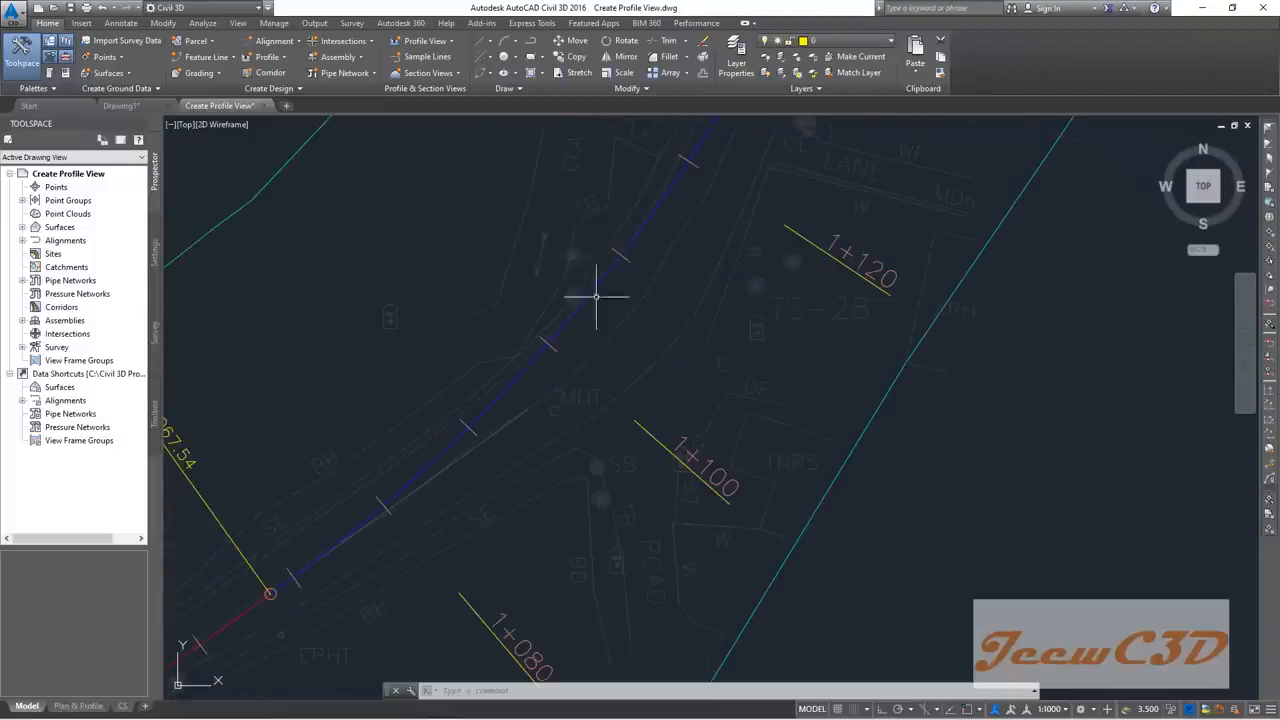
scroll(683, 455, "up", 1)
scroll(600, 299, "down", 2)
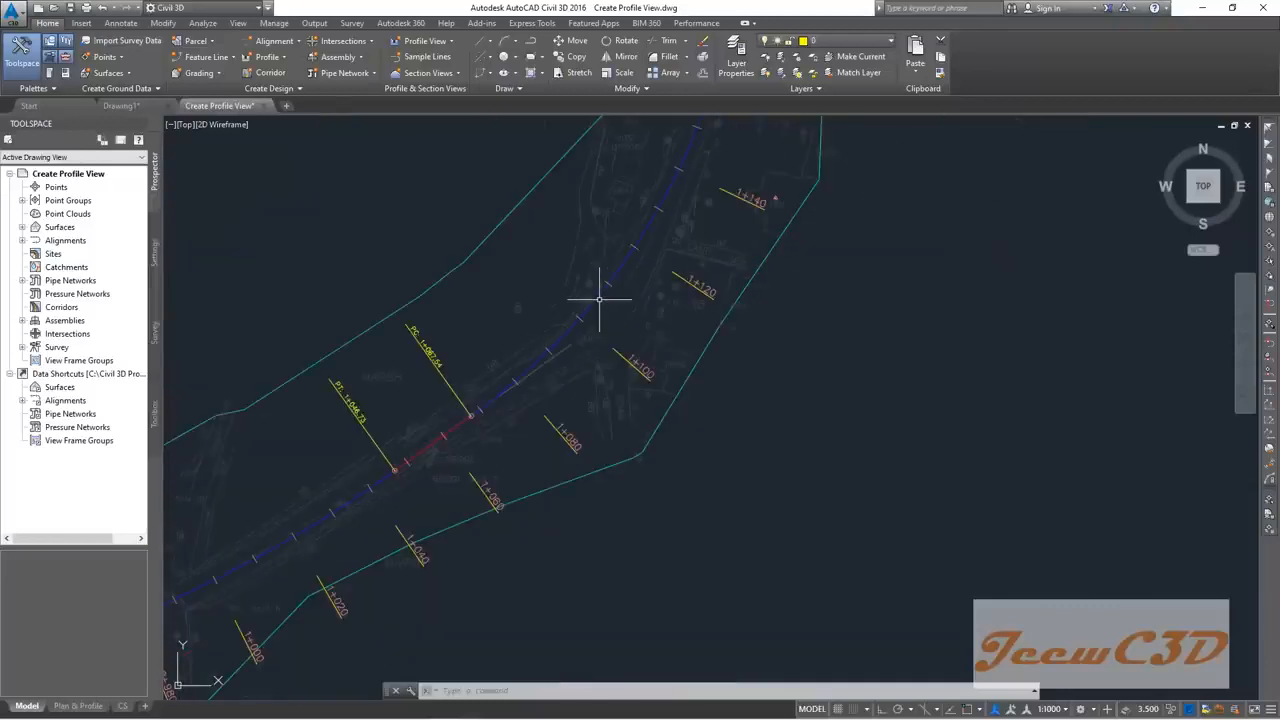
scroll(590, 340, "down", 5)
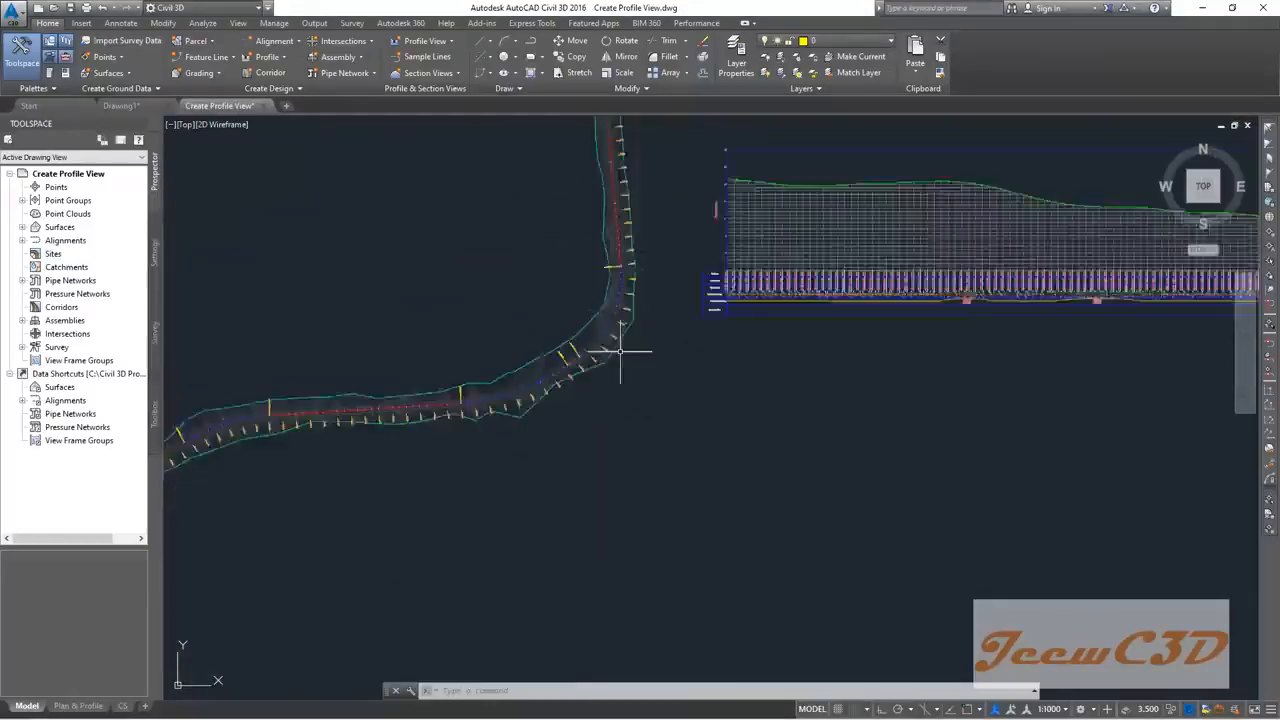
Step: Zoom across the profile view's chainage and elevation data bands
middle_click_drag(840, 386, 373, 383)
scroll(720, 308, "up", 8)
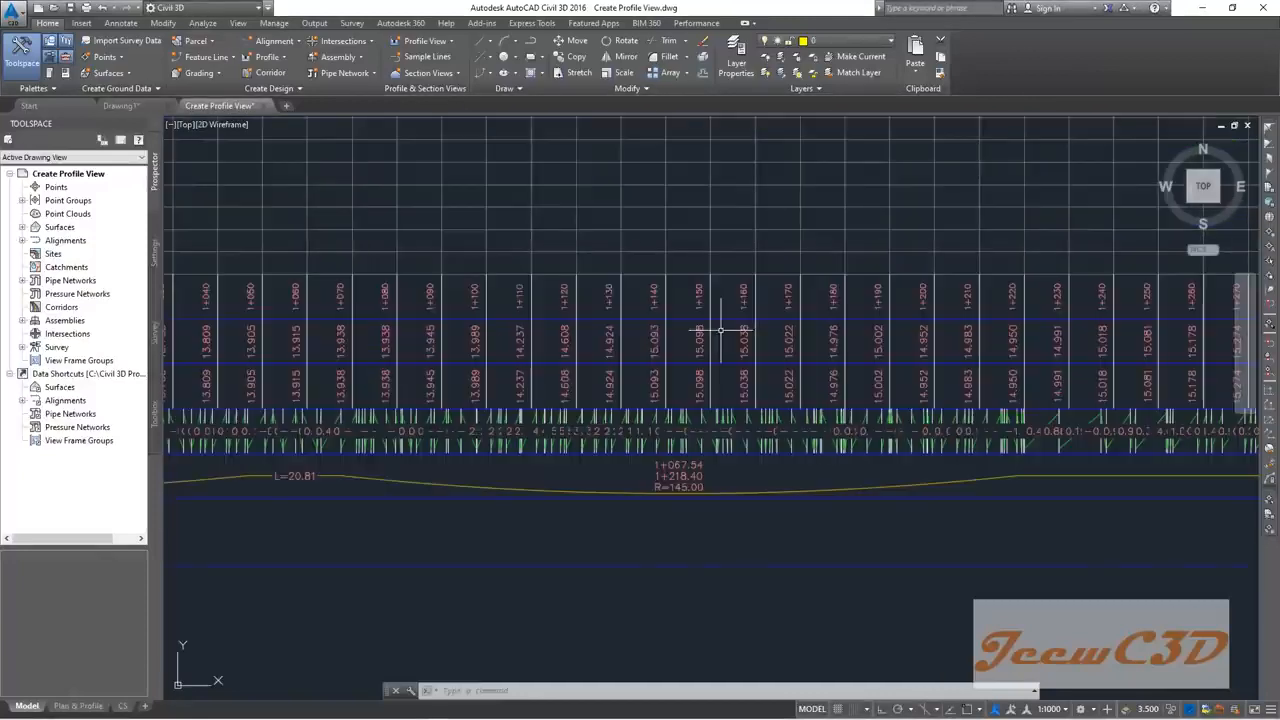
middle_click_drag(552, 293, 694, 443)
scroll(689, 457, "up", 4)
scroll(668, 376, "down", 4)
scroll(668, 271, "up", 4)
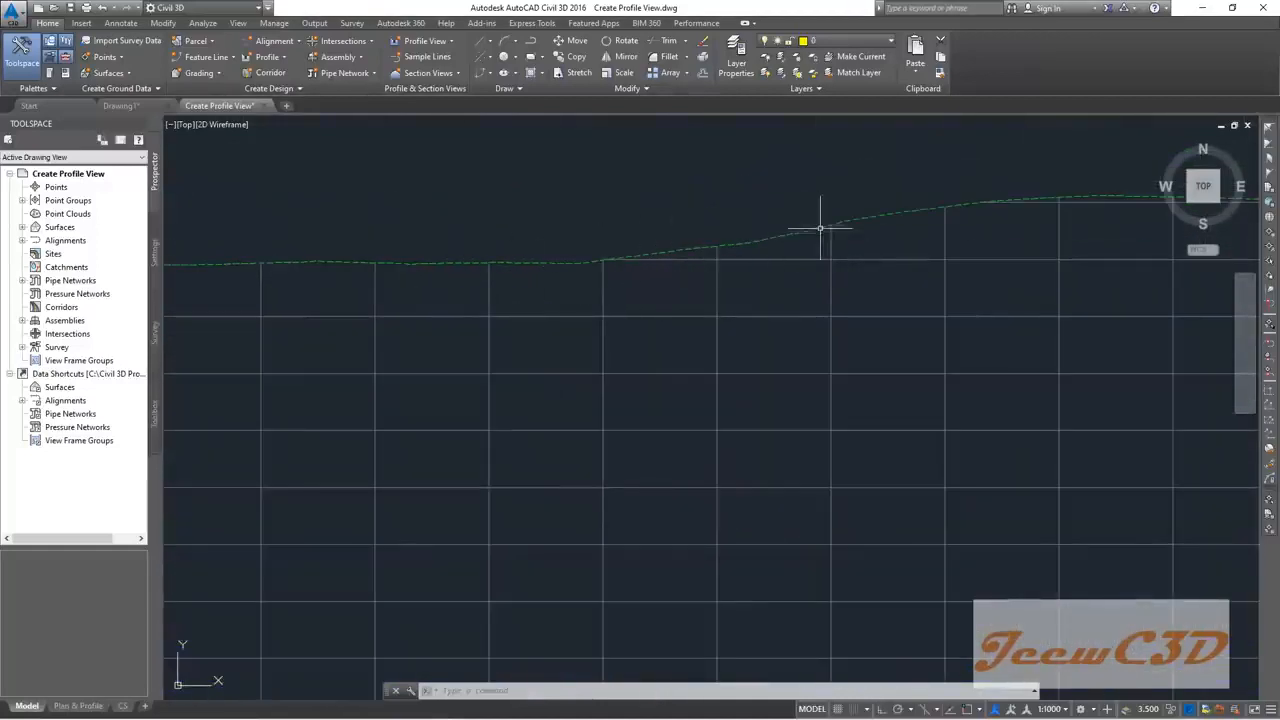
scroll(781, 295, "down", 3)
scroll(781, 295, "down", 3)
scroll(694, 351, "up", 3)
scroll(610, 325, "up", 2)
scroll(771, 334, "down", 3)
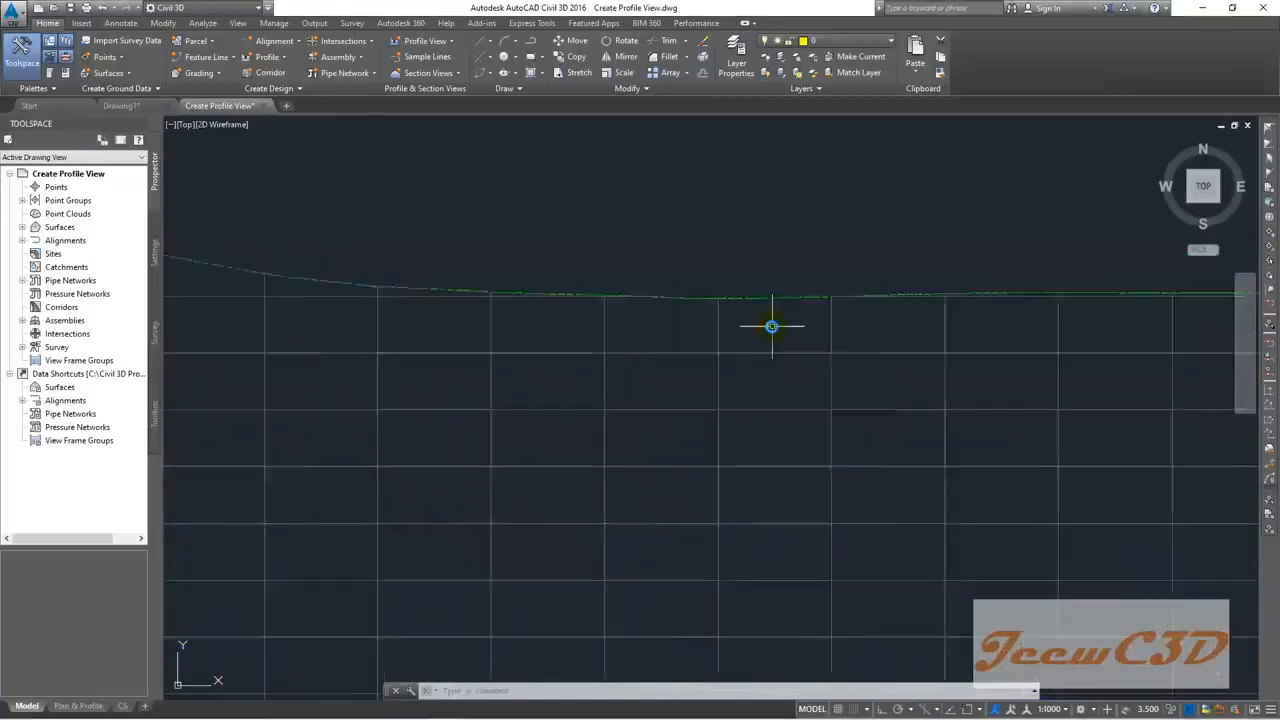
scroll(614, 343, "up", 2)
scroll(737, 357, "down", 5)
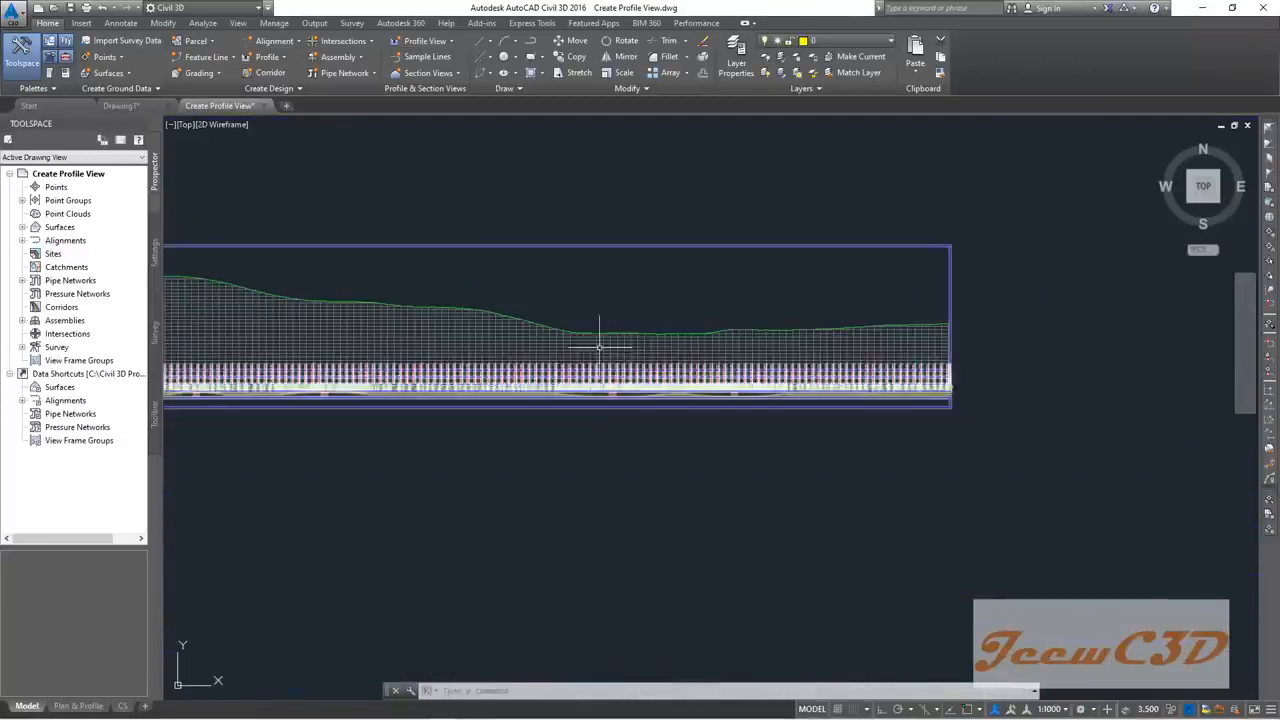
scroll(737, 334, "up", 3)
scroll(730, 342, "down", 2)
scroll(730, 342, "down", 4)
scroll(546, 425, "up", 1)
scroll(546, 425, "up", 2)
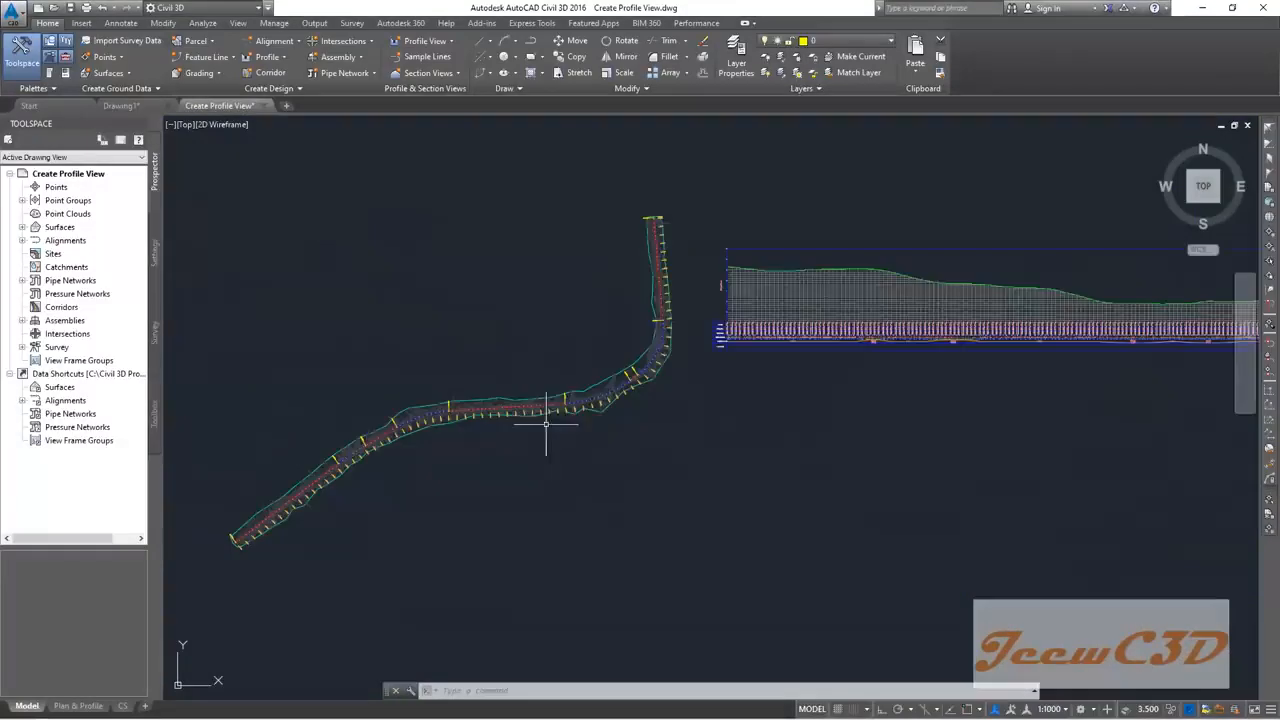
Step: Frame the profile view and the alignment together in the view
middle_click_drag(891, 423, 702, 430)
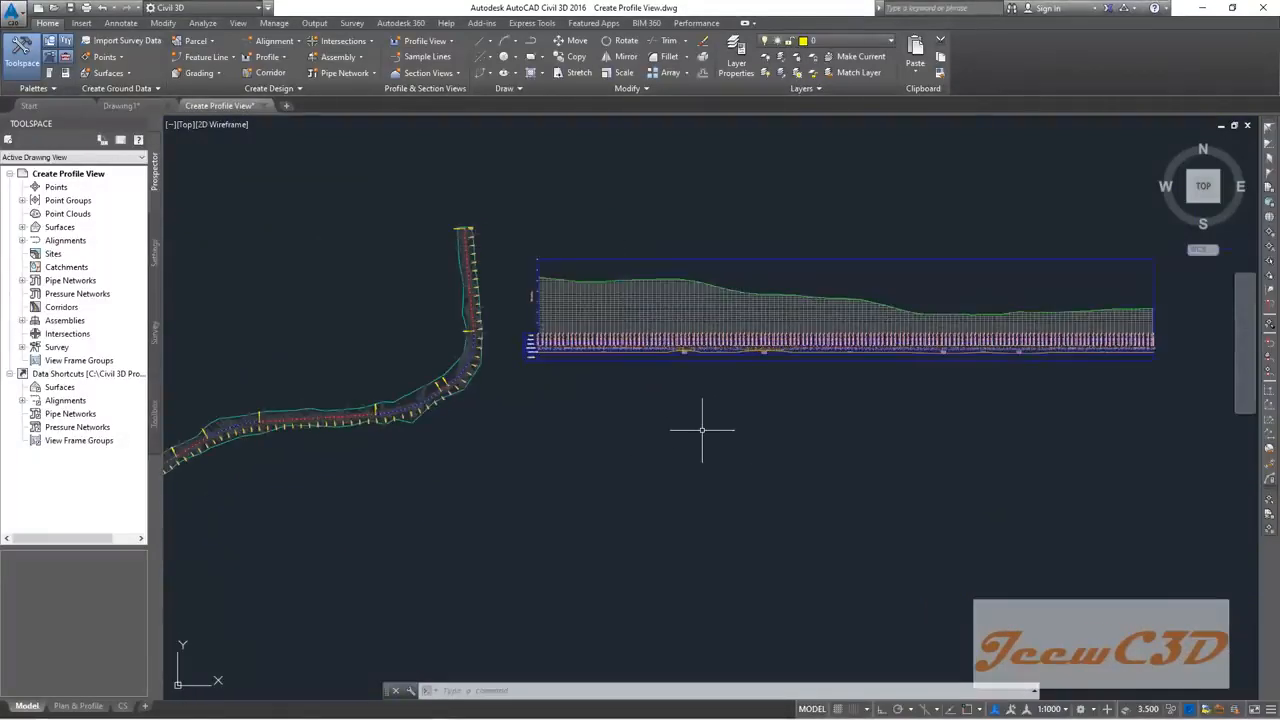
scroll(567, 337, "up", 10)
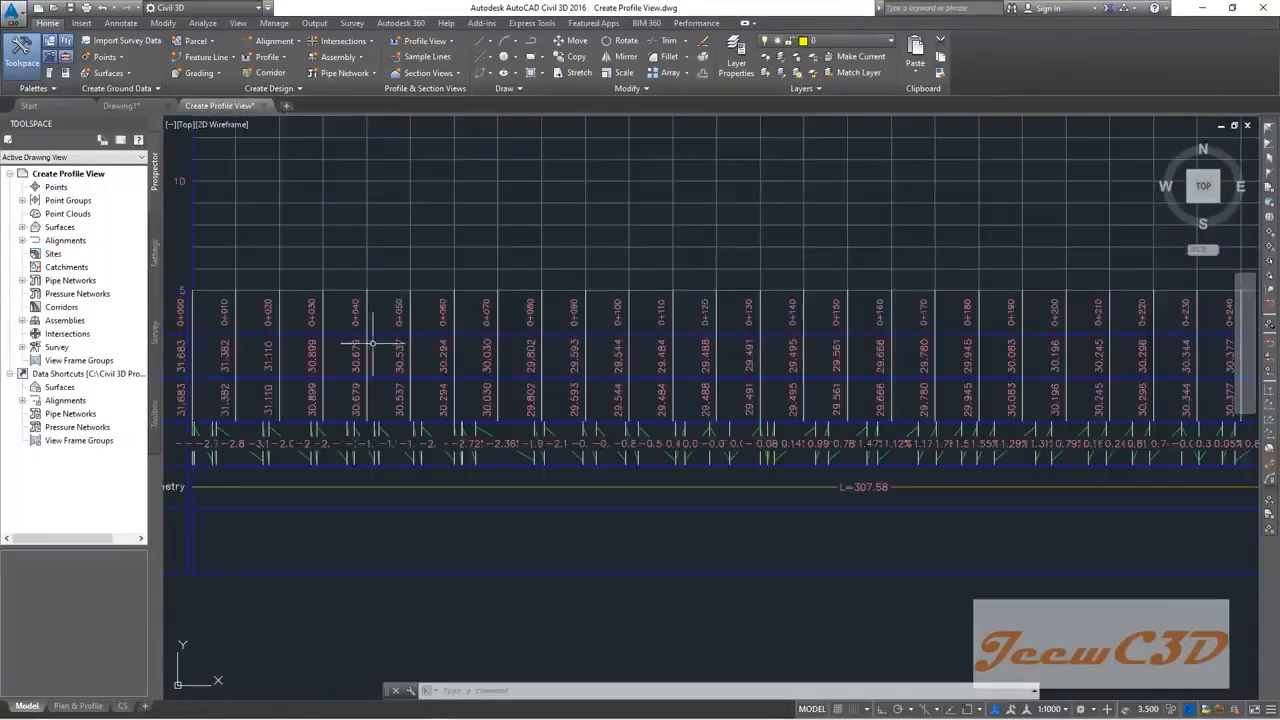
scroll(360, 310, "down", 8)
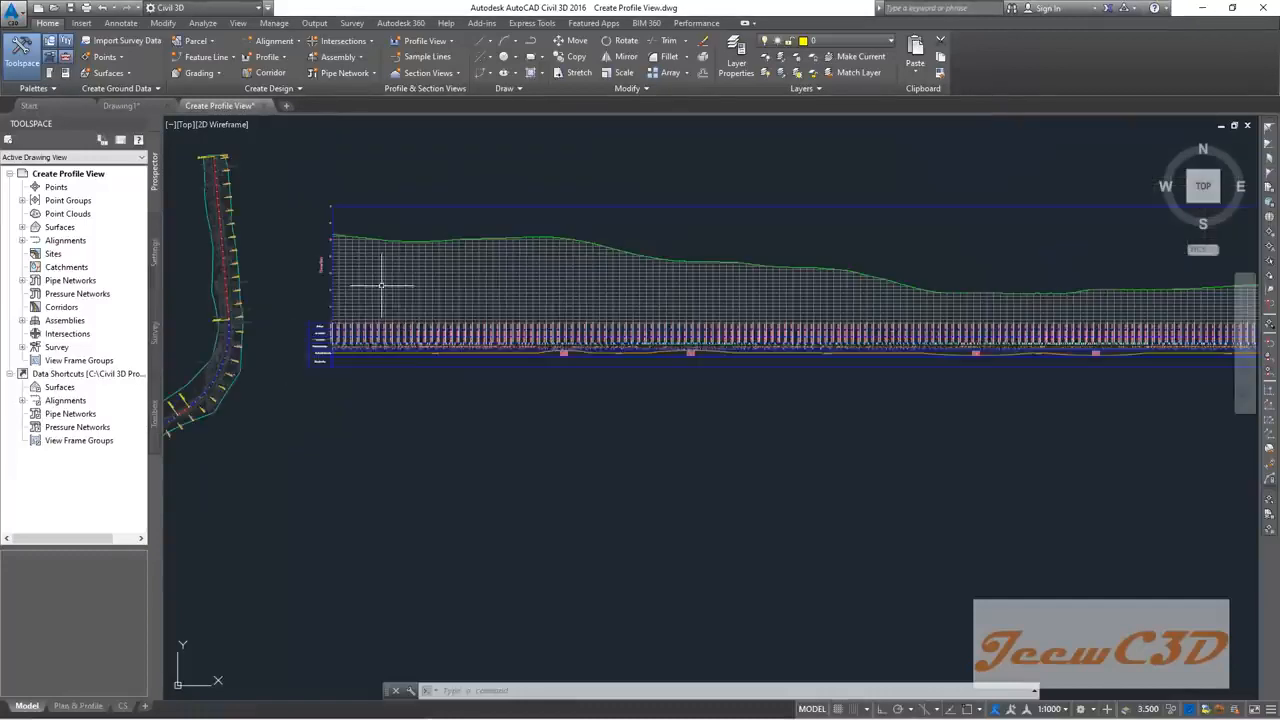
scroll(430, 295, "down", 5)
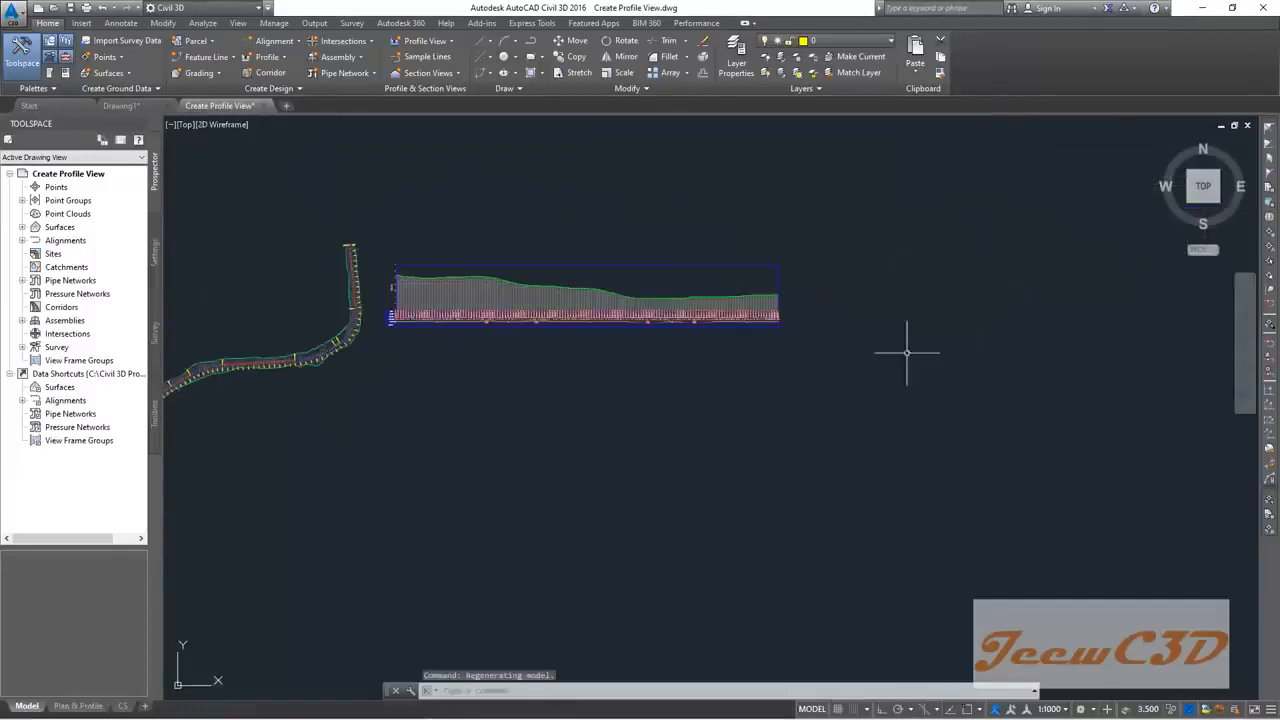
middle_click_drag(617, 422, 724, 447)
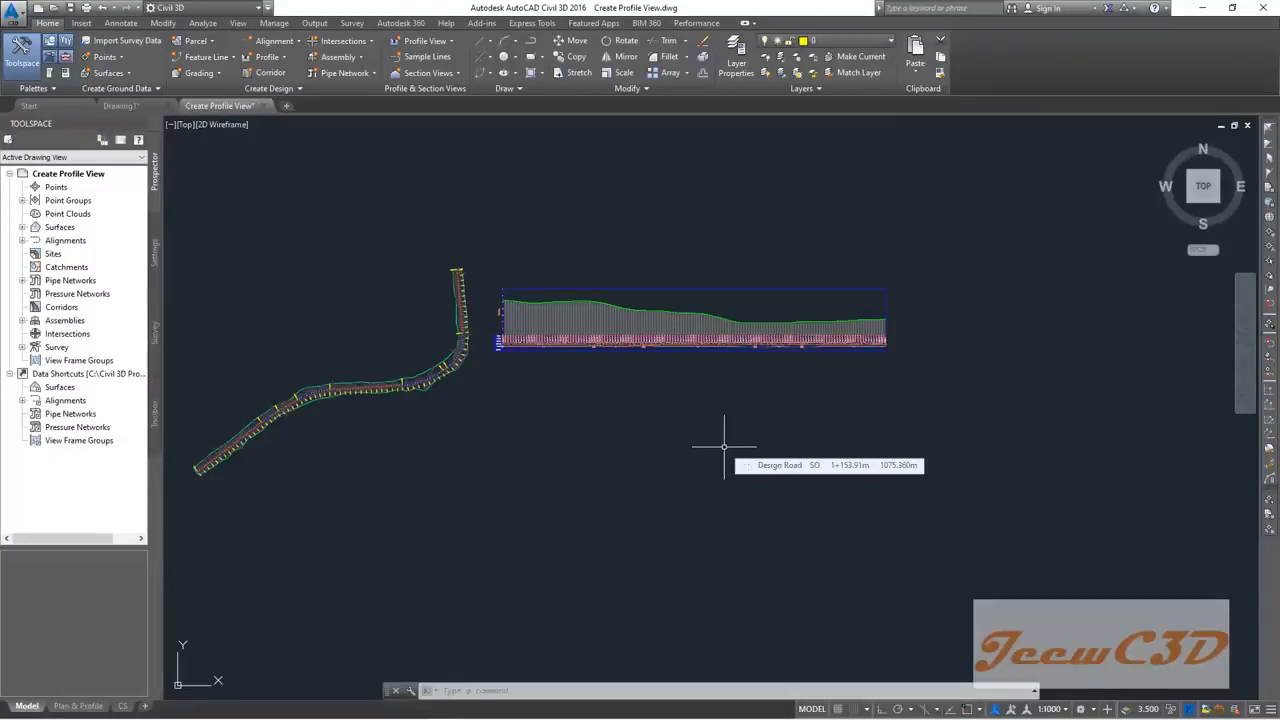
Step: Inspect the descending right part of the EG ground line, then zoom out
scroll(540, 322, "up", 5)
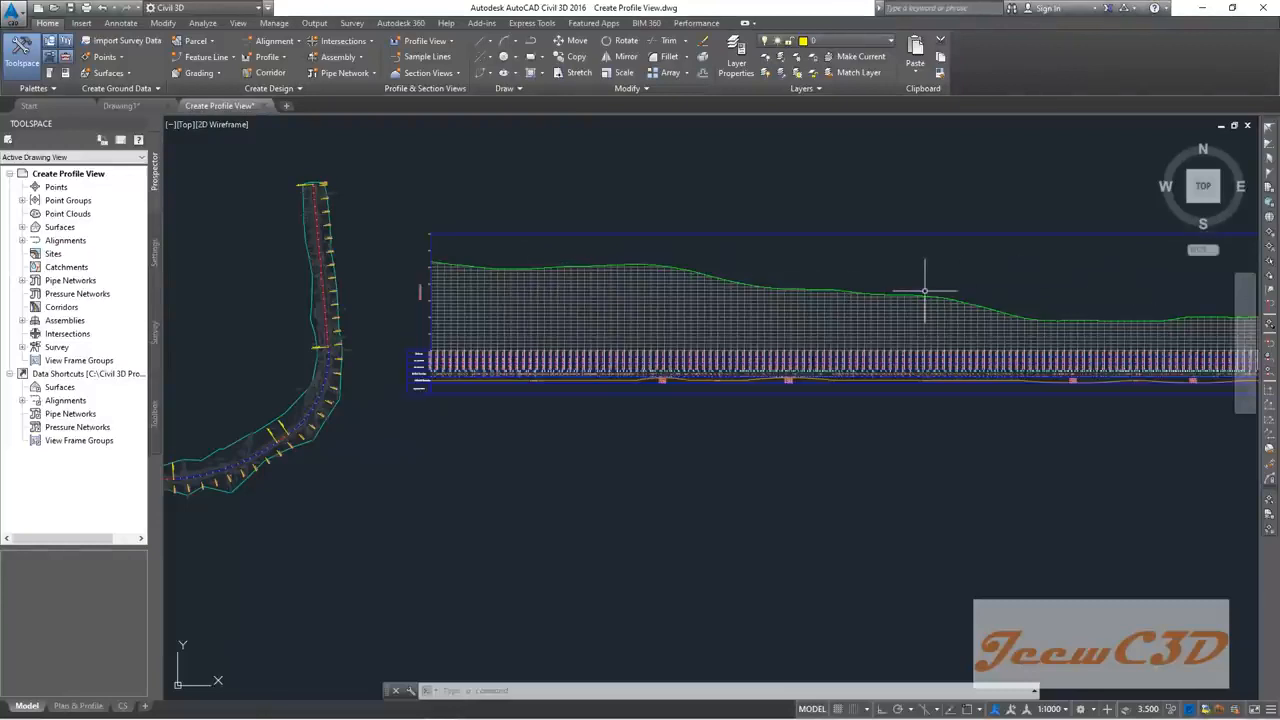
scroll(460, 262, "up", 4)
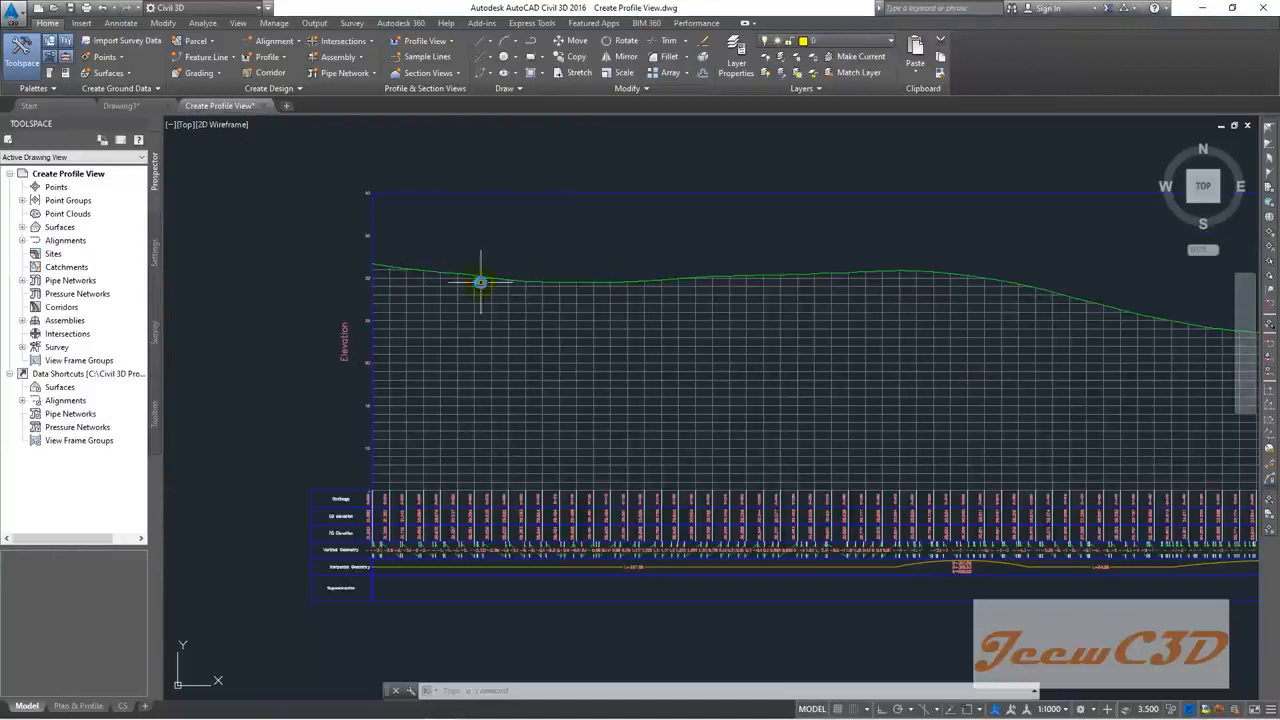
scroll(491, 272, "up", 4)
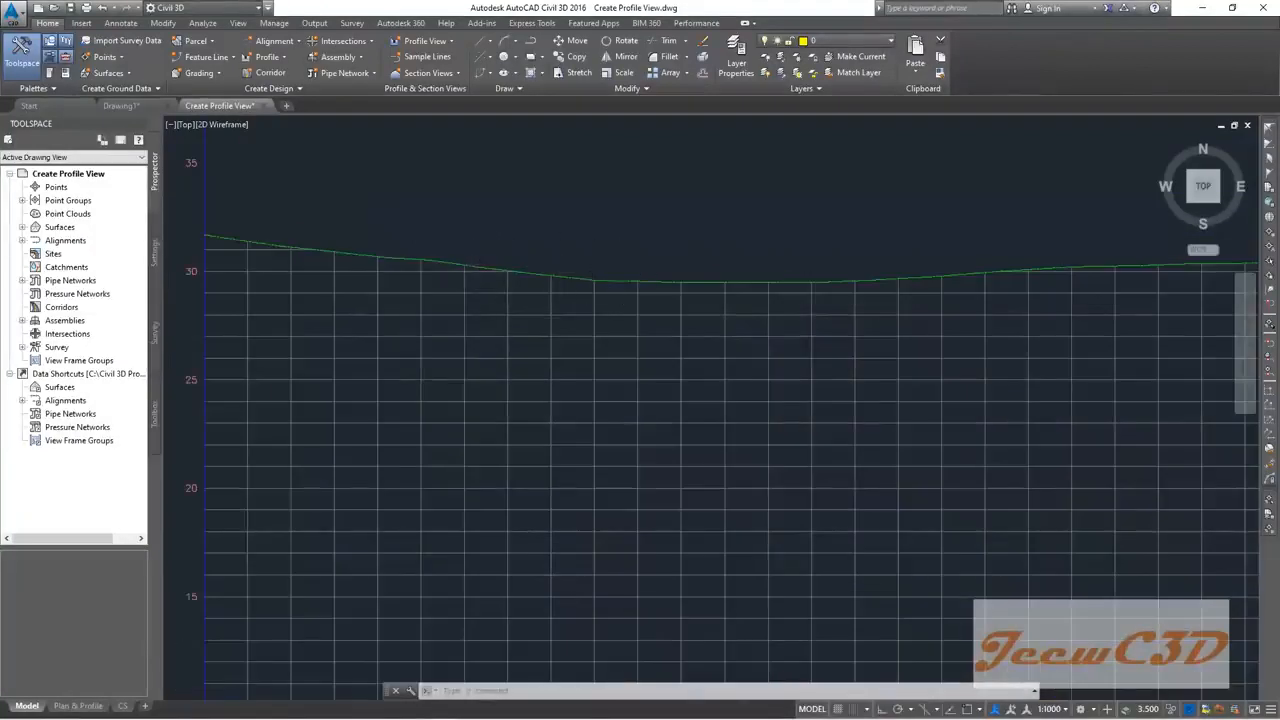
scroll(620, 272, "down", 2)
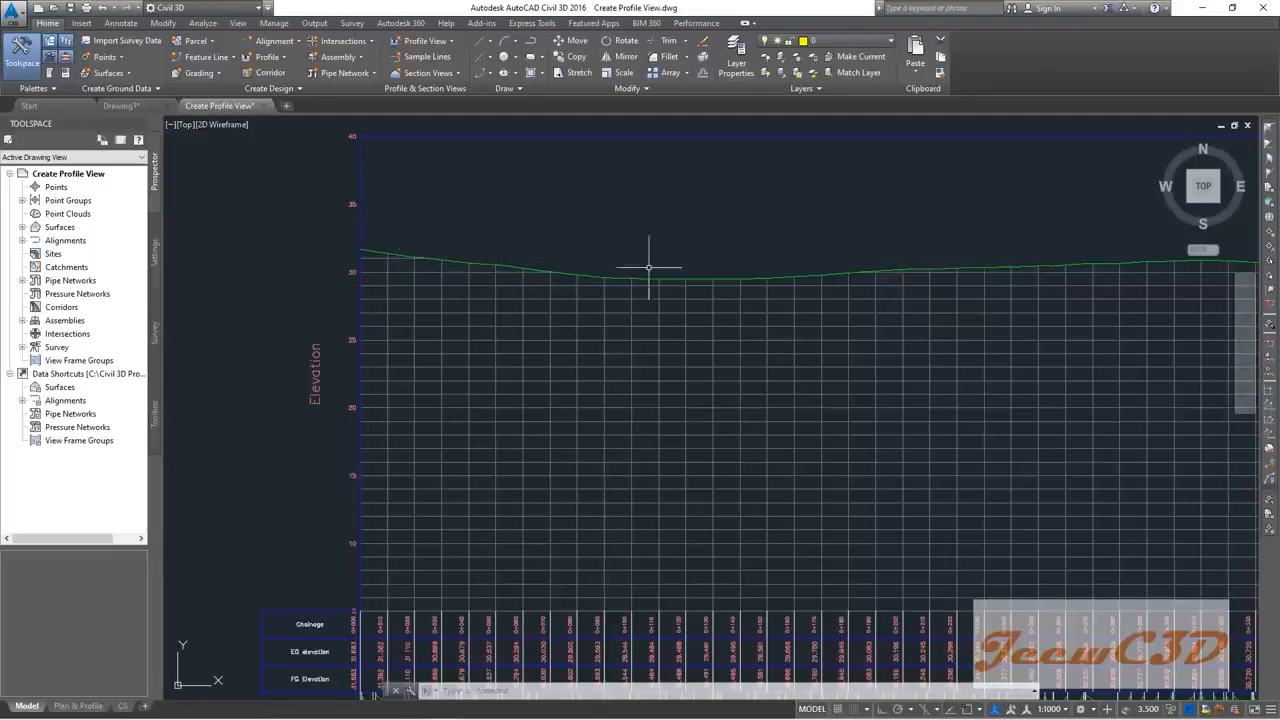
scroll(717, 268, "down", 3)
scroll(538, 252, "up", 2)
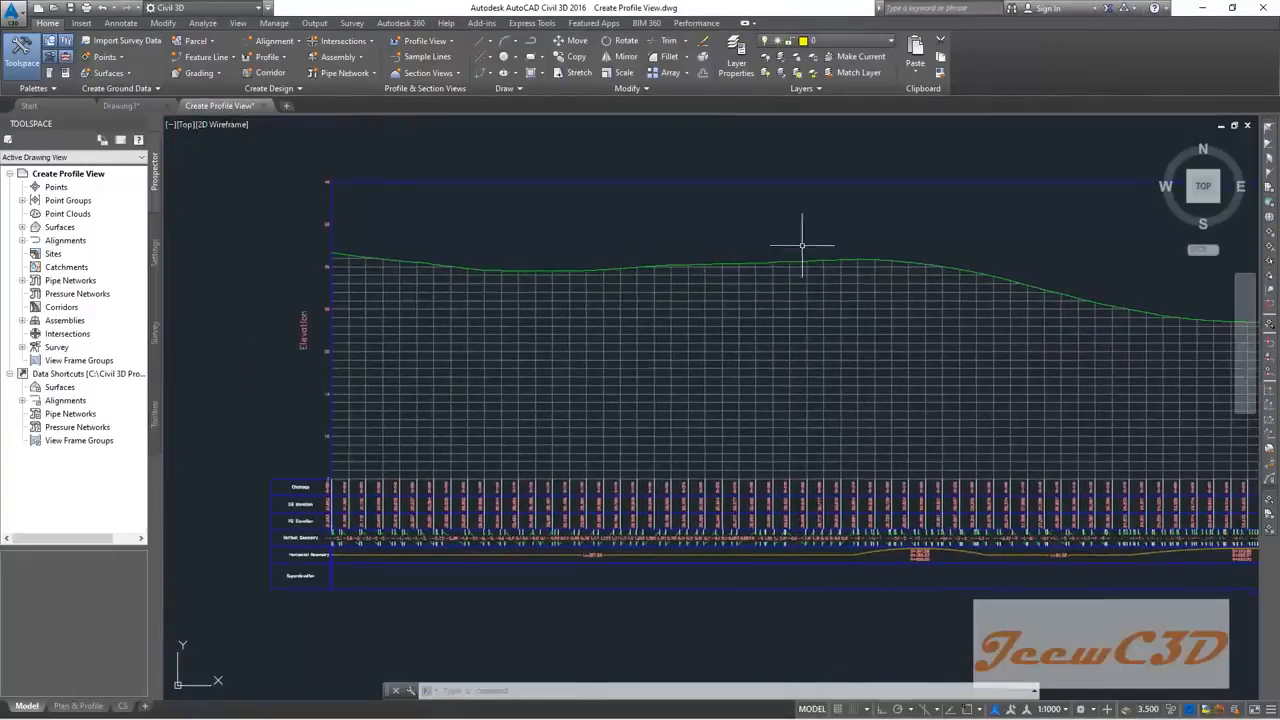
middle_click_drag(945, 255, 413, 261)
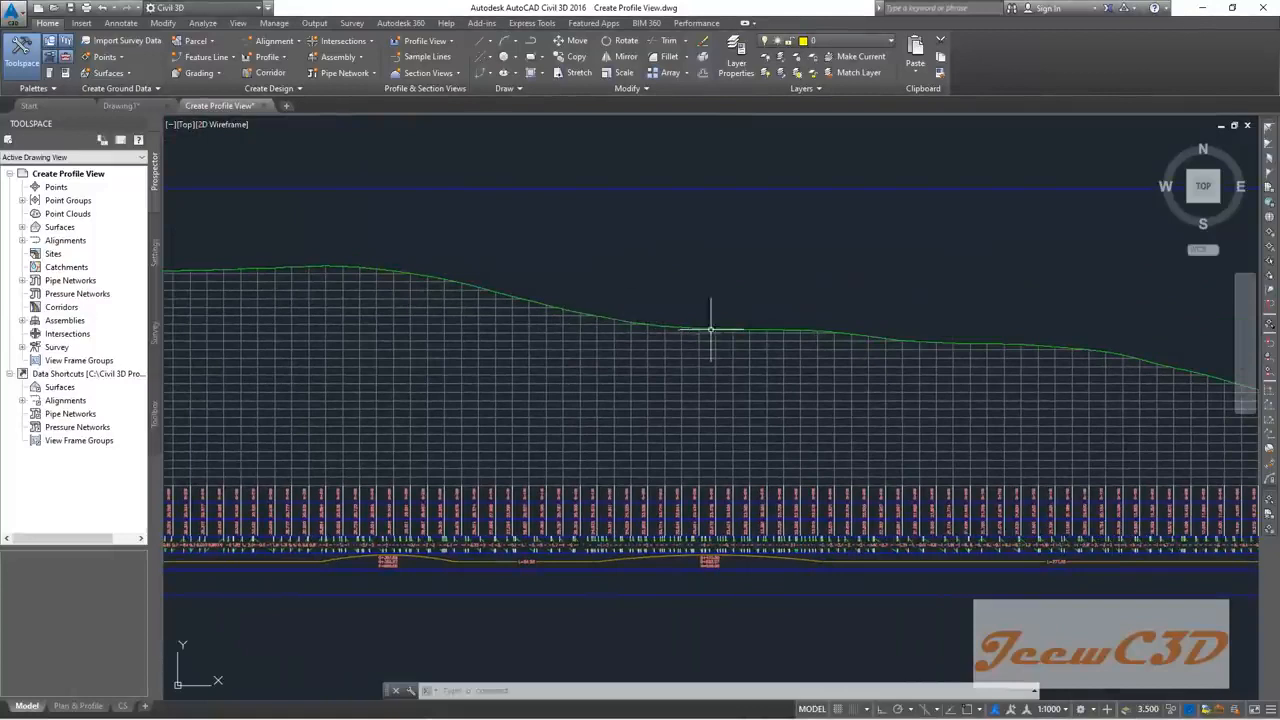
mouse_move(806, 301)
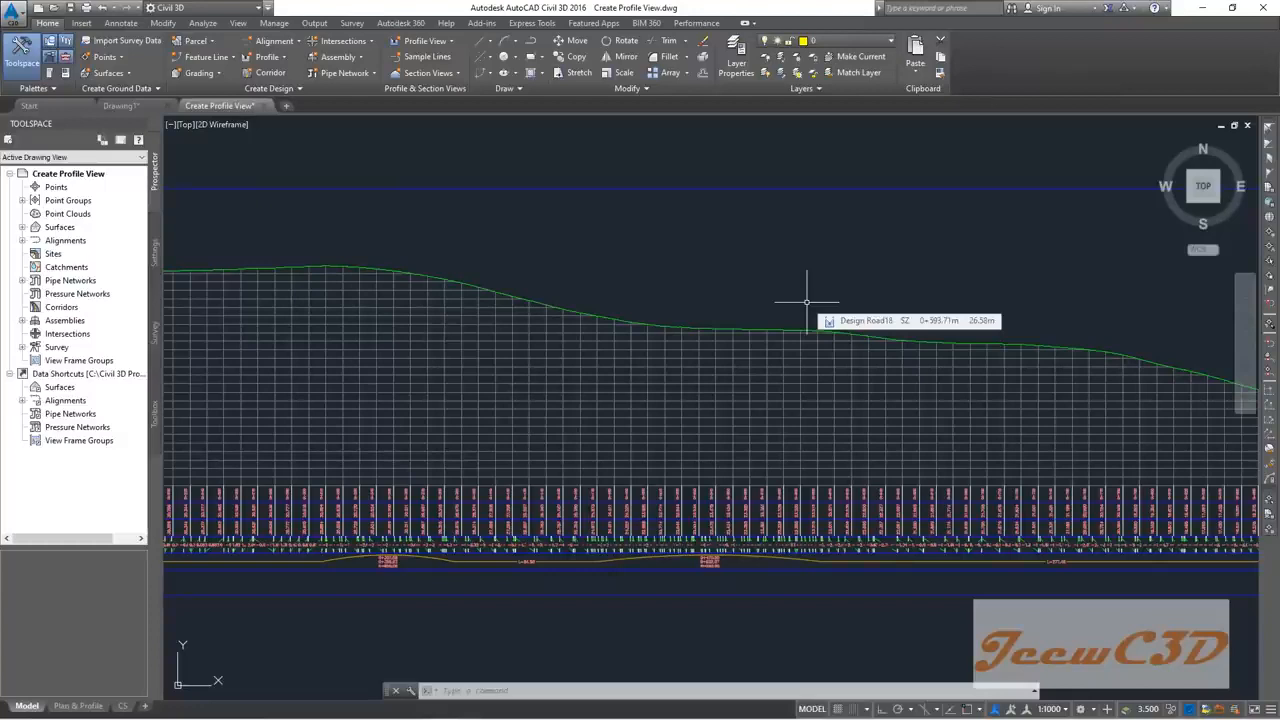
scroll(806, 301, "down", 3)
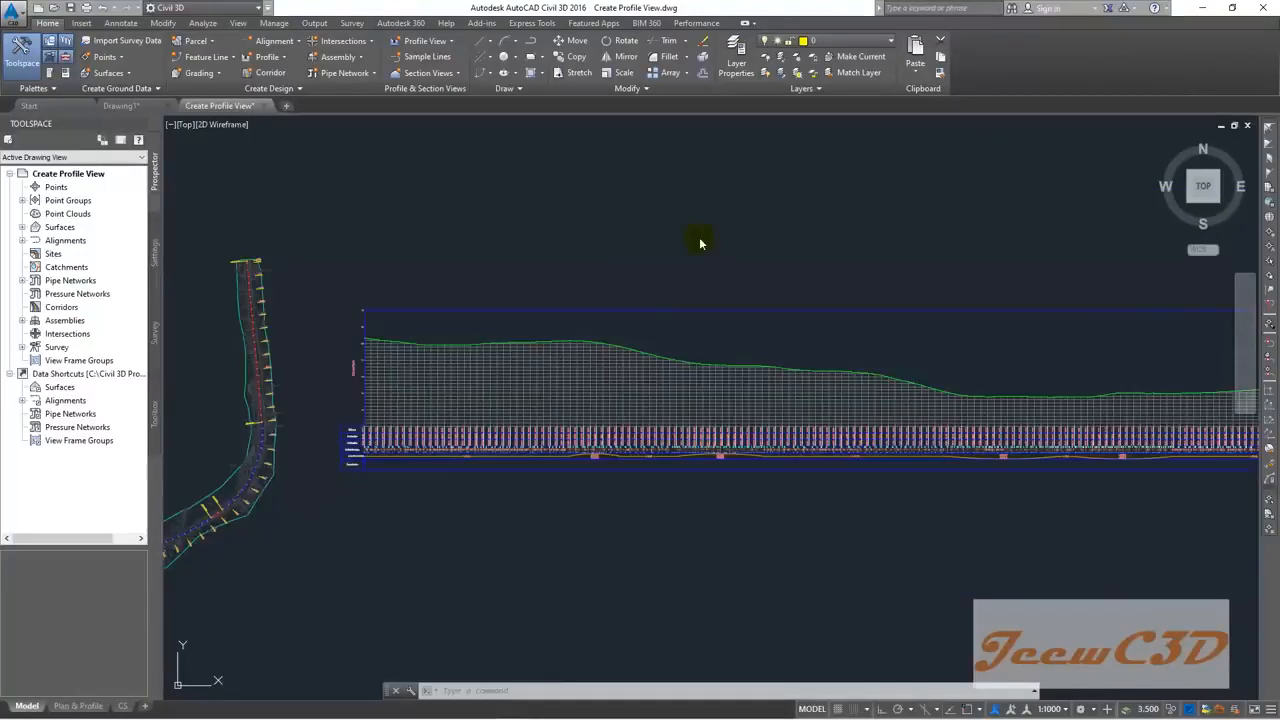
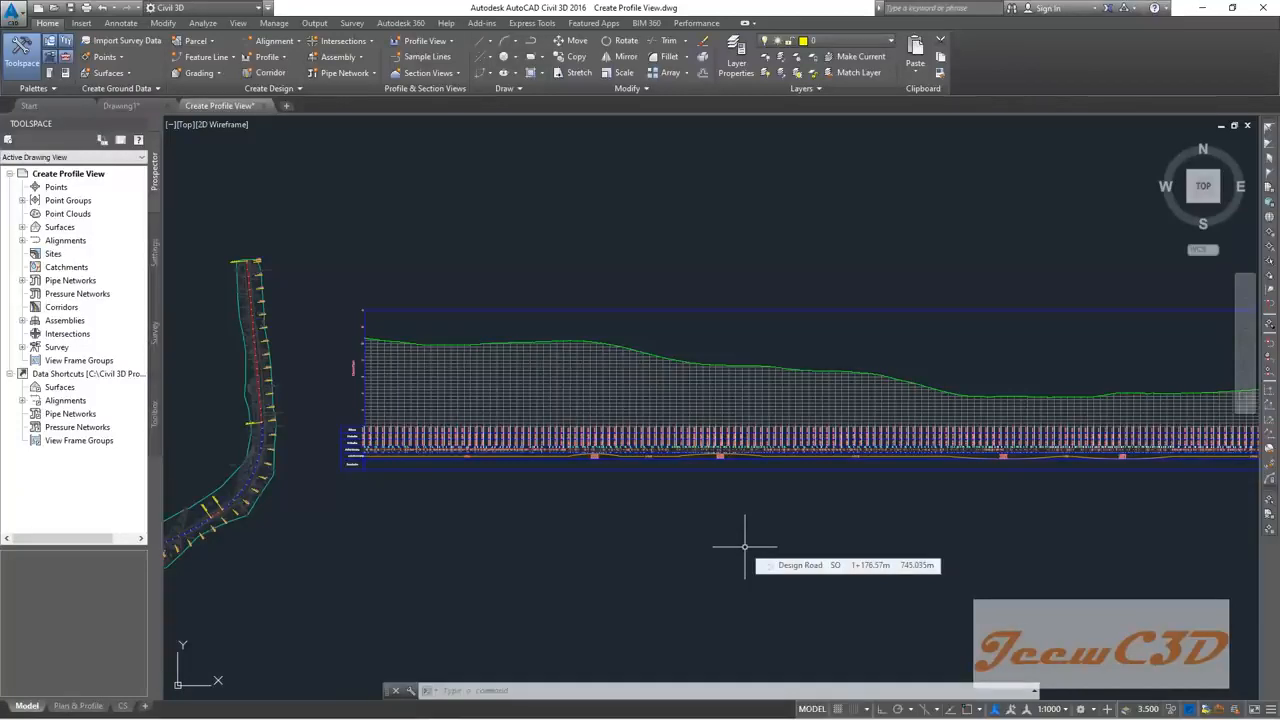
Step: Zoom into the start of the data bands and check the Vertical Geometry band labels
scroll(690, 578, "down", 3)
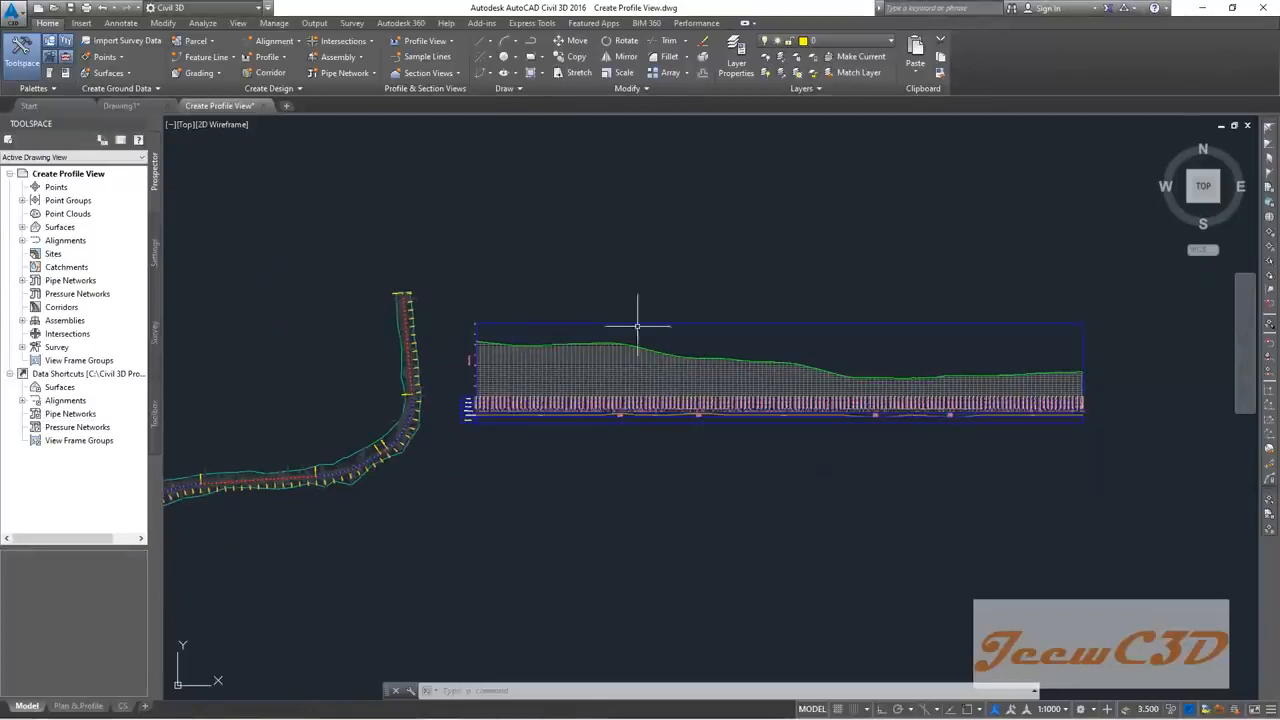
scroll(484, 404, "up", 5)
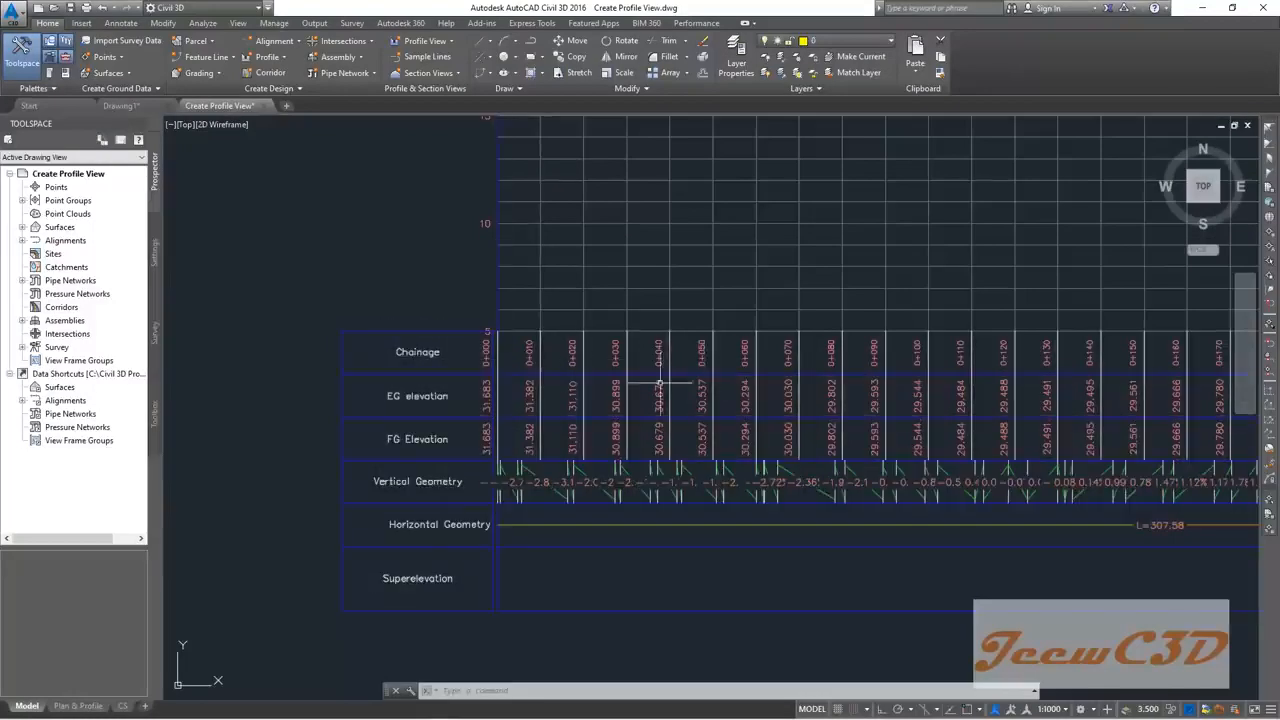
scroll(466, 403, "up", 4)
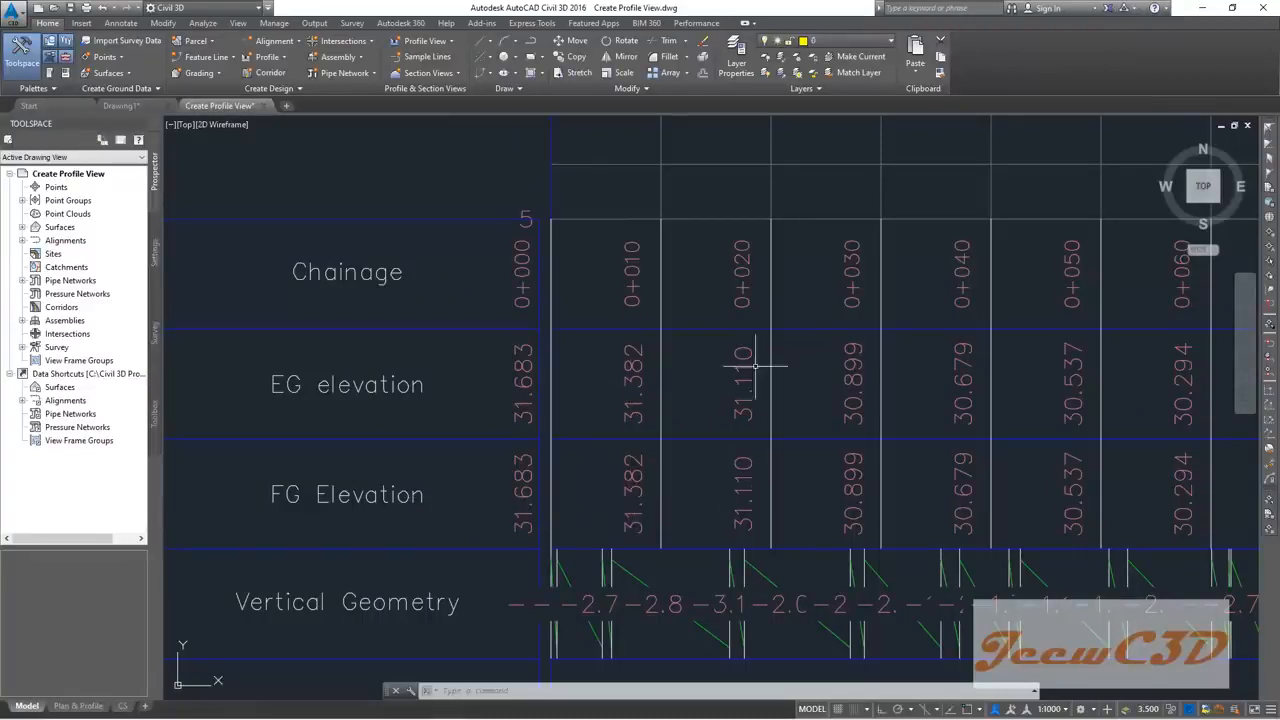
scroll(757, 465, "down", 8)
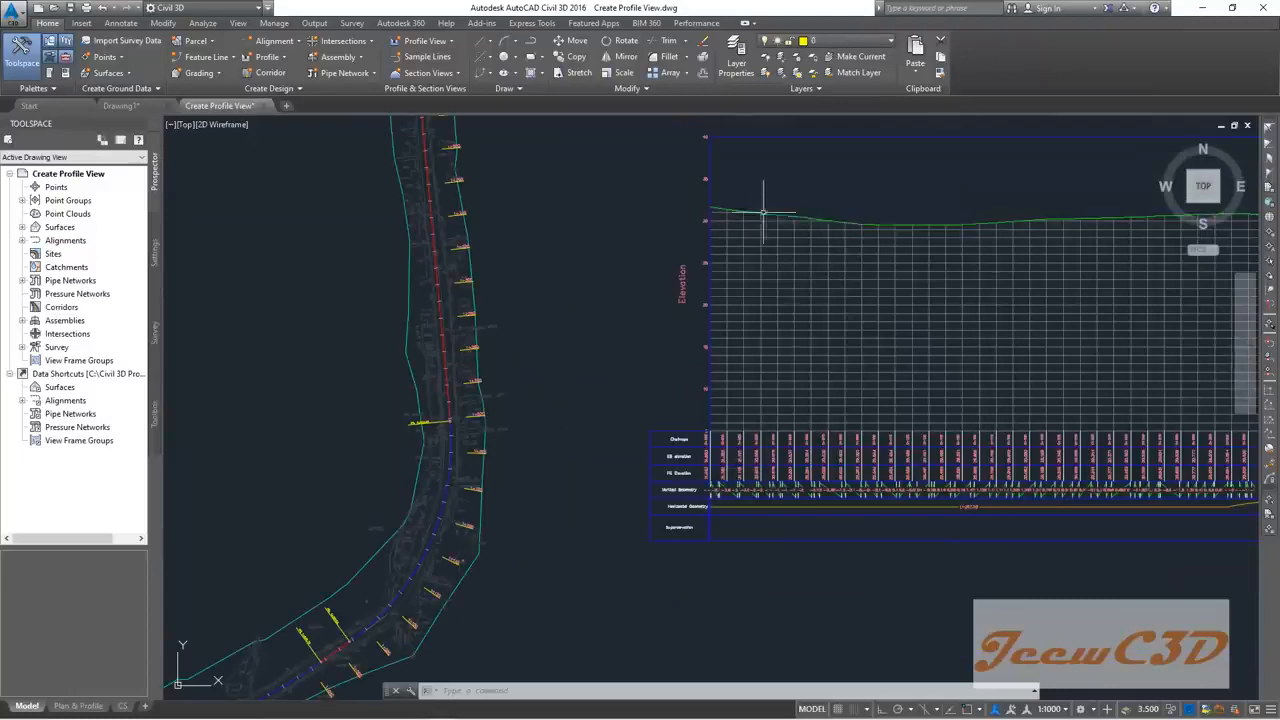
scroll(718, 481, "up", 5)
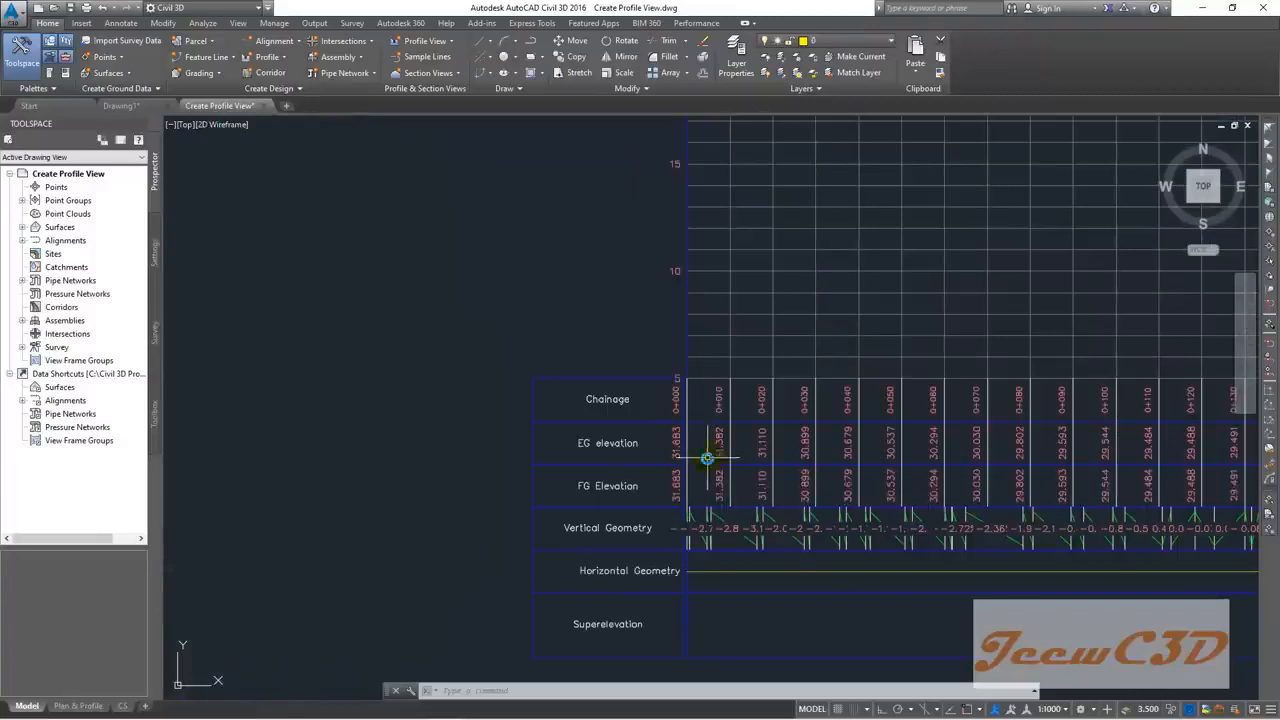
scroll(709, 450, "up", 2)
middle_click_drag(710, 437, 565, 394)
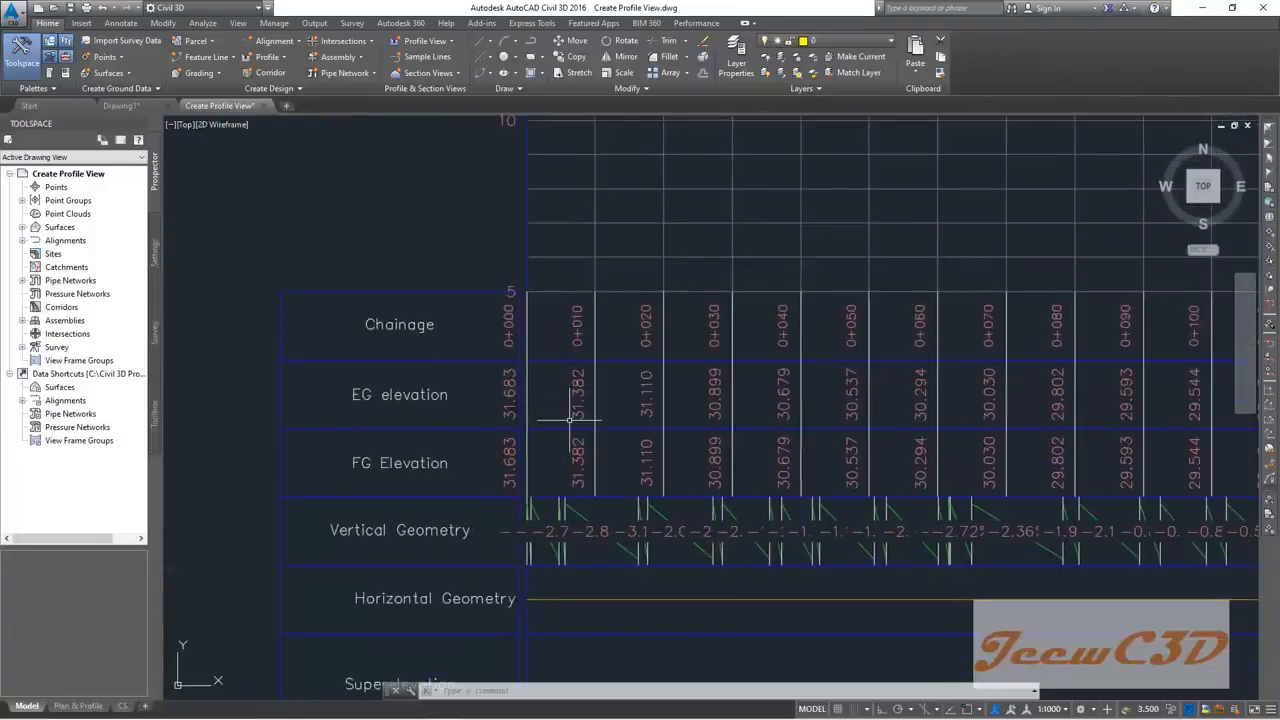
scroll(569, 418, "down", 6)
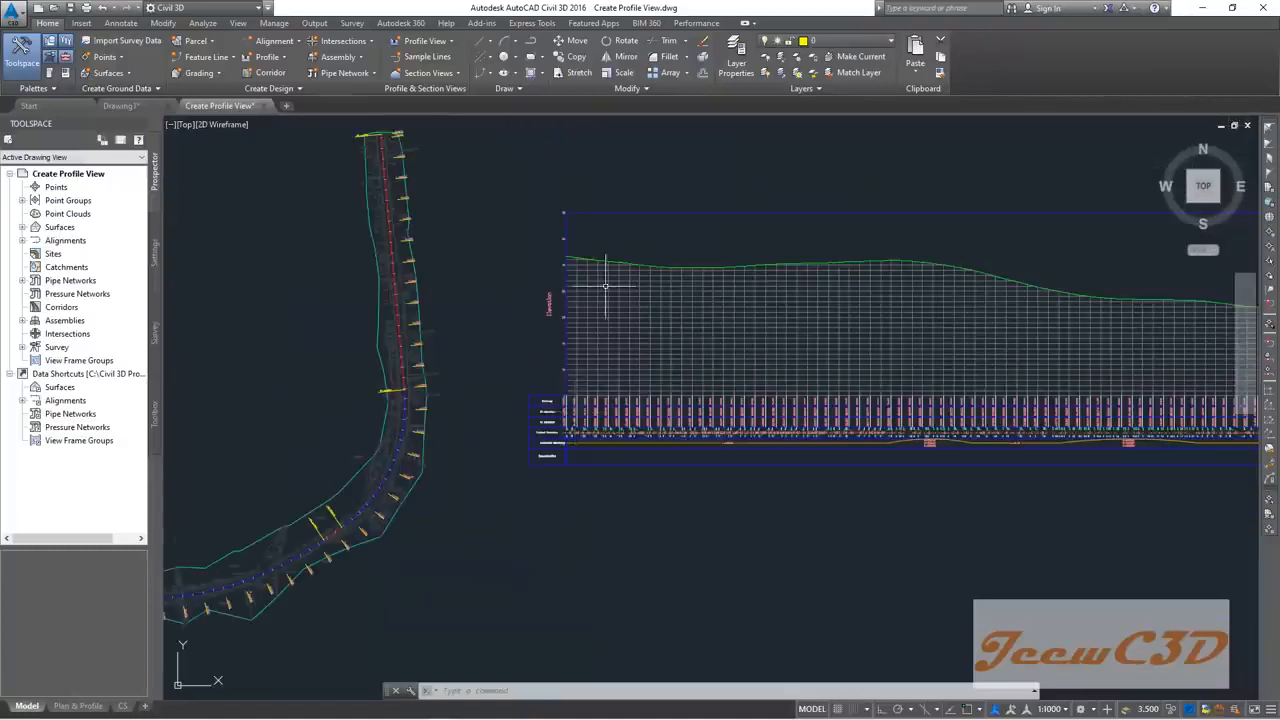
scroll(604, 270, "up", 2)
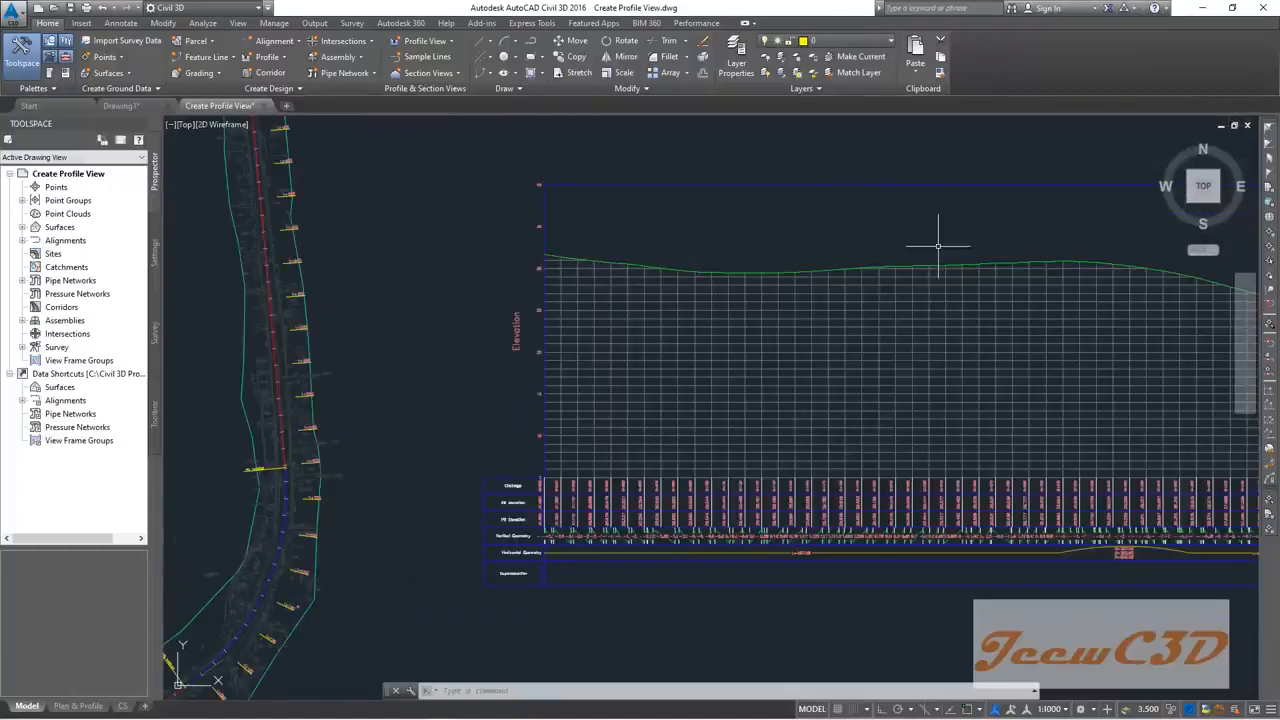
scroll(556, 484, "up", 3)
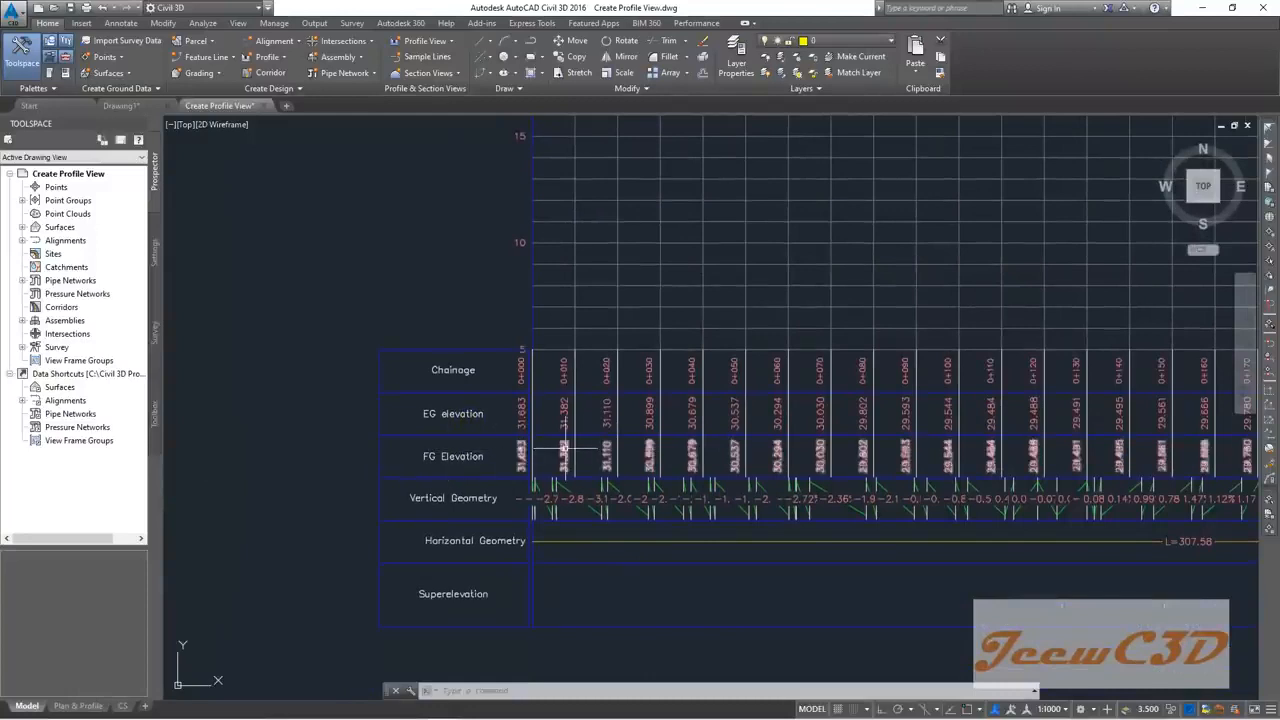
scroll(563, 455, "up", 4)
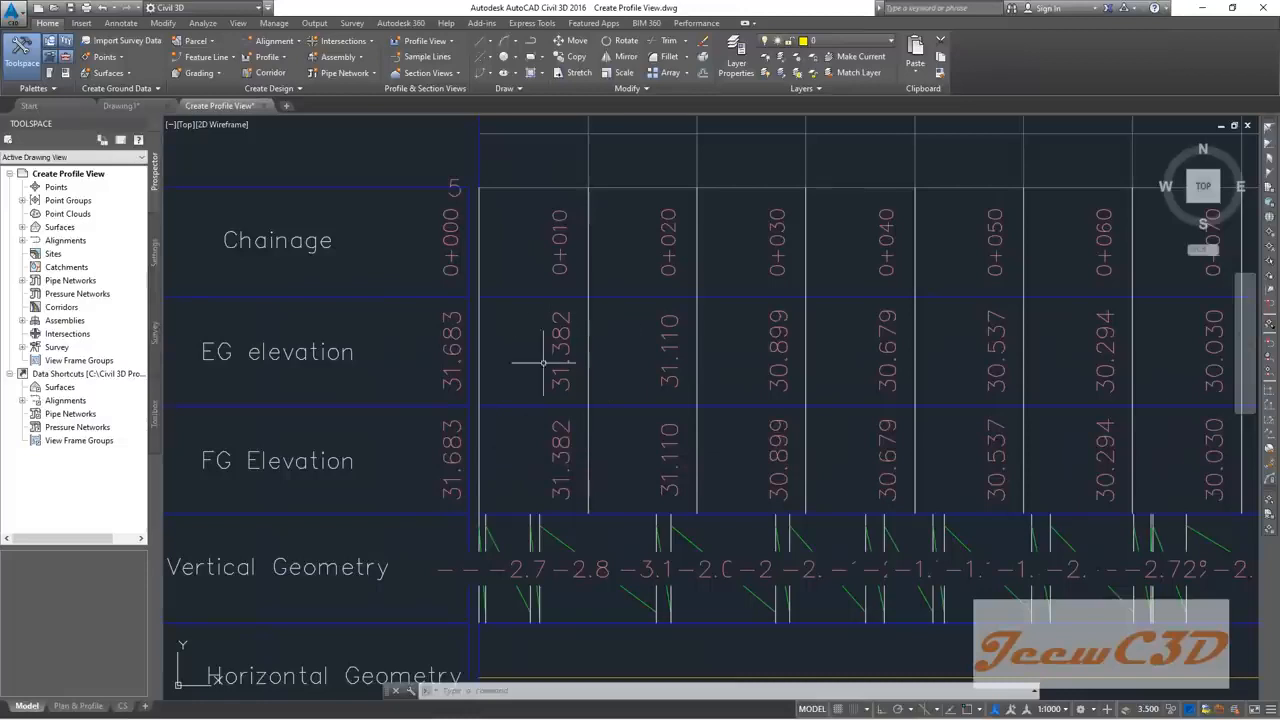
scroll(572, 375, "down", 2)
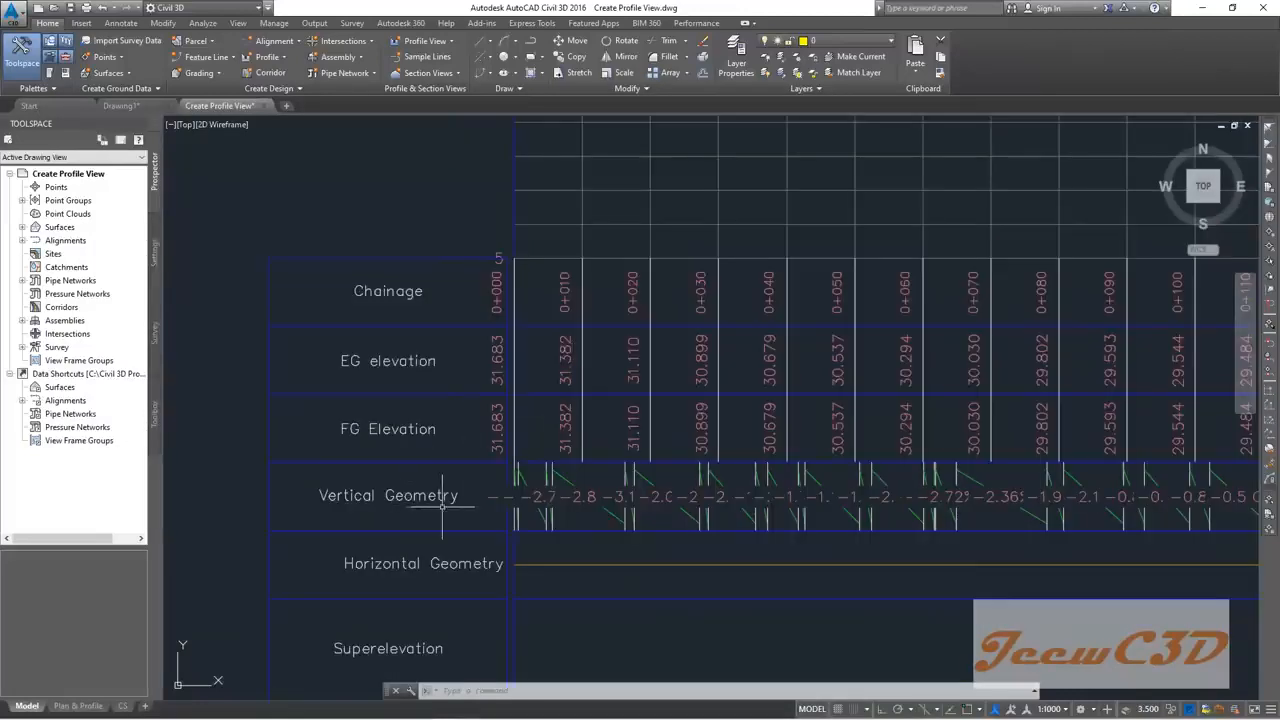
left_click(617, 508)
key("Escape")
Step: Move along the bands past the R=650.00, L=84.98 and R=280.00 curve labels
scroll(522, 432, "down", 6)
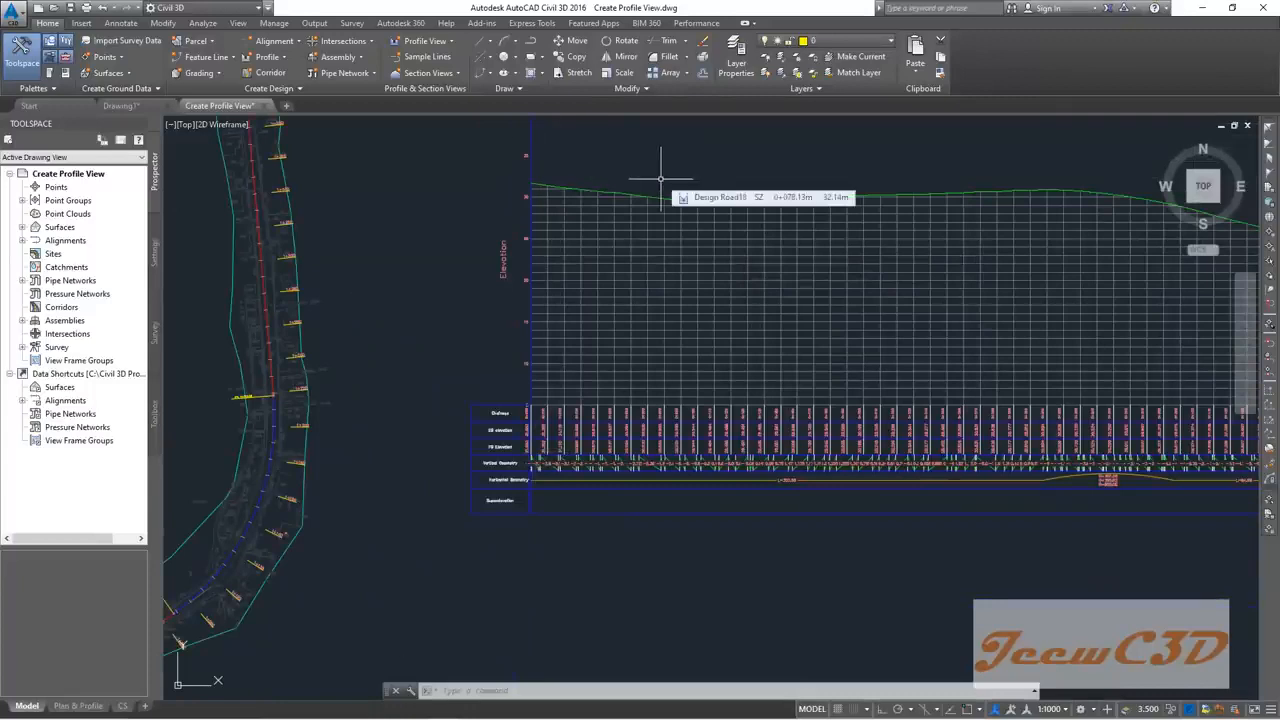
scroll(510, 476, "up", 5)
middle_click_drag(539, 472, 293, 419)
scroll(293, 419, "down", 2)
middle_click_drag(826, 411, 420, 401)
scroll(586, 408, "down", 4)
middle_click_drag(643, 409, 425, 402)
scroll(714, 398, "up", 4)
scroll(681, 402, "up", 2)
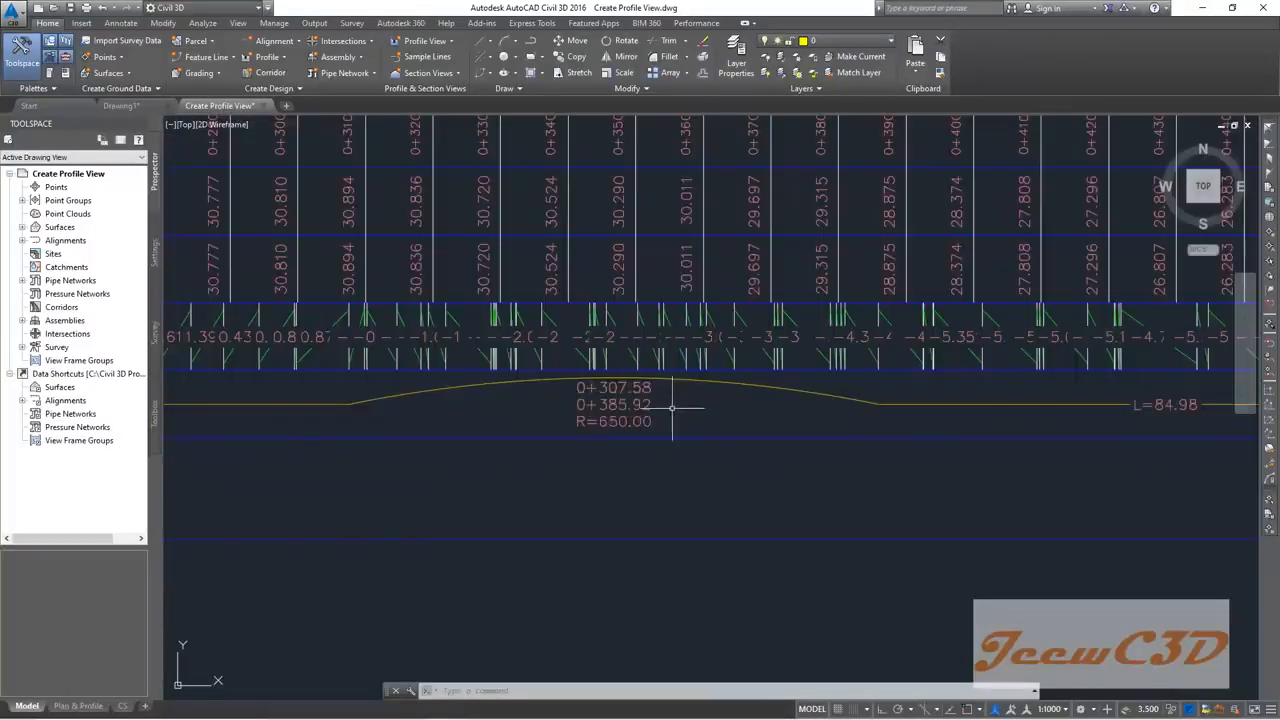
middle_click_drag(707, 411, 402, 405)
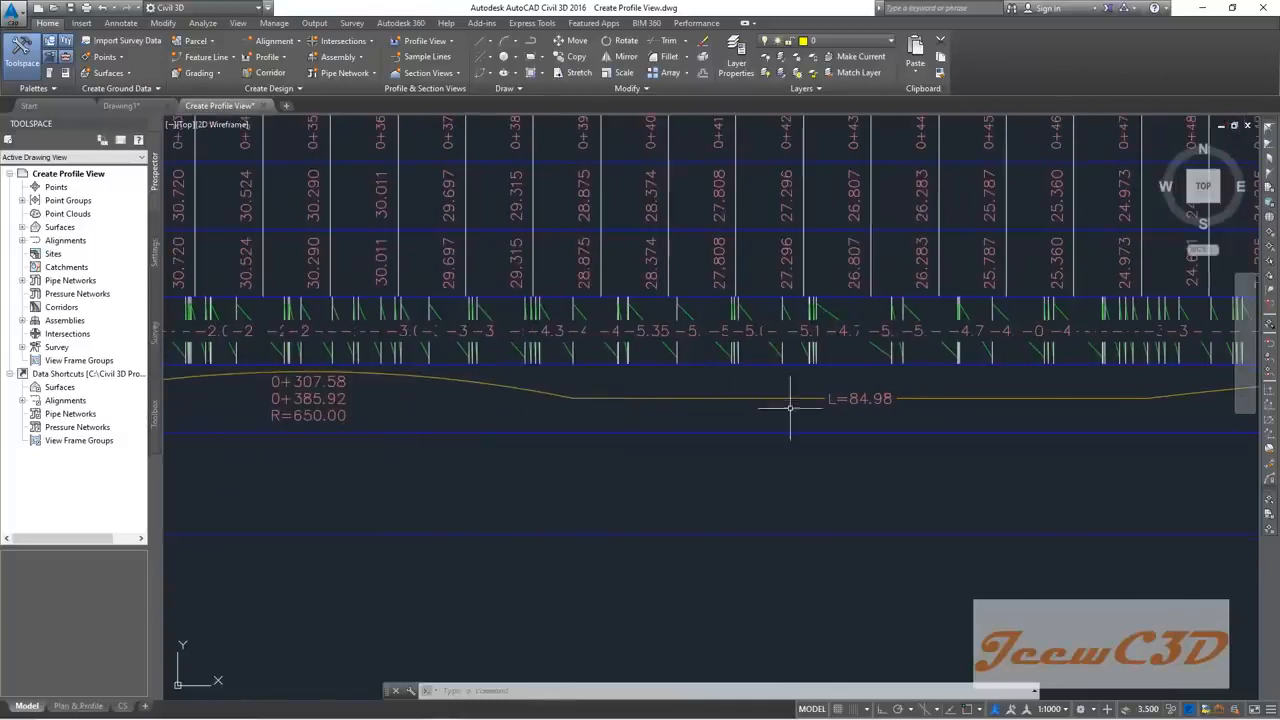
middle_click_drag(790, 406, 471, 414)
scroll(560, 412, "down", 2)
middle_click_drag(1000, 400, 749, 430)
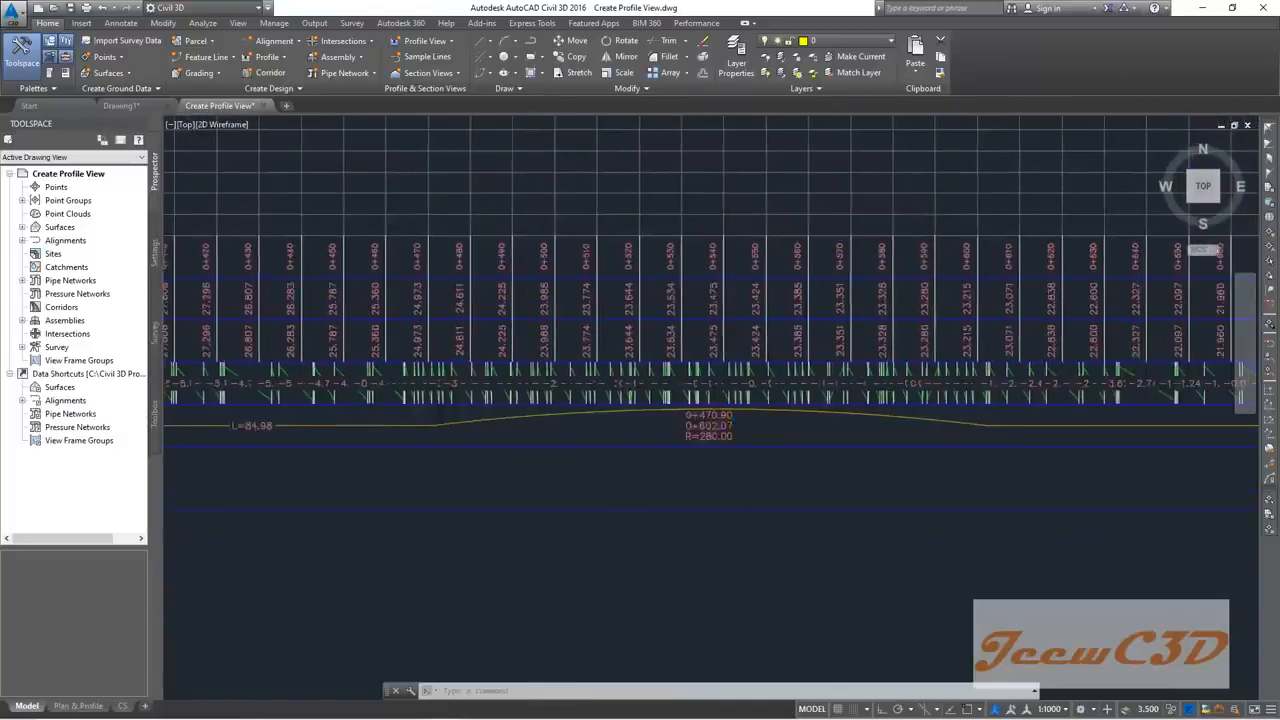
scroll(748, 428, "up", 2)
scroll(726, 437, "down", 7)
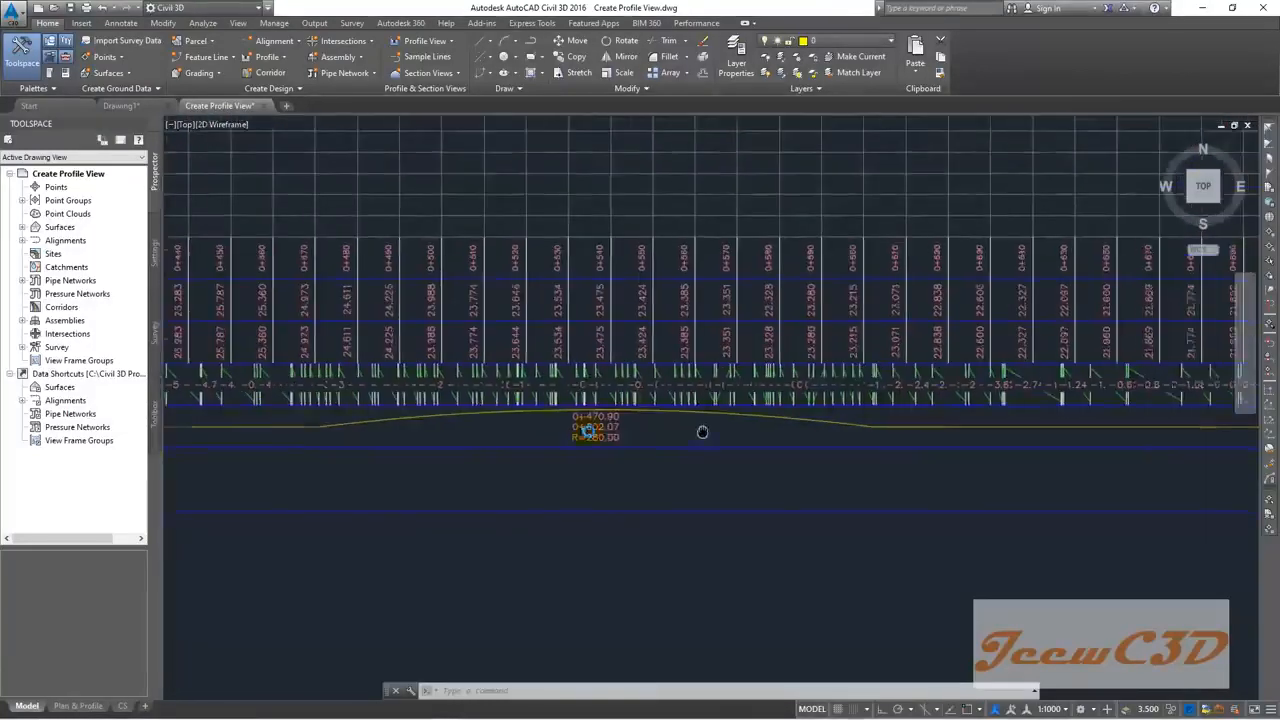
scroll(676, 452, "up", 6)
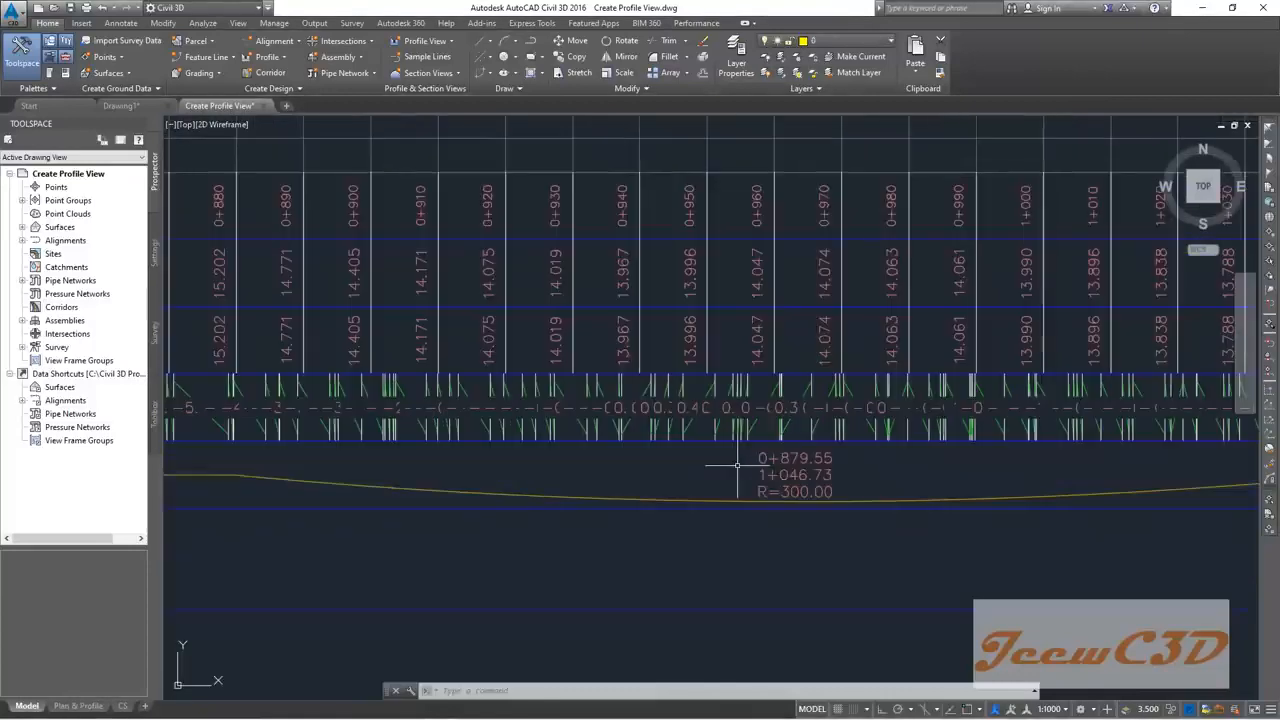
Step: Check the R=145.00 curve label and stations 0+980 to 1+230 toward the profile's end
middle_click_drag(867, 469, 180, 472)
scroll(724, 490, "down", 4)
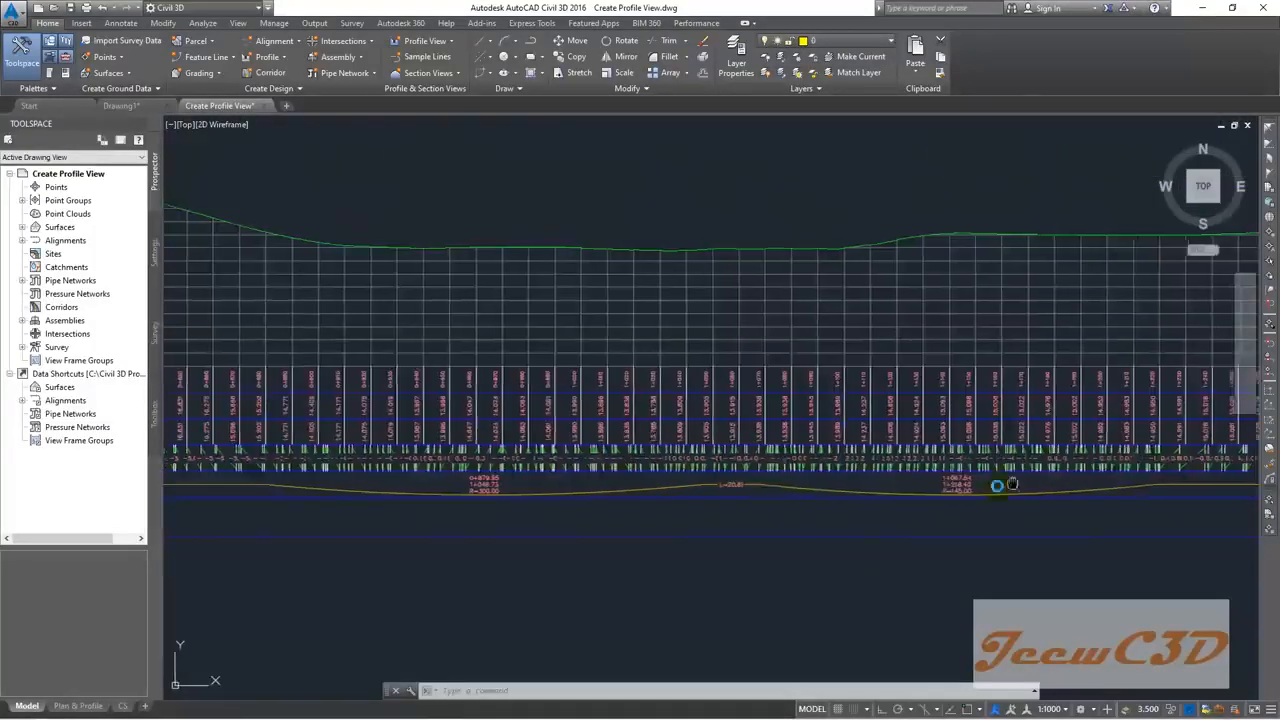
scroll(1060, 494, "up", 4)
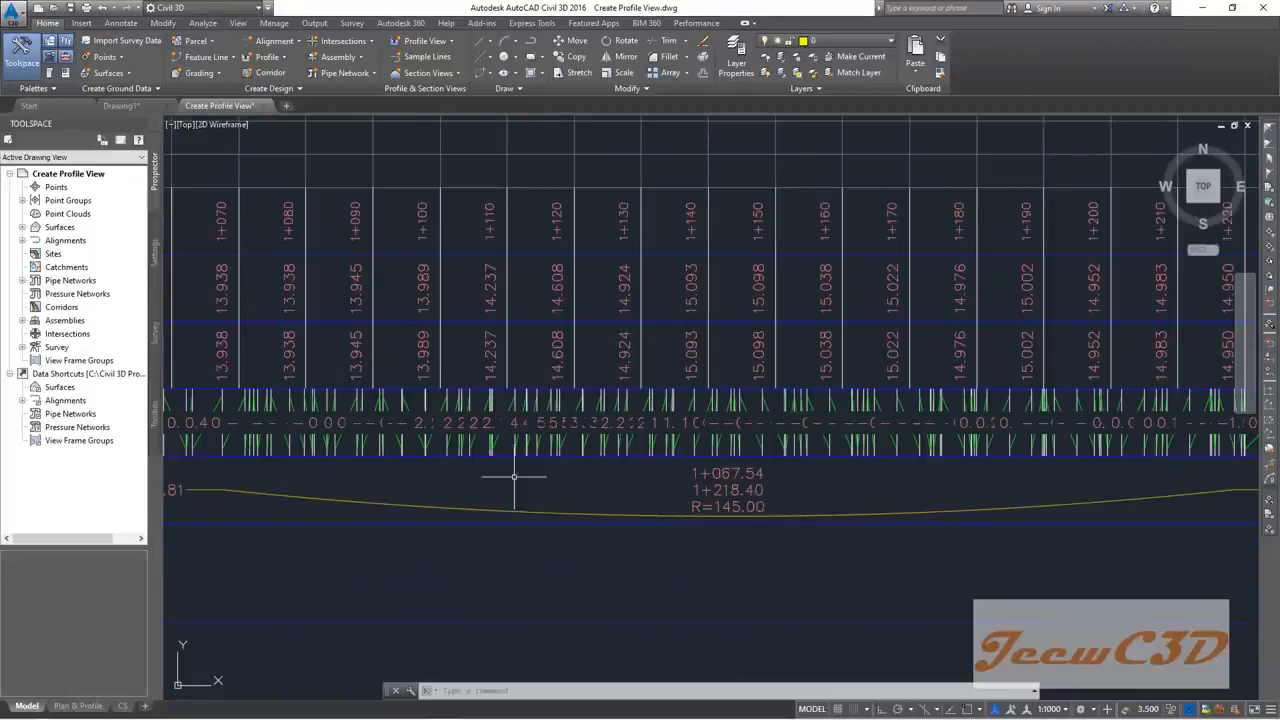
scroll(514, 480, "down", 2)
middle_click_drag(514, 480, 763, 479)
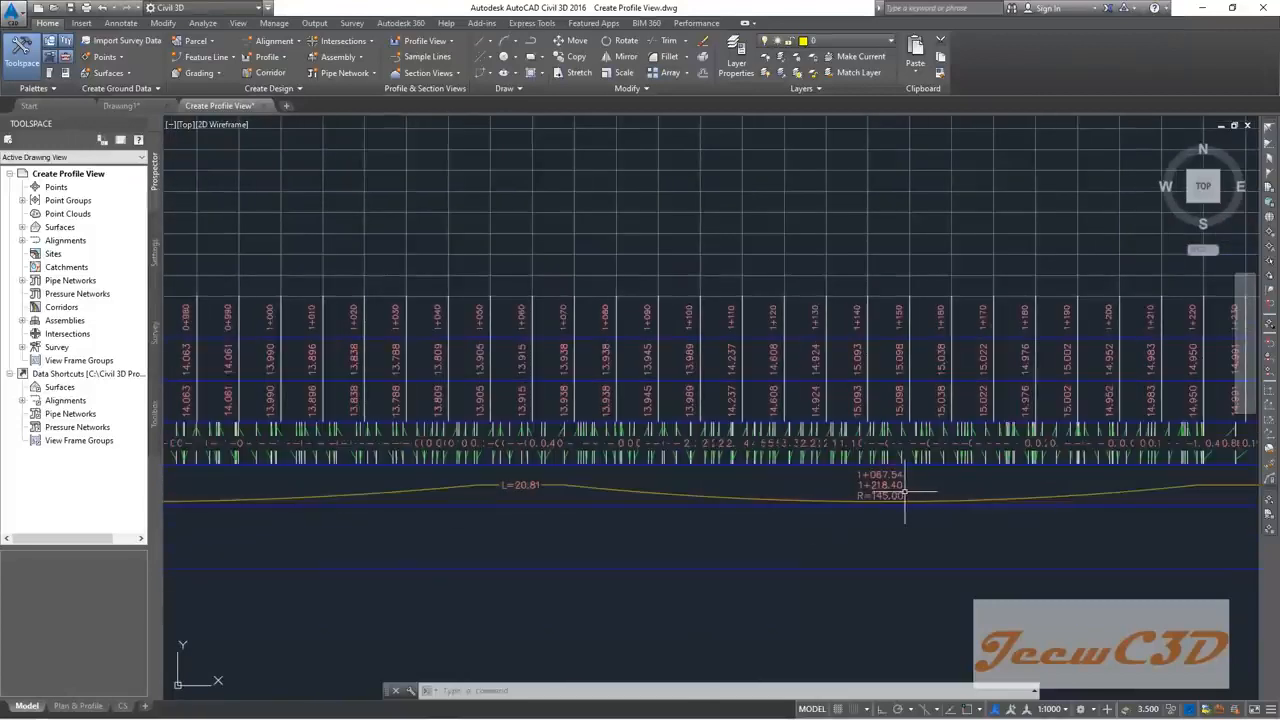
middle_click_drag(928, 484, 519, 441)
scroll(517, 440, "down", 4)
scroll(840, 445, "up", 4)
scroll(800, 442, "down", 5)
scroll(457, 457, "up", 3)
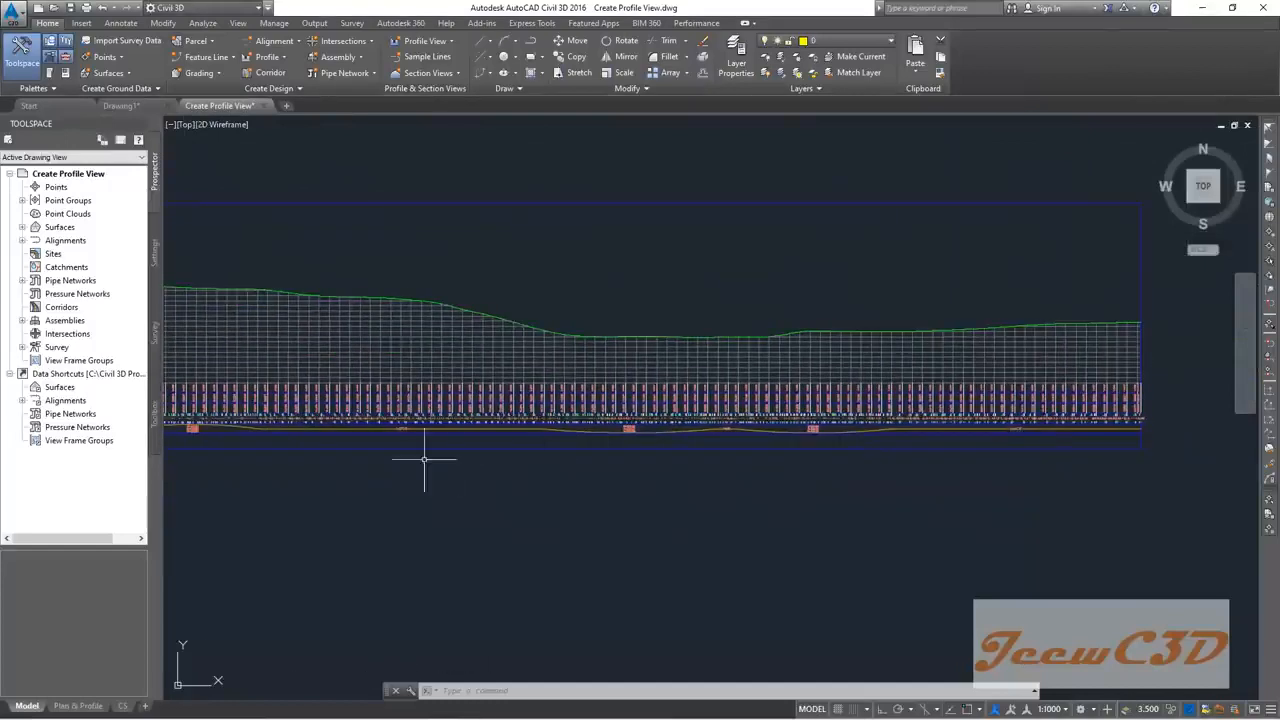
scroll(531, 434, "down", 4)
scroll(556, 413, "up", 4)
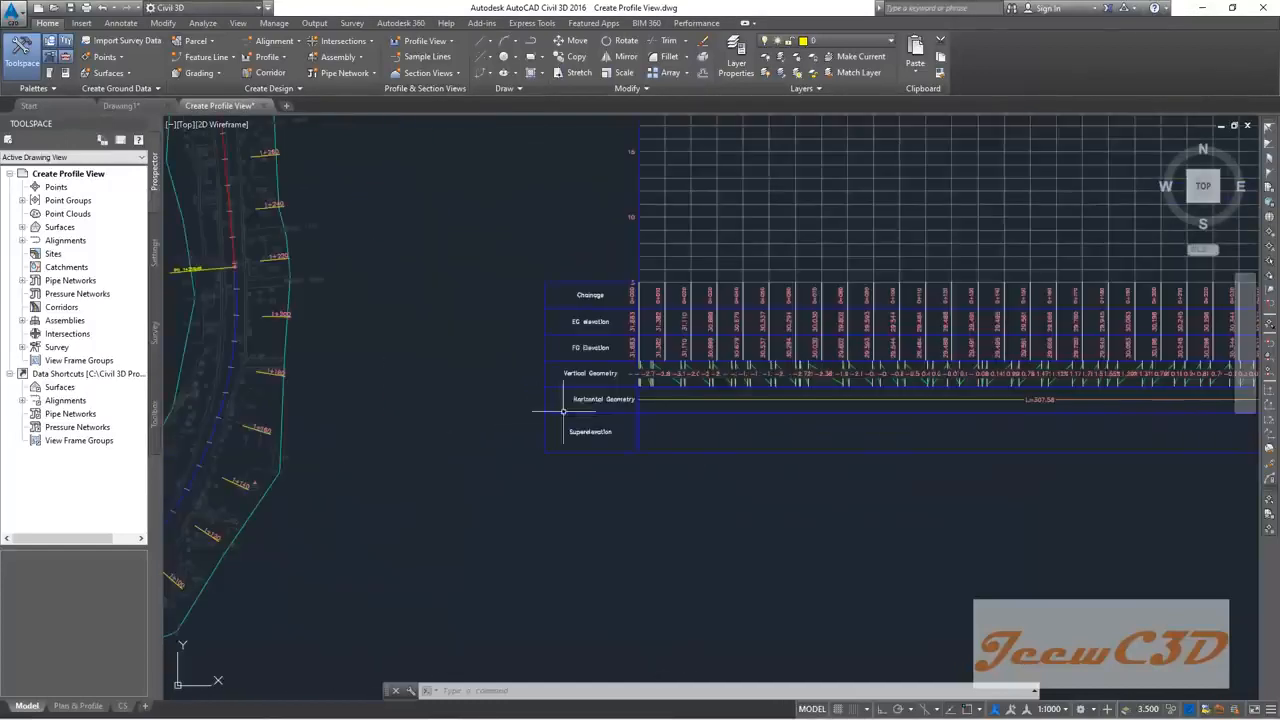
Step: Return to the R=650.00 curve labels, then frame the profile view with the alignment plan
middle_click_drag(1087, 423, 509, 450)
scroll(917, 416, "up", 2)
middle_click_drag(975, 427, 680, 436)
scroll(760, 428, "up", 4)
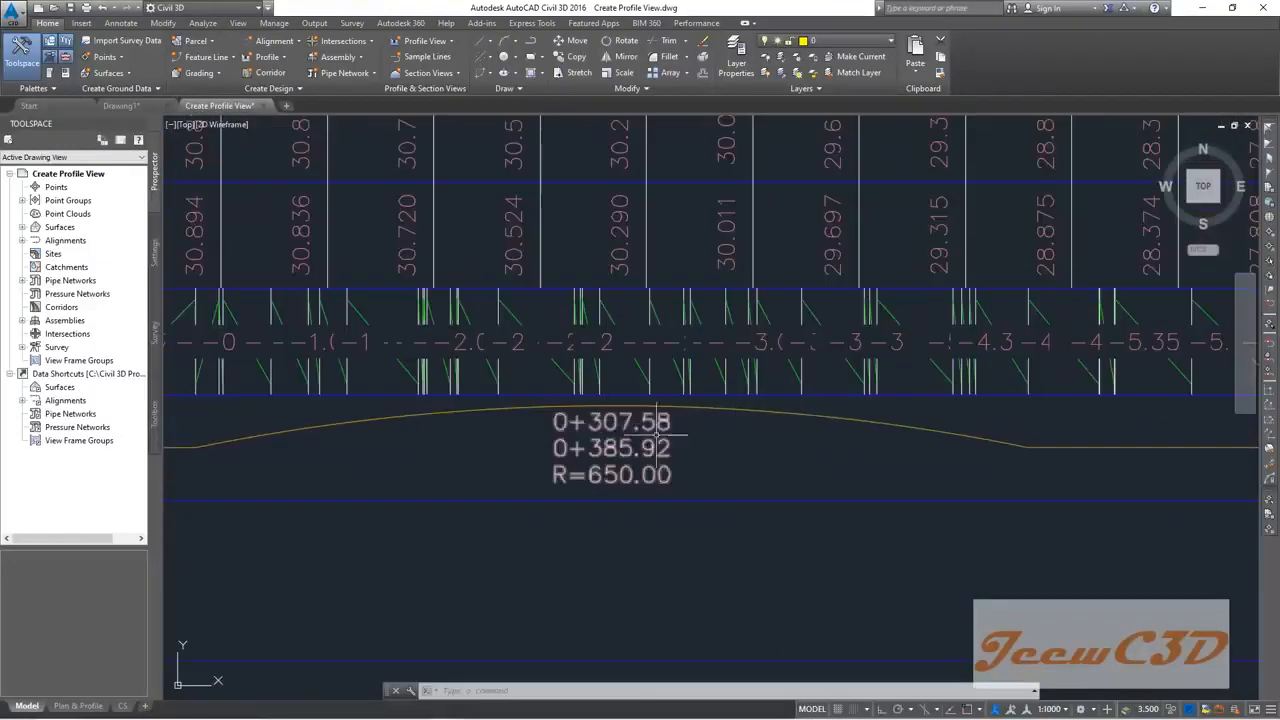
scroll(624, 454, "up", 2)
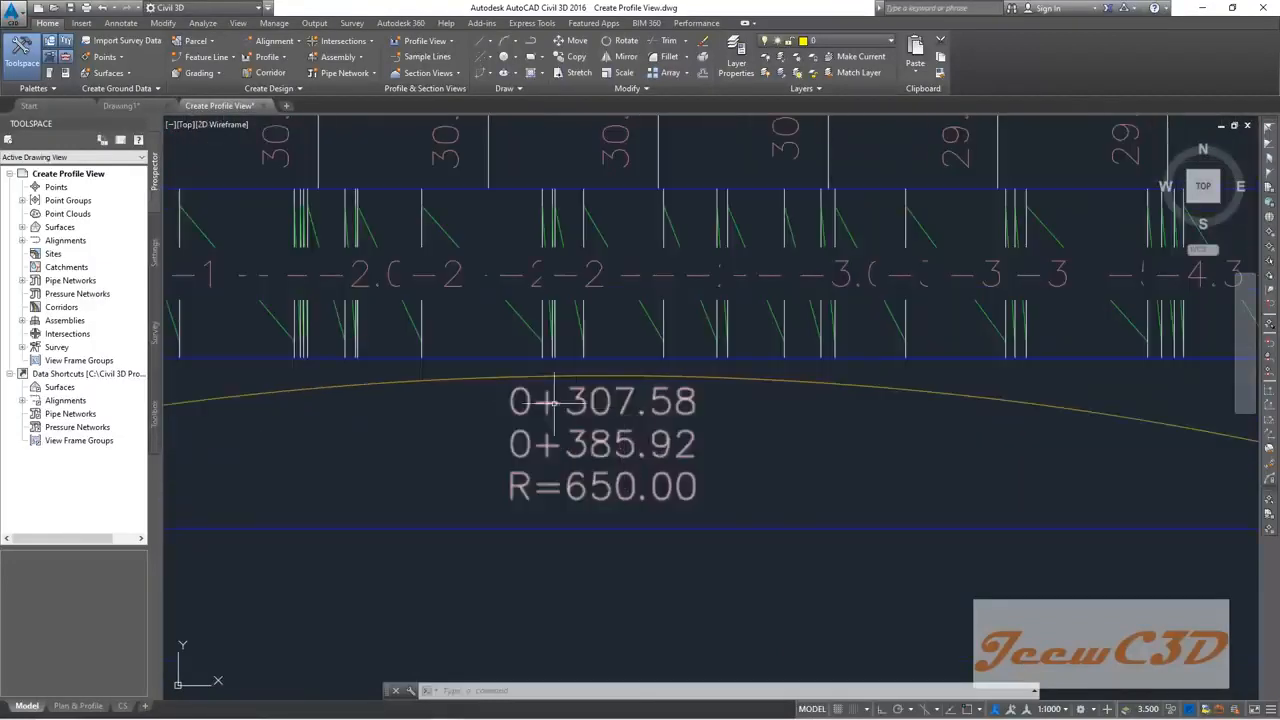
scroll(700, 440, "down", 6)
scroll(806, 523, "down", 4)
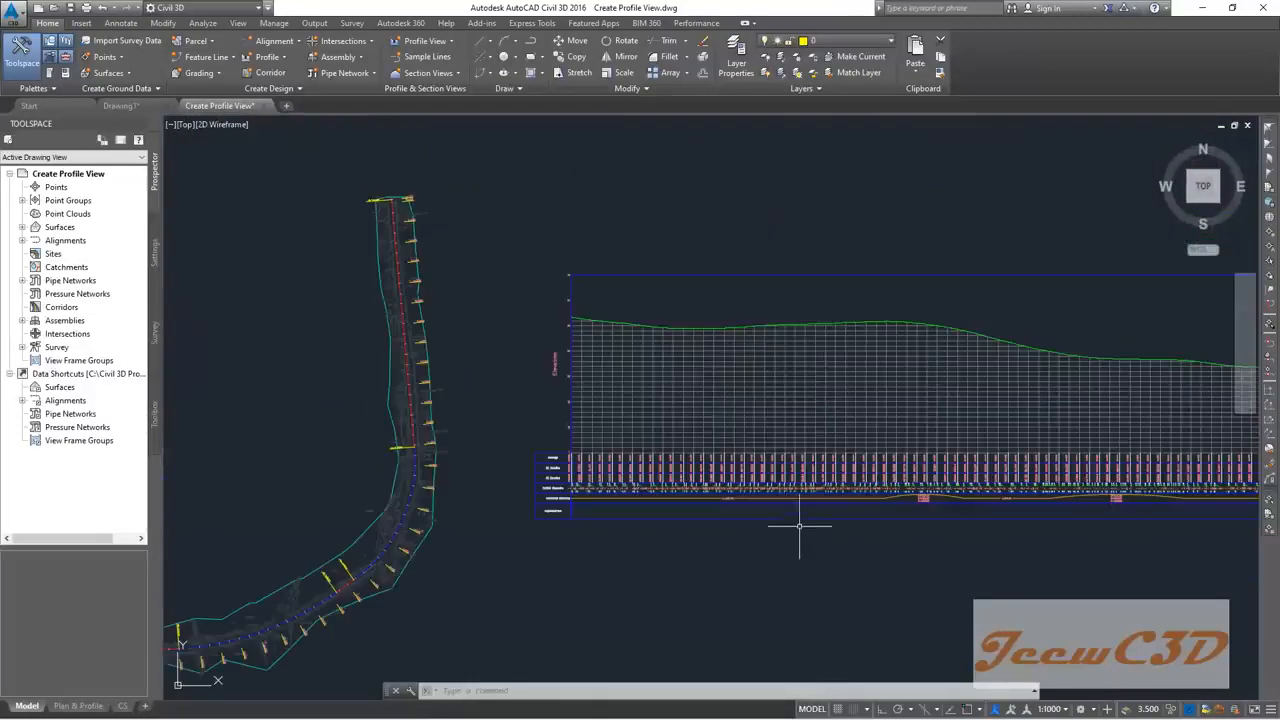
mouse_move(607, 334)
middle_mouse_down()
mouse_move(486, 366)
mouse_move(477, 352)
middle_mouse_up()
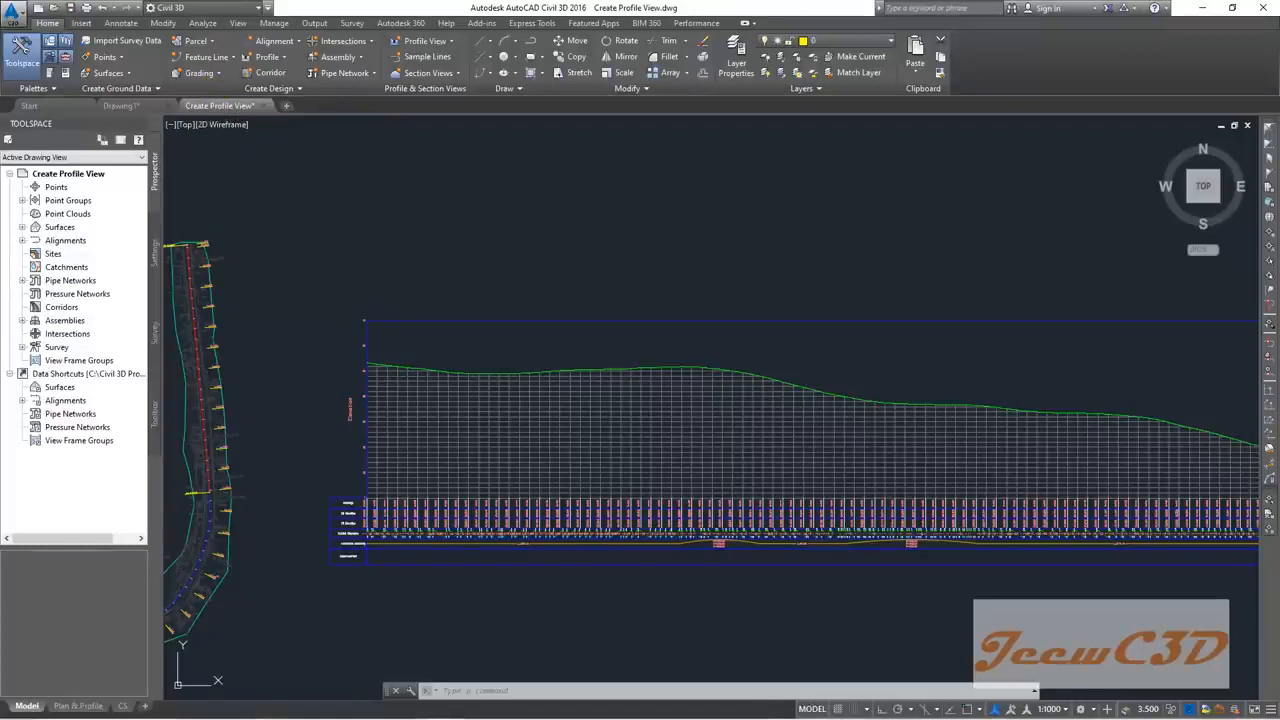
Step: Quick-save, then save the drawing as 'Create Vertical Profile'
key("ctrl+s")
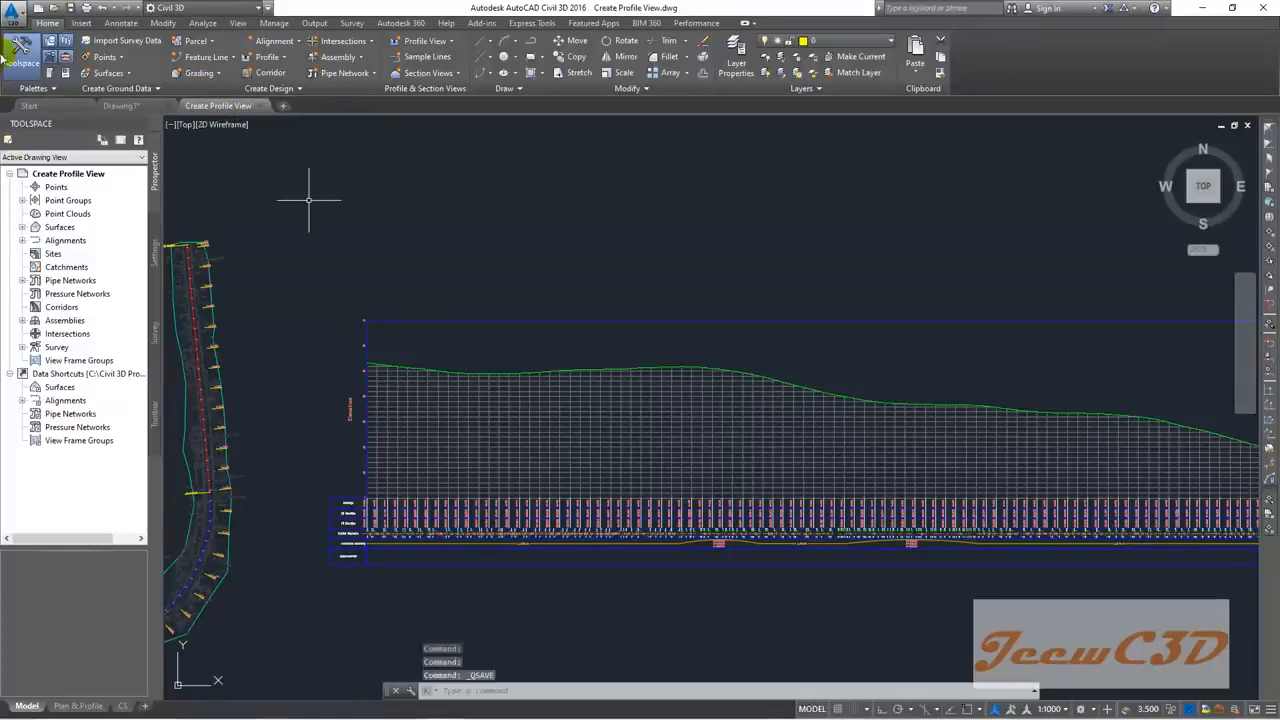
left_click(14, 12)
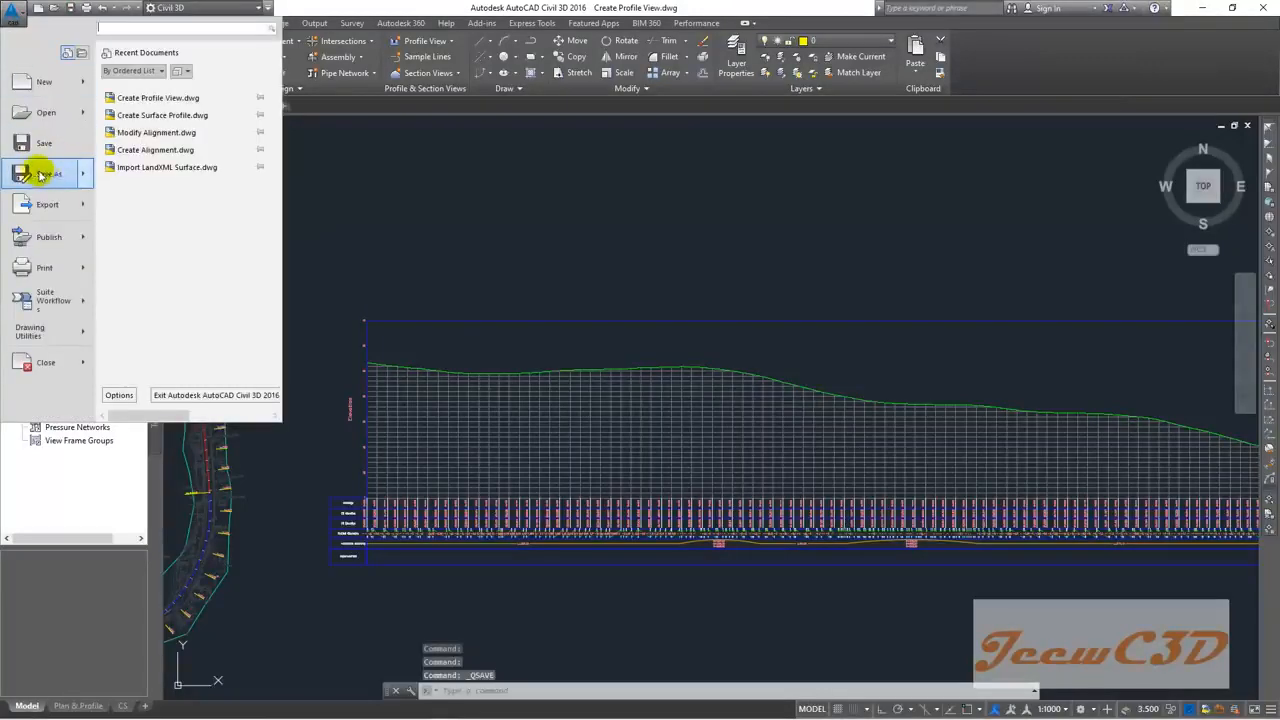
left_click(48, 173)
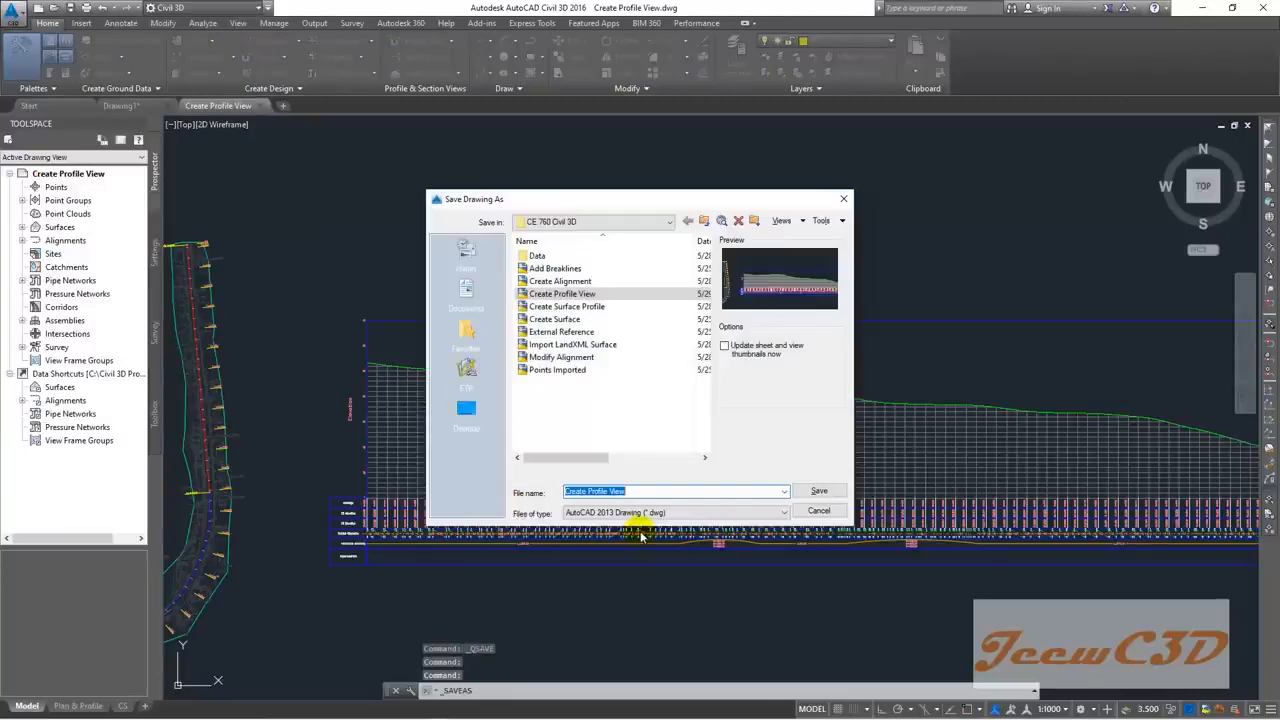
type("Create ")
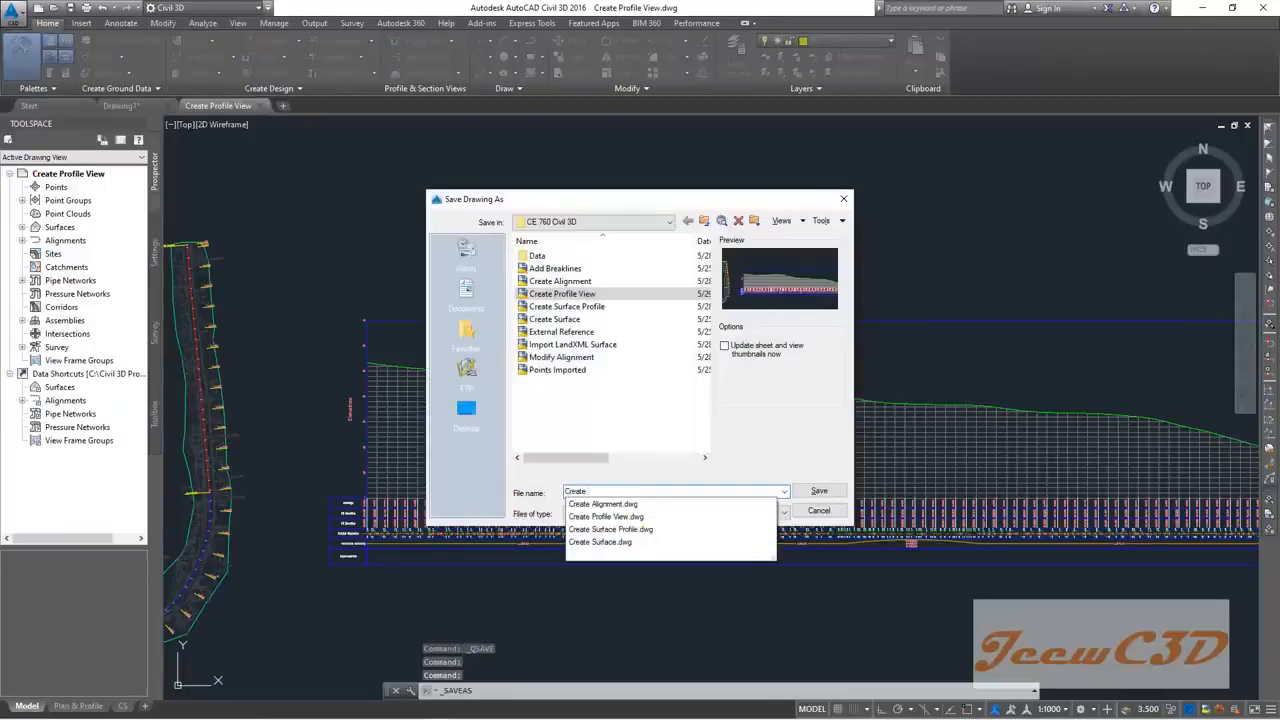
type("Vertical Profile")
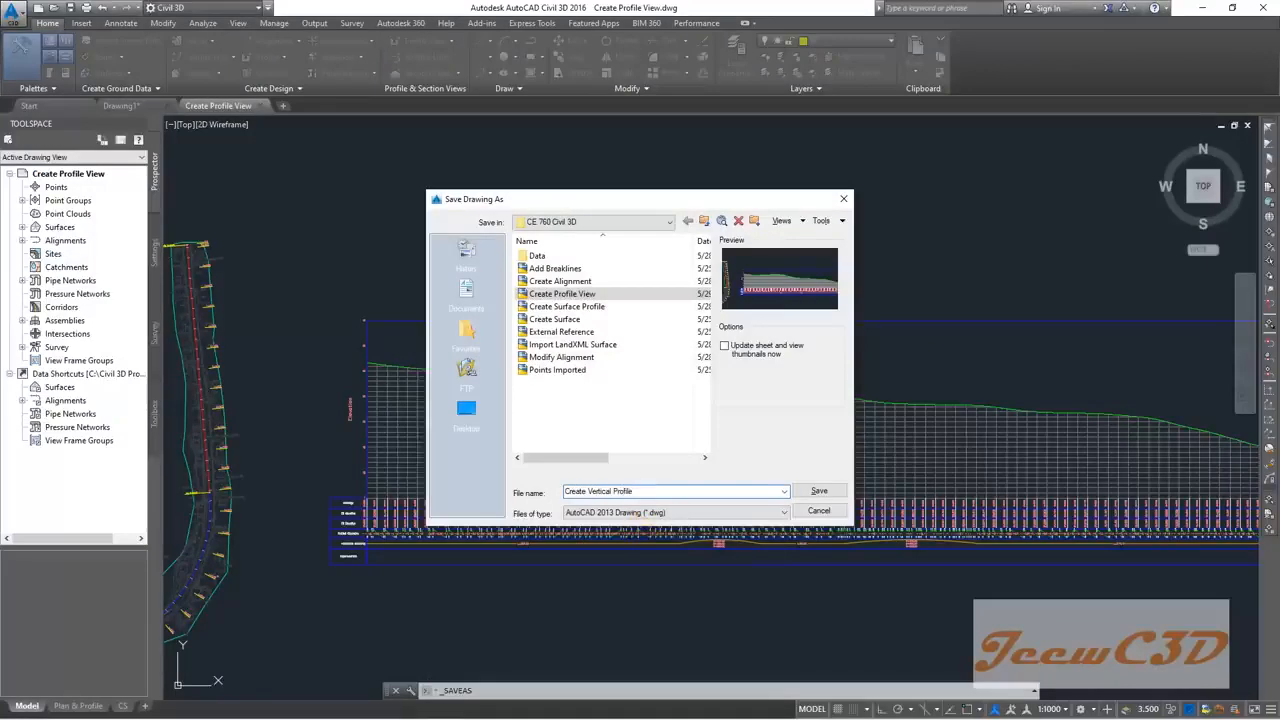
left_click(819, 491)
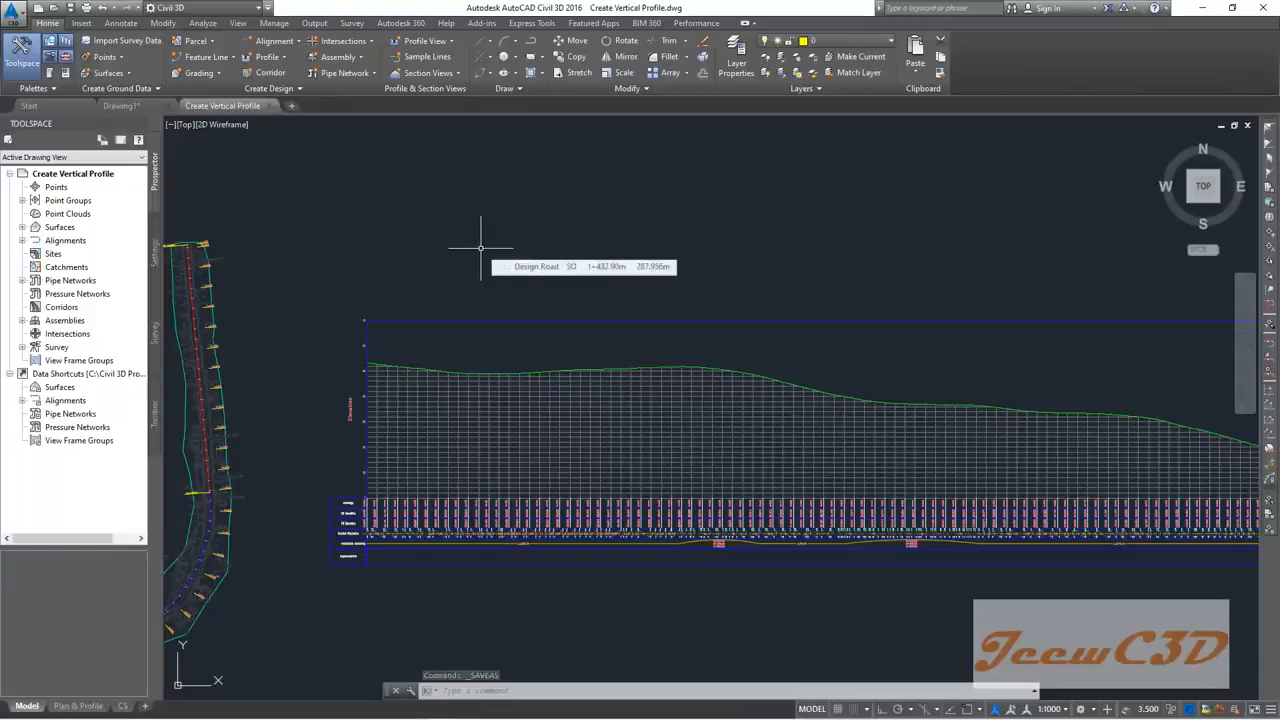
Step: Create a layout profile named 'Finish Ground' on the Design Road18 profile view
mouse_move(449, 334)
middle_mouse_down()
mouse_move(490, 267)
mouse_move(489, 327)
middle_mouse_up()
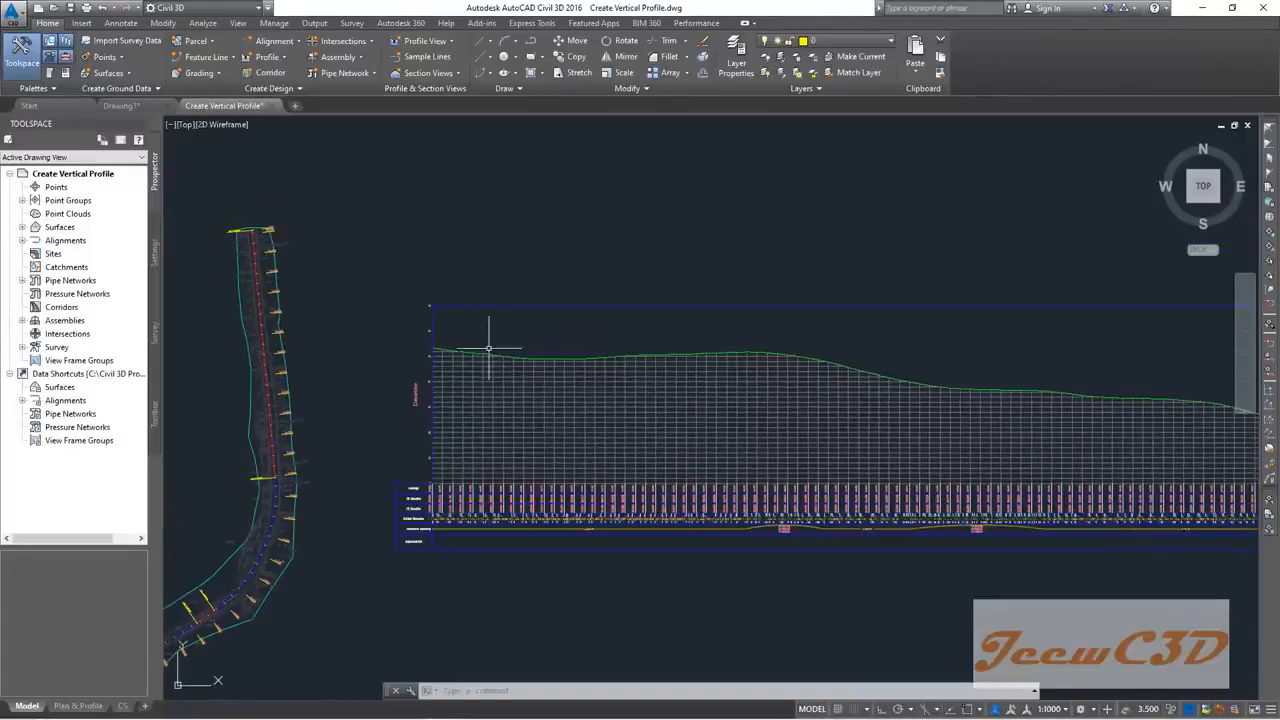
scroll(484, 370, "up", 4)
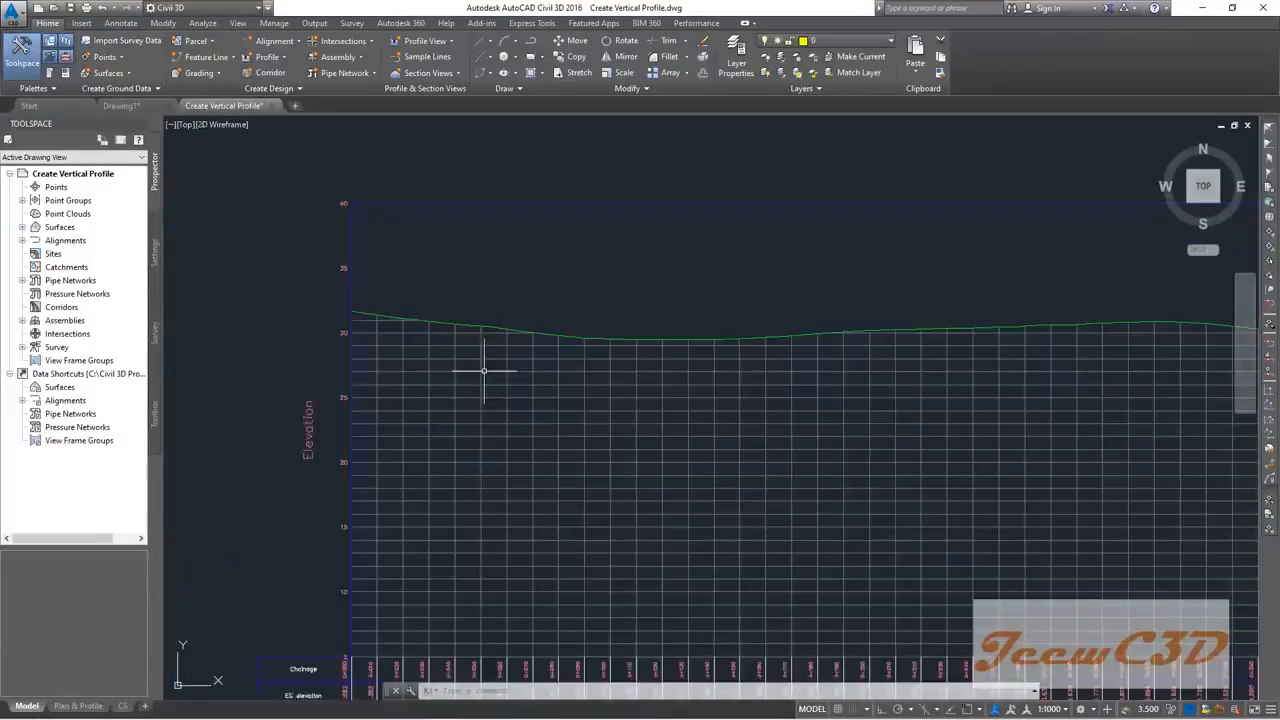
left_click(481, 374)
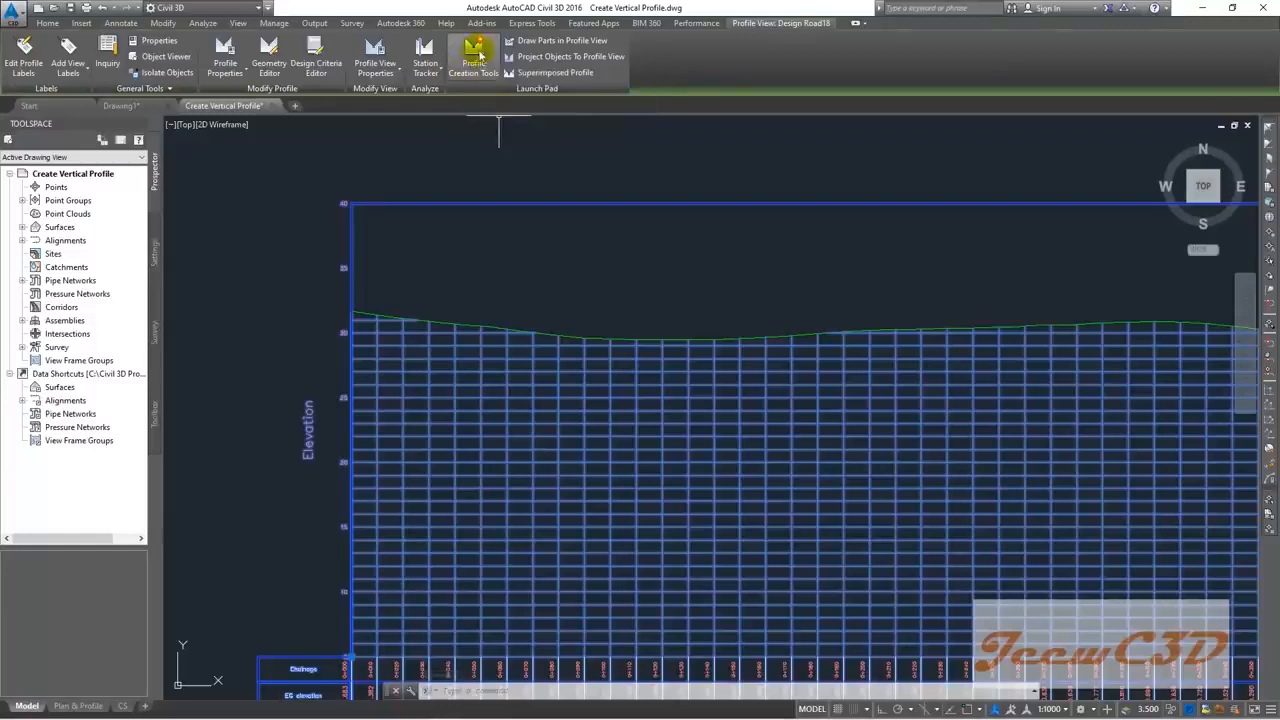
left_click(468, 70)
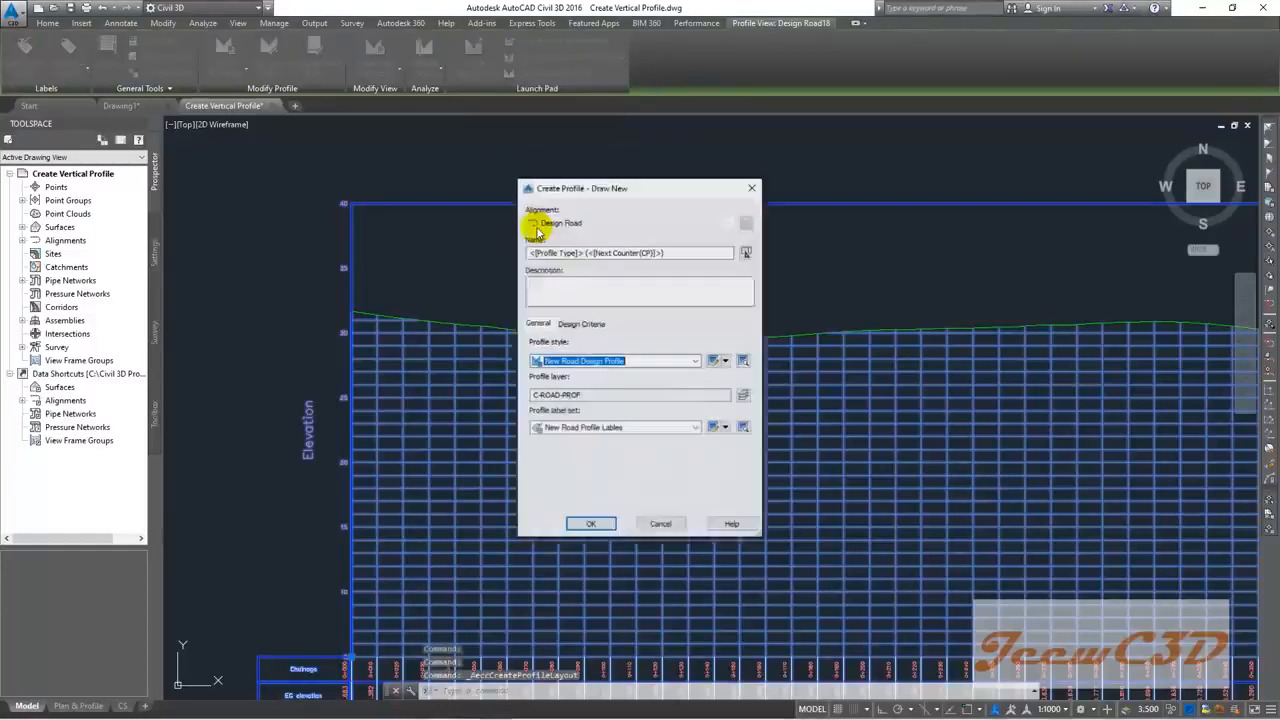
double_click(673, 252)
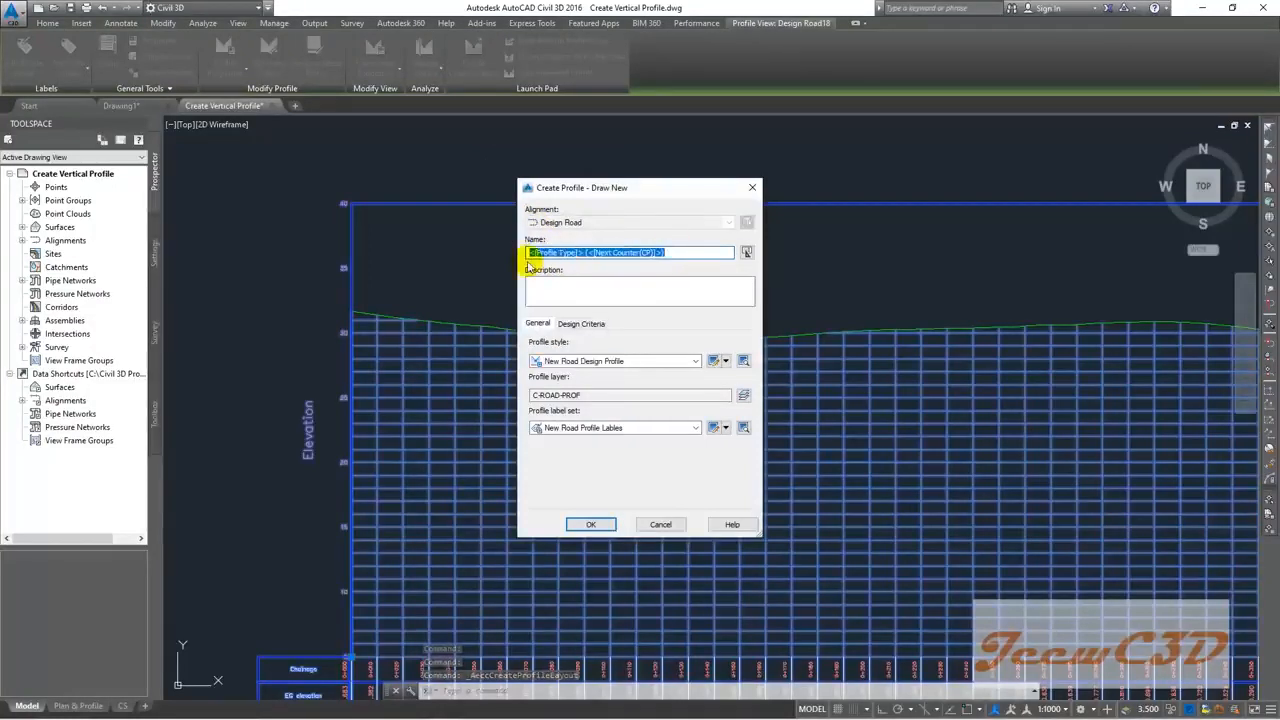
type("Finish Ground")
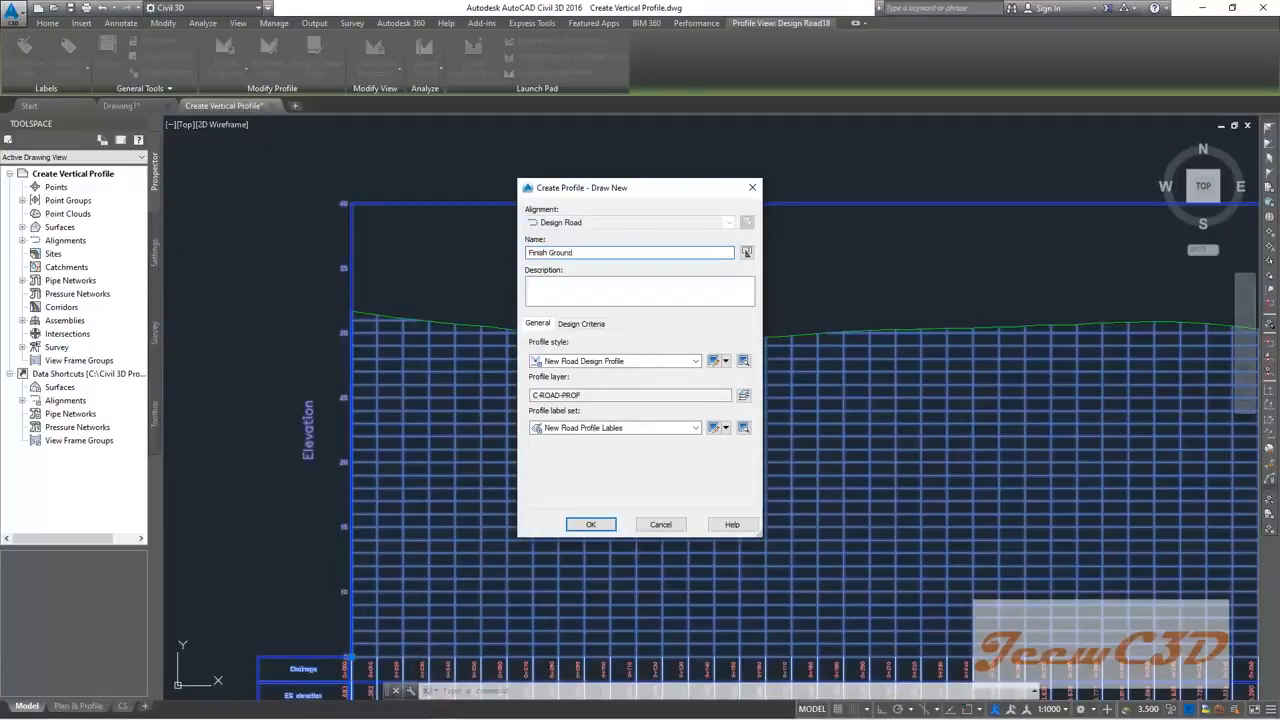
left_click(561, 287)
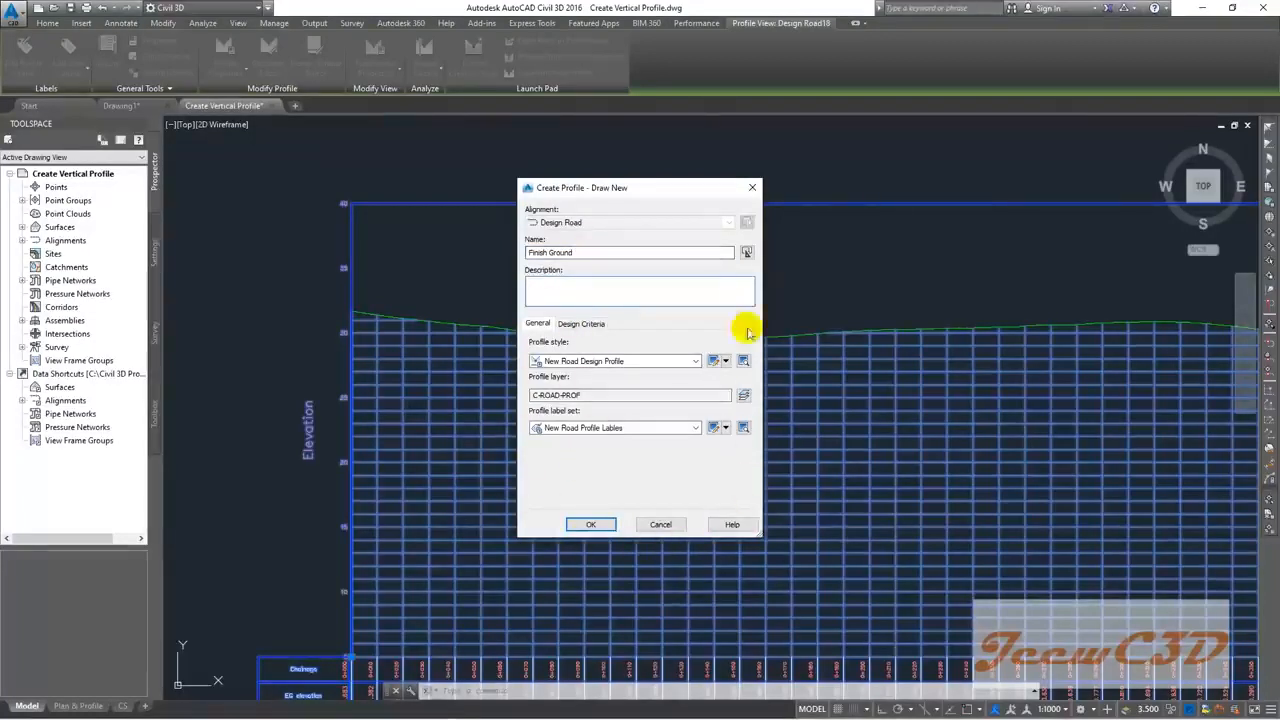
left_click(591, 524)
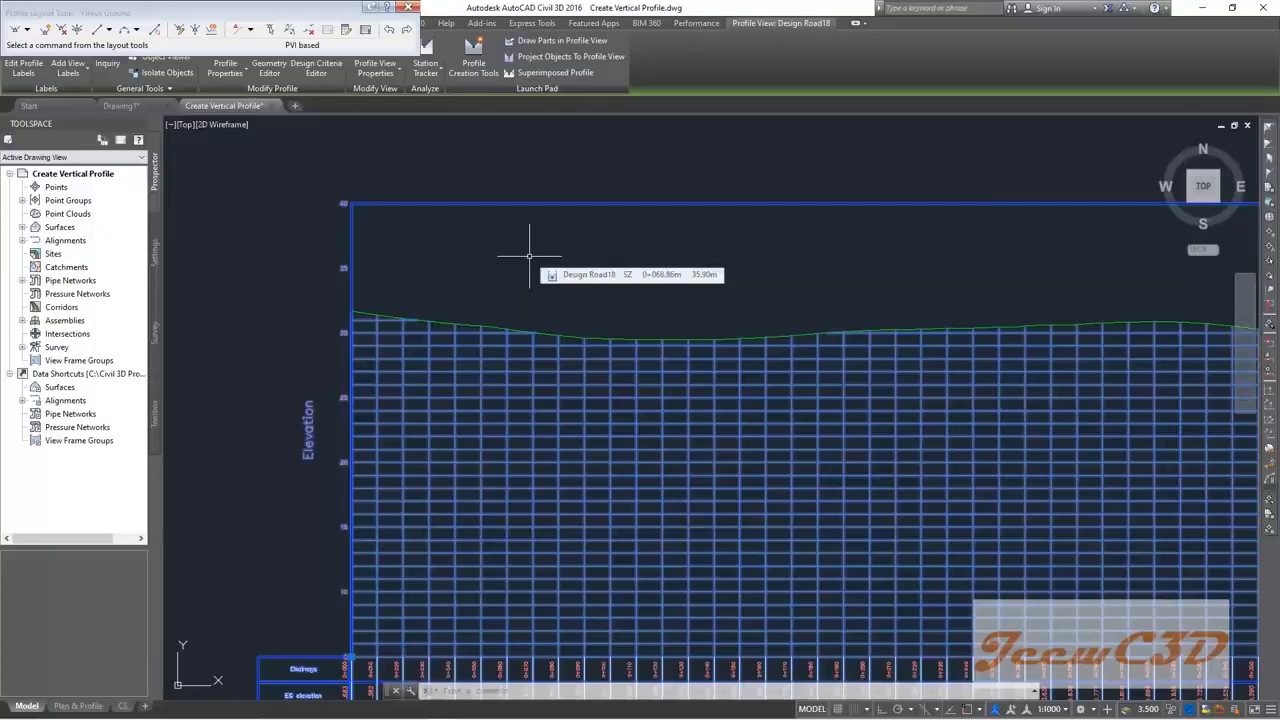
Step: Move the Profile Layout Tools toolbar aside, zoom to the profile's left edge, and show the tangent options
mouse_move(221, 10)
left_mouse_down()
mouse_move(309, 90)
mouse_move(576, 152)
left_mouse_up()
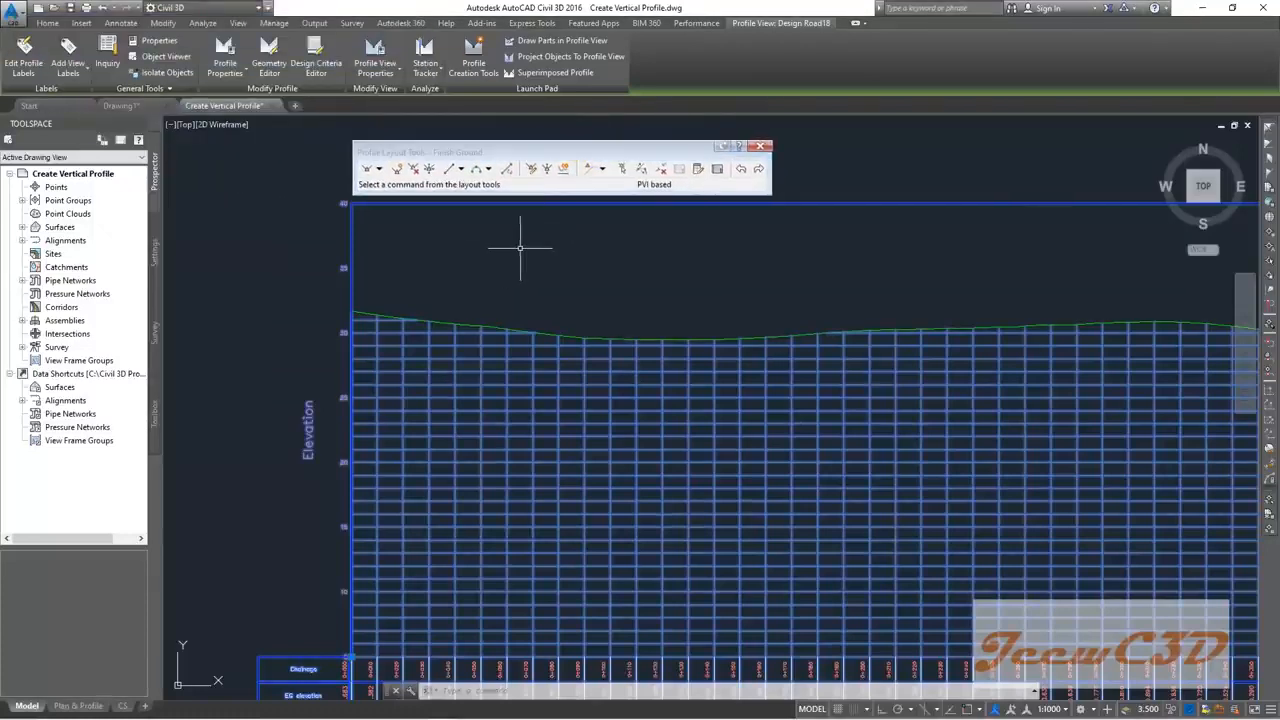
scroll(504, 248, "up", 2)
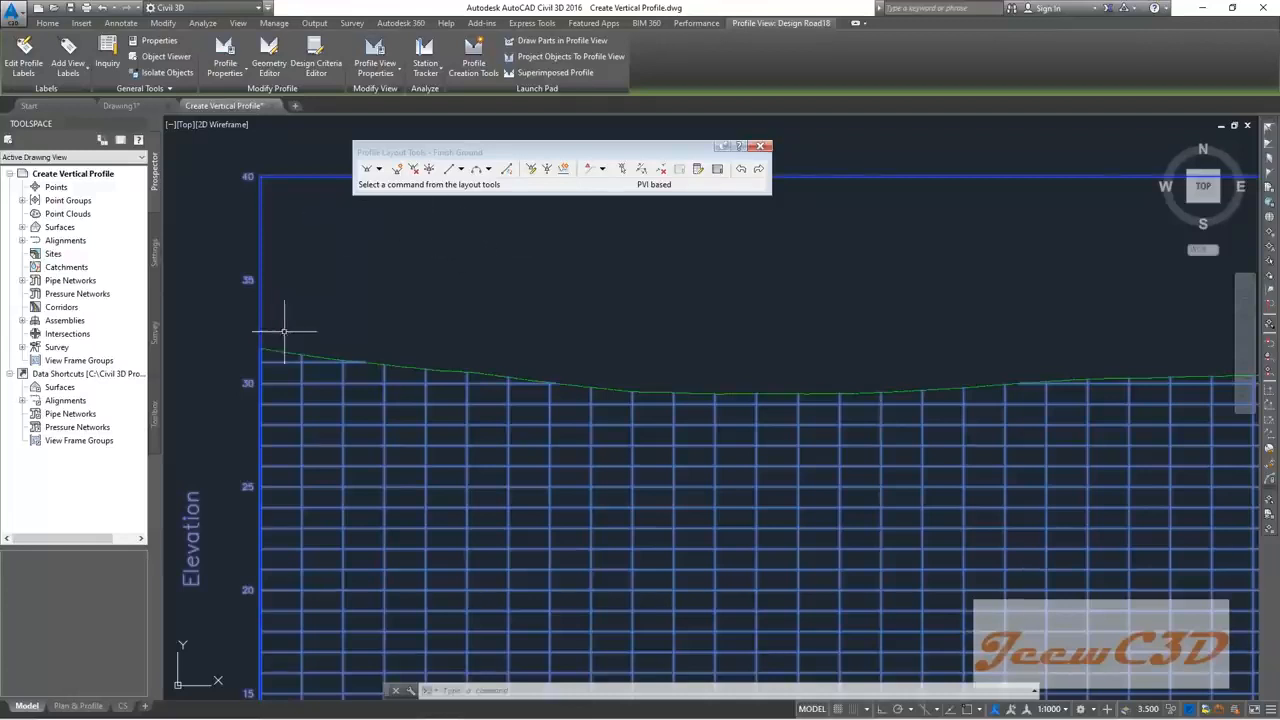
scroll(717, 381, "down", 4)
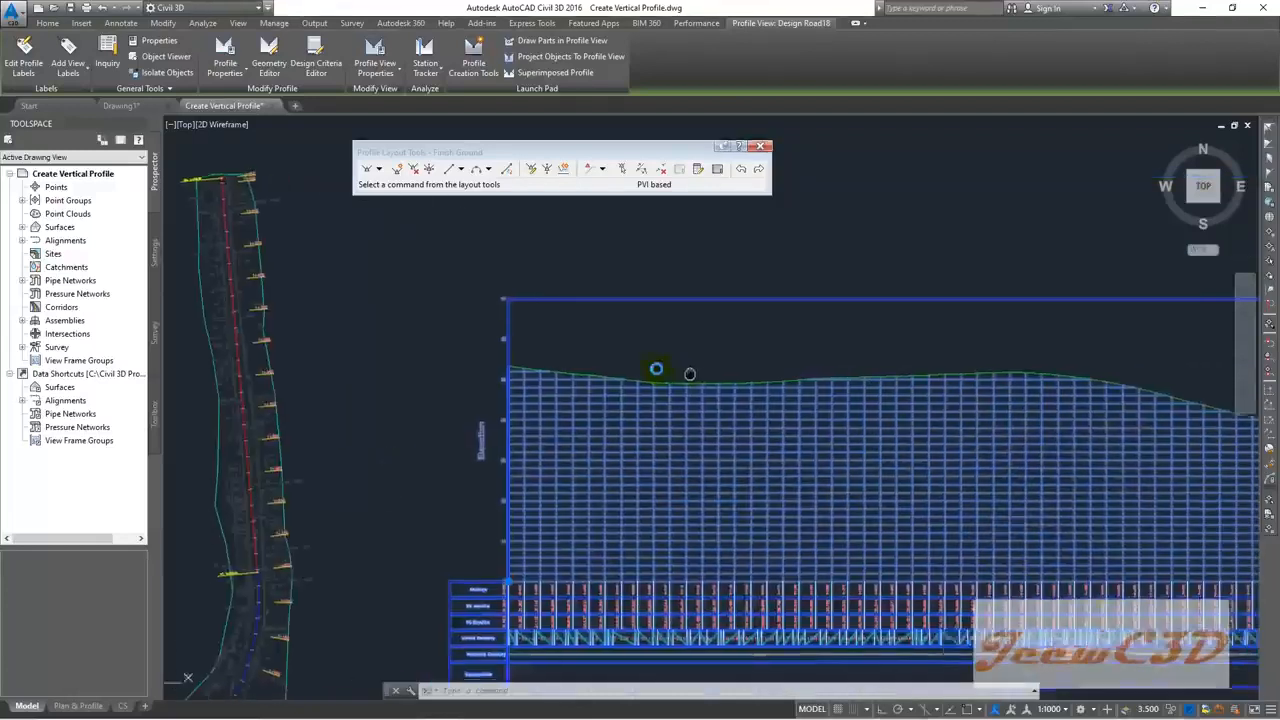
middle_click_drag(717, 379, 392, 350)
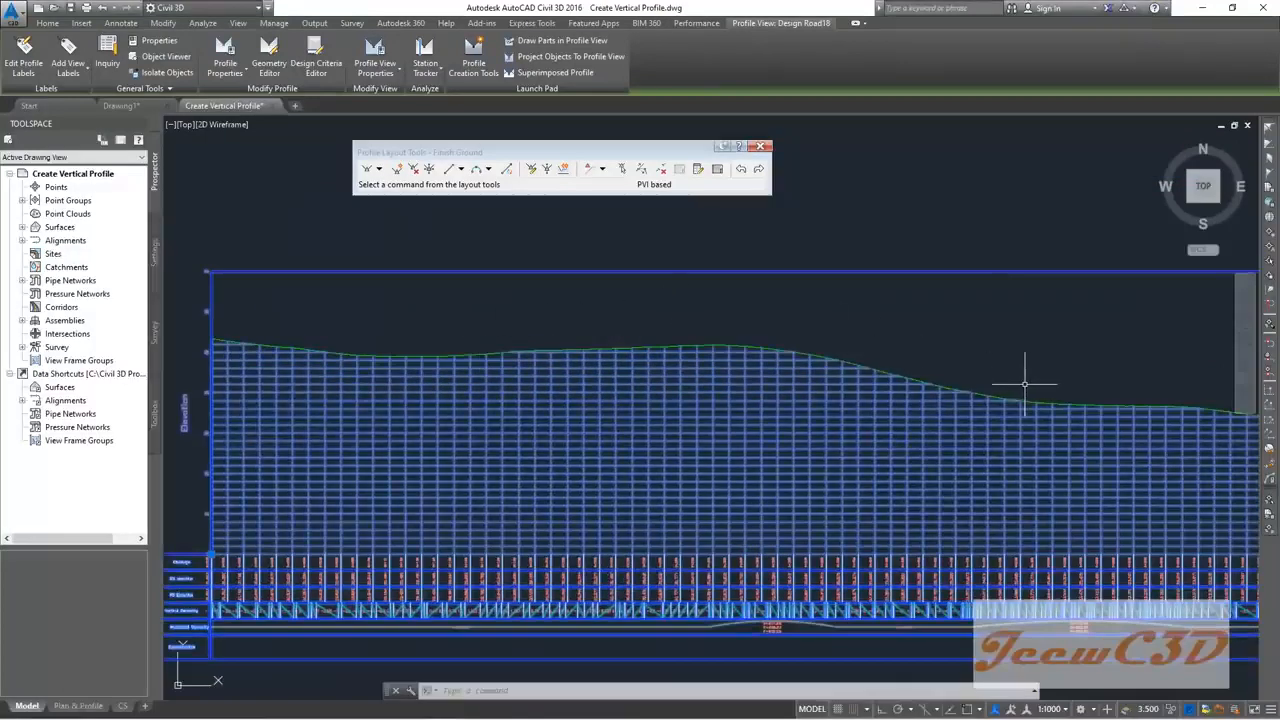
scroll(217, 316, "up", 3)
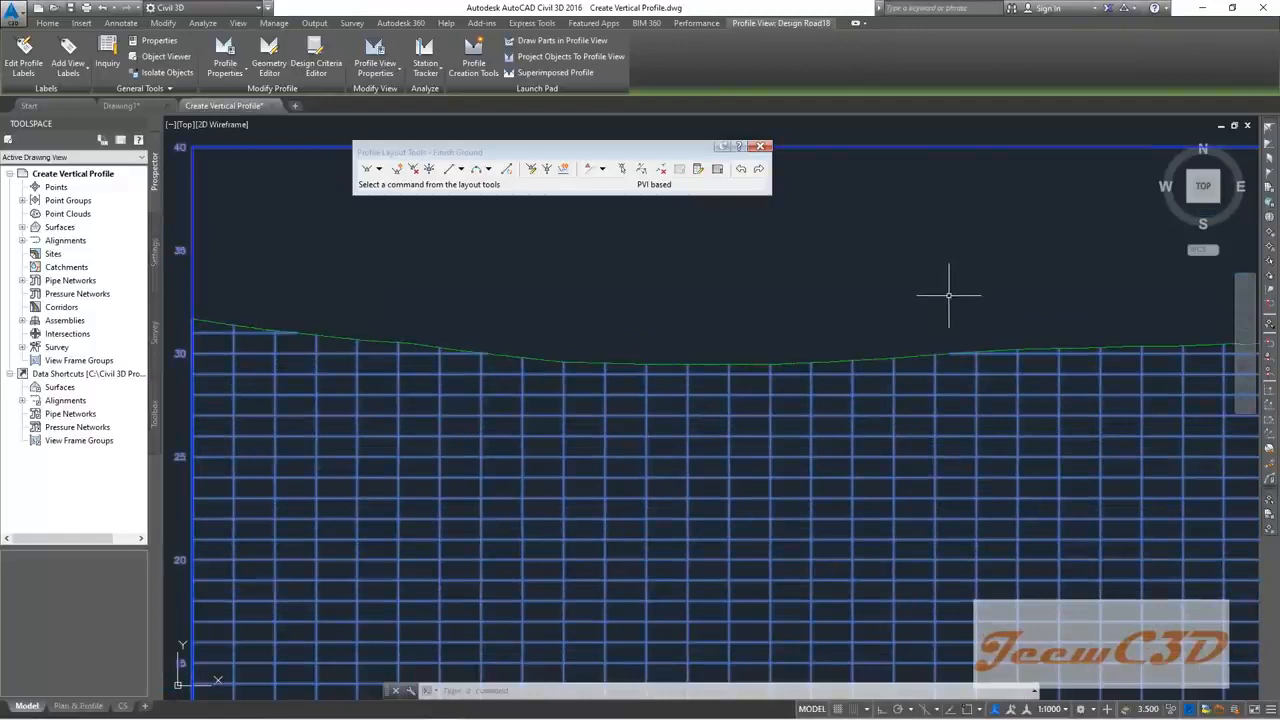
scroll(852, 284, "down", 2)
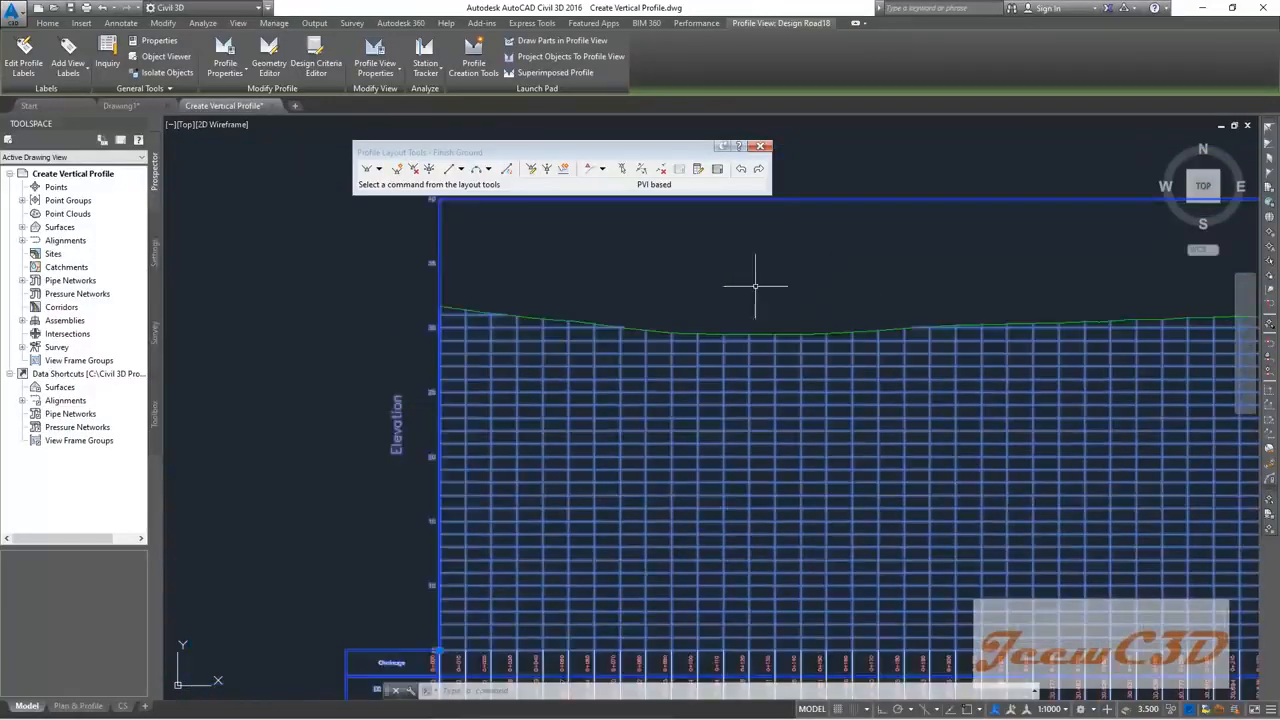
scroll(757, 280, "down", 1)
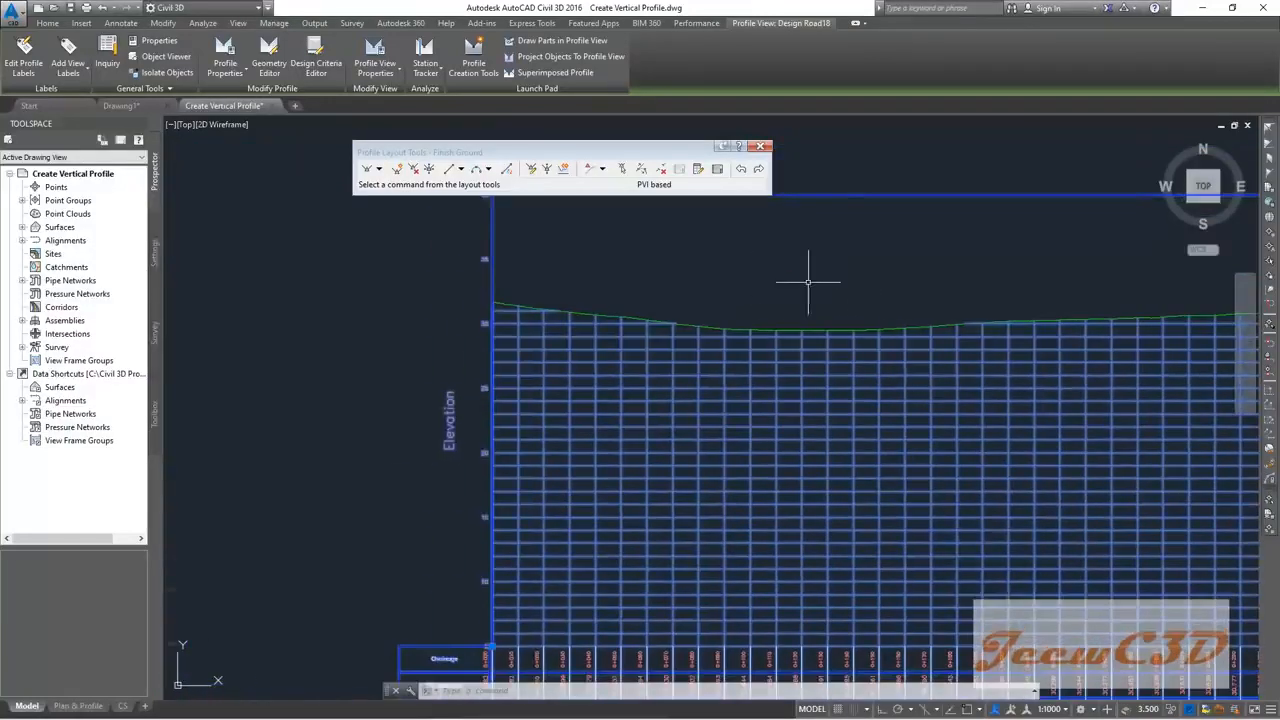
left_click(380, 170)
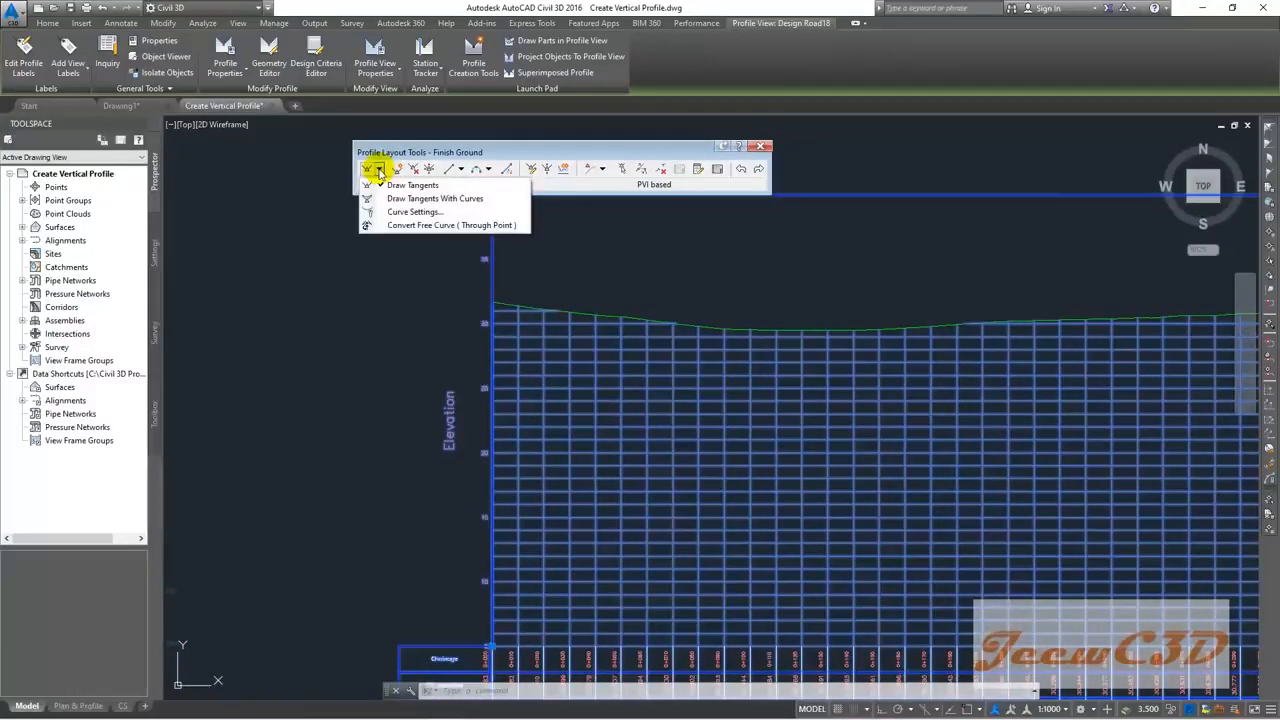
Step: Start Draw Tangents without curves and apply a Nearest object snap at the profile view's left edge
left_click(420, 186)
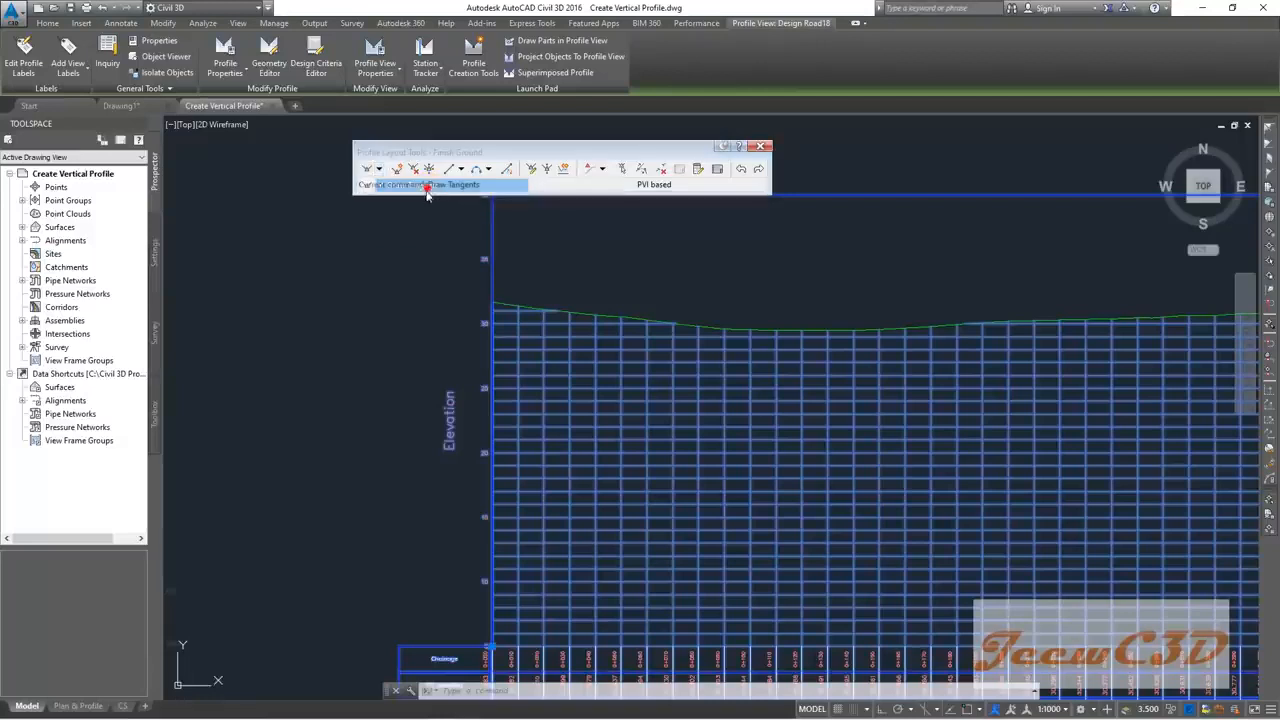
scroll(510, 292, "up", 5)
middle_click_drag(405, 267, 574, 374)
scroll(511, 371, "up", 4)
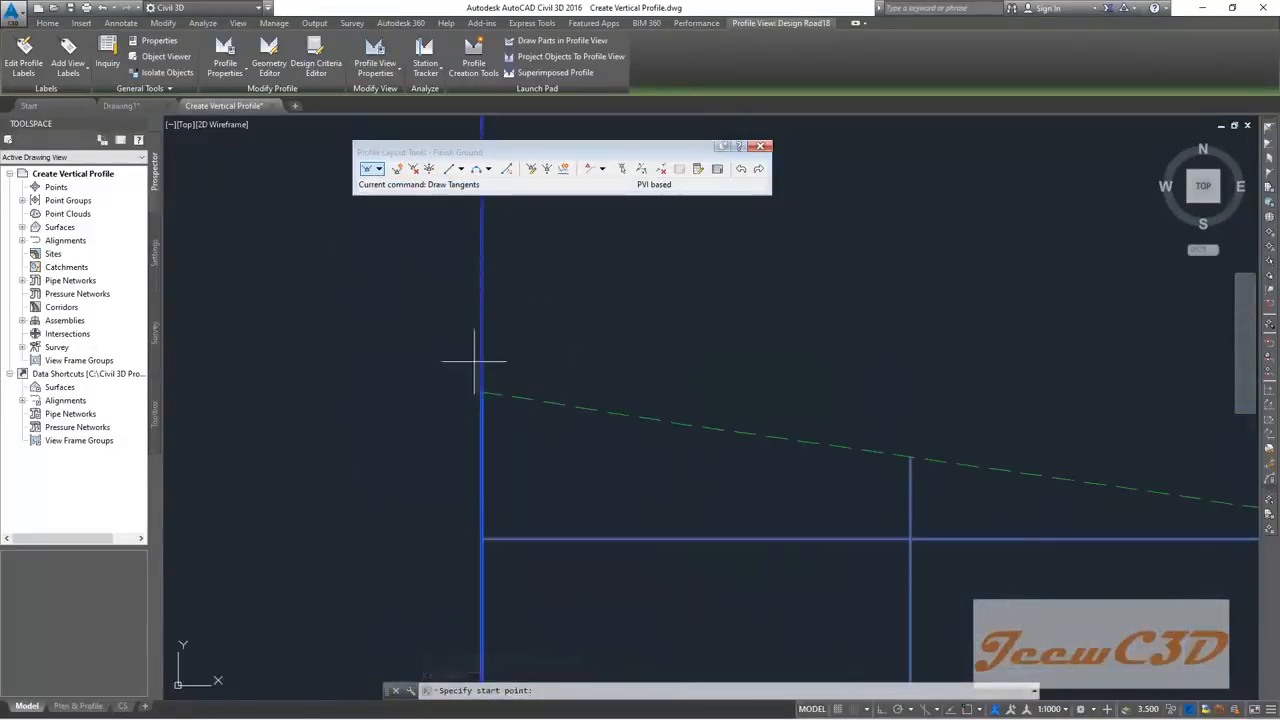
scroll(478, 356, "down", 8)
scroll(492, 515, "up", 6)
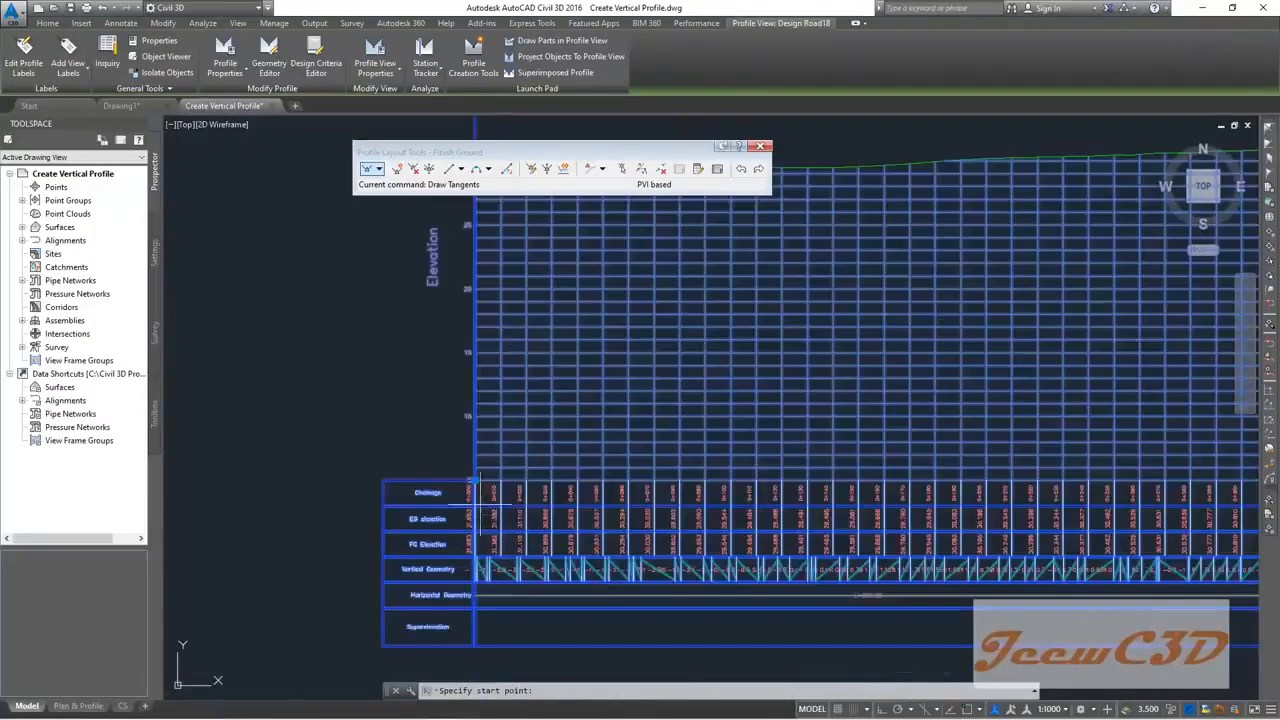
scroll(488, 325, "up", 6)
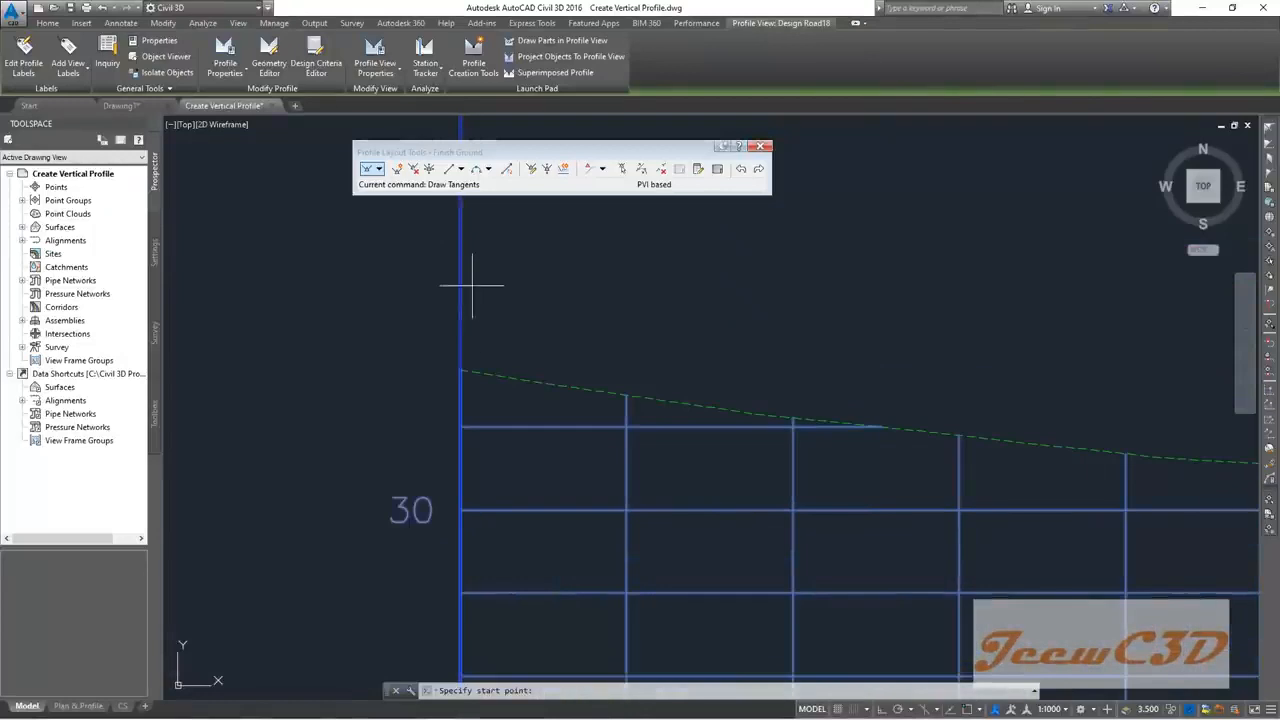
scroll(460, 305, "up", 2)
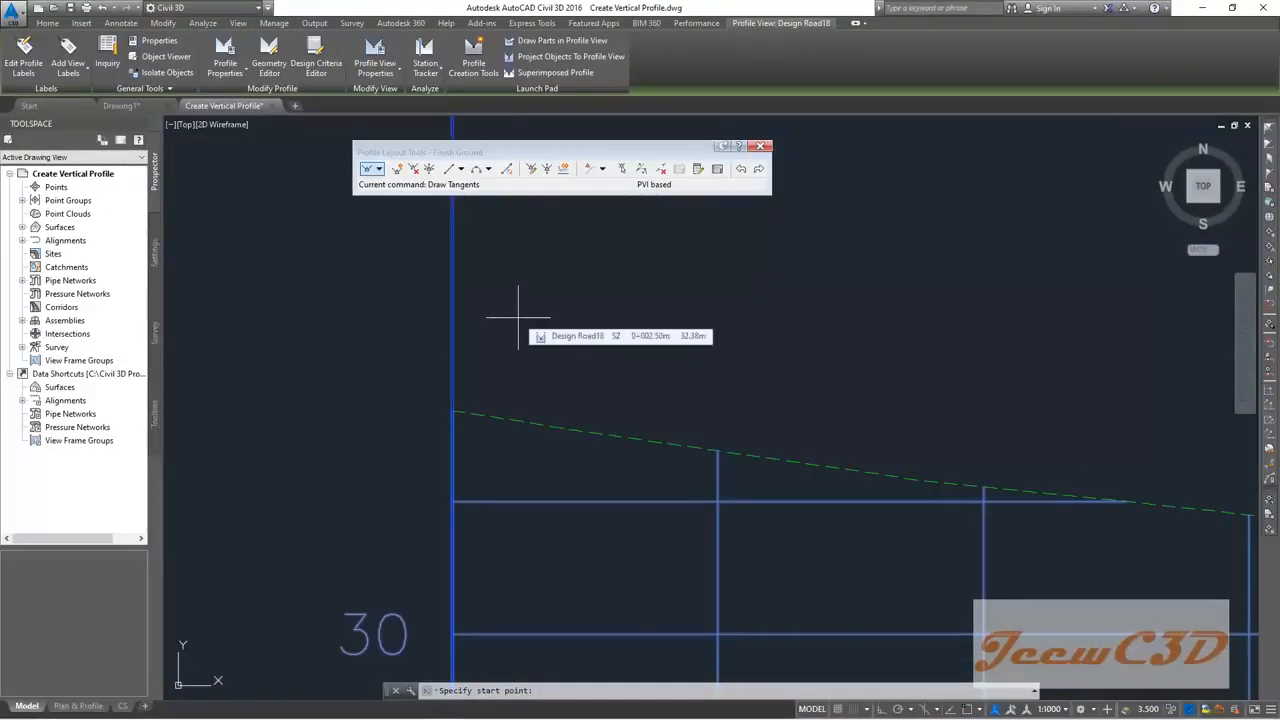
right_click(518, 318, "shift")
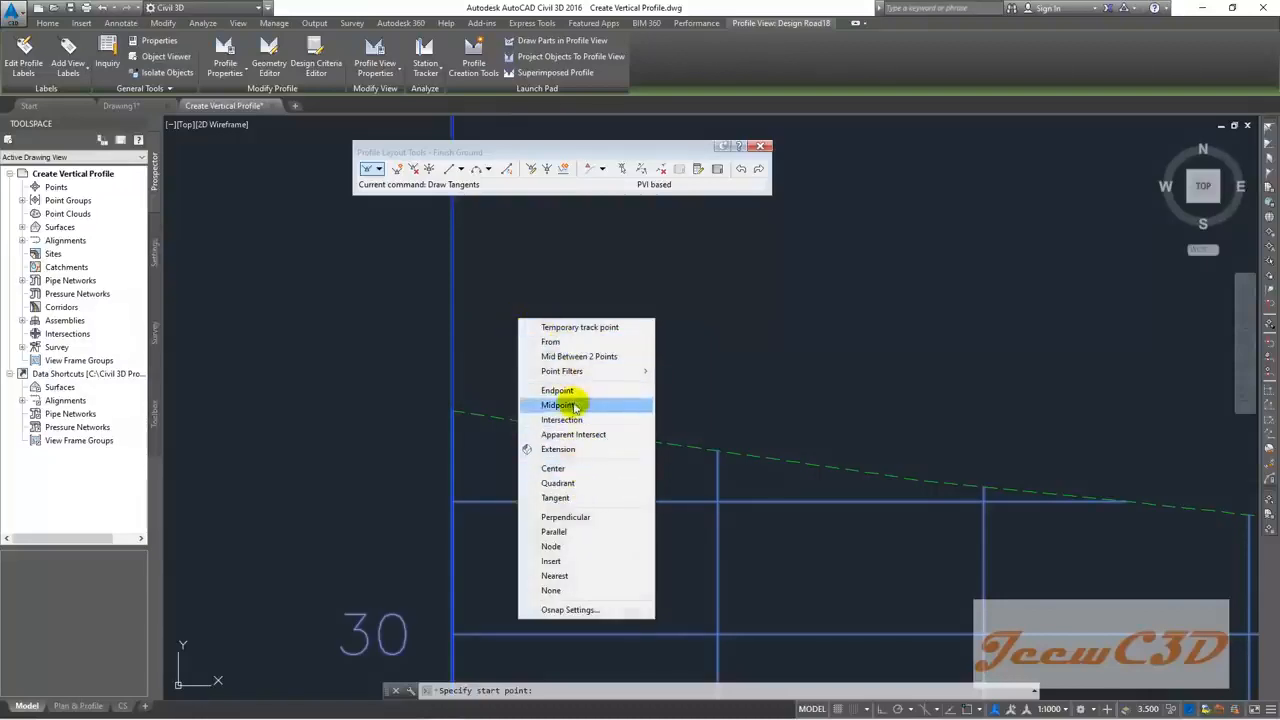
left_click(555, 576)
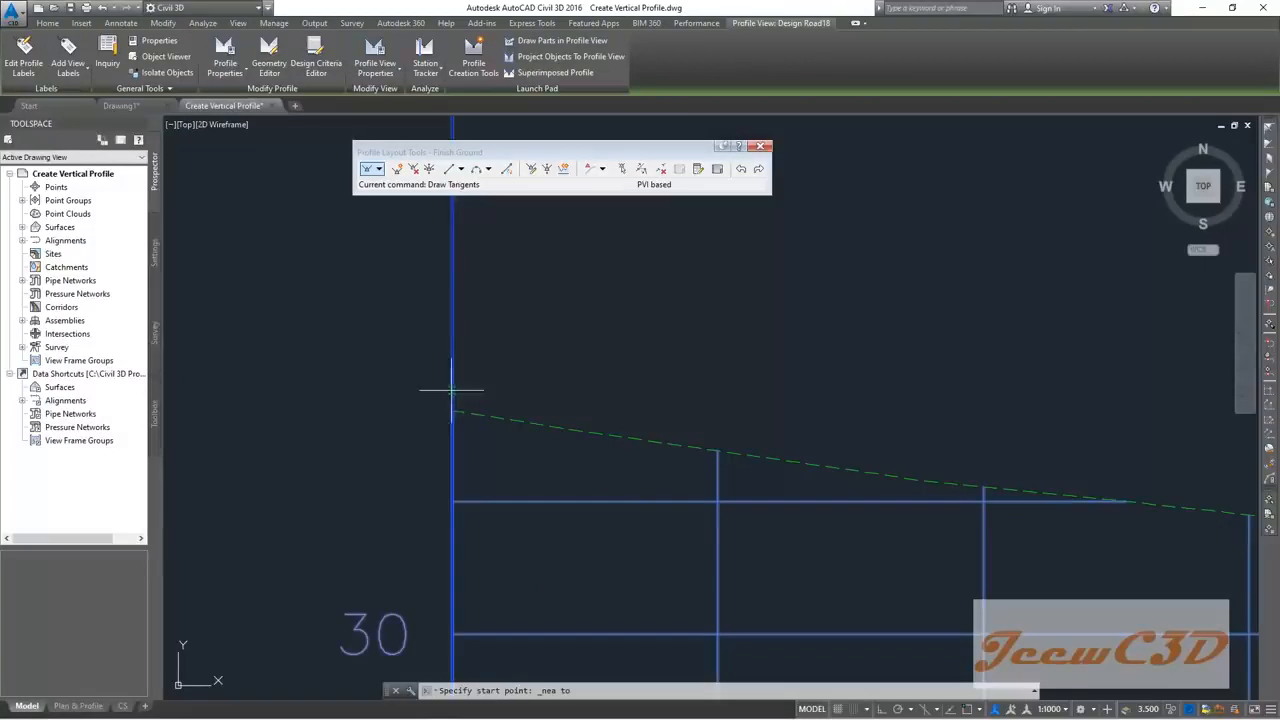
scroll(452, 390, "up", 4)
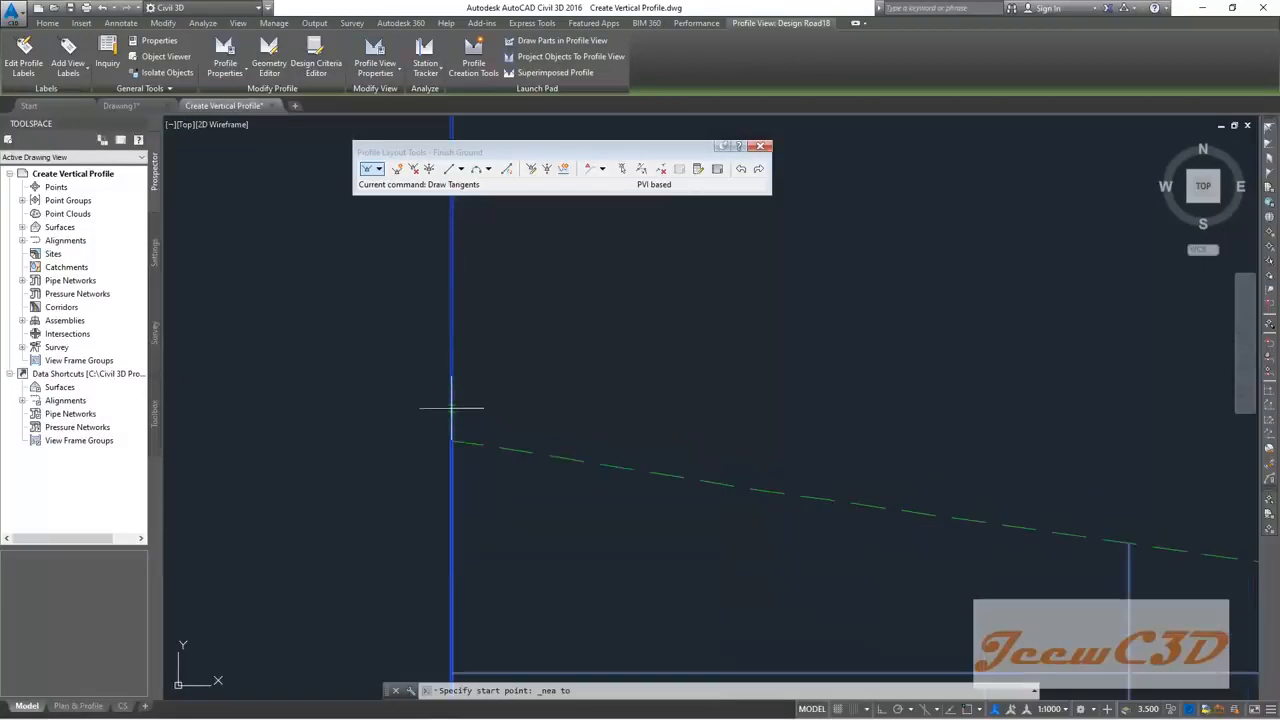
scroll(452, 426, "up", 2)
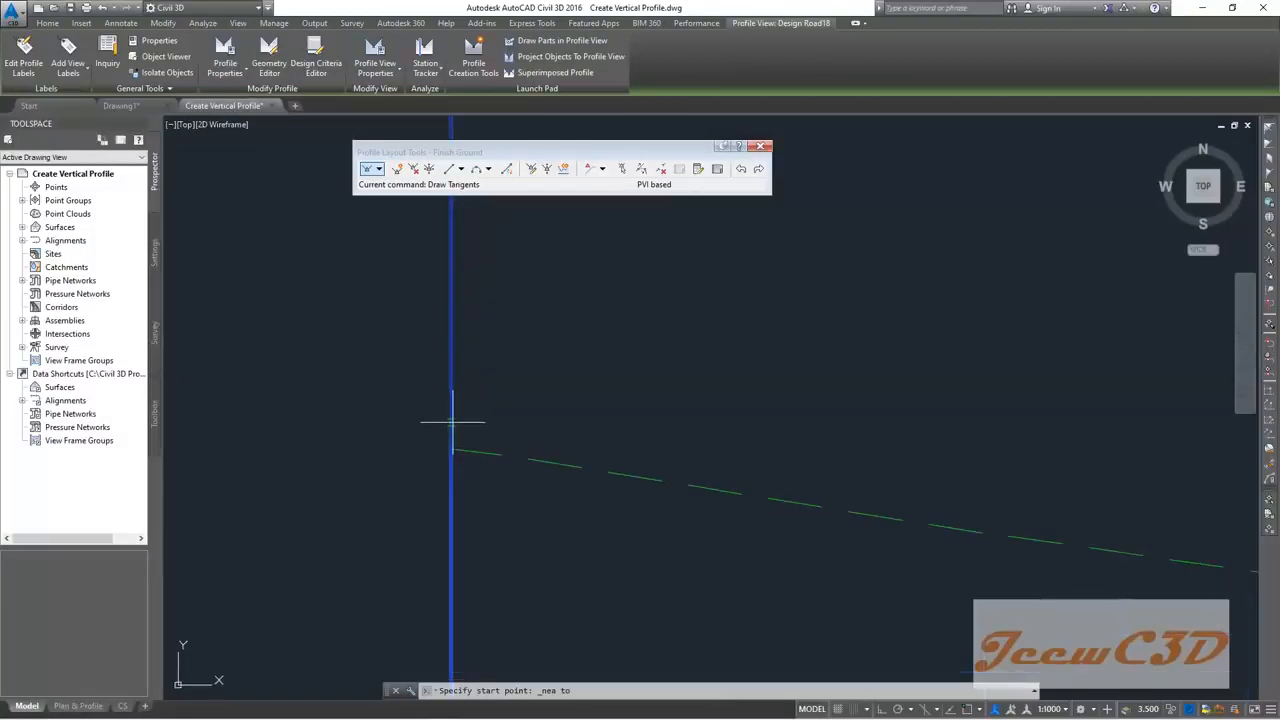
scroll(452, 434, "up", 4)
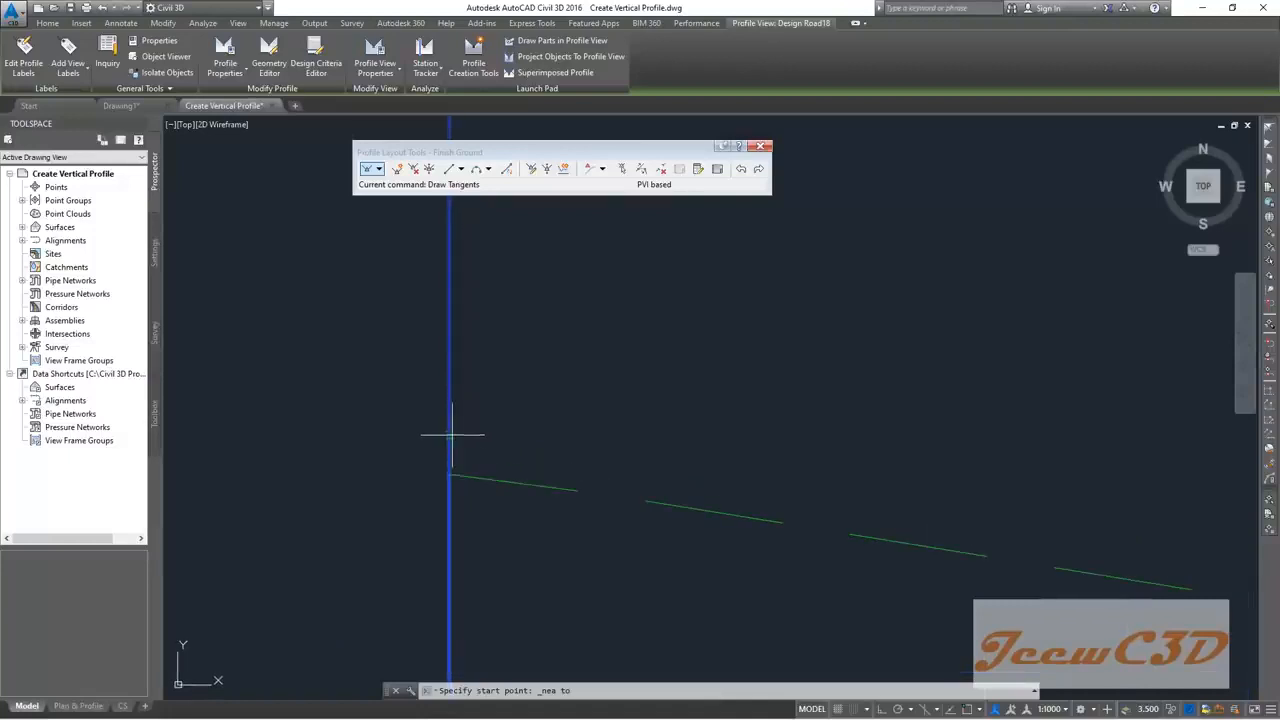
Step: Place the Finish Ground start point on the profile view's left edge
left_click(448, 436)
scroll(654, 457, "down", 4)
scroll(661, 457, "down", 5)
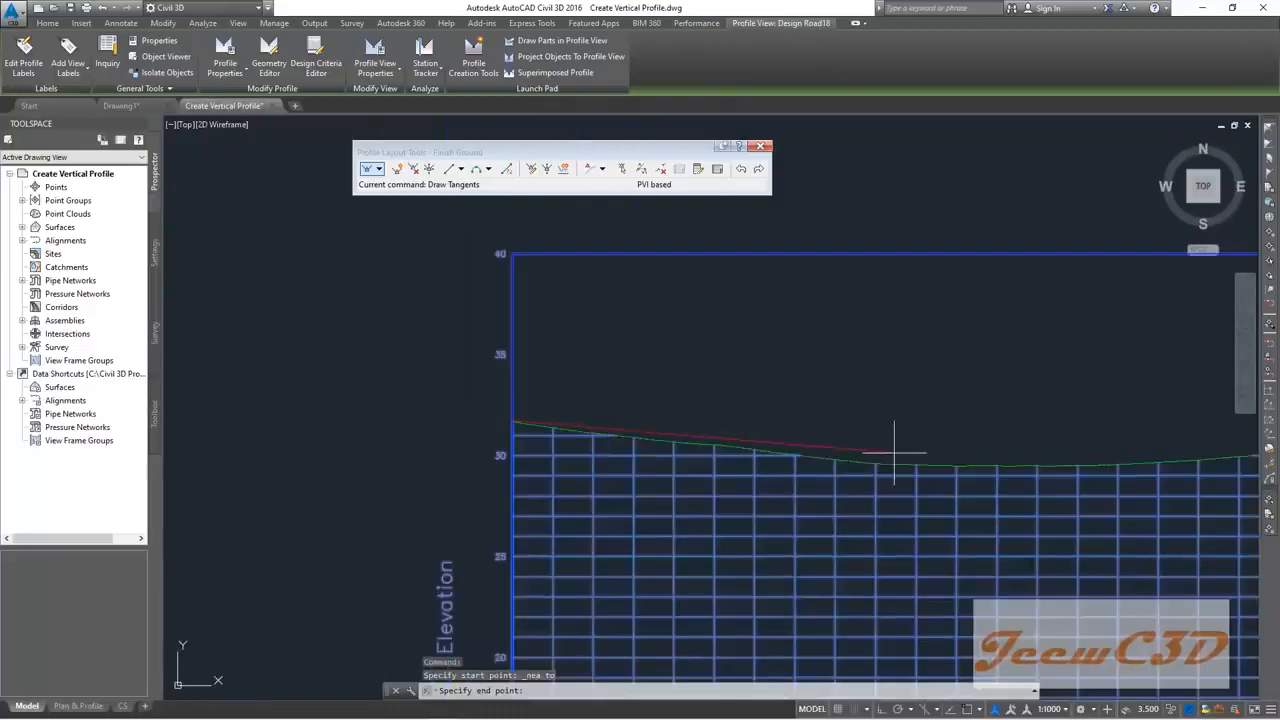
scroll(894, 452, "down", 8)
scroll(600, 375, "up", 6)
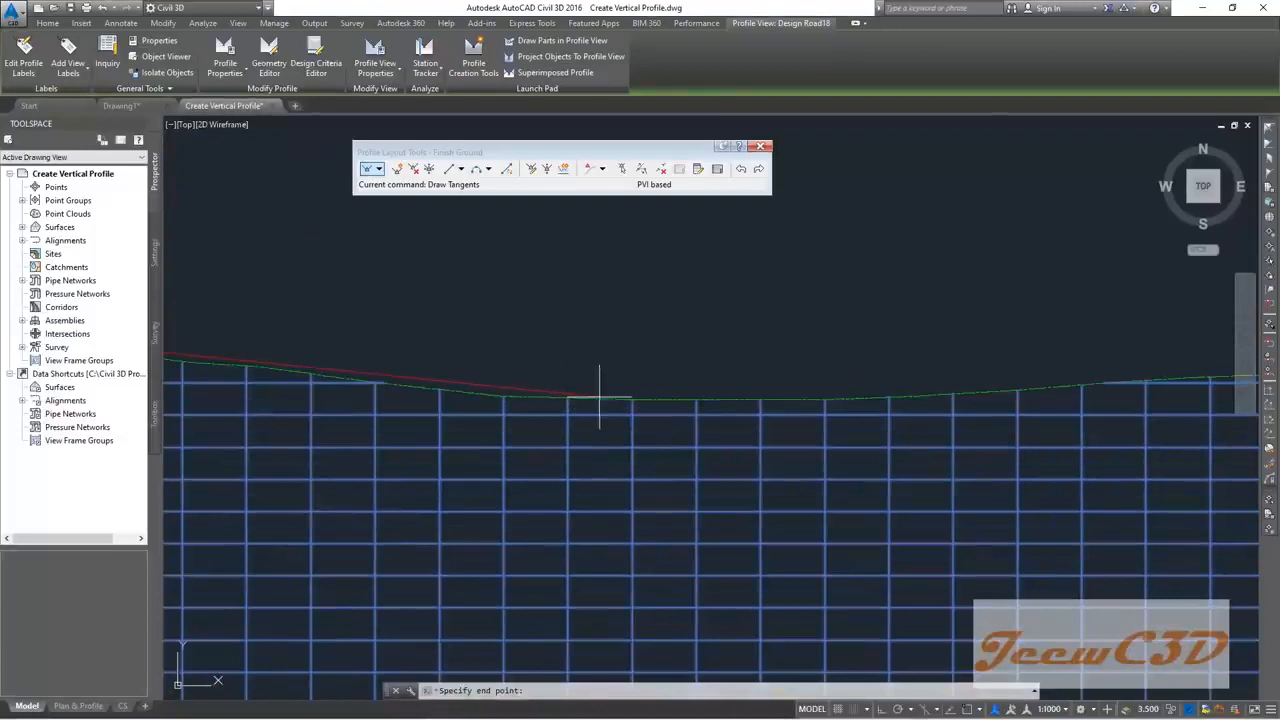
scroll(599, 392, "up", 4)
scroll(700, 410, "down", 5)
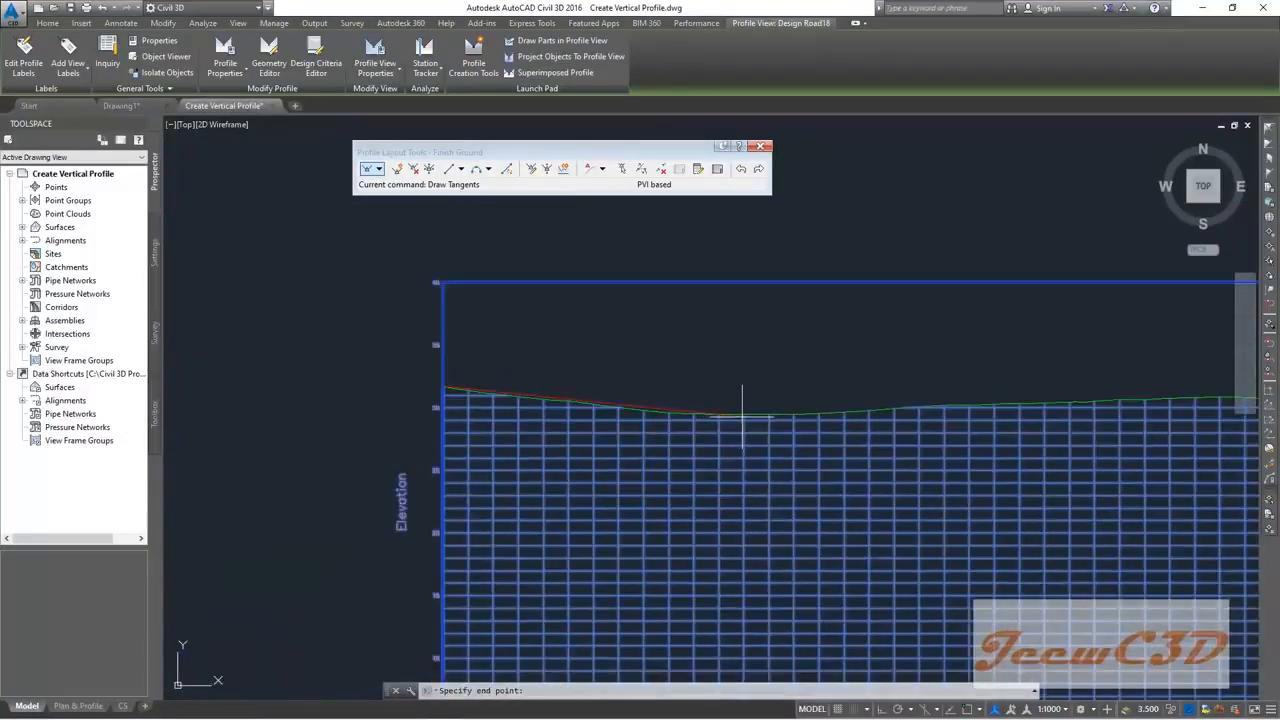
Step: Place PVIs near the ground low point and further along the existing ground line
left_click(742, 413)
scroll(737, 414, "down", 5)
scroll(670, 393, "up", 8)
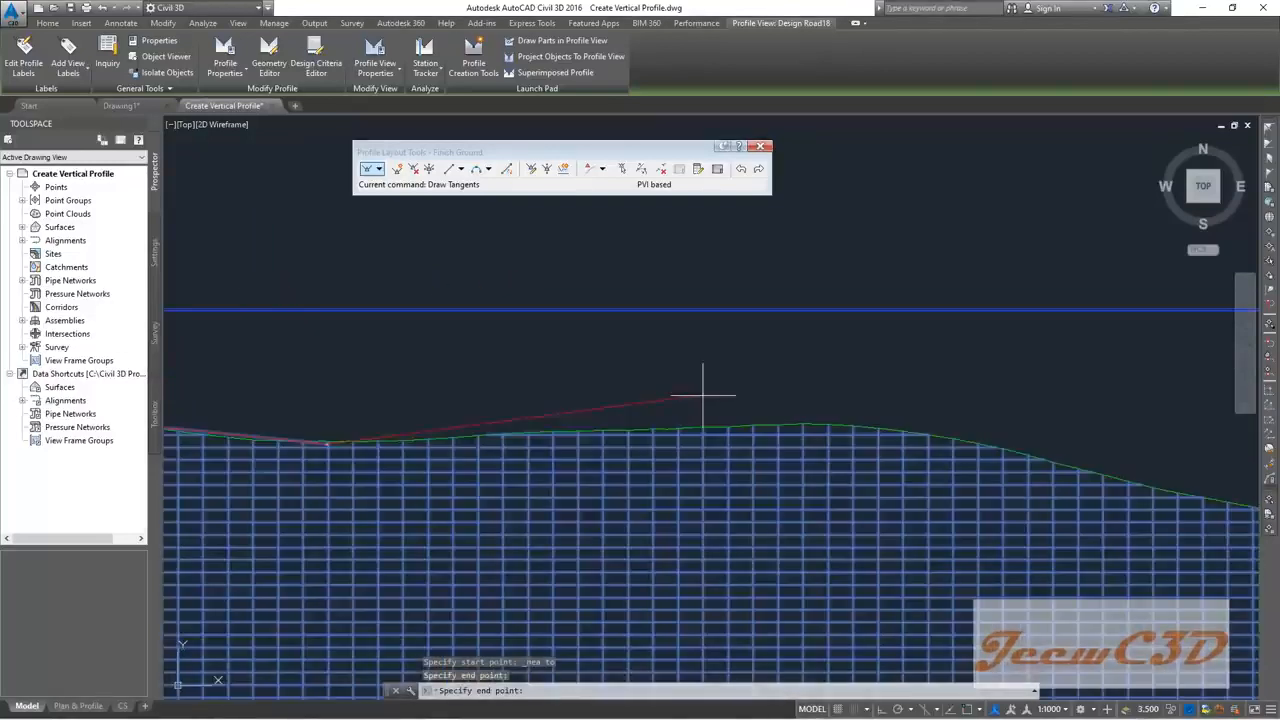
scroll(814, 400, "up", 3)
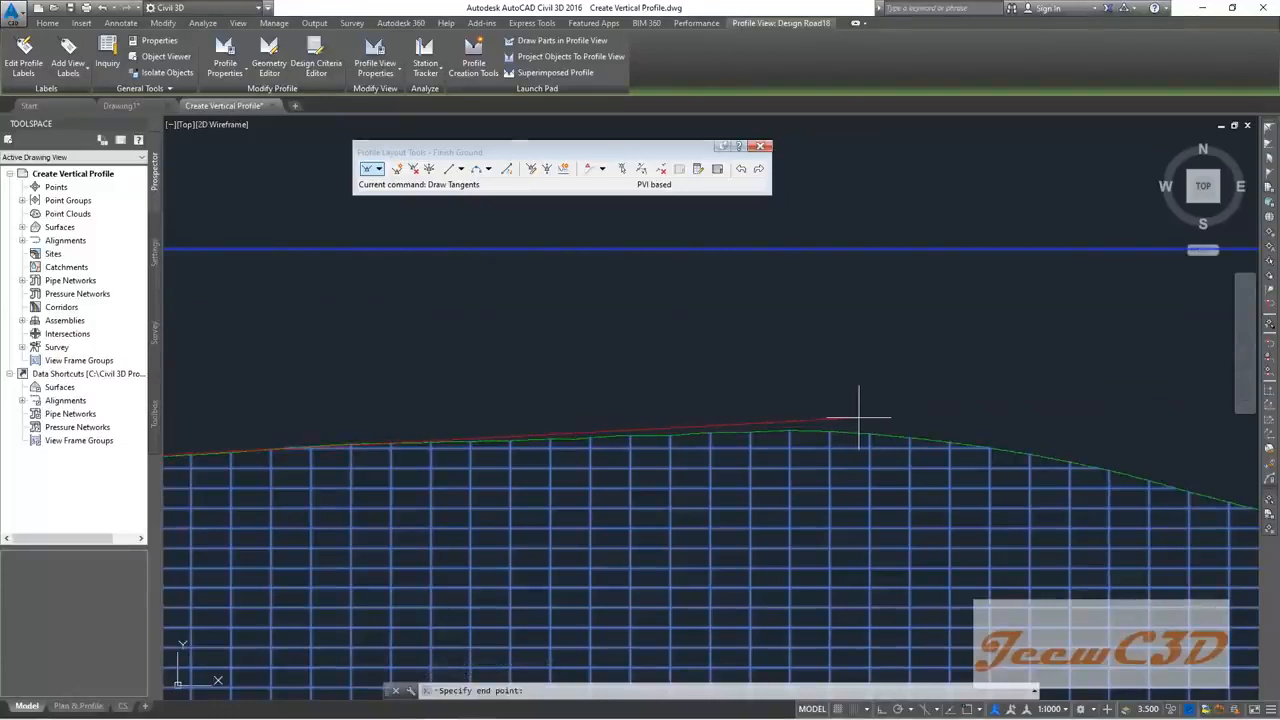
left_click(853, 420)
scroll(980, 363, "down", 3)
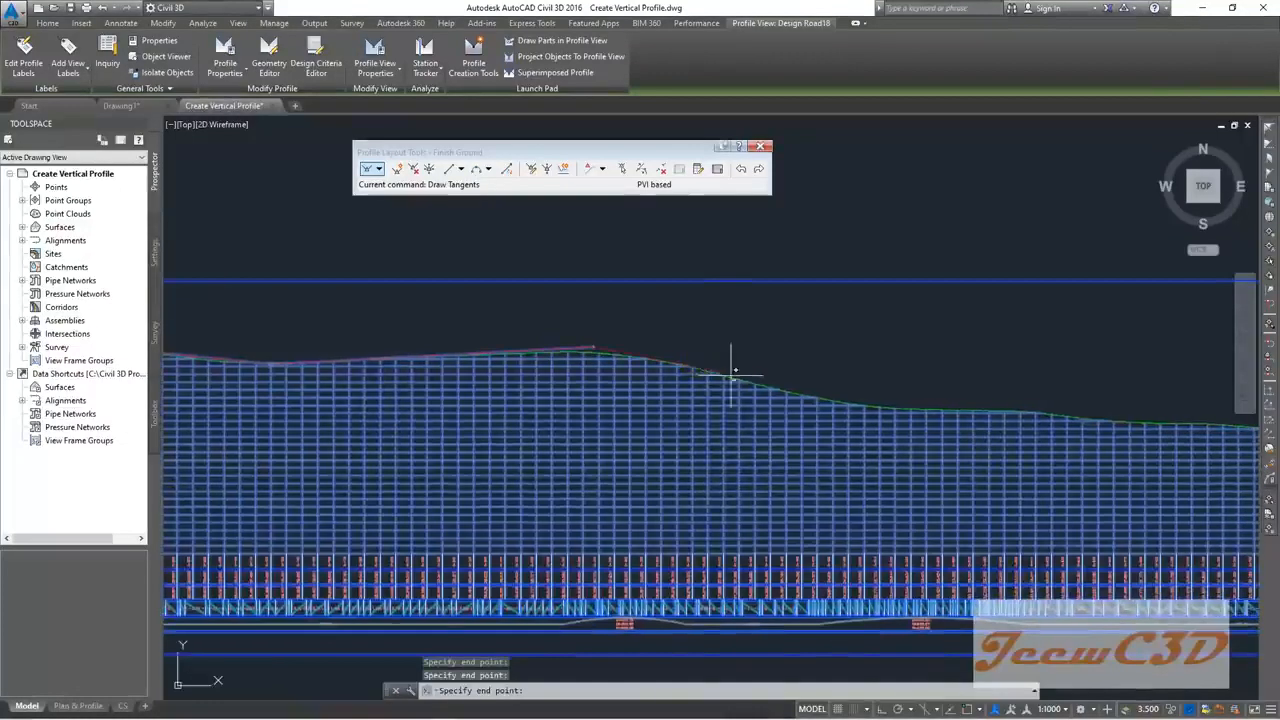
scroll(838, 405, "up", 3)
middle_click_drag(914, 423, 685, 355)
scroll(713, 355, "up", 1)
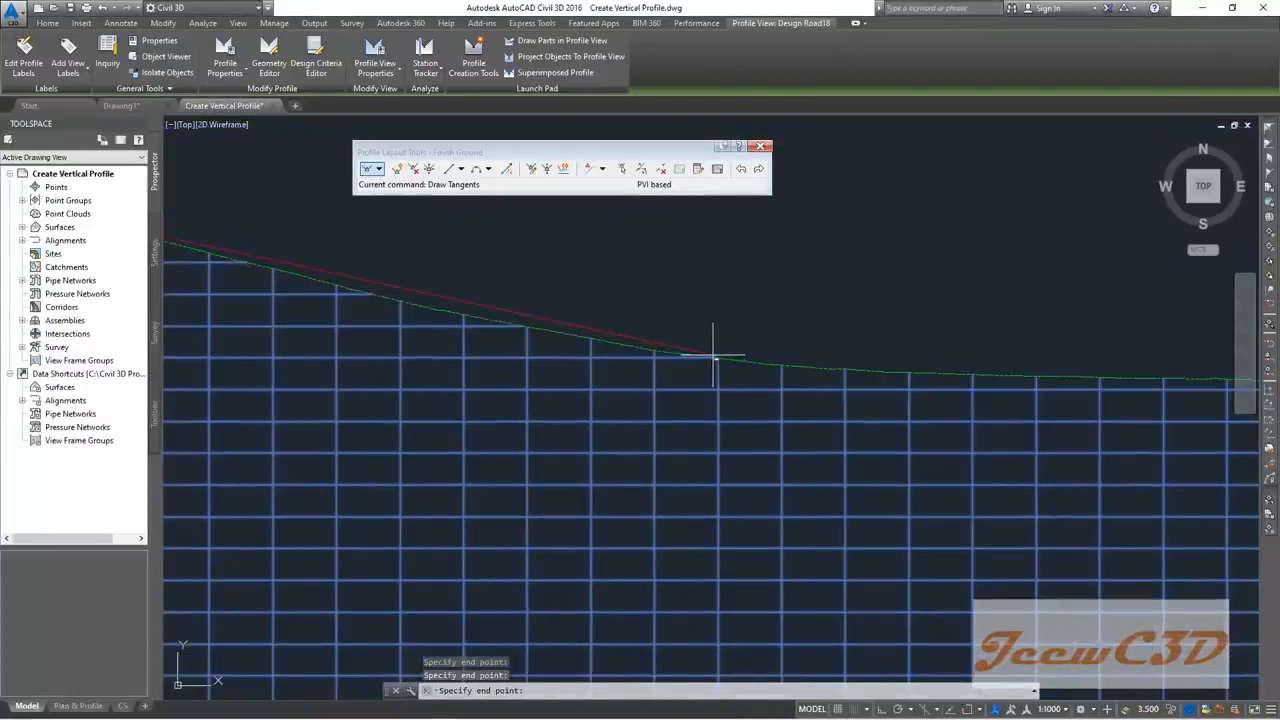
scroll(776, 358, "down", 3)
scroll(770, 356, "up", 2)
scroll(702, 350, "up", 4)
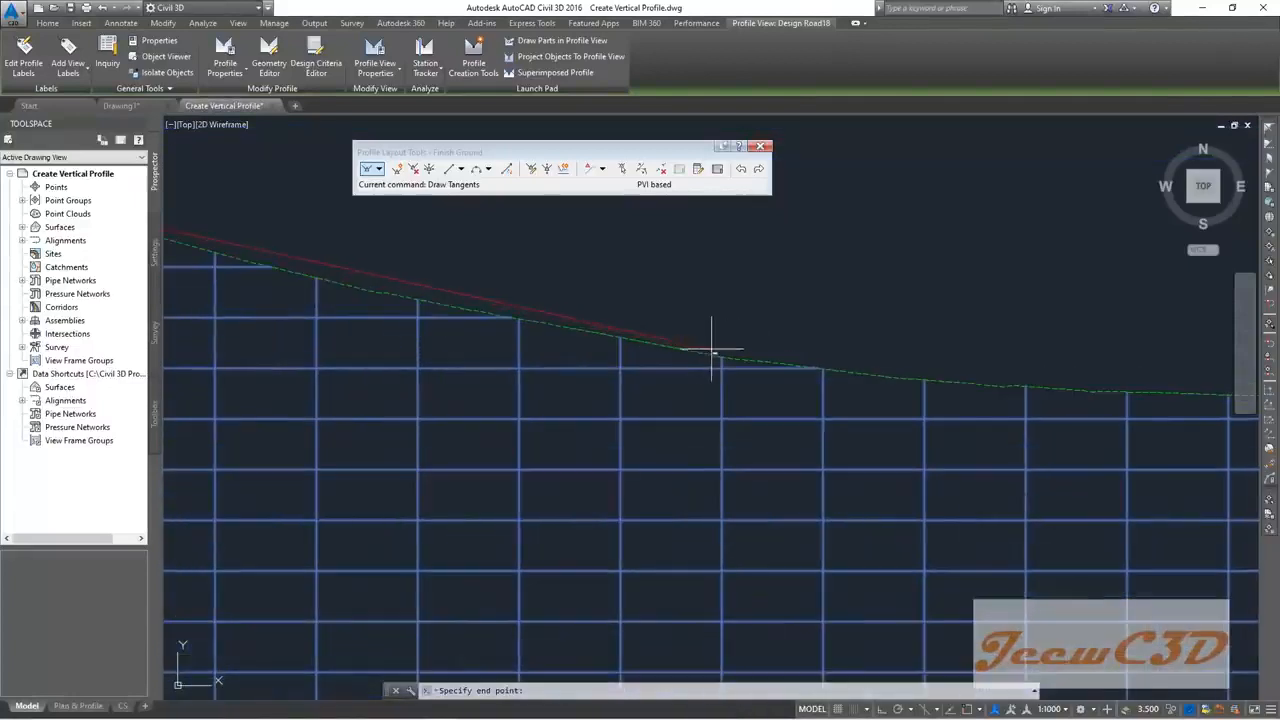
scroll(722, 356, "down", 4)
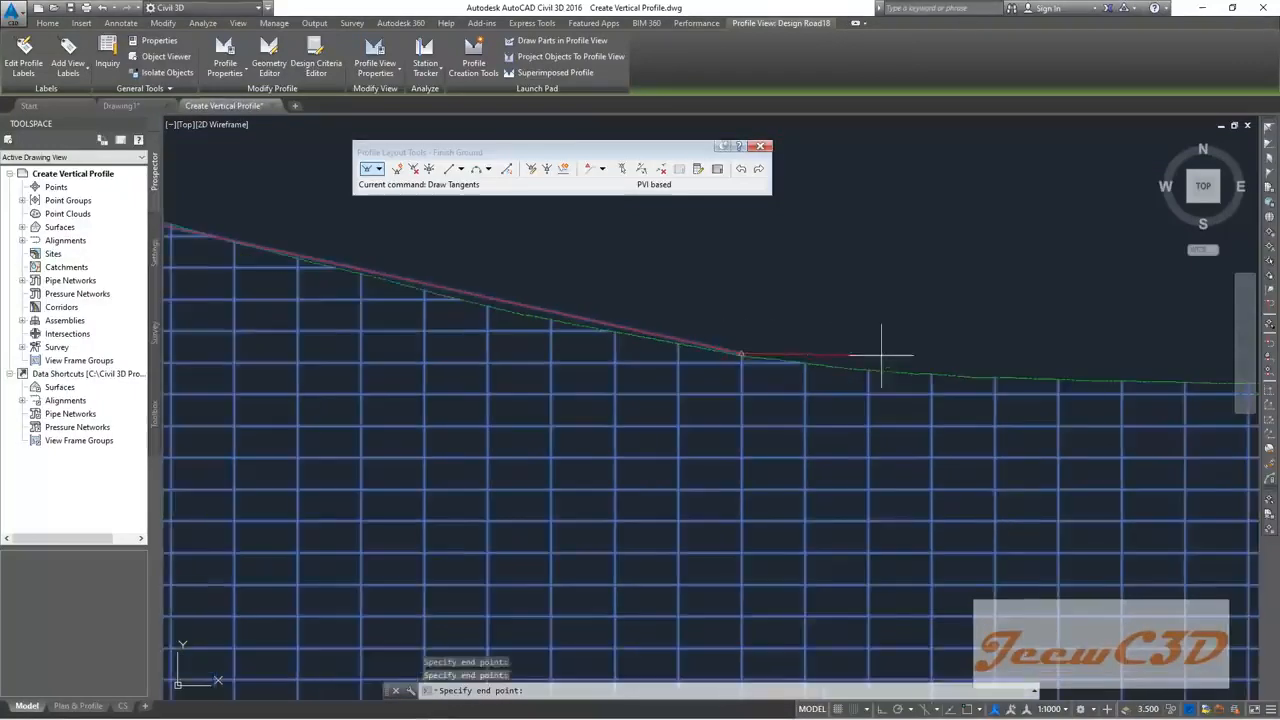
scroll(755, 375, "up", 3)
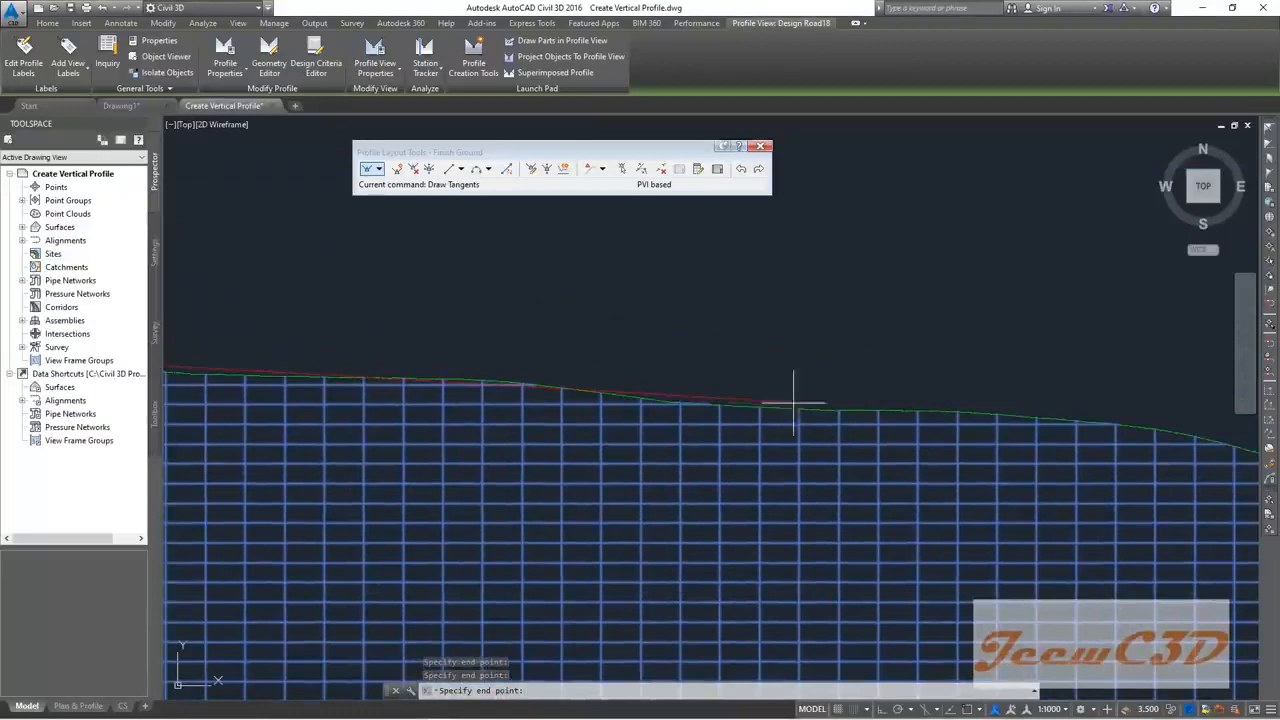
scroll(1143, 429, "down", 3)
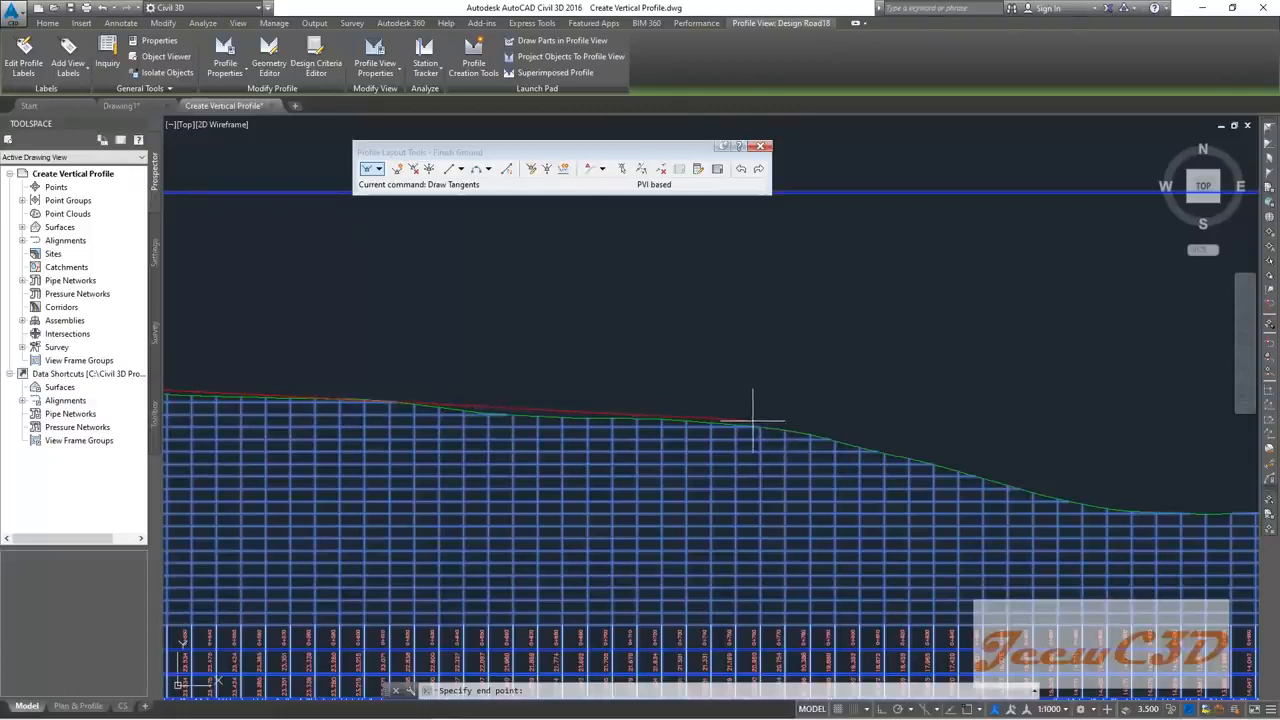
Step: Place PVIs down to the foot of the slope and where the ground starts rising
left_click(805, 429)
scroll(810, 430, "down", 3)
scroll(780, 410, "up", 3)
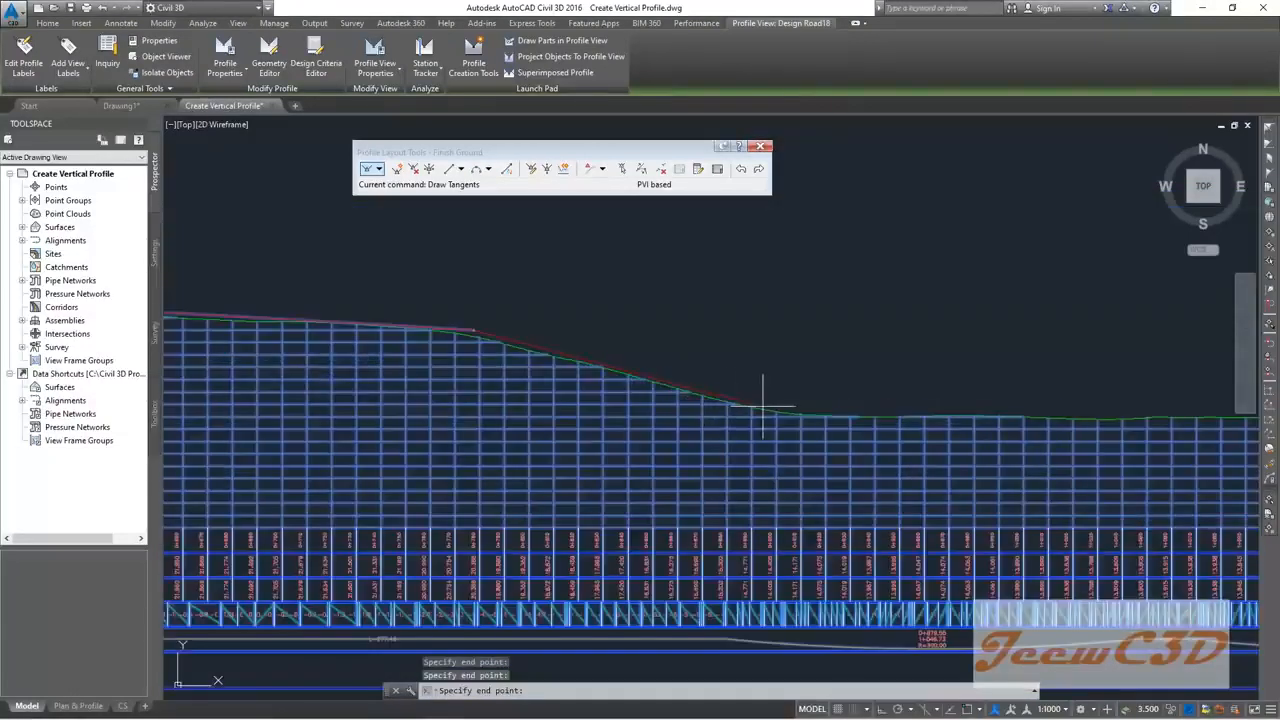
scroll(800, 414, "up", 3)
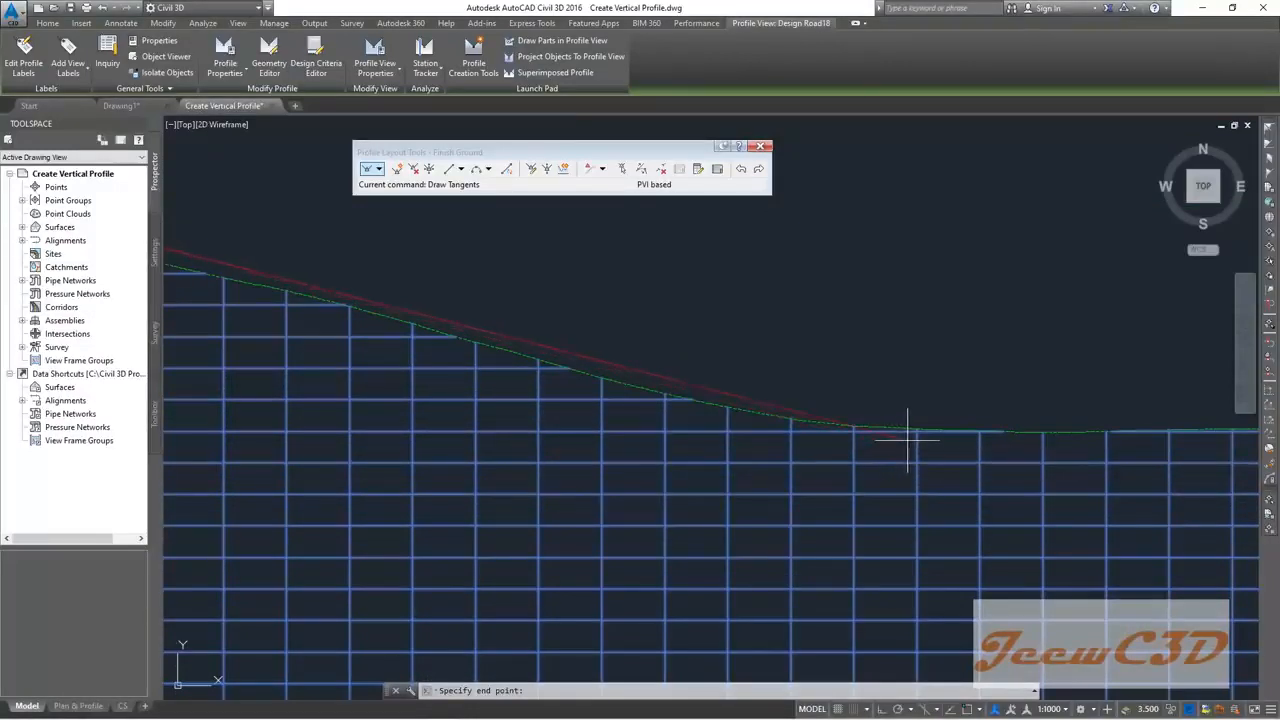
left_click(840, 432)
scroll(950, 429, "down", 4)
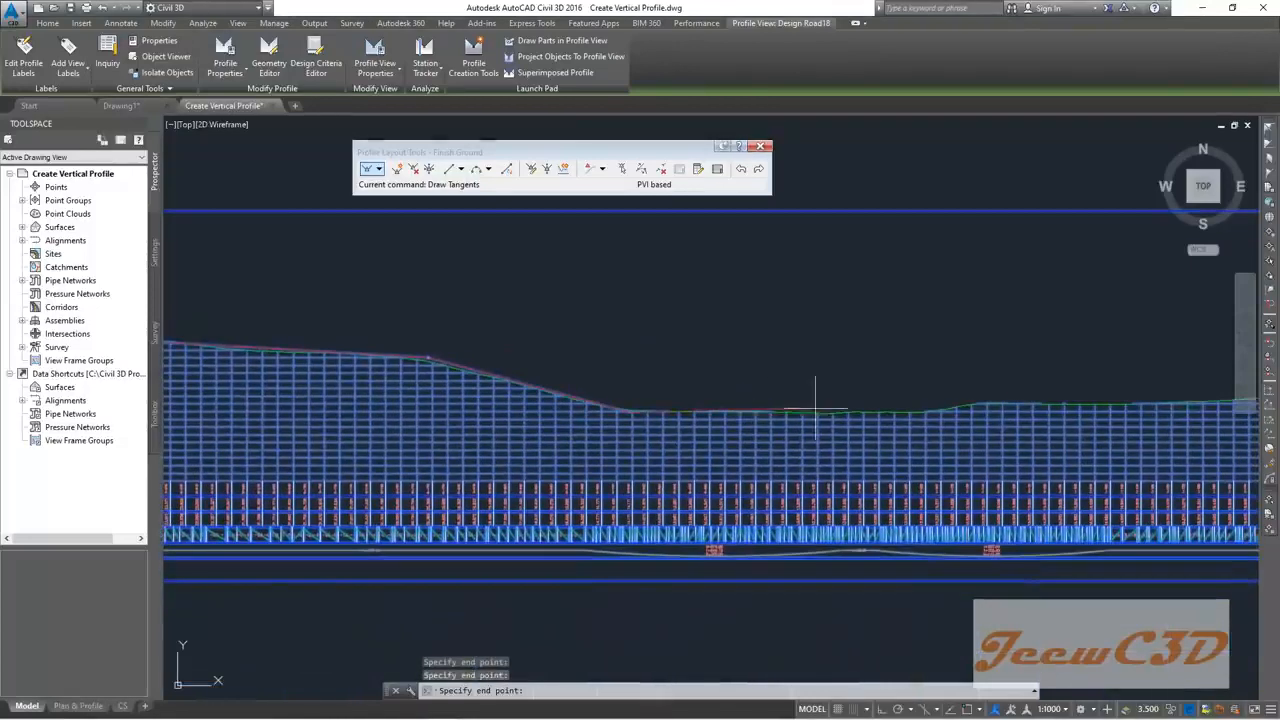
scroll(755, 430, "up", 5)
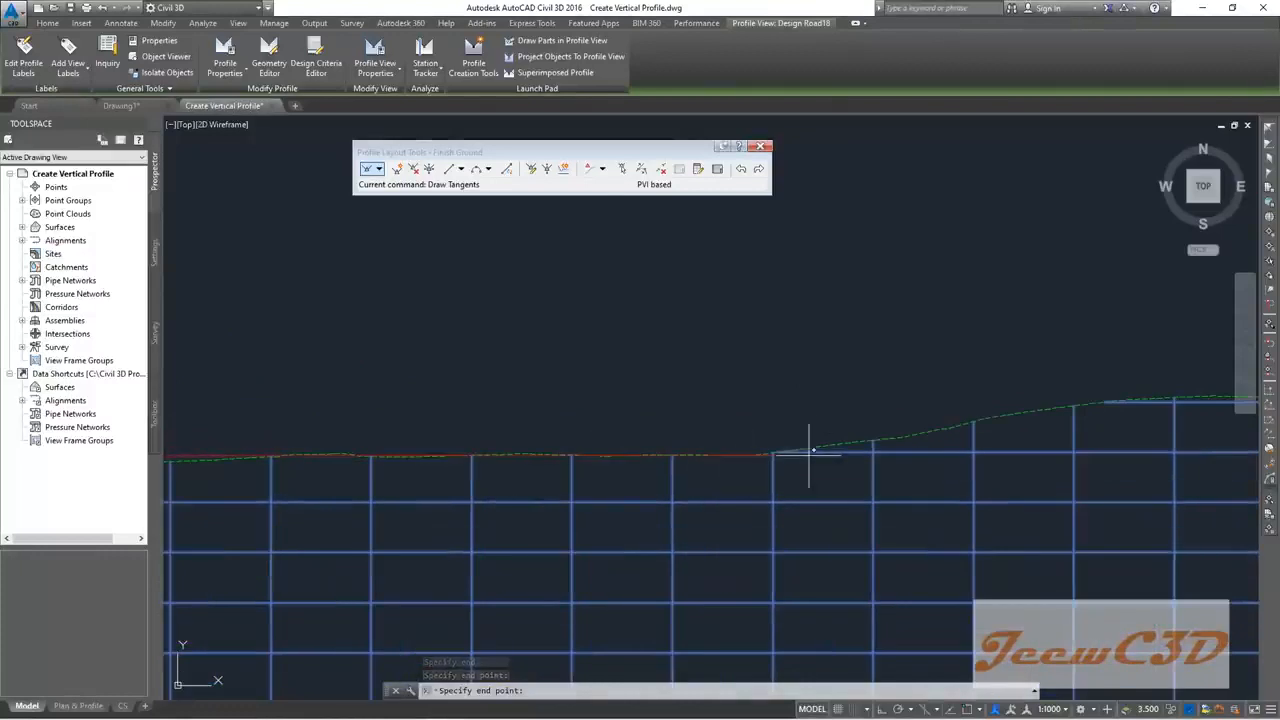
left_click(872, 447)
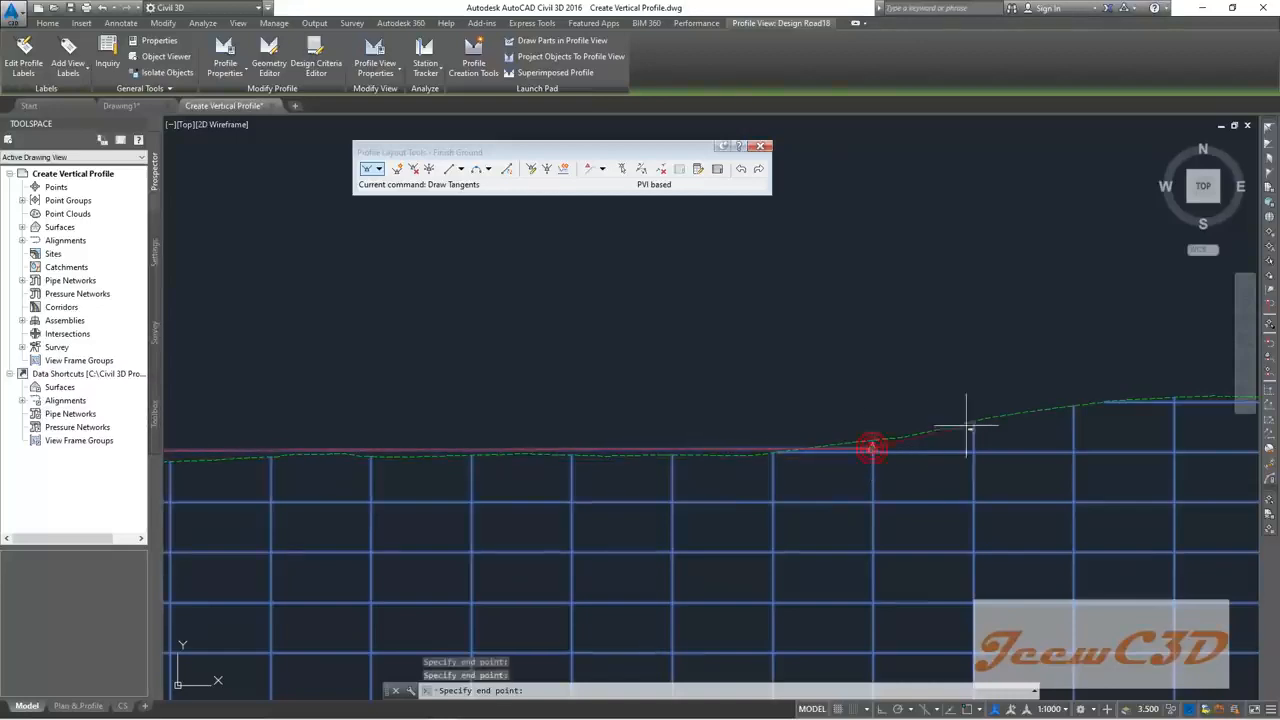
Step: Place PVIs at the top of the rise and further along the ground
middle_click_drag(971, 429, 609, 437)
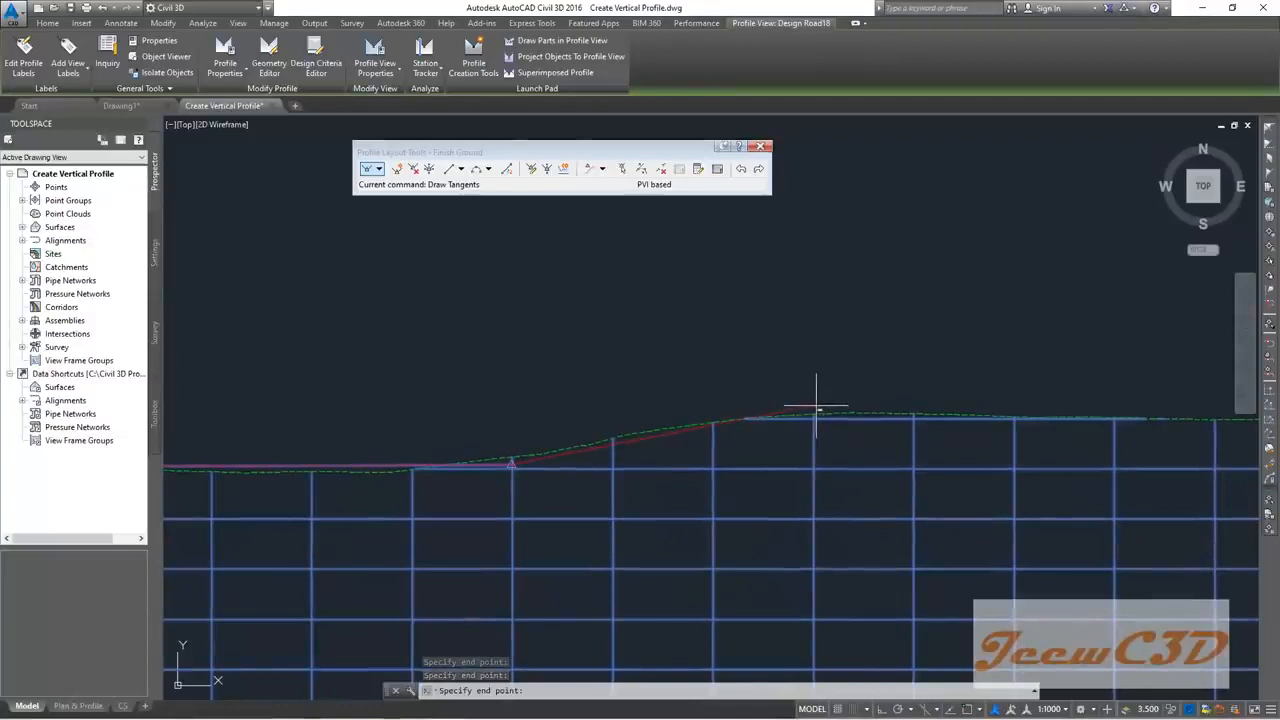
left_click(816, 408)
scroll(934, 403, "down", 4)
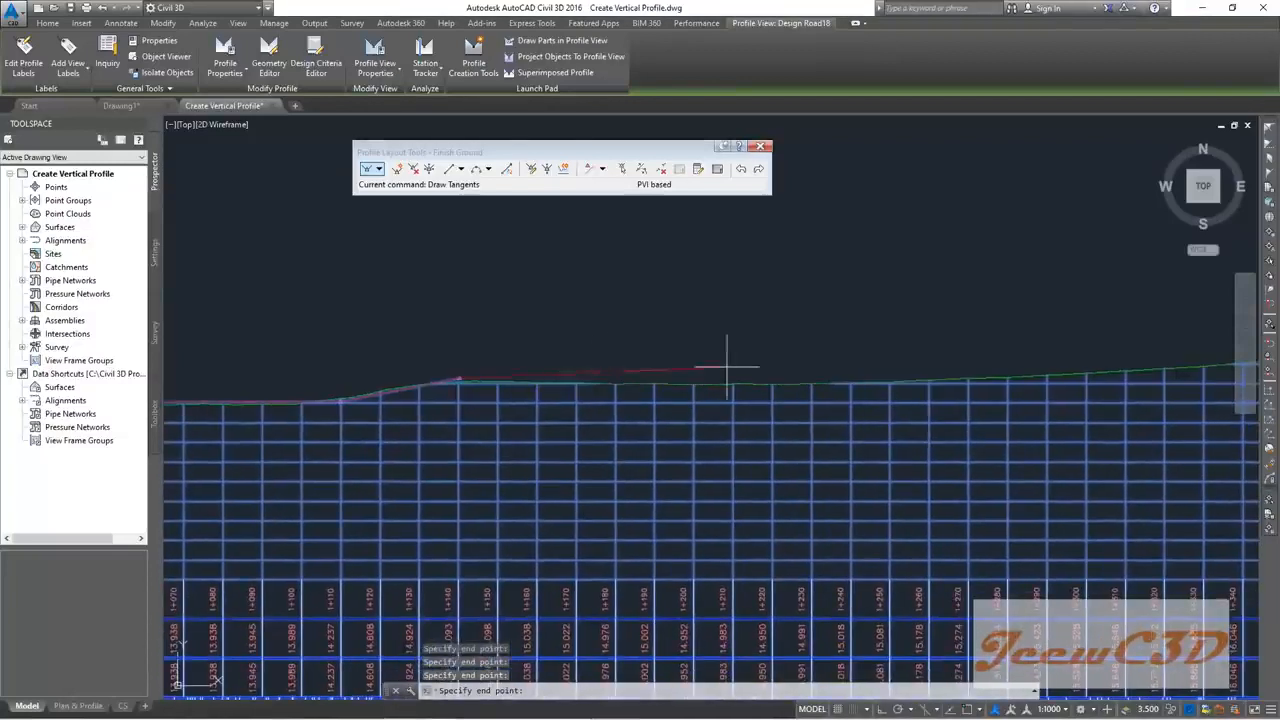
scroll(786, 357, "down", 4)
scroll(613, 373, "up", 4)
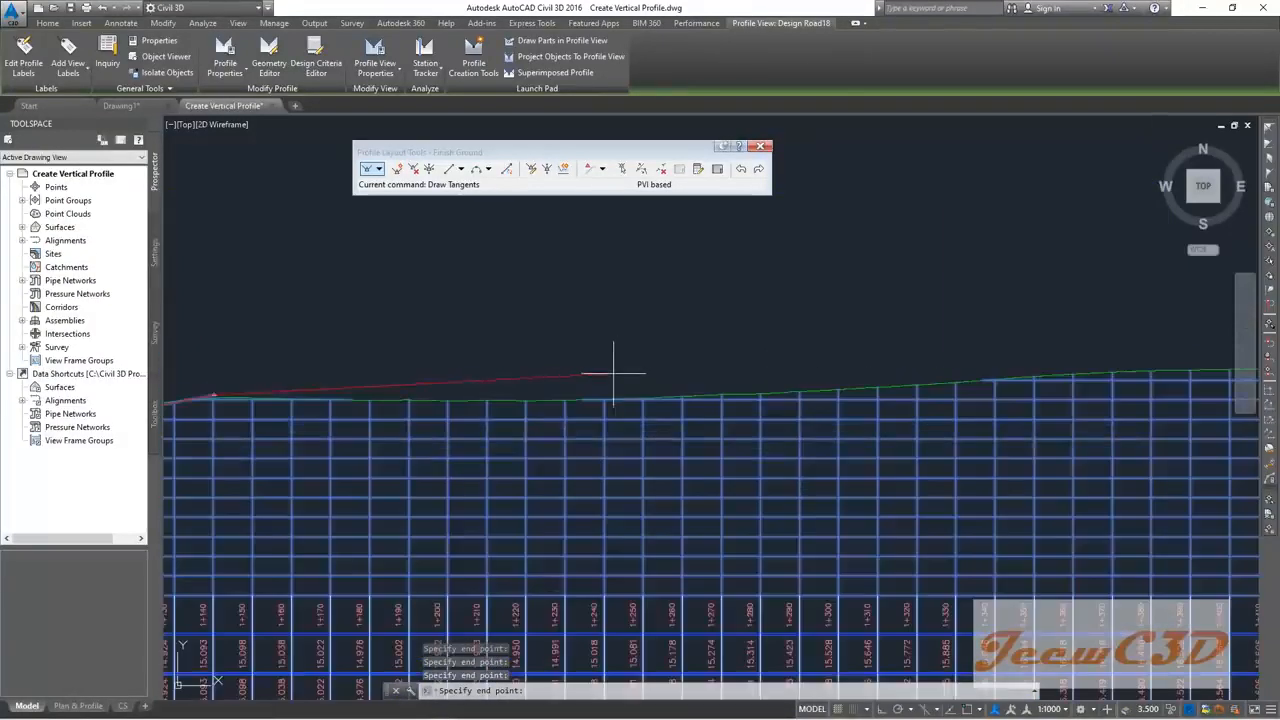
scroll(718, 378, "up", 2)
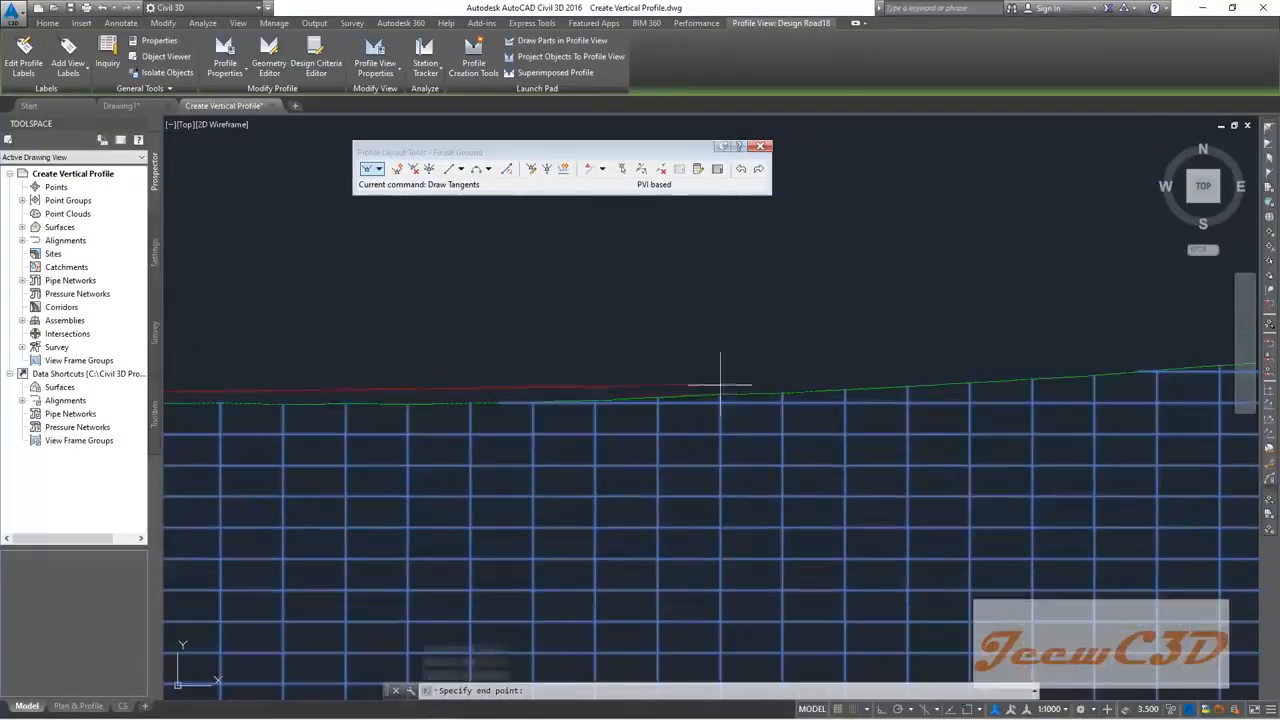
scroll(775, 388, "up", 3)
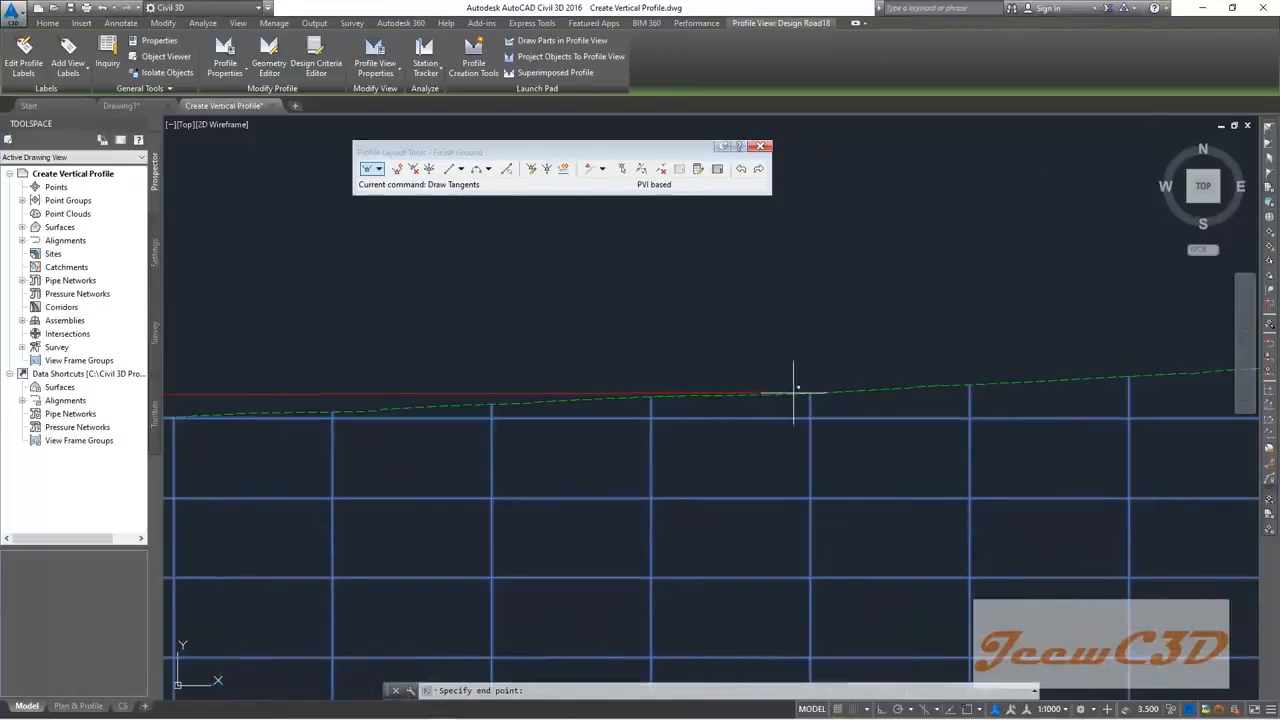
scroll(812, 391, "down", 5)
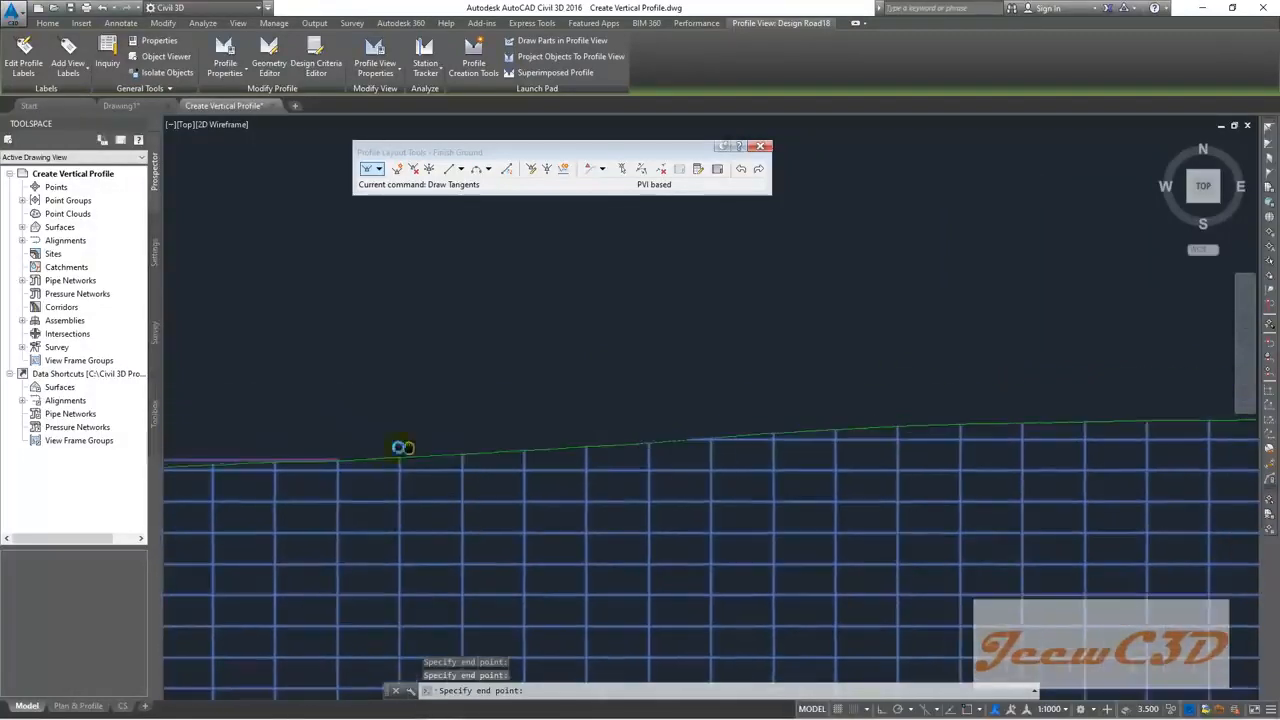
scroll(616, 428, "up", 3)
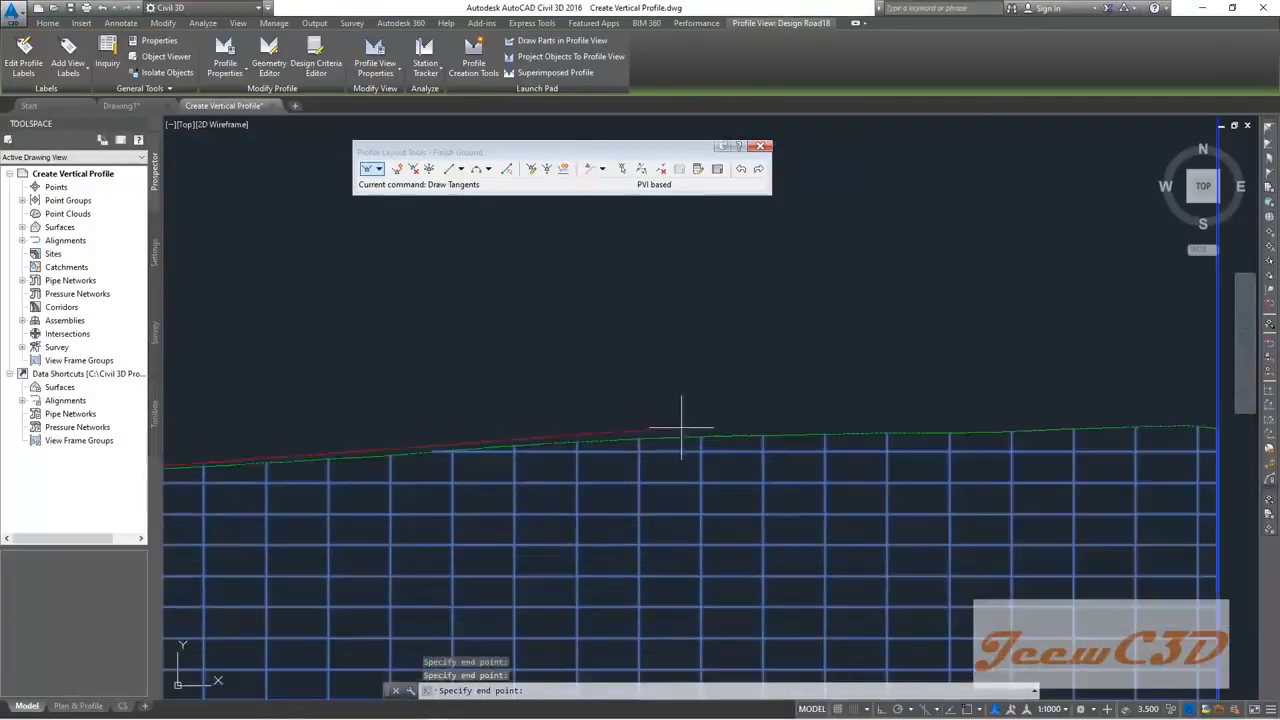
left_click(741, 431)
Step: Snap the last tangent to the nearest point on the profile view's right edge and finish
middle_click_drag(851, 420, 491, 428)
scroll(789, 435, "up", 2)
scroll(789, 435, "up", 2)
scroll(816, 458, "up", 2)
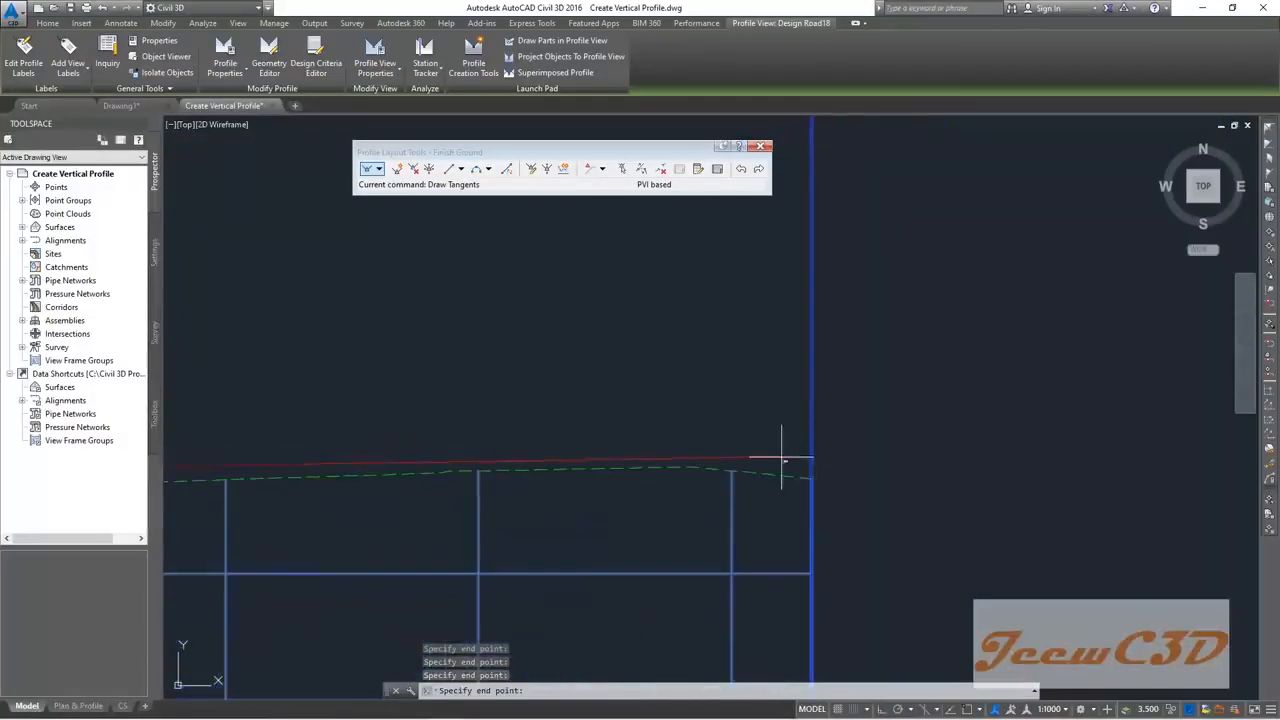
scroll(814, 463, "up", 2)
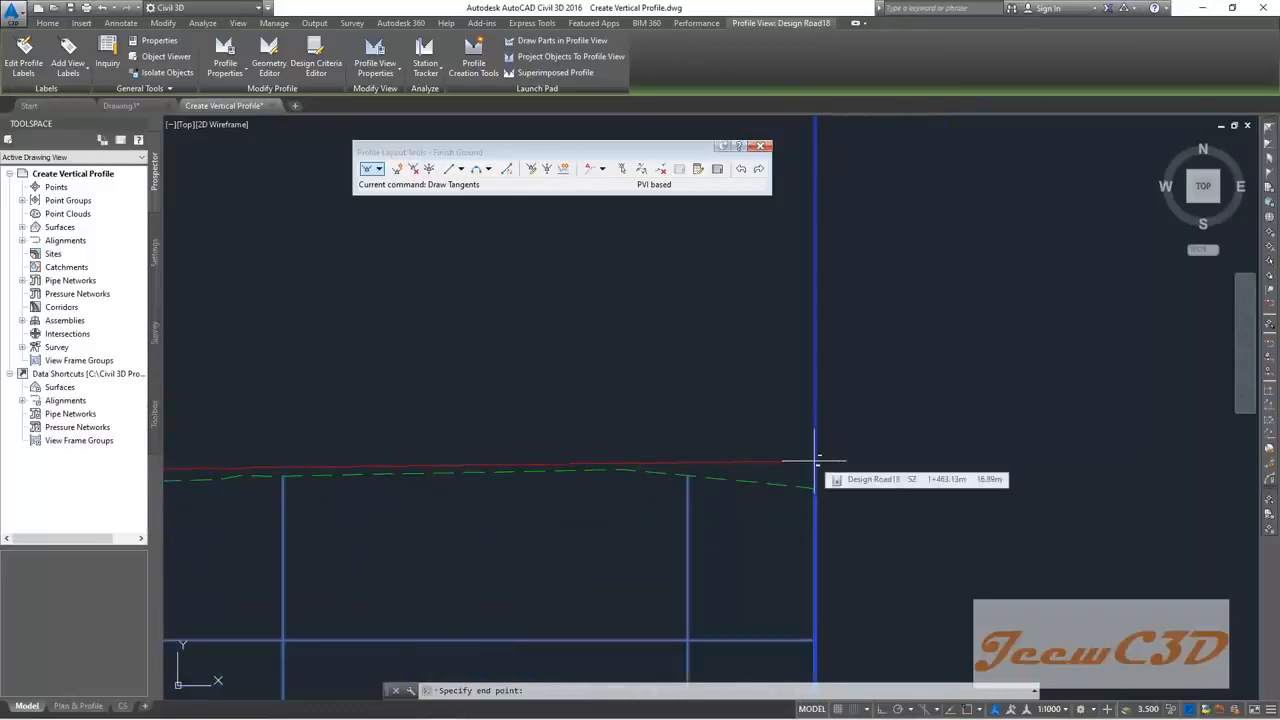
right_click(816, 460, "shift")
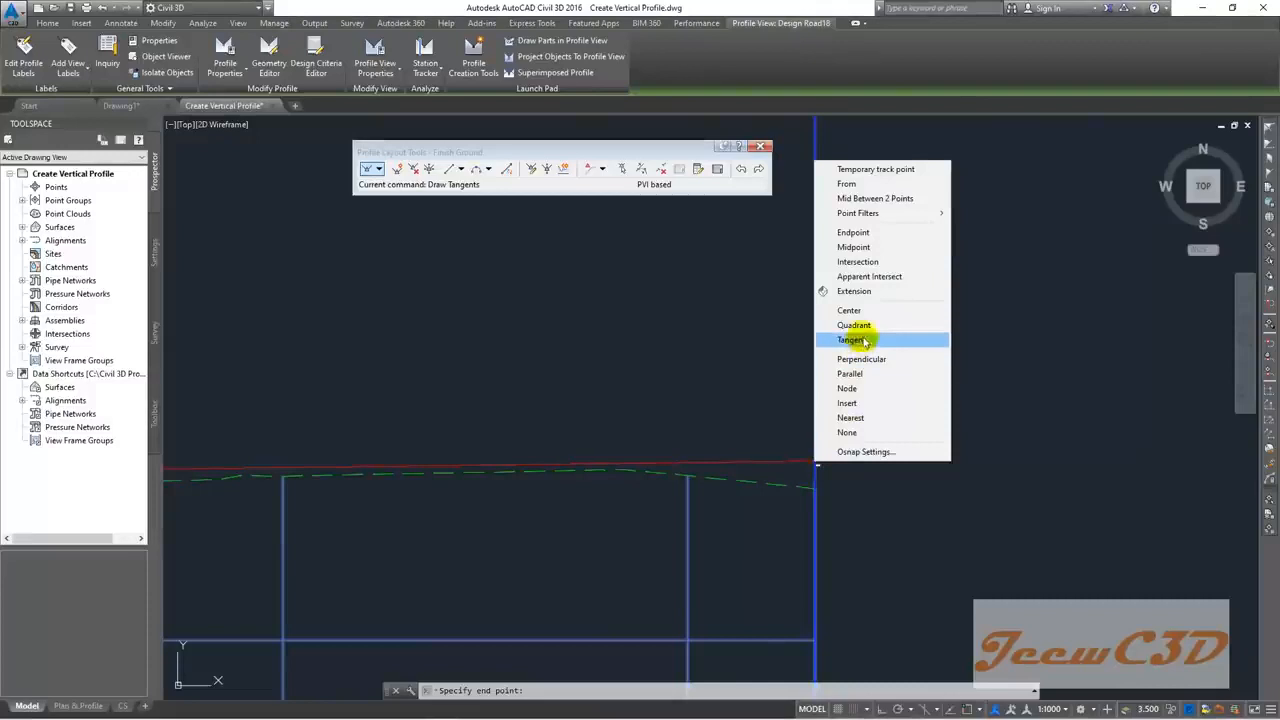
left_click(856, 418)
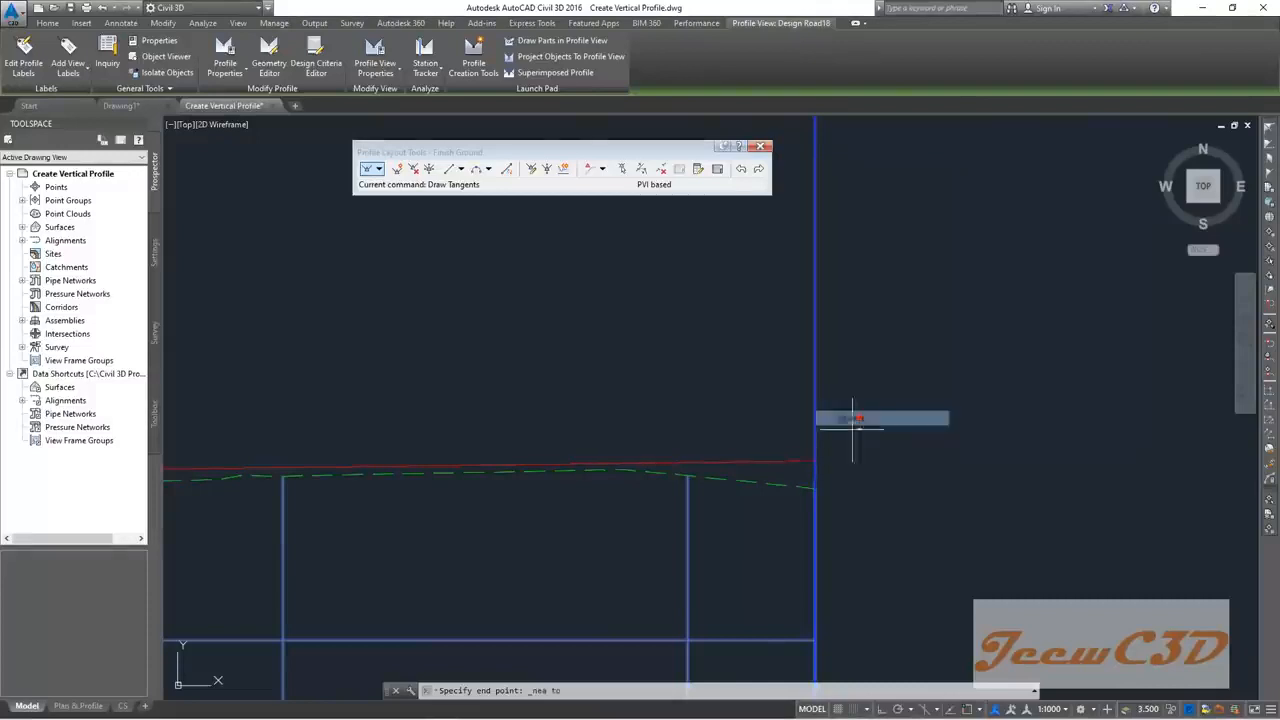
left_click(818, 467)
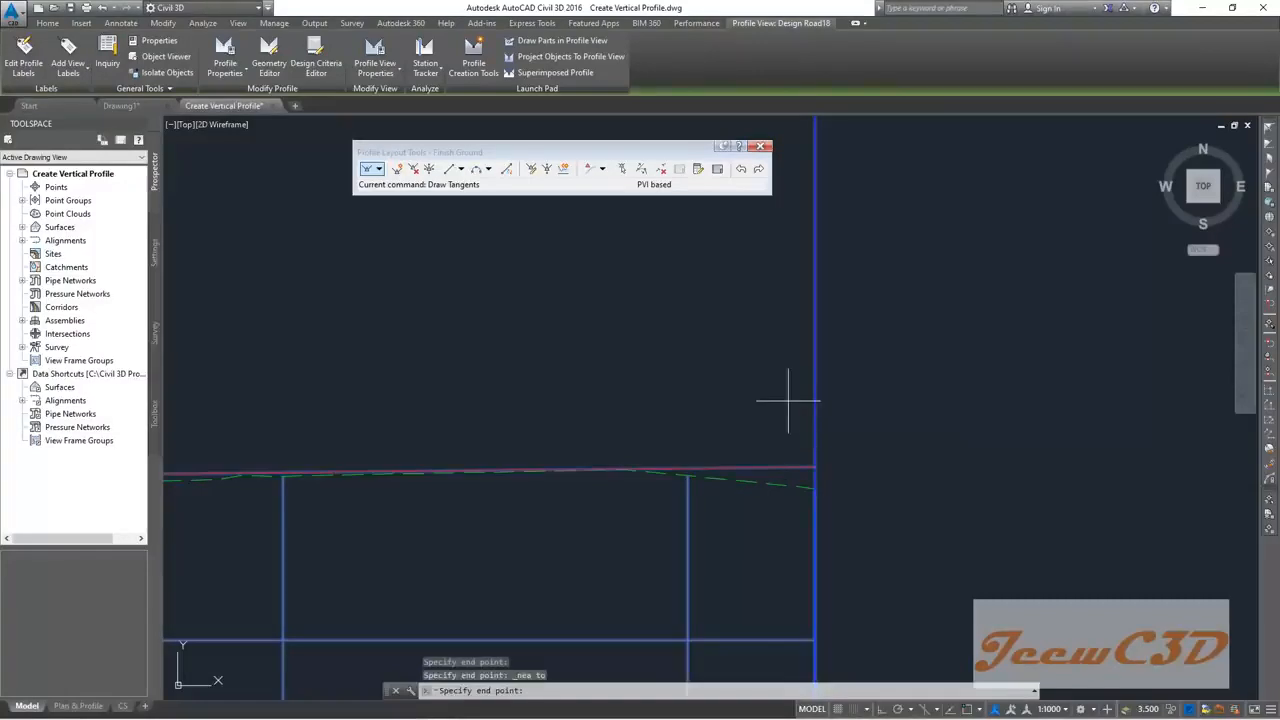
key("Escape")
scroll(528, 429, "down", 8)
scroll(583, 453, "up", 8)
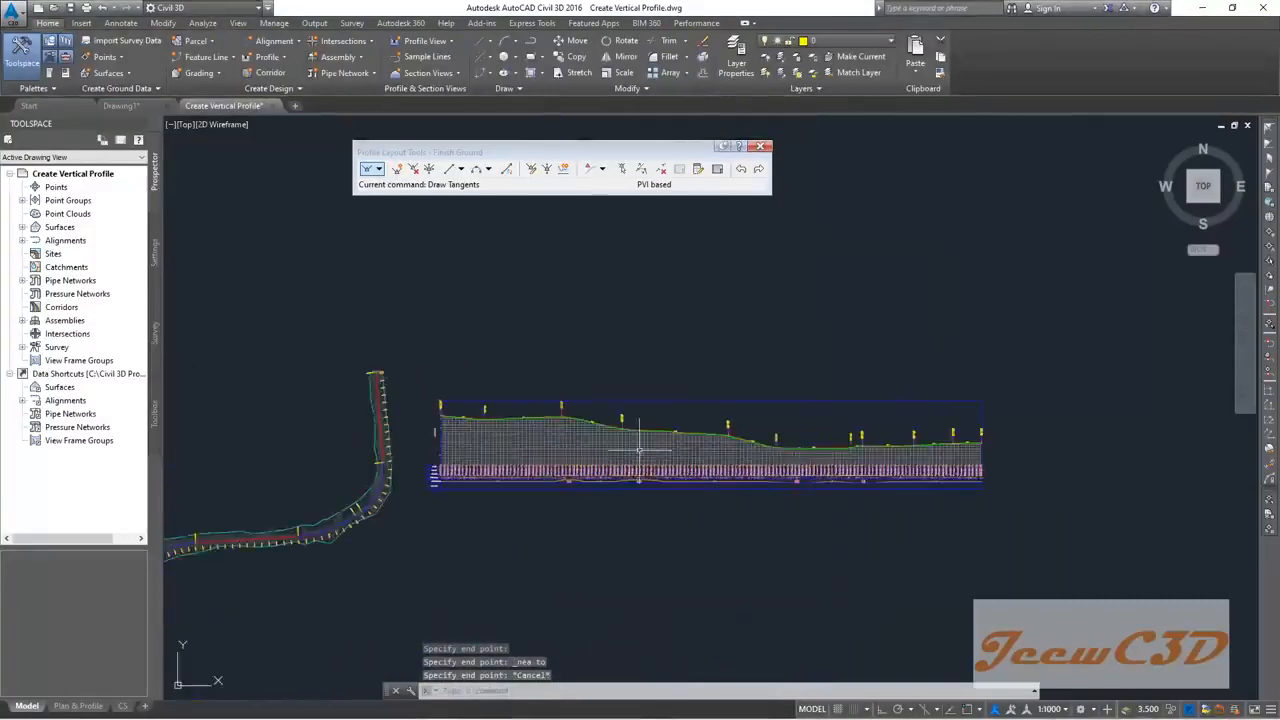
scroll(575, 435, "down", 5)
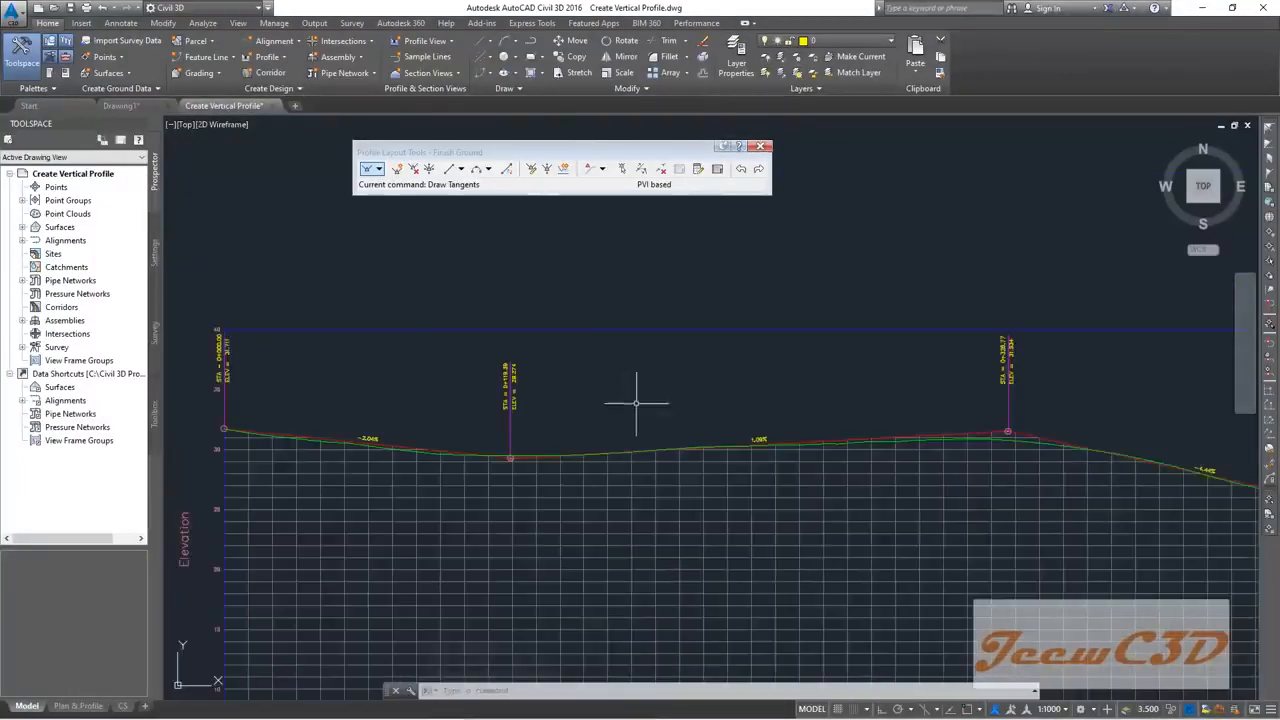
scroll(705, 441, "down", 5)
middle_click_drag(705, 441, 690, 403)
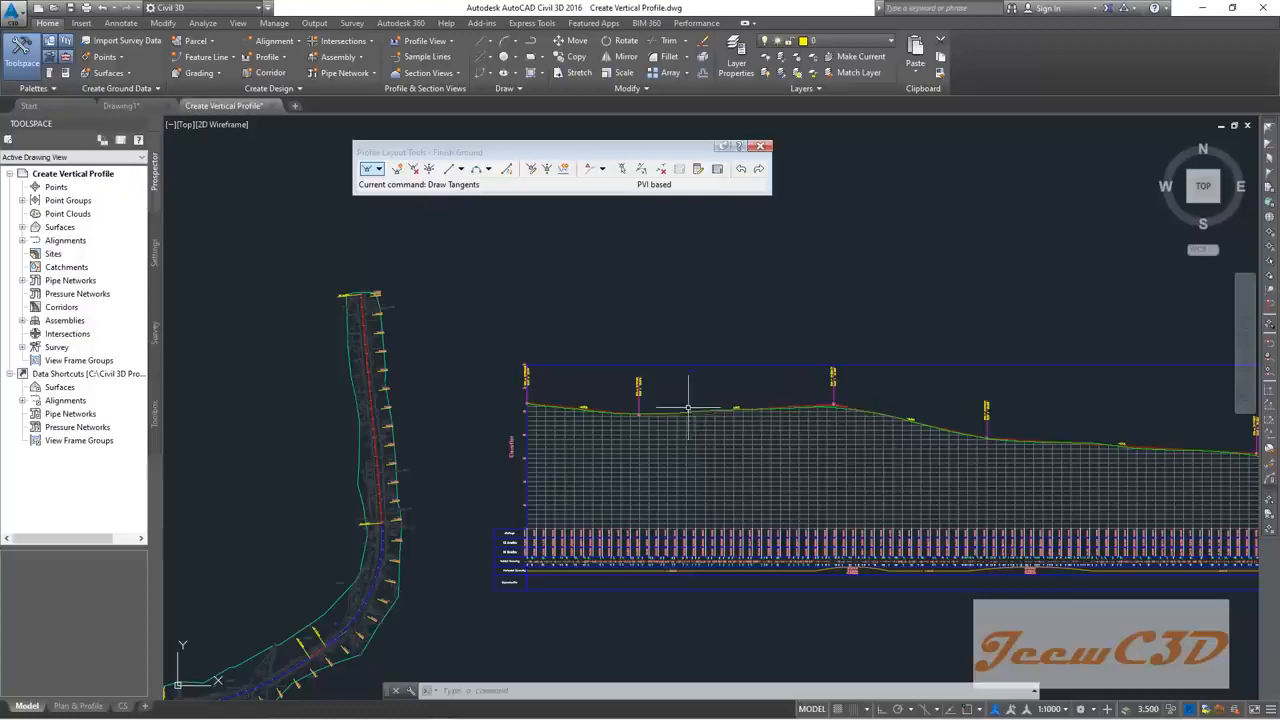
scroll(648, 425, "up", 4)
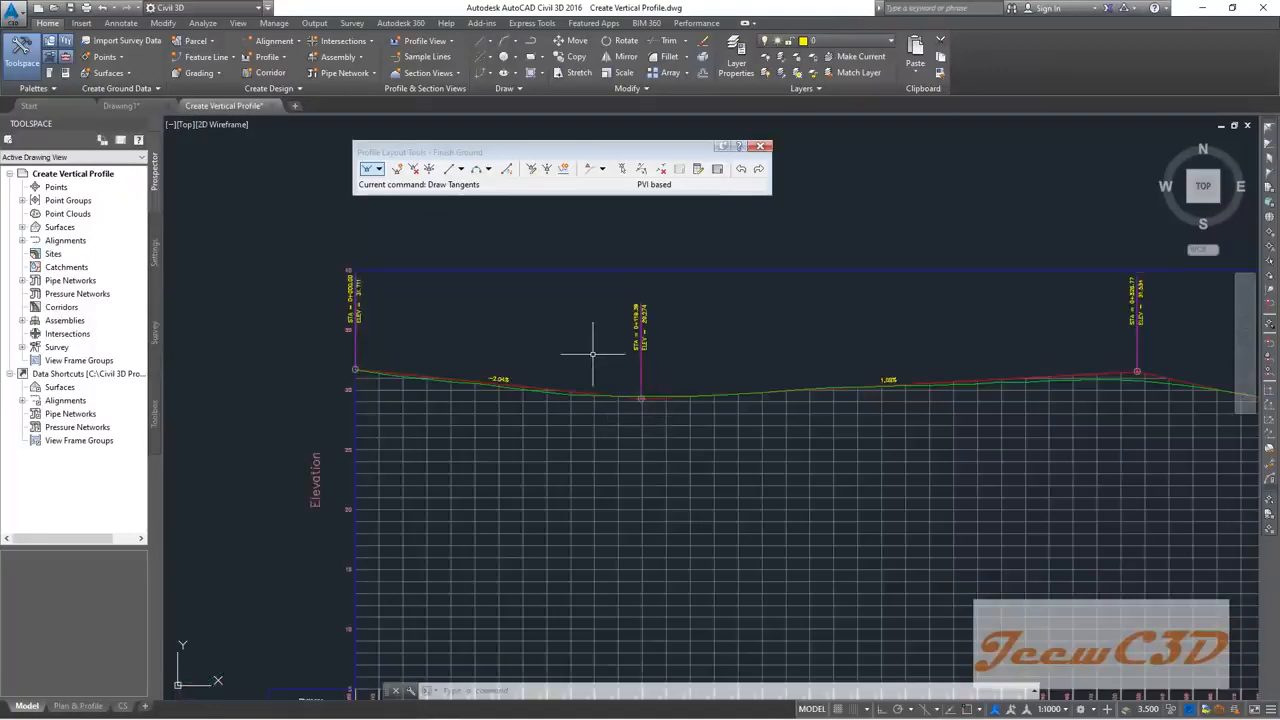
scroll(588, 364, "up", 2)
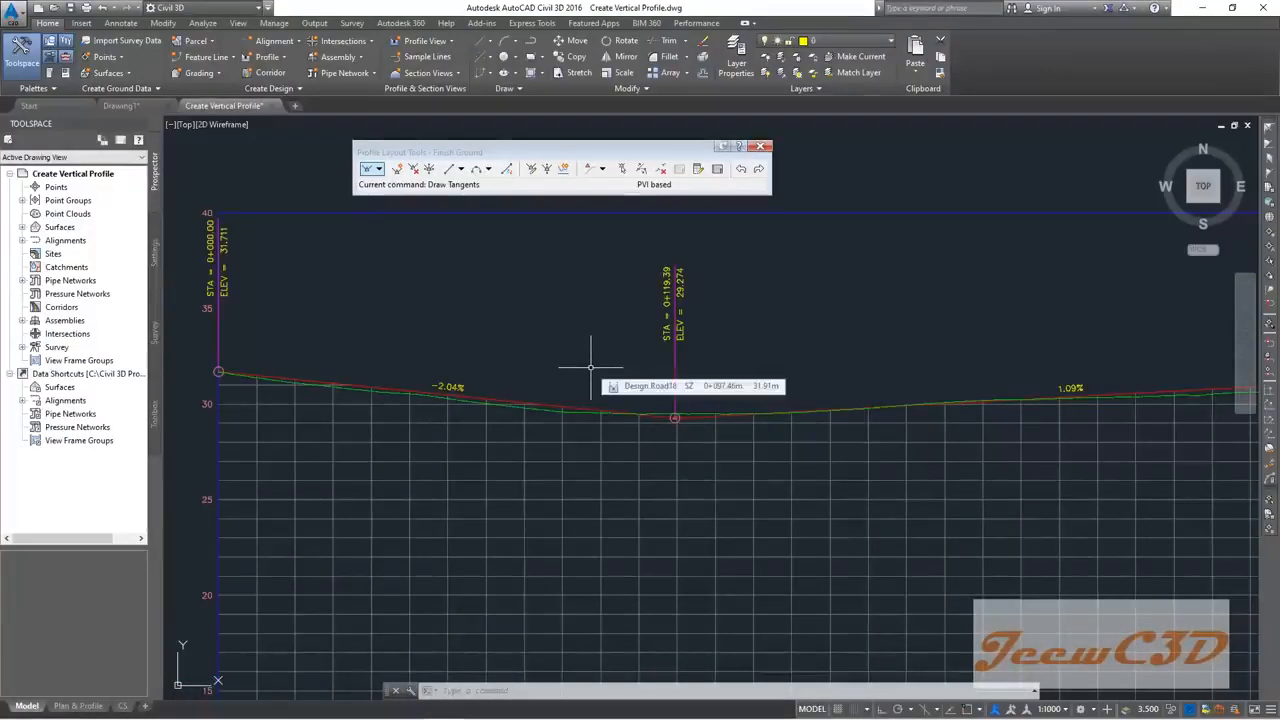
scroll(590, 367, "down", 2)
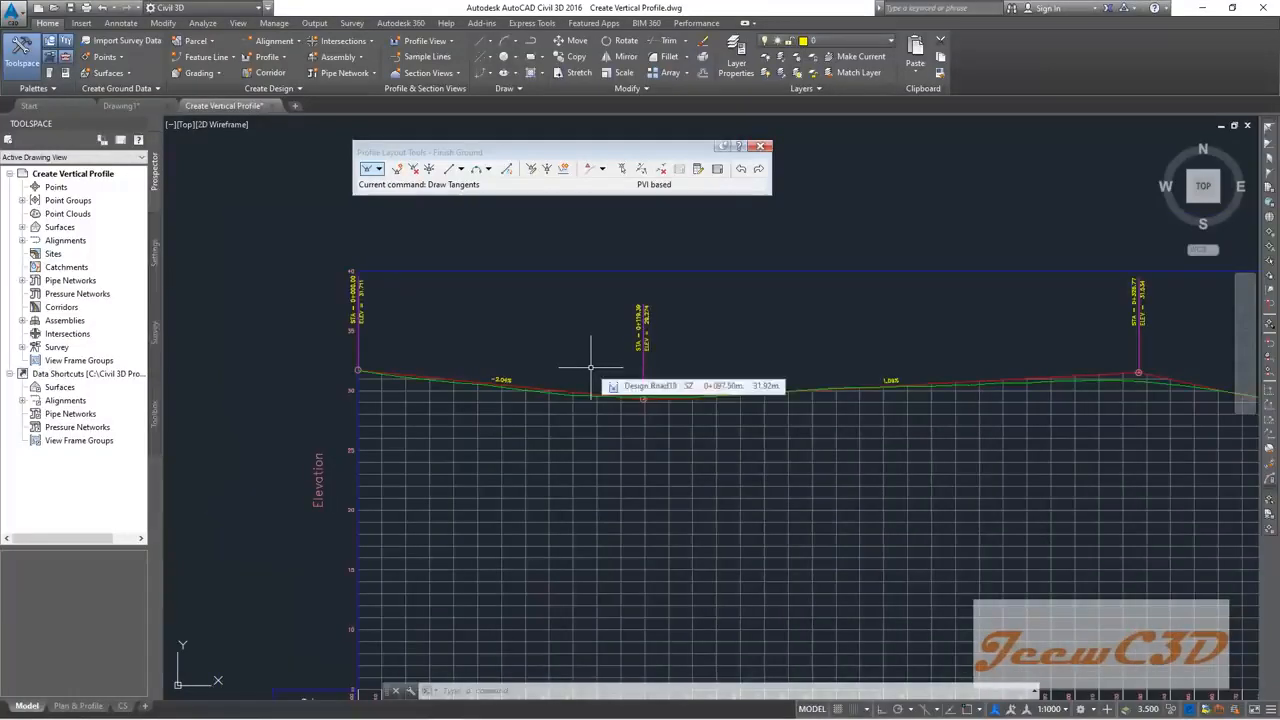
scroll(623, 380, "up", 2)
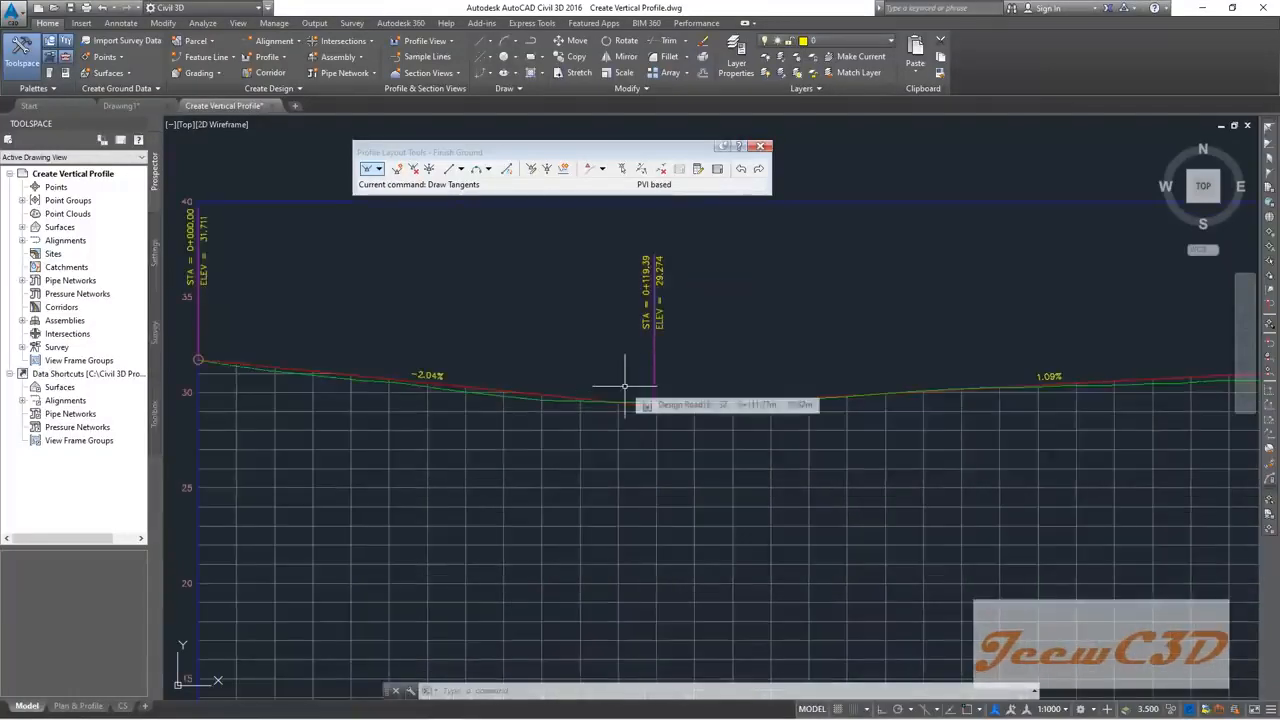
scroll(466, 362, "up", 3)
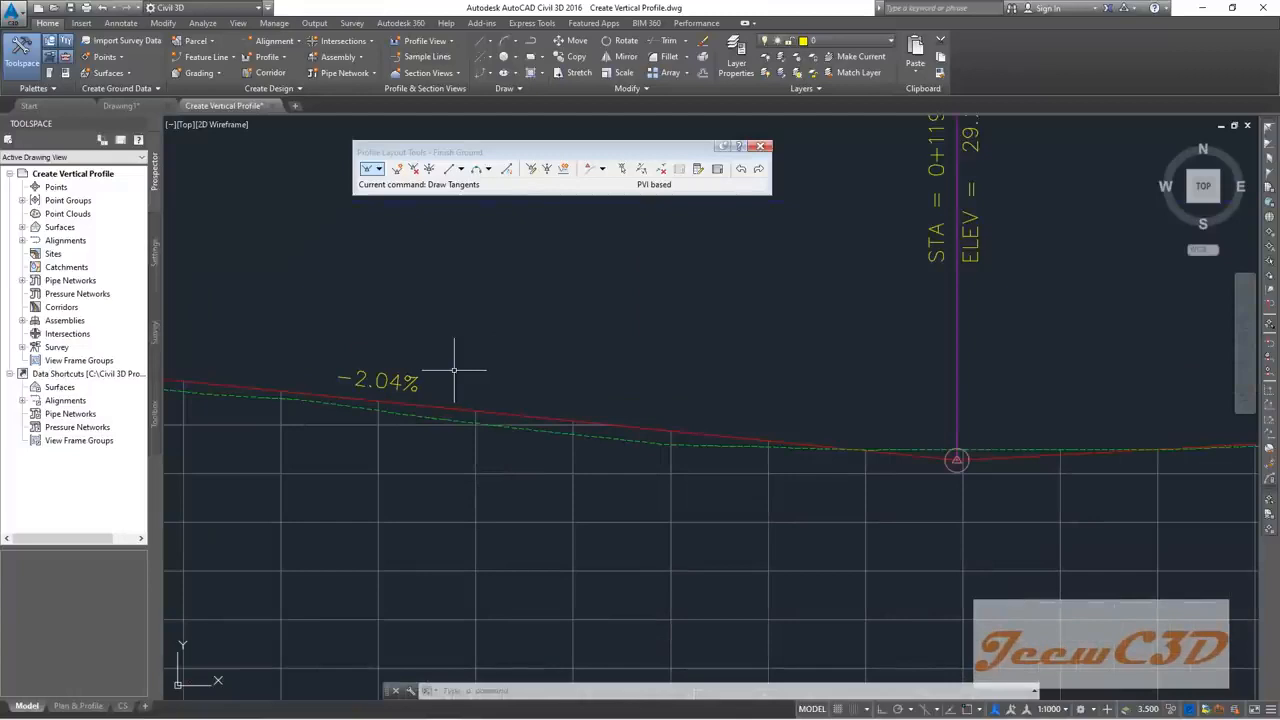
scroll(442, 373, "down", 4)
scroll(442, 373, "up", 4)
scroll(449, 374, "down", 2)
middle_click_drag(592, 365, 303, 383)
scroll(348, 388, "down", 2)
scroll(866, 380, "up", 2)
scroll(895, 380, "down", 4)
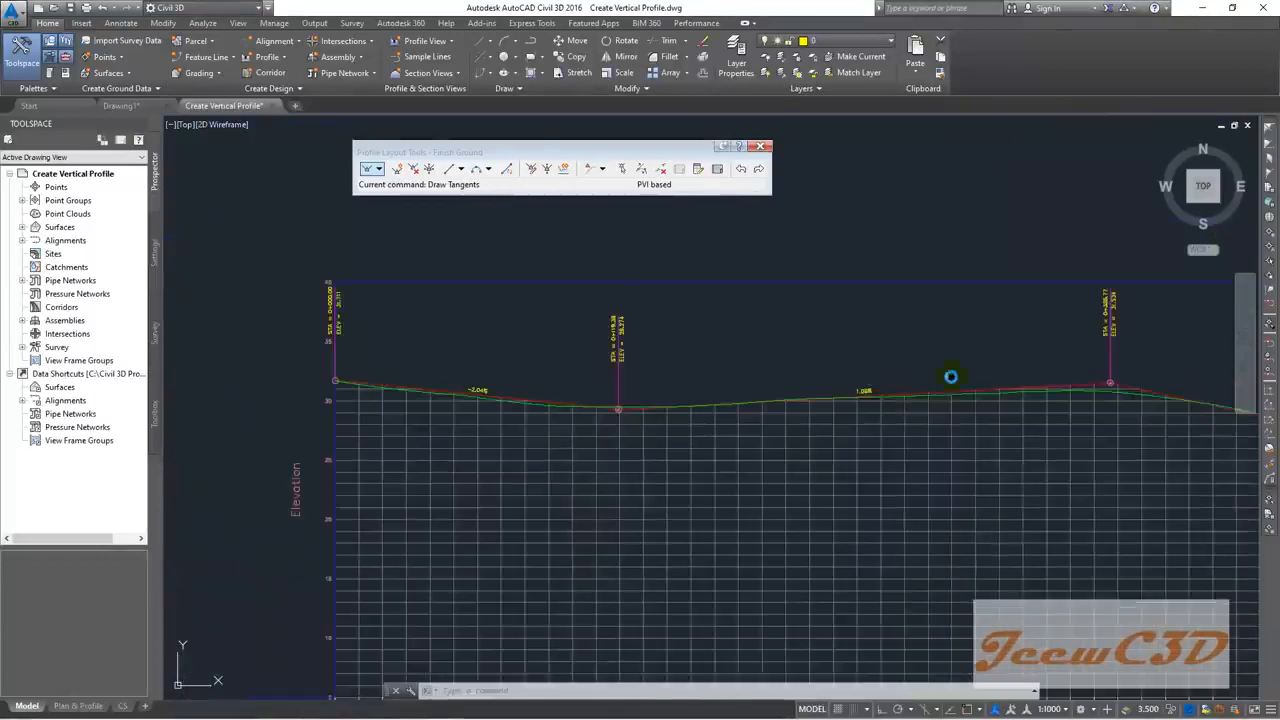
middle_click_drag(1104, 394, 570, 392)
scroll(790, 445, "up", 4)
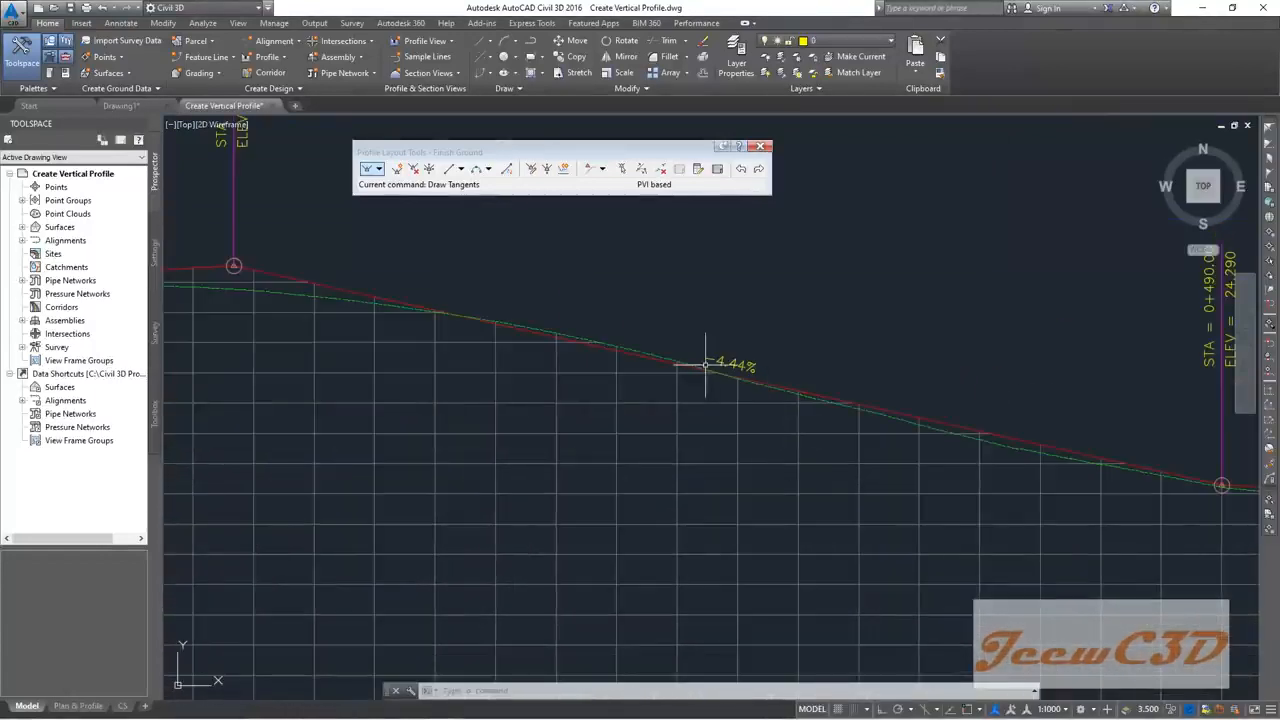
scroll(746, 383, "down", 4)
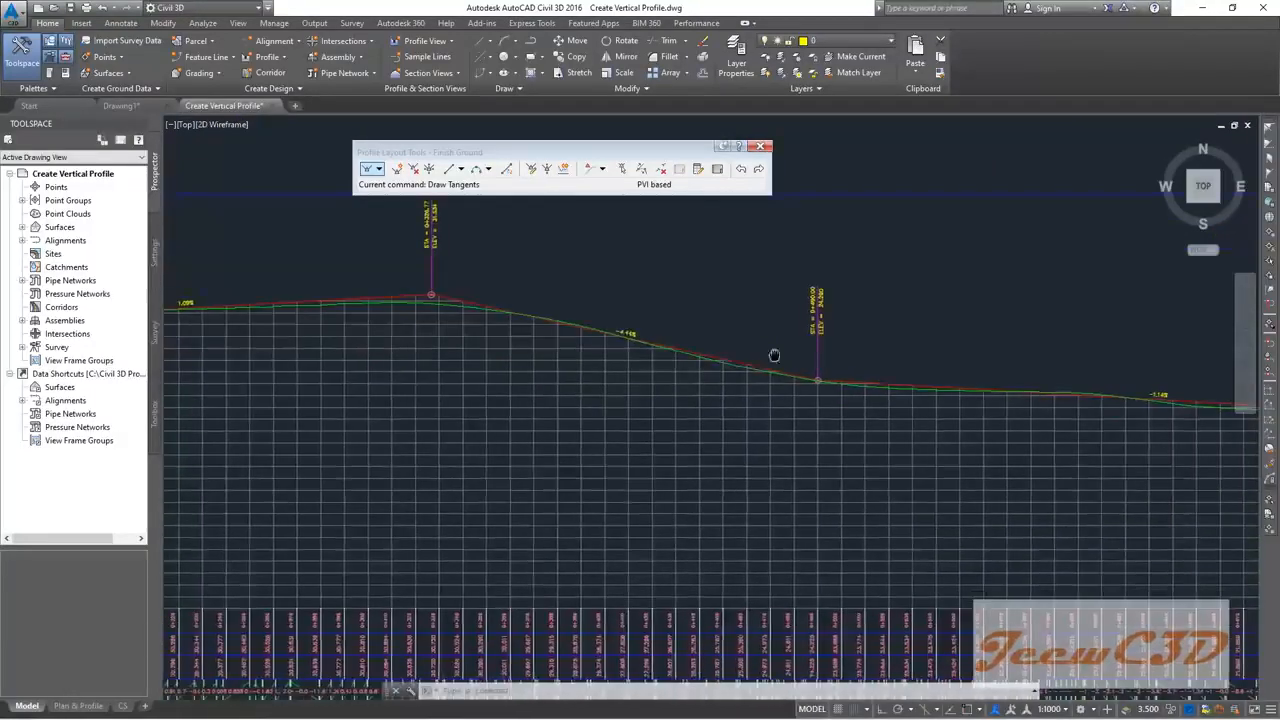
scroll(771, 357, "up", 2)
scroll(650, 343, "down", 4)
scroll(842, 377, "up", 6)
scroll(629, 380, "down", 3)
scroll(675, 410, "up", 5)
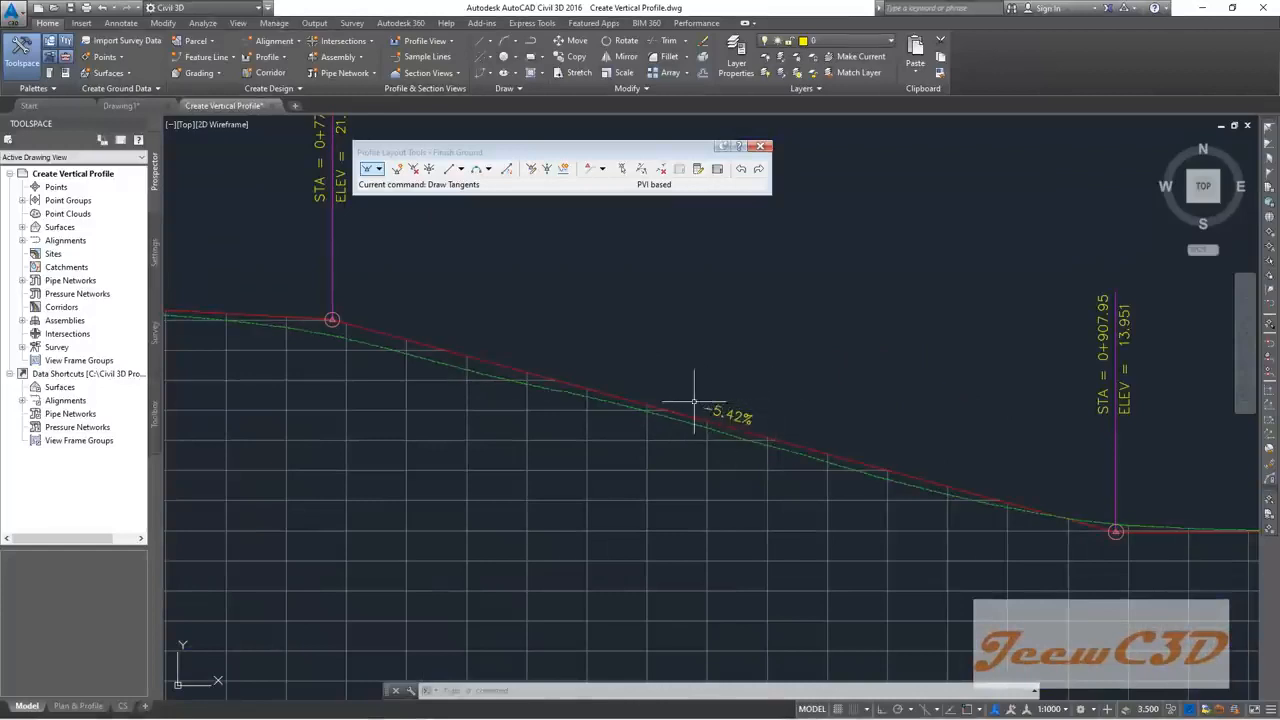
middle_click_drag(586, 423, 925, 433)
scroll(669, 360, "down", 4)
middle_click_drag(757, 414, 606, 366)
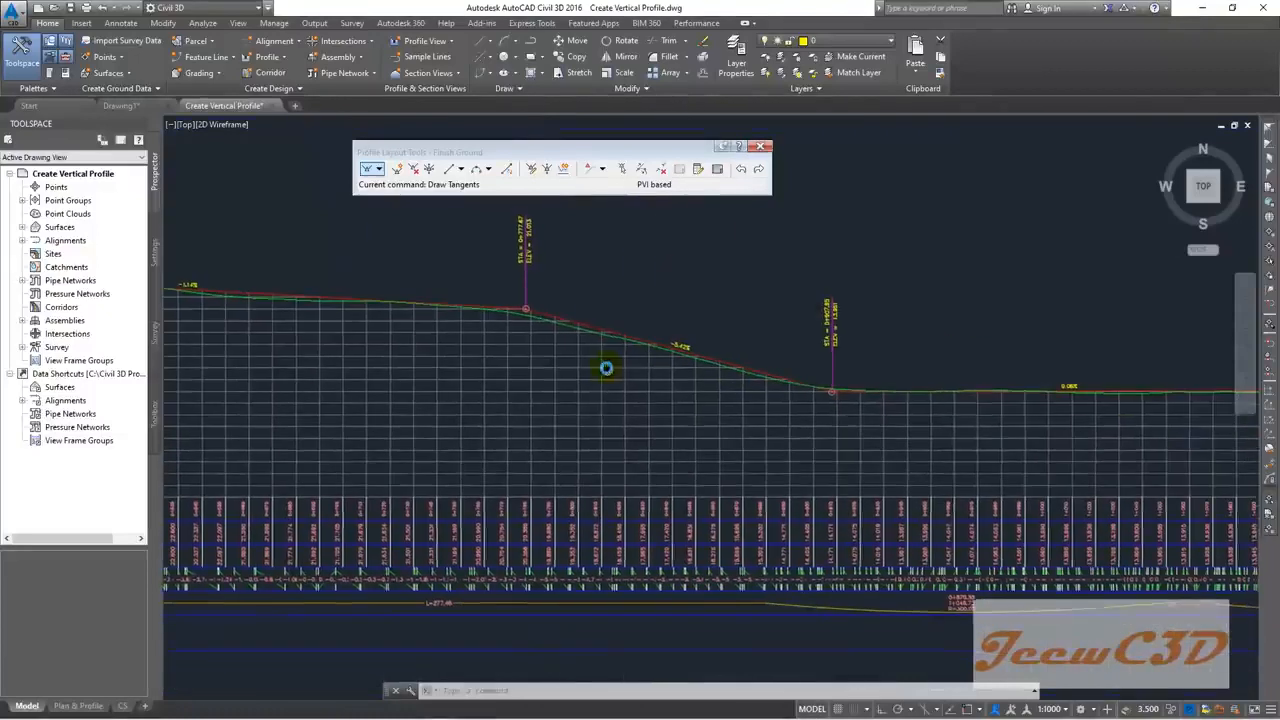
scroll(527, 308, "up", 2)
scroll(527, 308, "up", 3)
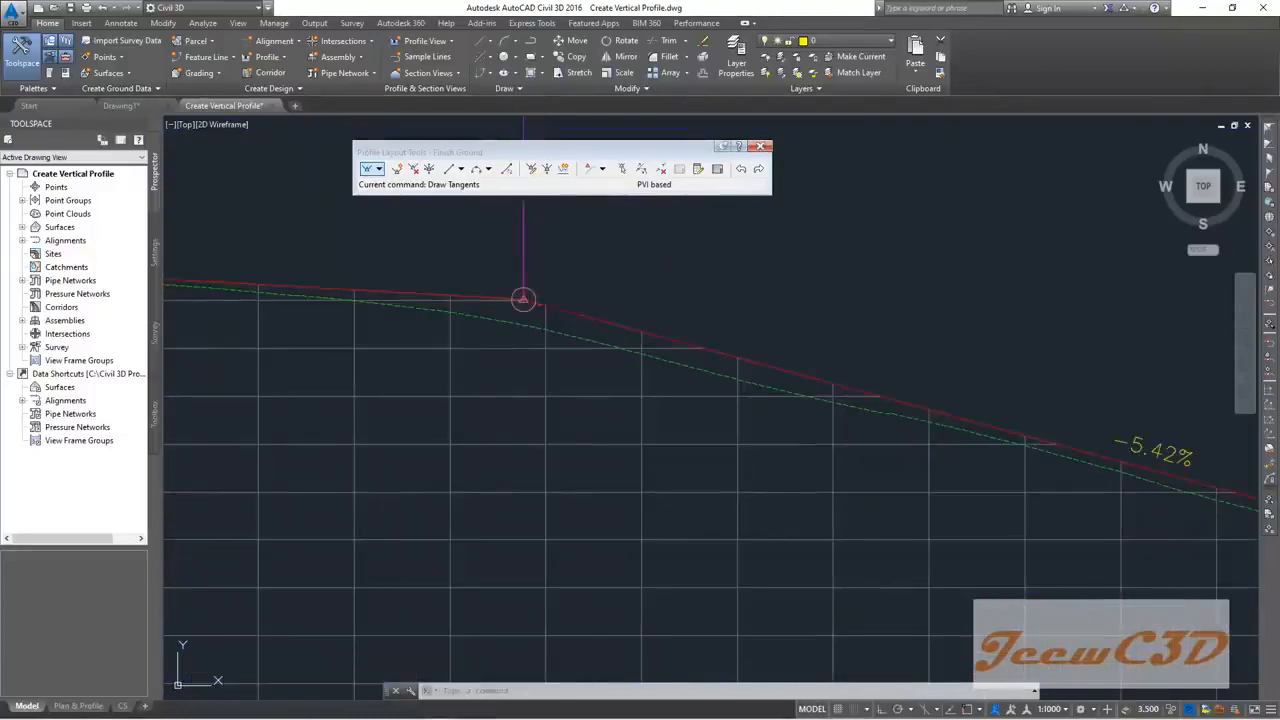
Step: Lower the PVI at the top of the steep downhill stretch so its grade becomes -5.17%
left_click(522, 300)
left_click(522, 300)
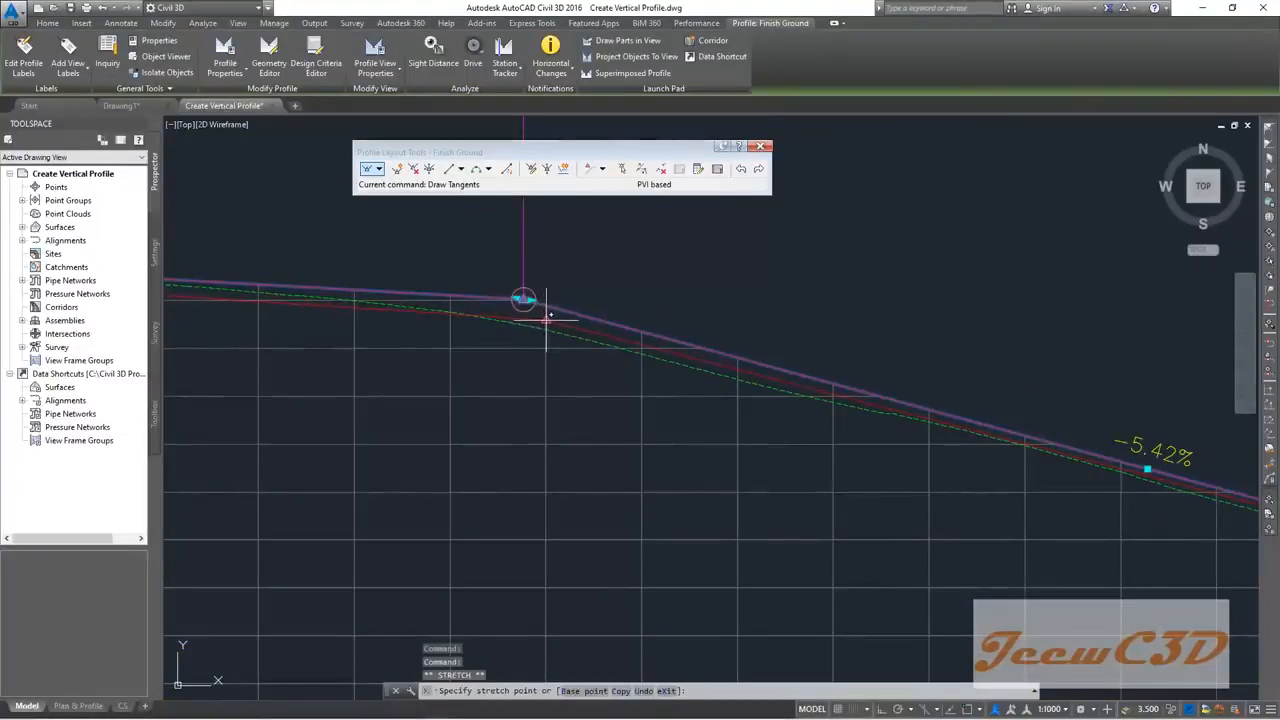
left_click(540, 320)
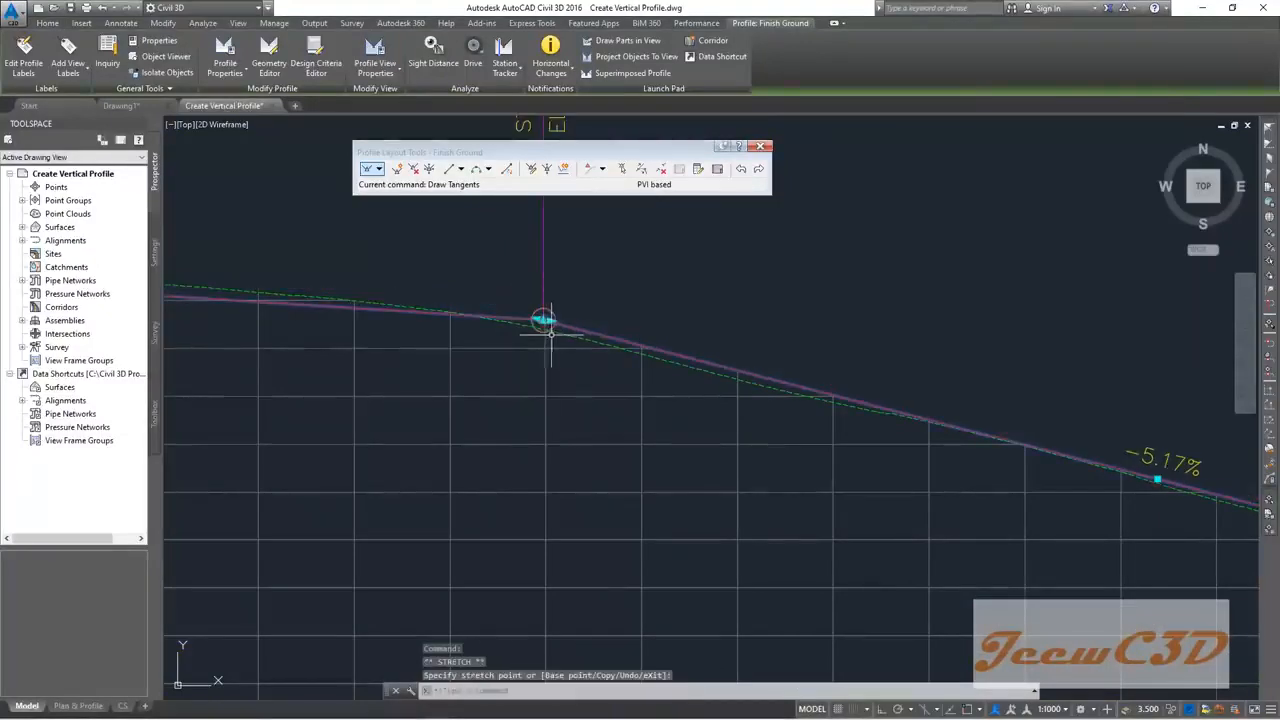
scroll(540, 338, "down", 4)
scroll(540, 338, "down", 4)
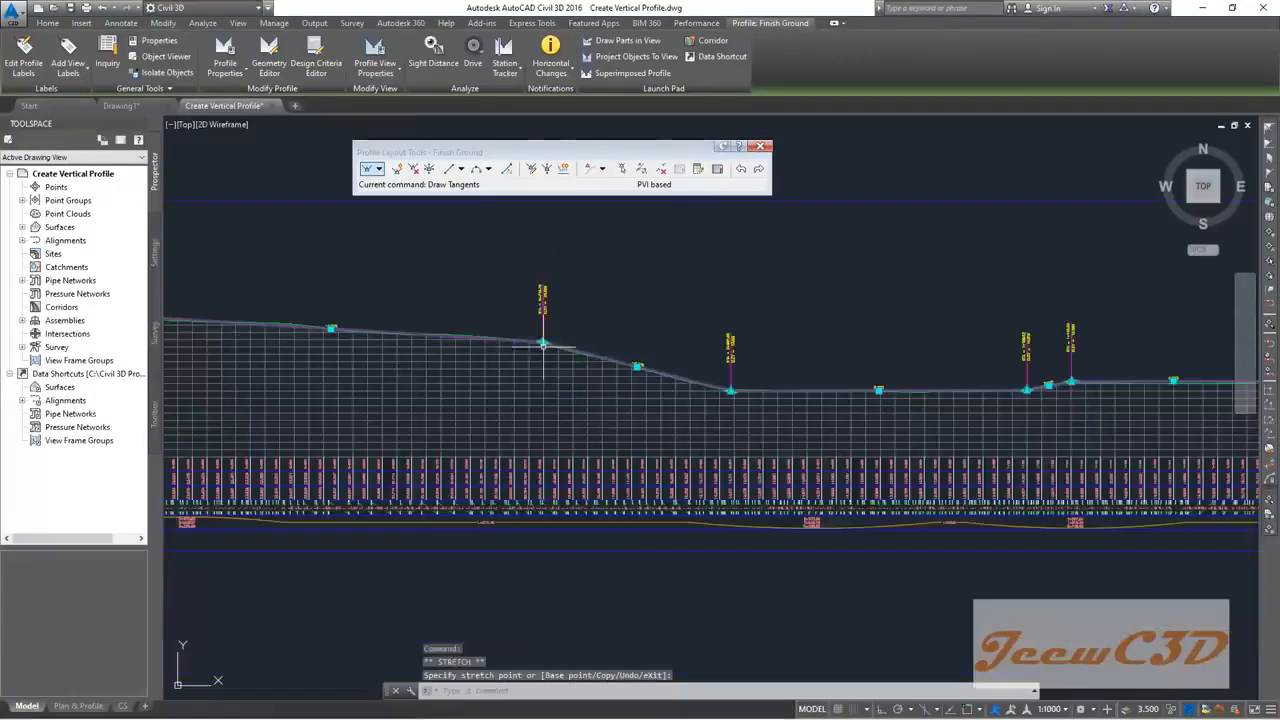
scroll(722, 395, "up", 6)
scroll(722, 378, "up", 3)
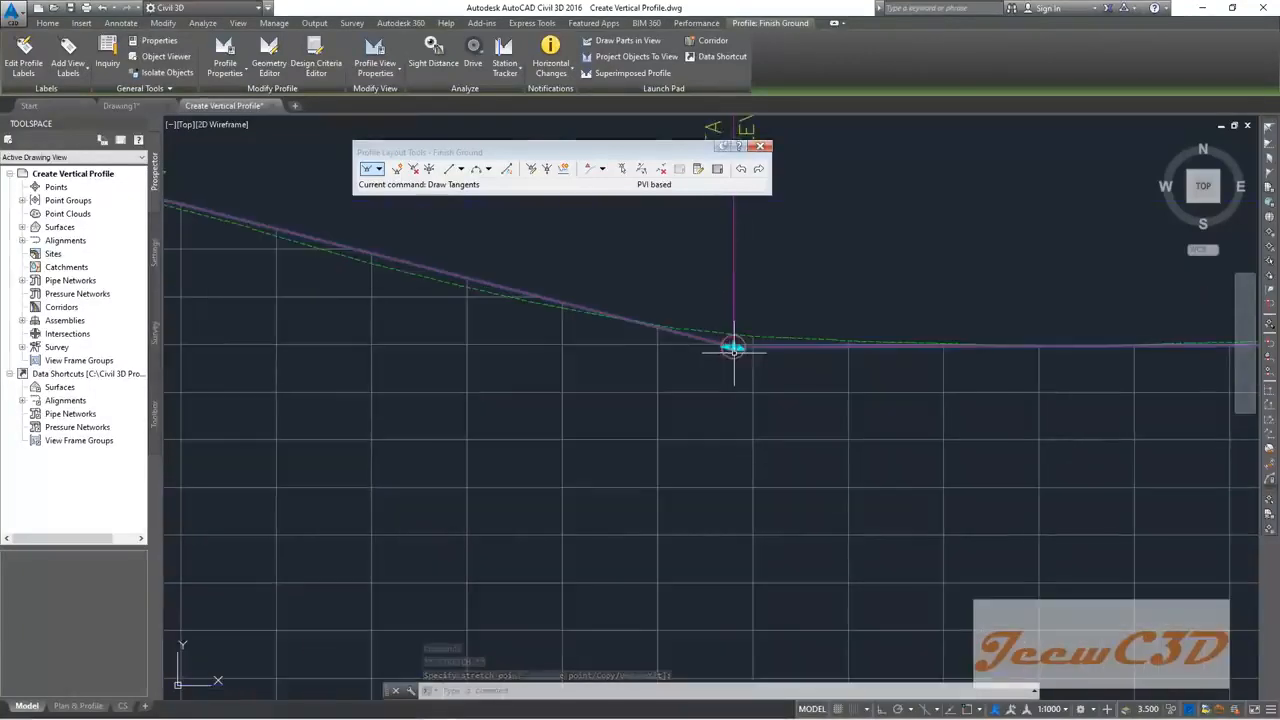
Step: Start moving the PVI at the bottom of the slope, then cancel and release the profile
left_click(733, 347)
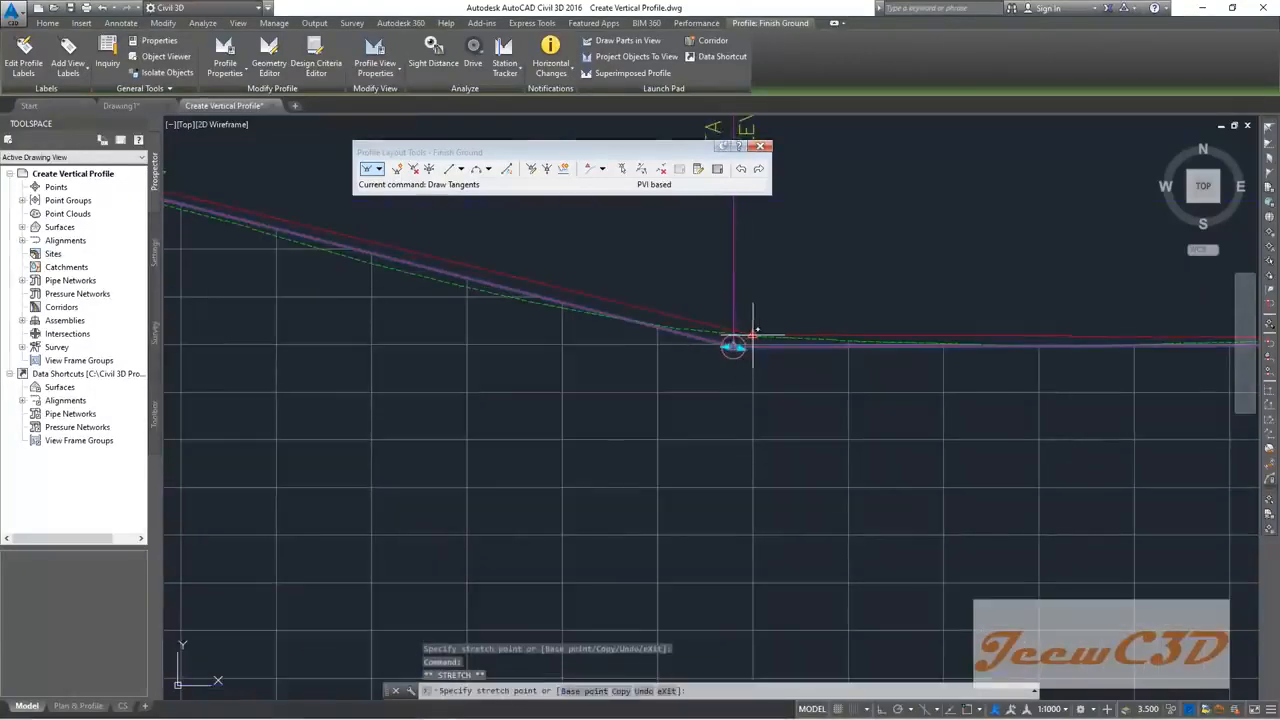
scroll(753, 335, "down", 3)
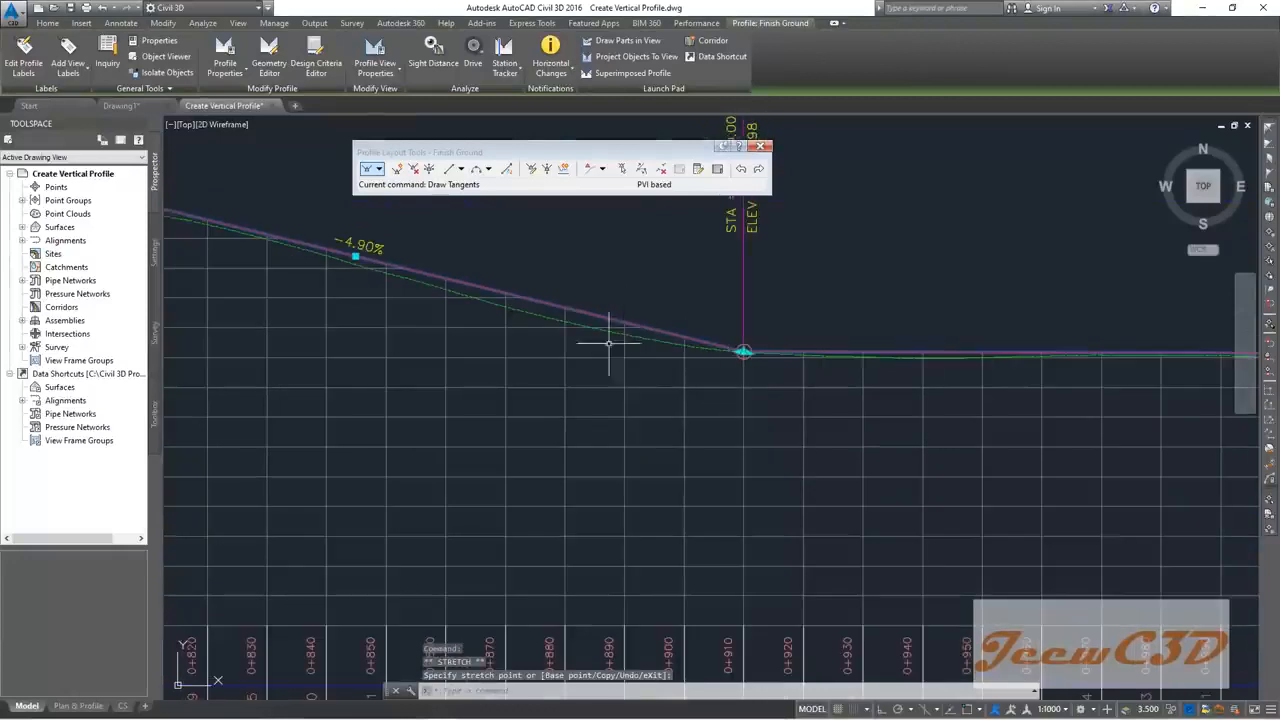
key("Escape")
scroll(680, 334, "up", 5)
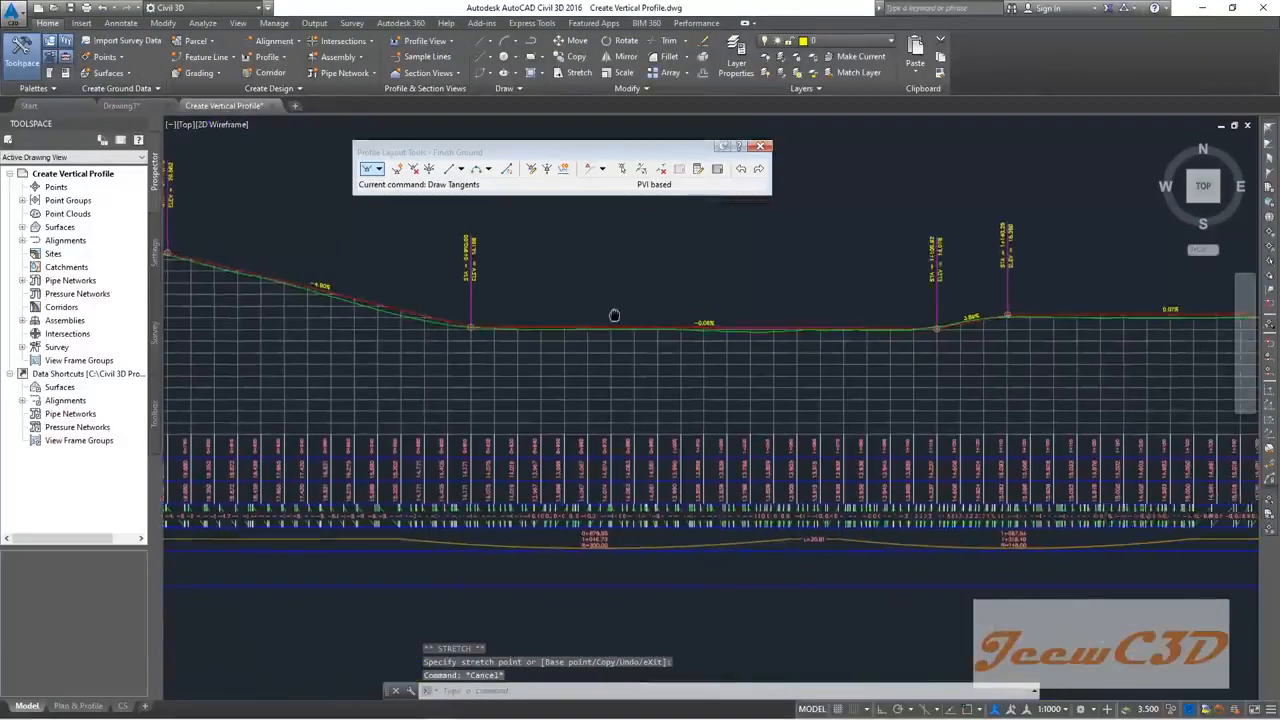
scroll(783, 337, "up", 2)
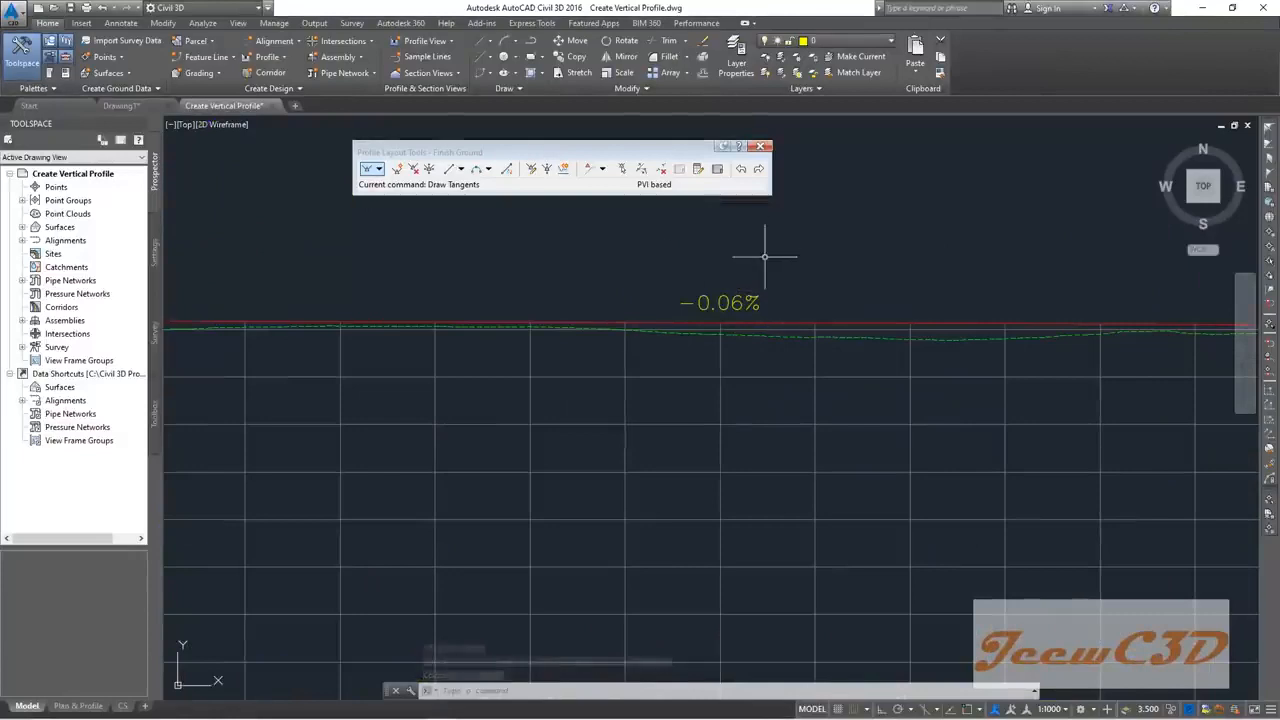
scroll(780, 311, "down", 4)
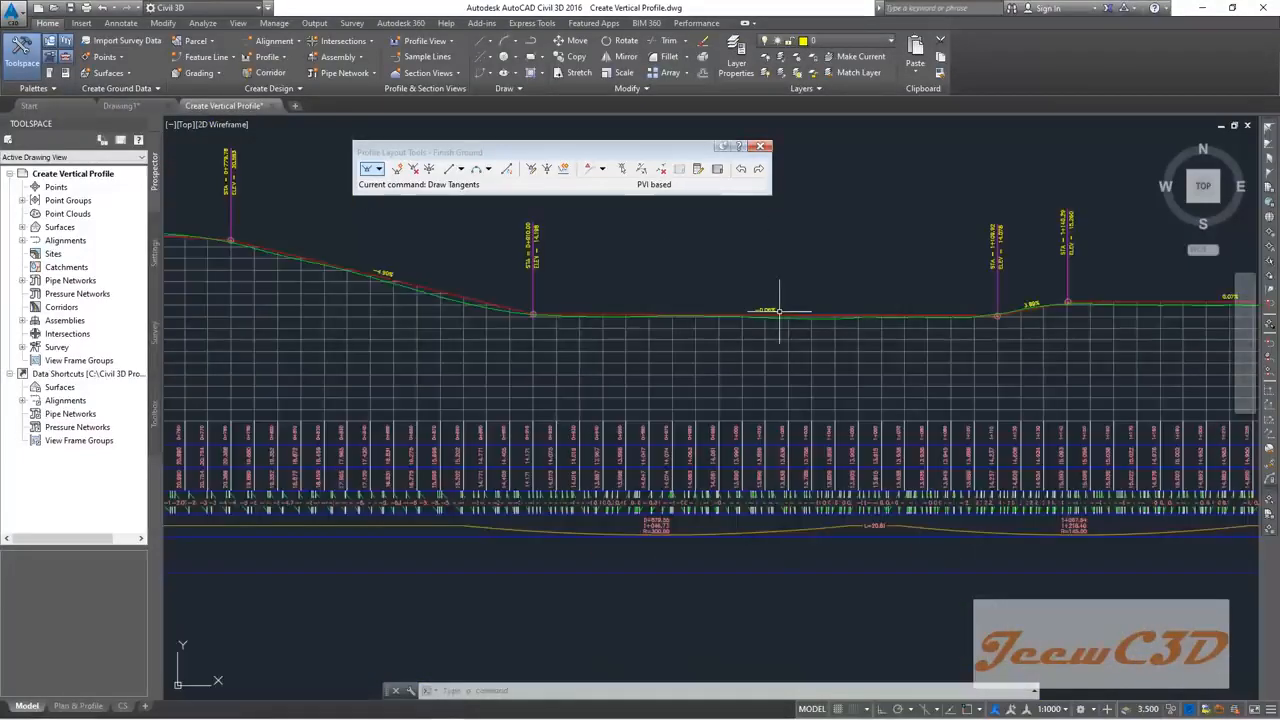
middle_click_drag(980, 357, 772, 343)
scroll(521, 305, "up", 4)
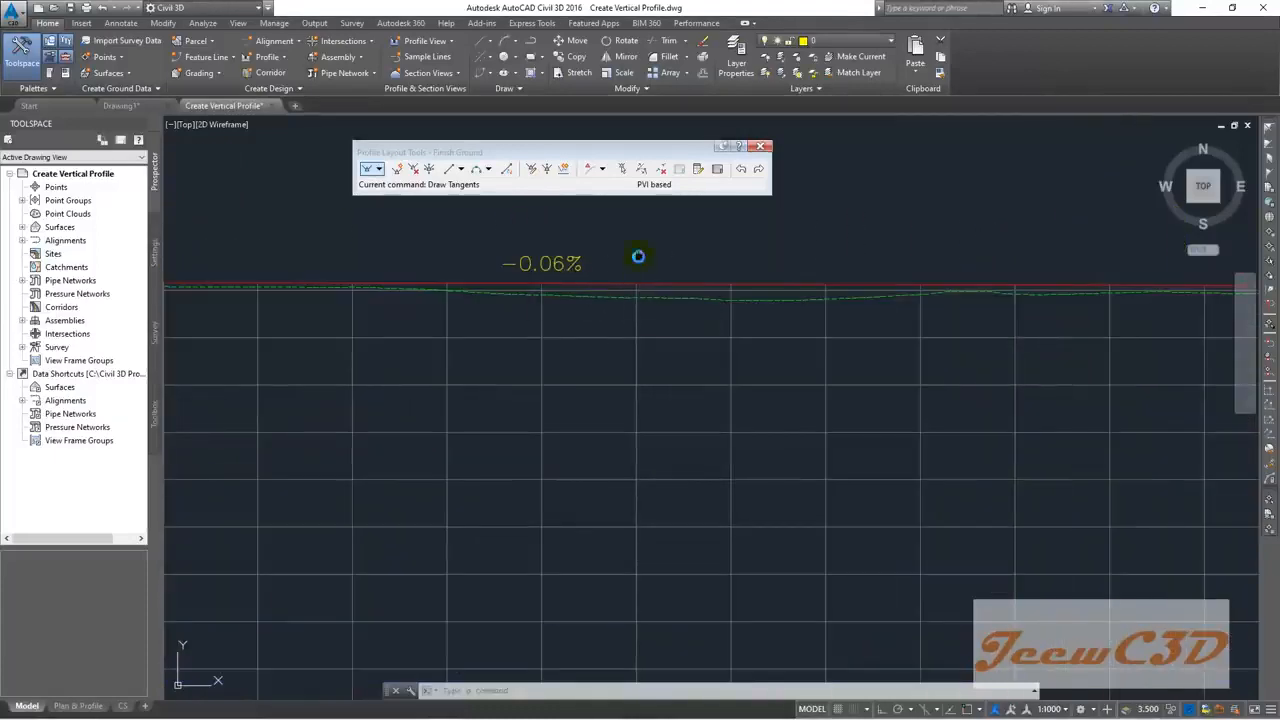
middle_click_drag(654, 257, 634, 383)
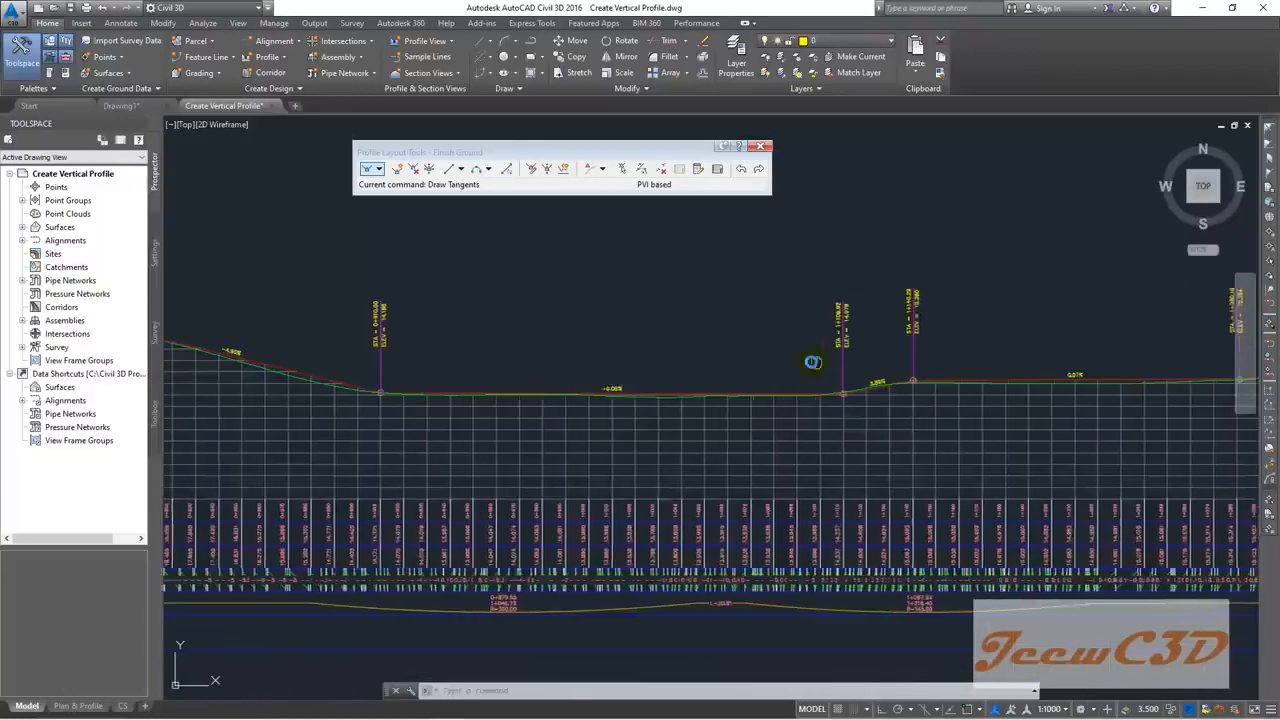
scroll(748, 400, "up", 4)
scroll(740, 420, "down", 4)
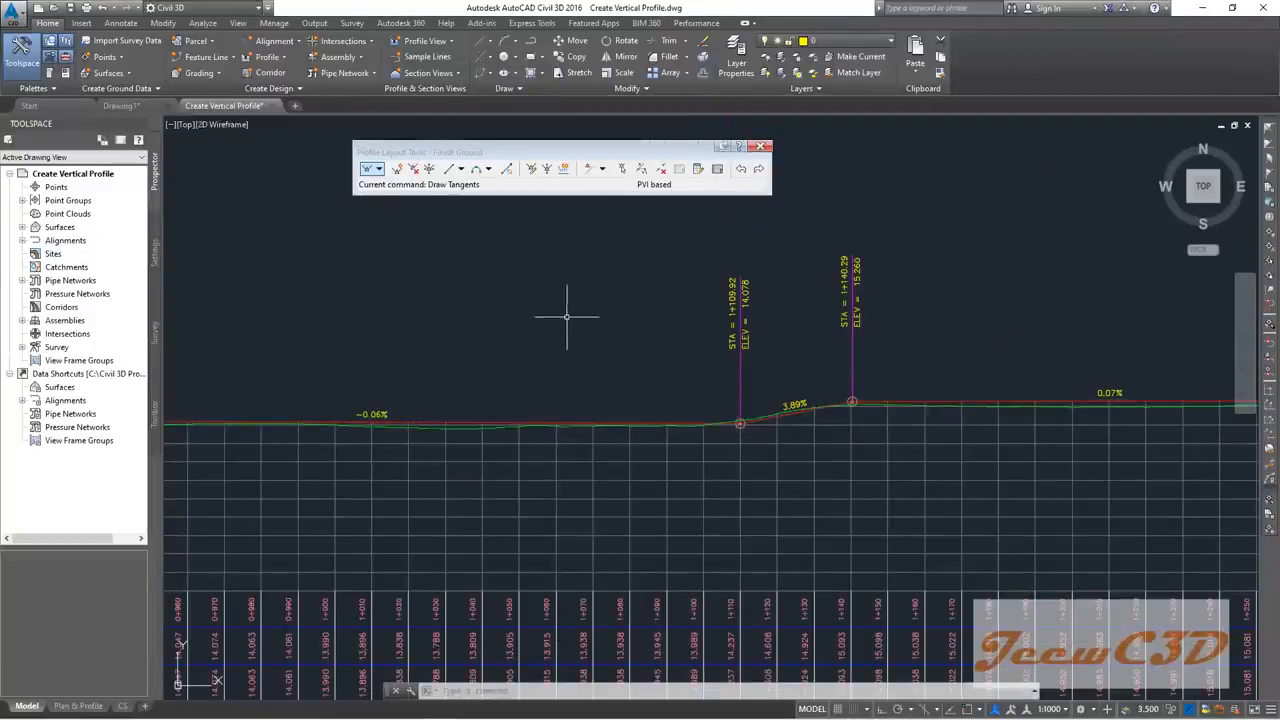
scroll(739, 408, "up", 4)
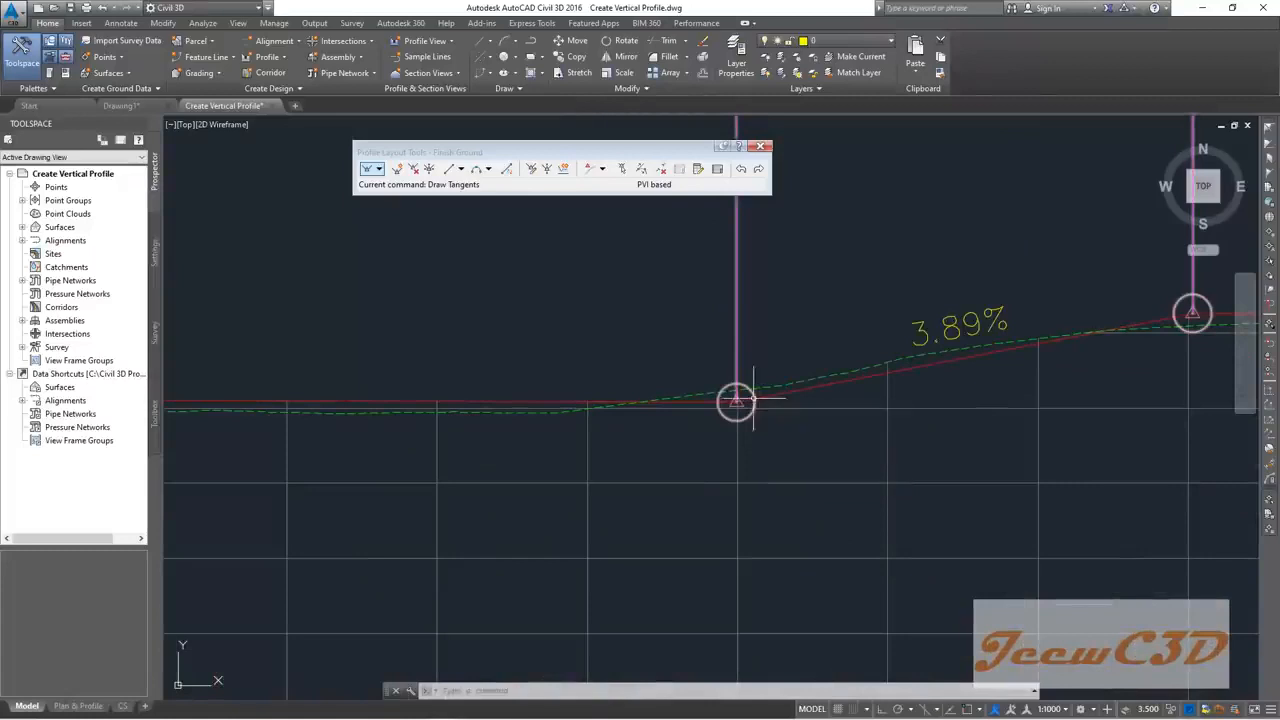
Step: Delete the PVI at station 1+109.92 so the line rises at 0.46% to 1+140.29
left_click(412, 170)
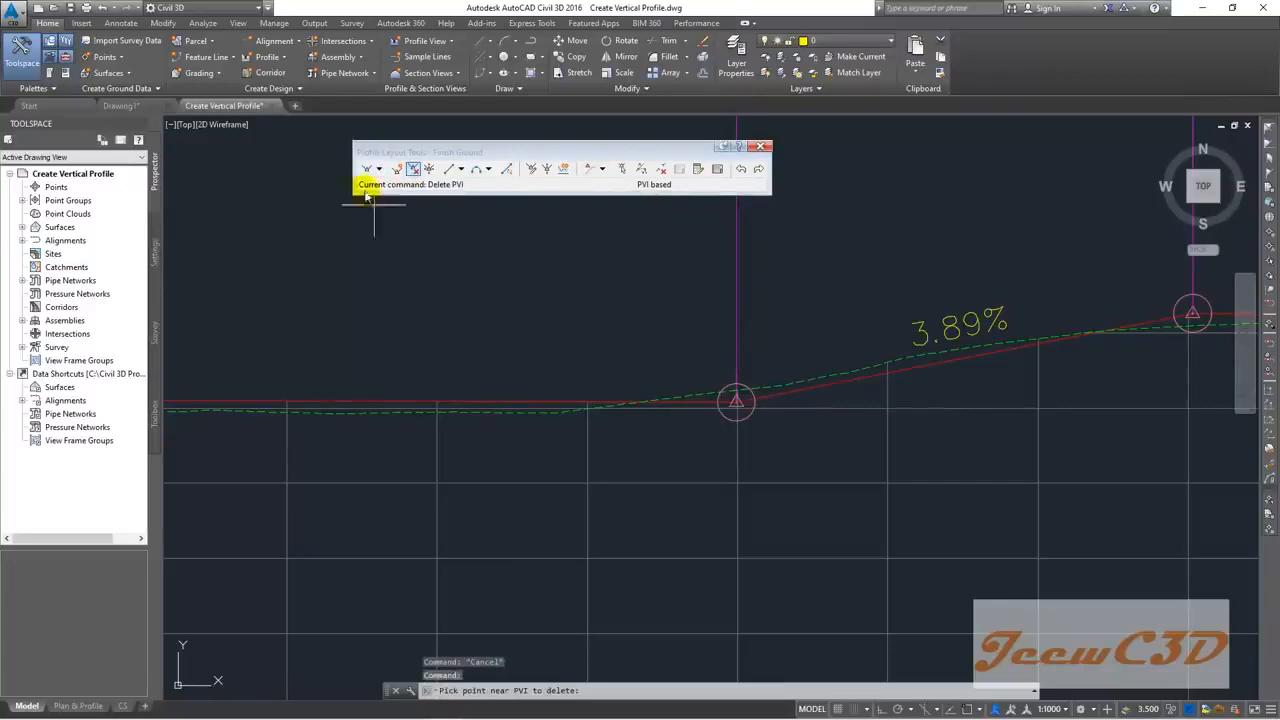
left_click(412, 169)
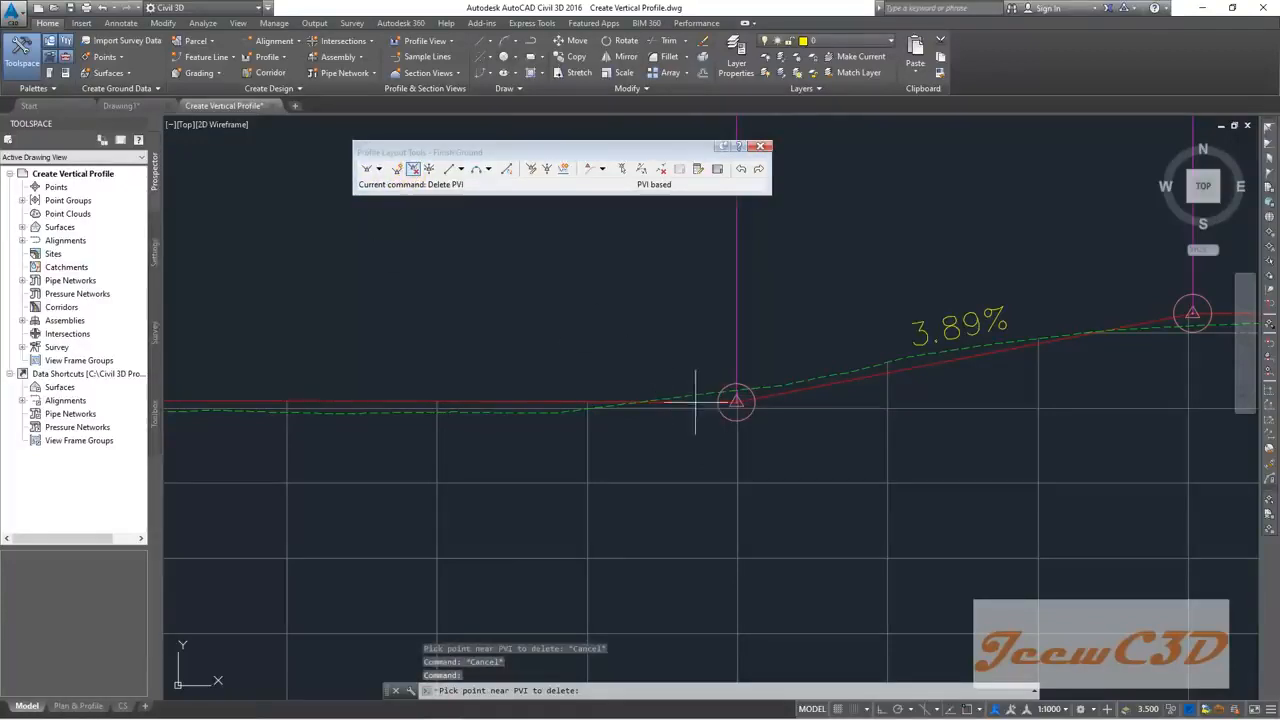
left_click(737, 400)
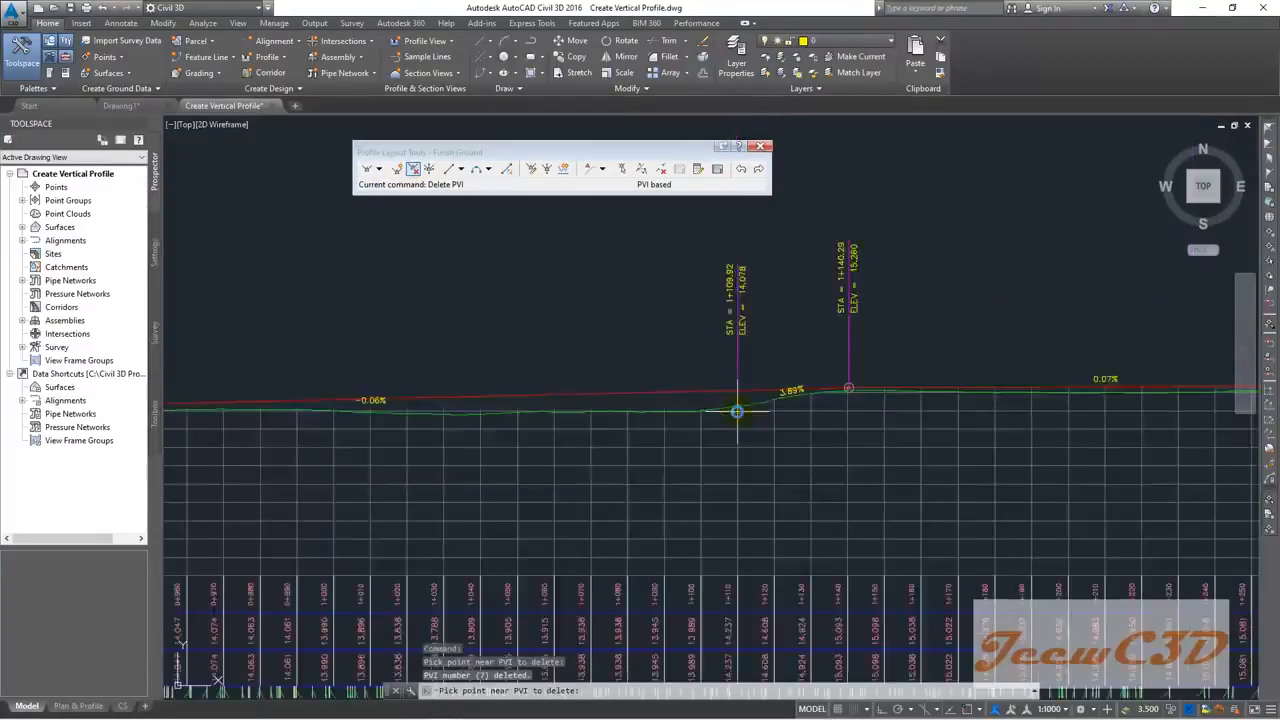
scroll(737, 408, "down", 5)
key("Escape")
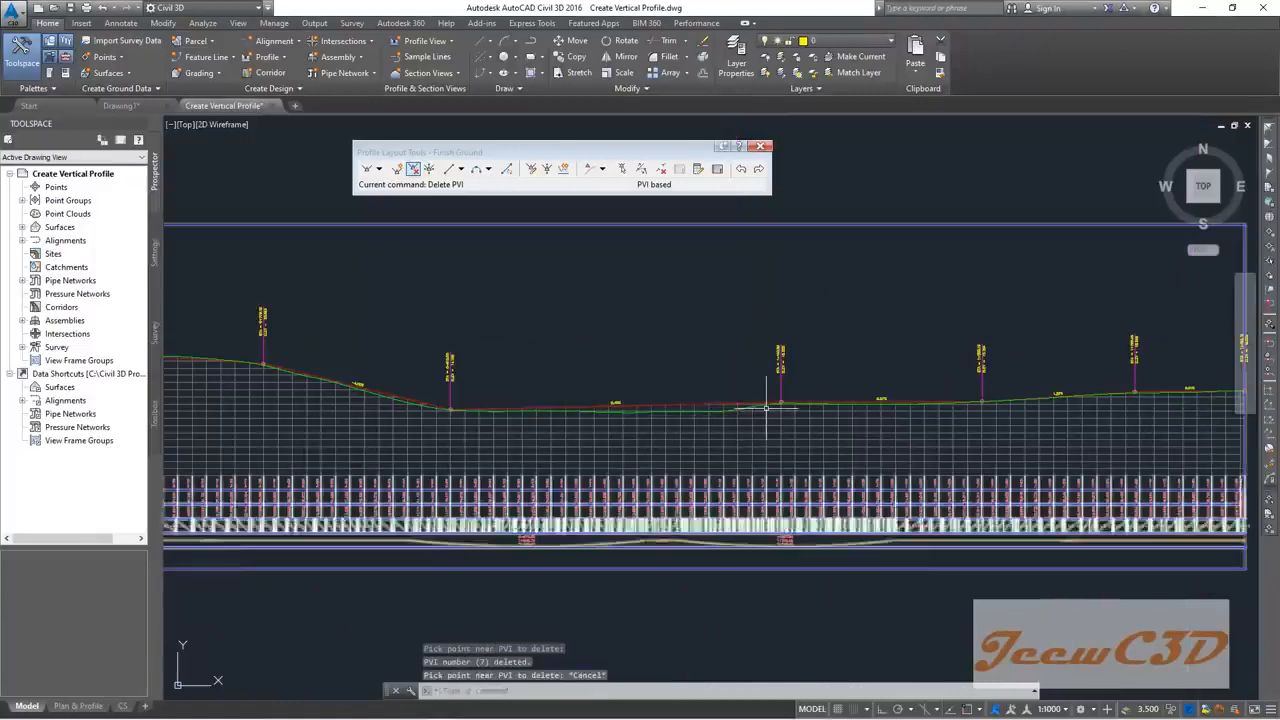
scroll(766, 408, "up", 5)
scroll(766, 408, "down", 2)
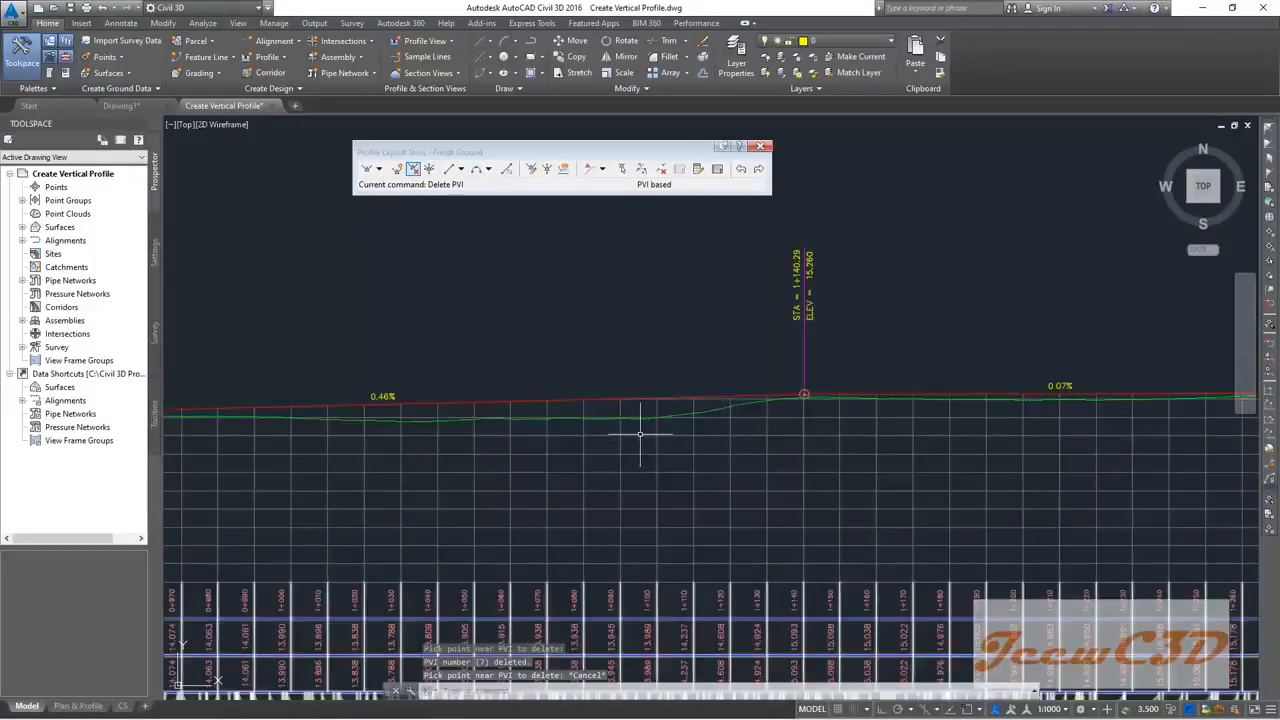
scroll(678, 430, "down", 2)
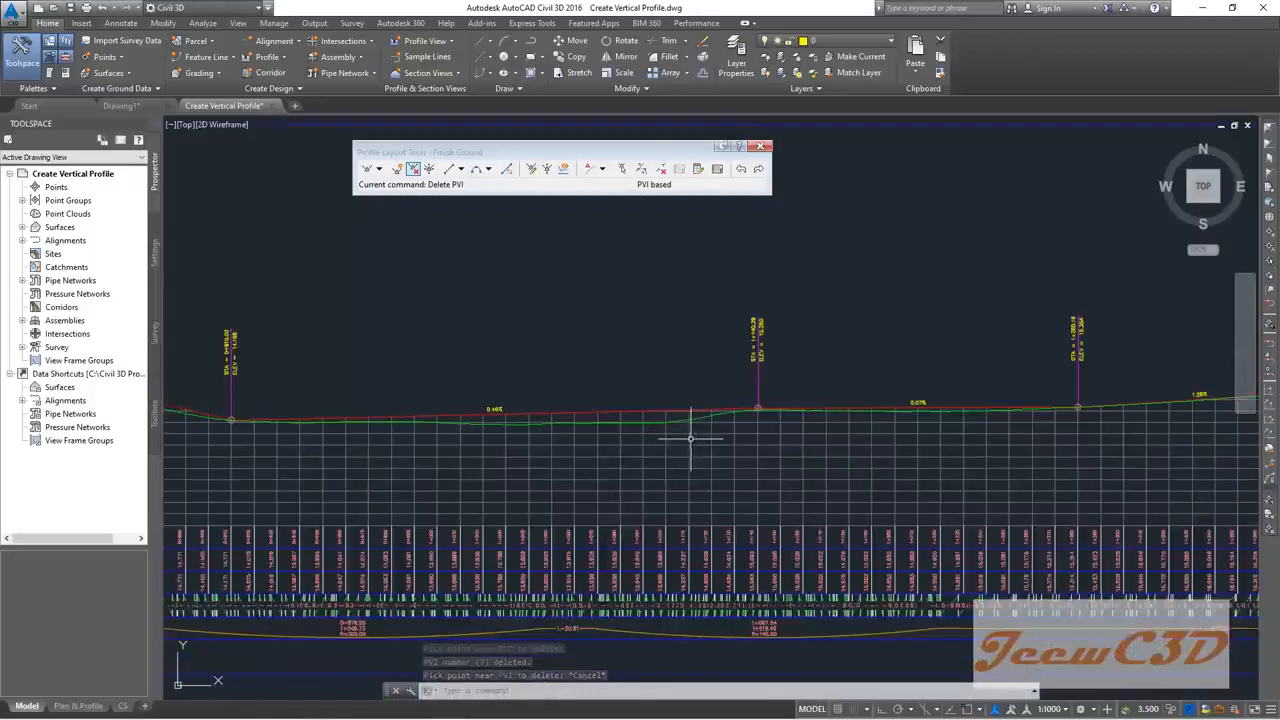
Step: Insert a new PVI at the dip, station 1+049.76, elevation 13.937
left_click(397, 168)
scroll(560, 376, "up", 3)
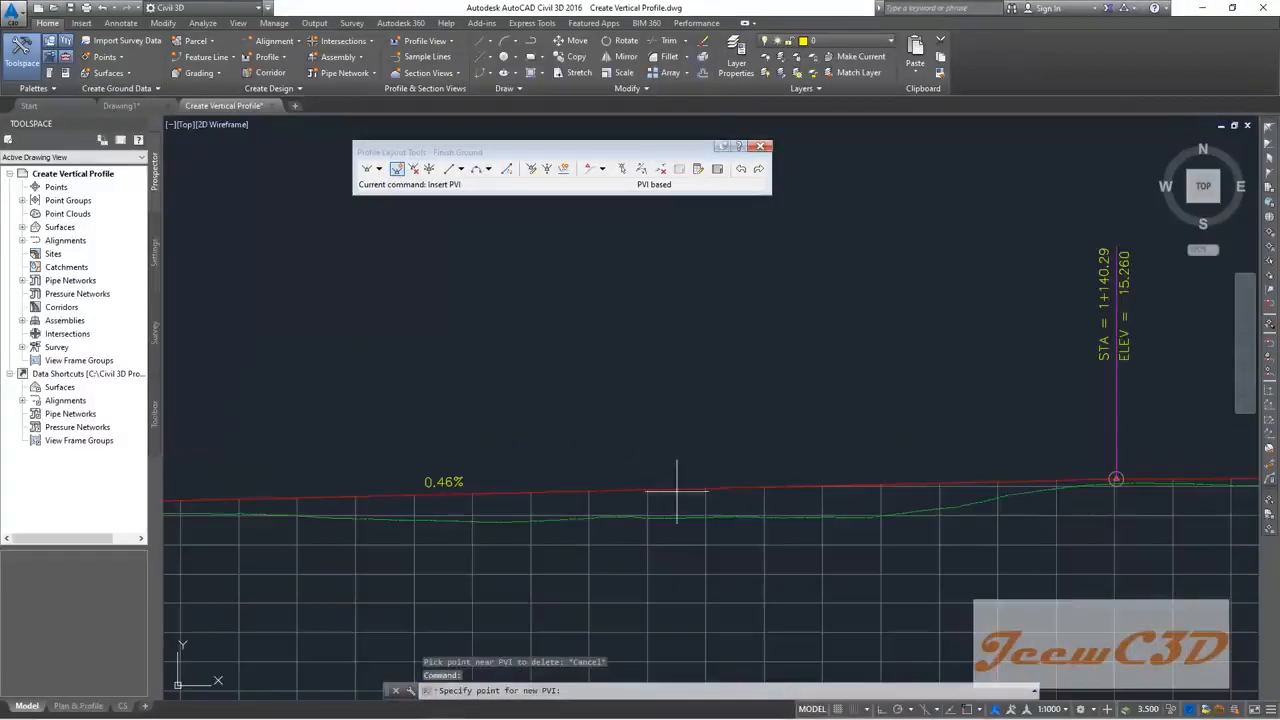
left_click(588, 516)
key("Escape")
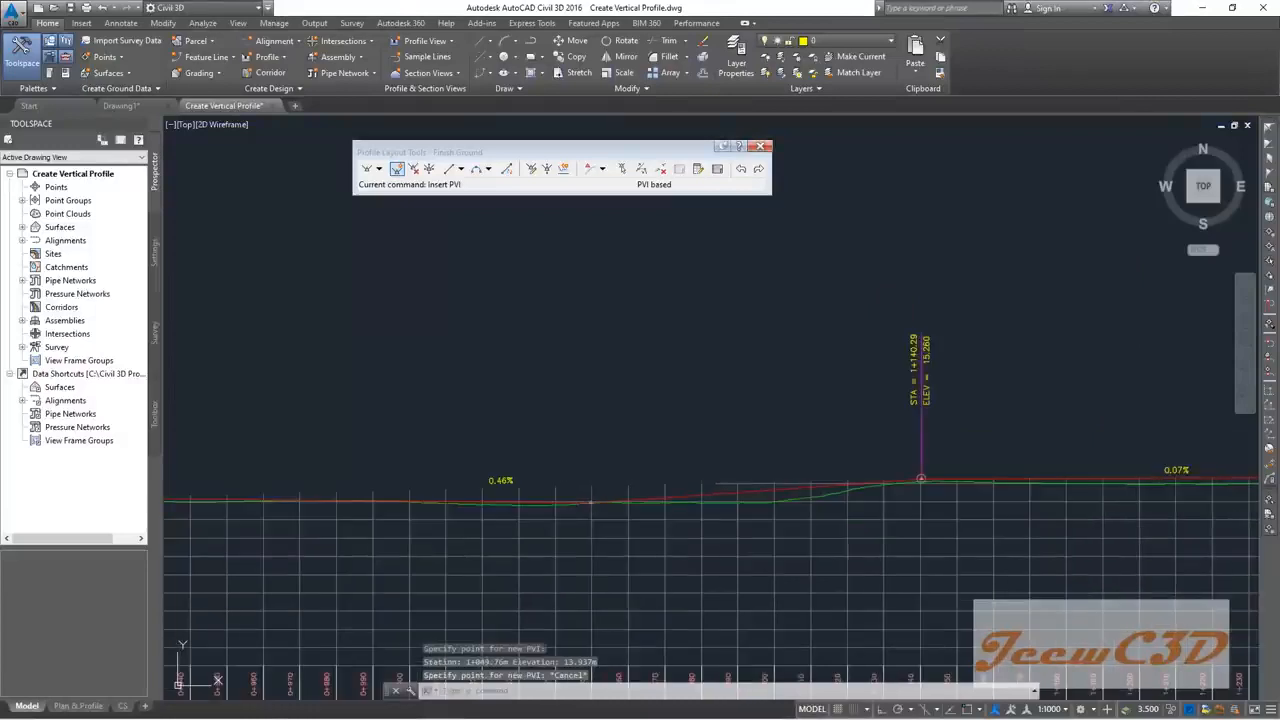
Step: Select the Finish Ground profile and grab the earlier PVI's grip to reposition it
middle_click_drag(488, 478, 749, 384)
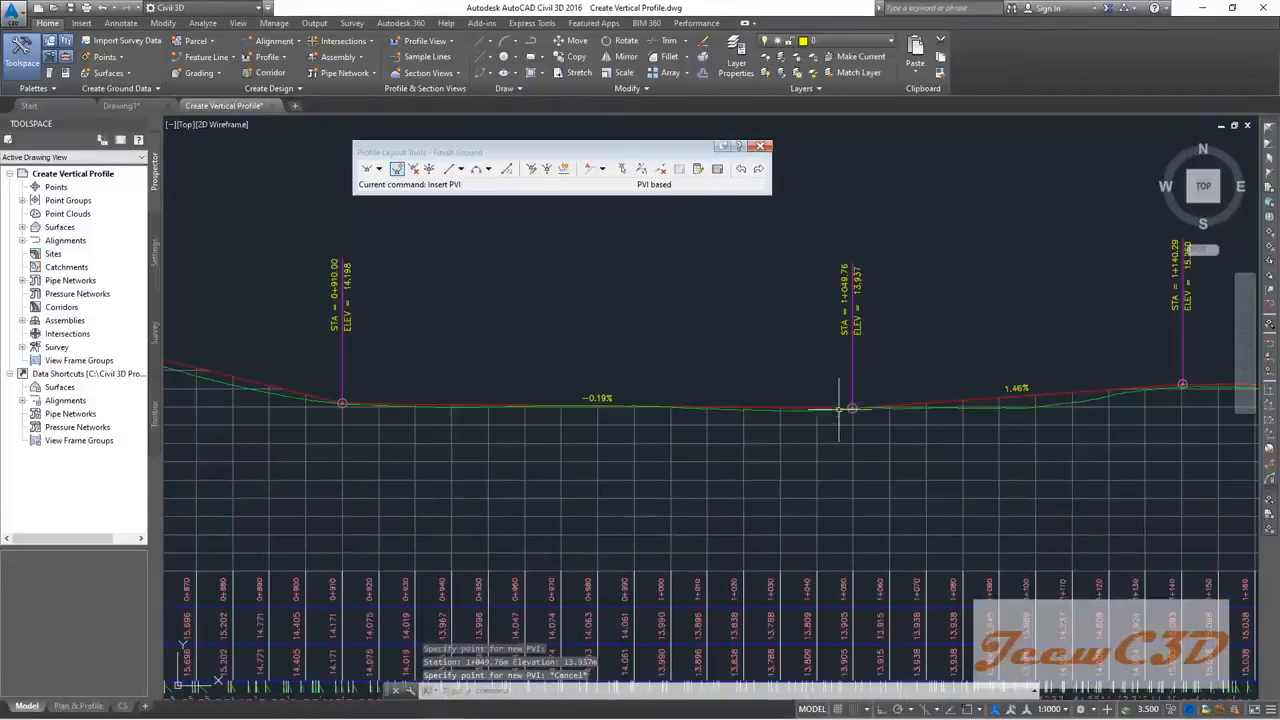
middle_click_drag(832, 404, 804, 366)
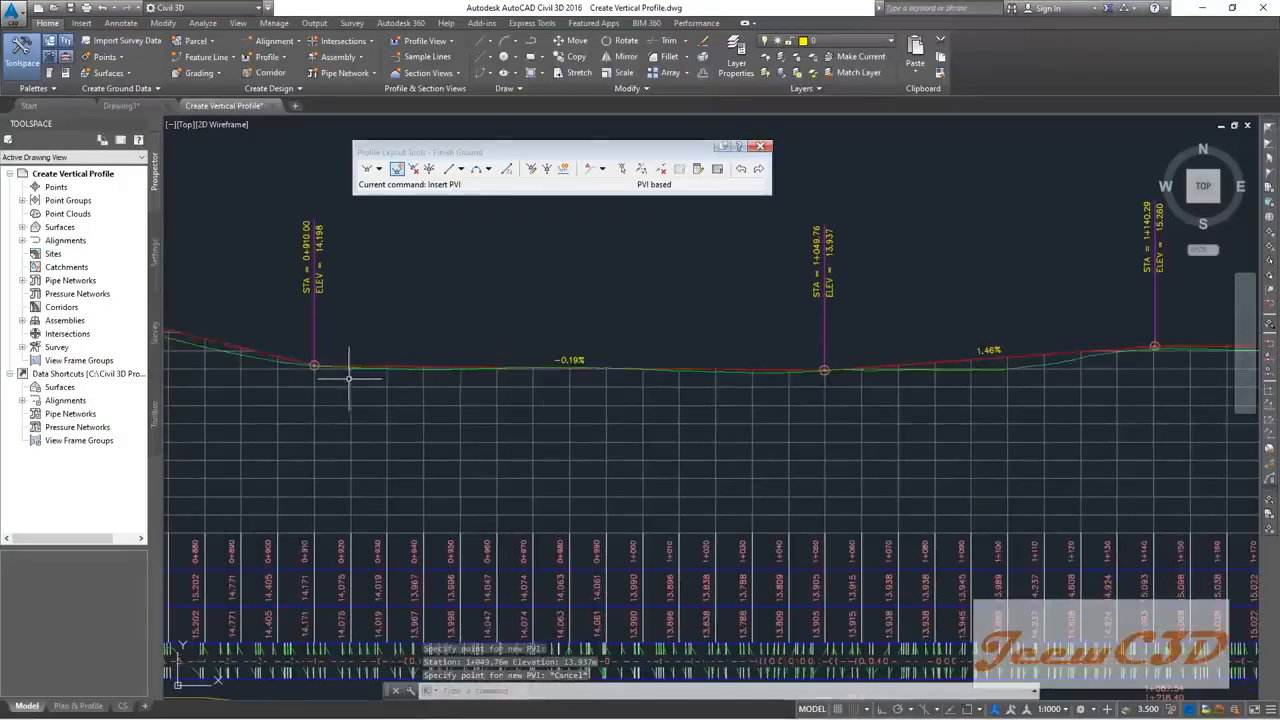
middle_click_drag(340, 366, 694, 406)
scroll(651, 388, "up", 4)
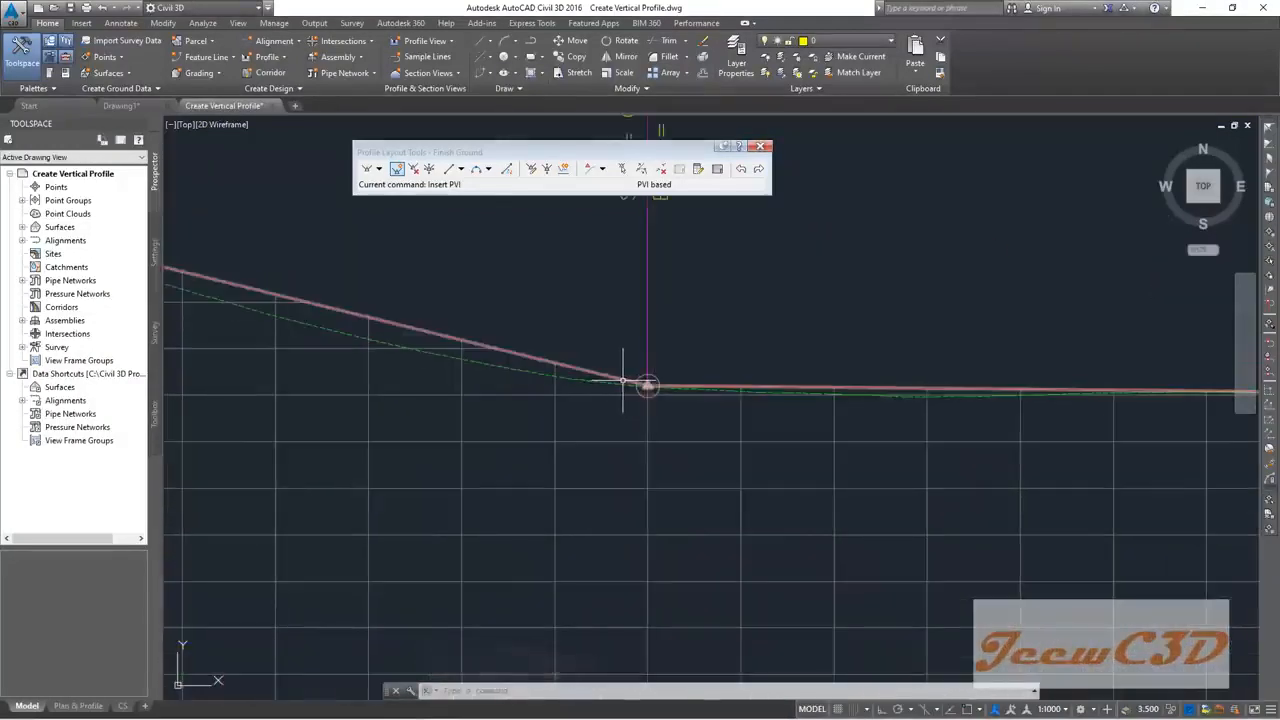
left_click(620, 380)
left_click(614, 377)
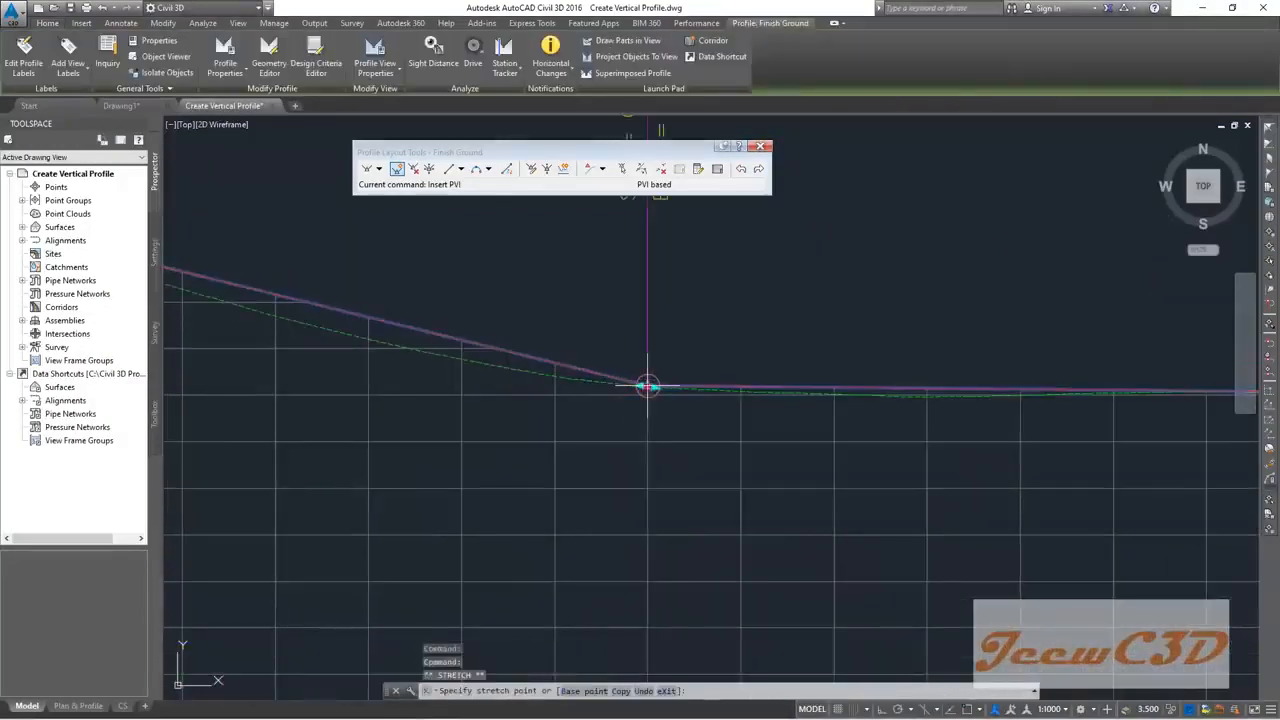
Step: Drop the grabbed PVI at its new position and clear the profile selection
left_click(555, 365)
scroll(571, 394, "down", 2)
key("Escape")
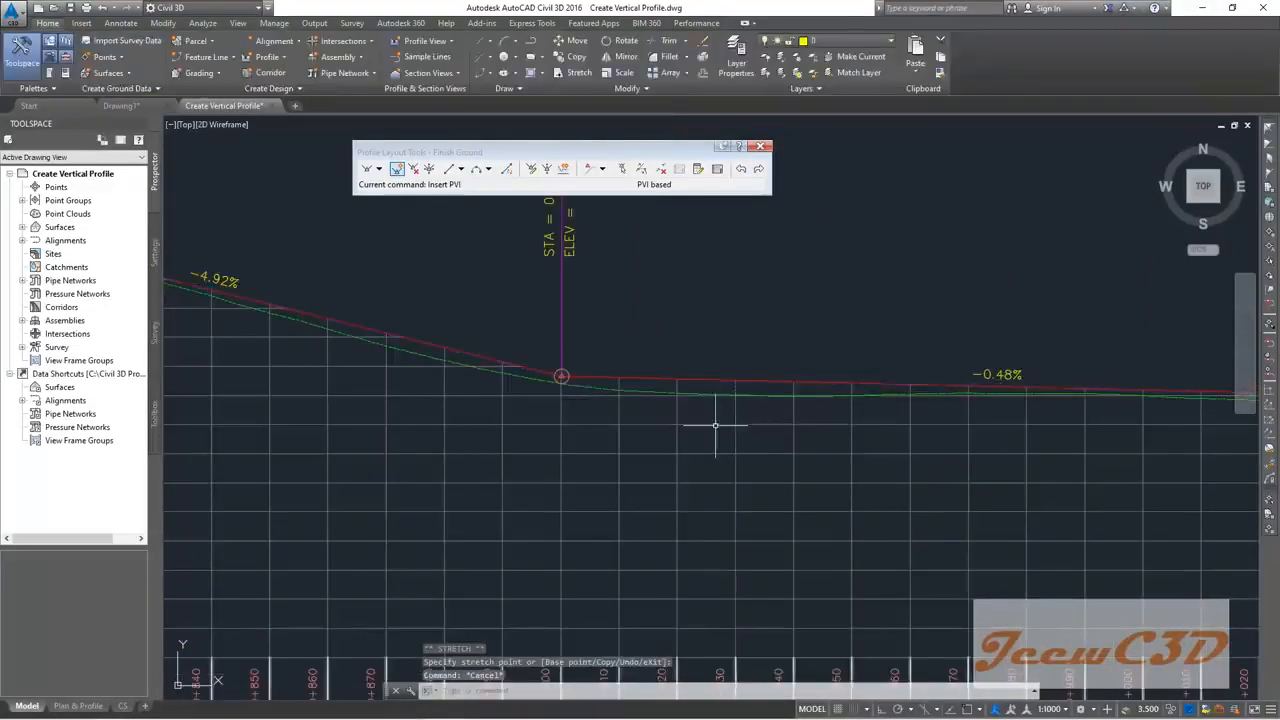
scroll(715, 426, "down", 4)
Step: Move the PVI near station 1+280 to elevation 15.600, joining 0.32% and 0.96% grades
middle_click_drag(814, 383, 553, 344)
middle_click_drag(908, 362, 600, 366)
scroll(785, 369, "up", 2)
middle_click_drag(888, 409, 604, 411)
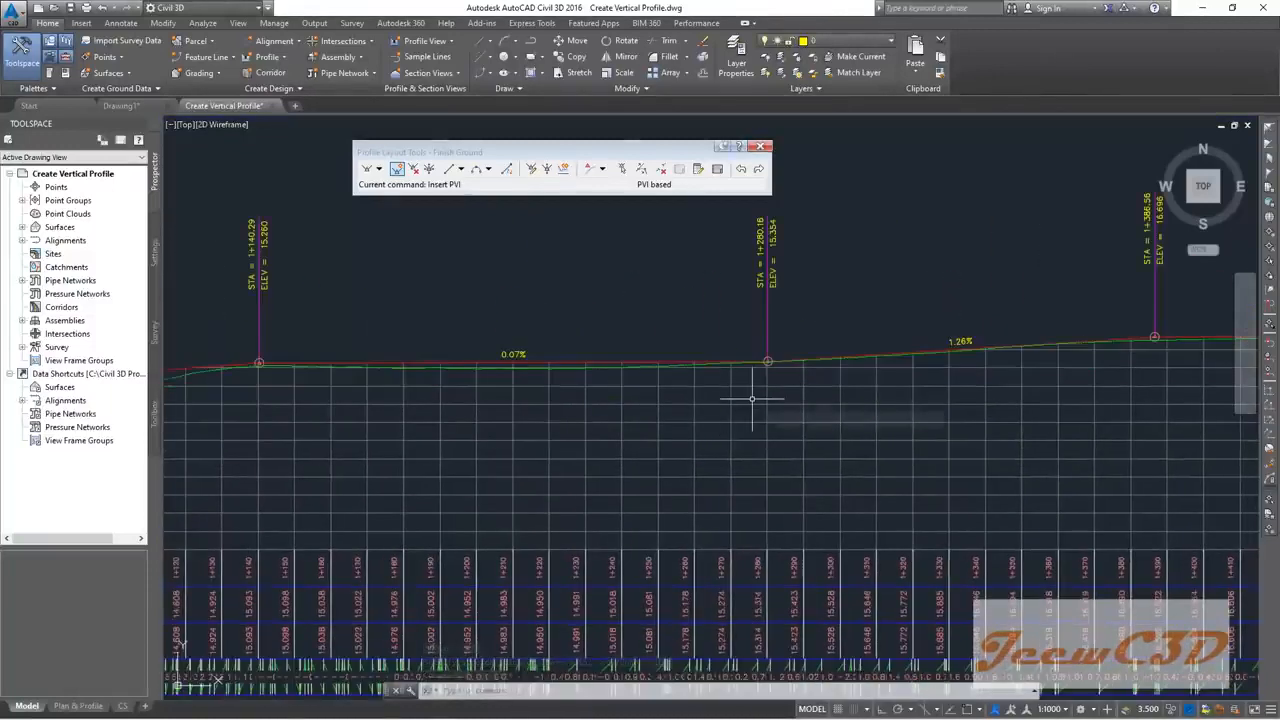
scroll(735, 364, "up", 2)
scroll(665, 360, "up", 2)
scroll(630, 372, "down", 2)
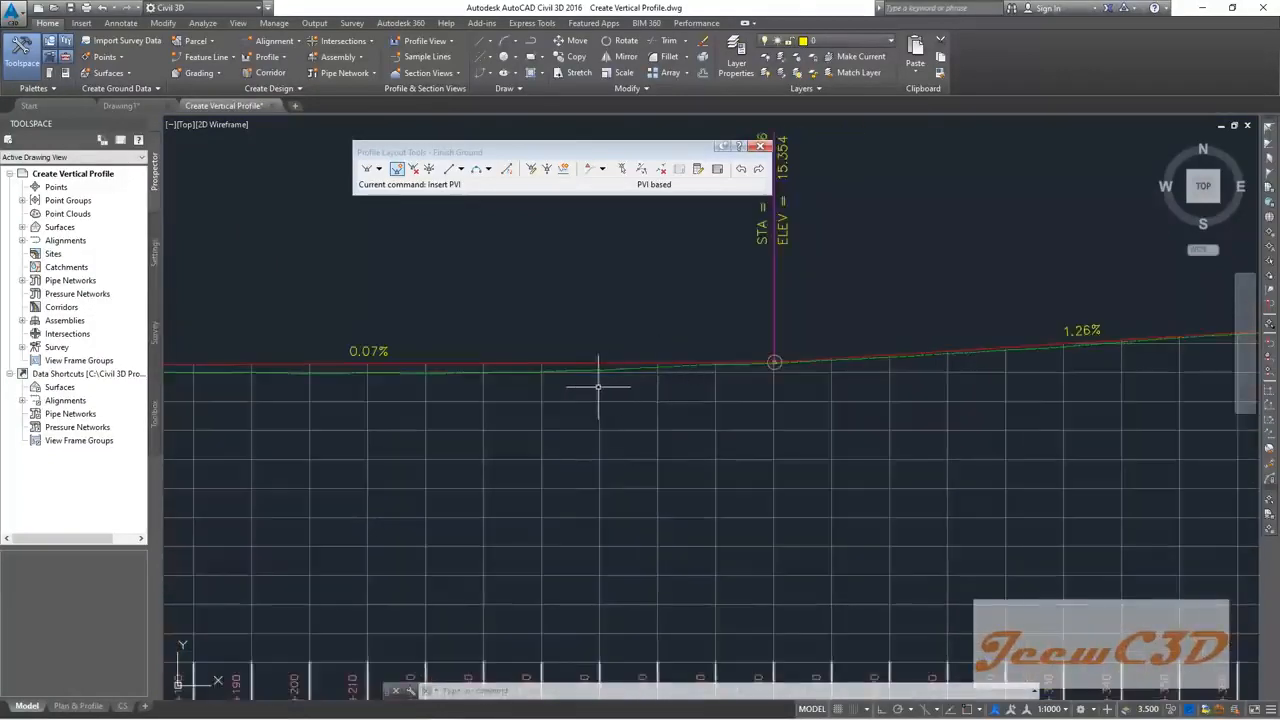
middle_click_drag(599, 386, 753, 386)
left_click(743, 363)
scroll(740, 377, "down", 4)
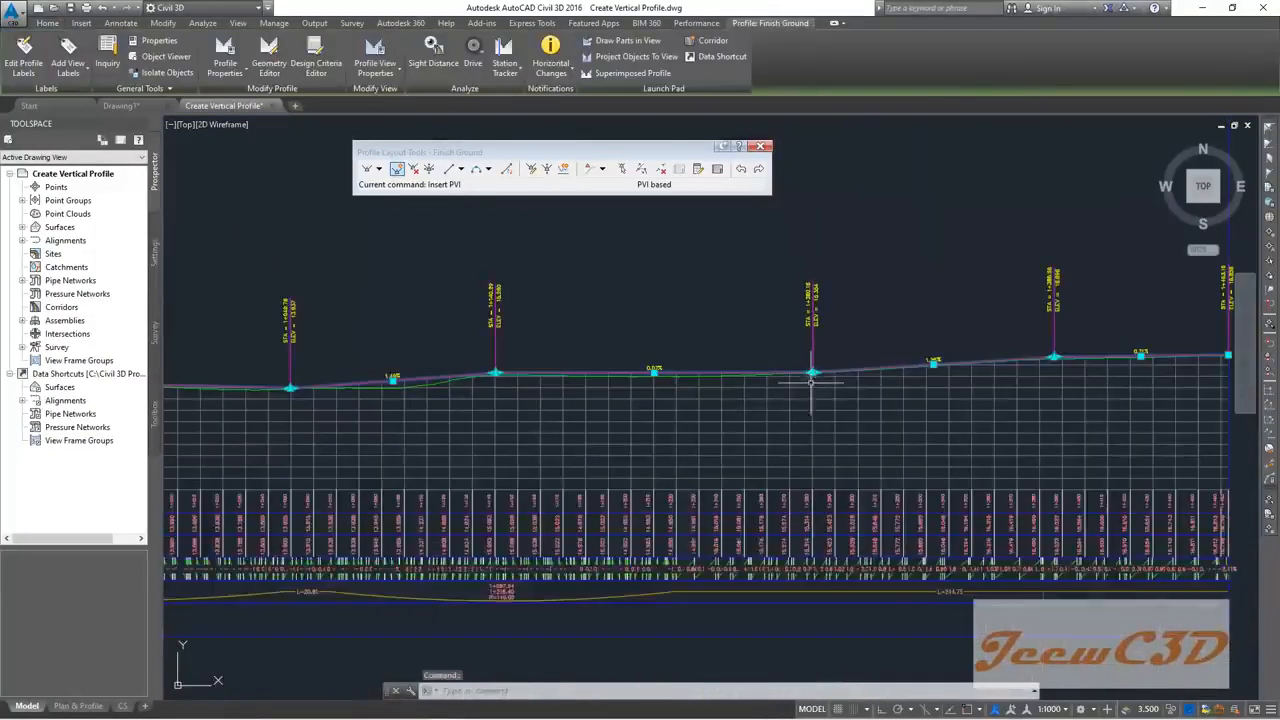
scroll(811, 378, "up", 6)
left_click(813, 369)
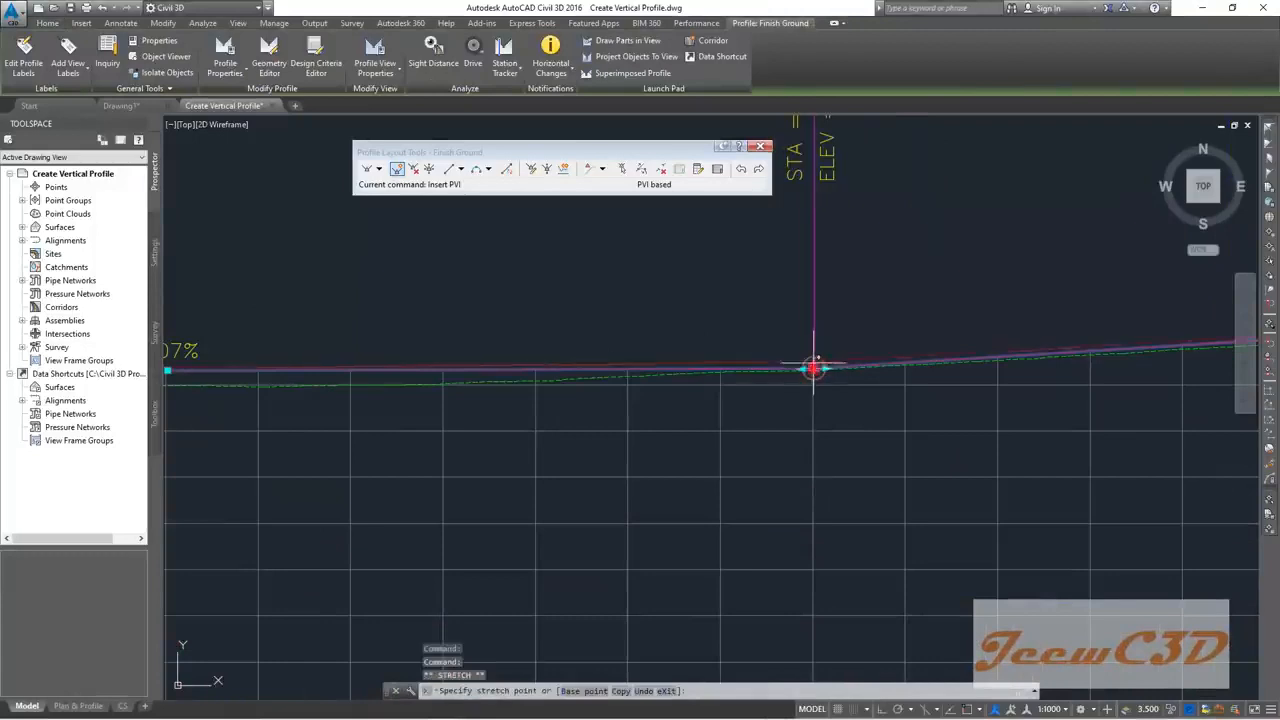
left_click(813, 358)
scroll(779, 421, "down", 2)
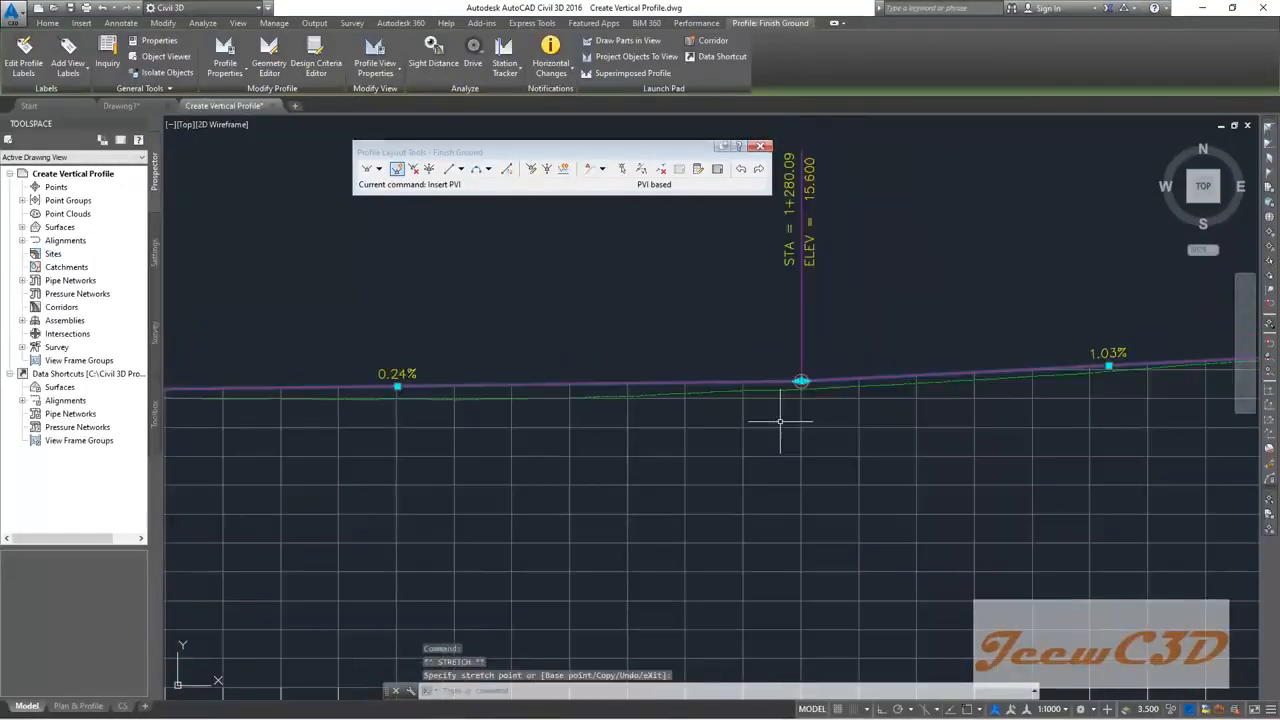
scroll(779, 421, "down", 2)
scroll(781, 422, "up", 2)
scroll(781, 422, "down", 2)
Step: Start moving the next PVI, then cancel and deselect the profile
middle_click_drag(722, 425, 940, 385)
scroll(520, 381, "up", 5)
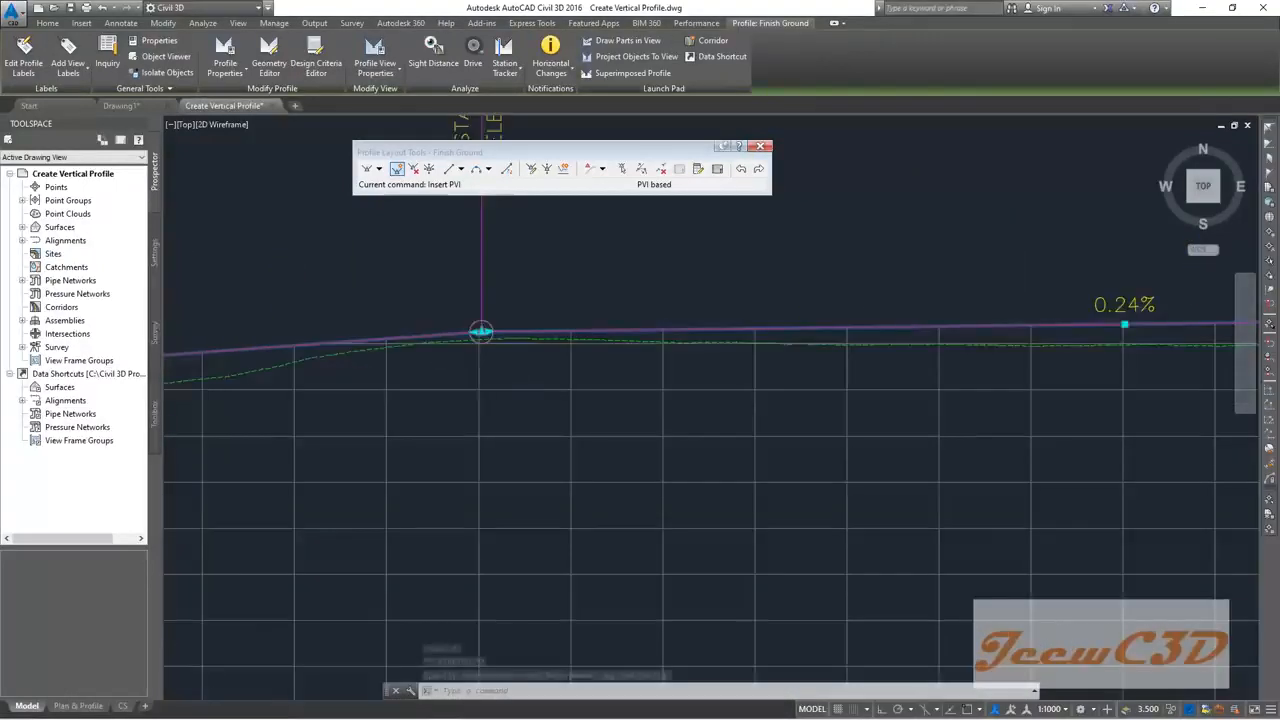
left_click(510, 297)
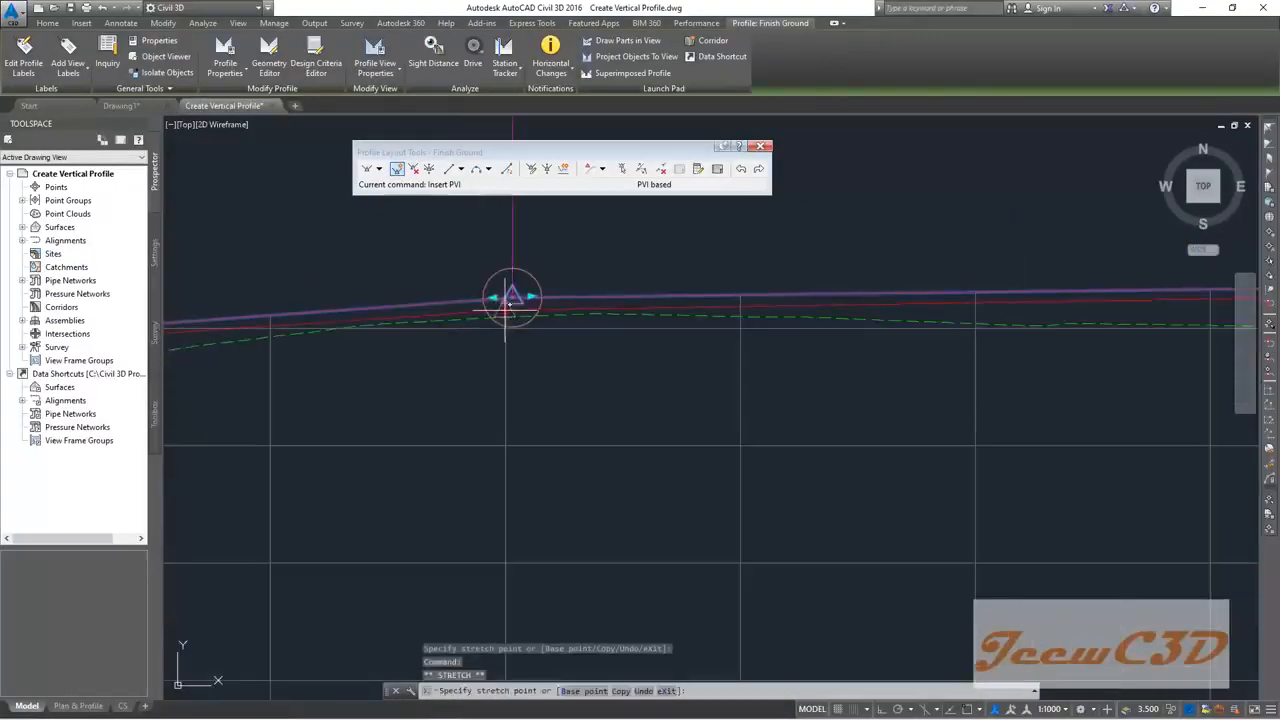
scroll(515, 390, "down", 4)
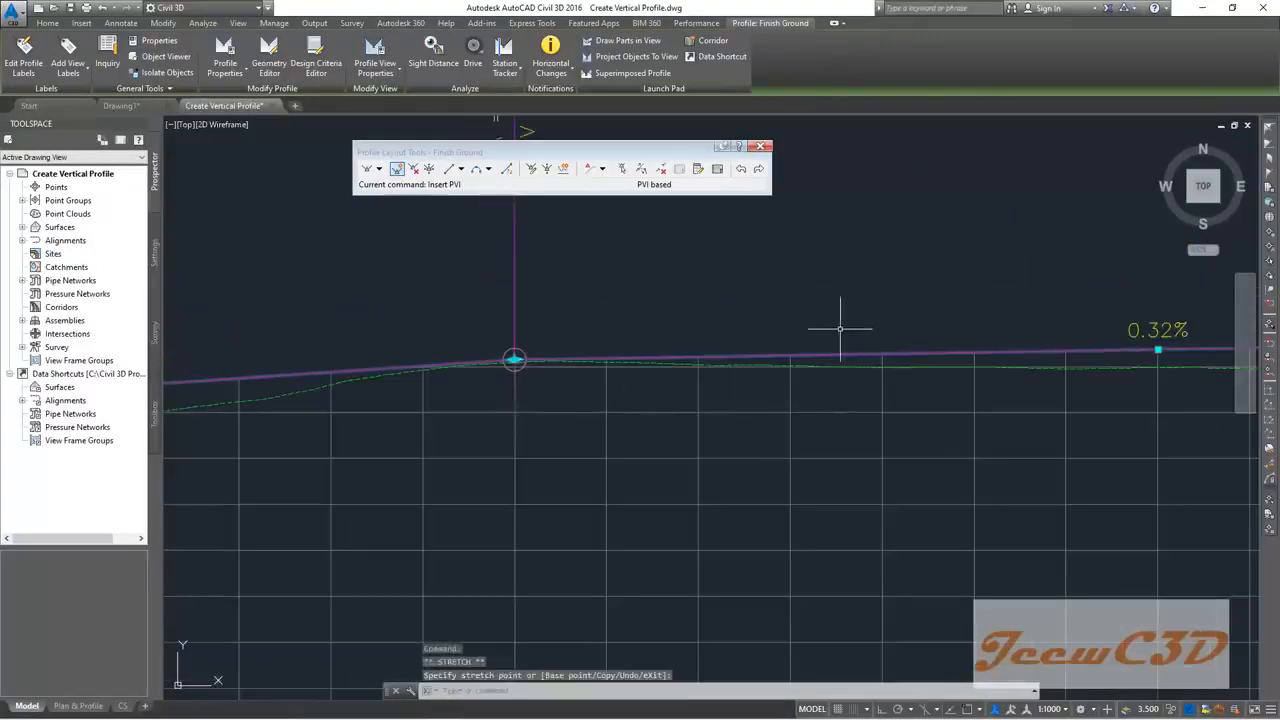
scroll(609, 357, "down", 4)
key("Escape")
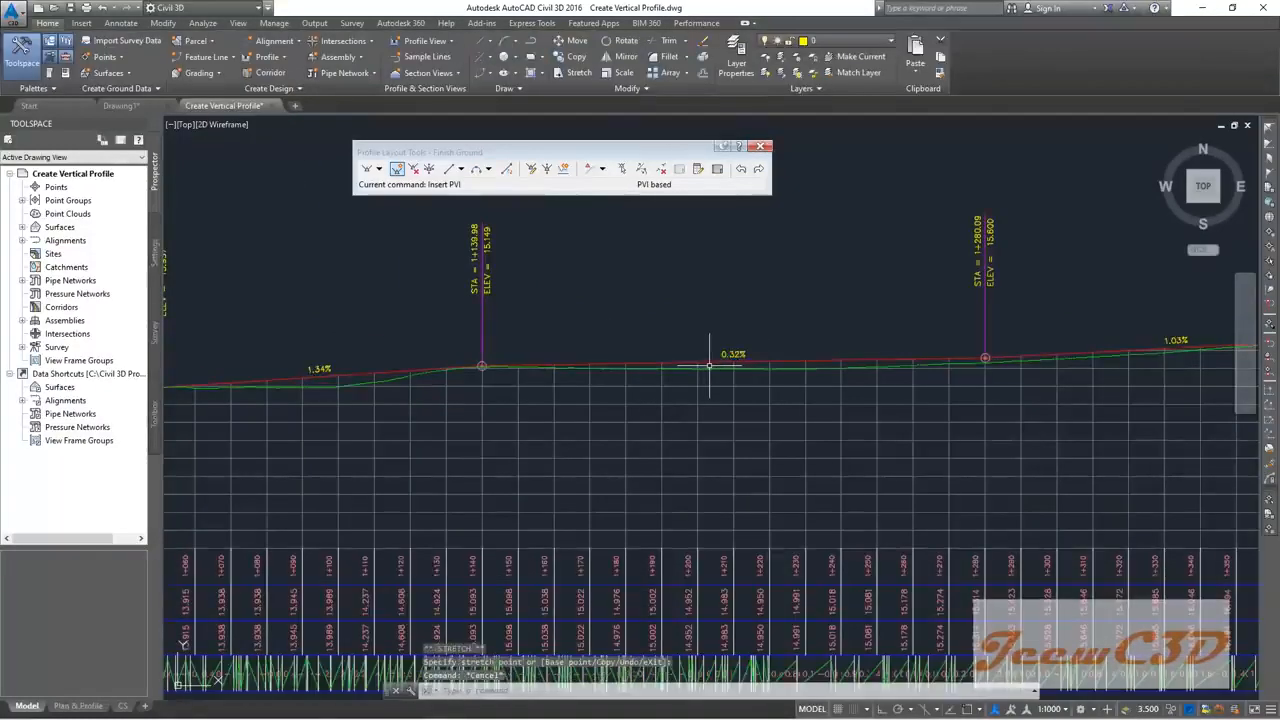
Step: Lower the PVI at station 1+463.16 to flatten the final grade
scroll(717, 359, "down", 2)
middle_click_drag(790, 340, 460, 357)
scroll(759, 359, "up", 4)
middle_click_drag(762, 352, 368, 362)
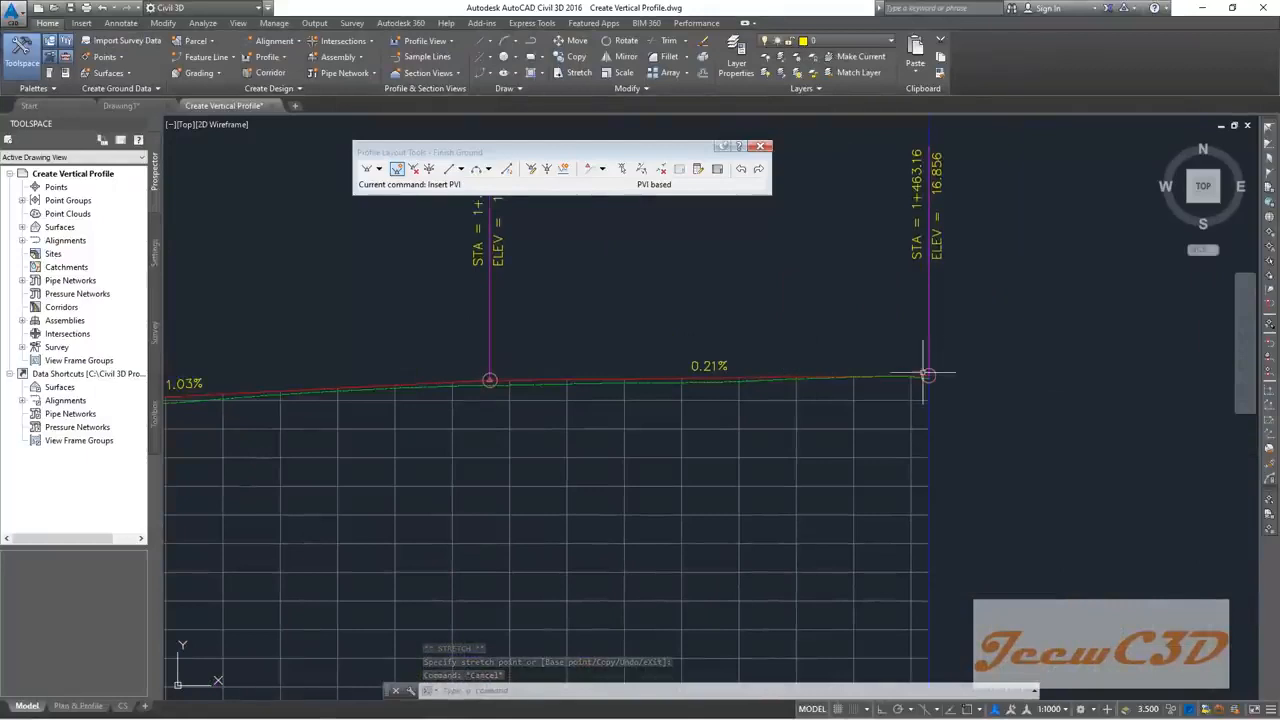
scroll(805, 382, "up", 3)
scroll(805, 382, "down", 2)
middle_click_drag(629, 414, 734, 424)
scroll(909, 407, "up", 2)
scroll(909, 406, "down", 2)
middle_click_drag(919, 439, 772, 425)
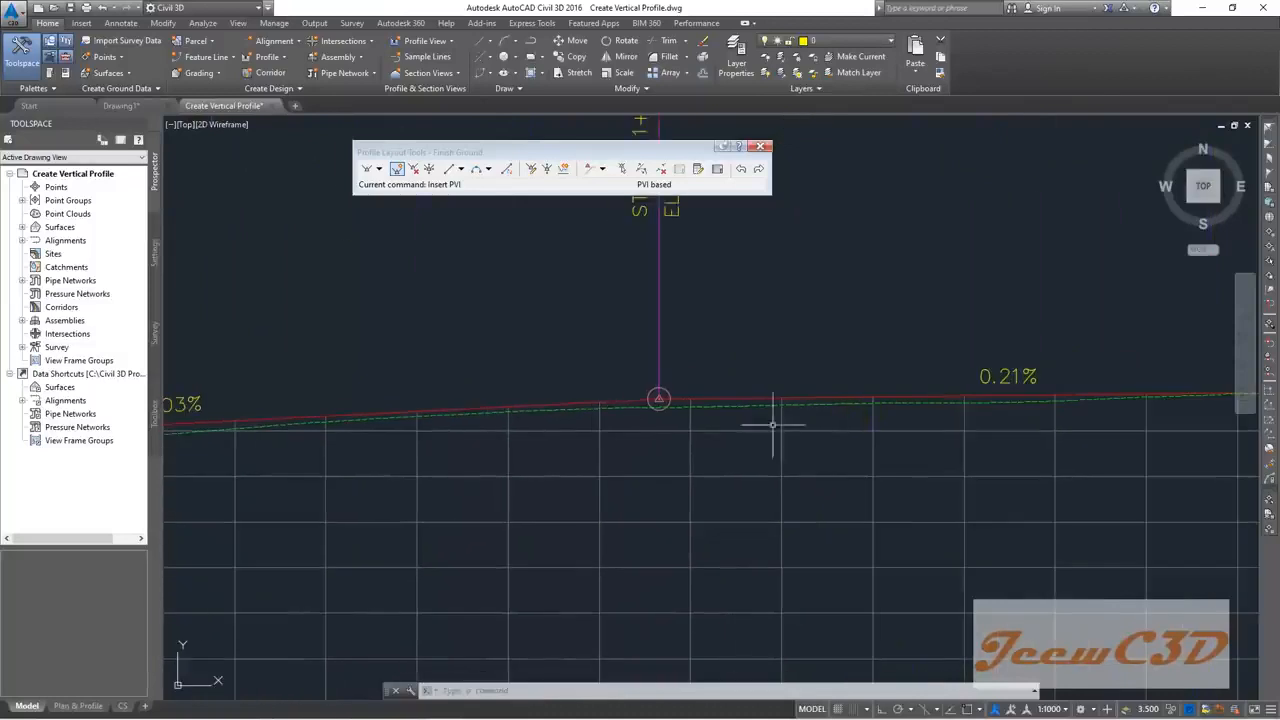
left_click(636, 400)
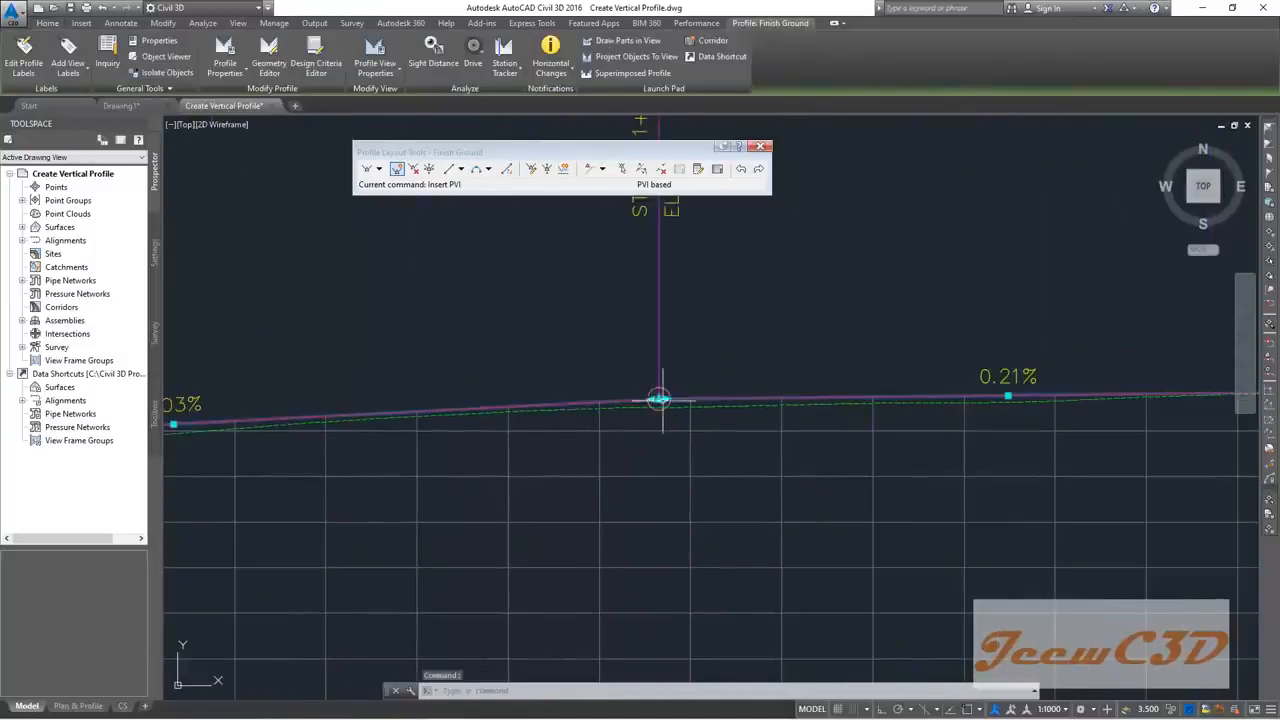
left_click(658, 398)
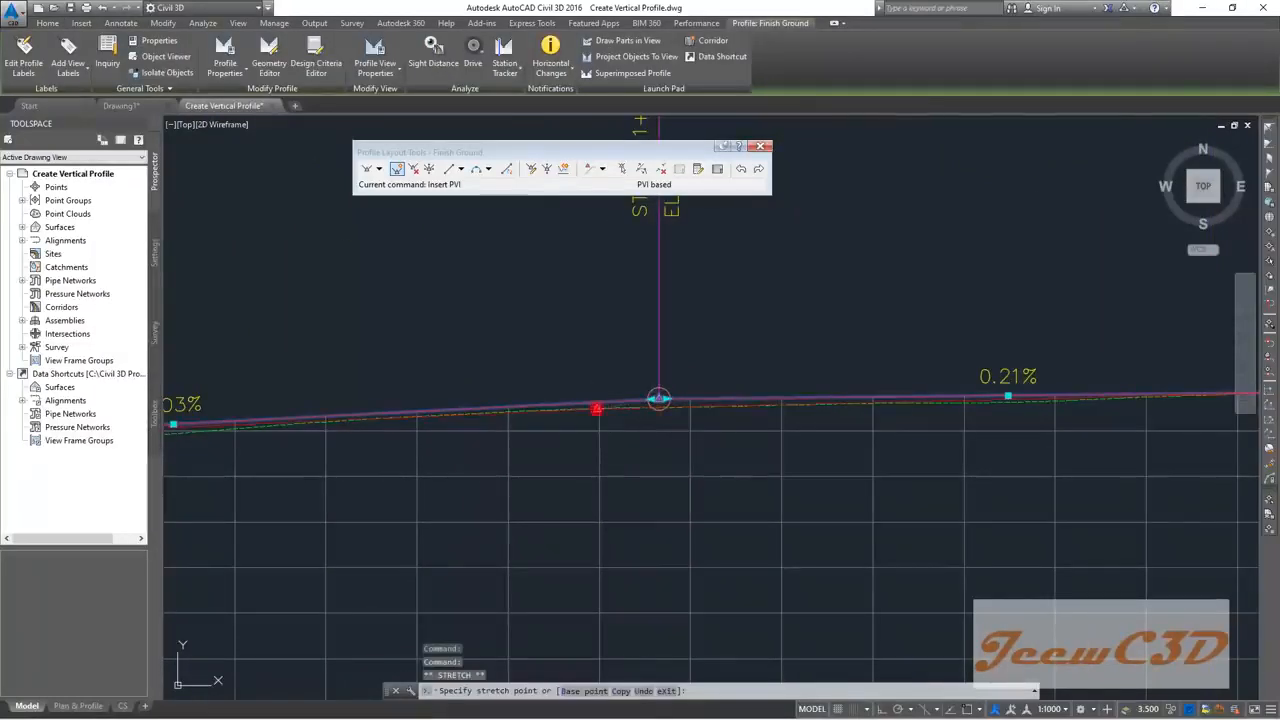
left_click(596, 408)
scroll(596, 408, "up", 3)
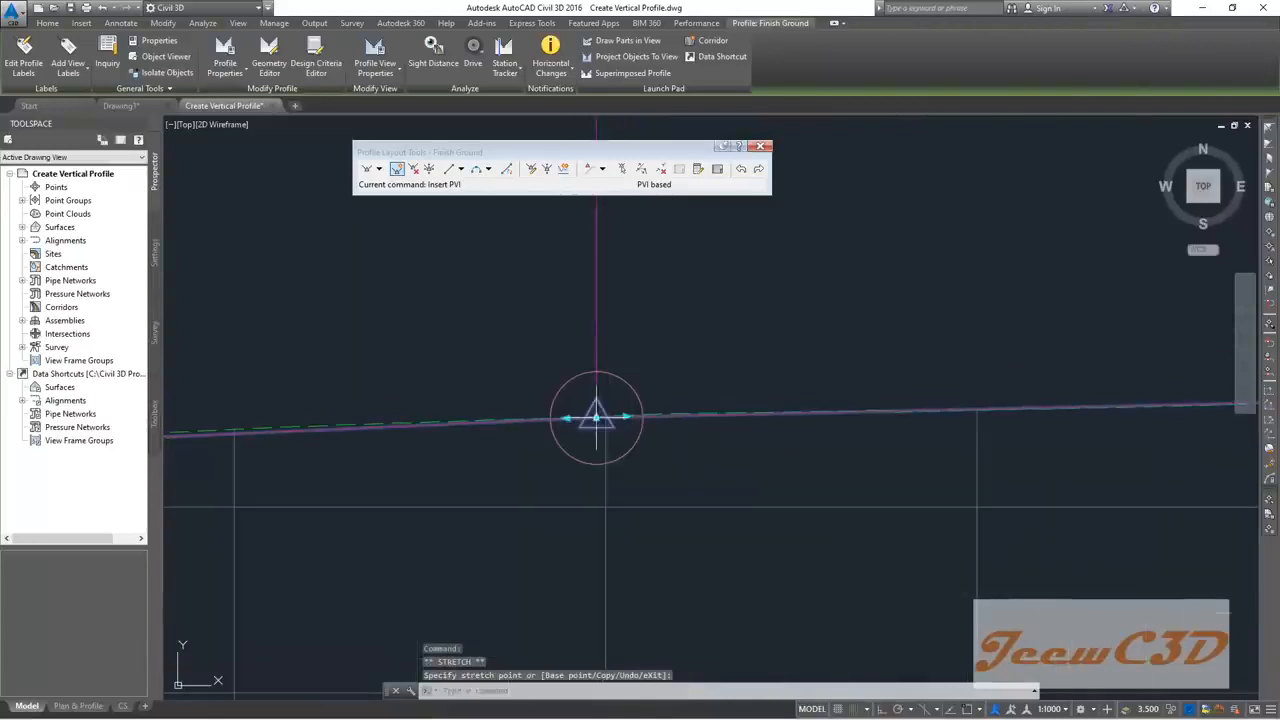
scroll(600, 420, "down", 3)
scroll(605, 425, "down", 3)
key("Escape")
Step: Pan the view to show the alignment plan beside the profile
scroll(571, 378, "down", 2)
scroll(573, 378, "up", 2)
scroll(586, 380, "down", 4)
scroll(573, 405, "up", 5)
scroll(573, 401, "down", 6)
middle_click_drag(272, 384, 851, 423)
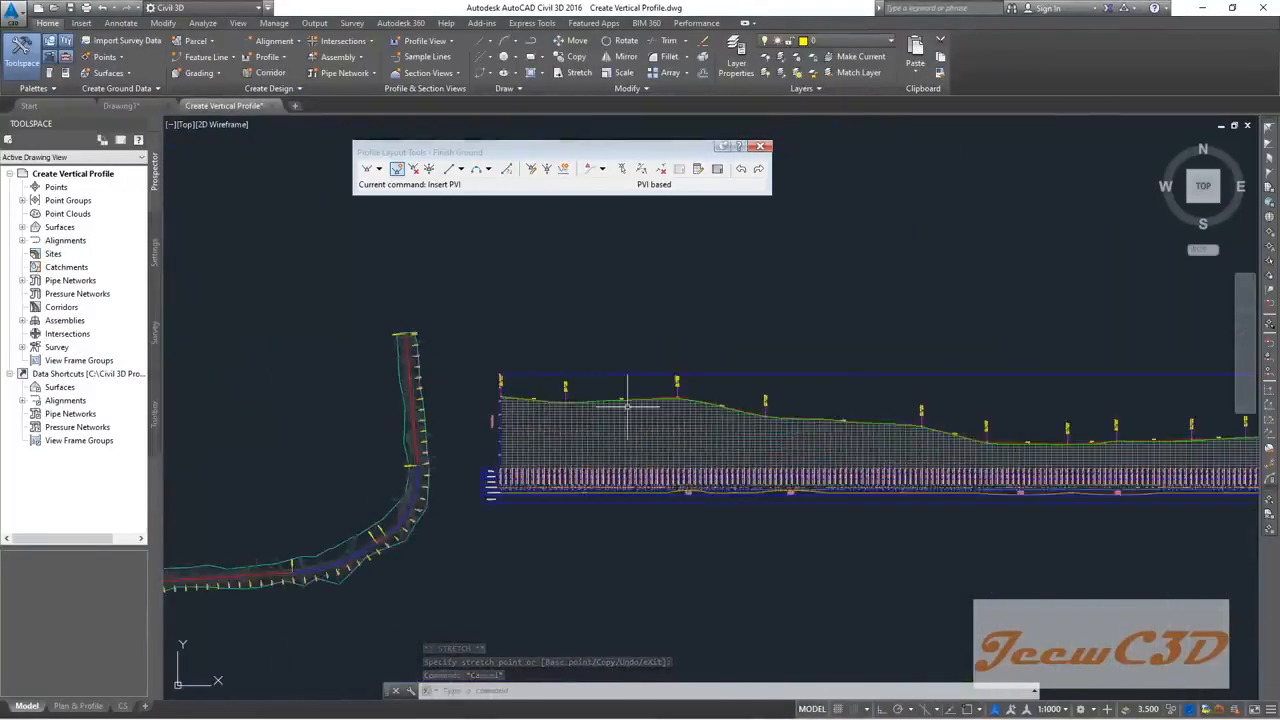
scroll(588, 415, "up", 8)
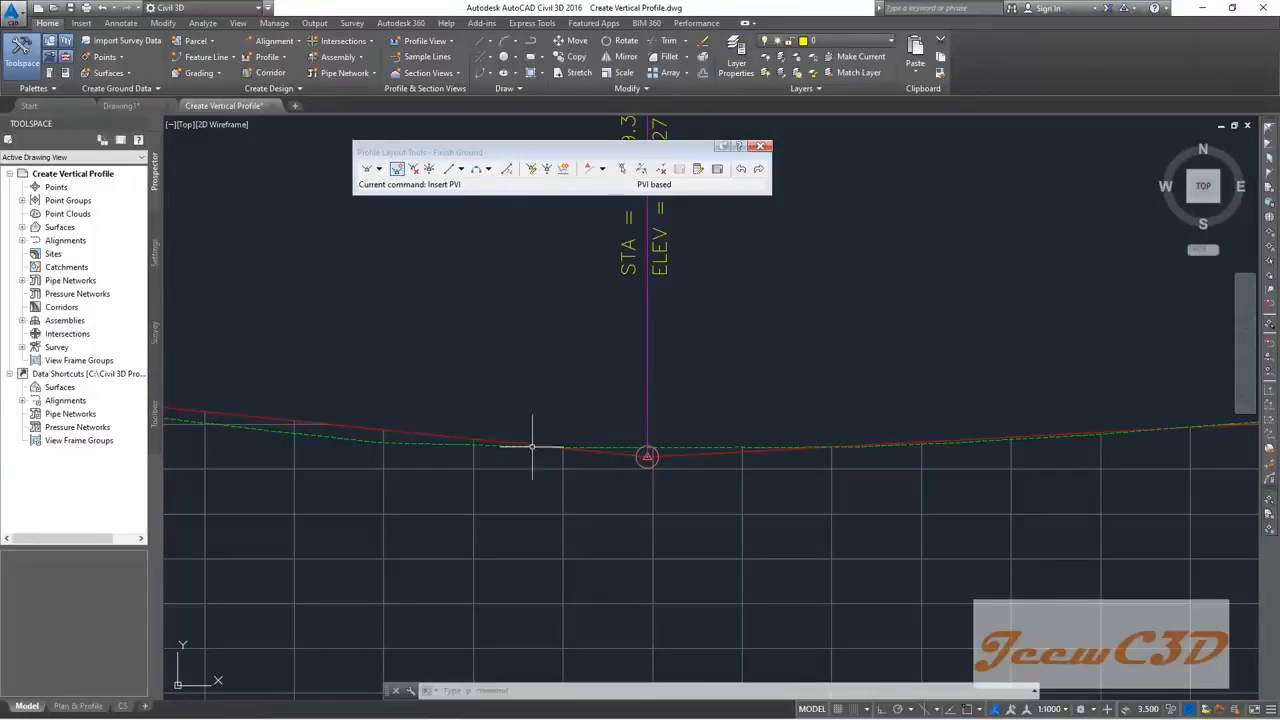
scroll(810, 415, "down", 3)
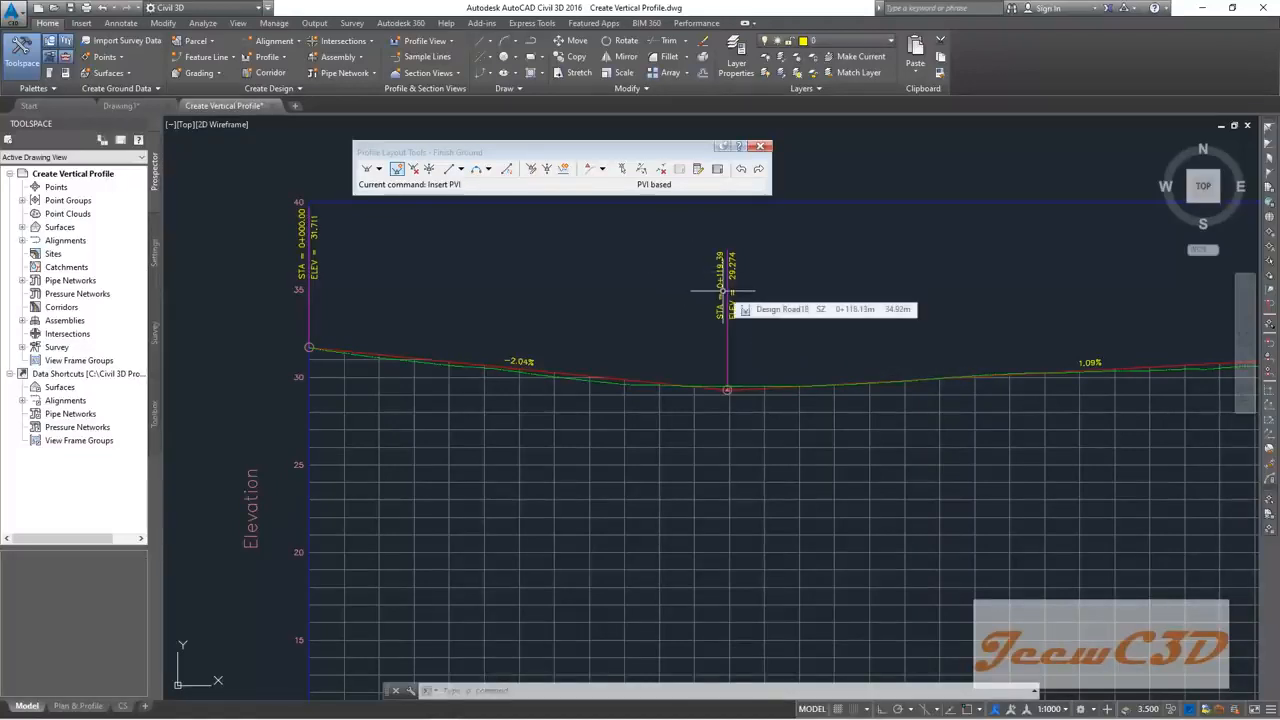
Step: Add a 60 m parabolic sag curve, K 19.16, at the low PVI near 0+119.39
left_click(488, 169)
mouse_move(543, 304)
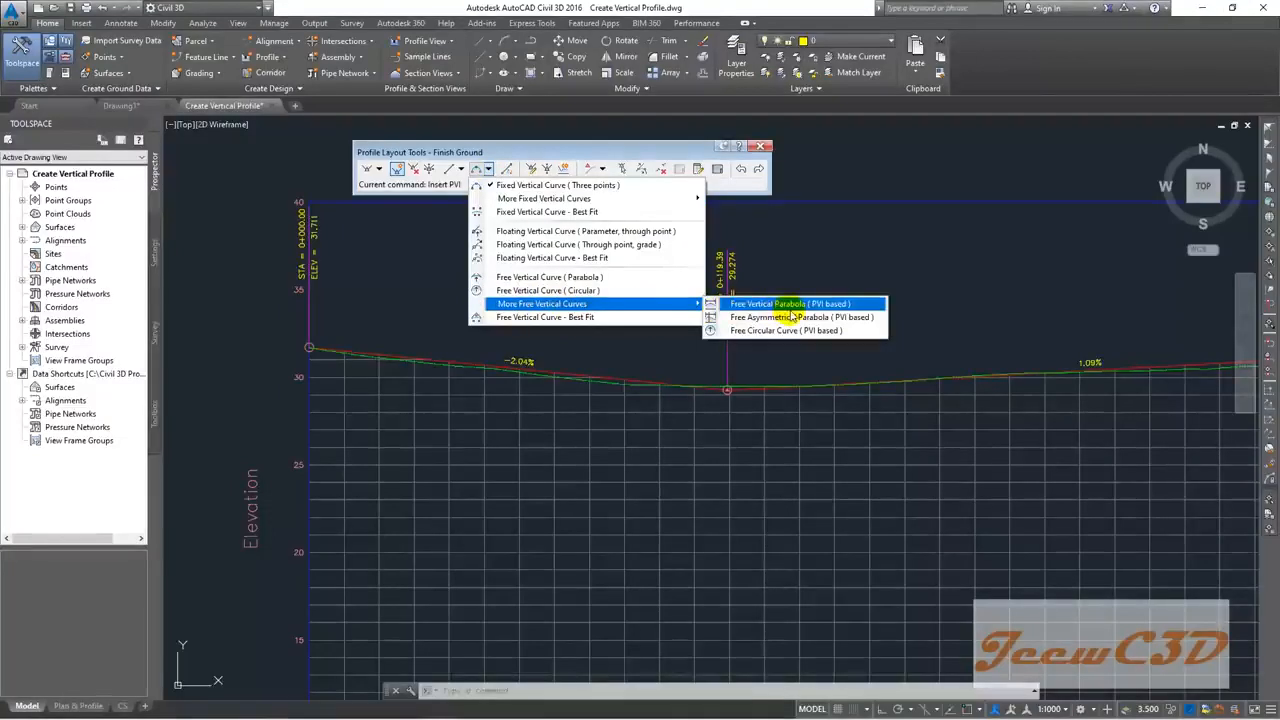
left_click(793, 304)
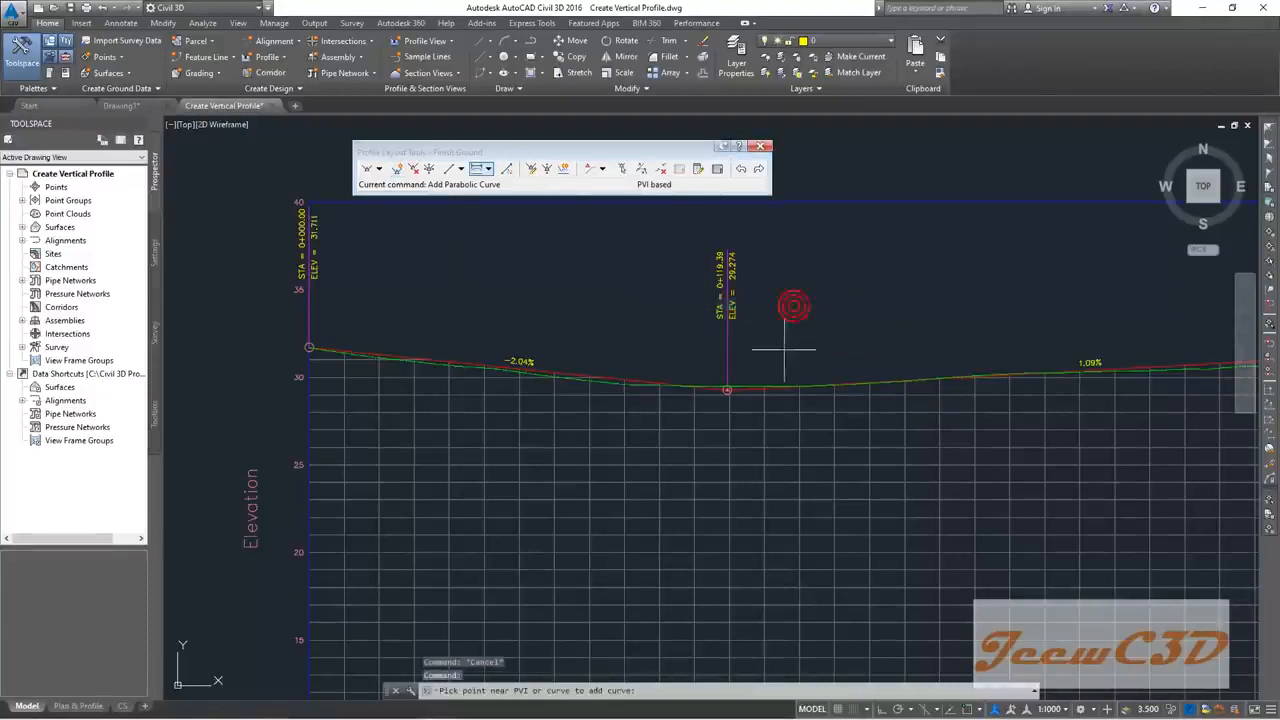
scroll(755, 400, "up", 3)
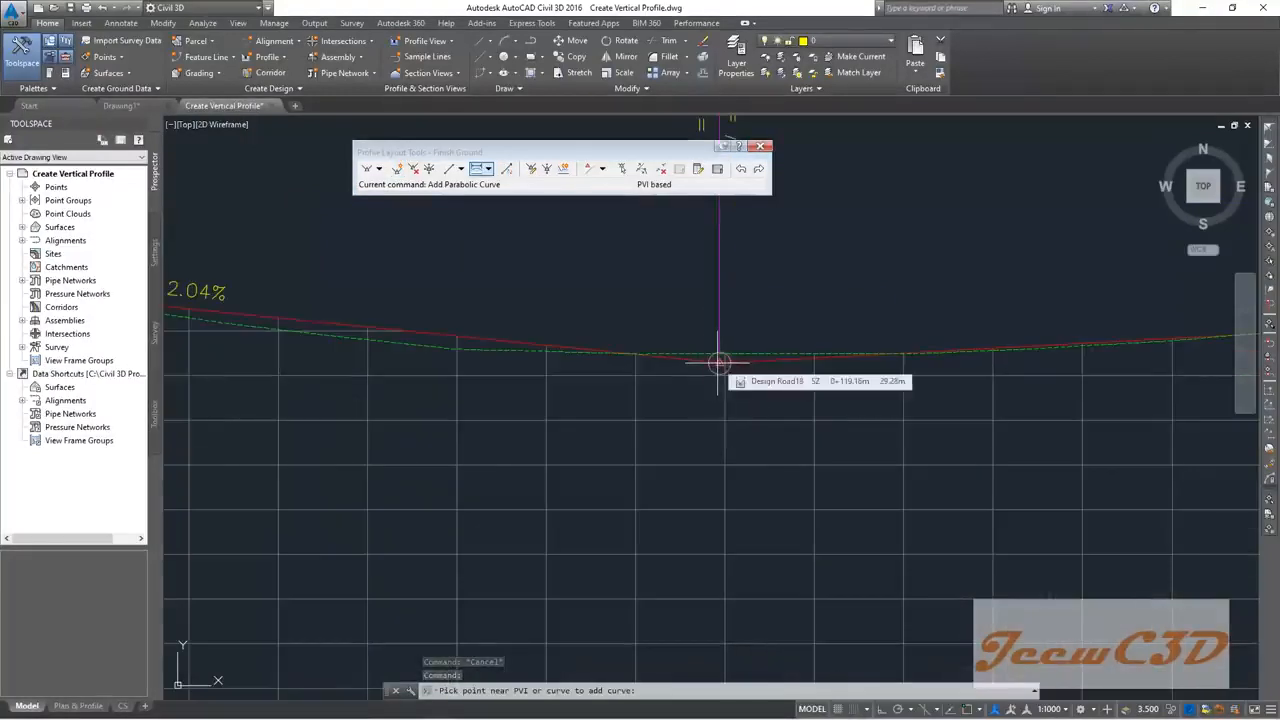
left_click(447, 690)
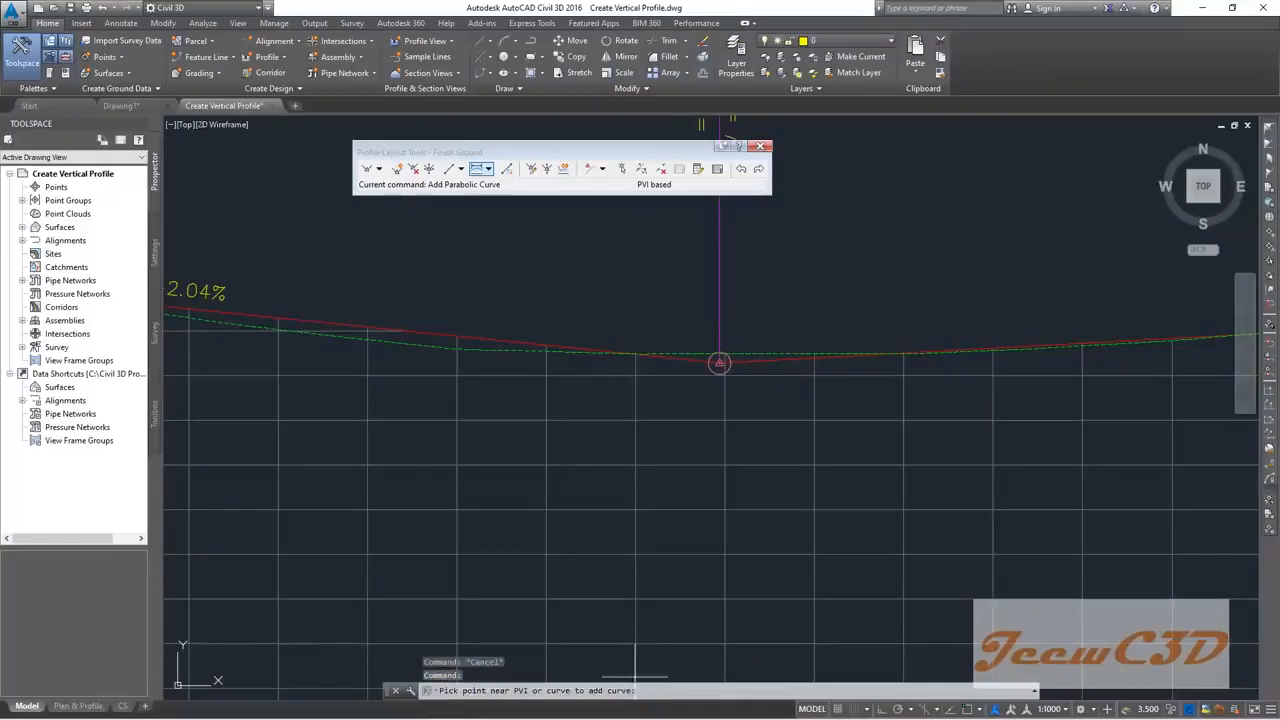
middle_click_drag(743, 391, 689, 449)
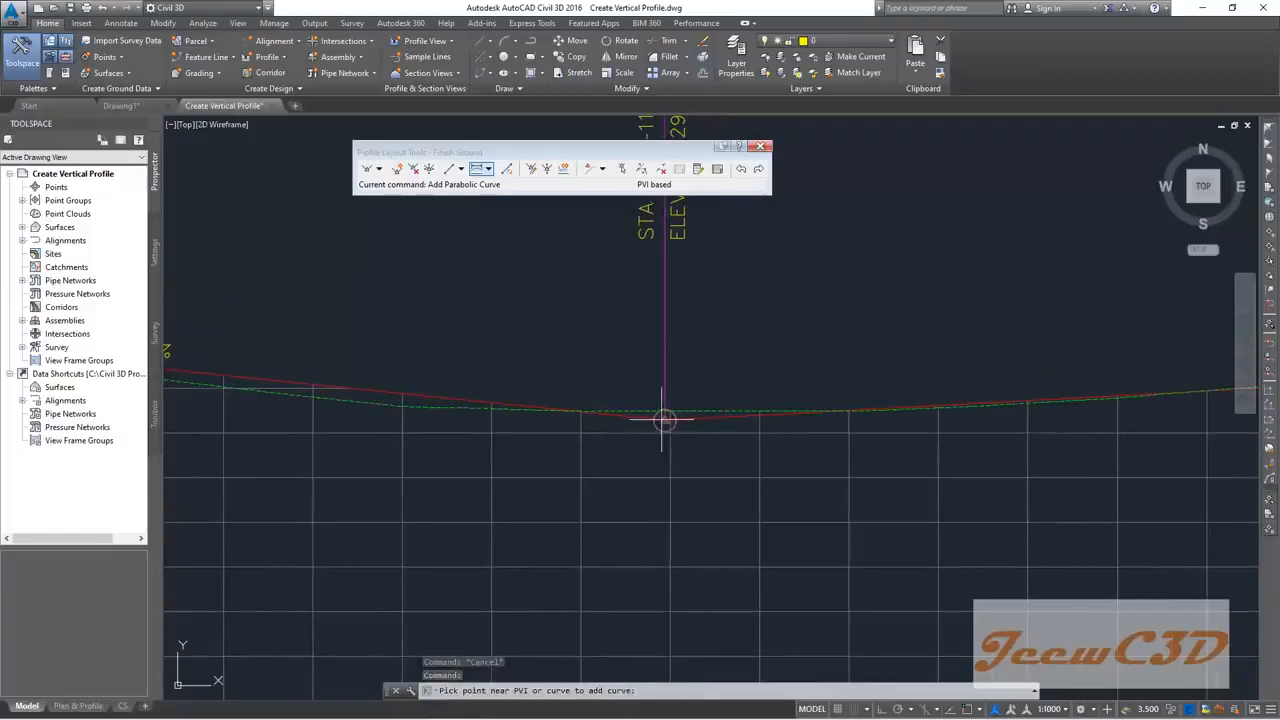
left_click(663, 419)
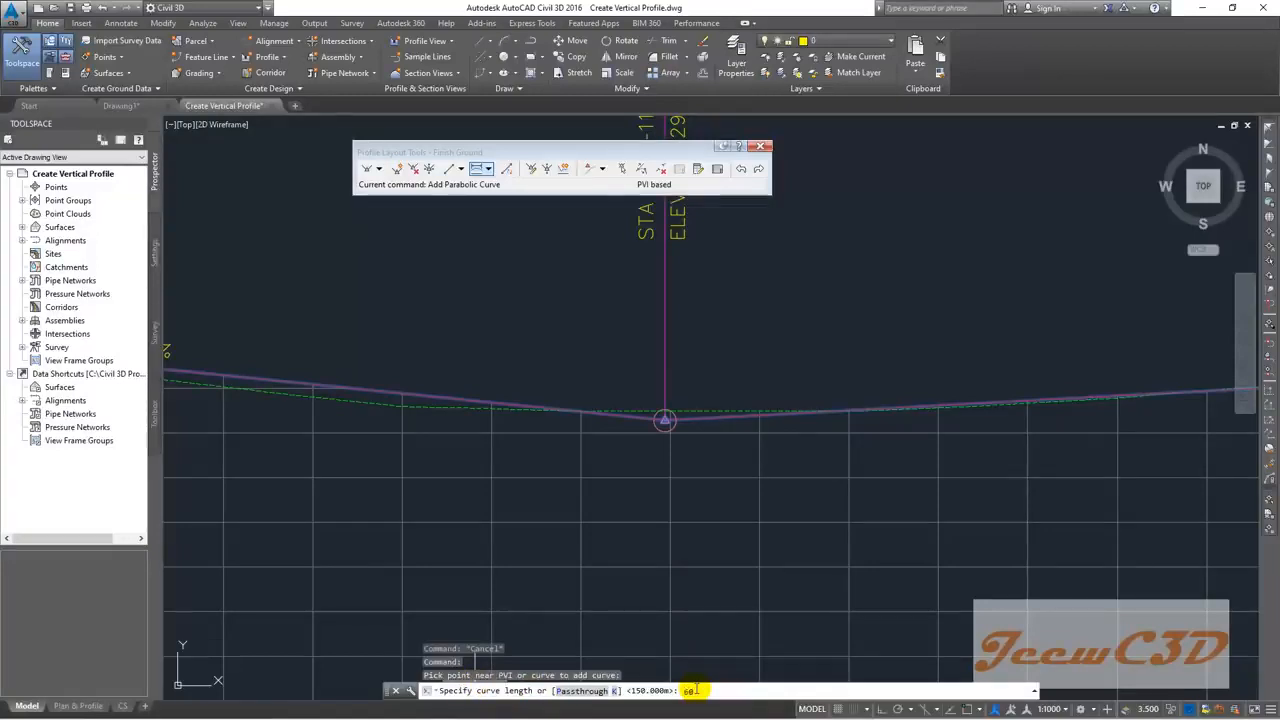
key("Return")
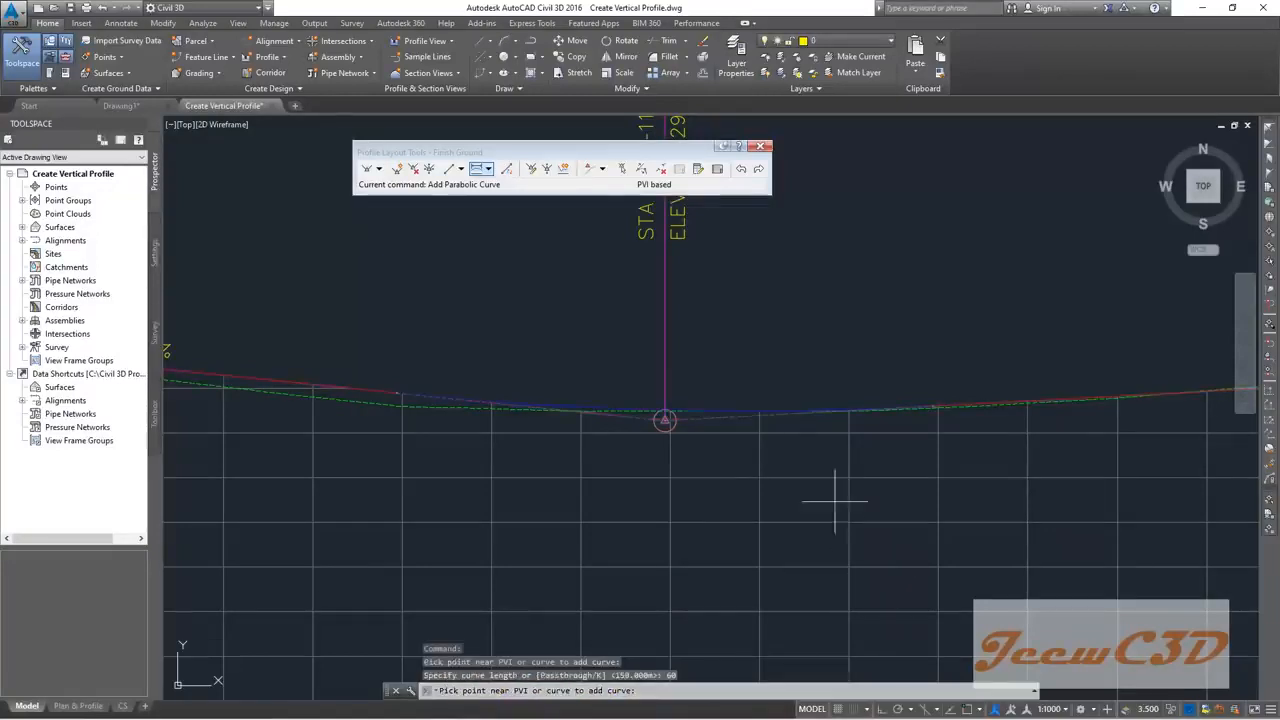
scroll(789, 451, "down", 5)
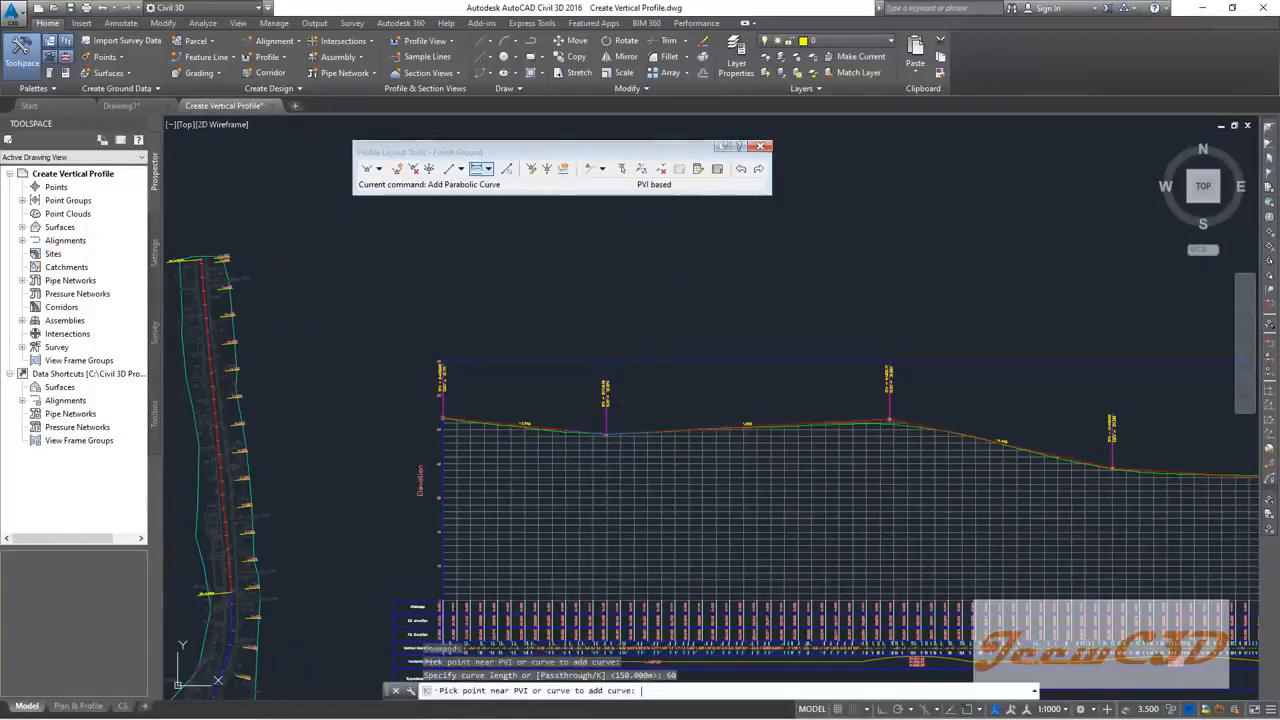
scroll(657, 402, "up", 3)
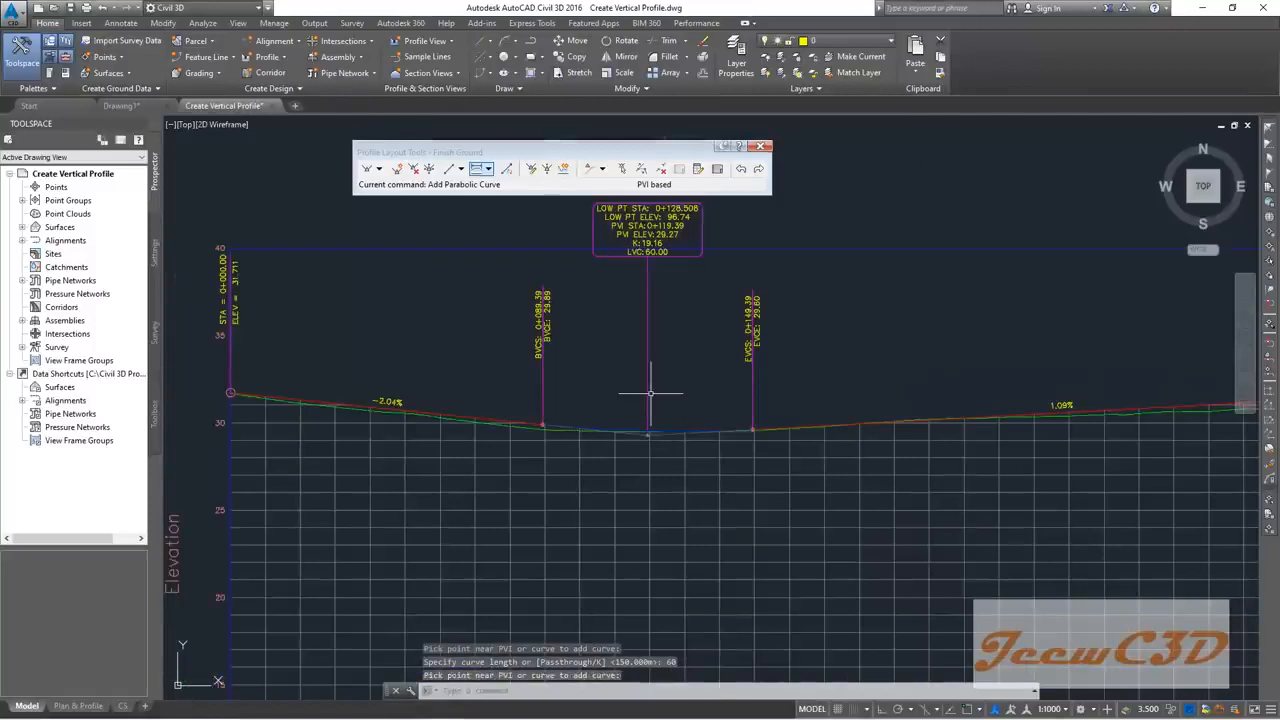
scroll(664, 300, "up", 2)
middle_click_drag(664, 322, 664, 357)
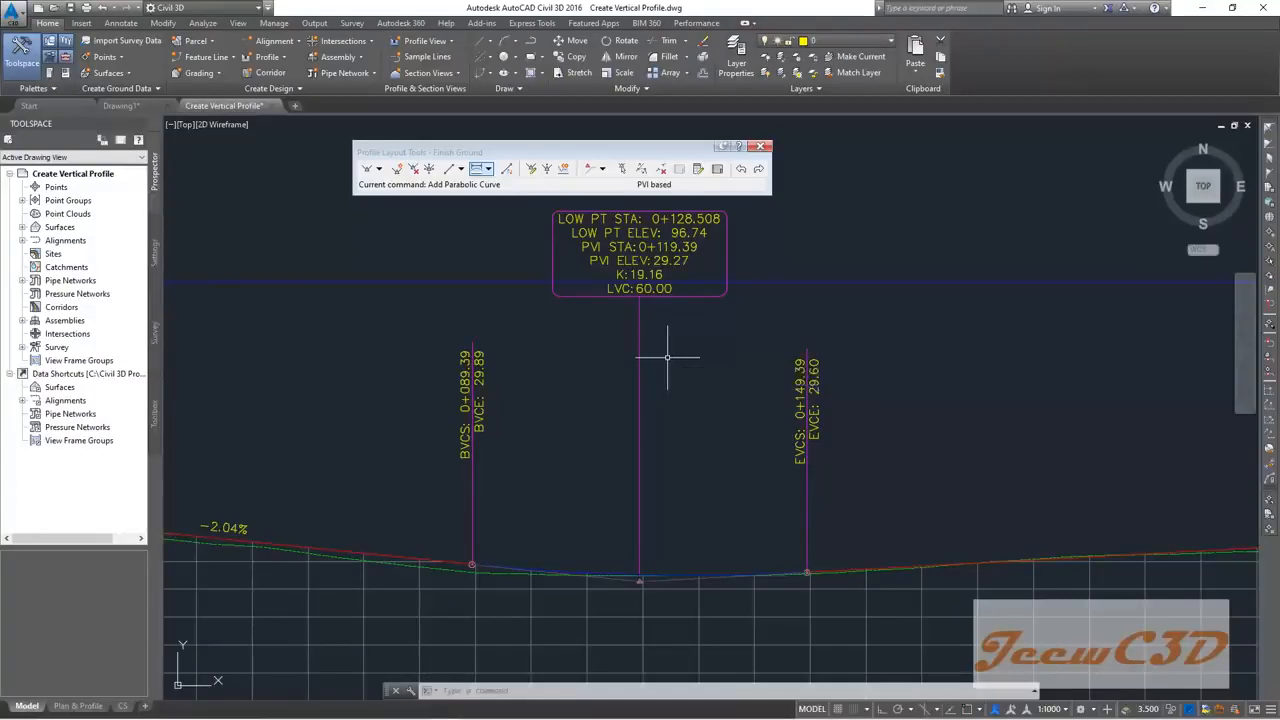
middle_click_drag(666, 357, 686, 408)
scroll(606, 331, "up", 4)
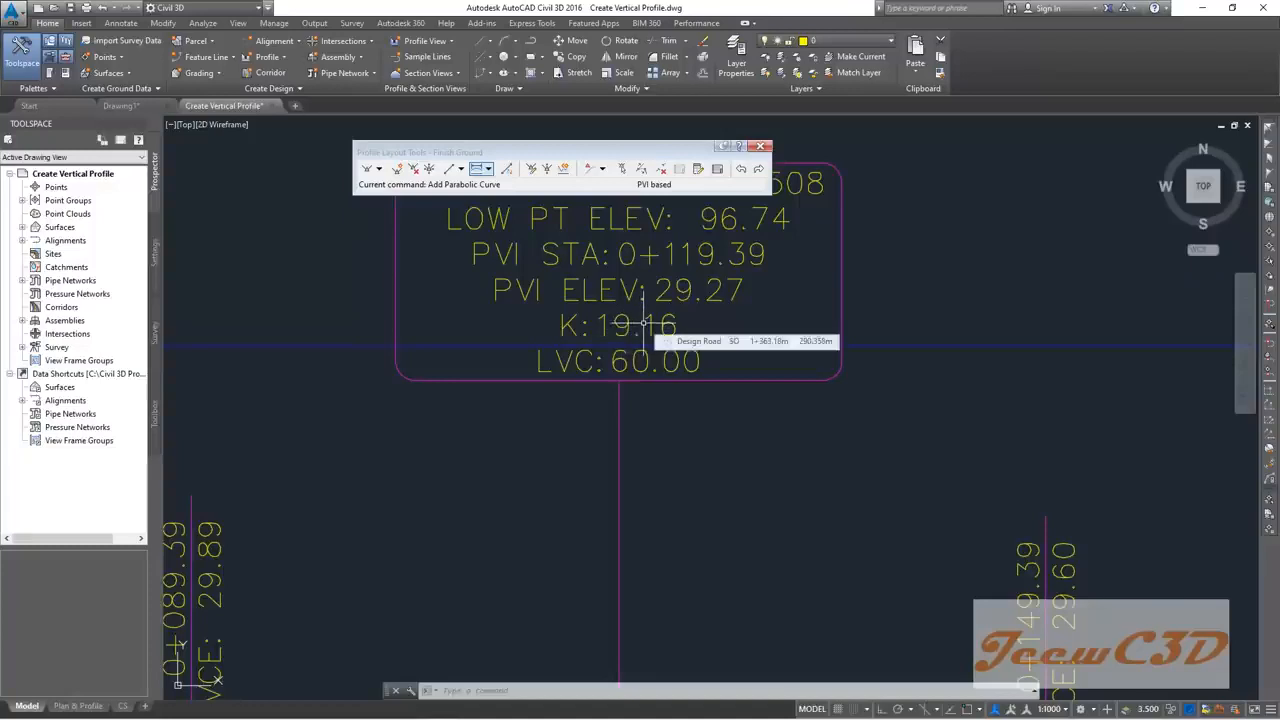
scroll(660, 382, "down", 2)
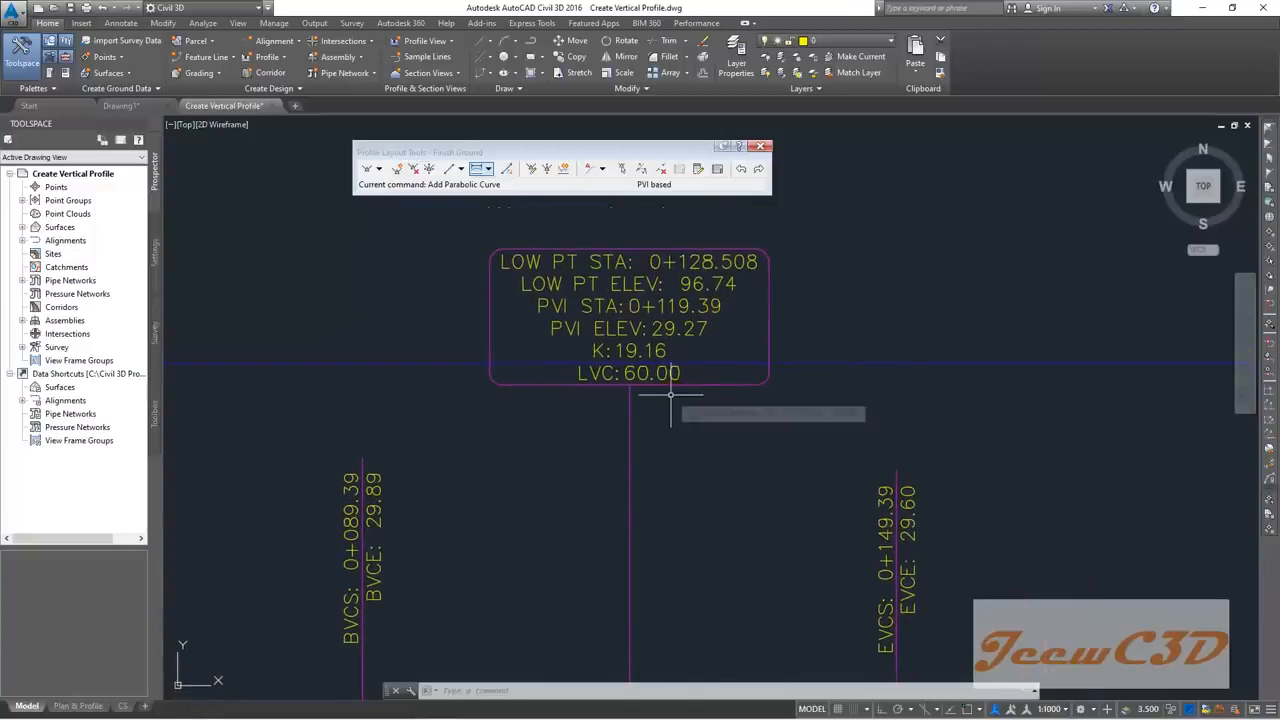
scroll(670, 395, "down", 2)
scroll(716, 613, "down", 2)
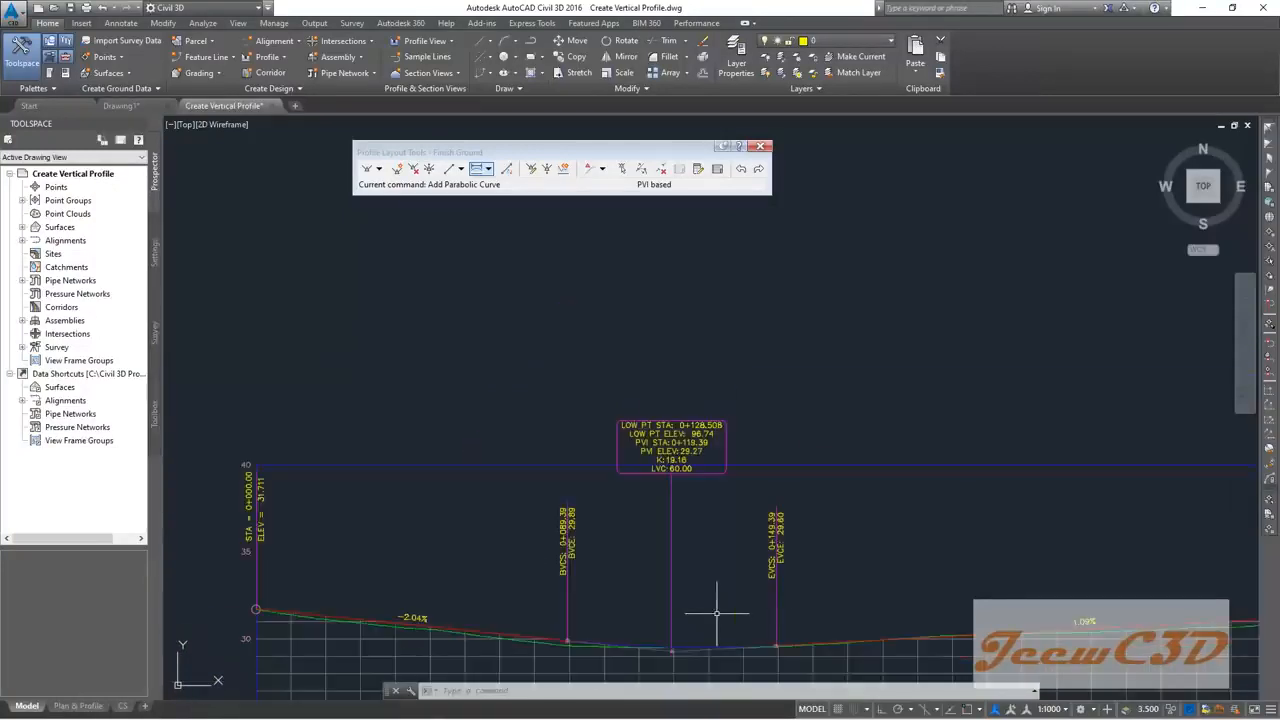
middle_click_drag(920, 572, 491, 480)
middle_click_drag(729, 491, 557, 463)
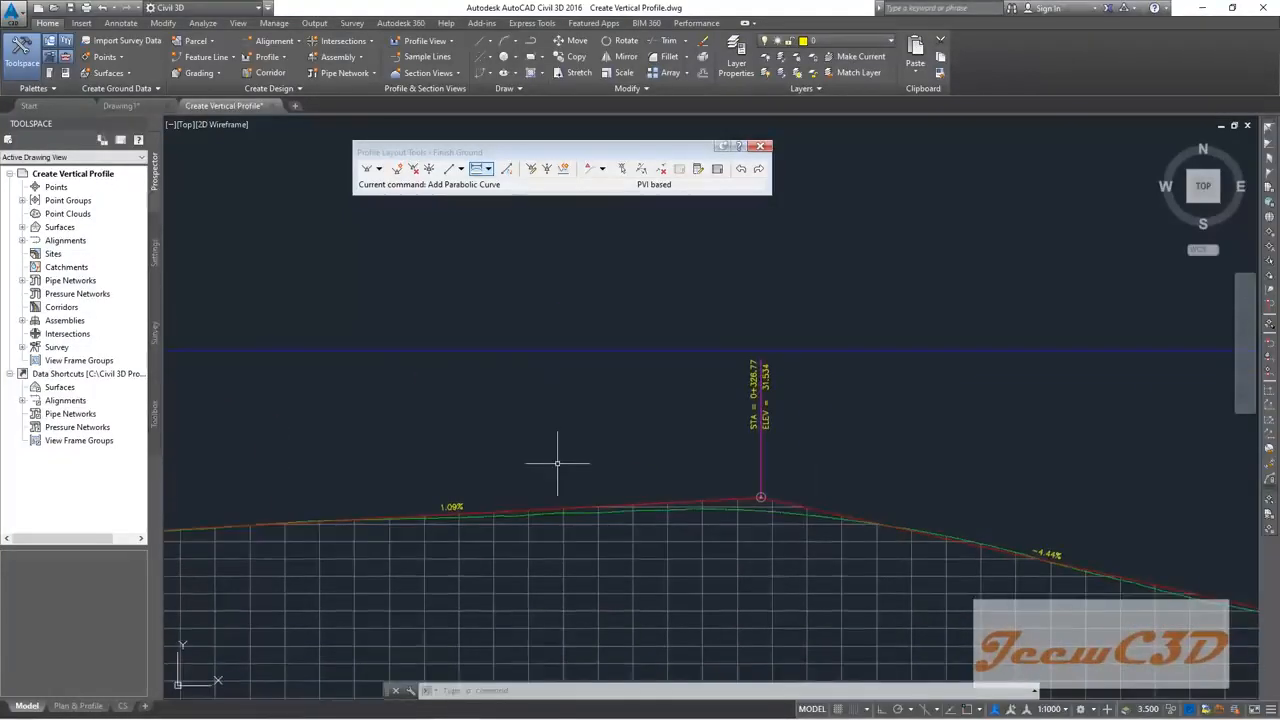
Step: Switch the vertical curve tool to Free Vertical Parabola (PVI based)
left_click(488, 168)
mouse_move(630, 303)
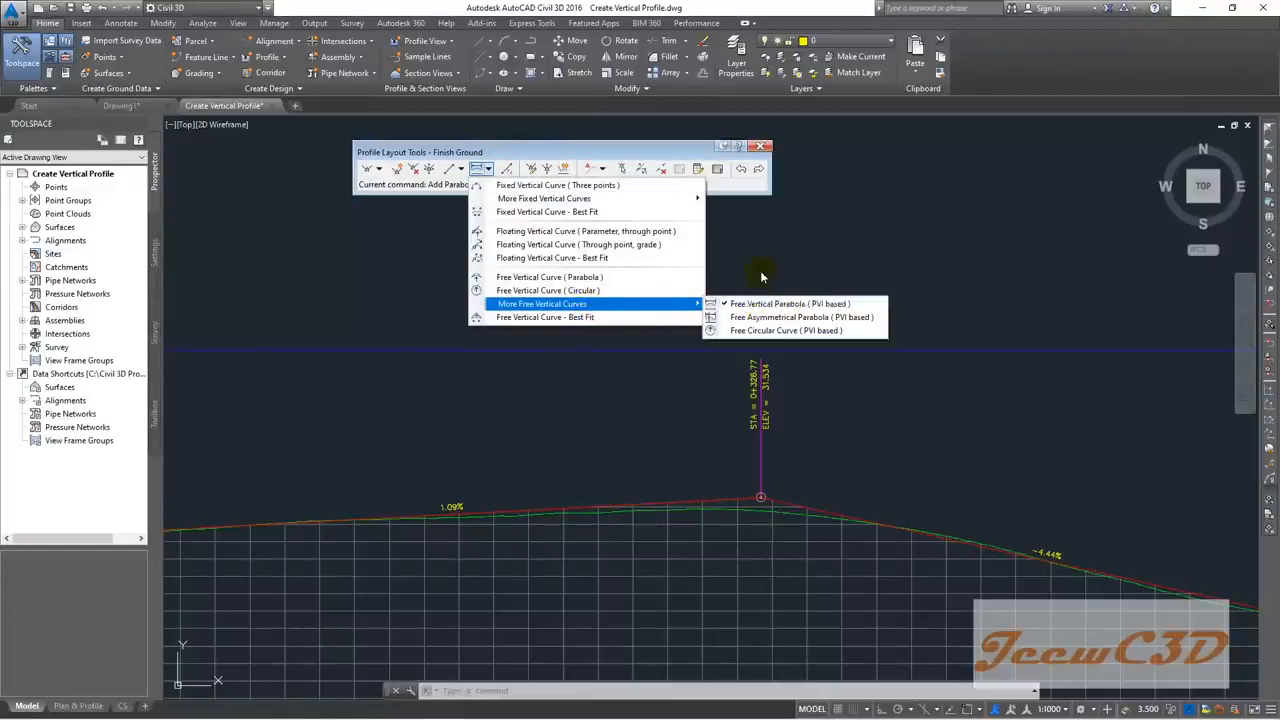
left_click(785, 303)
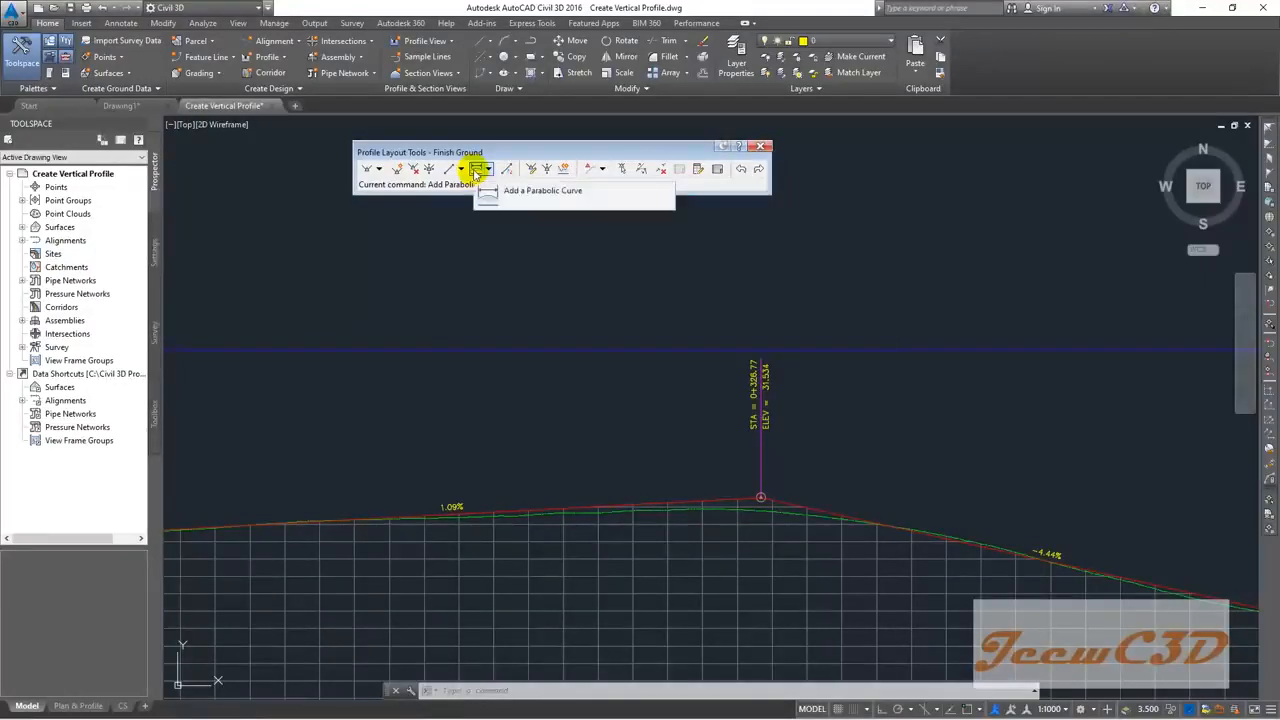
Step: Add a 60 m crest curve at PVI 0+326.77, giving K 10.85 and high point 31.27
left_click(476, 170)
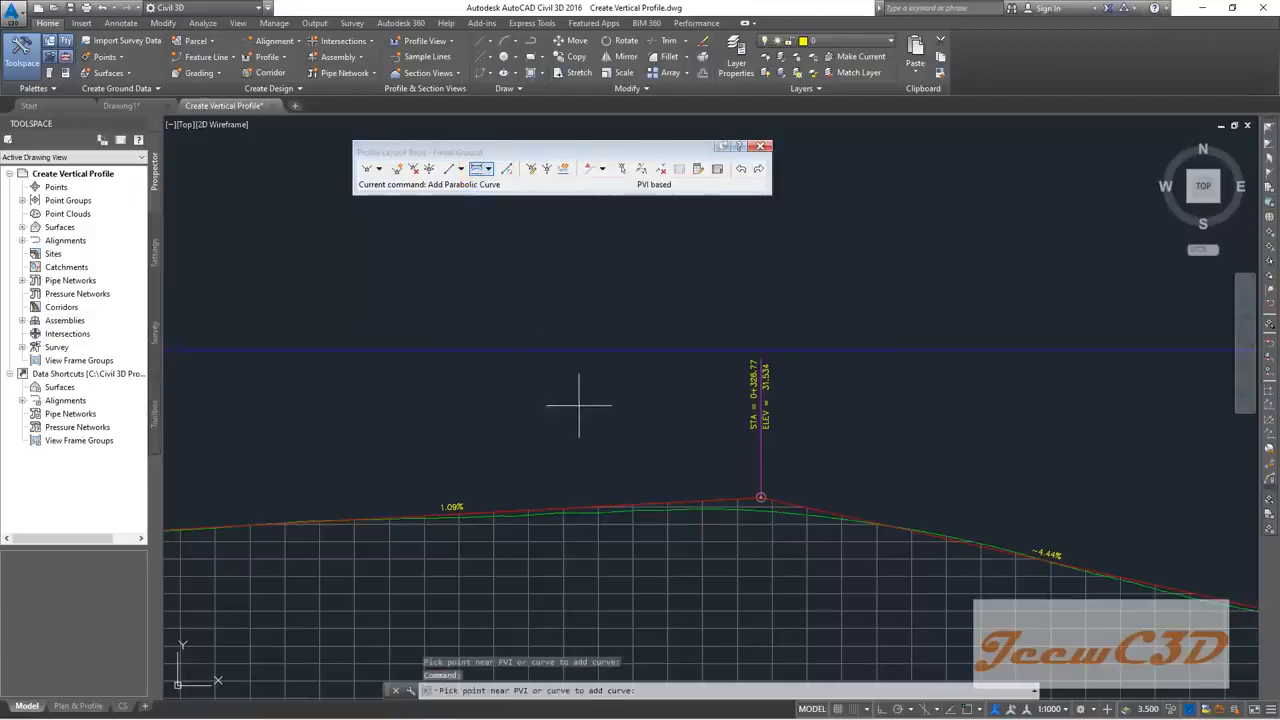
scroll(778, 495, "up", 3)
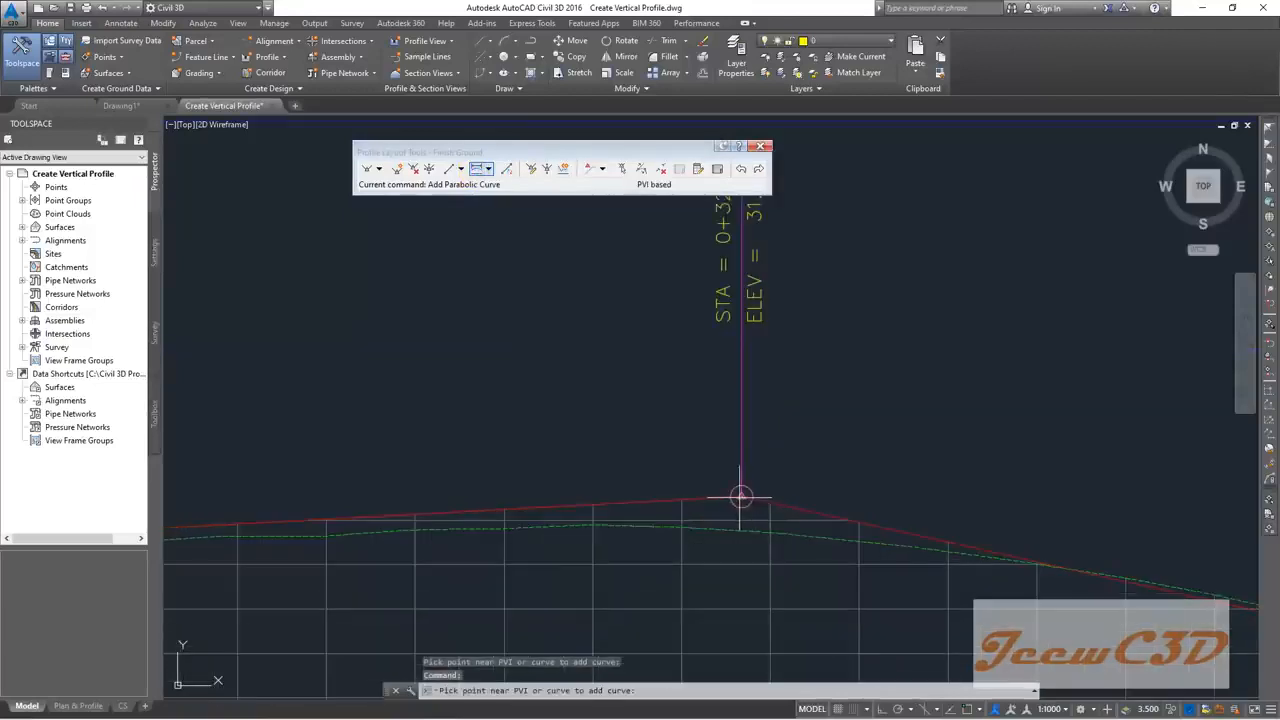
left_click(740, 496)
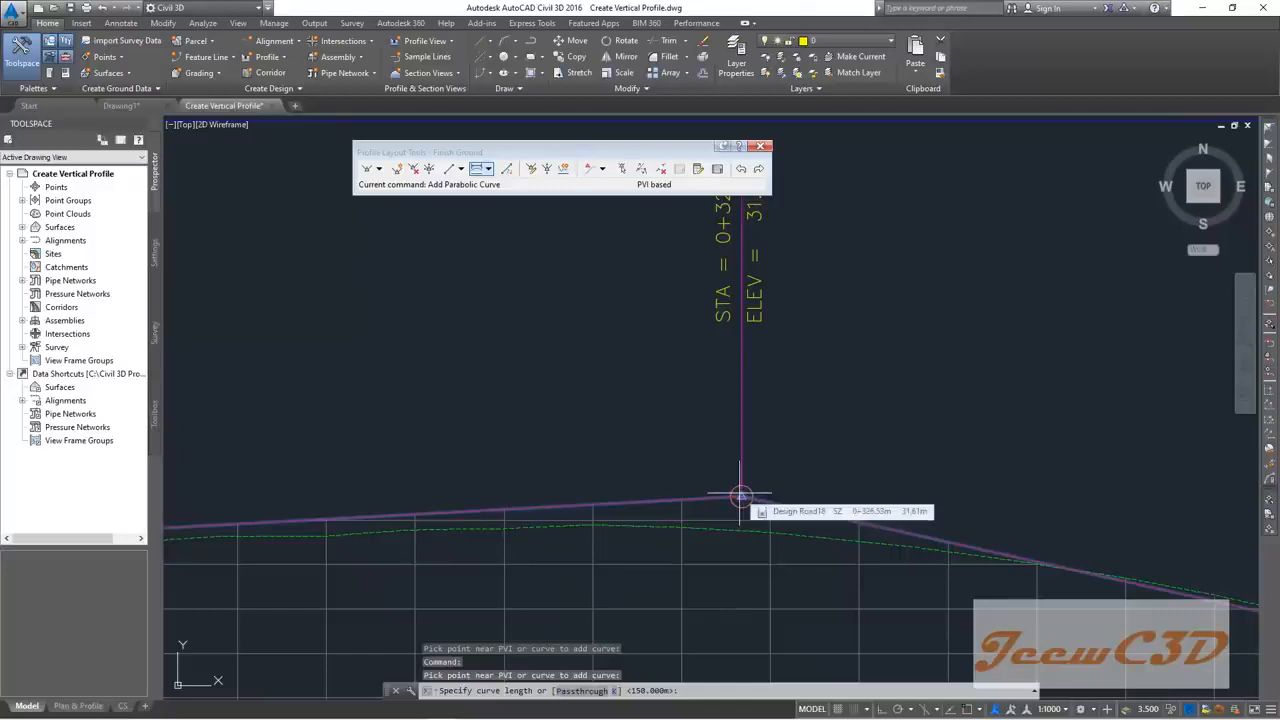
type("60")
key("Return")
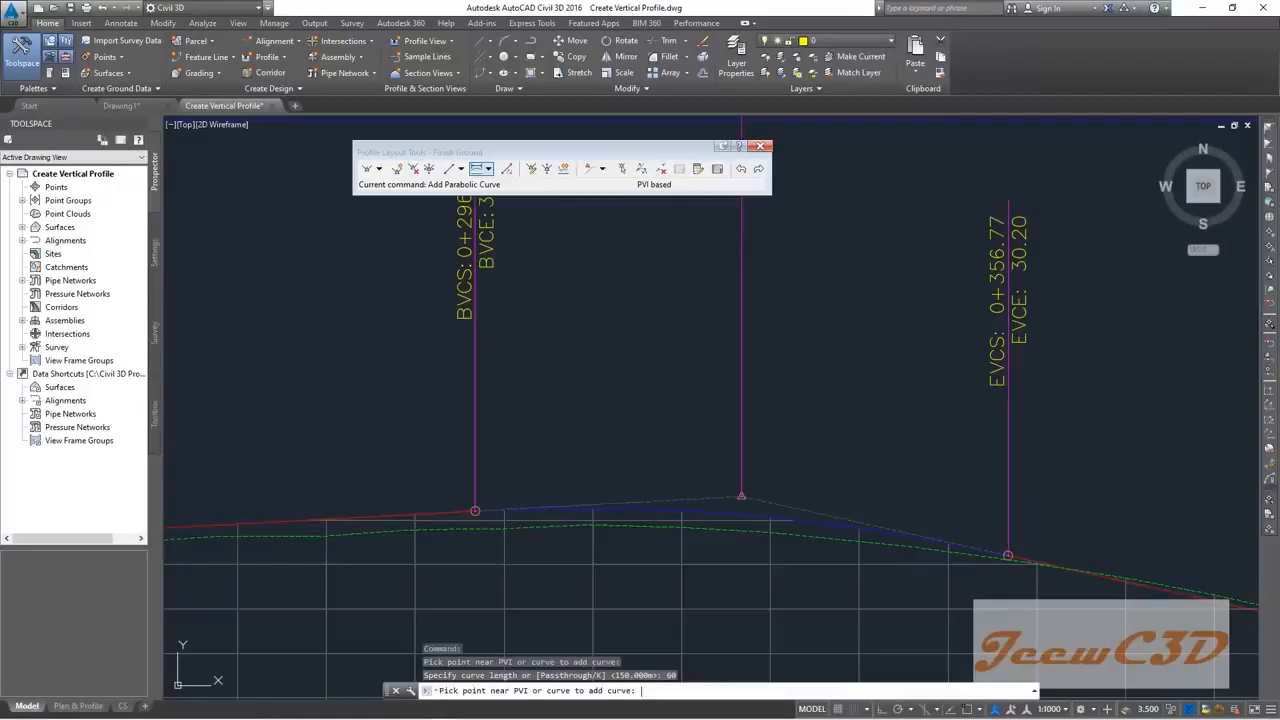
key("Return")
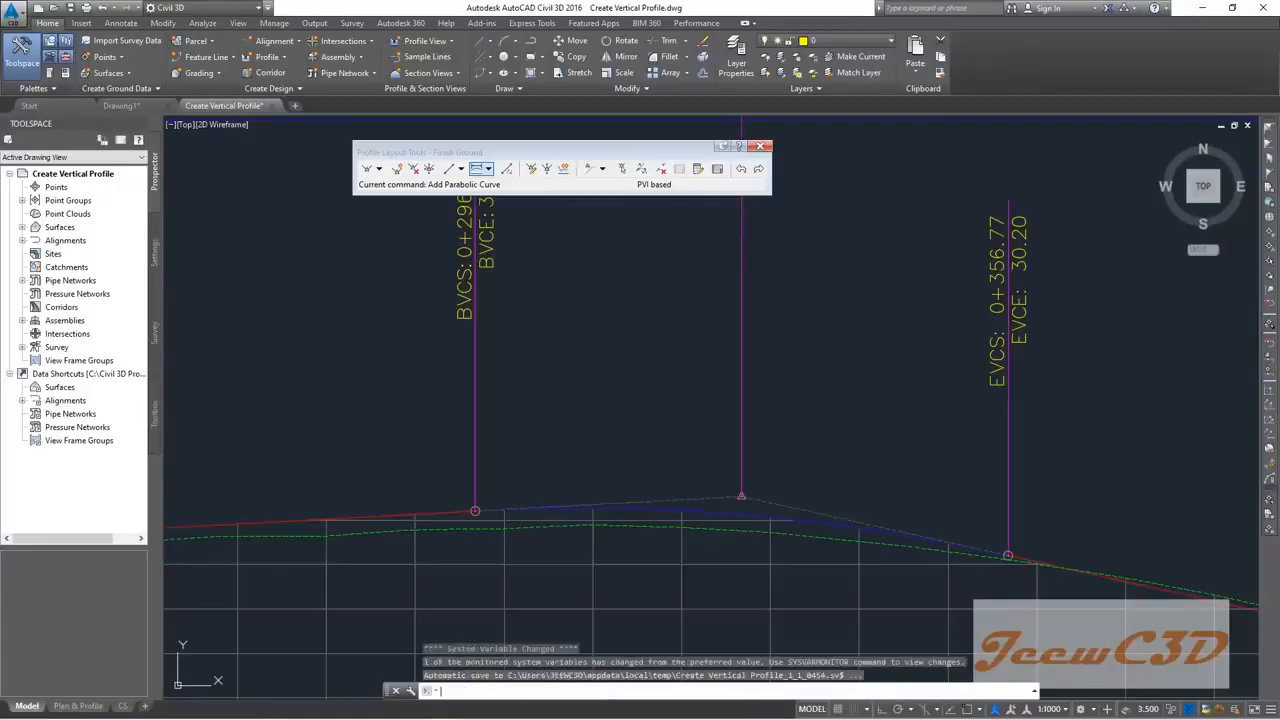
scroll(598, 428, "down", 3)
scroll(639, 295, "up", 2)
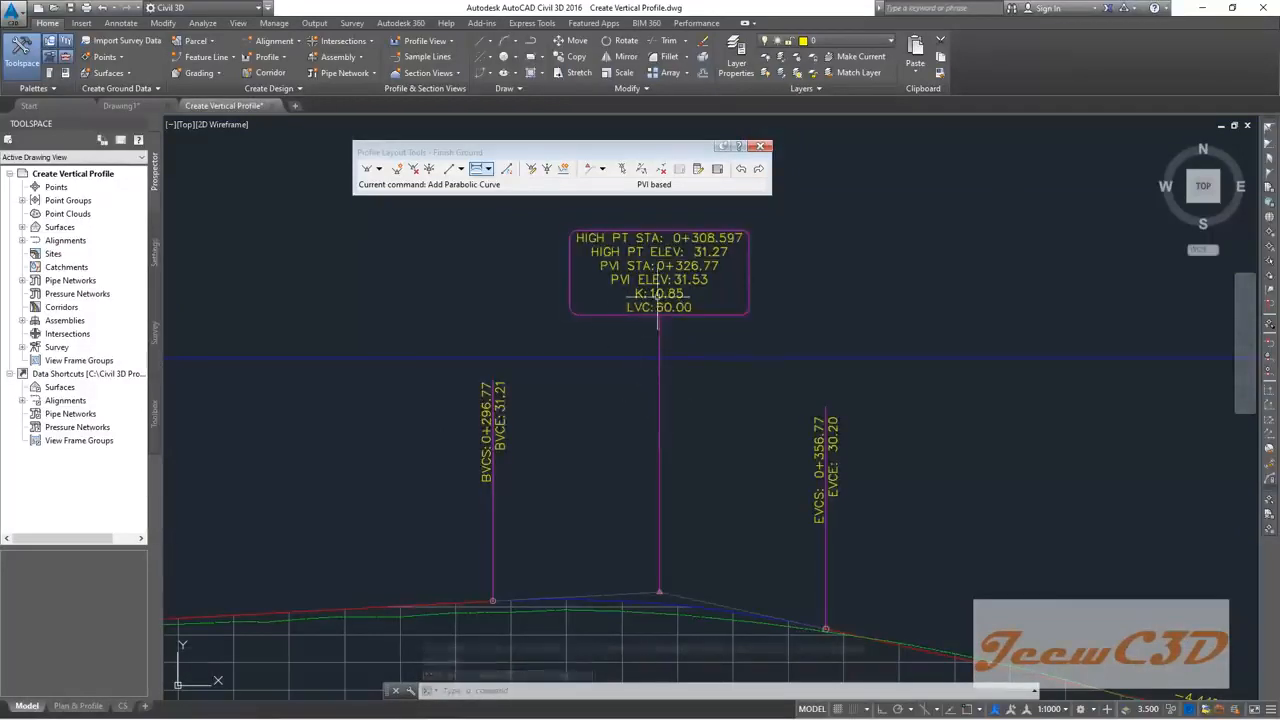
scroll(657, 295, "up", 3)
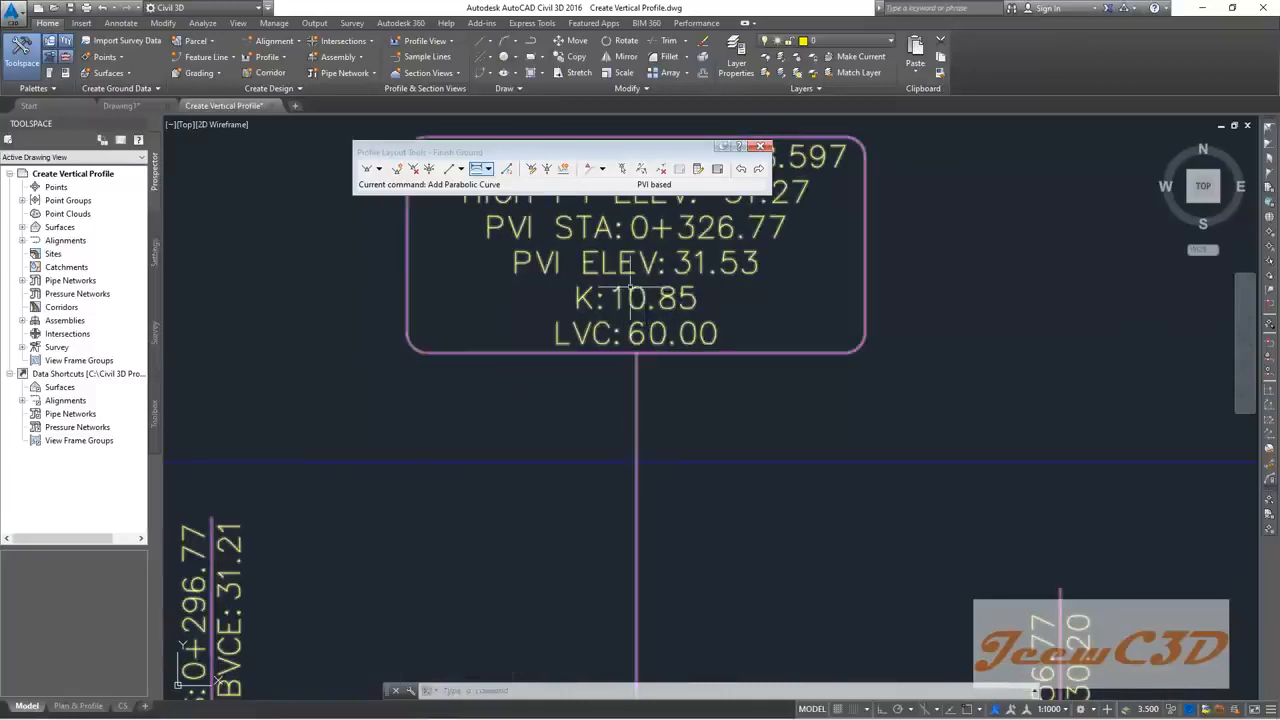
scroll(632, 290, "down", 4)
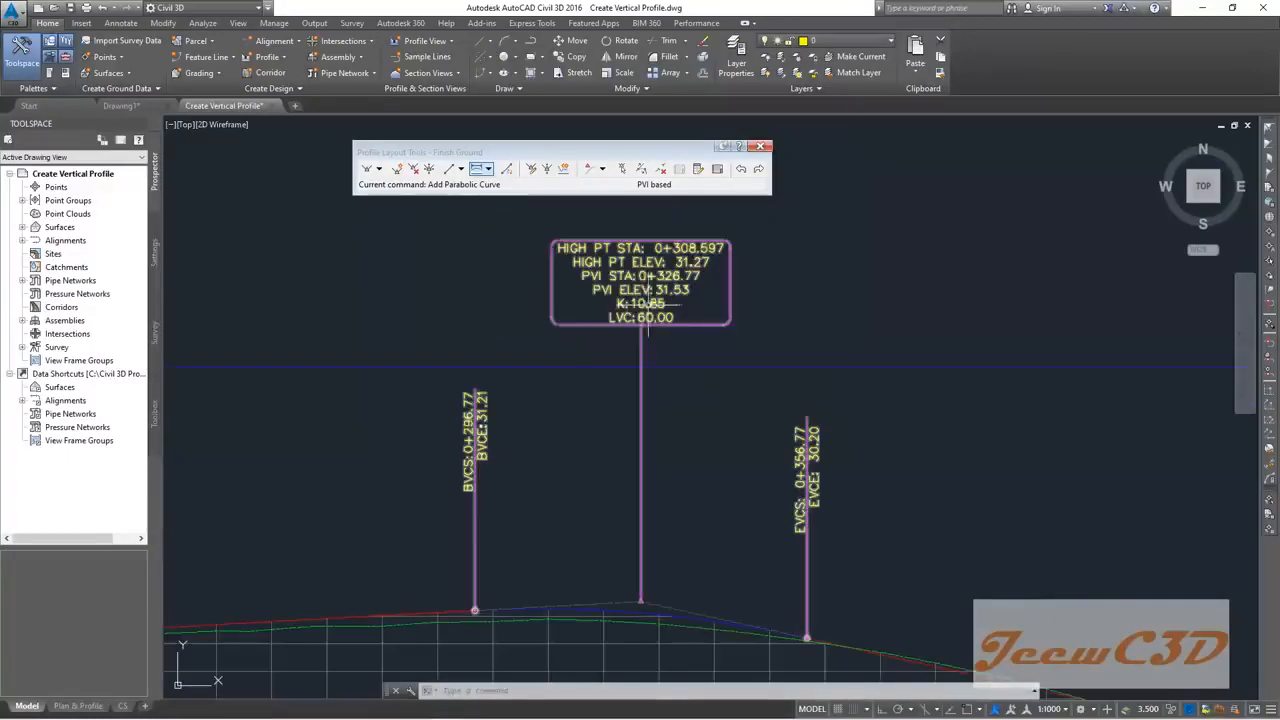
left_click(621, 170)
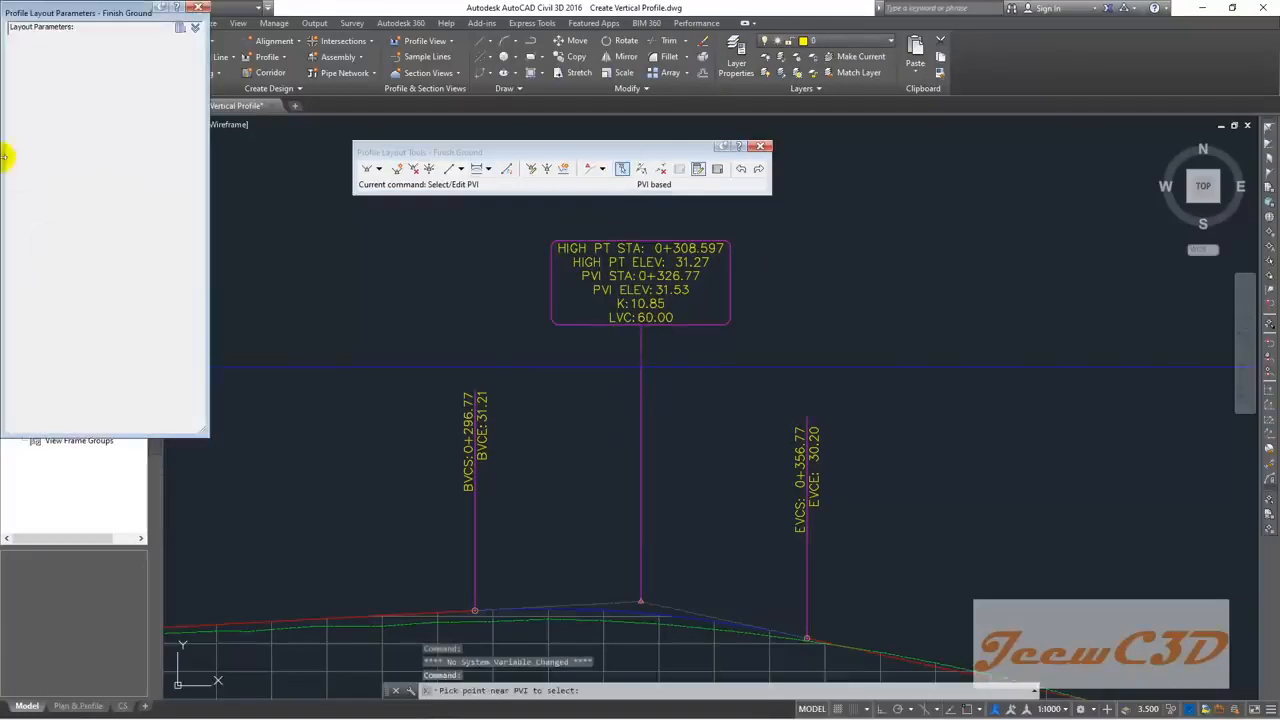
Step: Set the crest curve length at PVI 0+326.77 to 70 m, then 100 m (K 18.089)
middle_click_drag(578, 510, 578, 402)
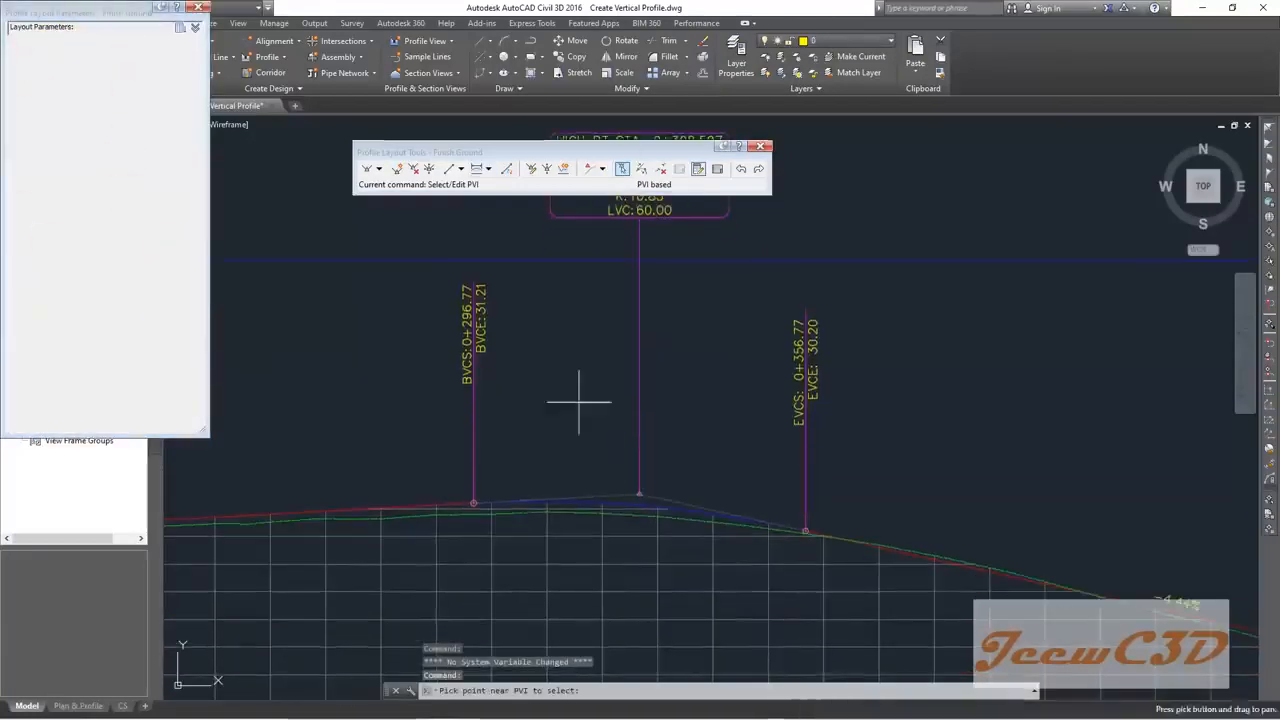
scroll(637, 490, "up", 4)
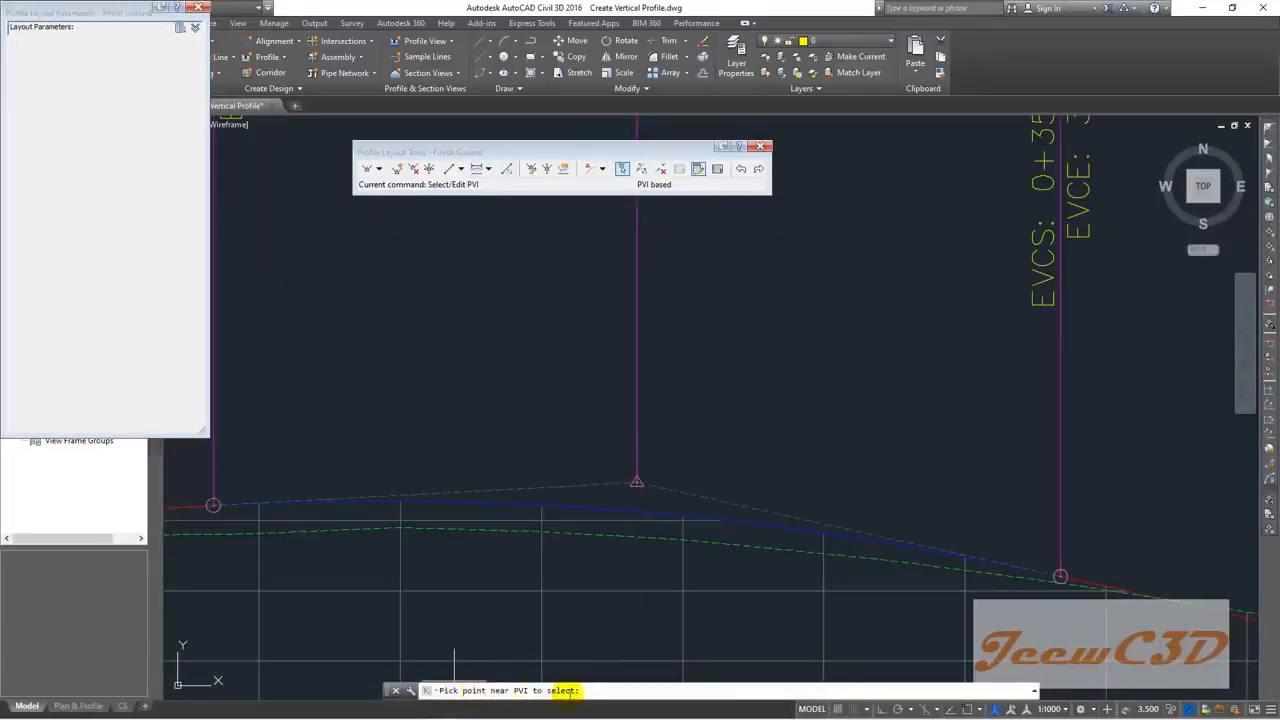
left_click(635, 485)
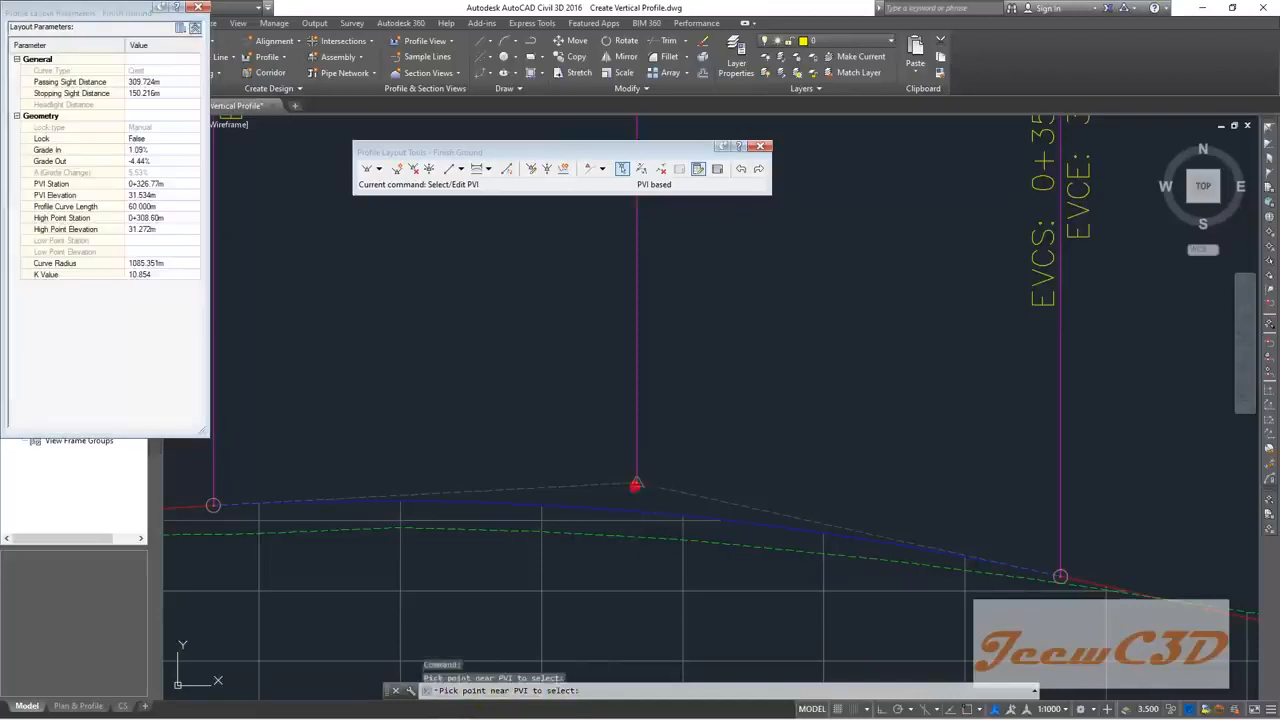
left_click(153, 206)
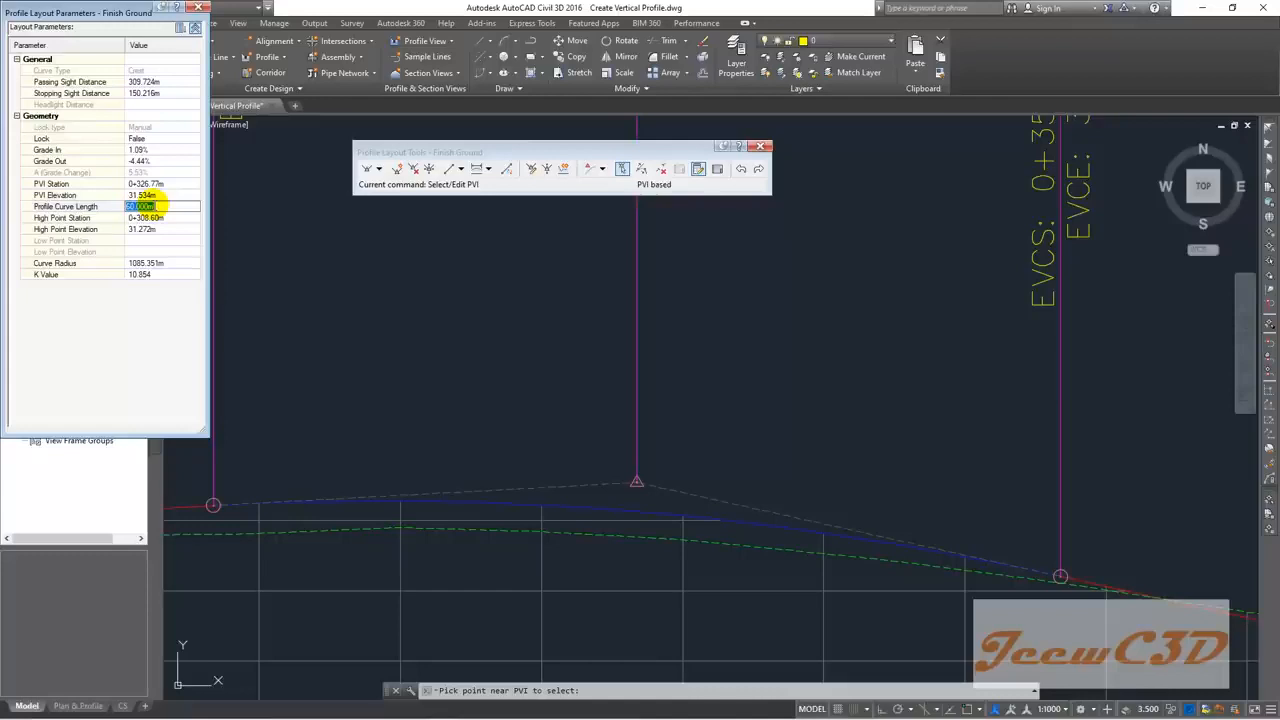
type("70")
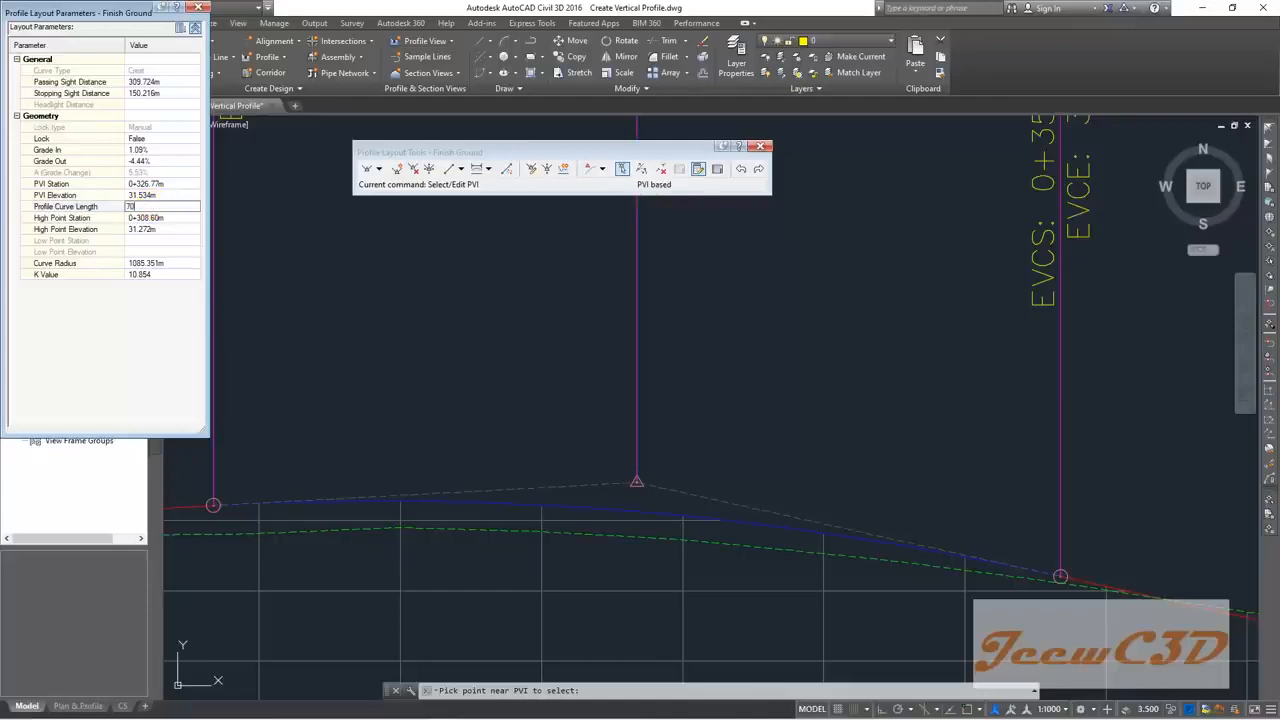
key("Return")
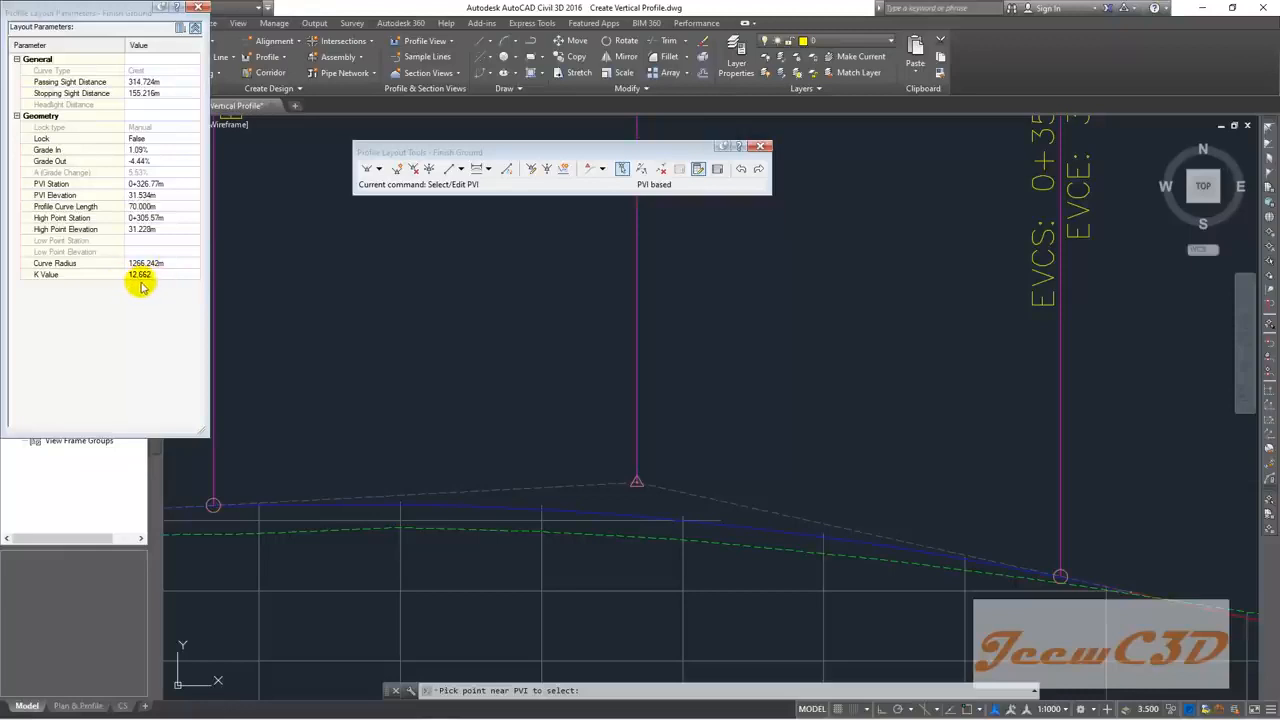
left_click(153, 207)
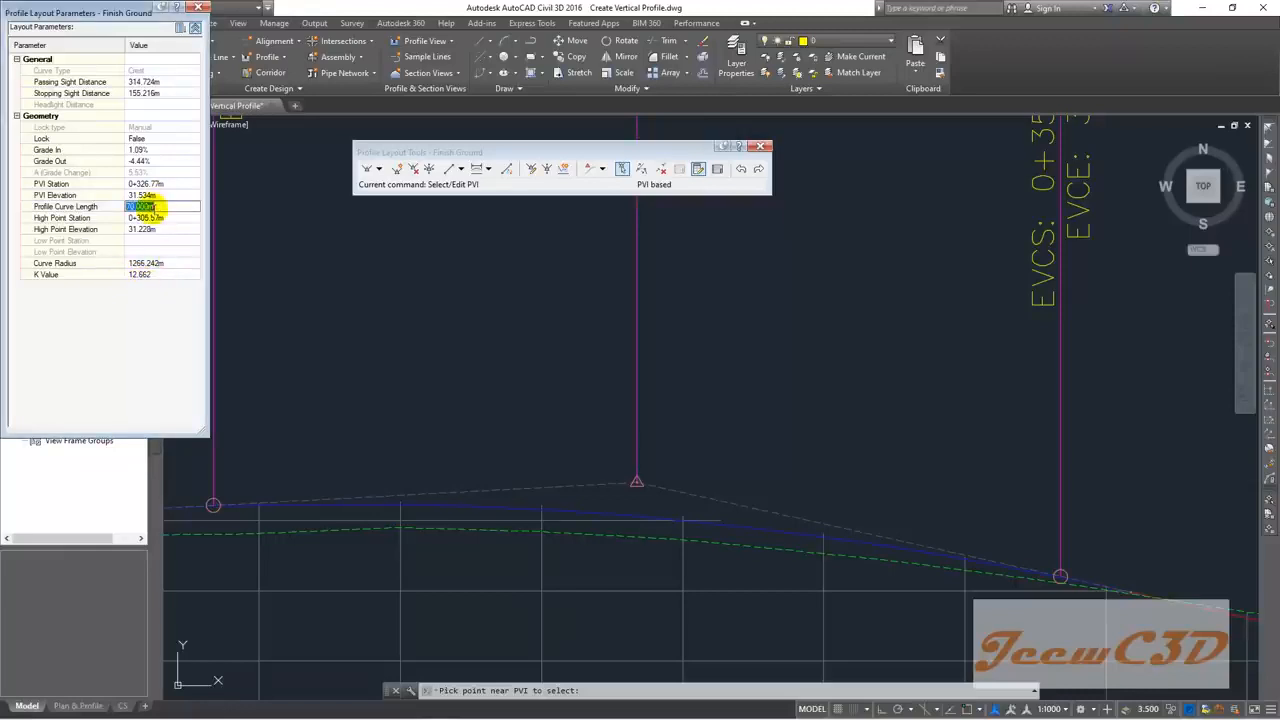
type("100")
key("Return")
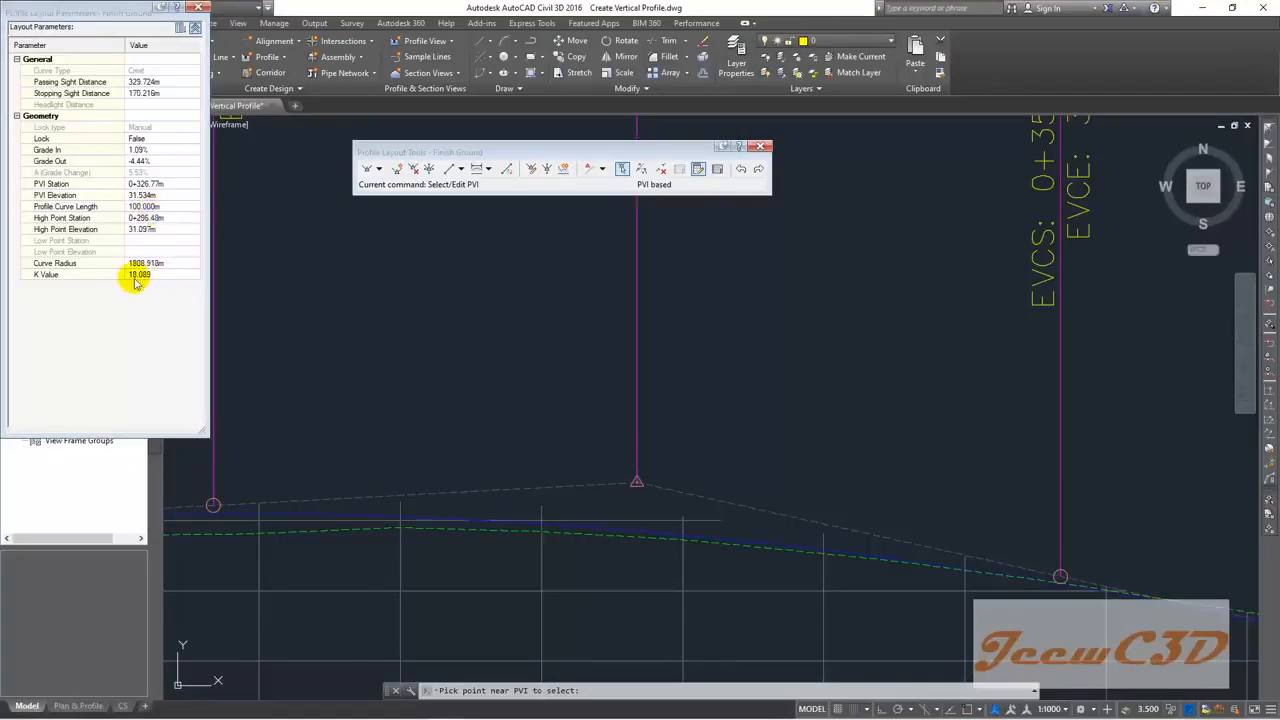
scroll(588, 351, "down", 4)
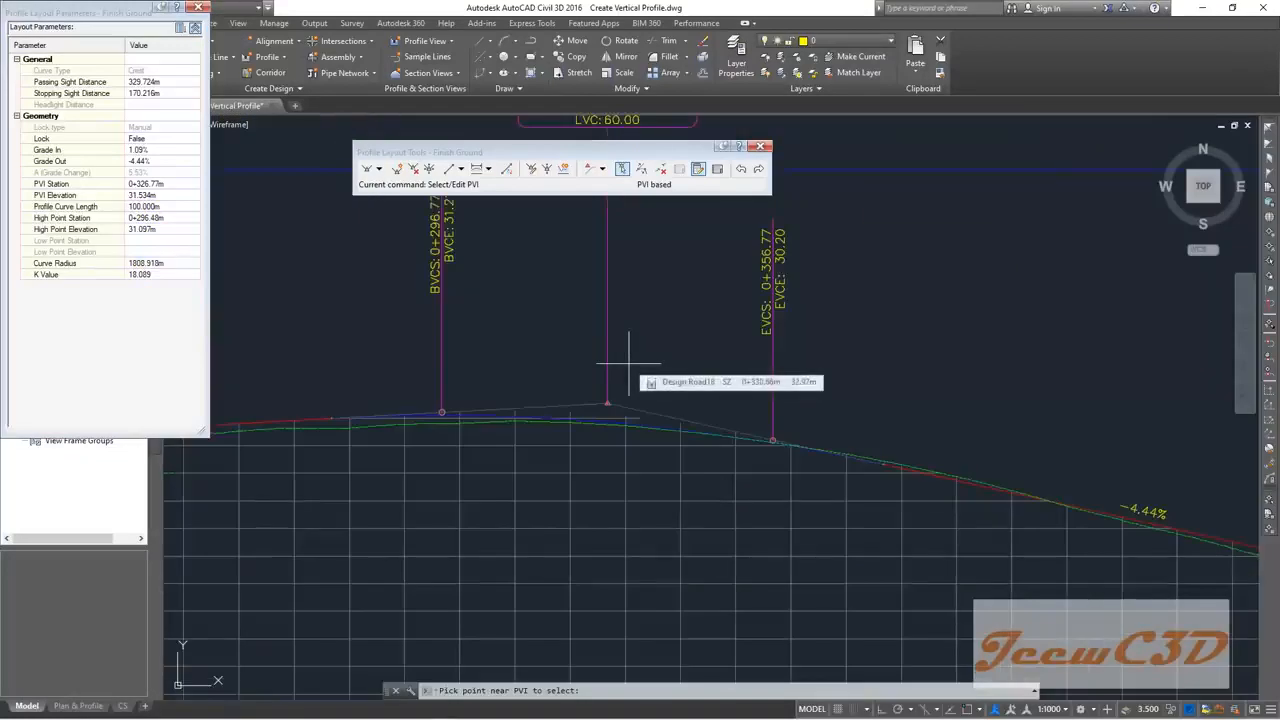
left_click(628, 364)
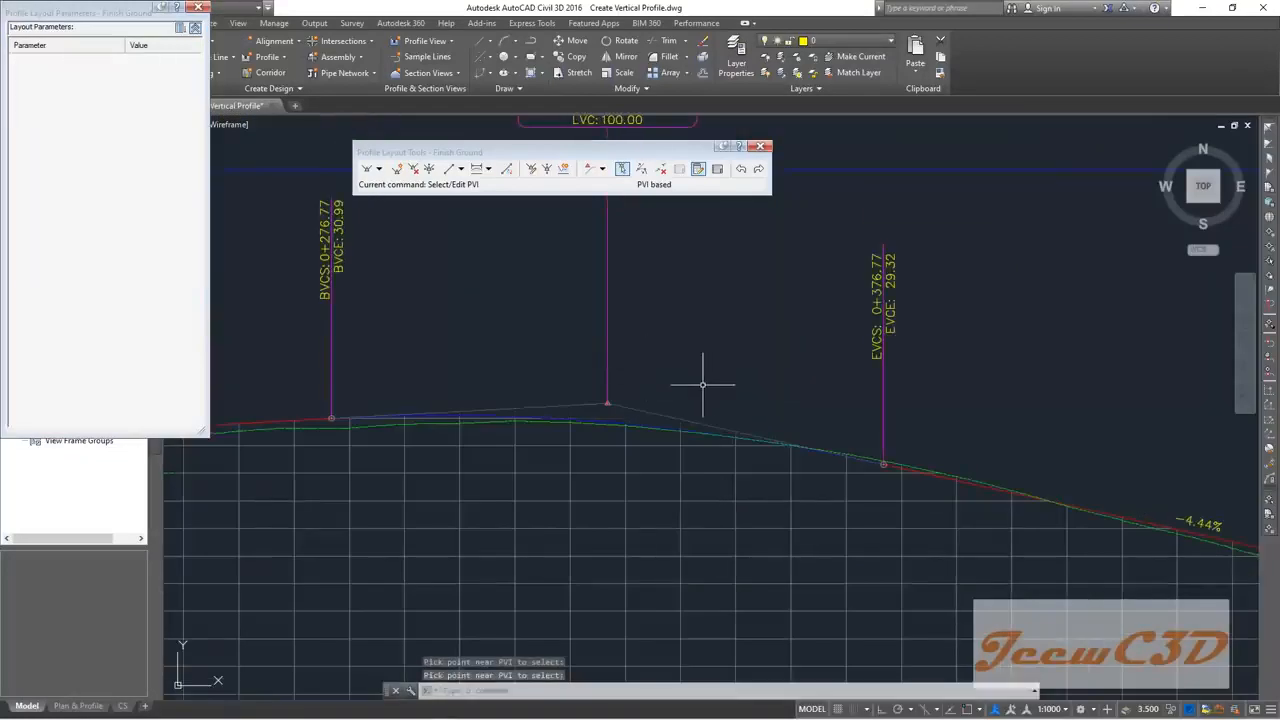
scroll(702, 384, "down", 5)
scroll(752, 370, "up", 7)
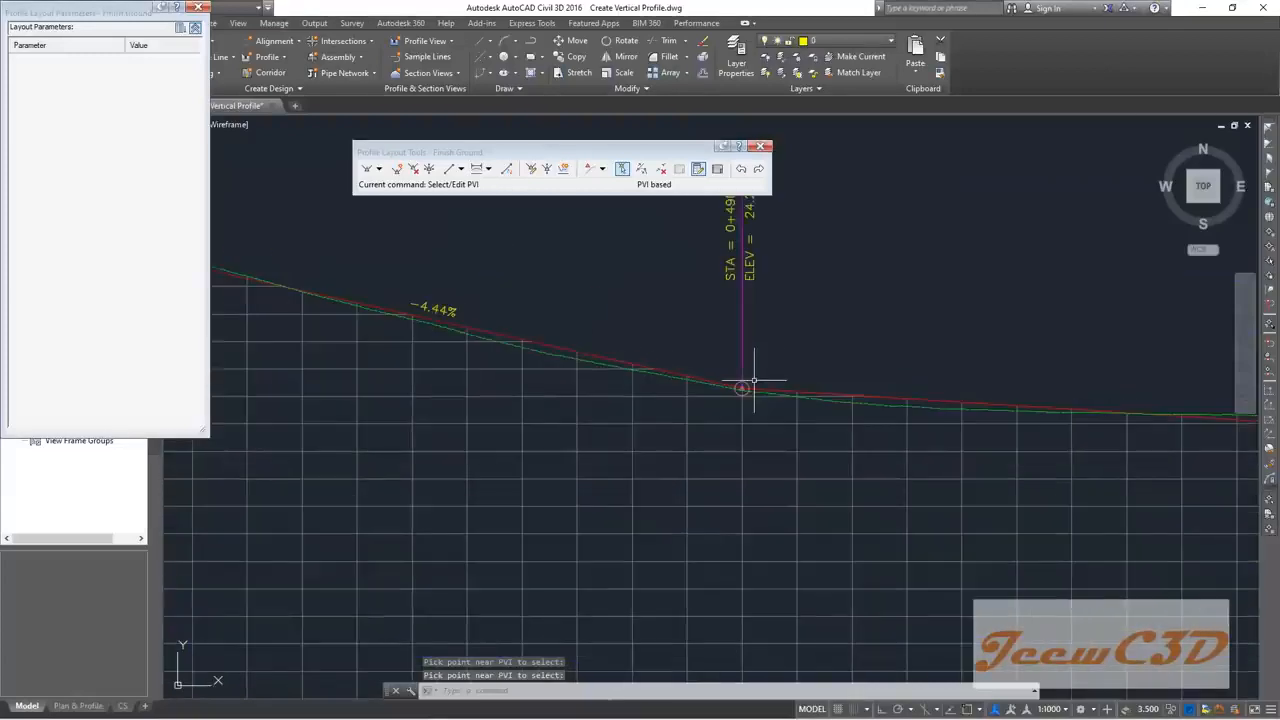
Step: Add a 60 m sag curve at PVI 0+490.00, starting at 0+460.00 with K 18.99
left_click(476, 168)
scroll(742, 385, "up", 3)
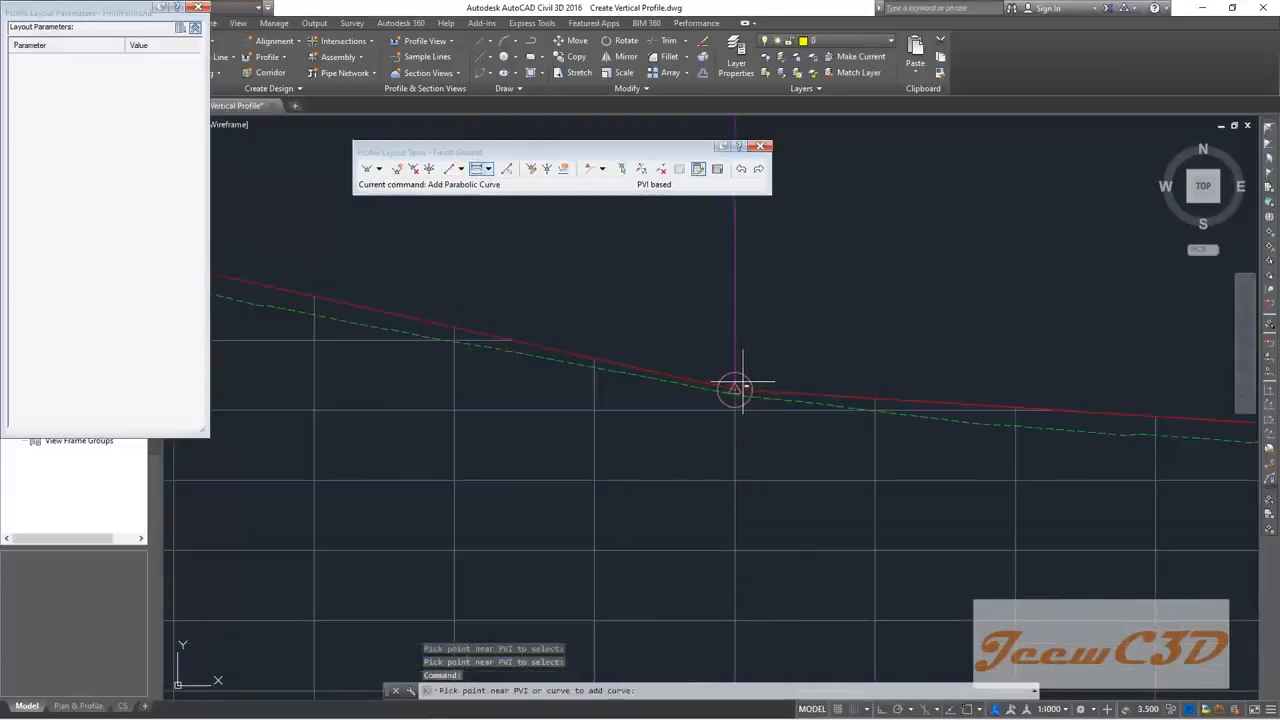
left_click(740, 385)
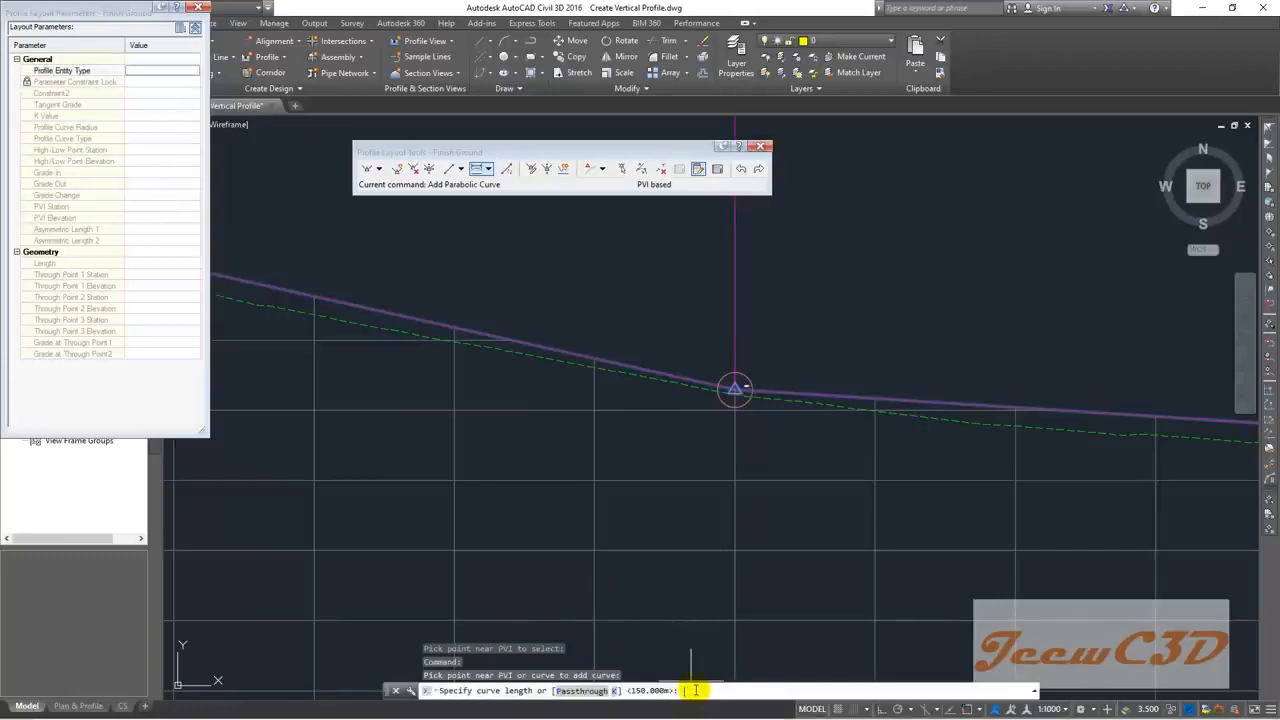
type("60")
key("Return")
scroll(766, 500, "down", 5)
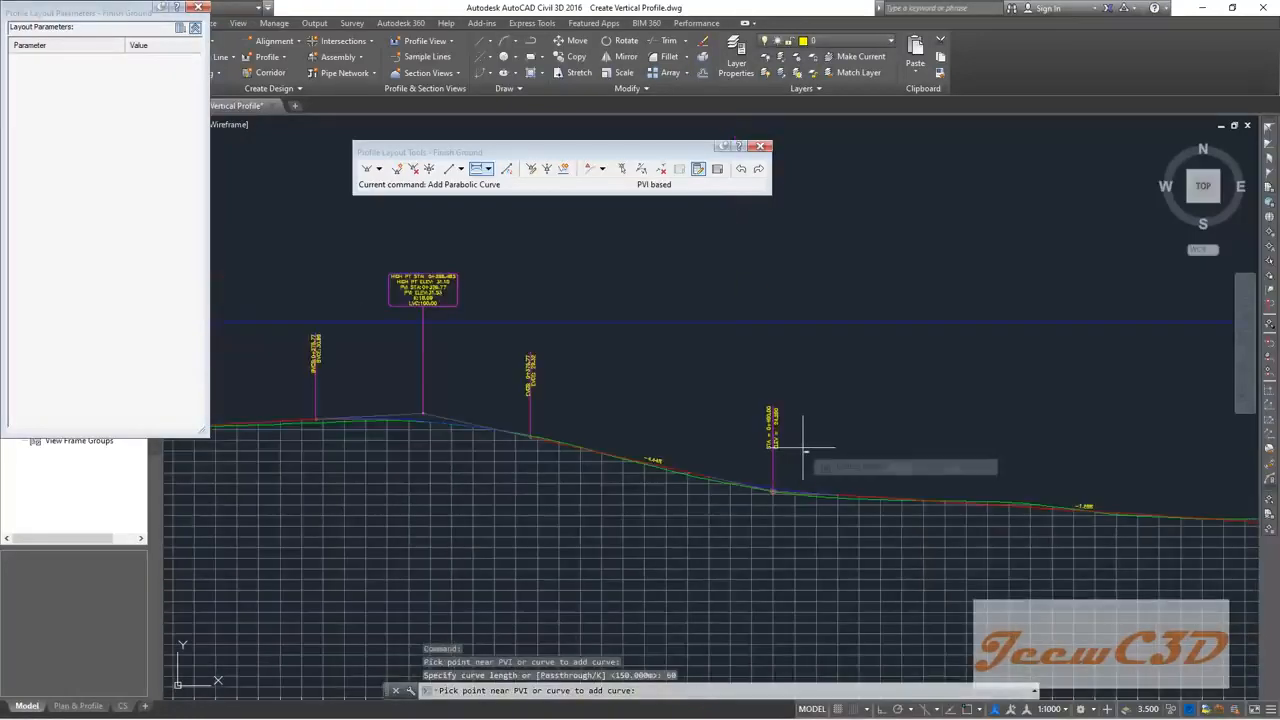
scroll(781, 508, "up", 8)
key("Return")
scroll(817, 440, "down", 8)
scroll(802, 320, "up", 6)
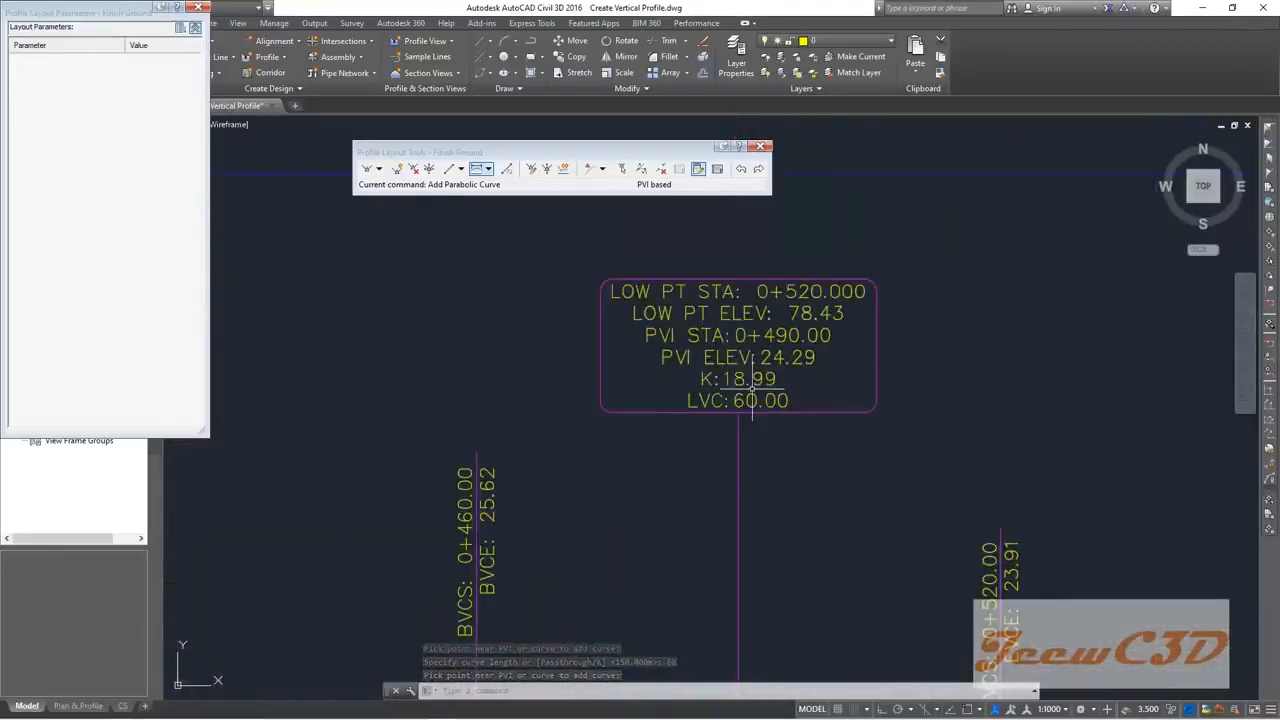
scroll(780, 415, "down", 10)
scroll(815, 425, "up", 6)
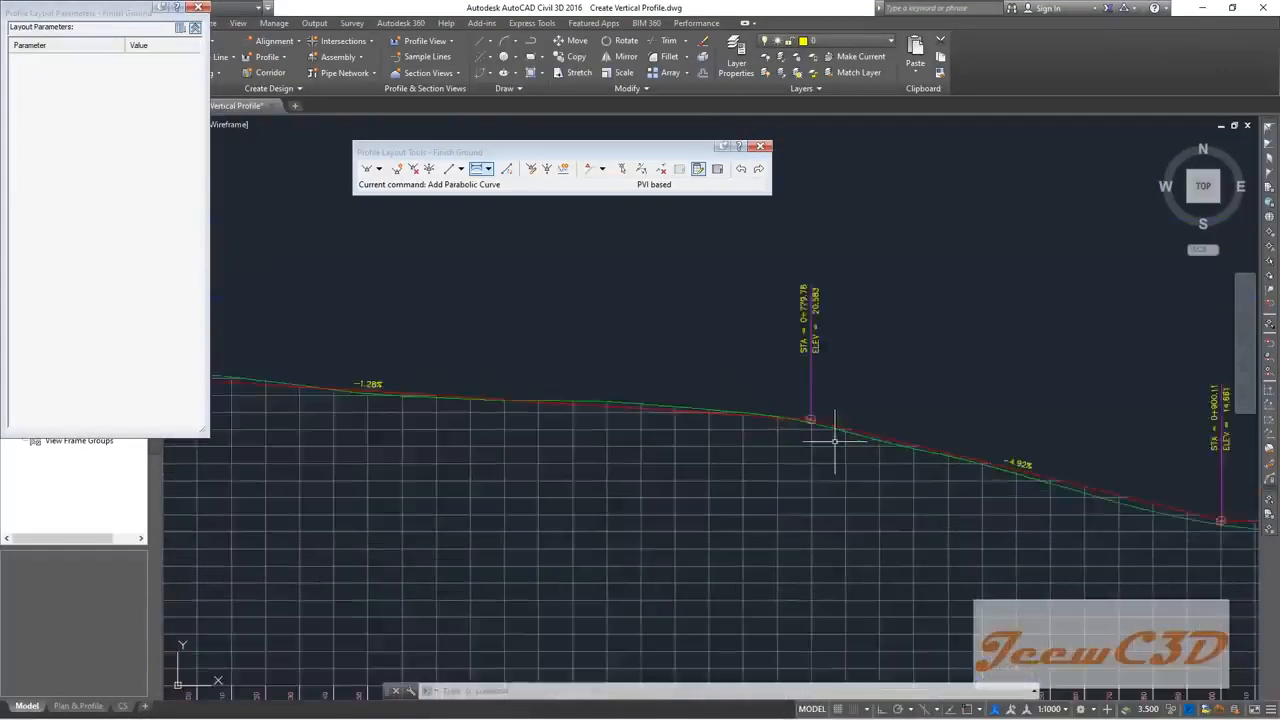
Step: Add a 60 m parabolic crest curve at Finish Ground PVI 0+779.78
left_click(477, 170)
left_click(806, 405)
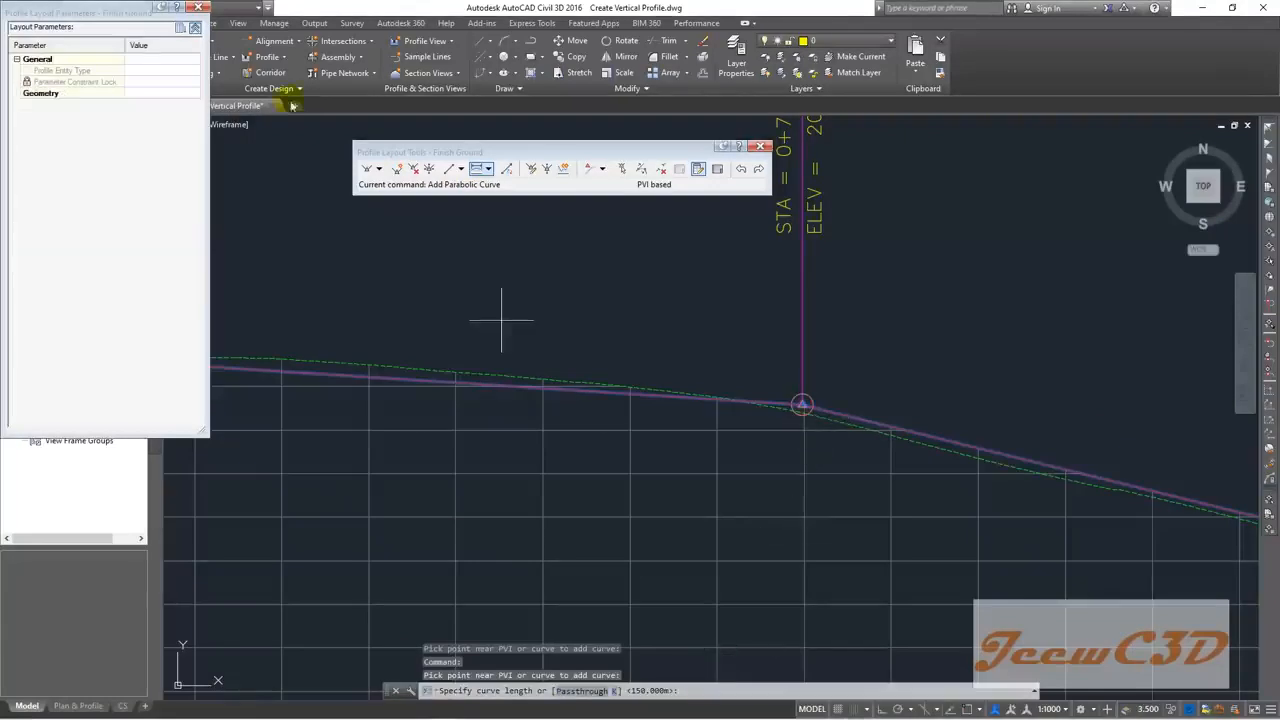
left_click(197, 9)
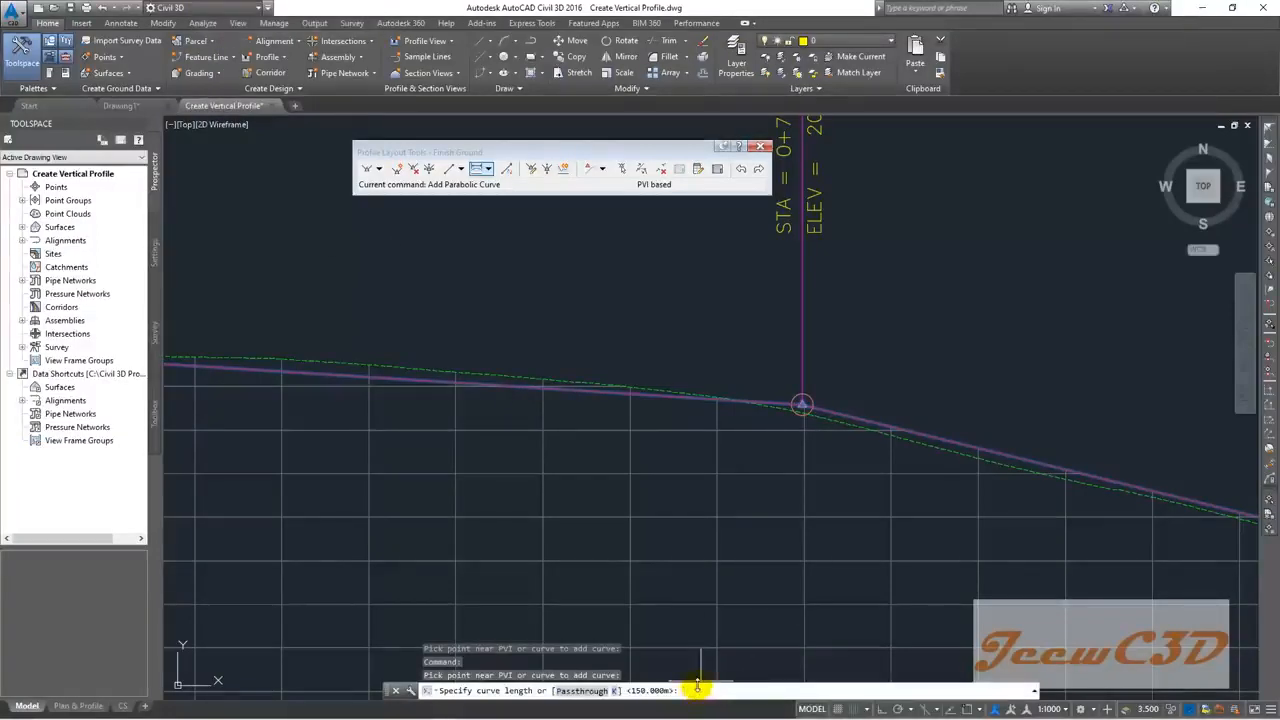
key("Return")
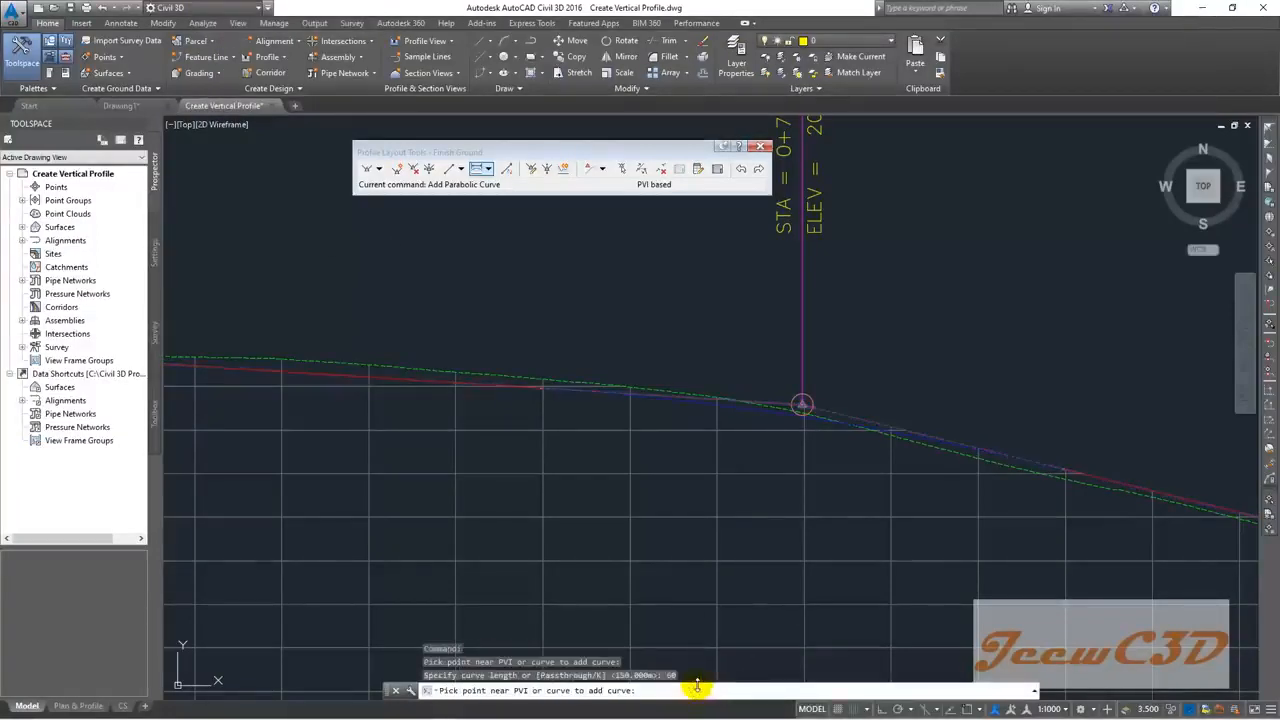
scroll(903, 514, "down", 4)
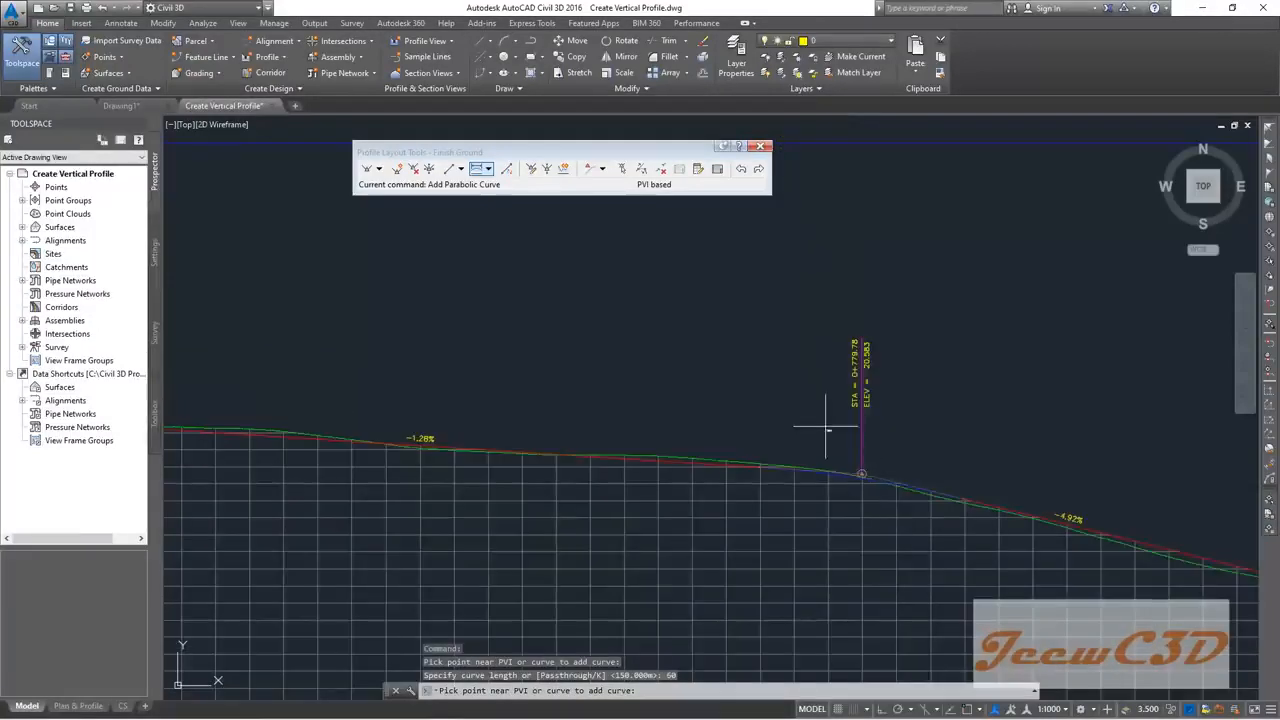
scroll(822, 402, "up", 2)
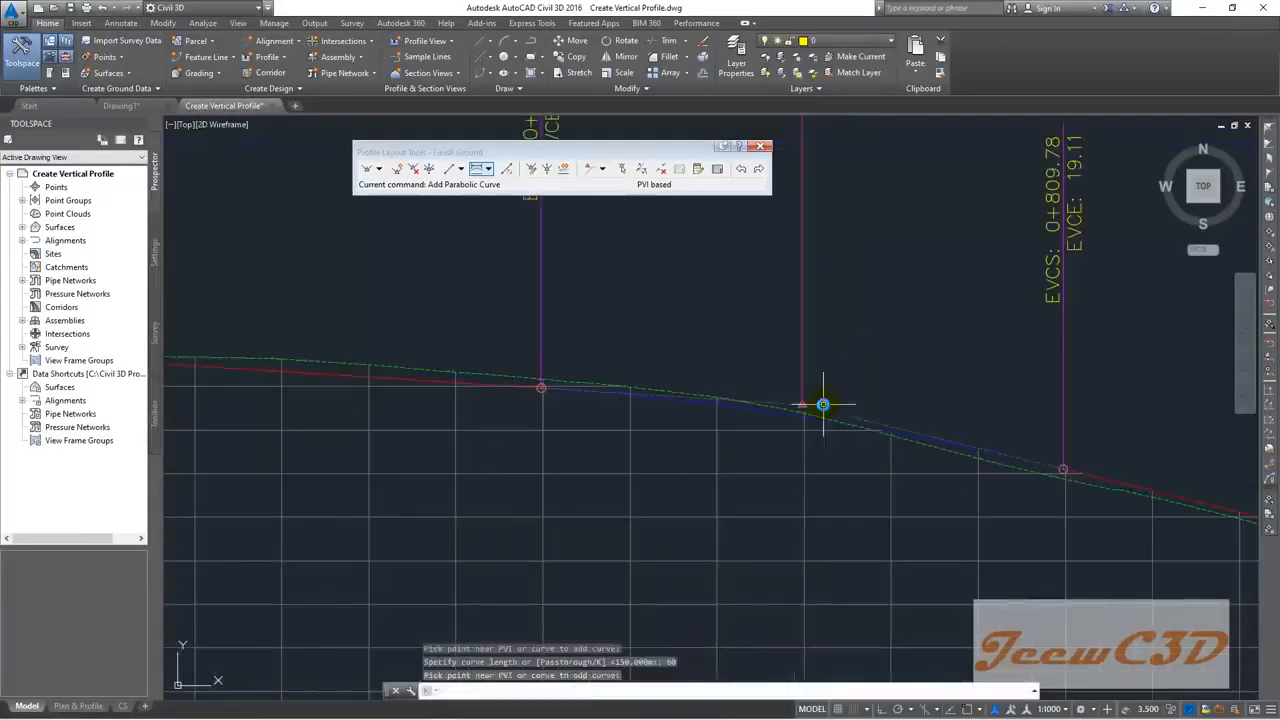
scroll(829, 300, "down", 2)
scroll(829, 290, "up", 2)
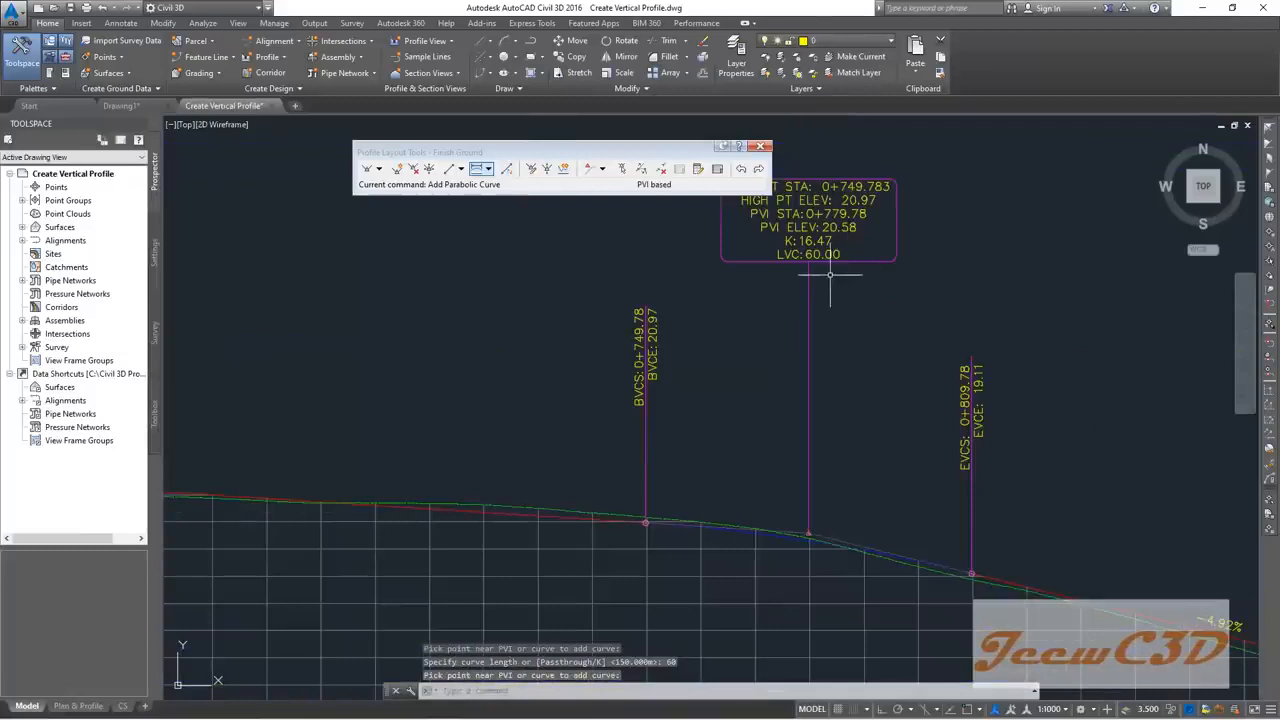
Step: Pan along the profile past the new curve and switch to Select/Edit PVI
middle_click_drag(830, 327, 770, 353)
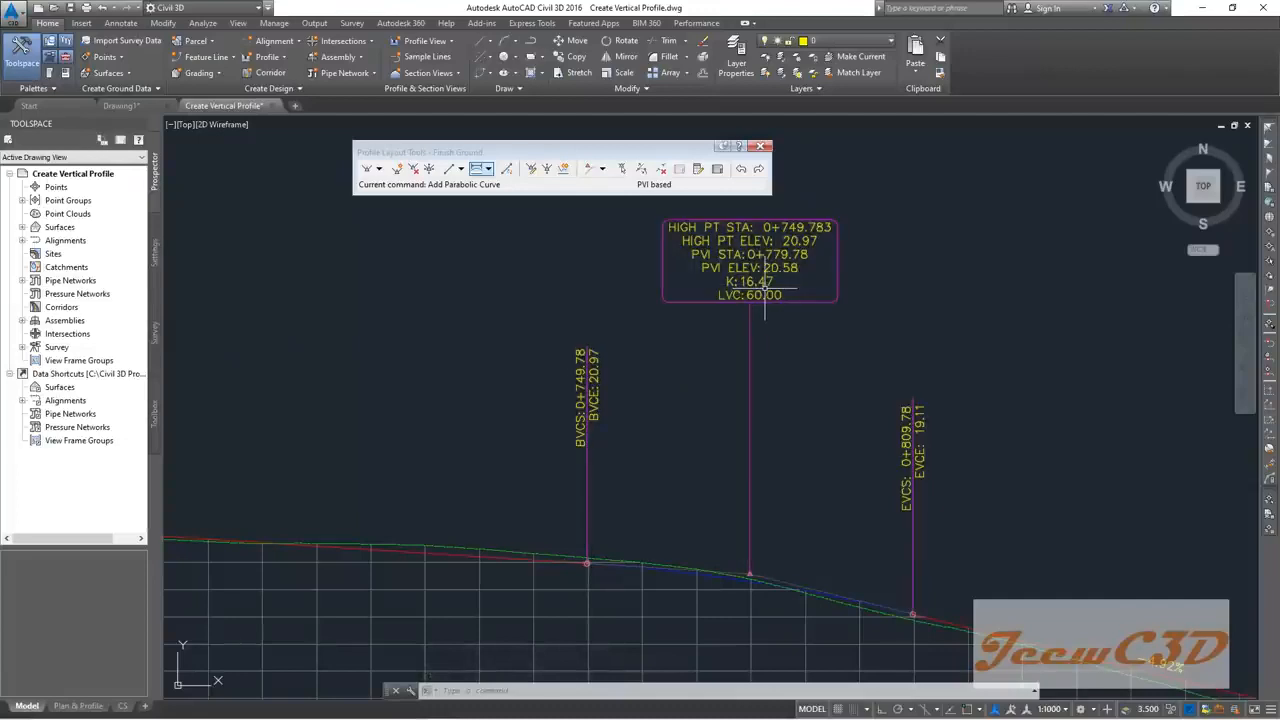
middle_click_drag(851, 437, 957, 351)
scroll(936, 407, "down", 2)
middle_click_drag(936, 407, 820, 384)
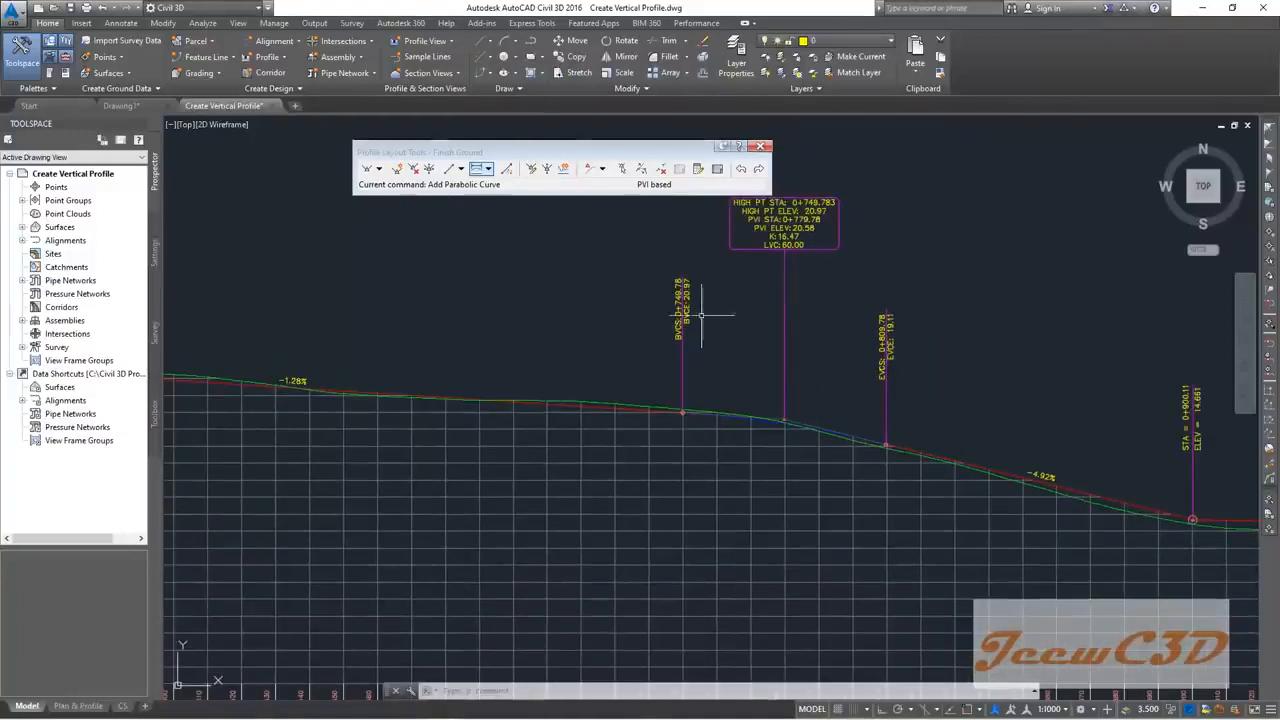
left_click(621, 168)
scroll(784, 419, "up", 2)
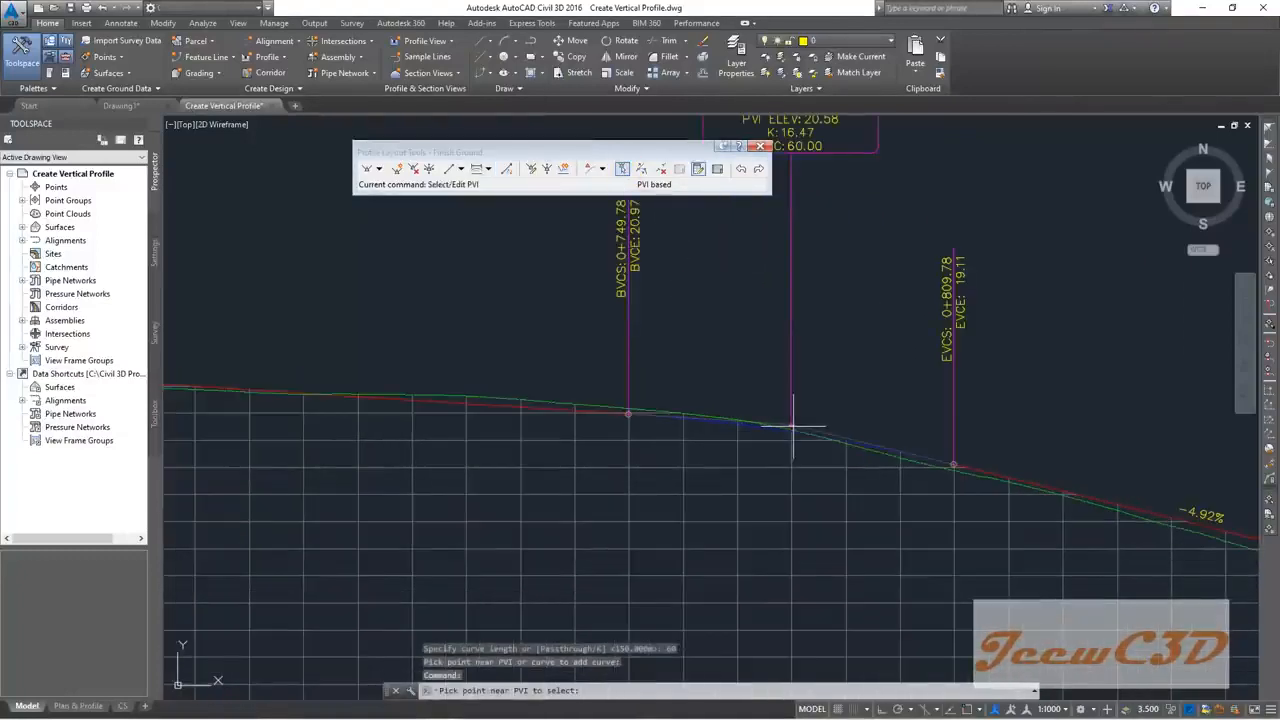
Step: Select the crest PVI at 0+779.78 and show its curve parameters in Layout Parameters
left_click(790, 423)
left_click(621, 168)
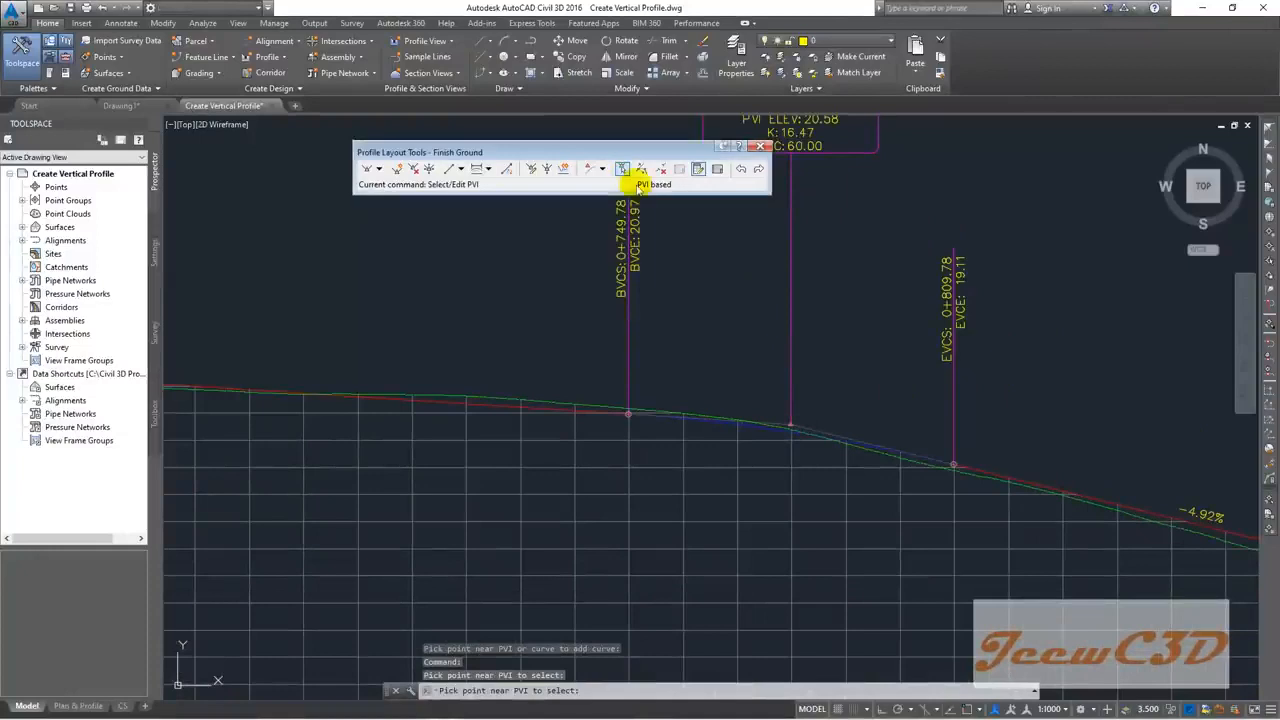
left_click(623, 170)
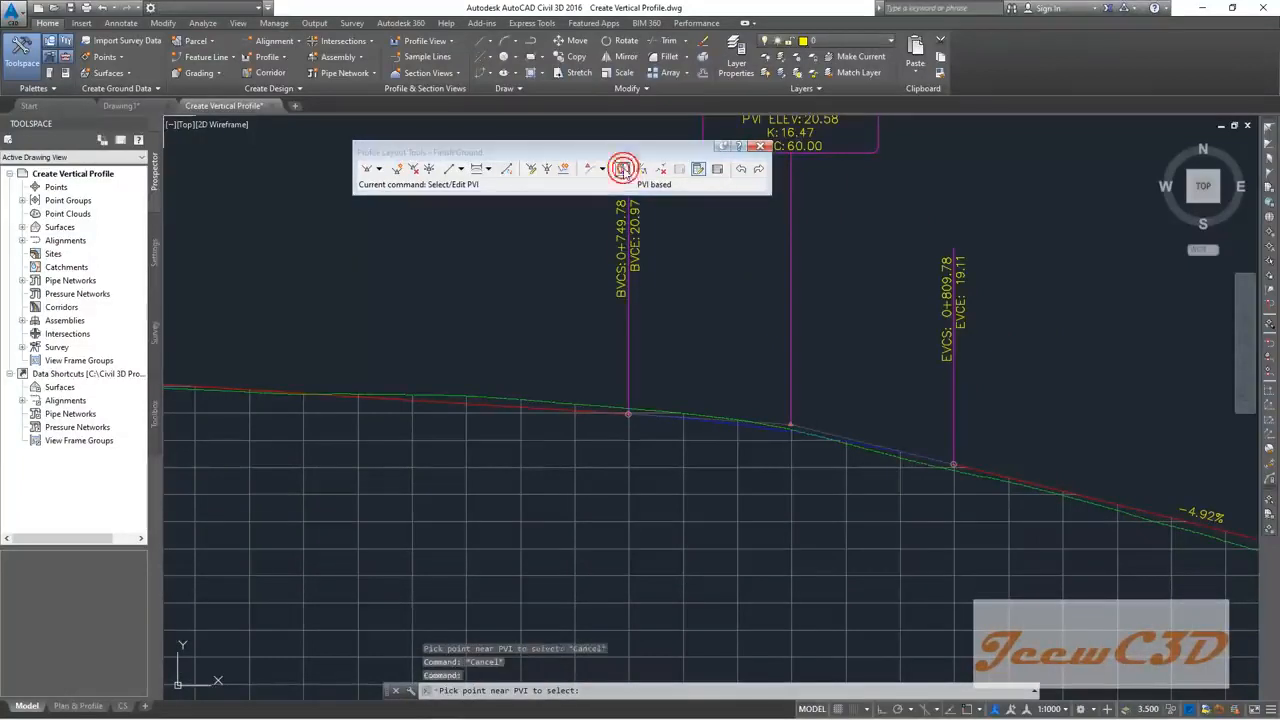
left_click(621, 168)
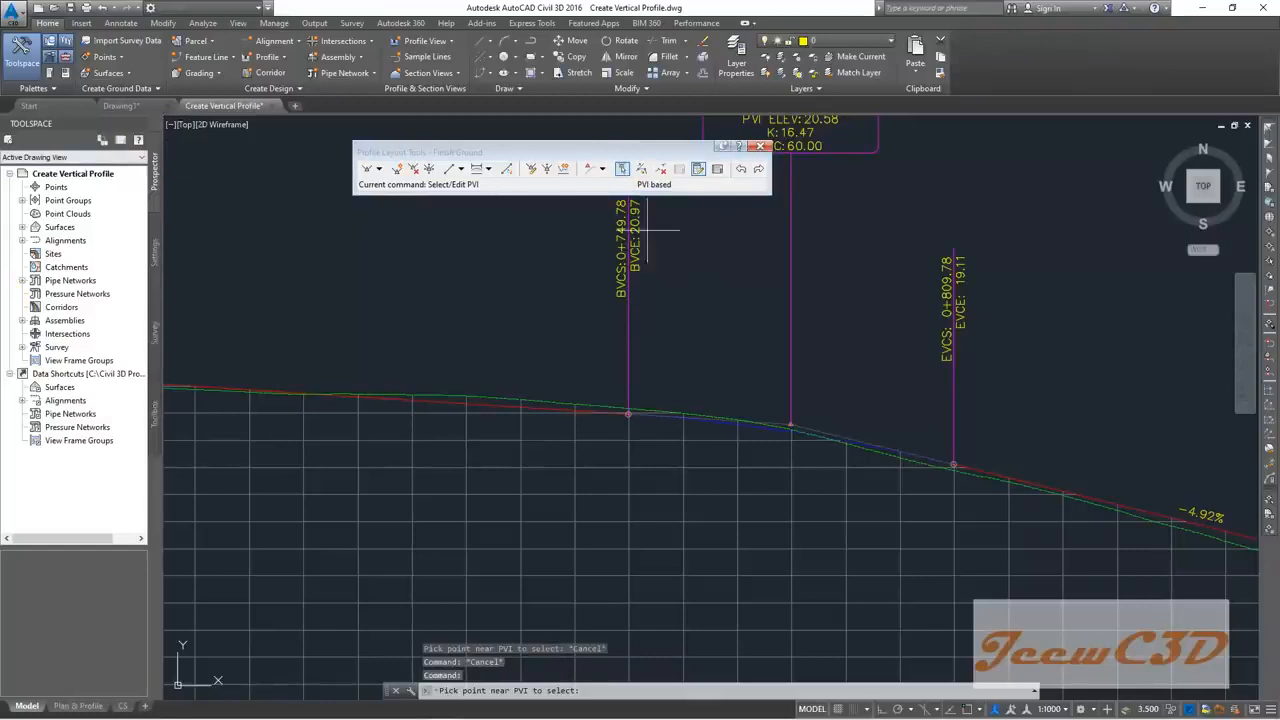
left_click(697, 172)
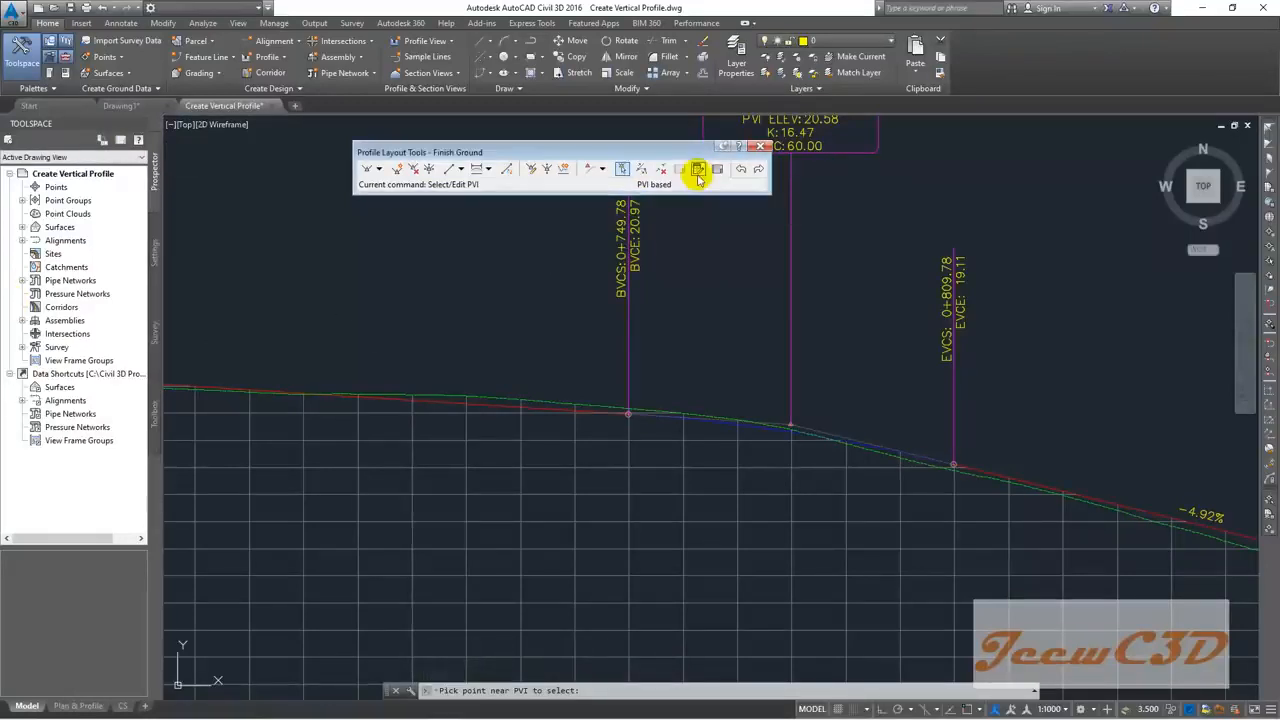
left_click(698, 172)
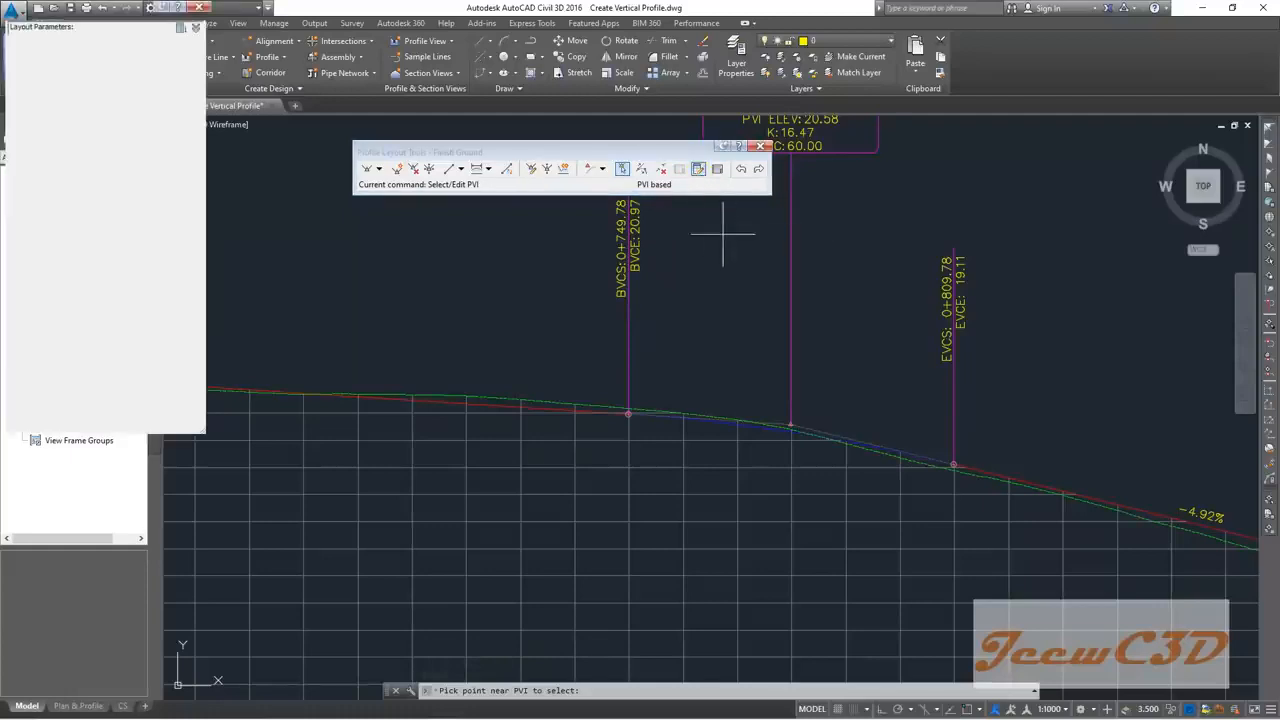
left_click(621, 169)
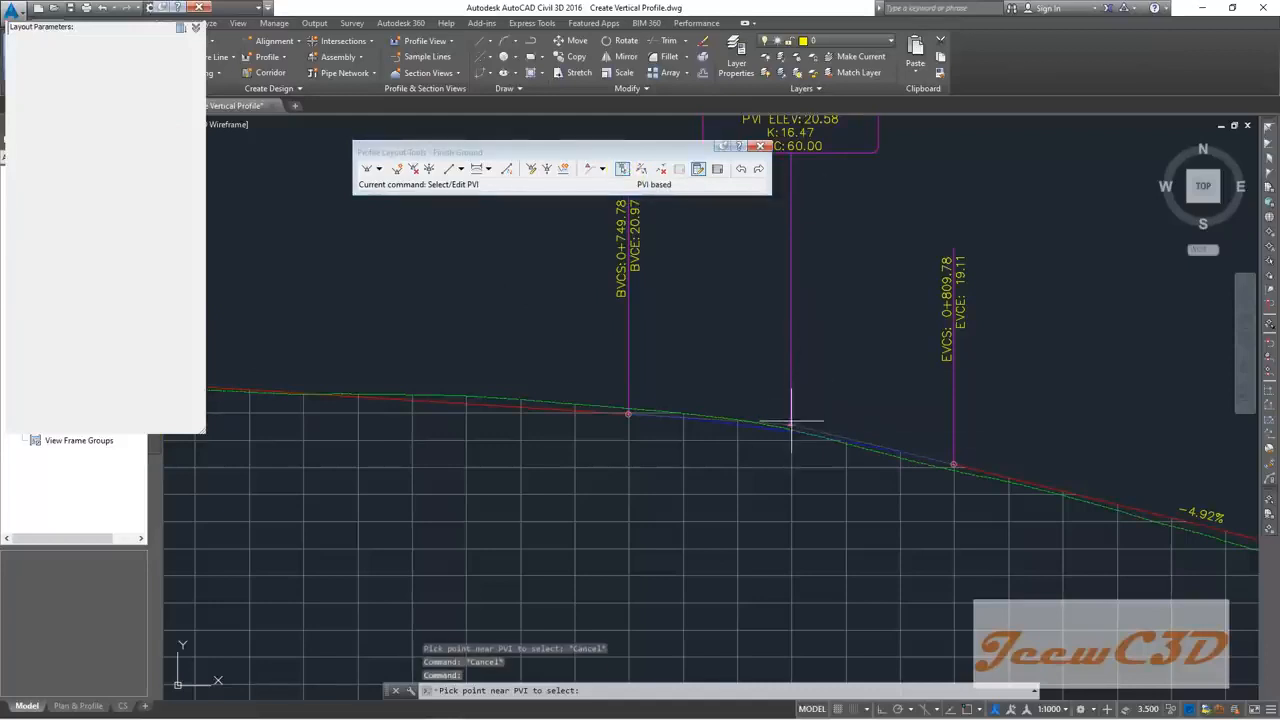
left_click(790, 422)
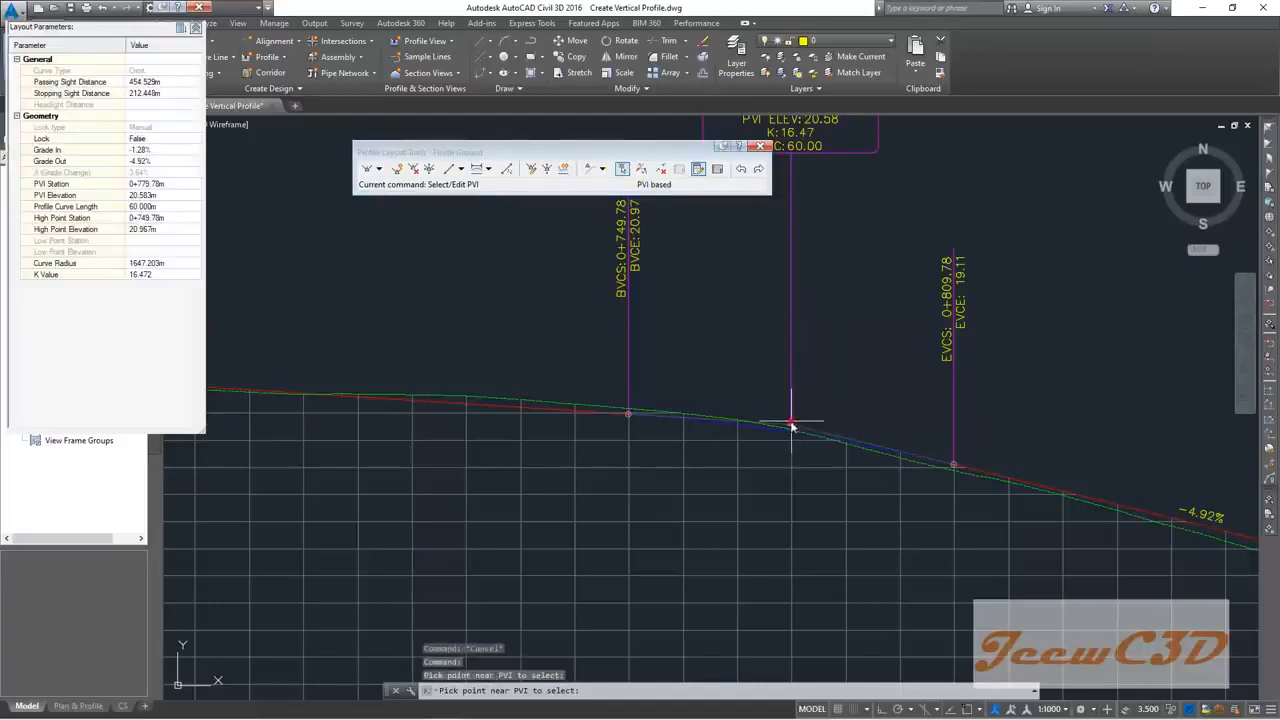
Step: Change the crest curve length to 70 m, then pan toward PVI 0+900
left_click(142, 206)
type("70")
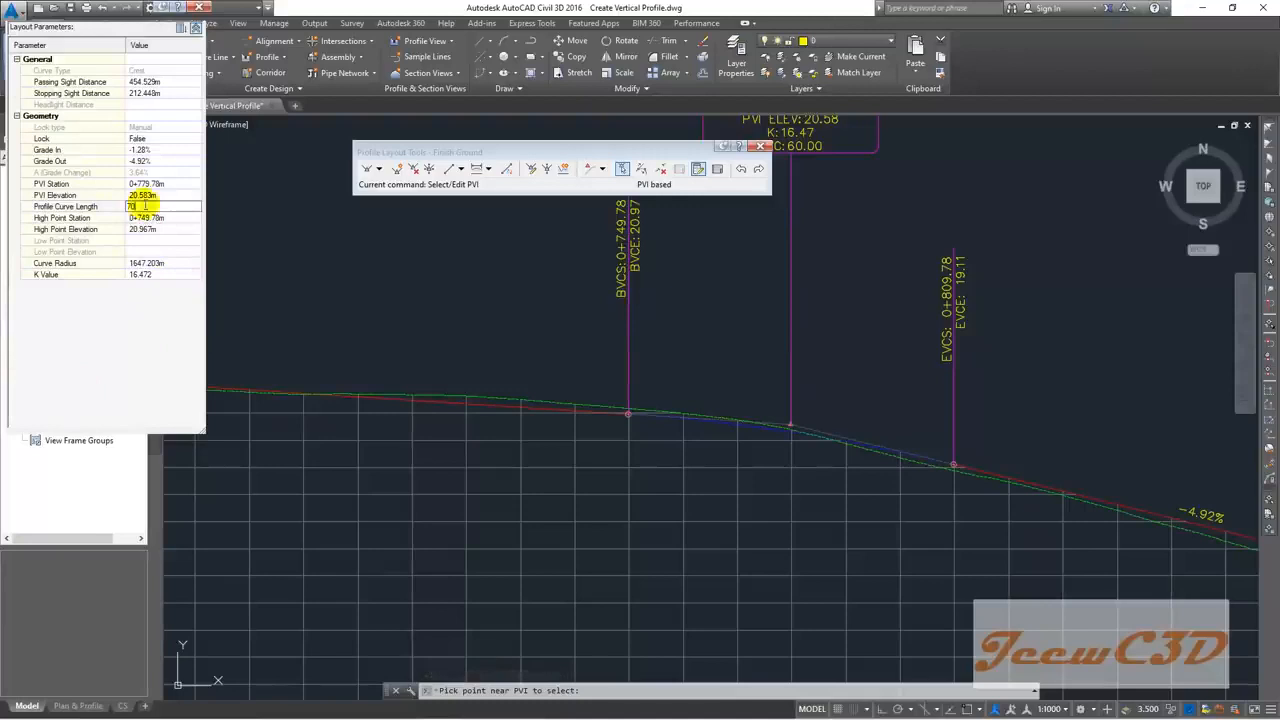
key("Return")
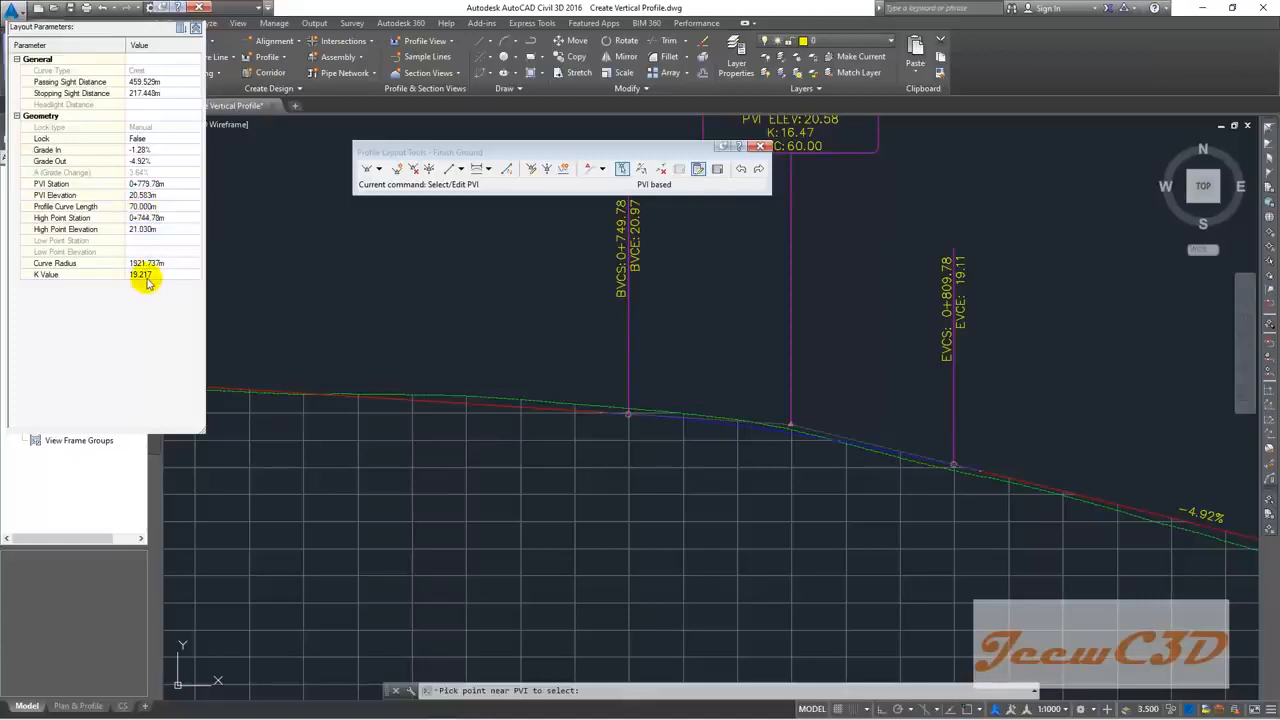
scroll(872, 390, "down", 2)
middle_click_drag(869, 380, 529, 343)
middle_click_drag(865, 421, 611, 304)
left_click(477, 168)
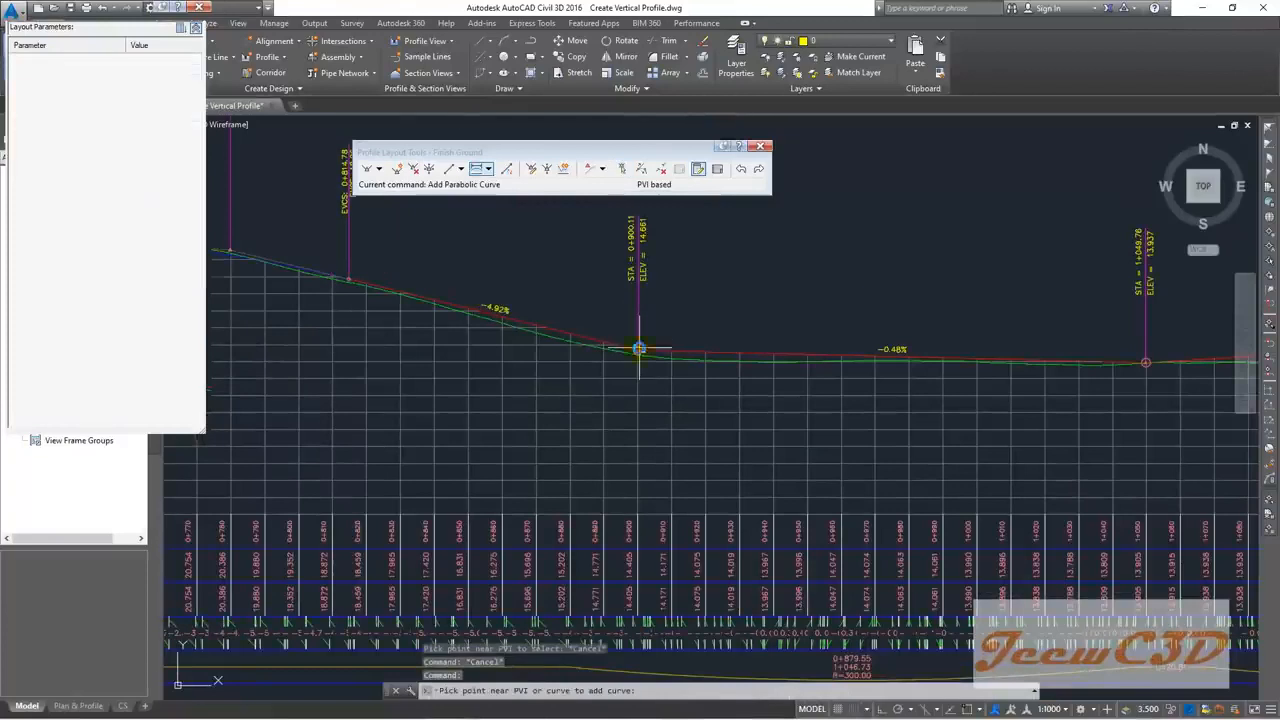
Step: Place a 60 m sag curve at Finish Ground PVI 0+900.11, spanning 0+870.11 to 0+930.11
scroll(639, 345, "up", 4)
left_click(638, 350)
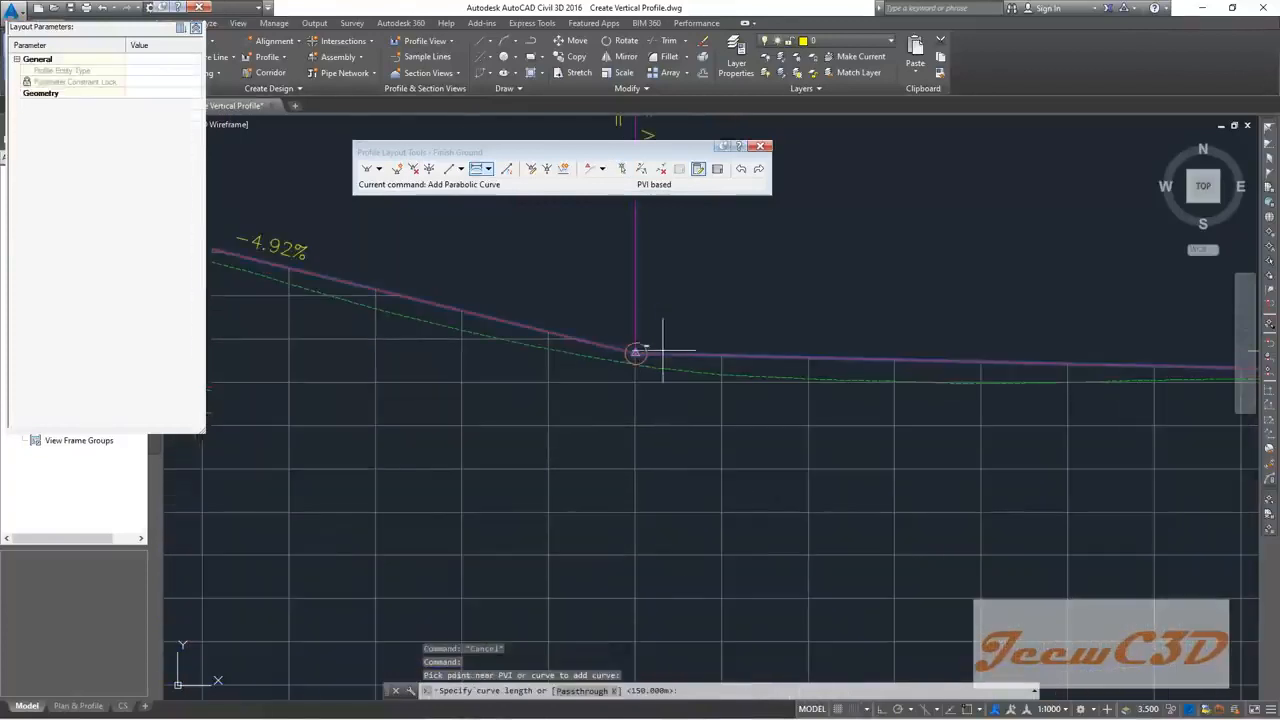
left_click(690, 690)
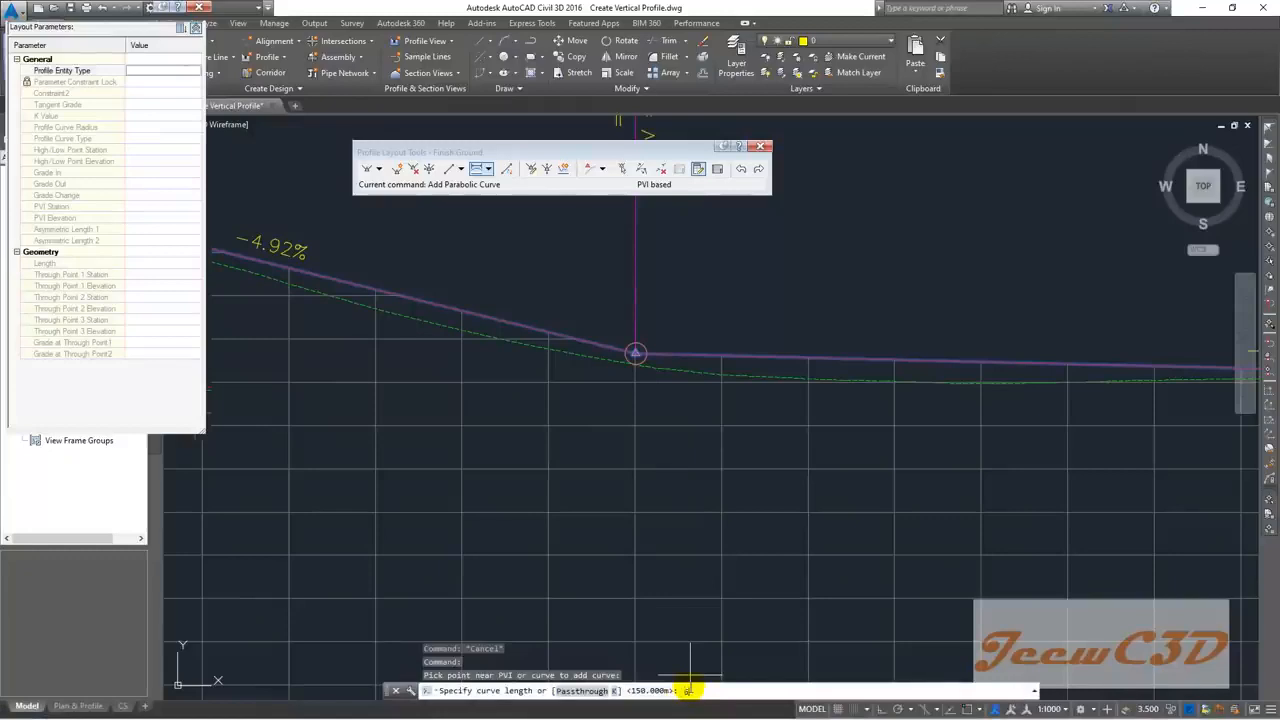
type("60")
key("Return")
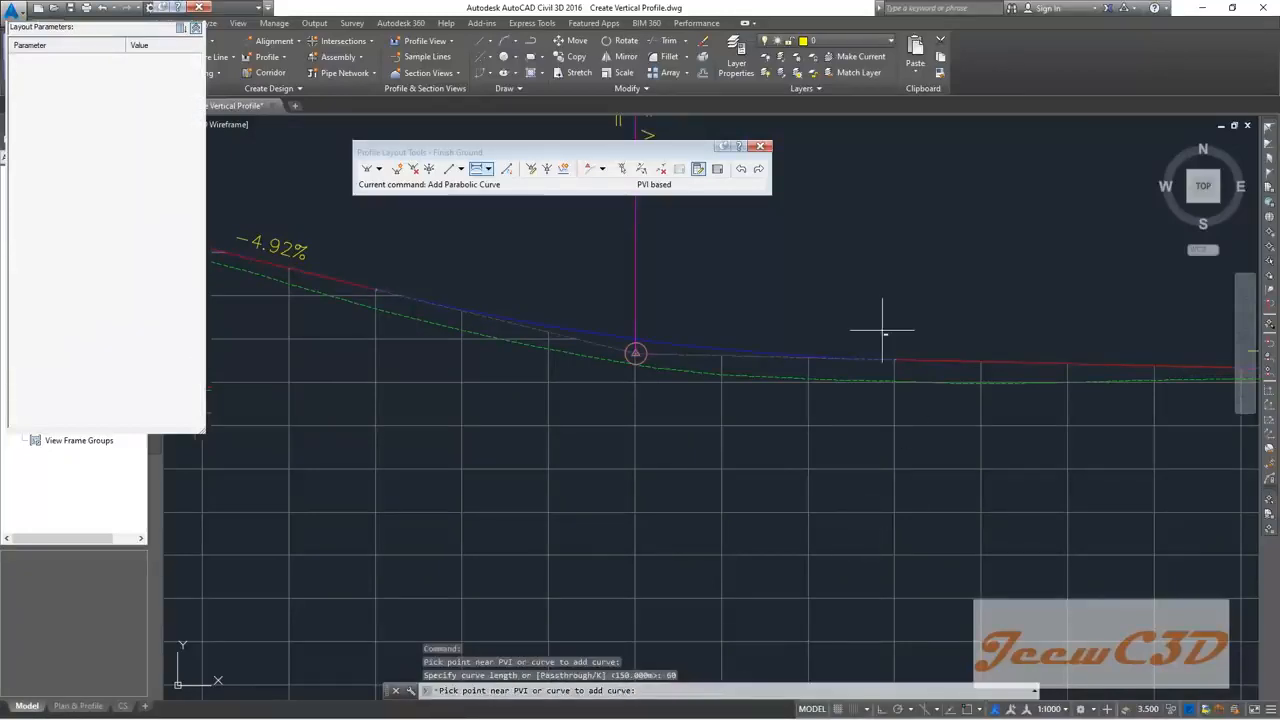
scroll(855, 340, "down", 5)
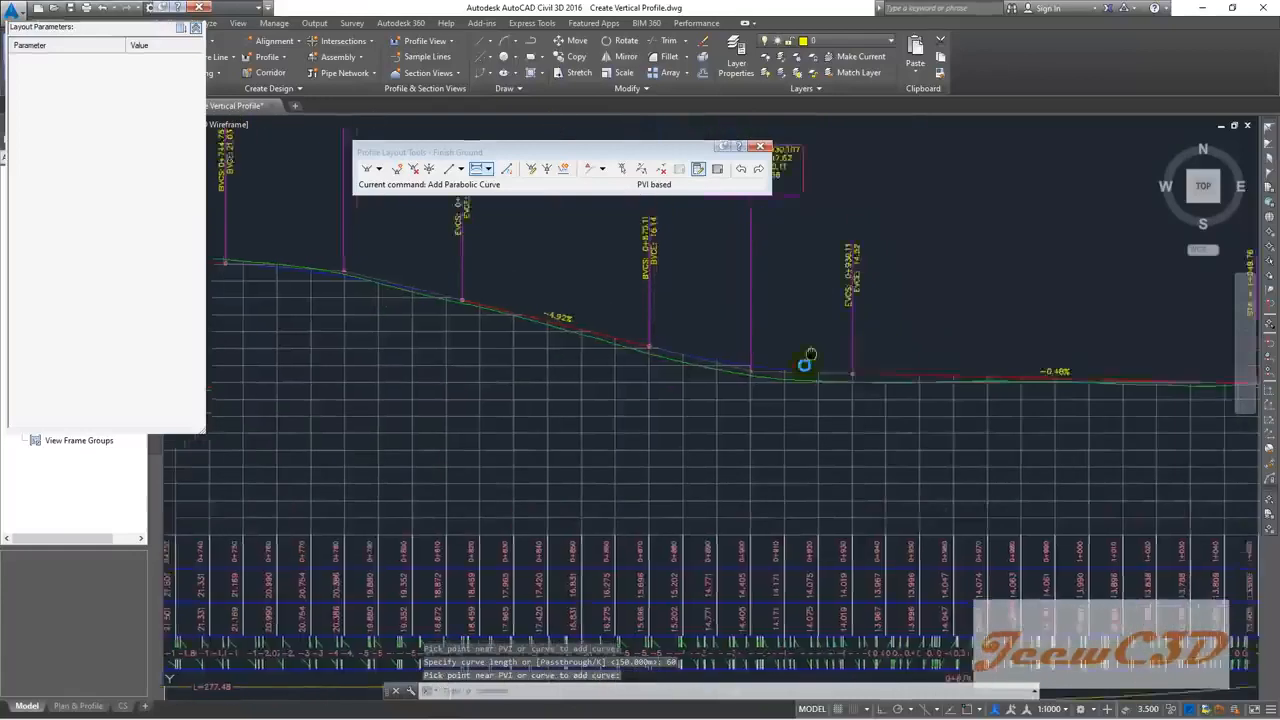
scroll(765, 340, "up", 4)
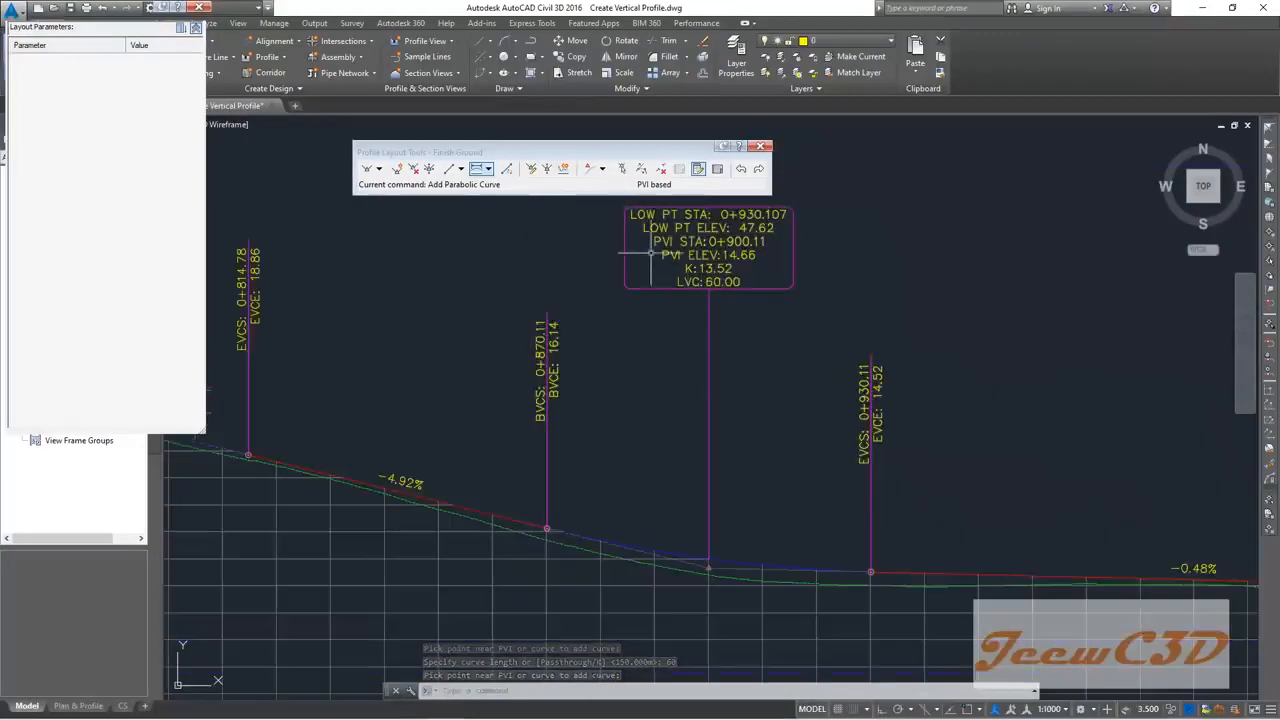
left_click(621, 168)
Step: Give the sag curve at PVI 0+900.11 an 80 m length and -0.50% grade out
left_click(724, 556)
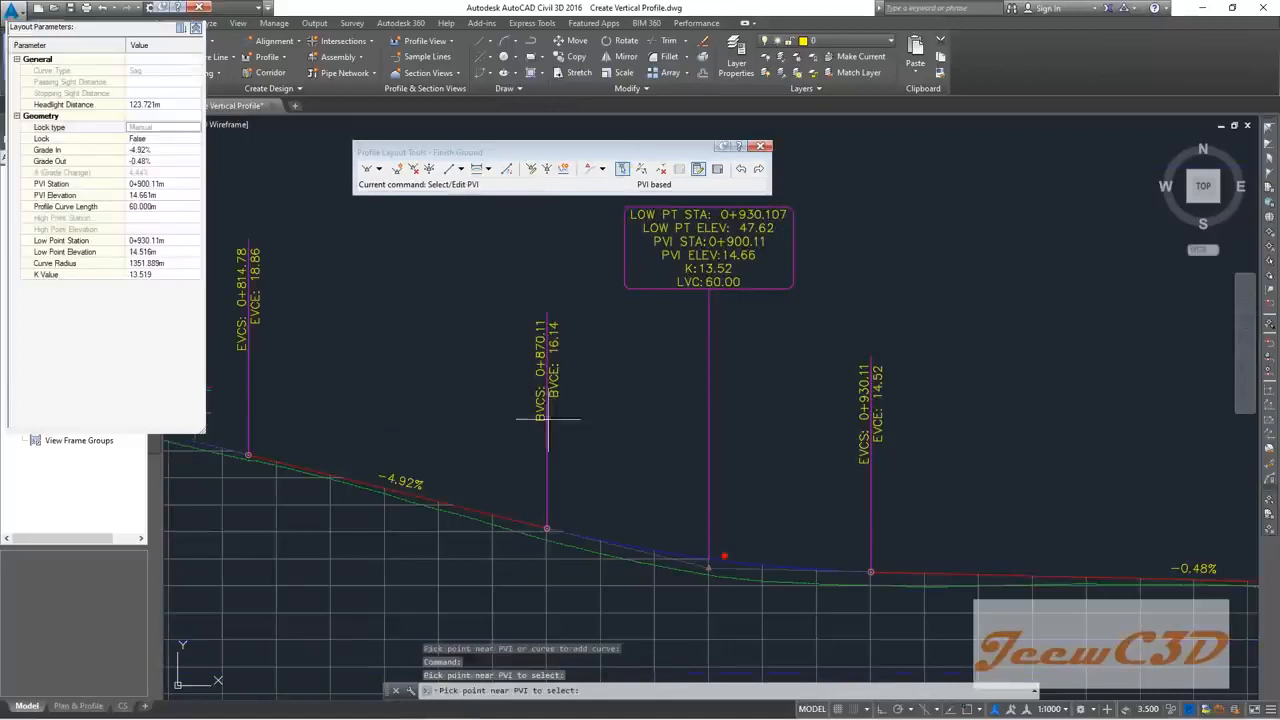
left_click(150, 207)
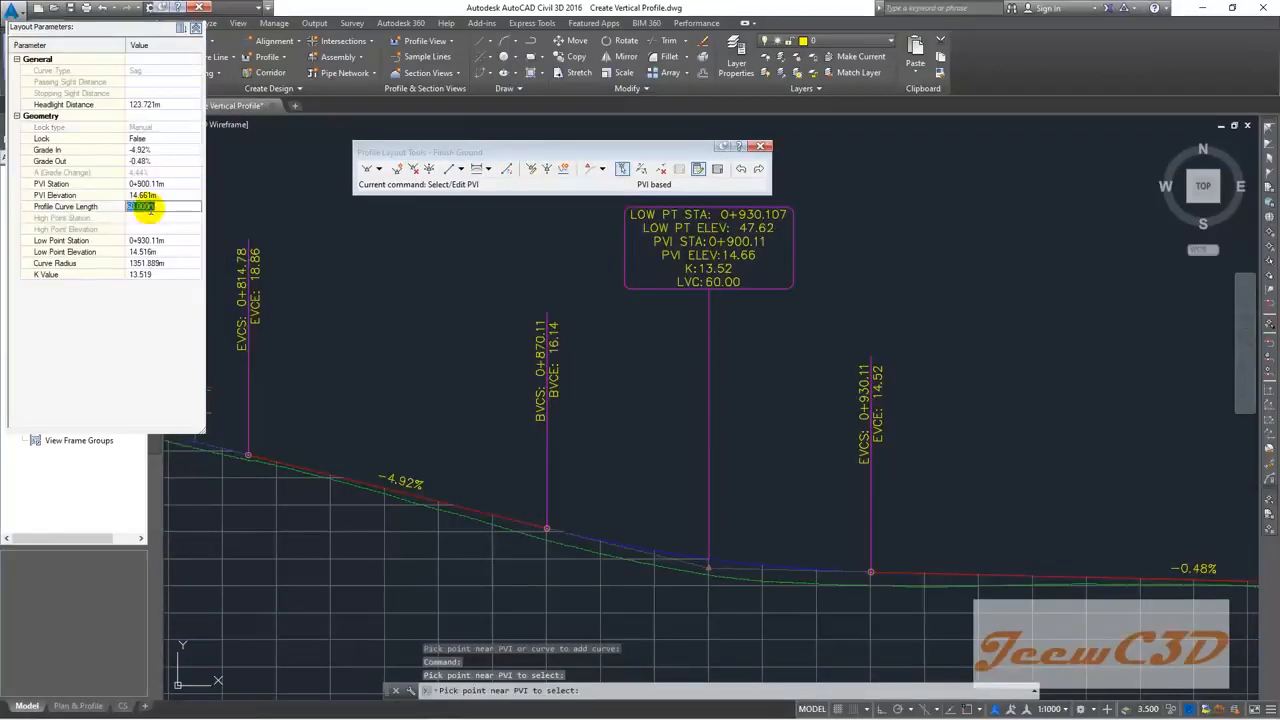
type("70")
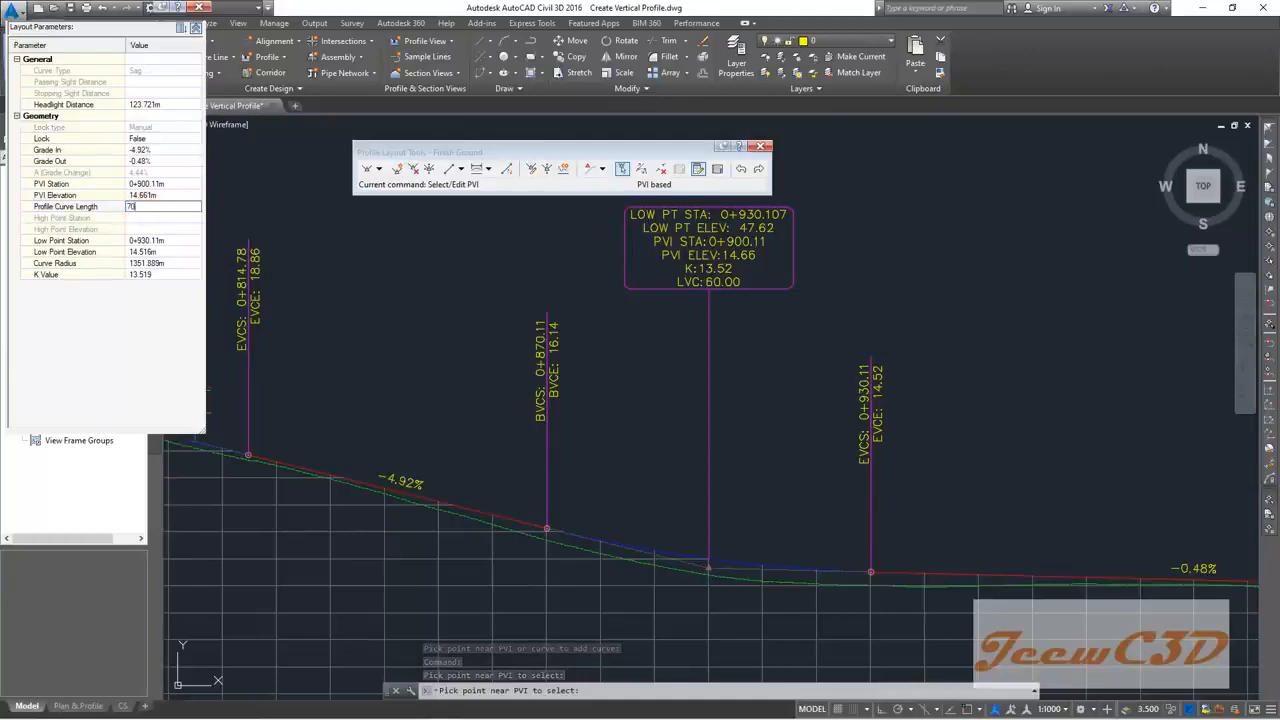
key("Return")
left_click(150, 207)
type("80")
key("Return")
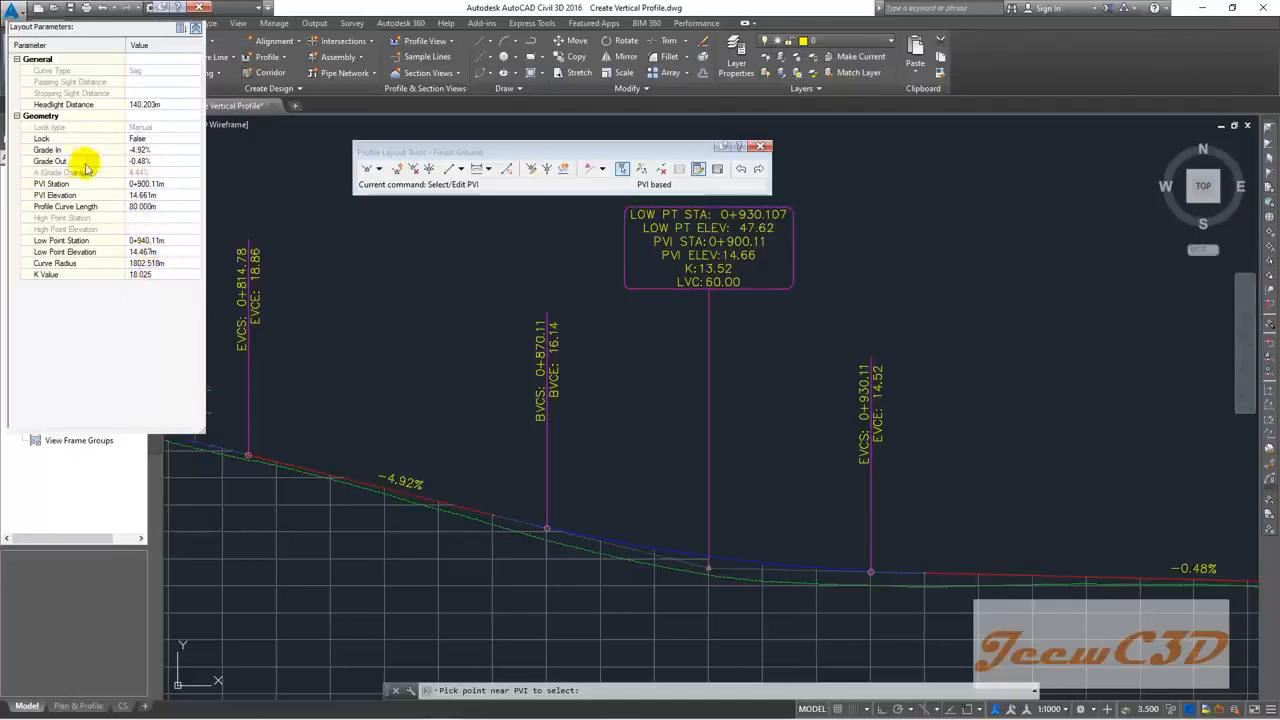
left_click(140, 161)
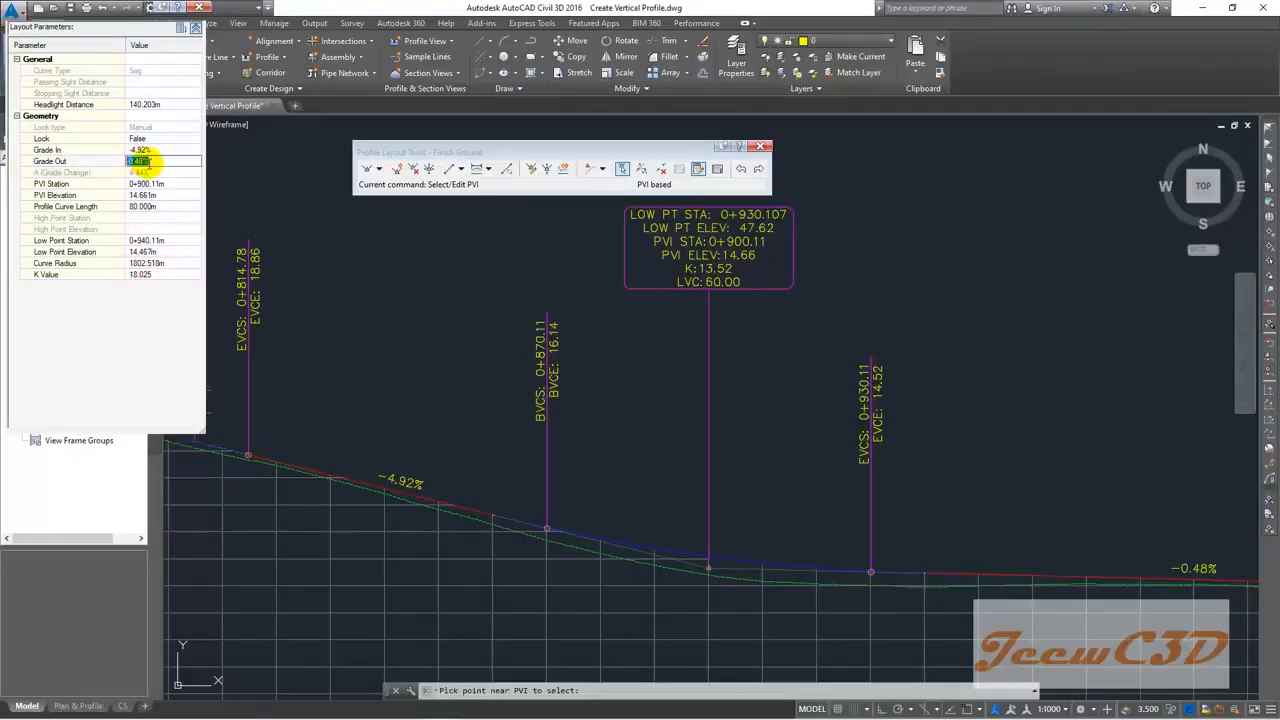
type("-0.5")
key("Return")
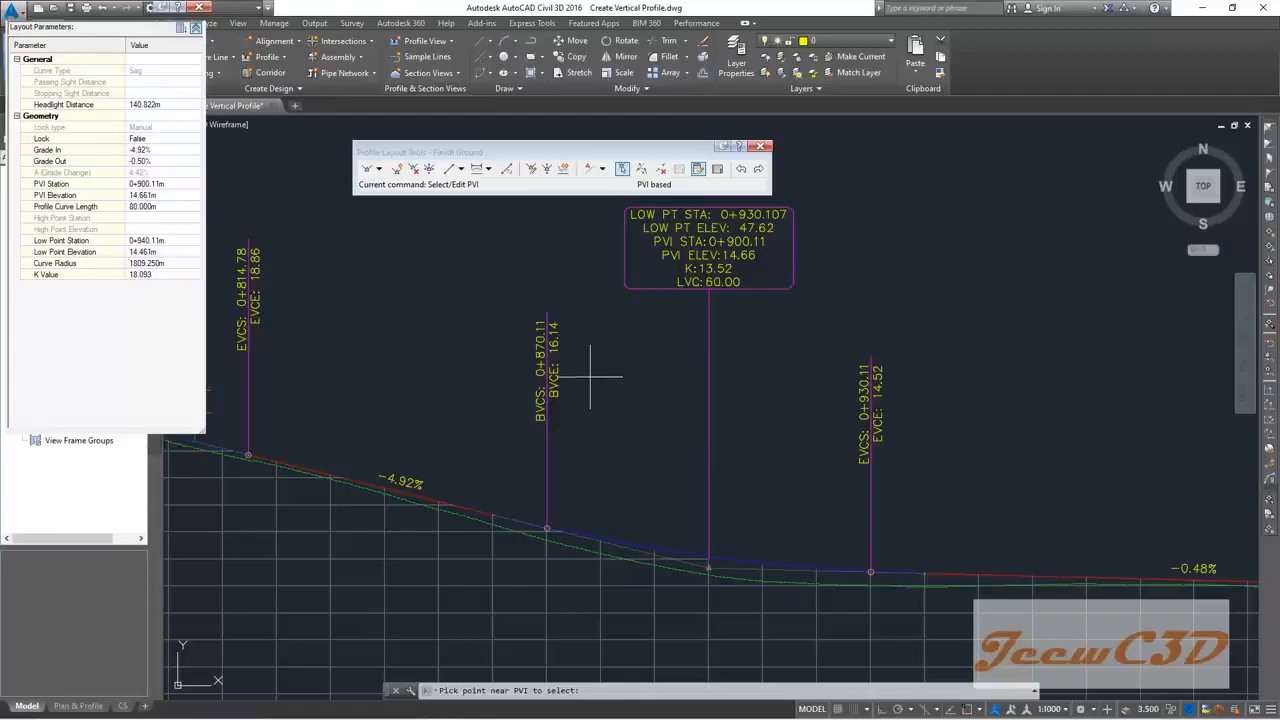
Step: Add a 60 m sag curve at PVI 1+049.76
scroll(590, 378, "down", 3)
scroll(640, 370, "down", 3)
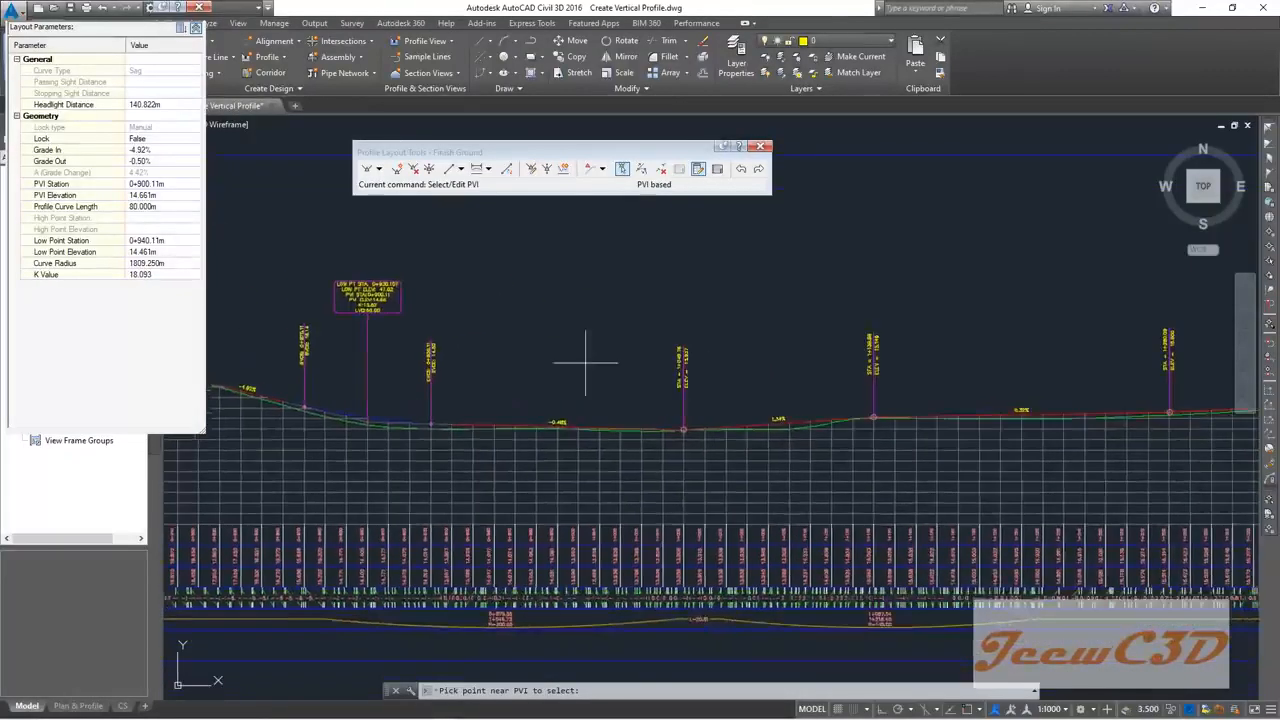
scroll(700, 355, "down", 2)
scroll(636, 372, "up", 2)
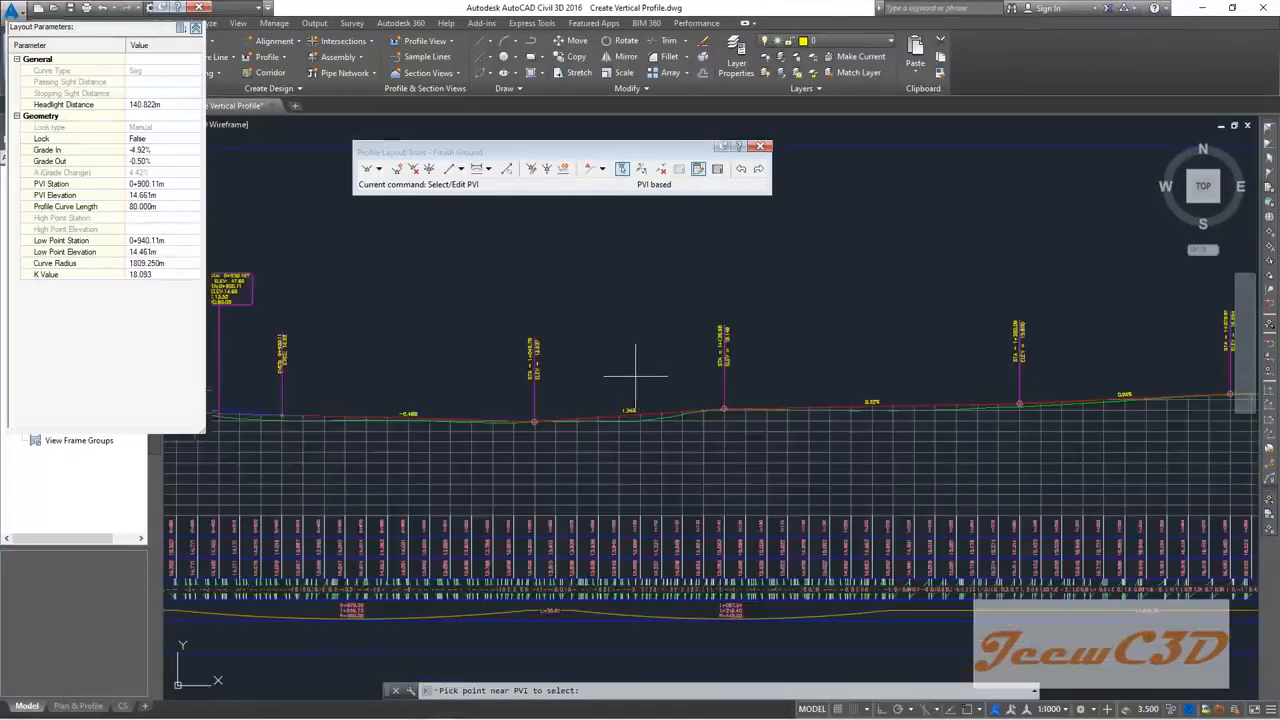
scroll(730, 358, "up", 2)
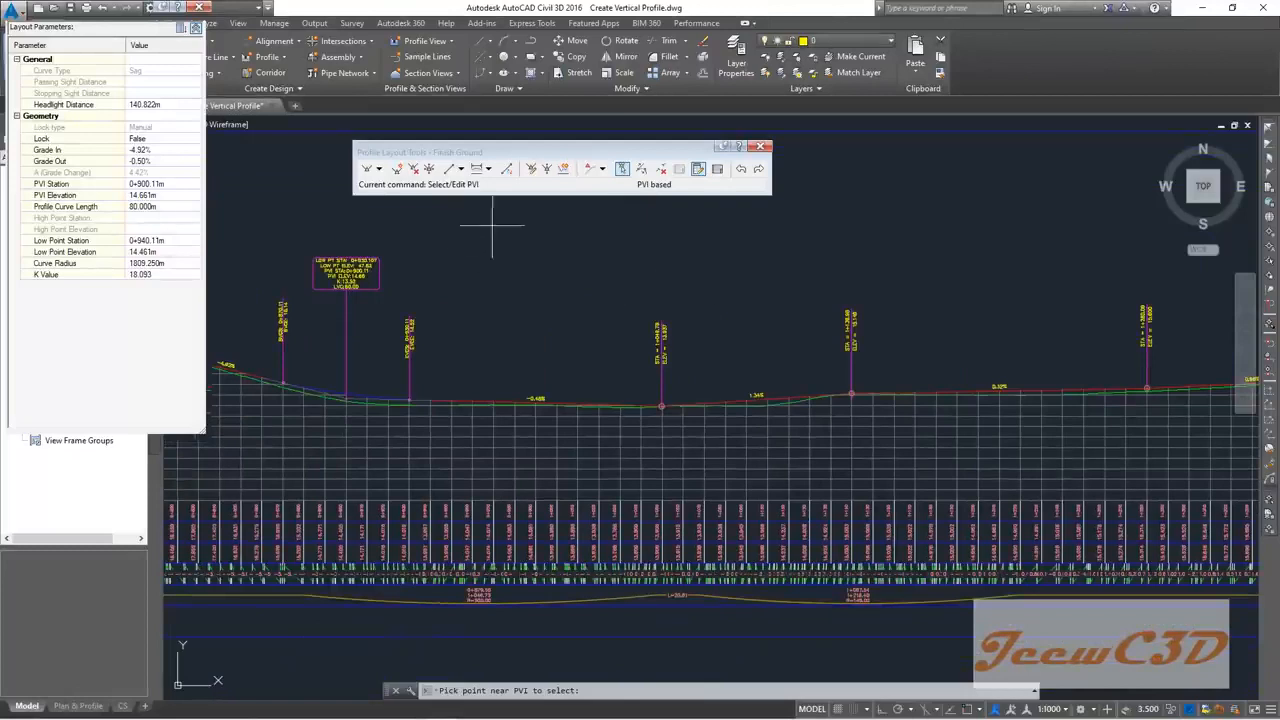
left_click(477, 168)
scroll(680, 403, "up", 4)
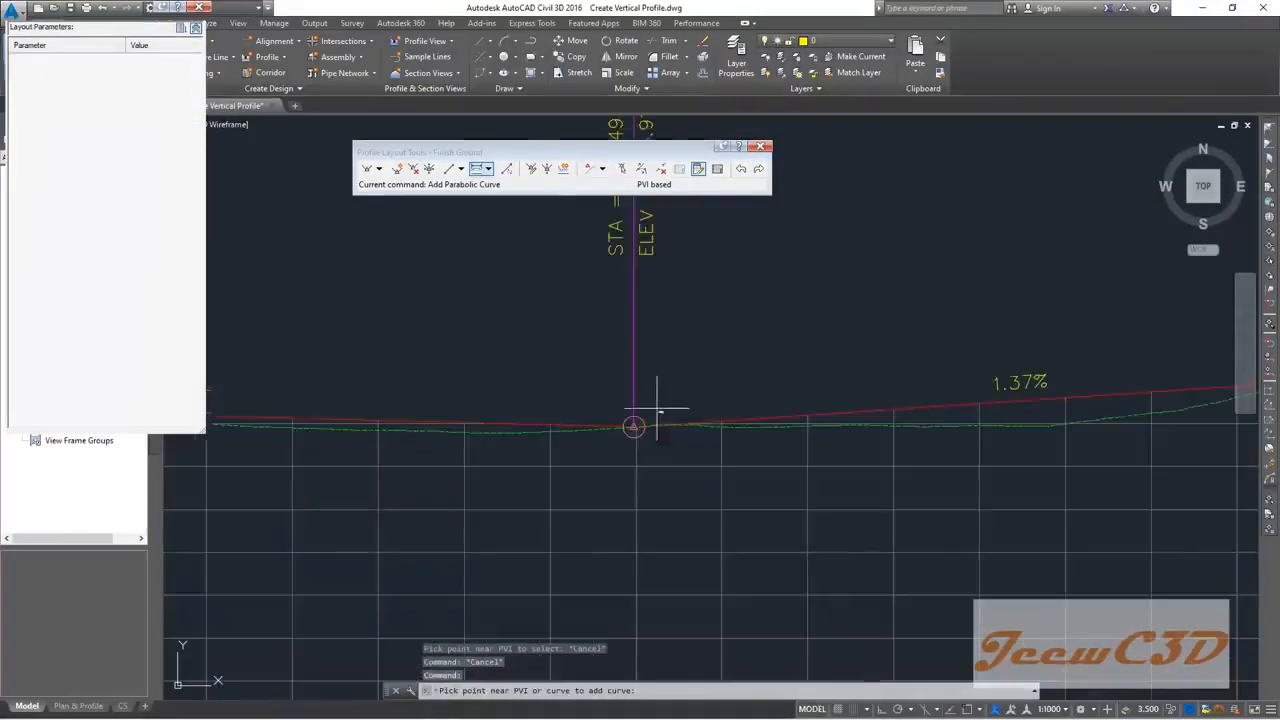
left_click(622, 435)
type("60")
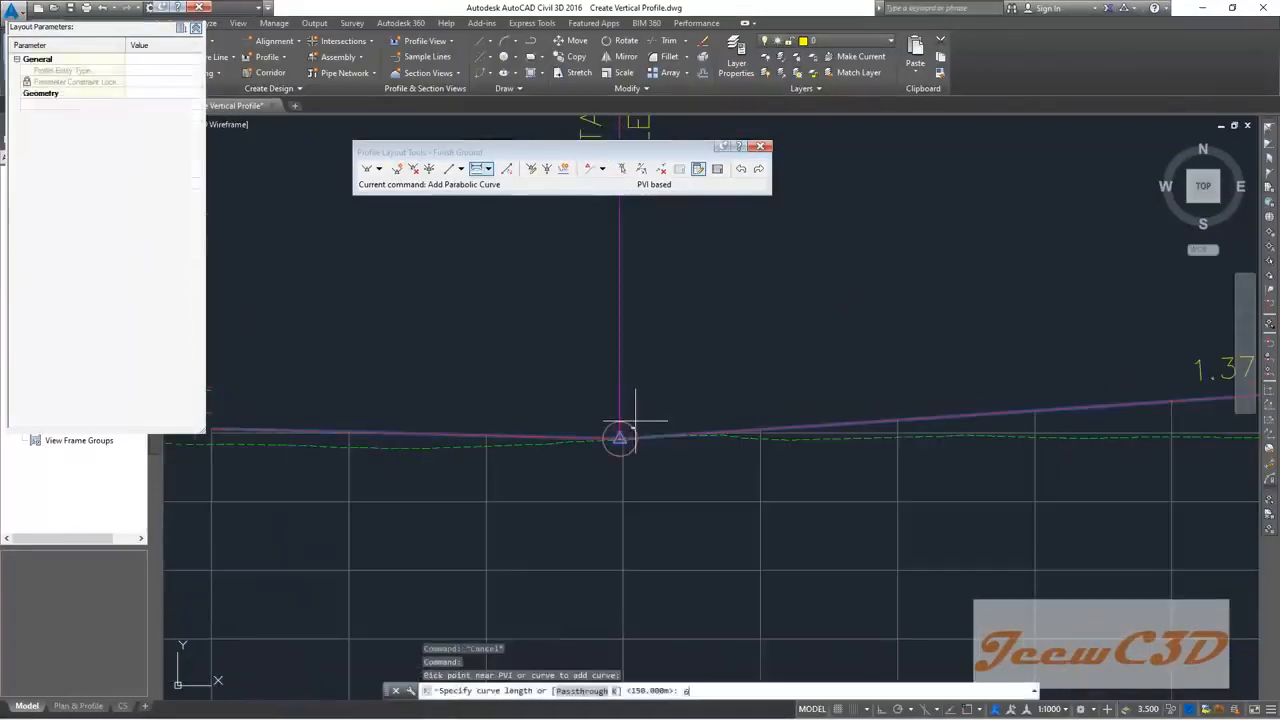
key("Return")
Step: Add a 60 m crest curve at PVI 1+139.98
scroll(628, 429, "down", 2)
scroll(666, 364, "down", 3)
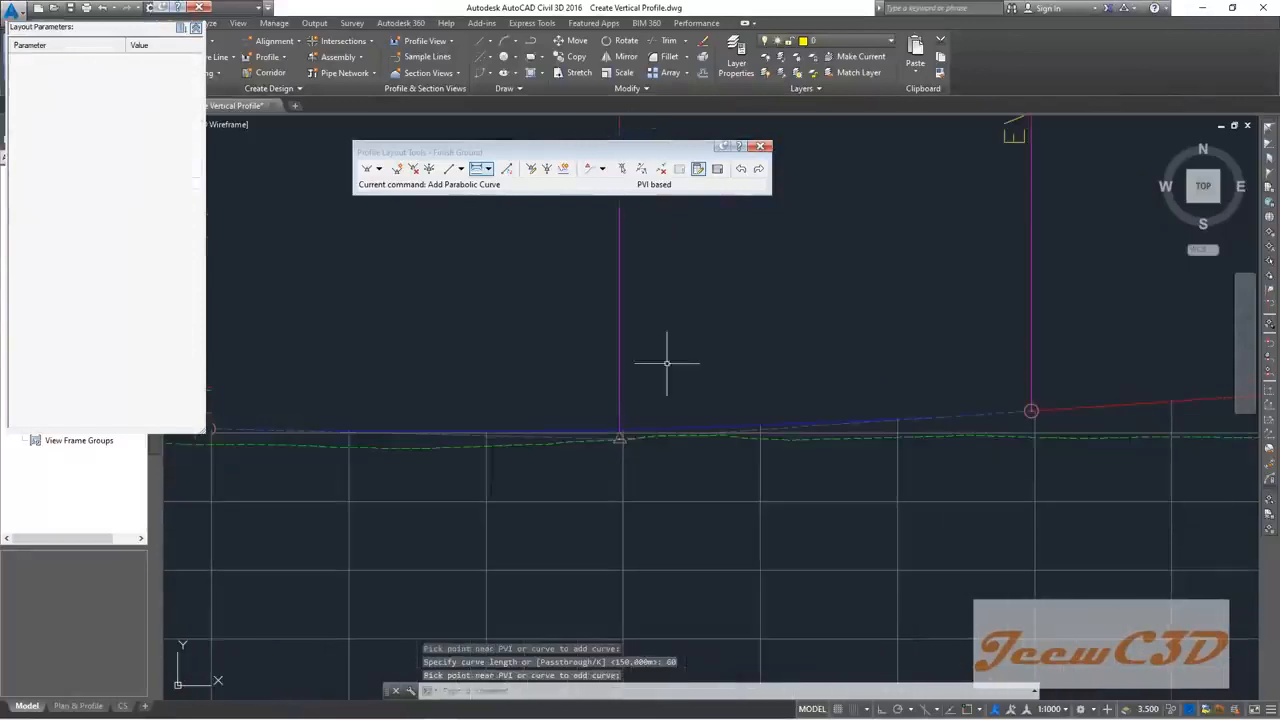
scroll(648, 300, "up", 3)
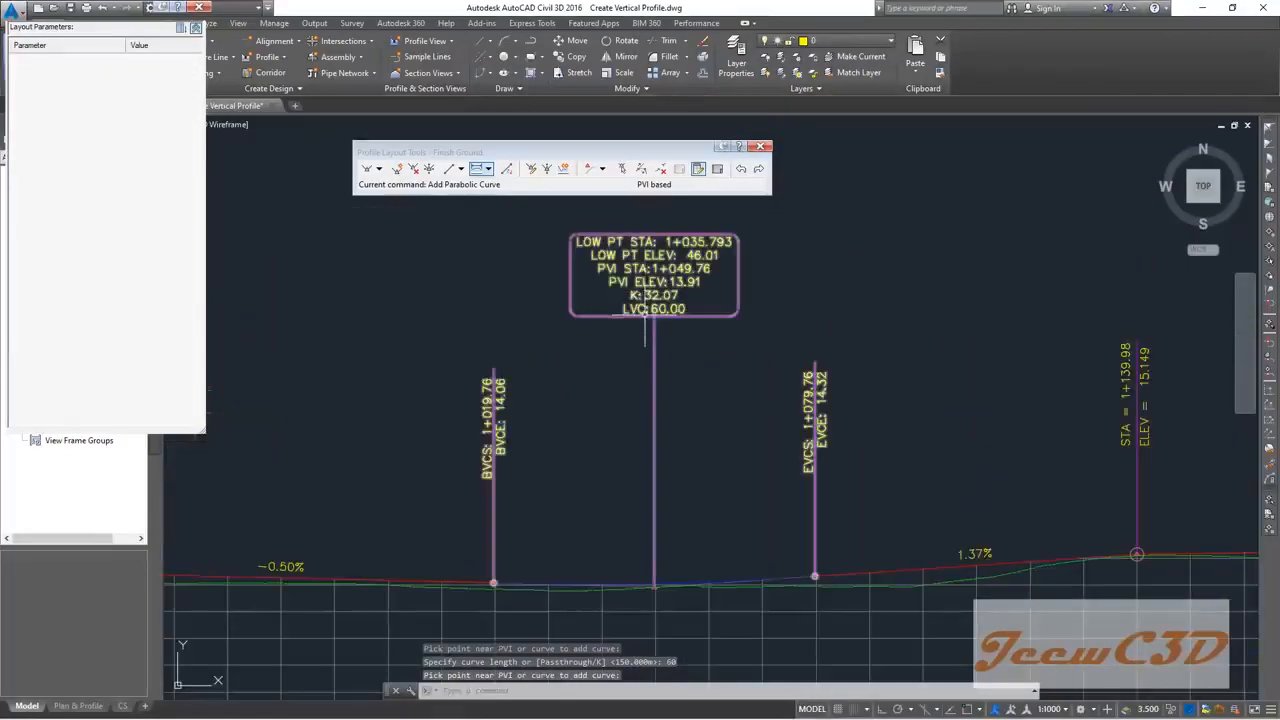
left_click(488, 168)
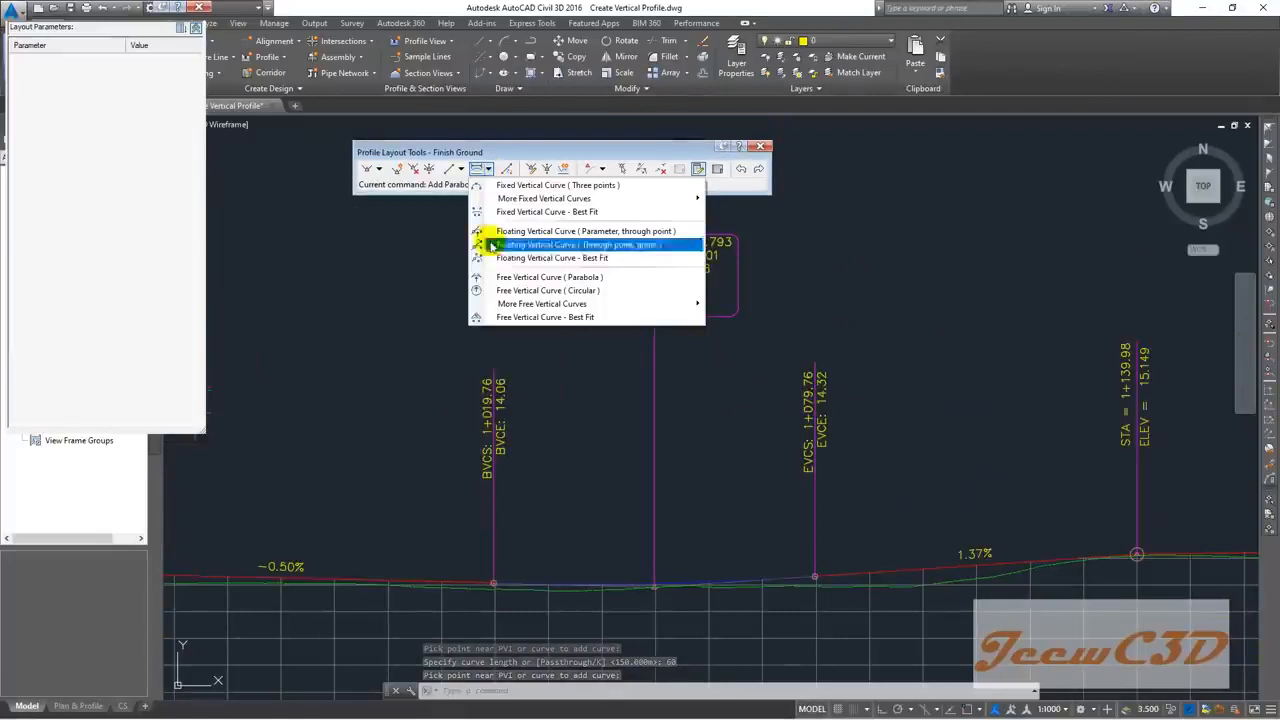
left_click(478, 168)
middle_click_drag(937, 456, 550, 424)
left_click(754, 511)
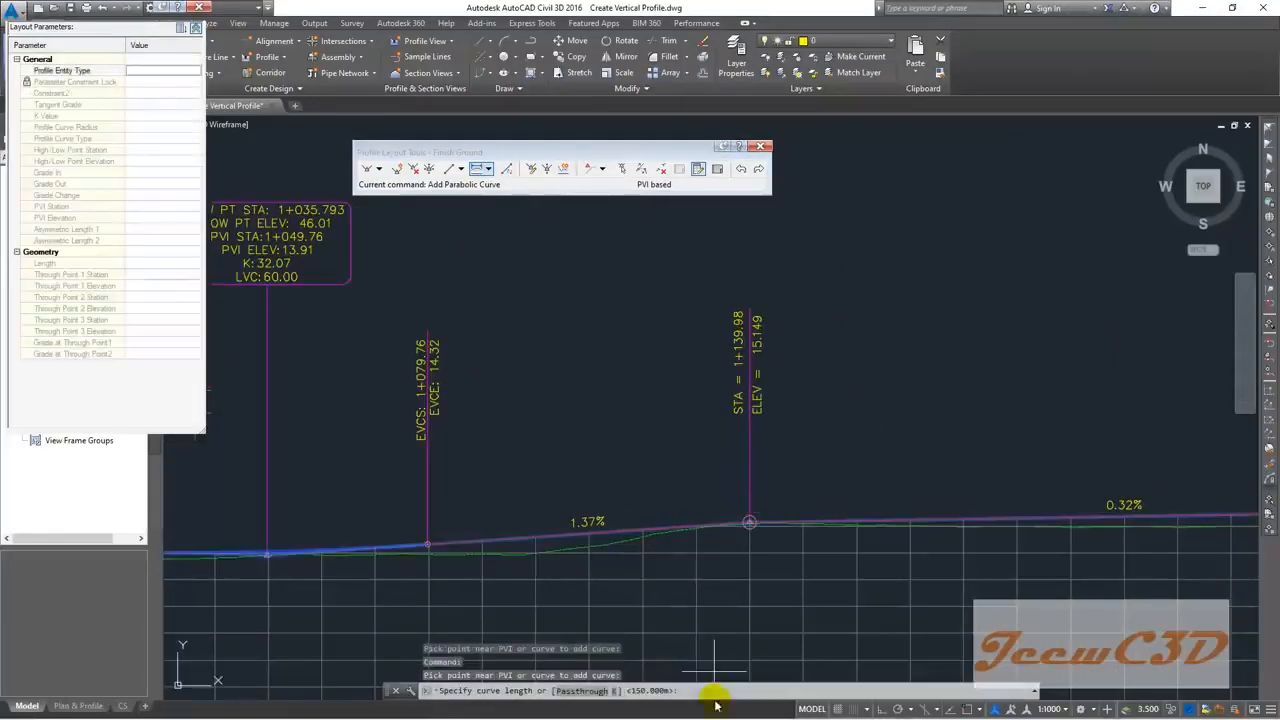
type("60")
key("Return")
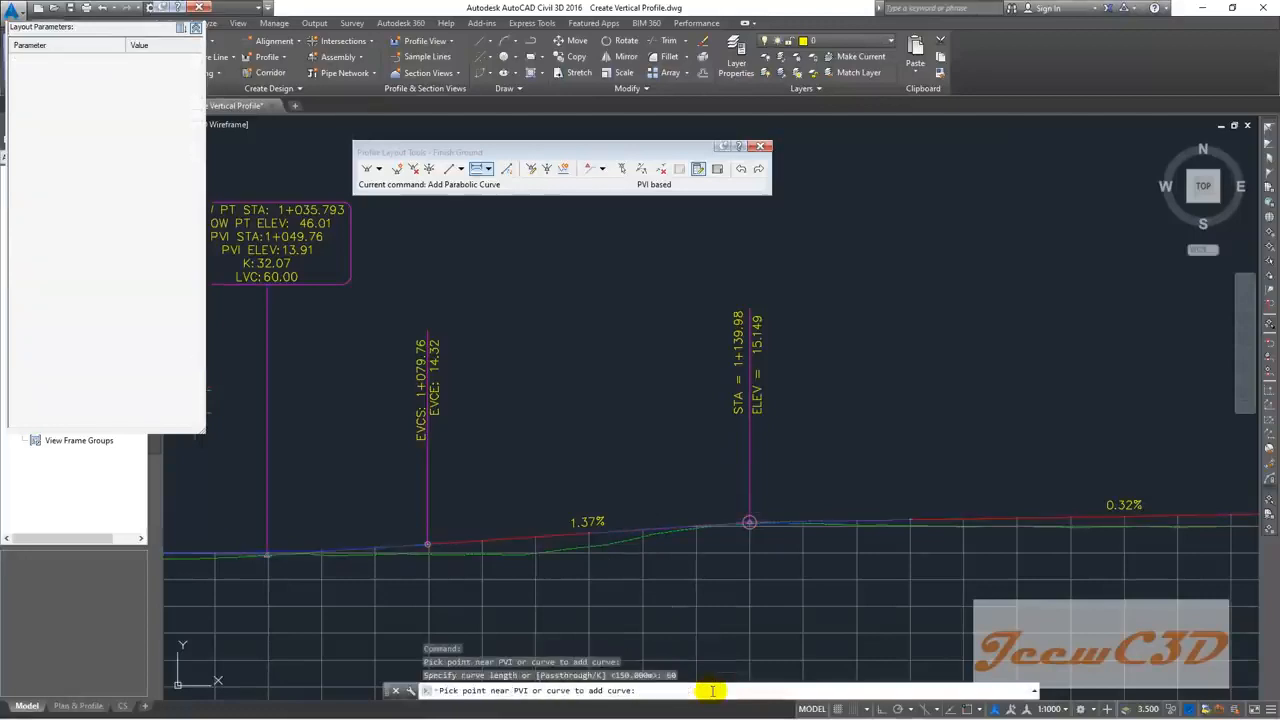
scroll(656, 410, "down", 4)
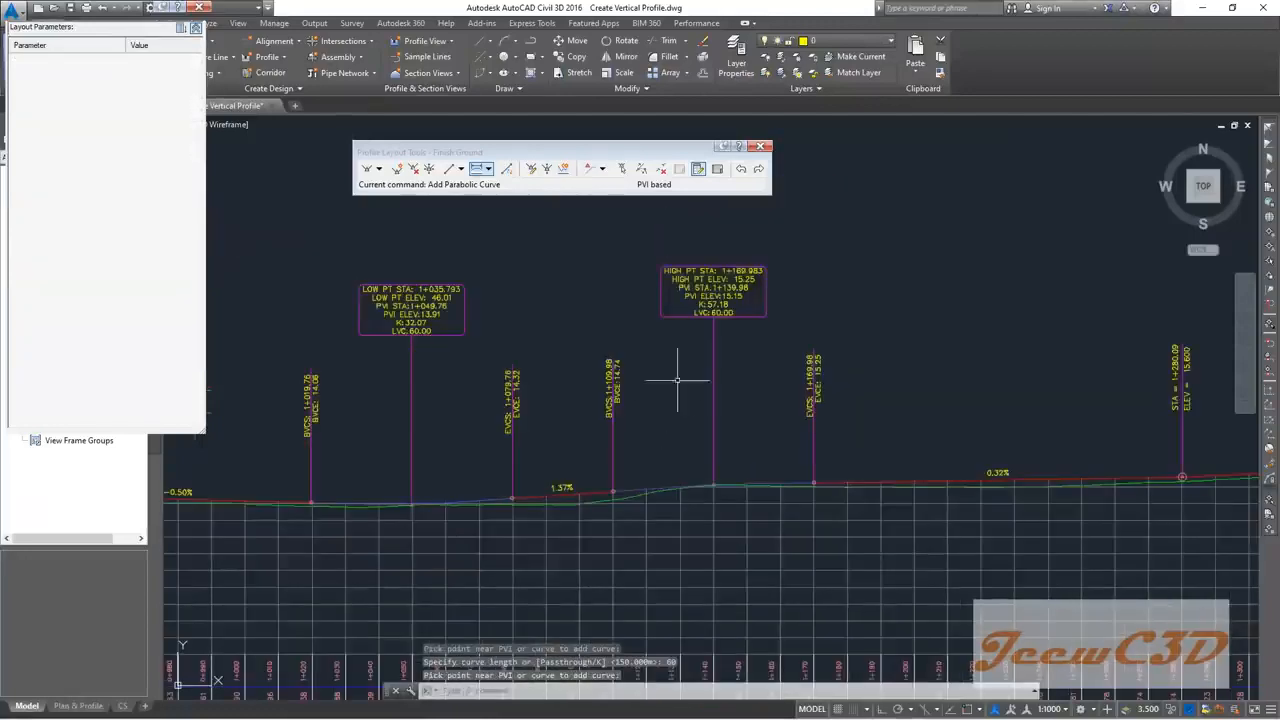
middle_click_drag(975, 394, 531, 354)
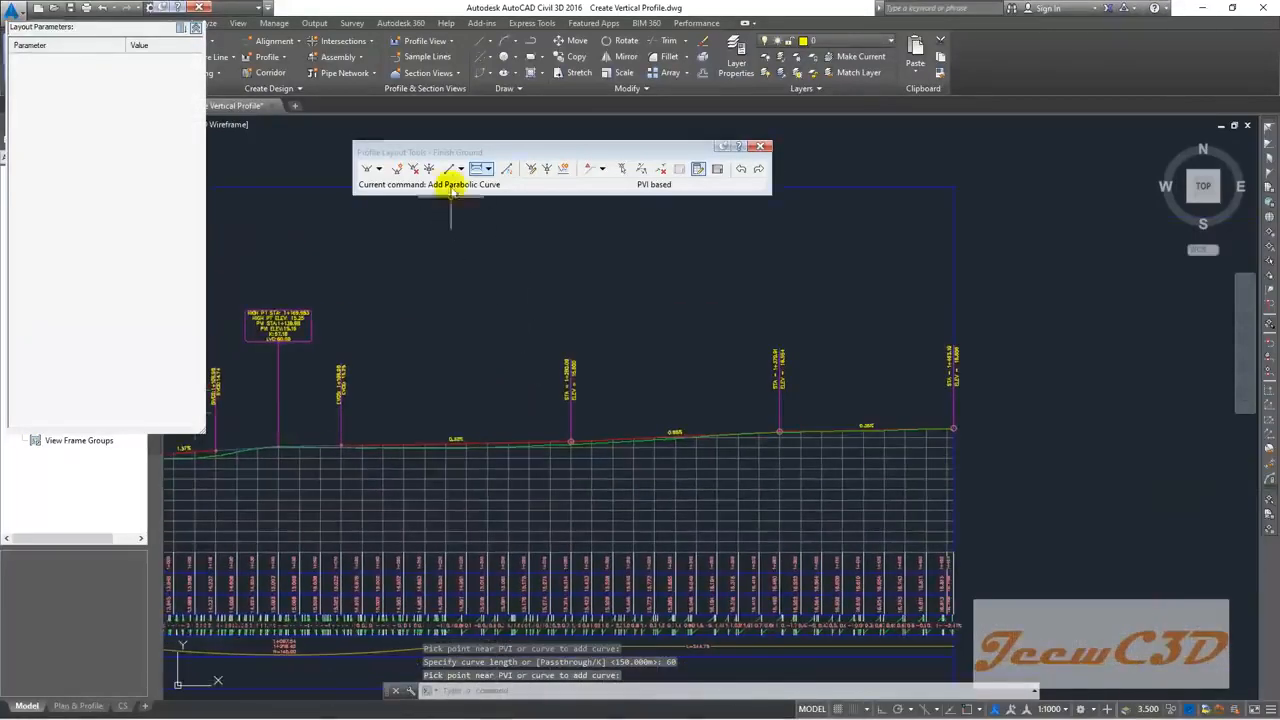
Step: Add a 60 m sag curve at PVI 1+280.09
scroll(565, 410, "up", 4)
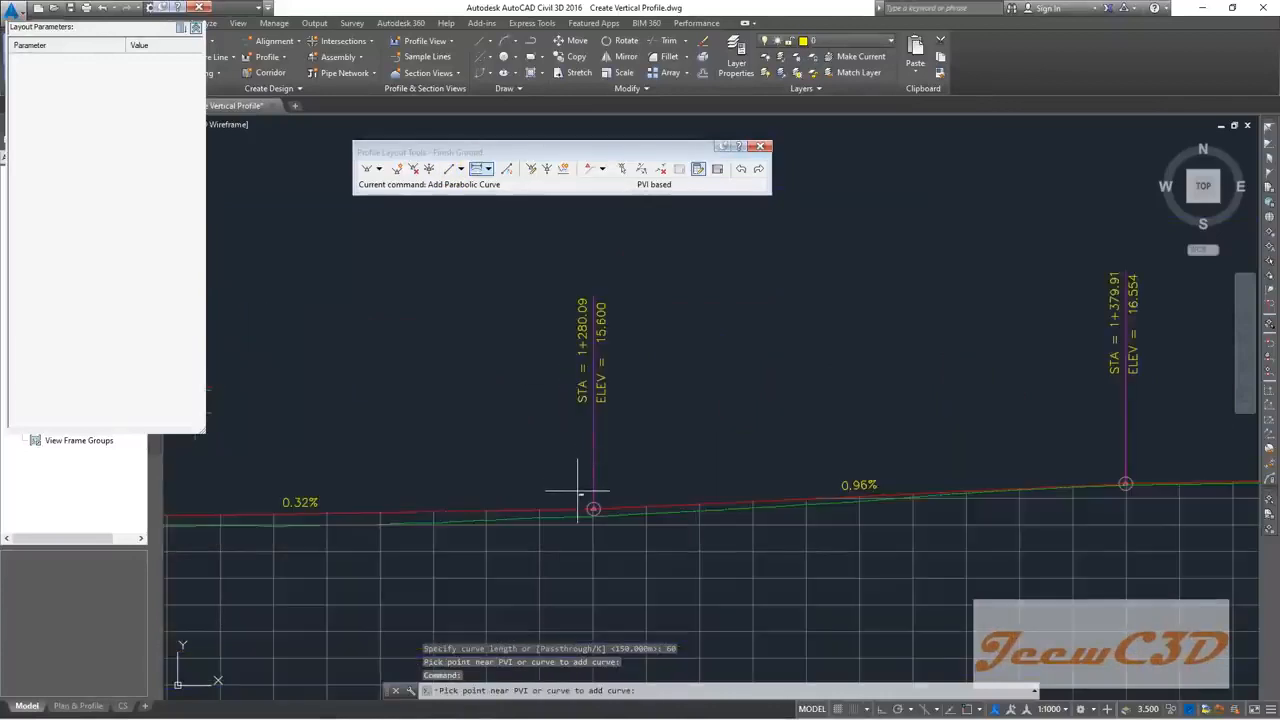
left_click(580, 490)
type("60")
key("Return")
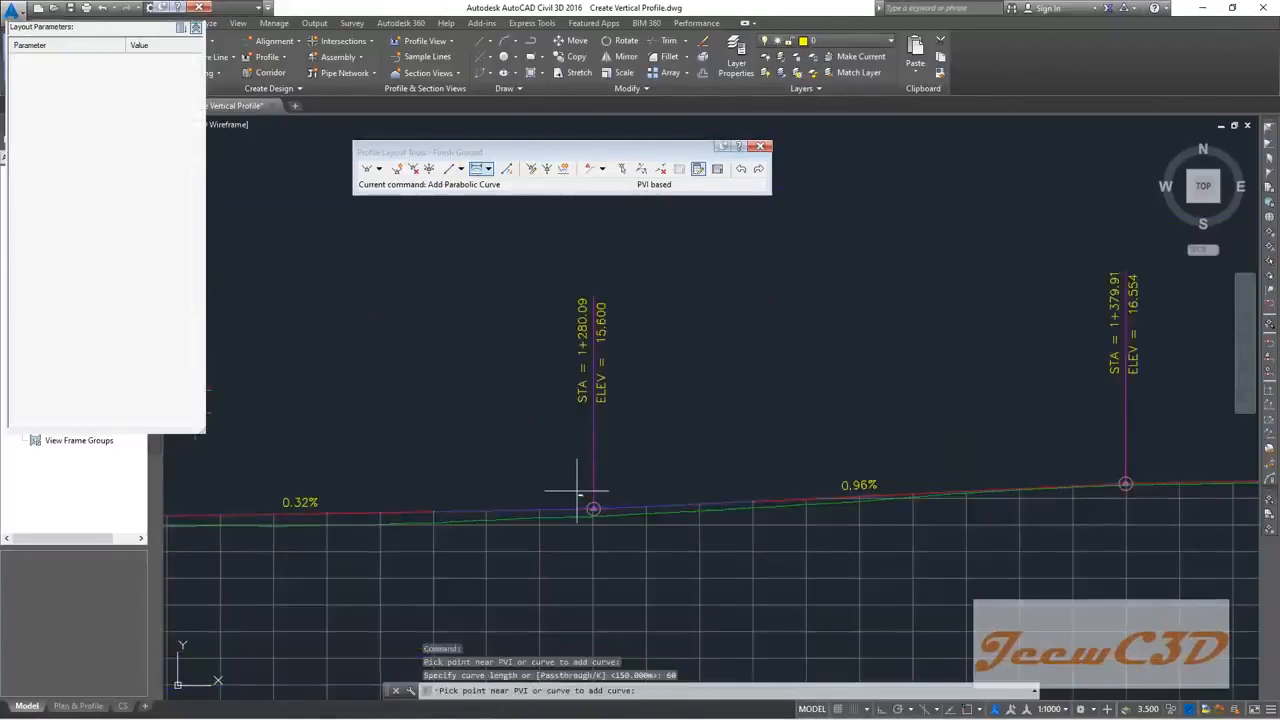
scroll(687, 396, "down", 3)
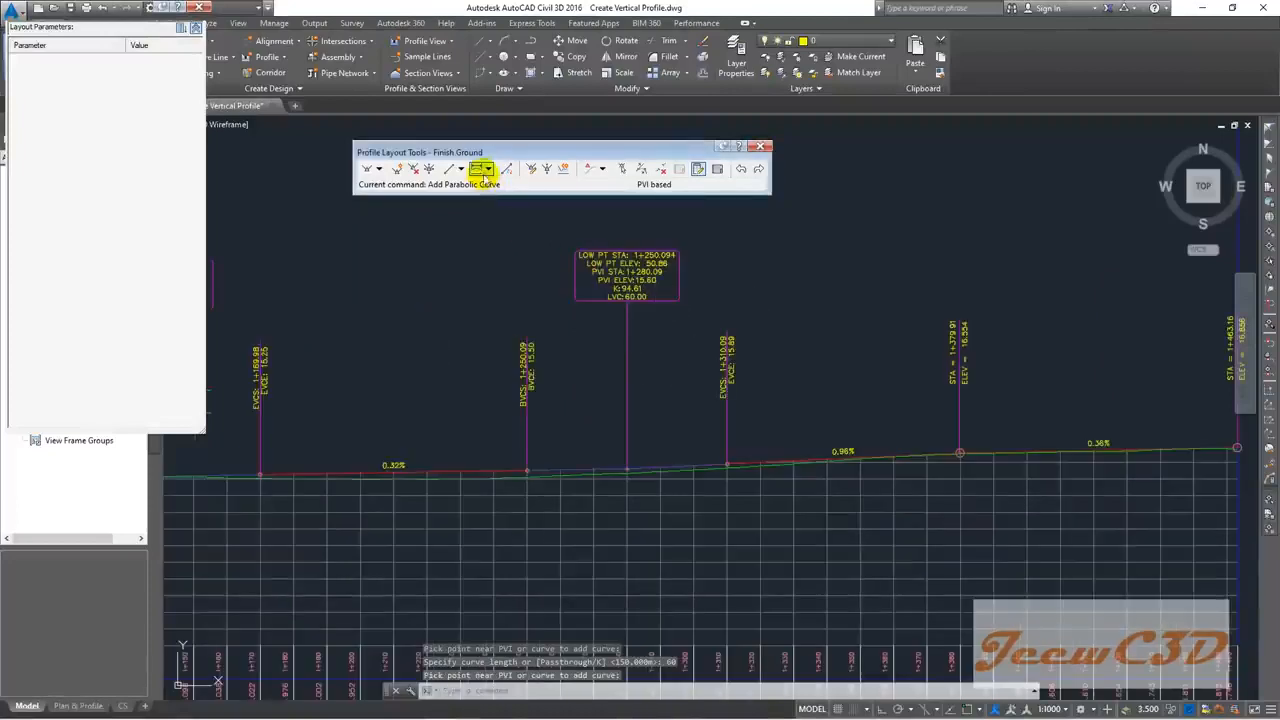
Step: Add a 60 m crest curve at PVI 1+379.91 and end the curve-adding command
left_click(480, 169)
scroll(614, 429, "down", 2)
scroll(834, 432, "up", 5)
left_click(832, 412)
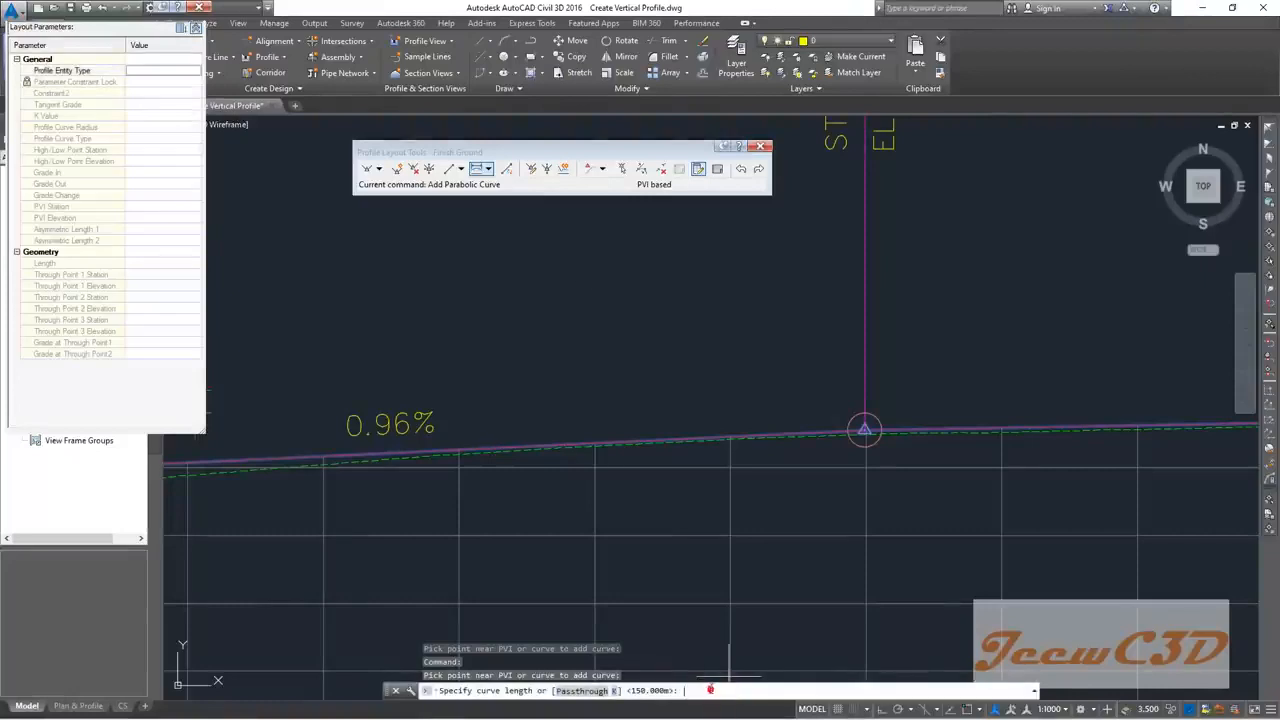
type("60")
key("Return")
scroll(778, 566, "down", 3)
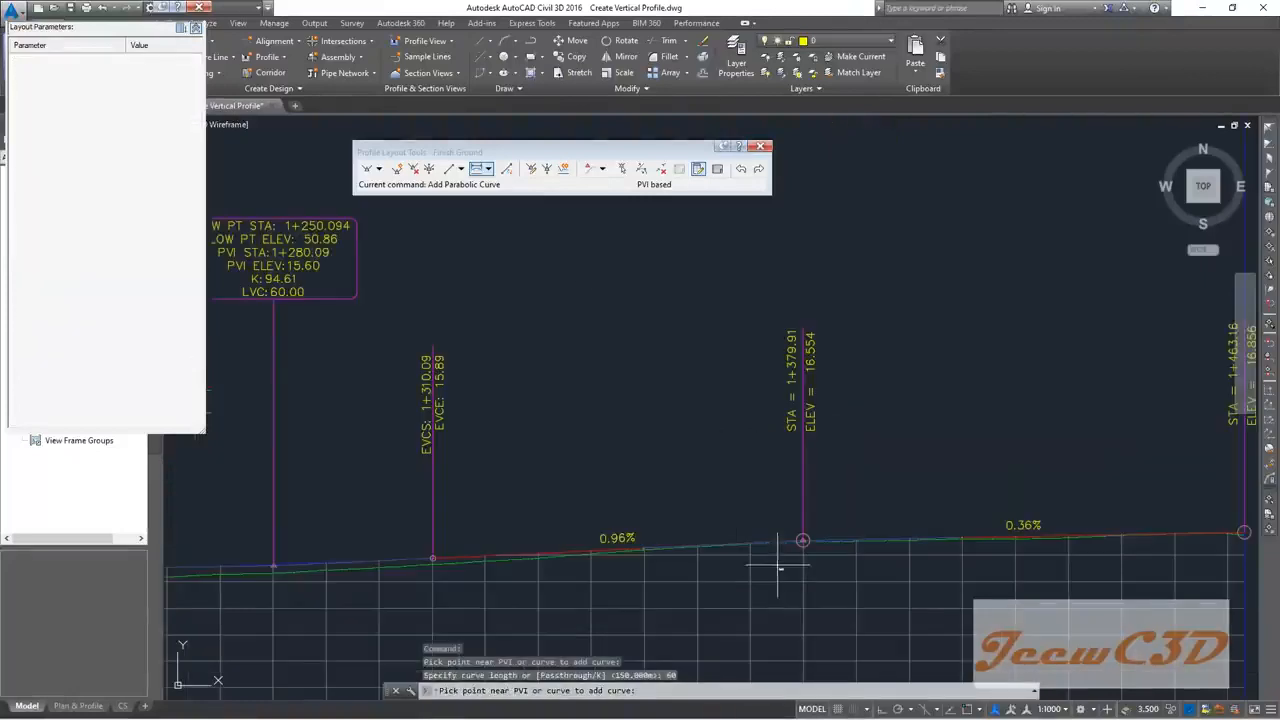
key("Return")
scroll(762, 450, "up", 2)
scroll(744, 419, "down", 3)
middle_click_drag(743, 417, 727, 514)
scroll(745, 358, "up", 1)
scroll(750, 356, "up", 2)
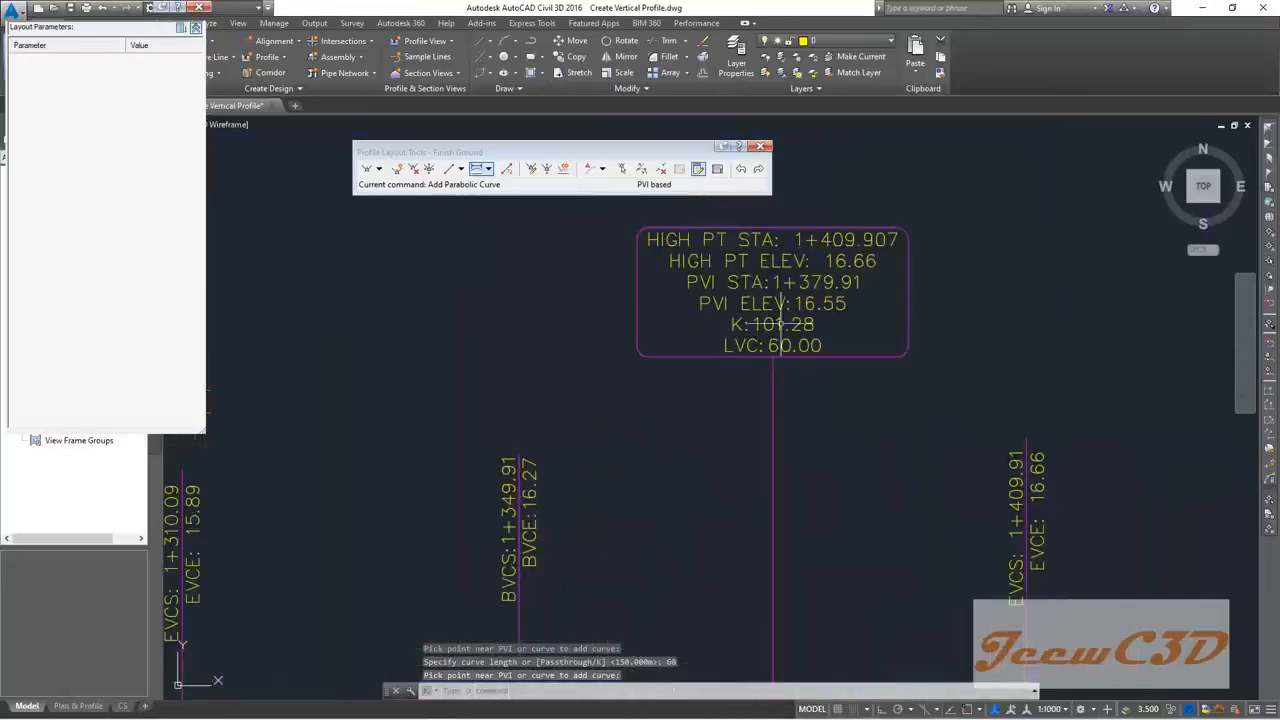
scroll(770, 340, "down", 5)
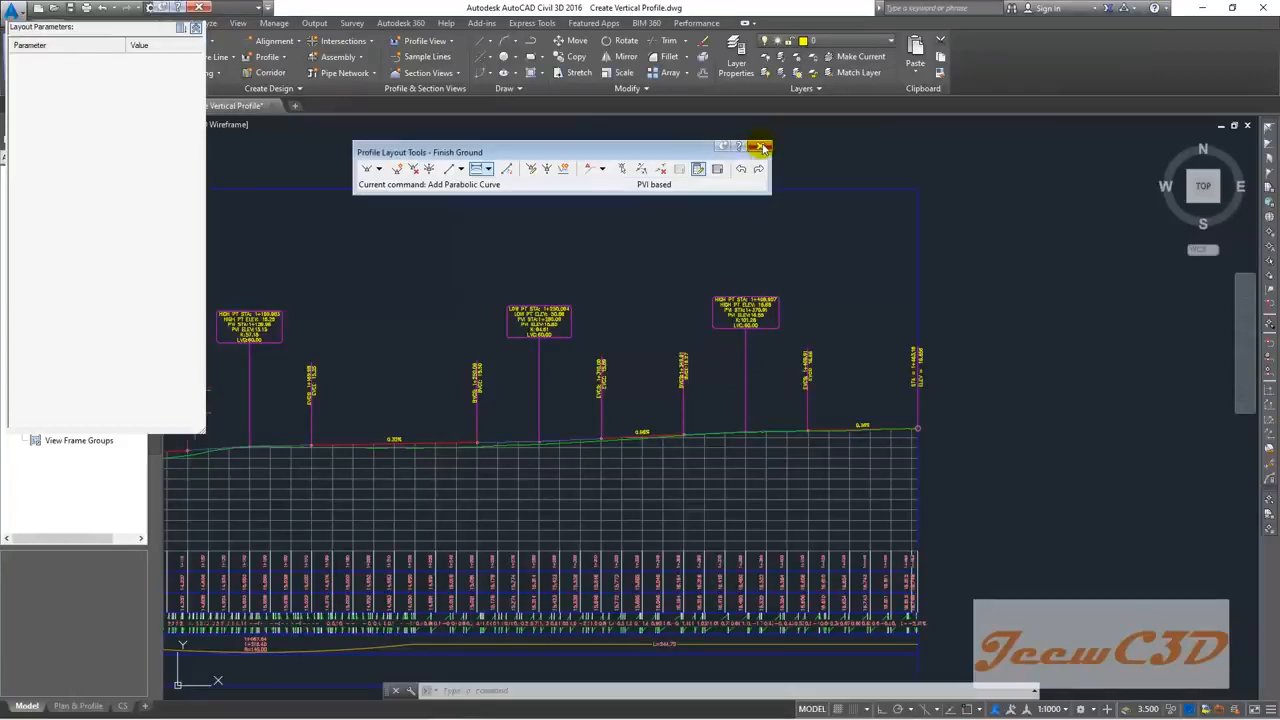
Step: Pan the profile view back to the start of the Finish Ground profile
middle_click_drag(680, 285, 898, 295)
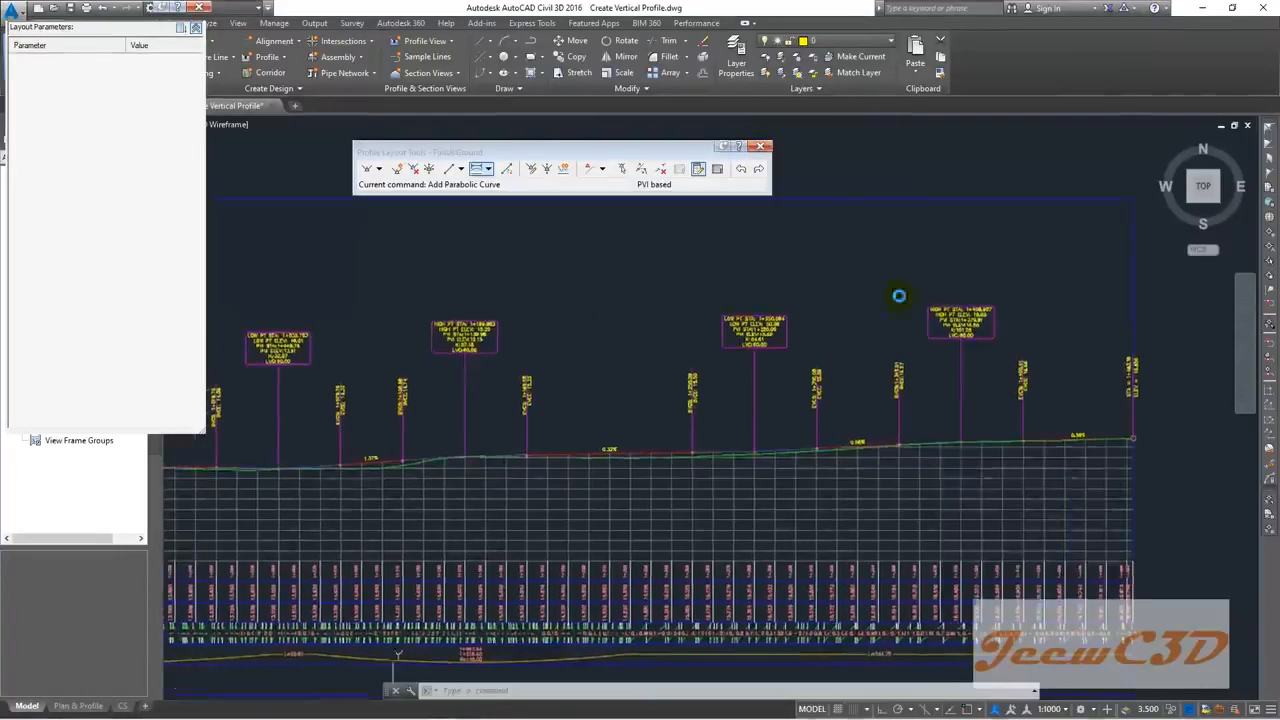
scroll(890, 302, "down", 6)
middle_click_drag(631, 304, 1008, 375)
scroll(668, 350, "up", 5)
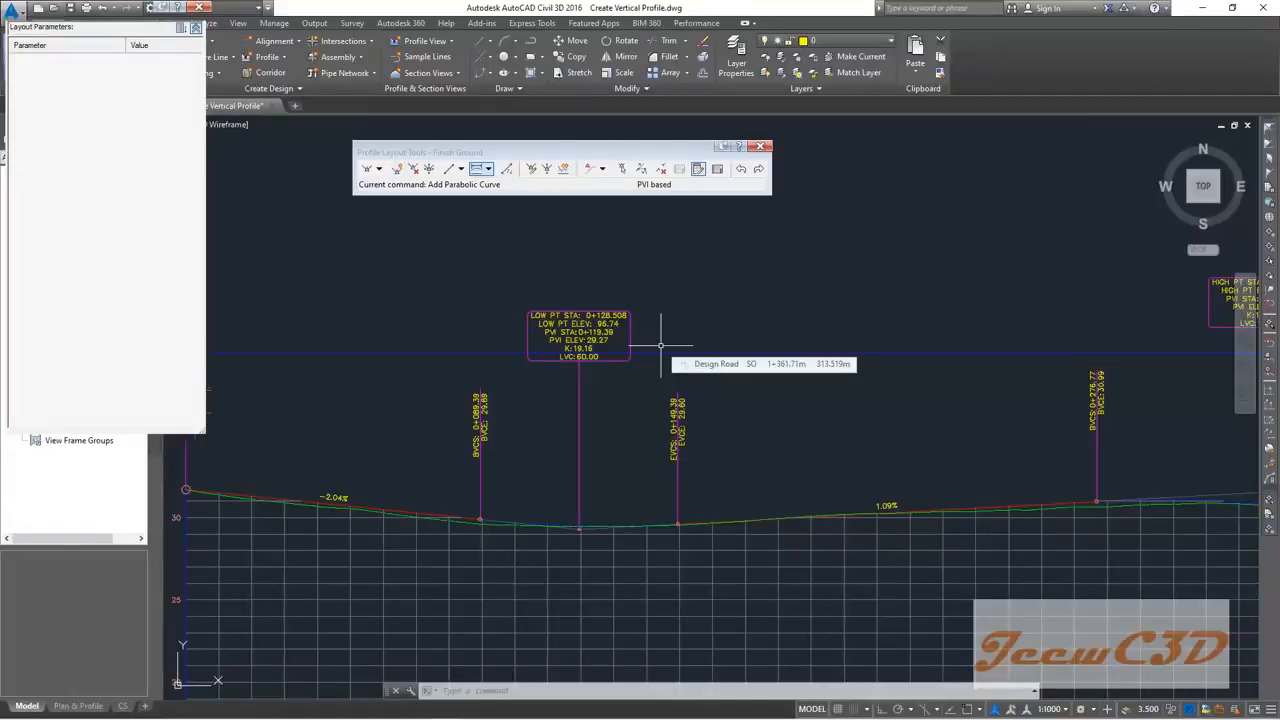
scroll(611, 353, "up", 4)
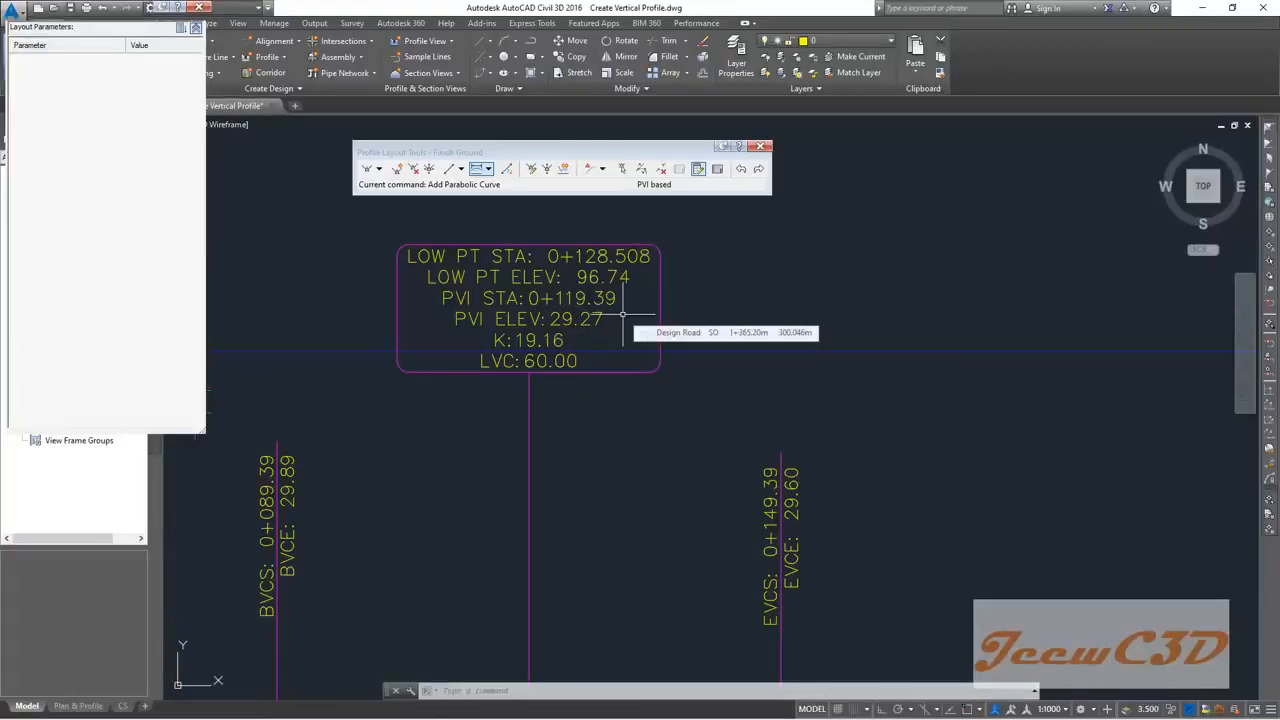
Step: In the Profile Grid View table, set PVI stations to 0+120, 0+330 and 0+490
left_click(718, 170)
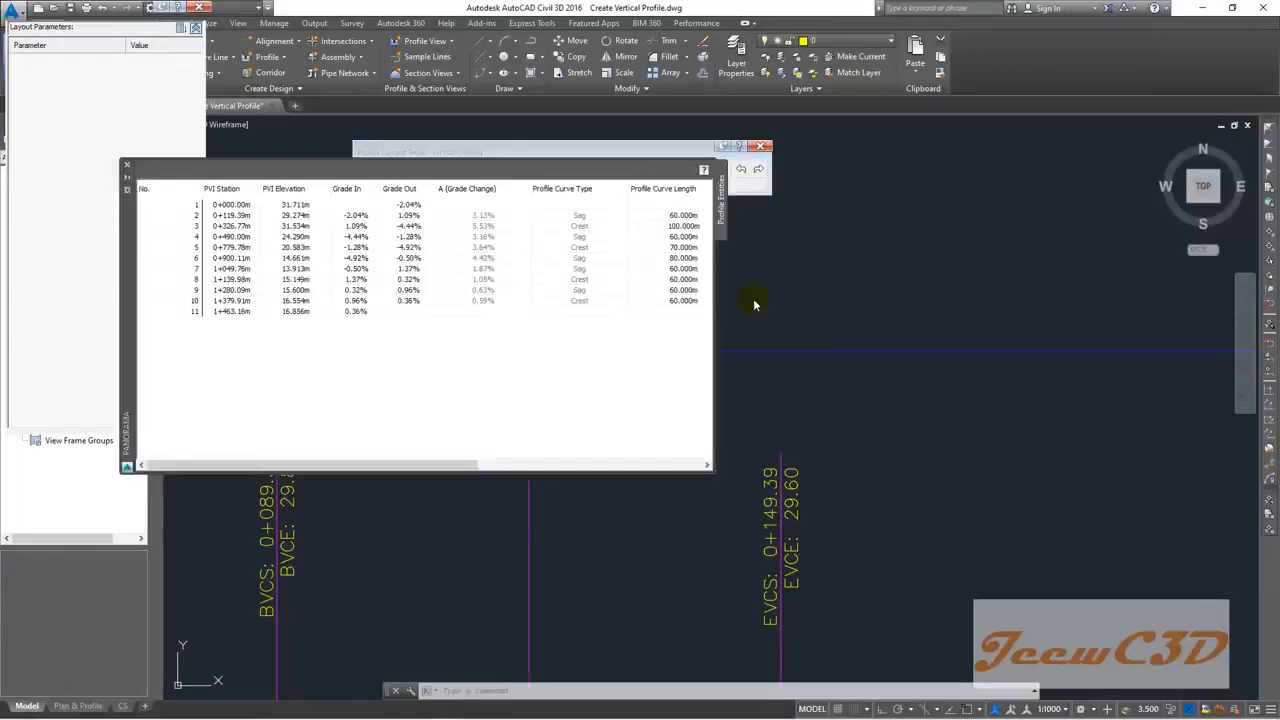
left_click(221, 216)
left_click(225, 215)
type("120")
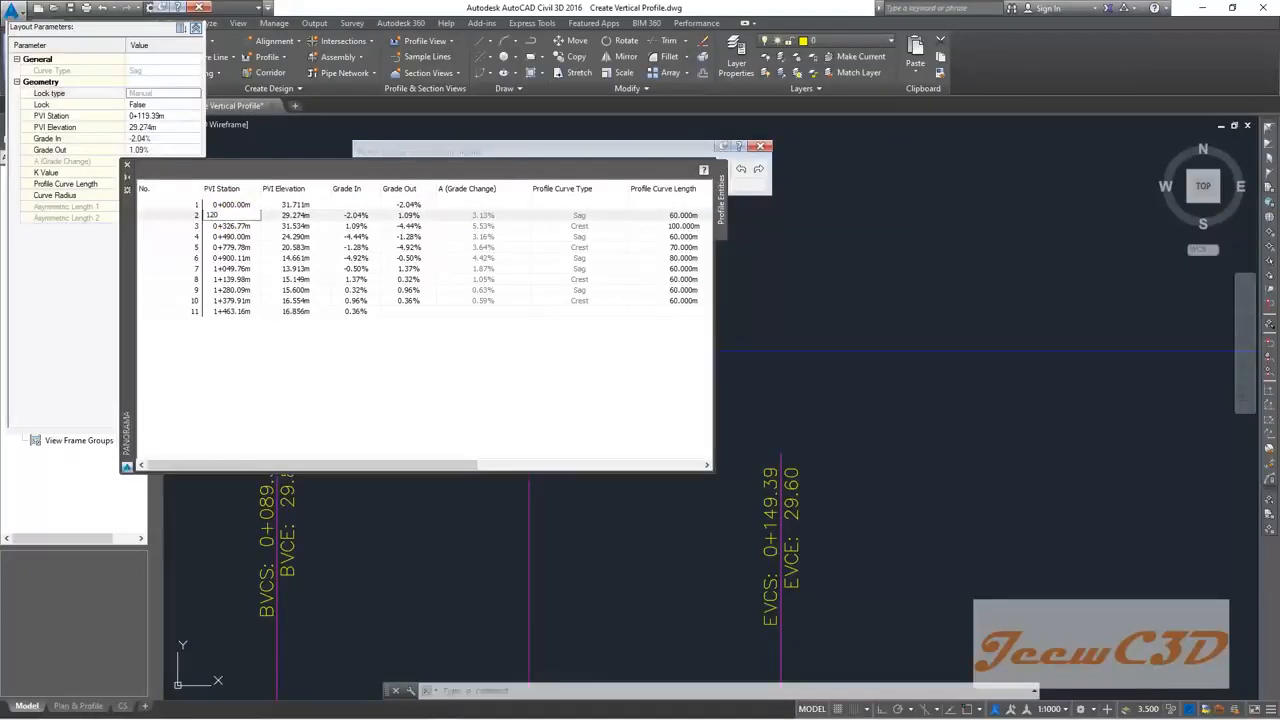
key("Return")
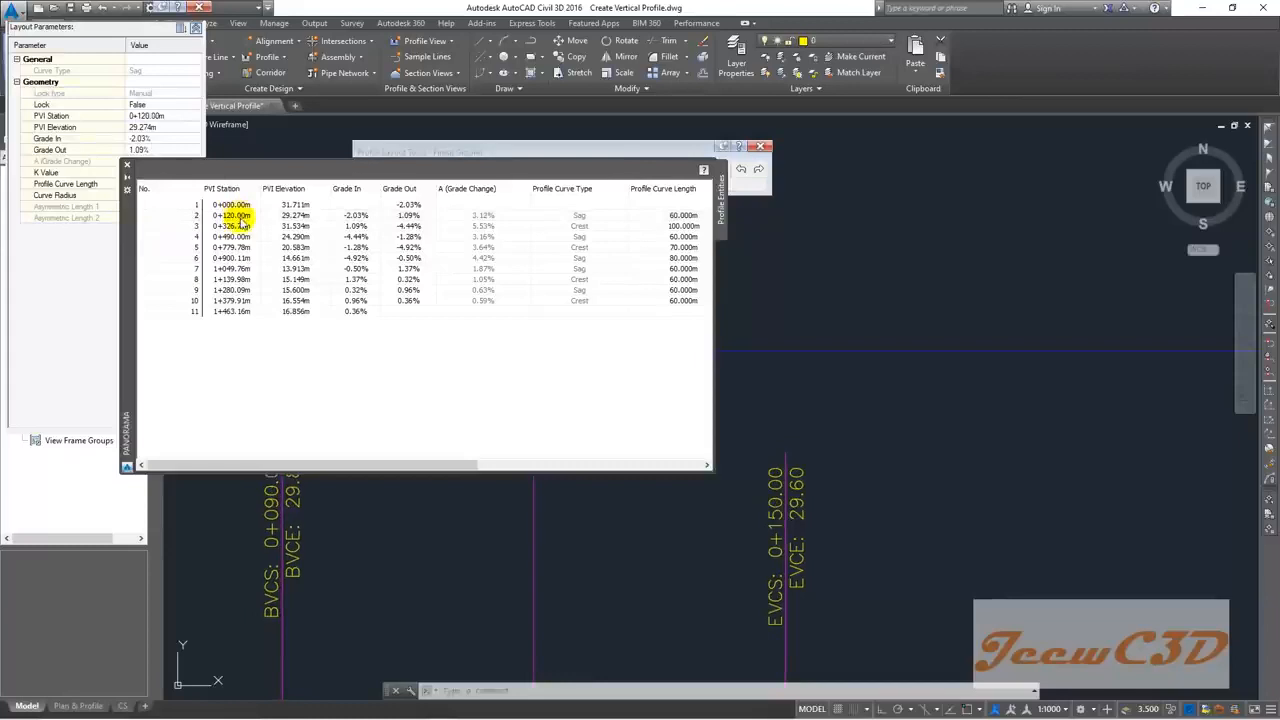
left_click(240, 226)
left_click(241, 227)
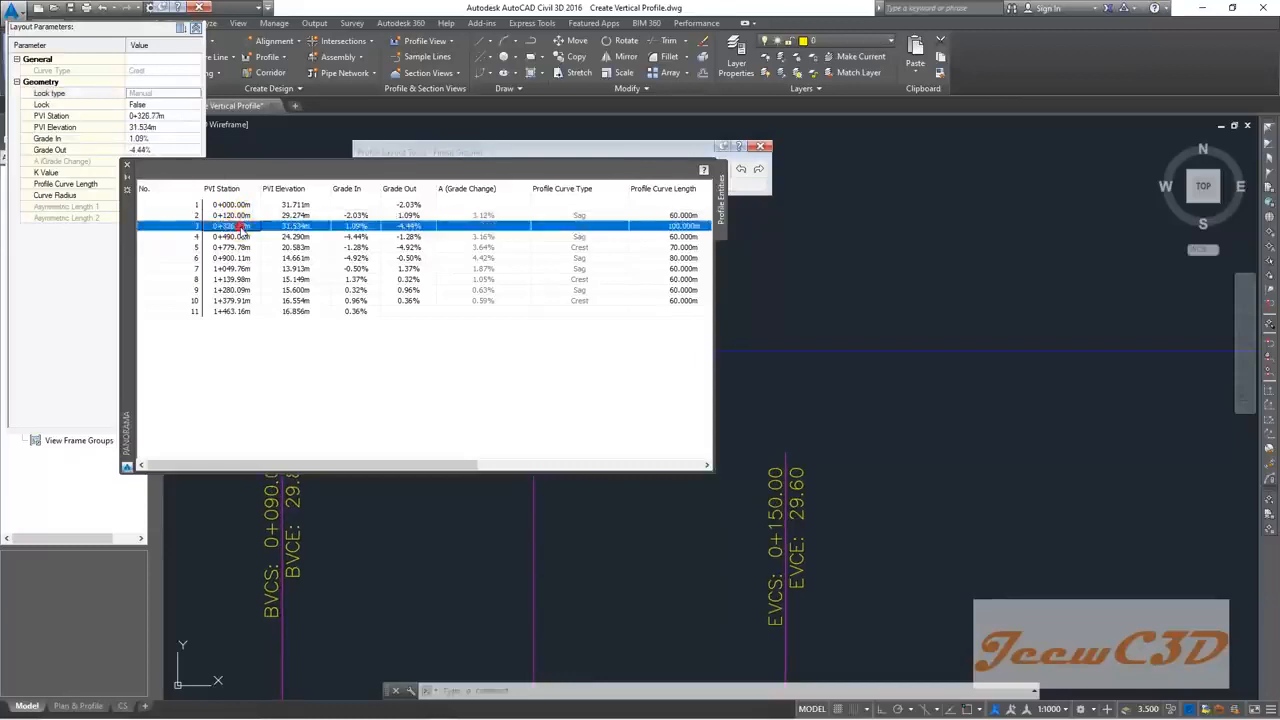
type("330")
key("Return")
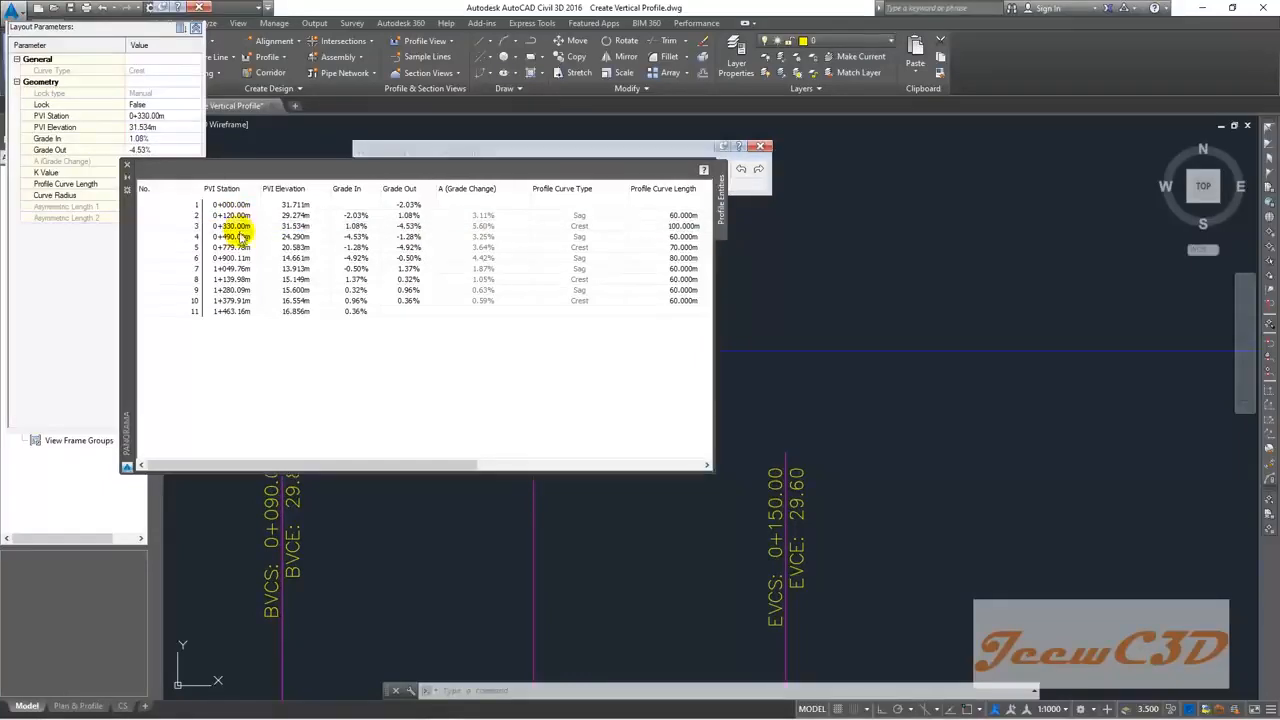
left_click(242, 237)
left_click(242, 237)
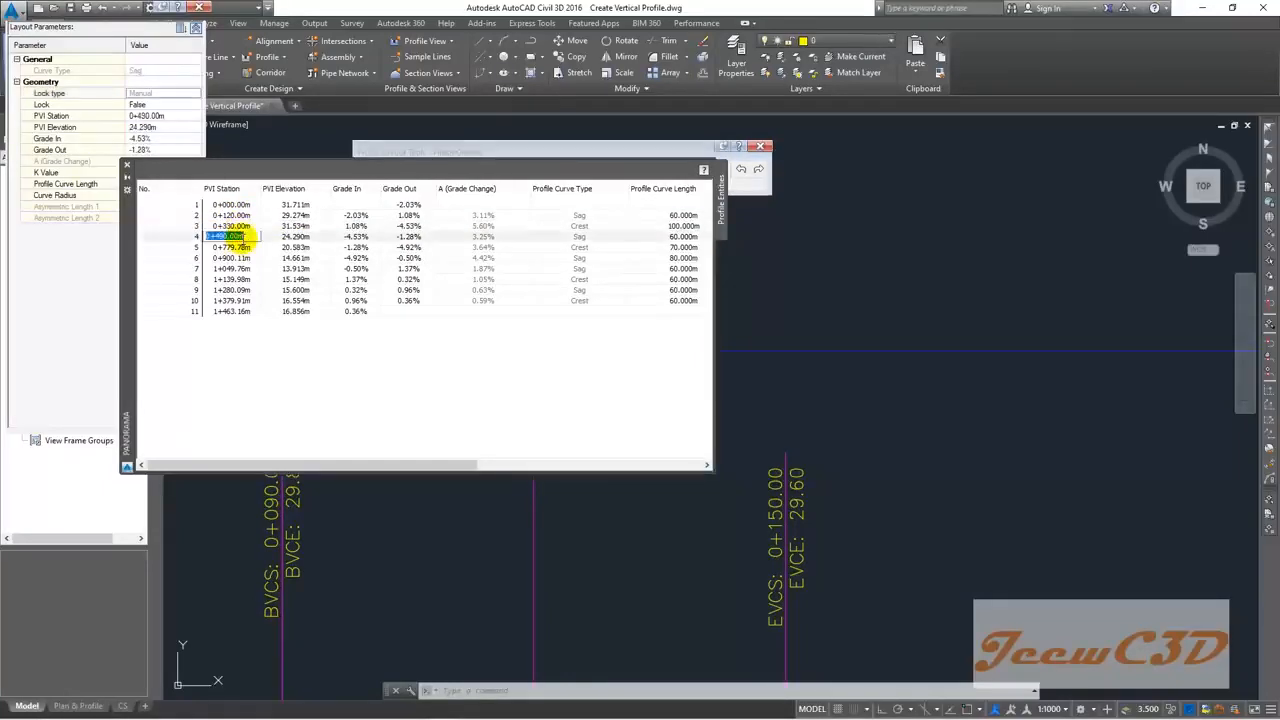
type("490")
key("Return")
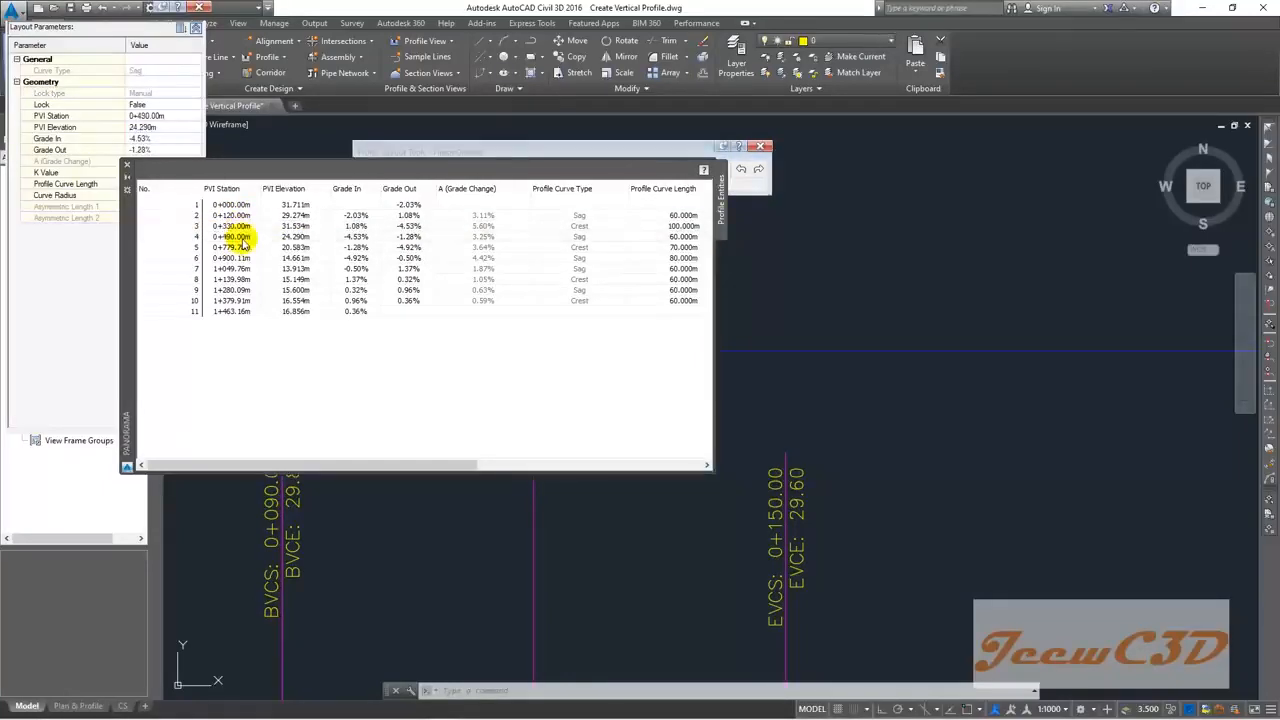
Step: Change the next PVI stations to 0+780, 0+900, 1+050 and 1+140
left_click(242, 247)
left_click(242, 247)
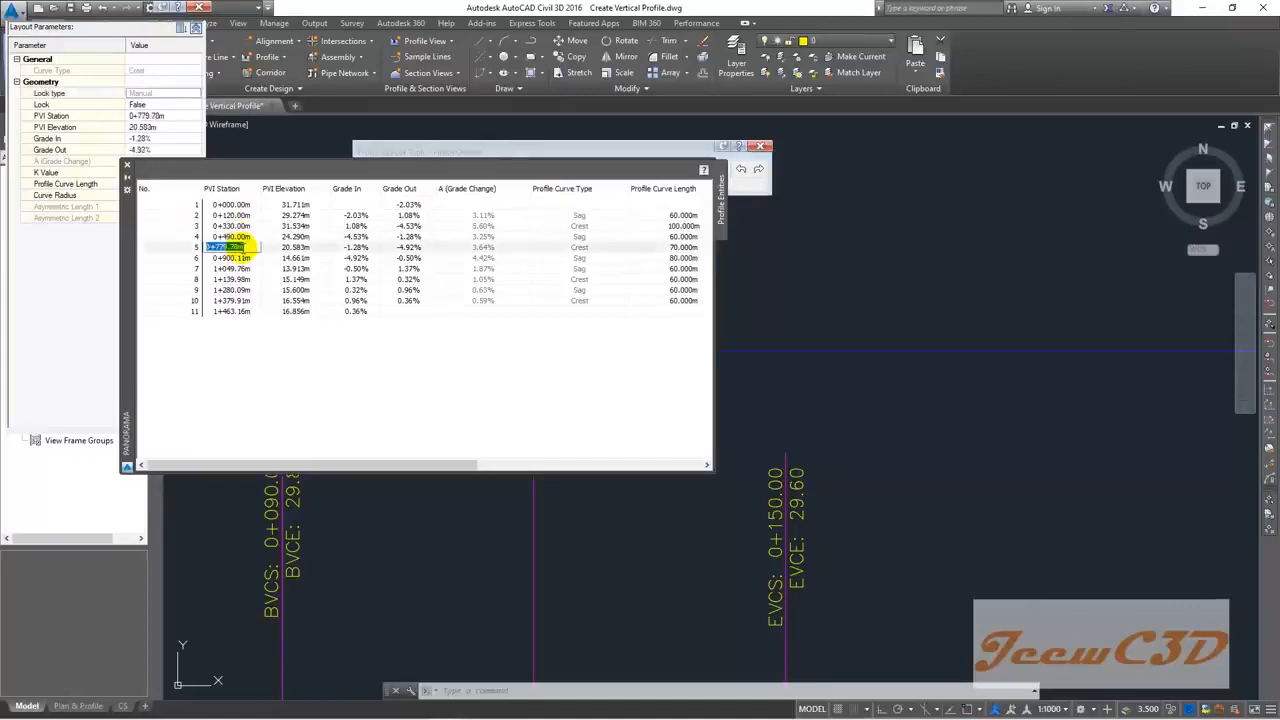
type("780")
key("Return")
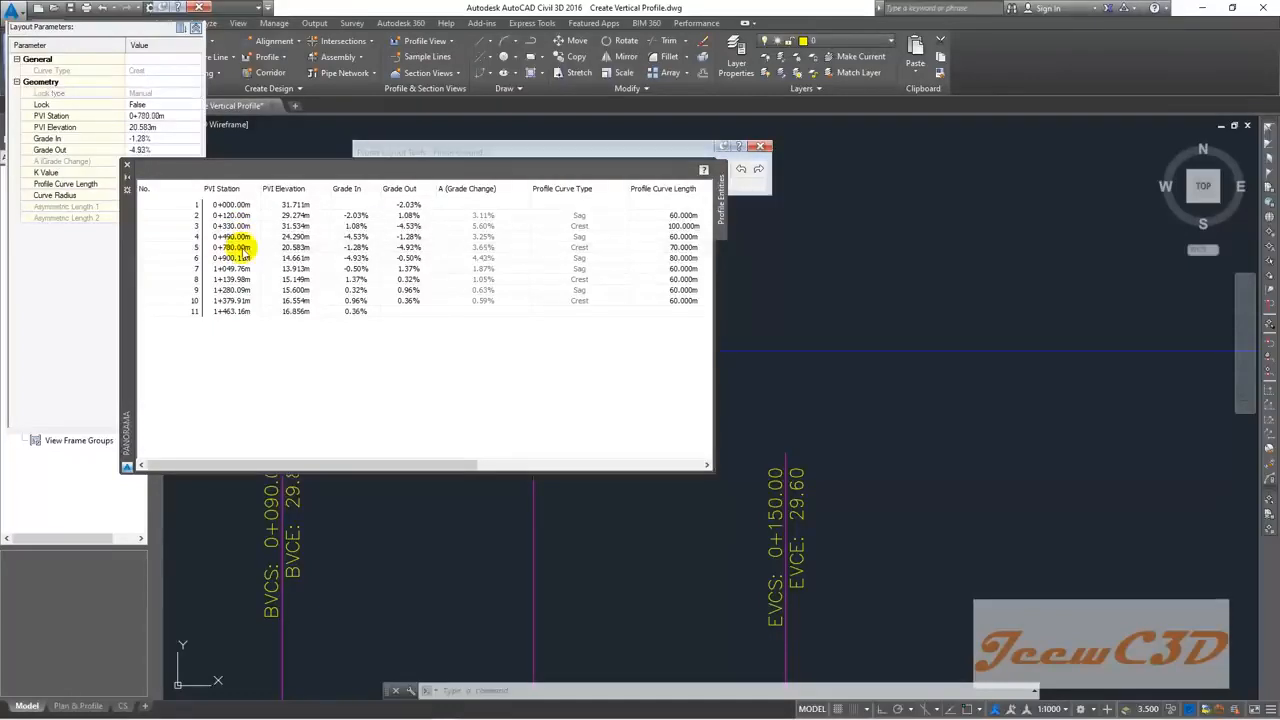
double_click(241, 258)
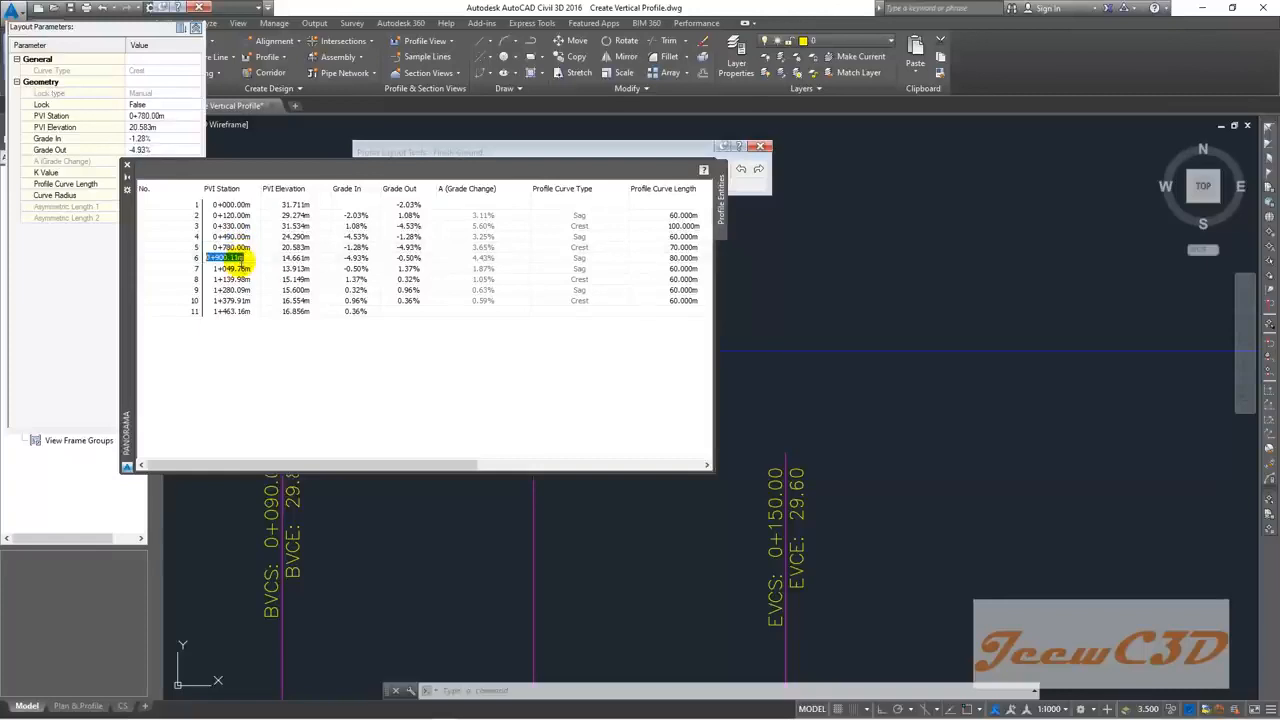
type("900")
key("Return")
left_click(241, 270)
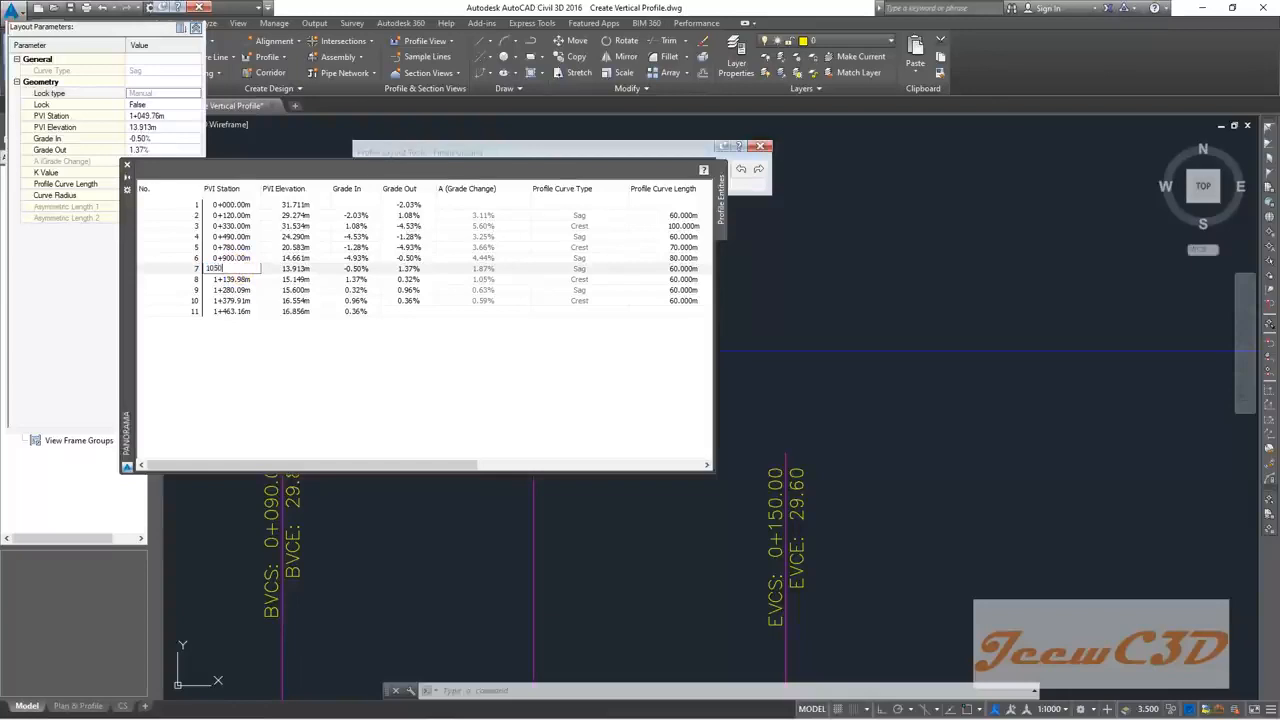
type("1050")
left_click(243, 281)
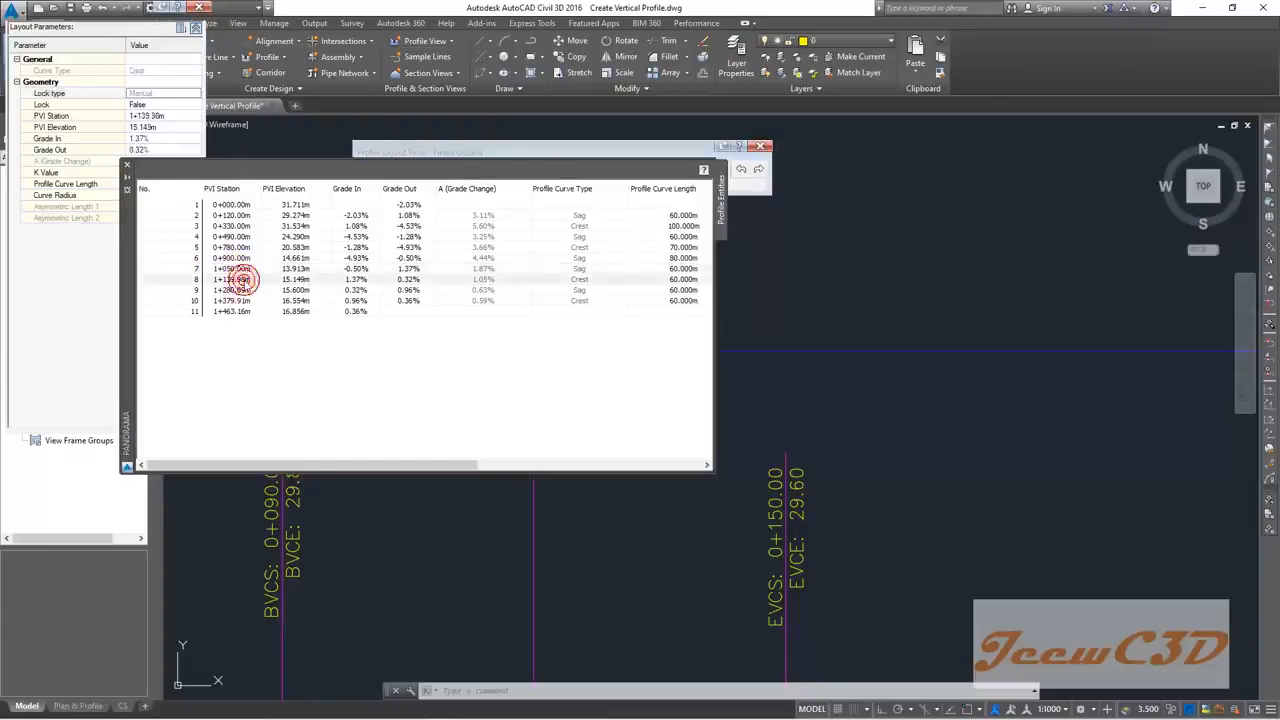
type("1140")
left_click(243, 283)
Step: Set the last two PVI stations to 1+280 and 1+380
left_click(243, 290)
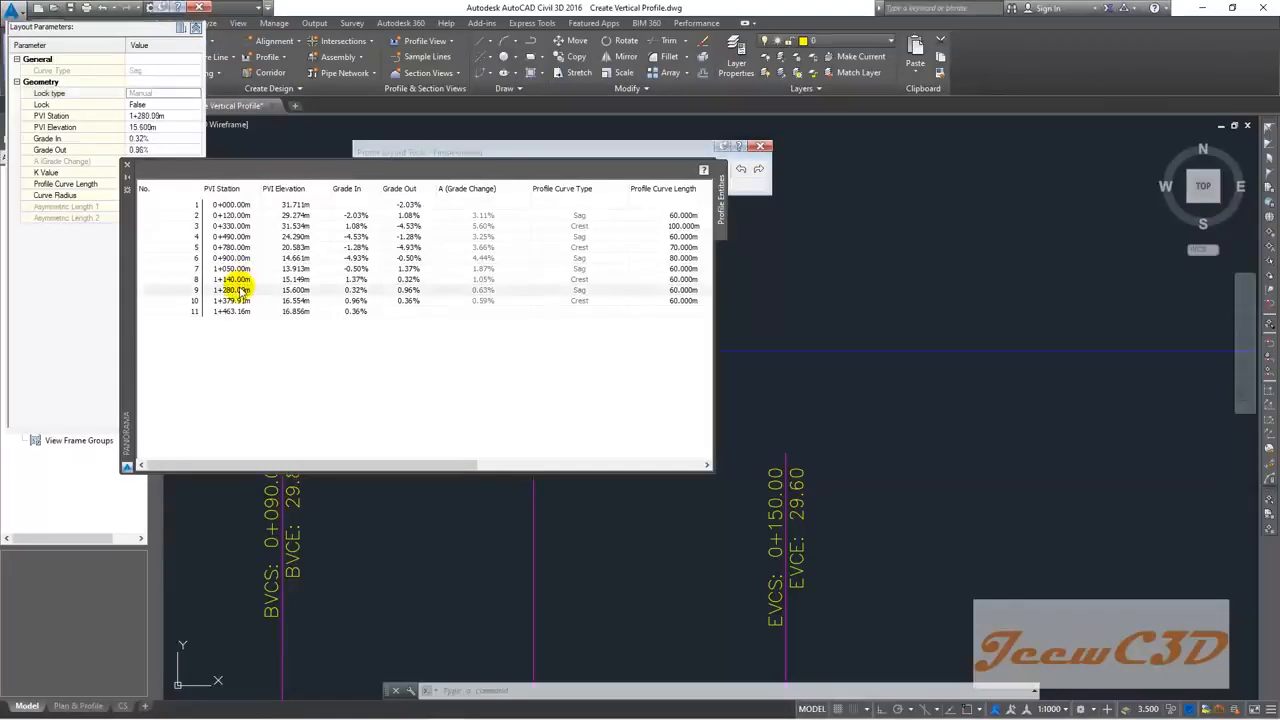
left_click(240, 289)
type("1+2")
type("80")
left_click(232, 298)
left_click(235, 302)
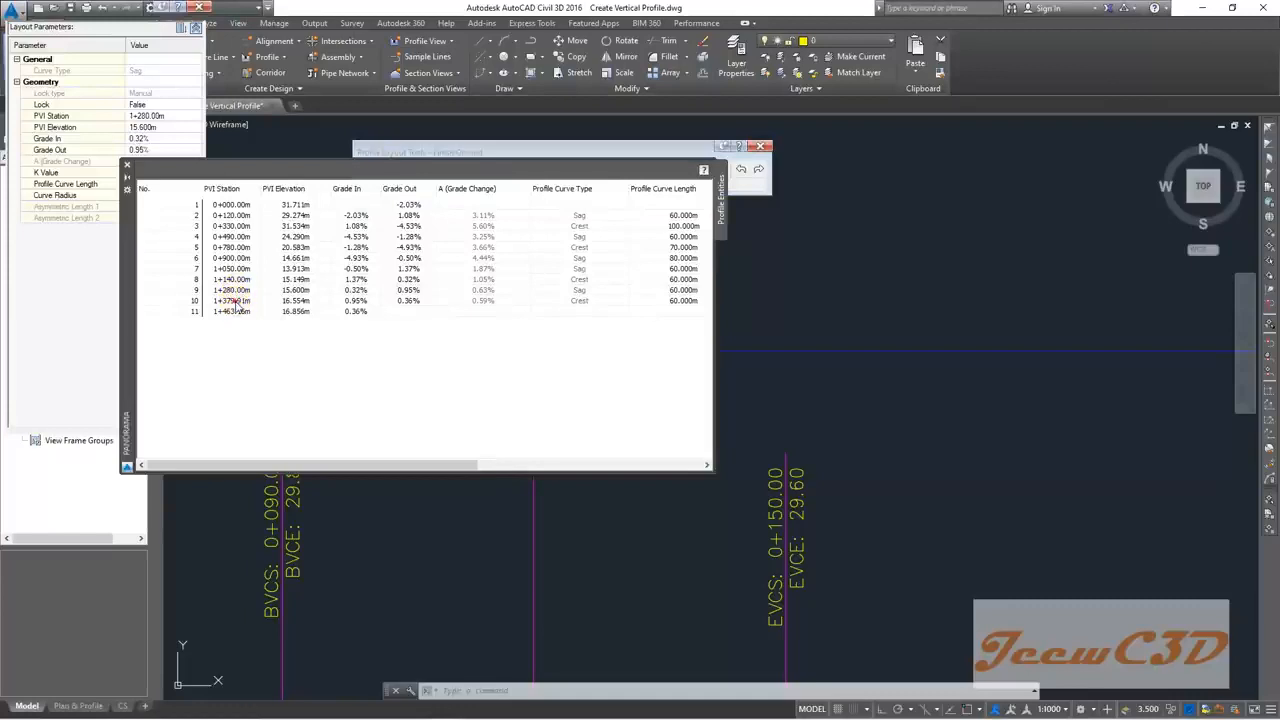
type("1380")
key("Return")
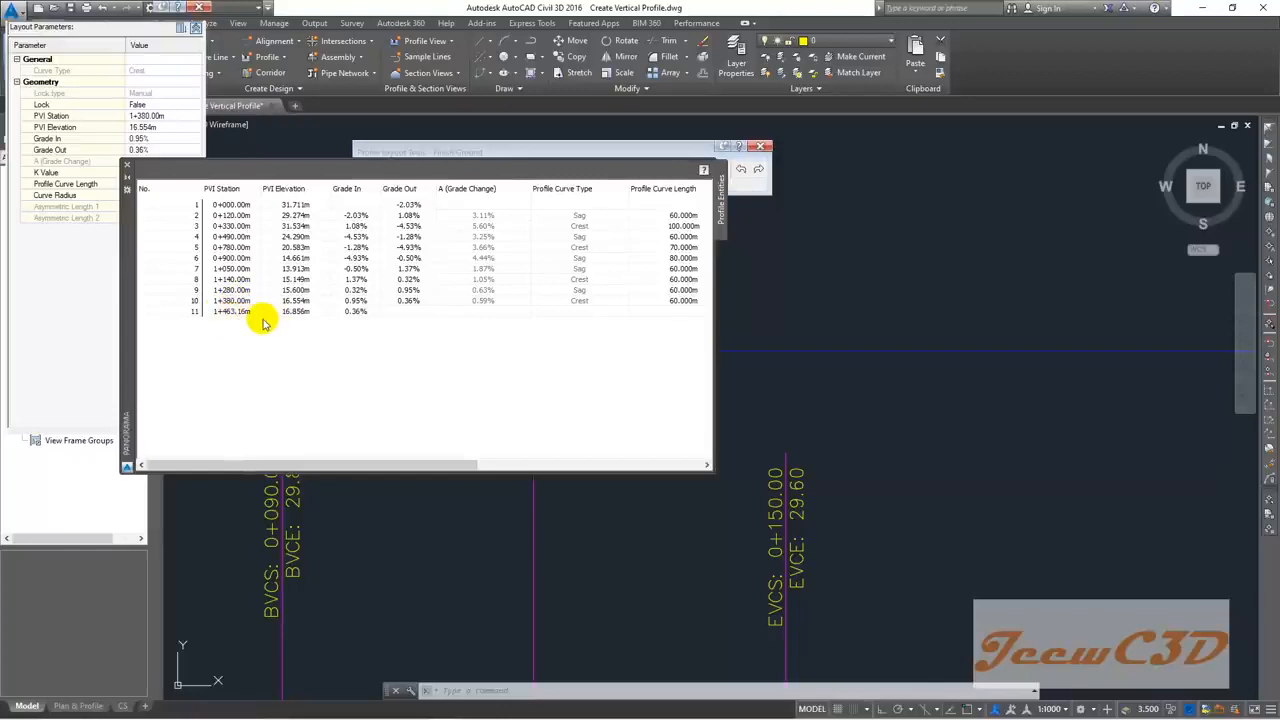
Step: Review the 70 m crest curve at PVI 5 and close the profile entities table
scroll(873, 415, "down", 3)
scroll(1046, 490, "down", 5)
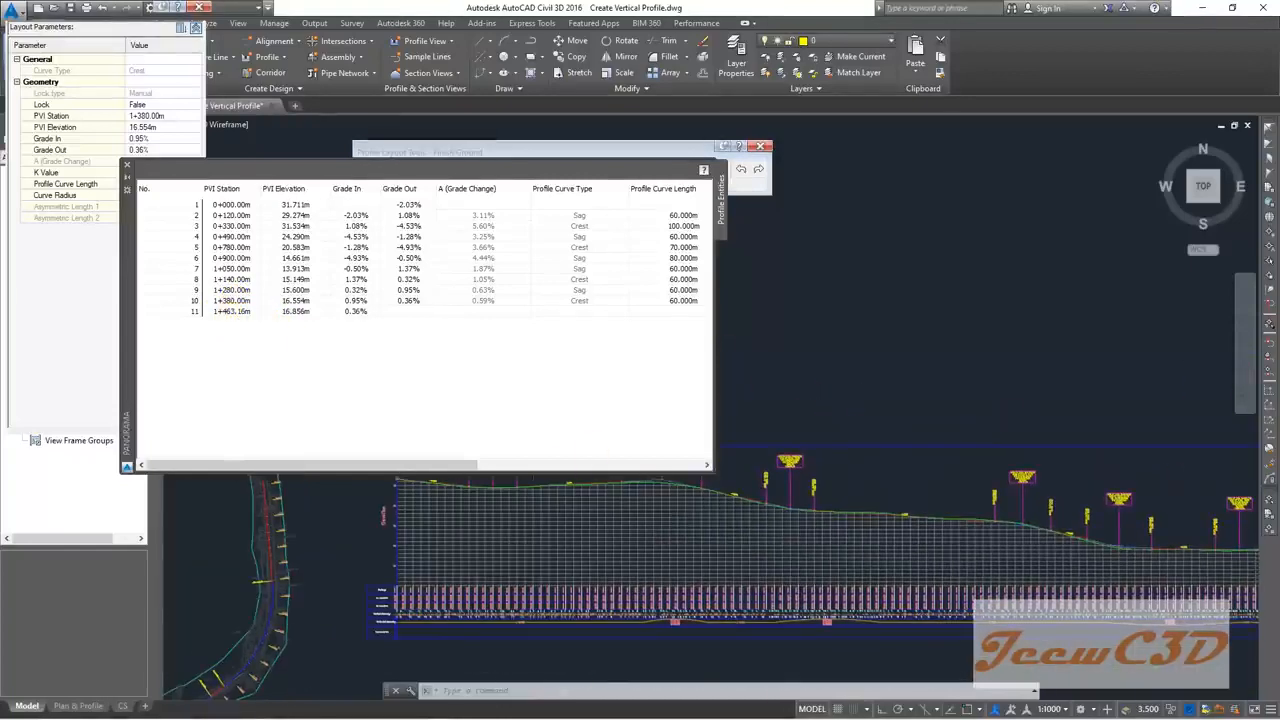
scroll(910, 514, "up", 6)
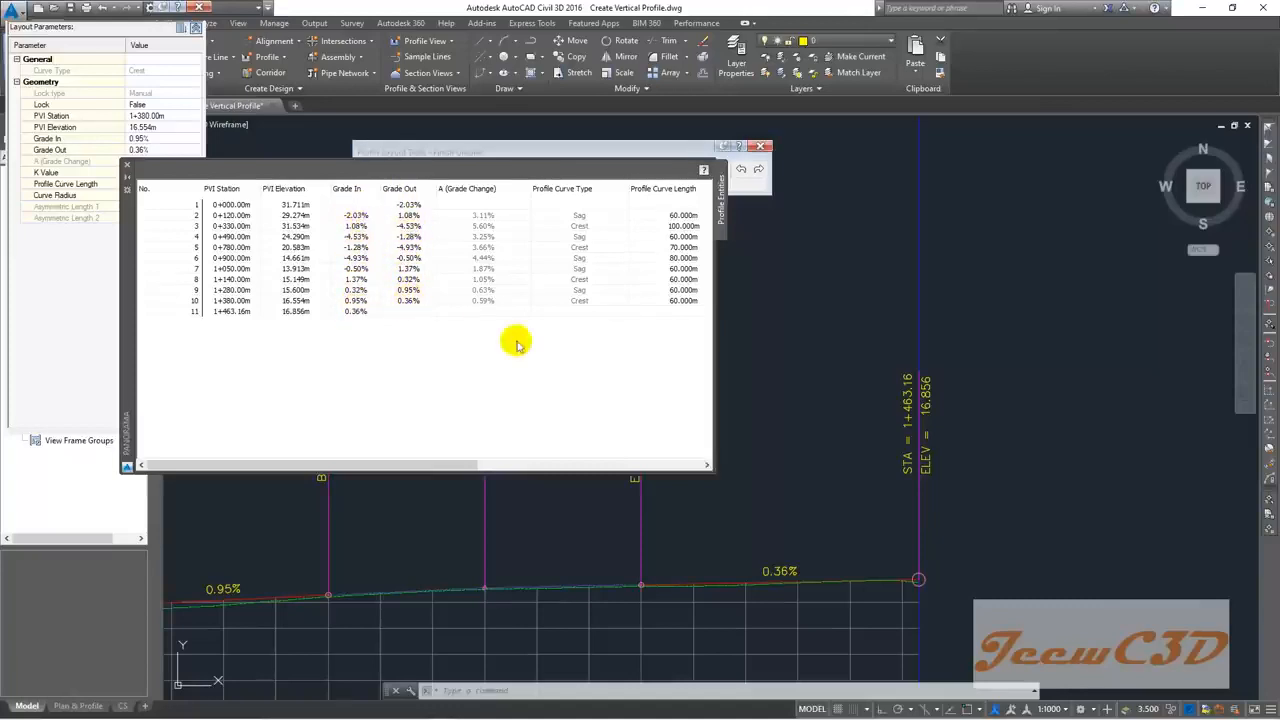
left_click_drag(466, 464, 555, 465)
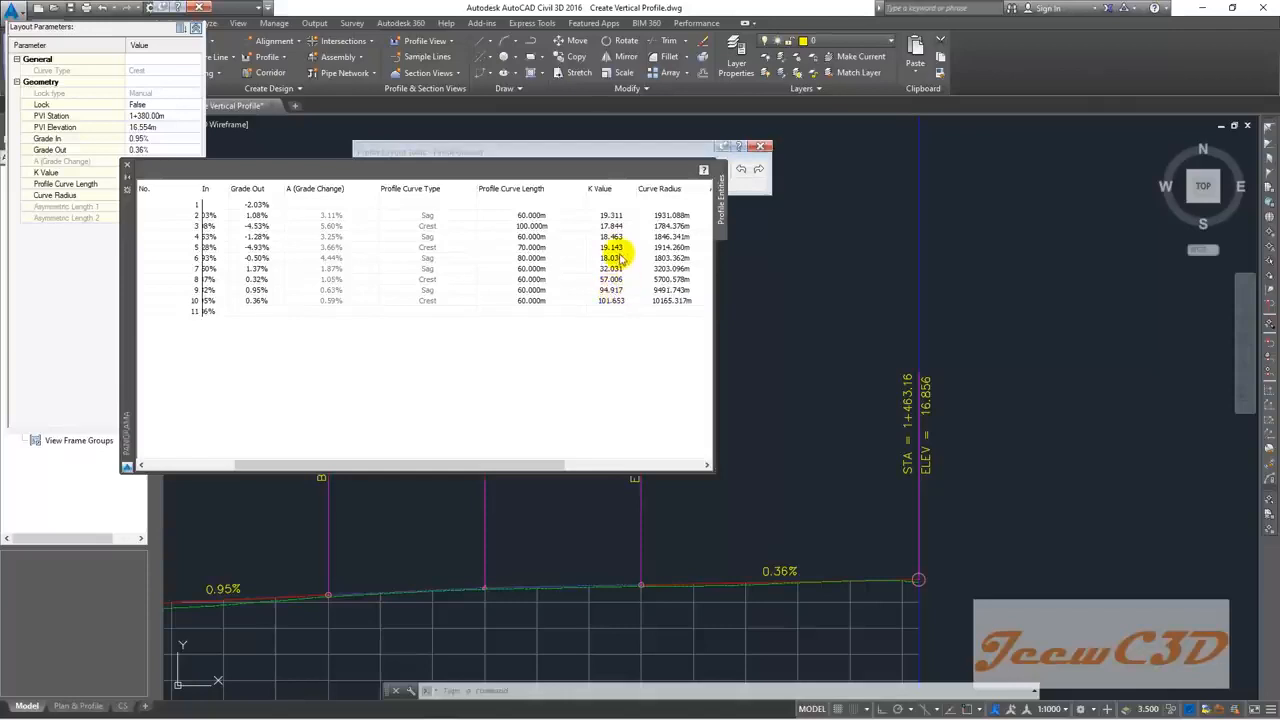
left_click(533, 248)
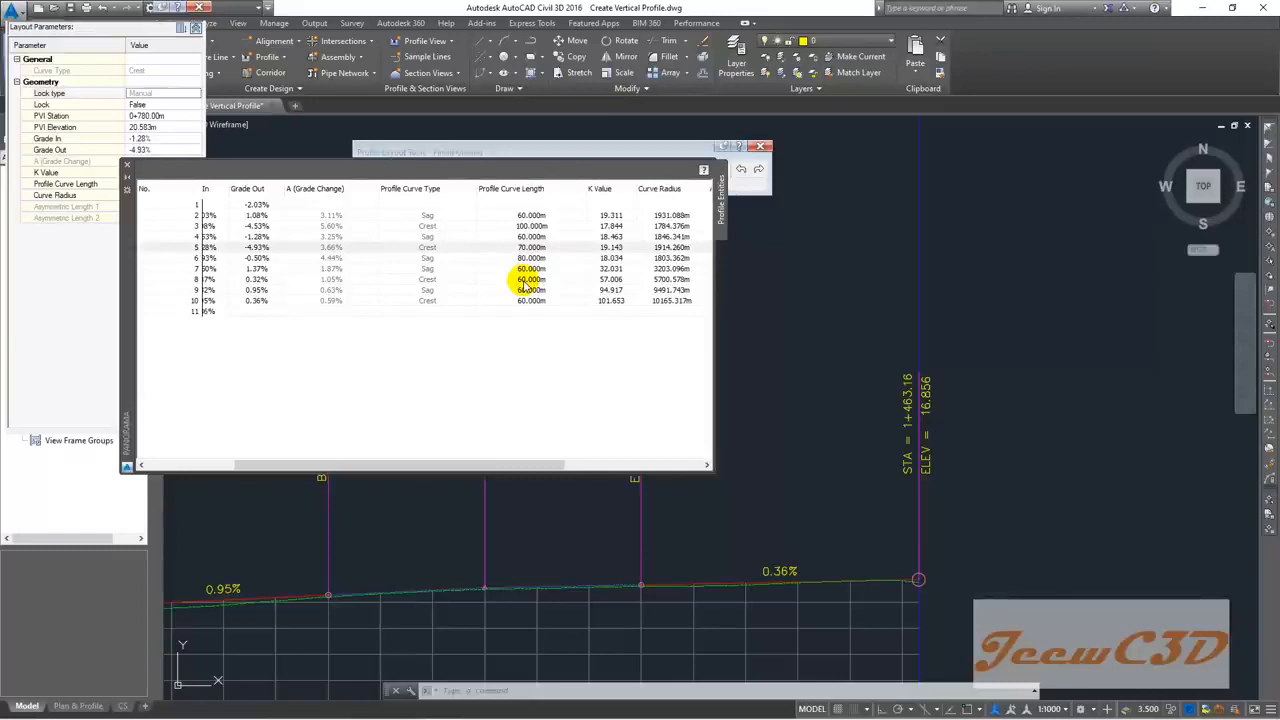
left_click(127, 164)
left_click(56, 33)
left_click(30, 305)
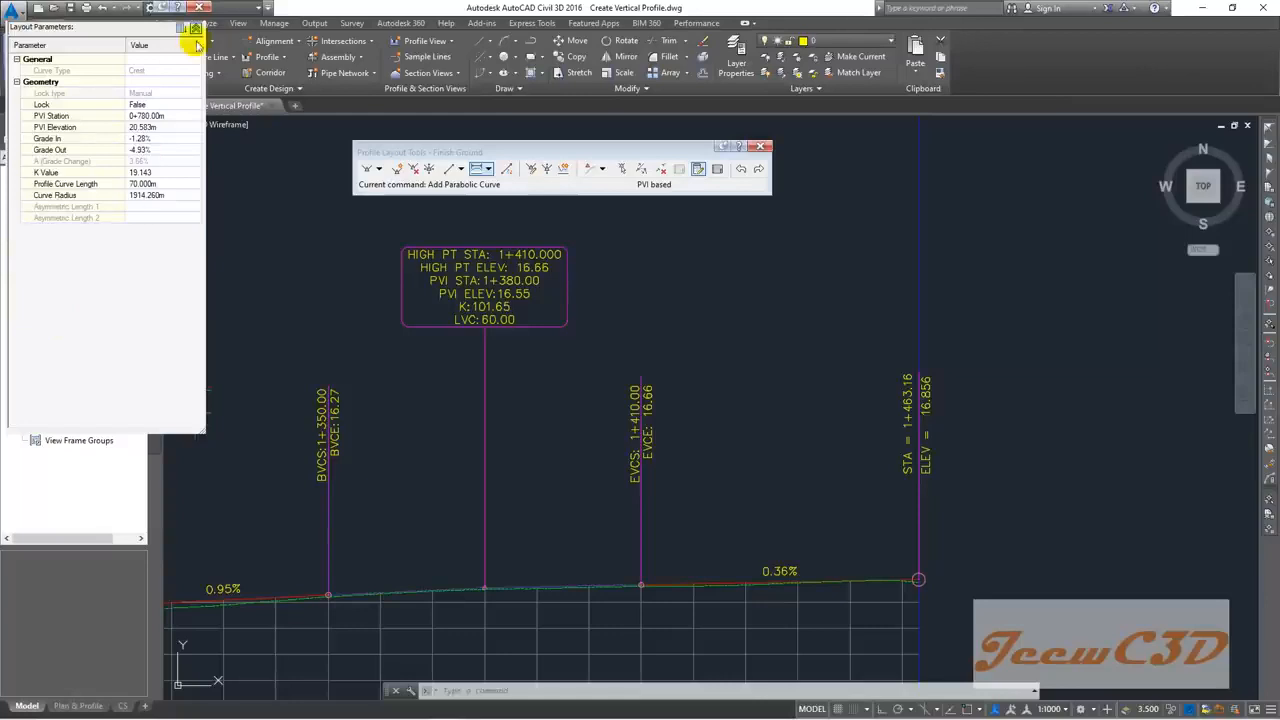
Step: Close the Profile Layout Tools and pan to the profile view's left end
left_click(759, 148)
scroll(700, 266, "down", 6)
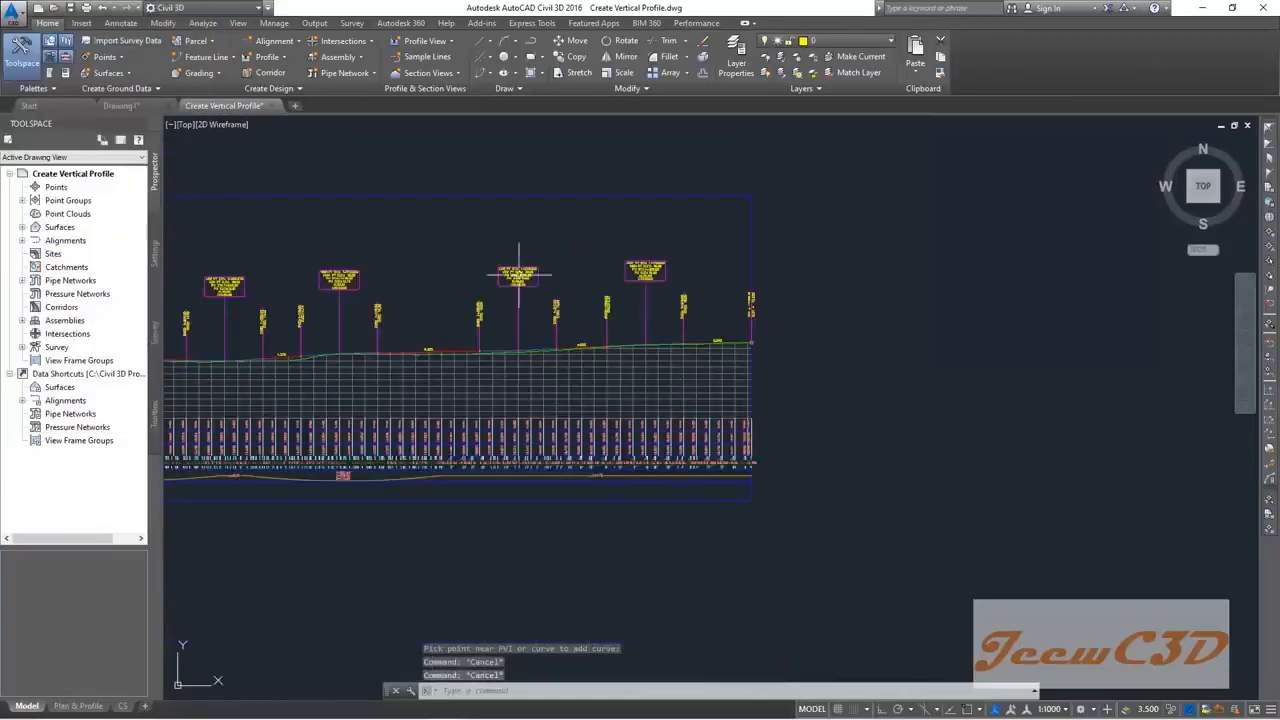
scroll(748, 308, "down", 2)
middle_click_drag(434, 316, 818, 342)
middle_click_drag(634, 308, 824, 319)
Step: Zoom over the FG elevation and vertical geometry bands, then select the Design Road18 profile view
scroll(583, 291, "up", 3)
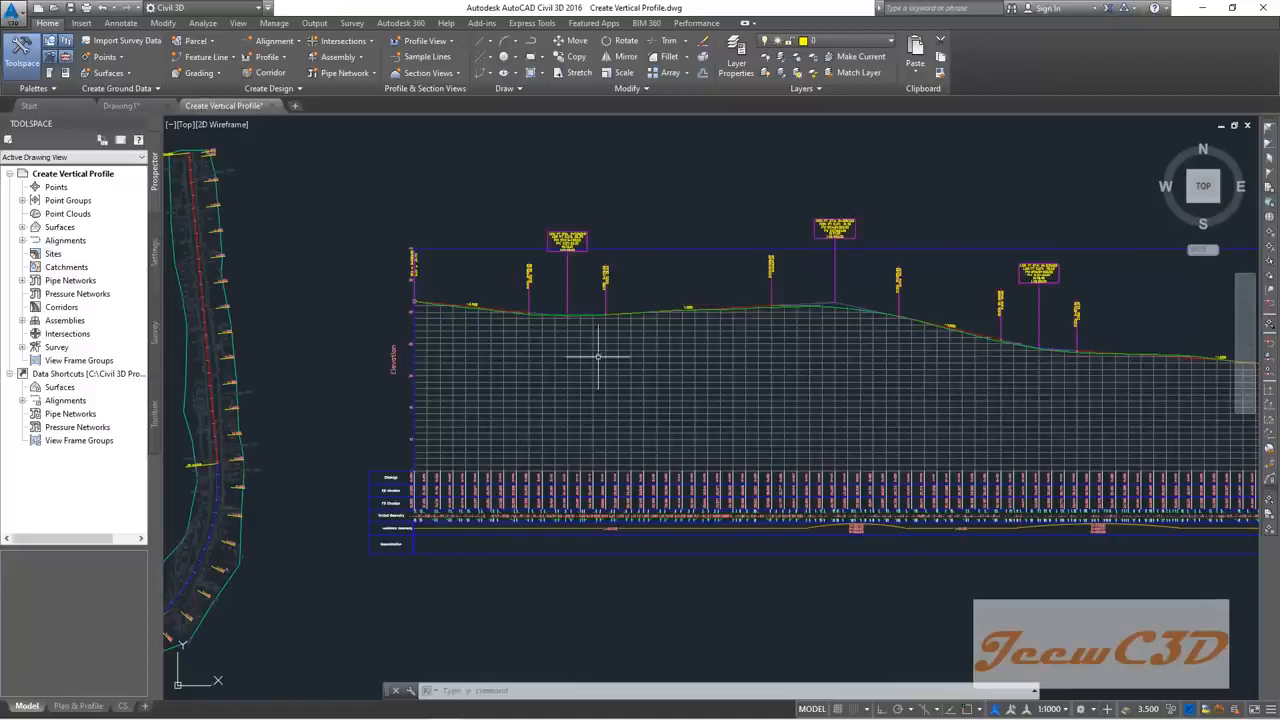
scroll(594, 363, "up", 4)
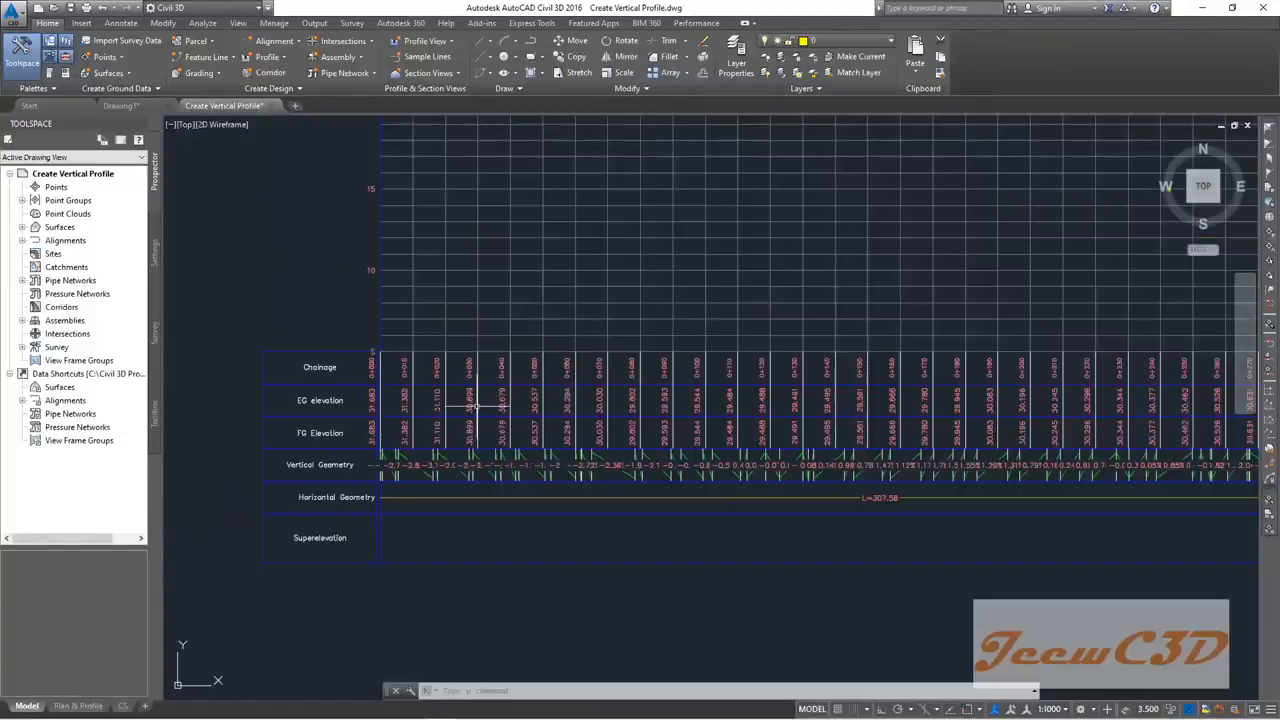
scroll(543, 271, "down", 3)
scroll(537, 363, "up", 6)
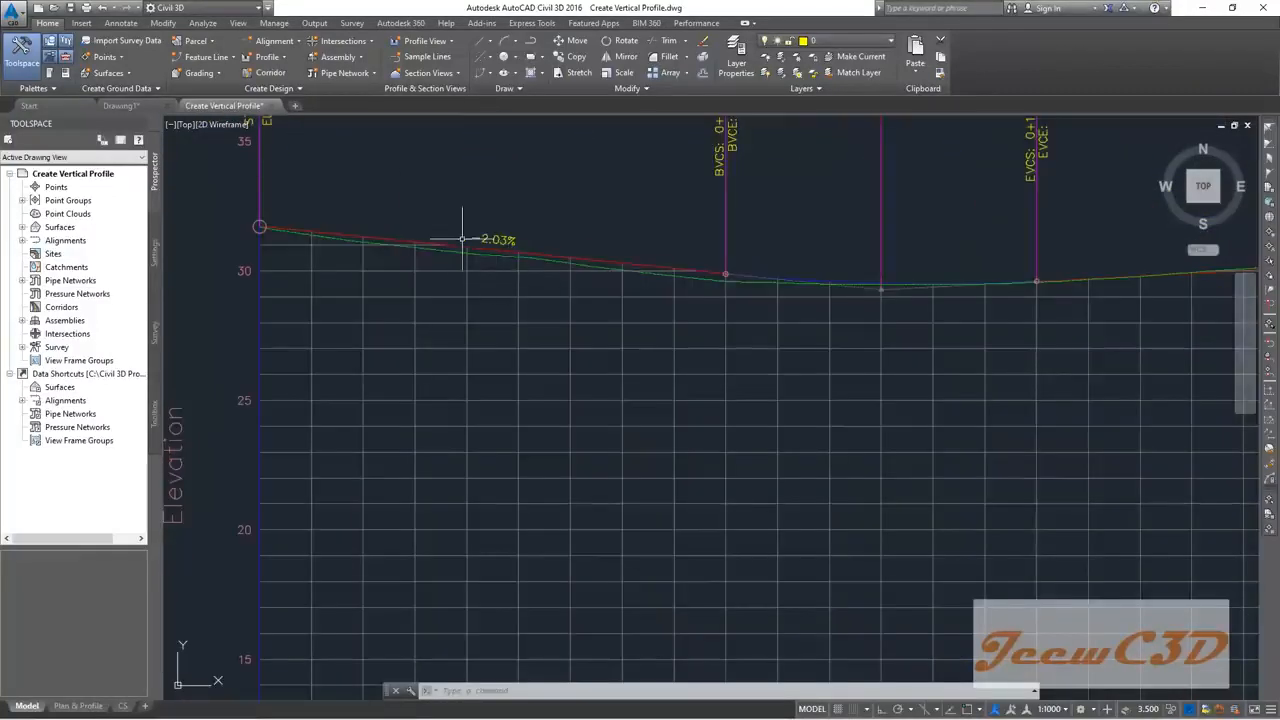
scroll(674, 280, "down", 2)
scroll(654, 352, "down", 3)
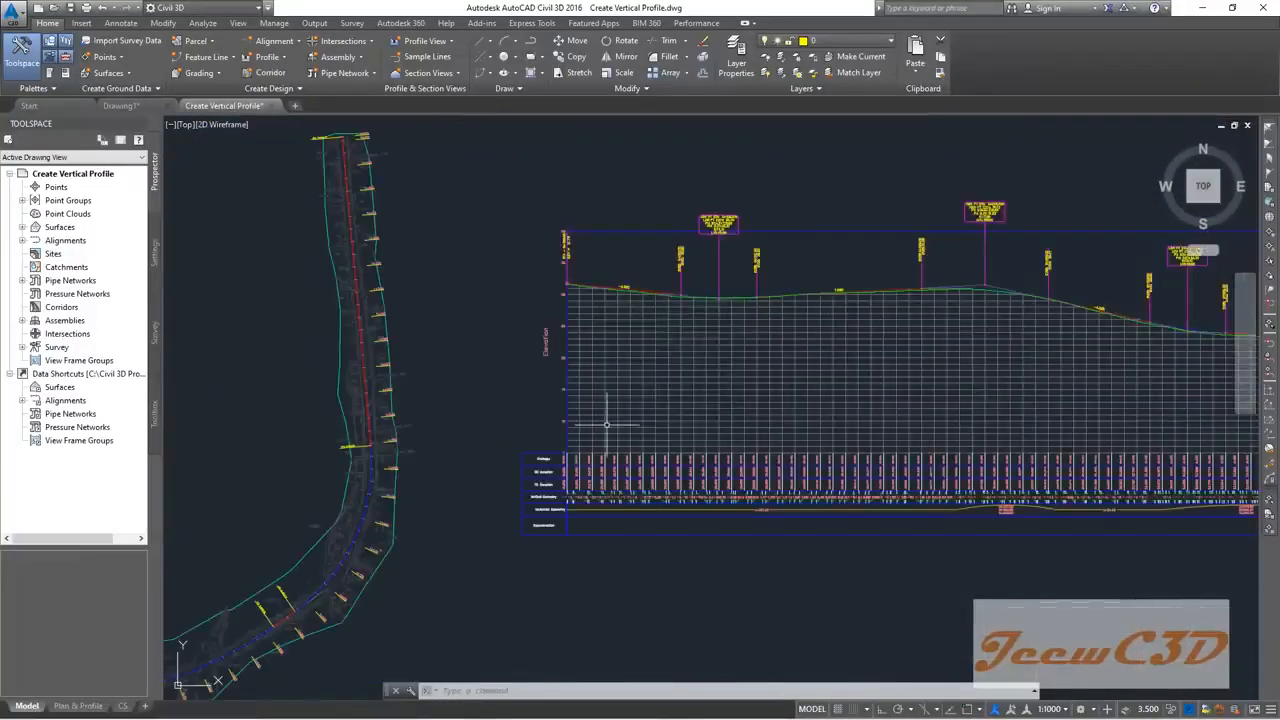
scroll(600, 420, "up", 6)
scroll(557, 346, "down", 4)
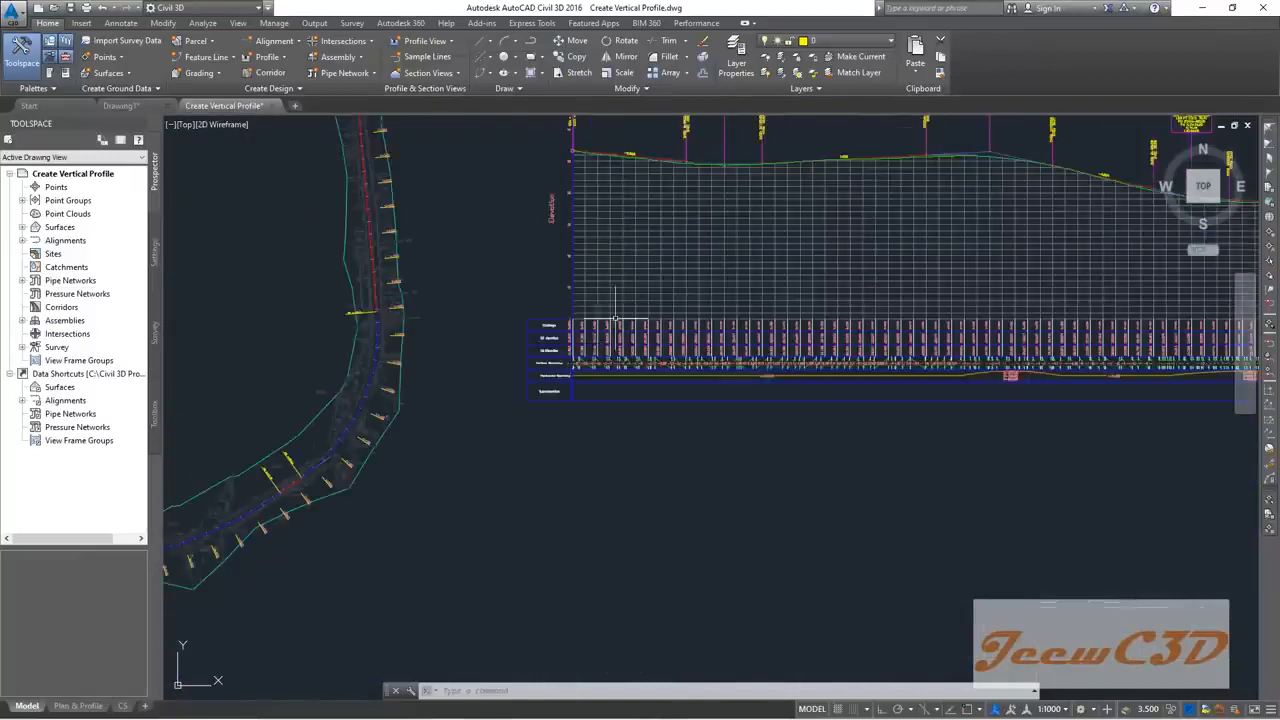
scroll(720, 265, "up", 2)
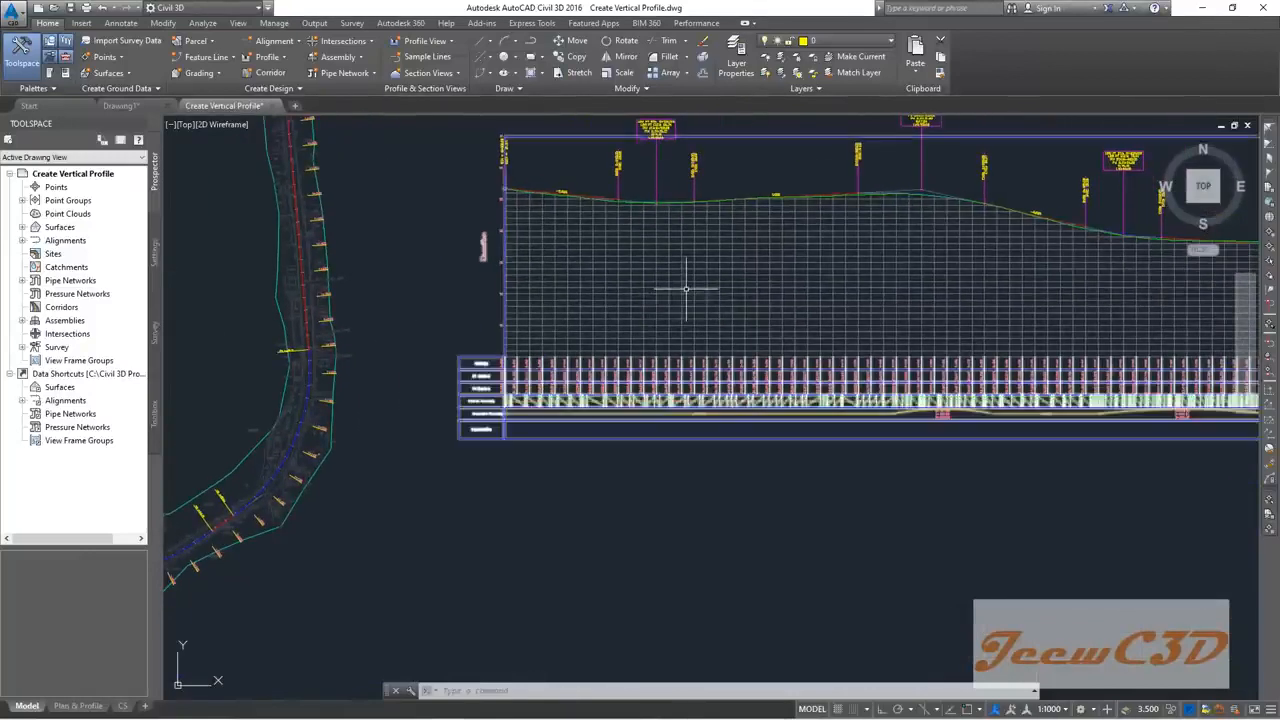
left_click(688, 300)
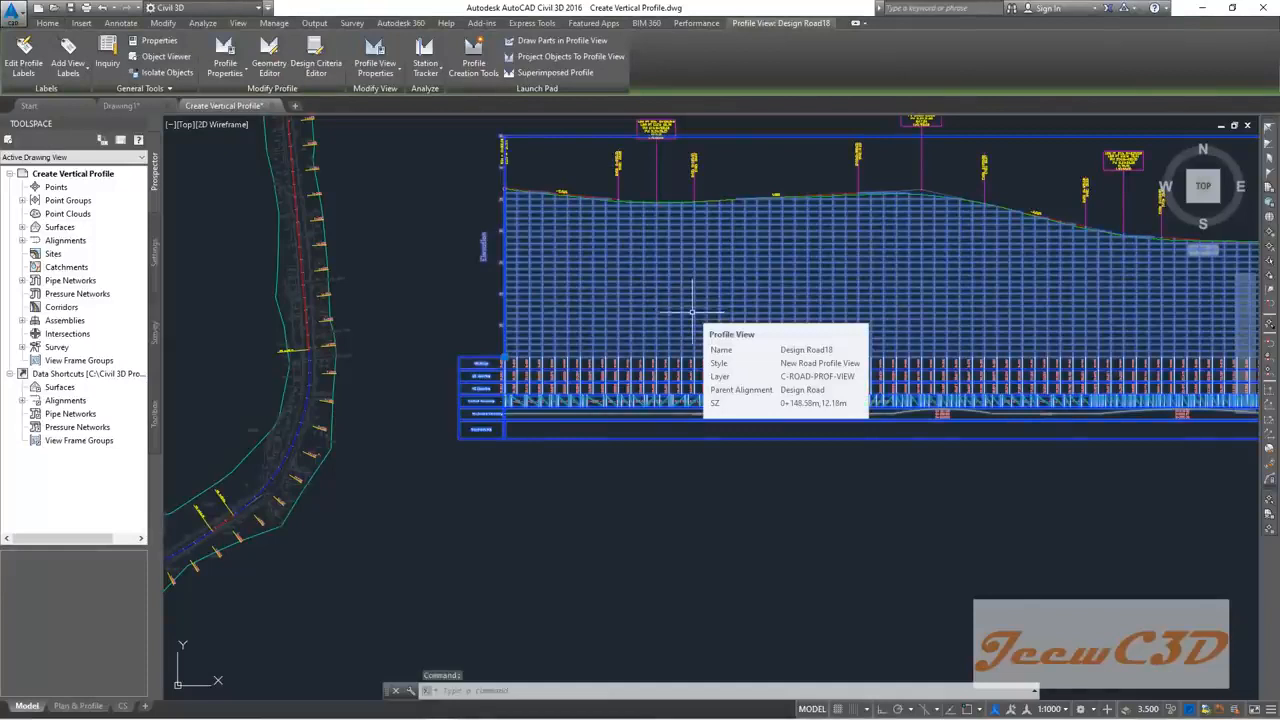
Step: Open the profile view properties on the Bands tab, enlarged to show full band style names
left_click(375, 52)
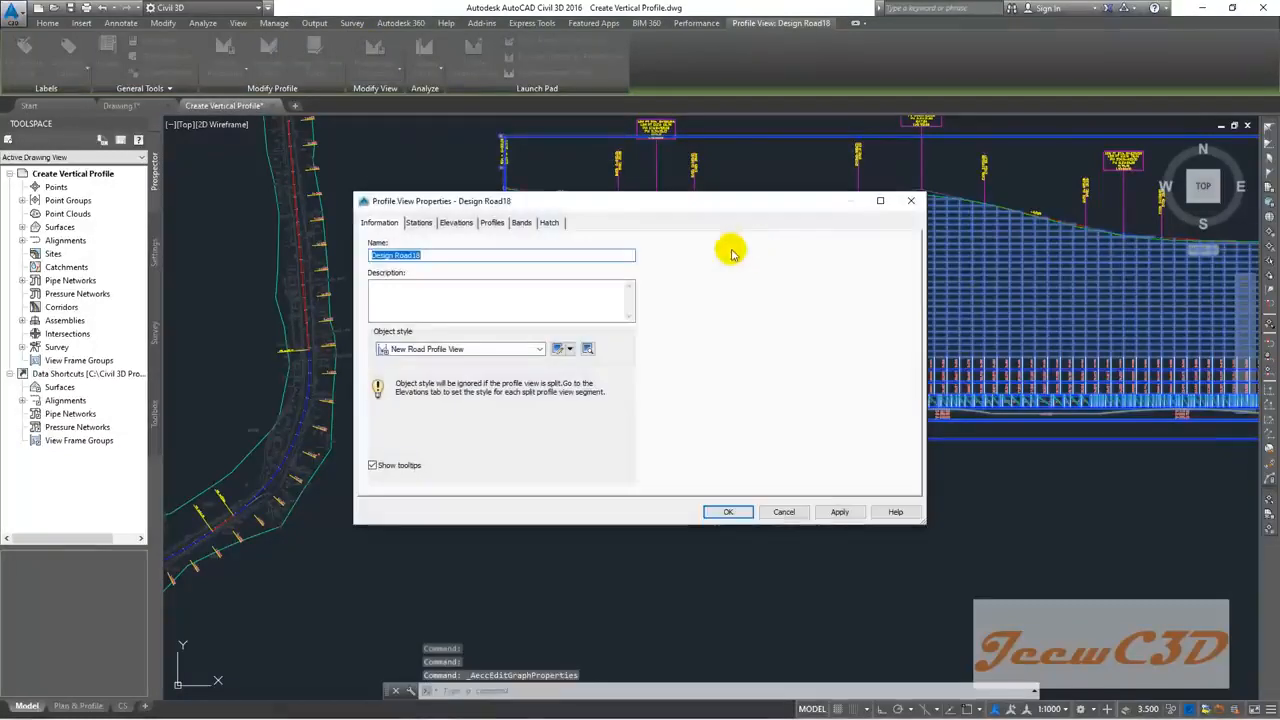
left_click_drag(643, 194, 783, 205)
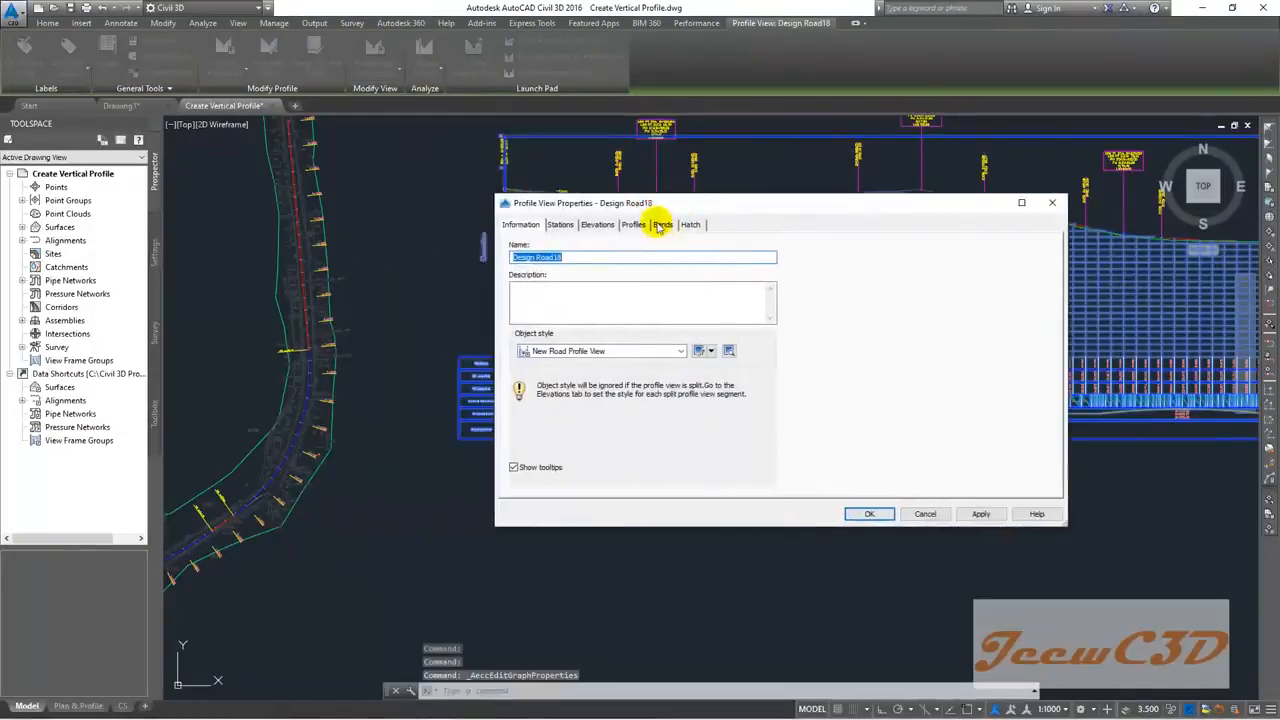
left_click(663, 226)
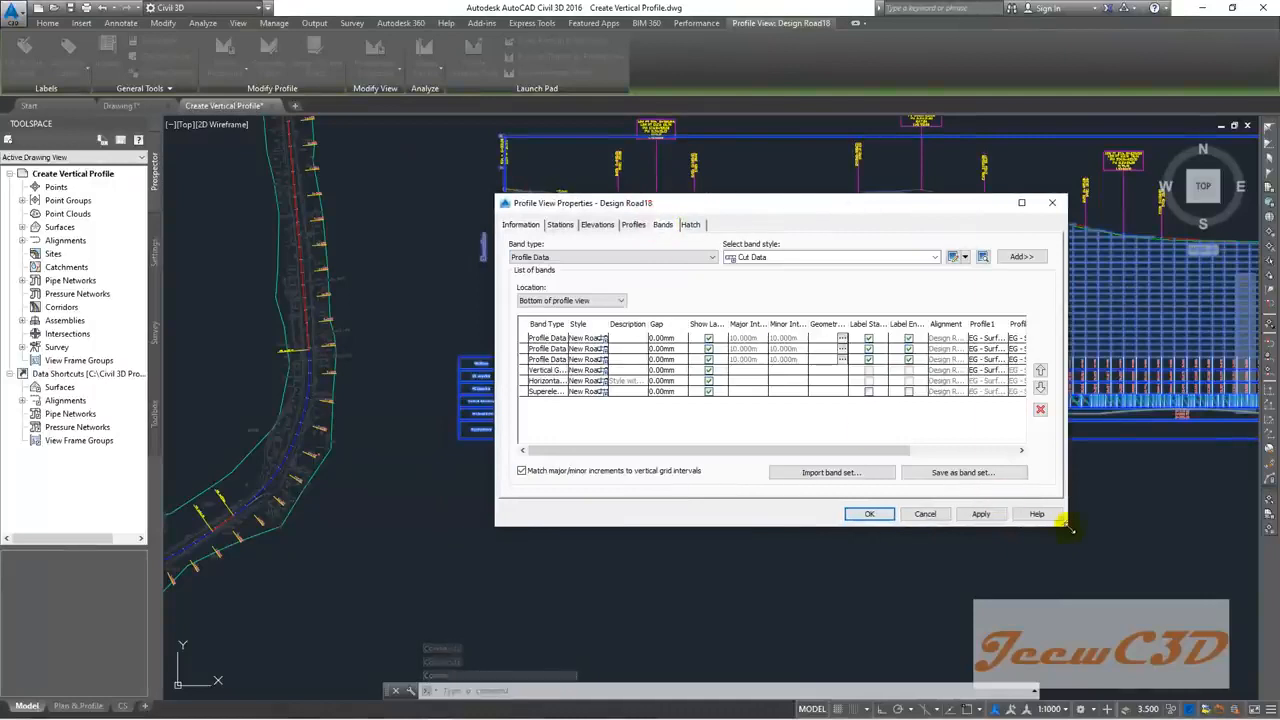
left_click_drag(864, 228, 619, 214)
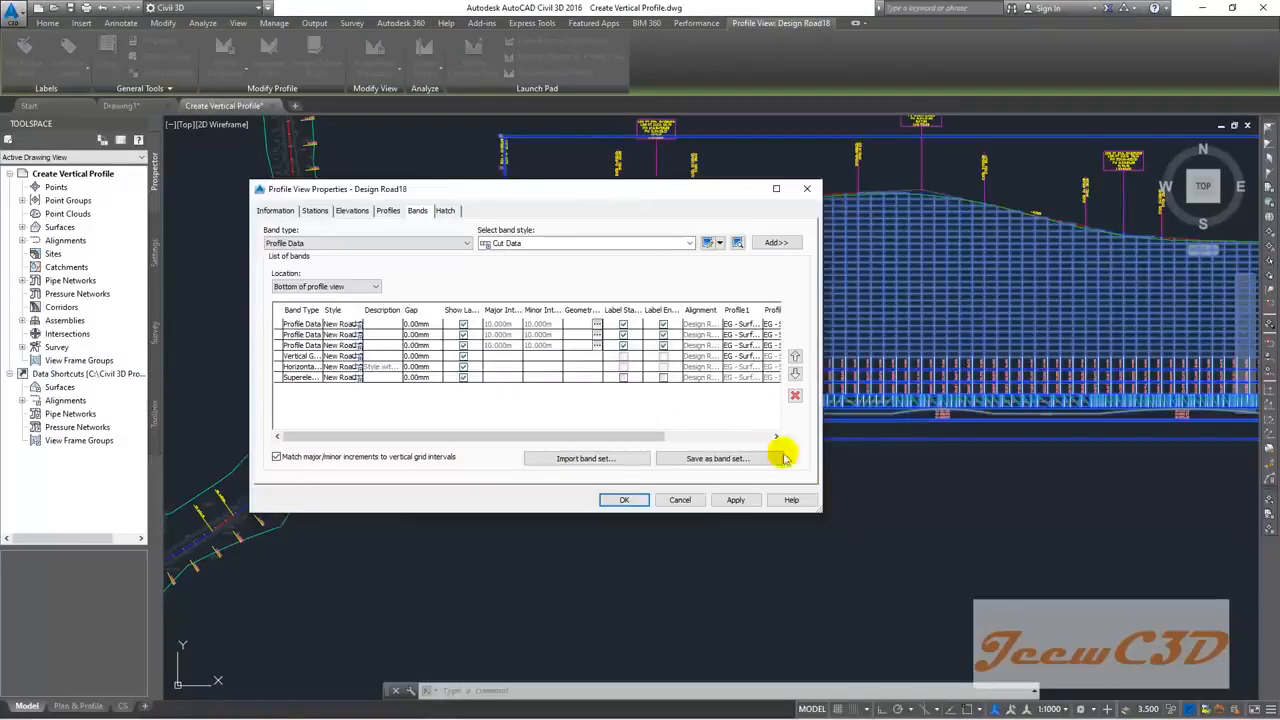
left_click_drag(816, 510, 1036, 638)
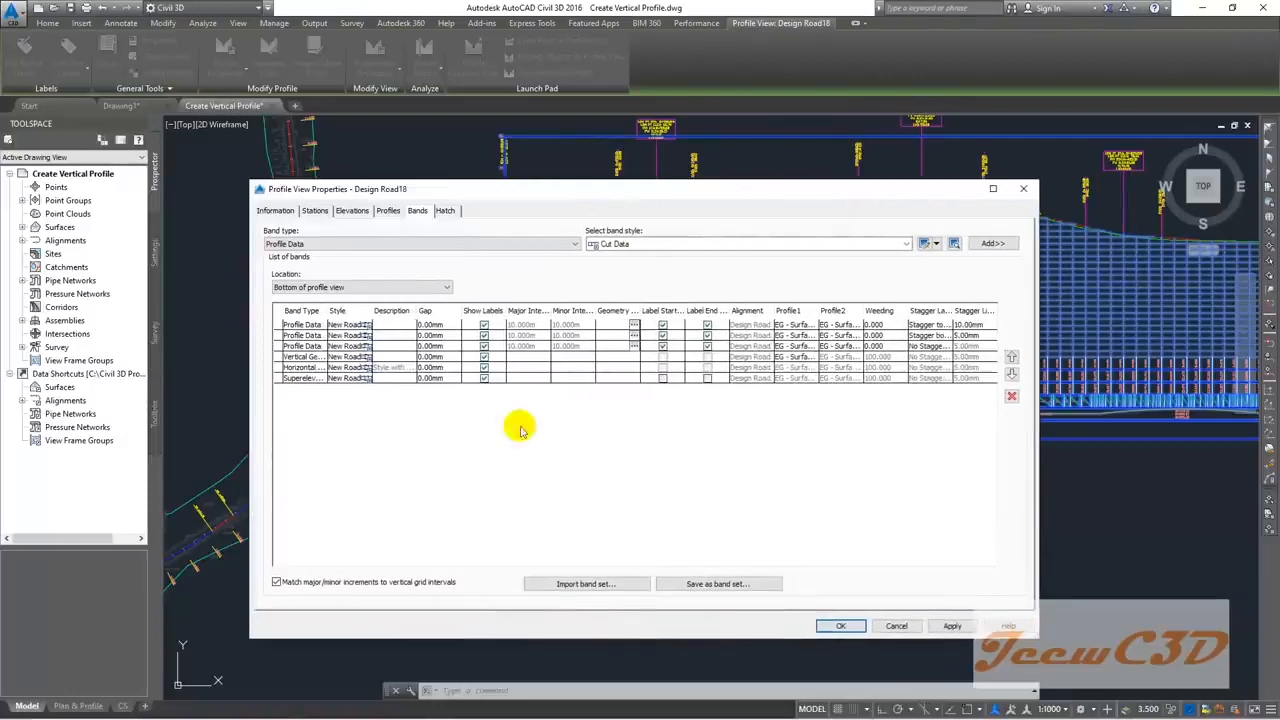
double_click(372, 311)
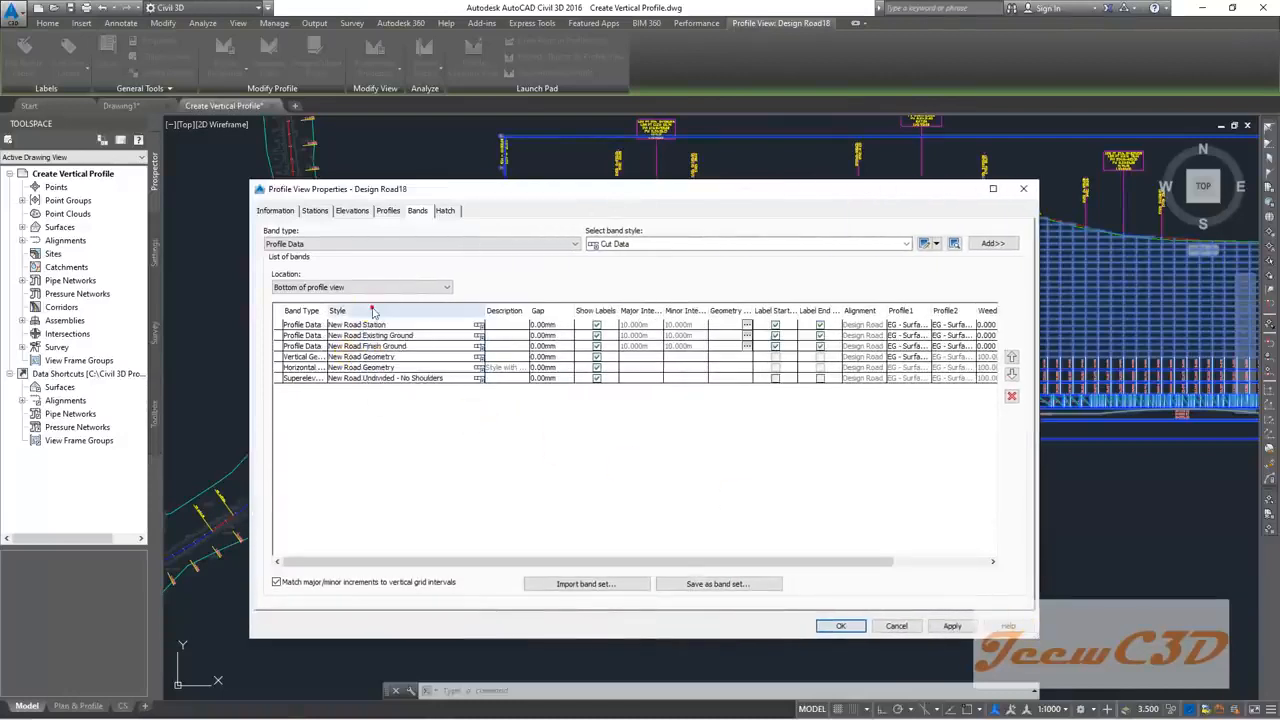
Step: Set both Profile1 and Profile2 of the New Road Finish Ground band to Finish Ground
left_click(378, 335)
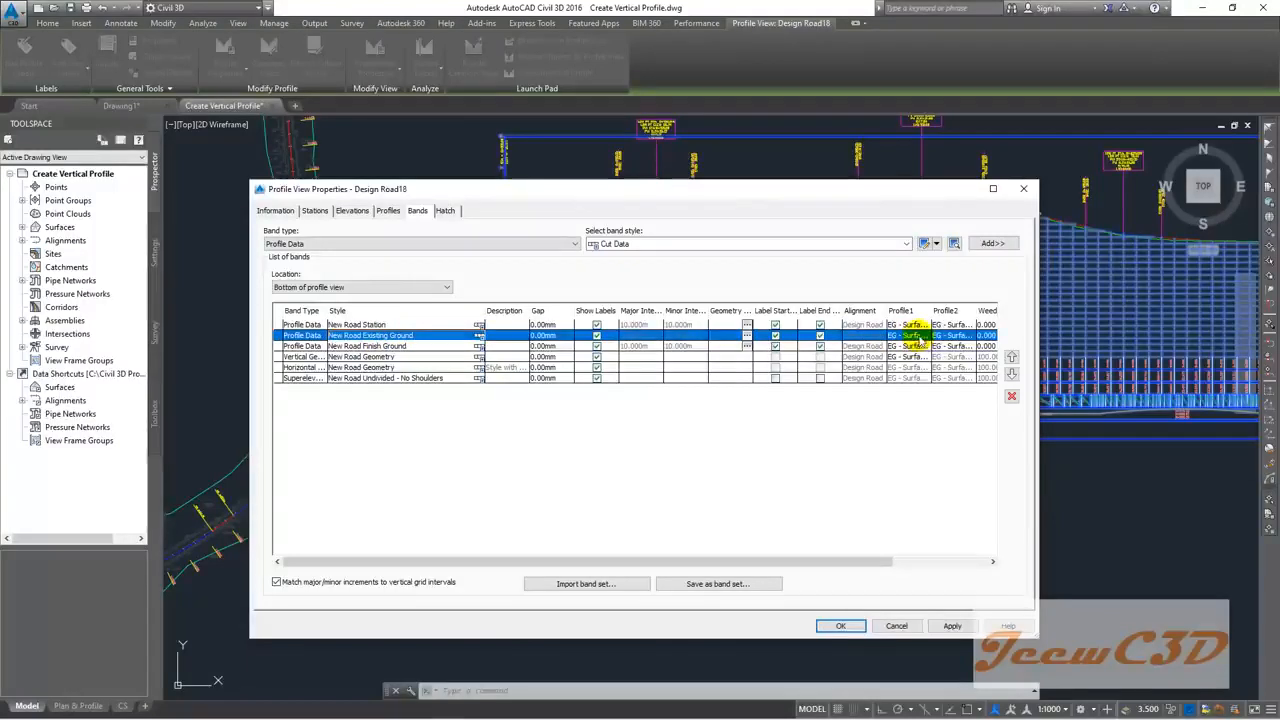
left_click(410, 346)
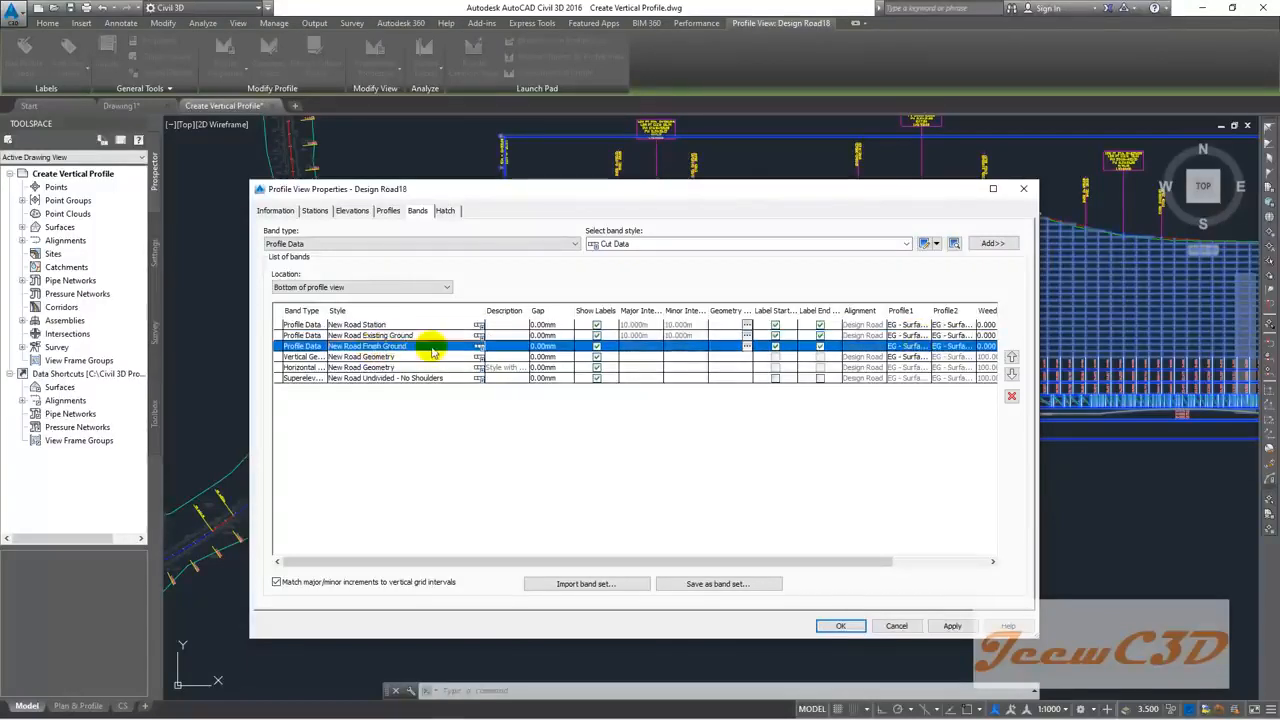
left_click(912, 347)
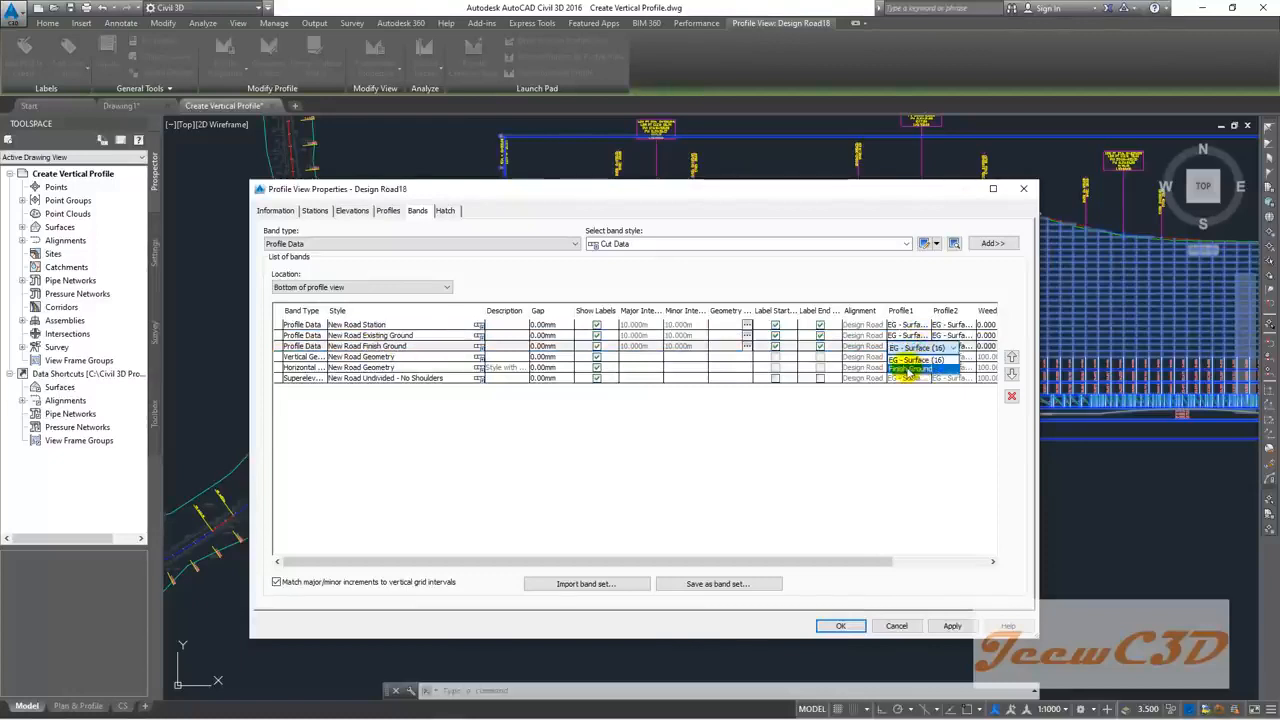
left_click(912, 370)
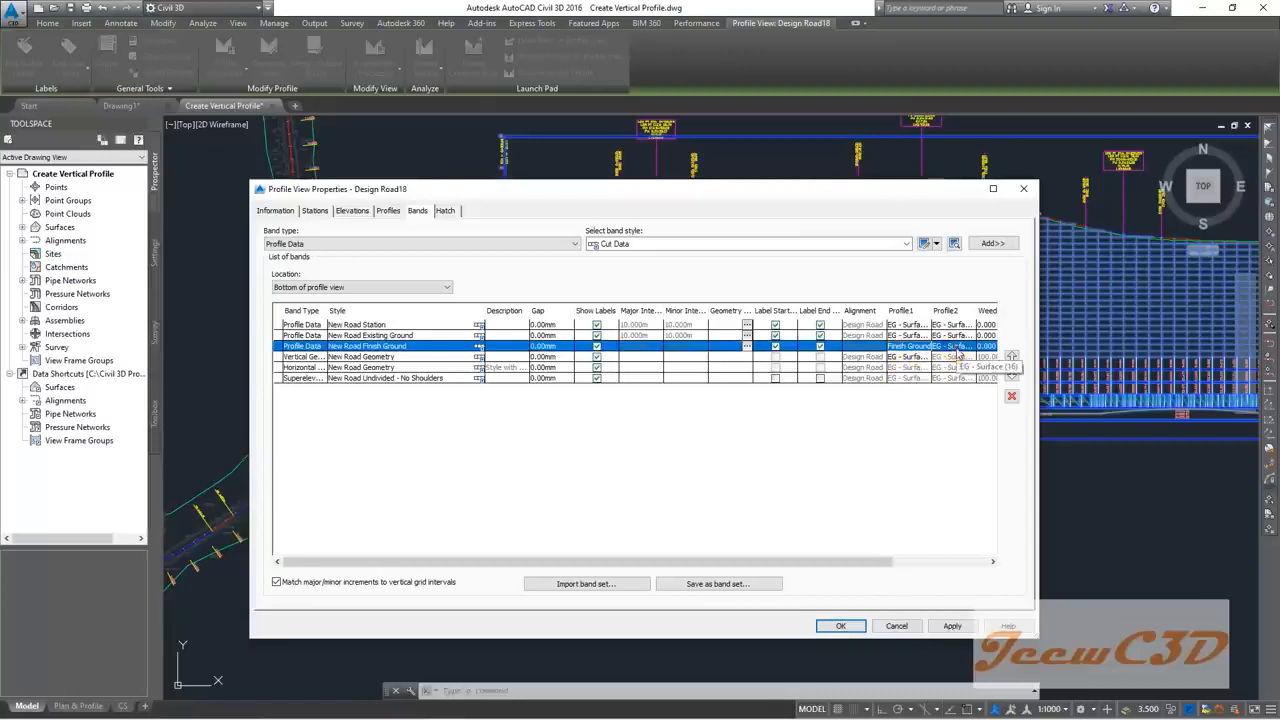
left_click(951, 347)
left_click(948, 370)
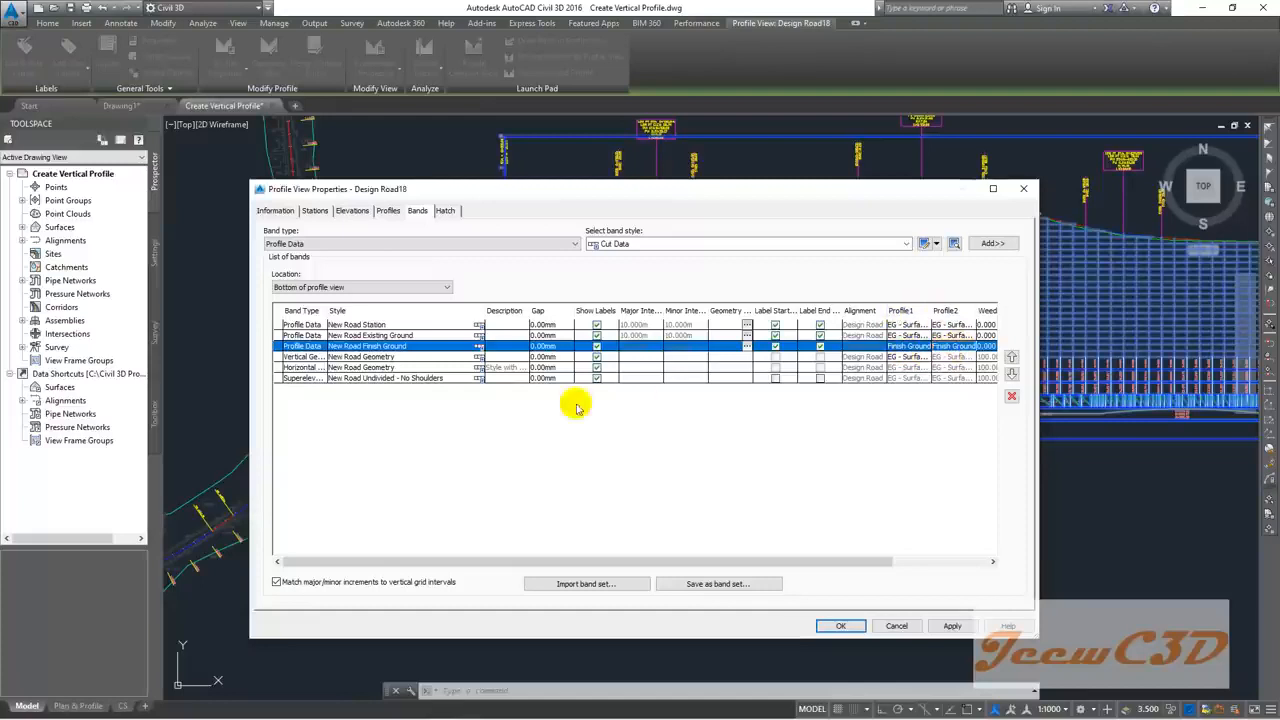
Step: Base the Vertical Geometry band's Profile1 on Finish Ground and apply the changes
left_click(381, 357)
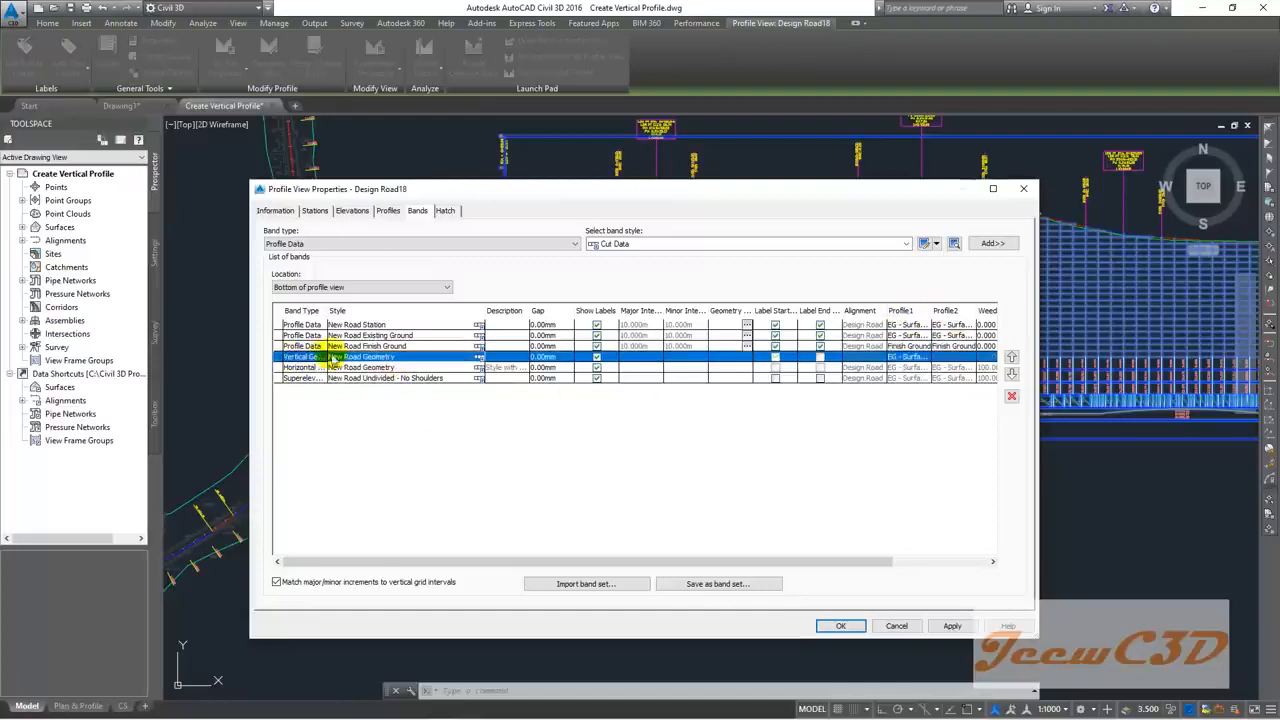
left_click(908, 357)
left_click(903, 379)
mouse_move(871, 191)
left_mouse_down()
mouse_move(395, 175)
mouse_move(281, 188)
left_mouse_up()
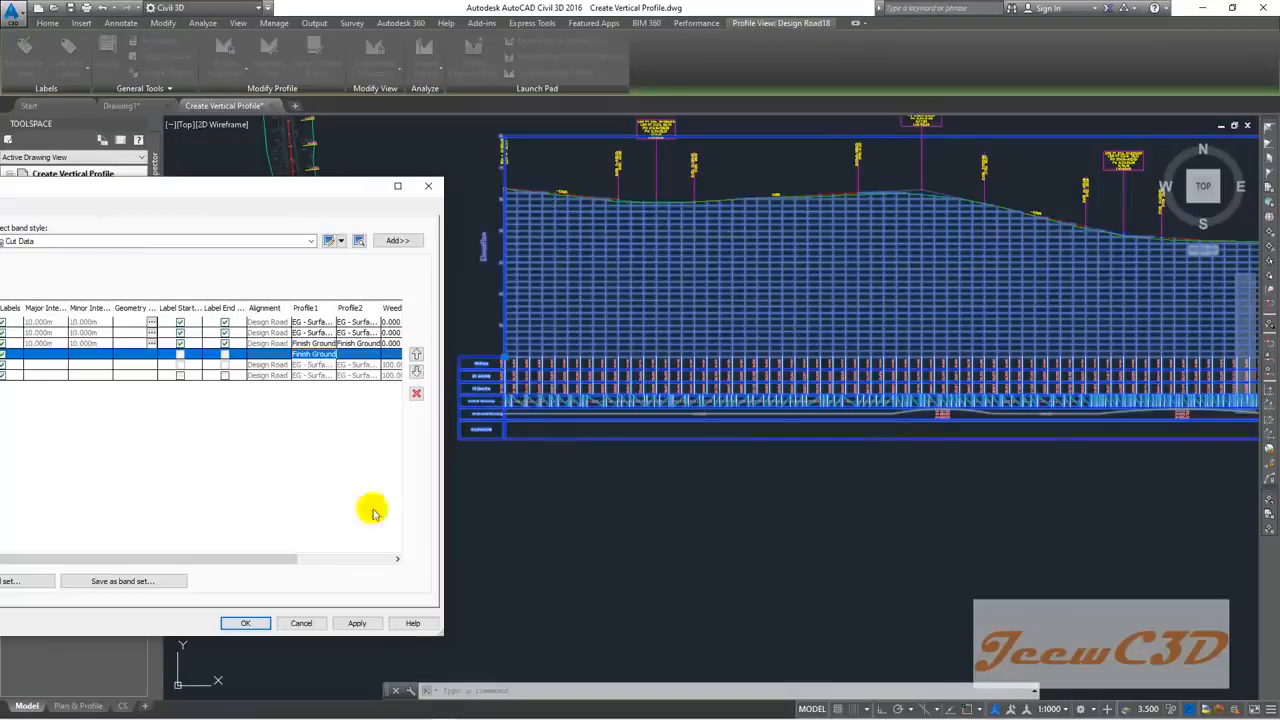
left_click(250, 624)
scroll(580, 400, "up", 4)
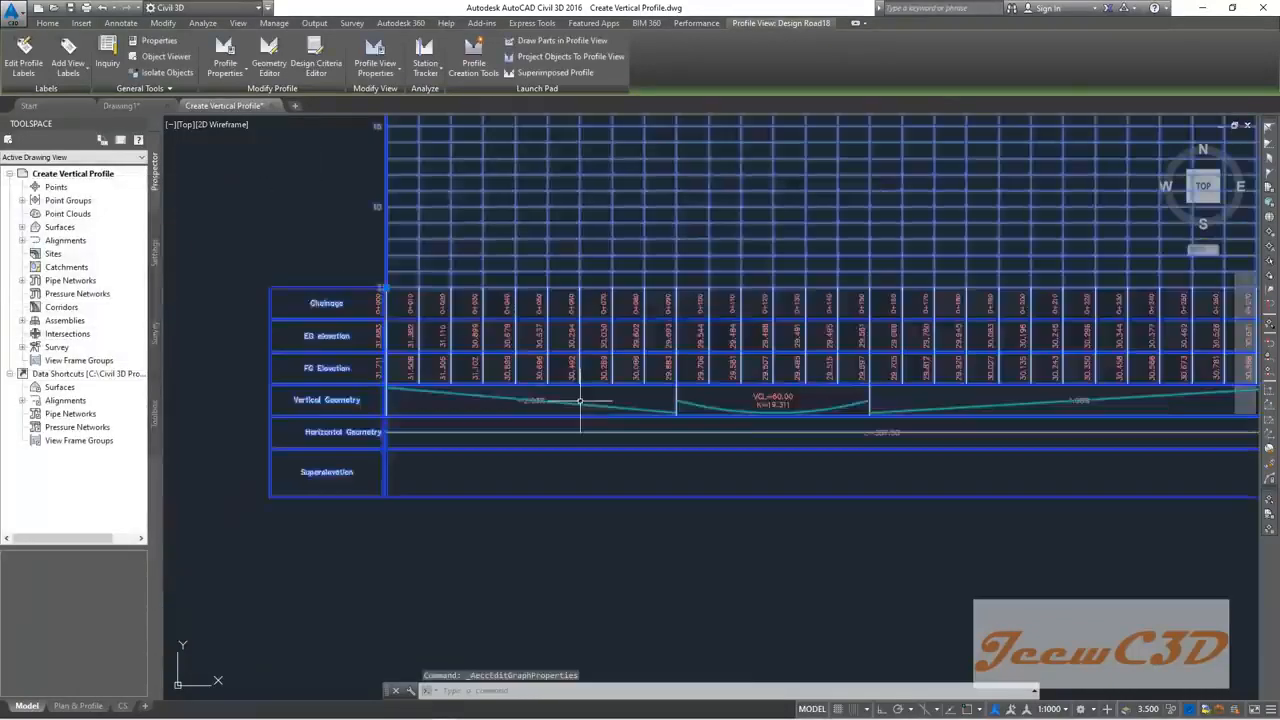
scroll(580, 400, "up", 1)
key("Escape")
scroll(578, 401, "down", 5)
scroll(575, 402, "up", 4)
scroll(574, 402, "down", 5)
scroll(573, 404, "up", 5)
scroll(573, 404, "down", 5)
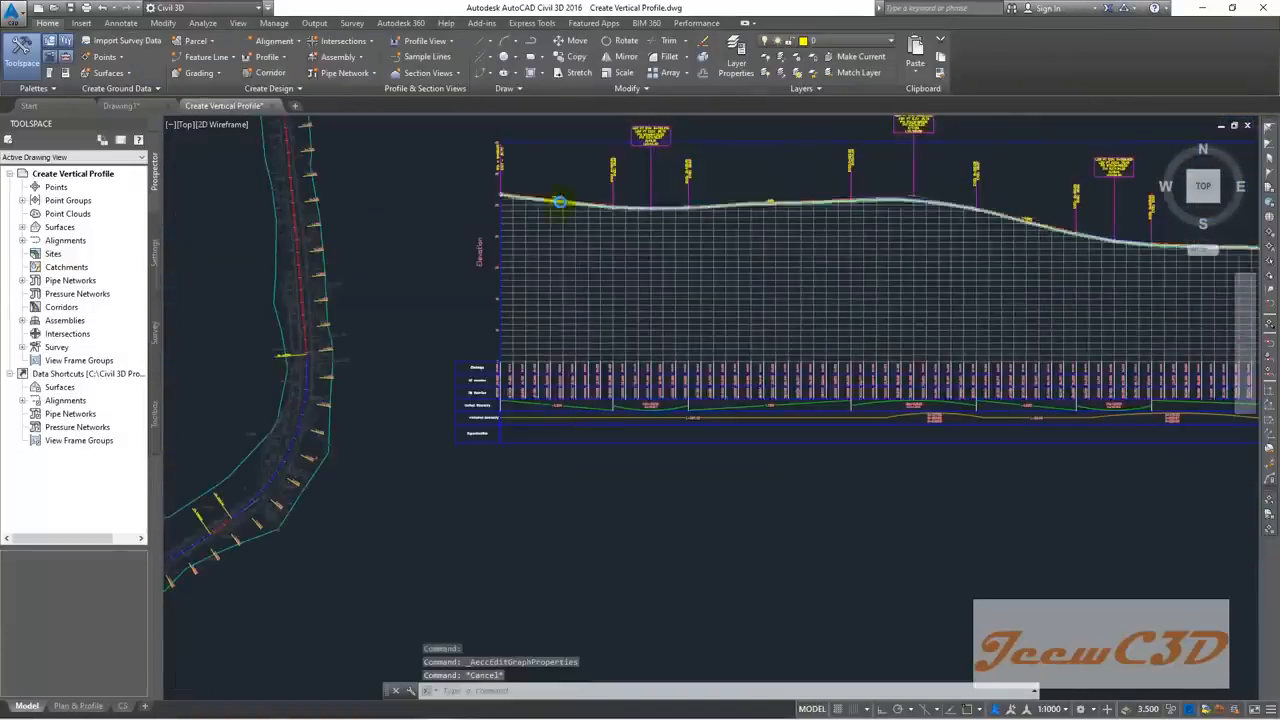
scroll(560, 202, "up", 5)
scroll(690, 210, "down", 3)
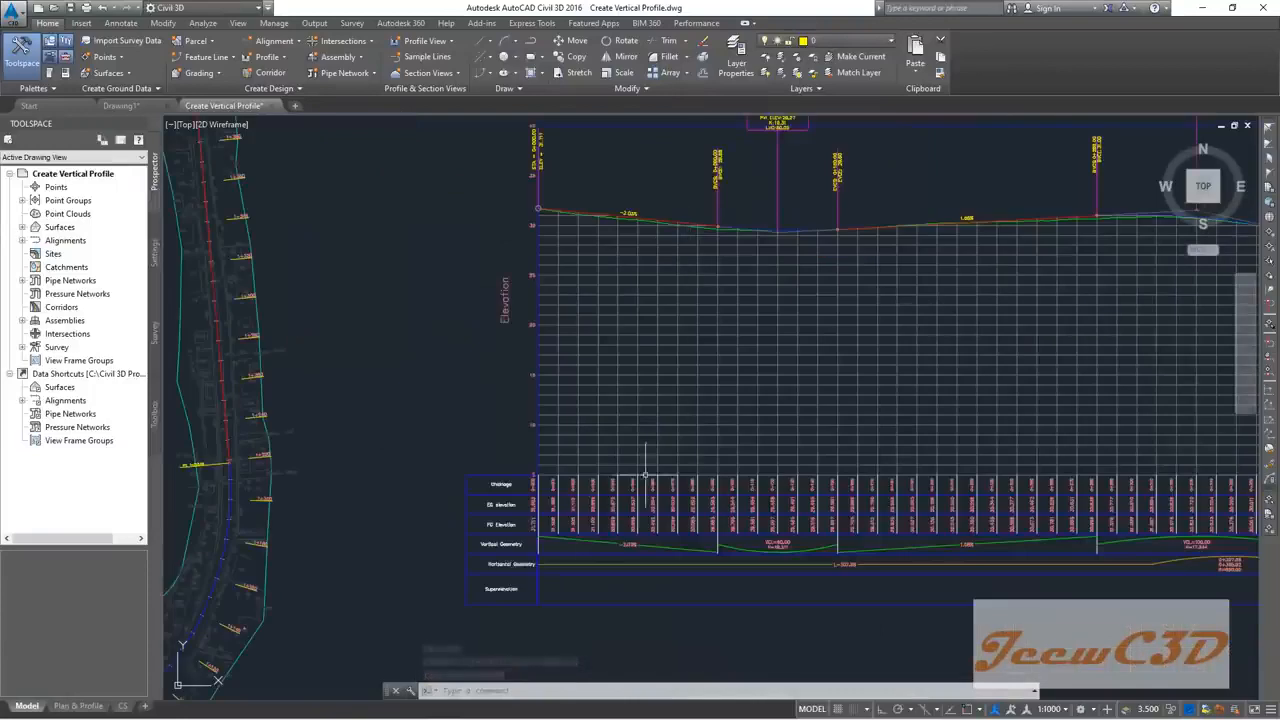
scroll(700, 478, "up", 5)
scroll(818, 480, "down", 2)
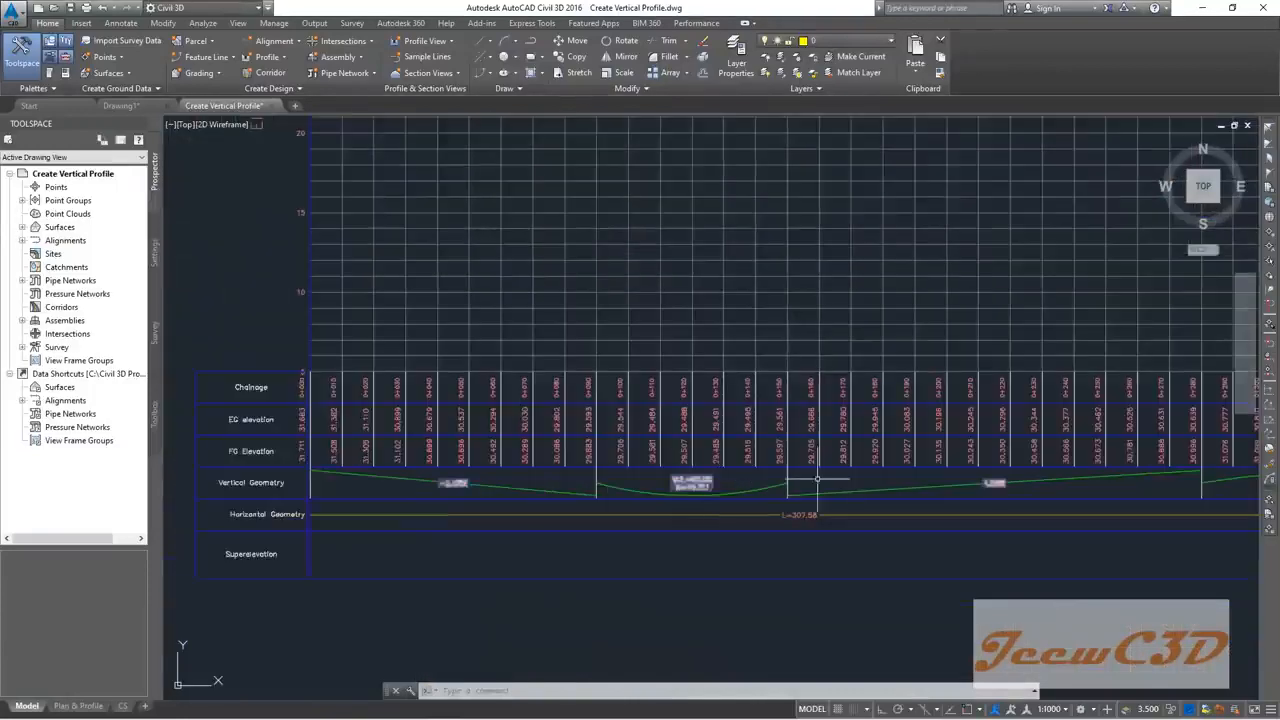
middle_click_drag(968, 482, 626, 480)
middle_click_drag(763, 488, 880, 470)
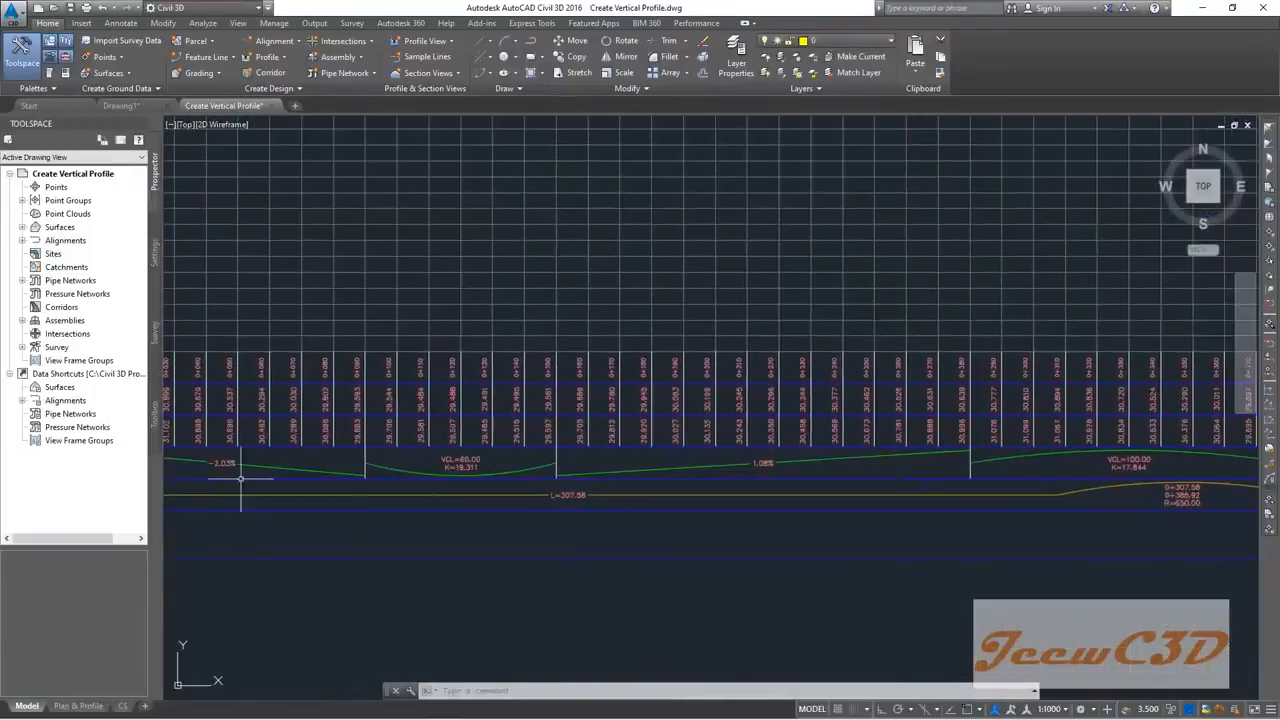
scroll(490, 470, "up", 6)
scroll(504, 470, "down", 8)
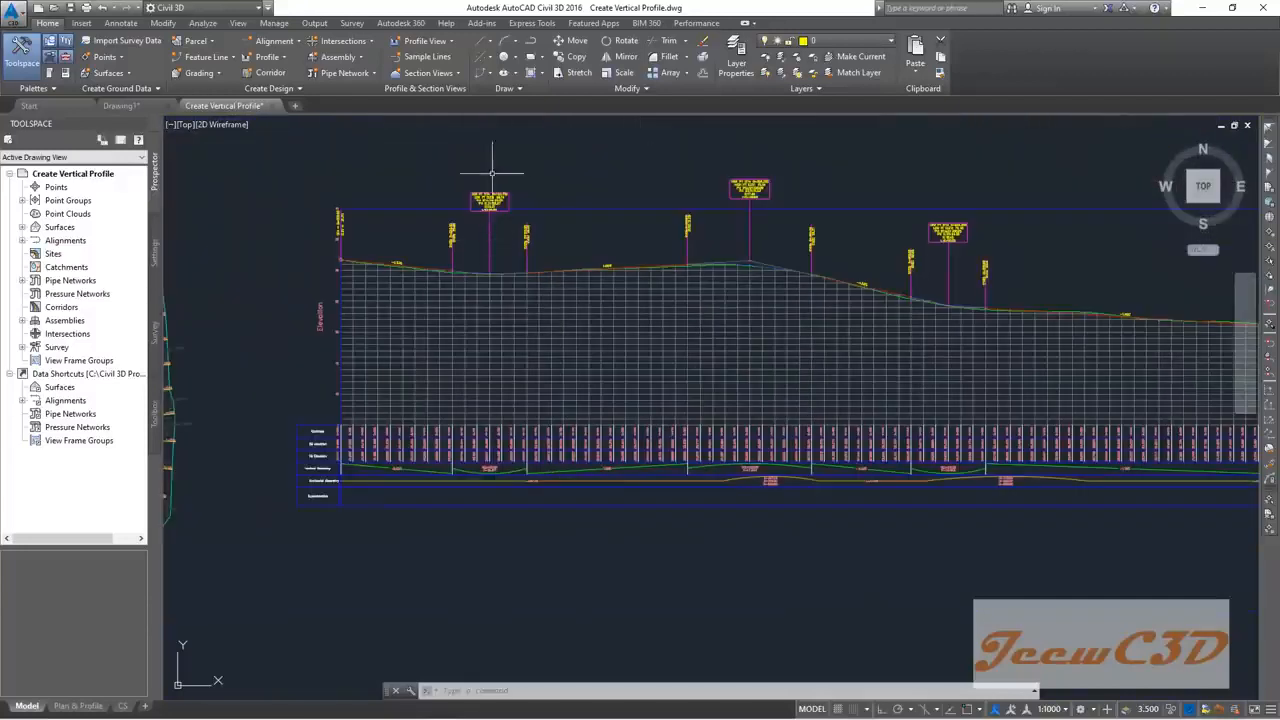
scroll(500, 480, "up", 6)
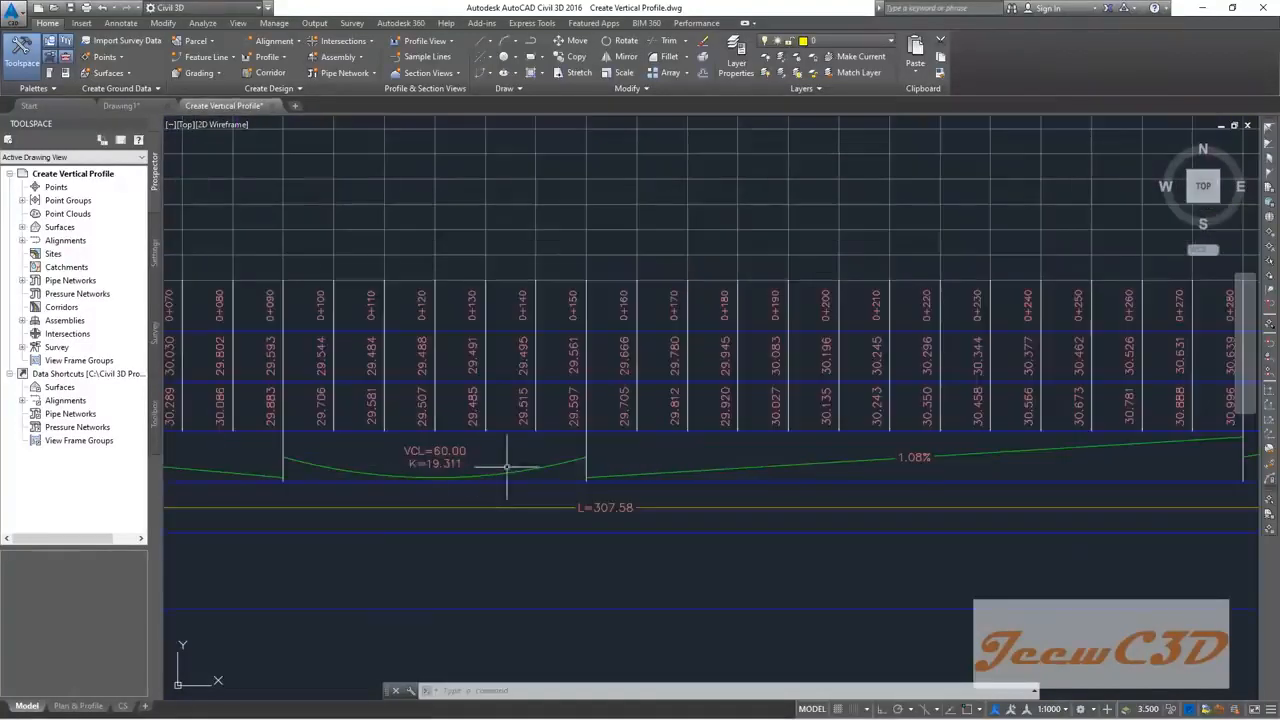
scroll(550, 476, "down", 2)
middle_click_drag(737, 460, 454, 464)
middle_click_drag(808, 449, 550, 461)
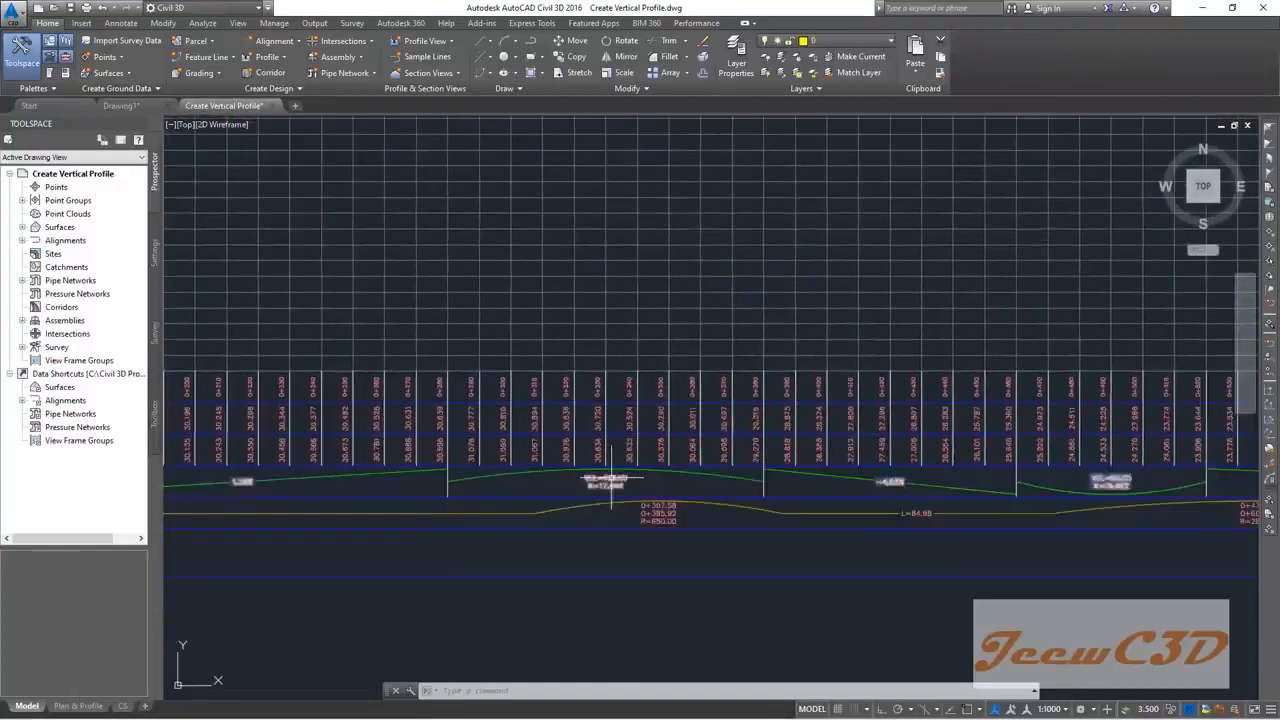
scroll(612, 478, "up", 2)
scroll(692, 474, "down", 6)
middle_click_drag(599, 498, 736, 497)
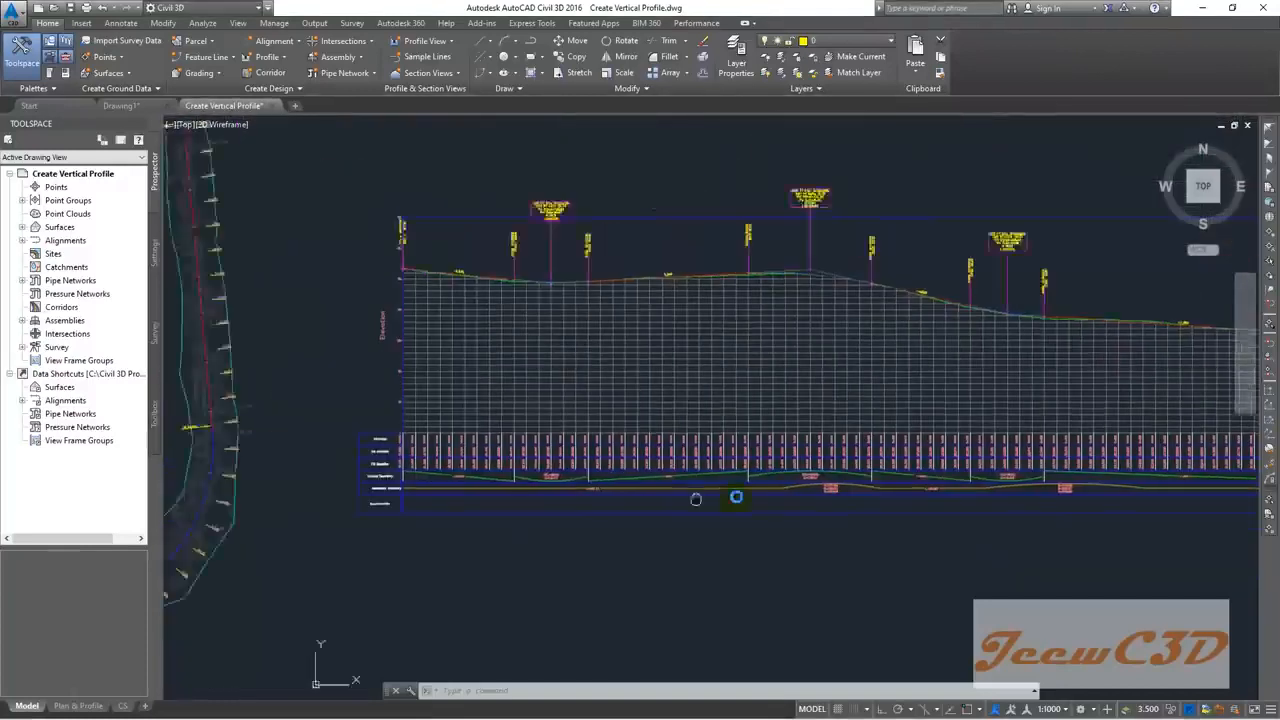
scroll(480, 480, "up", 10)
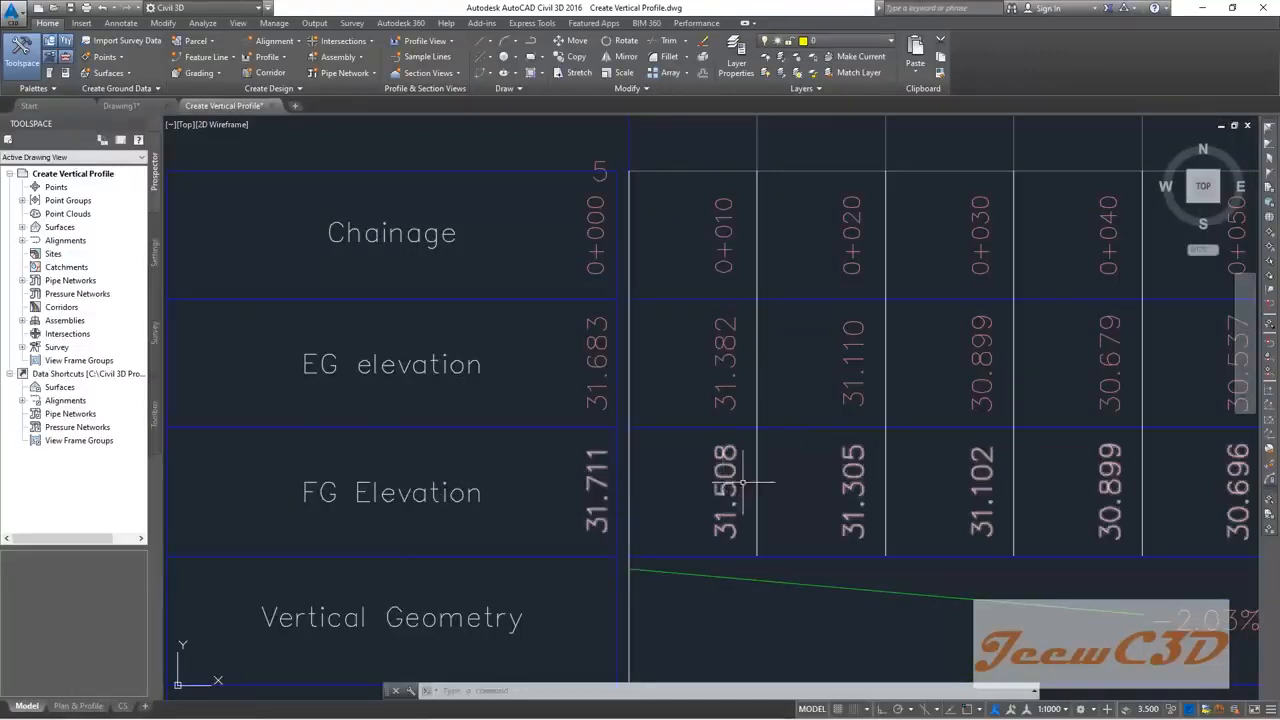
scroll(743, 483, "down", 4)
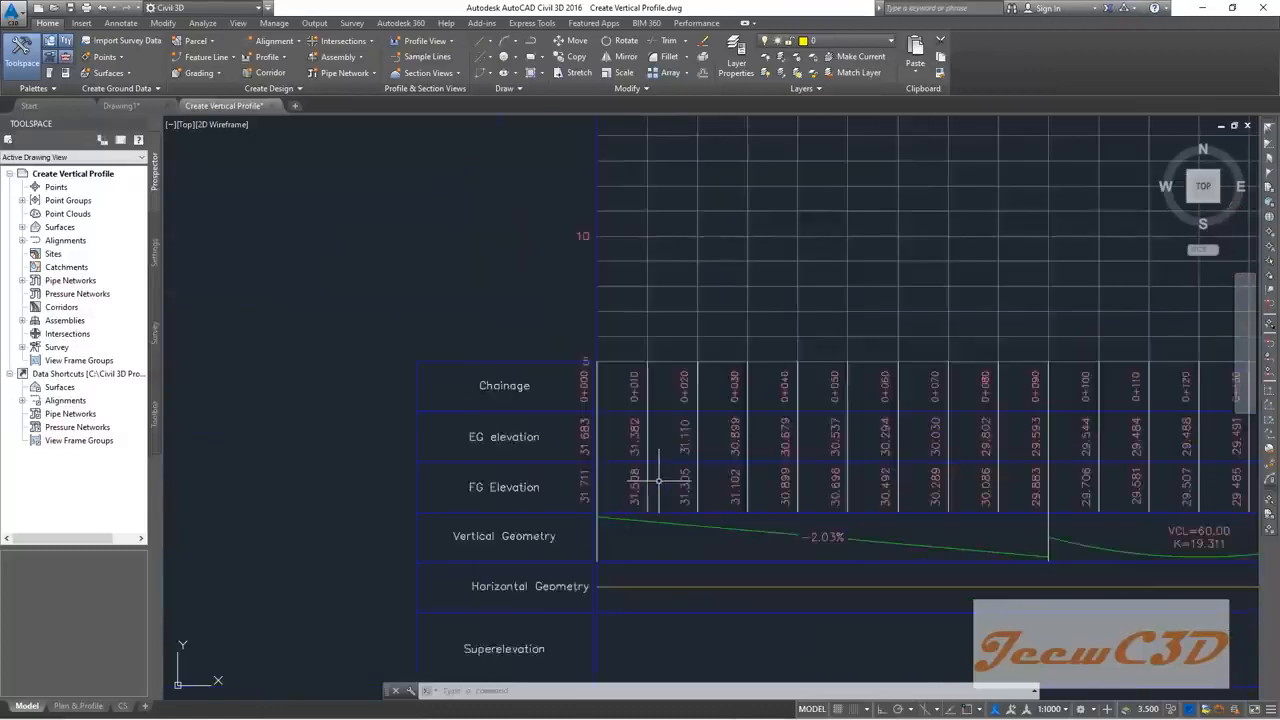
scroll(659, 481, "down", 4)
scroll(680, 357, "up", 8)
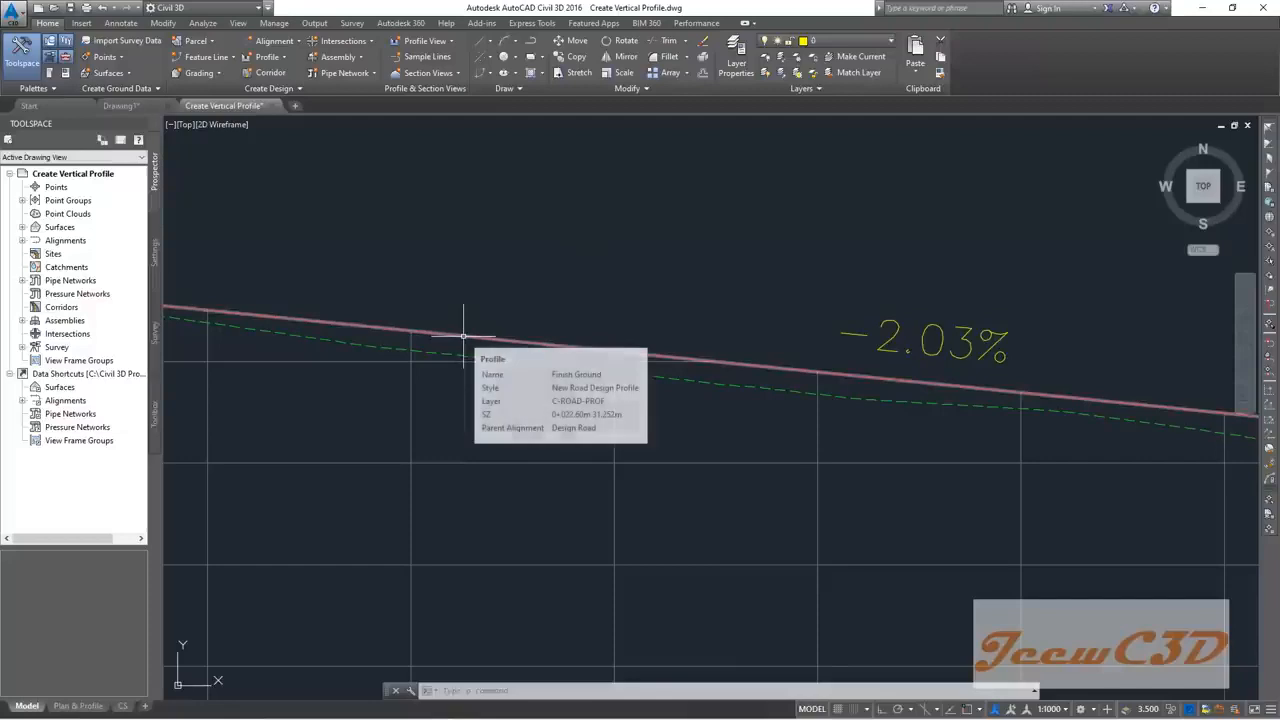
scroll(510, 285, "down", 3)
scroll(510, 285, "down", 6)
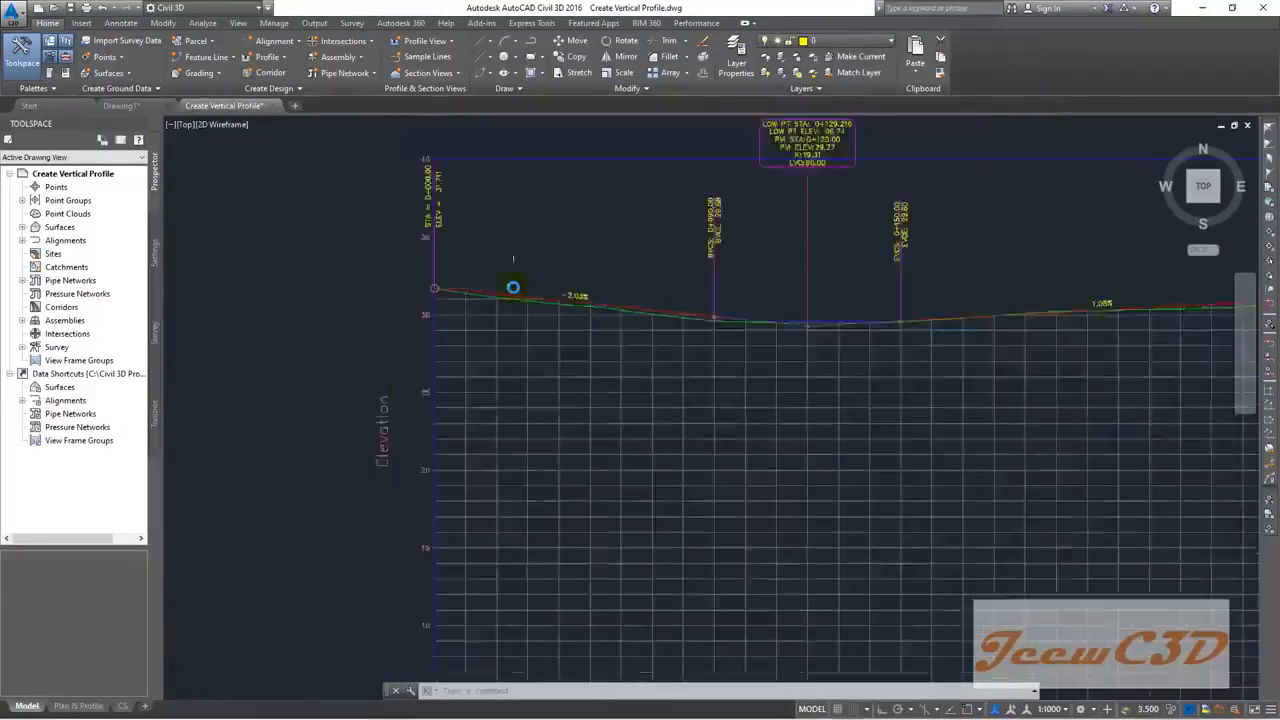
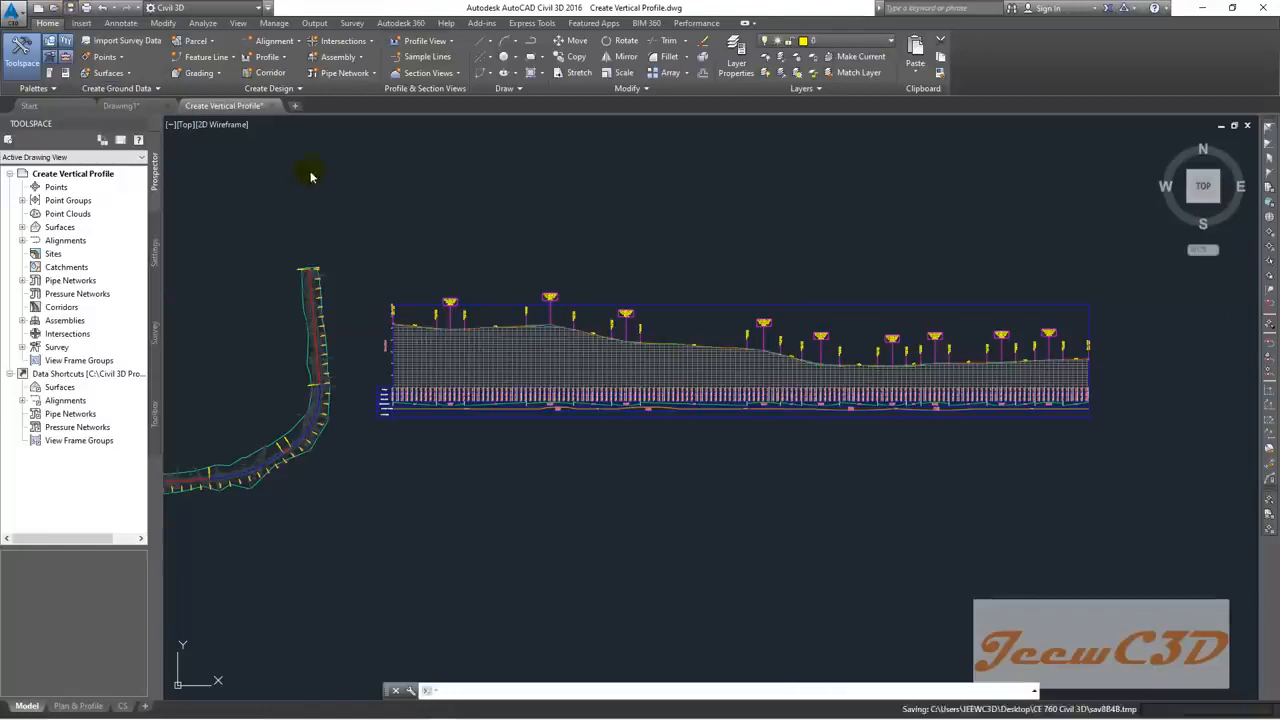
Step: Close the saved Create Vertical Profile drawing, leaving Add Superelevation.dwg open
left_click(273, 107)
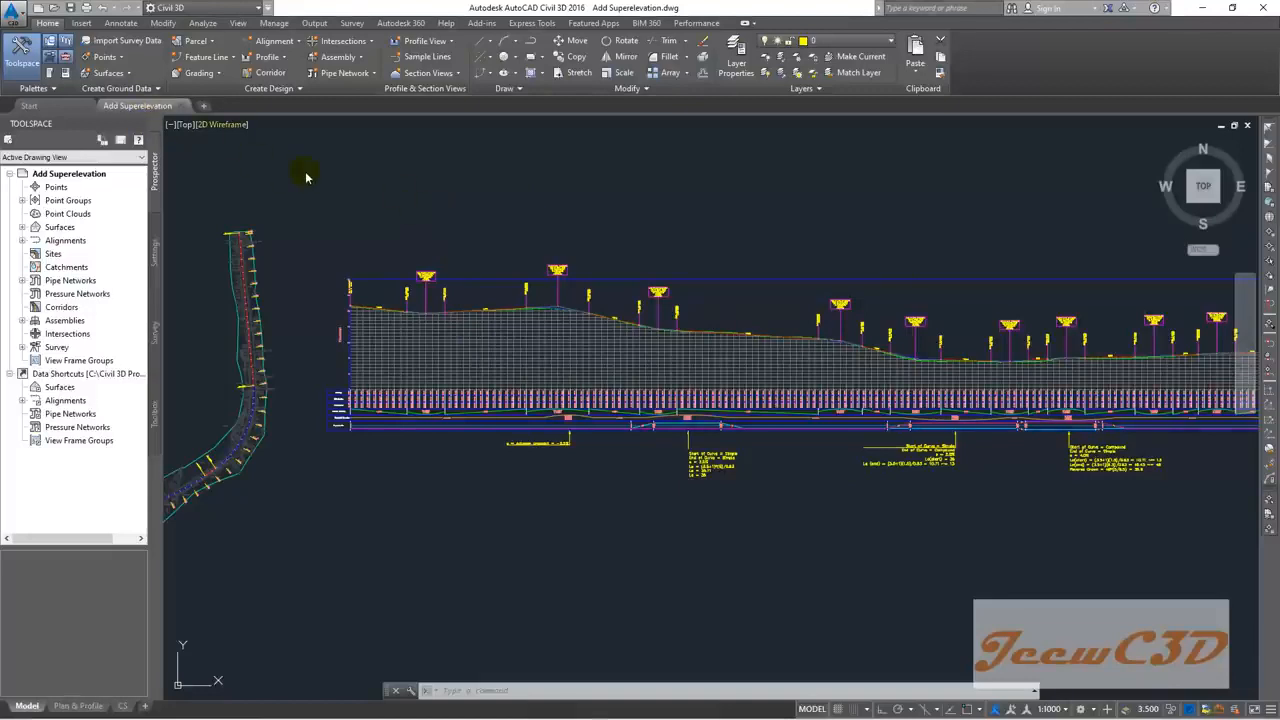
Step: Save the drawing as Create Assemblies.dwg in the CE 760 Civil 3D folder
left_click(13, 14)
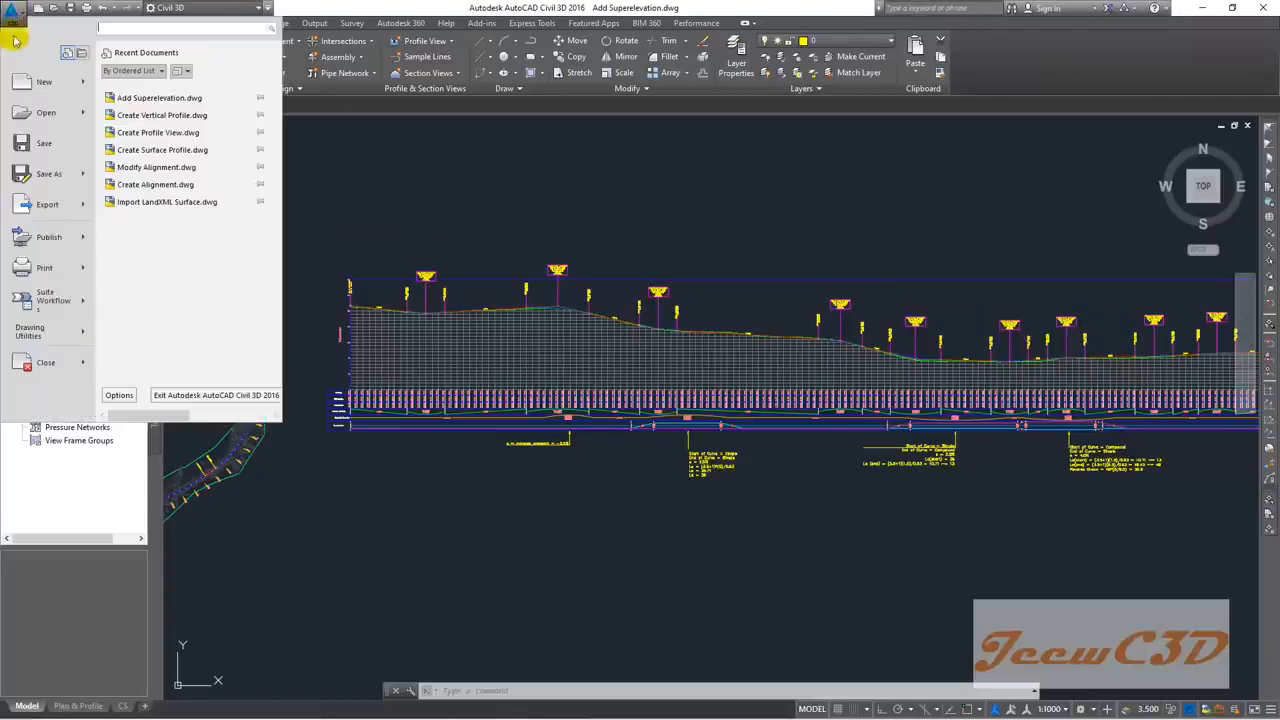
left_click(47, 175)
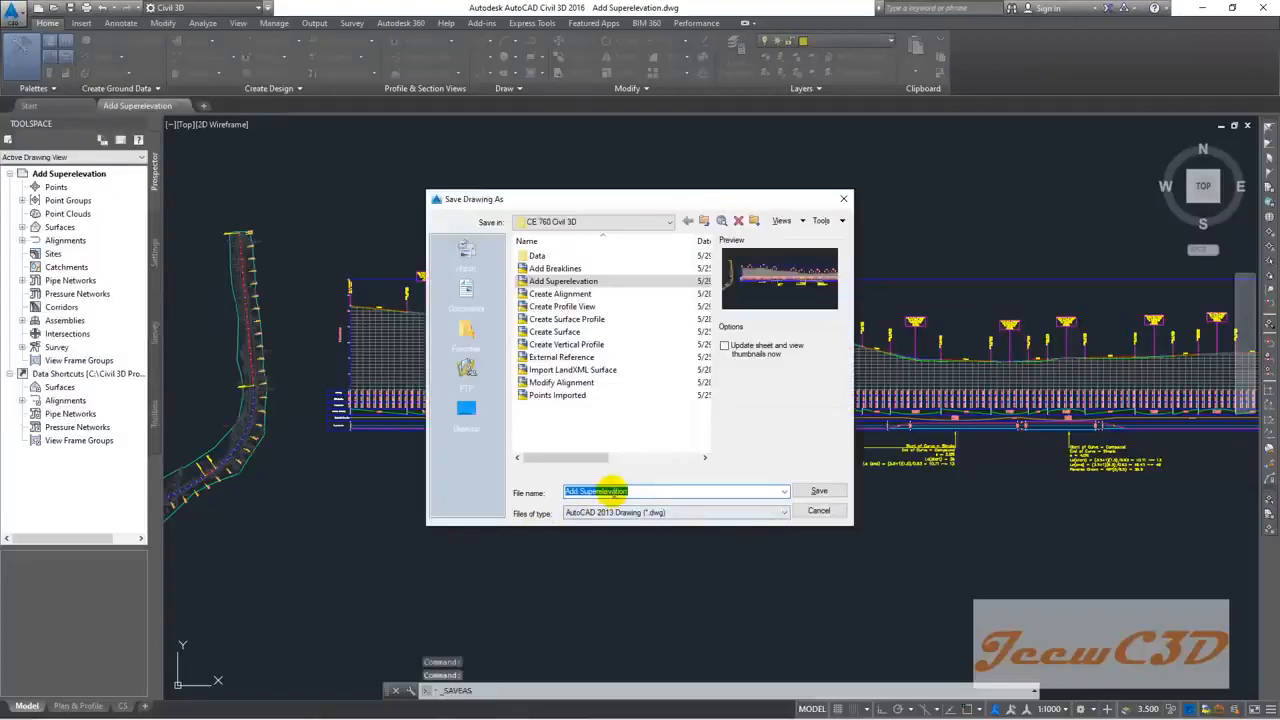
type("Create A")
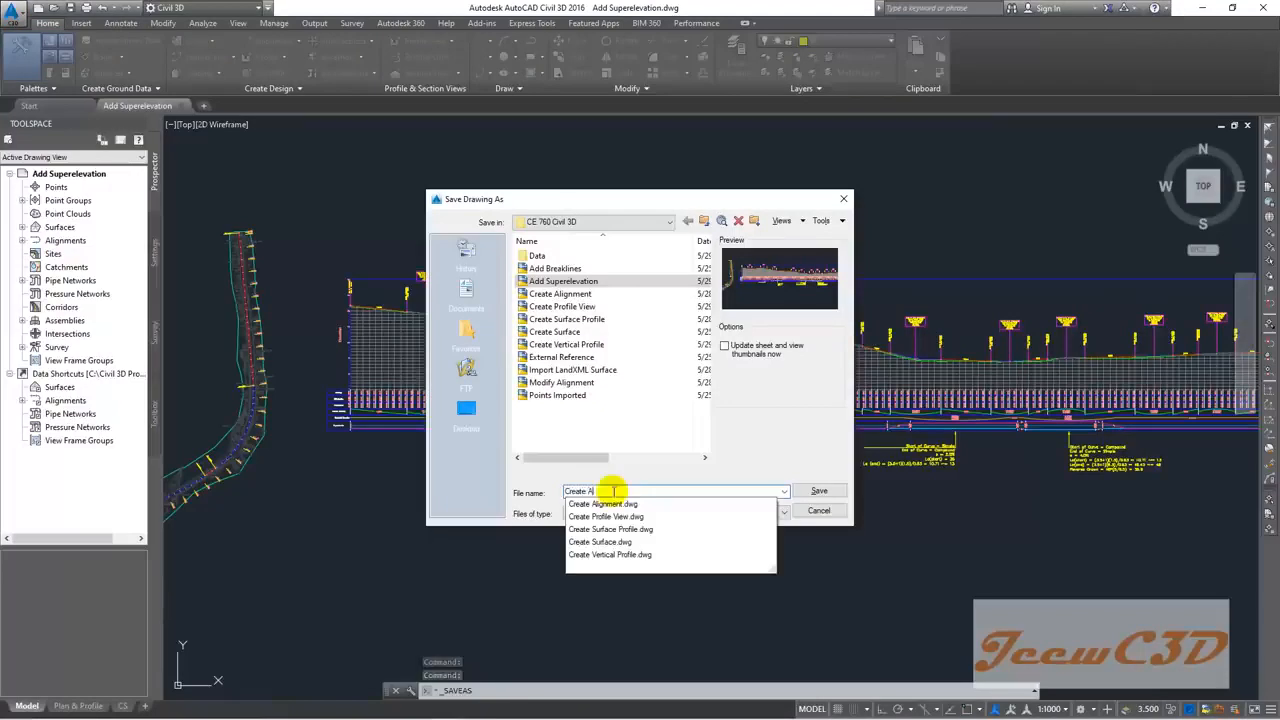
type("ssemblies")
left_click(821, 492)
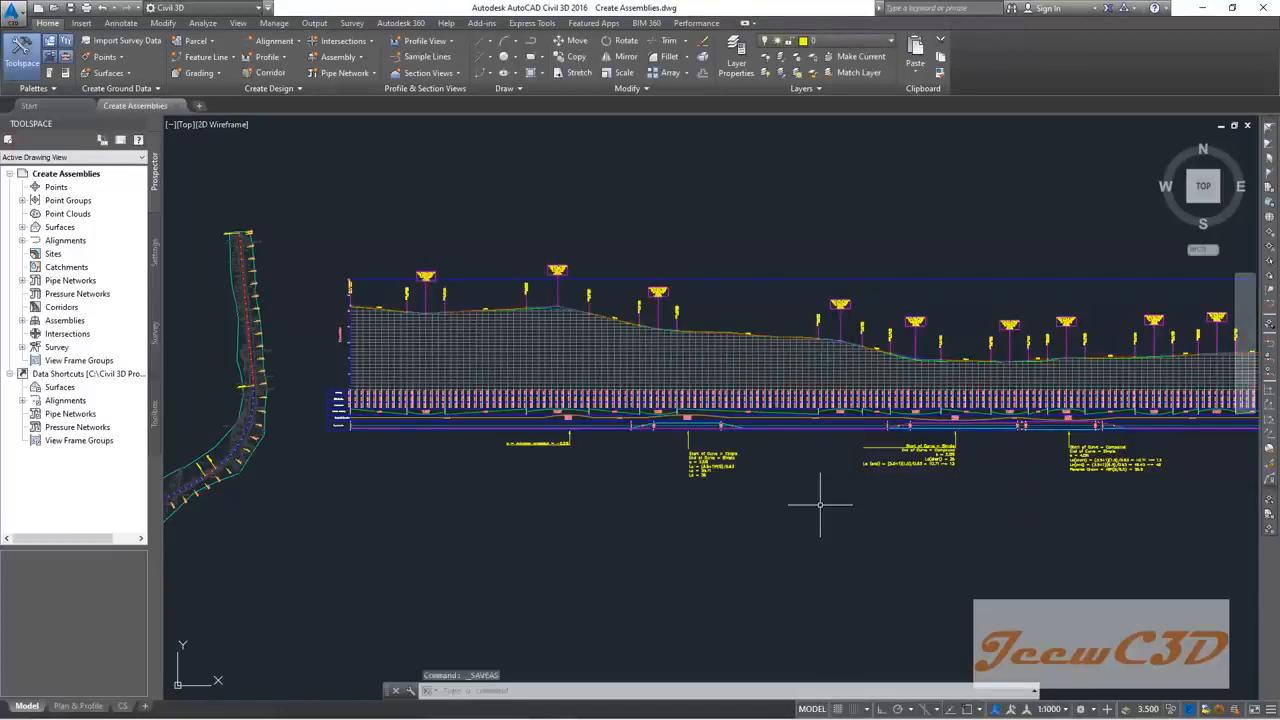
scroll(843, 528, "down", 3)
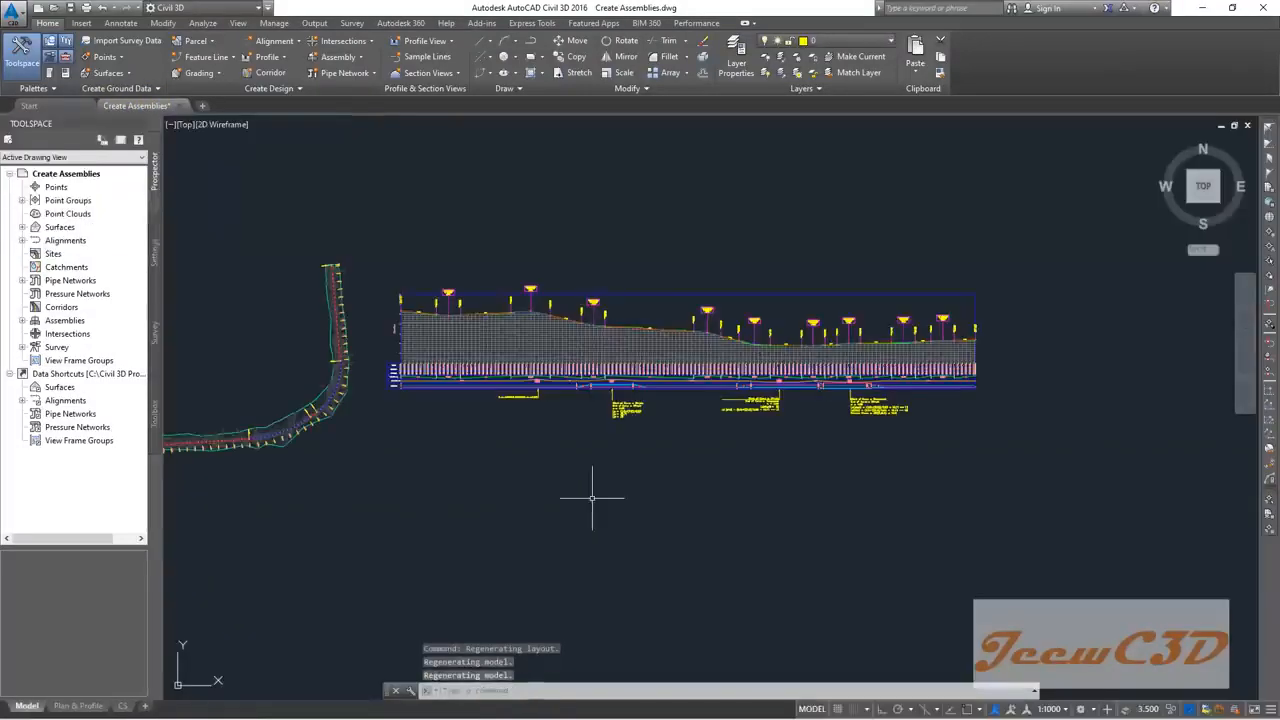
middle_click_drag(586, 471, 592, 437)
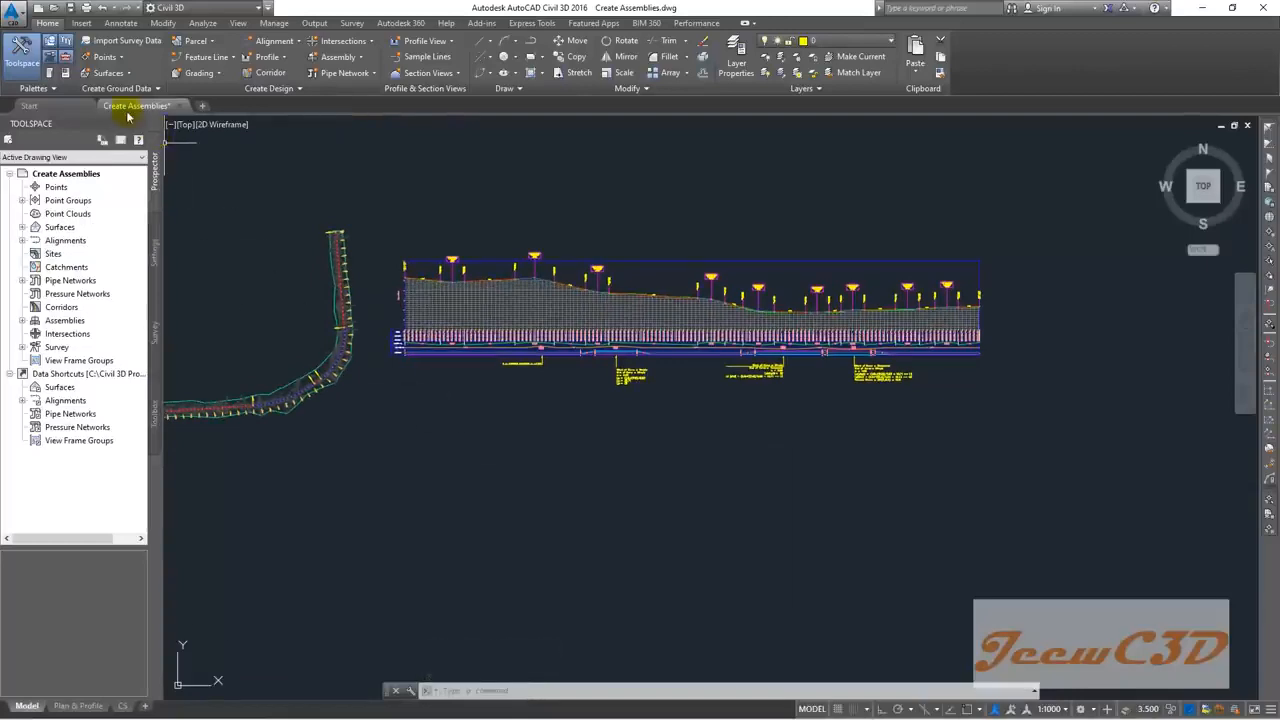
mouse_move(143, 106)
mouse_move(172, 162)
left_click(574, 340)
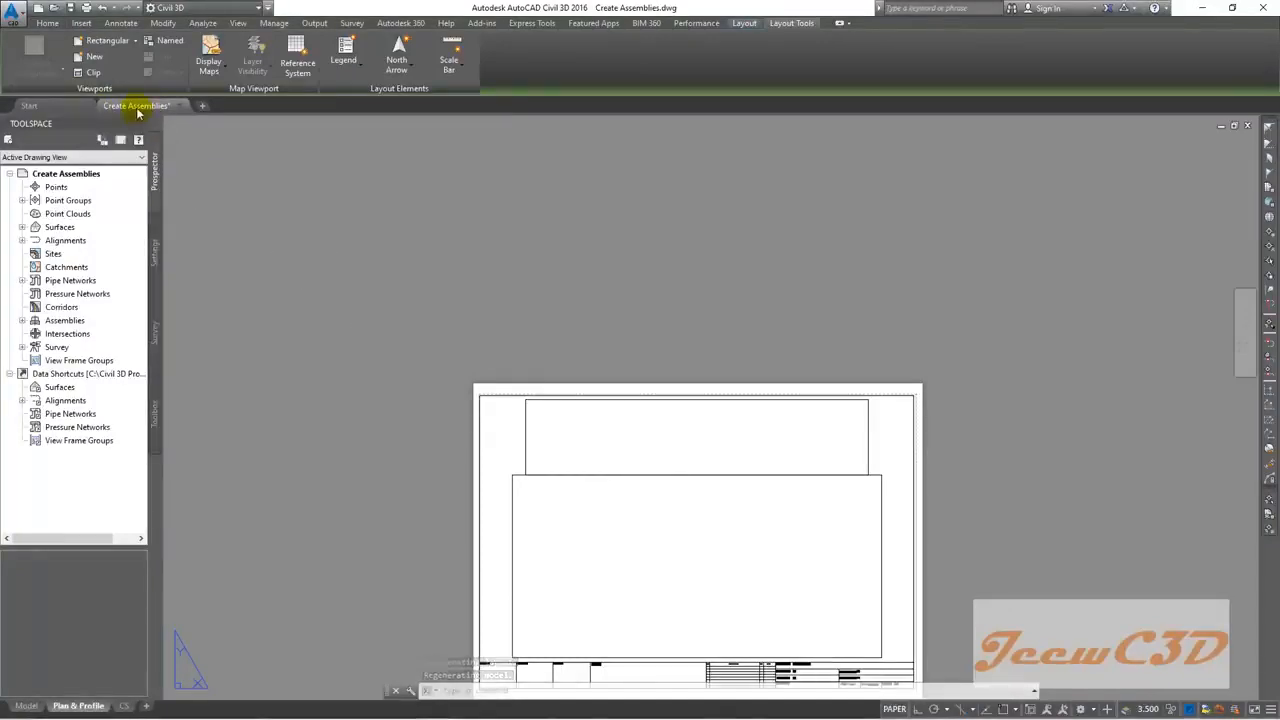
mouse_move(138, 113)
left_click(90, 160)
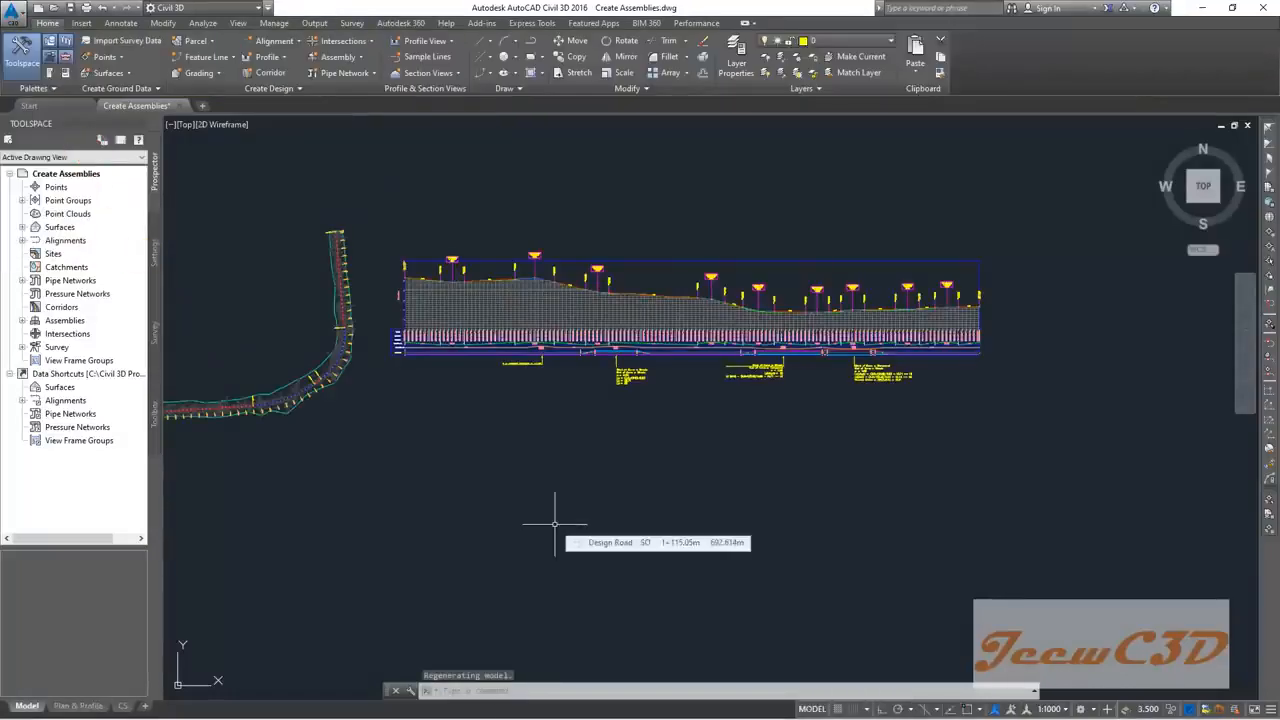
mouse_move(543, 471)
middle_mouse_down()
mouse_move(562, 494)
mouse_move(558, 408)
middle_mouse_up()
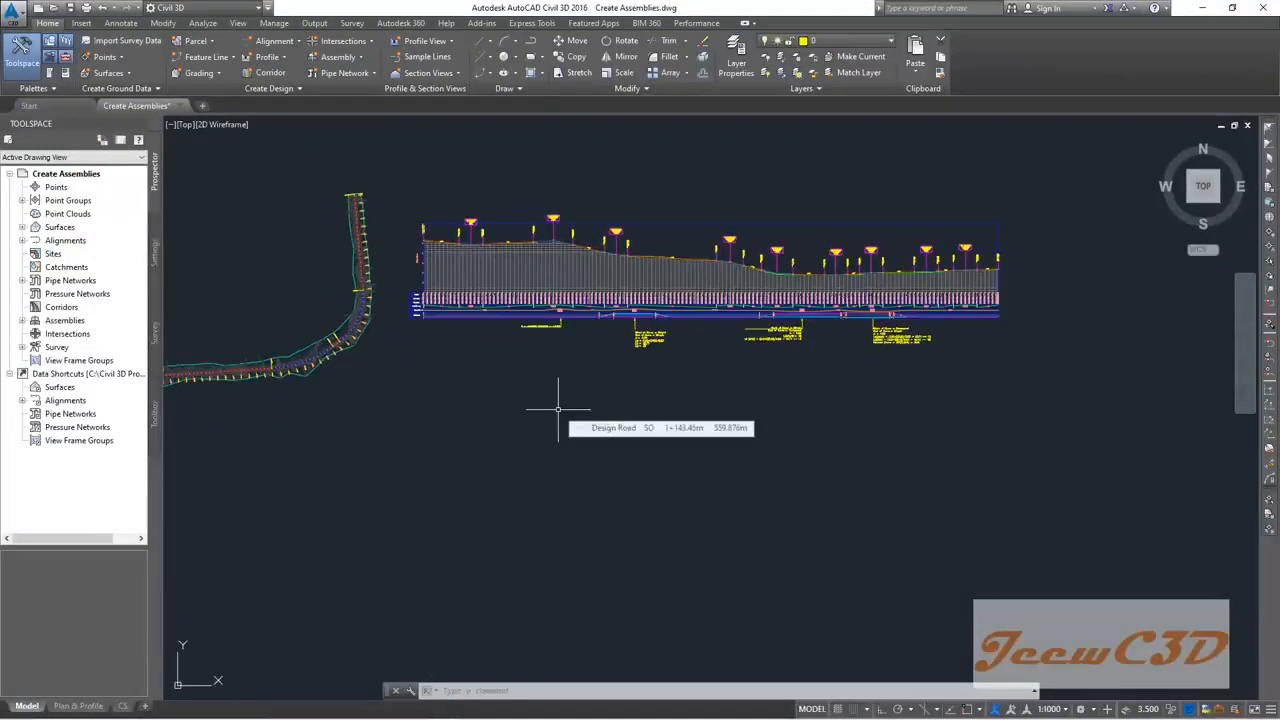
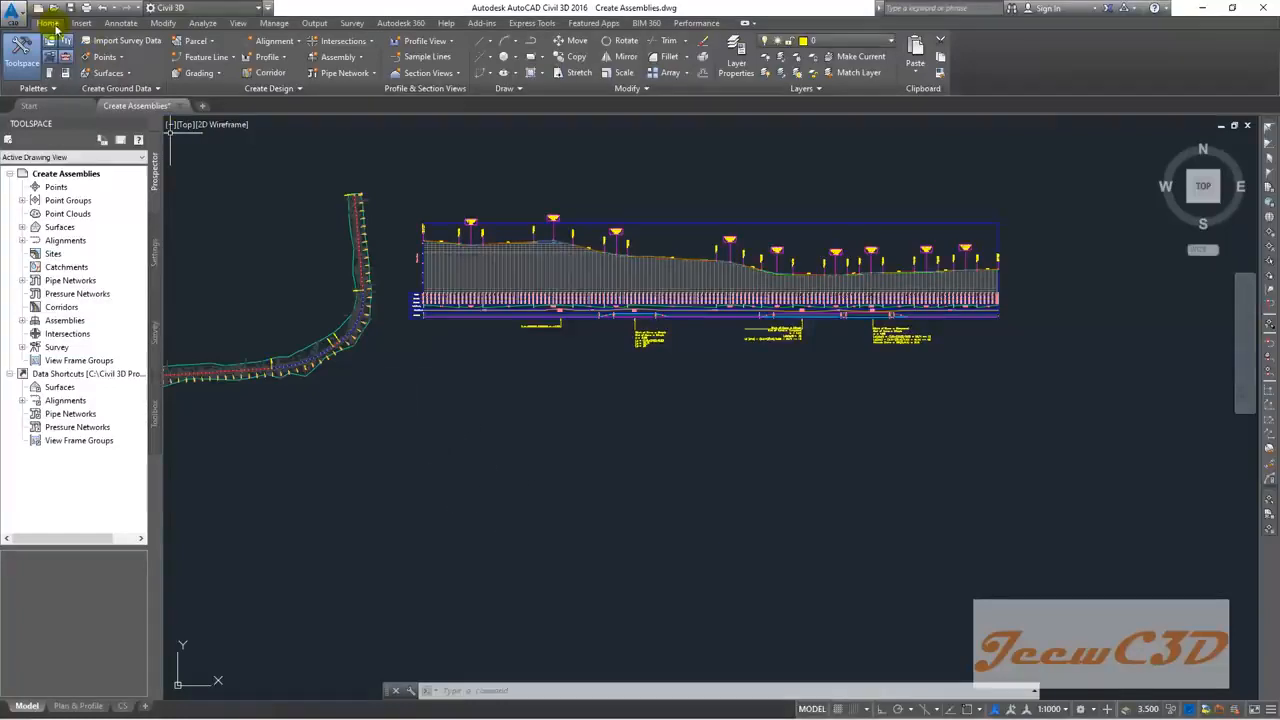
Step: Create a new assembly from the Assembly menu, named 'Both Side Earth Drain'
left_click(347, 58)
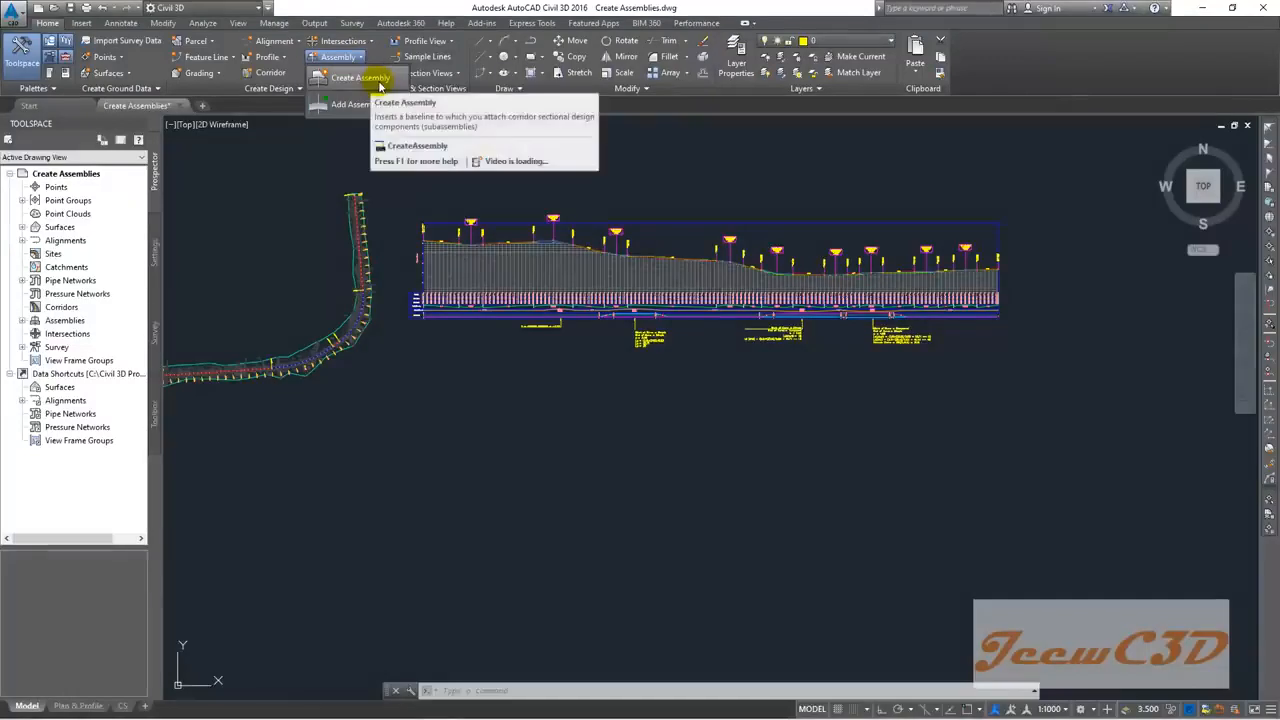
left_click(375, 78)
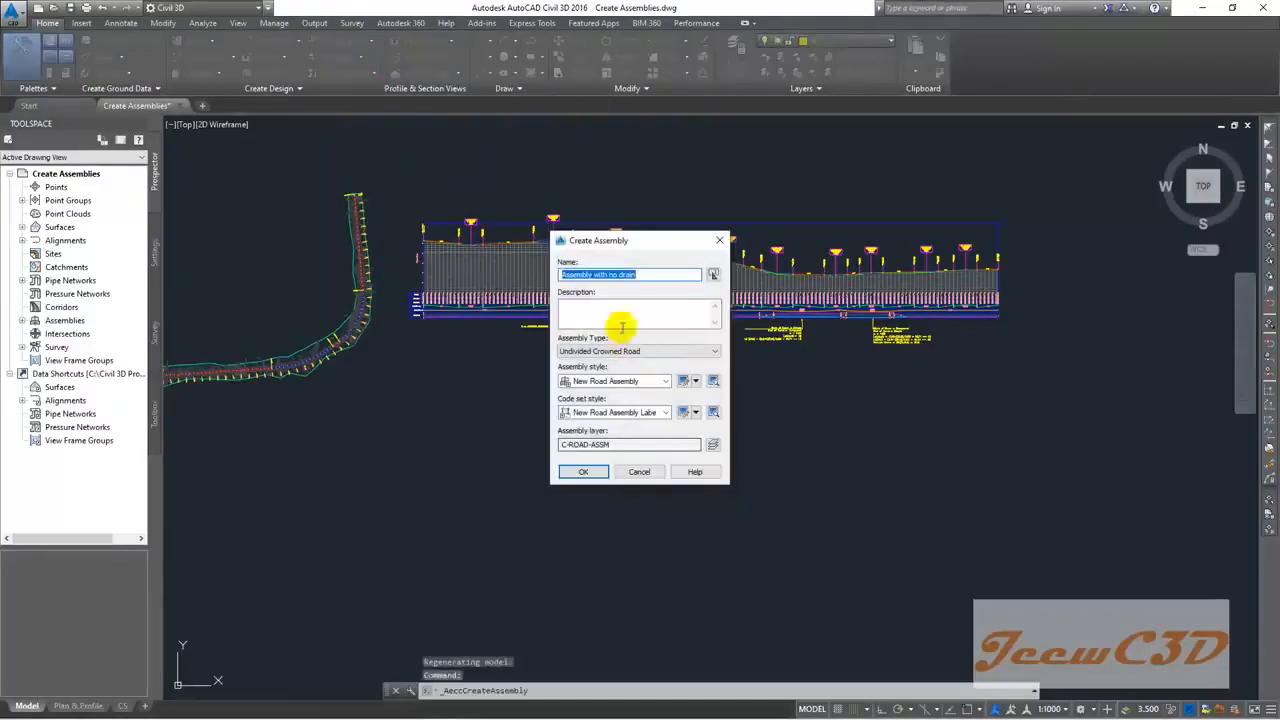
left_click_drag(607, 240, 622, 315)
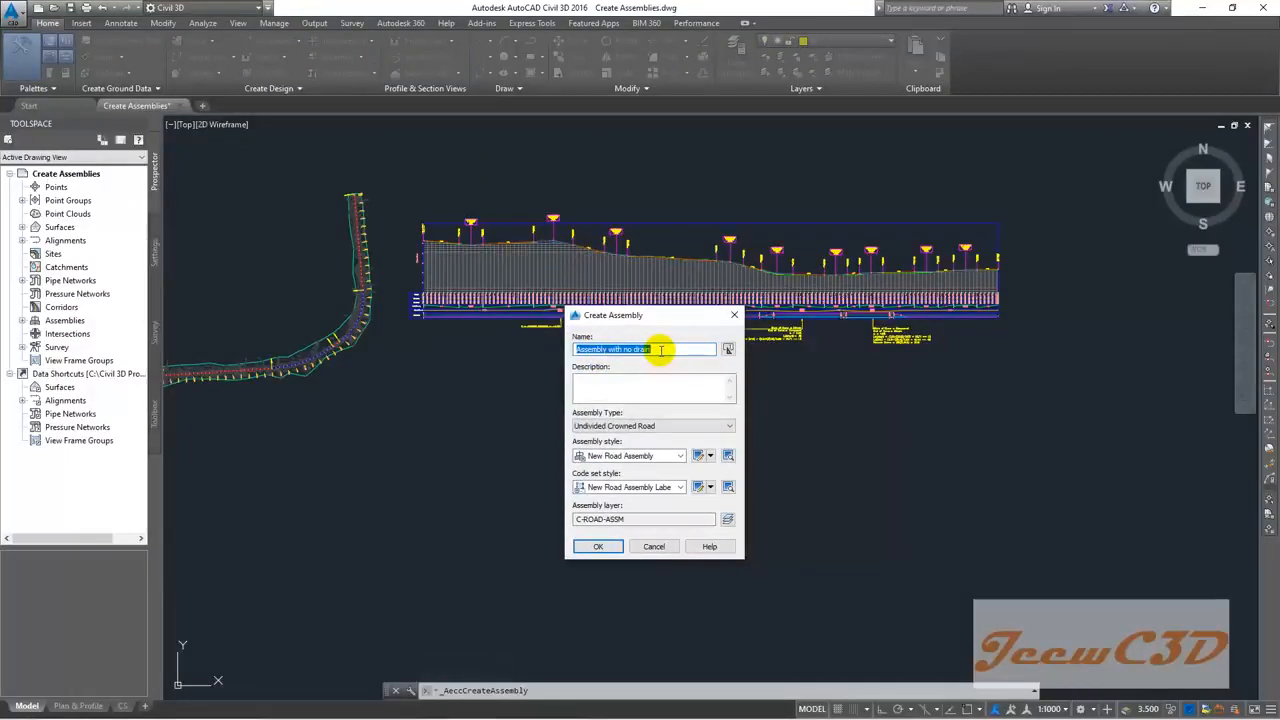
type("Both ")
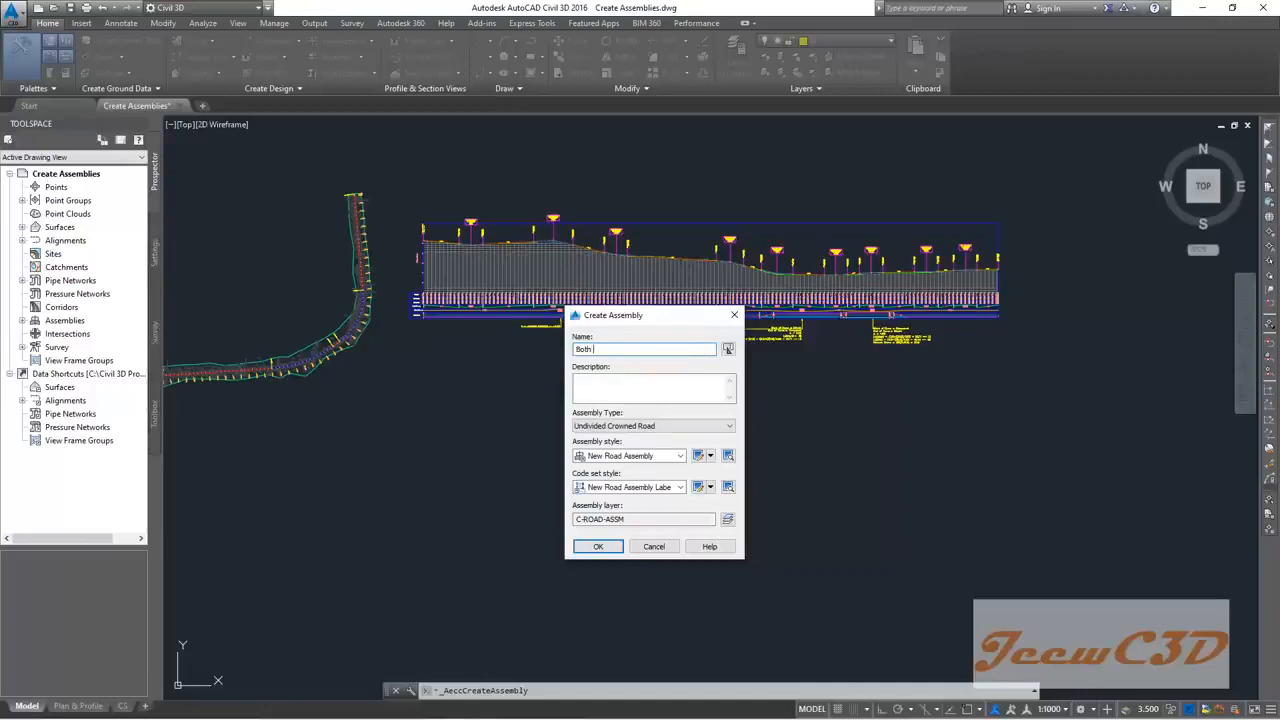
type("Sie")
type("e")
type(" Earth")
type(" d")
key("BackSpace")
type("Drain")
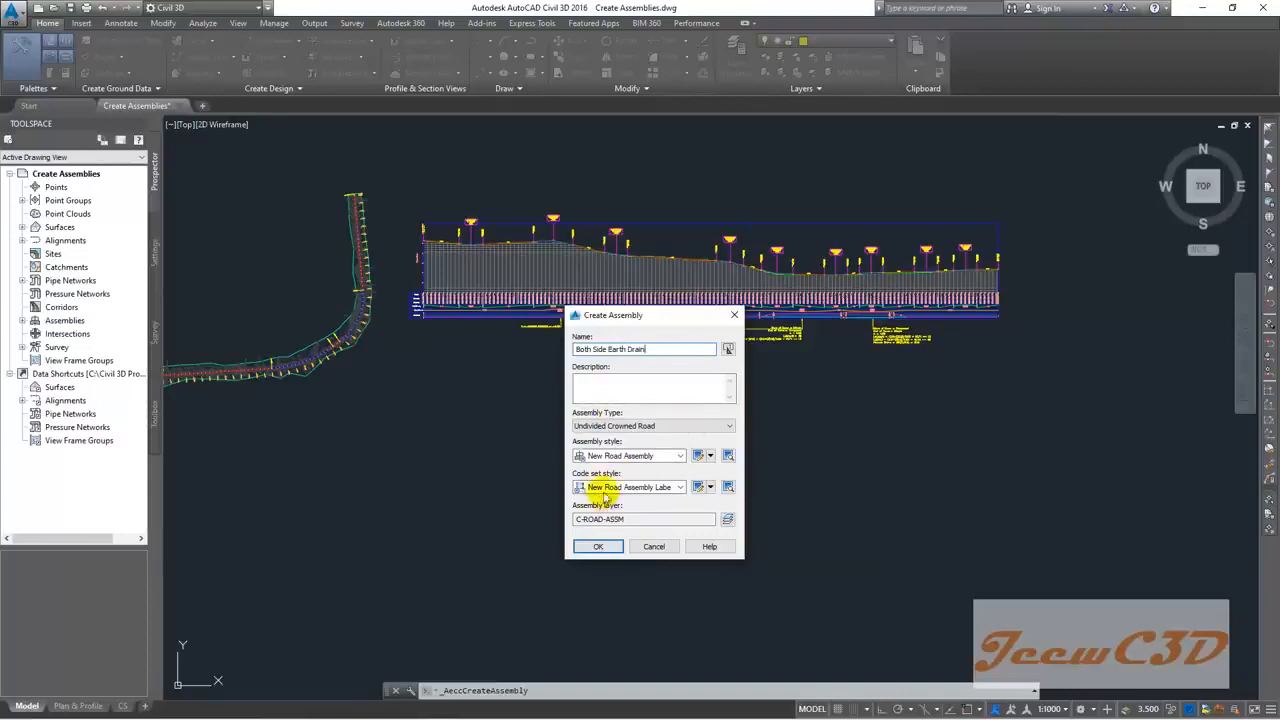
left_click(608, 391)
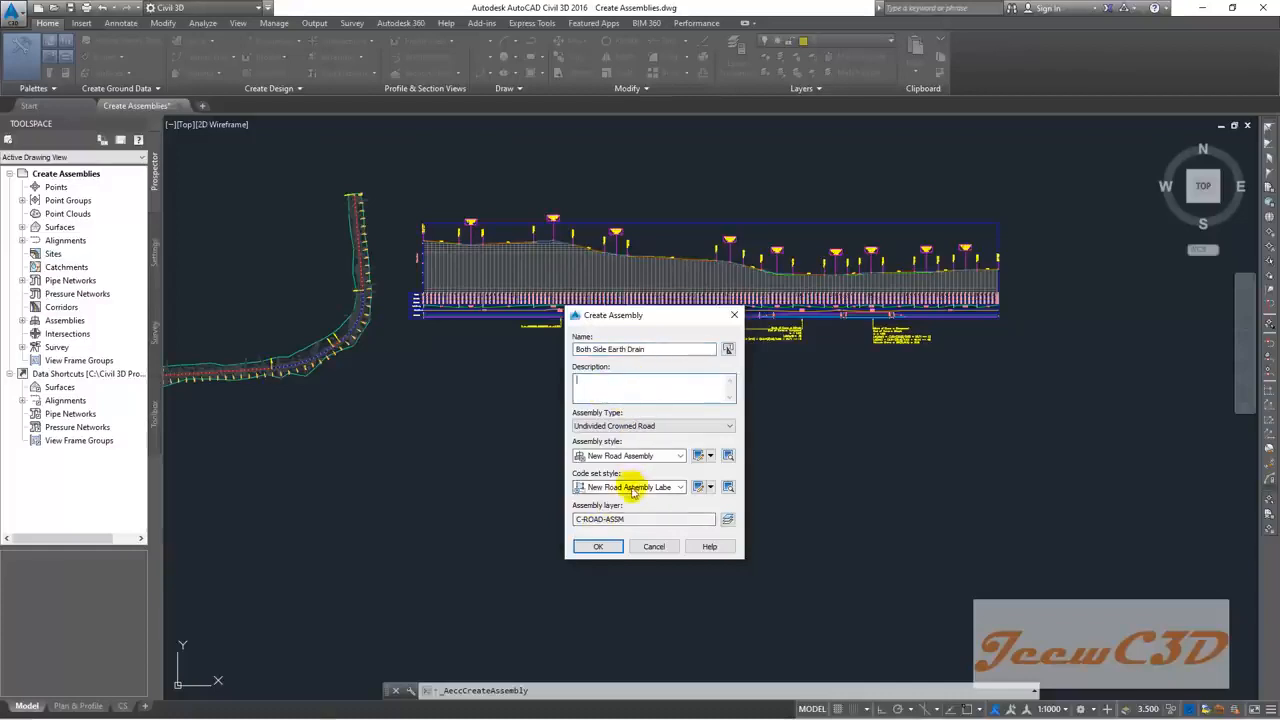
left_click(599, 549)
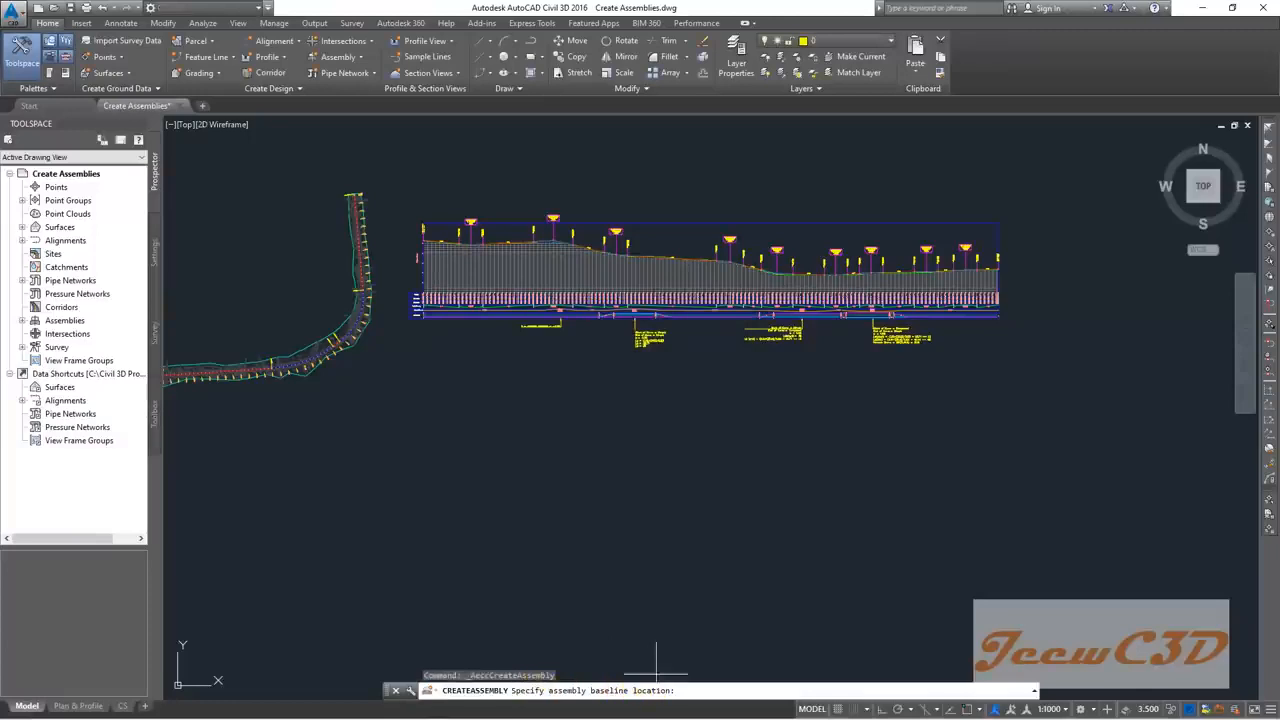
Step: Place the assembly baseline in empty drawing space and bring up the Tool Palettes with Ctrl+3
left_click(734, 449)
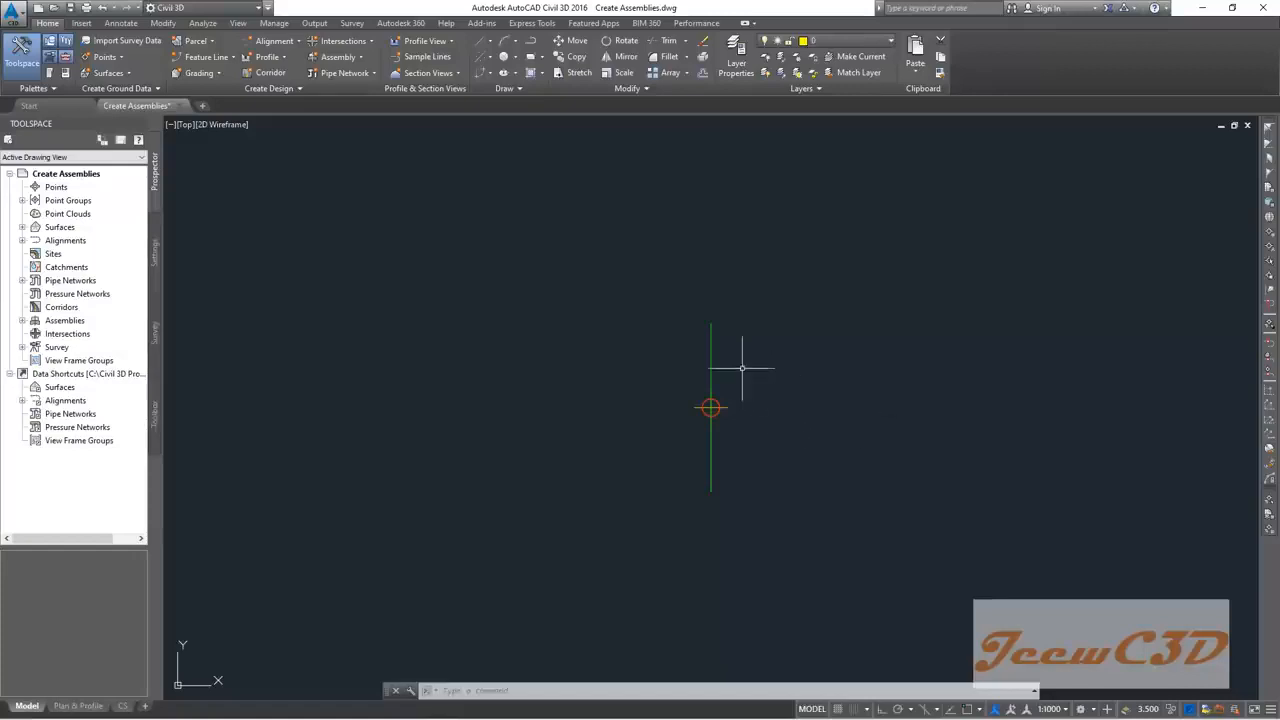
middle_click_drag(815, 413, 571, 346)
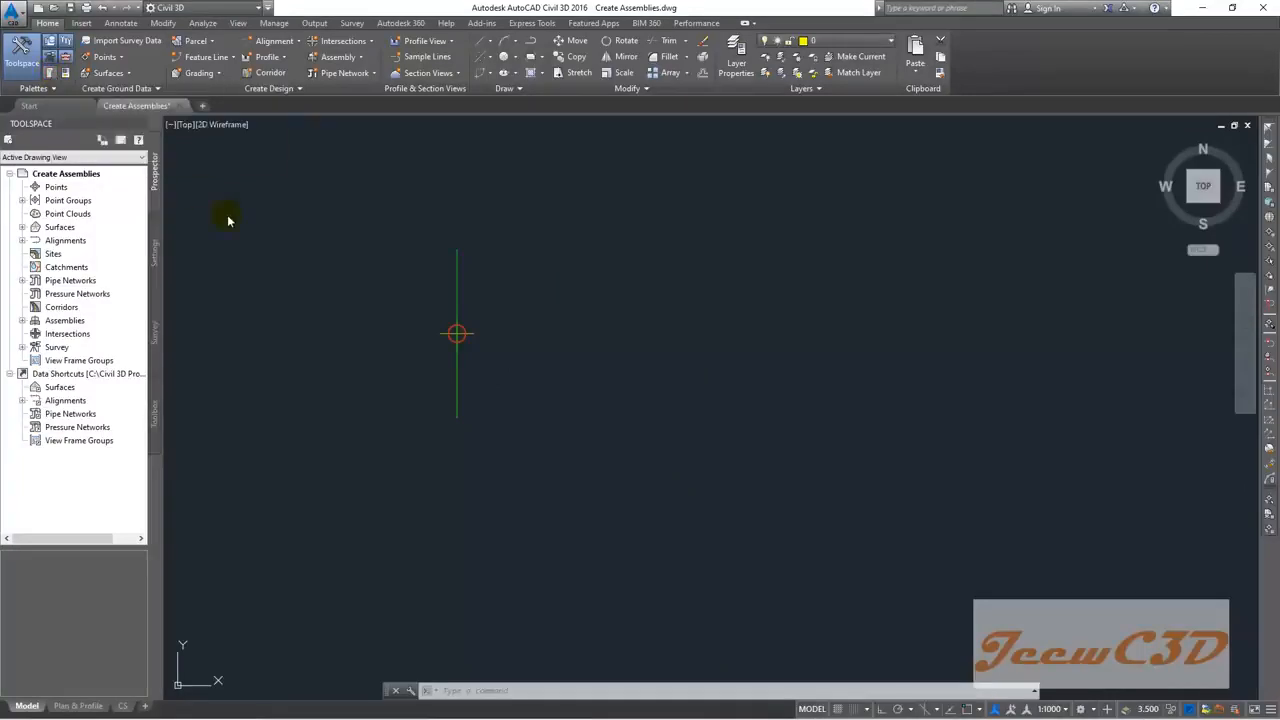
key("ctrl+3")
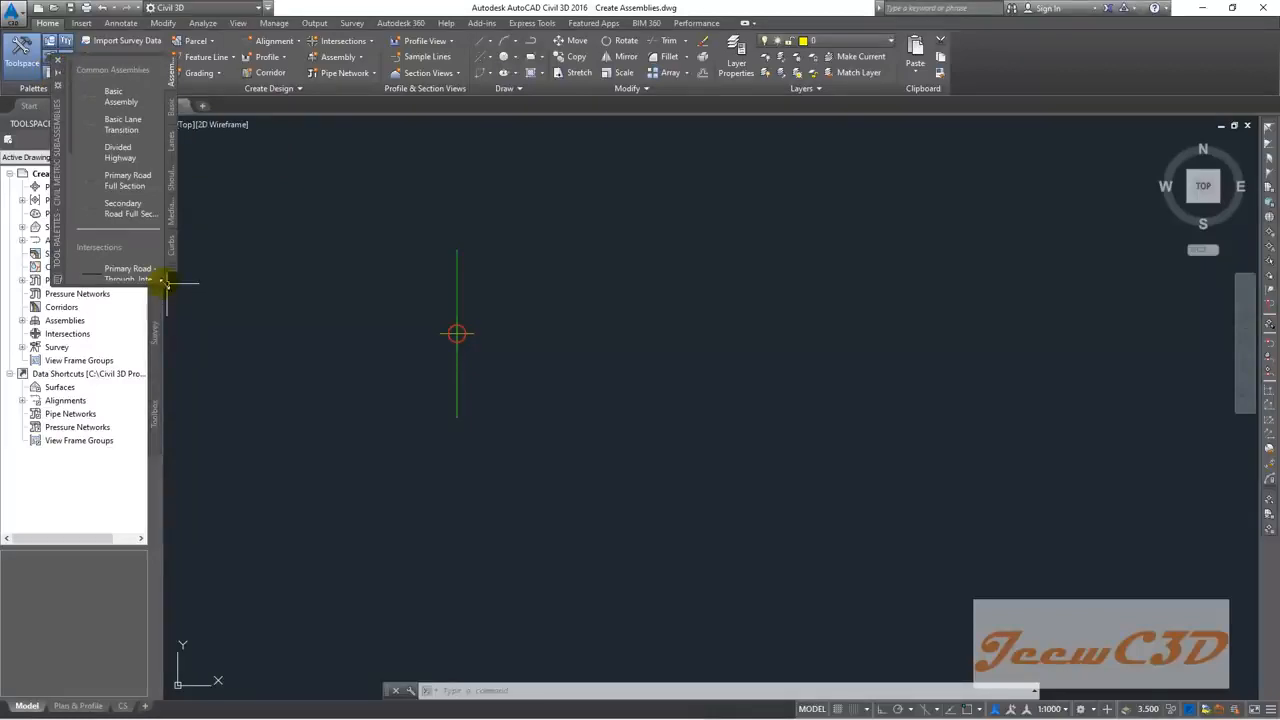
Step: Enlarge the tool palette, open the metric Lanes list and pick LaneSuperelevationAOR
left_click_drag(163, 281, 215, 552)
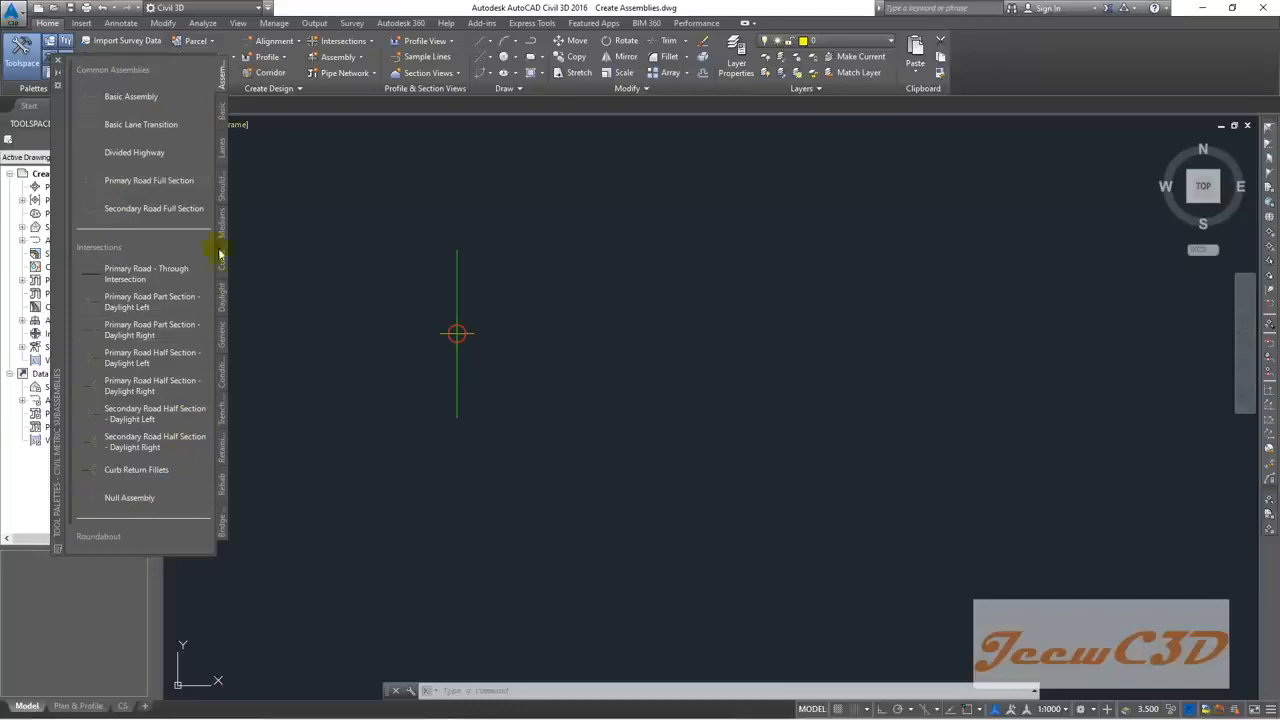
left_click(221, 150)
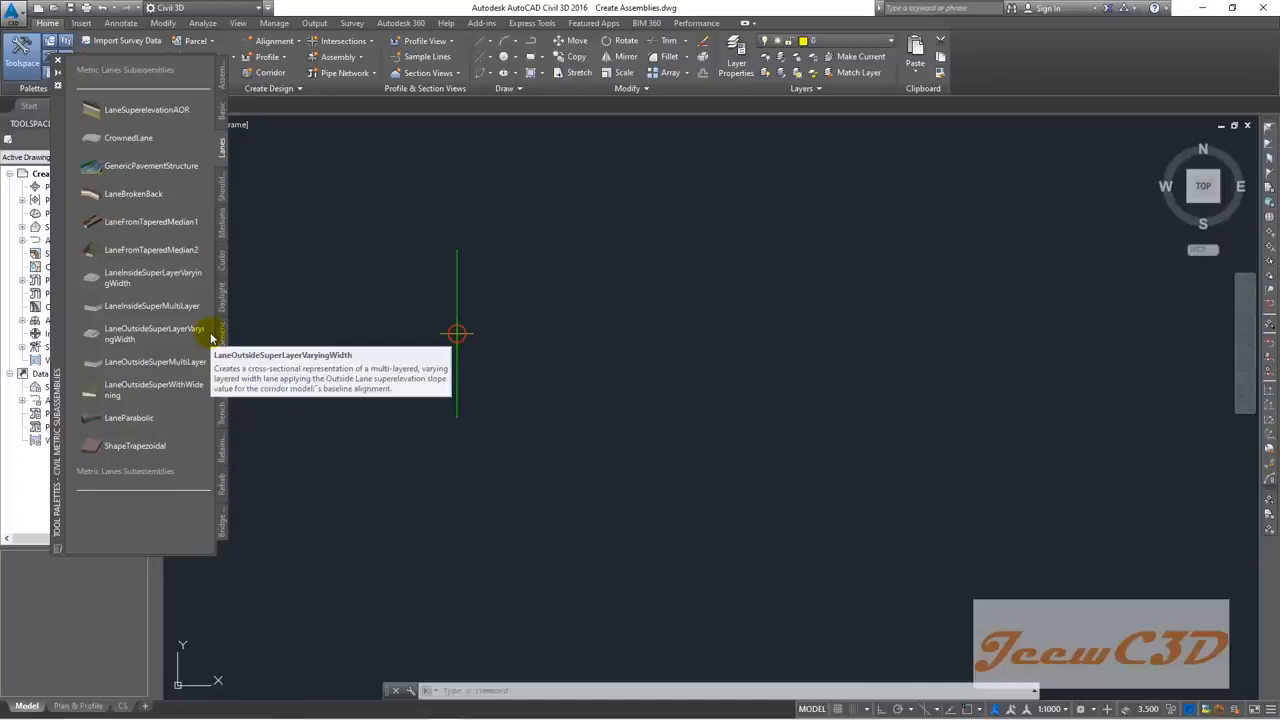
left_click(193, 146)
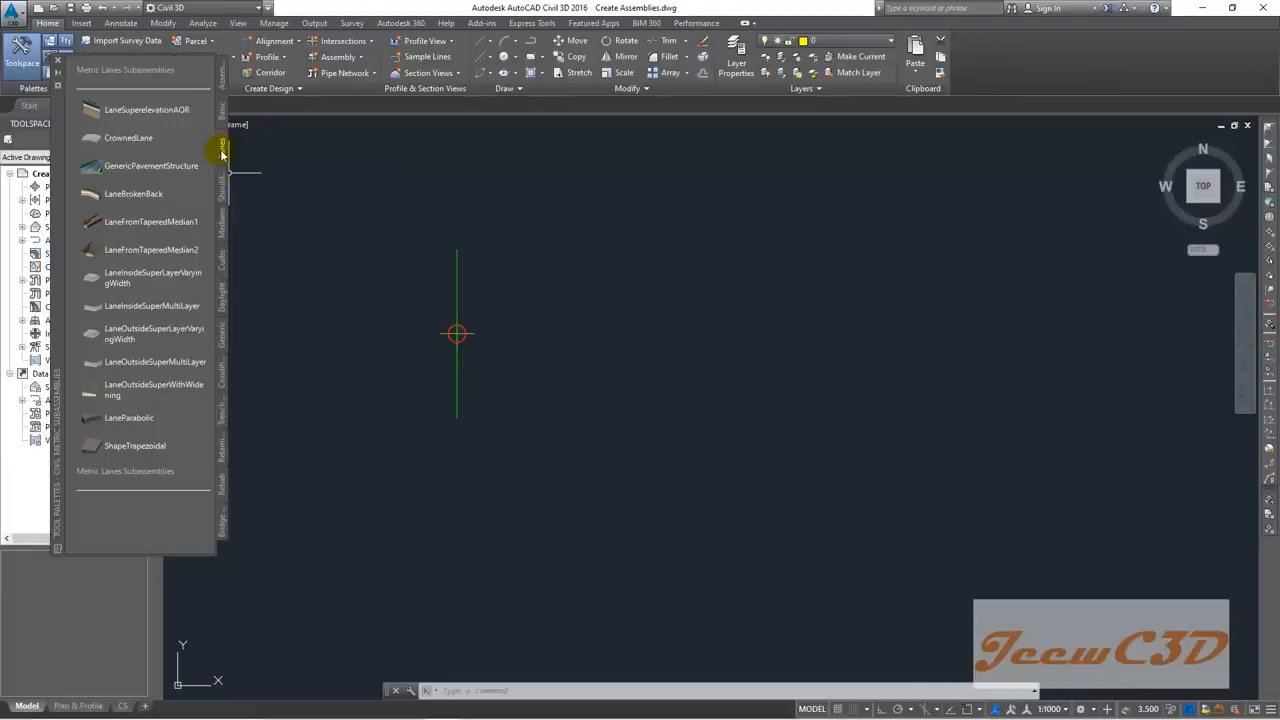
left_click(141, 110)
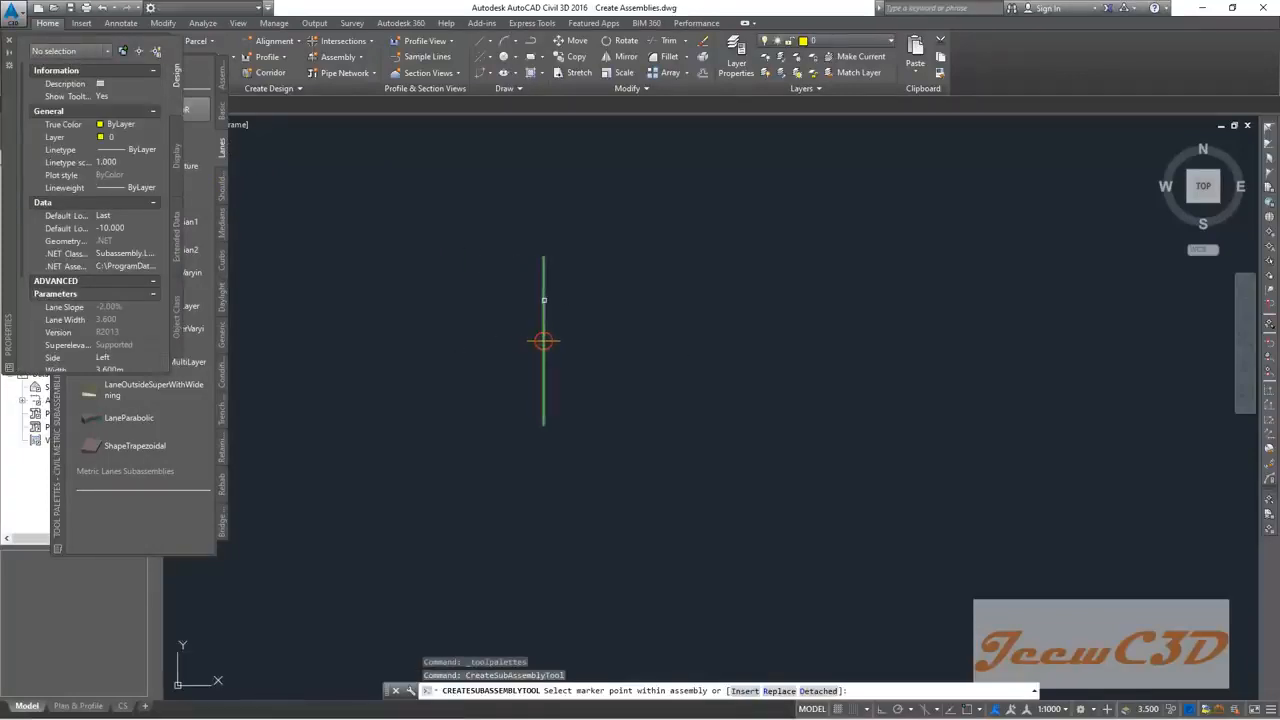
Step: Attach the LaneSuperelevationAOR lane to the baseline marker and zoom out to check it
left_click(544, 300)
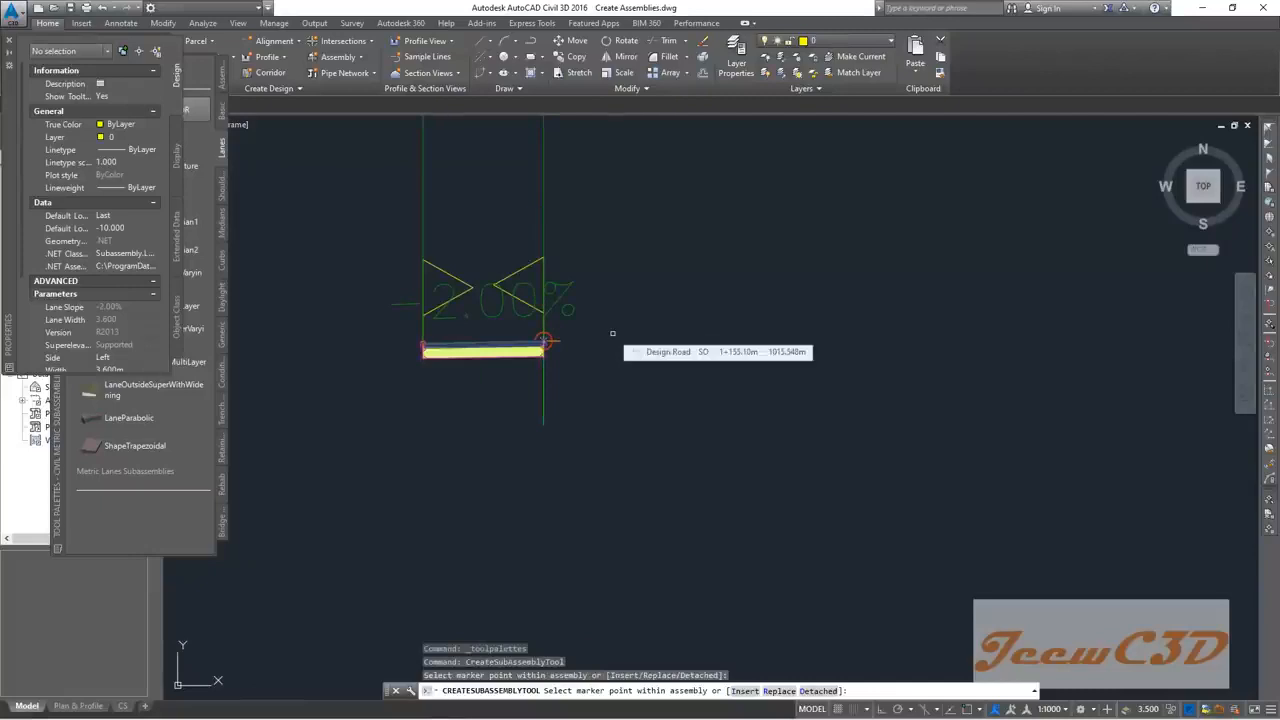
key("Escape")
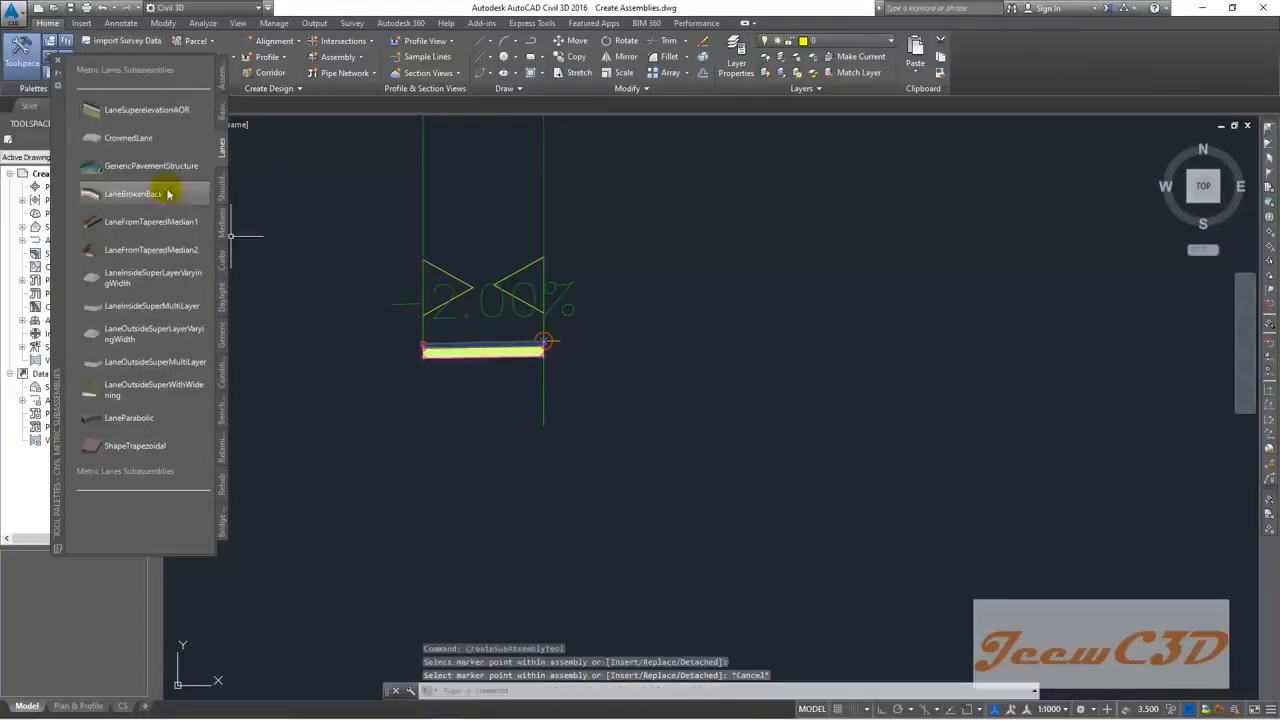
mouse_move(405, 397)
middle_mouse_down()
mouse_move(623, 451)
mouse_move(646, 403)
middle_mouse_up()
scroll(663, 463, "down", 2)
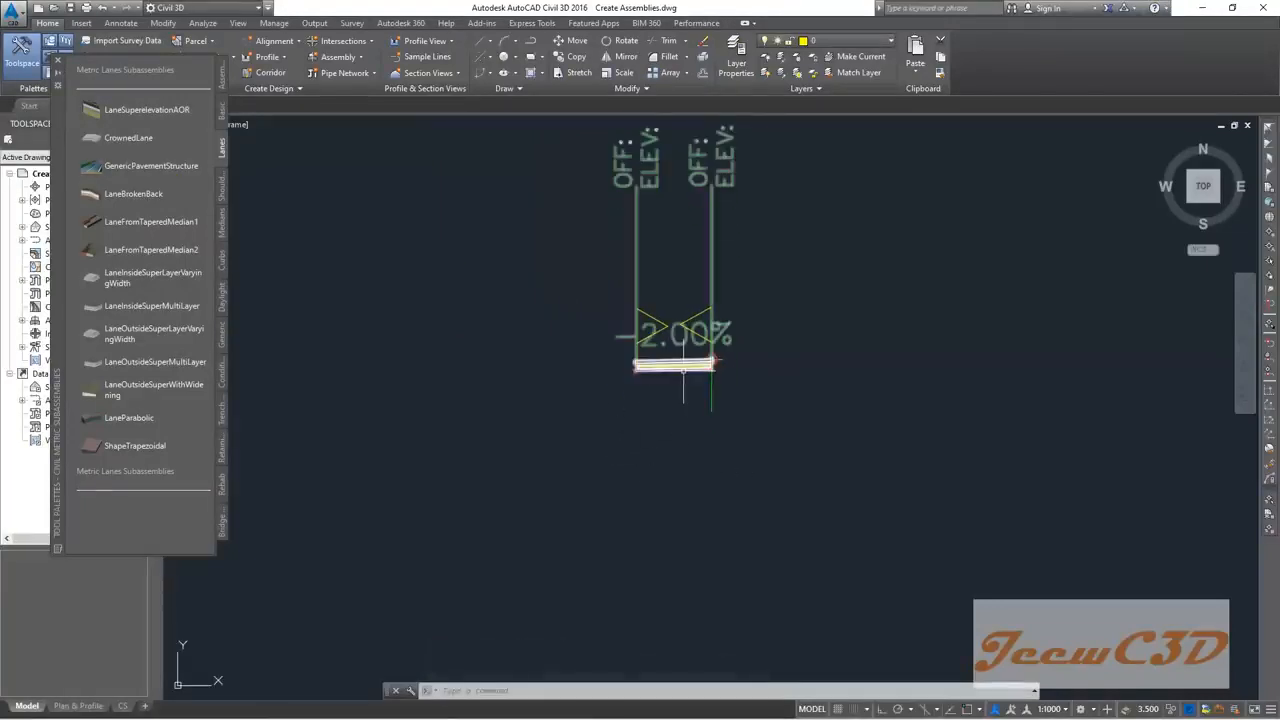
left_click(684, 366)
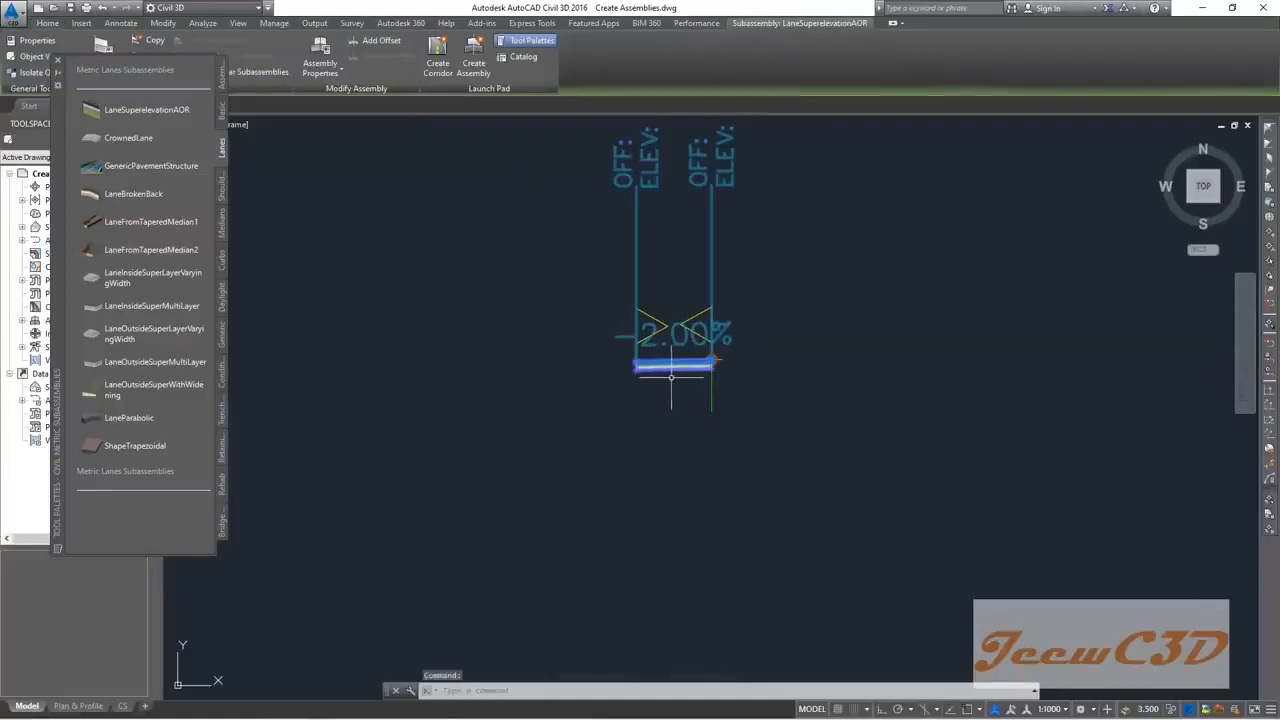
middle_click_drag(557, 414, 737, 477)
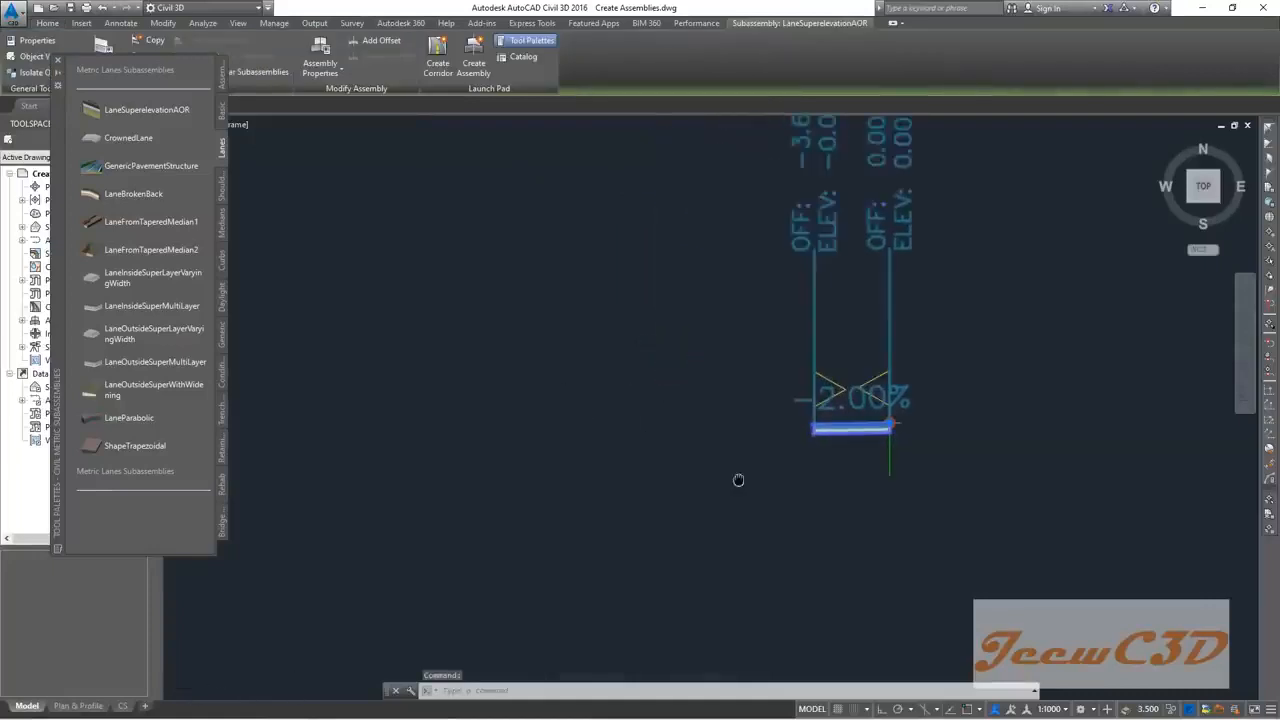
scroll(751, 491, "down", 2)
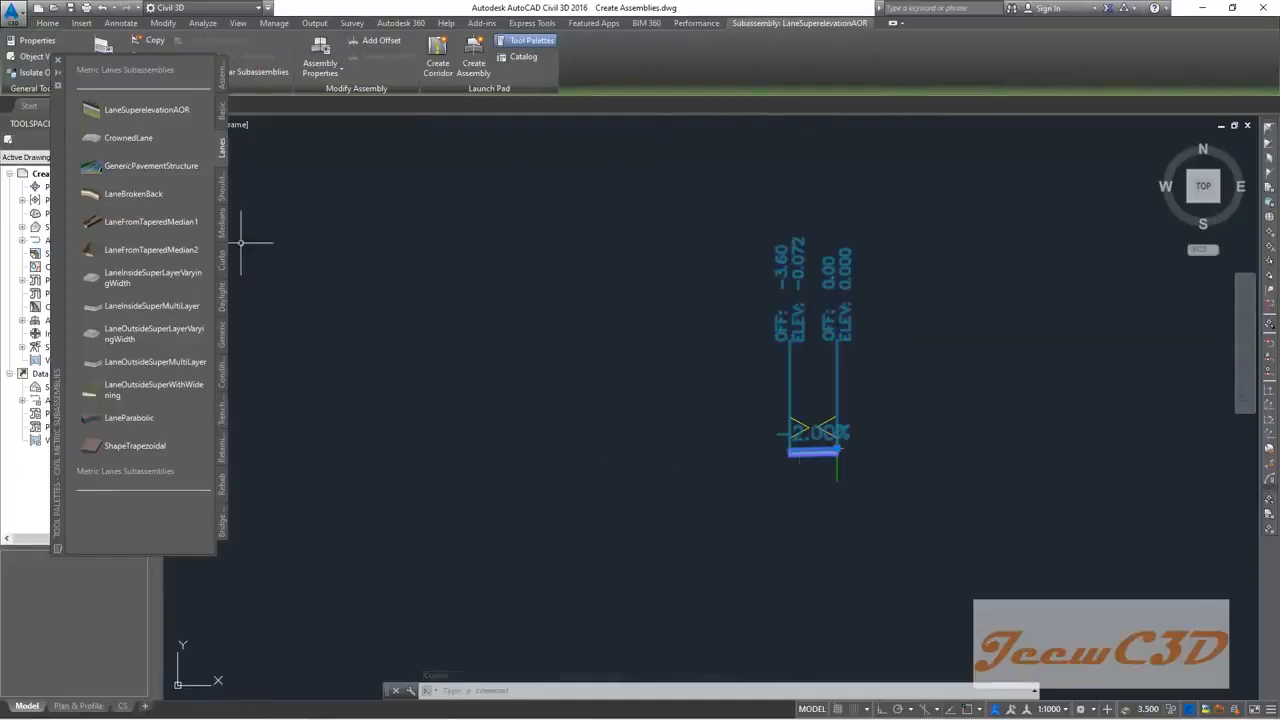
Step: Close the subassembly palette, recentre the assembly and reselect the new lane
left_click(57, 64)
mouse_move(720, 440)
middle_mouse_down()
mouse_move(506, 310)
mouse_move(550, 416)
middle_mouse_up()
scroll(508, 310, "up", 6)
scroll(550, 416, "down", 2)
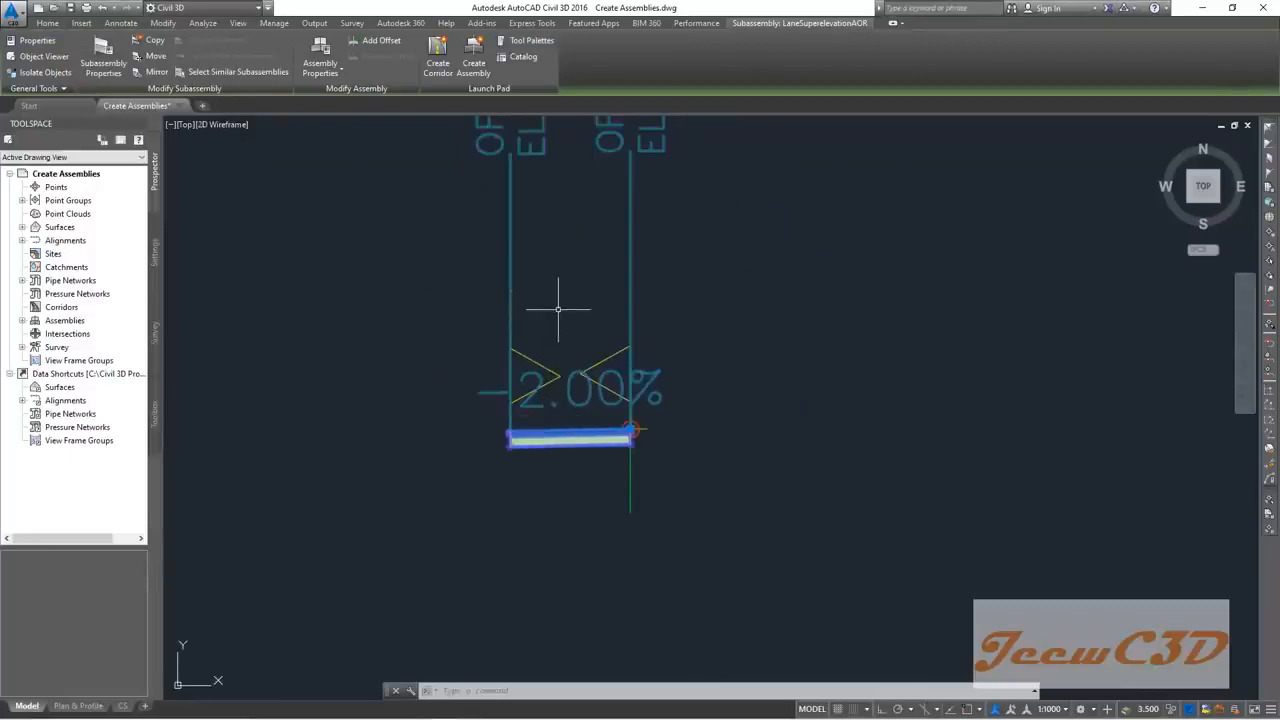
scroll(558, 309, "down", 3)
scroll(584, 379, "up", 5)
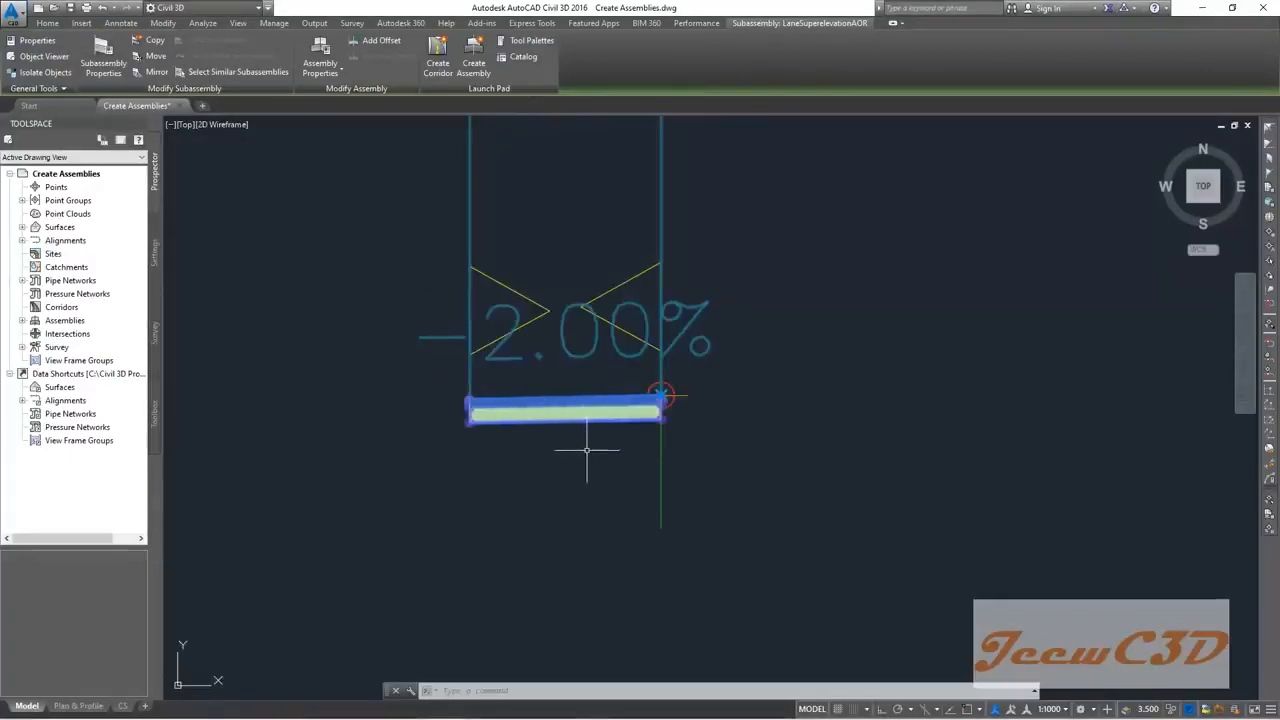
key("Escape")
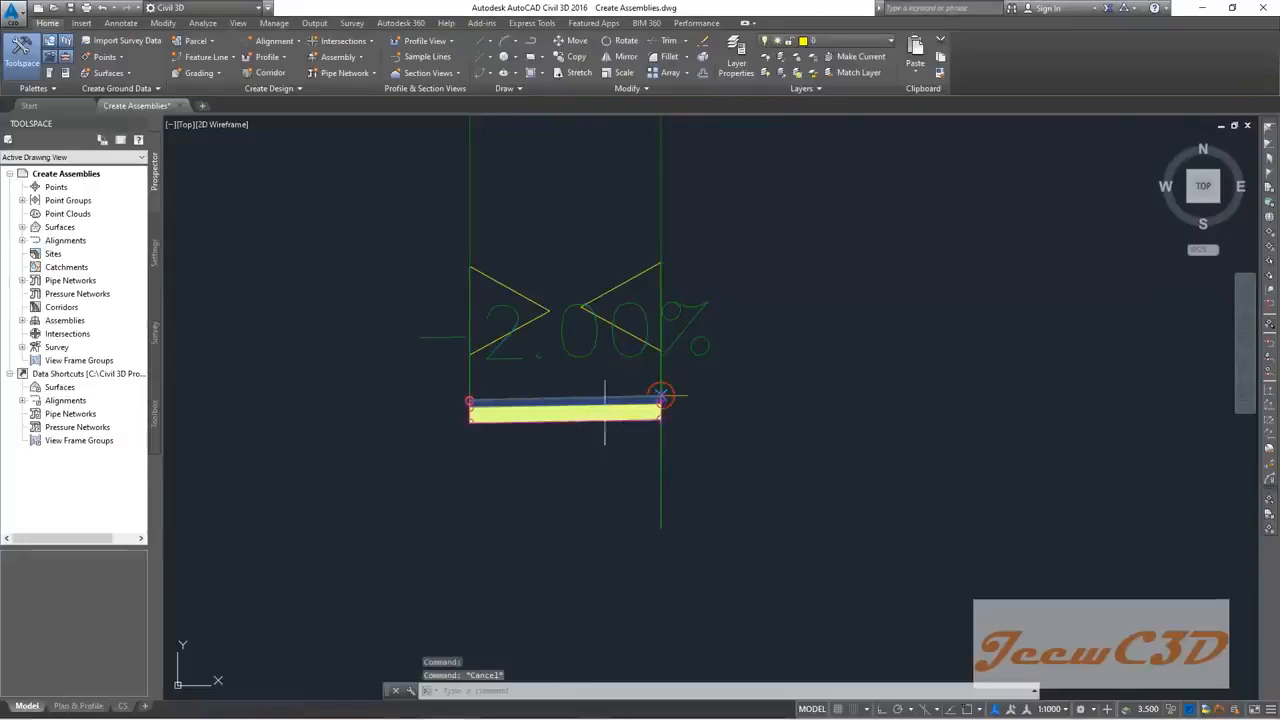
left_click(558, 428)
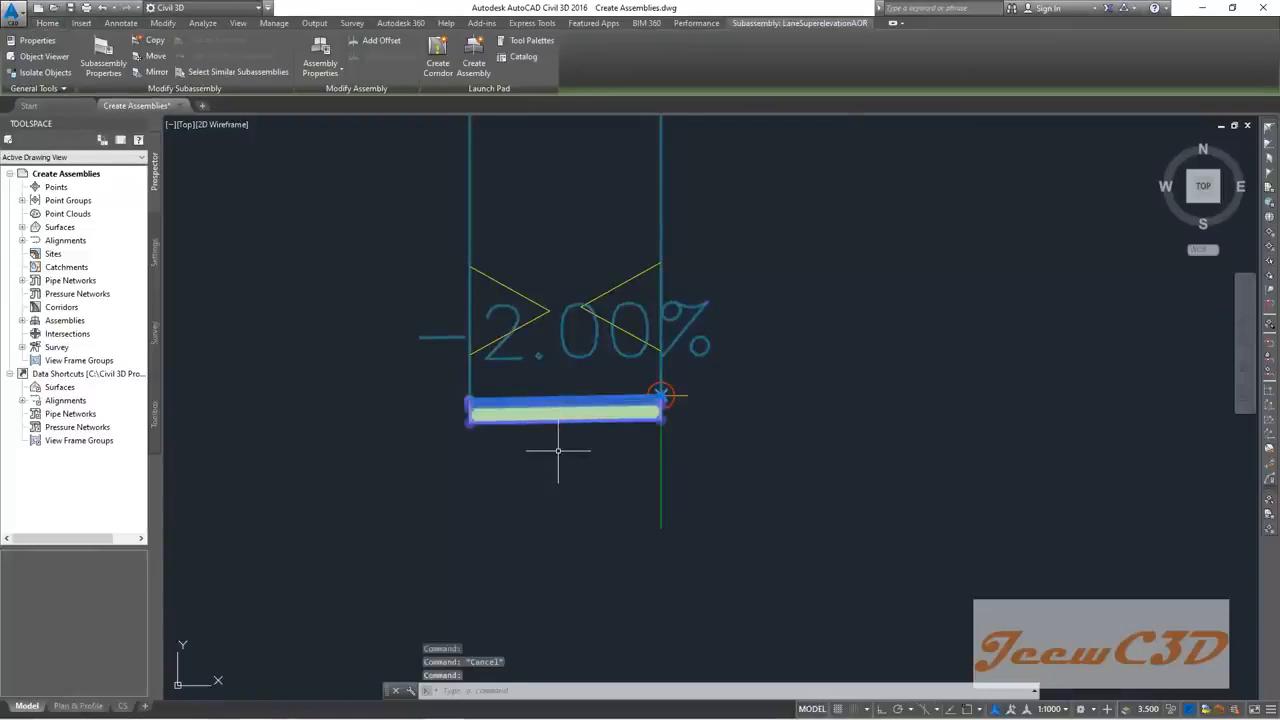
Step: Name the lane Left Lane, with 3.5 width and a -2.50% default slope
left_click(103, 52)
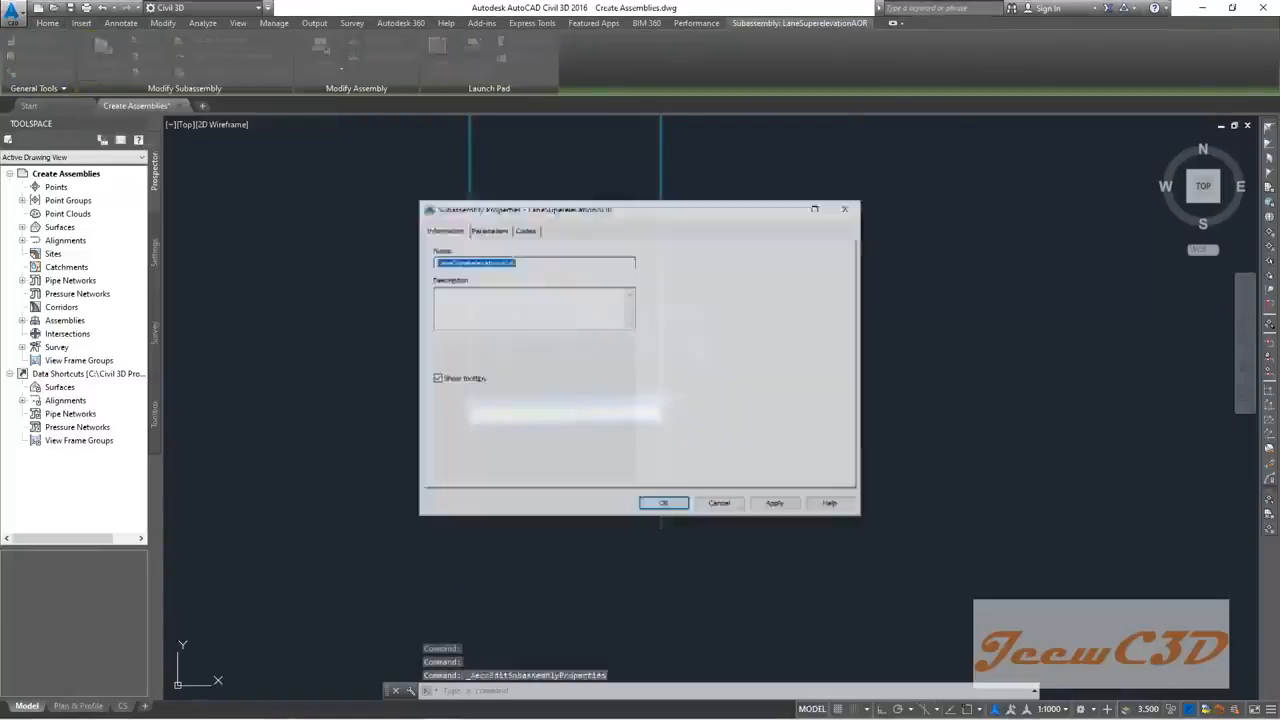
left_click_drag(571, 208, 840, 318)
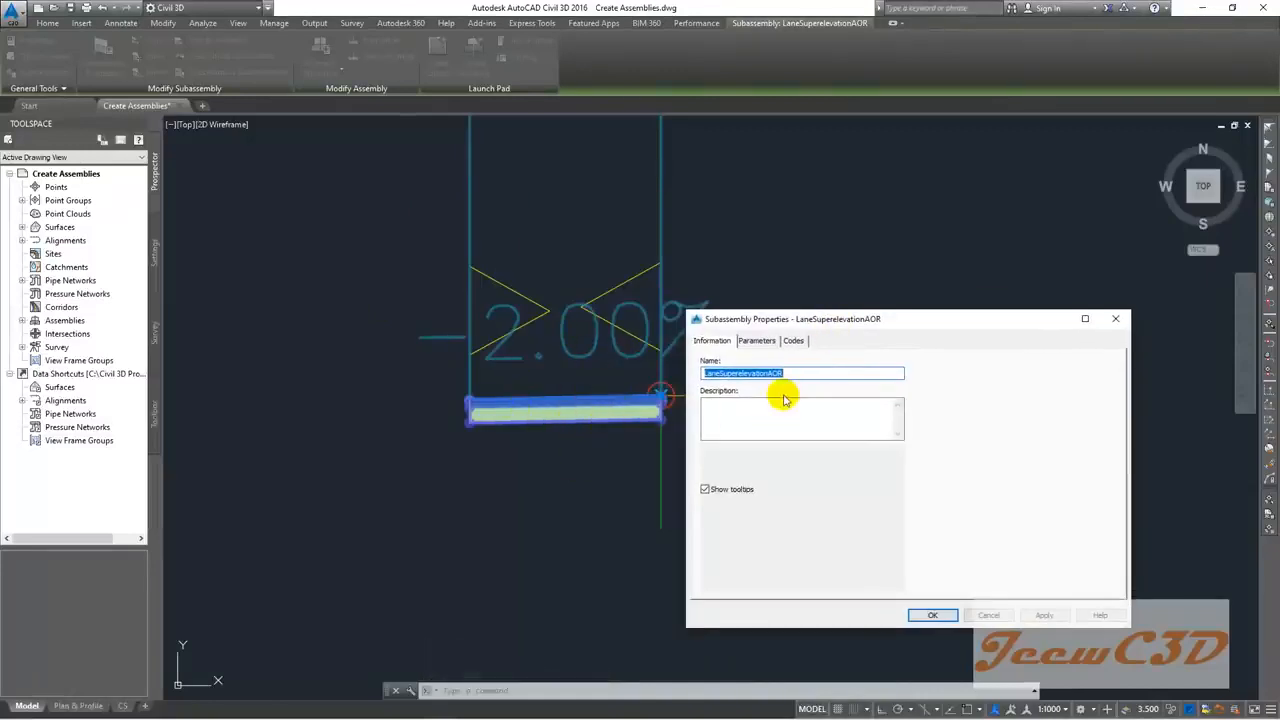
type("Left Lane")
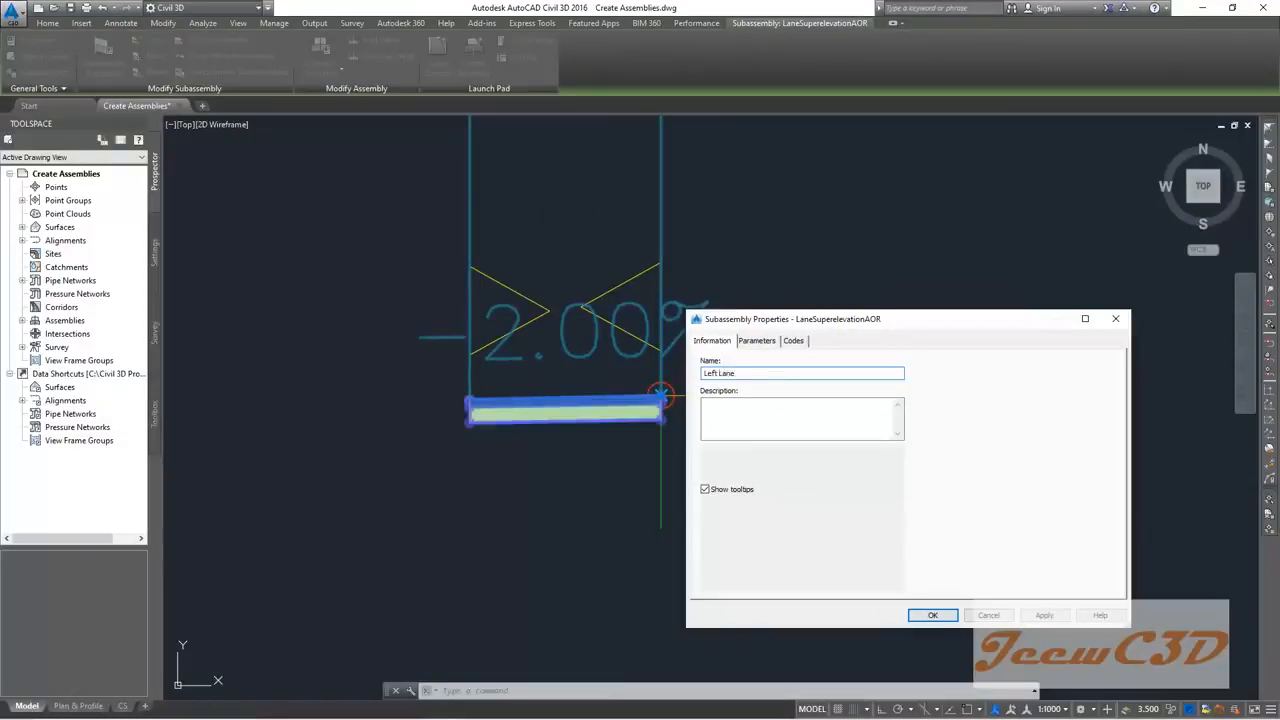
left_click(756, 340)
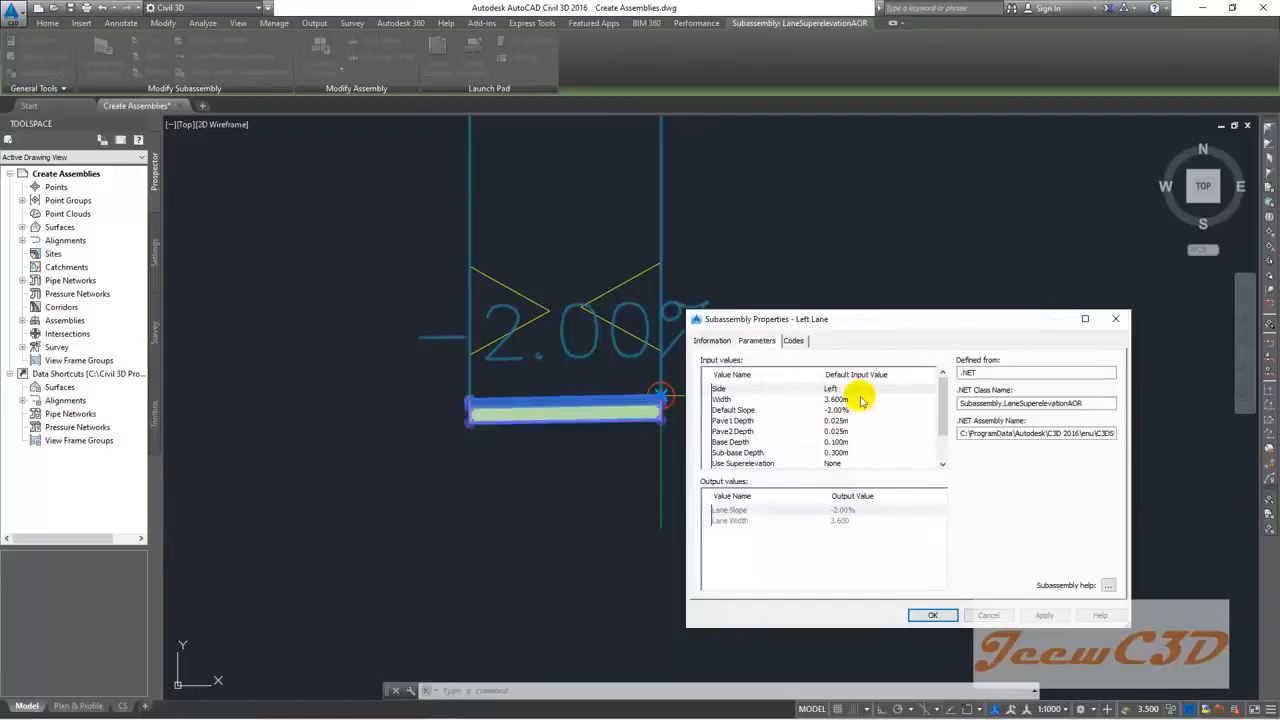
left_click(836, 399)
left_click(836, 399)
type("3.5")
left_click(855, 410)
left_click(855, 410)
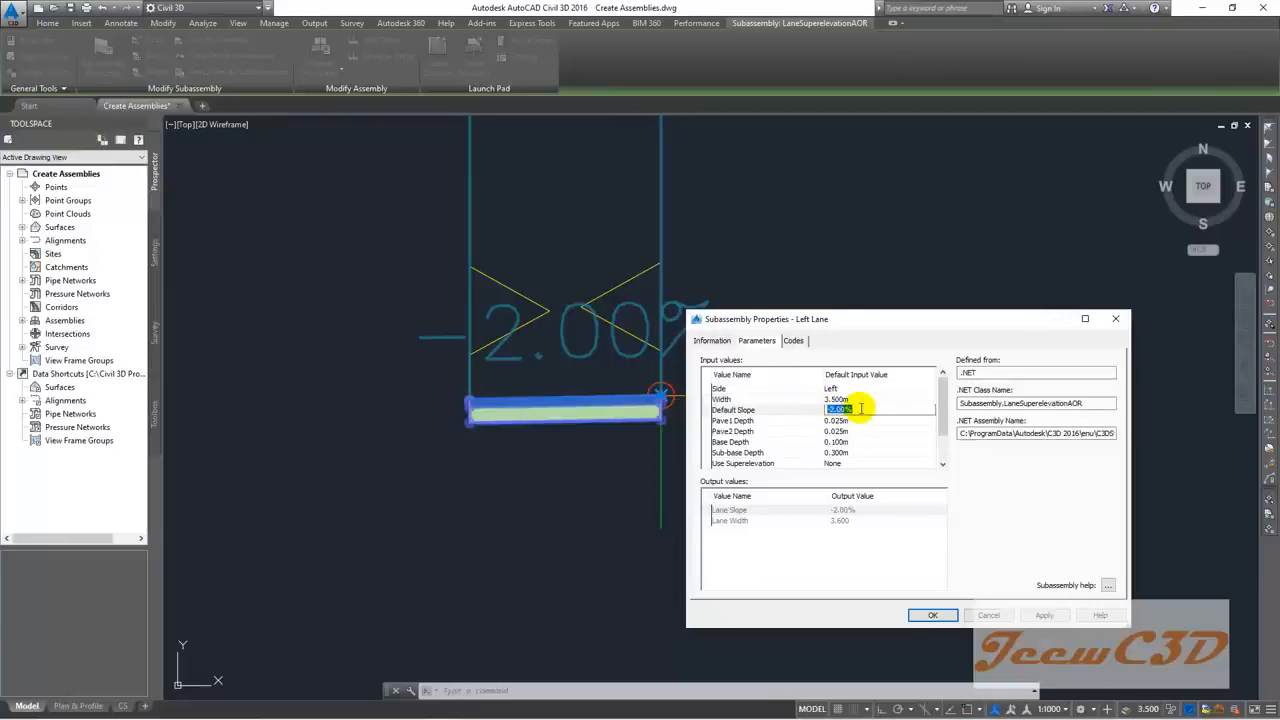
type("-")
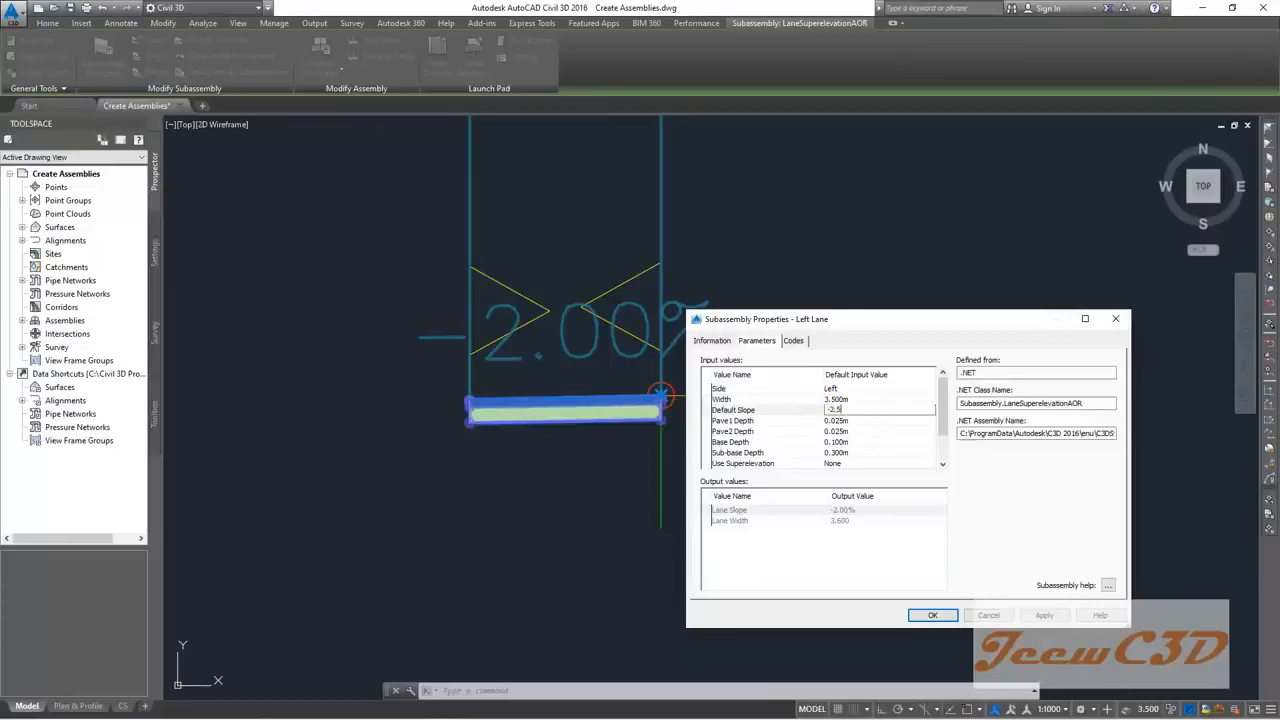
left_click(848, 421)
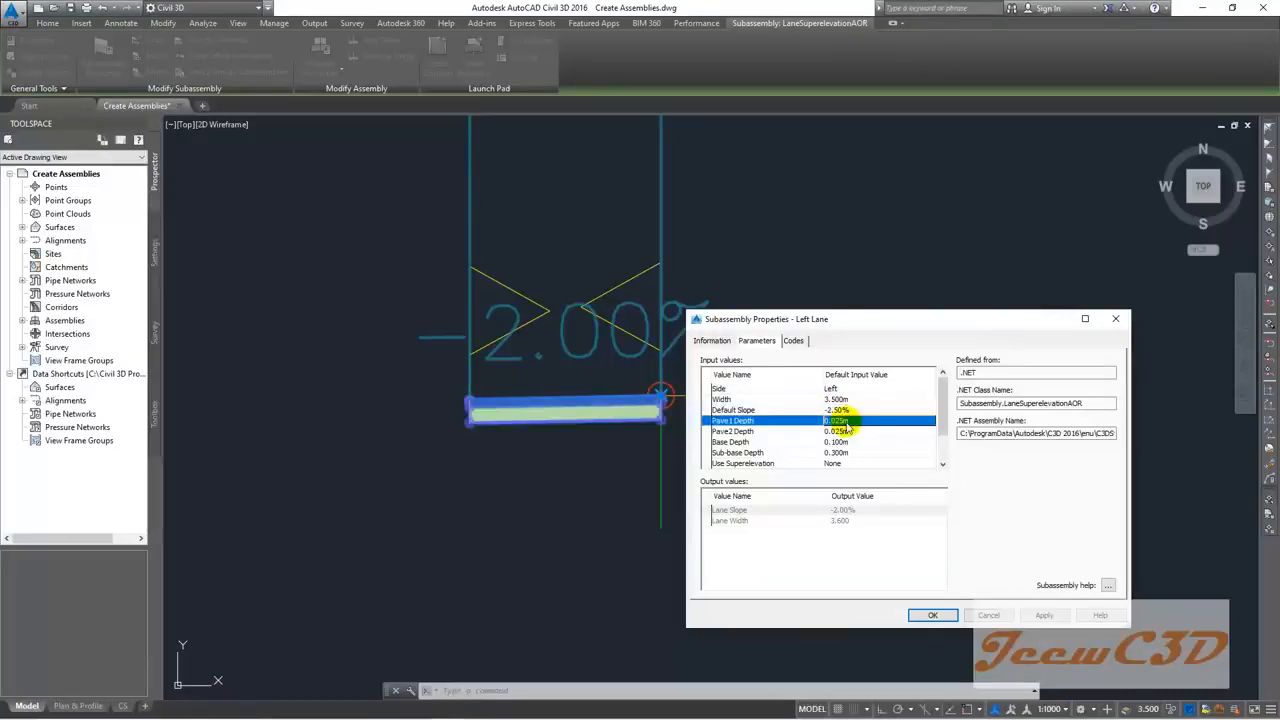
Step: Set Pave1 and Pave2 depths to 0.050m, Base 0.200m and Sub-base 0.250m
left_click(843, 422)
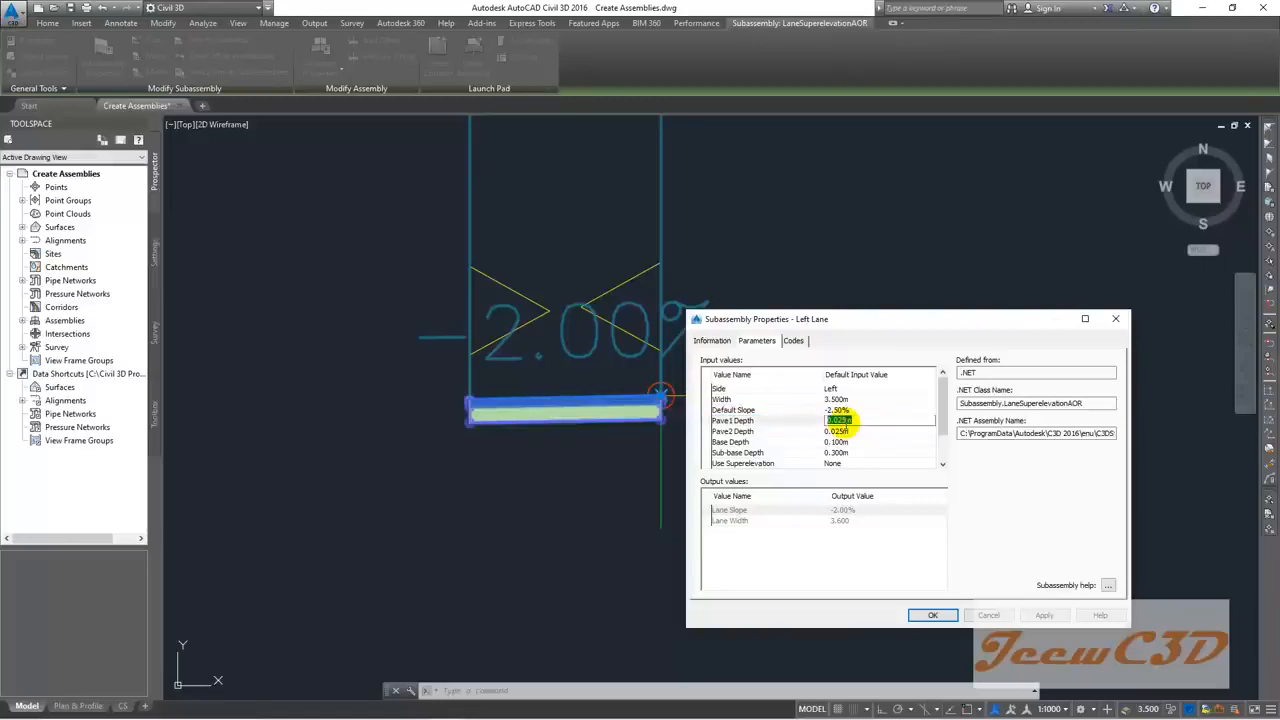
type("0.05")
key("Return")
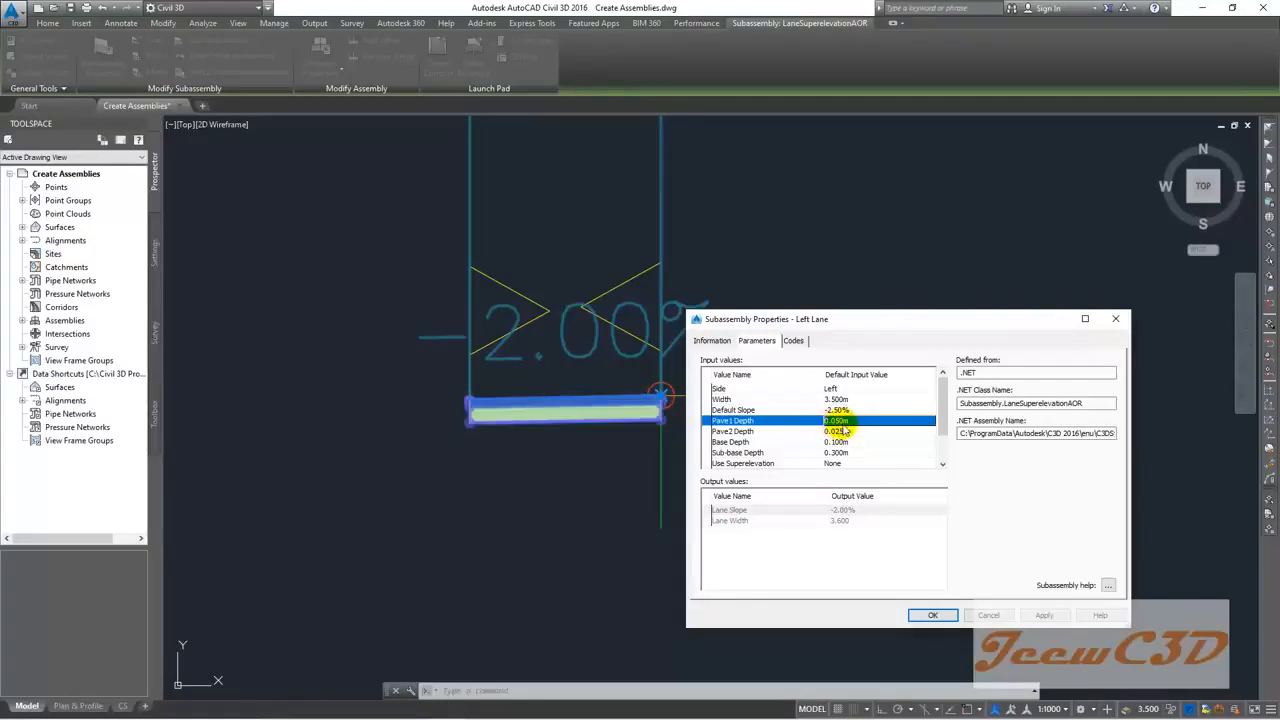
left_click(843, 430)
left_click(845, 431)
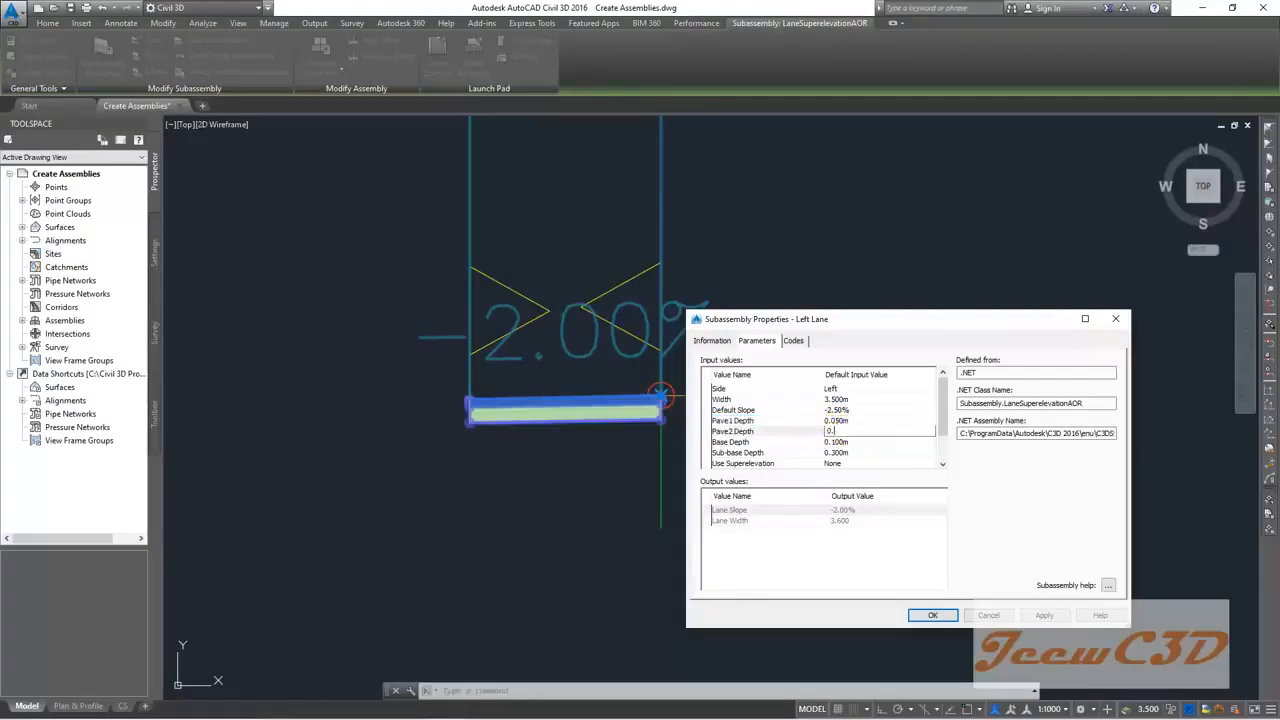
key("Return")
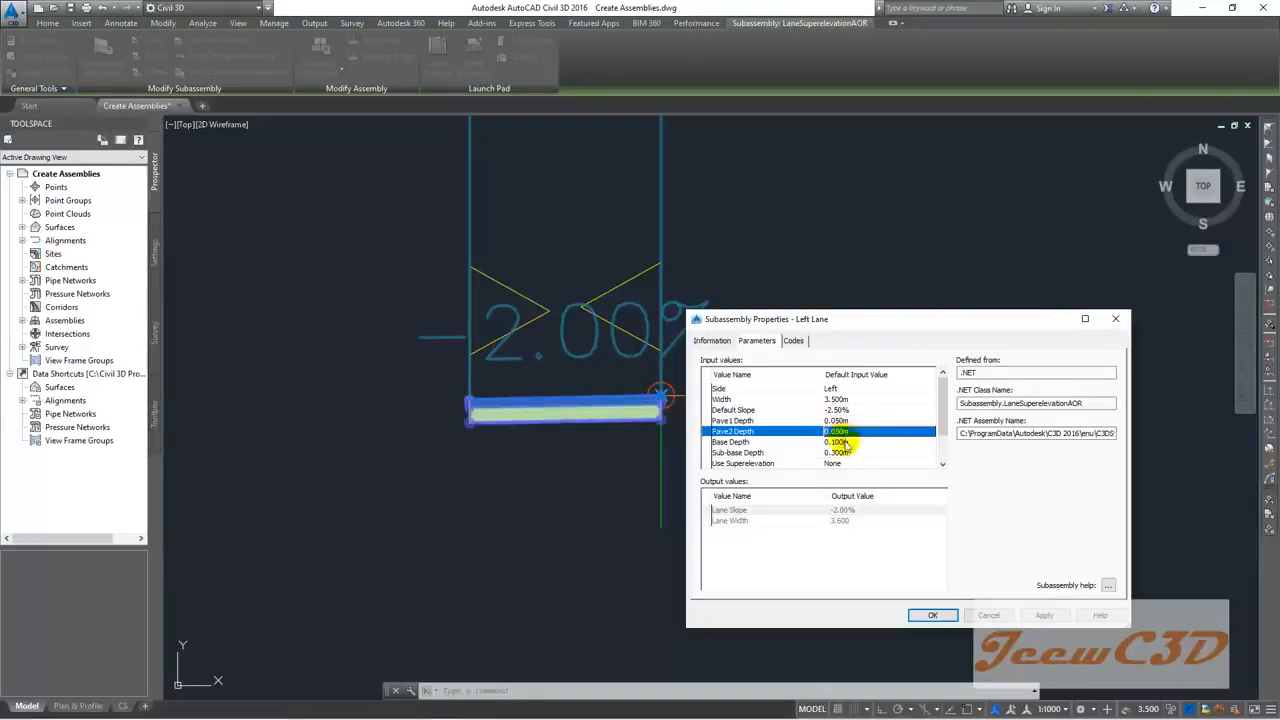
double_click(843, 442)
type("0.2")
left_click(840, 452)
left_click(840, 452)
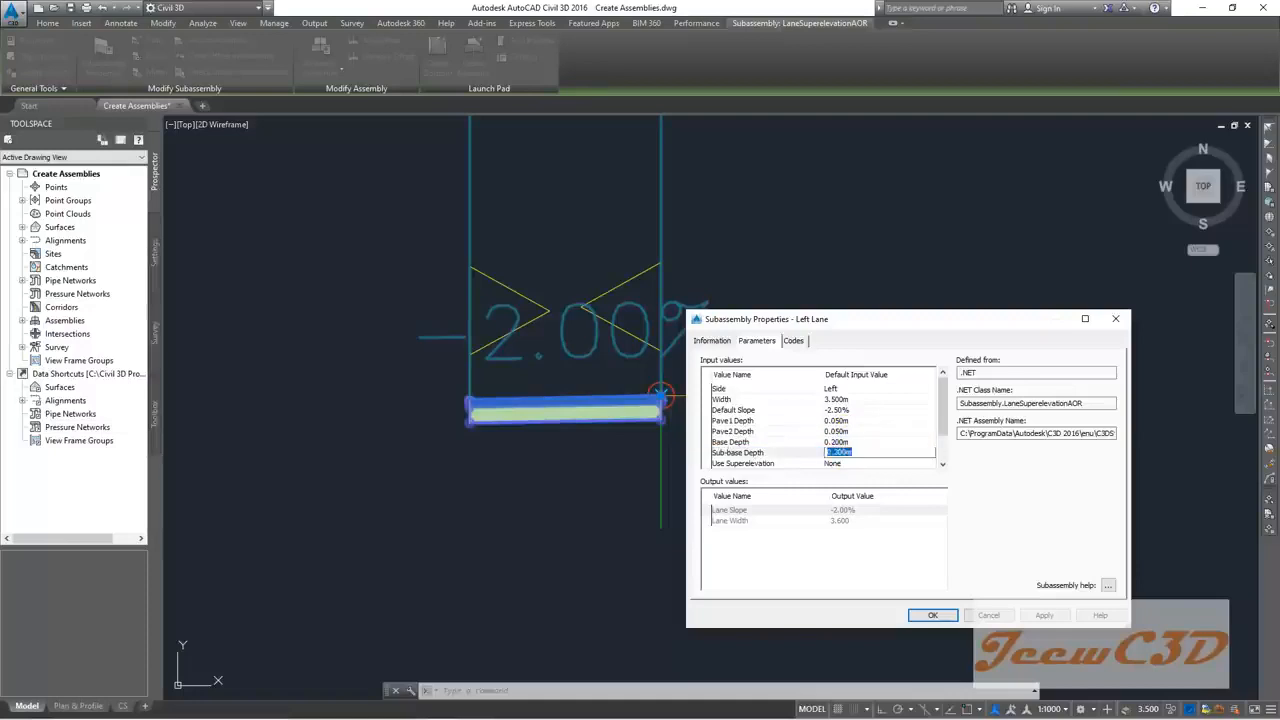
type("0.25")
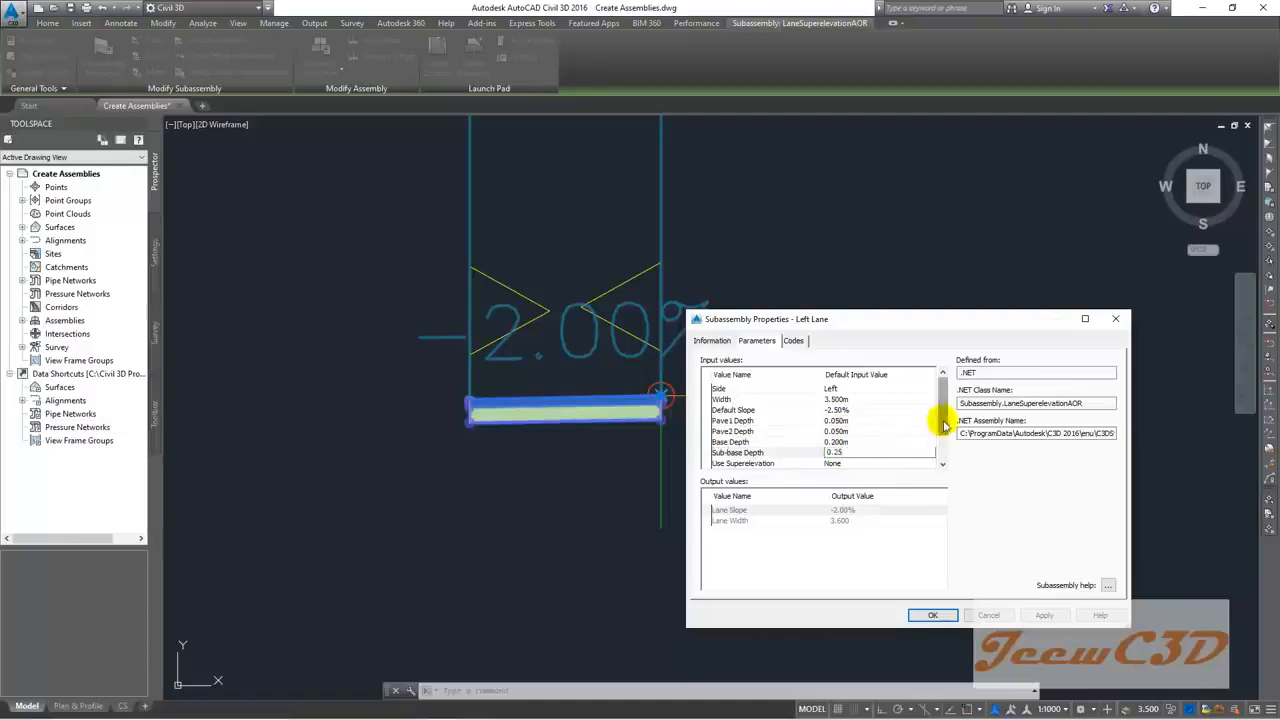
scroll(943, 429, "down", 1)
Step: Set Use Superelevation to Left Lane Outside
left_click(864, 430)
left_click(864, 430)
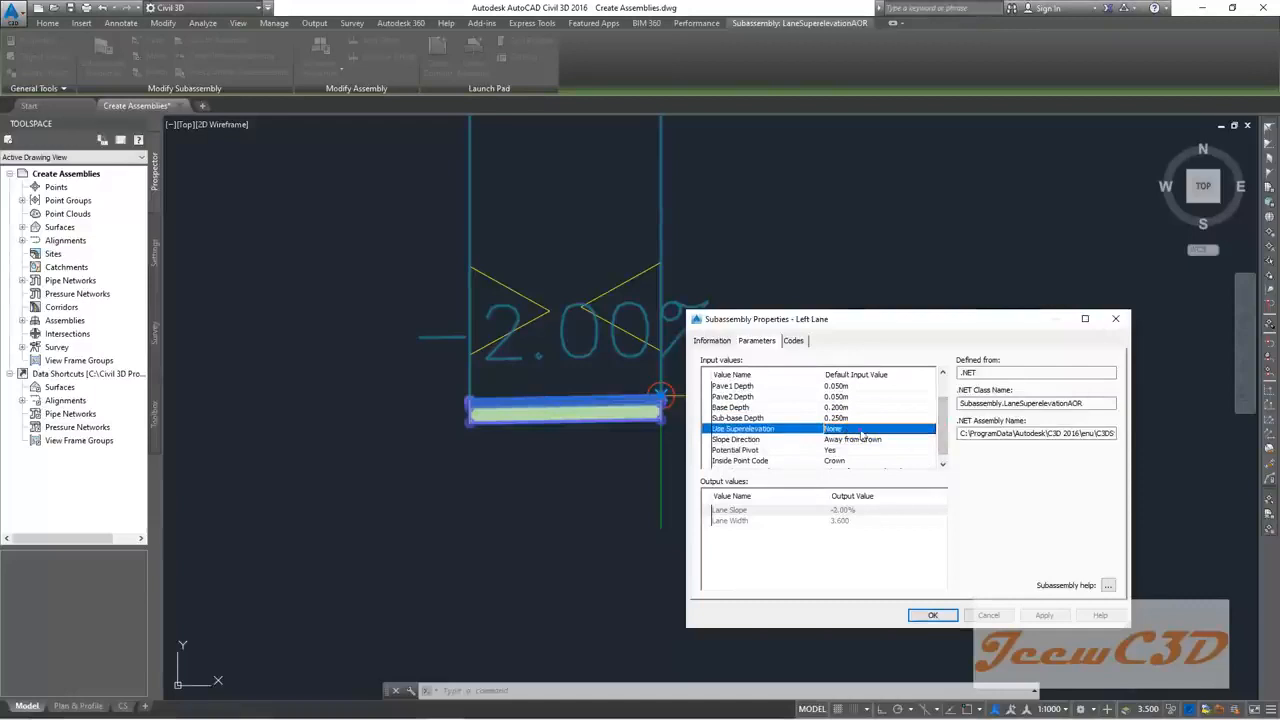
left_click(880, 467)
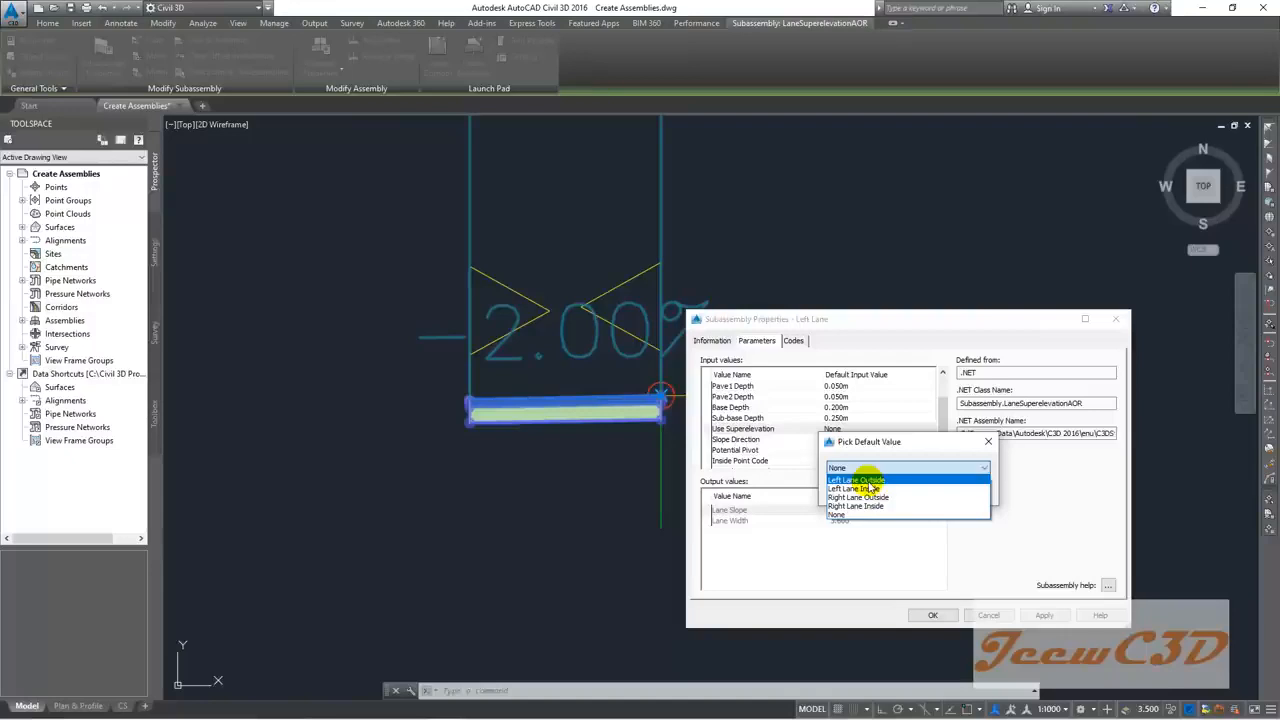
left_click(862, 480)
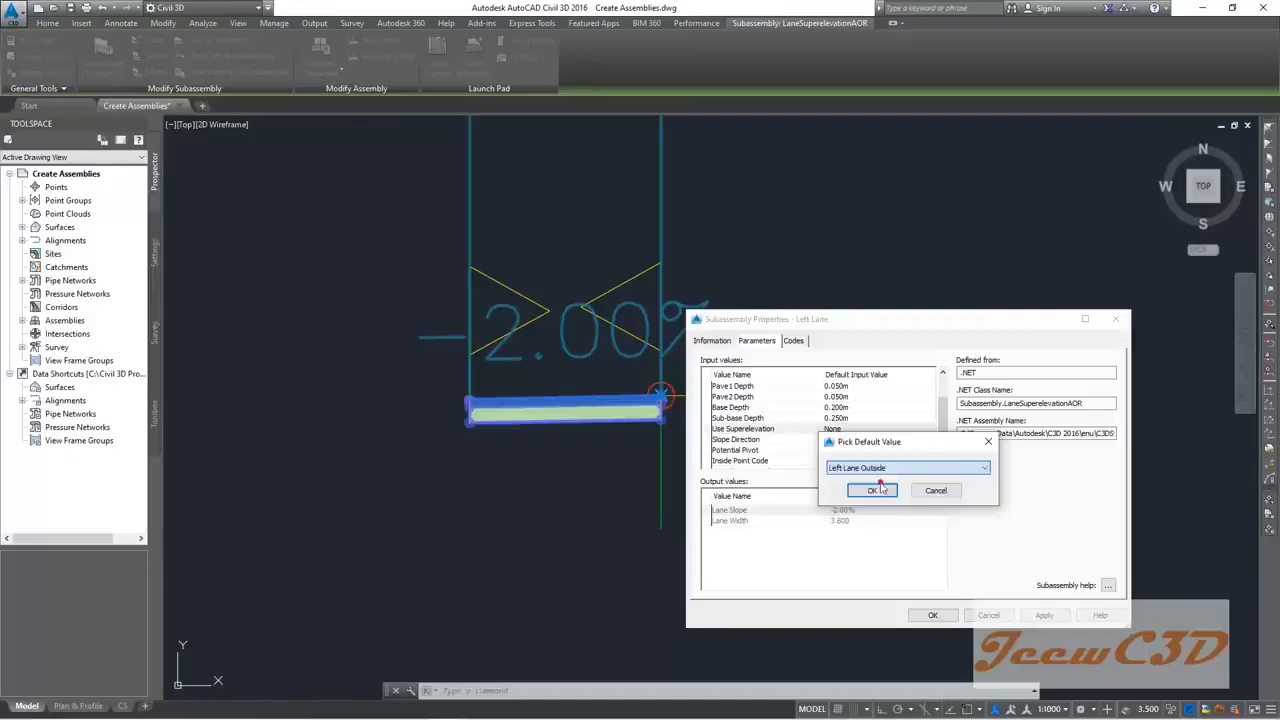
left_click(870, 490)
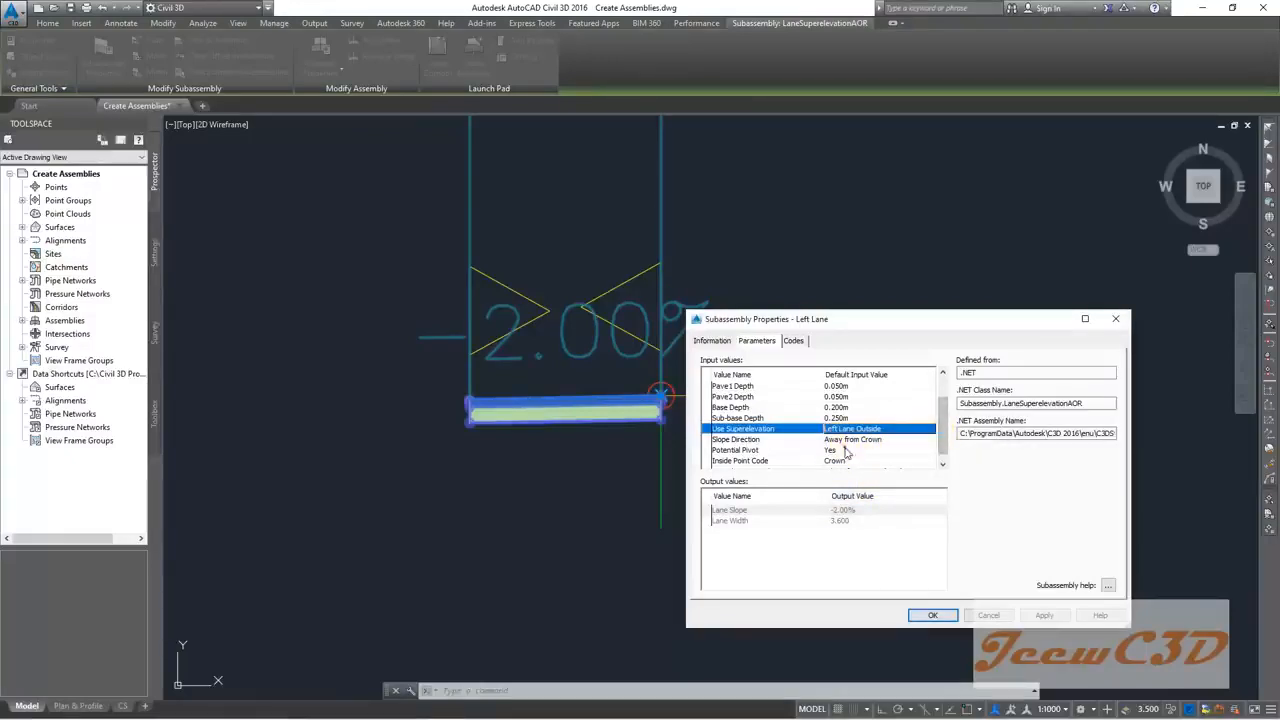
Step: Set Potential Pivot to No and Outside Point Code to None, then apply the lane properties
left_click(850, 451)
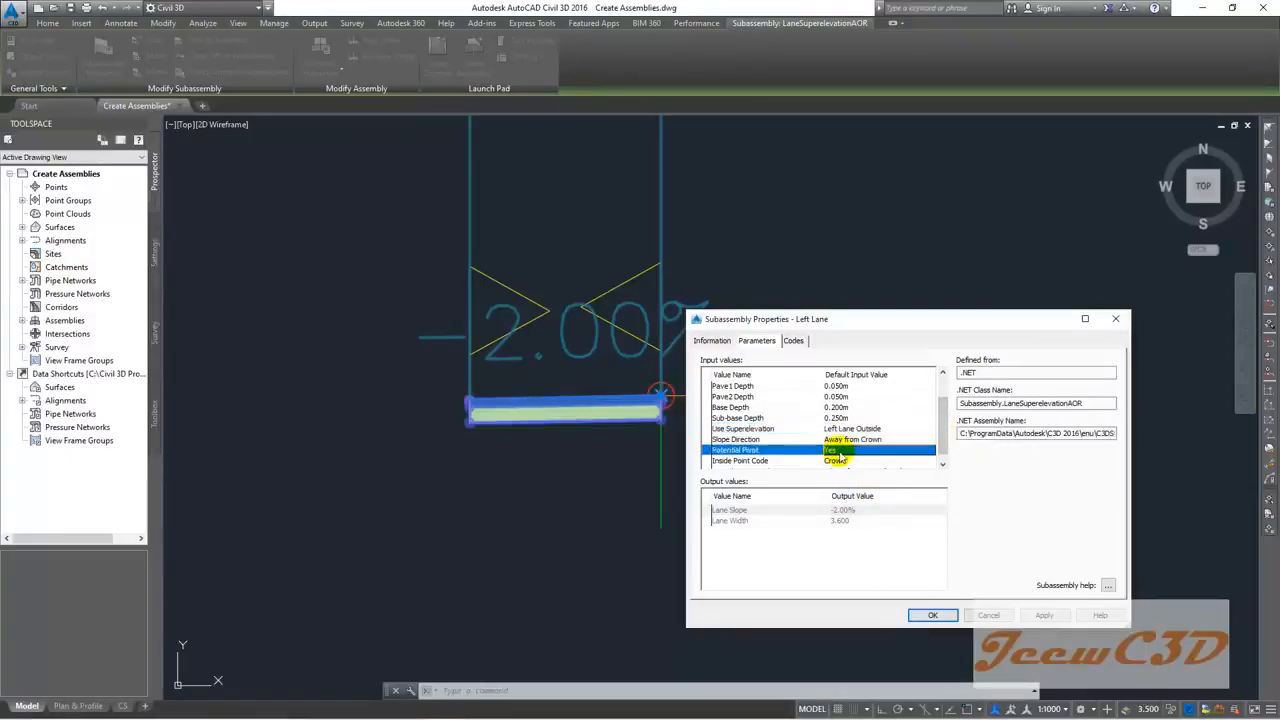
left_click(830, 452)
left_click(840, 467)
left_click(853, 490)
left_click_drag(940, 435, 945, 463)
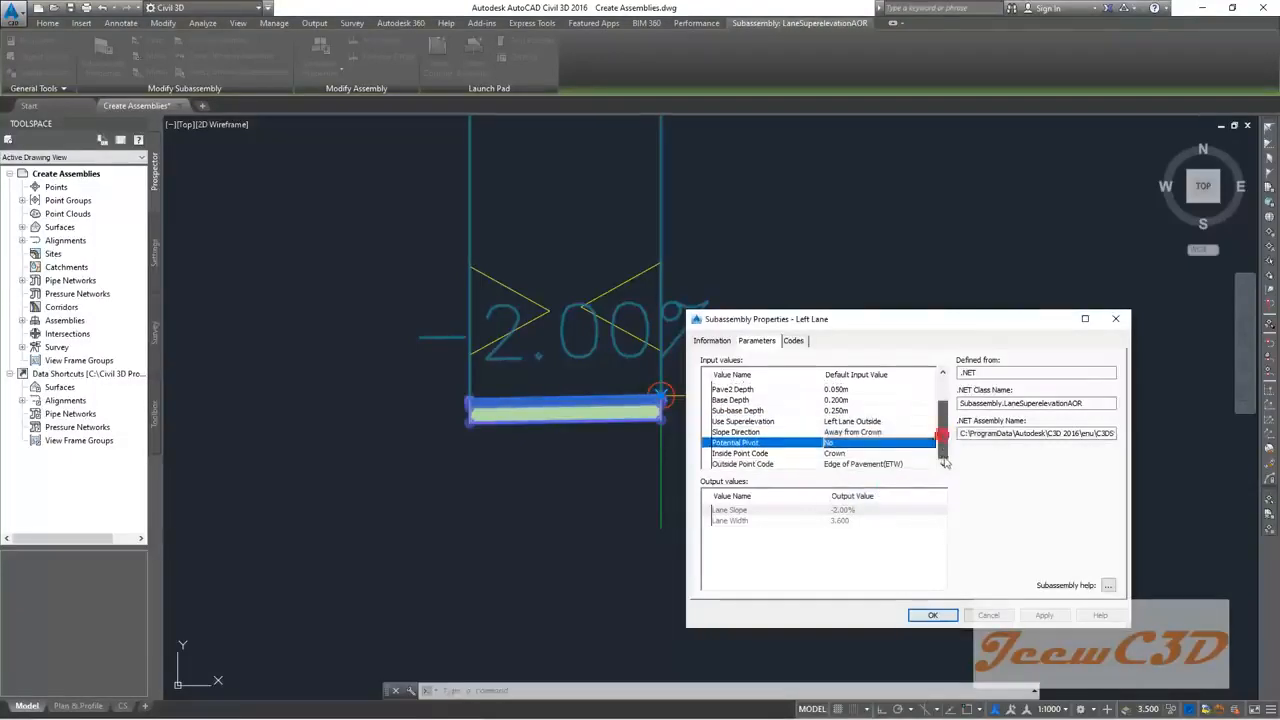
left_click(833, 453)
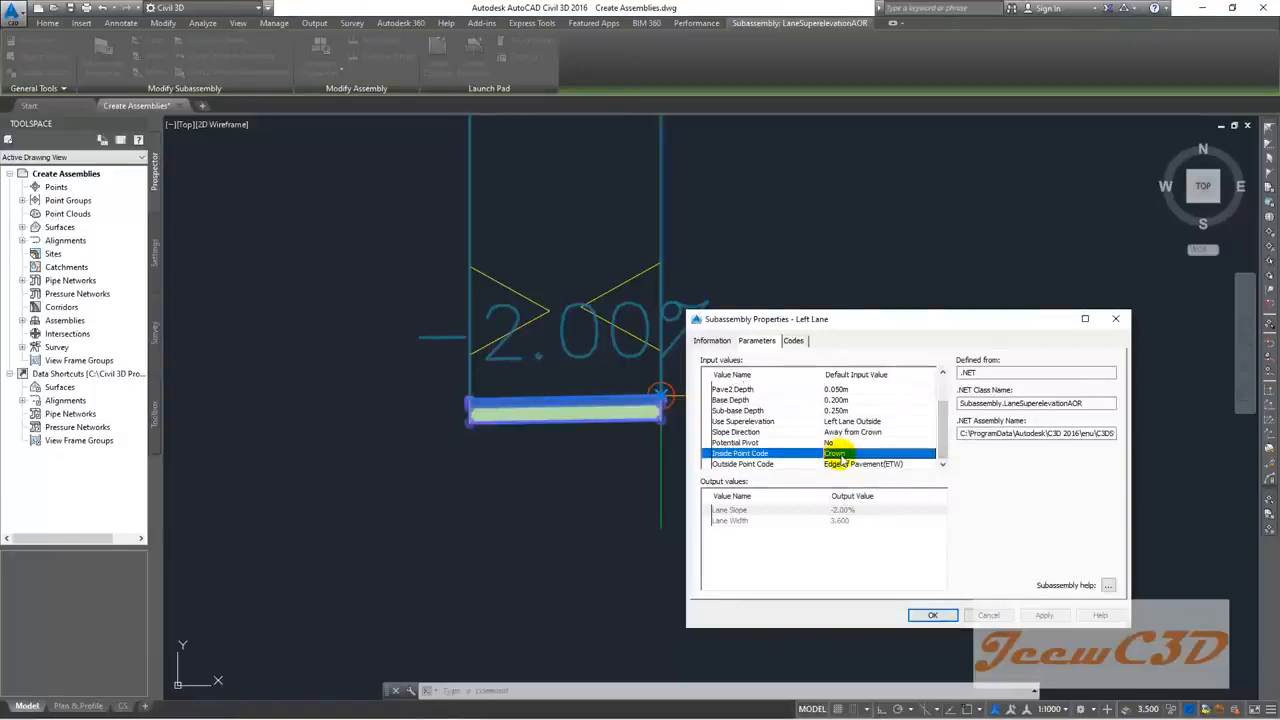
left_click(845, 464)
left_click(847, 466)
left_click(847, 466)
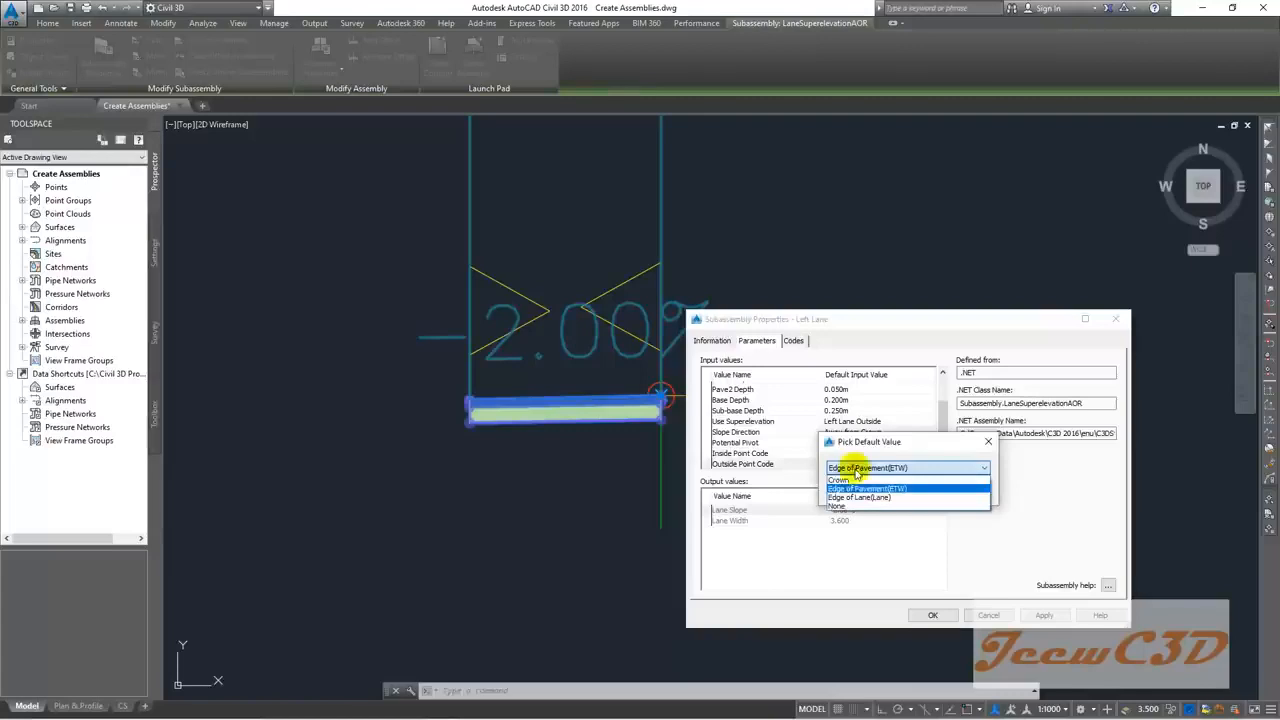
left_click(847, 505)
left_click(860, 489)
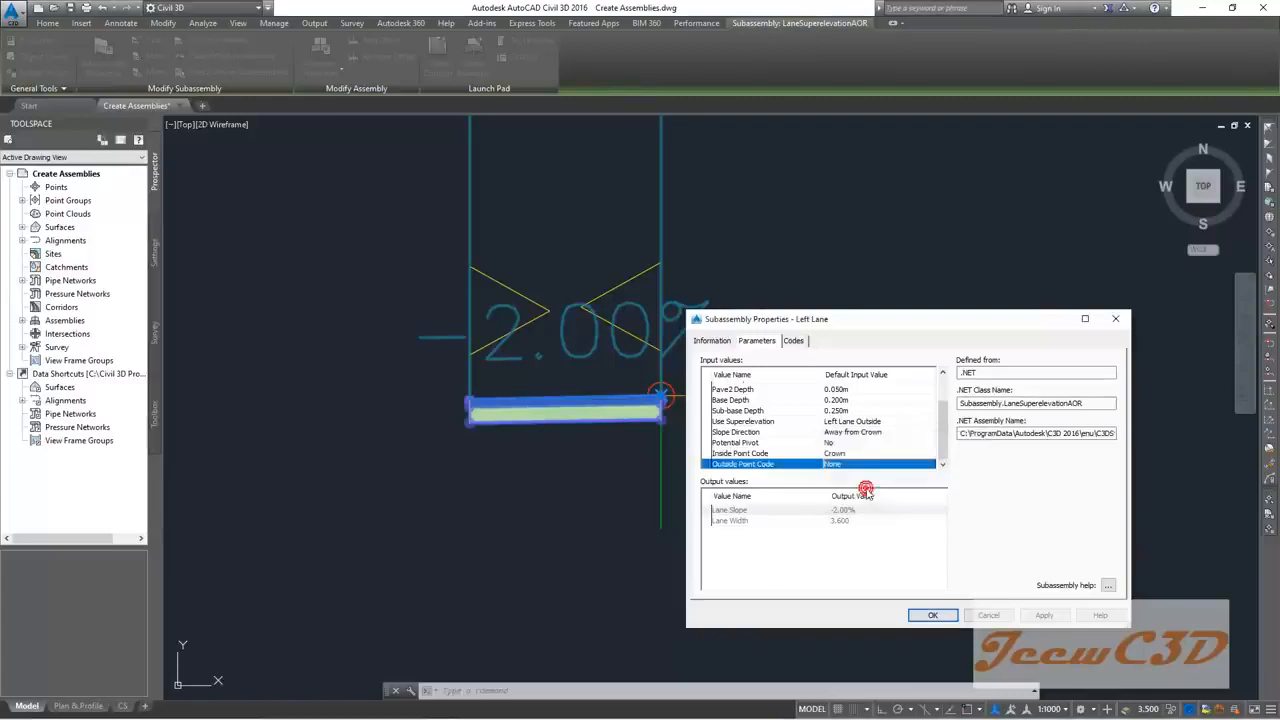
mouse_move(942, 443)
left_mouse_down()
mouse_move(940, 424)
mouse_move(940, 460)
left_mouse_up()
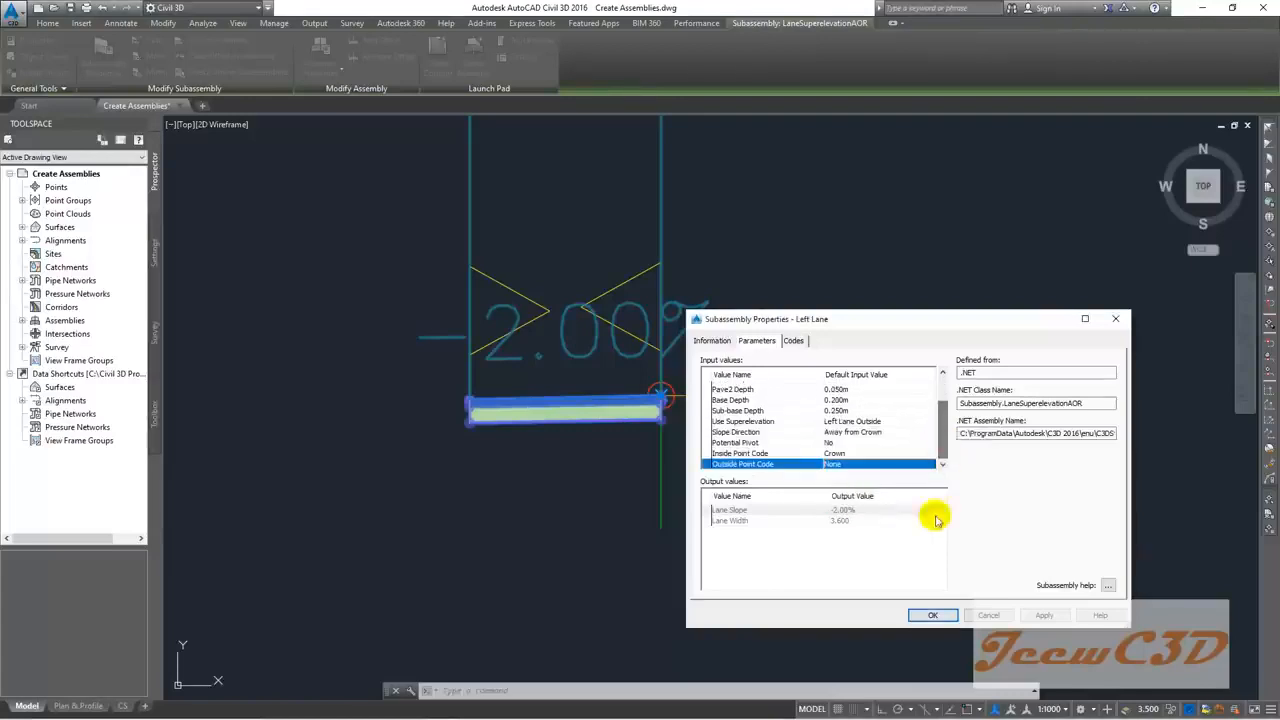
left_click(928, 616)
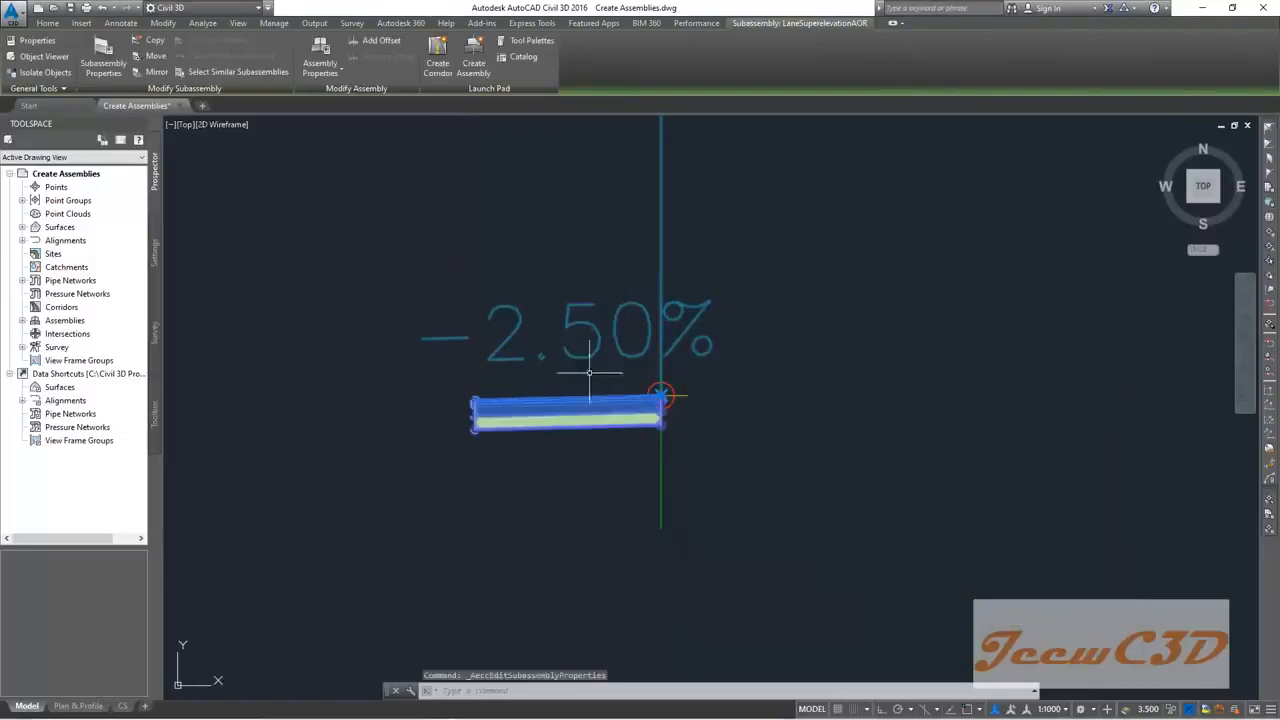
Step: Copy the Left Lane onto its outer marker point with Copy To, then select the outer copy
key("Escape")
middle_click_drag(563, 374, 737, 429)
scroll(720, 430, "down", 2)
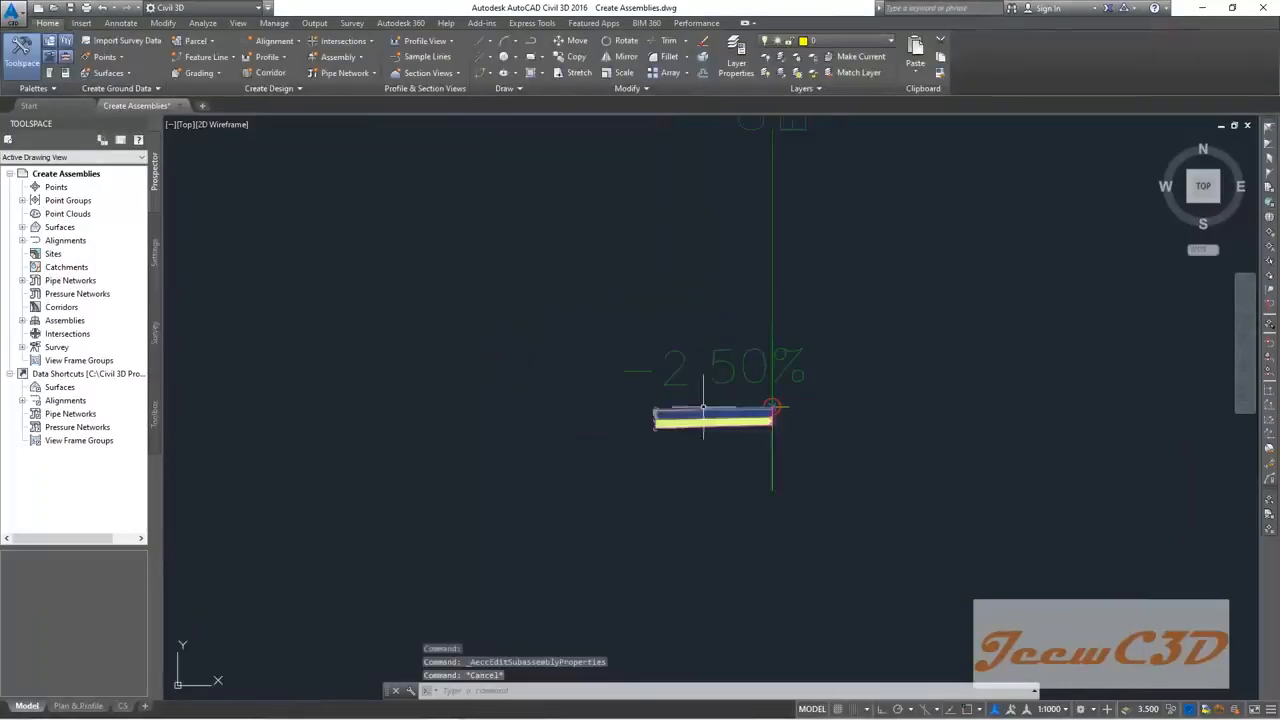
scroll(645, 420, "up", 5)
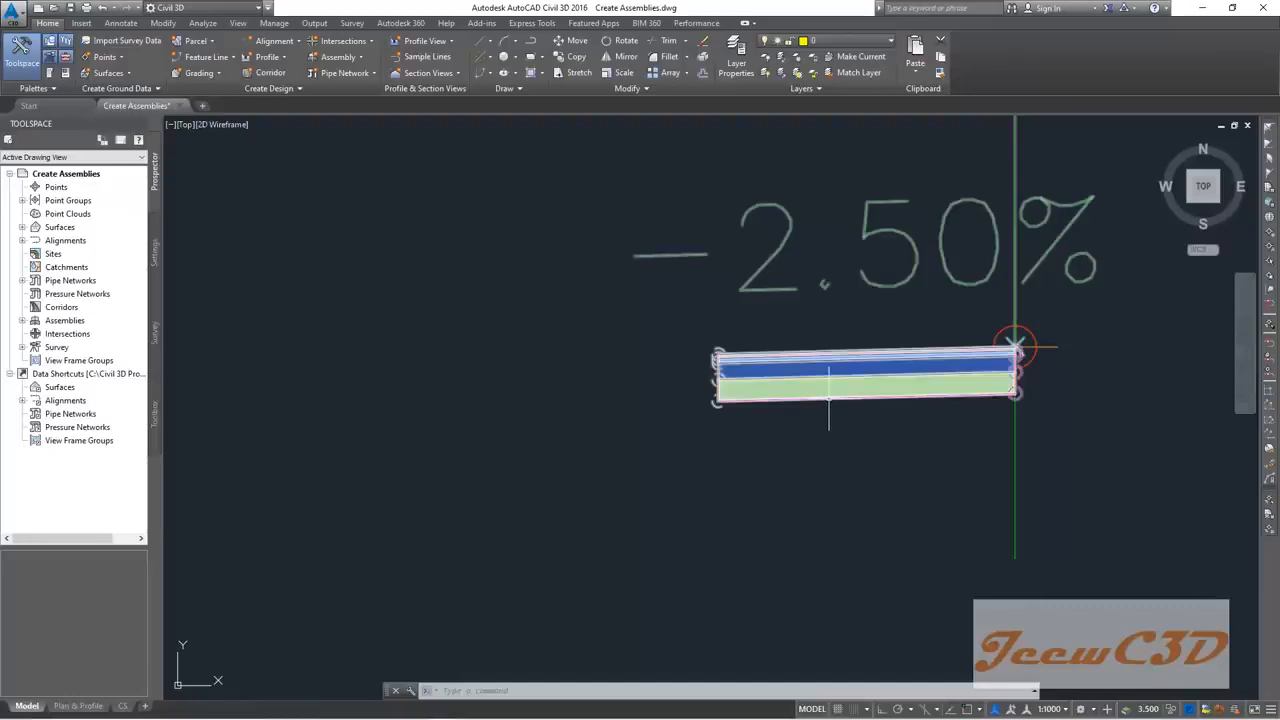
scroll(715, 352, "up", 5)
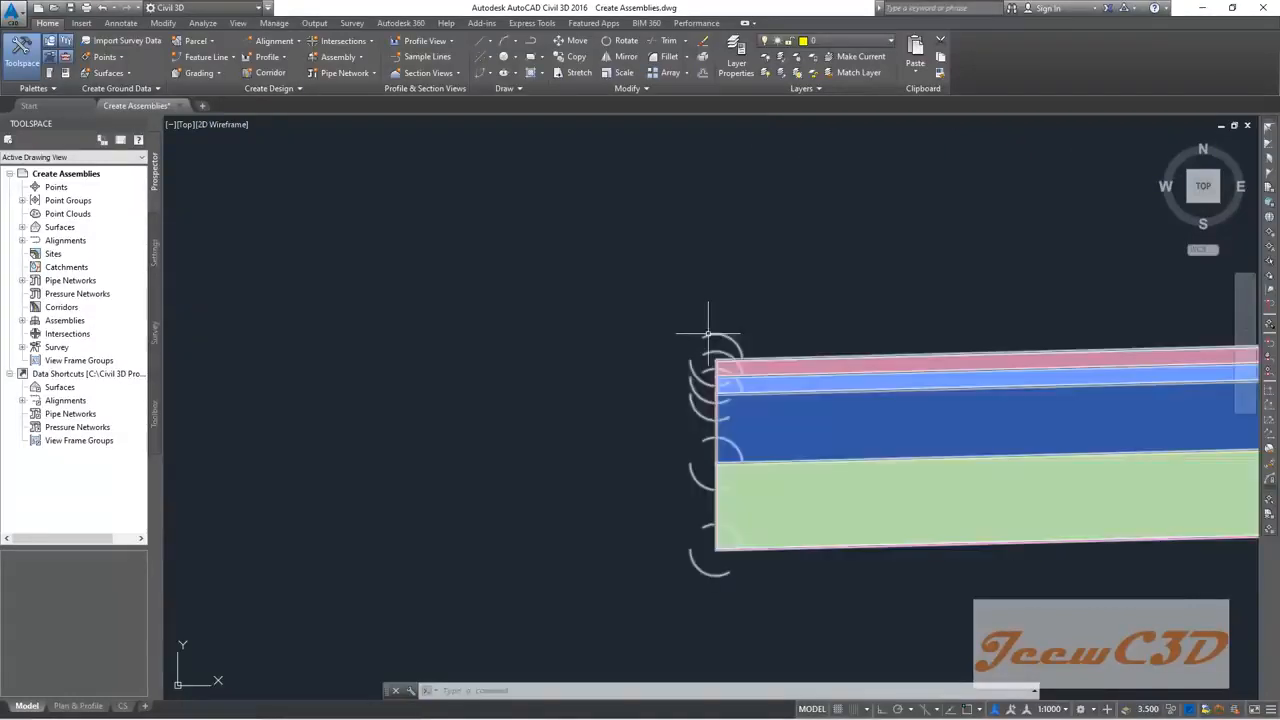
scroll(708, 362, "down", 4)
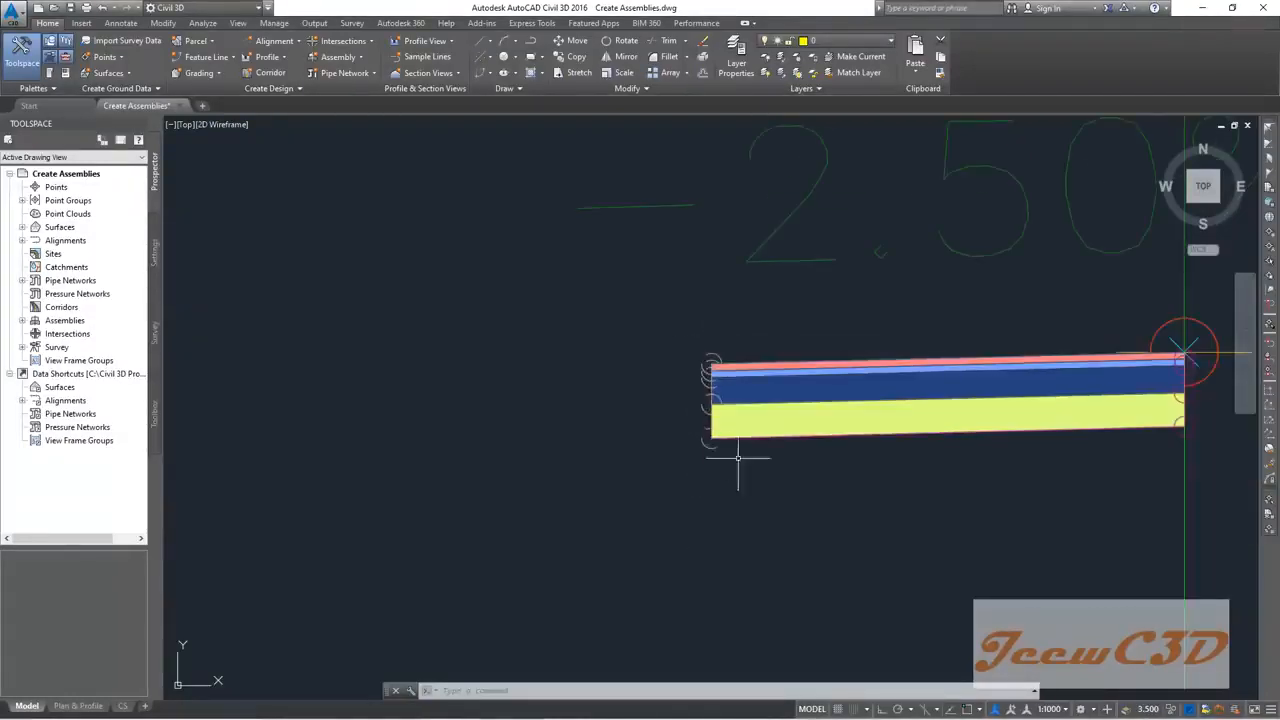
left_click(832, 442)
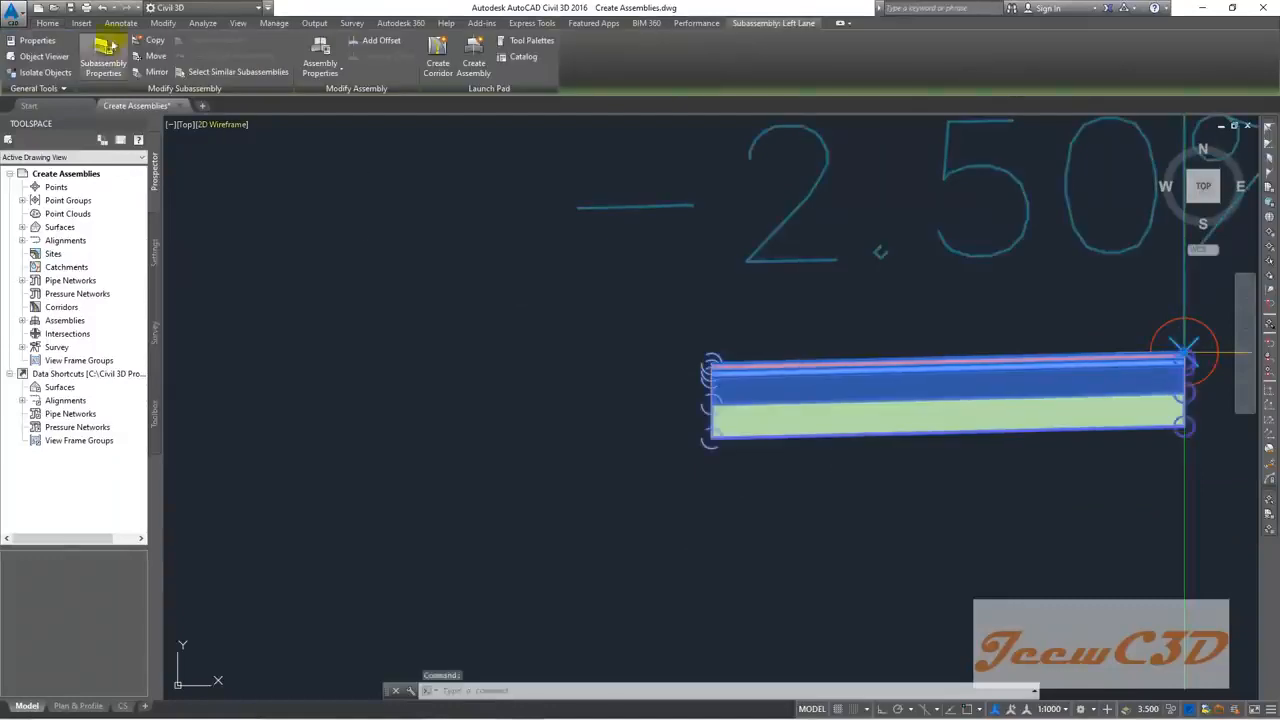
left_click(165, 42)
left_click(205, 93)
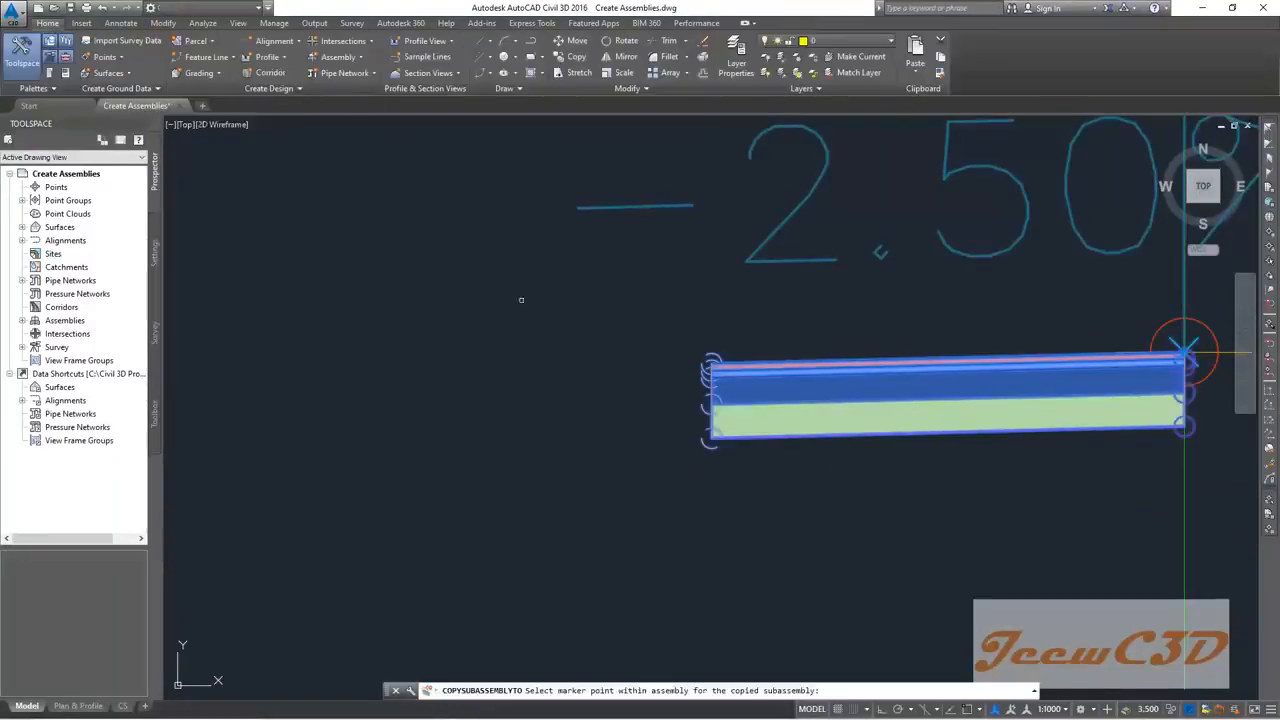
scroll(712, 383, "up", 6)
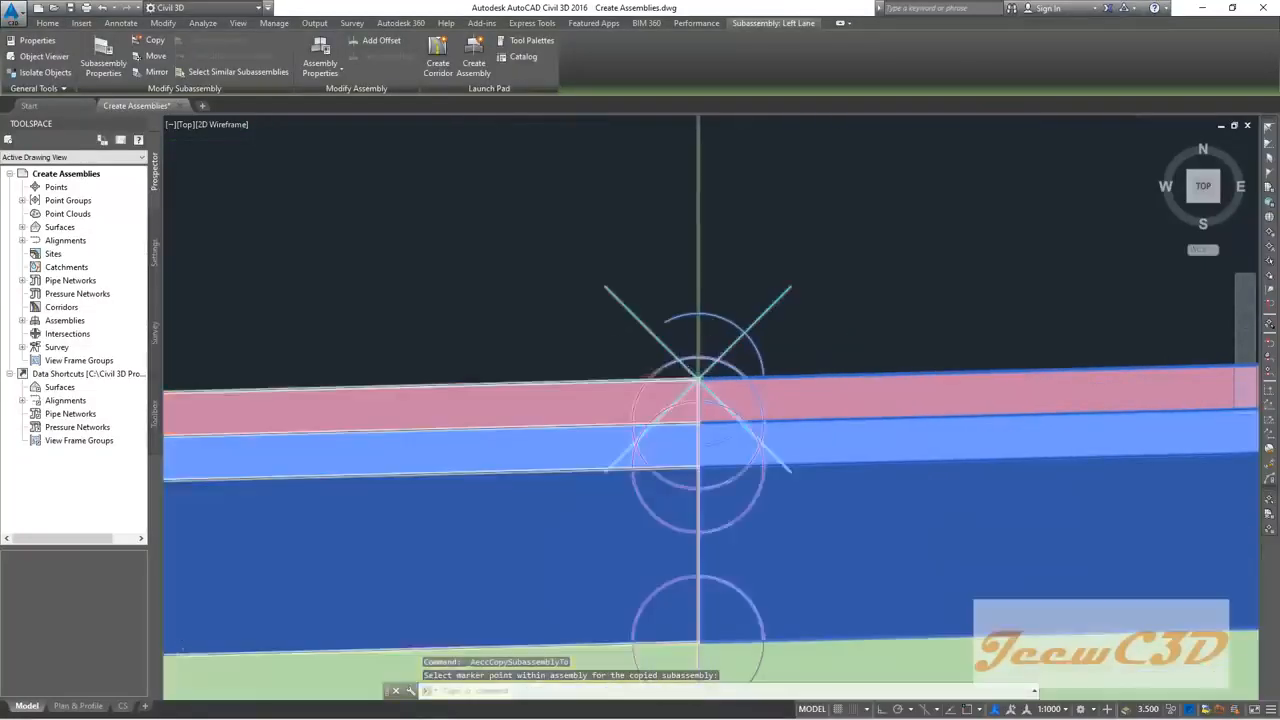
scroll(697, 383, "down", 6)
key("Escape")
middle_click_drag(568, 468, 698, 443)
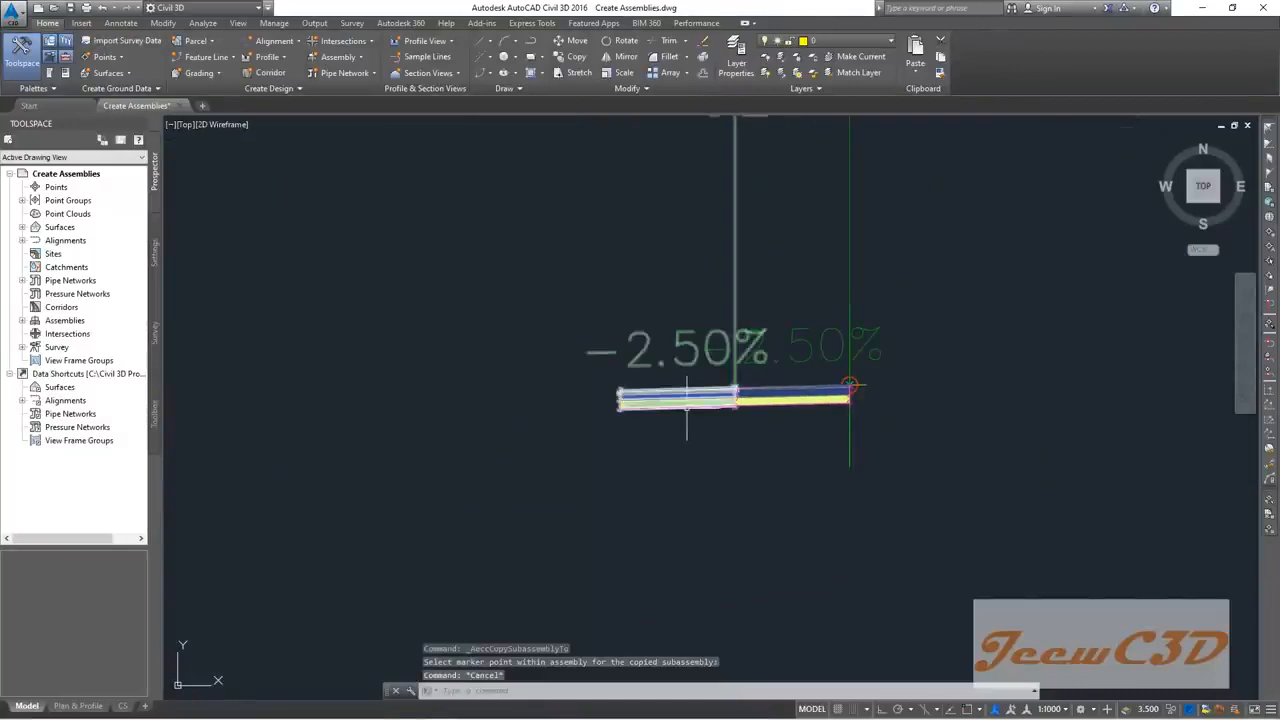
left_click(687, 404)
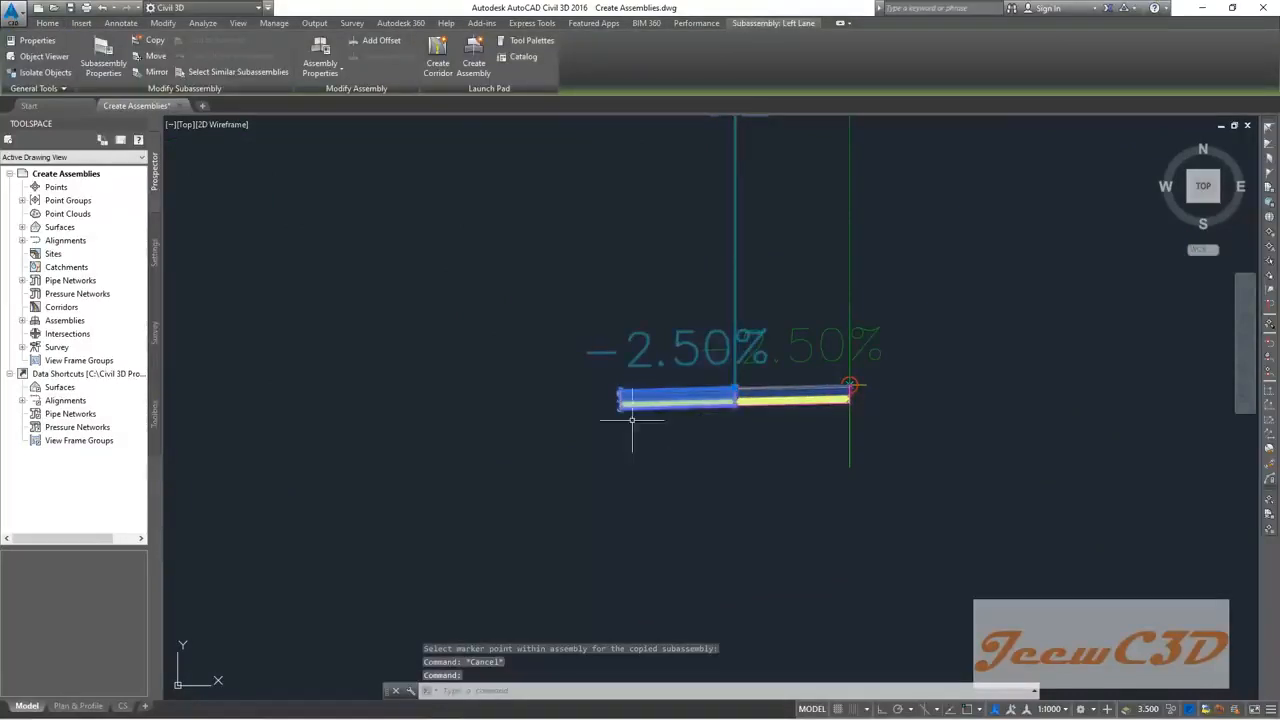
Step: Rename the outer lane subassembly to Left HS
left_click(99, 69)
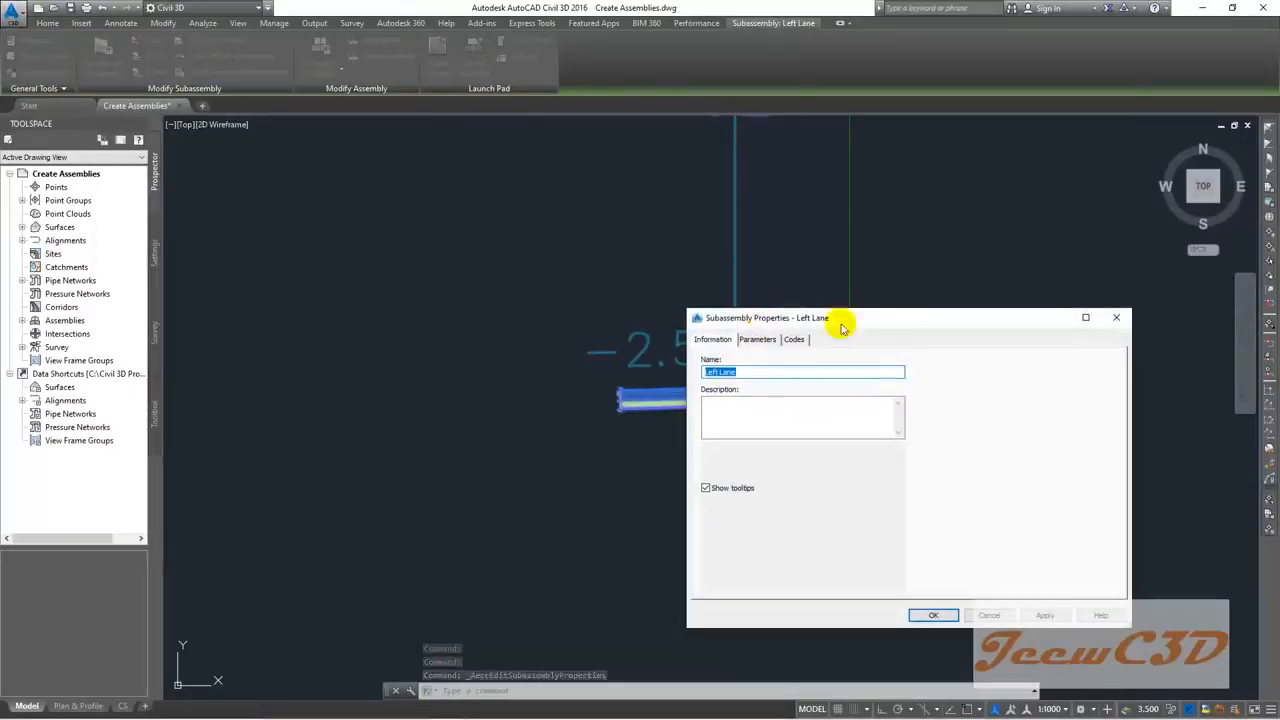
left_click_drag(838, 320, 970, 328)
left_click(876, 381)
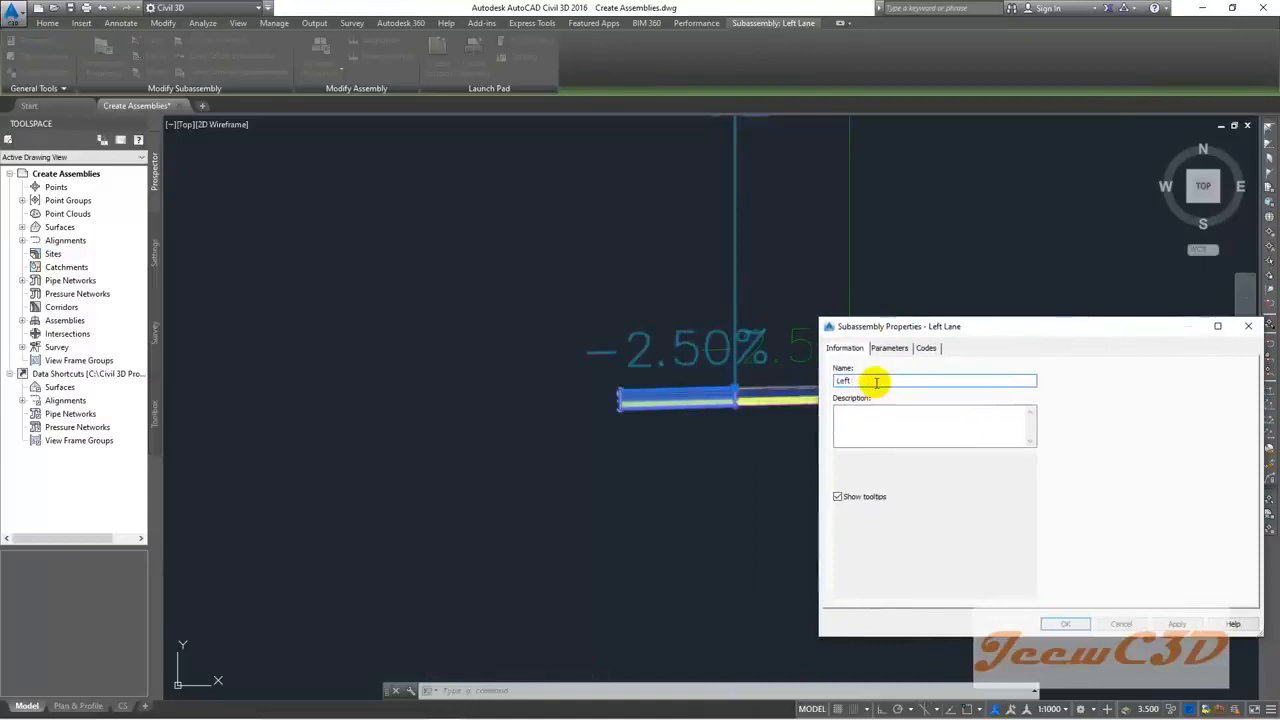
type("HS")
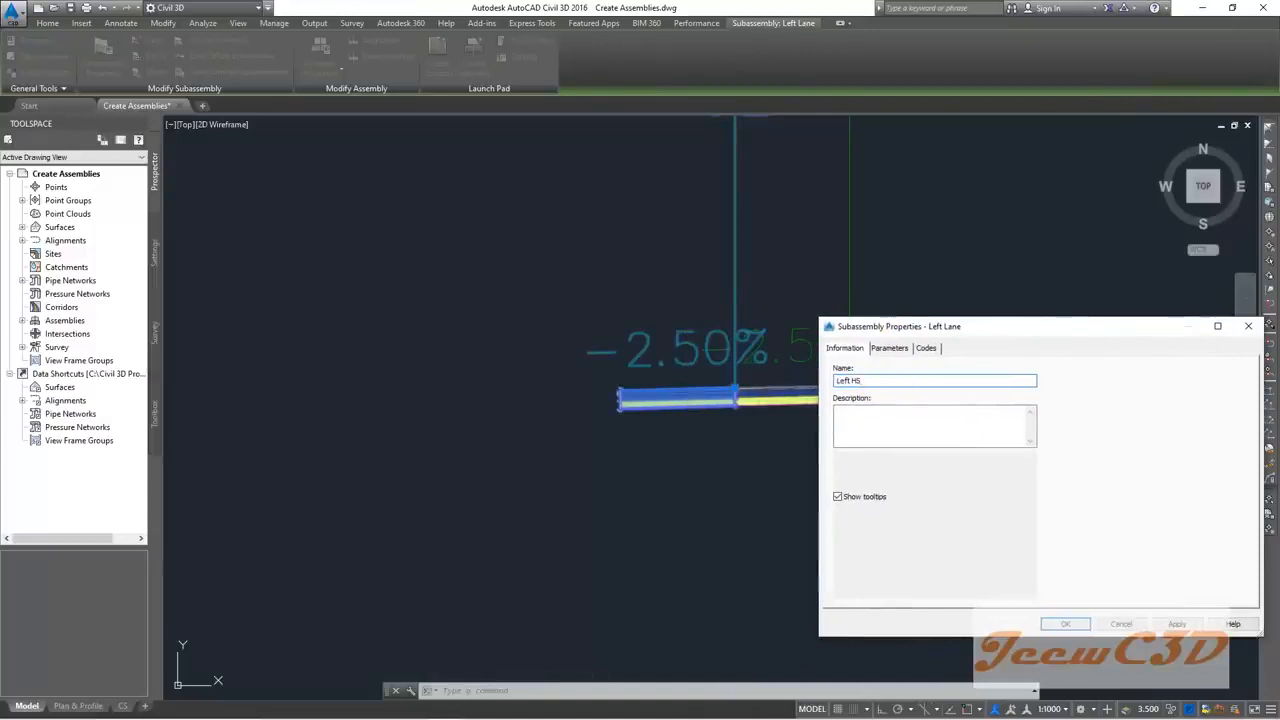
left_click(890, 349)
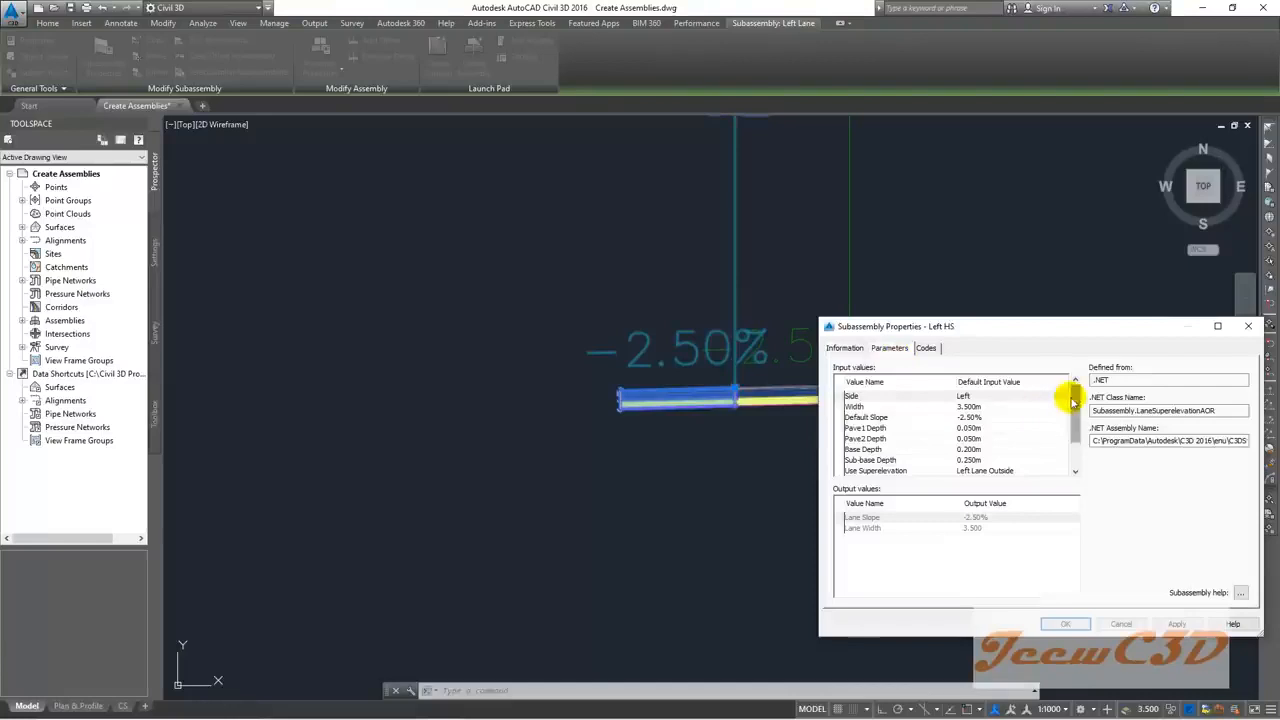
scroll(1060, 430, "down", 2)
scroll(1062, 400, "up", 2)
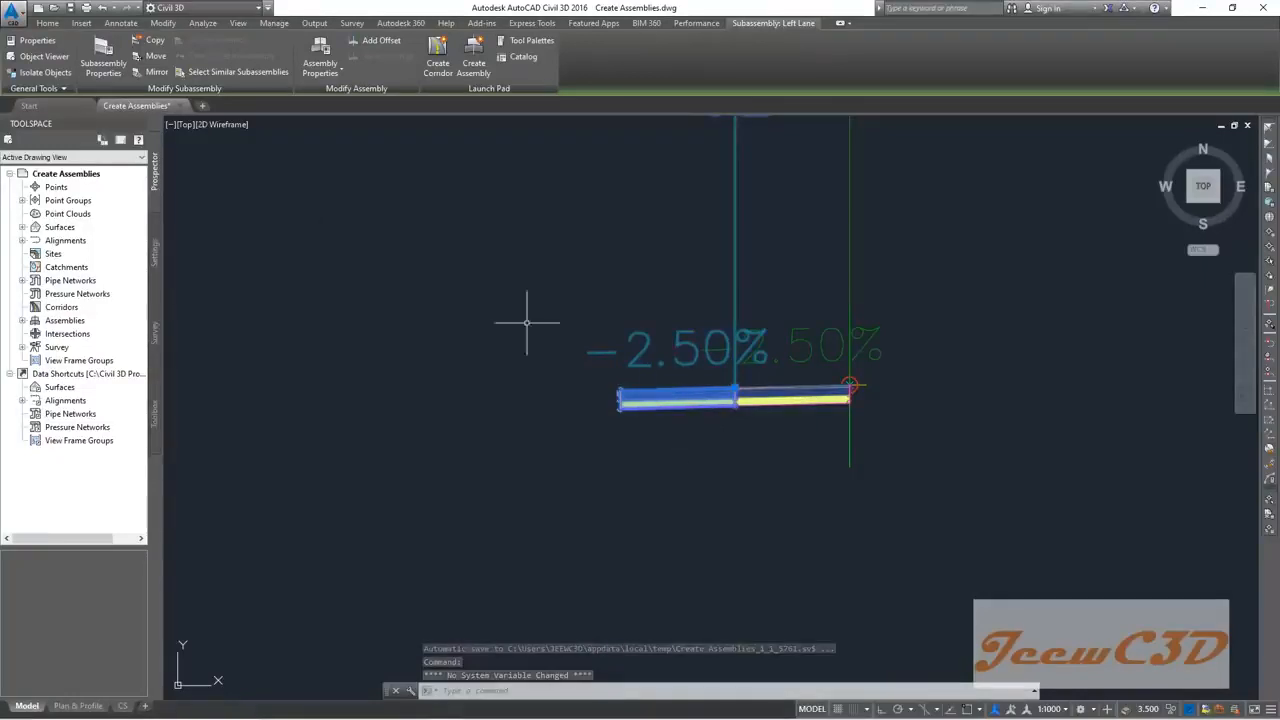
Step: Set the Left HS width to 1.000m and apply the change
key("Escape")
left_click(658, 382)
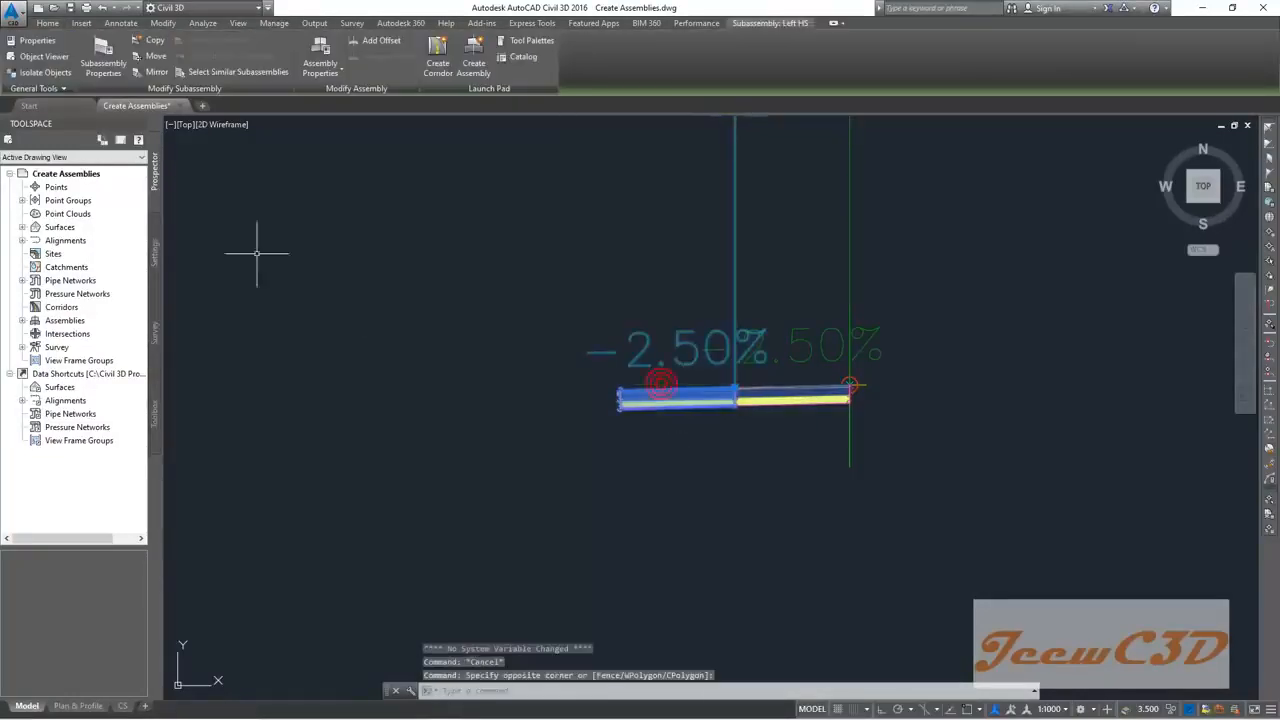
left_click(92, 60)
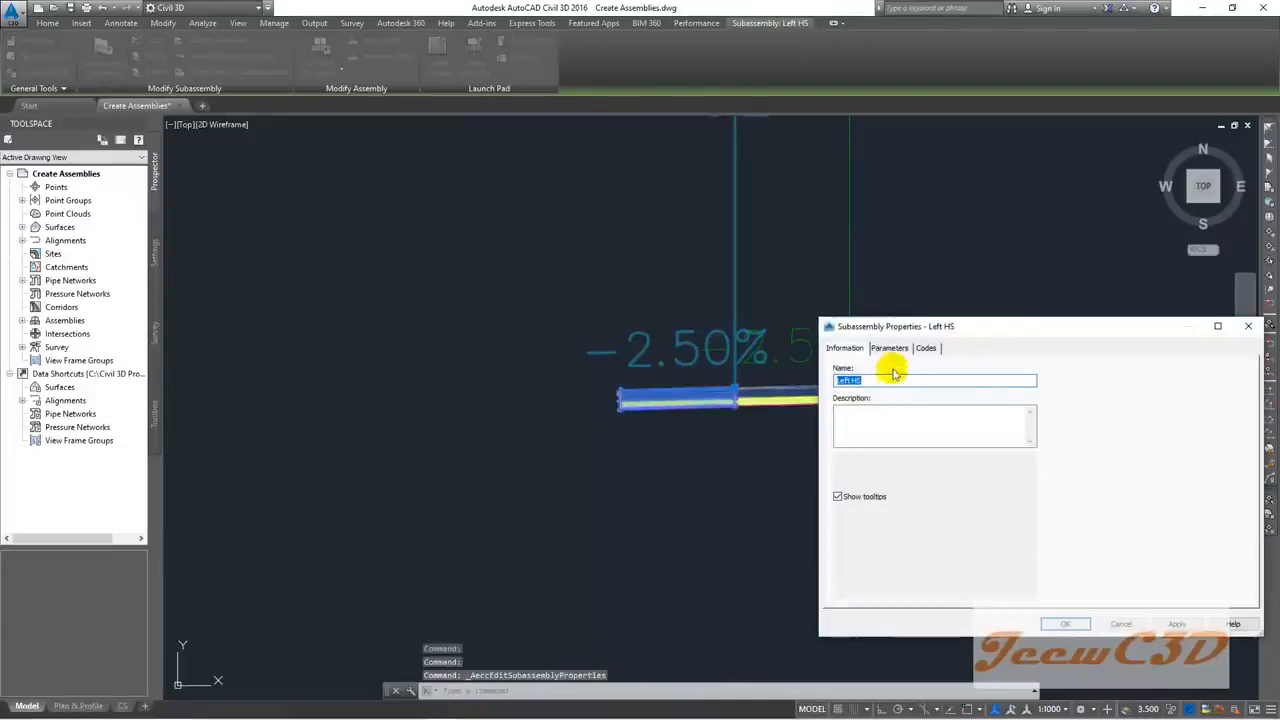
left_click(890, 348)
left_click(968, 408)
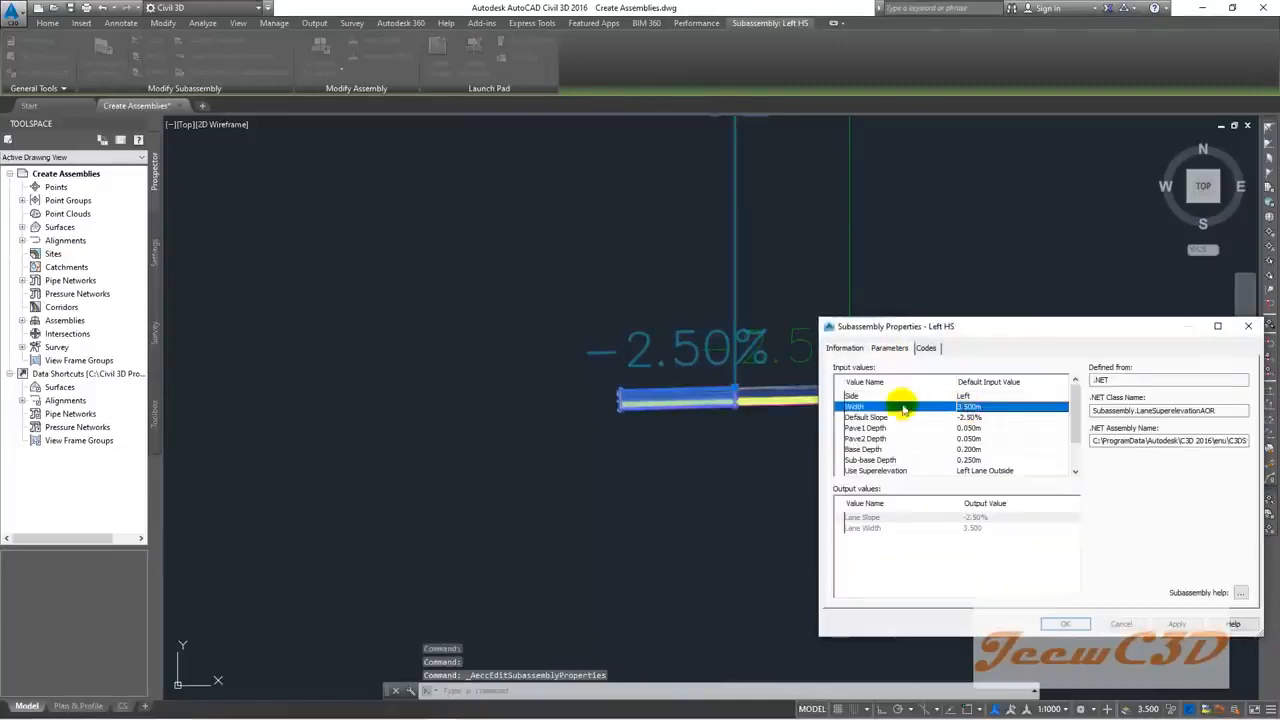
left_click(968, 406)
type("1")
key("Return")
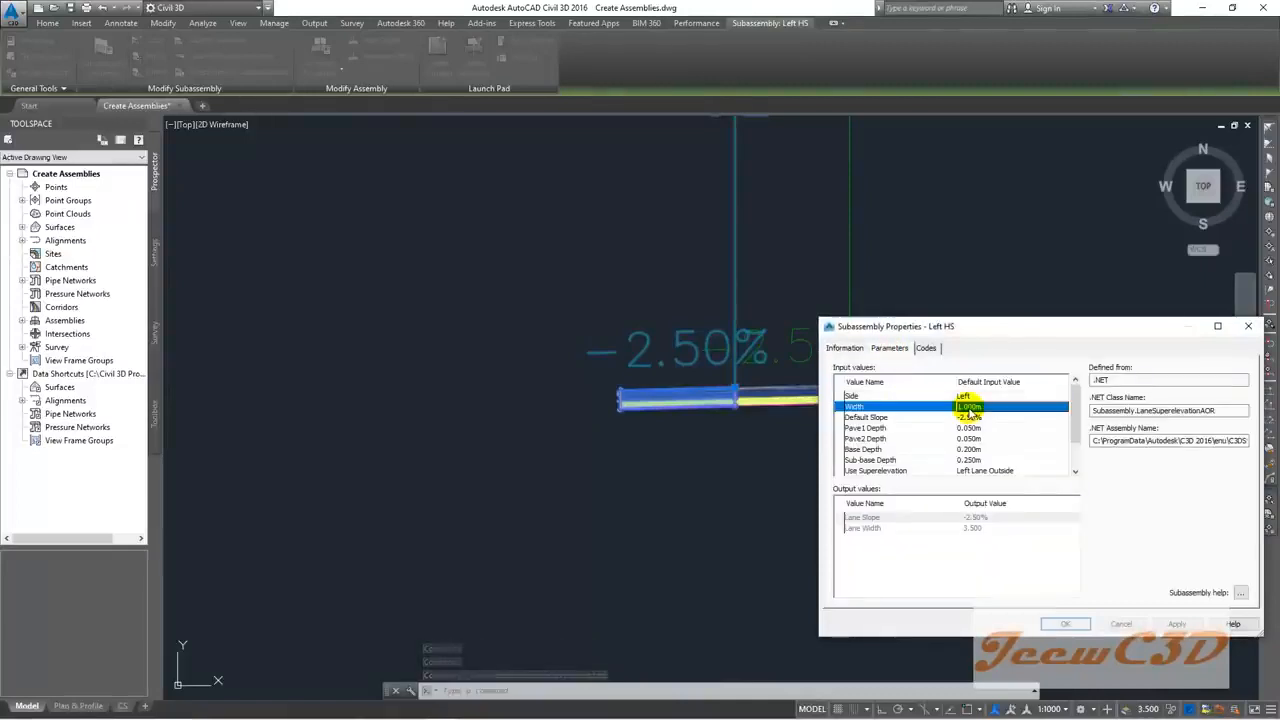
left_click(1066, 623)
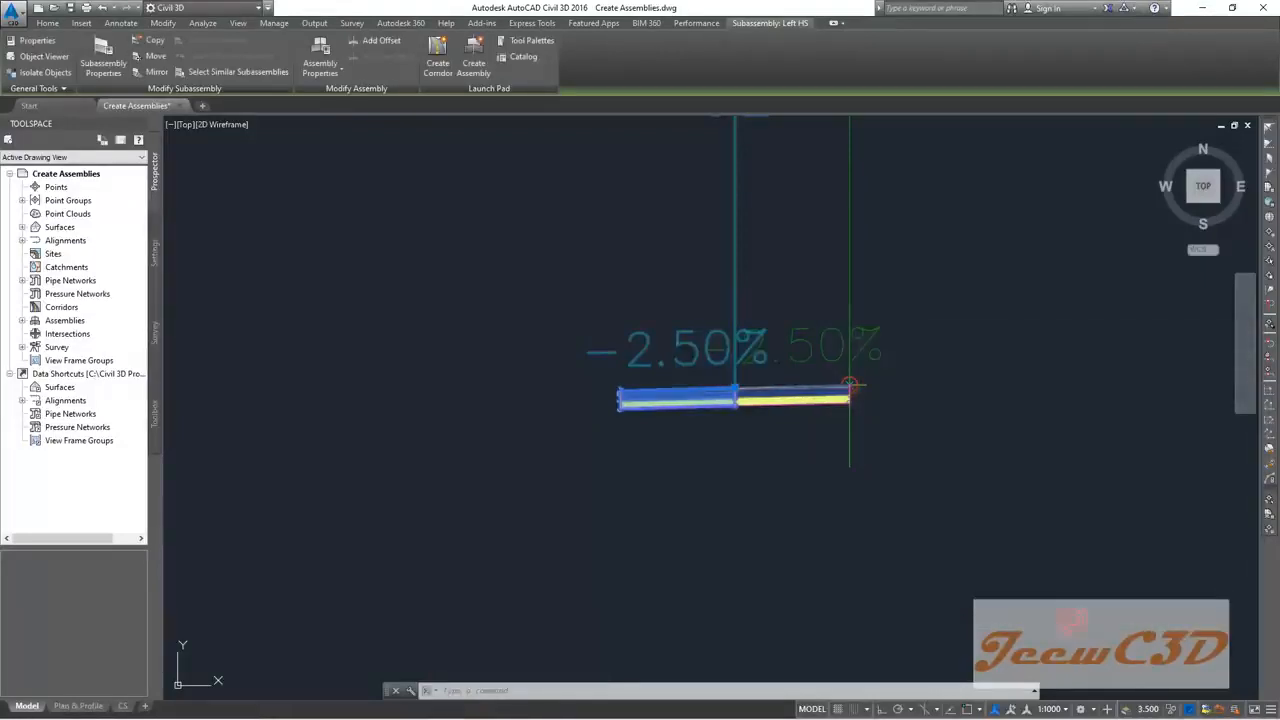
key("Escape")
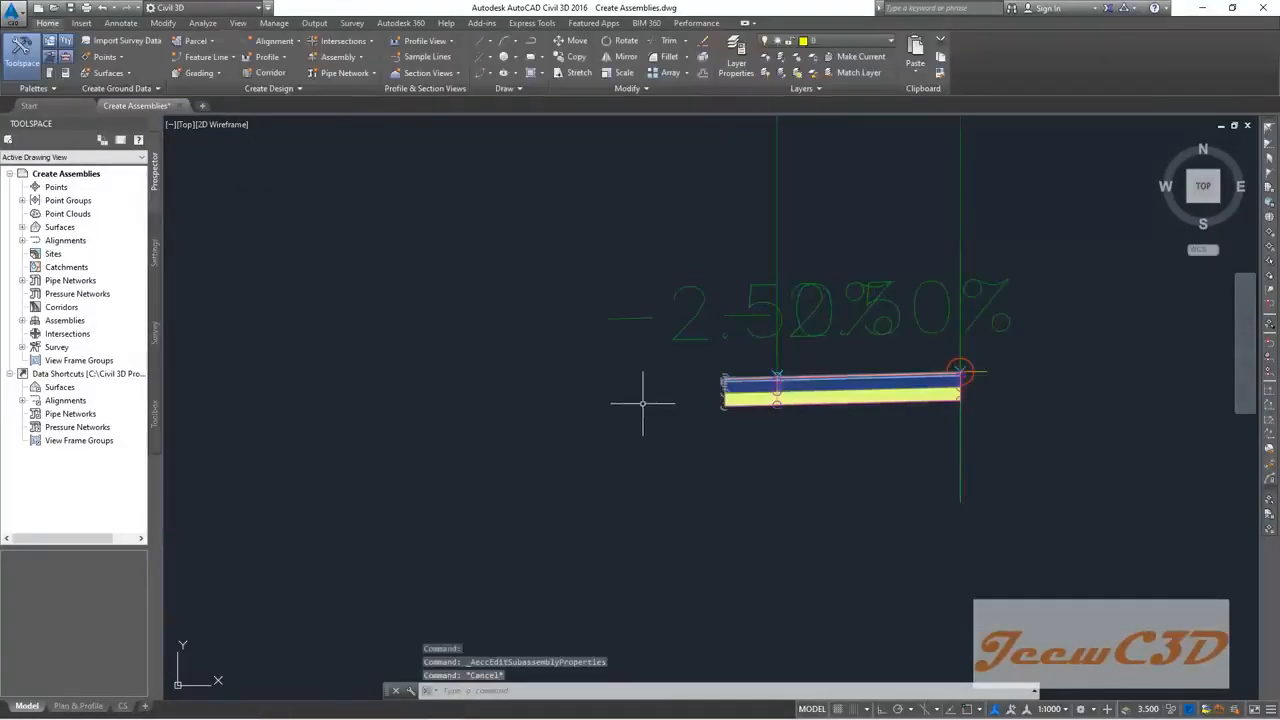
Step: Switch the annotation scale to 1:500 and frame the assembly's rescaled -2.50%/2.50% labels
middle_click_drag(651, 400, 483, 405)
scroll(485, 415, "down", 5)
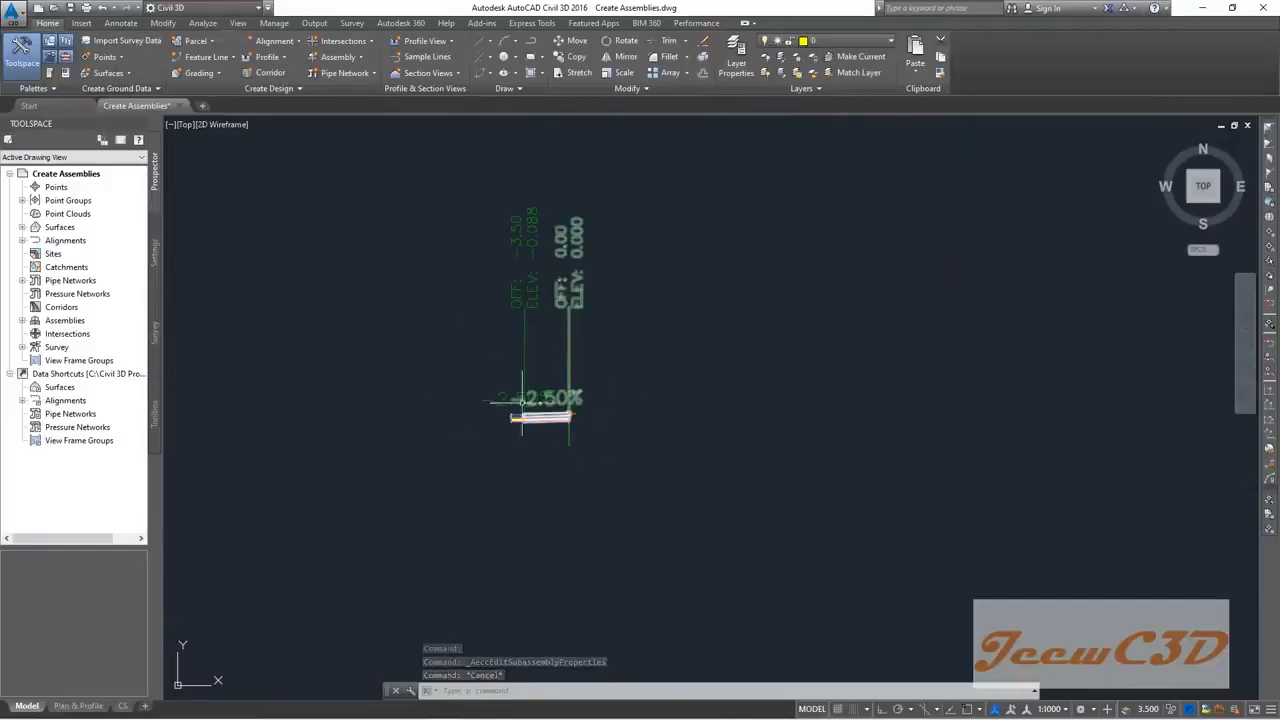
scroll(556, 395, "up", 4)
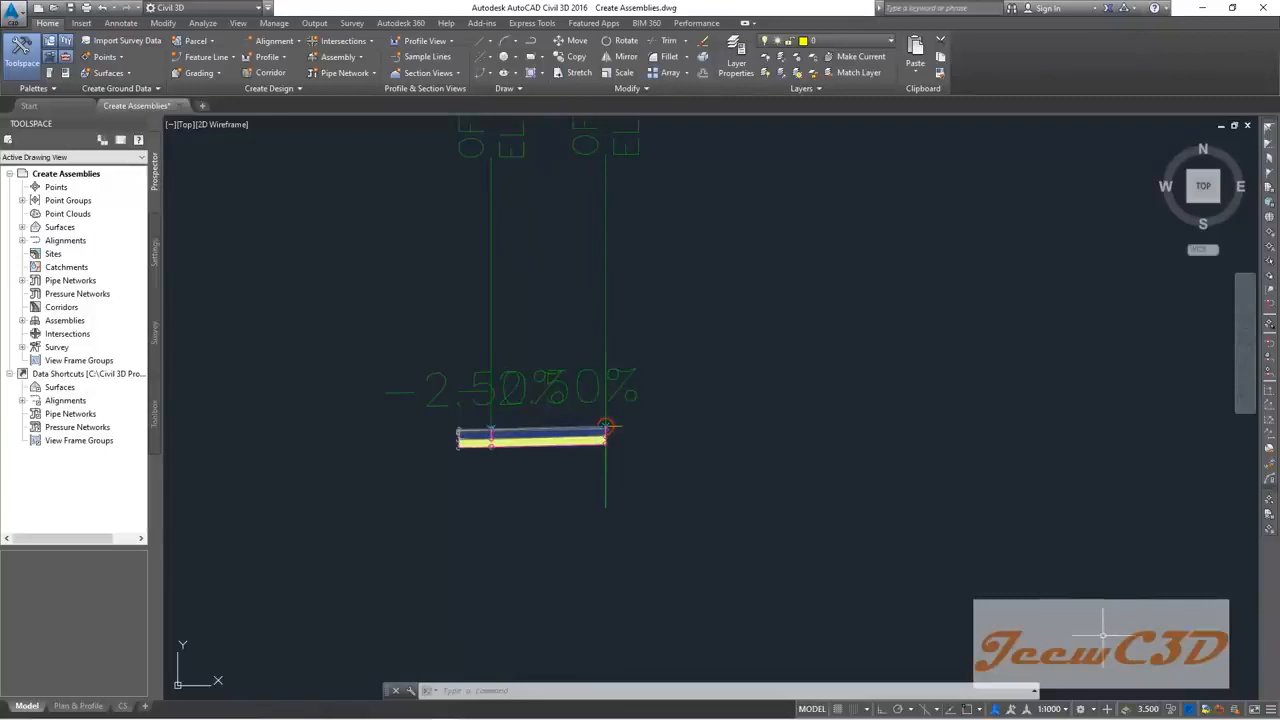
left_click(1049, 709)
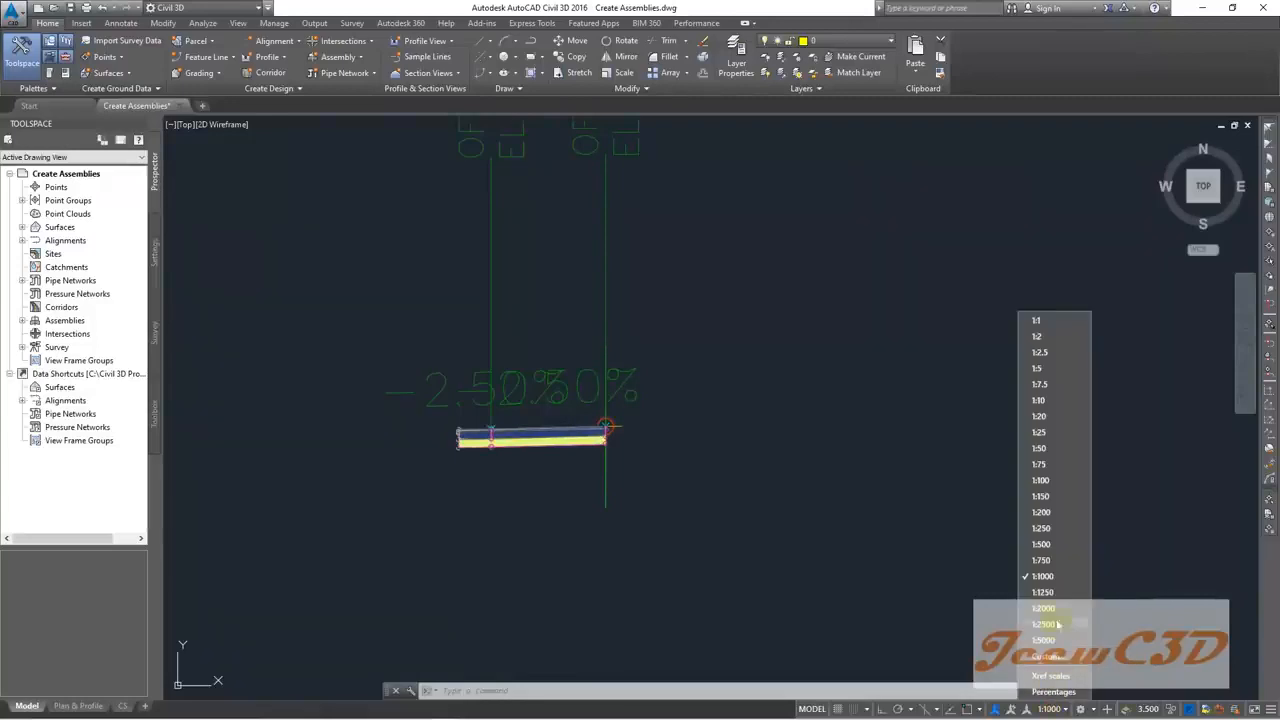
left_click(1042, 544)
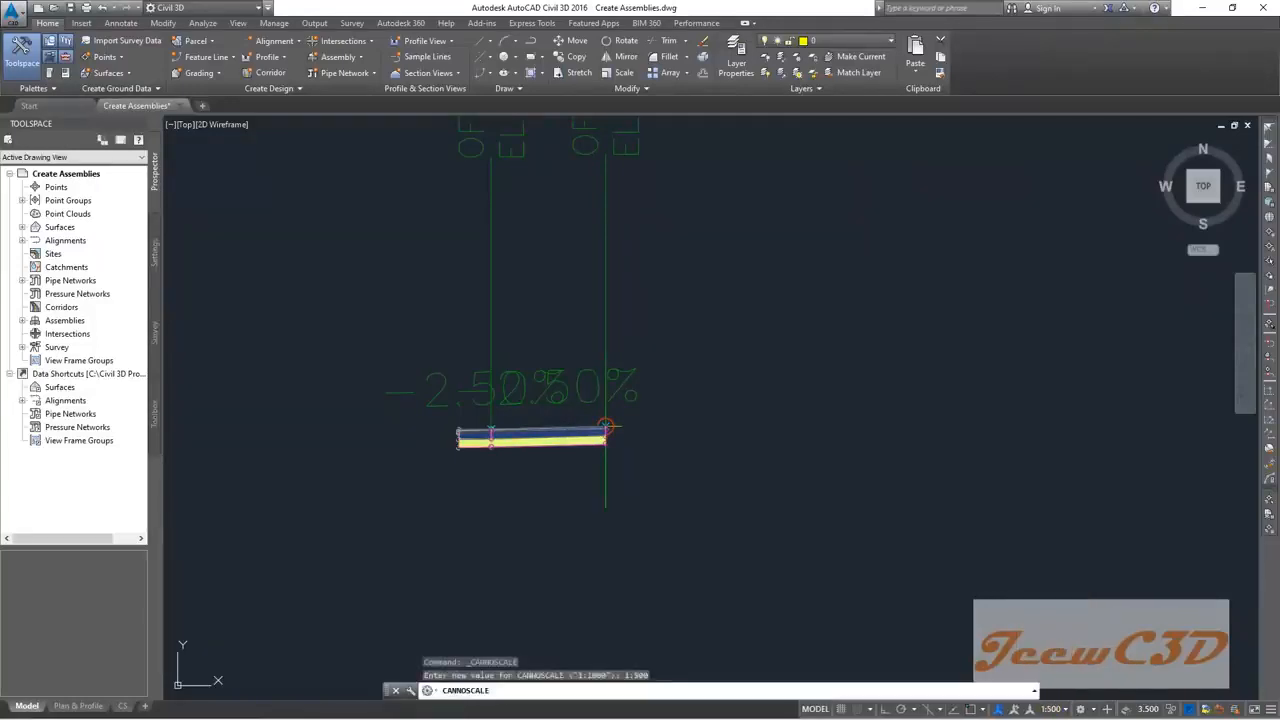
middle_click_drag(523, 494, 663, 486)
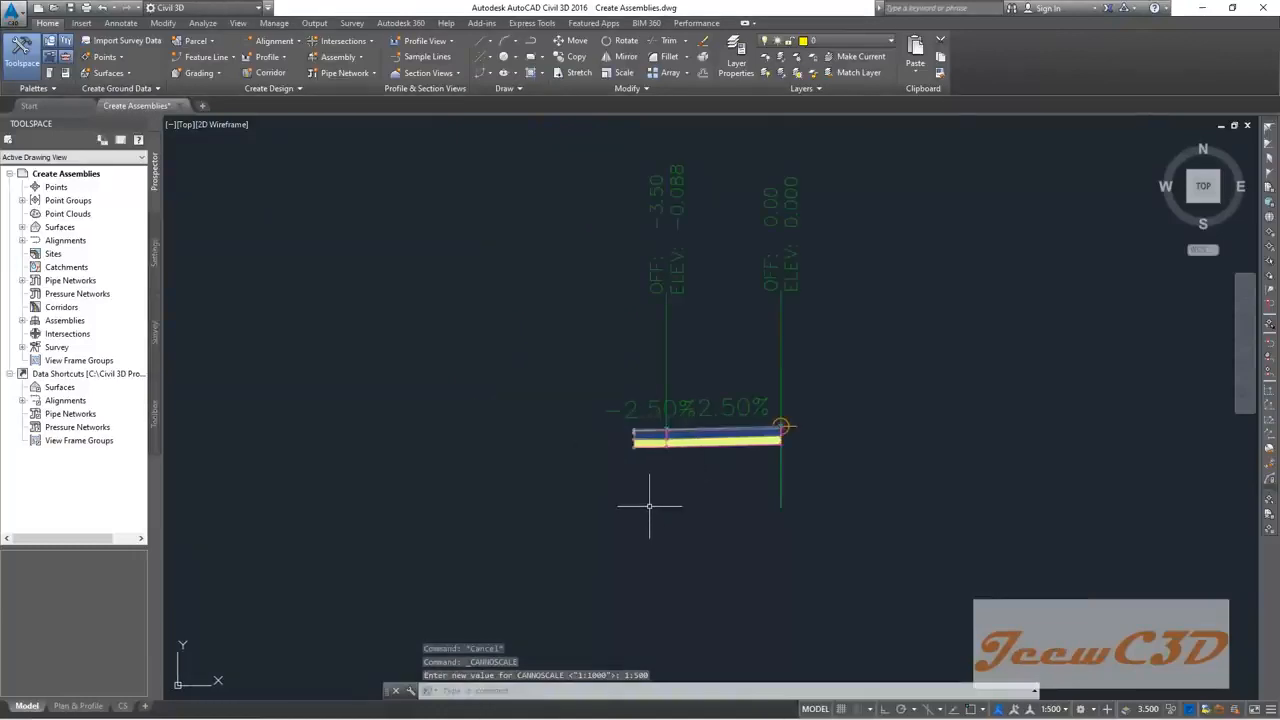
scroll(649, 506, "up", 4)
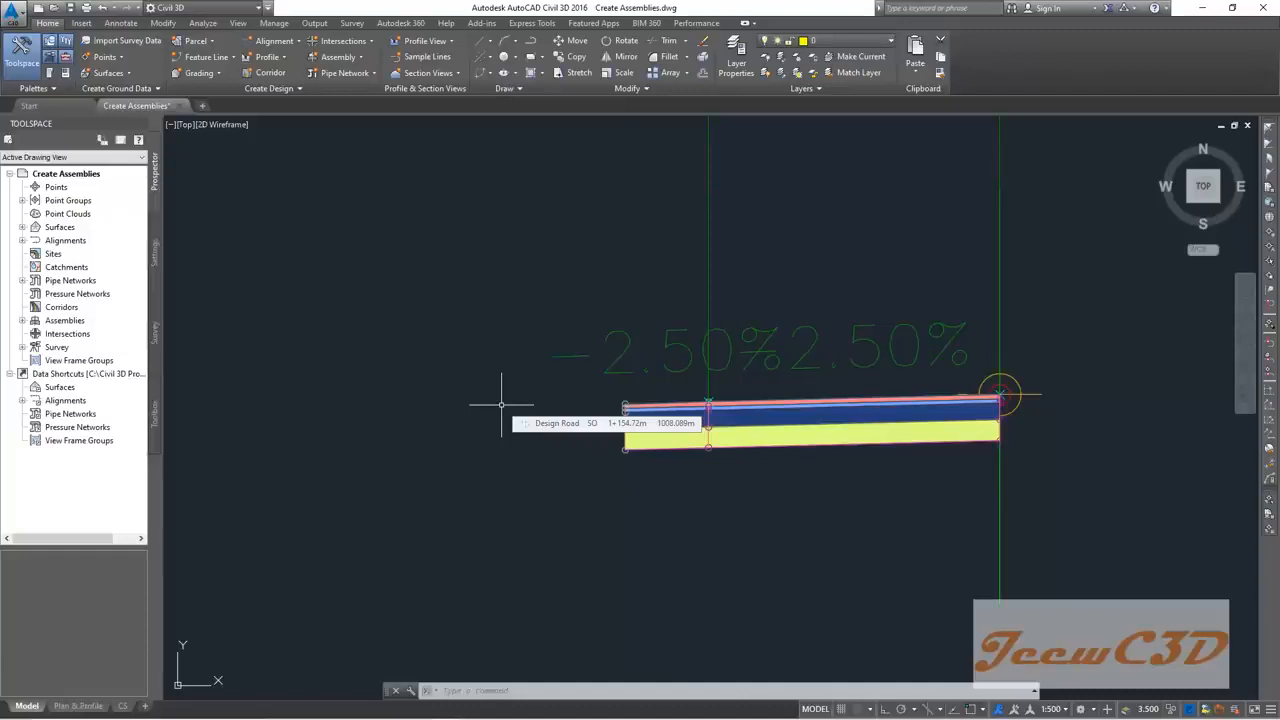
scroll(594, 434, "up", 2)
middle_click_drag(594, 434, 530, 443)
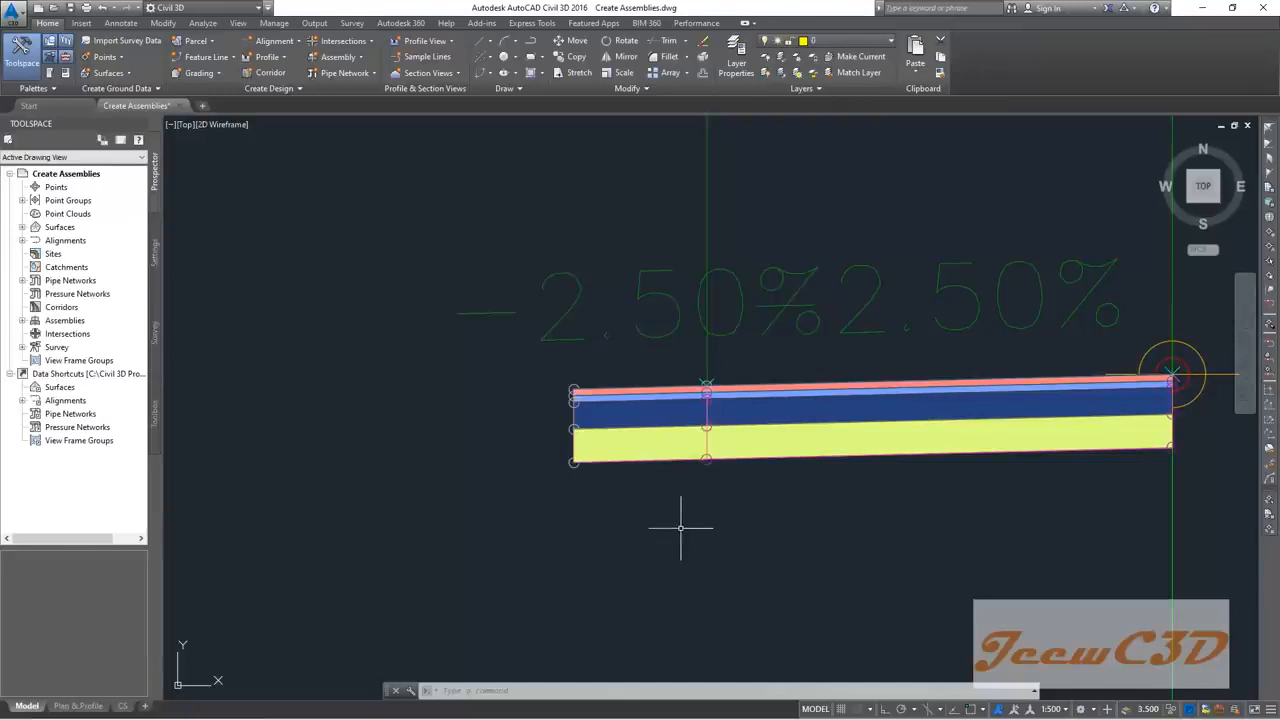
scroll(680, 528, "down", 2)
middle_click_drag(634, 528, 754, 466)
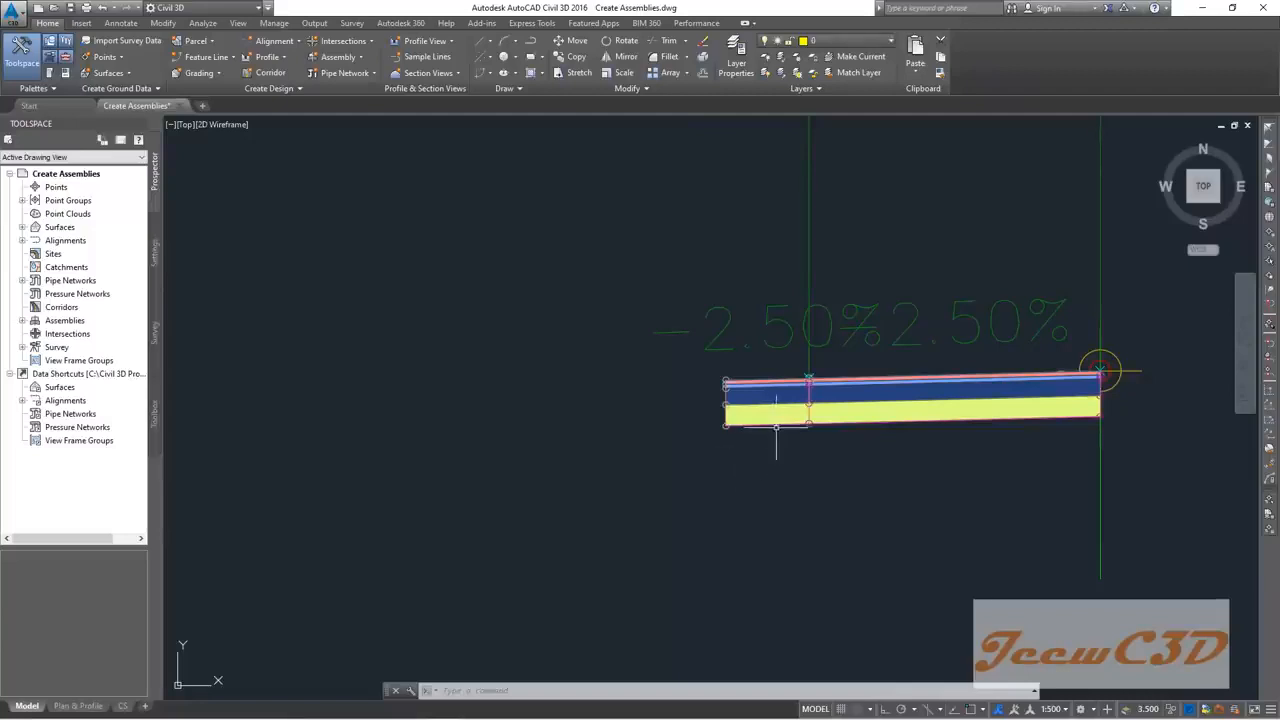
Step: Copy the Left HS shoulder onto the assembly's leftmost marker point and select the new copy
left_click(777, 428)
left_click(777, 428)
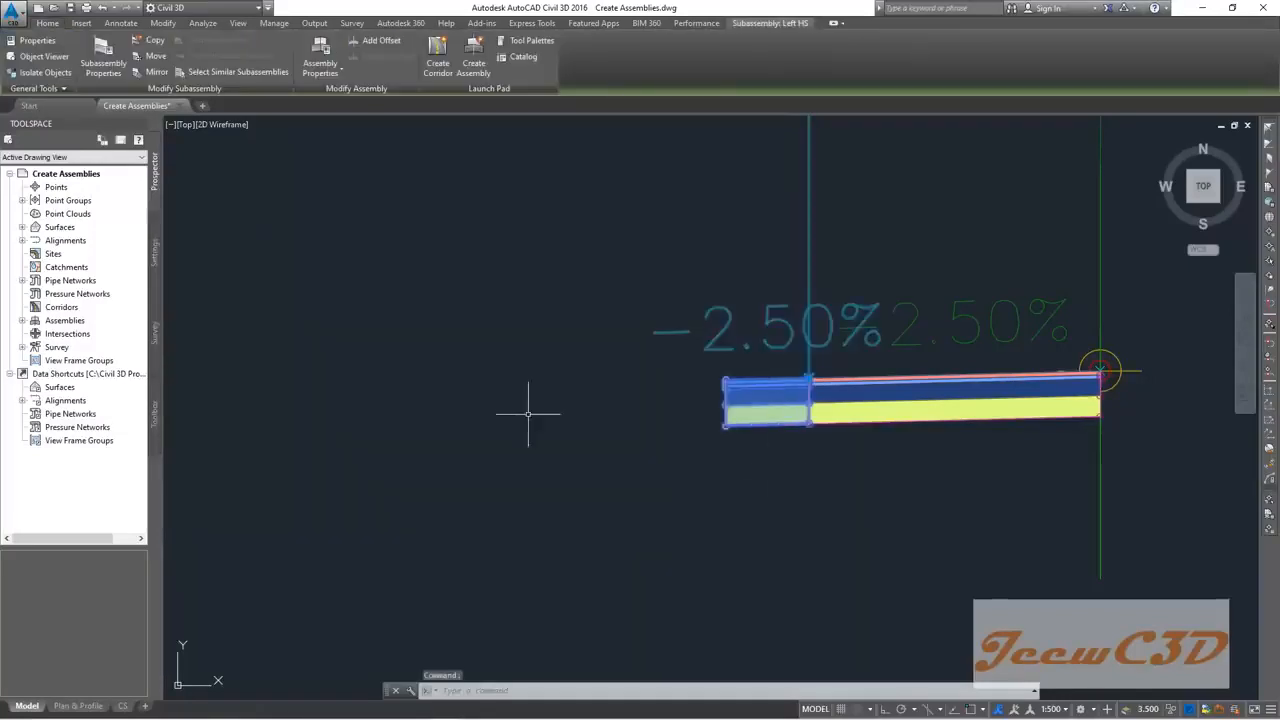
left_click(150, 41)
scroll(716, 384, "up", 5)
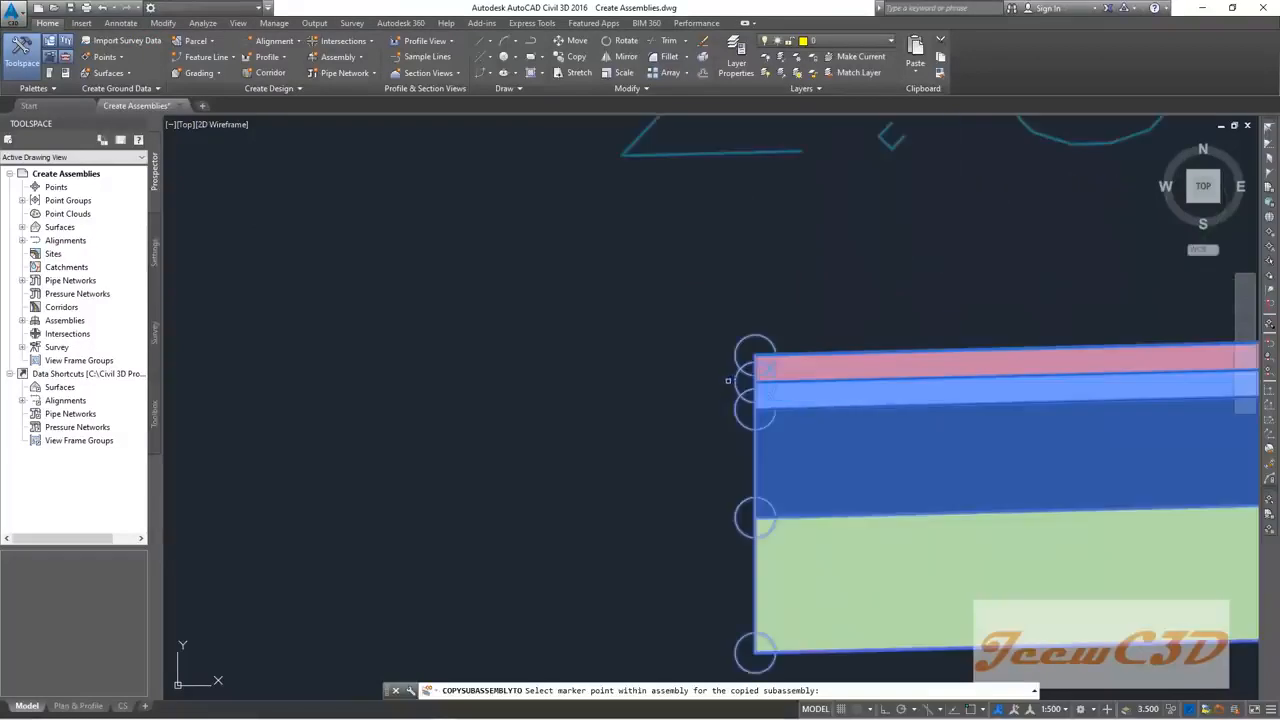
left_click(754, 354)
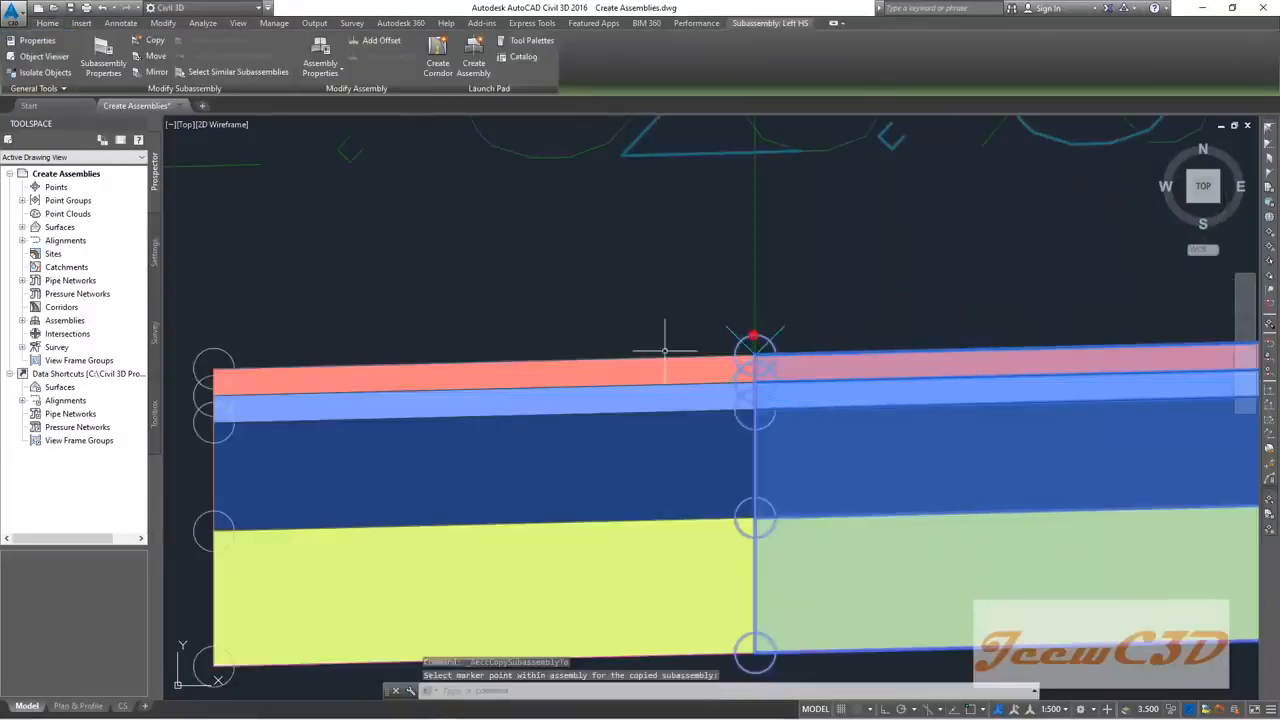
scroll(666, 357, "down", 6)
key("Escape")
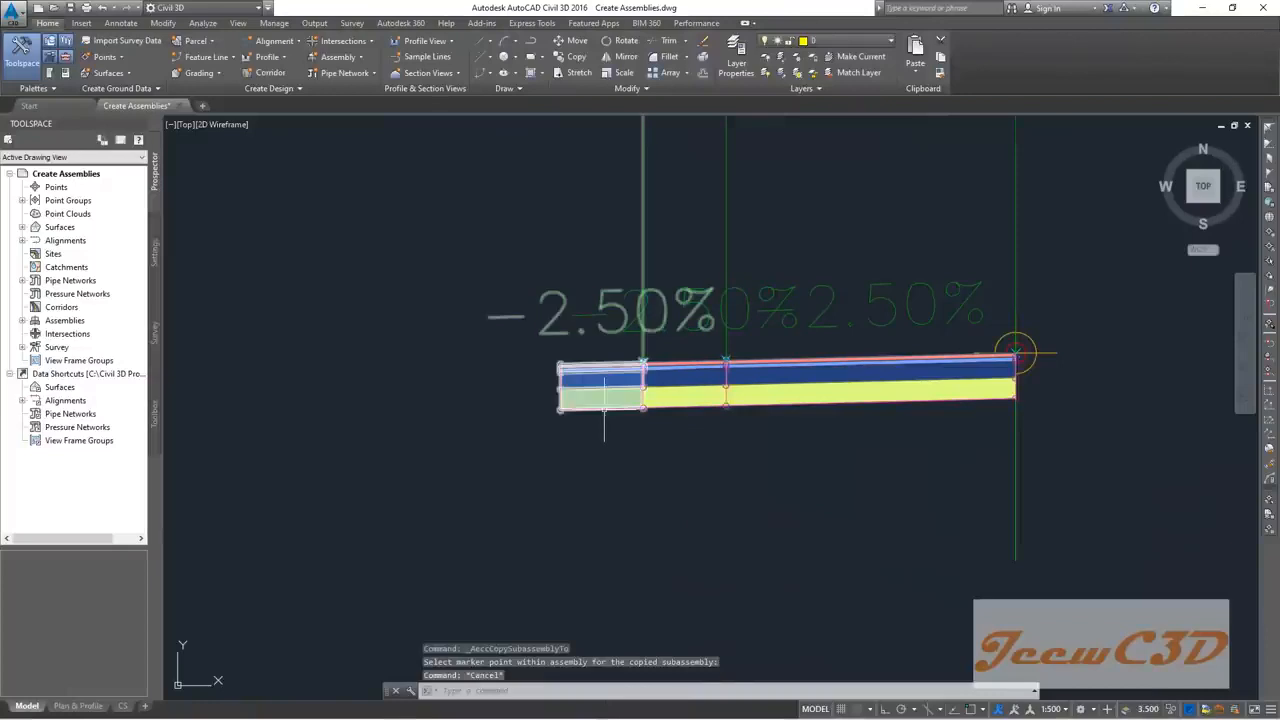
left_click(603, 400)
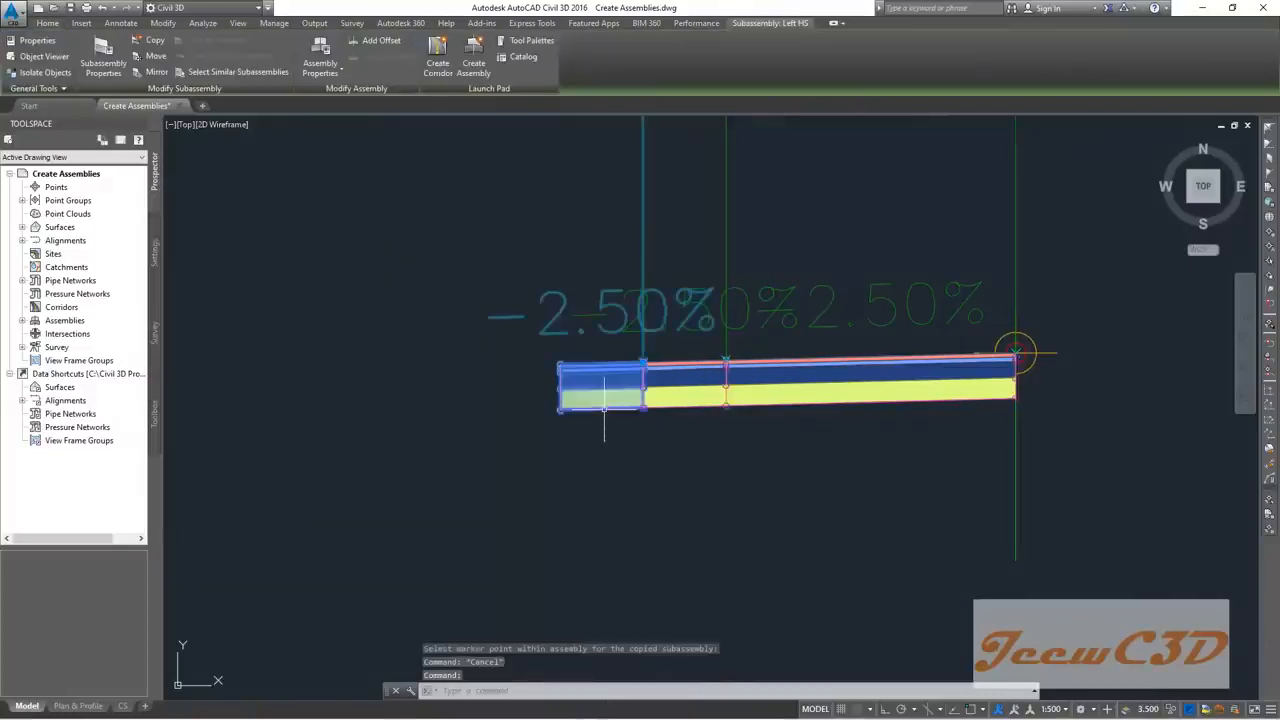
Step: Add 'S' to the copied lane's name and set its Pave1, Pave2, Base and Sub-base depths to 0
left_click(103, 55)
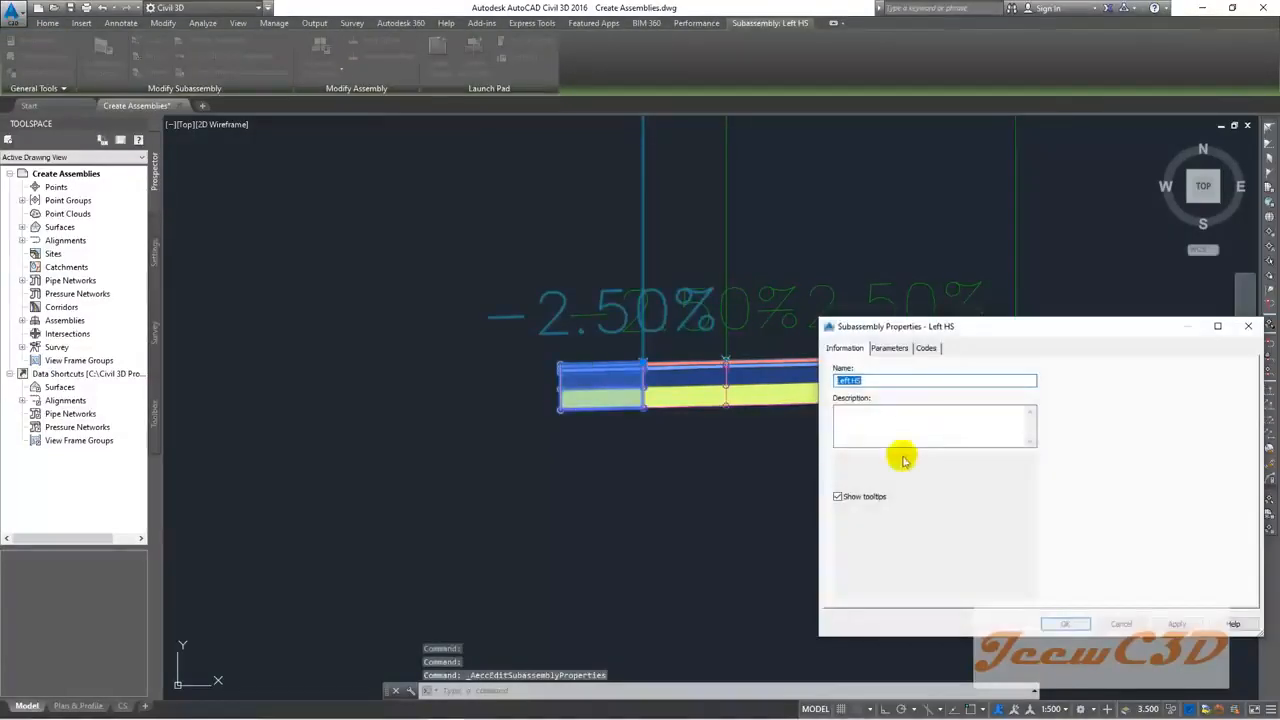
left_click(857, 381)
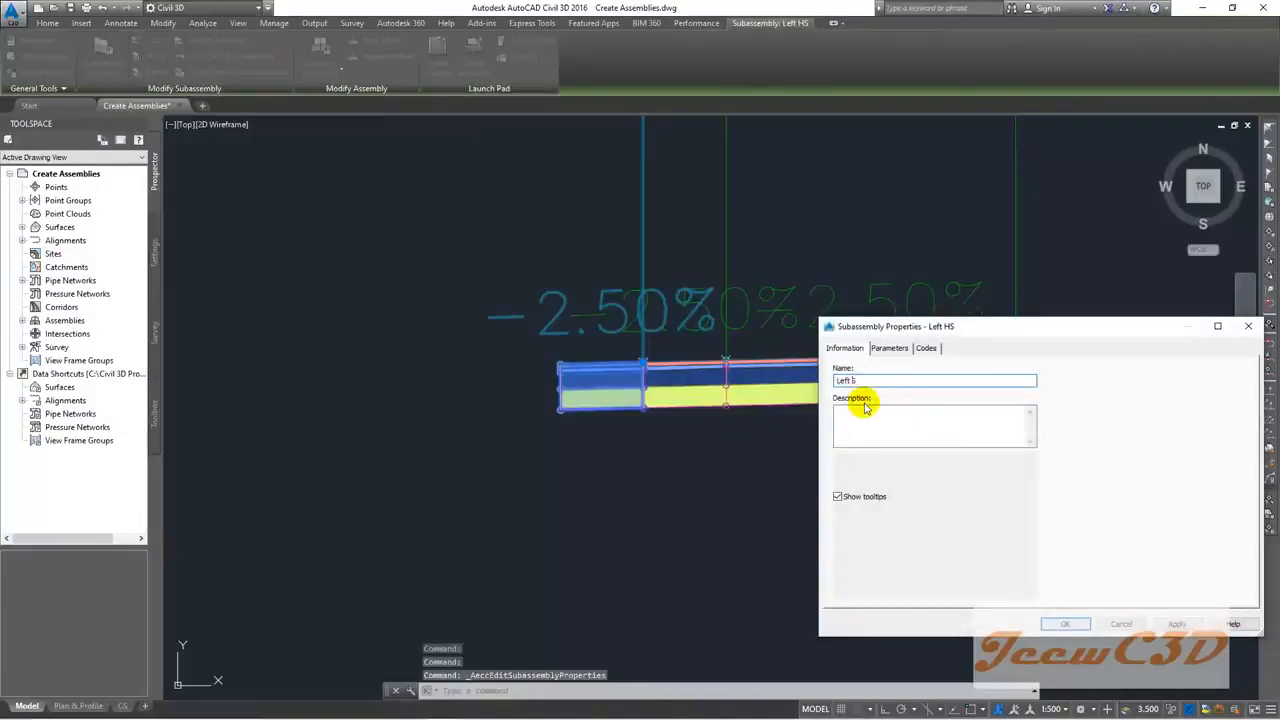
type("S")
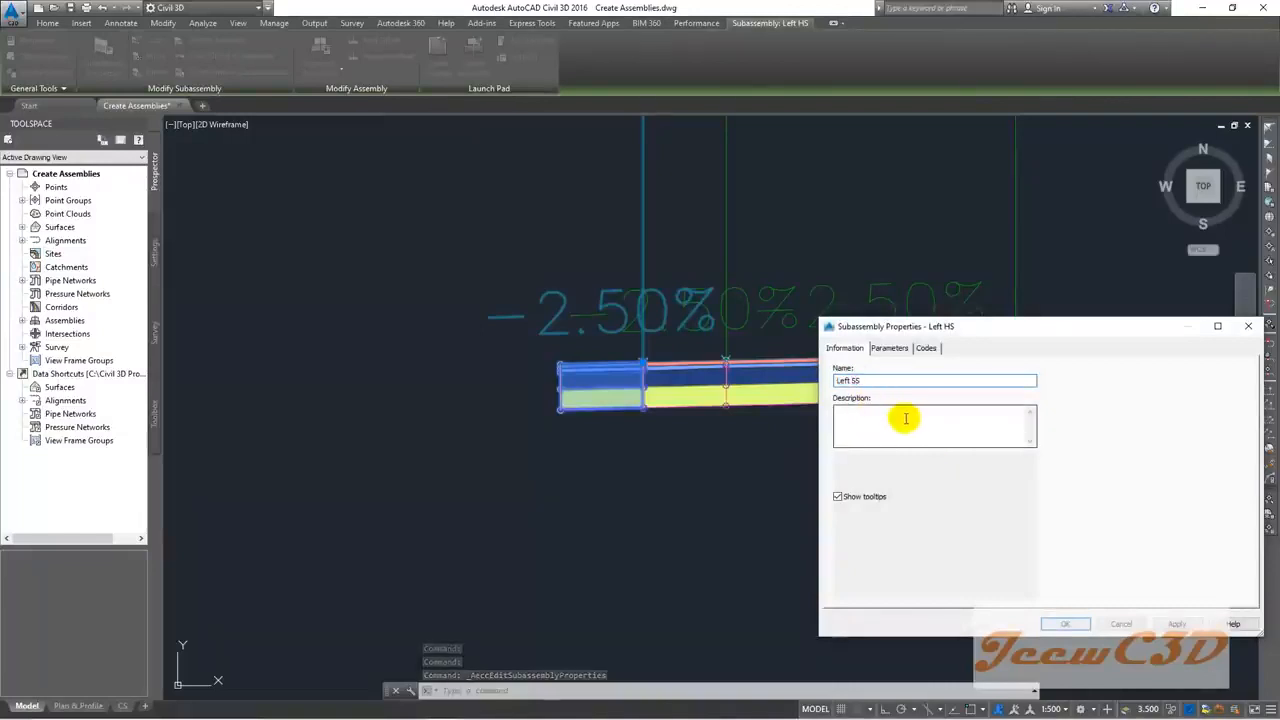
left_click(889, 348)
left_click(972, 407)
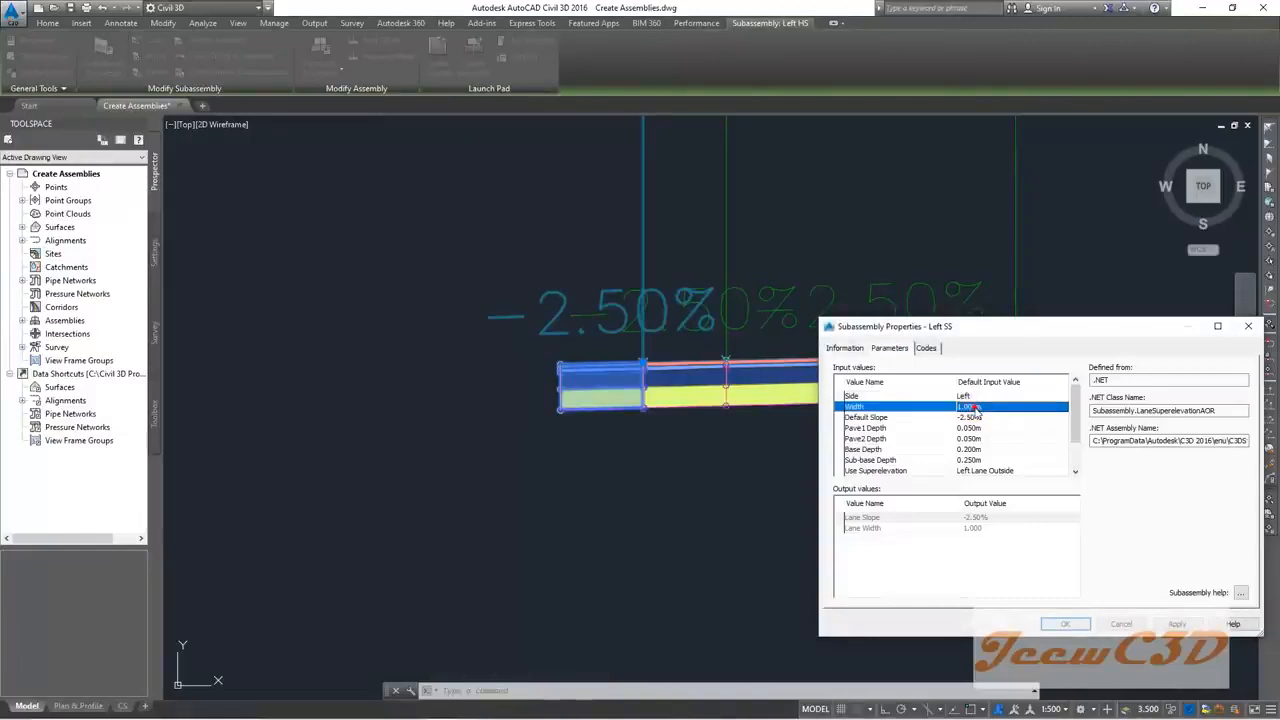
left_click(972, 427)
left_click(972, 427)
type("0")
left_click(974, 439)
left_click(974, 439)
type("0")
left_click(971, 450)
type("0")
left_click(972, 460)
left_click(972, 460)
type("0")
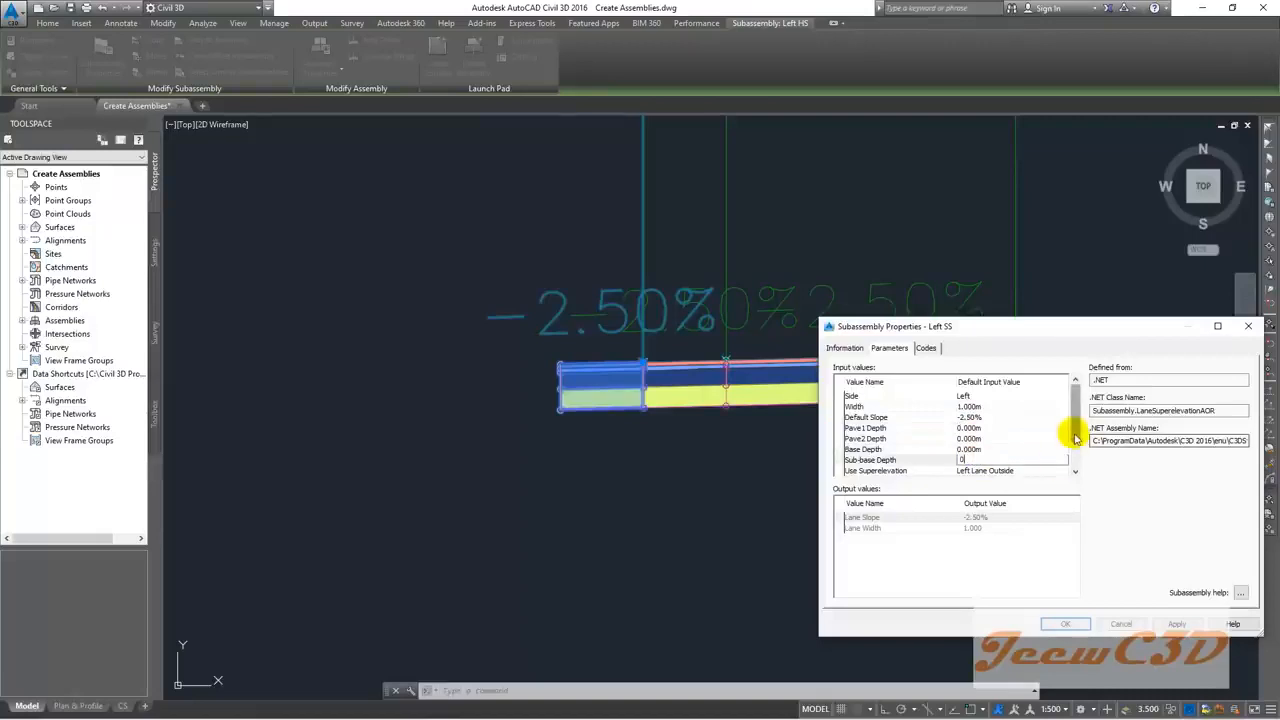
left_click(1075, 438)
Step: Set Use Superelevation to None and the Default Slope to -4.00%
left_click(1000, 428)
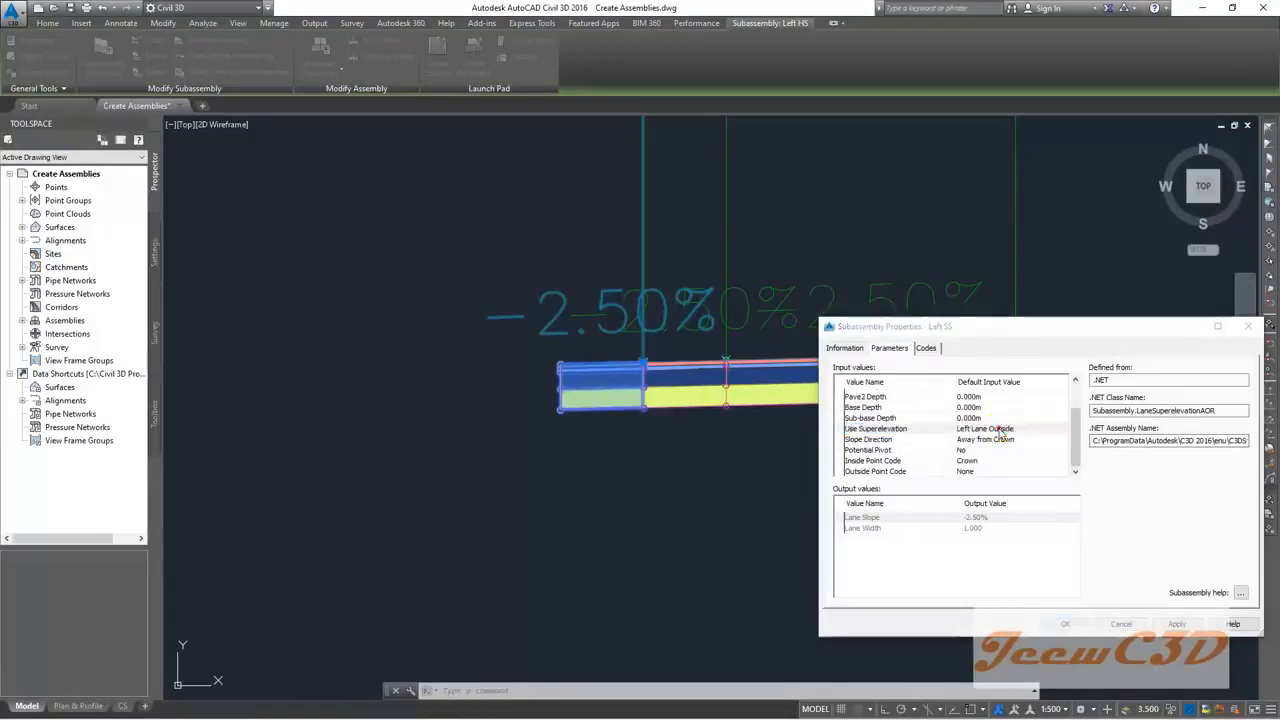
left_click(1000, 428)
left_click(1000, 477)
left_click(985, 524)
left_click(991, 497)
scroll(1079, 432, "up", 1)
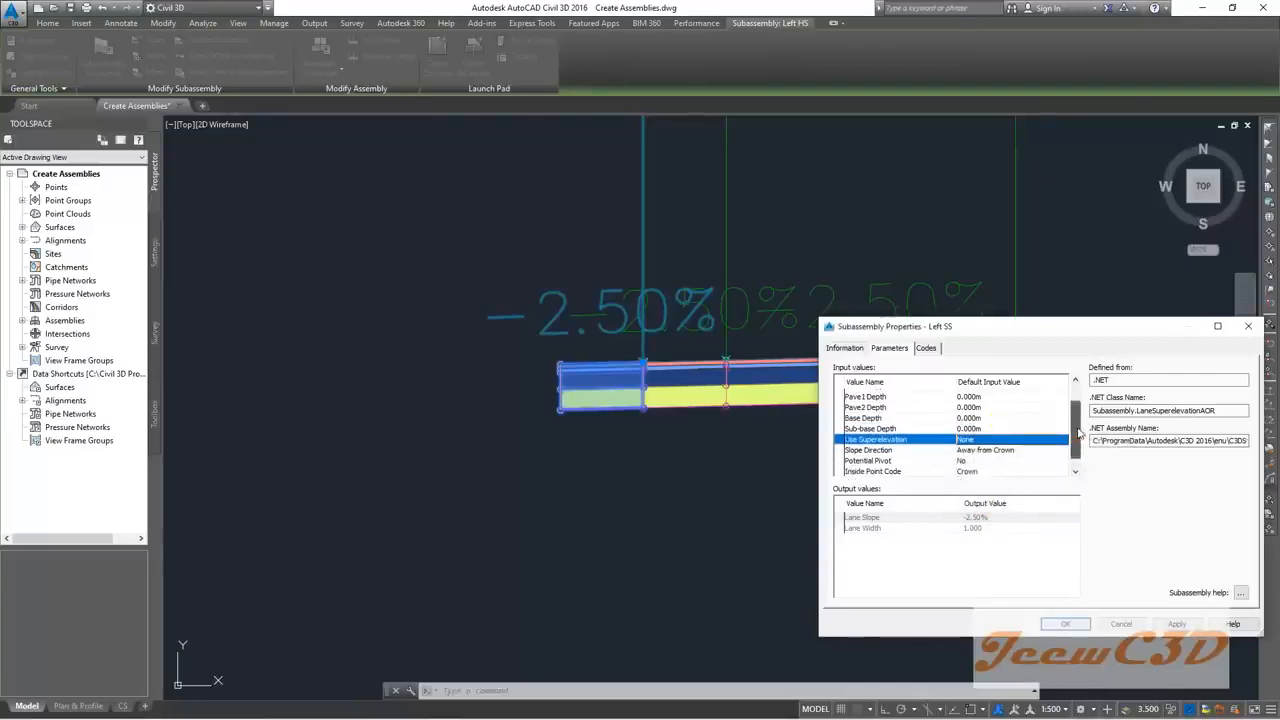
scroll(1079, 432, "up", 2)
left_click(984, 408)
left_click(984, 408)
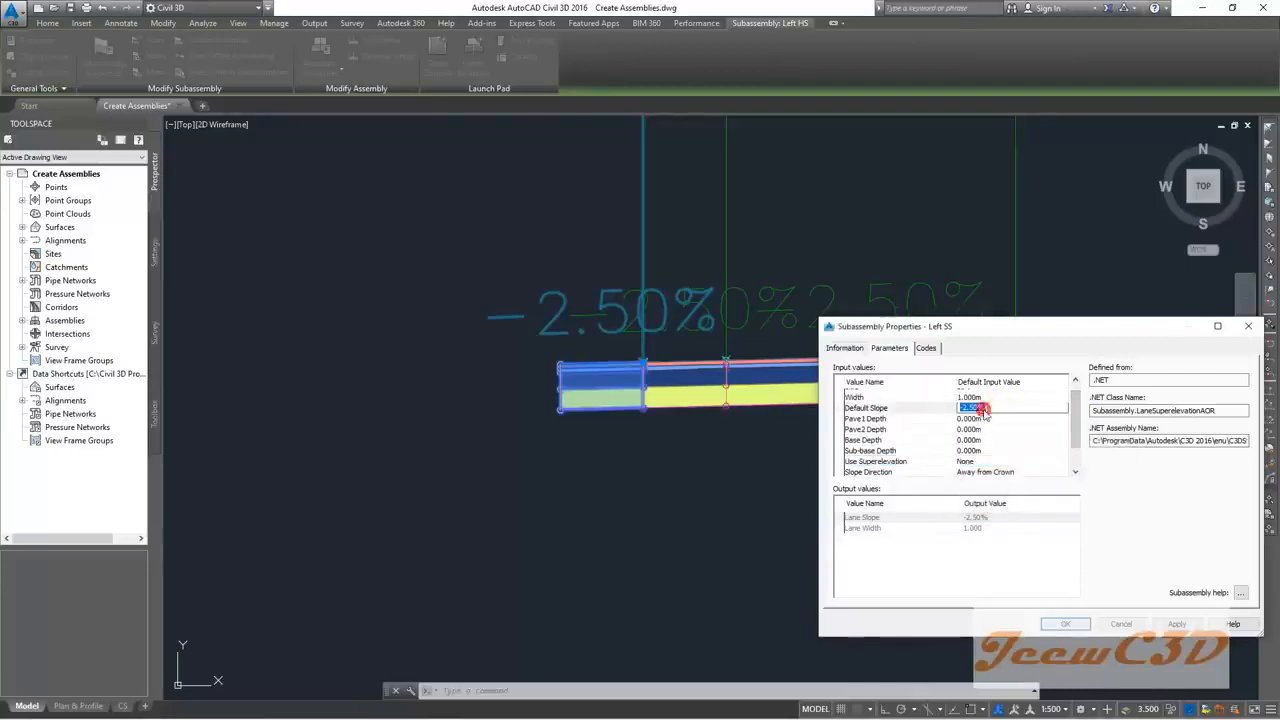
type("-")
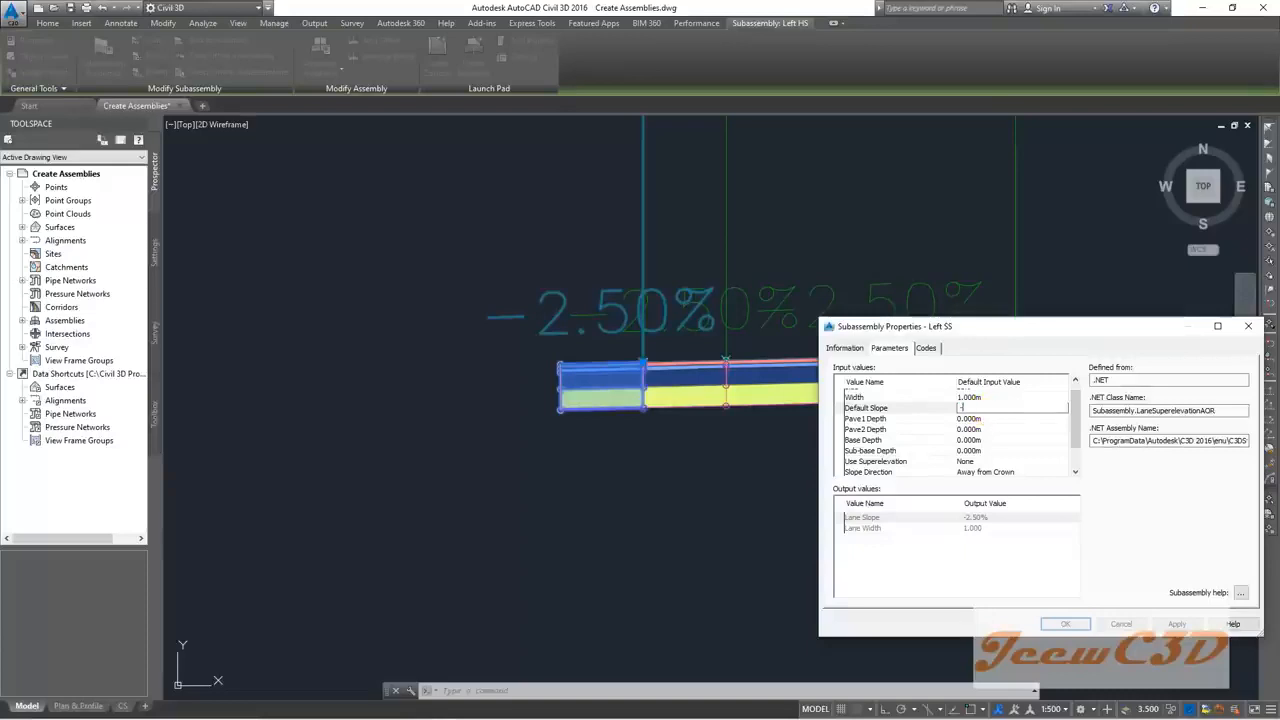
type("4")
key("Return")
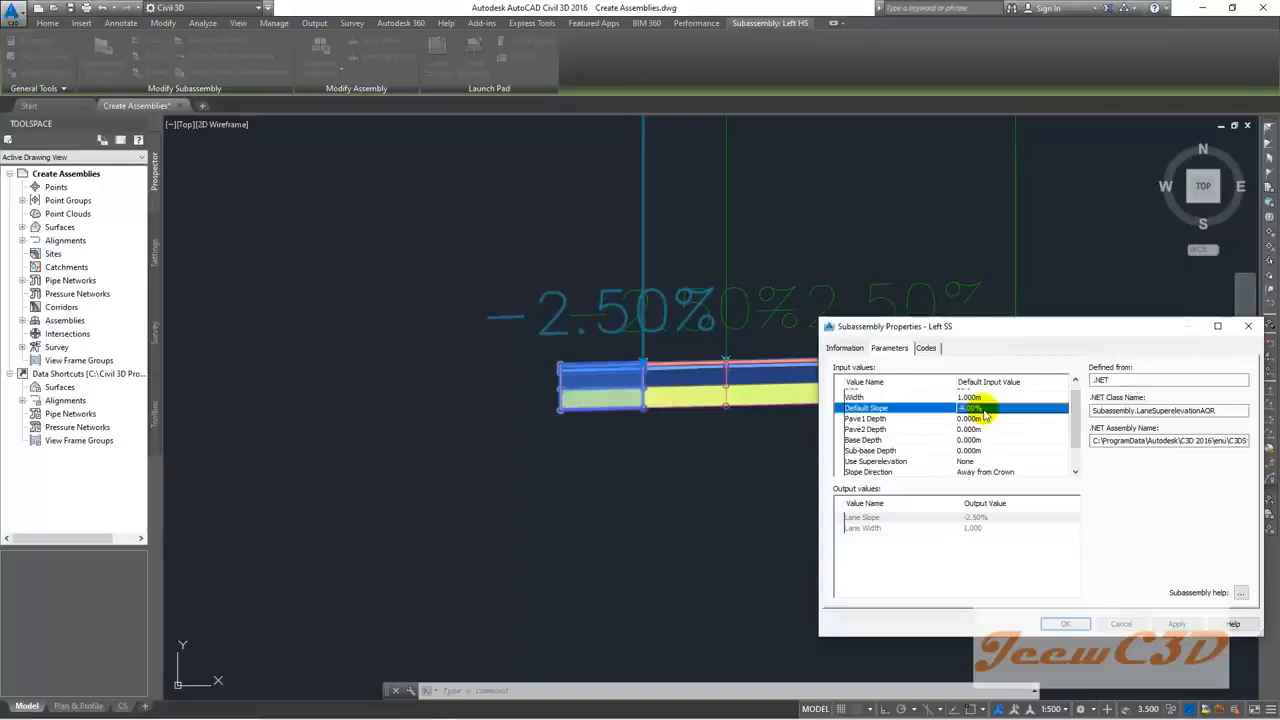
Step: Set the Inside Point Code to None and apply the lane properties
left_click(905, 450)
scroll(1005, 442, "down", 2)
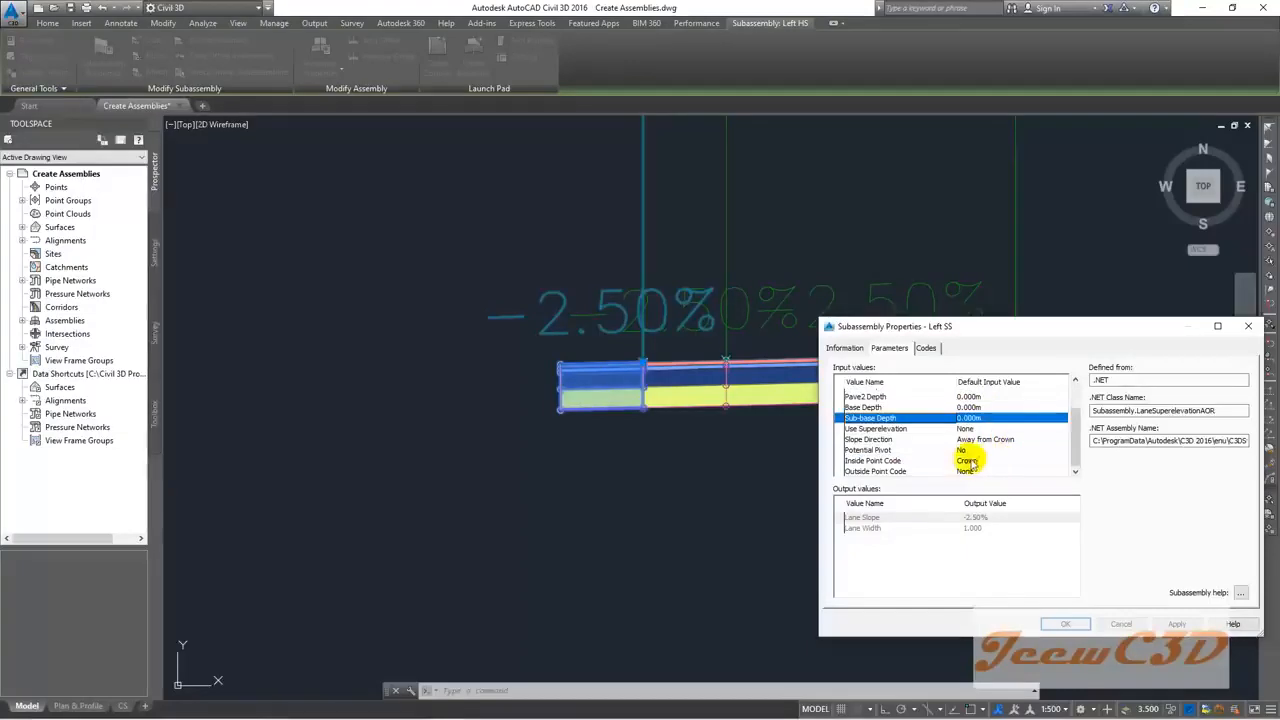
left_click(975, 461)
left_click(985, 462)
left_click(985, 476)
left_click(985, 513)
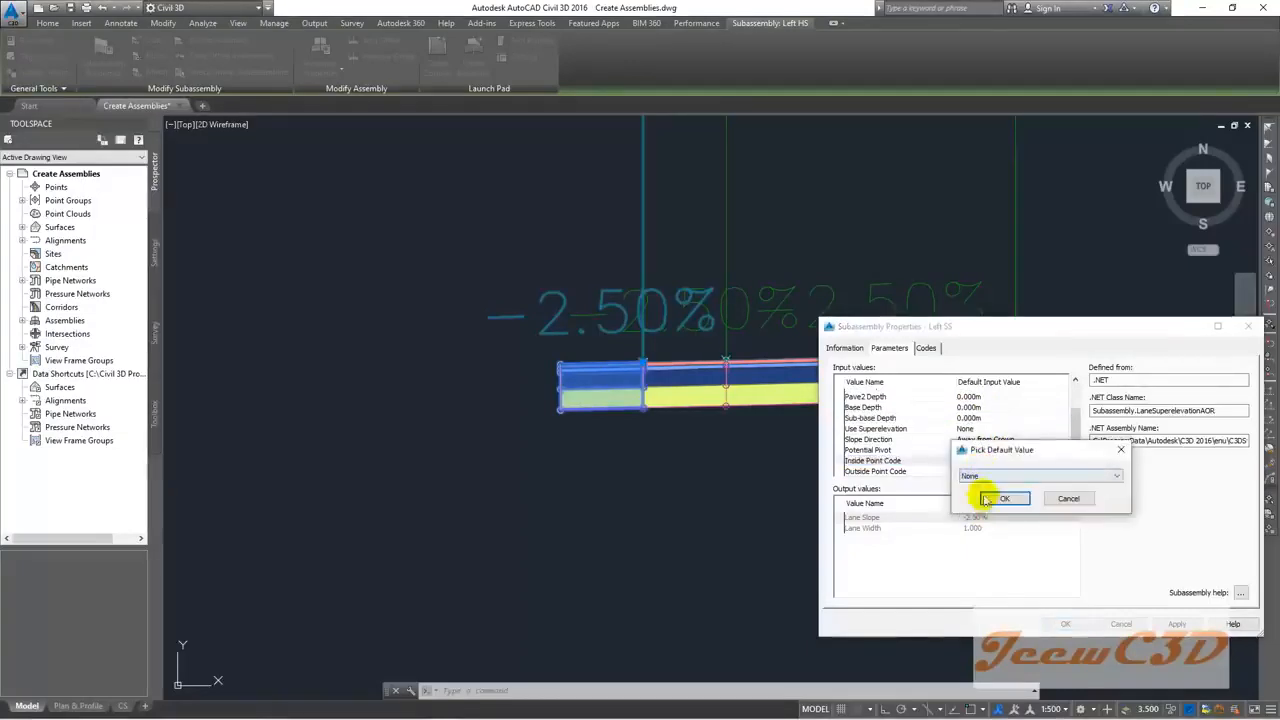
left_click(990, 499)
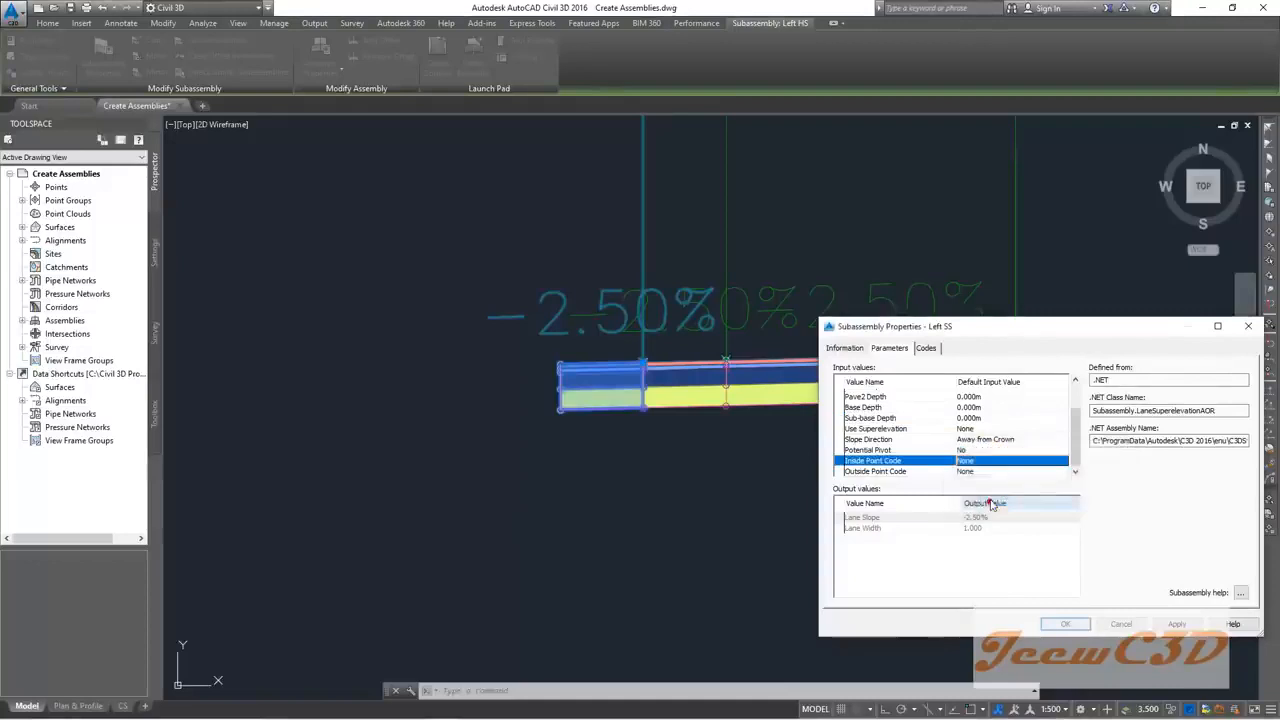
left_click(1065, 624)
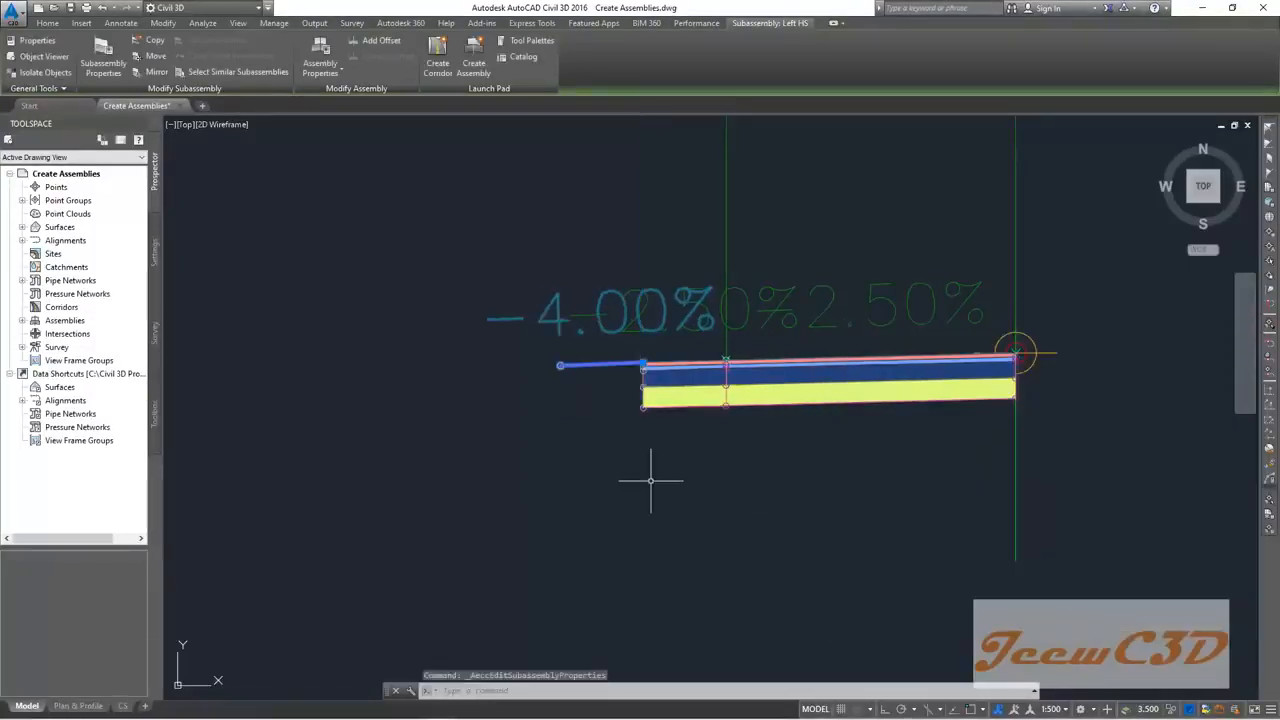
key("Escape")
scroll(650, 480, "down", 2)
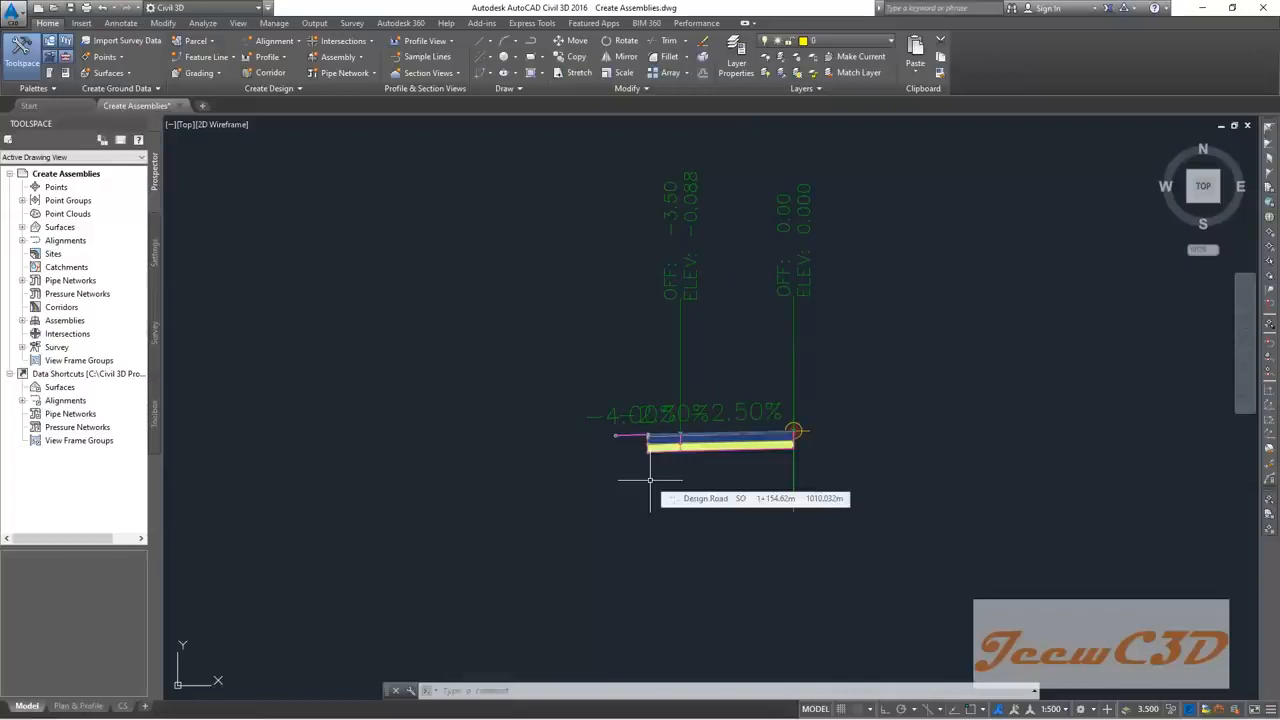
scroll(650, 482, "up", 4)
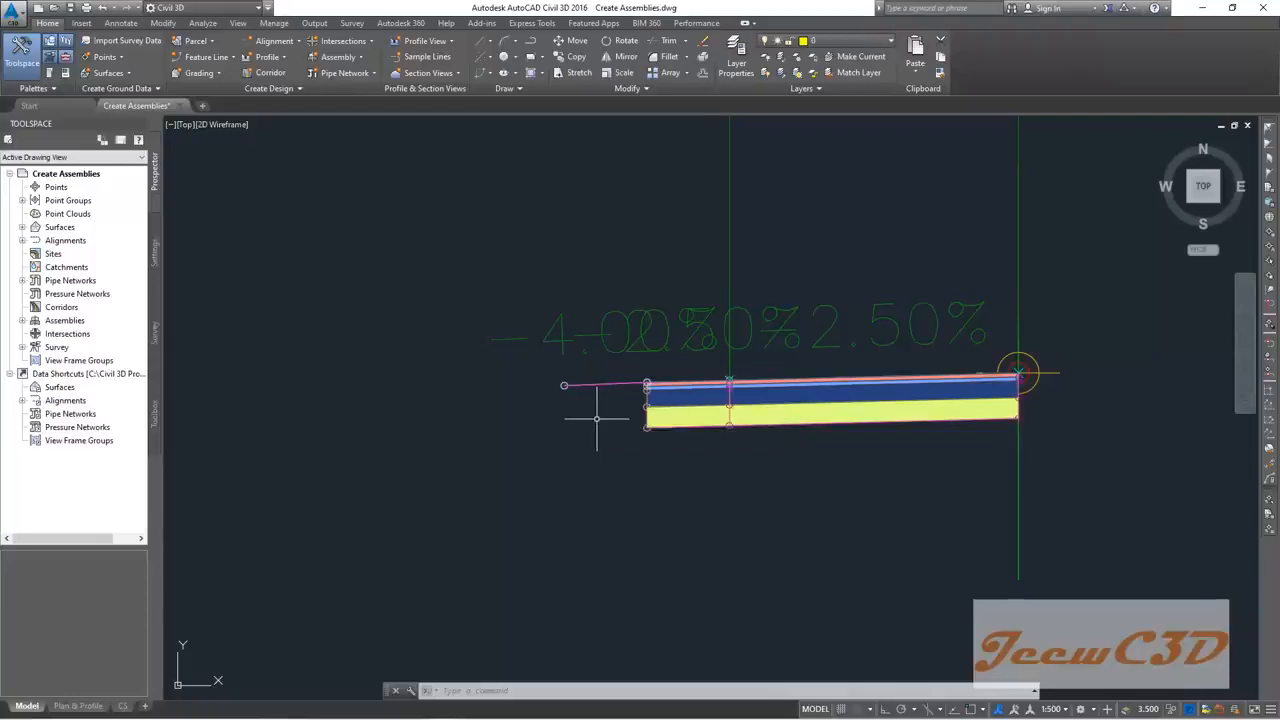
scroll(591, 440, "down", 2)
middle_click_drag(591, 443, 626, 372)
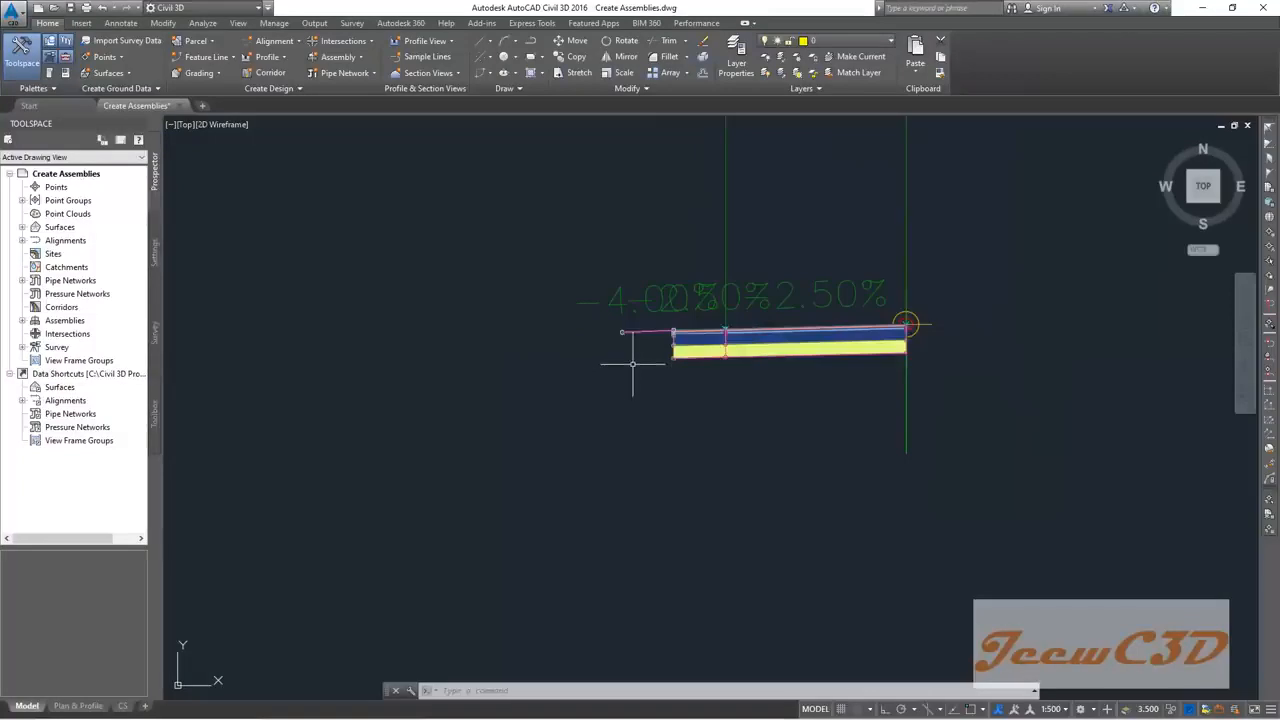
scroll(623, 358, "up", 1)
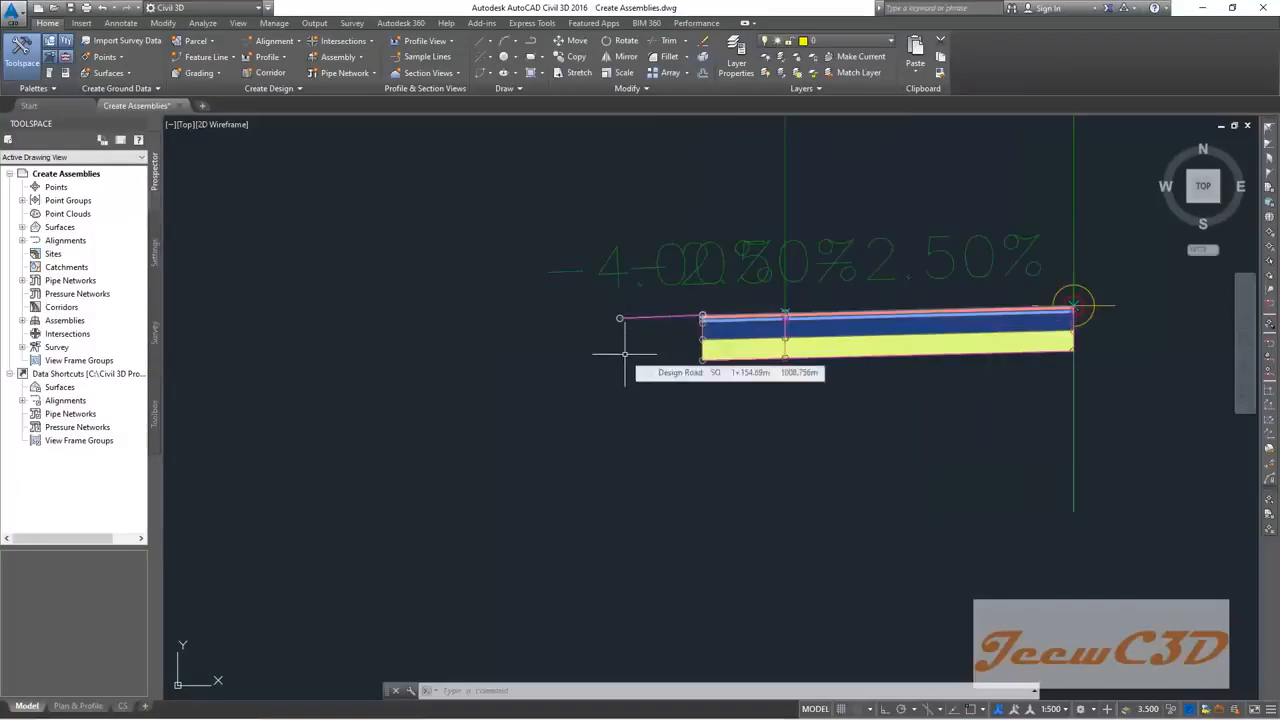
left_click(1075, 484)
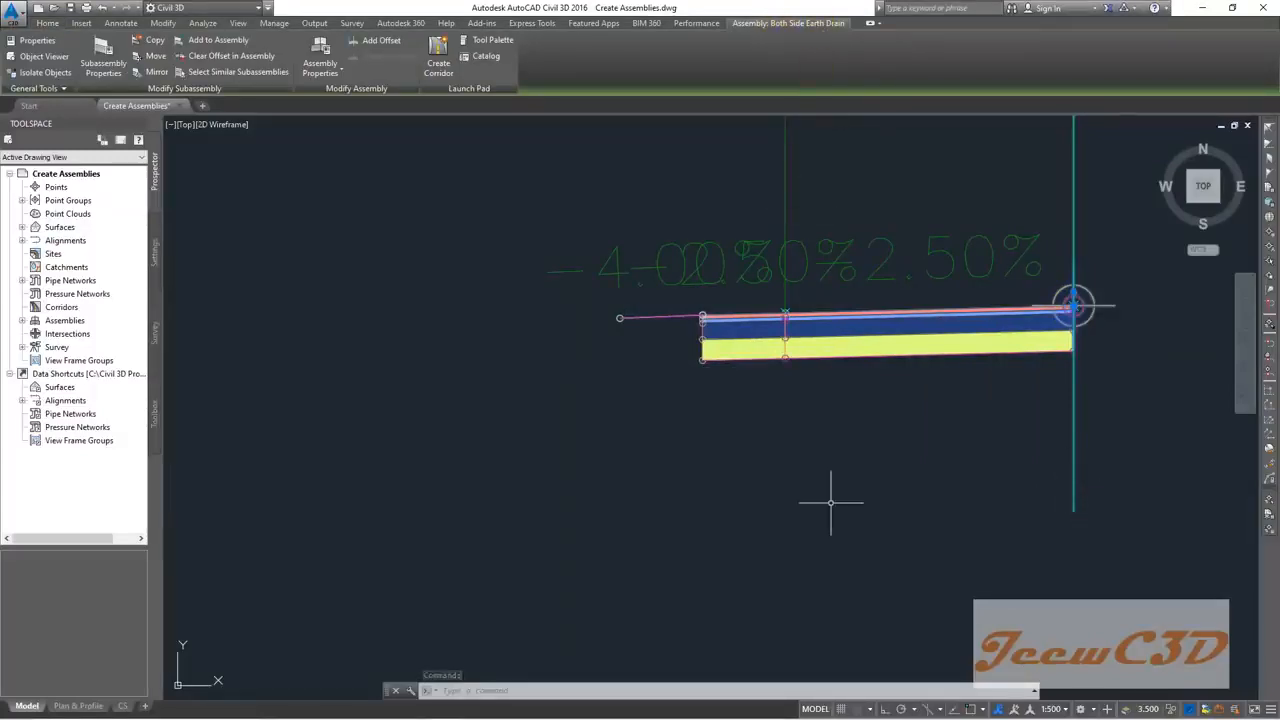
key("Escape")
key("Escape")
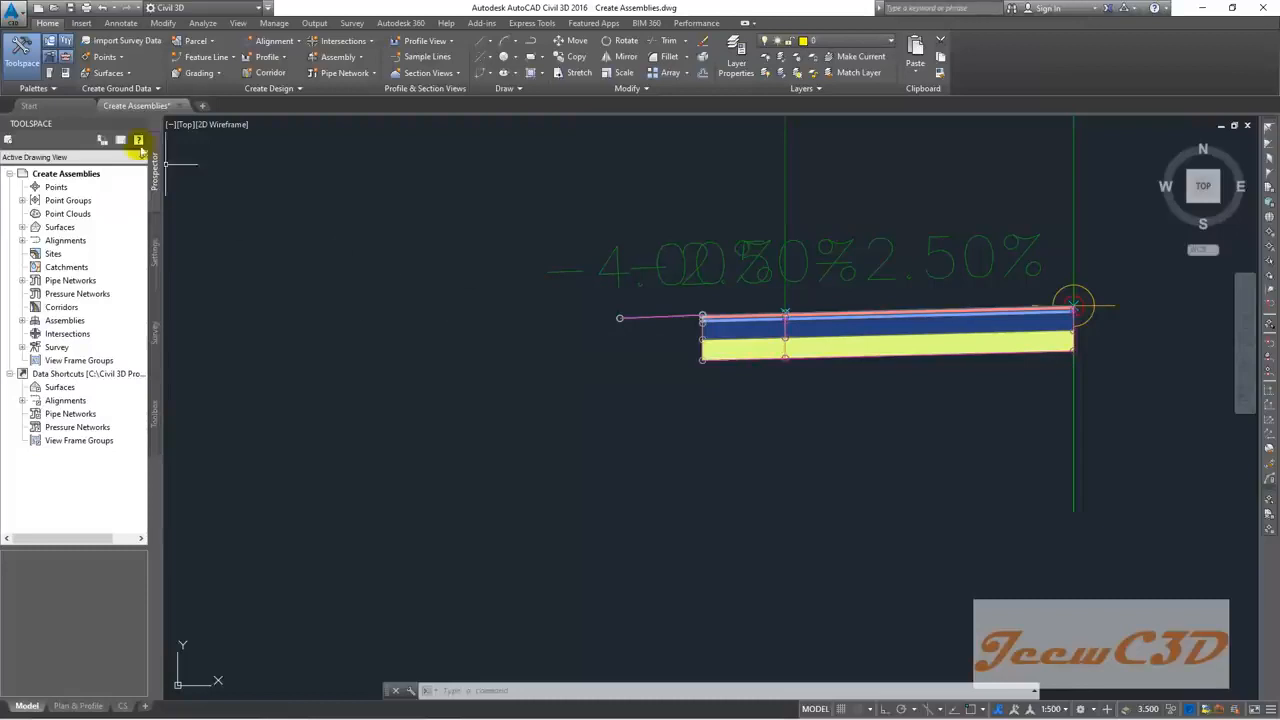
Step: Place a Ditch from the Trench Pipes palette at the left lane's outer marker point
left_click(52, 77)
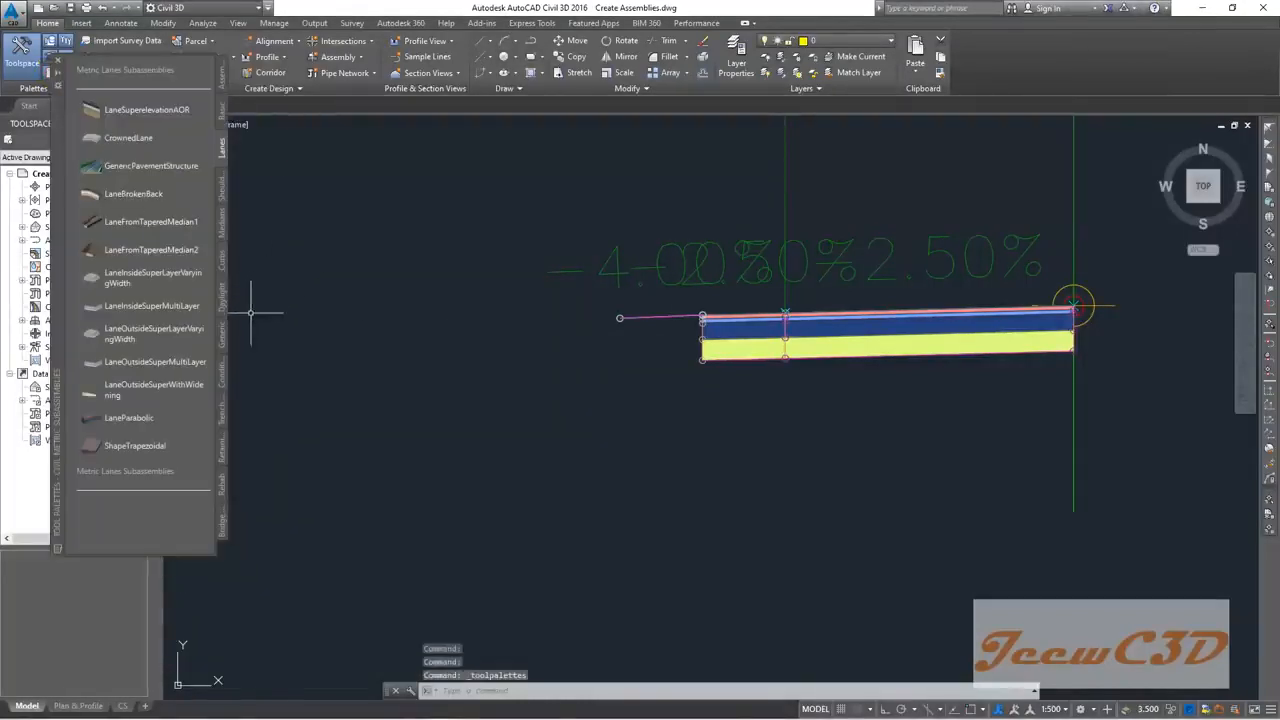
left_click(221, 401)
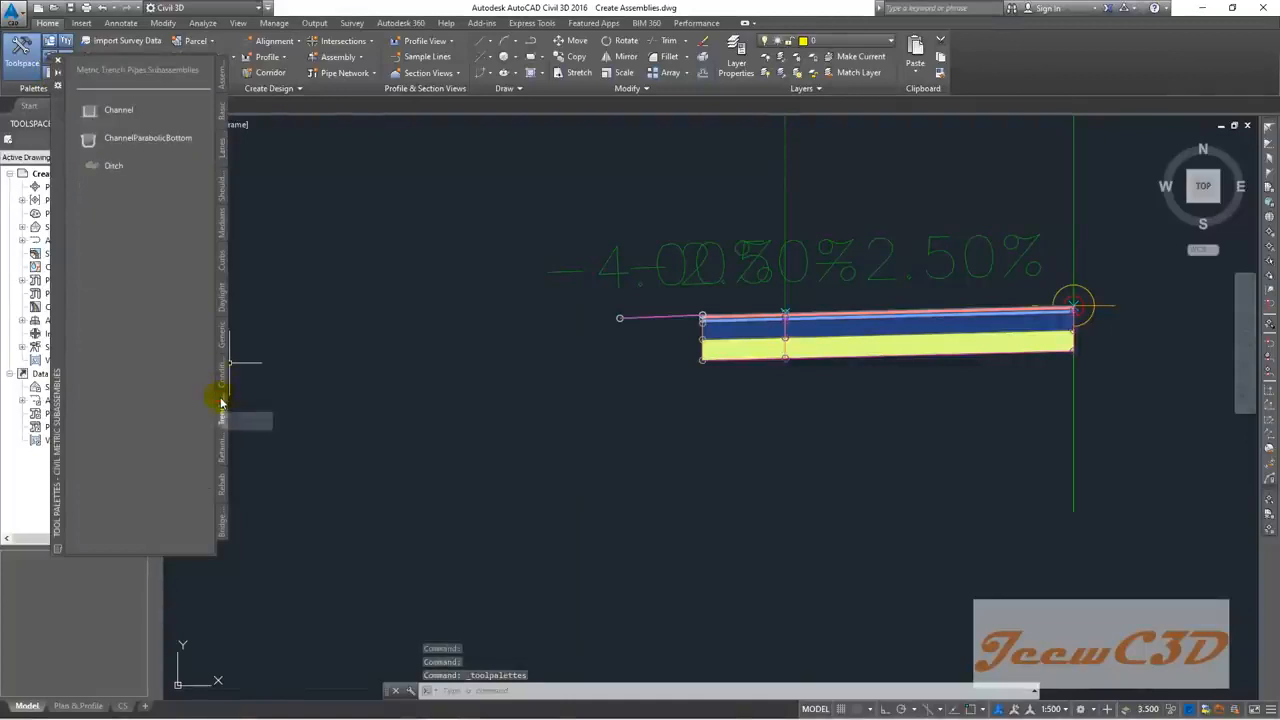
left_click(128, 167)
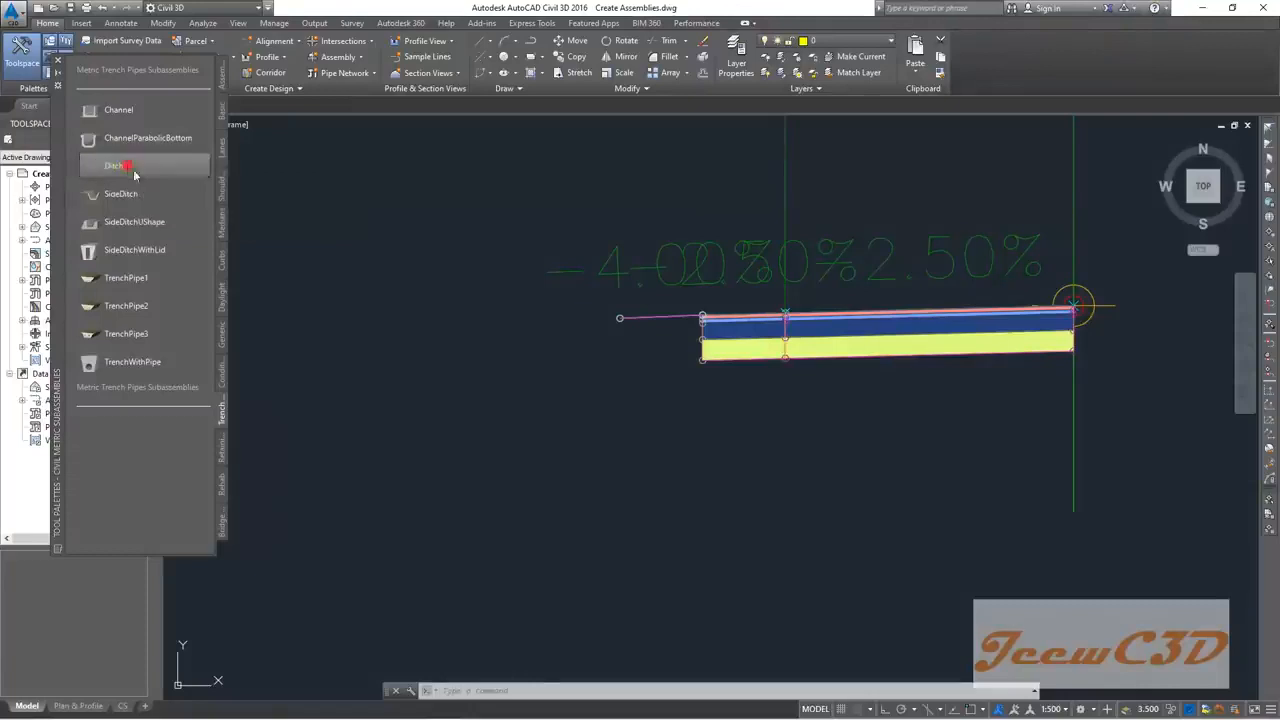
scroll(611, 326, "up", 5)
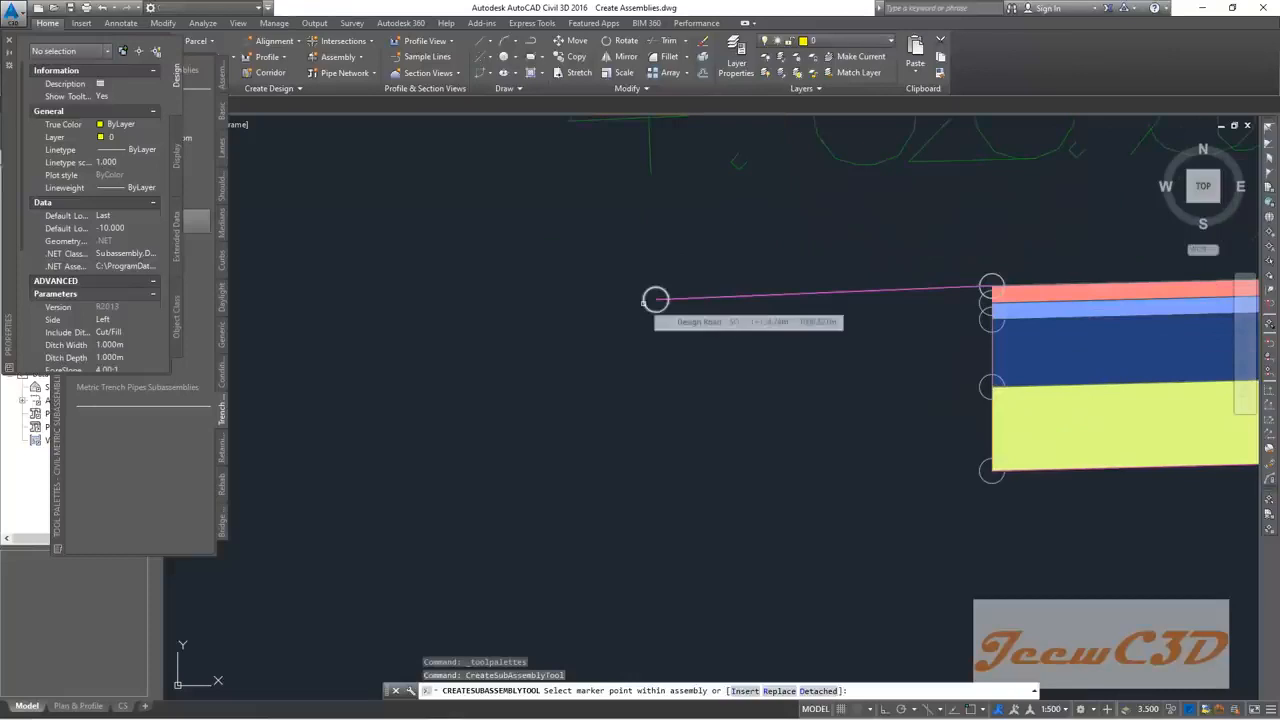
left_click(653, 299)
scroll(614, 387, "down", 5)
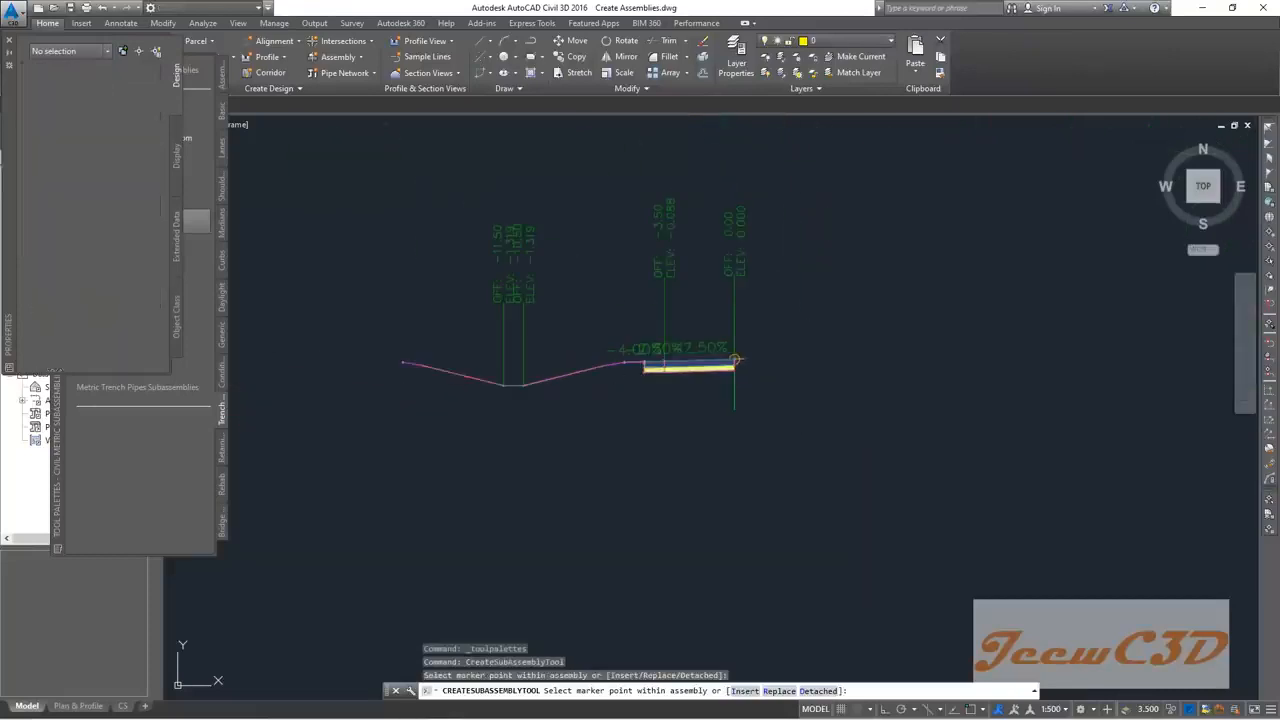
key("Escape")
middle_click_drag(583, 399, 700, 385)
scroll(694, 385, "up", 2)
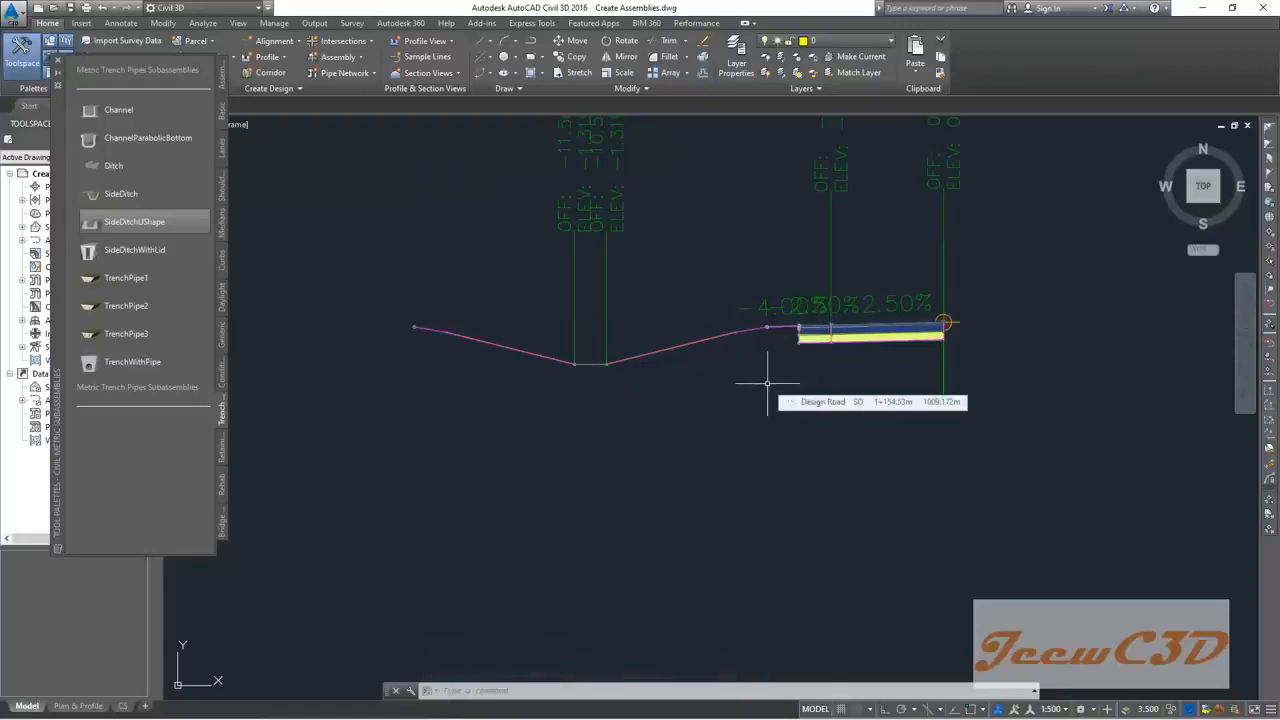
middle_click_drag(686, 312, 743, 354)
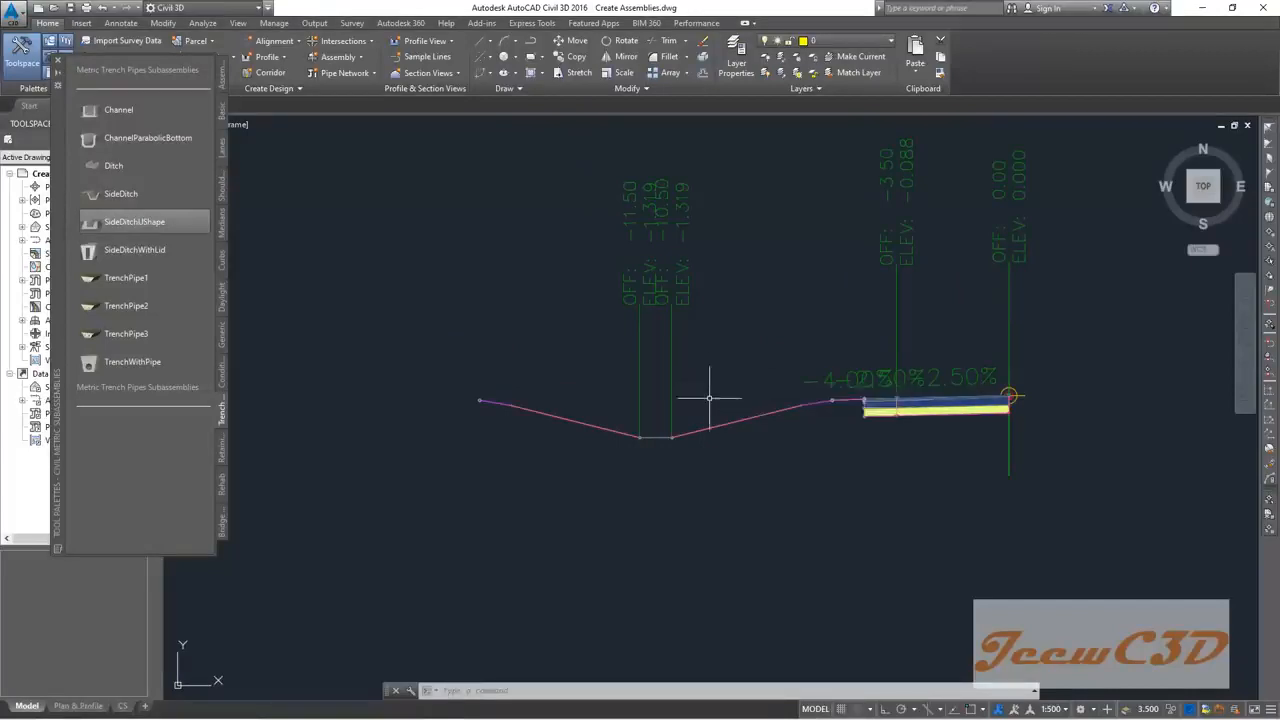
middle_click_drag(709, 386, 661, 373)
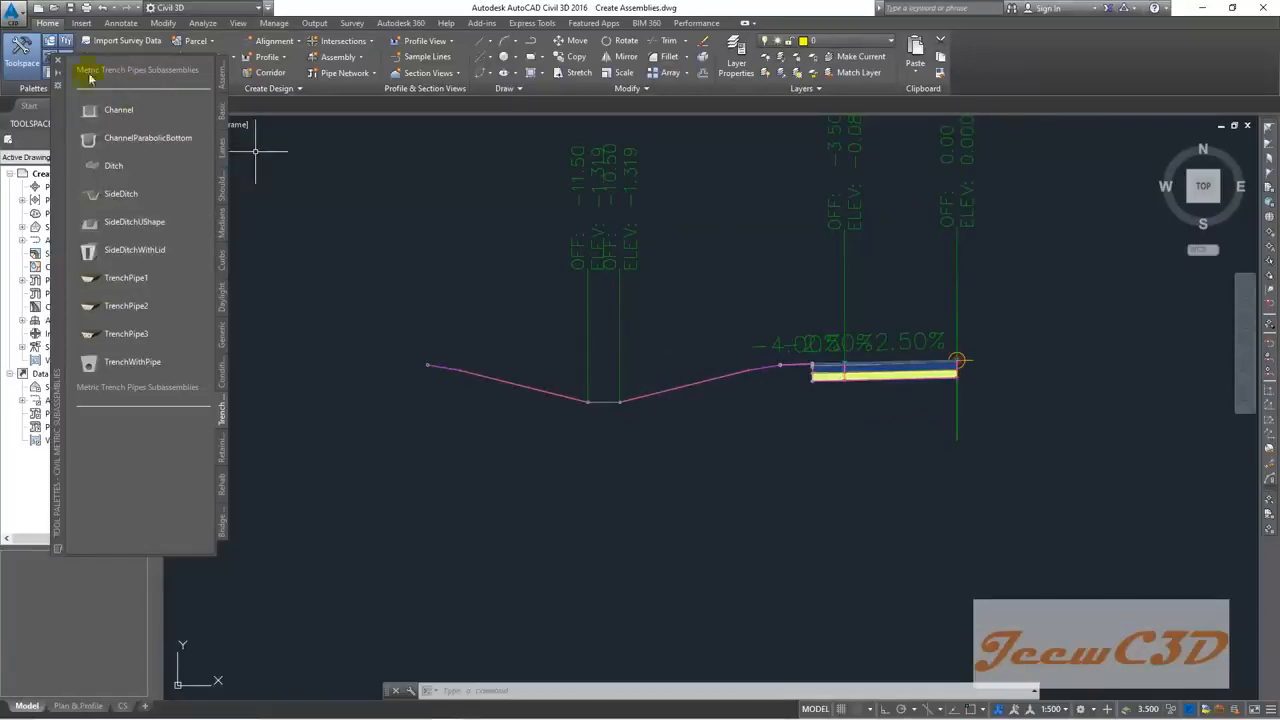
left_click(57, 63)
Step: Select the new ditch, rename it 'Left Ditch', and keep its Side as Left
key("Escape")
key("Escape")
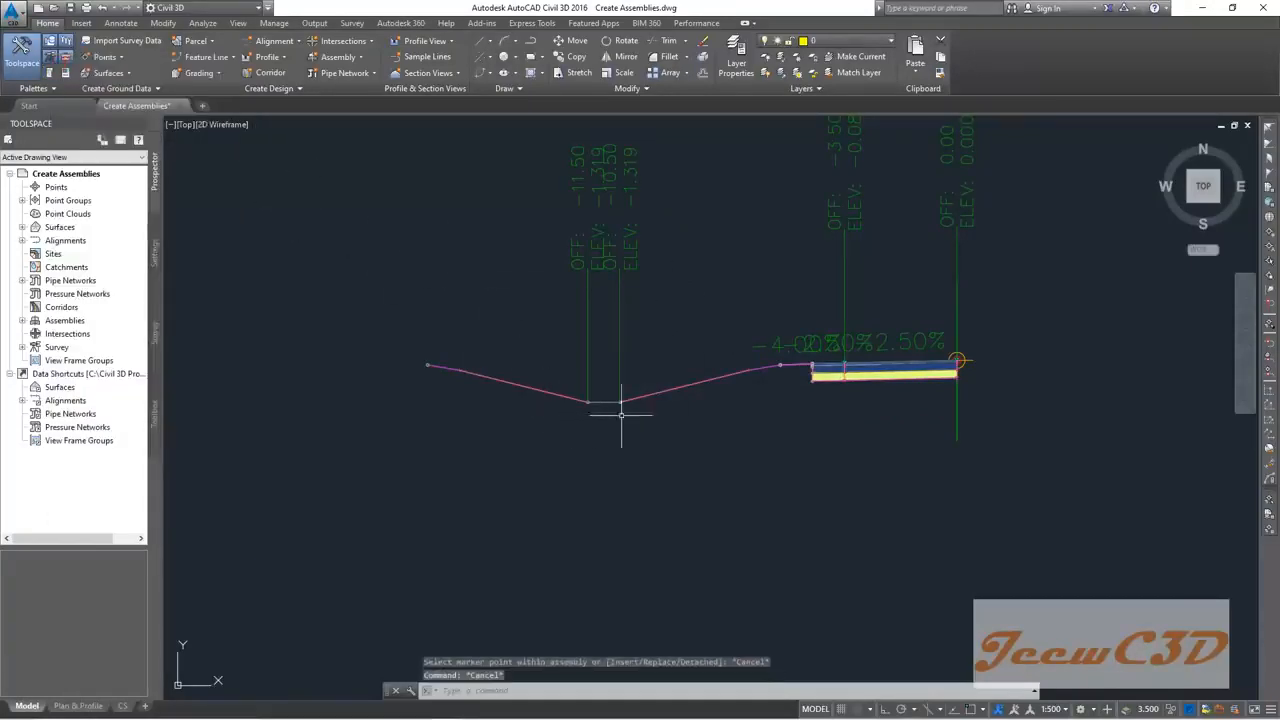
left_click(655, 390)
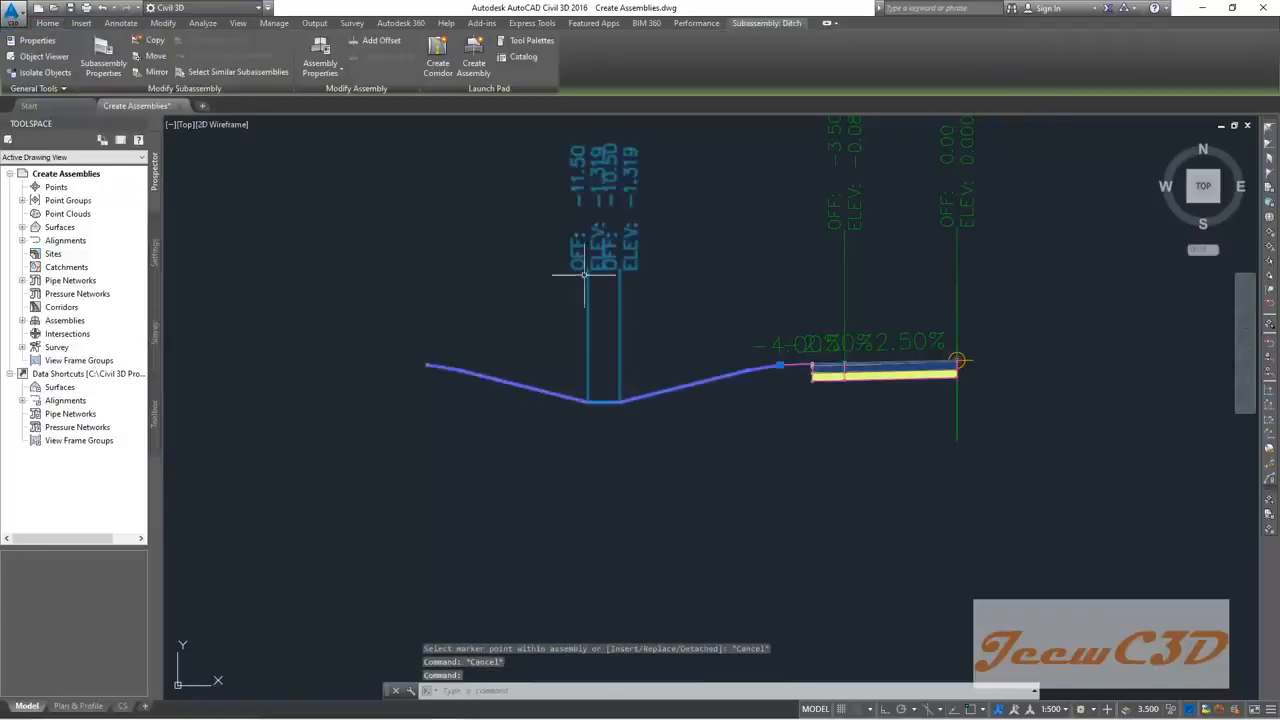
left_click(104, 68)
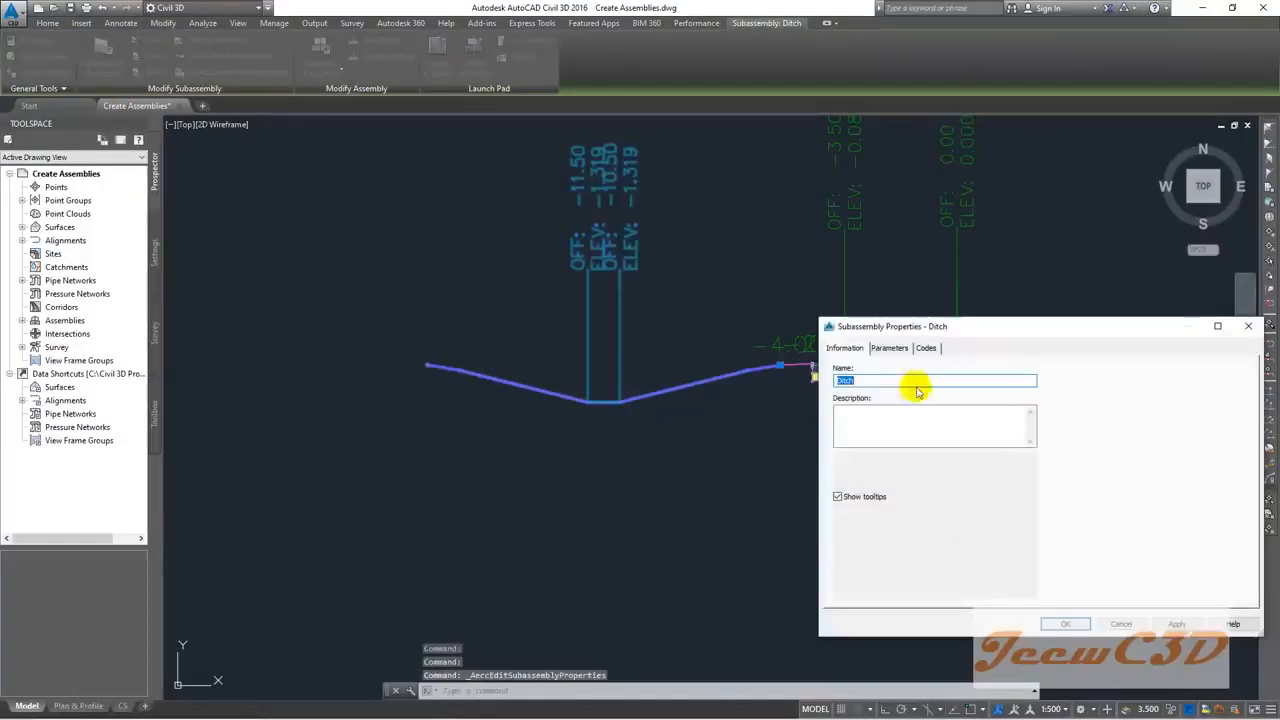
left_click_drag(990, 330, 686, 233)
left_click(534, 284)
type("Left")
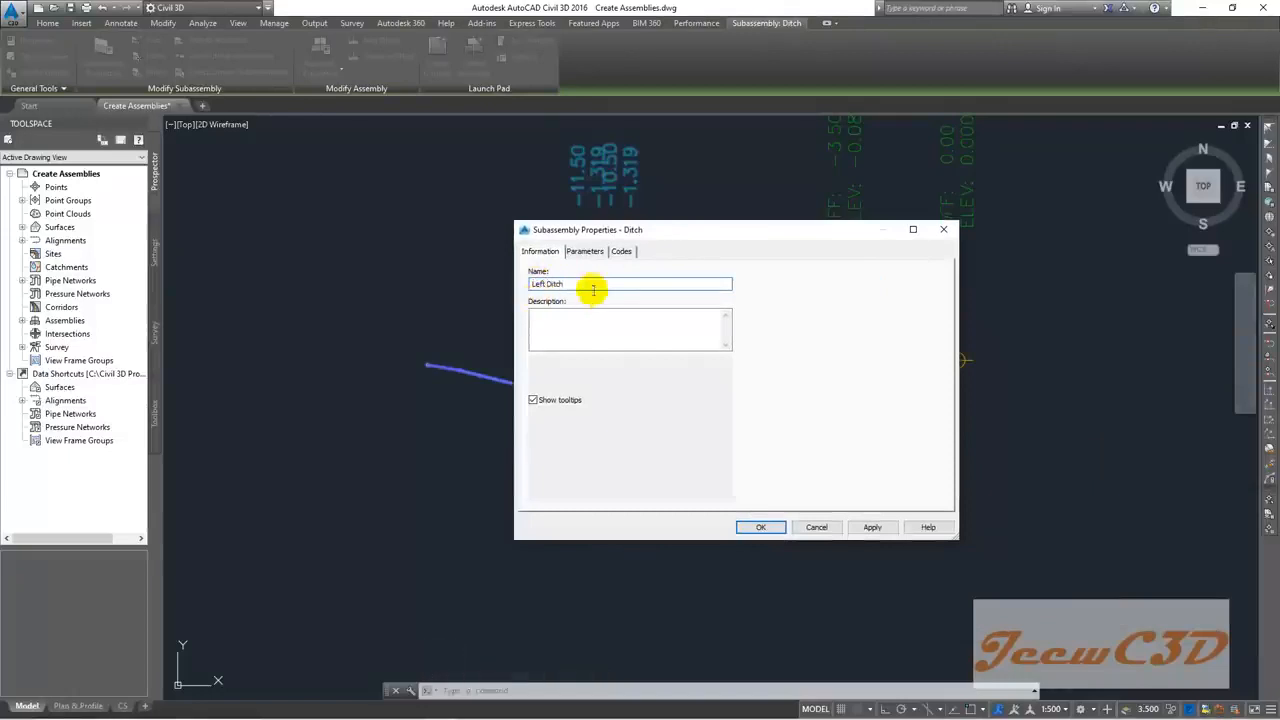
left_click(586, 251)
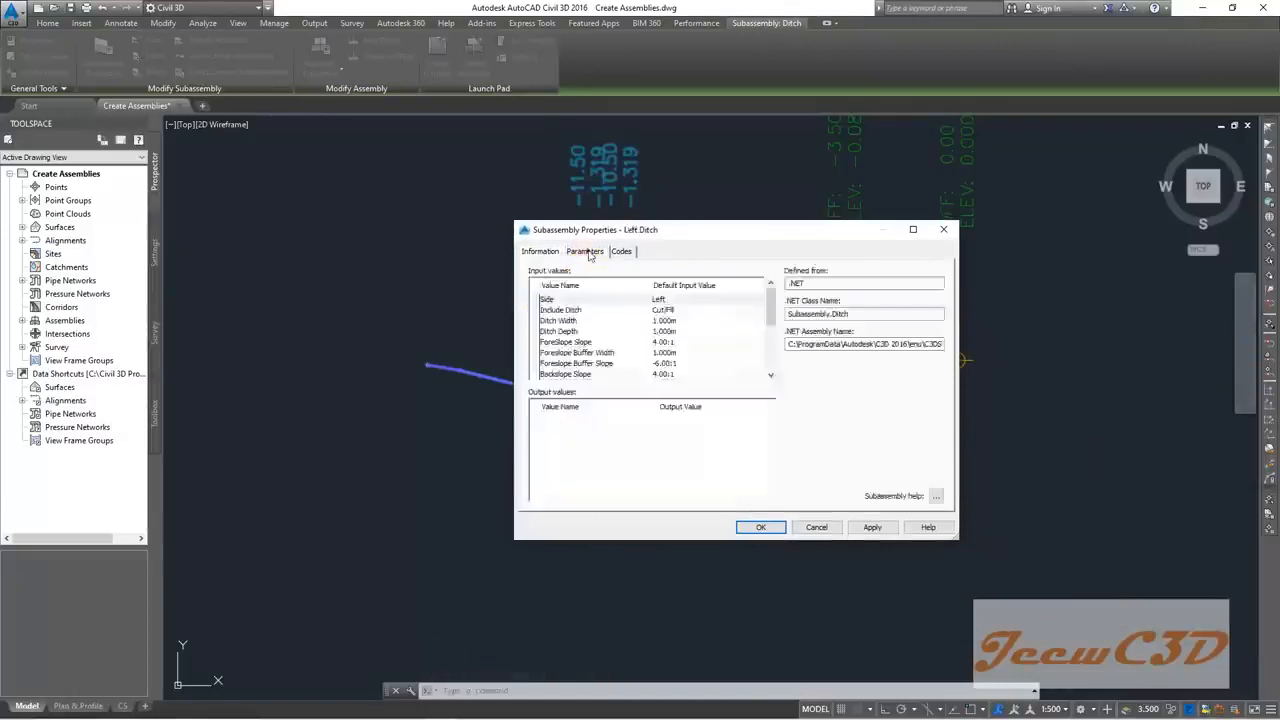
double_click(670, 300)
left_click(763, 401)
Step: Set the ditch's Include Ditch option to Cut
left_click(680, 310)
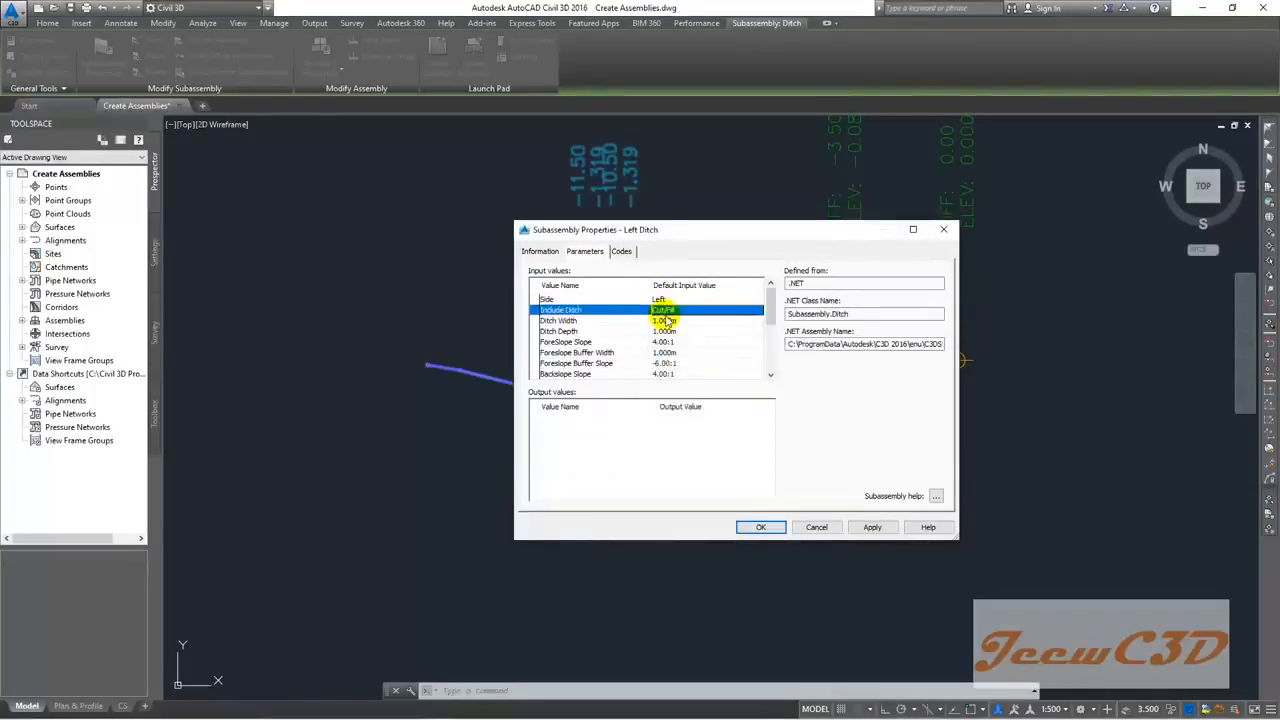
double_click(678, 312)
left_click(690, 380)
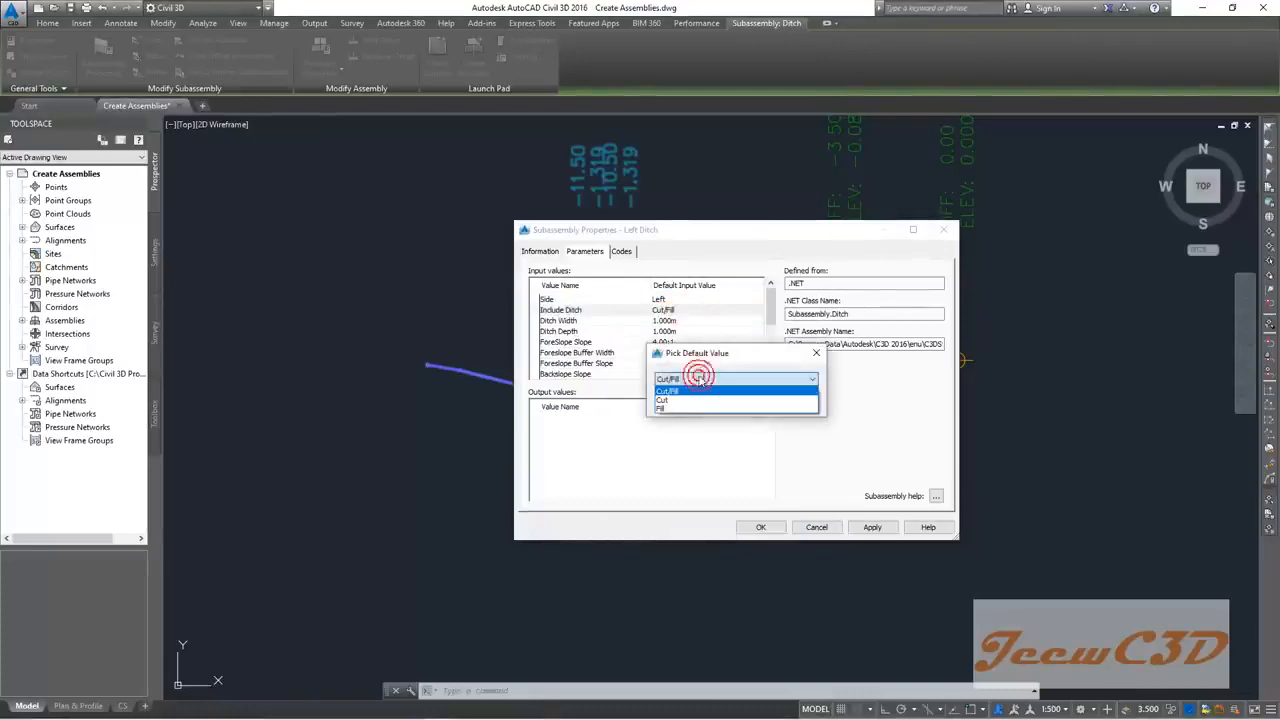
left_click(690, 400)
left_click(689, 398)
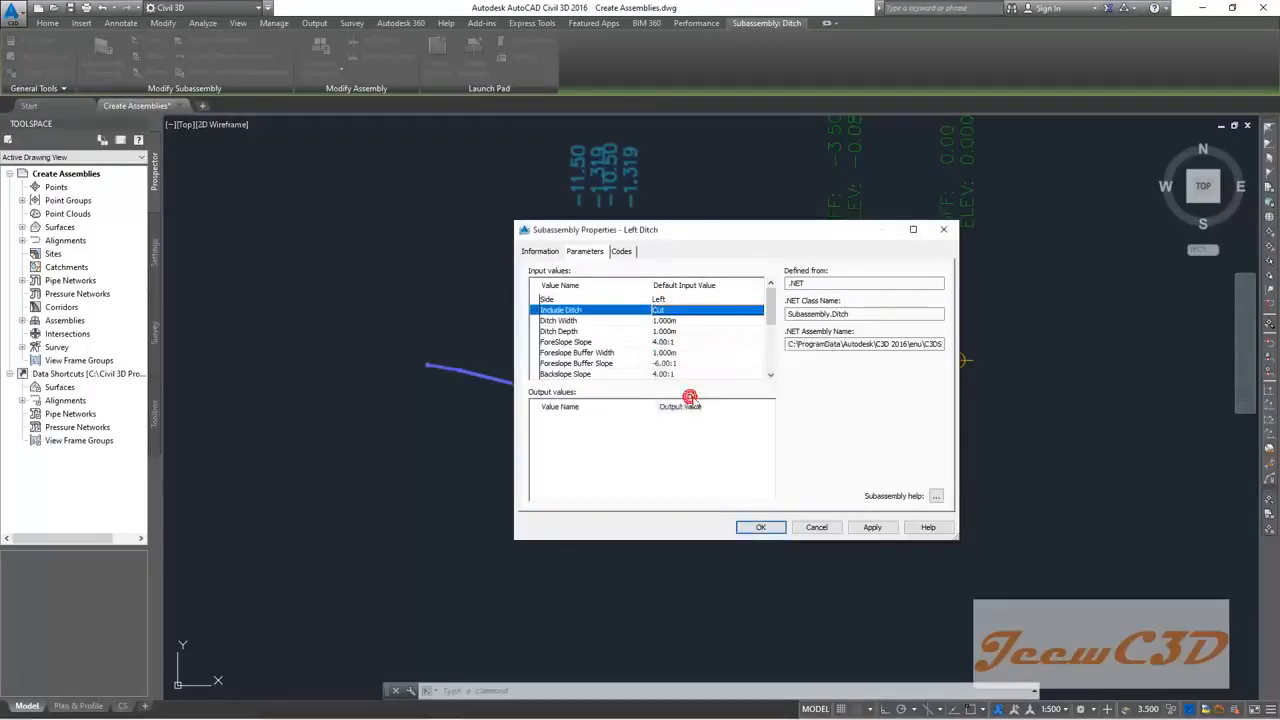
Step: Set Ditch Width 0.4m, Depth 0.6m, ForeSlope 1.5:1, Backslope 0.25:1, and apply
left_click_drag(694, 229, 617, 188)
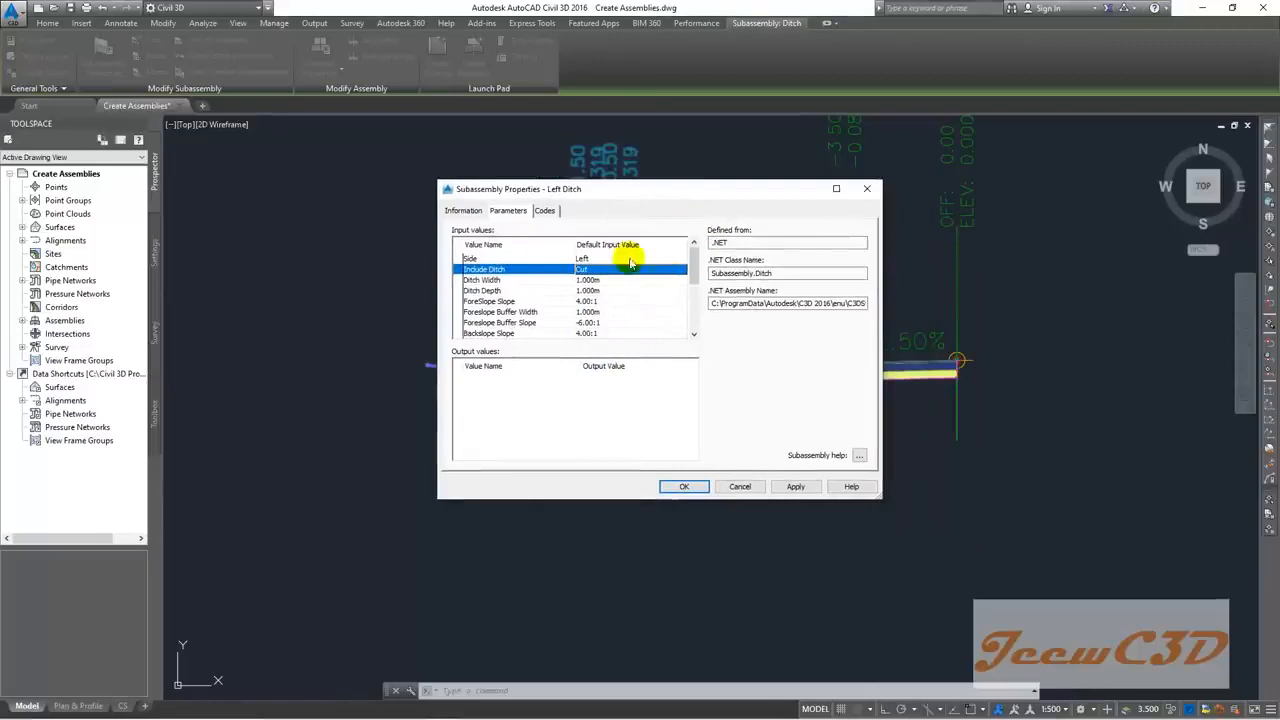
left_click_drag(877, 497, 1015, 629)
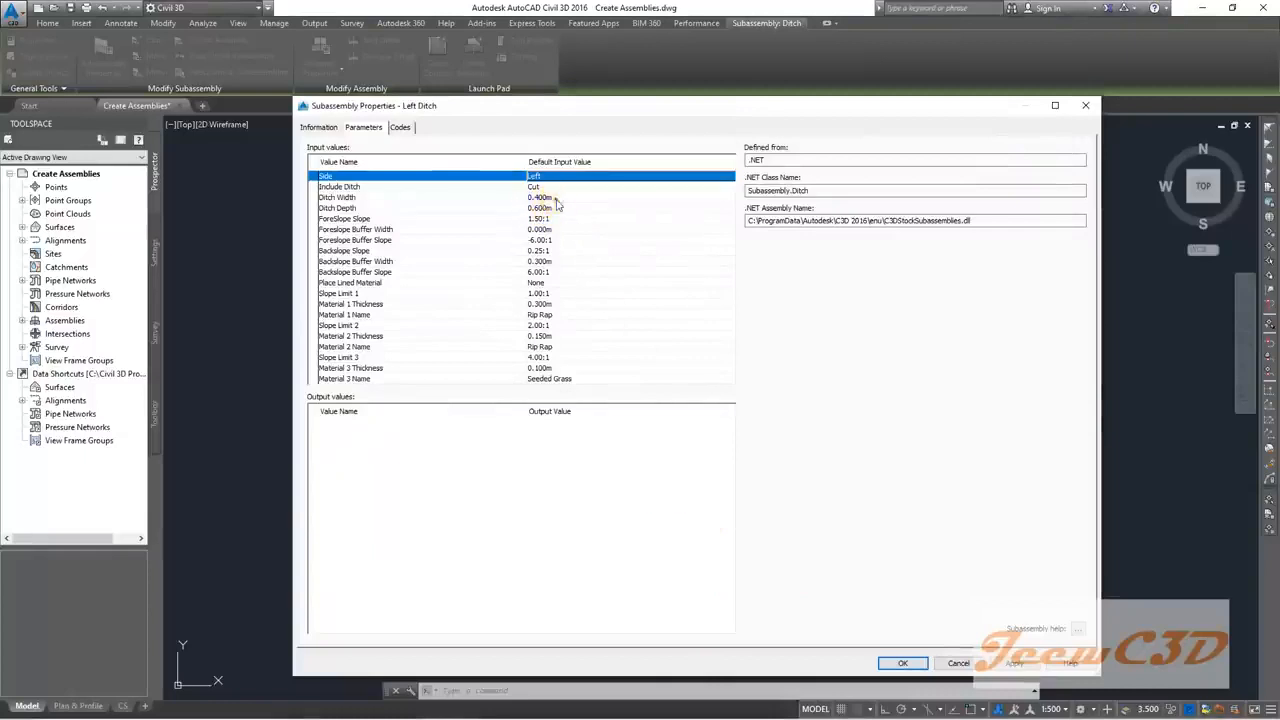
left_click(555, 199)
left_click(551, 209)
left_click(549, 220)
left_click(549, 230)
left_click(547, 248)
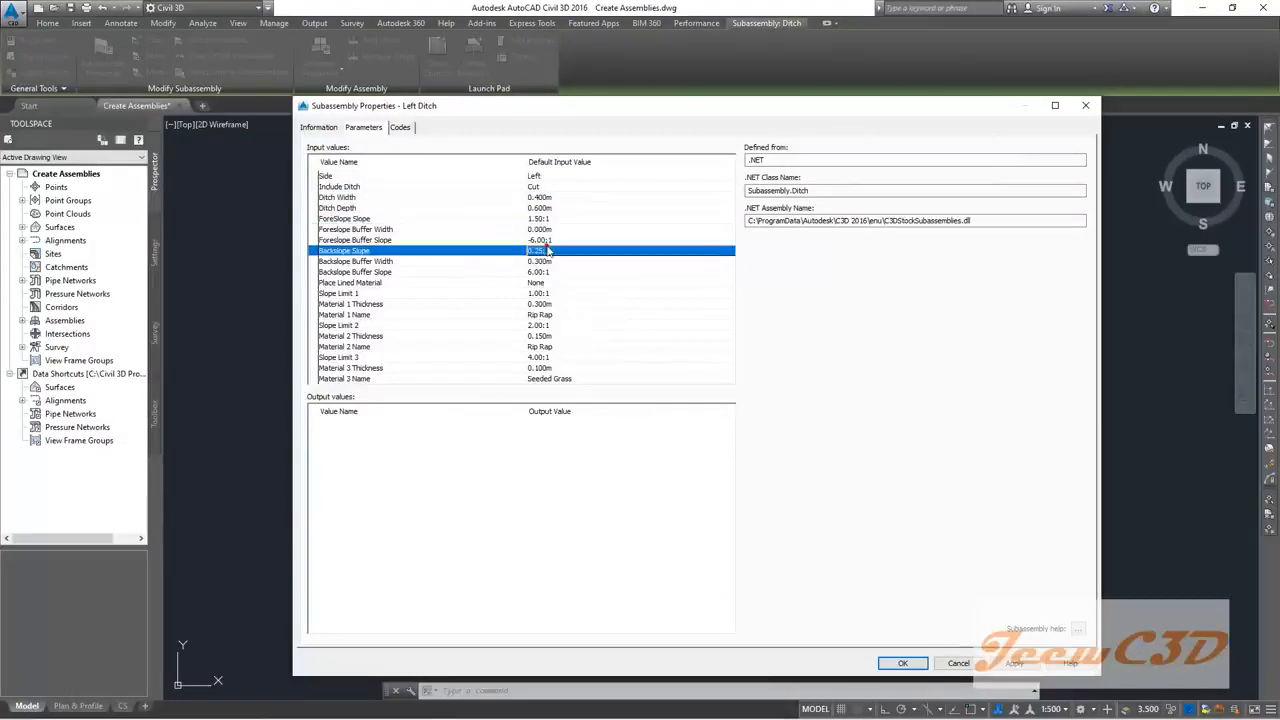
left_click(566, 325)
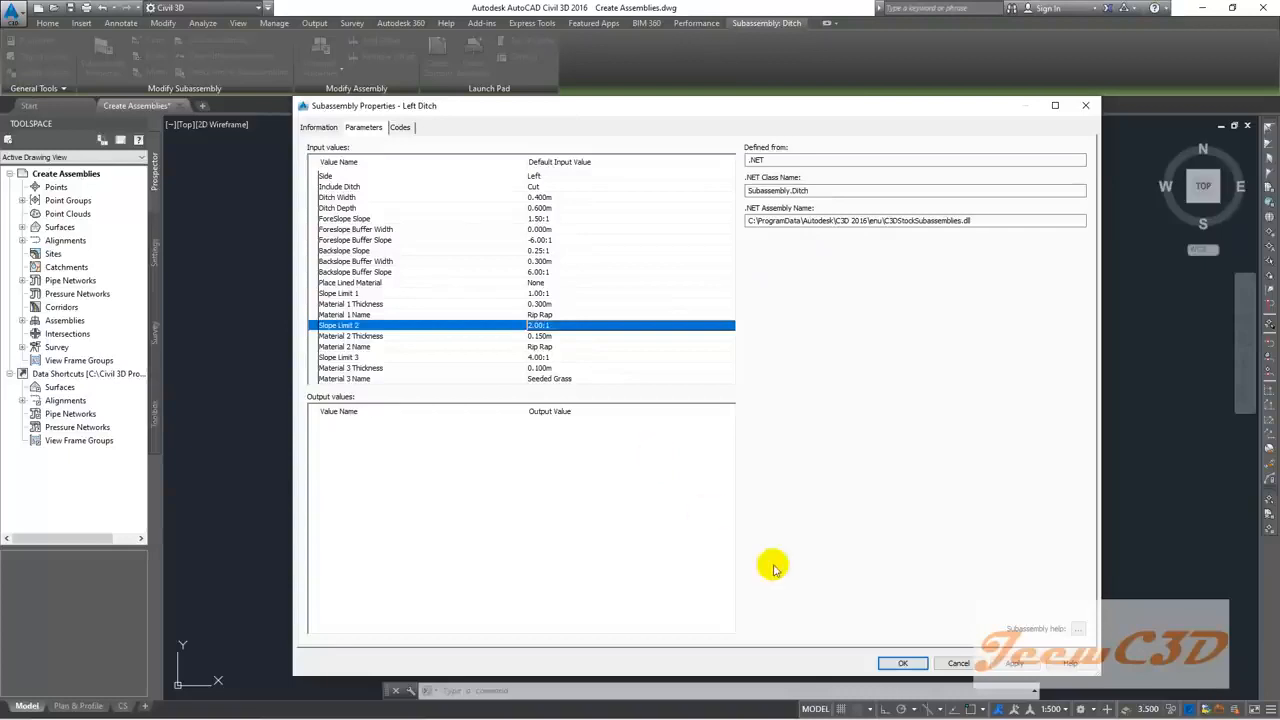
left_click(902, 664)
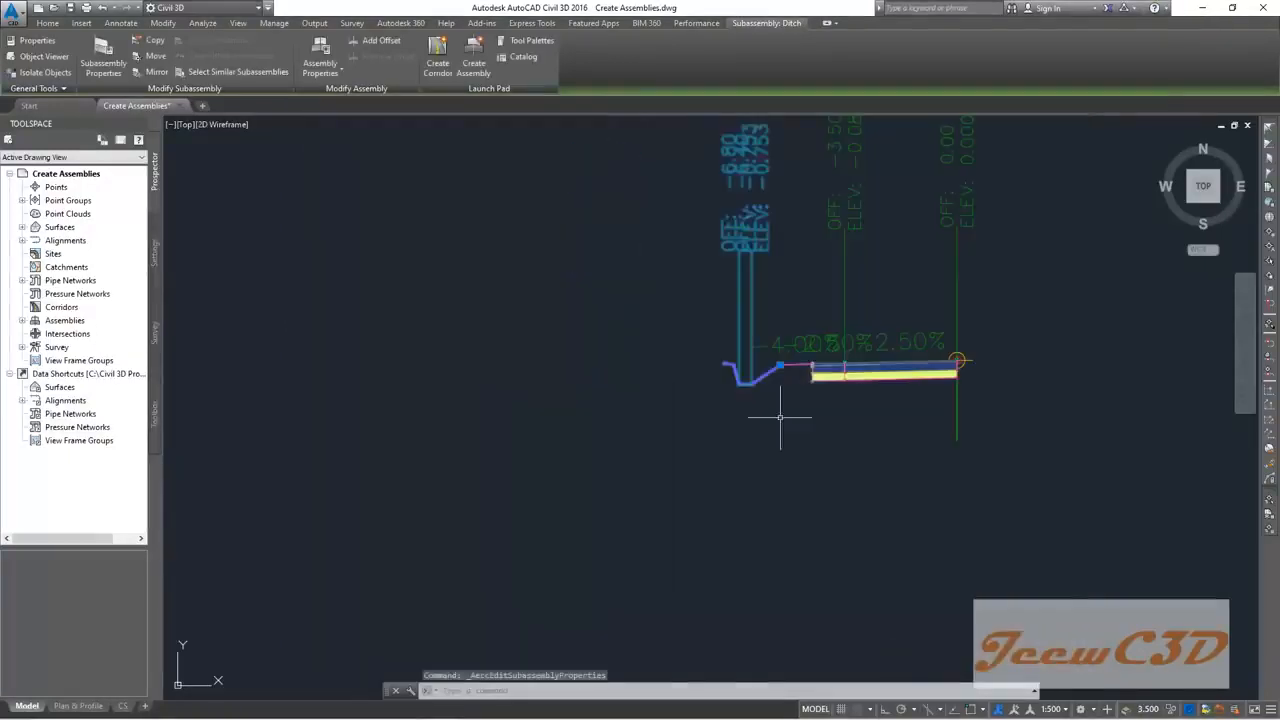
Step: Zoom and pan in on the left ditch, then bring up the Metric Daylight subassemblies palette
scroll(766, 372, "up", 3)
scroll(765, 355, "up", 2)
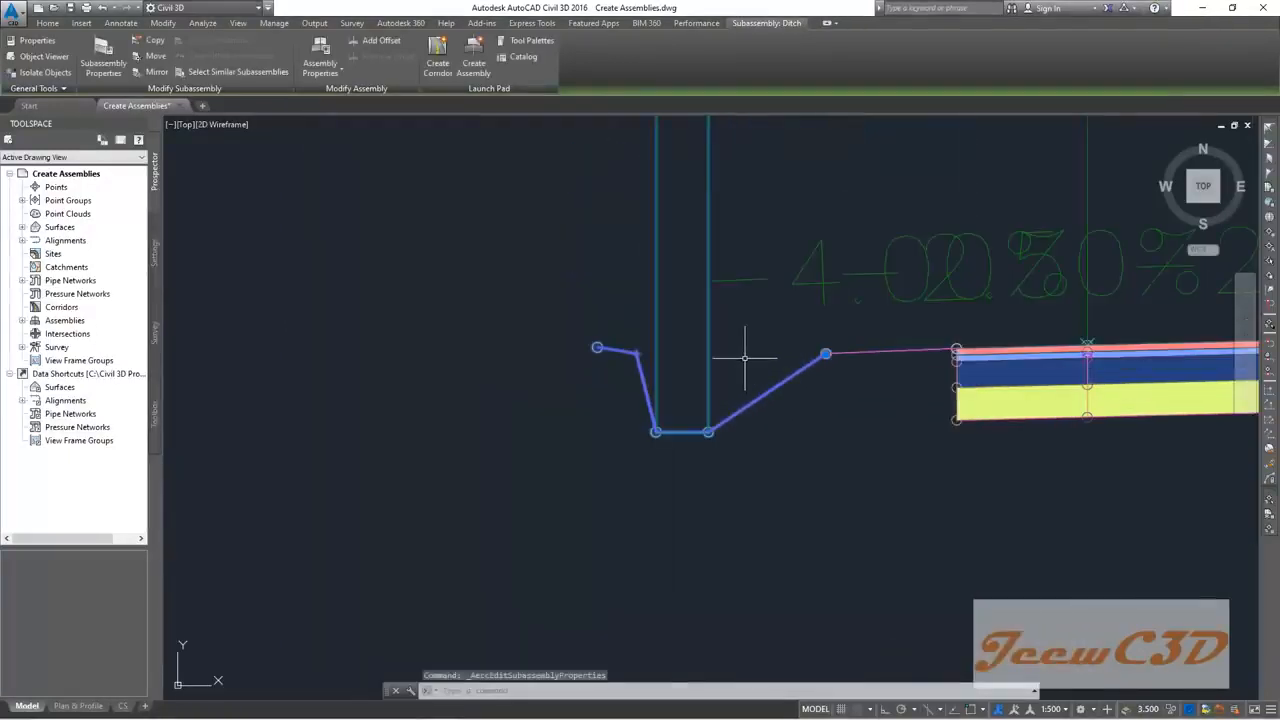
key("Escape")
scroll(742, 360, "down", 3)
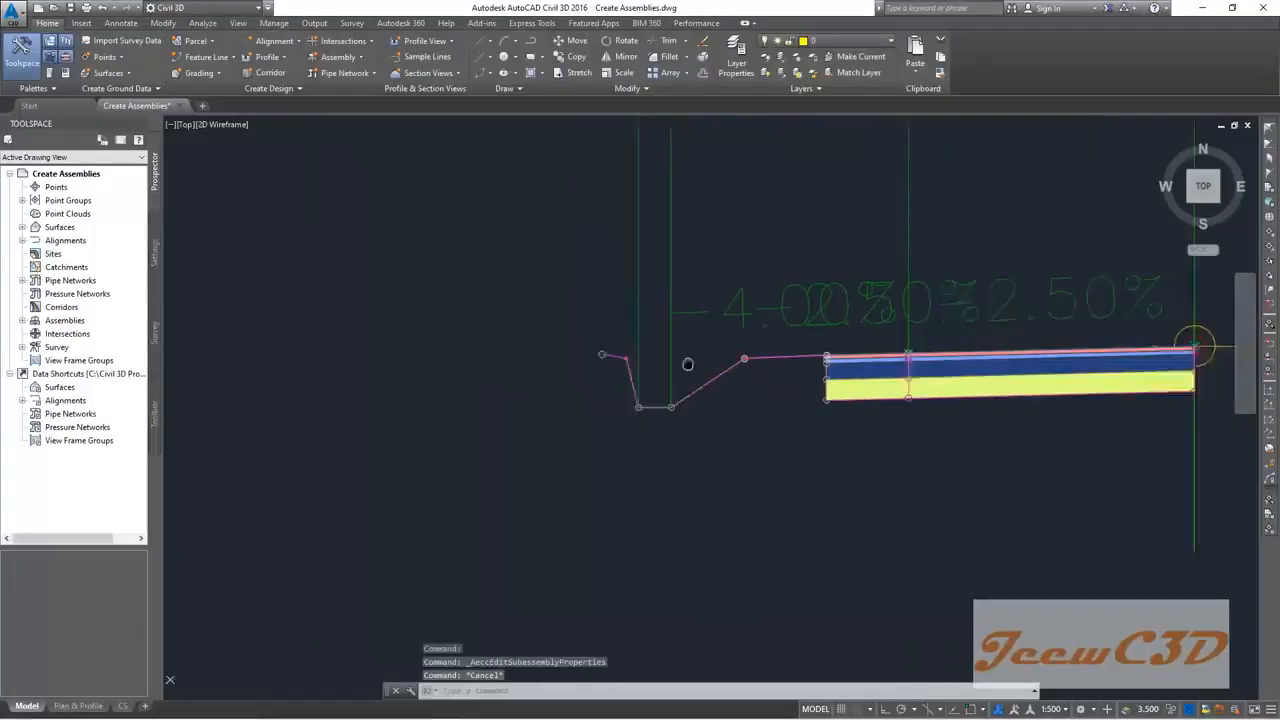
scroll(618, 366, "down", 2)
middle_click_drag(614, 373, 735, 359)
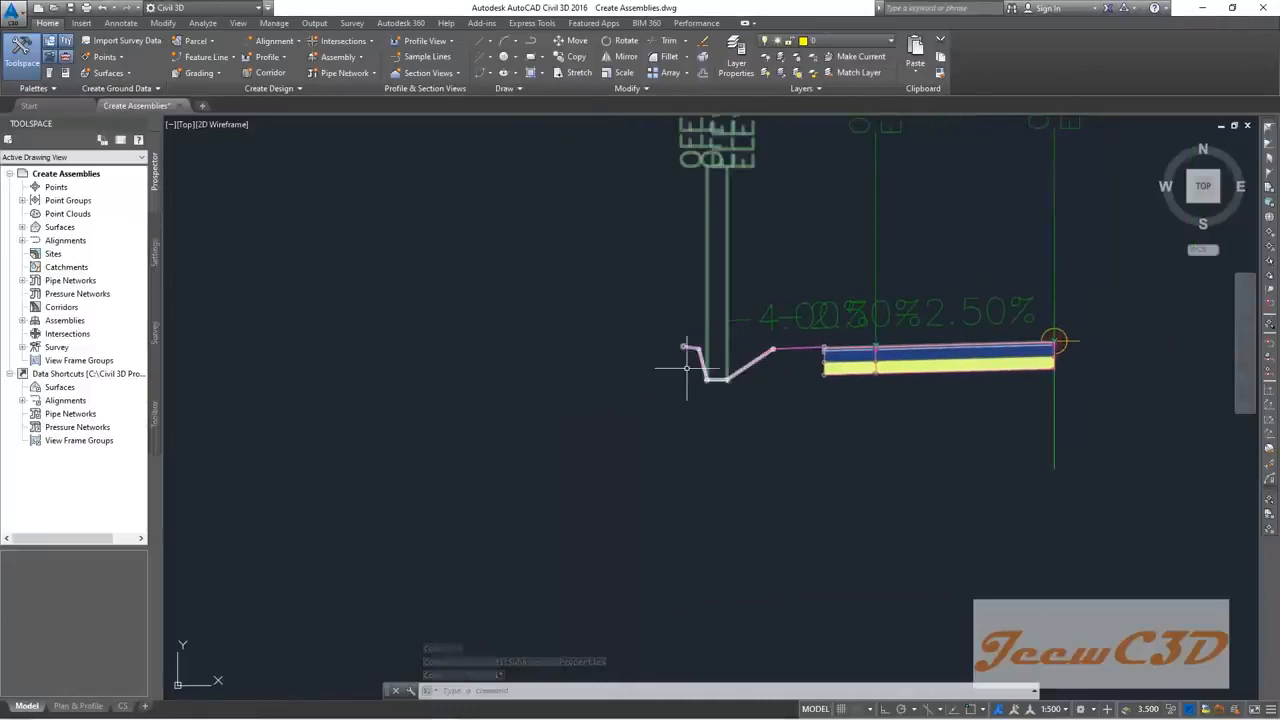
scroll(687, 370, "up", 2)
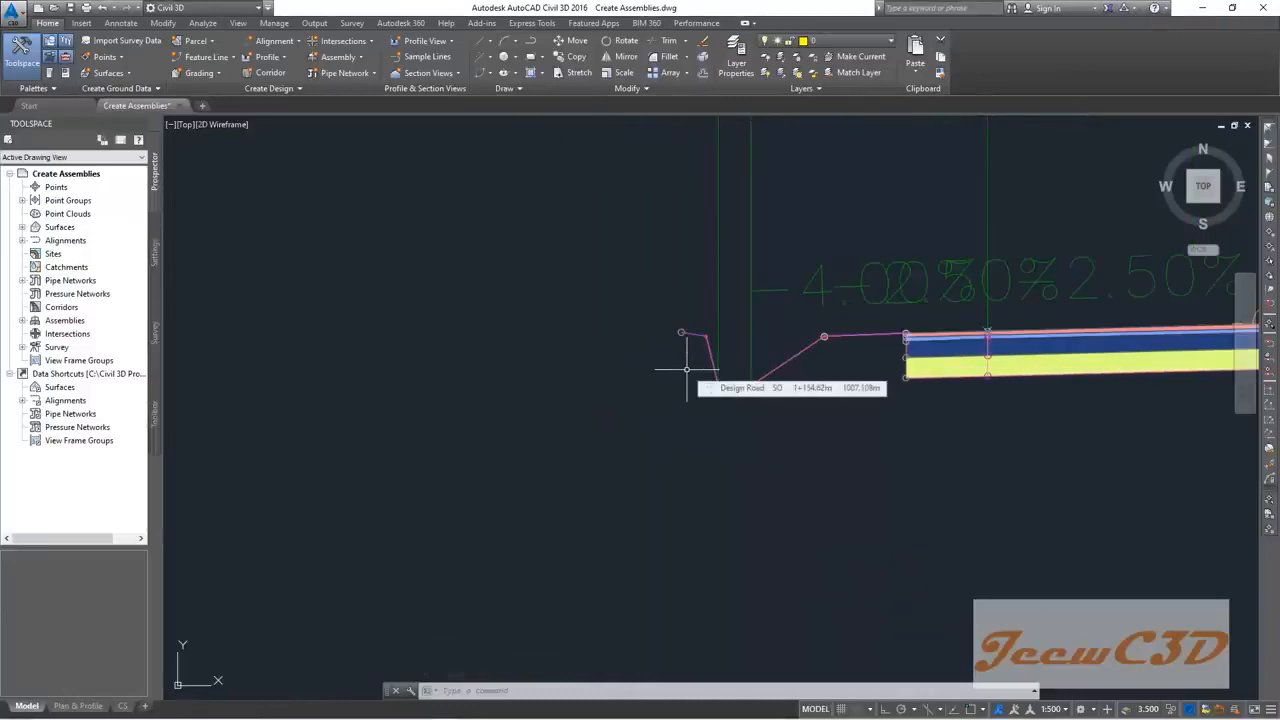
scroll(680, 341, "up", 2)
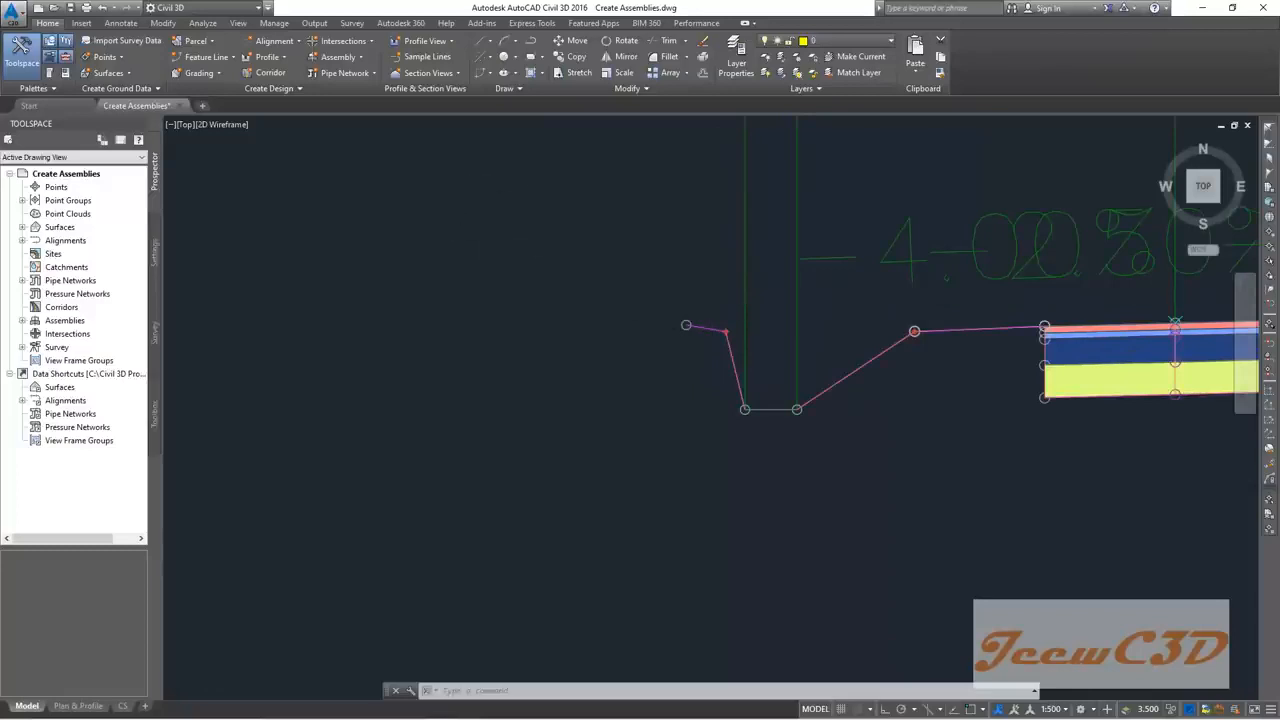
scroll(608, 314, "down", 3)
scroll(620, 309, "up", 3)
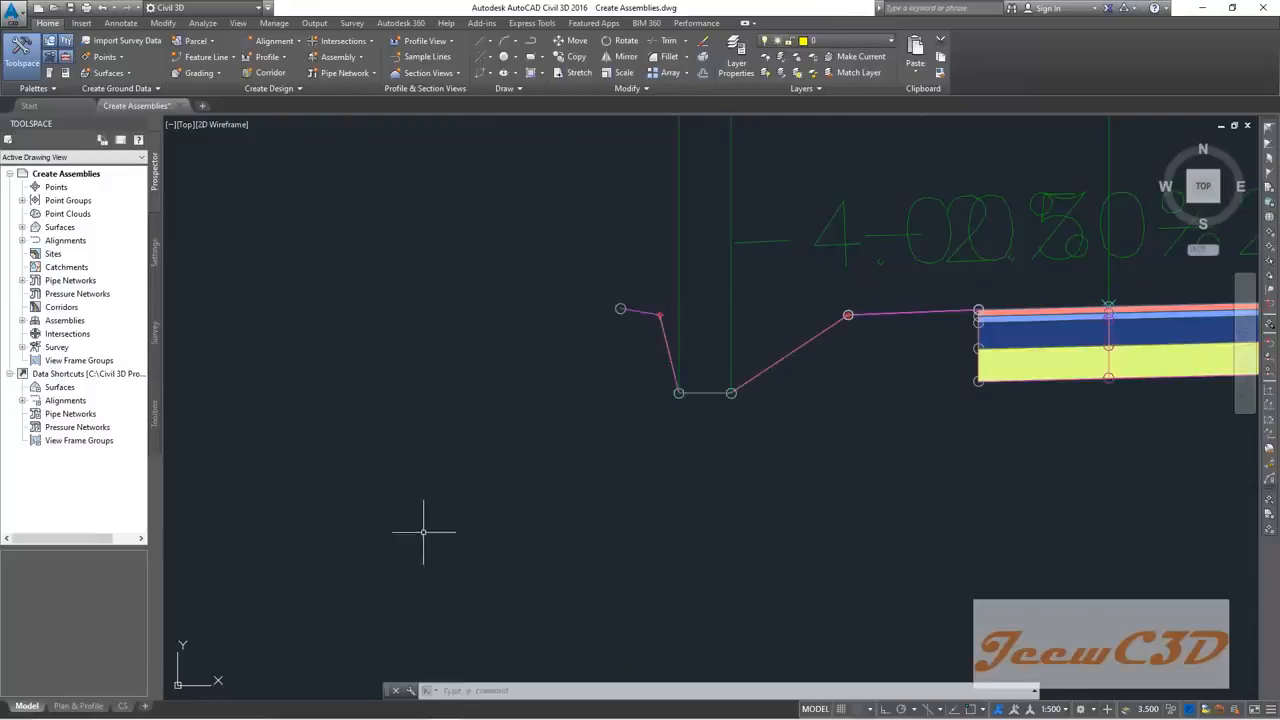
middle_click_drag(478, 505, 478, 437)
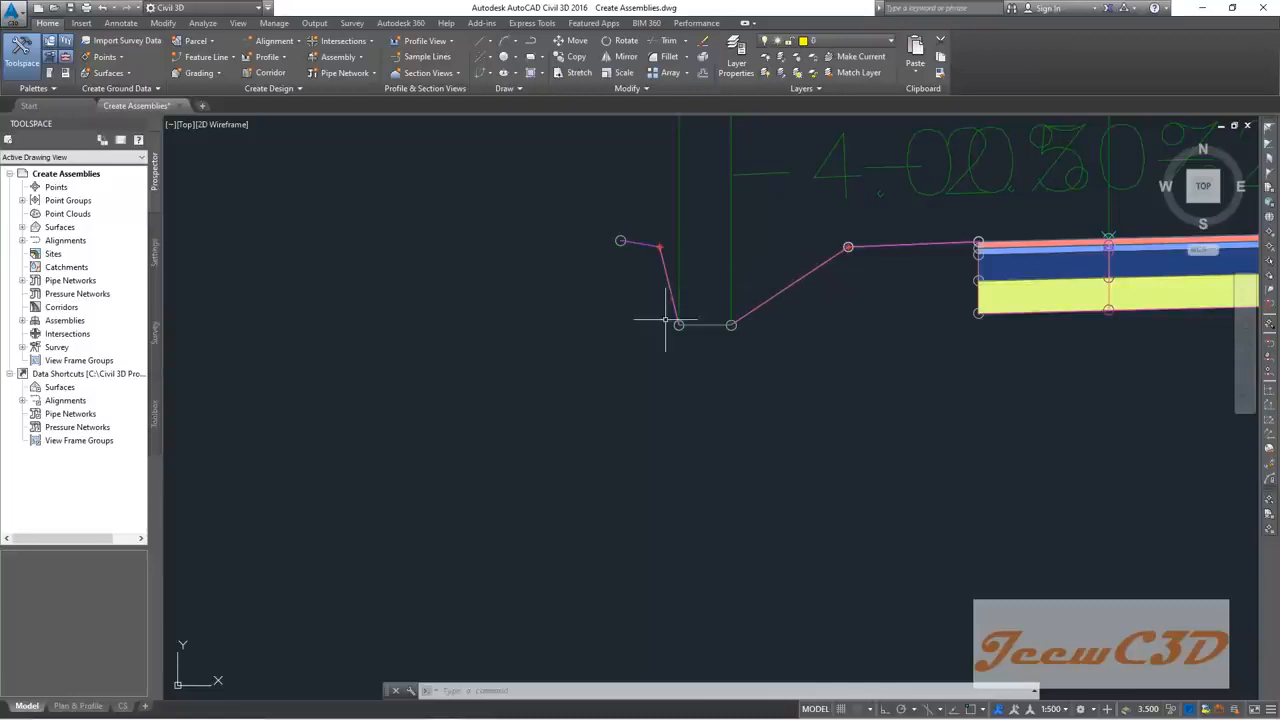
scroll(580, 314, "down", 2)
middle_click_drag(614, 344, 632, 376)
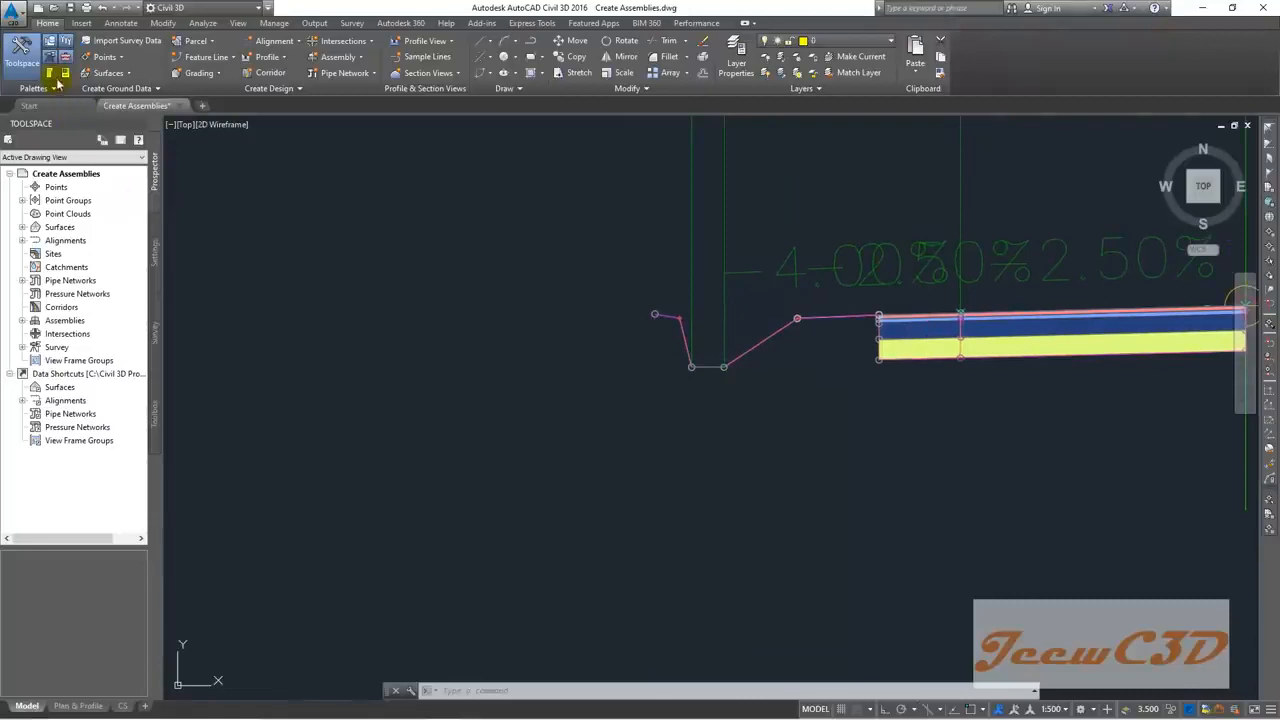
left_click(52, 74)
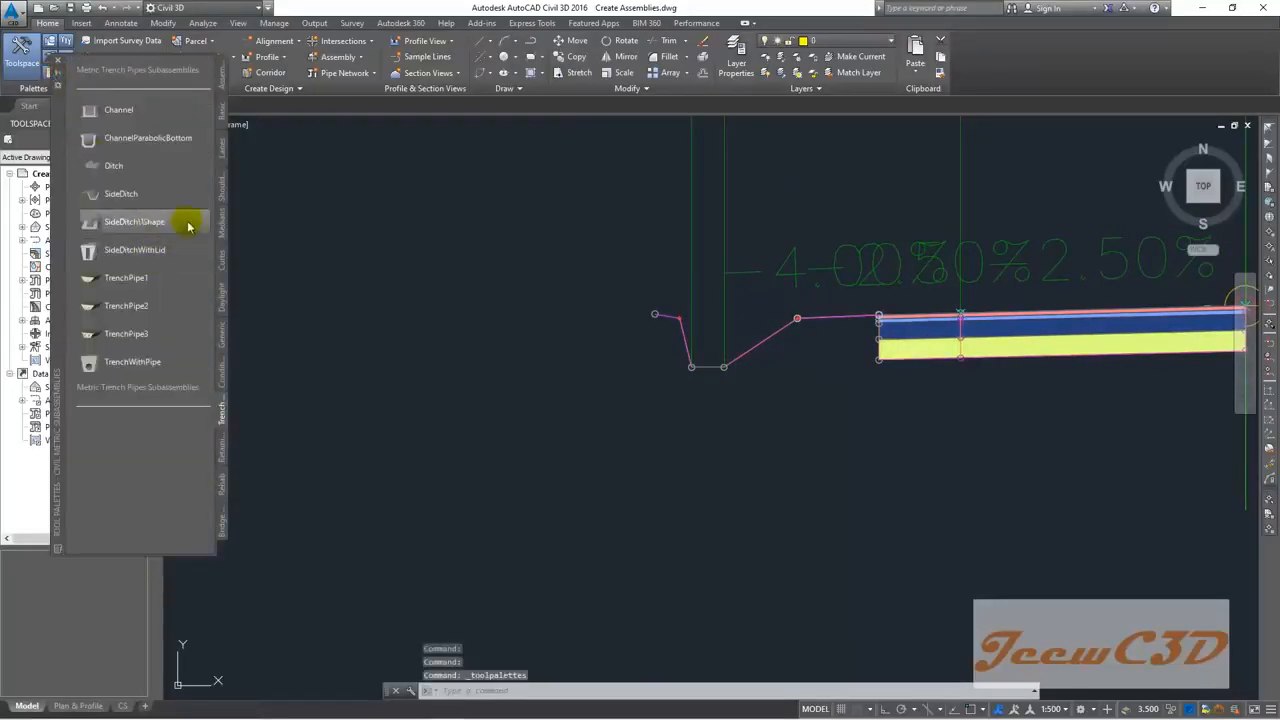
left_click(221, 298)
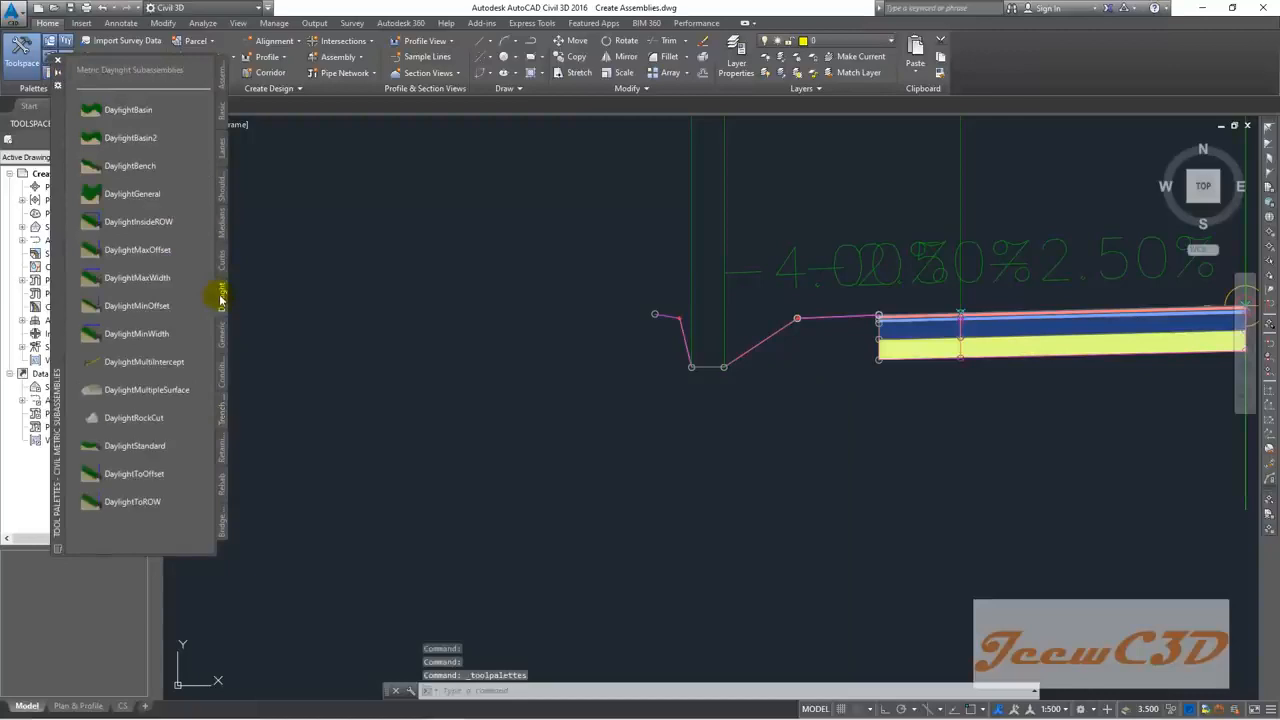
Step: Attach a DaylightBench at the left ditch's outer marker point and select it
left_click(131, 166)
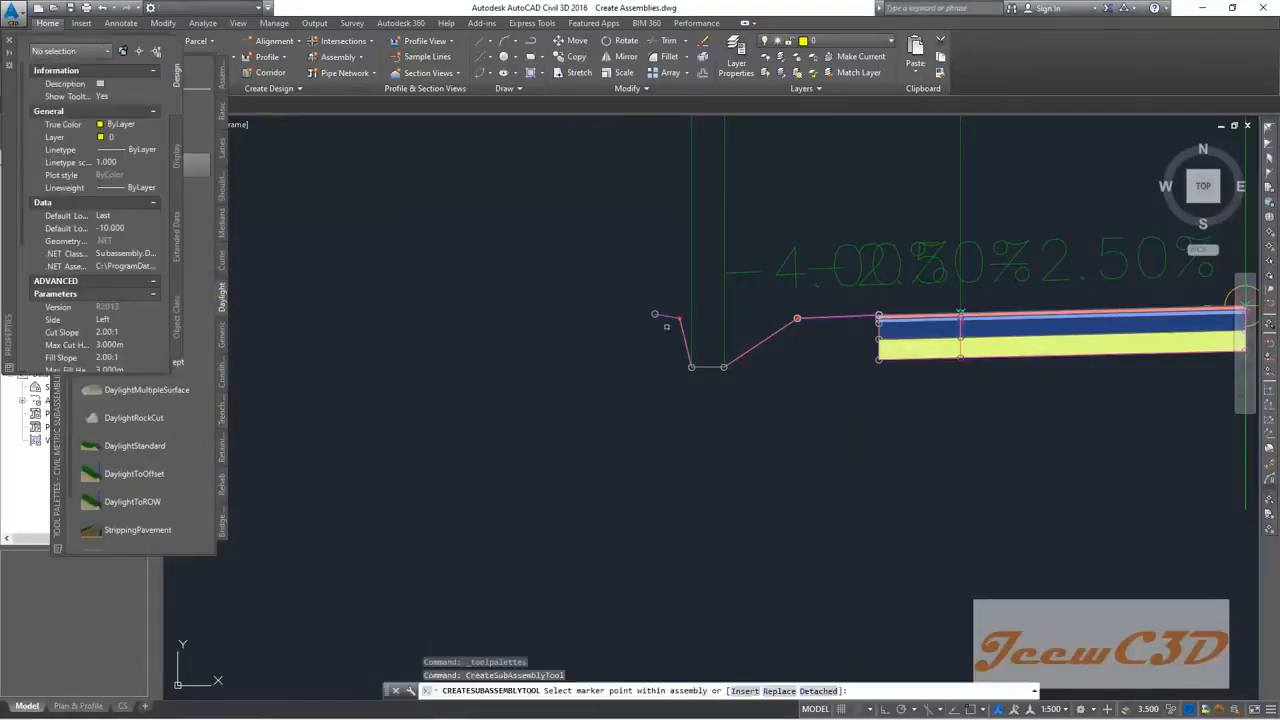
scroll(640, 314, "up", 5)
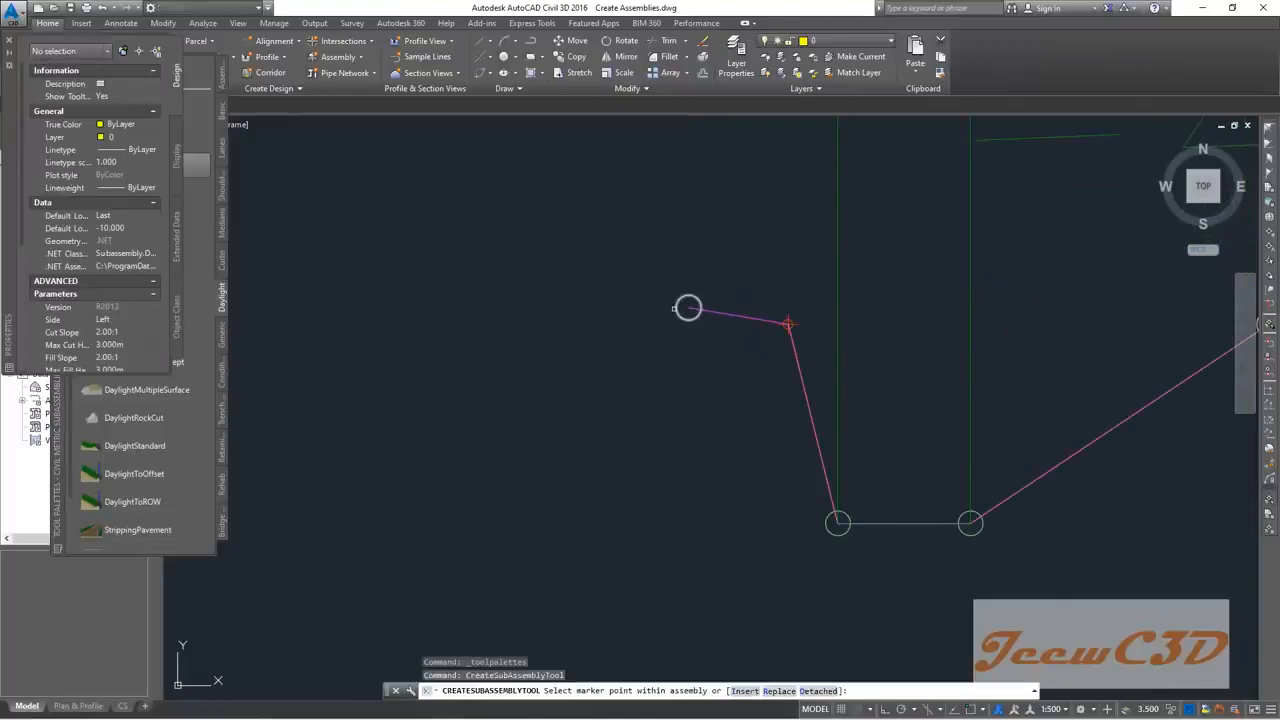
scroll(675, 308, "down", 4)
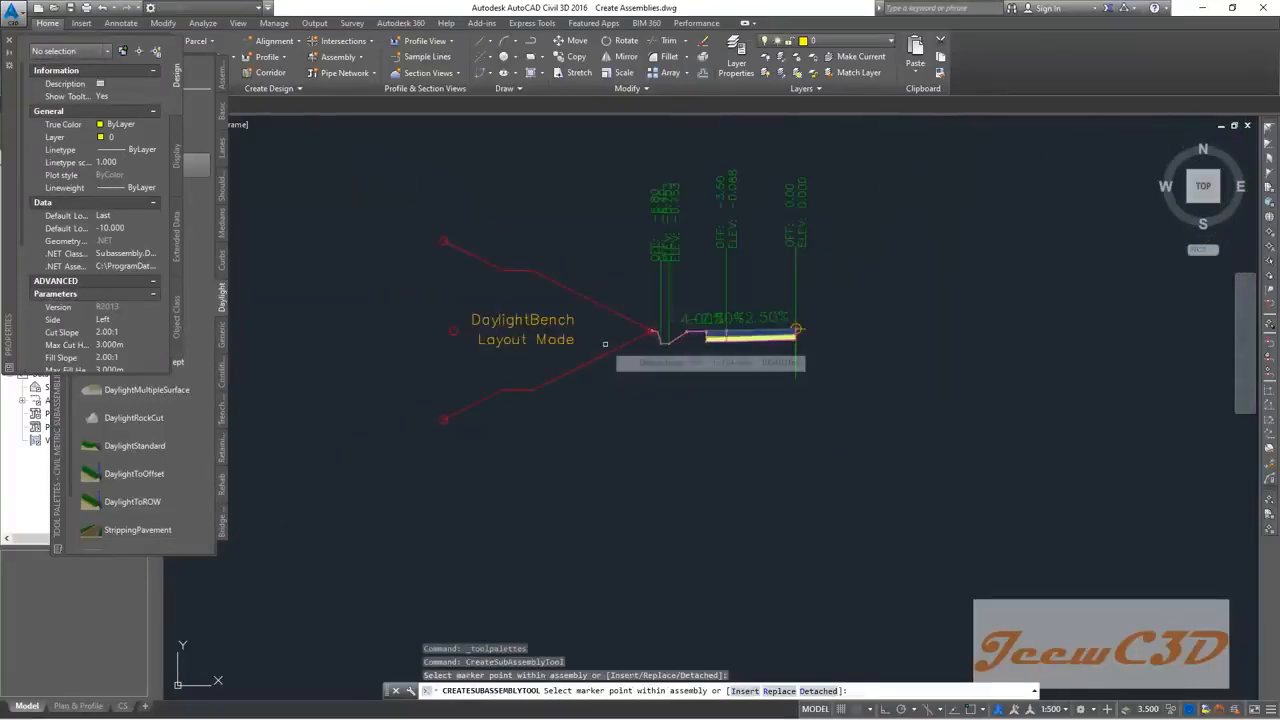
key("Escape")
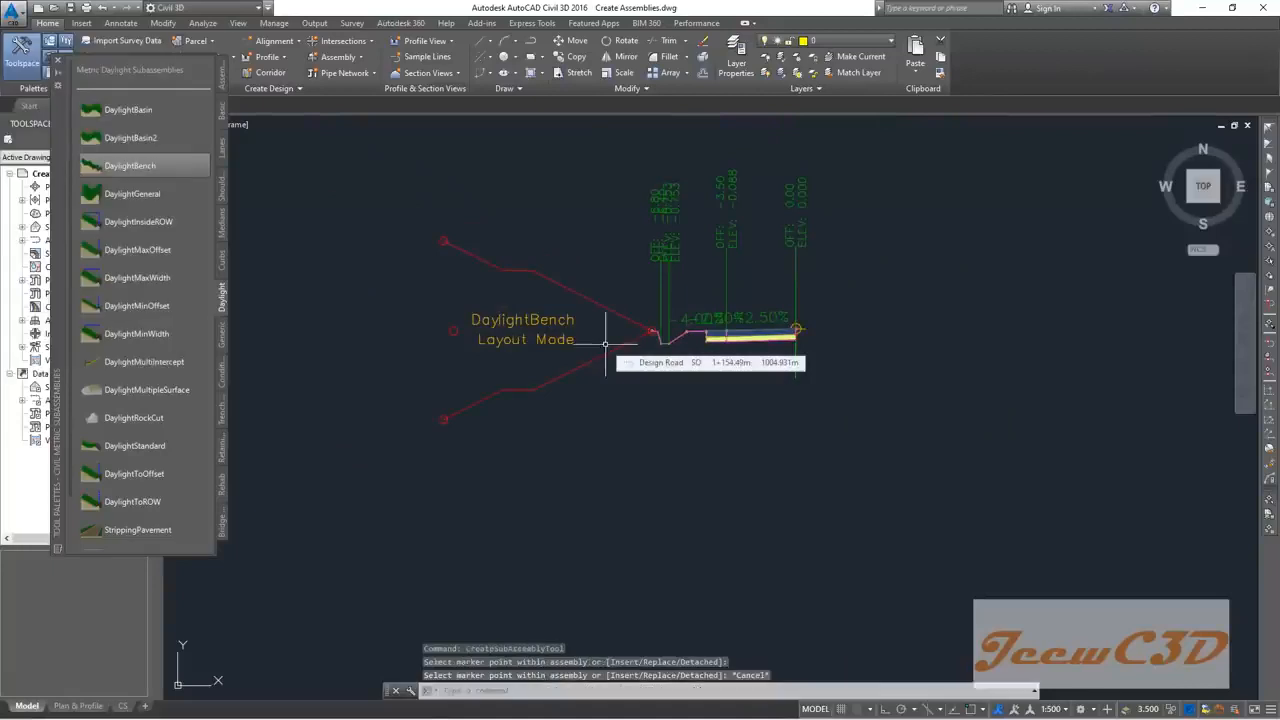
left_click(60, 64)
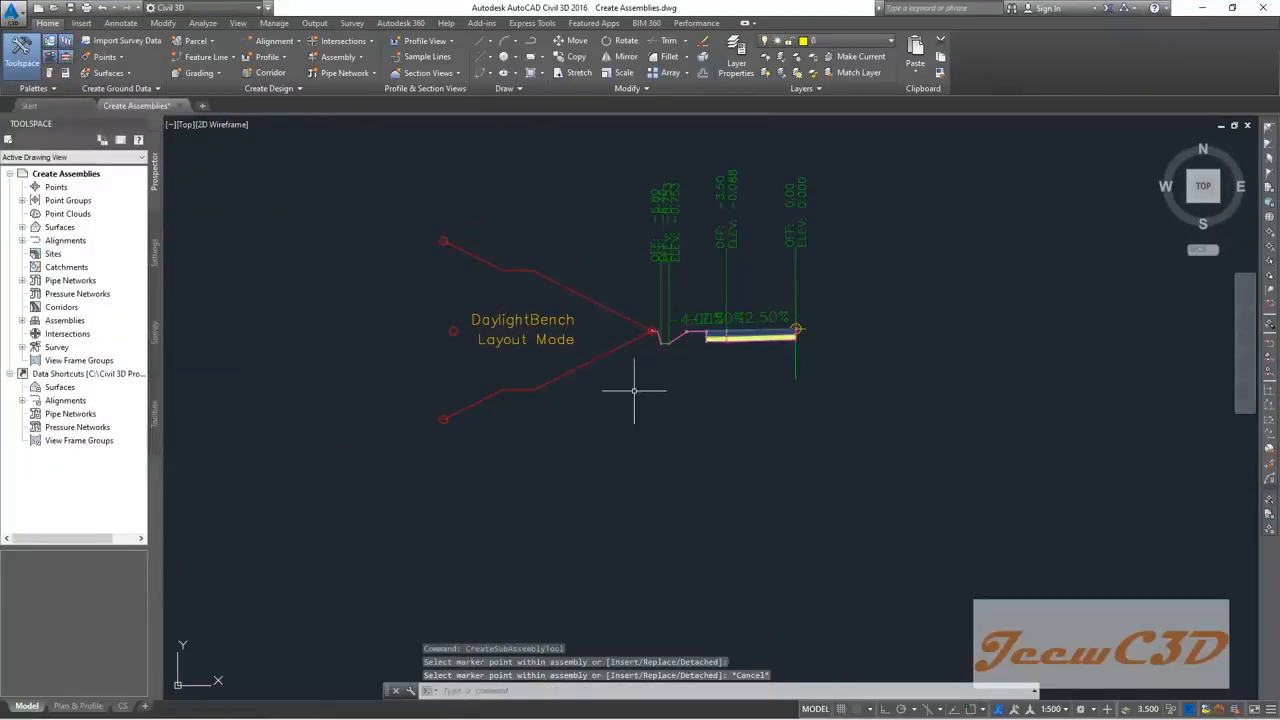
left_click(632, 340)
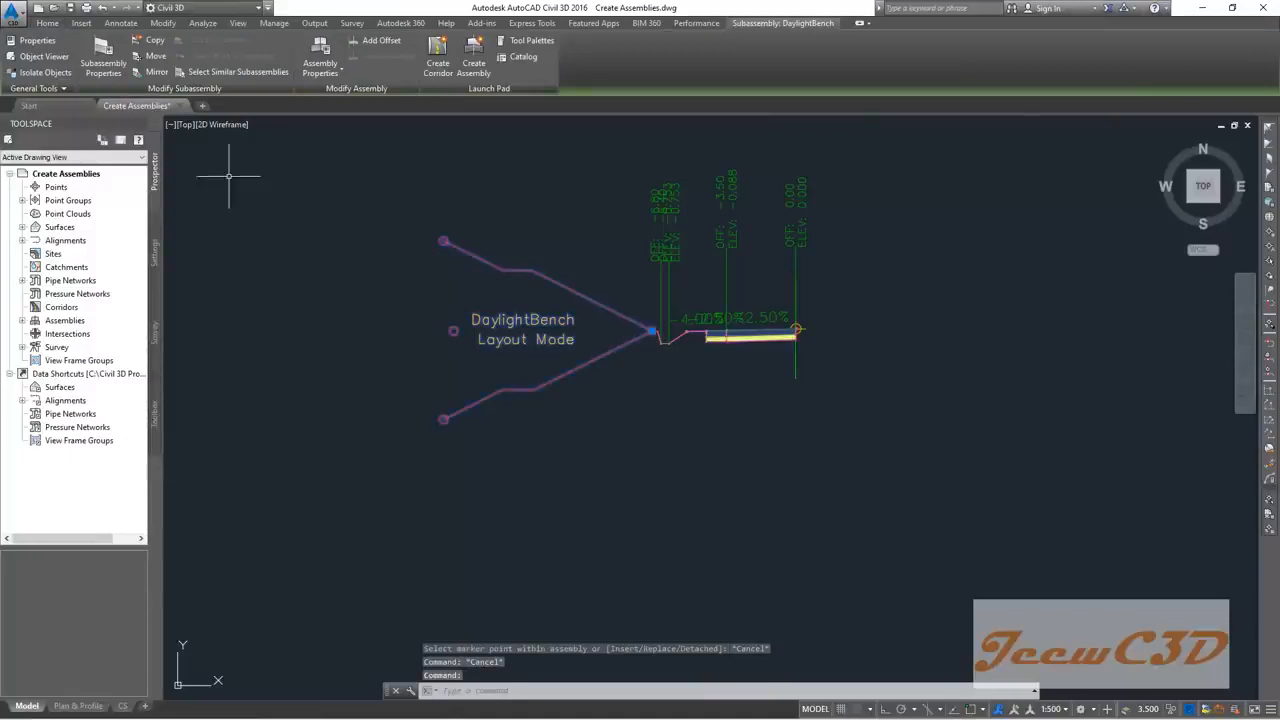
Step: Rename the daylight subassembly to 'Left DaylightBench'
left_click(101, 53)
left_click_drag(613, 109, 923, 200)
left_click(671, 241)
type("Left DaylightBench")
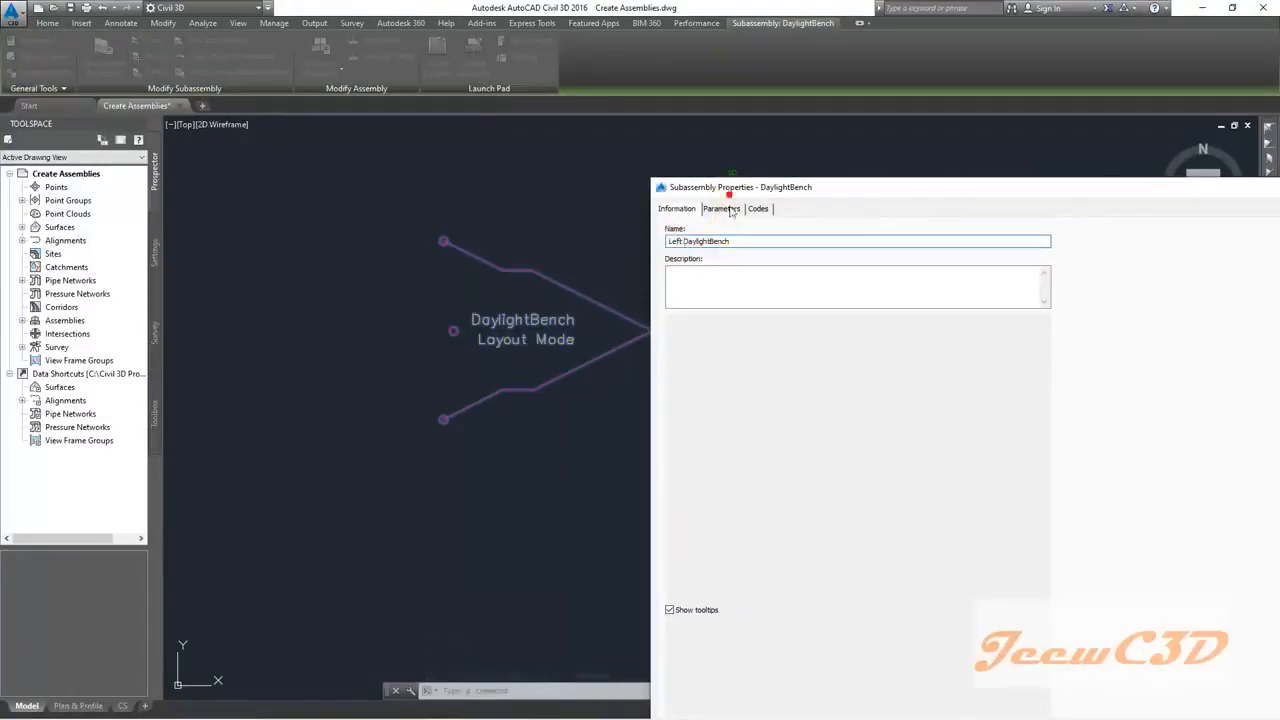
left_click(722, 208)
Step: Set Cut Slope 0.25:1, Max Cut Height 4m, Fill Slope 1.50:1 and Max Fill Height 4m
left_click(888, 267)
left_click(888, 267)
type("0.25")
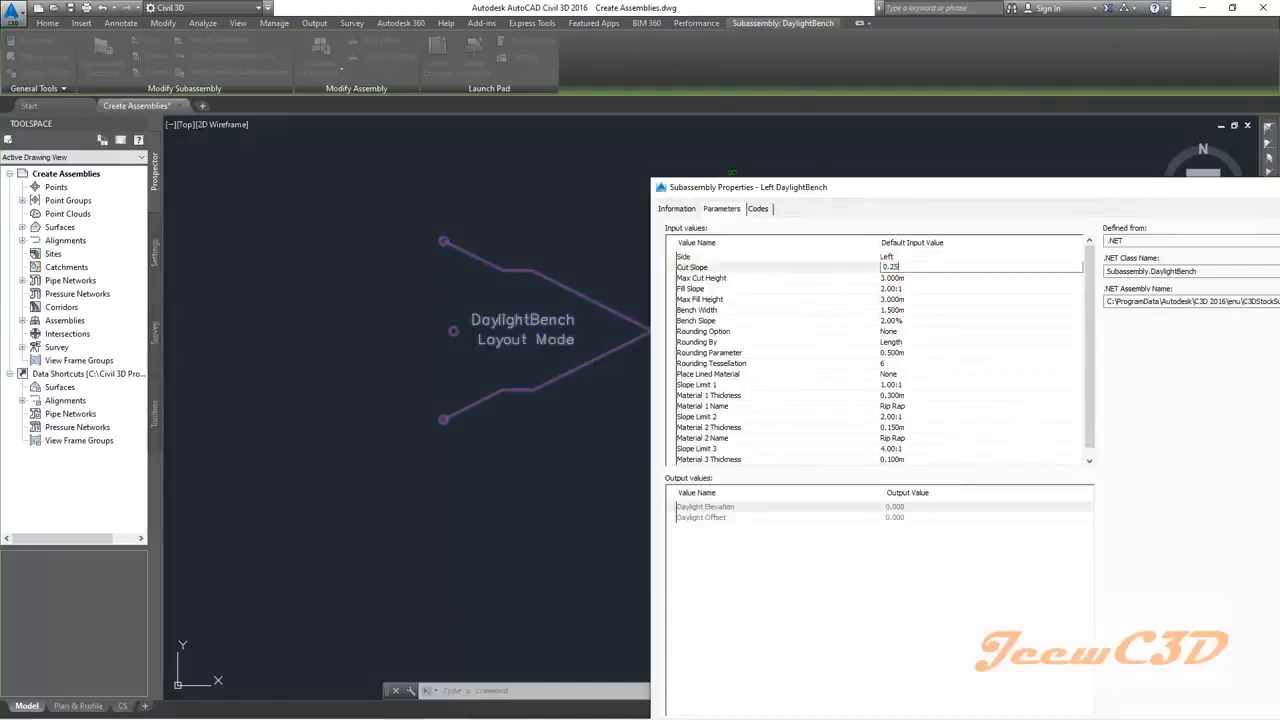
left_click(900, 268)
double_click(901, 280)
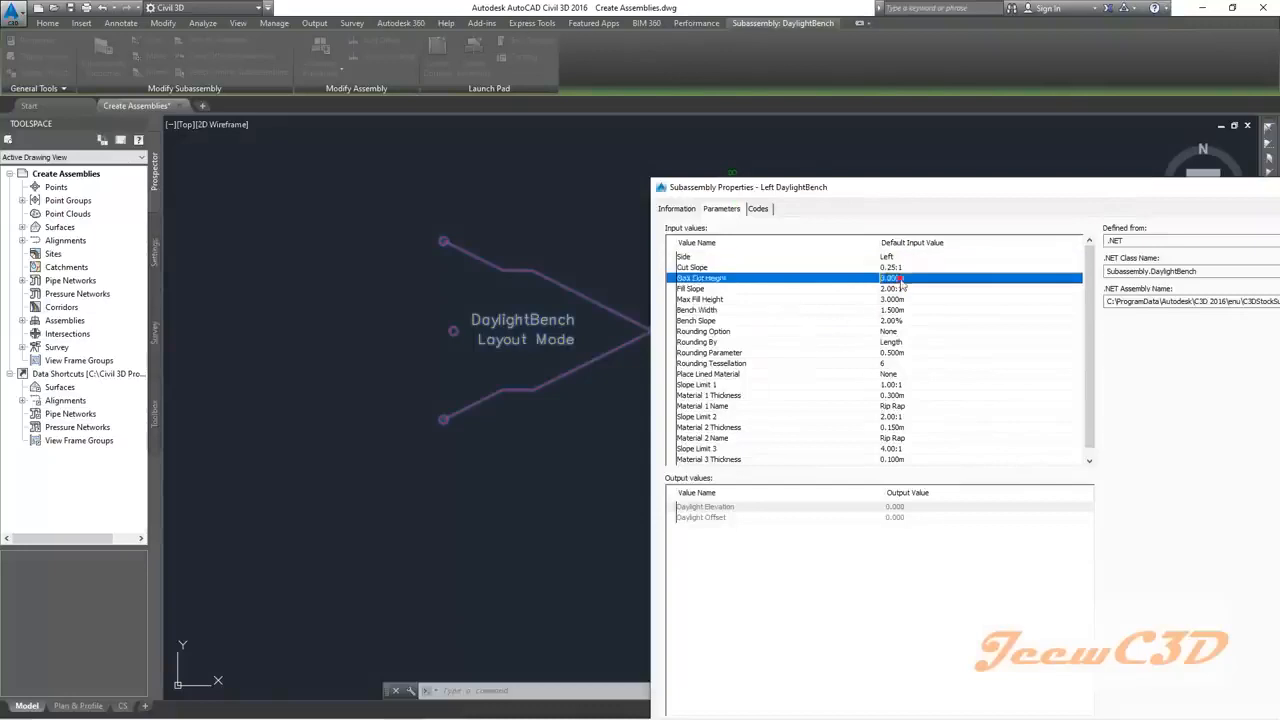
type("4")
key("Return")
left_click(898, 288)
left_click(898, 288)
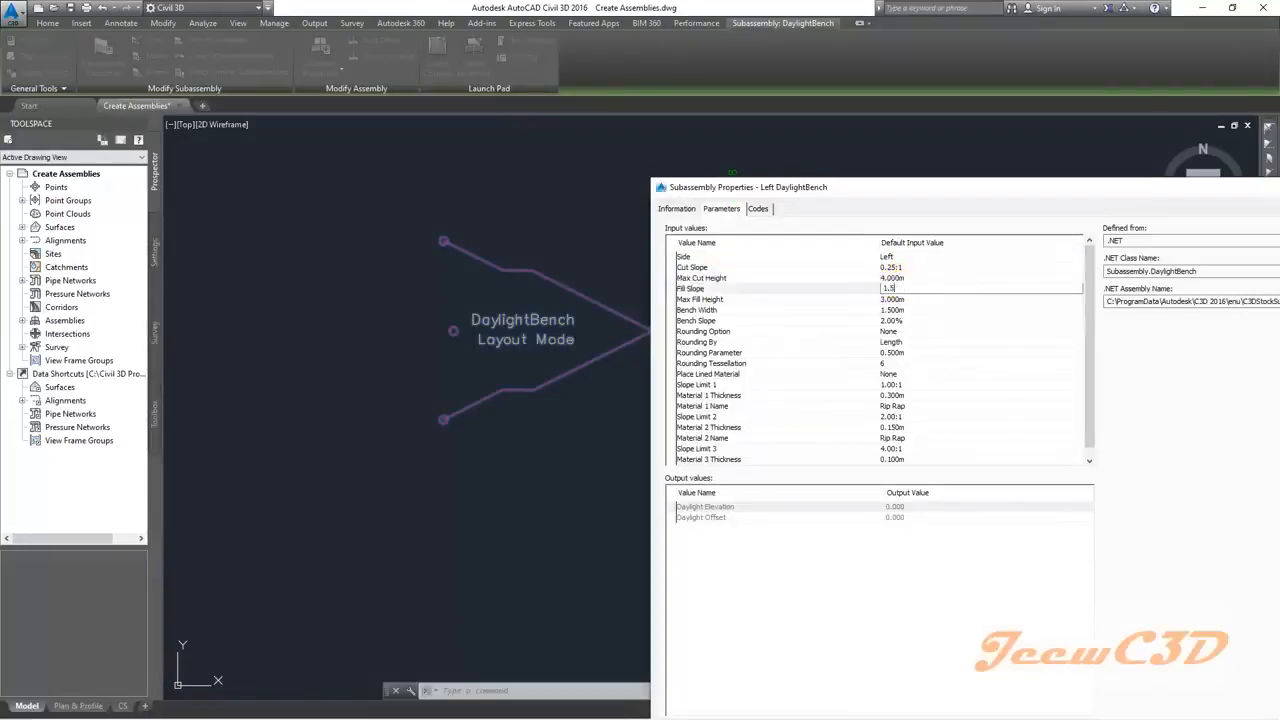
left_click(898, 289)
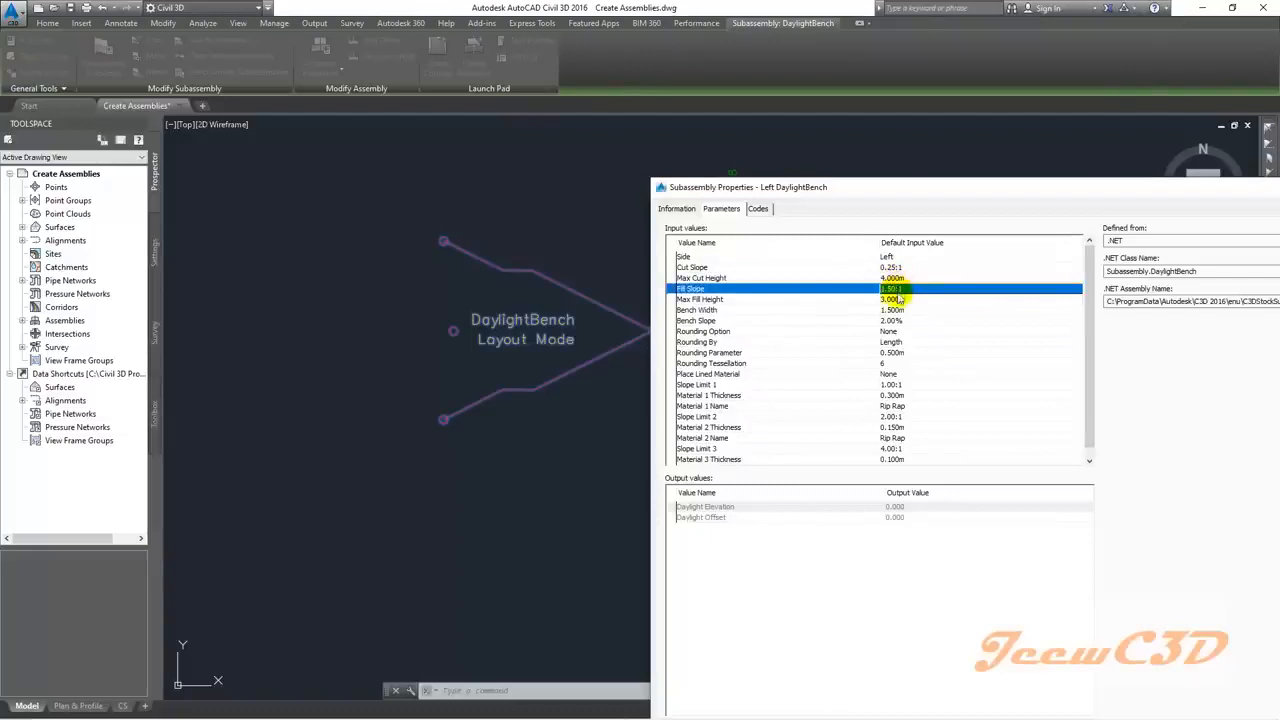
double_click(899, 298)
type("4")
left_click(890, 299)
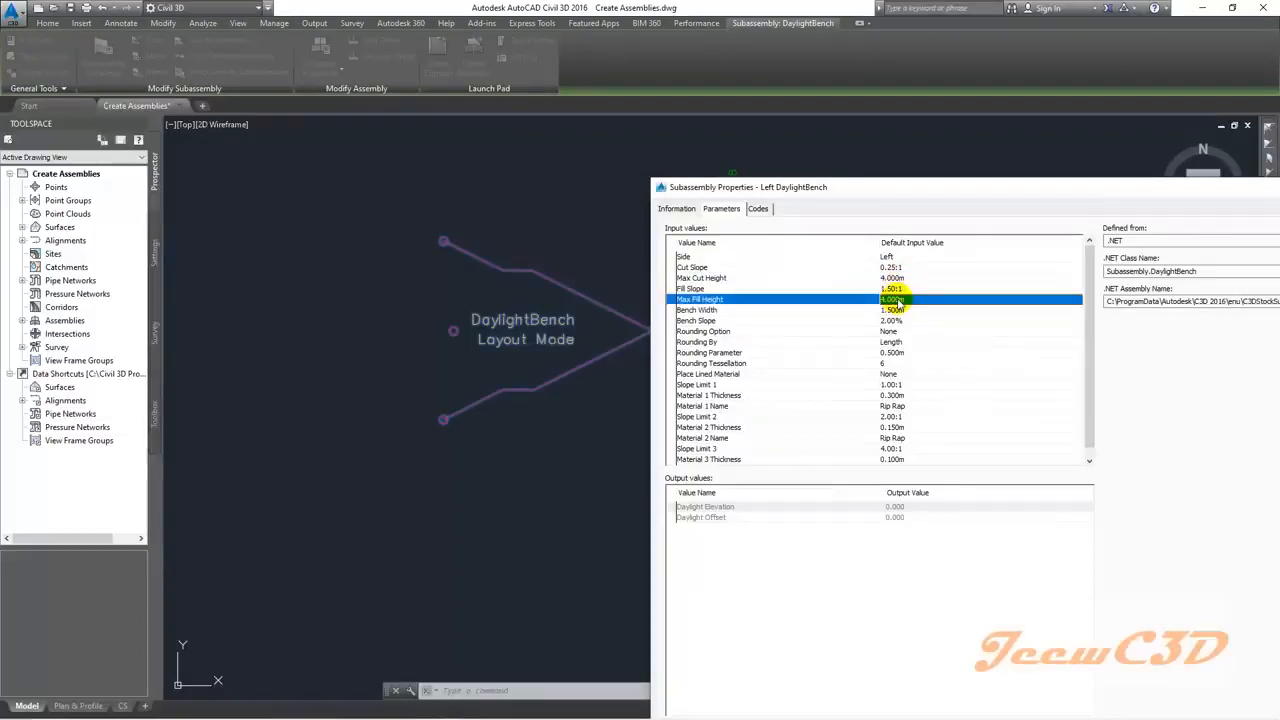
Step: Set the Bench Width to 1.000m and apply the properties
left_click(899, 311)
left_click(899, 311)
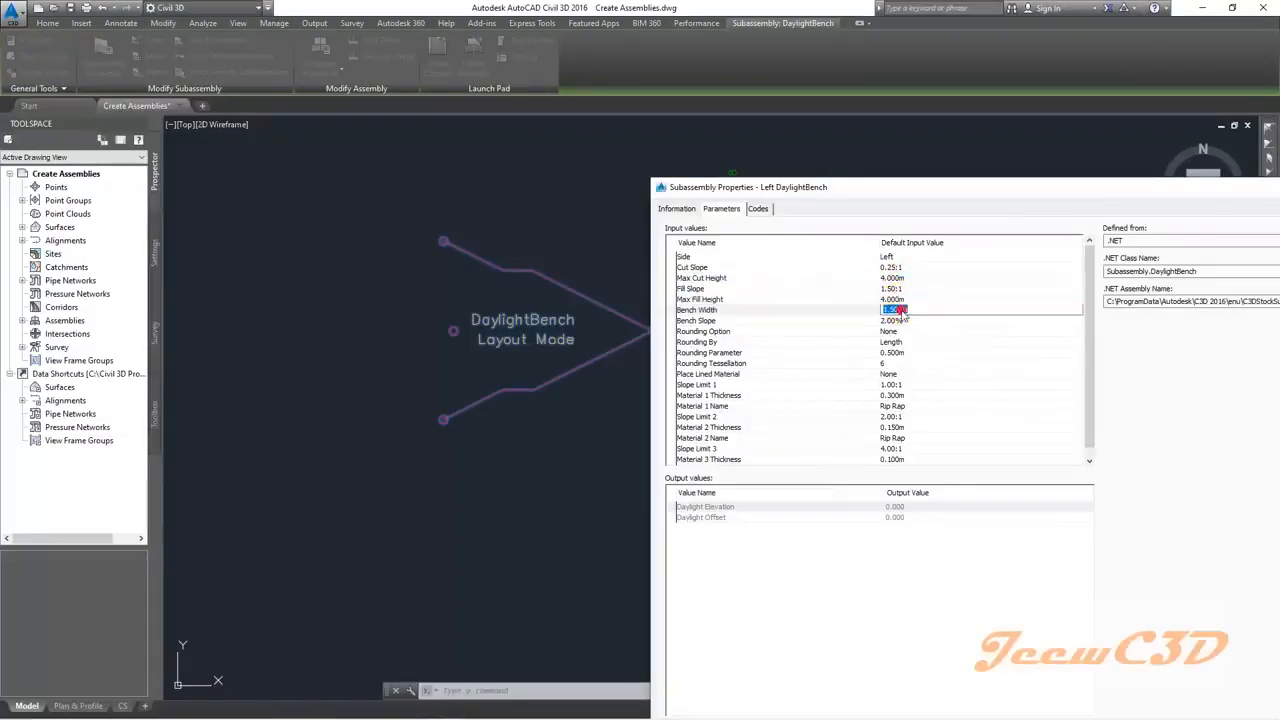
type("1")
key("Return")
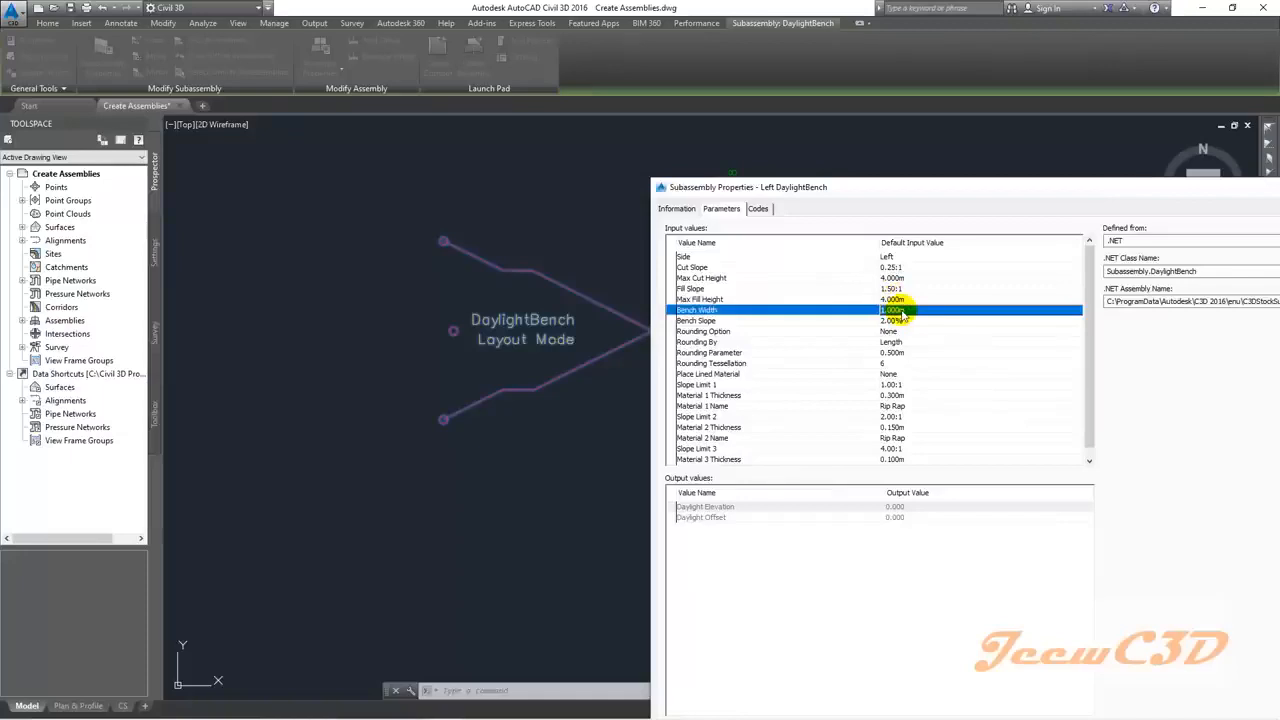
left_click(895, 321)
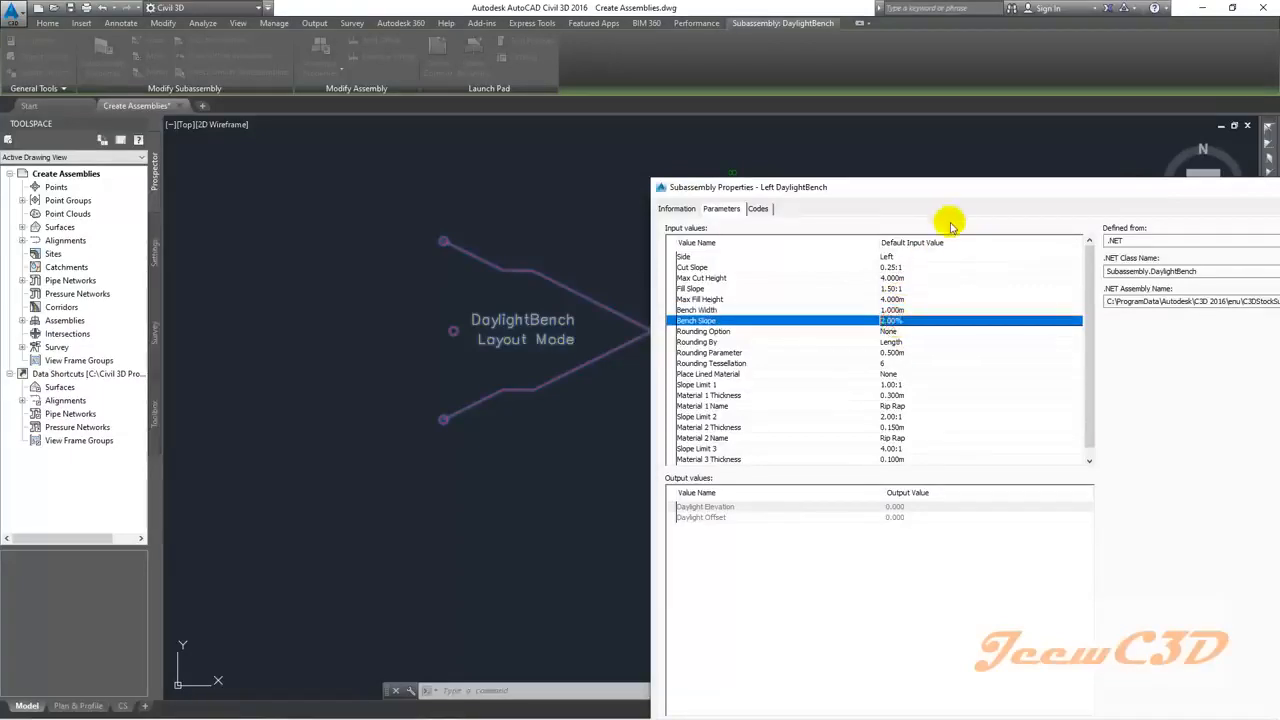
left_click_drag(955, 187, 857, 101)
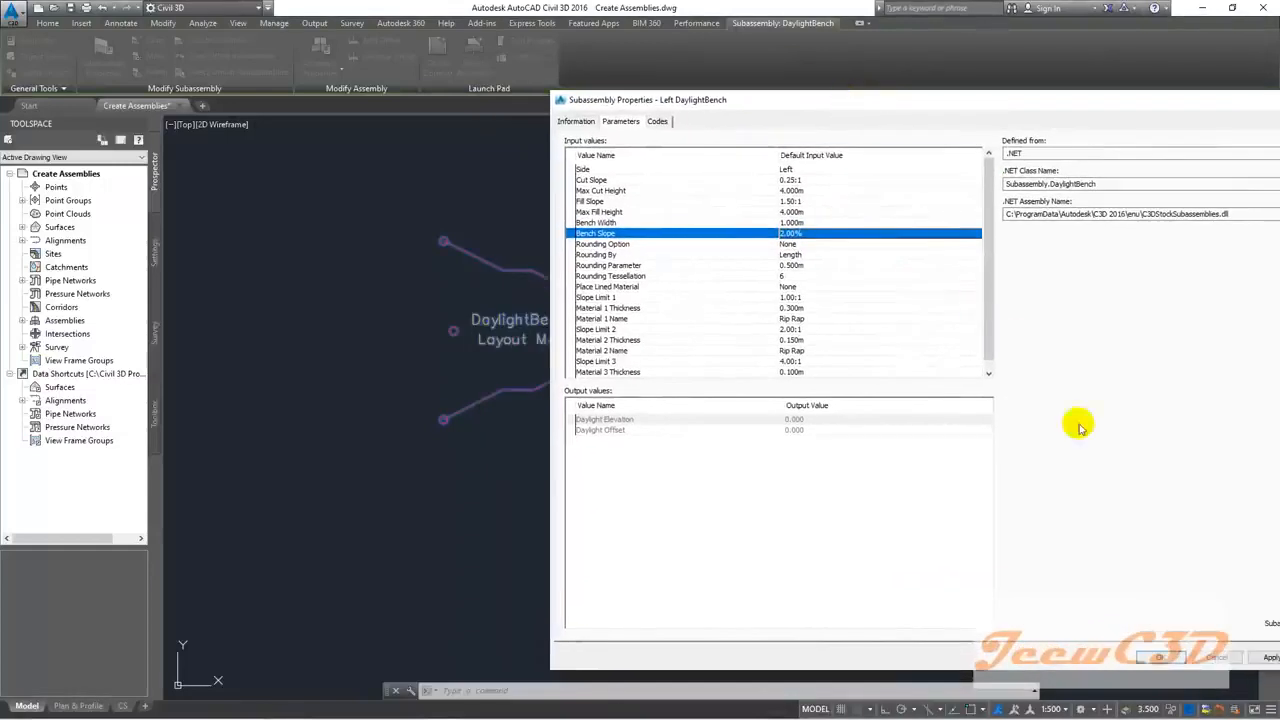
left_click(1163, 658)
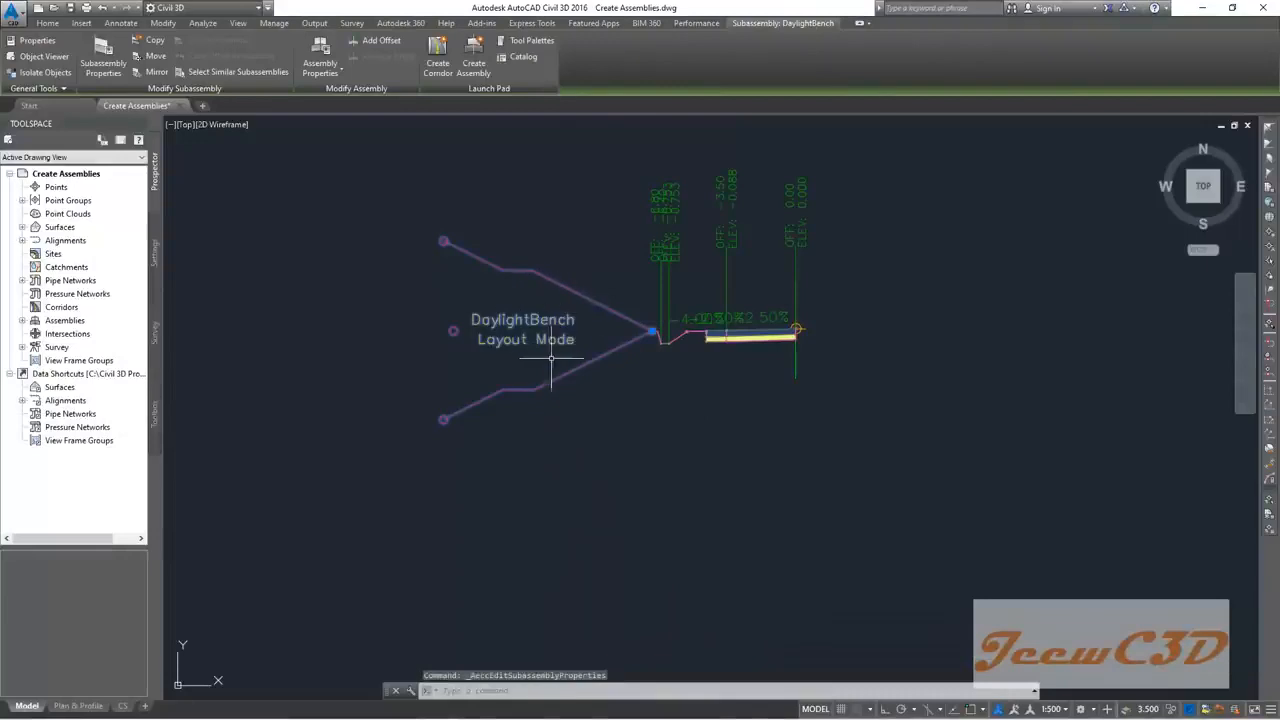
key("Escape")
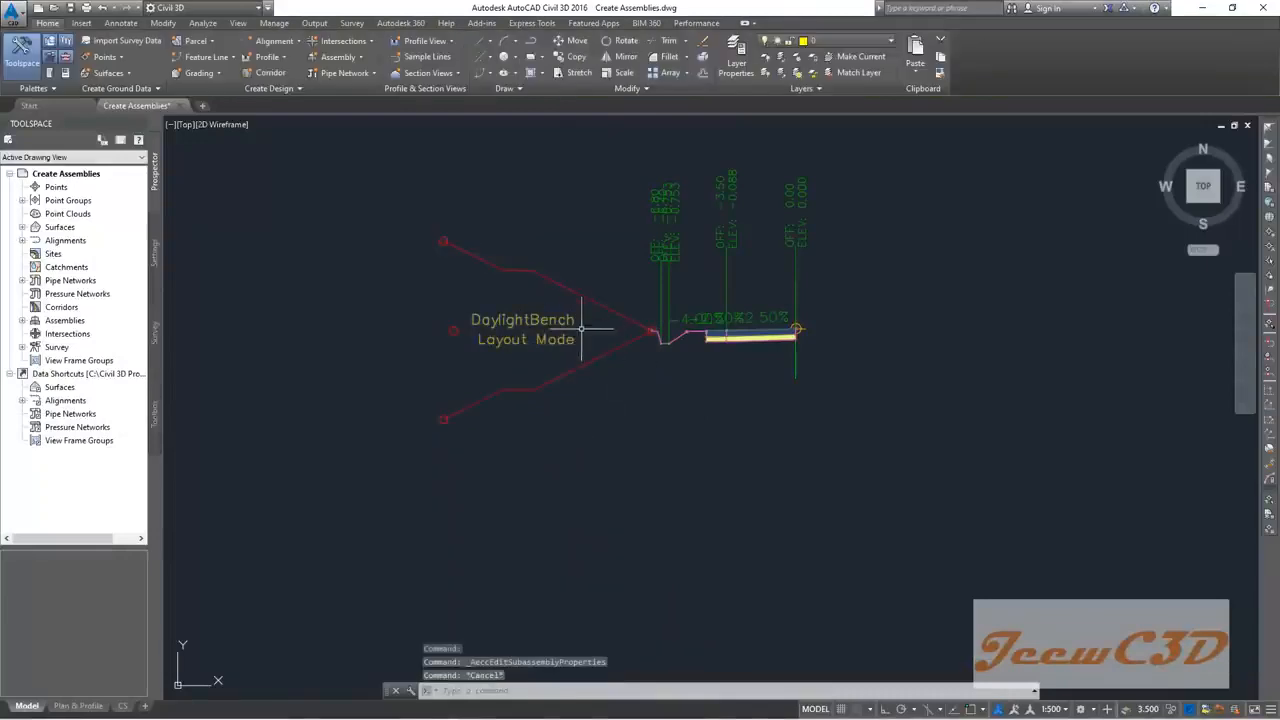
middle_click_drag(703, 407, 512, 420)
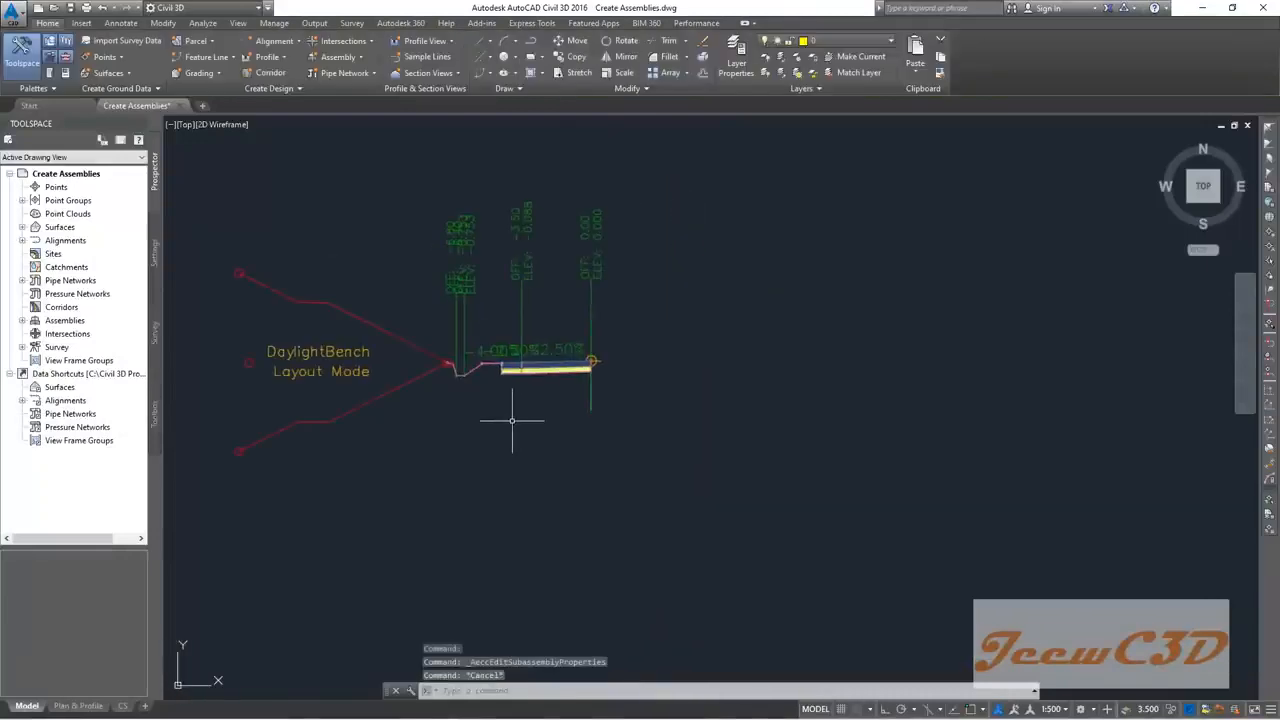
middle_click_drag(375, 445, 455, 468)
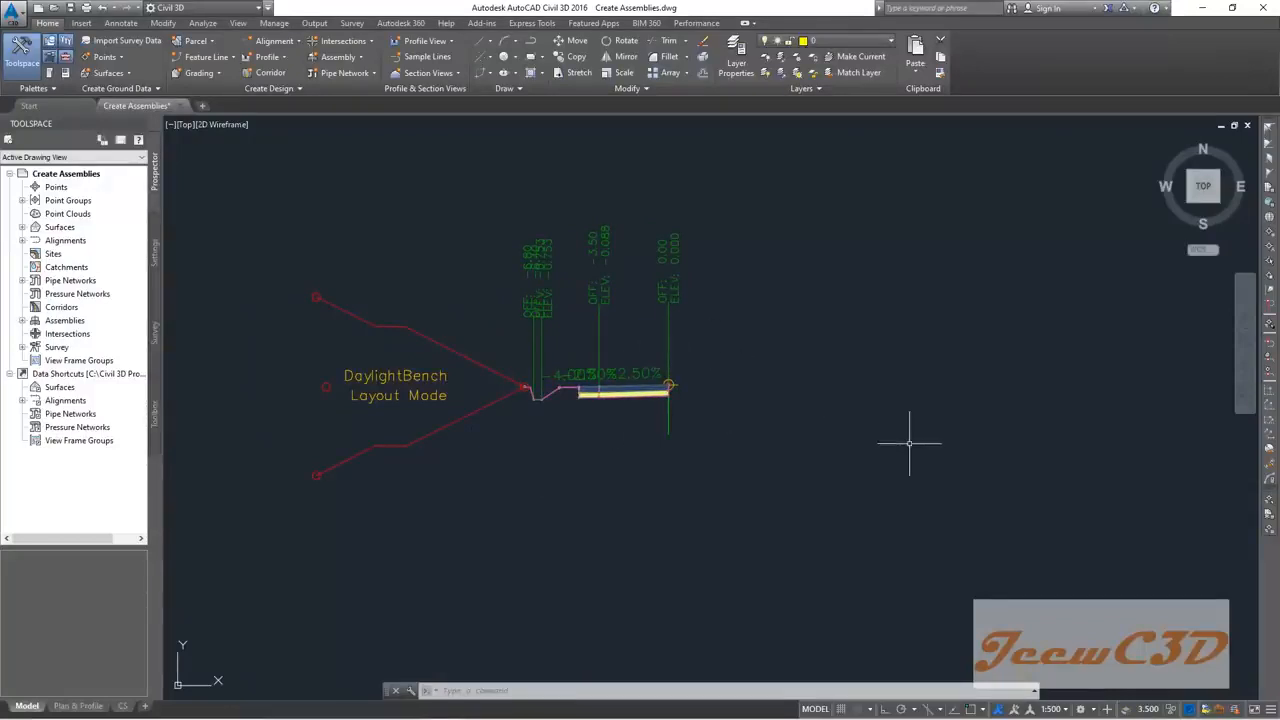
middle_click_drag(600, 432, 558, 455)
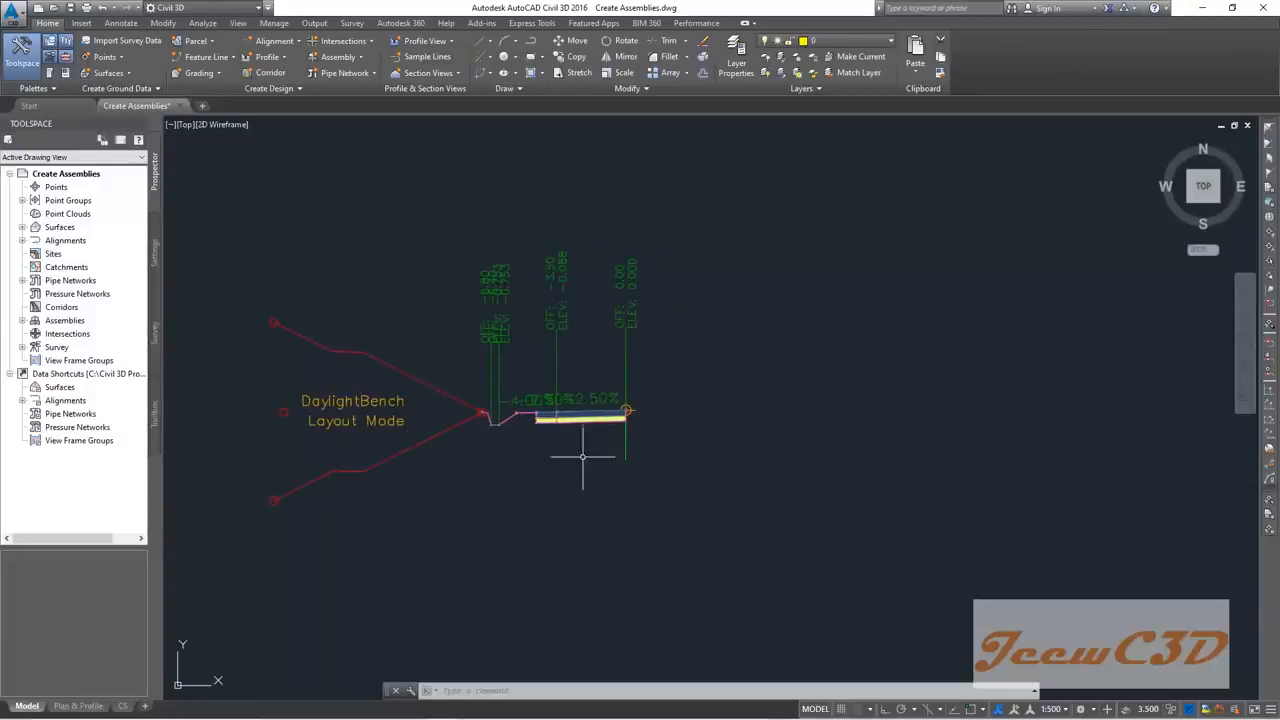
scroll(566, 450, "up", 2)
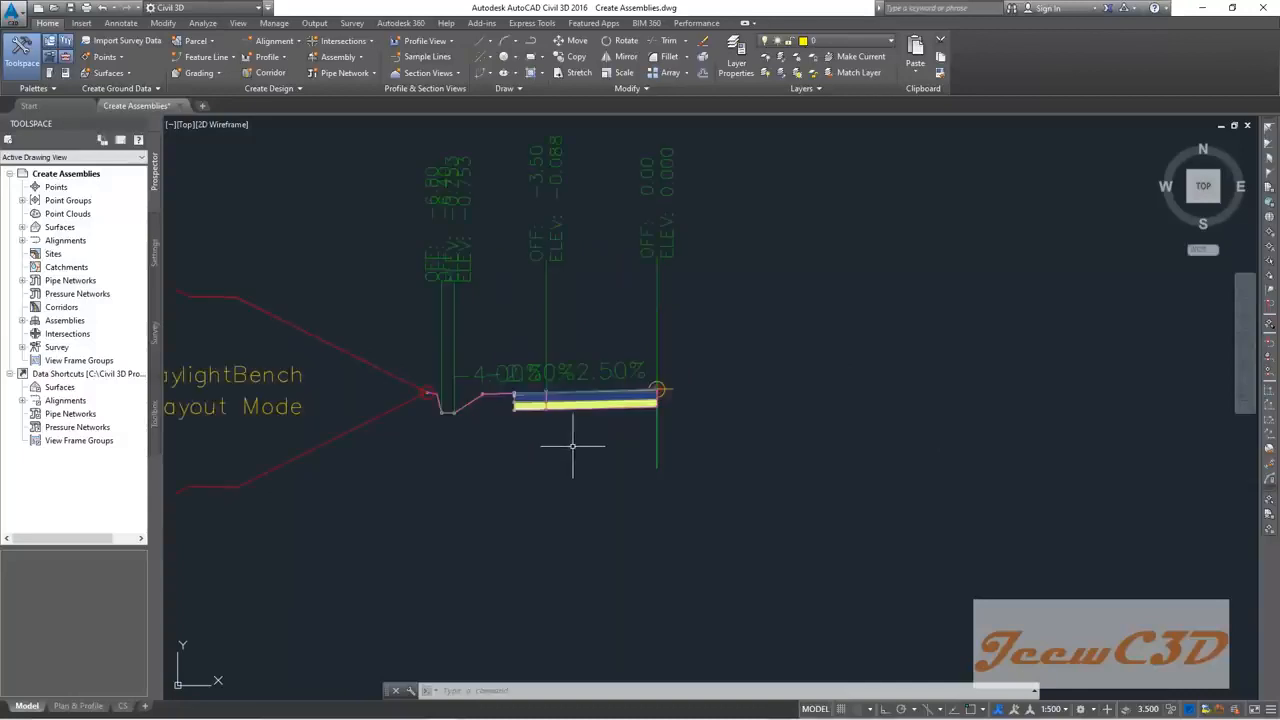
Step: Window-select the left-side subassemblies and mirror them about the assembly marker
left_click(635, 435)
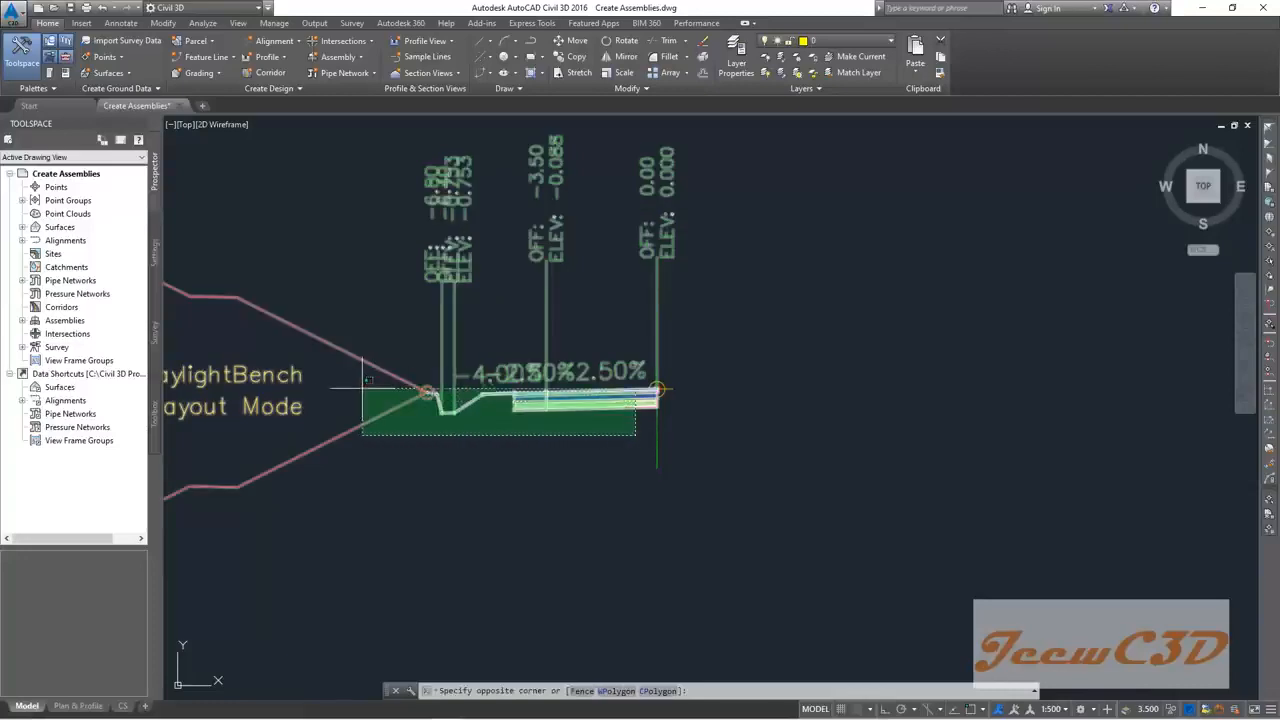
left_click(318, 348)
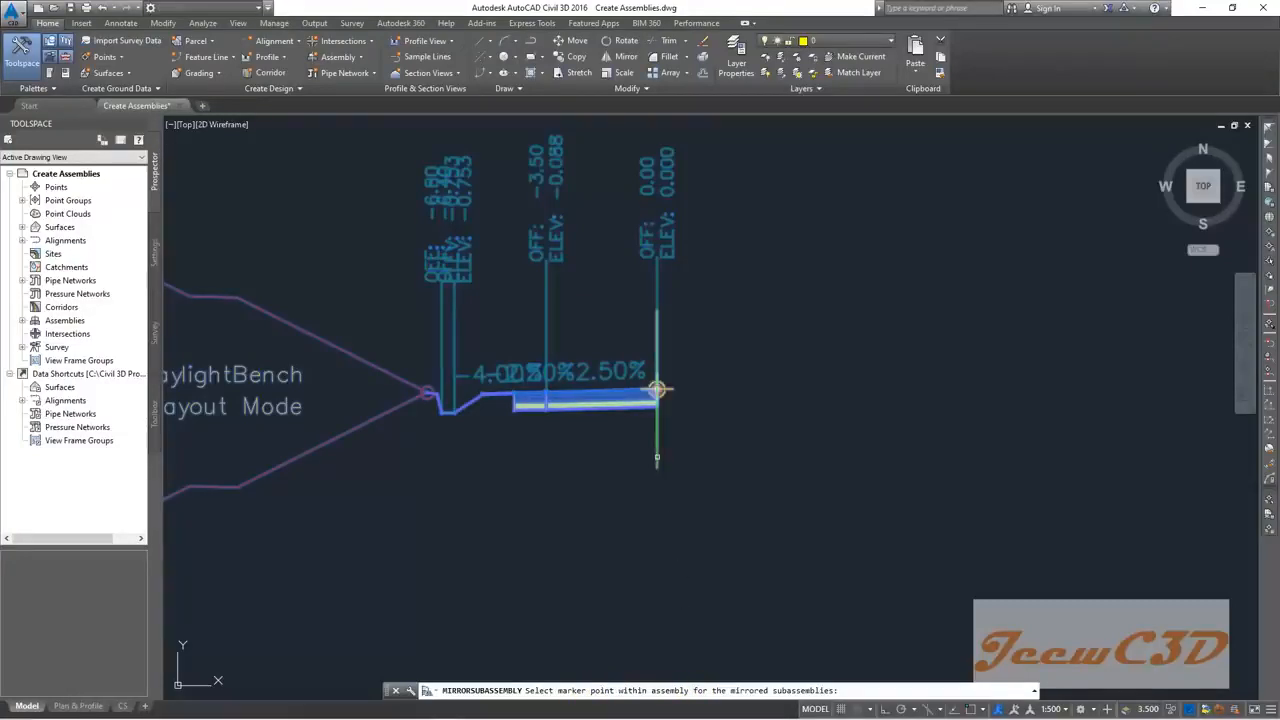
left_click(657, 389)
key("Escape")
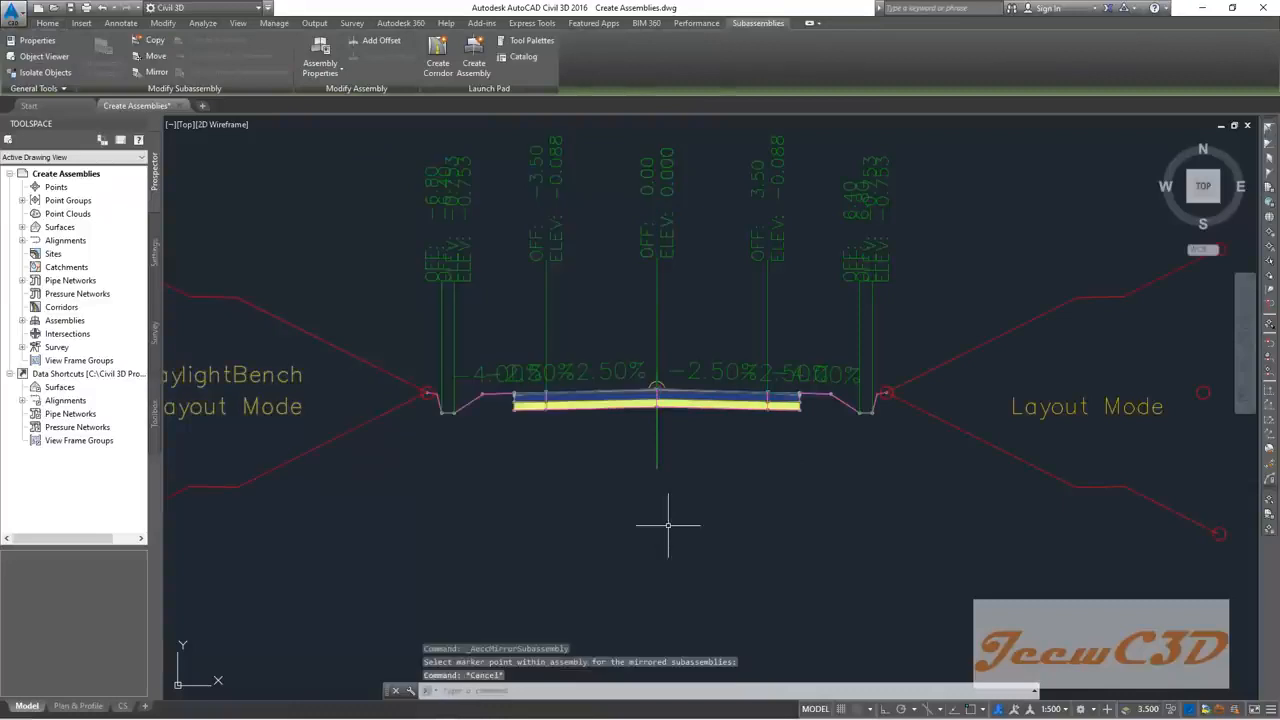
scroll(678, 531, "down", 3)
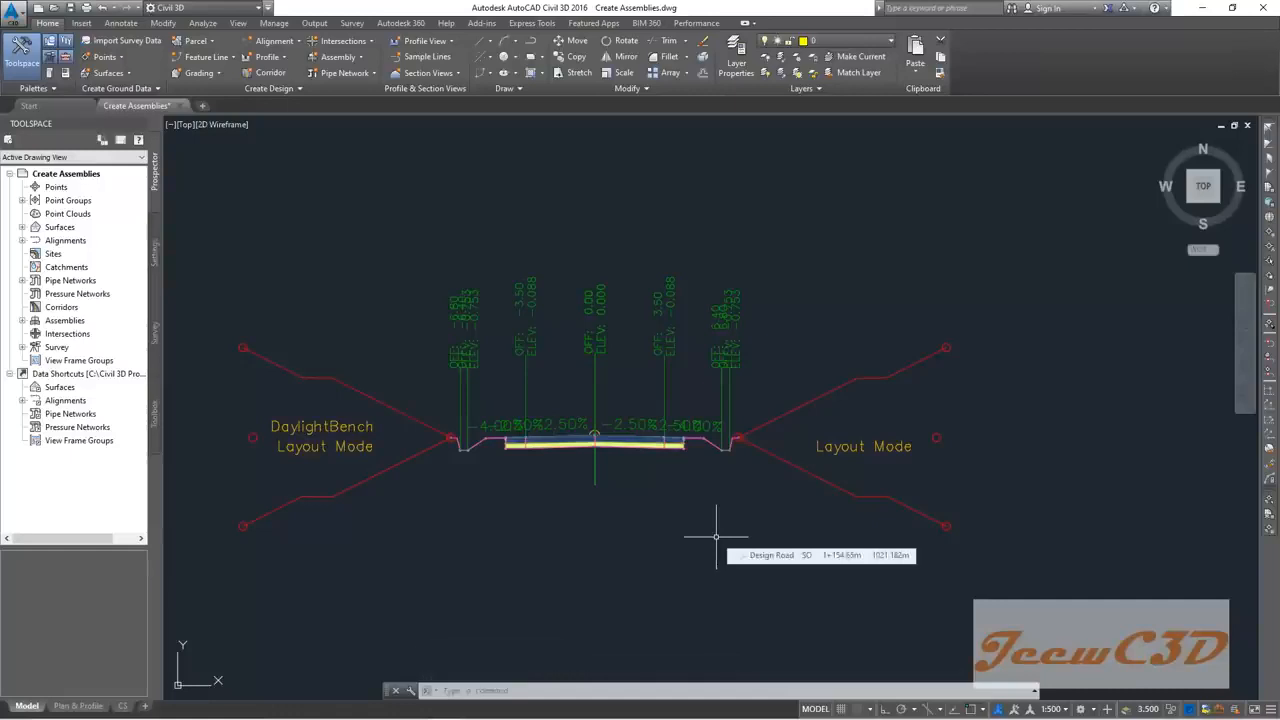
scroll(620, 455, "up", 2)
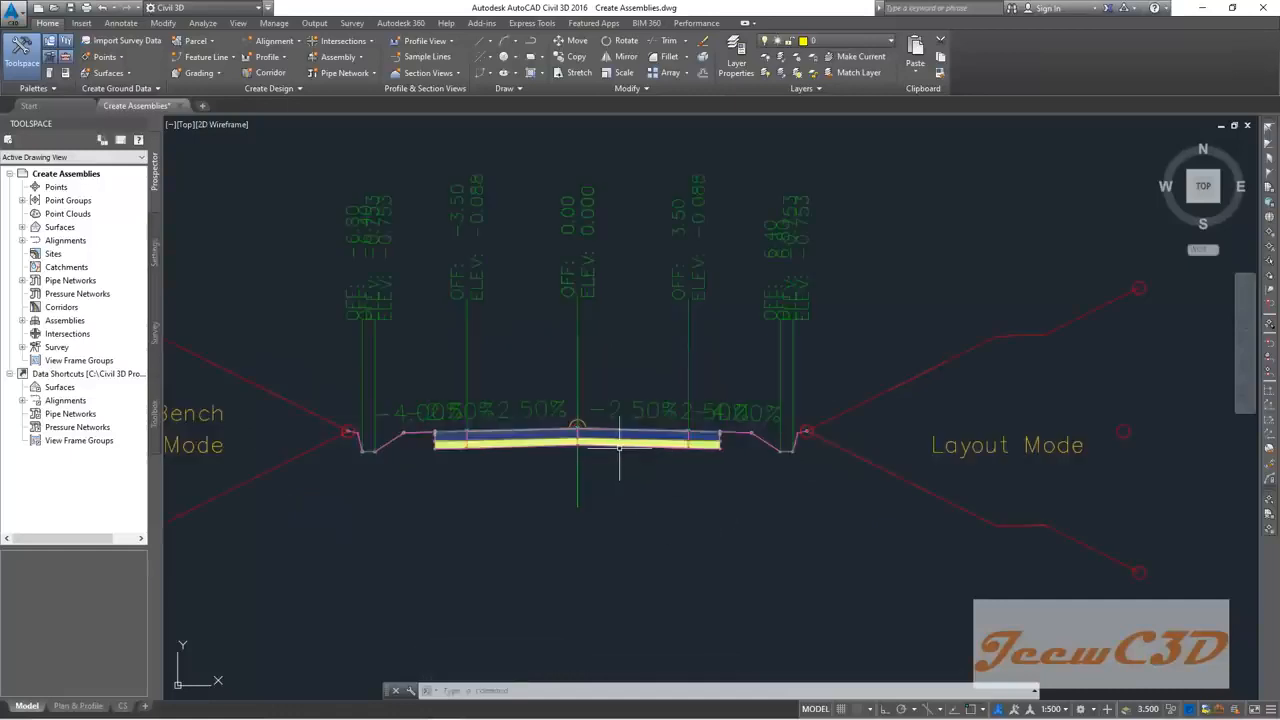
Step: Select the mirrored lane and rename it to 'Right Lane'
left_click(621, 437)
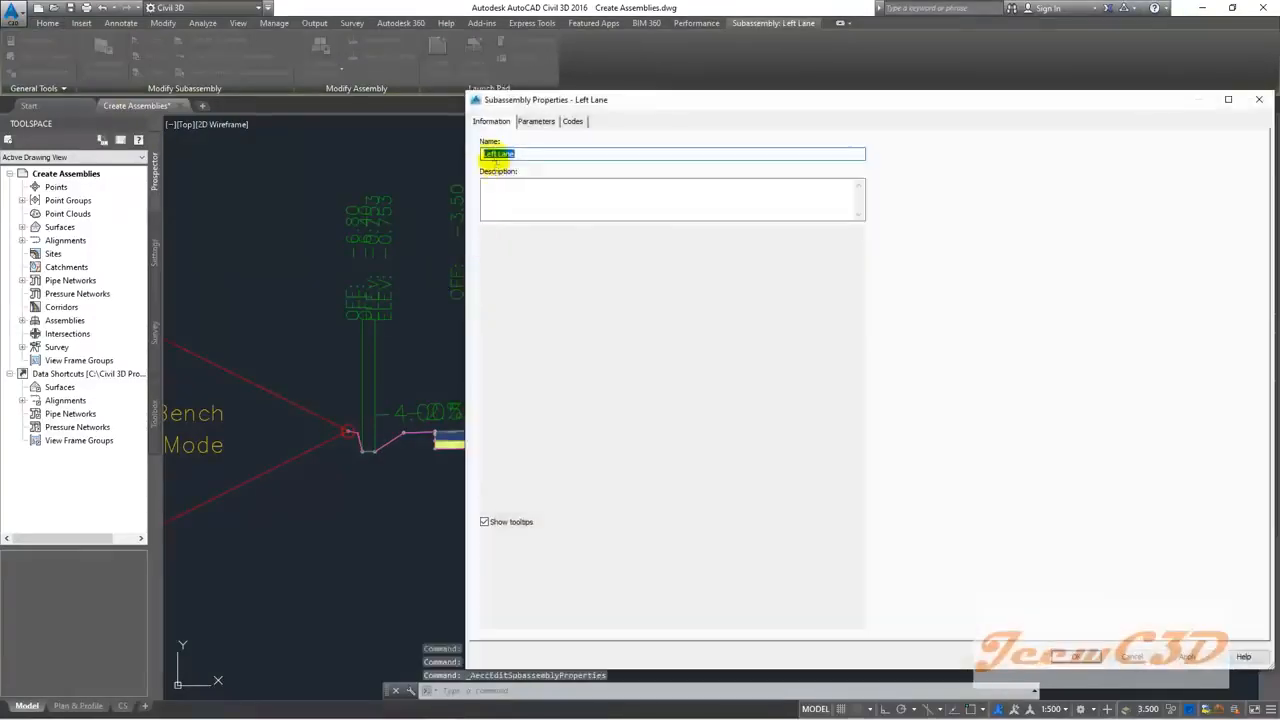
left_click(498, 153)
key("BackSpace")
key("BackSpace")
key("BackSpace")
key("BackSpace")
key("BackSpace")
type("Right")
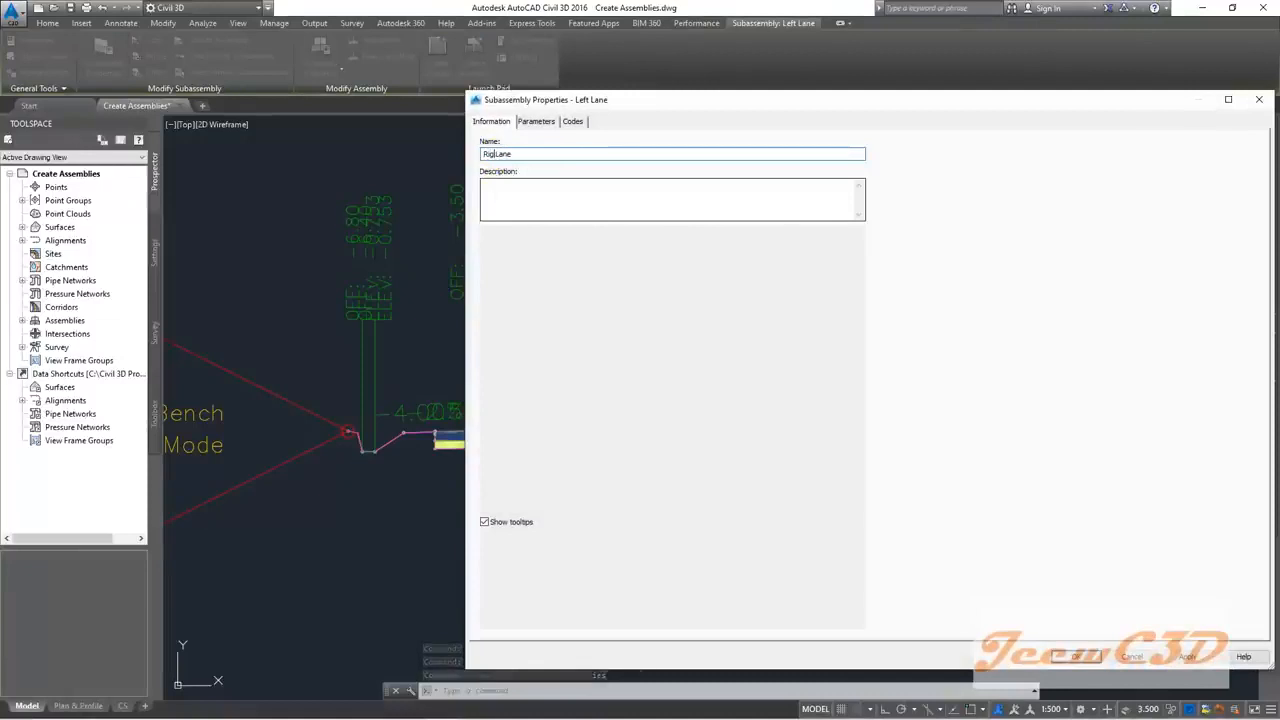
Step: Set Use Superelevation to Right Lane Outside and apply the properties
left_click(536, 121)
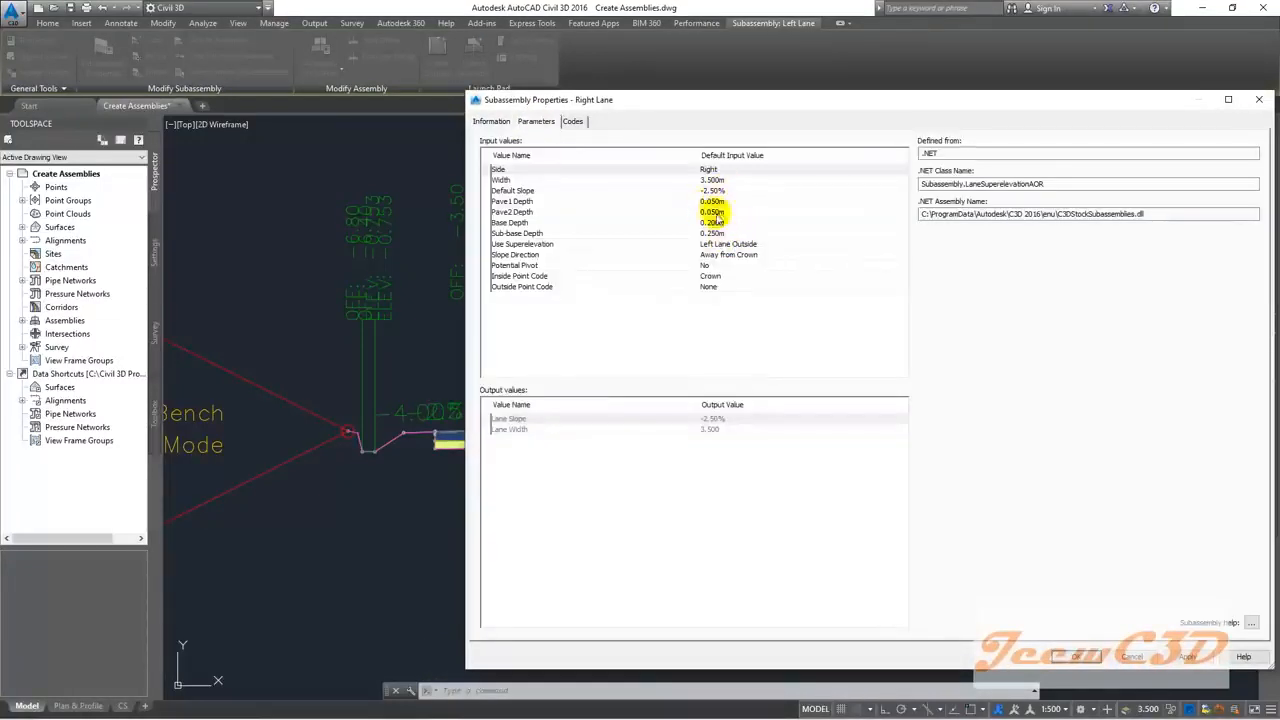
left_click(729, 245)
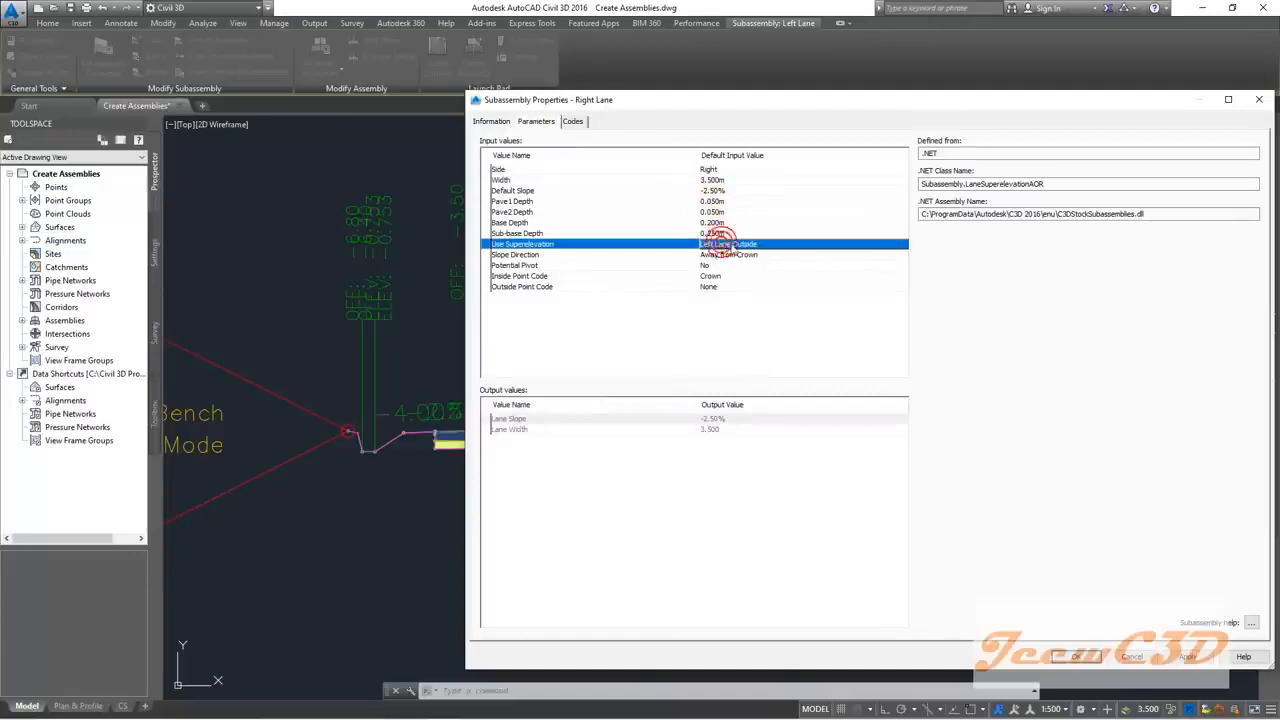
left_click(731, 246)
left_click(818, 380)
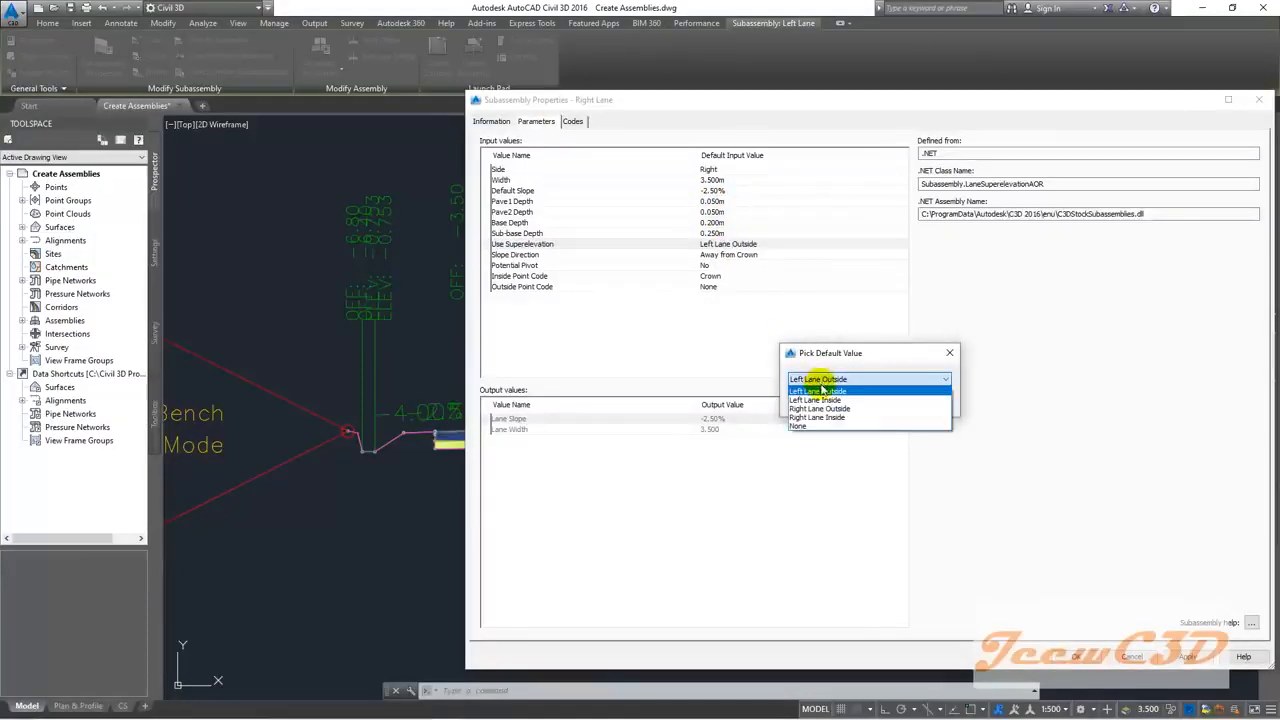
left_click(820, 408)
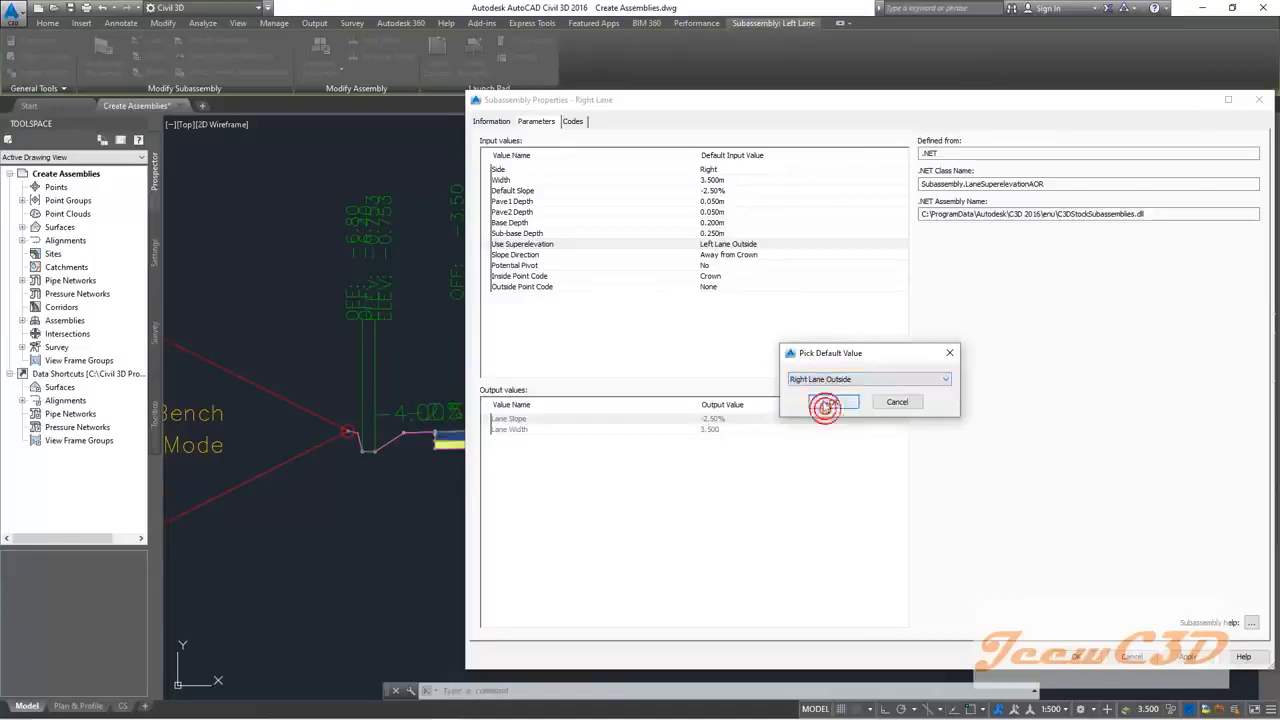
left_click(823, 401)
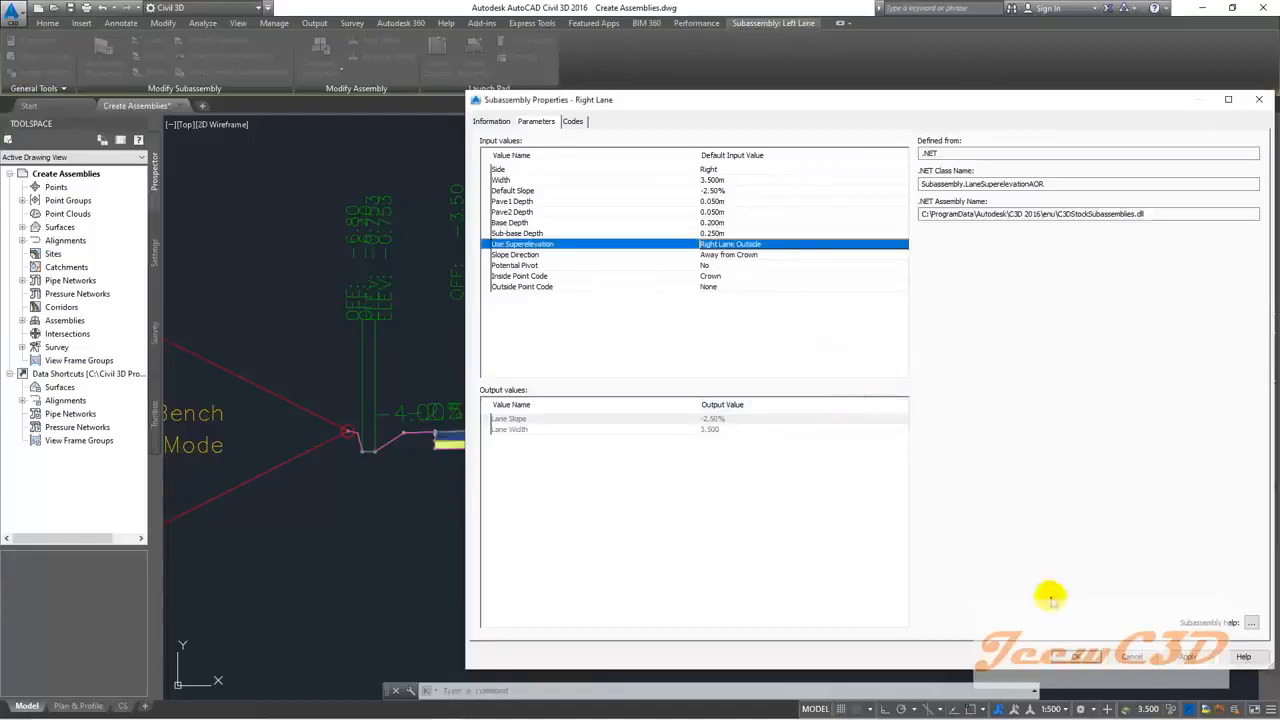
left_click(1072, 657)
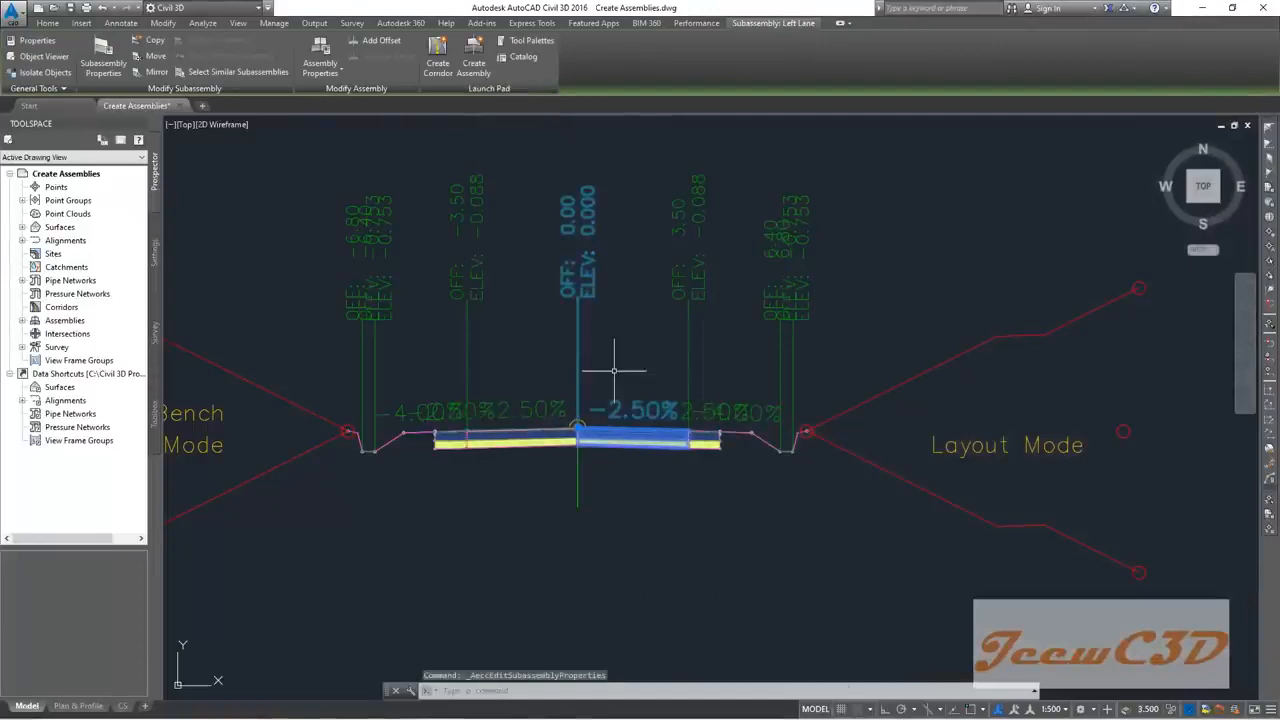
Step: Rename the mirrored right shoulder subassembly from Left HS to Right HS
key("Escape")
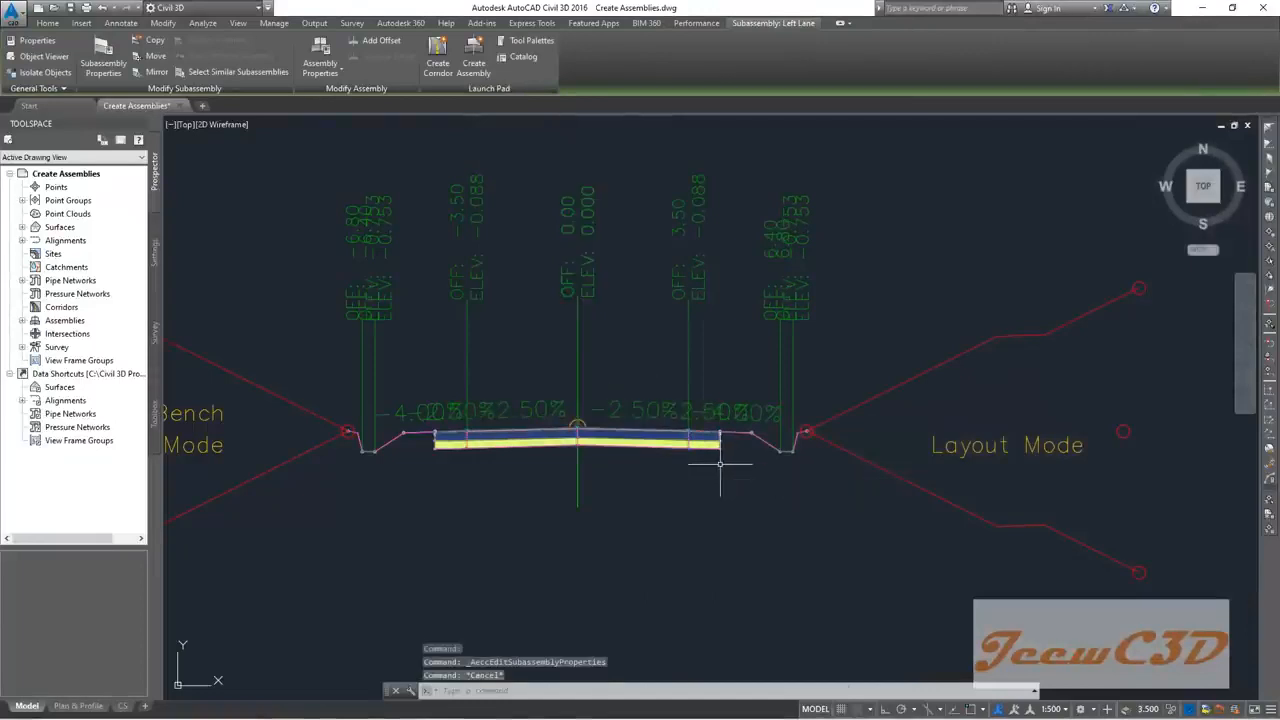
left_click(710, 440)
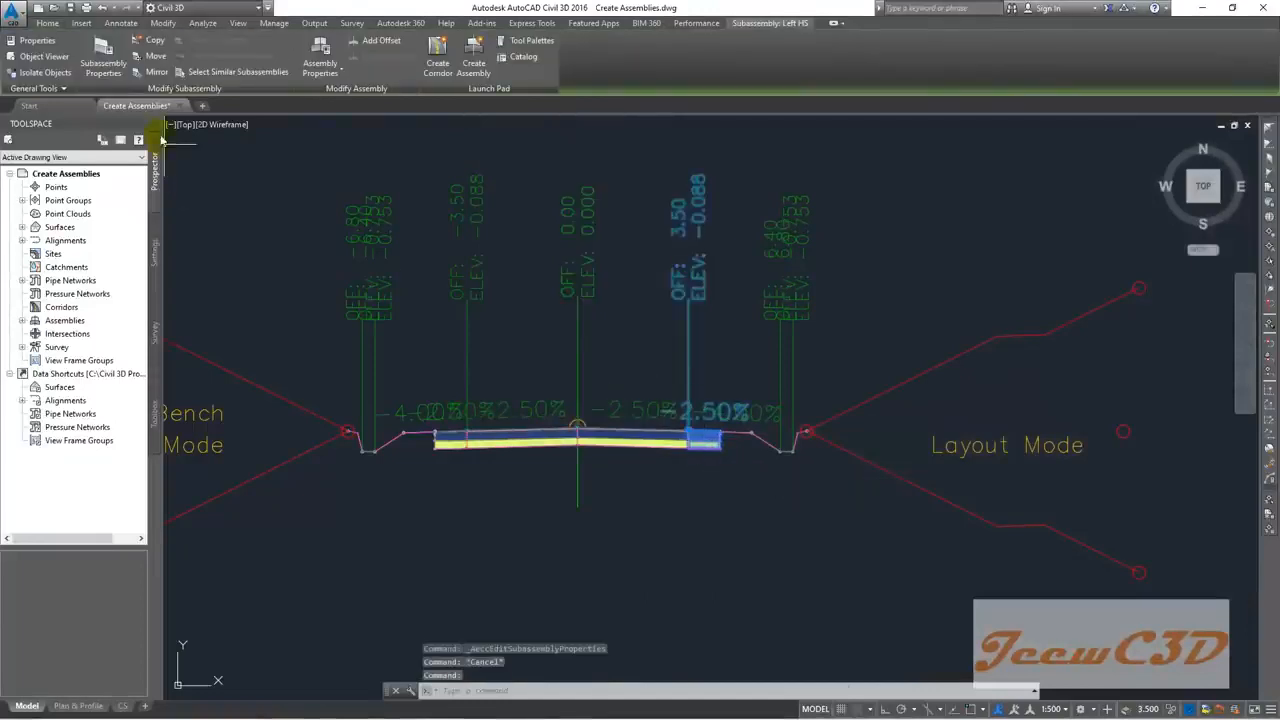
left_click(103, 60)
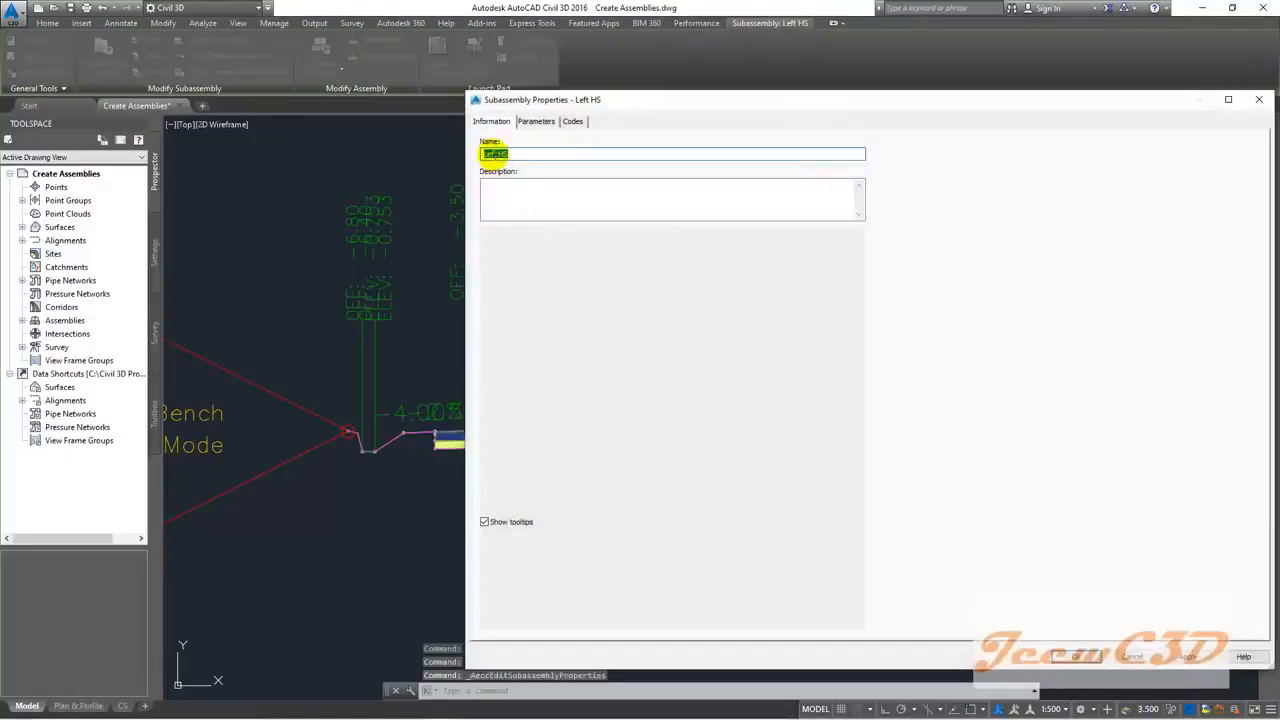
key("BackSpace")
type("Right")
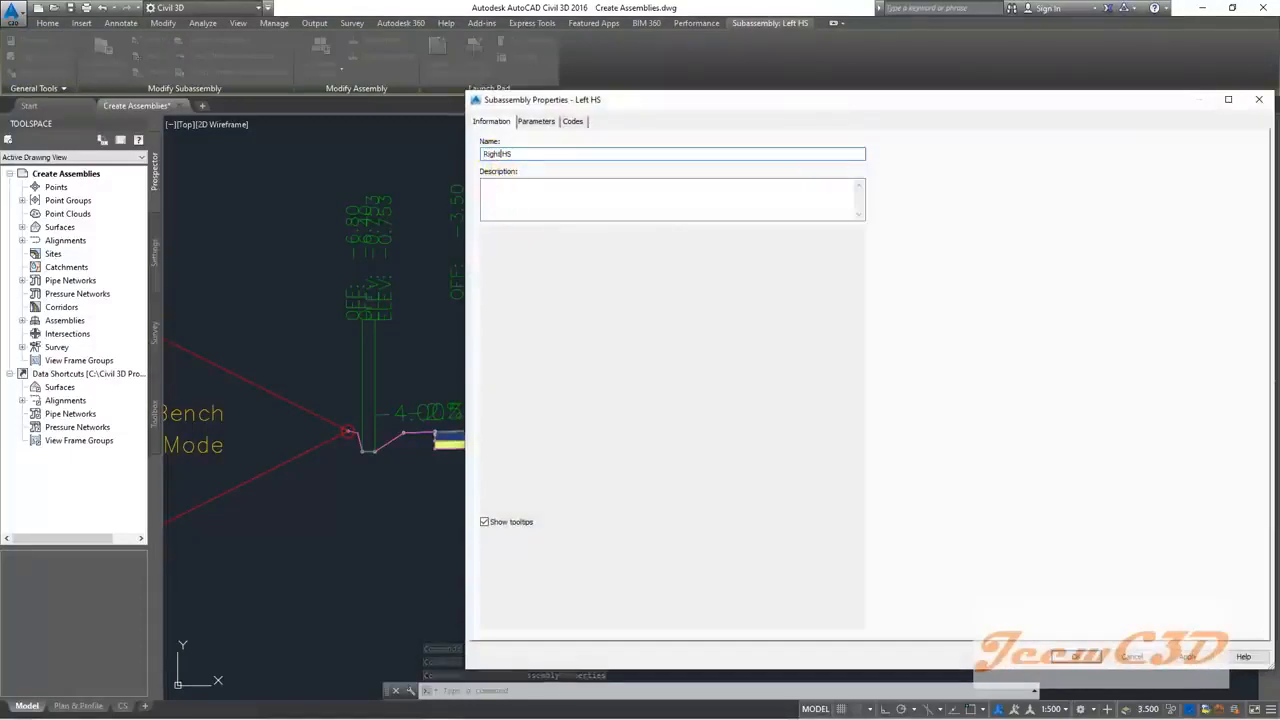
Step: Set Right HS's Use Superelevation parameter to Right Lane Outside and apply
left_click(536, 121)
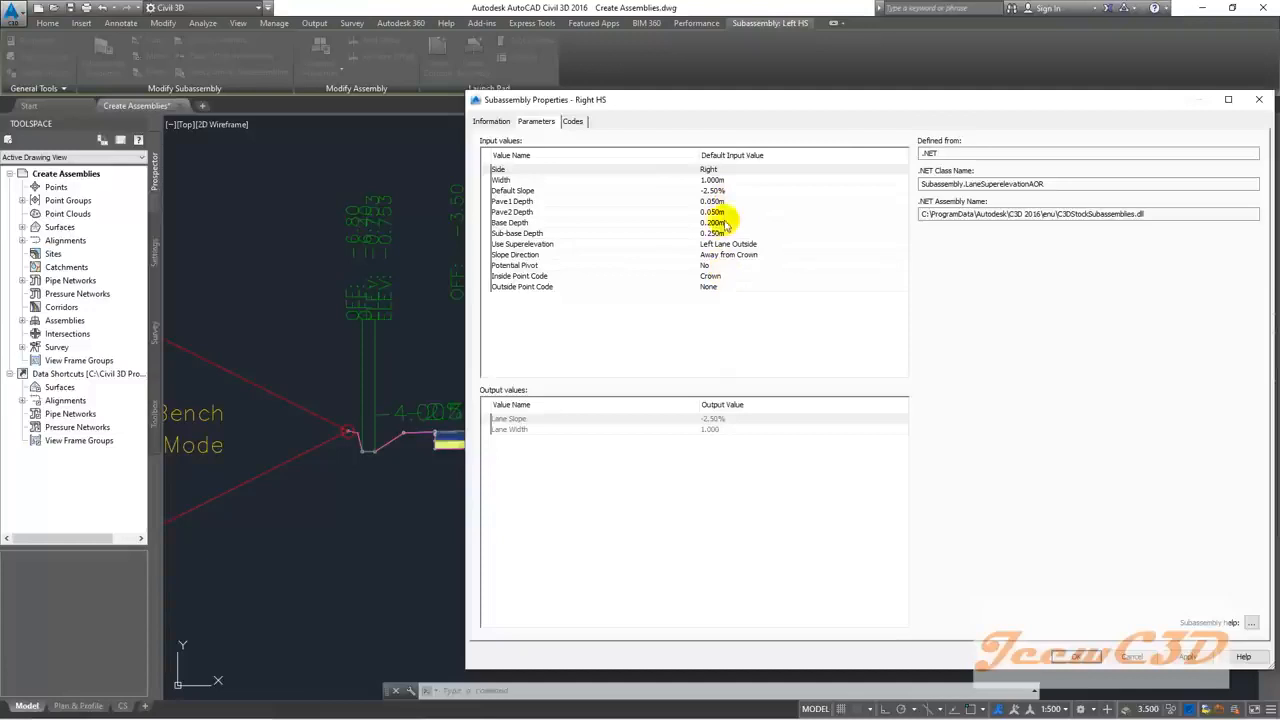
left_click(746, 247)
double_click(746, 247)
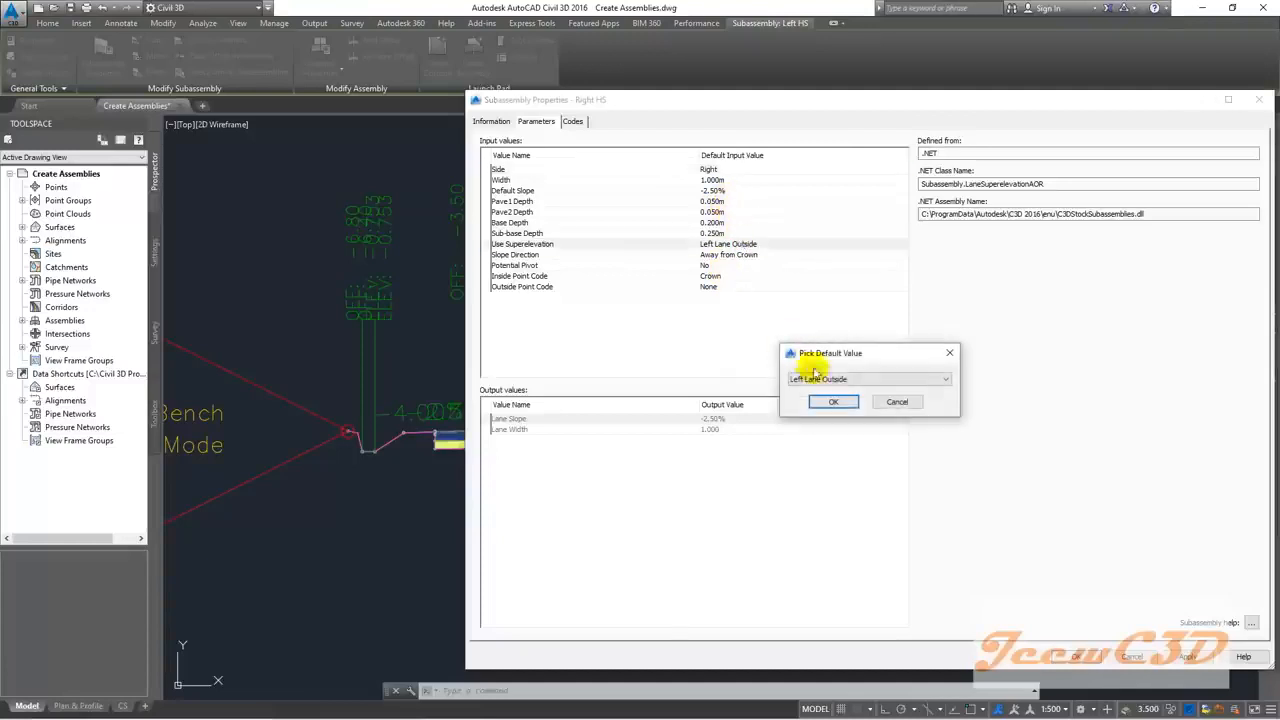
left_click(860, 379)
left_click(820, 409)
left_click(829, 403)
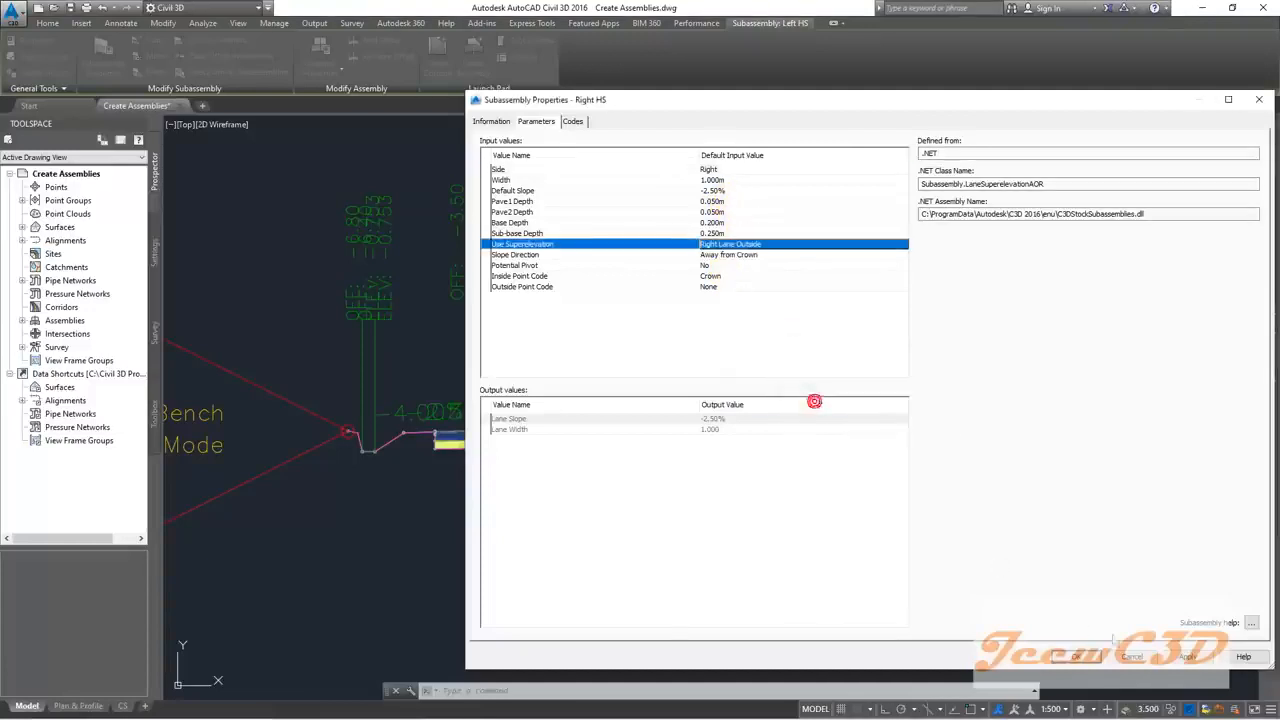
left_click(1077, 656)
scroll(733, 440, "up", 4)
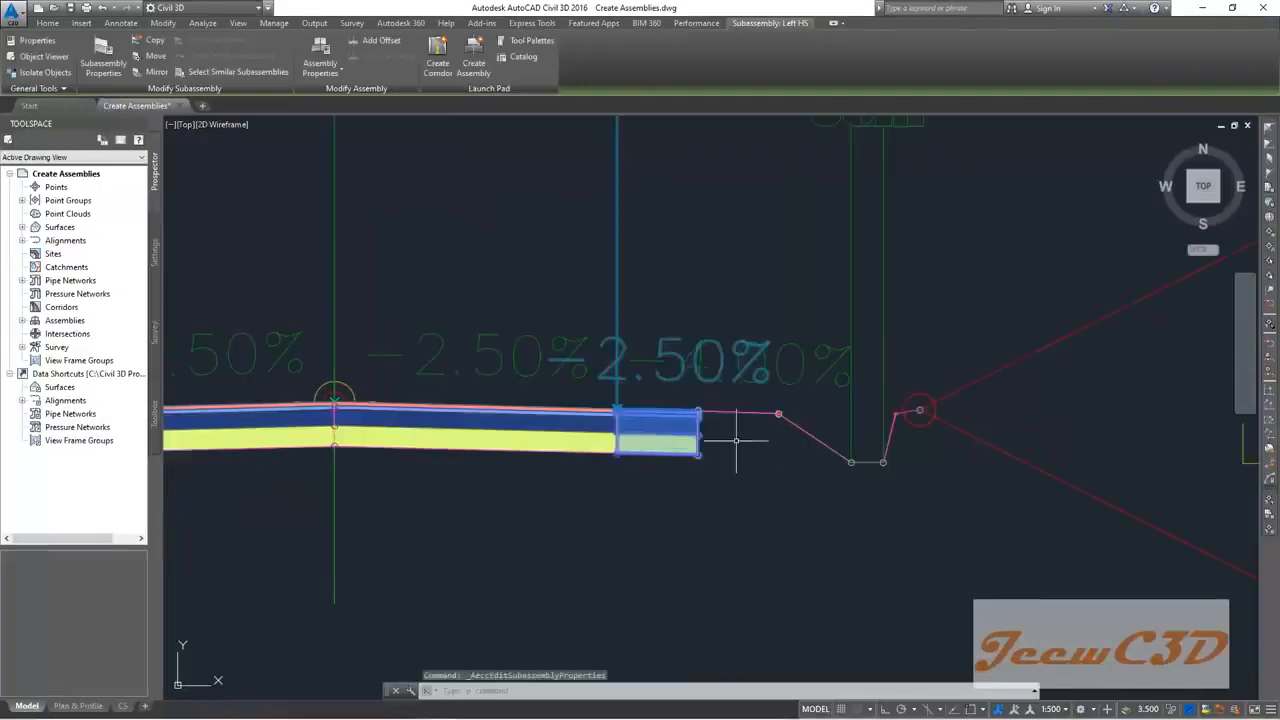
key("Escape")
left_click(746, 412)
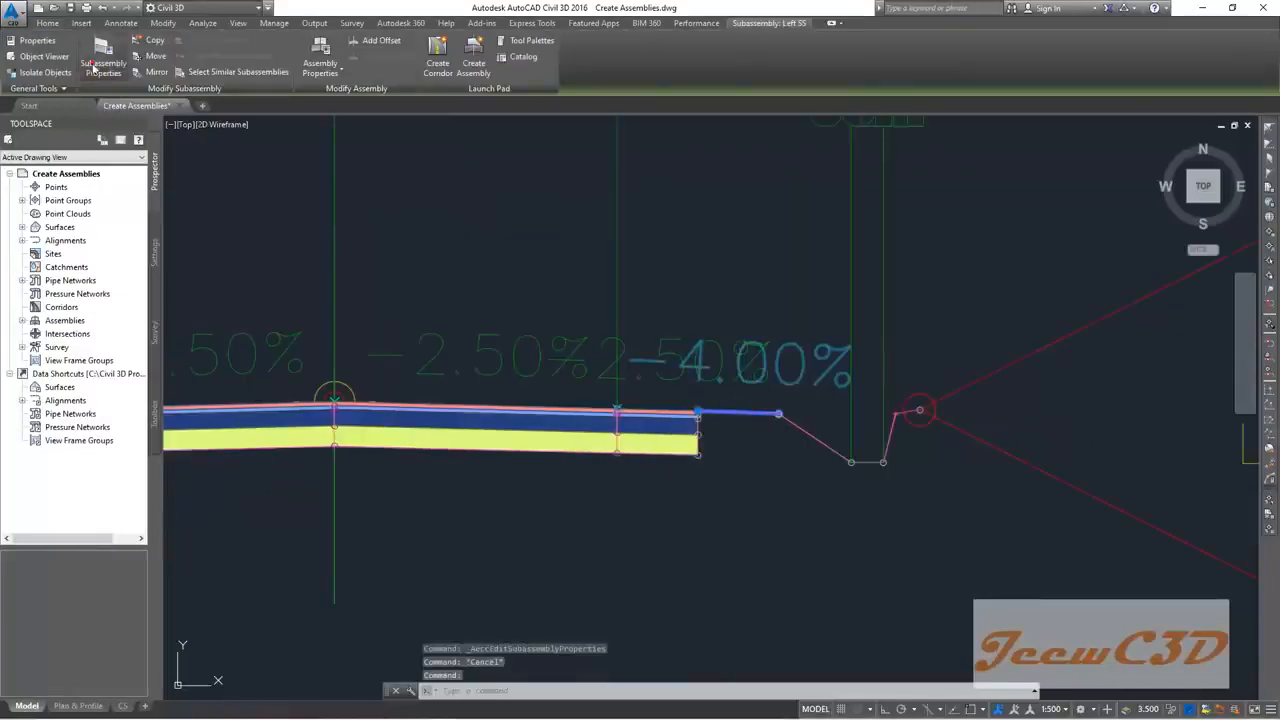
Step: Rename the short right shoulder so its name says Right instead of Left
left_click(103, 56)
left_click(494, 154)
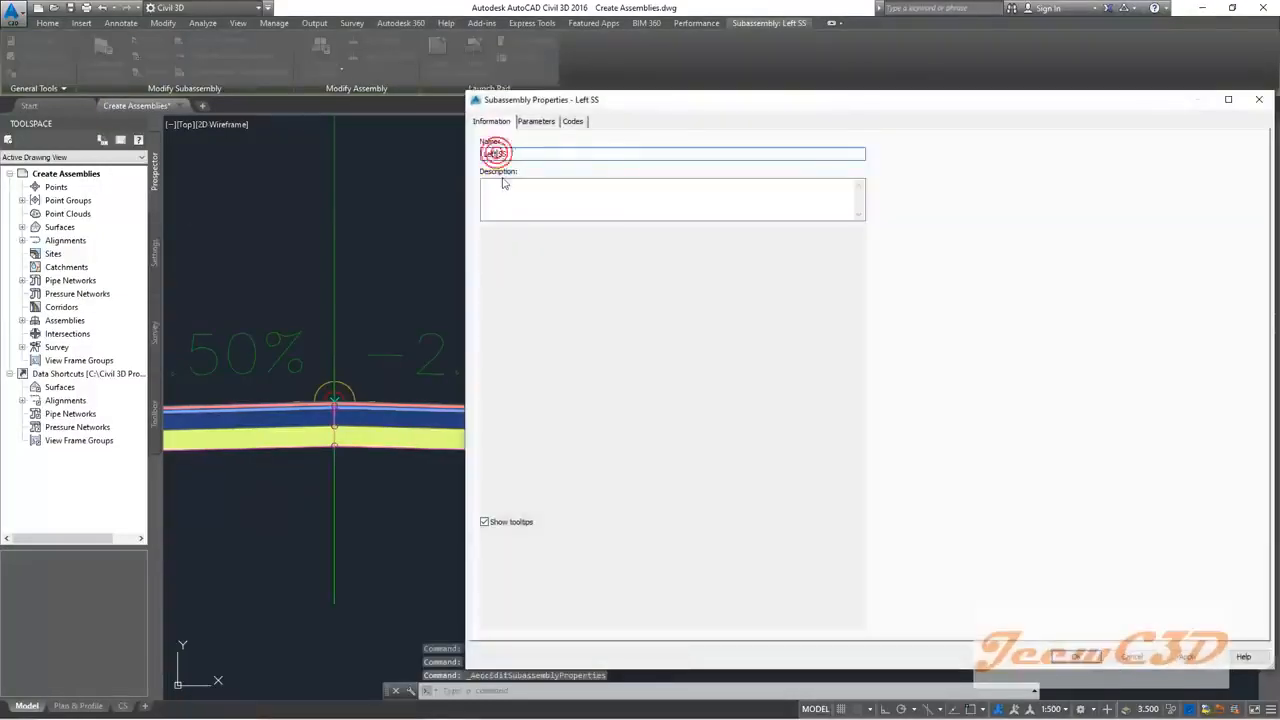
type("Right")
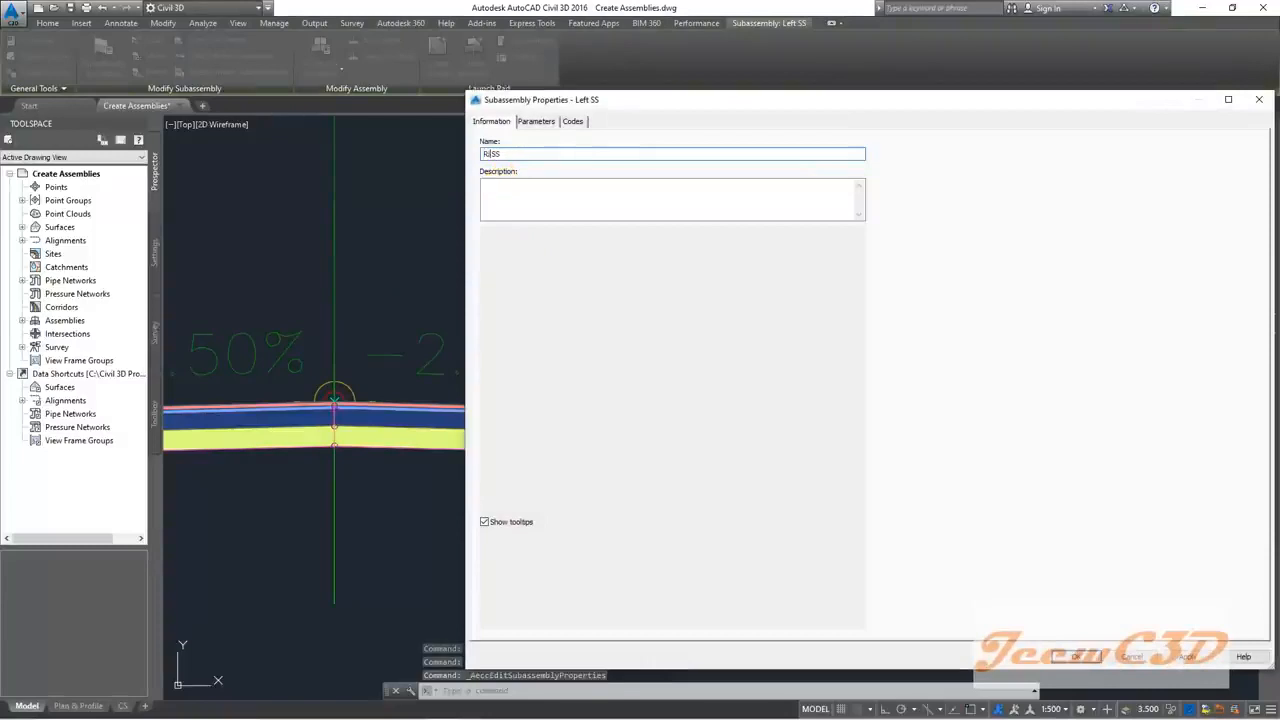
left_click(1072, 656)
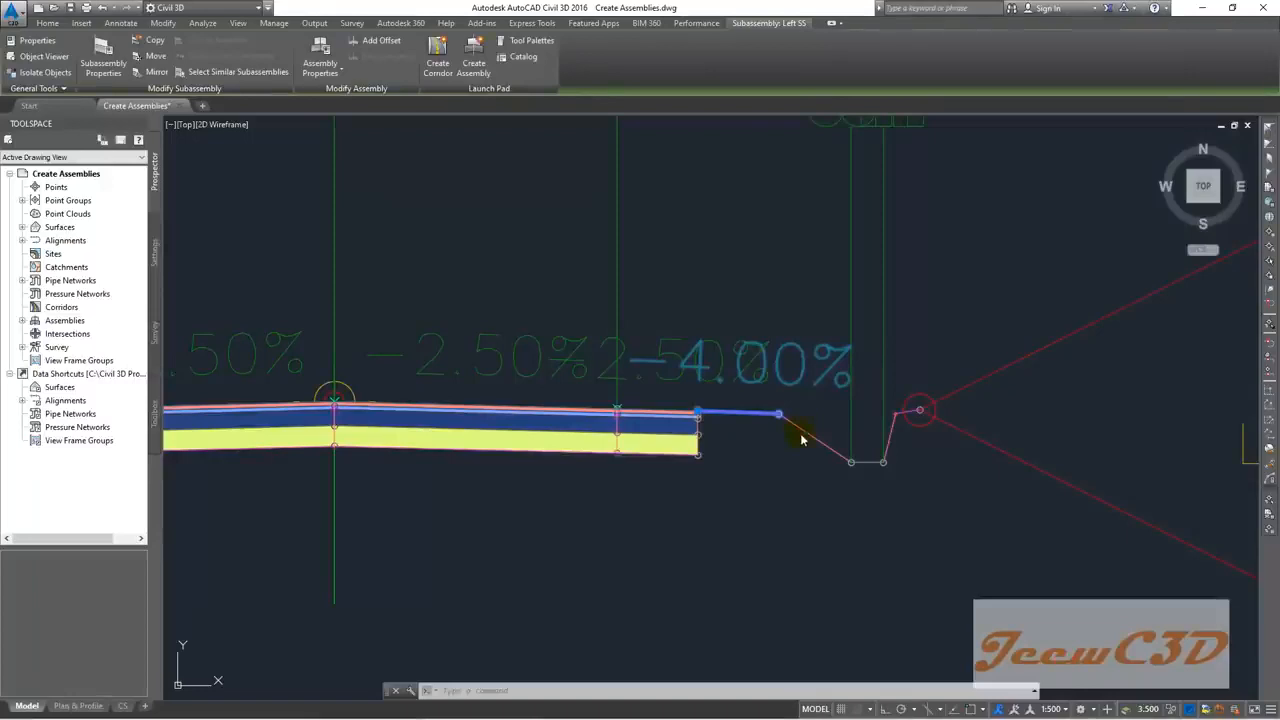
left_click(751, 452)
key("Escape")
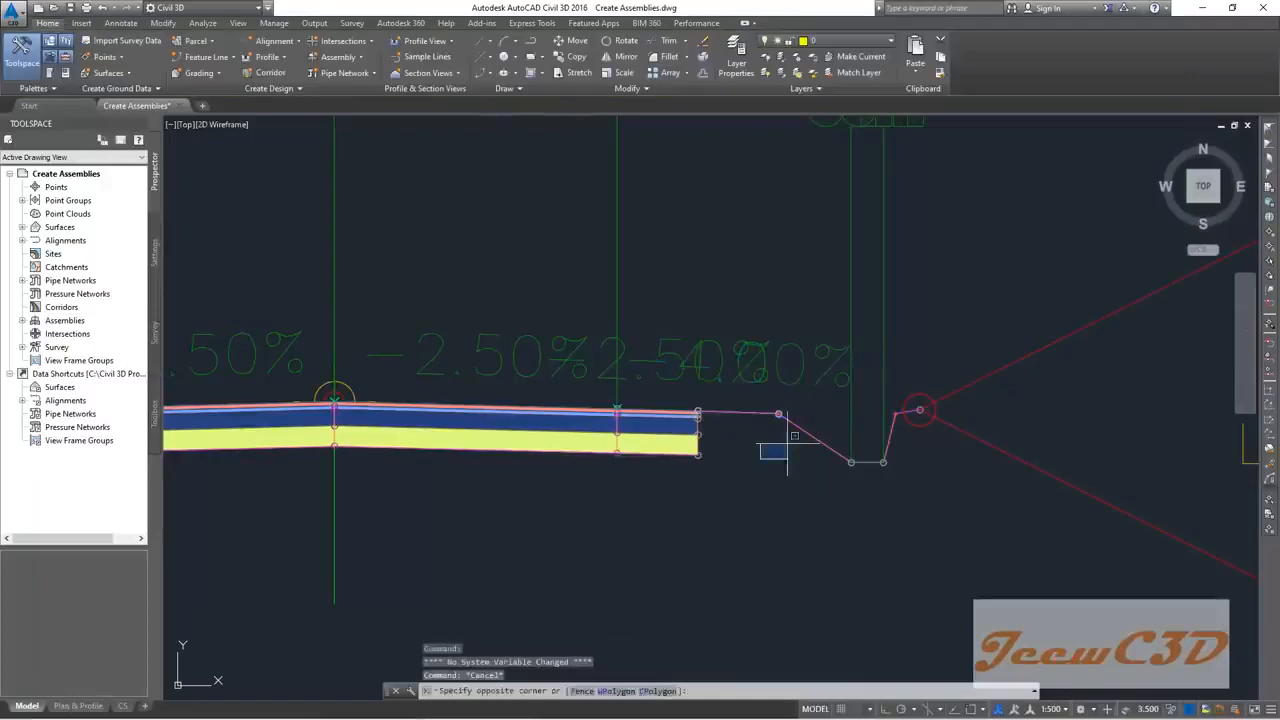
Step: Rename the mirrored U-shaped ditch to Right Ditch
left_click(802, 430)
left_click(92, 57)
left_click(536, 121)
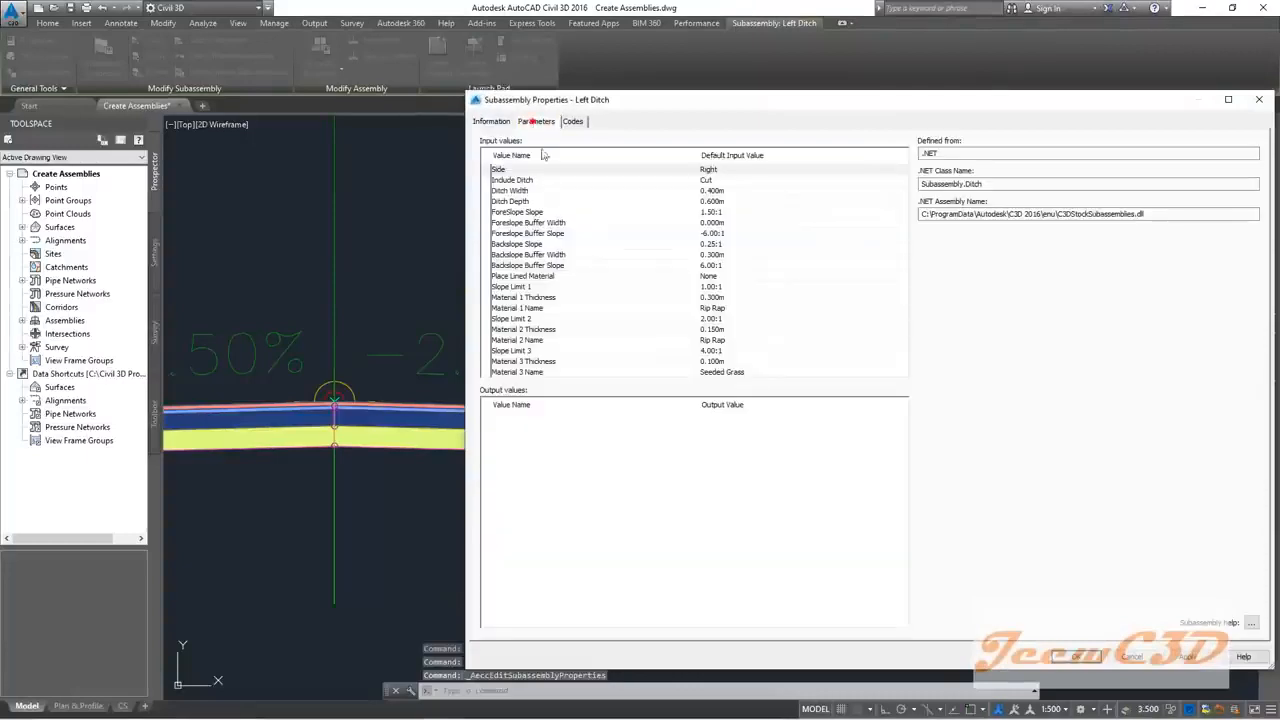
left_click(491, 121)
left_click_drag(498, 153, 478, 157)
type("Right Ditch")
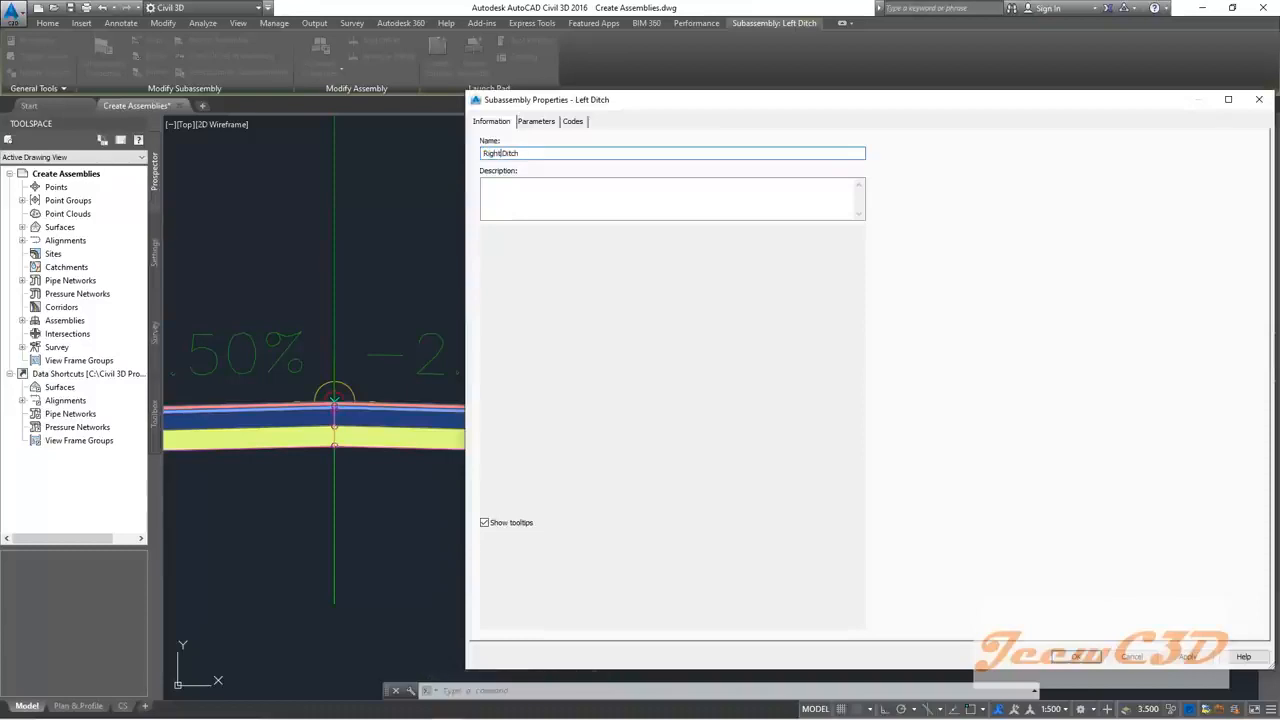
left_click(1076, 656)
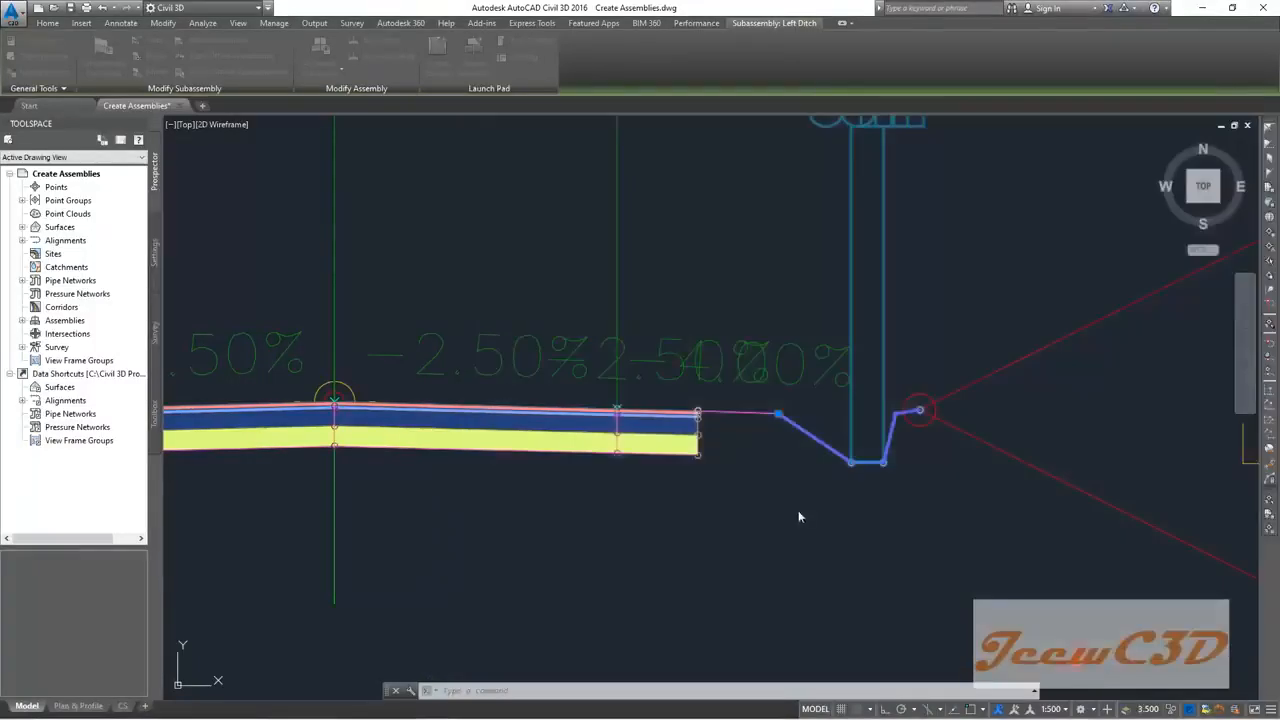
key("Escape")
Step: Rename the daylight bench beyond the ditch to Right DaylightBench
left_click(986, 436)
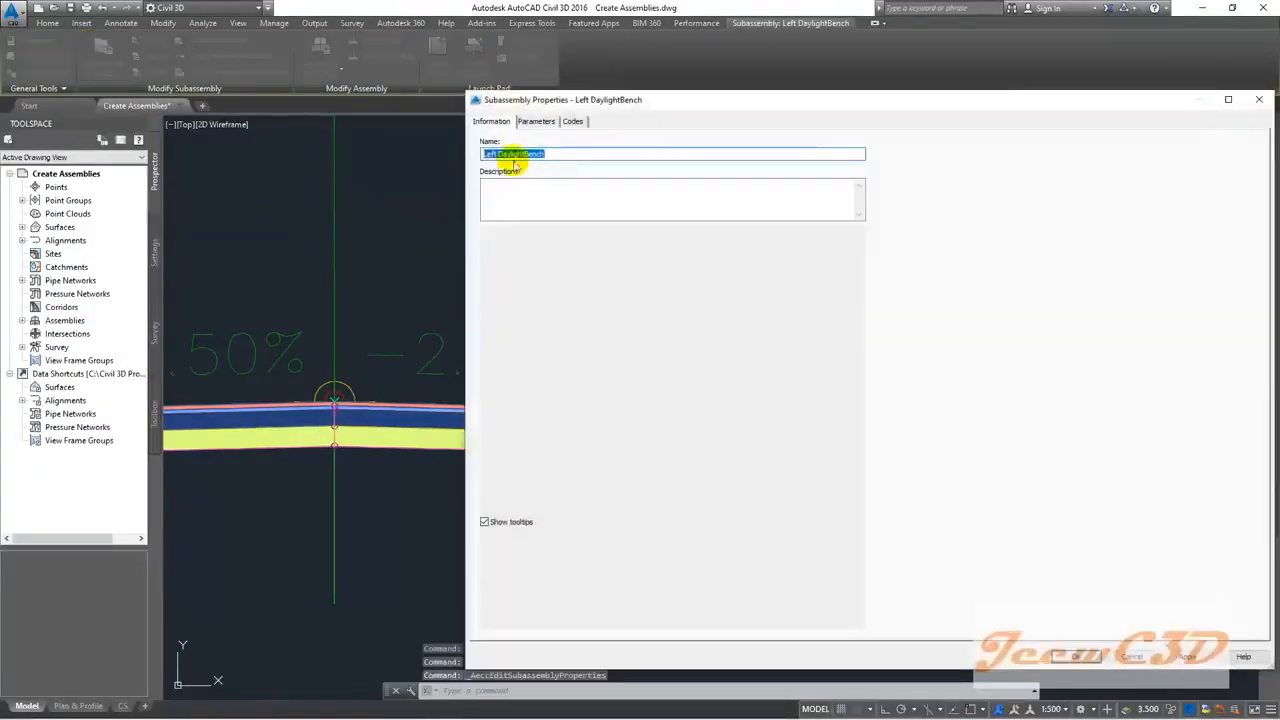
left_click(493, 154)
key("BackSpace")
key("BackSpace")
type("Right")
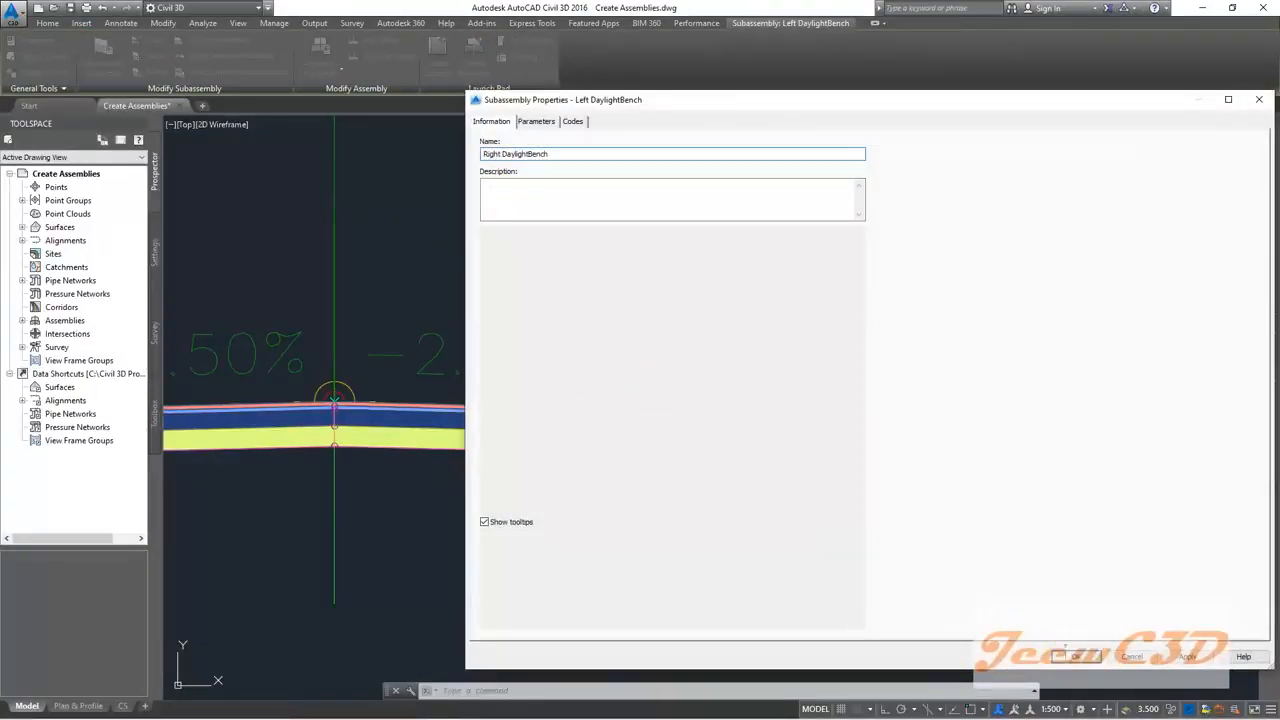
scroll(777, 434, "down", 5)
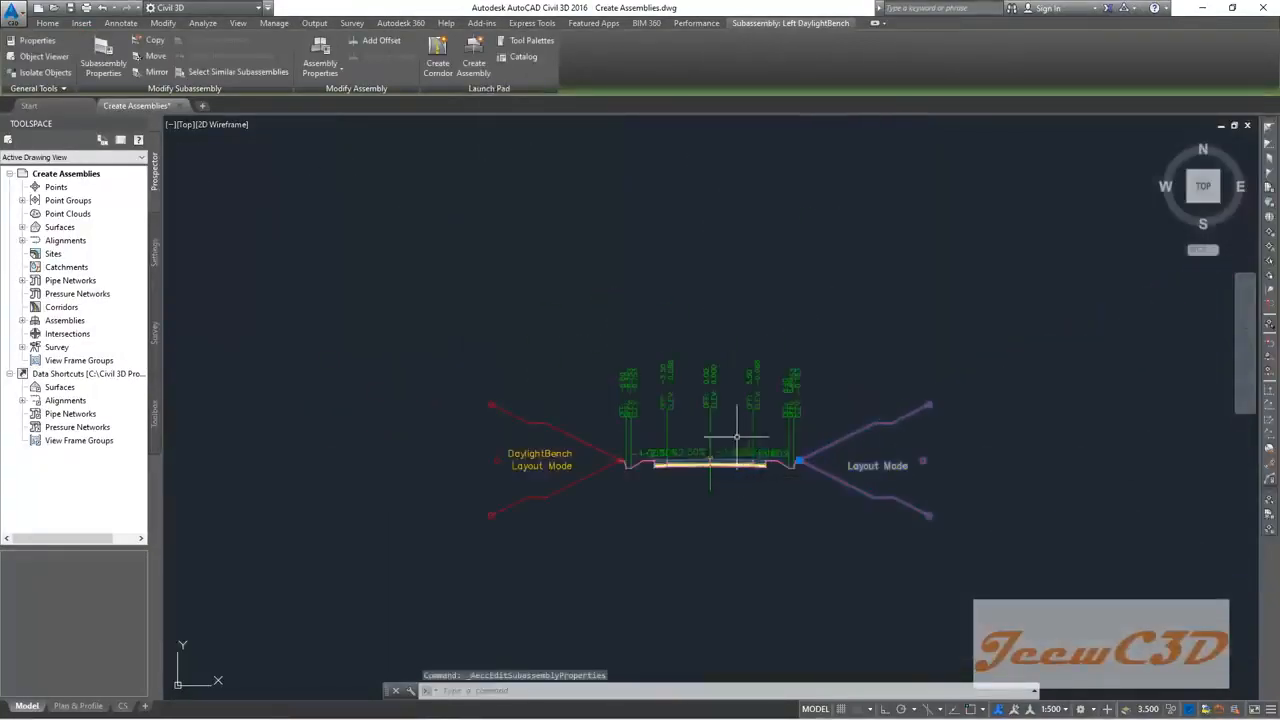
key("Escape")
scroll(724, 360, "up", 2)
scroll(724, 360, "up", 2)
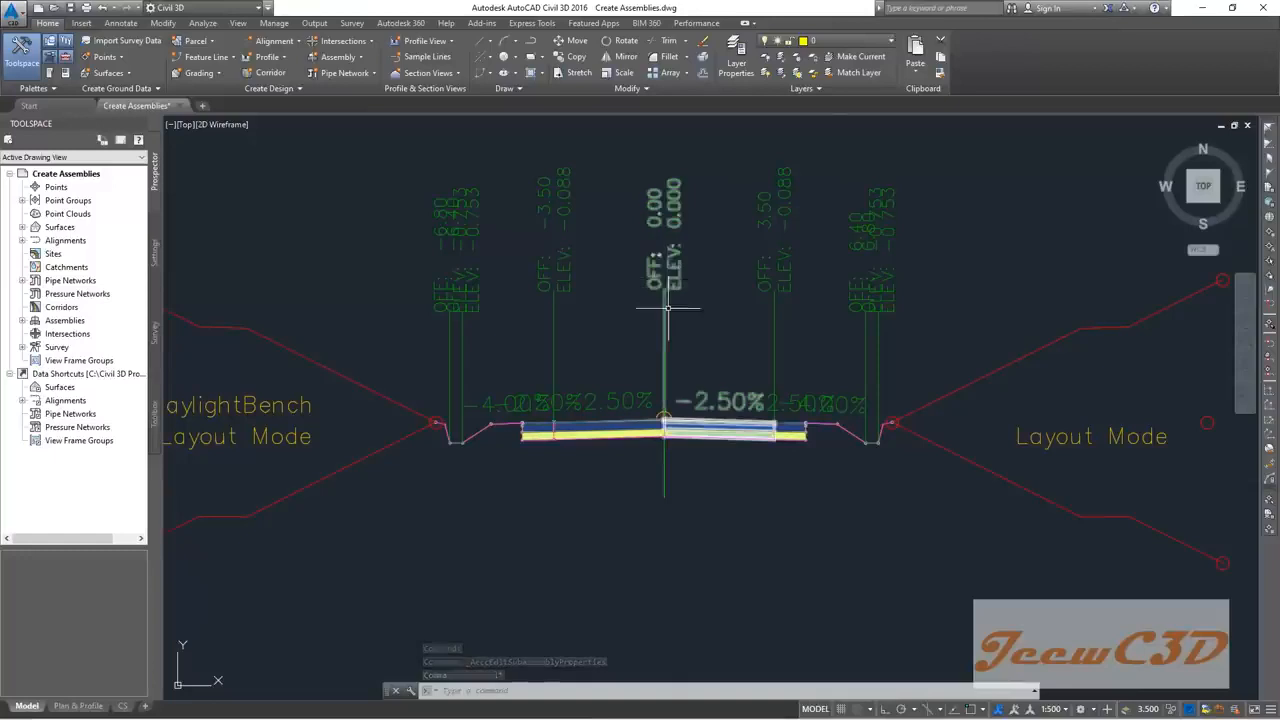
scroll(668, 310, "up", 2)
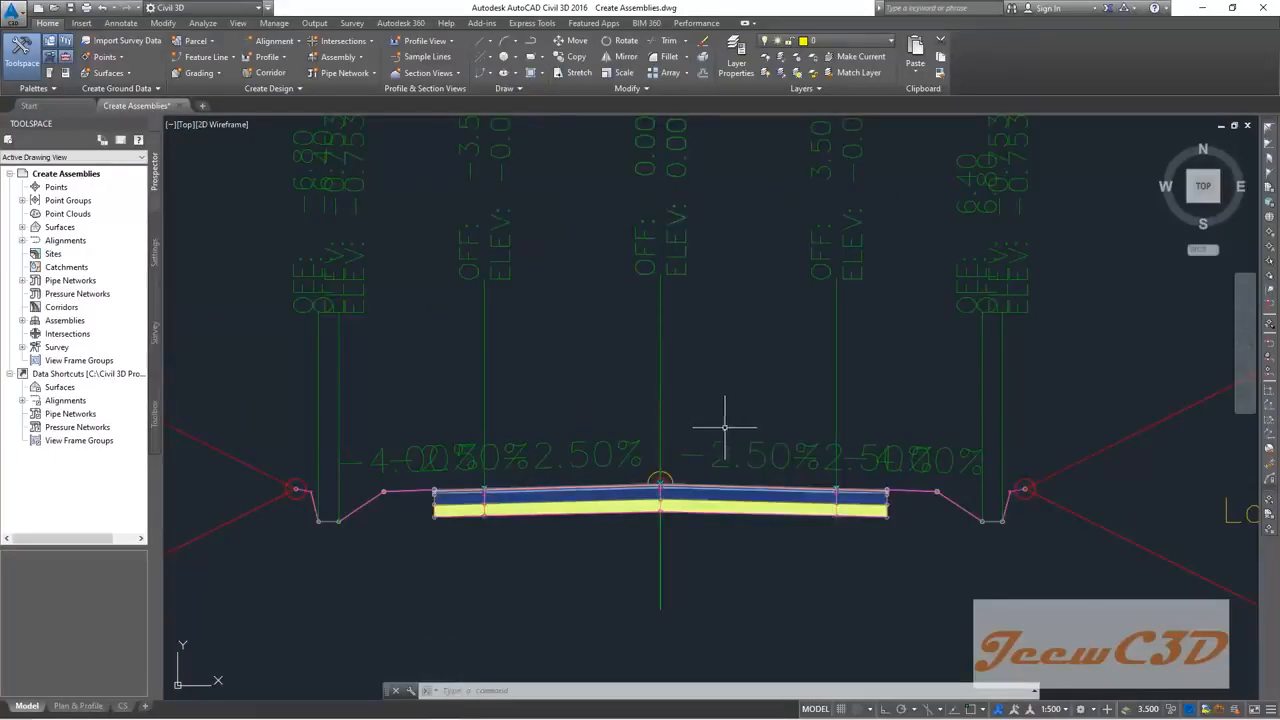
middle_click_drag(755, 396, 691, 443)
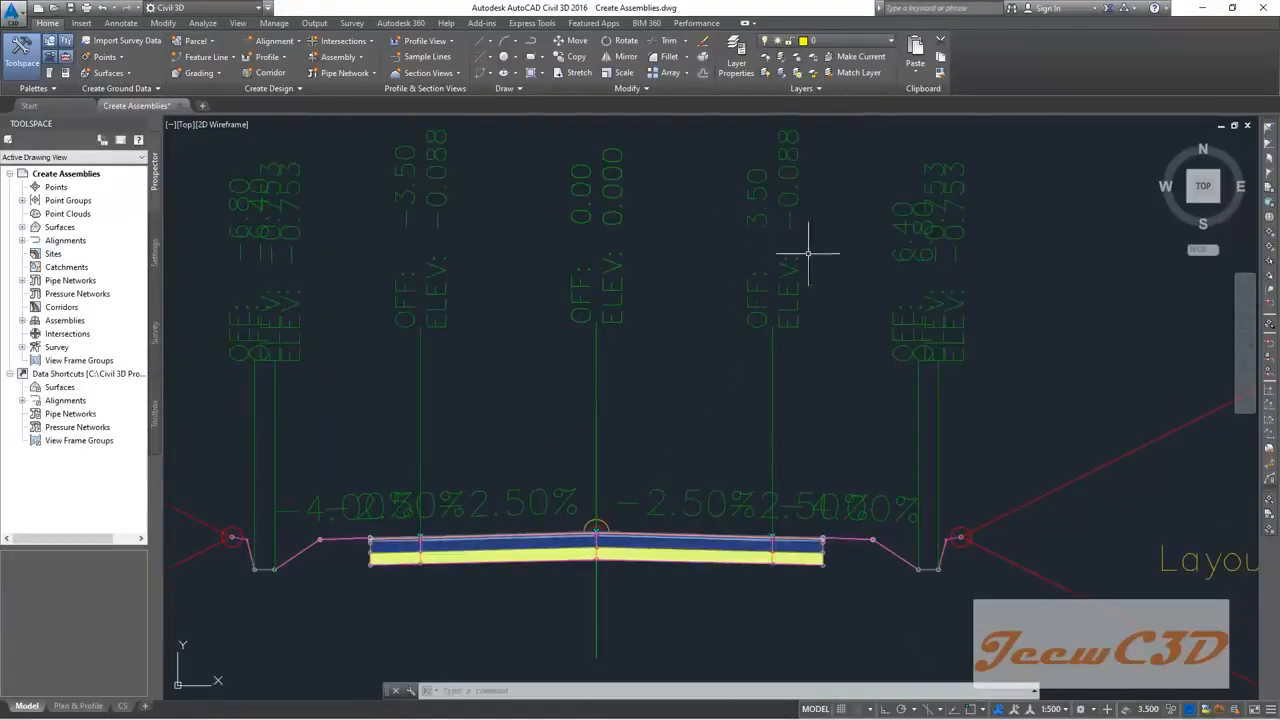
scroll(703, 328, "down", 4)
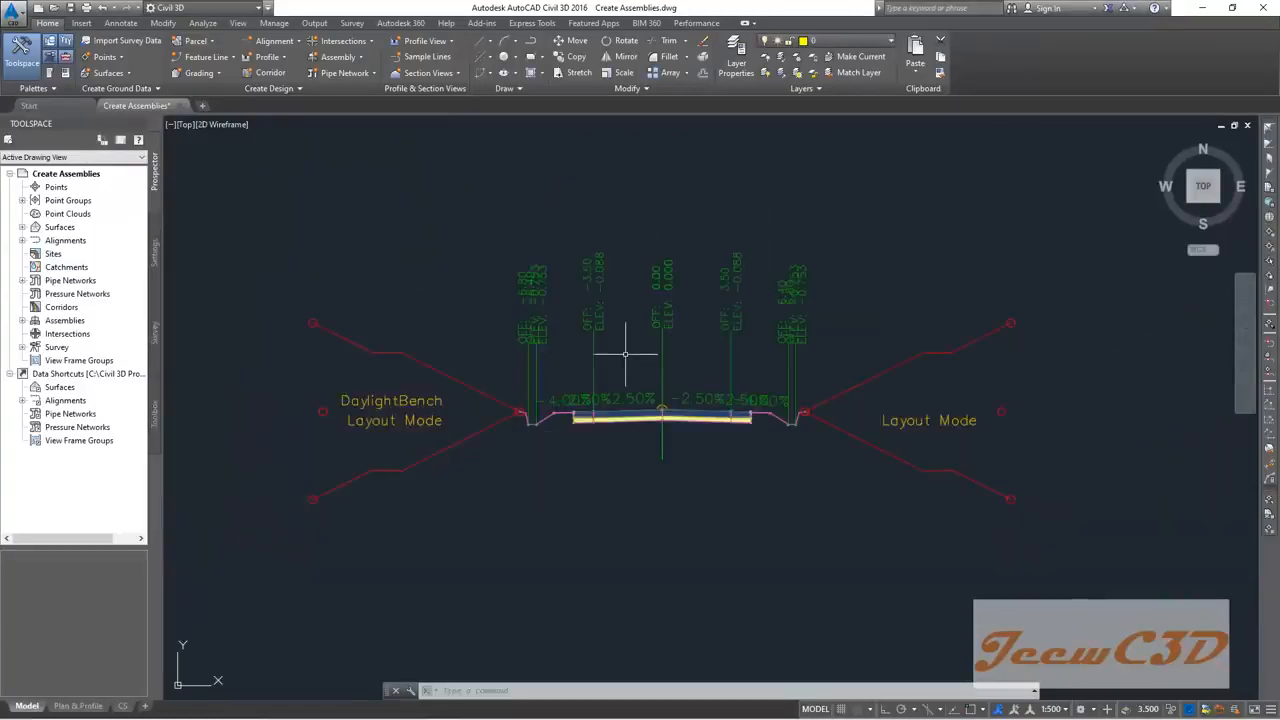
scroll(630, 352, "up", 1)
scroll(676, 361, "up", 2)
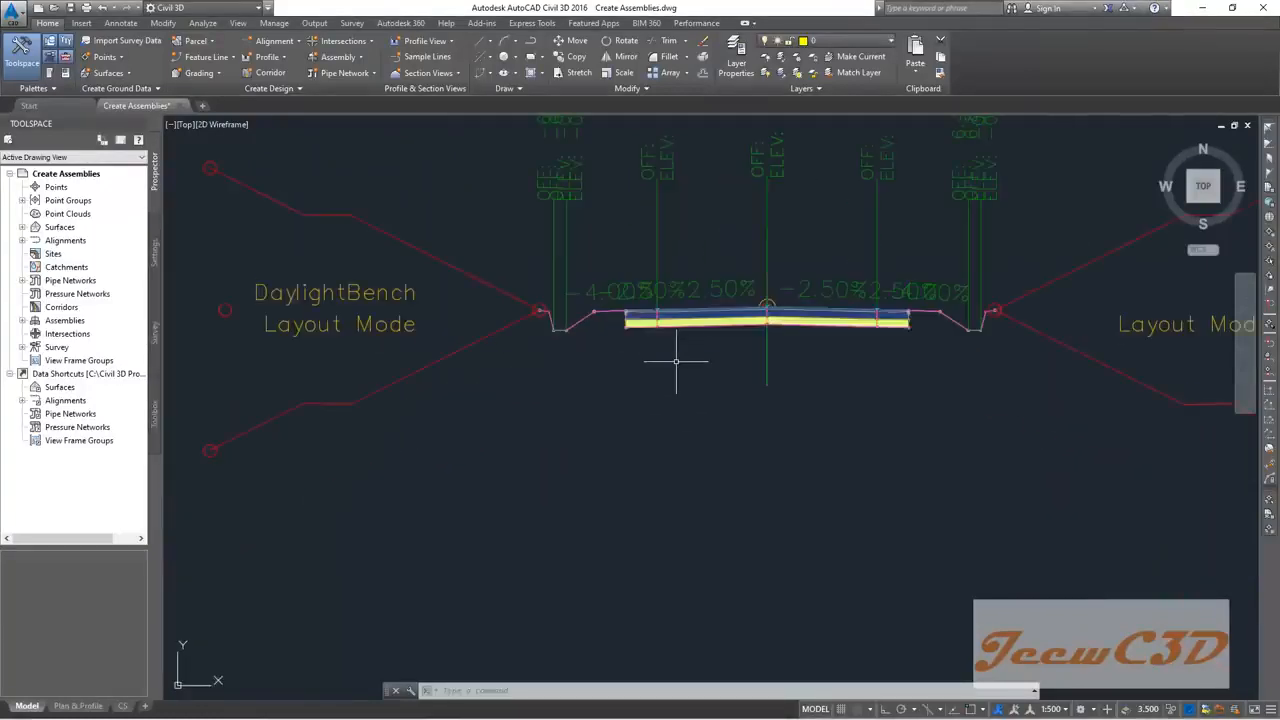
middle_click_drag(668, 360, 548, 420)
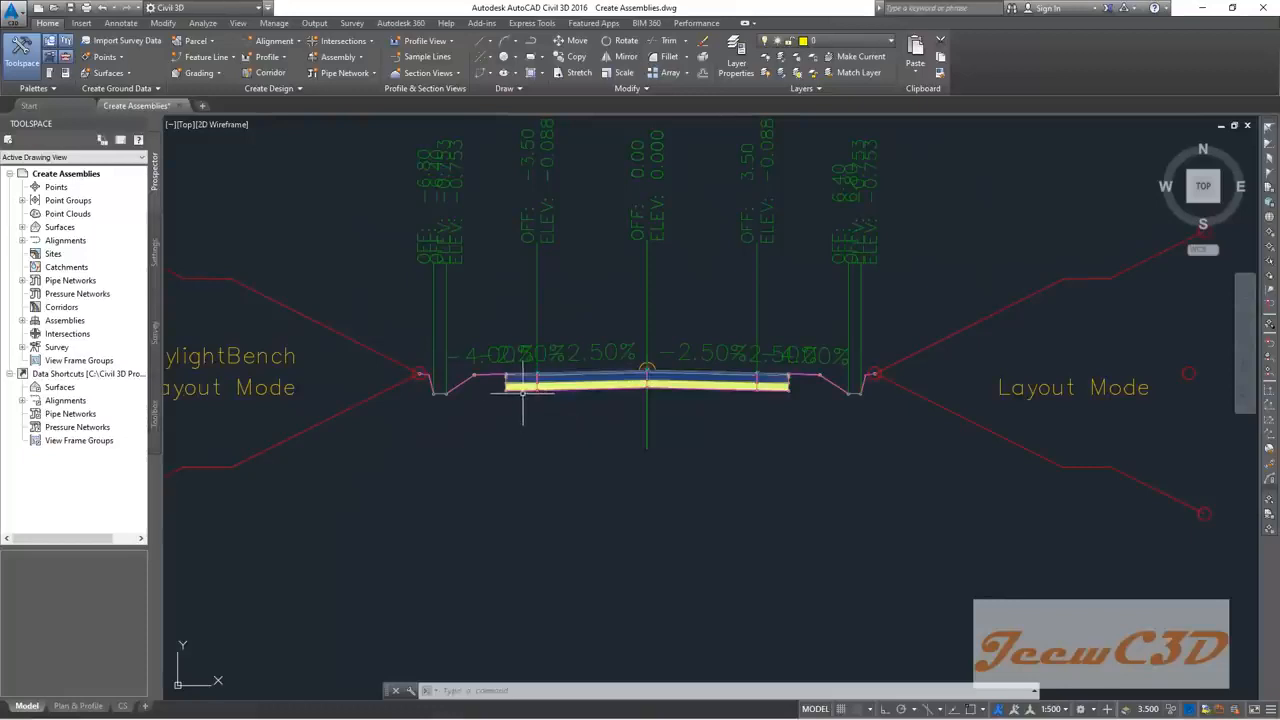
Step: Give Left HS inside point code Edge of Lane(Lane) and outside code Edge of Pavement(ETW)
left_click(522, 390)
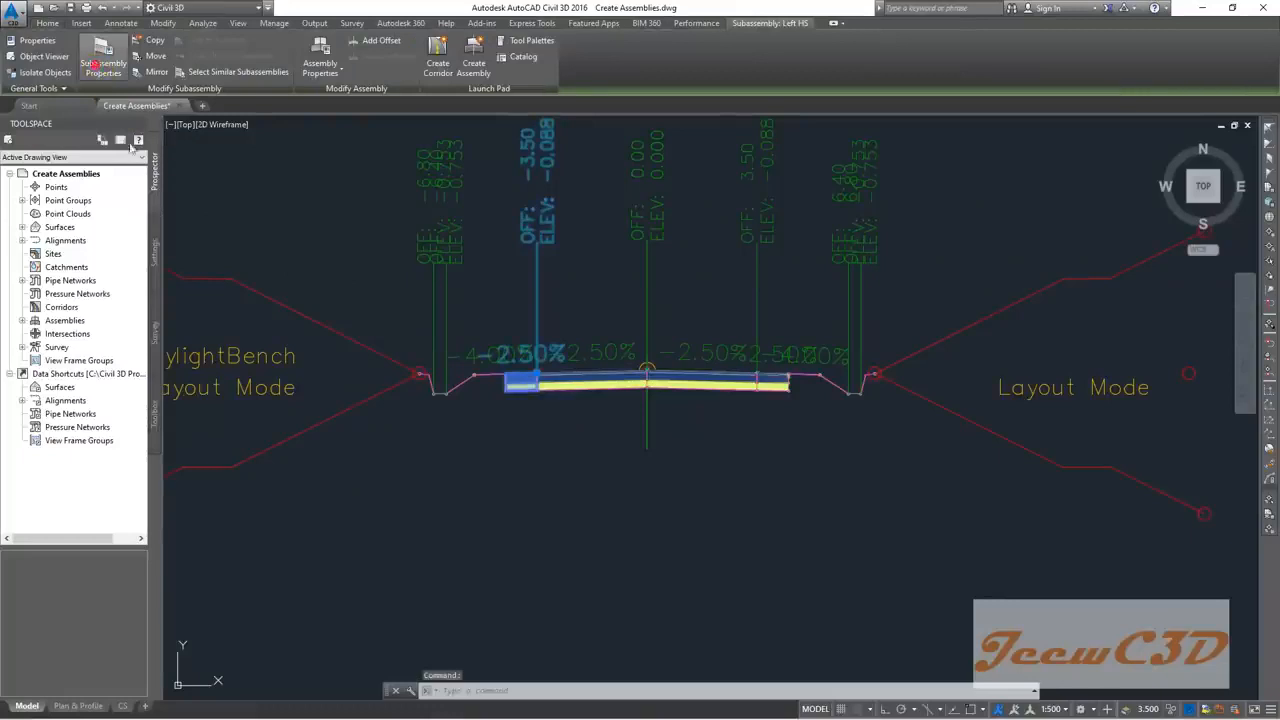
left_click(93, 64)
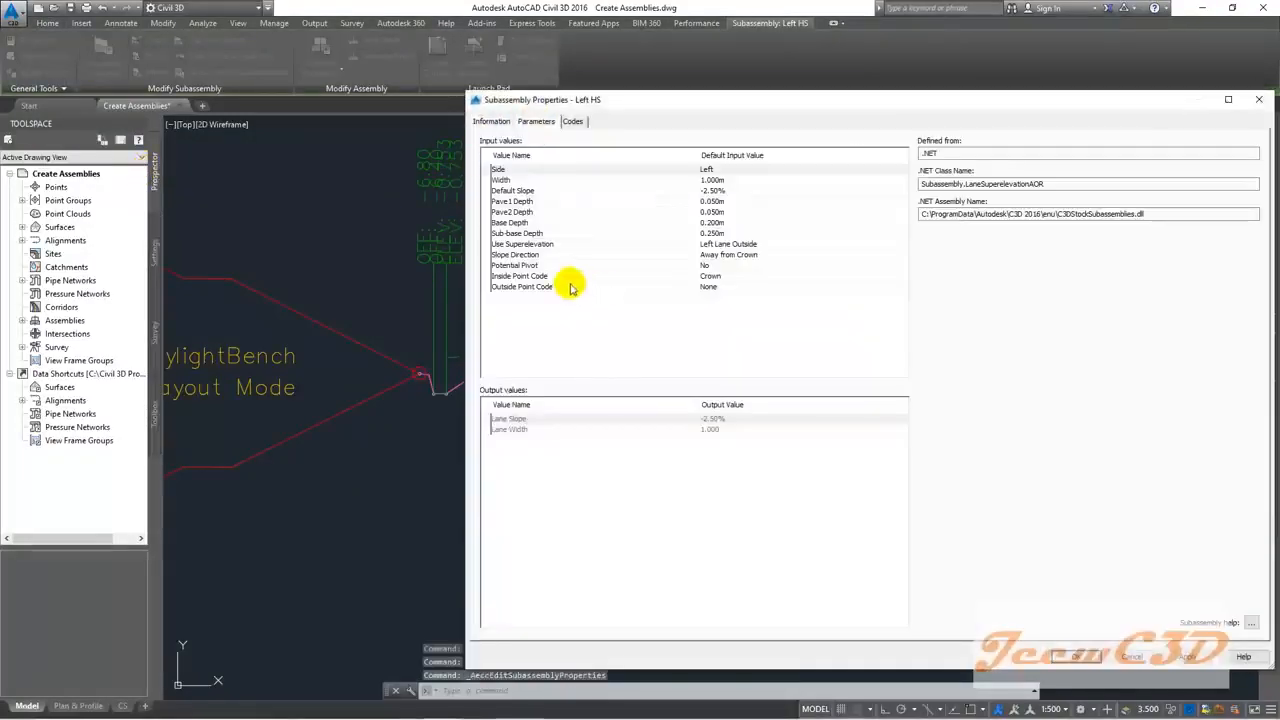
left_click(710, 276)
double_click(712, 278)
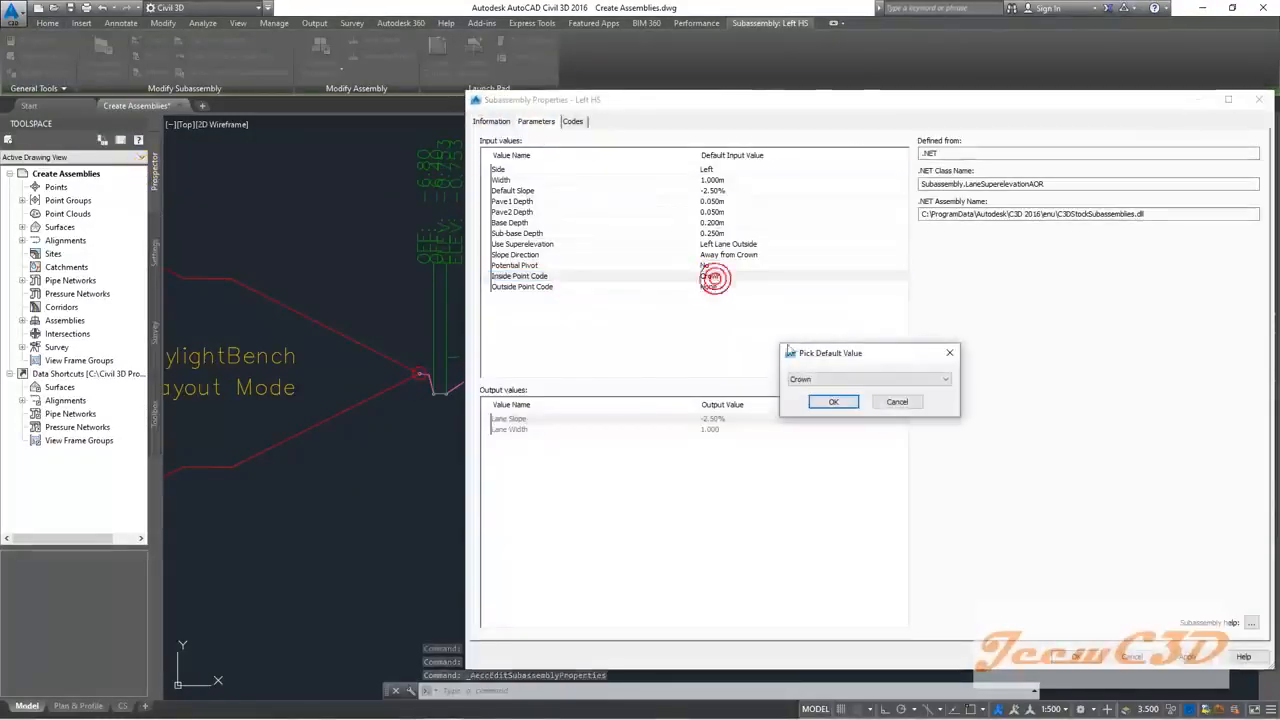
left_click(806, 379)
left_click(826, 409)
left_click(833, 403)
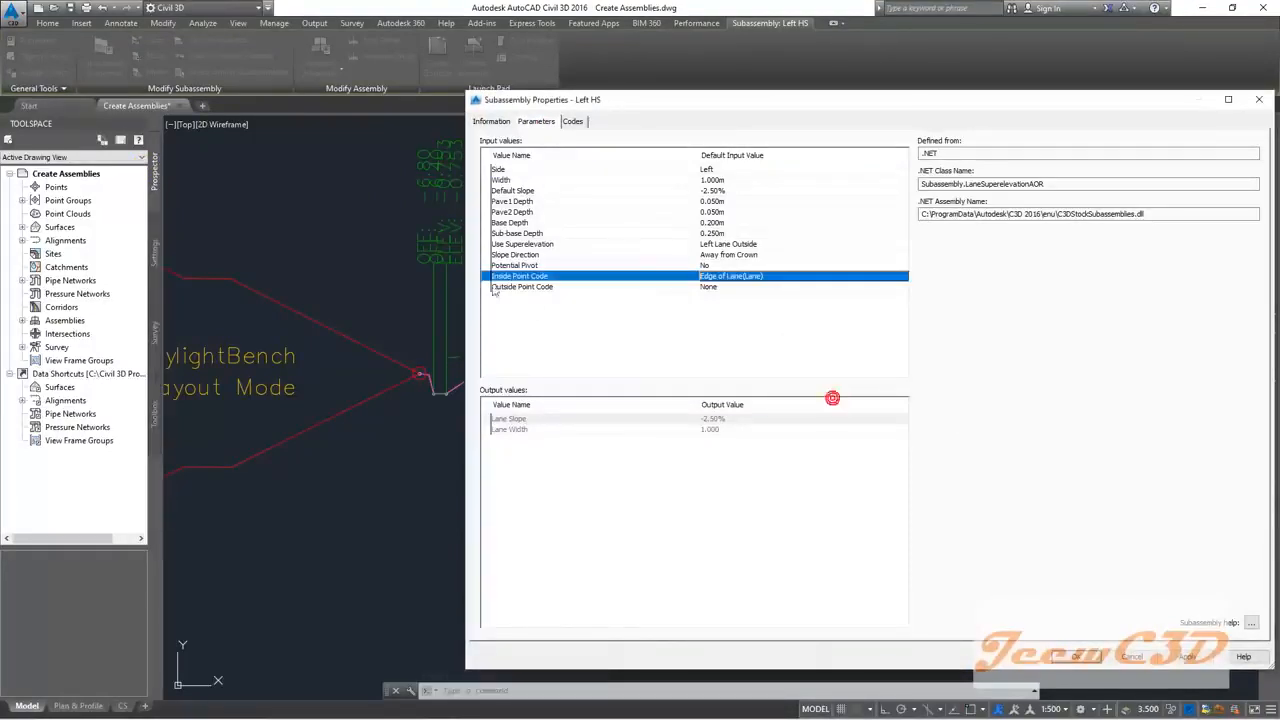
left_click(723, 287)
double_click(723, 287)
left_click(813, 377)
left_click(833, 398)
left_click(832, 403)
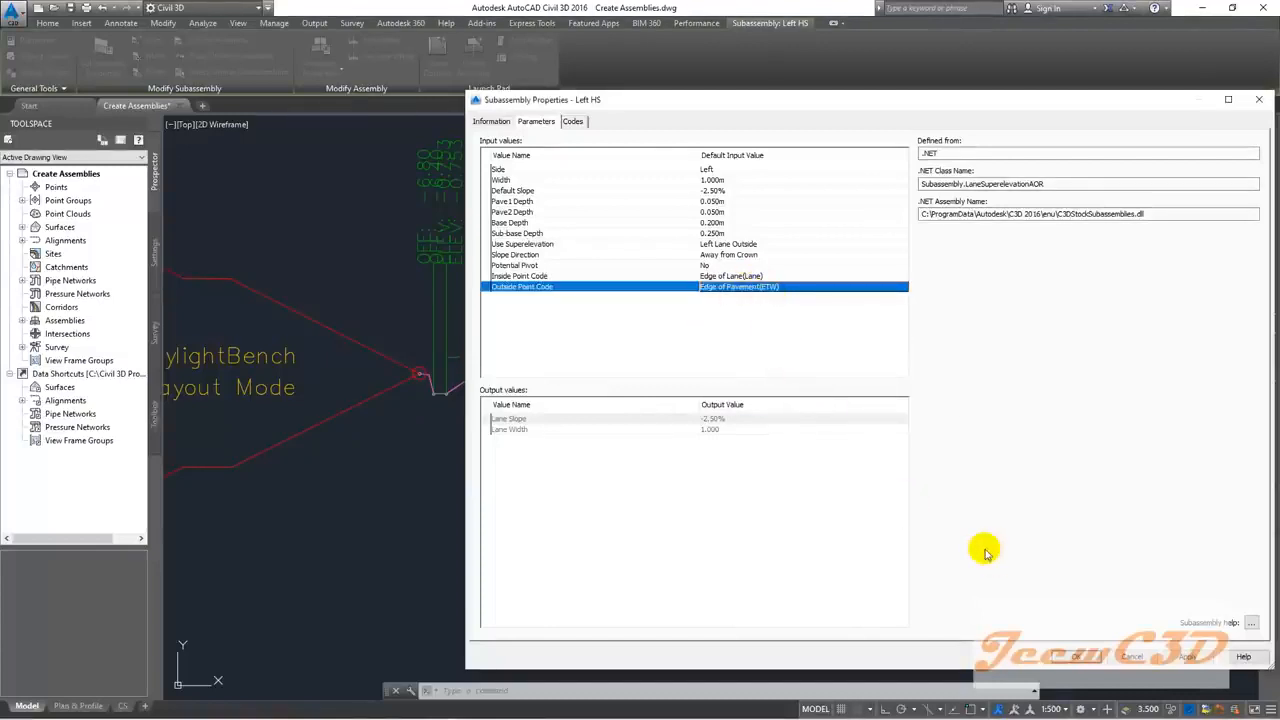
left_click(1076, 656)
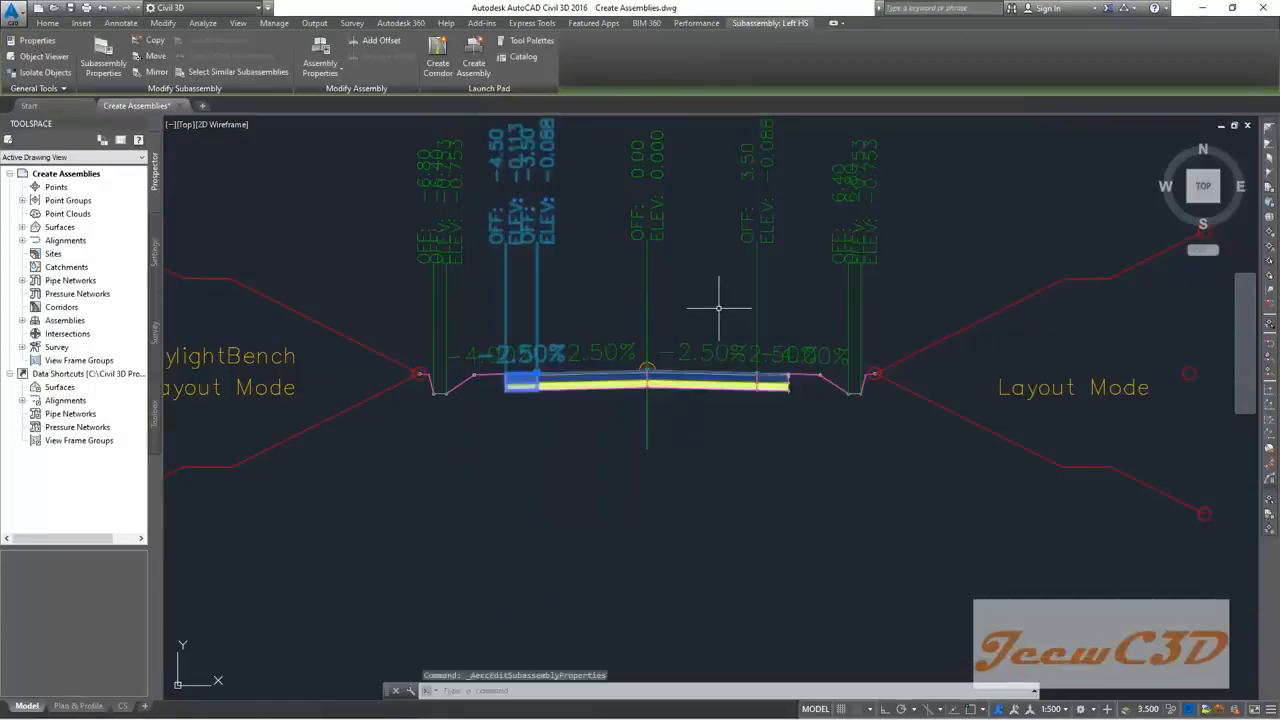
key("Escape")
Step: Give Right HS the same codes: Edge of Lane(Lane) inside, Edge of Pavement(ETW) outside
left_click(781, 390)
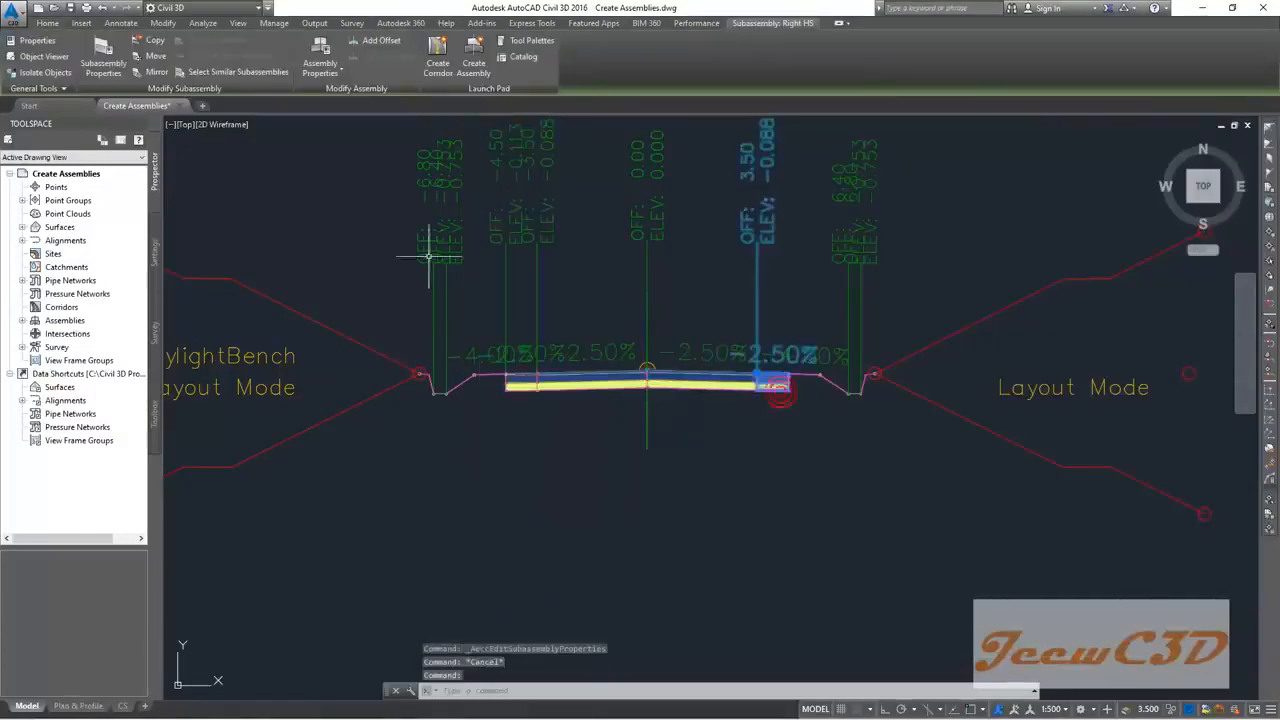
left_click(103, 62)
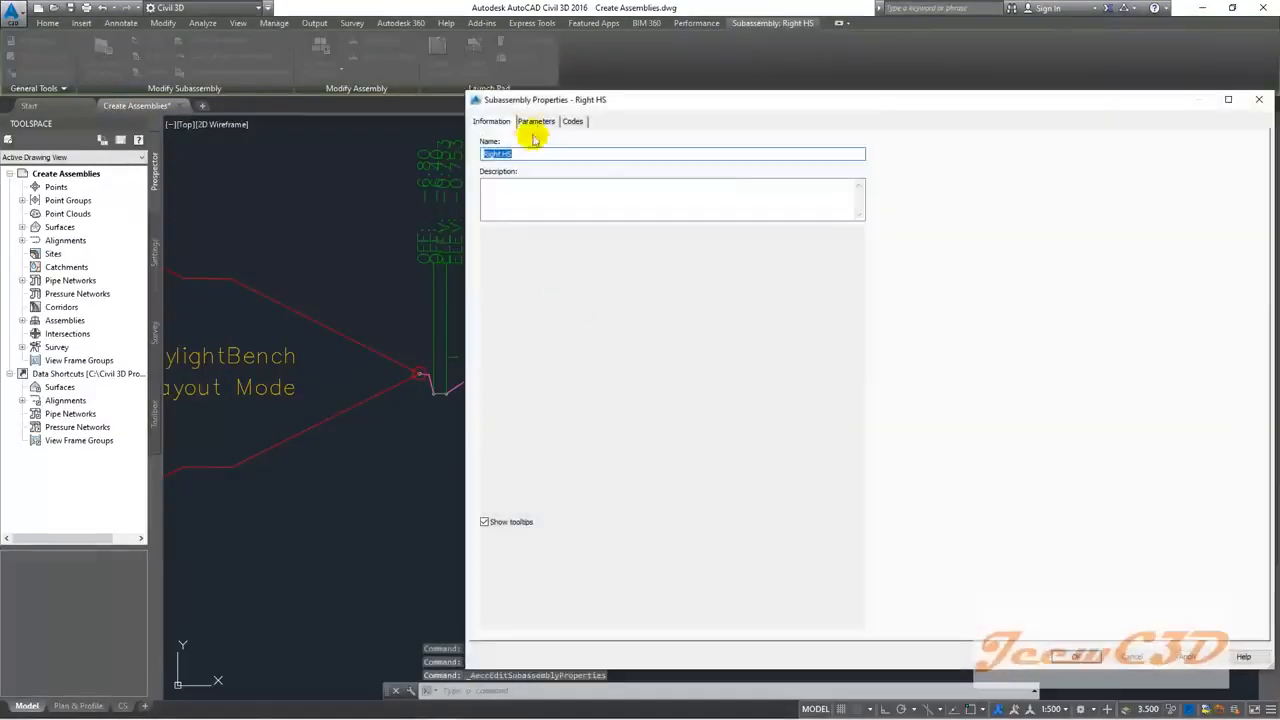
left_click(536, 121)
double_click(712, 276)
left_click(830, 379)
left_click(836, 402)
left_click(836, 402)
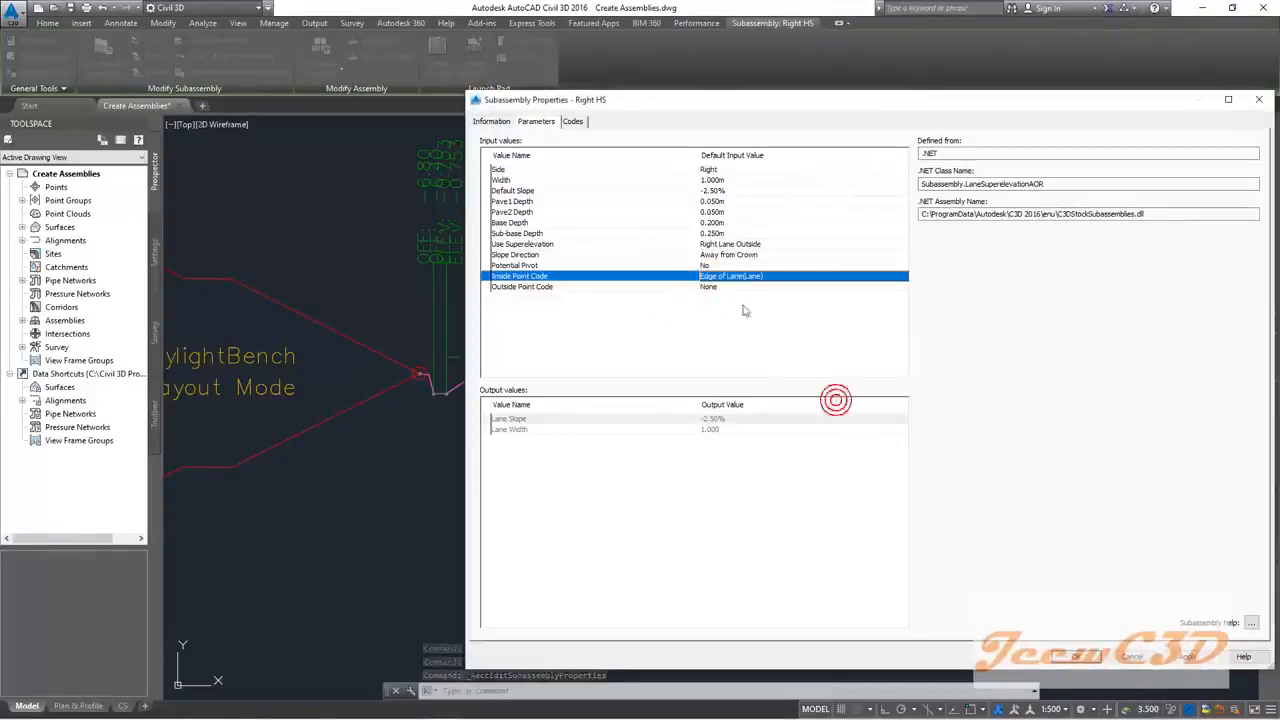
double_click(720, 287)
left_click(820, 379)
left_click(830, 391)
left_click(833, 402)
left_click(1072, 656)
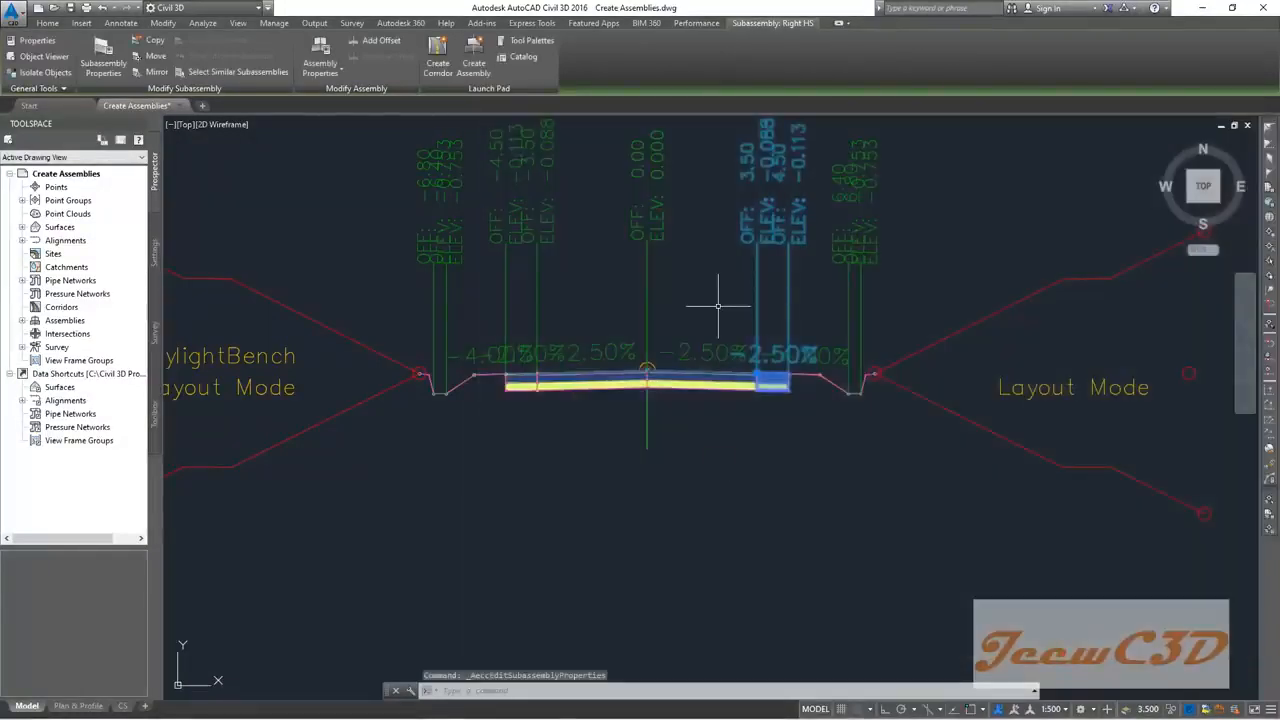
key("Escape")
scroll(717, 305, "down", 3)
scroll(640, 330, "up", 3)
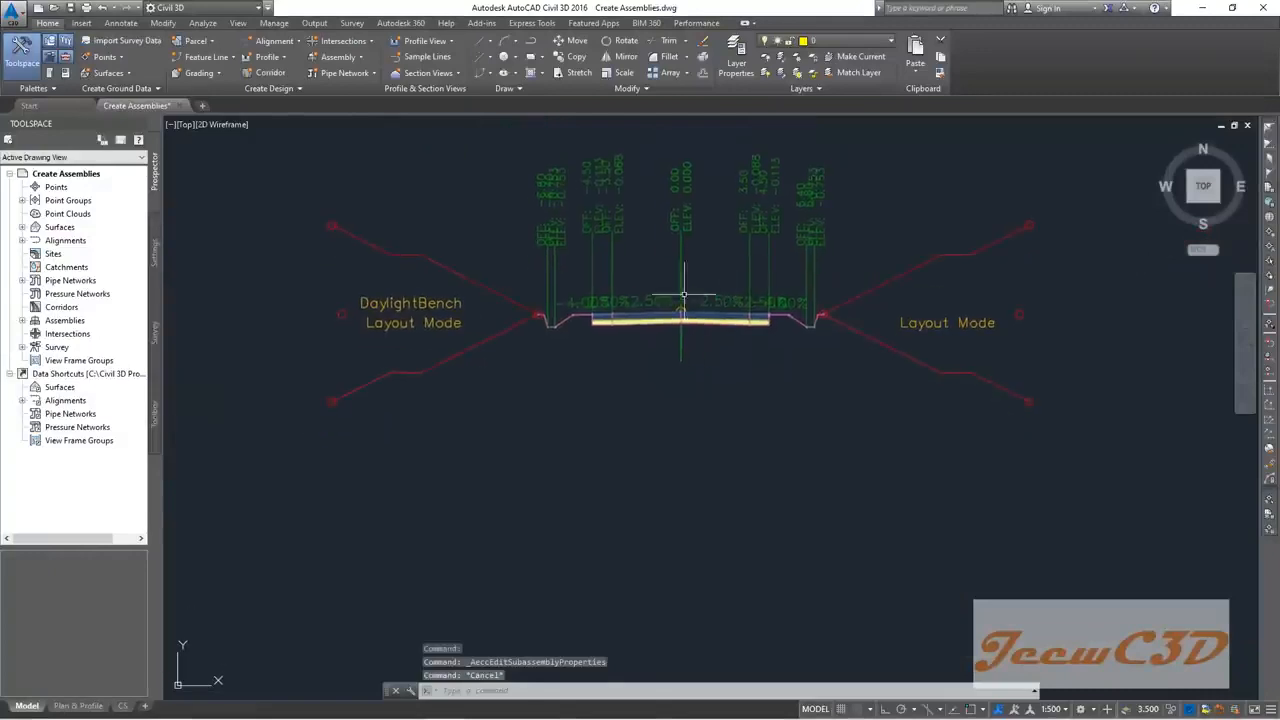
scroll(610, 240, "down", 3)
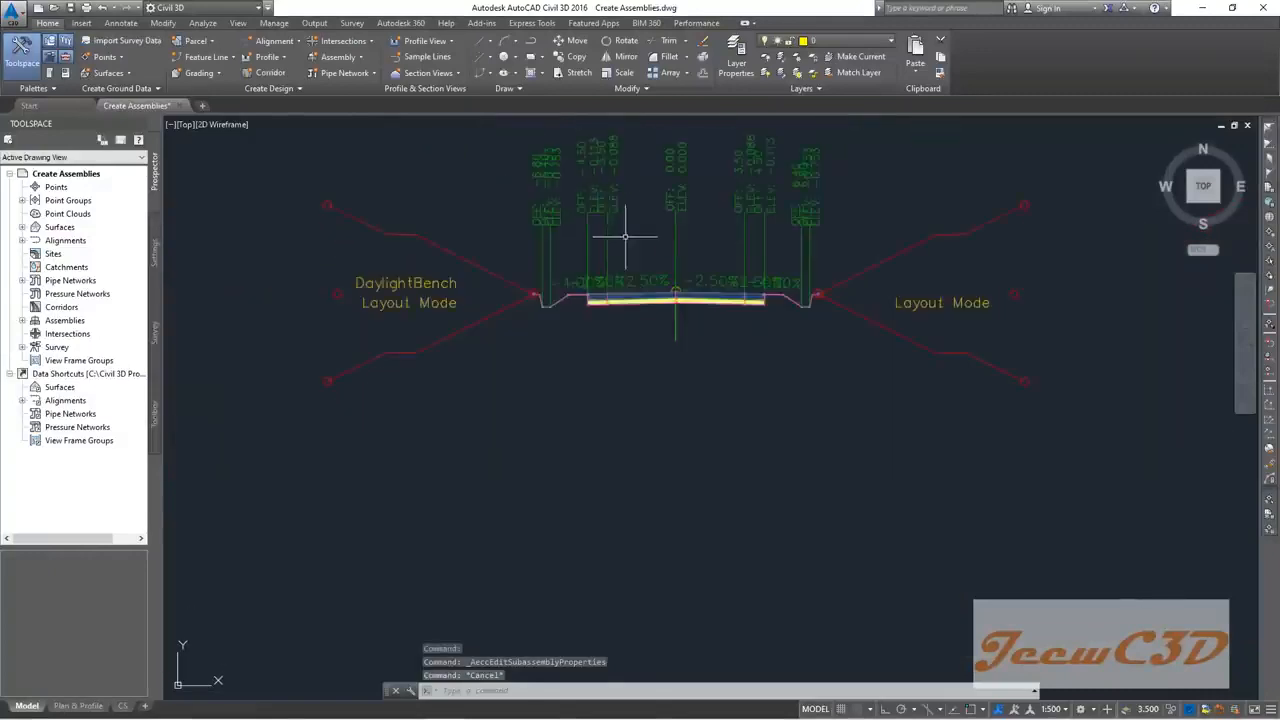
scroll(590, 330, "down", 5)
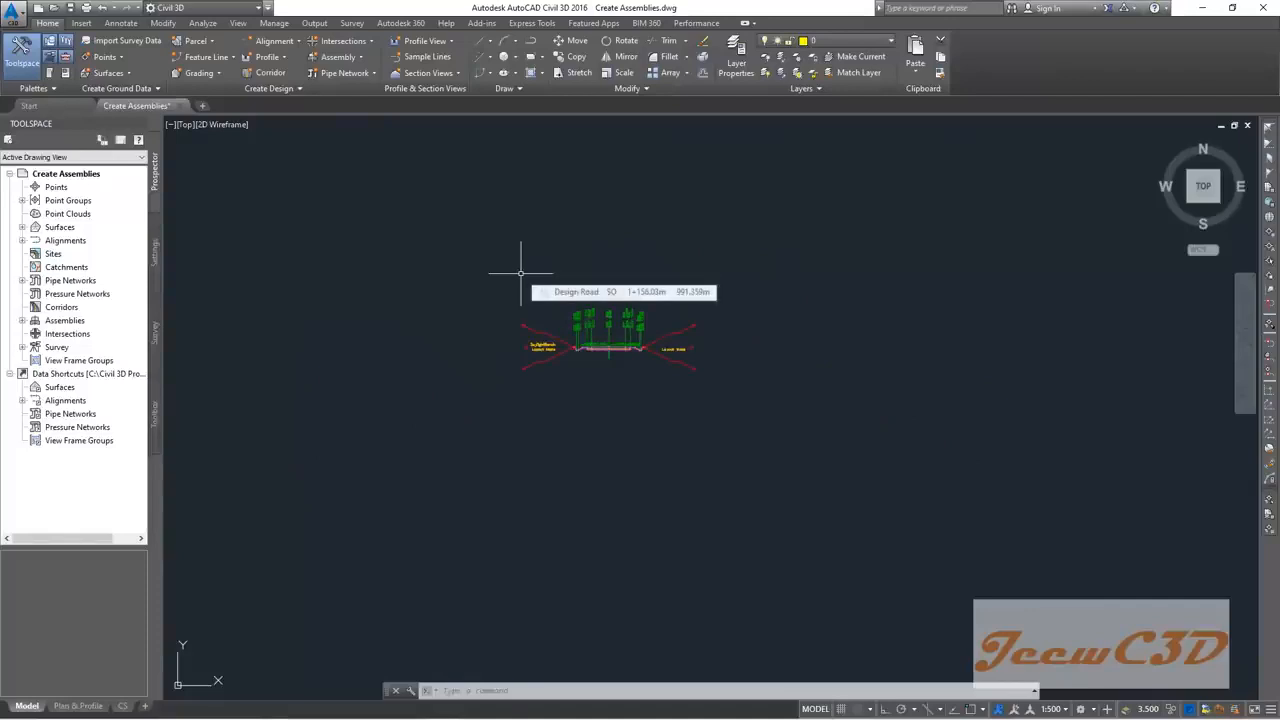
scroll(578, 312, "up", 5)
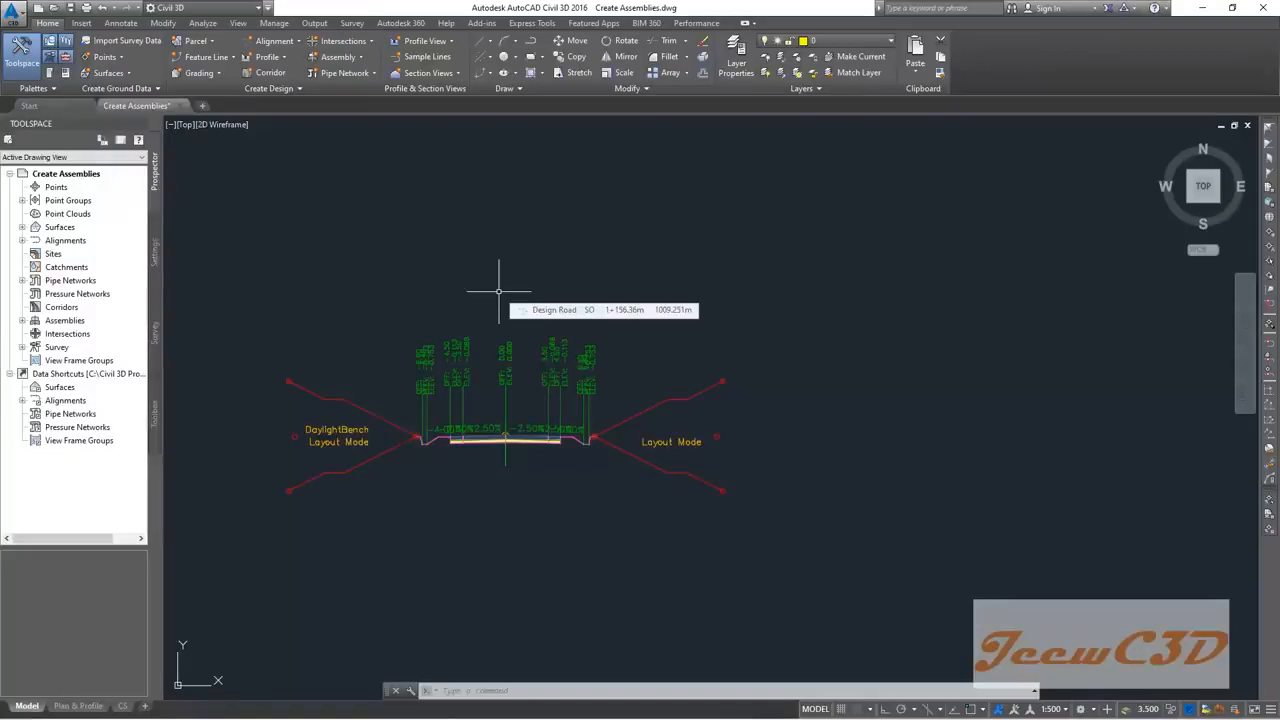
middle_click_drag(503, 286, 571, 251)
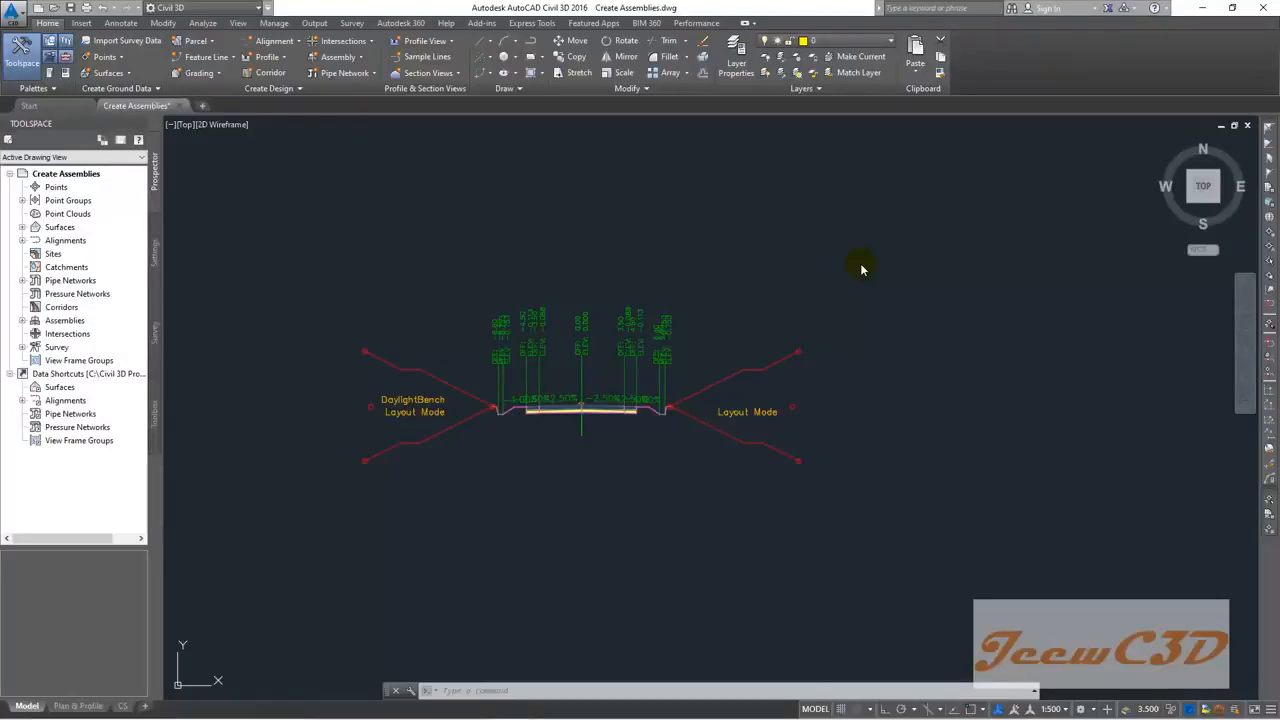
scroll(905, 383, "down", 2)
middle_click_drag(908, 386, 711, 377)
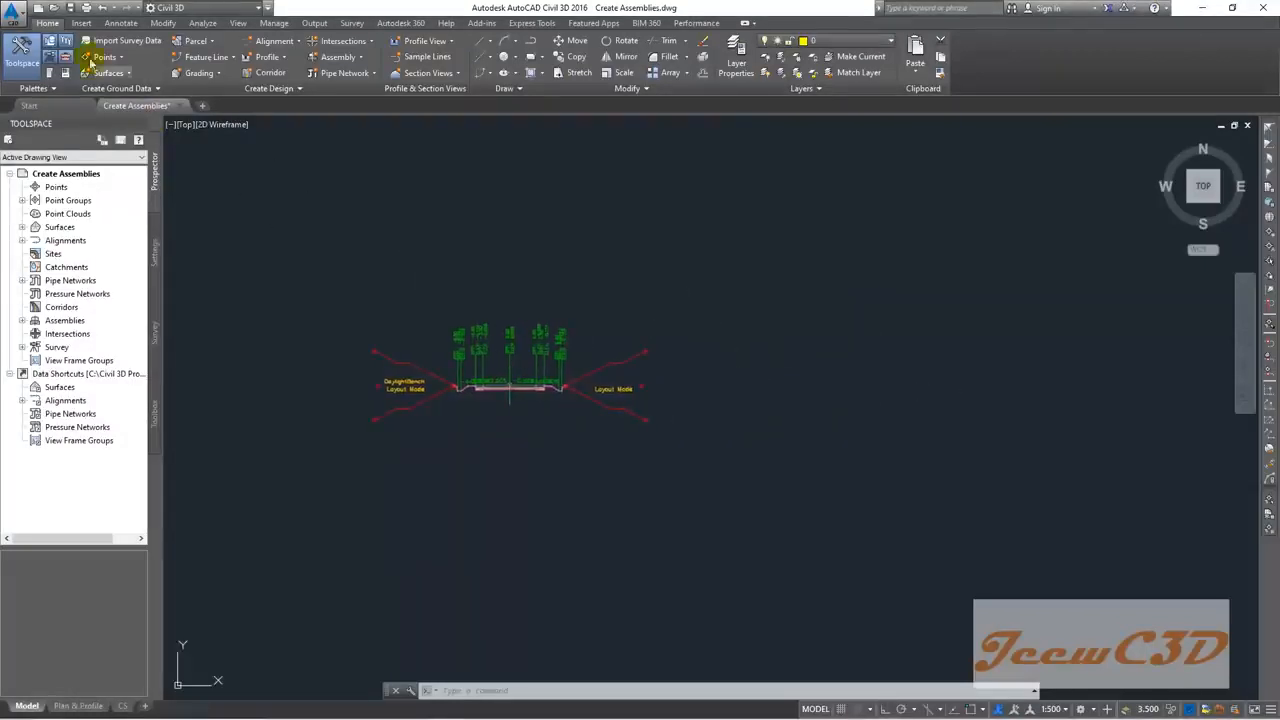
Step: Create a new assembly named 'Both Side Concrete Drain' and pan to open drawing space
left_click(340, 58)
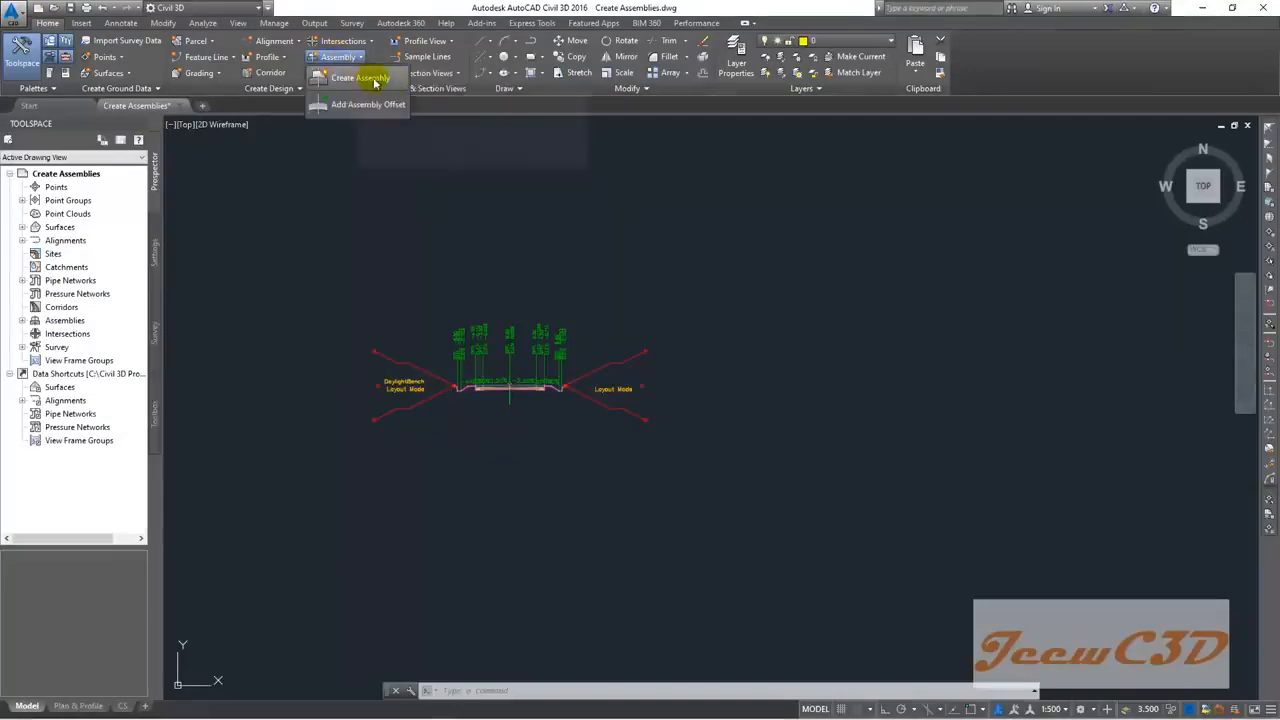
left_click(377, 82)
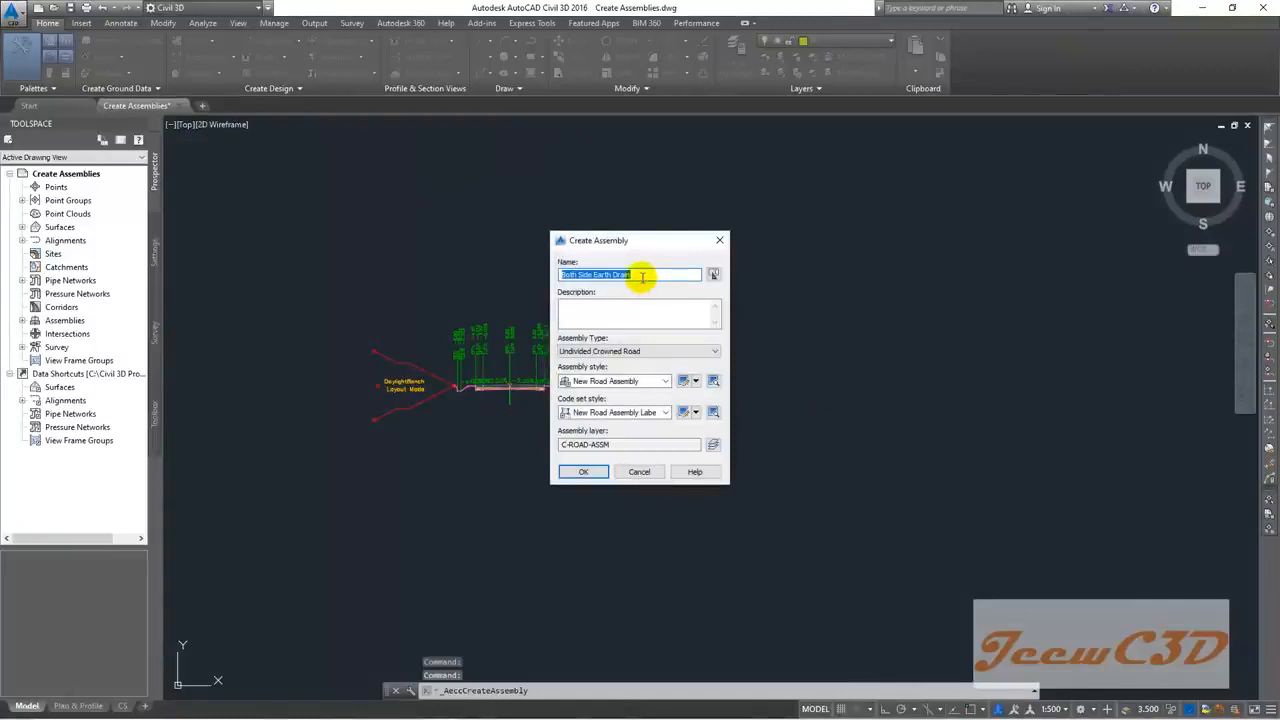
left_click(642, 275)
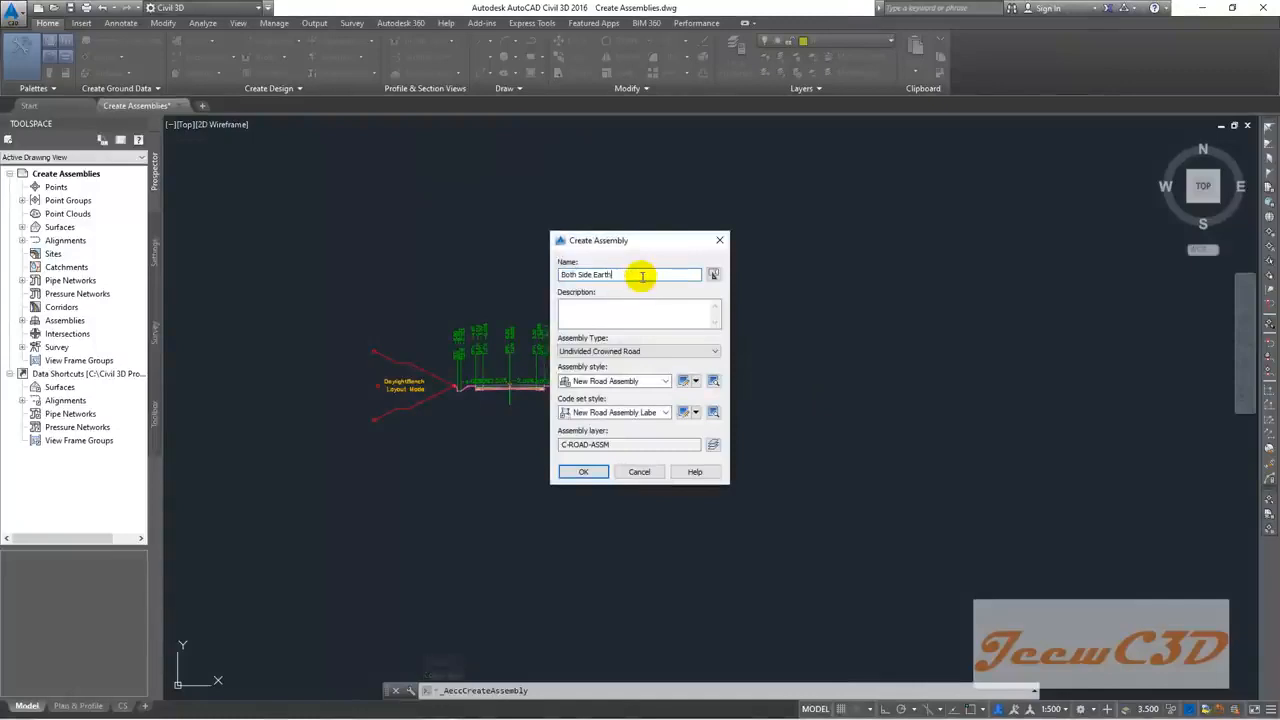
type("Concrete Drain")
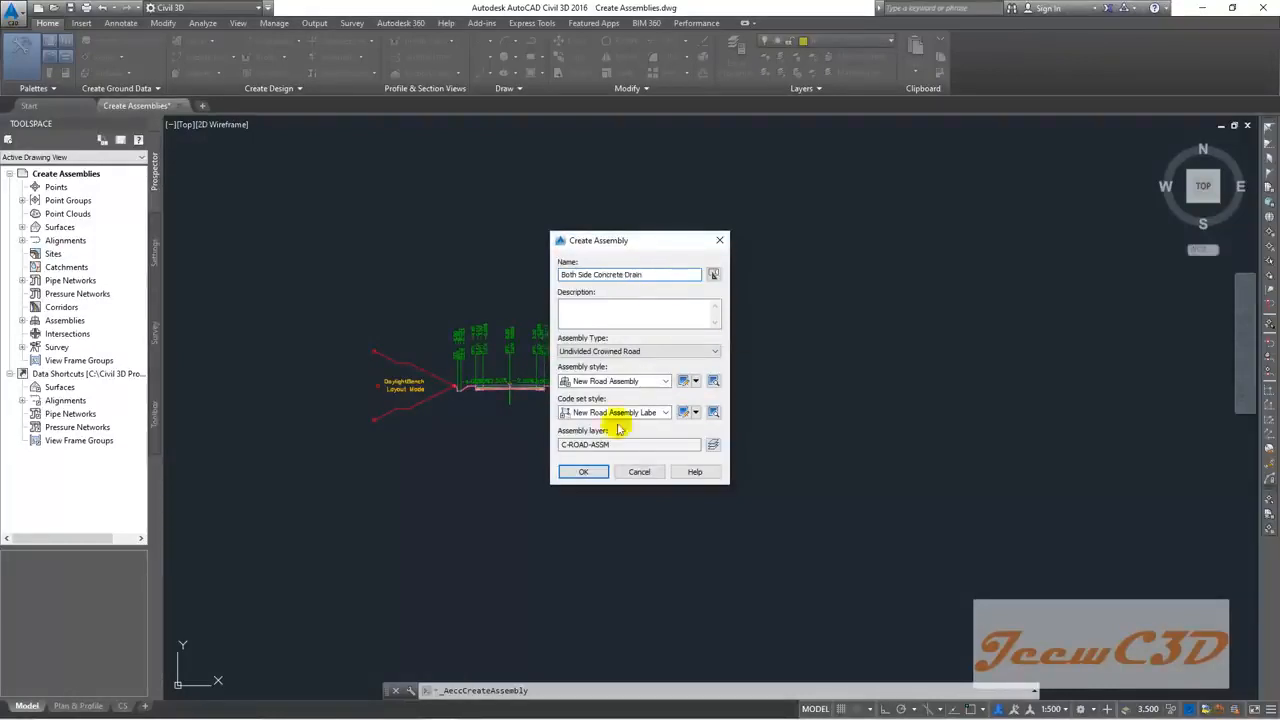
left_click(583, 471)
scroll(790, 394, "down", 3)
middle_click_drag(820, 394, 591, 371)
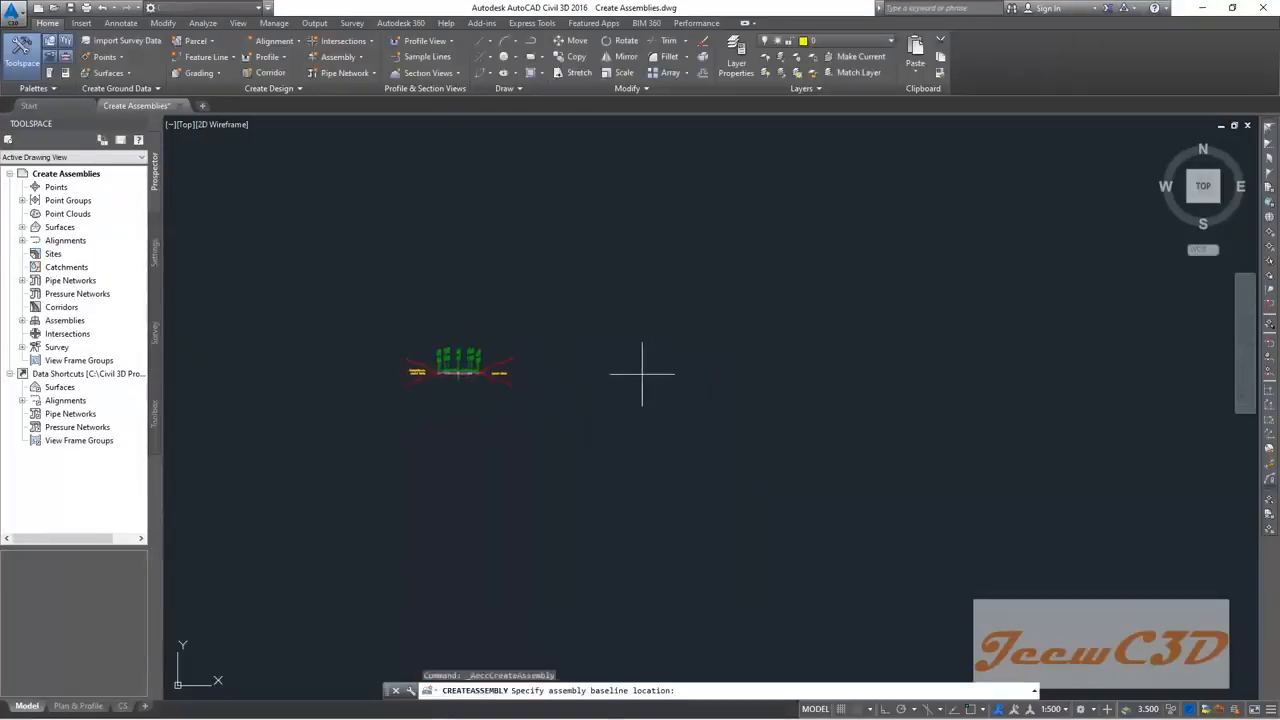
Step: Set the new baseline in empty space, then bring the existing assembly's left ditch into view
left_click(642, 374)
scroll(641, 366, "down", 8)
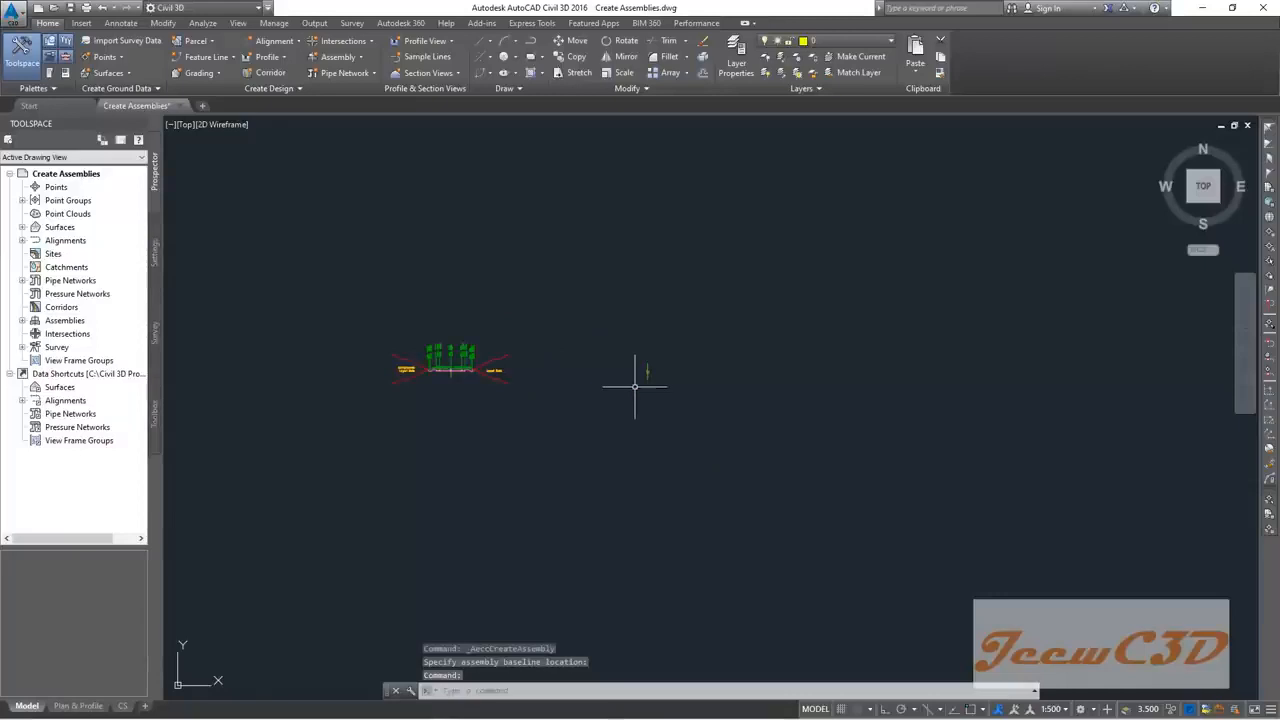
scroll(440, 370, "up", 6)
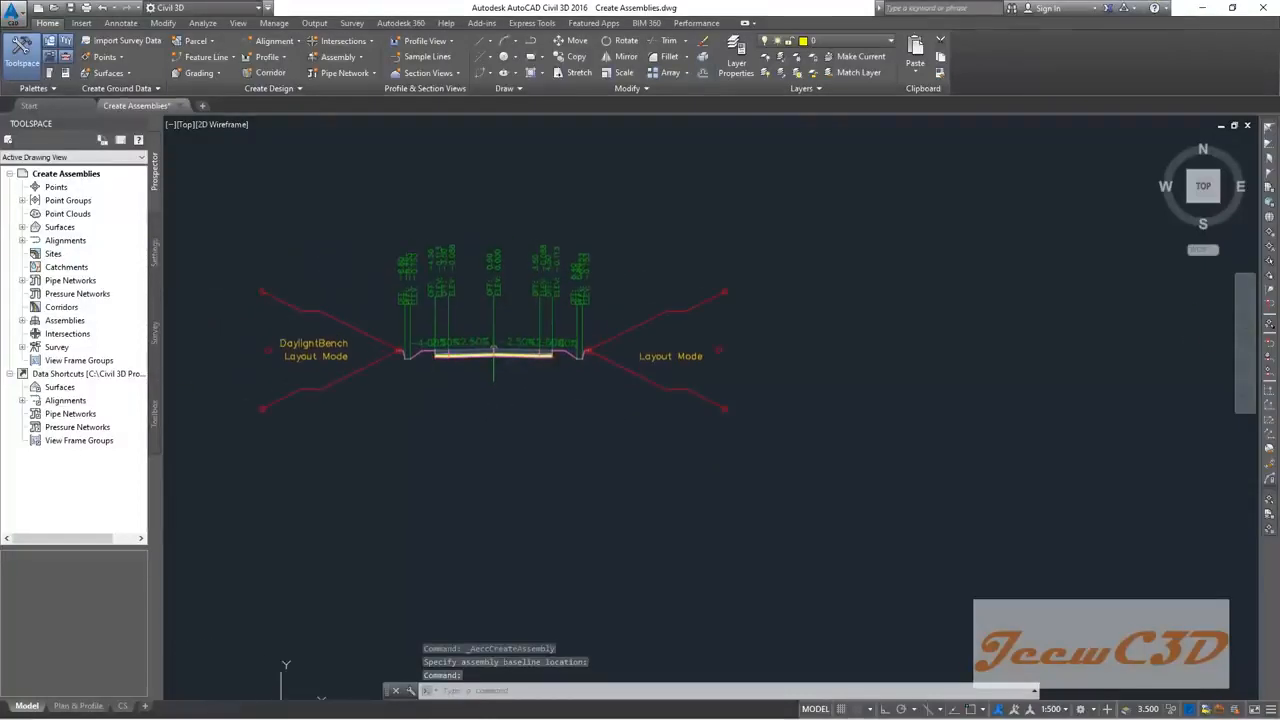
scroll(543, 400, "up", 4)
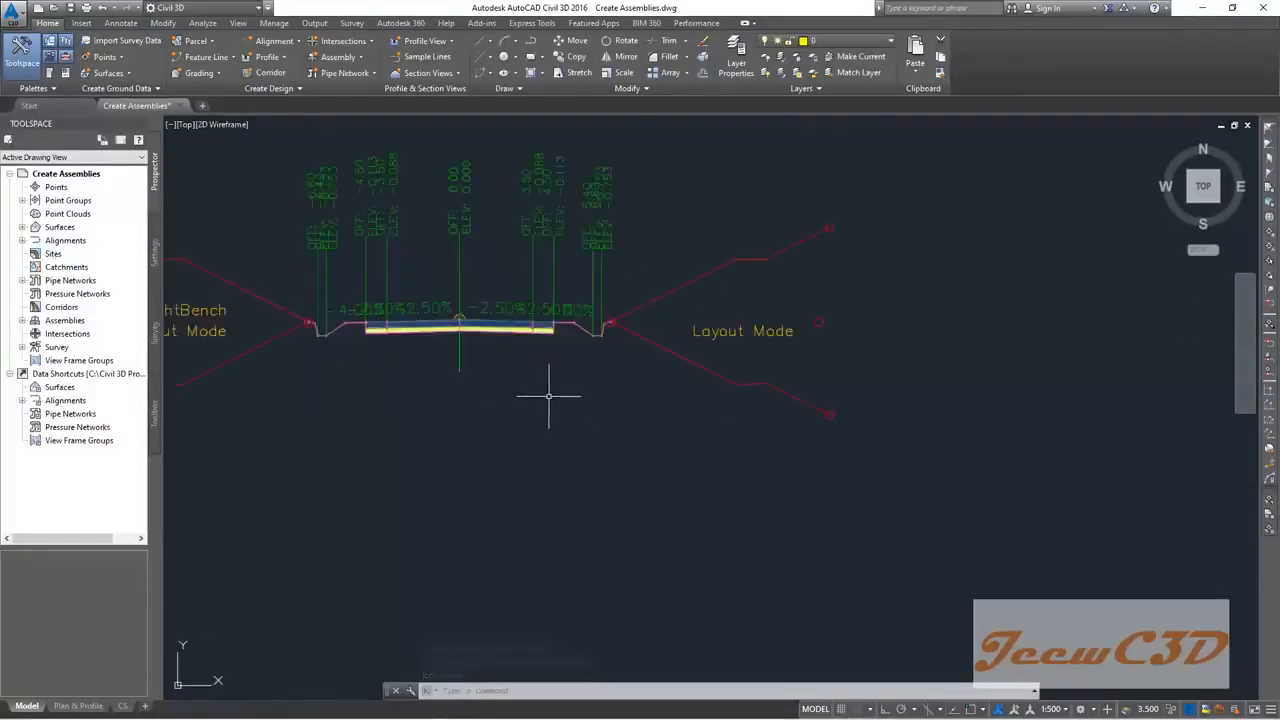
middle_click_drag(540, 392, 634, 452)
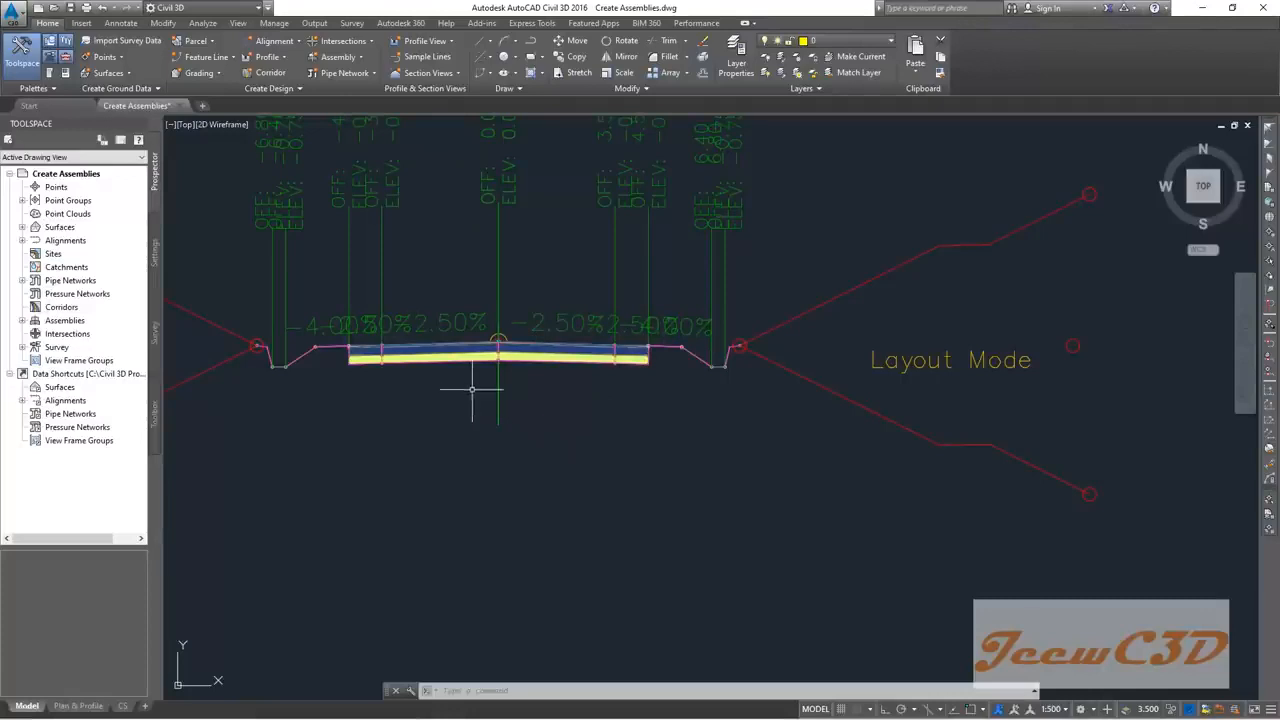
scroll(400, 366, "down", 3)
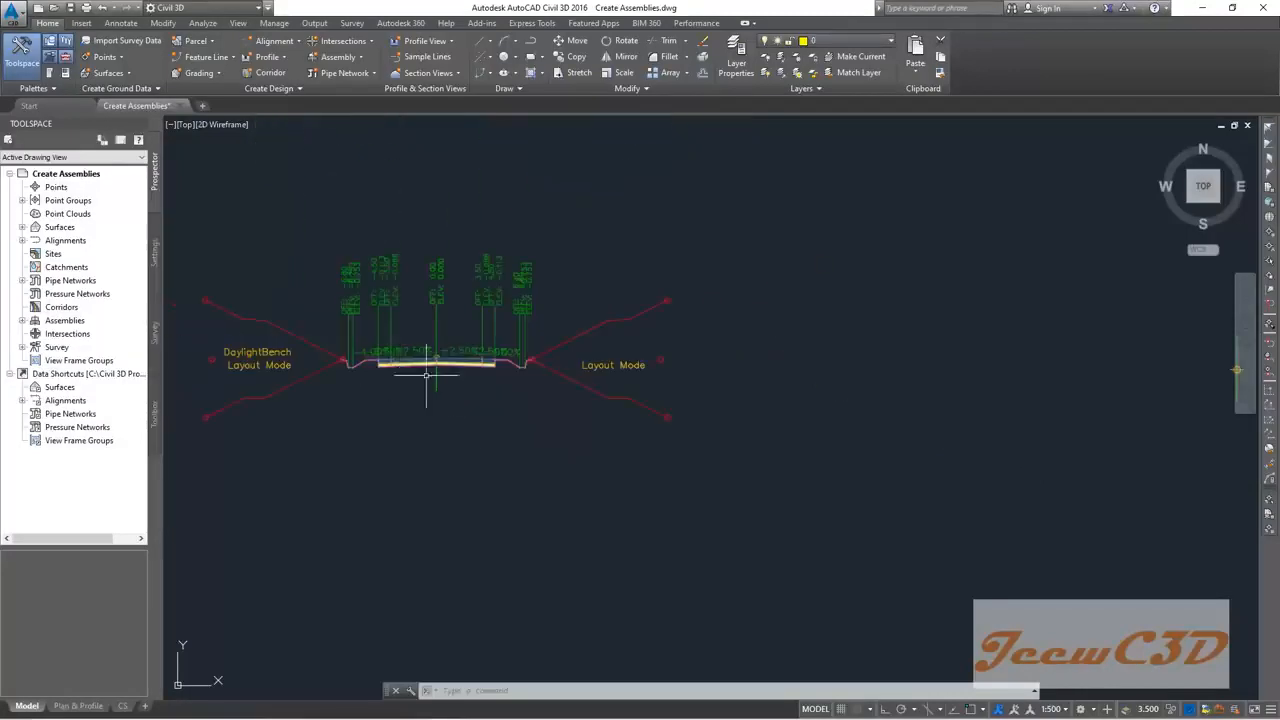
scroll(343, 357, "up", 8)
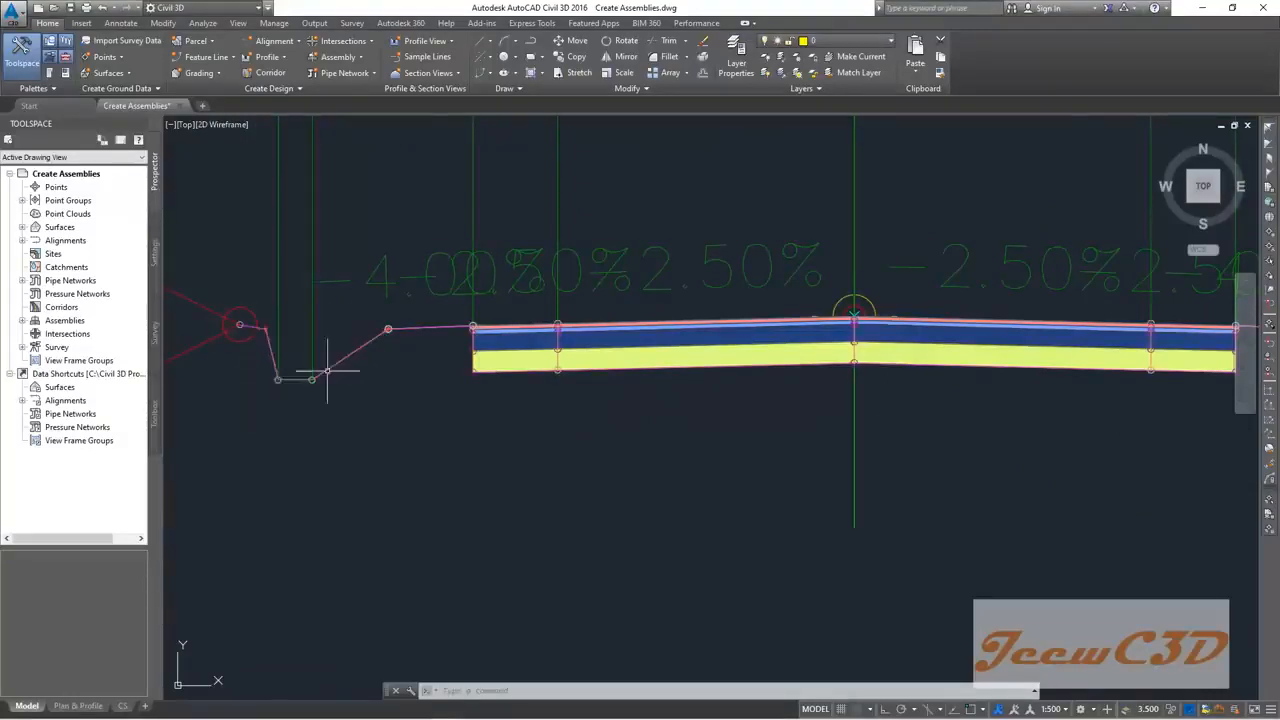
middle_click_drag(214, 292, 334, 340)
Step: Select the existing assembly's Left Lane and left shoulder subassemblies
scroll(356, 437, "down", 2)
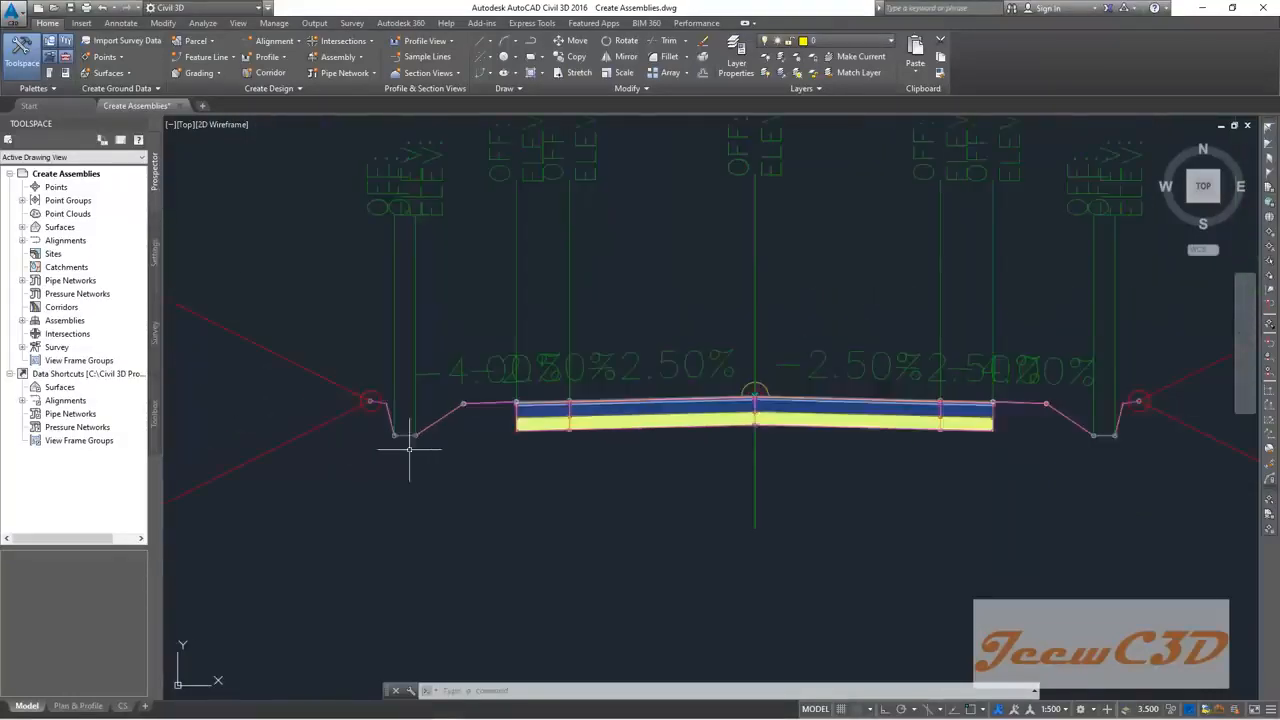
middle_click_drag(618, 488, 491, 457)
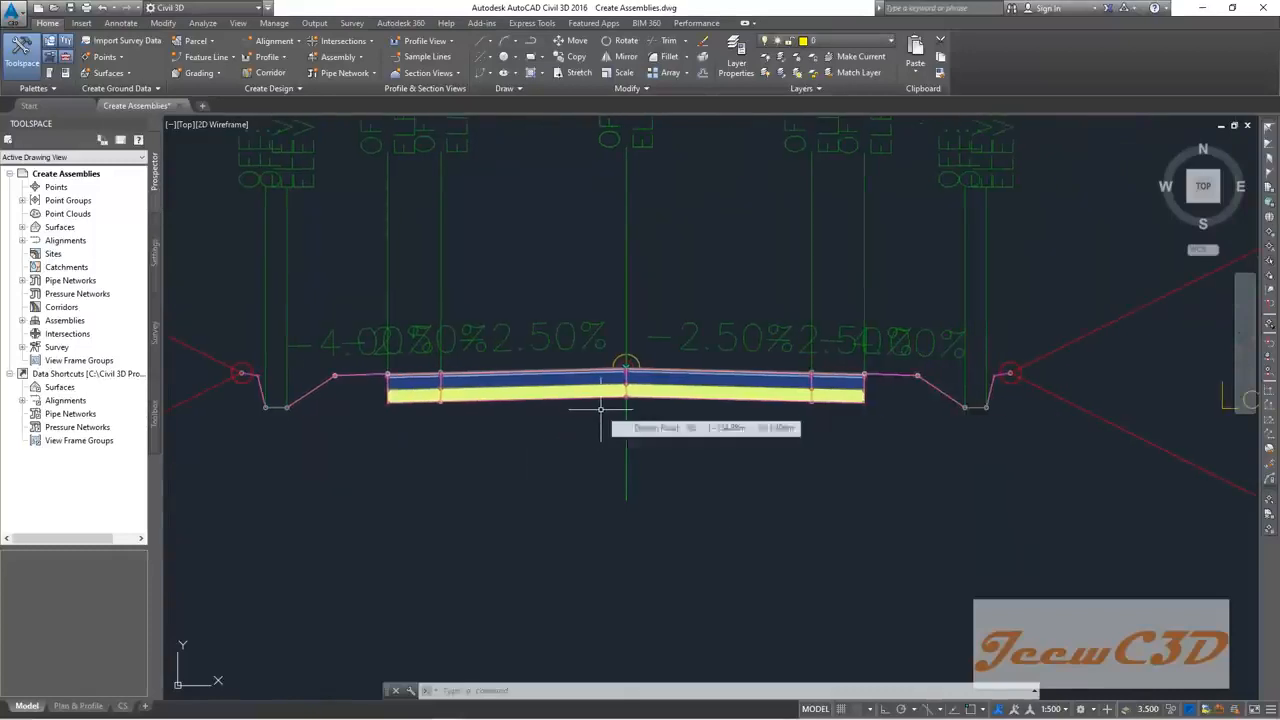
left_click(600, 408)
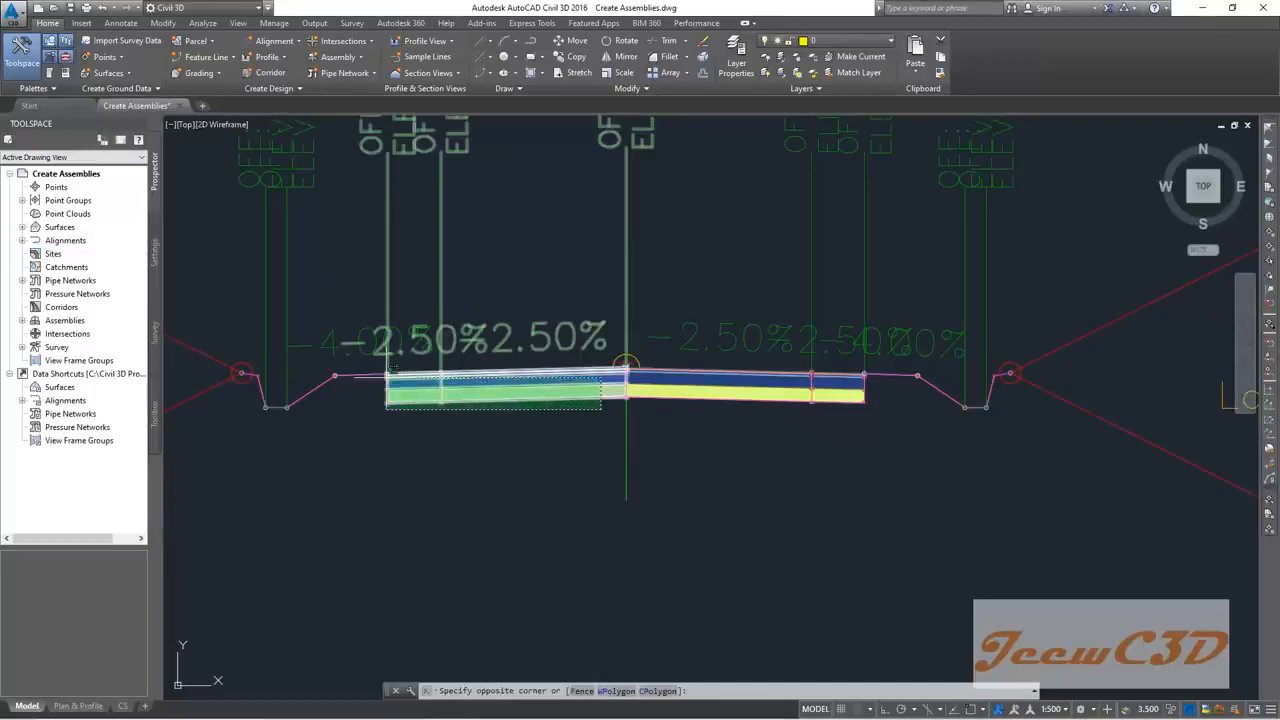
left_click(366, 362)
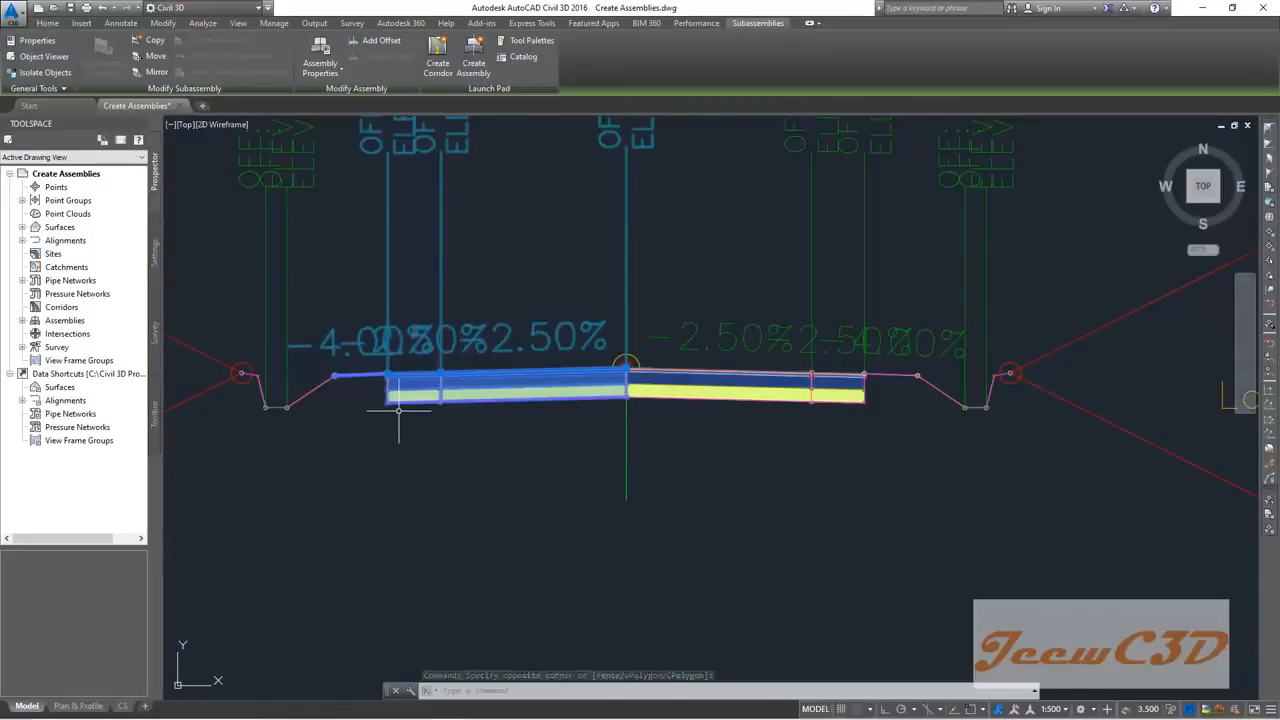
key("Escape")
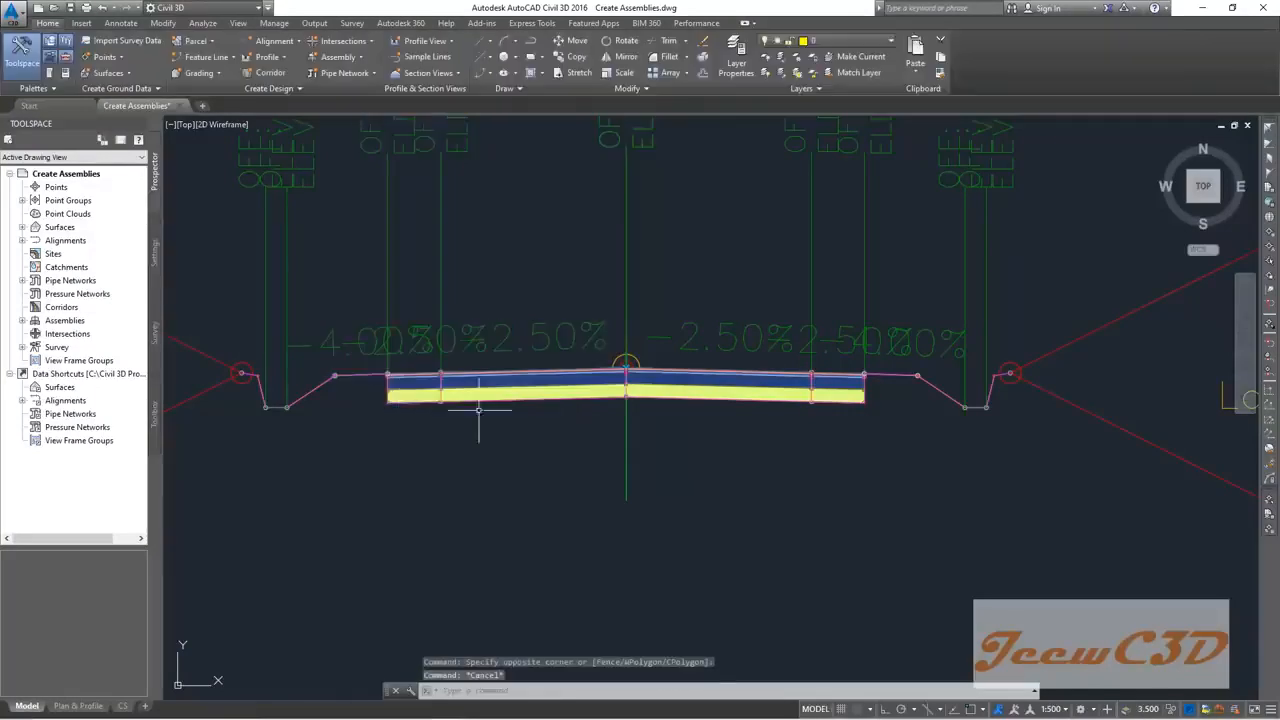
left_click(526, 399)
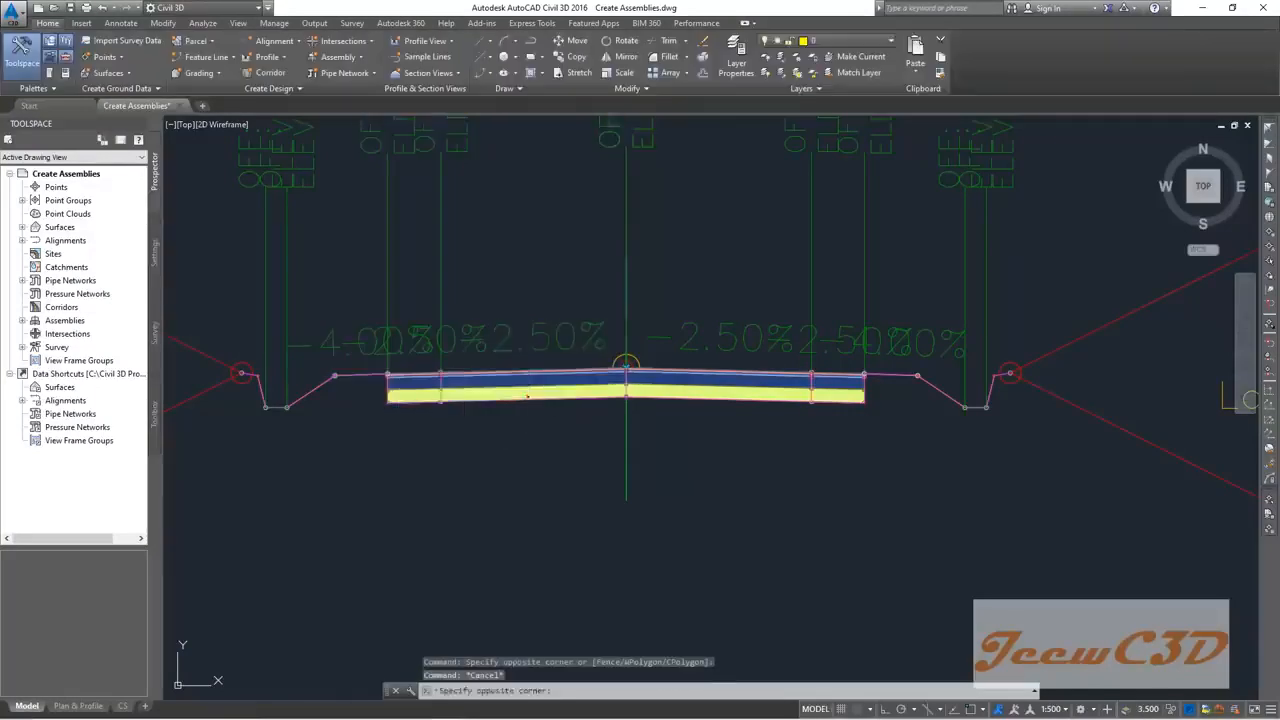
left_click(417, 398)
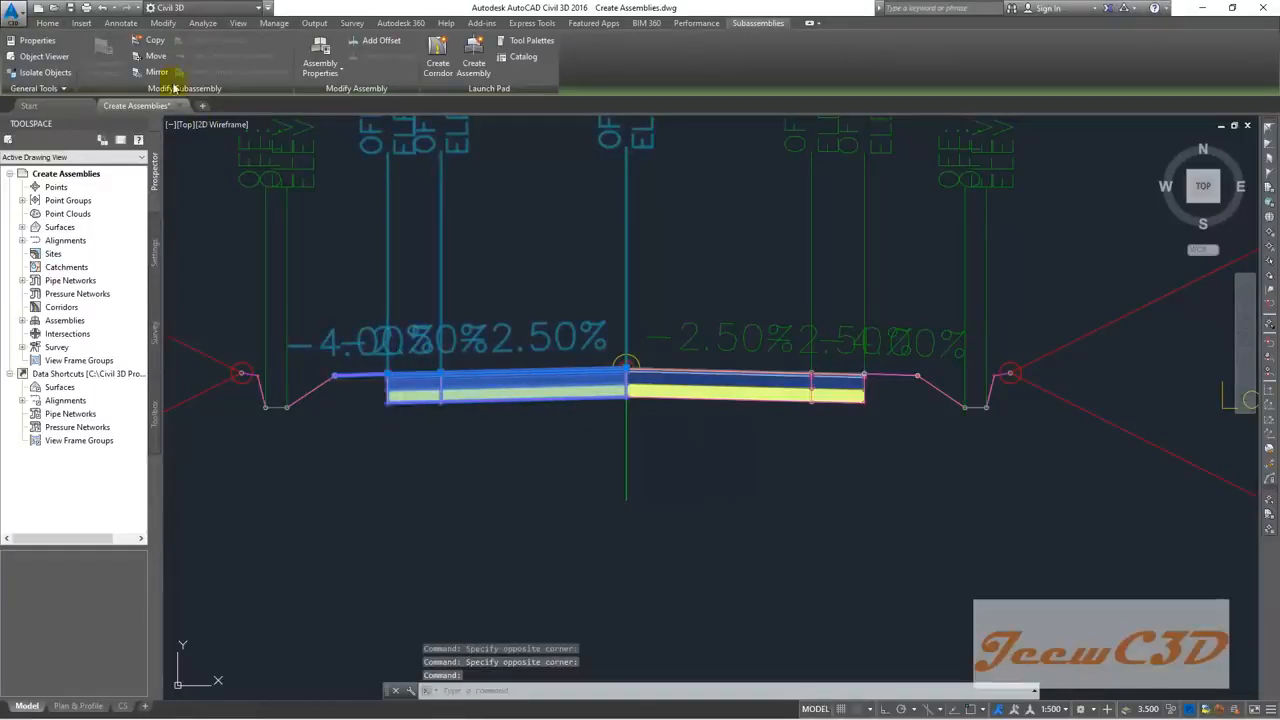
Step: Copy the selected lane and shoulder onto the Both Side Concrete Drain baseline marker
left_click(157, 44)
scroll(480, 355, "down", 8)
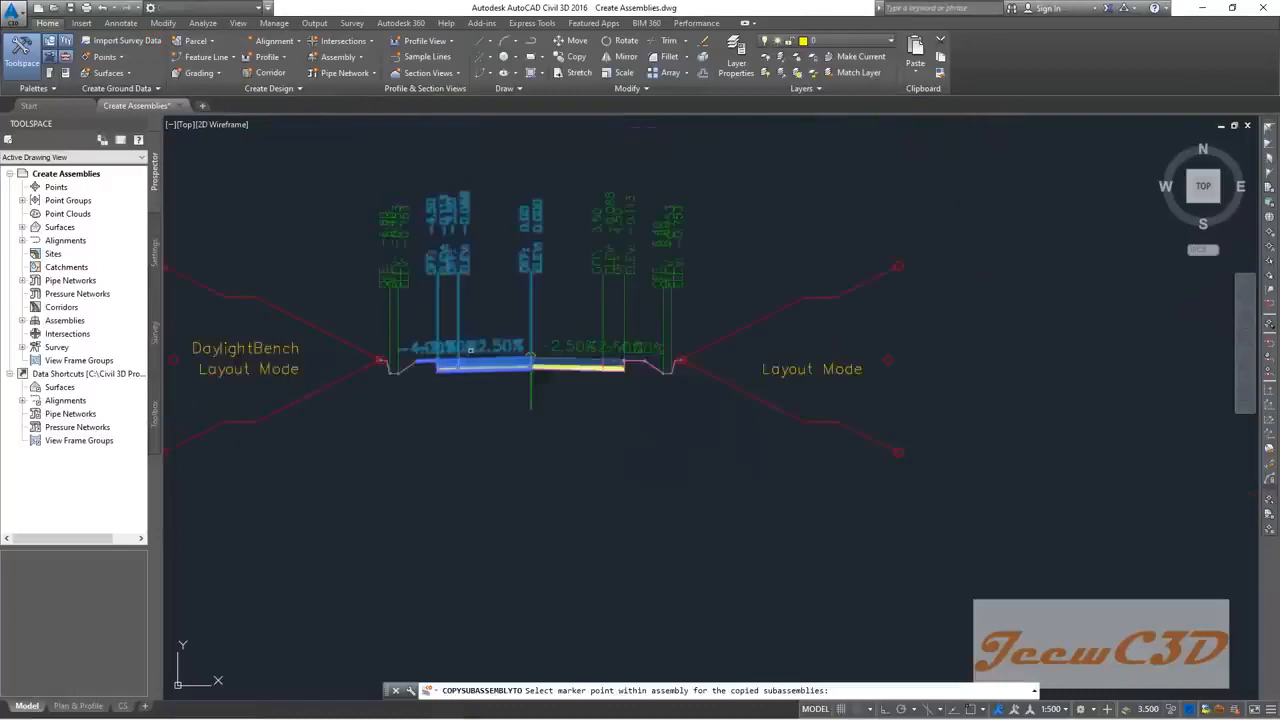
scroll(997, 358, "up", 2)
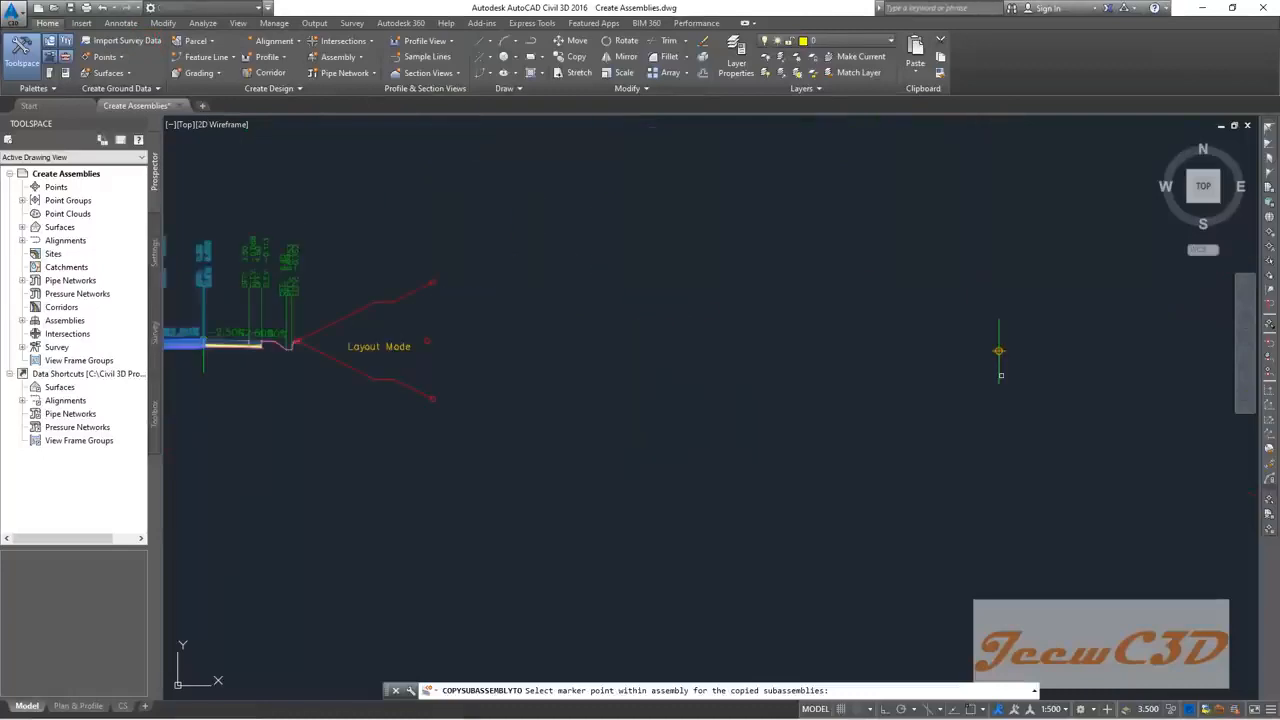
left_click(998, 351)
scroll(960, 360, "up", 3)
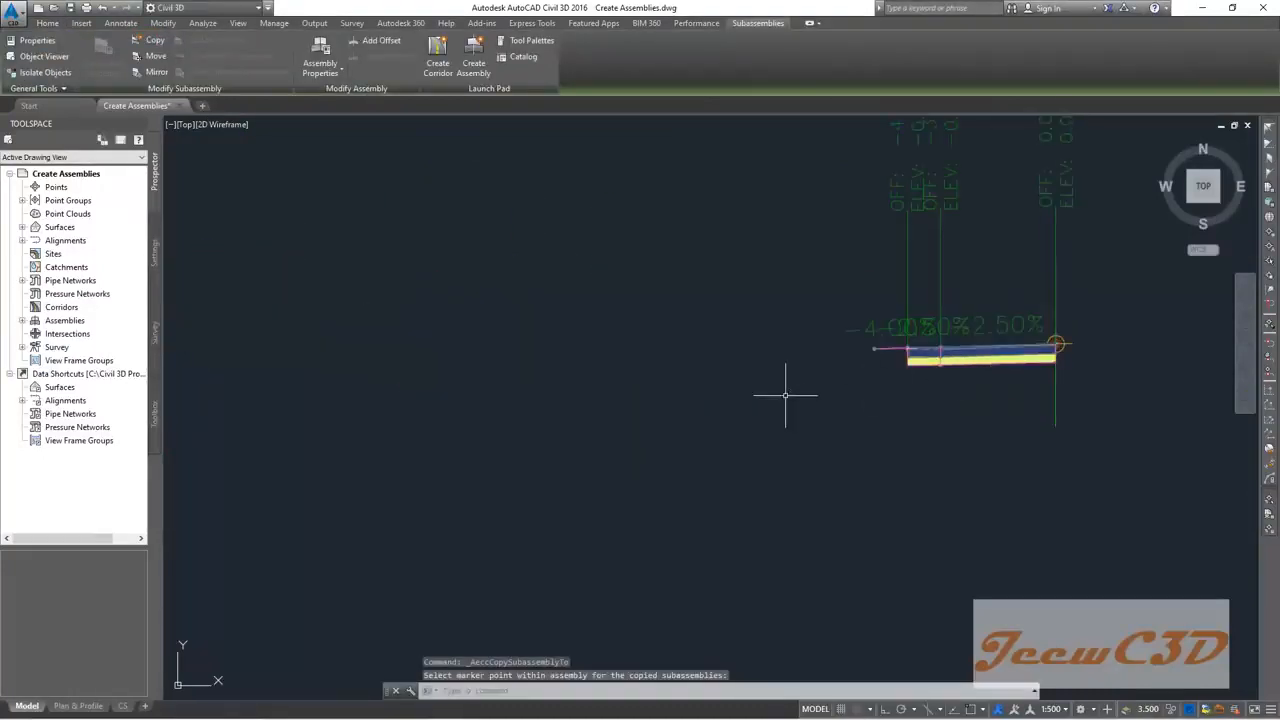
key("Escape")
scroll(785, 395, "down", 5)
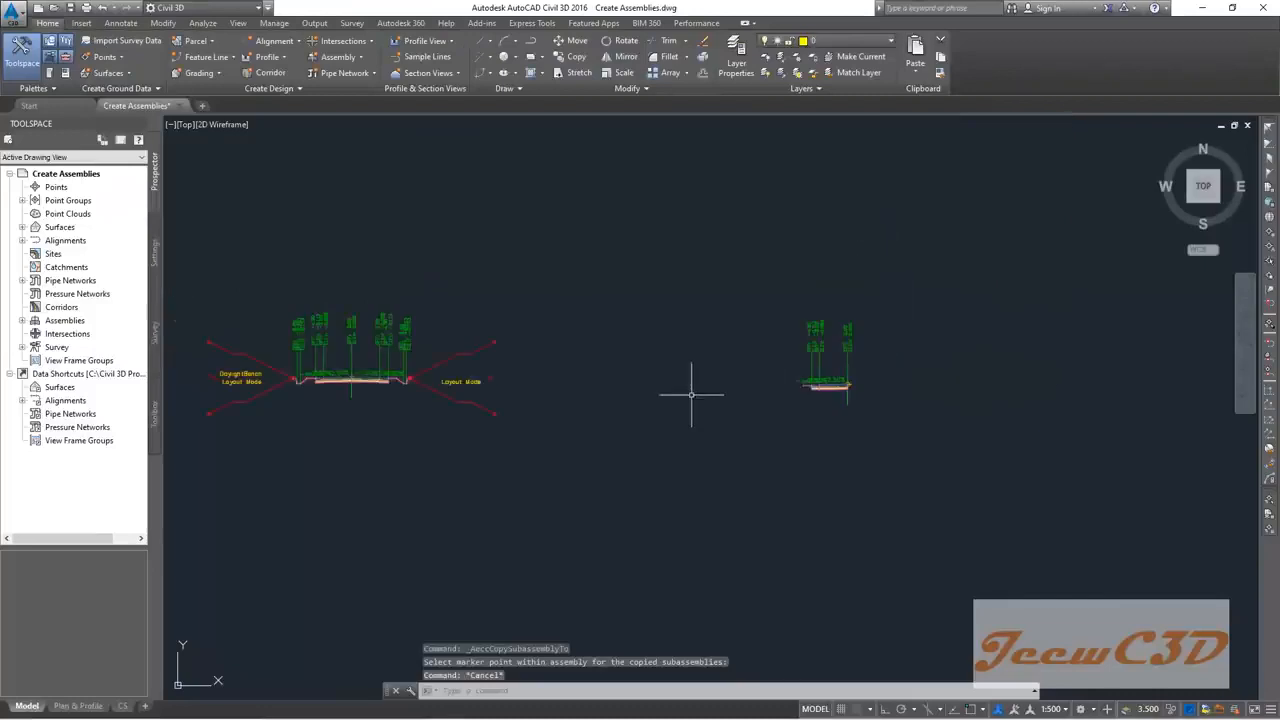
middle_click_drag(691, 394, 826, 388)
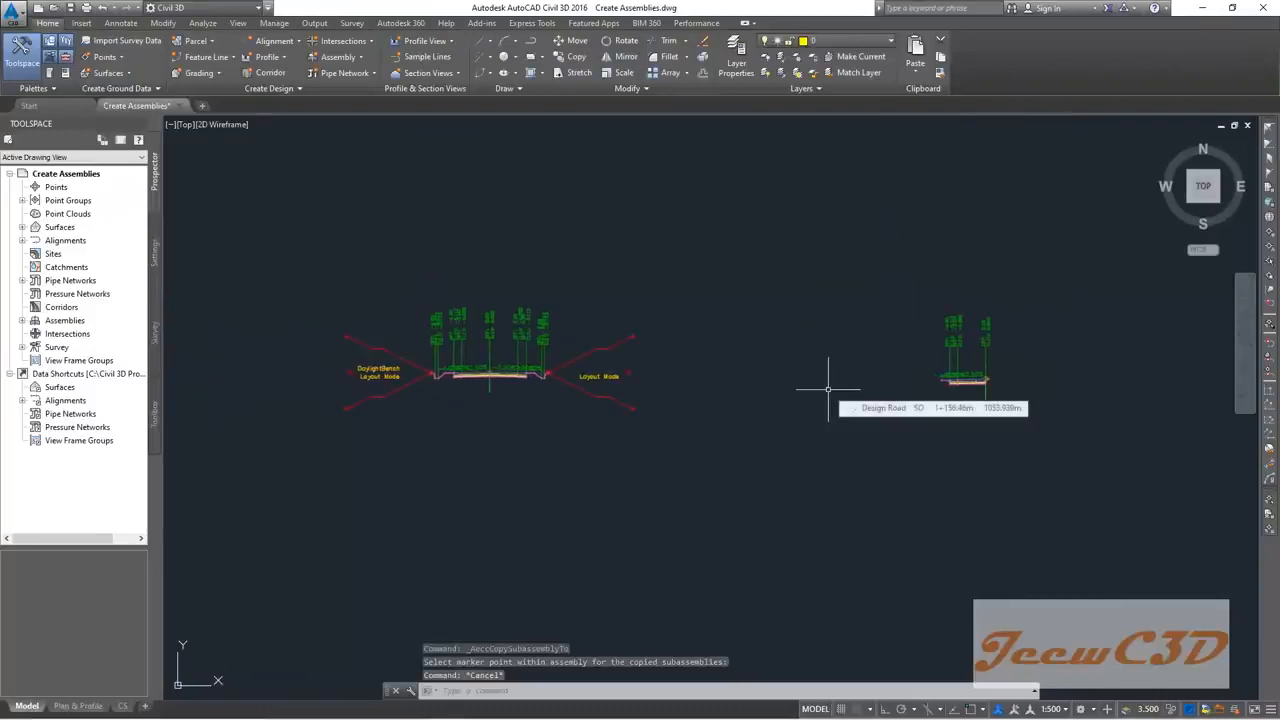
Step: Select the first assembly's right lane, its adjoining curb piece and the shoulder link
scroll(457, 371, "up", 4)
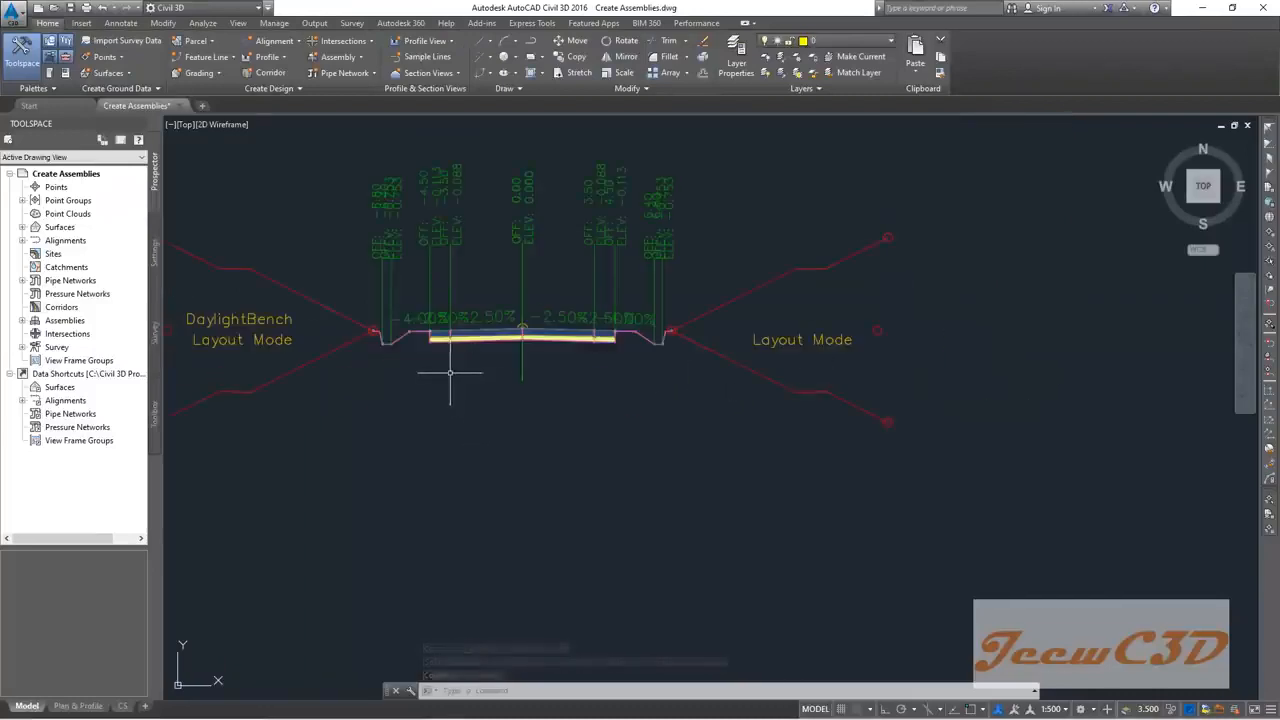
scroll(452, 375, "down", 2)
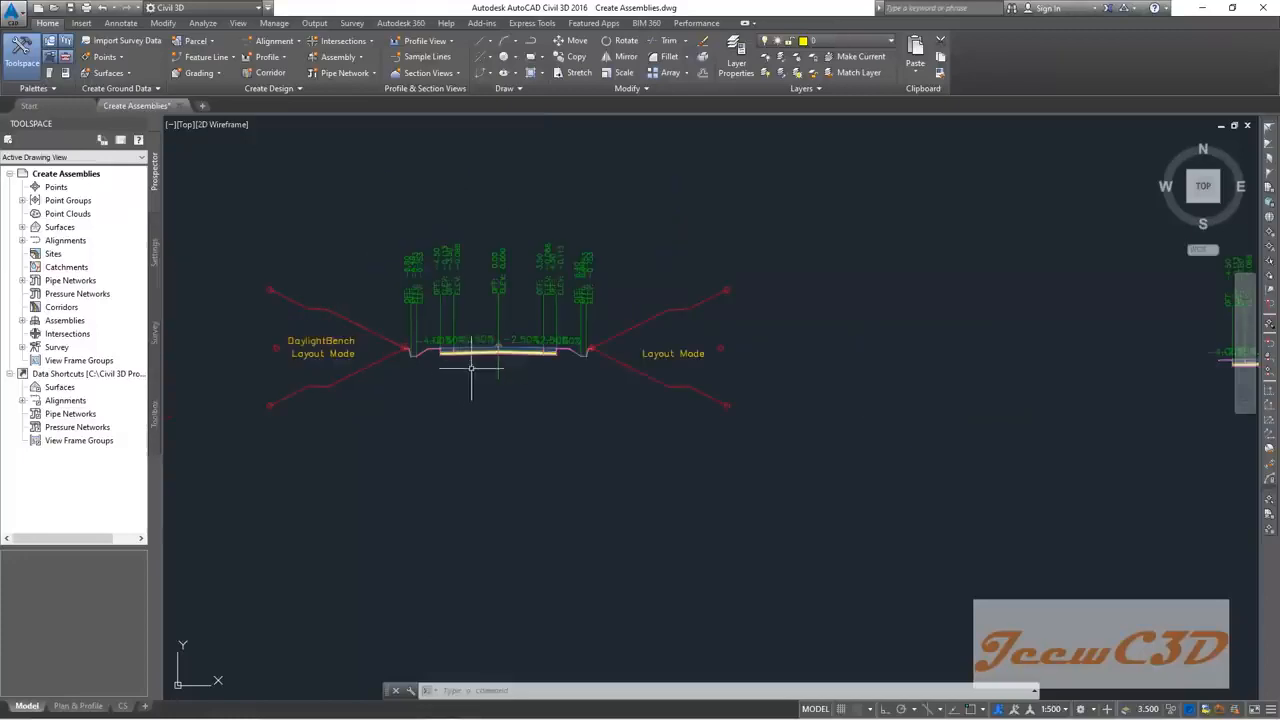
scroll(450, 380, "up", 4)
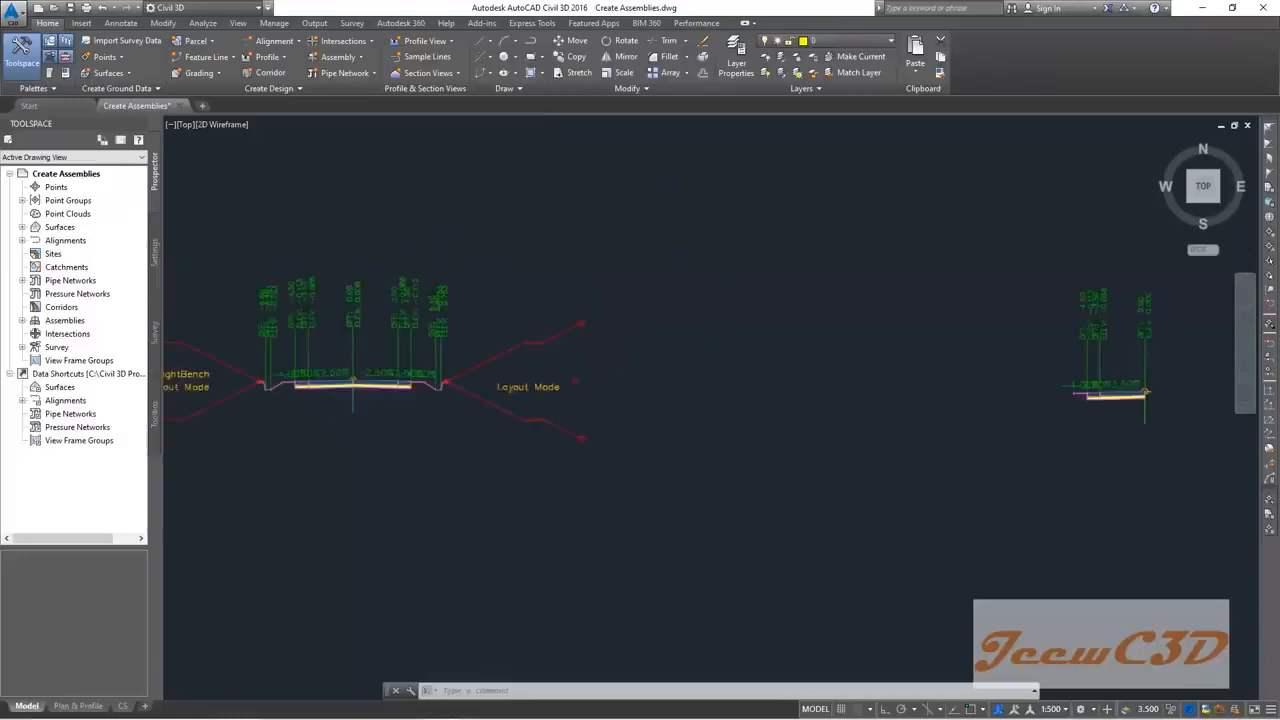
left_click(415, 399)
left_click(403, 370)
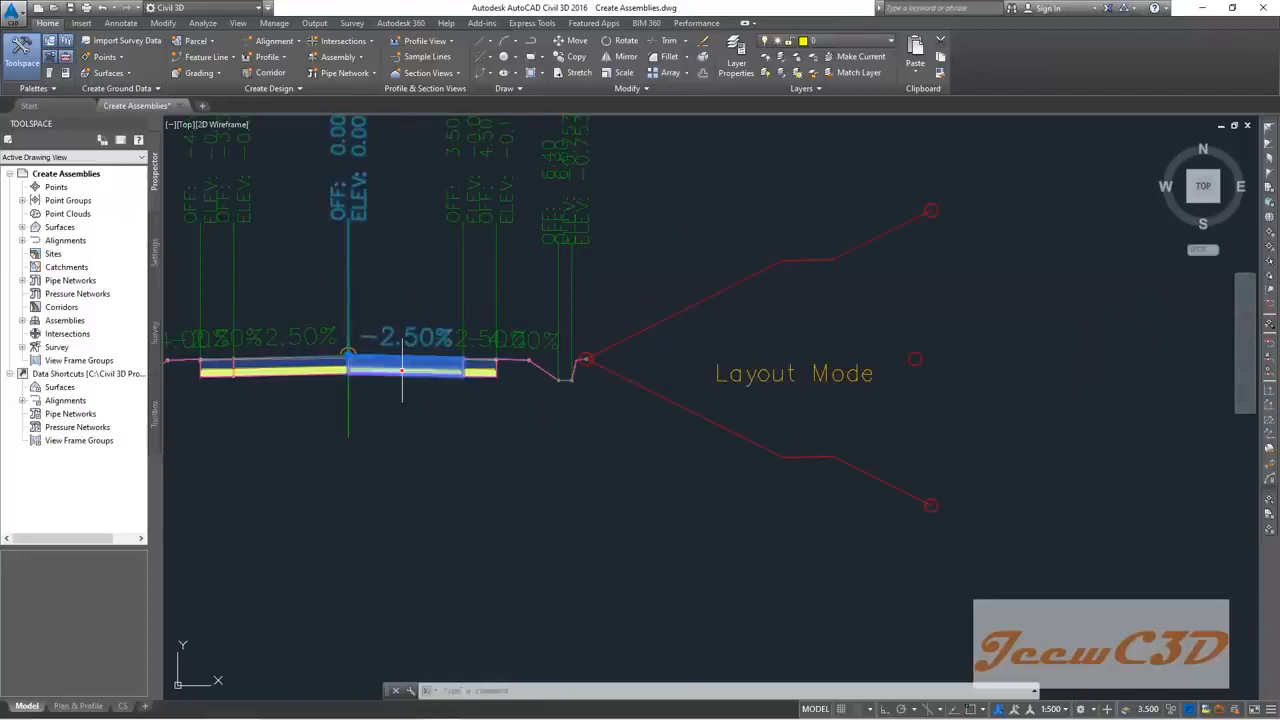
scroll(496, 390, "up", 2)
left_click(488, 390)
left_click(473, 363)
left_click(522, 354)
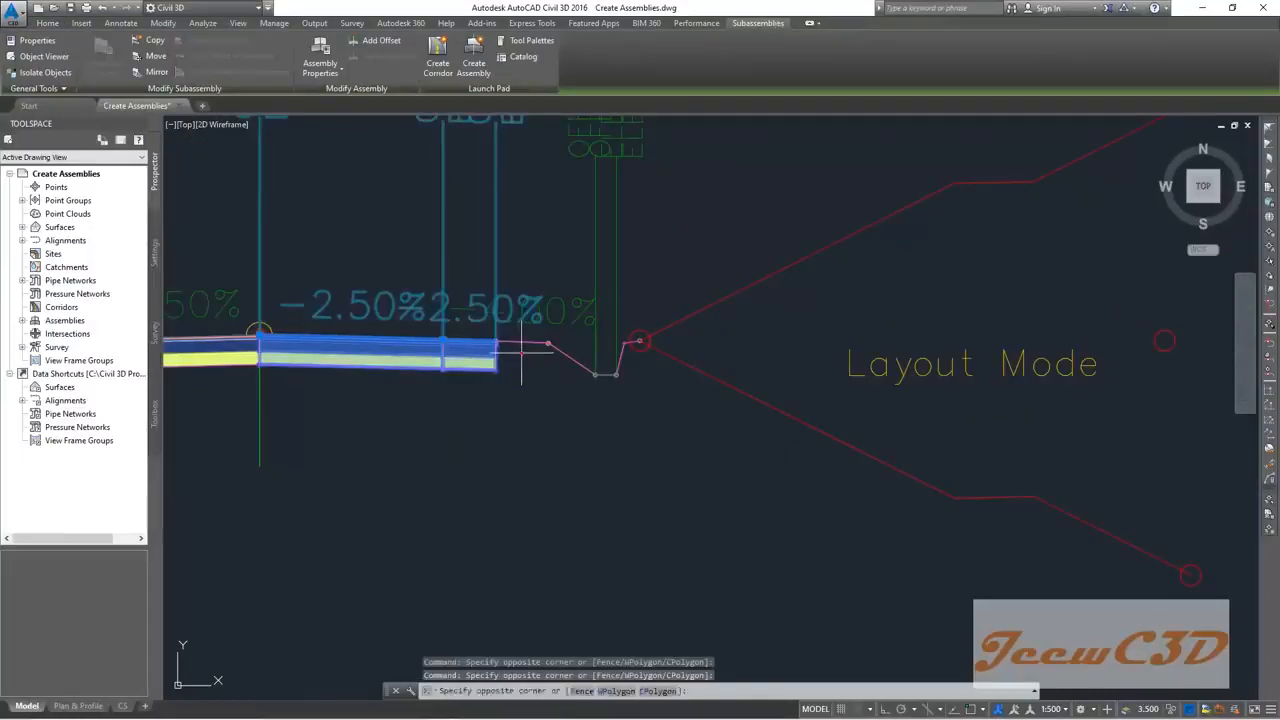
left_click(519, 338)
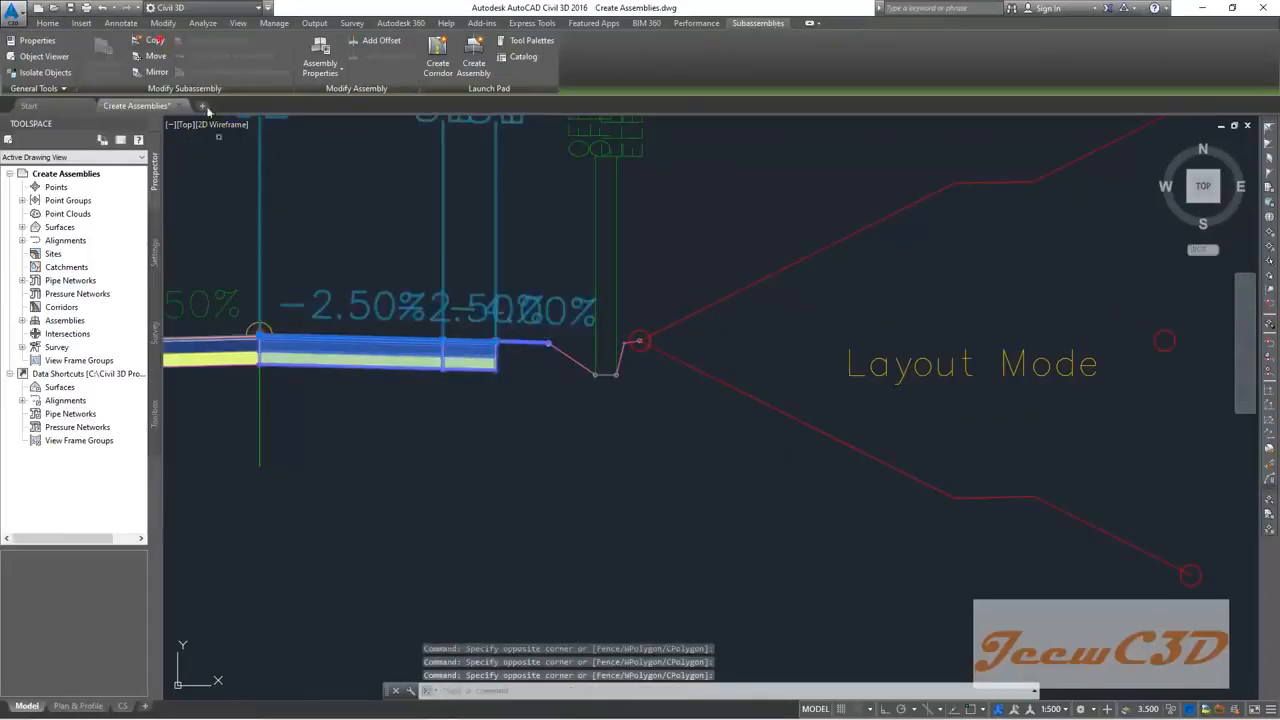
Step: Copy those pieces onto the right-side marker of the Both Side Concrete Drain assembly
left_click(157, 41)
scroll(465, 316, "down", 6)
middle_click_drag(822, 374, 372, 376)
scroll(420, 378, "down", 2)
scroll(616, 390, "up", 4)
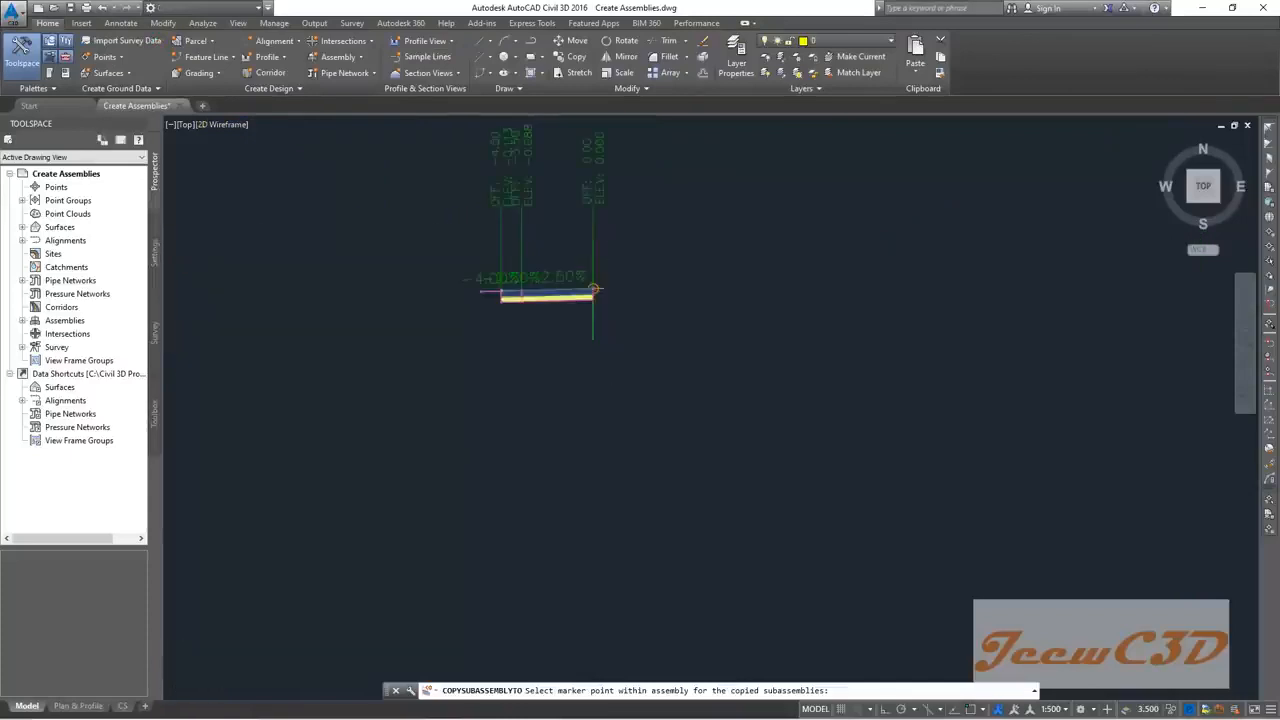
scroll(594, 289, "up", 2)
left_click(585, 249)
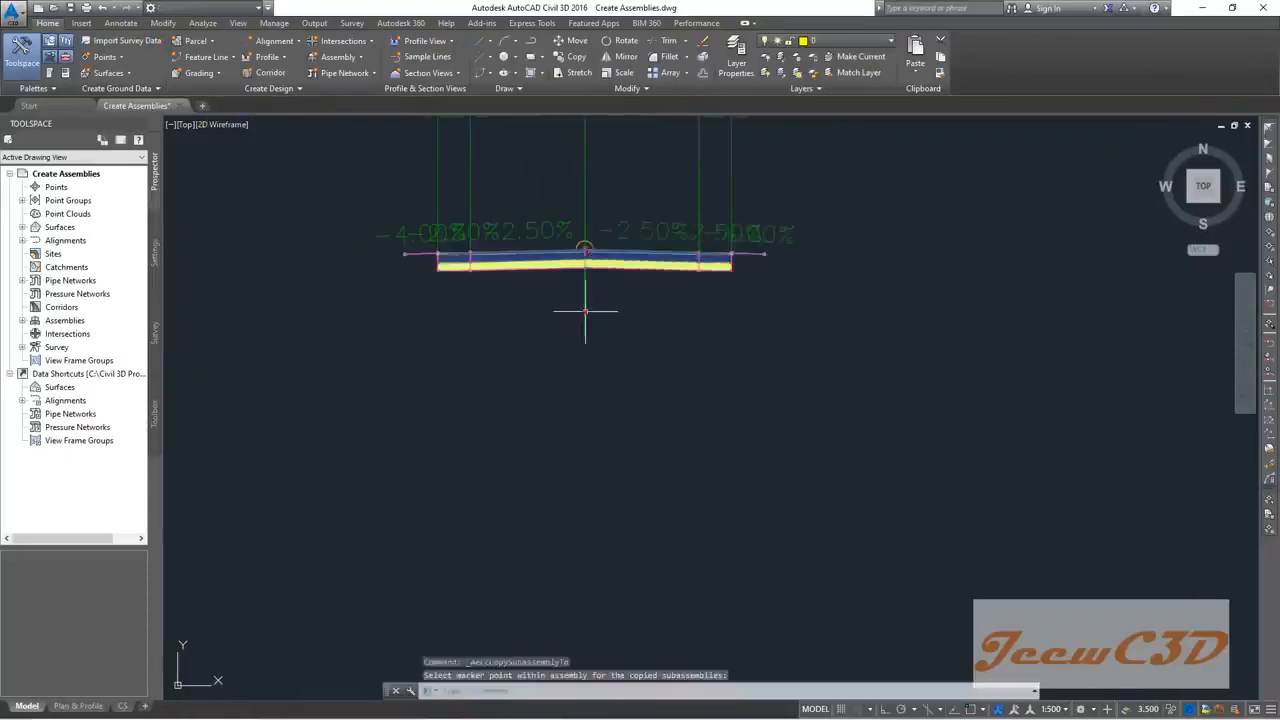
scroll(512, 361, "down", 2)
middle_click_drag(511, 361, 593, 413)
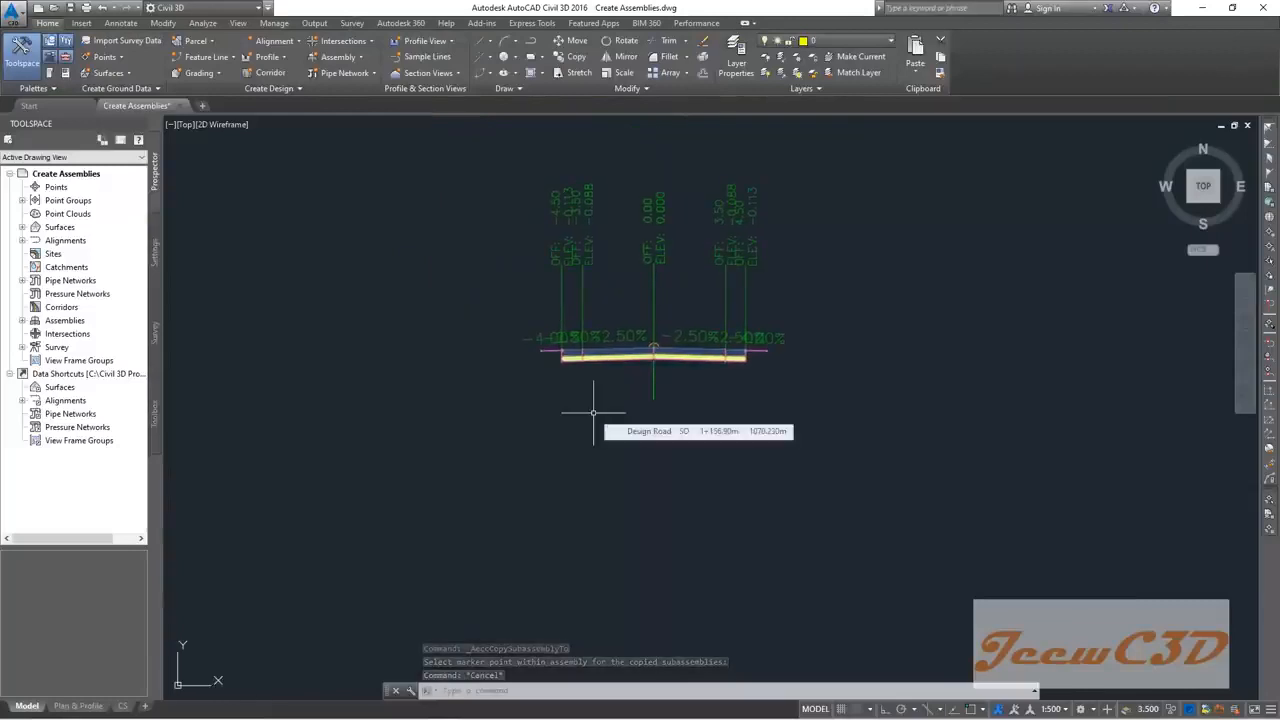
scroll(538, 362, "up", 2)
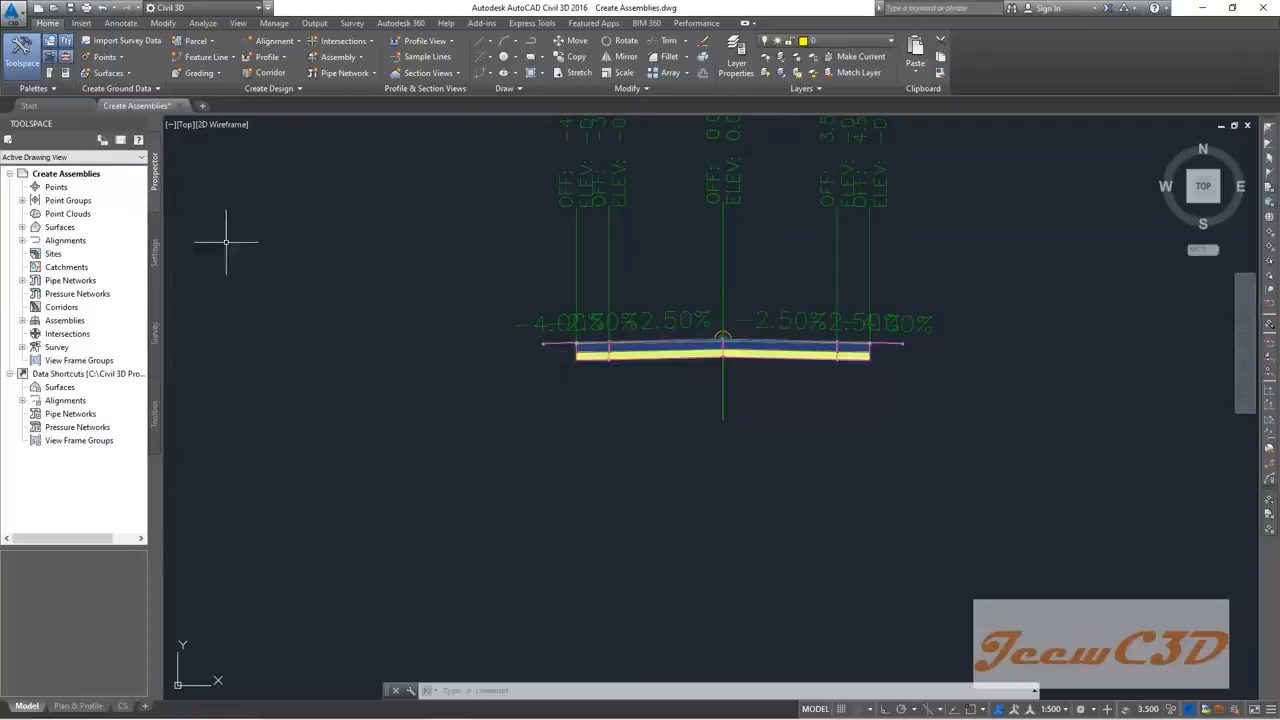
Step: Insert SideDitchUShape from the Trench Pipes palette at the second assembly's left-end marker
left_click(51, 74)
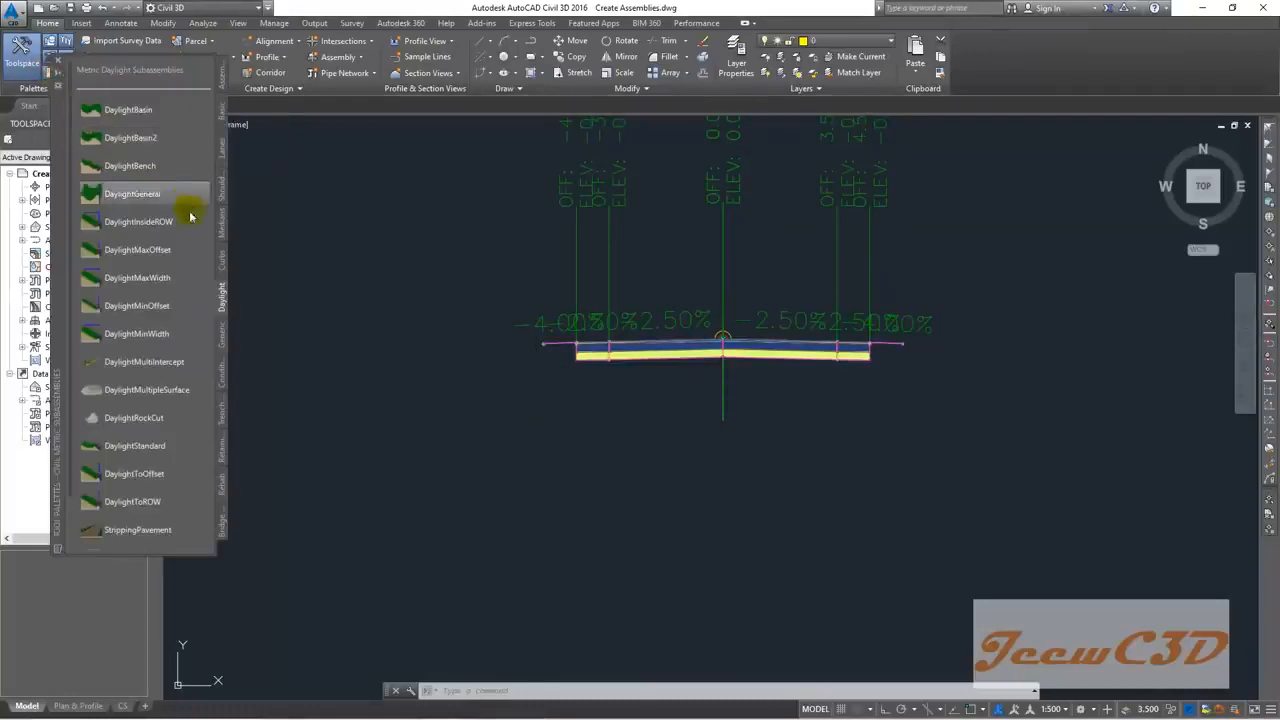
left_click(221, 411)
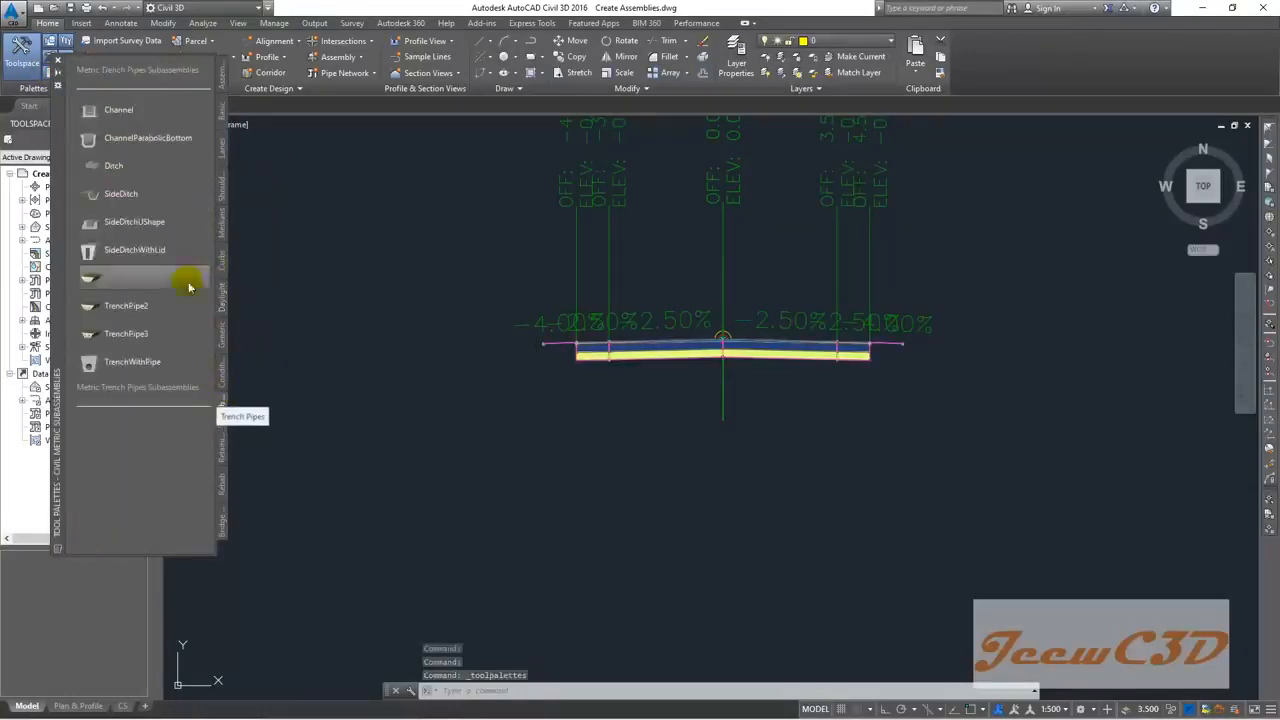
left_click(138, 223)
scroll(564, 371, "up", 6)
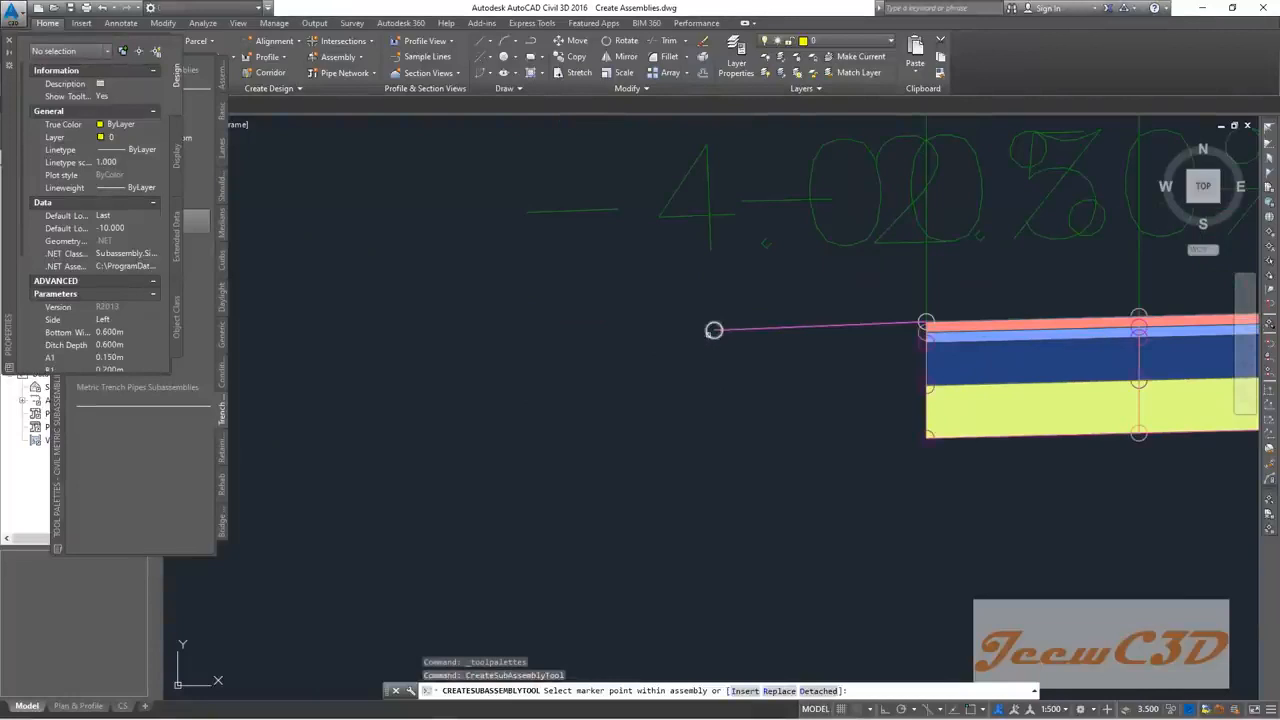
left_click(714, 330)
scroll(693, 436, "down", 6)
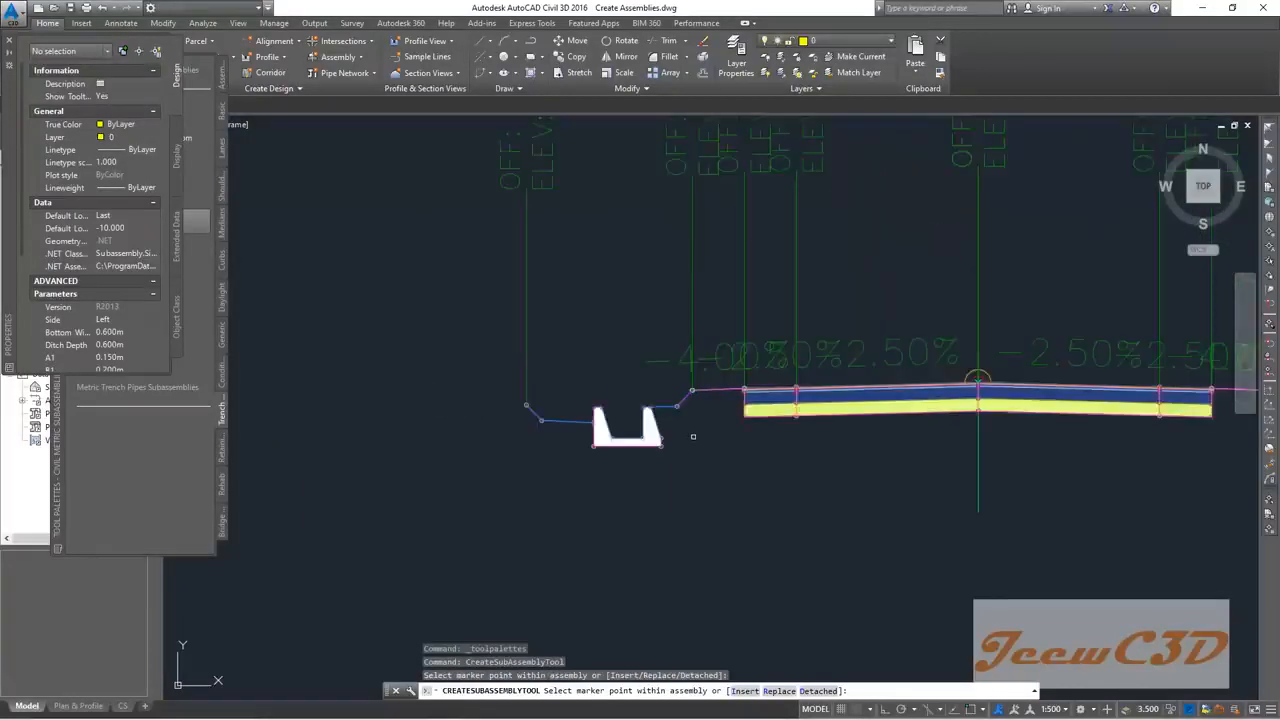
scroll(692, 436, "down", 2)
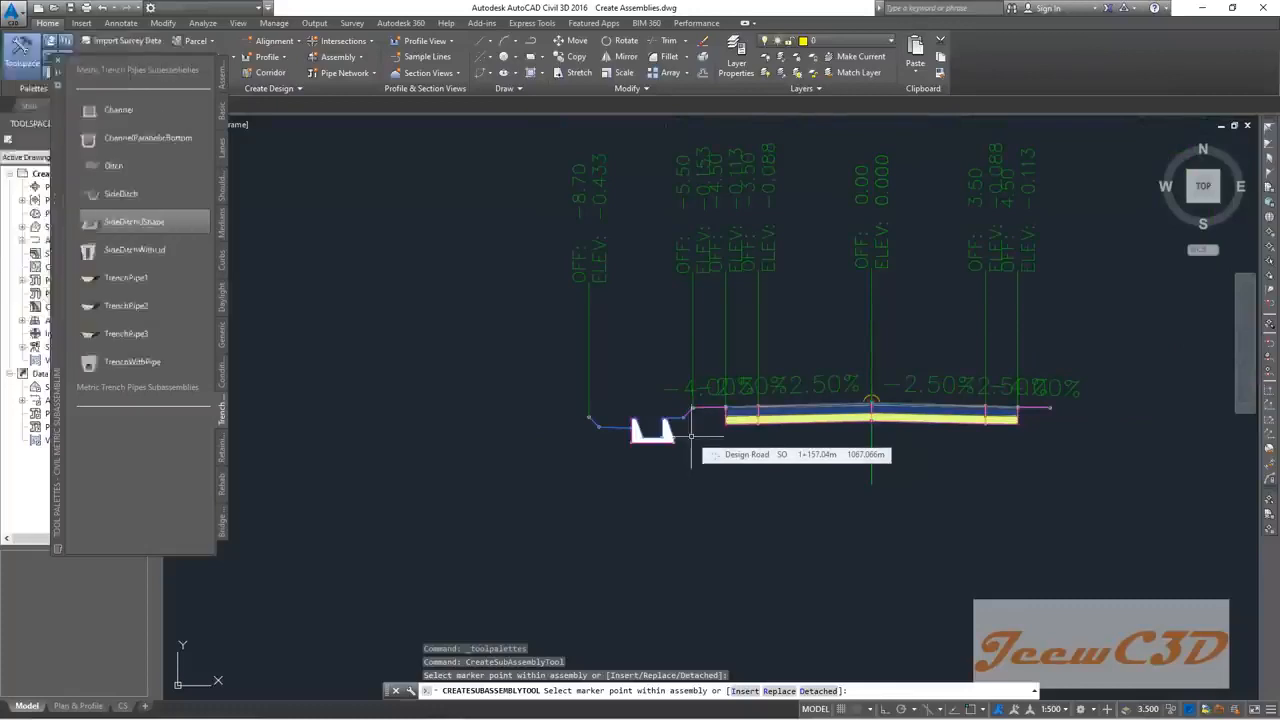
key("Escape")
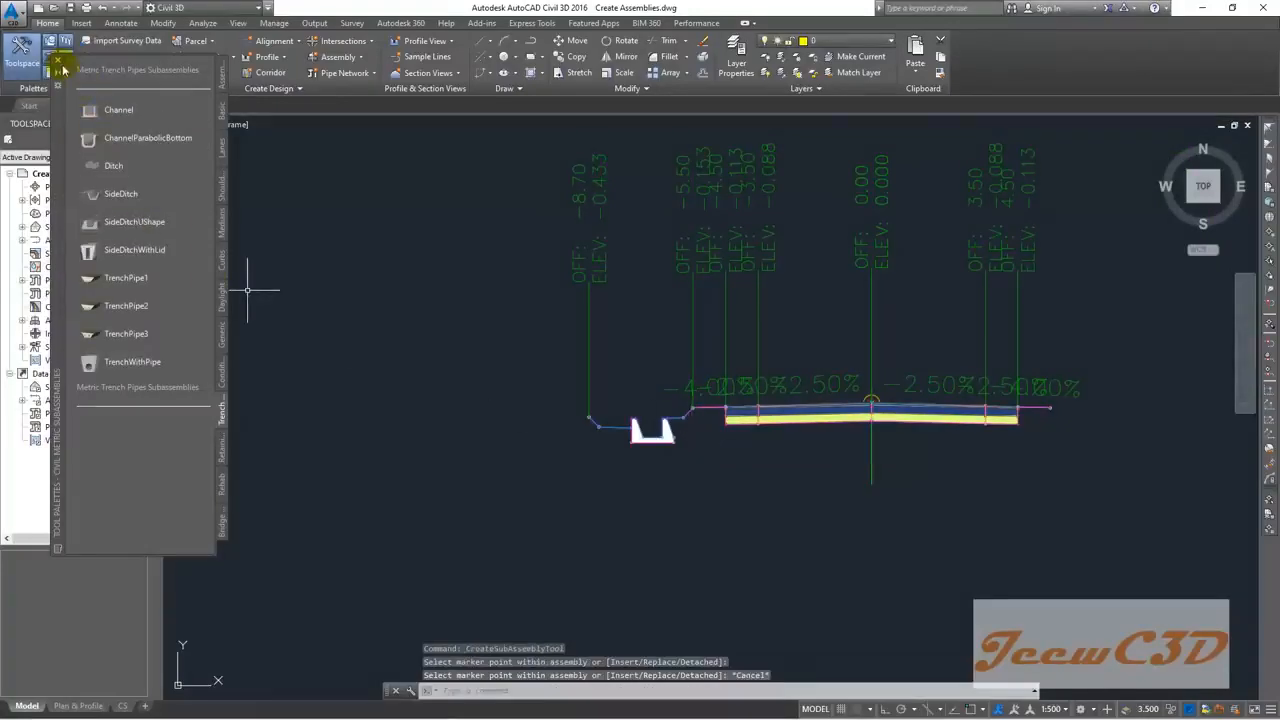
scroll(651, 476, "up", 2)
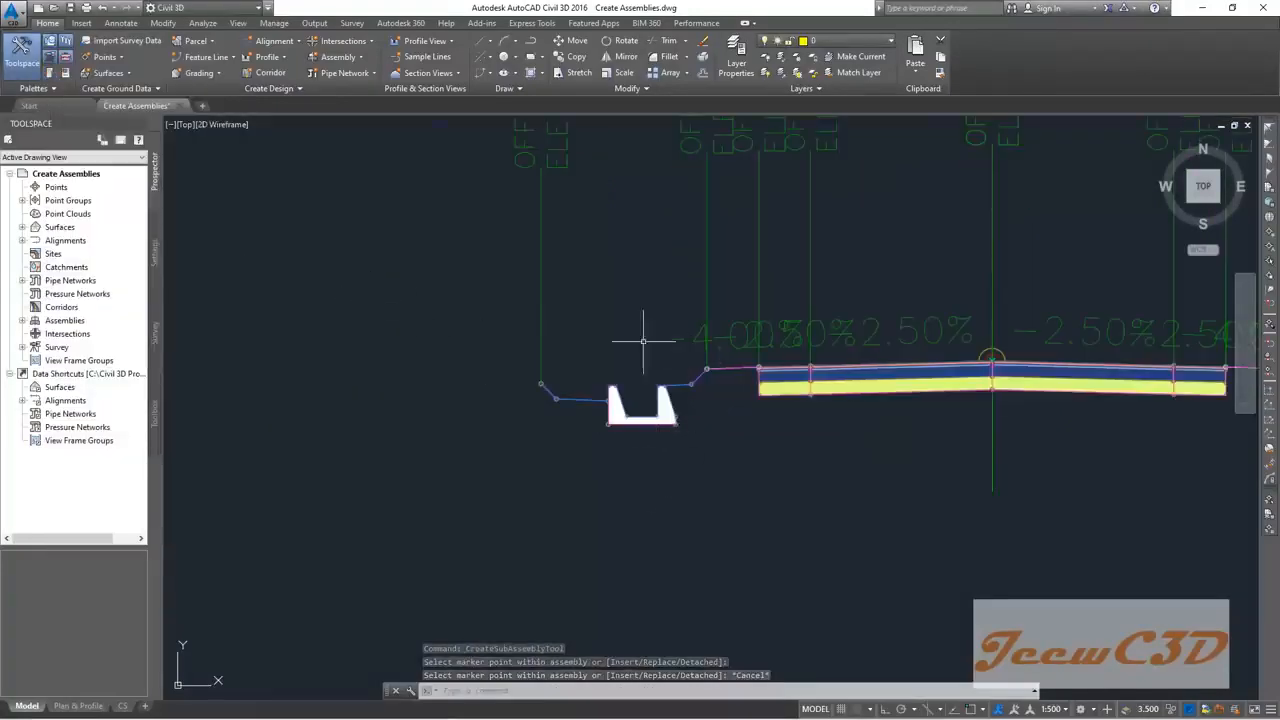
scroll(651, 357, "up", 2)
middle_click_drag(651, 357, 545, 403)
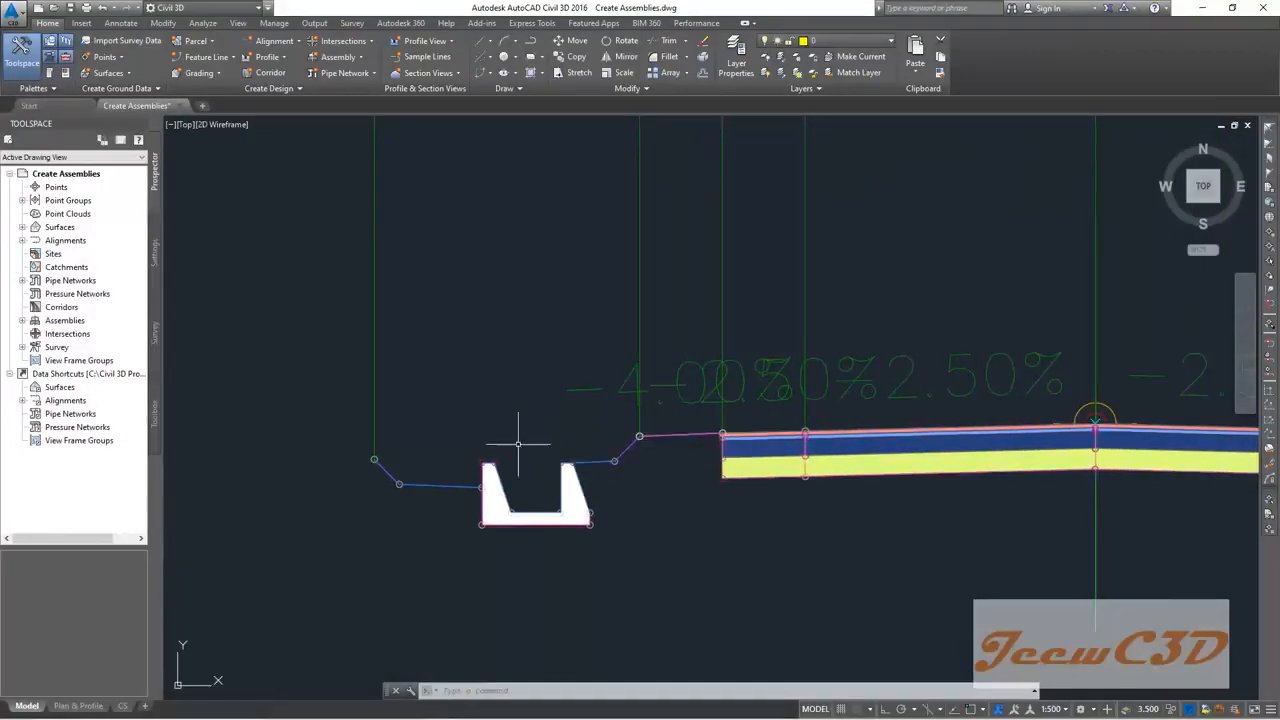
scroll(520, 437, "down", 4)
middle_click_drag(534, 423, 545, 434)
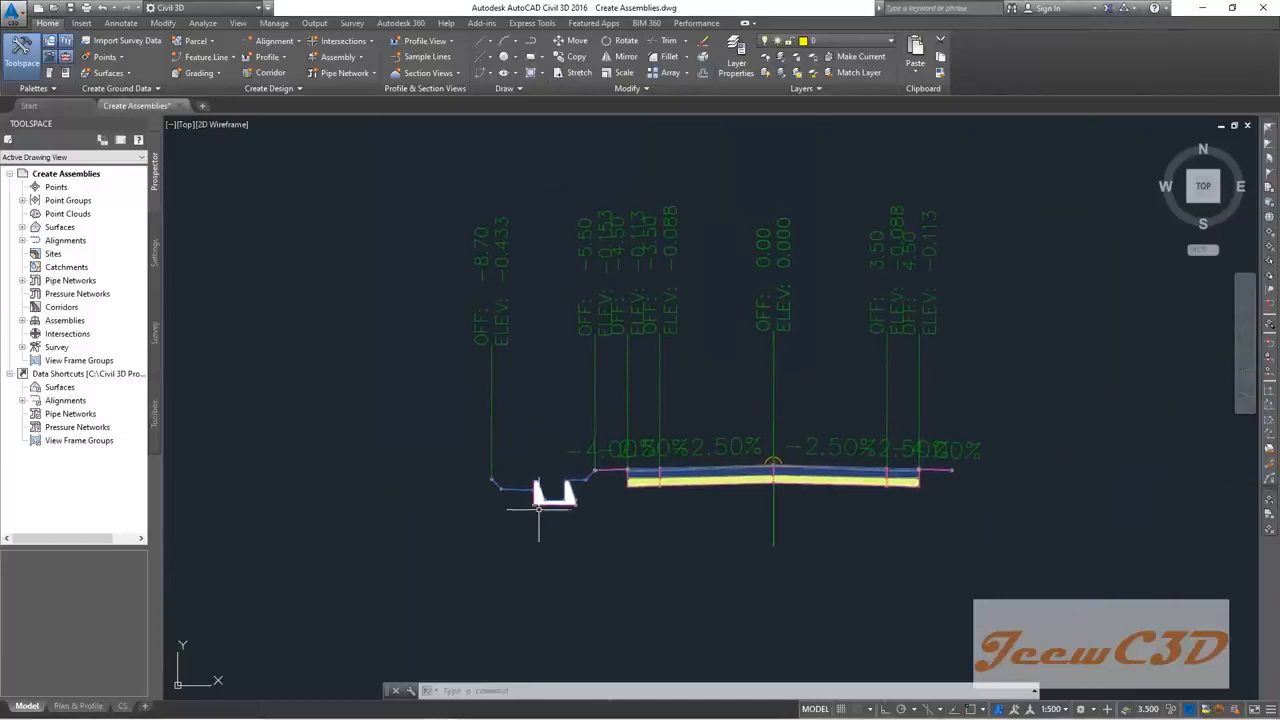
Step: Rename the new U-shaped ditch to Left SideDitchUShape
left_click(552, 505)
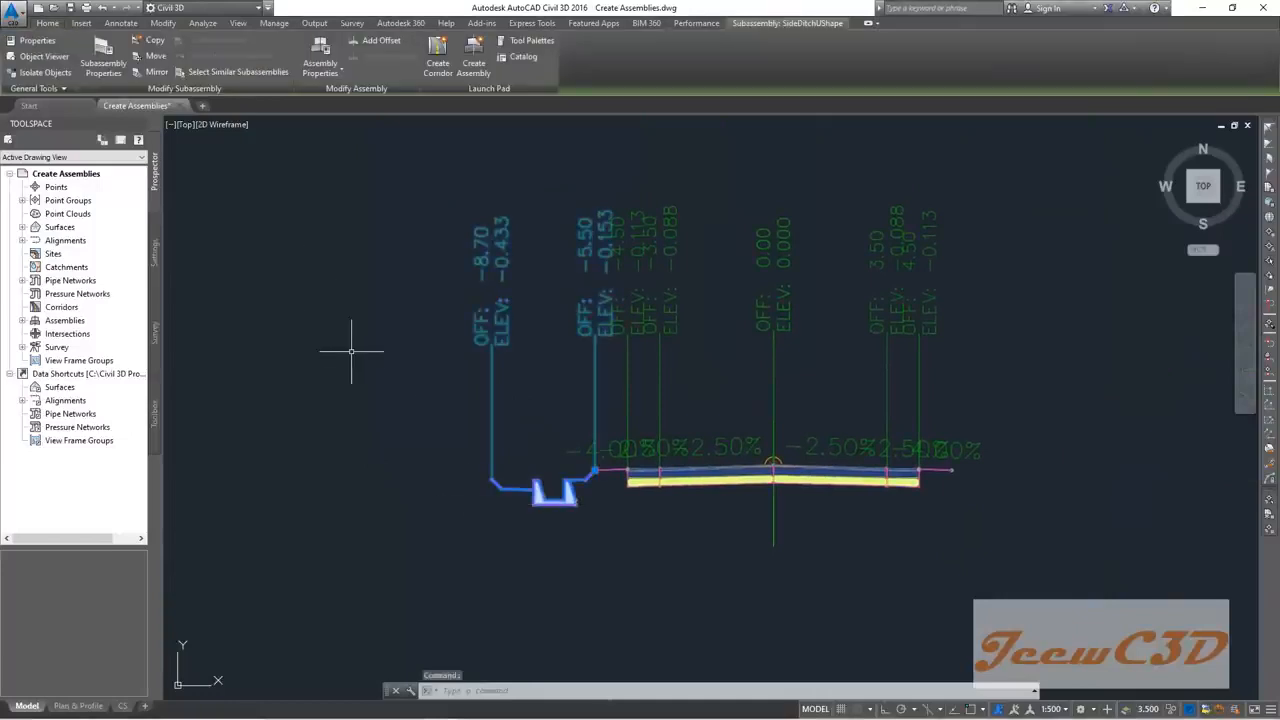
left_click(103, 60)
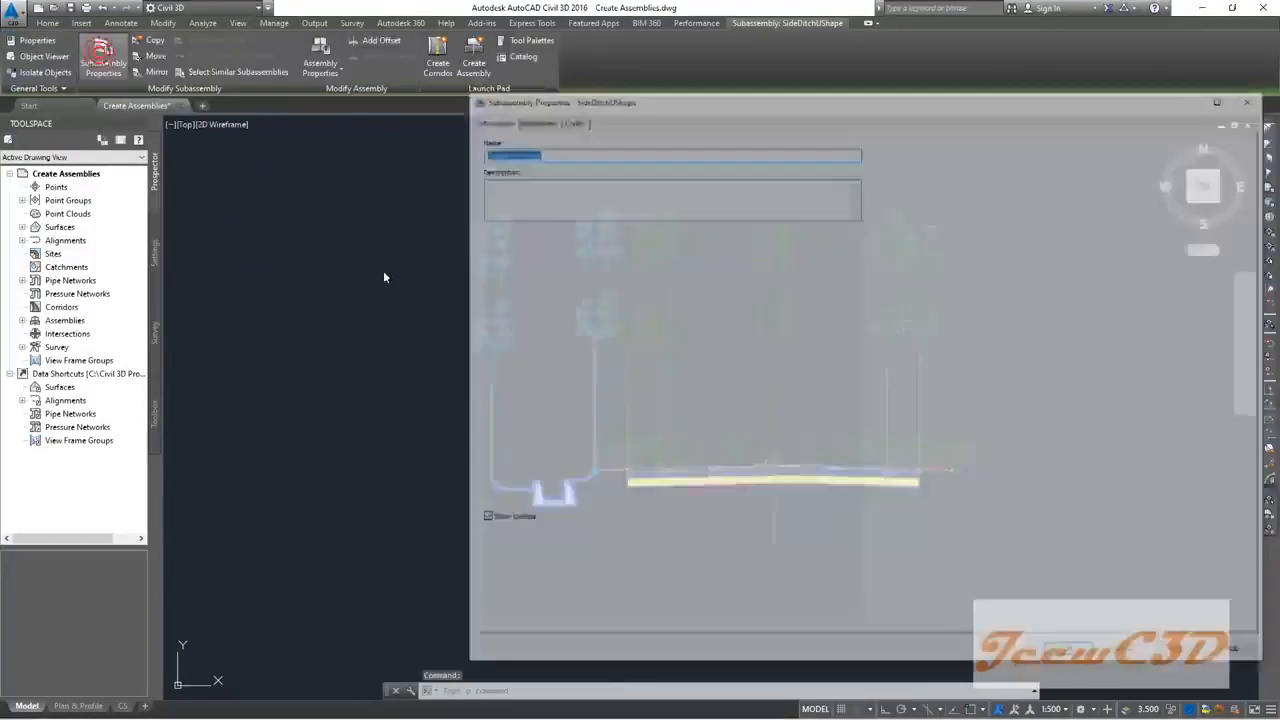
left_click_drag(737, 106, 640, 110)
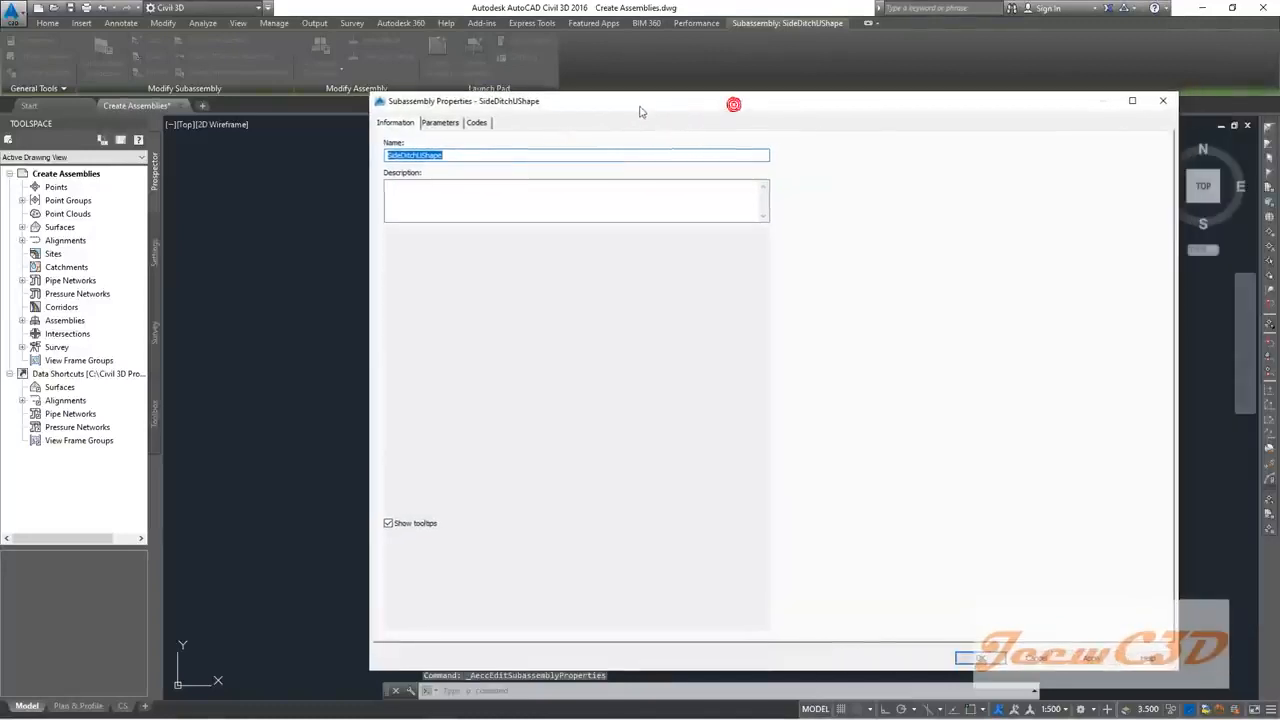
key("Left")
left_click(388, 155)
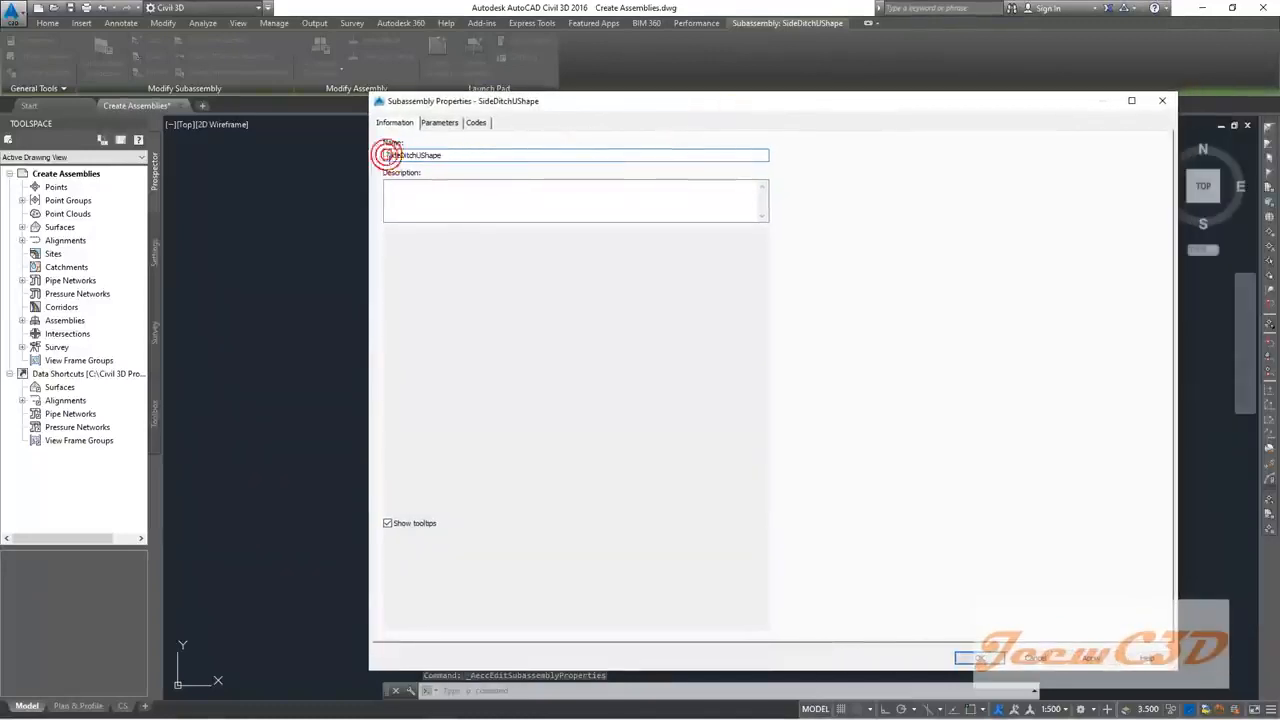
type("Left")
left_click(389, 158)
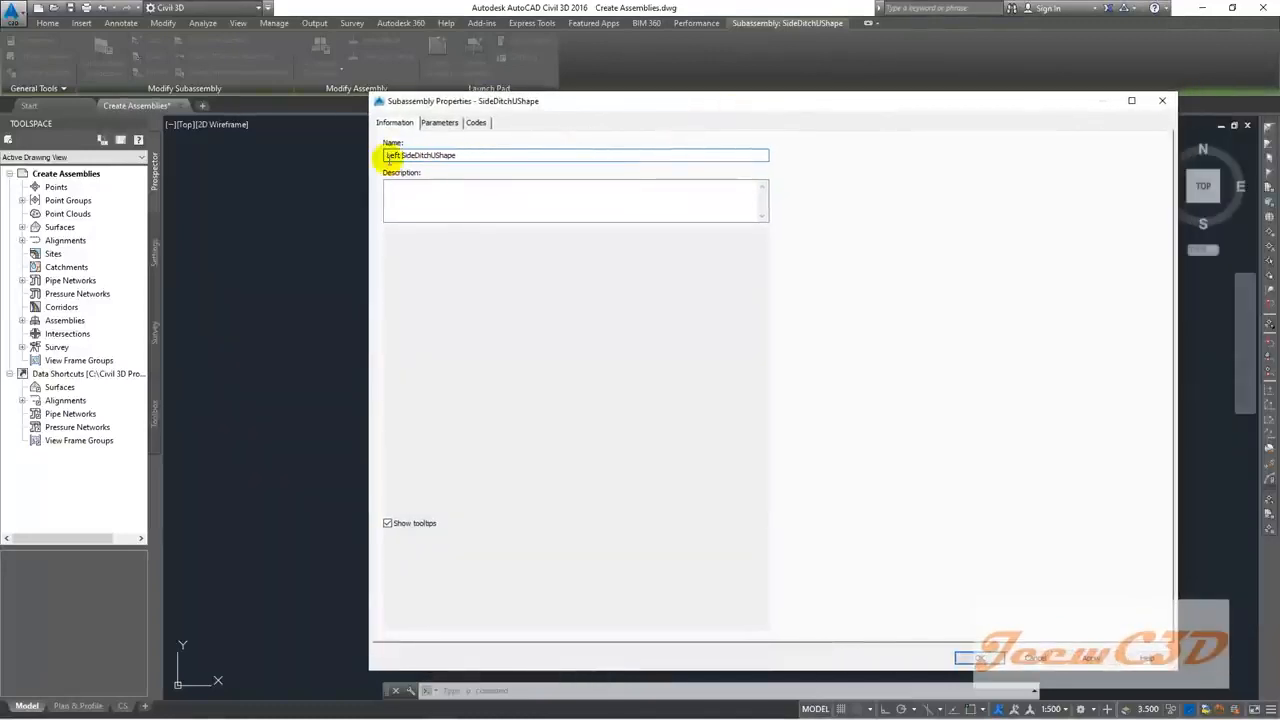
Step: Review the ditch's Side, F2 and B1 parameters, with 0.400m bottom width and depth
left_click(439, 122)
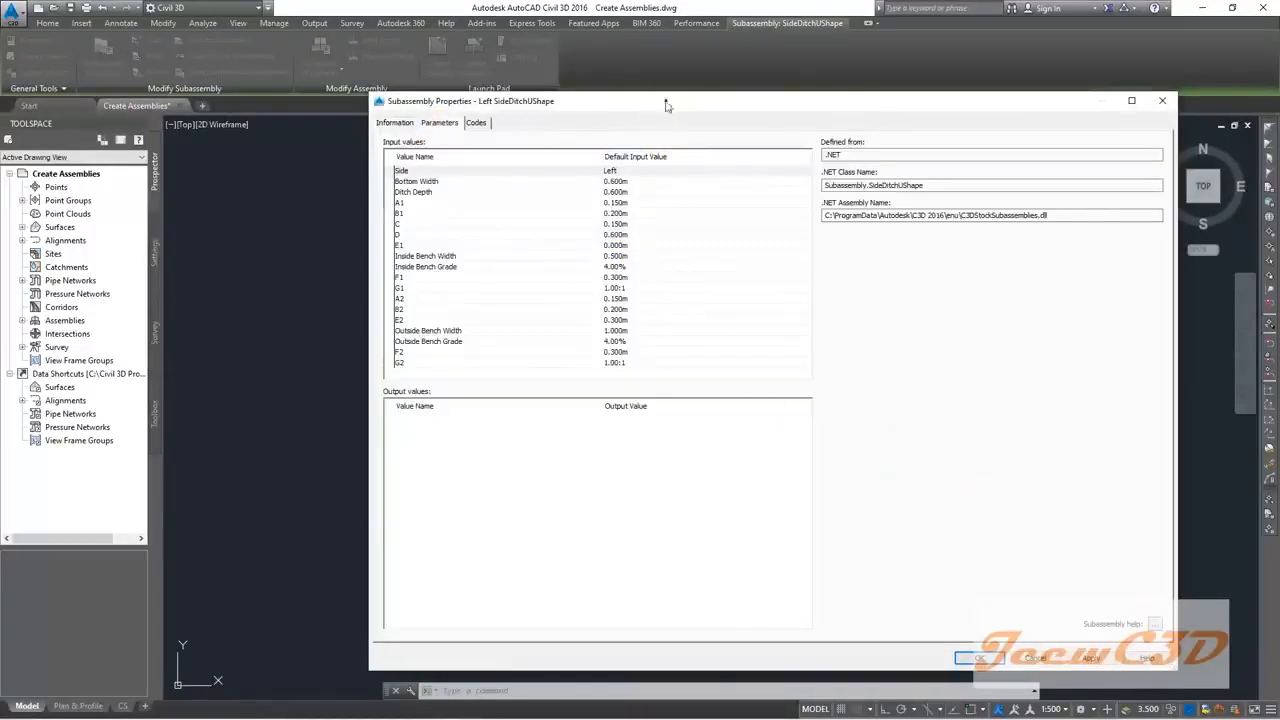
left_click_drag(668, 105, 530, 107)
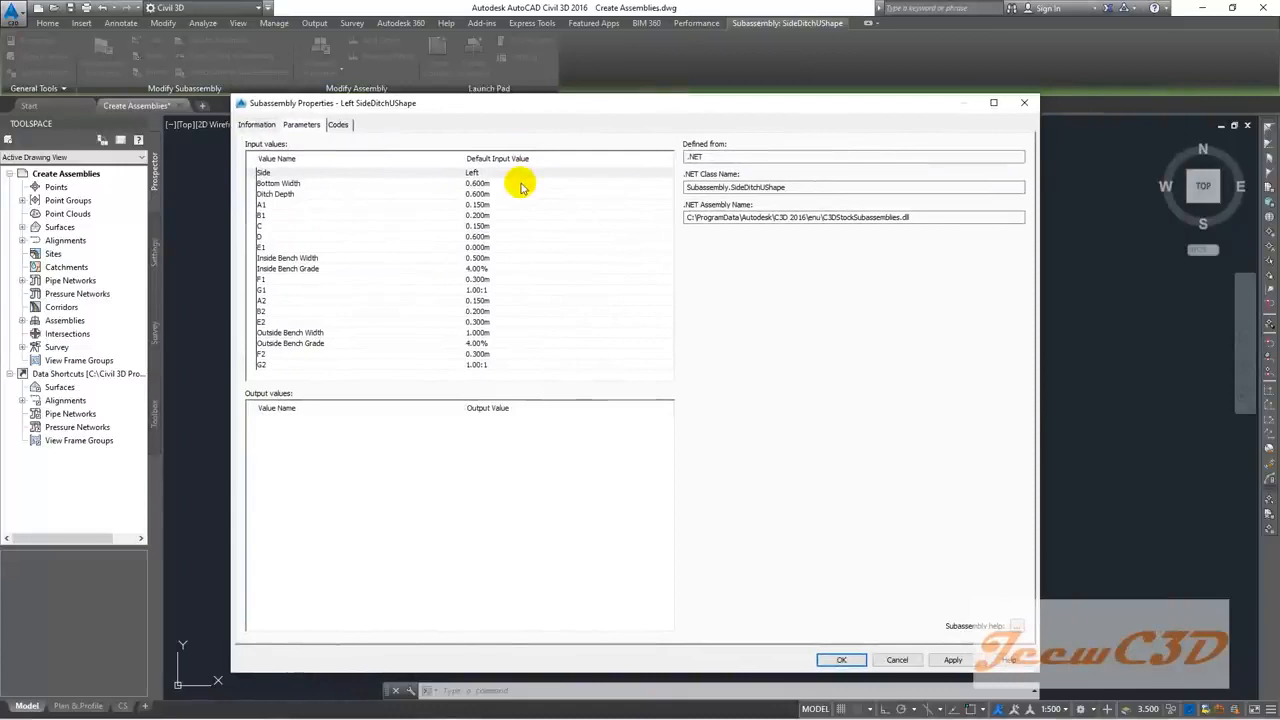
left_click(381, 354)
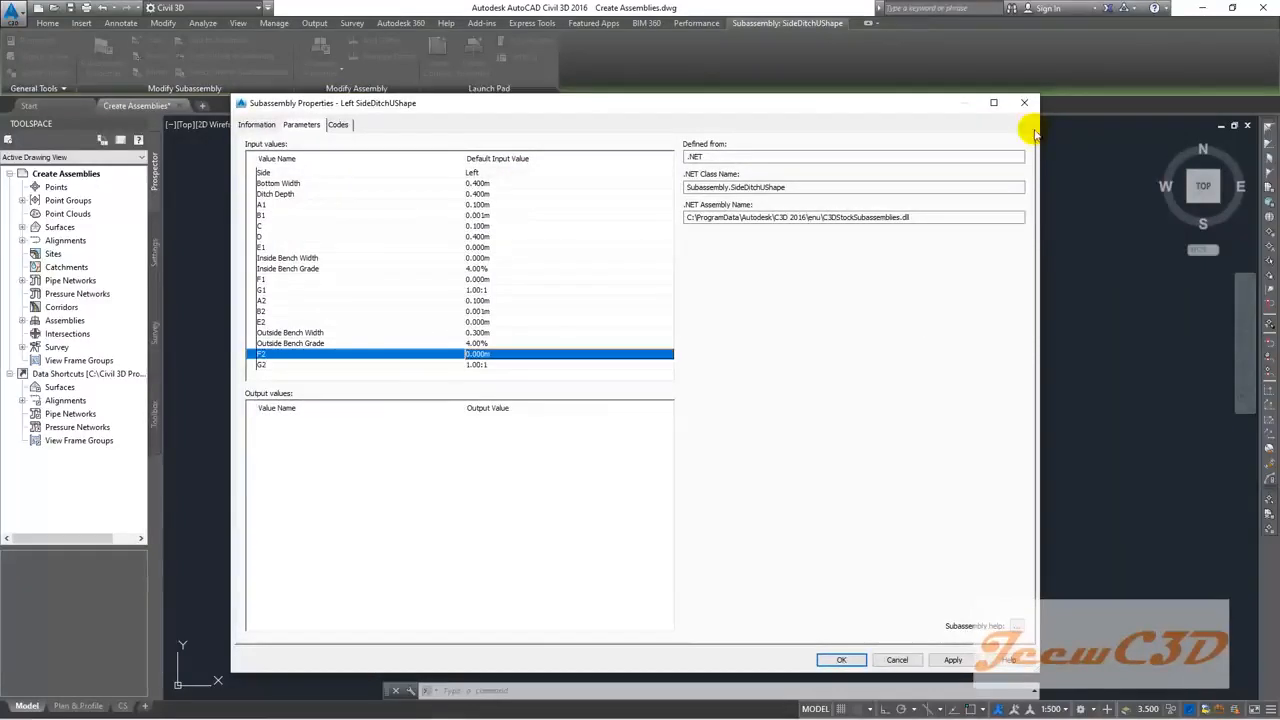
left_click(521, 170)
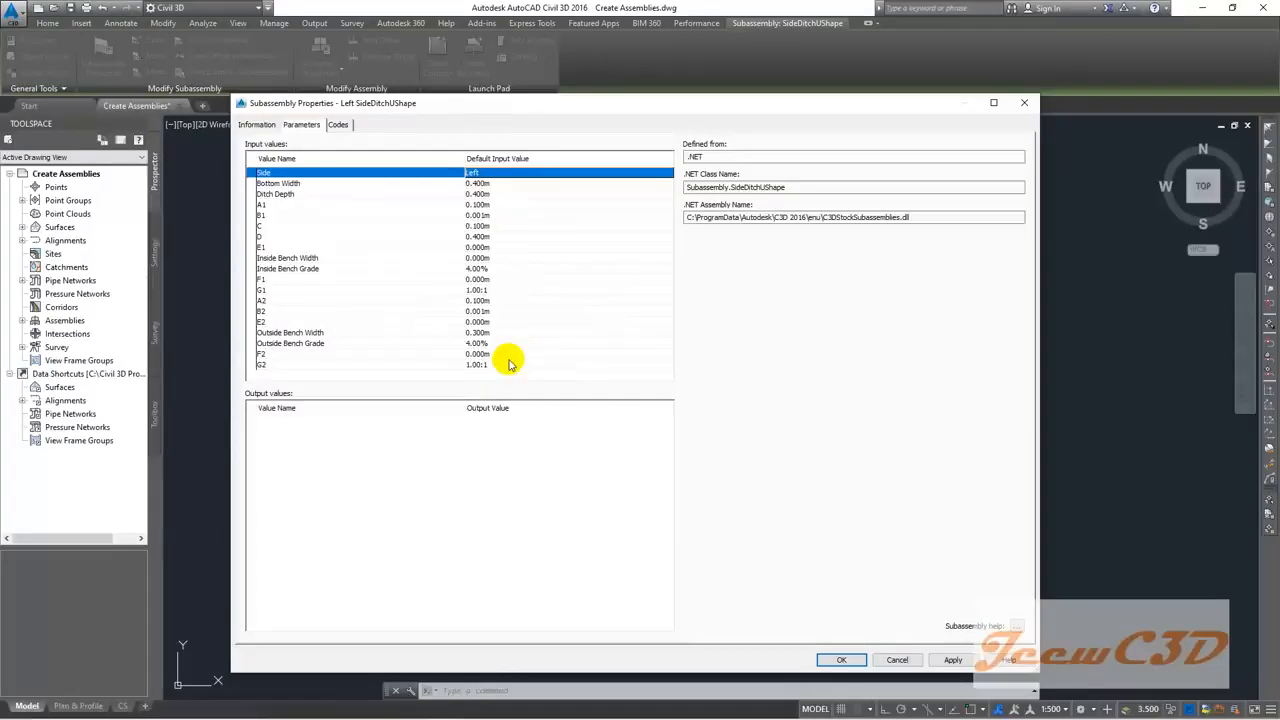
left_click(480, 215)
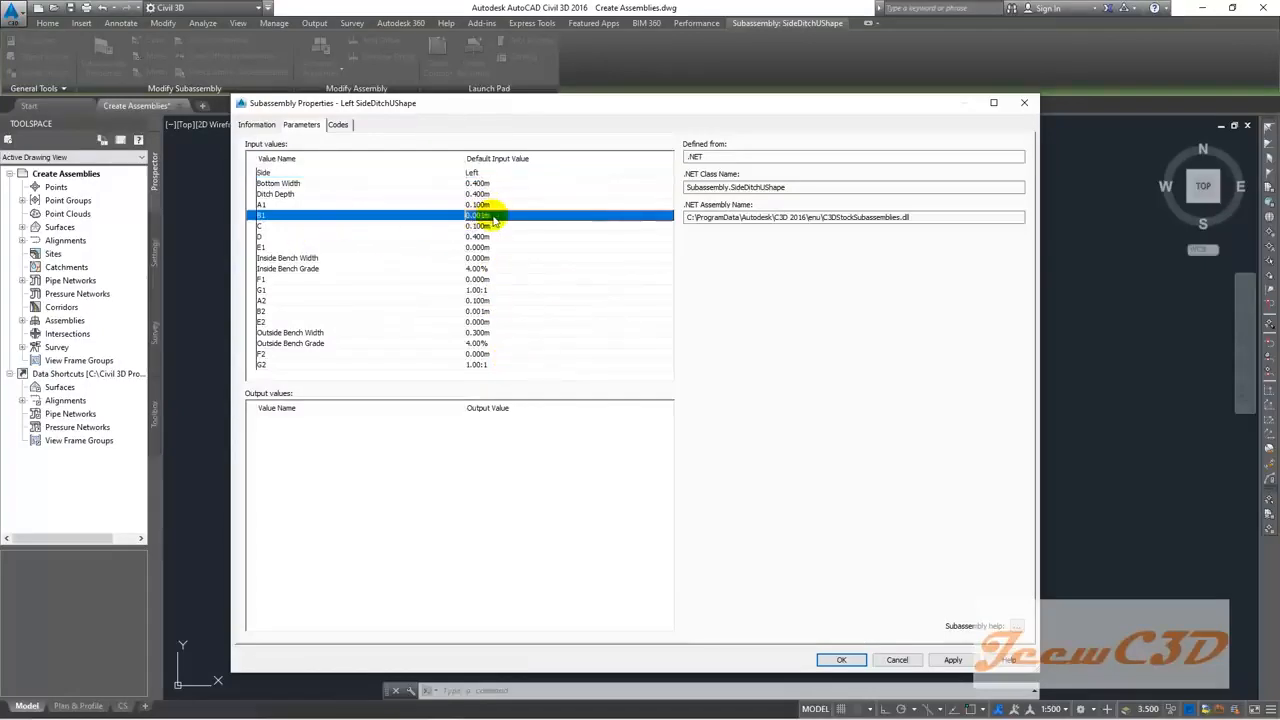
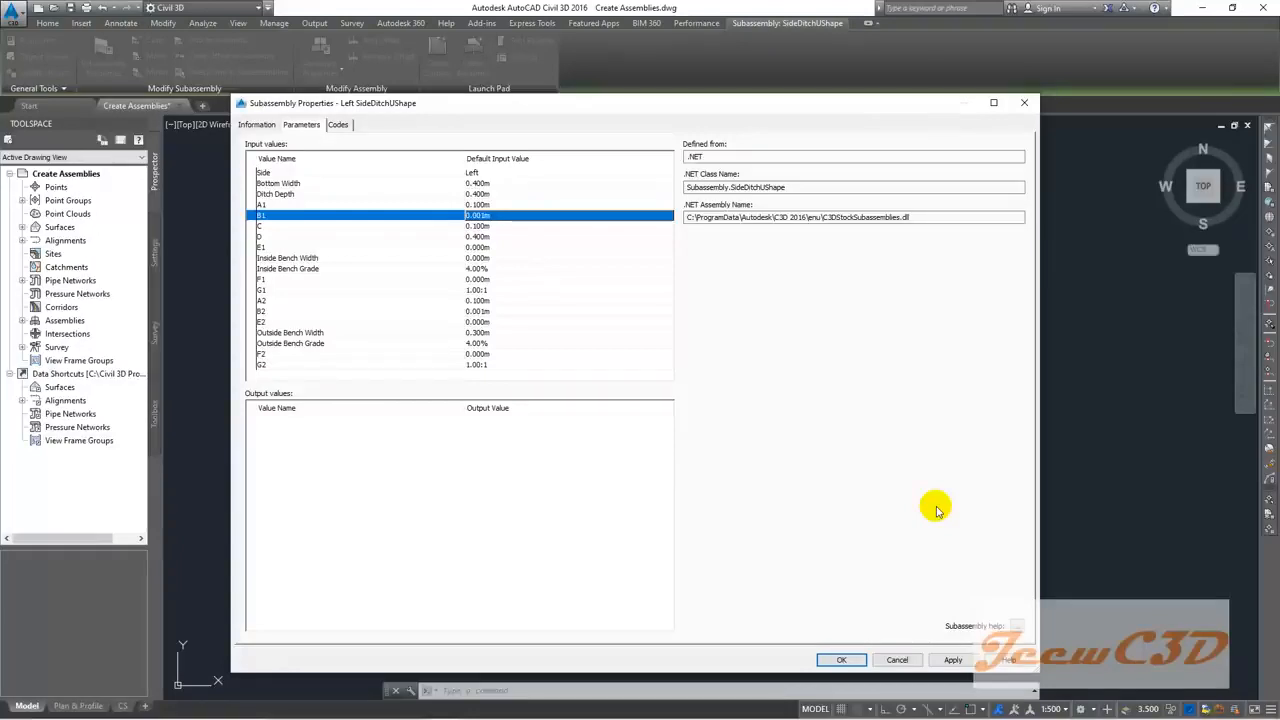
Step: Apply the Left SideDitchUShape parameters so its outer point sits at offset -6.40, elevation -0.141
left_click(843, 660)
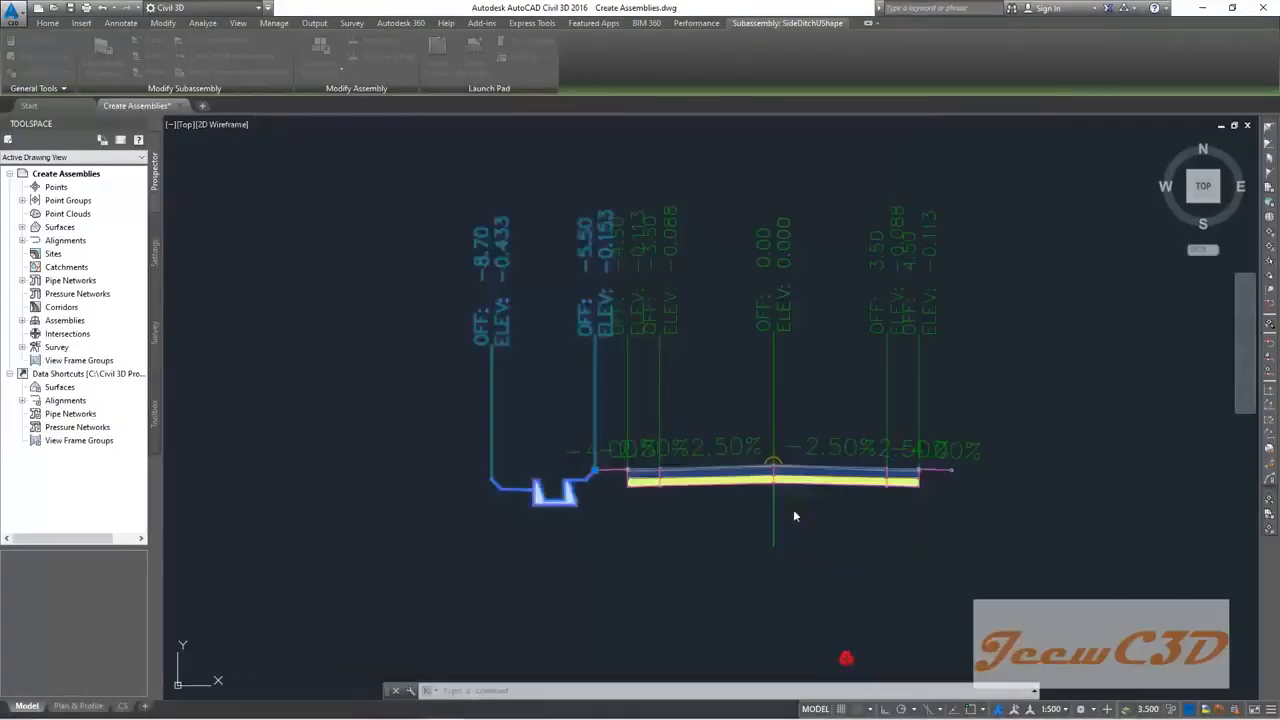
Step: Select the Left DaylightBench subassembly on the other assembly
scroll(605, 485, "up", 3)
left_click(597, 482)
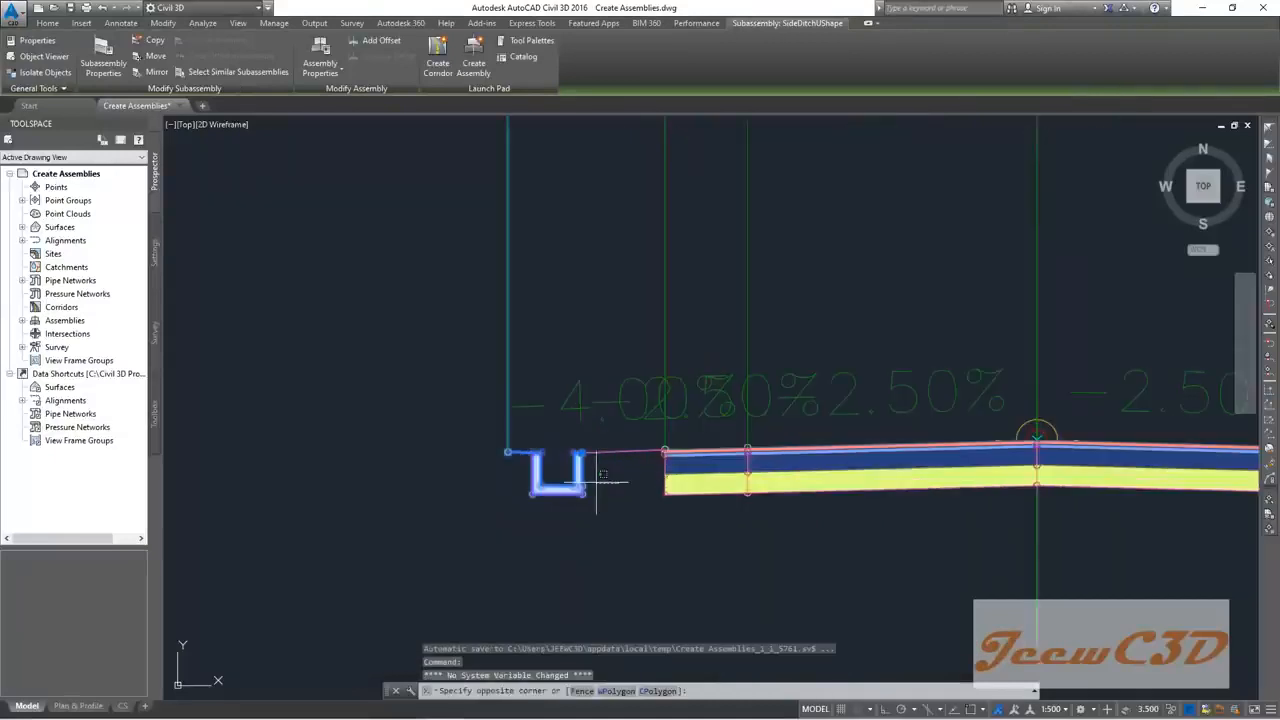
key("Escape")
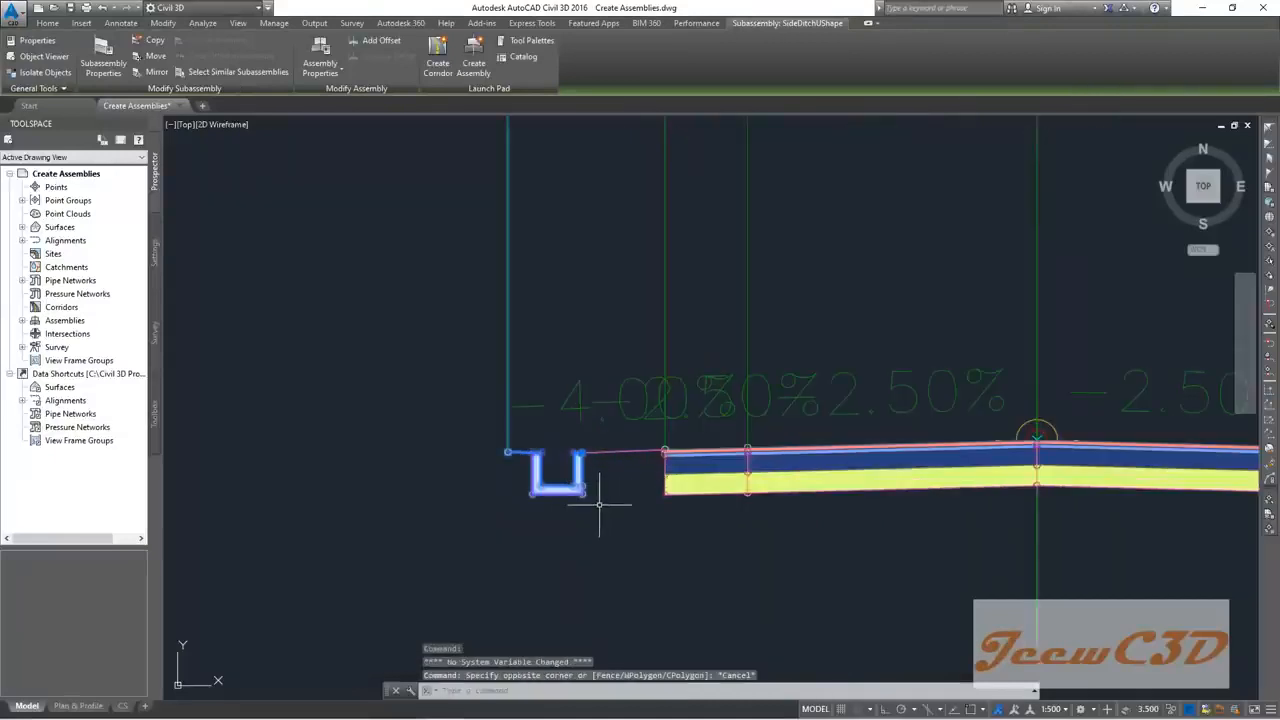
key("Escape")
scroll(633, 448, "down", 3)
scroll(625, 448, "down", 3)
scroll(615, 448, "up", 1)
scroll(615, 448, "up", 5)
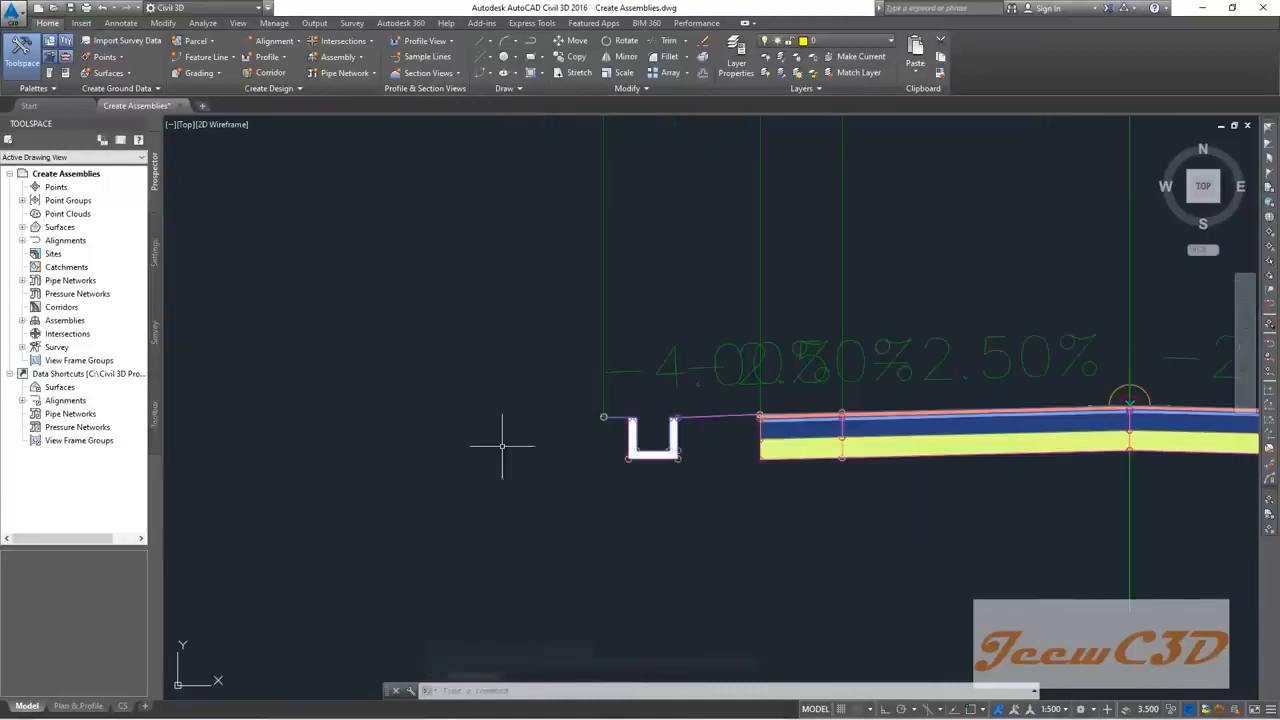
scroll(500, 450, "down", 10)
middle_click_drag(492, 460, 736, 426)
scroll(413, 431, "up", 4)
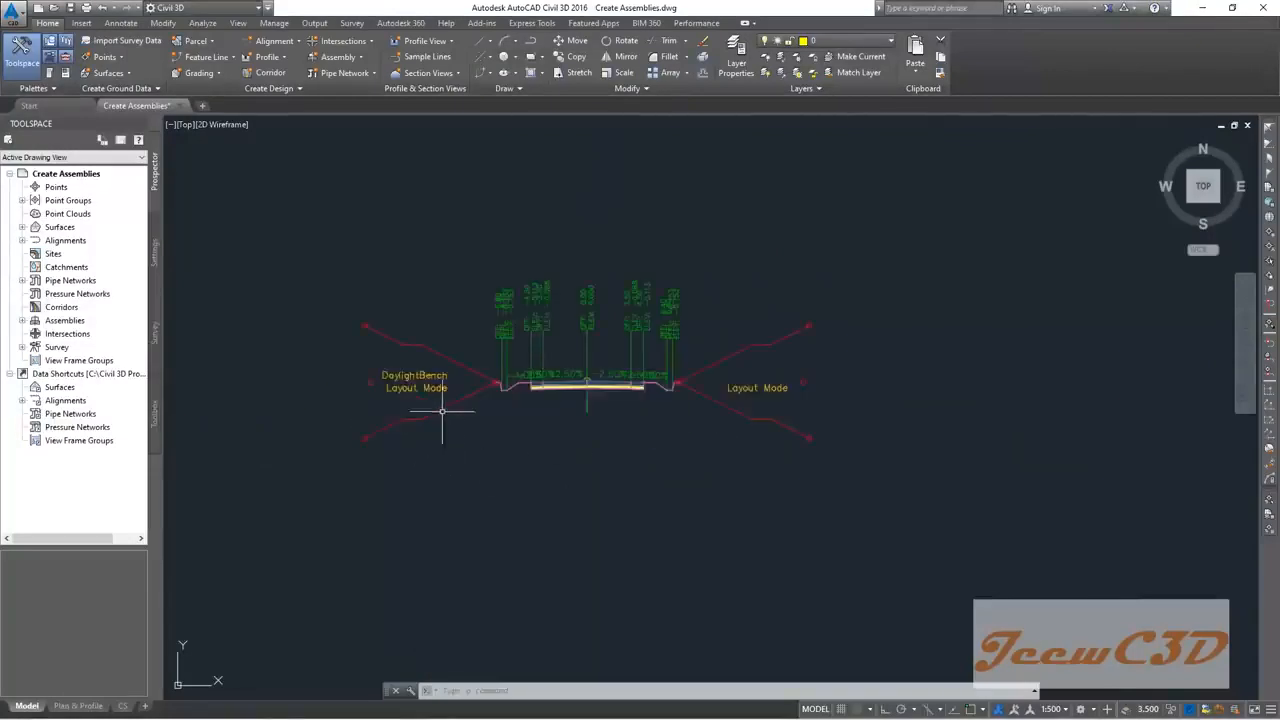
scroll(442, 410, "up", 2)
left_click(491, 395)
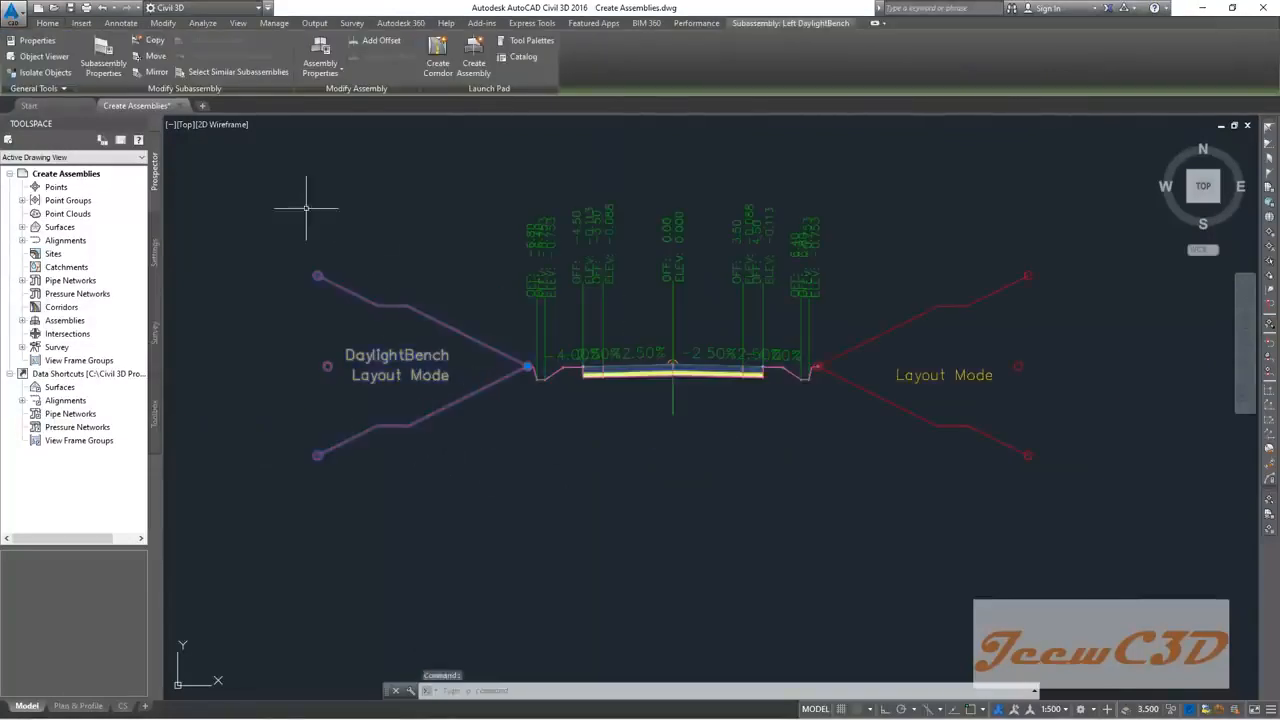
Step: Copy the DaylightBench to this assembly at the left ditch's outer marker point
left_click(156, 43)
scroll(800, 215, "down", 4)
middle_click_drag(931, 260, 434, 337)
scroll(600, 348, "up", 6)
scroll(858, 378, "up", 10)
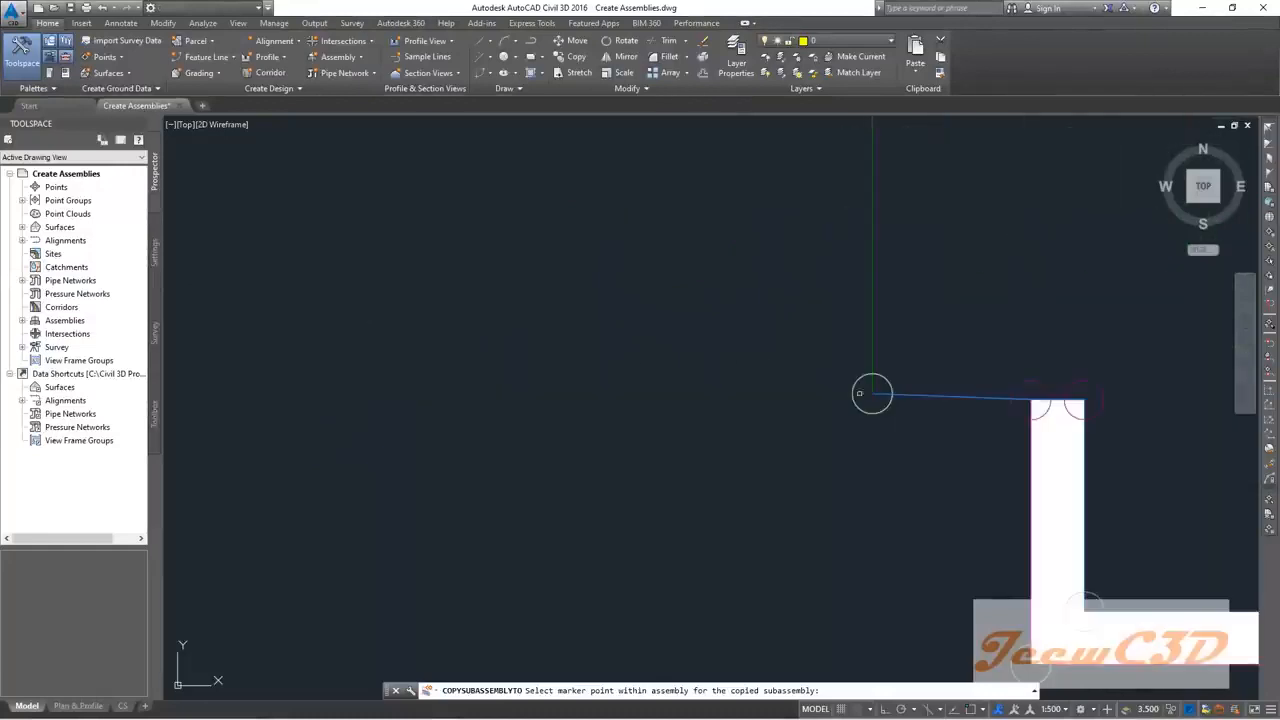
left_click(853, 381)
scroll(850, 390, "down", 5)
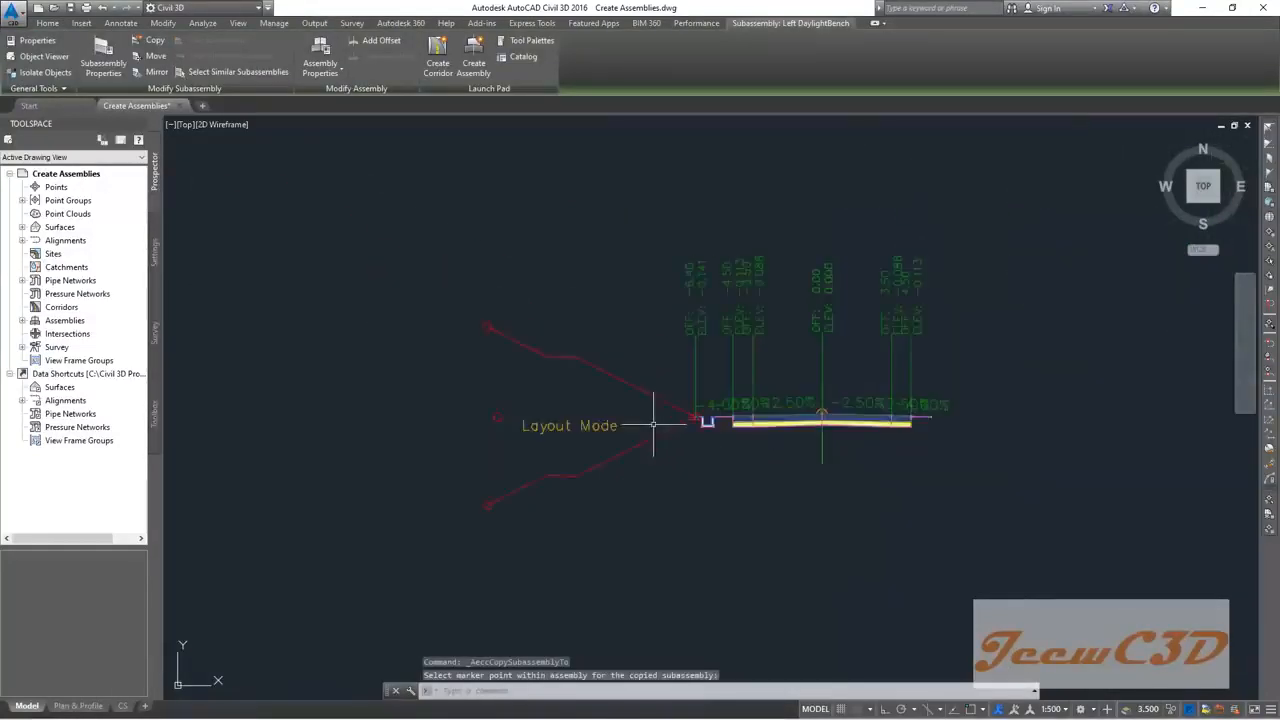
scroll(607, 384, "up", 2)
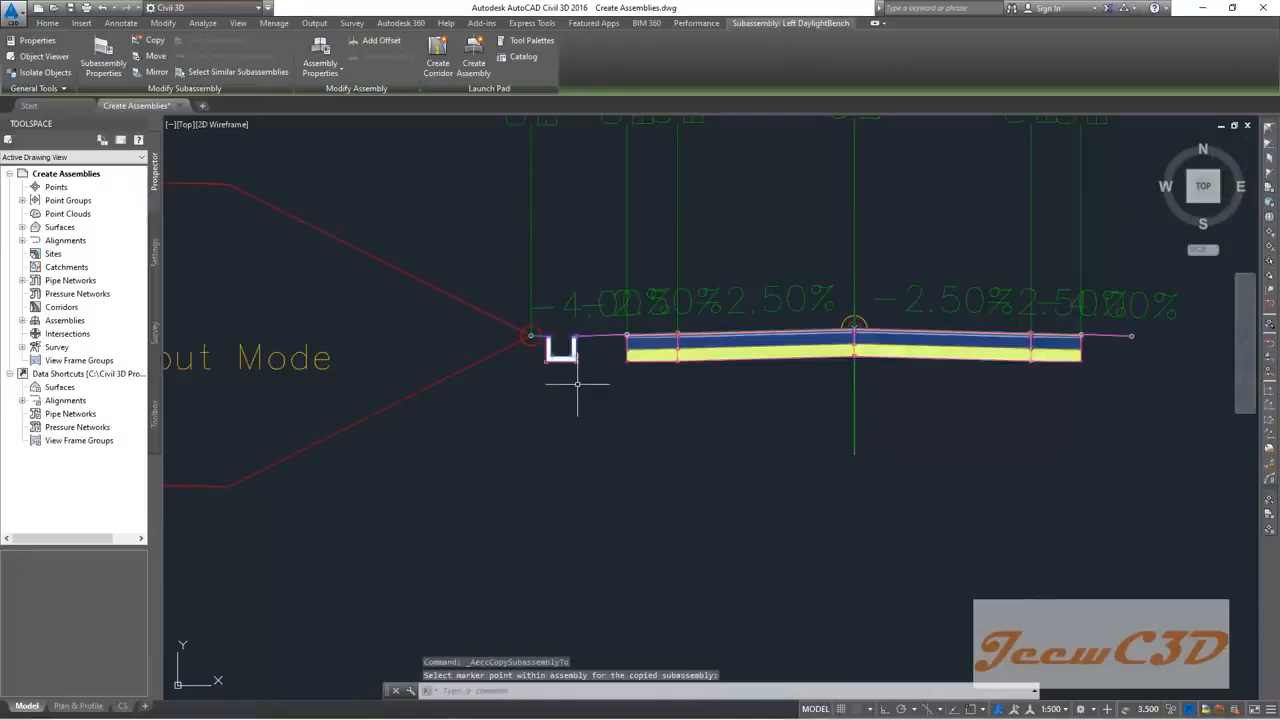
Step: Window-select the left ditch and its new bench to check them, then clear the selection
left_click(573, 379)
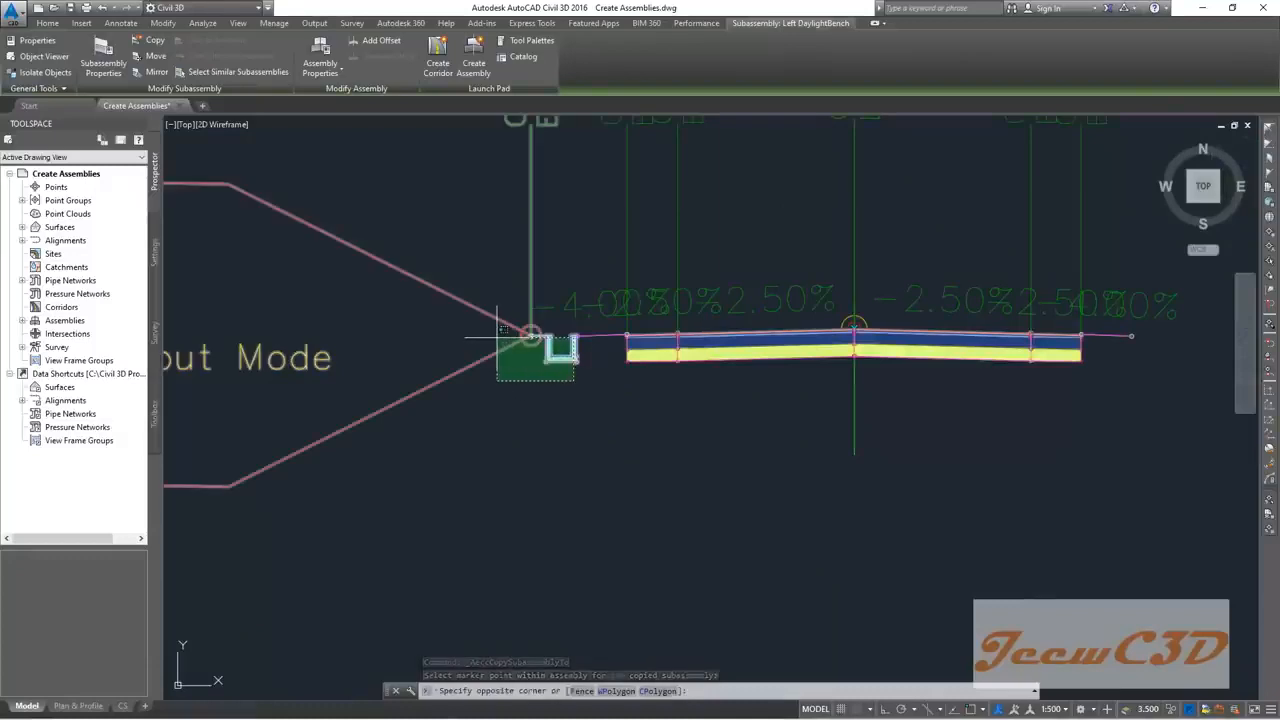
left_click(501, 329)
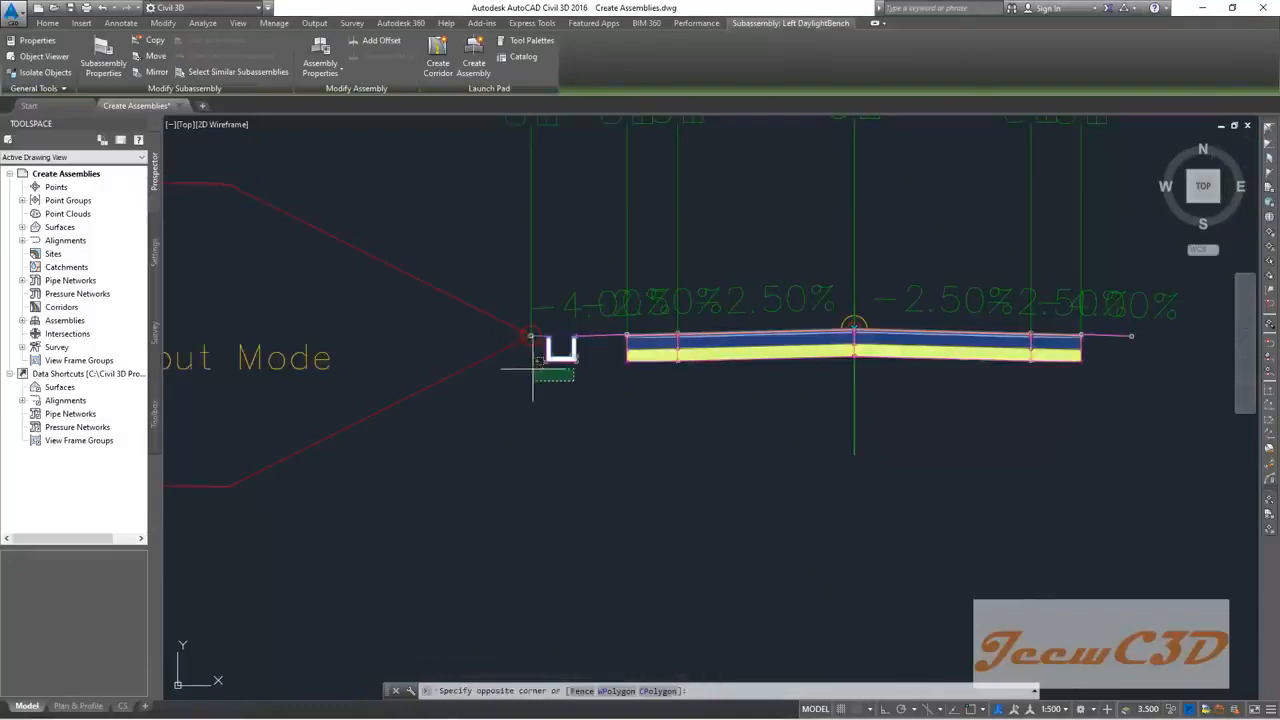
left_click(580, 372)
left_click(559, 366)
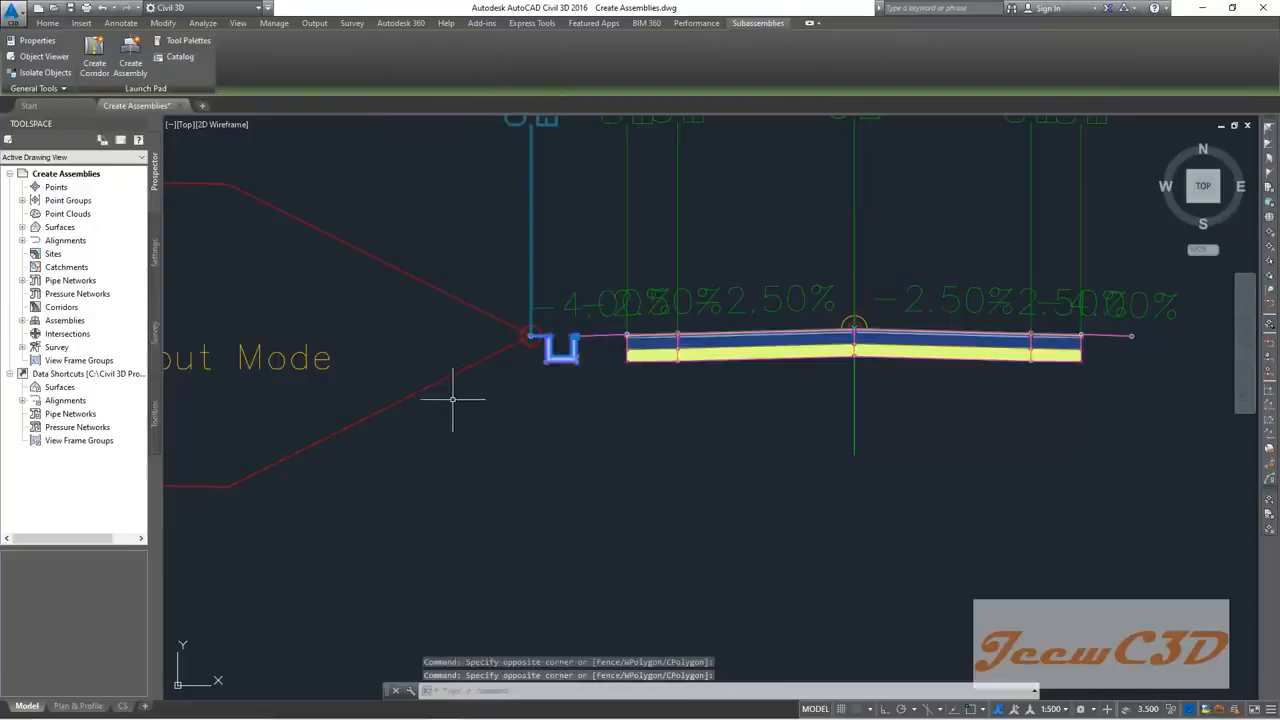
key("Escape")
Step: Mirror the left U-shaped ditch onto the assembly's right-end marker point
left_click(548, 370)
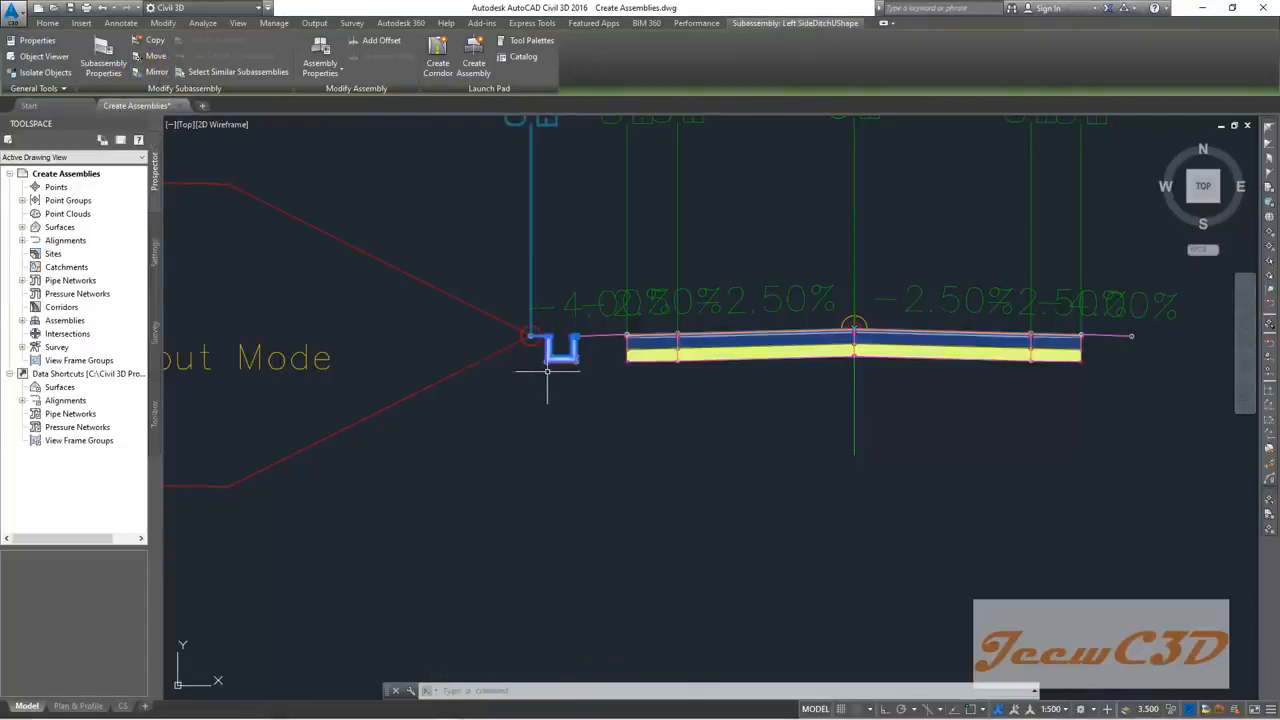
left_click(1062, 357)
left_click(1000, 372)
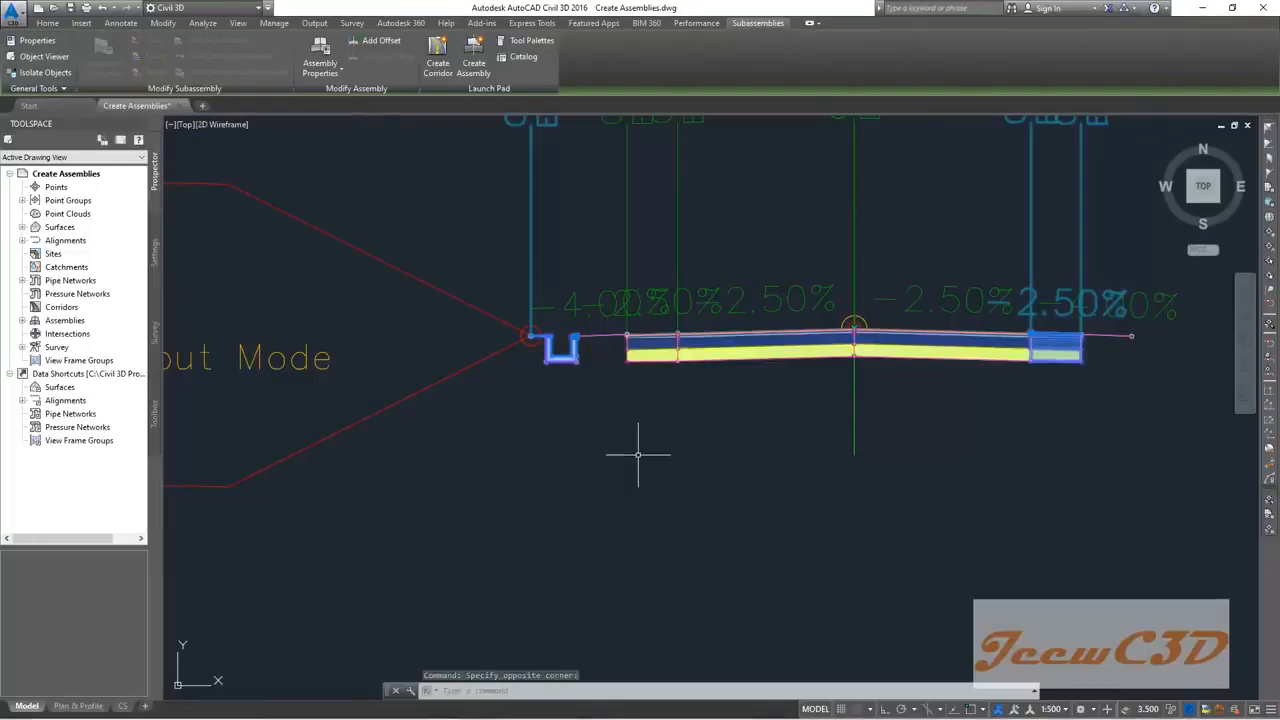
key("Escape")
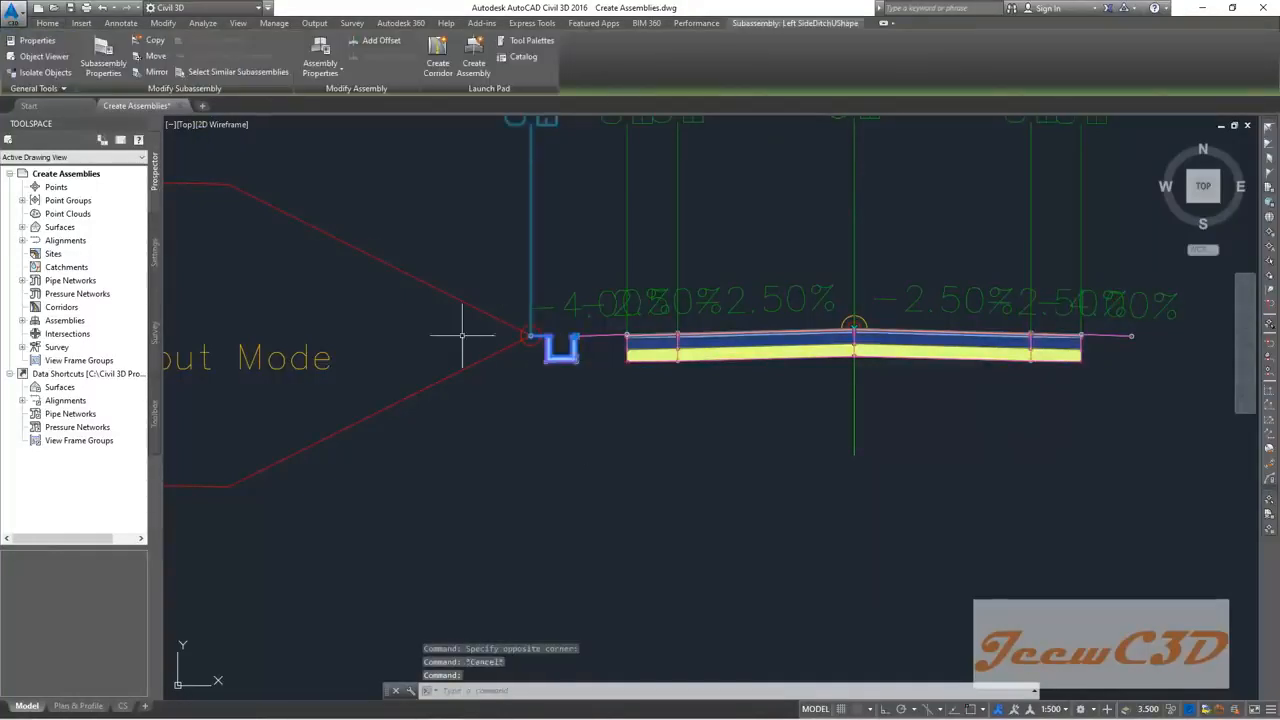
left_click(160, 76)
middle_click_drag(1125, 355, 668, 355)
scroll(668, 355, "up", 3)
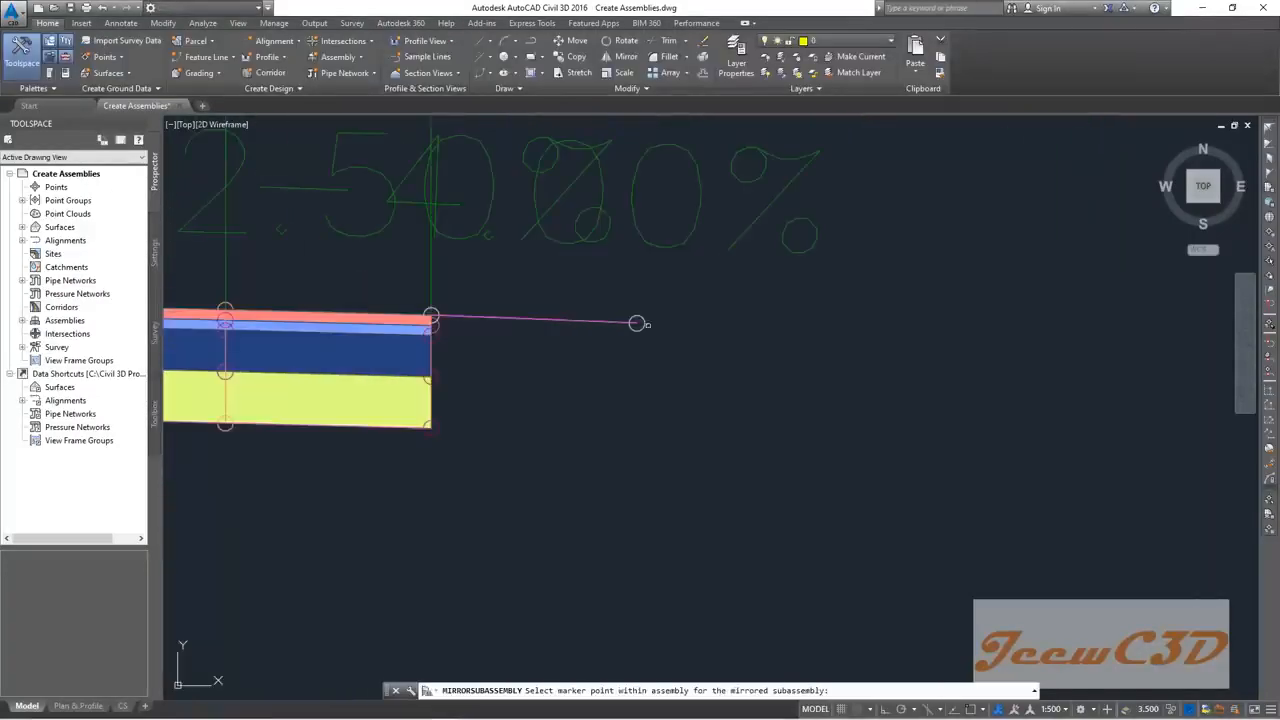
left_click(637, 323)
key("Escape")
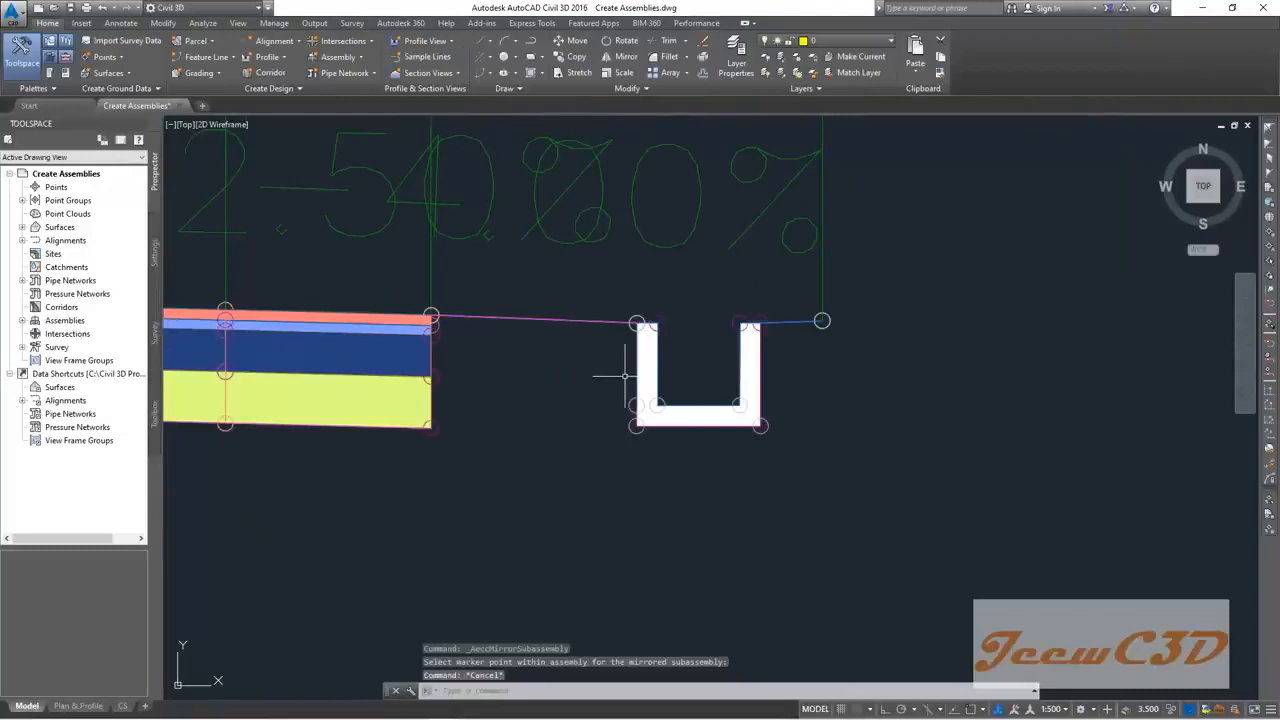
Step: Rename the mirrored ditch to Right SideDitchUShape
left_click(643, 360)
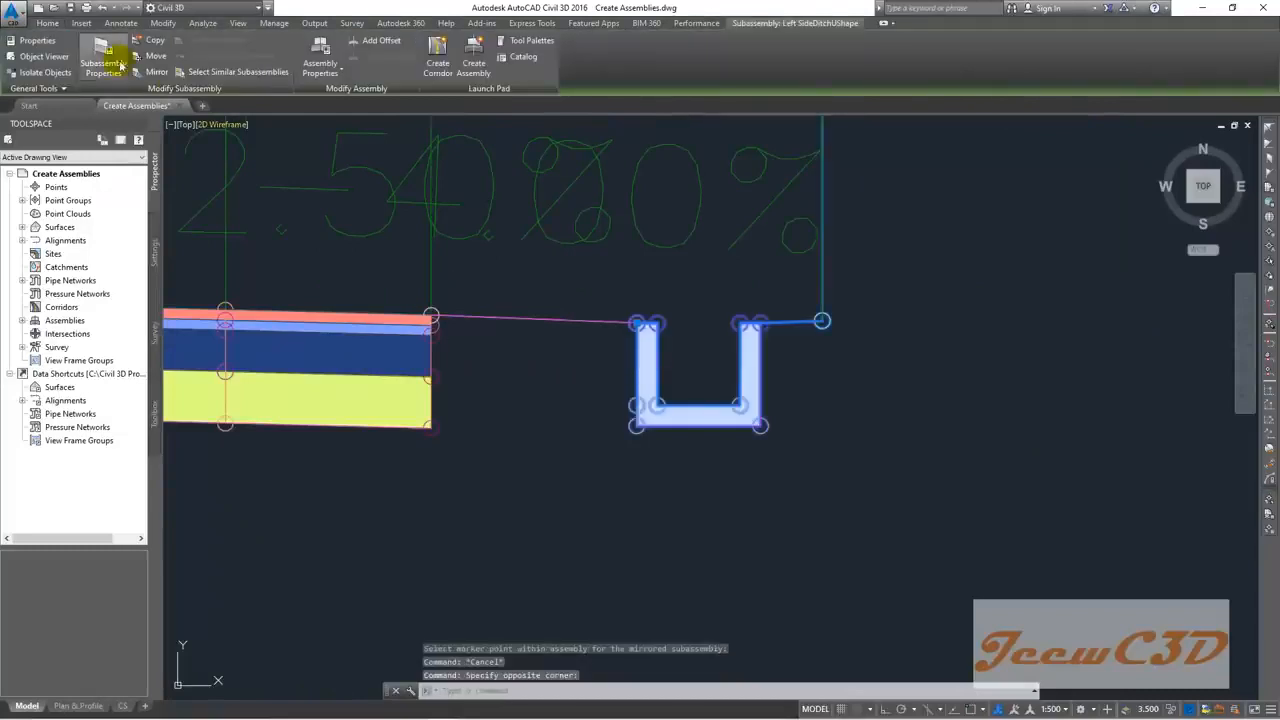
left_click(103, 58)
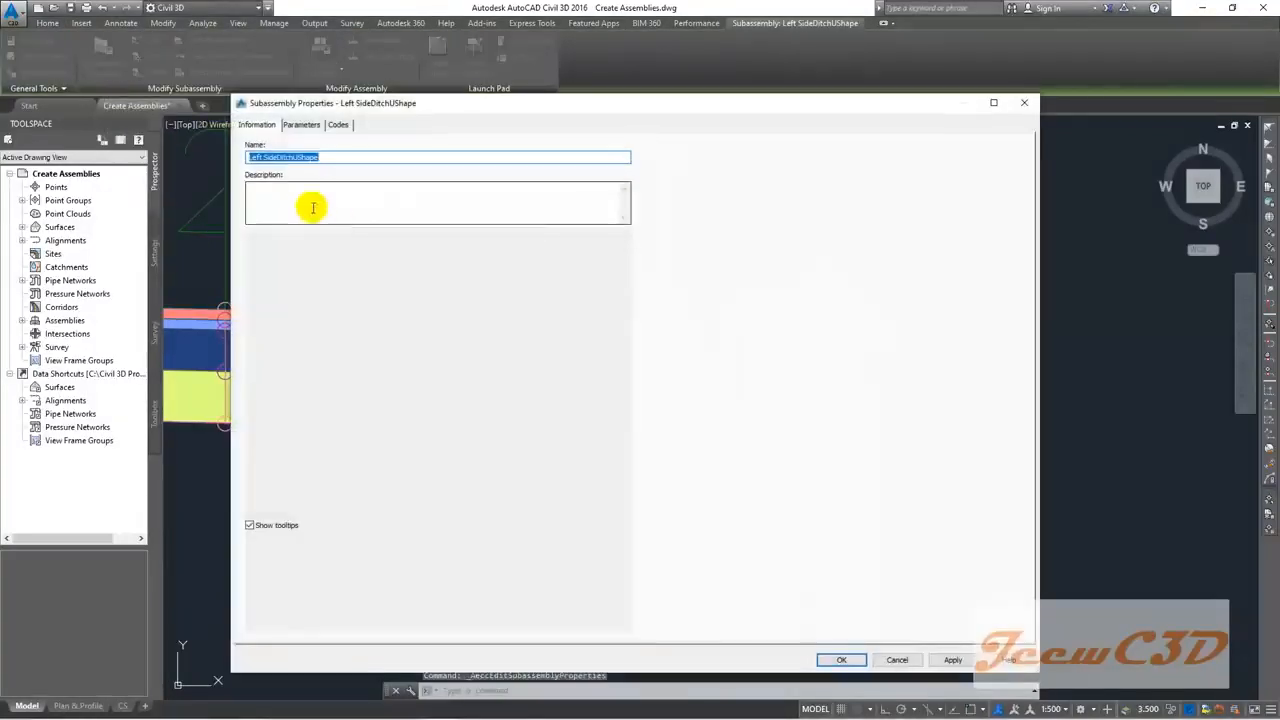
left_click(263, 158)
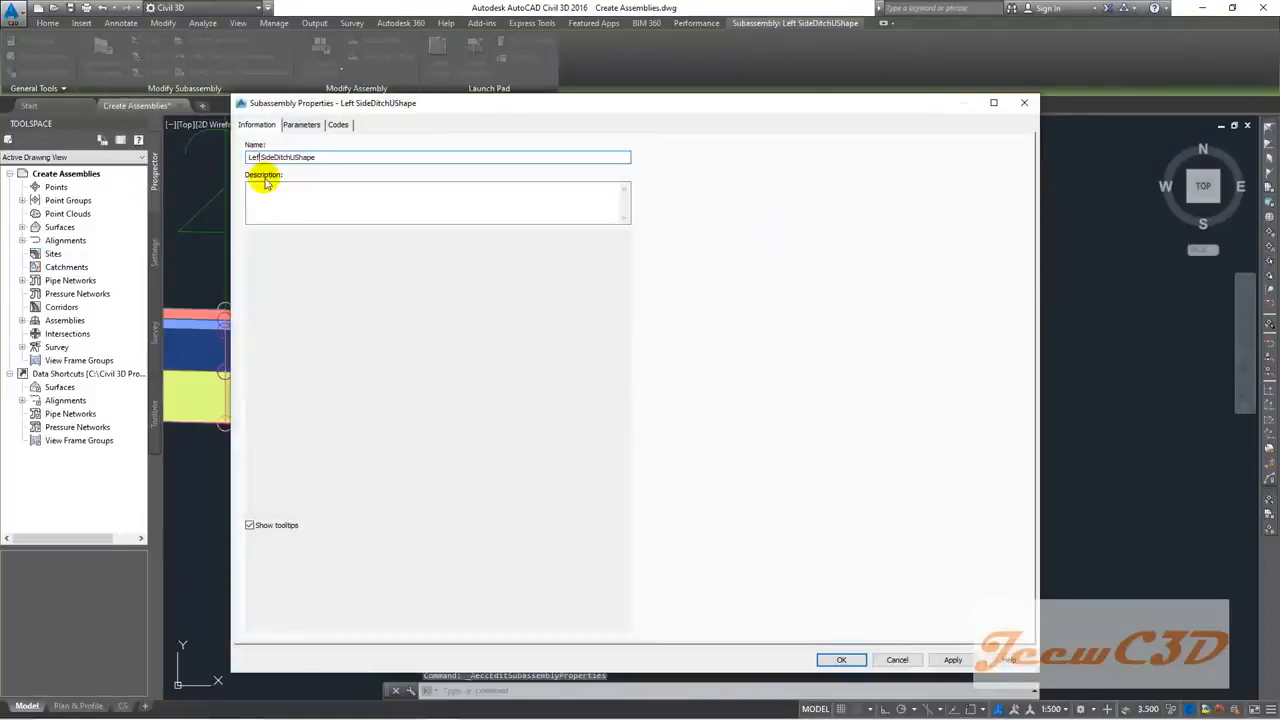
type("Righ")
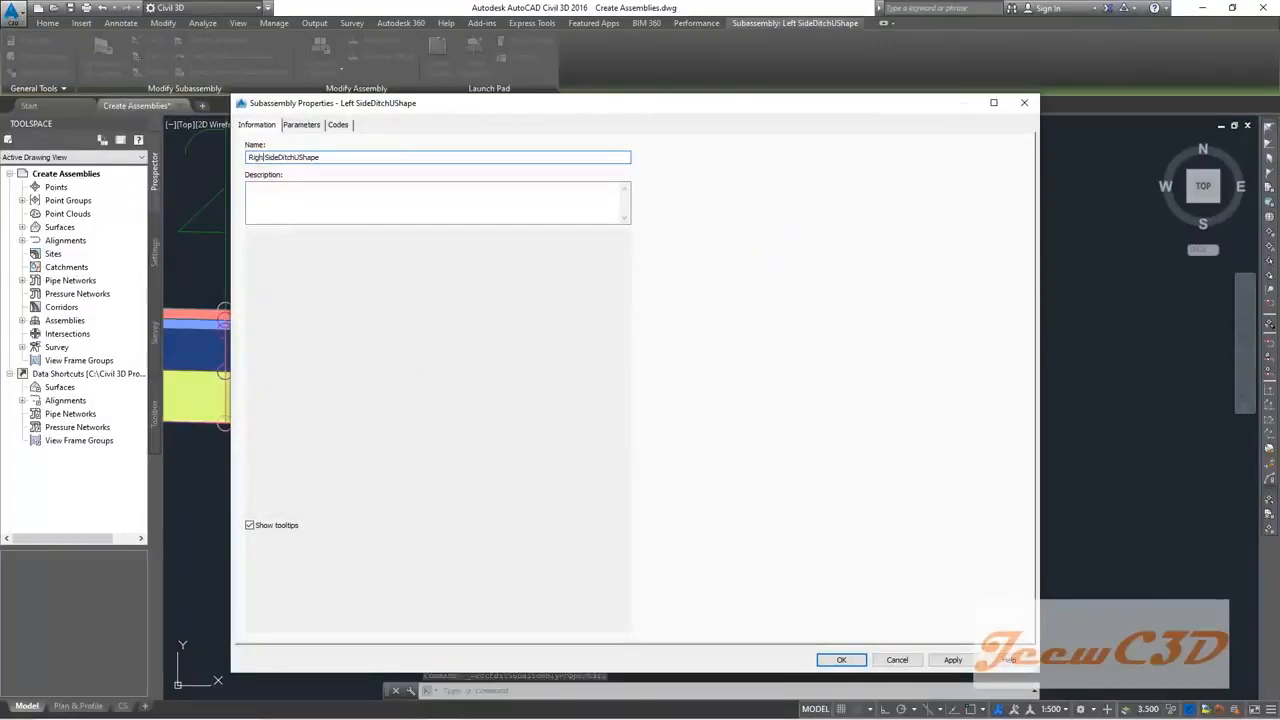
left_click(838, 657)
scroll(743, 477, "down", 12)
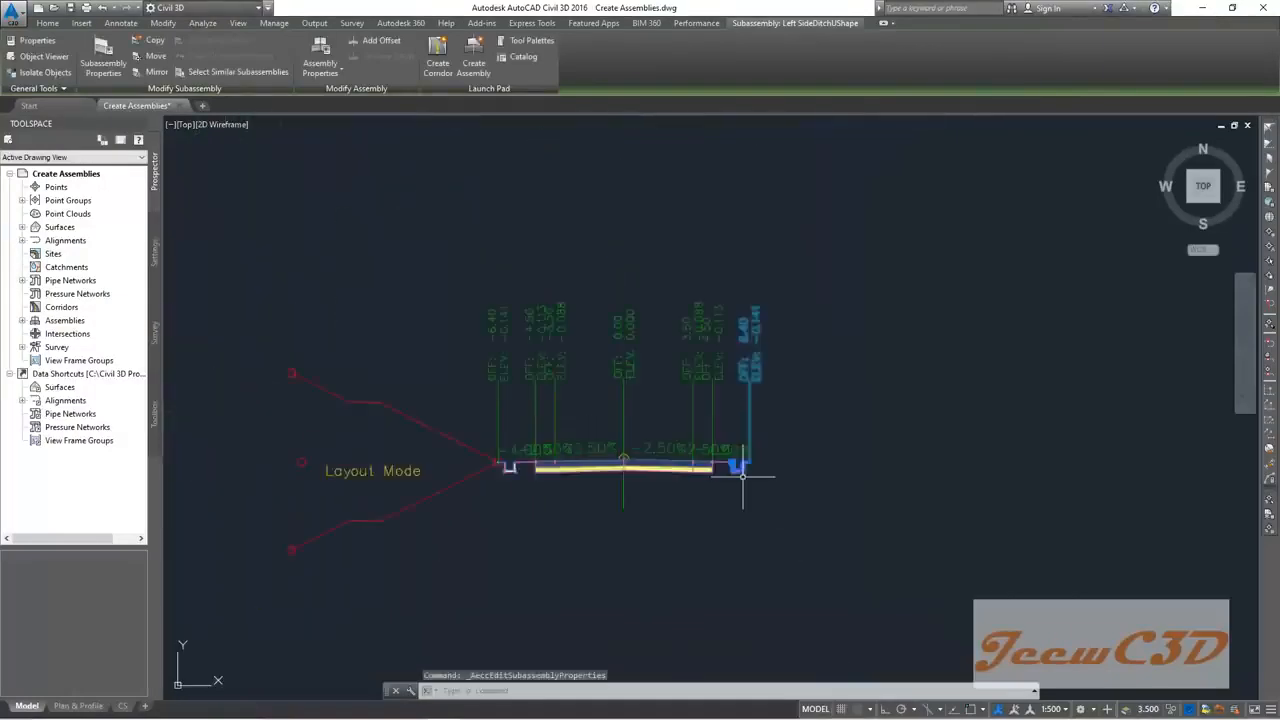
scroll(655, 472, "down", 2)
key("Escape")
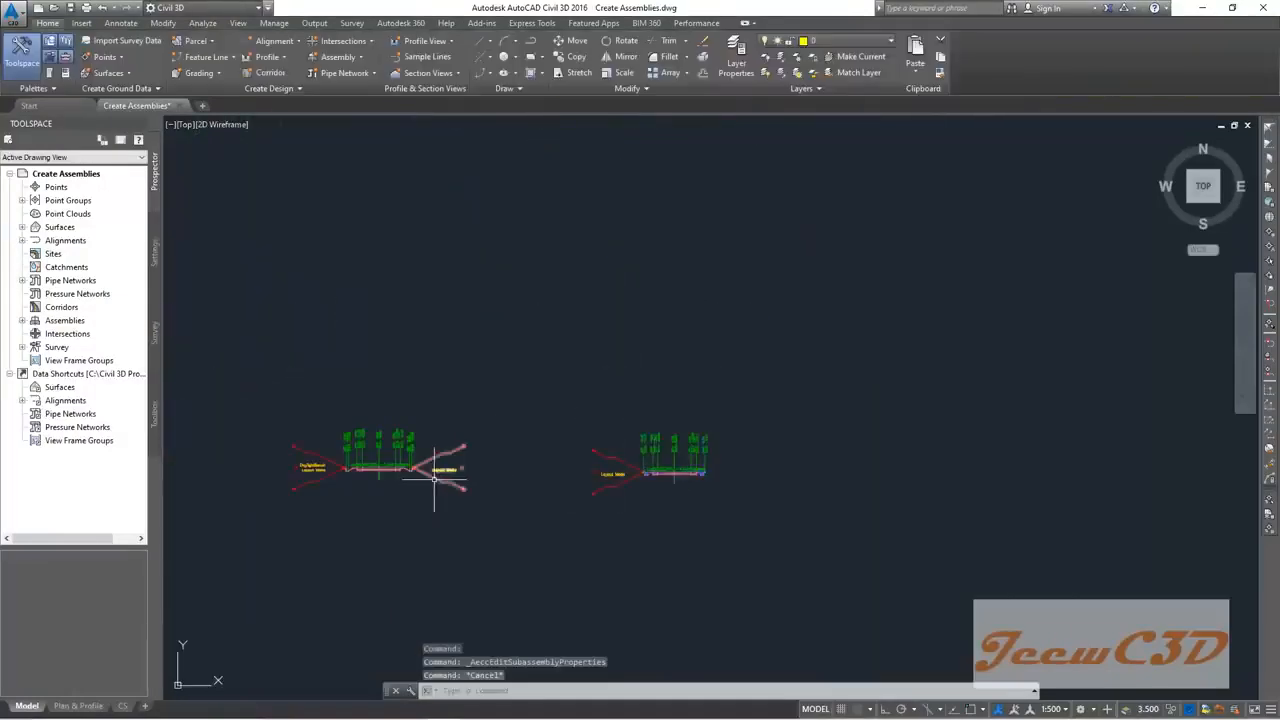
left_click(452, 470)
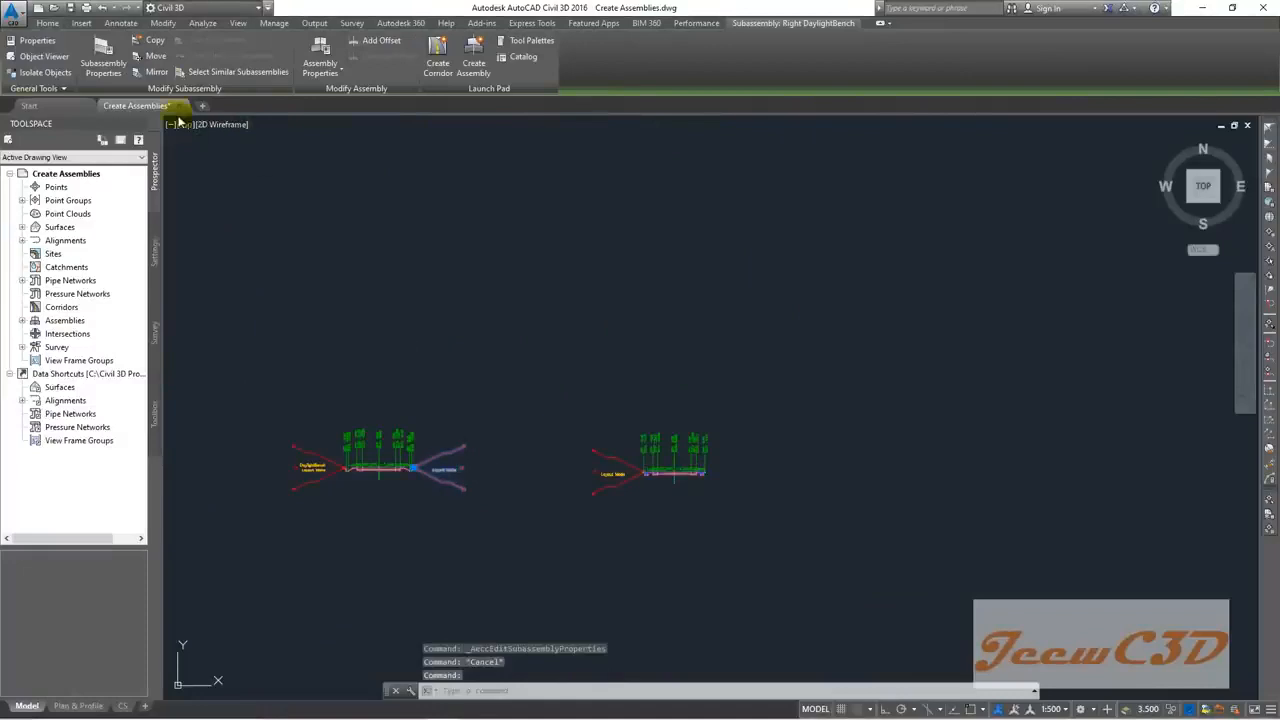
left_click(148, 44)
scroll(652, 467, "up", 10)
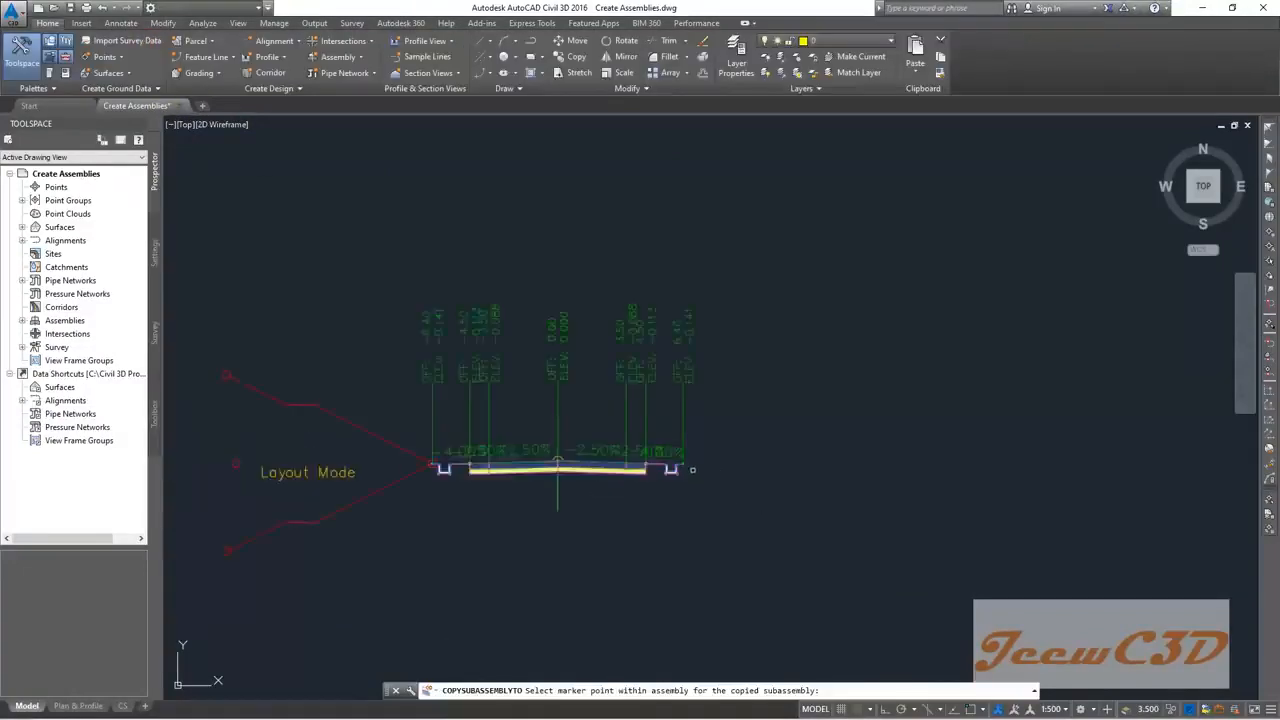
scroll(652, 467, "up", 4)
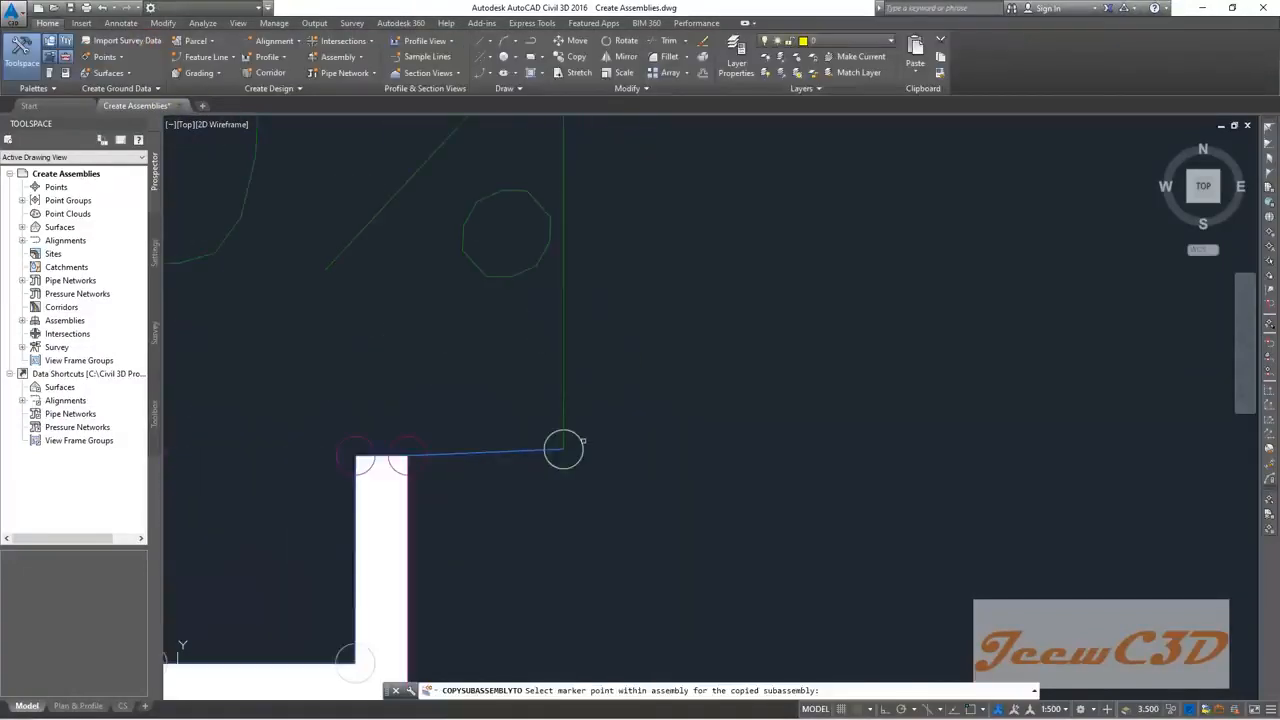
left_click(563, 449)
scroll(630, 445, "down", 10)
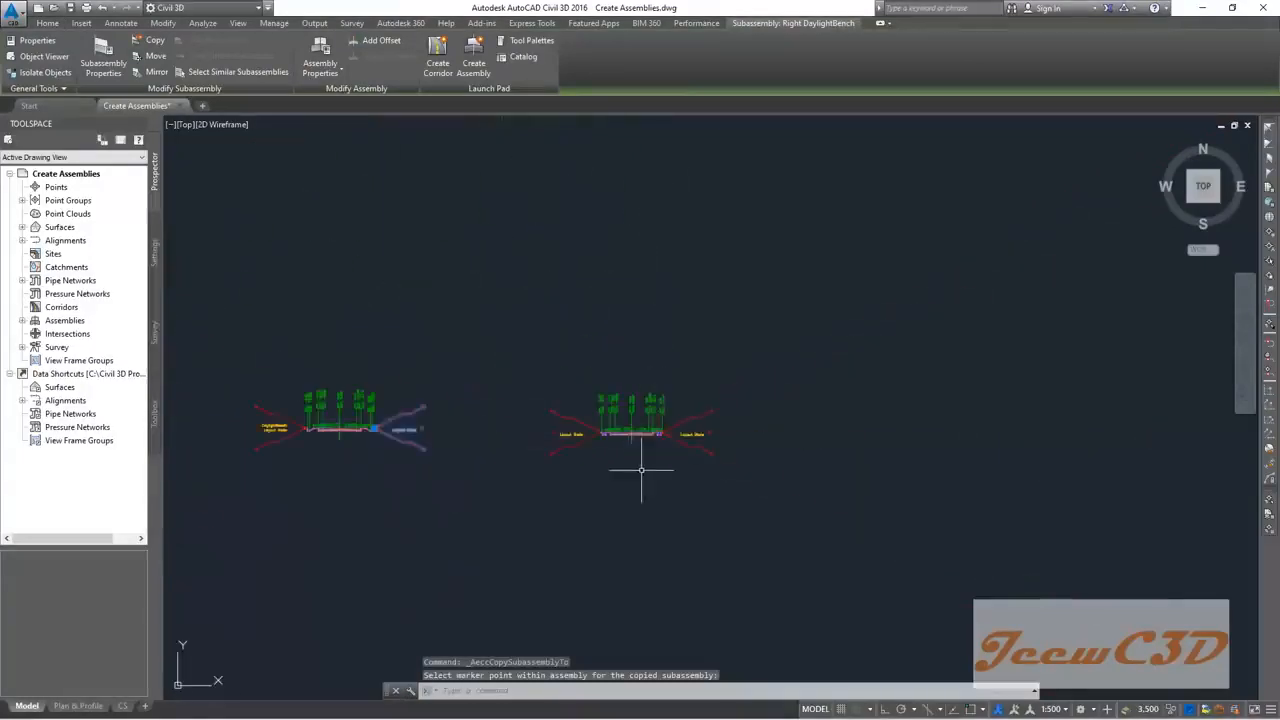
middle_click_drag(641, 469, 714, 454)
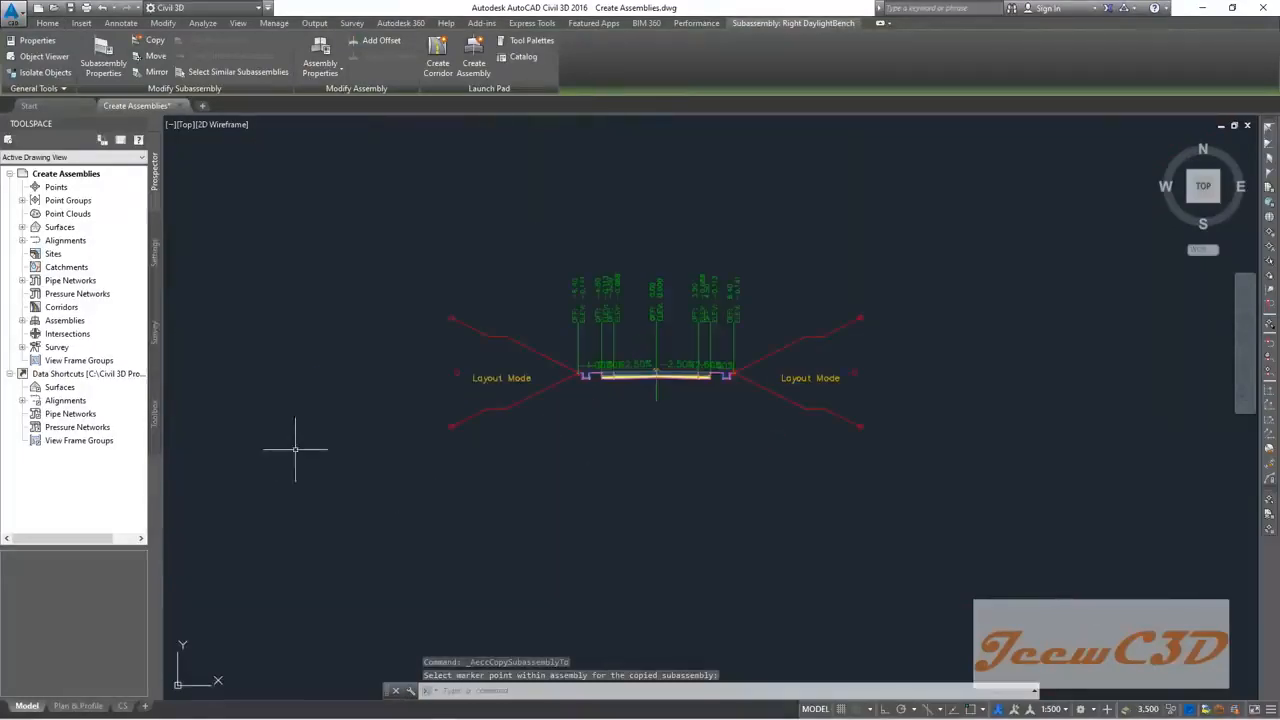
middle_click_drag(300, 443, 608, 500)
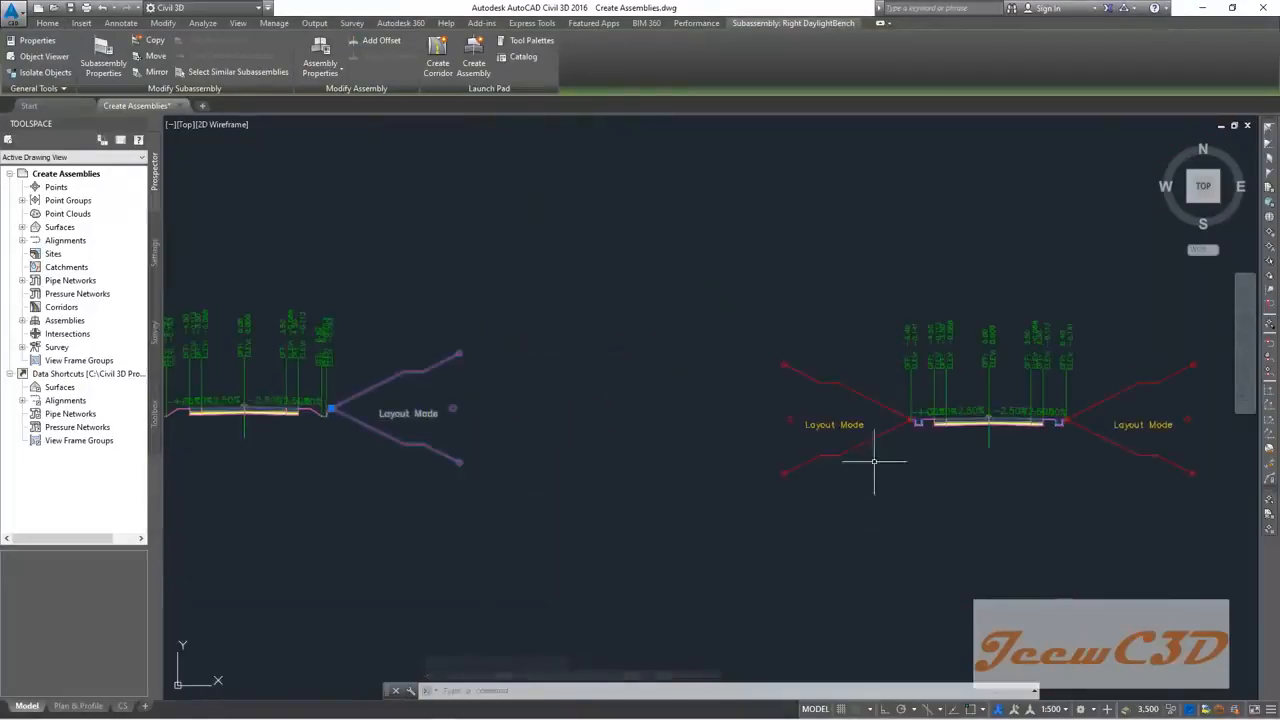
middle_click_drag(1055, 465, 737, 466)
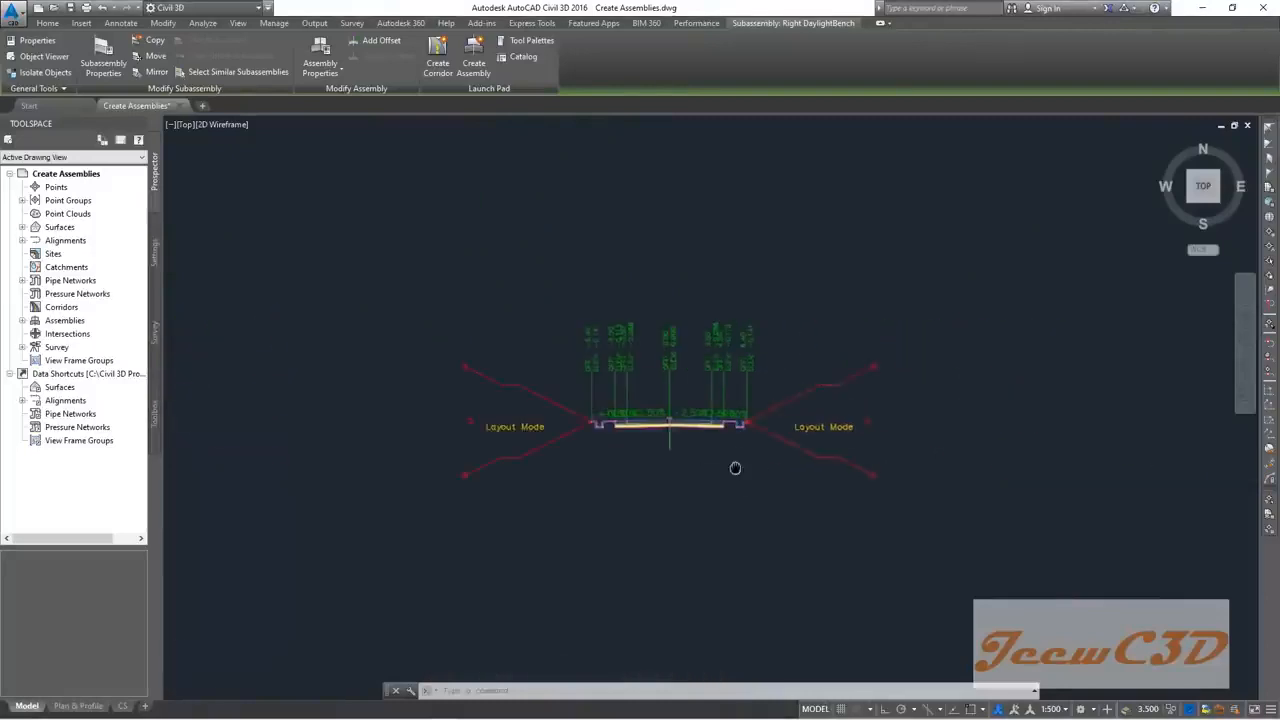
scroll(737, 455, "down", 3)
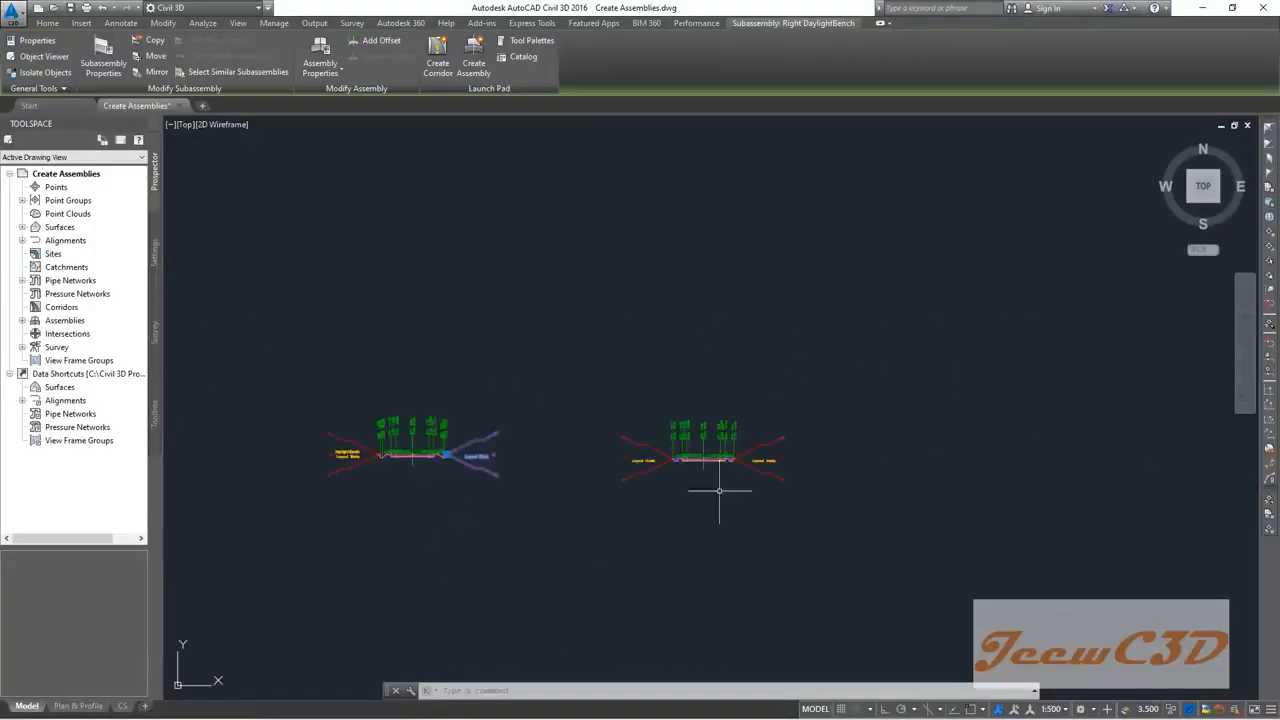
key("Escape")
mouse_move(743, 504)
middle_mouse_down()
mouse_move(620, 460)
mouse_move(490, 467)
middle_mouse_up()
scroll(485, 433, "up", 4)
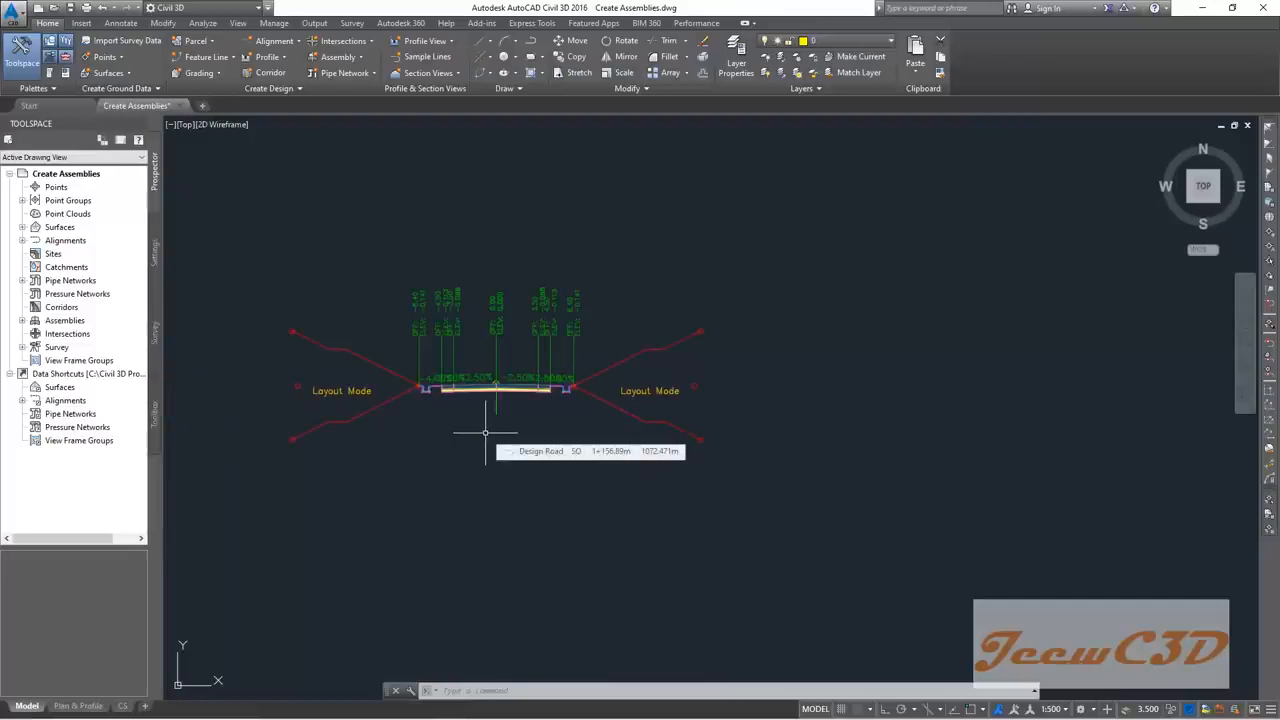
scroll(488, 433, "down", 4)
scroll(553, 427, "down", 2)
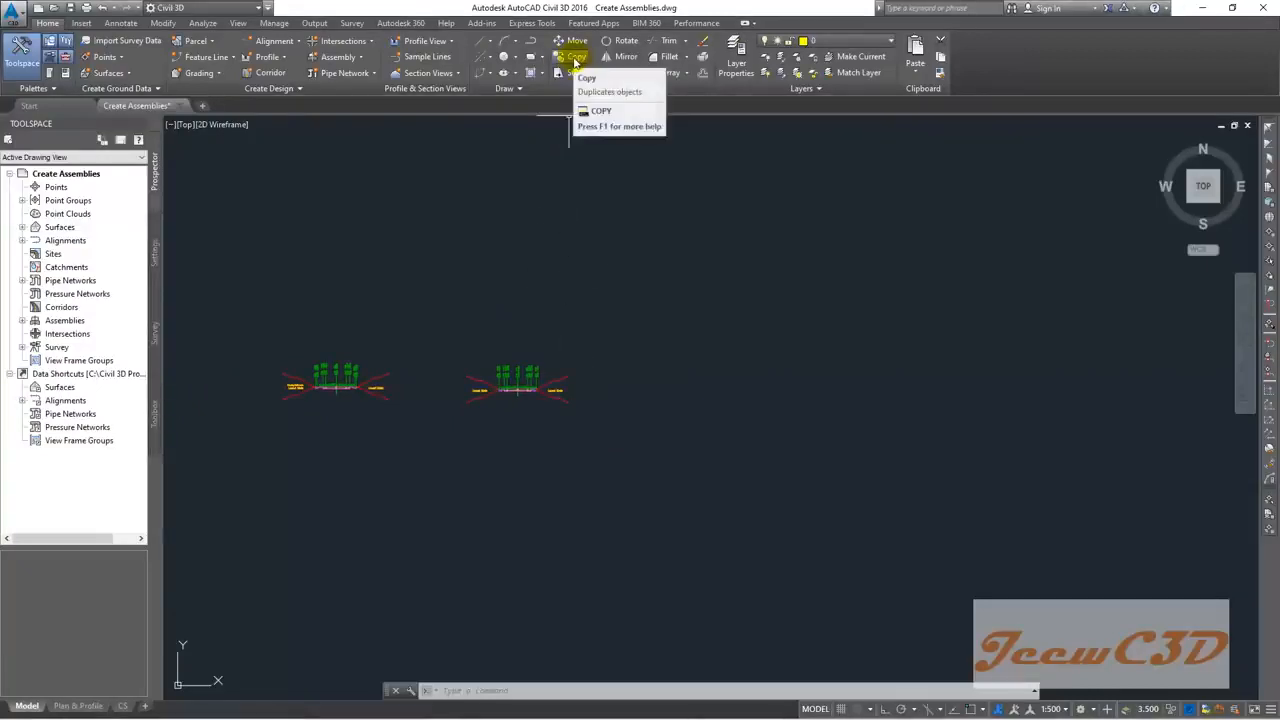
Step: Copy the right drain assembly and place the duplicate further to the right
left_click(576, 60)
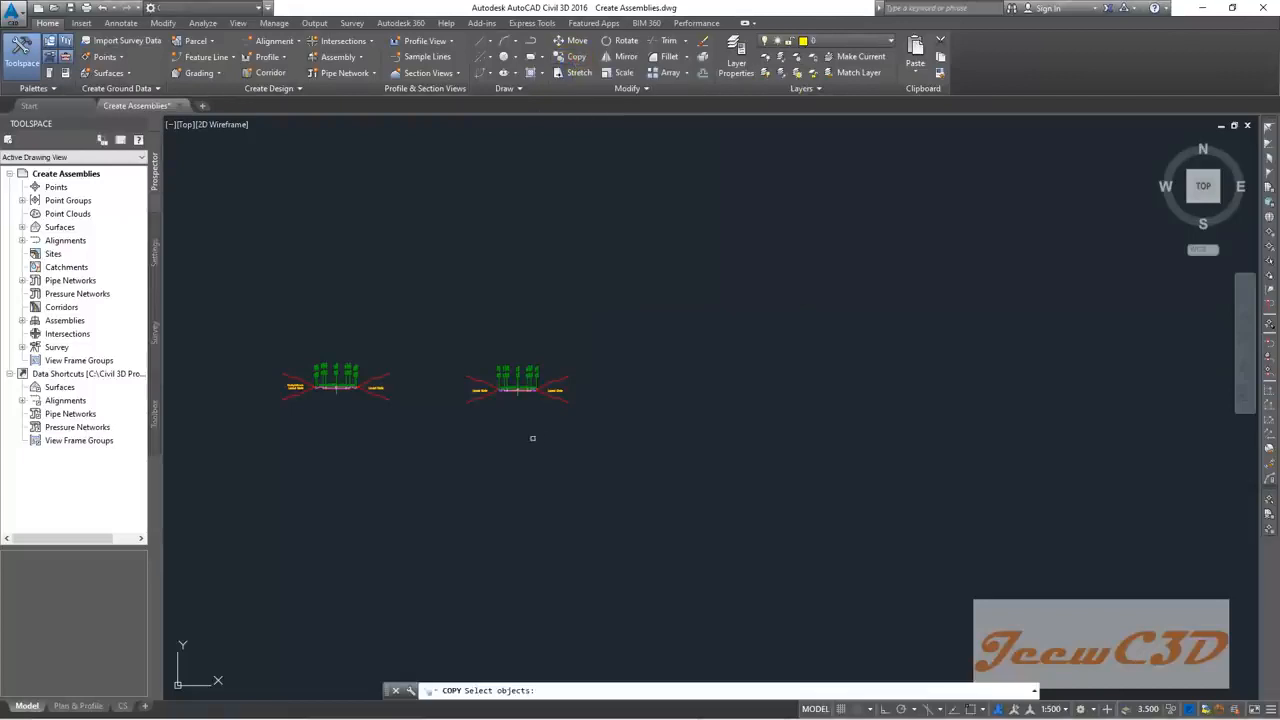
scroll(522, 418, "up", 4)
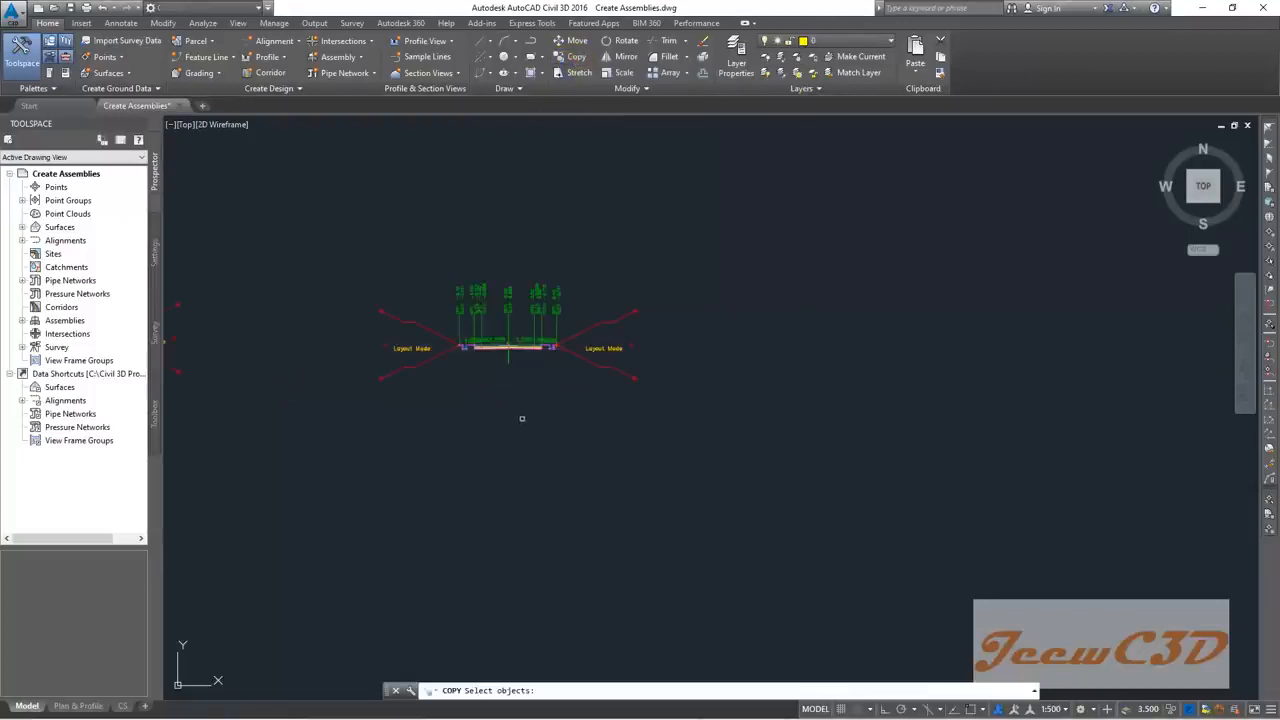
left_click(508, 355)
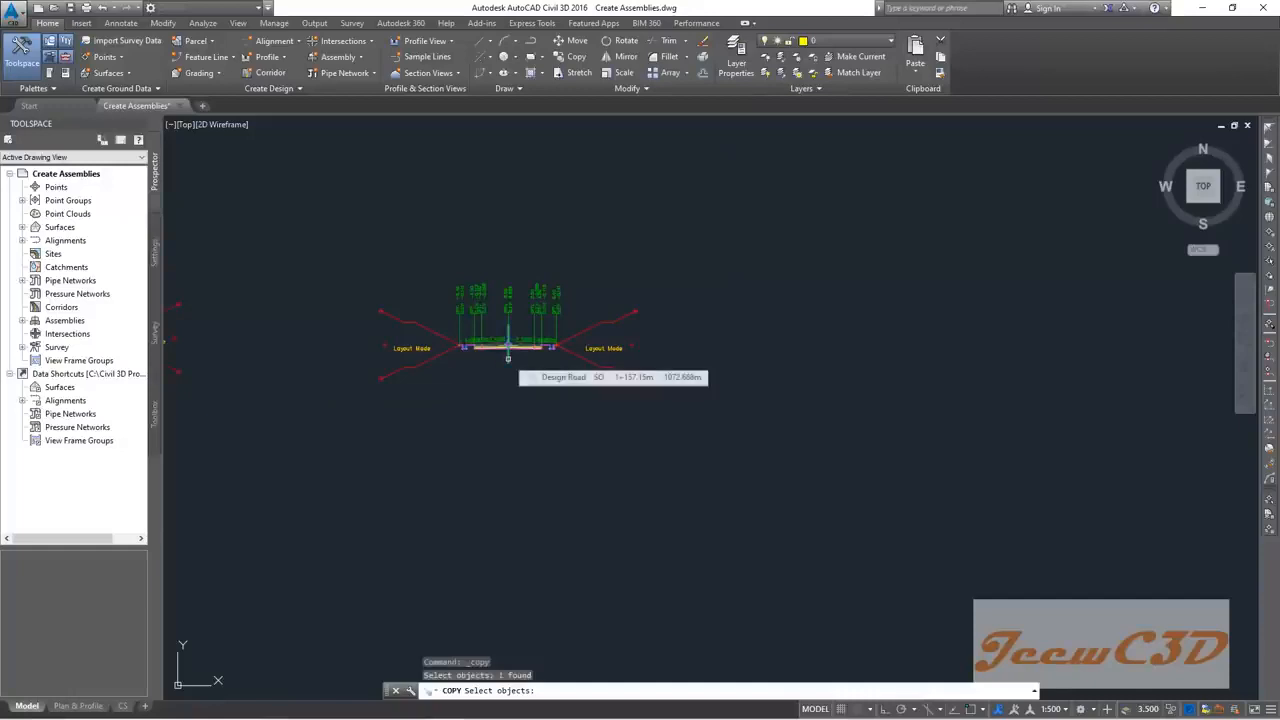
key("Return")
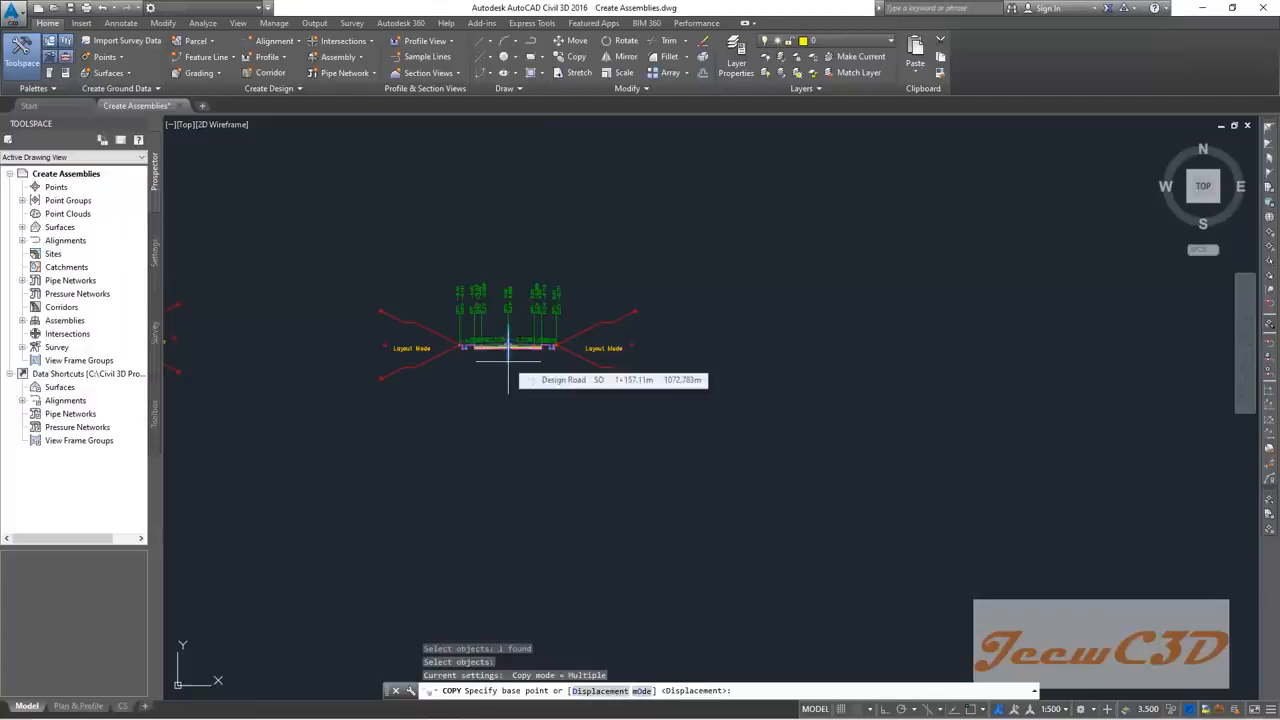
scroll(508, 358, "up", 8)
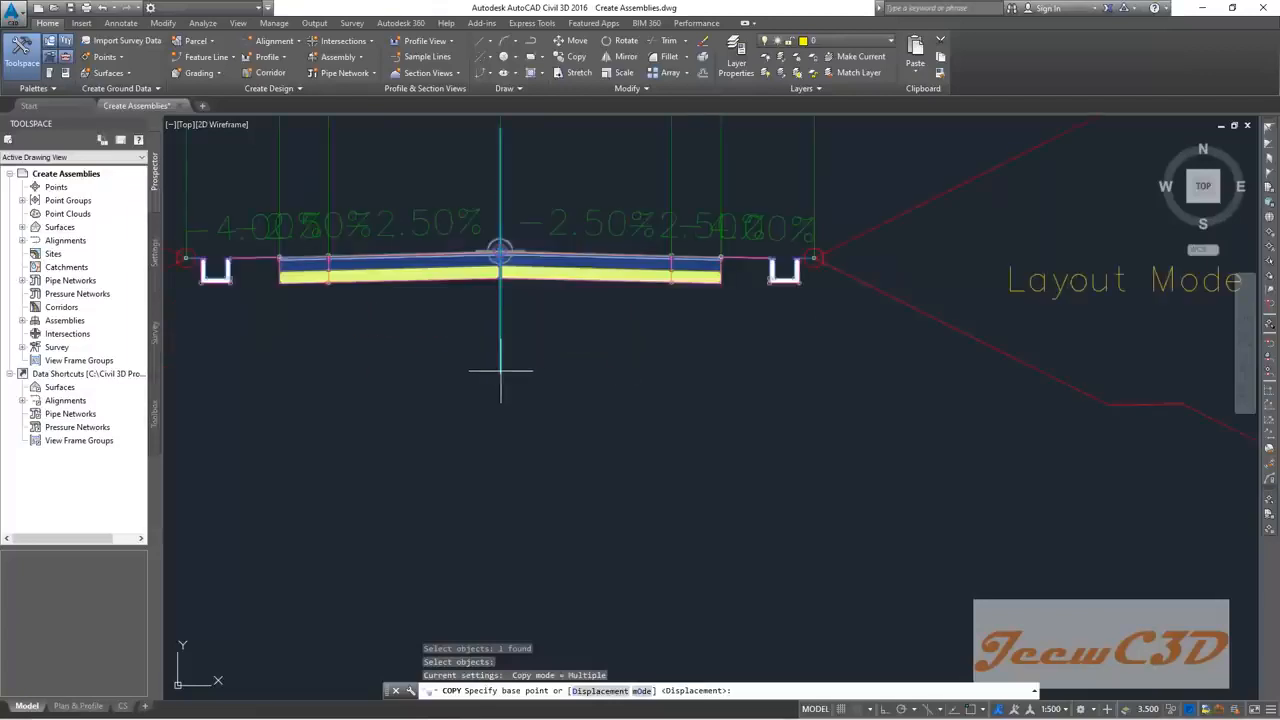
left_click(500, 371)
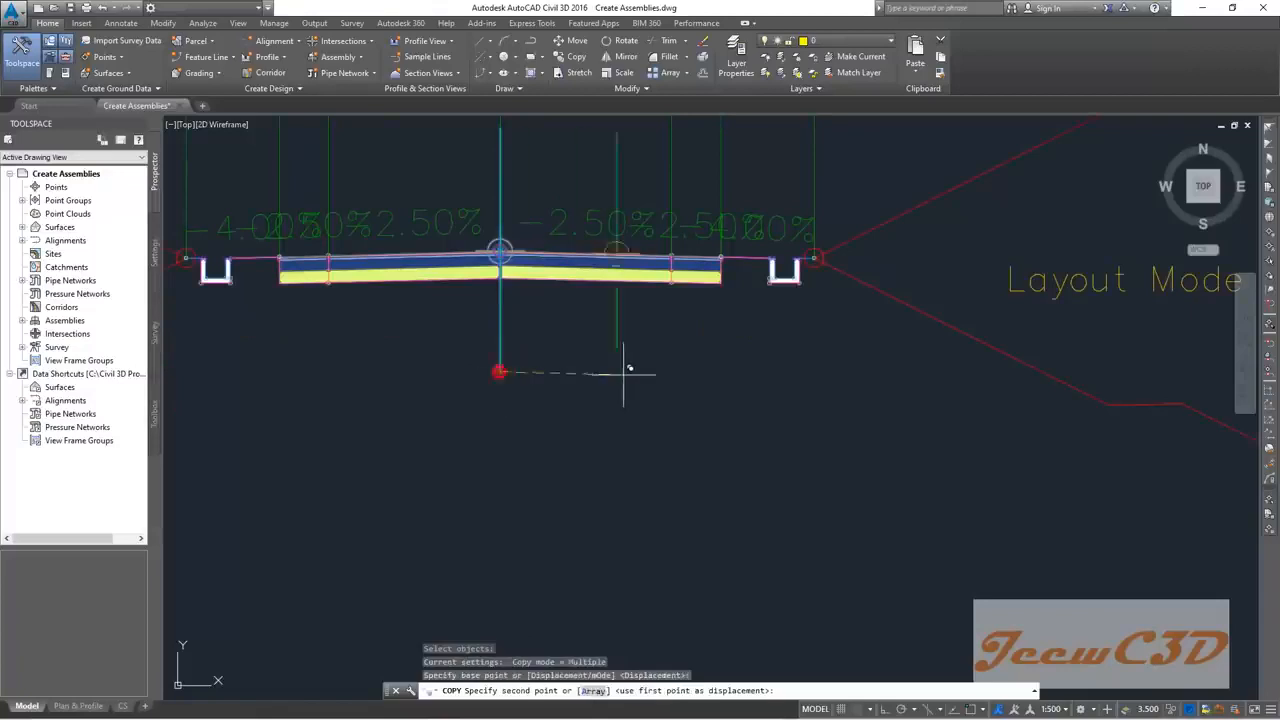
scroll(623, 366, "down", 5)
middle_click_drag(771, 377, 529, 389)
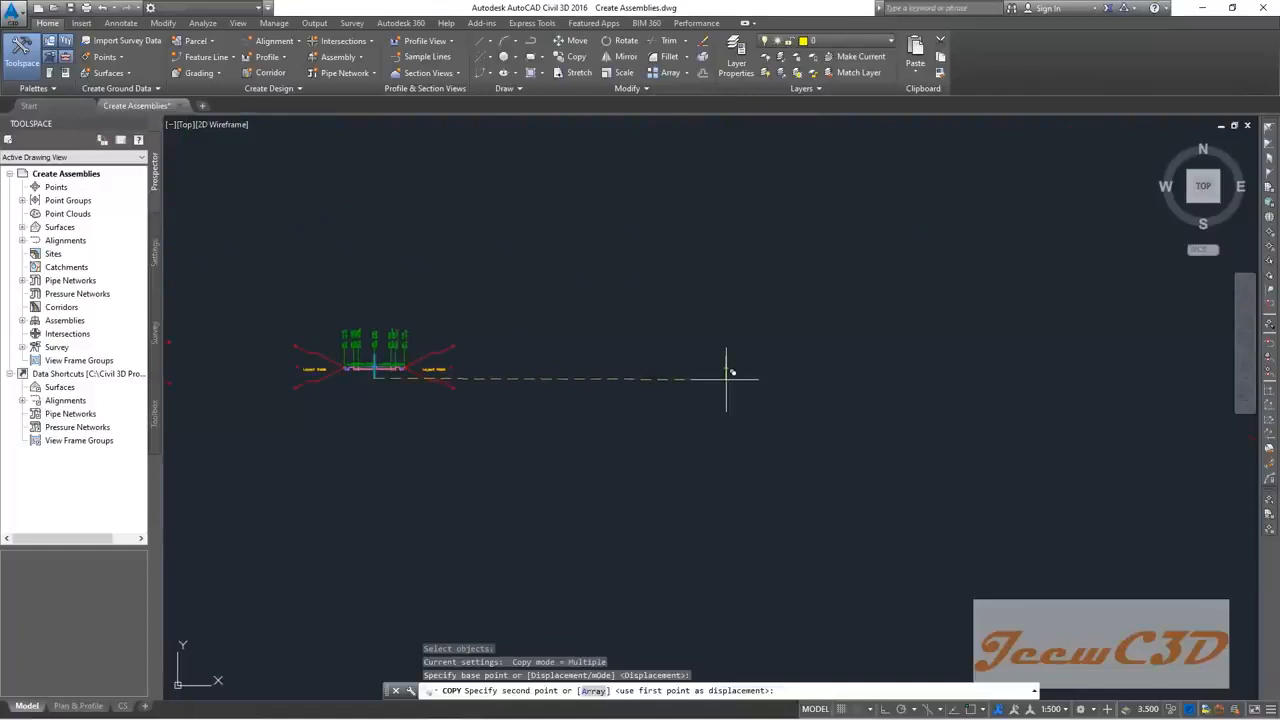
left_click(726, 374)
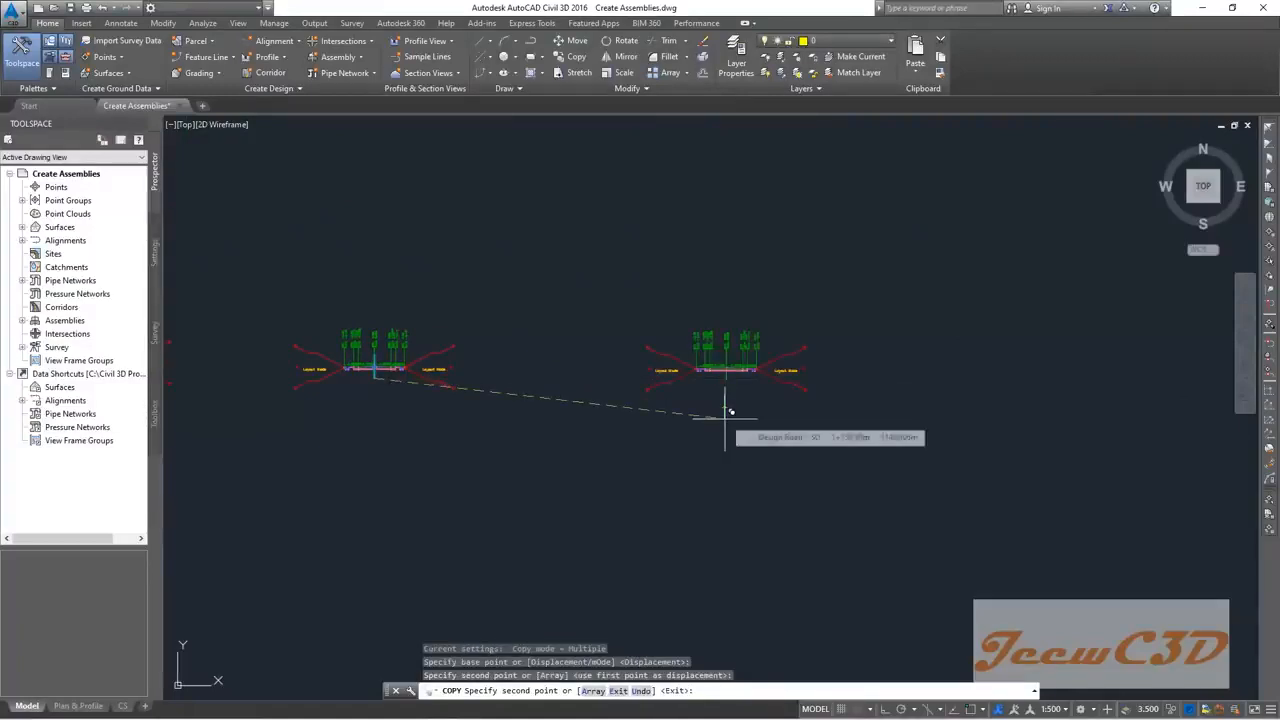
key("Escape")
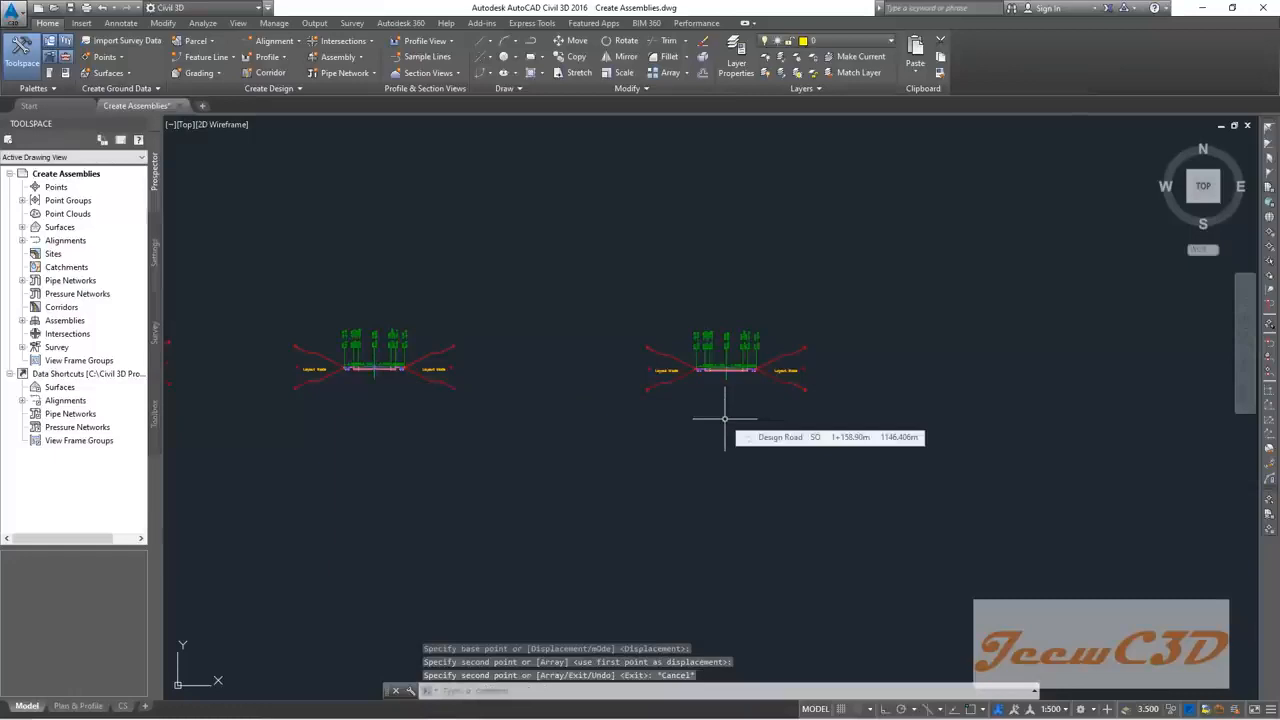
Step: Check the left assembly's shortcut options, then bring the new duplicate assembly into view
left_click(486, 408)
left_click(284, 302)
right_click(346, 296)
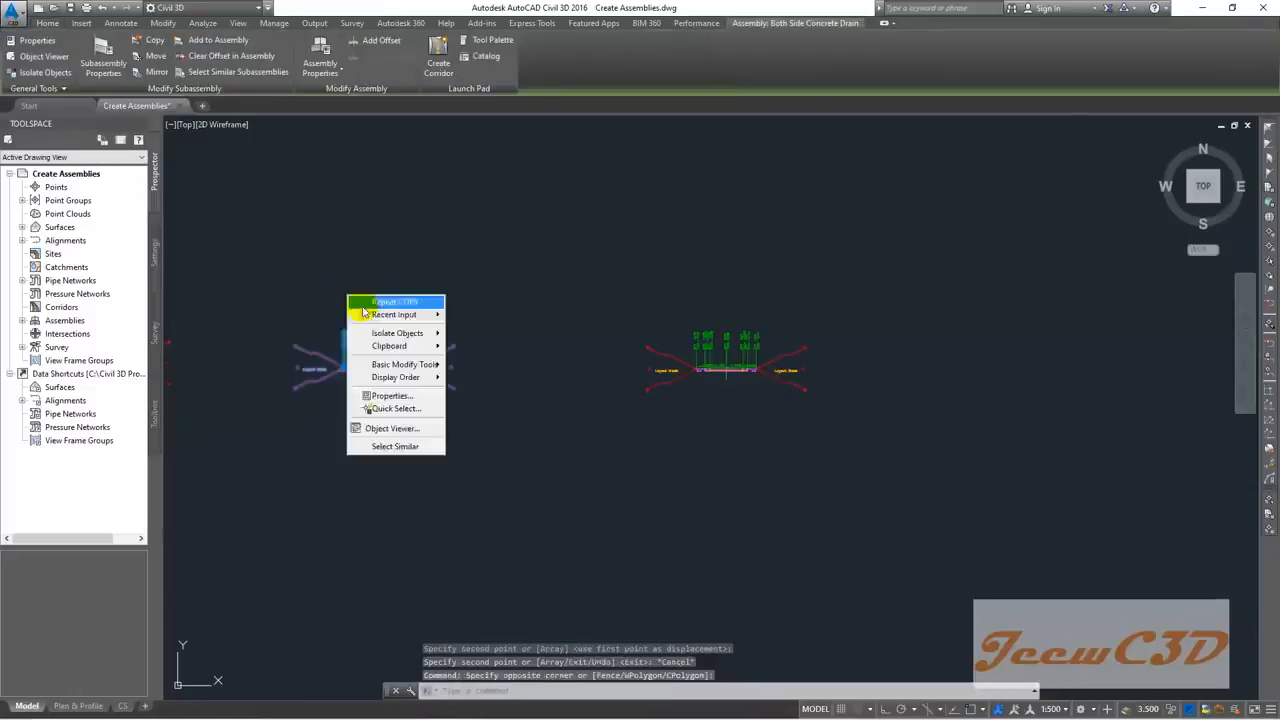
mouse_move(390, 346)
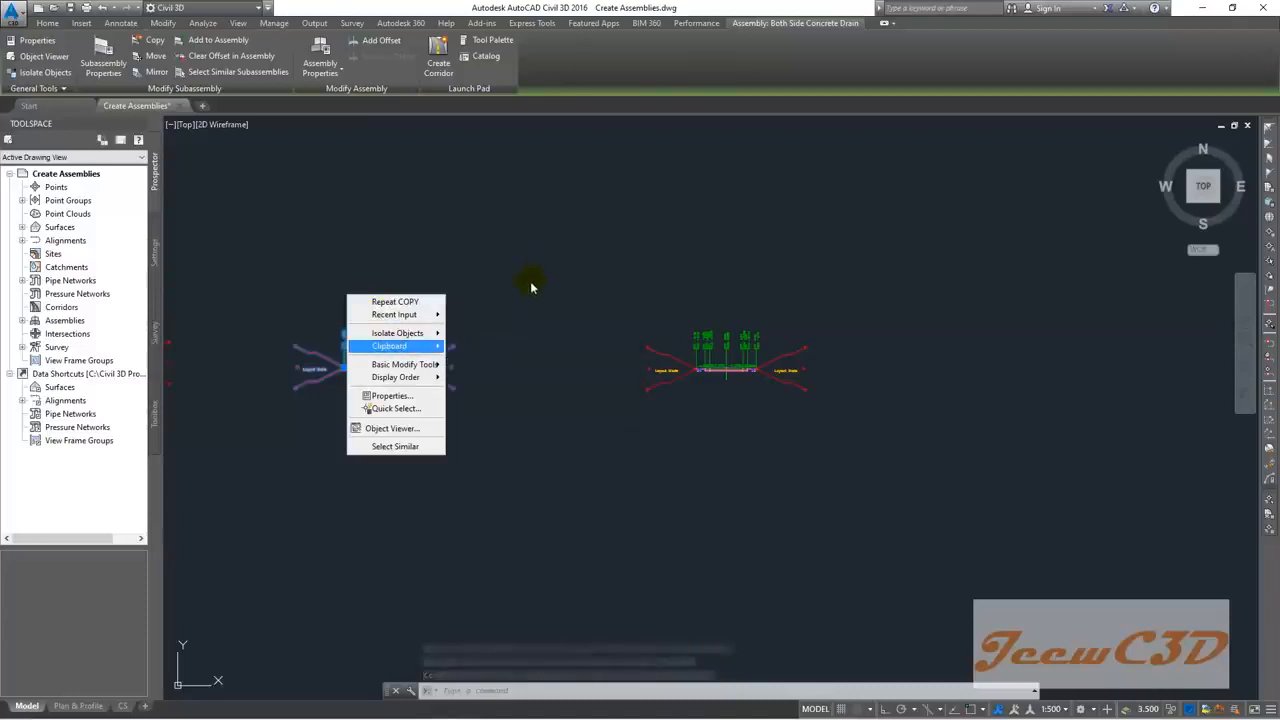
key("Escape")
key("Escape")
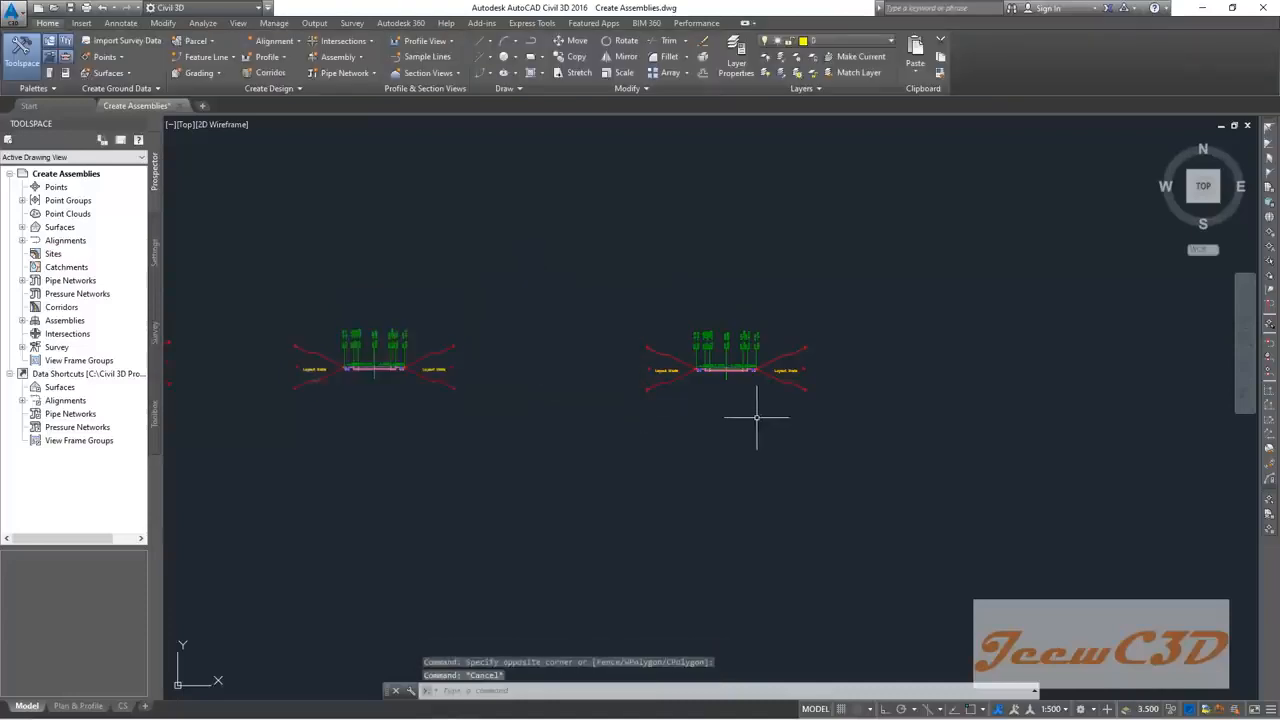
middle_click_drag(754, 414, 586, 423)
scroll(583, 423, "up", 5)
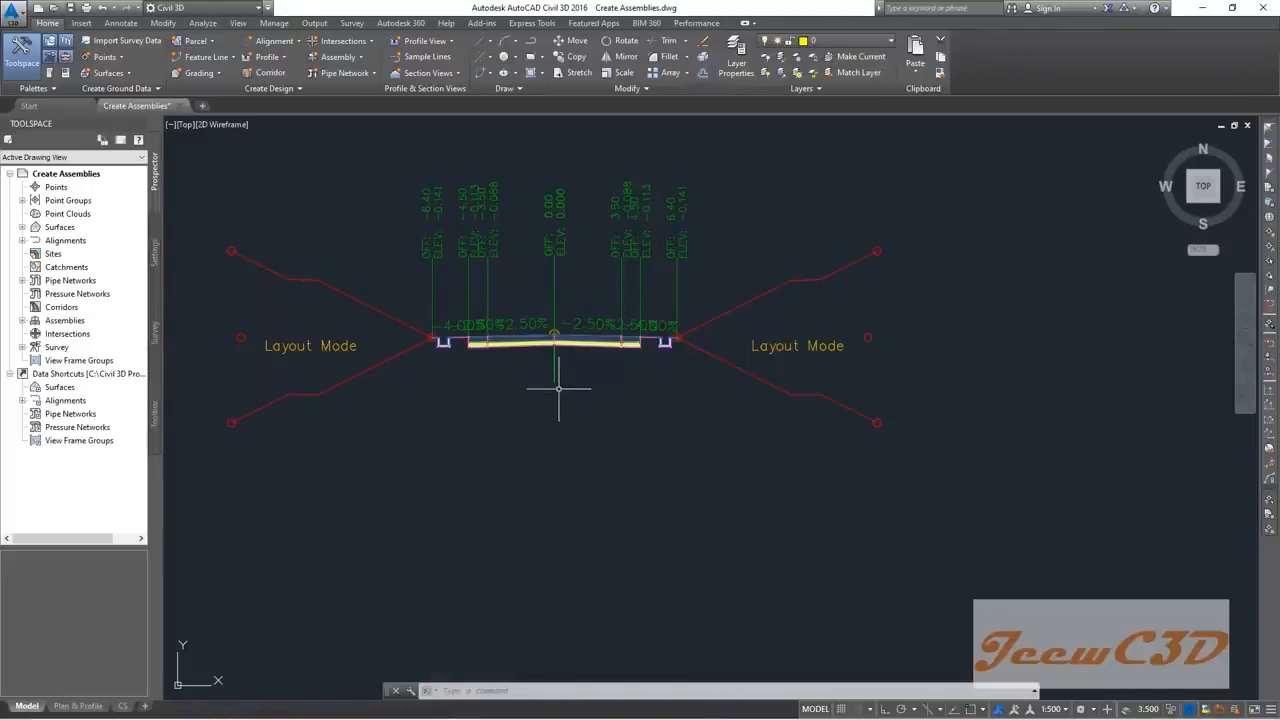
Step: Delete the left and right daylight slopes from the copied assembly
scroll(408, 345, "up", 2)
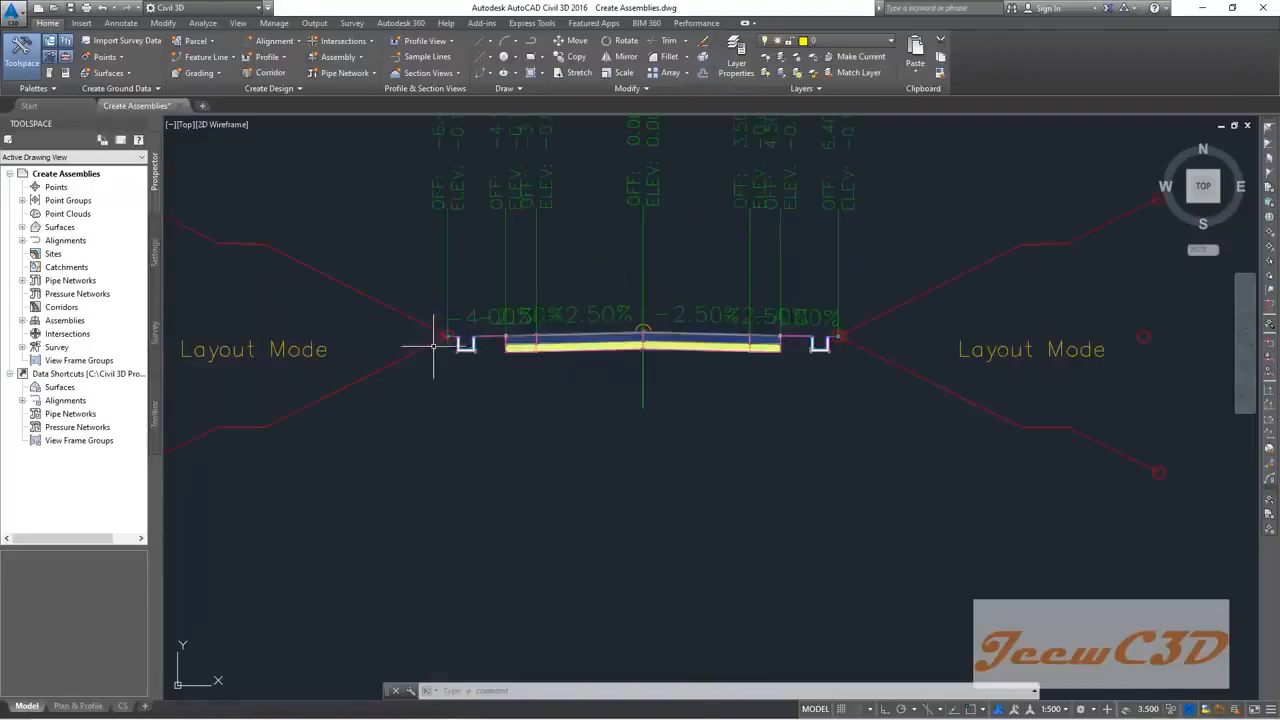
scroll(351, 335, "down", 2)
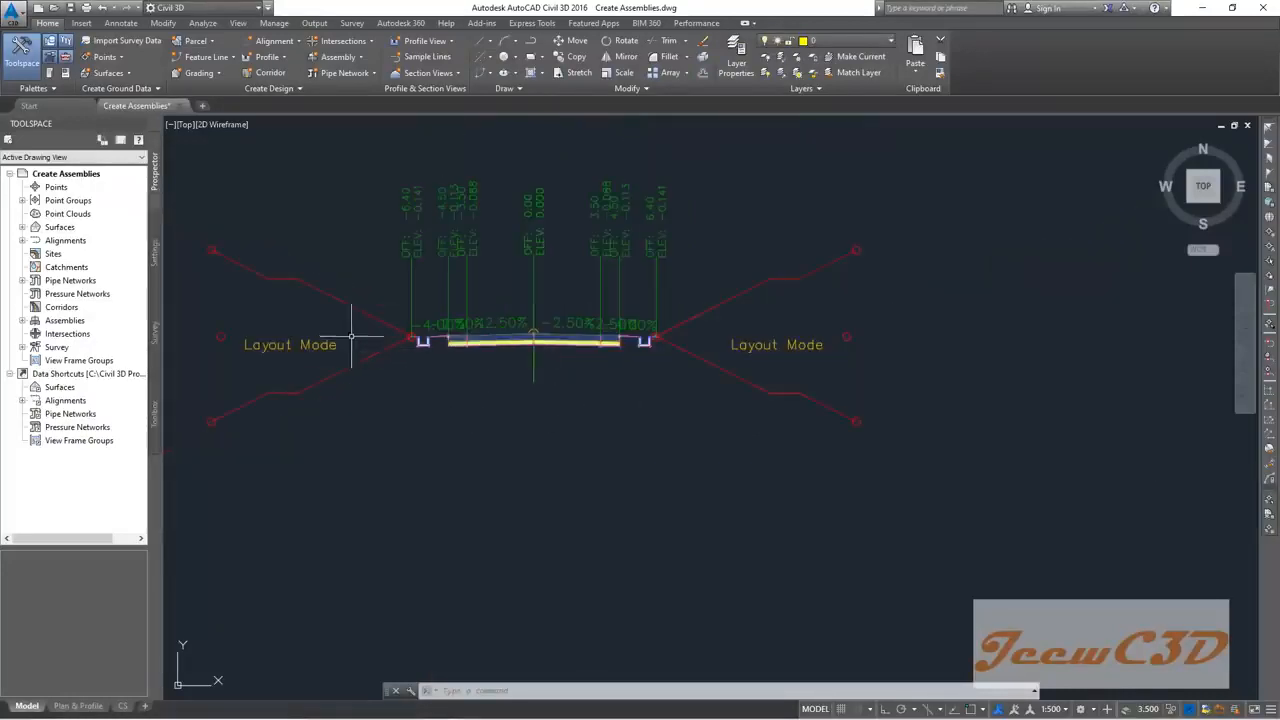
left_click(376, 408)
left_click(331, 298)
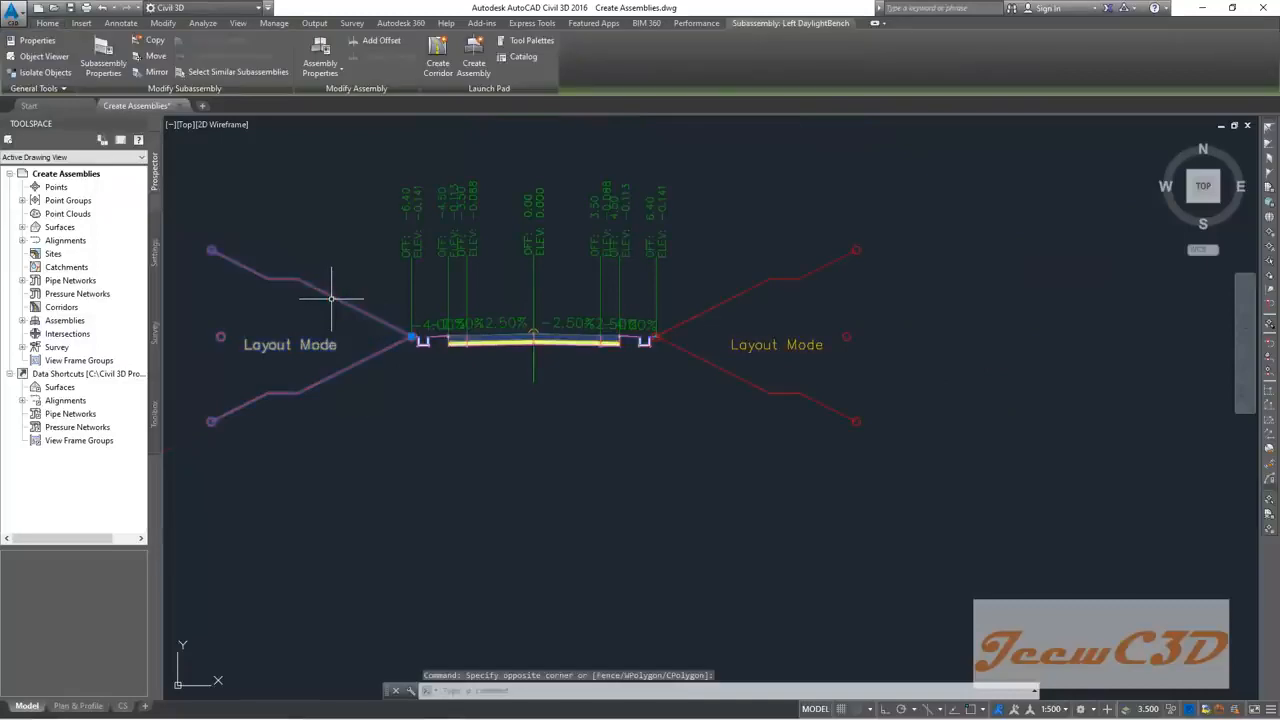
key("Delete")
left_click(749, 441)
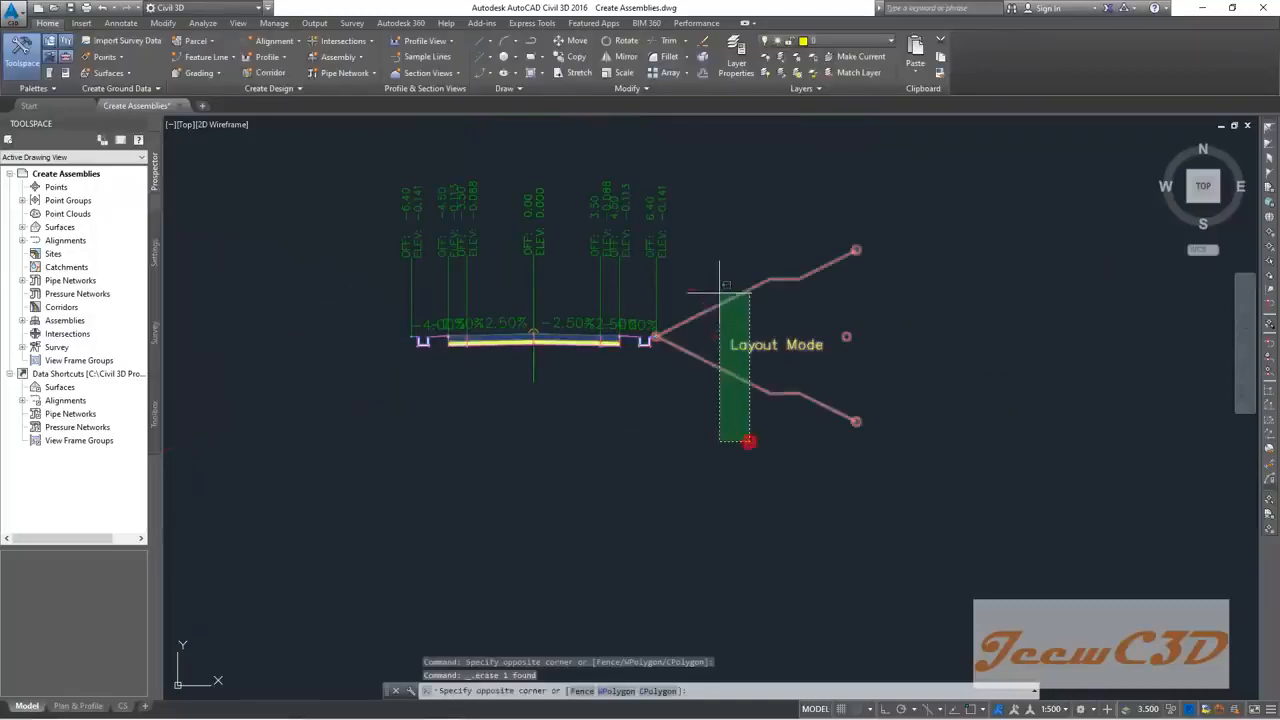
left_click(720, 292)
key("Delete")
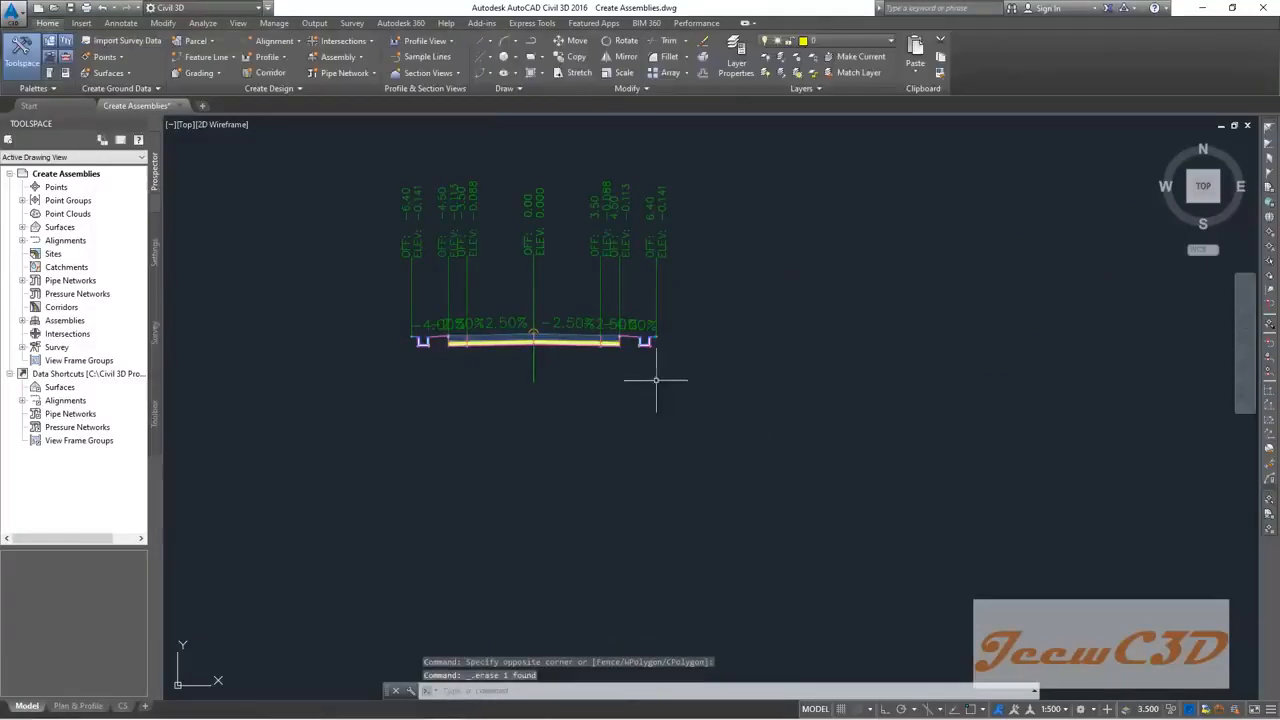
Step: Delete both drain channels, leaving only the -2.50% lanes and shoulders
left_click(652, 345)
key("Delete")
left_click(420, 345)
key("Delete")
scroll(418, 330, "up", 4)
middle_click_drag(434, 391, 379, 401)
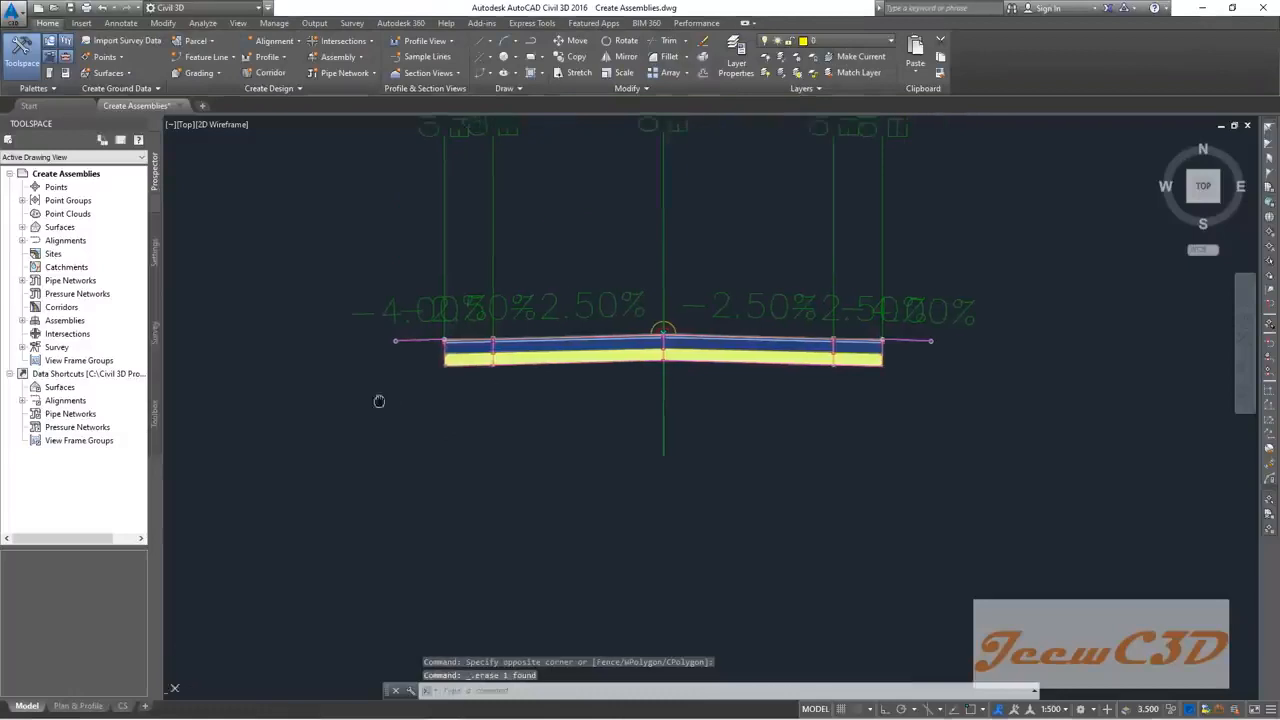
scroll(351, 409, "down", 2)
scroll(340, 365, "up", 4)
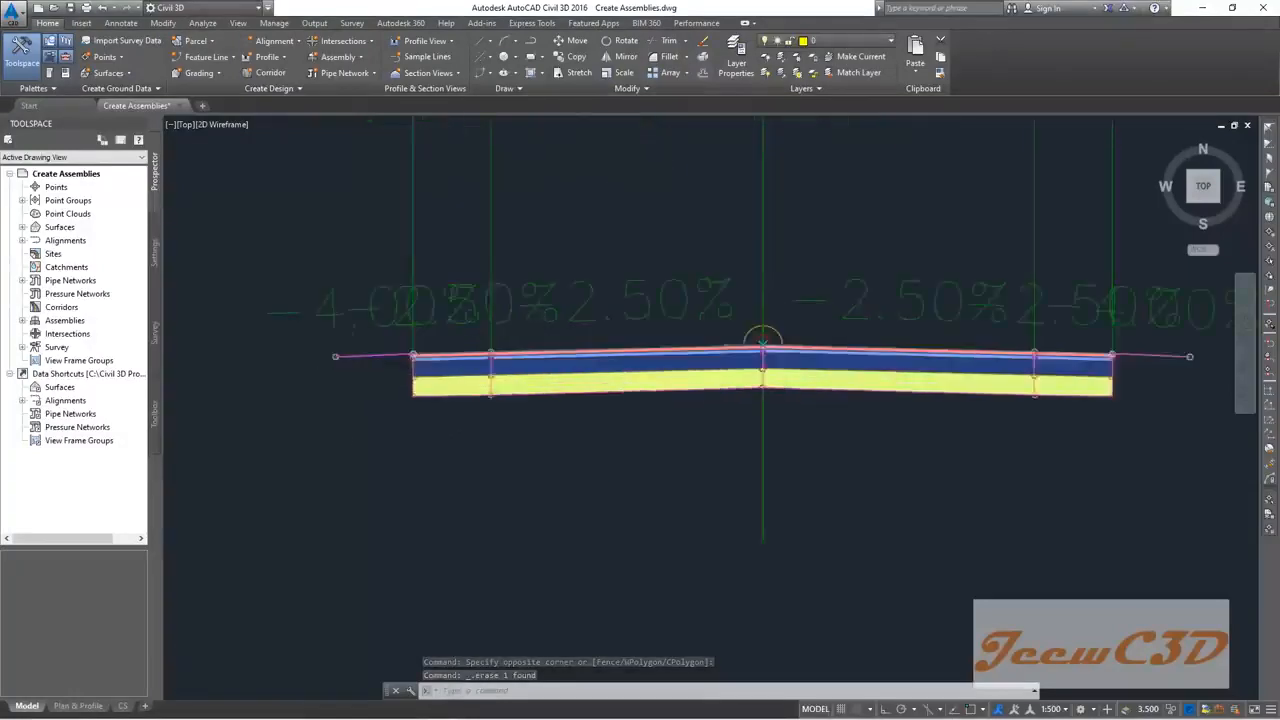
scroll(336, 350, "up", 2)
scroll(338, 350, "down", 7)
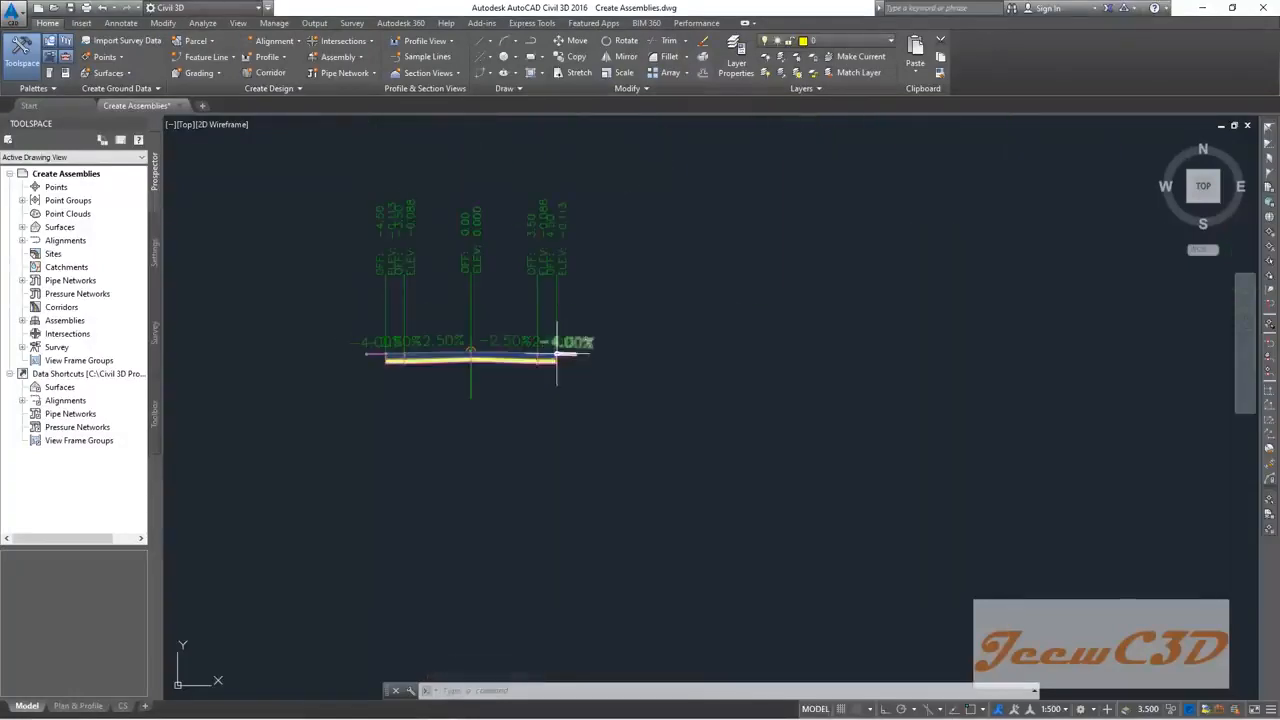
scroll(578, 360, "up", 2)
middle_click_drag(560, 391, 677, 380)
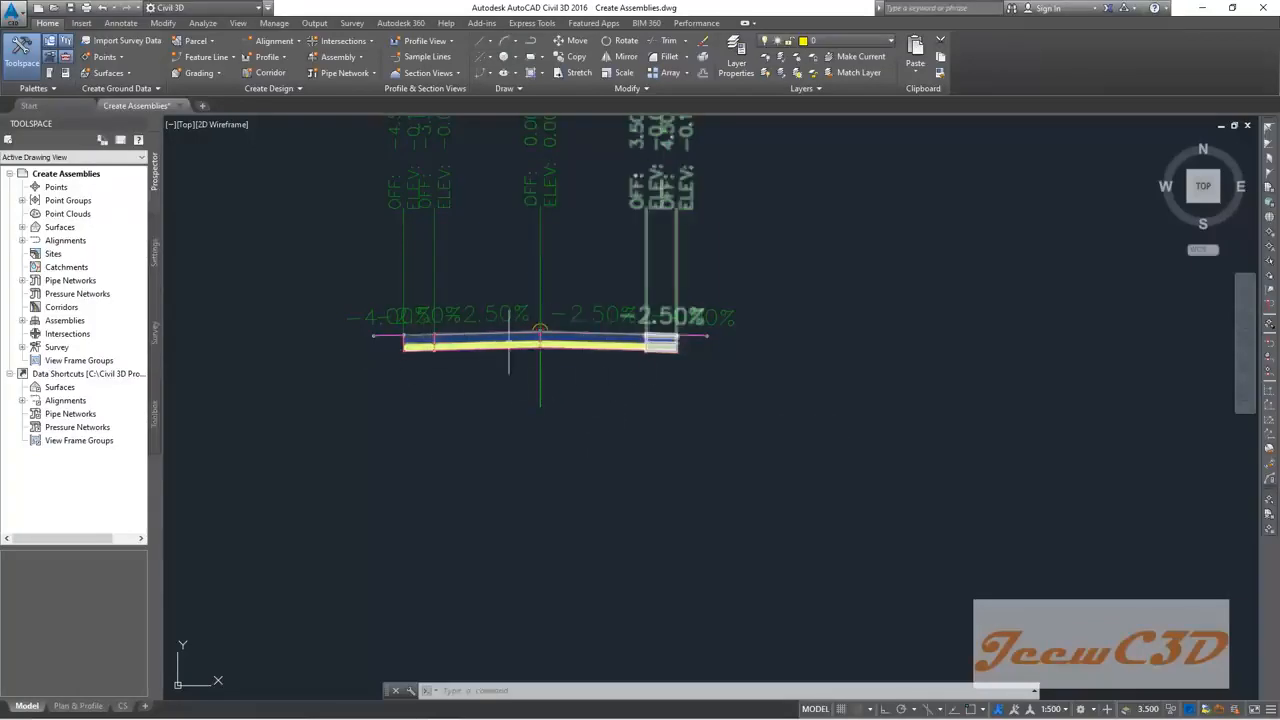
scroll(530, 340, "up", 4)
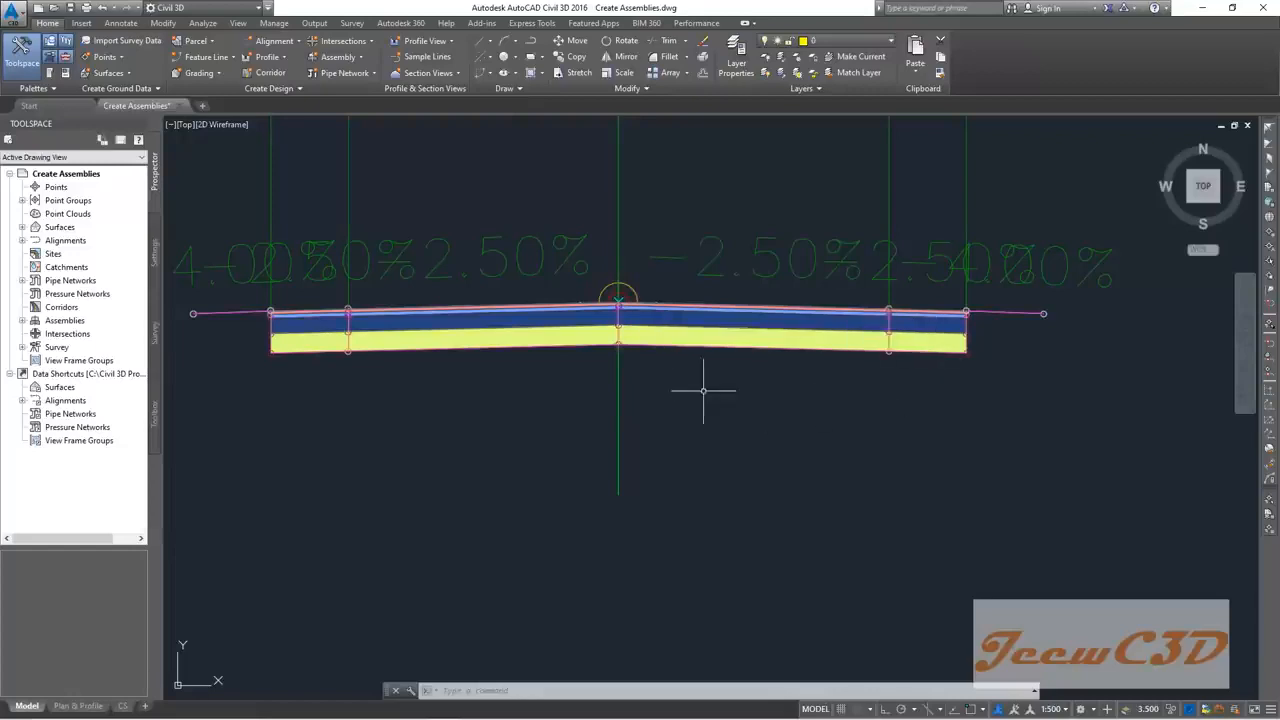
Step: Select all four lane subassemblies and show their properties beside the drawing
left_click(378, 380)
left_click(324, 338)
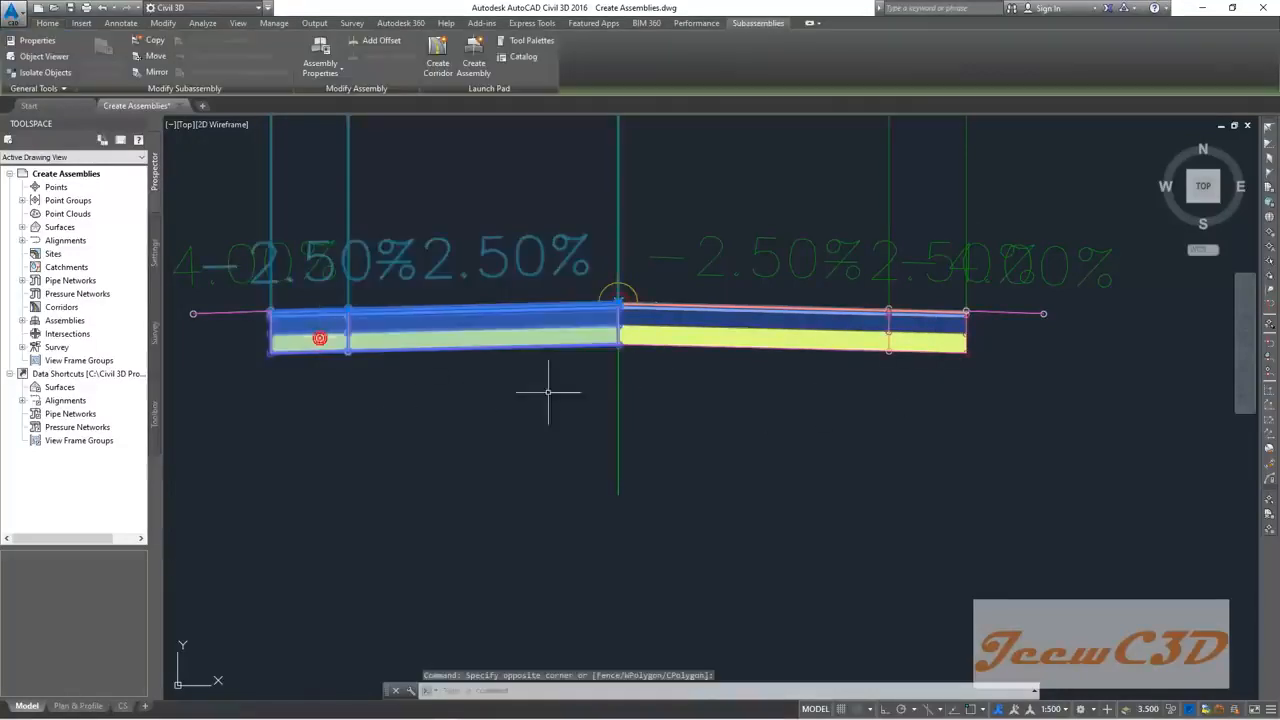
left_click(912, 381)
left_click(851, 343)
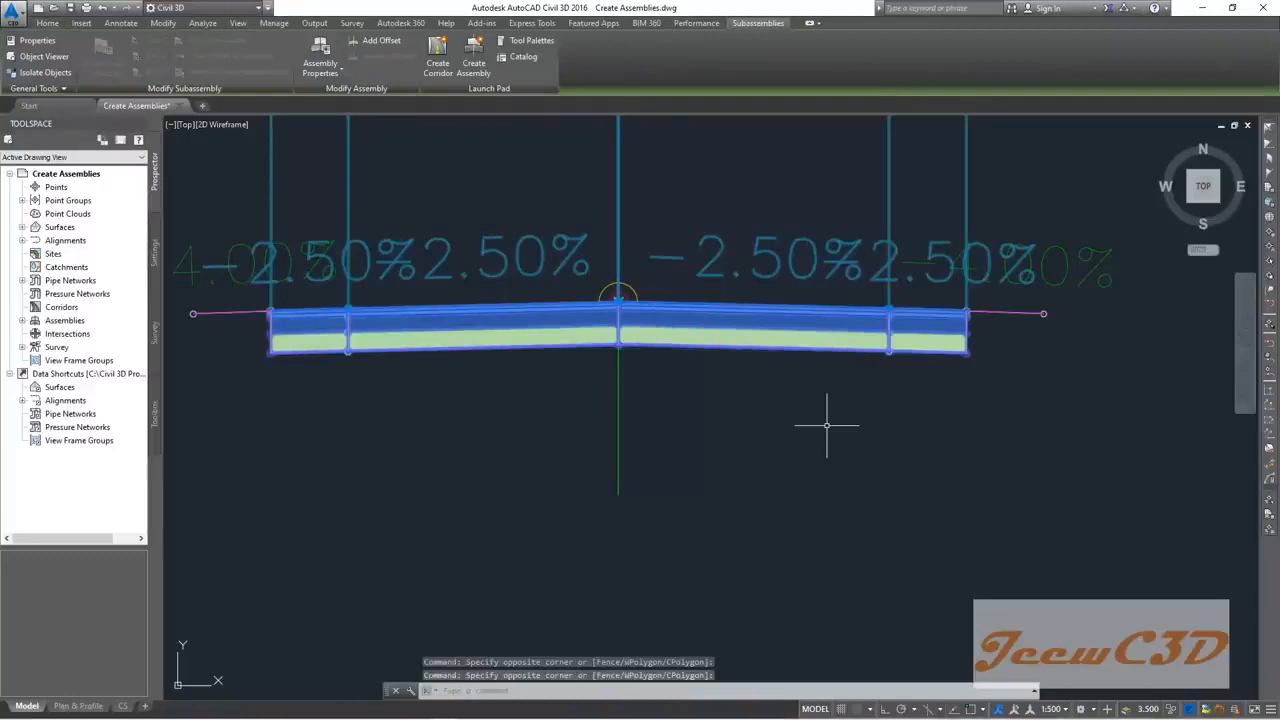
right_click(779, 401)
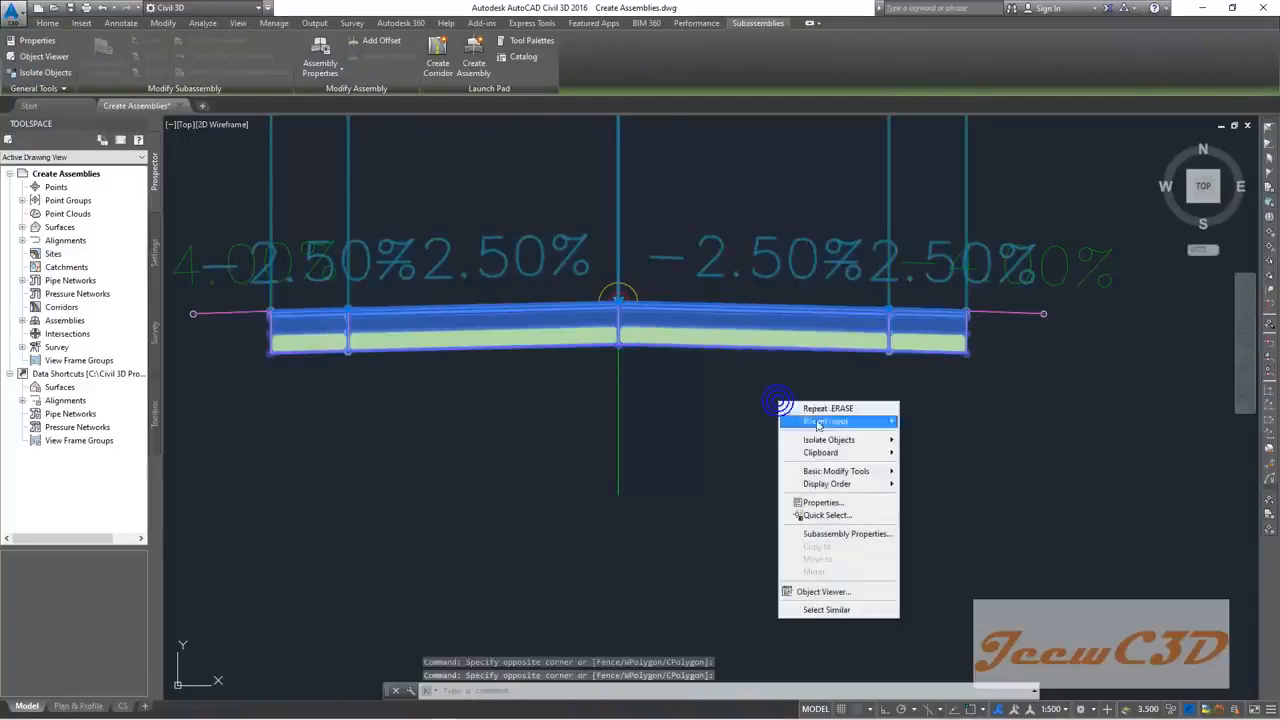
left_click(810, 503)
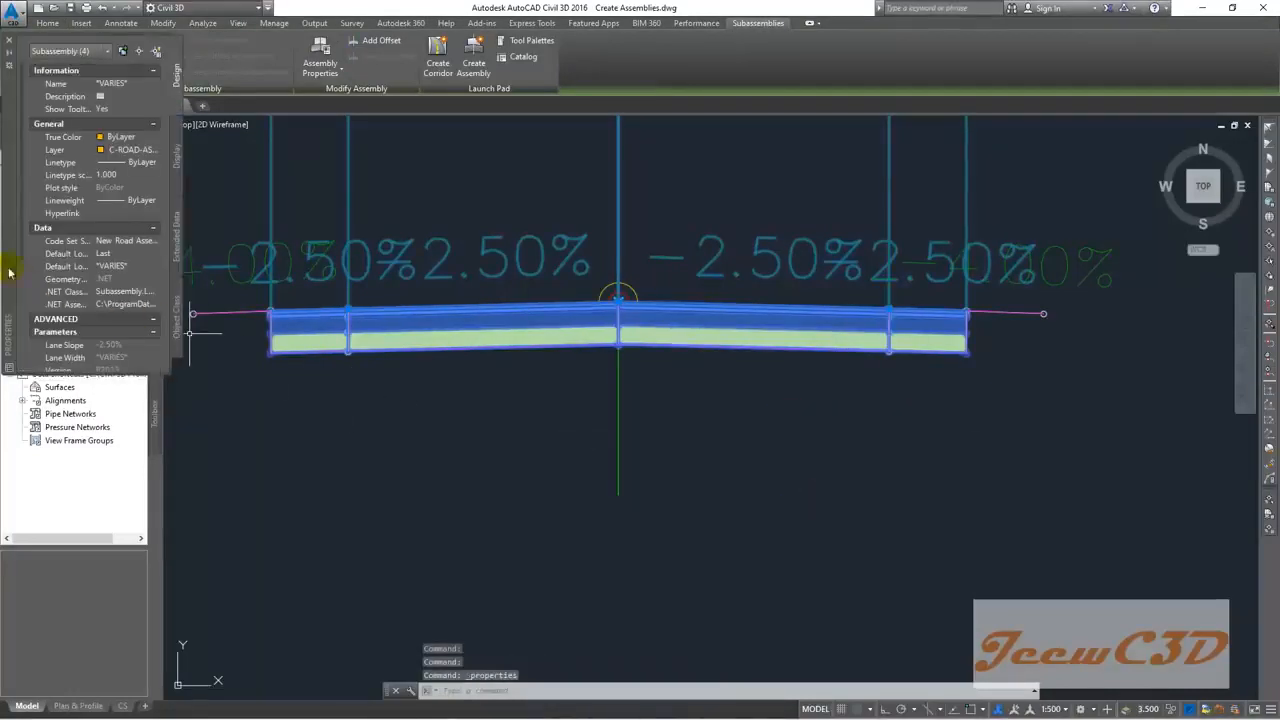
mouse_move(10, 218)
left_mouse_down()
mouse_move(306, 360)
mouse_move(471, 371)
mouse_move(808, 434)
mouse_move(785, 374)
mouse_move(806, 458)
left_mouse_up()
Step: Set the lanes' Base Depth and Sub-base Depth to 0.000m, leaving 0.050m pavement layers
left_click(883, 459)
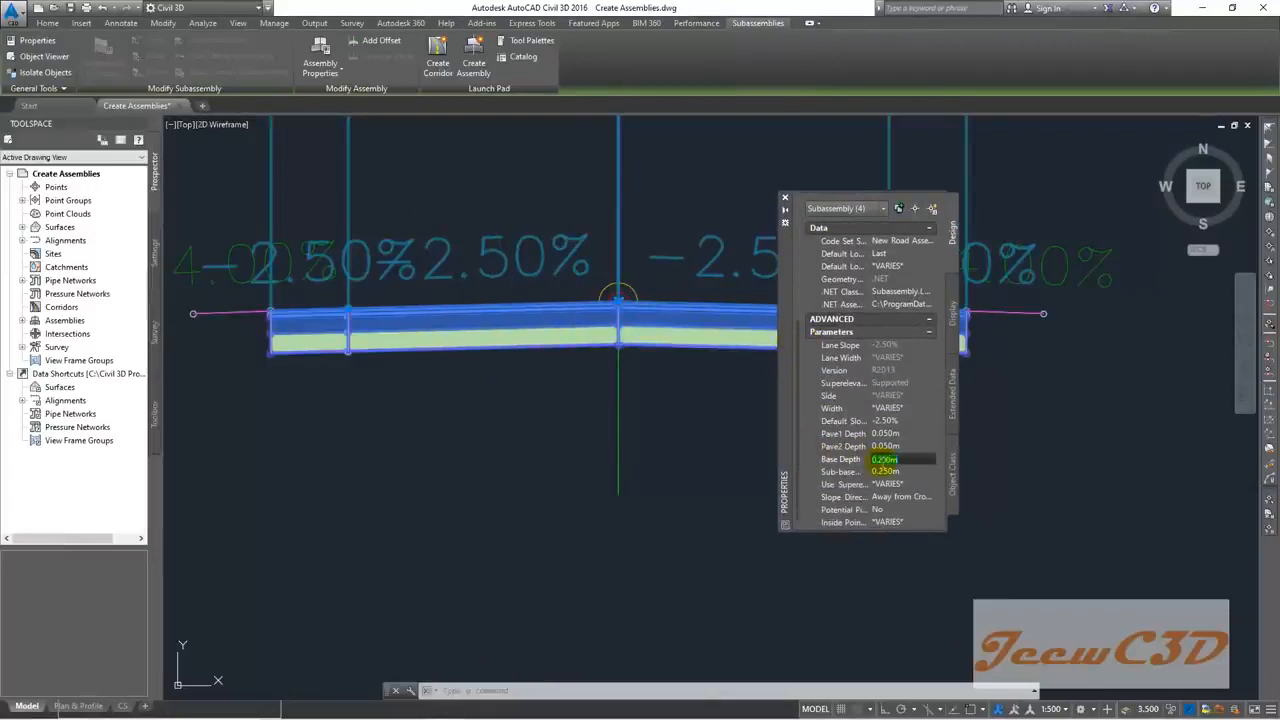
left_click(881, 472)
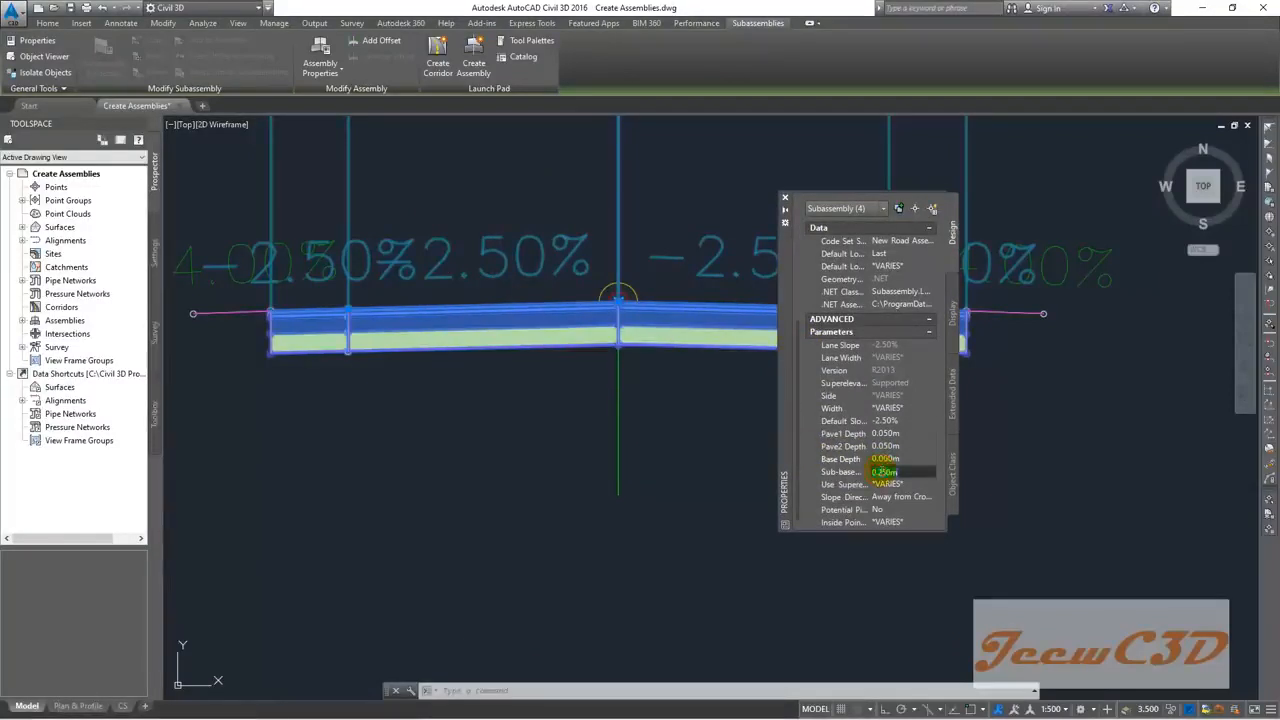
type("00")
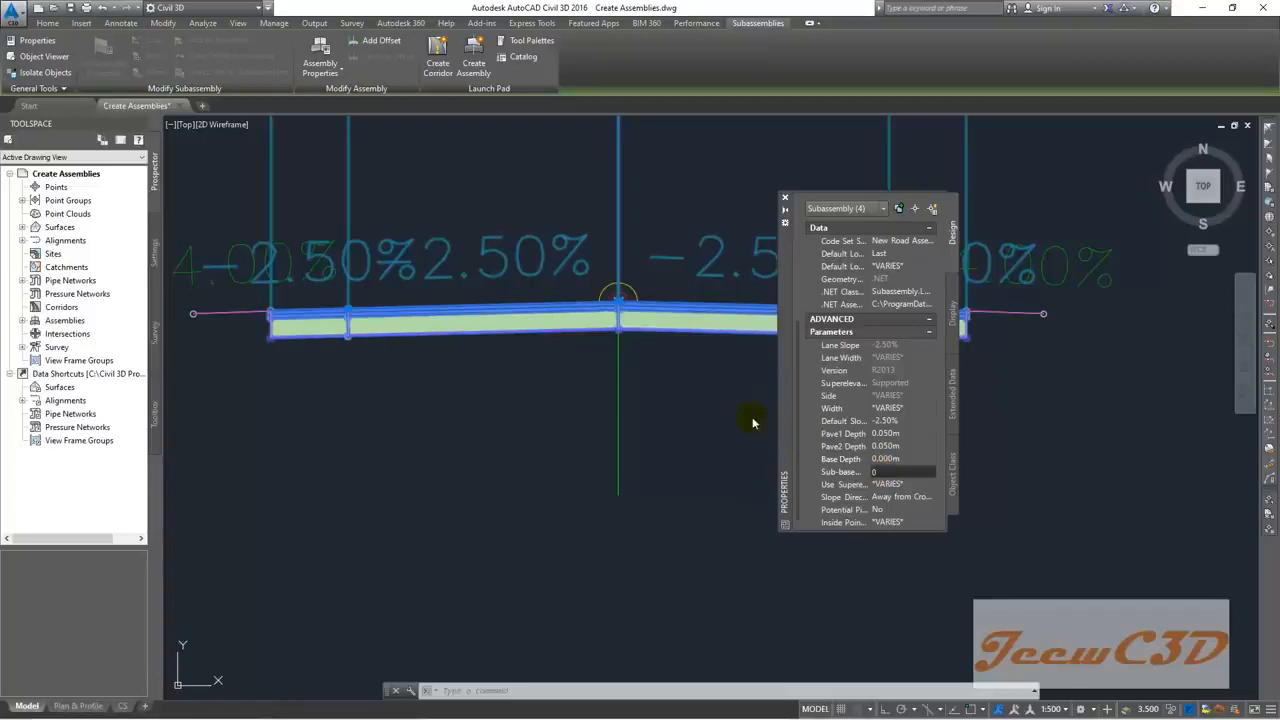
left_click(785, 202)
key("Escape")
scroll(366, 330, "up", 5)
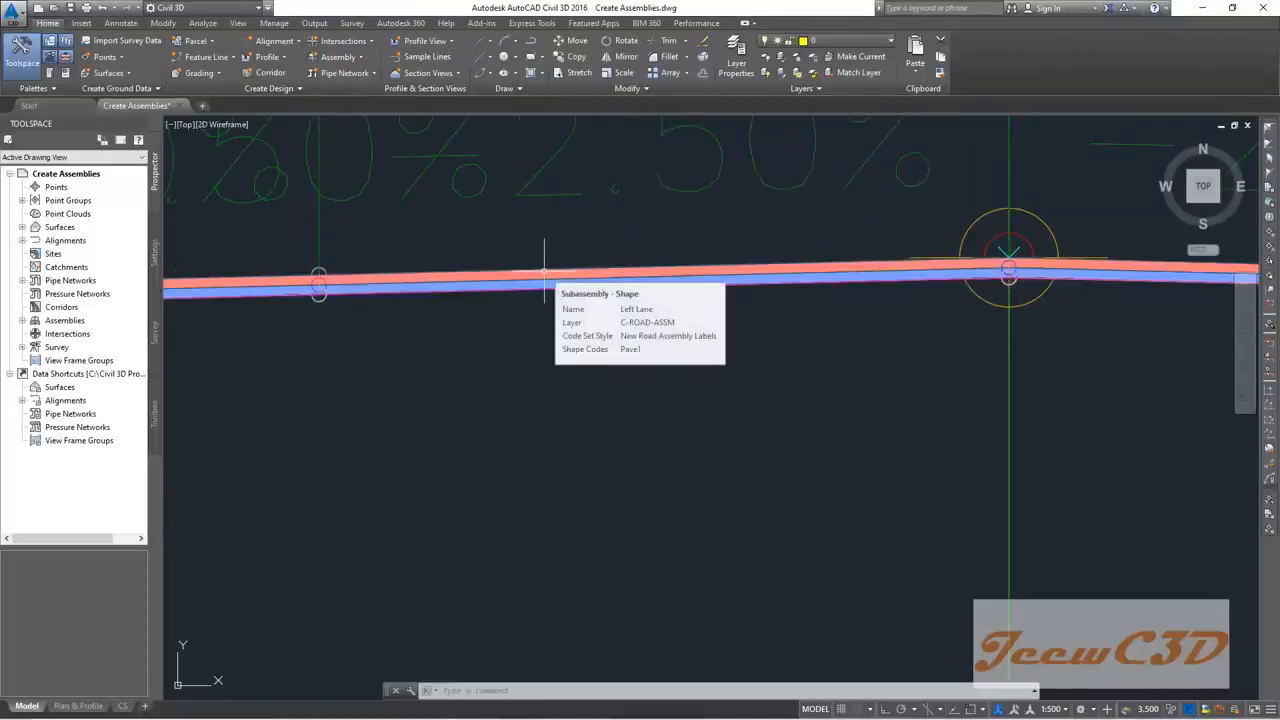
scroll(591, 360, "down", 5)
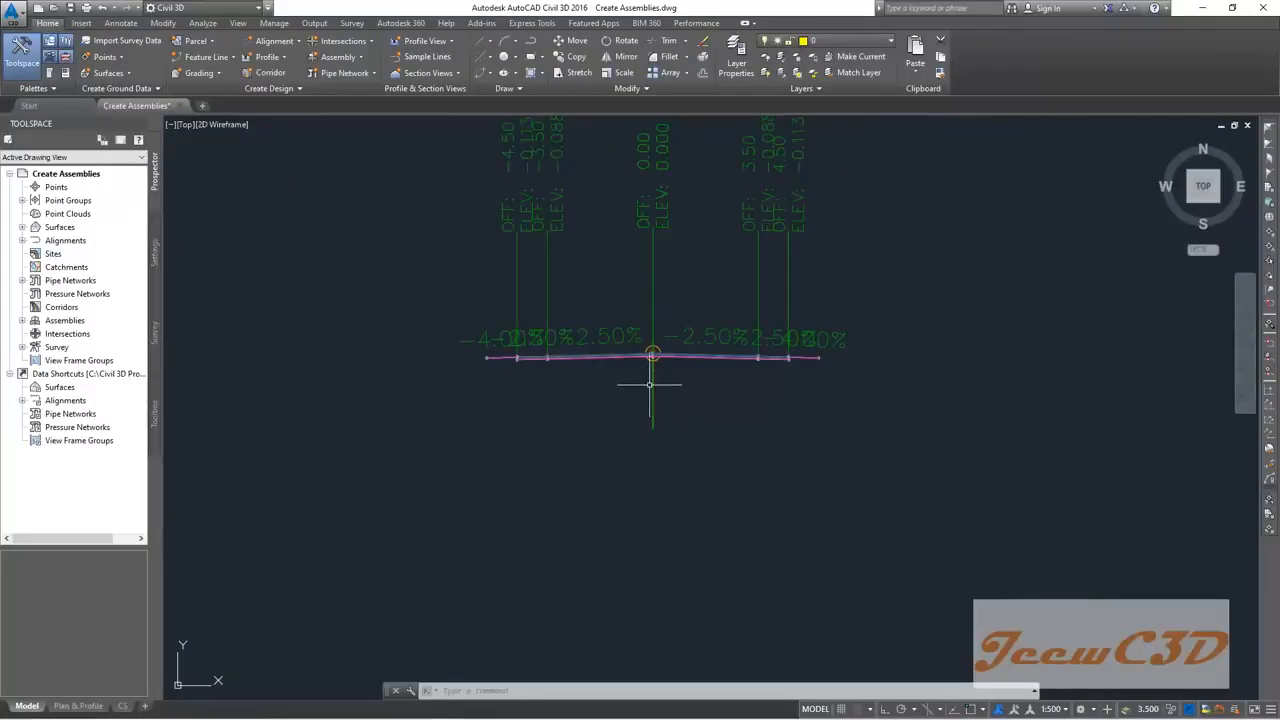
Step: Rename the lanes-only assembly from Both Side Concrete Drain (2) to Bridge Assembly
left_click(651, 393)
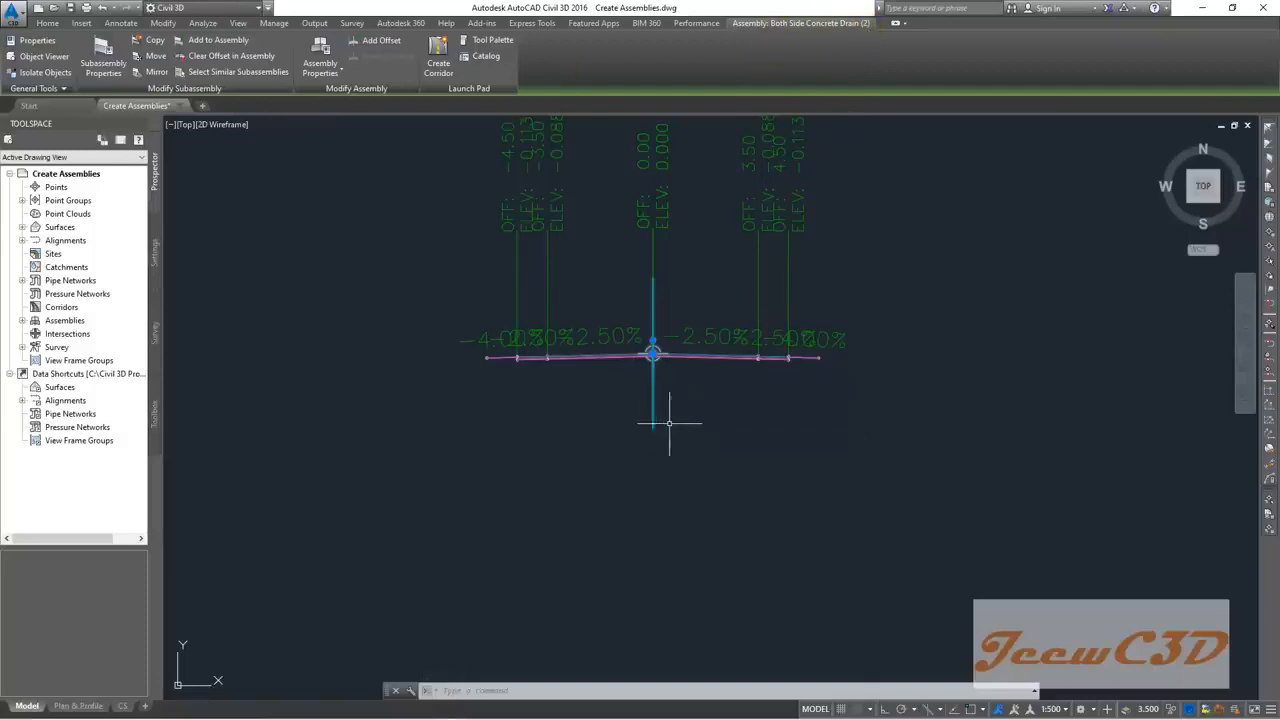
left_click(321, 47)
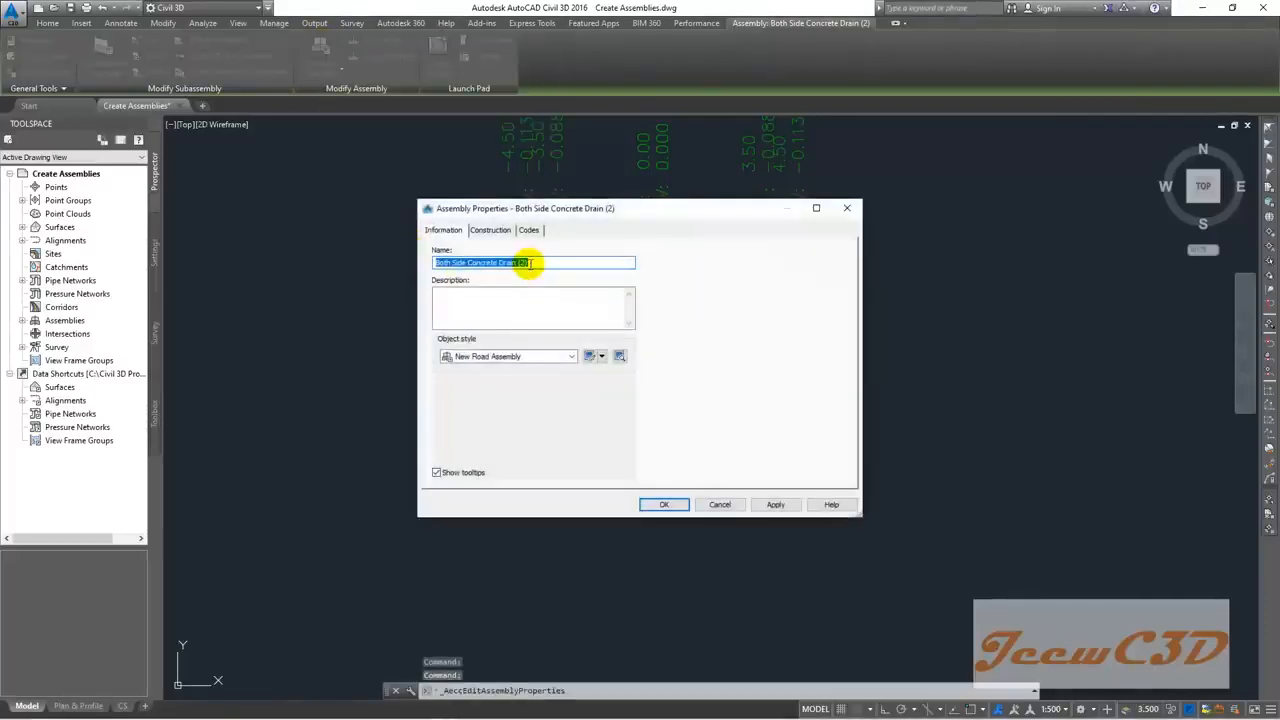
type("Bri")
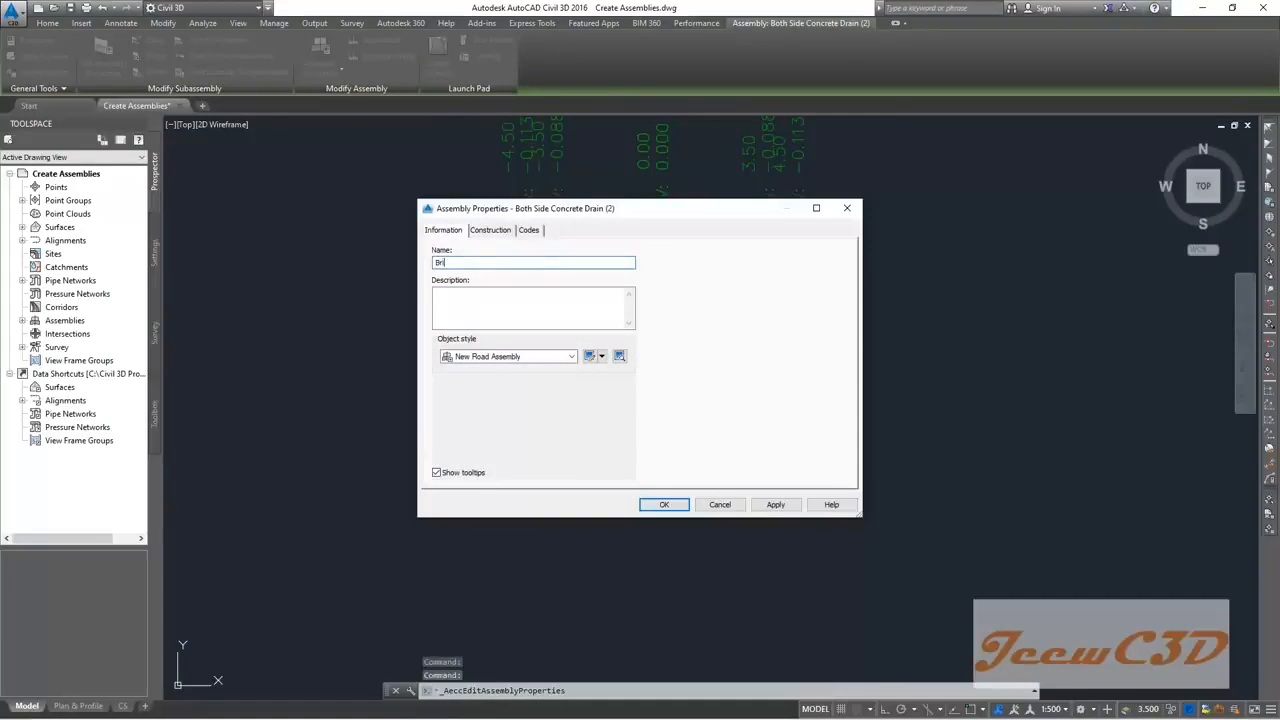
type("dge Assembly")
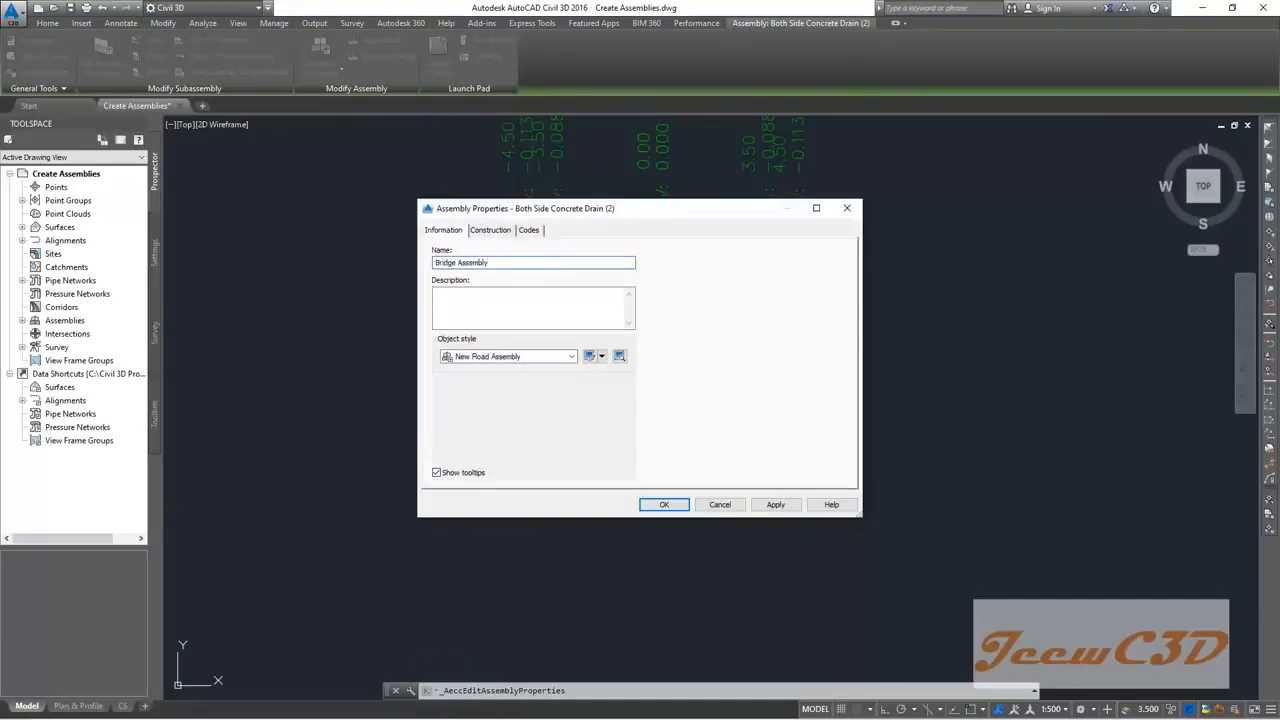
left_click(666, 504)
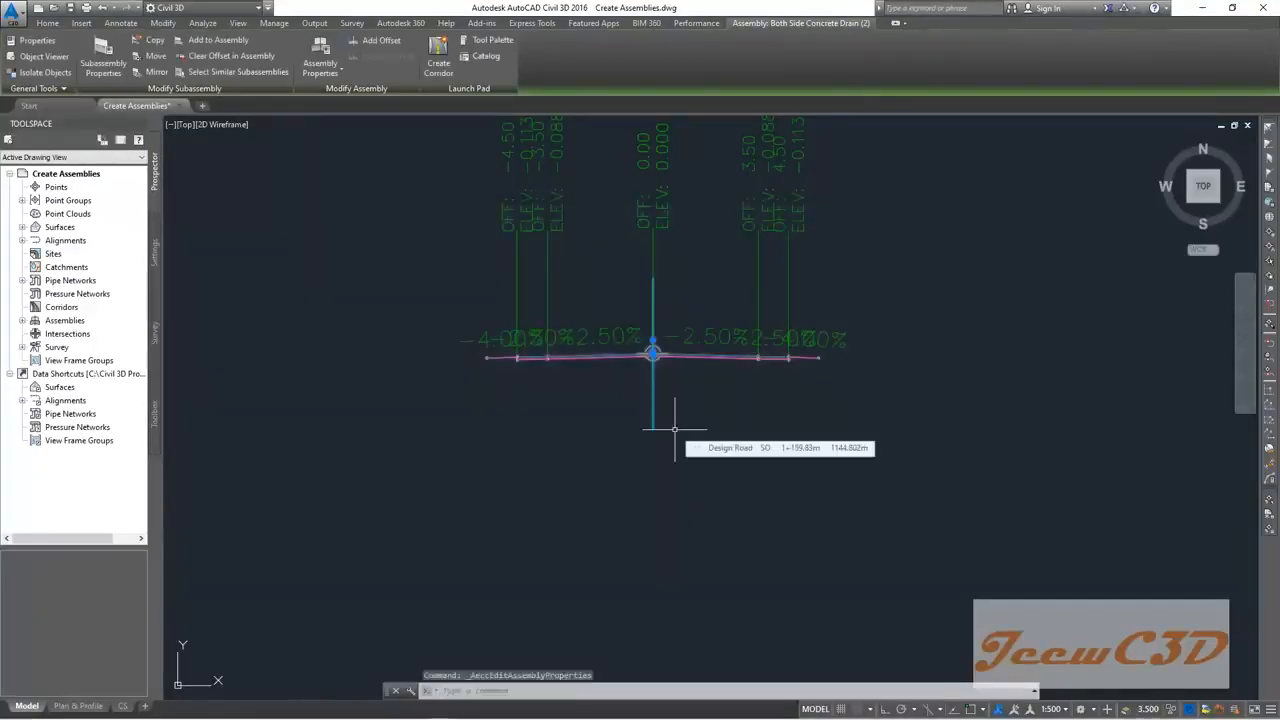
key("Escape")
Step: Zoom out from the assembly and in on the stationed Design Road alignment
scroll(674, 429, "down", 8)
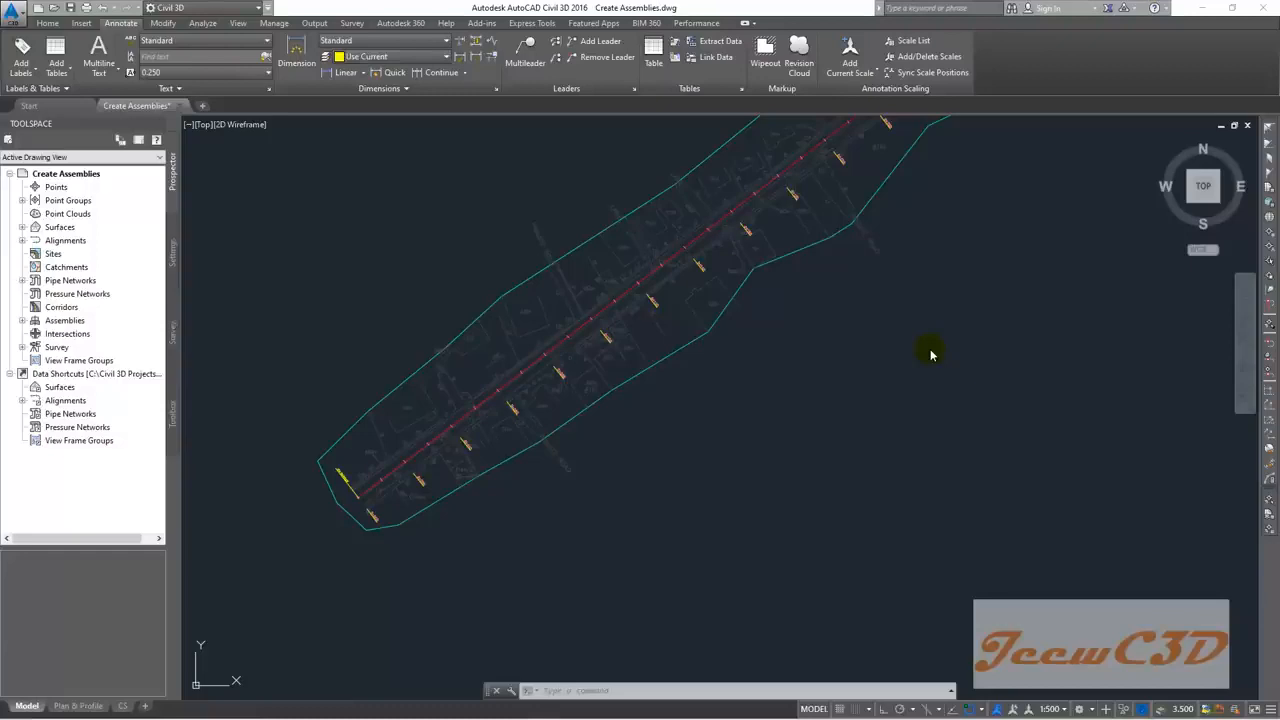
scroll(688, 460, "up", 5)
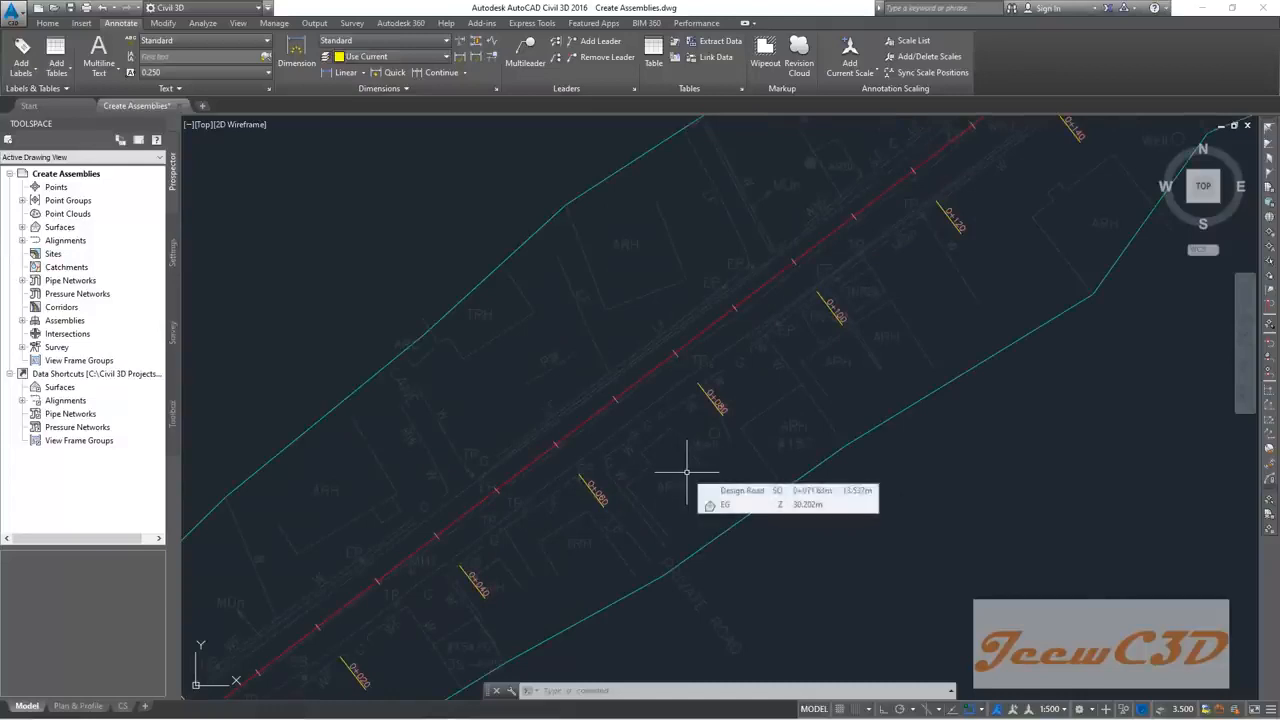
Step: Unload the Topo Survey reference from the XREF File References palette
left_click(611, 691)
type("xref")
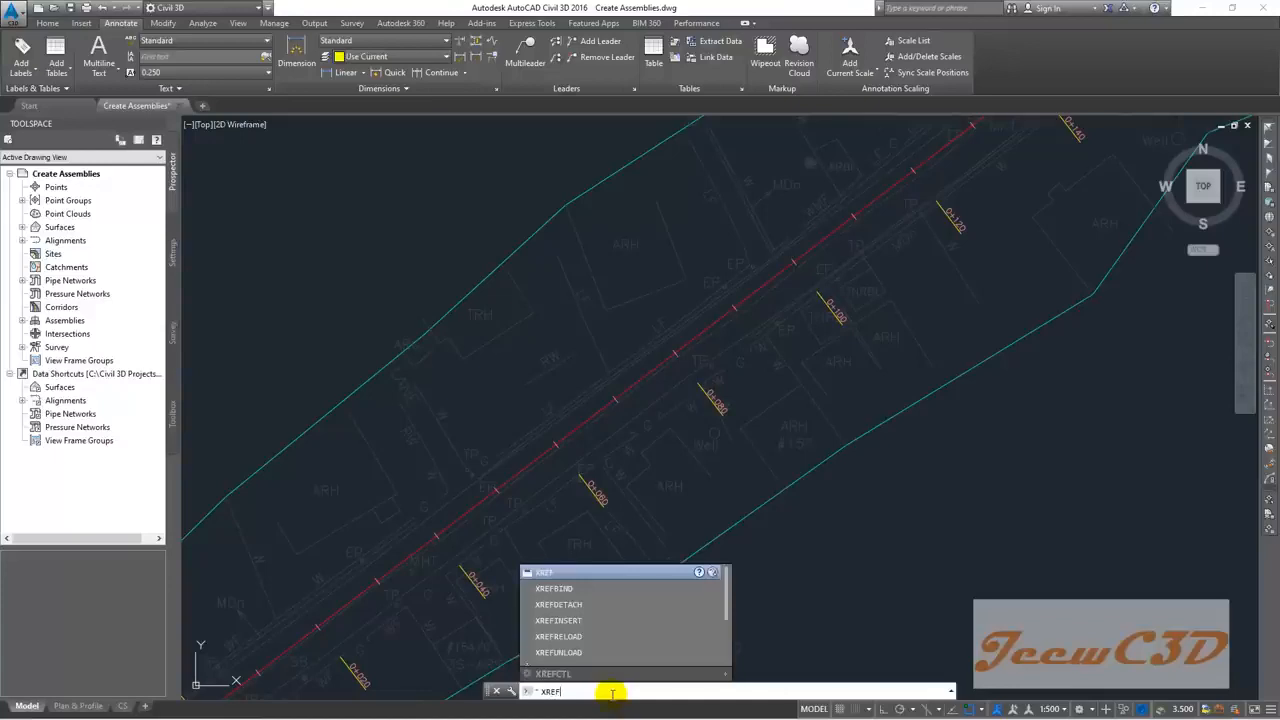
key("Return")
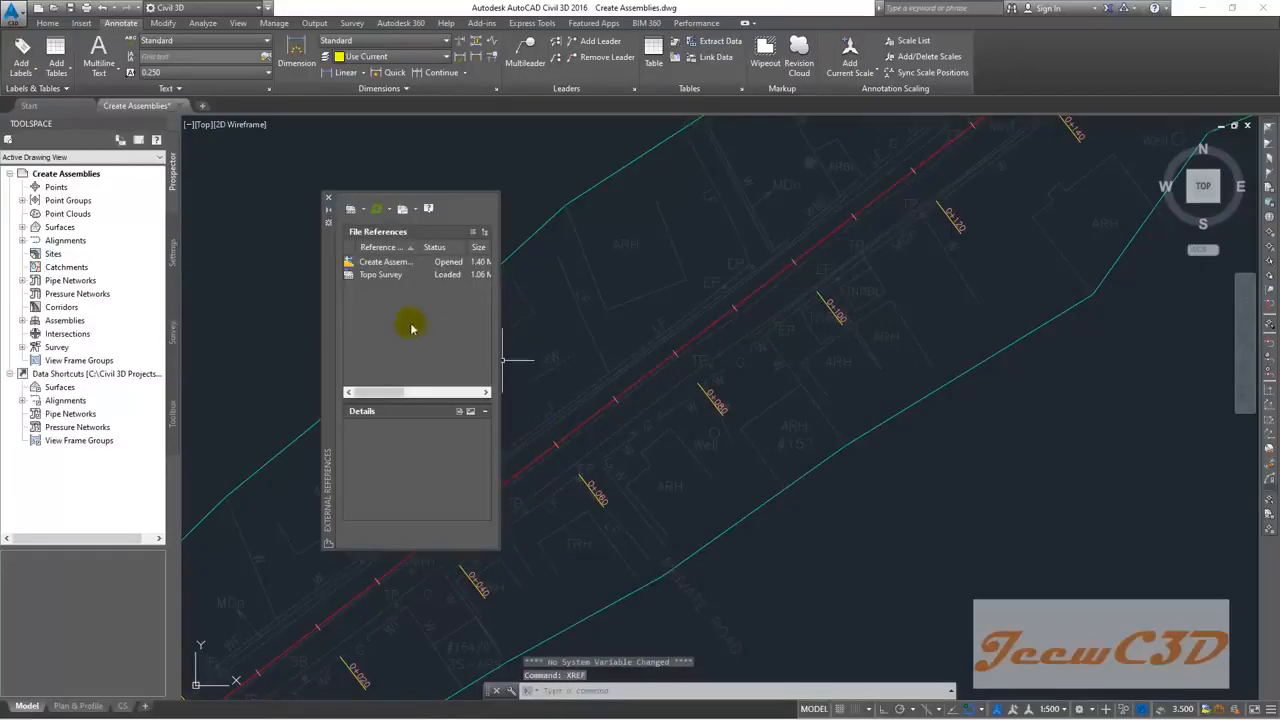
left_click(383, 276)
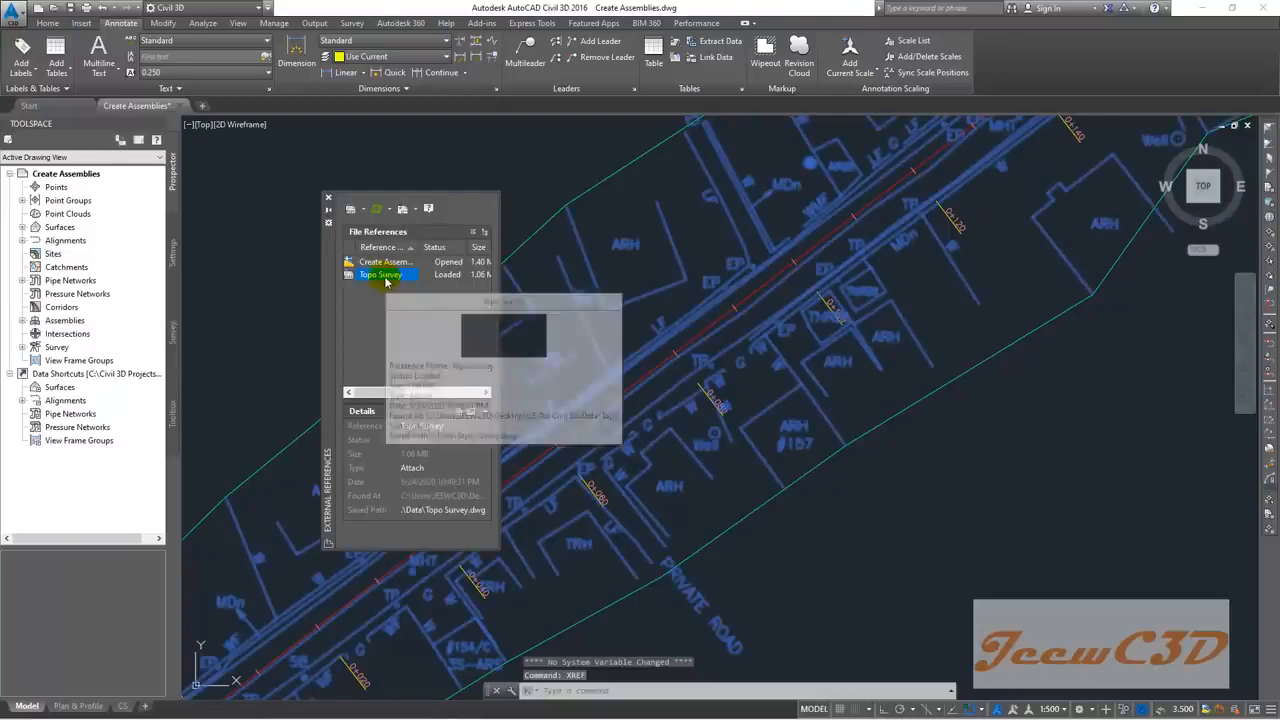
right_click(385, 279)
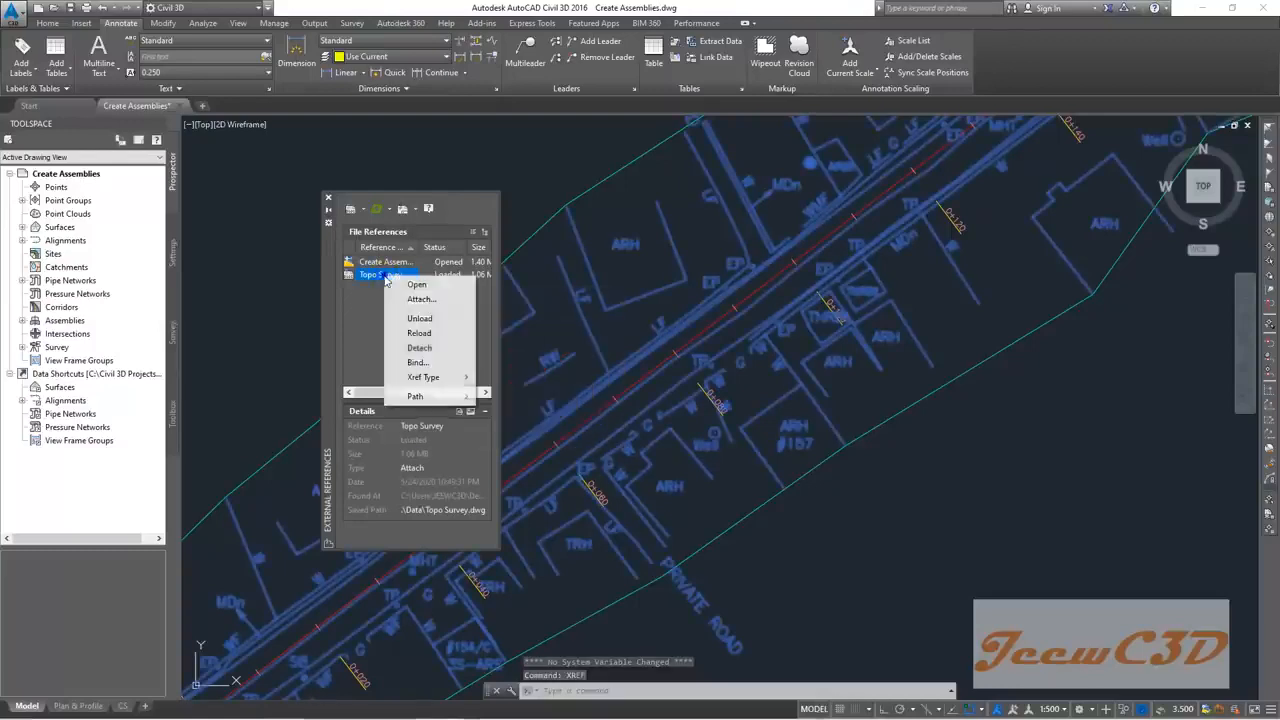
left_click(419, 319)
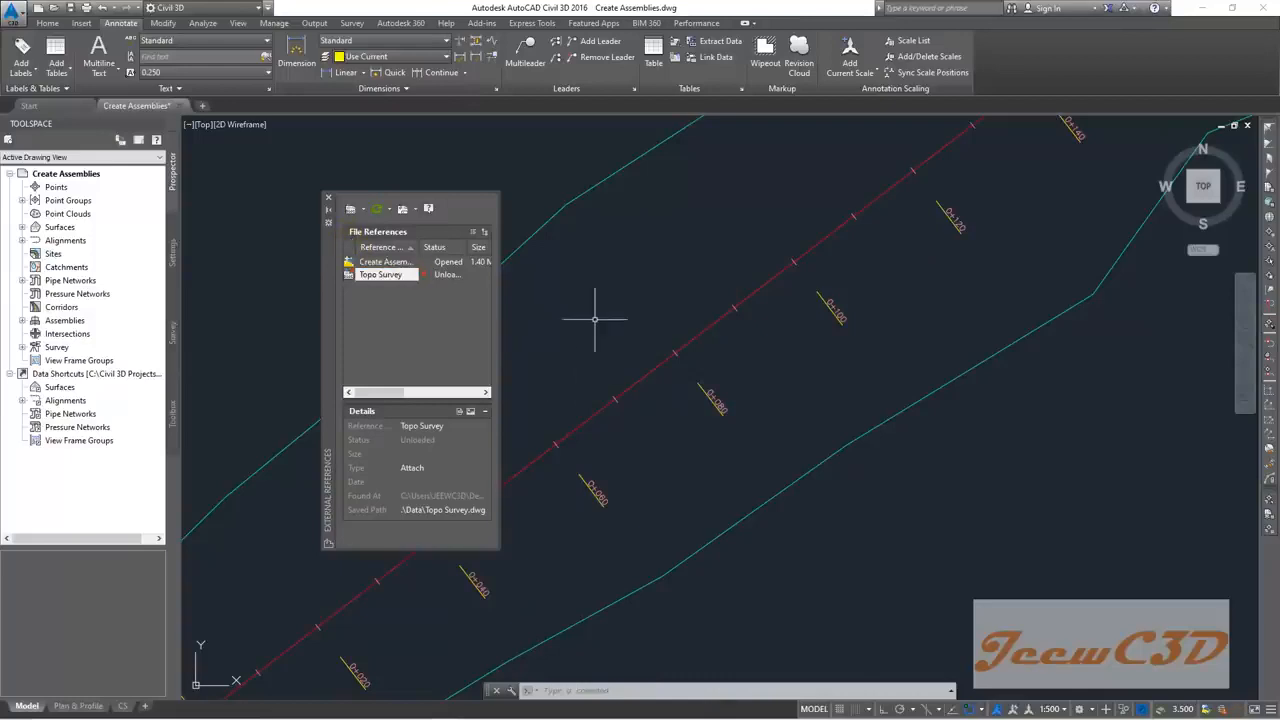
Step: Close the references palette and set the annotation scale to 1:1000 for larger station labels
left_click(328, 203)
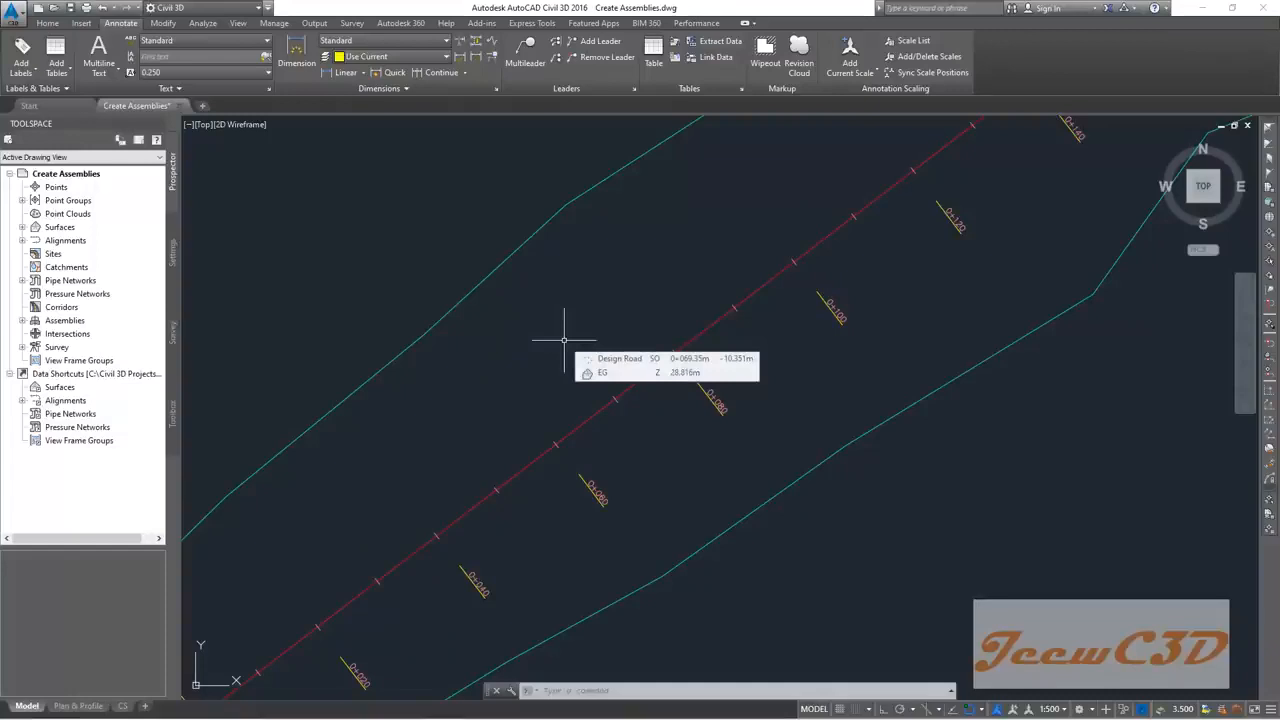
middle_click_drag(663, 286, 449, 420)
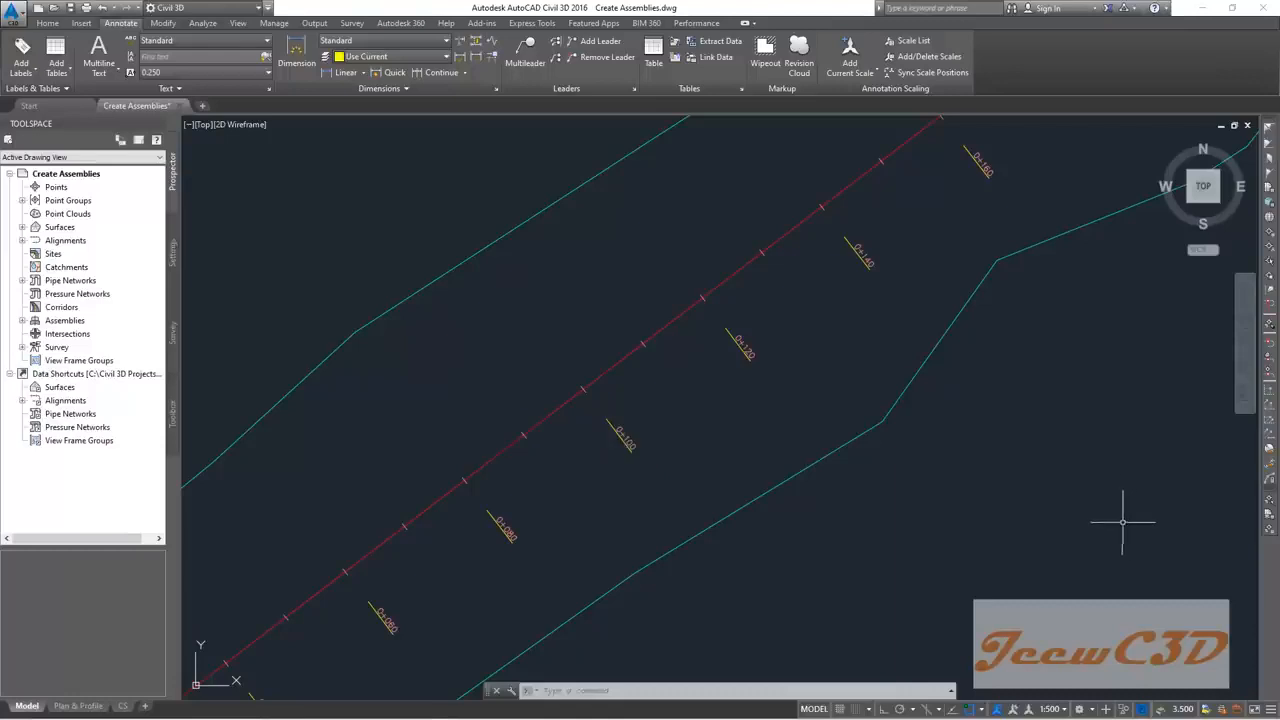
left_click(1052, 709)
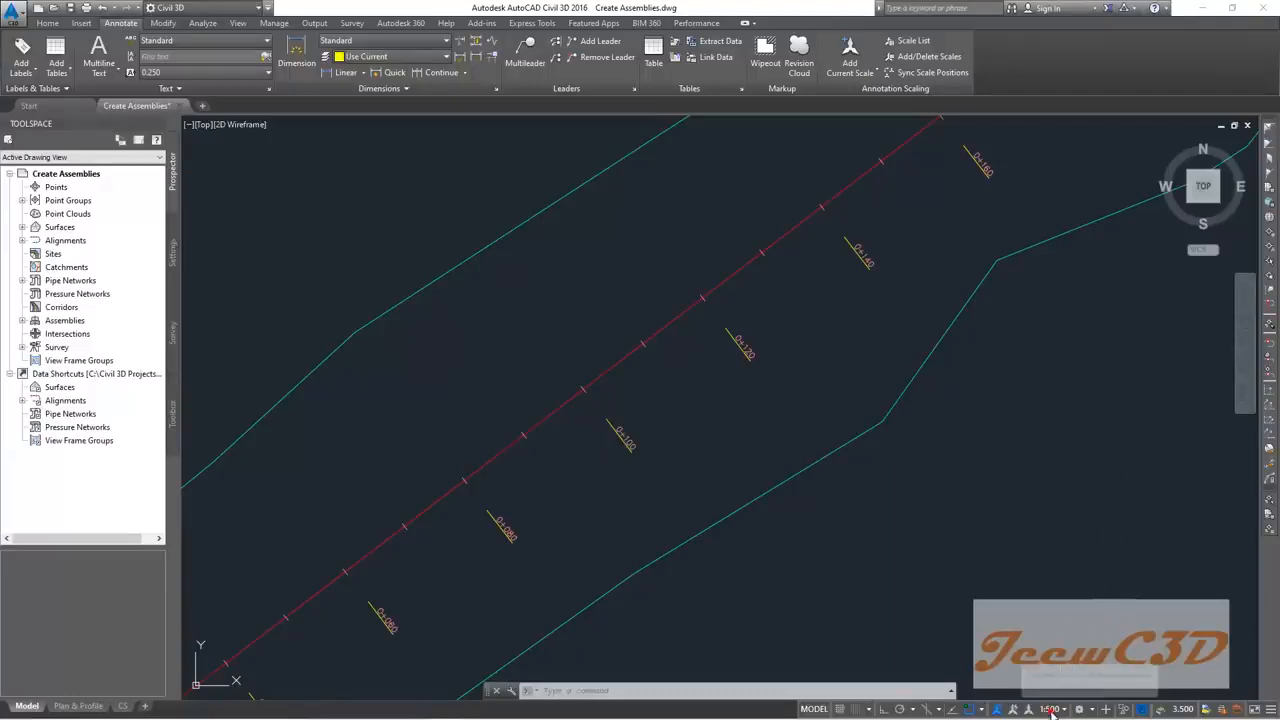
left_click(1044, 576)
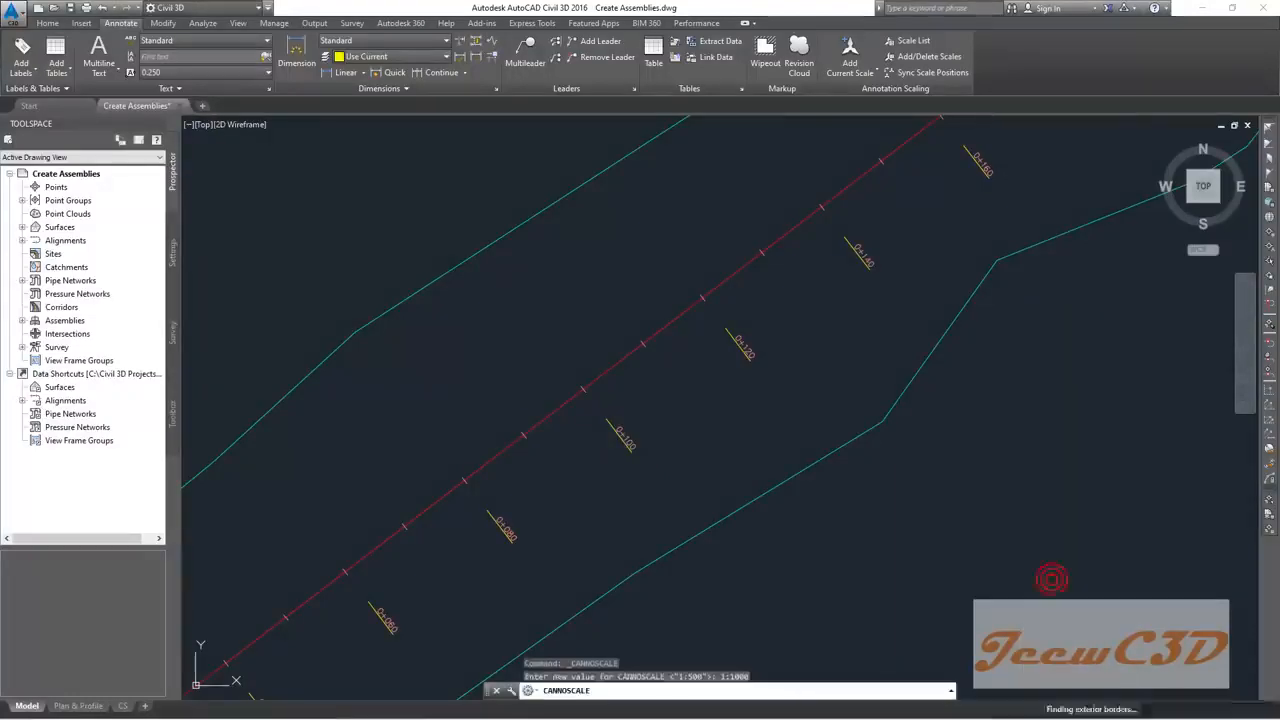
mouse_move(568, 286)
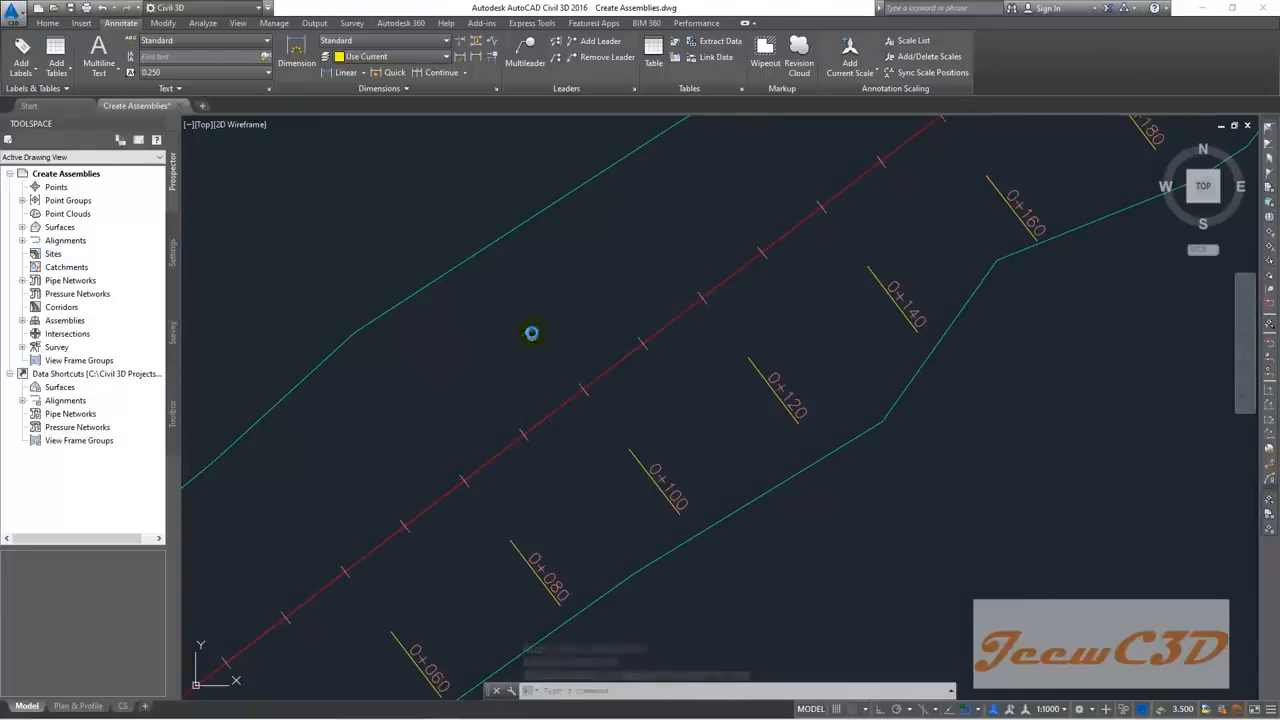
Step: Select the Design Road alignment and open Create Offset Alignments, moving the dialog aside
middle_click_drag(532, 335, 651, 249)
mouse_move(647, 246)
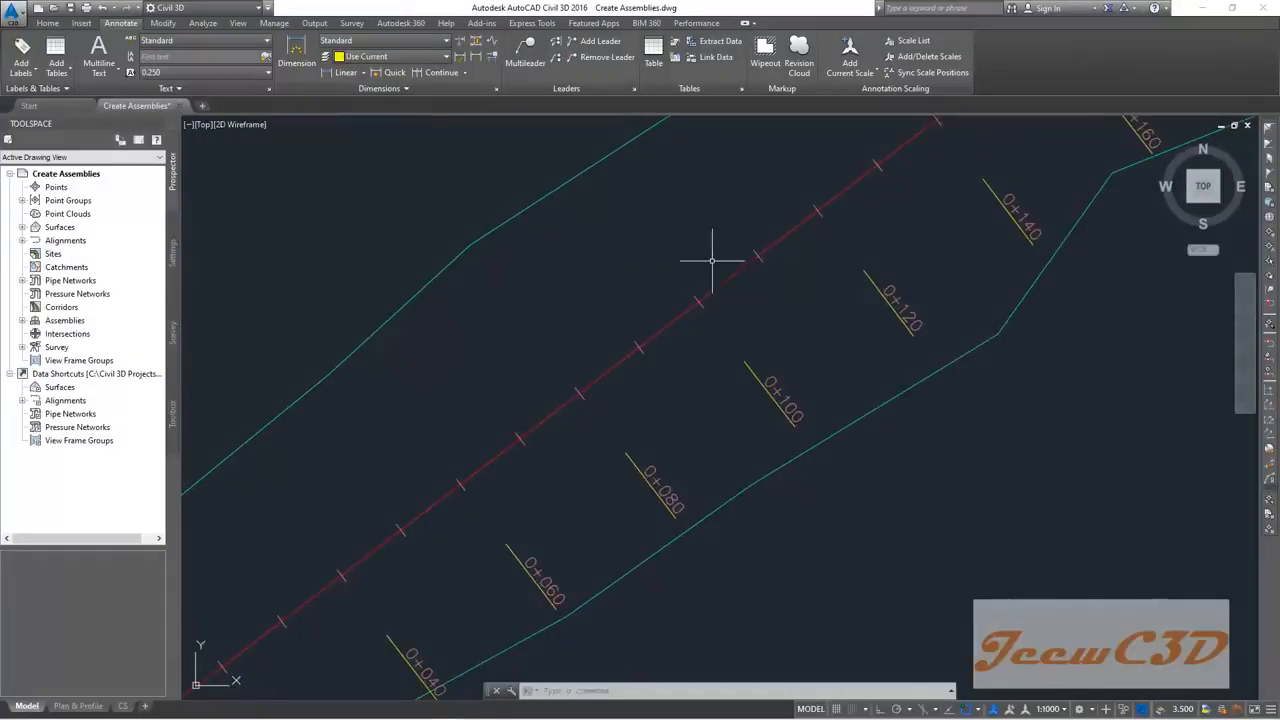
left_click(731, 277)
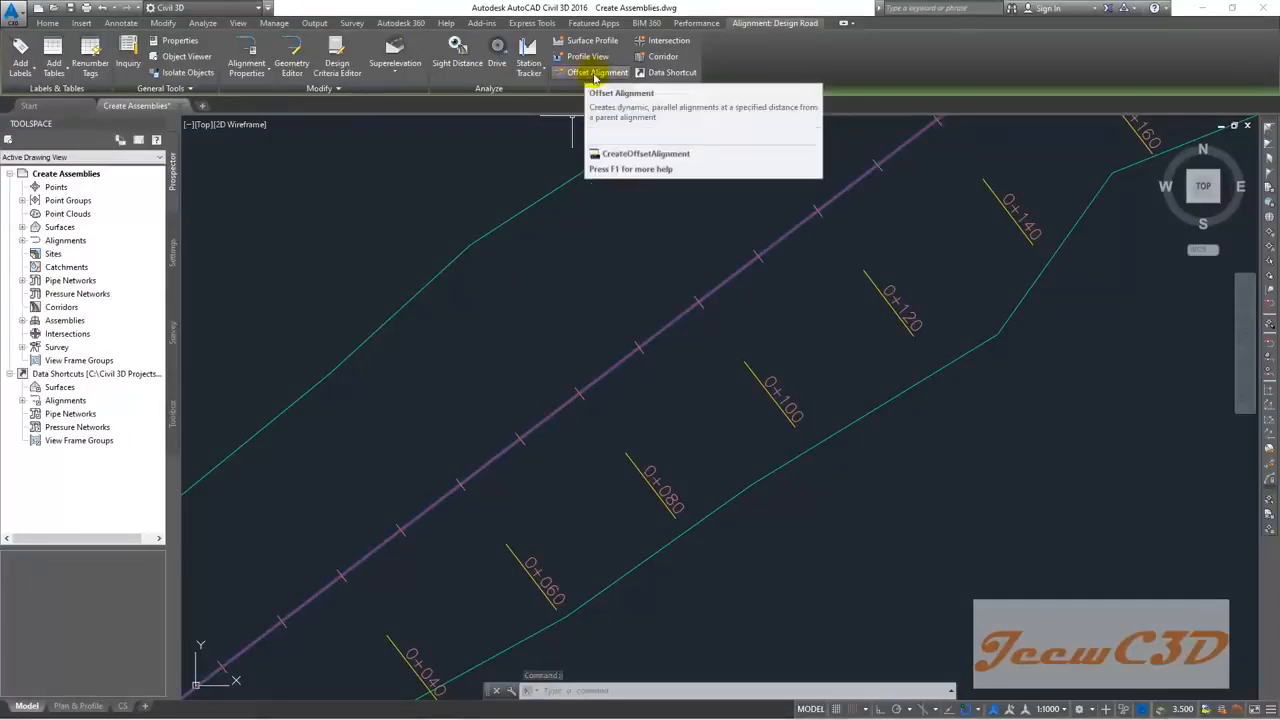
left_click(595, 74)
mouse_move(651, 129)
left_mouse_down()
mouse_move(833, 166)
mouse_move(954, 167)
left_mouse_up()
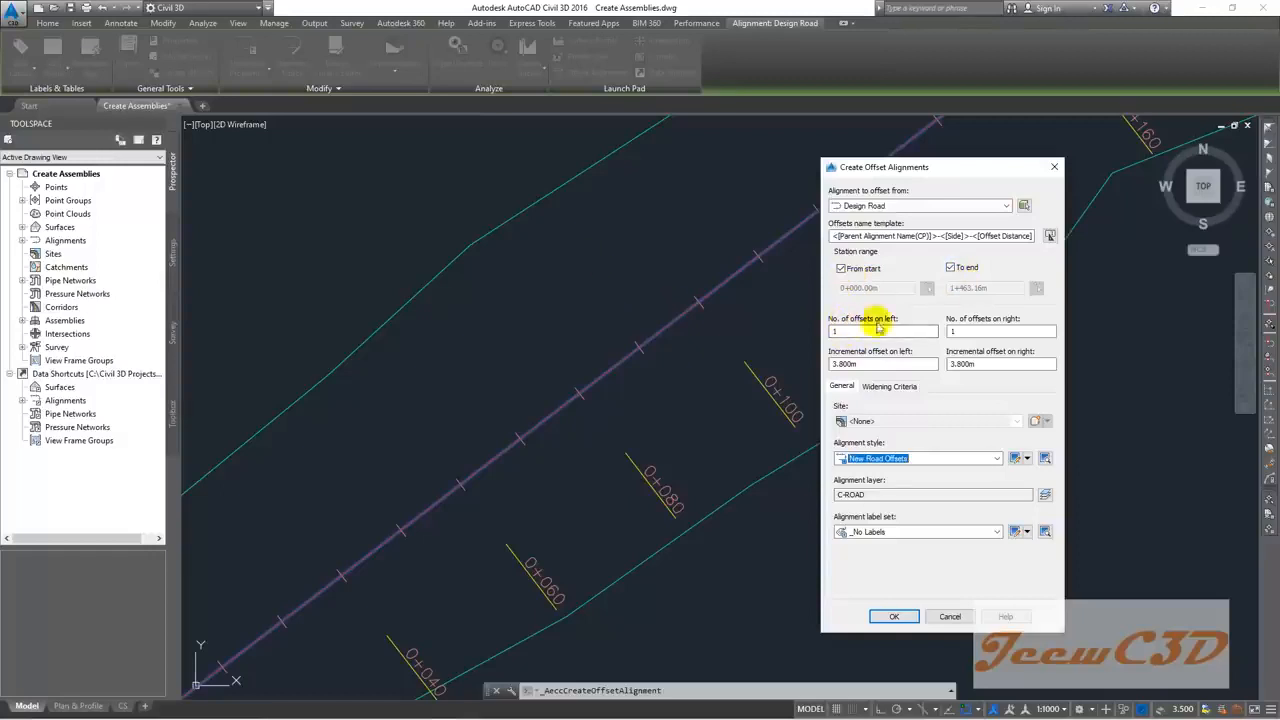
Step: Change both left and right incremental offsets from 3.800m to 3.500m and create the offset alignments
left_click(967, 333)
left_click(842, 364)
left_click_drag(844, 364, 839, 364)
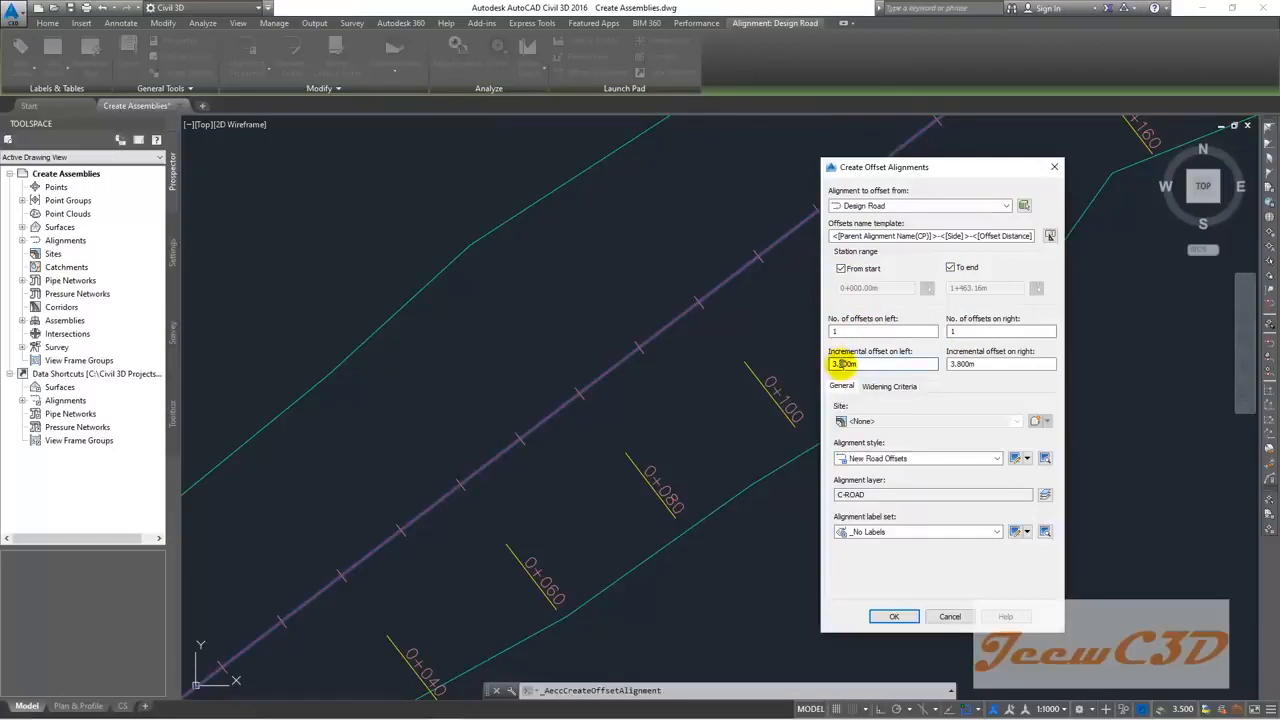
type("5")
left_click(953, 364)
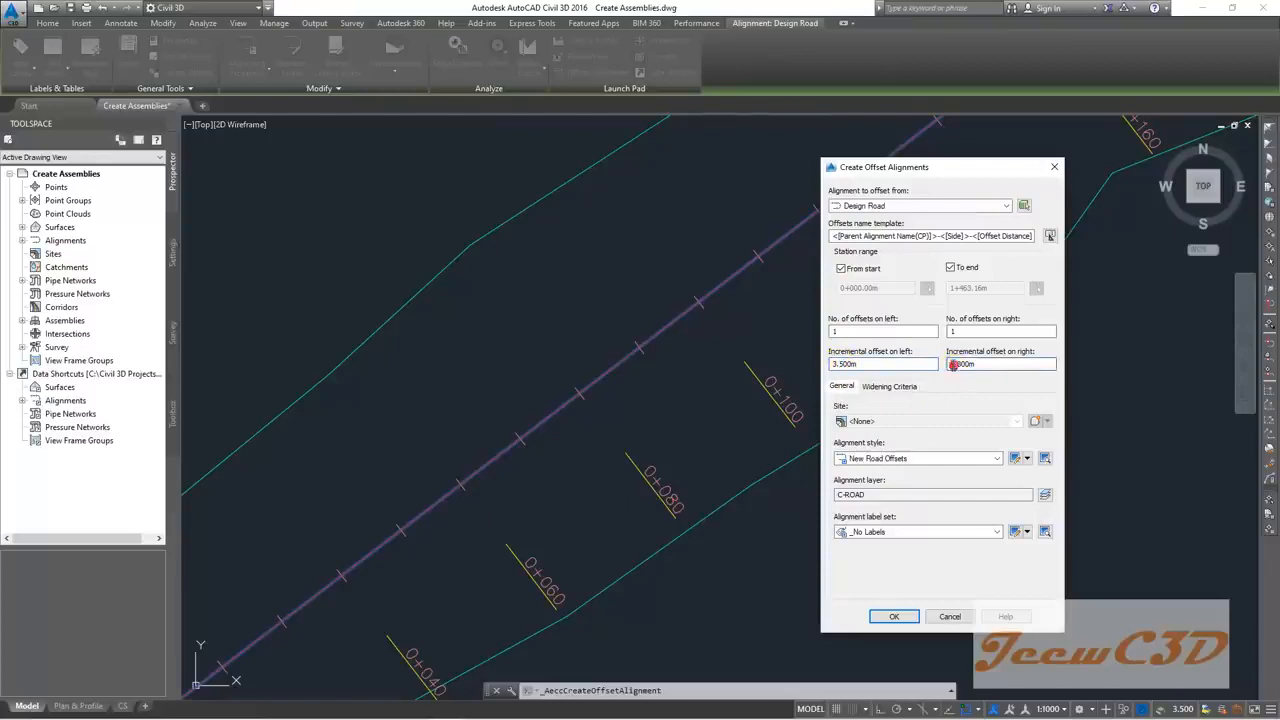
left_click_drag(953, 364, 961, 364)
type("5")
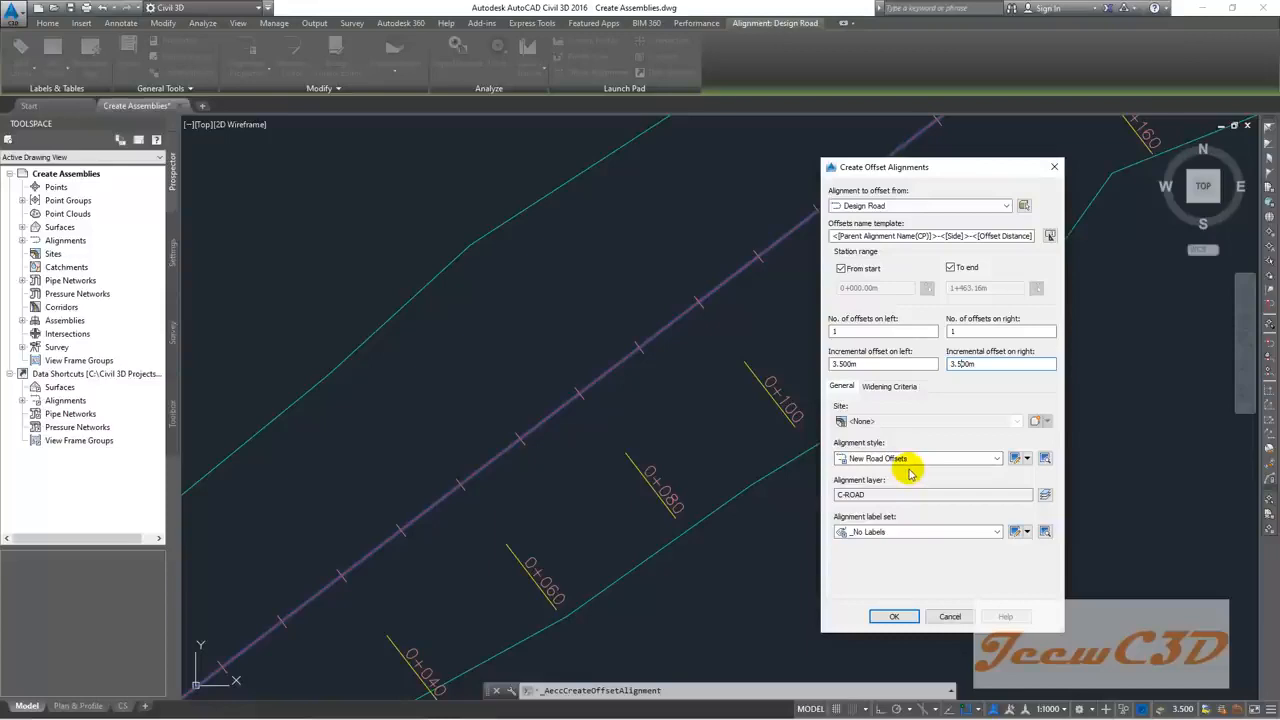
left_click(895, 618)
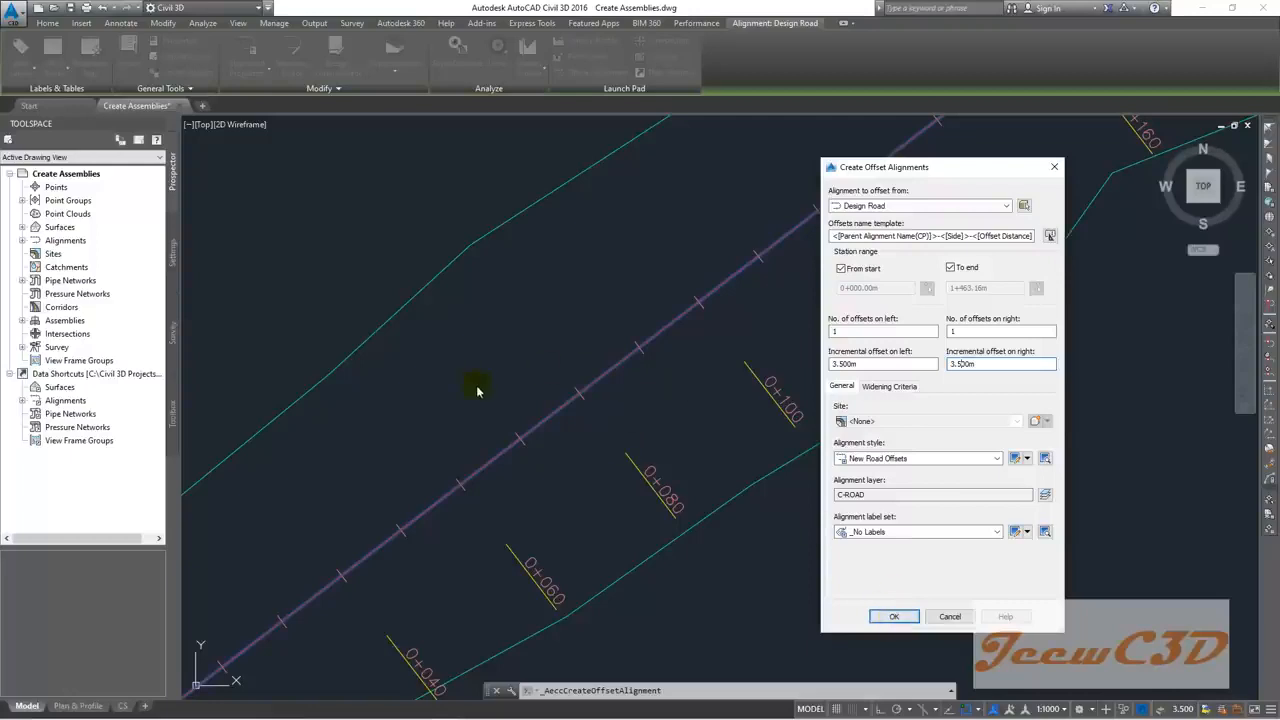
left_click(876, 612)
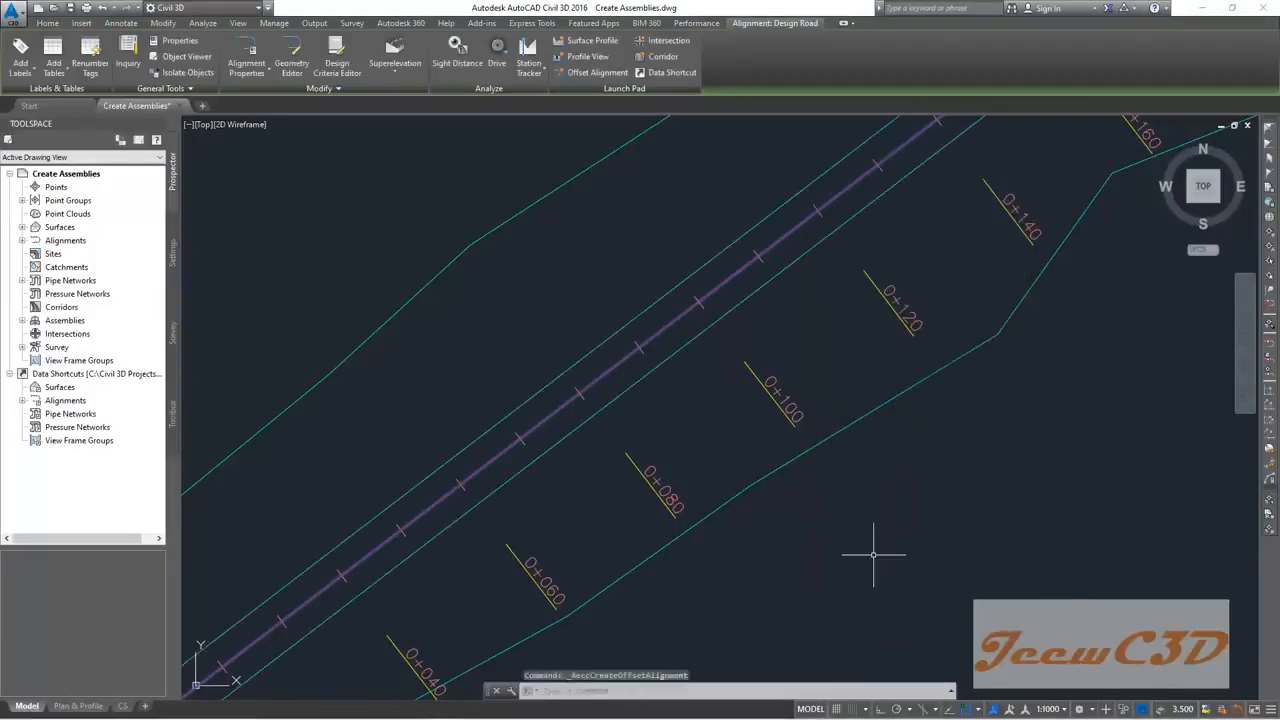
Step: Clear the selection and zoom in on Design Road and its offsets around stations 0+240 to 0+300
key("Escape")
scroll(760, 380, "down", 4)
scroll(788, 335, "up", 3)
scroll(657, 366, "up", 3)
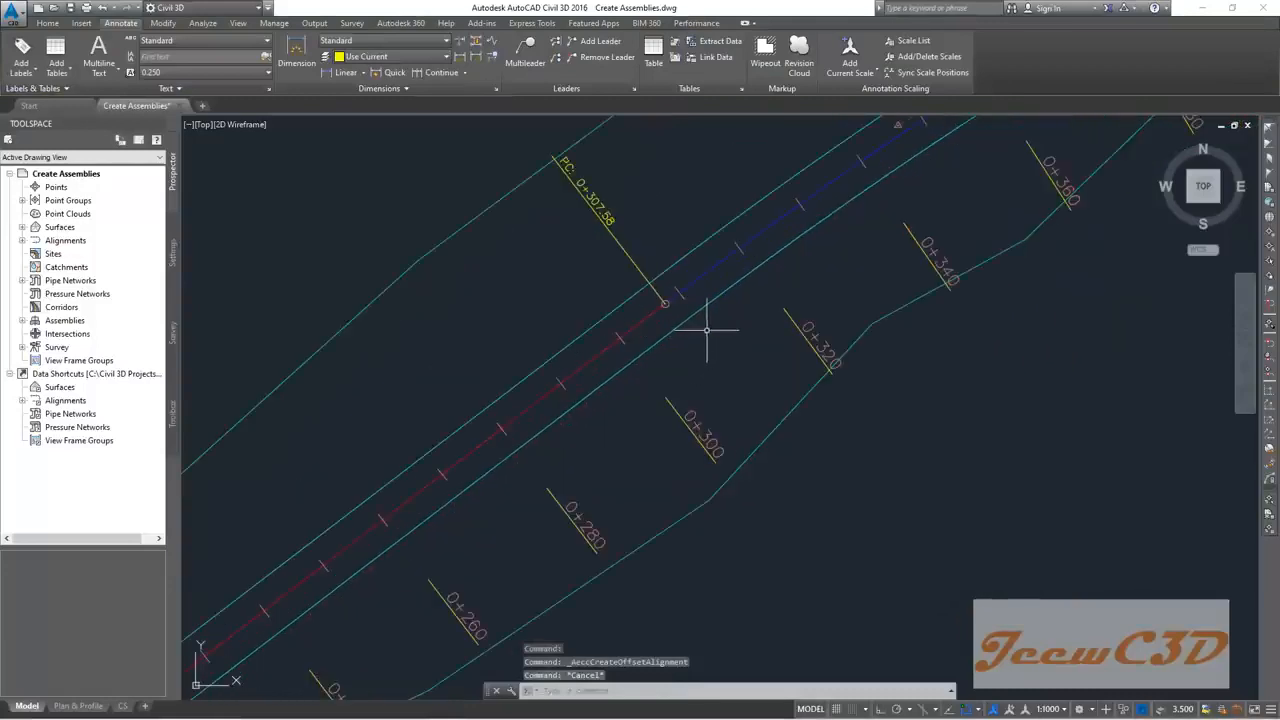
middle_click_drag(706, 329, 557, 443)
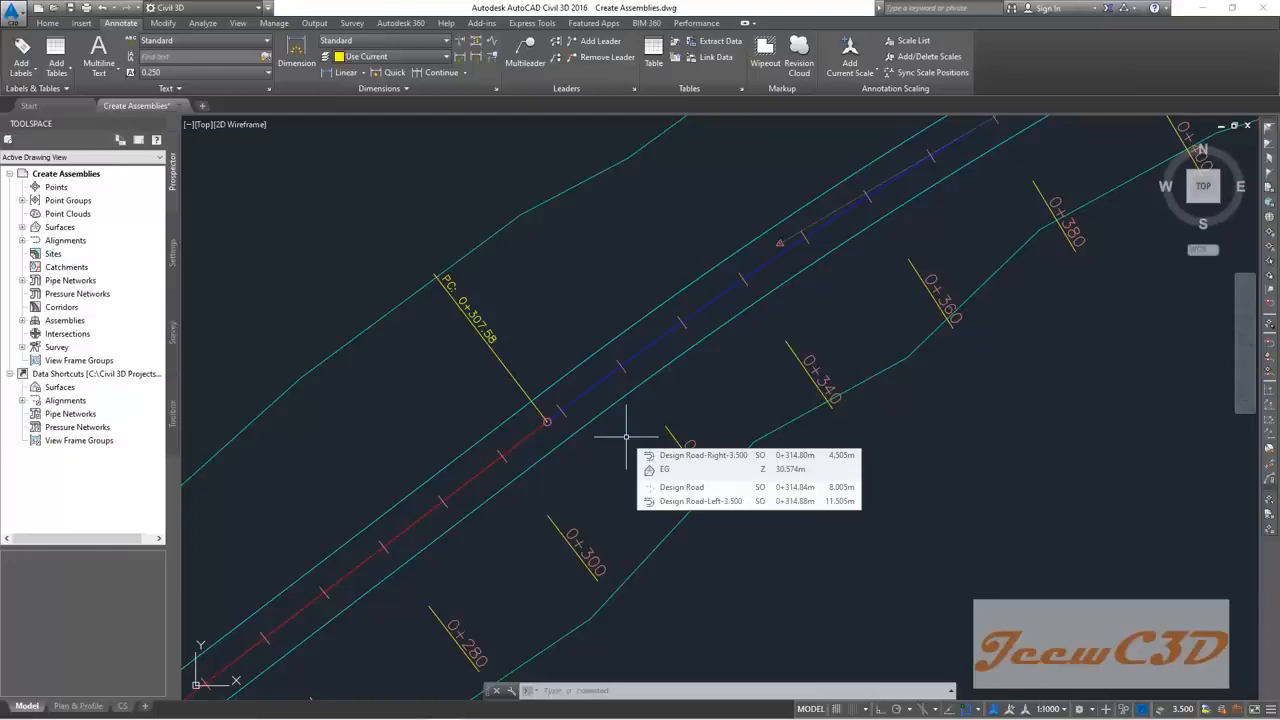
scroll(606, 449, "down", 2)
middle_click_drag(606, 449, 849, 320)
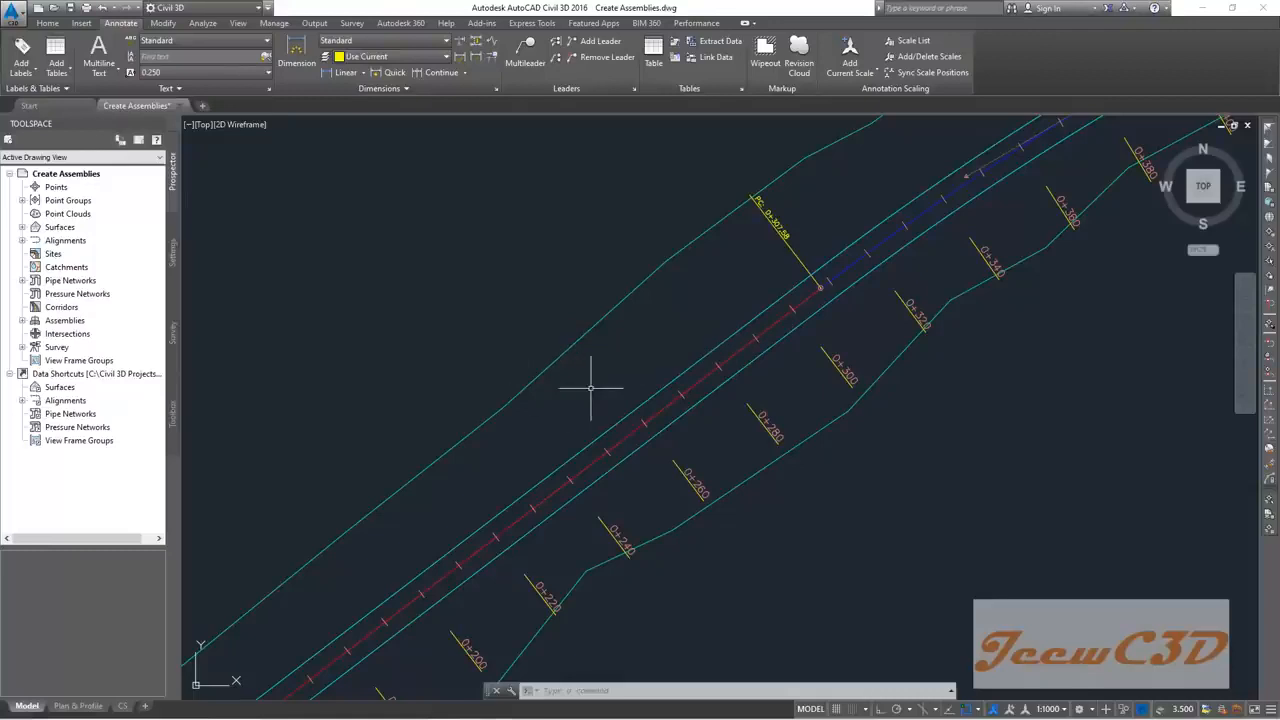
middle_click_drag(589, 383, 598, 315)
scroll(605, 335, "up", 2)
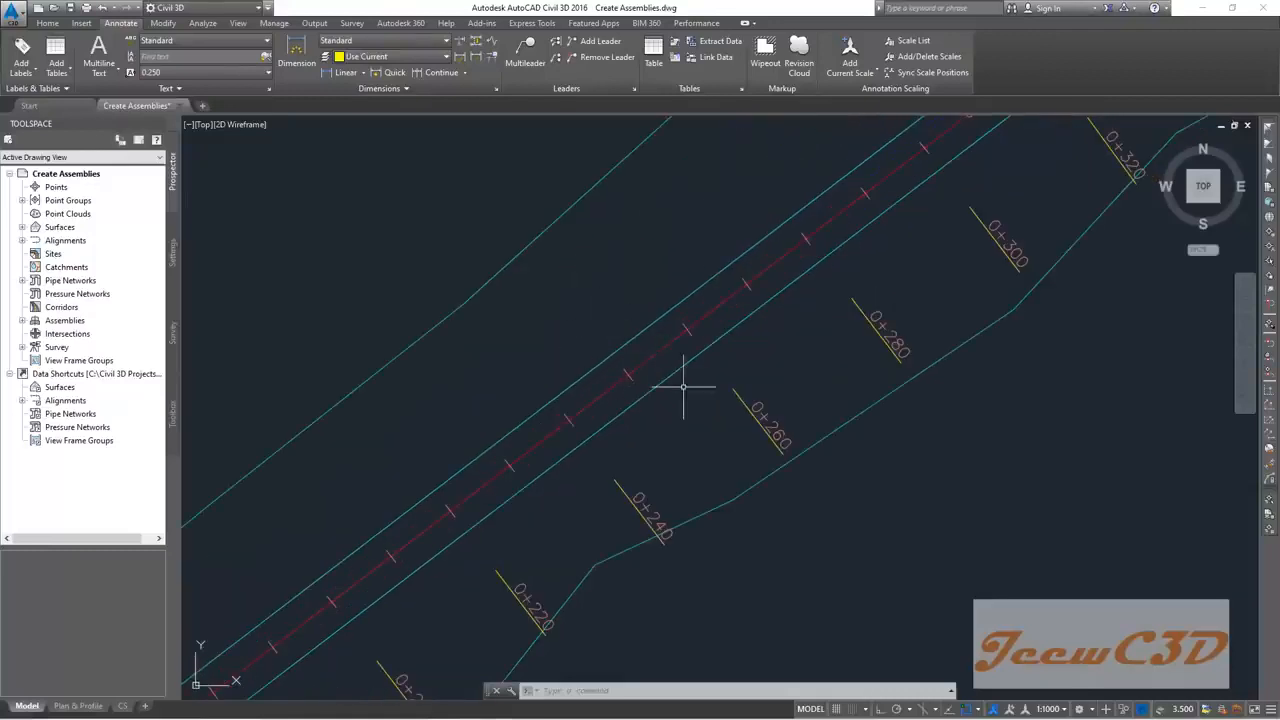
scroll(630, 365, "up", 1)
scroll(542, 321, "up", 1)
mouse_move(542, 321)
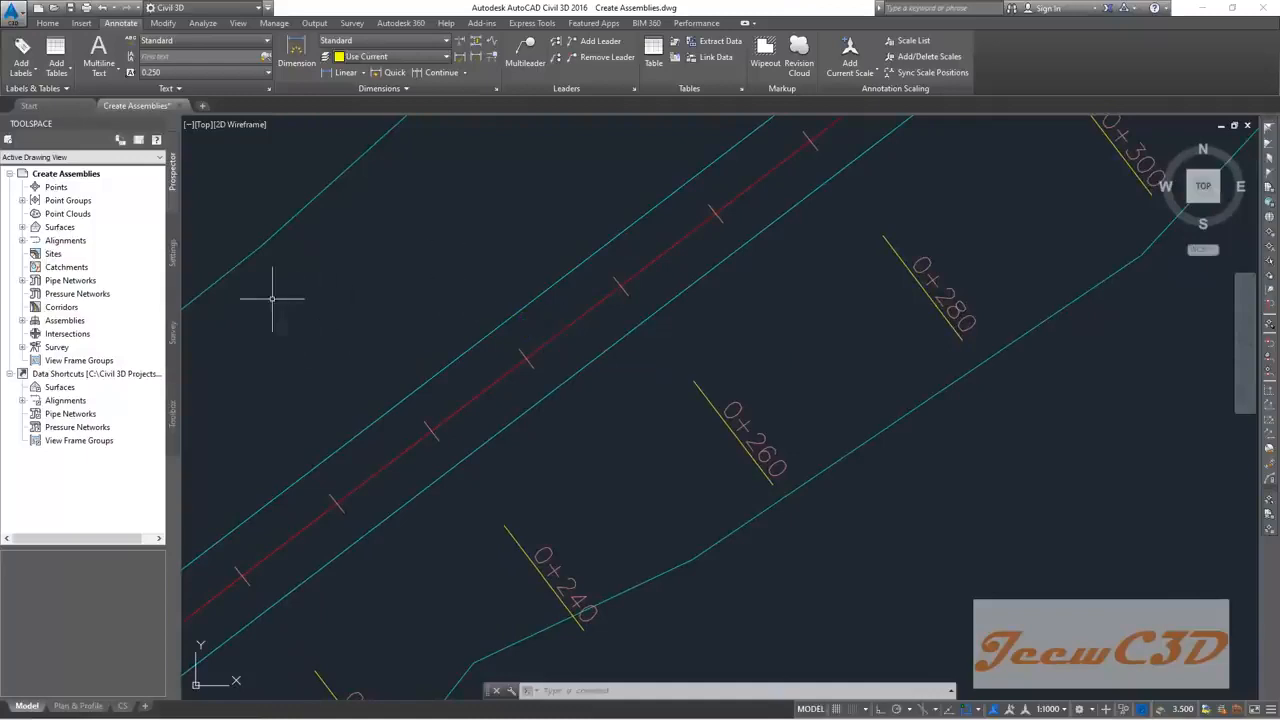
mouse_move(461, 320)
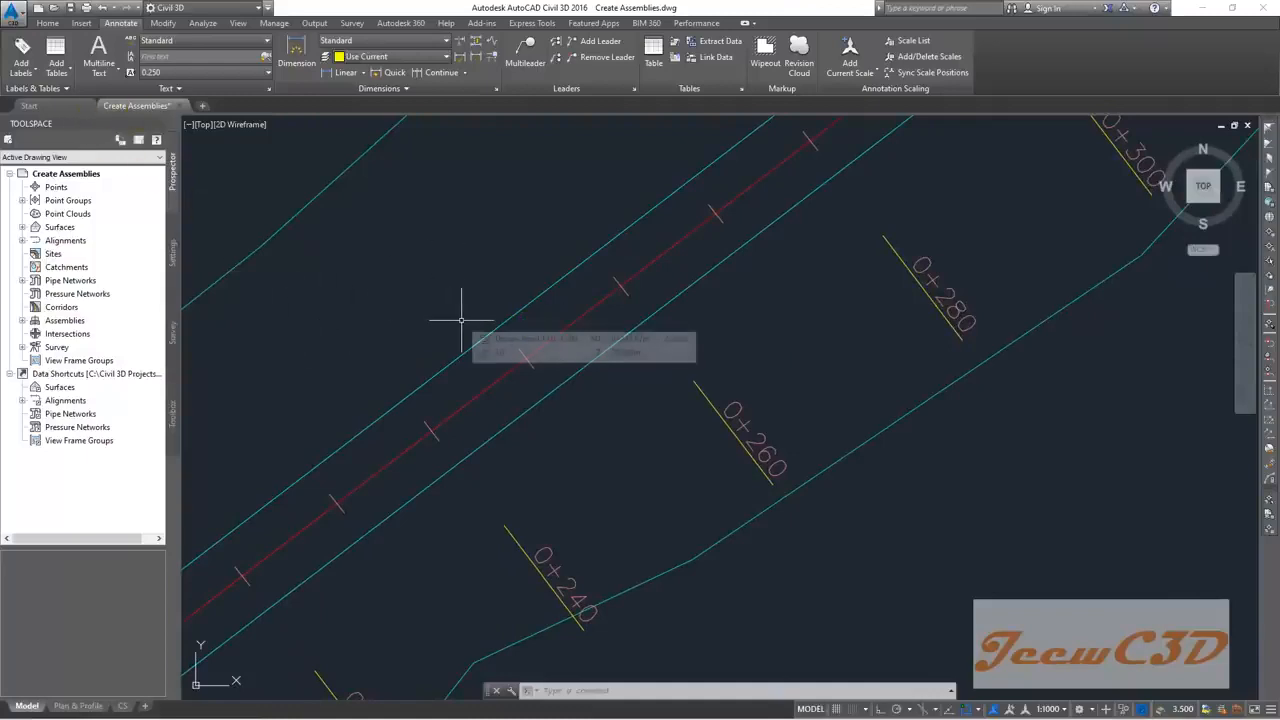
Step: Save the drawing as a new file named 'Create Layout of Road'
left_click(9, 14)
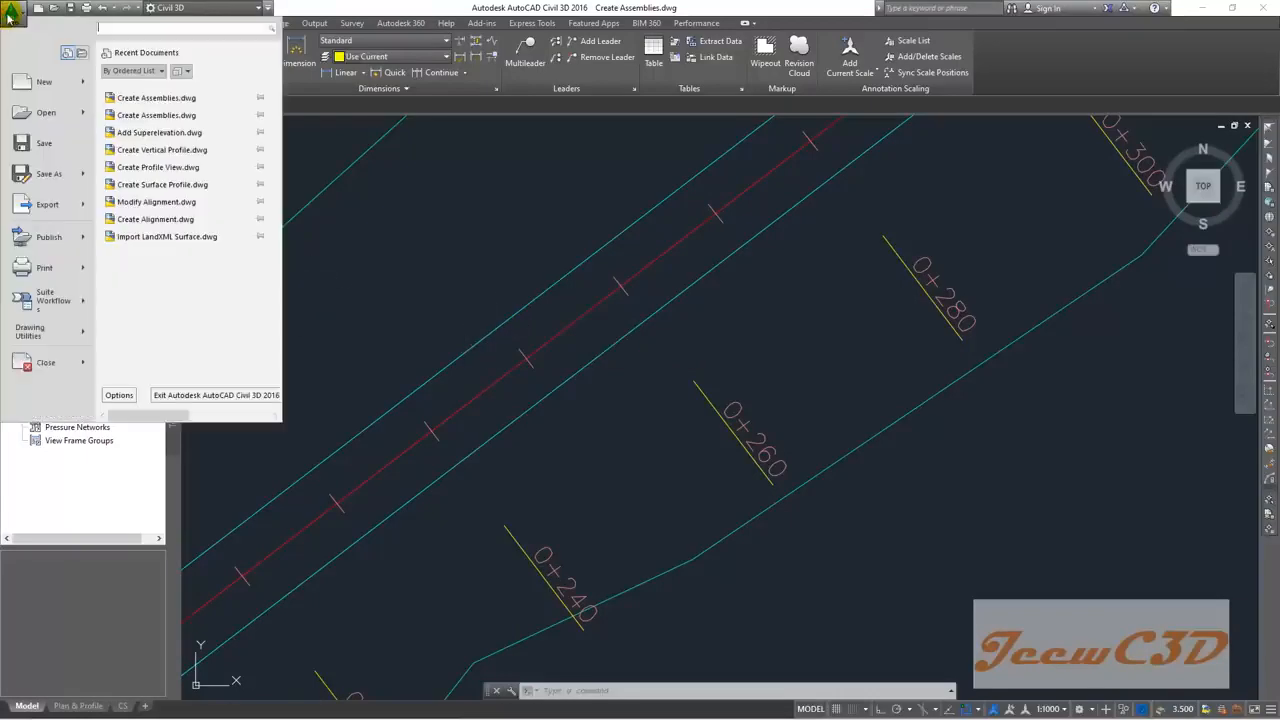
left_click(40, 175)
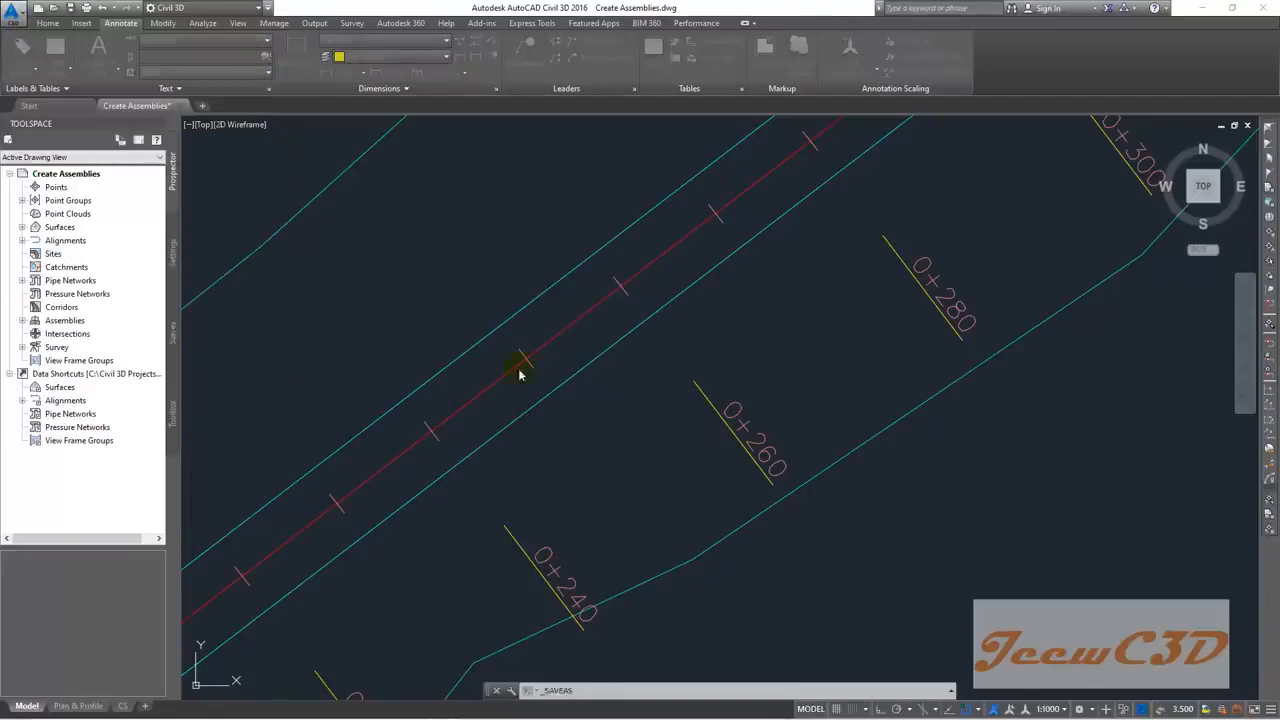
type("Cre")
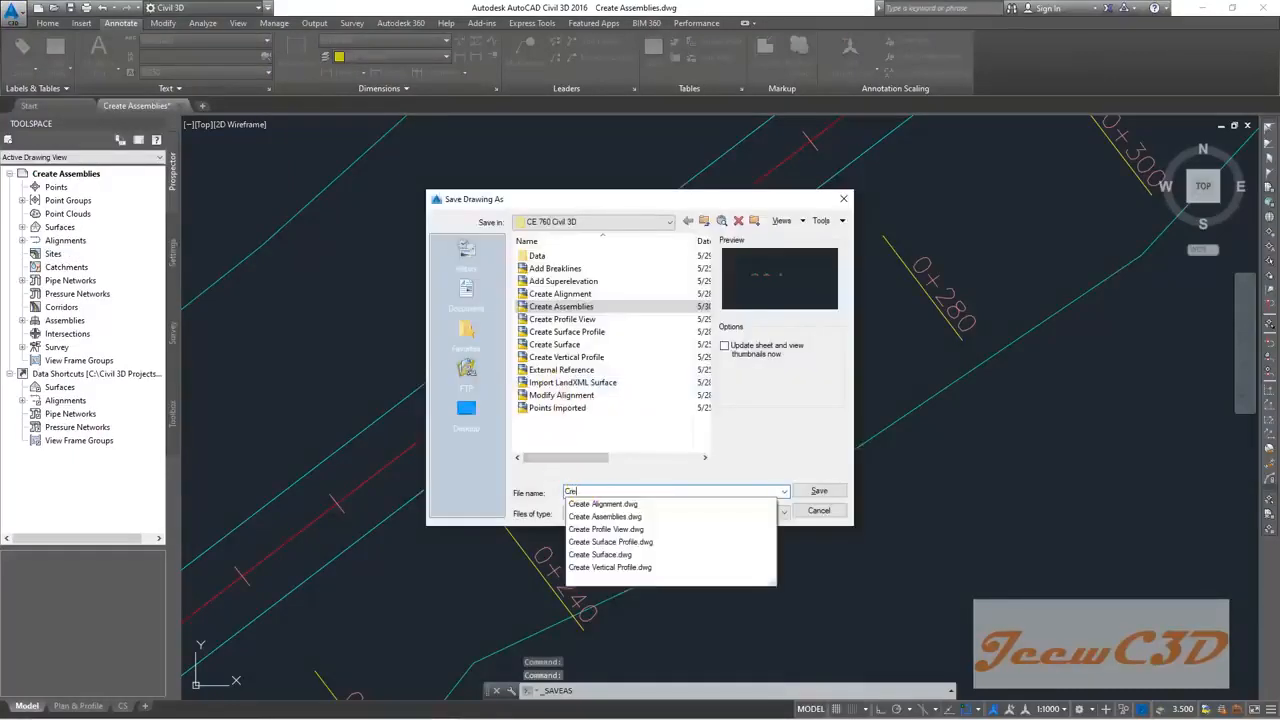
type("ate")
left_click(586, 491)
type("Layout of Road")
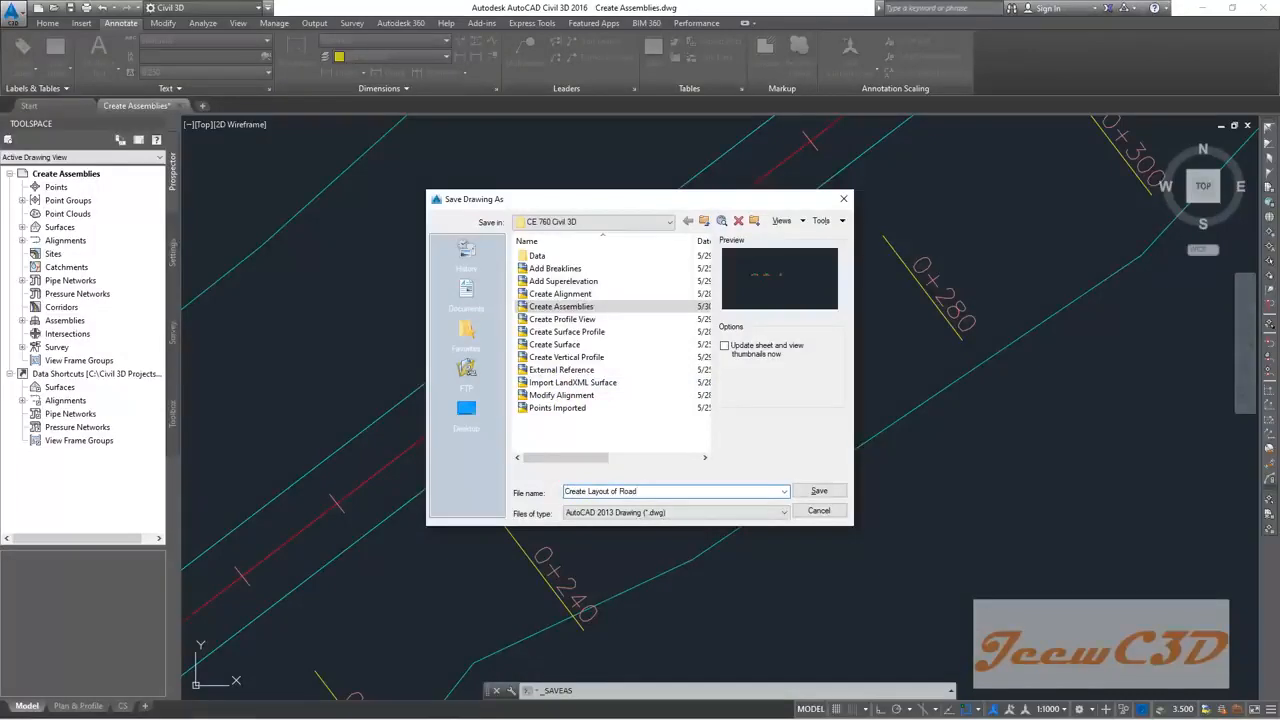
left_click(818, 490)
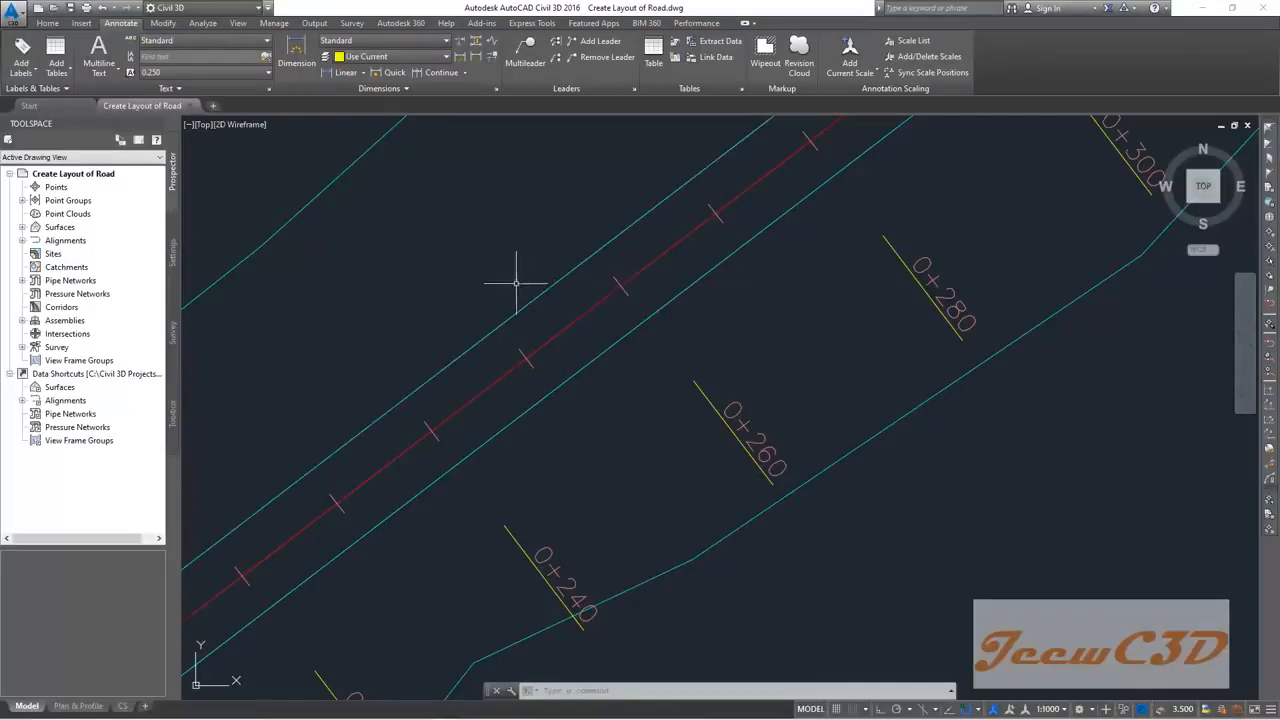
Step: From Design Road-Left-3.500, create one offset alignment 1 m to the left and zero on the right
middle_click_drag(527, 257, 480, 344)
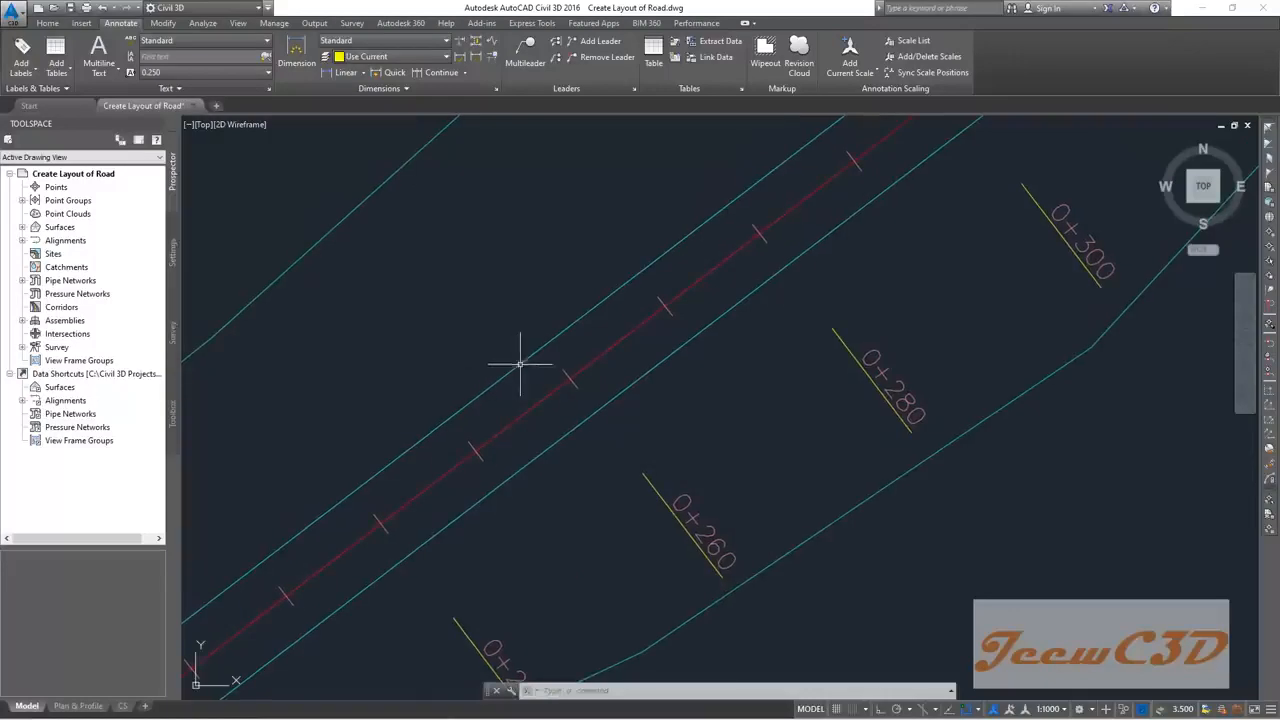
left_click(506, 362)
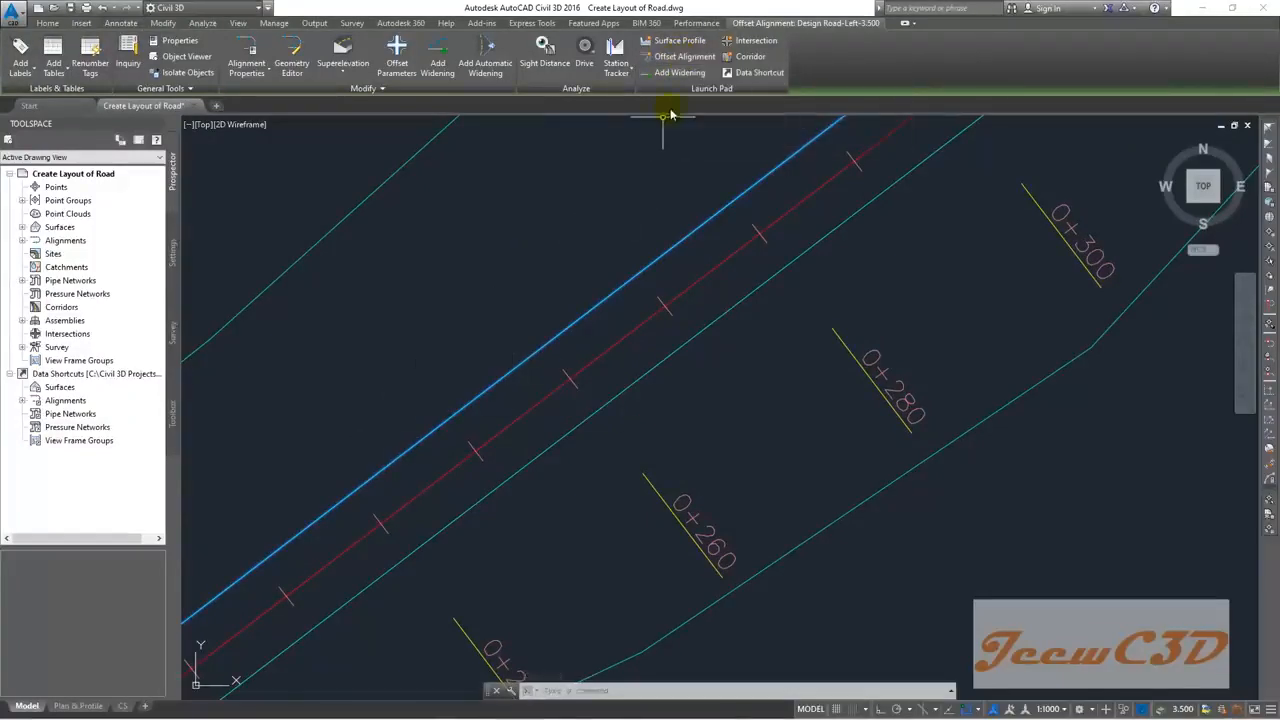
left_click(688, 58)
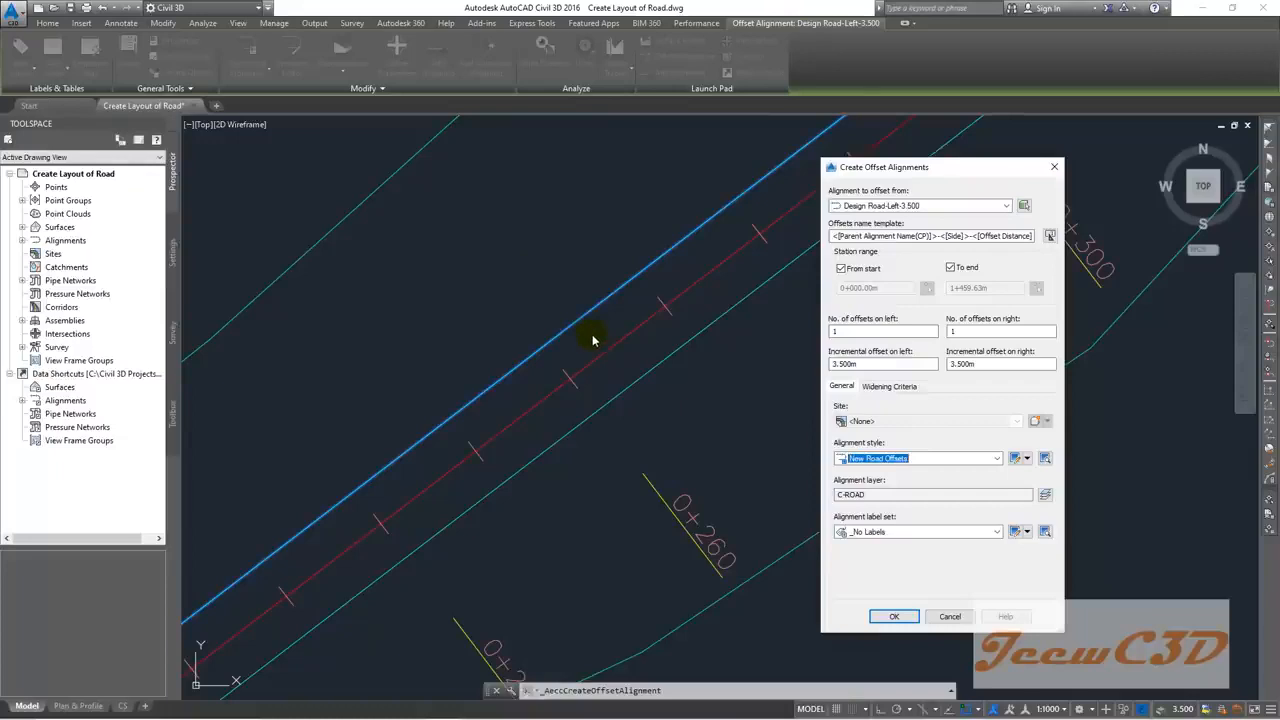
double_click(953, 332)
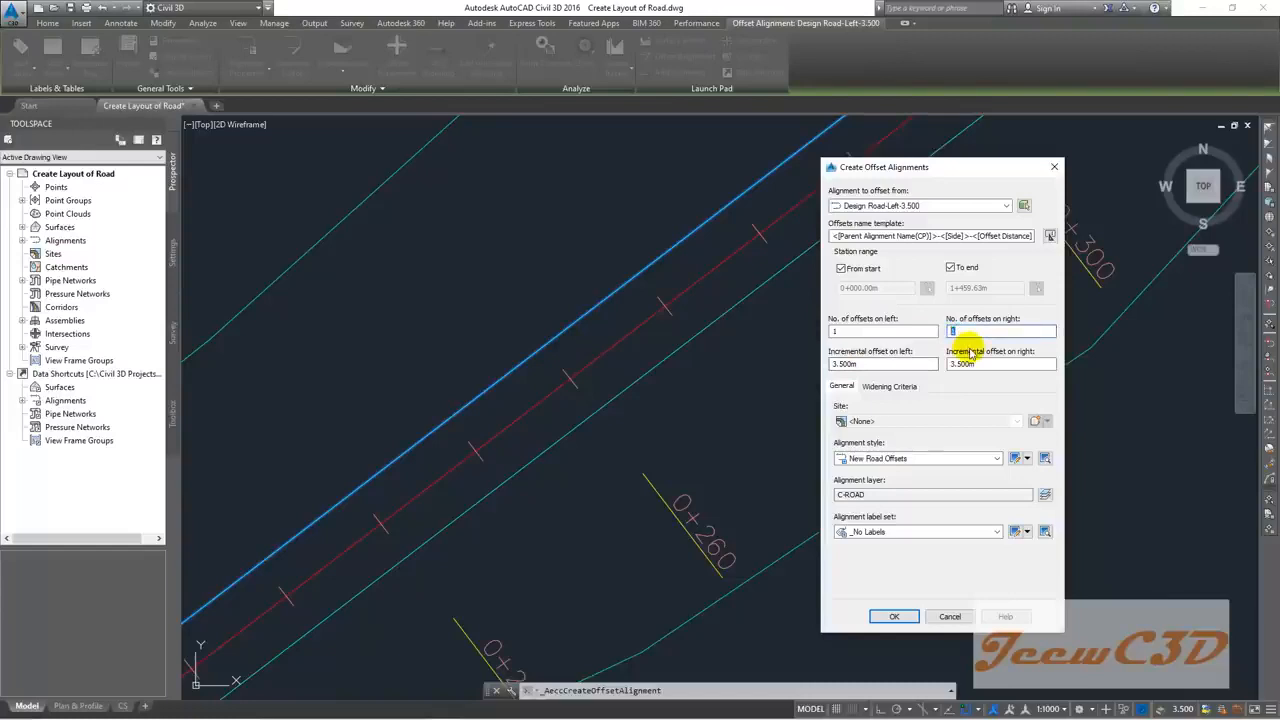
type("0")
left_click_drag(866, 363, 818, 370)
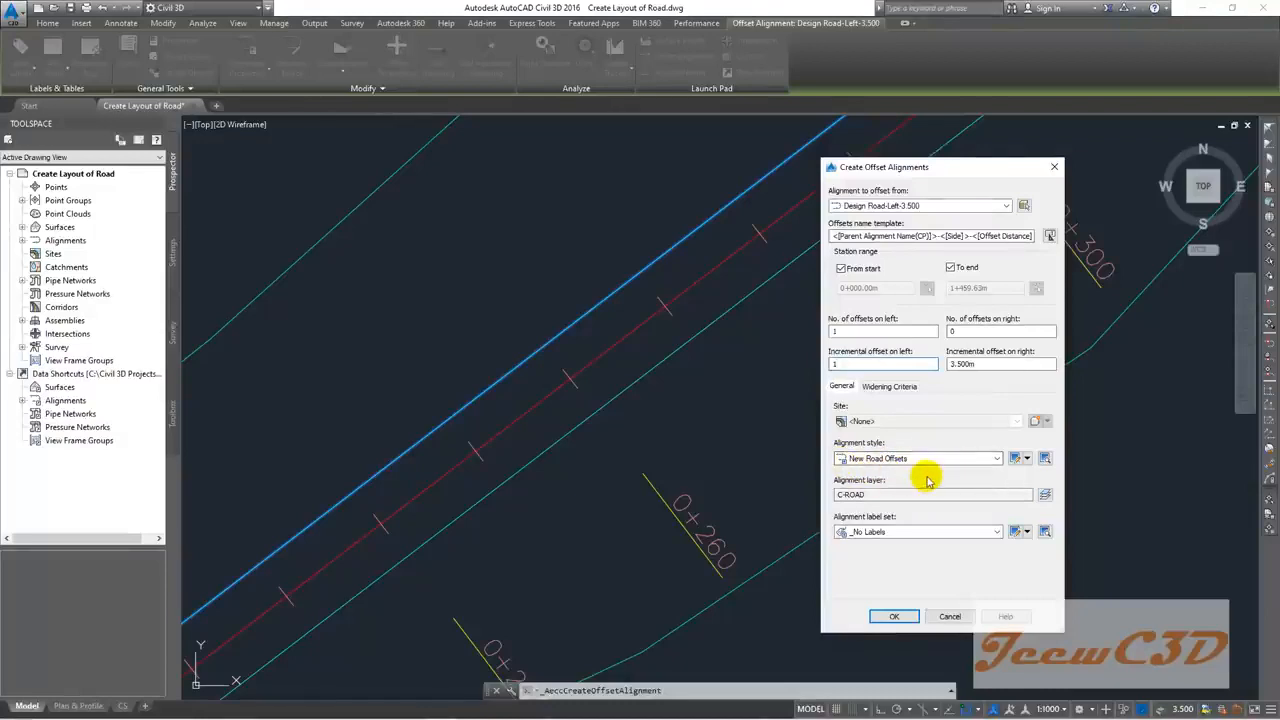
left_click(894, 616)
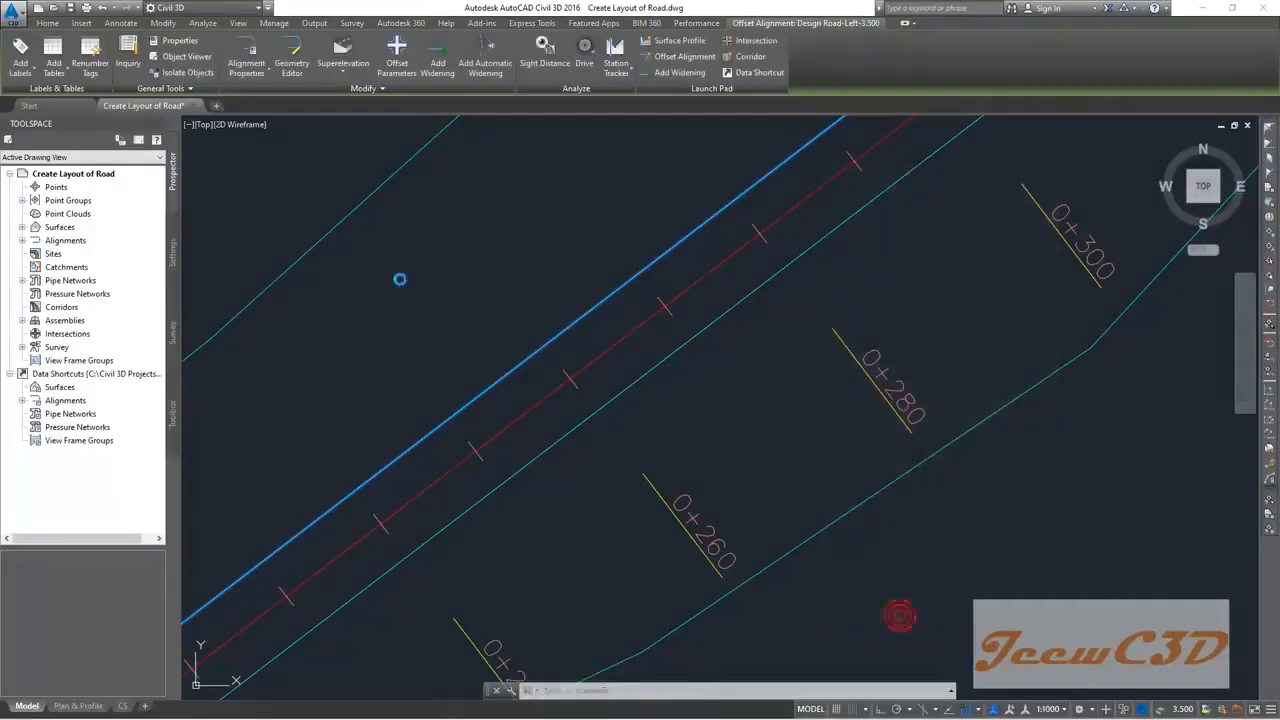
Step: From Design Road-Right-3.500, create one offset alignment 1 m to the right, none on the left
scroll(510, 336, "up", 3)
key("Escape")
scroll(610, 375, "down", 3)
left_click(686, 343)
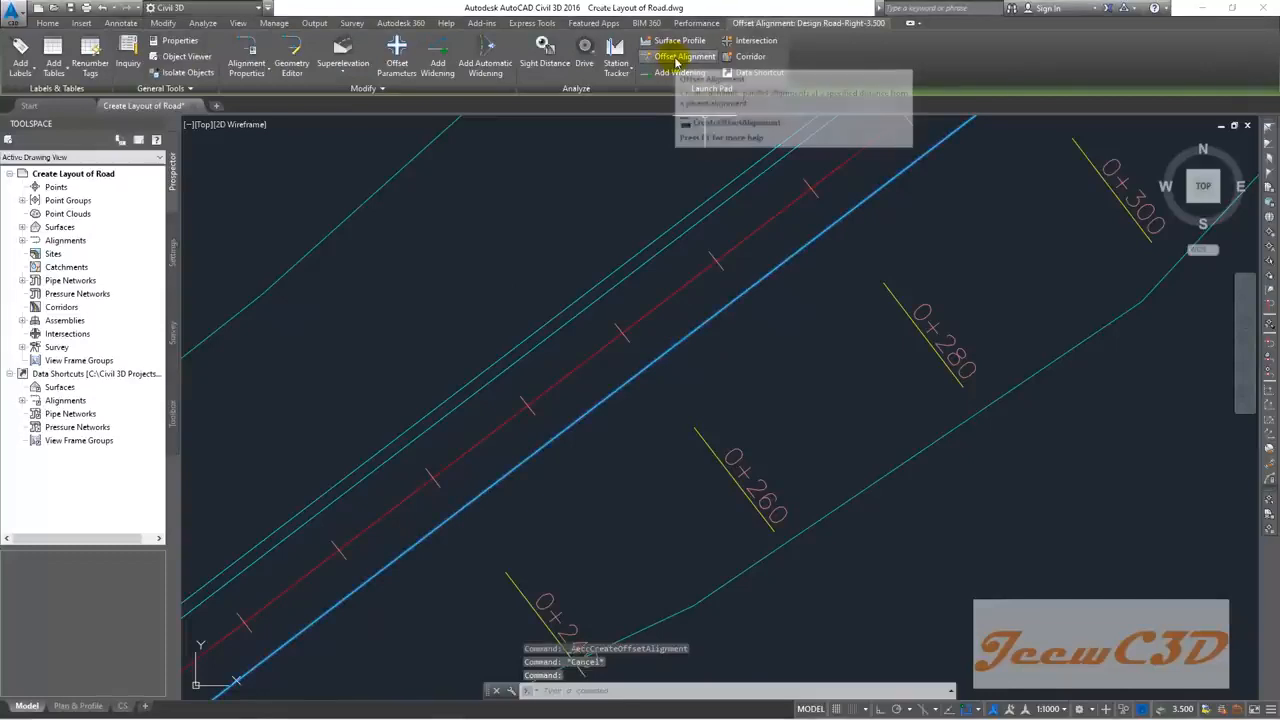
left_click(680, 62)
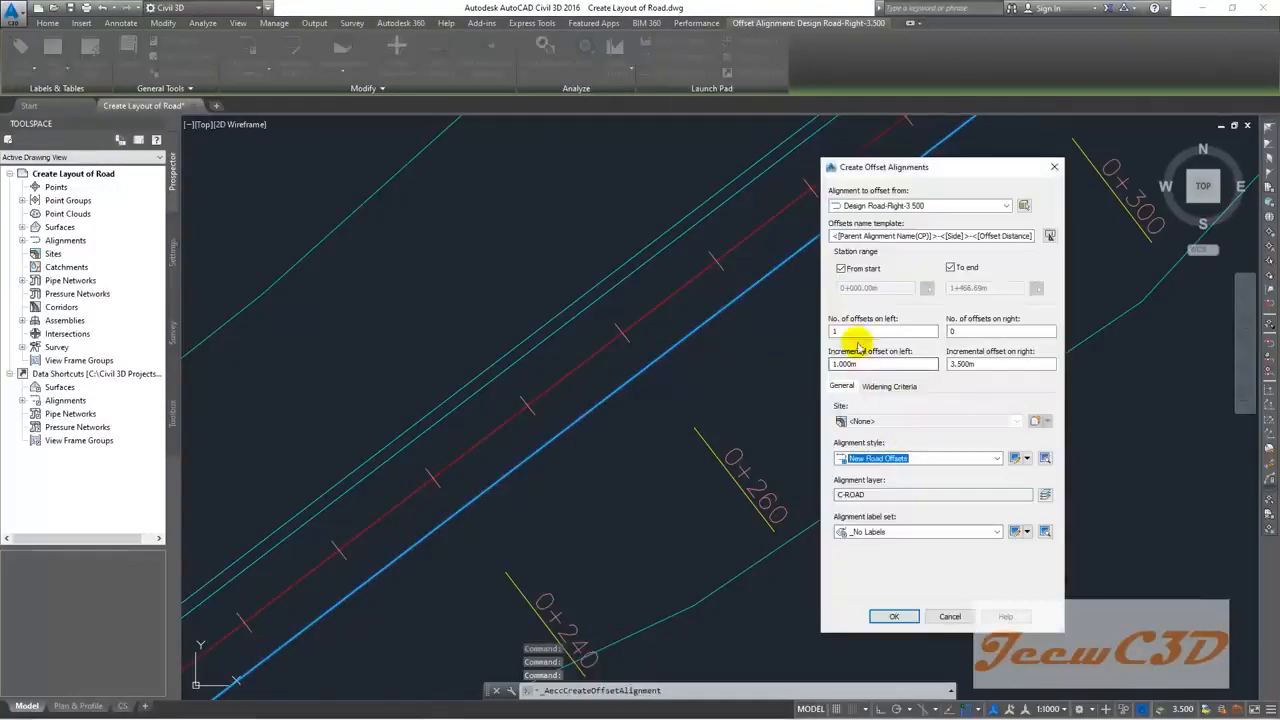
double_click(953, 331)
type("1")
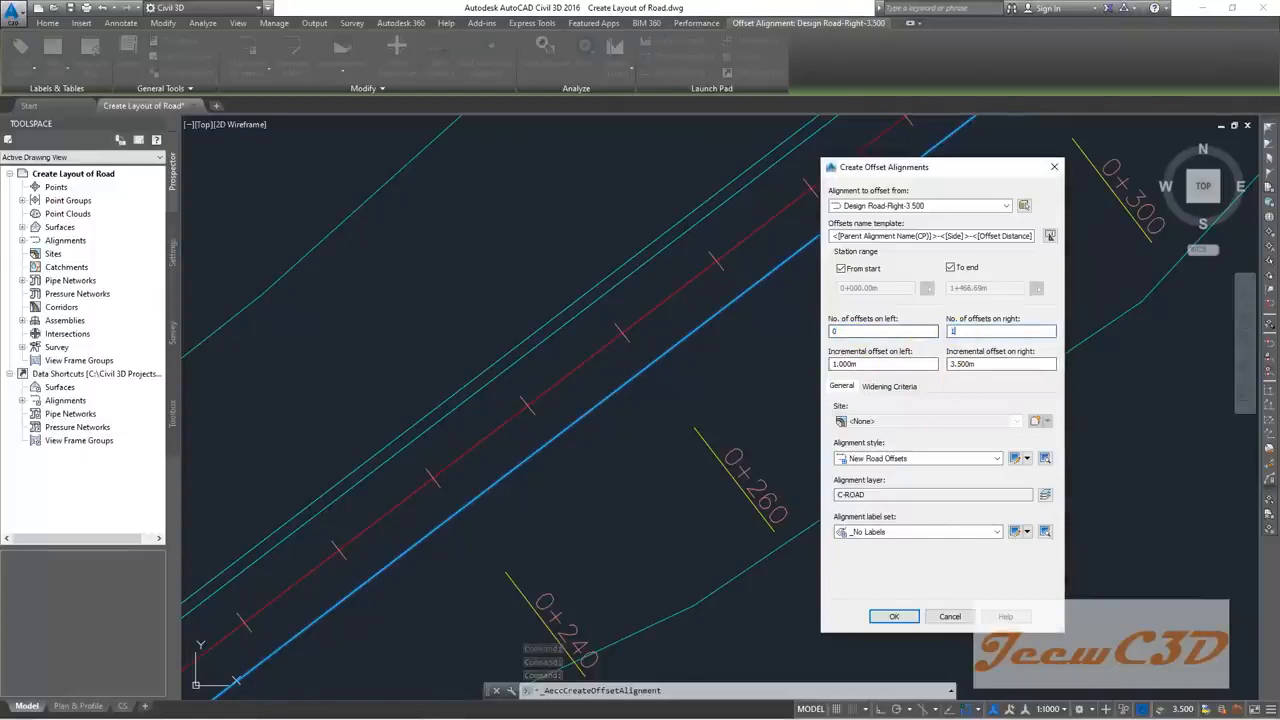
left_click_drag(977, 365, 922, 362)
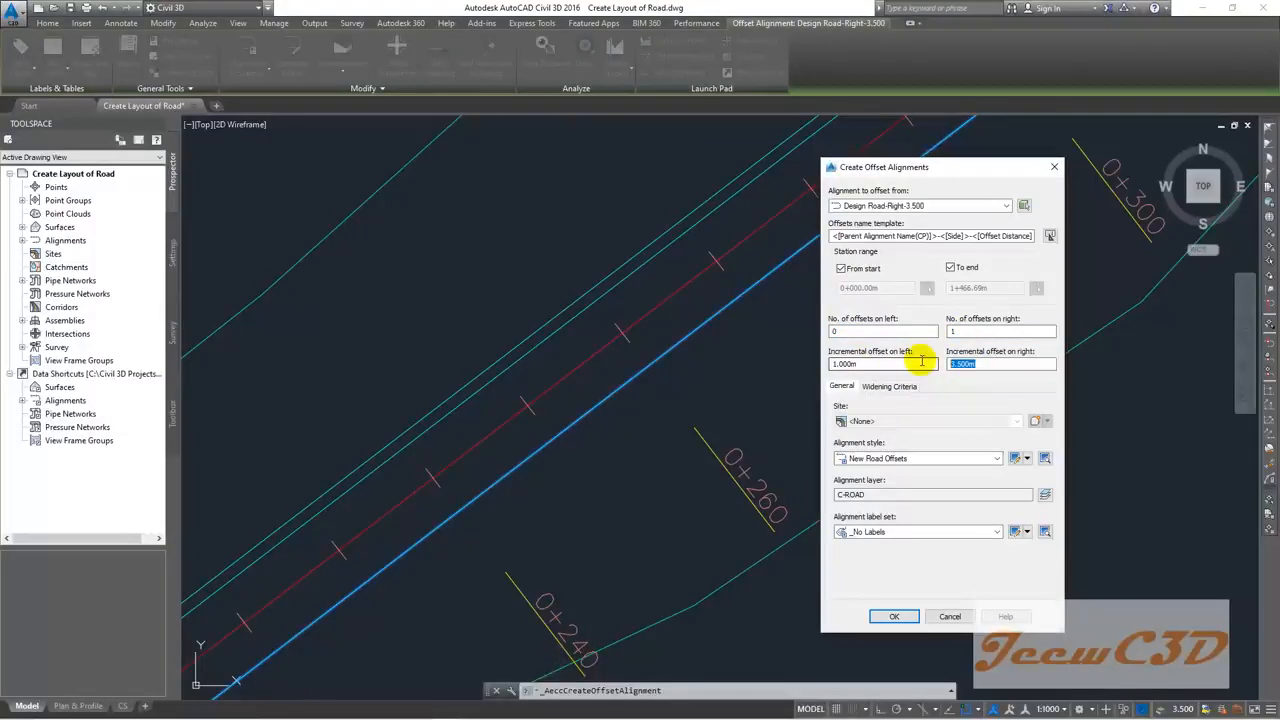
type("1")
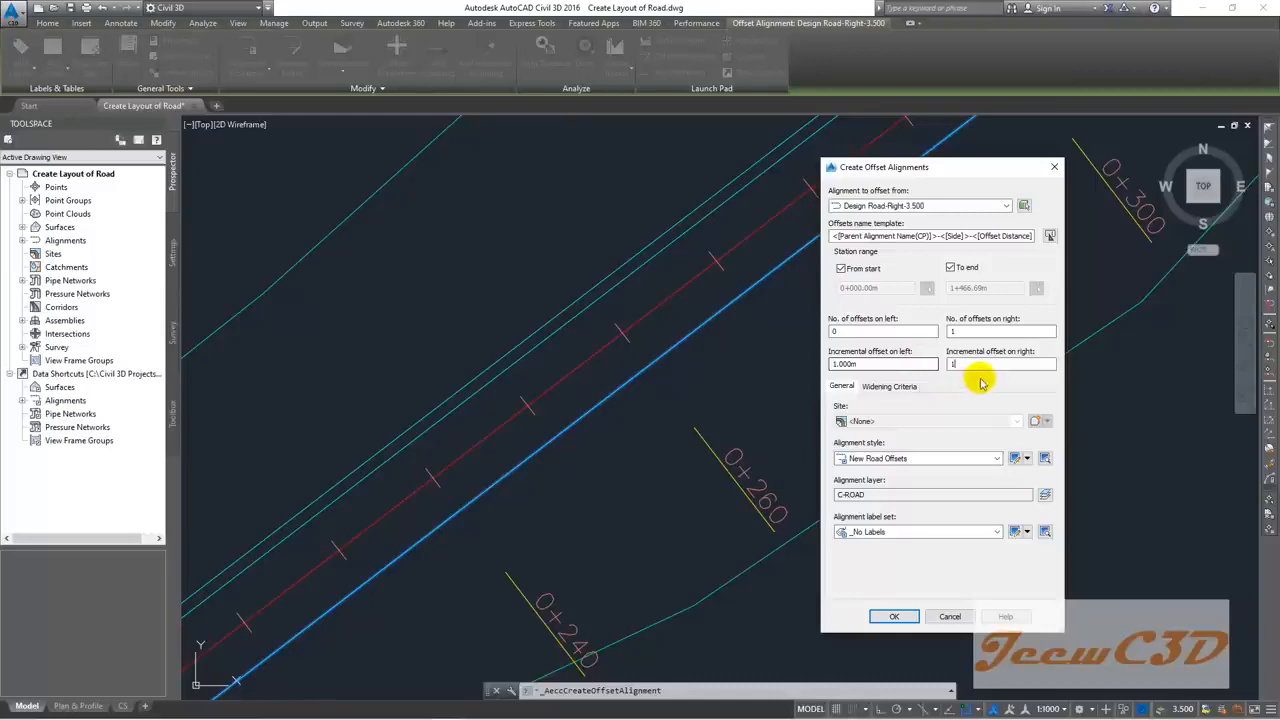
left_click(891, 614)
Step: Clear the selection and zoom and pan to review the new outer offset alignments
key("Escape")
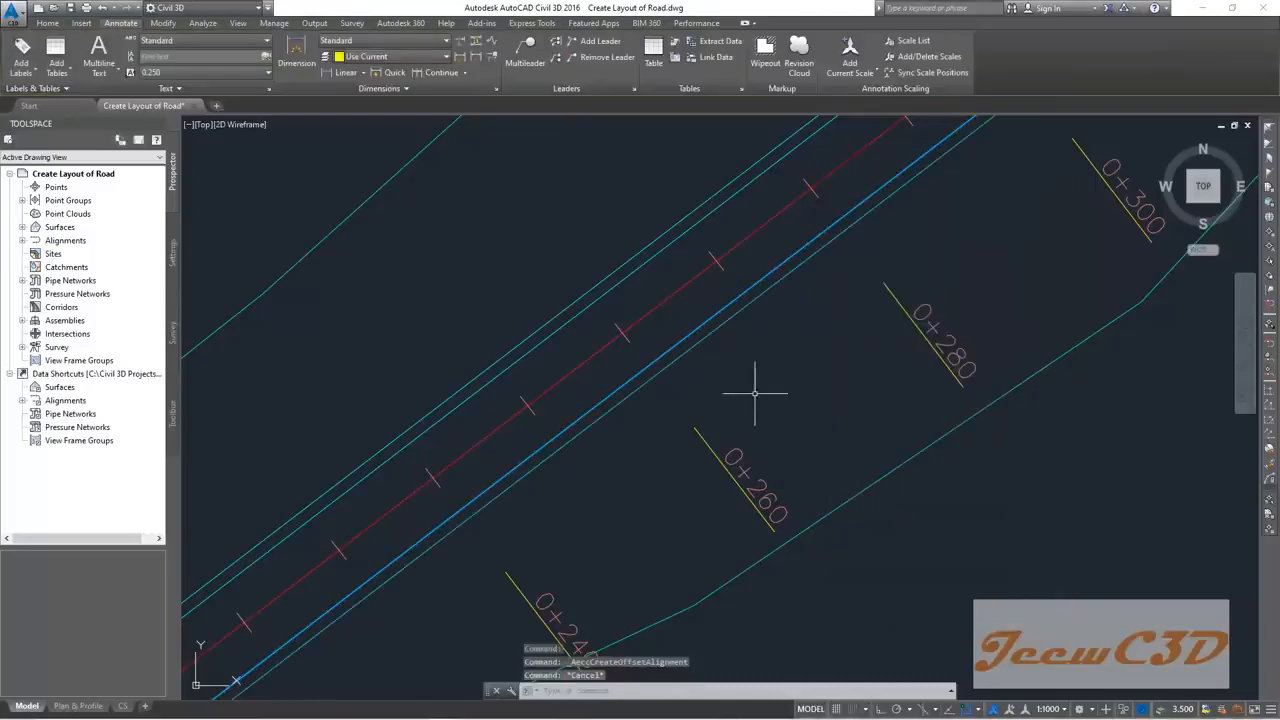
scroll(755, 386, "down", 2)
scroll(601, 403, "up", 2)
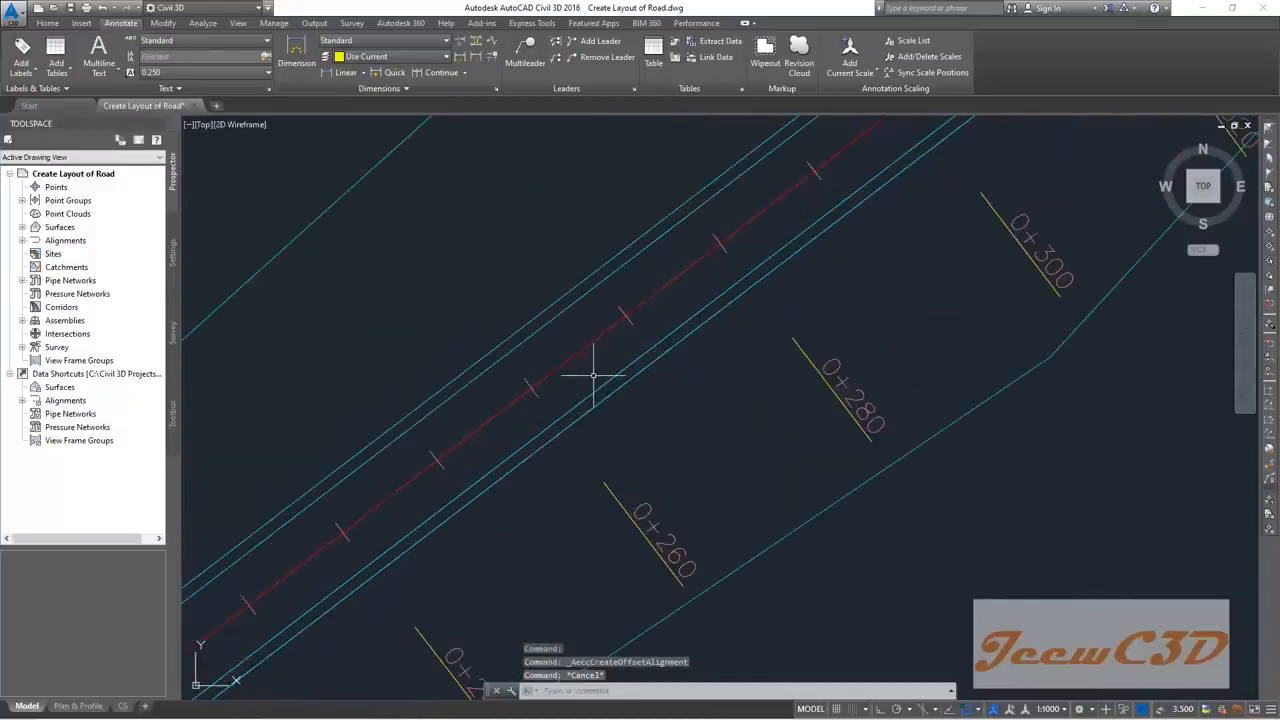
scroll(565, 355, "up", 2)
scroll(517, 337, "down", 6)
middle_click_drag(645, 381, 573, 430)
scroll(508, 420, "up", 4)
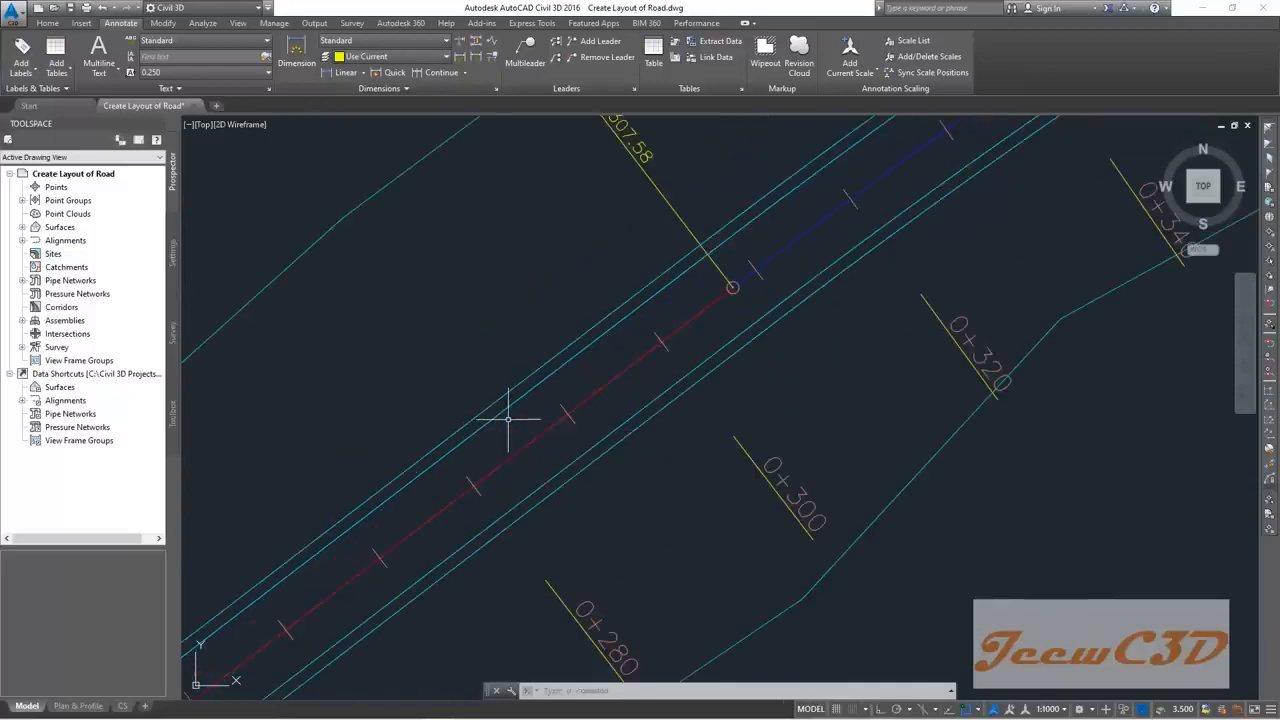
mouse_move(508, 420)
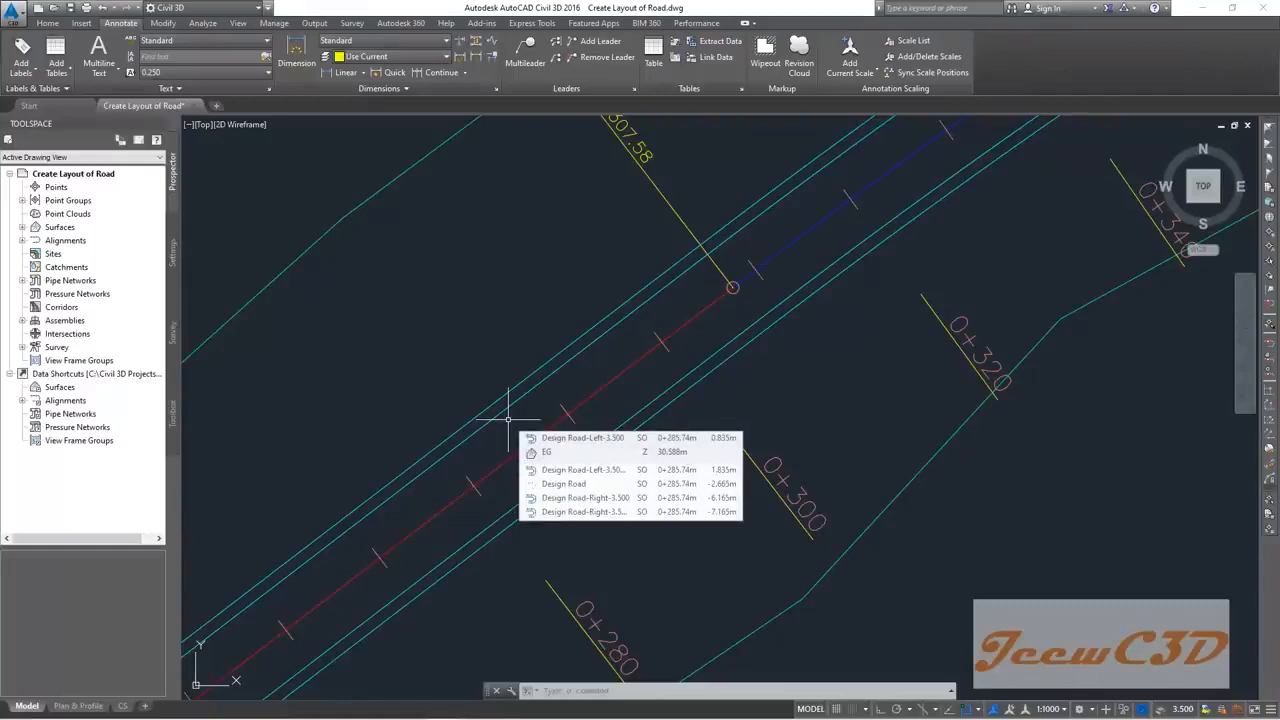
scroll(508, 409, "up", 2)
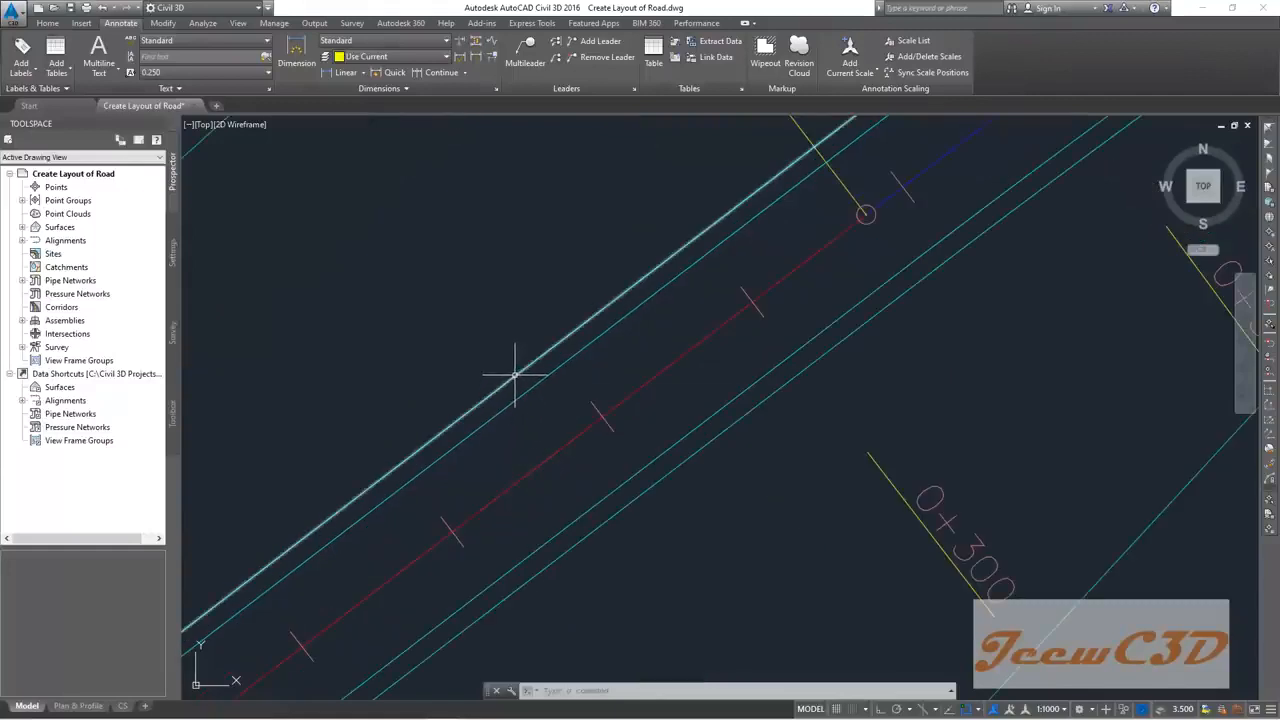
Step: From Design Road-Left-3.500-Left-1.000, add one further 1 m offset on the left, none on the right
left_click(516, 375)
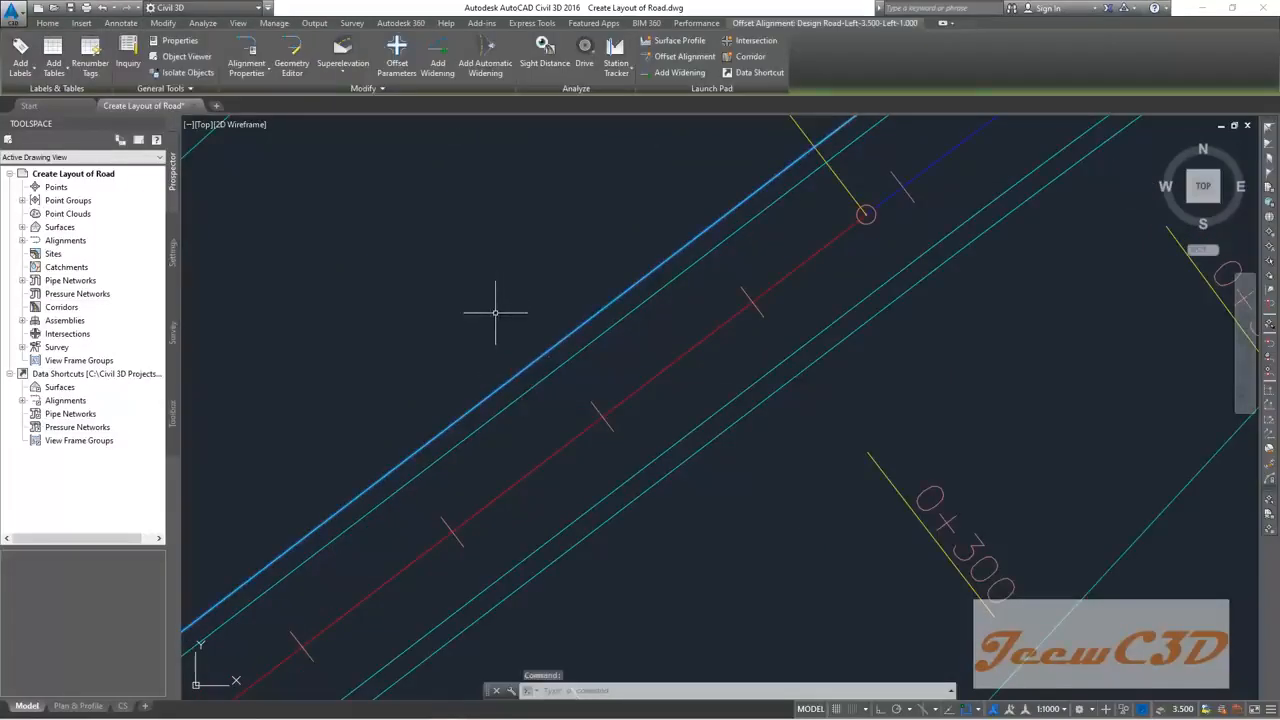
left_click(682, 56)
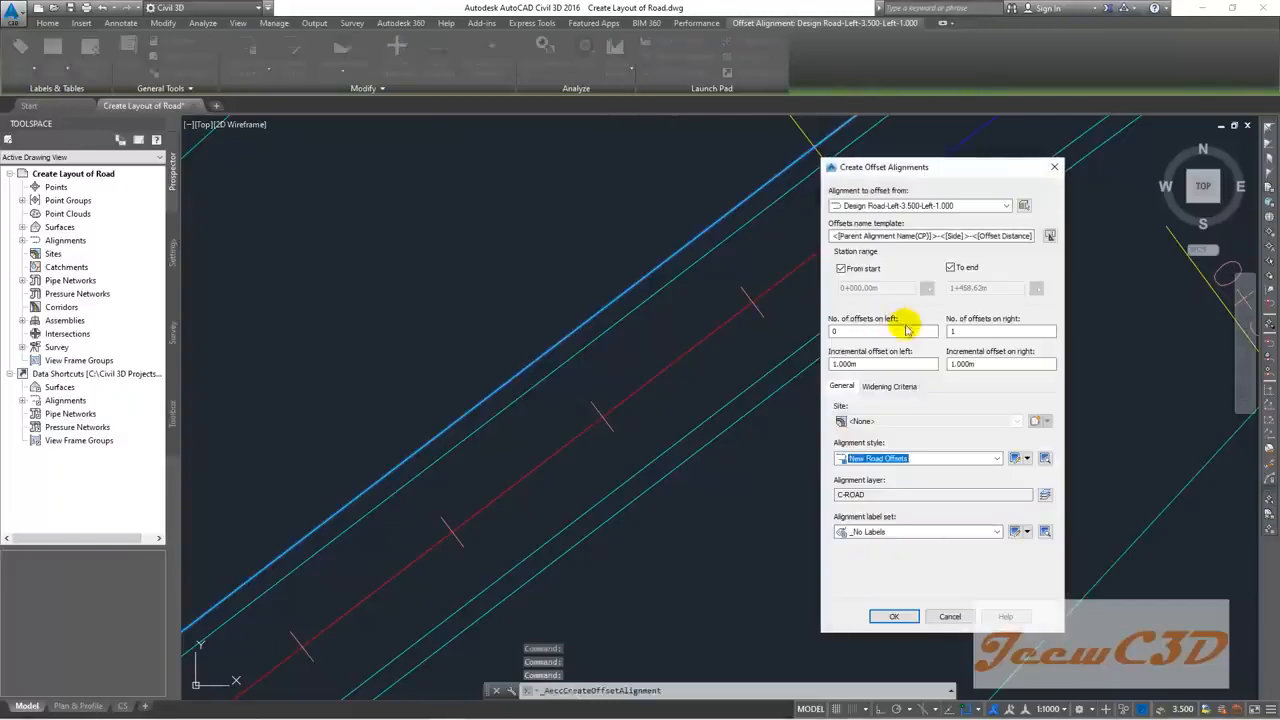
left_click_drag(844, 331, 798, 337)
type("1")
left_click_drag(962, 332, 914, 331)
type("0")
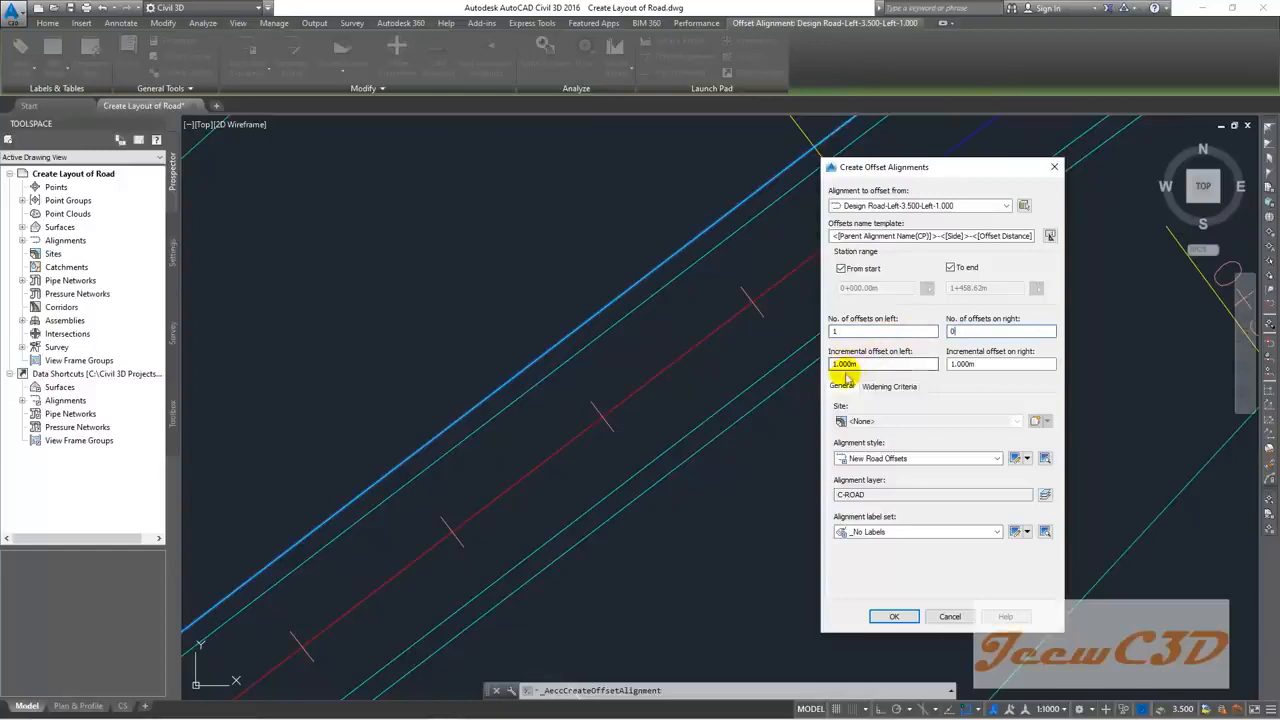
left_click(894, 618)
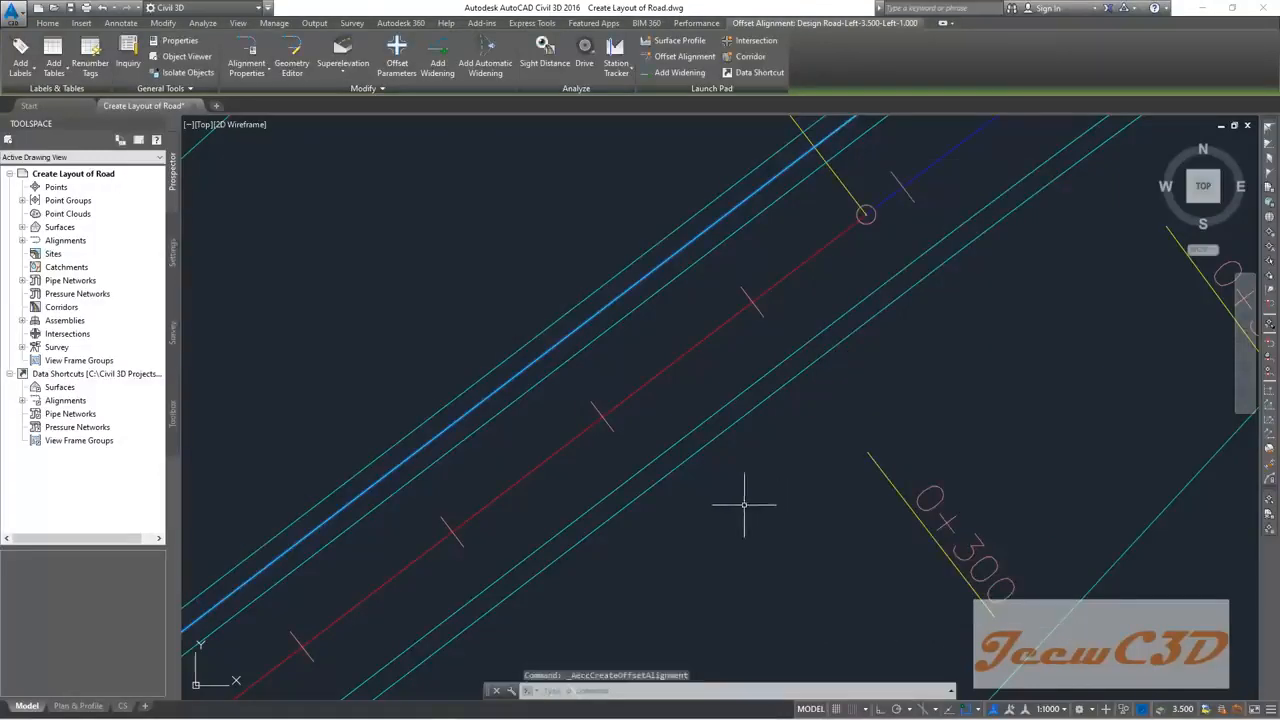
Step: From Design Road-Right-3.500-Right-1.000, add one further 1.000m offset on the right only
left_click(725, 432)
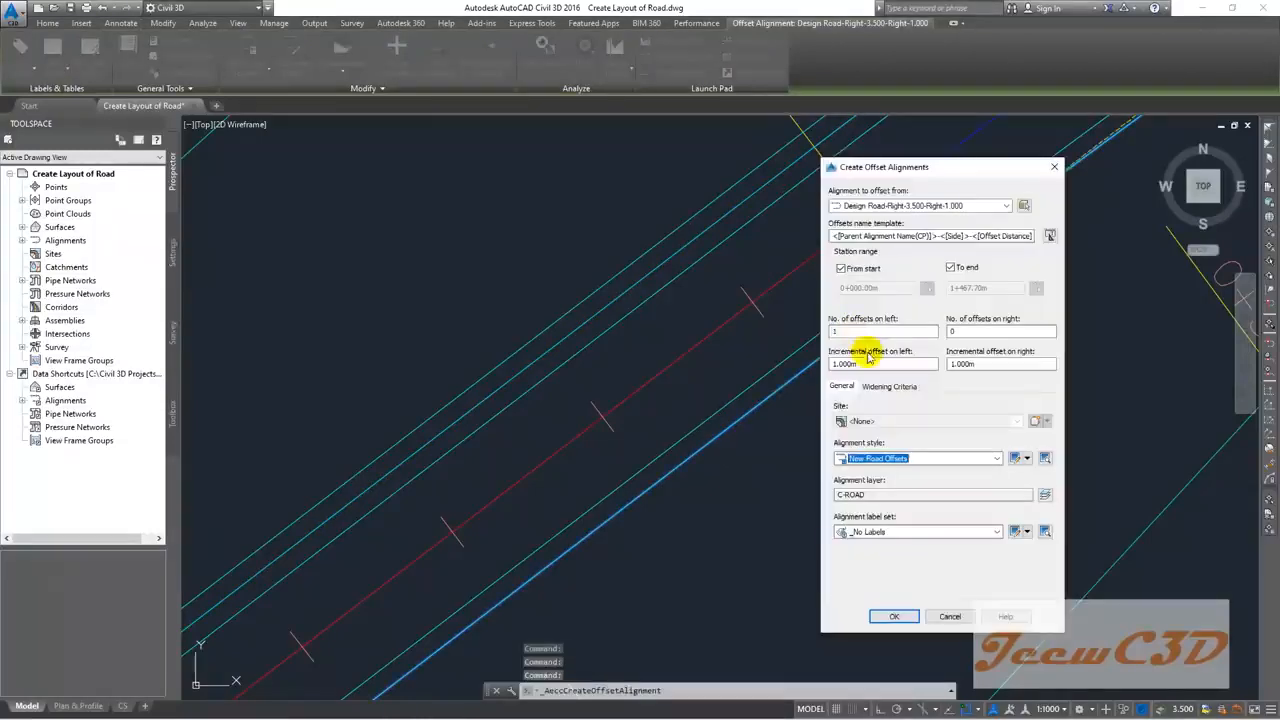
left_click_drag(959, 331, 935, 331)
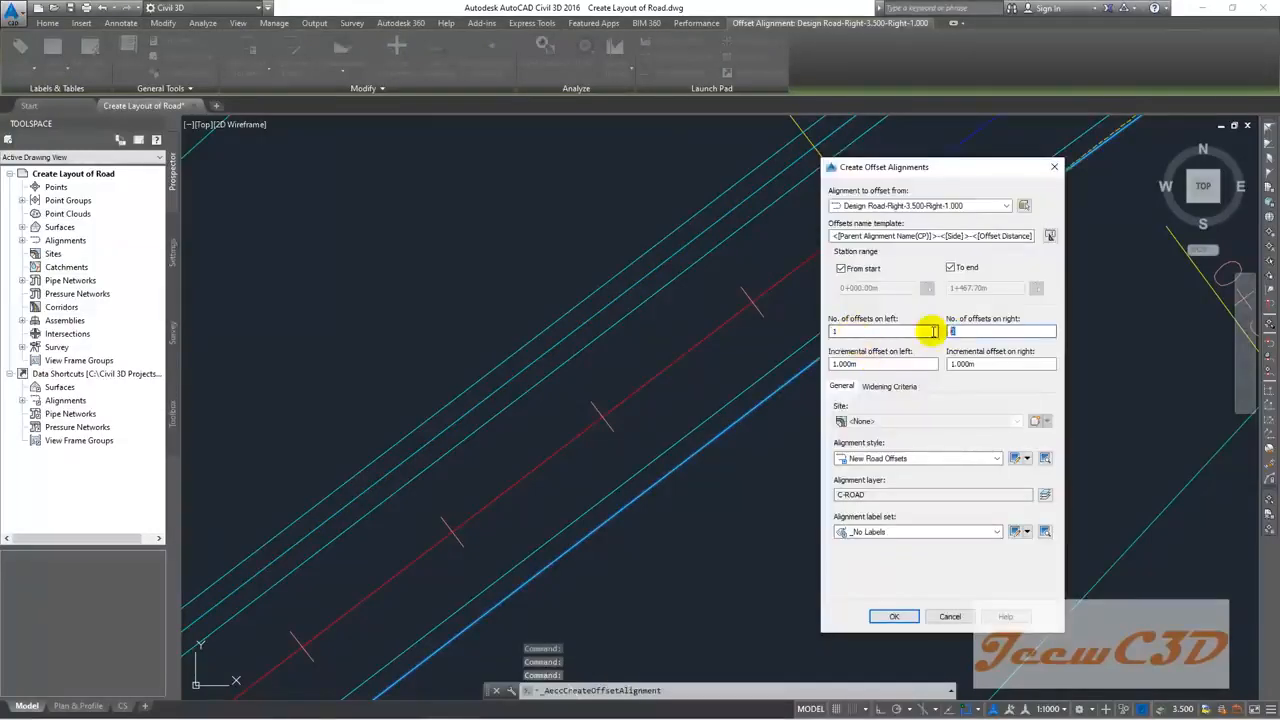
left_click(895, 333)
left_click_drag(850, 329, 815, 331)
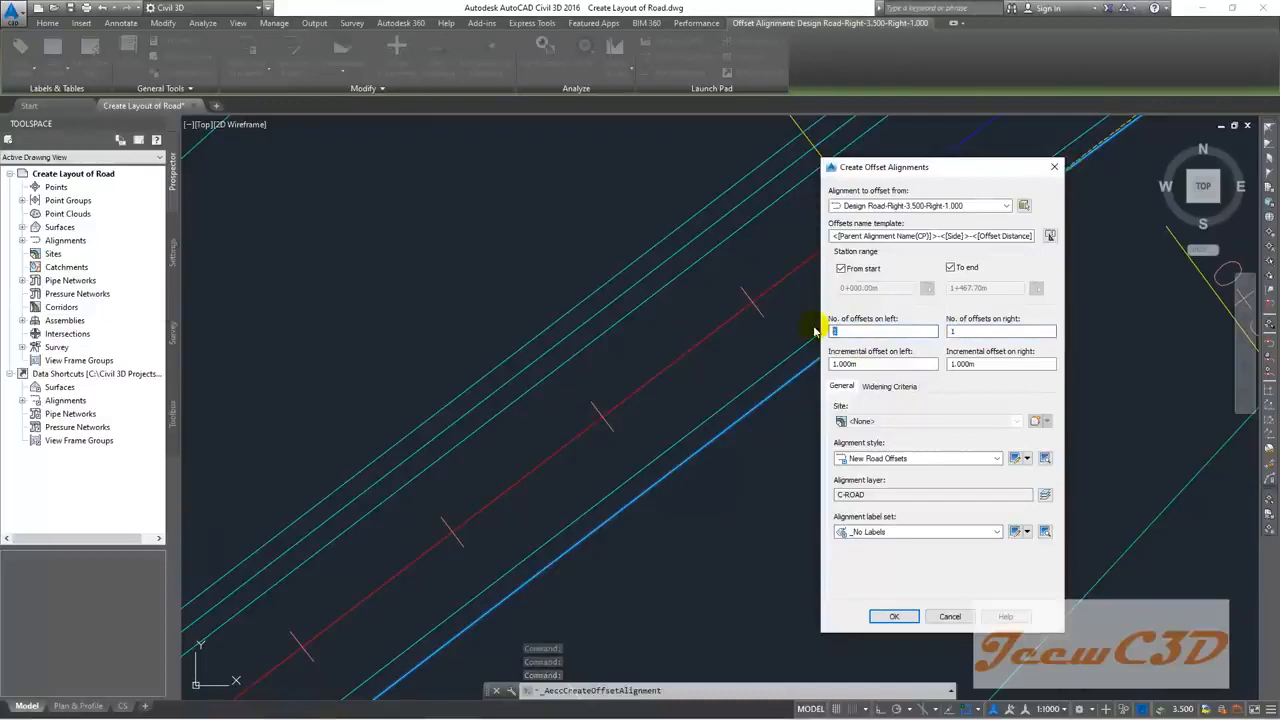
left_click(908, 616)
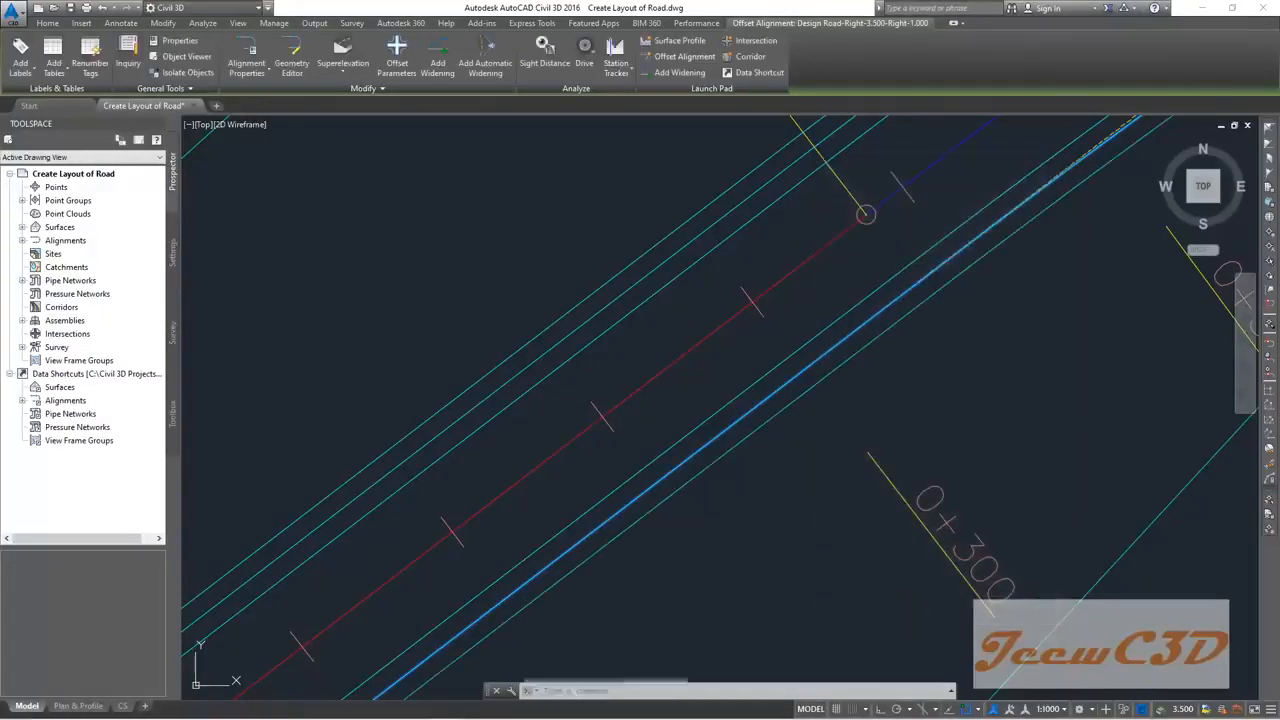
key("Escape")
scroll(815, 475, "down", 4)
middle_click_drag(879, 384, 686, 434)
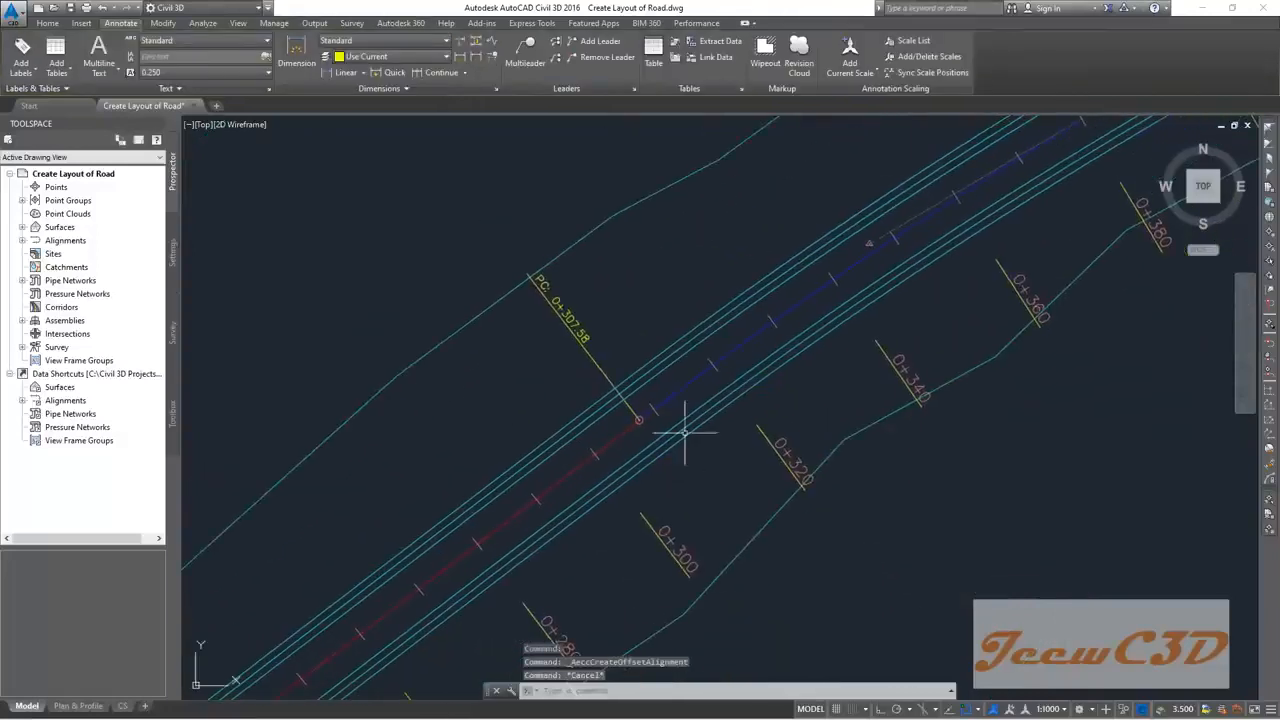
scroll(720, 314, "up", 2)
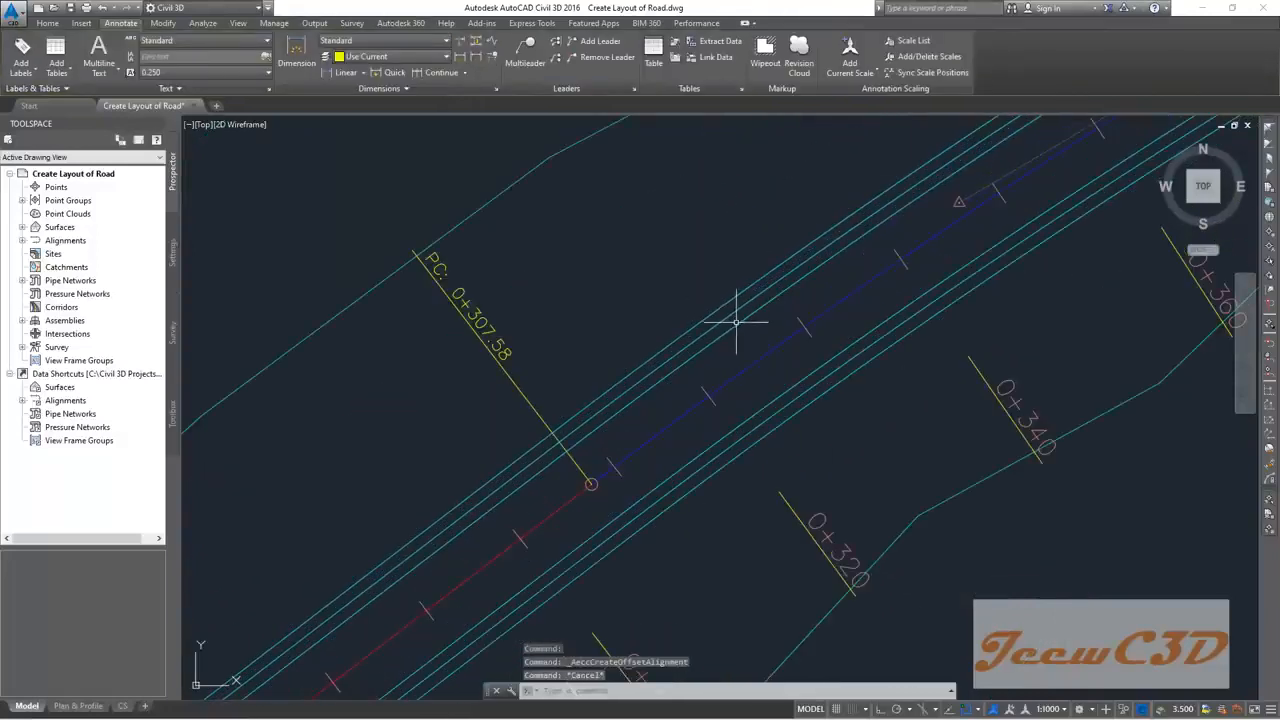
scroll(733, 318, "up", 3)
scroll(768, 409, "down", 6)
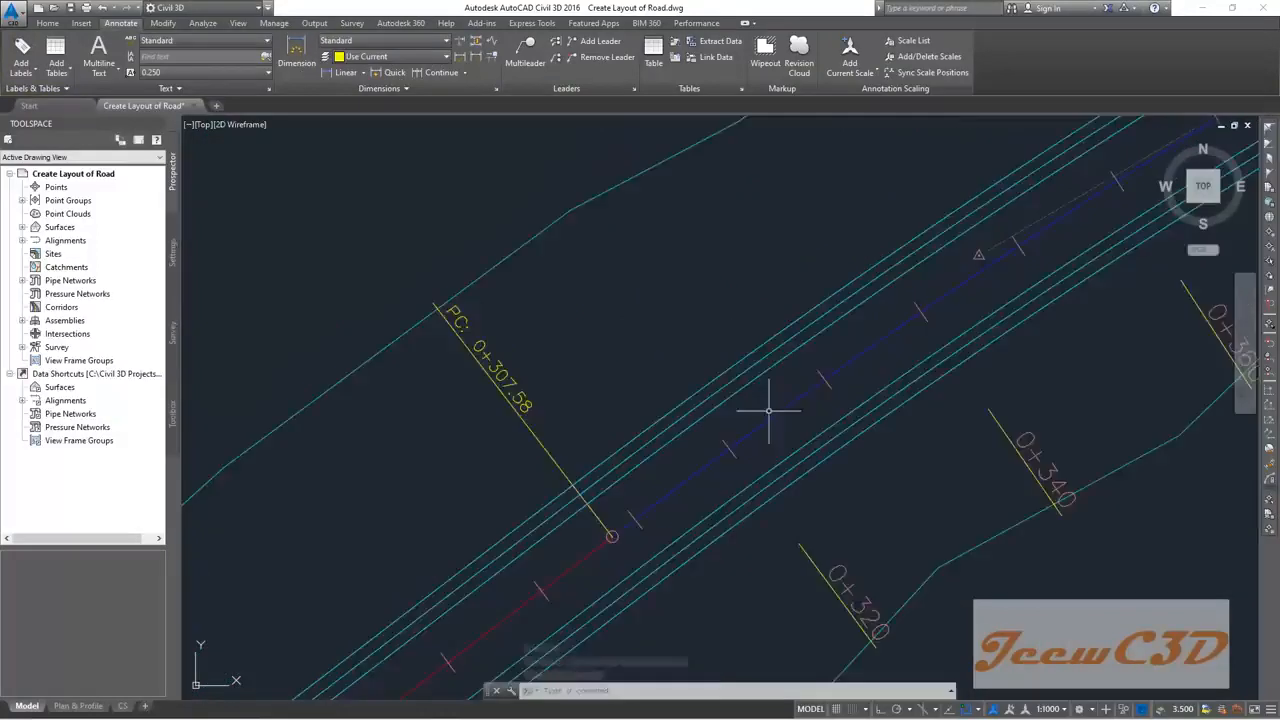
mouse_move(798, 314)
middle_mouse_down()
mouse_move(565, 356)
mouse_move(651, 303)
mouse_move(645, 284)
middle_mouse_up()
scroll(613, 332, "up", 4)
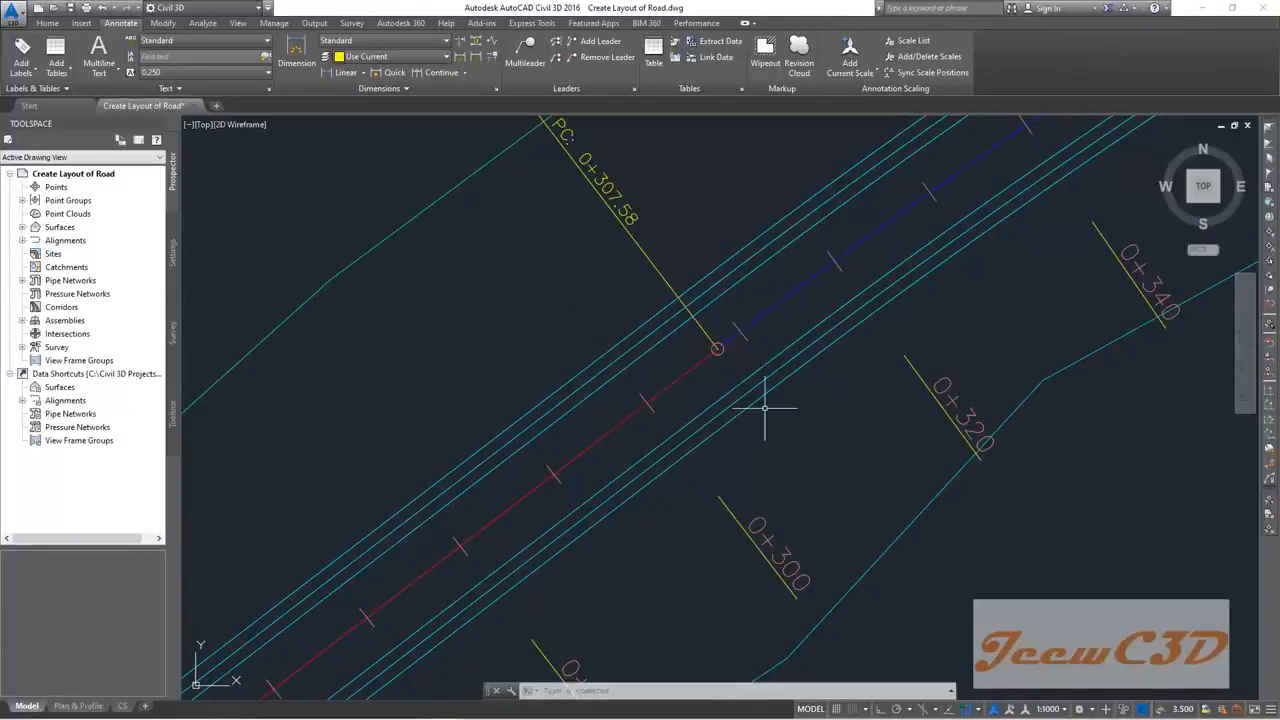
mouse_move(775, 417)
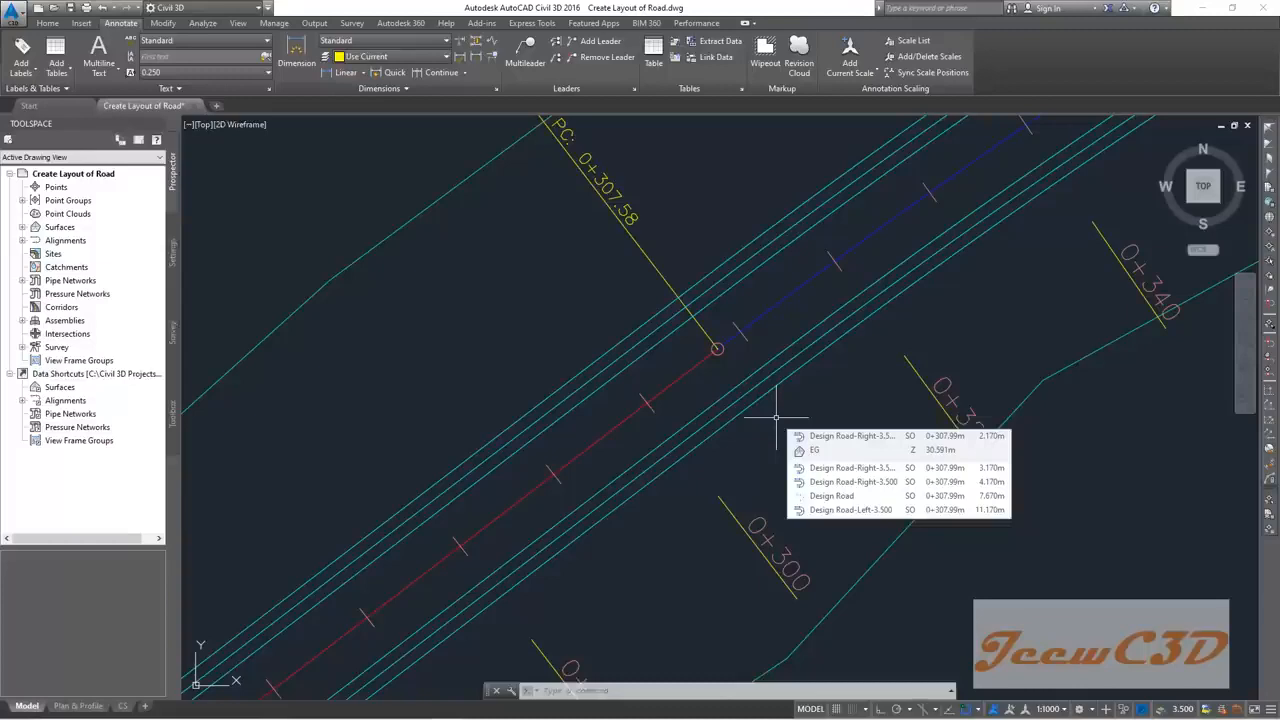
scroll(776, 418, "down", 3)
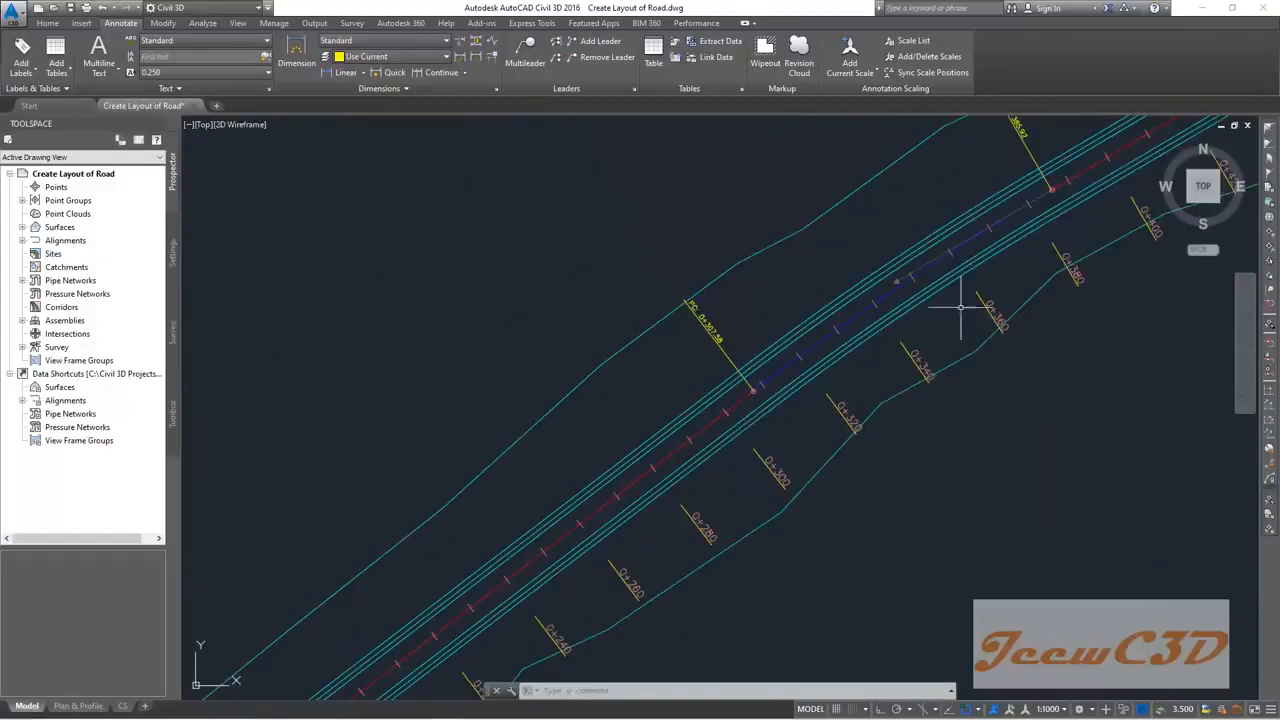
middle_click_drag(971, 300, 634, 434)
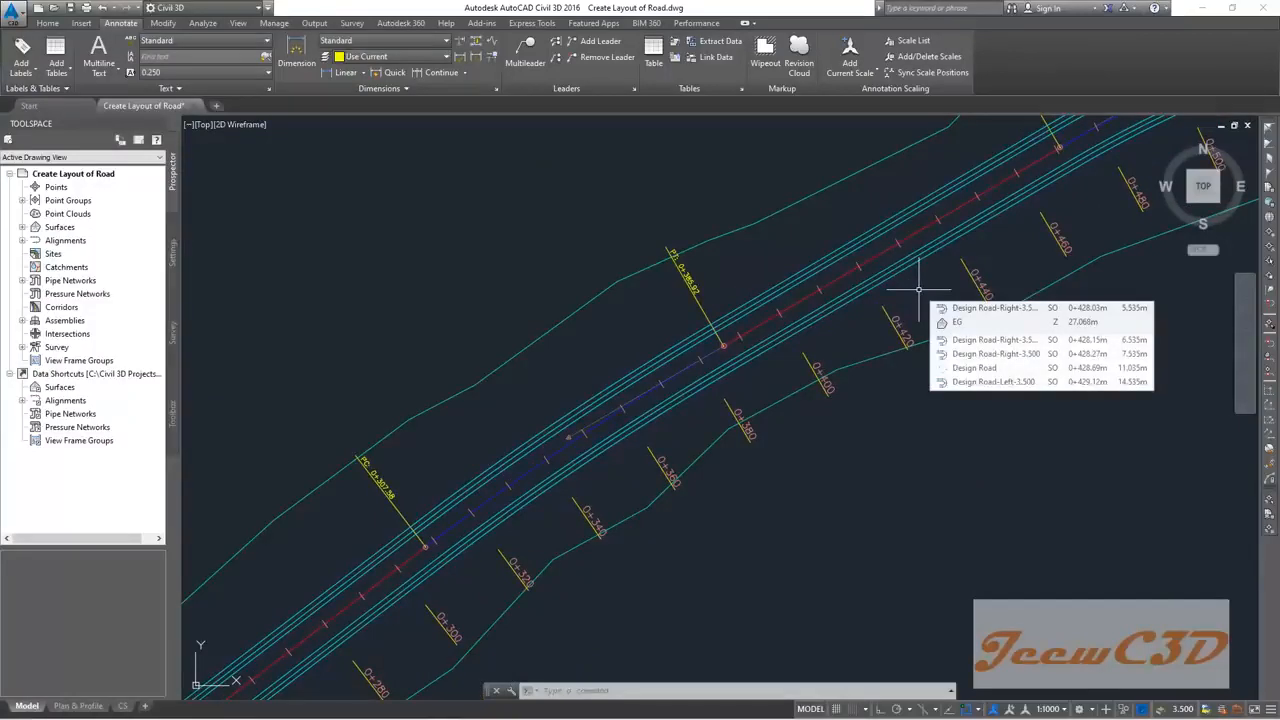
middle_click_drag(923, 277, 766, 350)
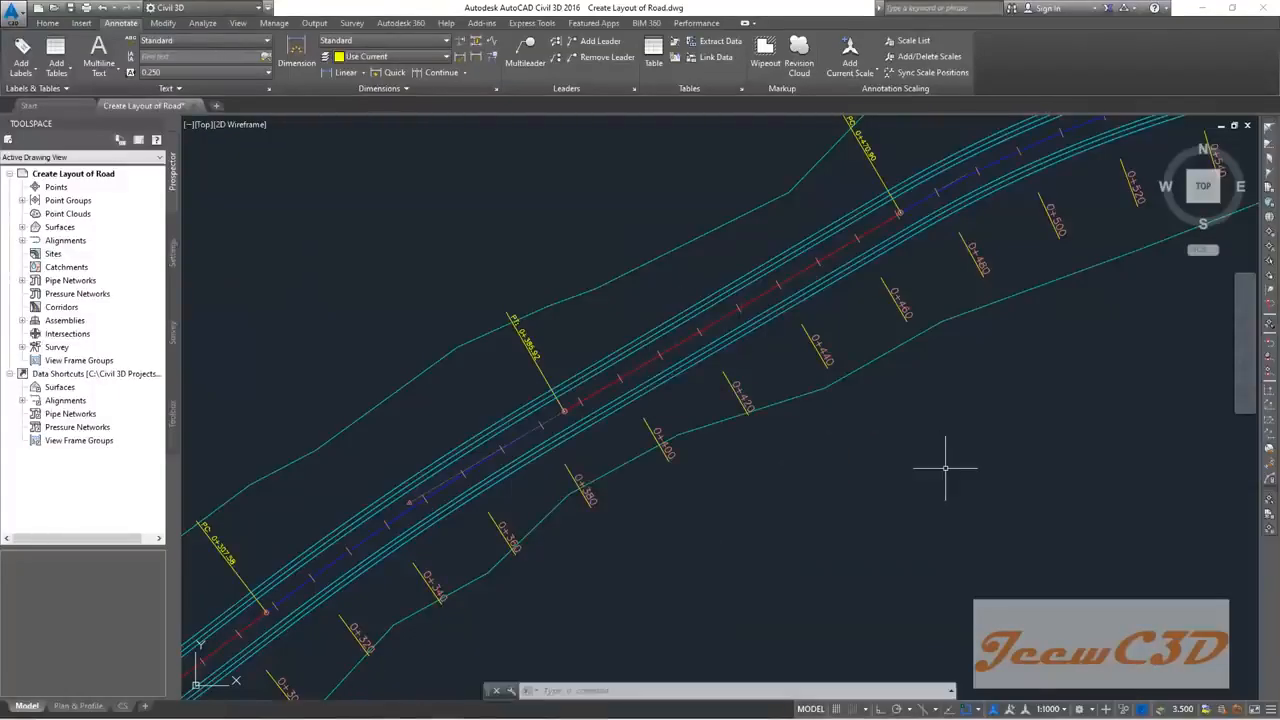
Step: Pan to stations 0+780–0+860 and select the Design Road-Right-3.500-Right-1.000 alignment
scroll(944, 467, "down", 3)
mouse_move(1009, 421)
middle_mouse_down()
mouse_move(597, 473)
mouse_move(648, 457)
mouse_move(630, 462)
middle_mouse_up()
middle_click_drag(1058, 314, 1002, 323)
scroll(663, 380, "up", 6)
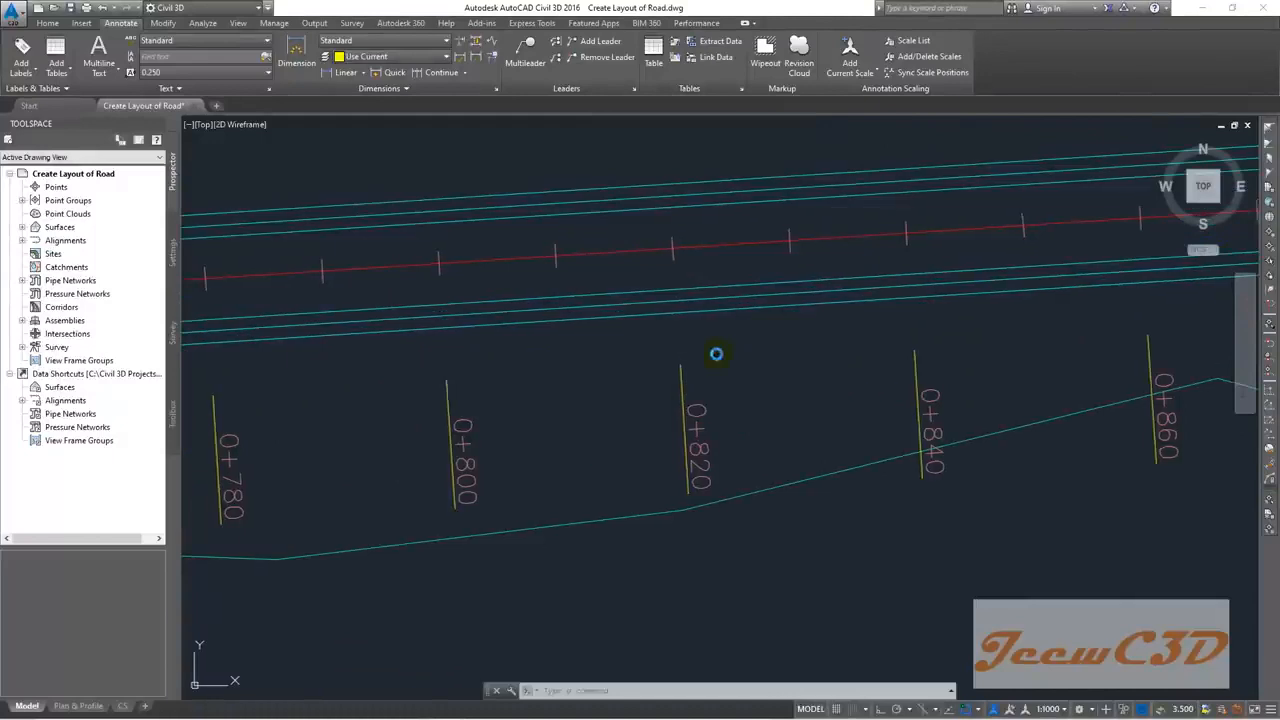
middle_click_drag(714, 357, 615, 354)
mouse_move(615, 354)
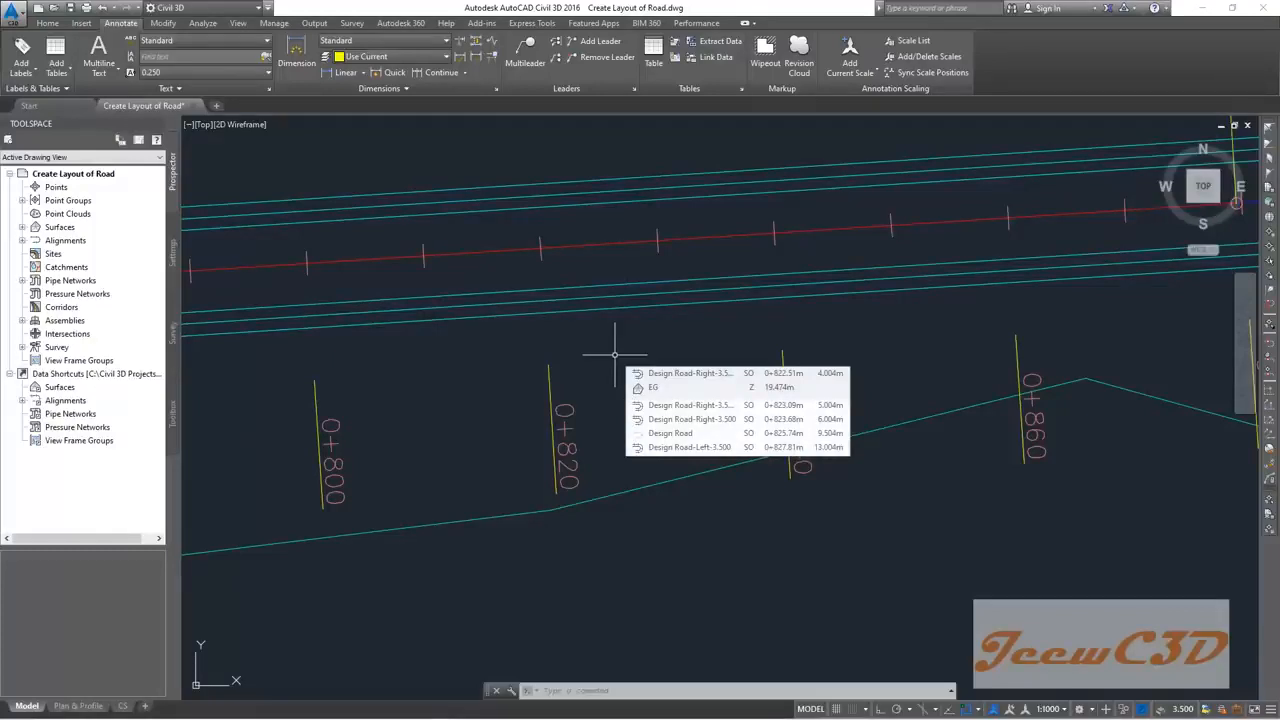
left_click(571, 299)
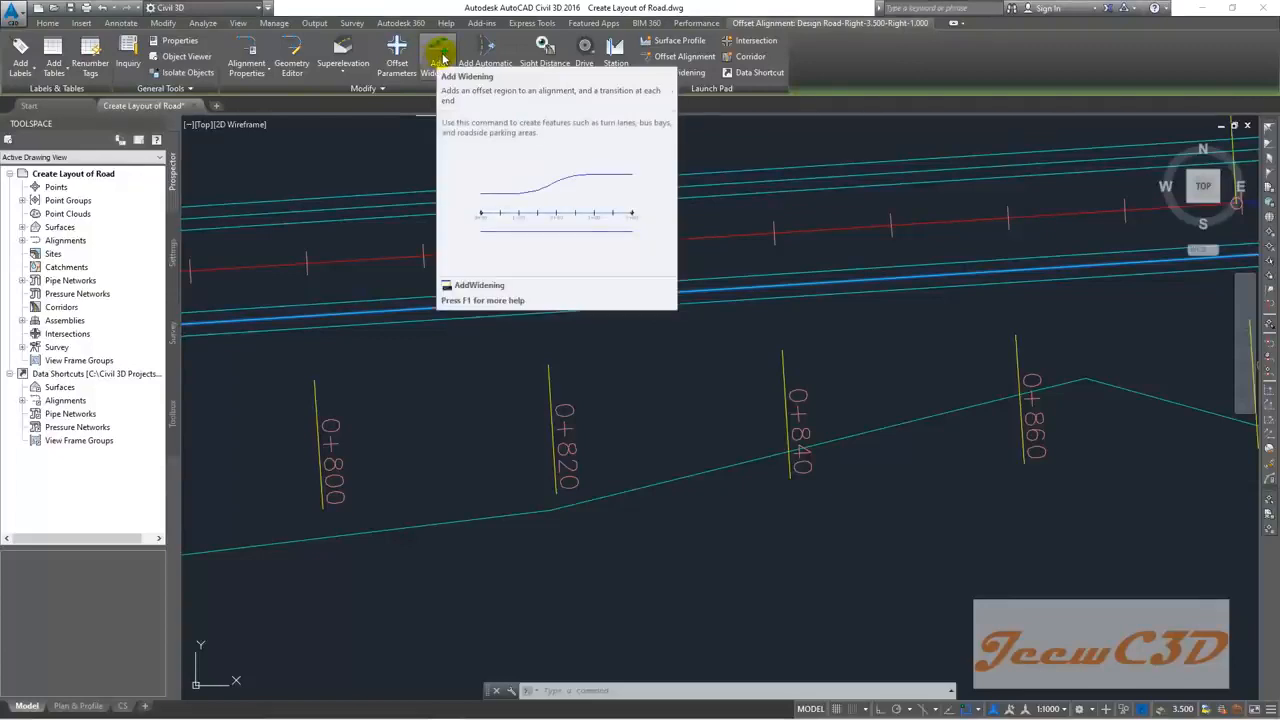
Step: Add a widening on the existing alignment from station 838 to 850, entering a 7.5 offset
left_click(443, 60)
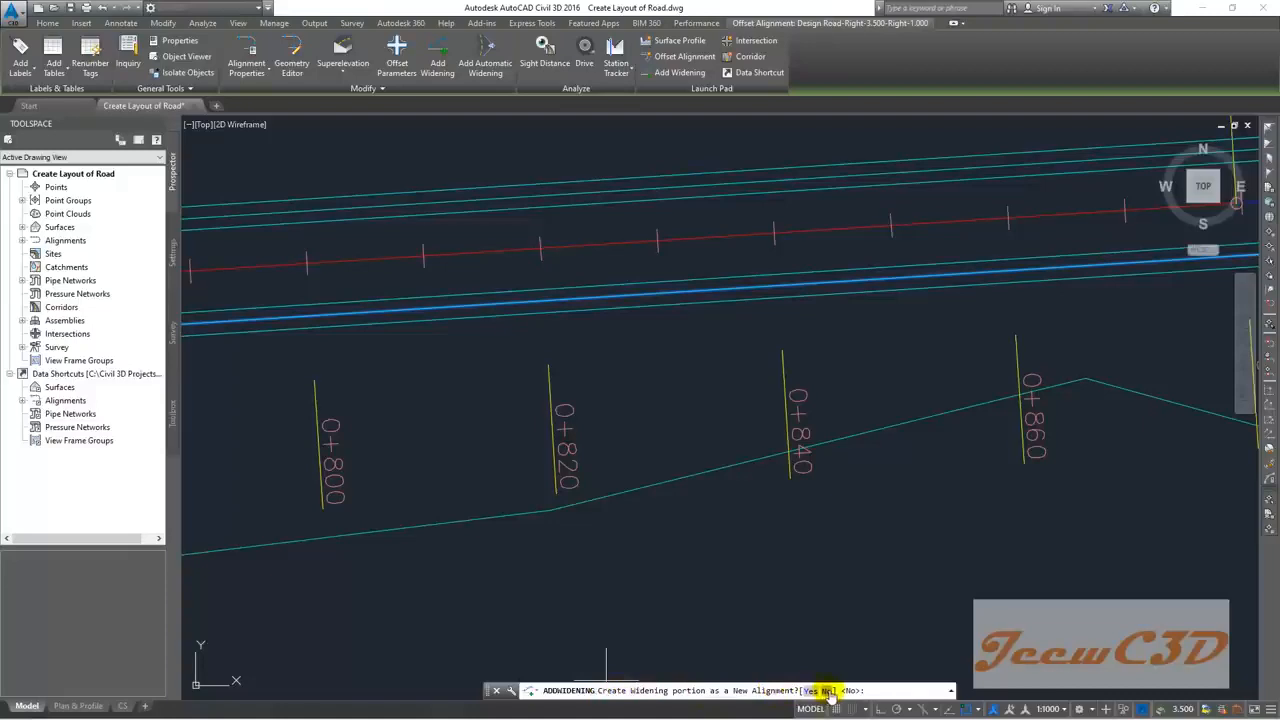
type("N")
key("Return")
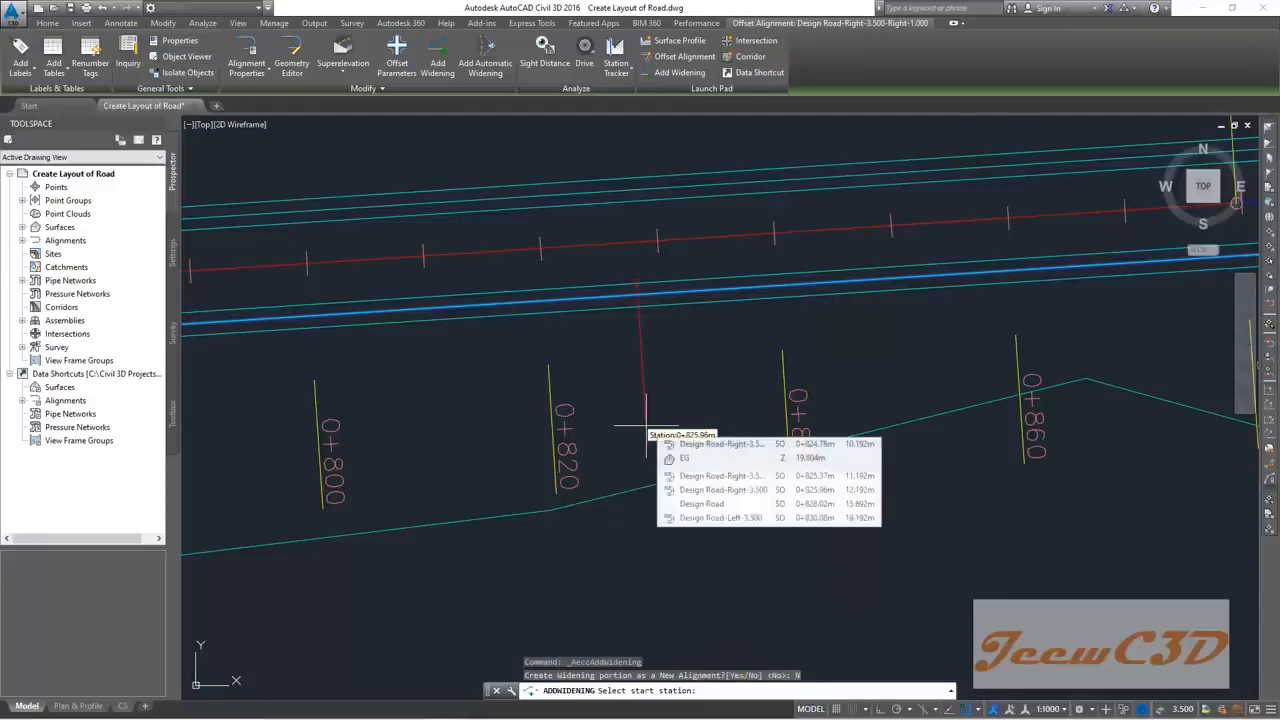
scroll(645, 435, "down", 4)
scroll(510, 405, "up", 2)
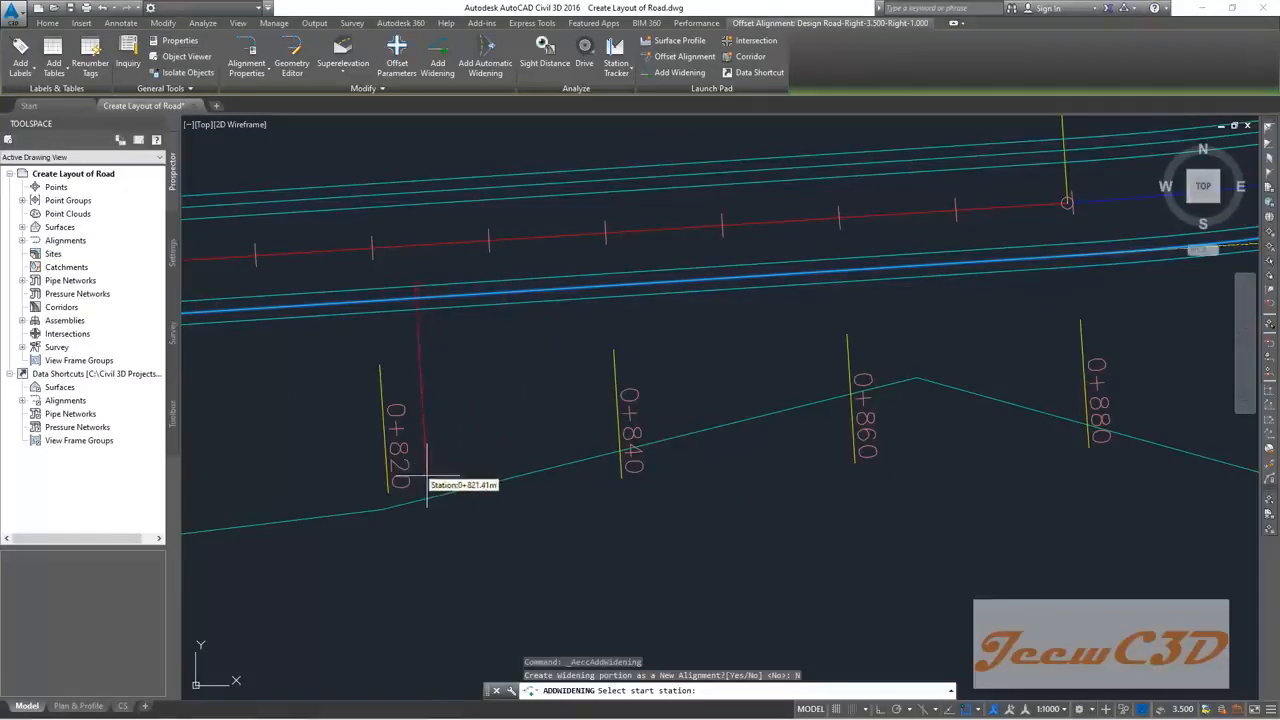
left_click(699, 494)
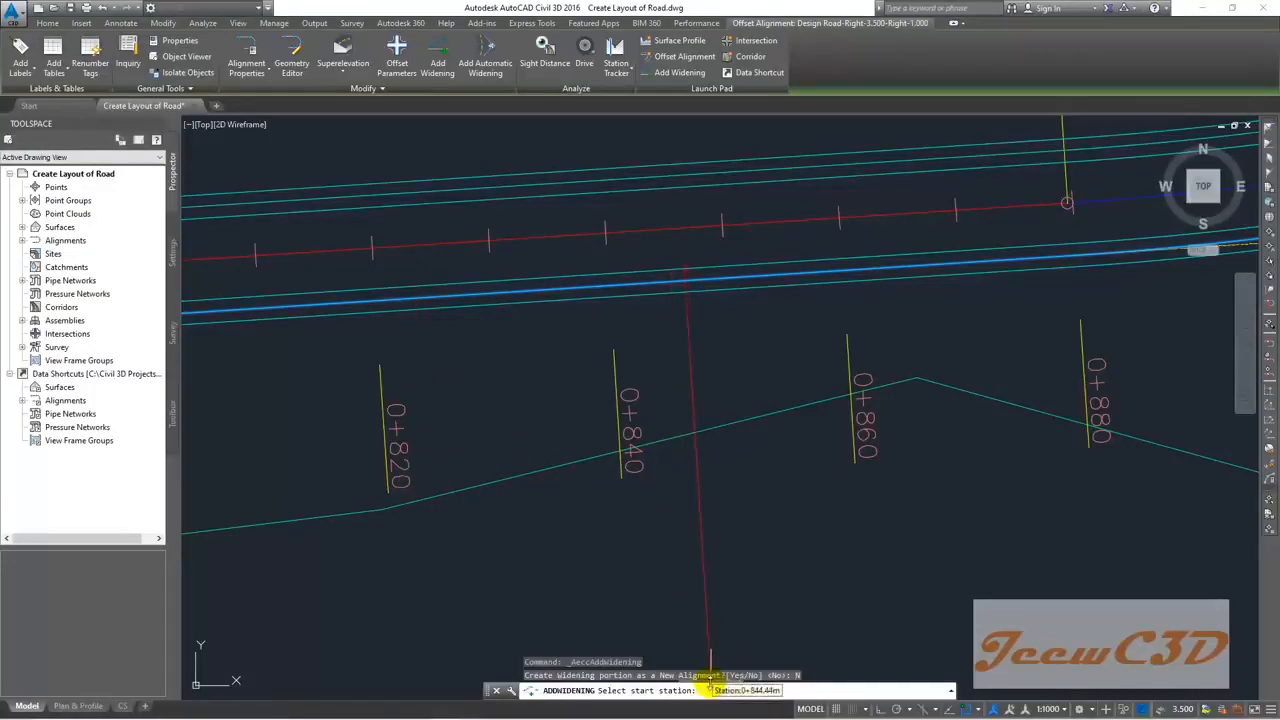
type("85")
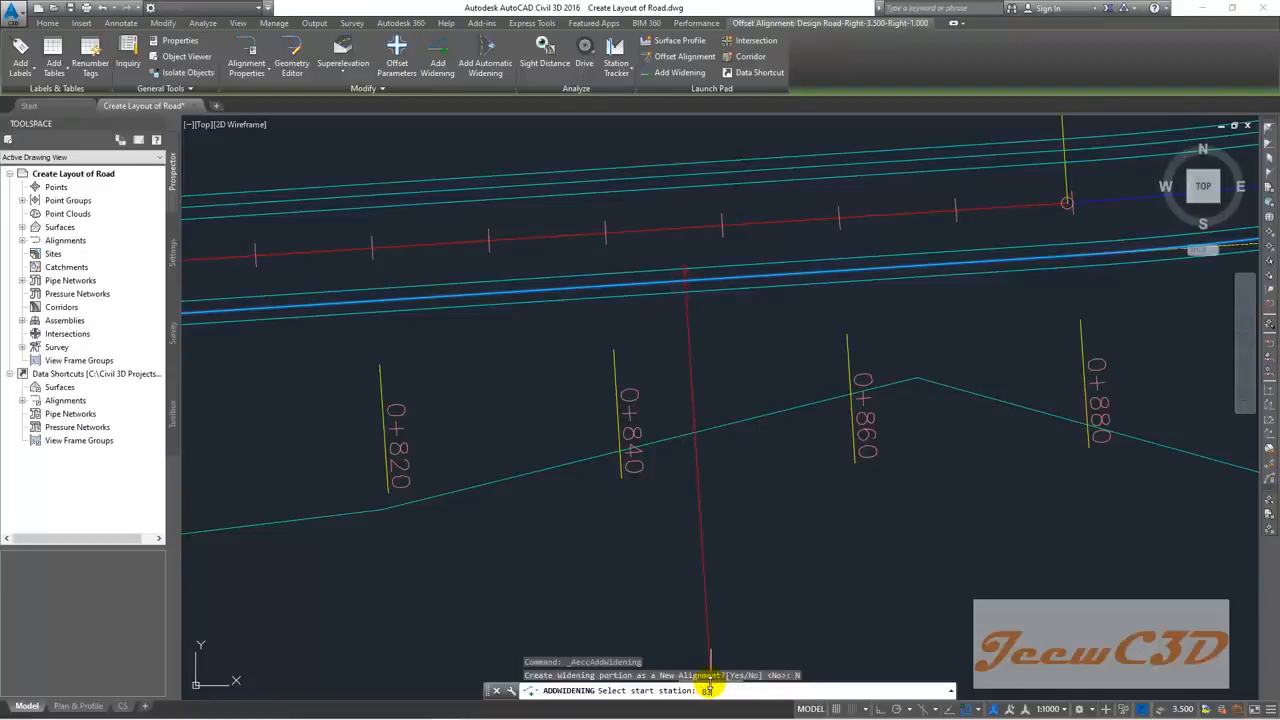
type("0")
key("Return")
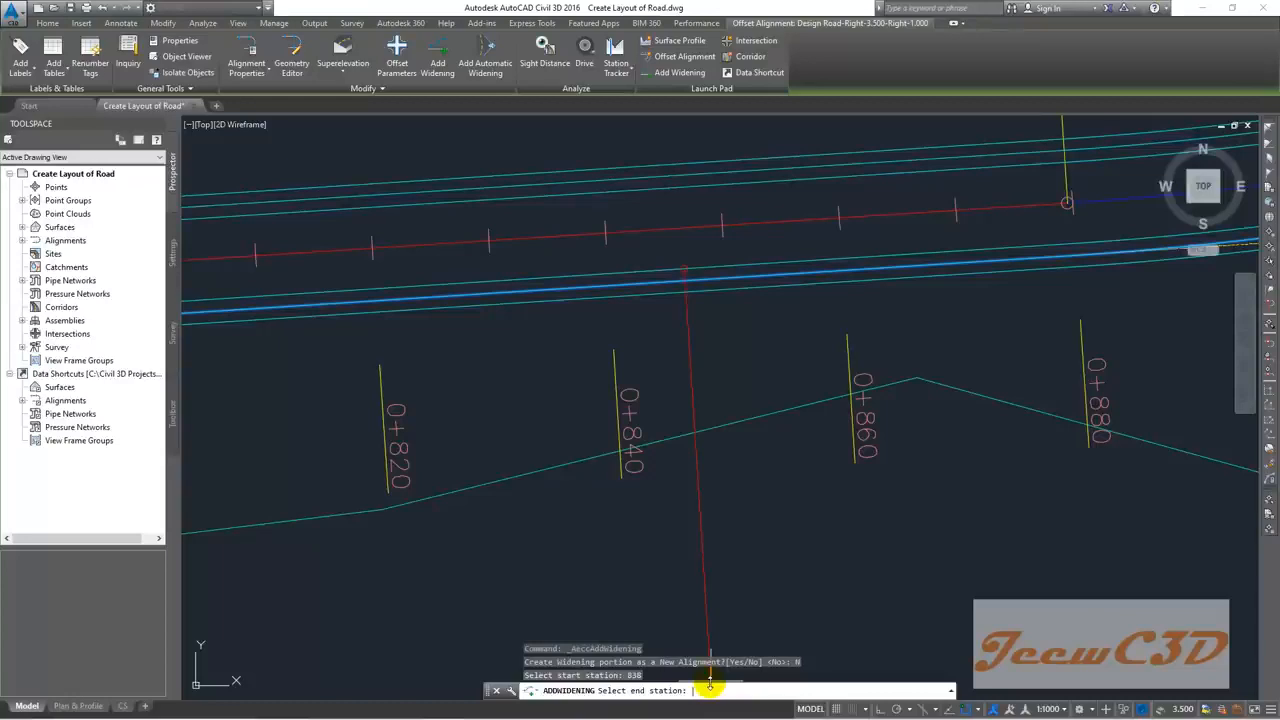
type("858")
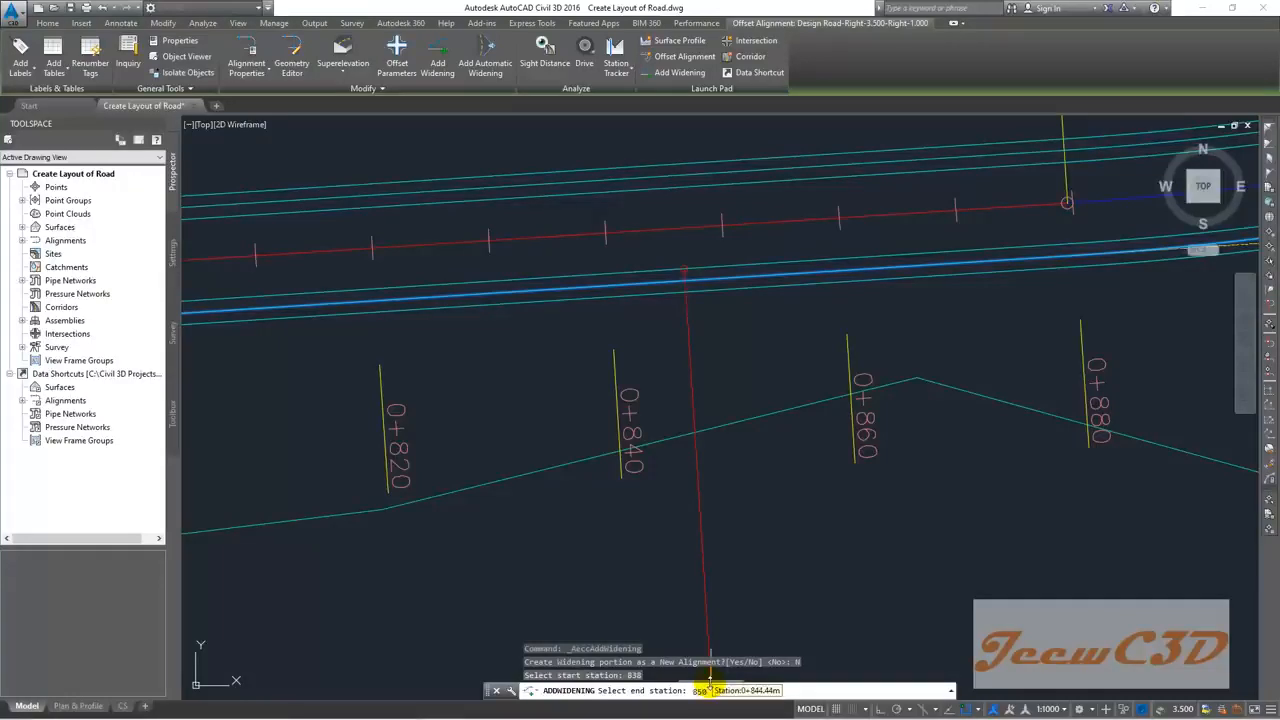
key("Return")
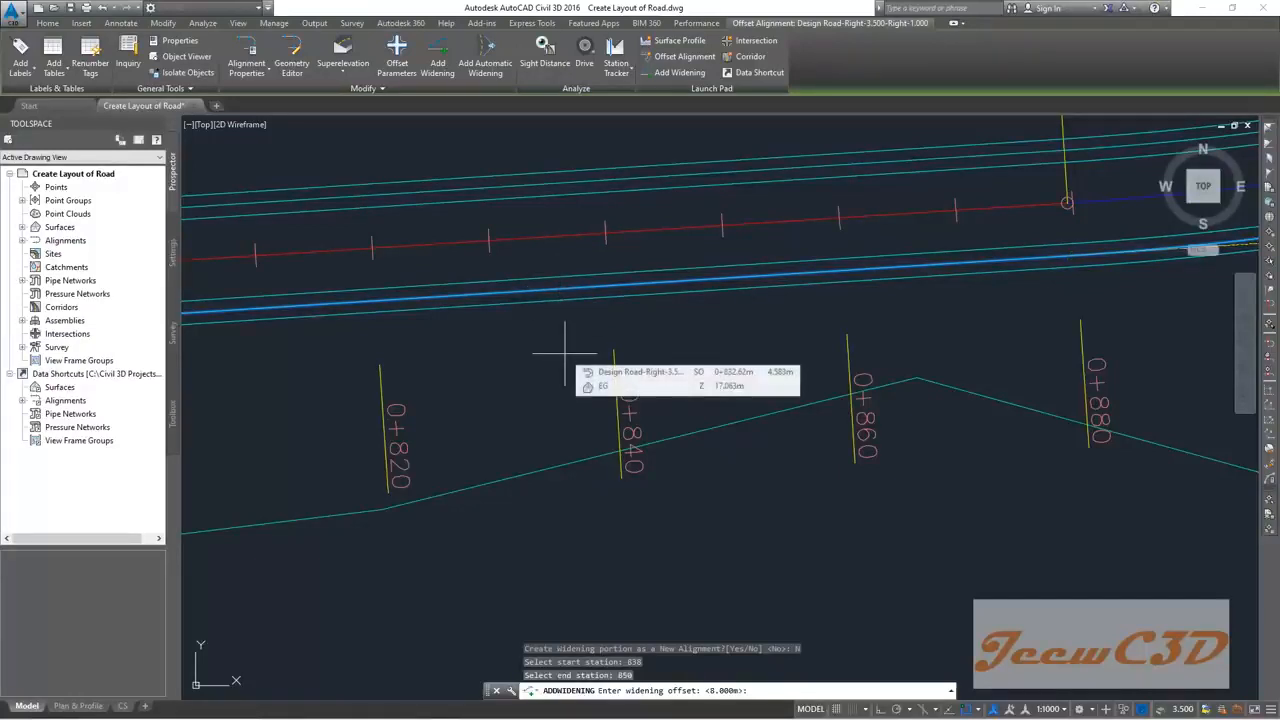
type("7.5")
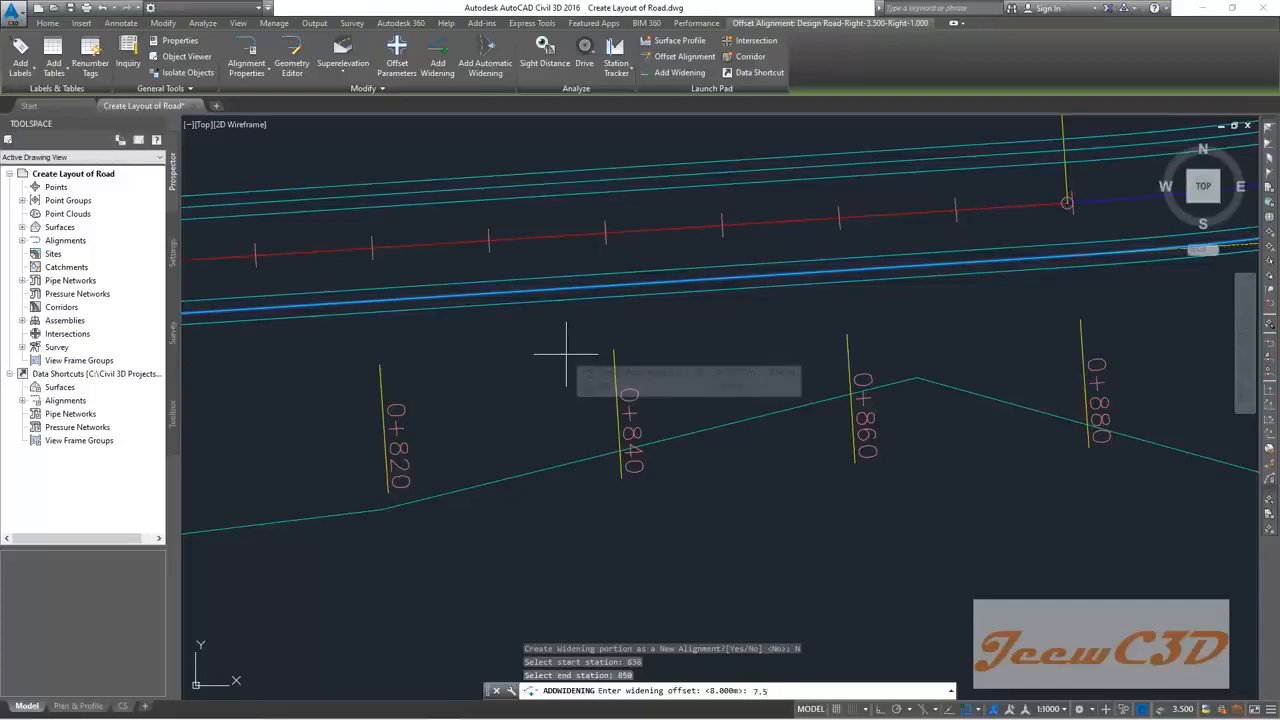
Step: Create the widening between stations 0+838 and 0+850 and centre the widened section in view
key("Return")
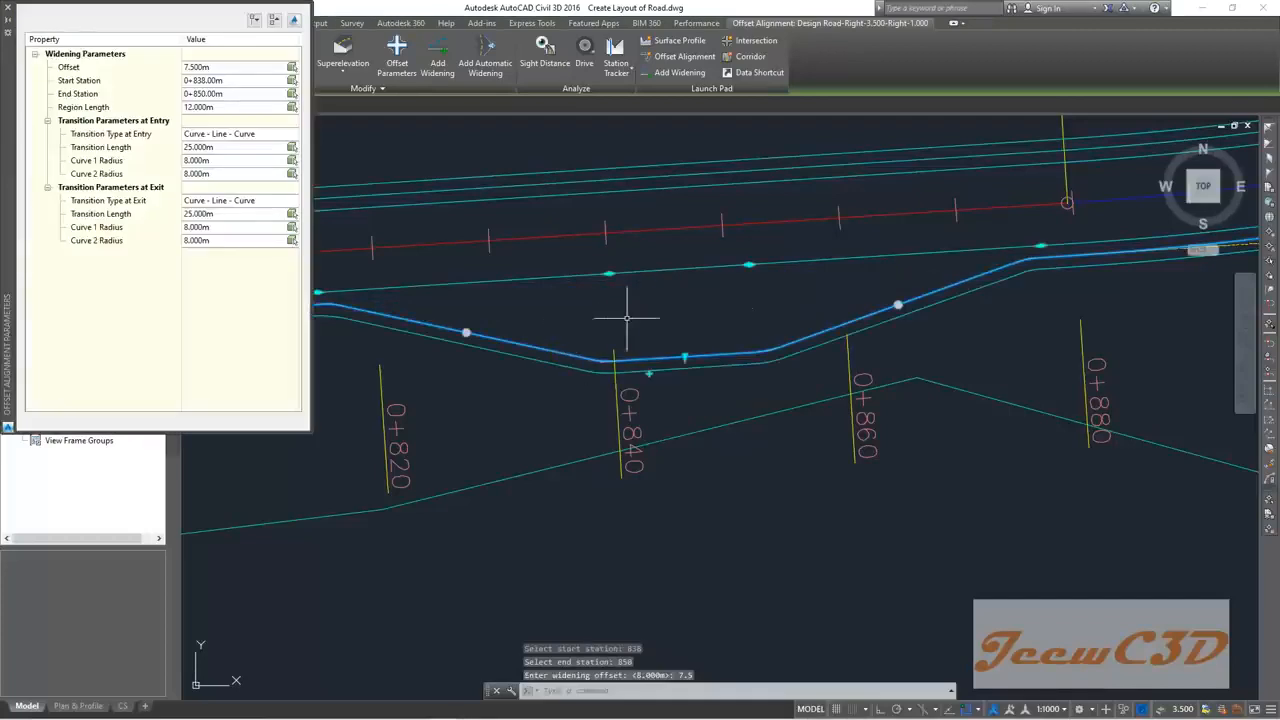
scroll(652, 310, "down", 2)
middle_click_drag(651, 286, 766, 286)
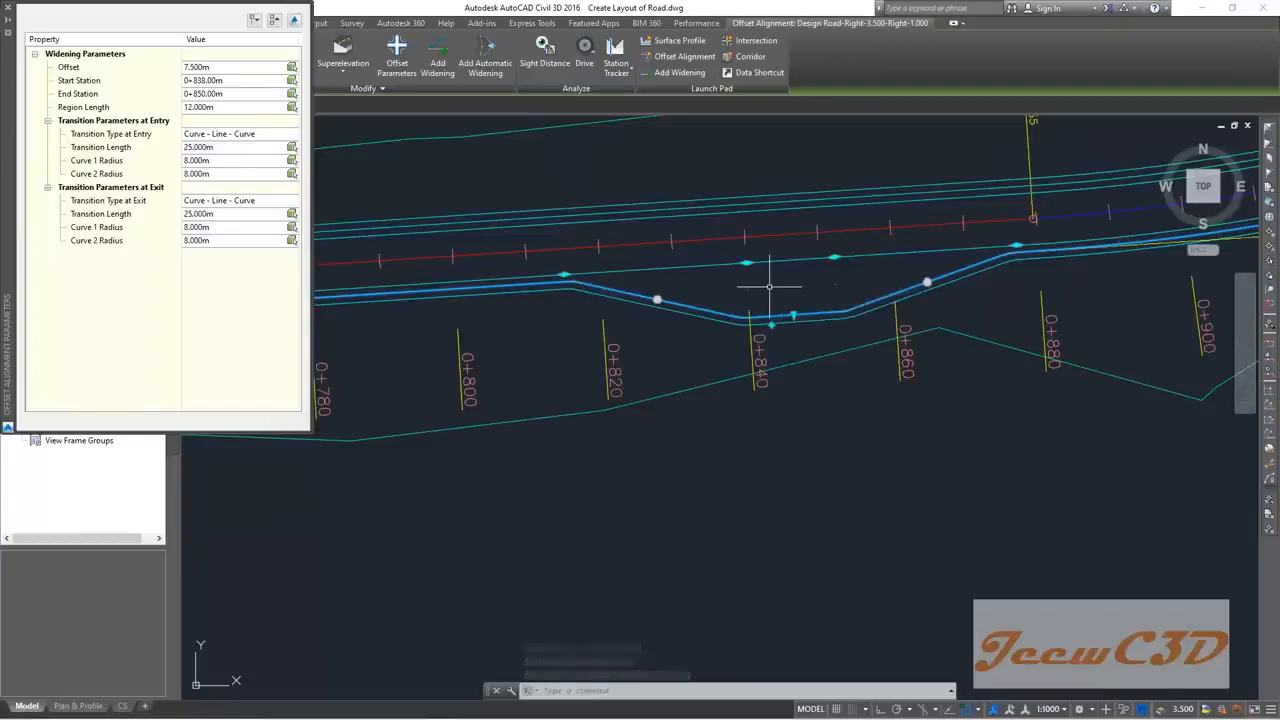
scroll(769, 287, "up", 2)
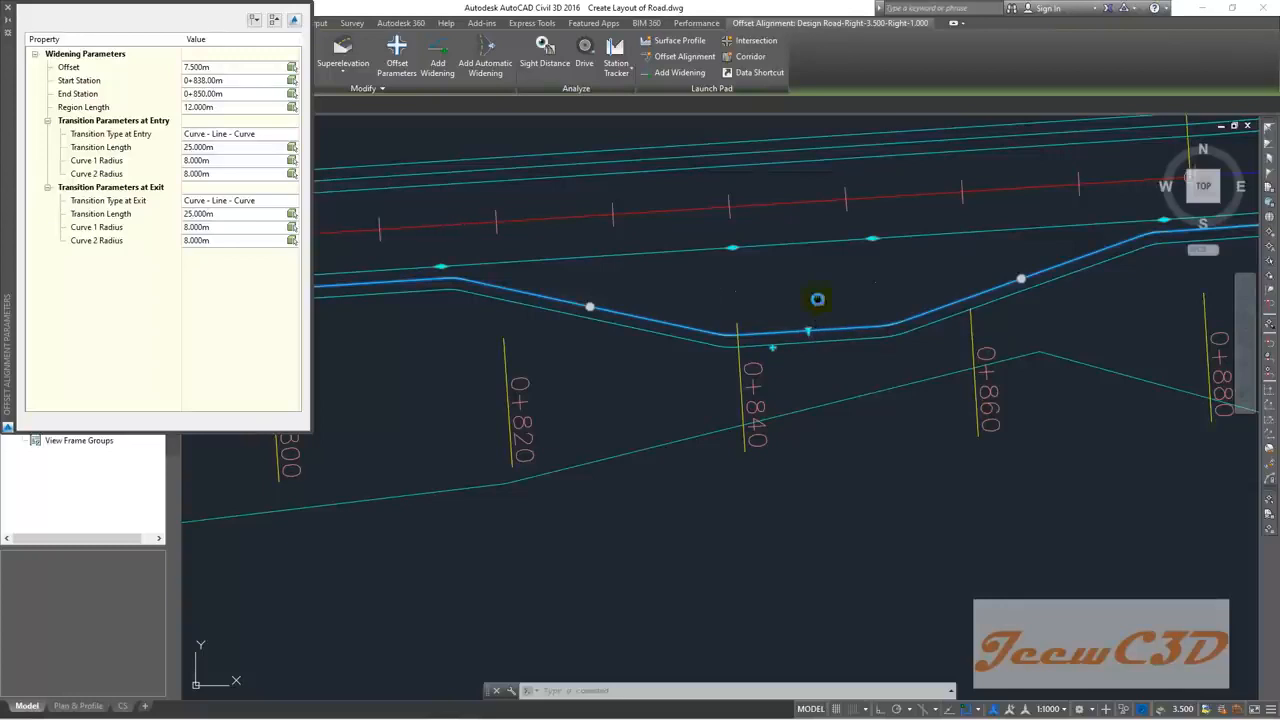
middle_click_drag(820, 296, 747, 297)
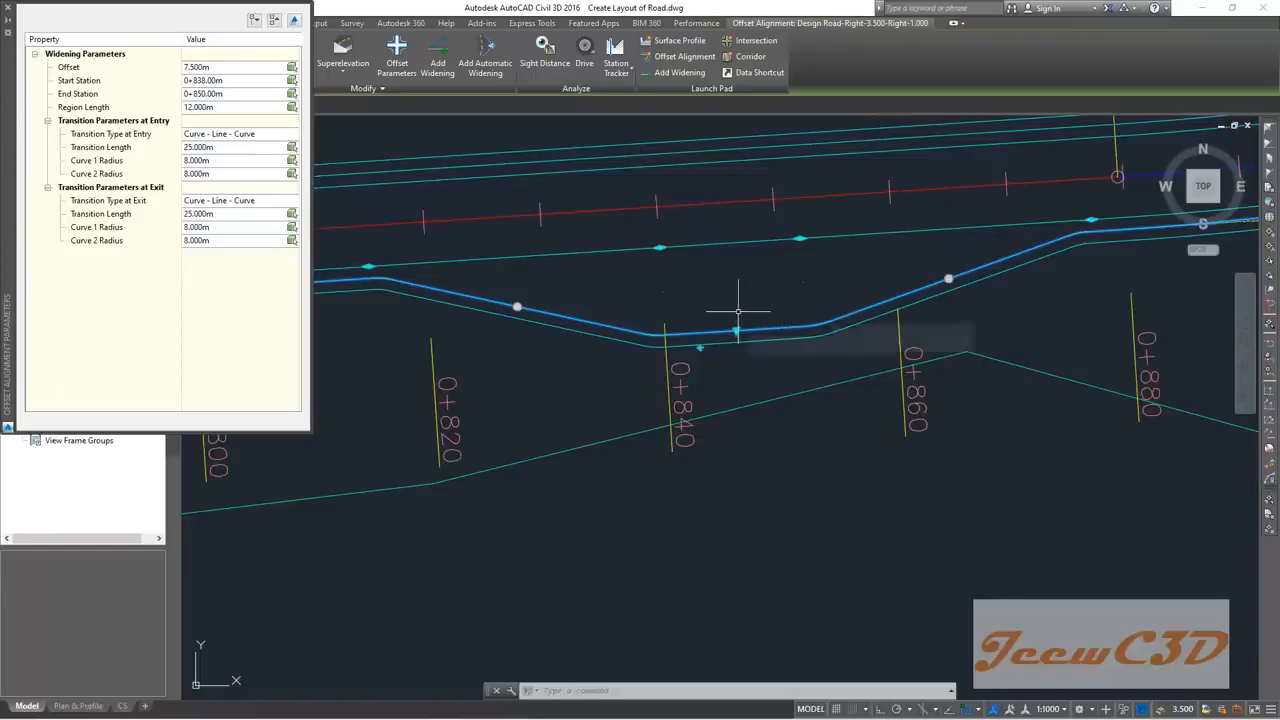
Step: Change the widening's Offset value from 7.500m to 3.000m in Offset Alignment Parameters
left_click(190, 67)
left_click(204, 67)
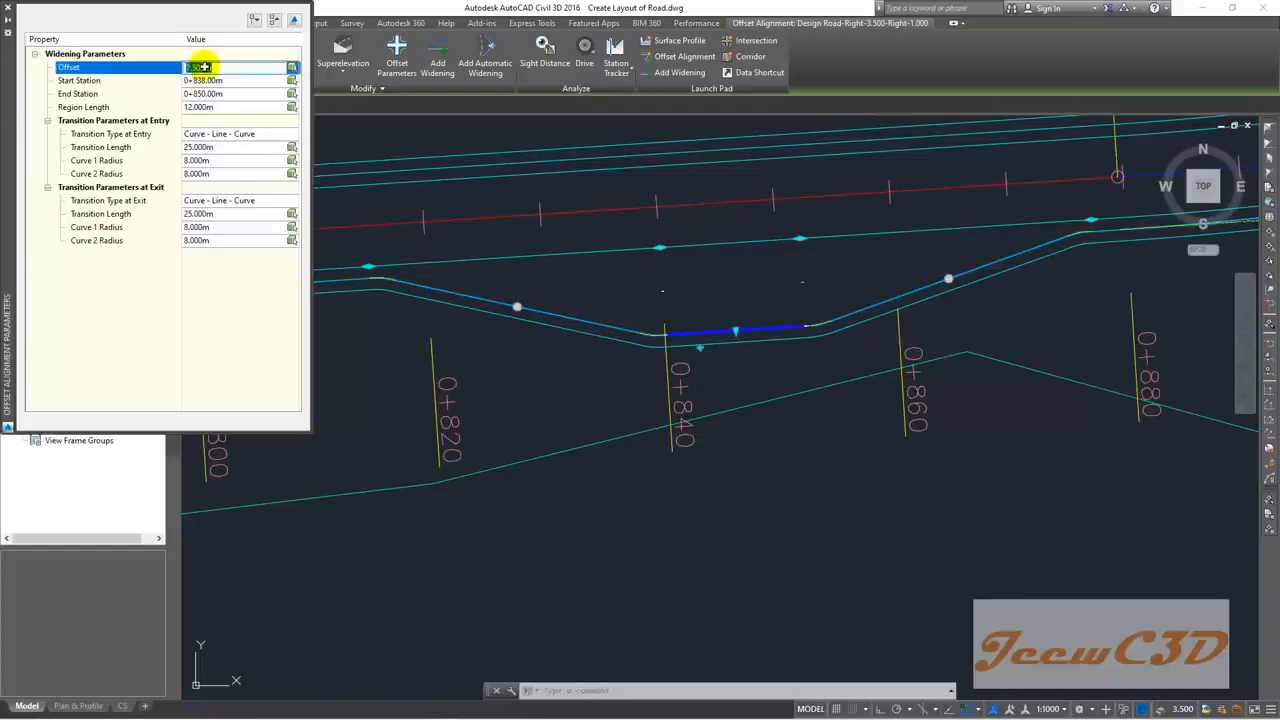
type("3")
key("Return")
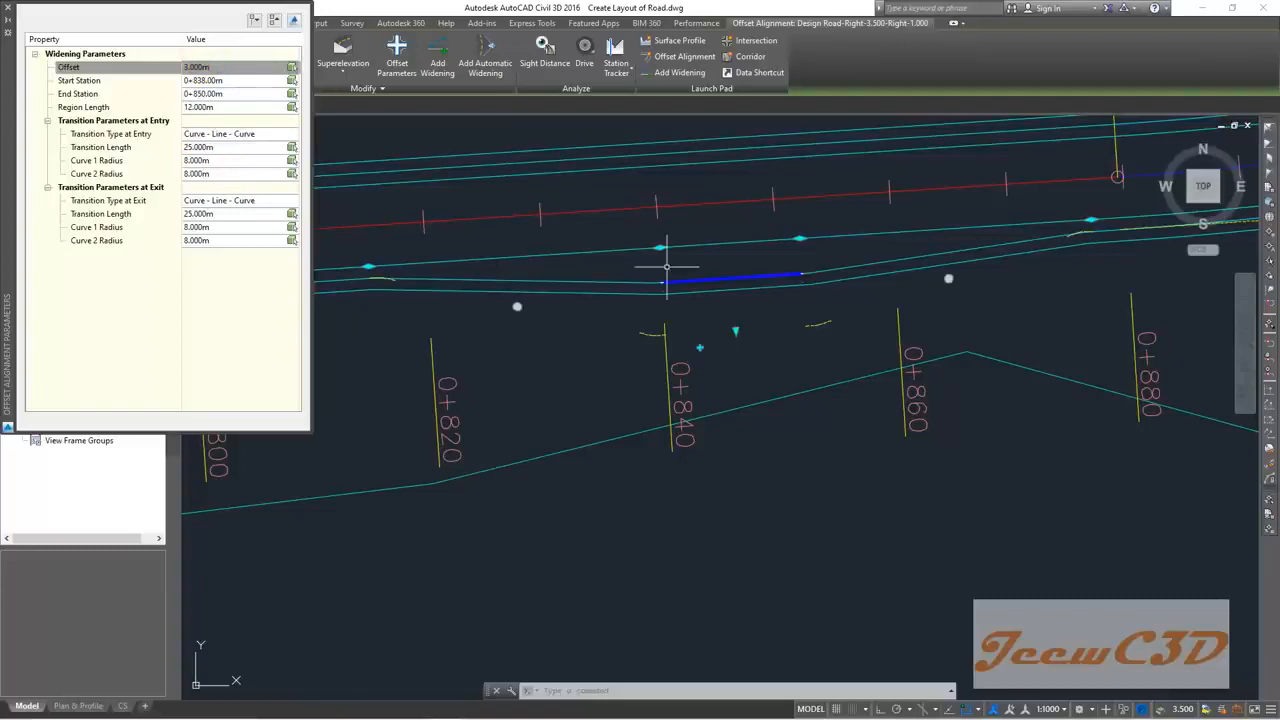
scroll(717, 263, "up", 2)
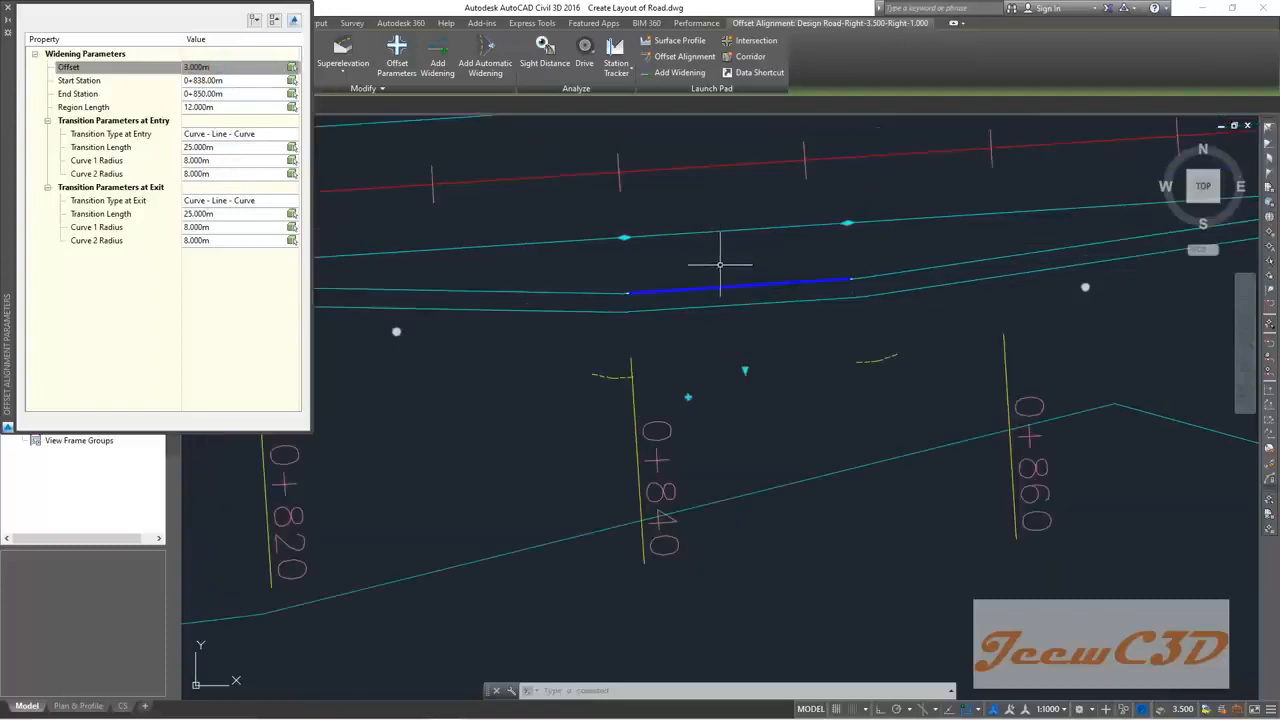
scroll(740, 256, "down", 3)
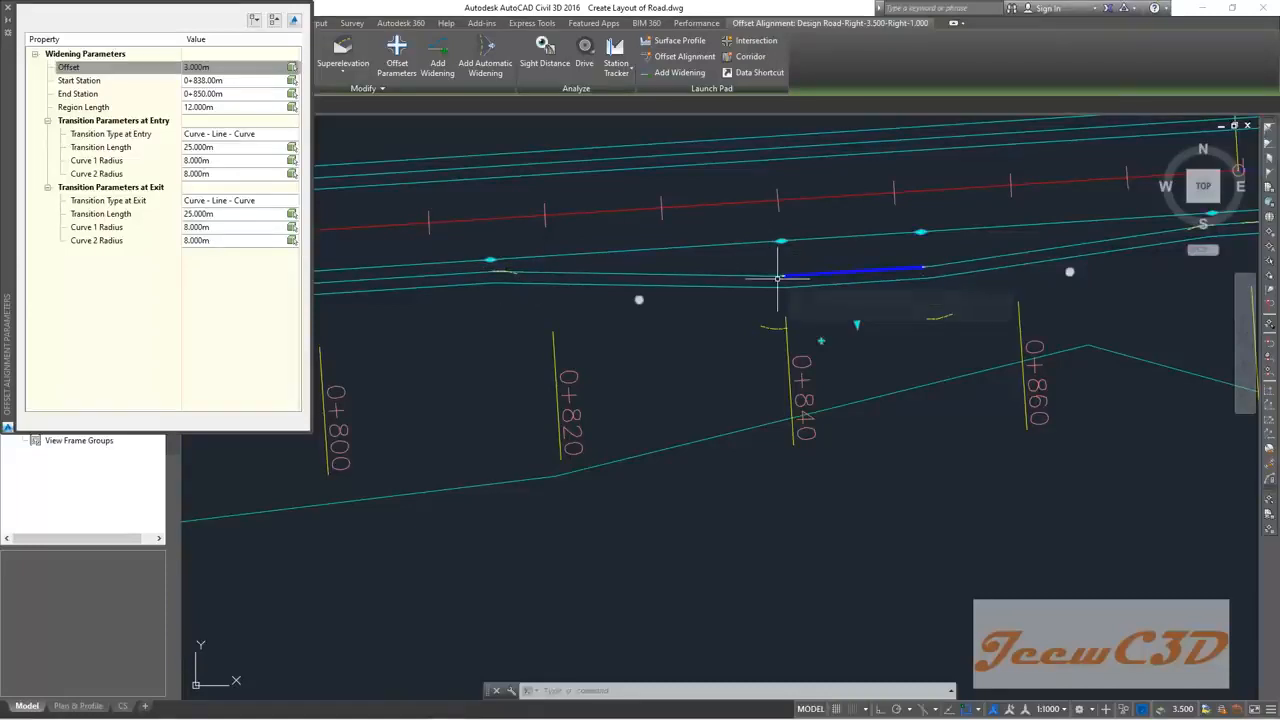
Step: Set both the entry and exit transition types of the widening to Linear
left_click(120, 134)
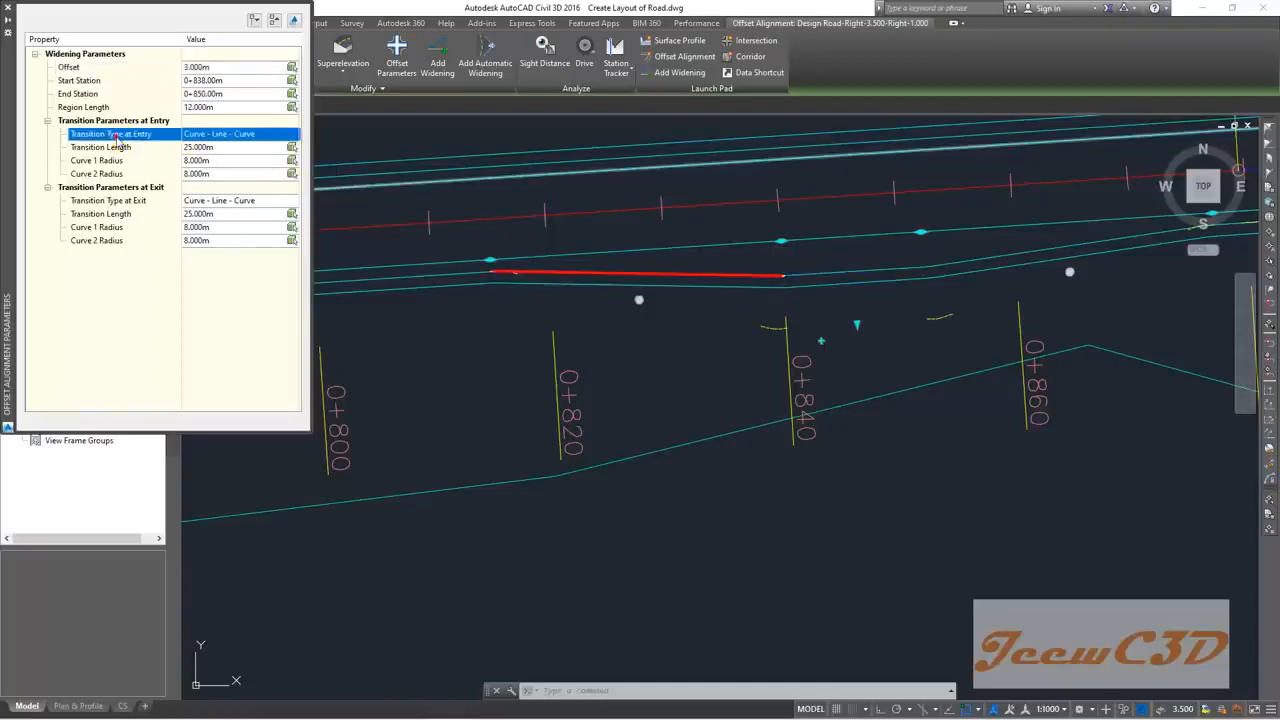
left_click(230, 140)
left_click(232, 147)
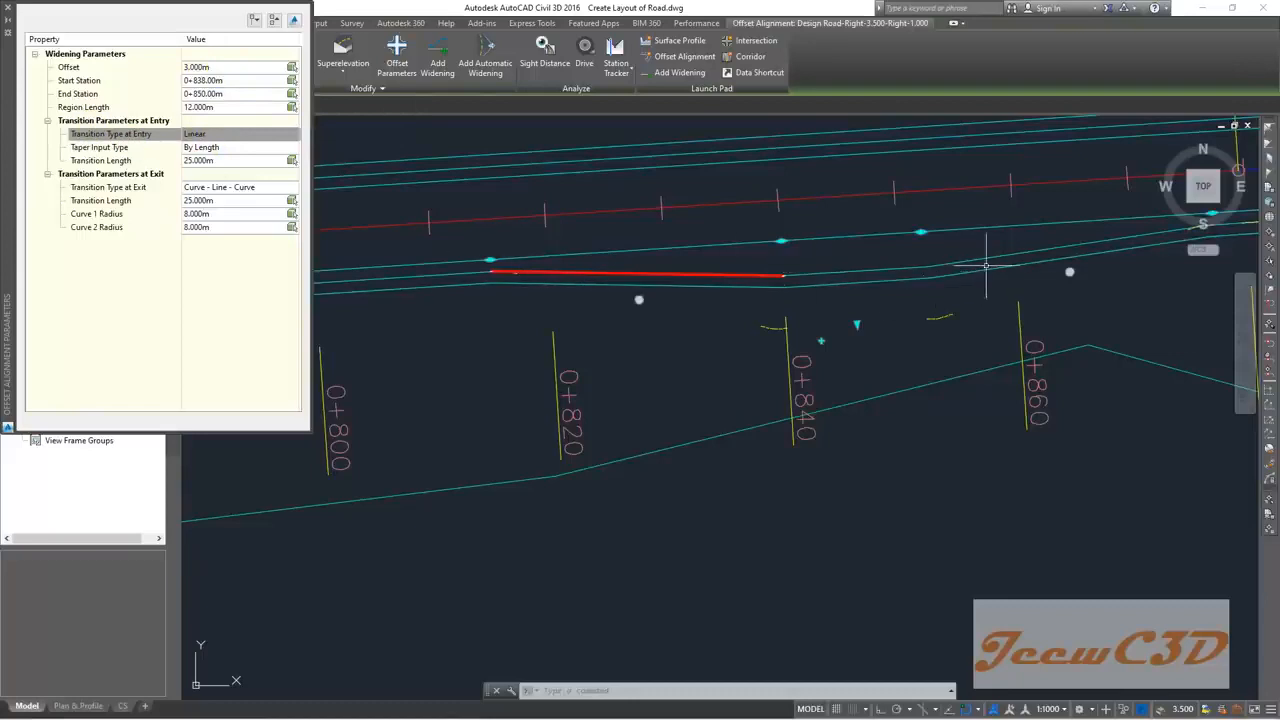
left_click(203, 190)
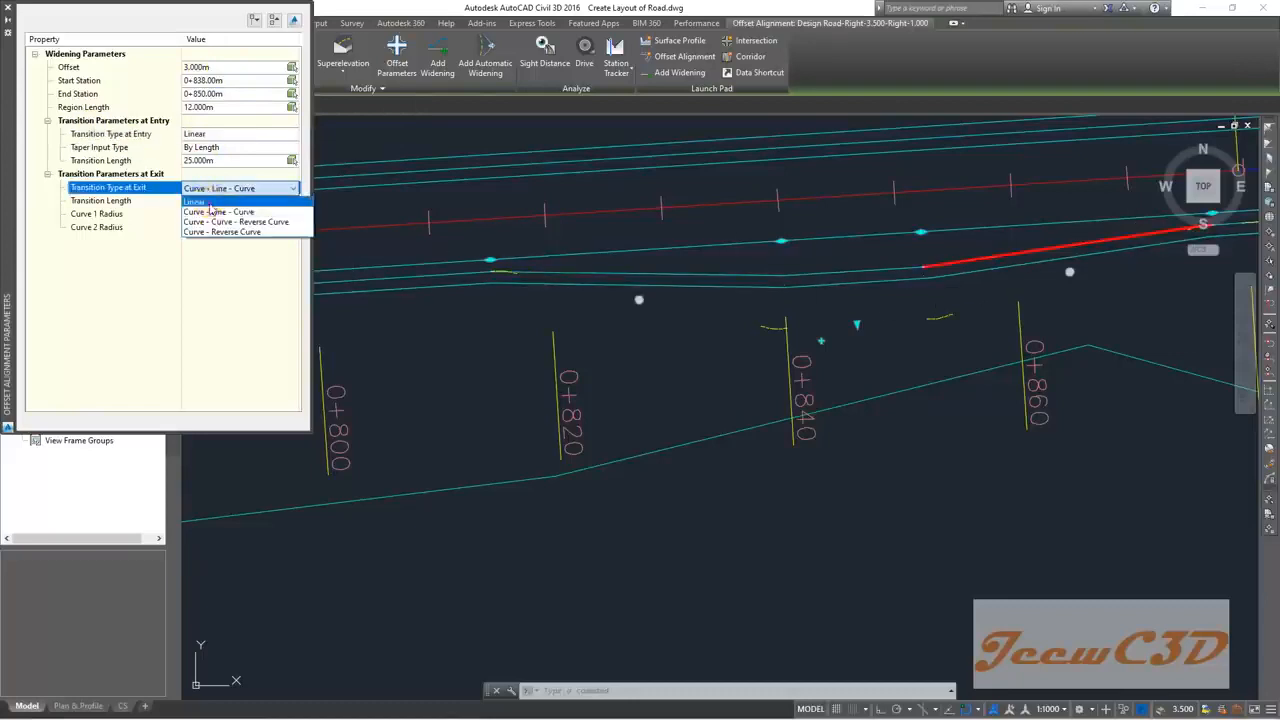
left_click(200, 201)
Step: Set both the entry and exit transition lengths to 18 m
left_click(208, 161)
left_click(208, 161)
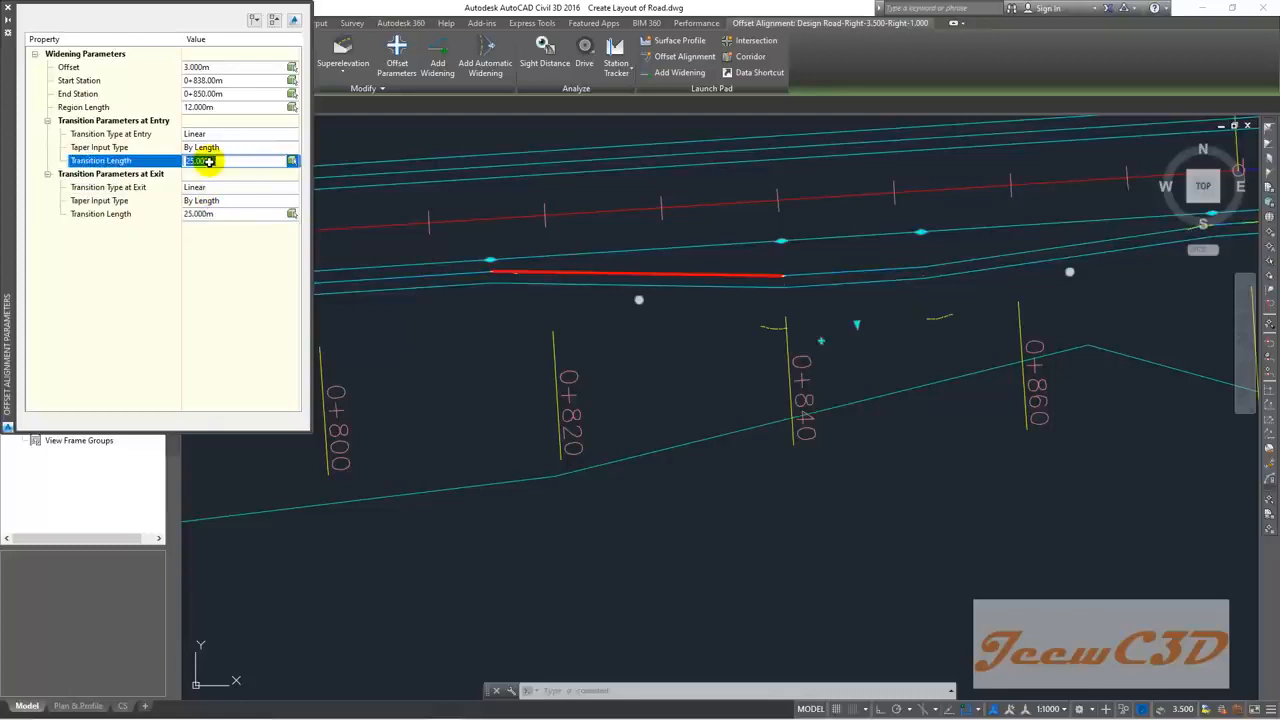
key("Return")
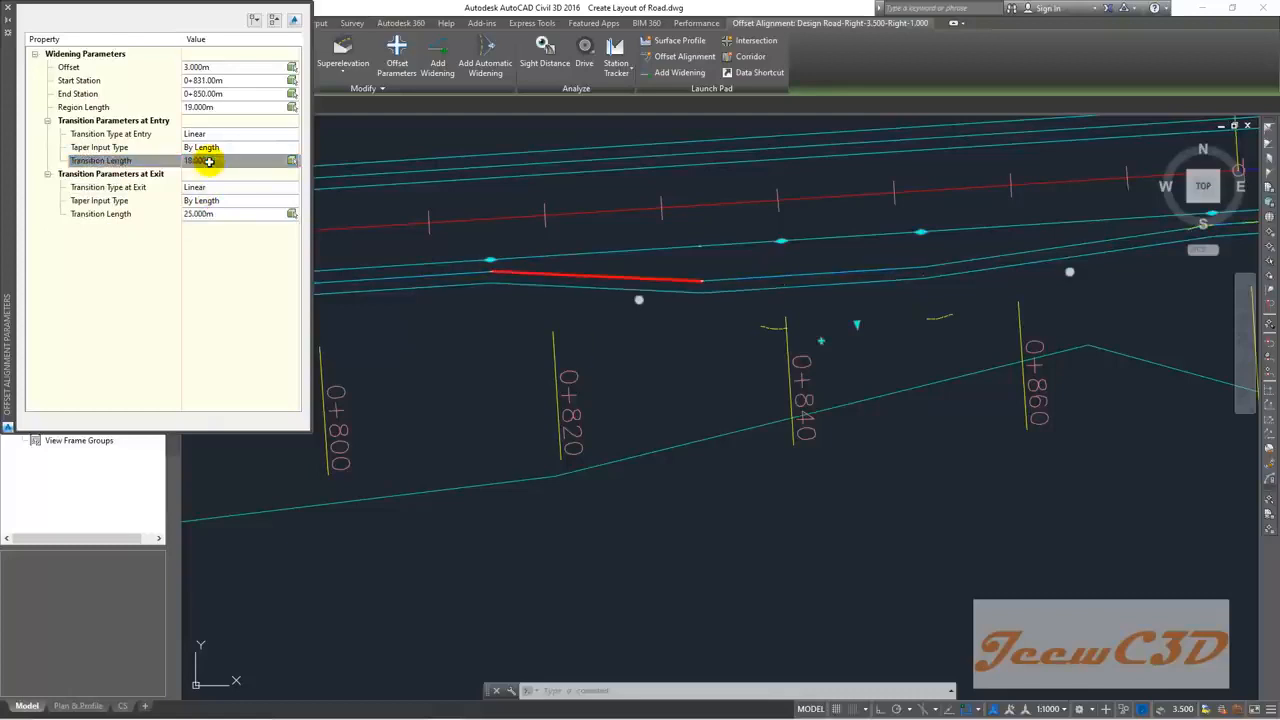
left_click(213, 214)
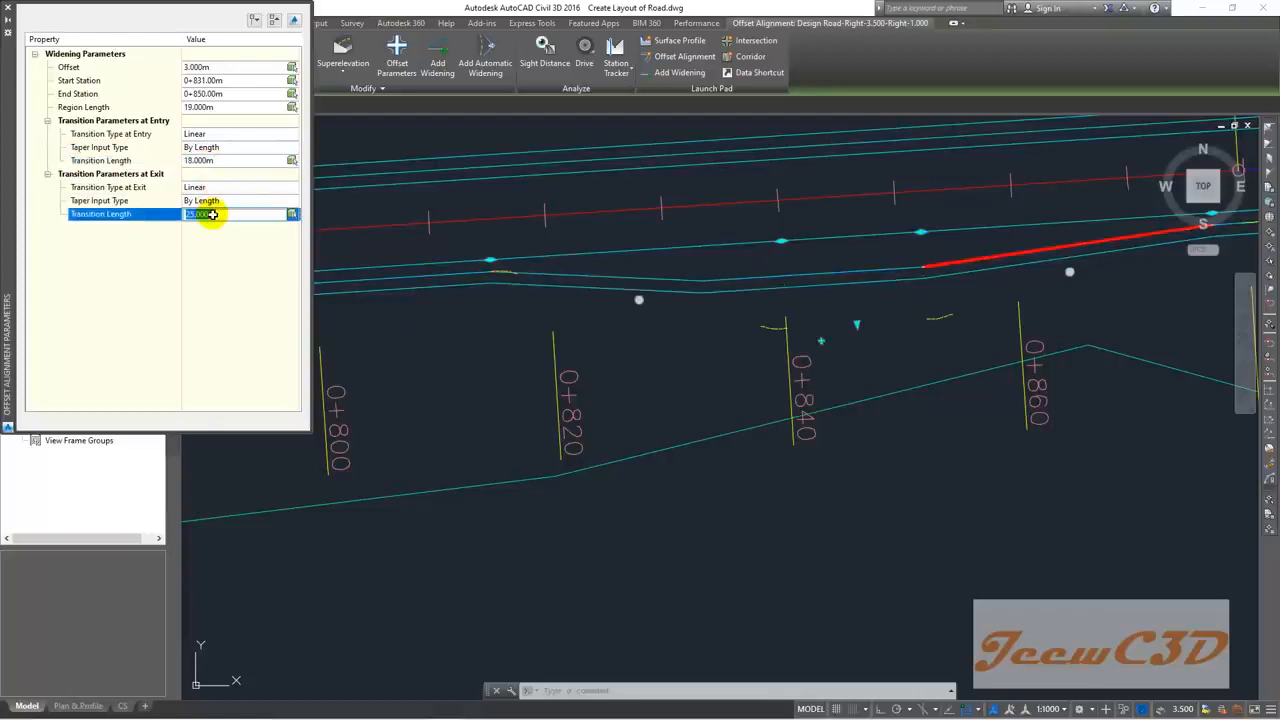
type("18")
key("Return")
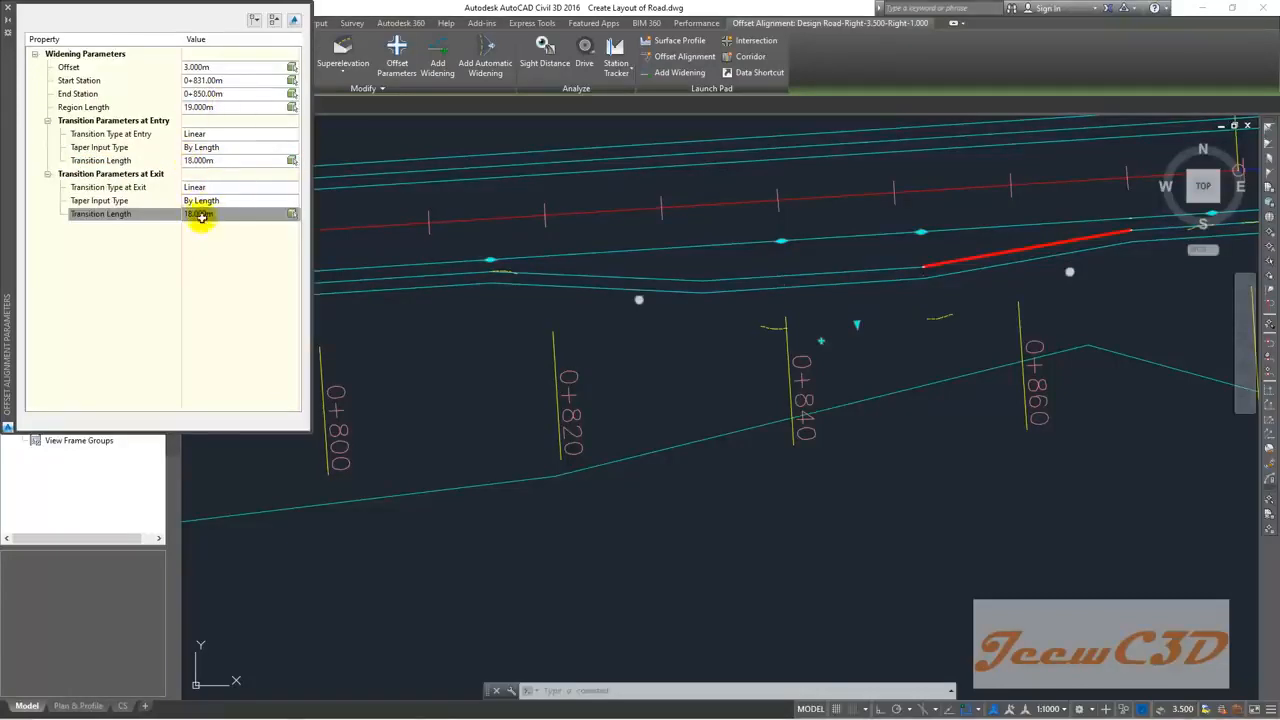
Step: Confirm the widening start station as 0+838 and close the parameters palette
left_click(204, 80)
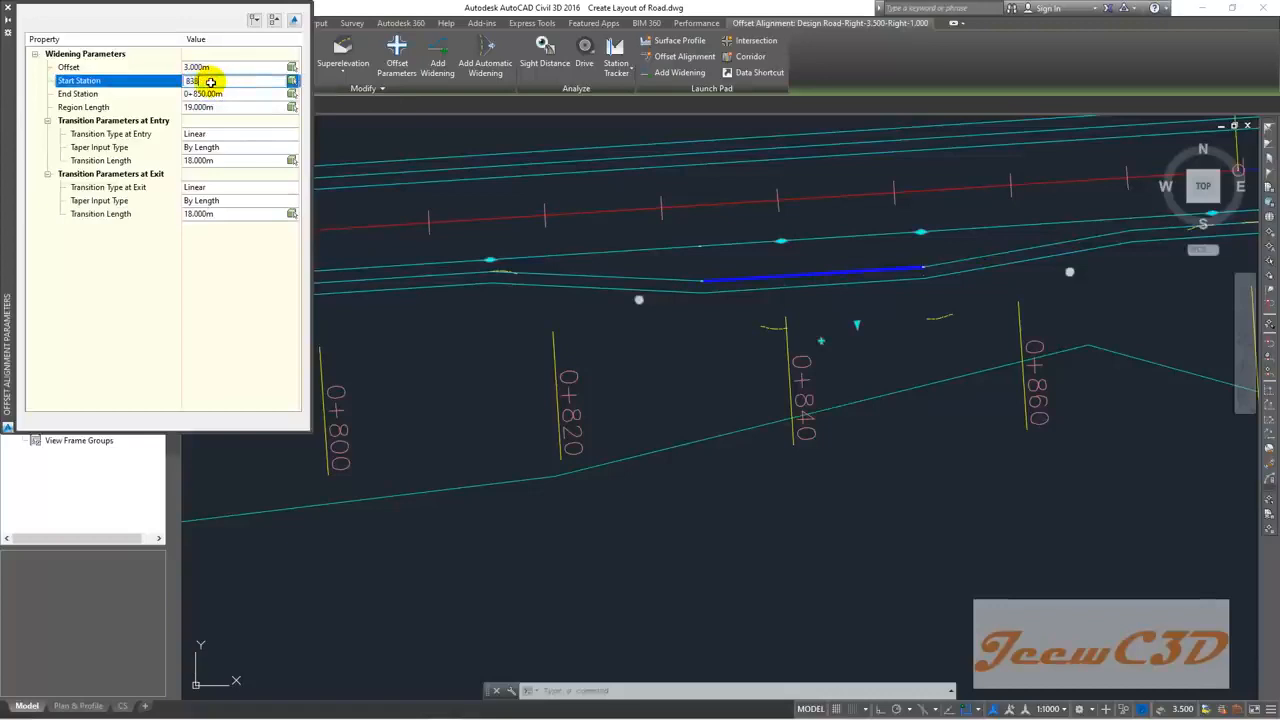
key("Return")
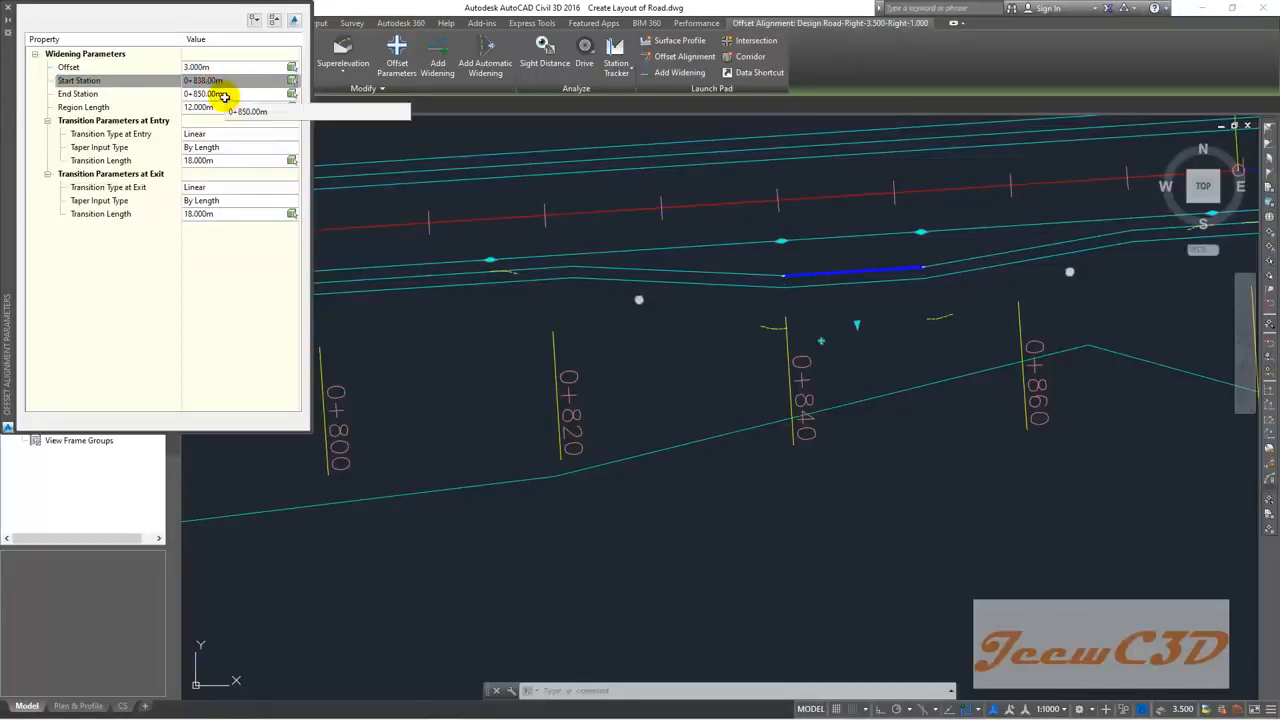
left_click(11, 13)
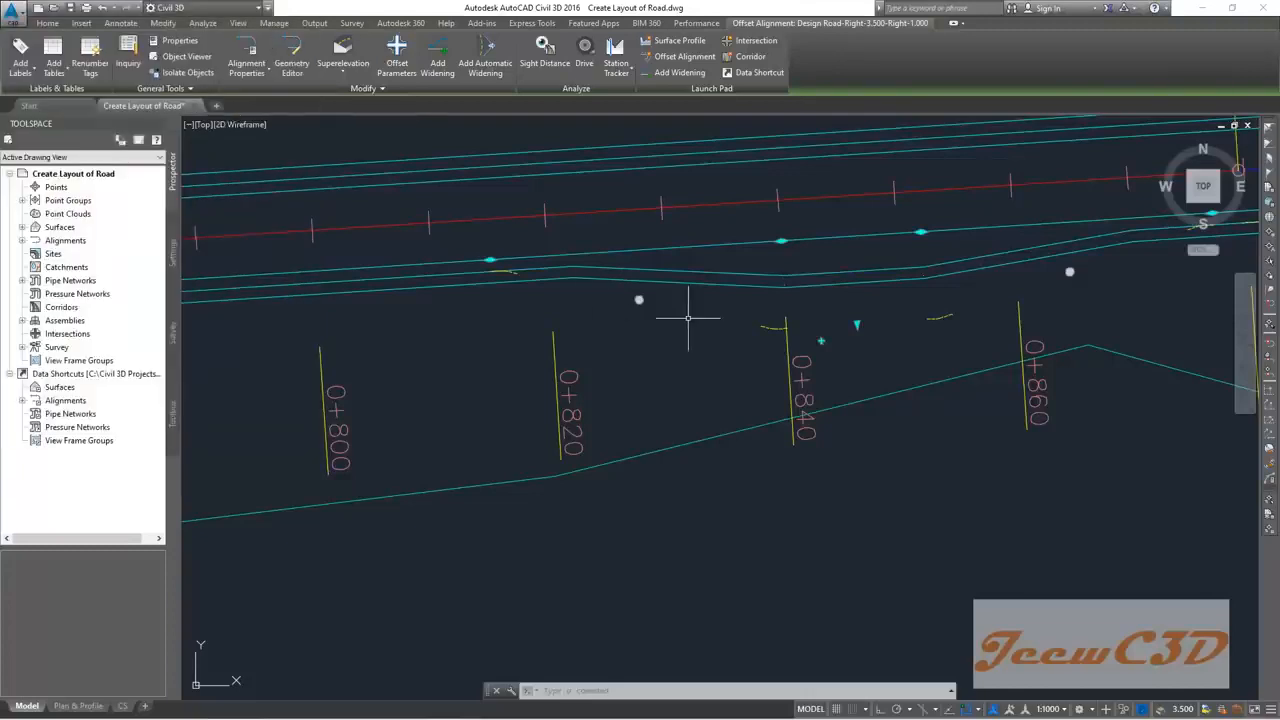
Step: Clear the selection from the offset alignment
scroll(679, 333, "up", 2)
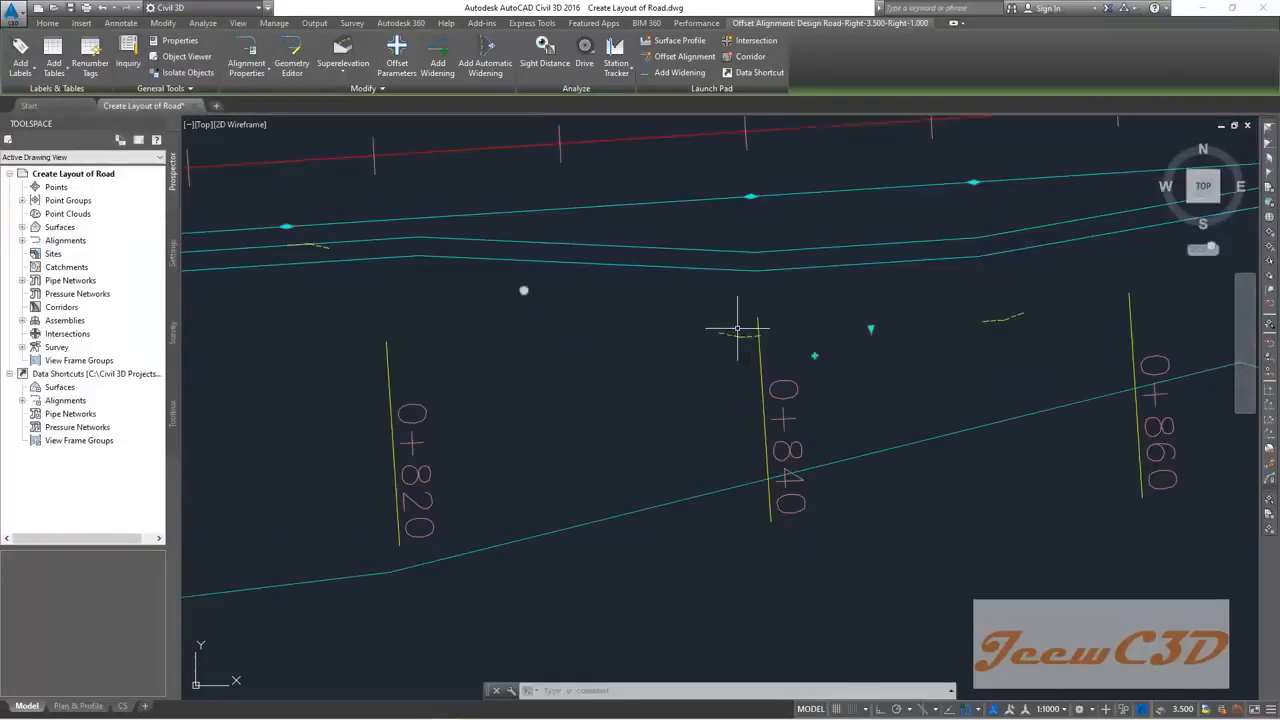
mouse_move(740, 326)
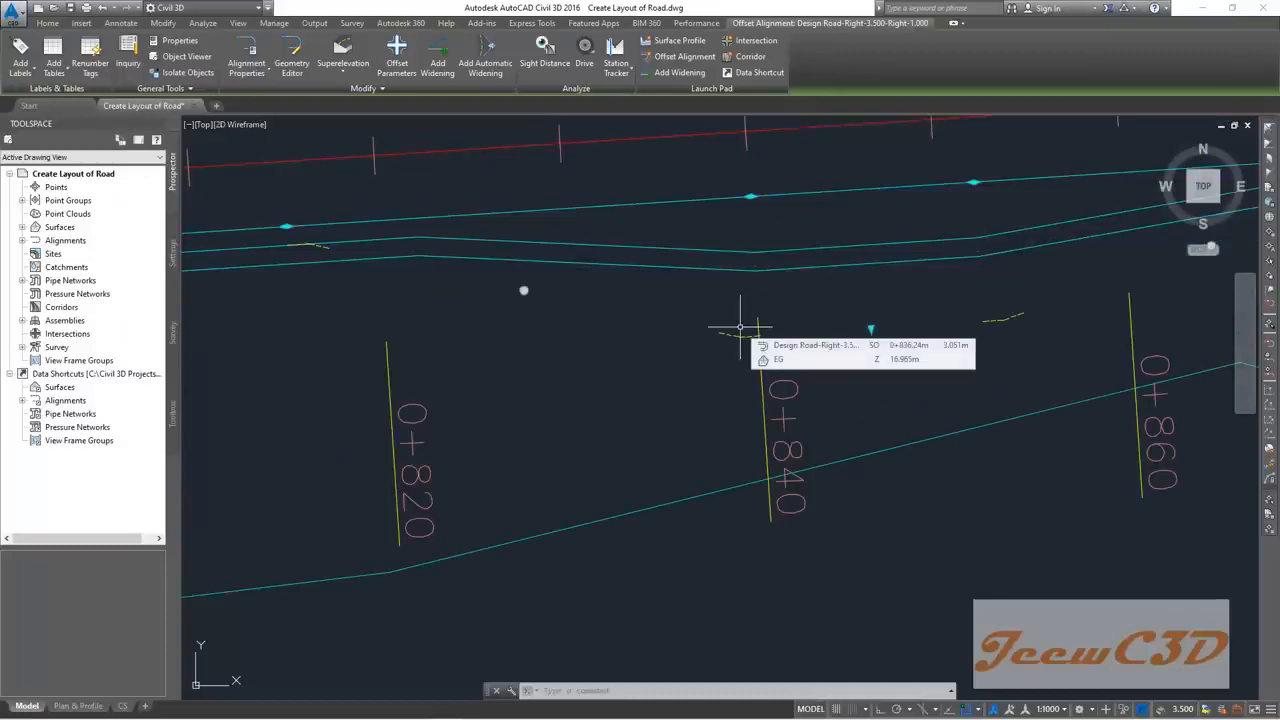
key("Escape")
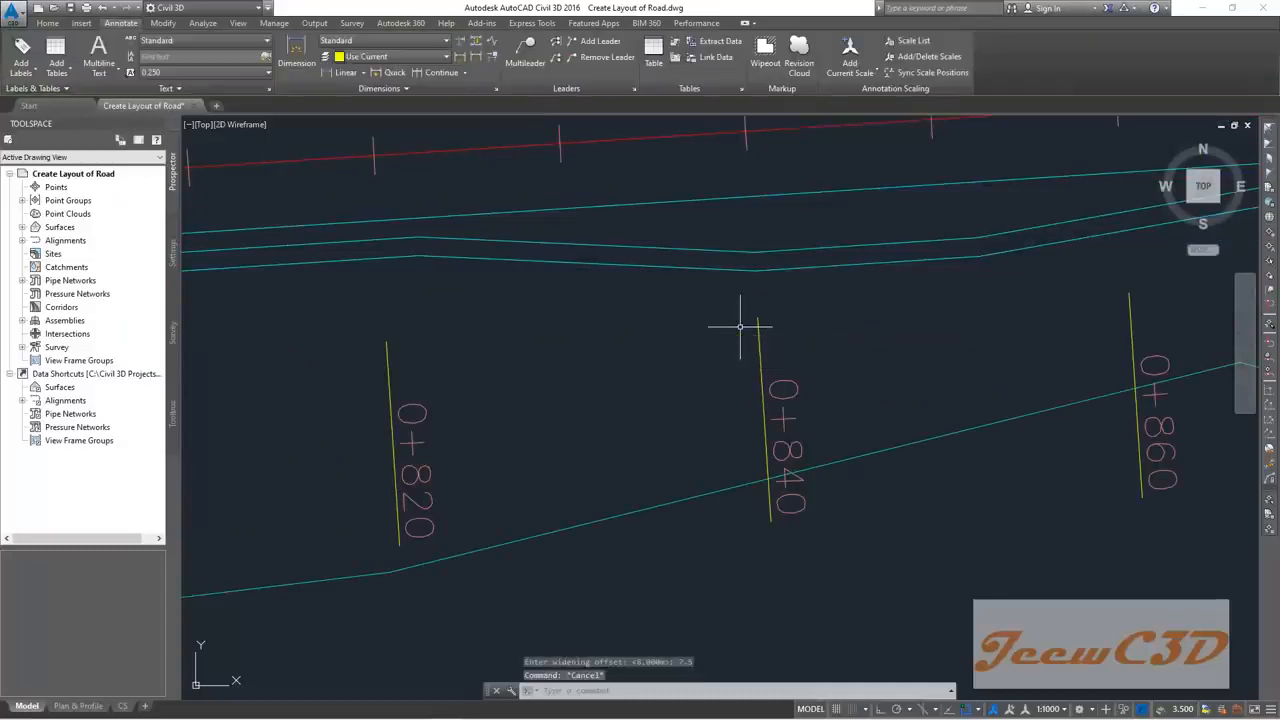
left_click(731, 269)
key("Escape")
Step: Pan toward higher stations to view the widened edge from 0+820 to 0+880
scroll(699, 312, "down", 2)
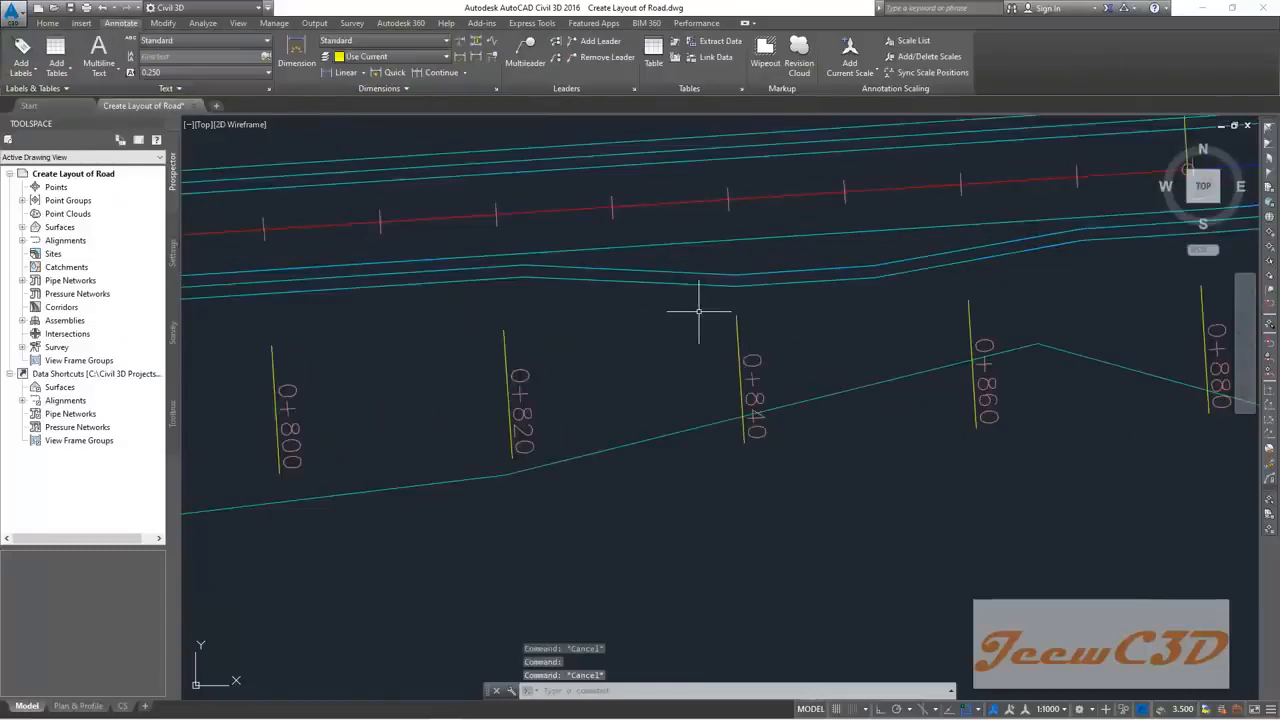
middle_click_drag(740, 257, 653, 251)
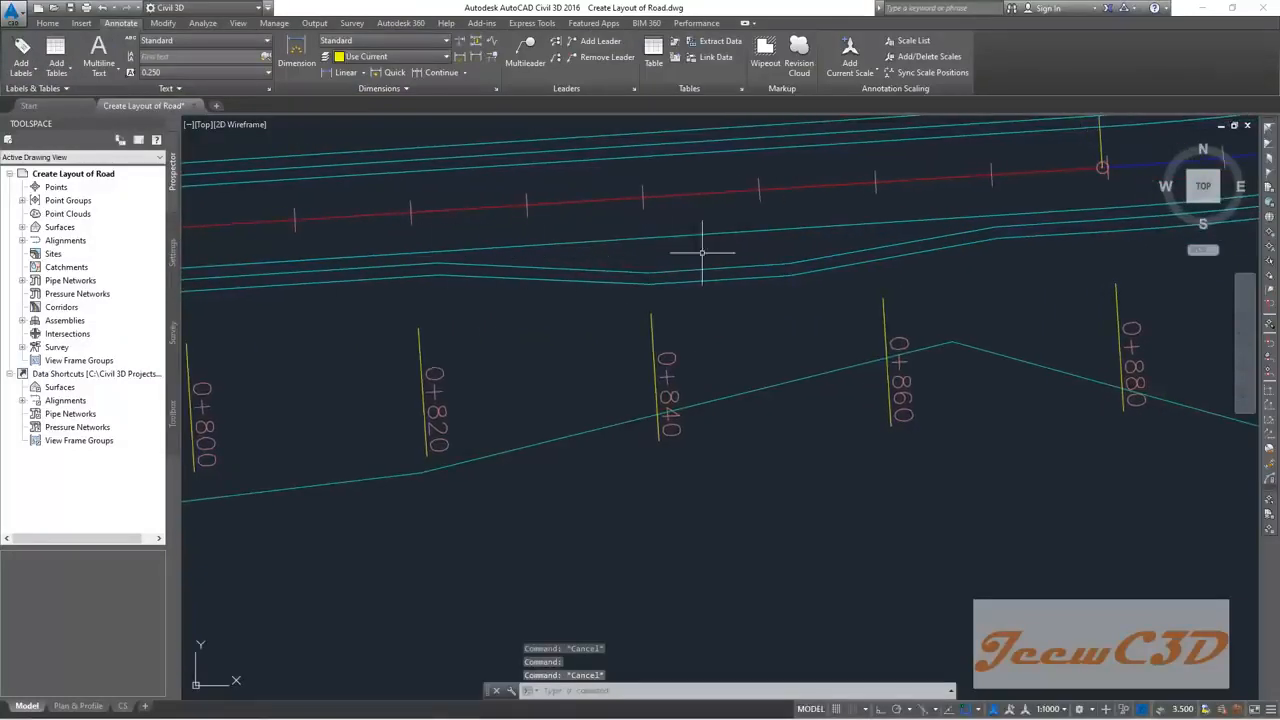
middle_click_drag(800, 271, 757, 271)
mouse_move(520, 294)
middle_mouse_down()
mouse_move(505, 297)
mouse_move(691, 294)
middle_mouse_up()
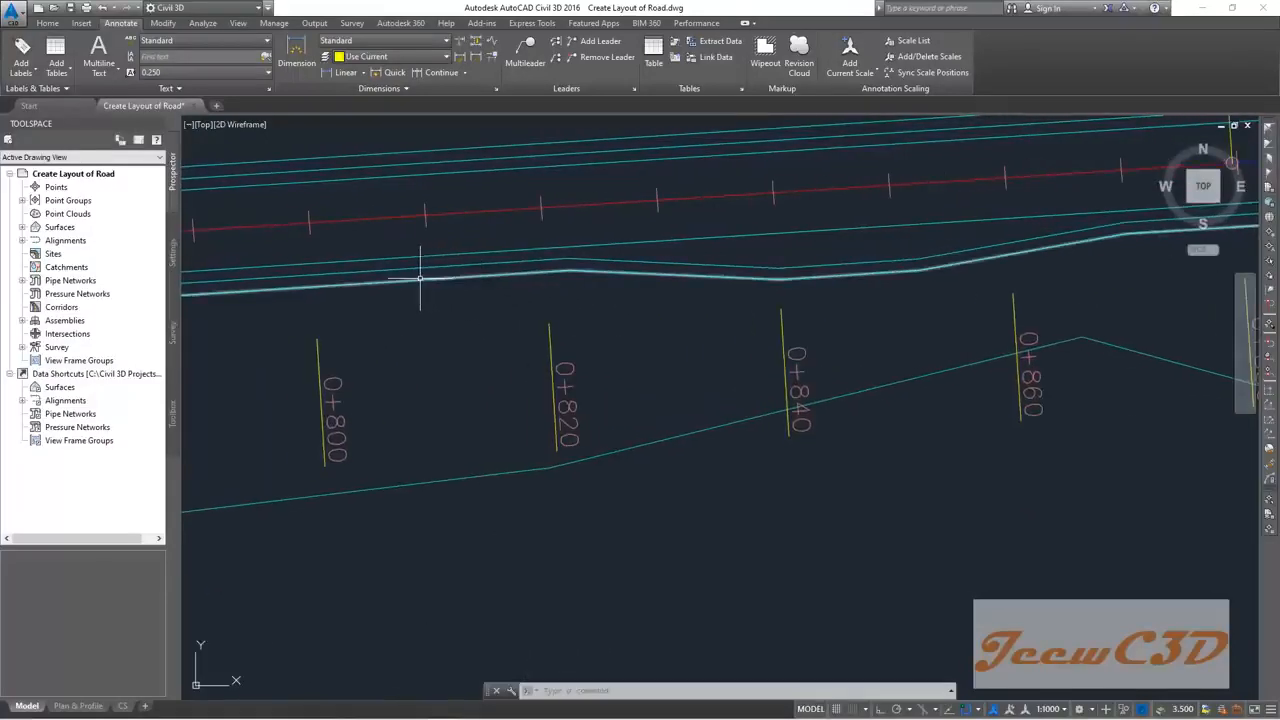
scroll(420, 282, "up", 2)
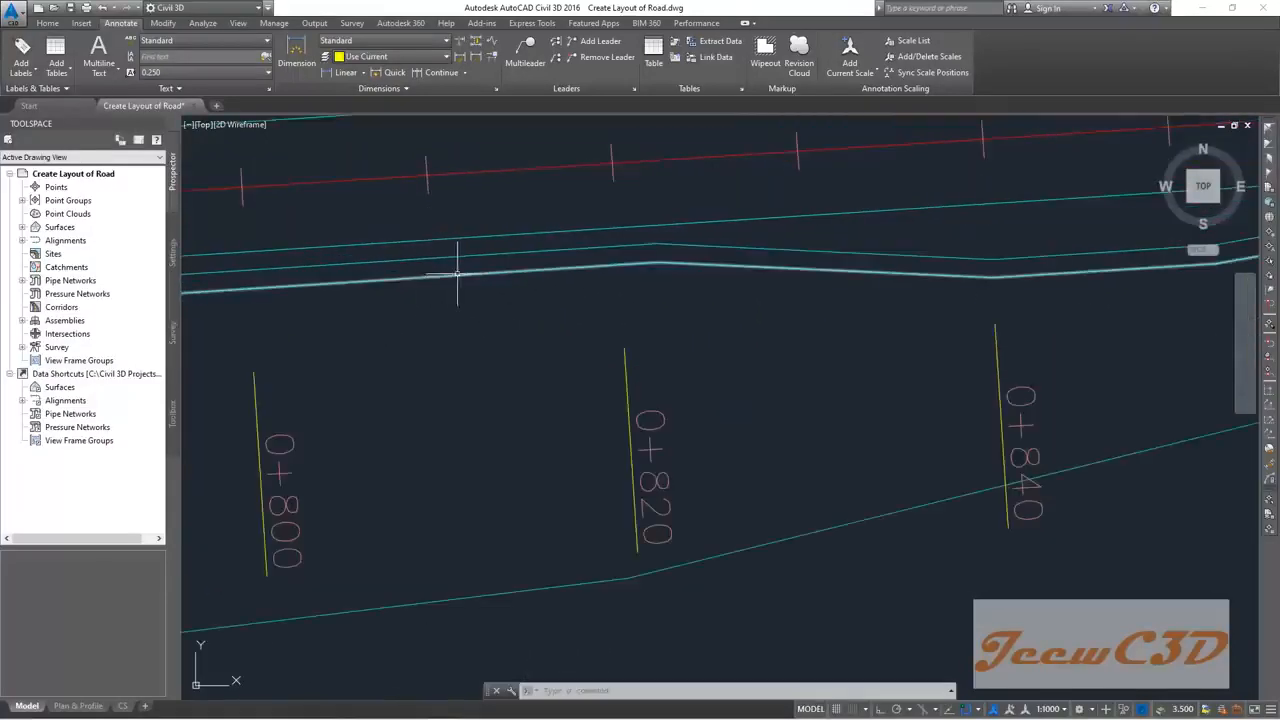
middle_click_drag(677, 263, 403, 289)
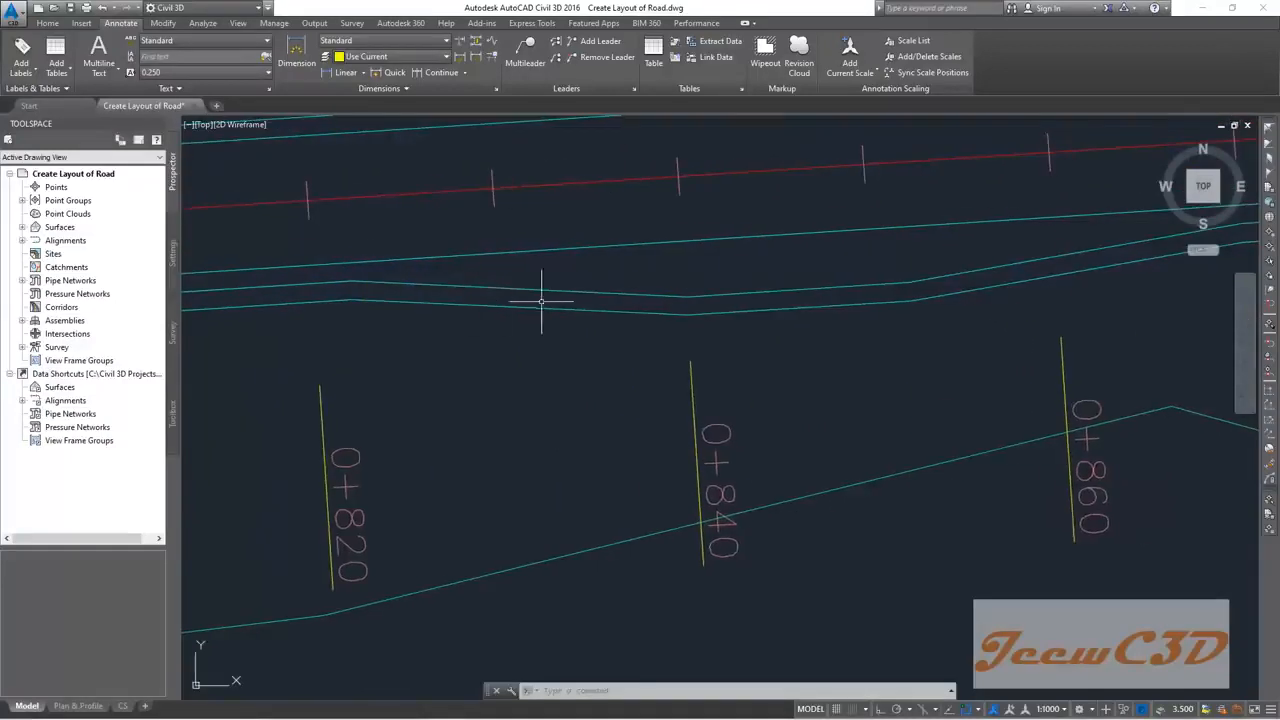
middle_click_drag(808, 297, 503, 335)
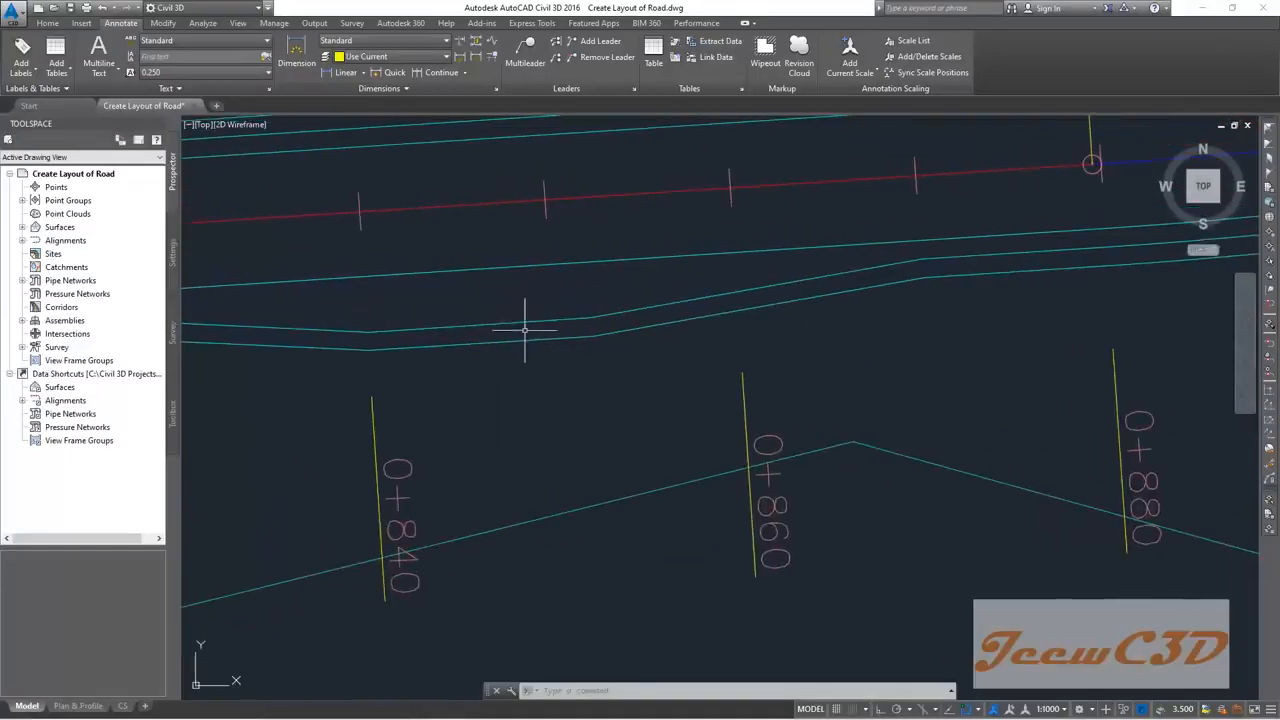
scroll(757, 306, "down", 2)
middle_click_drag(663, 337, 751, 326)
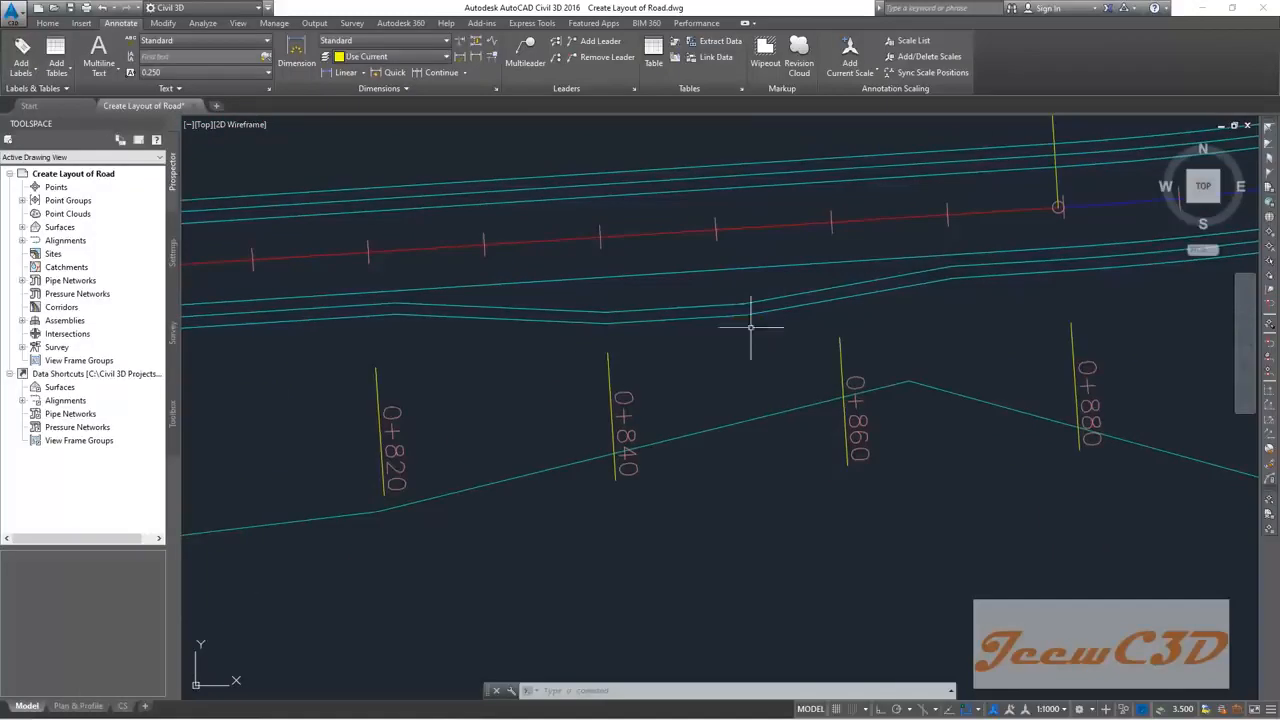
mouse_move(687, 338)
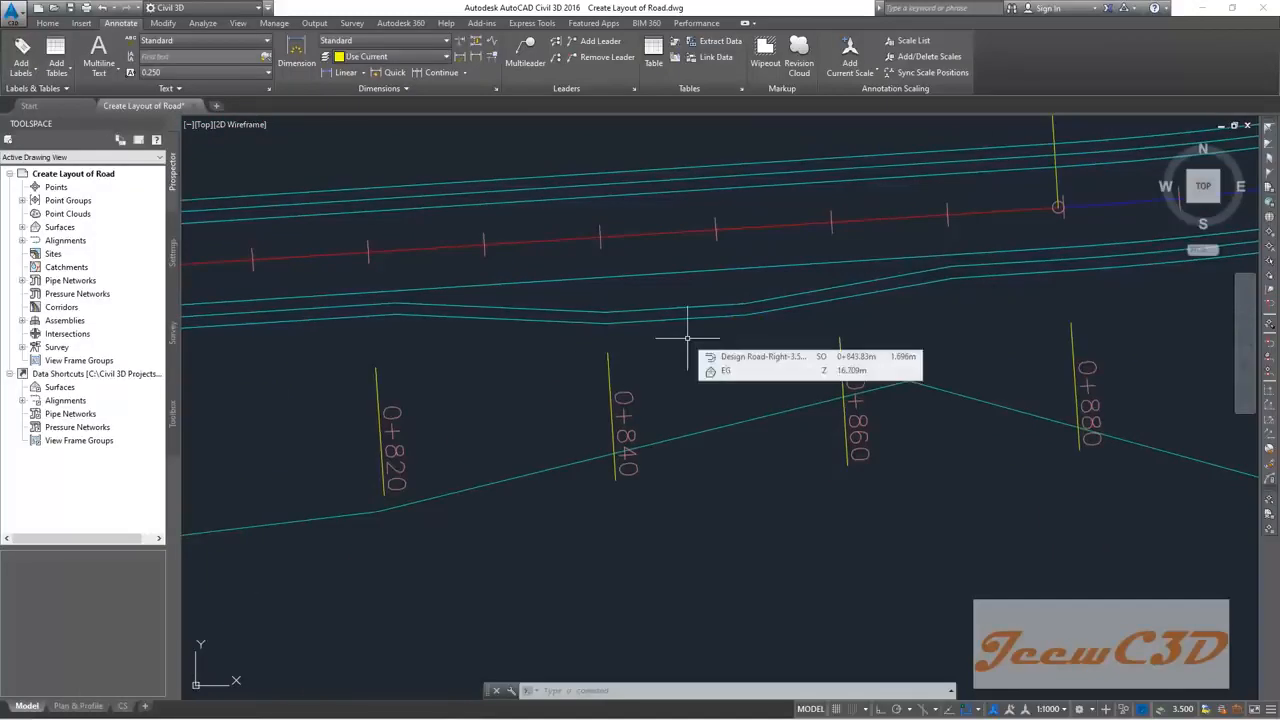
Step: Re-examine stations 0+820 to 0+880, then zoom out to the whole road
middle_click_drag(319, 351, 466, 337)
scroll(434, 326, "up", 2)
middle_click_drag(727, 280, 386, 296)
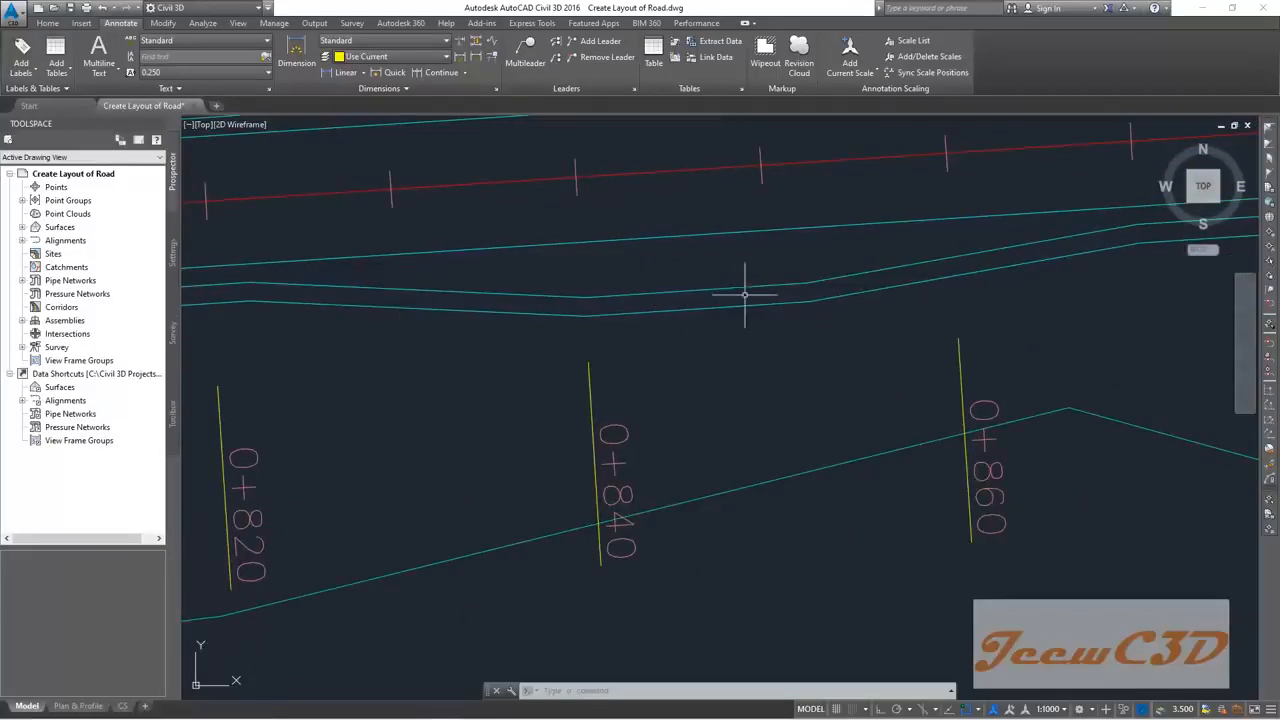
middle_click_drag(866, 276, 450, 337)
scroll(450, 337, "down", 2)
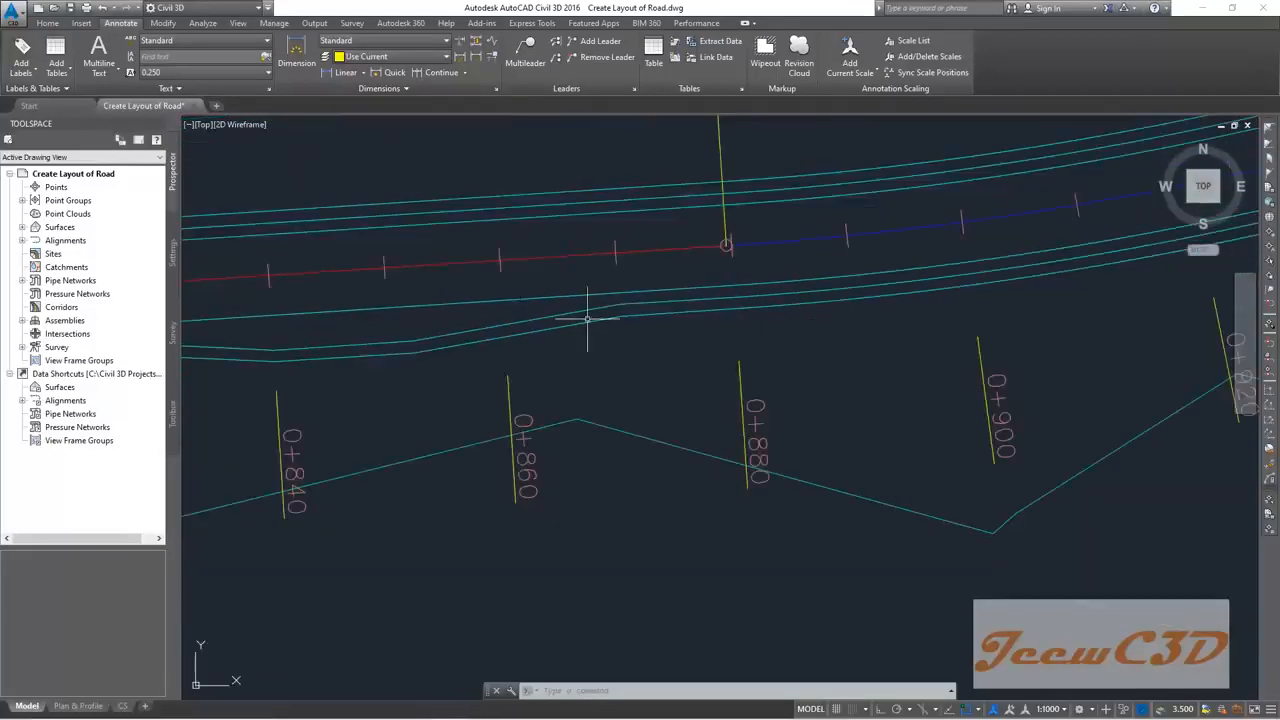
middle_click_drag(645, 312, 777, 286)
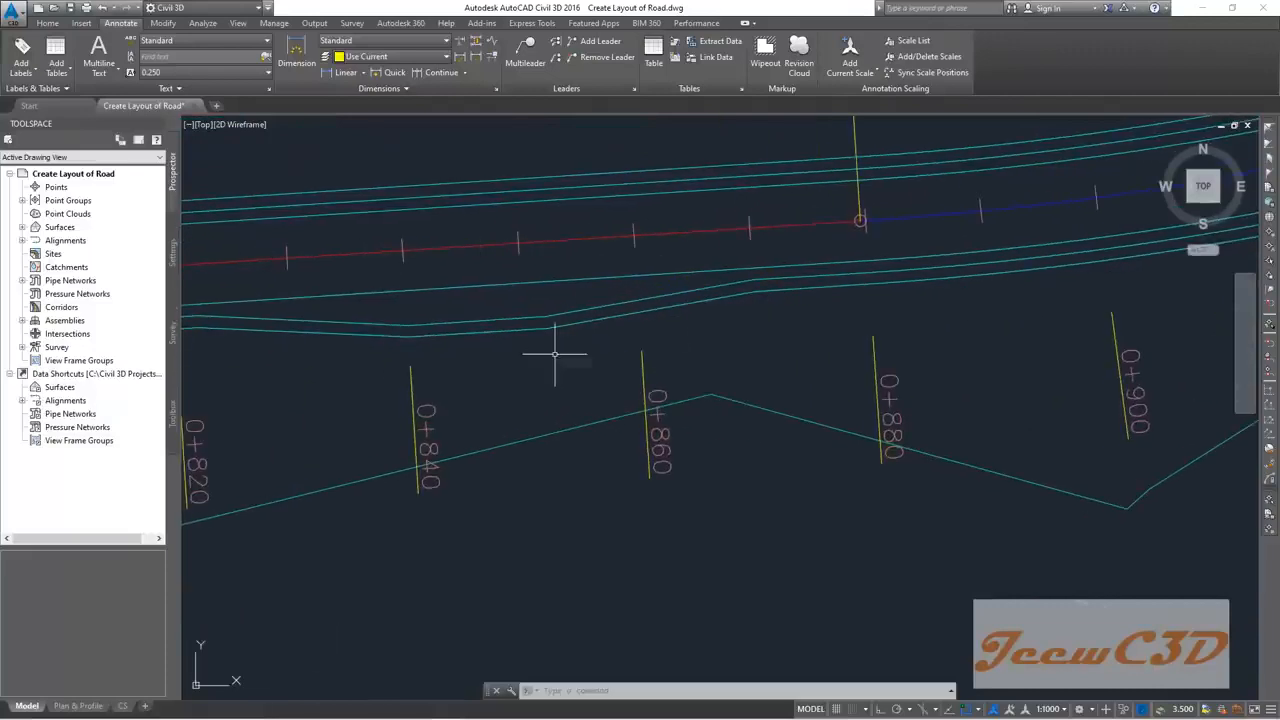
middle_click_drag(551, 349, 727, 345)
mouse_move(716, 351)
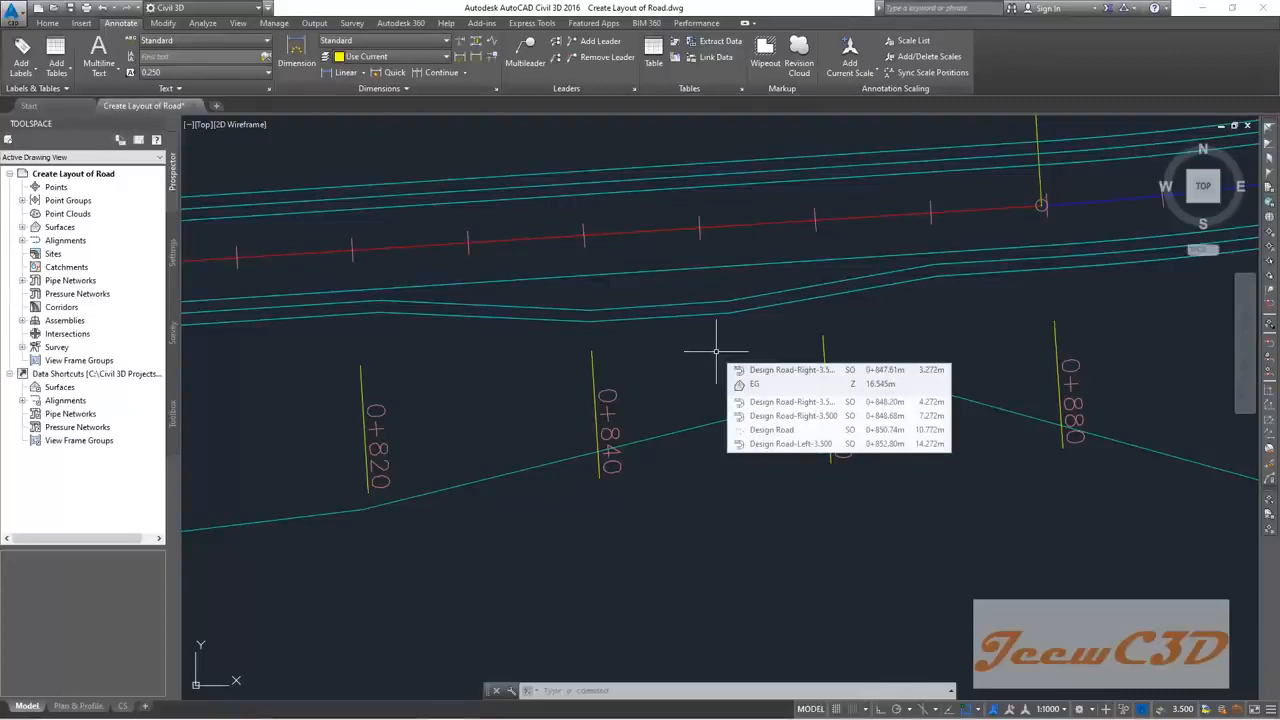
scroll(700, 355, "down", 6)
middle_click_drag(585, 371, 706, 350)
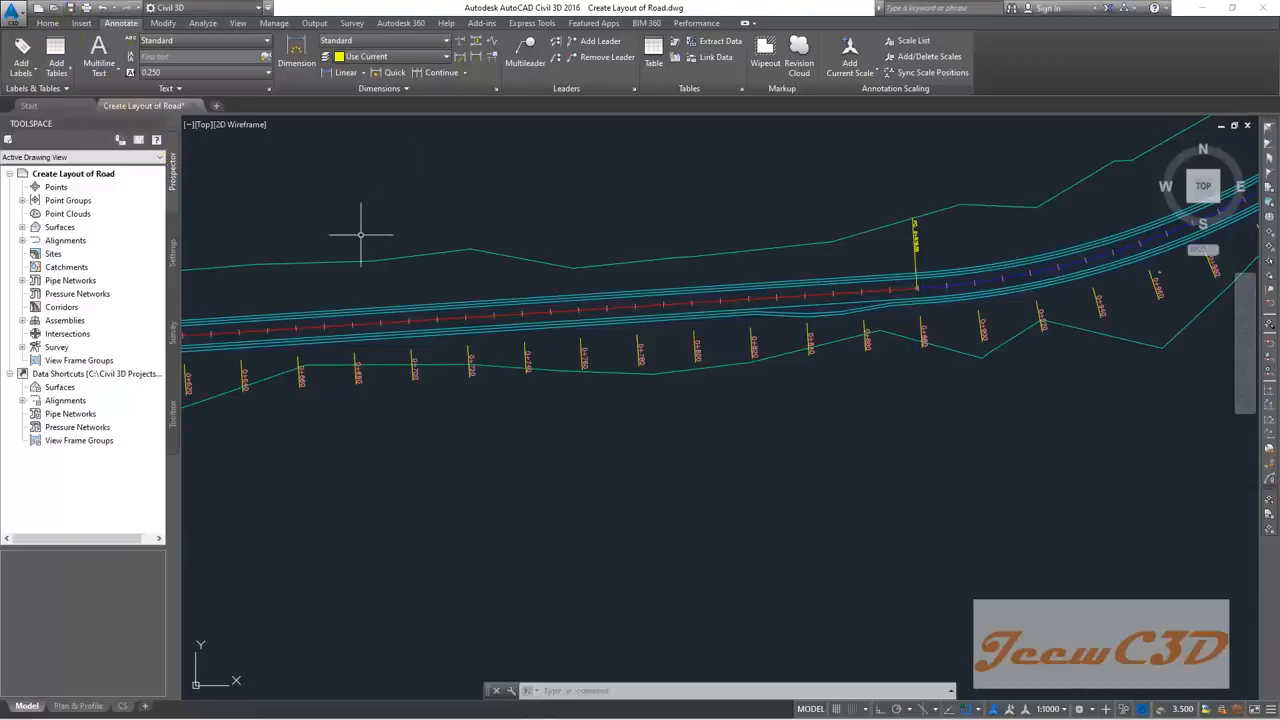
Step: Save the drawing and end a stray selection window
left_click(66, 11)
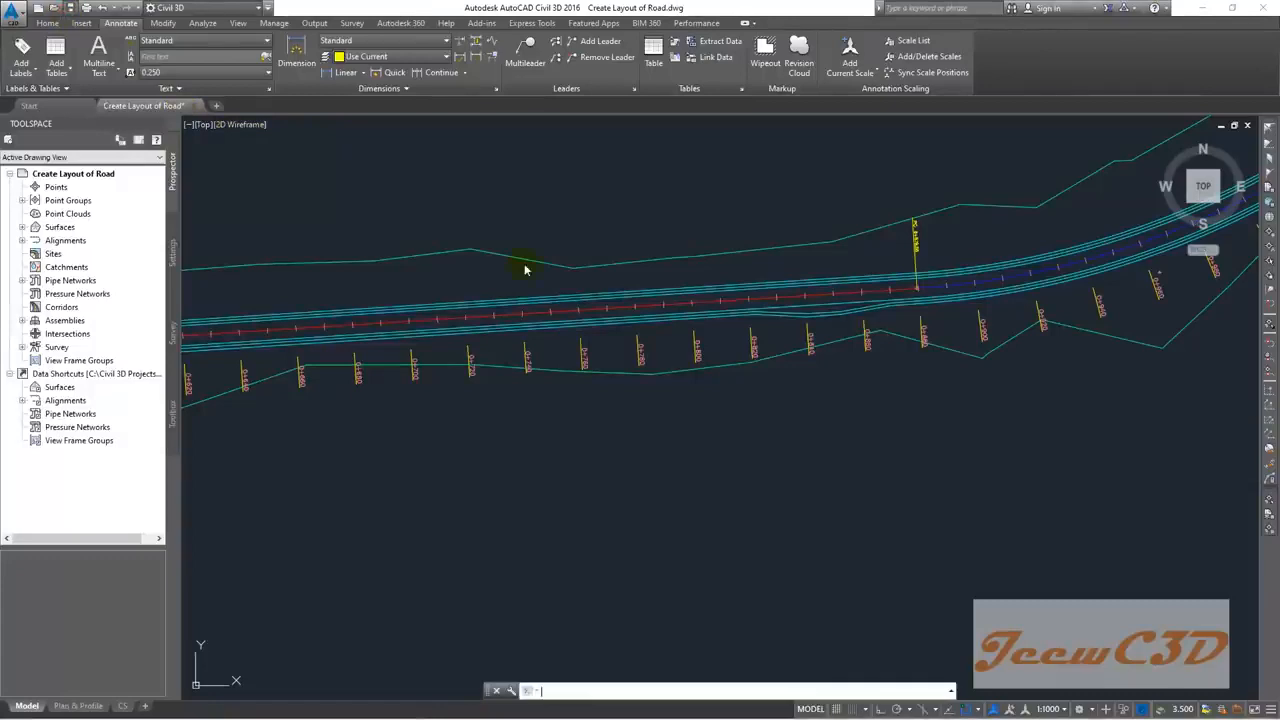
left_click(545, 480)
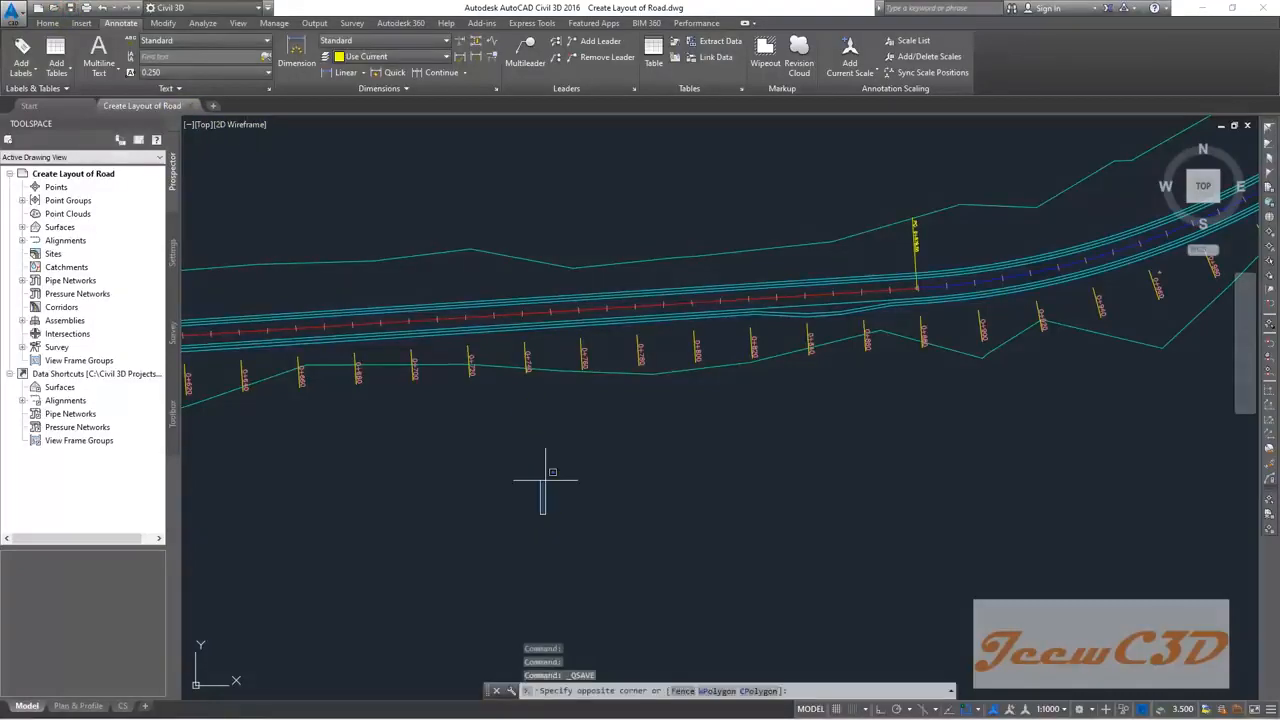
left_click(540, 476)
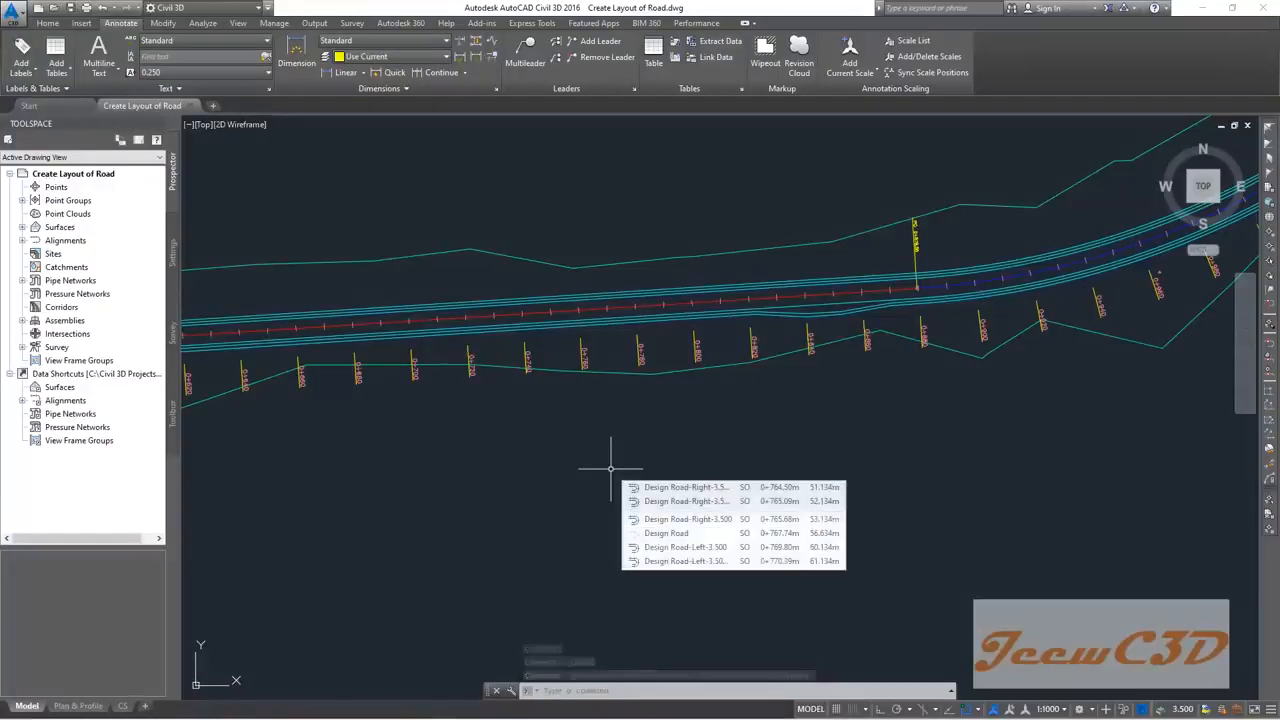
Step: Save the drawing as a new file named Create Corridor
left_click(12, 12)
left_click(52, 175)
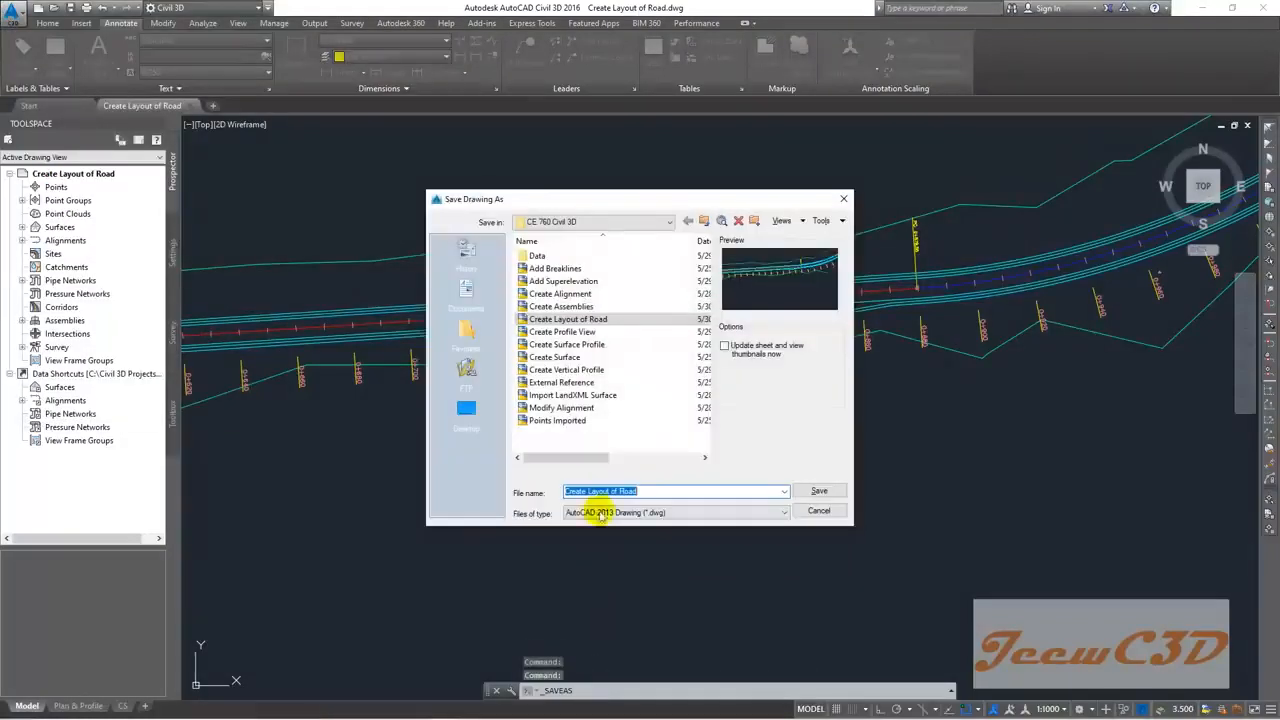
type("C")
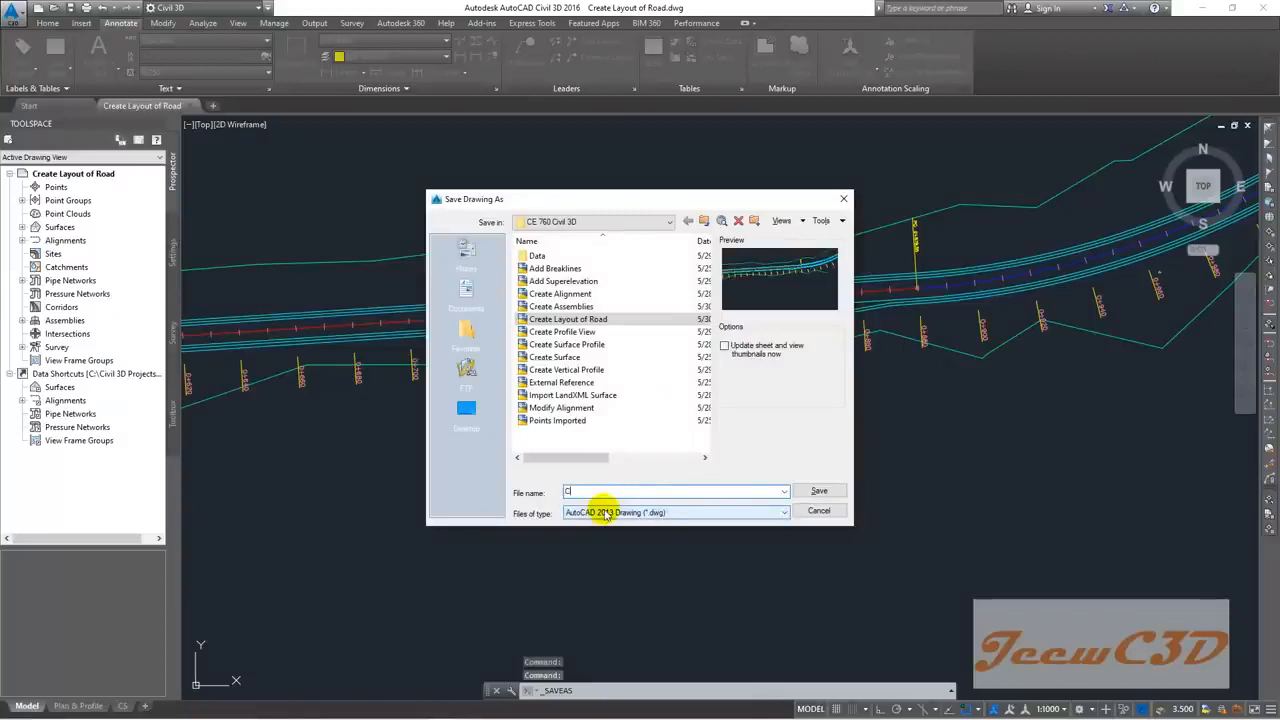
type("reate C")
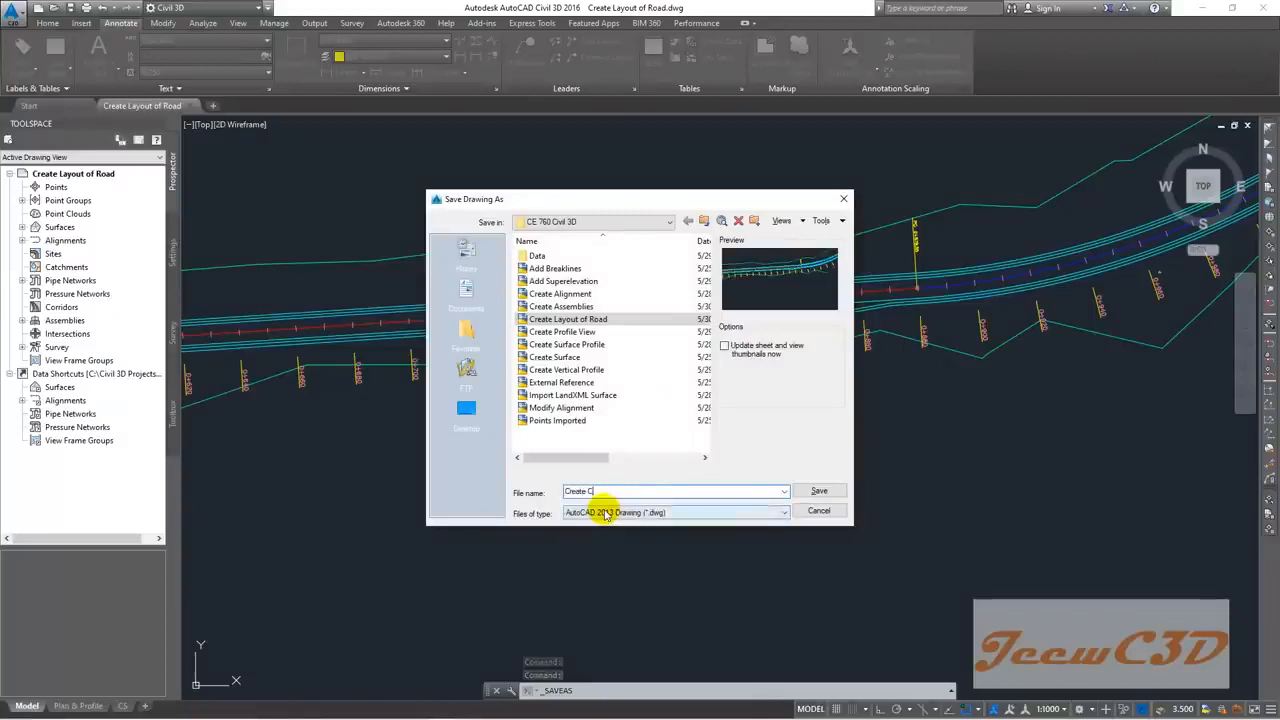
type("orr")
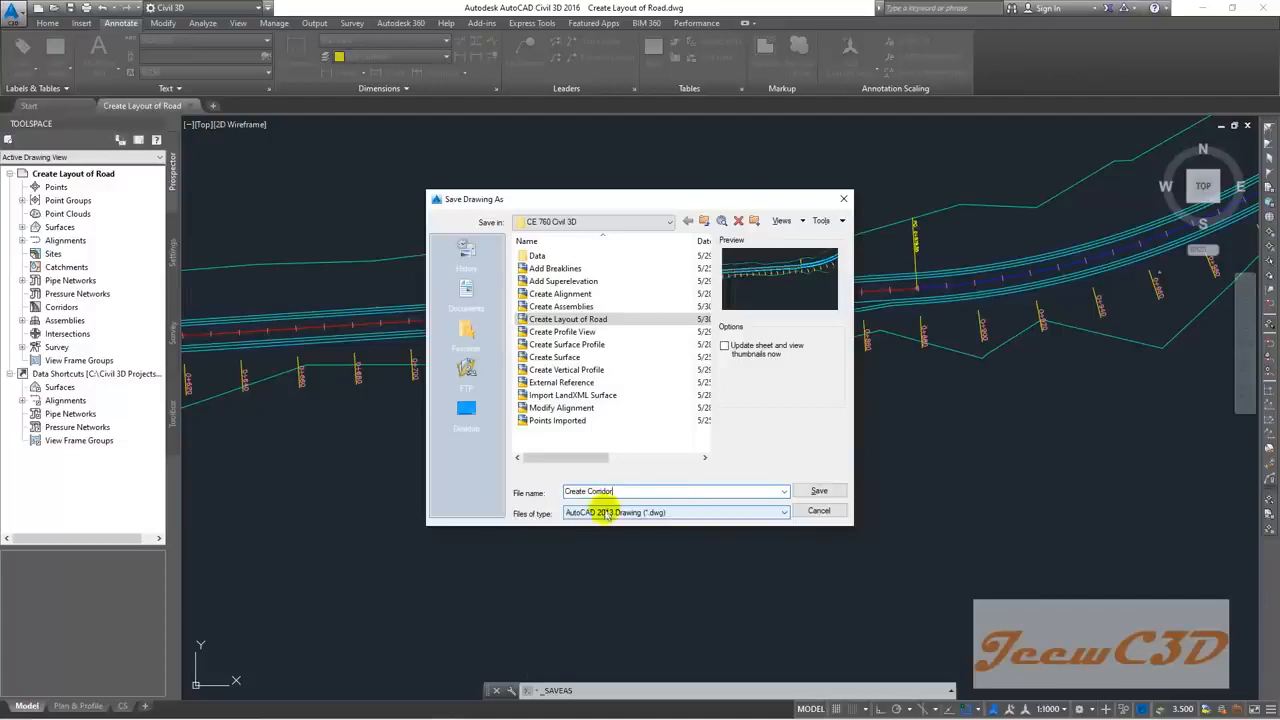
left_click(806, 490)
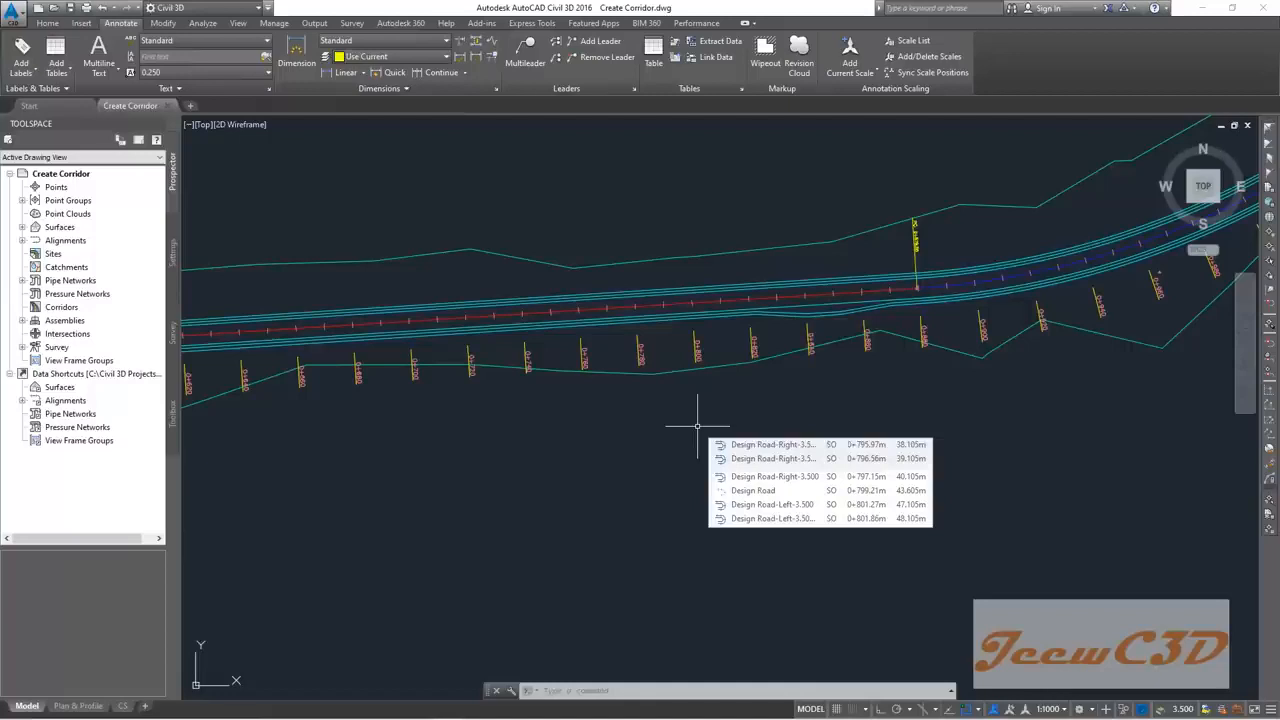
Step: Zoom and pan over Design Road, its offset alignments and profile view, then show the Home ribbon
scroll(686, 343, "down", 8)
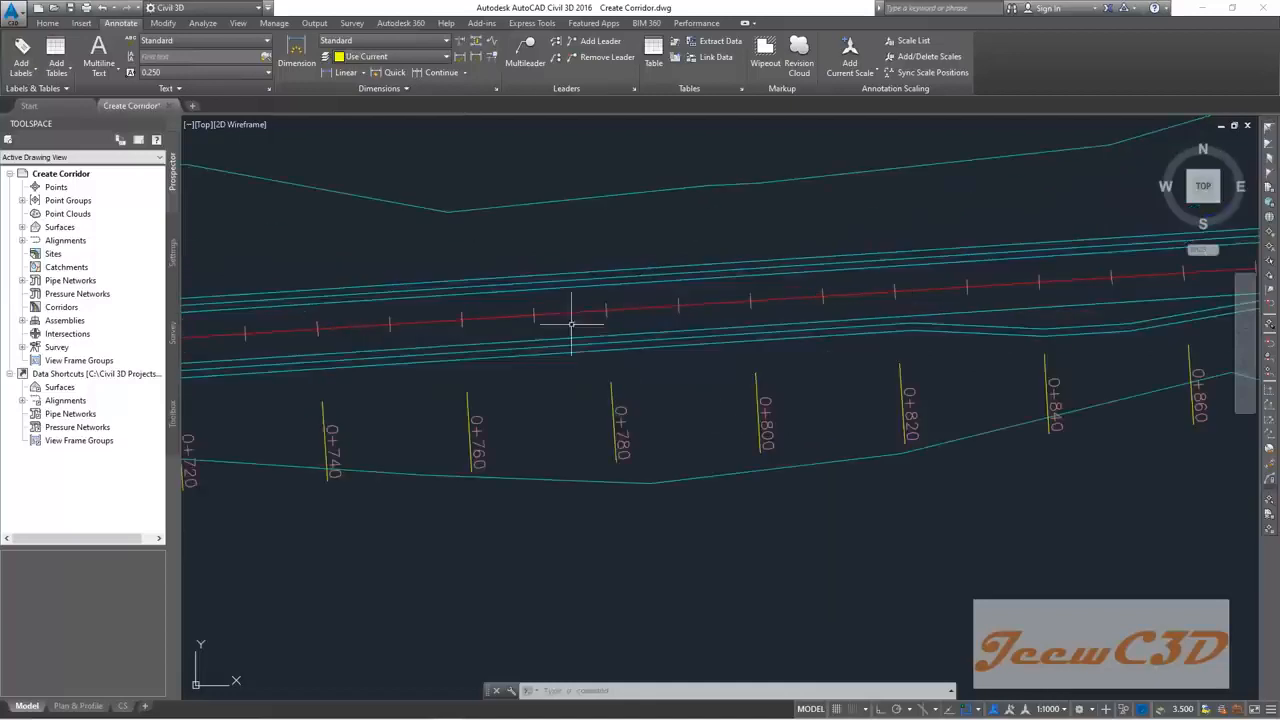
scroll(993, 401, "up", 6)
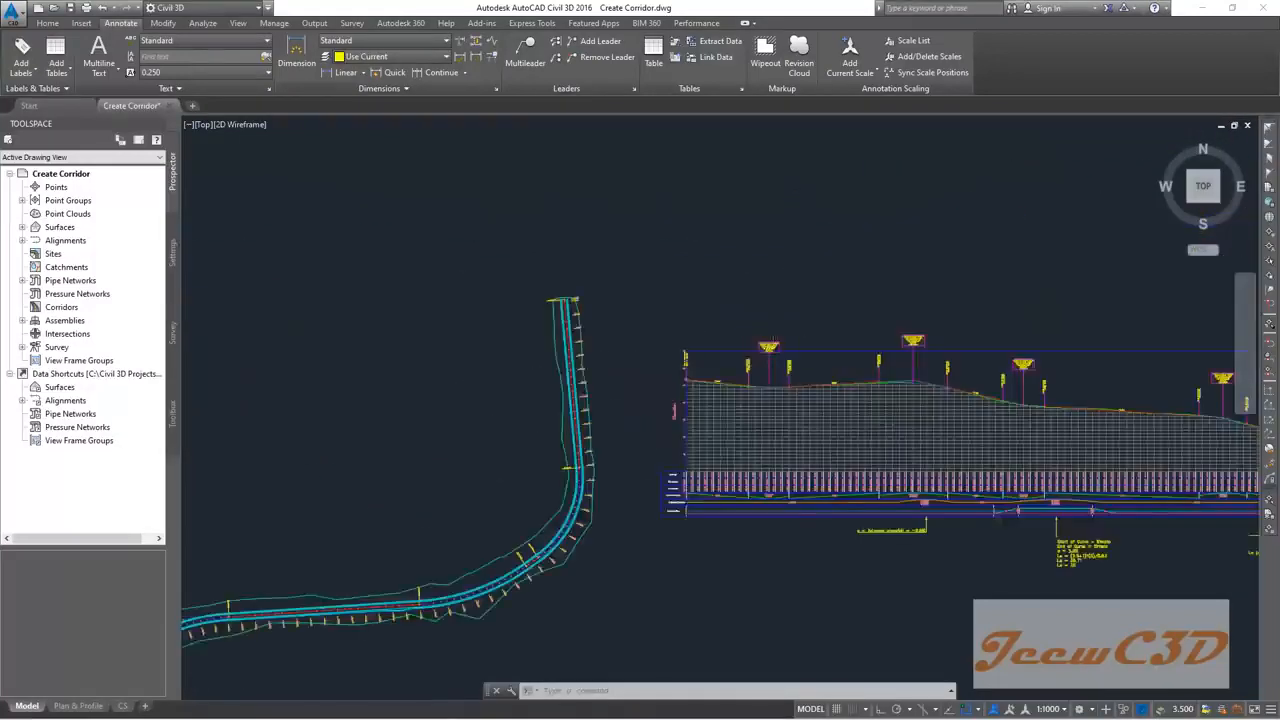
scroll(993, 401, "down", 6)
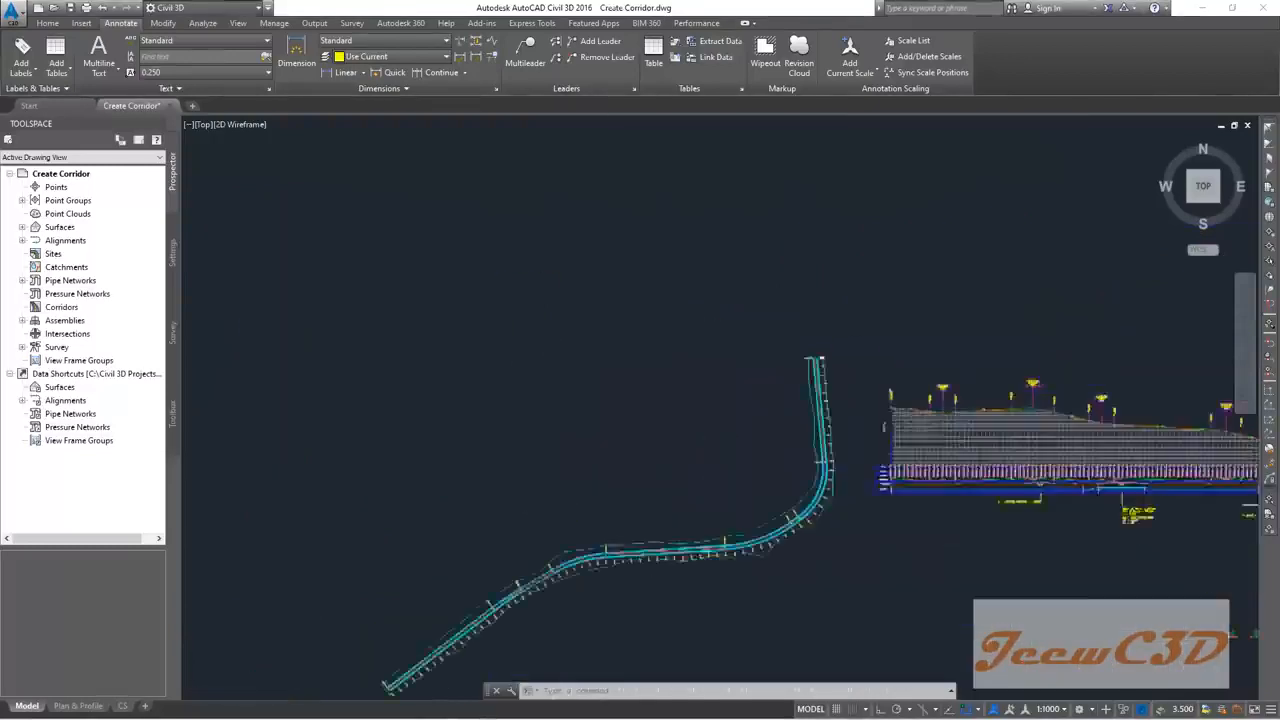
scroll(810, 440, "up", 8)
scroll(810, 440, "up", 2)
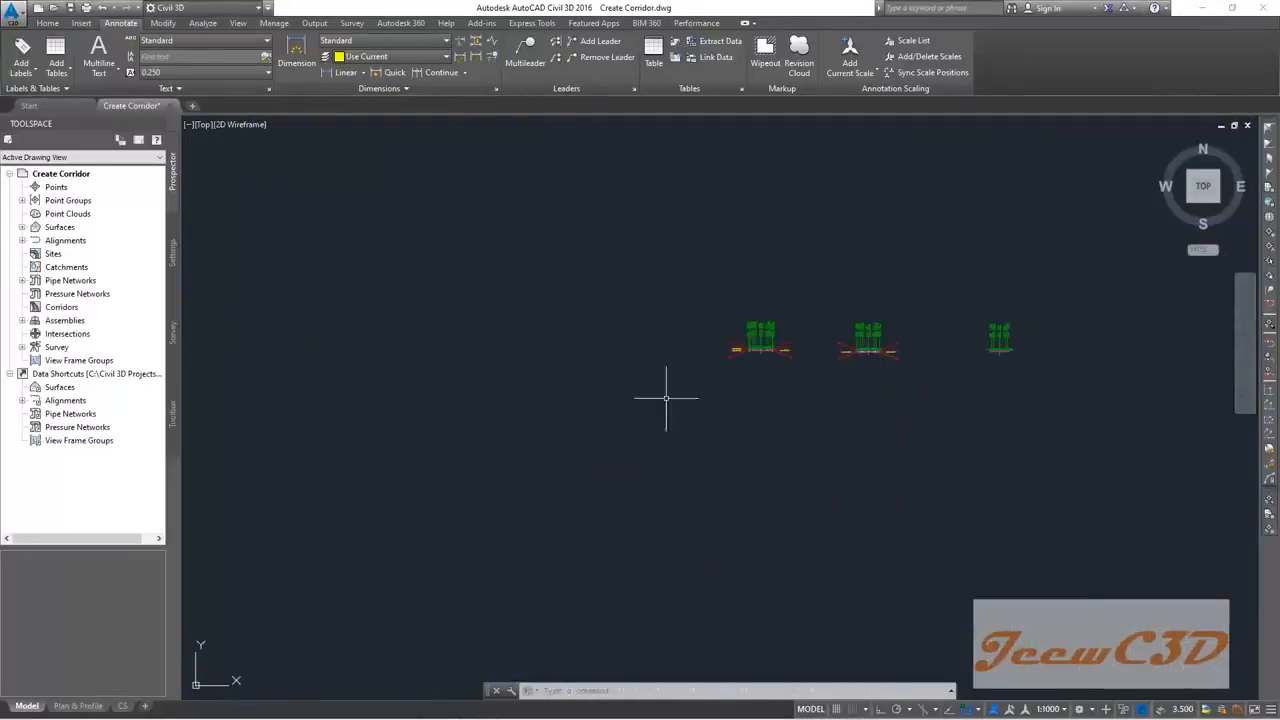
scroll(736, 476, "down", 3)
scroll(736, 476, "down", 3)
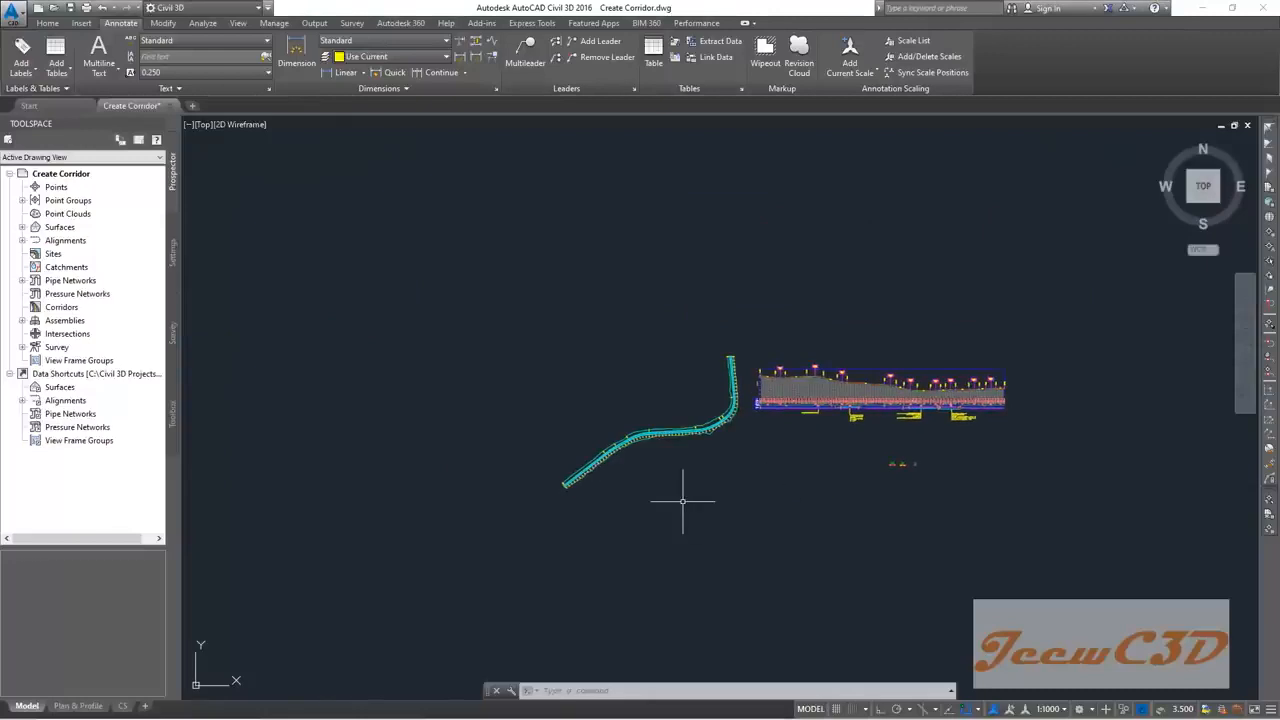
mouse_move(682, 501)
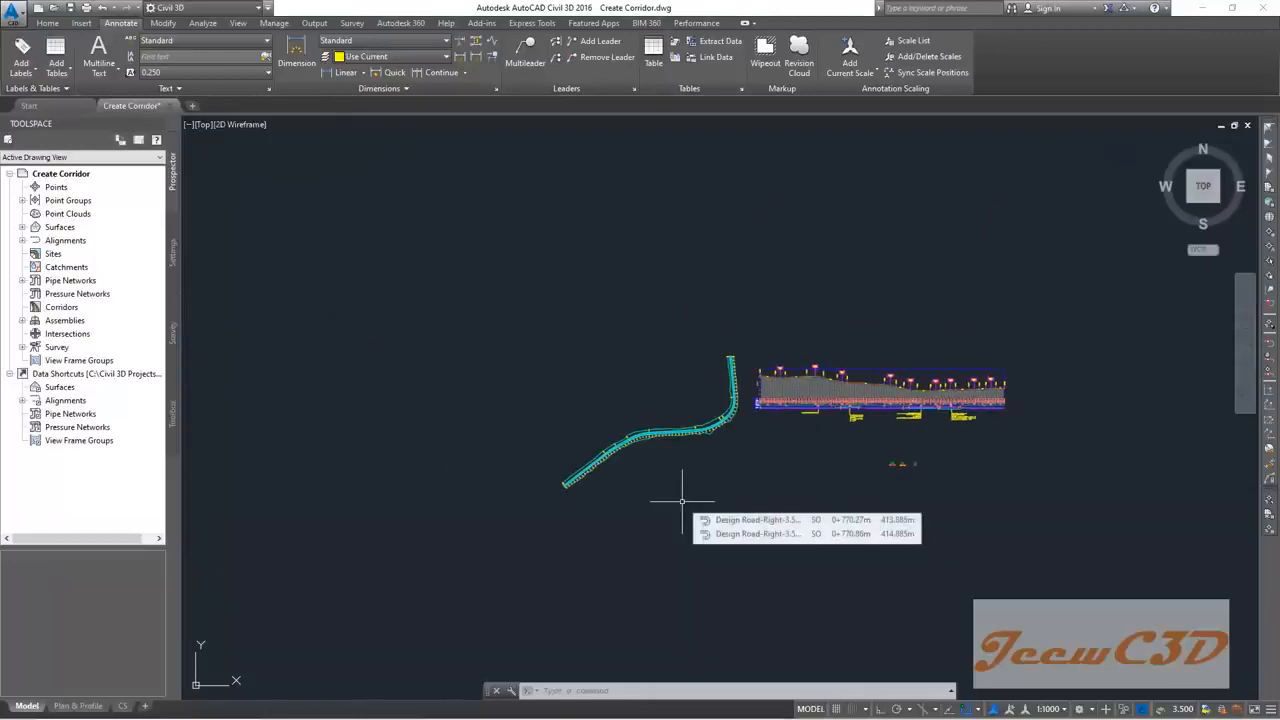
middle_click_drag(682, 501, 678, 447)
mouse_move(678, 447)
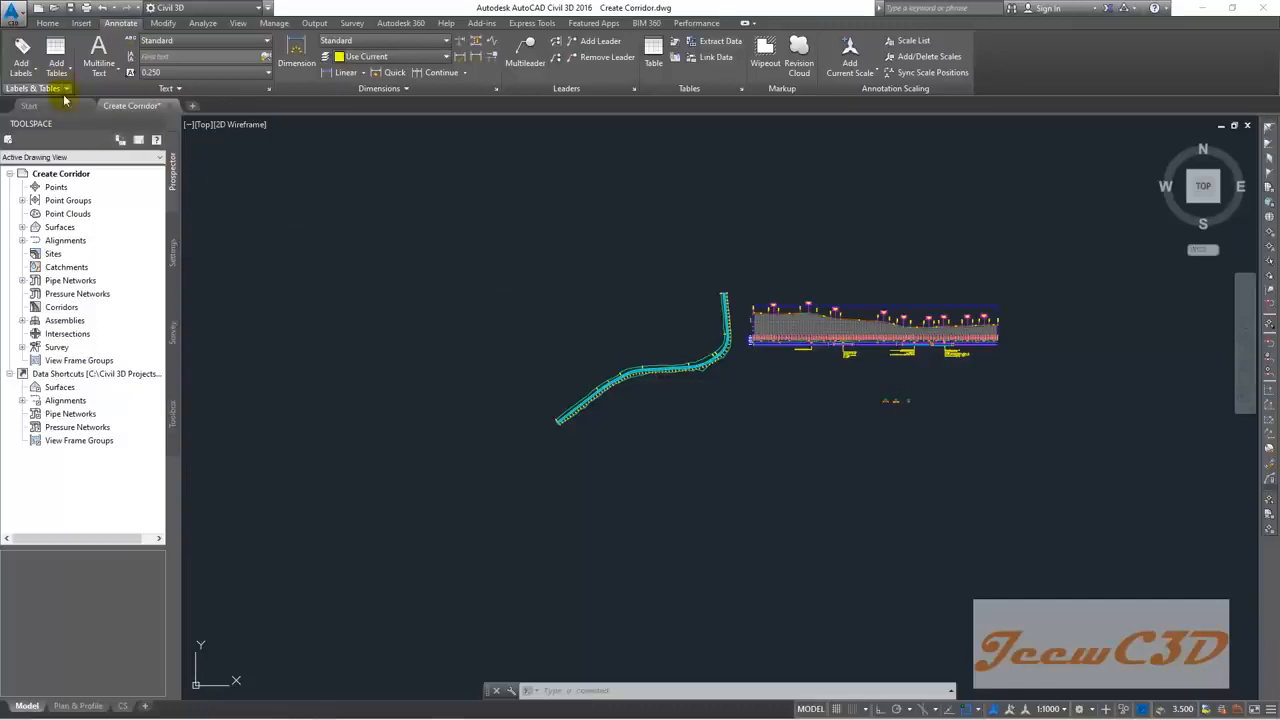
left_click(48, 23)
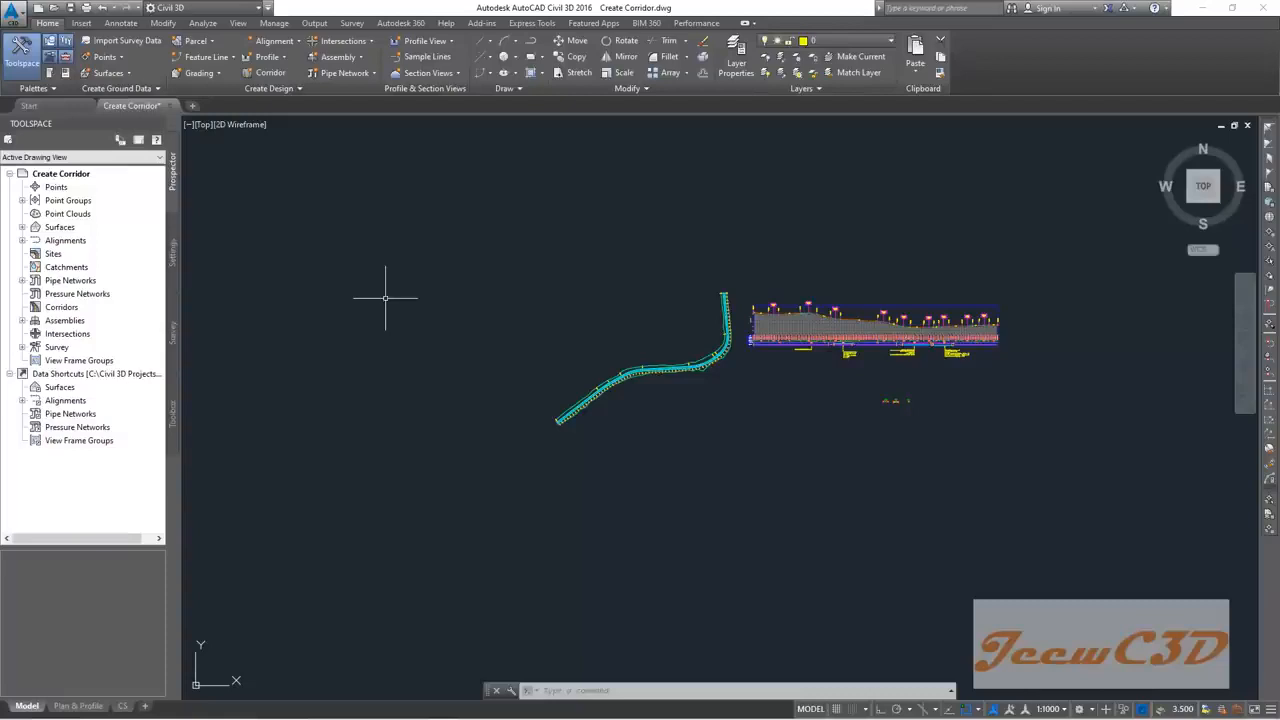
Step: Start a new corridor named Final Corridor on the Design Road alignment
left_click(268, 76)
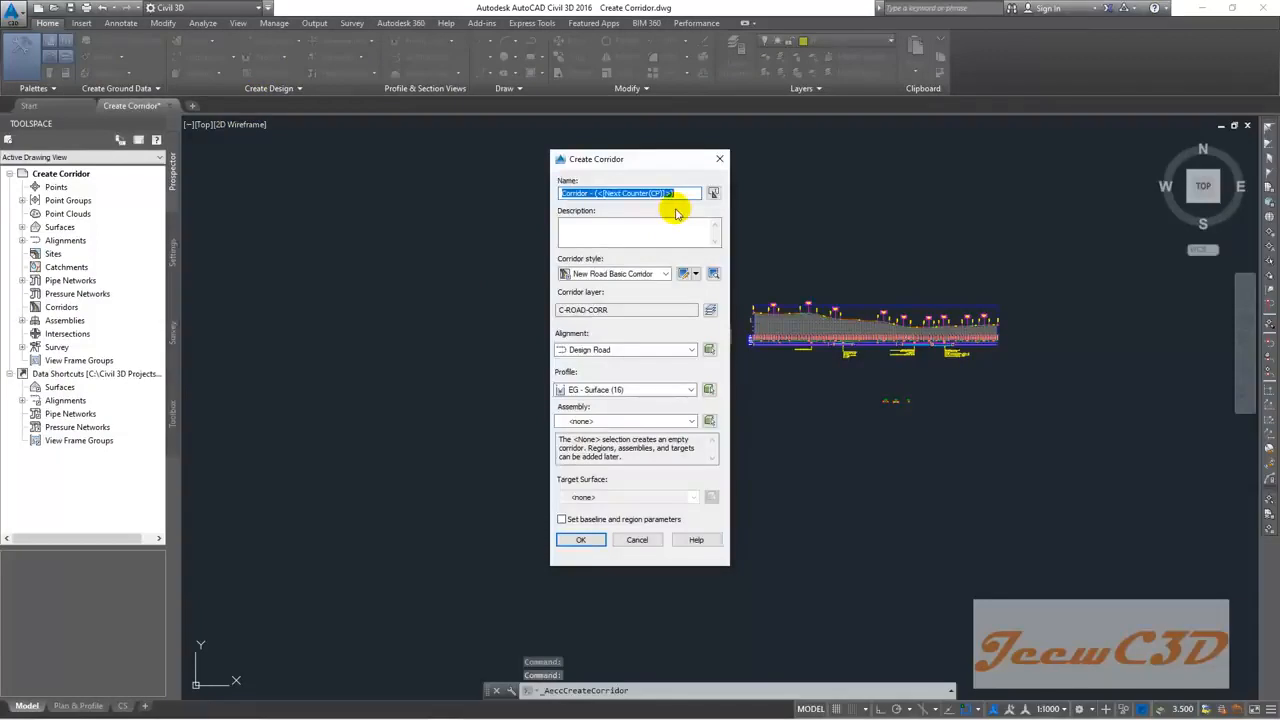
type("Final Co")
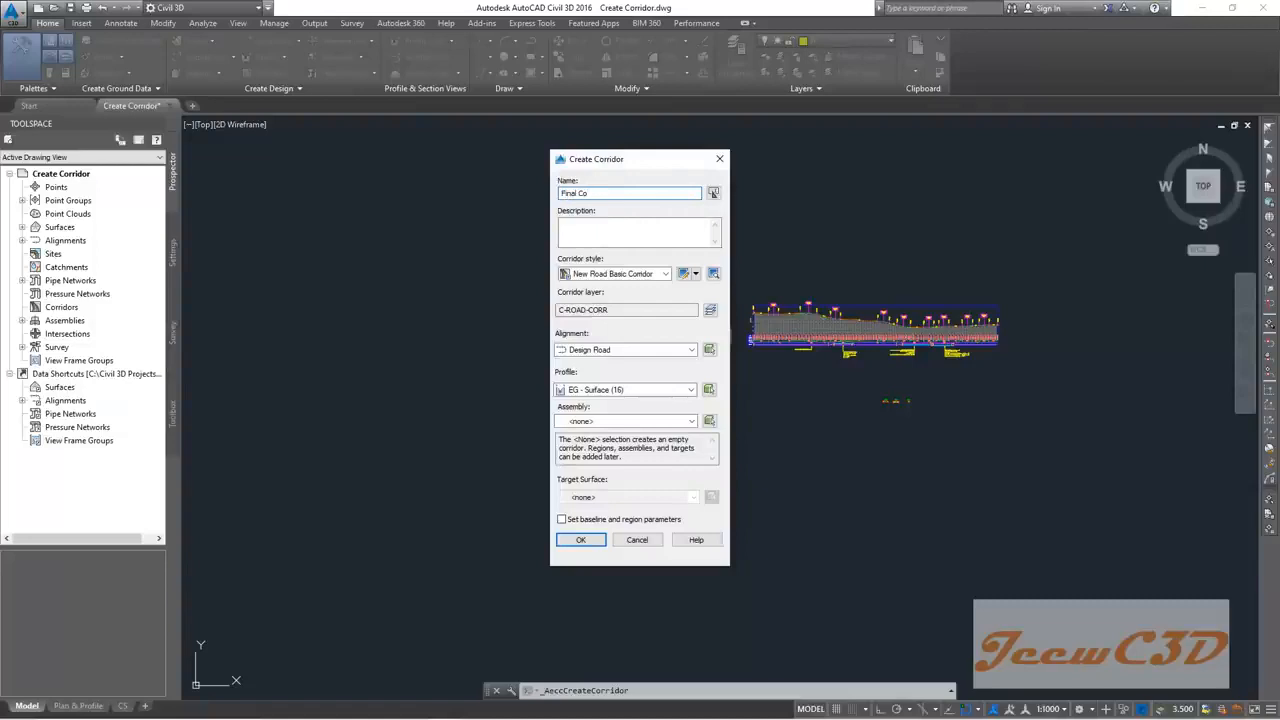
type("rridor")
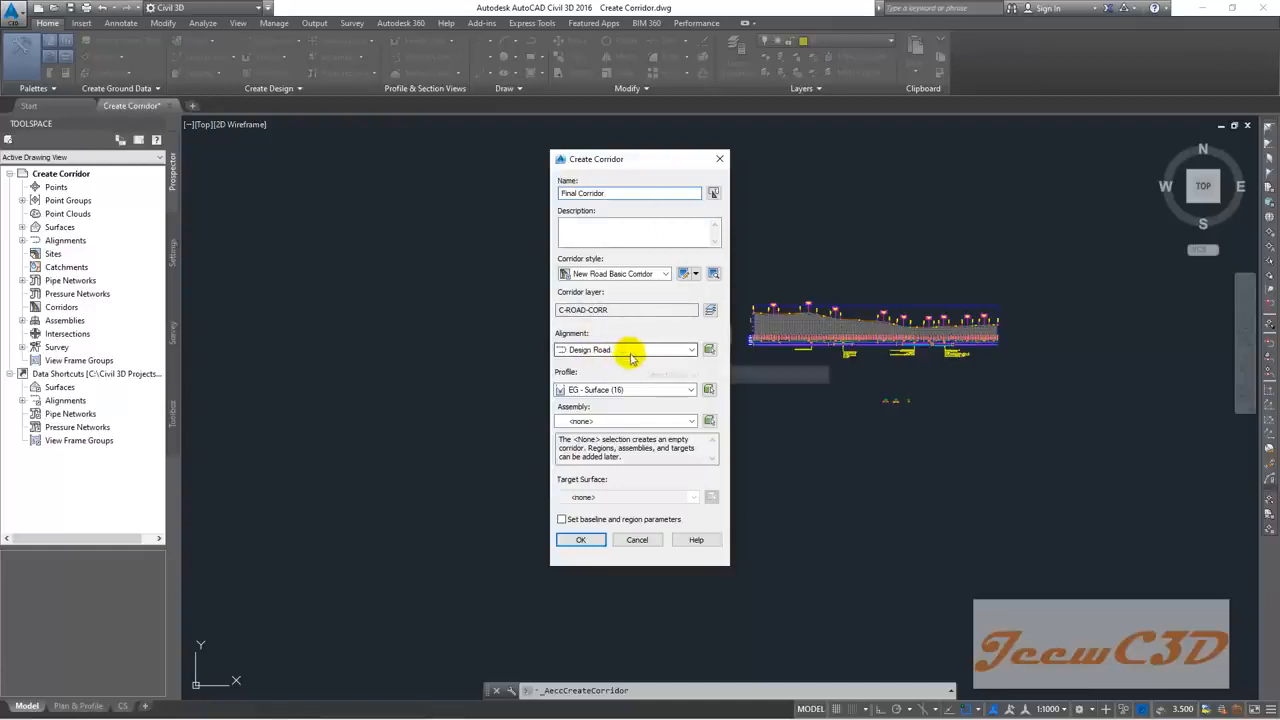
left_click(713, 356)
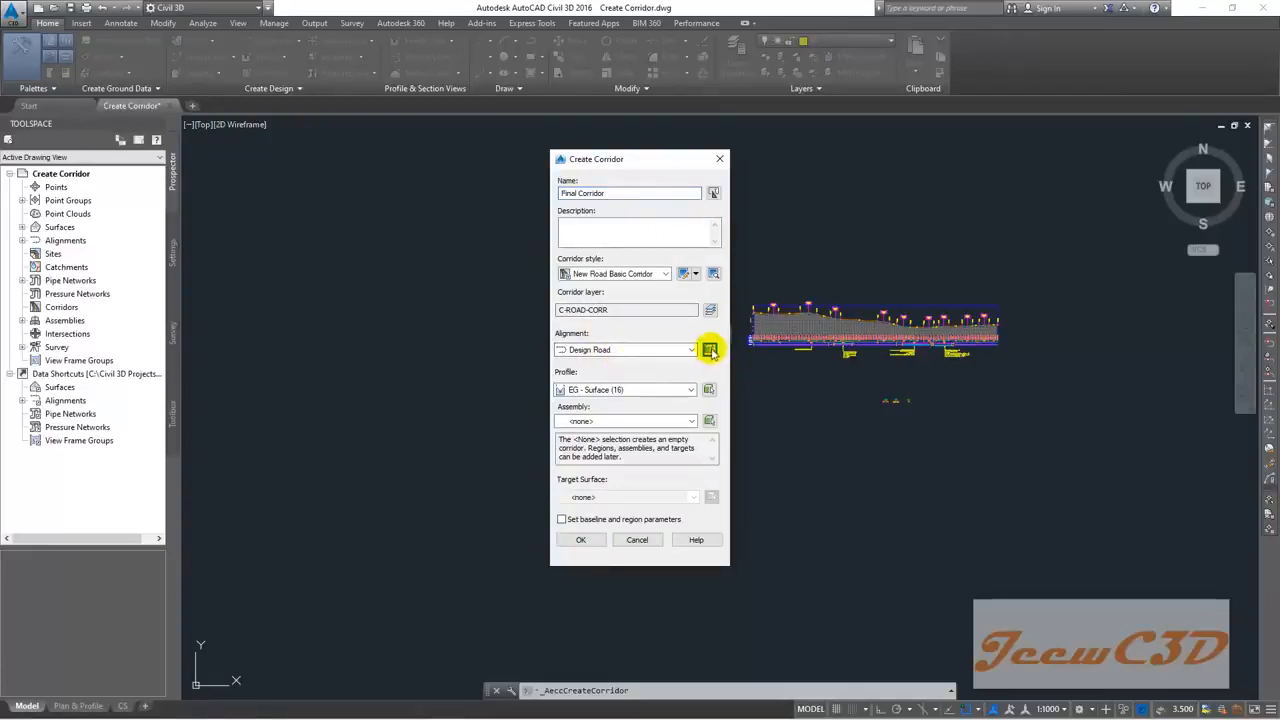
scroll(549, 420, "up", 4)
scroll(549, 420, "up", 5)
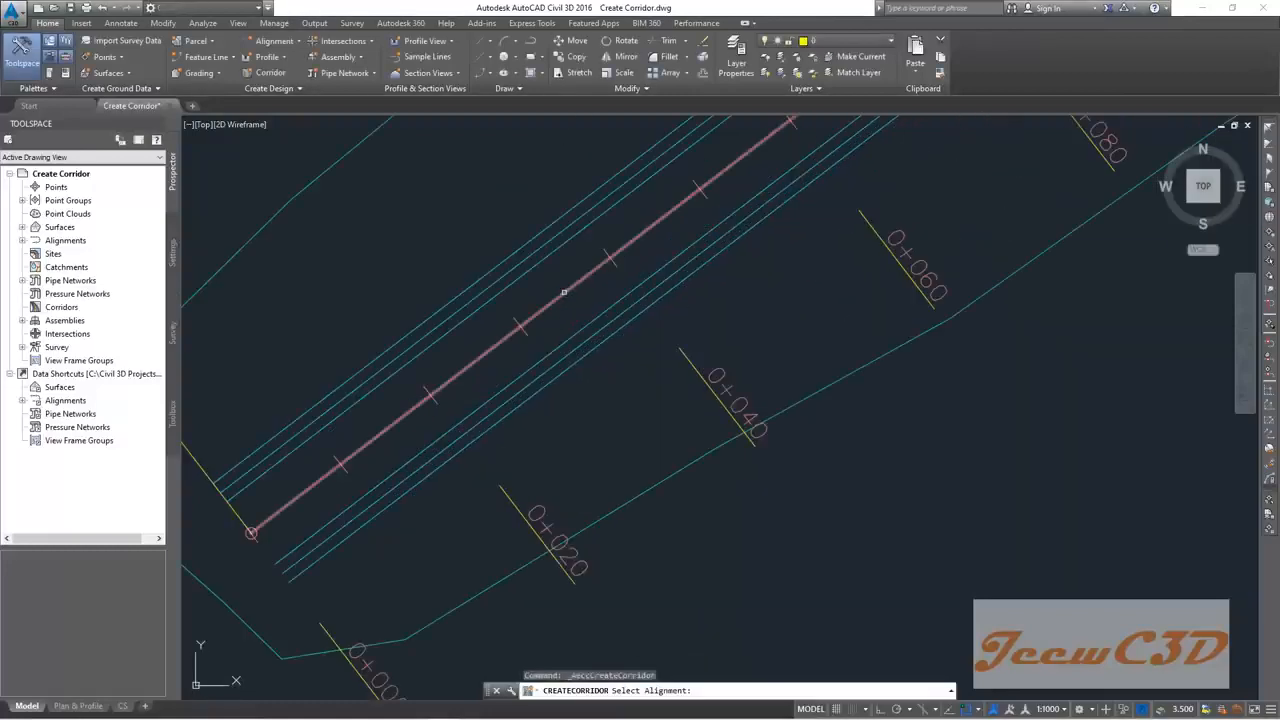
left_click(564, 292)
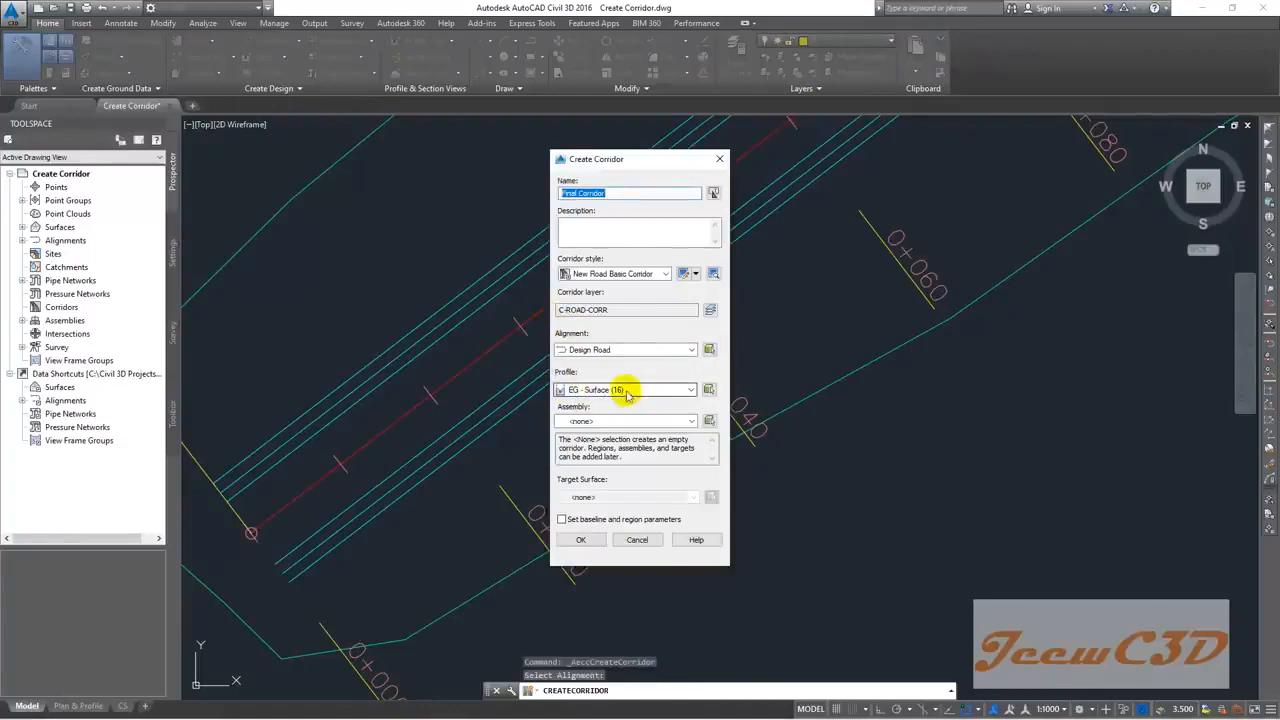
Step: Pick the Finish Ground design profile from the profile view
left_click(709, 390)
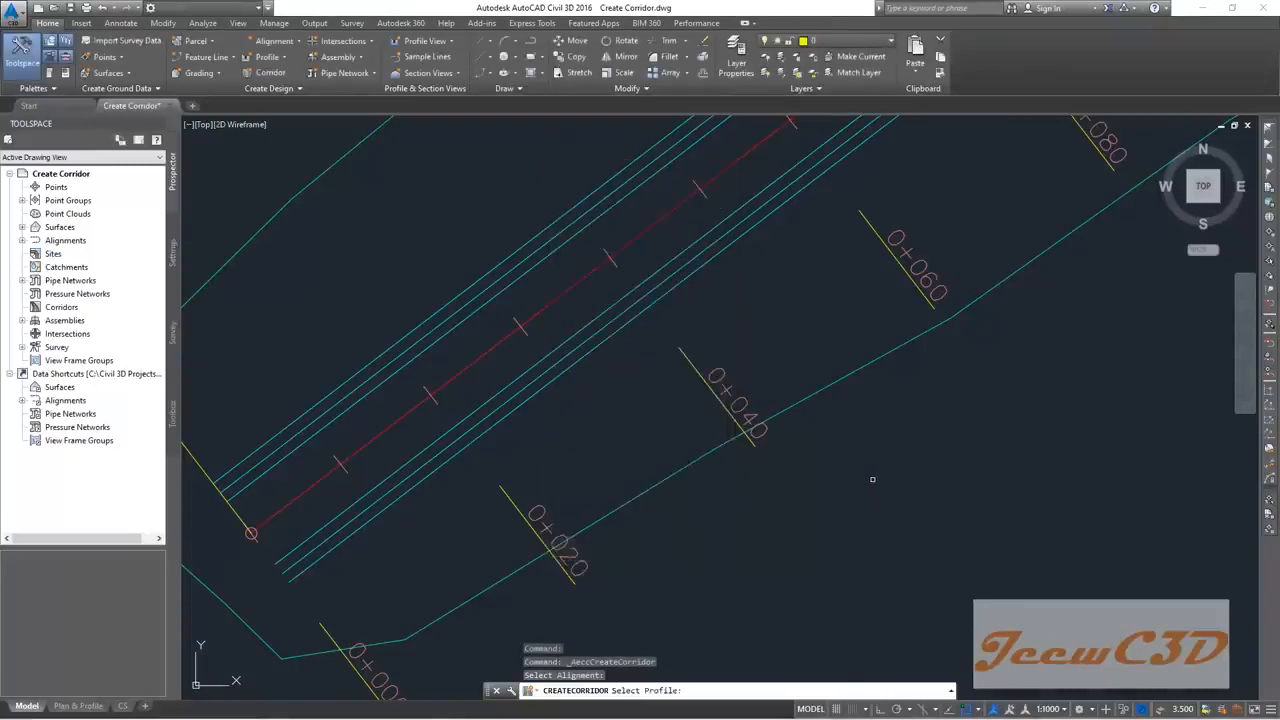
scroll(581, 472, "down", 6)
scroll(720, 370, "up", 10)
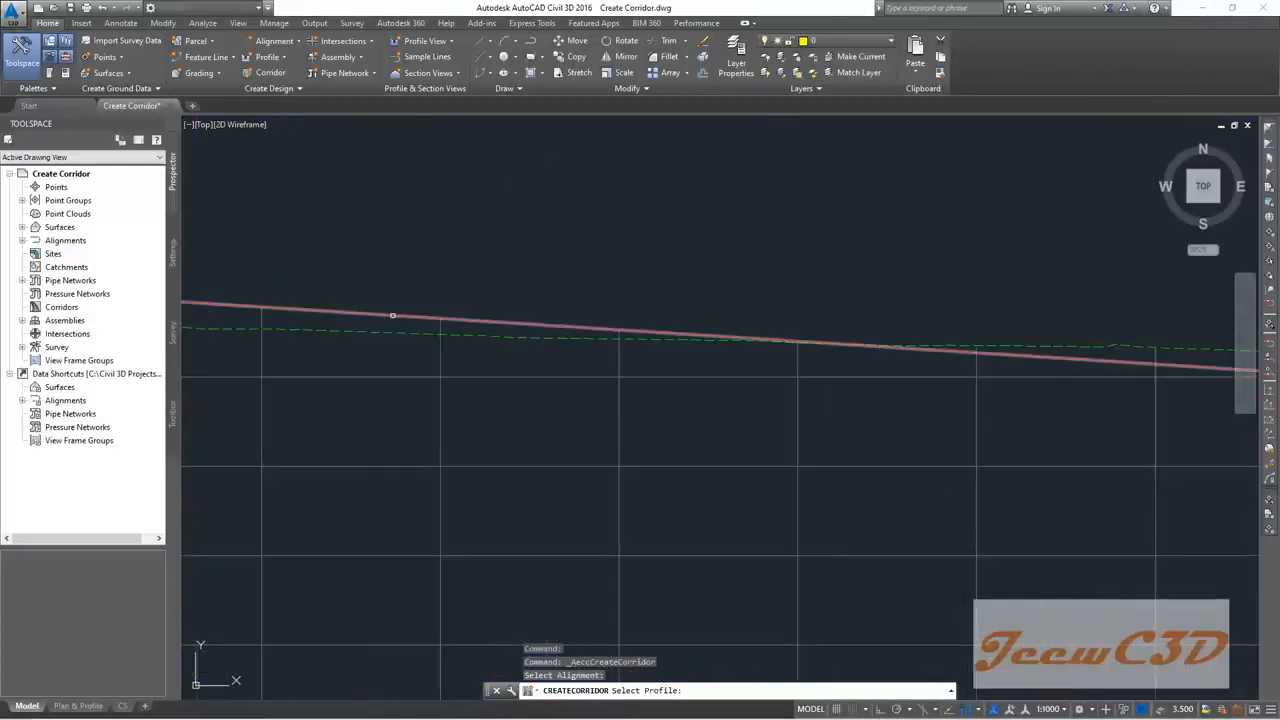
scroll(400, 315, "down", 4)
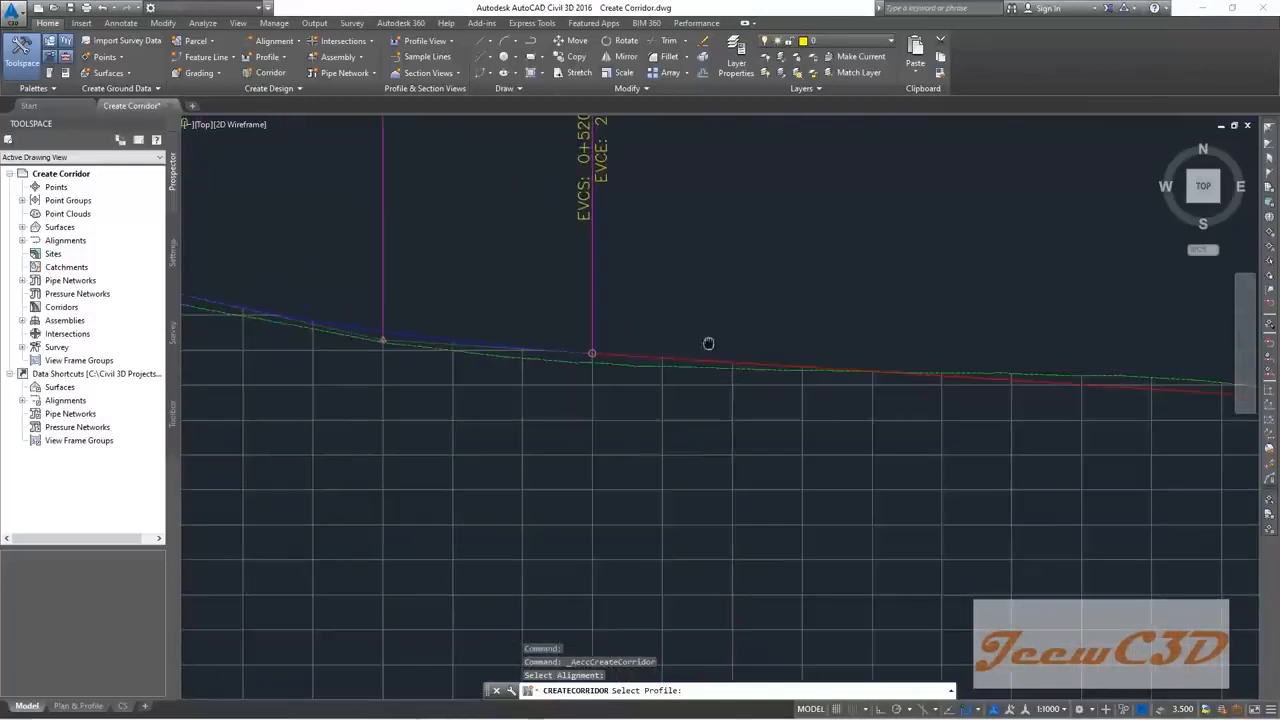
scroll(652, 366, "up", 4)
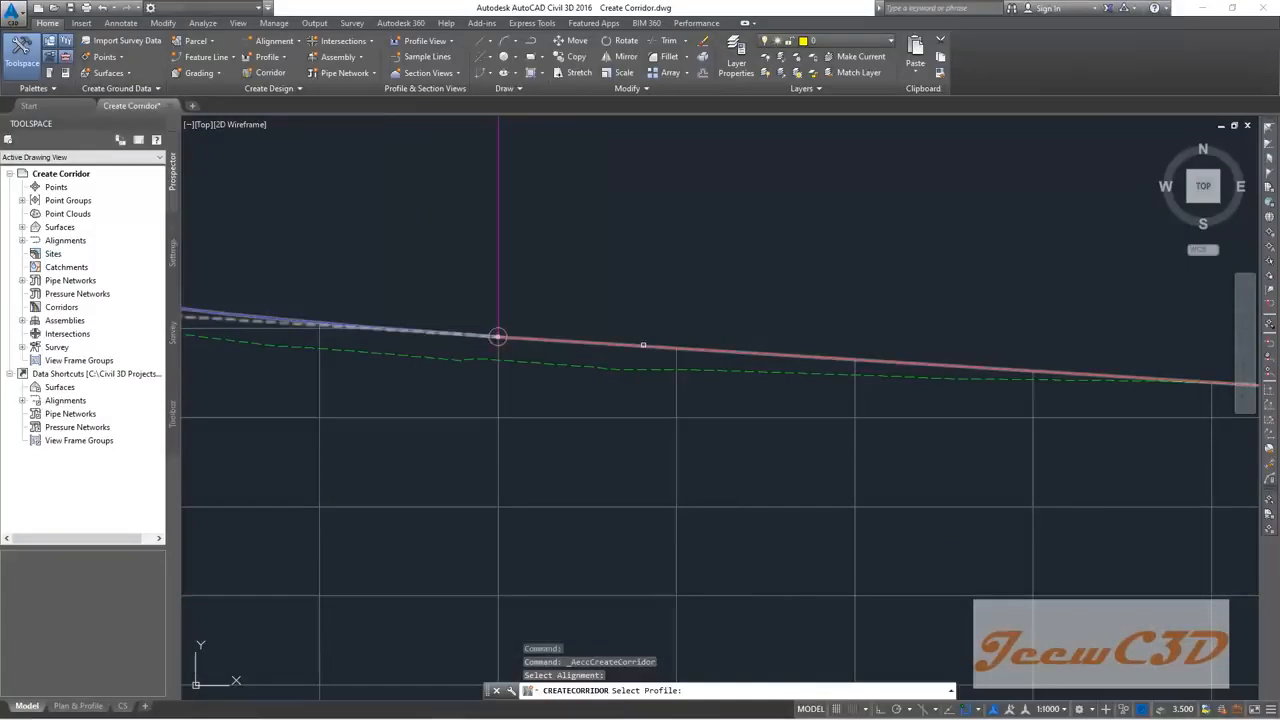
left_click(643, 345)
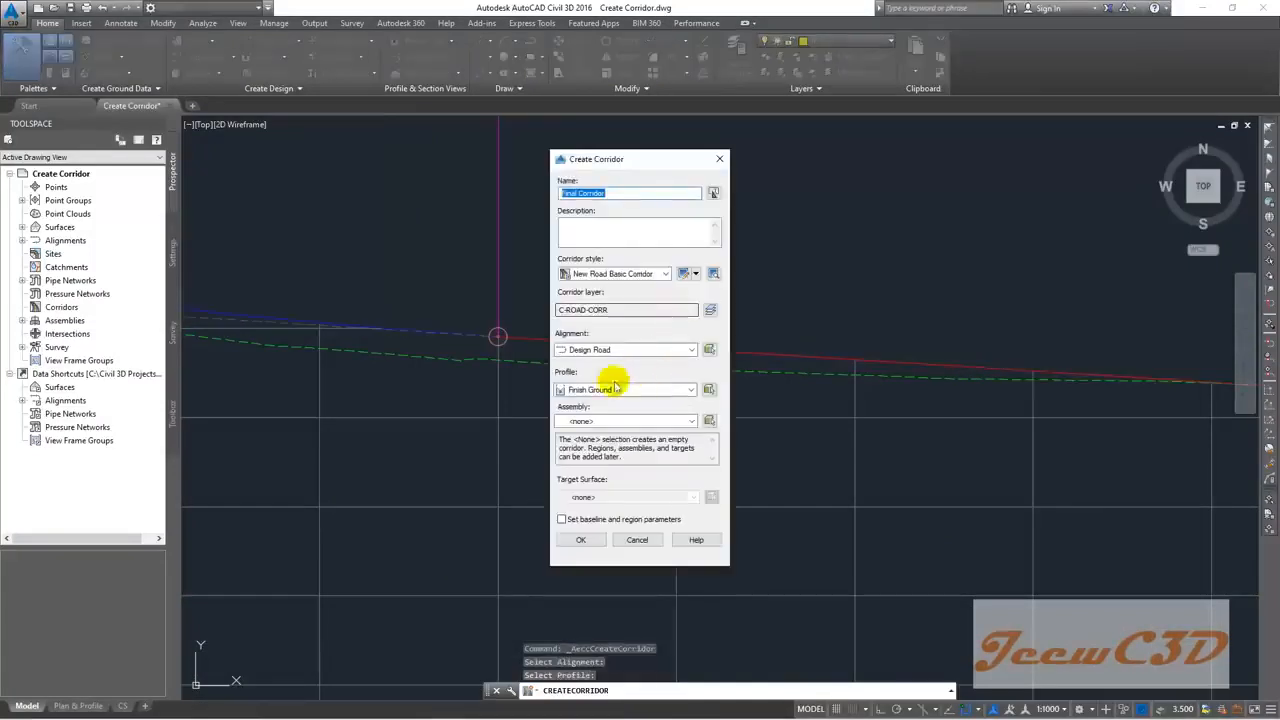
left_click(659, 392)
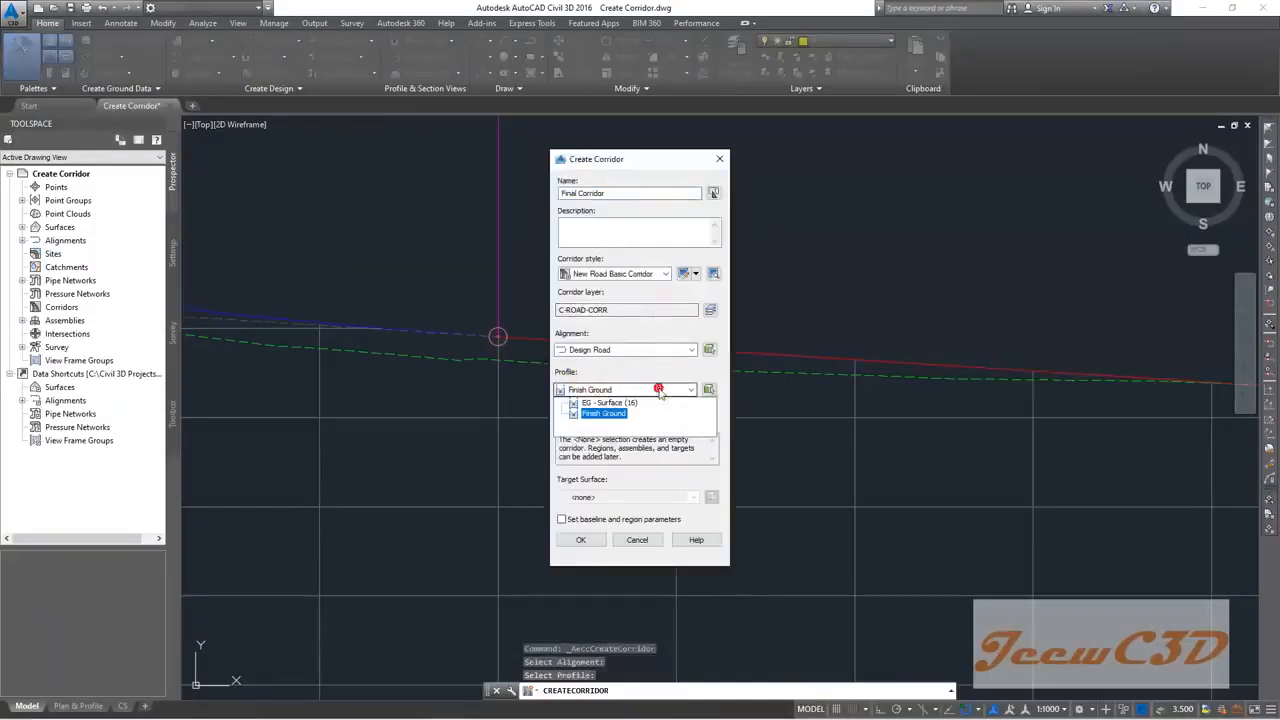
left_click(659, 392)
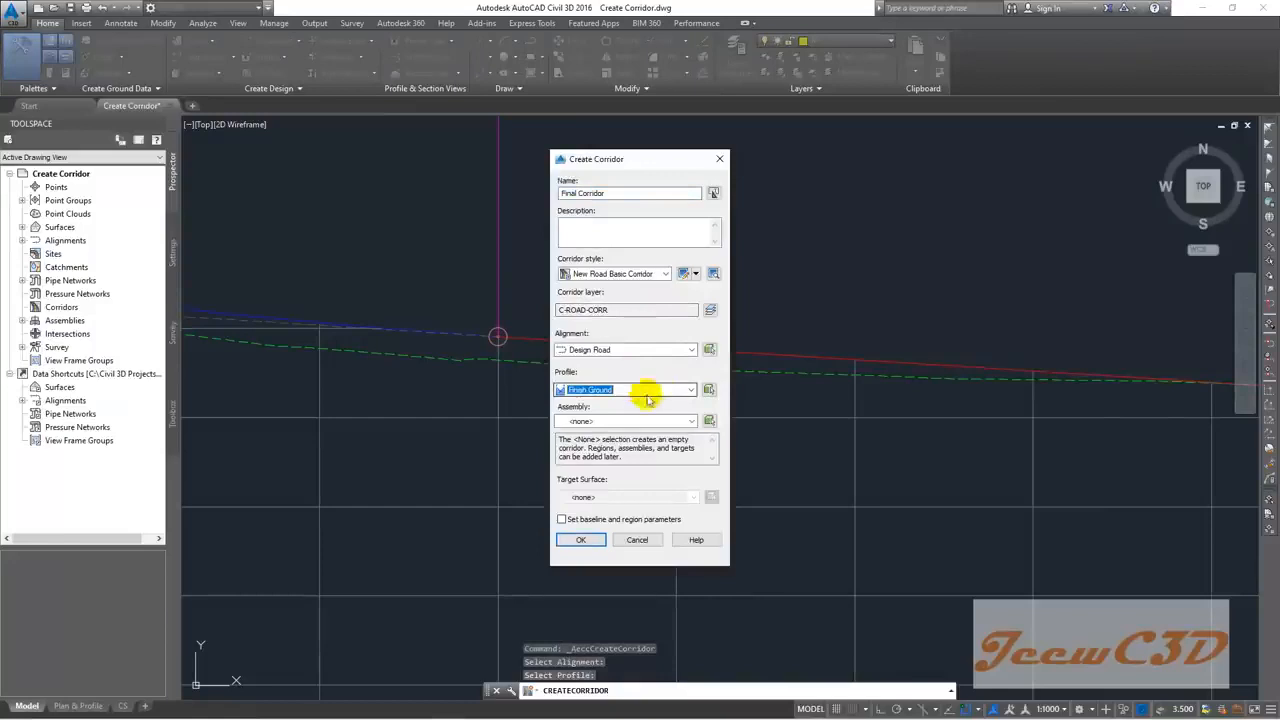
Step: Choose the Both Side Earth Drain assembly and EG target surface, then confirm
left_click(609, 422)
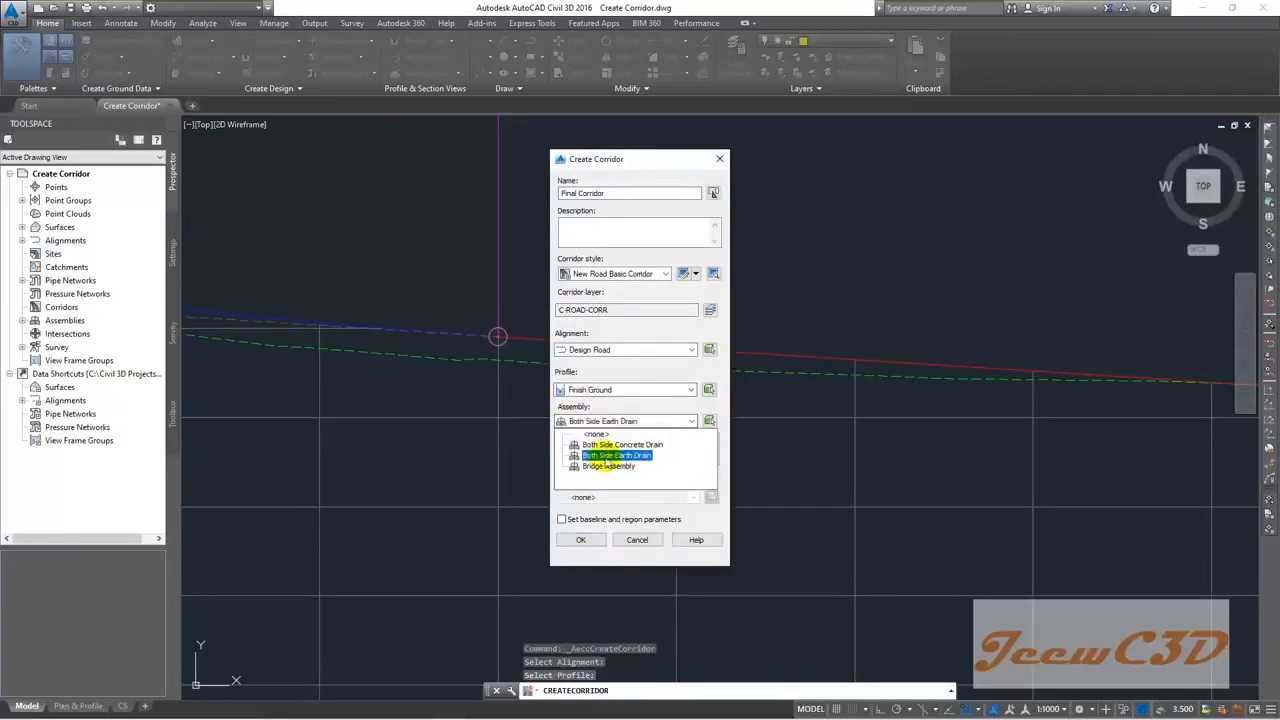
left_click(634, 457)
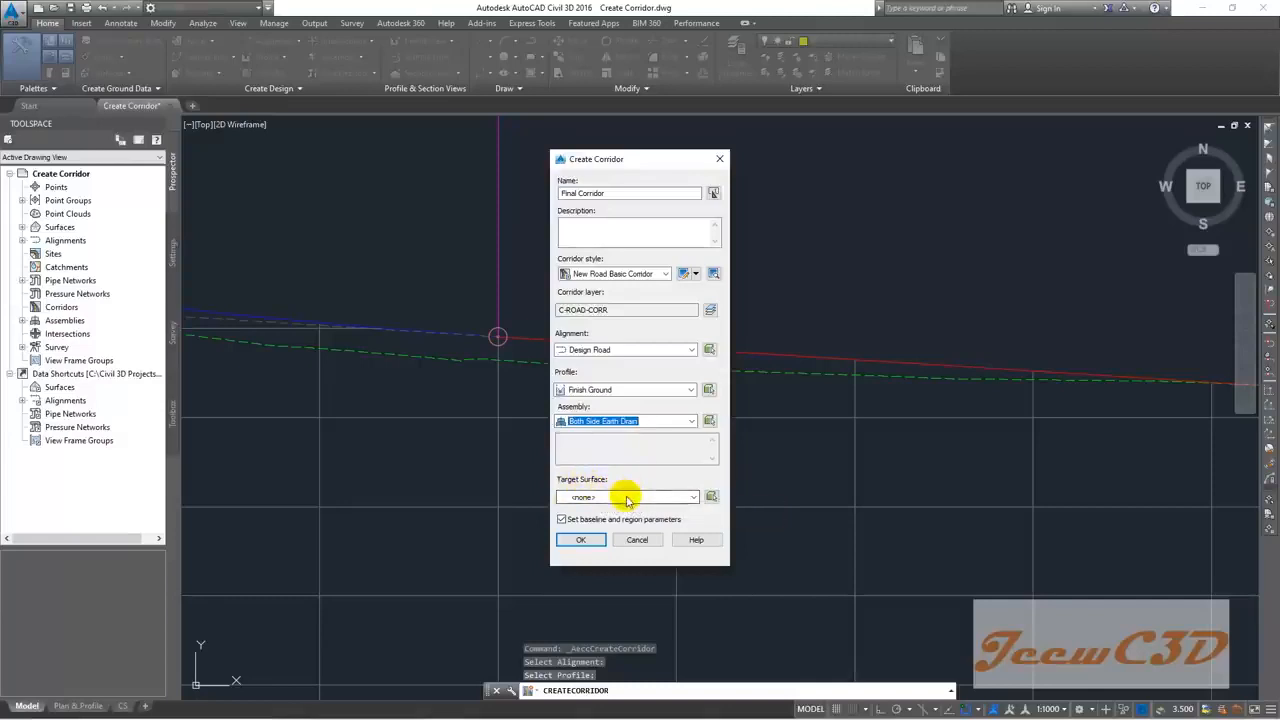
left_click(627, 500)
left_click(588, 521)
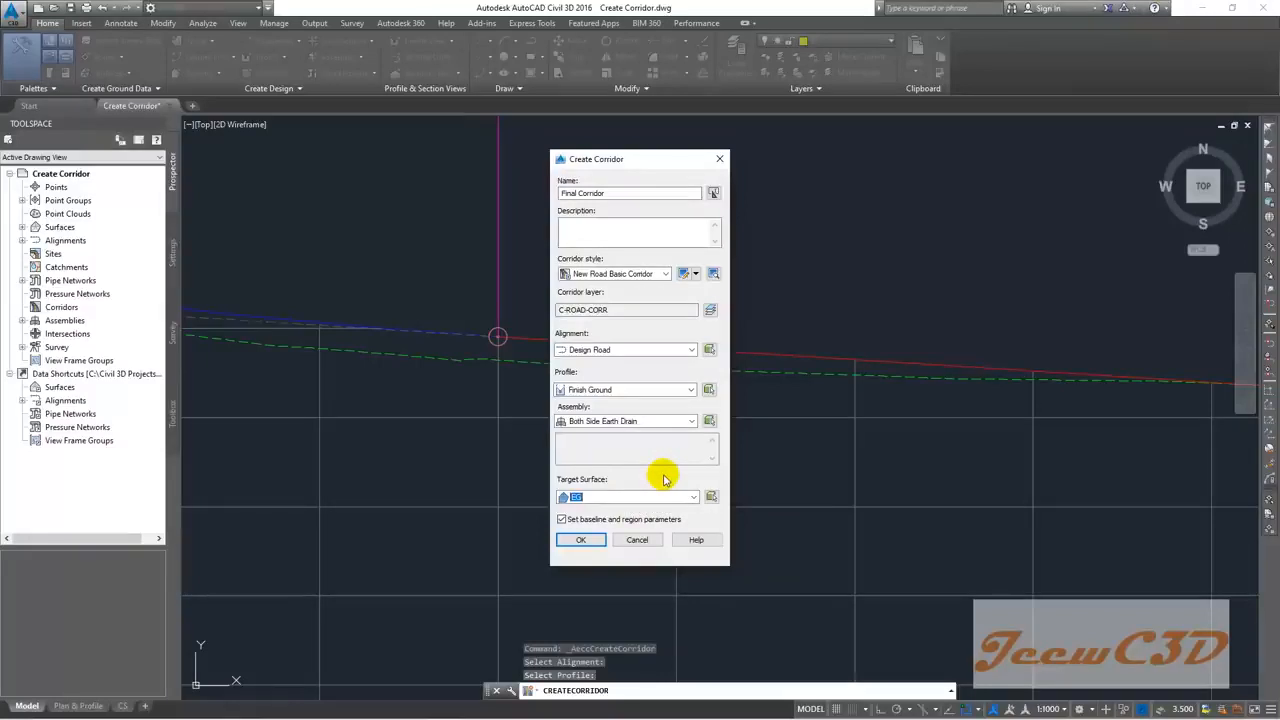
left_click(582, 540)
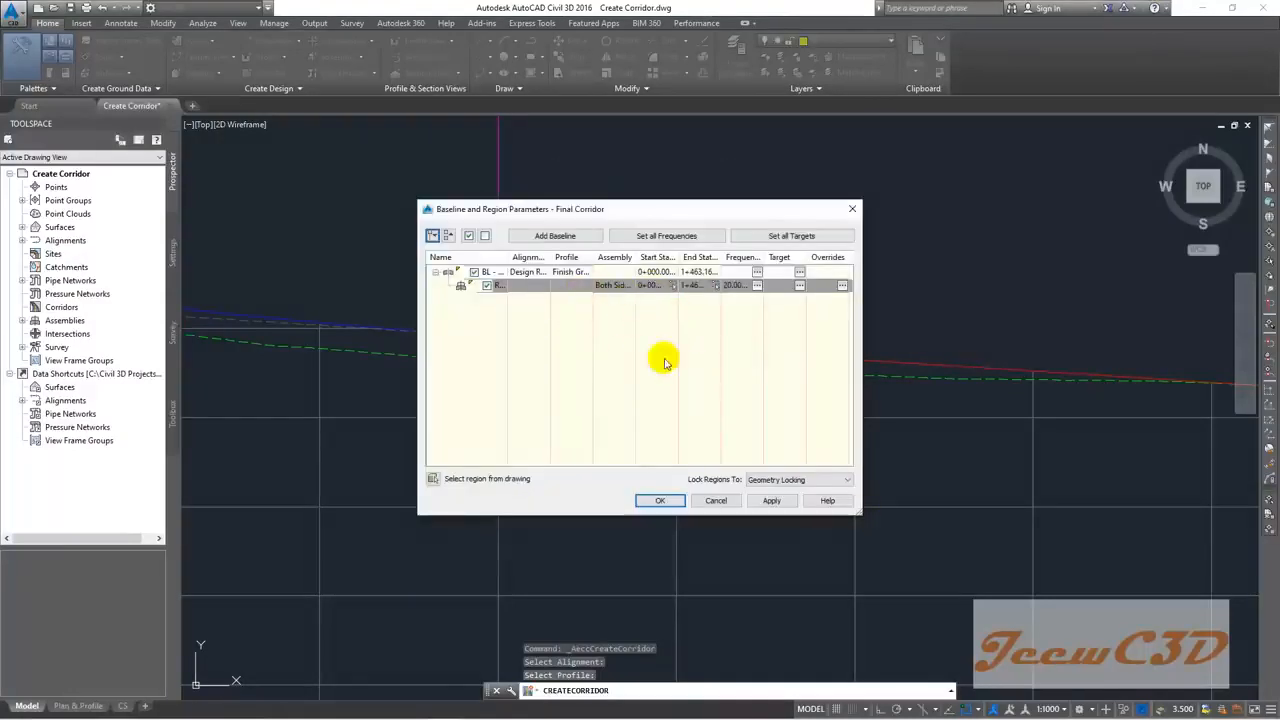
Step: Accept the 0+000 to 1+463.16 region at 20 m frequency and rebuild Final Corridor
left_click_drag(857, 509, 1104, 618)
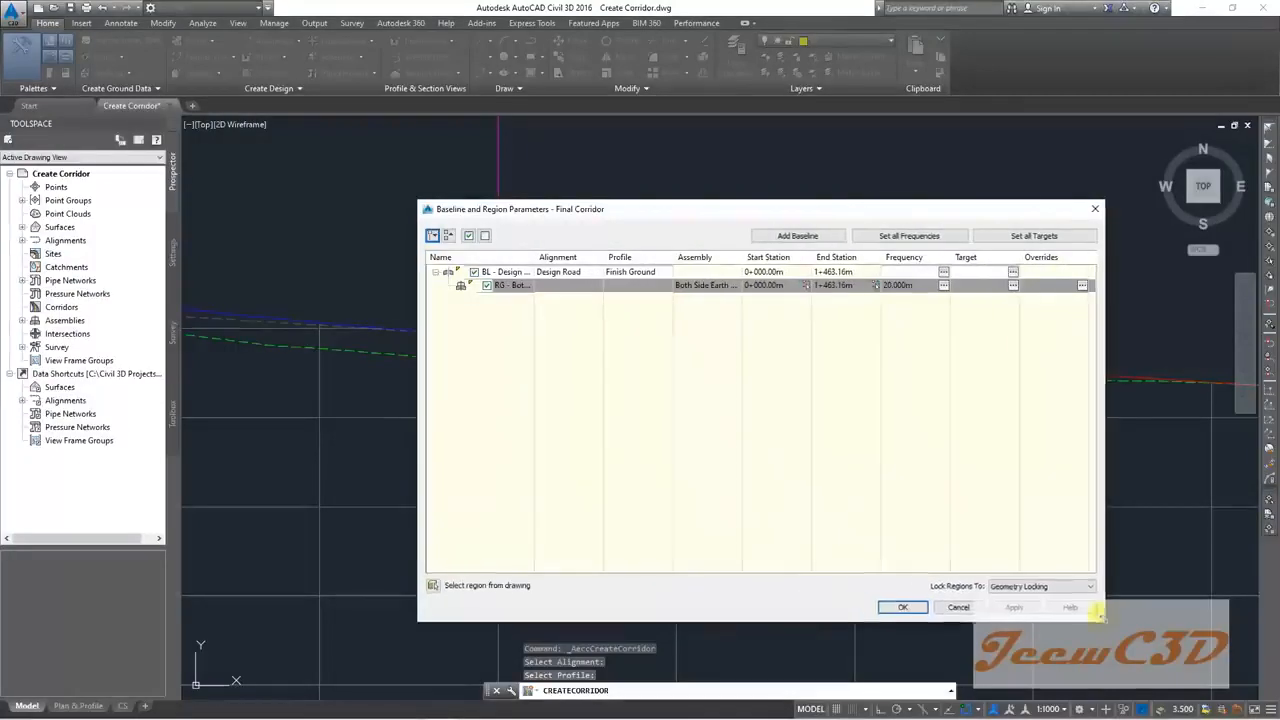
left_click_drag(745, 218, 617, 197)
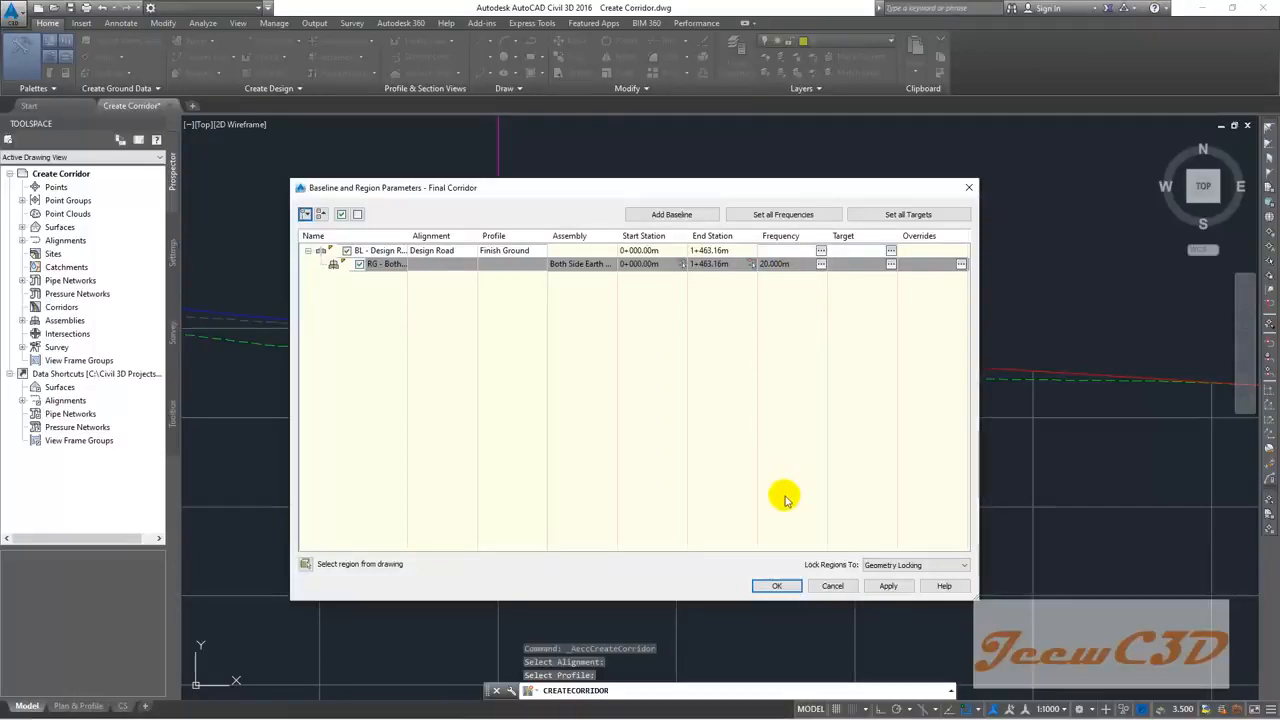
left_click(775, 586)
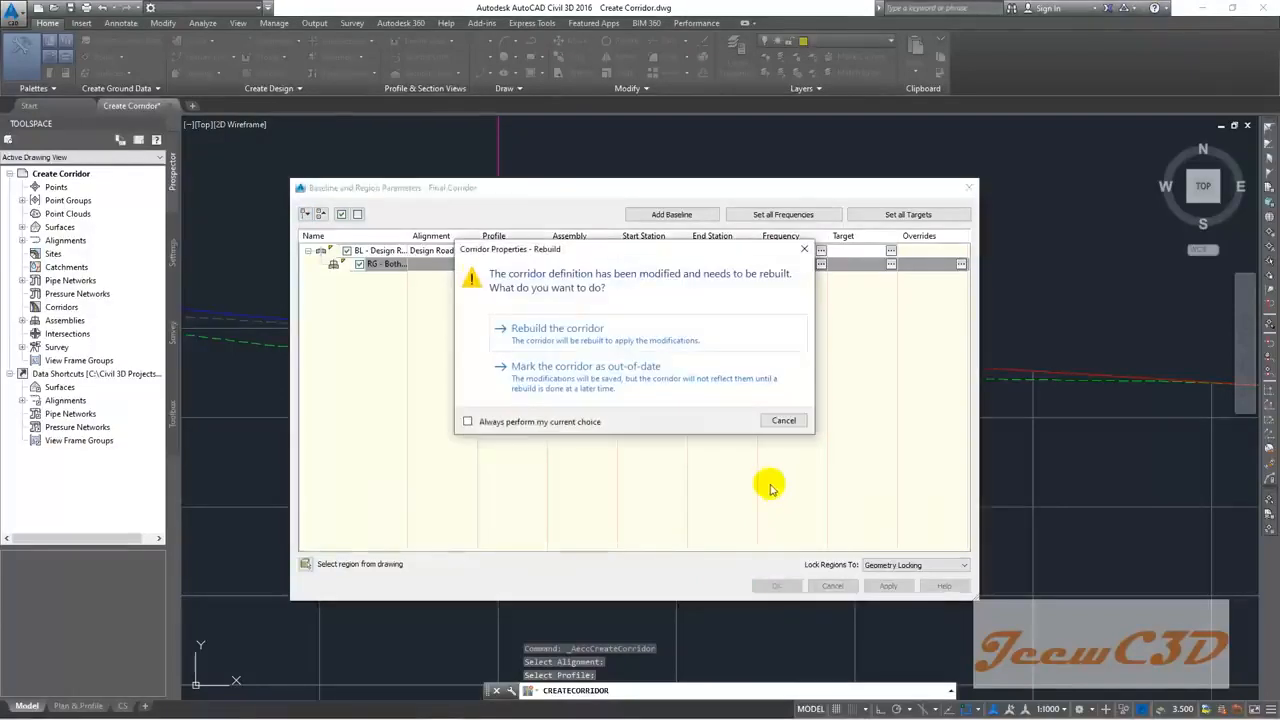
left_click(586, 334)
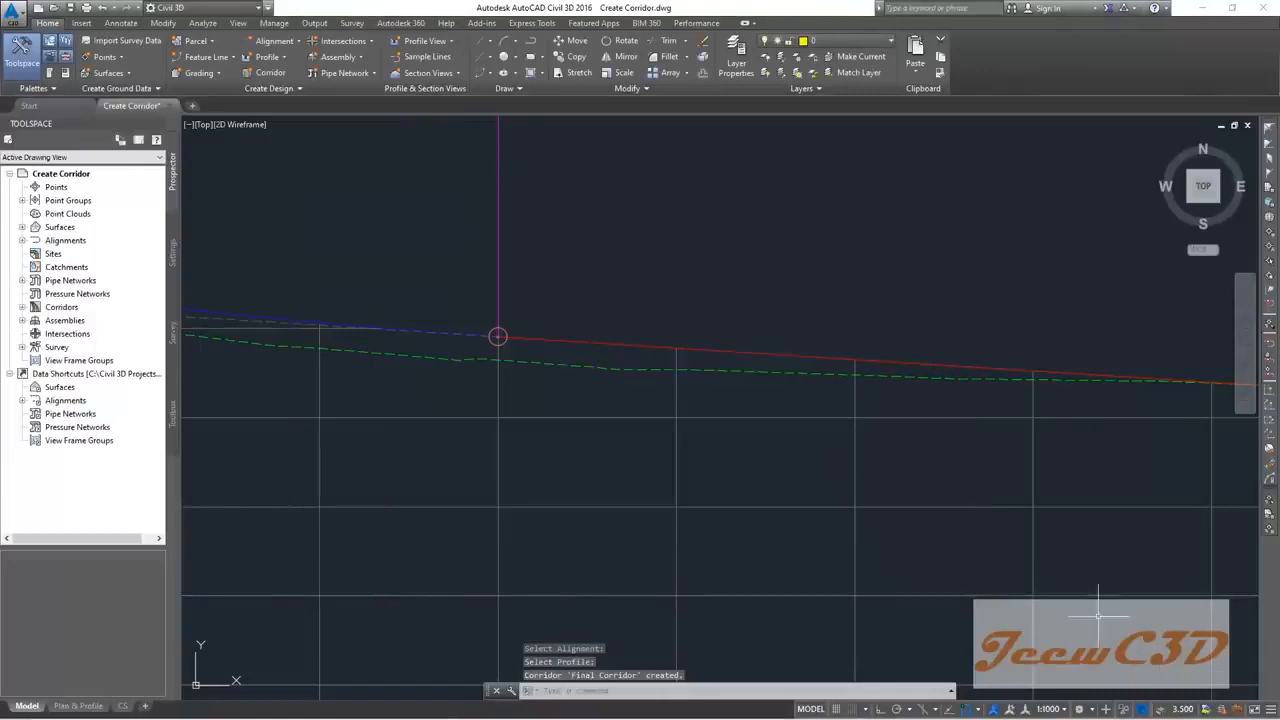
Step: Zoom onto the plan view and select Final Corridor
scroll(787, 495, "down", 10)
scroll(600, 550, "up", 10)
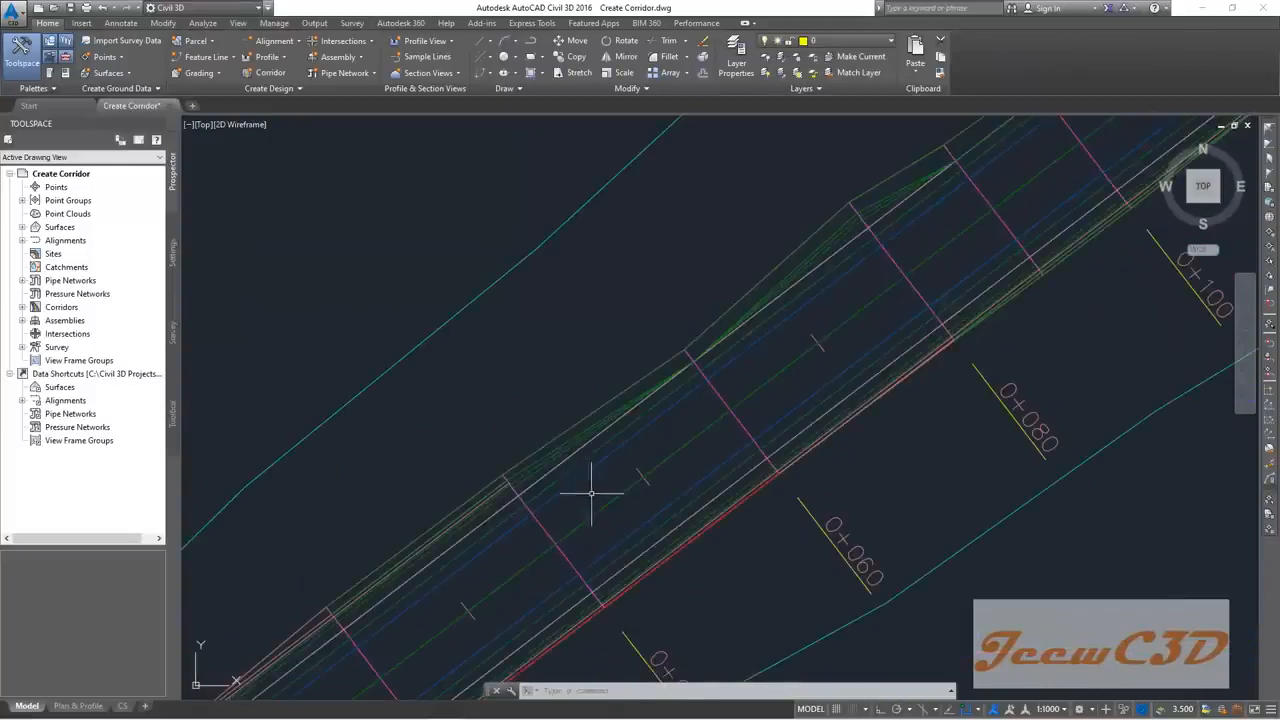
scroll(592, 345, "down", 2)
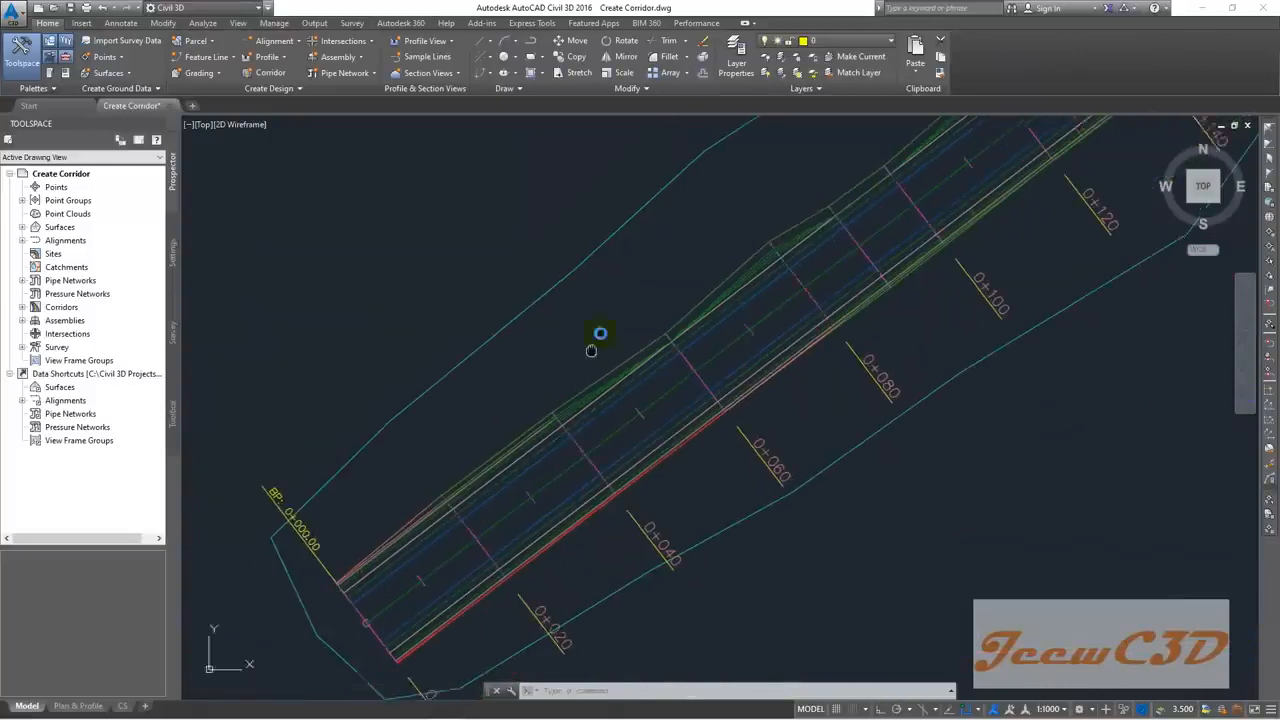
scroll(614, 400, "up", 2)
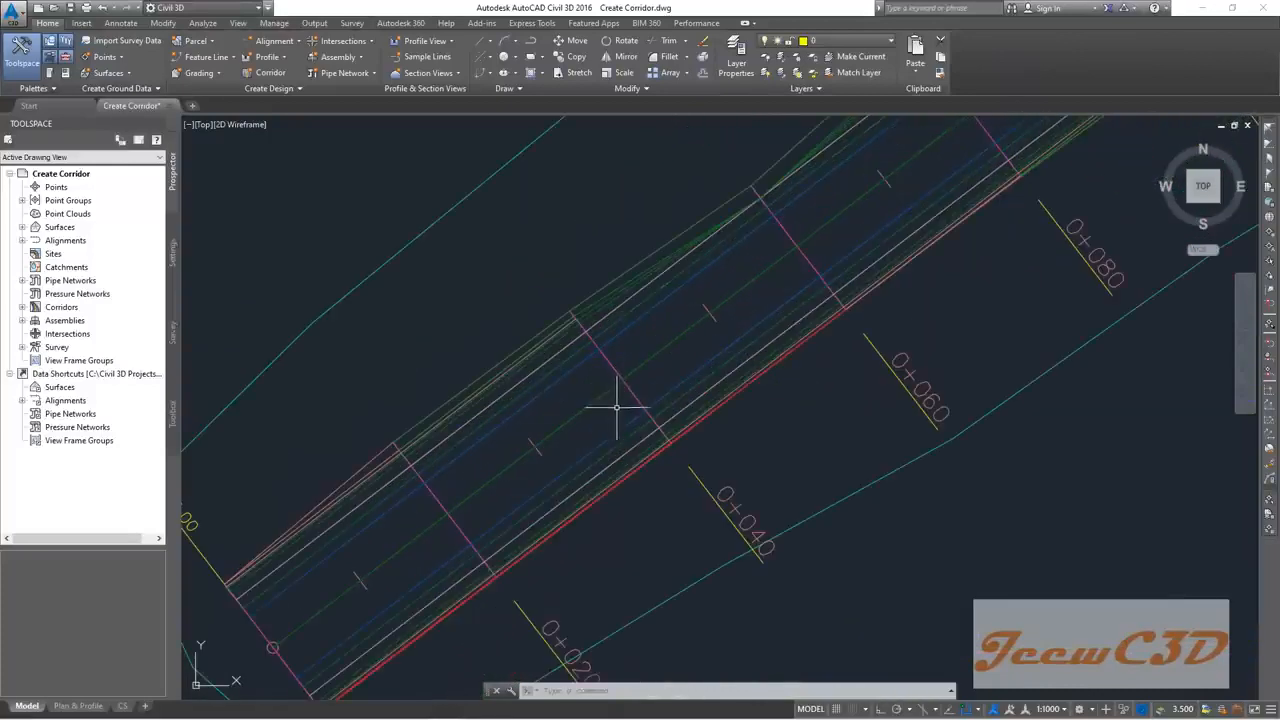
scroll(624, 398, "up", 3)
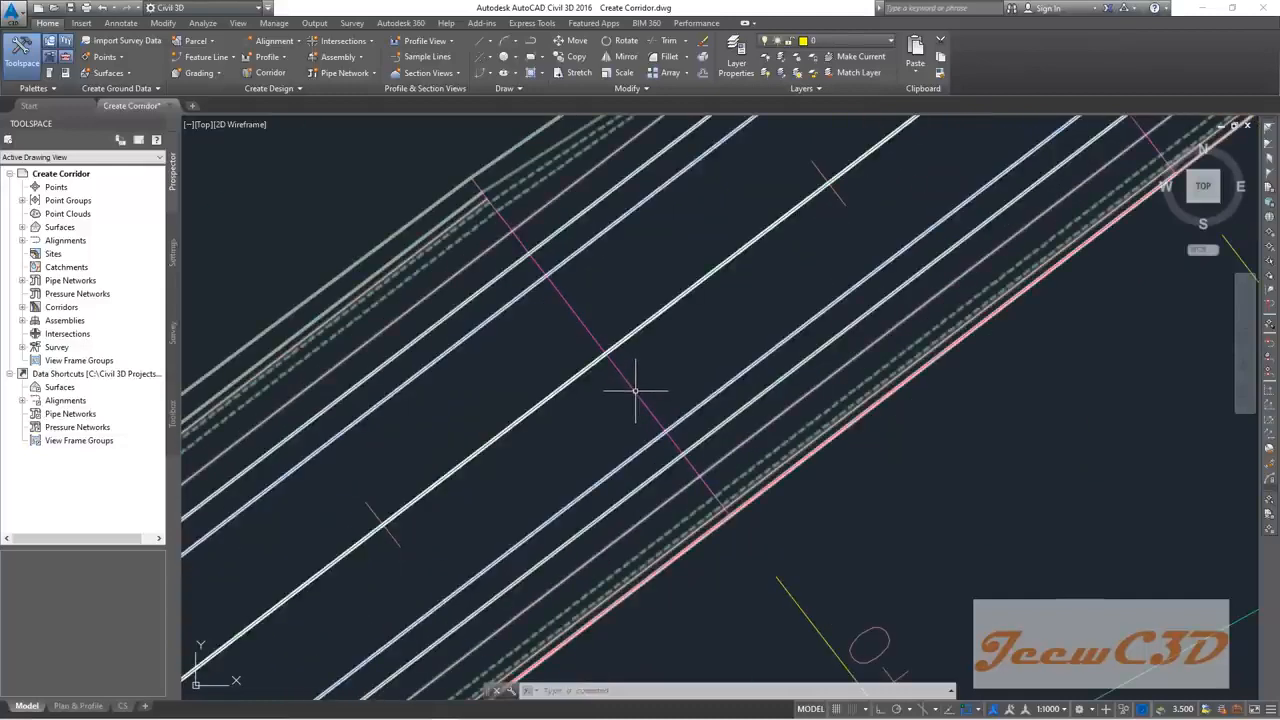
left_click(635, 390)
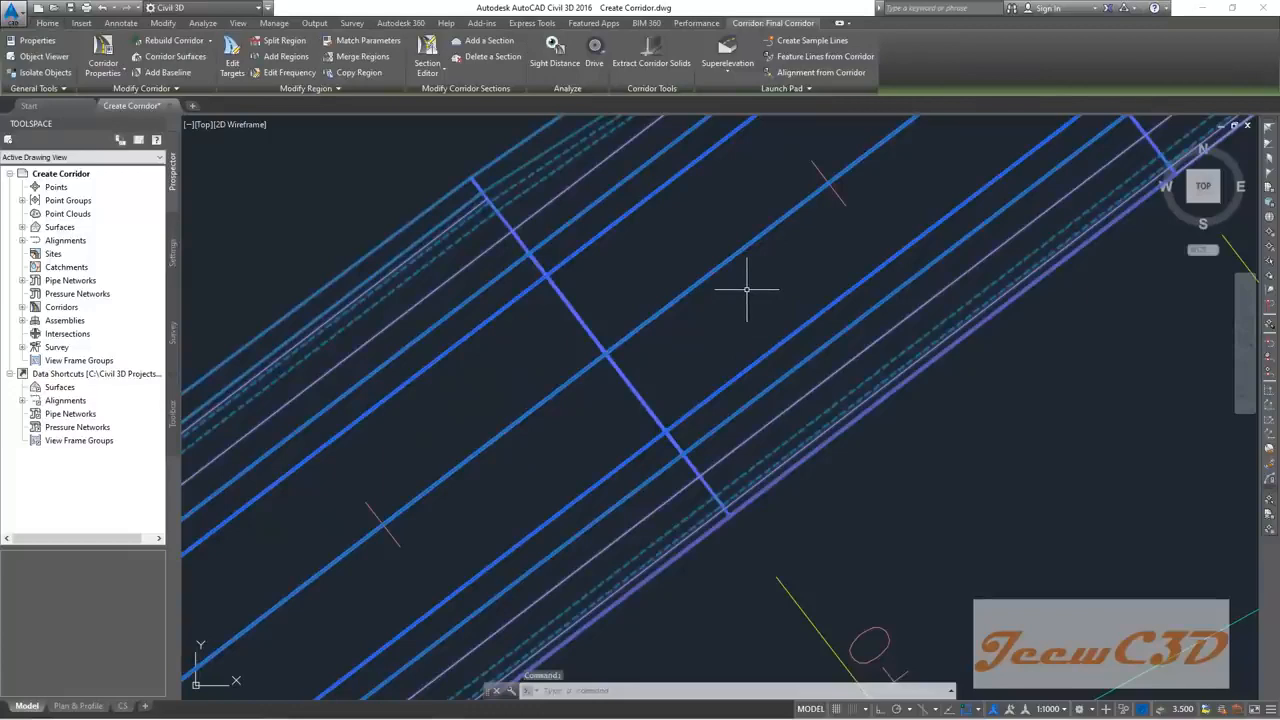
Step: Open Final Corridor in Object Viewer and orbit it out of the top view
left_click(38, 56)
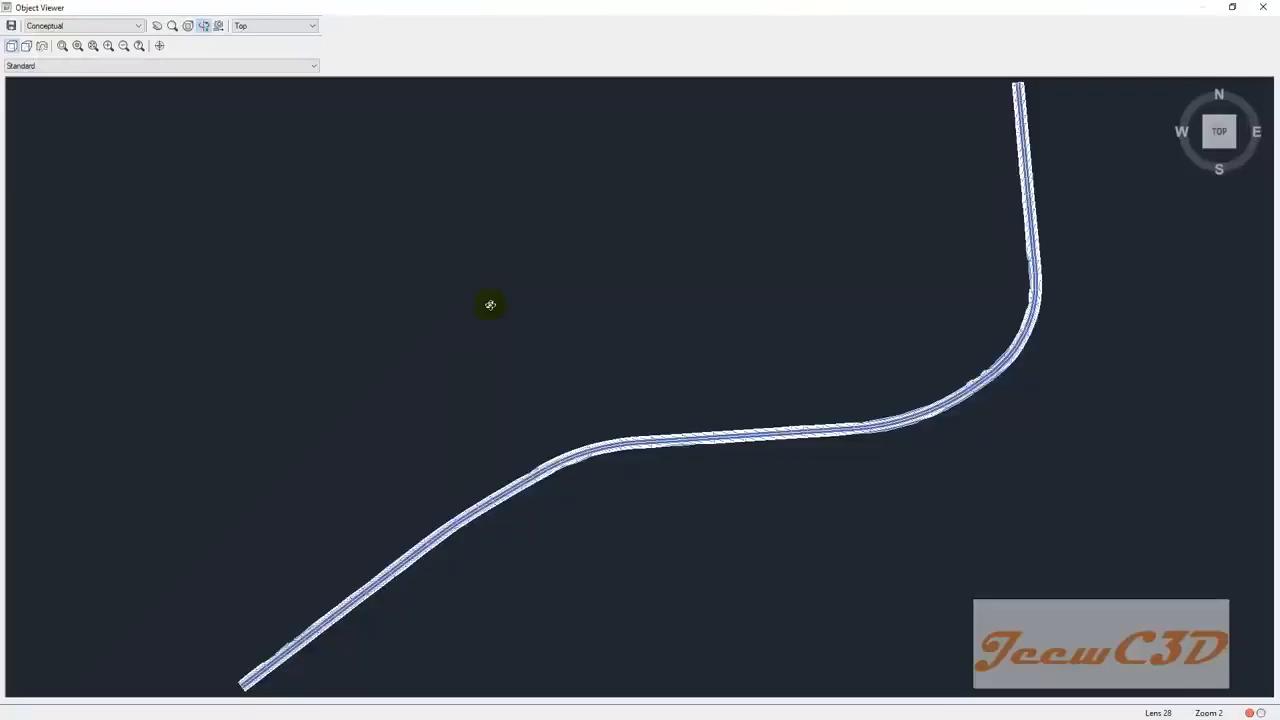
middle_click_drag(432, 414, 689, 264)
mouse_move(502, 542)
middle_mouse_down()
mouse_move(617, 289)
mouse_move(656, 242)
middle_mouse_up()
middle_click_drag(466, 485, 626, 355)
scroll(524, 417, "up", 5)
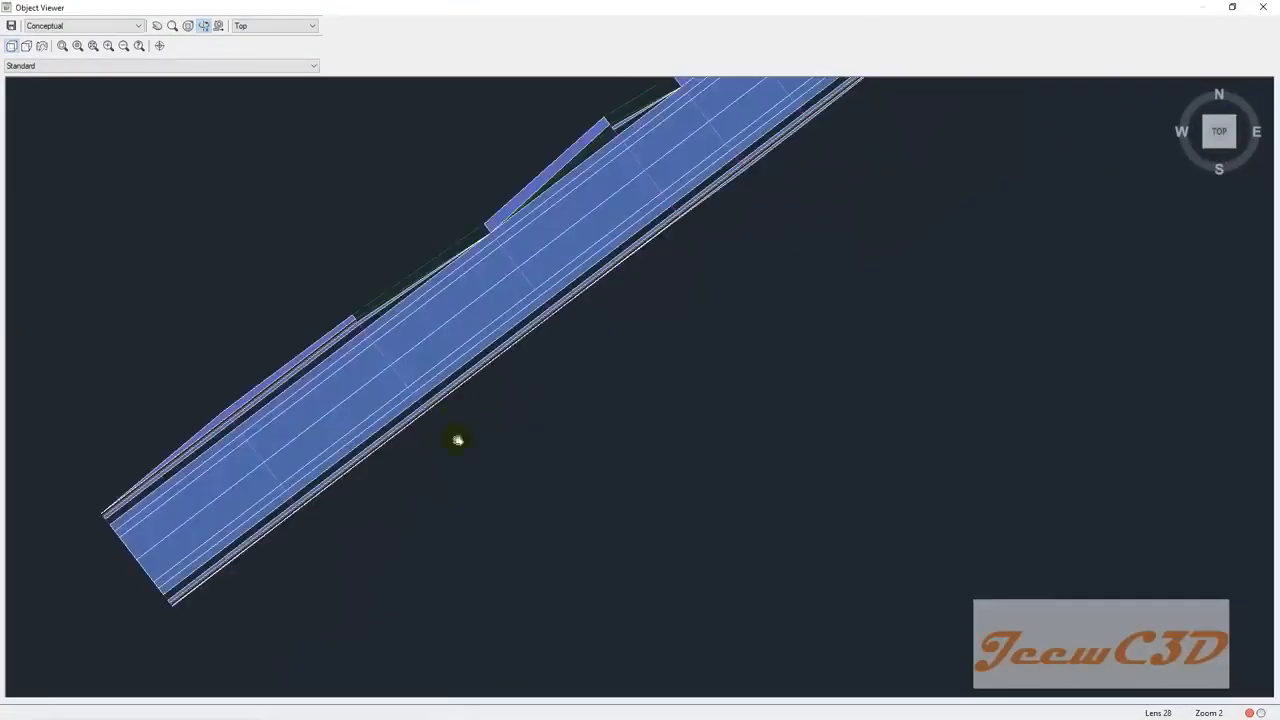
middle_click_drag(458, 440, 664, 372)
mouse_move(474, 429)
left_mouse_down()
mouse_move(543, 406)
mouse_move(669, 323)
mouse_move(606, 317)
mouse_move(632, 380)
mouse_move(571, 363)
left_mouse_up()
scroll(606, 317, "up", 2)
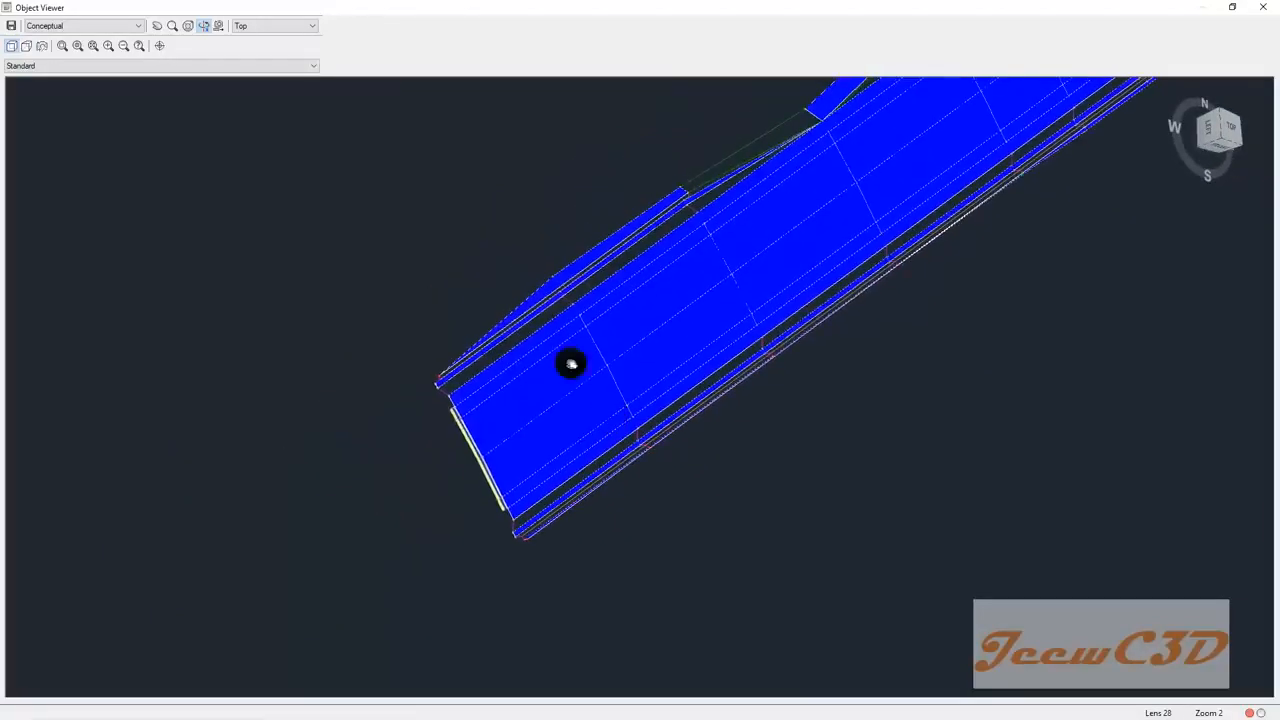
Step: Show the corridor as 3D Wireframe and set the SW Isometric view
left_click(92, 26)
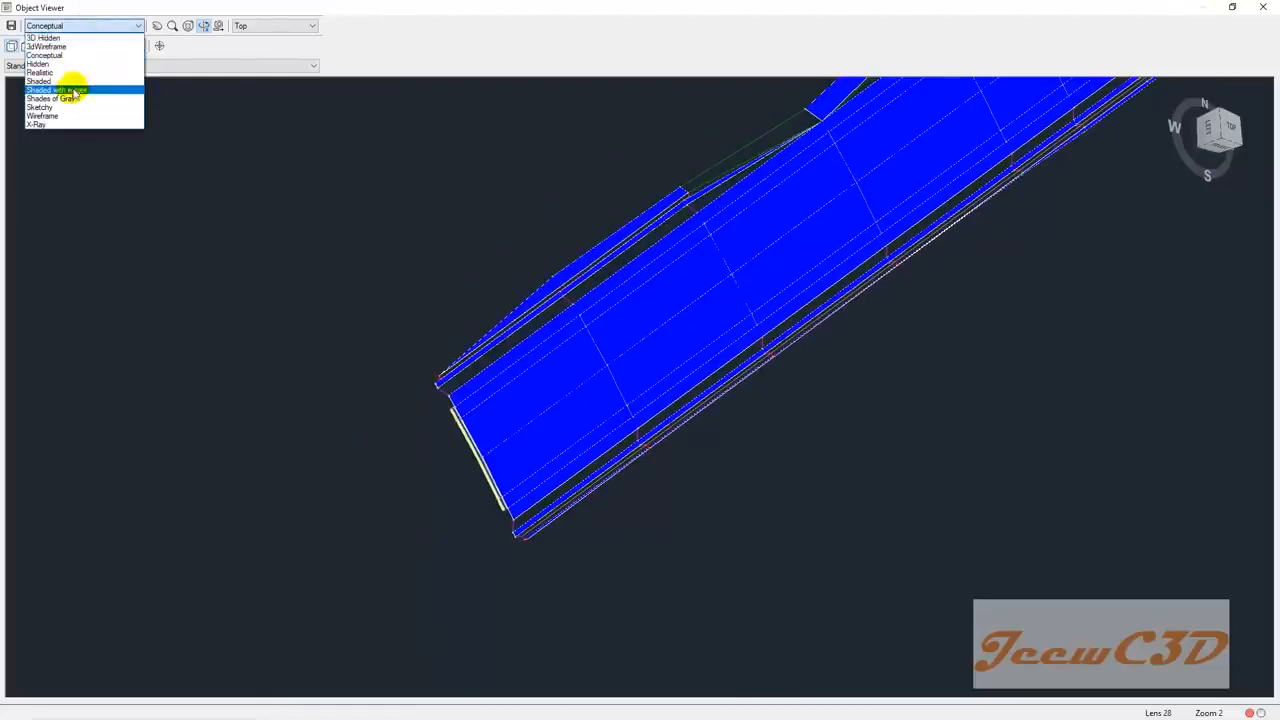
left_click(50, 46)
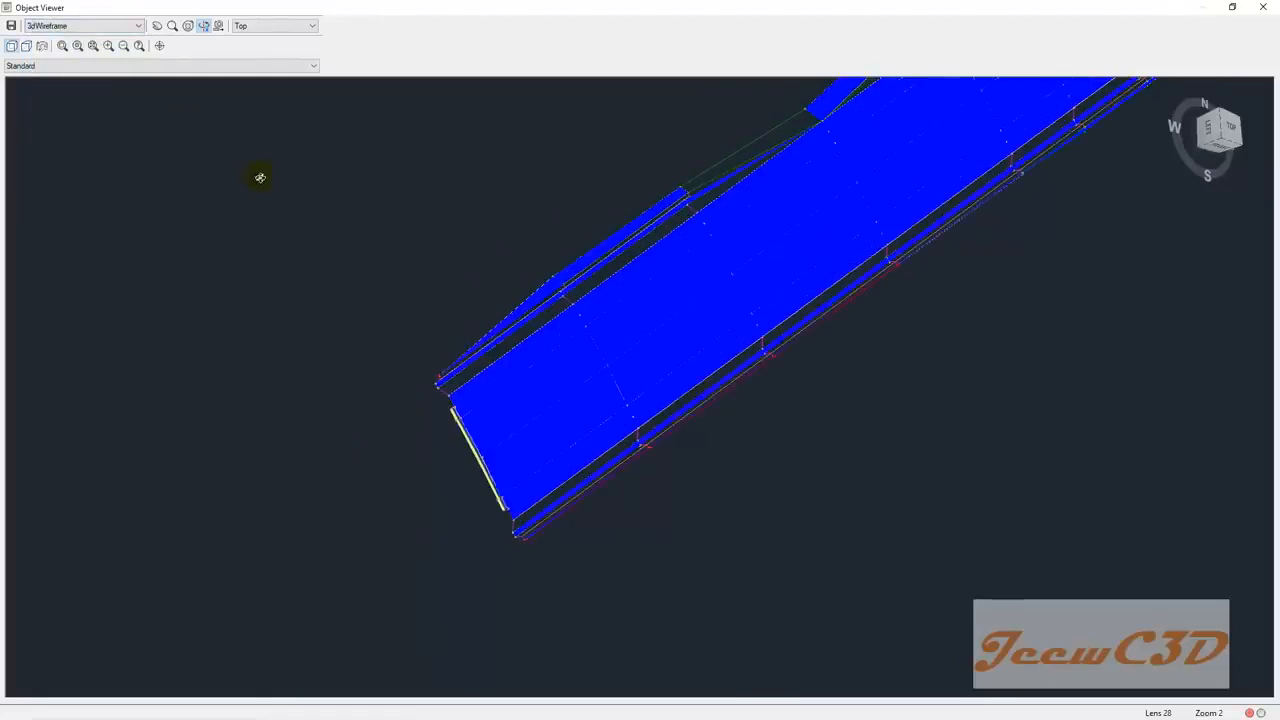
left_click(63, 65)
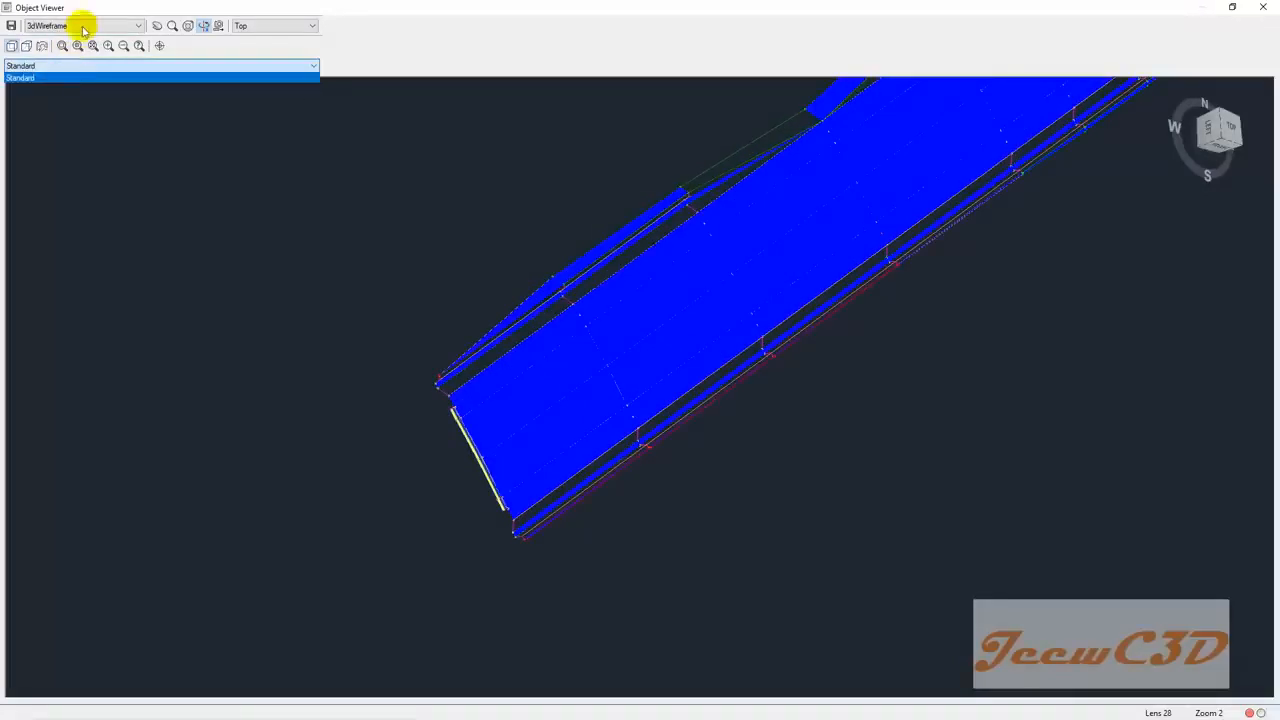
left_click(250, 25)
left_click(250, 25)
left_click(256, 87)
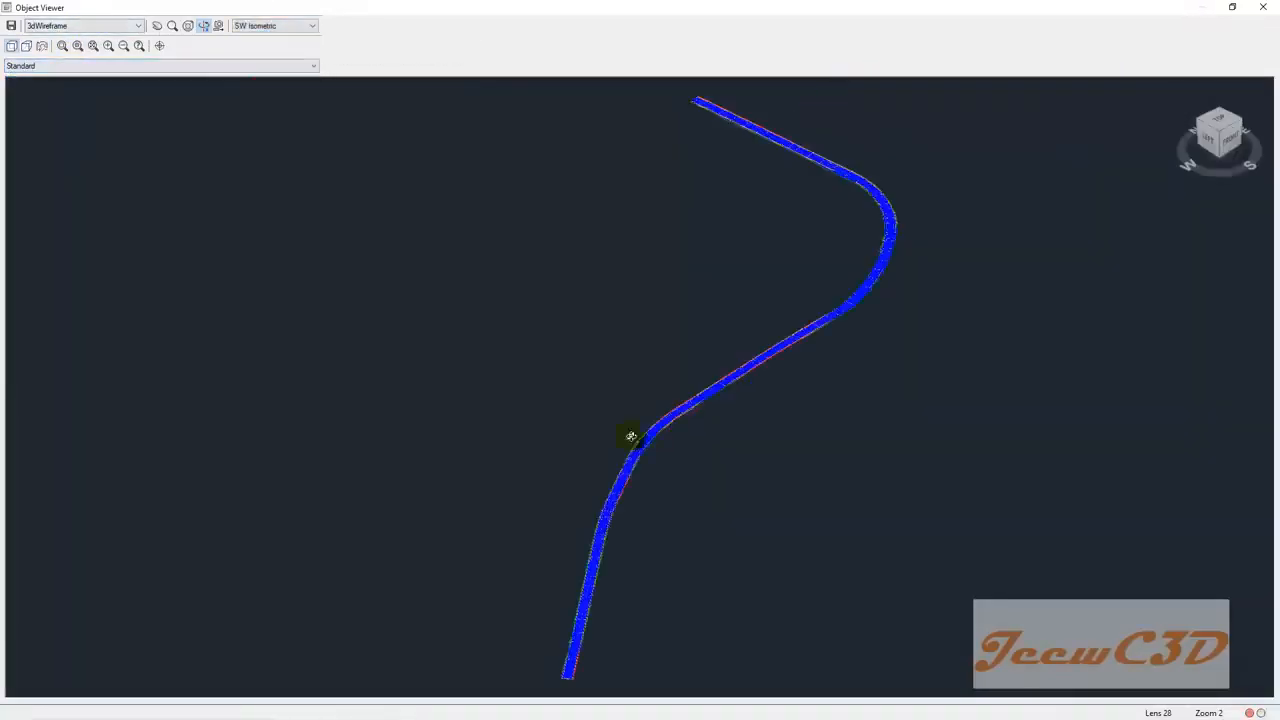
Step: Adjust the isometric view of the corridor and shade it with edges
scroll(631, 436, "up", 4)
middle_click_drag(773, 470, 758, 449)
scroll(648, 345, "up", 4)
scroll(606, 434, "down", 3)
middle_click_drag(657, 394, 704, 353, "shift")
left_click_drag(704, 354, 677, 358)
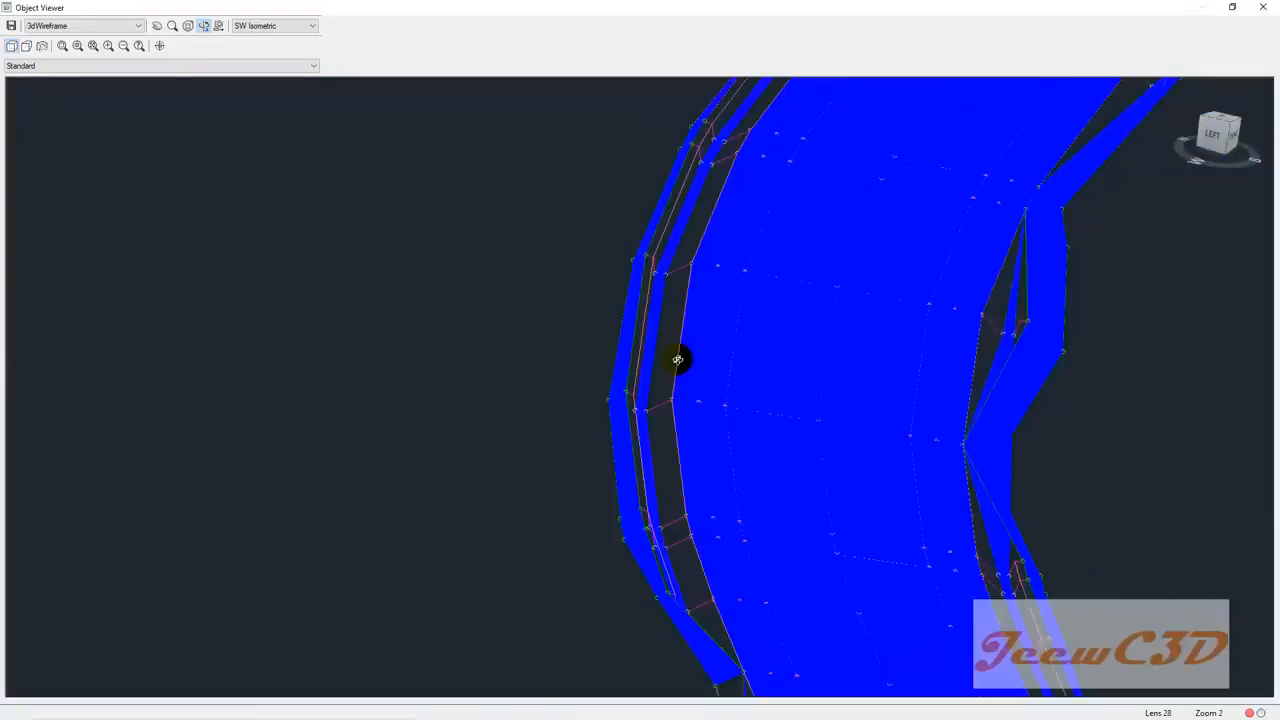
left_click(77, 26)
left_click(68, 81)
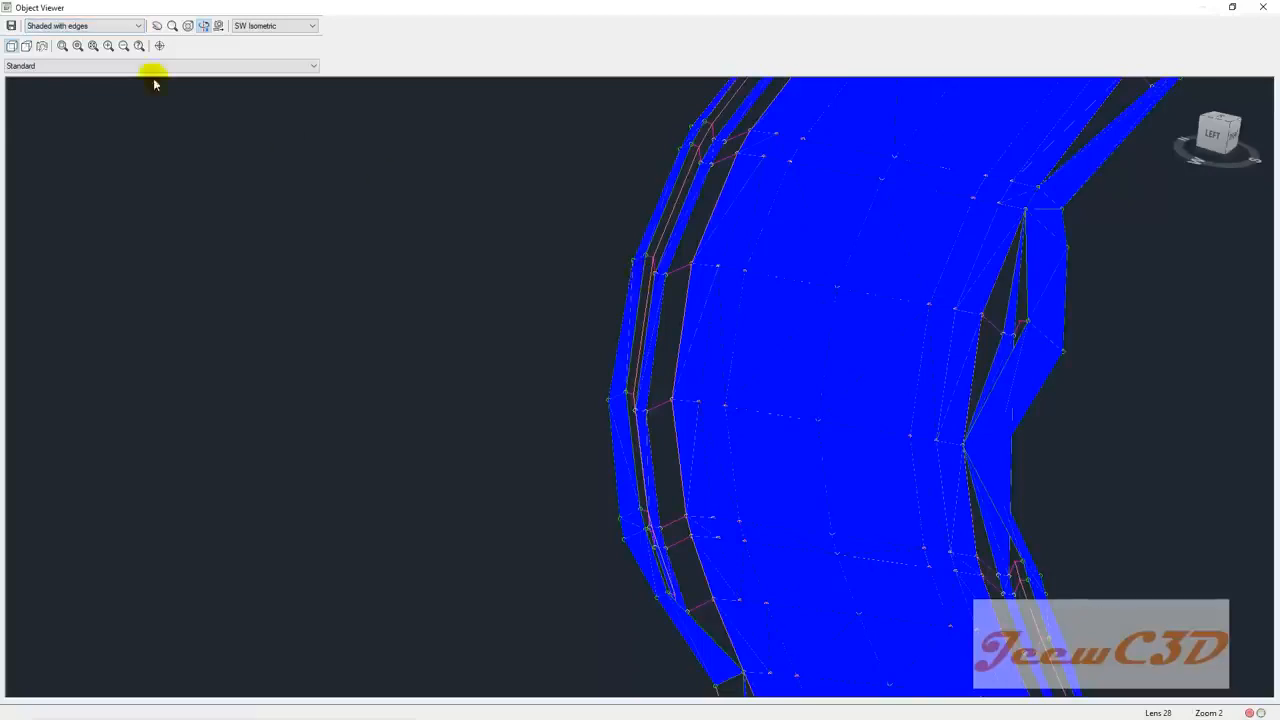
Step: Cycle through the Conceptual and Shaded visual styles, ending on Sketchy
left_click(106, 27)
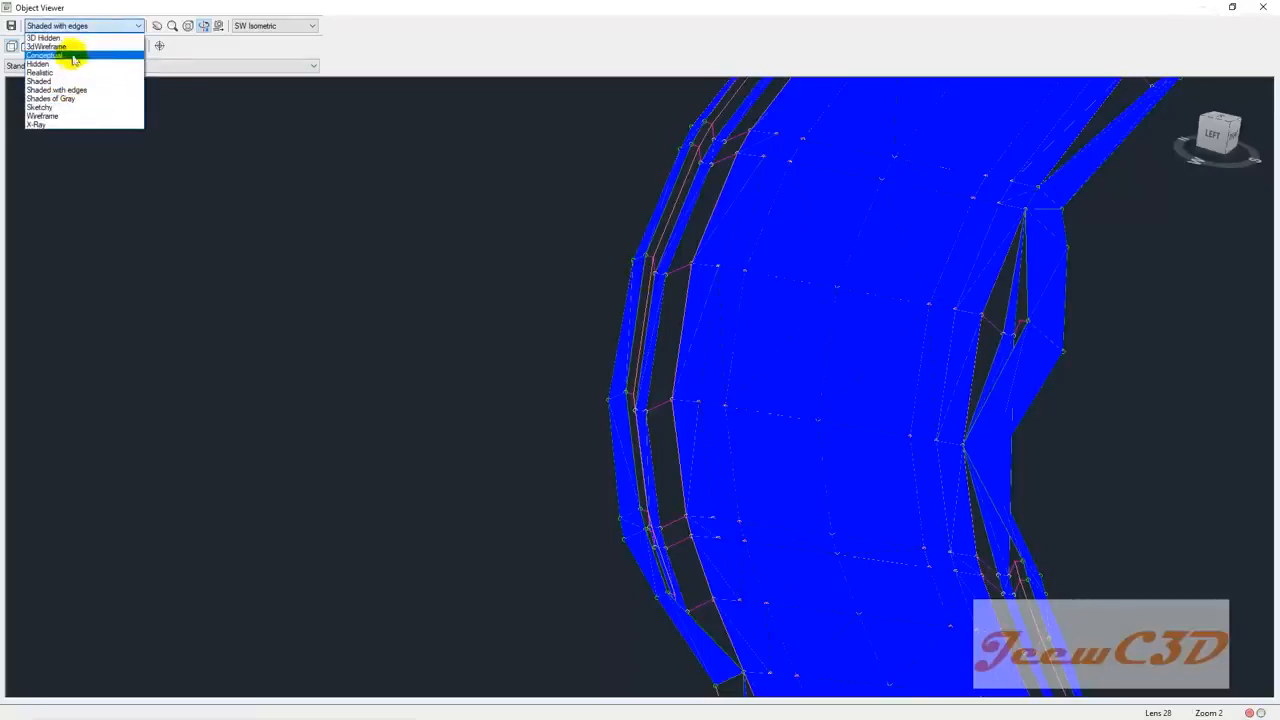
left_click(70, 55)
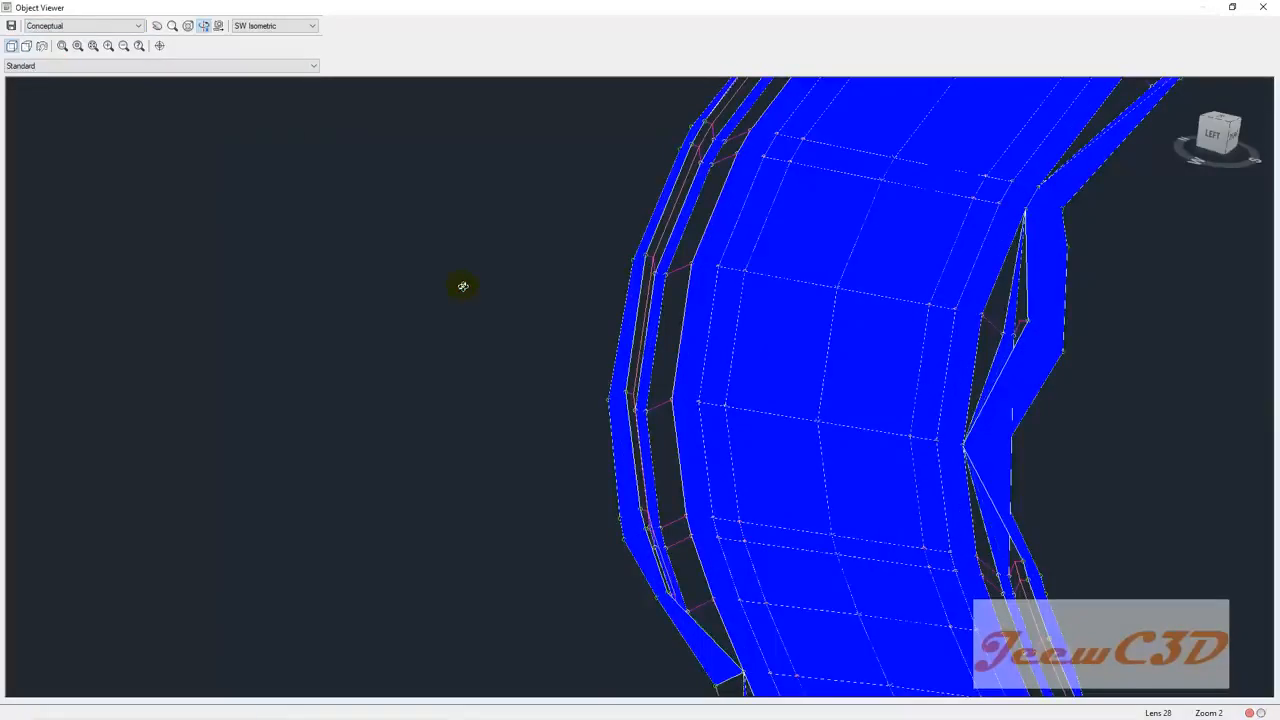
left_click(86, 26)
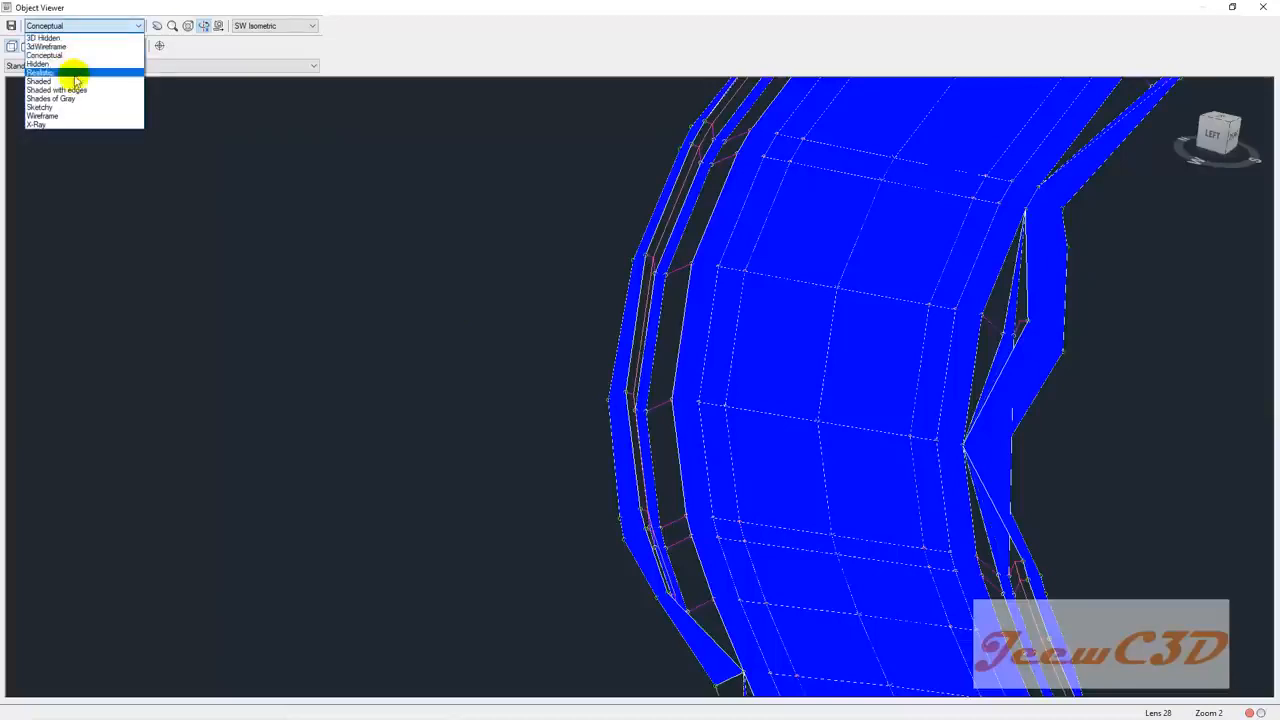
left_click(40, 81)
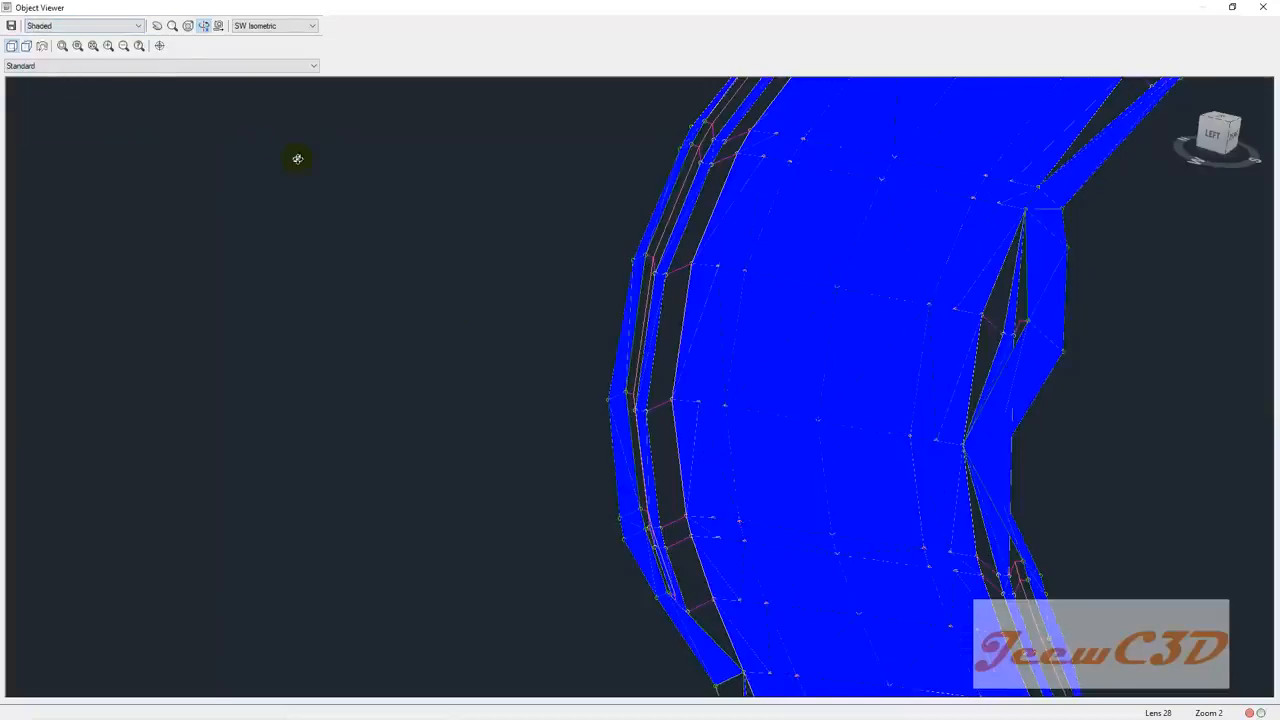
left_click(110, 25)
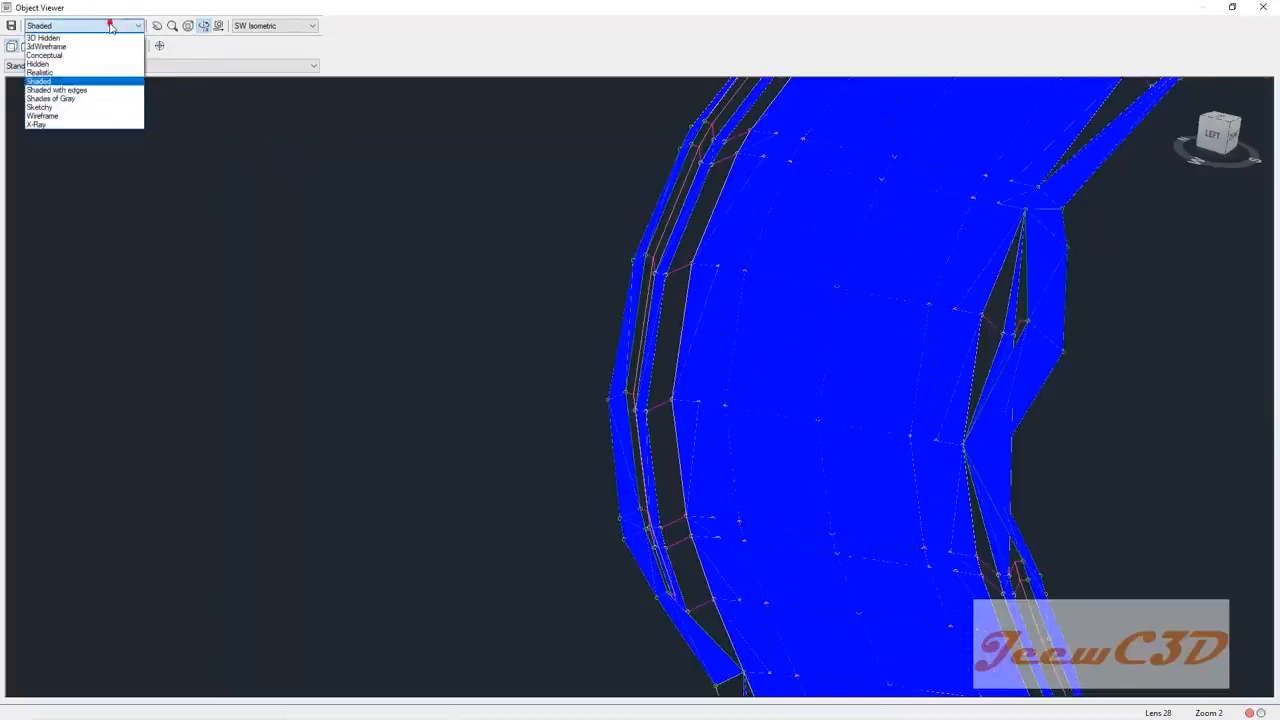
left_click(68, 107)
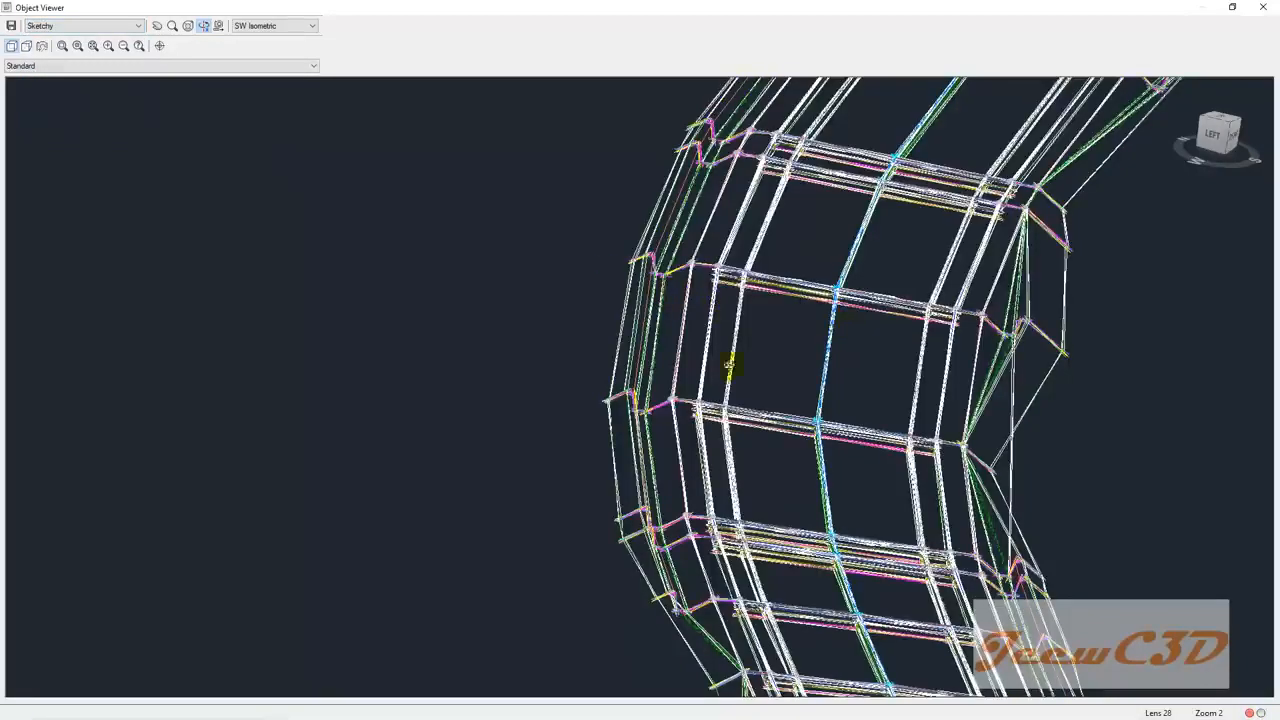
mouse_move(480, 400)
left_mouse_down()
mouse_move(508, 346)
mouse_move(477, 357)
mouse_move(517, 406)
mouse_move(518, 462)
mouse_move(496, 404)
left_mouse_up()
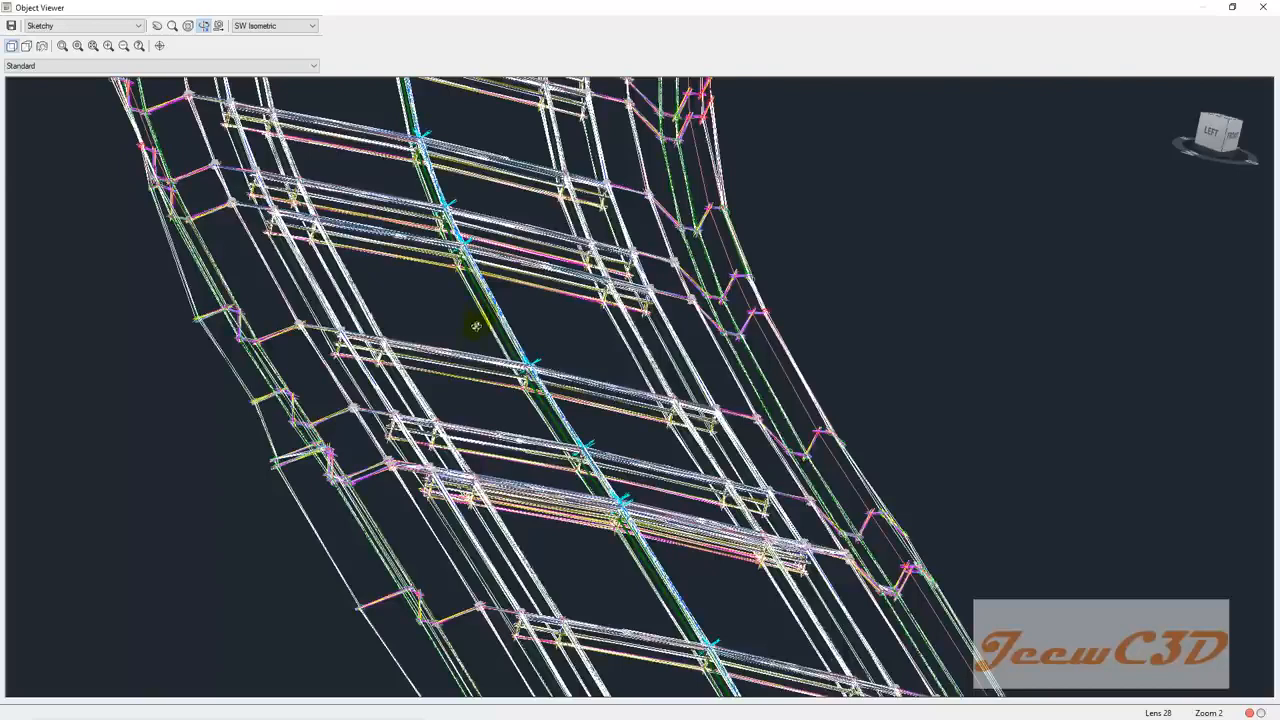
scroll(508, 385, "down", 1)
scroll(407, 426, "down", 1)
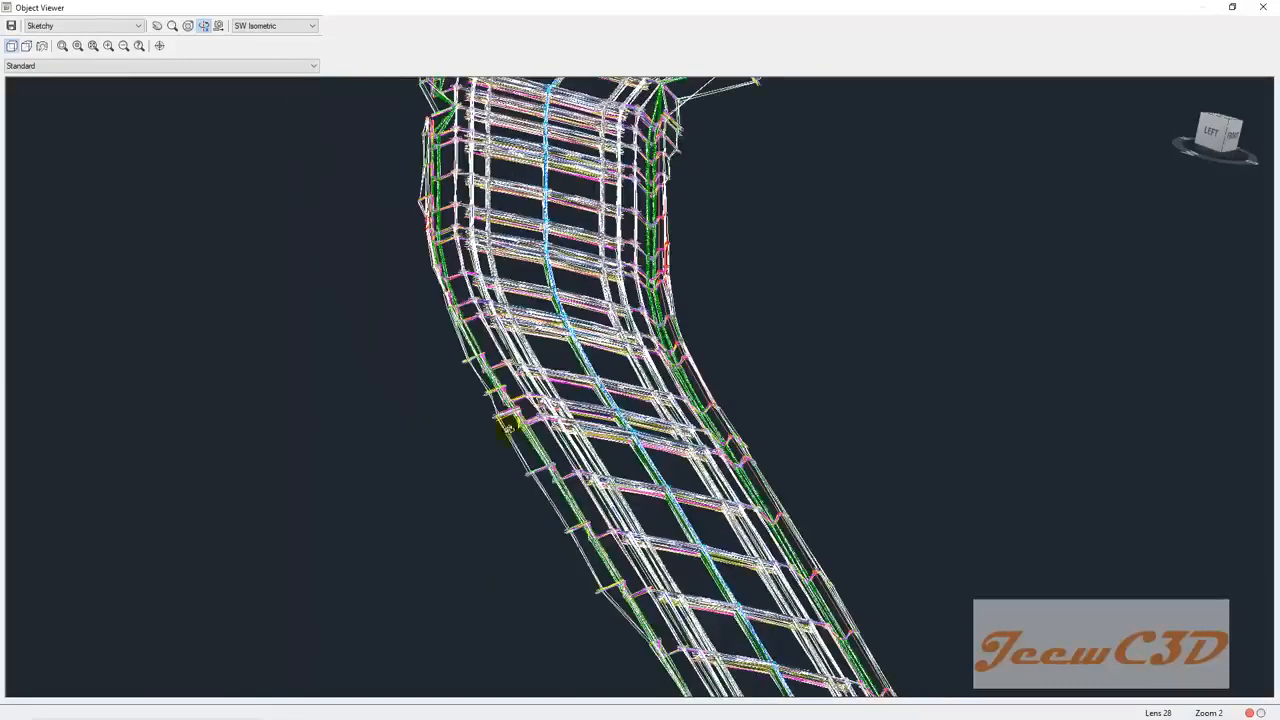
middle_click_drag(390, 427, 336, 395)
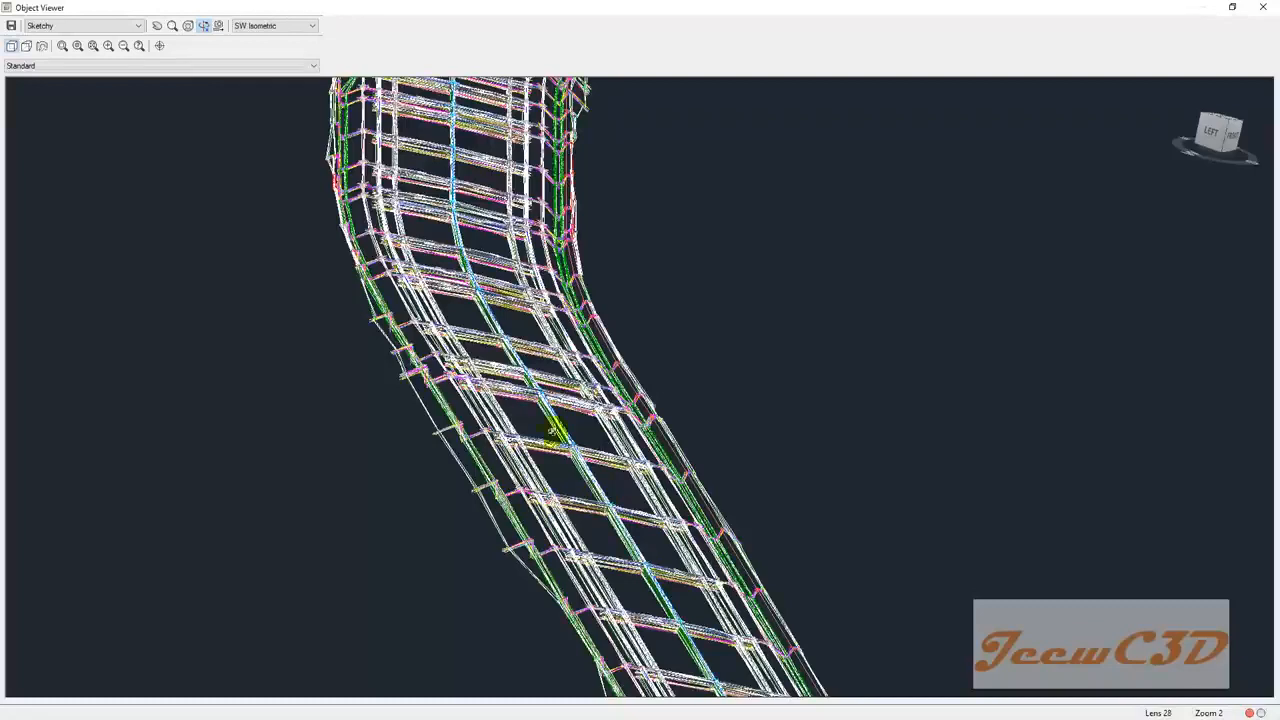
middle_click_drag(414, 540, 314, 383)
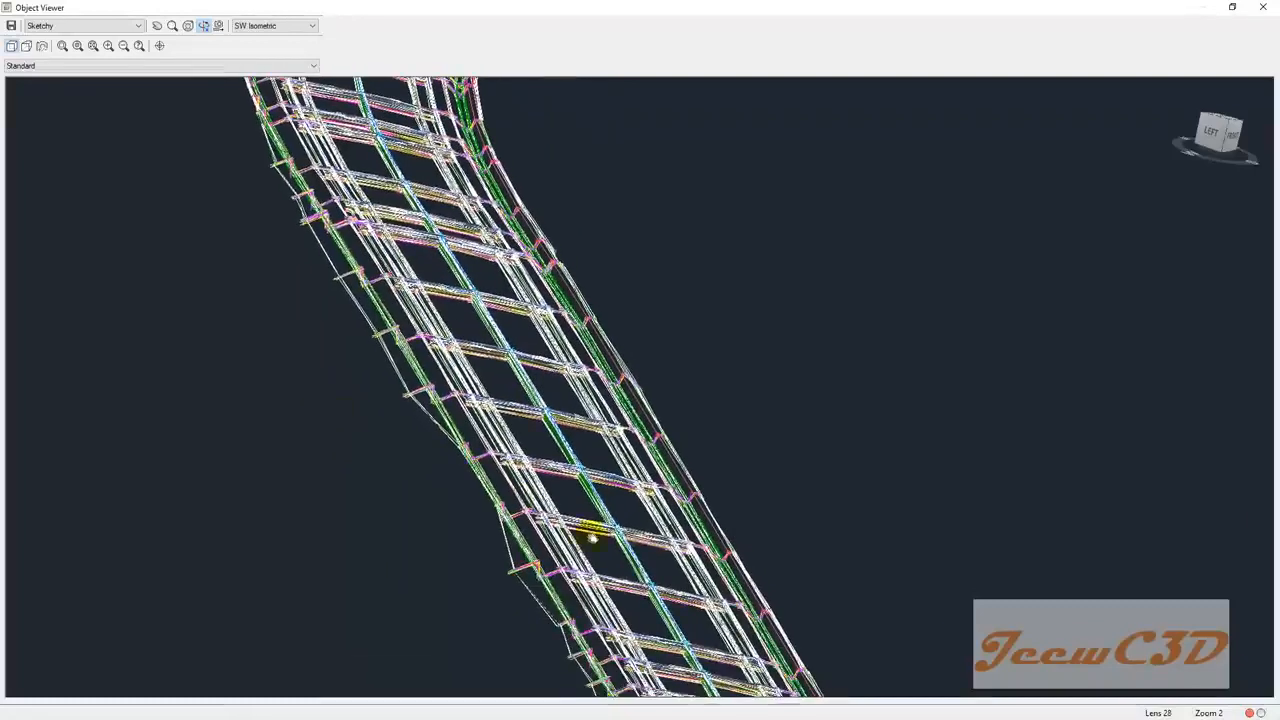
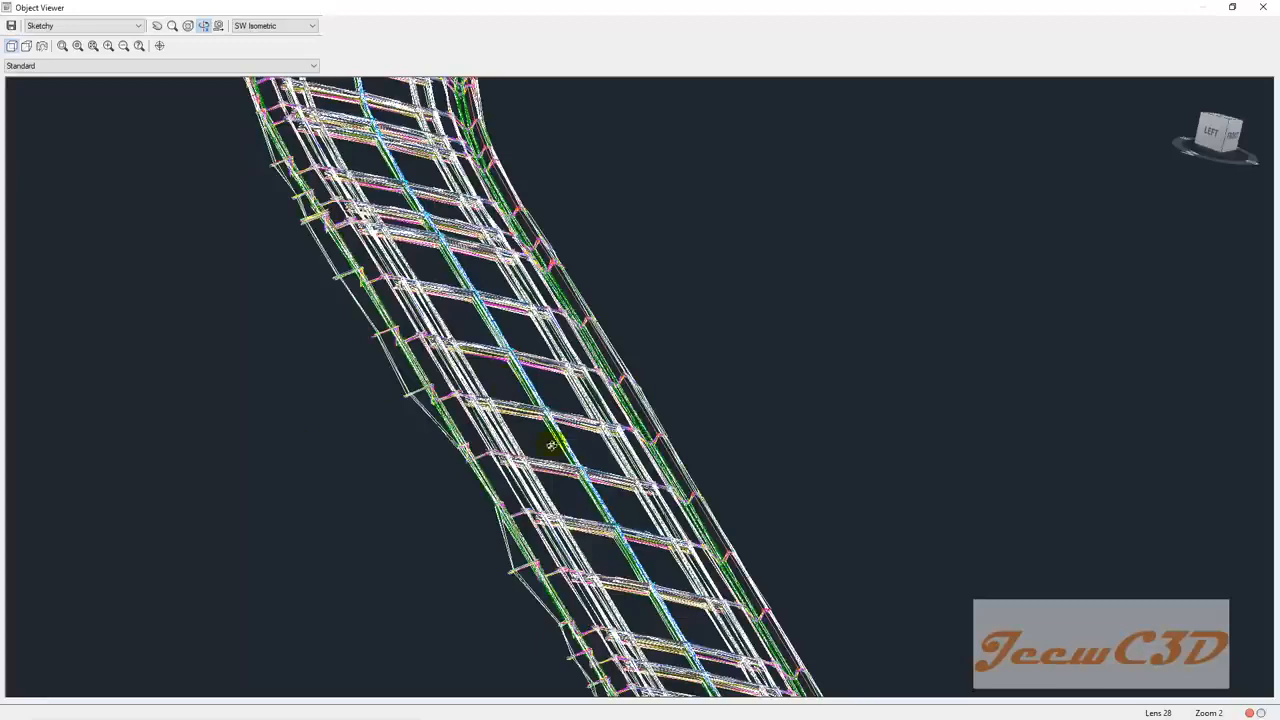
Step: Pan, zoom and orbit the 3D corridor in the Object Viewer to inspect its bend
scroll(548, 440, "up", 3)
middle_click_drag(387, 486, 516, 512)
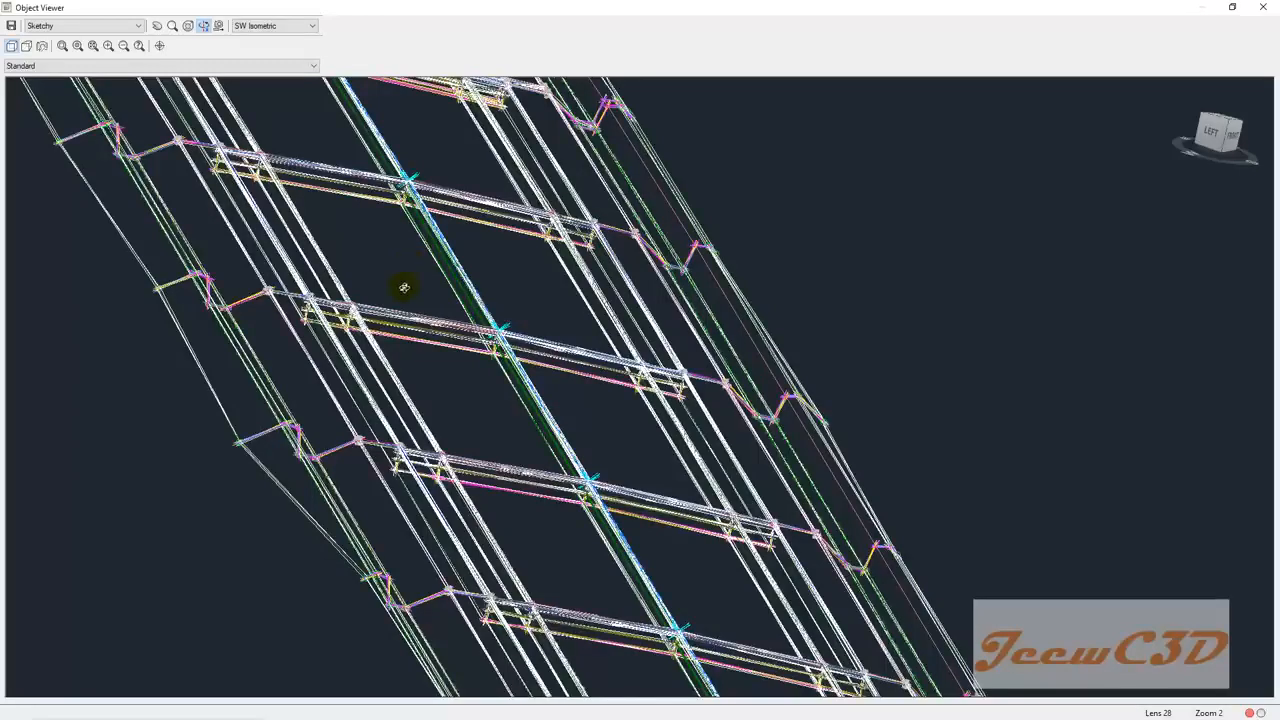
scroll(347, 312, "up", 3)
middle_click_drag(253, 374, 525, 491)
scroll(500, 452, "down", 3)
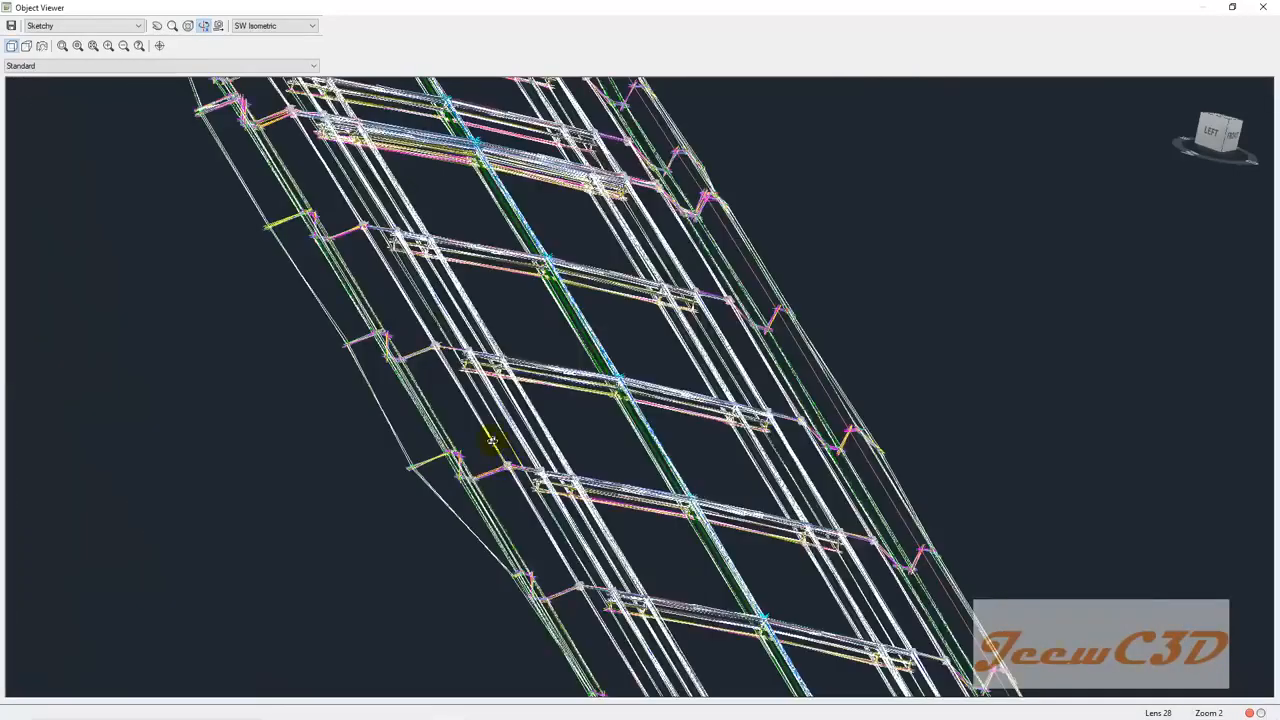
scroll(478, 362, "up", 2)
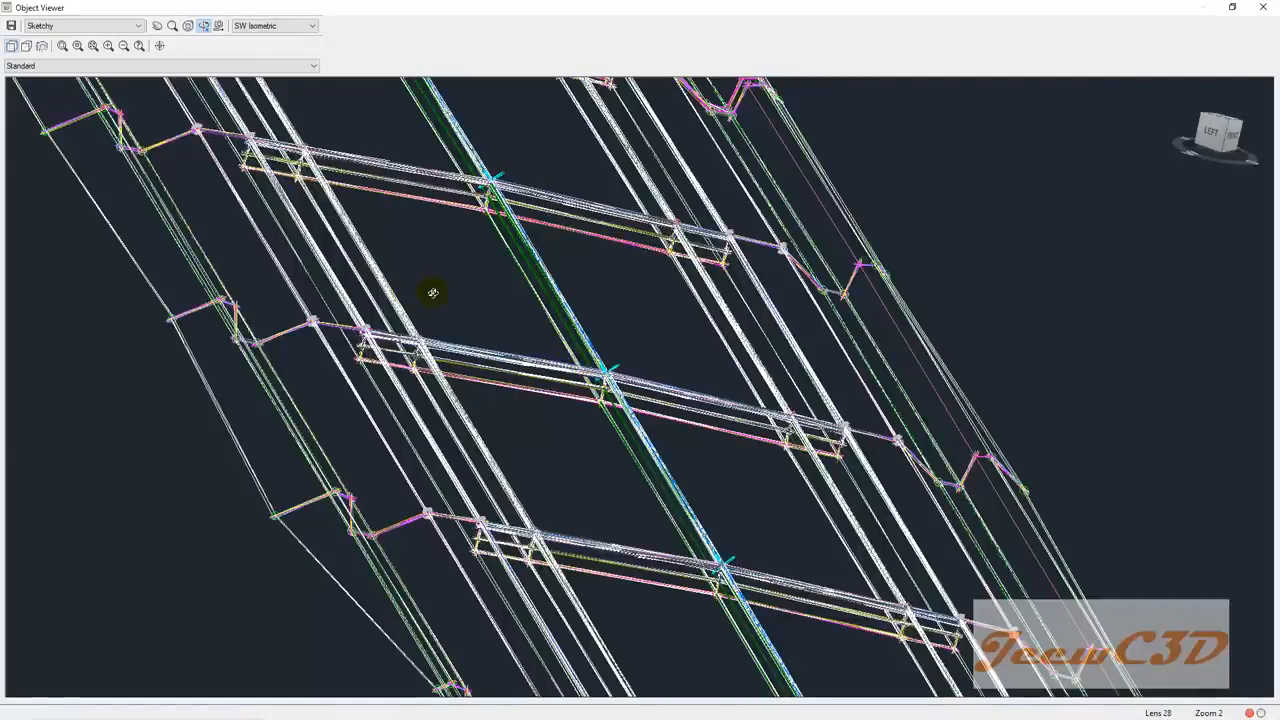
scroll(433, 292, "down", 8)
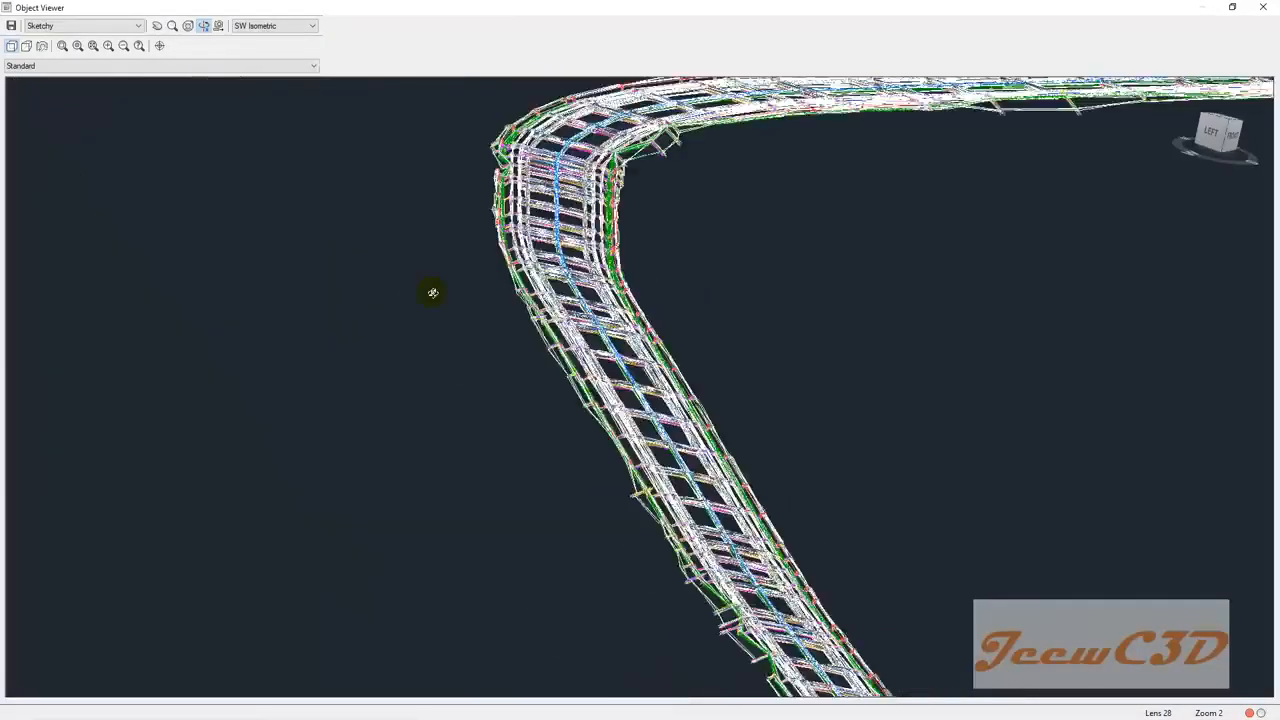
scroll(597, 262, "up", 4)
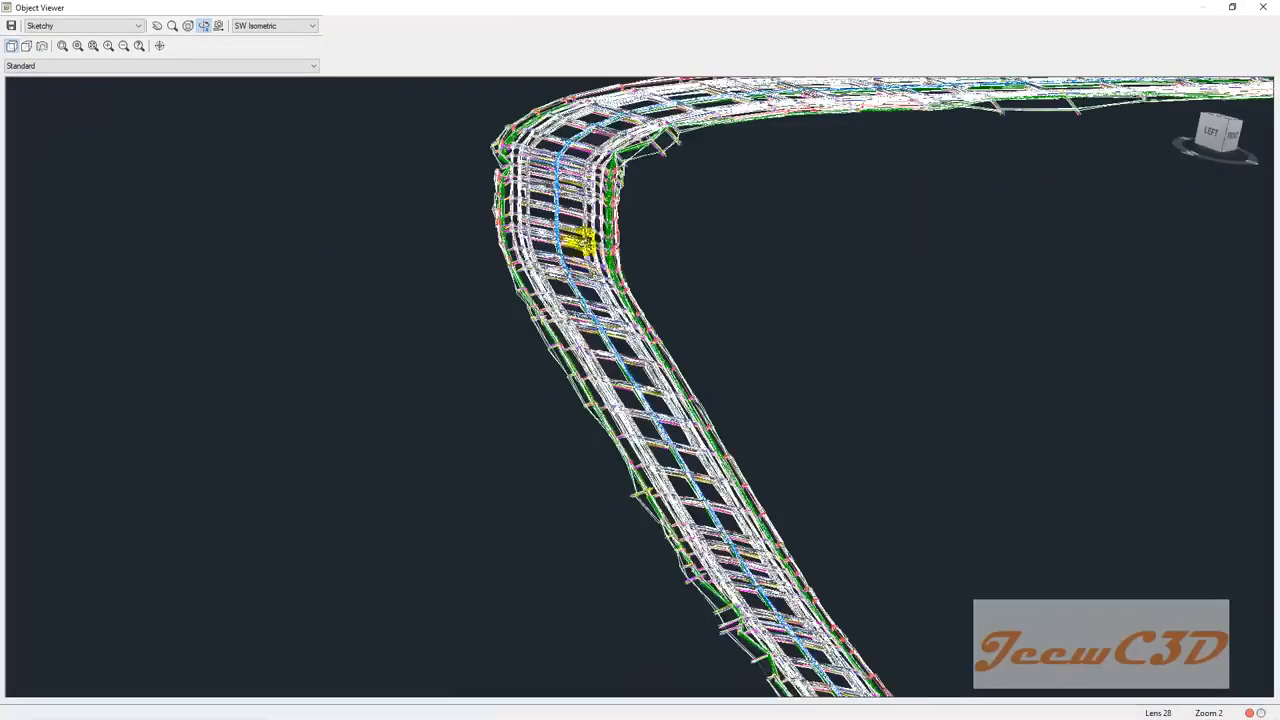
middle_click_drag(677, 320, 634, 353)
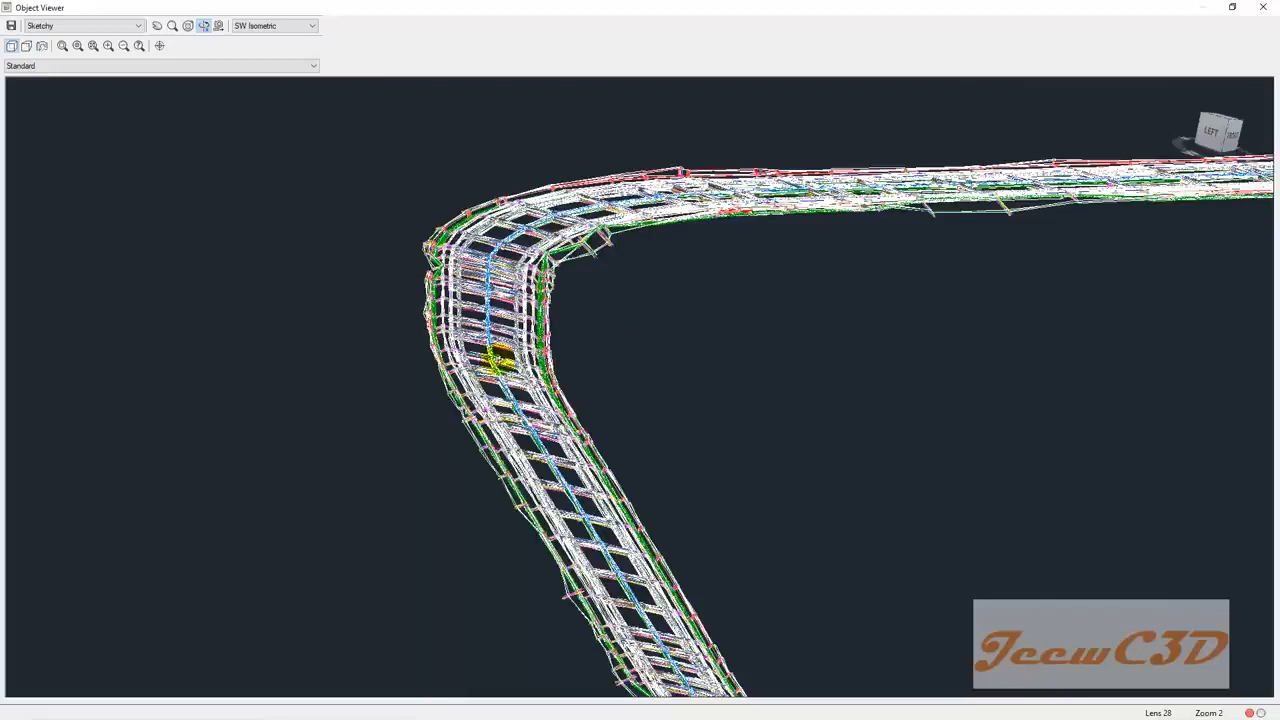
scroll(495, 360, "up", 3)
middle_click_drag(412, 340, 743, 366)
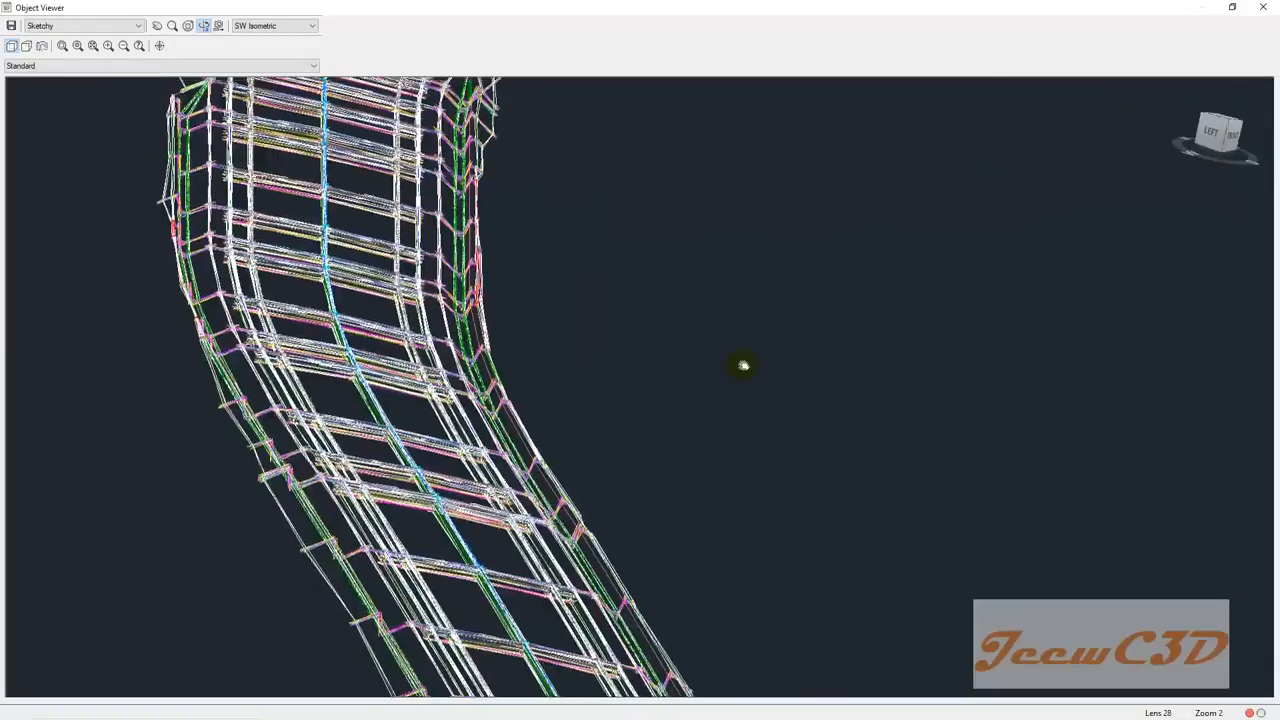
scroll(477, 314, "down", 3)
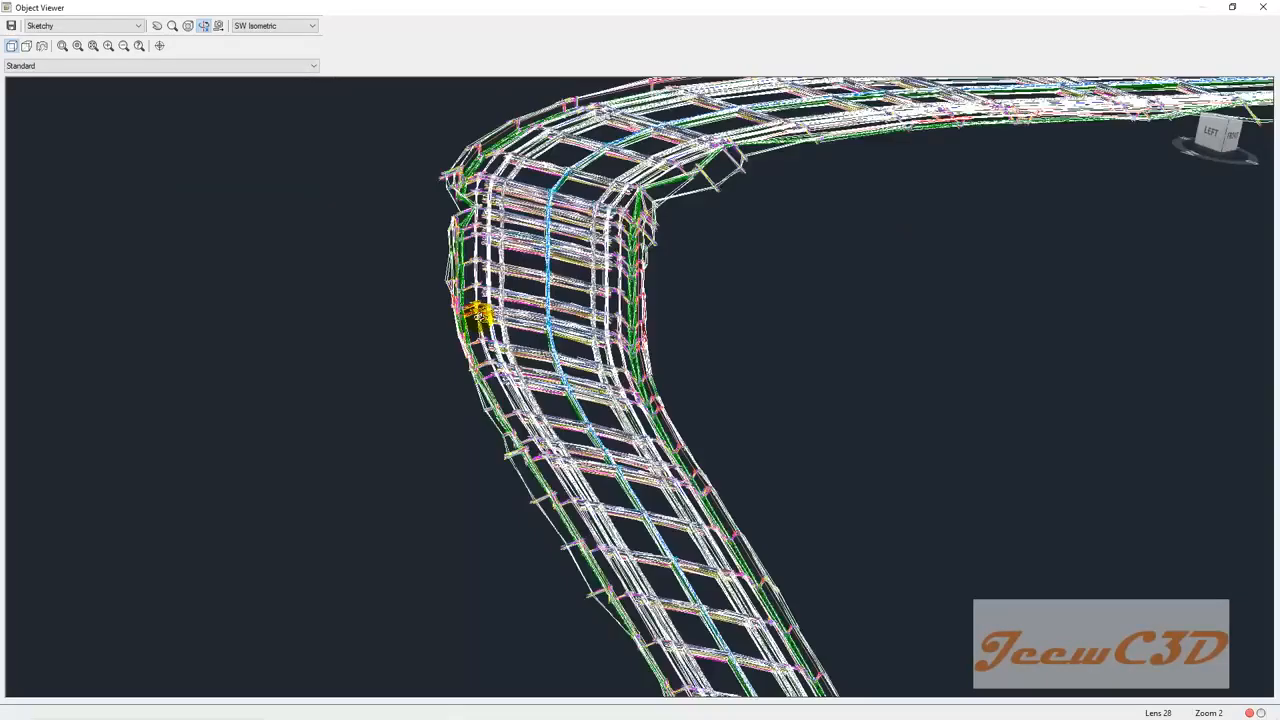
scroll(563, 409, "up", 3)
scroll(600, 445, "down", 1)
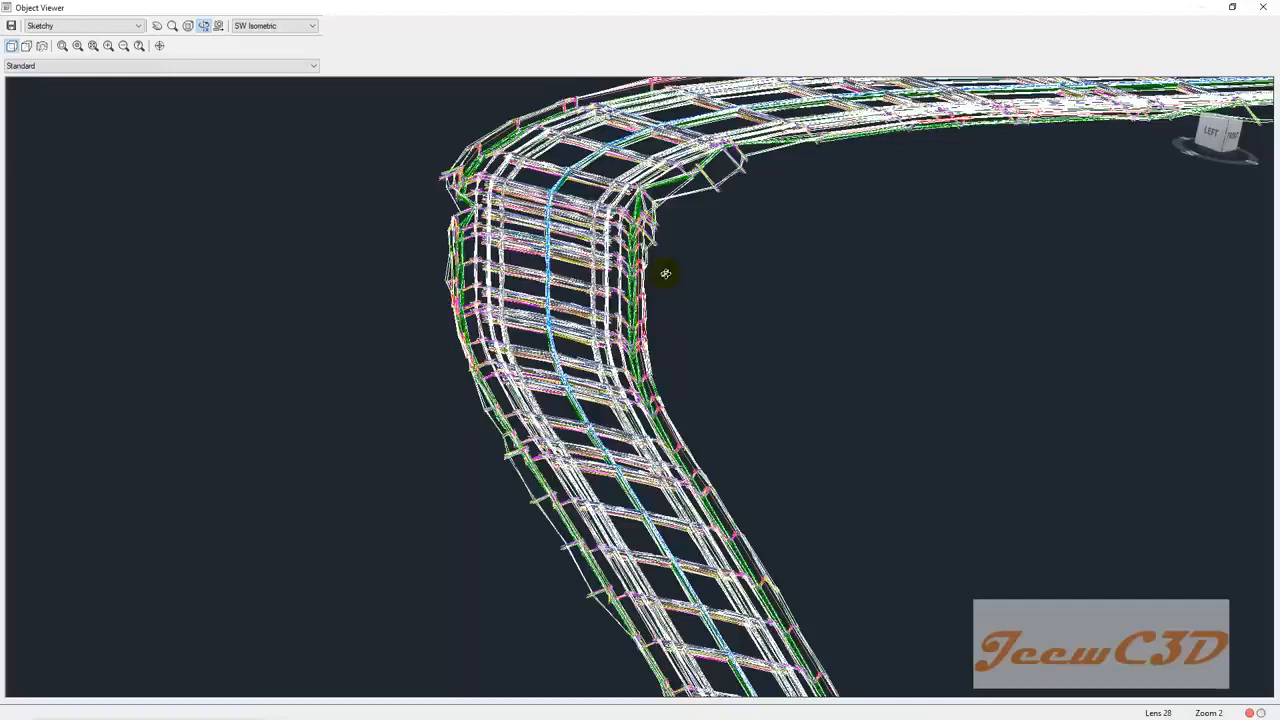
left_click_drag(665, 273, 777, 217)
Step: Close the Object Viewer and pan the plan drawing toward station 0+100
left_click(1263, 7)
key("Escape")
scroll(714, 290, "down", 8)
scroll(719, 296, "down", 2)
middle_click_drag(832, 272, 576, 379)
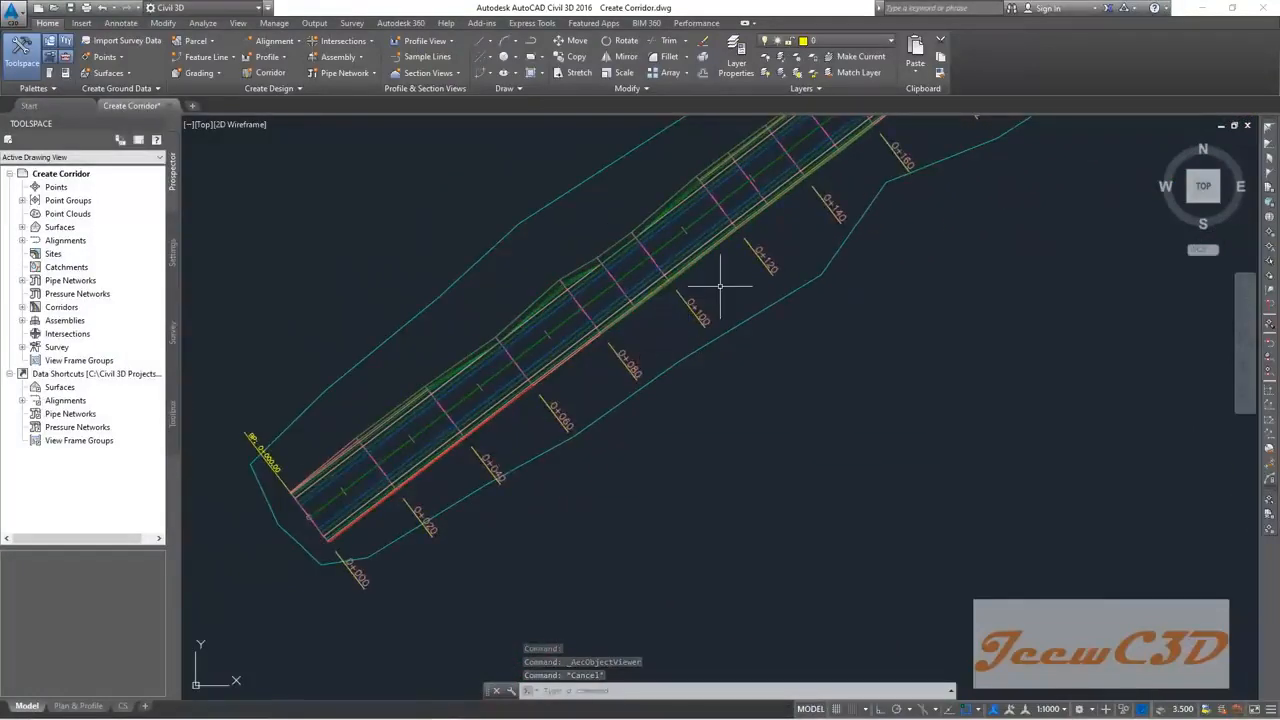
mouse_move(720, 286)
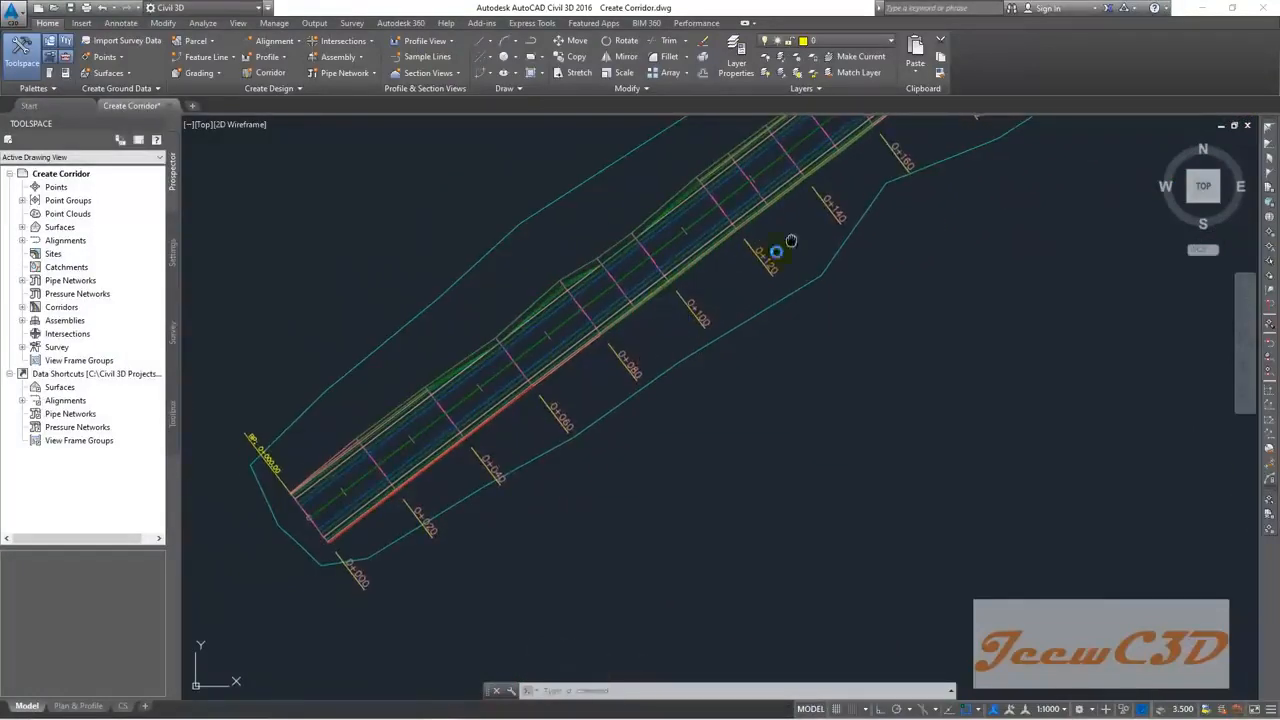
middle_click_drag(771, 251, 663, 337)
scroll(635, 296, "up", 4)
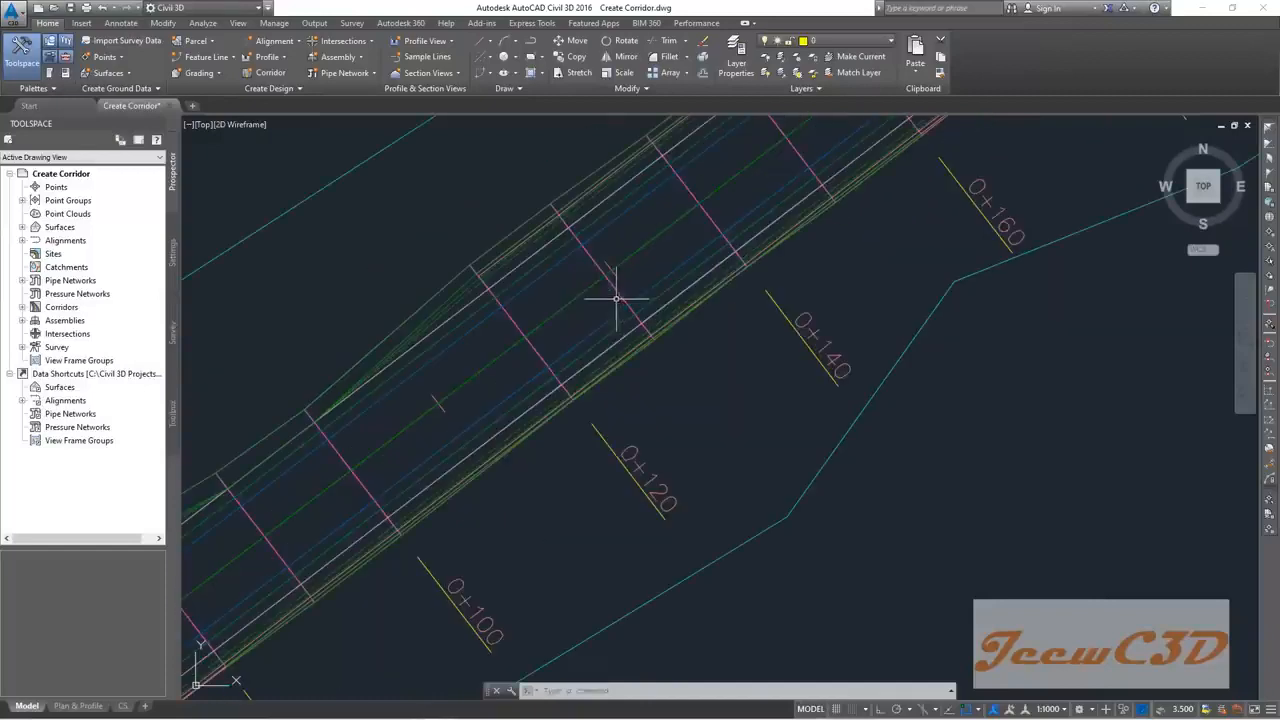
Step: Select the Final Corridor in the plan view
mouse_move(597, 302)
left_click(618, 291)
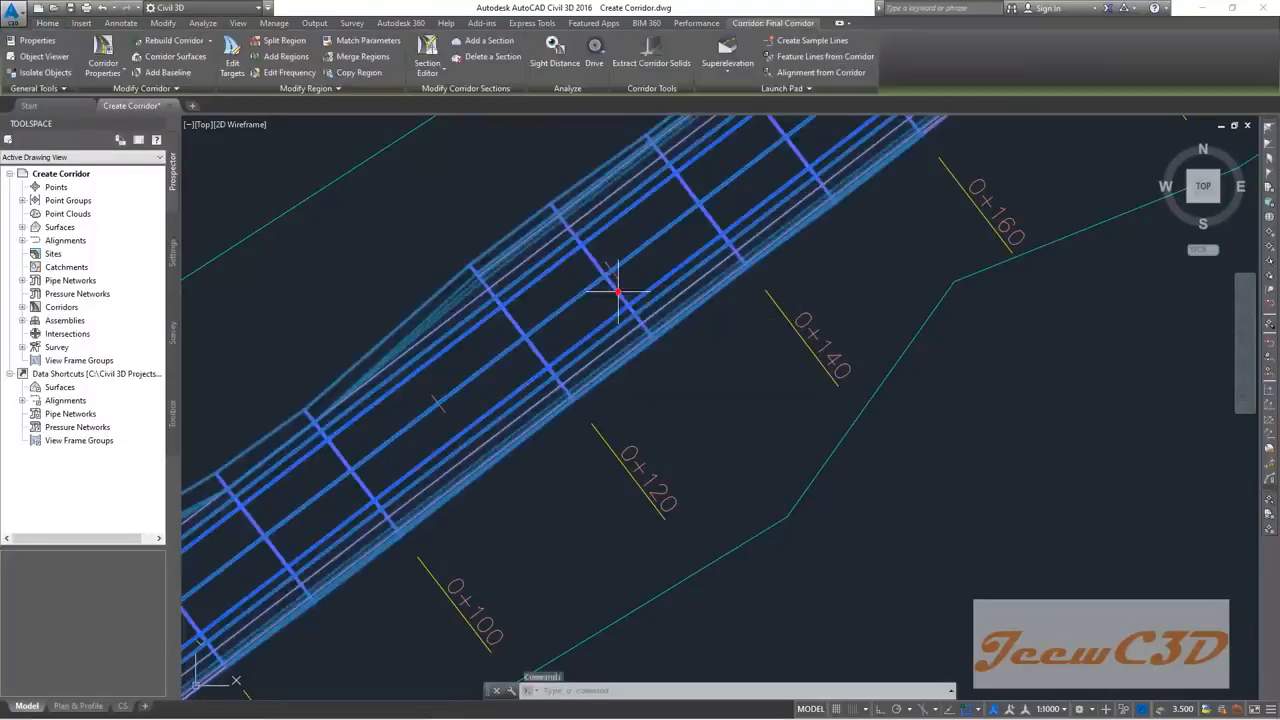
scroll(620, 294, "up", 3)
scroll(622, 297, "up", 2)
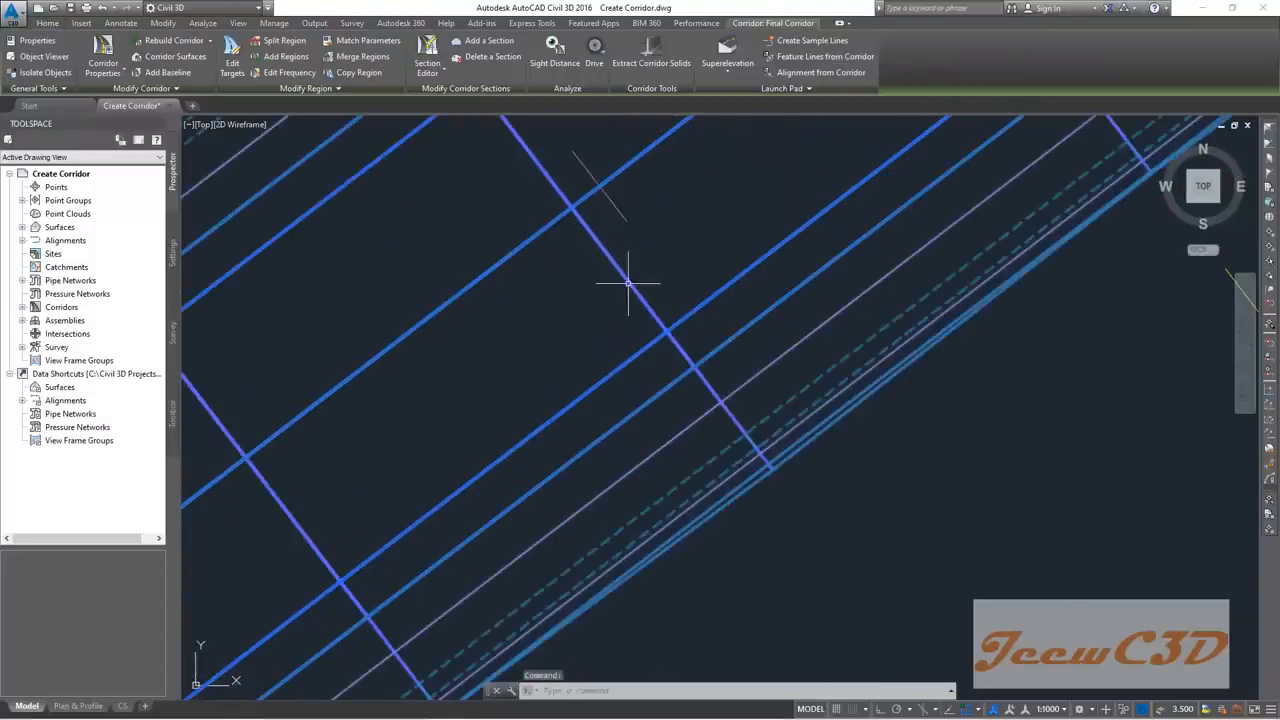
key("Escape")
key("Escape")
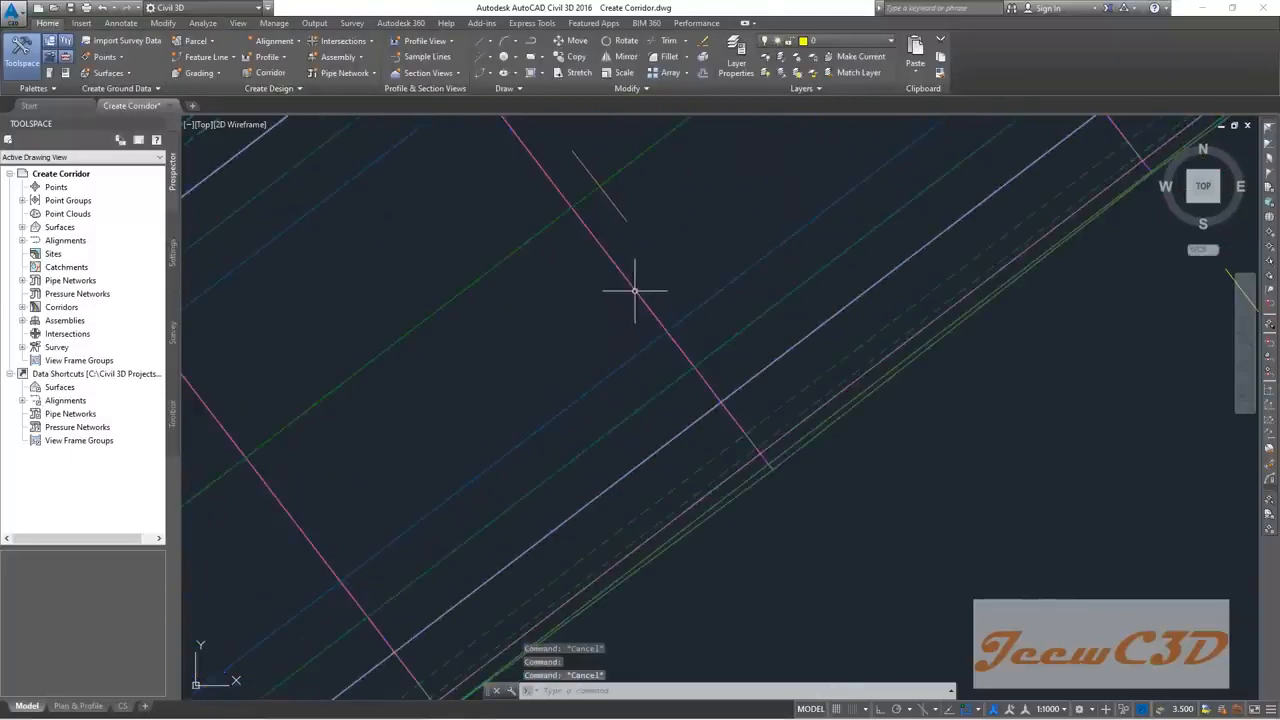
left_click(634, 290)
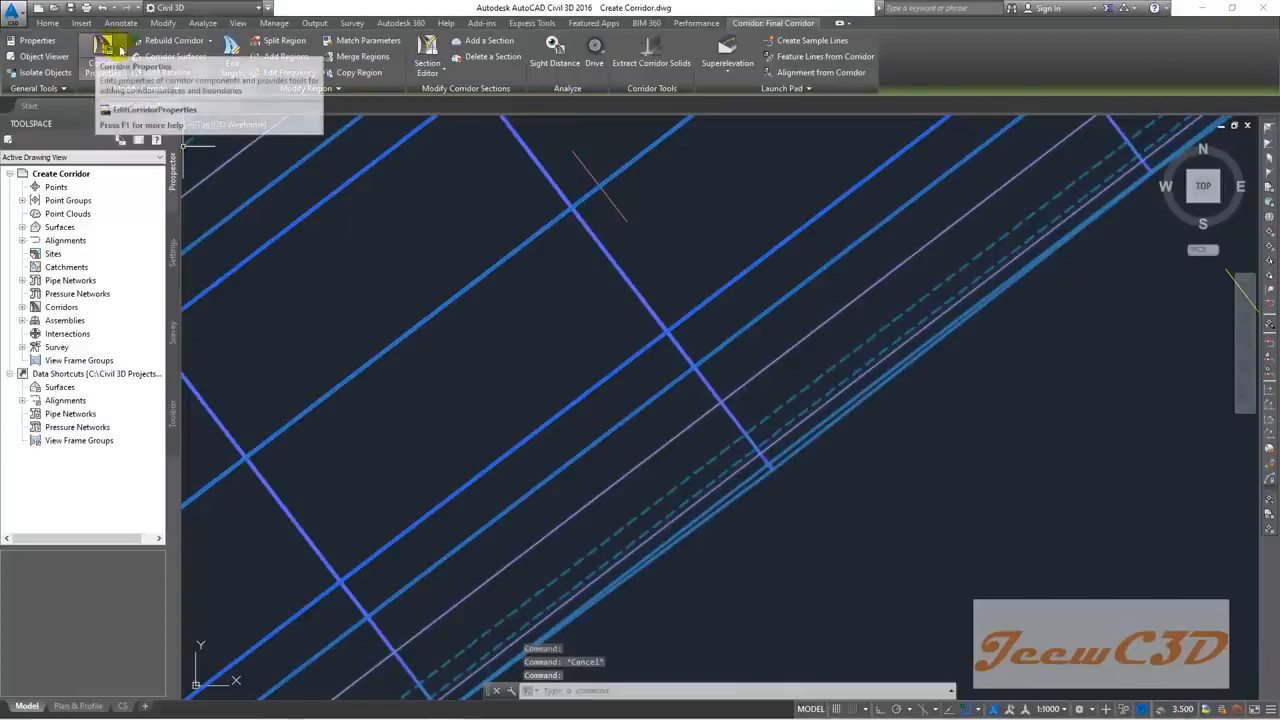
Step: Open the Final Corridor's Parameters and the RG region's Frequency to Apply Assemblies settings
left_click(102, 50)
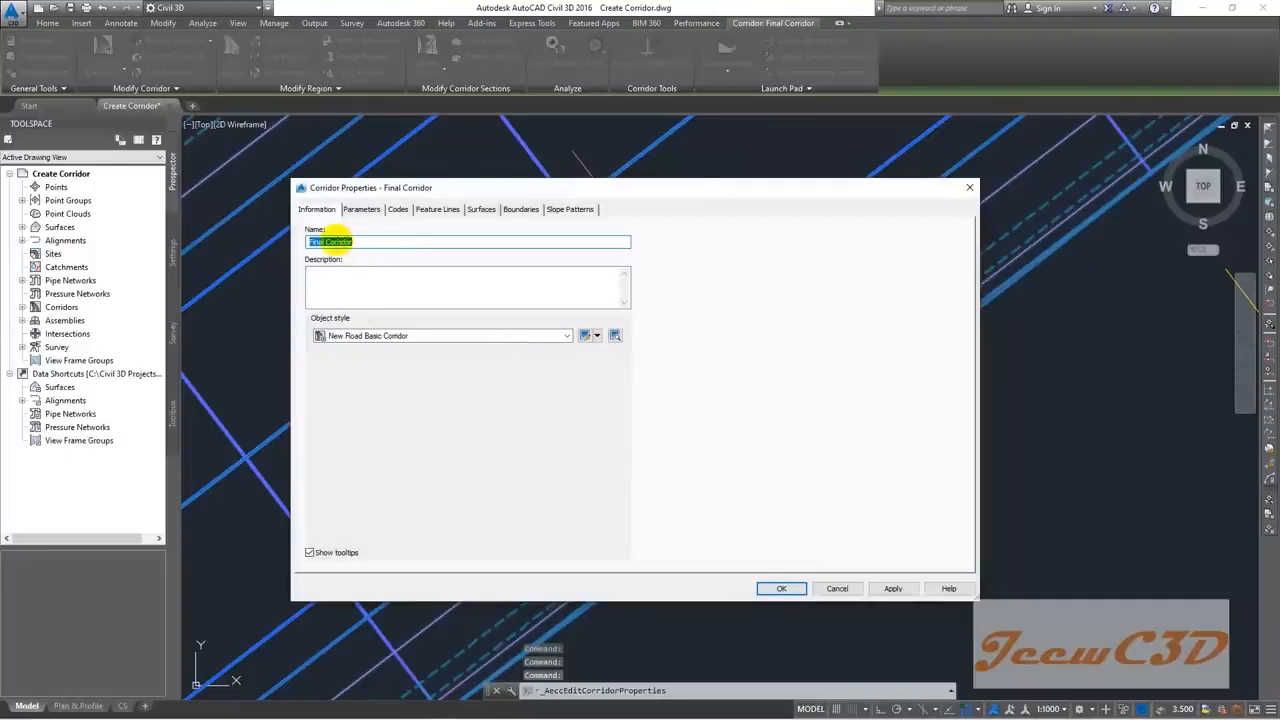
left_click(362, 210)
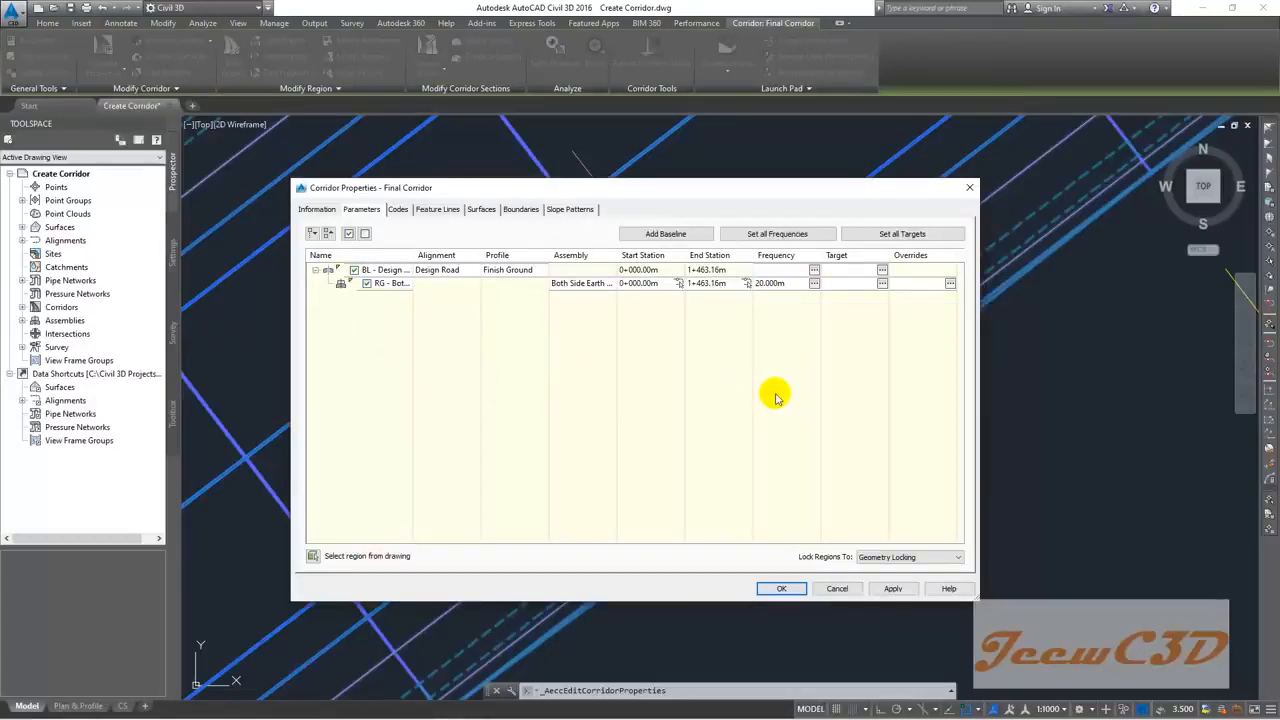
left_click(815, 284)
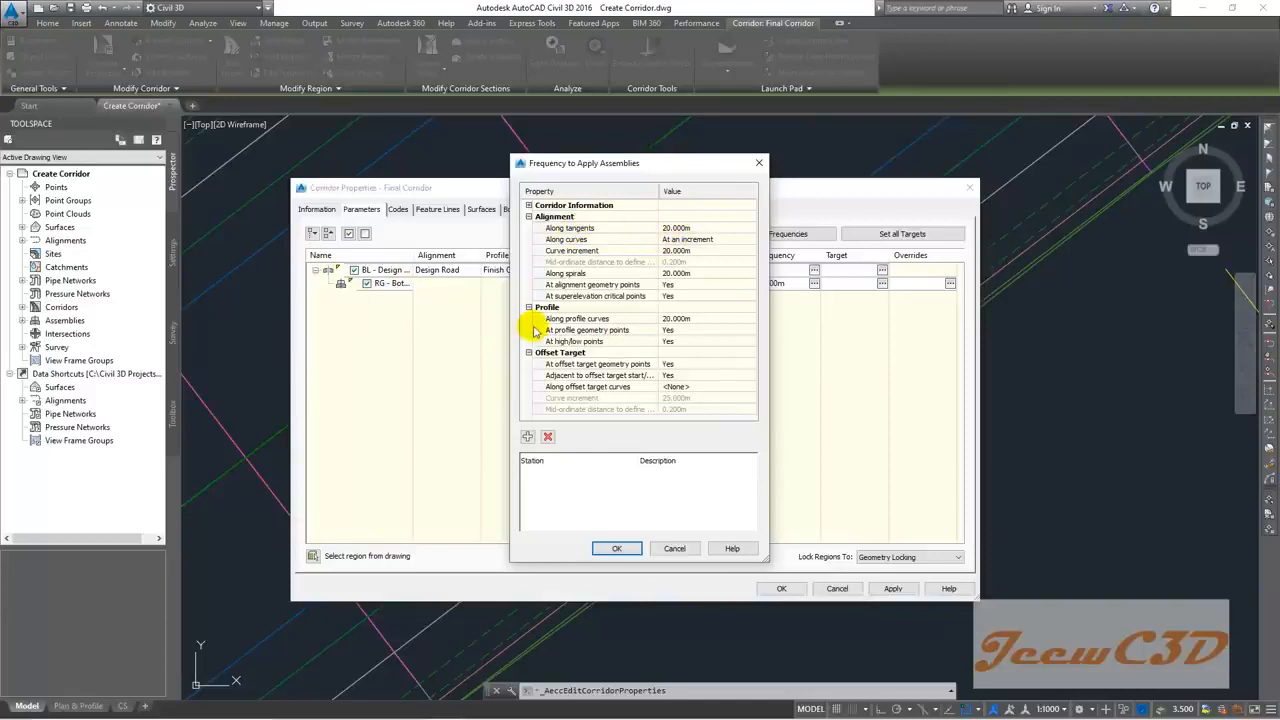
Step: Set the tangent, curve increment and spiral frequencies to 10 m
left_click(697, 230)
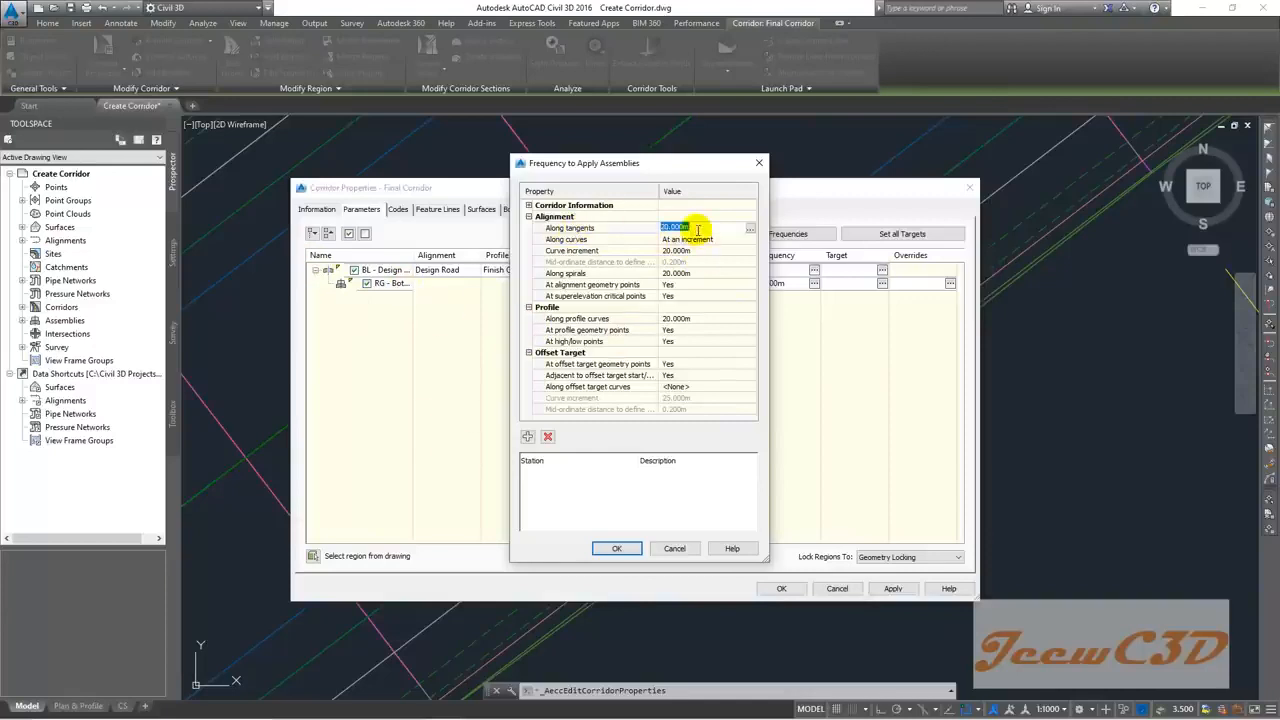
type("10")
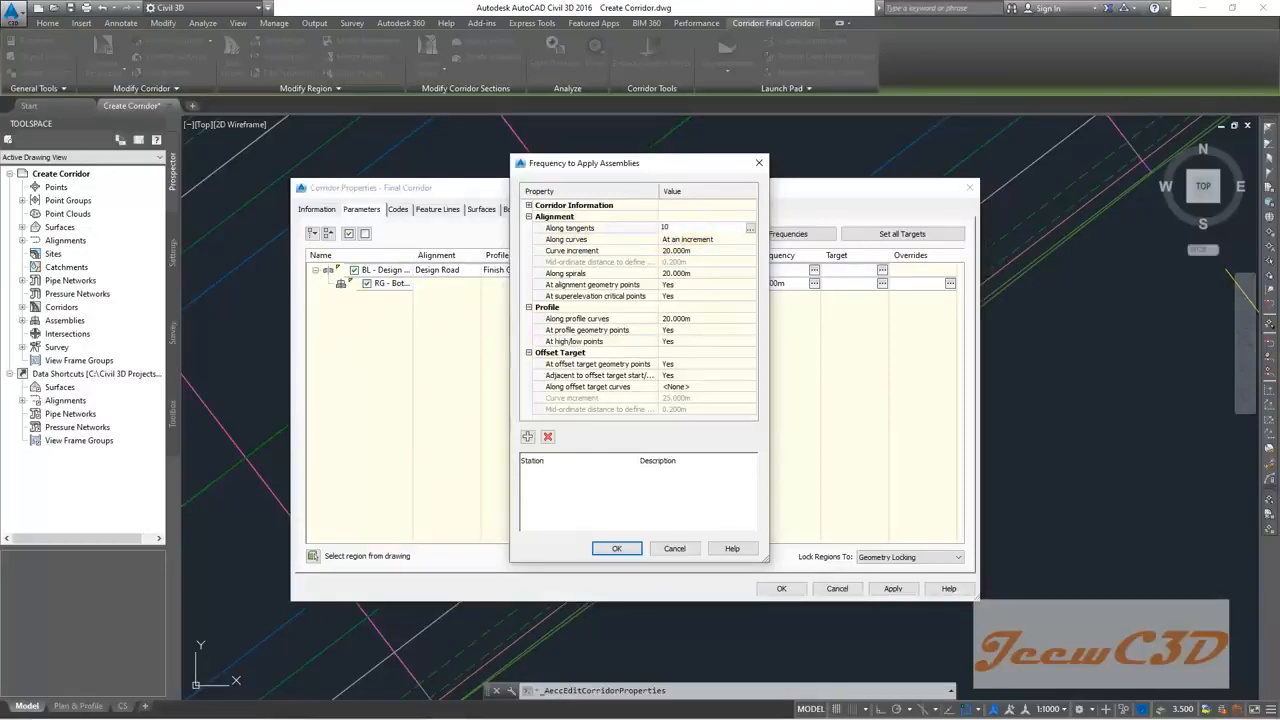
key("Return")
left_click(688, 251)
type("10")
key("Return")
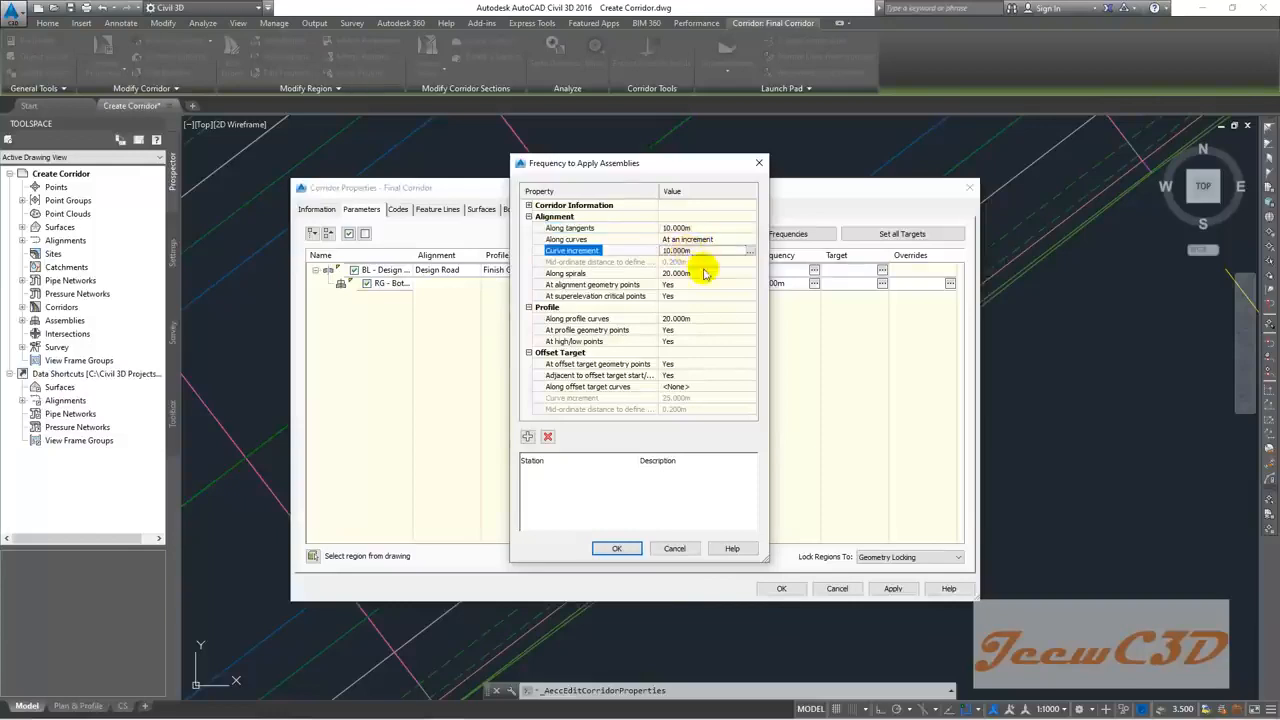
left_click(704, 273)
type("10")
key("Return")
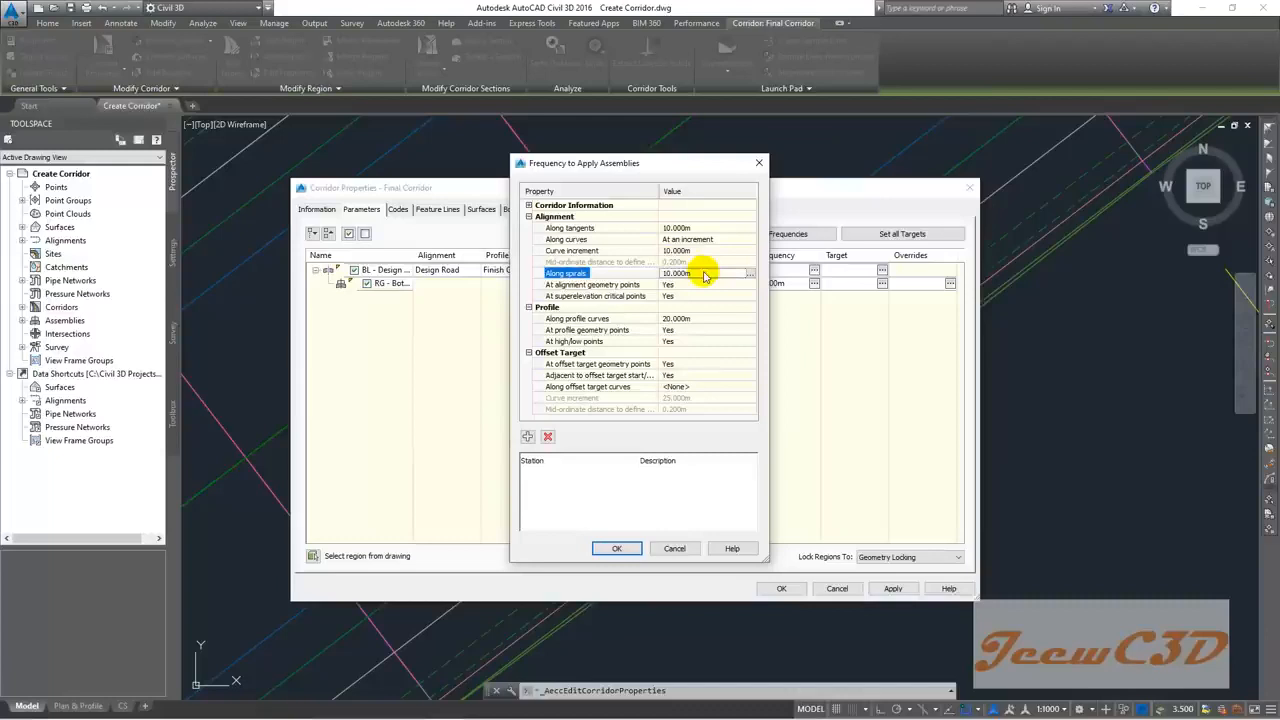
Step: Set alignment geometry points and superelevation critical points to No
left_click(588, 284)
left_click(704, 285)
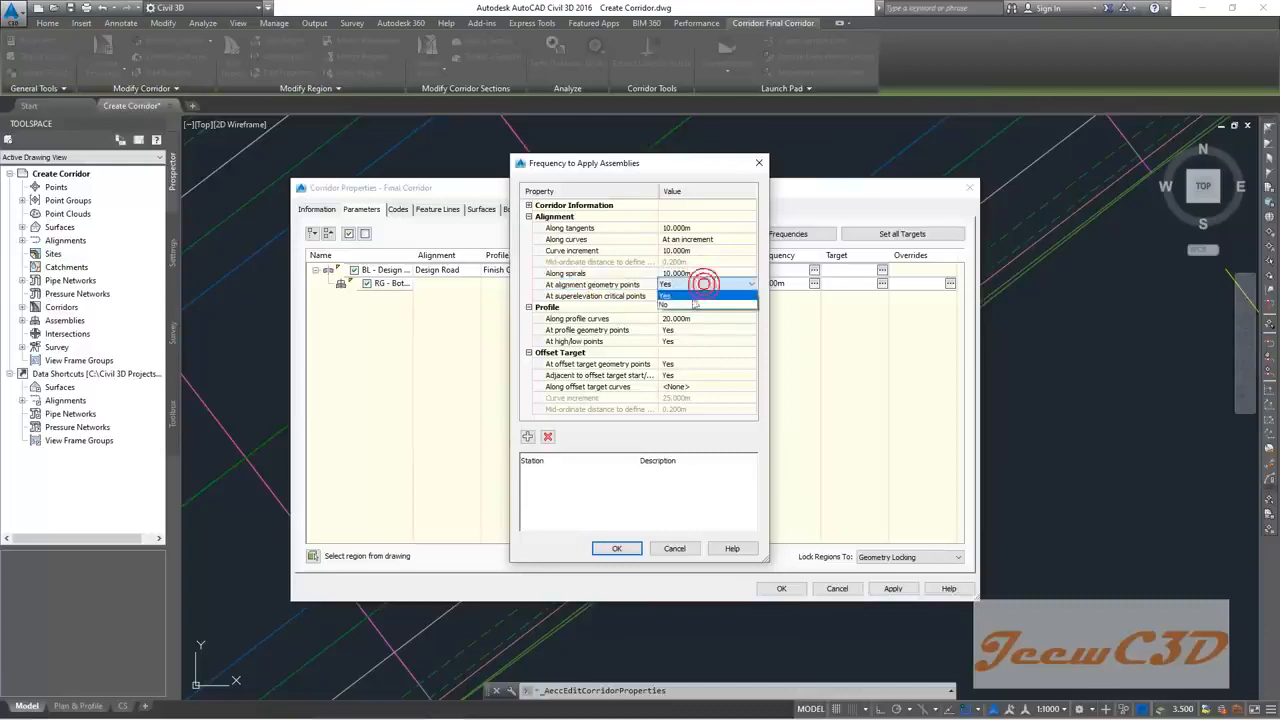
left_click(666, 303)
left_click(686, 296)
left_click(684, 318)
Step: Set profile curves to 100 m and profile, high/low and offset target points to No
left_click(682, 318)
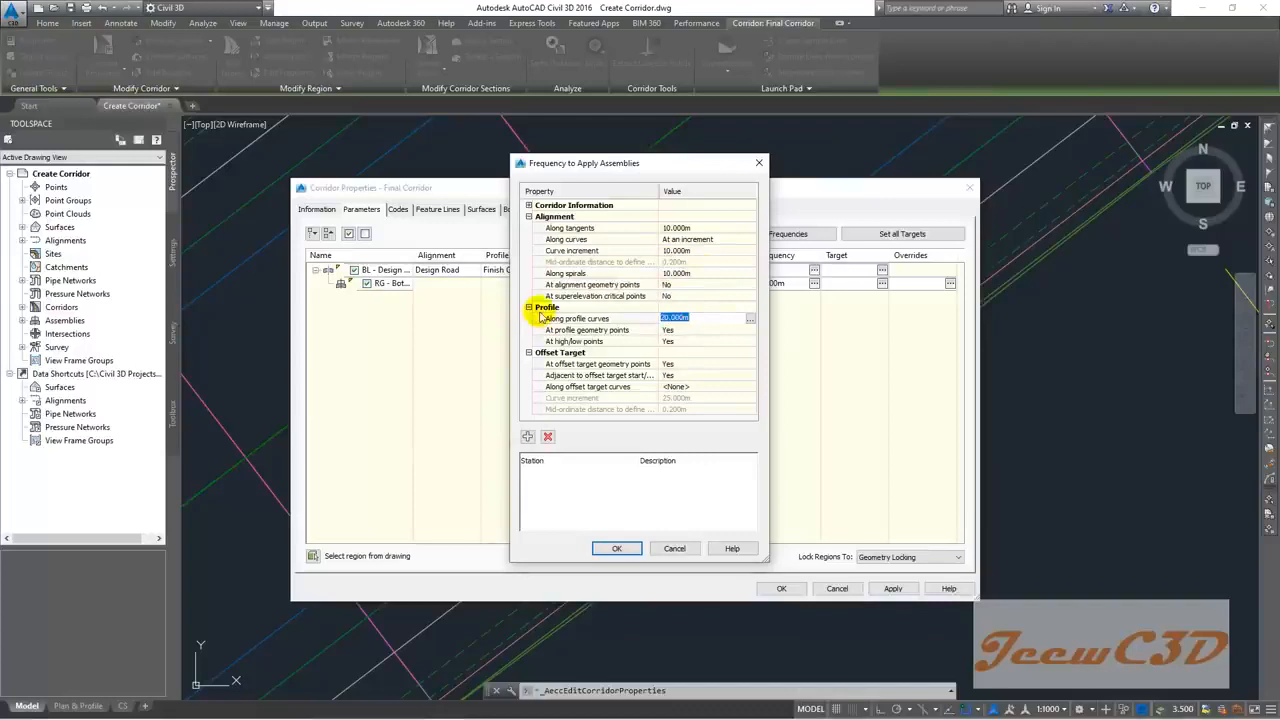
type("100")
left_click(679, 320)
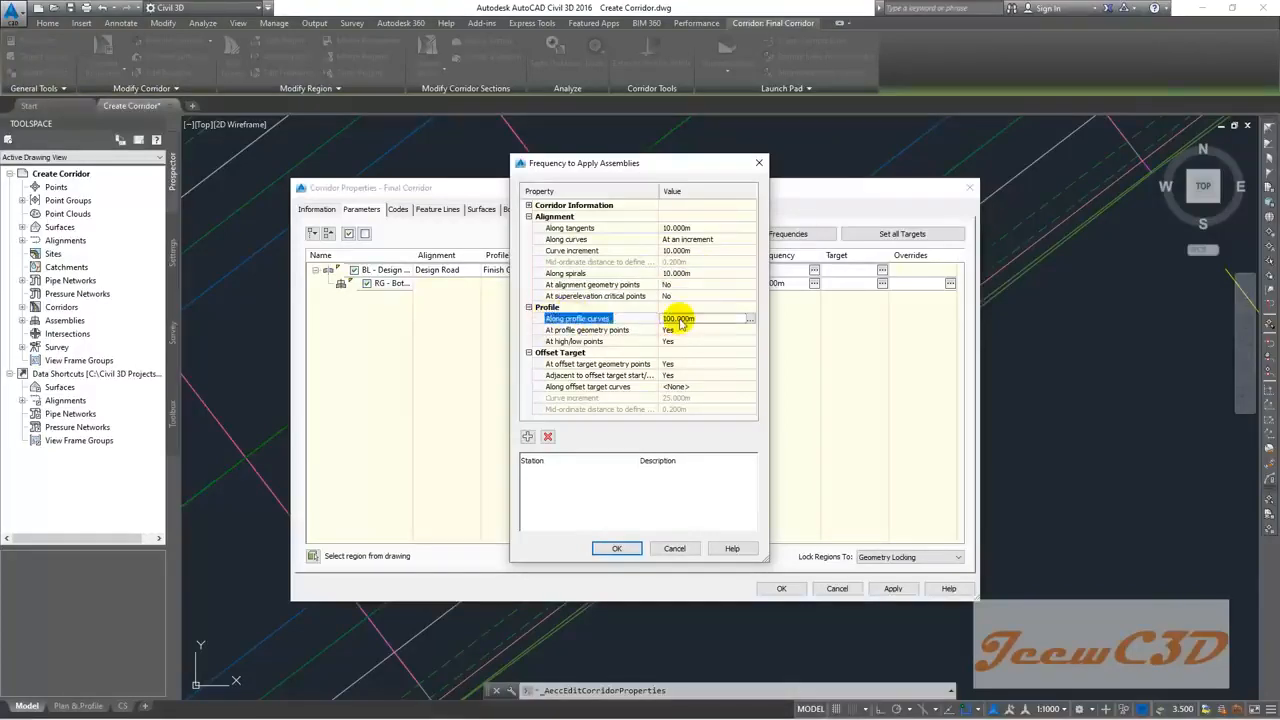
left_click(680, 330)
left_click(685, 350)
left_click(685, 341)
left_click(685, 363)
left_click(683, 364)
left_click(683, 364)
left_click(685, 380)
left_click(685, 375)
left_click(685, 375)
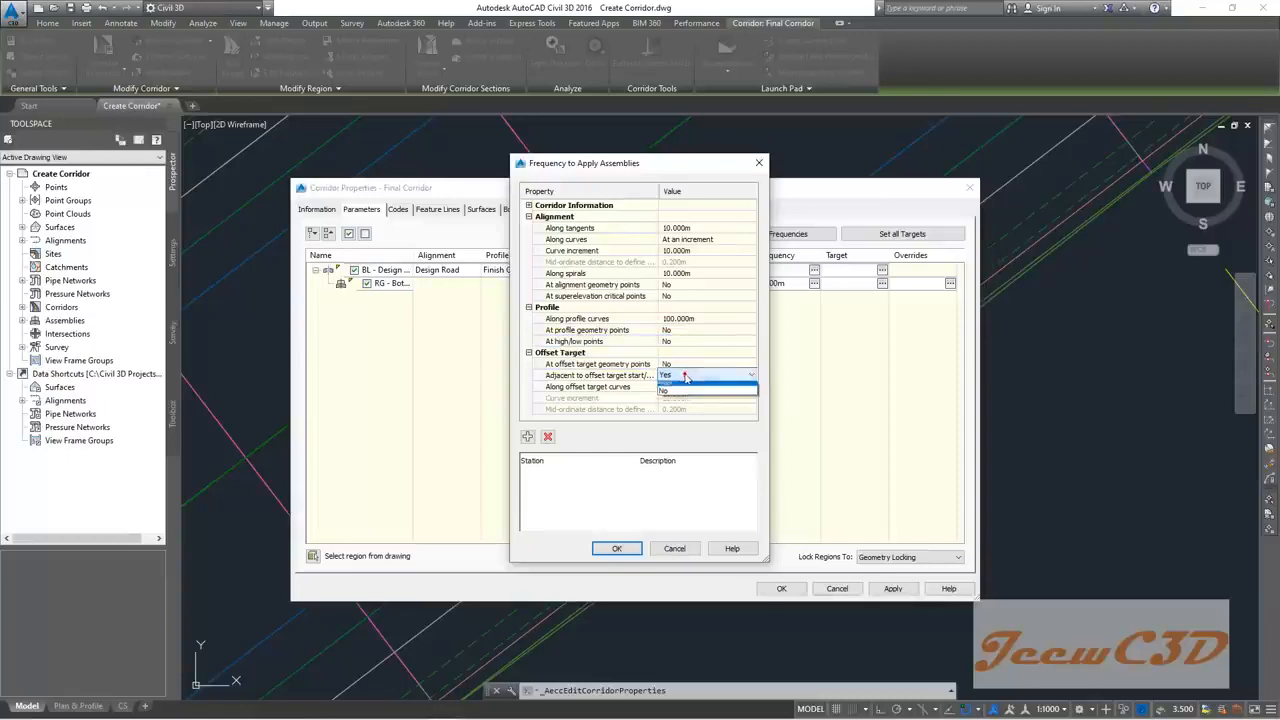
left_click(686, 390)
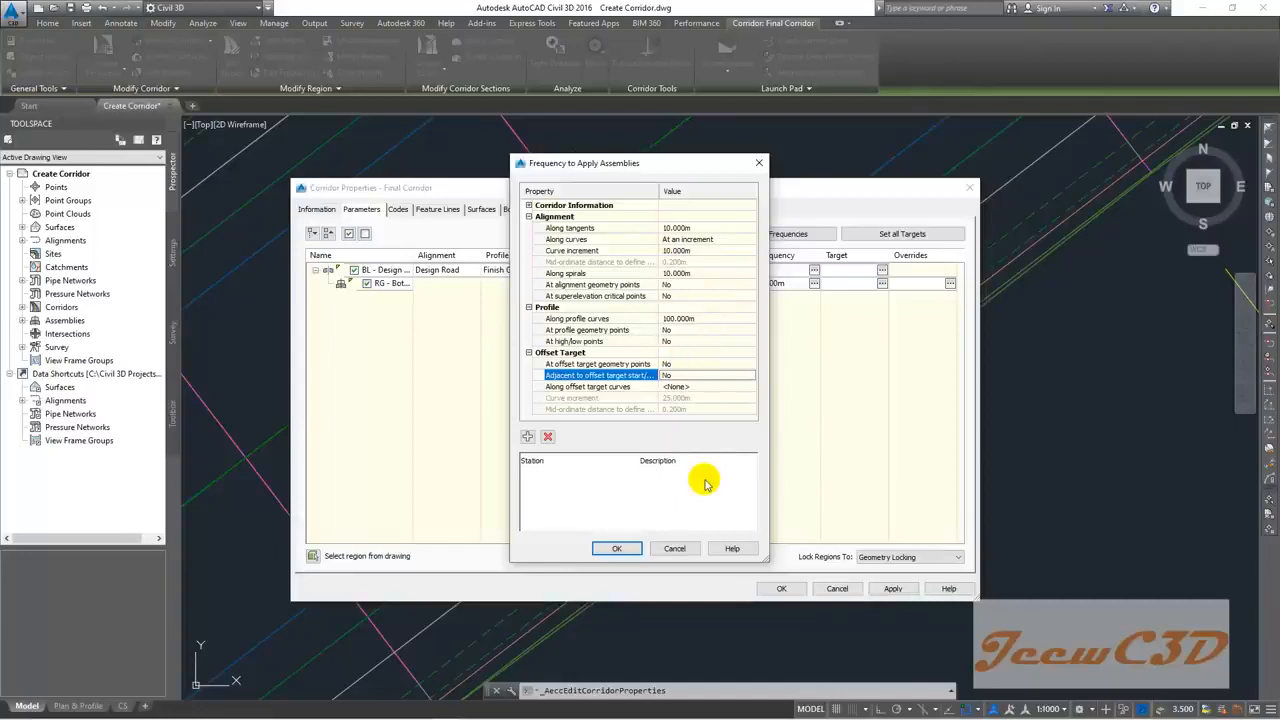
Step: Accept the frequency and corridor property changes and rebuild the corridor
left_click(616, 549)
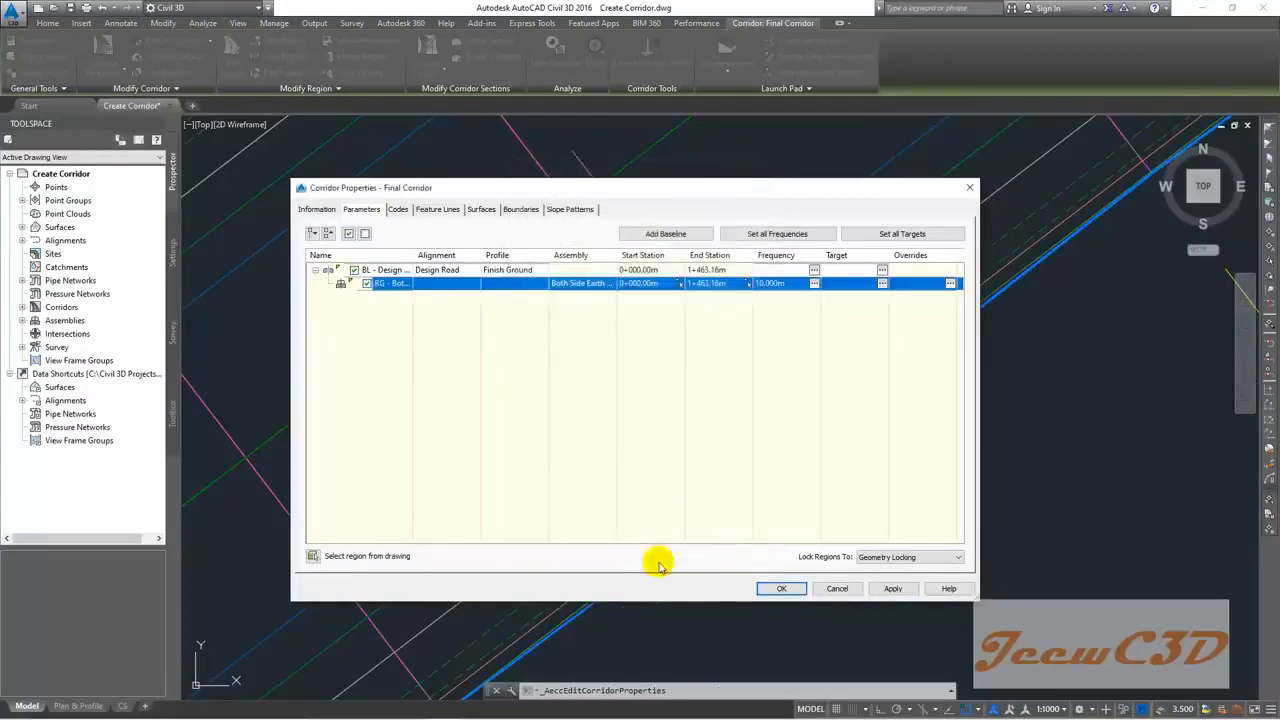
left_click(776, 588)
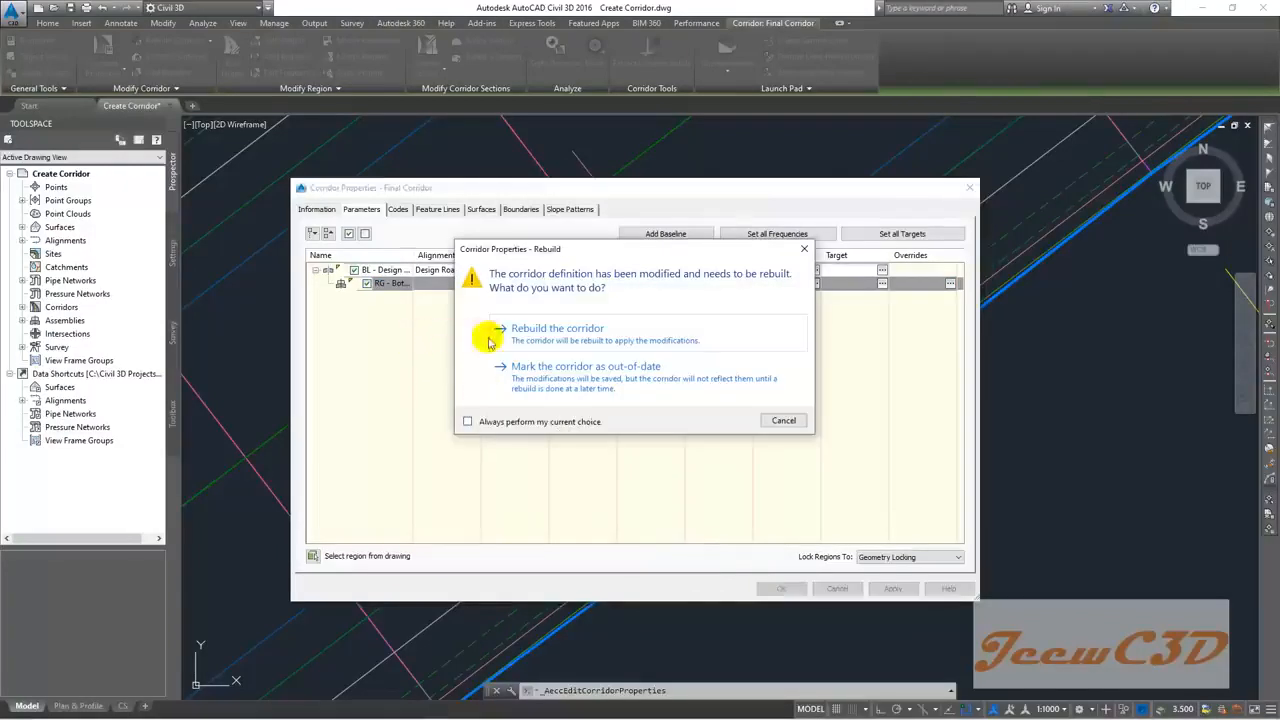
left_click(586, 340)
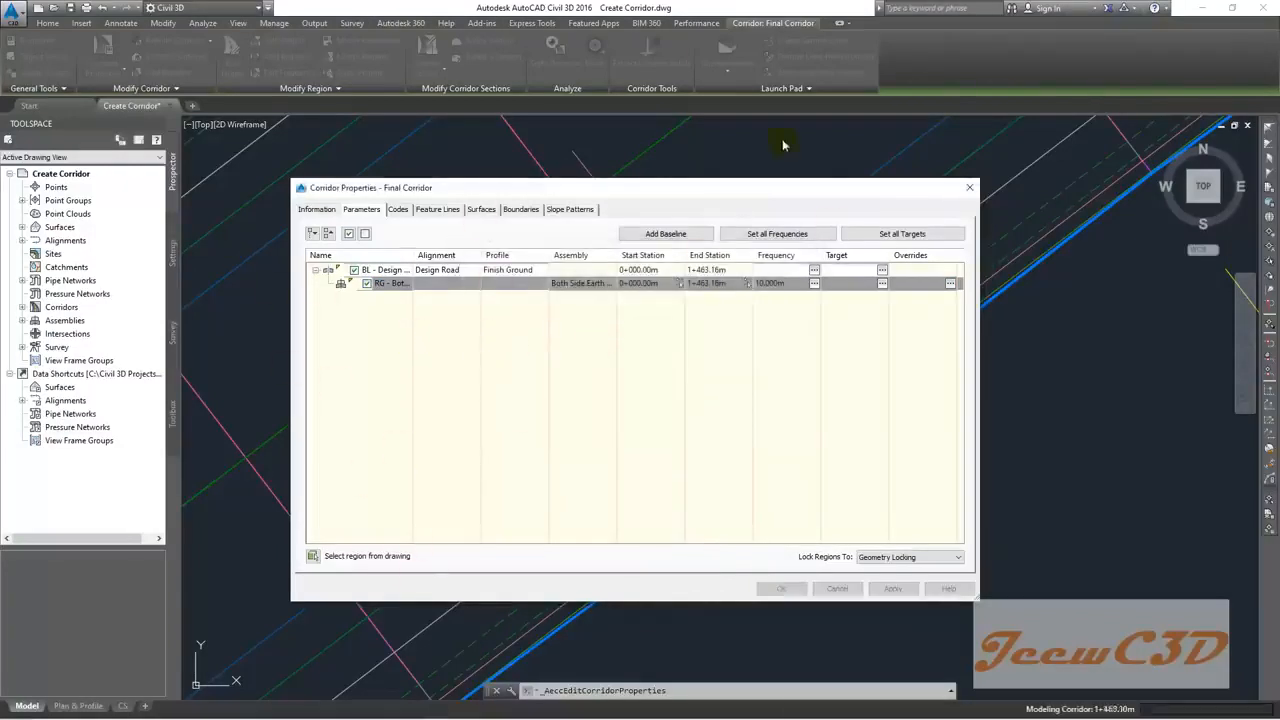
scroll(582, 412, "down", 5)
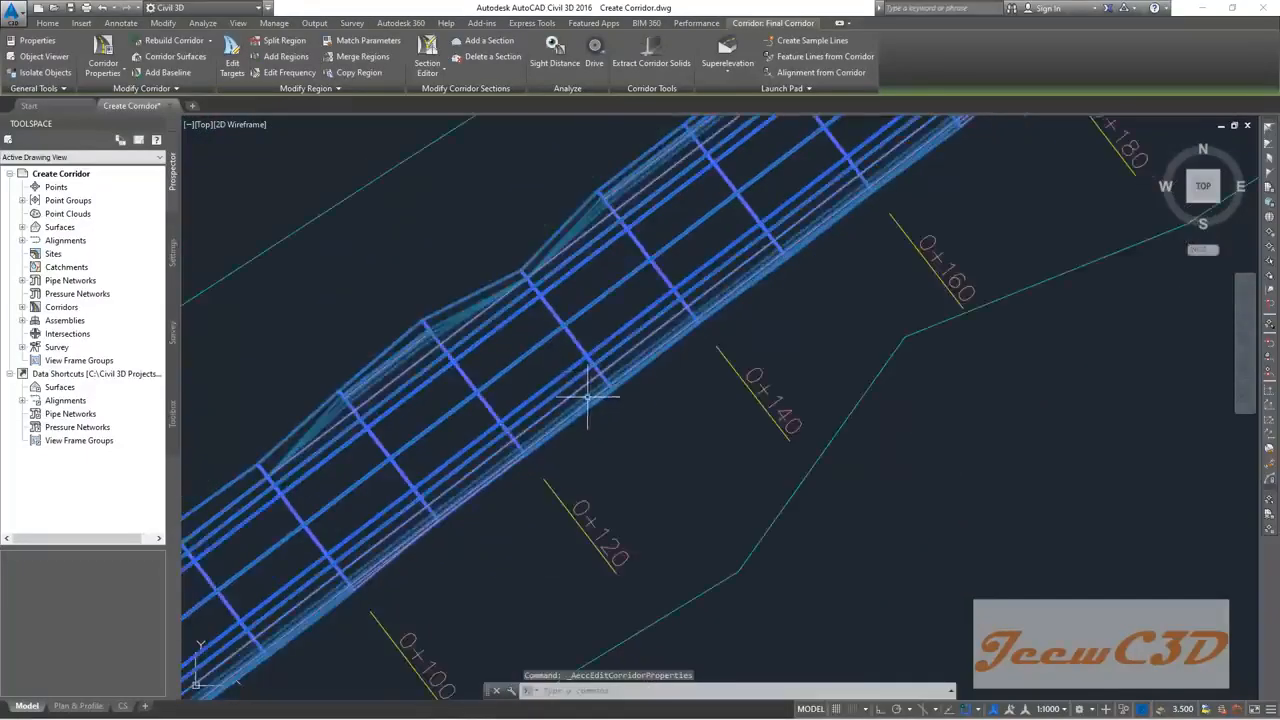
Step: Regenerate the drawing and inspect the sections from station 0+100 through the curve
key("Escape")
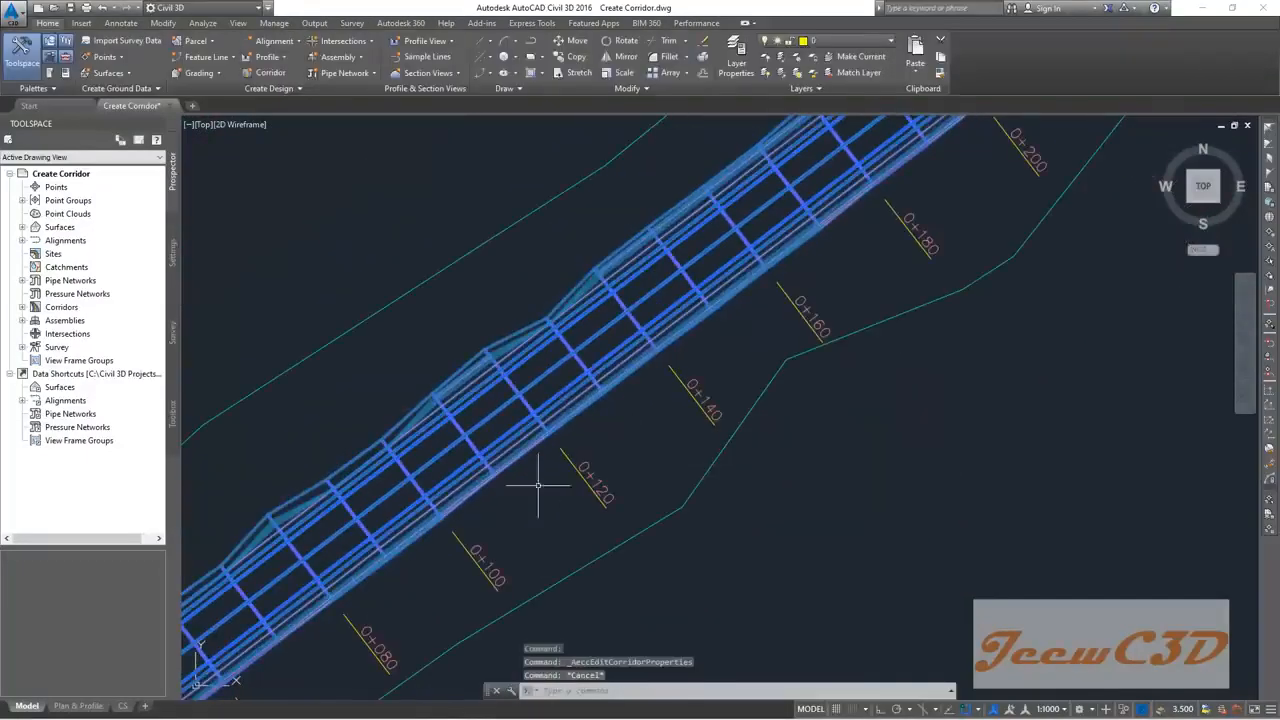
key("Escape")
scroll(435, 490, "up", 2)
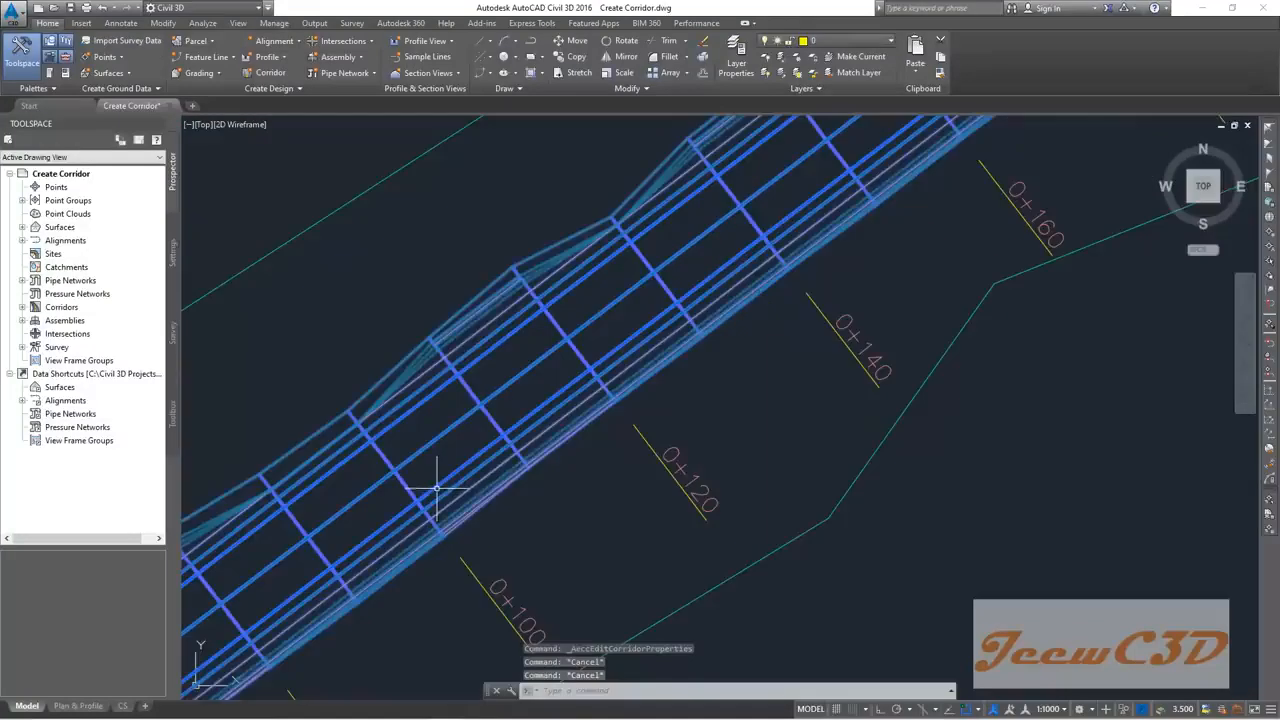
key("Escape")
type("re")
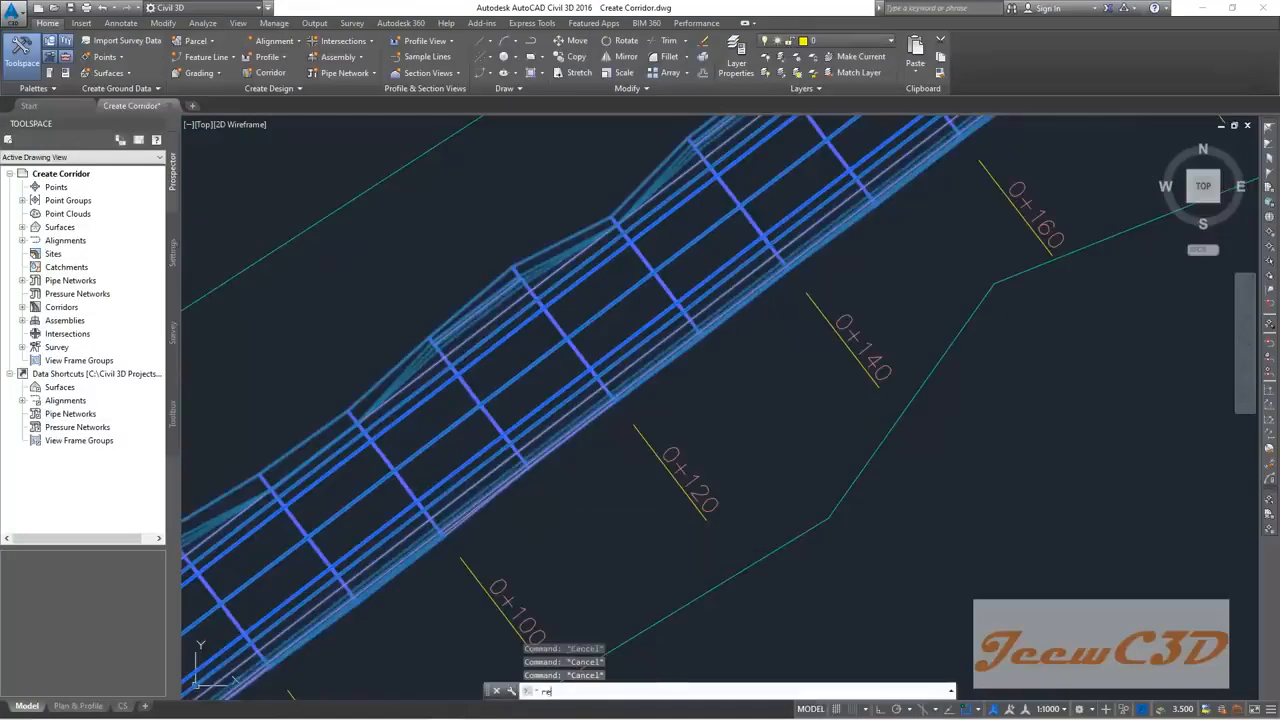
key("Return")
scroll(504, 393, "up", 3)
scroll(504, 393, "down", 2)
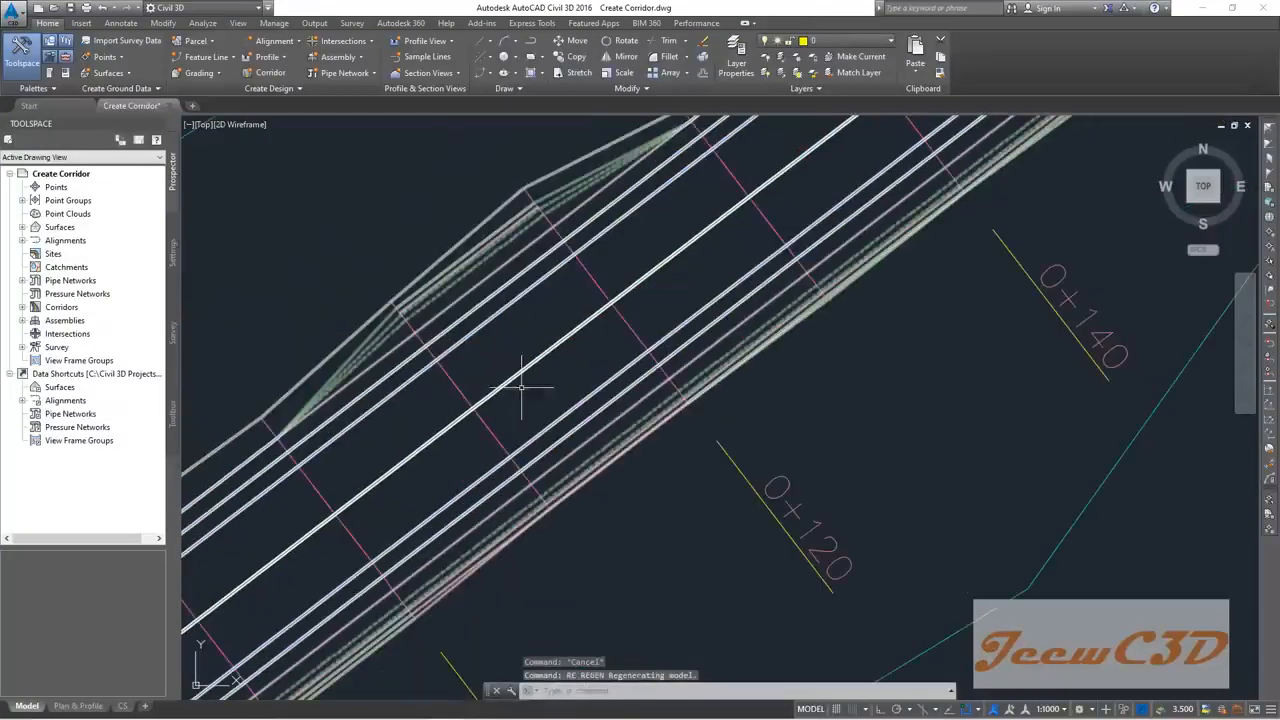
middle_click_drag(787, 517, 657, 486)
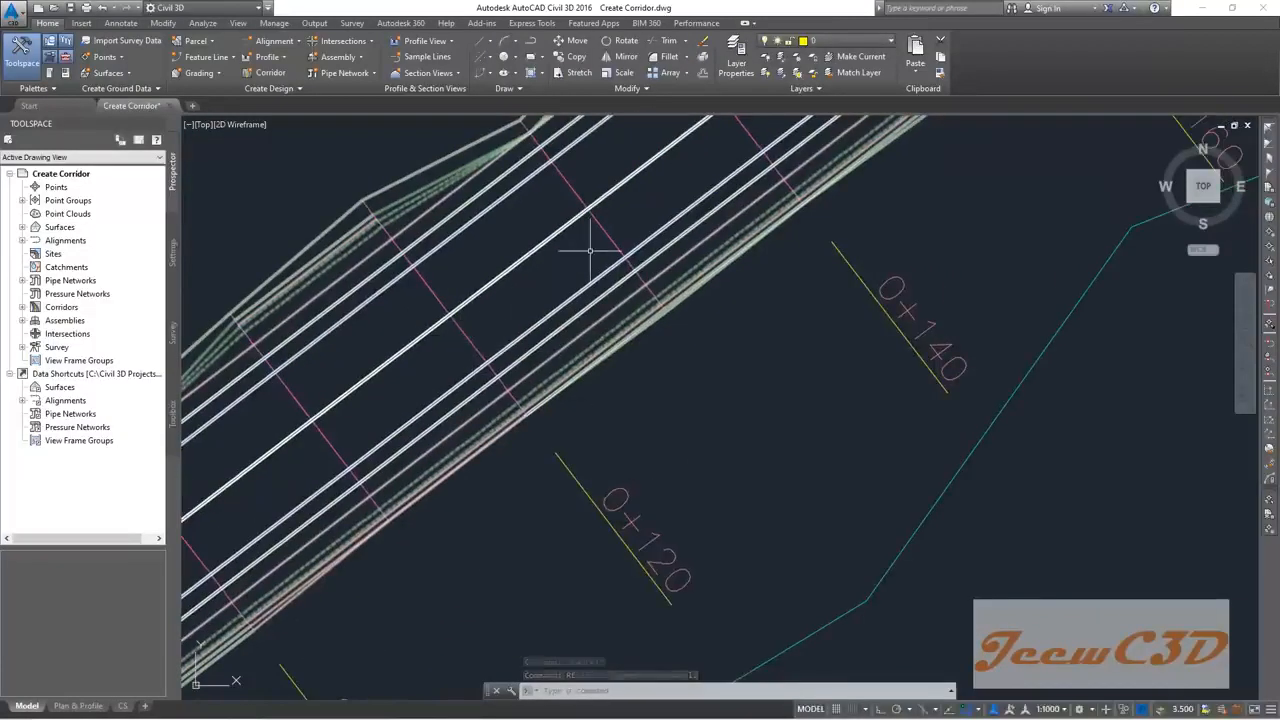
scroll(594, 243, "down", 2)
middle_click_drag(651, 206, 603, 285)
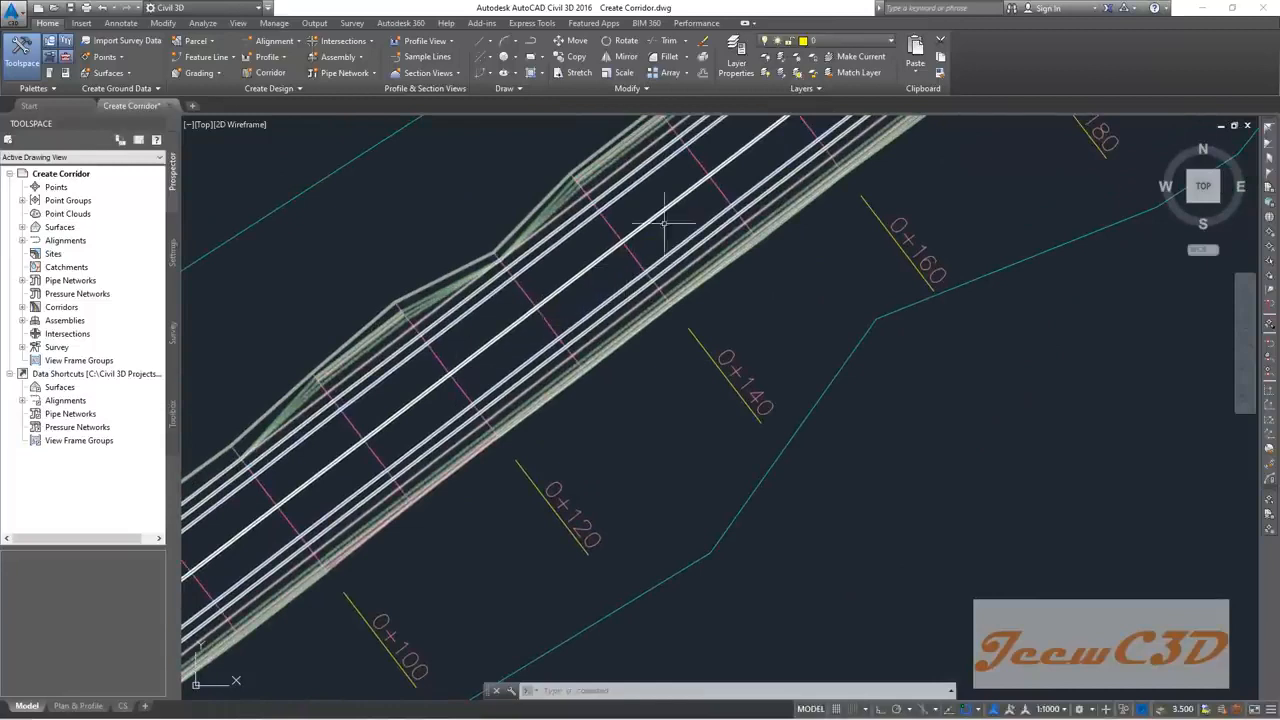
scroll(643, 392, "down", 4)
middle_click_drag(857, 323, 591, 509)
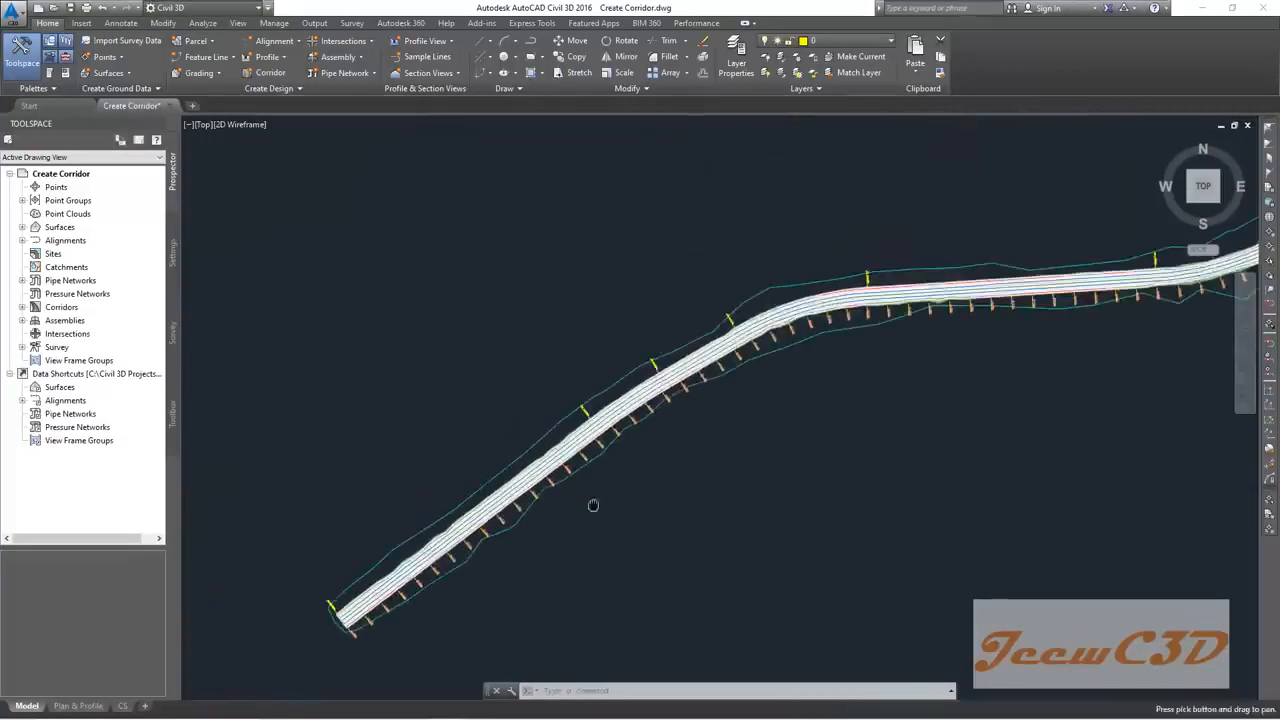
scroll(763, 342, "up", 4)
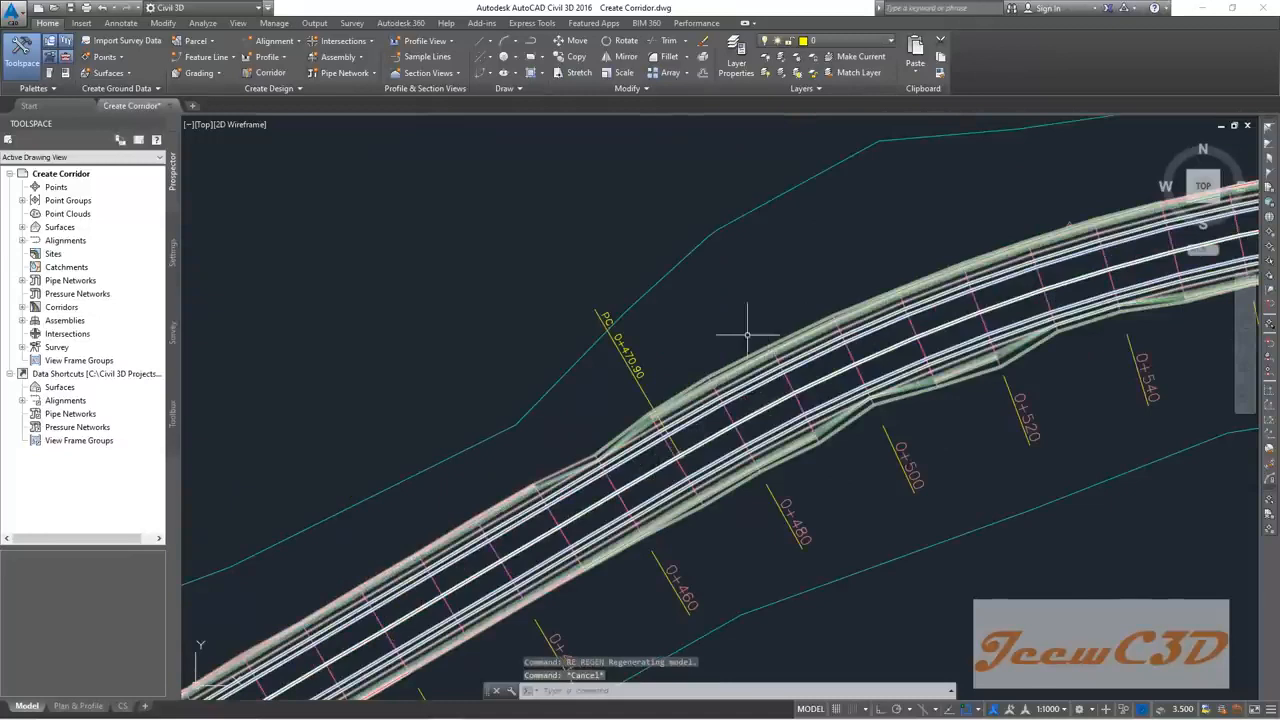
scroll(758, 365, "up", 3)
mouse_move(781, 410)
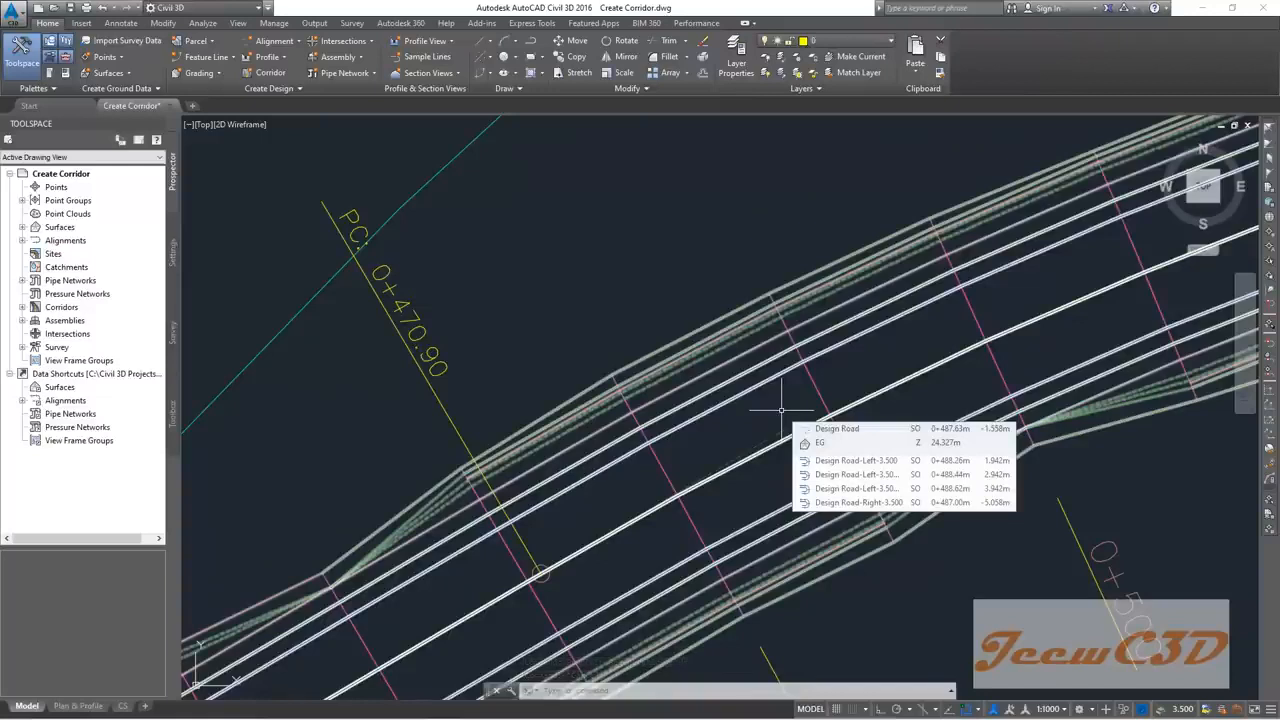
scroll(781, 410, "down", 5)
Step: Regenerate again, move to stations 0+800–0+880 and select the corridor near 0+860
key("Escape")
key("Escape")
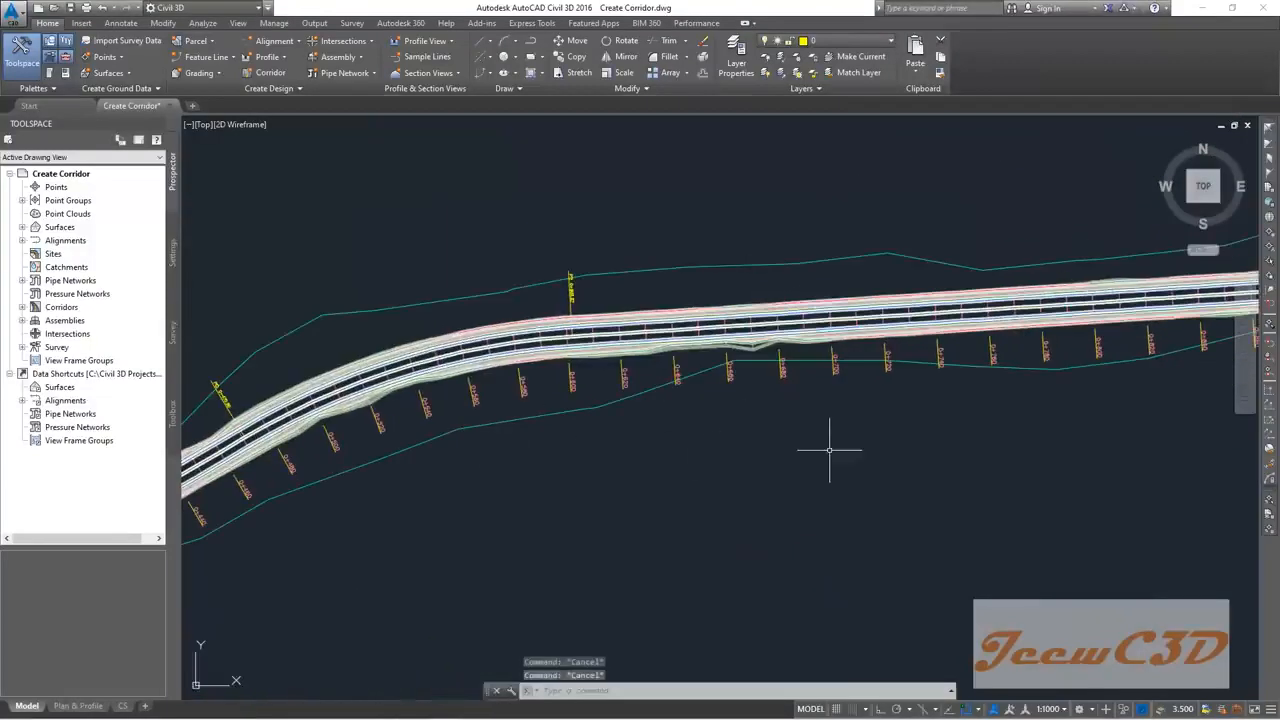
type("l")
type("ea")
key("Return")
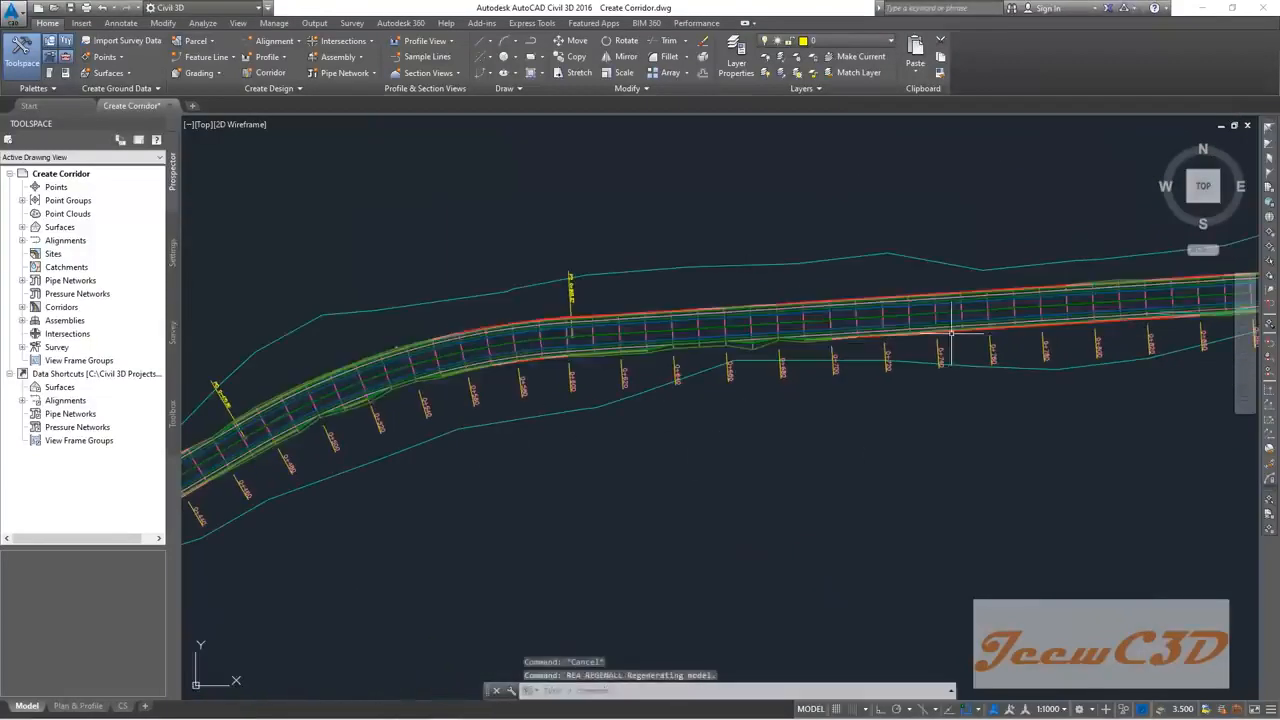
scroll(956, 355, "up", 4)
middle_click_drag(966, 355, 477, 370)
middle_click_drag(916, 347, 626, 388)
scroll(744, 363, "up", 2)
middle_click_drag(744, 363, 666, 386)
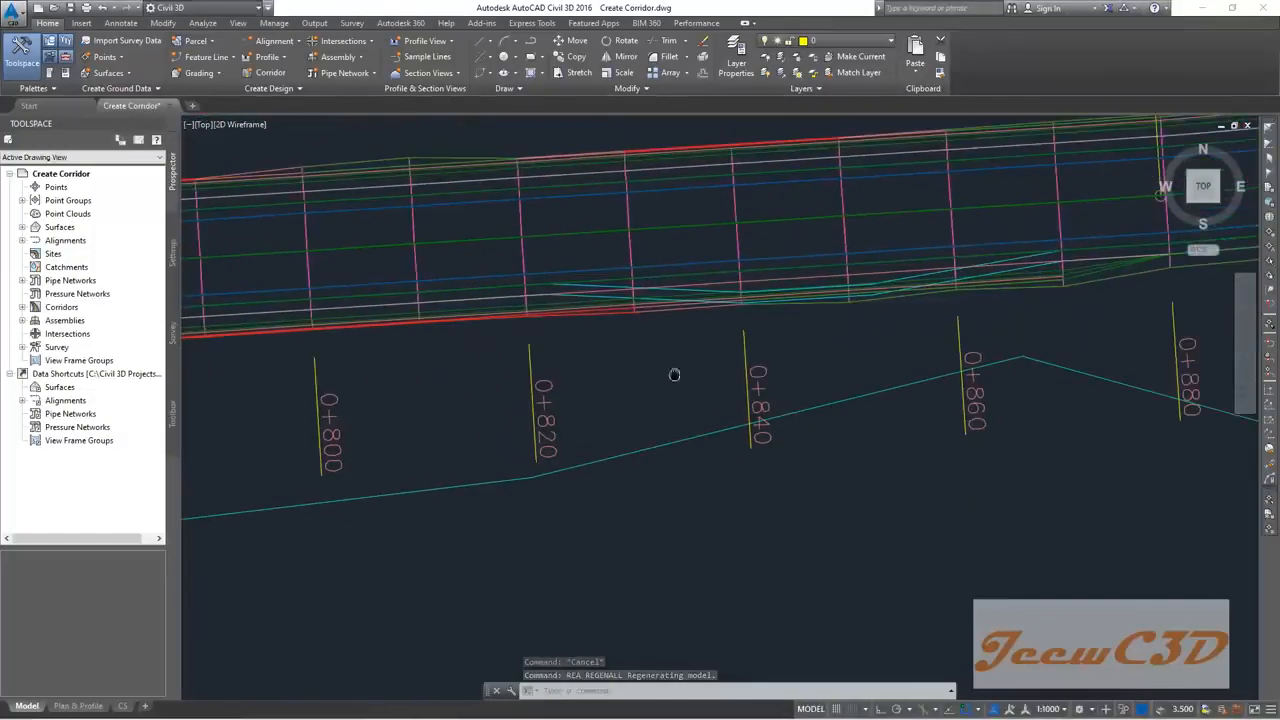
left_click(995, 247)
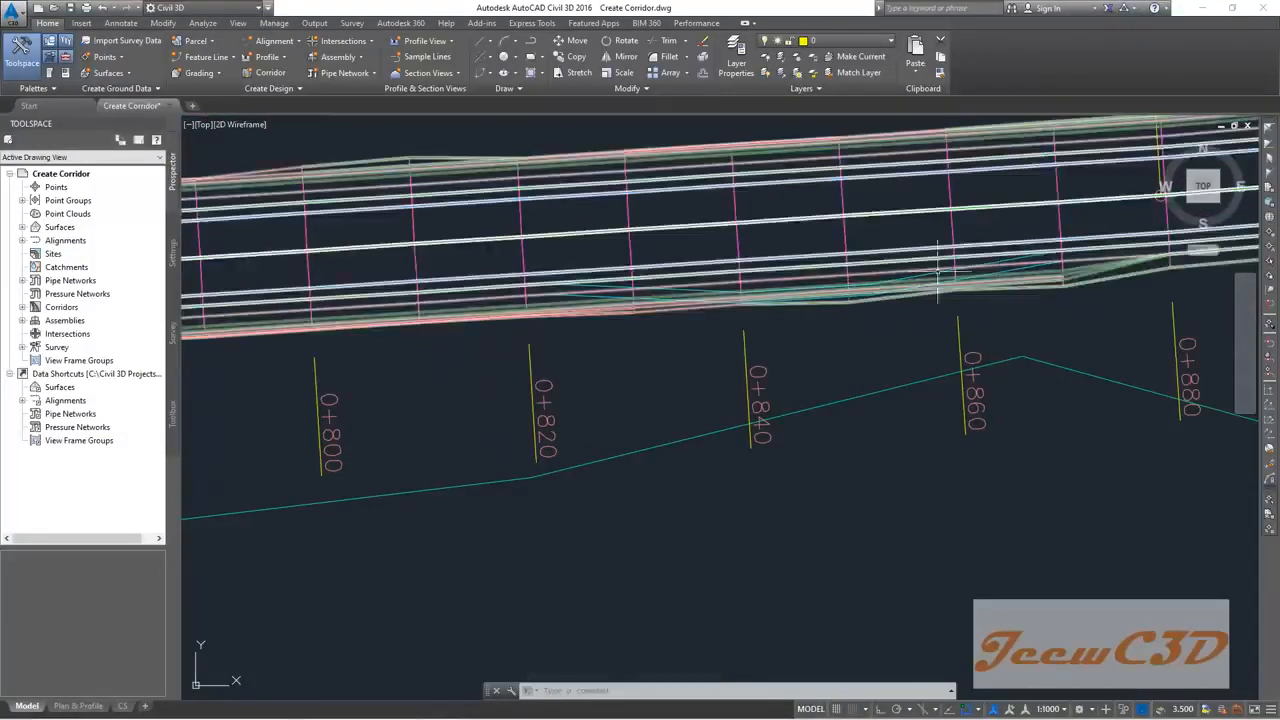
scroll(783, 346, "up", 2)
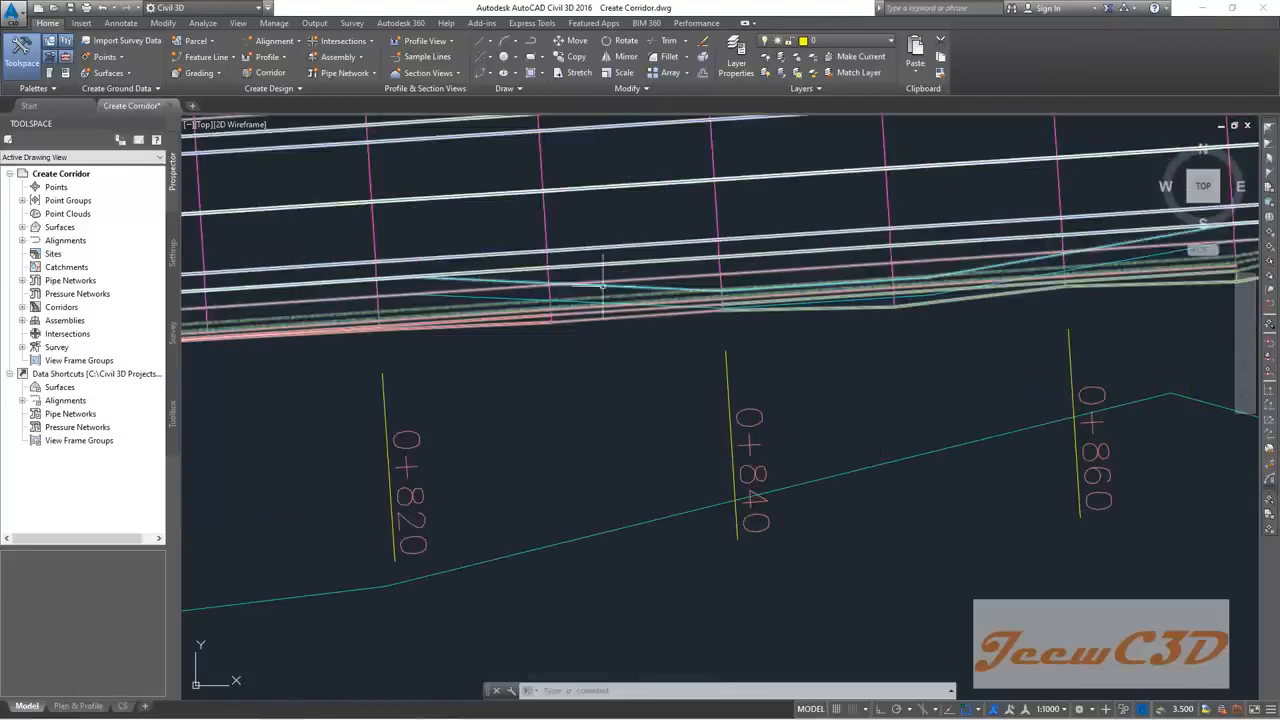
scroll(845, 297, "up", 3)
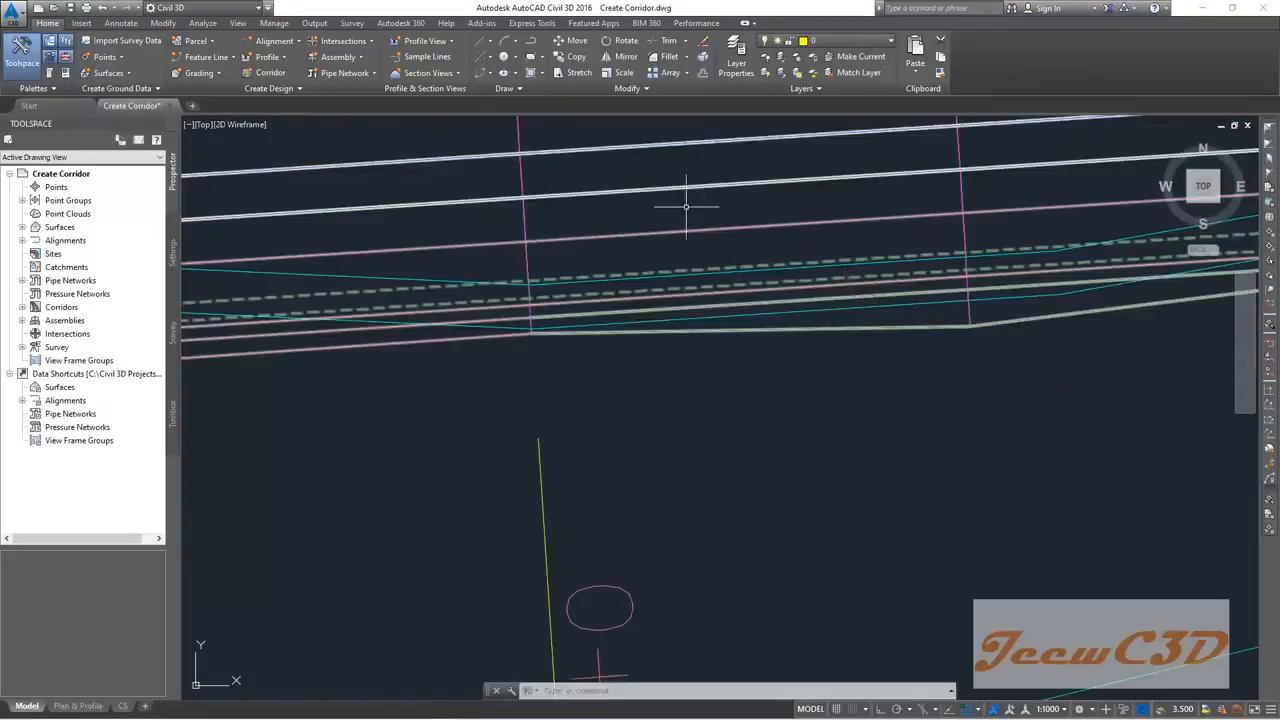
scroll(697, 309, "down", 3)
Step: Regenerate repeatedly to refresh the corridor sections around stations 0+820 to 0+860
type("RE")
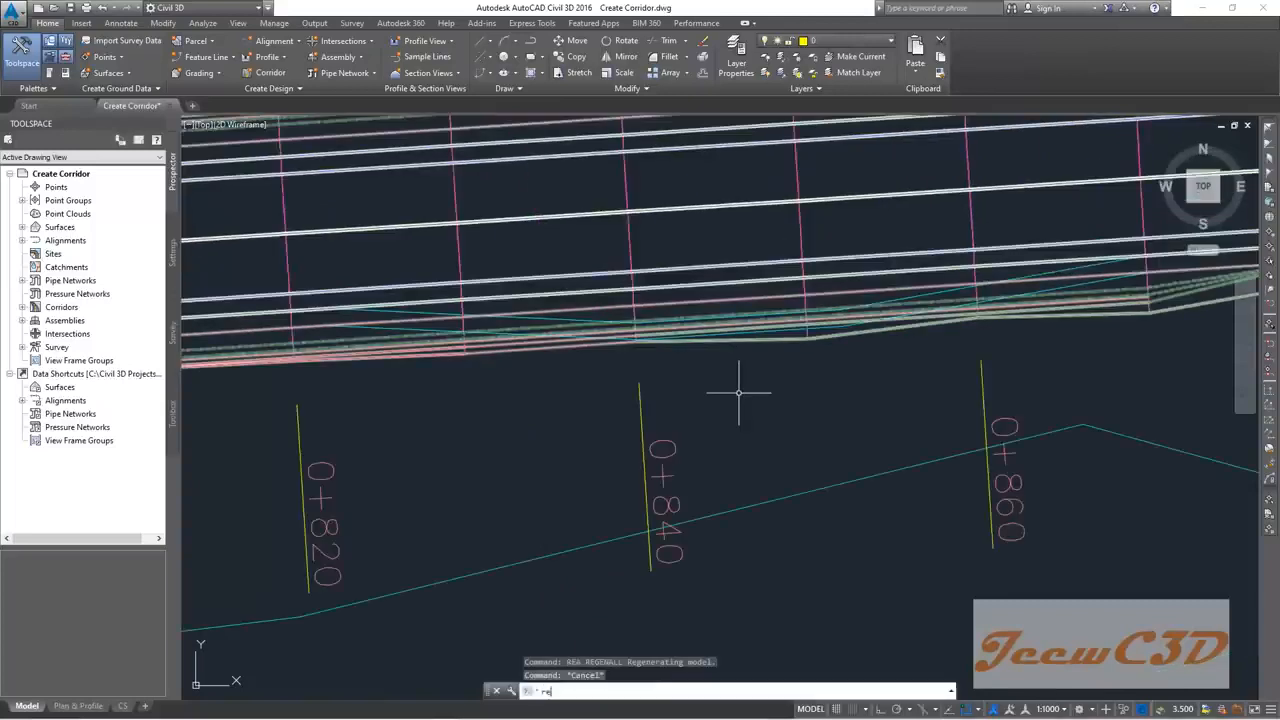
key("Return")
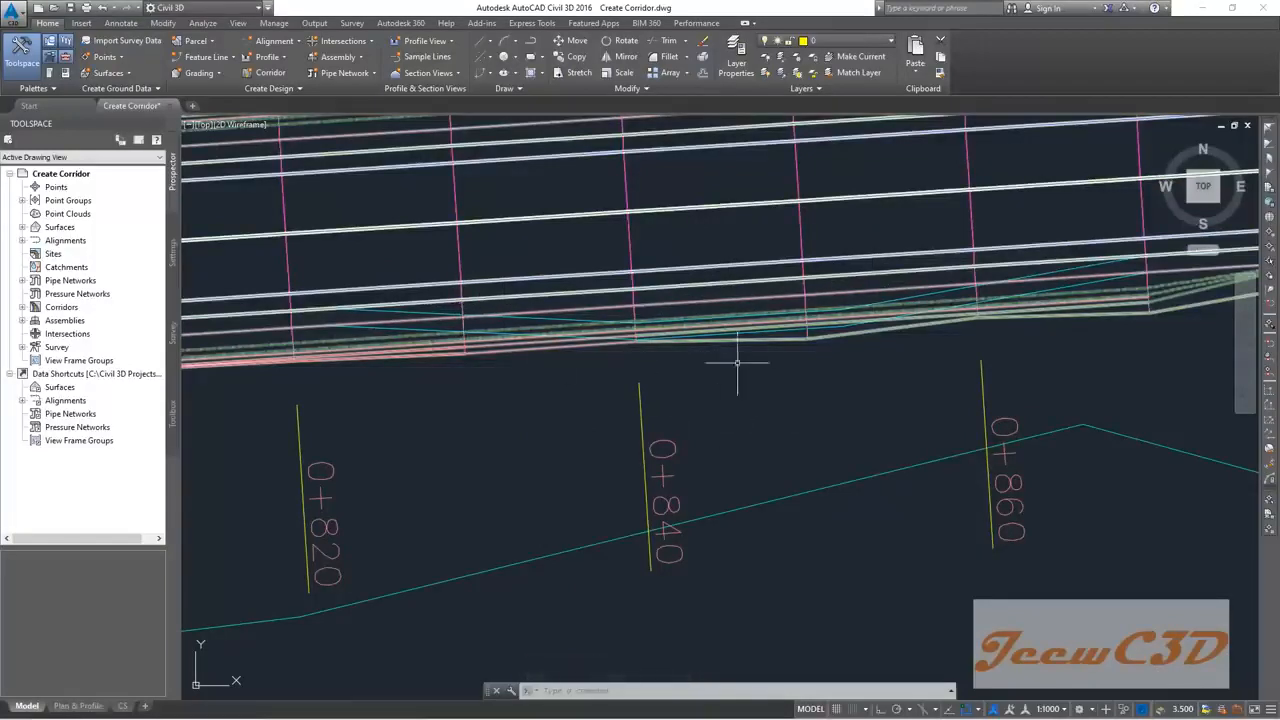
key("Escape")
type("re")
key("Return")
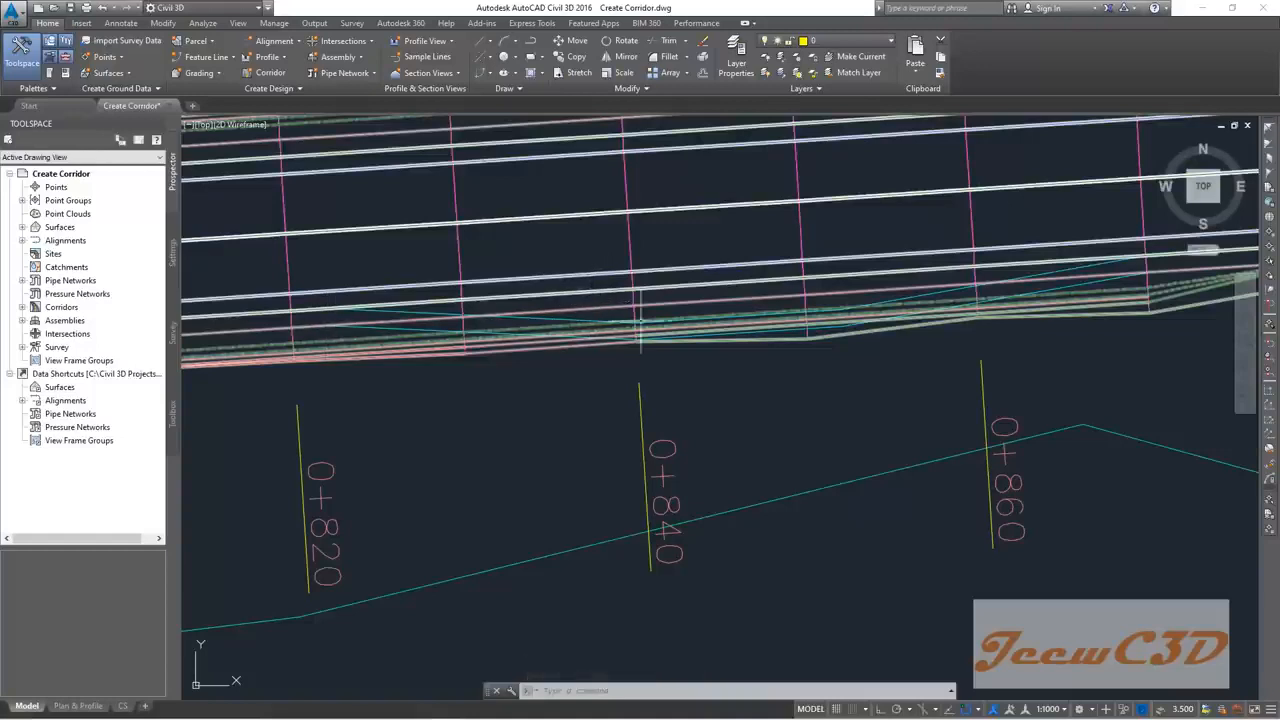
type("re")
key("Return")
key("Escape")
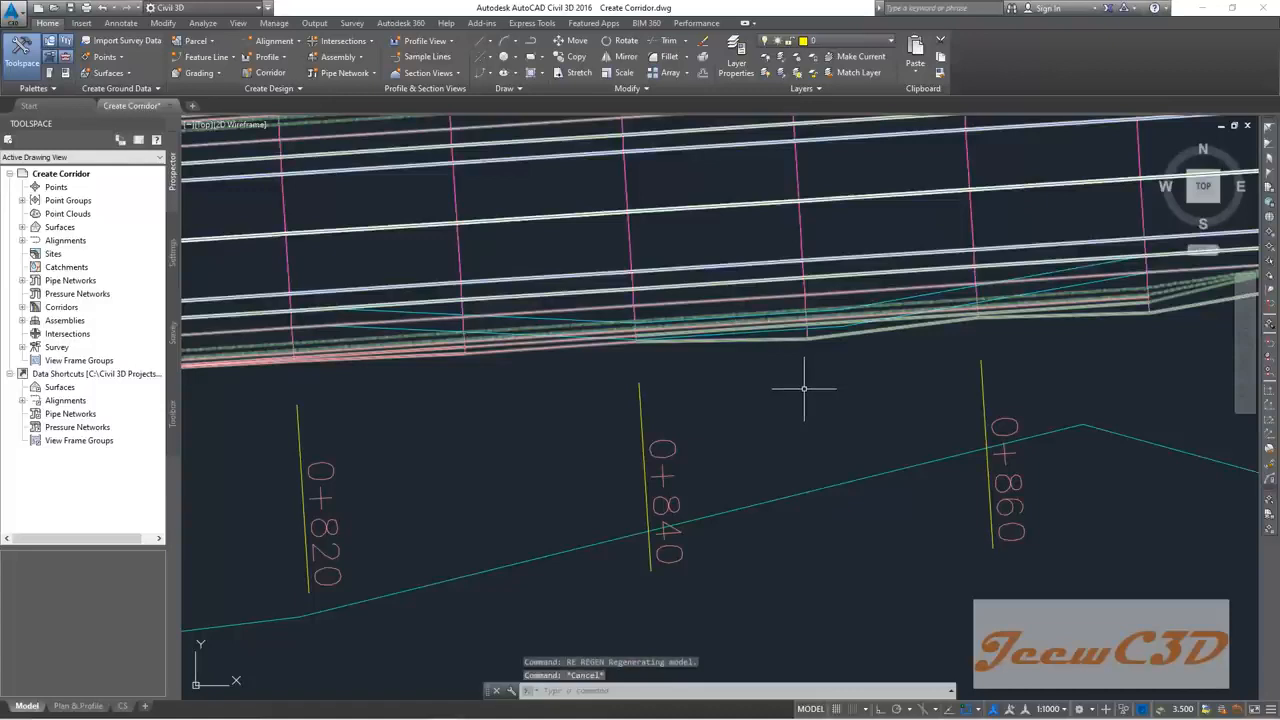
type("re")
key("Return")
mouse_move(688, 392)
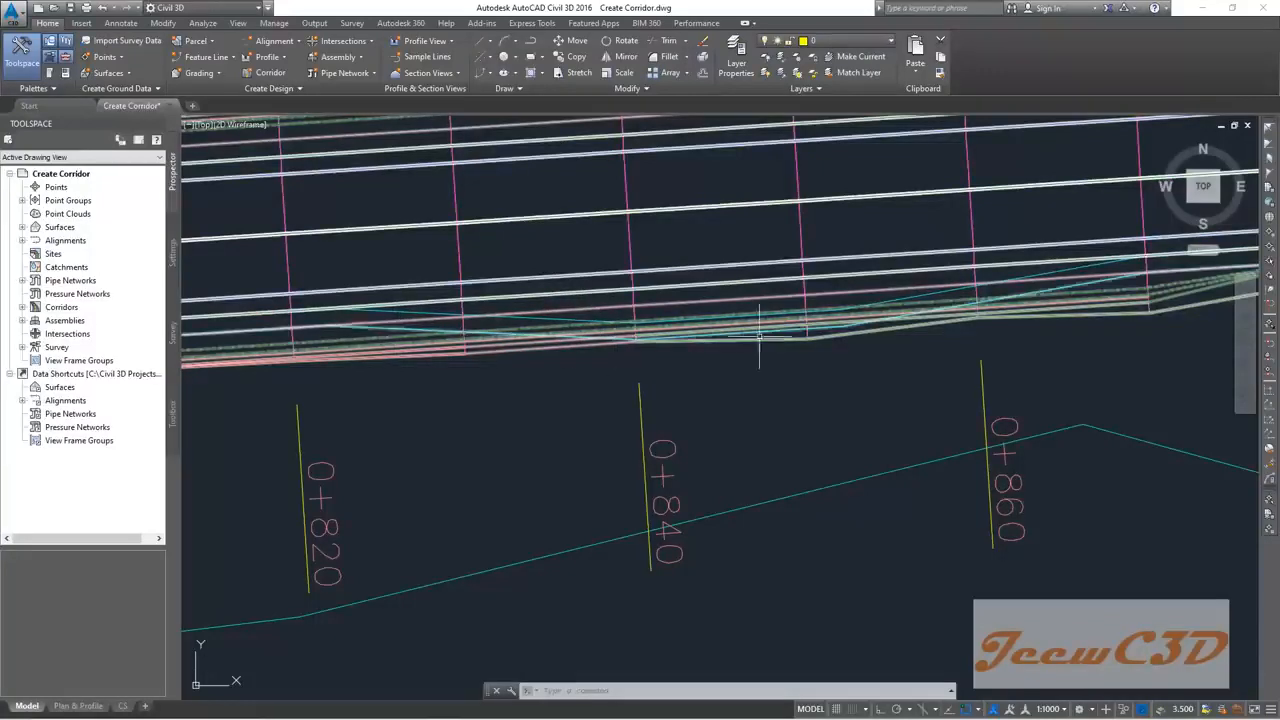
type("re")
key("Return")
key("Escape")
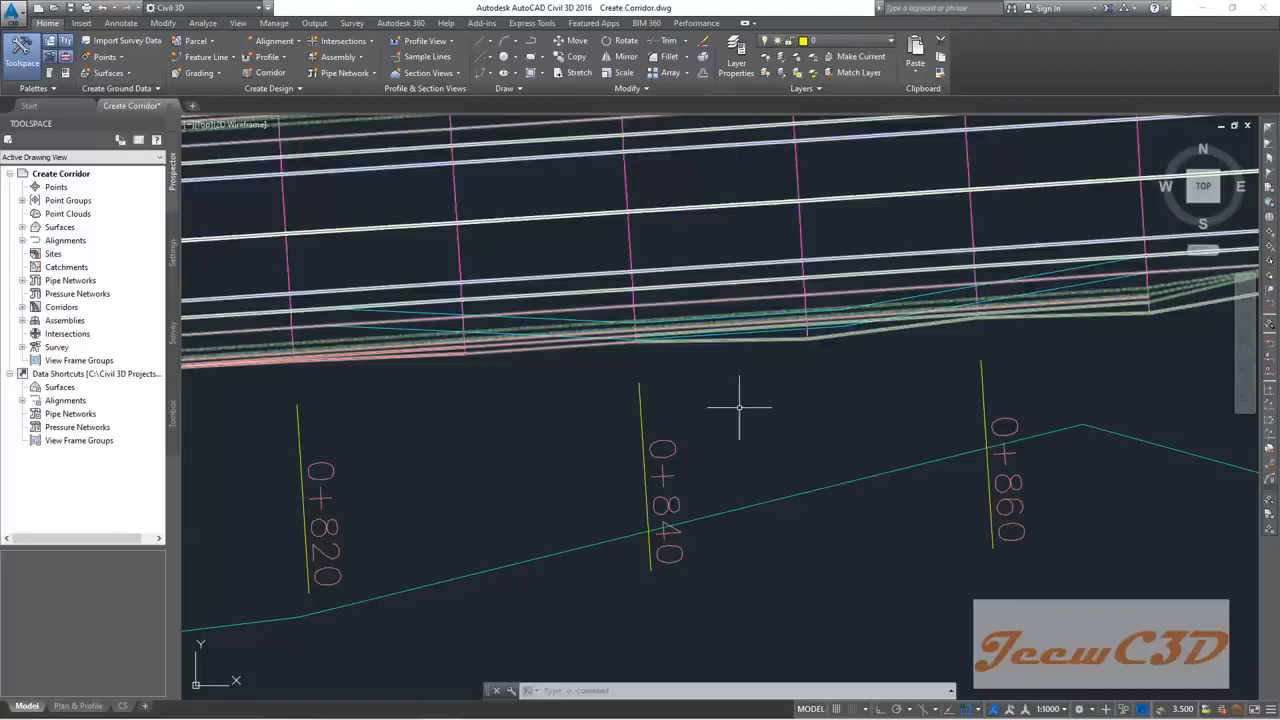
Step: Save the drawing and regenerate the display
left_click(71, 12)
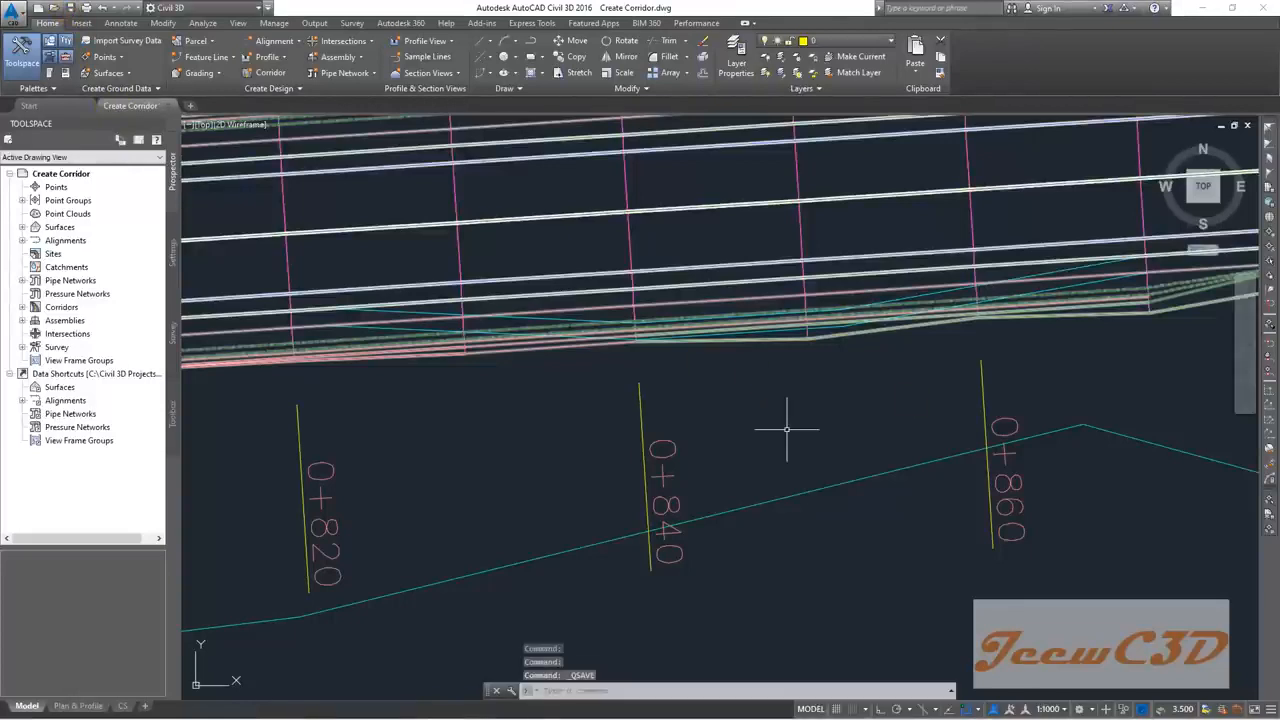
scroll(835, 420, "down", 4)
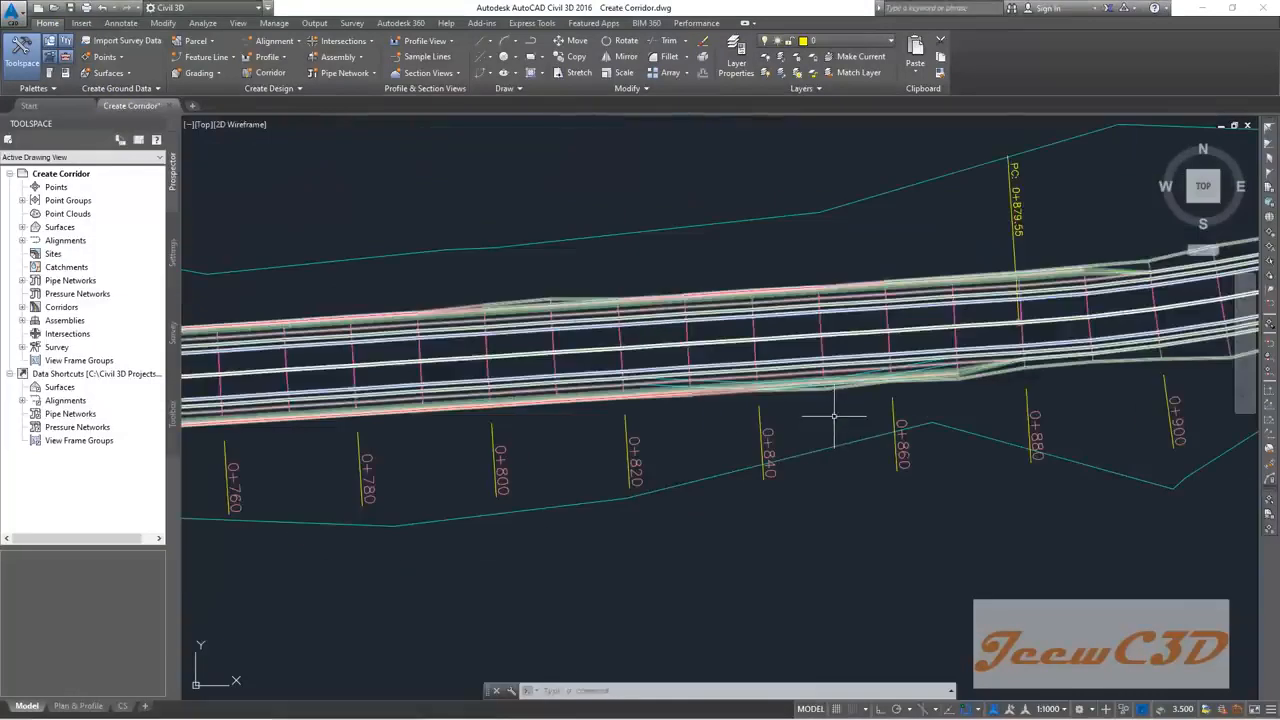
left_click(824, 414)
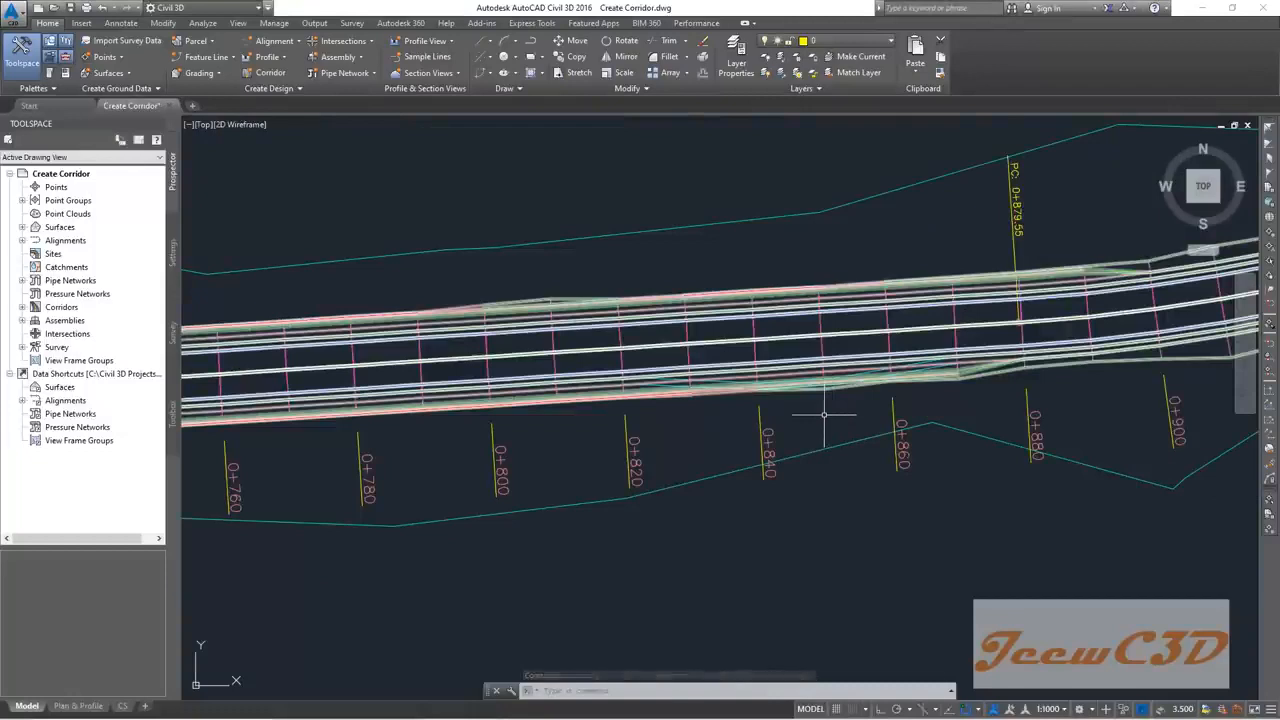
type("RE")
key("Return")
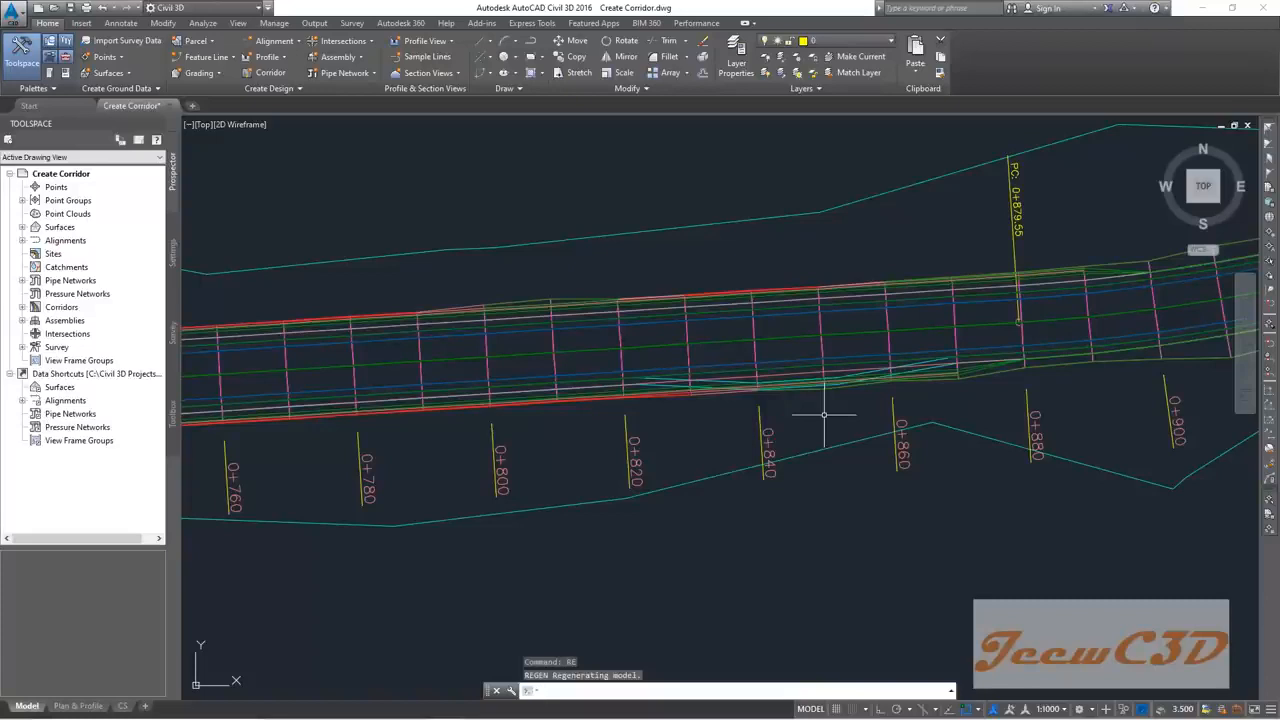
Step: Bring the corridor's starting end at station 0+000 into view
scroll(849, 574, "down", 7)
middle_click_drag(794, 597, 1120, 397)
mouse_move(790, 550)
middle_mouse_down()
mouse_move(1165, 290)
mouse_move(1029, 406)
middle_mouse_up()
scroll(520, 474, "up", 8)
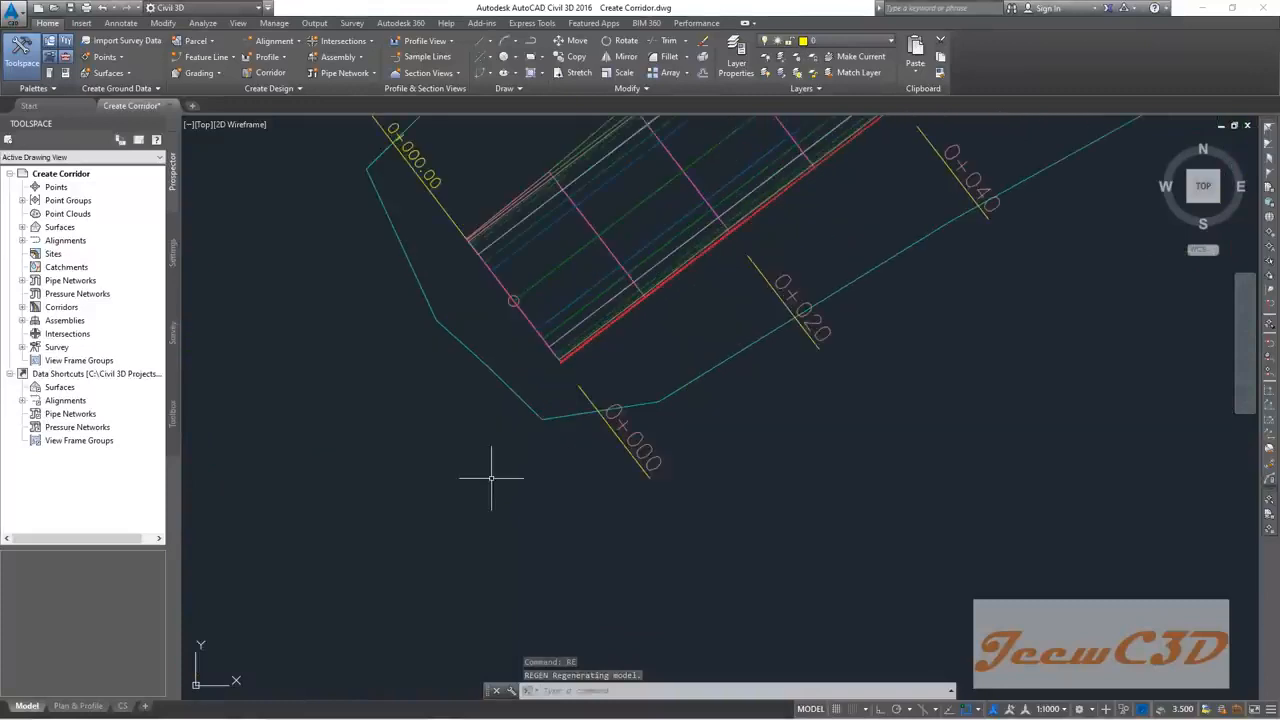
middle_click_drag(677, 334, 543, 448)
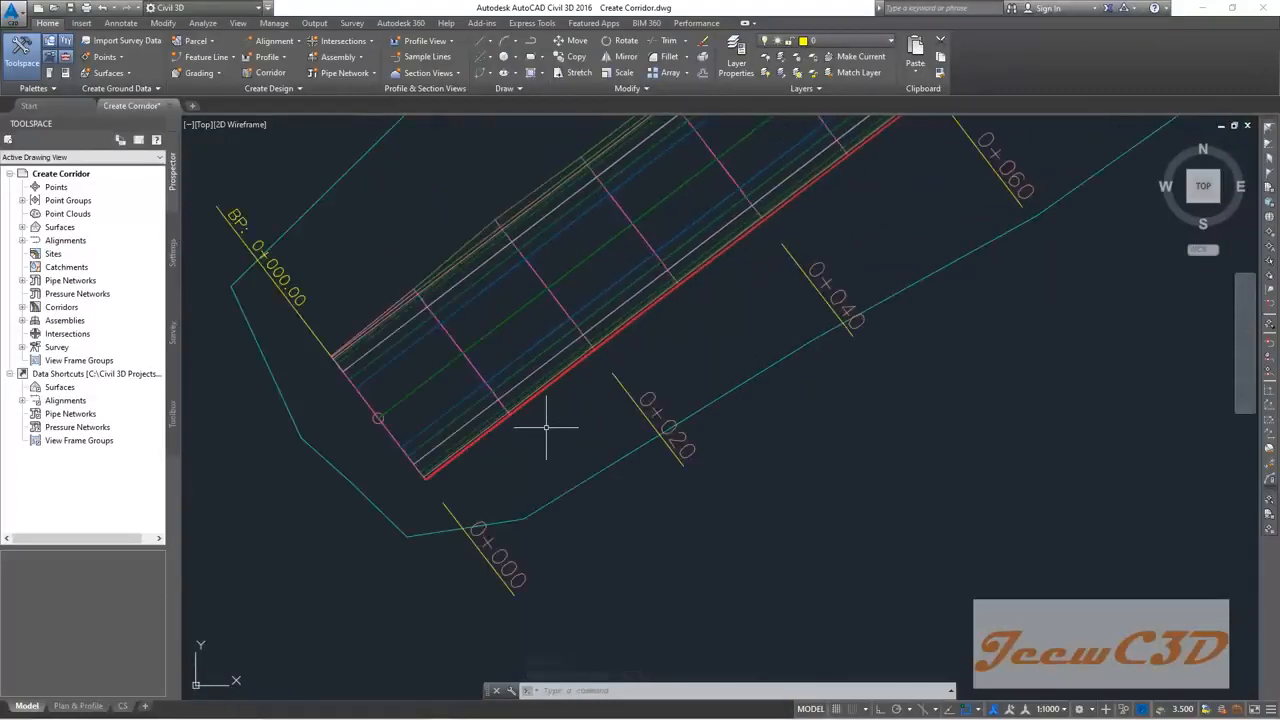
scroll(546, 428, "up", 2)
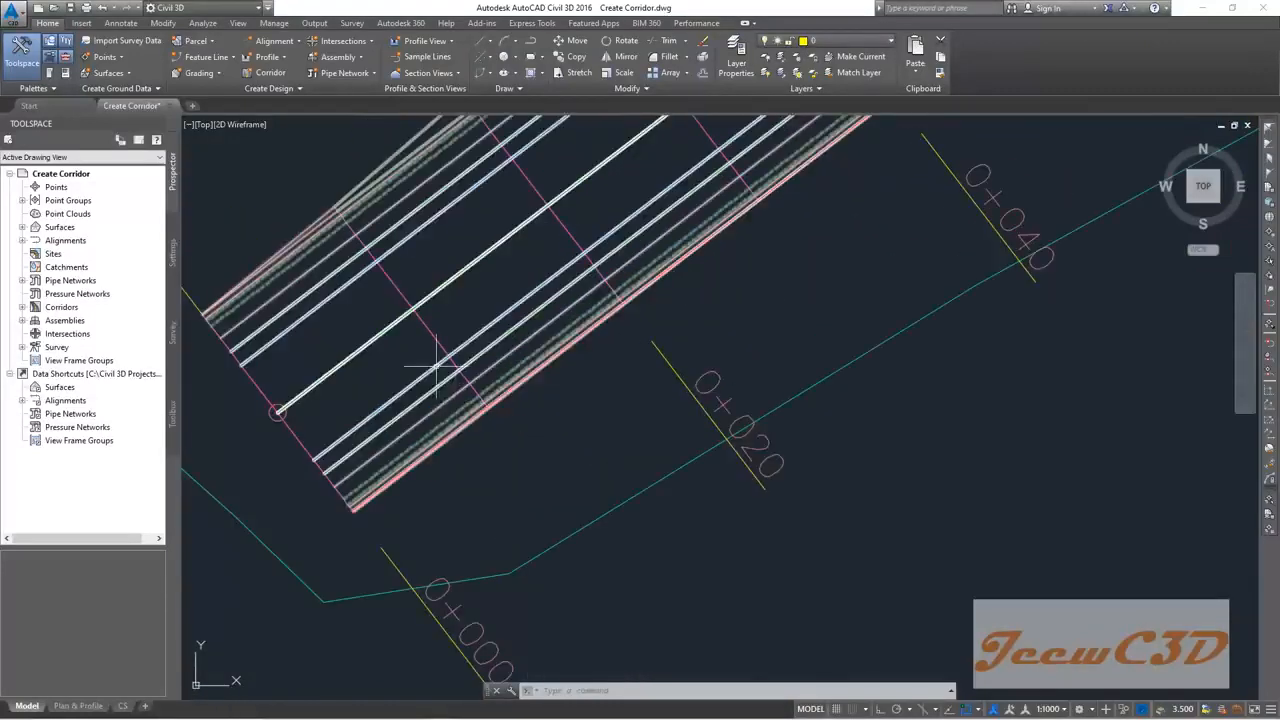
Step: Uncheck all baselines and regions in the Final Corridor's properties and rebuild it
left_click(433, 332)
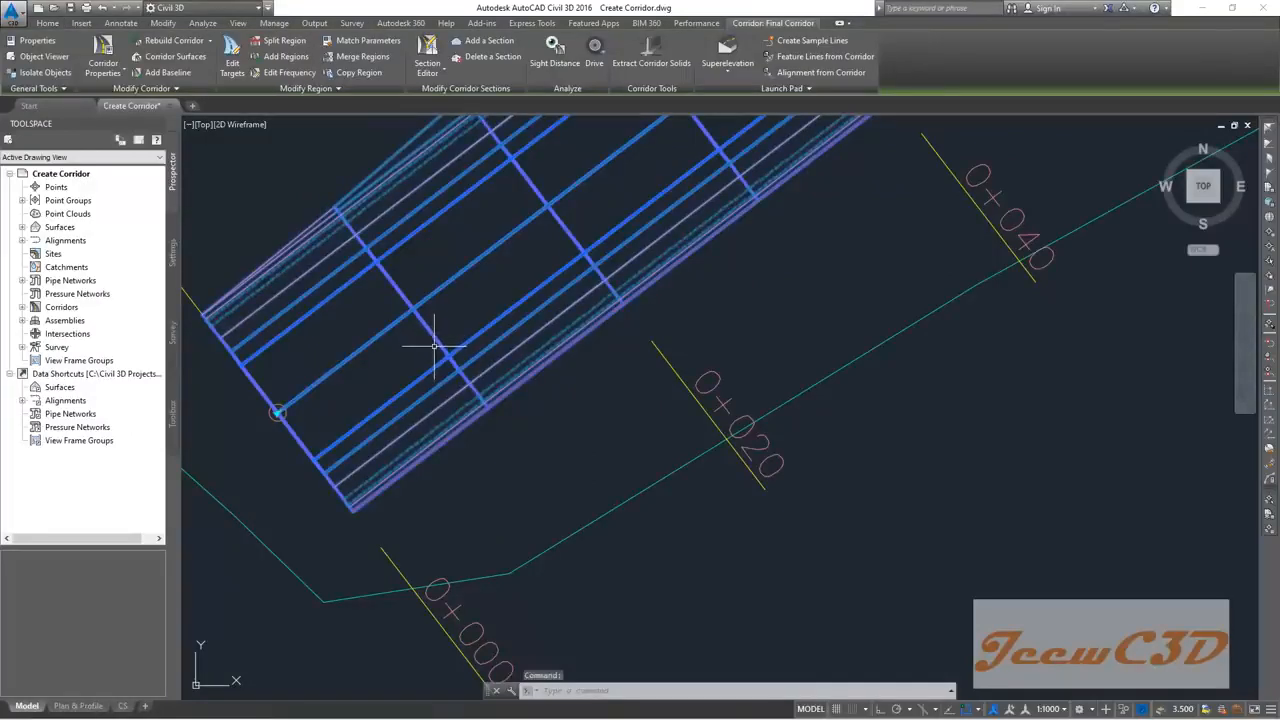
left_click(106, 50)
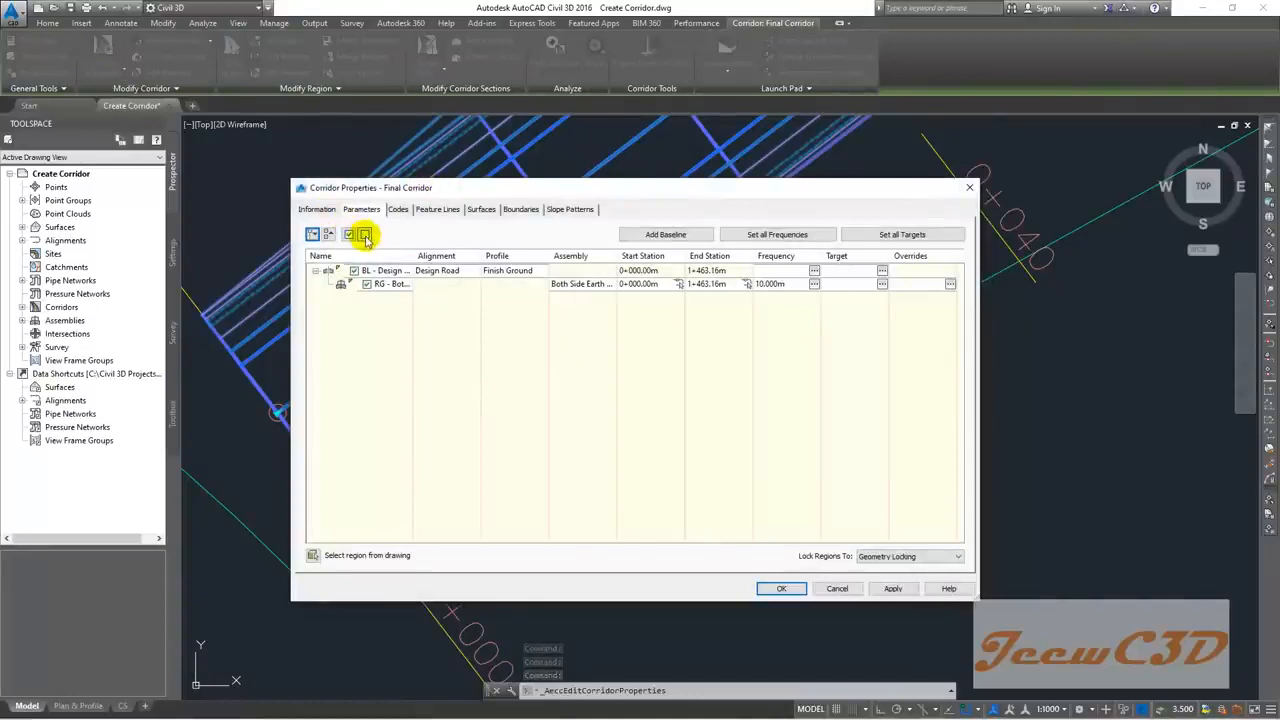
left_click(365, 236)
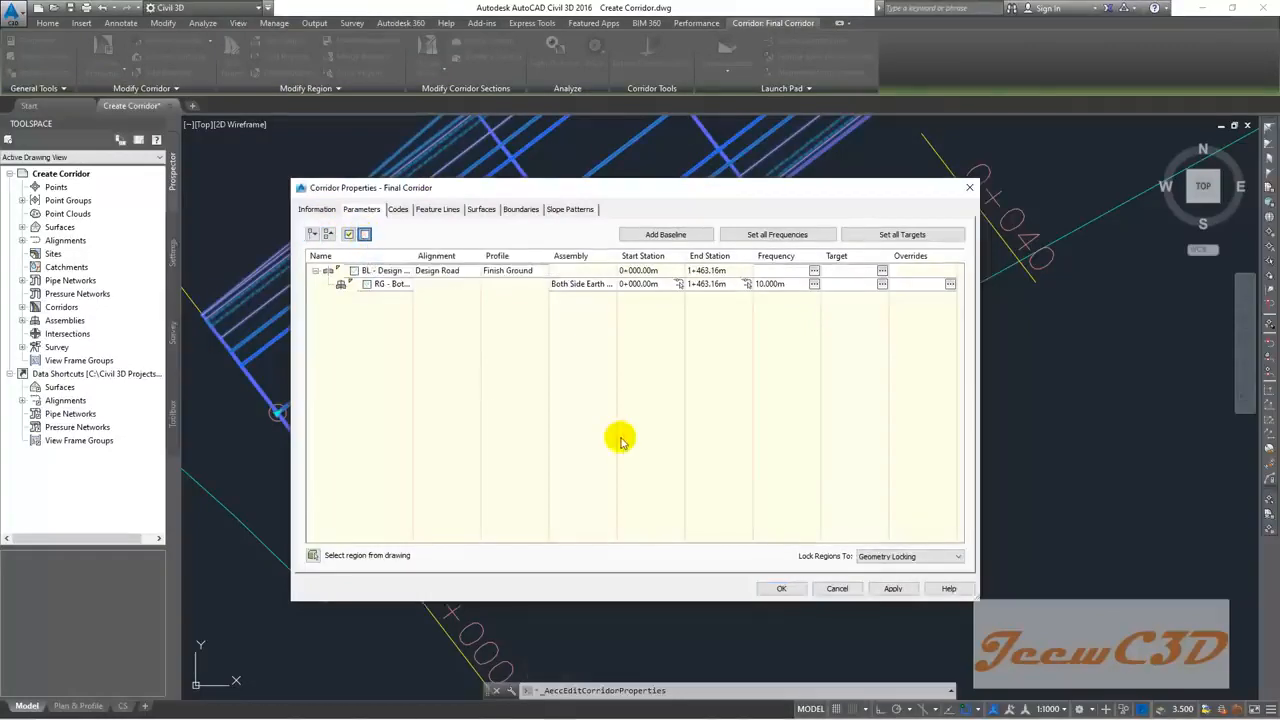
left_click(781, 589)
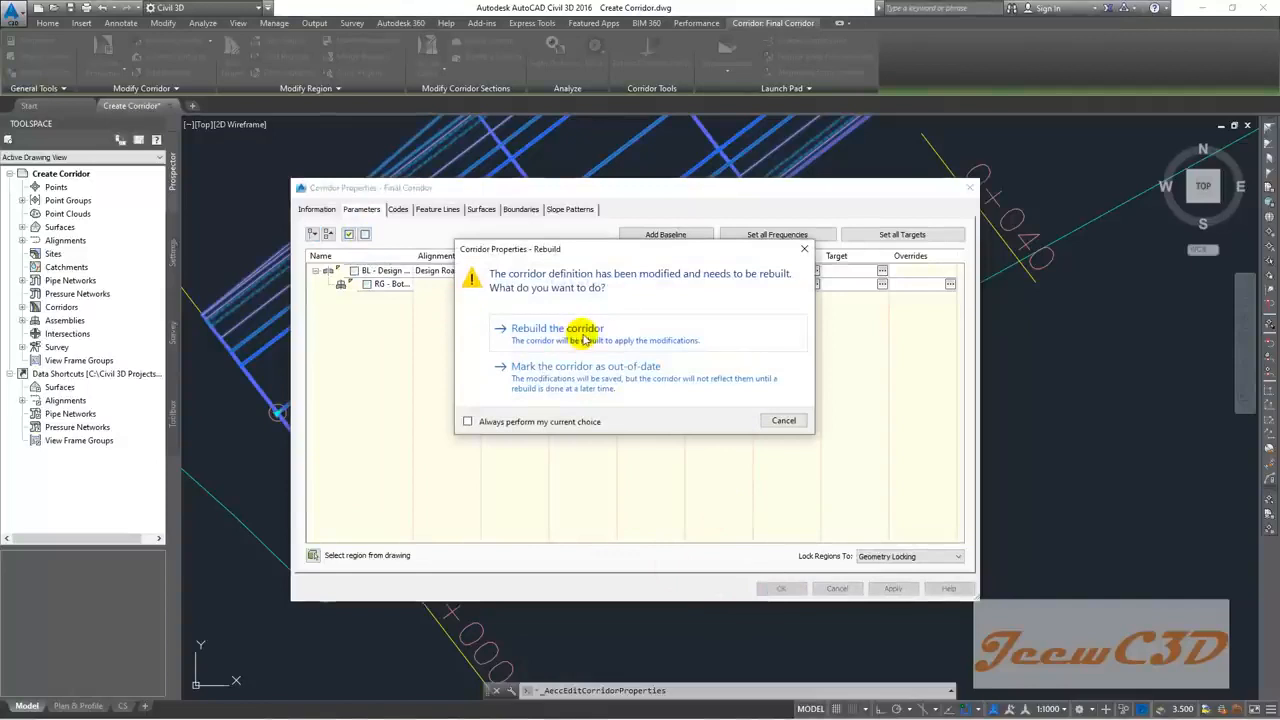
left_click(585, 335)
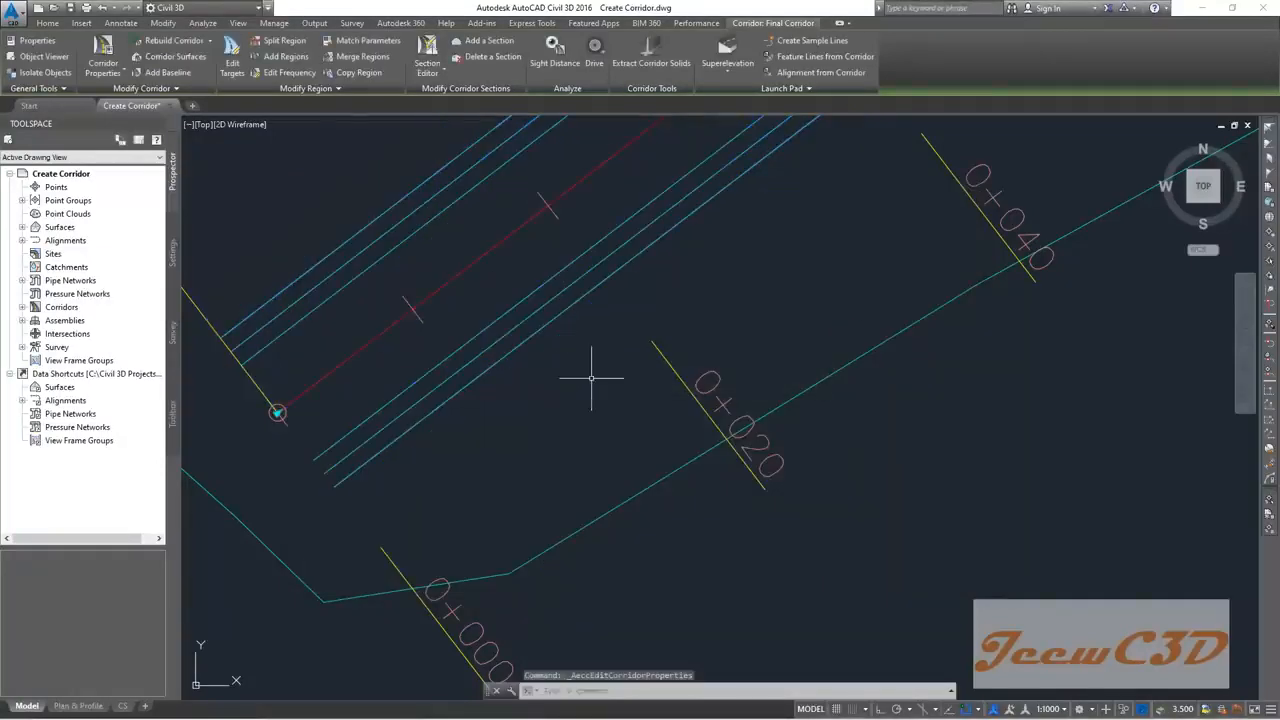
Step: Zoom and pan to center the first assembly with its subassemblies
middle_click_drag(580, 380, 543, 423)
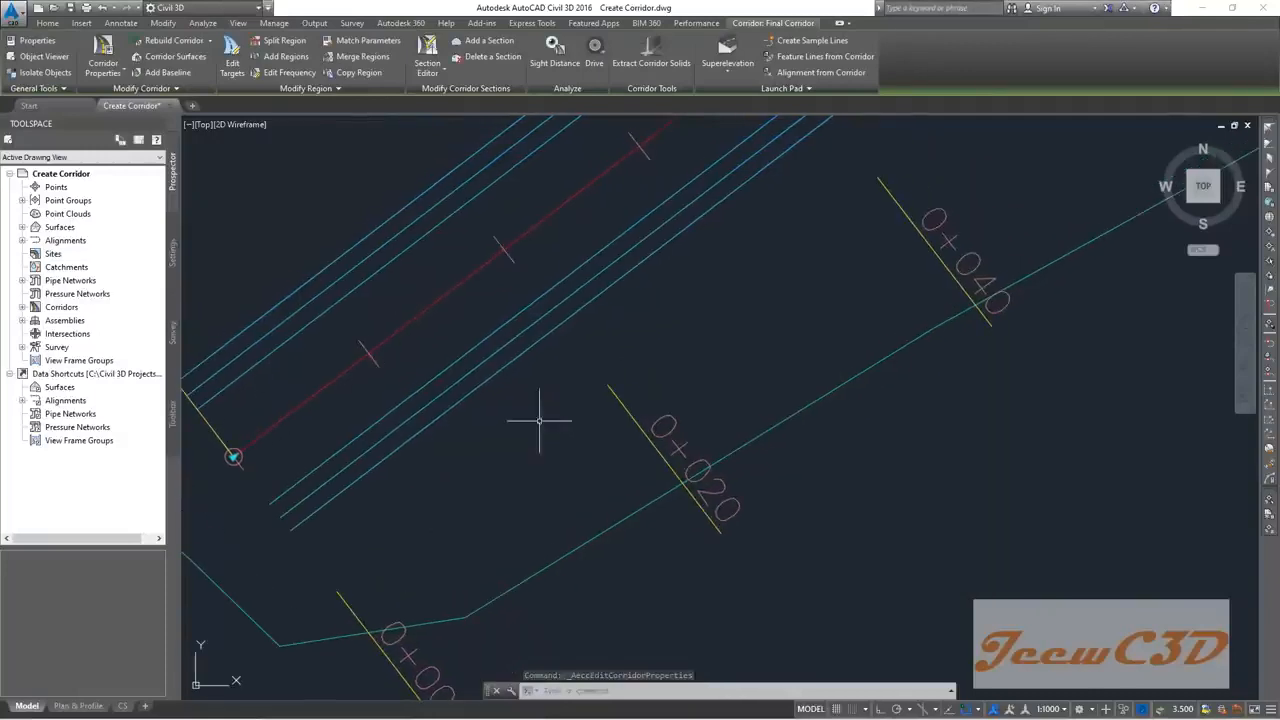
scroll(616, 372, "down", 2)
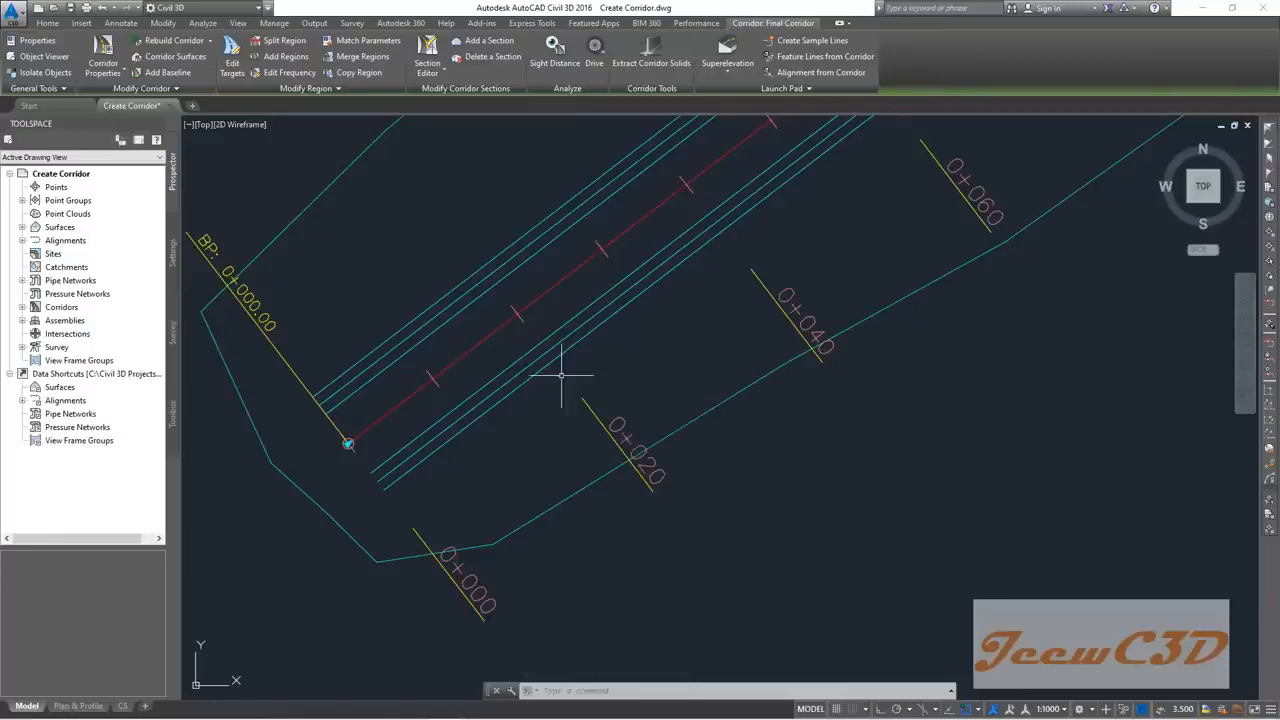
scroll(470, 374, "up", 3)
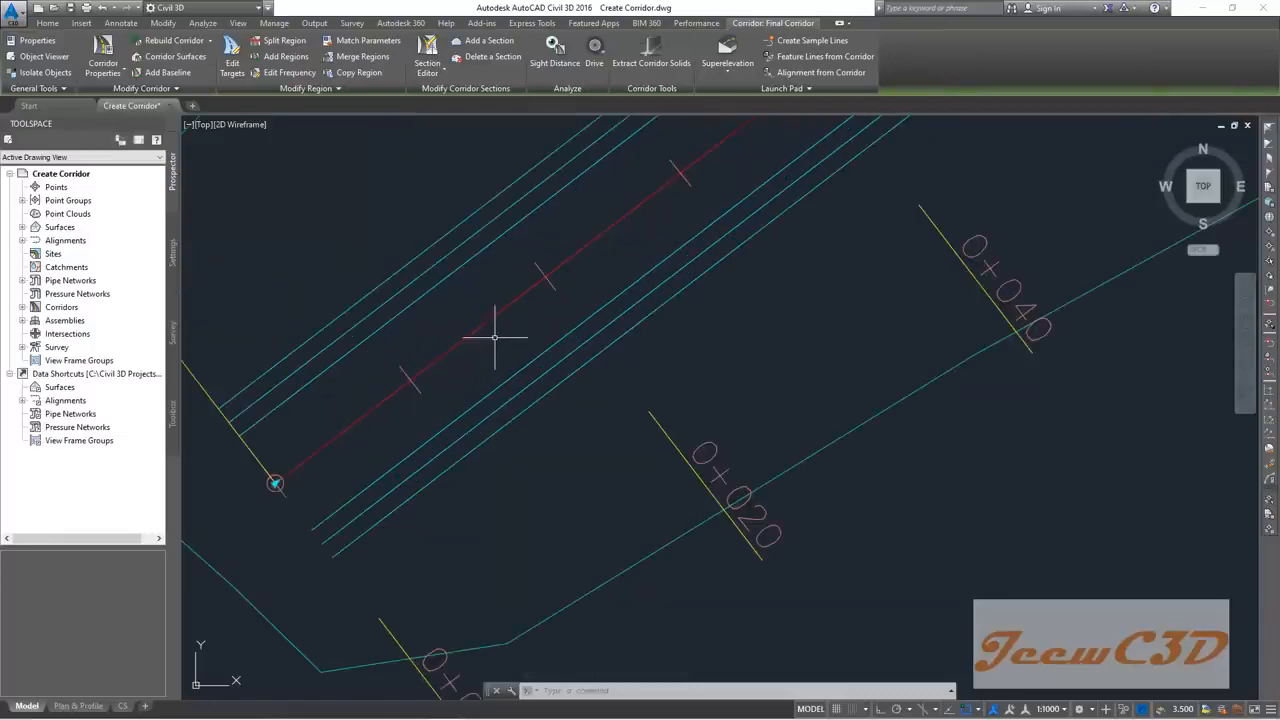
scroll(508, 357, "down", 5)
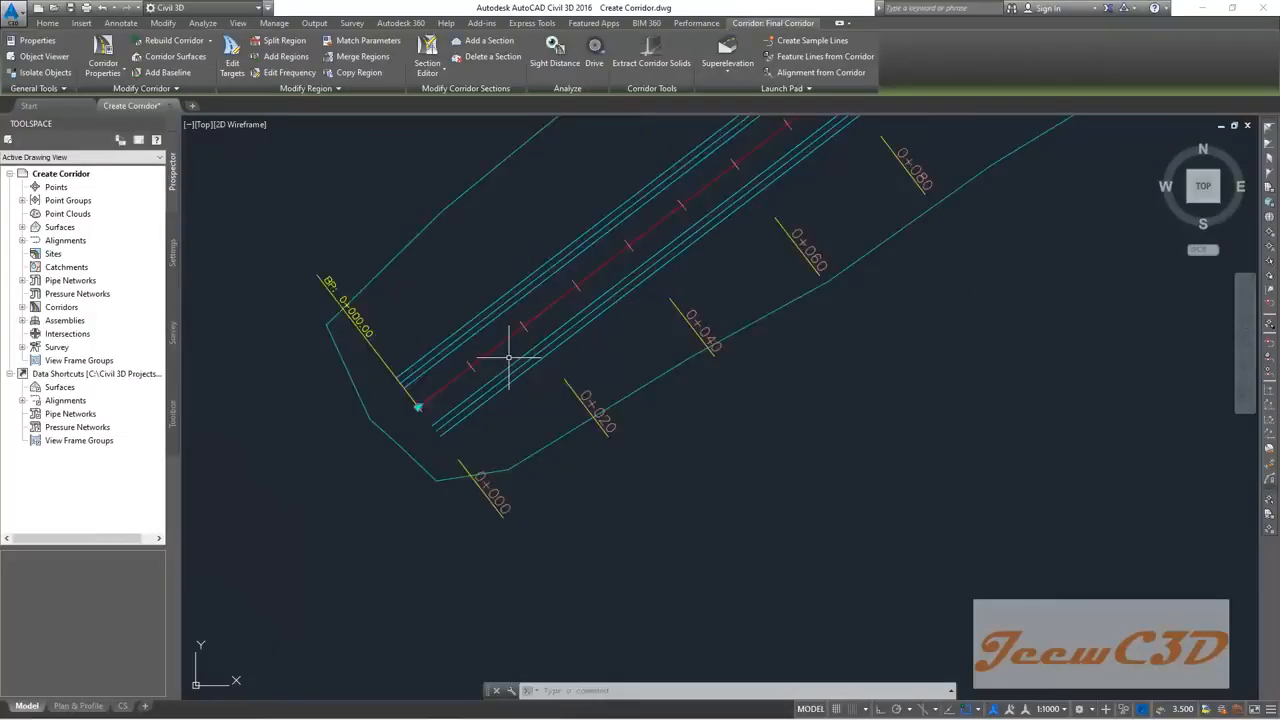
scroll(508, 357, "down", 8)
middle_click_drag(859, 445, 591, 456)
scroll(720, 384, "up", 4)
scroll(727, 350, "up", 12)
middle_click_drag(737, 317, 711, 486)
scroll(711, 486, "down", 2)
left_click(714, 468)
left_click(694, 421)
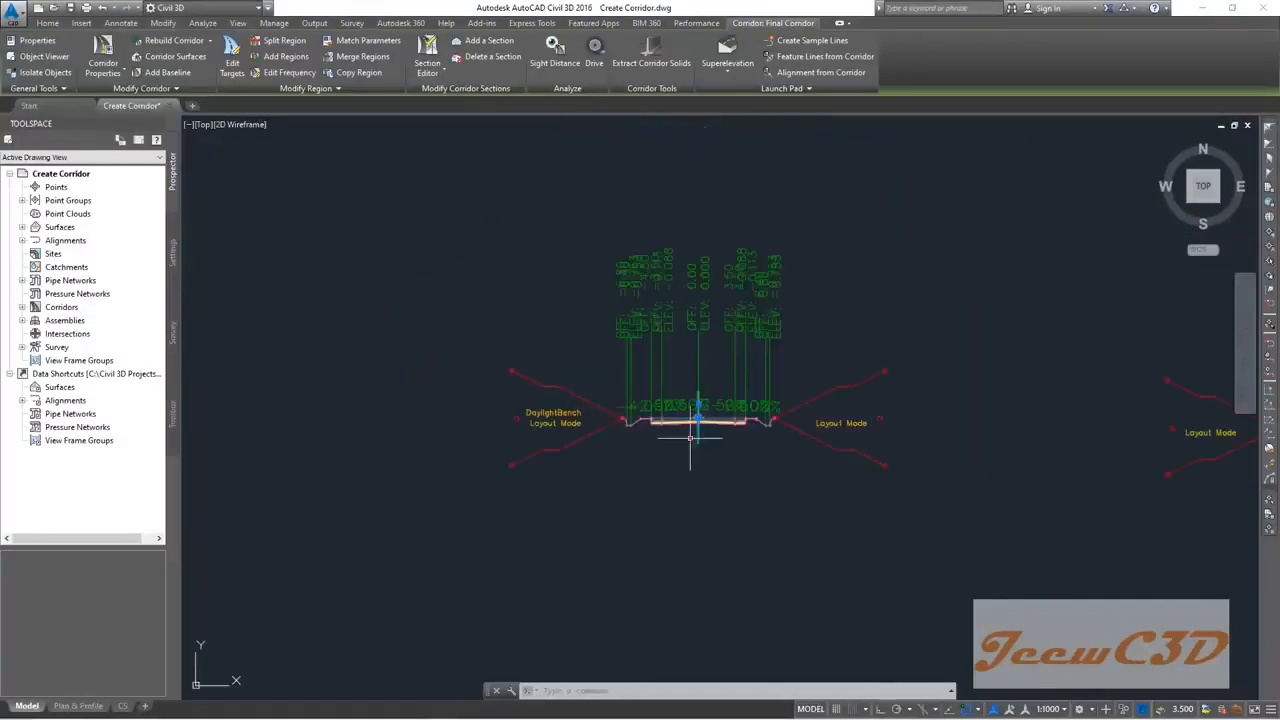
key("Escape")
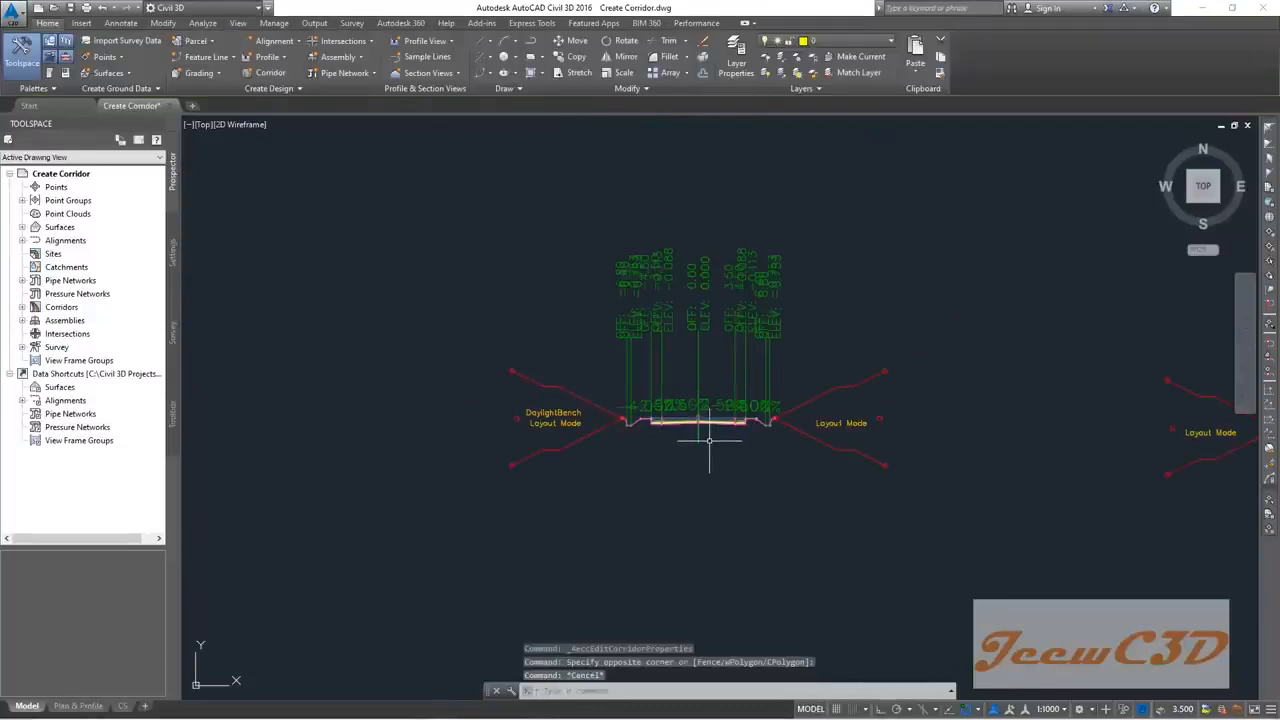
left_click(700, 437)
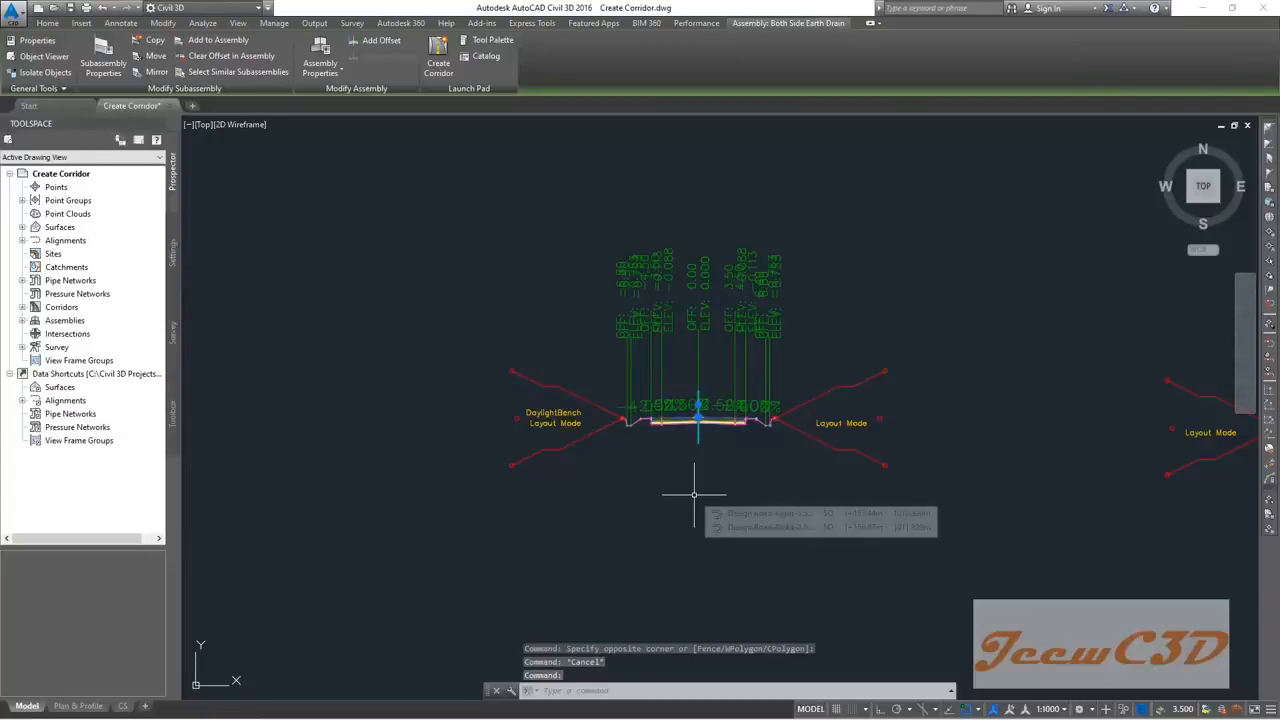
key("Escape")
scroll(694, 494, "up", 3)
scroll(634, 471, "up", 1)
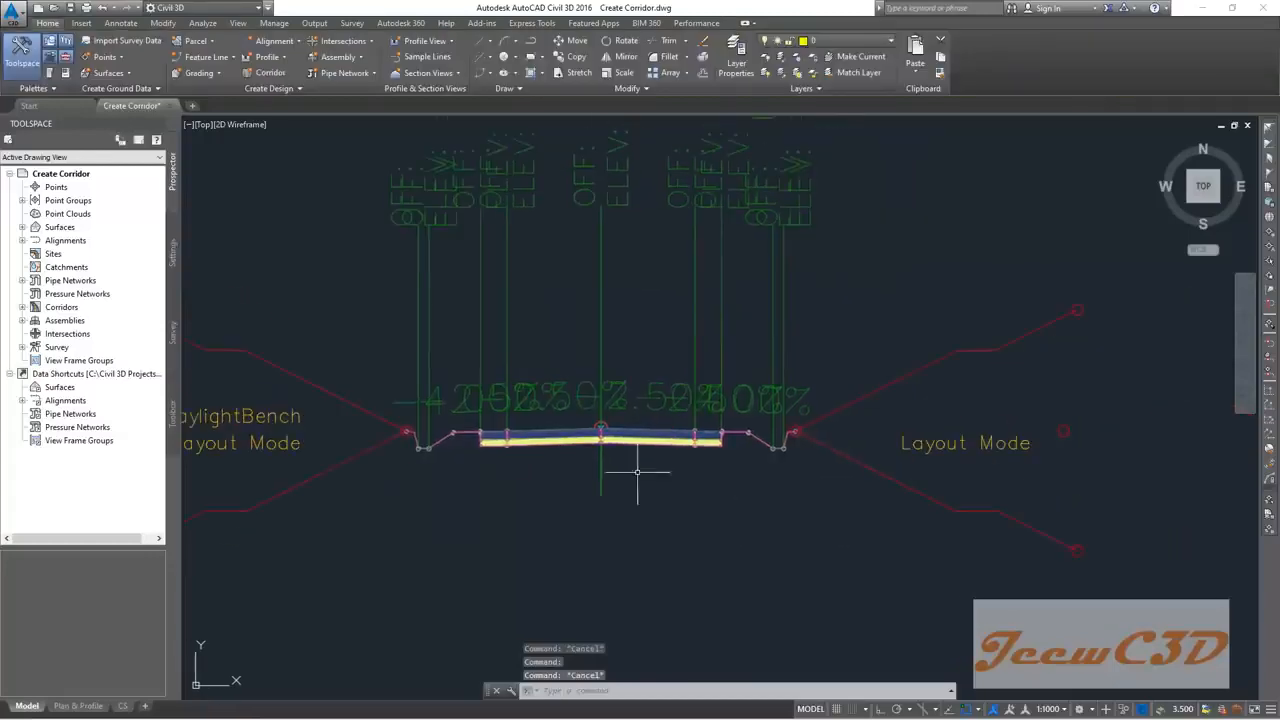
scroll(646, 457, "up", 1)
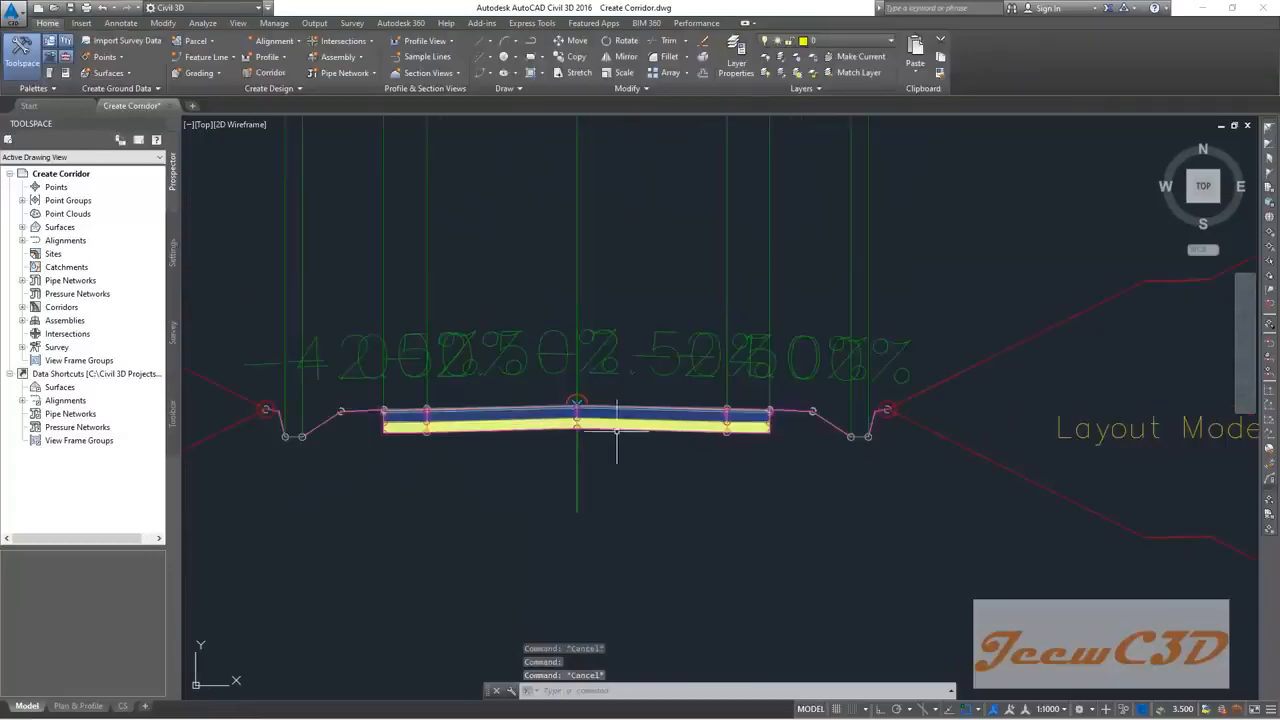
scroll(715, 438, "up", 1)
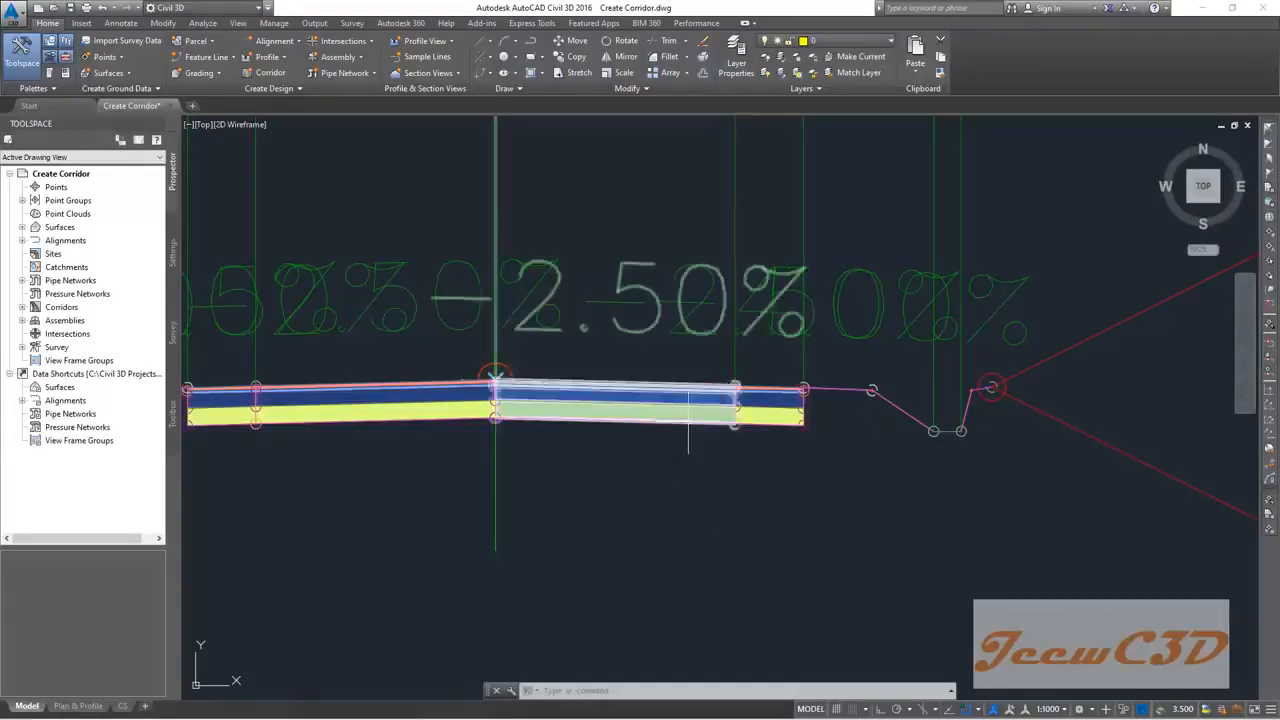
left_click(686, 424)
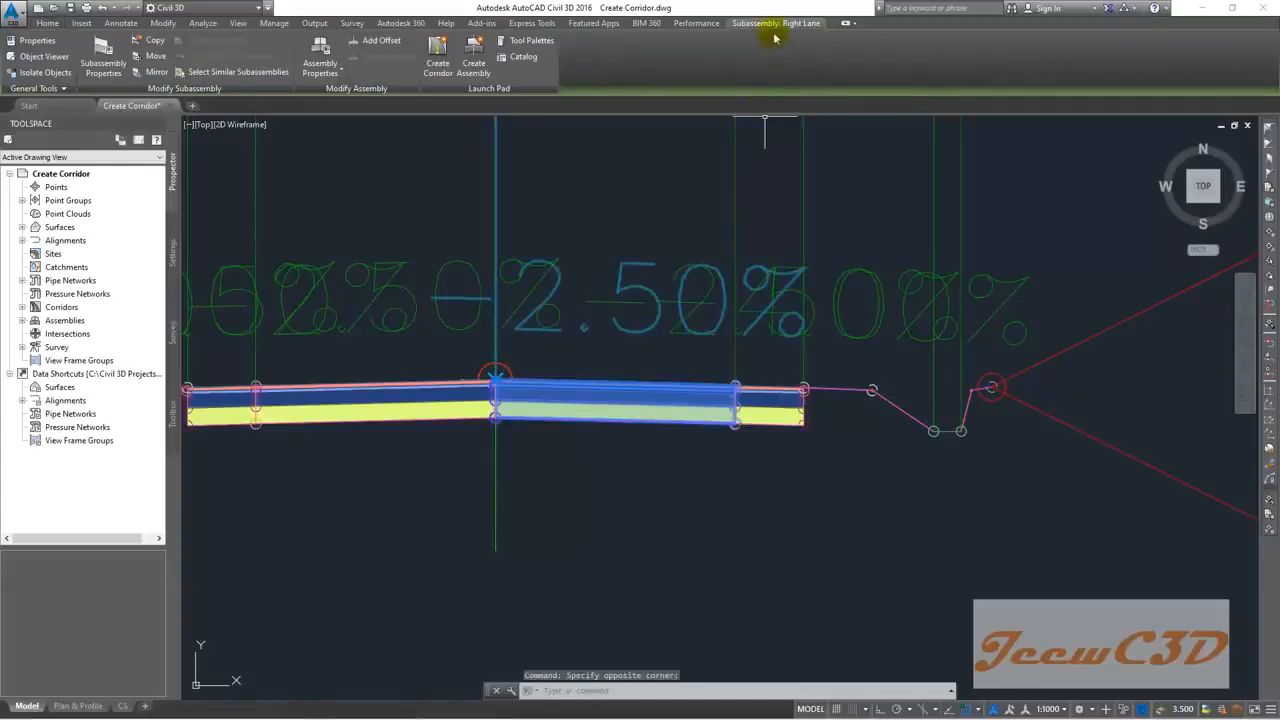
key("Escape")
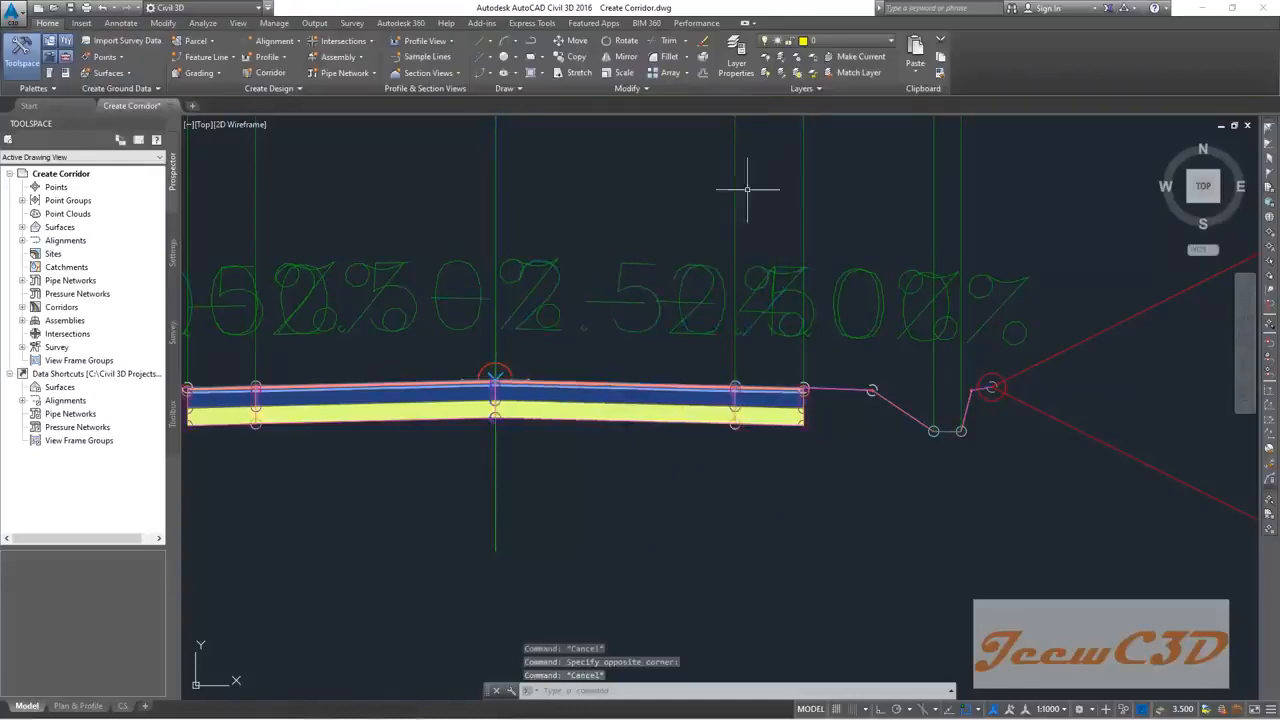
left_click(765, 408)
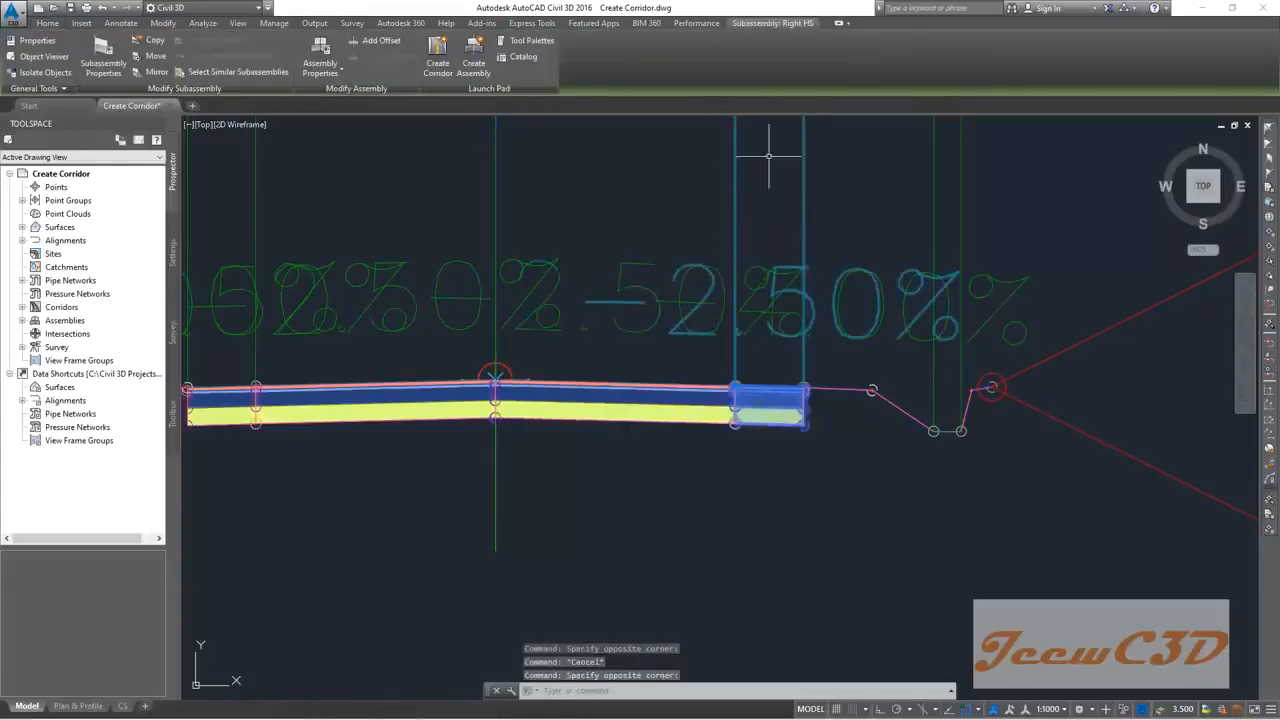
key("Escape")
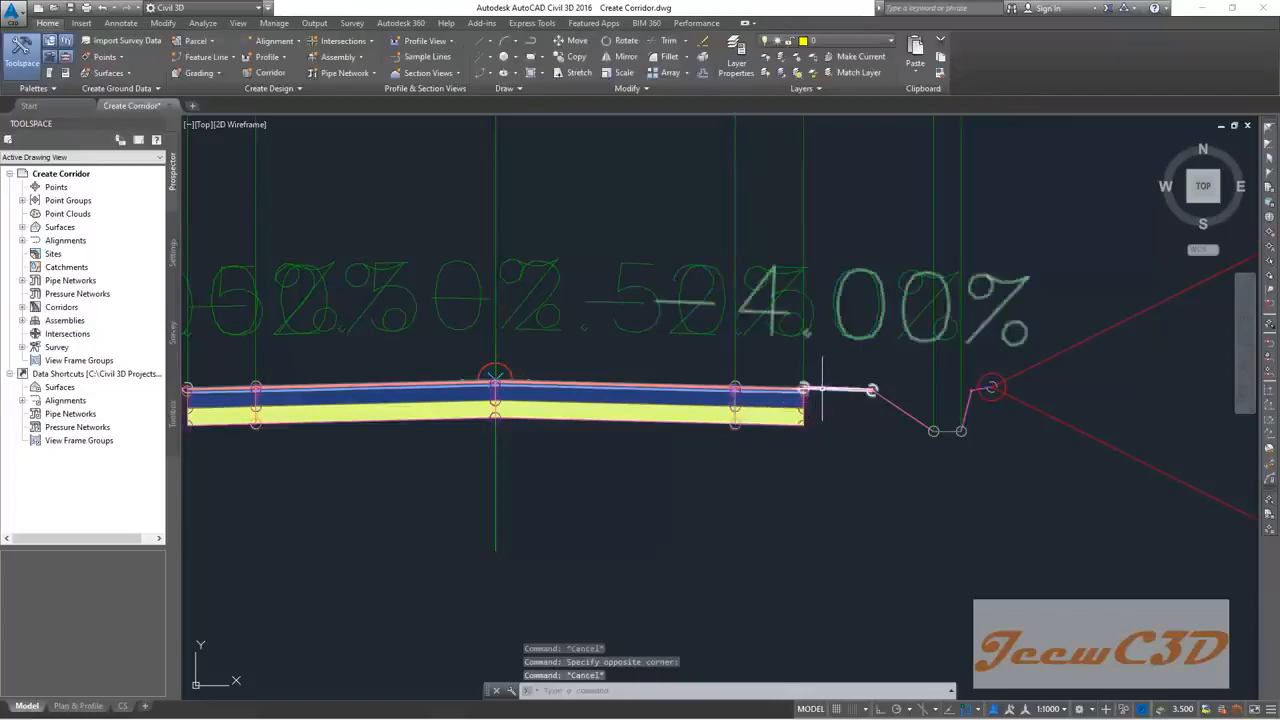
left_click(836, 389)
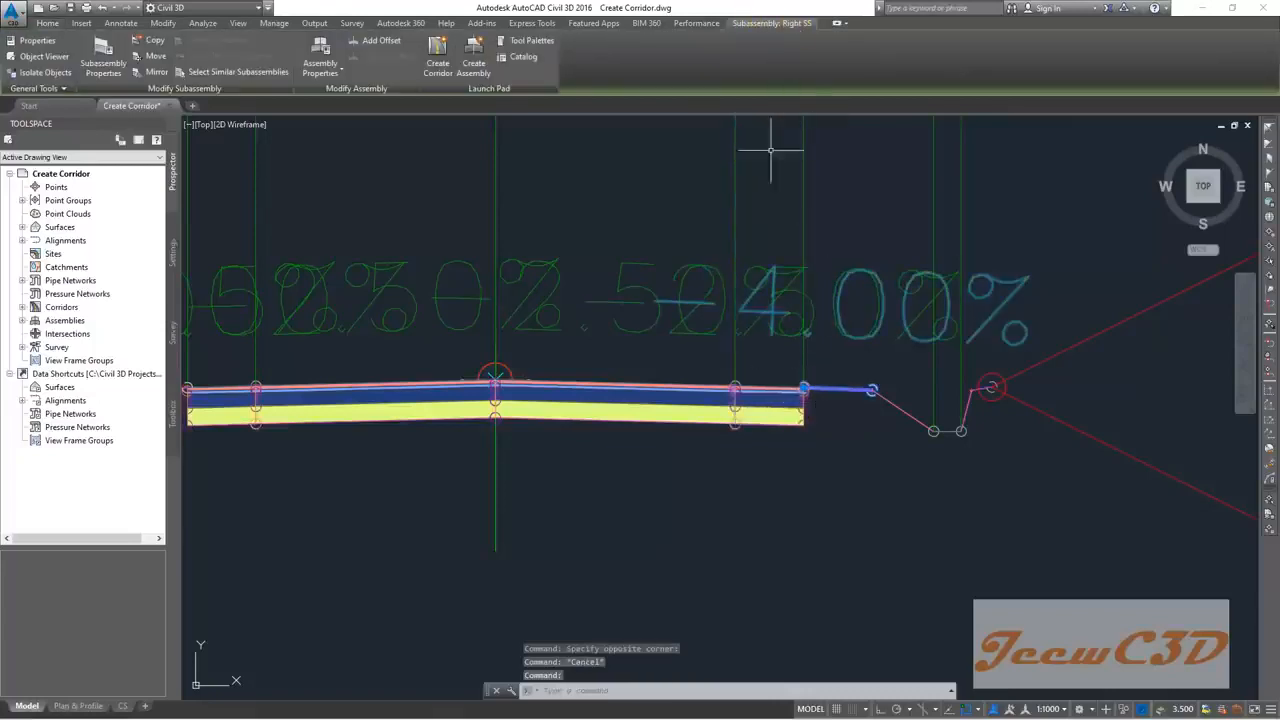
key("Escape")
scroll(737, 318, "down", 8)
scroll(622, 373, "down", 10)
middle_click_drag(501, 395, 881, 330)
scroll(608, 306, "up", 10)
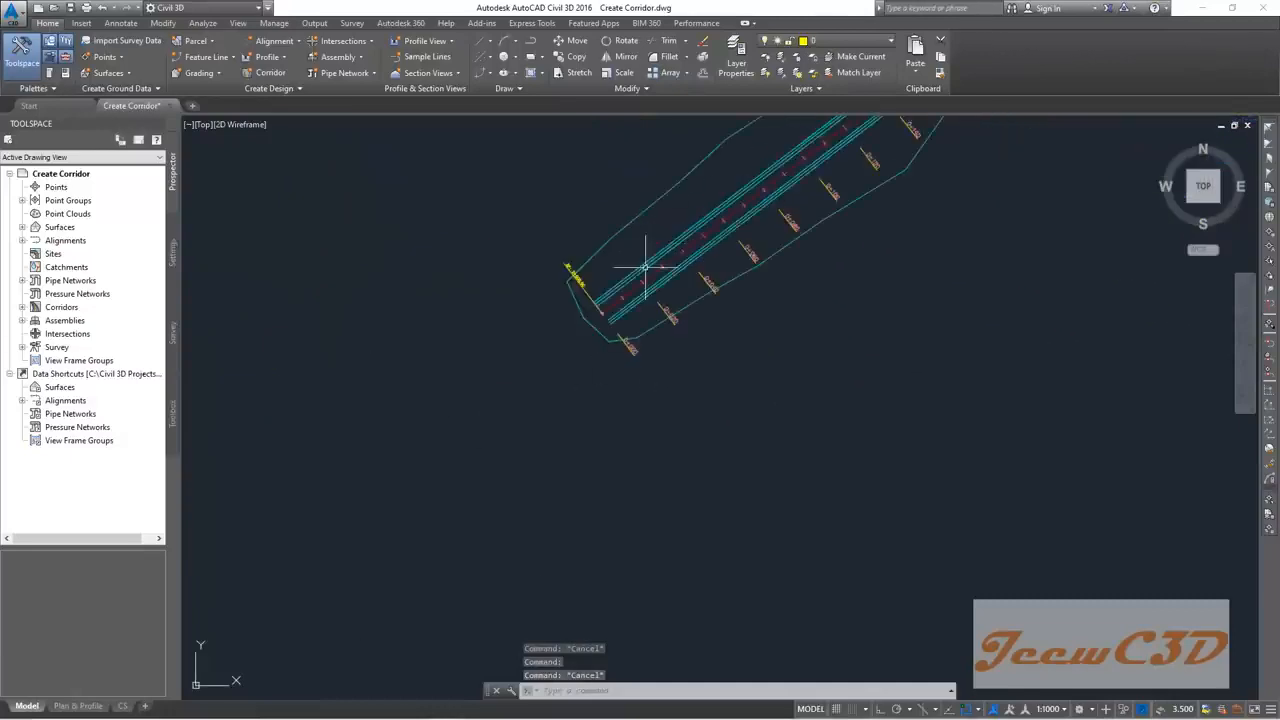
middle_click_drag(537, 380, 566, 313)
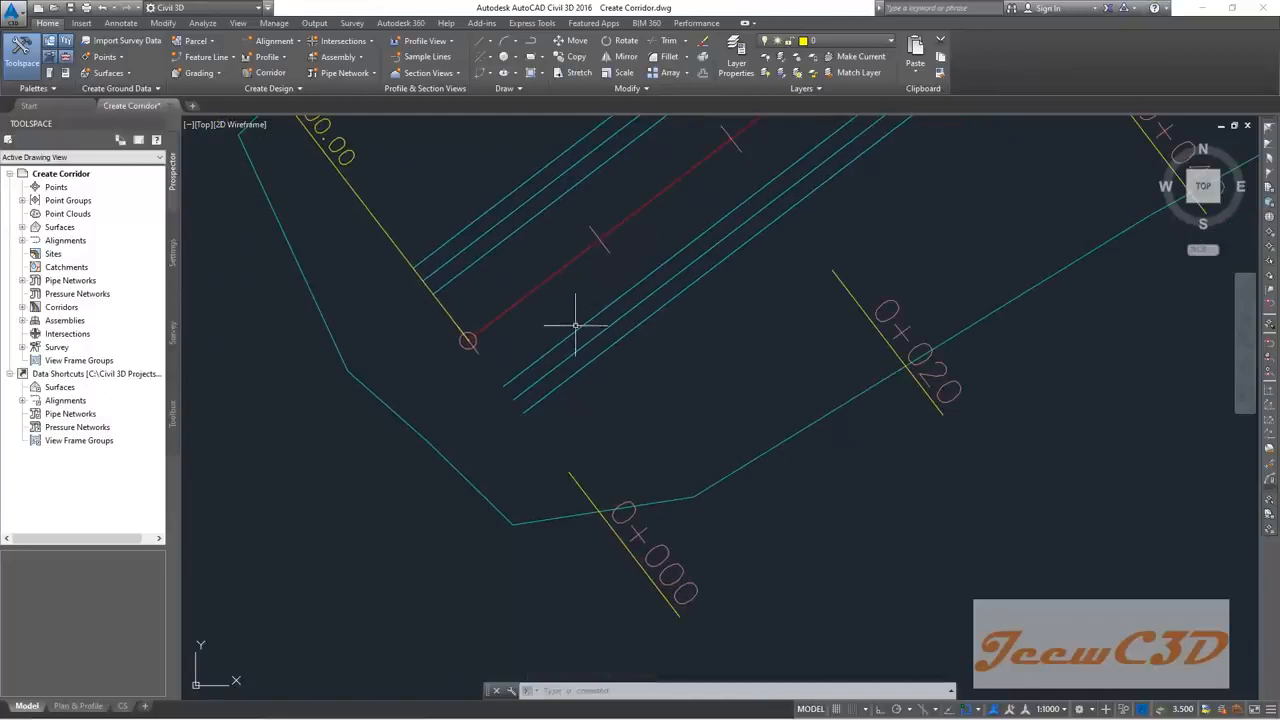
left_click(595, 312)
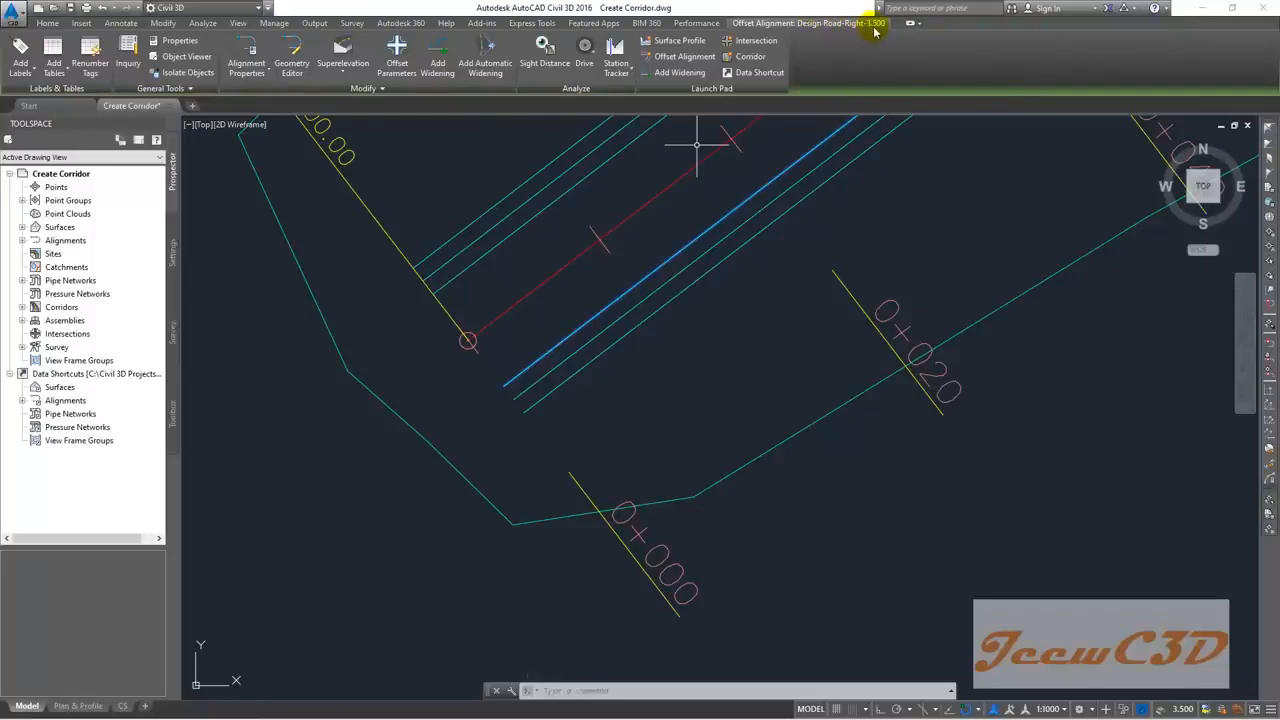
key("Escape")
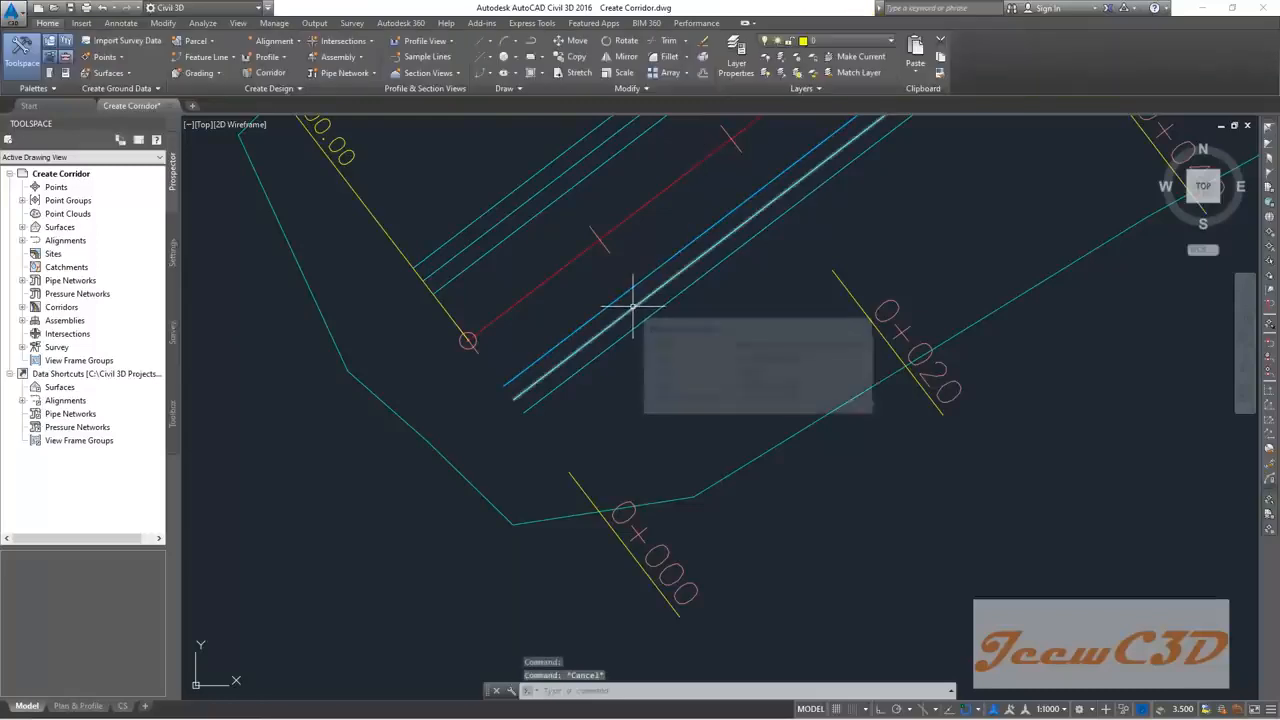
left_click(632, 305)
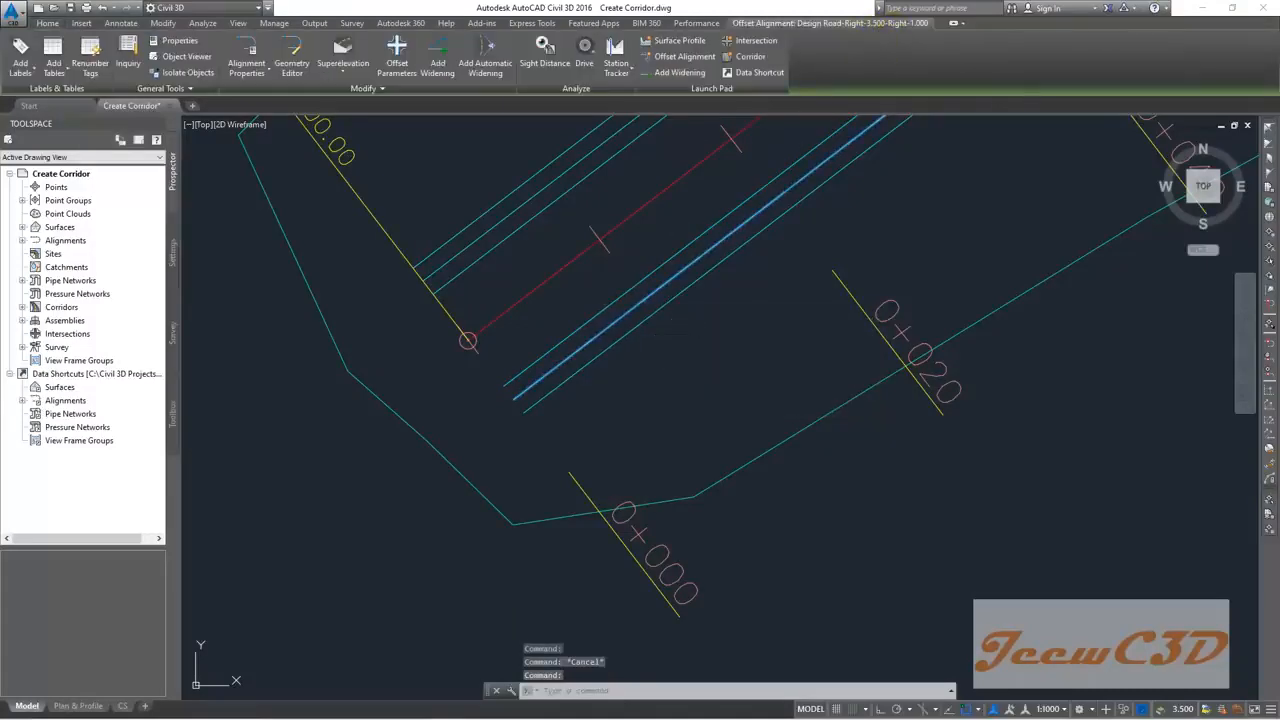
key("Escape")
left_click(671, 299)
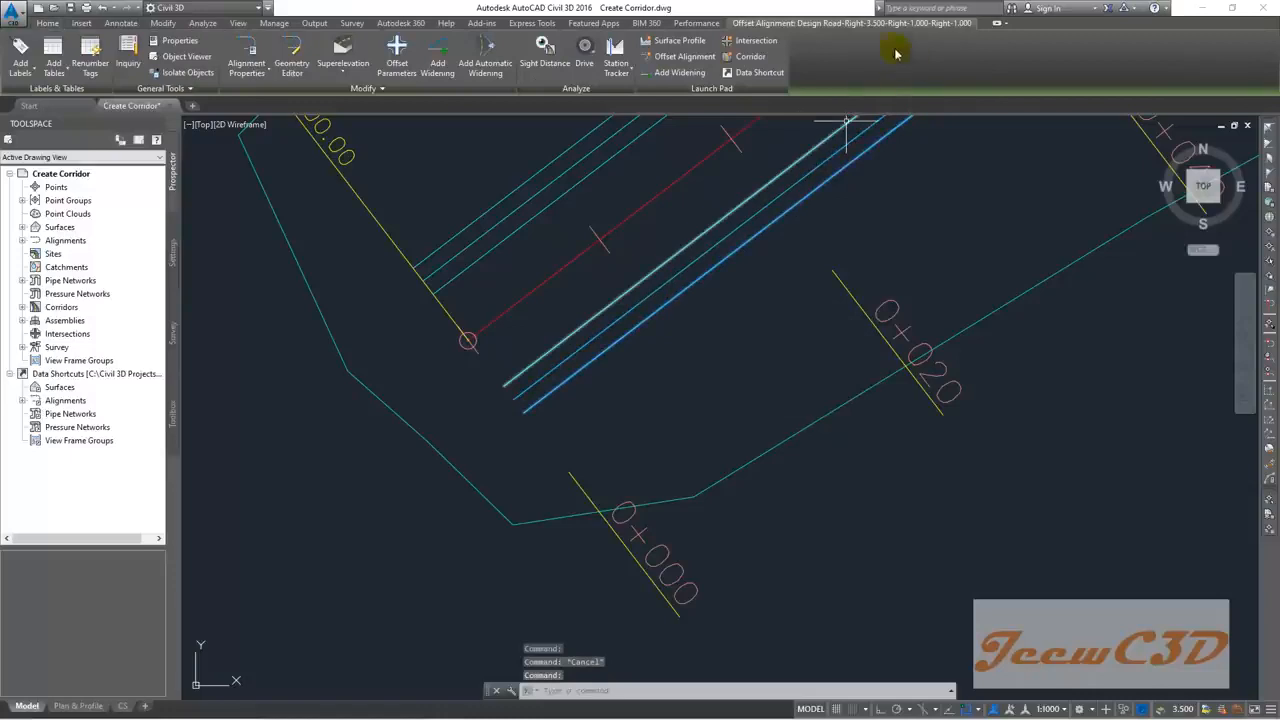
key("Escape")
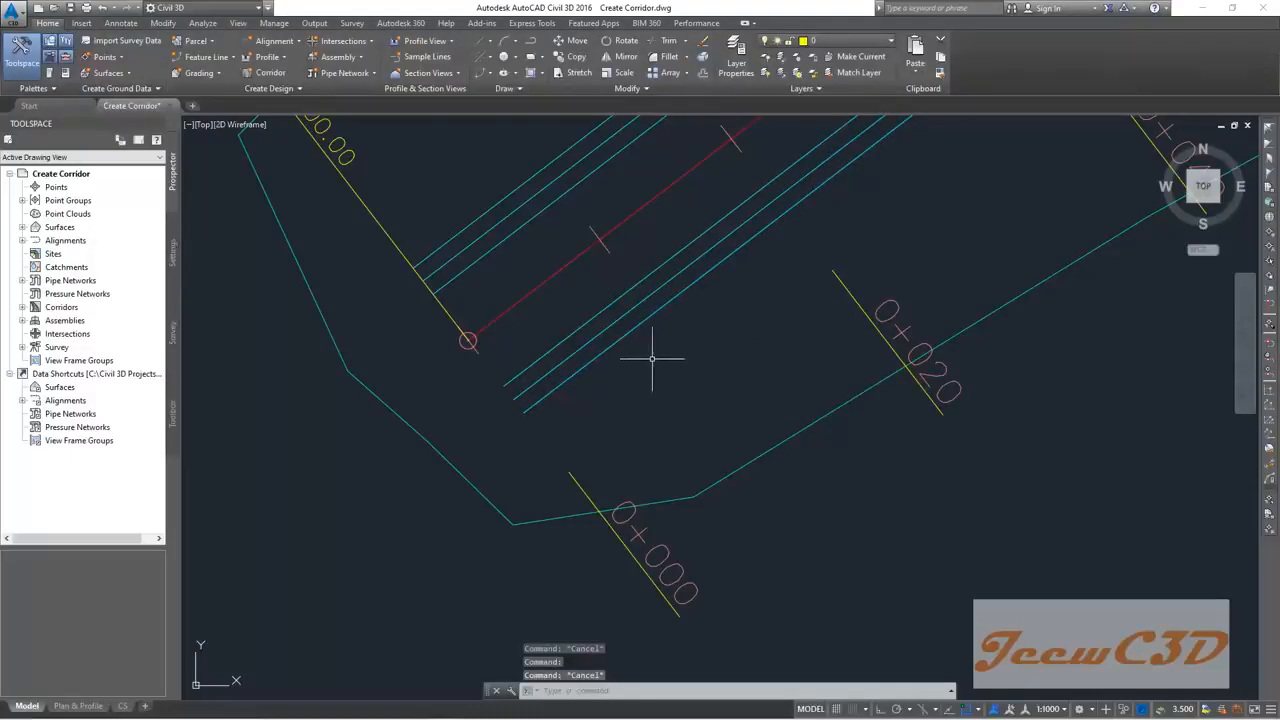
mouse_move(650, 349)
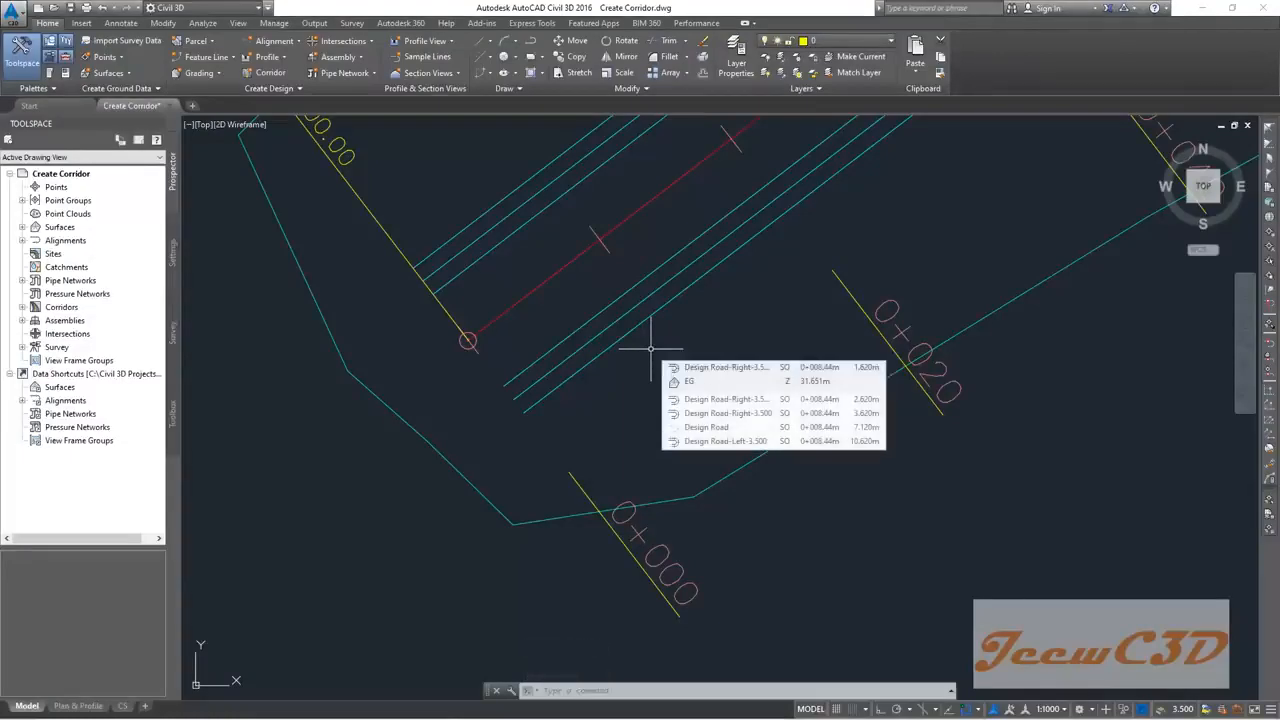
Step: Re-enable the Design Road baseline via Toolspace Final Corridor properties and rebuild the corridor
left_click(22, 307)
left_click(84, 321)
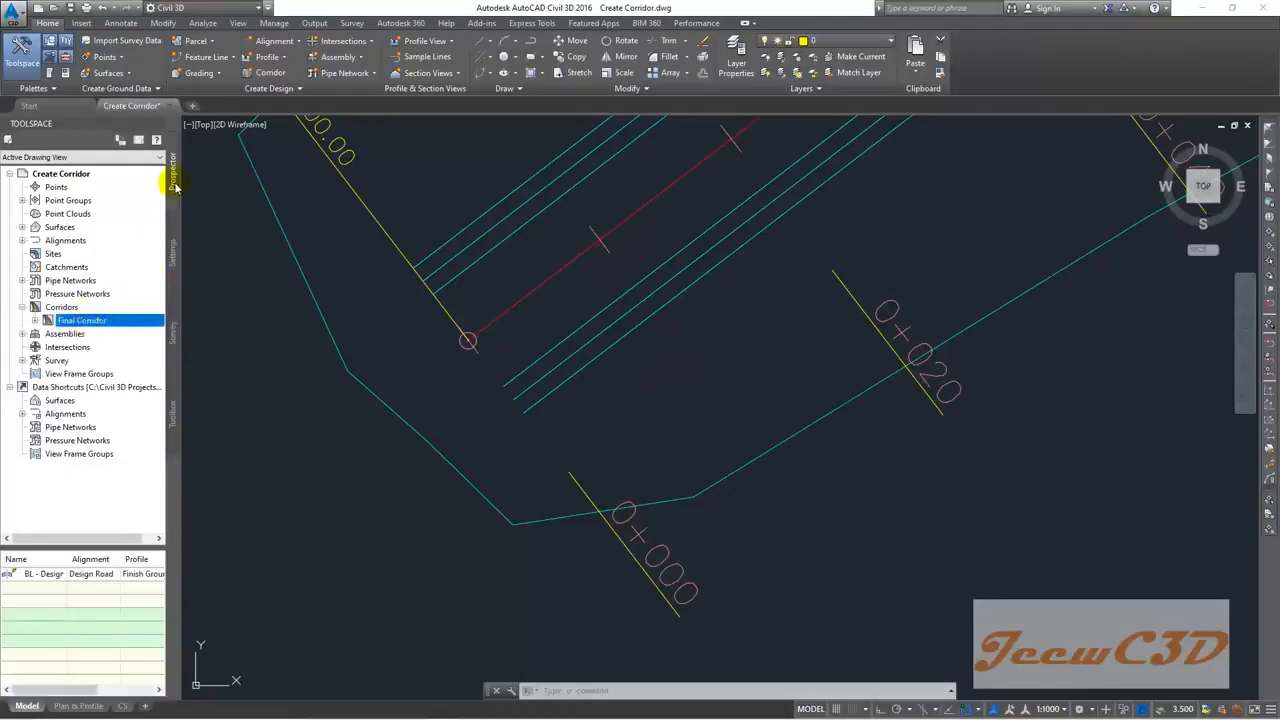
right_click(85, 322)
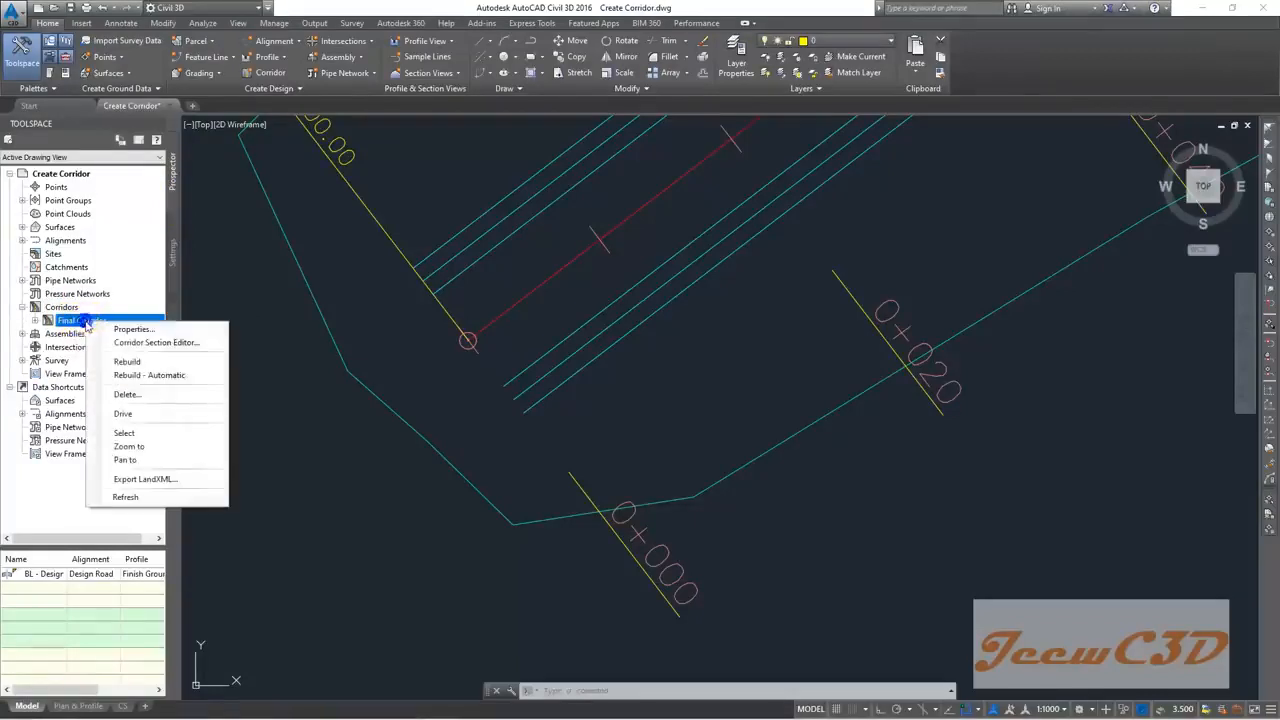
left_click(136, 330)
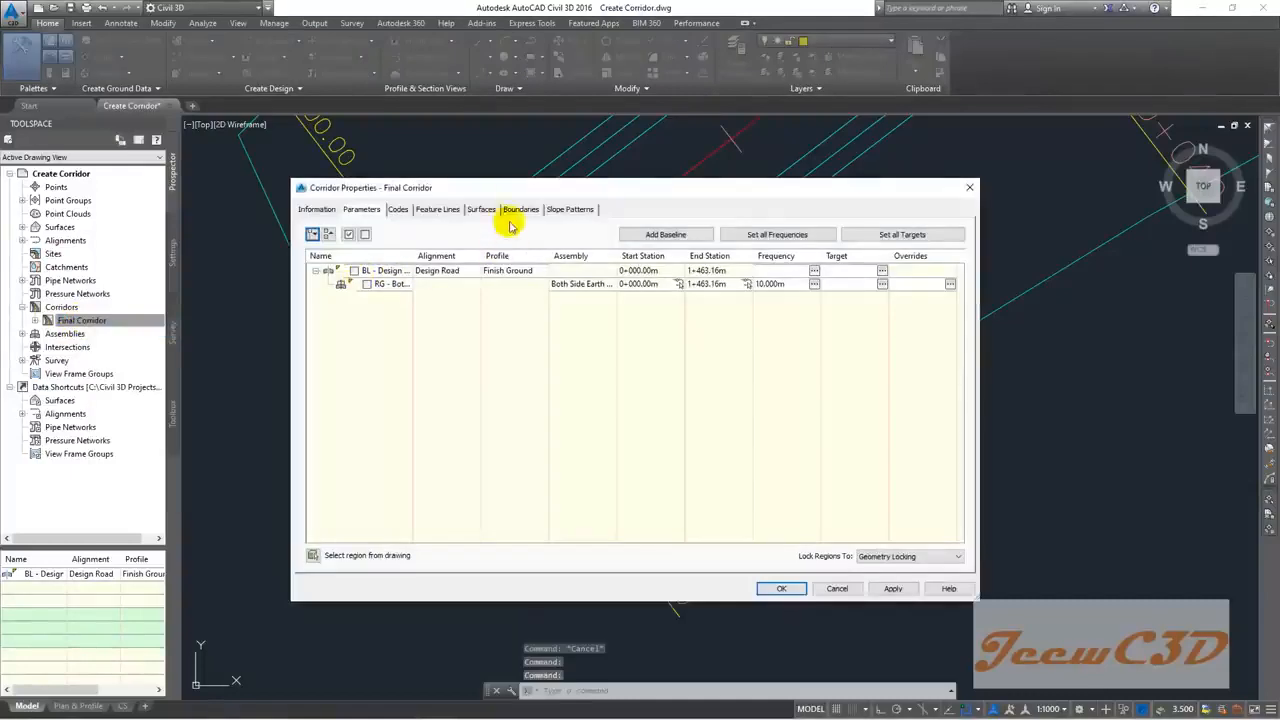
left_click_drag(519, 192, 757, 233)
left_click(593, 312)
left_click(1017, 630)
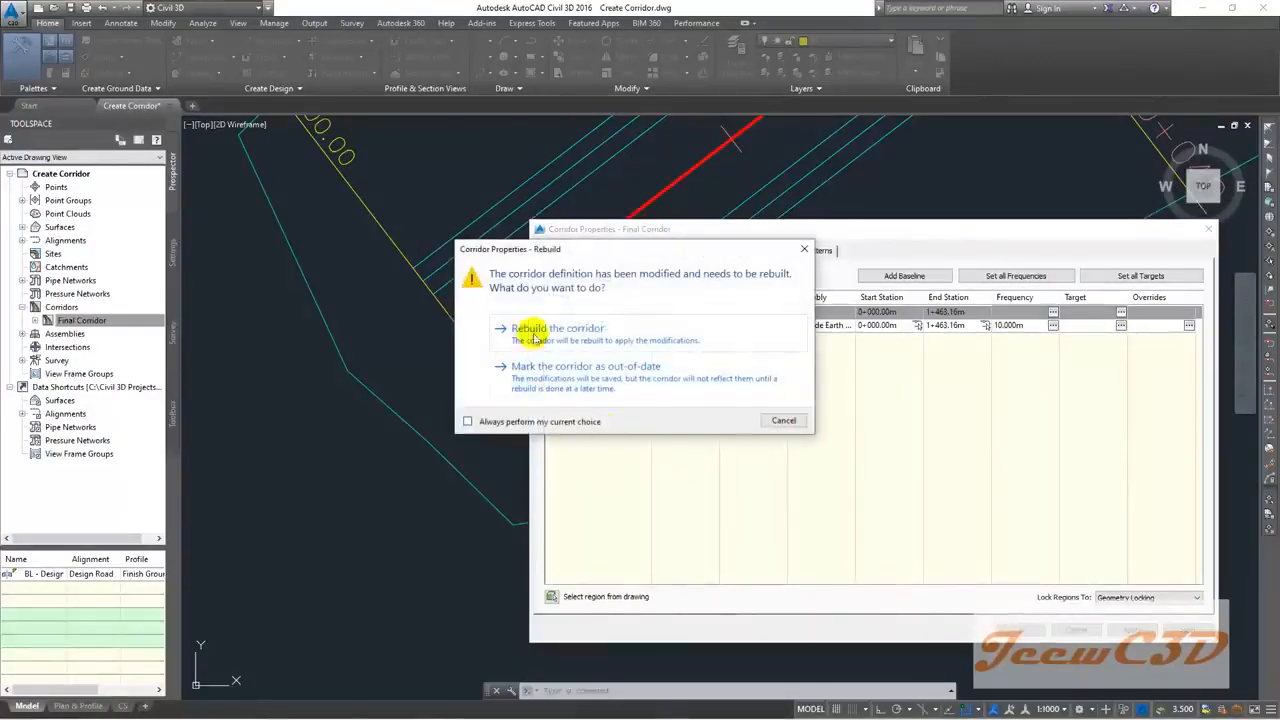
left_click(569, 328)
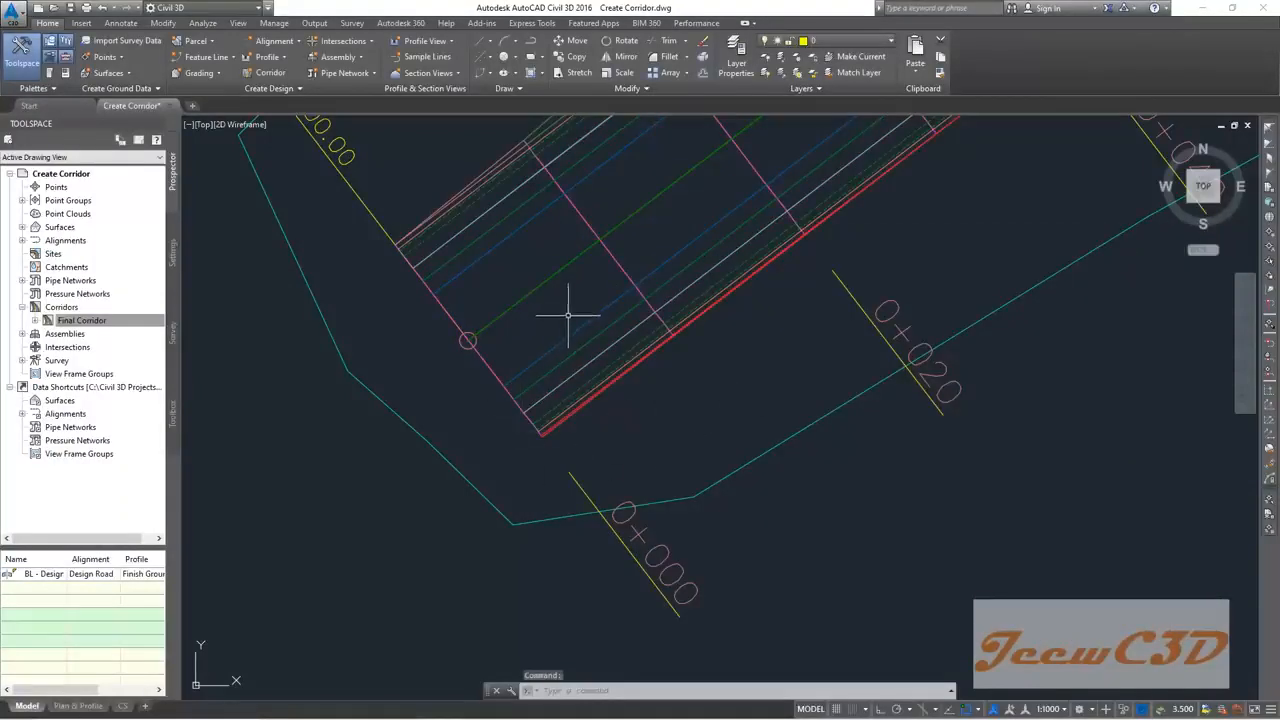
Step: Pan and zoom along the rebuilt corridor to the stretch between stations 0+780 and 0+920
middle_click_drag(556, 312, 457, 374)
mouse_move(457, 374)
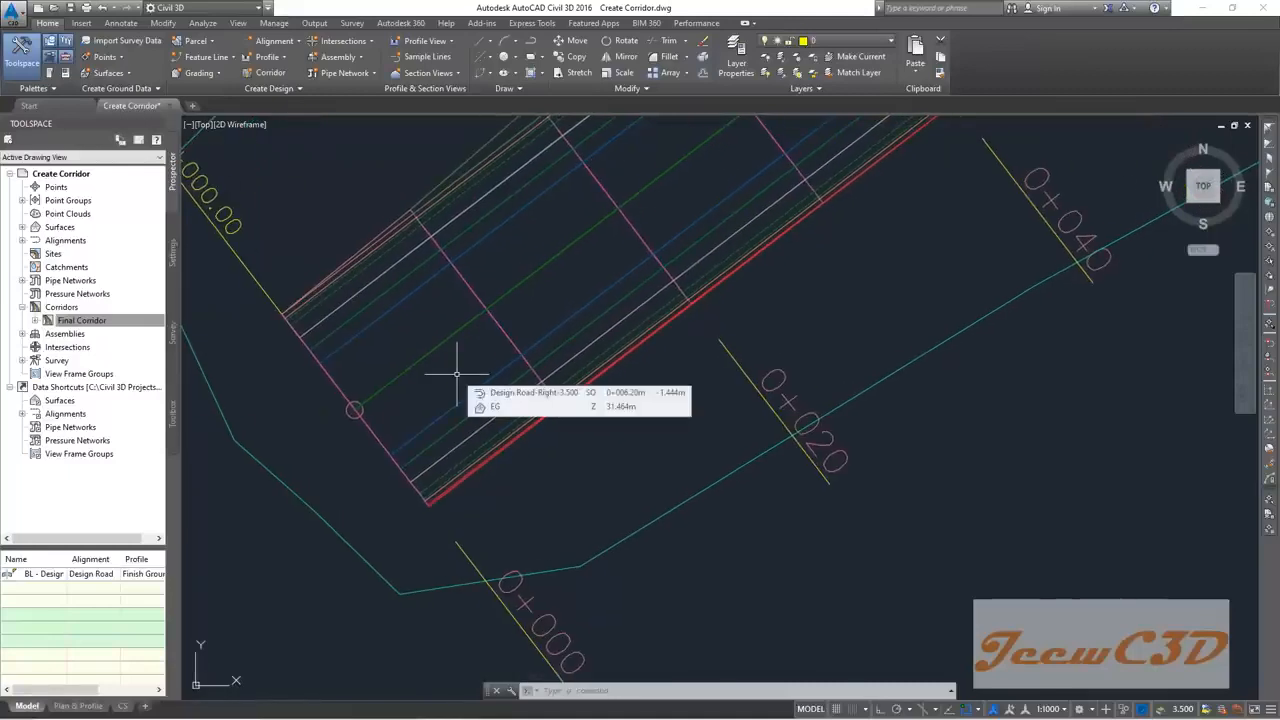
scroll(457, 374, "down", 5)
scroll(777, 323, "up", 5)
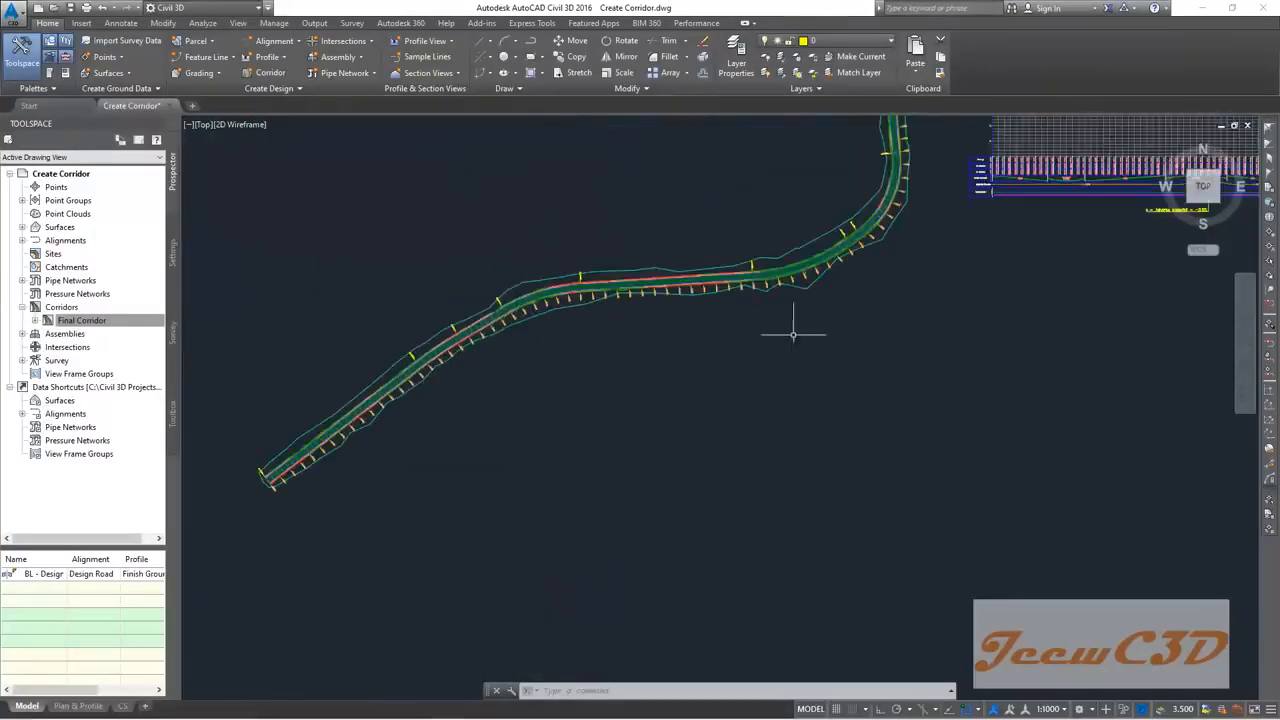
middle_click_drag(649, 311, 769, 480)
scroll(618, 412, "up", 4)
middle_click_drag(604, 320, 686, 427)
middle_click_drag(733, 362, 557, 400)
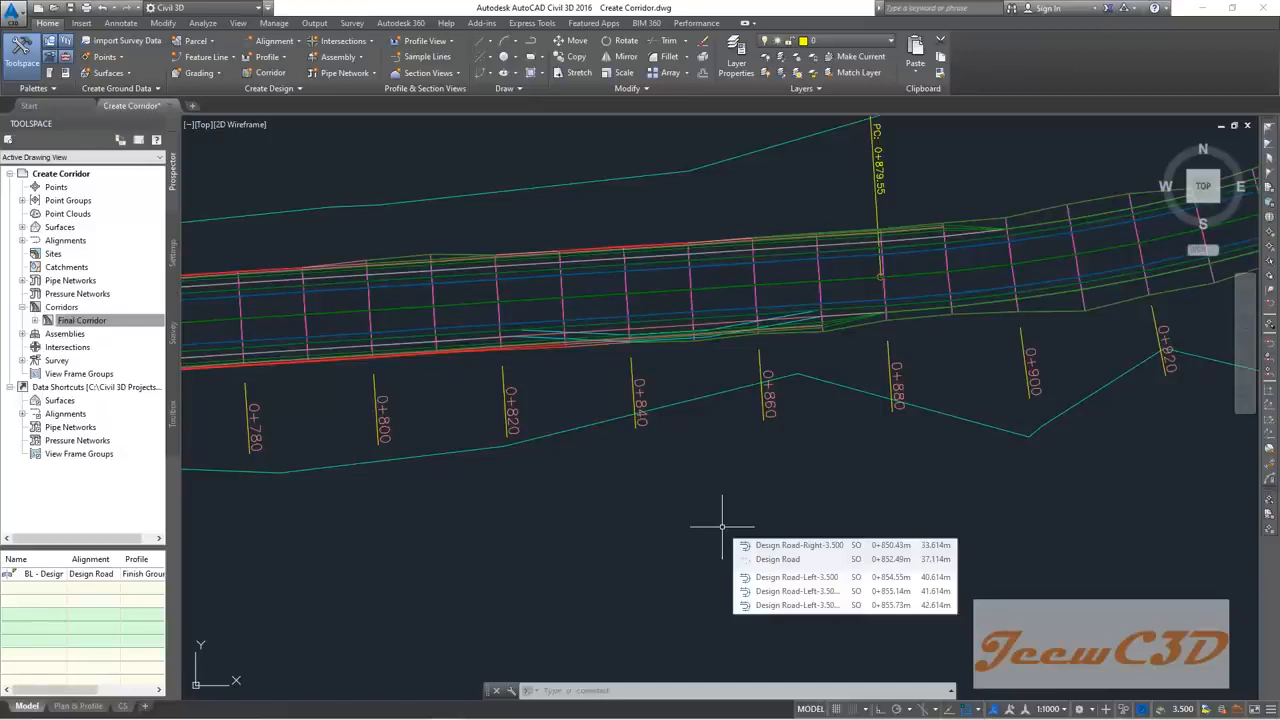
mouse_move(663, 497)
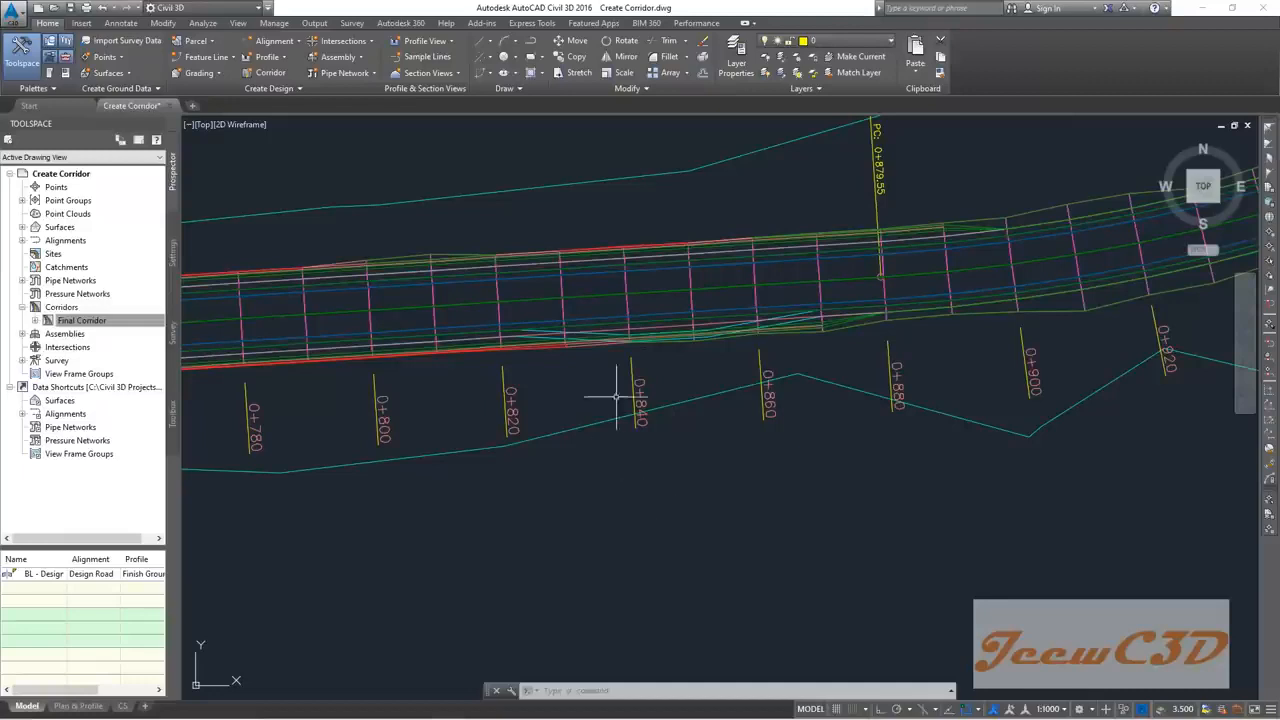
Step: Open the Final Corridor's target mapping from Corridor Properties
left_click(626, 301)
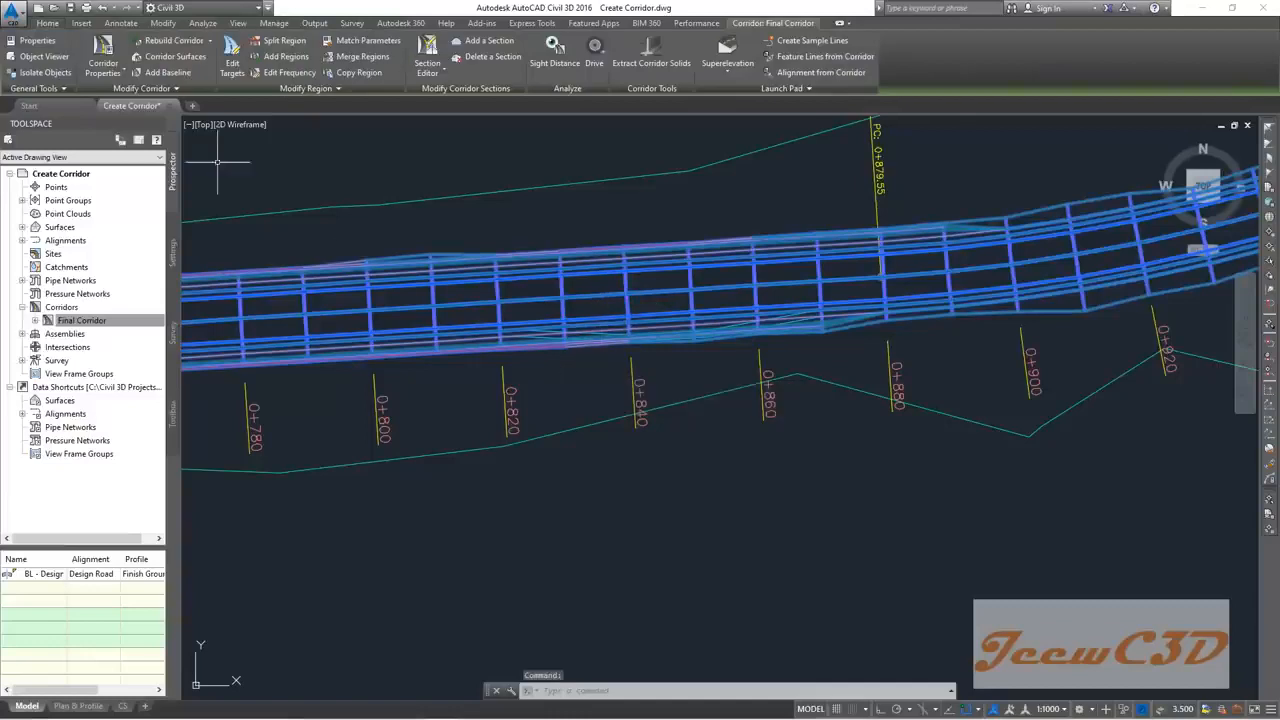
left_click(103, 52)
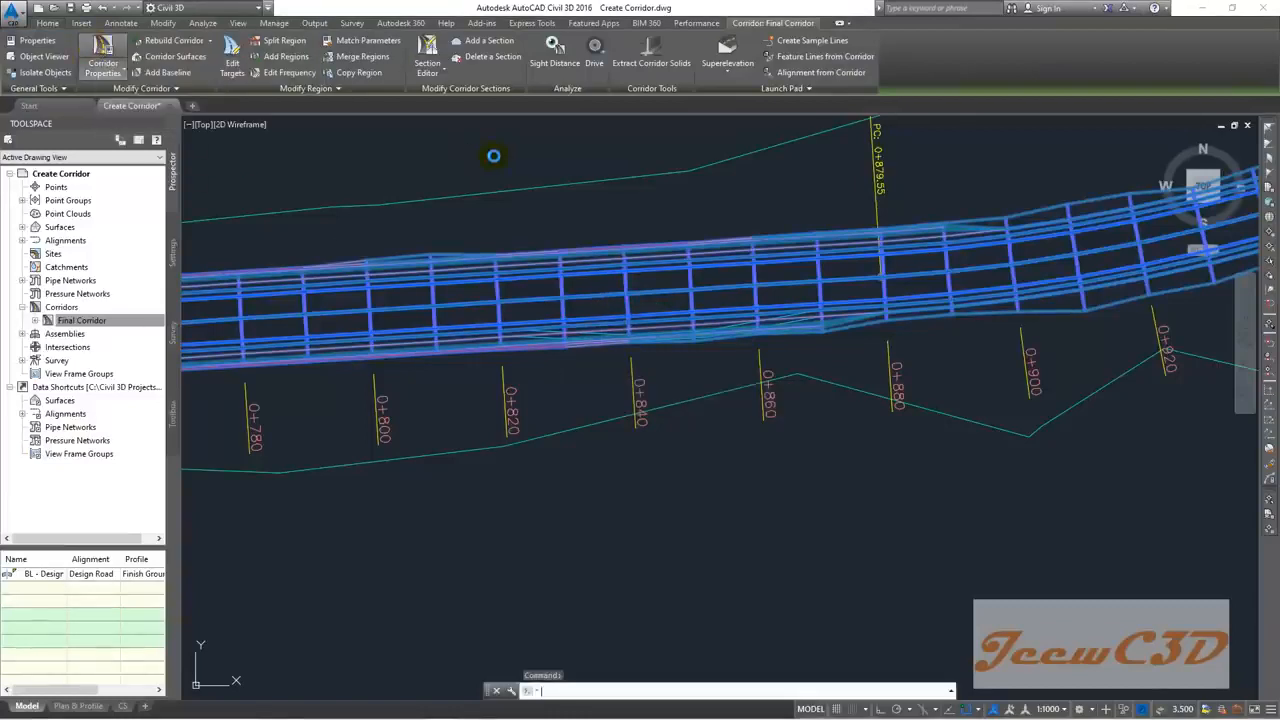
left_click_drag(895, 233, 660, 184)
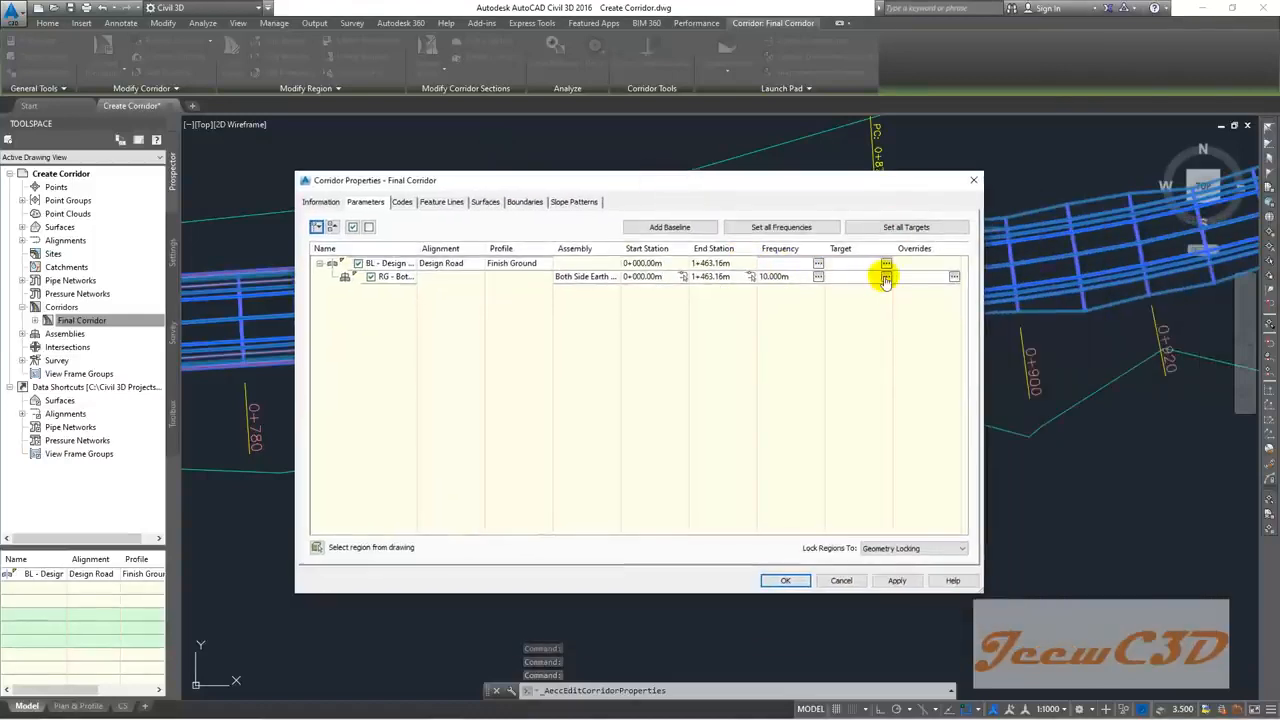
left_click(885, 277)
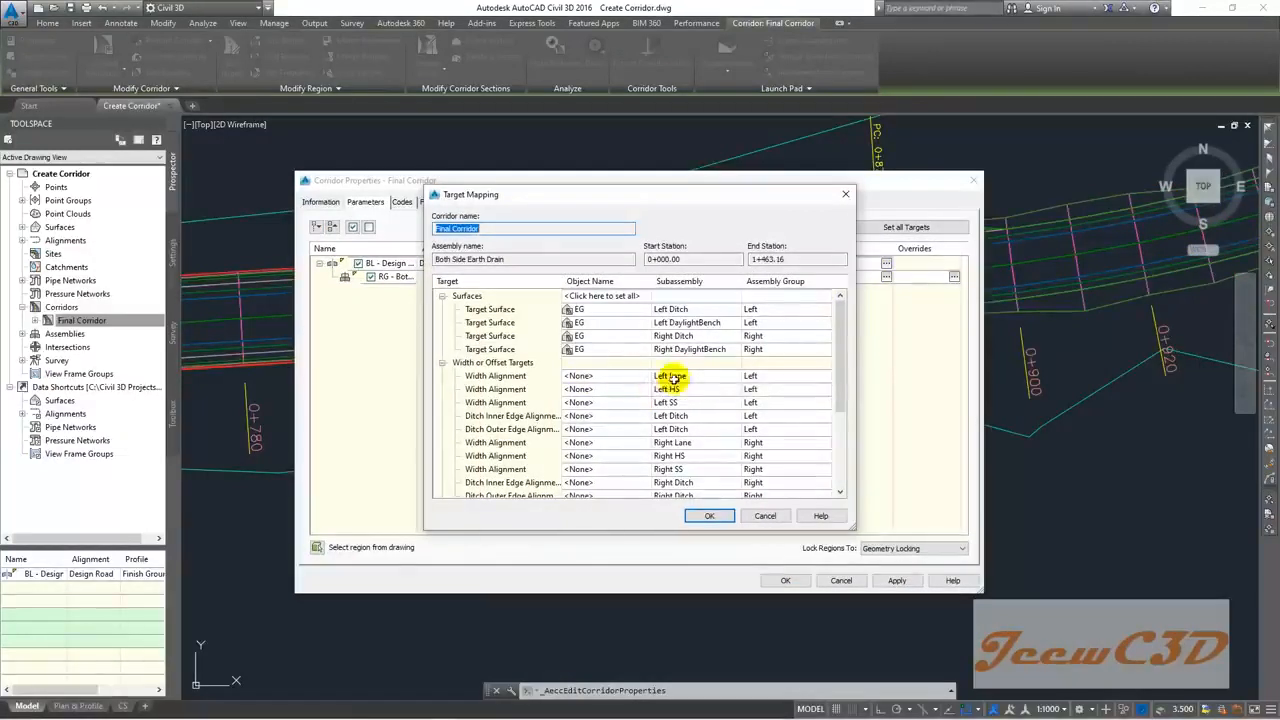
Step: Target the Left Lane width to the Design Road-Left-3.500 alignment
left_click(598, 377)
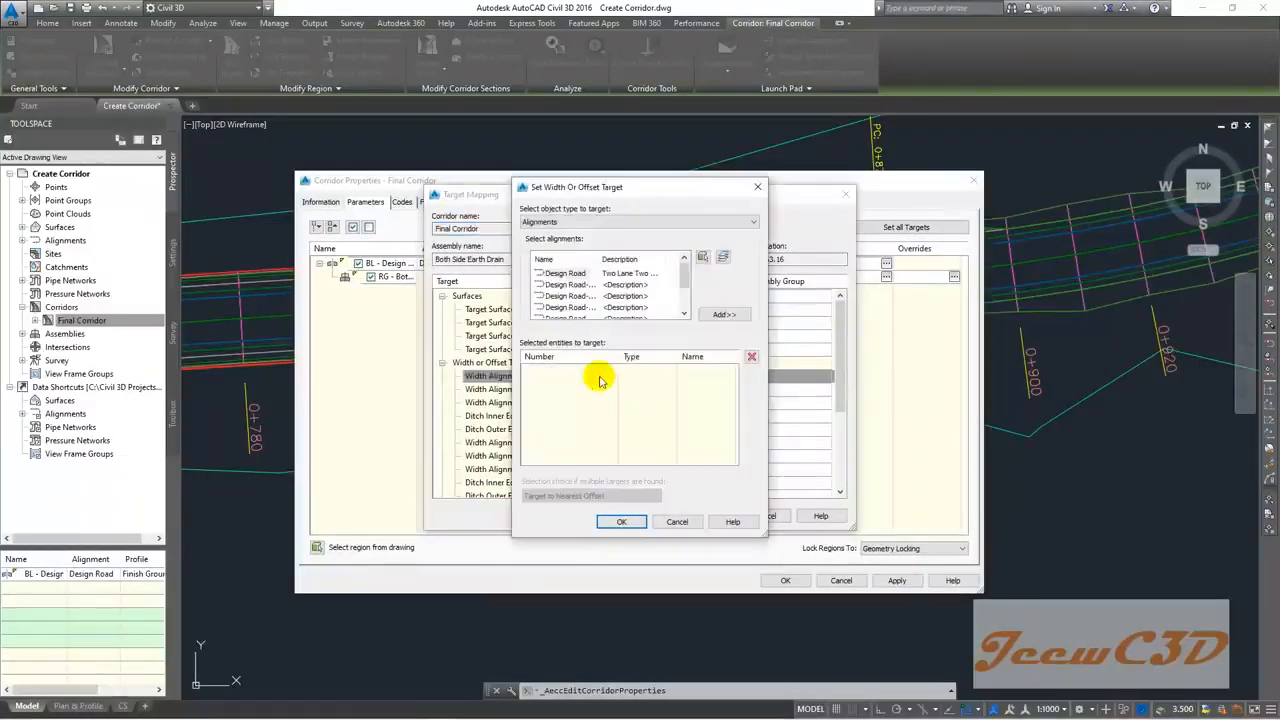
left_click_drag(596, 259, 638, 258)
left_click(638, 274)
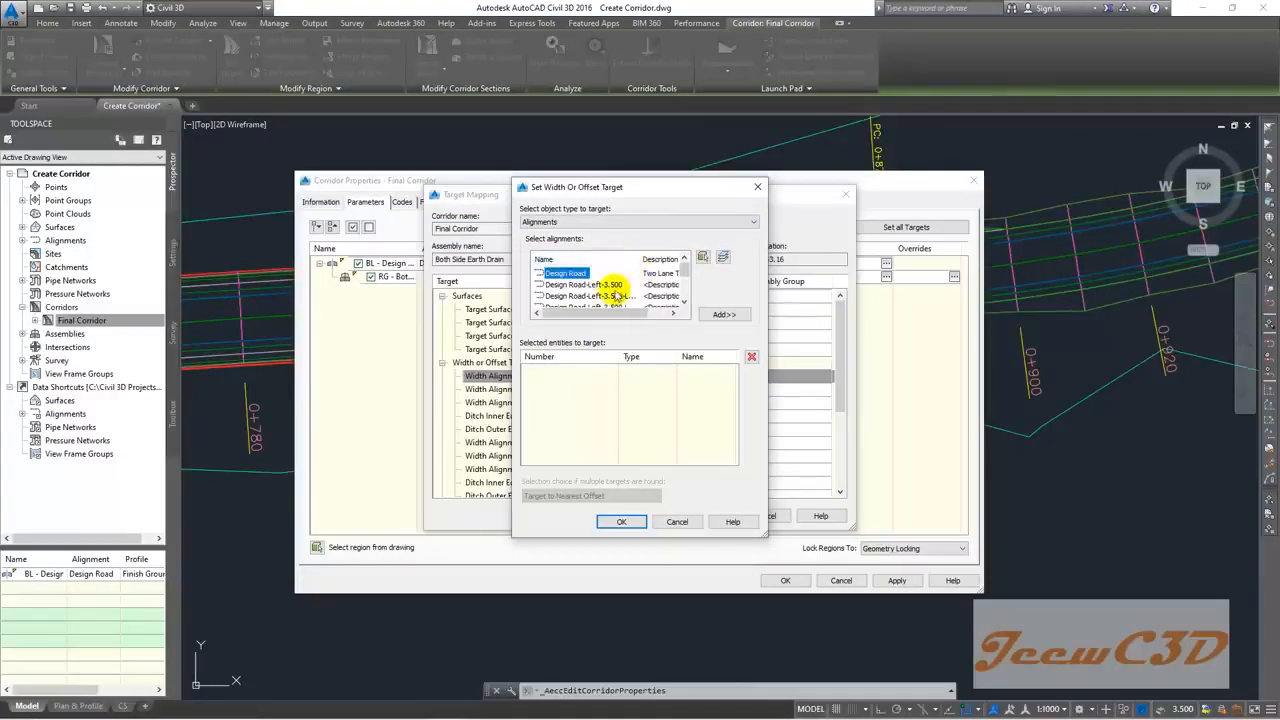
left_click(594, 286)
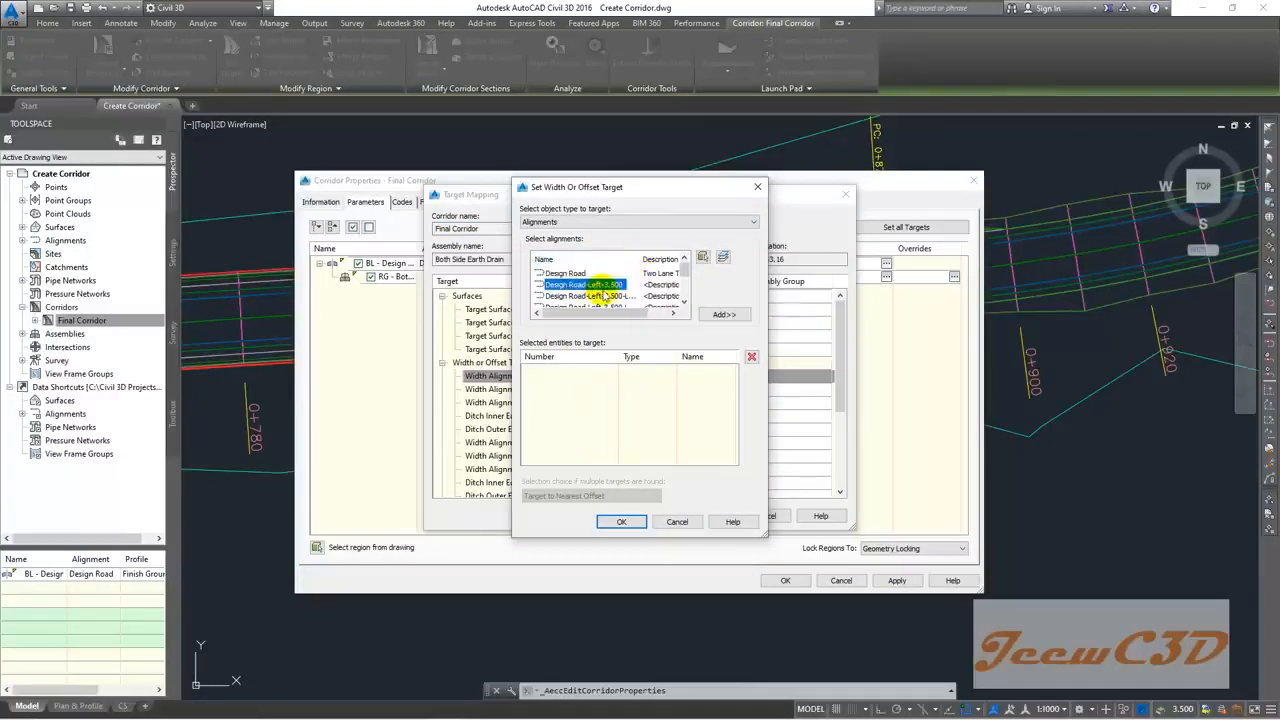
left_click_drag(638, 259, 652, 258)
left_click_drag(768, 536, 925, 631)
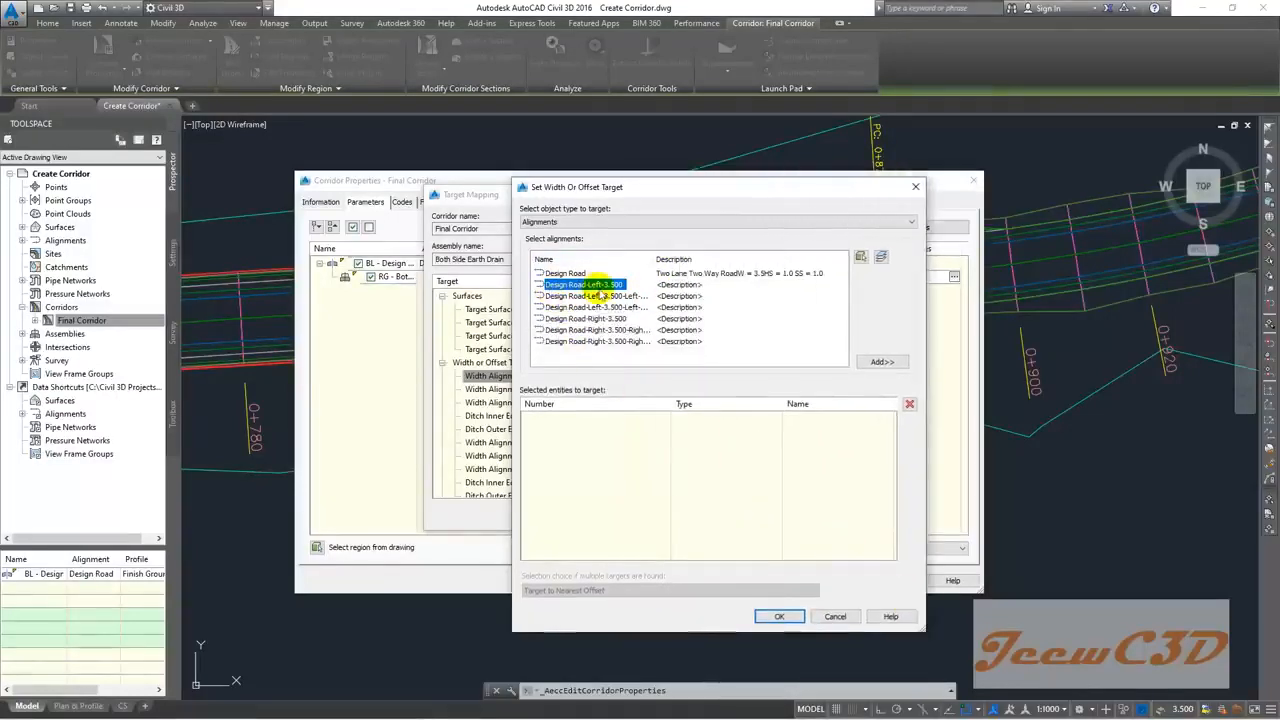
left_click(877, 362)
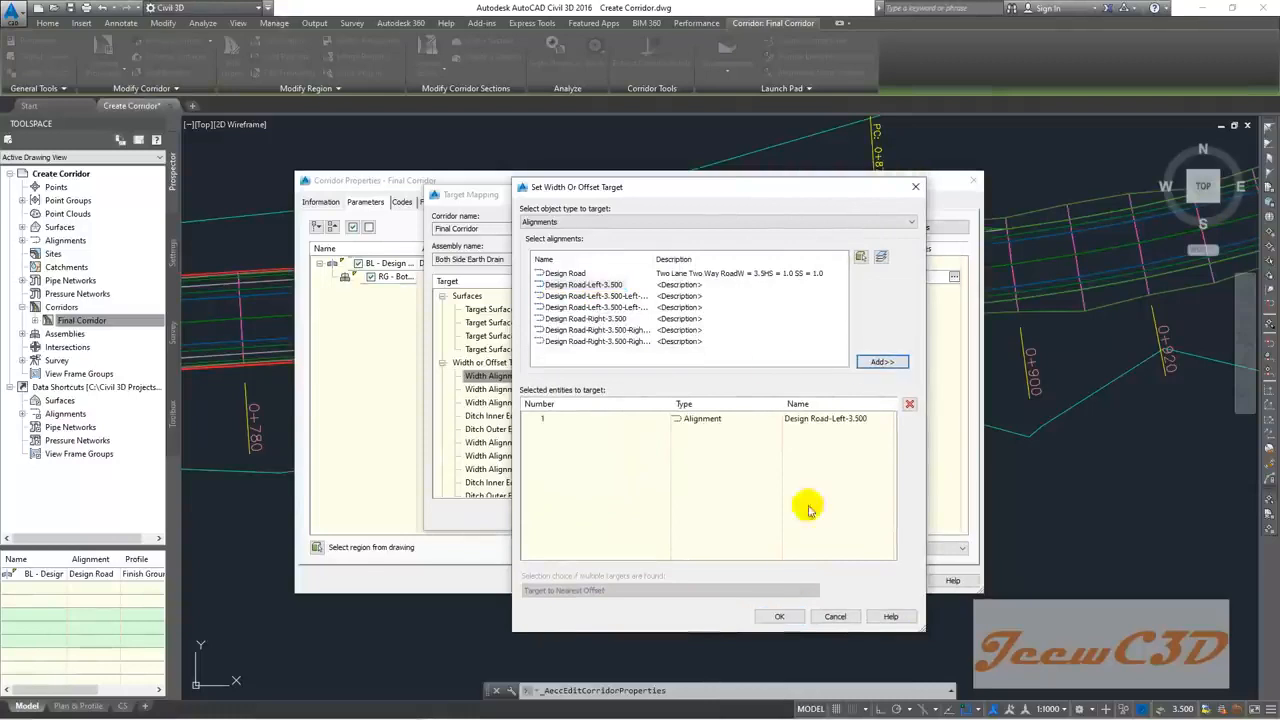
left_click(594, 285)
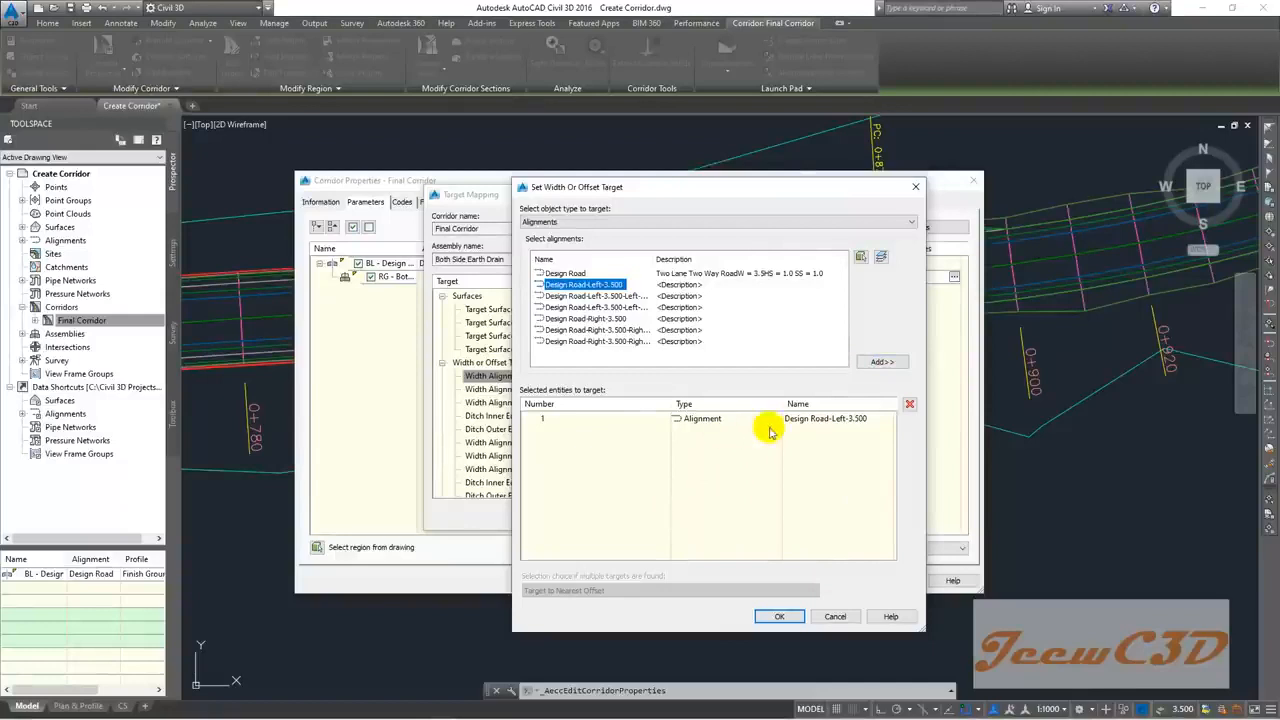
left_click(781, 615)
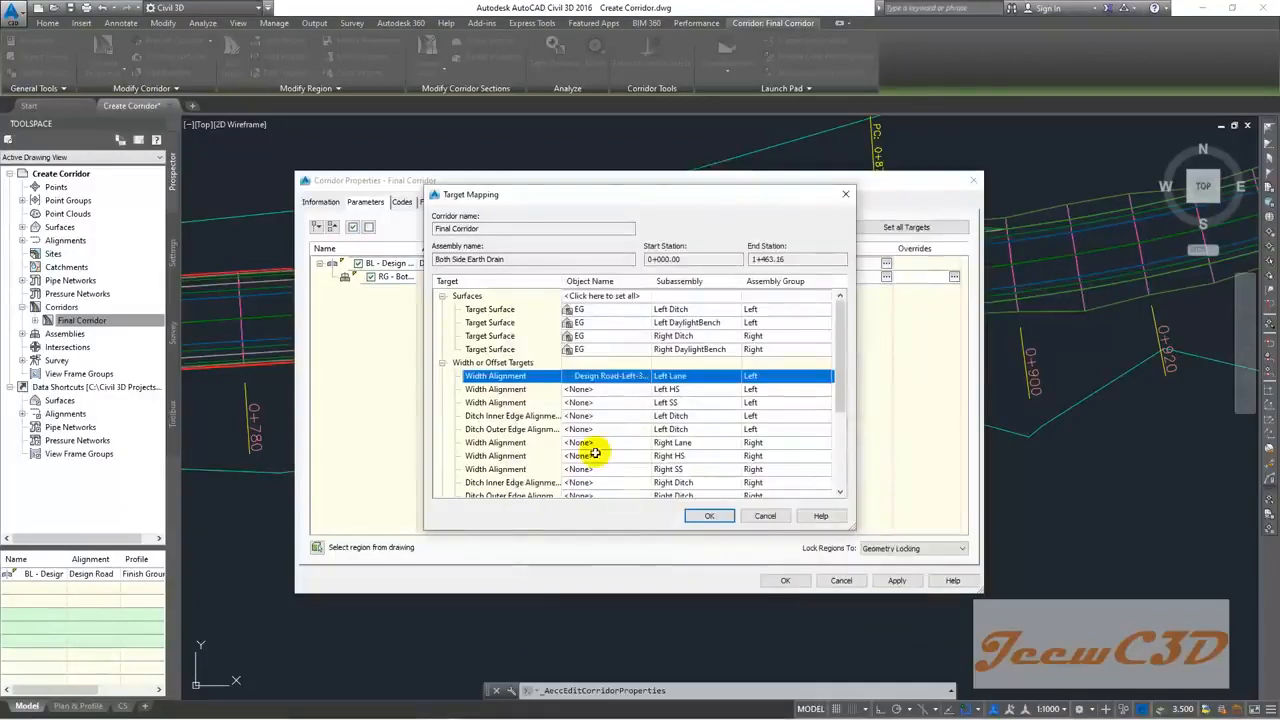
Step: Target Left HS to Design Road-Left-3.500-Left-1.000 and Left SS to the outermost left offset
left_click_drag(571, 376, 597, 388)
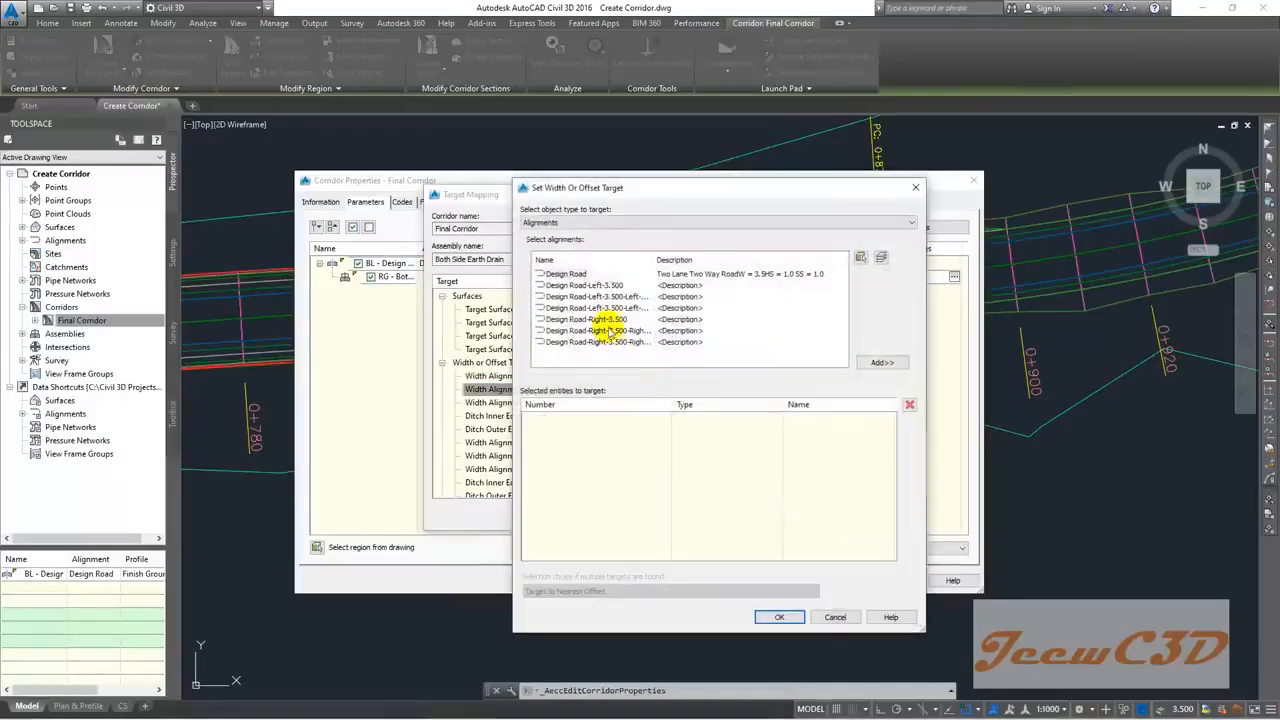
left_click(585, 298)
left_click_drag(654, 259, 697, 262)
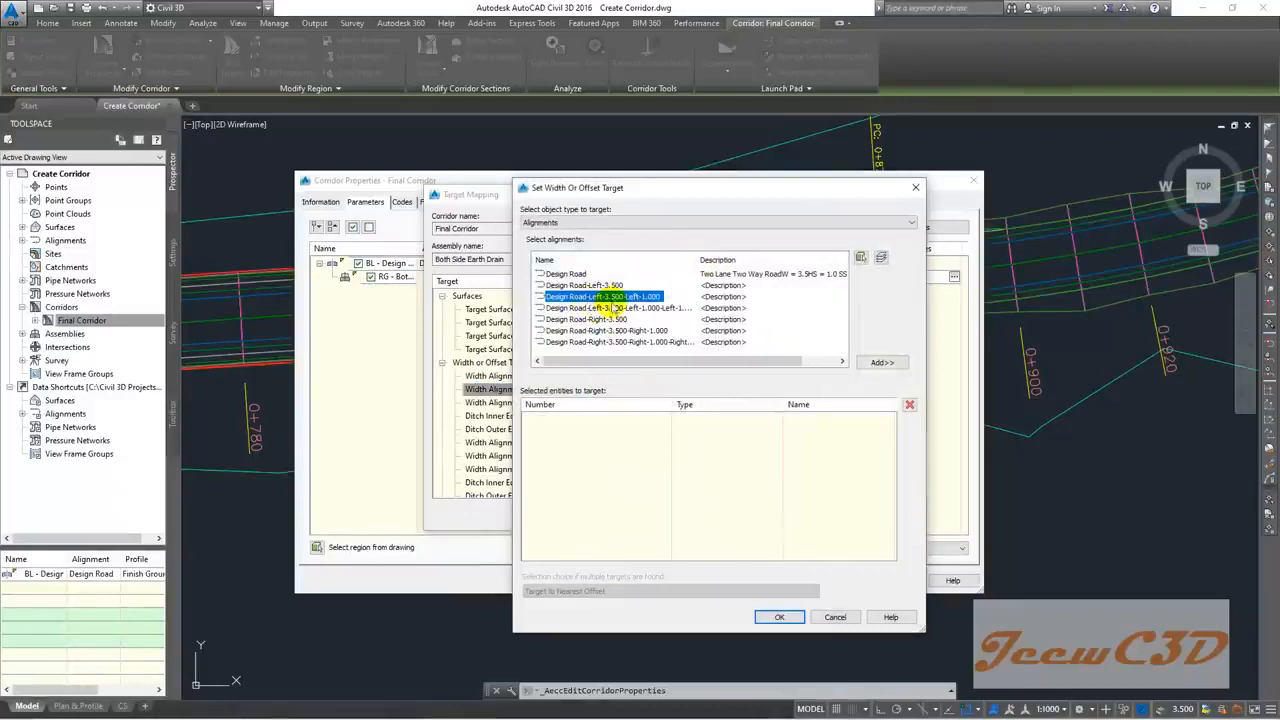
left_click(881, 362)
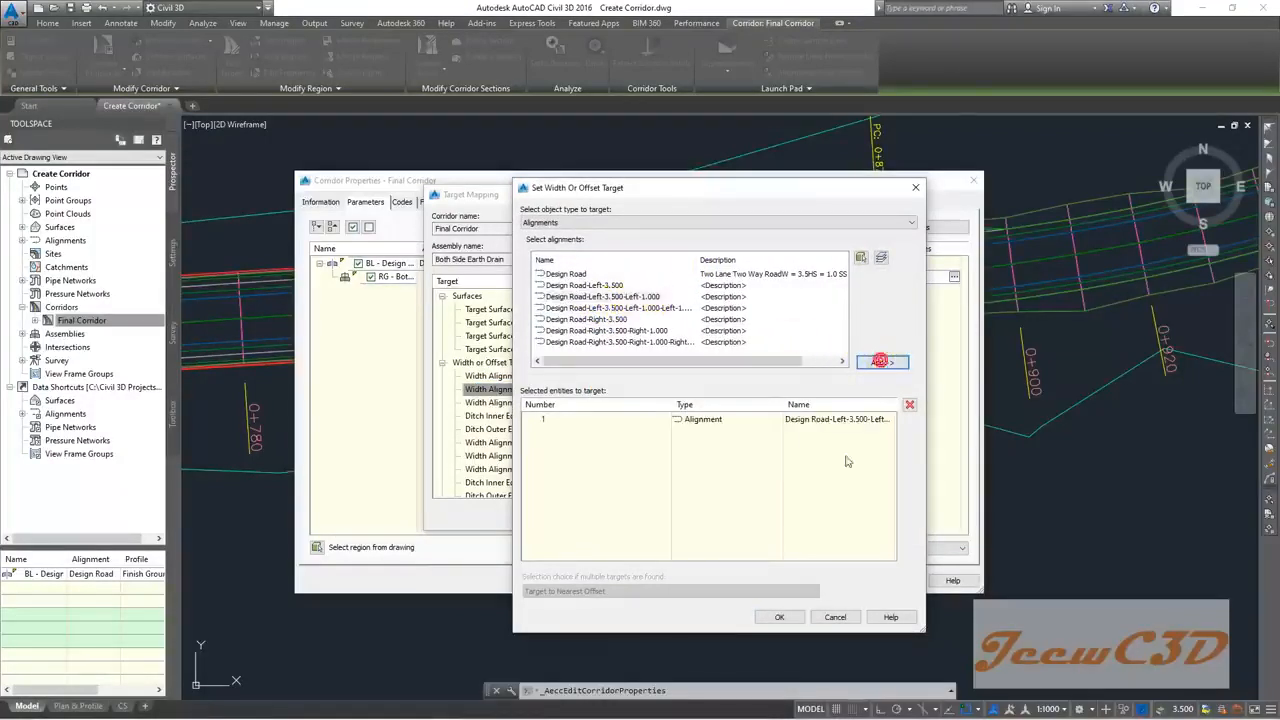
left_click(779, 617)
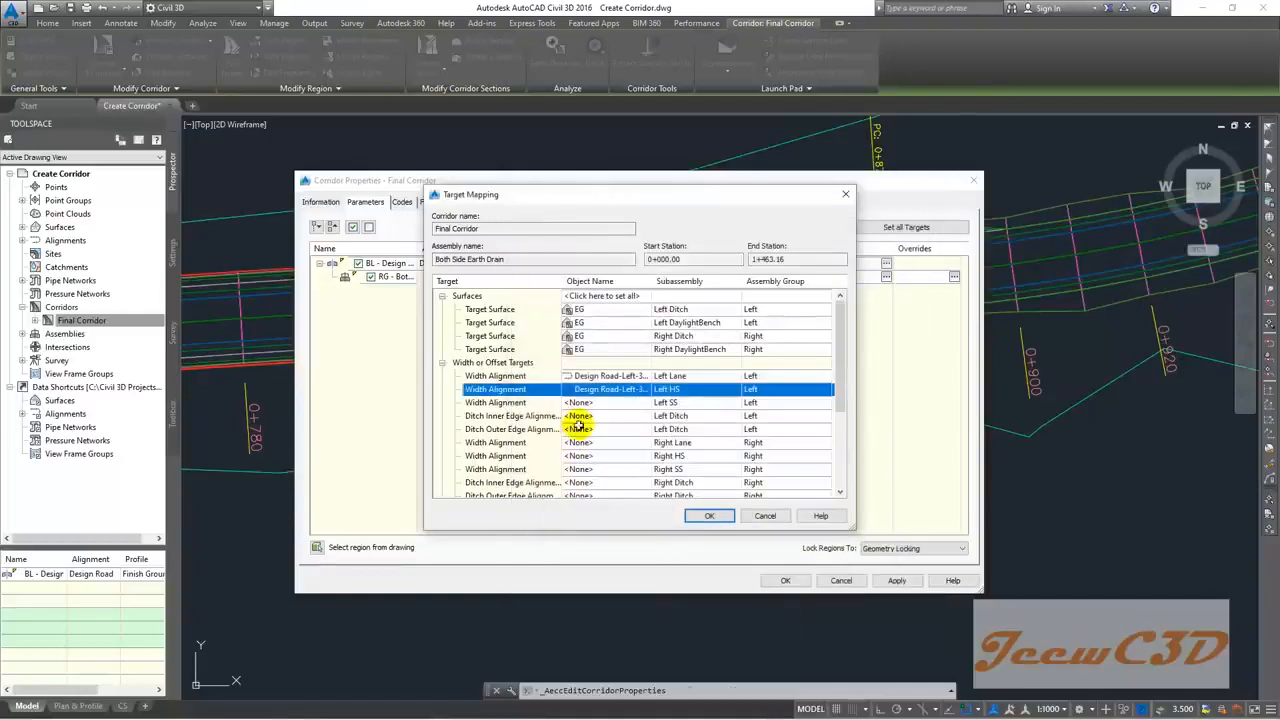
left_click(598, 402)
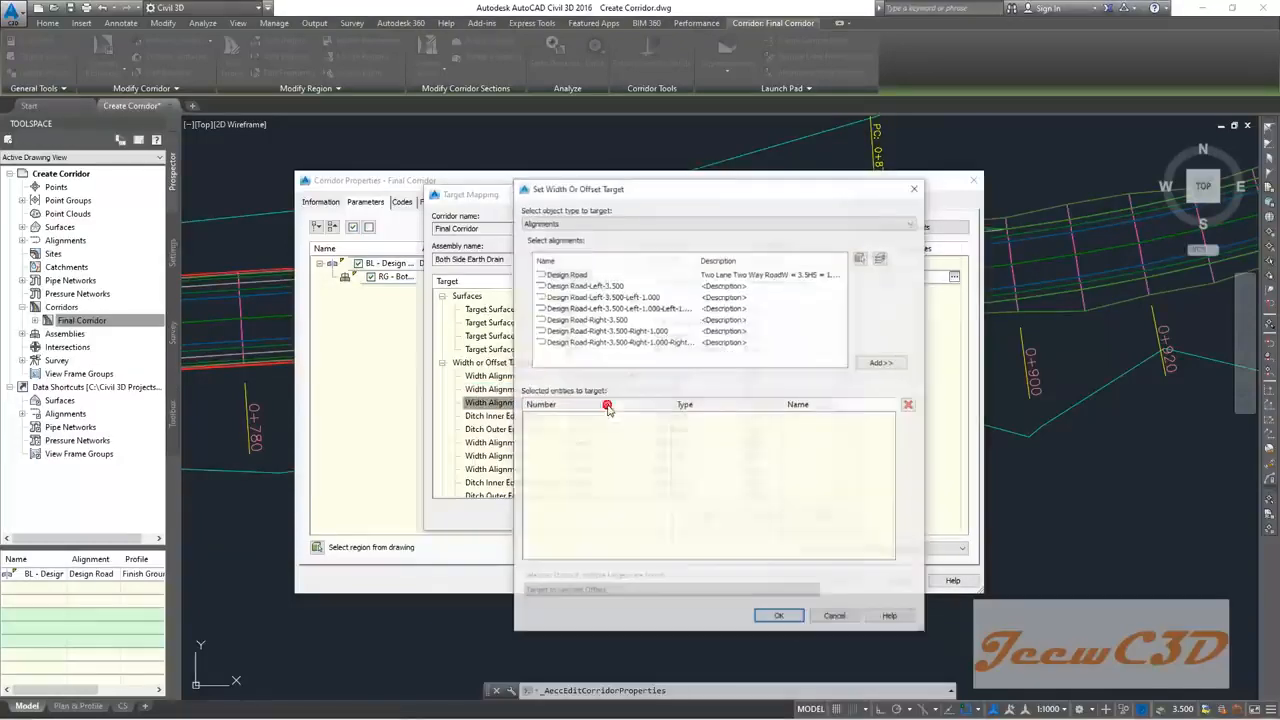
left_click(636, 308)
left_click(882, 362)
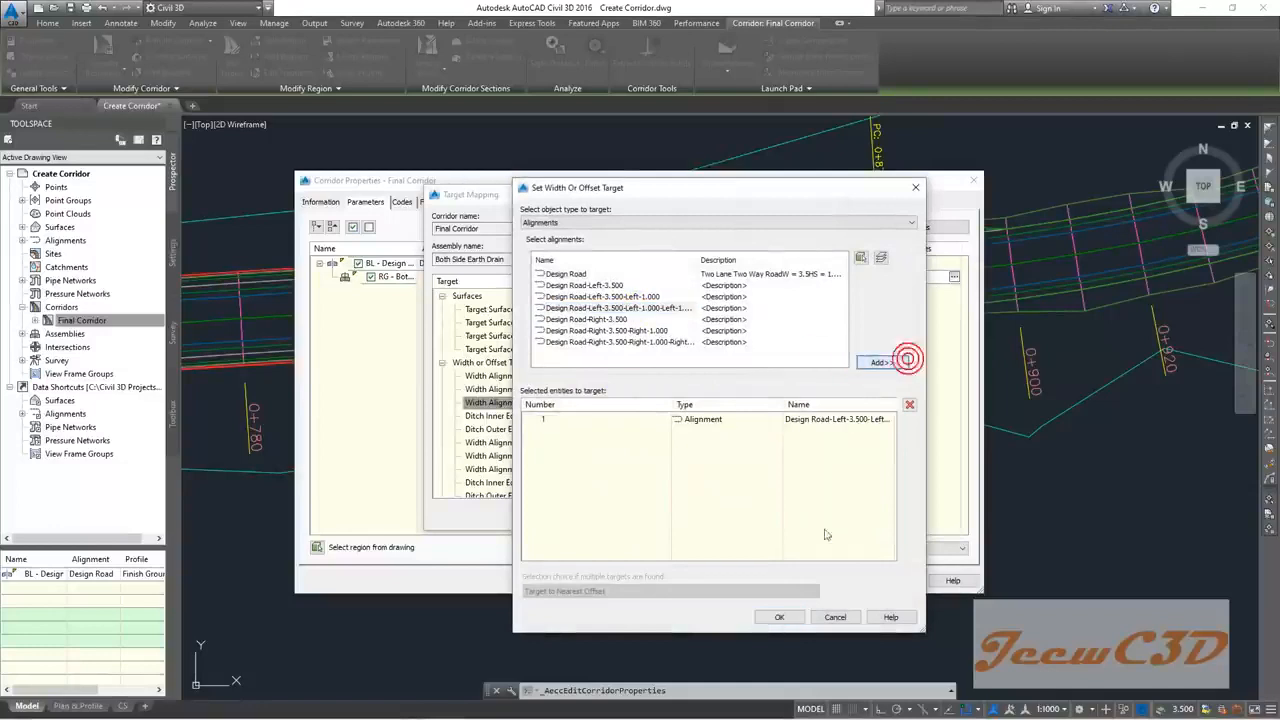
left_click(779, 617)
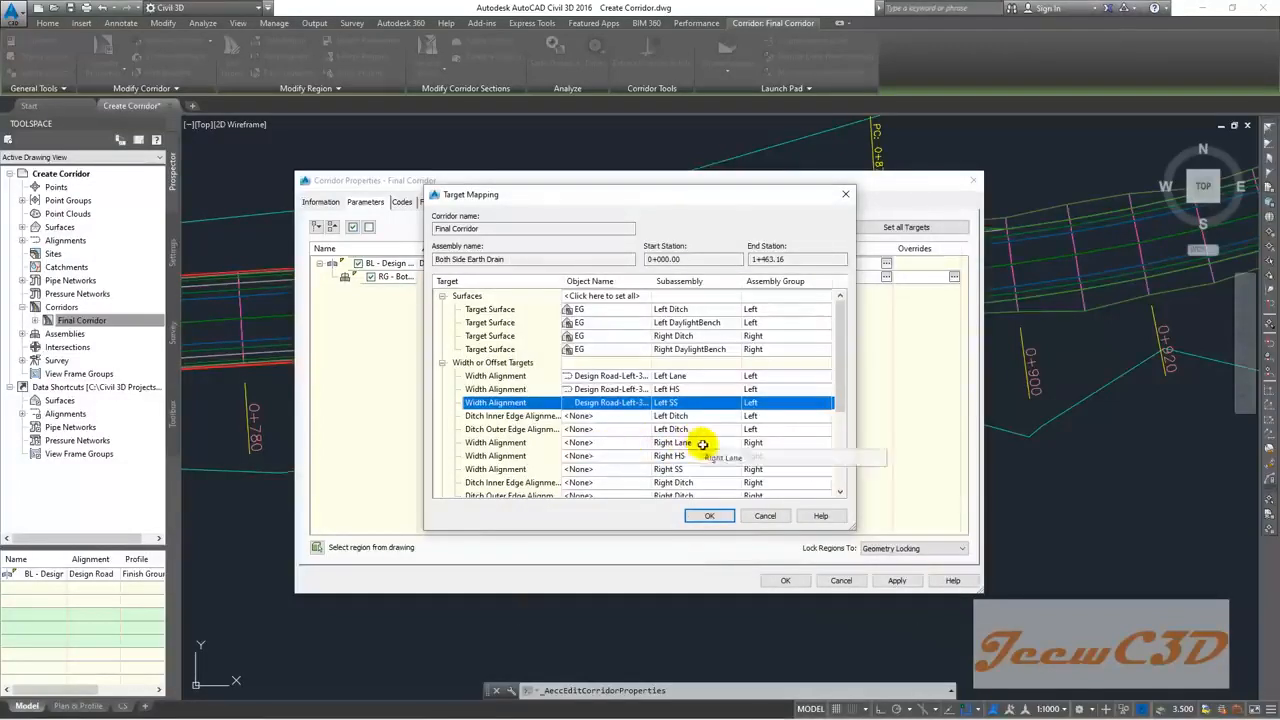
left_click(610, 442)
Step: Target Right Lane to Design Road-Right-3.500 and Right HS to Design Road-Right-3.500-Right-1.000
left_click(612, 442)
left_click(605, 319)
left_click(882, 362)
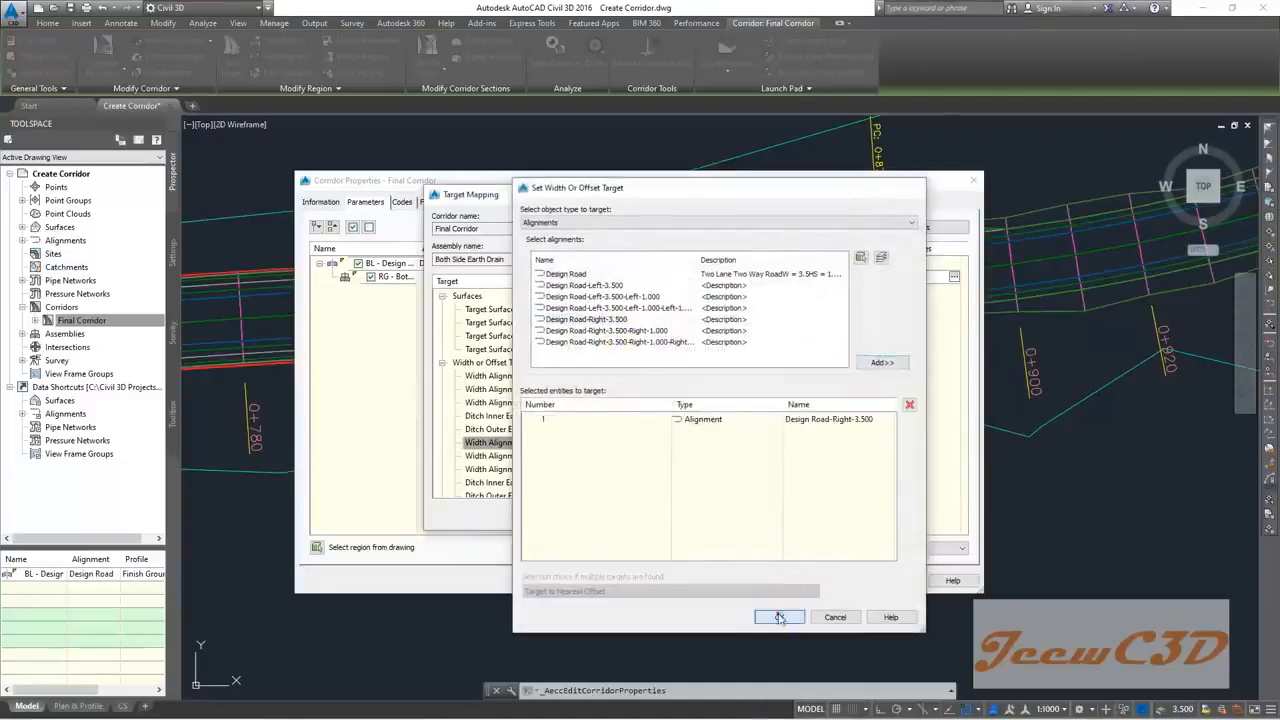
left_click(779, 617)
left_click(655, 456)
left_click(607, 457)
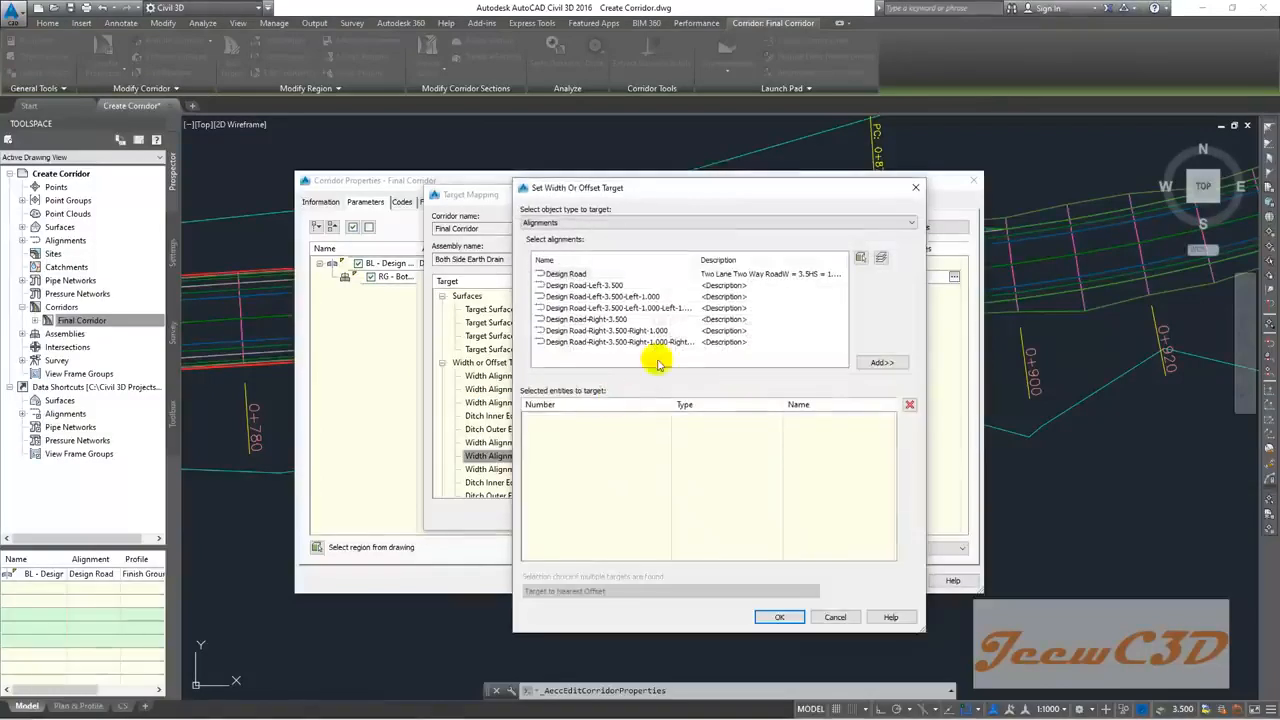
left_click(605, 330)
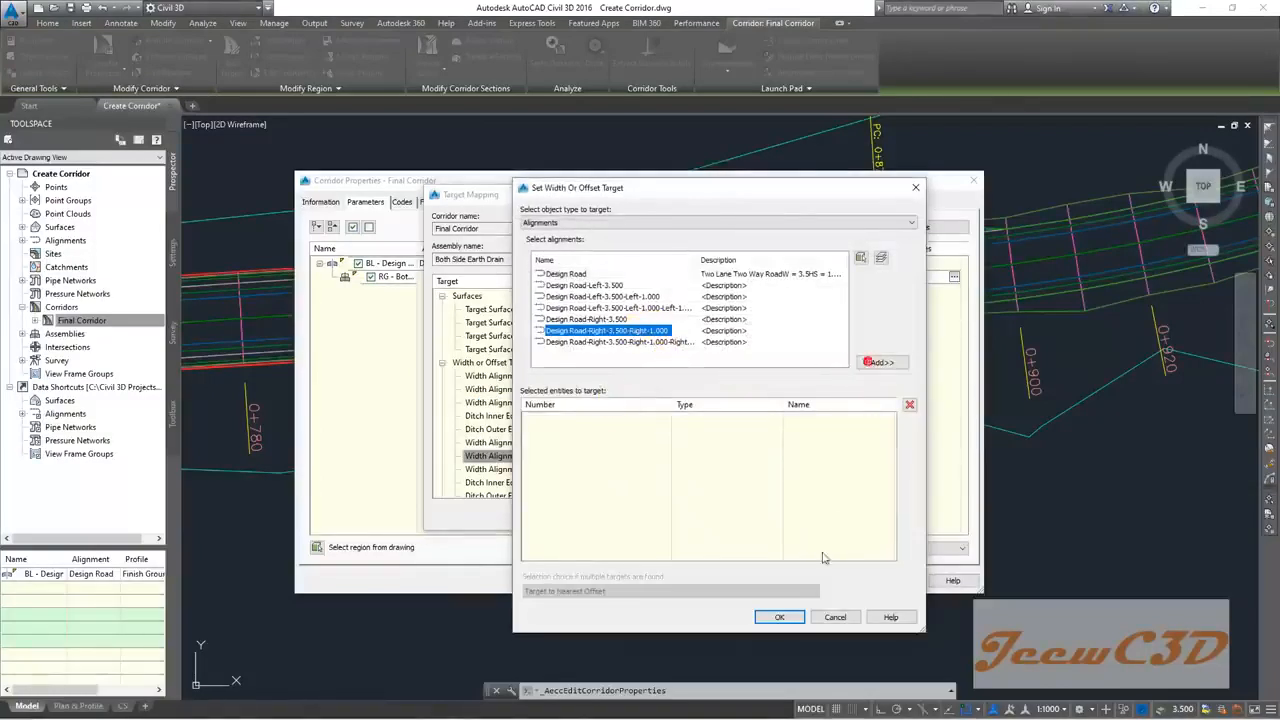
left_click(880, 363)
left_click(779, 617)
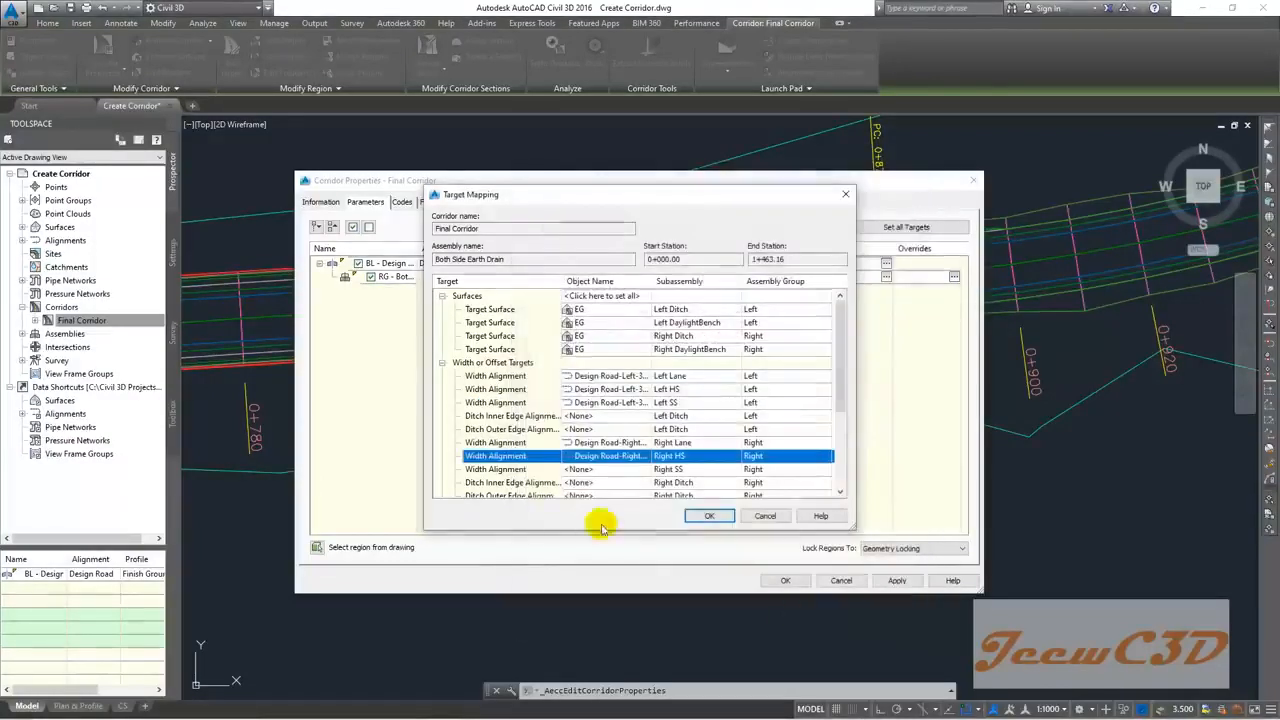
Step: Target Right SS to the outermost right offset alignment and accept both dialogs
left_click(591, 469)
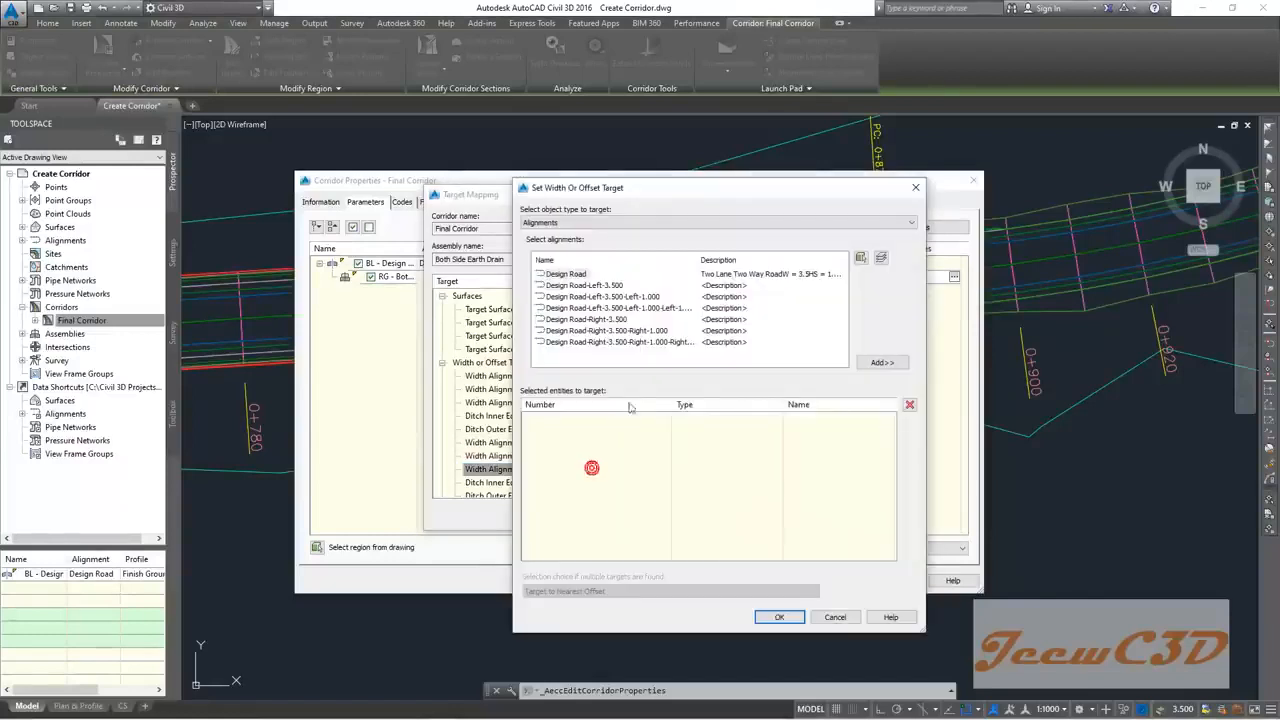
left_click(651, 342)
left_click(880, 362)
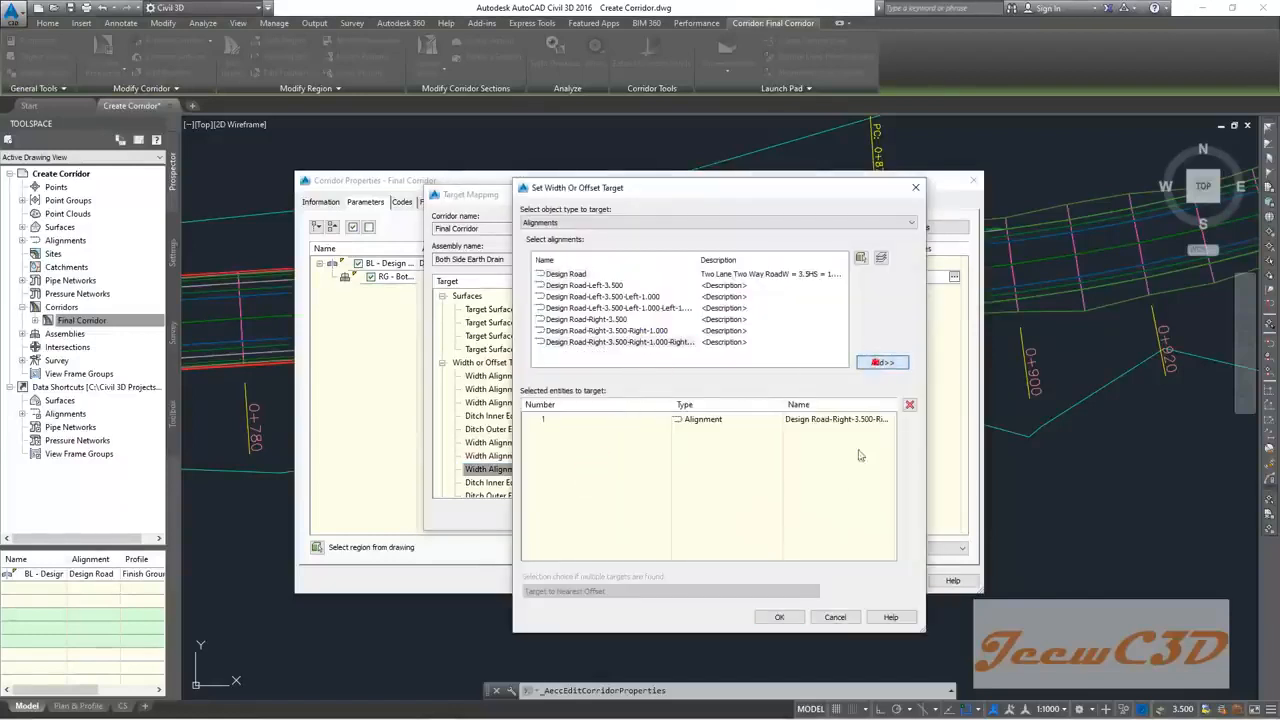
left_click(779, 617)
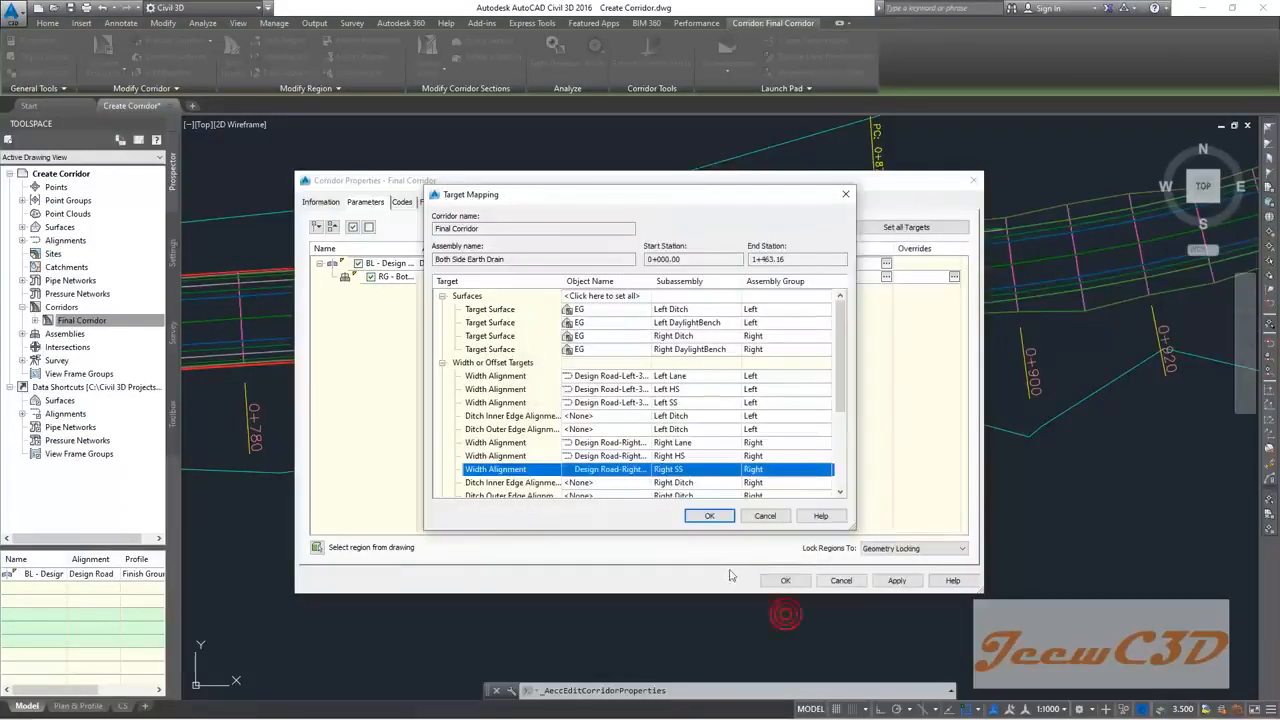
left_click(707, 516)
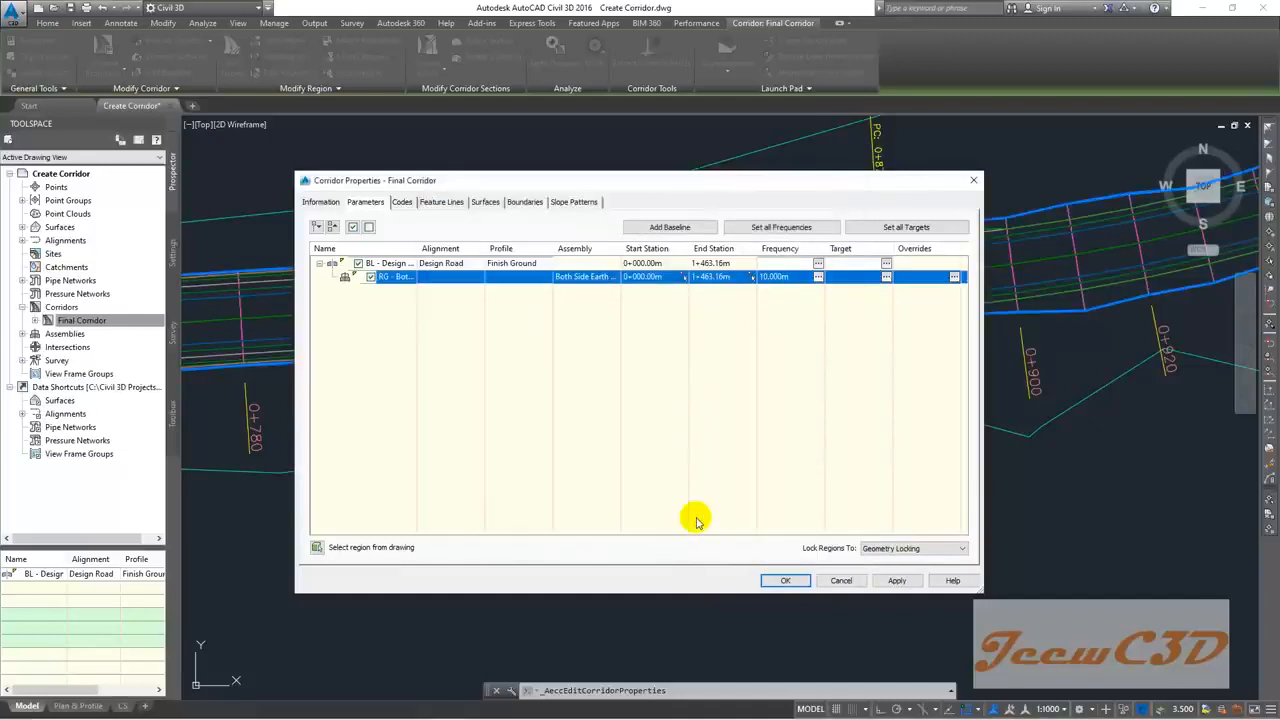
left_click(783, 580)
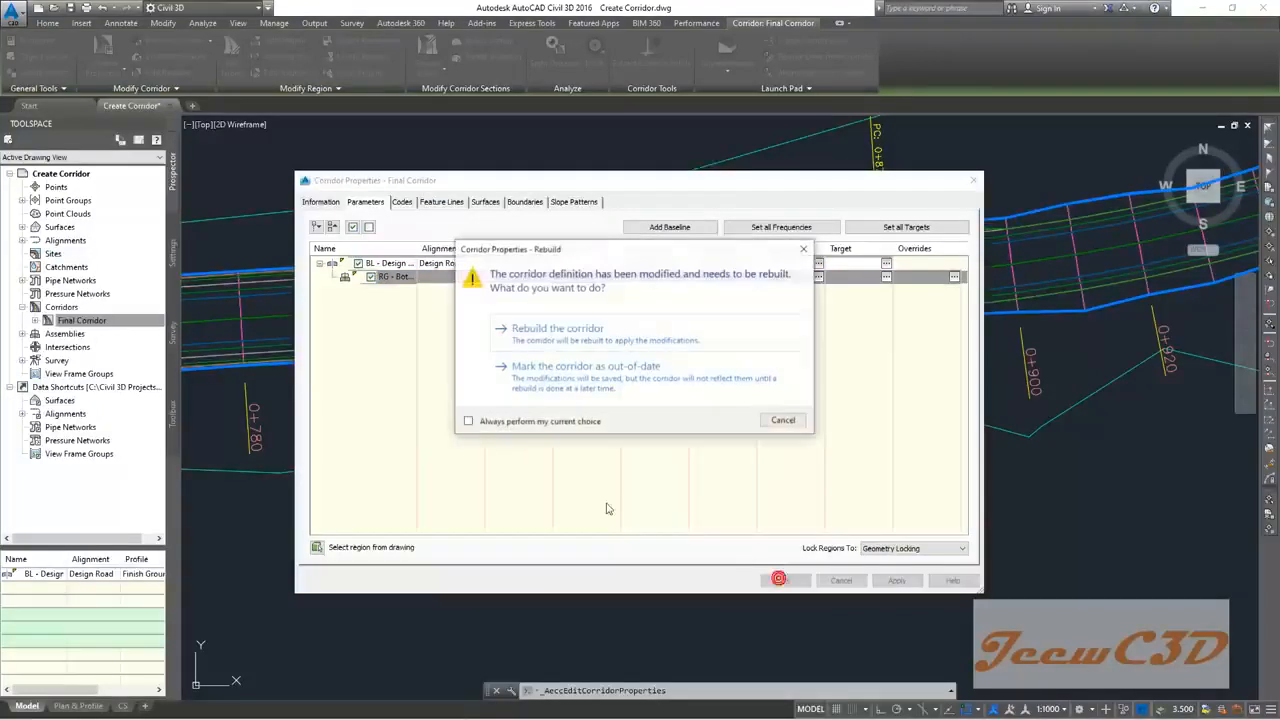
Step: Rebuild the Final Corridor, regenerate with RE, clear the selection and zoom out
left_click(590, 330)
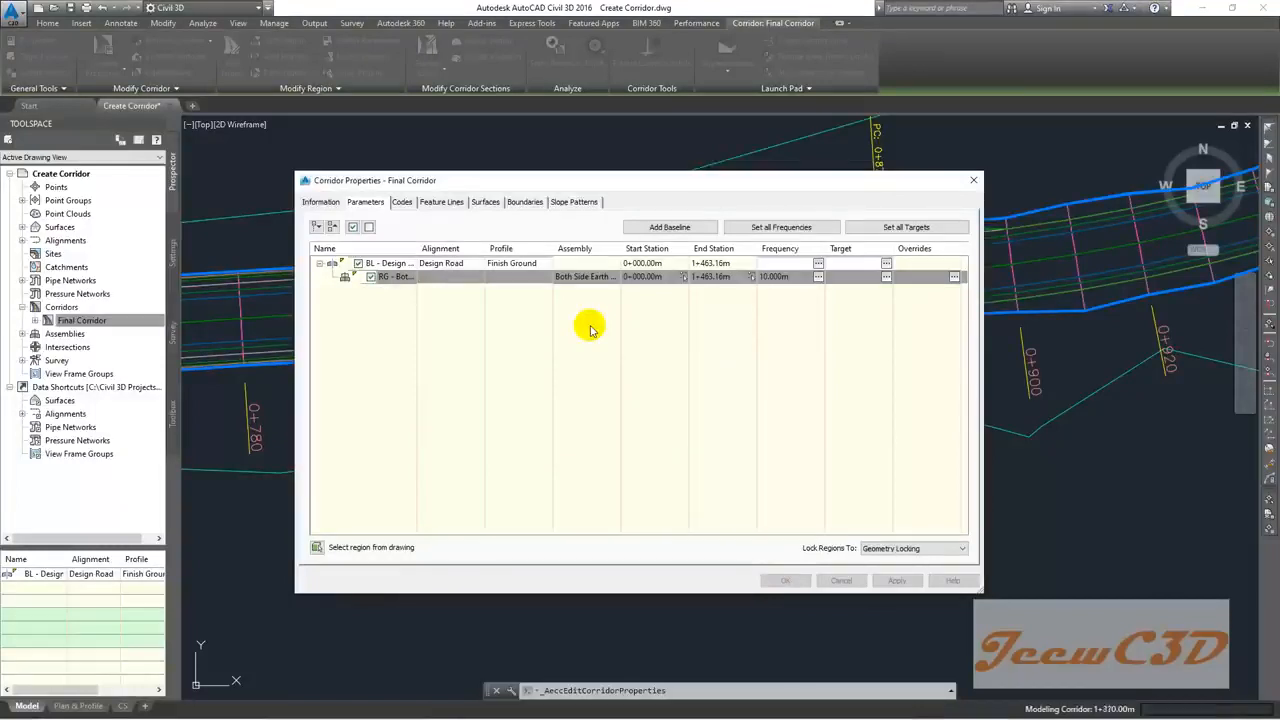
scroll(560, 385, "up", 4)
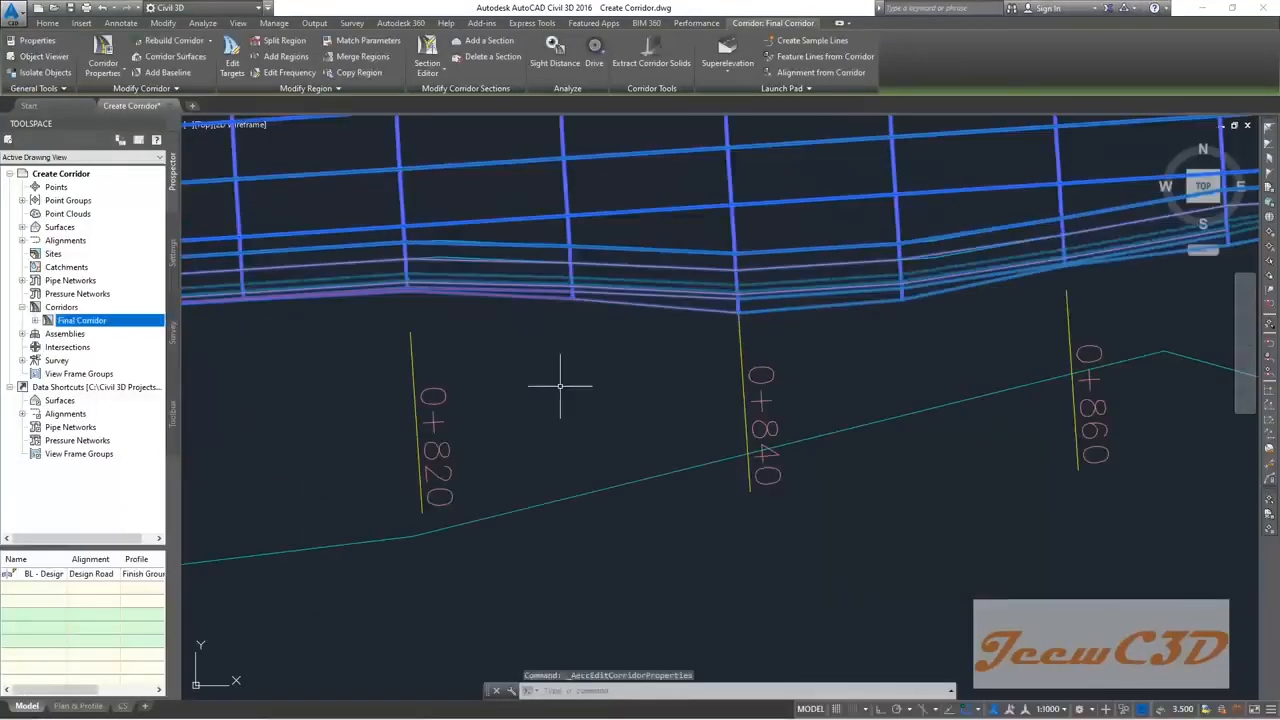
type("RE")
key("Return")
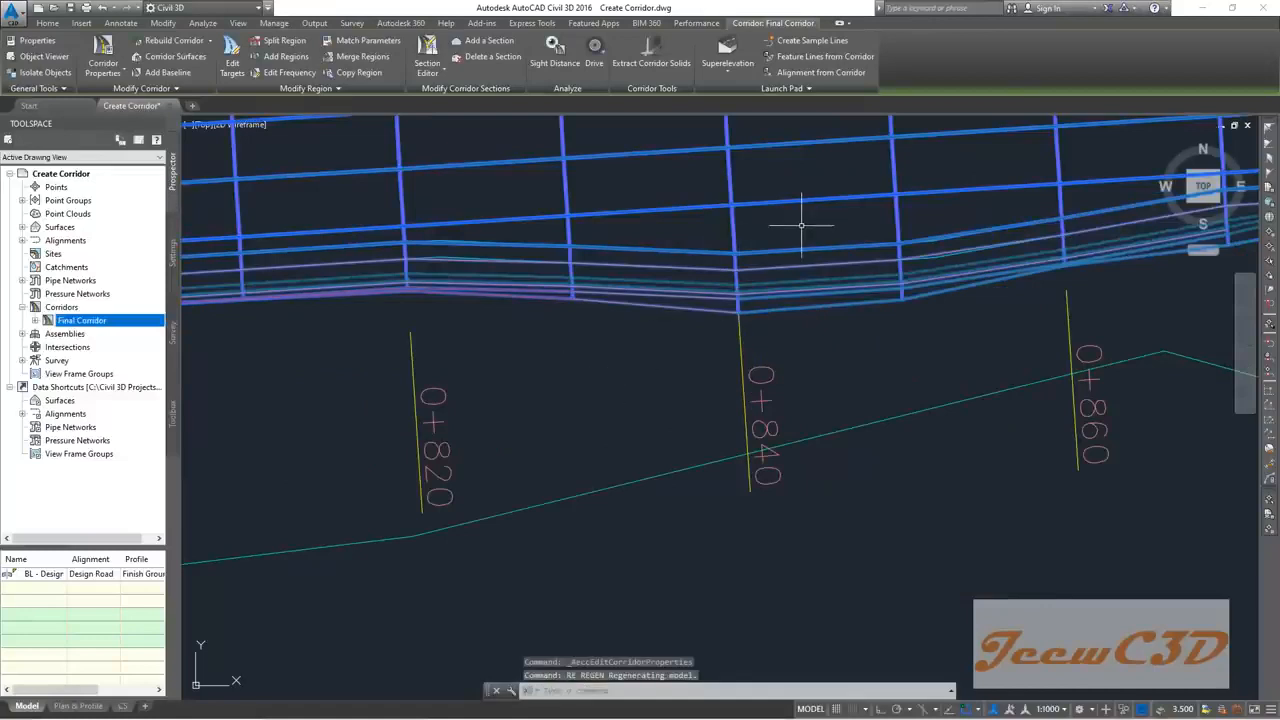
key("Escape")
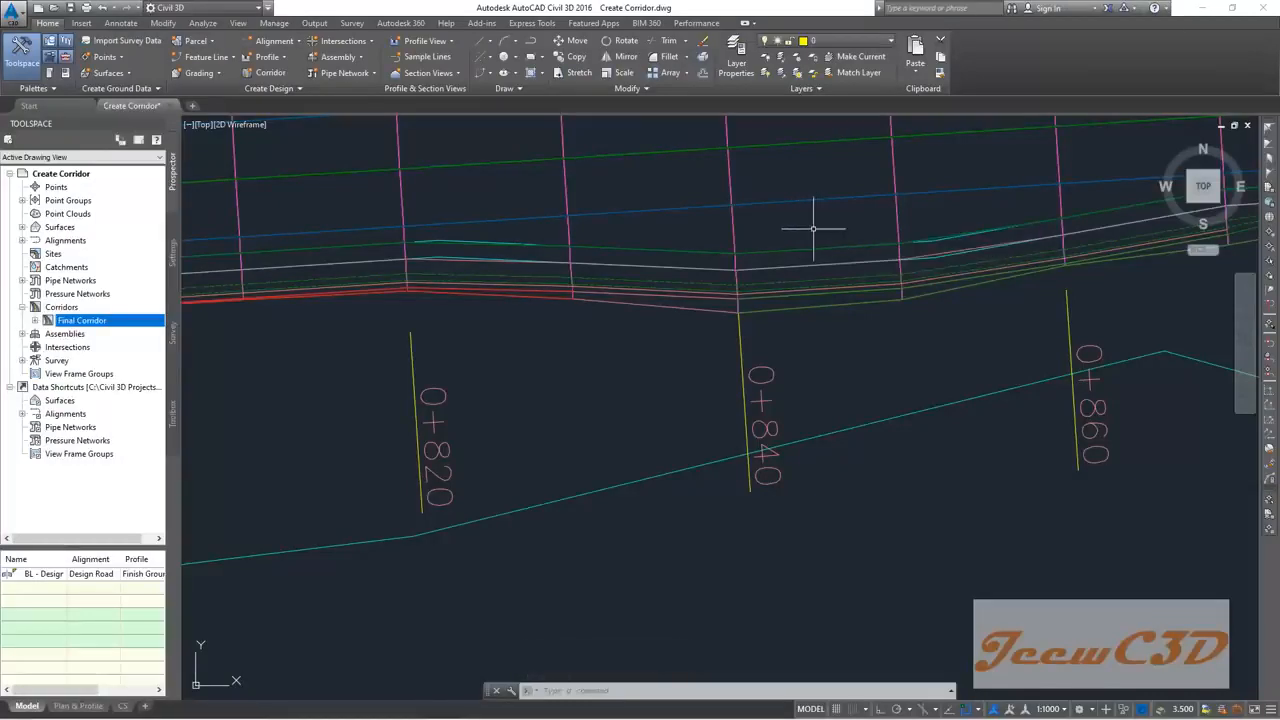
scroll(815, 224, "down", 5)
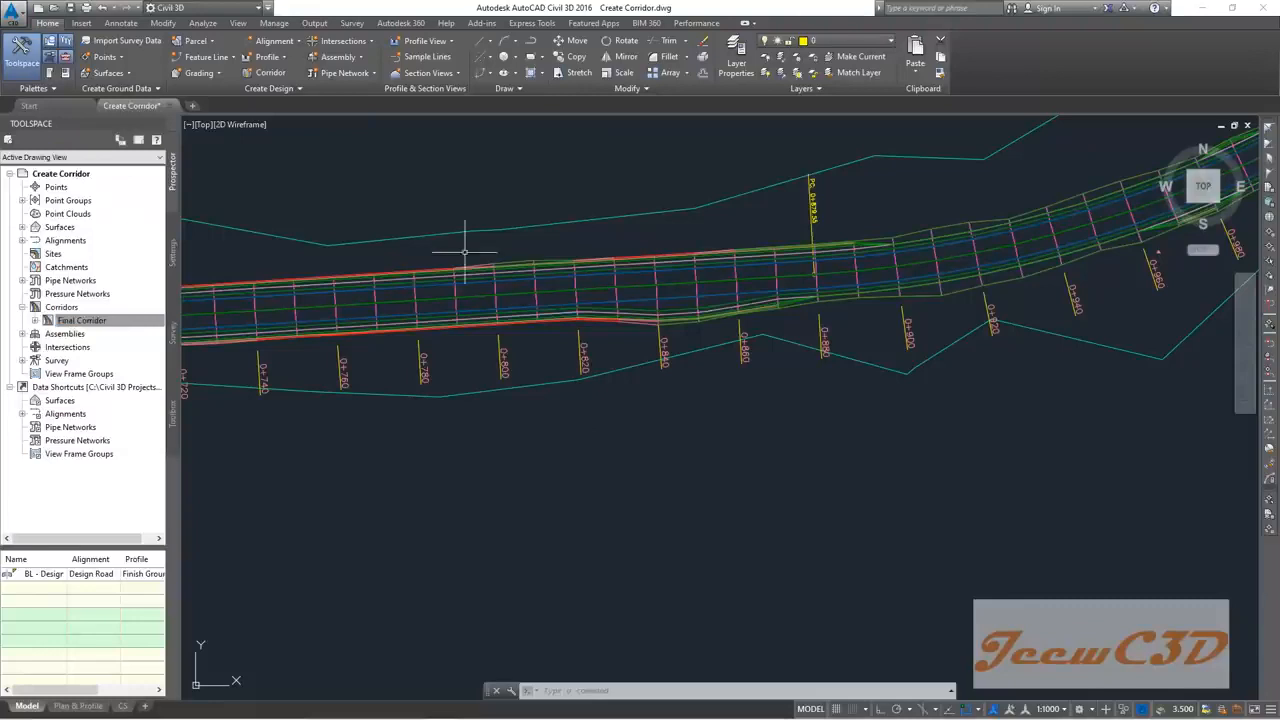
Step: Save the drawing under the new name 'Target Mapping'
left_click(14, 14)
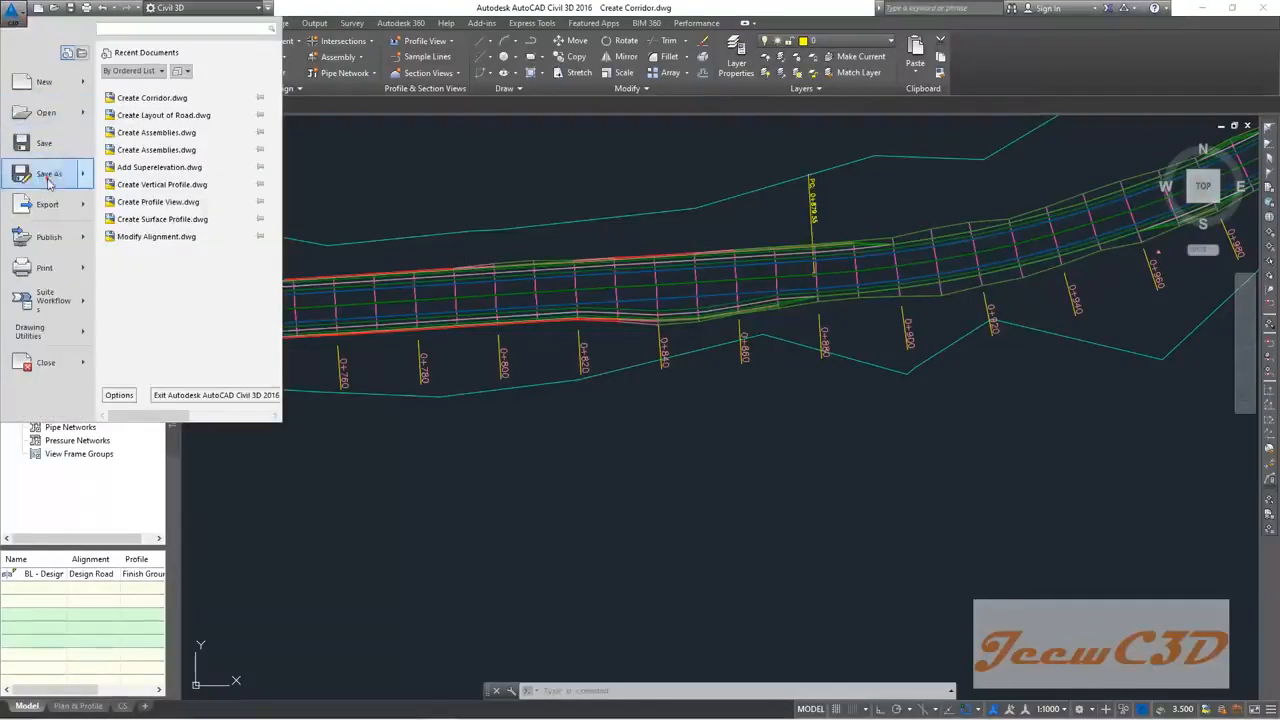
left_click(48, 173)
type("Target Mapping")
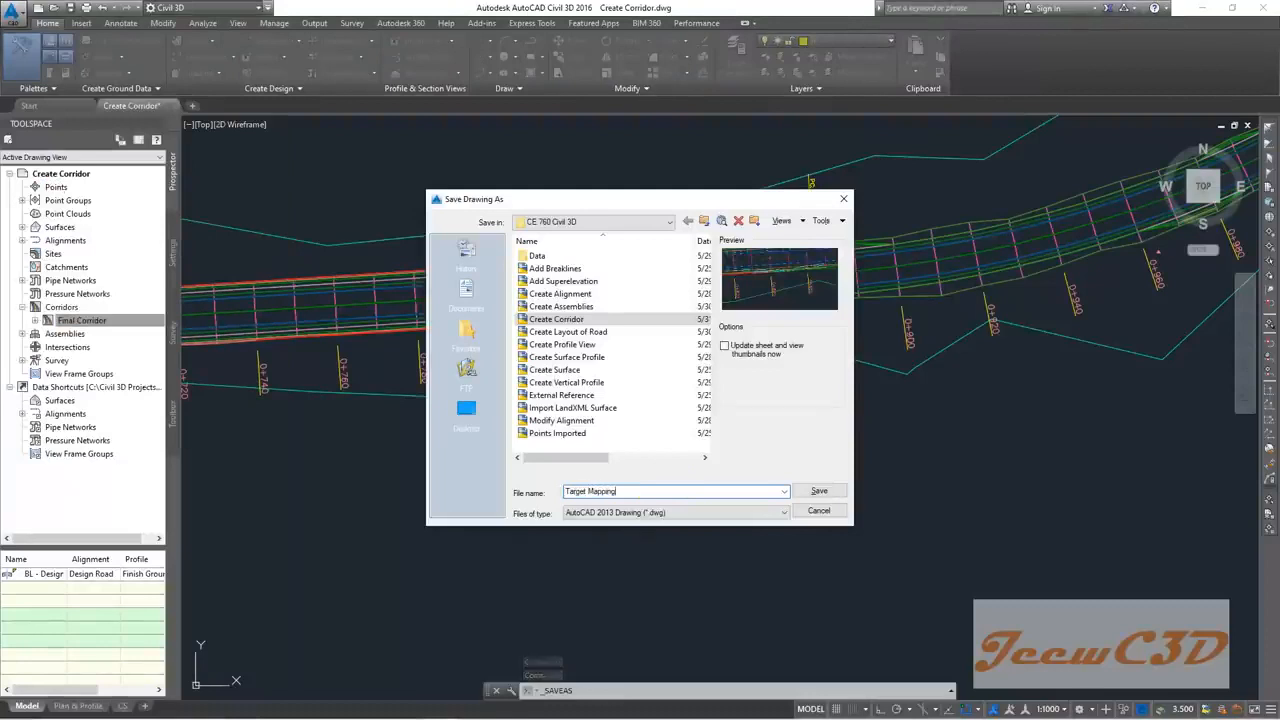
left_click(819, 491)
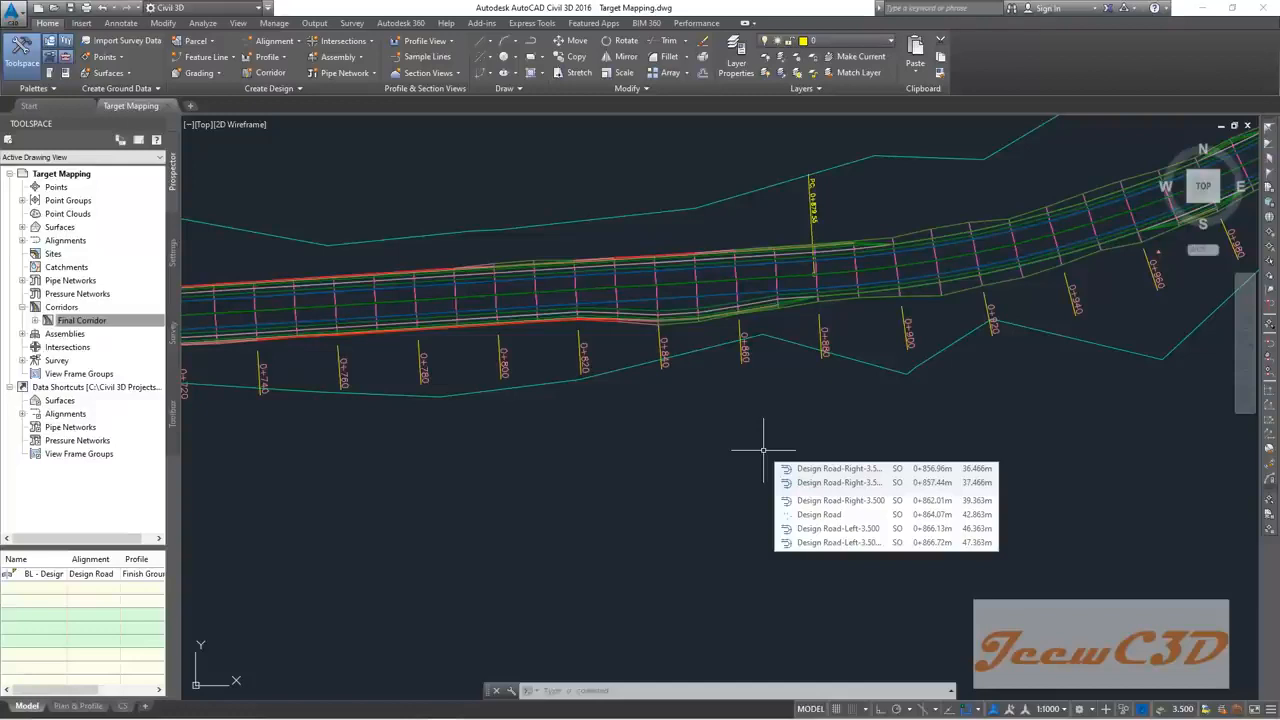
Step: Regenerate the drawing with the RE command
type("re")
key("Return")
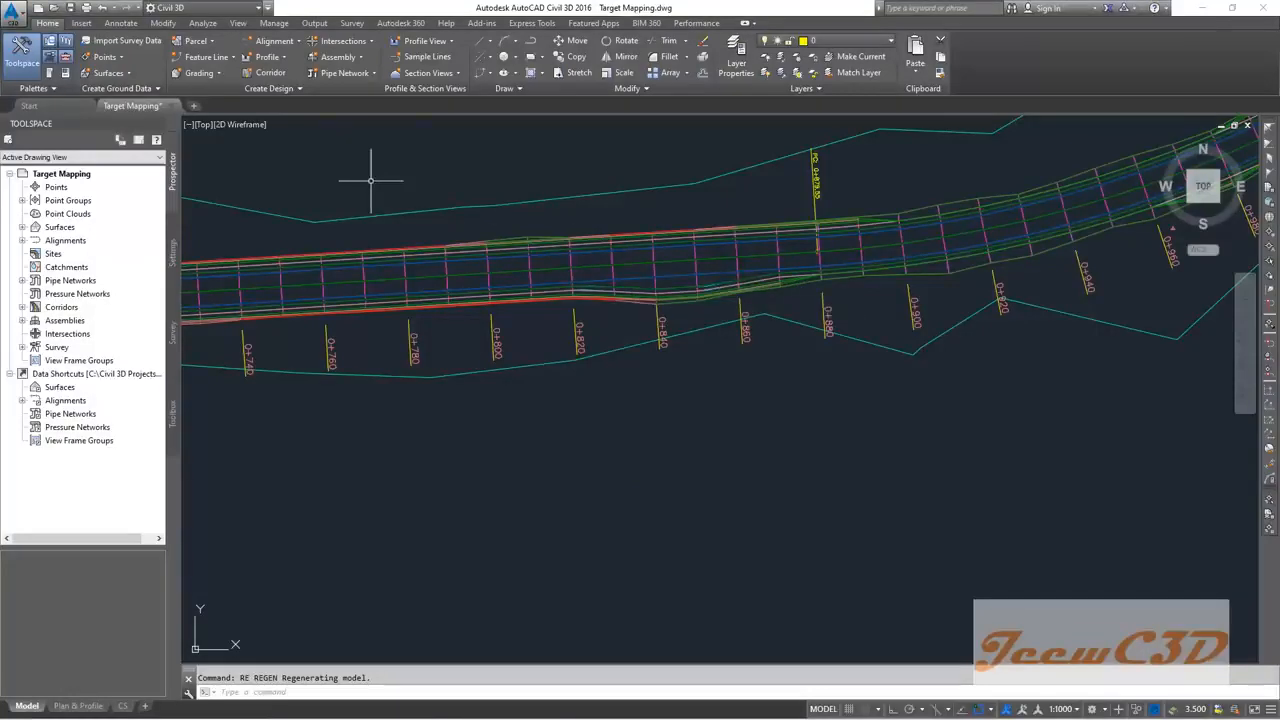
Step: Save a copy of the drawing as 'Splitting Corridor.dwg'
left_click(13, 14)
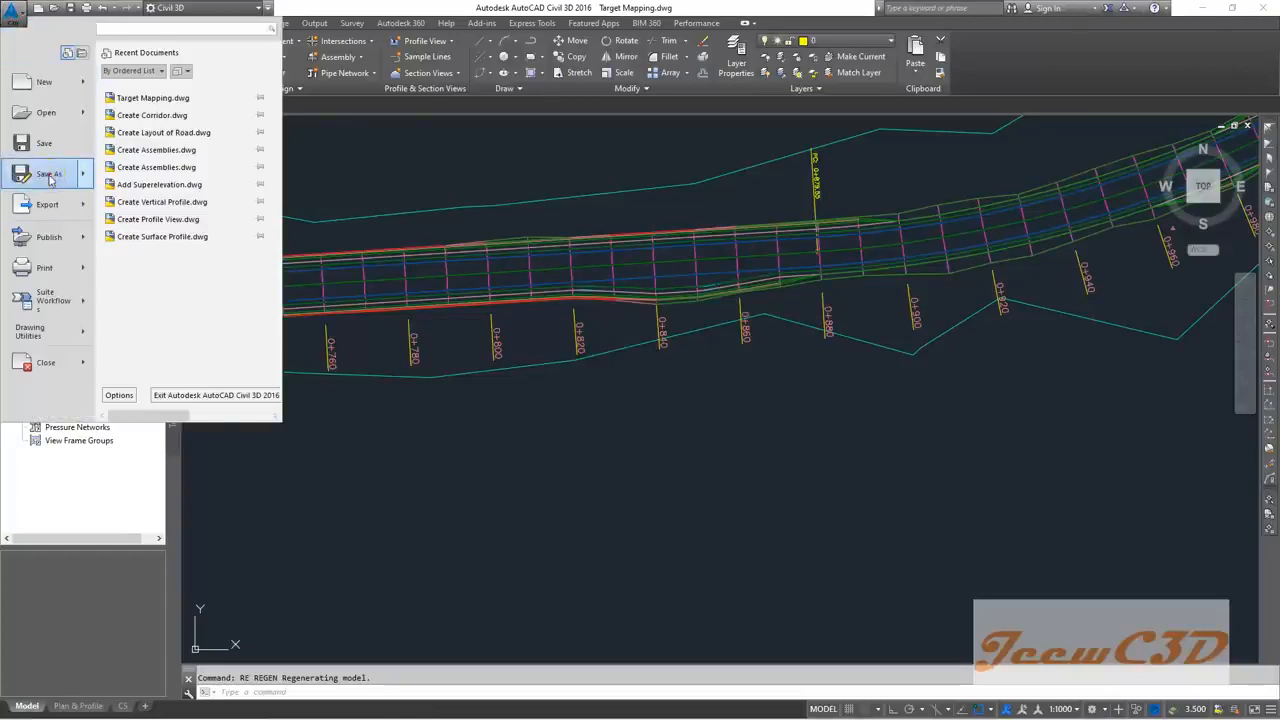
left_click(49, 176)
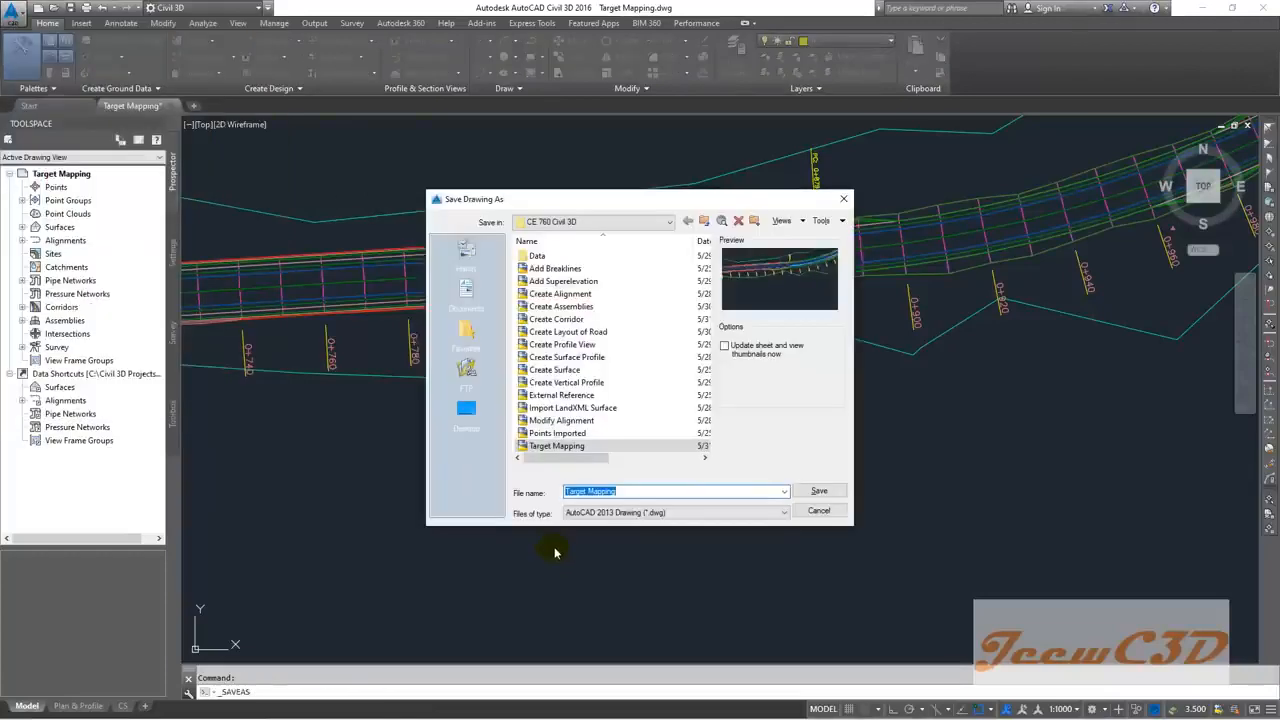
type("Splitting Corridor")
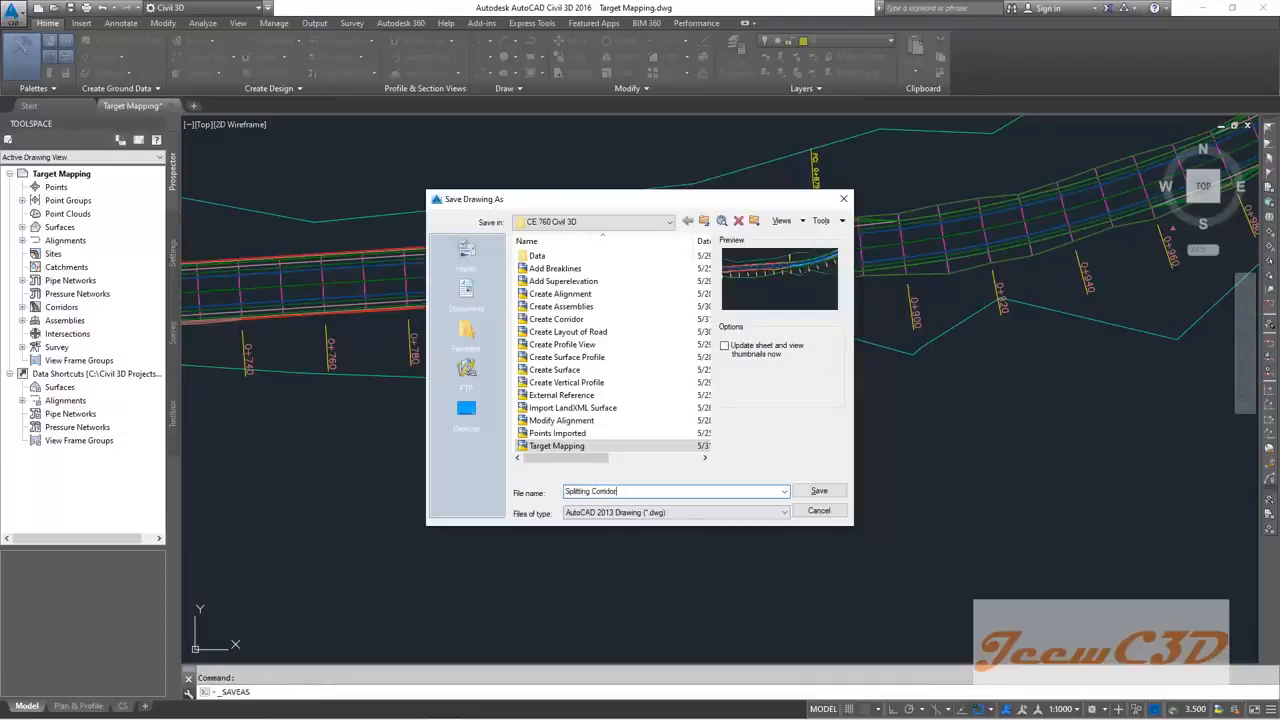
left_click(819, 490)
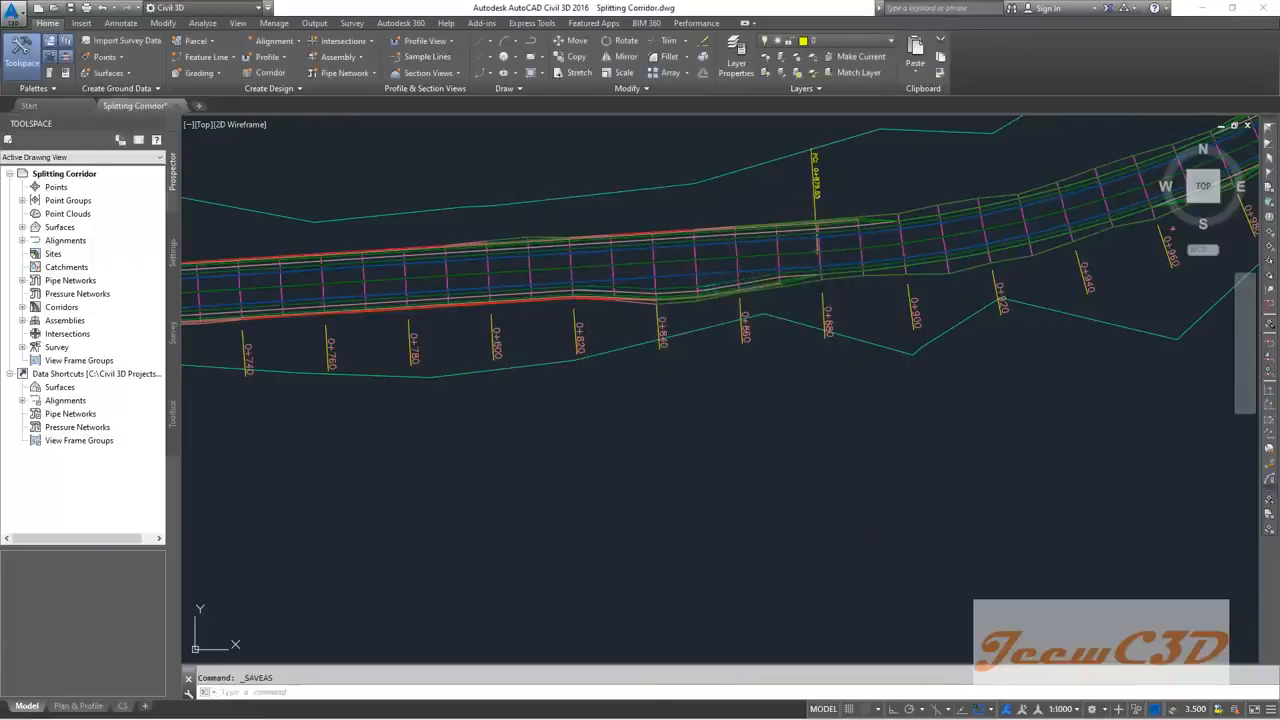
scroll(655, 270, "up", 5)
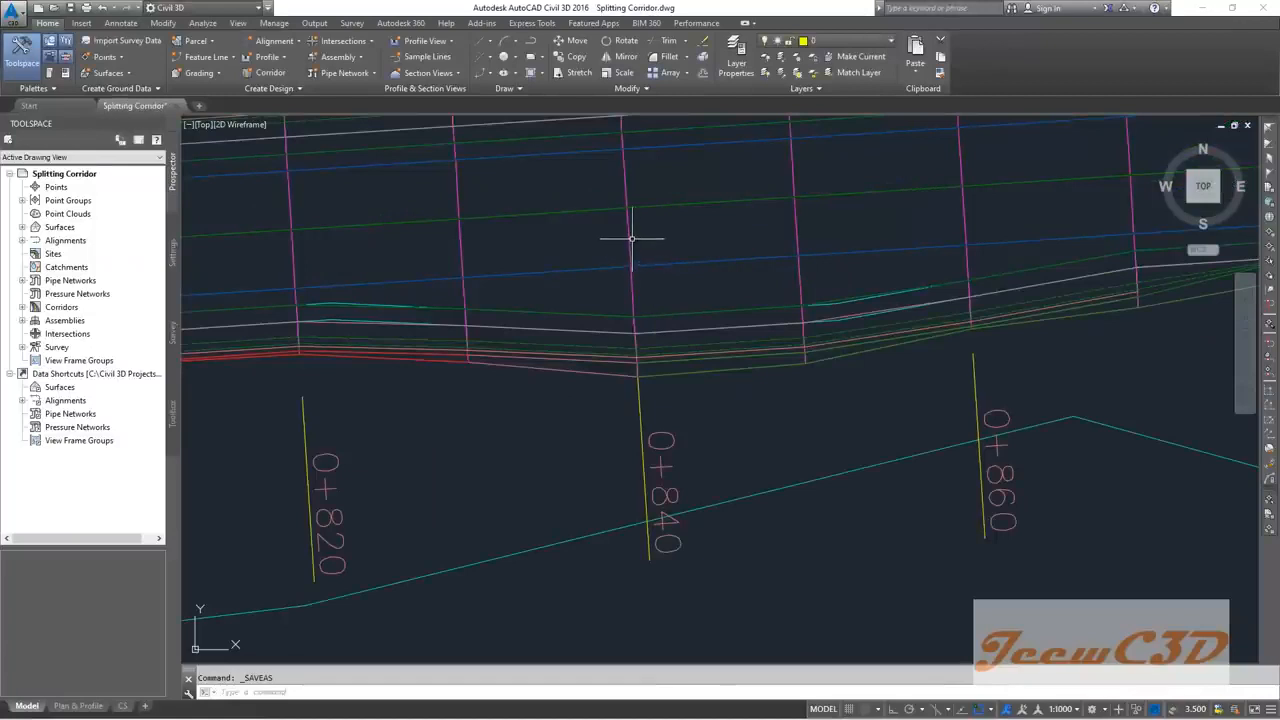
Step: Select the Final Corridor and choose Split Region on its only region in Corridor Properties
left_click(631, 239)
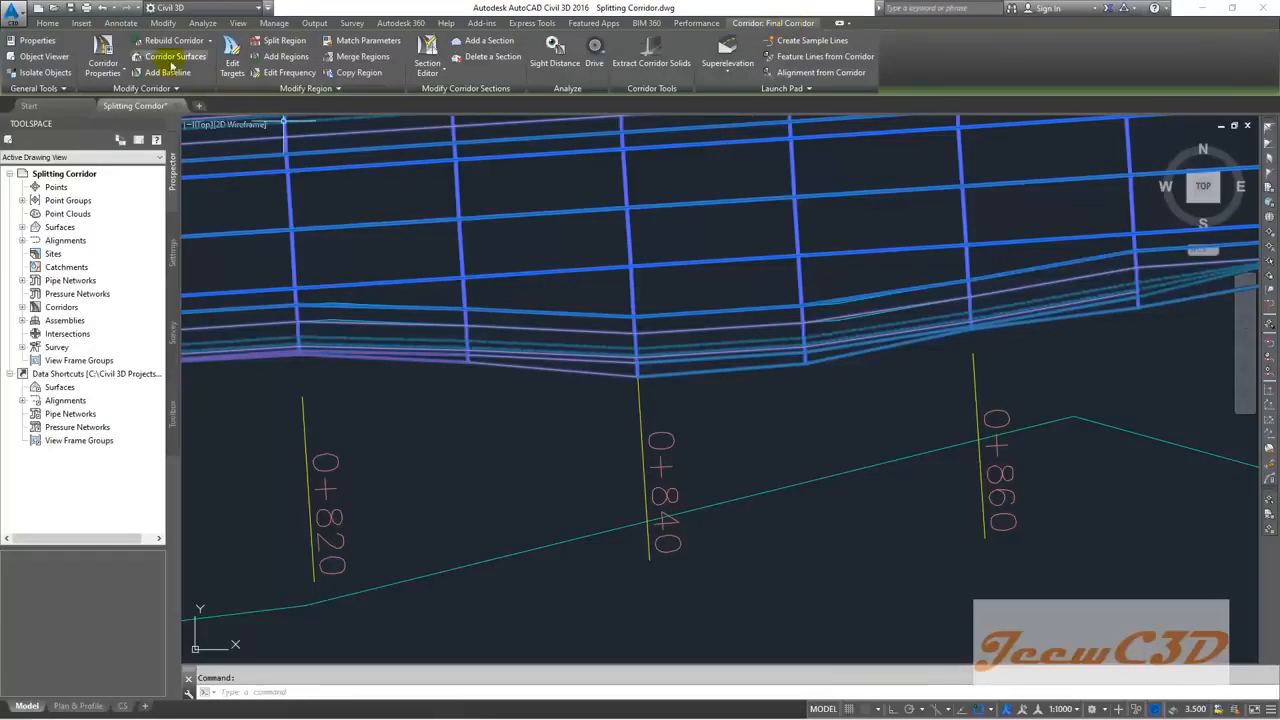
left_click(105, 47)
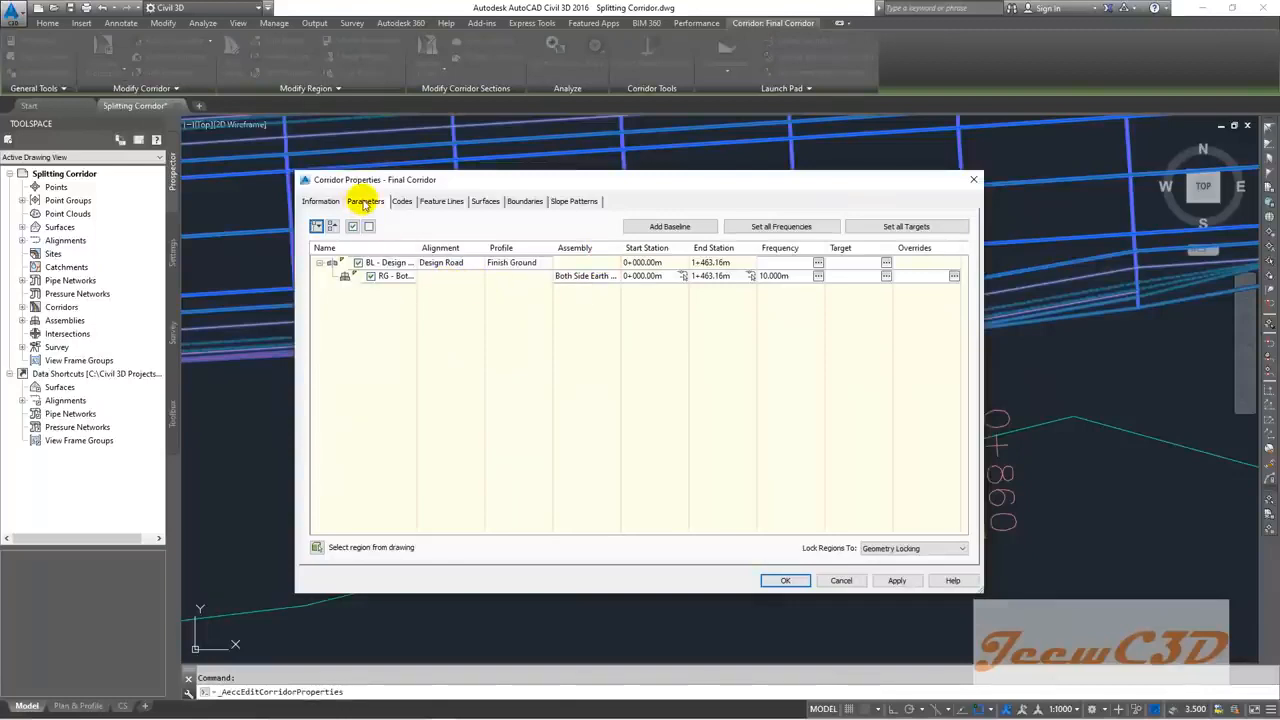
left_click(518, 278)
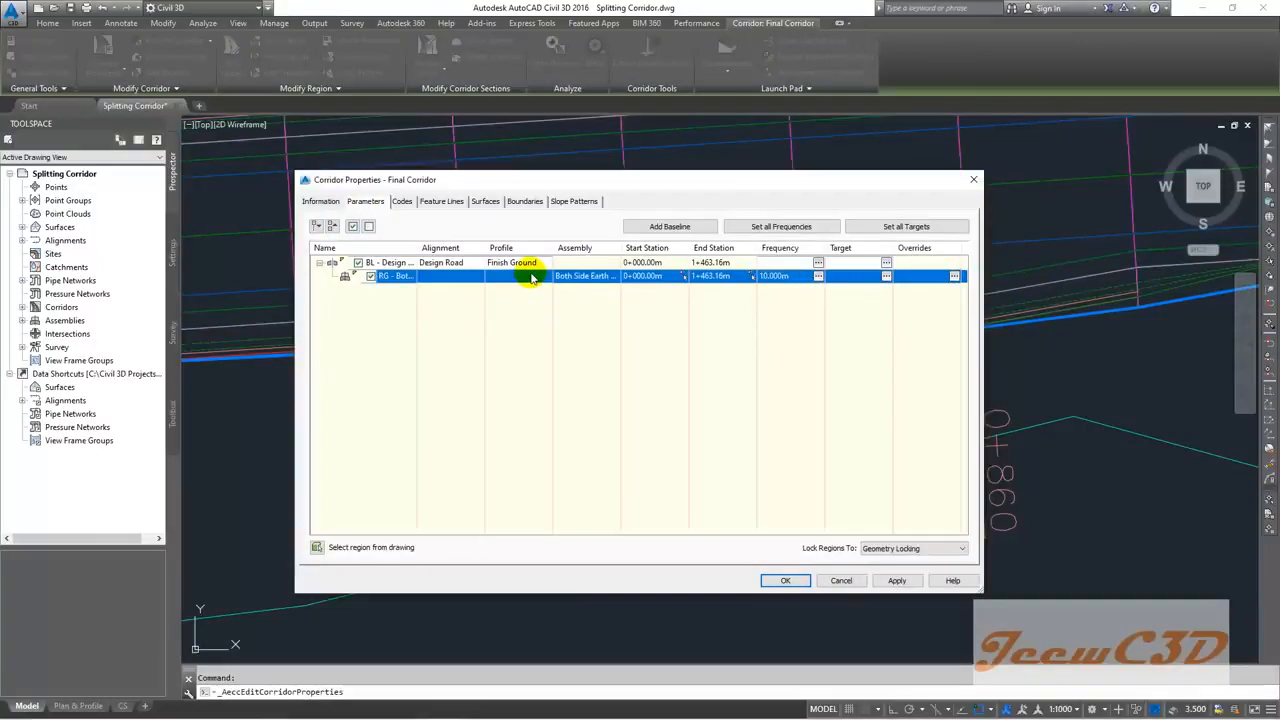
right_click(531, 278)
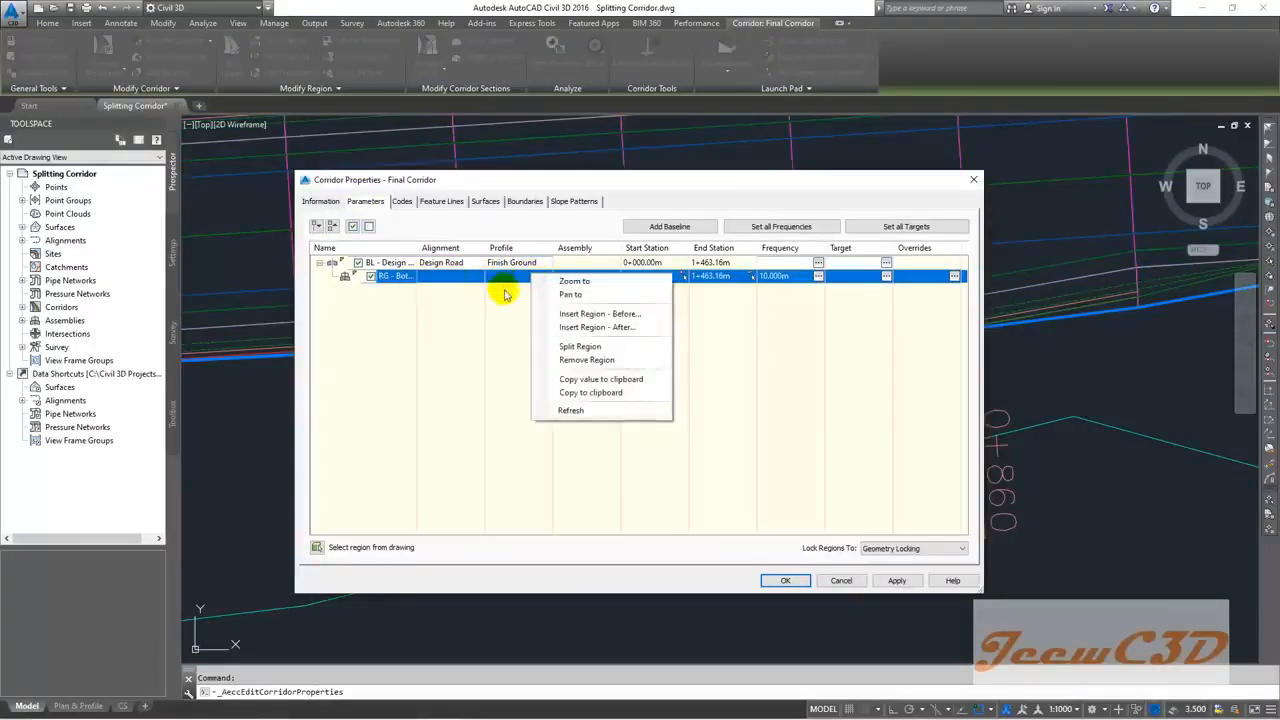
left_click(574, 347)
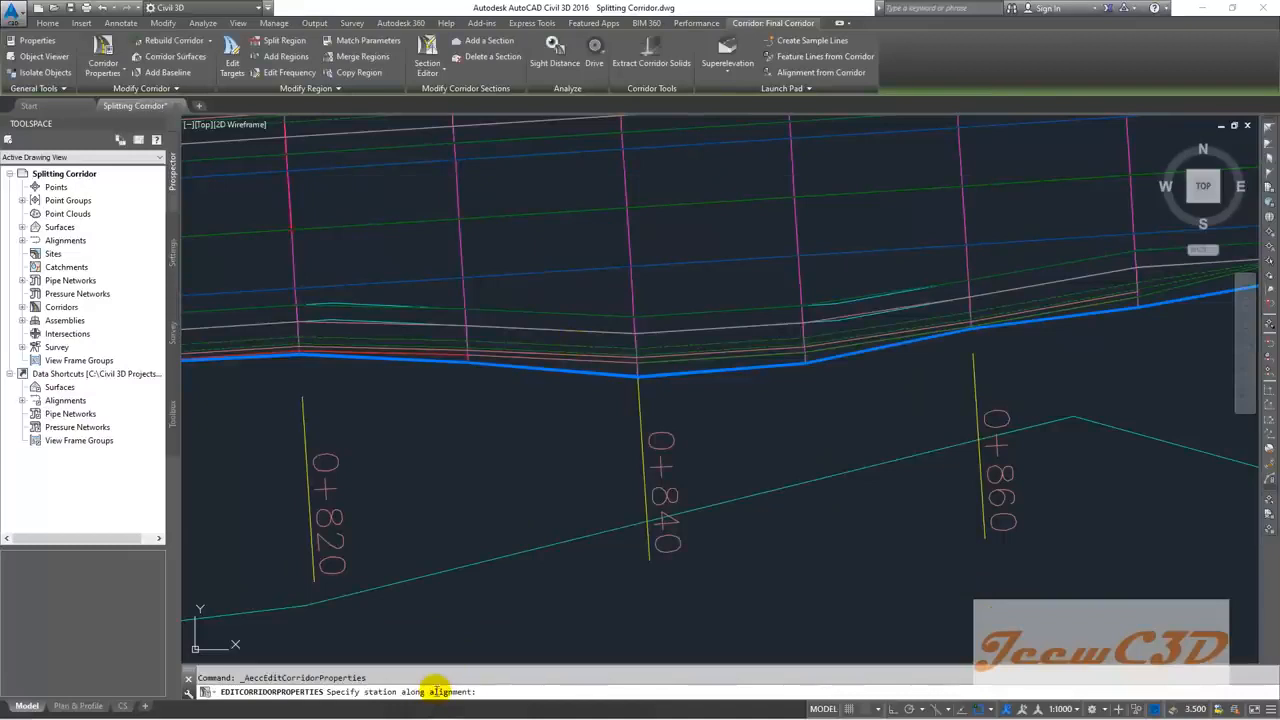
Step: Split the corridor region at stations 0+960, 1+045 and 1+060
left_click(489, 692)
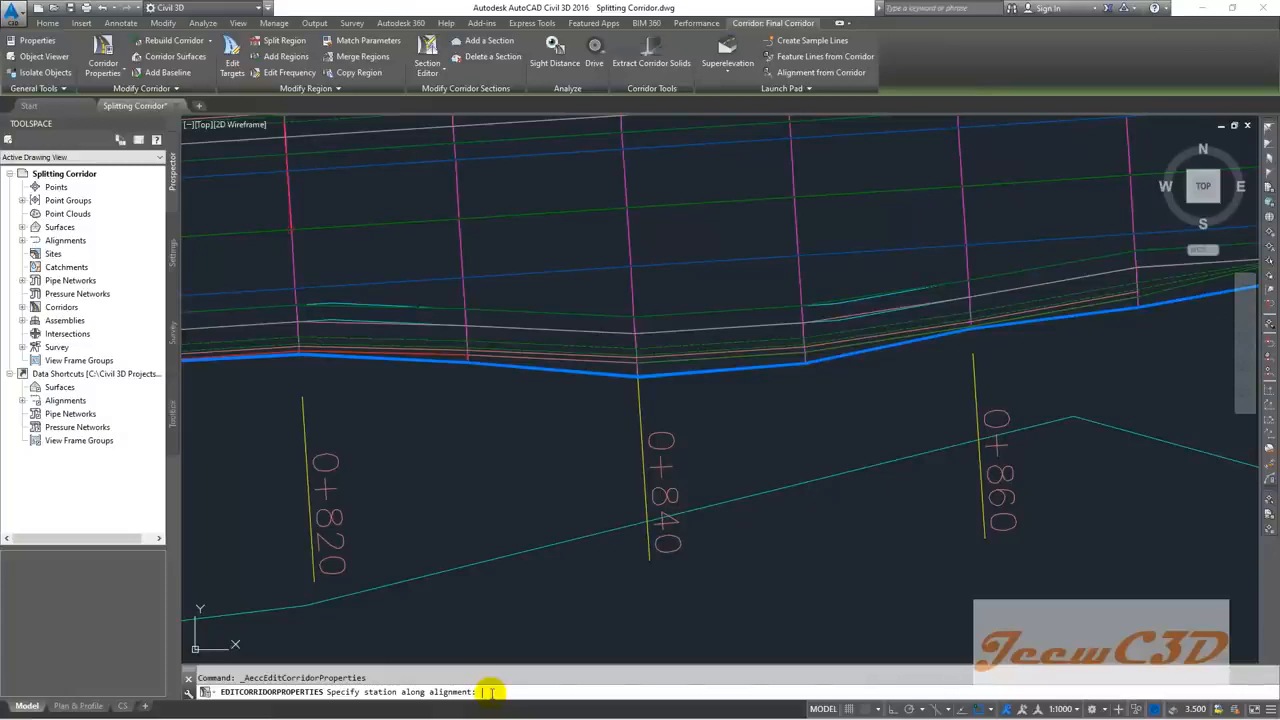
type("80")
key("Return")
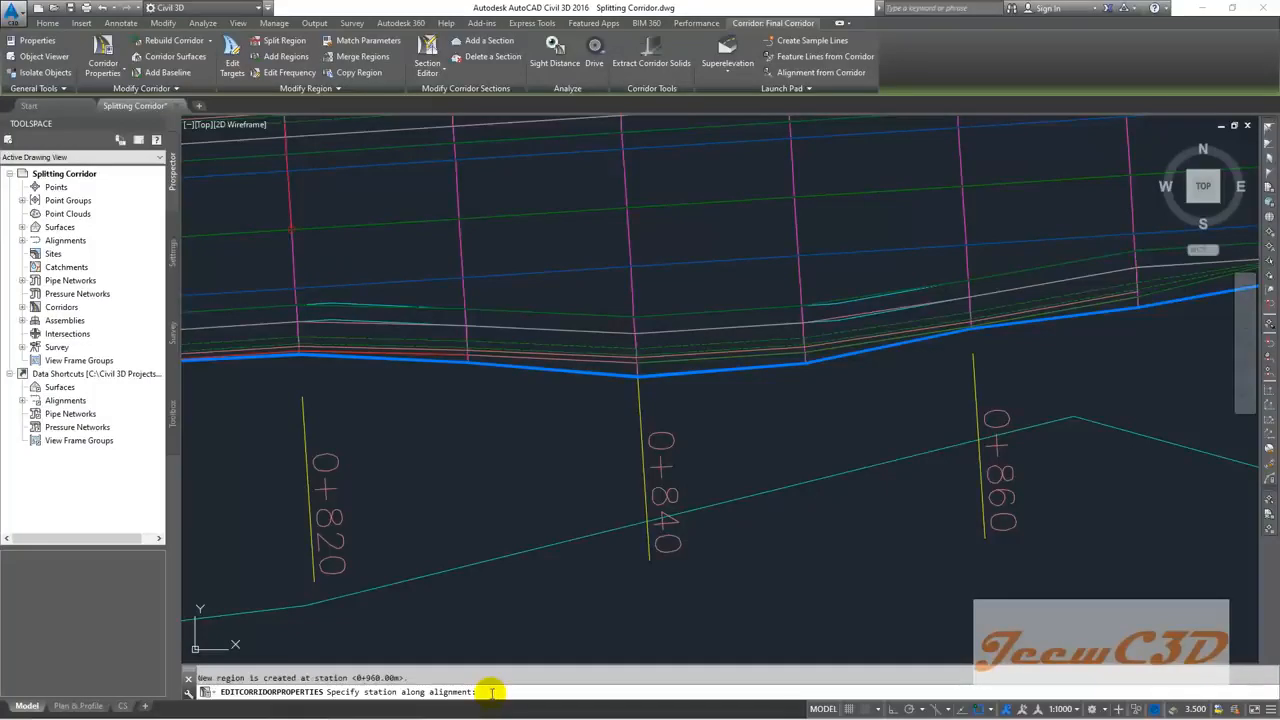
type("1045")
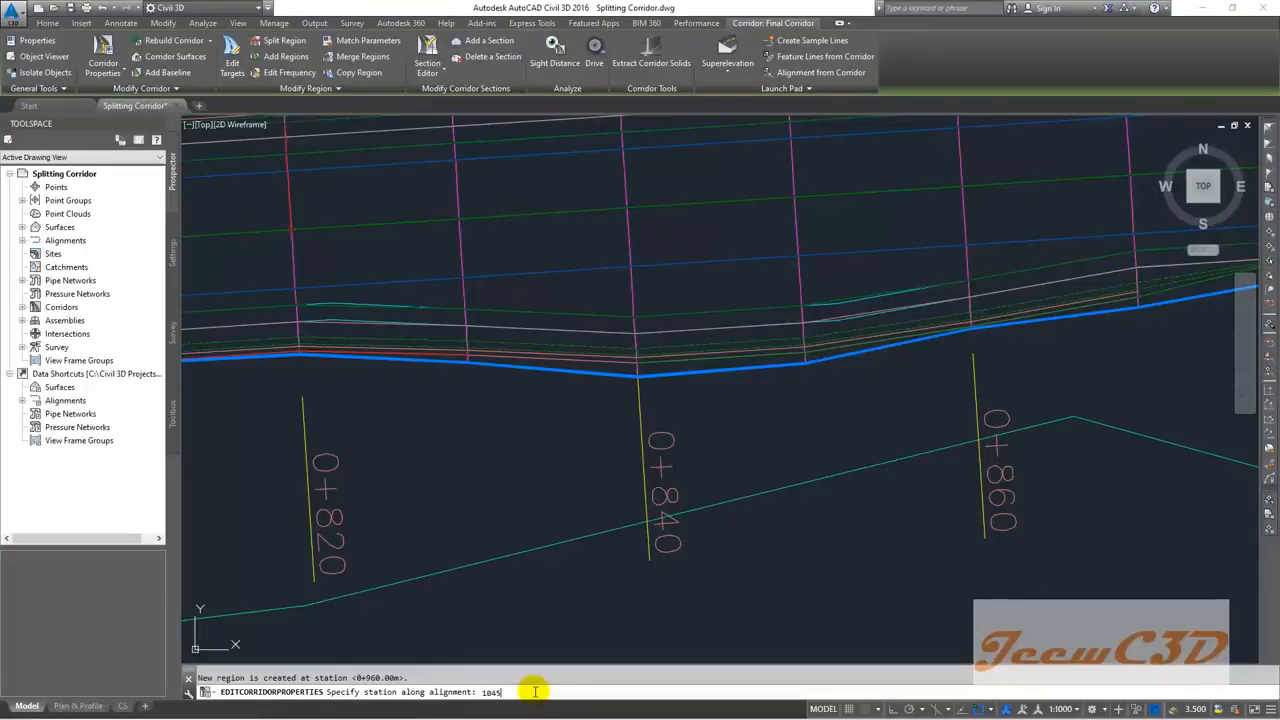
key("Return")
type("18")
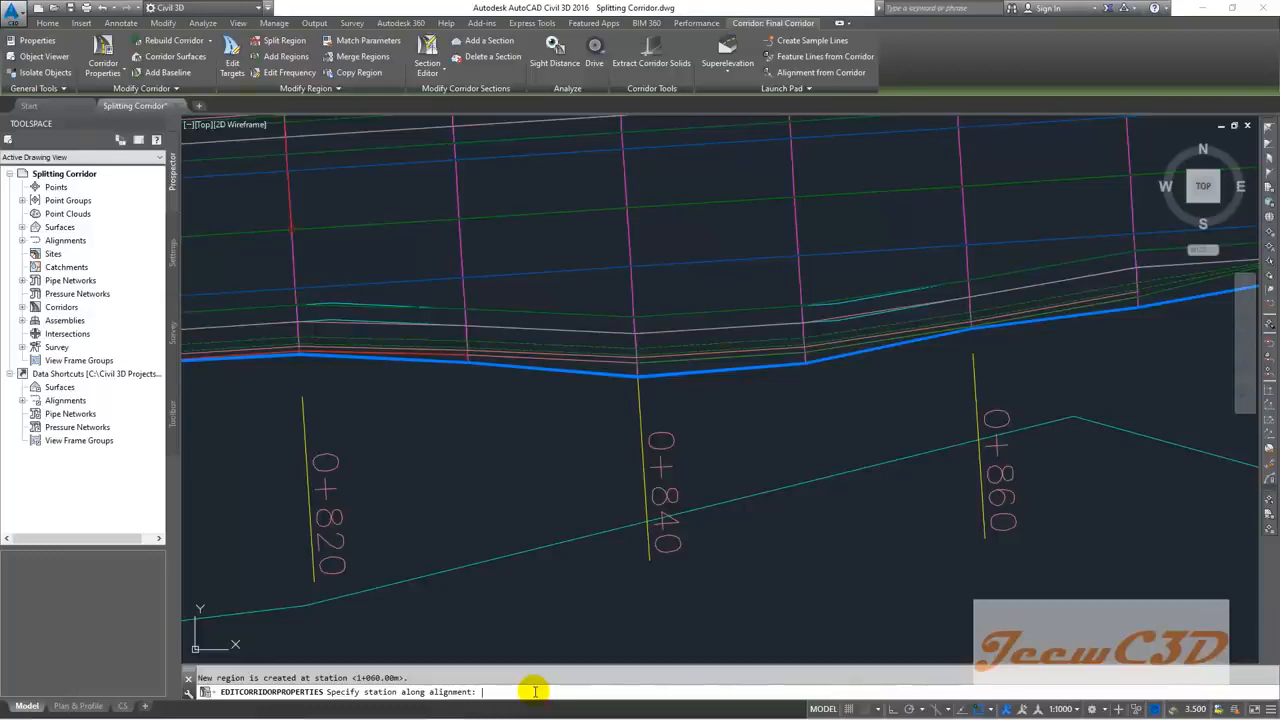
key("Return")
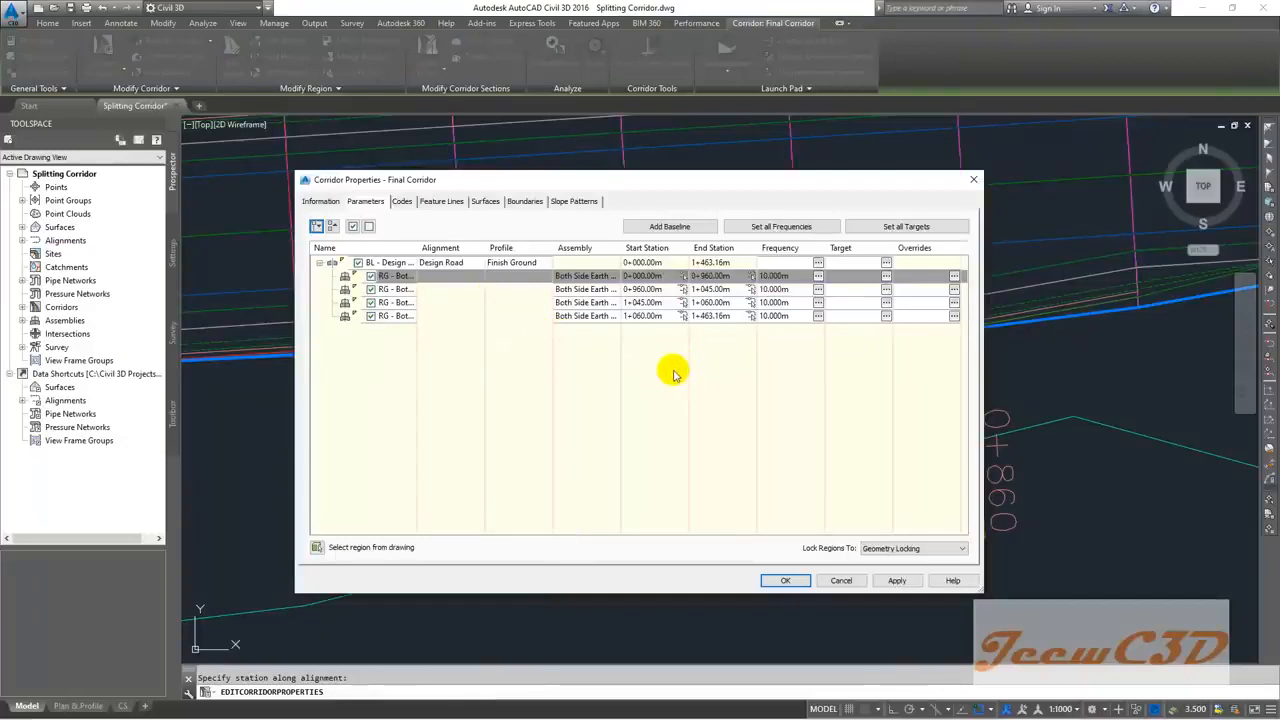
Step: Assign Both Side Concrete Drain to the 0+960–1+045 region
left_click_drag(980, 590, 1100, 644)
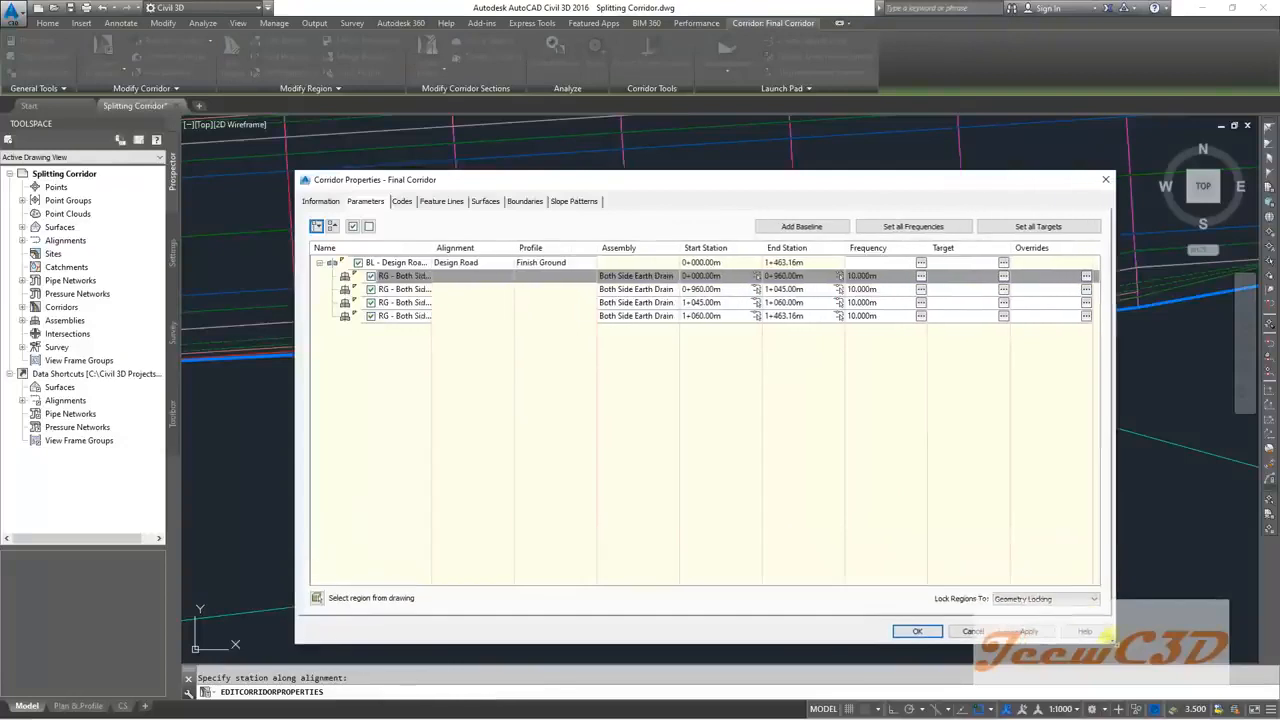
left_click(557, 291)
left_click(560, 303)
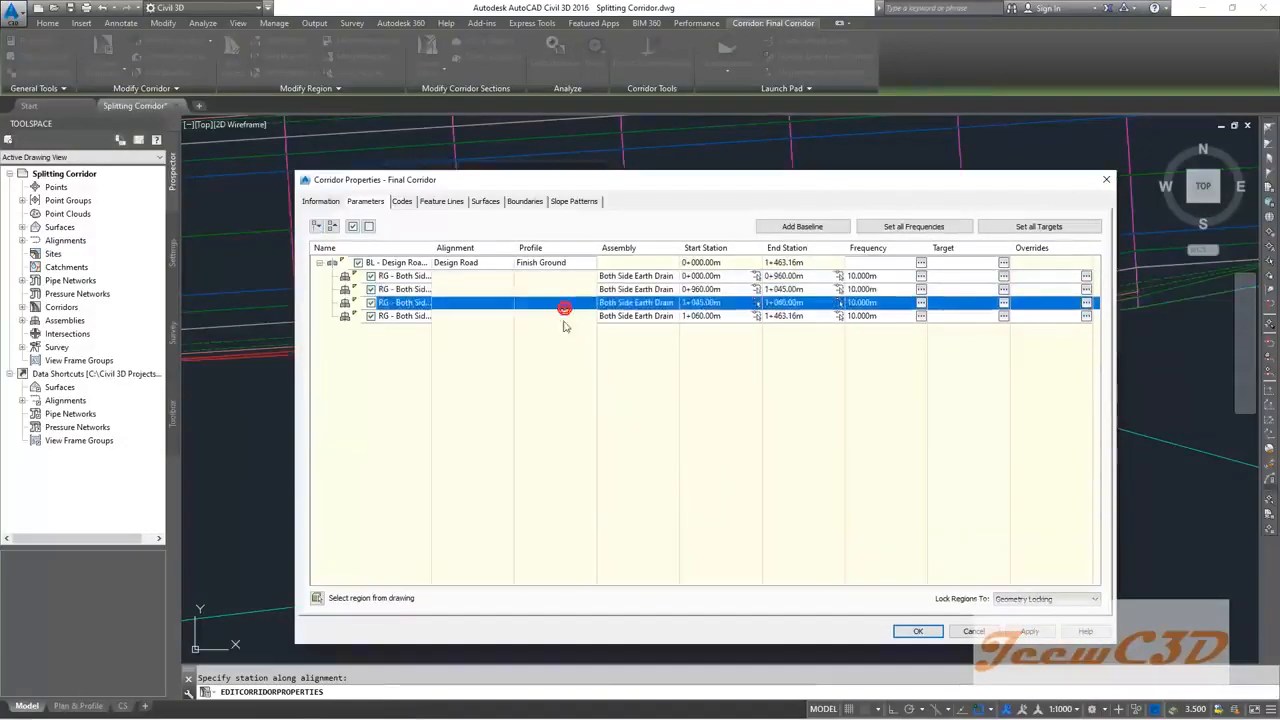
left_click(563, 316)
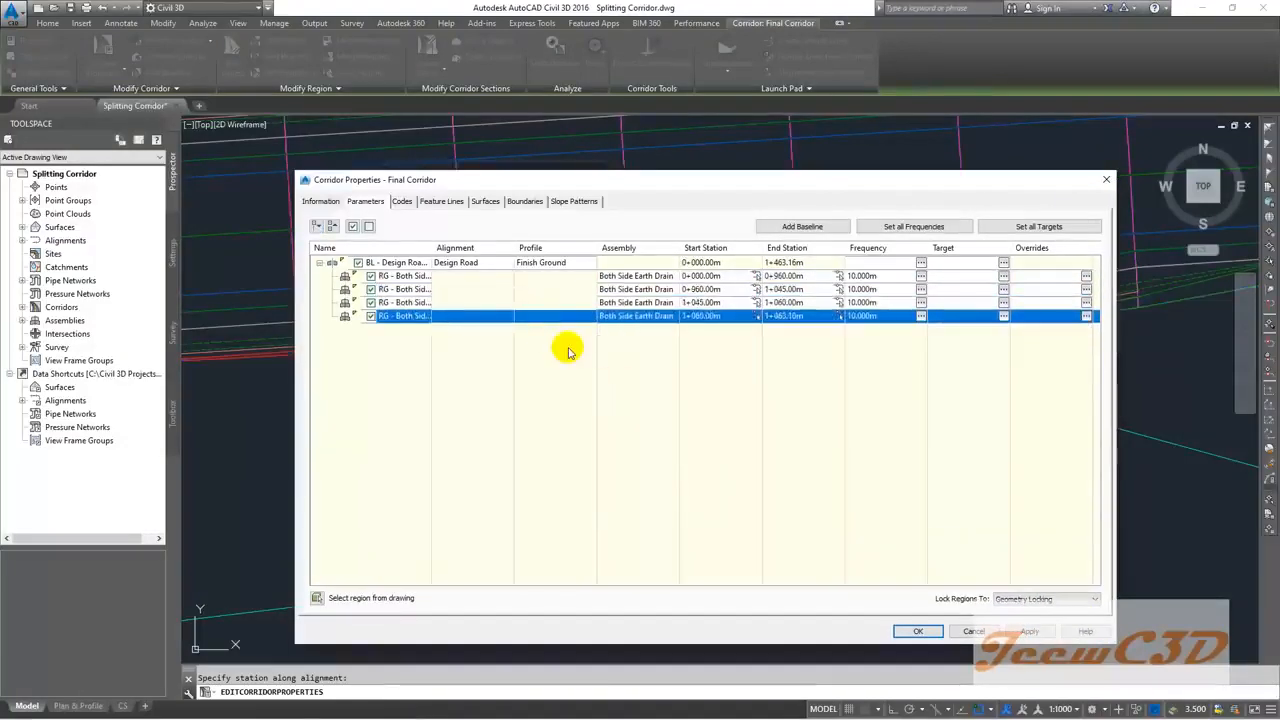
left_click(572, 290)
left_click_drag(679, 248, 711, 249)
left_click(566, 279)
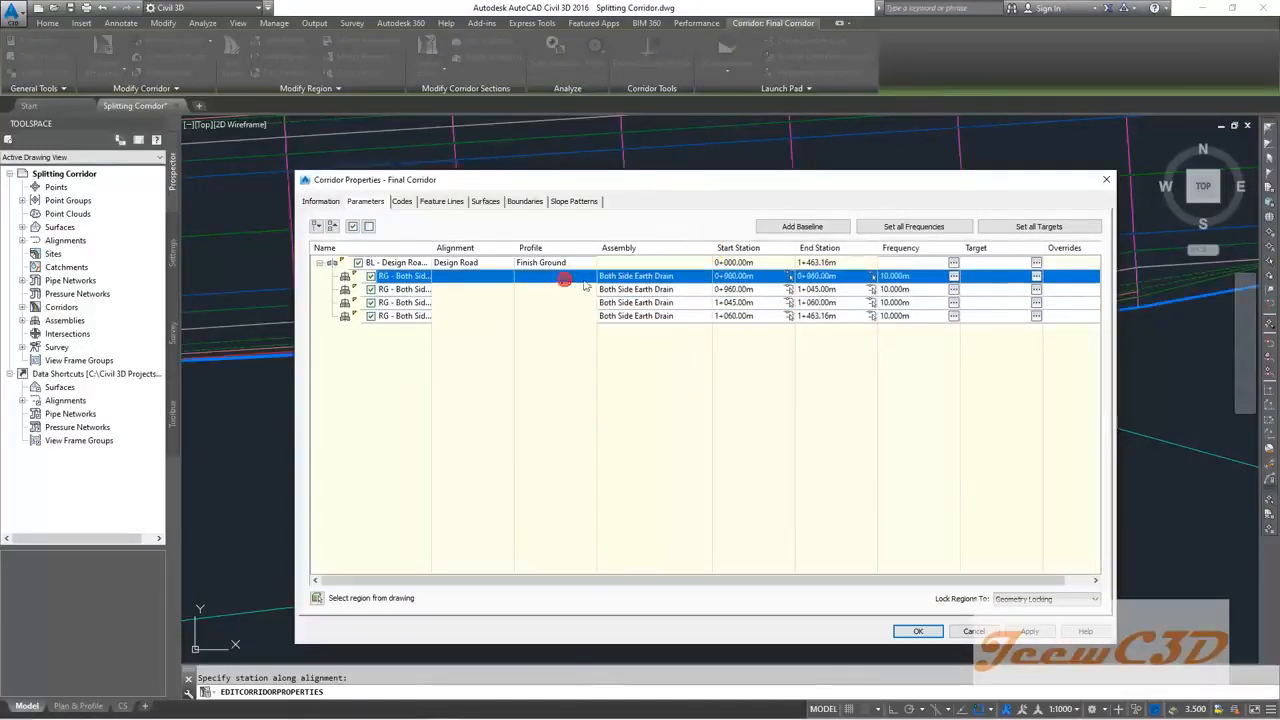
left_click(560, 289)
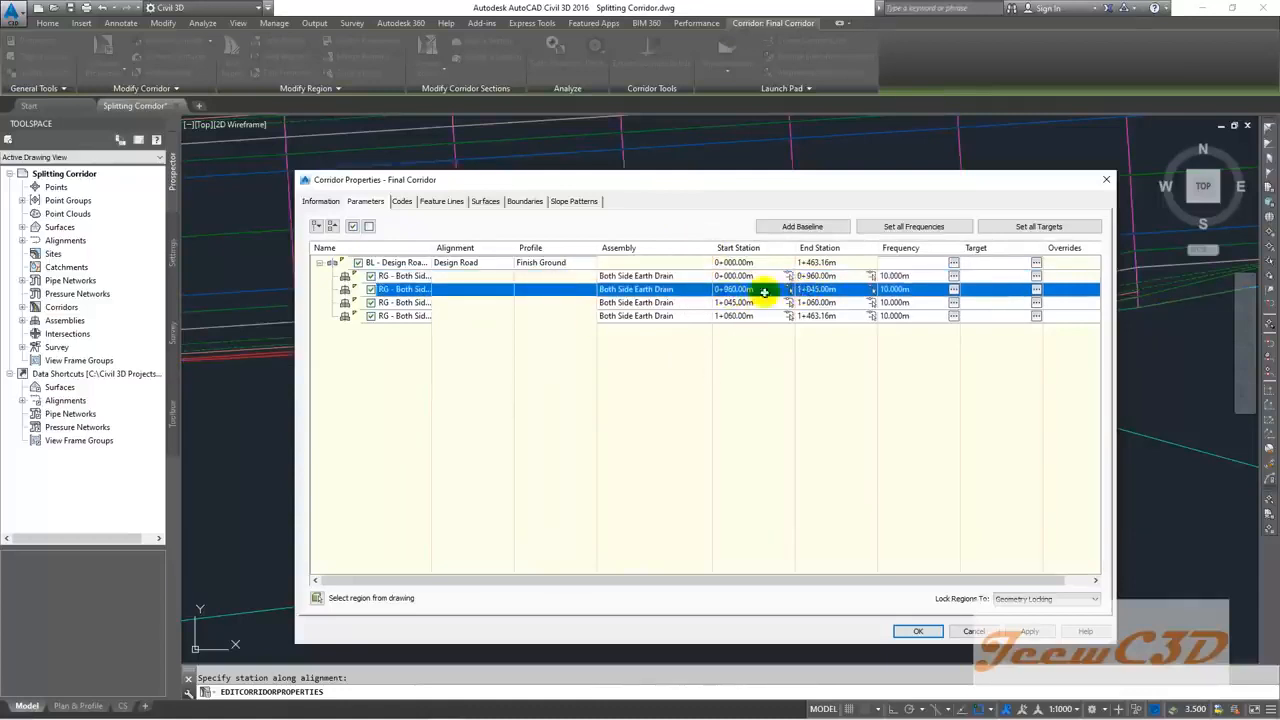
left_click(646, 290)
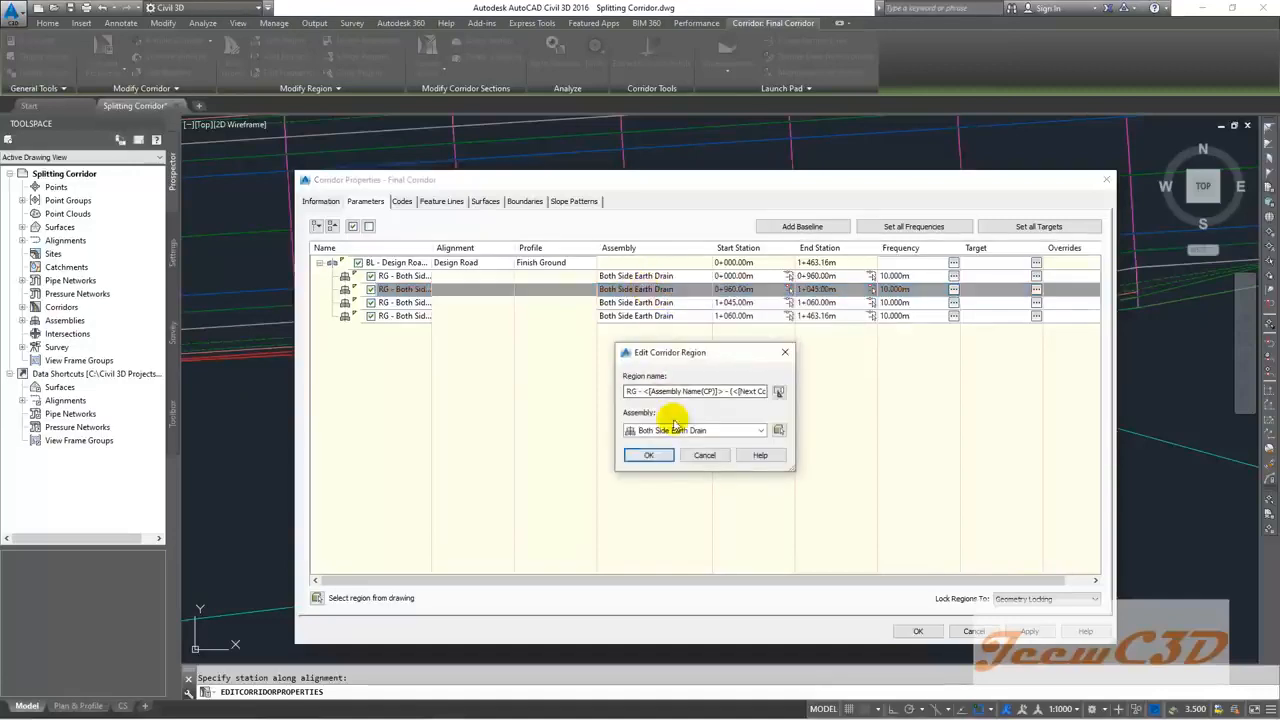
left_click(673, 430)
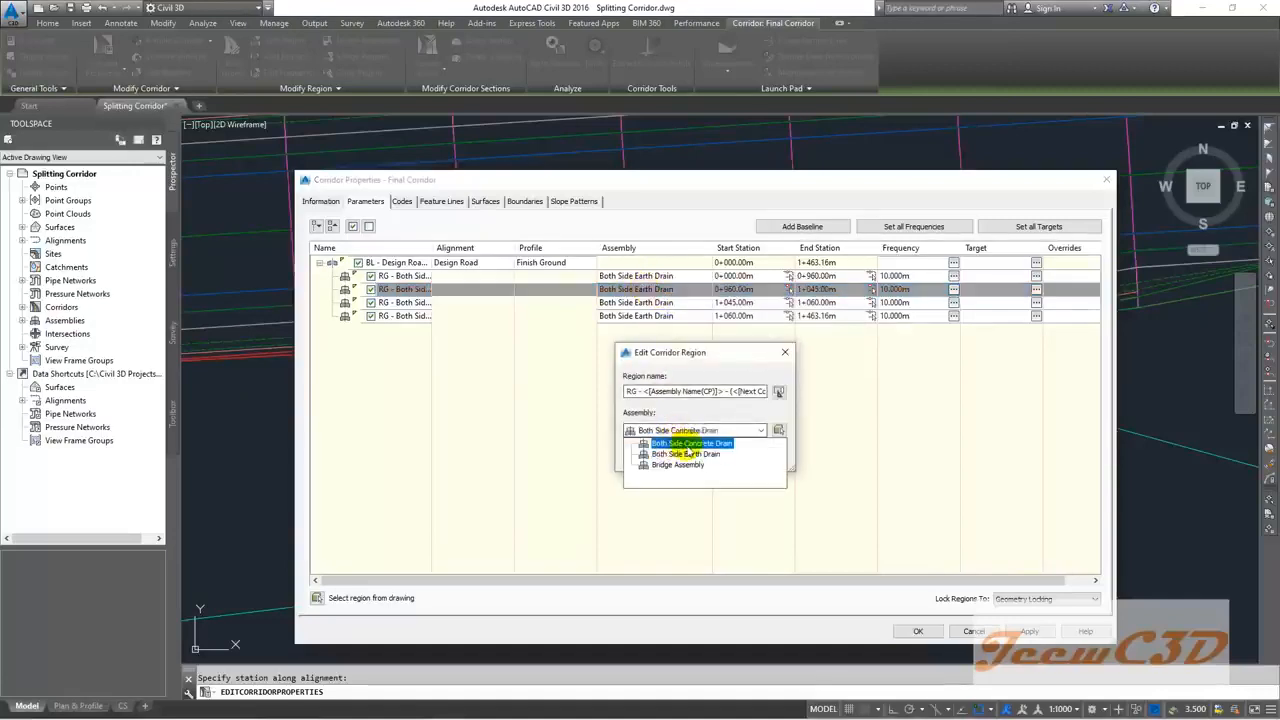
left_click(679, 447)
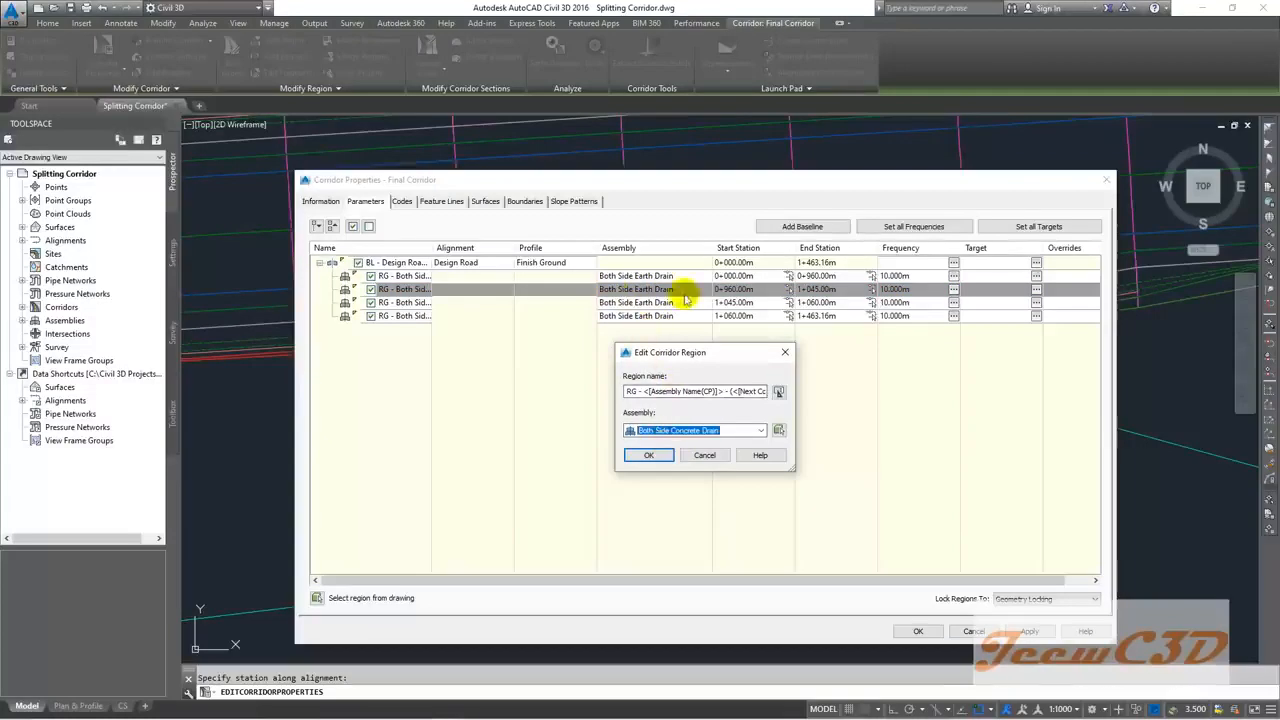
left_click(649, 454)
Step: Assign Bridge Assembly to 1+045–1+060 and Both Side Concrete Drain to the region from 1+060
left_click(588, 303)
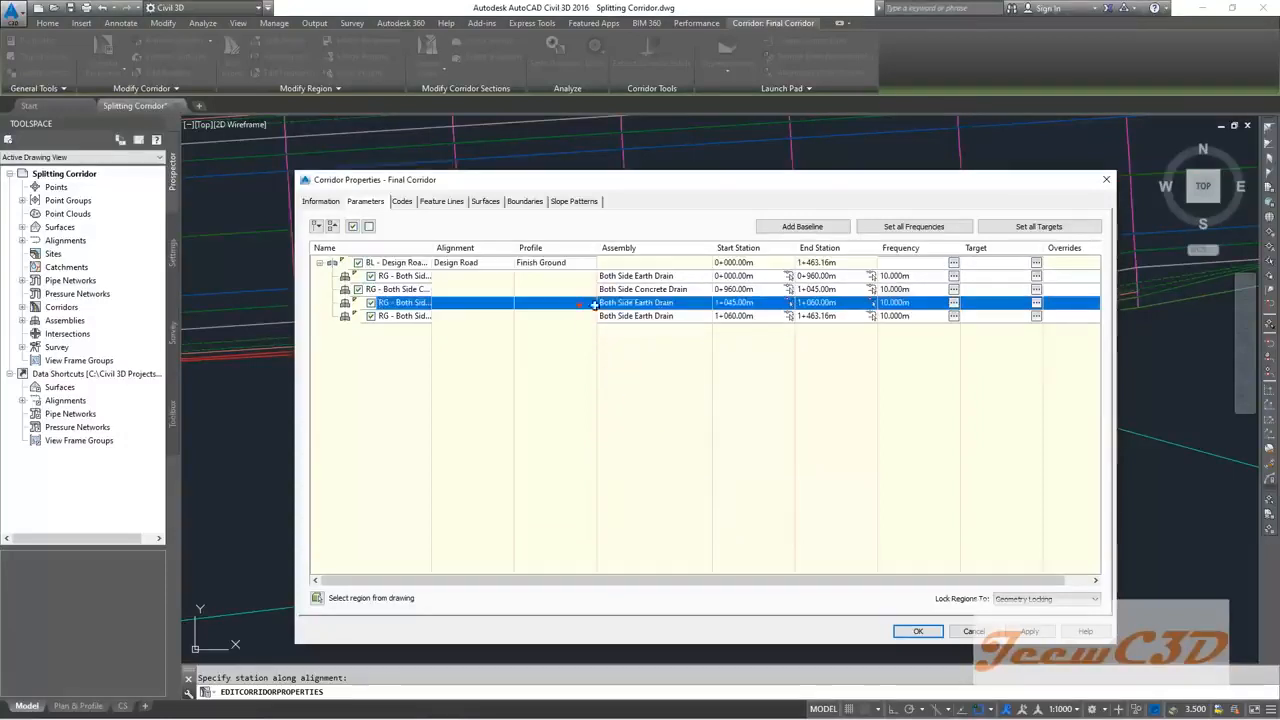
double_click(660, 303)
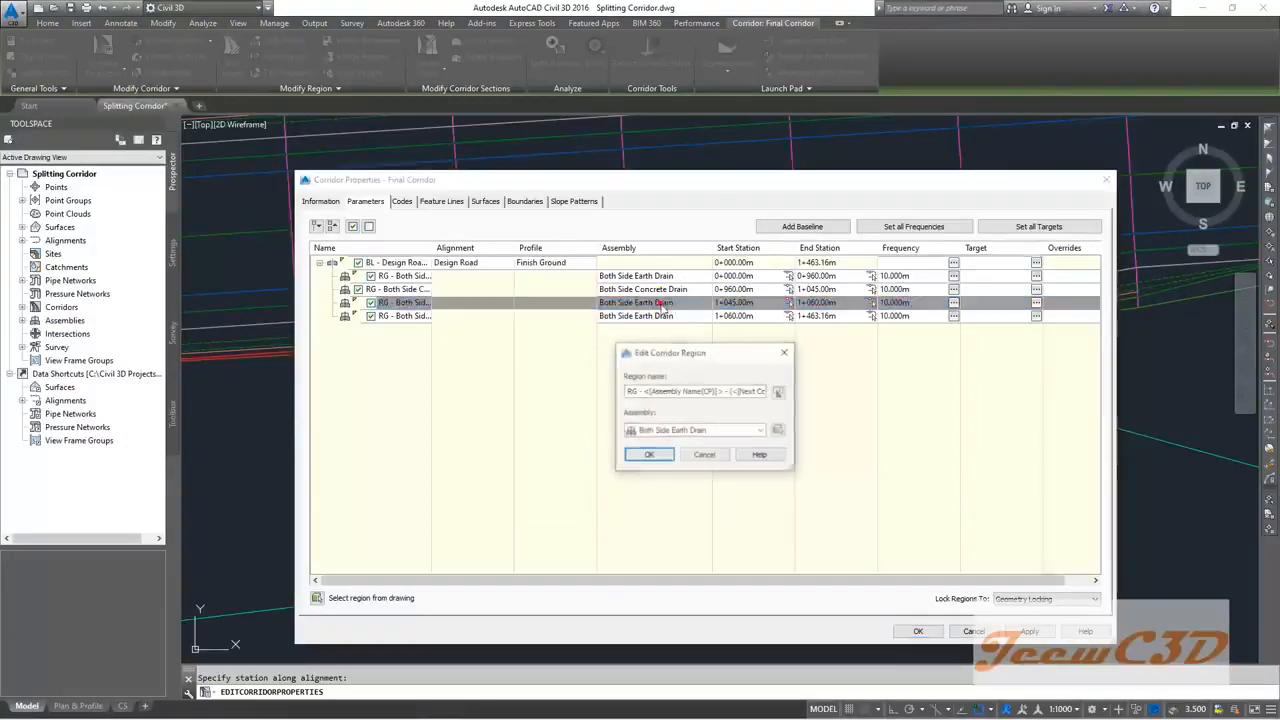
left_click(677, 430)
left_click(680, 464)
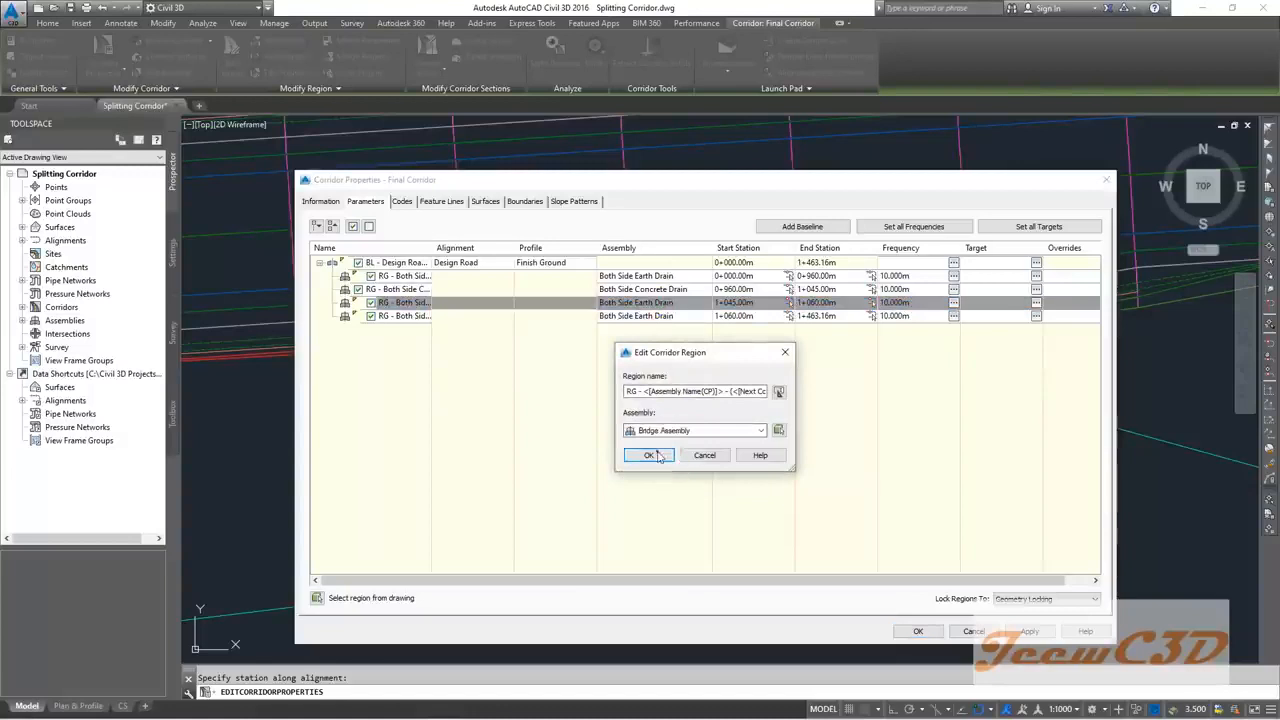
left_click(649, 454)
double_click(633, 318)
left_click(680, 430)
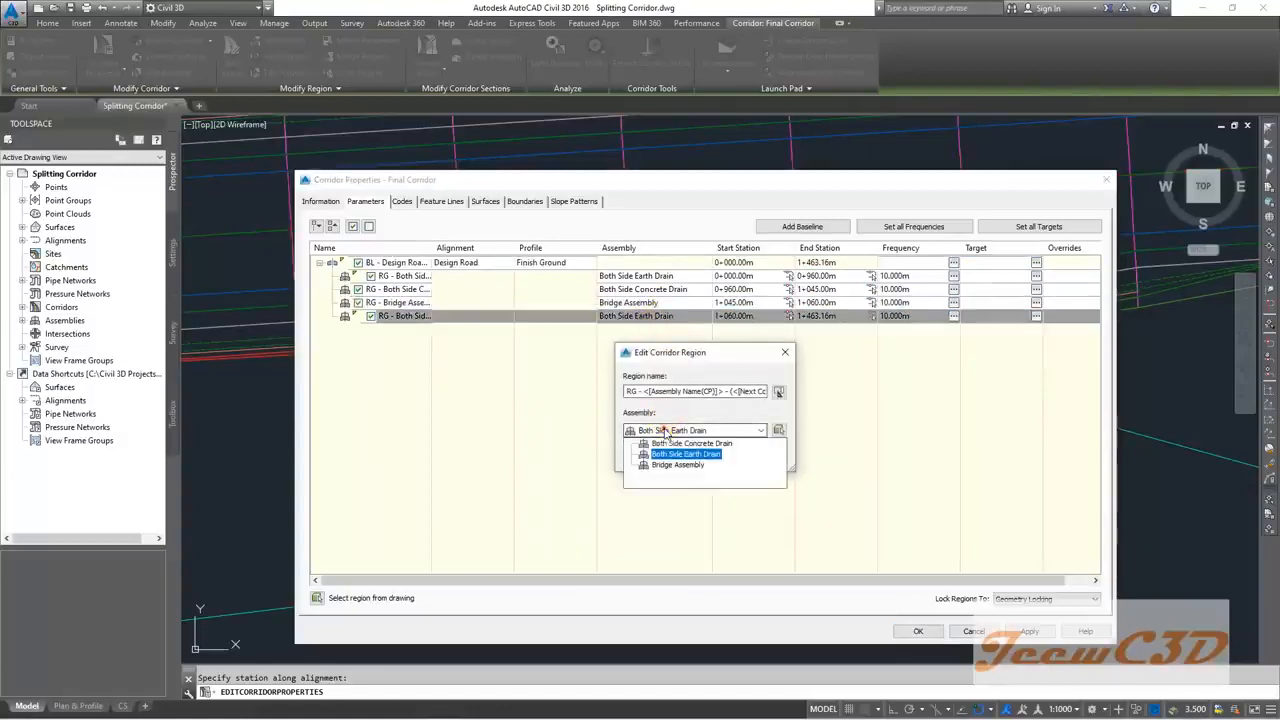
left_click(677, 446)
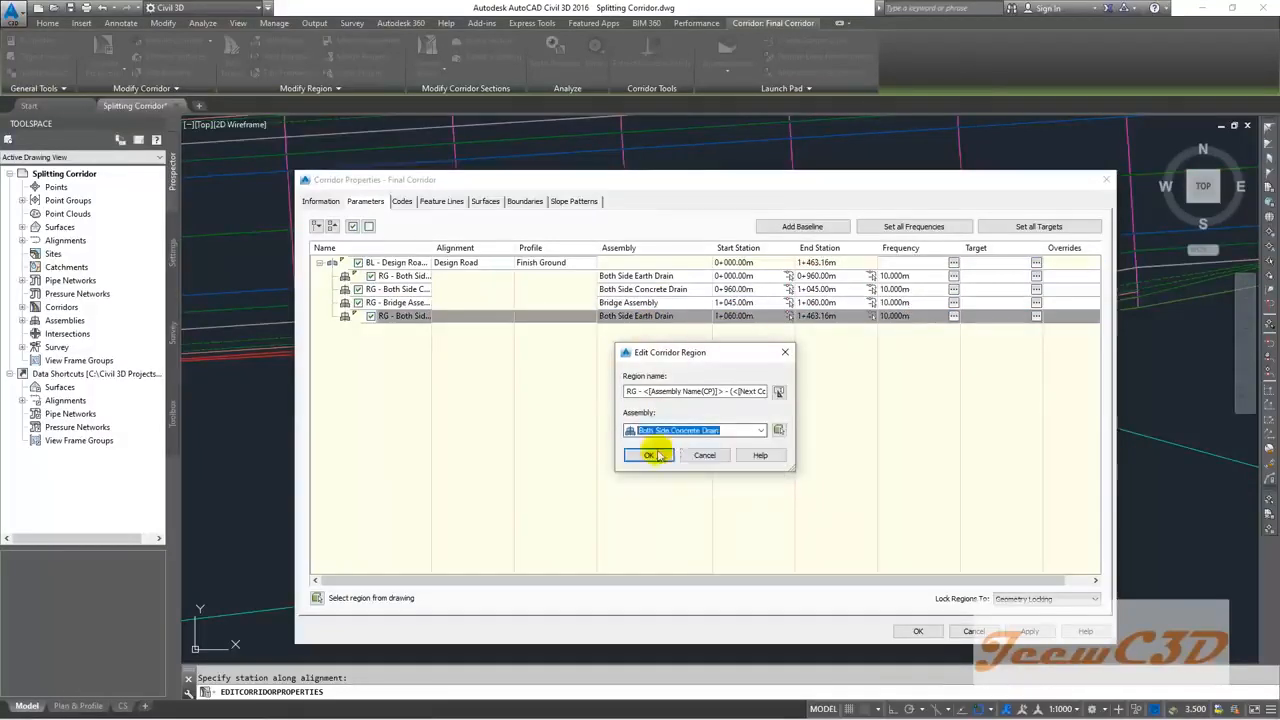
left_click(655, 455)
Step: Review the four regions and their assigned assemblies in the region list
left_click(588, 336)
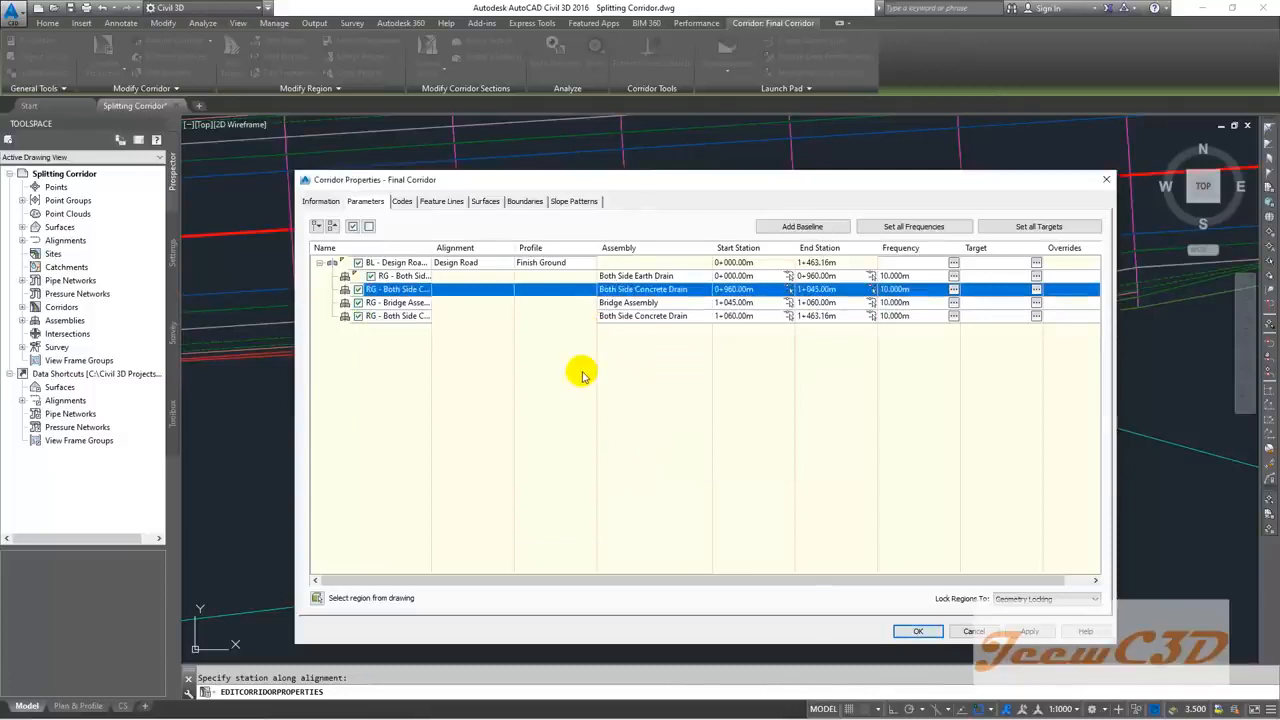
left_click(563, 303)
left_click(571, 317)
left_click(575, 291)
left_click(573, 317)
left_click(575, 302)
left_click(574, 290)
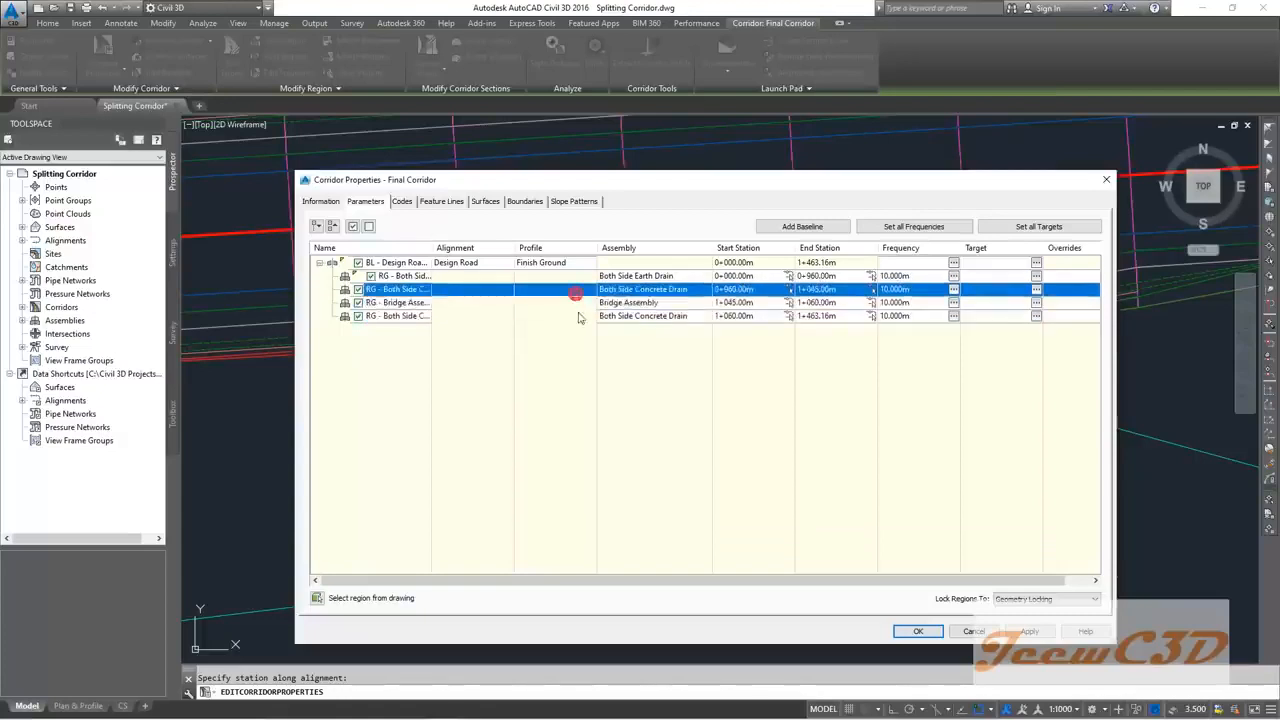
left_click(580, 316)
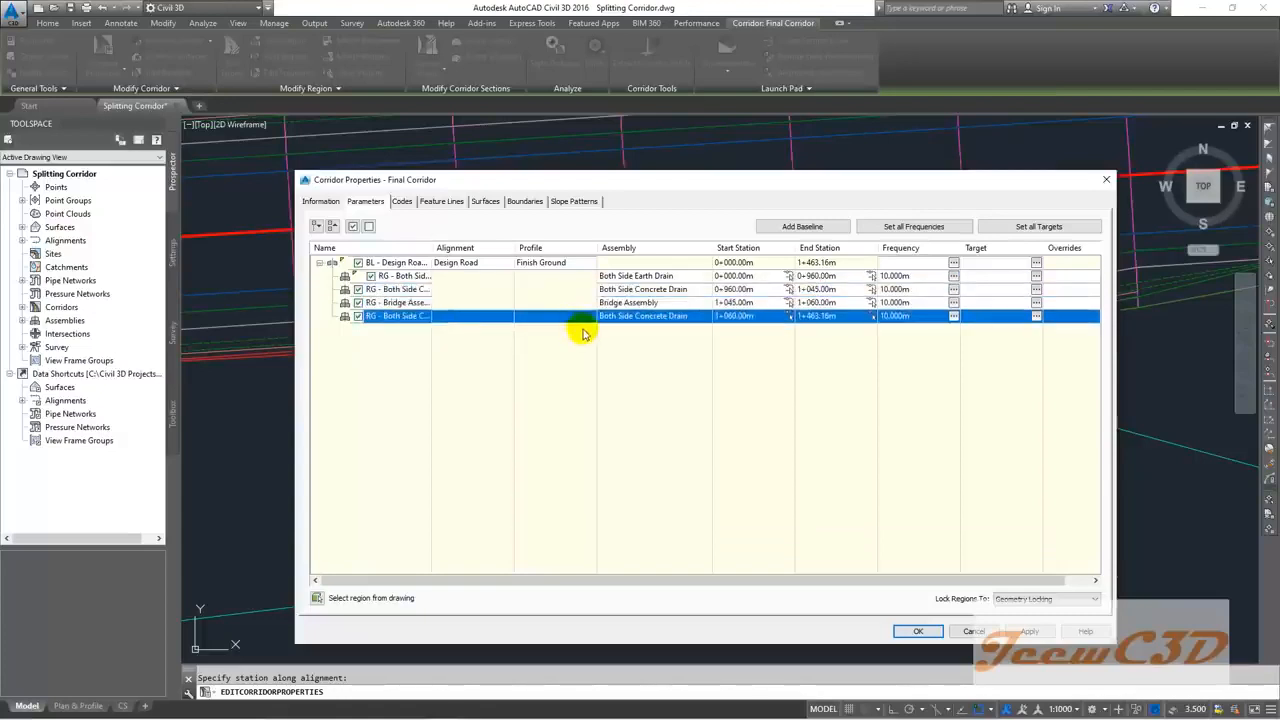
left_click(576, 277)
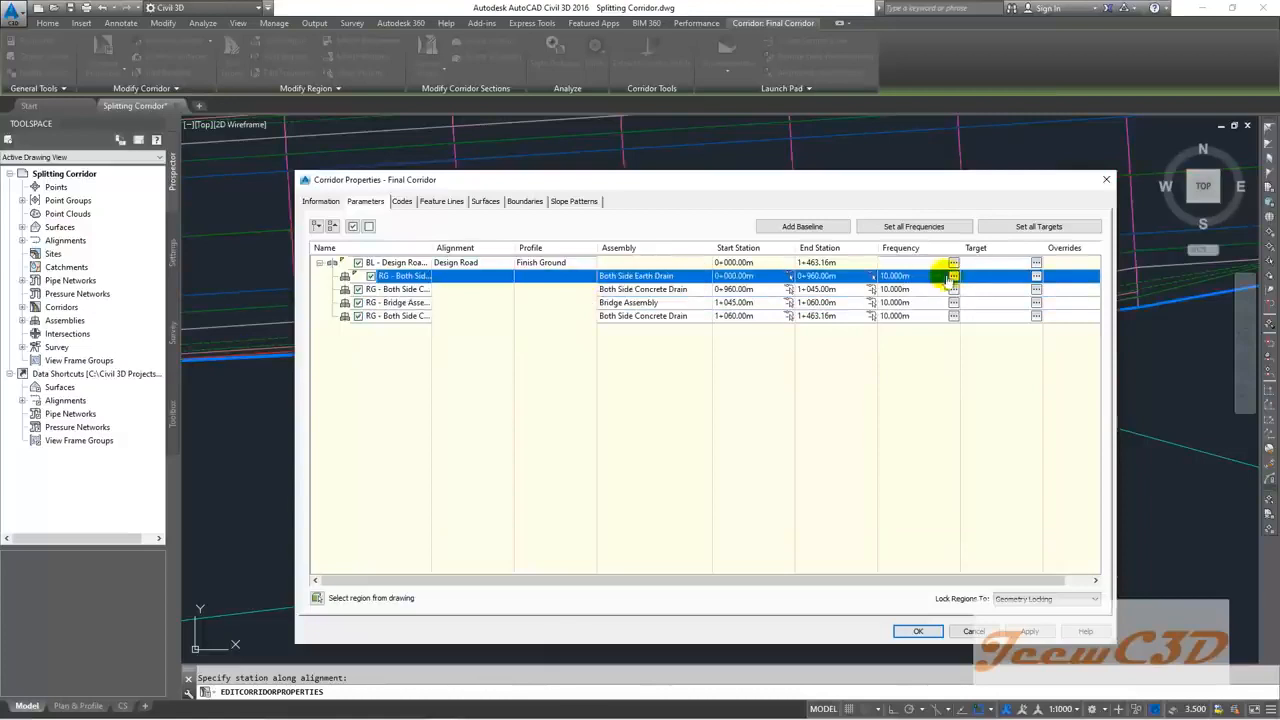
left_click(1036, 276)
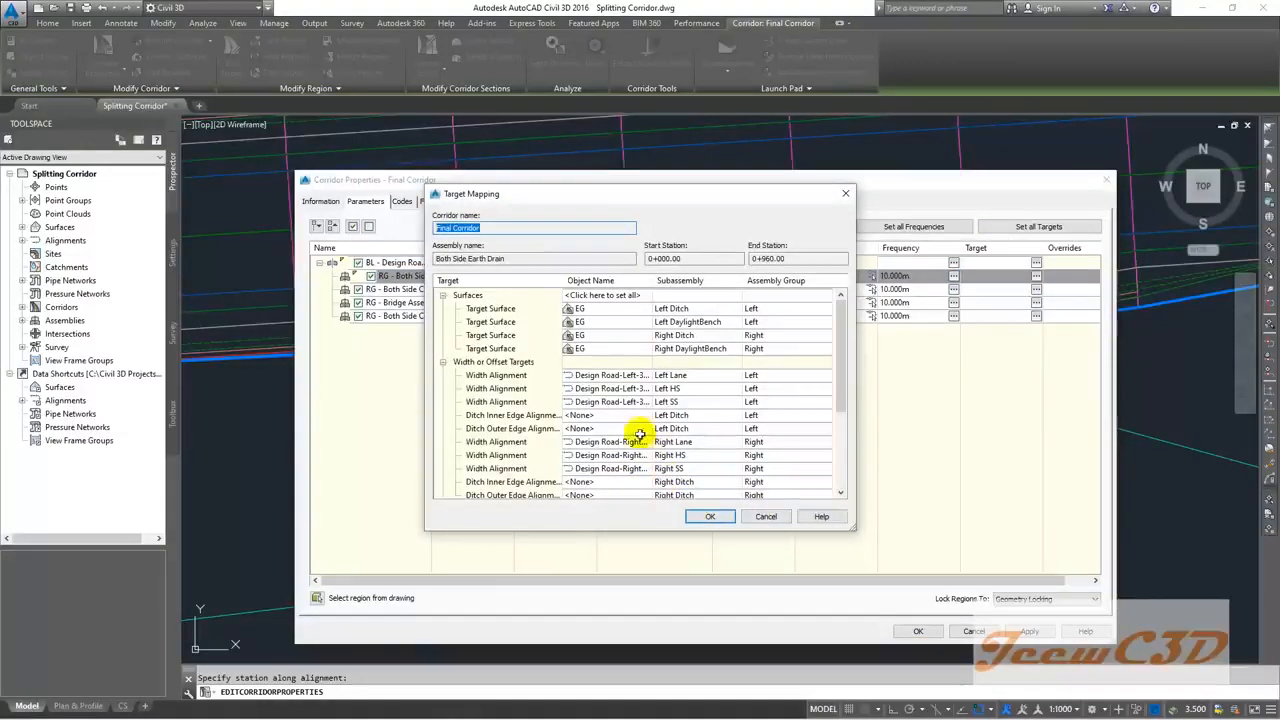
left_click_drag(655, 280, 707, 281)
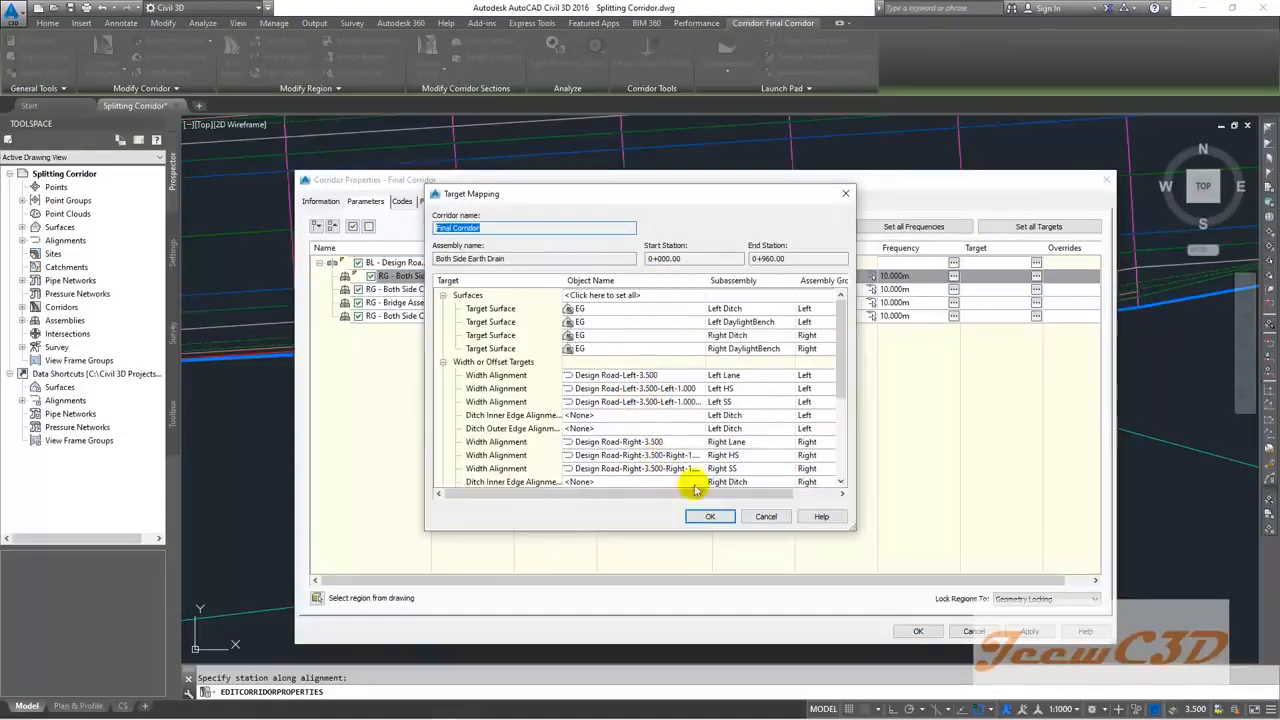
left_click(706, 517)
left_click(572, 290)
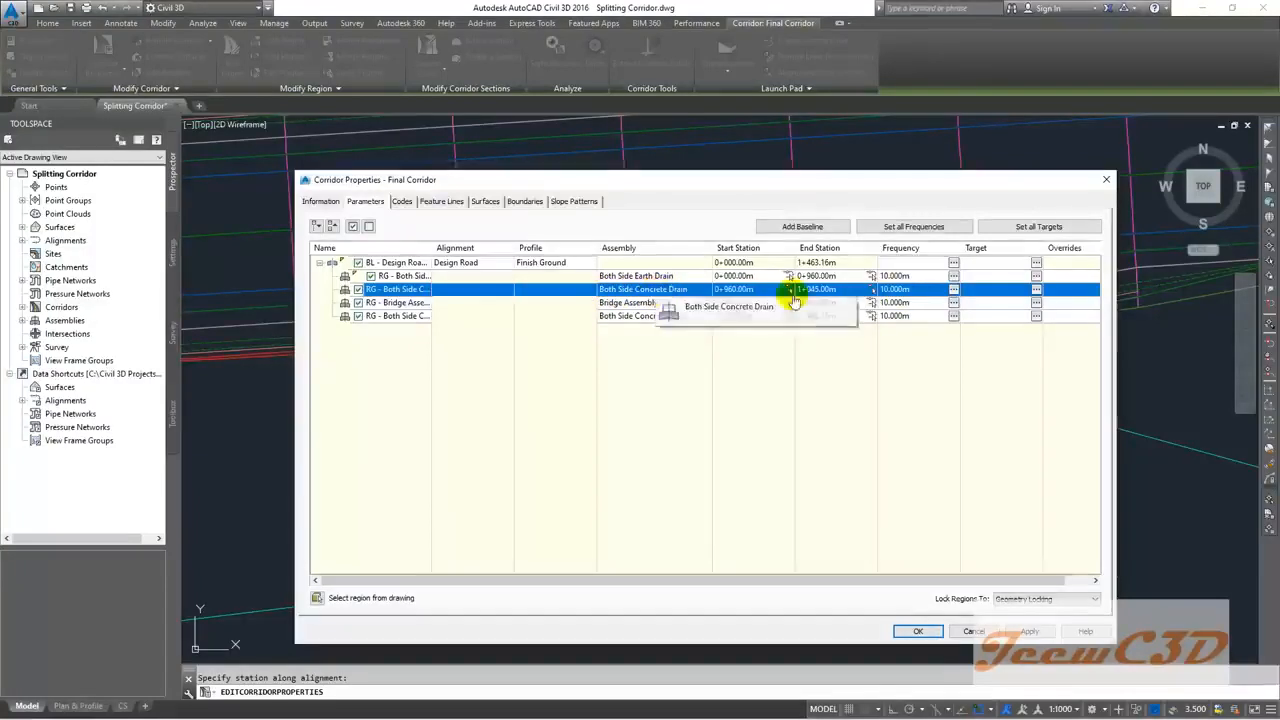
Step: In the 0+960 region's target mapping, retarget Left Lane width to Design Road-Left-3.500
left_click(1037, 289)
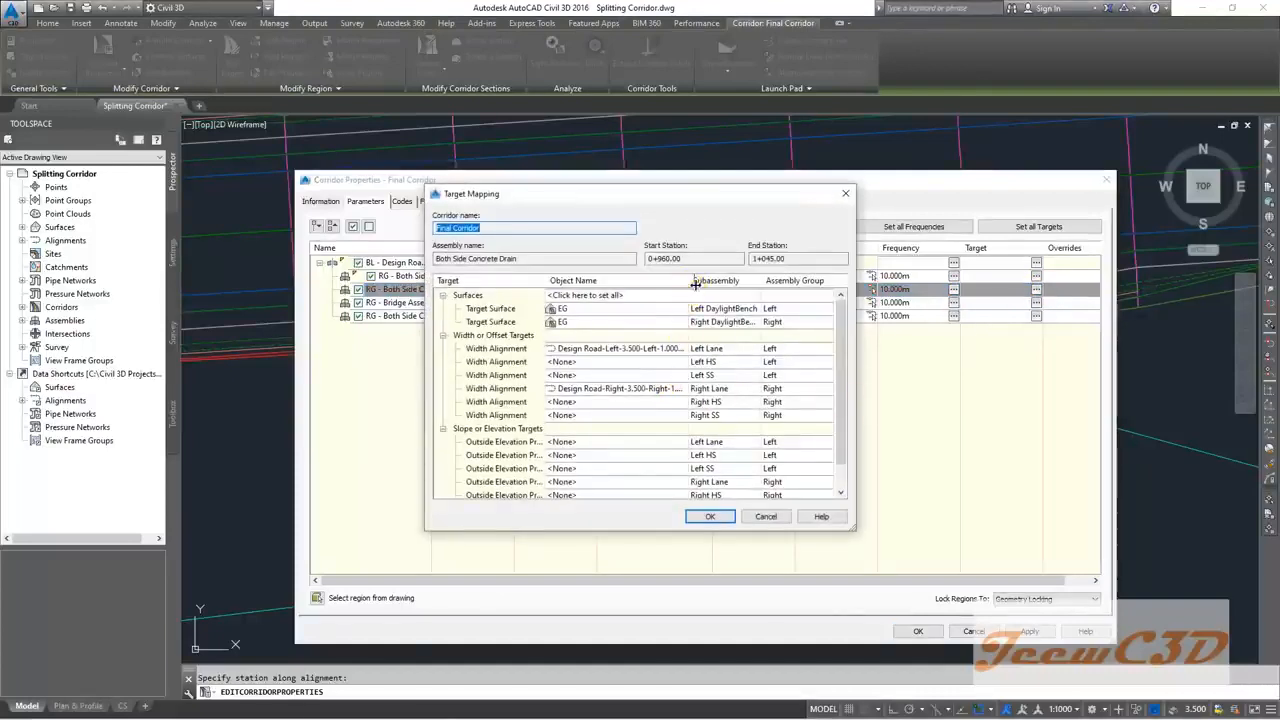
left_click_drag(694, 284, 722, 284)
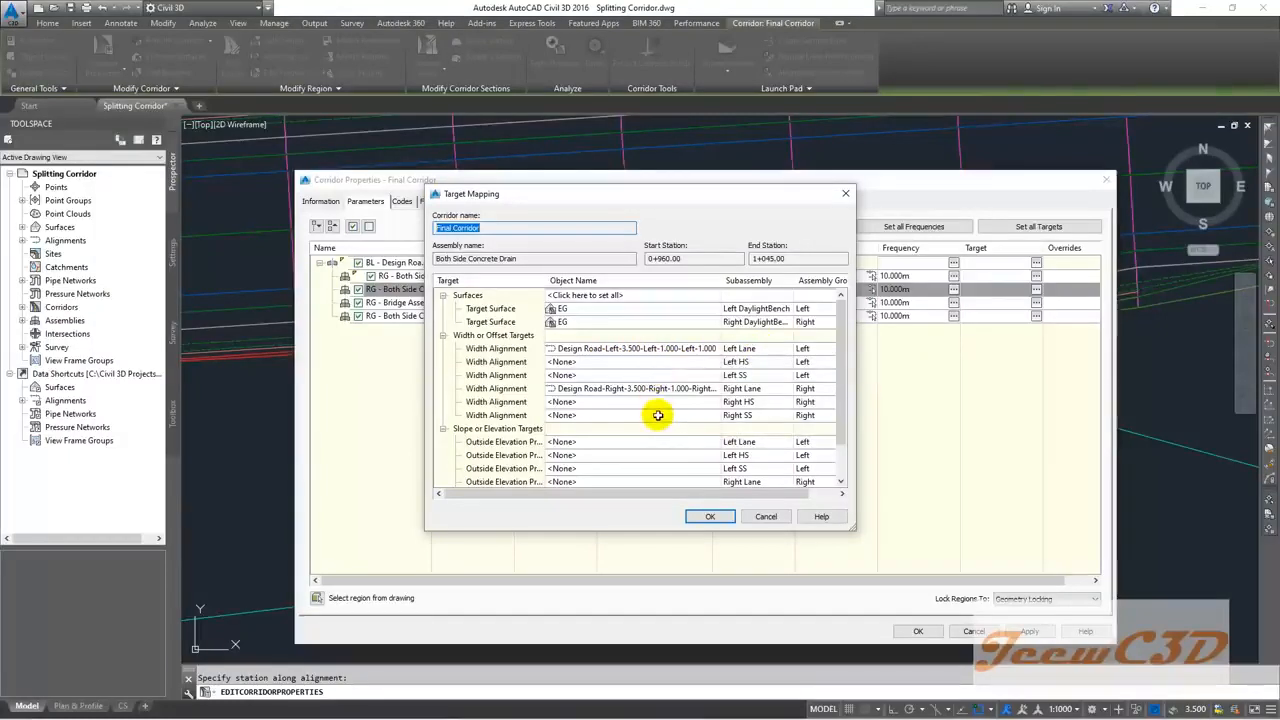
left_click(634, 349)
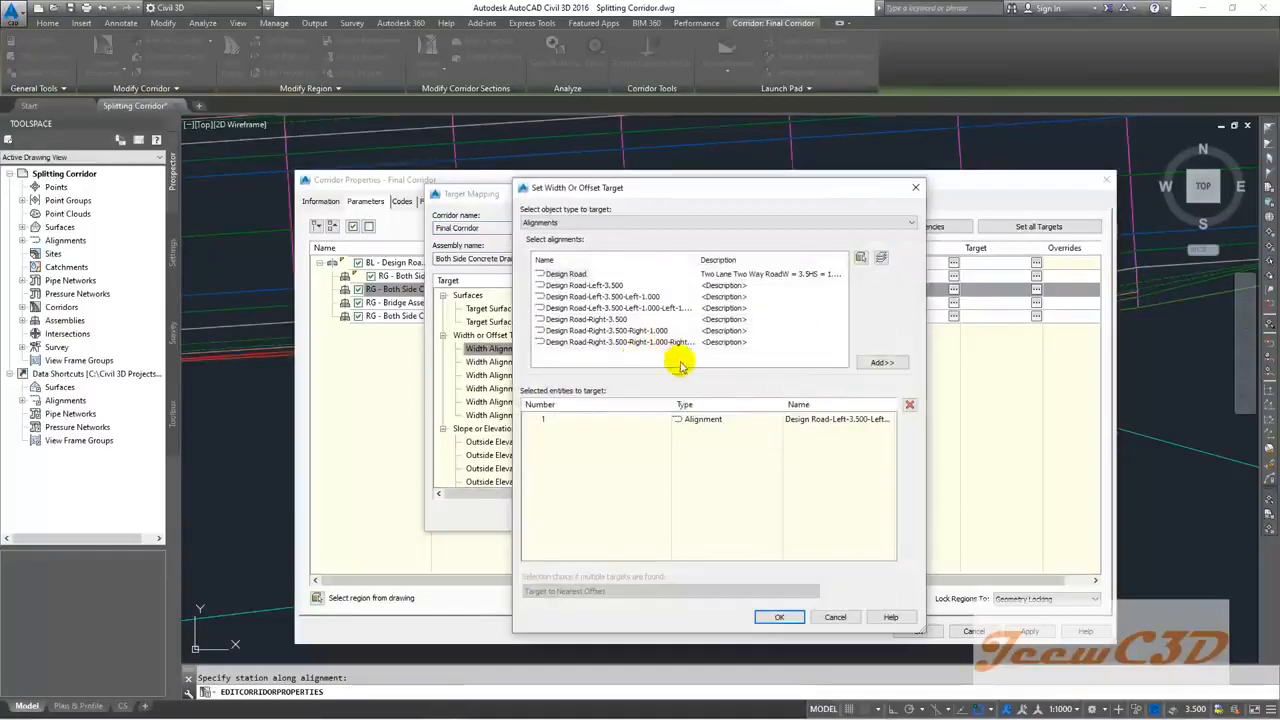
left_click(703, 421)
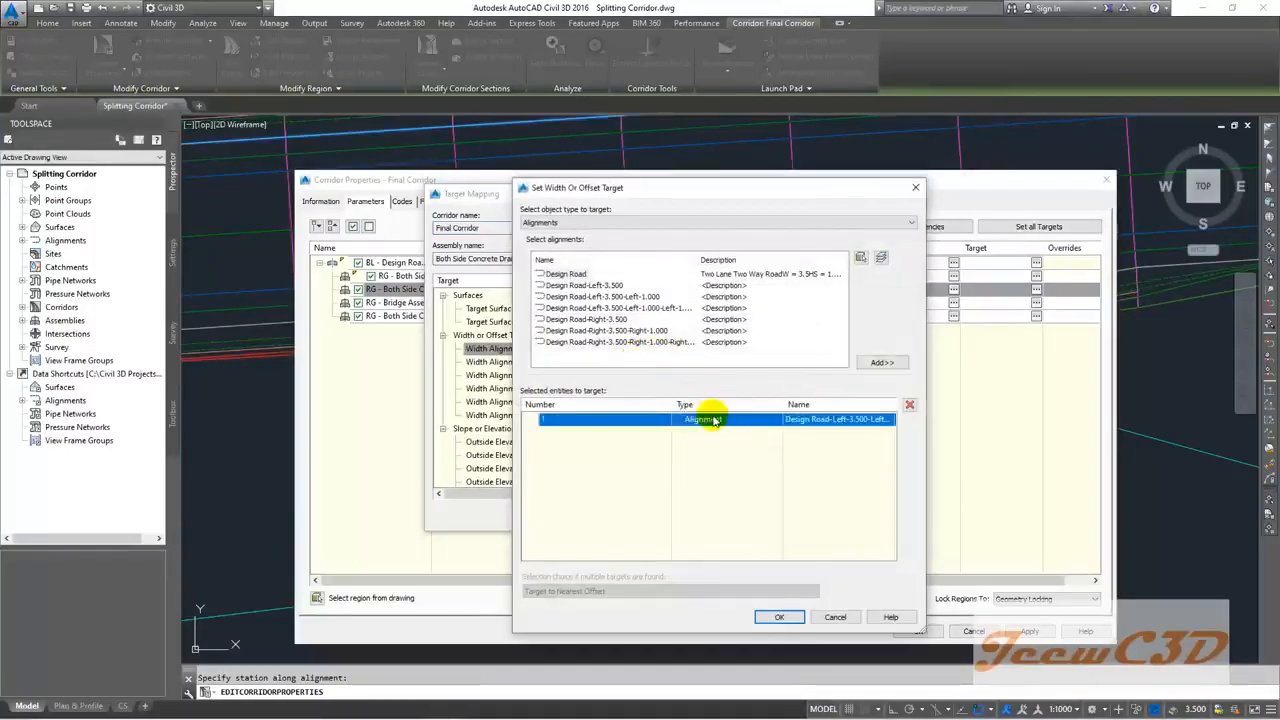
left_click(910, 405)
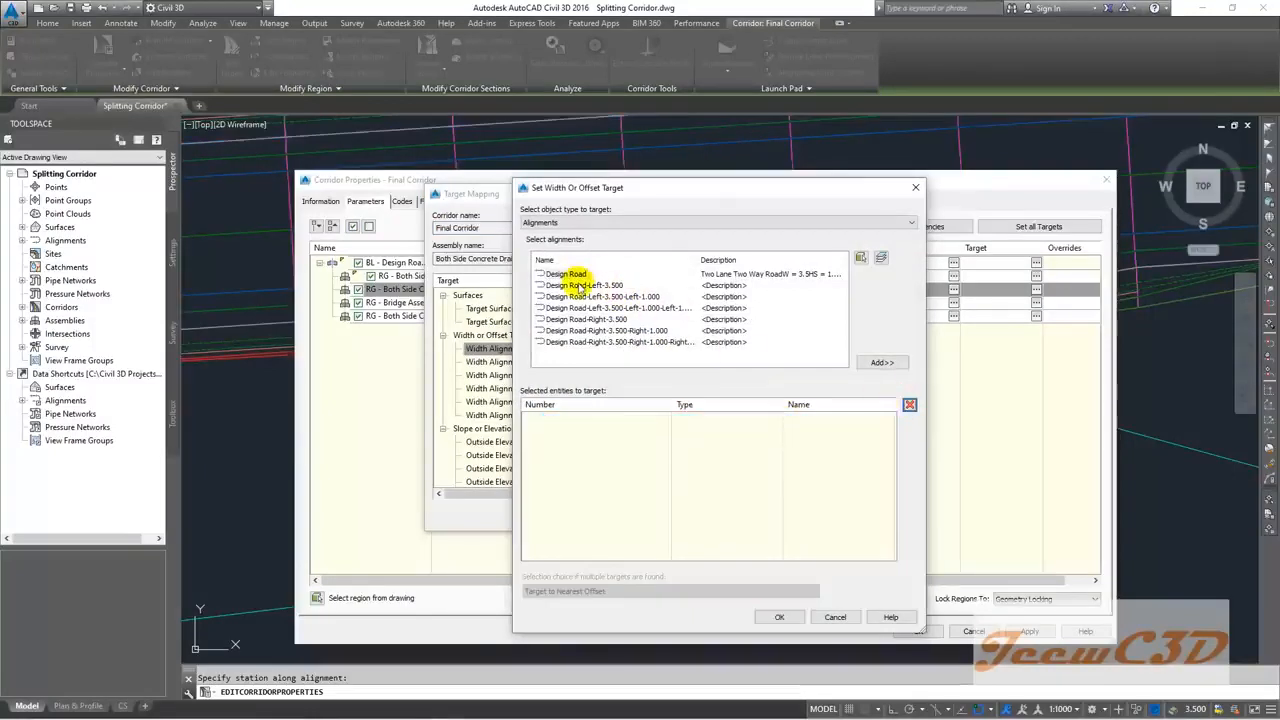
left_click(584, 285)
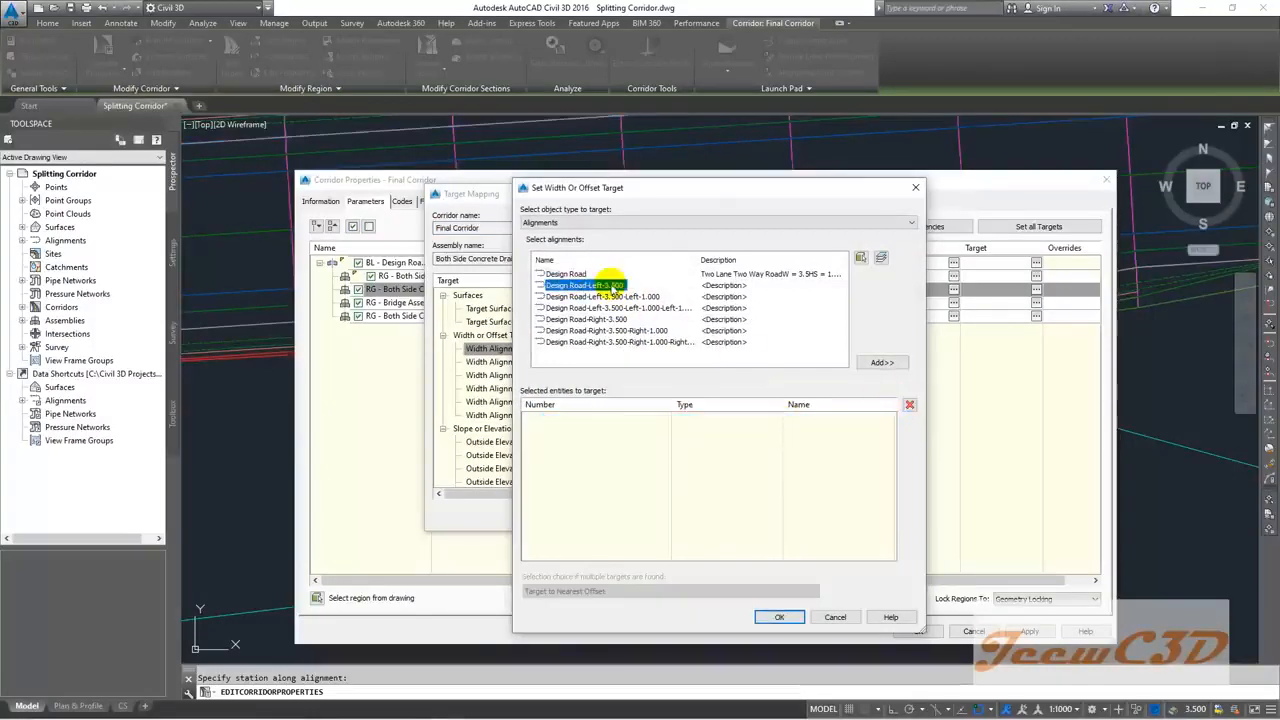
left_click(880, 362)
left_click(779, 617)
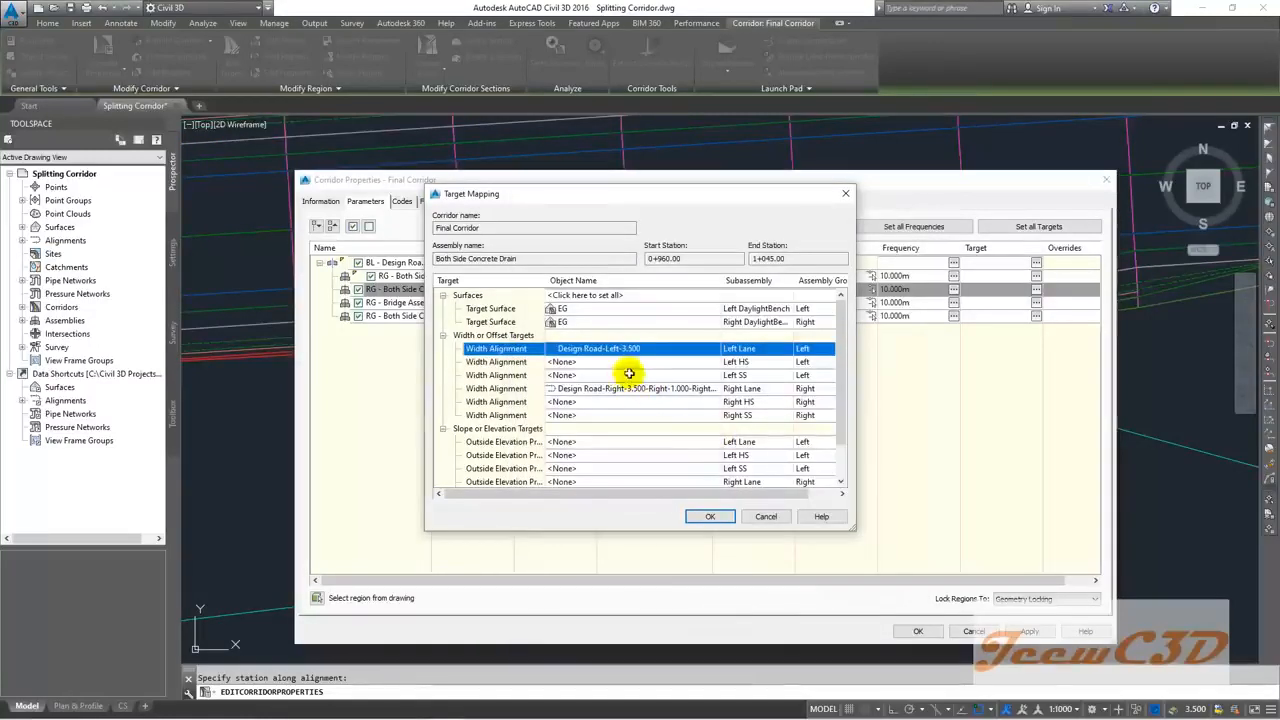
Step: Target Left HS to Design Road-Left-3.500-Left-1.000 and Left SS to Design Road-Left-3.500-Left-1.000-Left-1.000
left_click(685, 362)
left_click(685, 362)
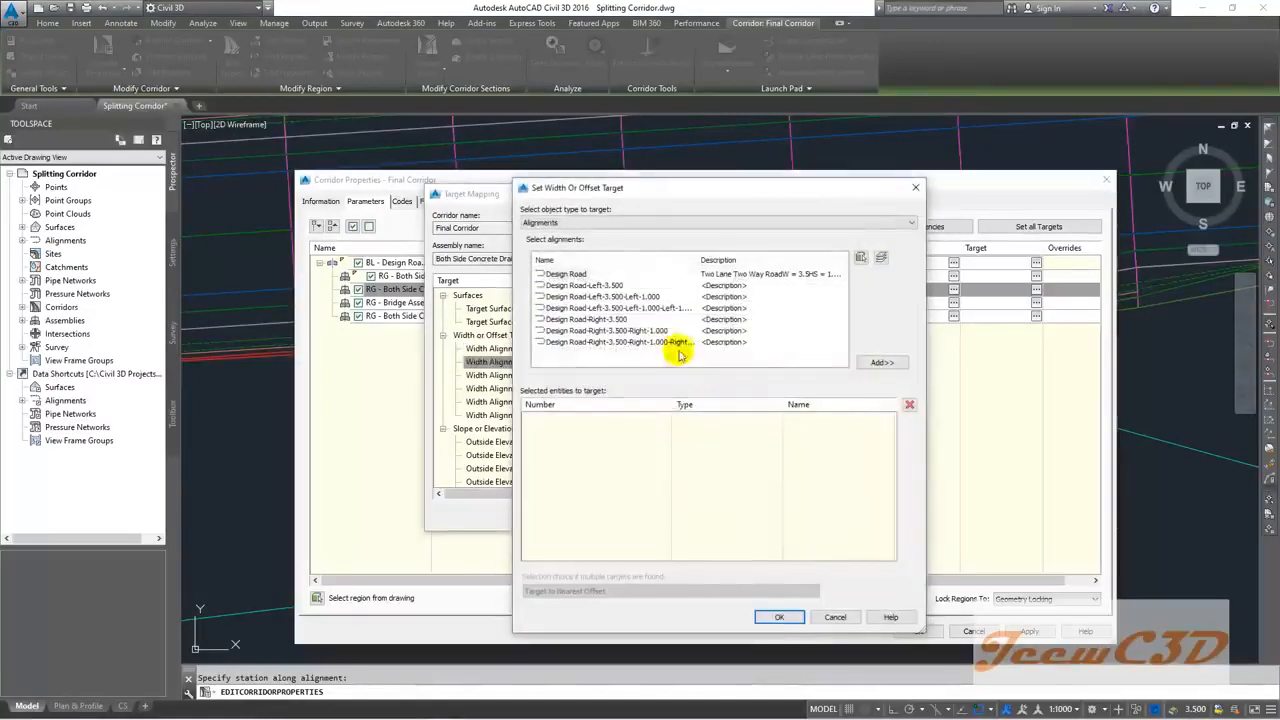
left_click(630, 297)
left_click(881, 363)
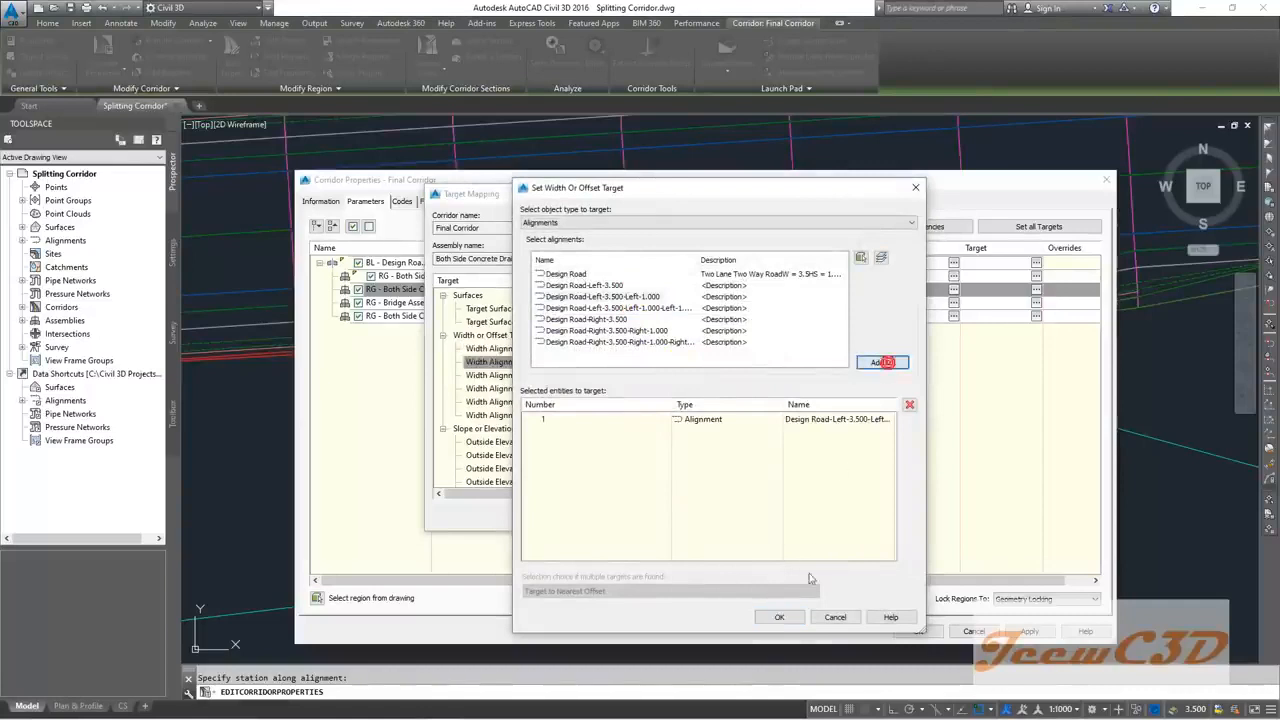
left_click(779, 617)
left_click(598, 375)
left_click(598, 375)
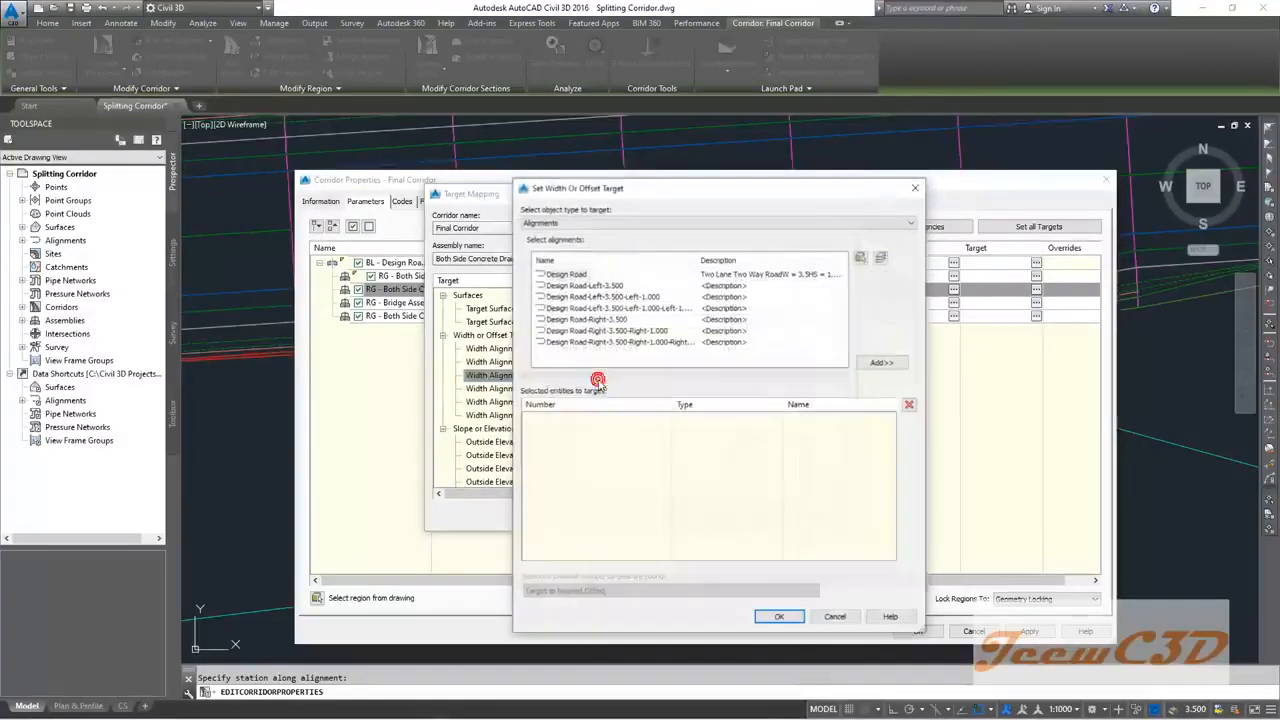
left_click(632, 297)
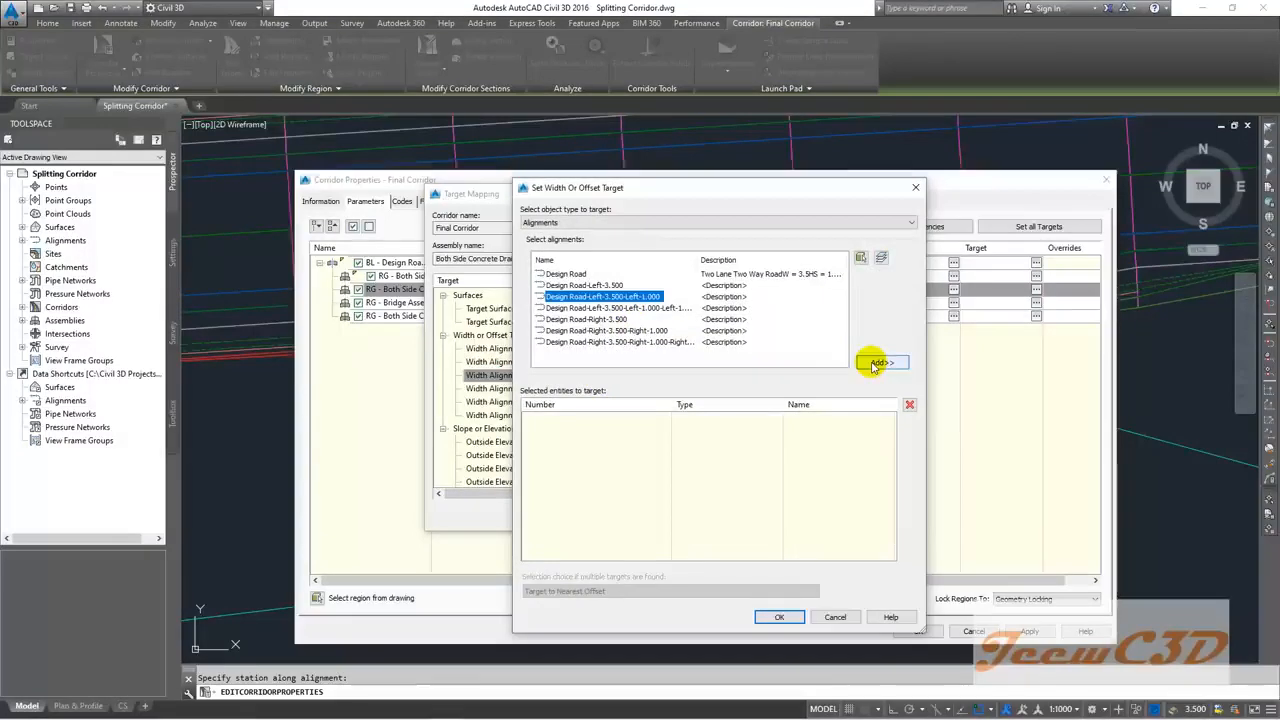
left_click(676, 308)
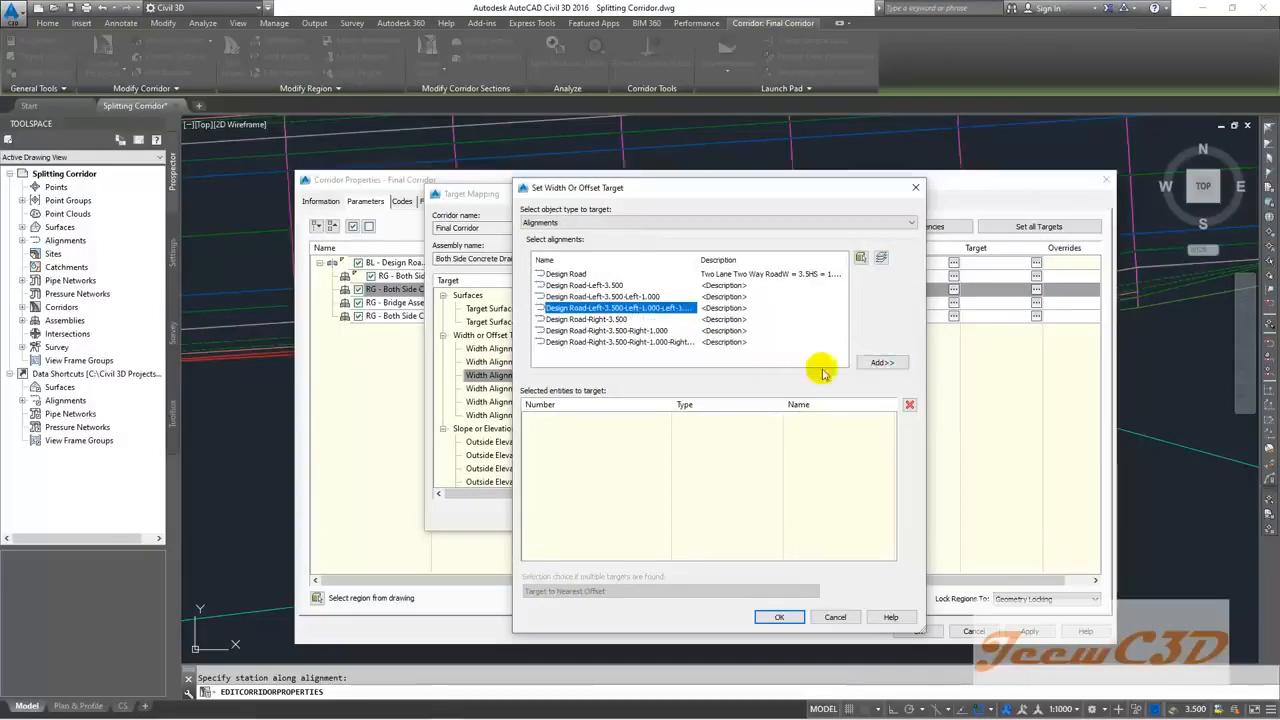
left_click(880, 362)
left_click(782, 614)
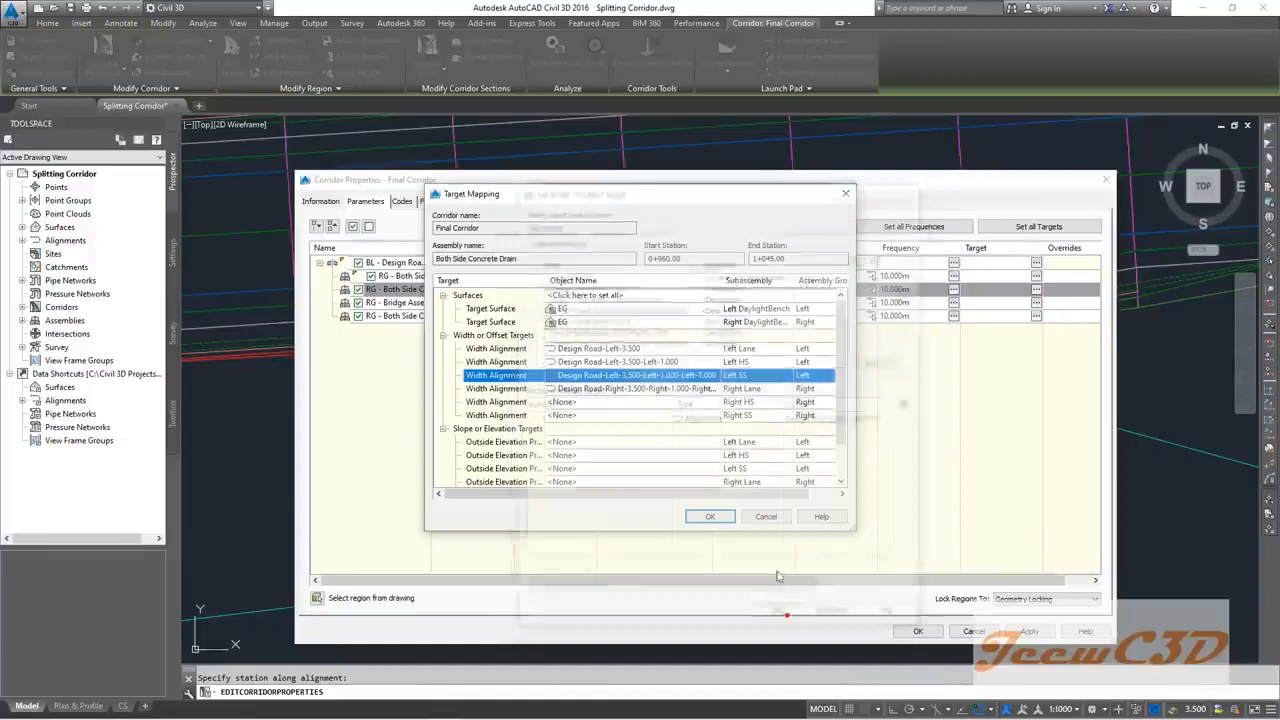
Step: Replace the Right Lane width target with Design Road-Right-3.500
left_click(633, 391)
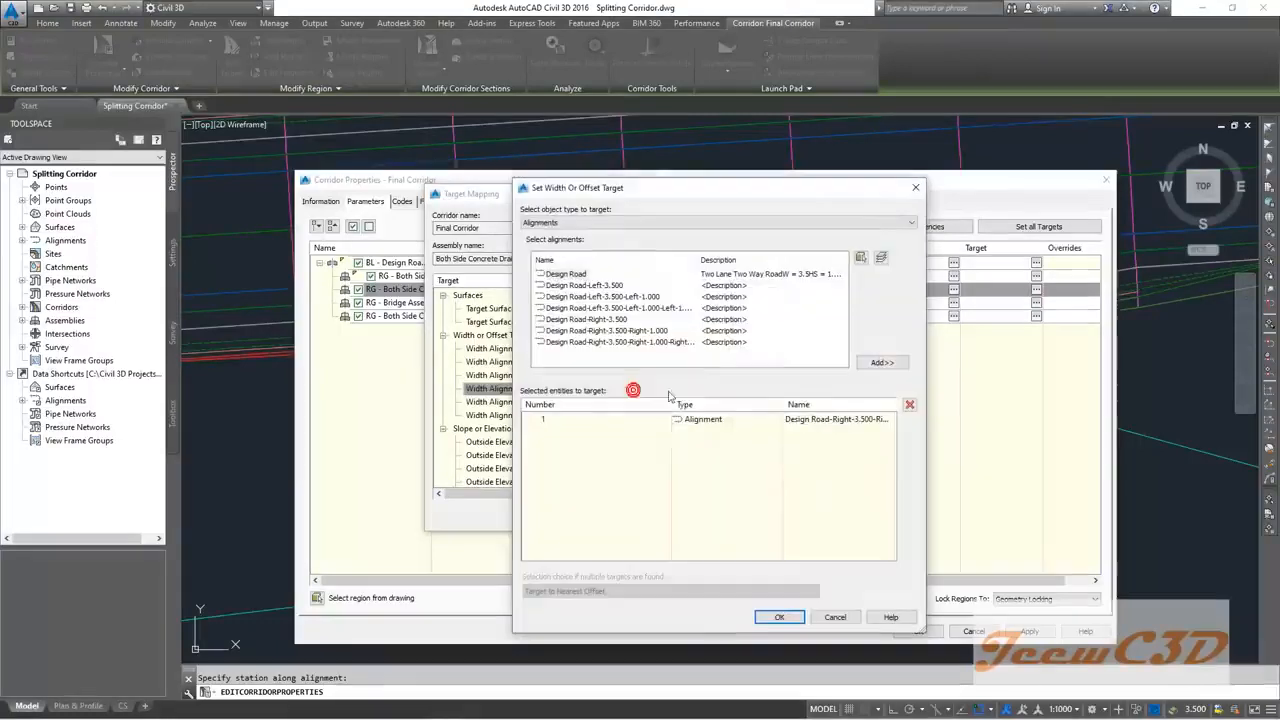
left_click(720, 420)
left_click(909, 404)
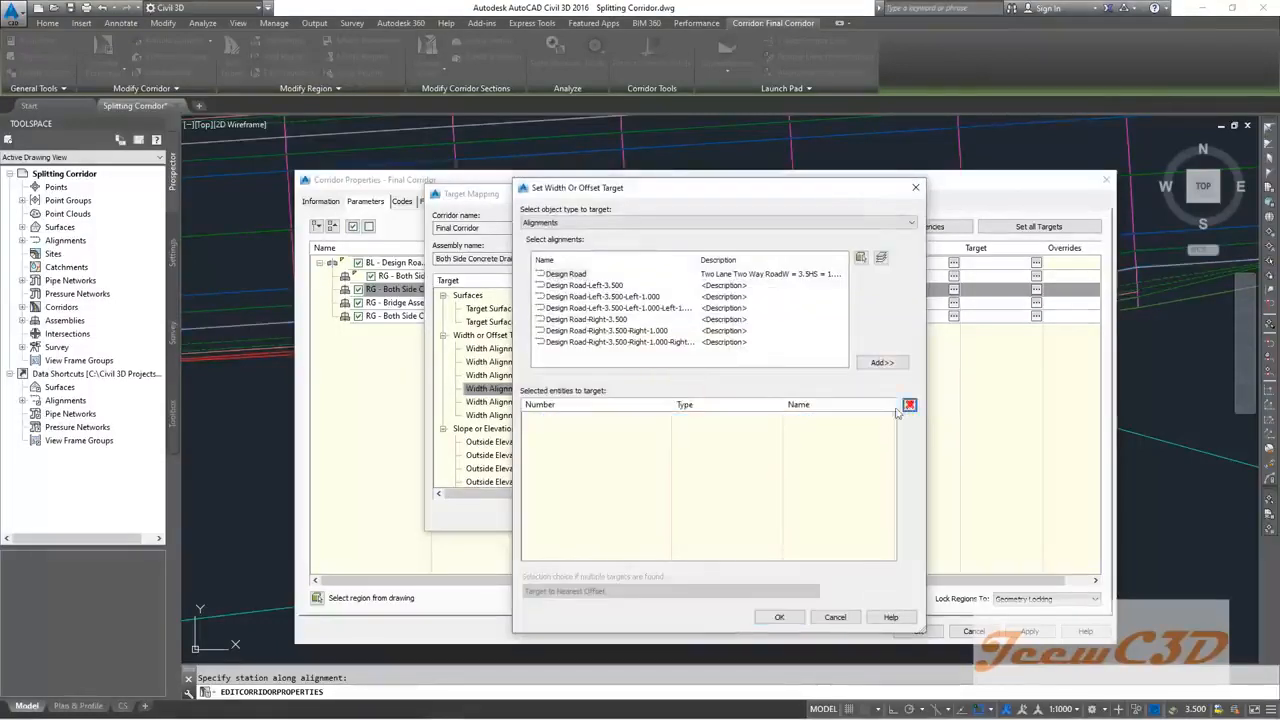
left_click(600, 319)
left_click(877, 366)
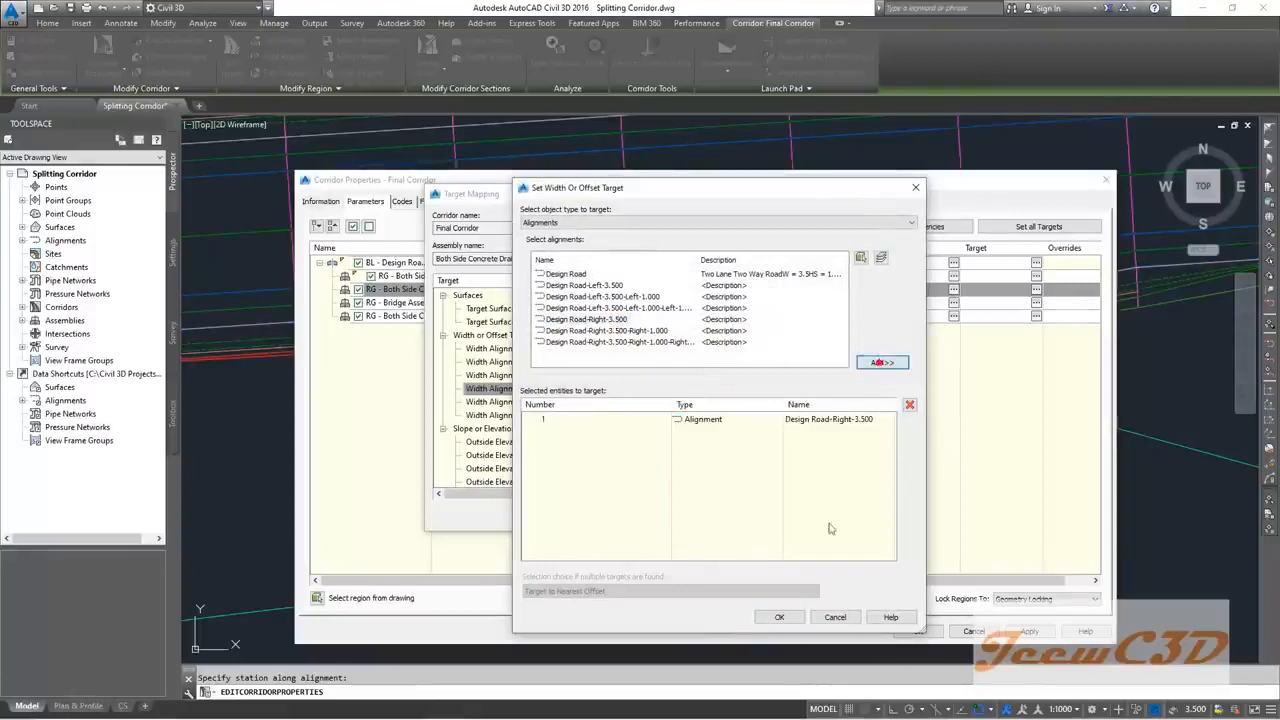
left_click(779, 616)
Step: Target Right HS to Design Road-Right-3.500-Right-1.000 and Right SS to the outermost right offset
left_click(625, 403)
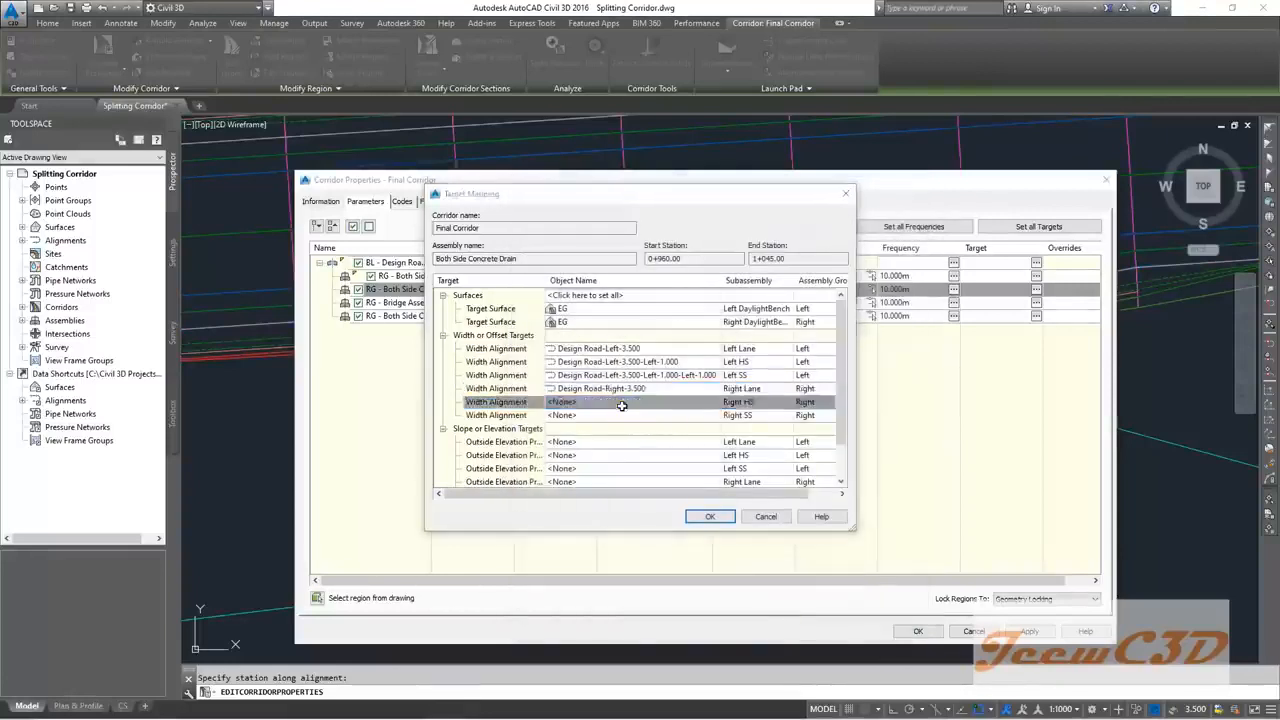
left_click(640, 330)
left_click(882, 363)
left_click(779, 616)
left_click(626, 414)
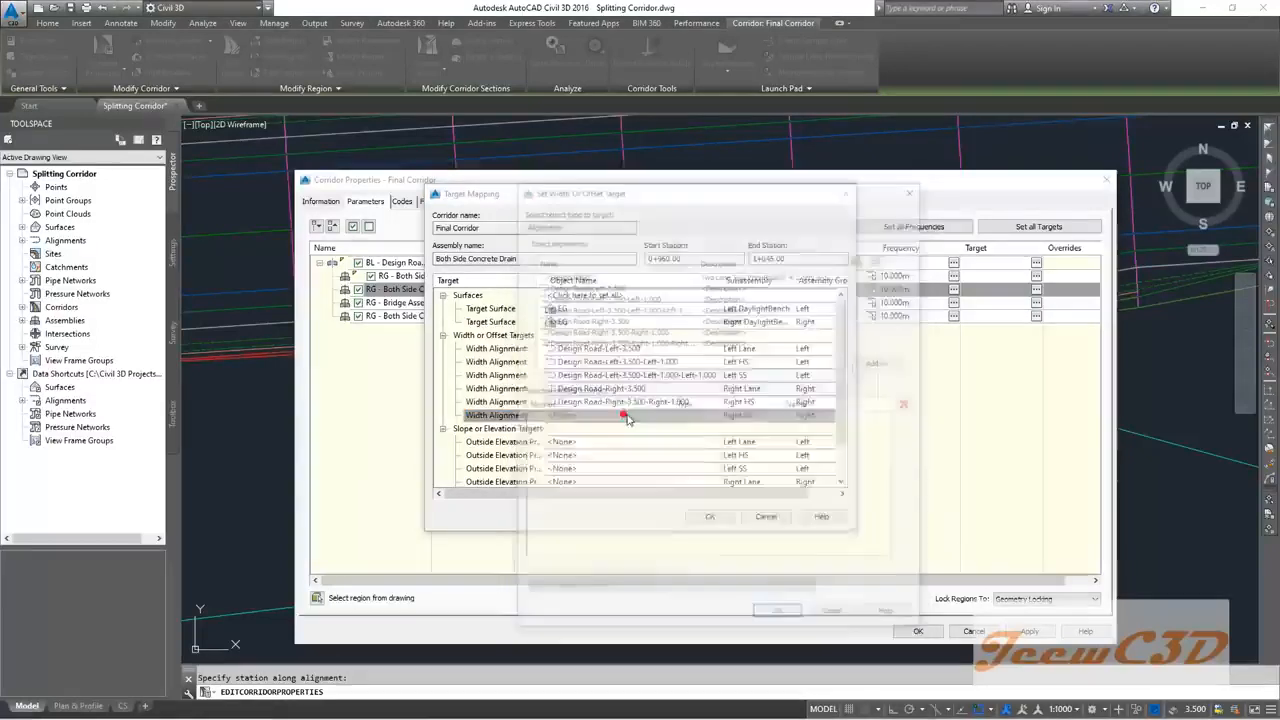
left_click(618, 342)
left_click(899, 366)
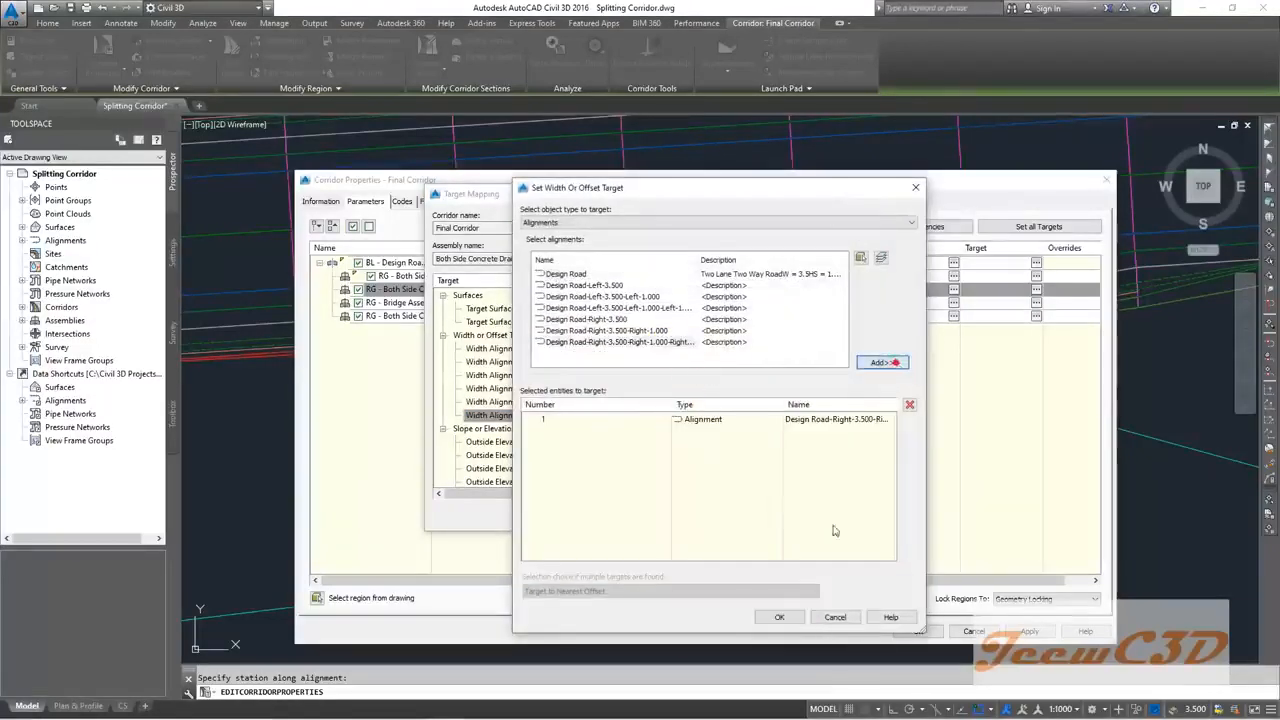
left_click(779, 616)
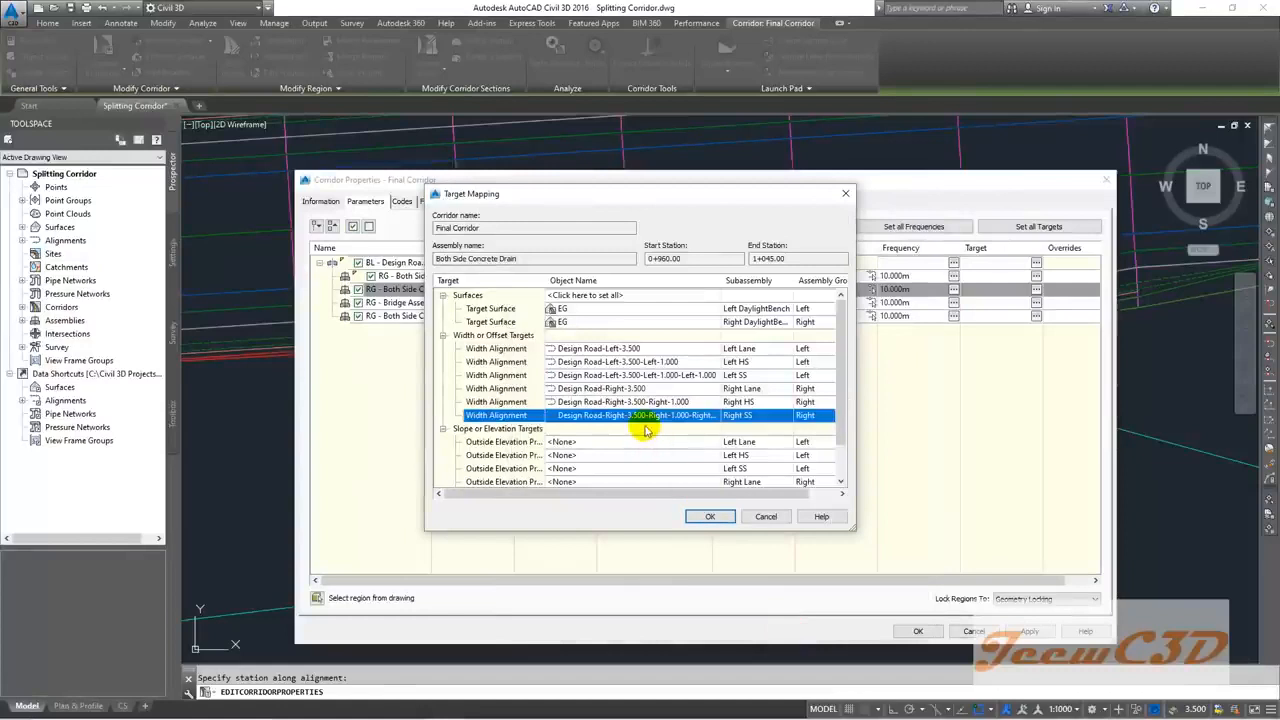
left_click(703, 516)
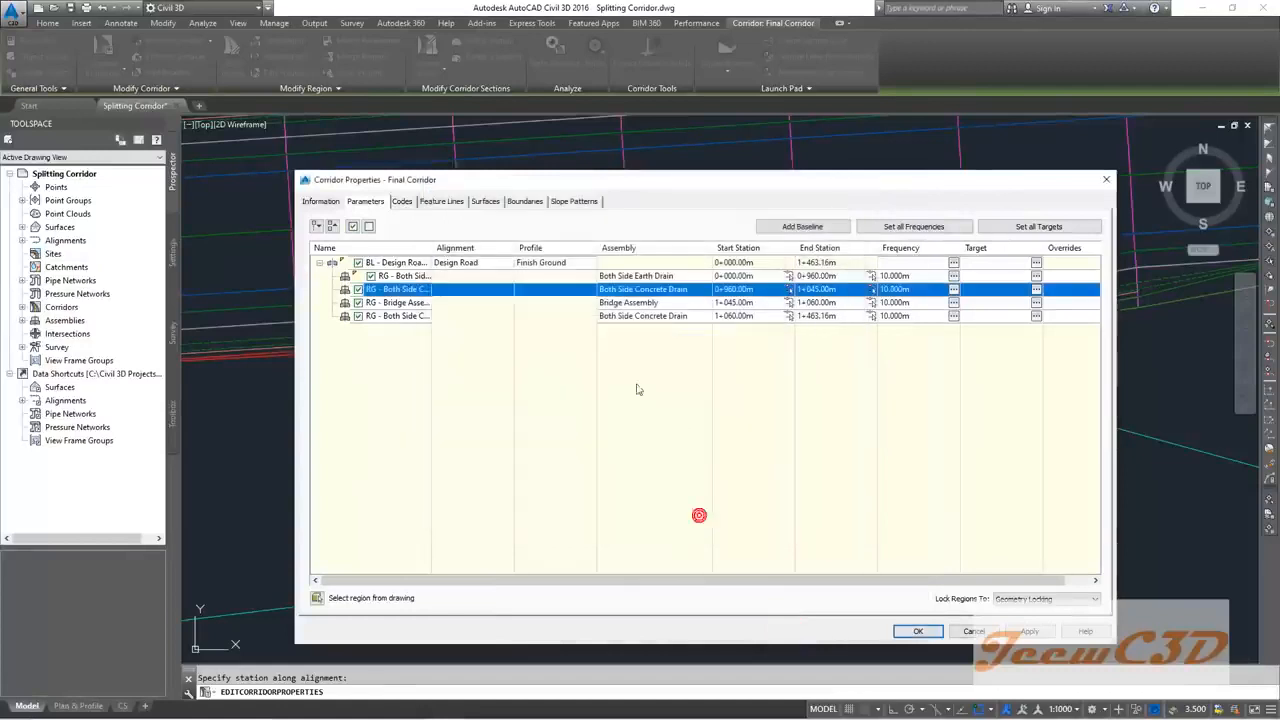
Step: For the Bridge Assembly region, replace the Left Lane width target with Design Road-Left-3.500
left_click(600, 303)
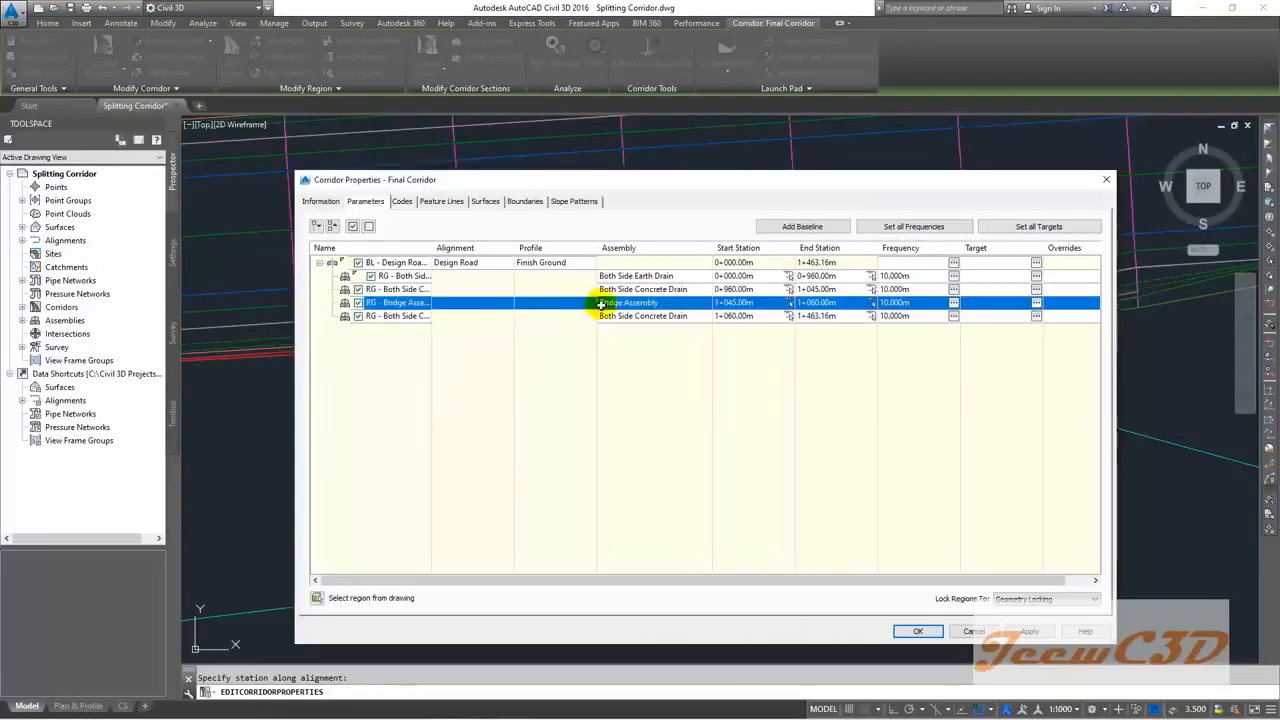
left_click(1036, 303)
left_click(663, 322)
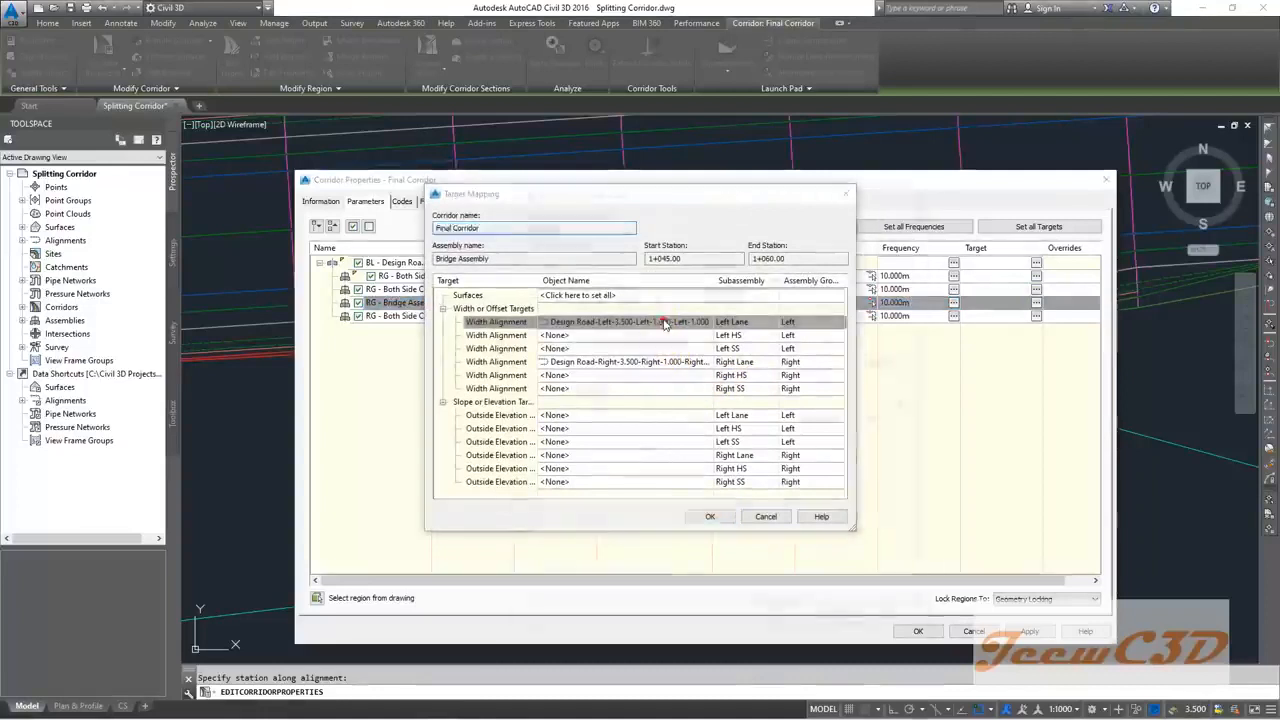
left_click(693, 421)
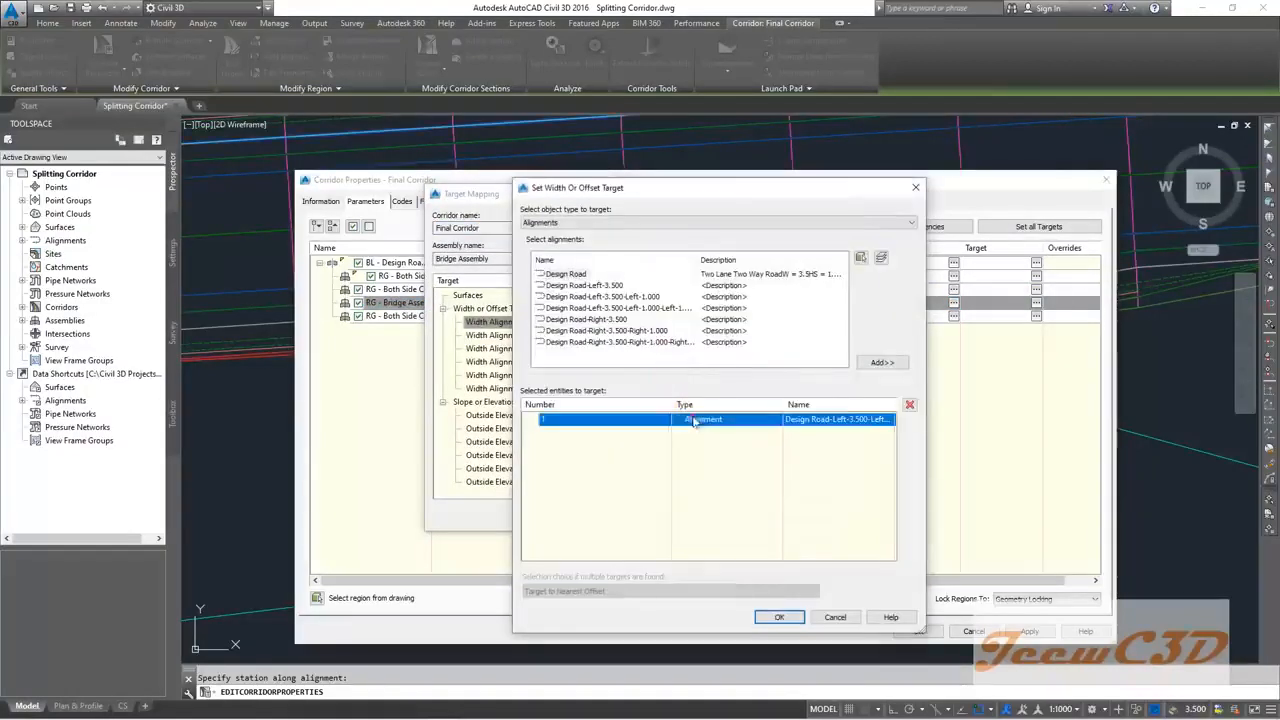
left_click(908, 406)
left_click(612, 286)
left_click(879, 363)
left_click(790, 616)
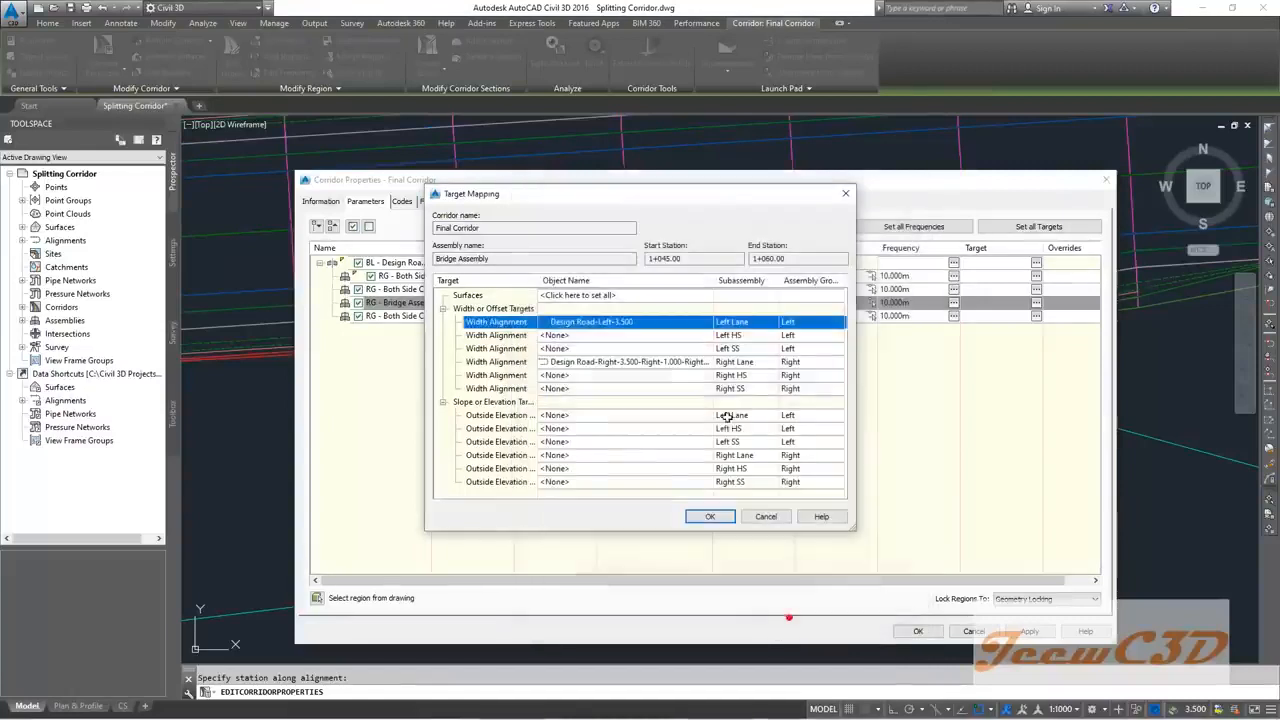
Step: Target Left HS to Design Road-Left-3.500-Left-1.000 and Left SS to the outermost left offset
left_click(634, 340)
left_click(634, 297)
left_click(880, 363)
left_click(785, 617)
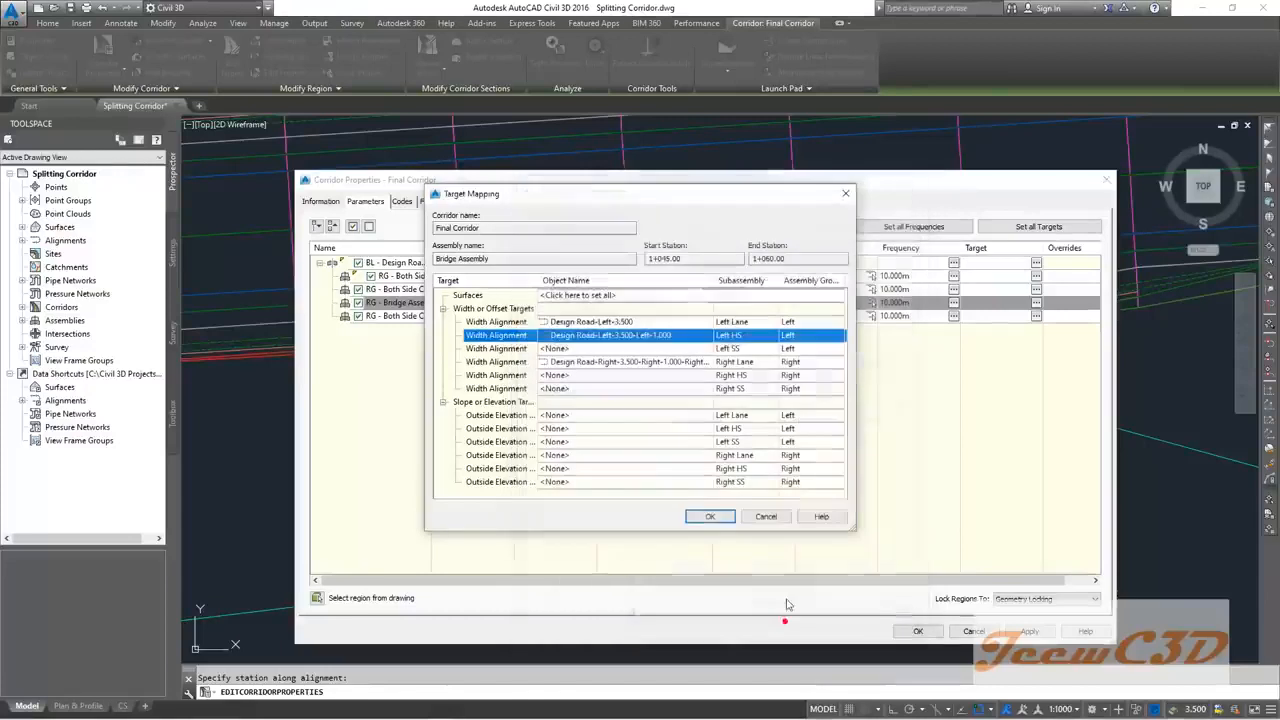
left_click(653, 364)
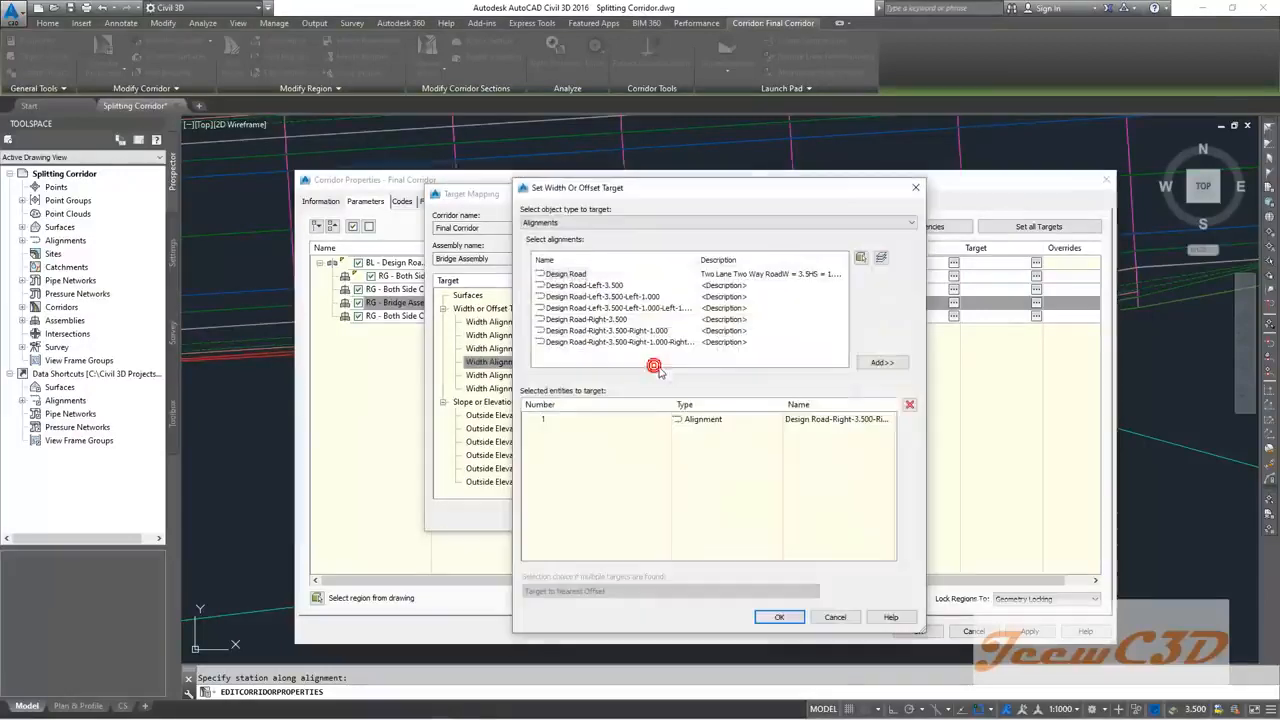
left_click(910, 189)
left_click(692, 336)
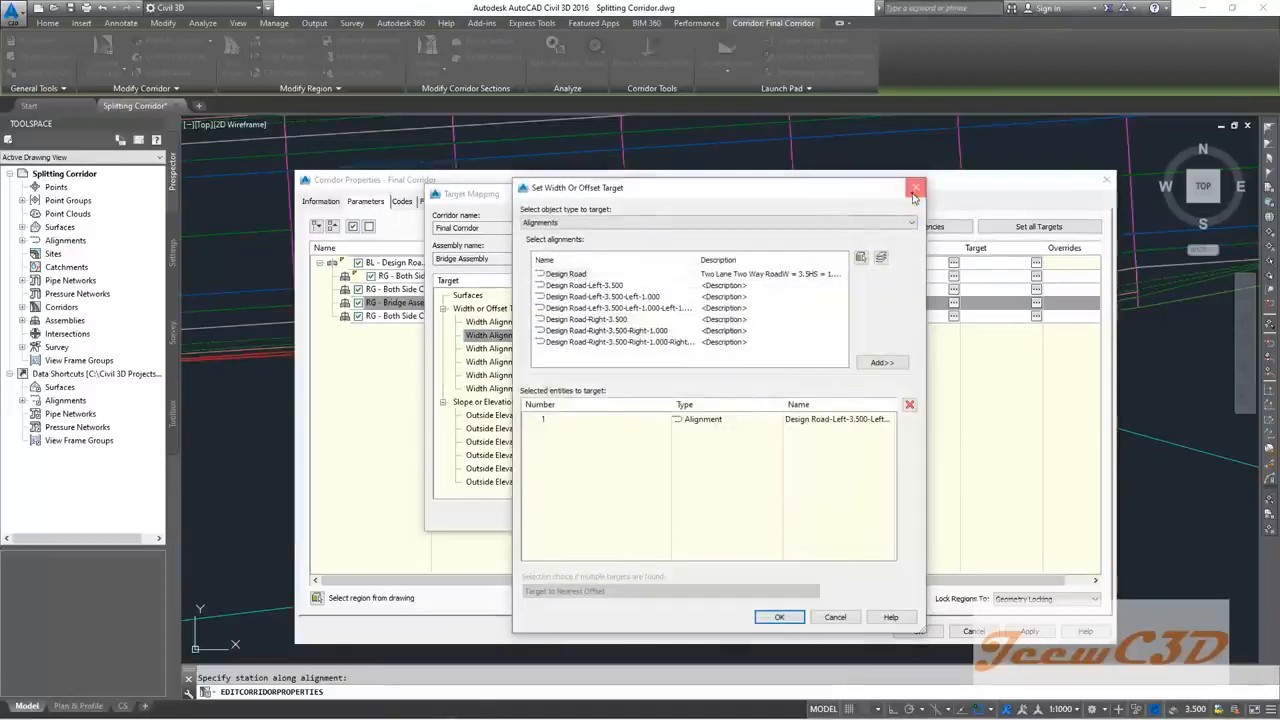
left_click(910, 189)
left_click(655, 340)
left_click(624, 309)
left_click(902, 363)
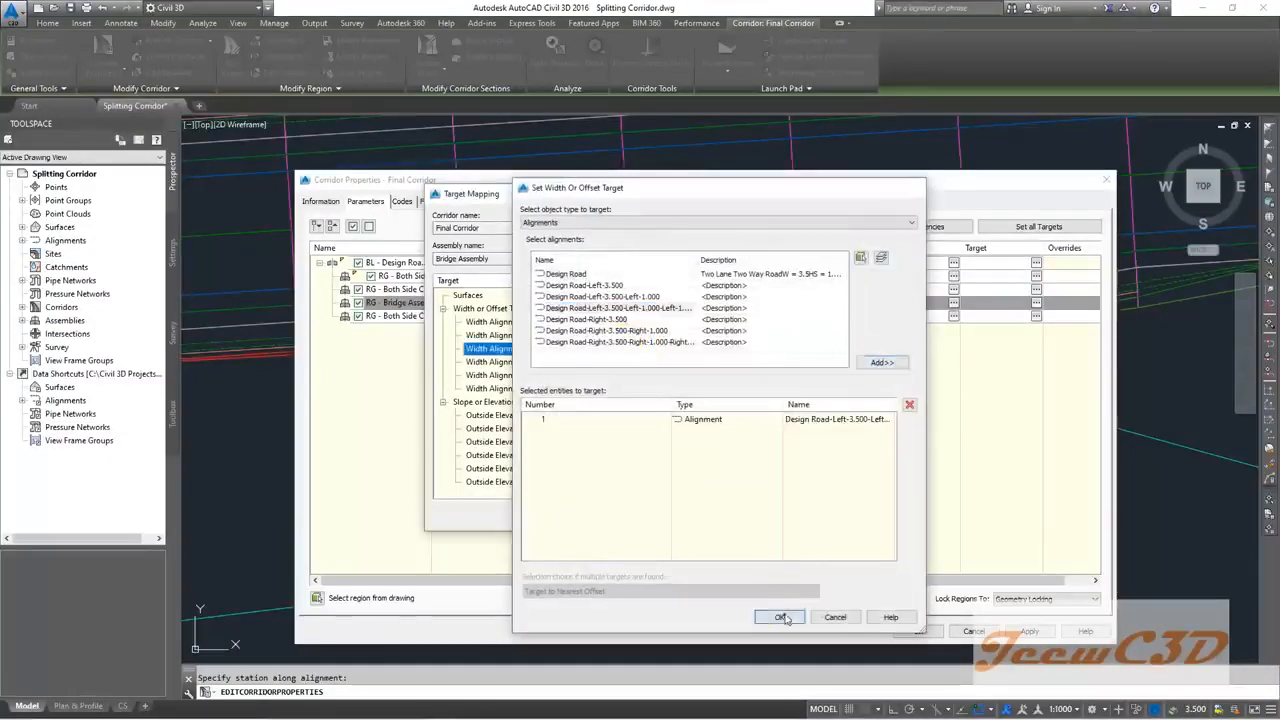
left_click(779, 616)
Step: Replace the Right Lane width target with Design Road-Right-3.500
left_click(667, 364)
left_click(667, 364)
left_click(721, 418)
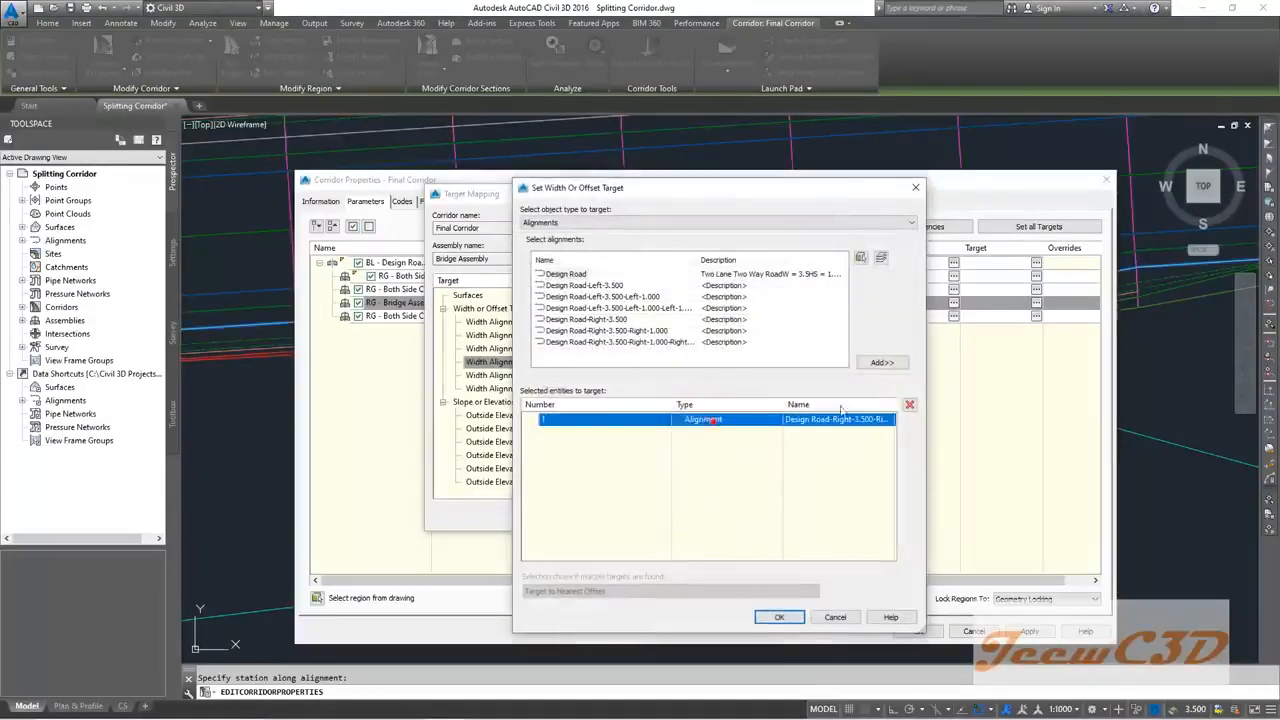
left_click(909, 404)
left_click(624, 318)
left_click(881, 362)
left_click(780, 617)
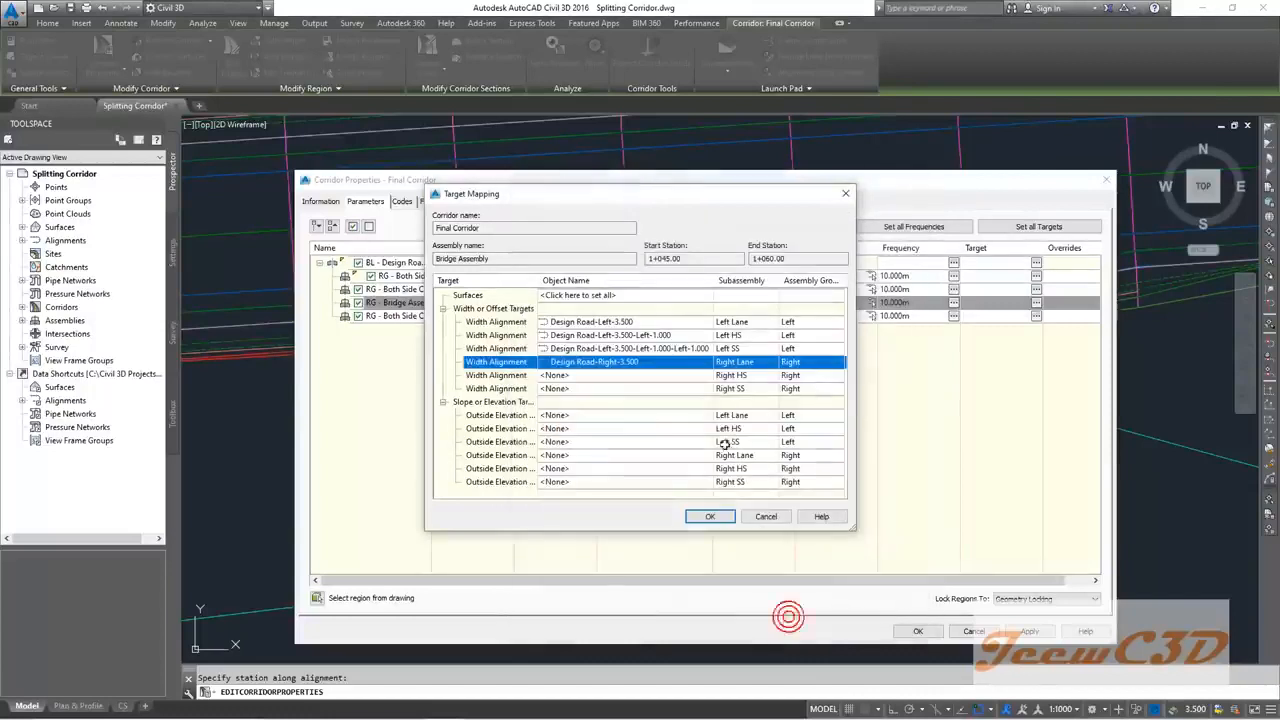
Step: Target Right HS to Design Road-Right-3.500-Right-1.000 and Right SS to the outermost right offset
double_click(672, 376)
left_click(649, 331)
left_click(880, 362)
left_click(780, 617)
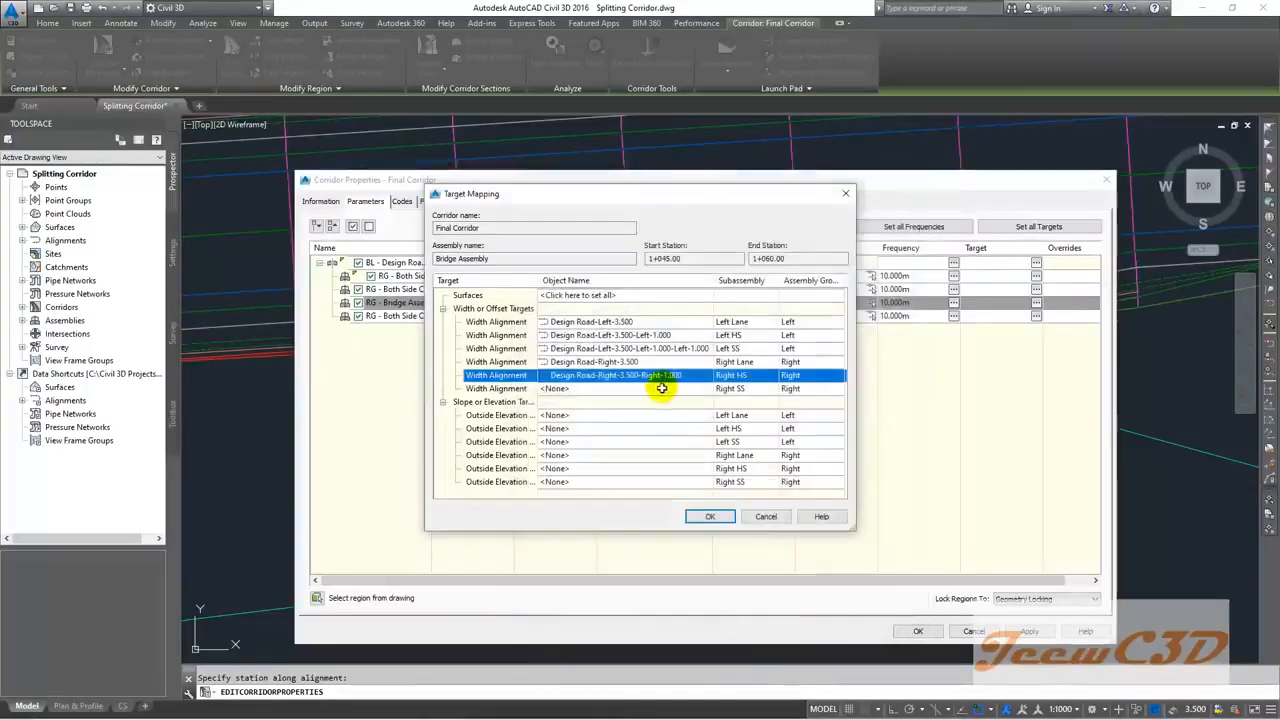
double_click(661, 388)
left_click(661, 343)
left_click(880, 362)
left_click(793, 617)
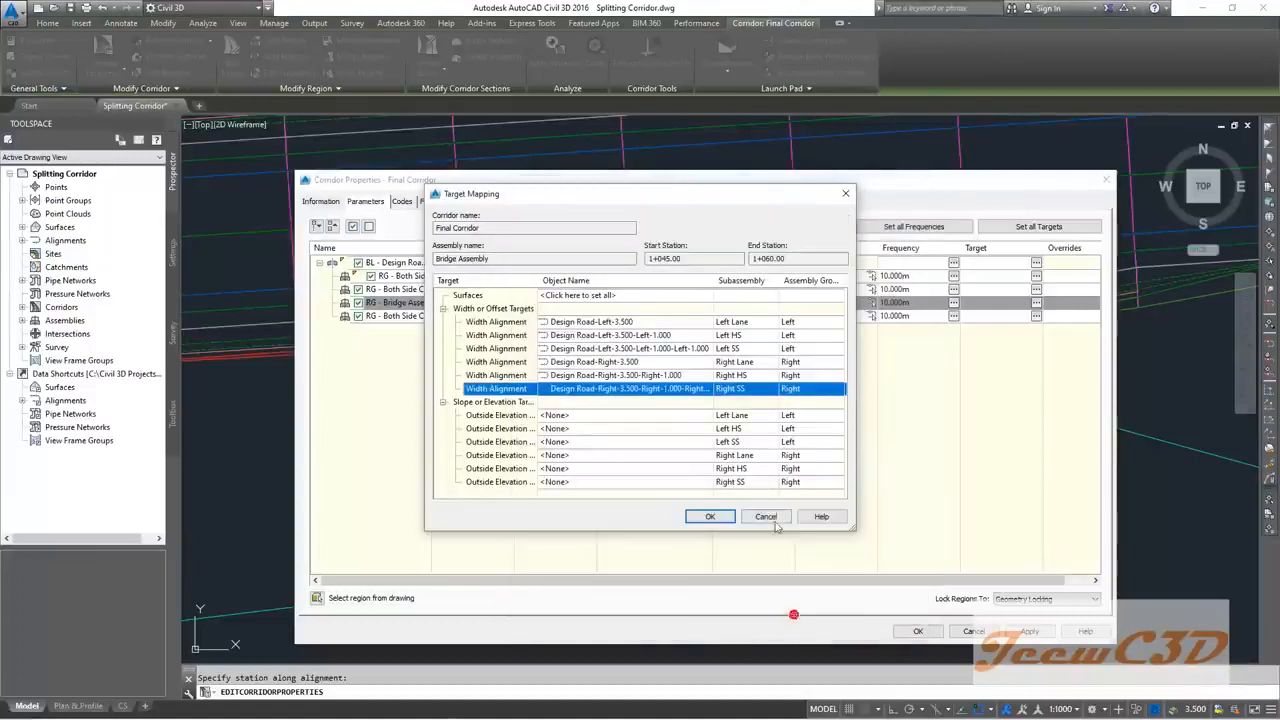
left_click(708, 517)
left_click(587, 317)
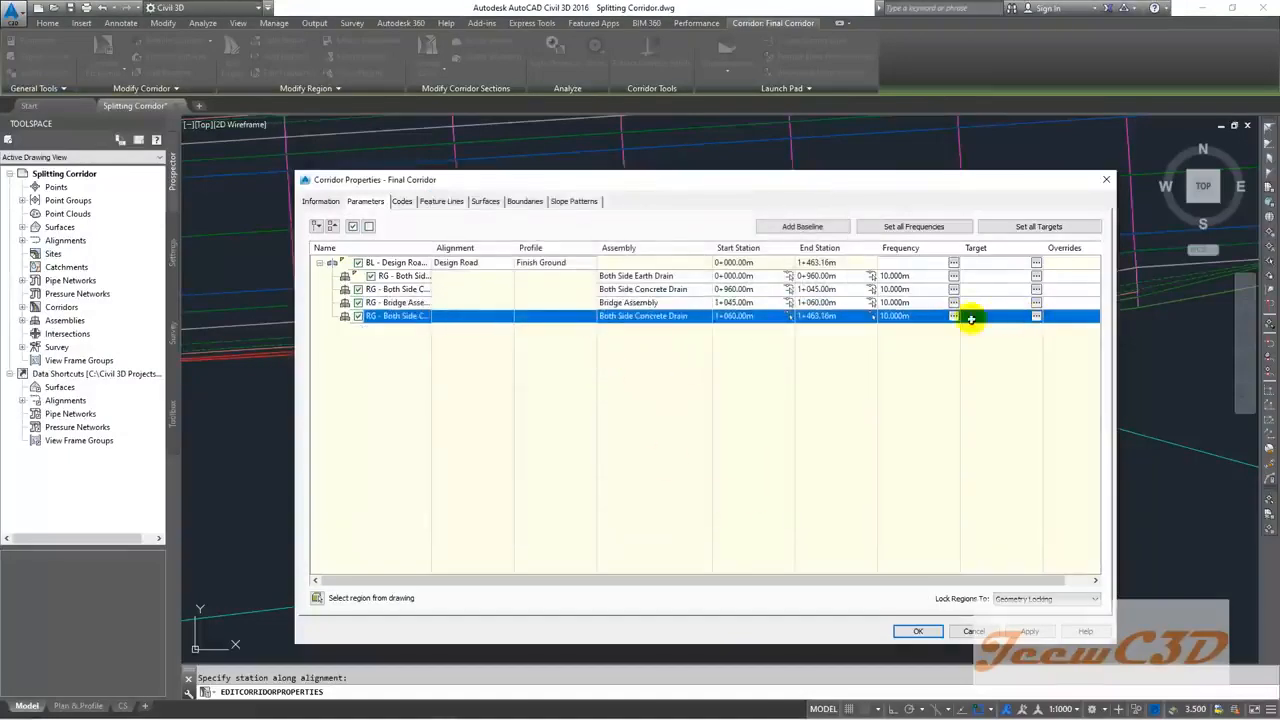
Step: For the 1+060–1+463.16 region, replace the Left Lane width target with Design Road-Left-3.500
left_click(1036, 316)
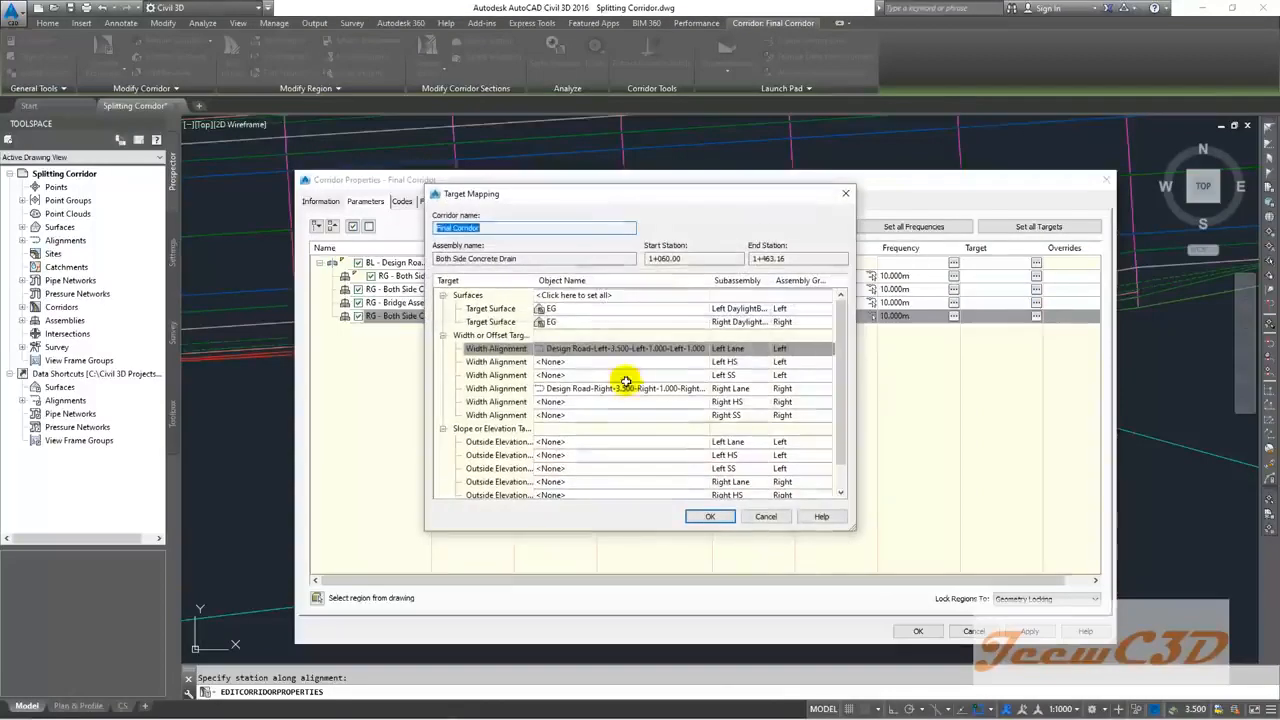
left_click(638, 348)
left_click(812, 416)
left_click(909, 405)
left_click(616, 286)
left_click(880, 362)
left_click(781, 618)
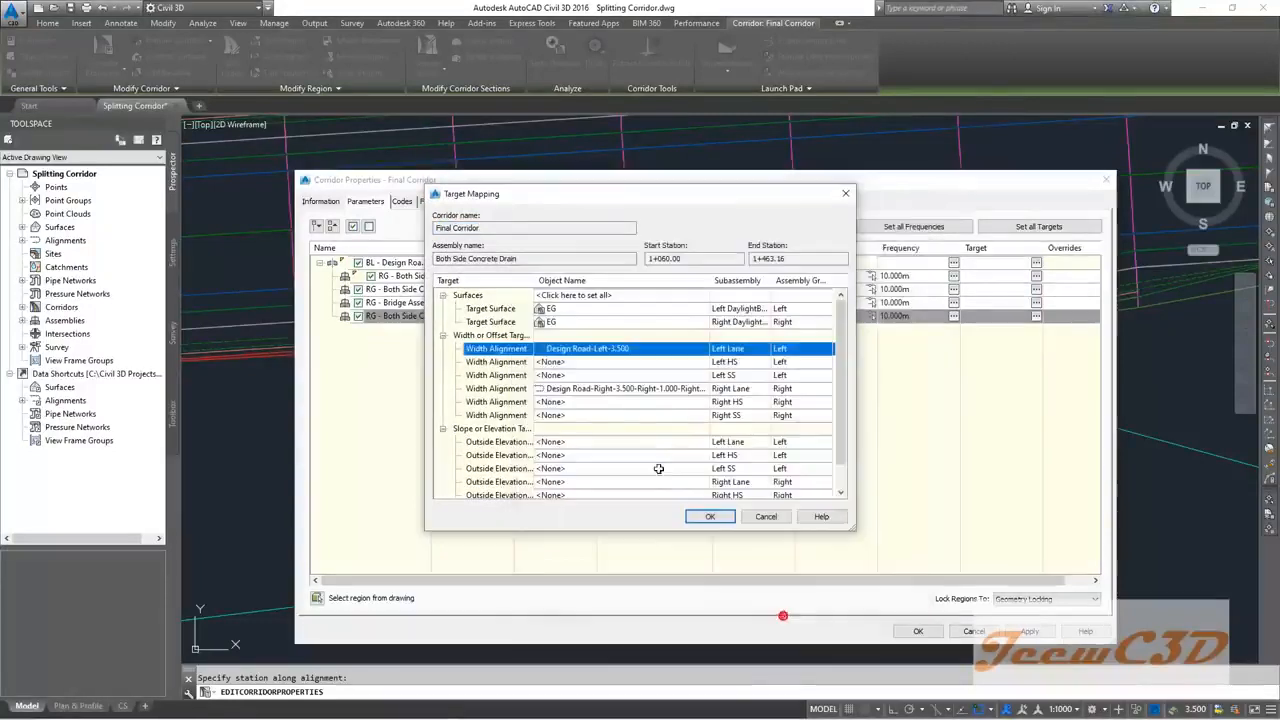
Step: Target Left HS to Design Road-Left-3.500-Left-1.000 and Left SS to the outer left offset
left_click(574, 364)
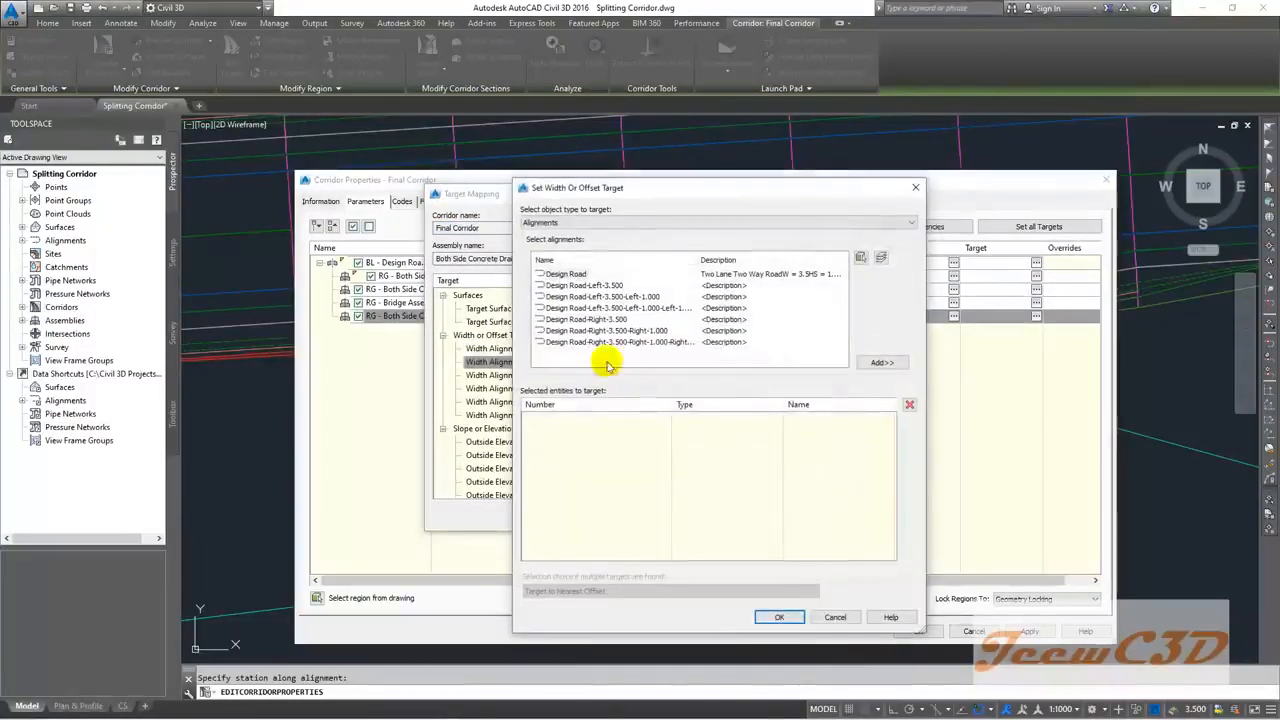
left_click(600, 296)
left_click(880, 362)
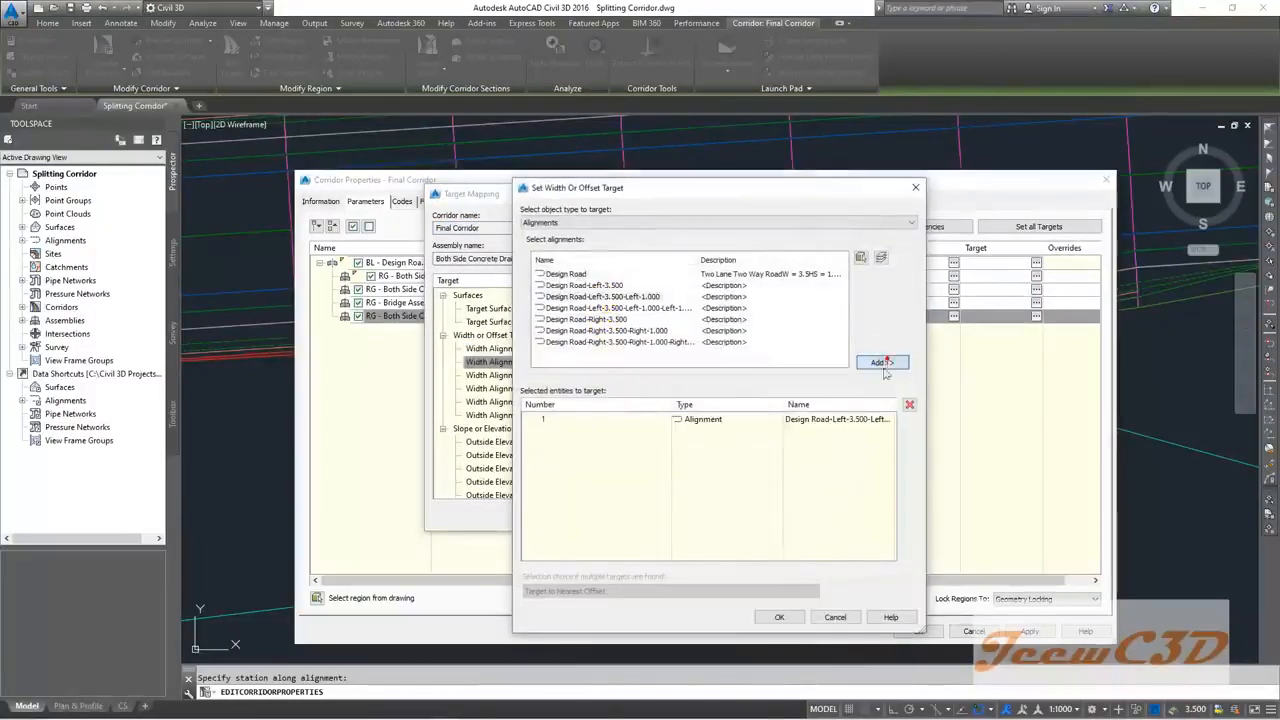
left_click(789, 615)
left_click(617, 374)
left_click(623, 297)
left_click(880, 362)
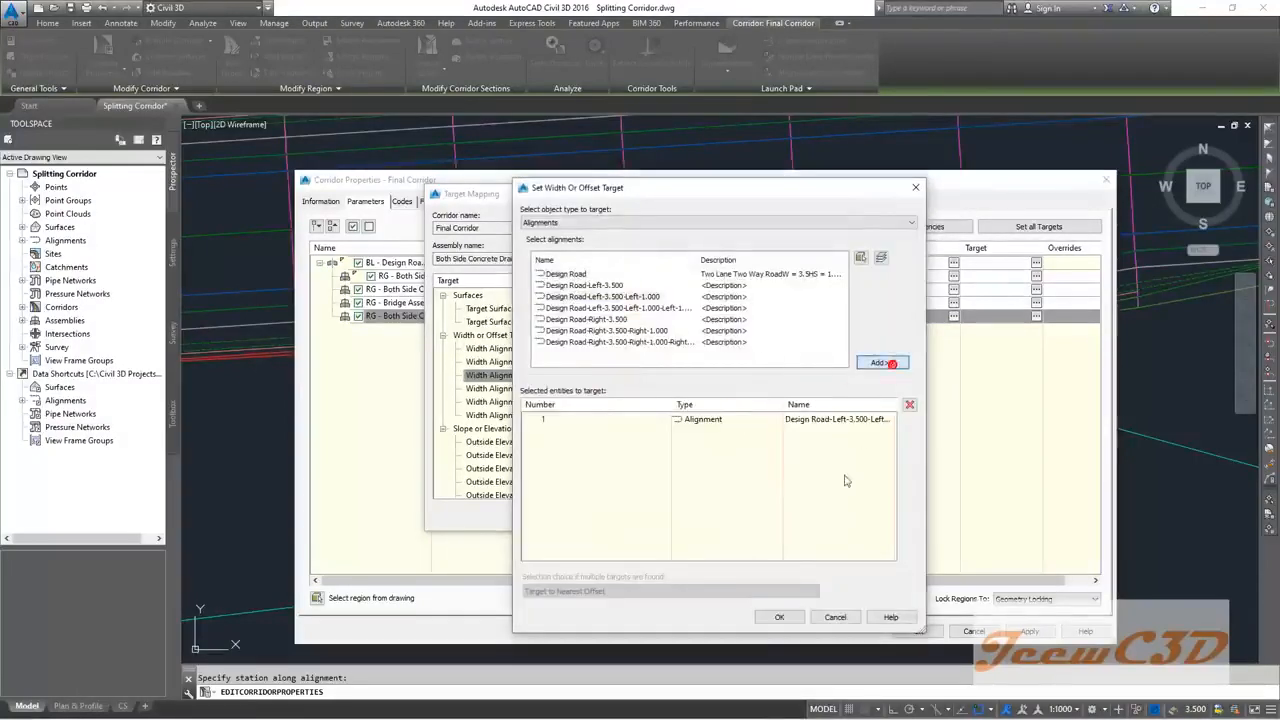
left_click(779, 616)
Step: Replace the Right Lane width target with Design Road-Right-3.500
left_click(648, 388)
left_click(648, 388)
left_click(836, 426)
left_click(909, 404)
left_click(606, 319)
left_click(900, 366)
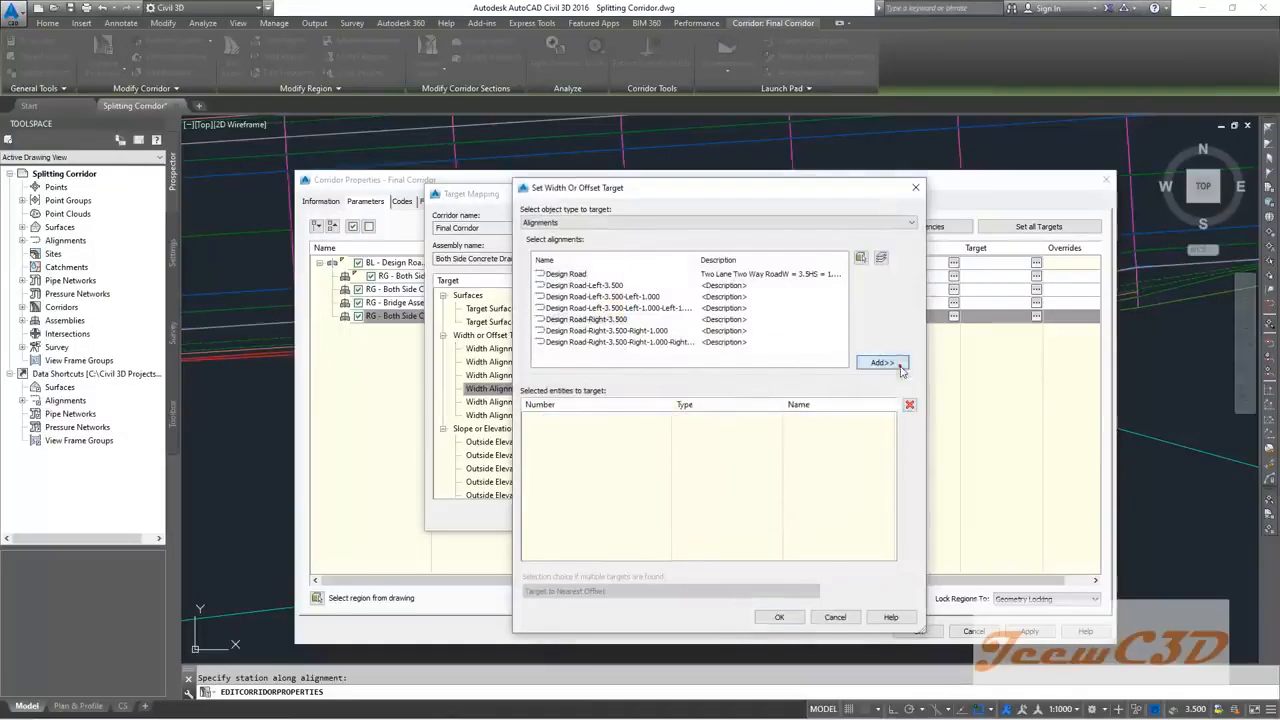
left_click(779, 616)
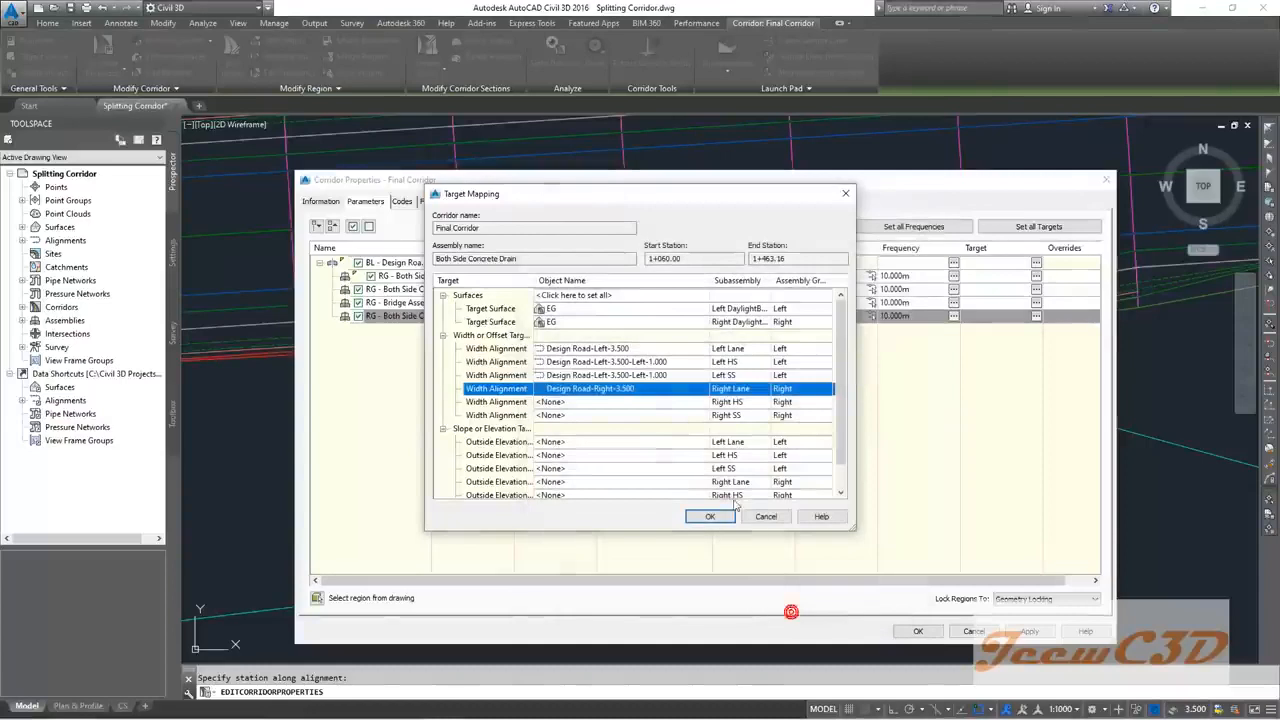
Step: Target Right HS to Design Road-Right-3.500-Right-1.000 and Right SS to the outermost right offset
left_click(620, 403)
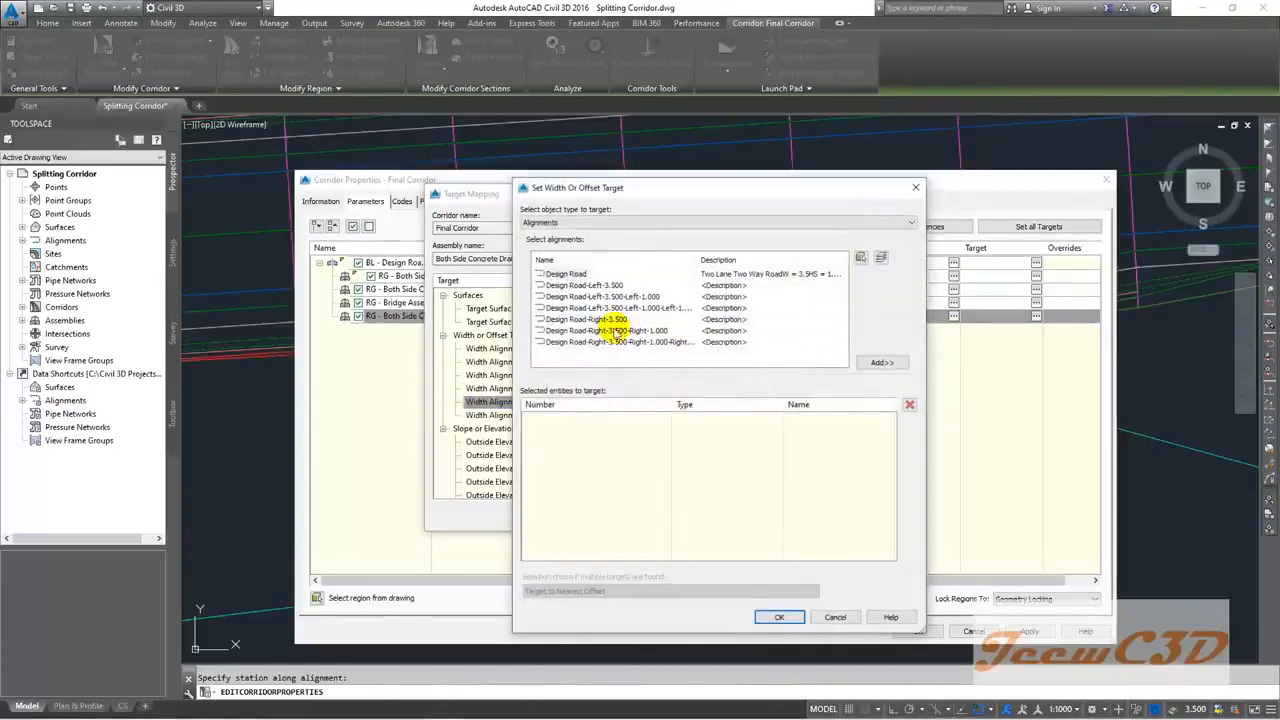
left_click(617, 331)
left_click(881, 362)
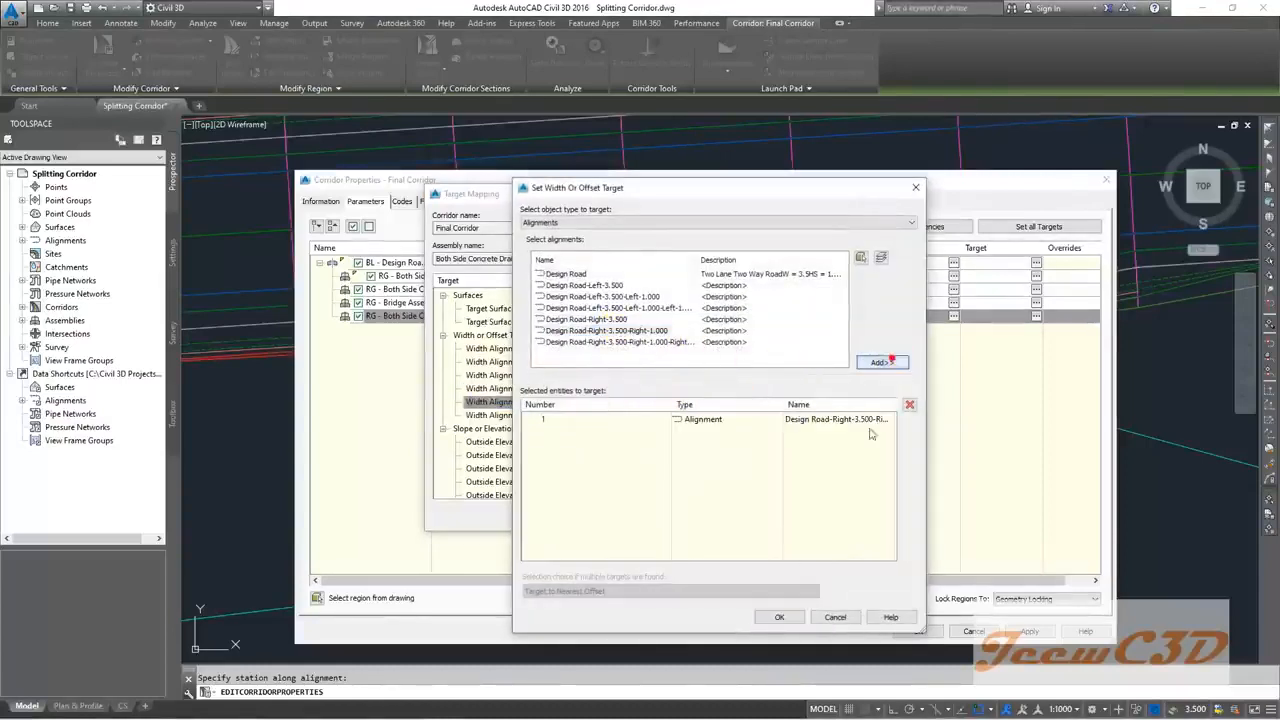
left_click(779, 616)
left_click(620, 415)
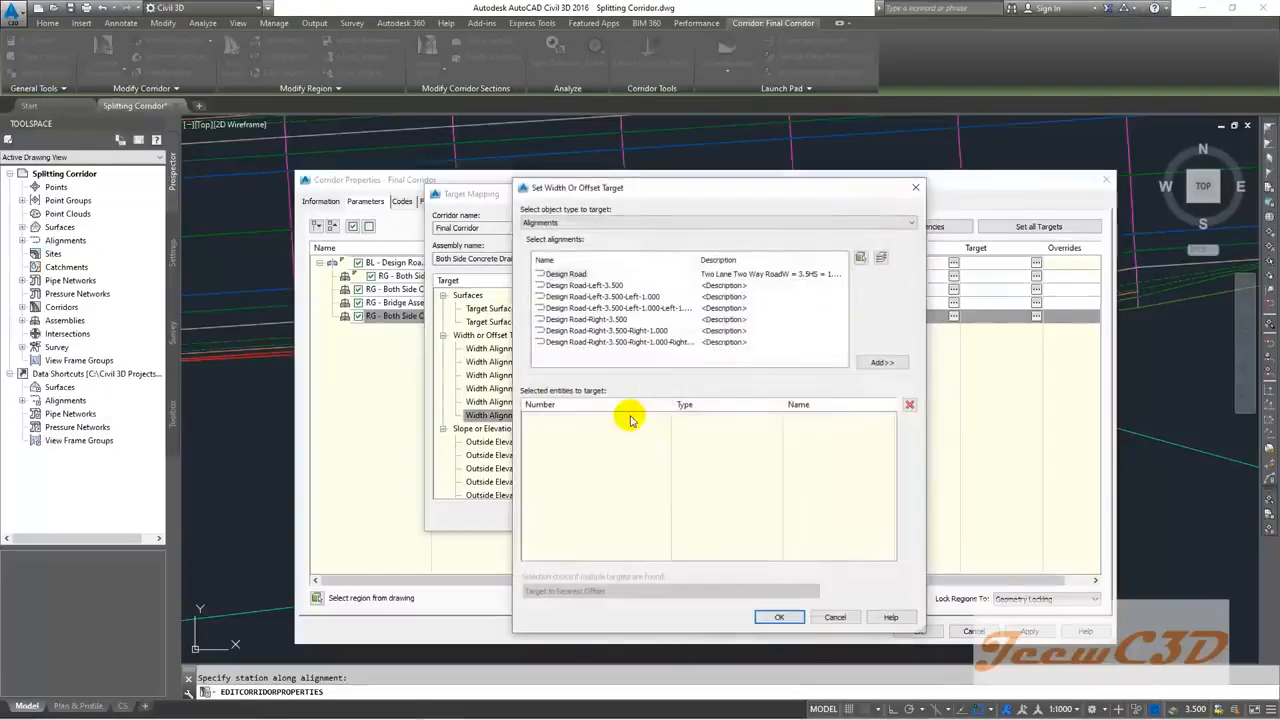
left_click(653, 343)
left_click(898, 364)
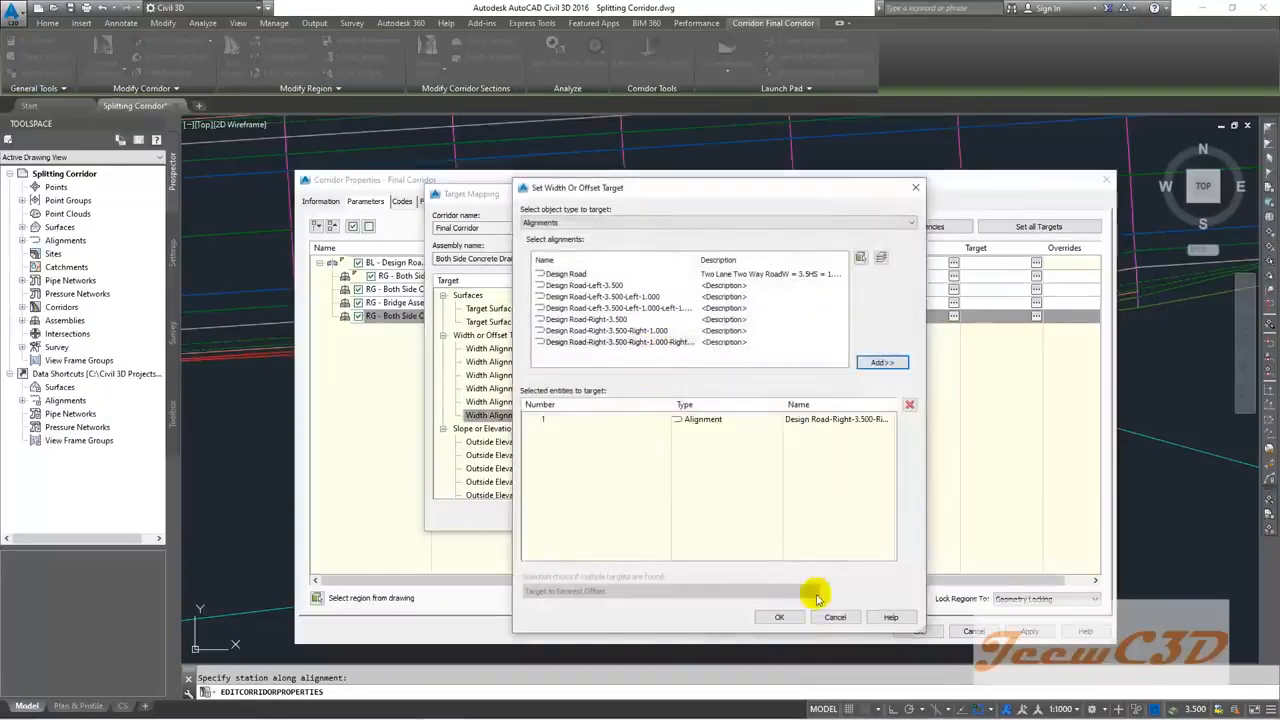
left_click(779, 616)
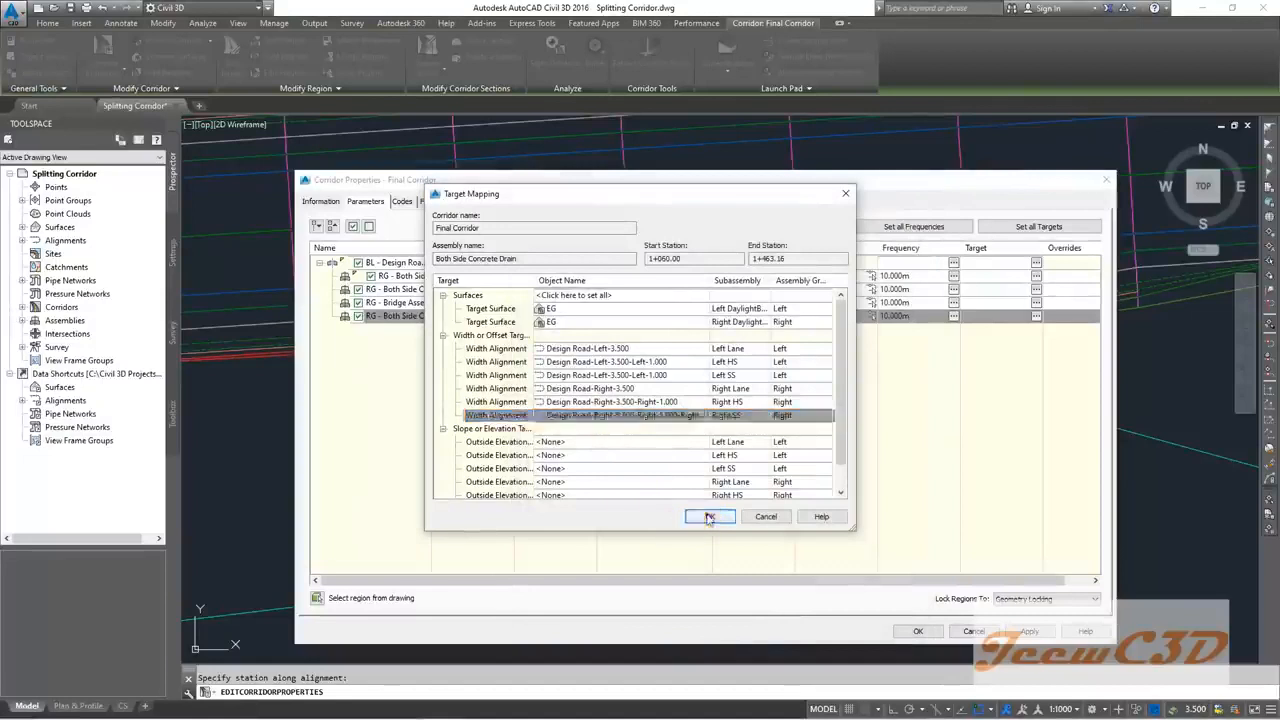
Step: Apply the corridor property changes and rebuild the corridor
left_click(709, 517)
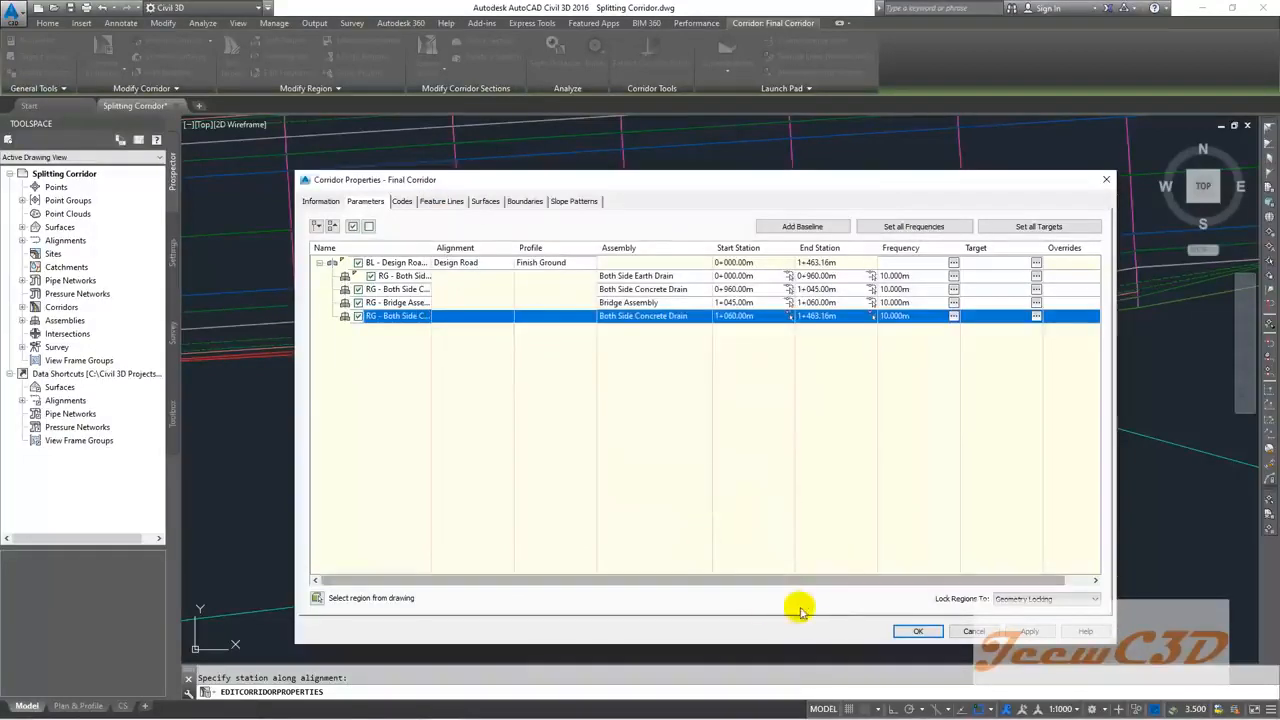
left_click(915, 631)
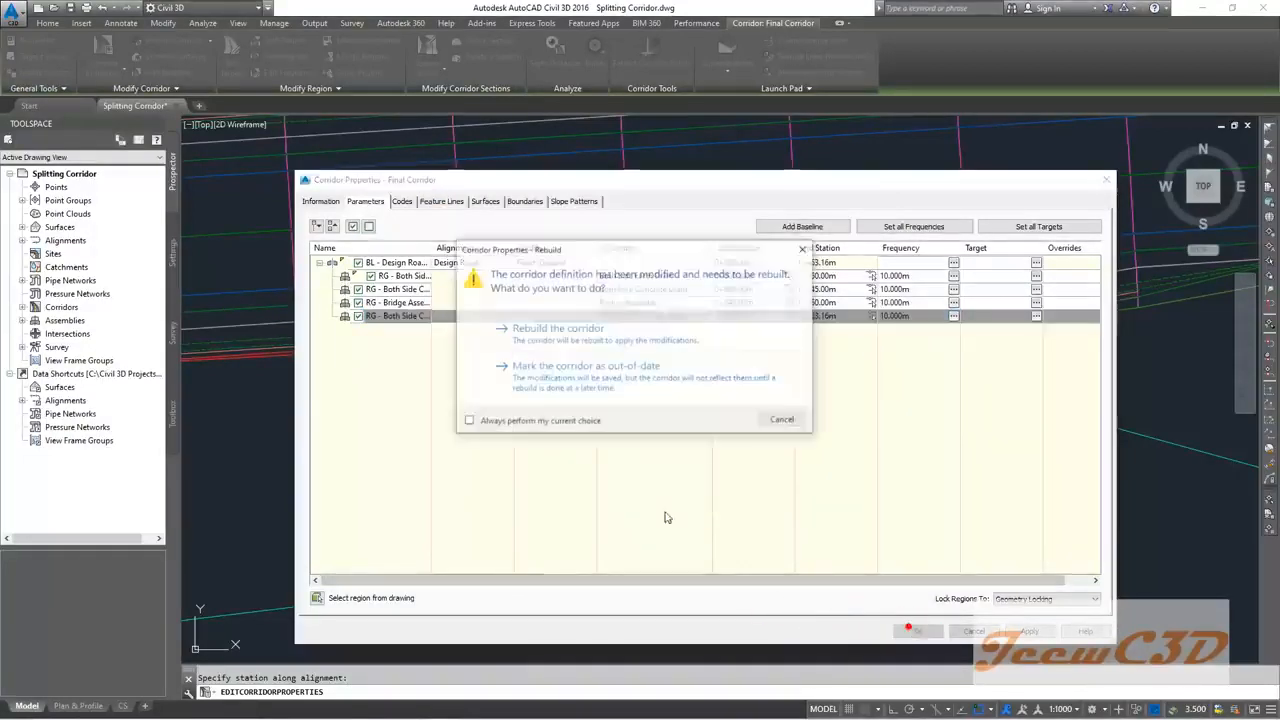
left_click(538, 332)
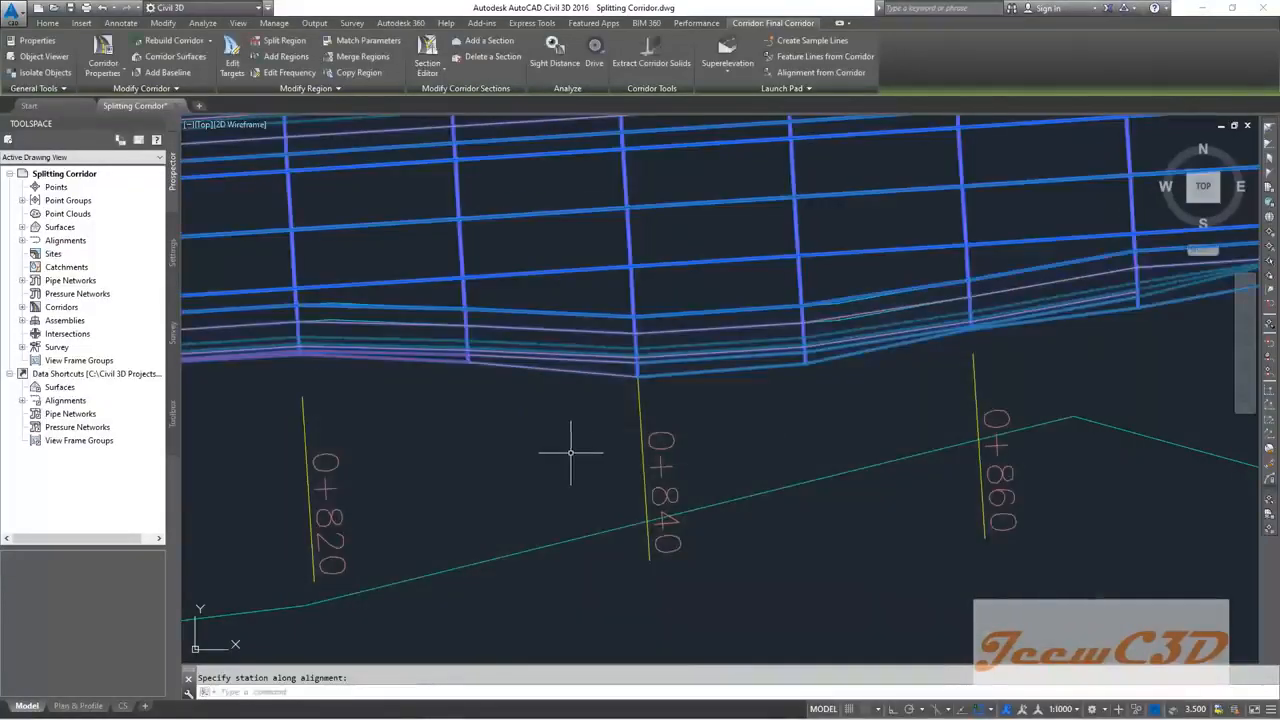
Step: Cancel the station prompt and bring the stations around PT 1+046.73 into view
key("Escape")
scroll(560, 452, "down", 8)
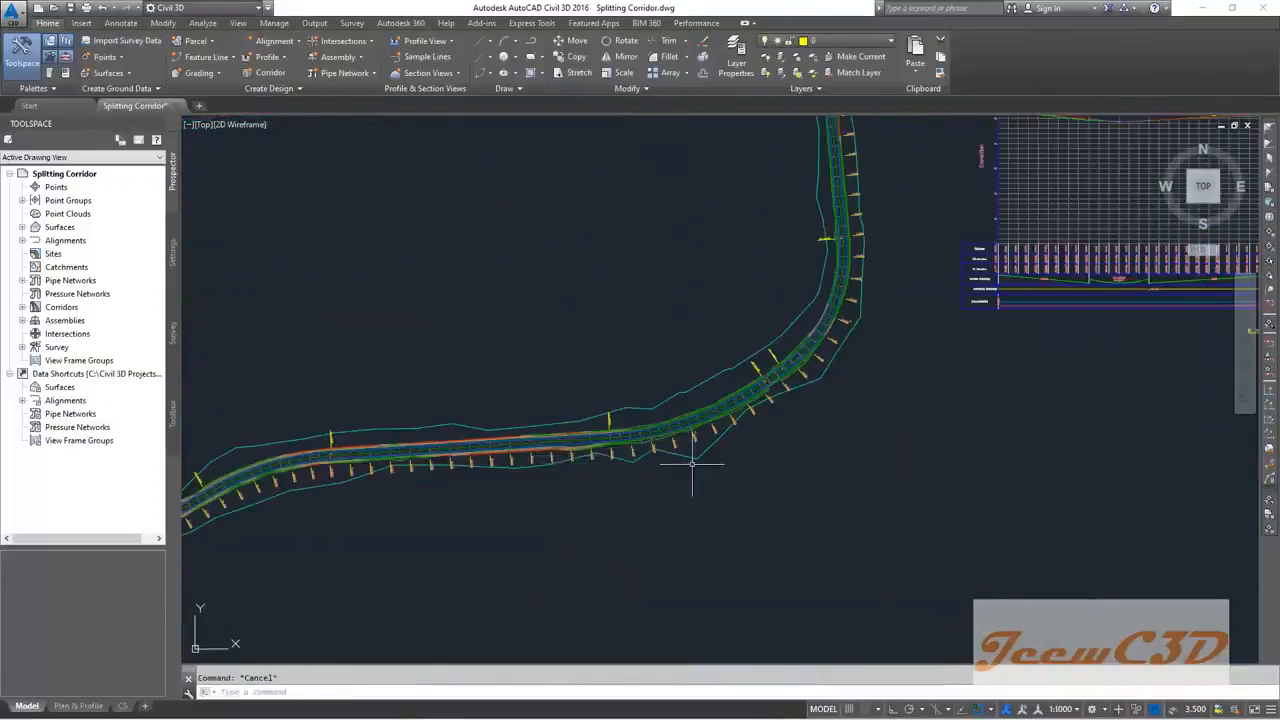
scroll(676, 541, "up", 6)
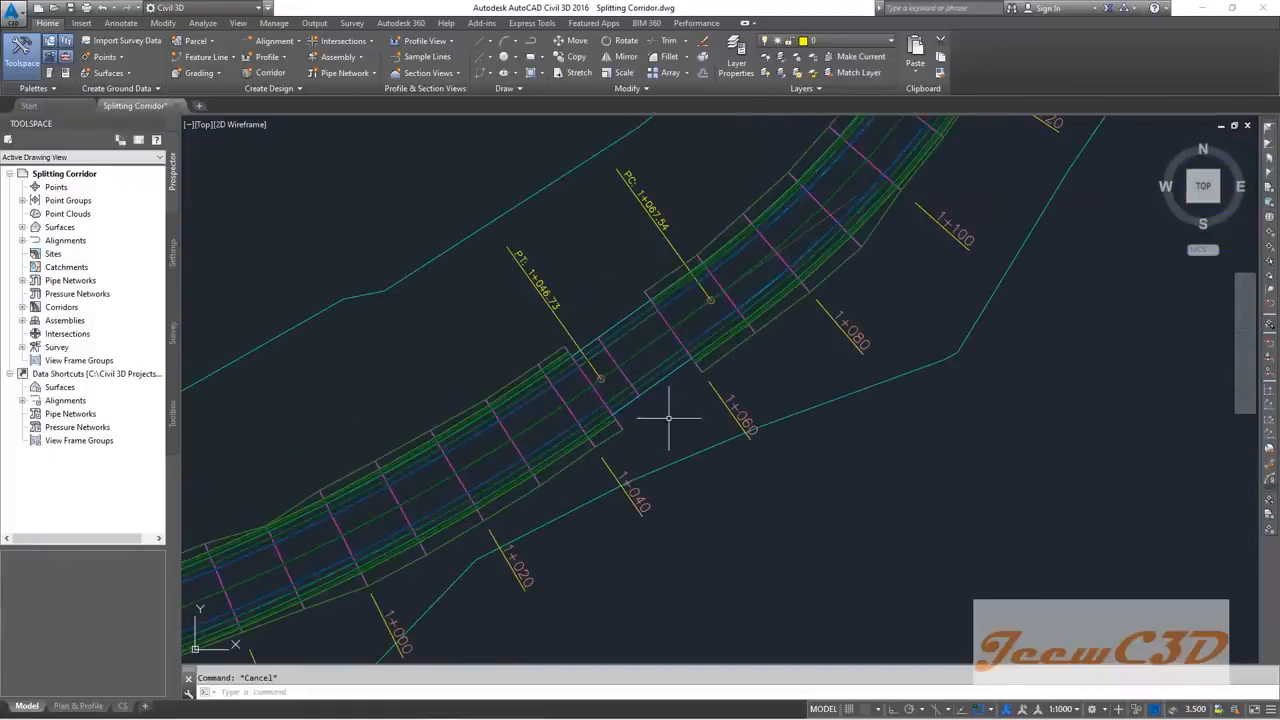
scroll(669, 418, "down", 3)
scroll(616, 465, "up", 3)
scroll(520, 415, "down", 3)
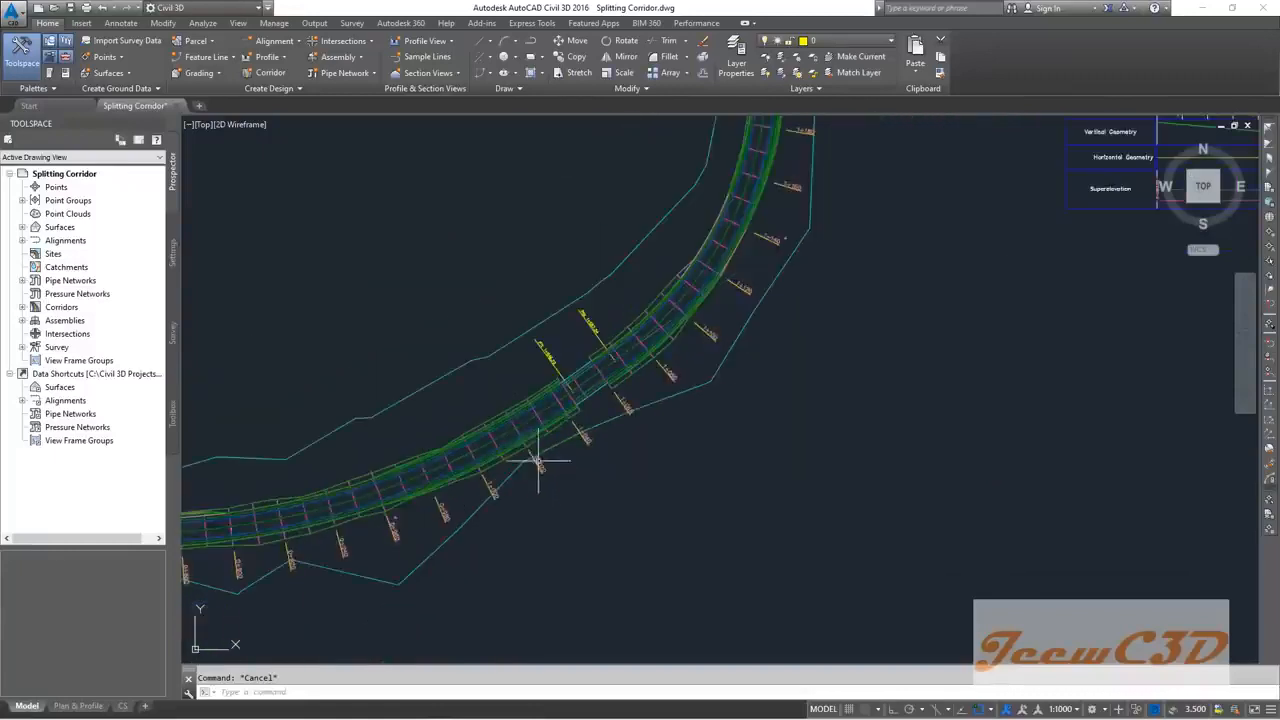
scroll(743, 457, "up", 3)
middle_click_drag(775, 408, 653, 488)
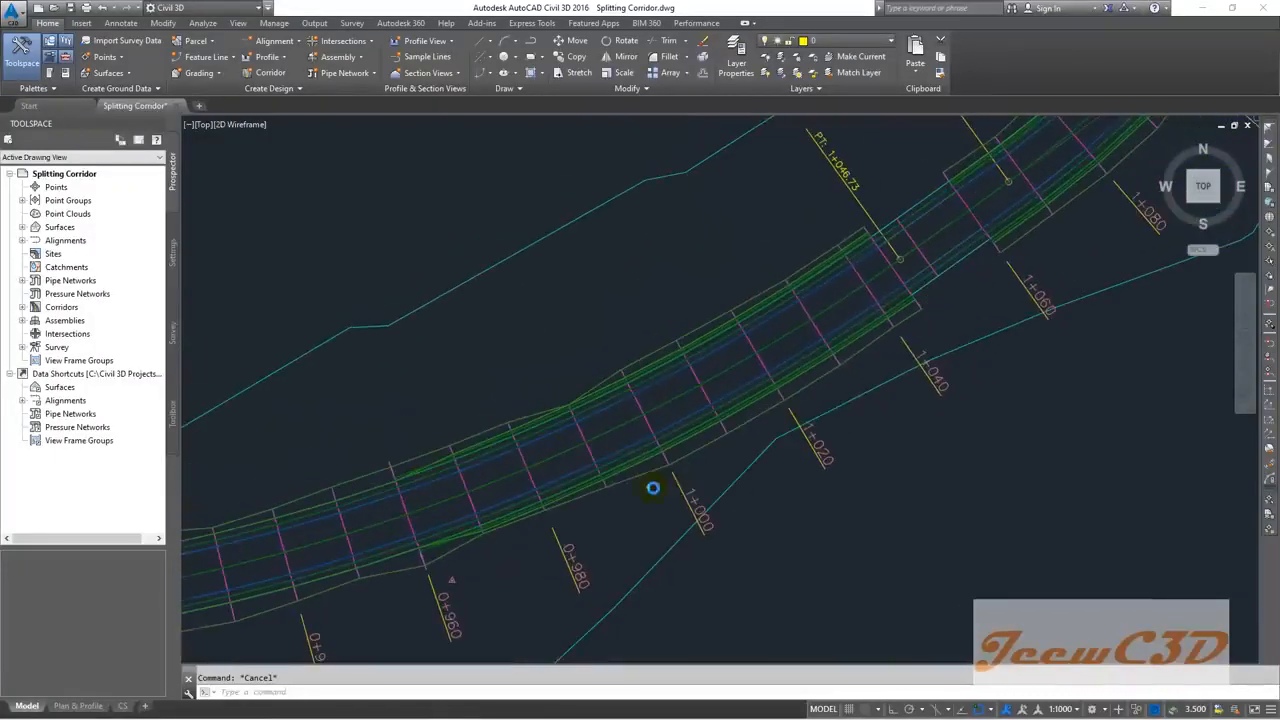
middle_click_drag(966, 300, 749, 443)
Step: Zoom in to inspect where the corridor's split regions meet near station 1+060
scroll(745, 438, "up", 2)
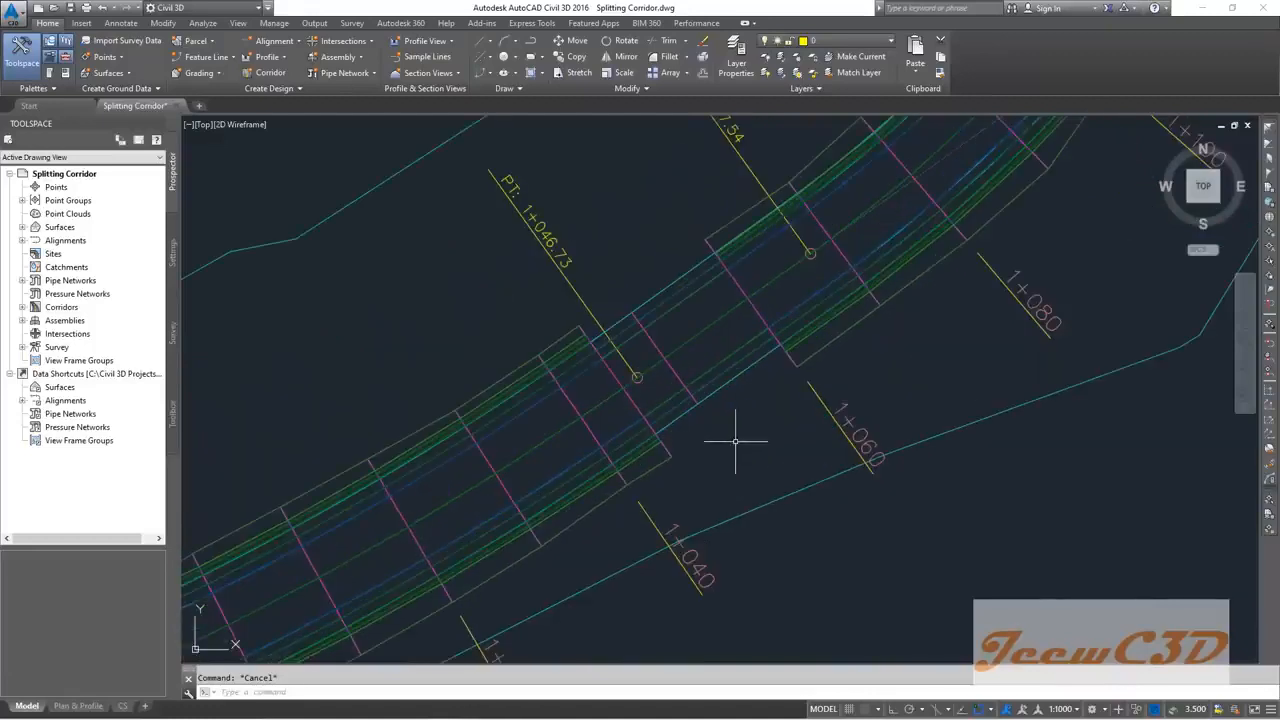
scroll(730, 441, "up", 2)
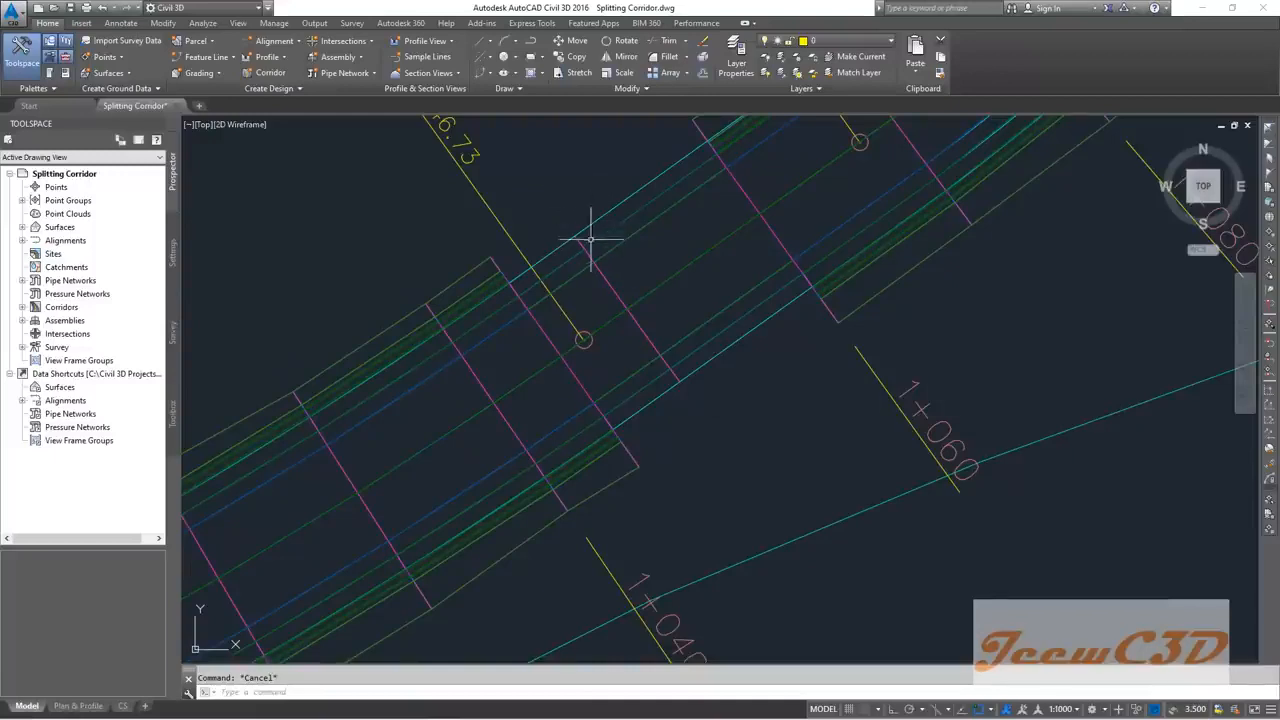
scroll(589, 220, "up", 2)
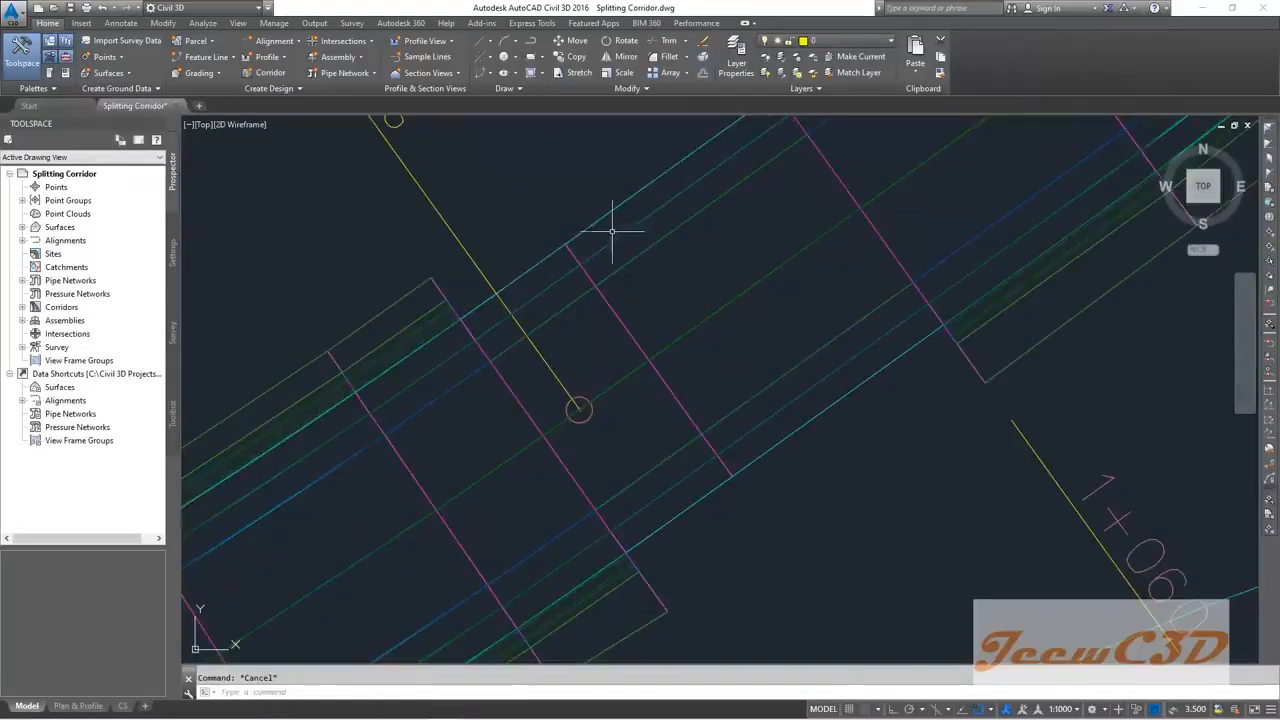
mouse_move(611, 237)
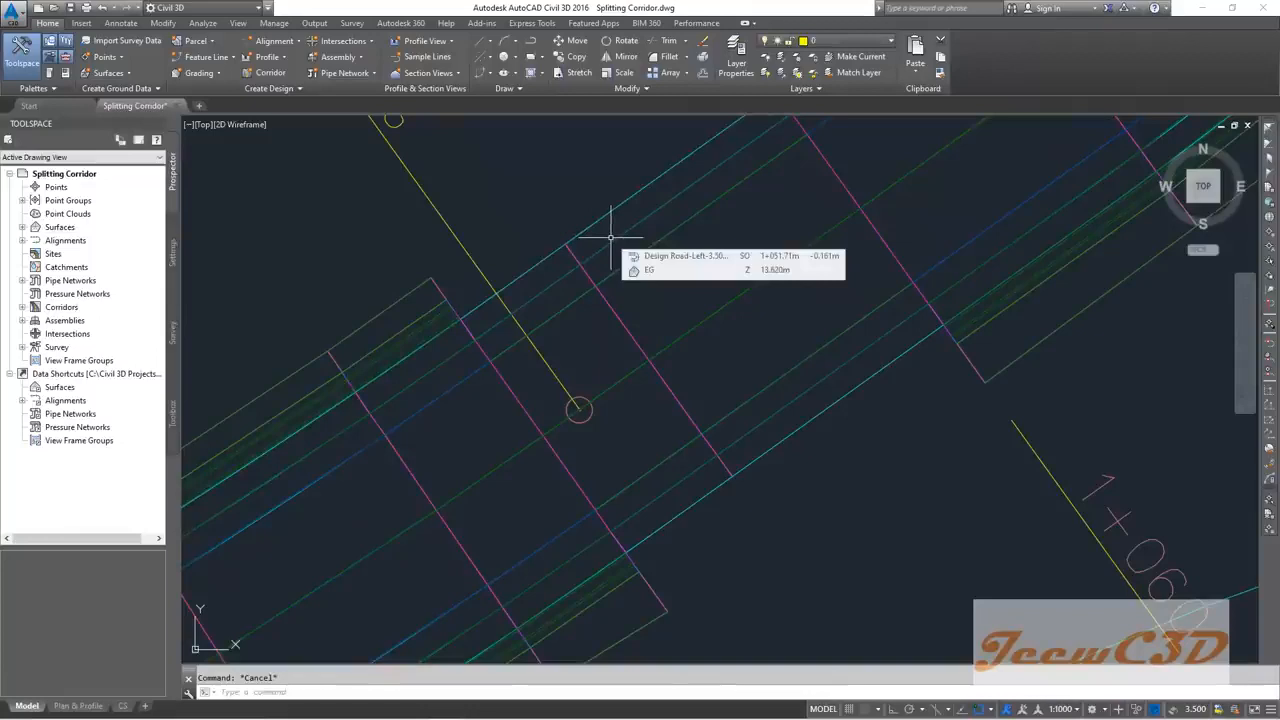
mouse_move(835, 480)
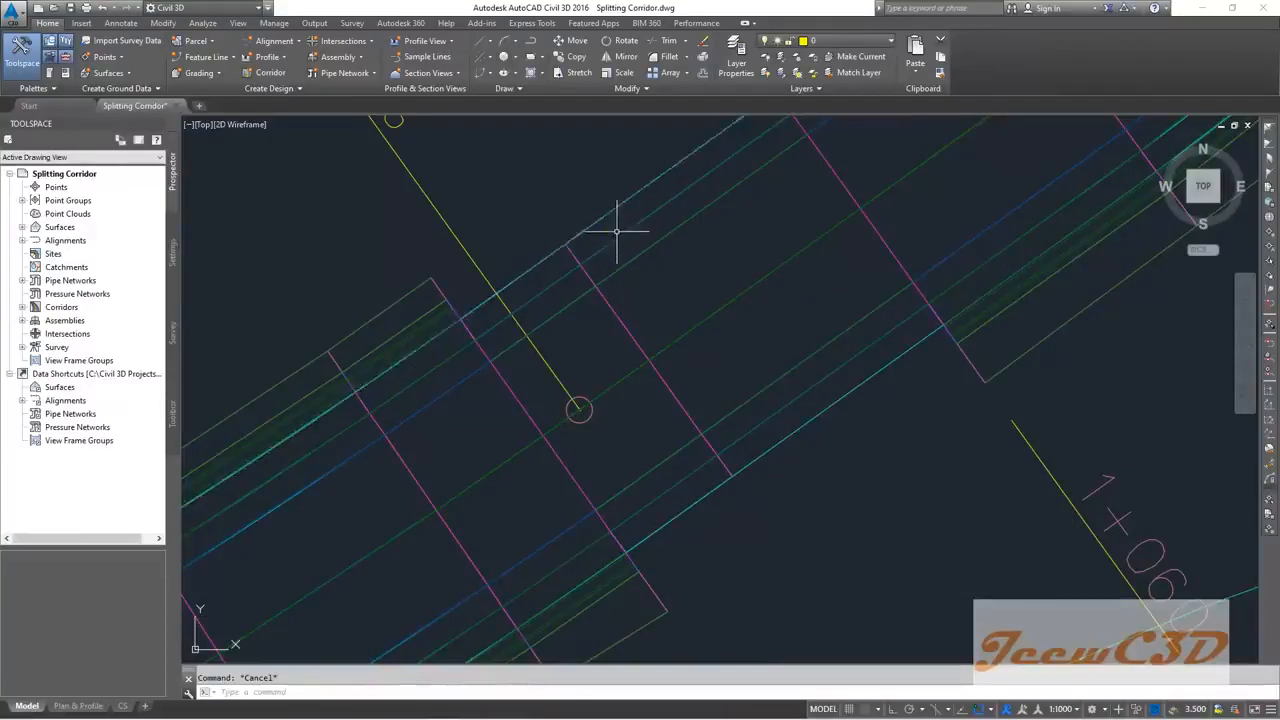
scroll(624, 250, "up", 4)
scroll(590, 255, "down", 3)
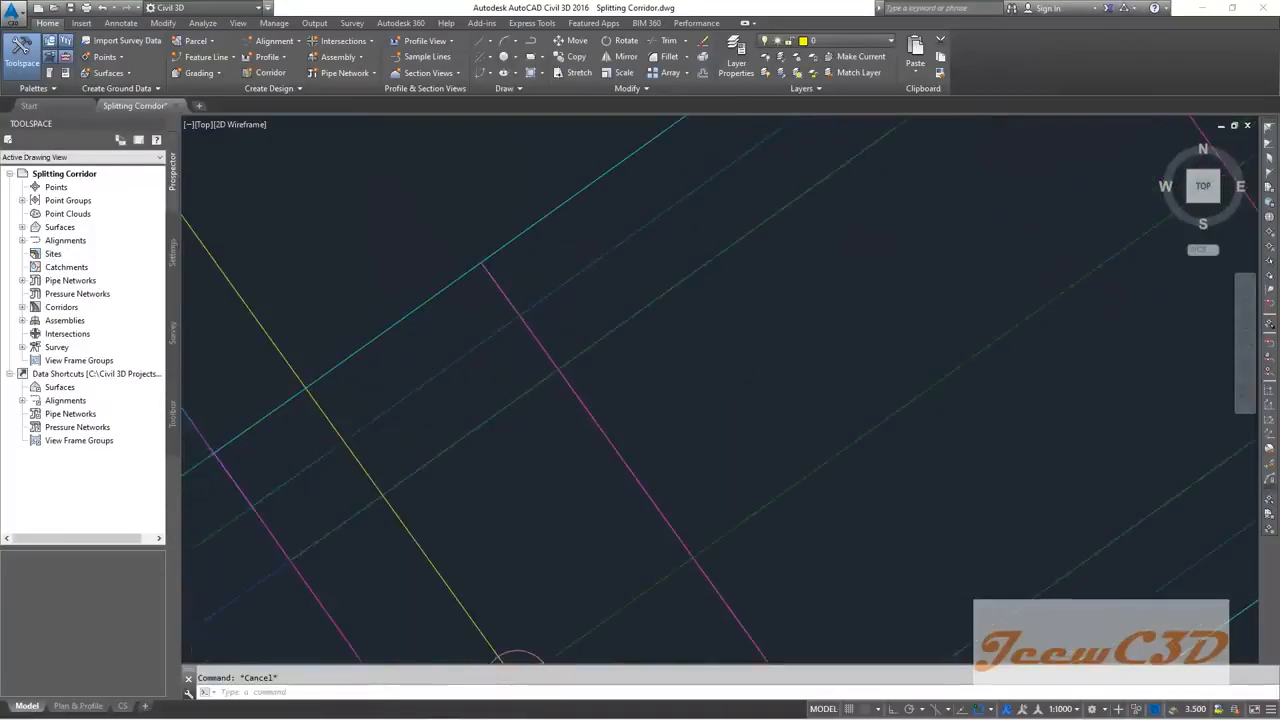
mouse_move(673, 322)
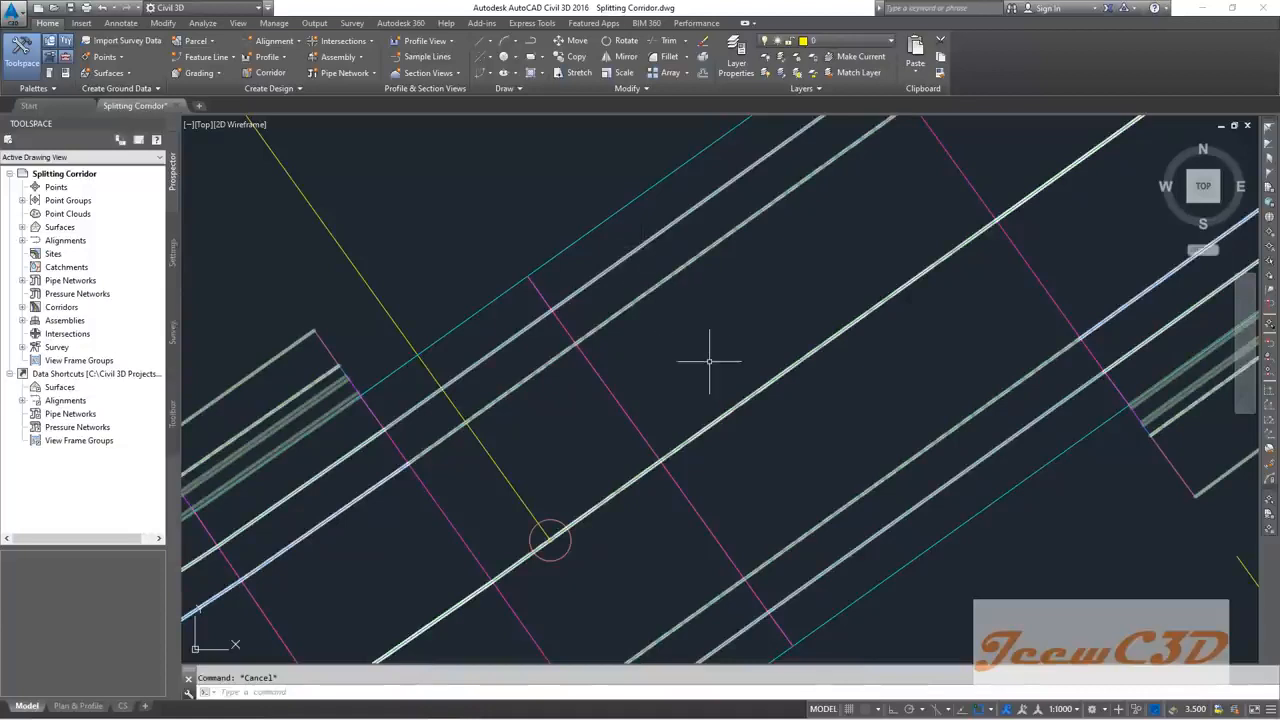
scroll(709, 361, "down", 8)
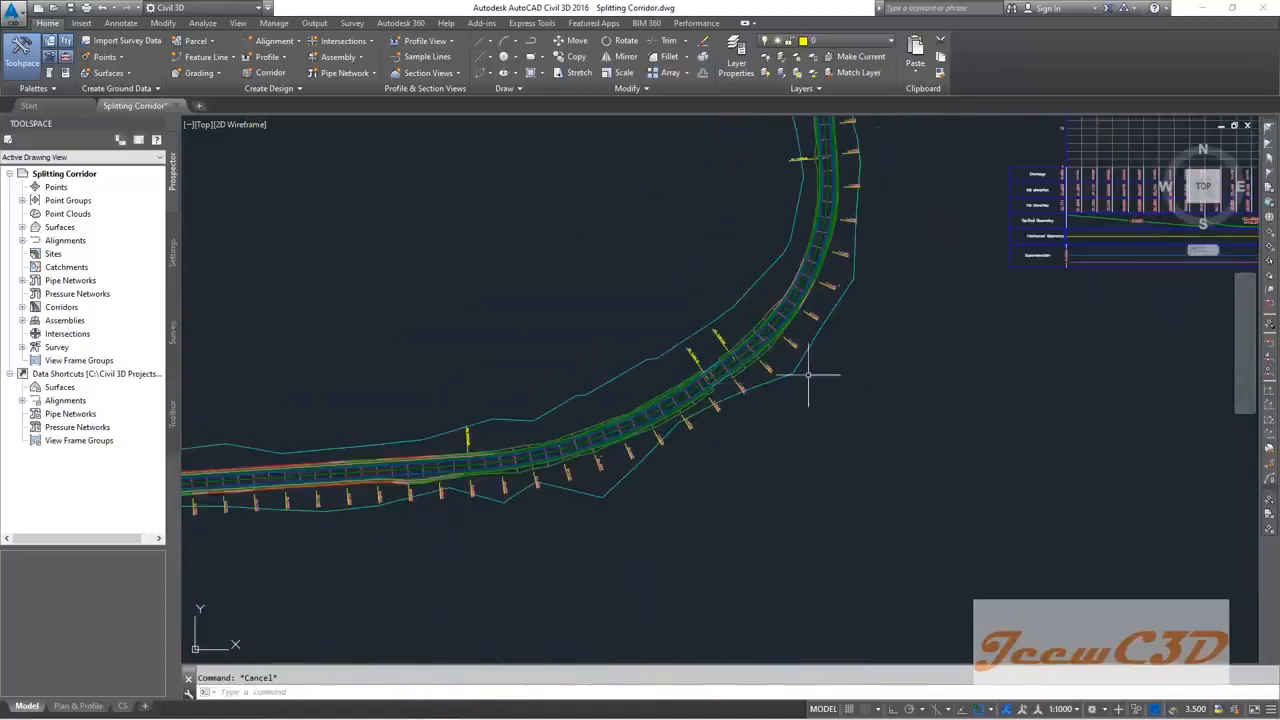
Step: Check the rebuilt corridor through the S-shaped bend, then save the Splitting Corridor drawing
scroll(809, 375, "up", 5)
scroll(876, 513, "down", 6)
mouse_move(791, 338)
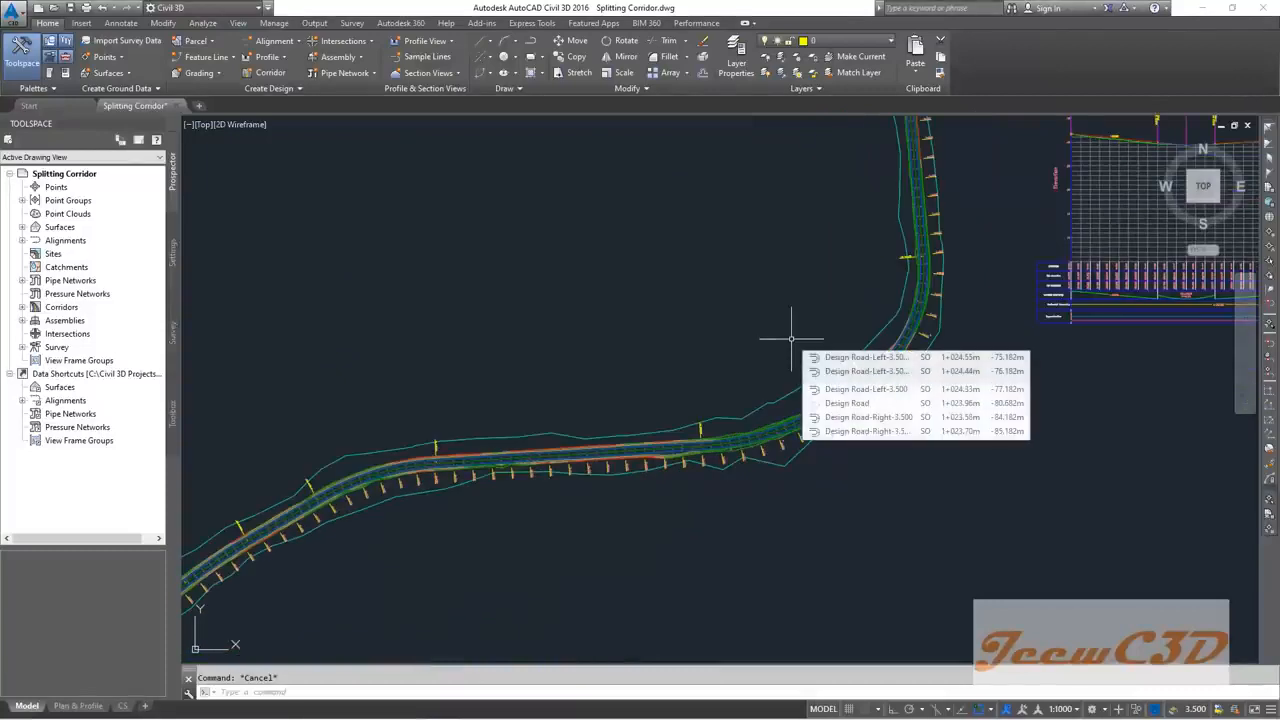
middle_click_drag(649, 343, 748, 297)
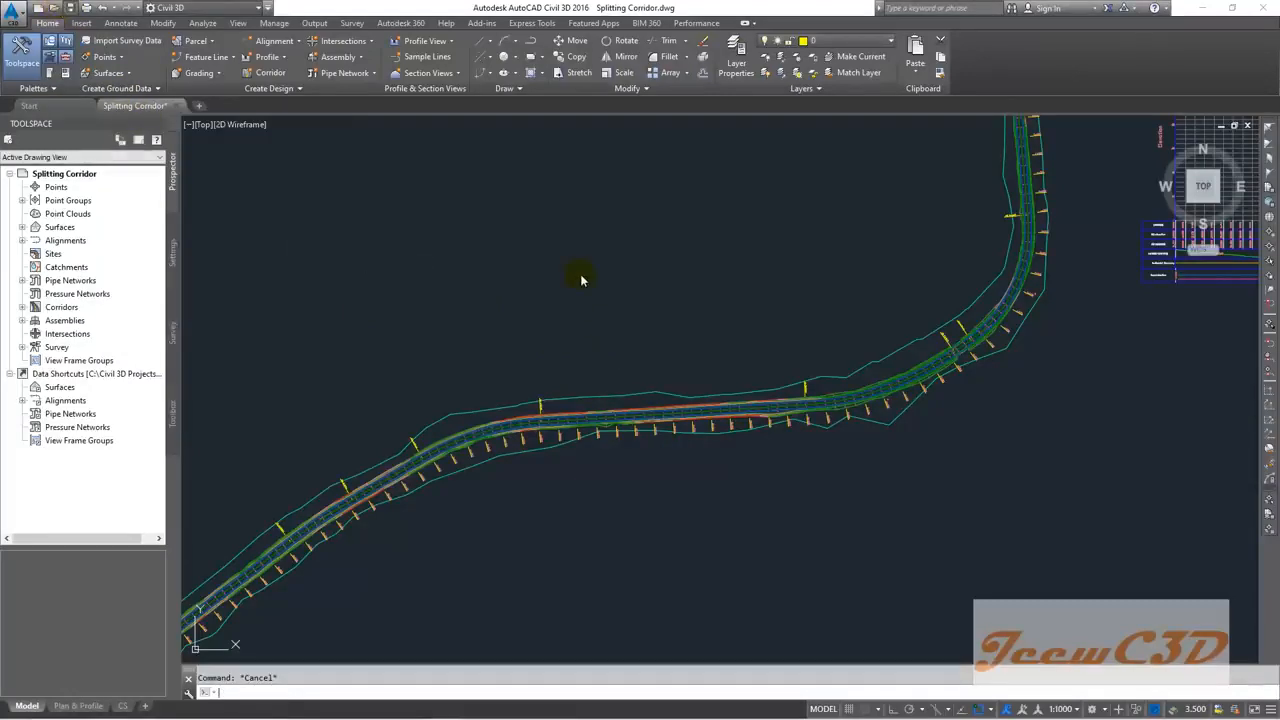
key("ctrl+s")
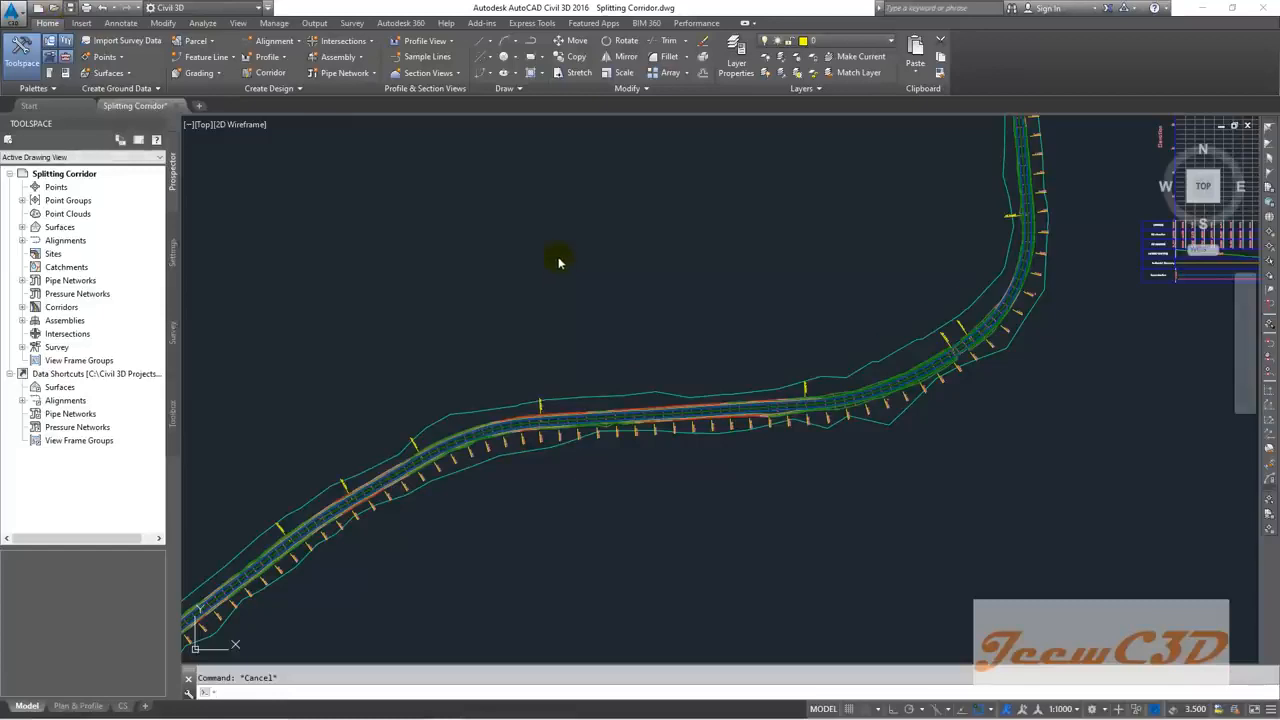
Step: Save the drawing under the new name 'Create Corridor Surface'
left_click(574, 273)
left_click(350, 243)
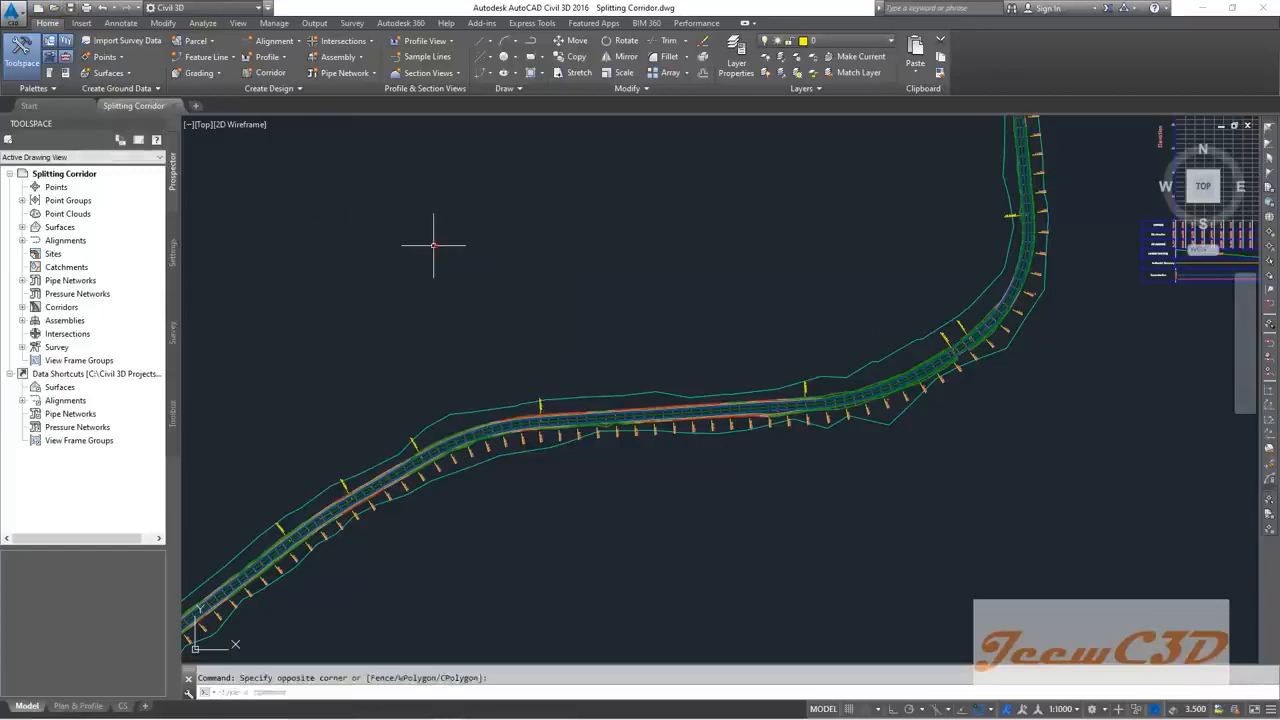
left_click(4, 18)
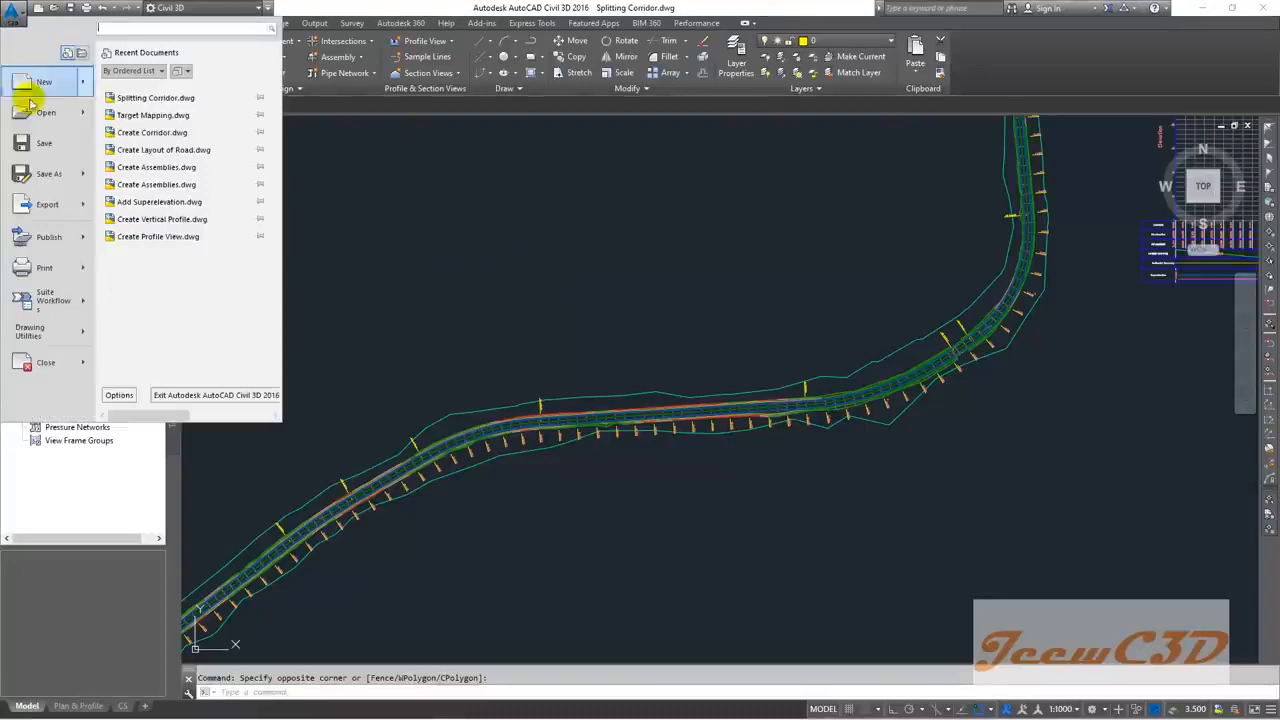
left_click(44, 174)
type("Create Corridor Su")
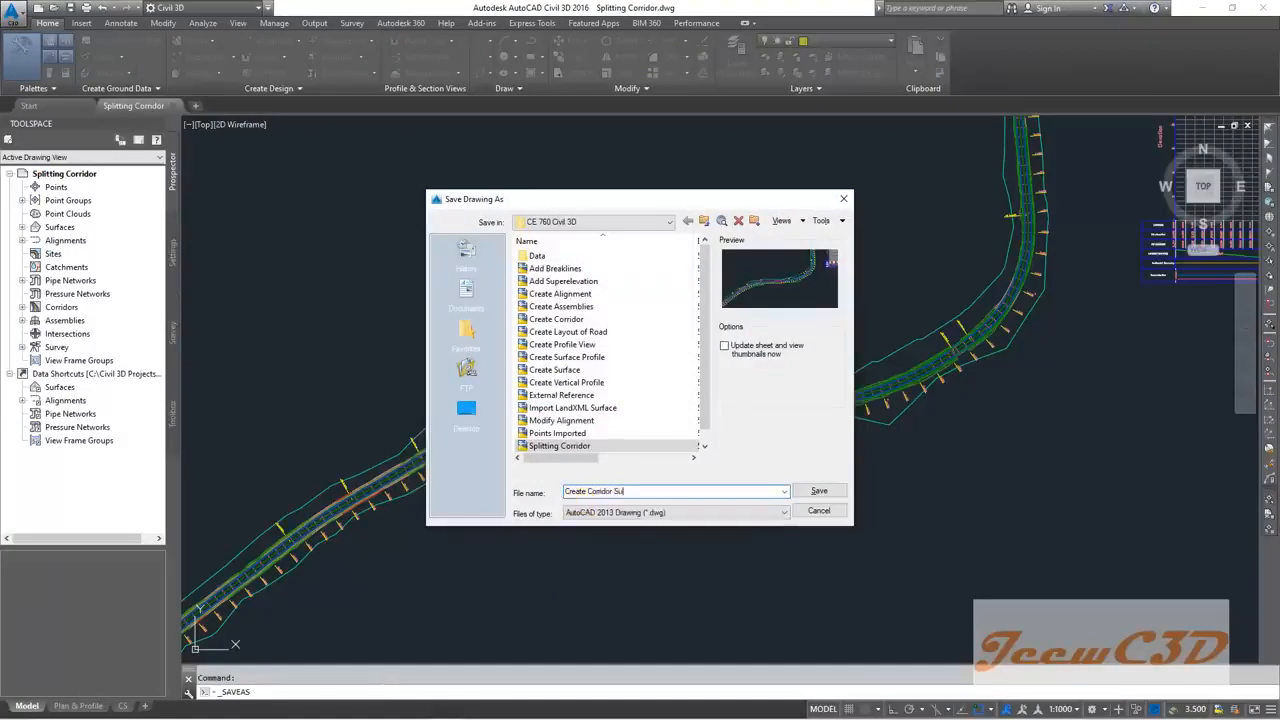
type("rface")
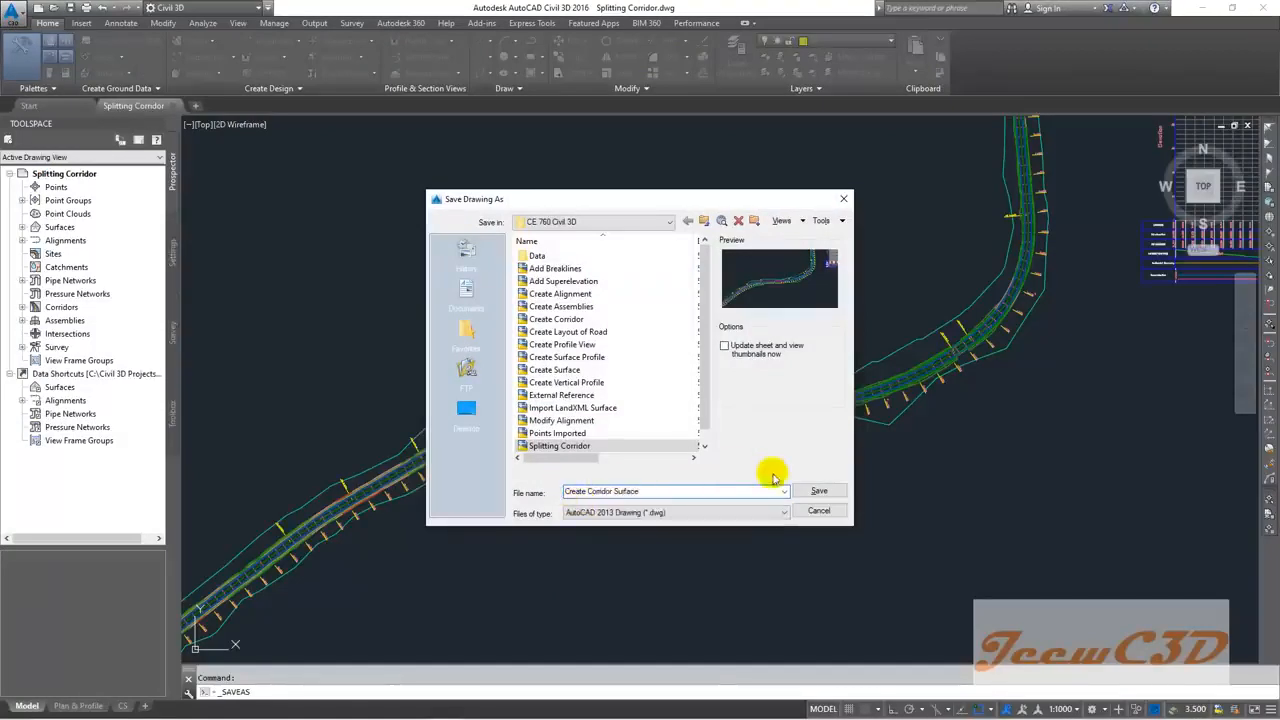
left_click(816, 491)
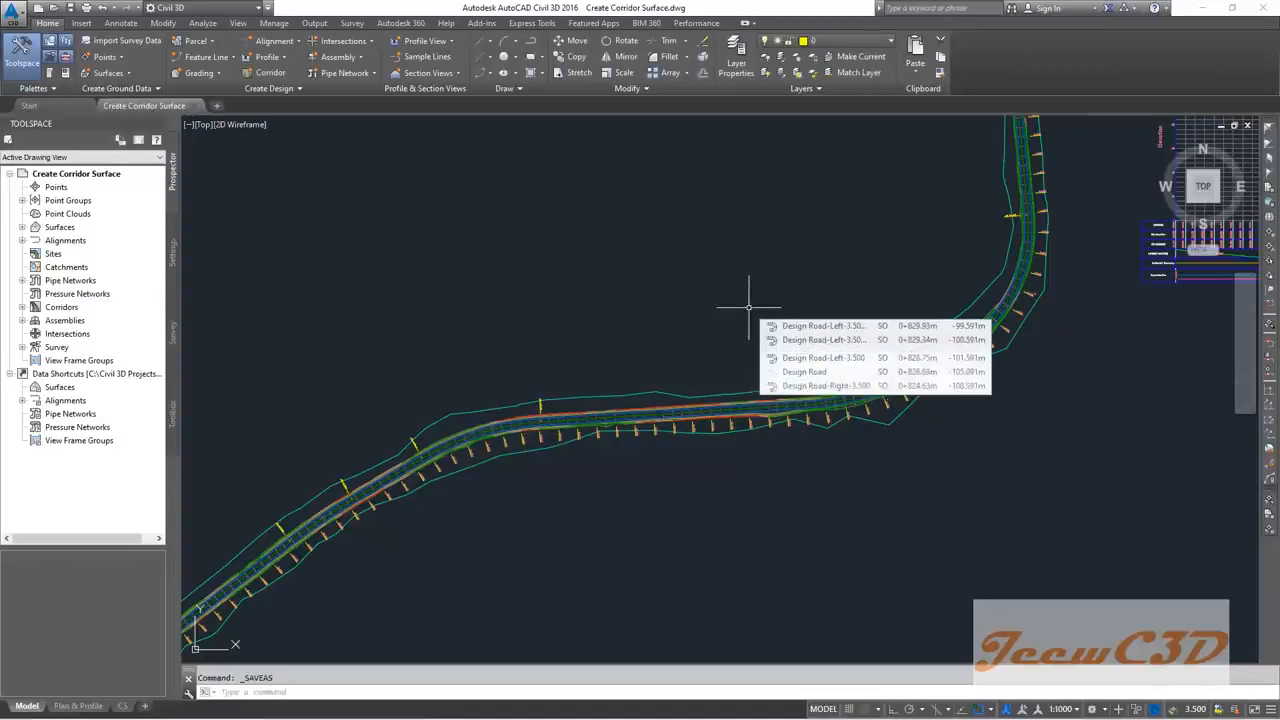
scroll(748, 300, "down", 5)
scroll(666, 480, "up", 15)
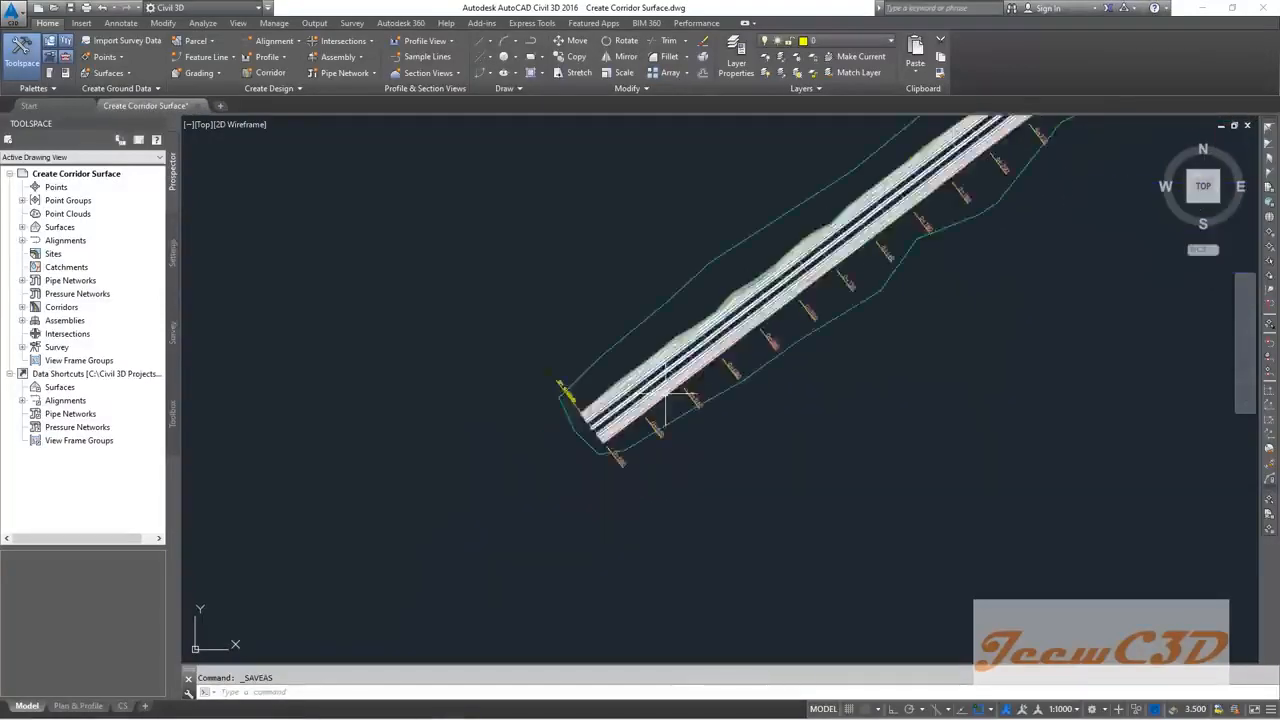
Step: Open the split Final Corridor in the Object Viewer as a 3D model and zoom in
left_click(694, 294)
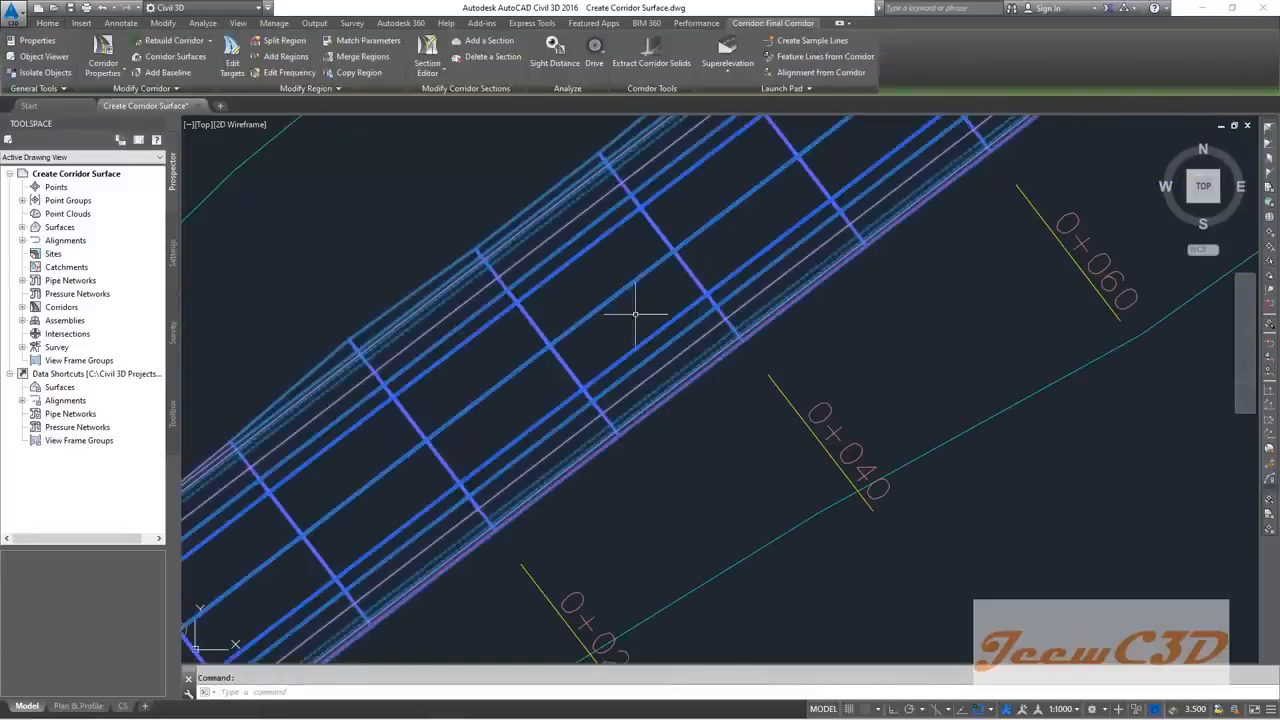
left_click(44, 57)
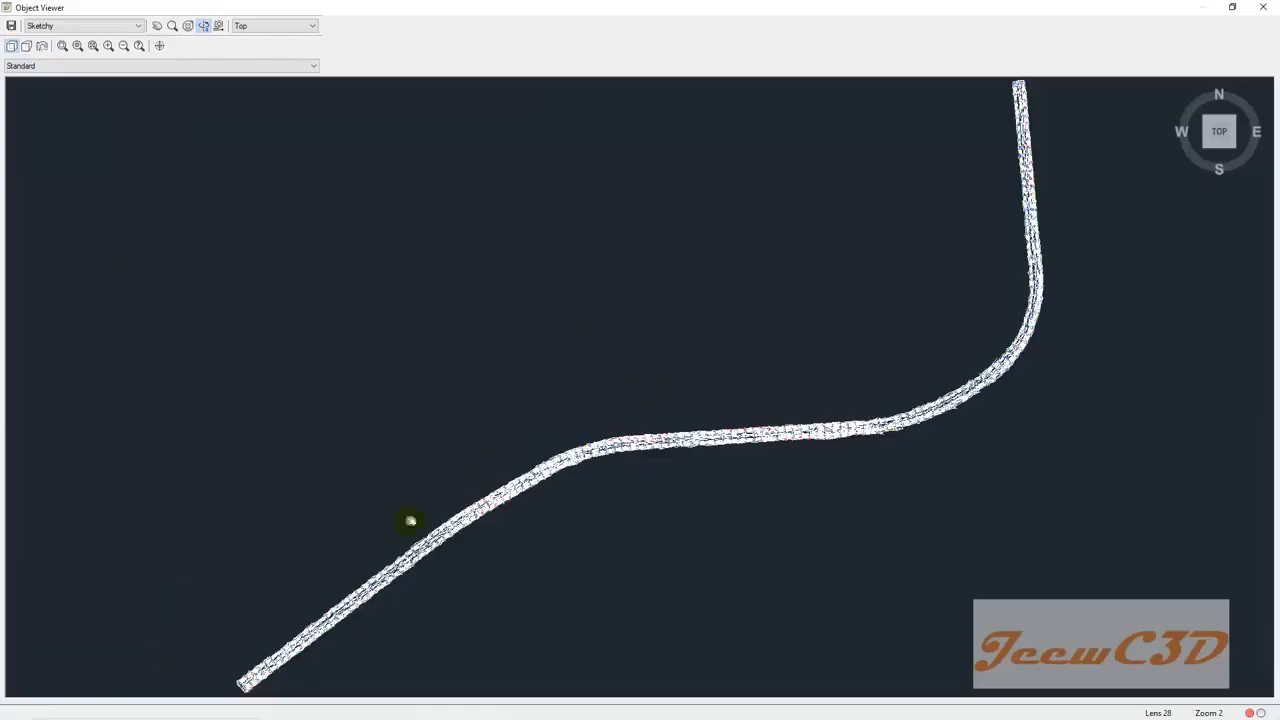
middle_click_drag(411, 520, 728, 345)
scroll(560, 512, "up", 5)
middle_click_drag(622, 568, 614, 306)
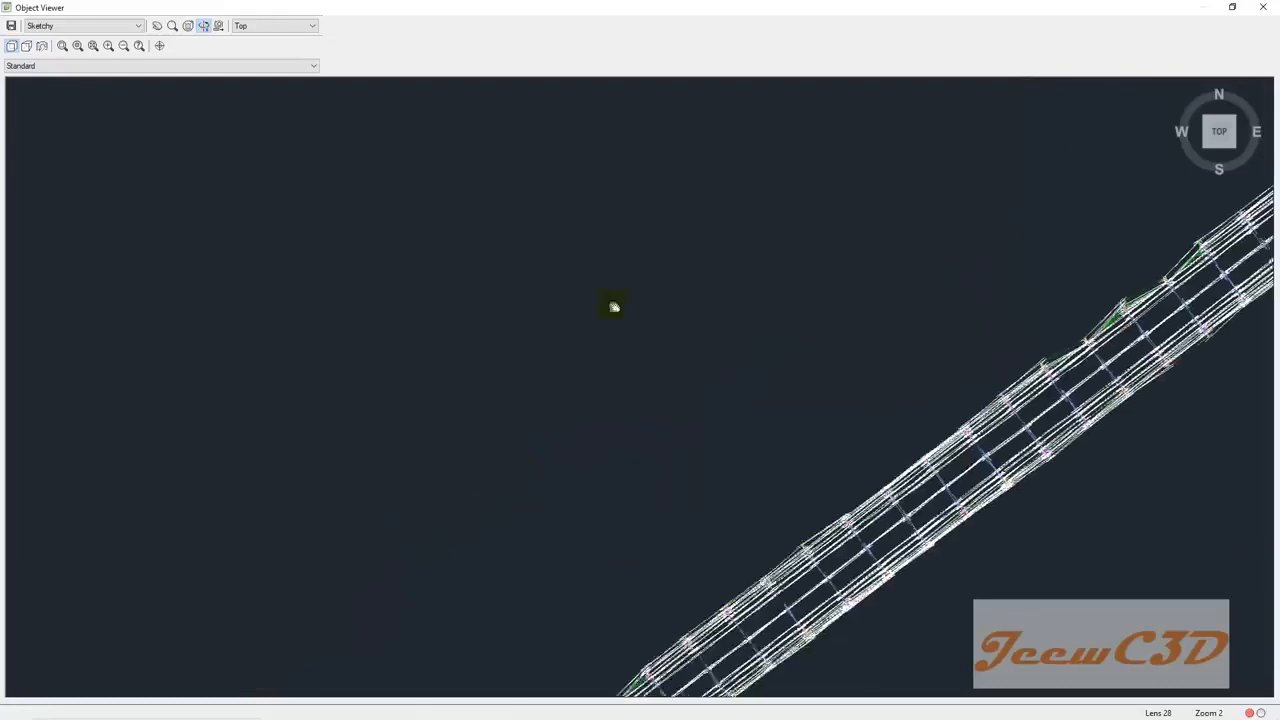
Step: Tilt the corridor into an angled side view and zoom closely onto its end
left_click_drag(461, 597, 715, 441)
scroll(742, 428, "up", 3)
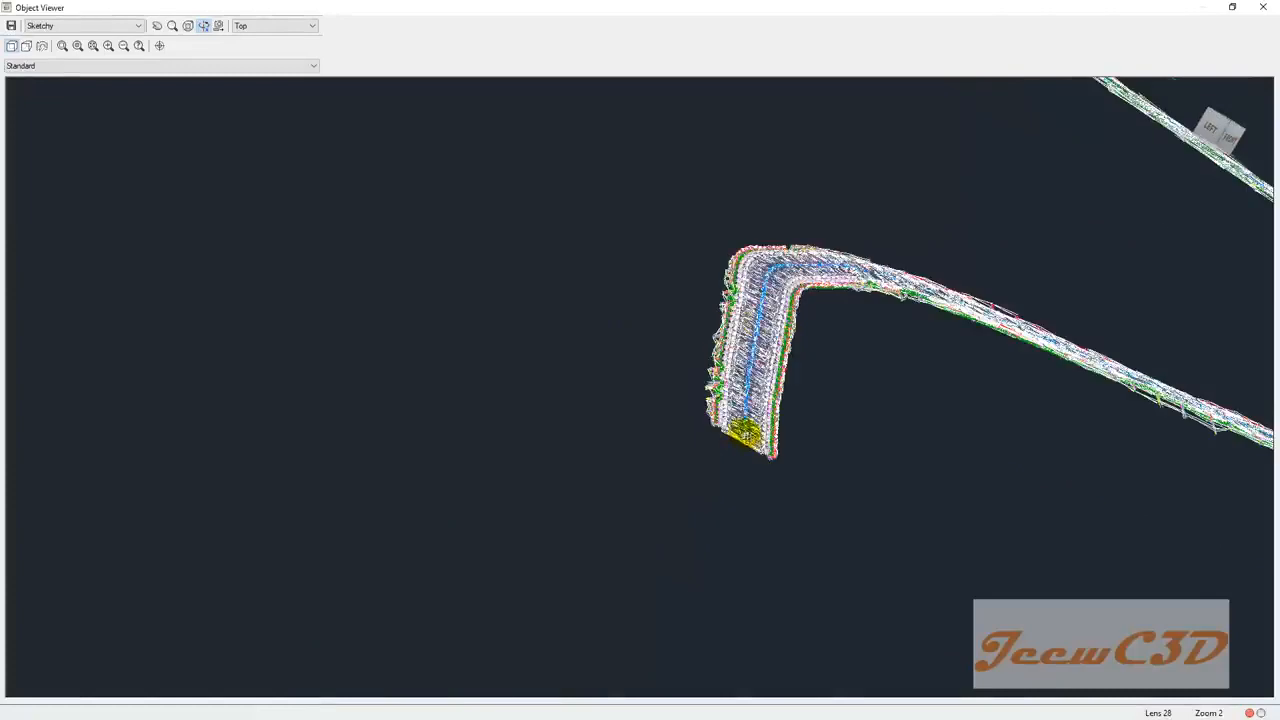
middle_click_drag(745, 425, 578, 428)
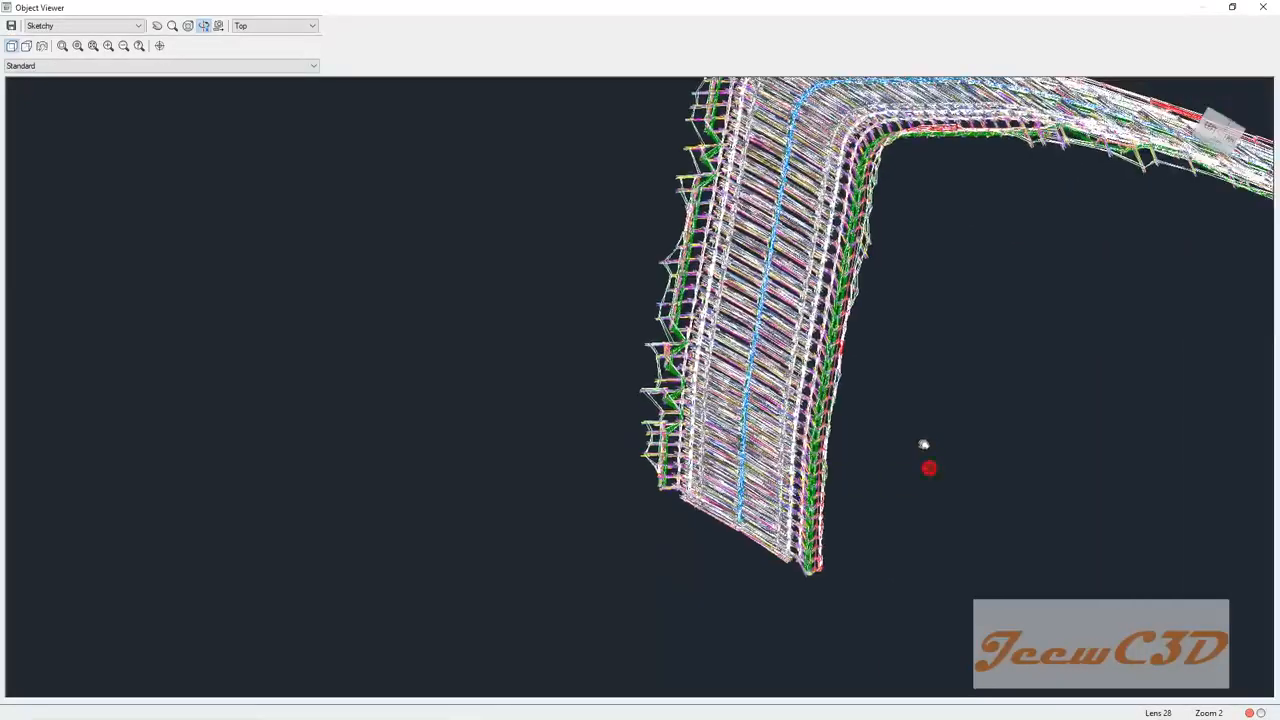
scroll(920, 420, "up", 5)
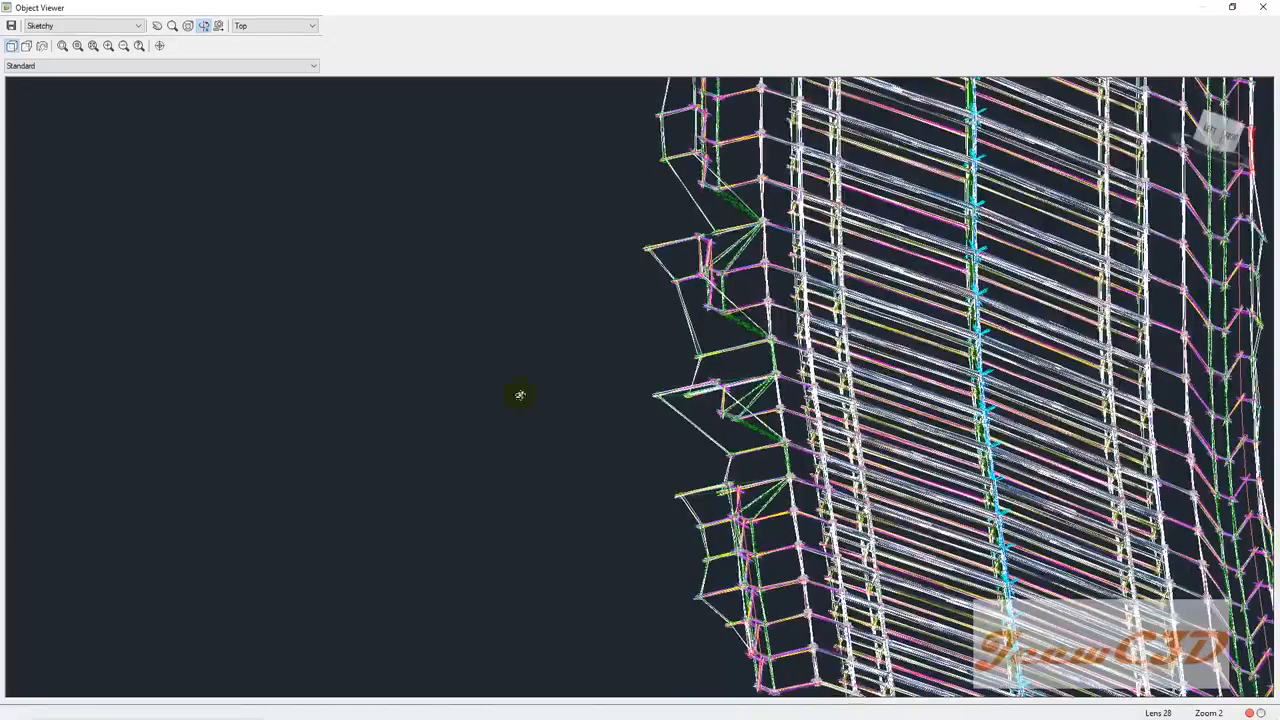
middle_click_drag(438, 378, 439, 380)
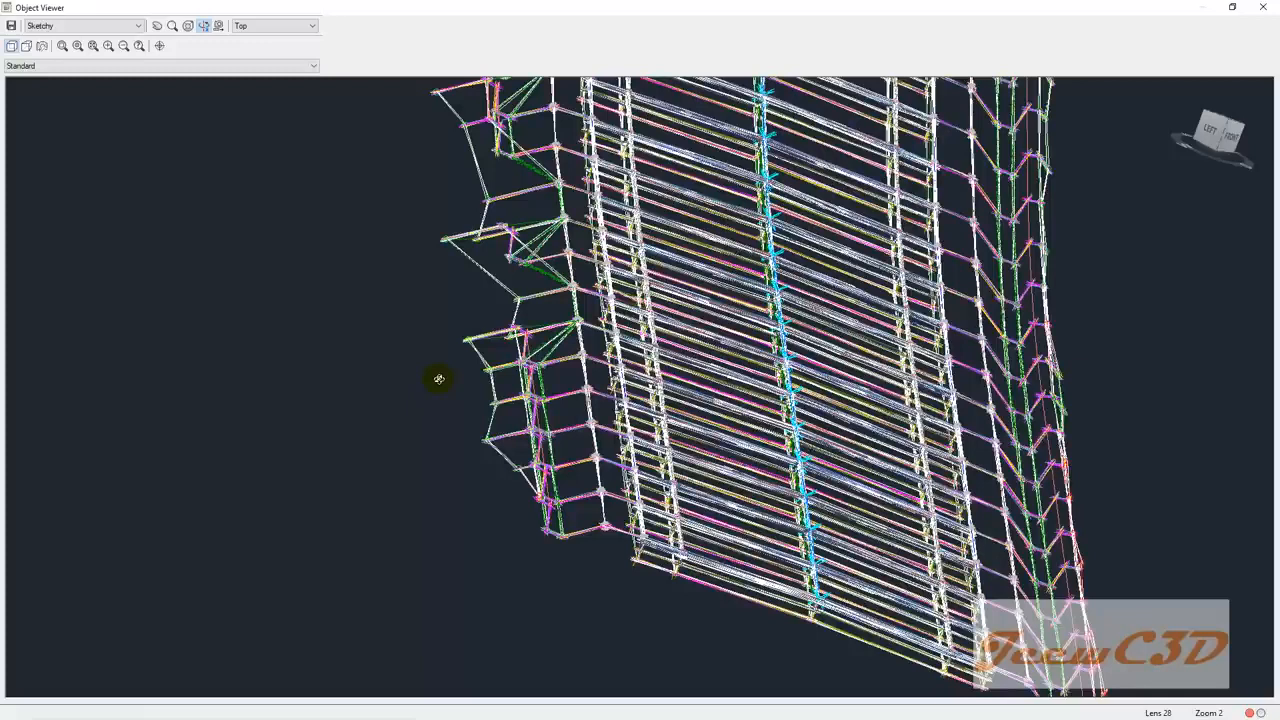
middle_click_drag(435, 458, 363, 434)
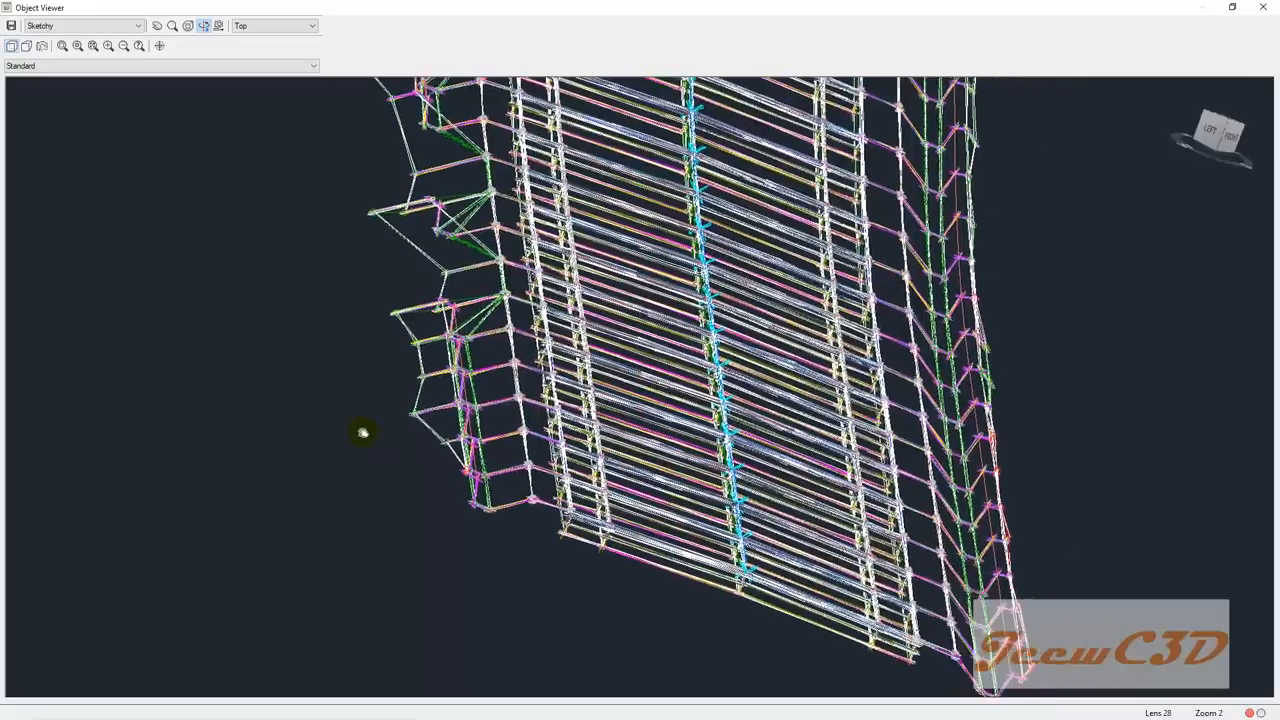
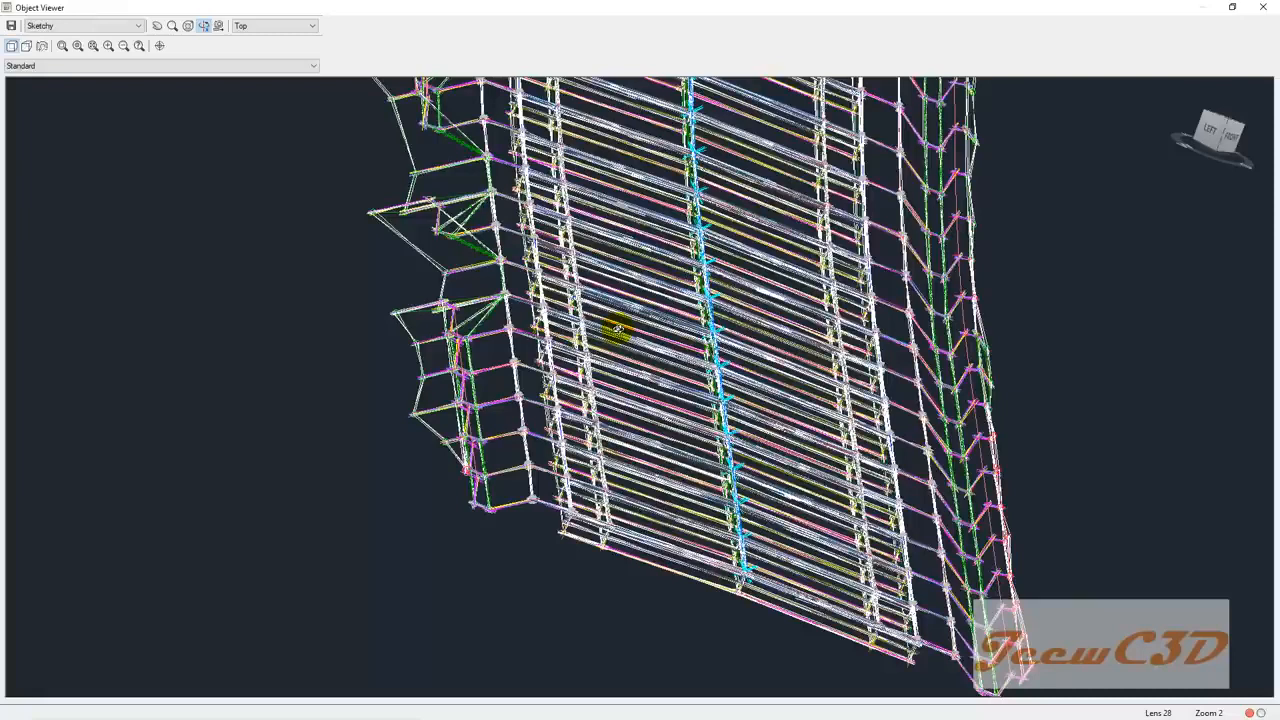
Step: Zoom out to the full 3D corridor model, then close the Object Viewer
scroll(618, 331, "down", 6)
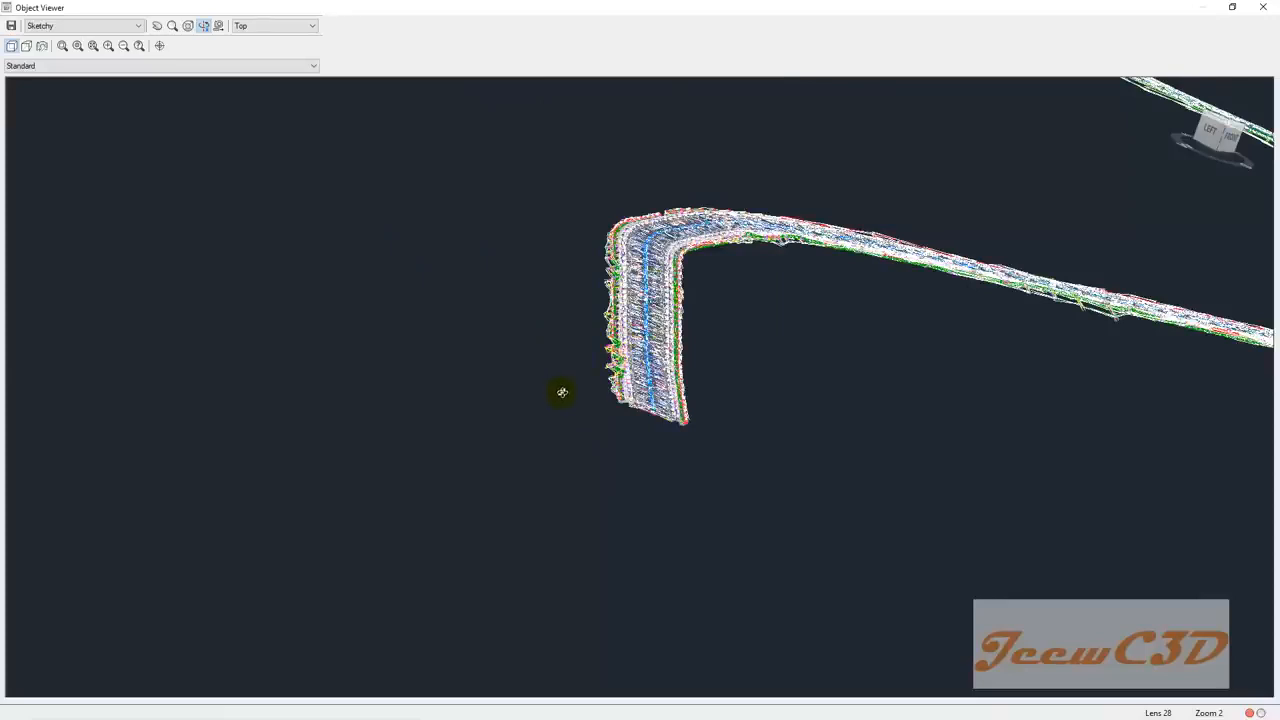
left_click(1263, 7)
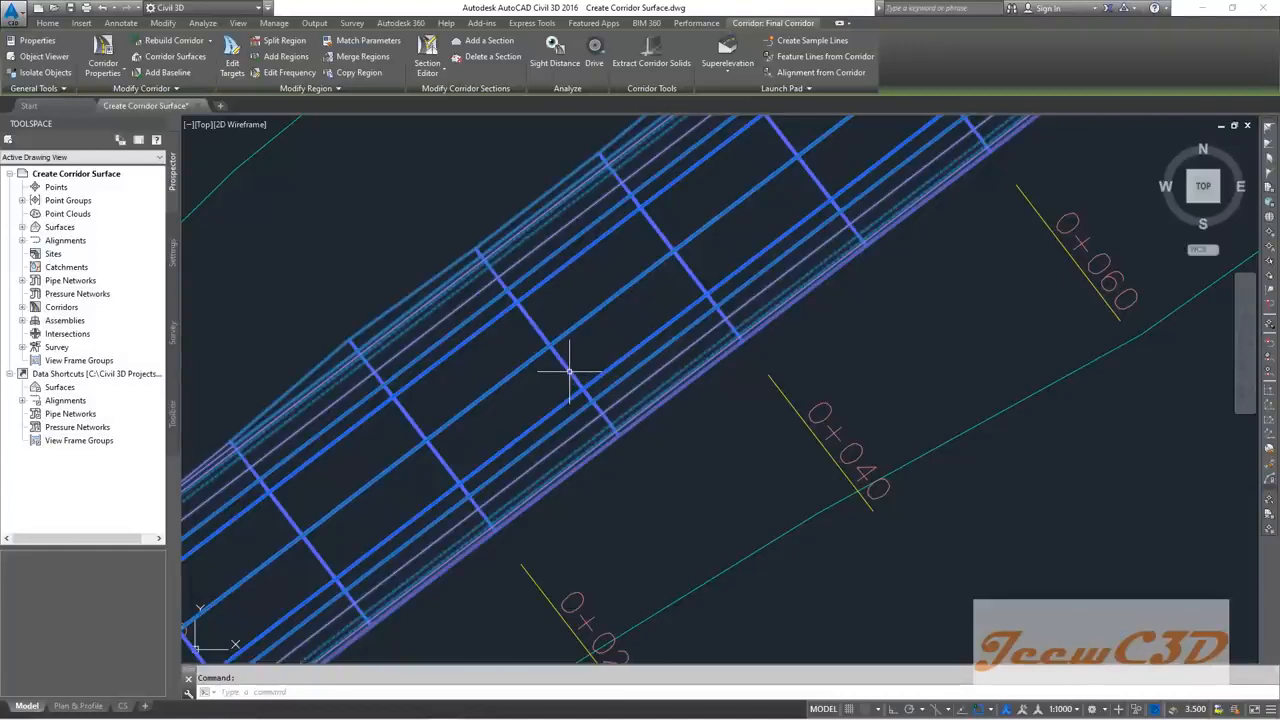
Step: In the Final Corridor's surface settings, add a new corridor surface named 'Final Corridor - Top'
left_click(103, 45)
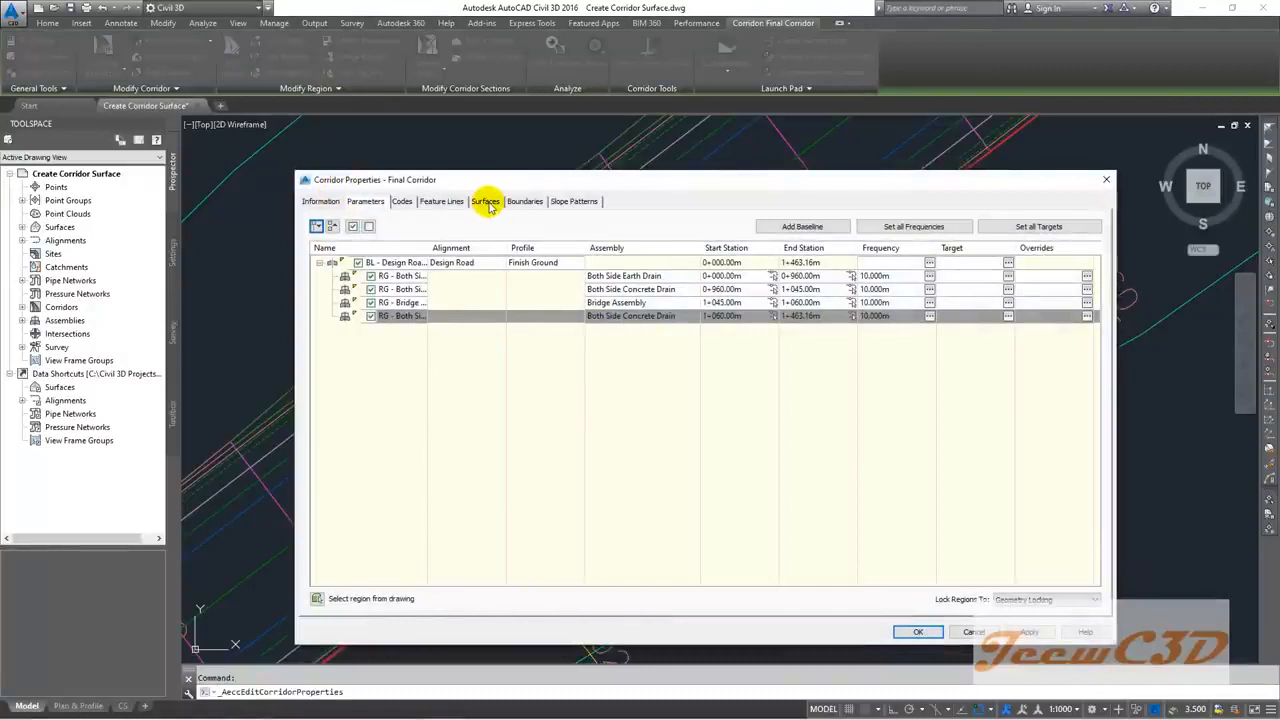
left_click(486, 202)
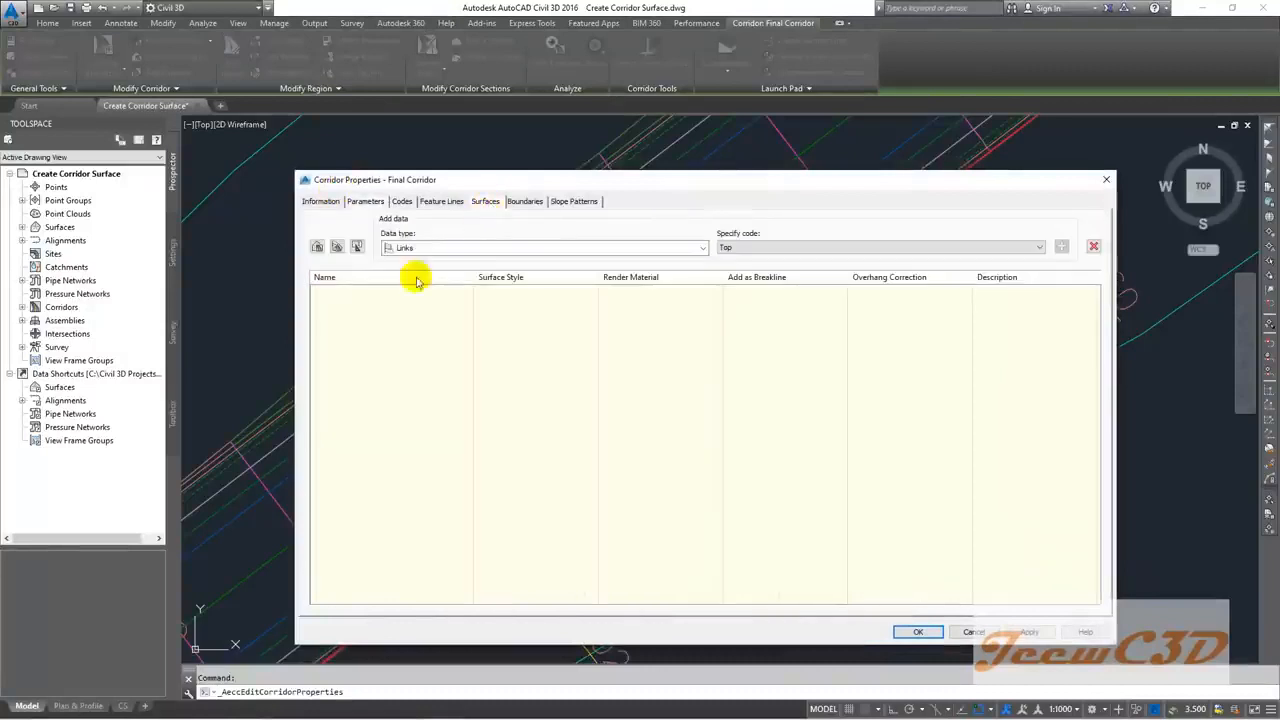
left_click(316, 248)
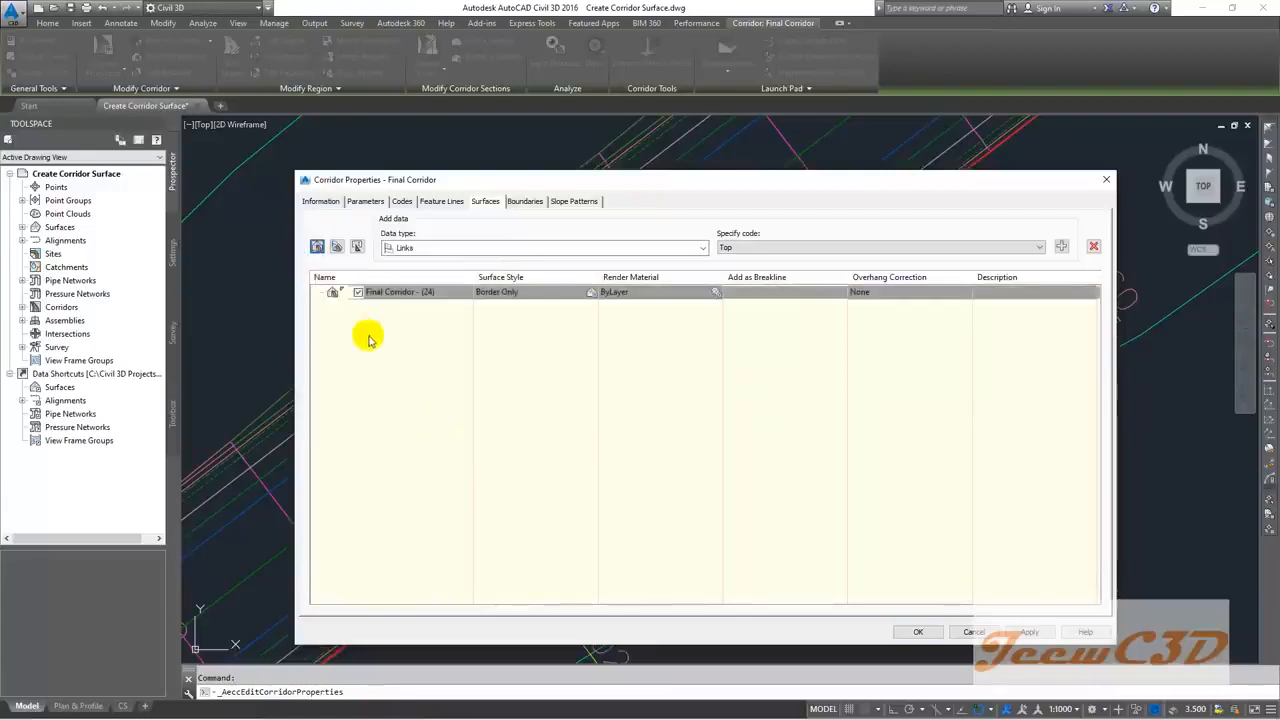
left_click(451, 293)
left_click(451, 293)
key("BackSpace")
key("BackSpace")
key("BackSpace")
key("BackSpace")
type("Top")
left_click(463, 334)
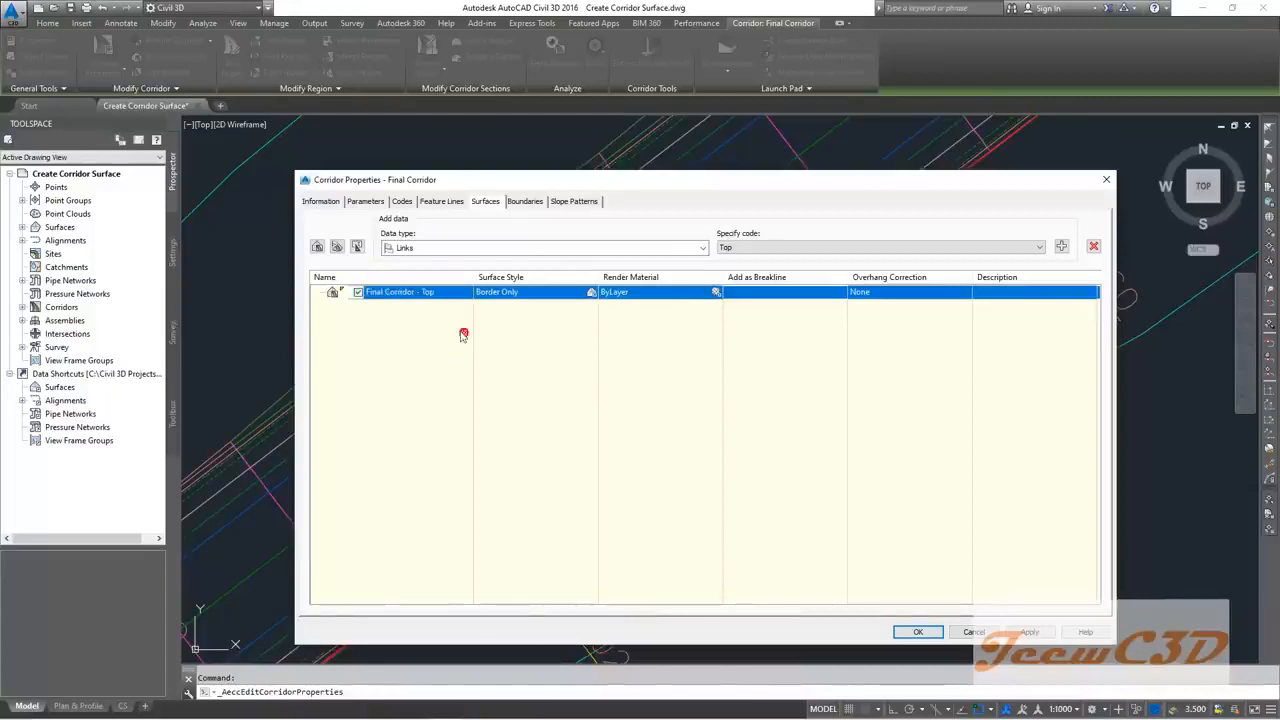
Step: Keep Border Only style, add Top links as breaklines, and set overhang correction to Top Links
left_click(533, 292)
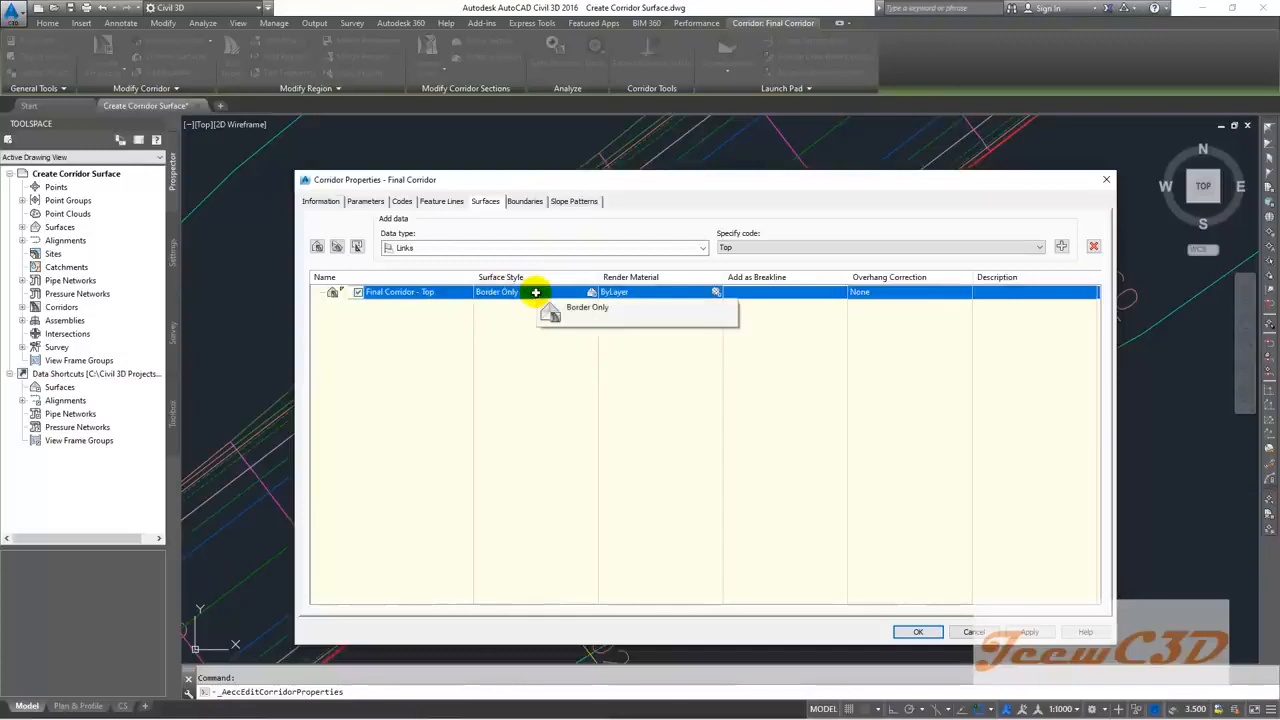
left_click(580, 310)
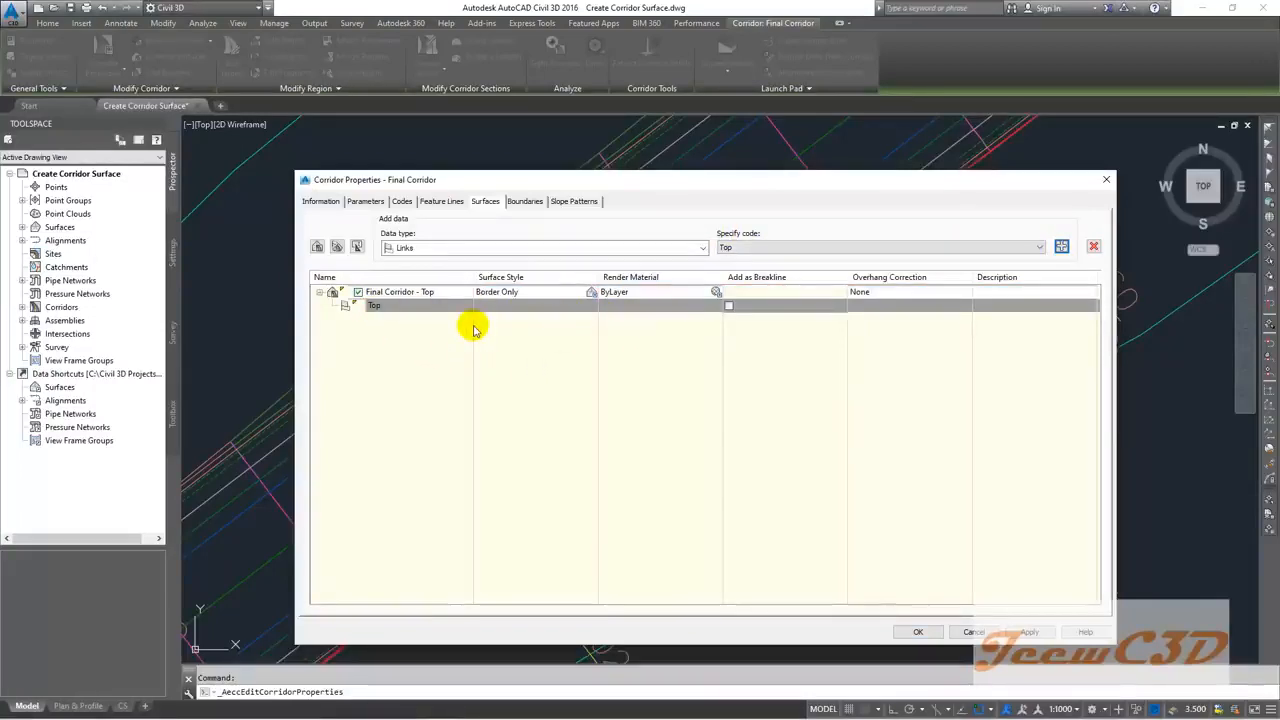
left_click(730, 305)
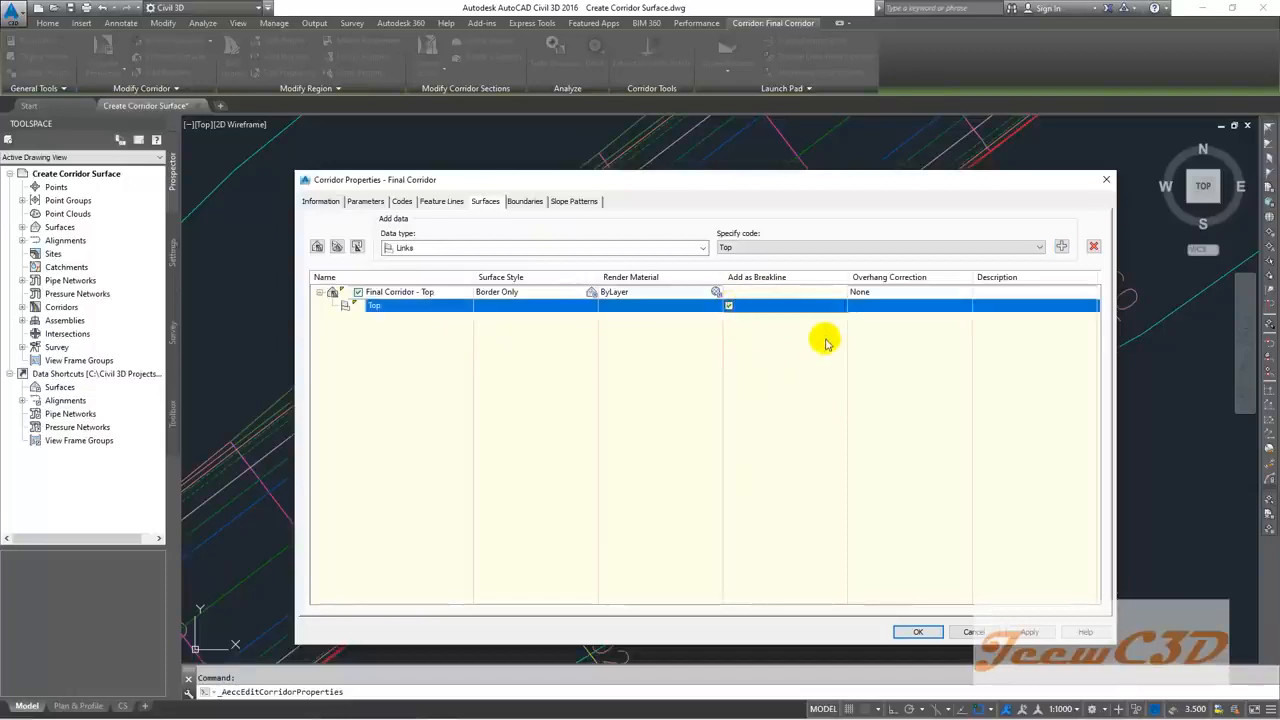
left_click(862, 292)
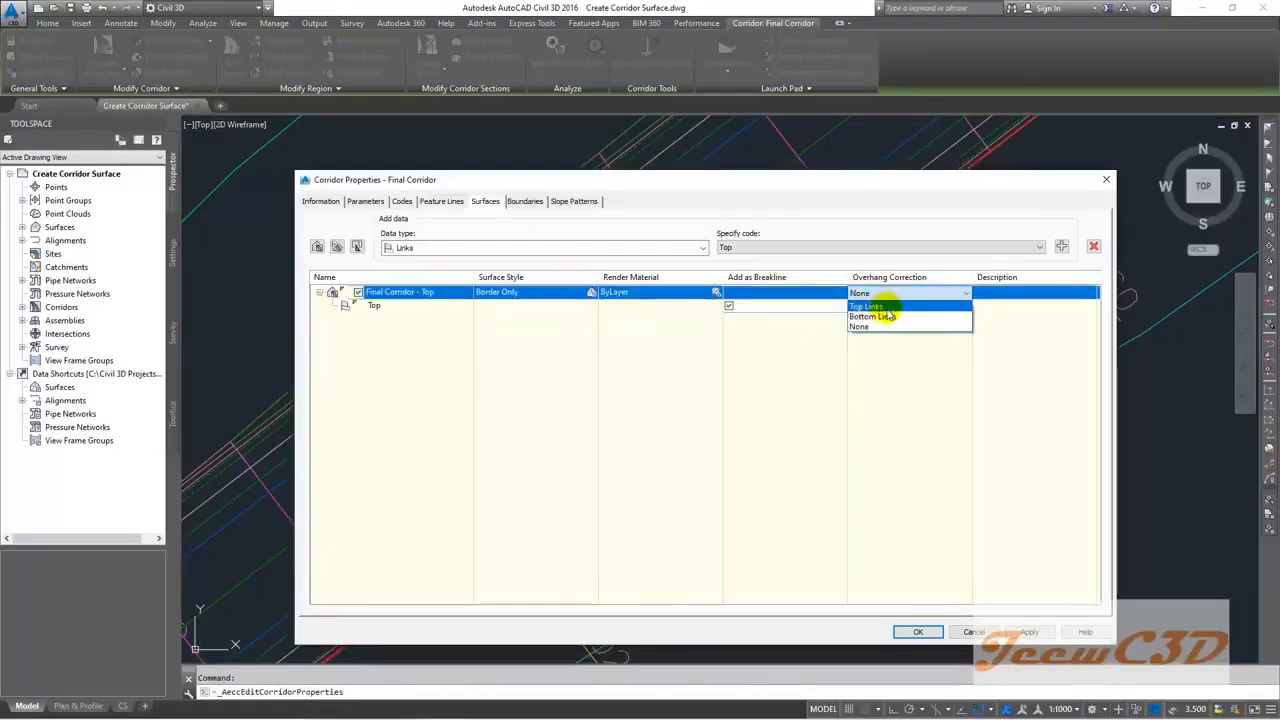
left_click(886, 307)
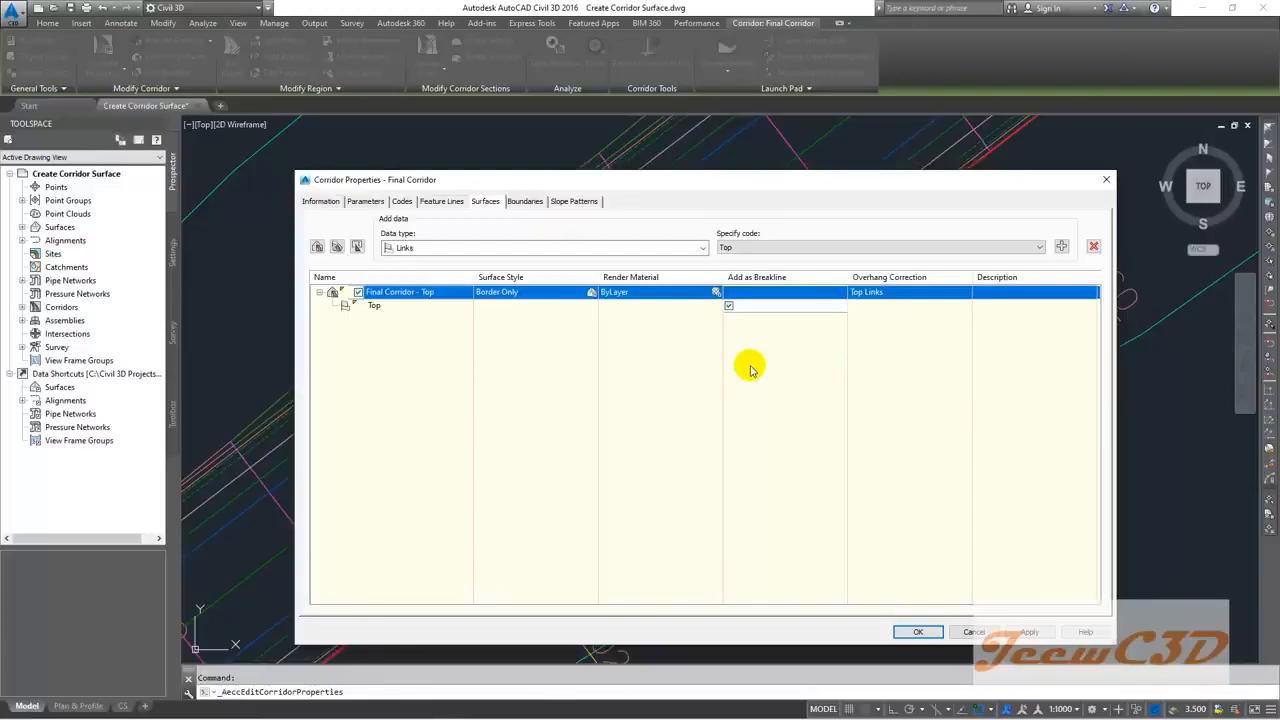
Step: Use Corridor extents as the outer boundary of Final Corridor - Top, then rebuild the corridor
left_click(526, 202)
left_click(385, 243)
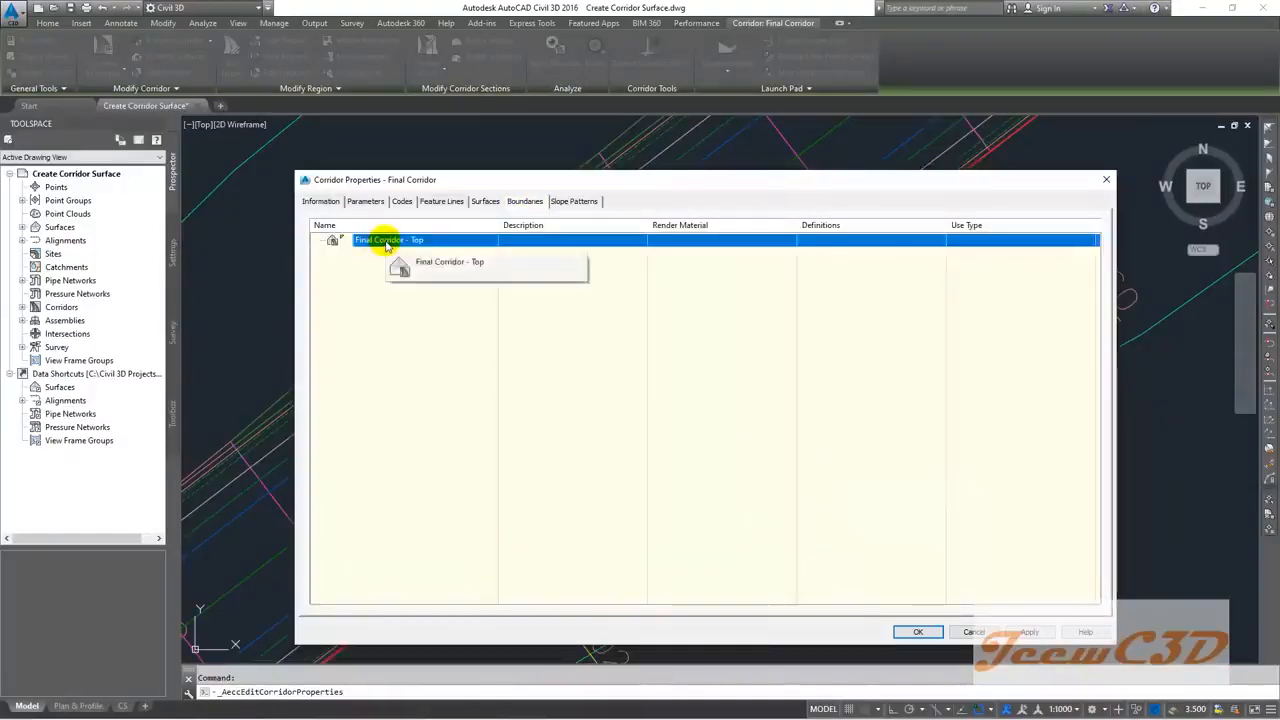
right_click(386, 245)
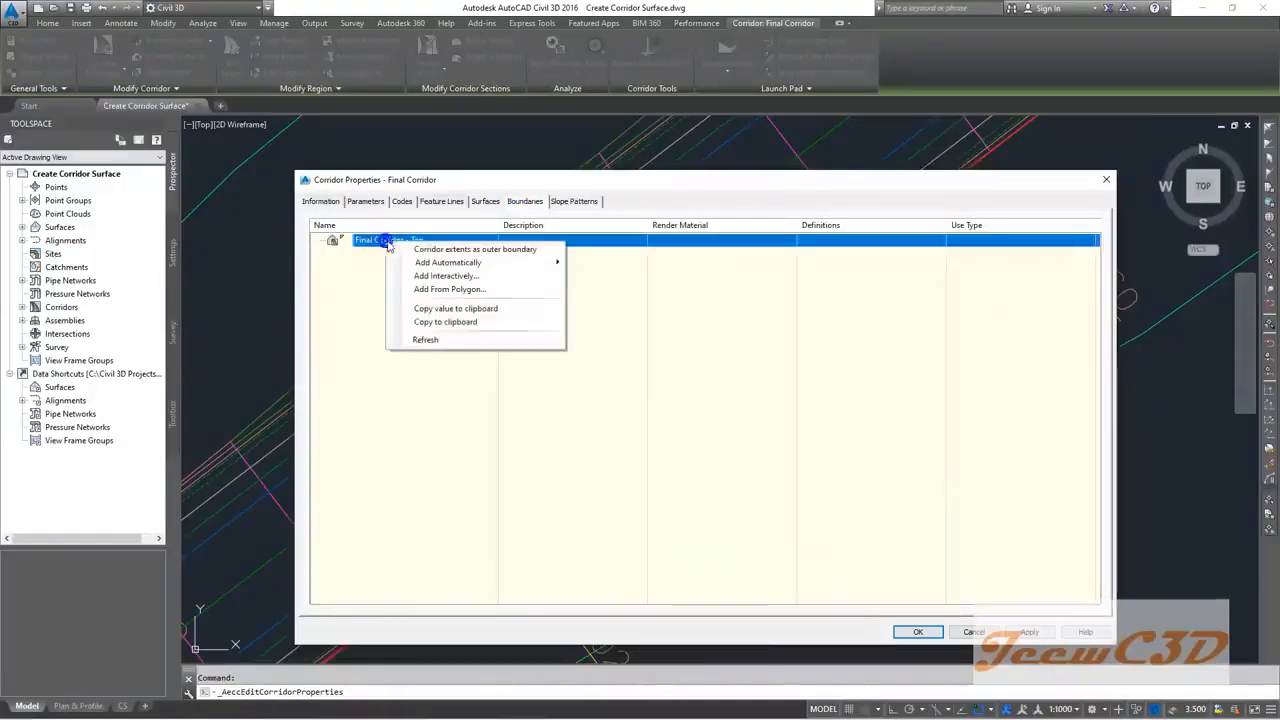
left_click(477, 250)
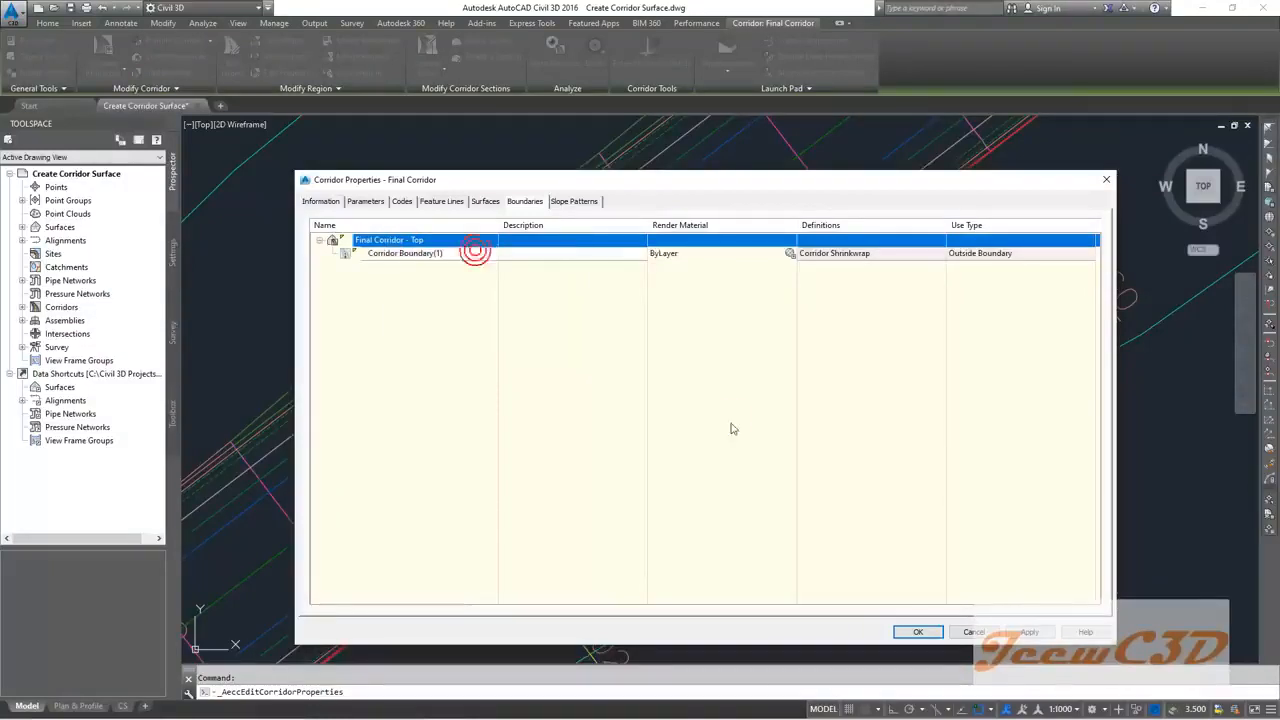
left_click(908, 633)
left_click(539, 346)
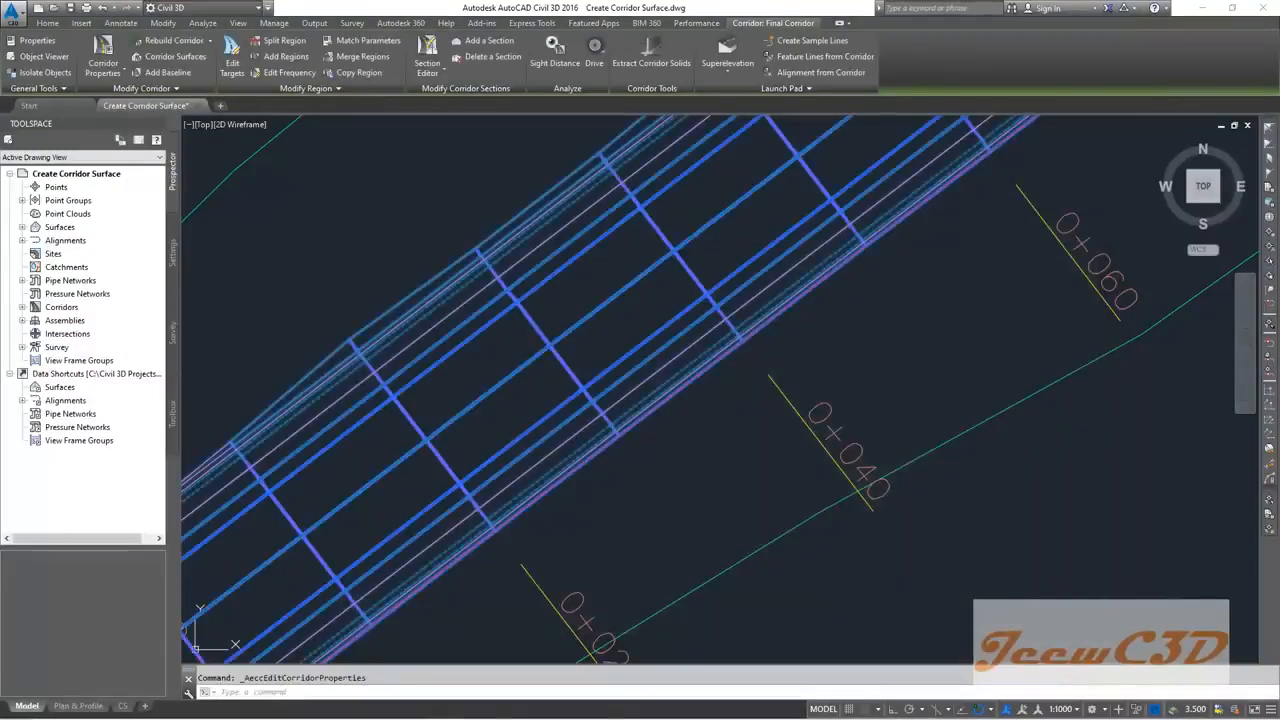
Step: Clear the corridor selection, pan the plan, and select the Final Corridor - Top surface's outer edge
right_click(588, 323)
key("Escape")
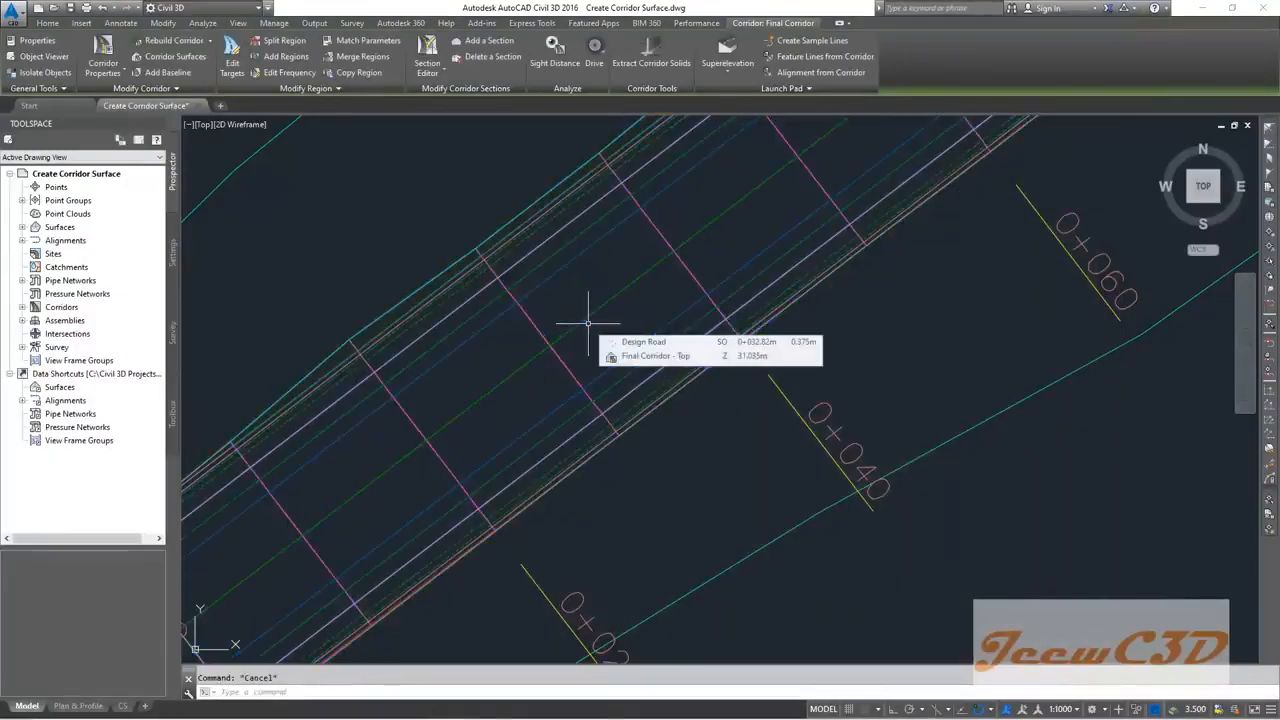
middle_click_drag(426, 252, 491, 286)
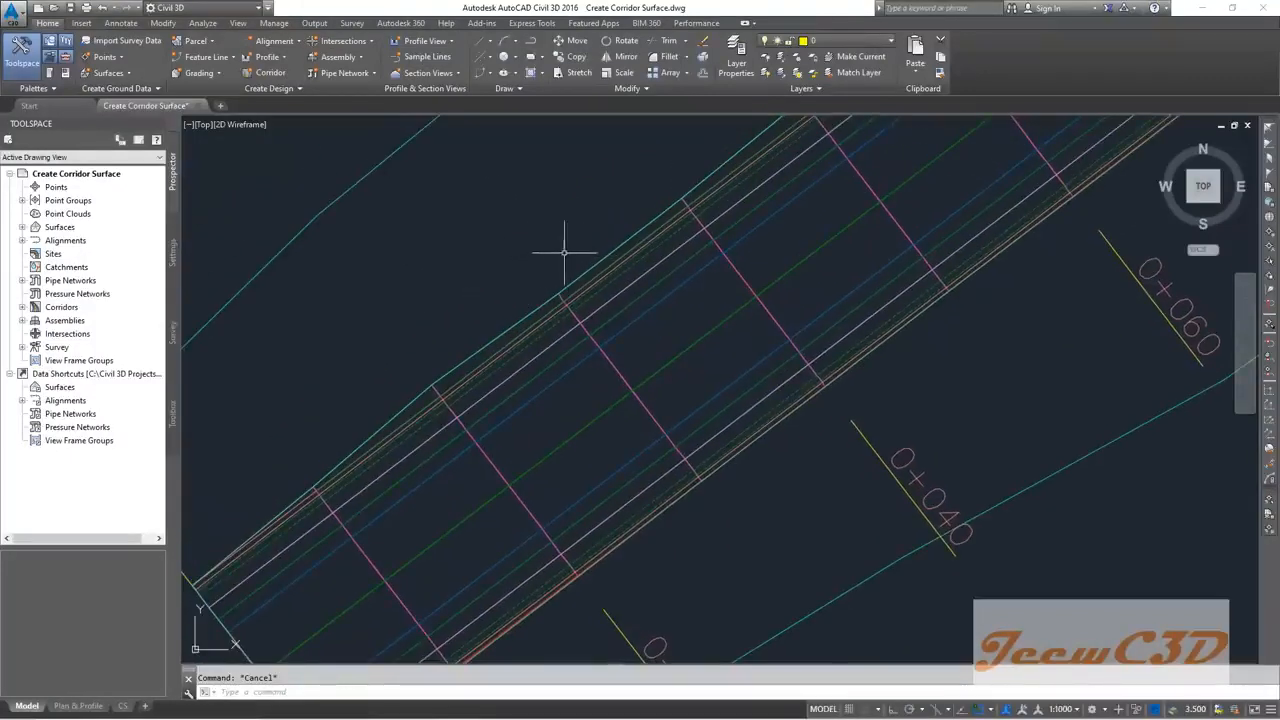
left_click(621, 241)
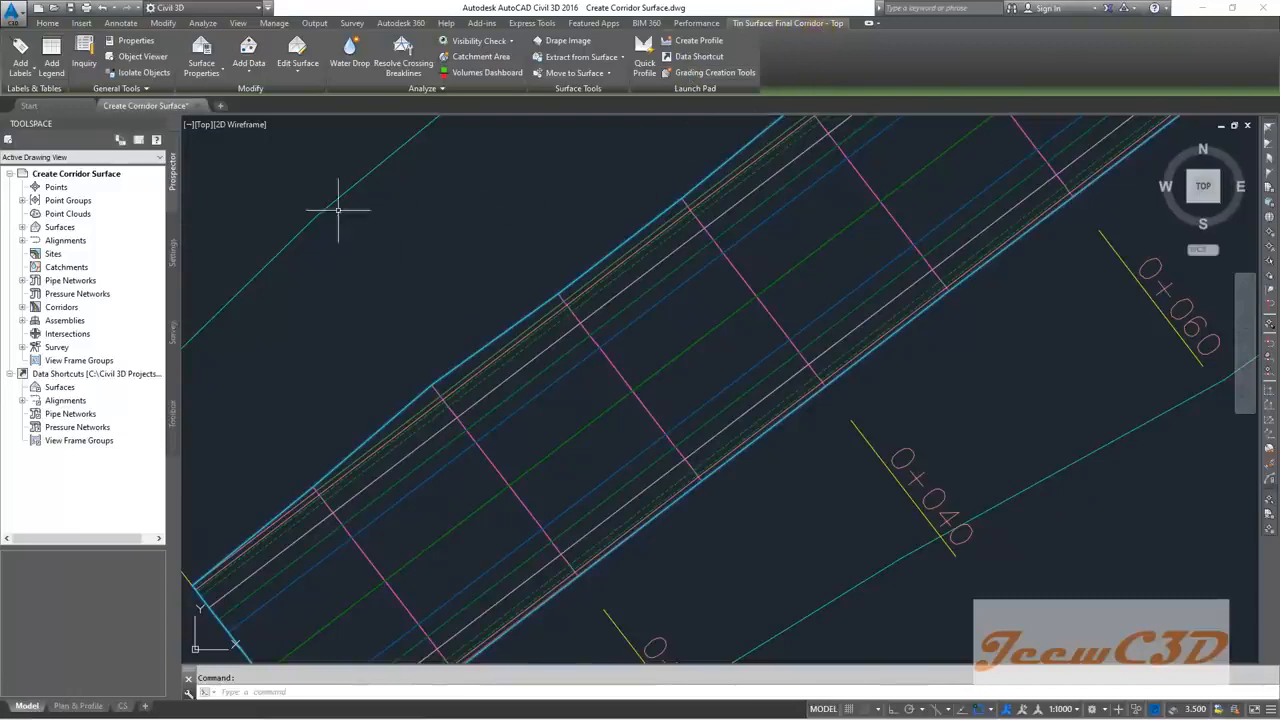
left_click(161, 63)
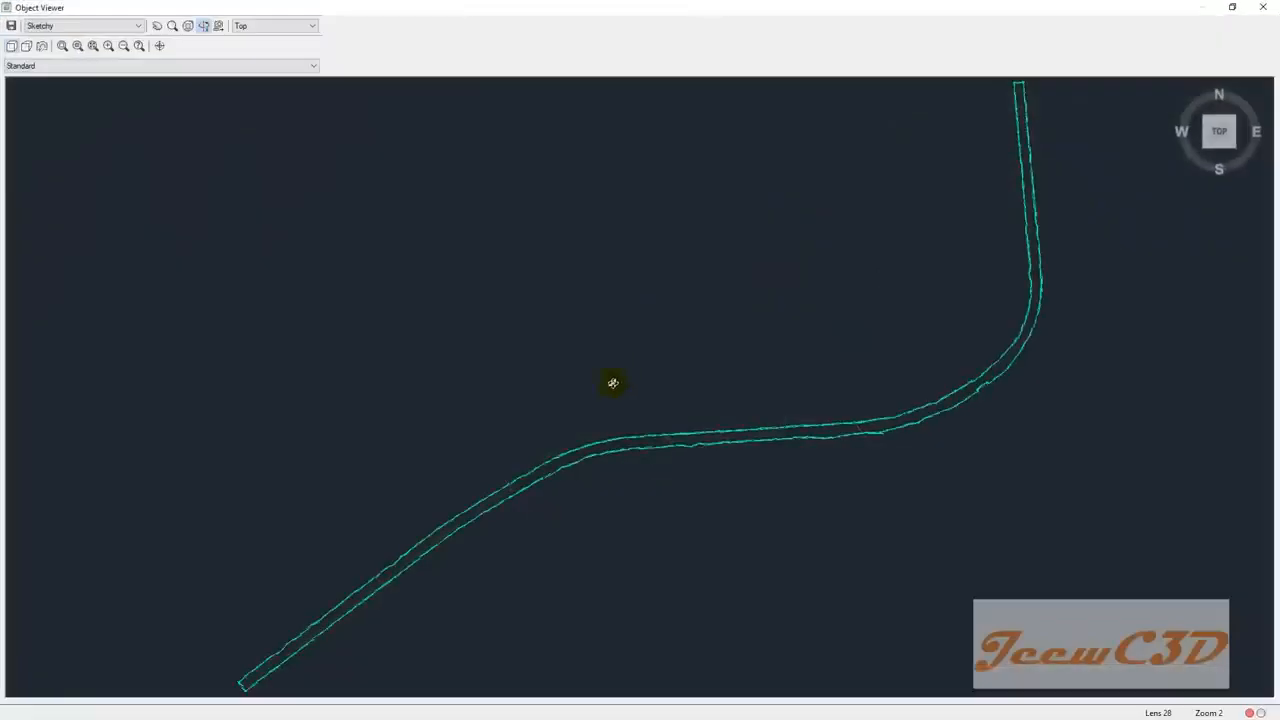
left_click_drag(599, 404, 754, 326)
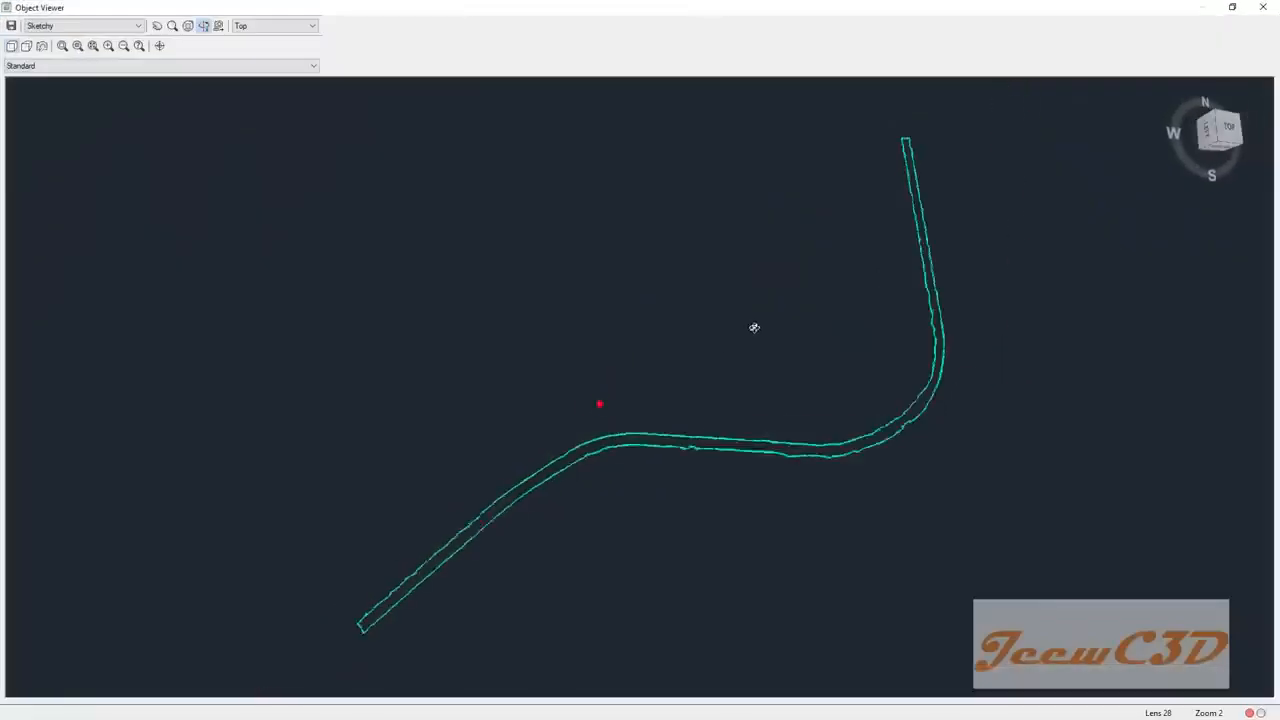
scroll(460, 557, "up", 2)
left_click_drag(460, 557, 531, 503)
left_click(63, 26)
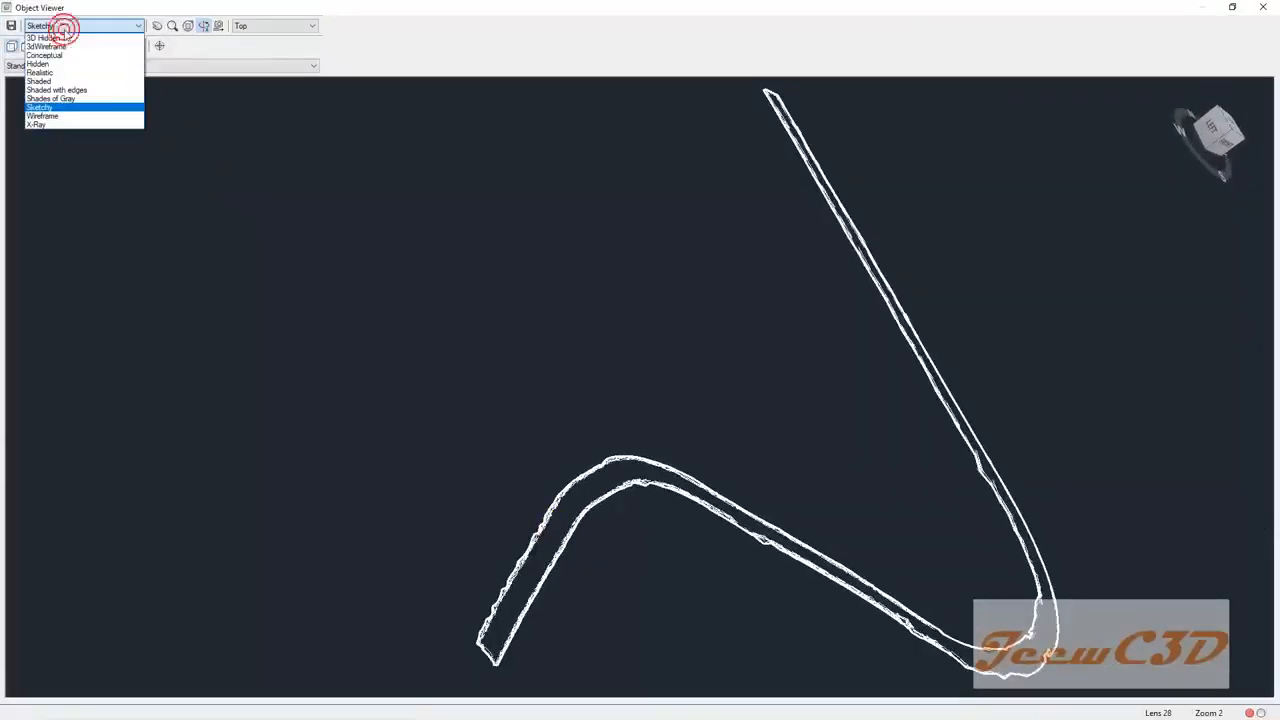
left_click(55, 55)
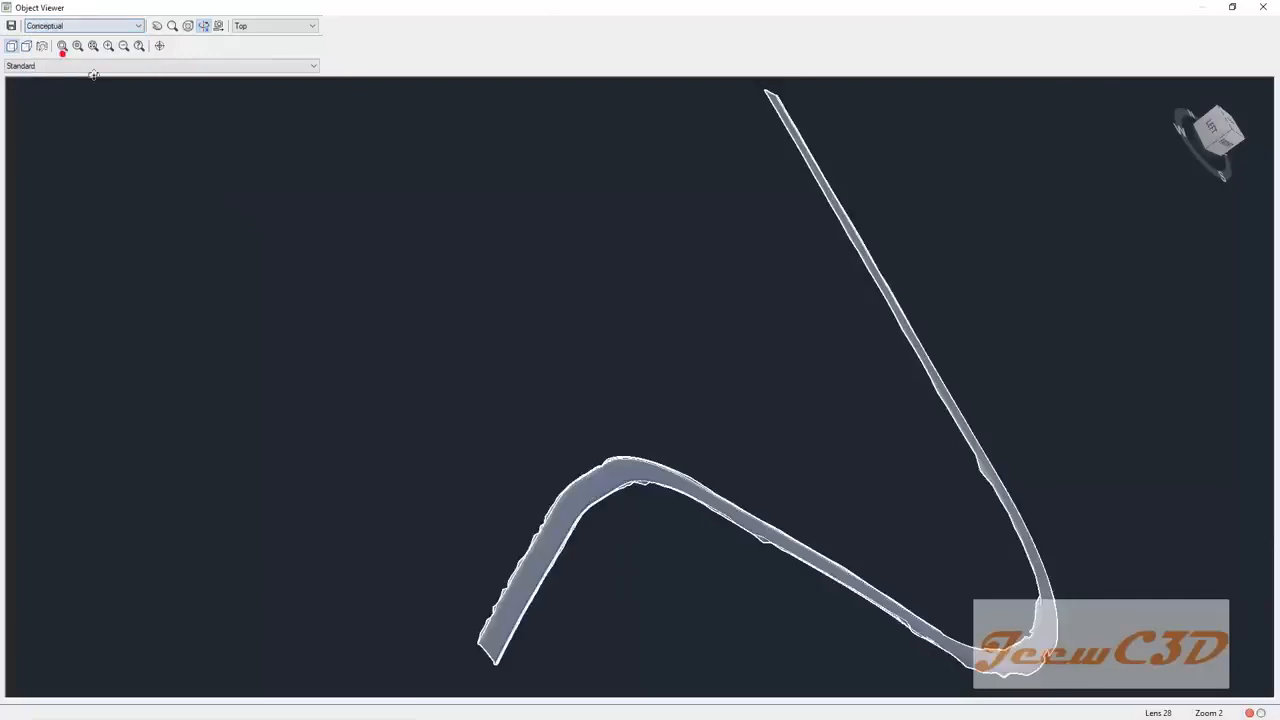
left_click_drag(568, 513, 807, 501)
left_click_drag(570, 582, 575, 327)
scroll(575, 327, "up", 3)
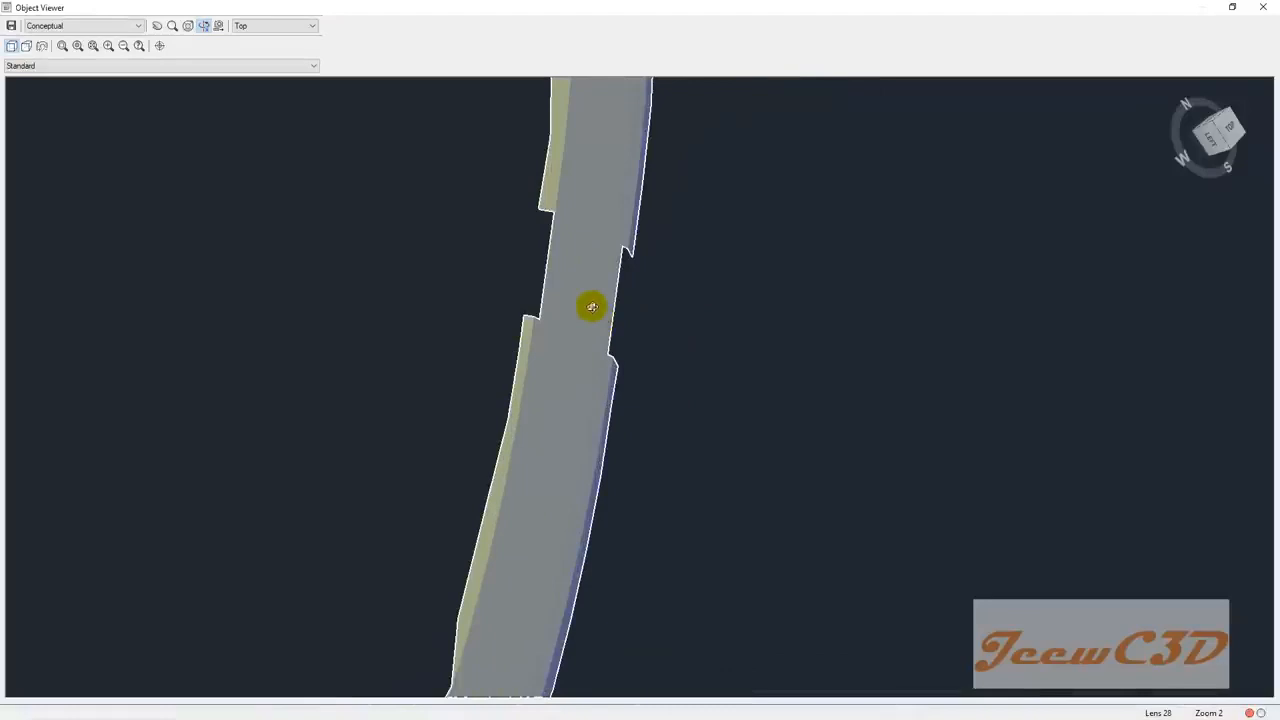
scroll(592, 307, "down", 3)
left_click_drag(616, 396, 598, 363)
middle_click_drag(659, 469, 571, 377)
scroll(651, 409, "up", 6)
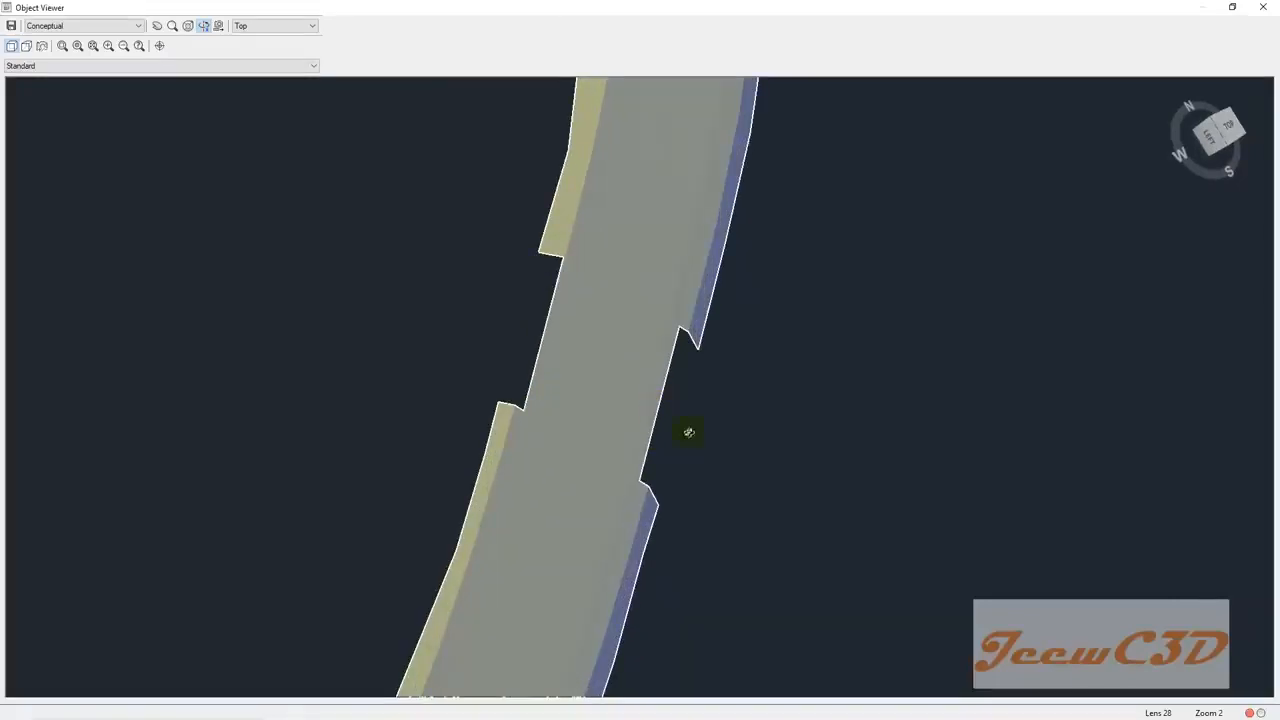
left_click_drag(614, 431, 538, 436)
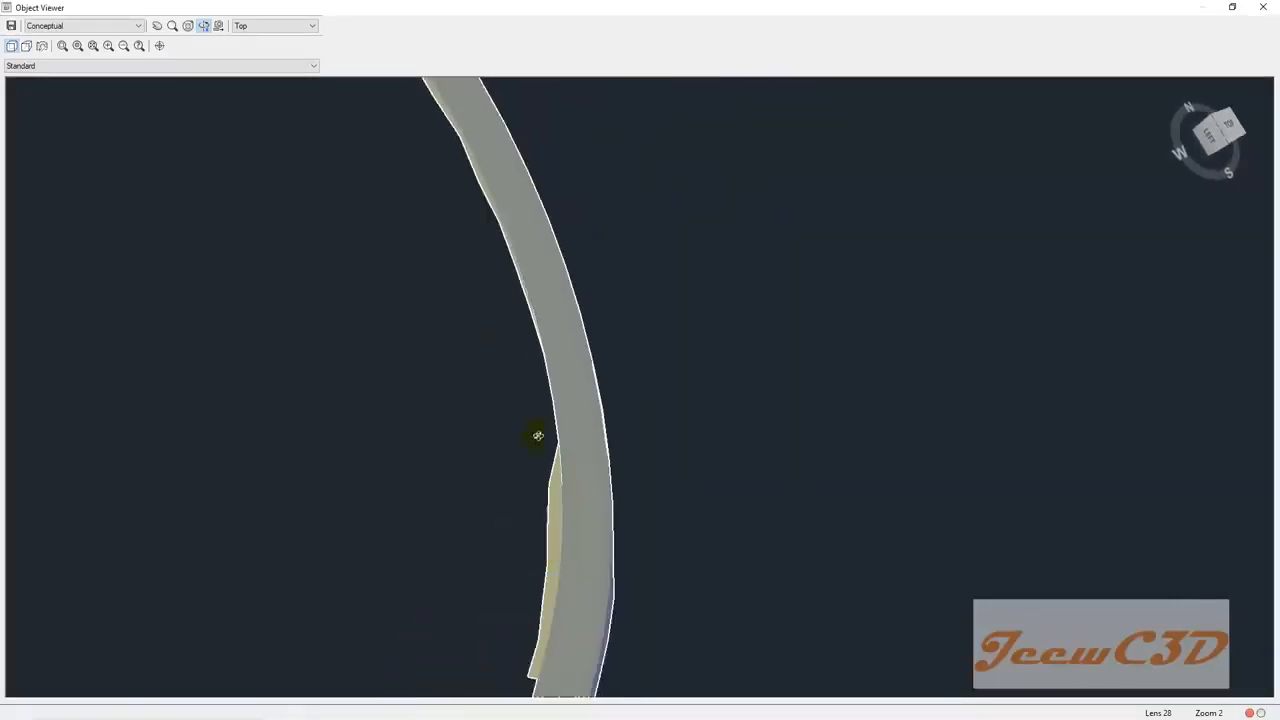
scroll(538, 431, "down", 7)
middle_click_drag(538, 431, 658, 312)
middle_click_drag(562, 515, 610, 385)
scroll(531, 477, "up", 6)
middle_click_drag(469, 376, 553, 511)
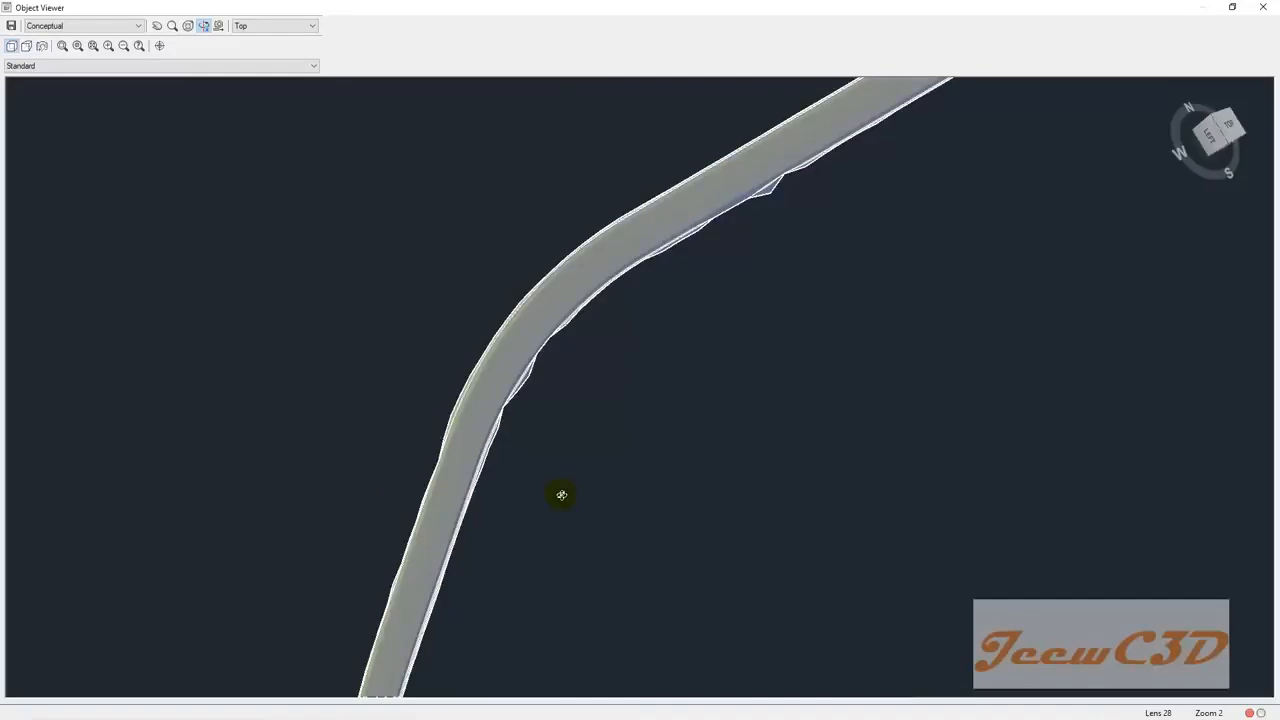
left_click(1263, 7)
Step: Deselect the corridor surface and quick-save Create Corridor Surface.dwg with Ctrl+S
mouse_move(492, 215)
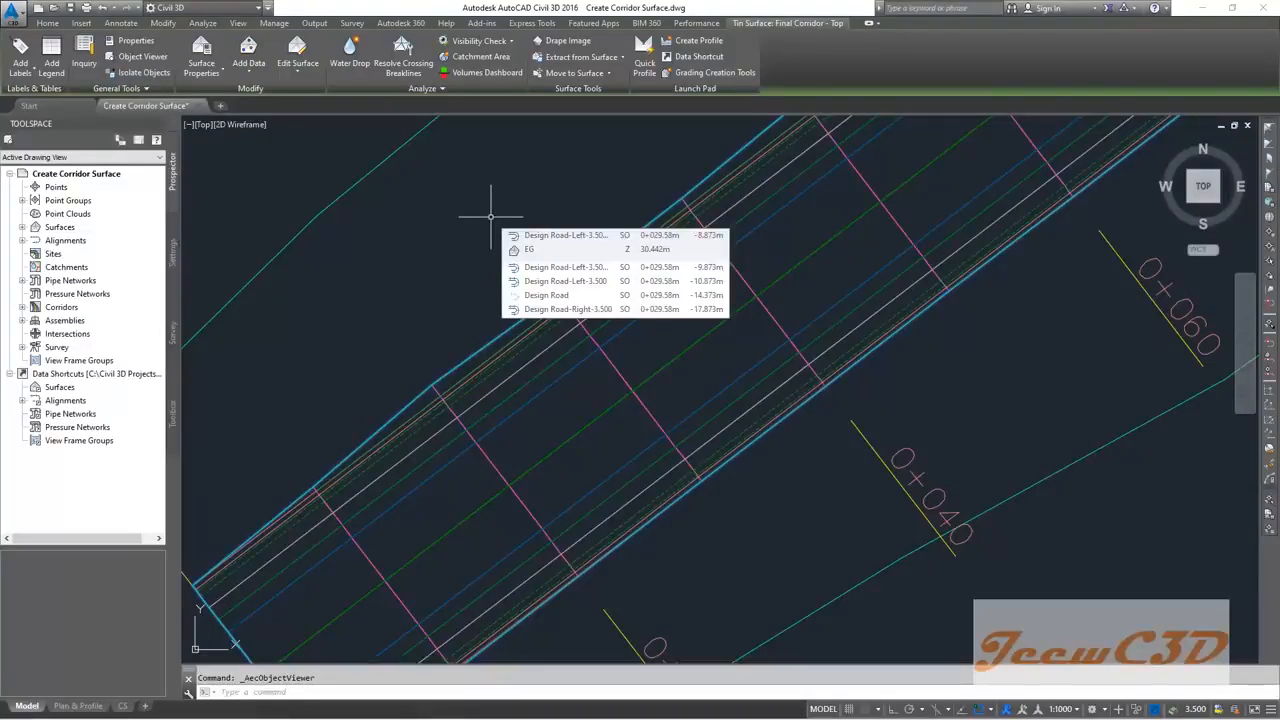
key("Escape")
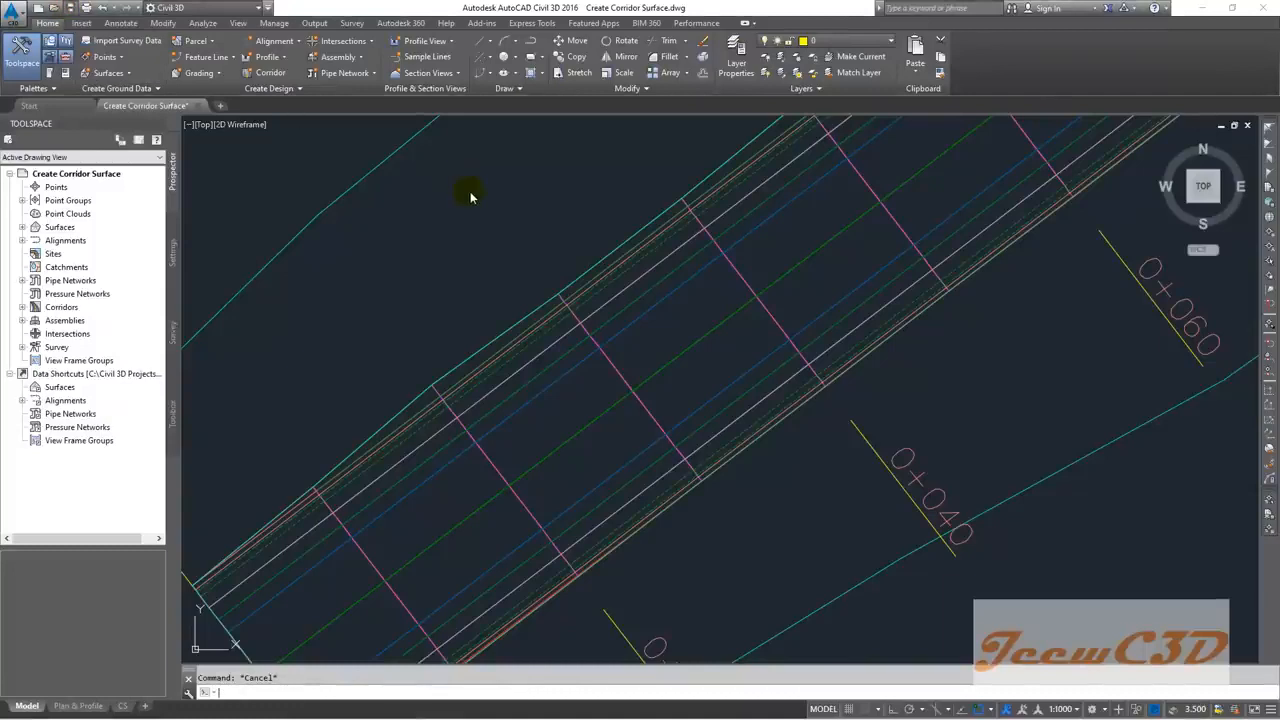
key("ctrl+s")
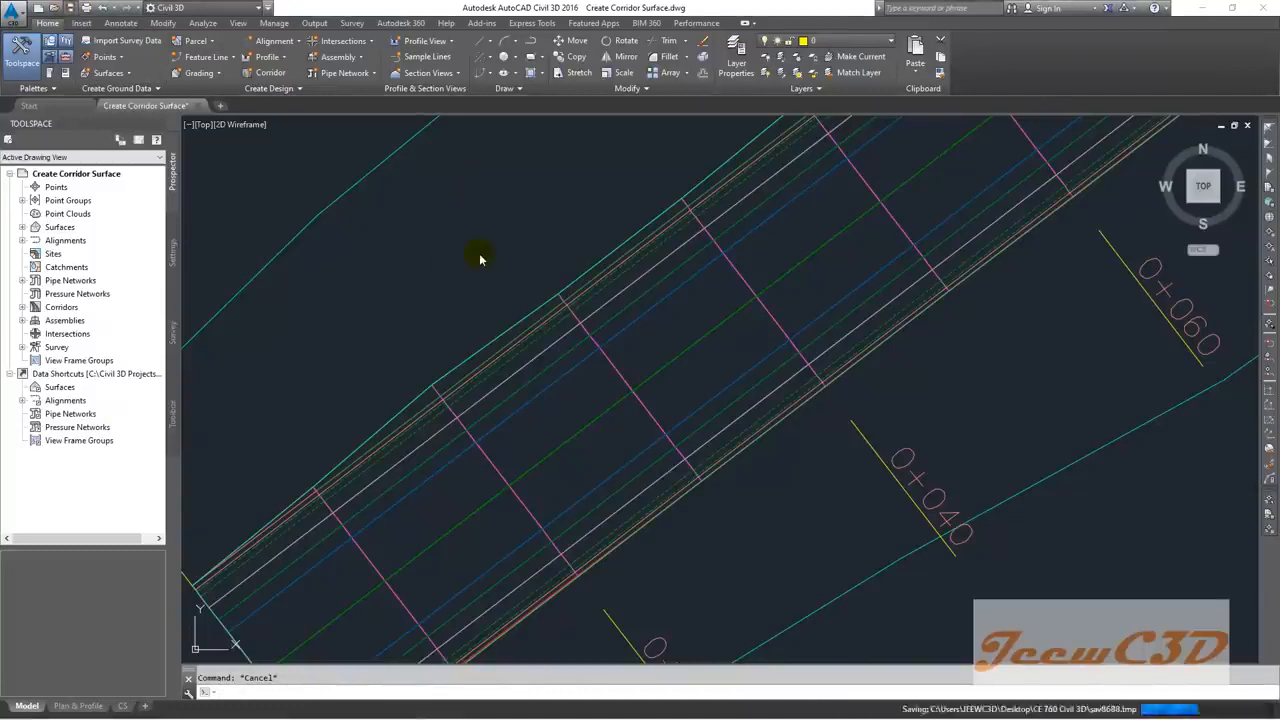
mouse_move(479, 253)
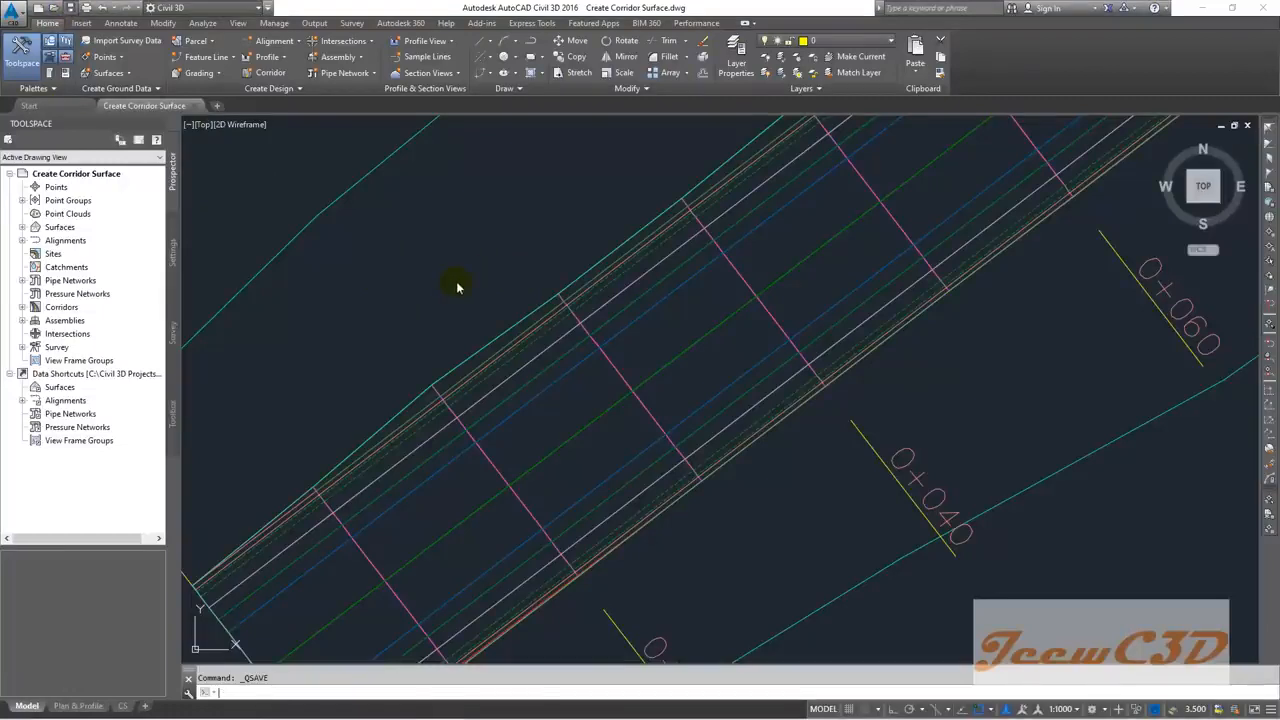
Step: Save the drawing as 'Create Sample lines and Section Views' via Save As
left_click(10, 12)
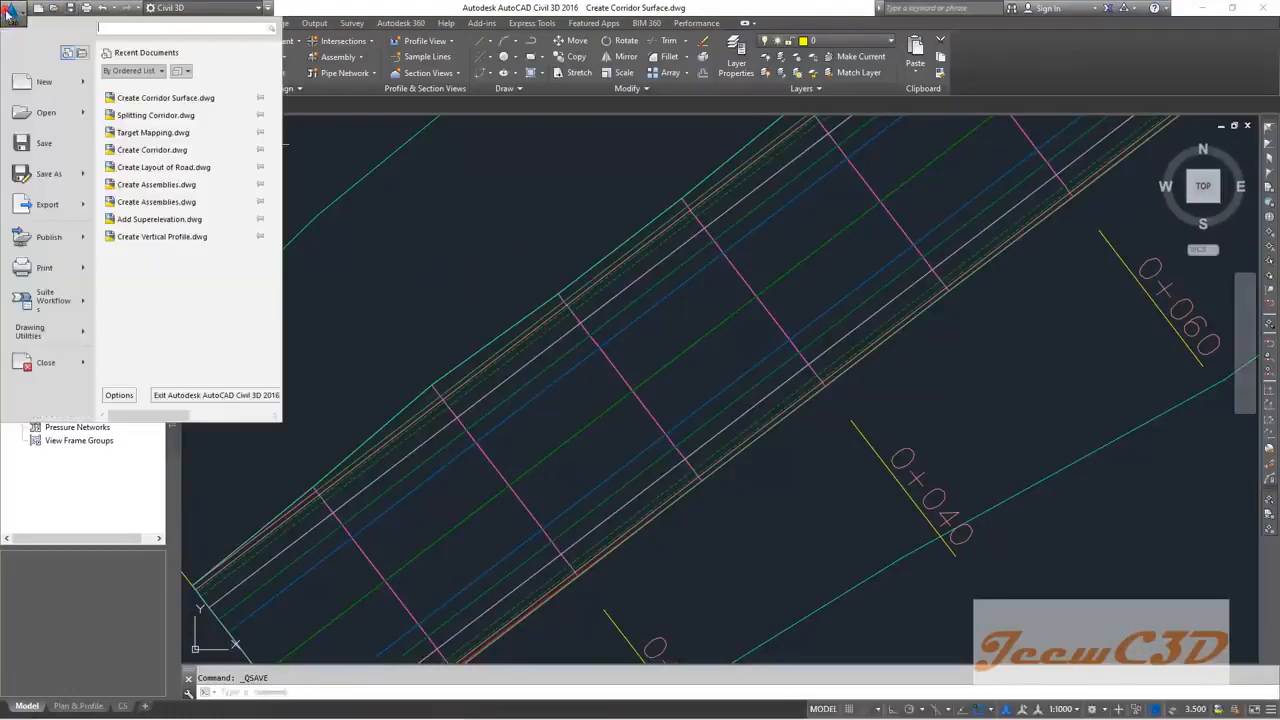
left_click(45, 176)
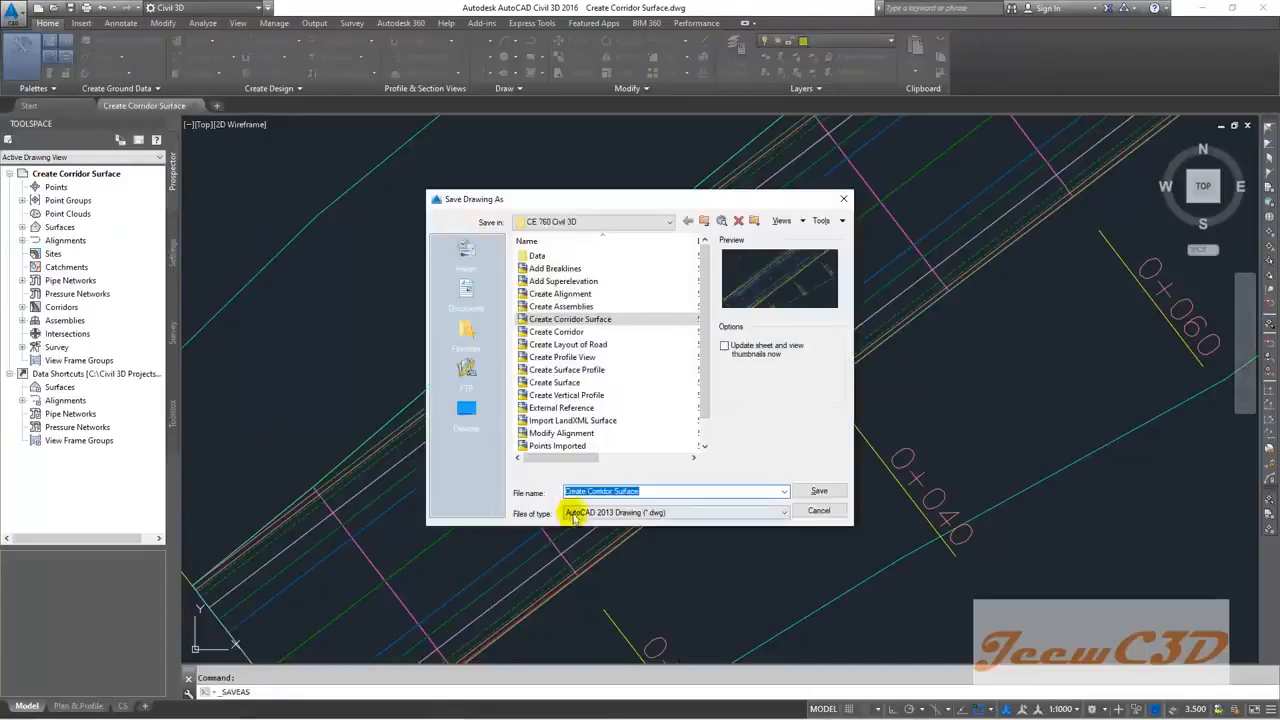
type("Create Sample lines")
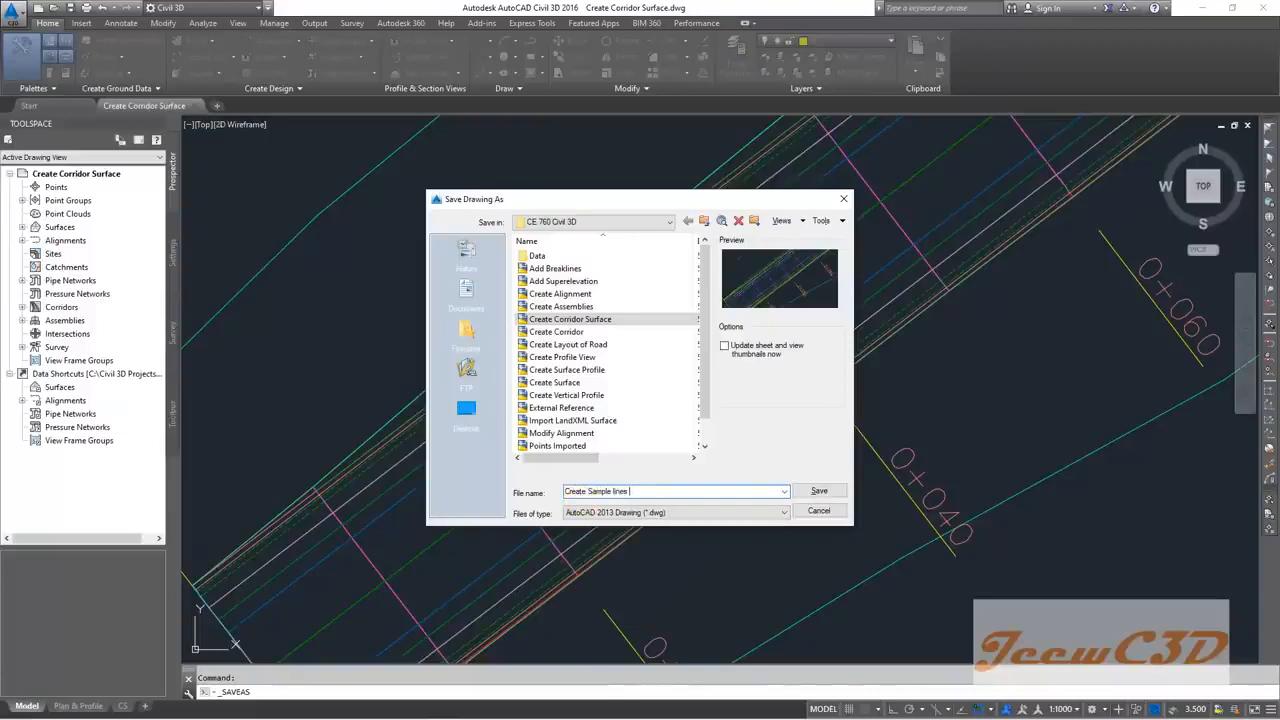
type(" and Secti")
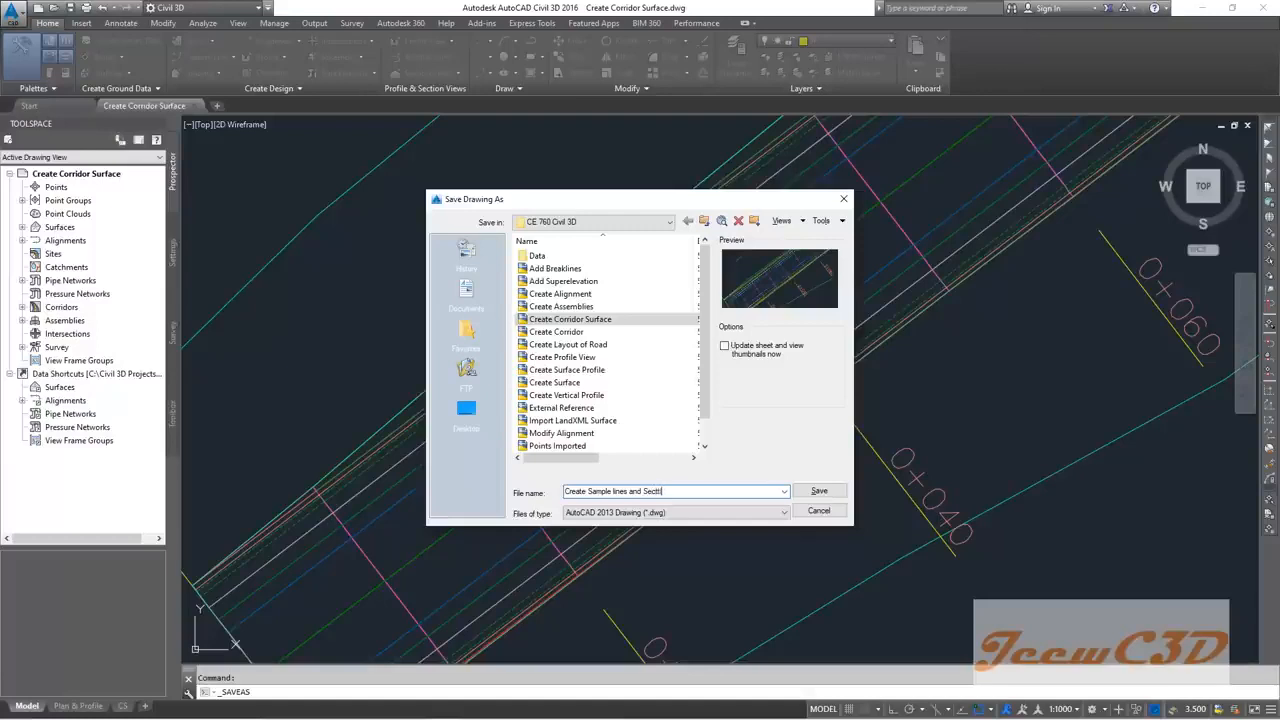
type("on Views")
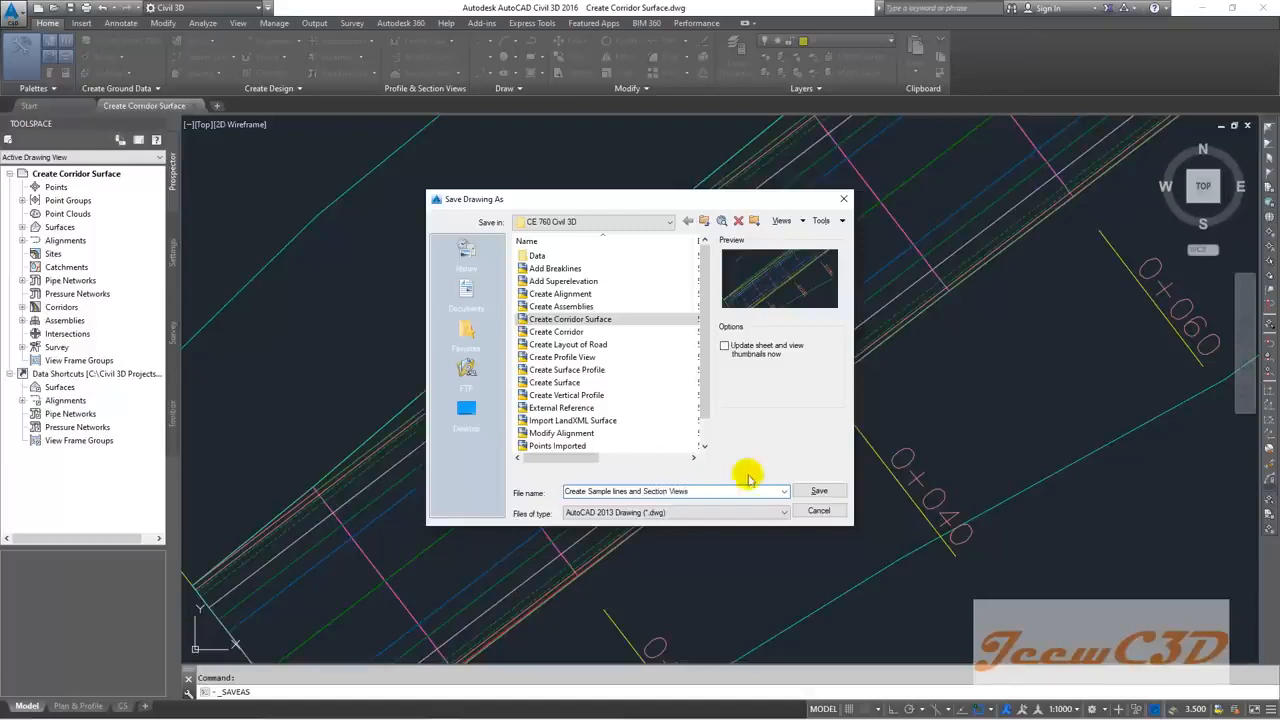
left_click(819, 490)
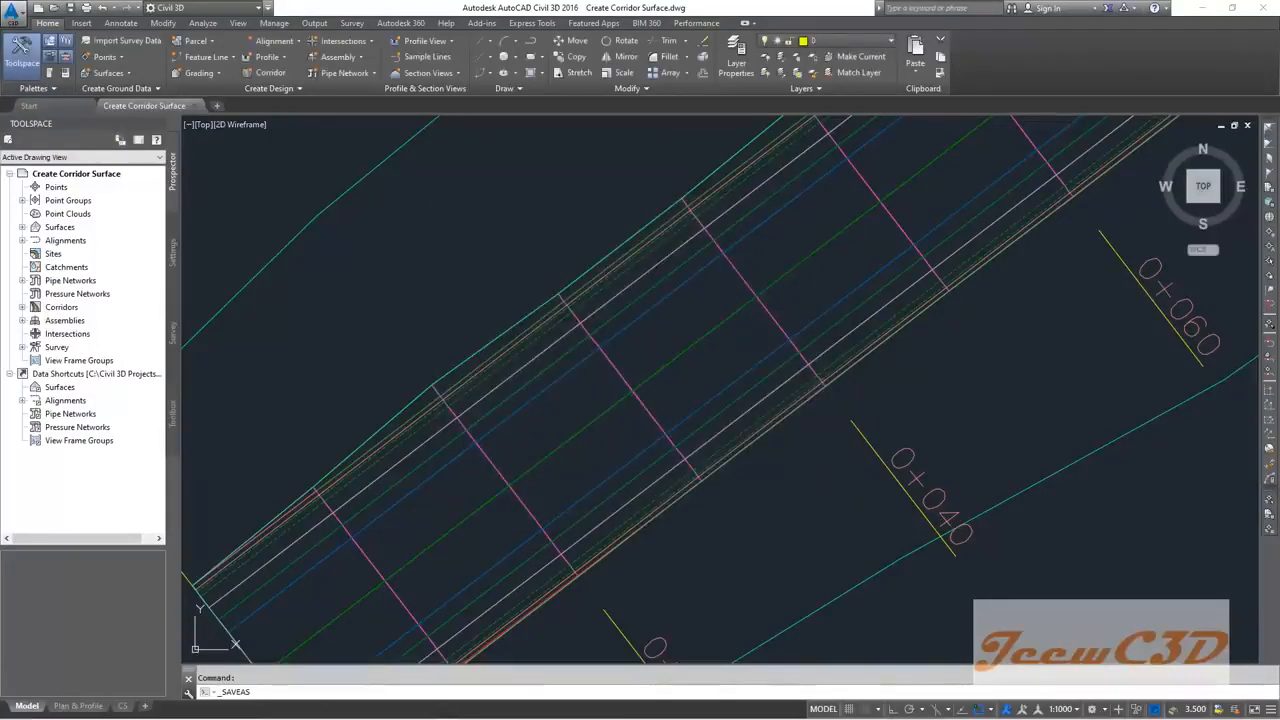
Step: Start the Sample Lines command and bring up the list of alignments to sample
scroll(660, 300, "down", 5)
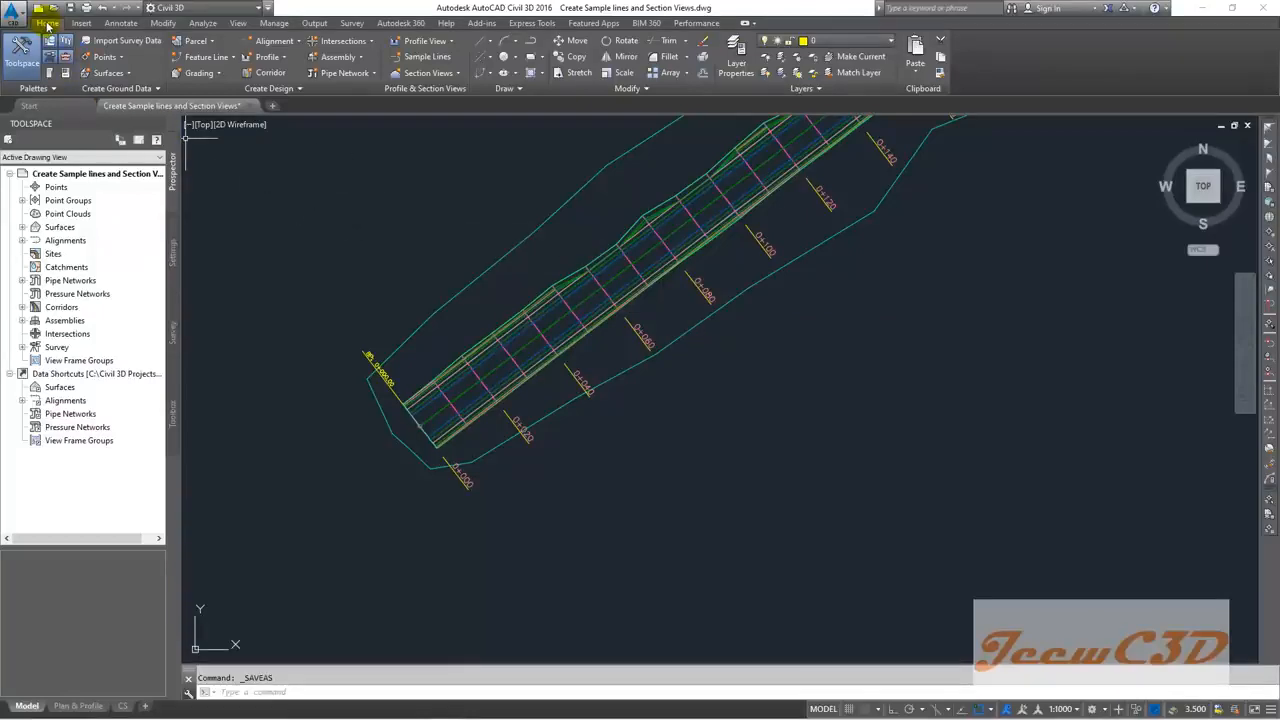
left_click(418, 57)
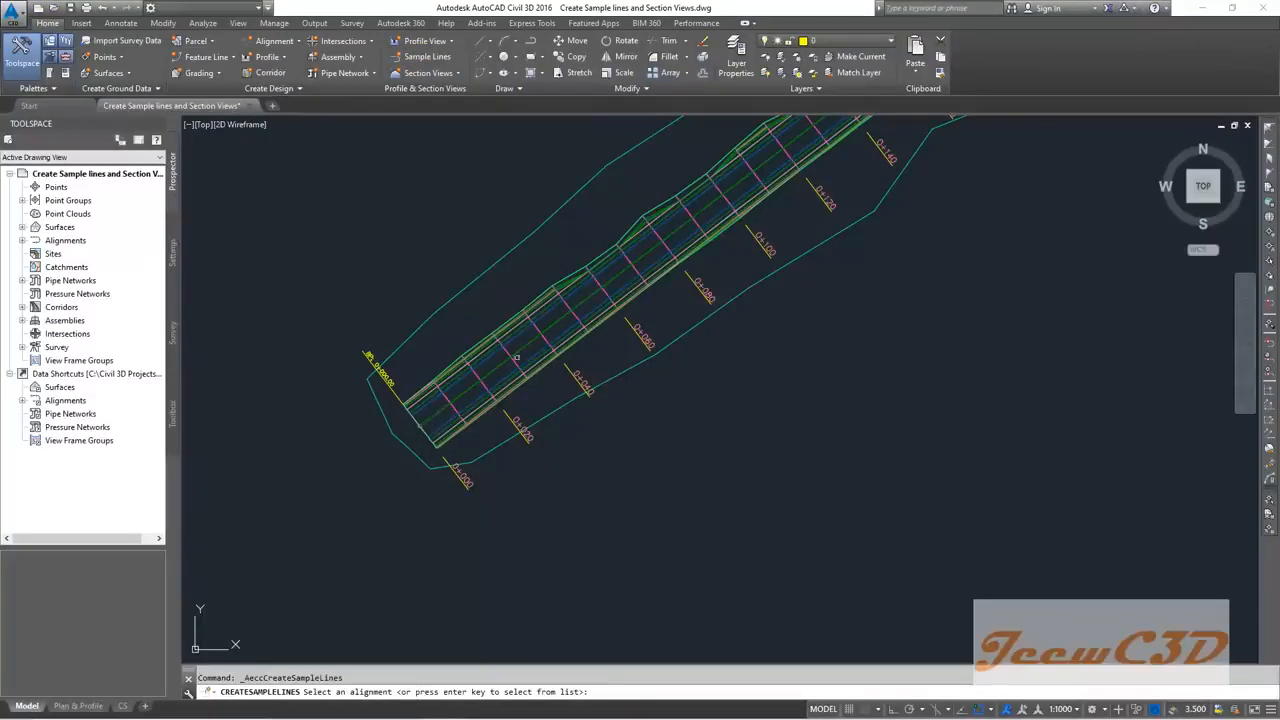
scroll(480, 384, "up", 4)
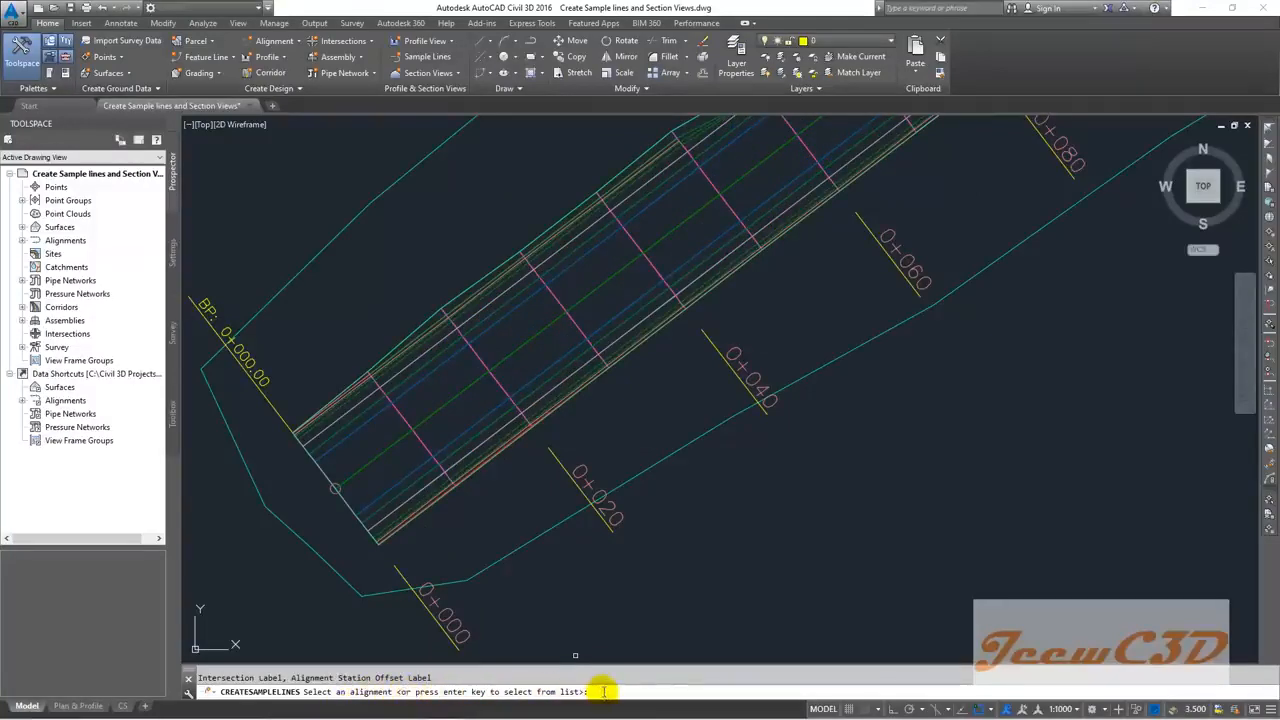
key("Return")
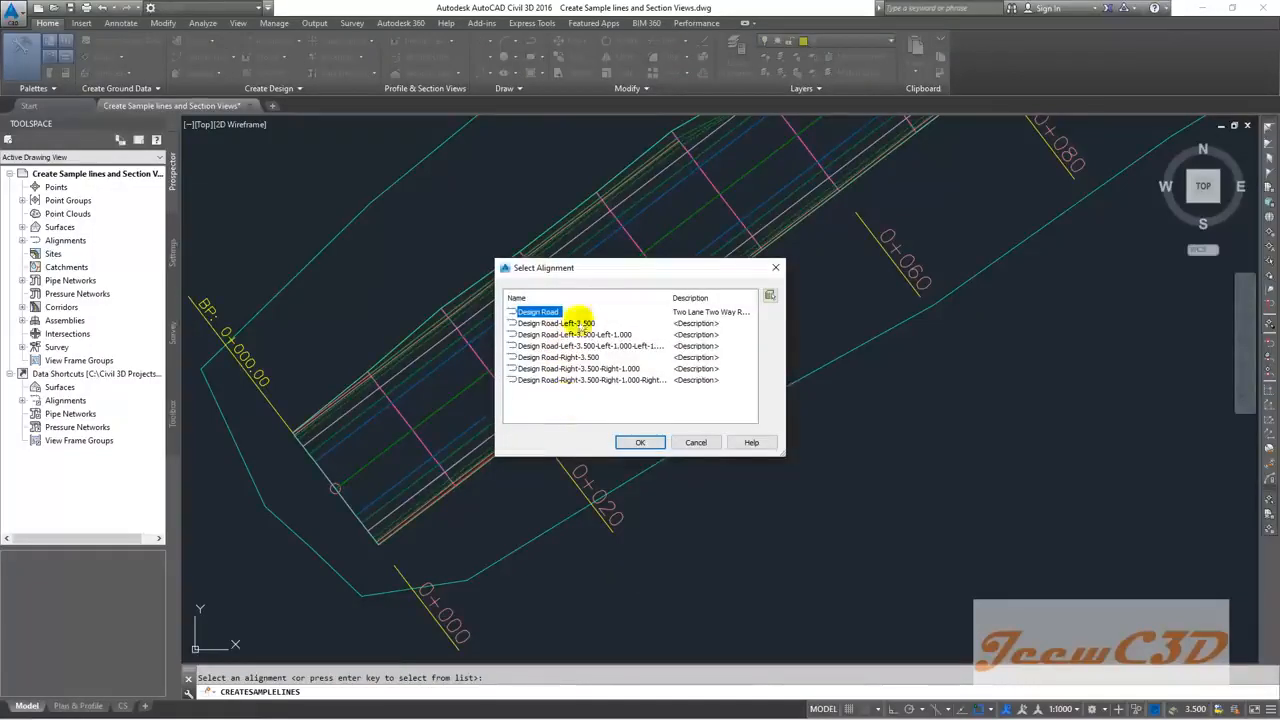
Step: Confirm Design Road as the alignment for the new sample lines
left_click_drag(594, 276, 642, 234)
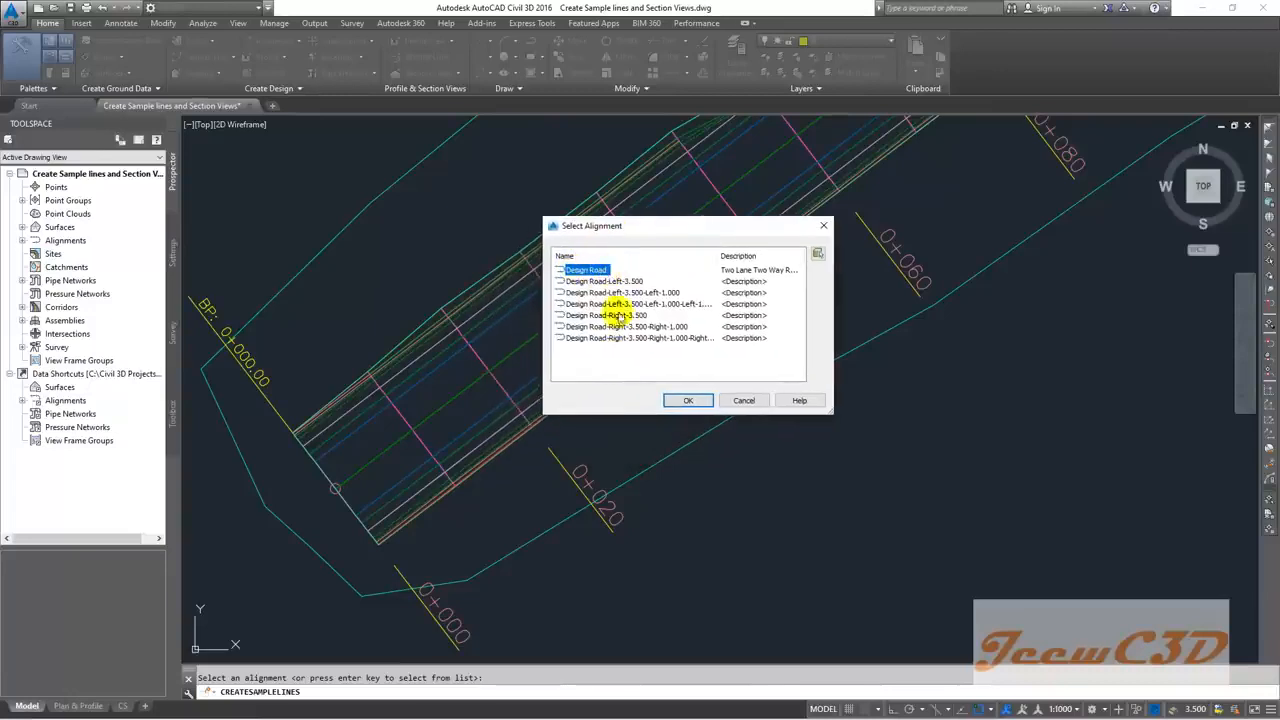
left_click(686, 400)
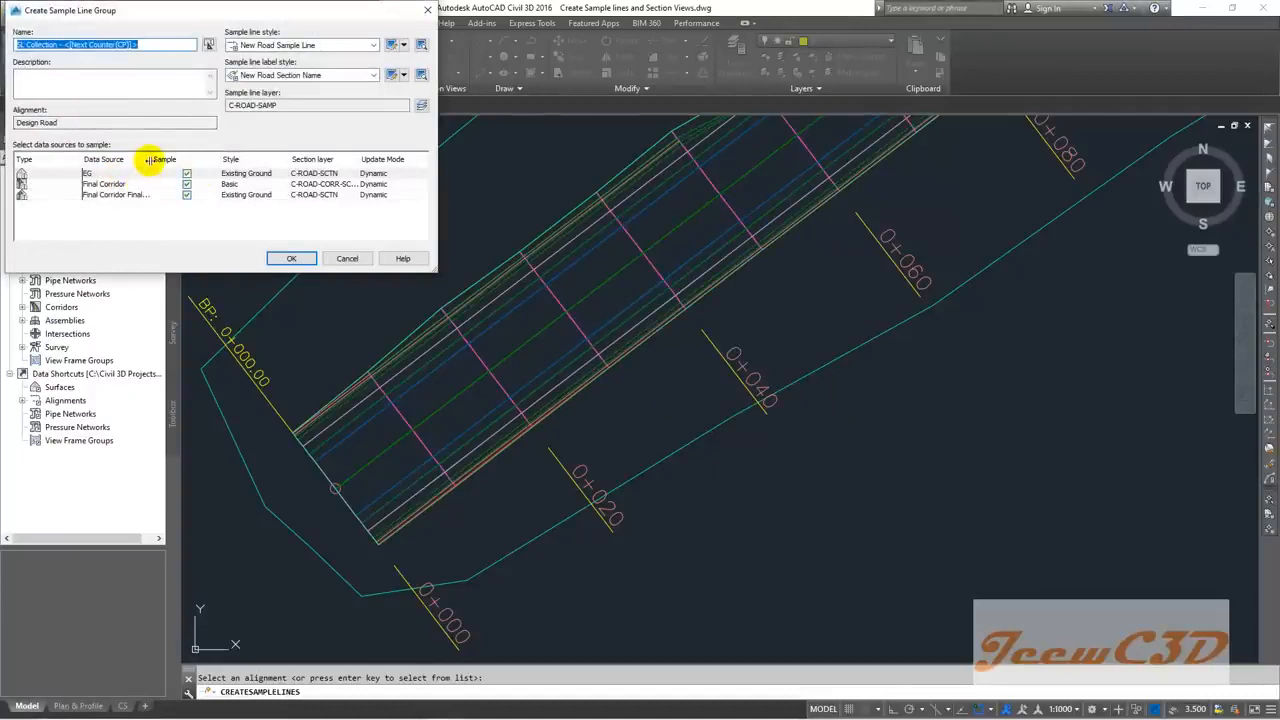
Step: Review the EG and Final Corridor sample sources, keep both sampled, and accept the SL Collection group
left_click_drag(150, 159, 172, 160)
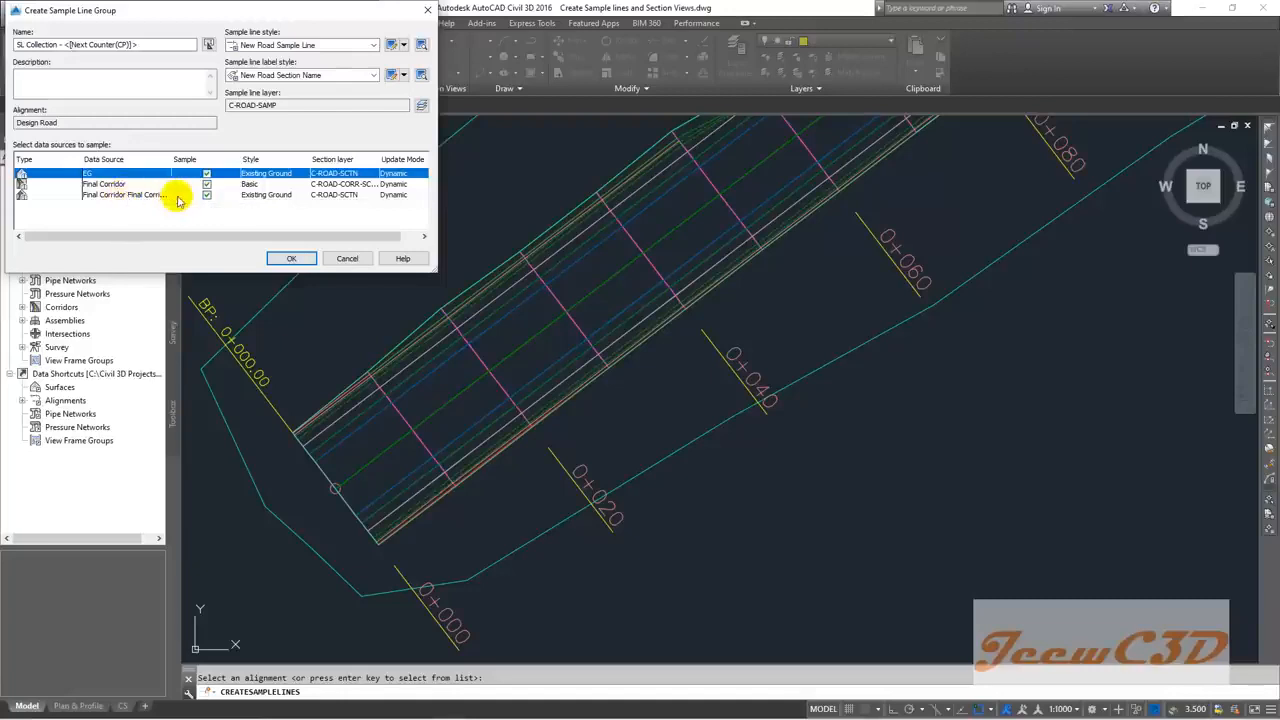
left_click(207, 185)
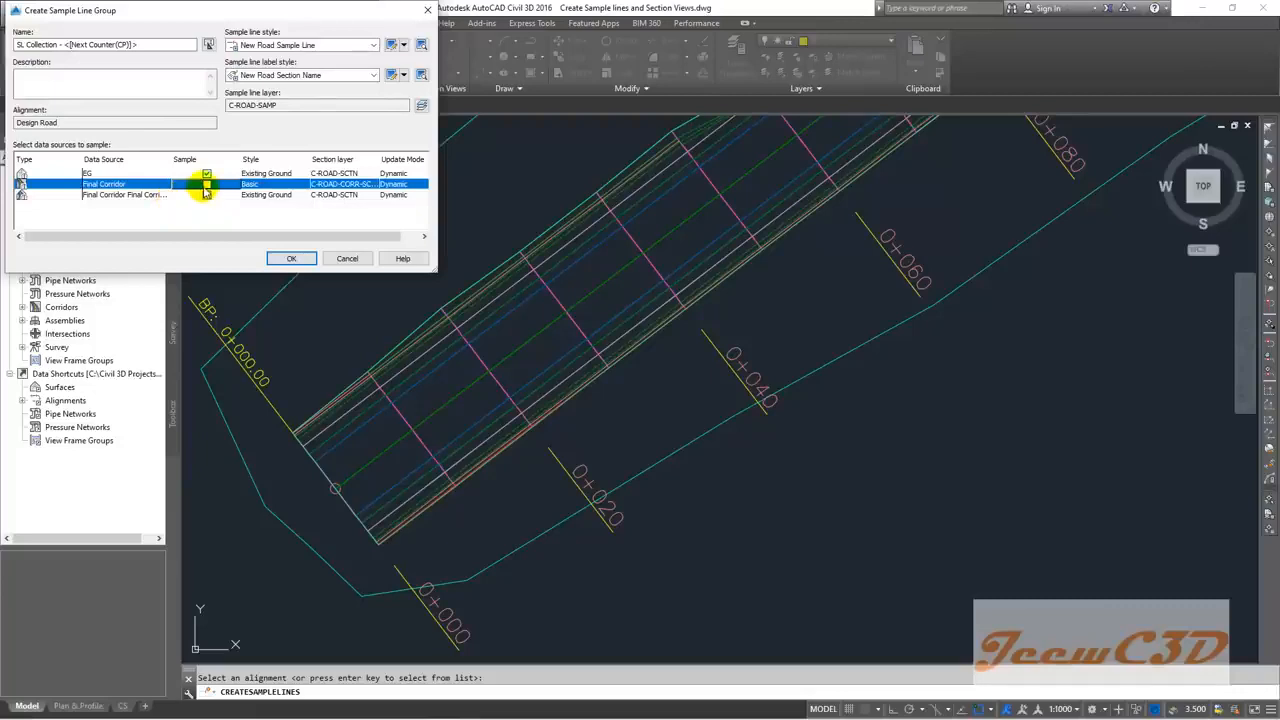
left_click(207, 186)
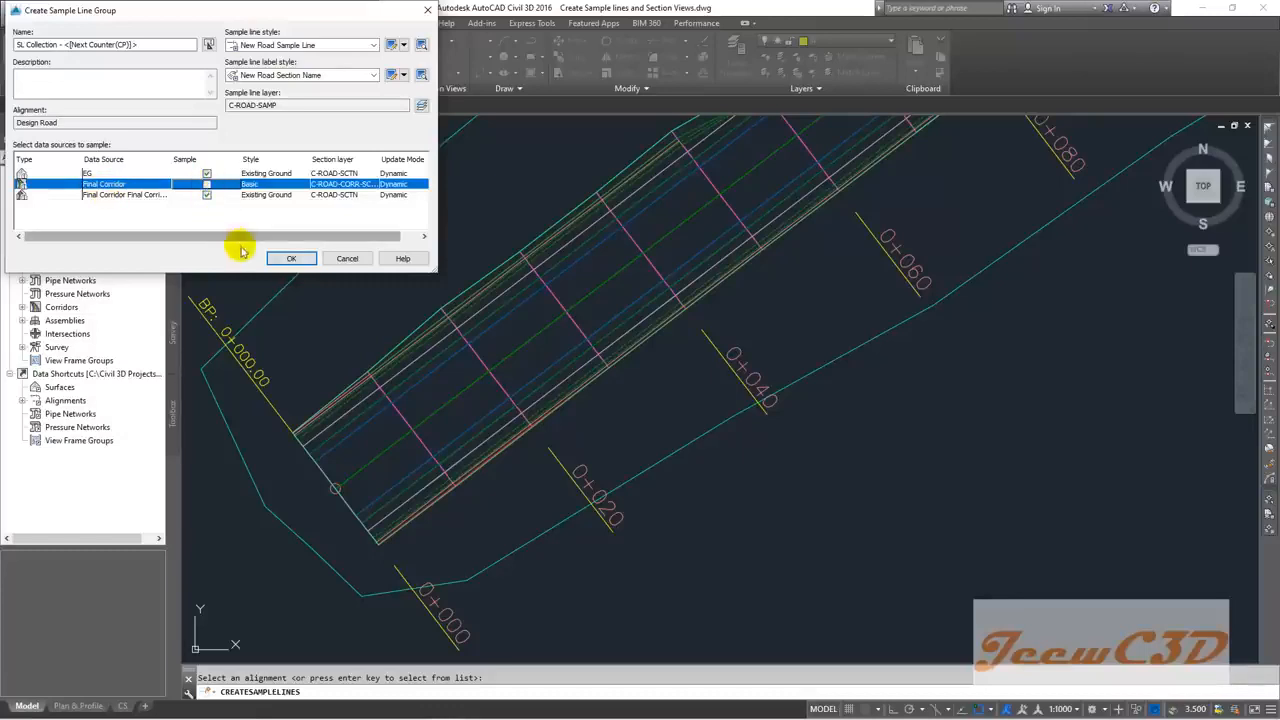
left_click(287, 259)
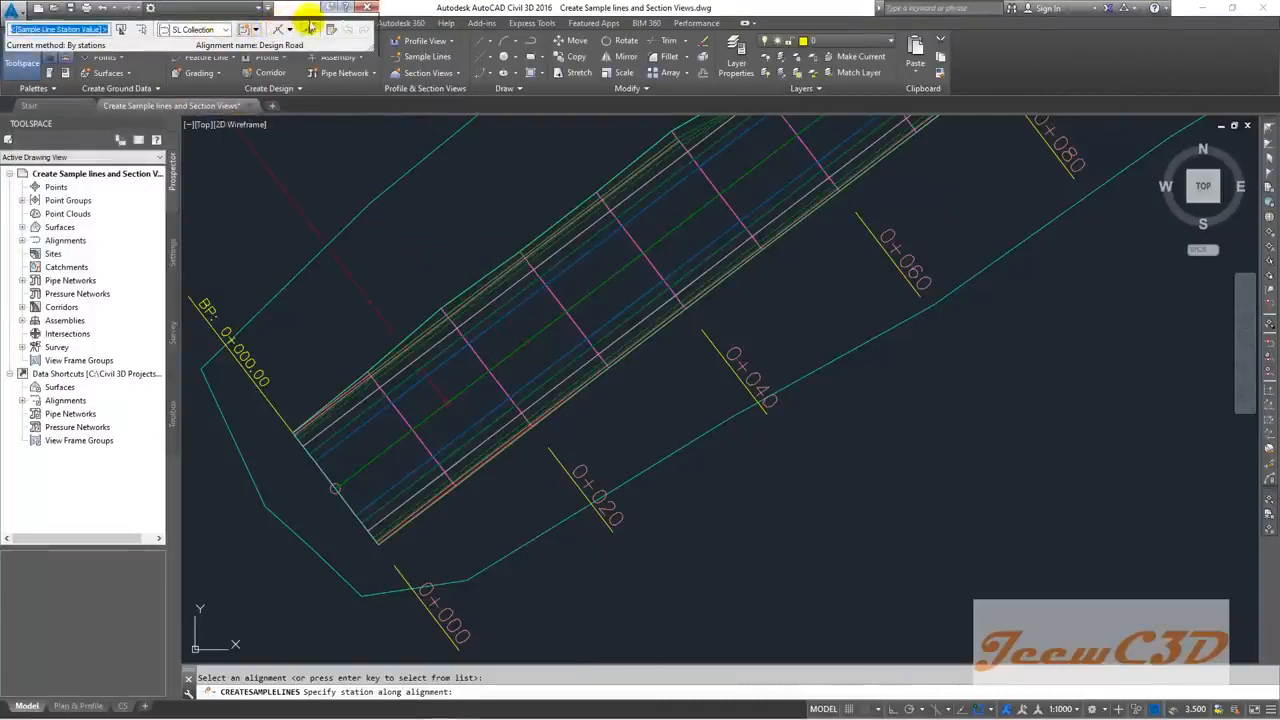
Step: Move the Sample Line Tools over the drawing and choose the By range of stations method
left_click_drag(312, 10, 586, 181)
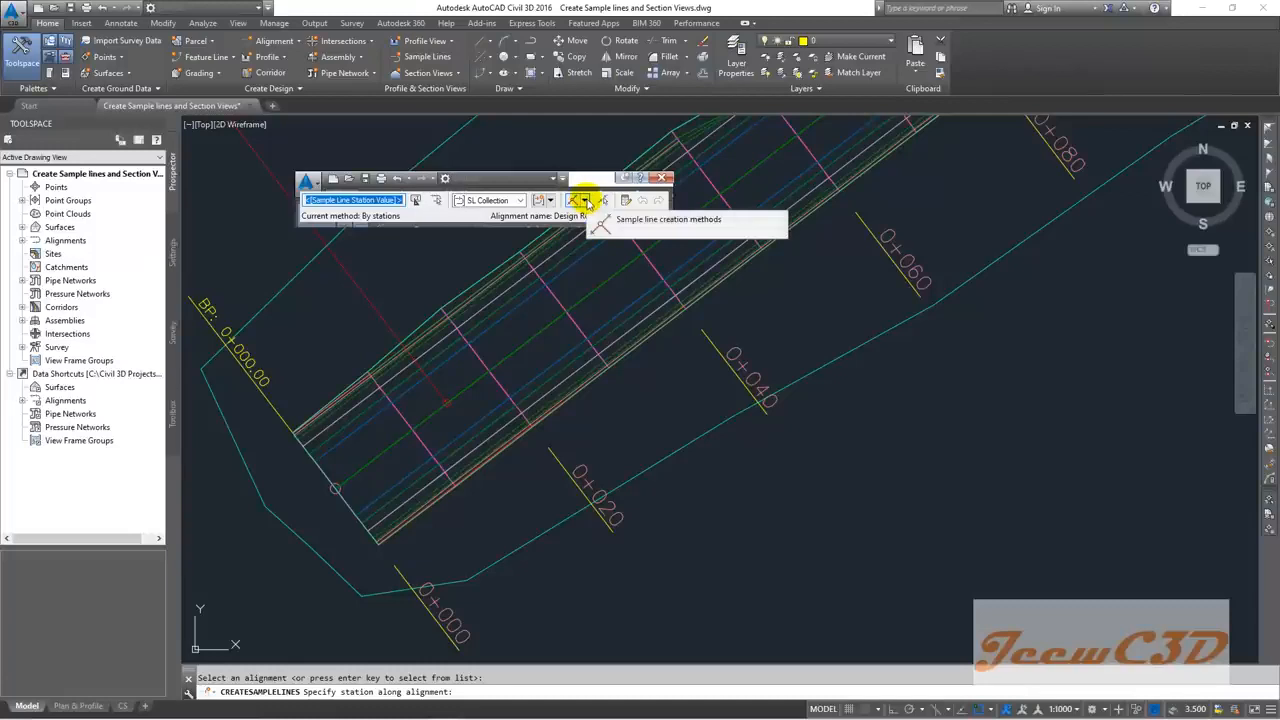
left_click(586, 200)
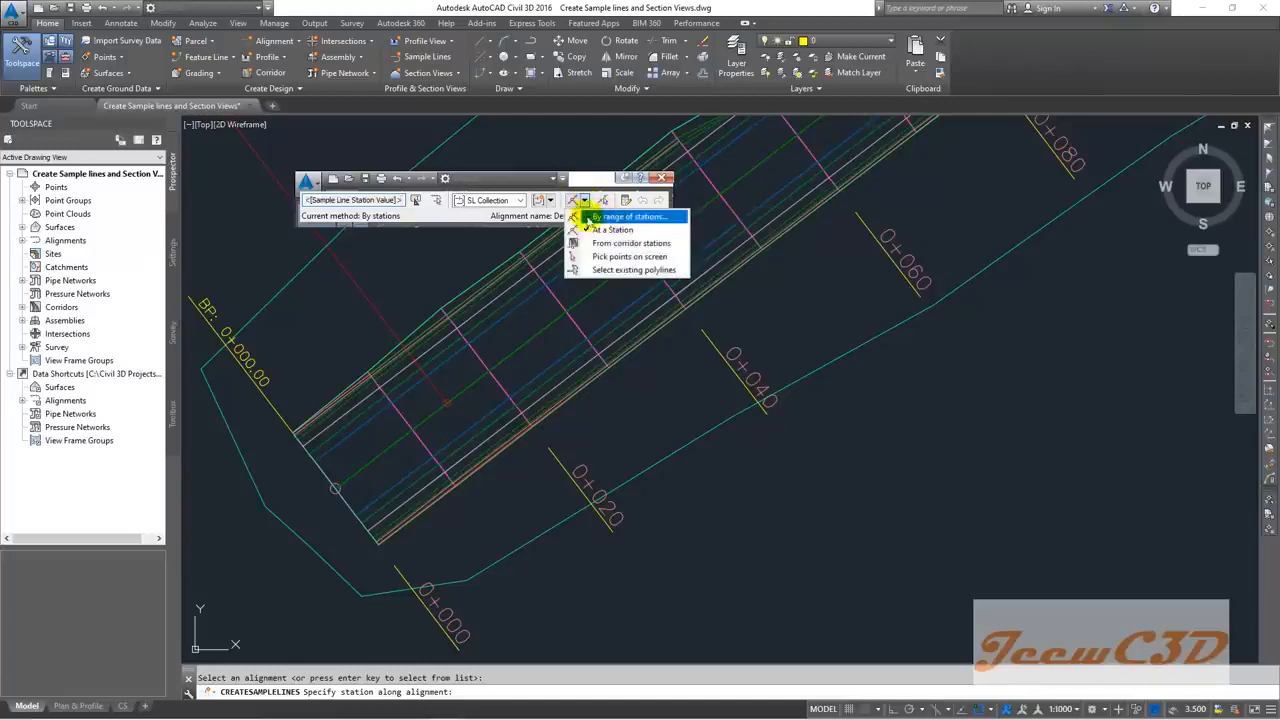
left_click(584, 201)
left_click(585, 202)
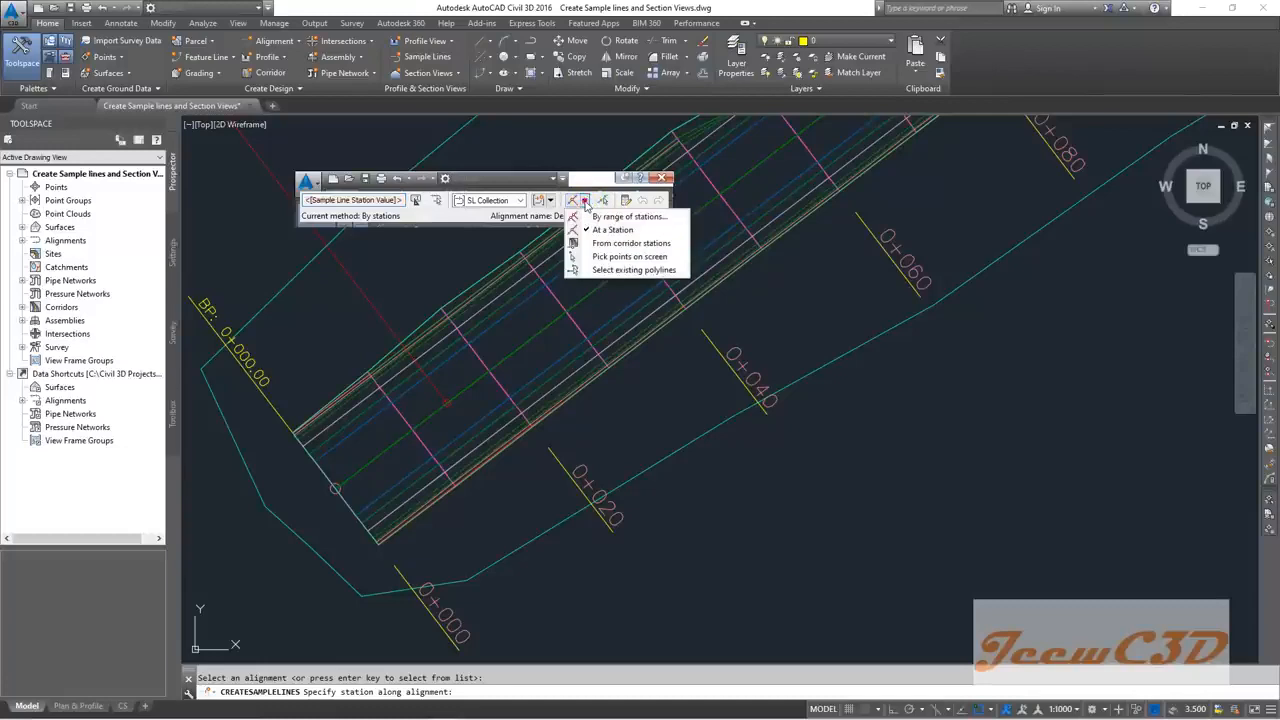
left_click(621, 218)
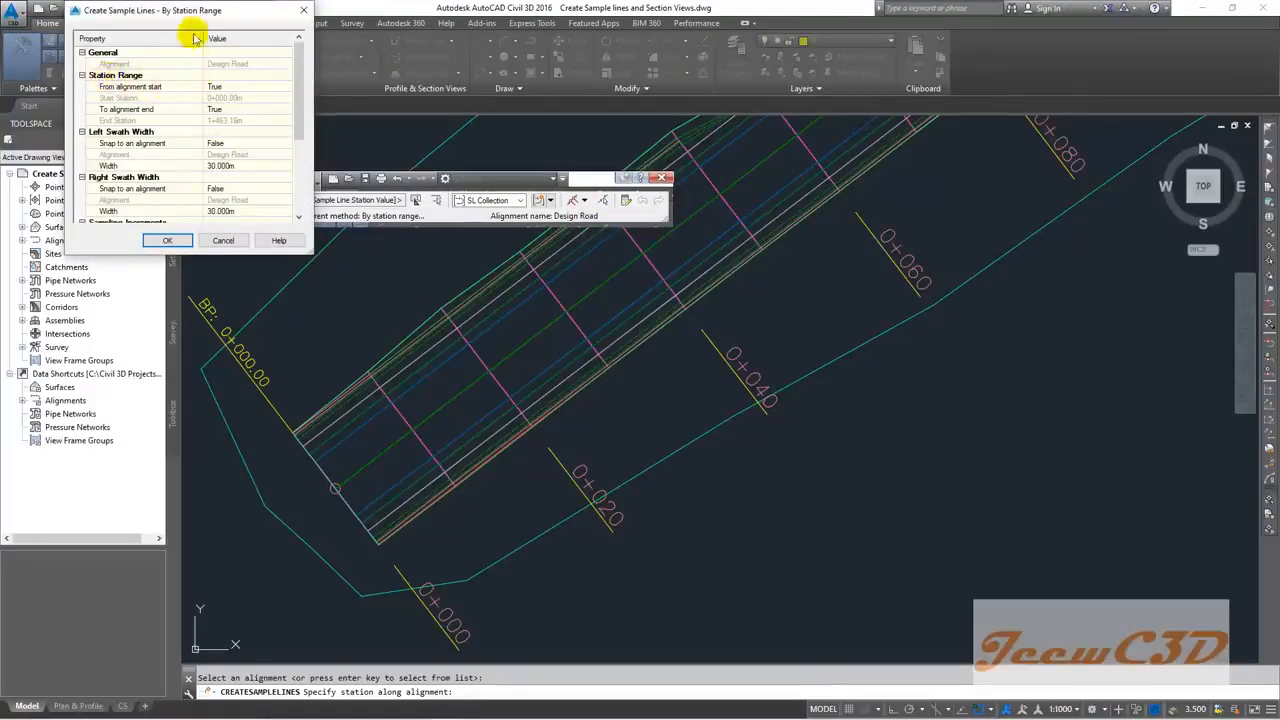
Step: Accept By Station Range sampling from alignment start, with 30 m swaths each side every 10 m
left_click_drag(190, 12, 324, 73)
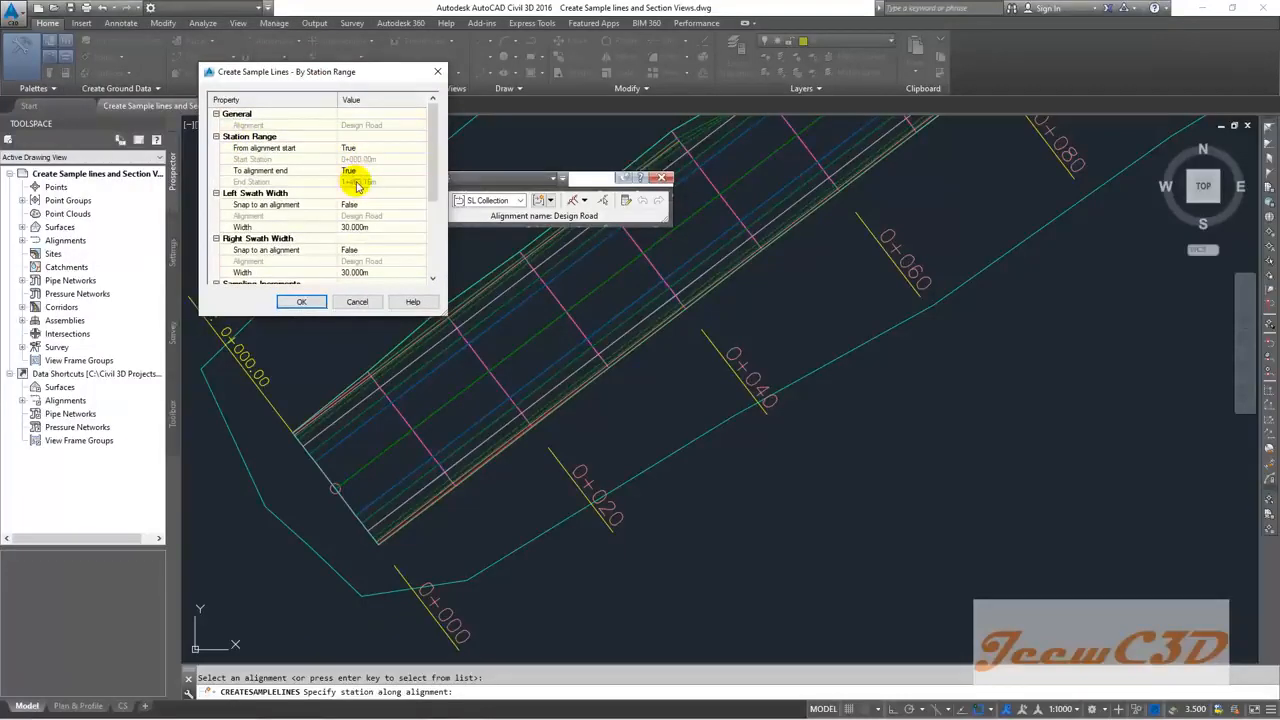
left_click(348, 148)
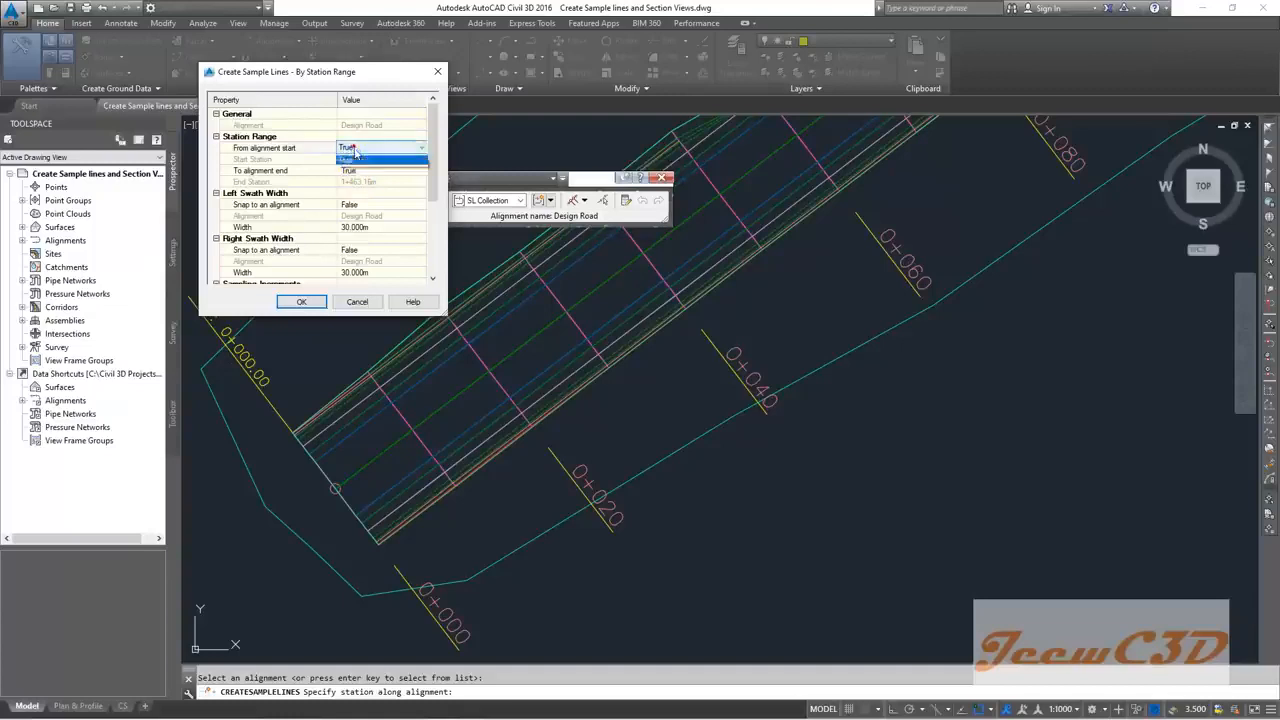
left_click(352, 168)
left_click(352, 148)
left_click(356, 158)
left_click(366, 148)
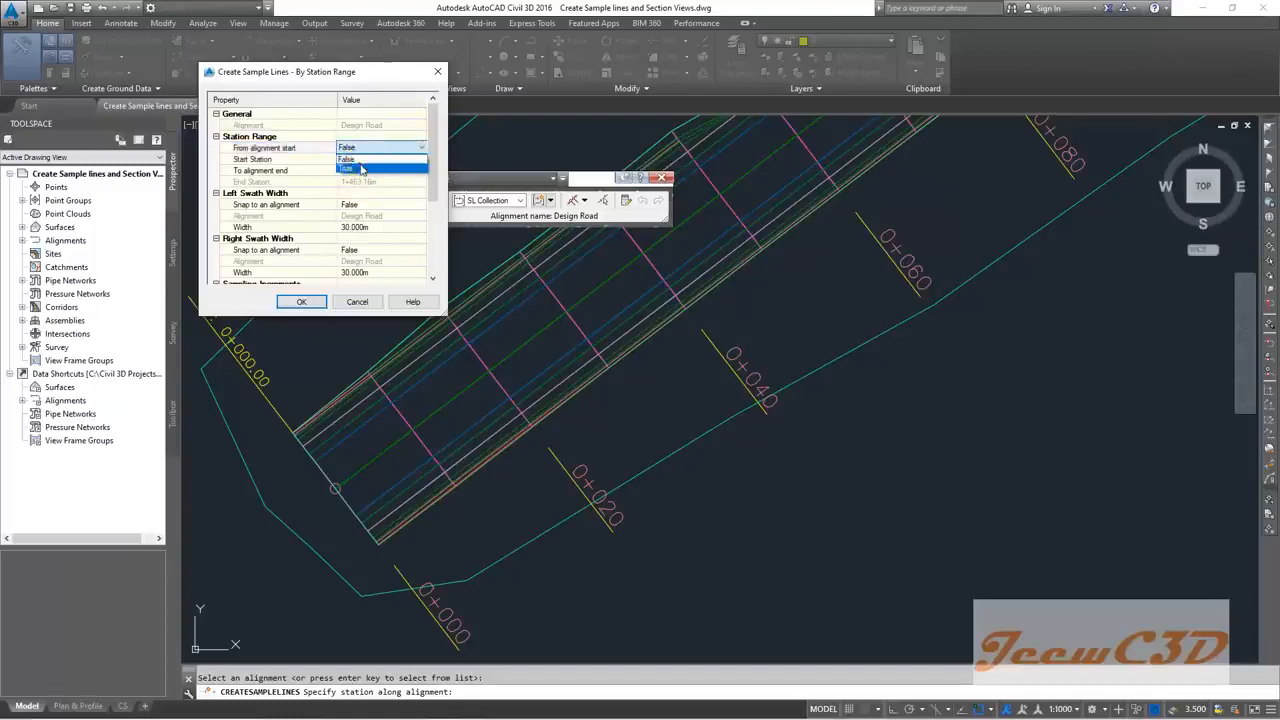
left_click(365, 167)
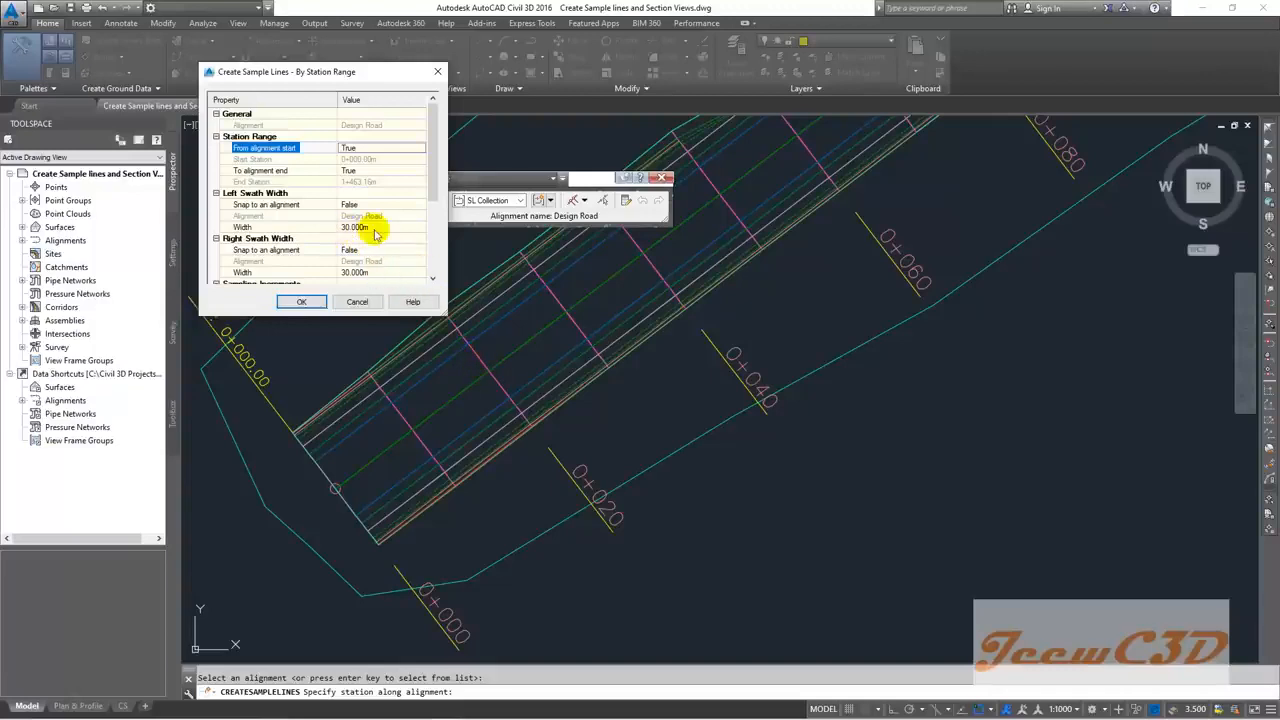
scroll(434, 188, "down", 2)
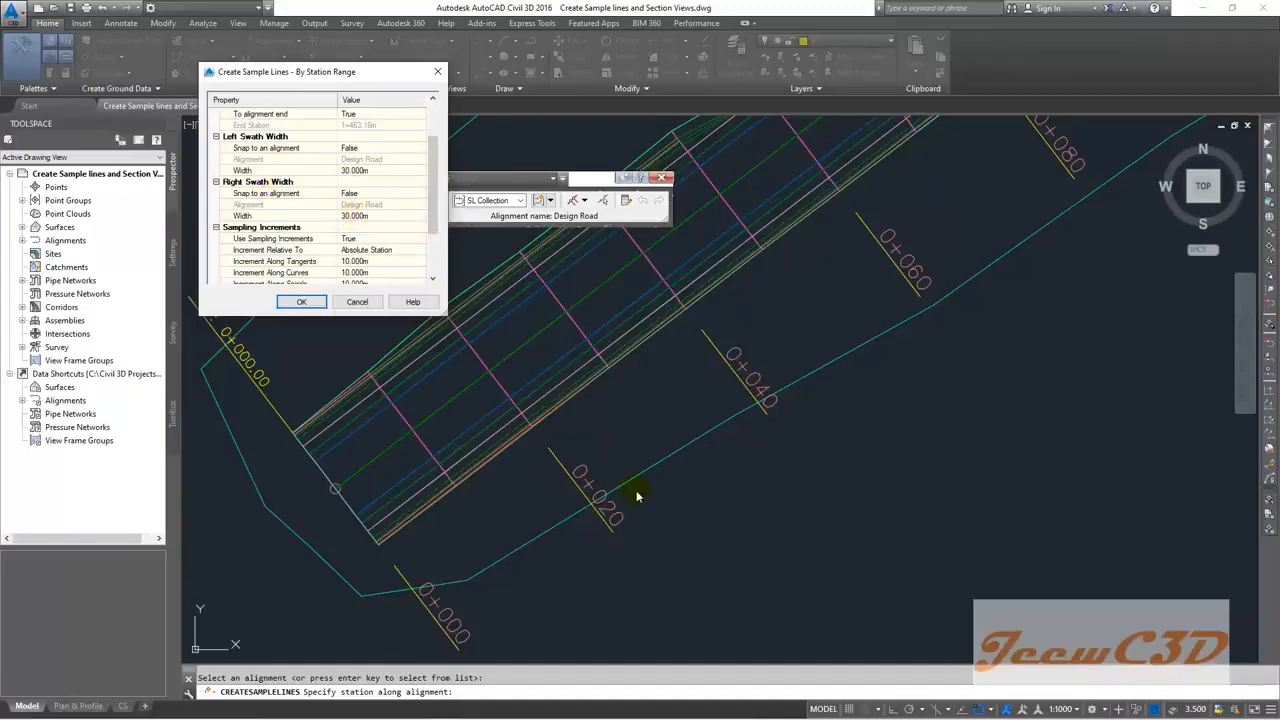
scroll(434, 250, "down", 2)
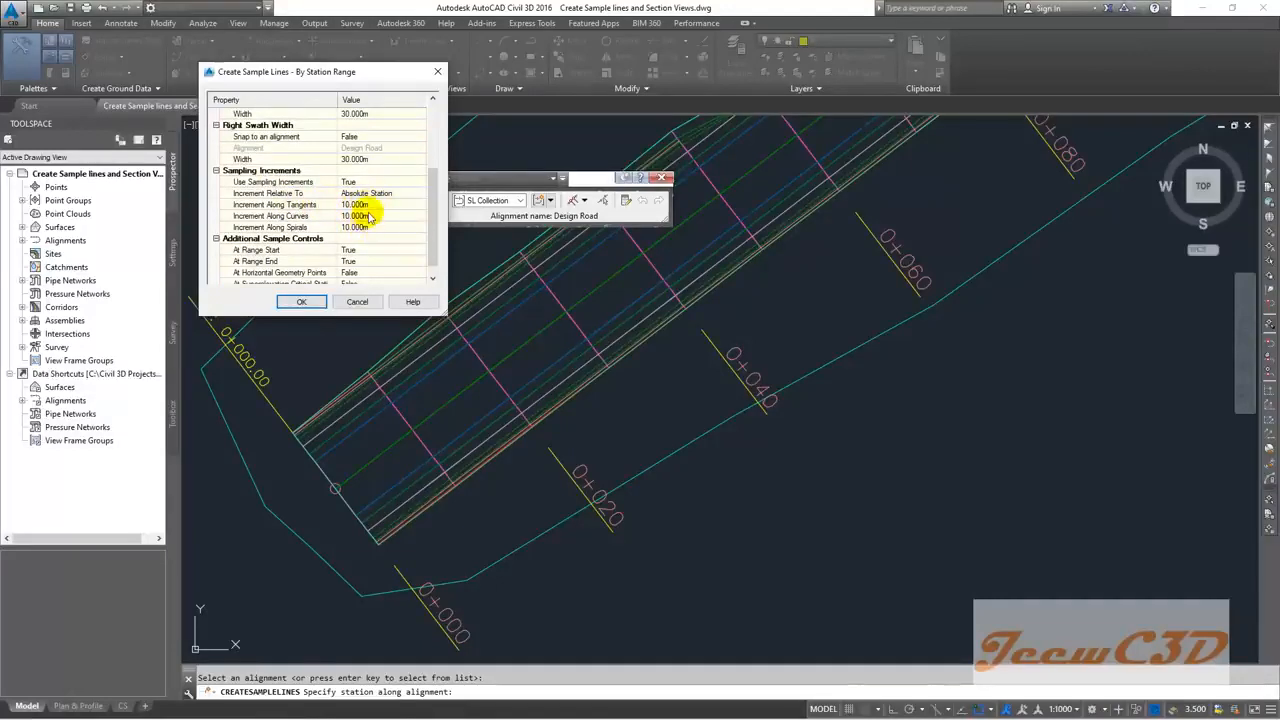
left_click_drag(432, 209, 432, 215)
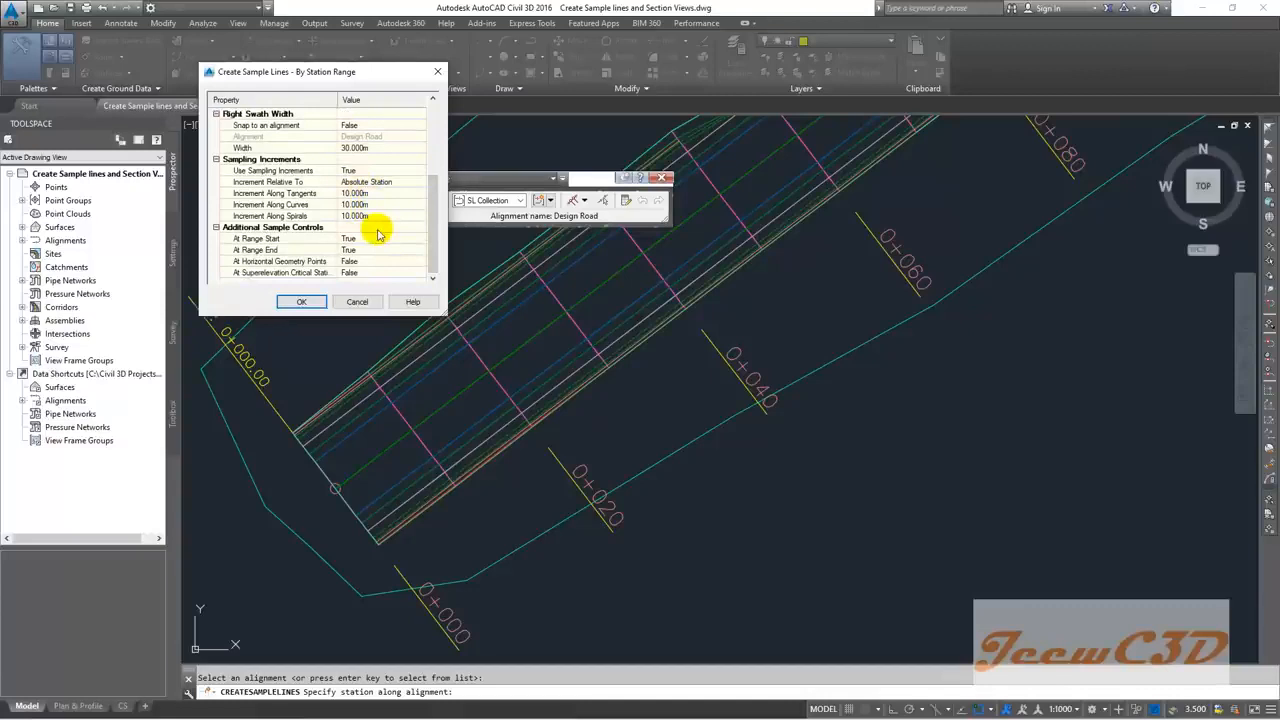
left_click(301, 301)
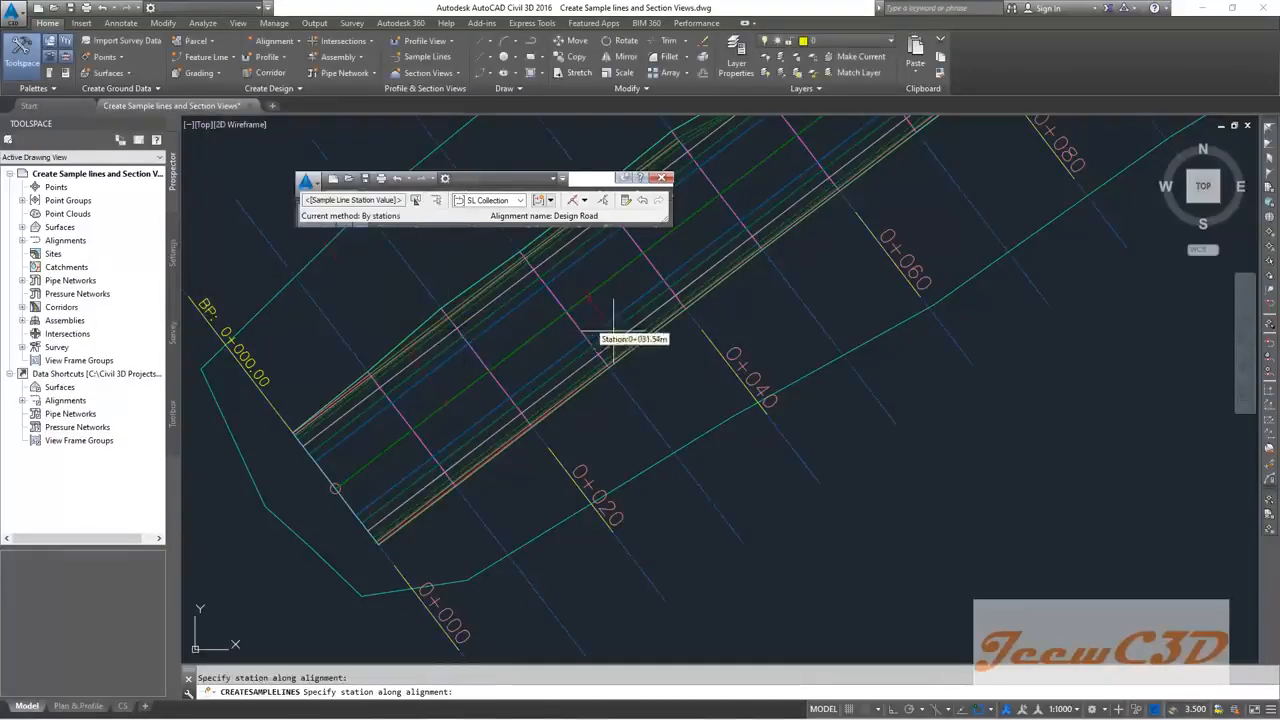
Step: Pan along Design Road's further stations, then end sample line creation
scroll(613, 330, "down", 5)
middle_click_drag(827, 387, 483, 569)
middle_click_drag(883, 440, 777, 471)
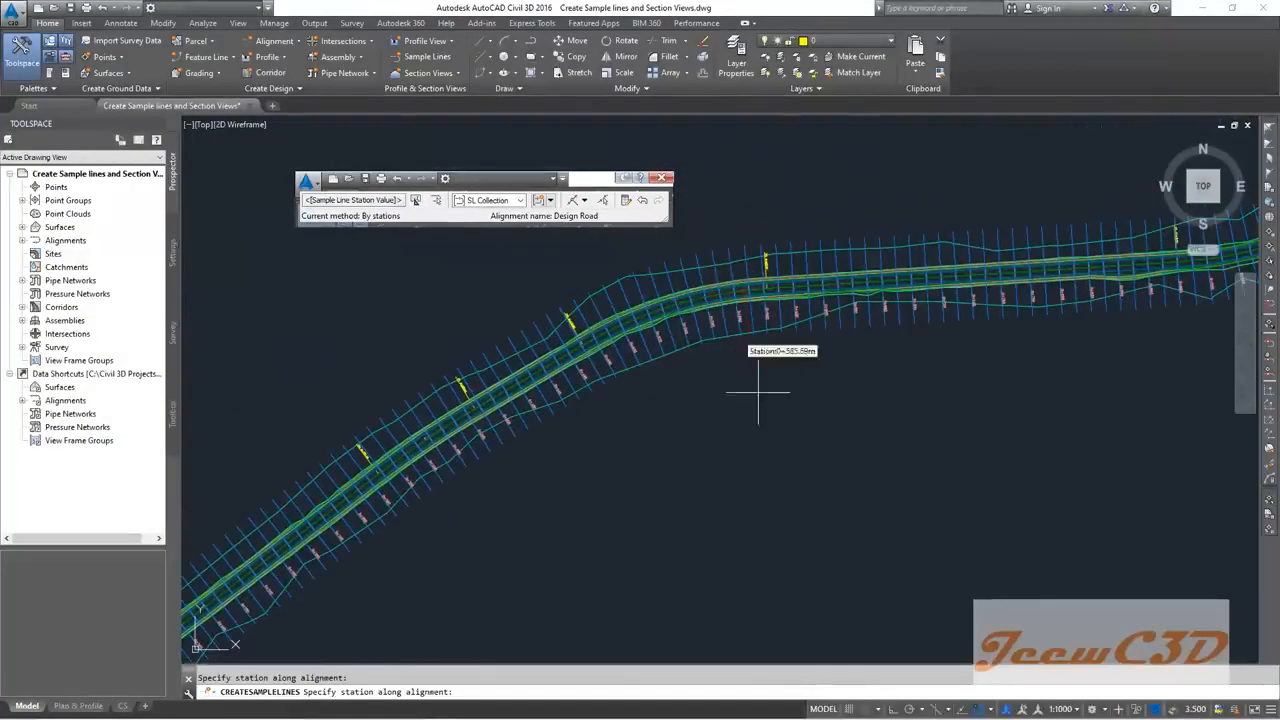
left_click(664, 178)
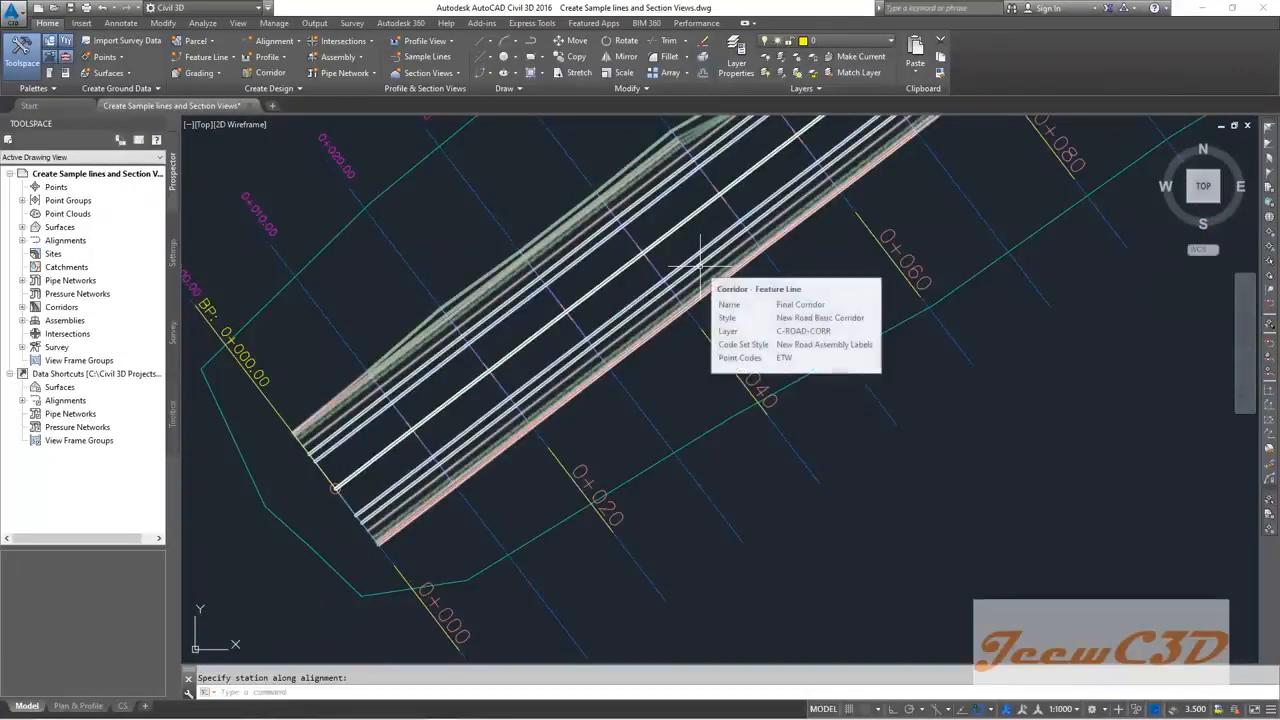
Step: Pan and zoom across the corridor to review the station-labelled sample lines
scroll(677, 343, "down", 3)
middle_click_drag(775, 378, 645, 447)
scroll(697, 381, "up", 2)
scroll(717, 377, "down", 2)
middle_click_drag(754, 385, 556, 508)
scroll(624, 466, "down", 1)
middle_click_drag(626, 464, 677, 406)
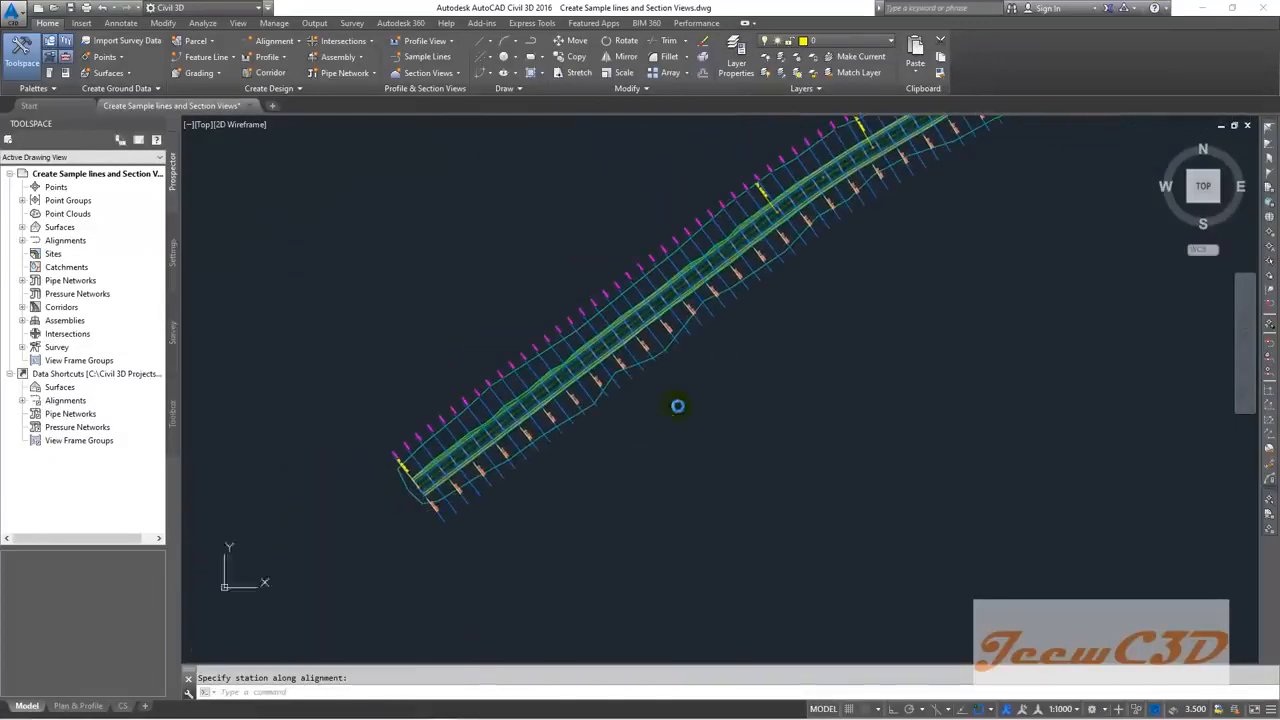
scroll(670, 378, "up", 5)
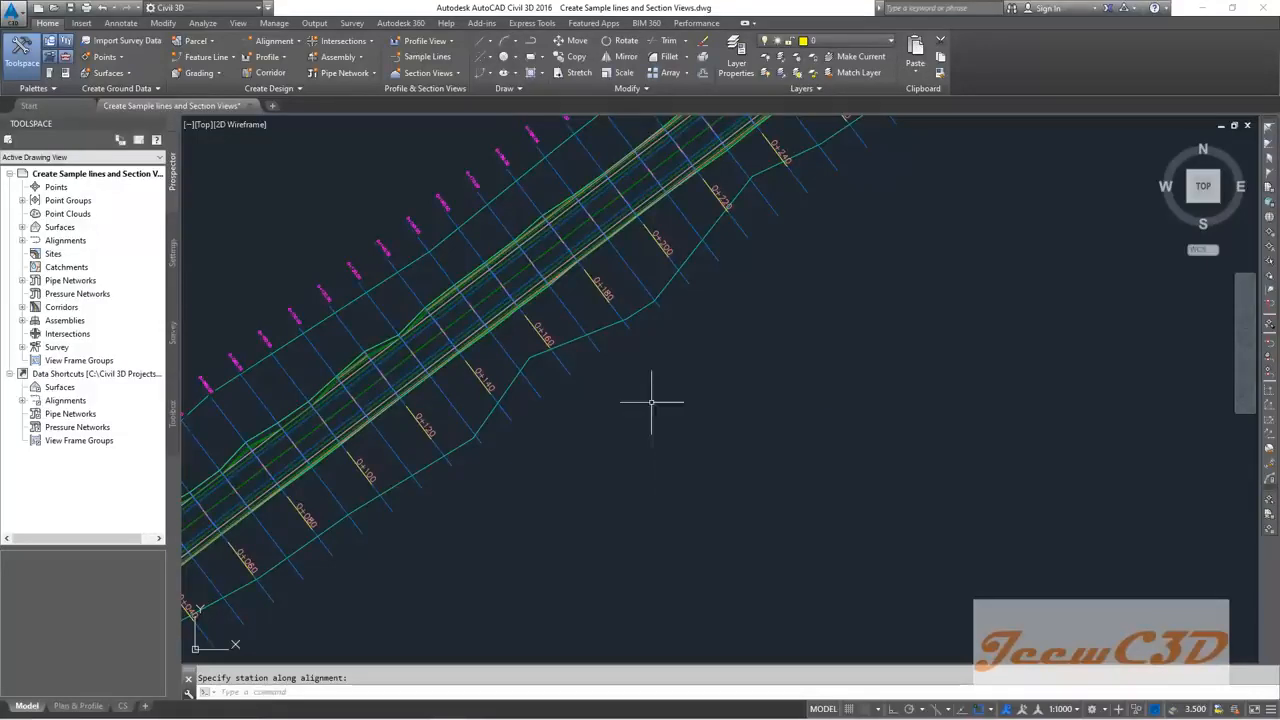
Step: Select the sample line at 0+170 and add Final Corridor to its sampled sources
left_click(580, 323)
key("Return")
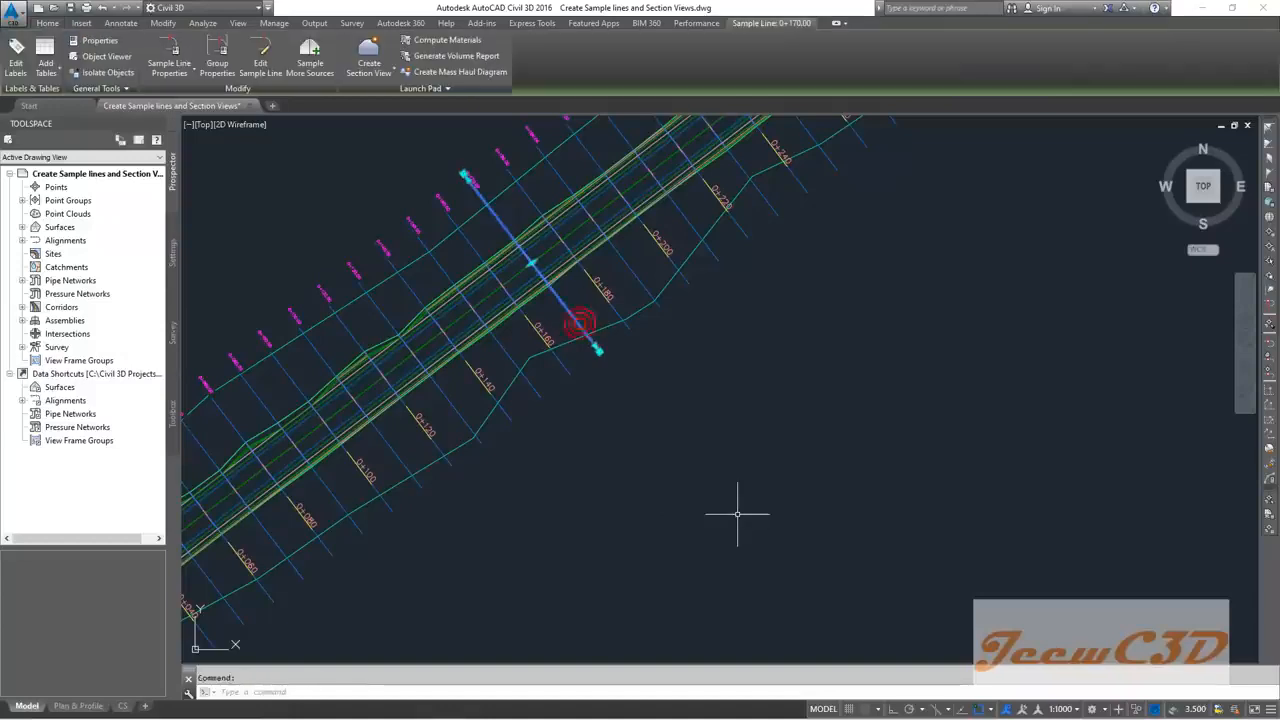
left_click(309, 68)
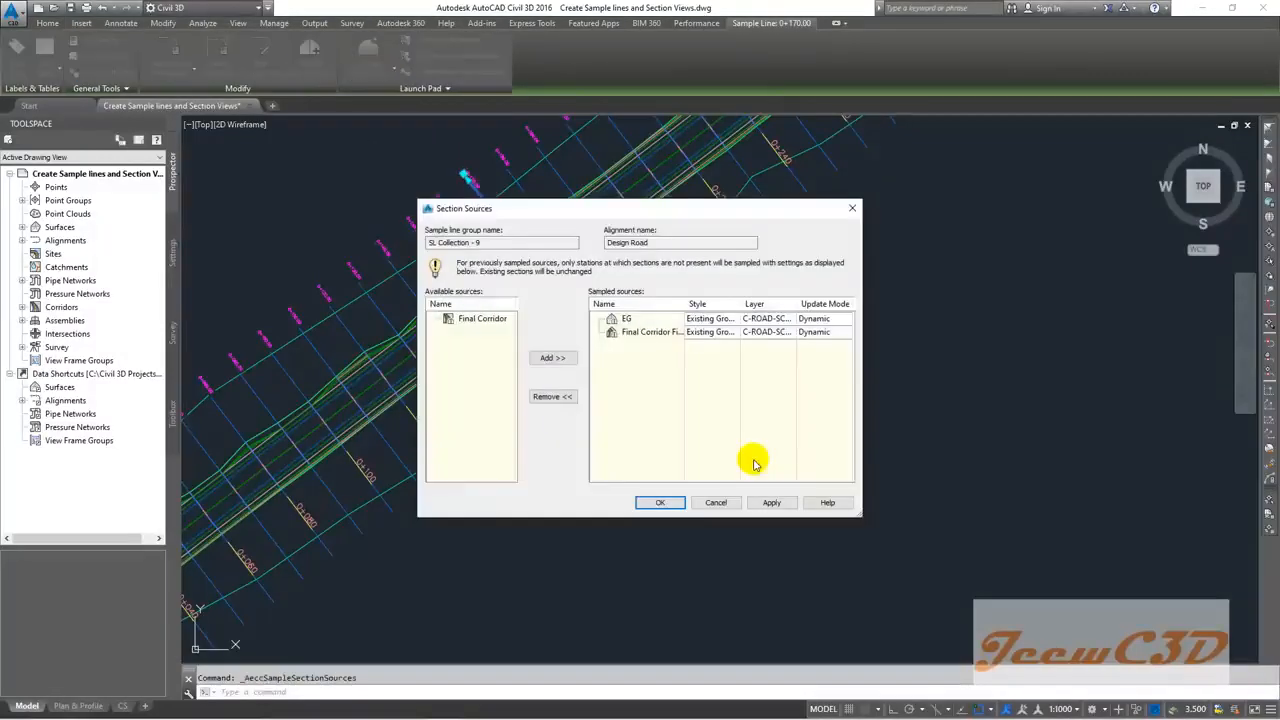
left_click(483, 319)
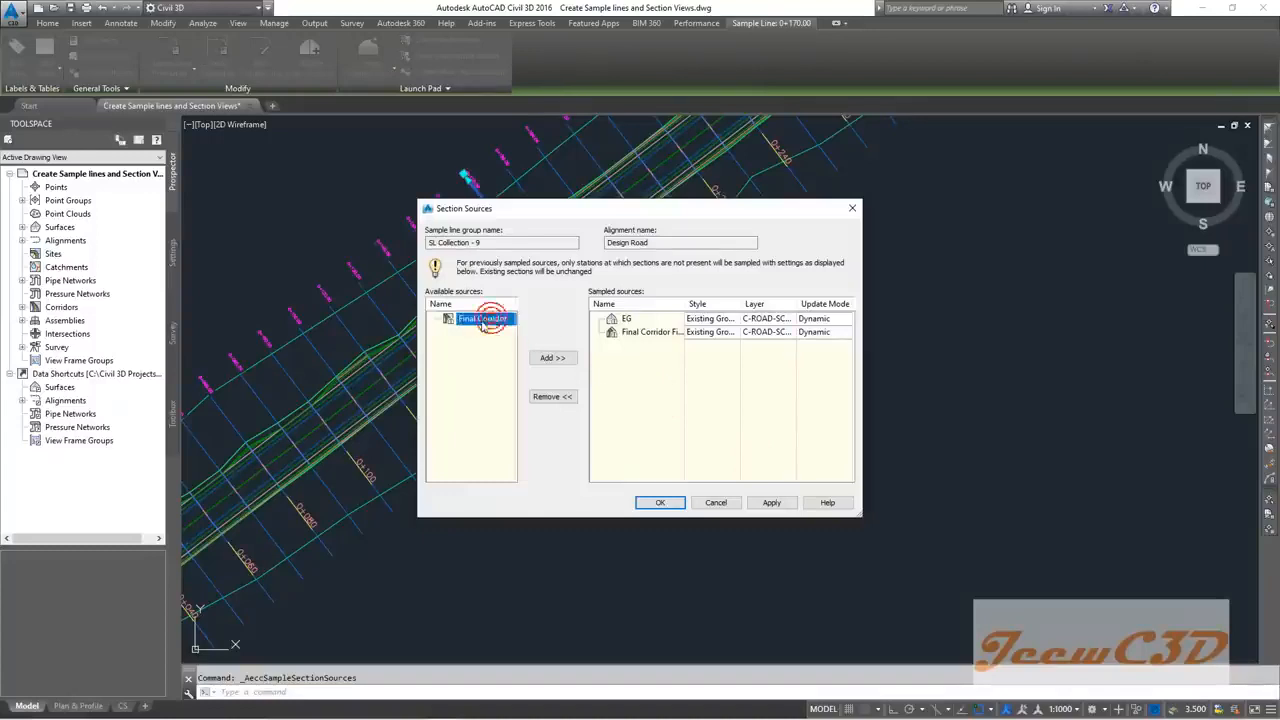
left_click_drag(476, 326, 487, 331)
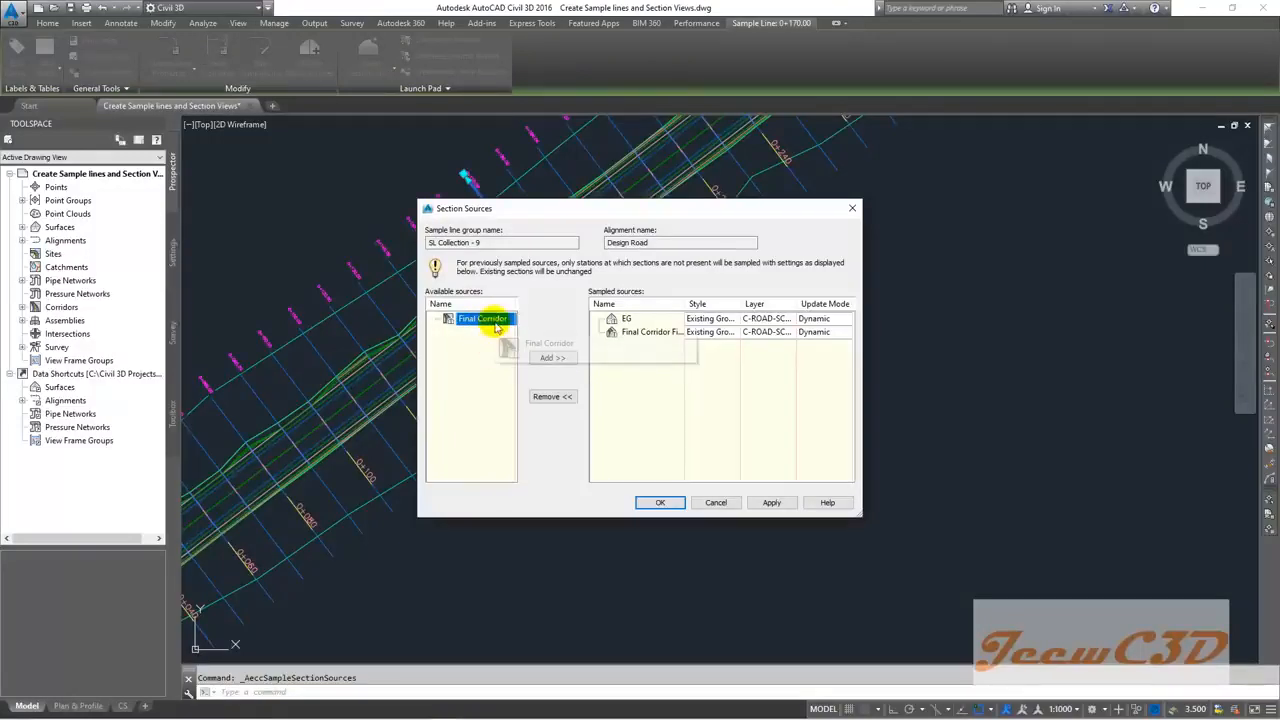
left_click(560, 359)
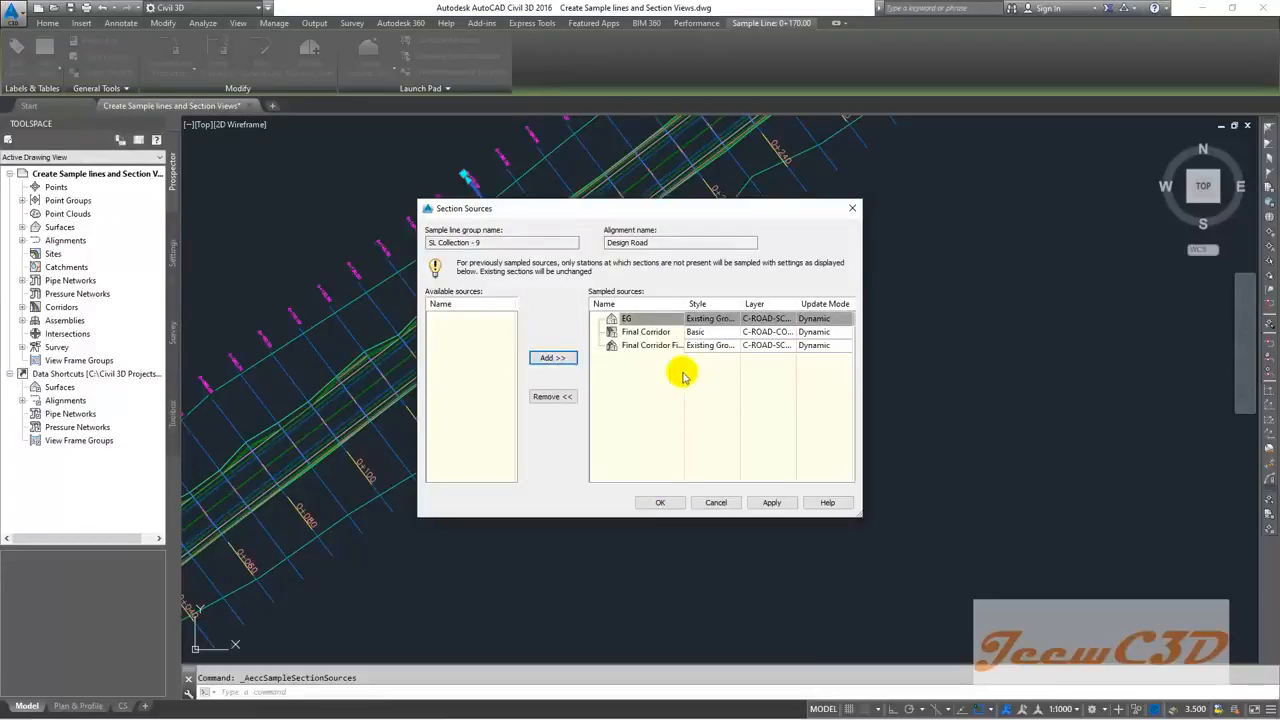
Step: Give Final Corridor the New Road Assembly Labels code set style and apply the sources
left_click(645, 334)
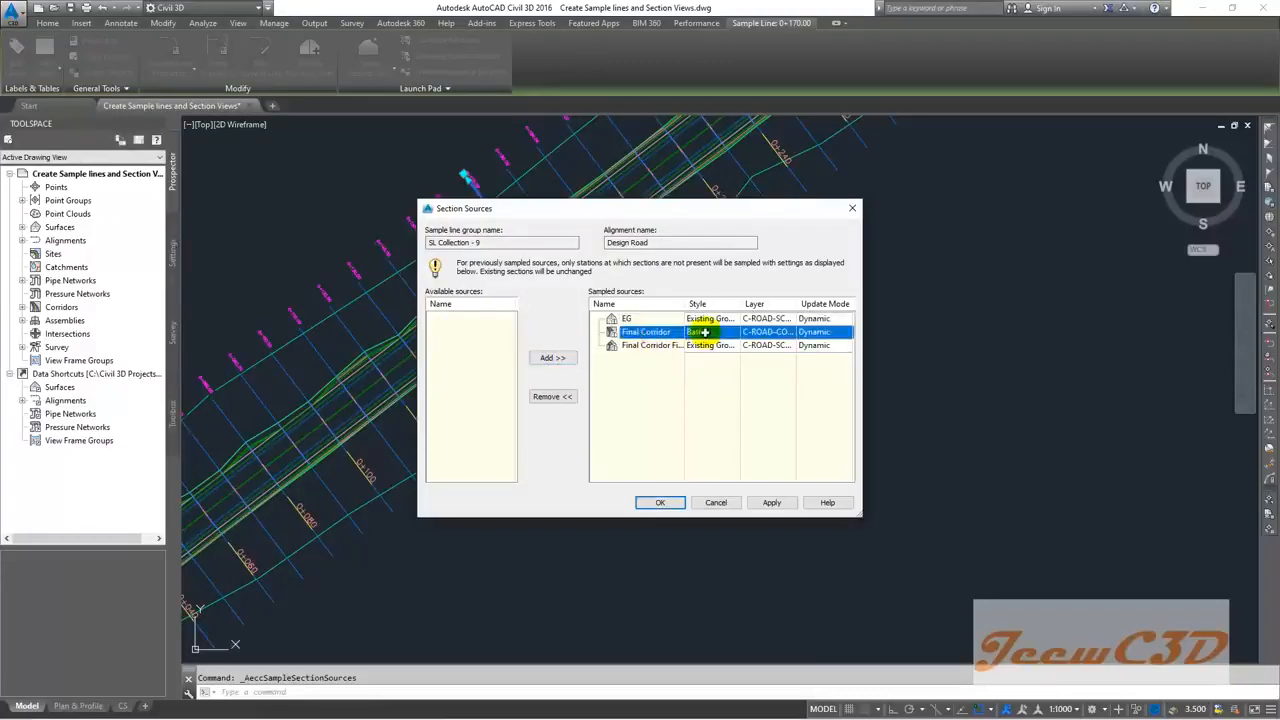
left_click(705, 332)
left_click(645, 358)
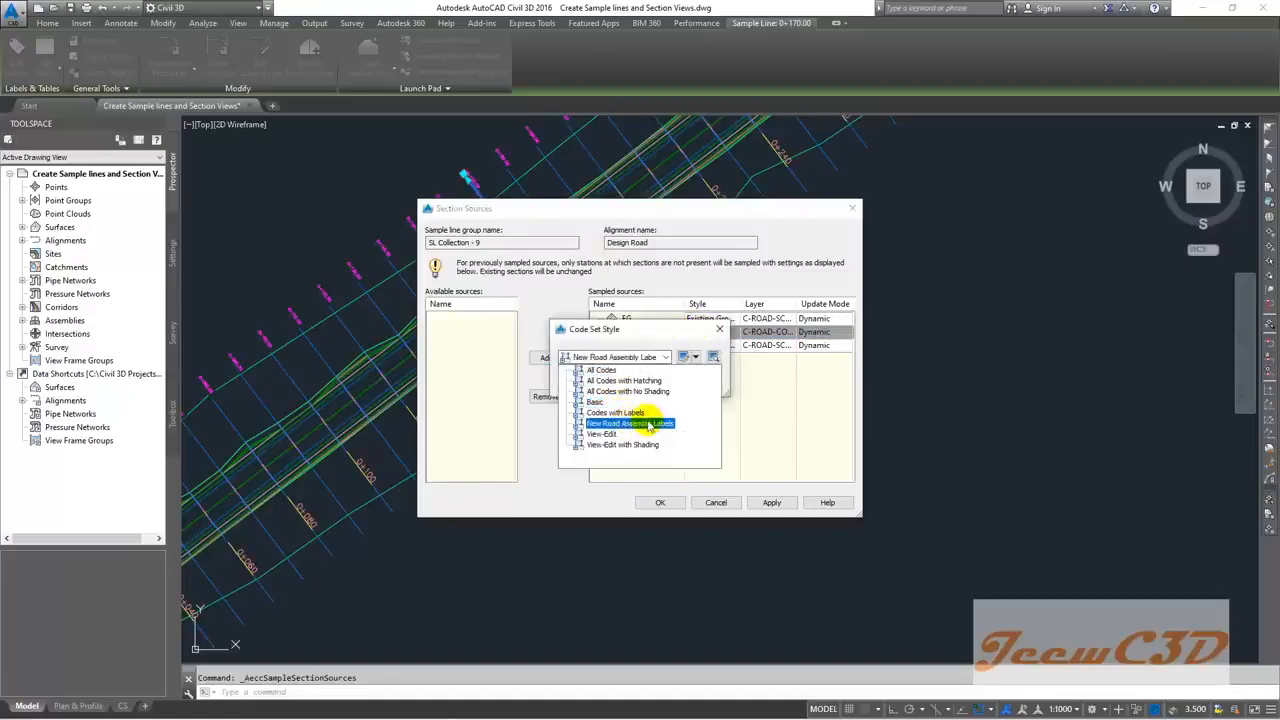
left_click(632, 424)
left_click(585, 382)
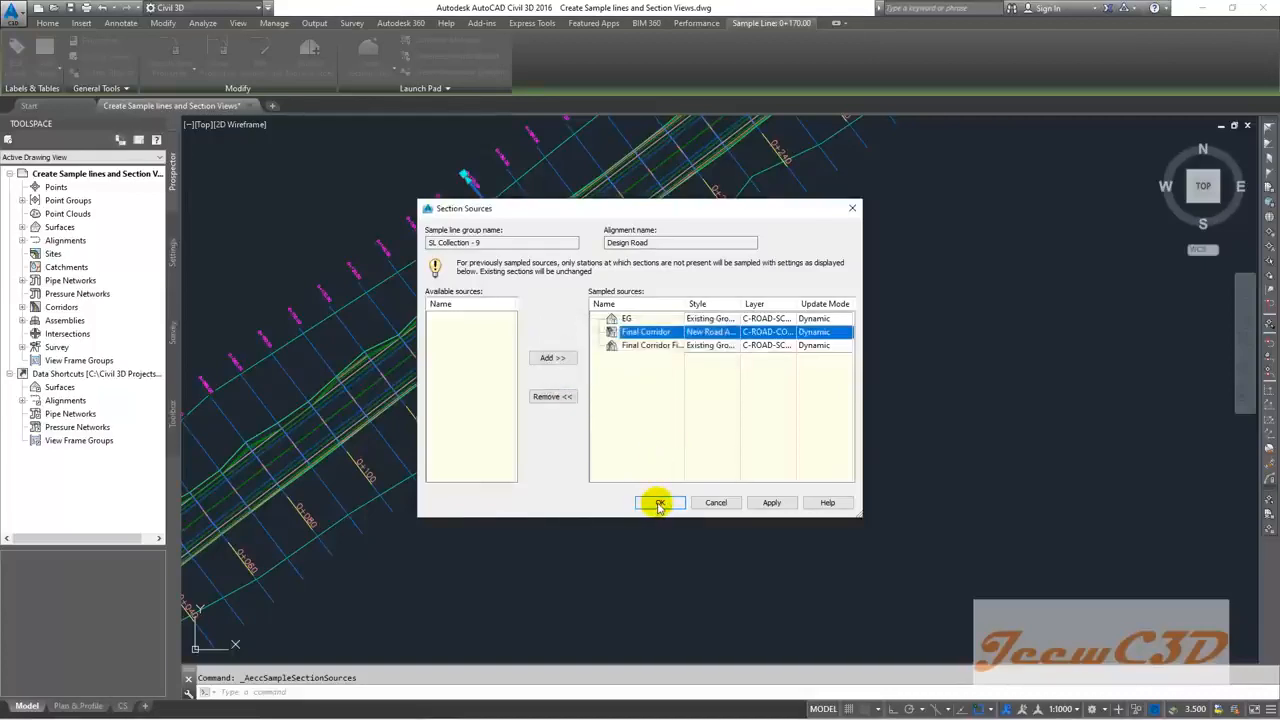
left_click(659, 504)
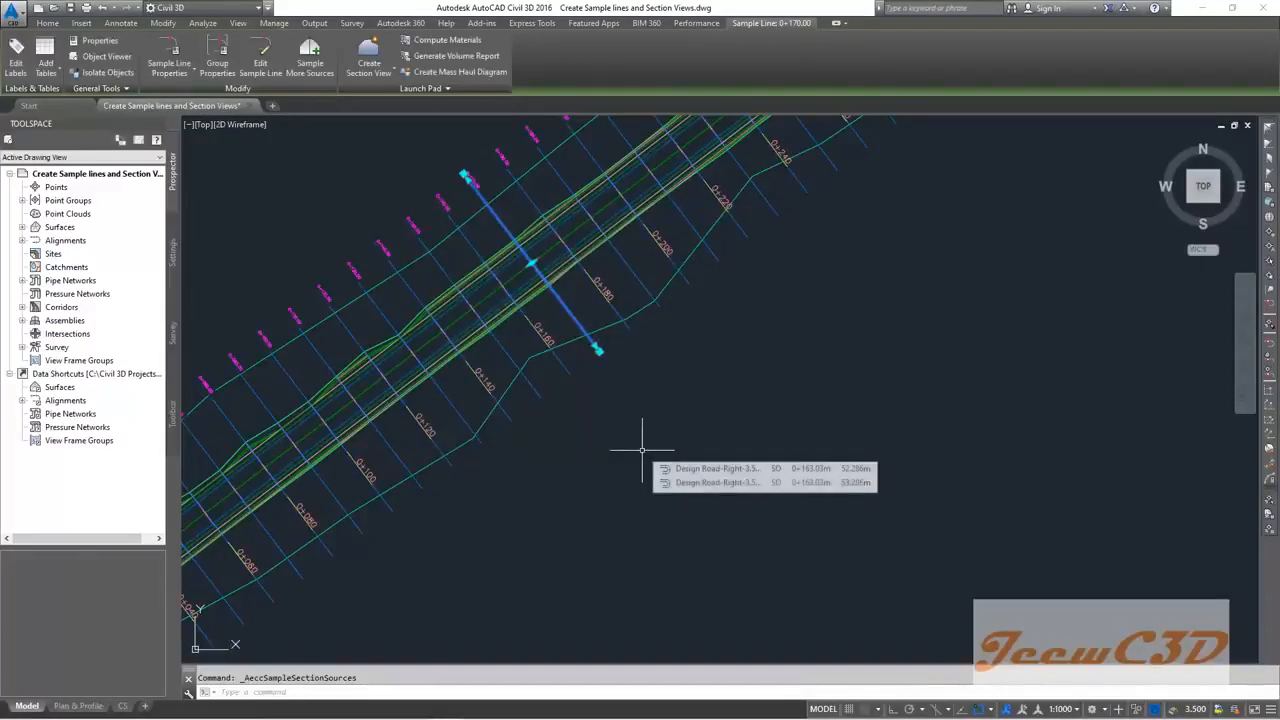
scroll(642, 449, "down", 2)
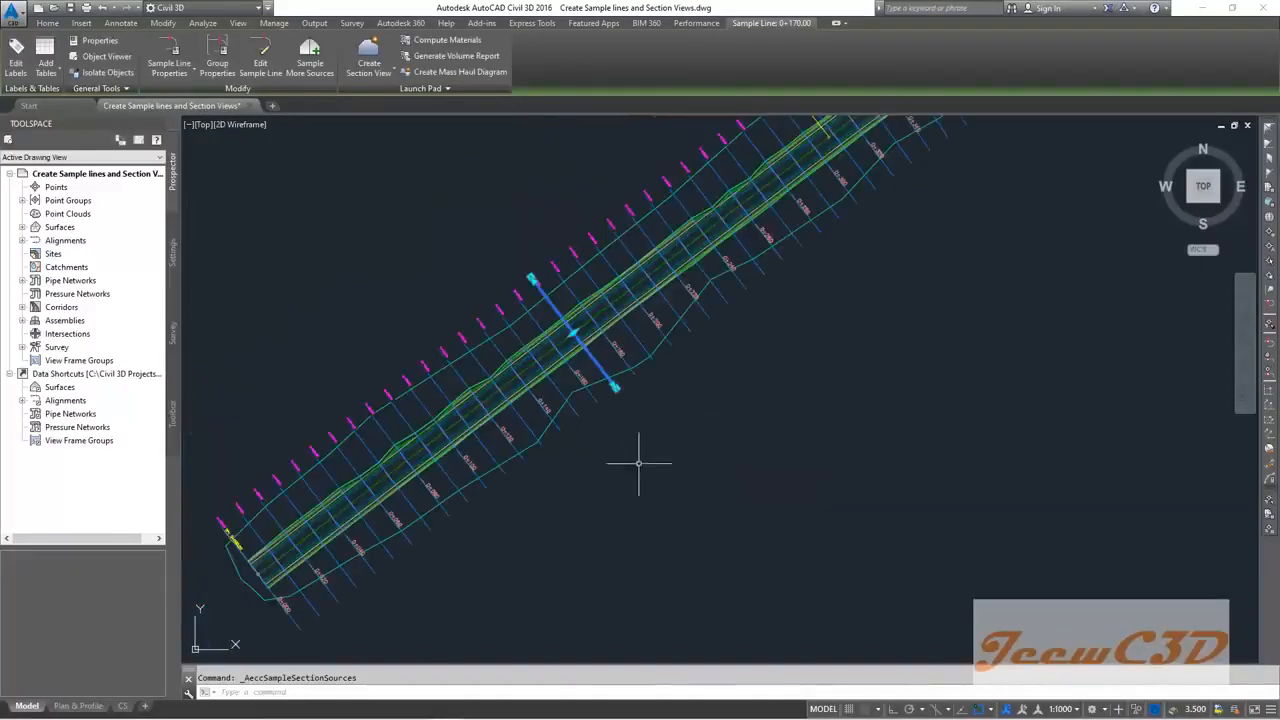
scroll(700, 435, "down", 2)
scroll(774, 417, "down", 3)
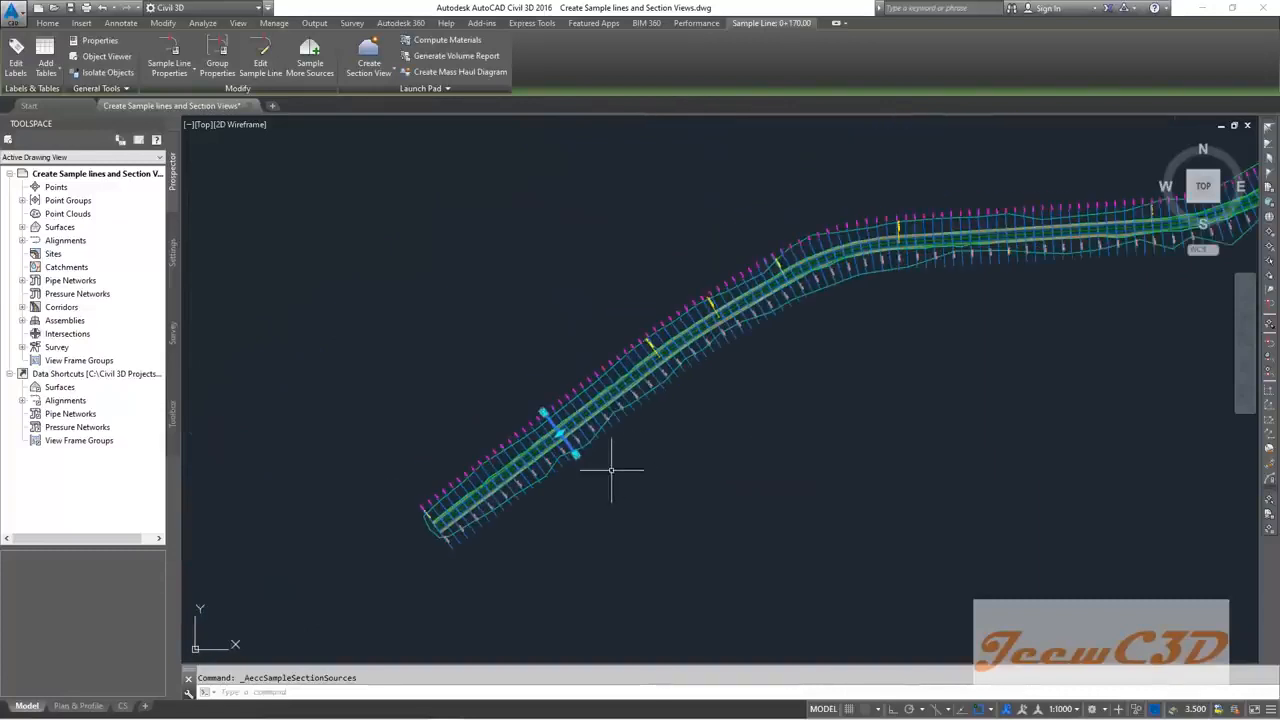
scroll(580, 486, "up", 6)
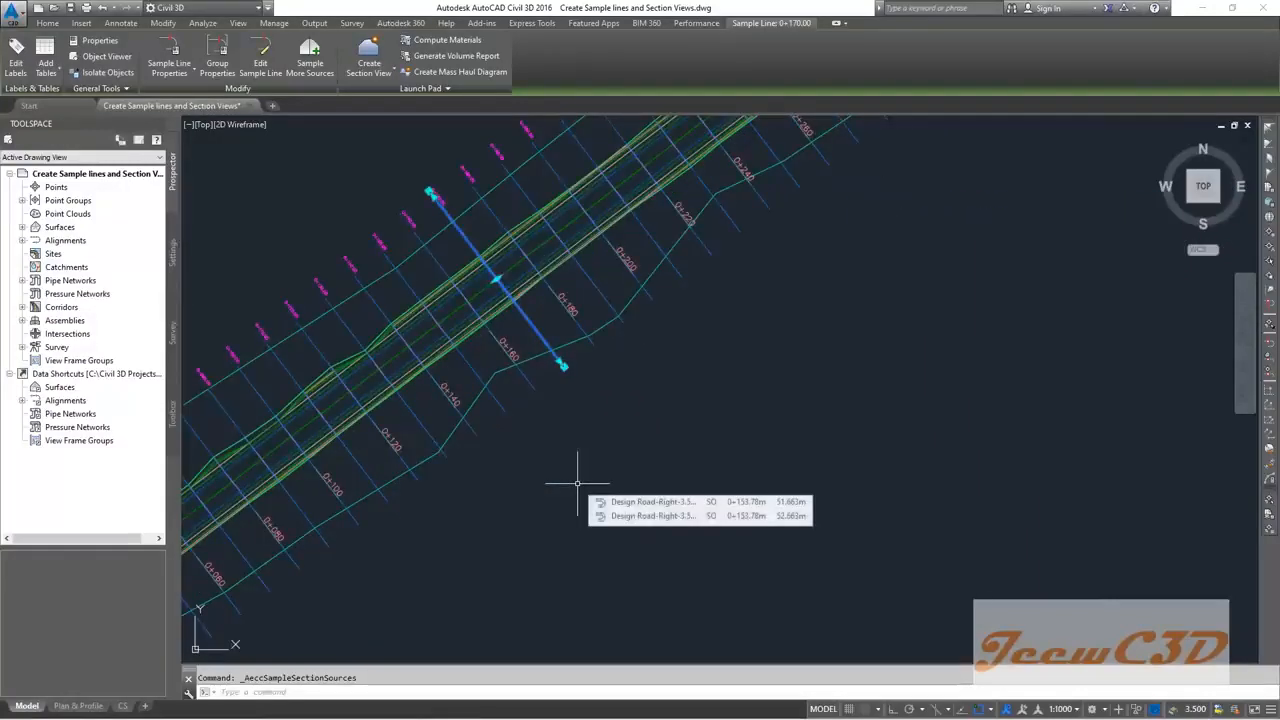
key("Escape")
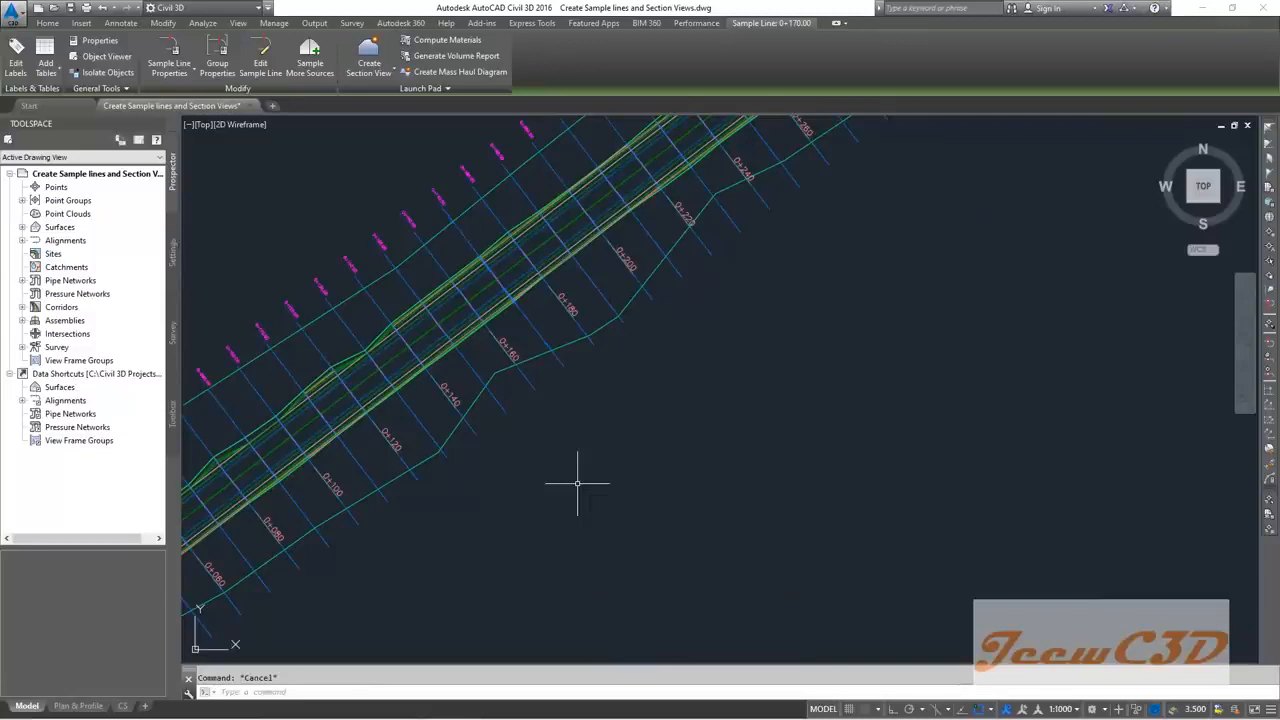
scroll(565, 375, "up", 3)
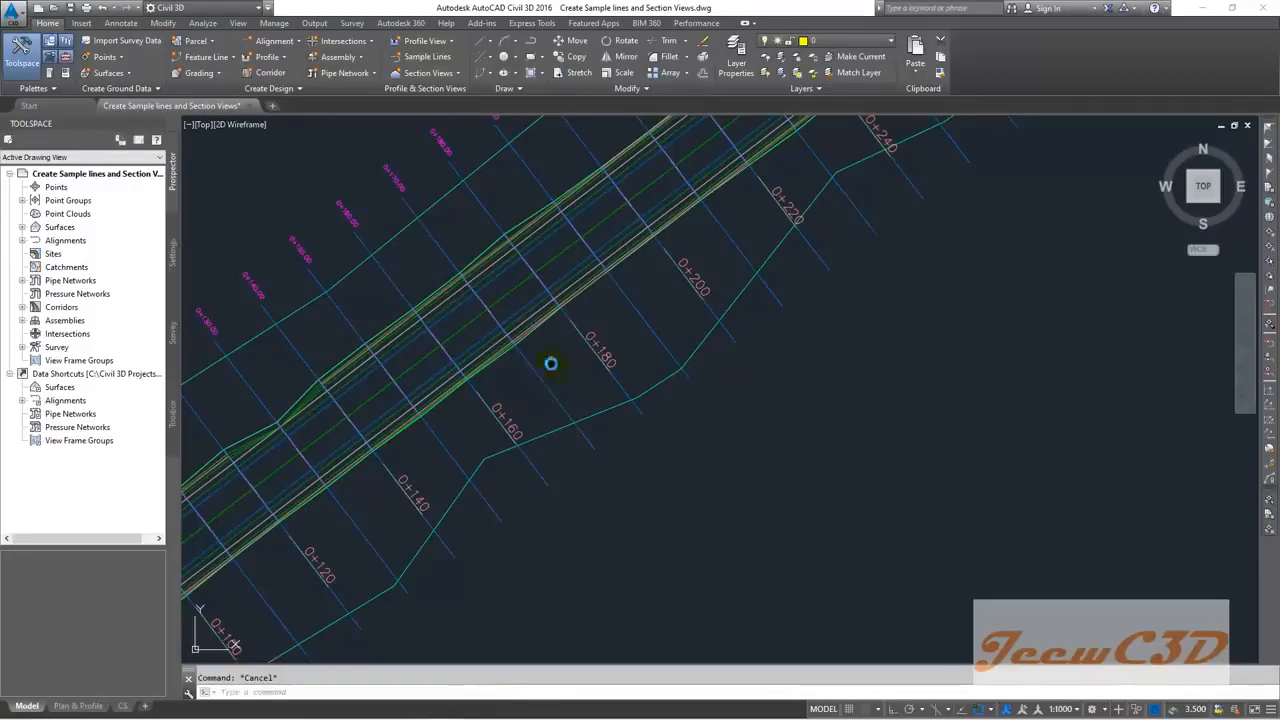
scroll(560, 385, "up", 2)
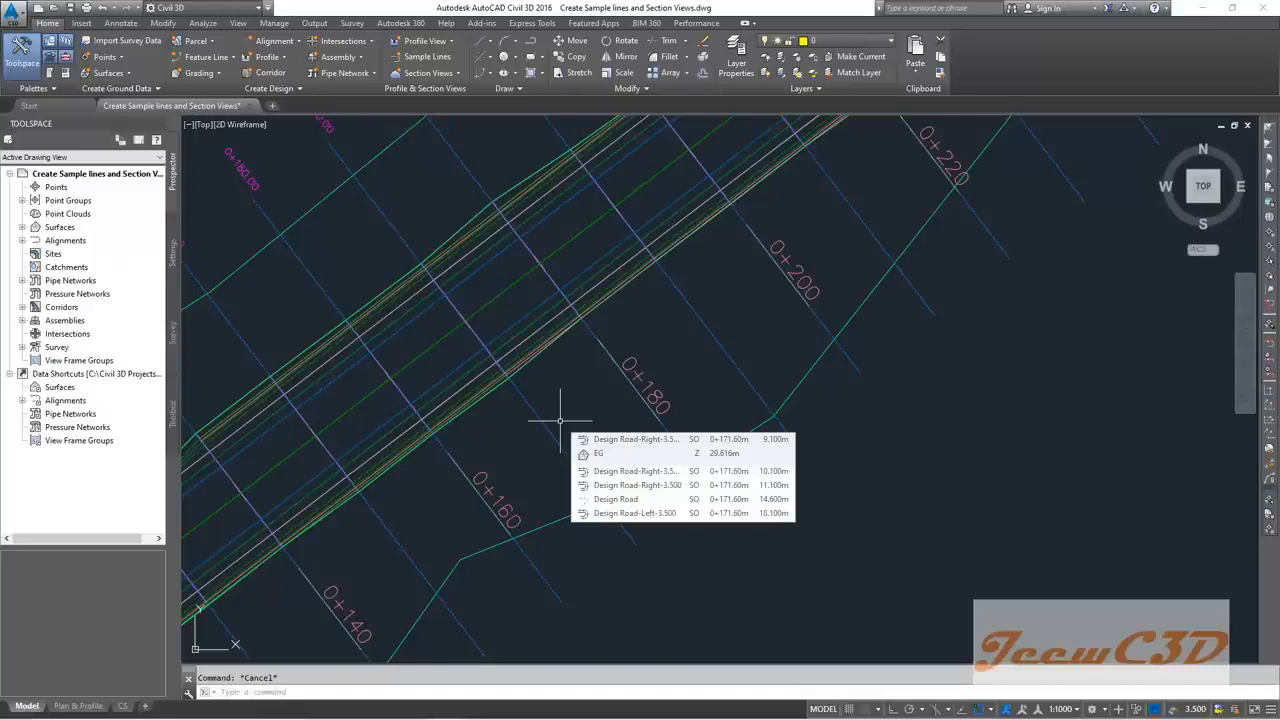
scroll(562, 421, "down", 6)
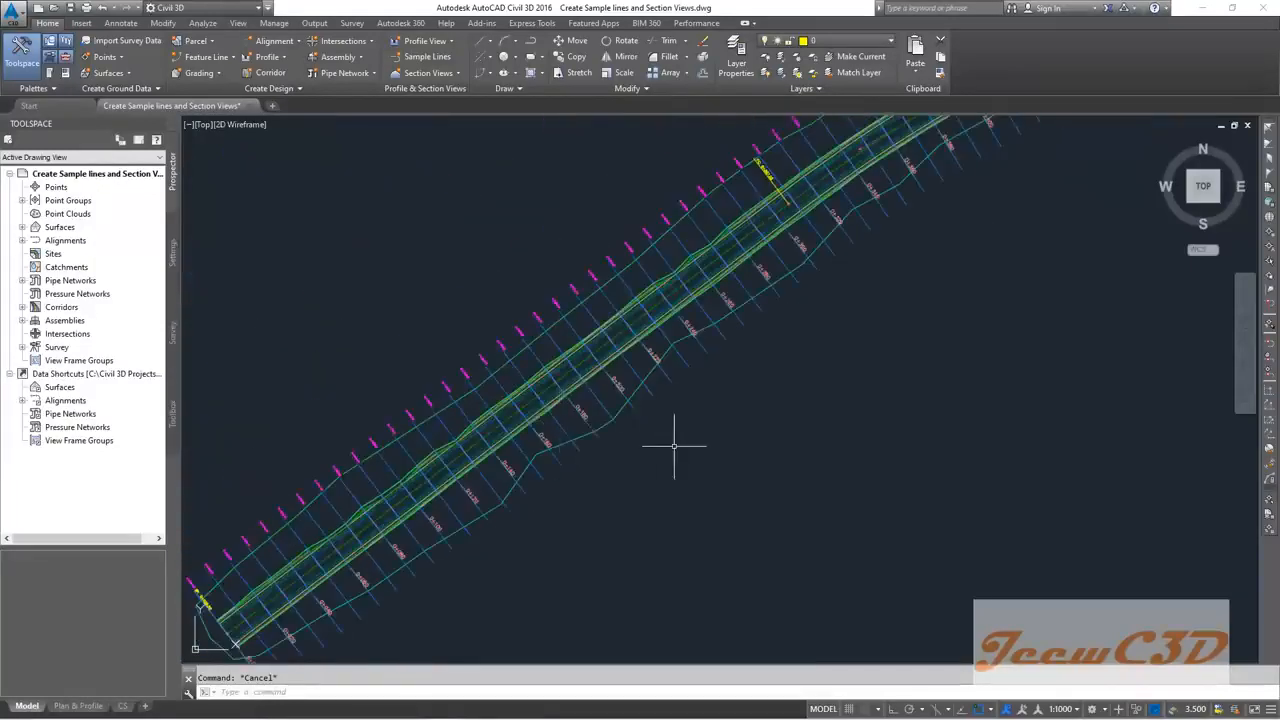
Step: Launch Create Multiple Section Views from the Section Views menu
middle_click_drag(724, 463, 572, 418)
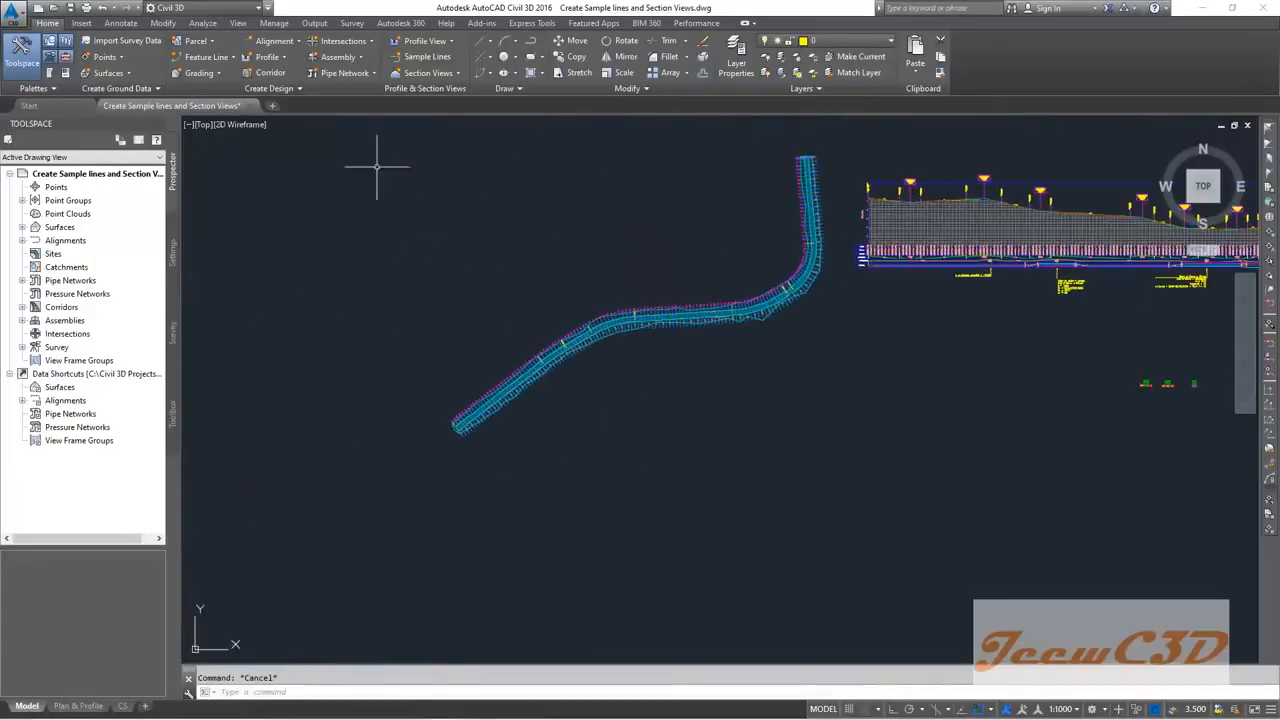
left_click(449, 75)
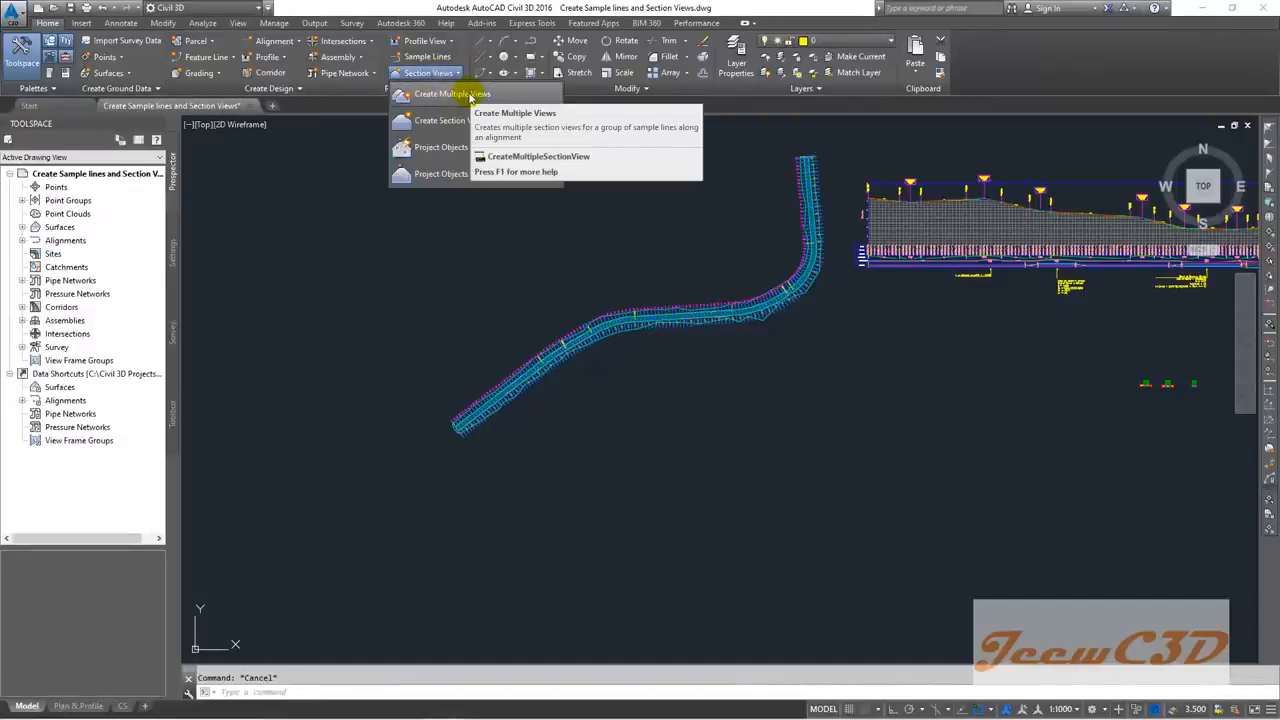
left_click(470, 95)
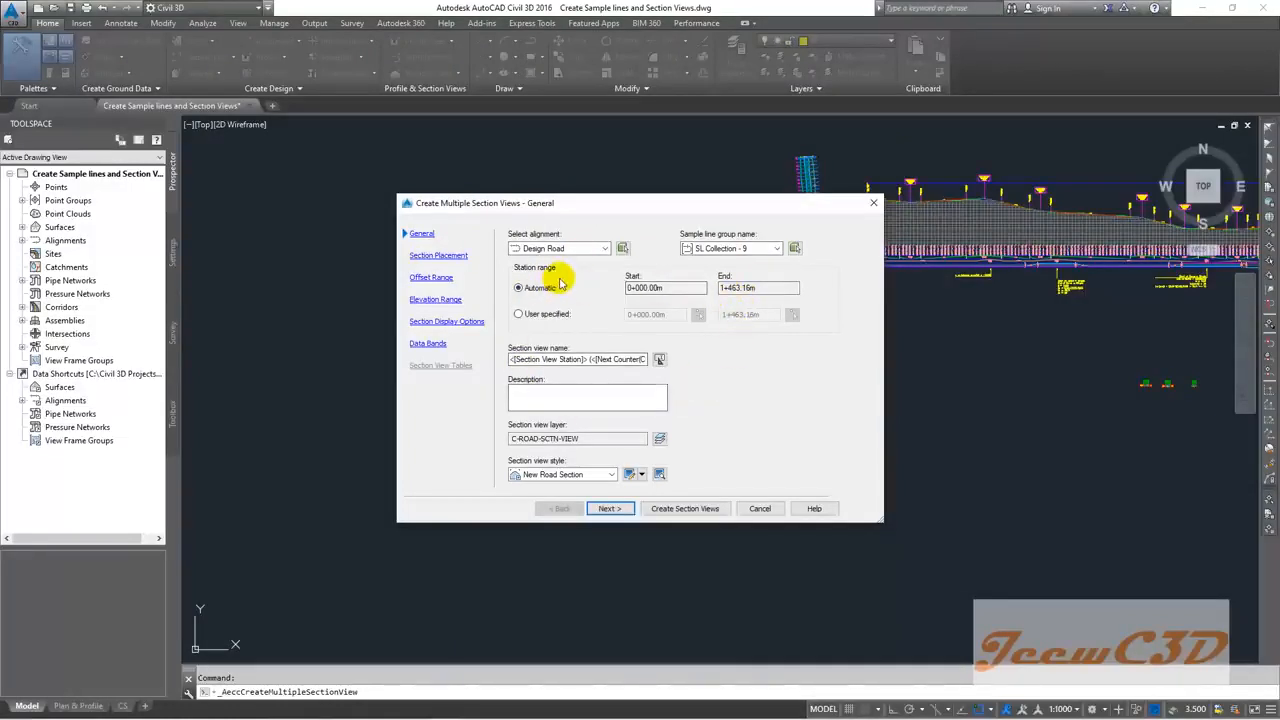
Step: Choose SL Collection - 9 and the New Road Section style, then continue to placement
left_click(735, 248)
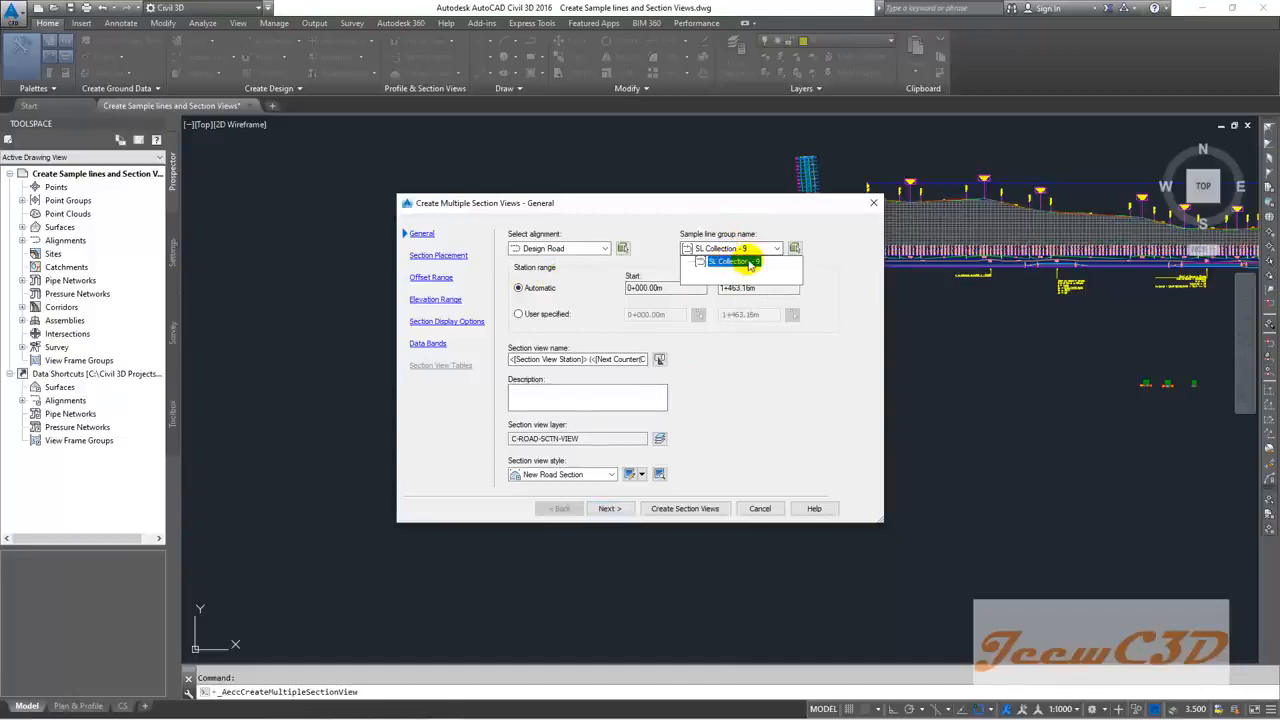
left_click(749, 262)
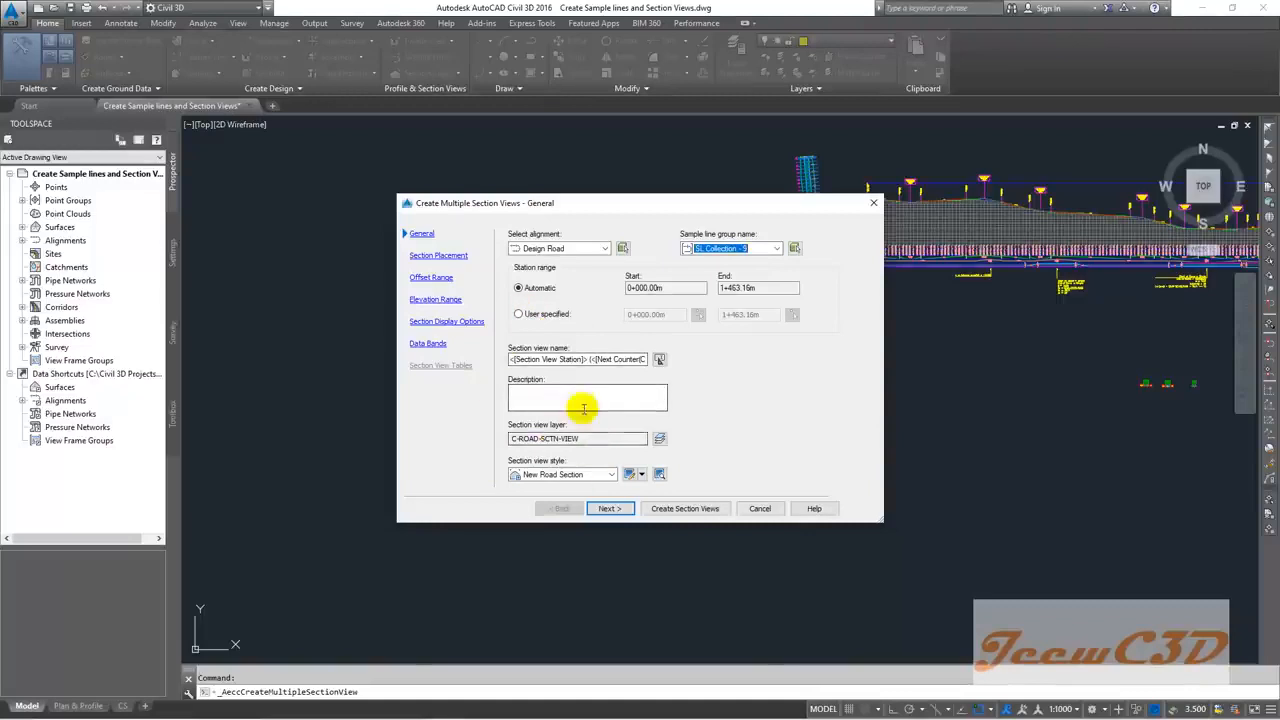
left_click(588, 475)
left_click(566, 498)
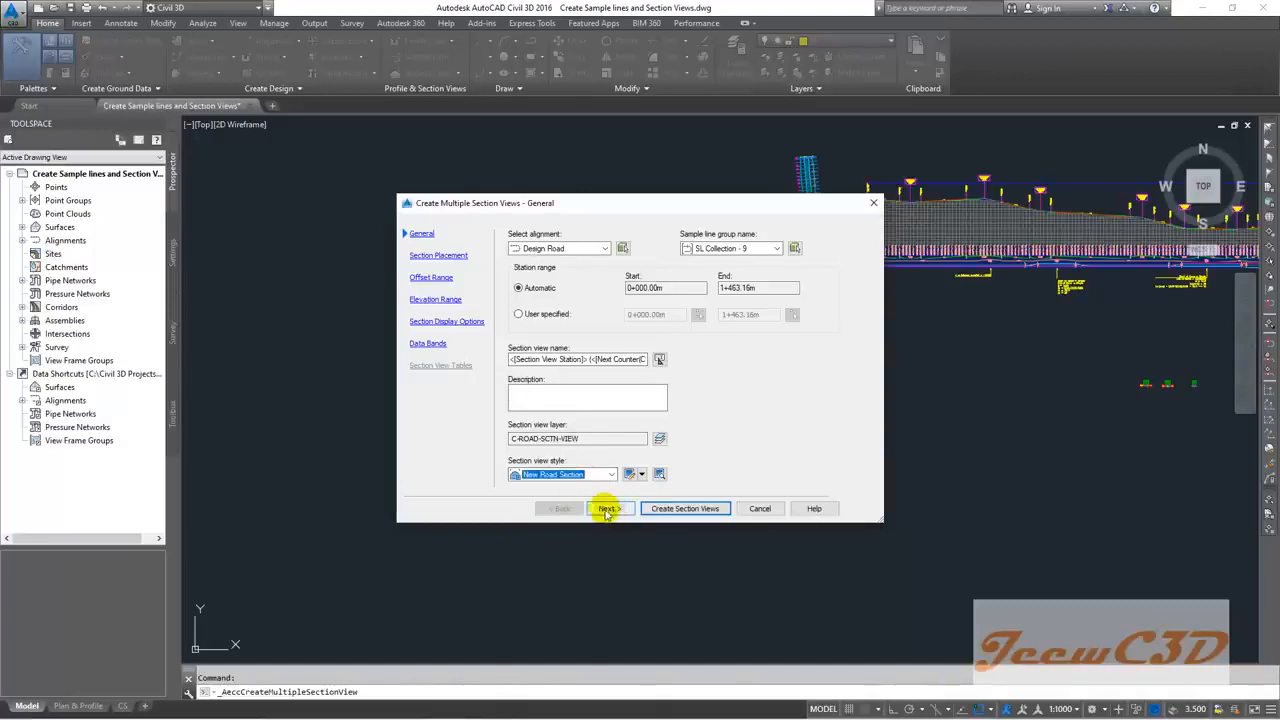
left_click(609, 509)
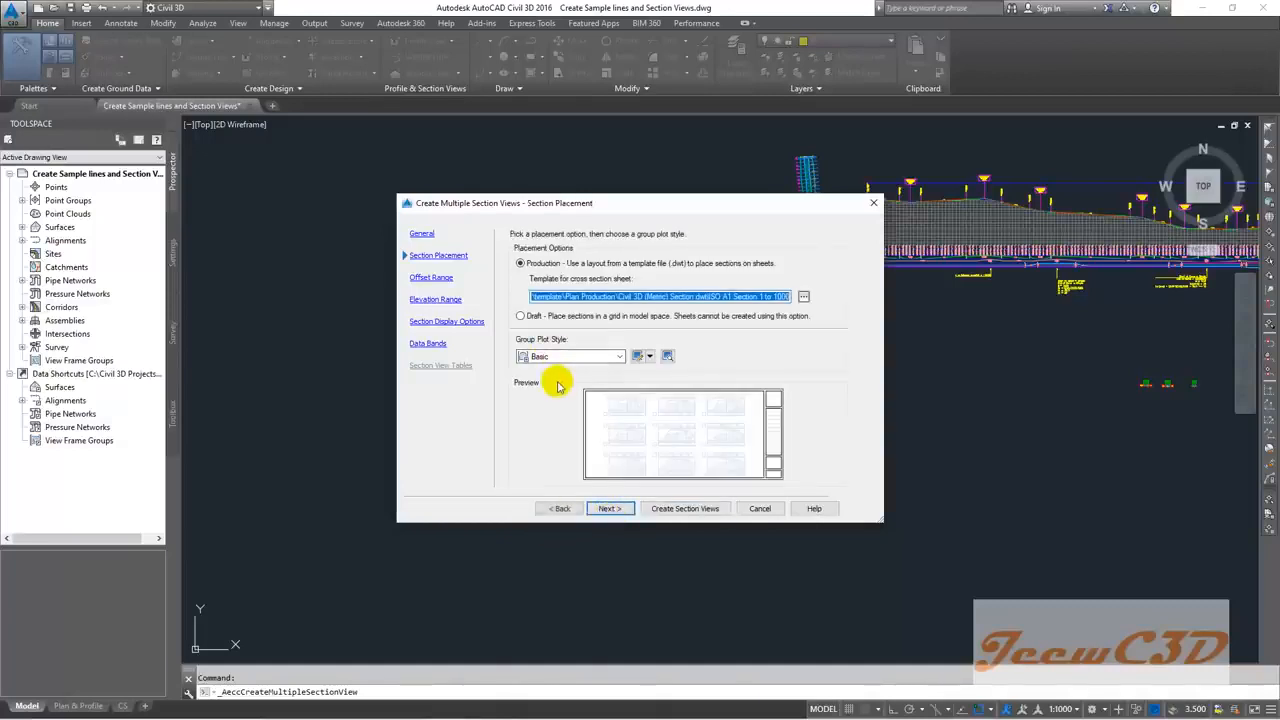
Step: Select Draft placement and skip through offset, elevation and display pages to Data Bands
left_click(520, 316)
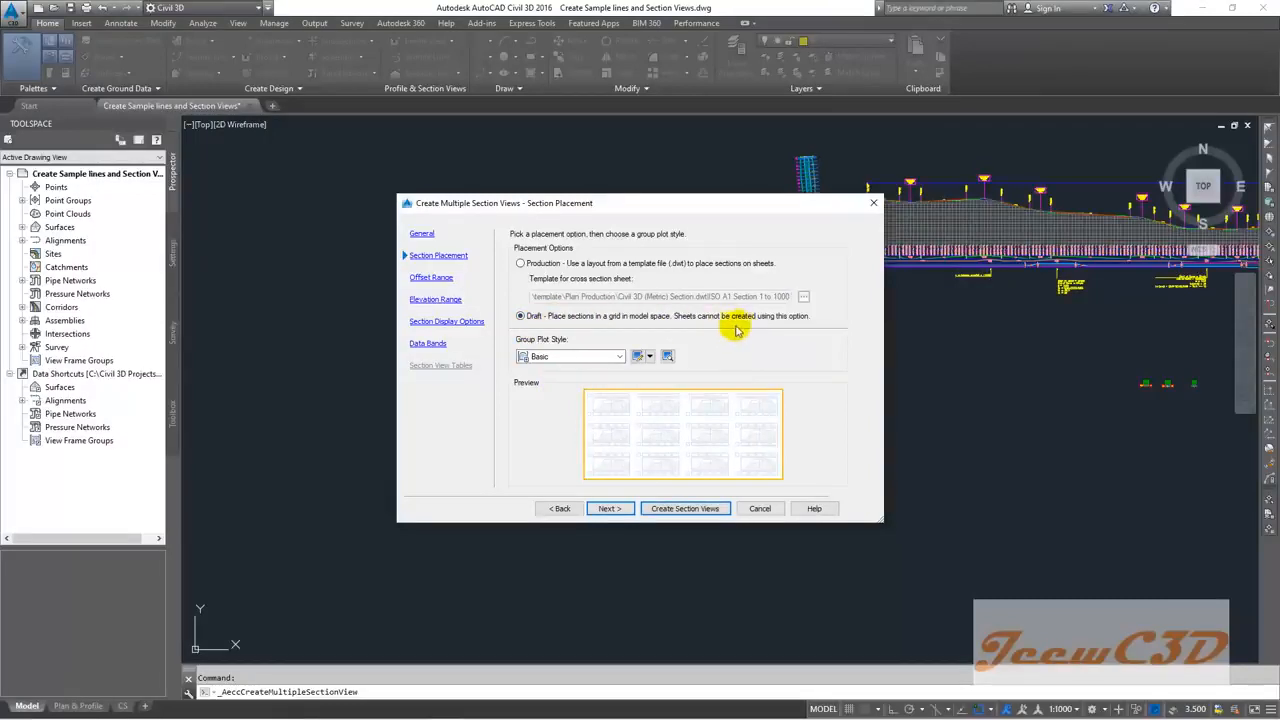
left_click(607, 509)
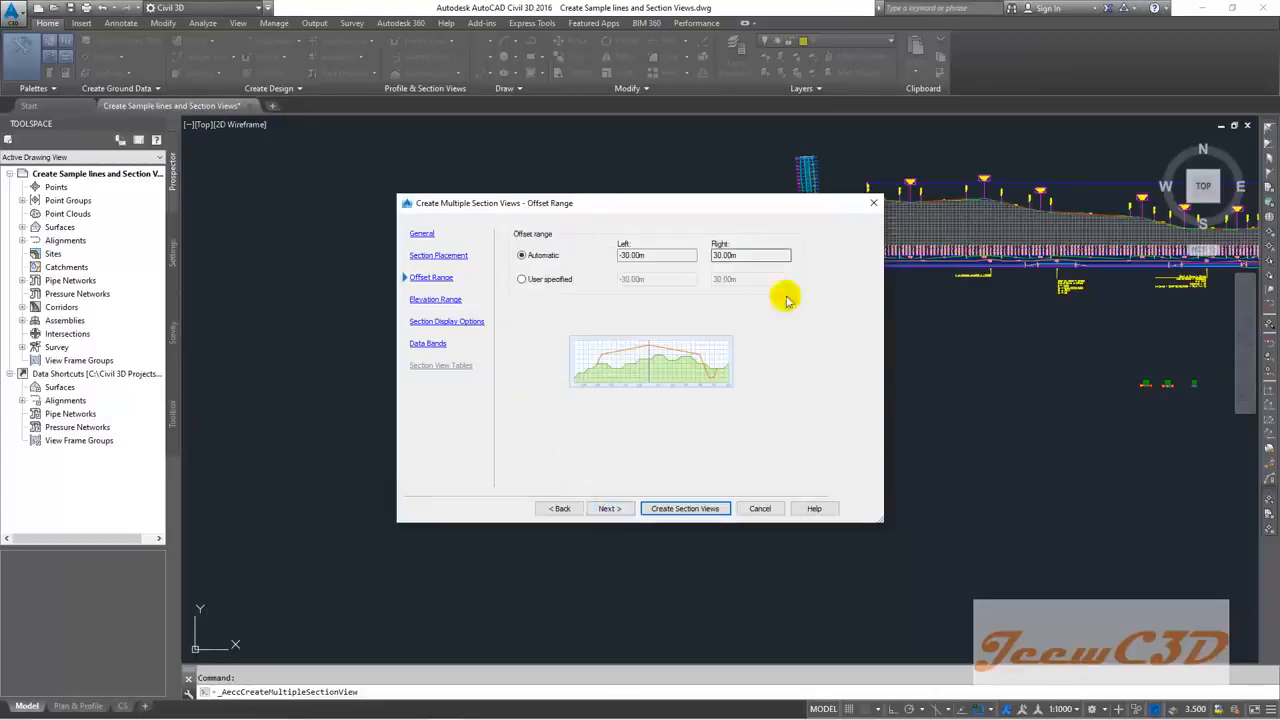
left_click(610, 508)
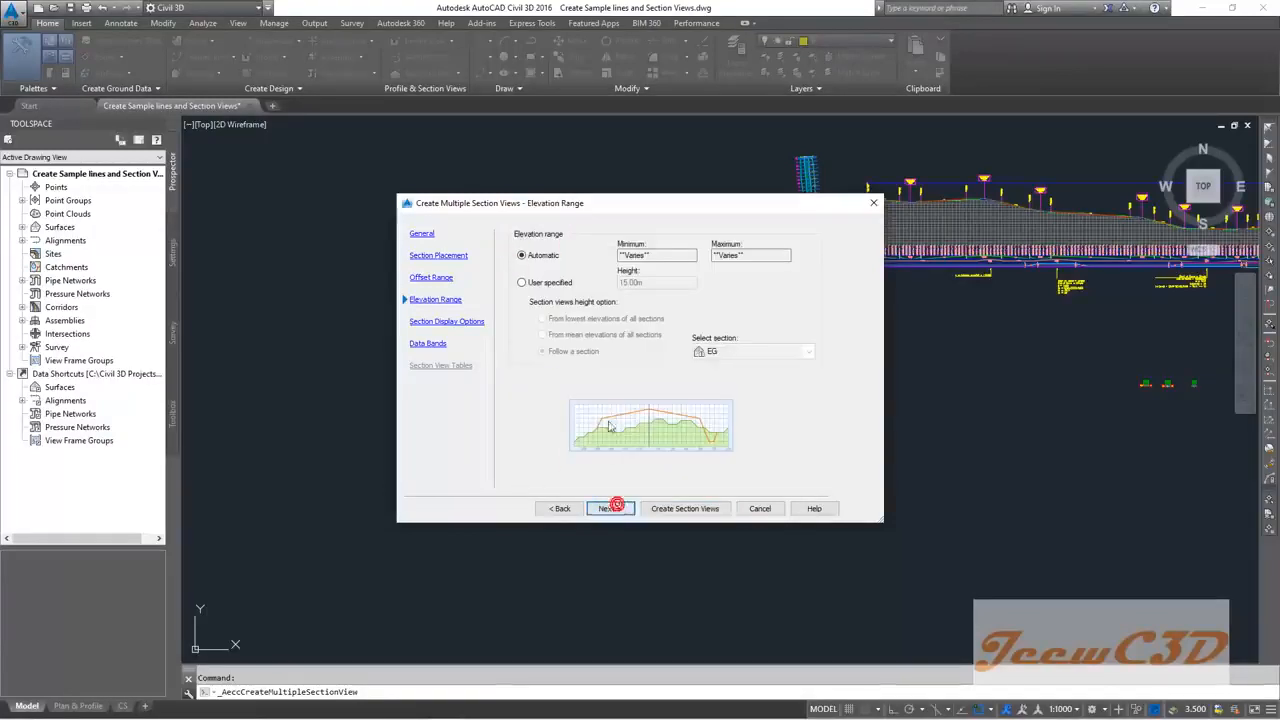
left_click(612, 509)
left_click(610, 508)
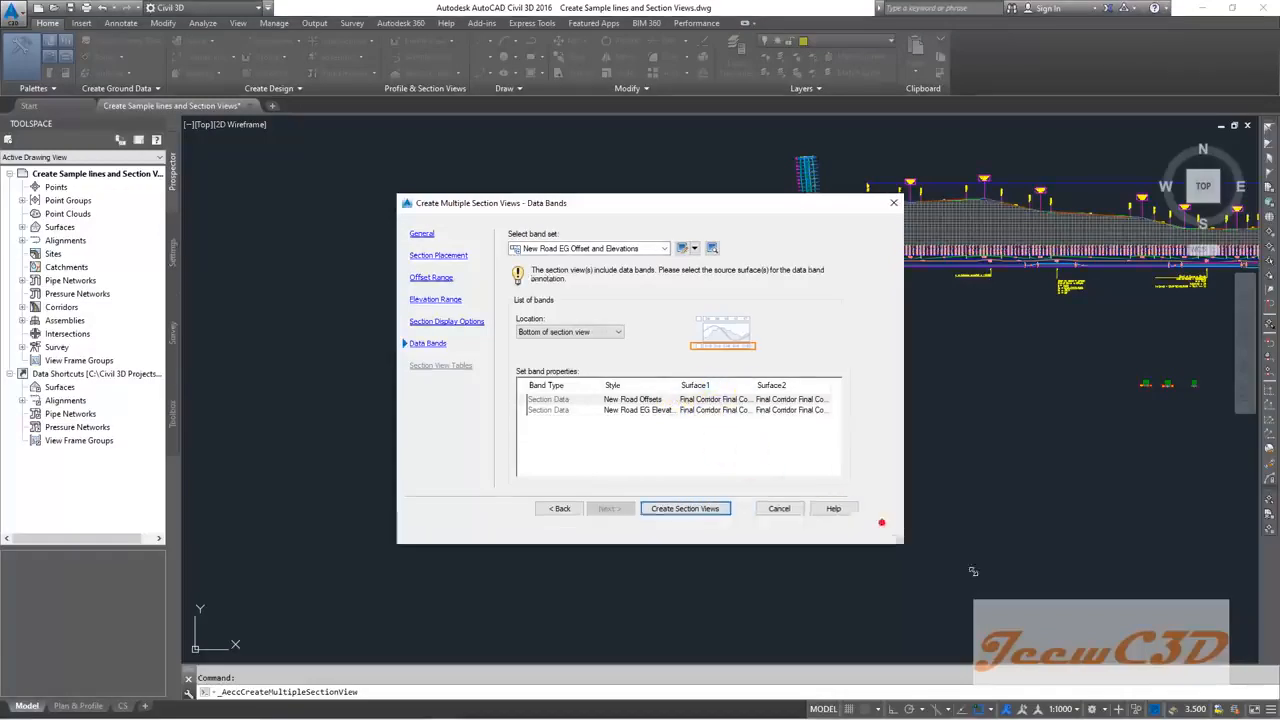
Step: Set Surface2 of the New Road EG Elevations band to EG and create the section views
left_click_drag(883, 521, 1084, 628)
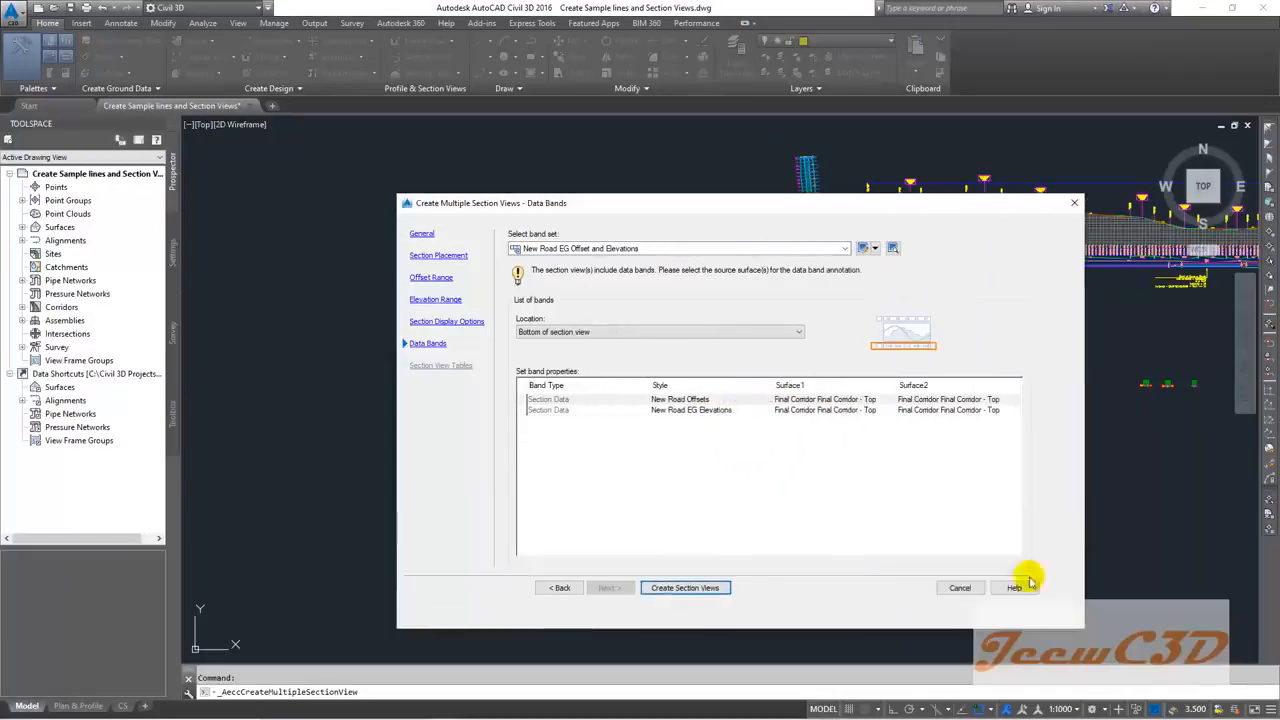
left_click(838, 411)
left_click(933, 412)
left_click(912, 431)
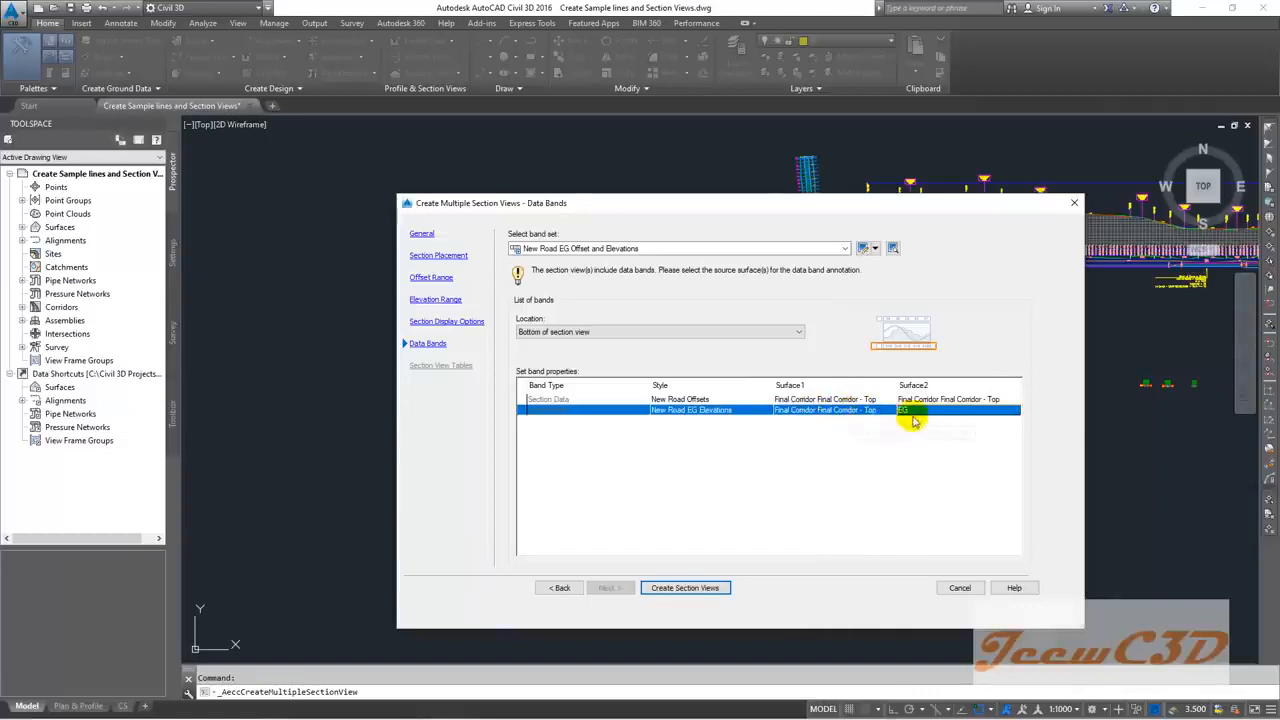
left_click(685, 588)
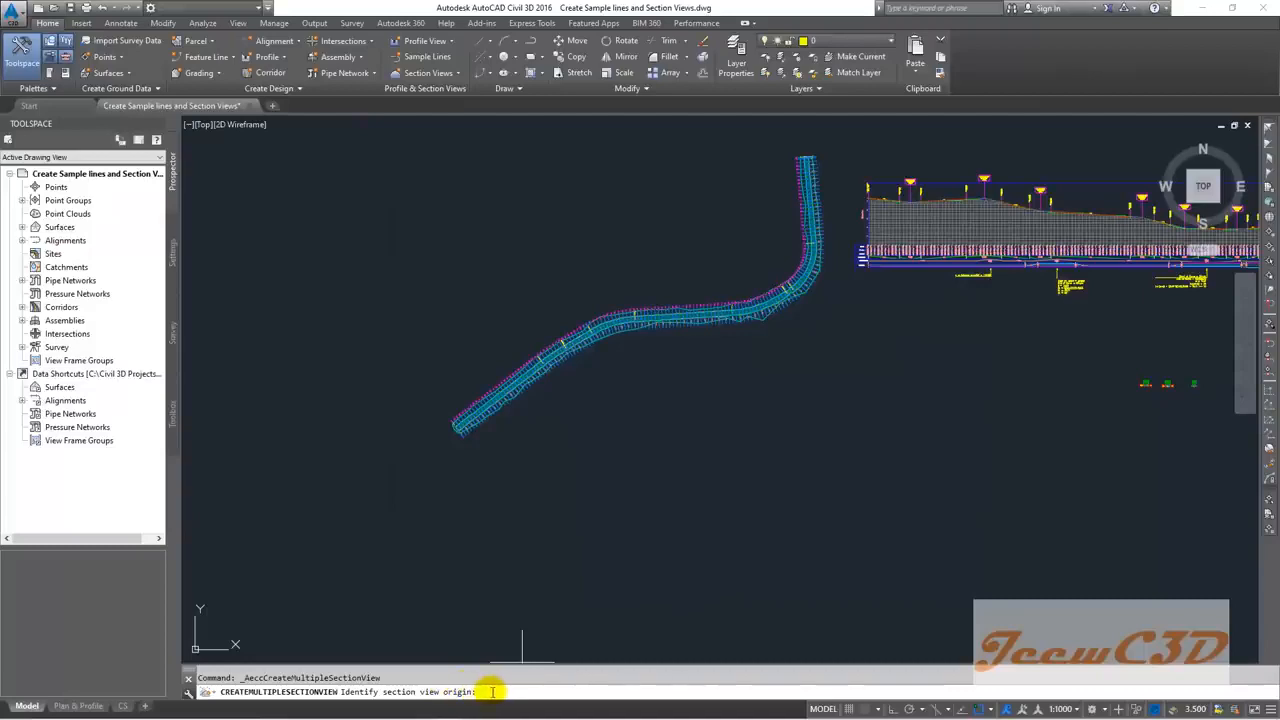
Step: Pick an empty spot below the alignment as the section view origin and inspect the grid
mouse_move(715, 540)
middle_mouse_down()
mouse_move(623, 451)
mouse_move(449, 545)
mouse_move(606, 500)
middle_mouse_up()
scroll(582, 500, "up", 2)
scroll(540, 505, "up", 3)
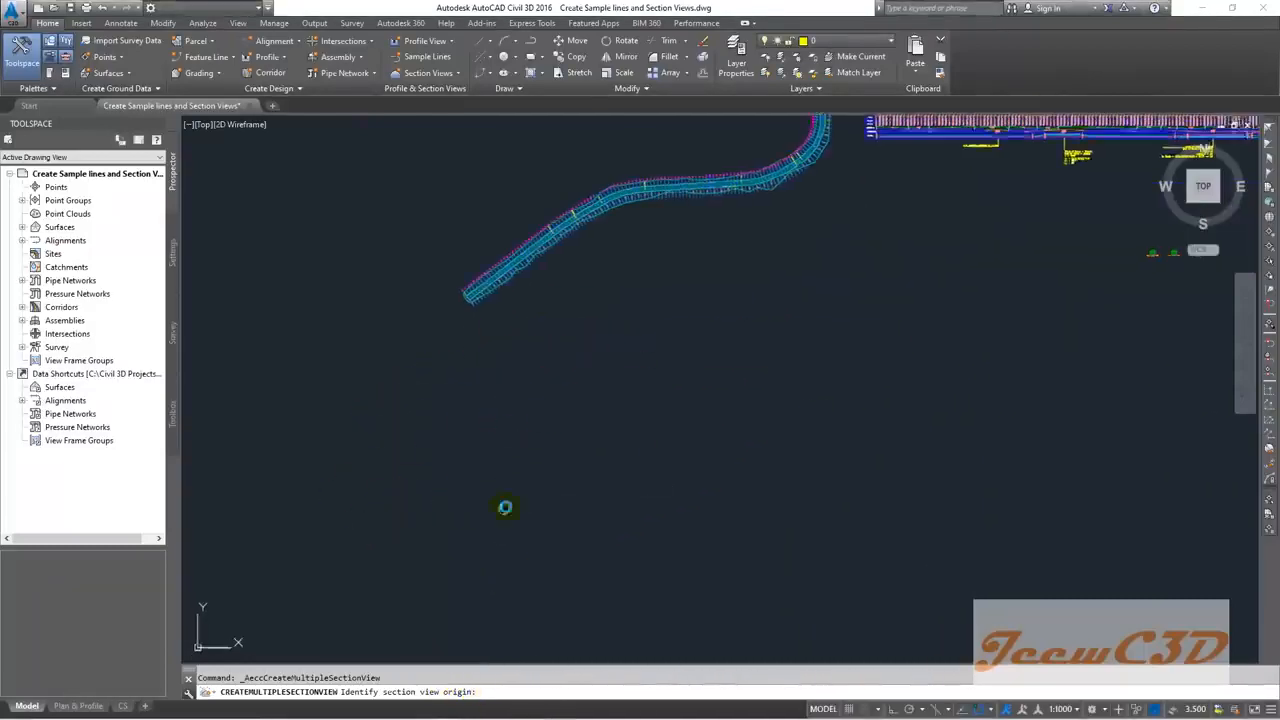
scroll(639, 477, "down", 5)
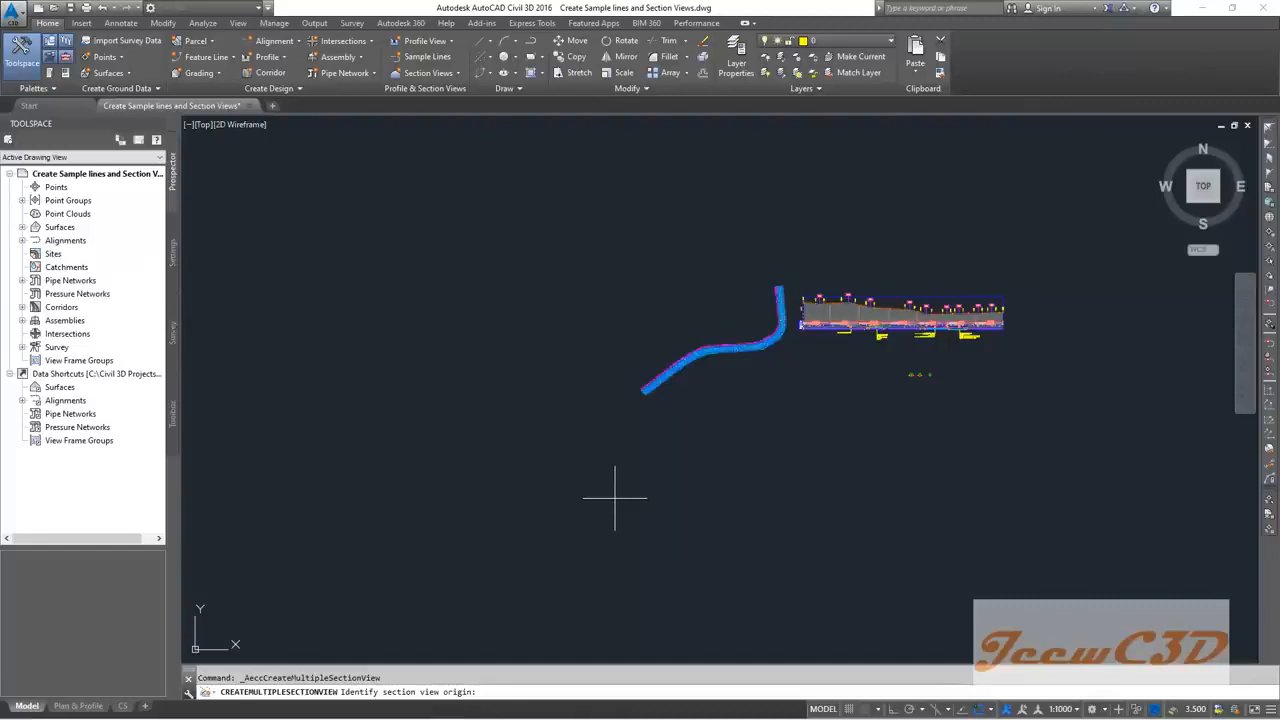
left_click(614, 496)
scroll(688, 457, "up", 10)
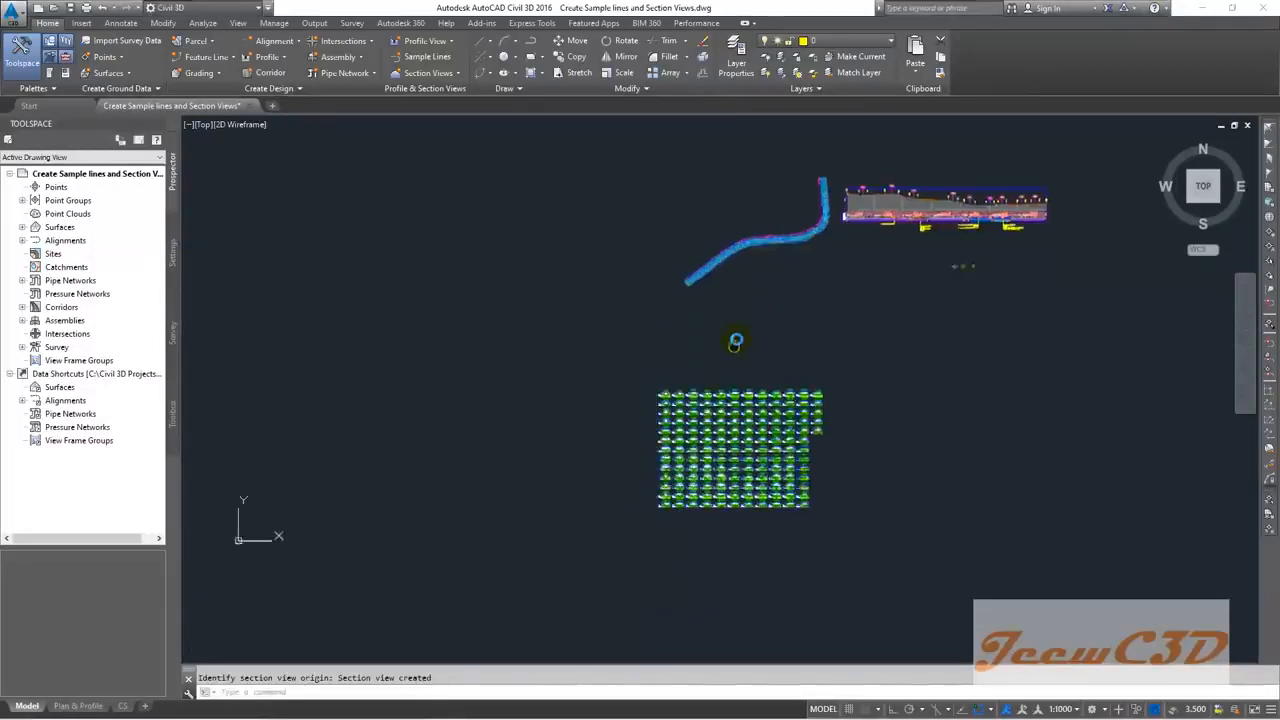
scroll(595, 360, "up", 10)
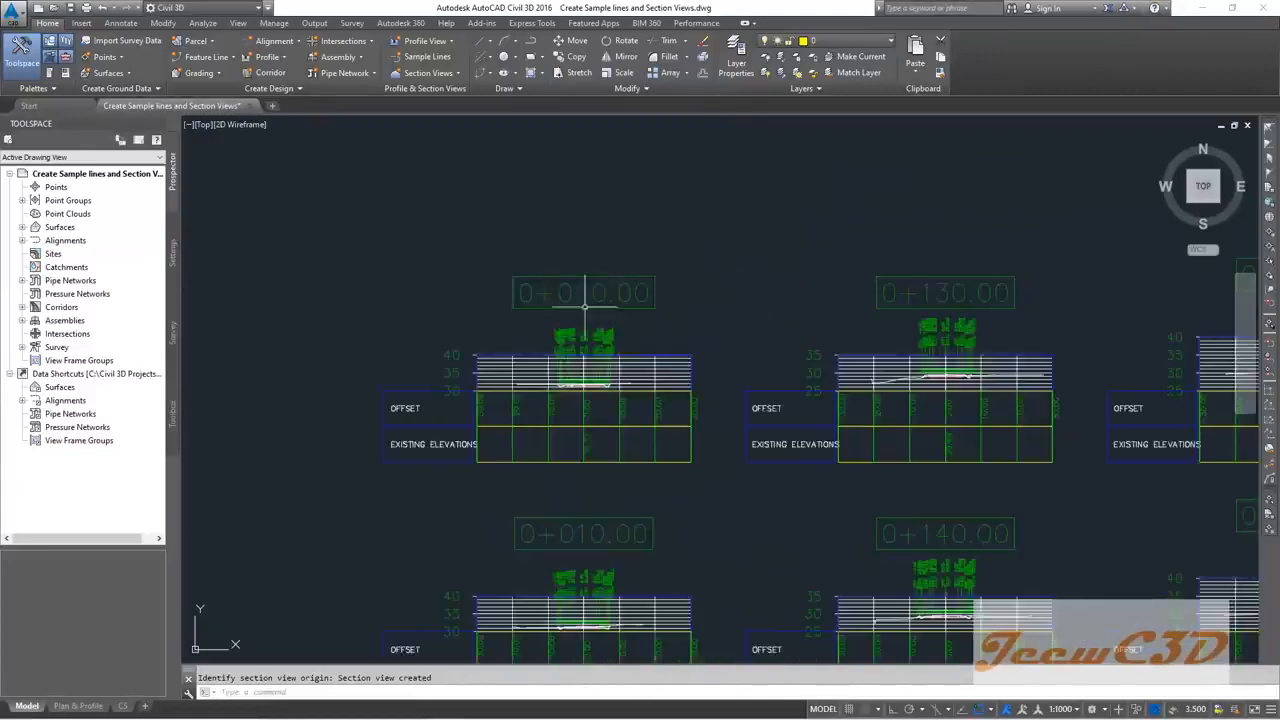
scroll(581, 383, "down", 8)
scroll(581, 383, "down", 5)
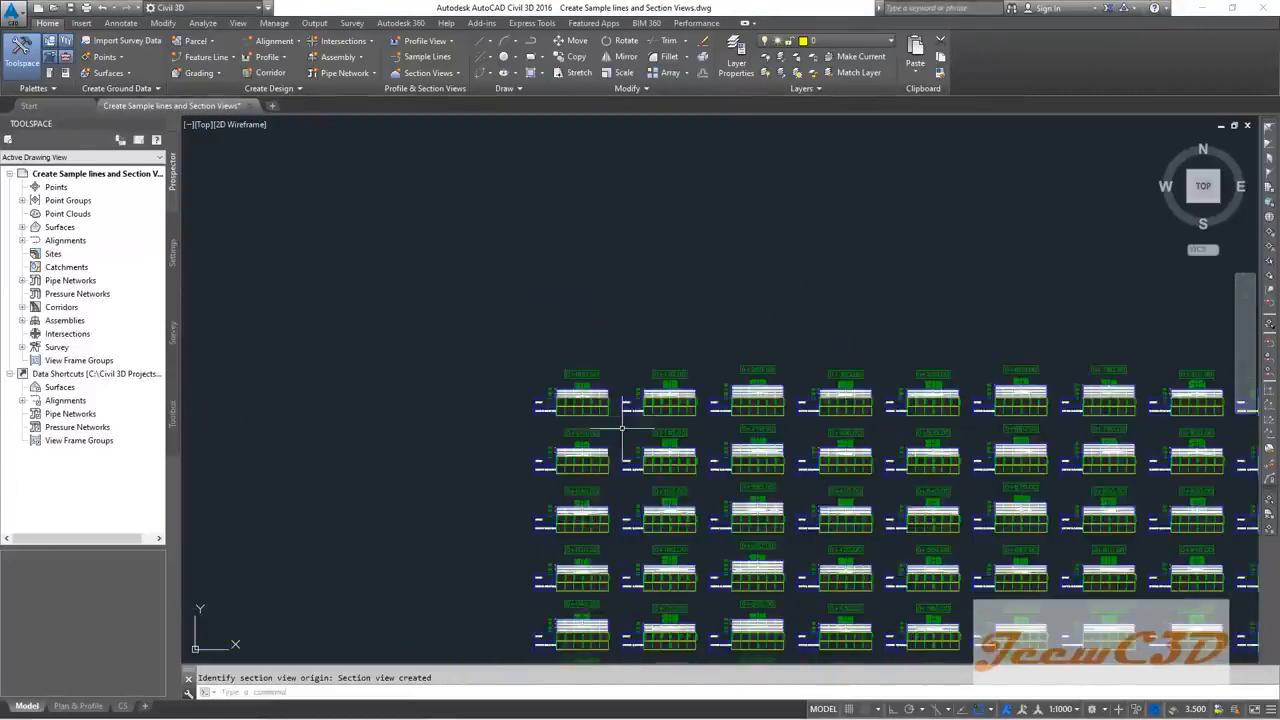
scroll(578, 372, "down", 3)
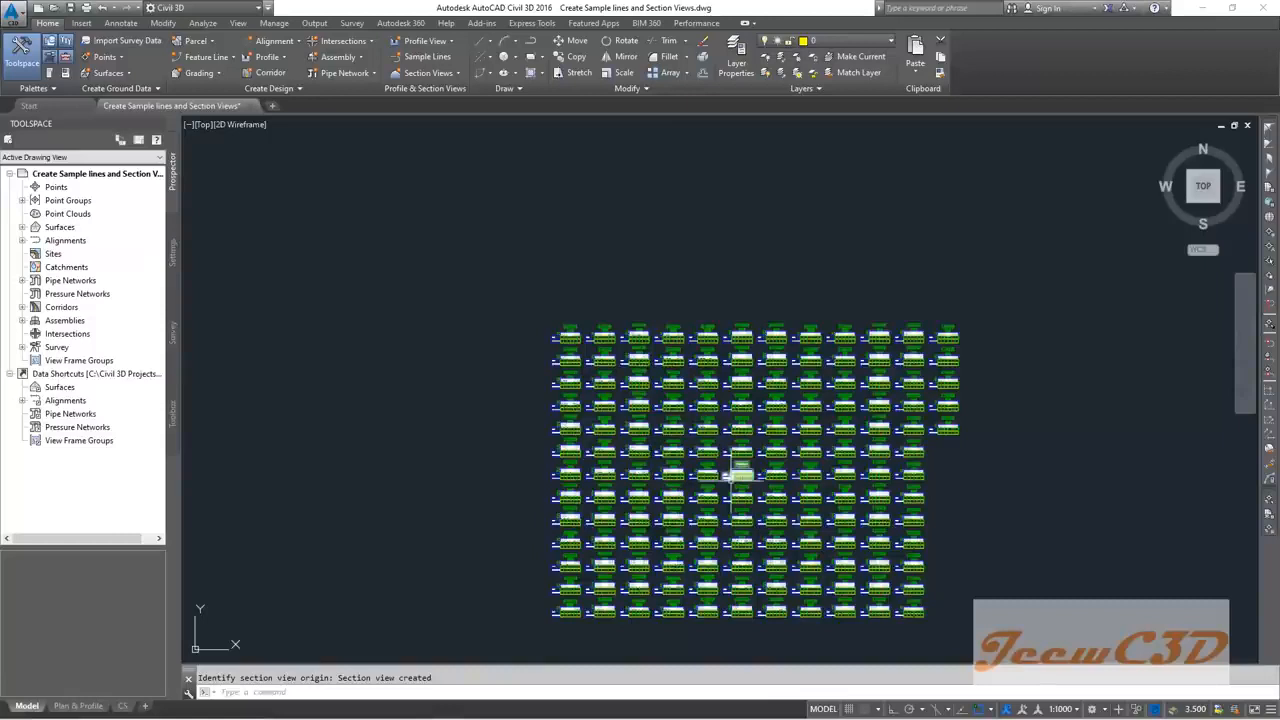
Step: Switch the annotation scale from 1:1000 to 1:200 and zoom into section view 0+020.00
left_click(1061, 709)
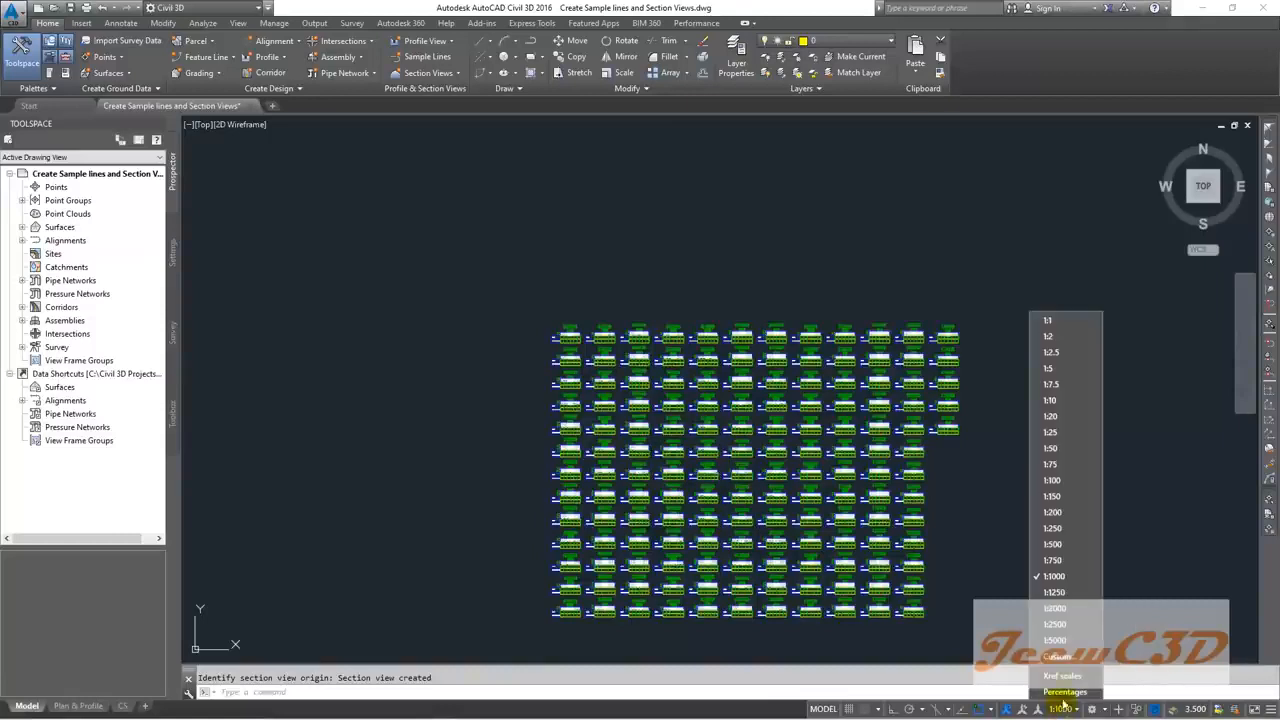
left_click(1058, 512)
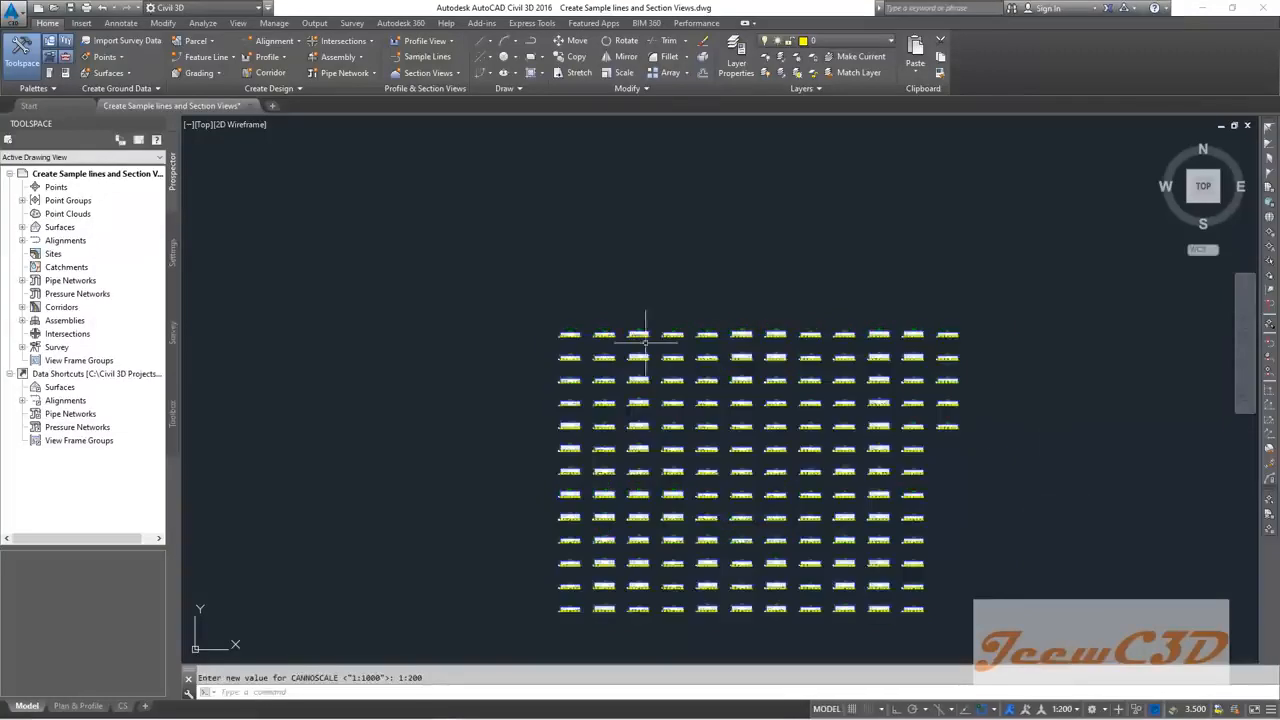
scroll(559, 331, "up", 4)
scroll(559, 331, "up", 10)
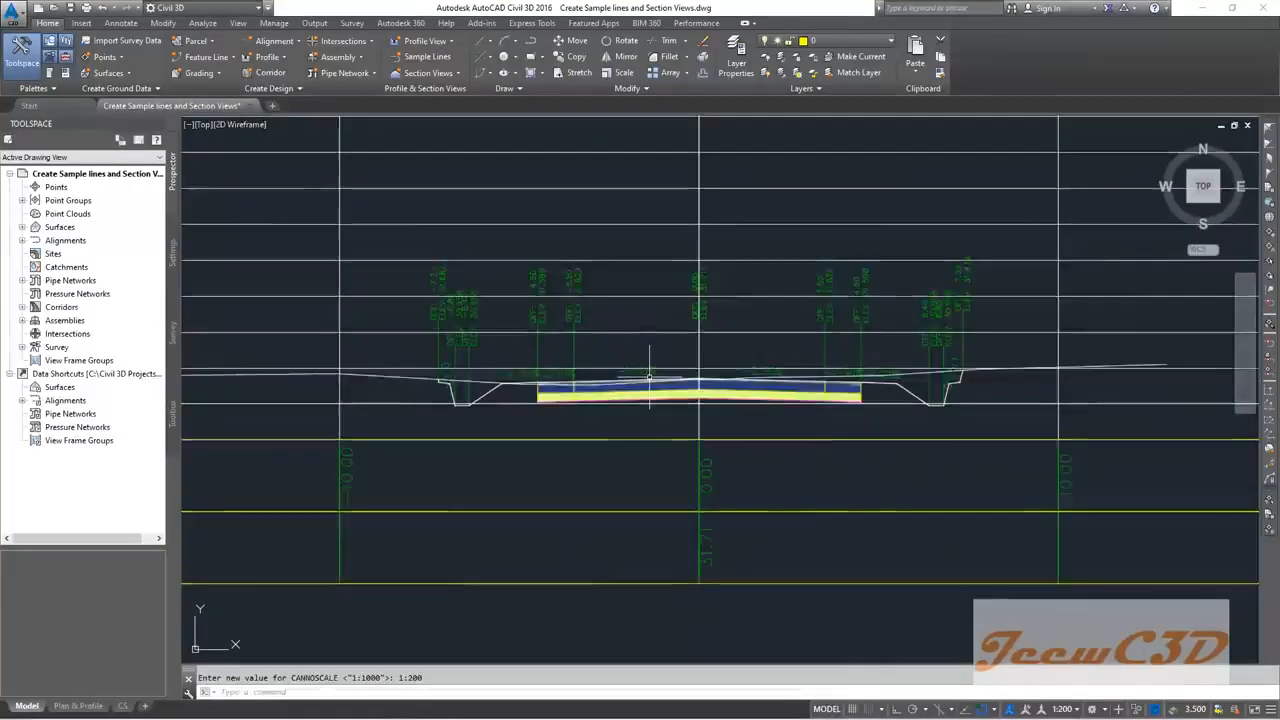
scroll(654, 385, "up", 3)
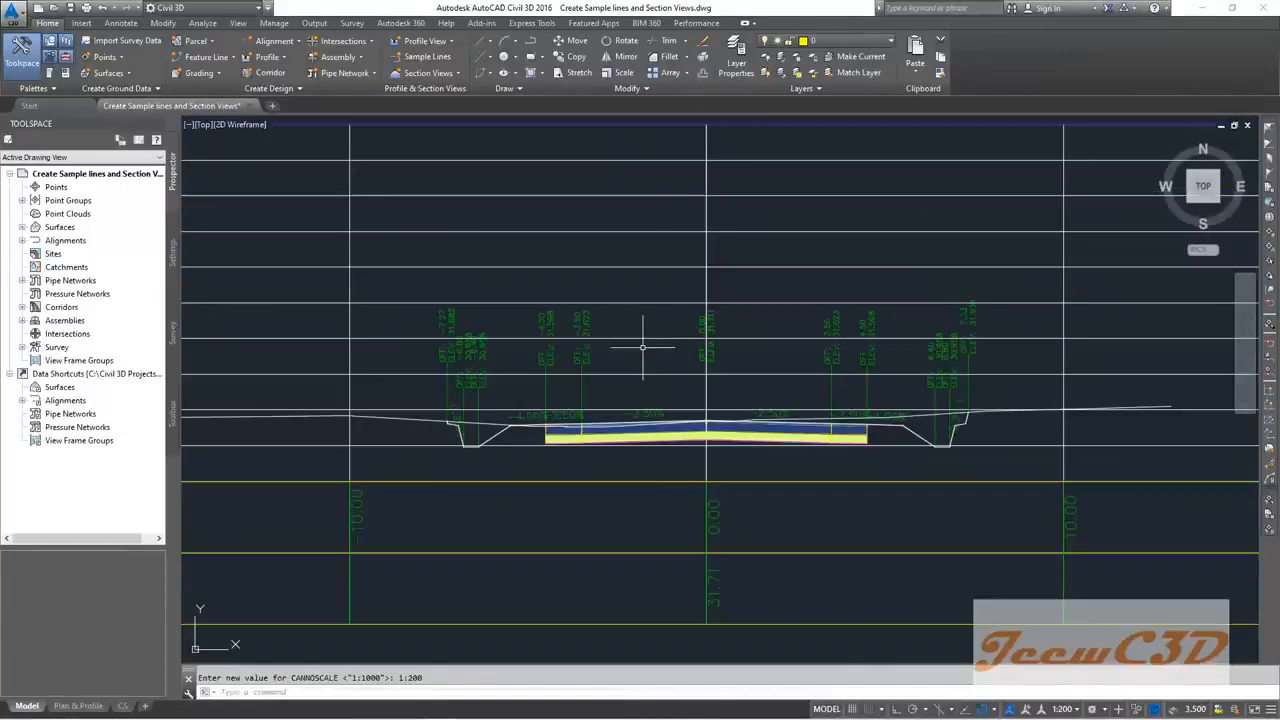
scroll(645, 345, "down", 4)
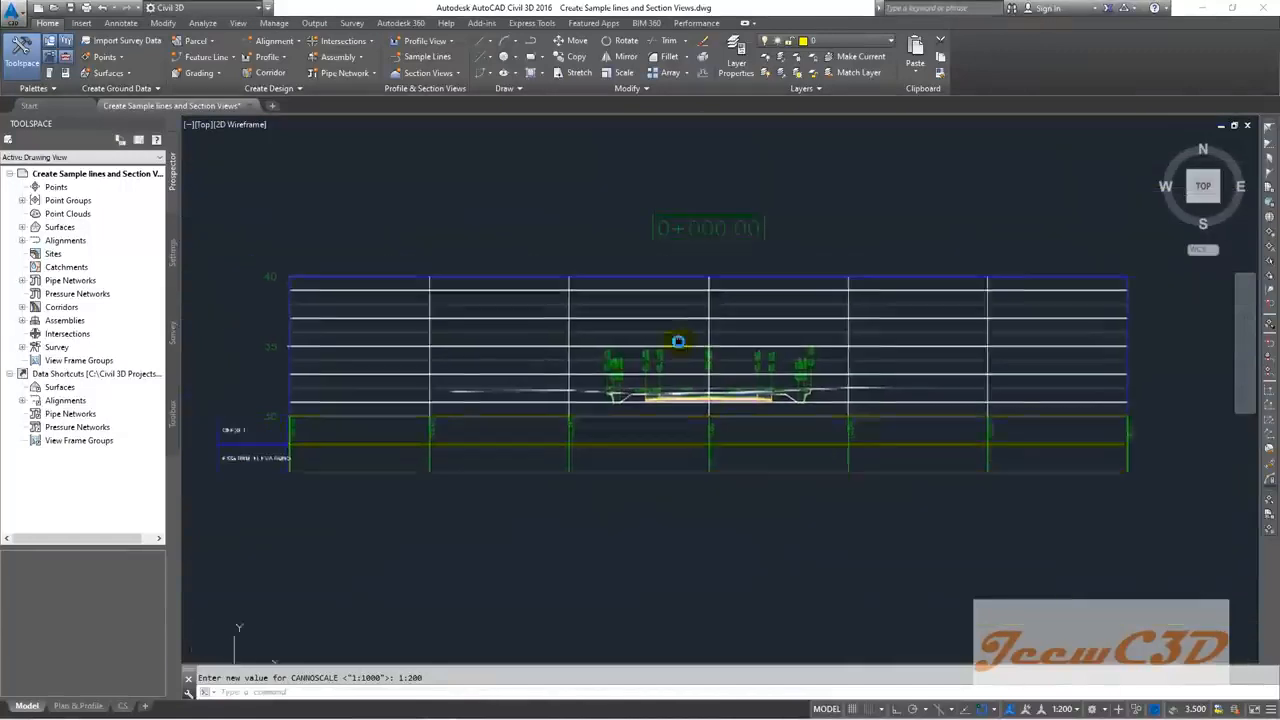
scroll(717, 353, "up", 2)
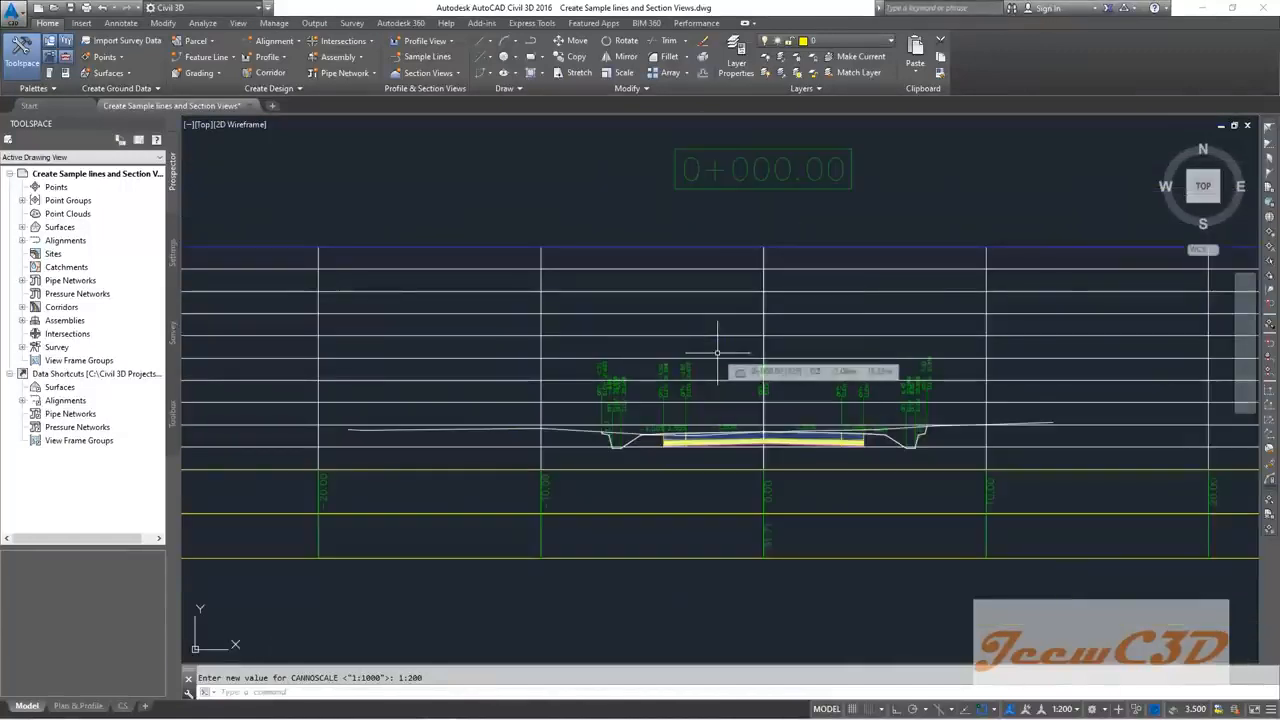
scroll(718, 358, "up", 2)
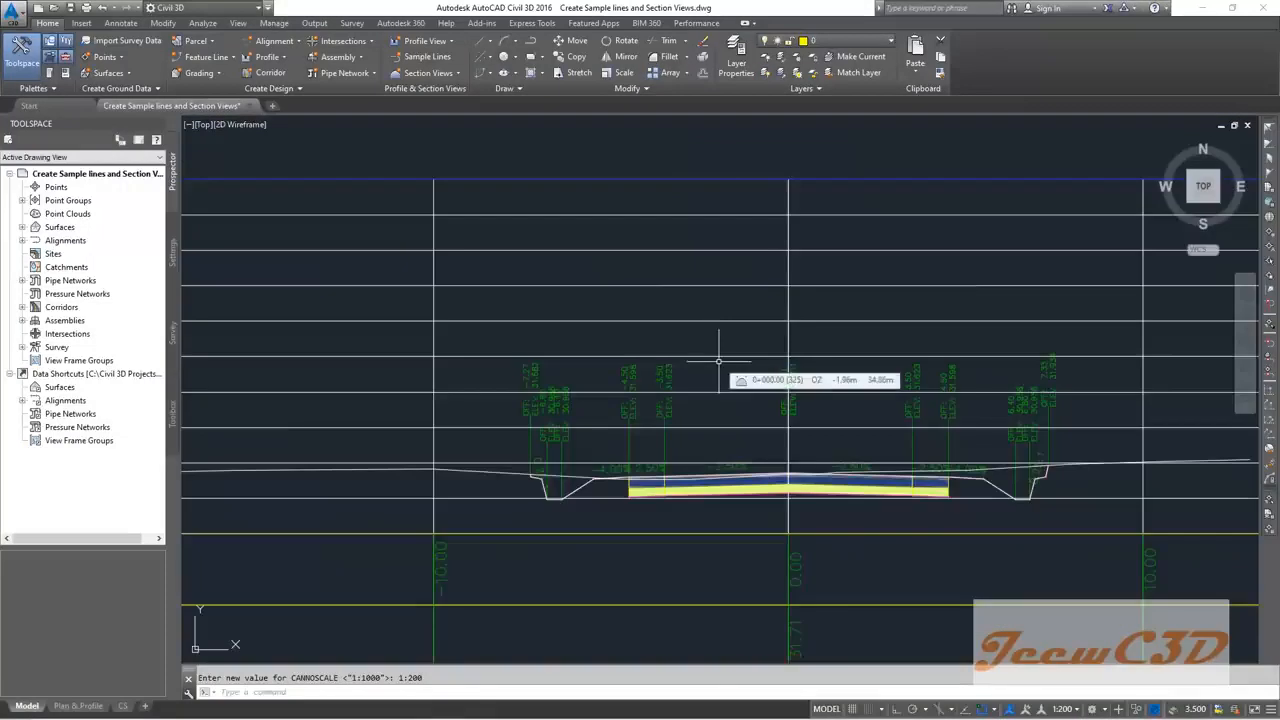
scroll(720, 361, "down", 1)
scroll(730, 362, "up", 1)
scroll(737, 363, "down", 2)
scroll(737, 380, "up", 2)
scroll(720, 420, "up", 1)
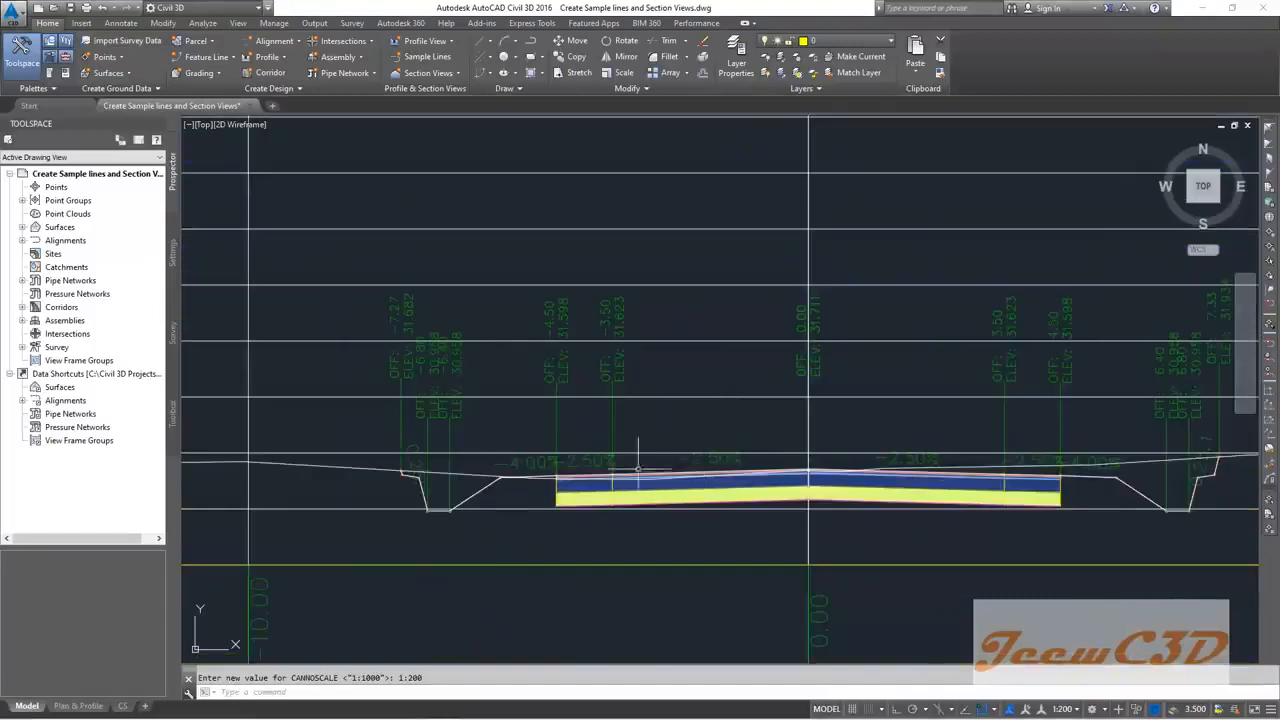
scroll(457, 423, "up", 3)
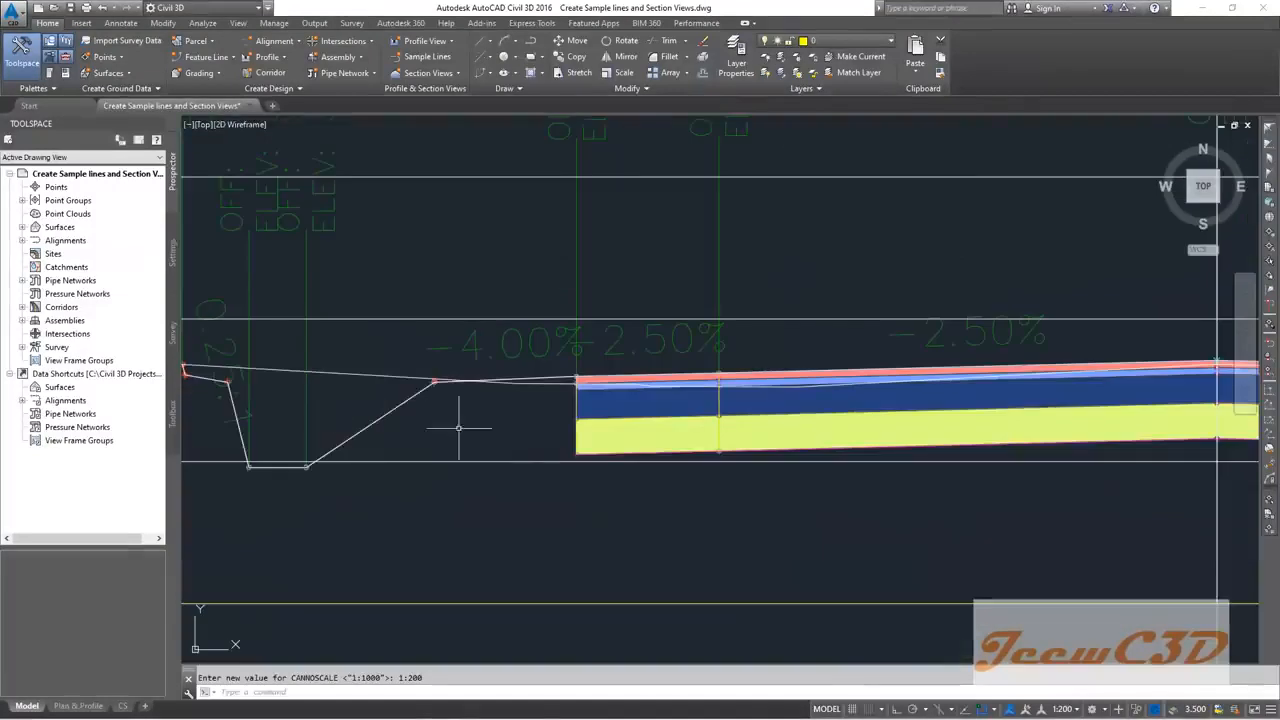
scroll(230, 400, "down", 2)
Step: Examine the 0+020.00 cross-section's left ditch and road layers up close
middle_click_drag(273, 396, 452, 401)
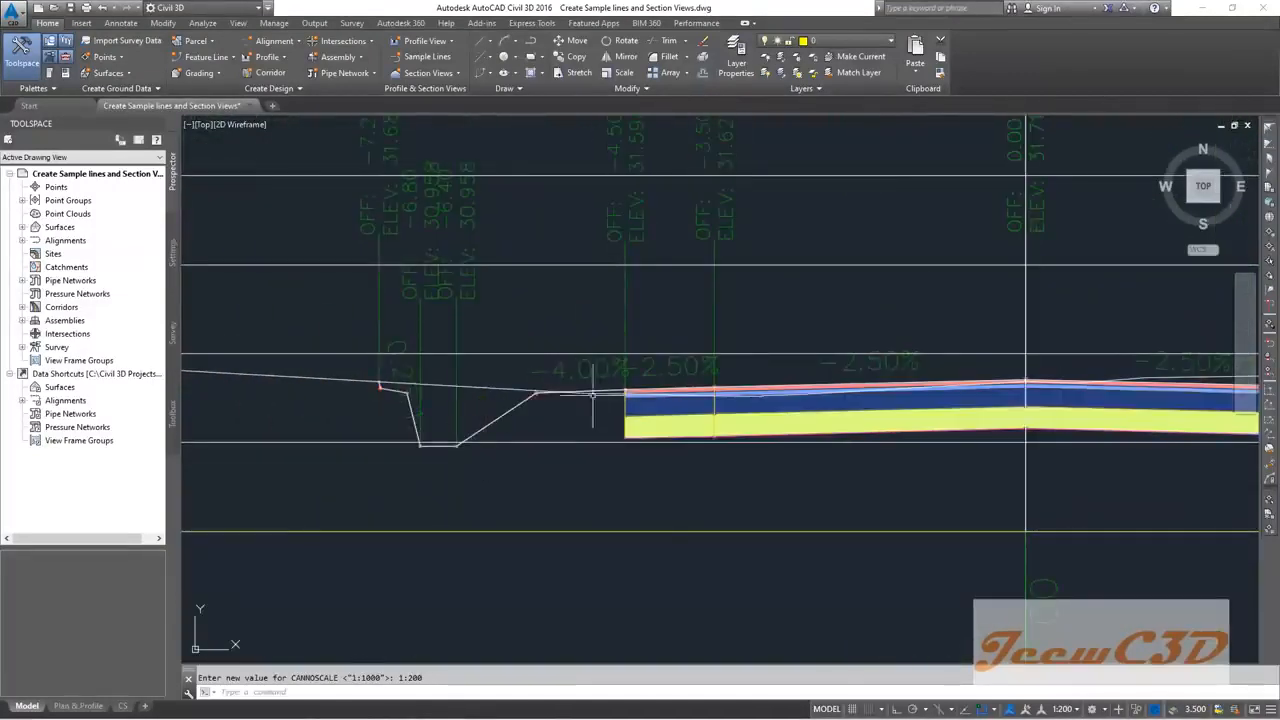
scroll(591, 388, "up", 2)
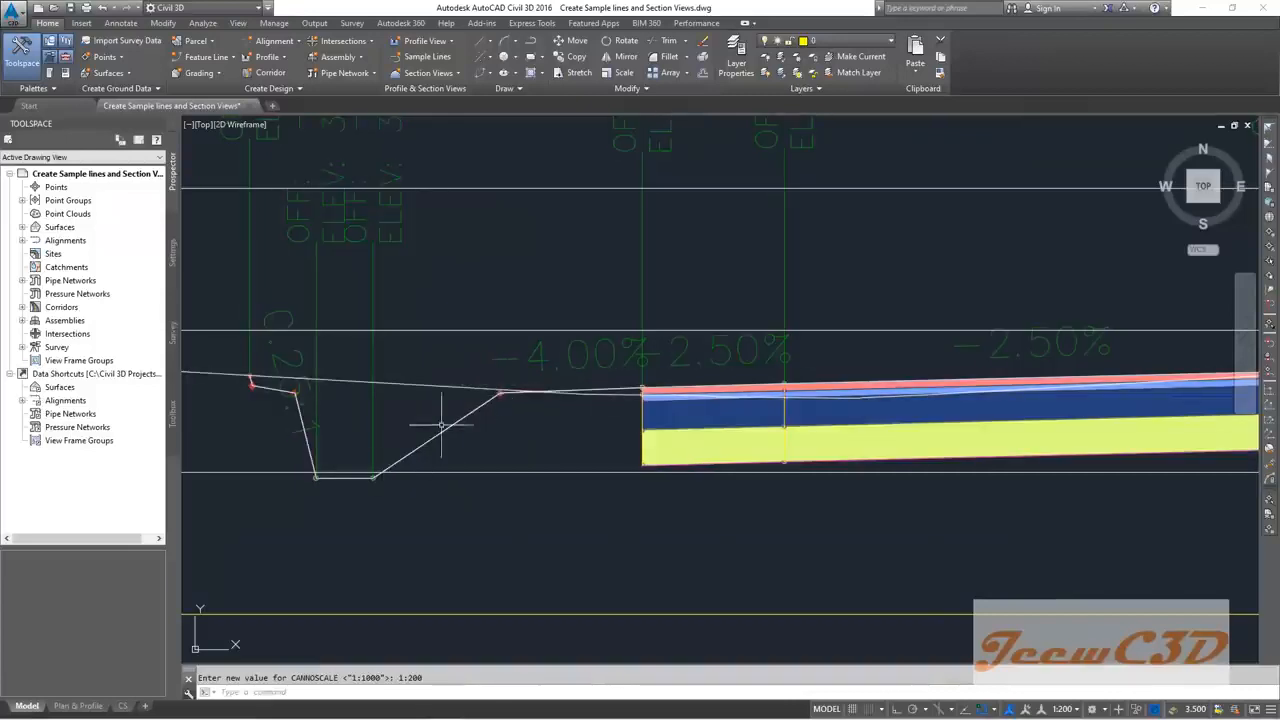
scroll(441, 425, "down", 3)
scroll(749, 471, "down", 3)
scroll(700, 360, "up", 6)
middle_click_drag(440, 404, 571, 400)
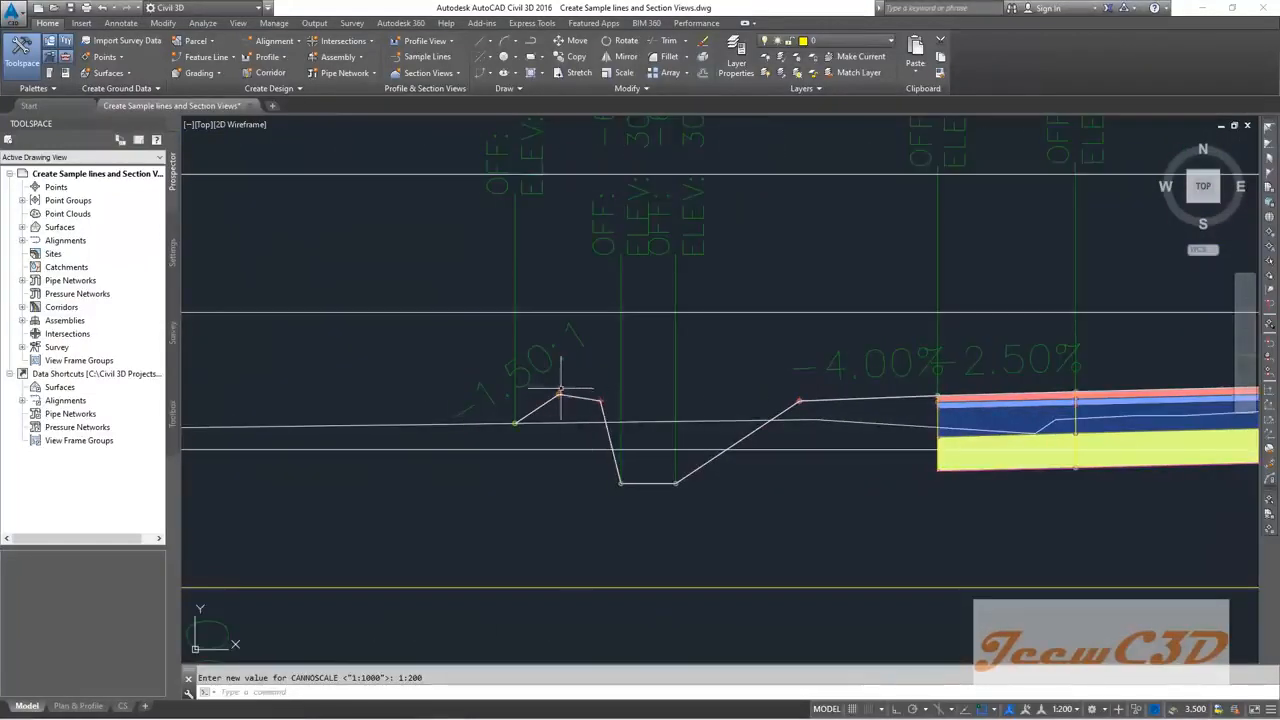
middle_click_drag(600, 394, 513, 395)
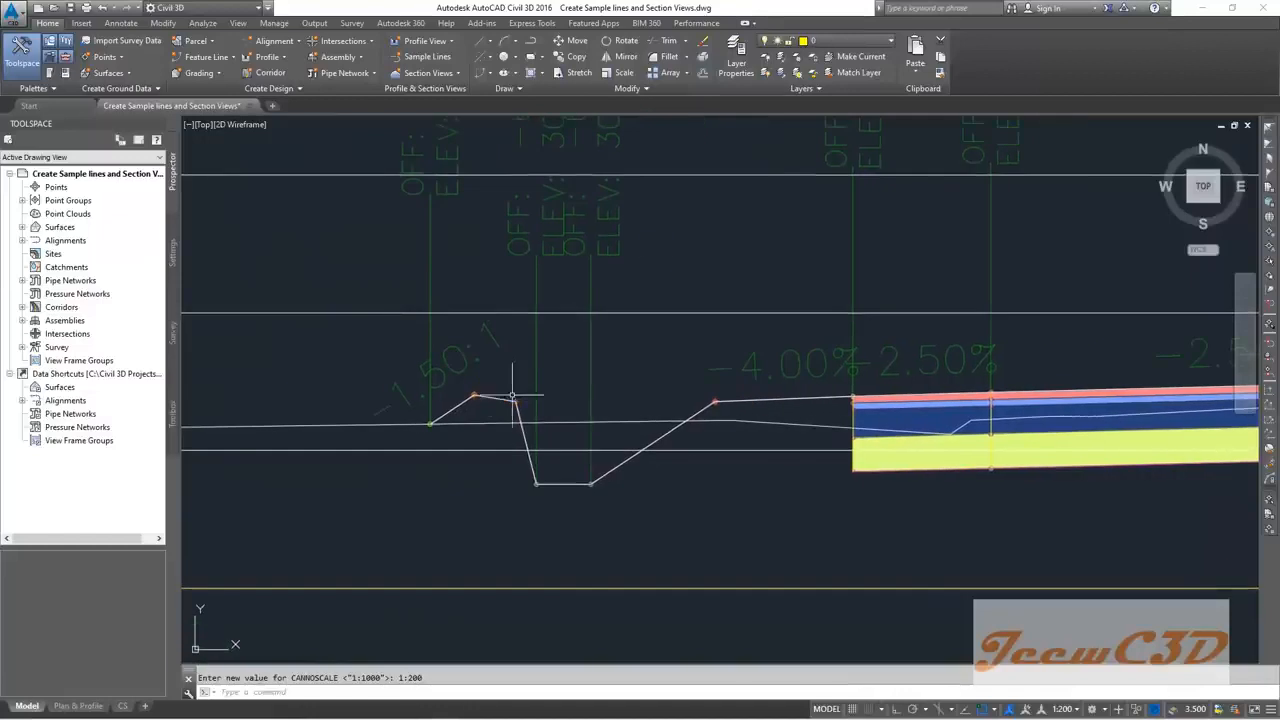
scroll(528, 424, "up", 2)
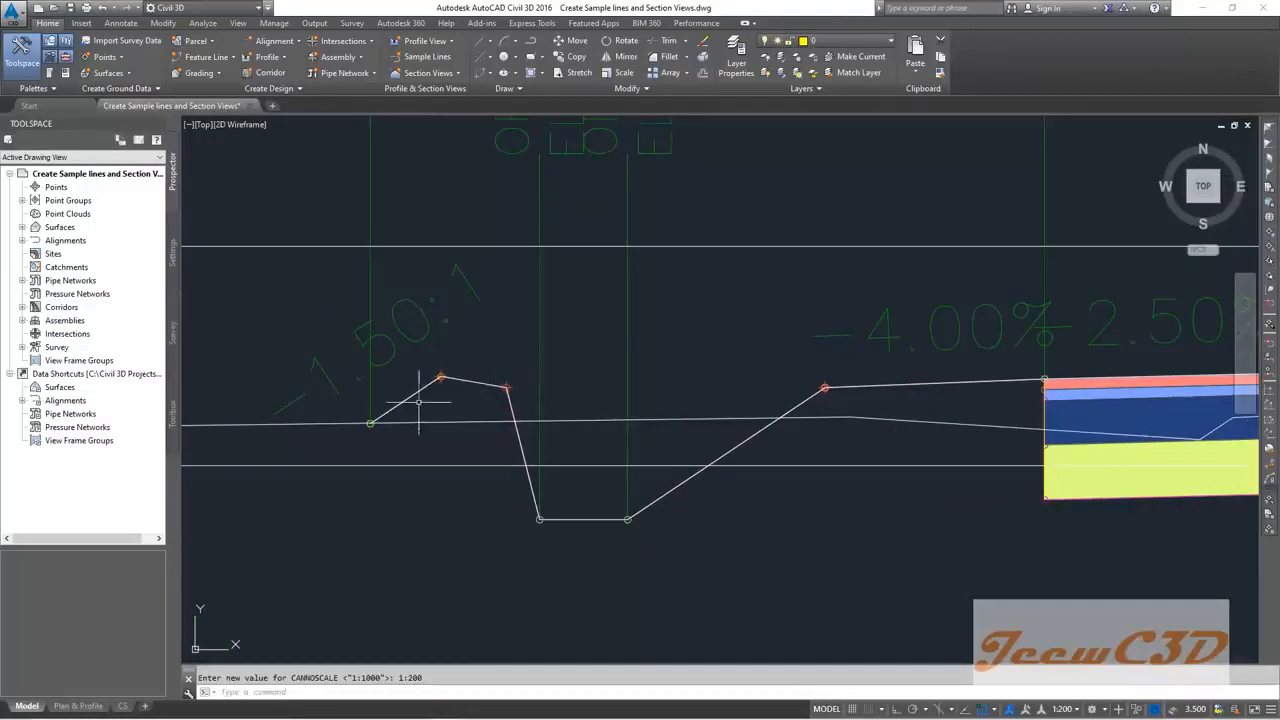
scroll(496, 416, "up", 2)
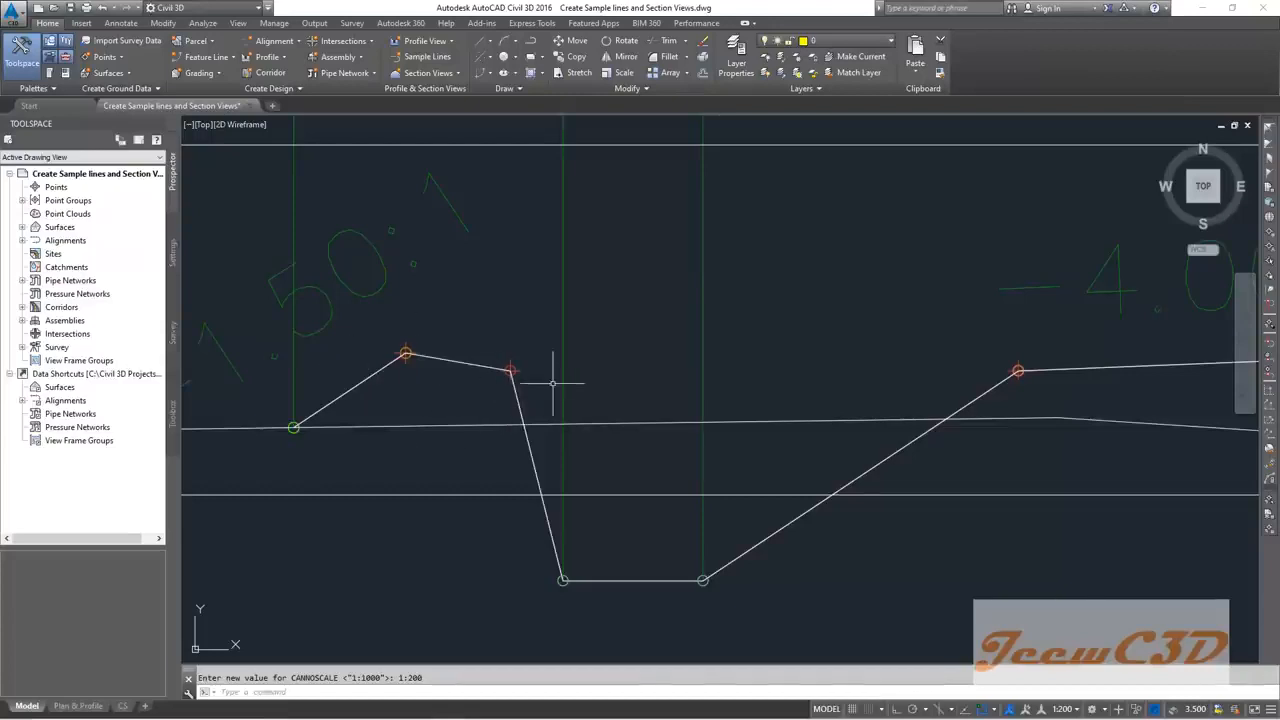
scroll(570, 385, "down", 4)
scroll(570, 385, "down", 1)
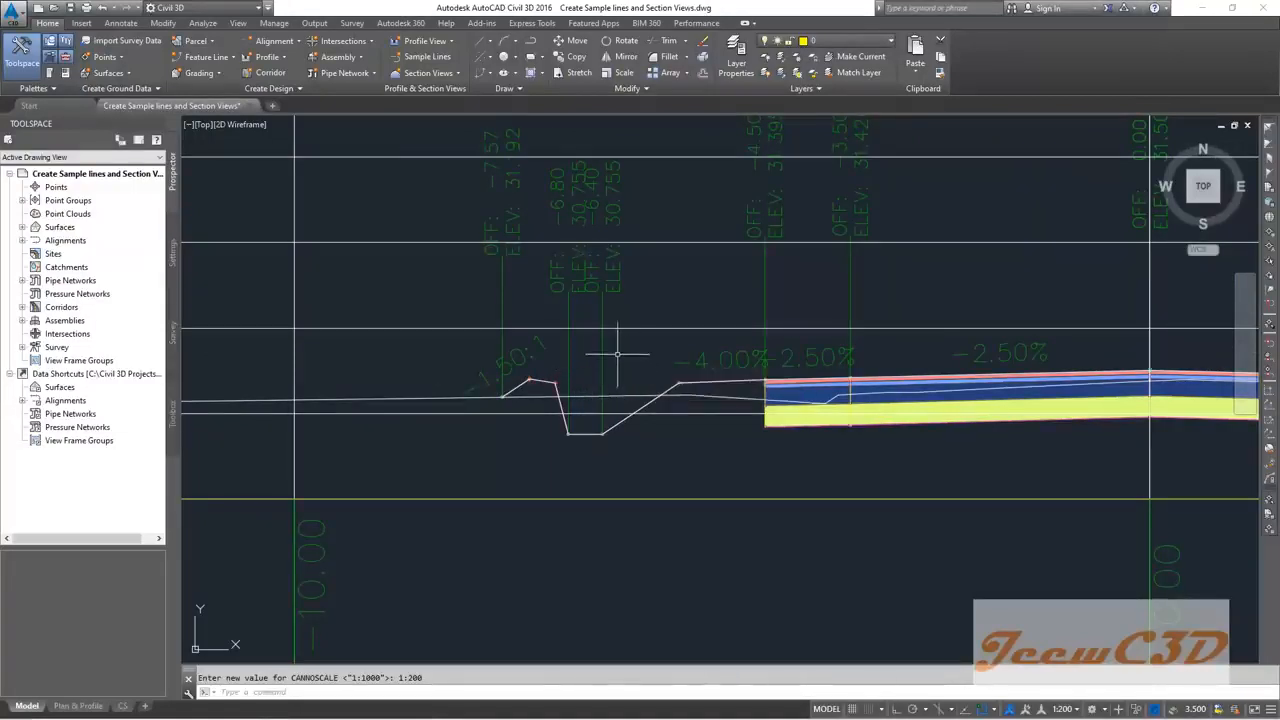
scroll(615, 355, "down", 1)
scroll(474, 385, "up", 3)
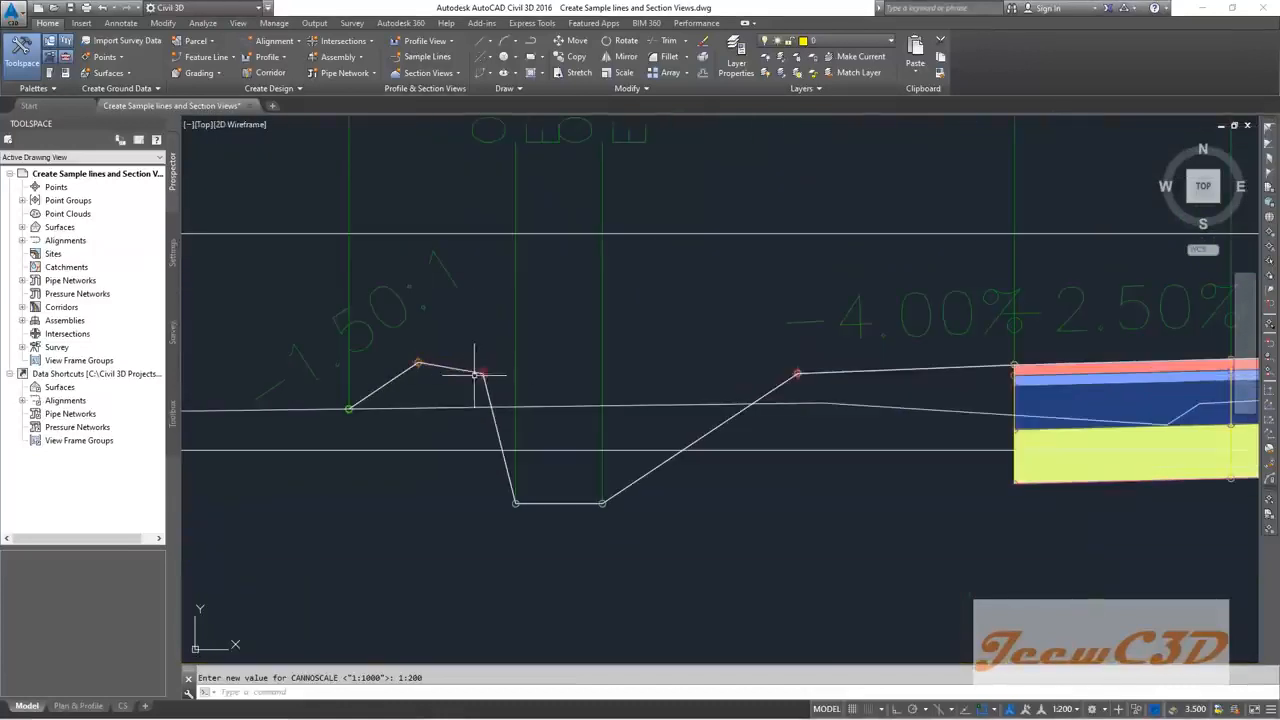
scroll(474, 390, "down", 3)
scroll(488, 395, "down", 1)
middle_click_drag(888, 471, 657, 477)
scroll(677, 437, "up", 1)
scroll(677, 437, "down", 1)
scroll(624, 537, "down", 4)
scroll(624, 537, "up", 4)
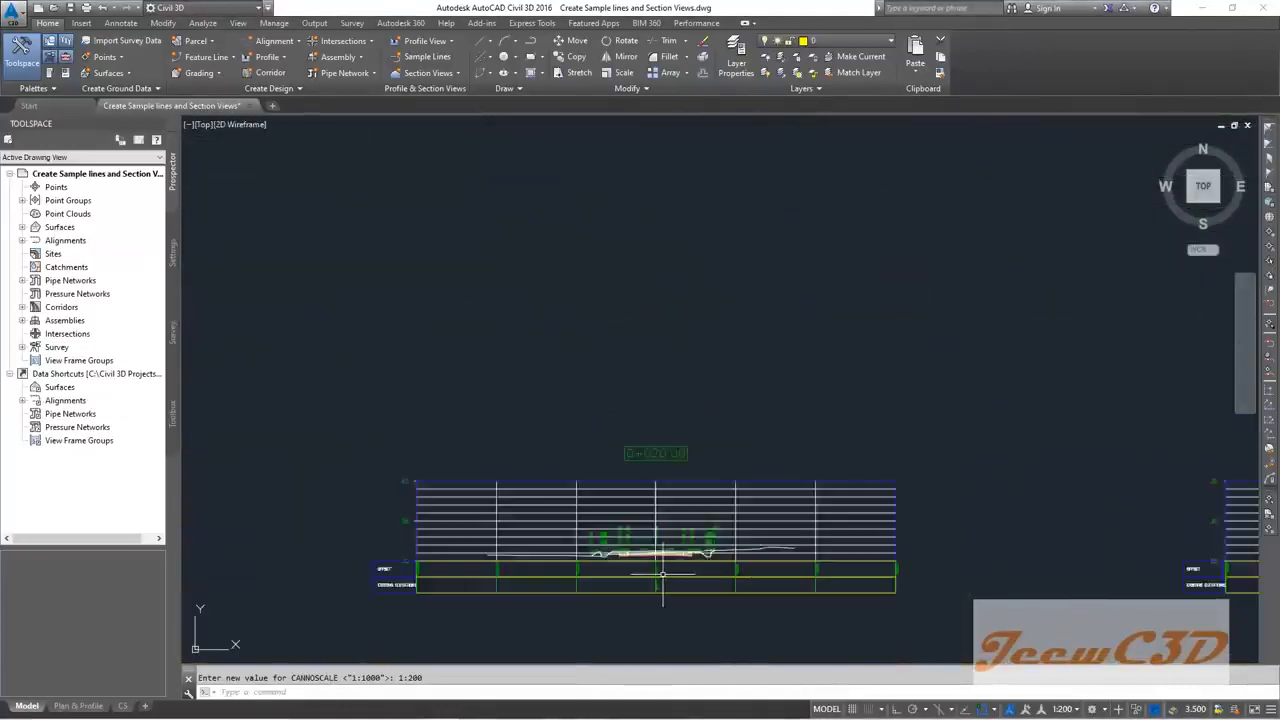
scroll(480, 525, "up", 2)
scroll(470, 490, "up", 1)
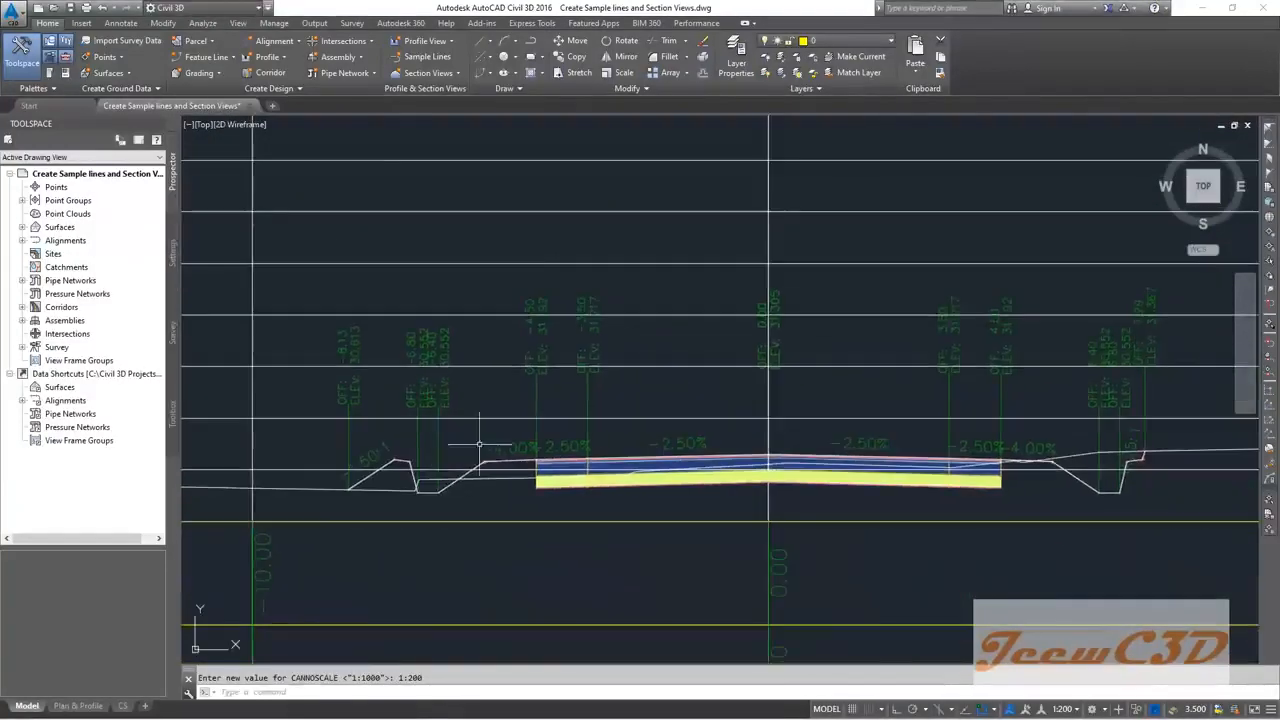
scroll(463, 467, "up", 1)
scroll(510, 497, "down", 2)
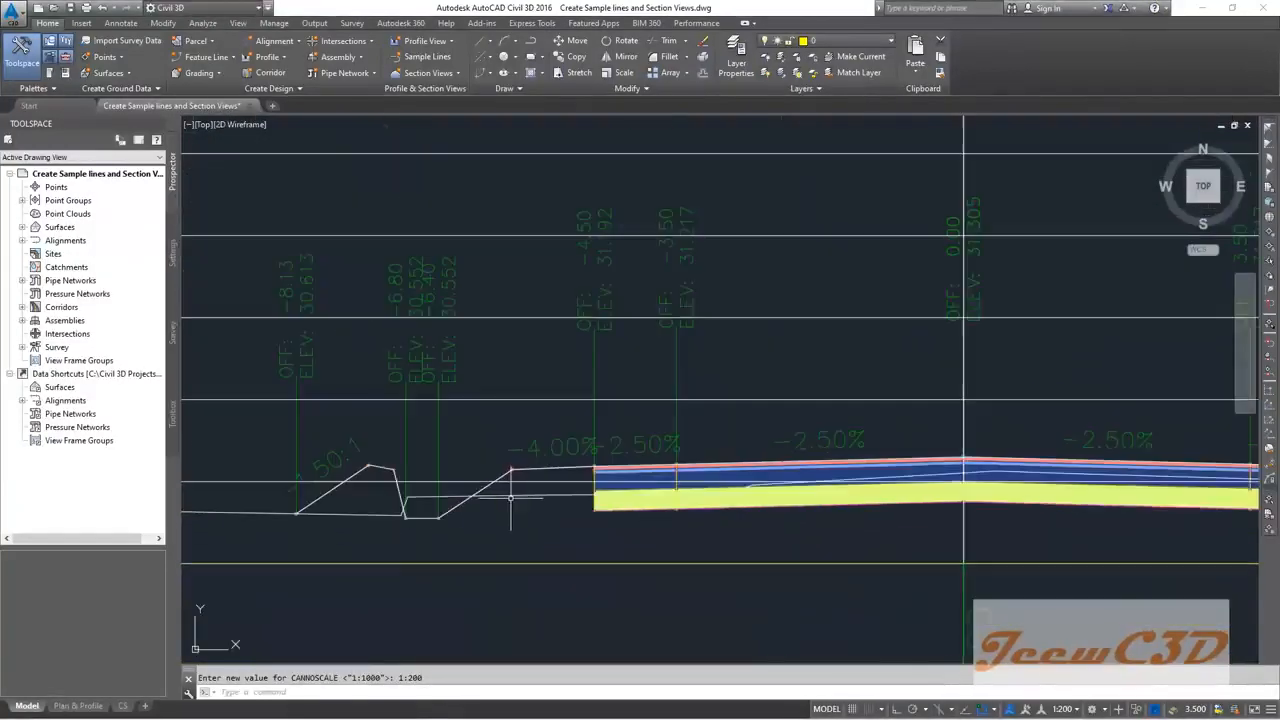
scroll(380, 492, "up", 3)
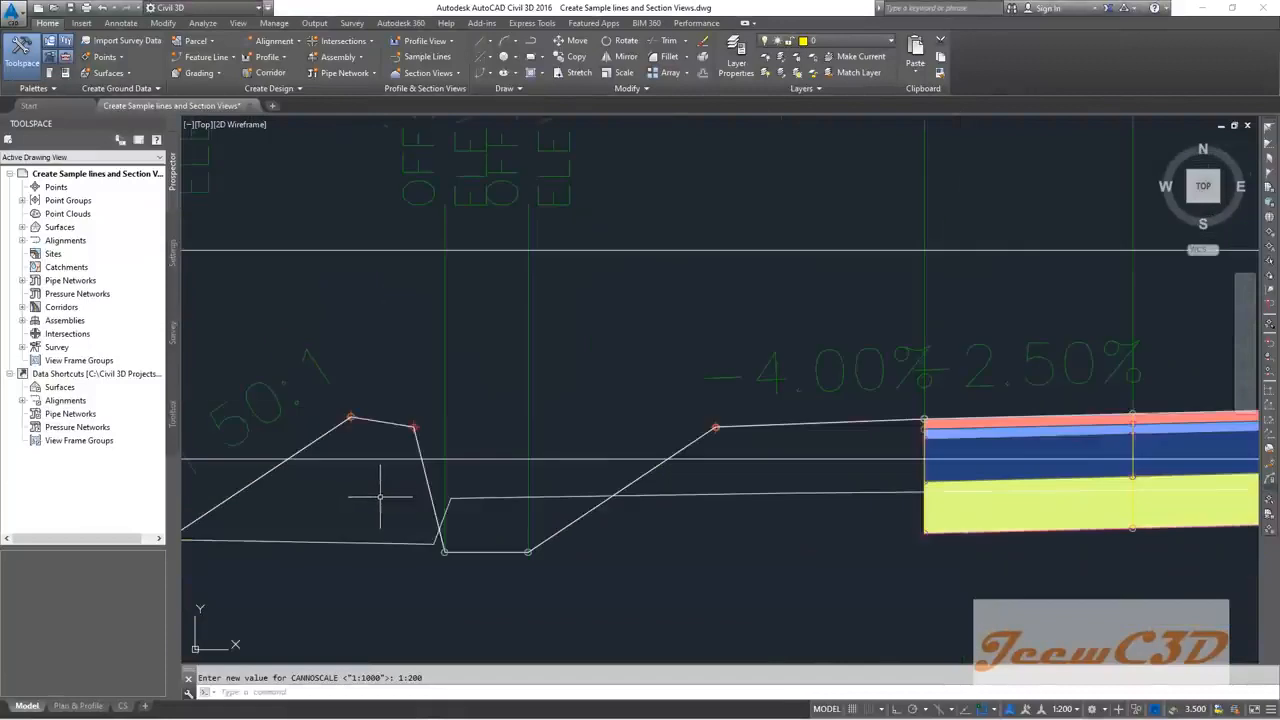
middle_click_drag(377, 491, 446, 475)
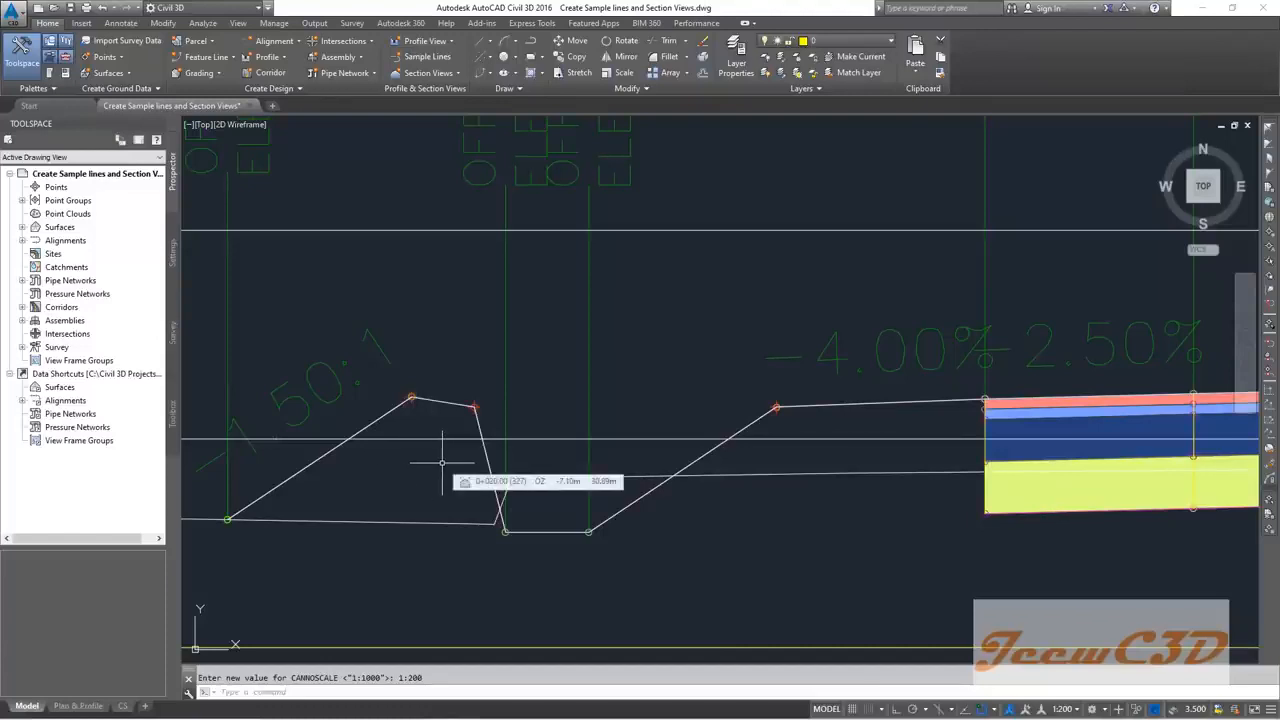
Step: Review the 0+410.00 cross-section, then zoom out to the full section grid and alignment
scroll(443, 466, "down", 2)
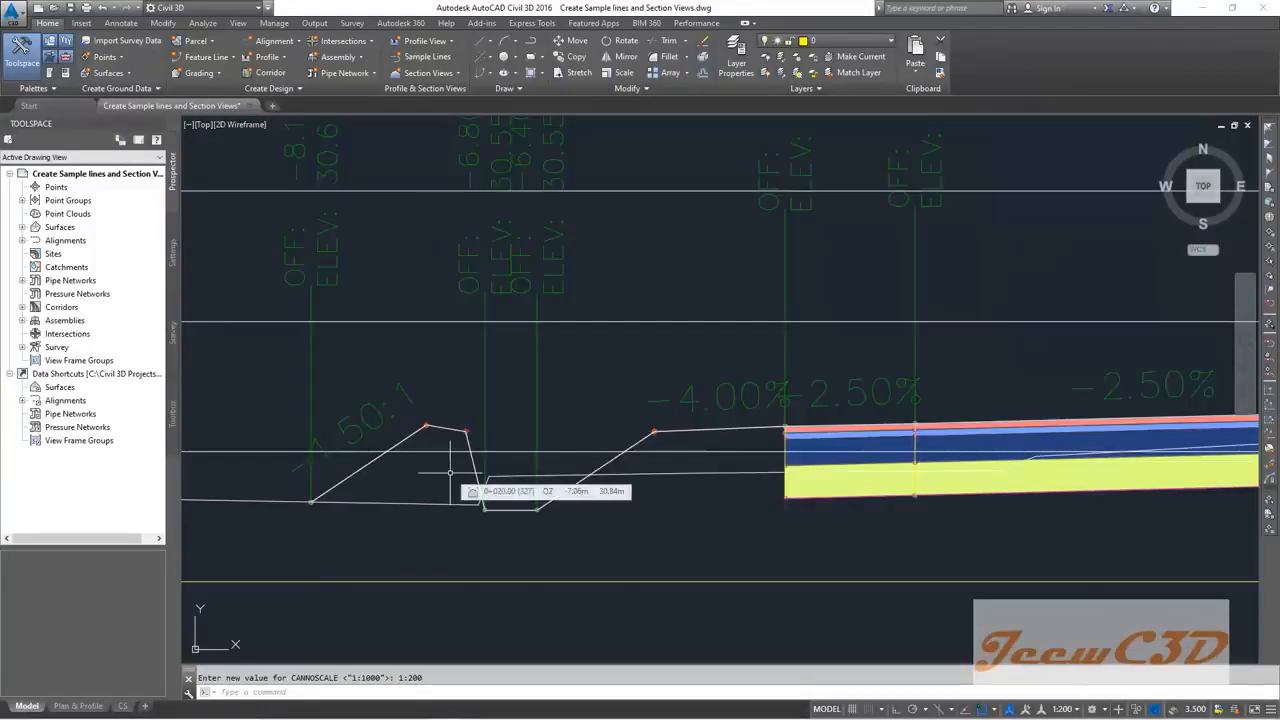
scroll(450, 472, "down", 8)
scroll(523, 364, "up", 8)
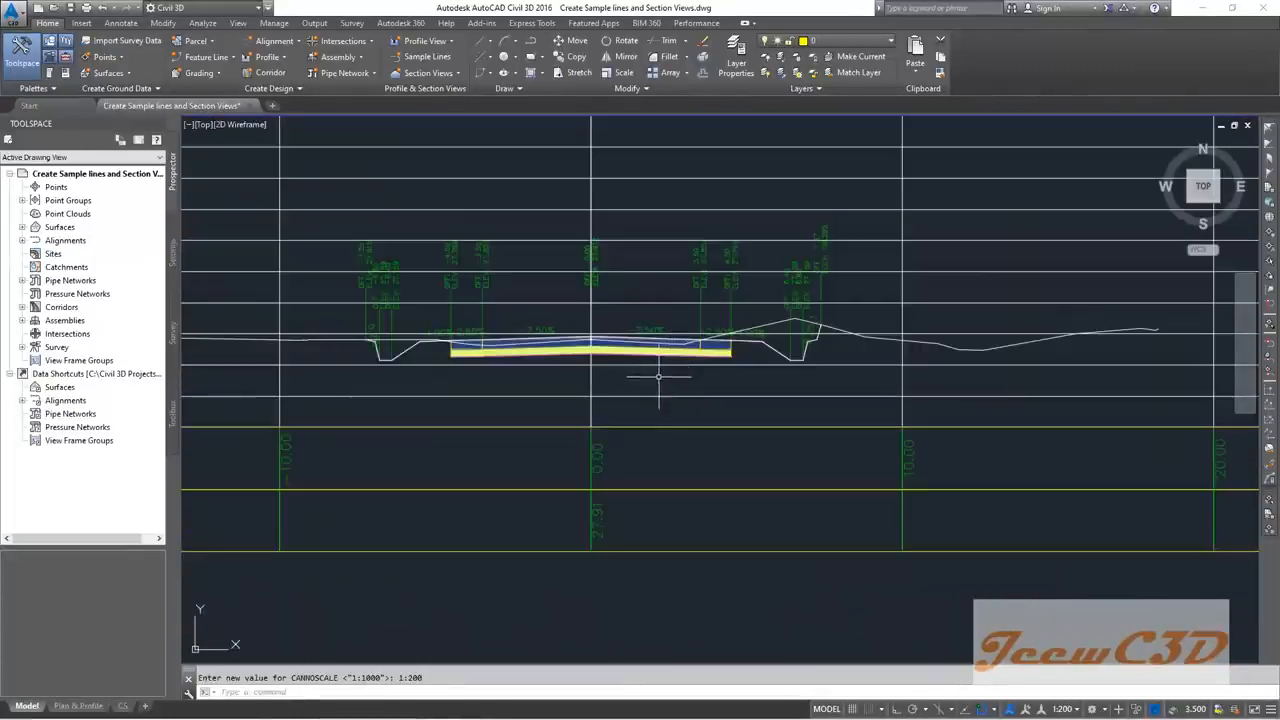
middle_click_drag(540, 304, 594, 366)
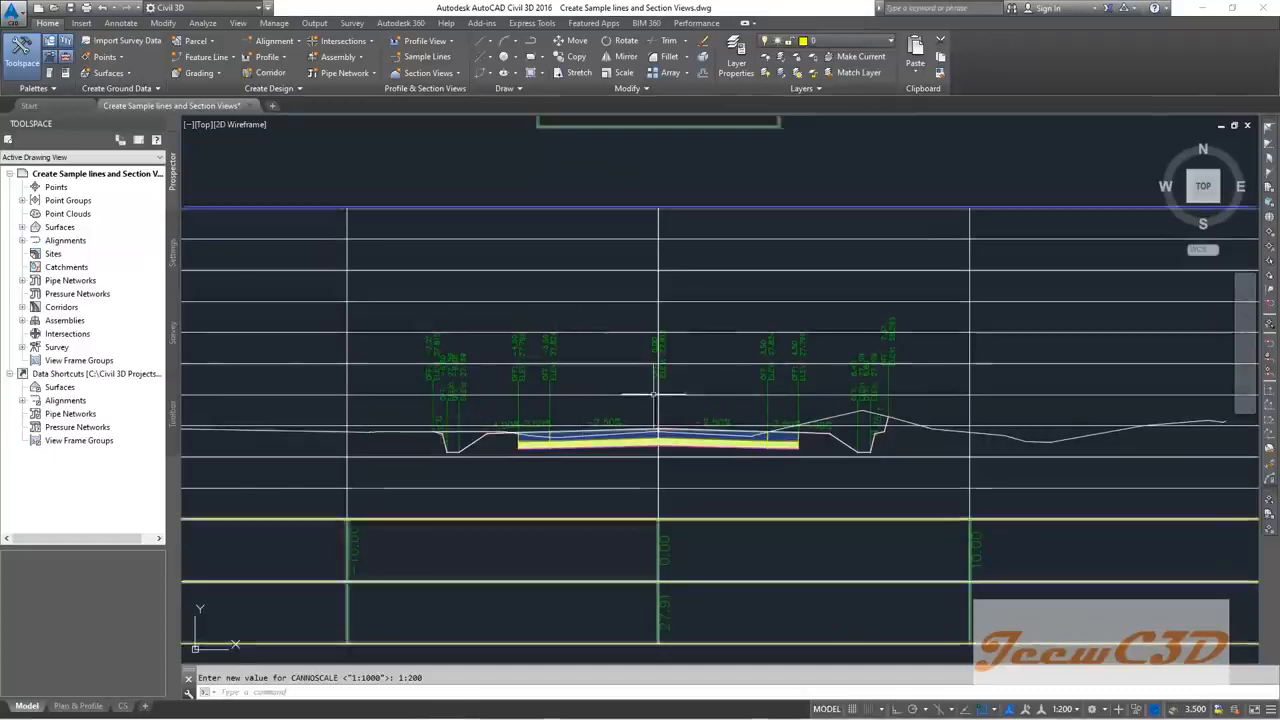
scroll(656, 392, "up", 2)
scroll(638, 380, "up", 2)
scroll(637, 382, "down", 2)
middle_click_drag(613, 391, 551, 357)
scroll(629, 320, "up", 4)
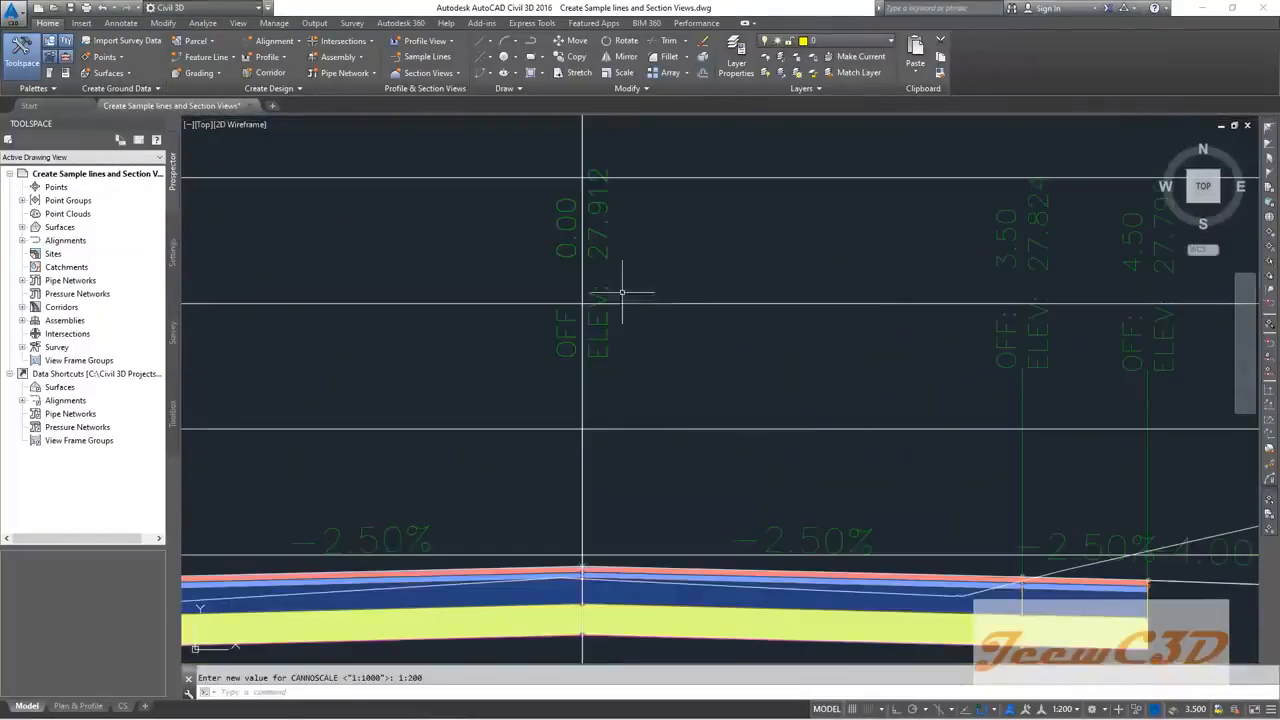
scroll(602, 237, "down", 4)
scroll(606, 252, "up", 2)
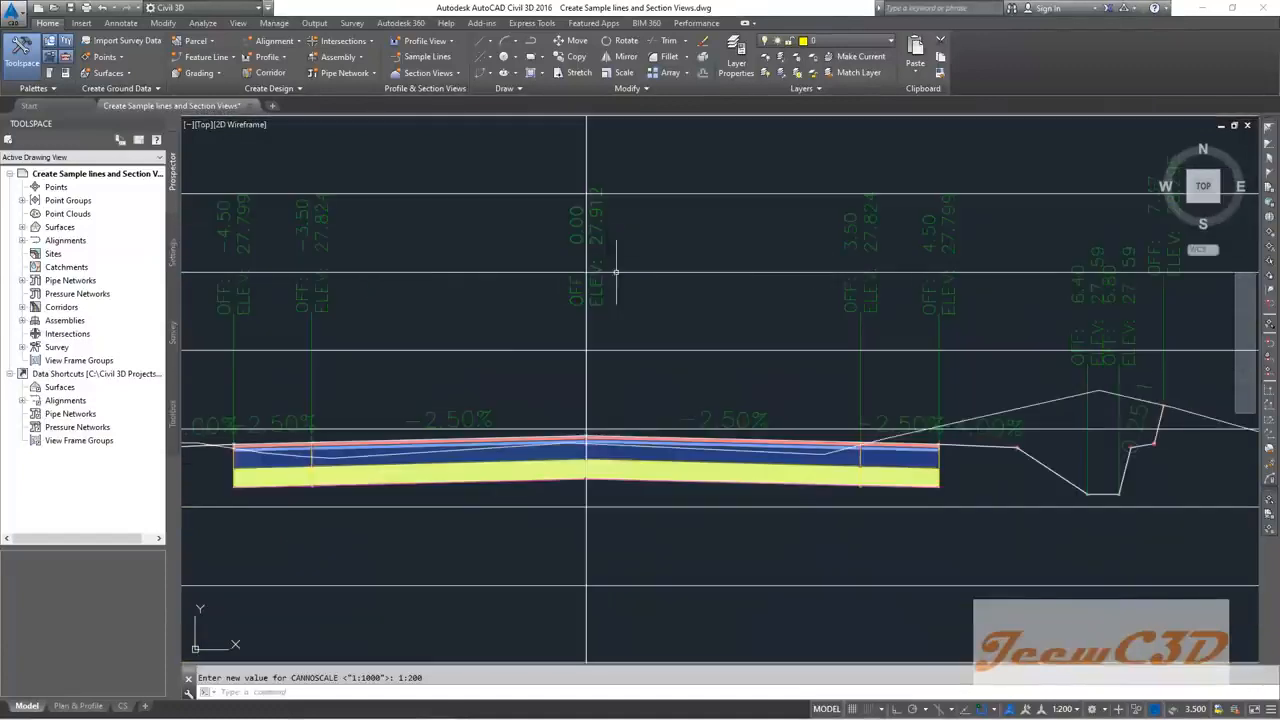
scroll(620, 287, "down", 2)
mouse_move(632, 289)
middle_mouse_down()
mouse_move(721, 303)
mouse_move(634, 266)
middle_mouse_up()
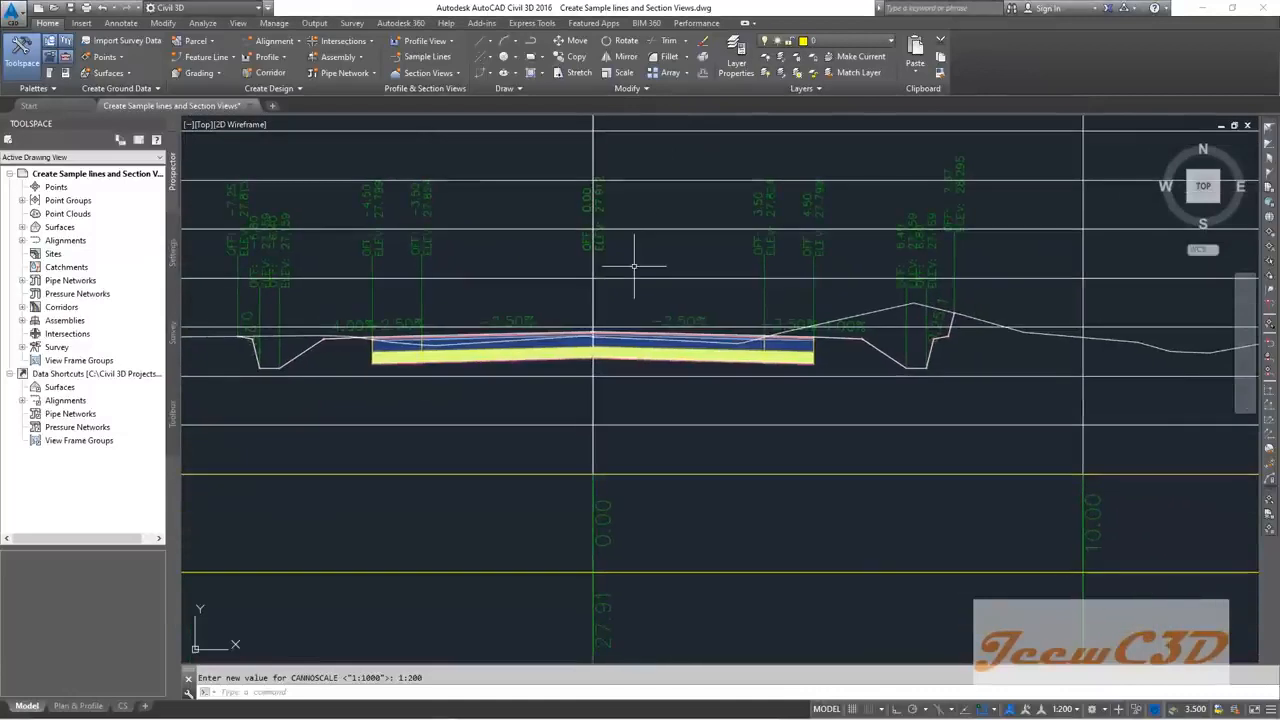
scroll(660, 266, "up", 4)
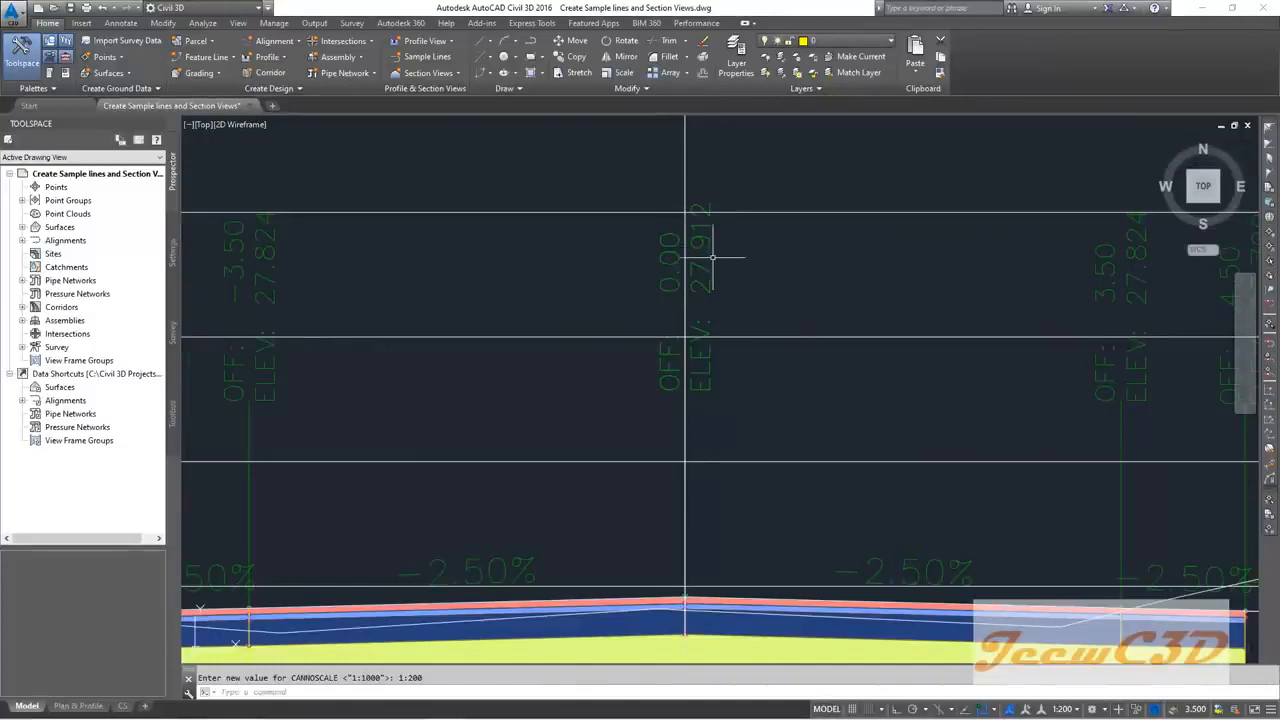
scroll(701, 342, "down", 6)
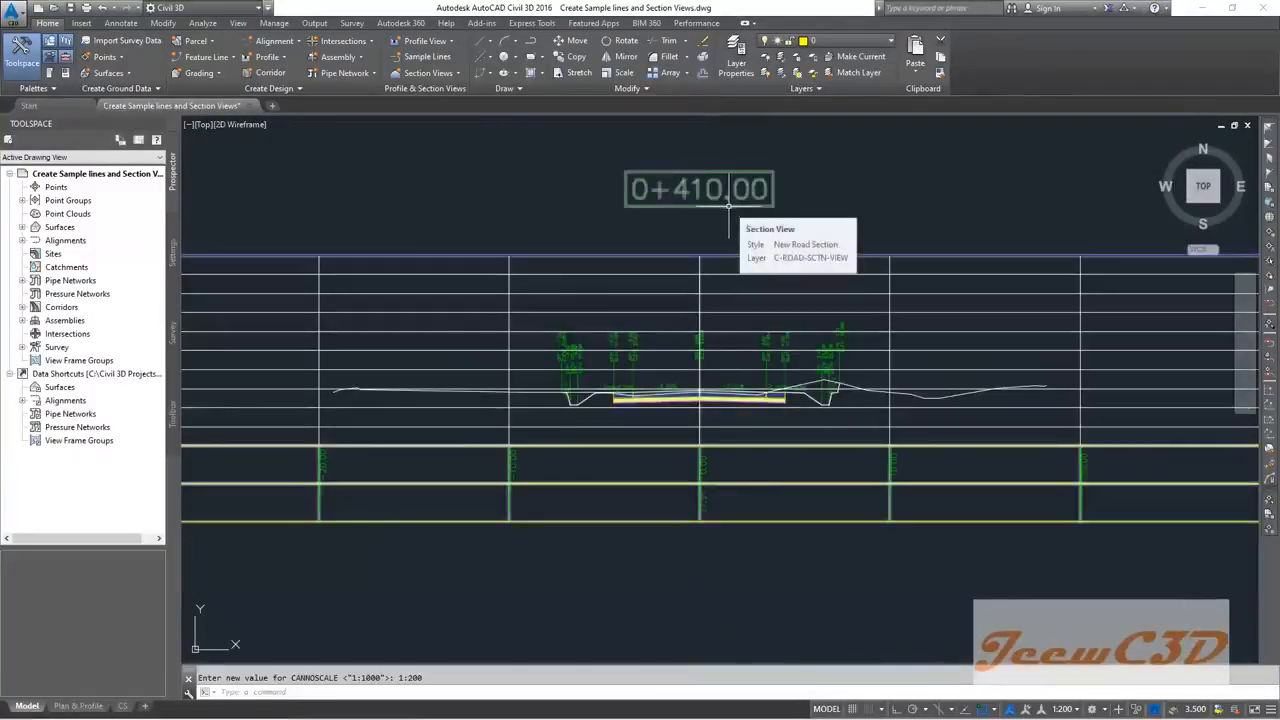
scroll(700, 358, "up", 6)
scroll(708, 289, "up", 3)
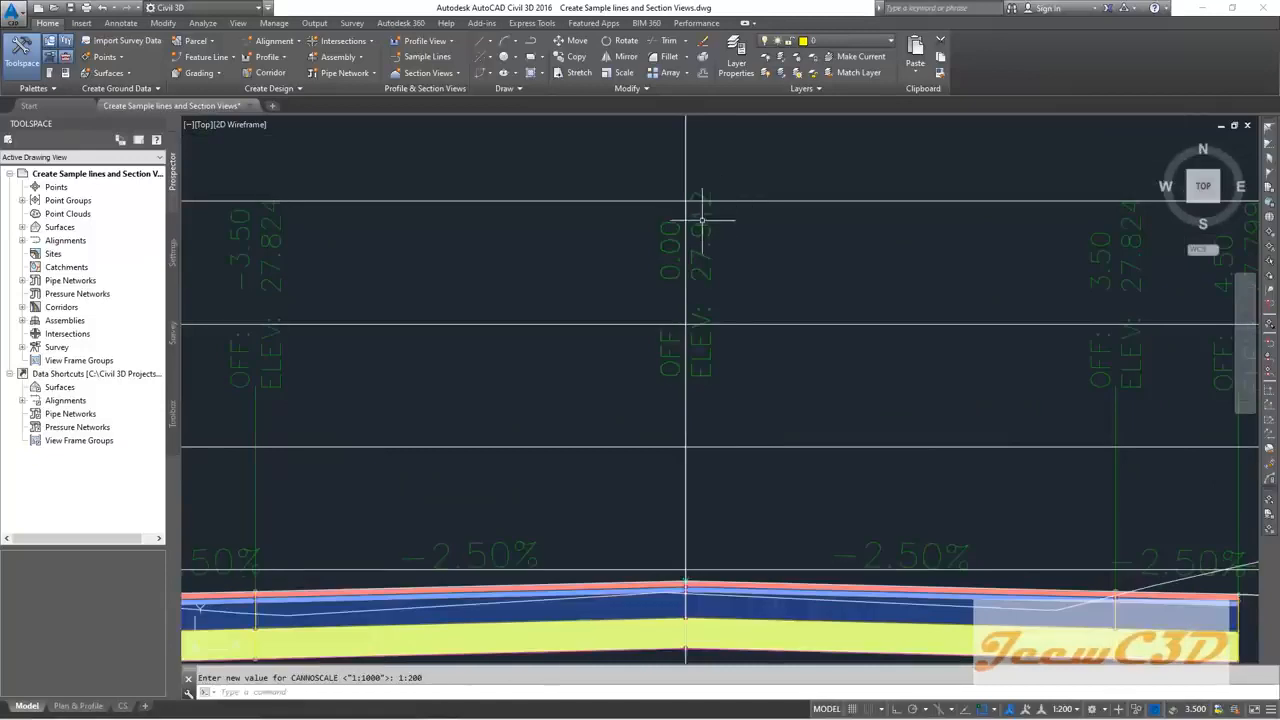
scroll(694, 215, "down", 8)
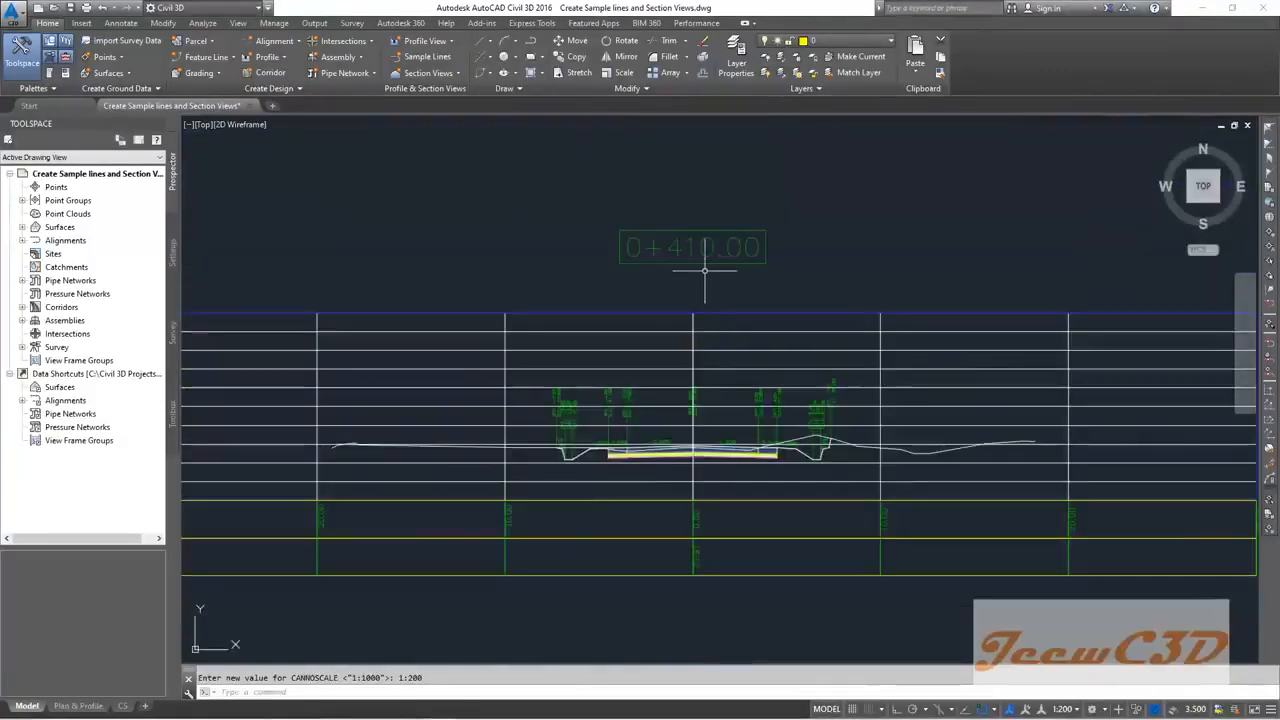
scroll(705, 272, "up", 2)
scroll(683, 325, "down", 10)
mouse_move(694, 229)
middle_mouse_down()
mouse_move(697, 423)
mouse_move(524, 401)
middle_mouse_up()
Step: Pan and zoom the profile to read the existing ground elevations at station 0+410
scroll(686, 320, "up", 10)
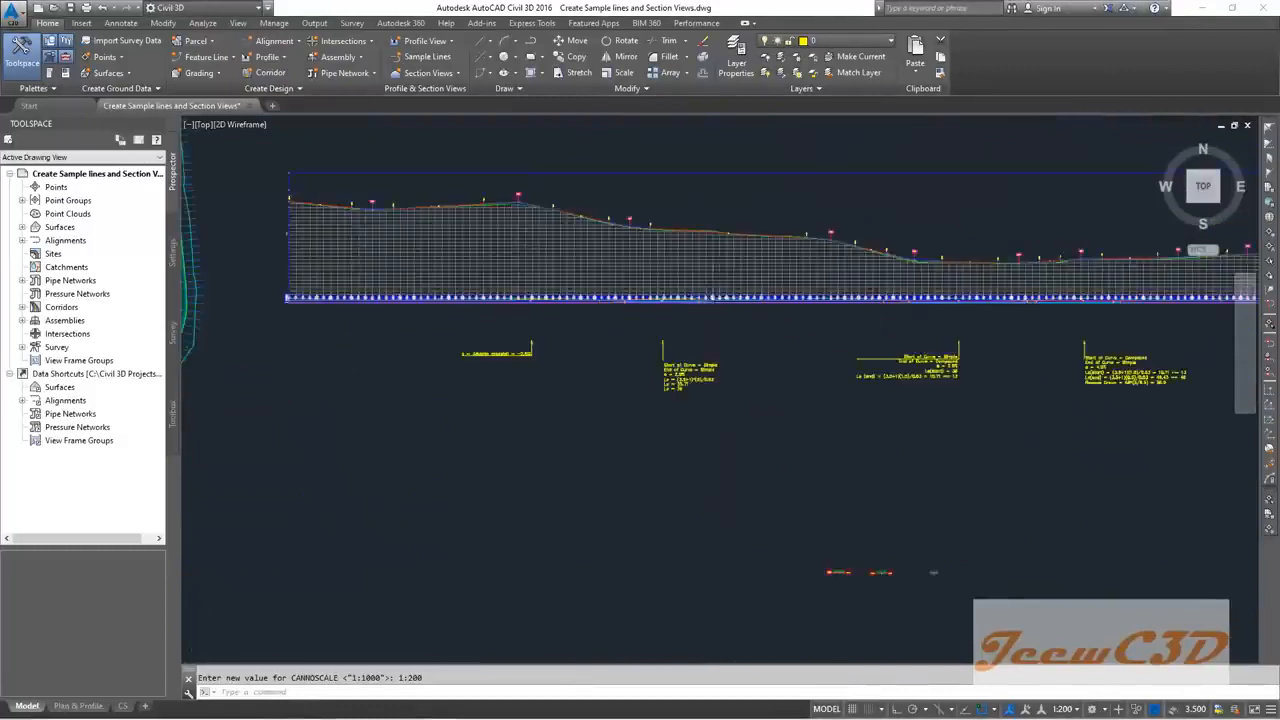
scroll(733, 260, "up", 4)
scroll(735, 261, "down", 8)
middle_click_drag(556, 265, 977, 260)
scroll(540, 250, "up", 4)
scroll(508, 265, "up", 5)
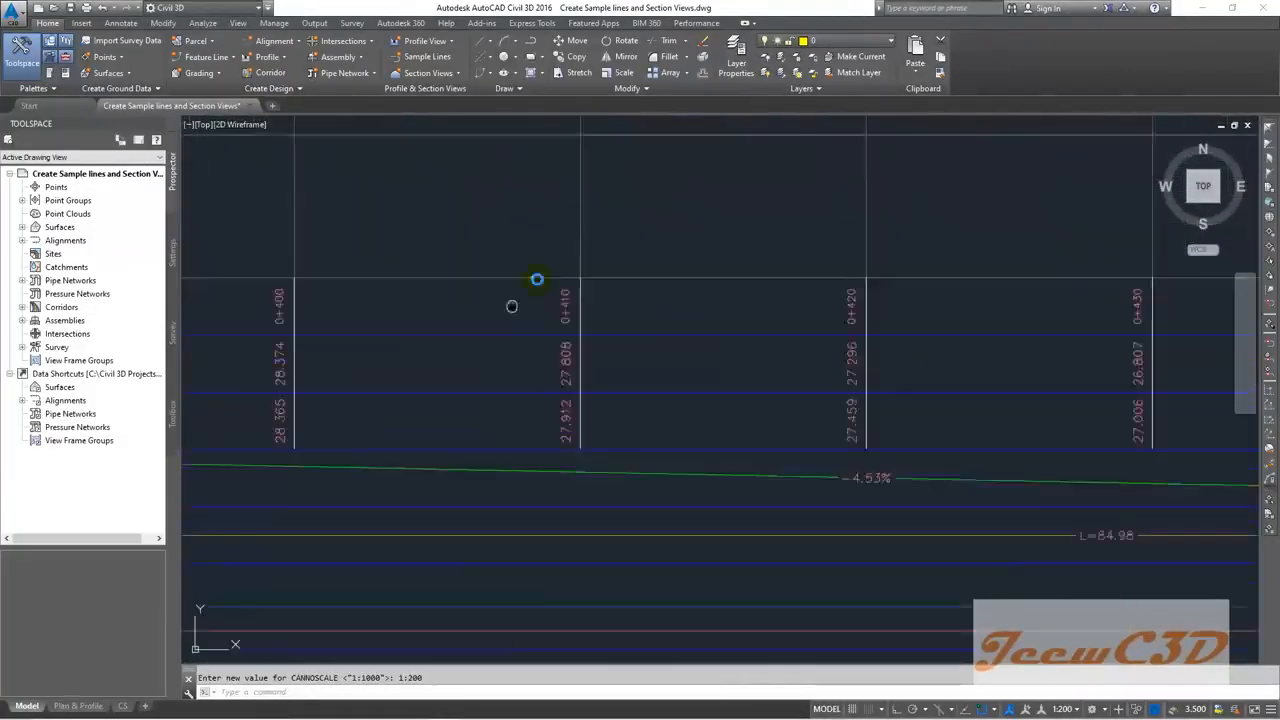
middle_click_drag(573, 298, 530, 249)
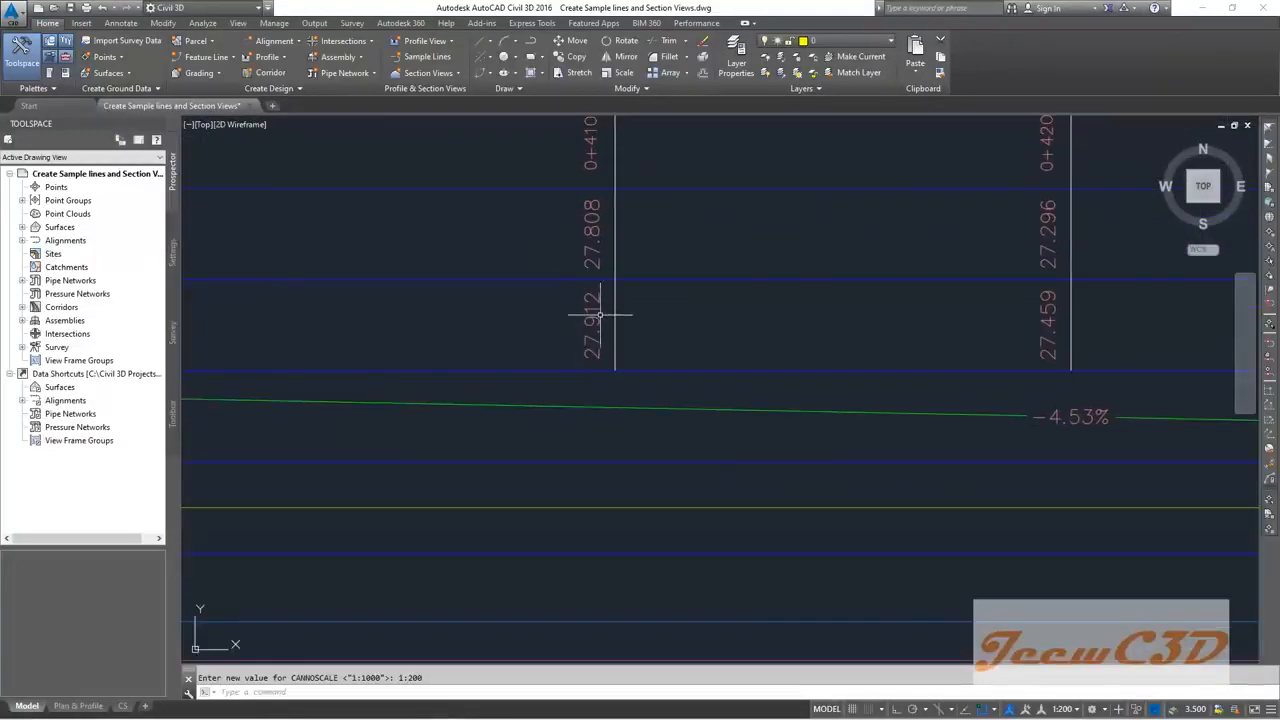
scroll(591, 327, "down", 10)
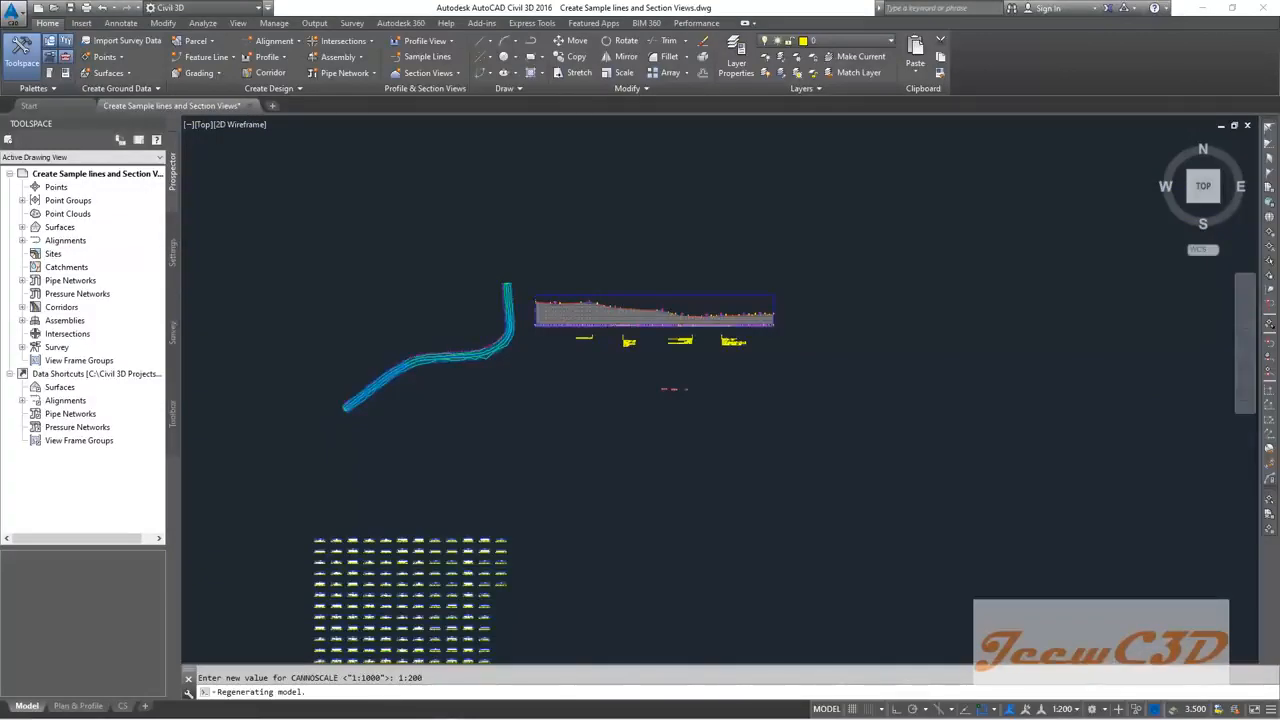
scroll(604, 408, "down", 4)
scroll(551, 446, "up", 10)
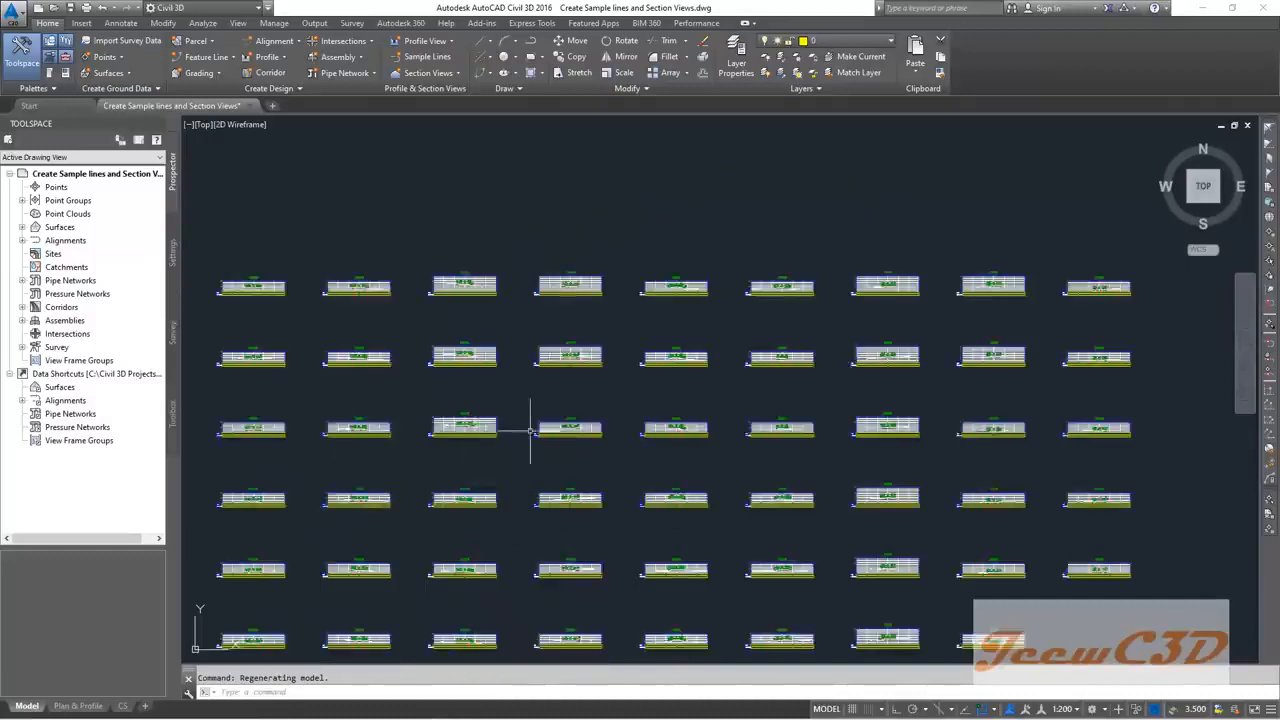
Step: Zoom back to the section grid and frame section view 0+800.00 with its bottom band labels
middle_click_drag(490, 462, 537, 297)
scroll(537, 349, "up", 2)
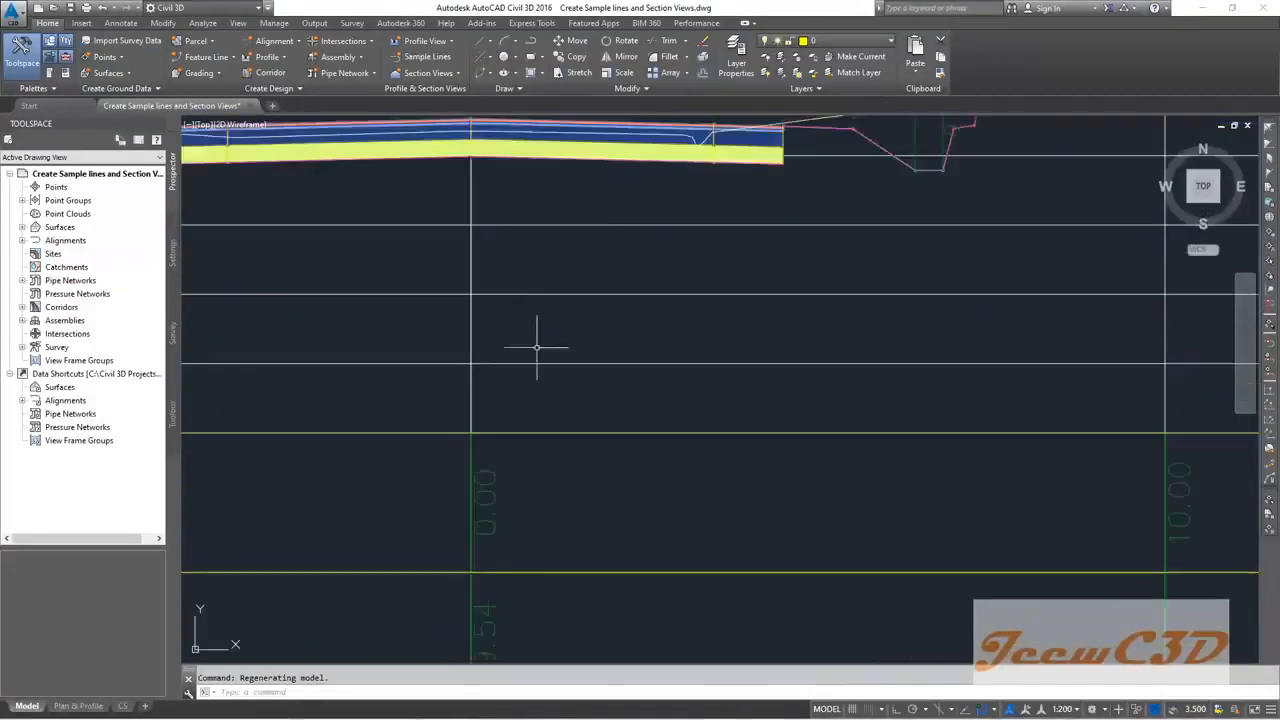
scroll(537, 349, "down", 4)
scroll(518, 220, "down", 2)
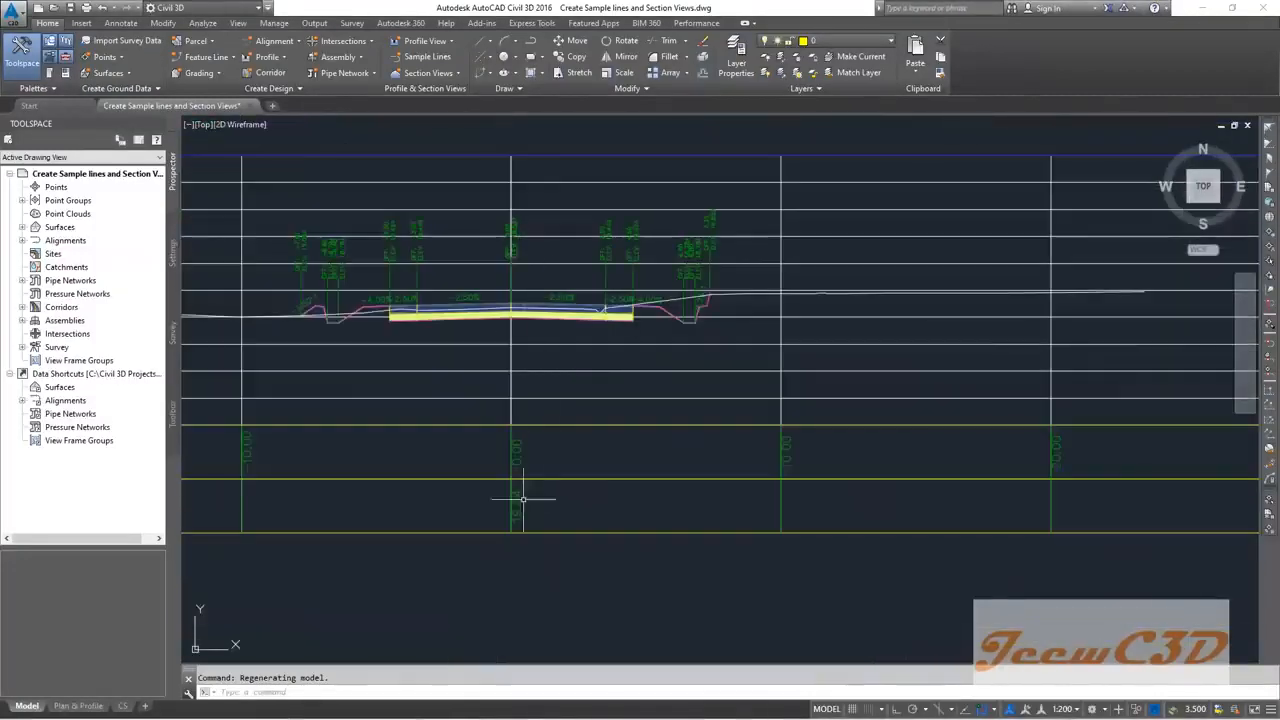
scroll(514, 256, "up", 4)
scroll(516, 256, "down", 4)
middle_click_drag(543, 393, 591, 266)
scroll(588, 361, "up", 4)
scroll(572, 389, "down", 4)
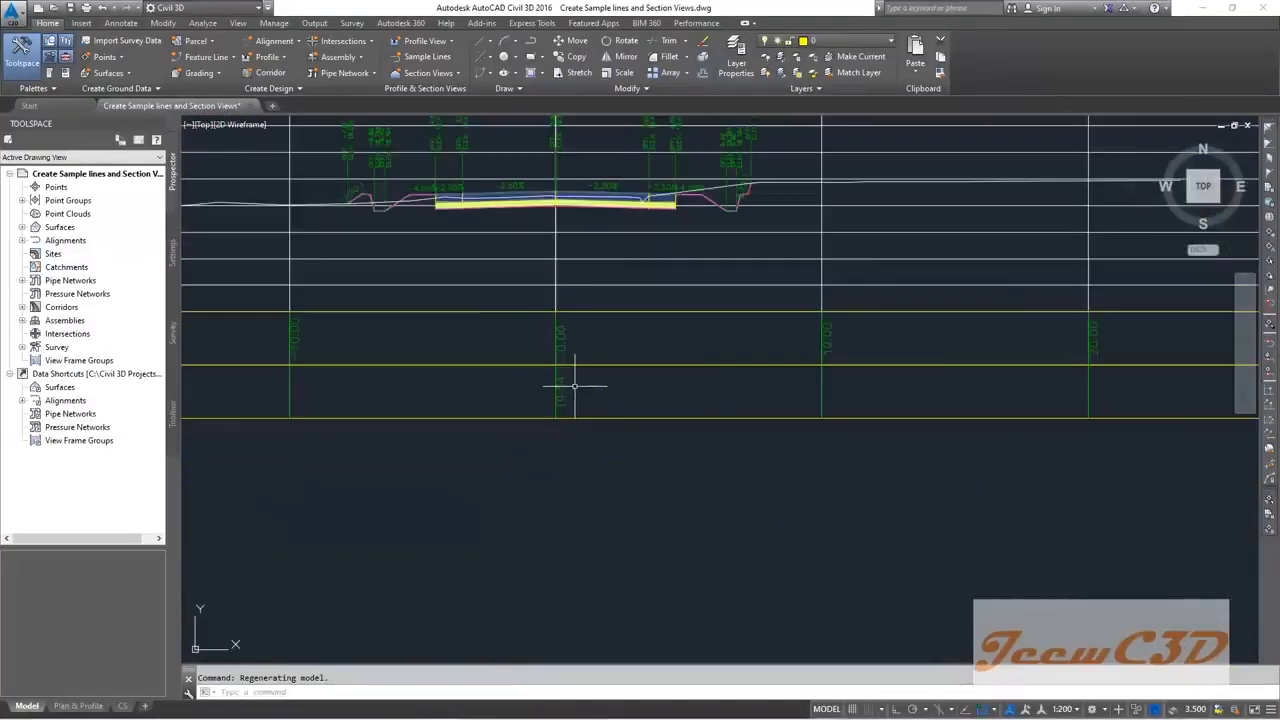
scroll(574, 385, "down", 4)
scroll(551, 378, "up", 6)
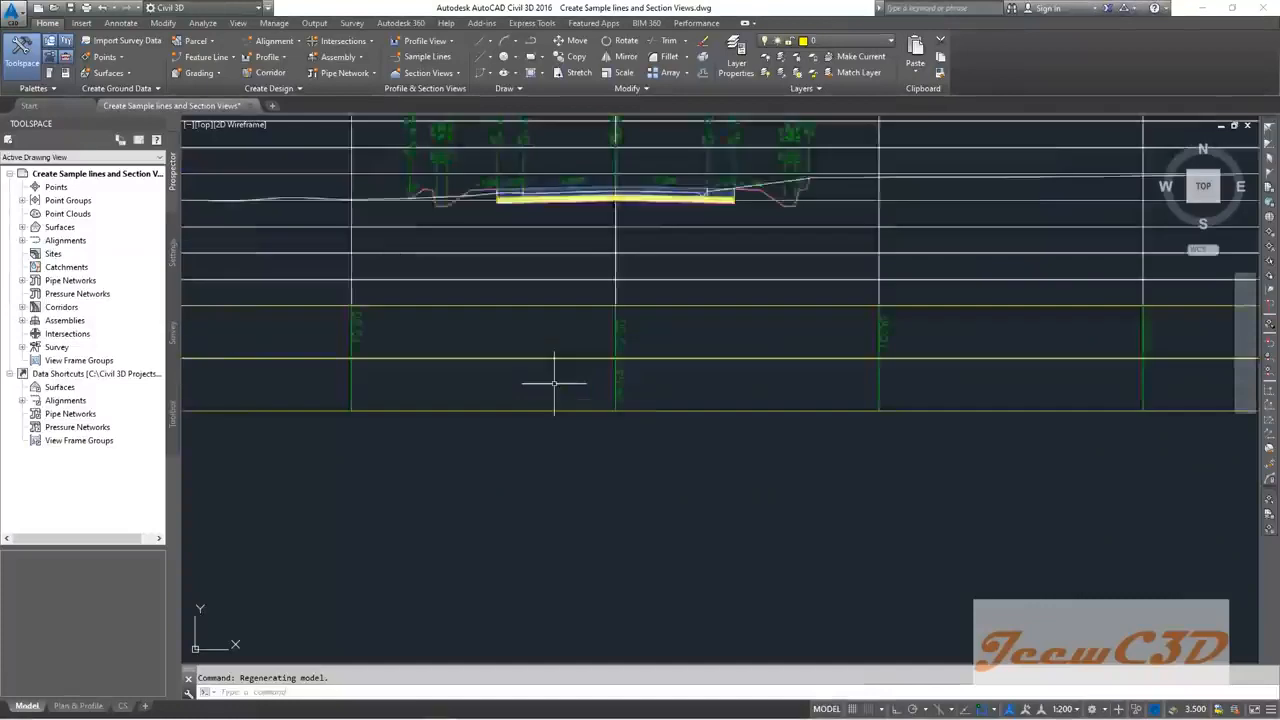
scroll(600, 396, "down", 3)
scroll(608, 386, "up", 3)
scroll(595, 363, "down", 3)
scroll(591, 362, "down", 3)
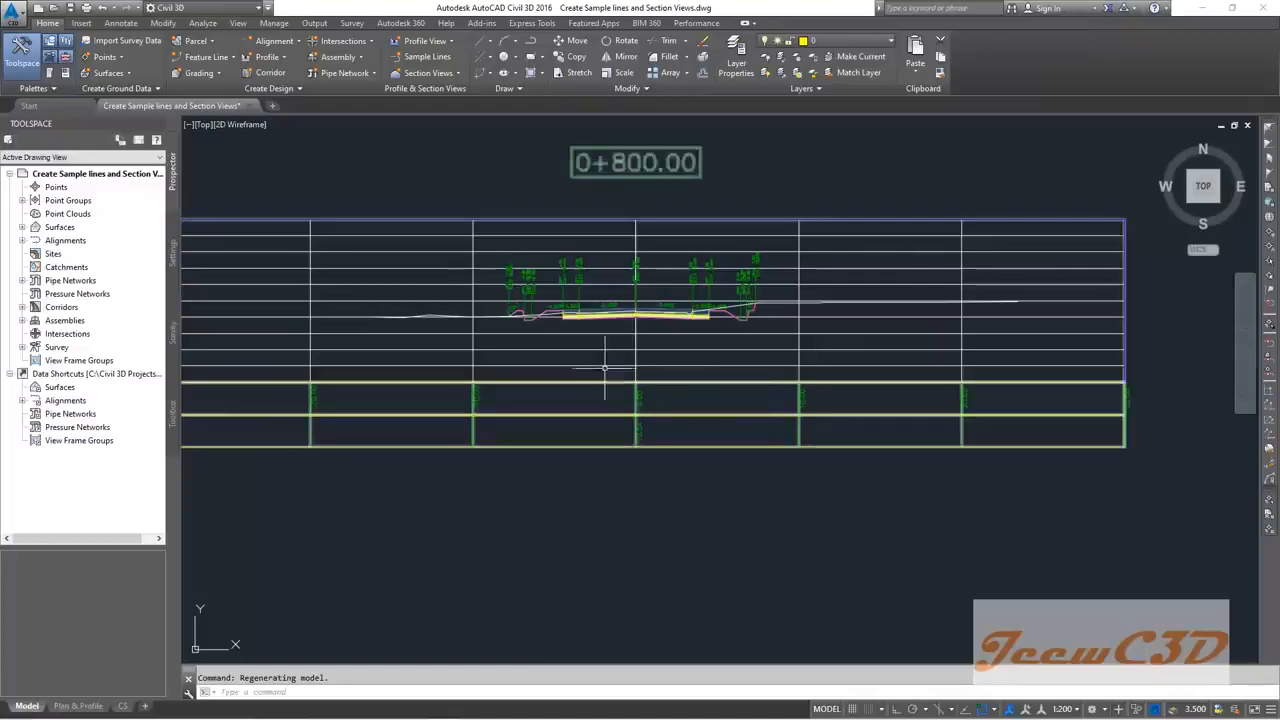
Step: Select section view 0+800.00 and zoom across its left, centre and right band labels
left_click(606, 366)
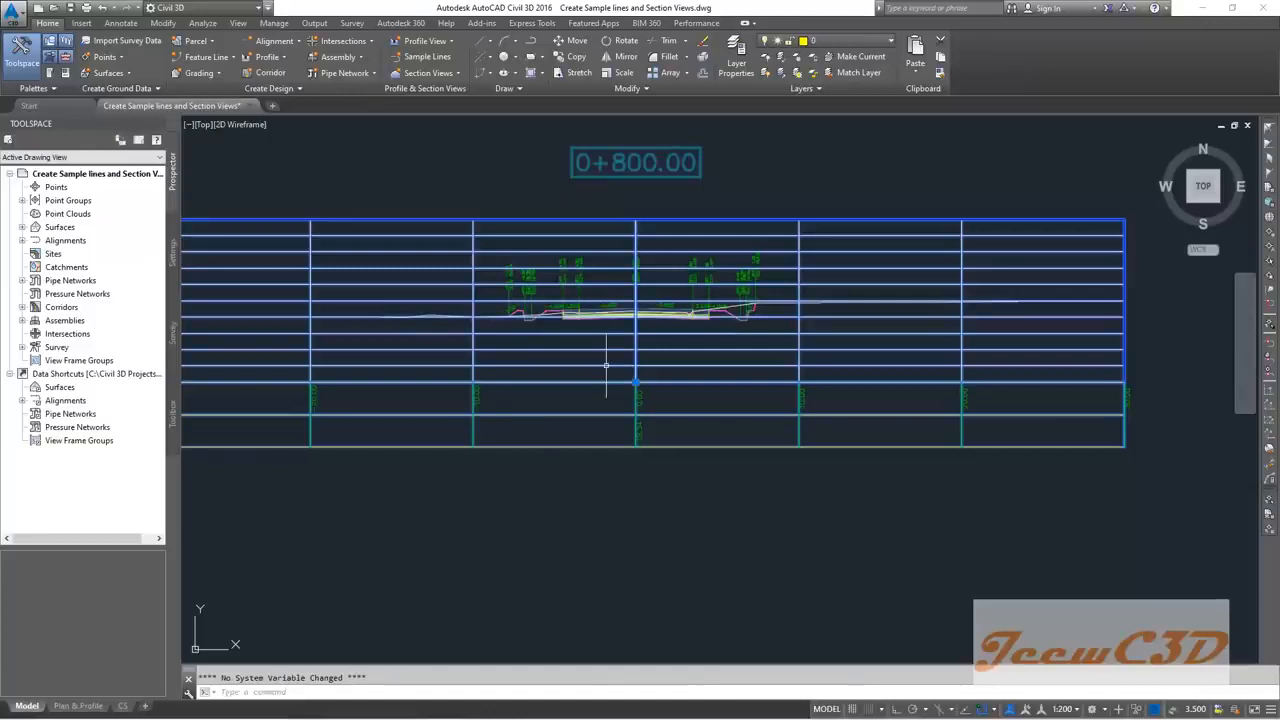
scroll(588, 466, "down", 2)
middle_click_drag(588, 466, 761, 438)
scroll(513, 435, "up", 2)
scroll(490, 425, "up", 3)
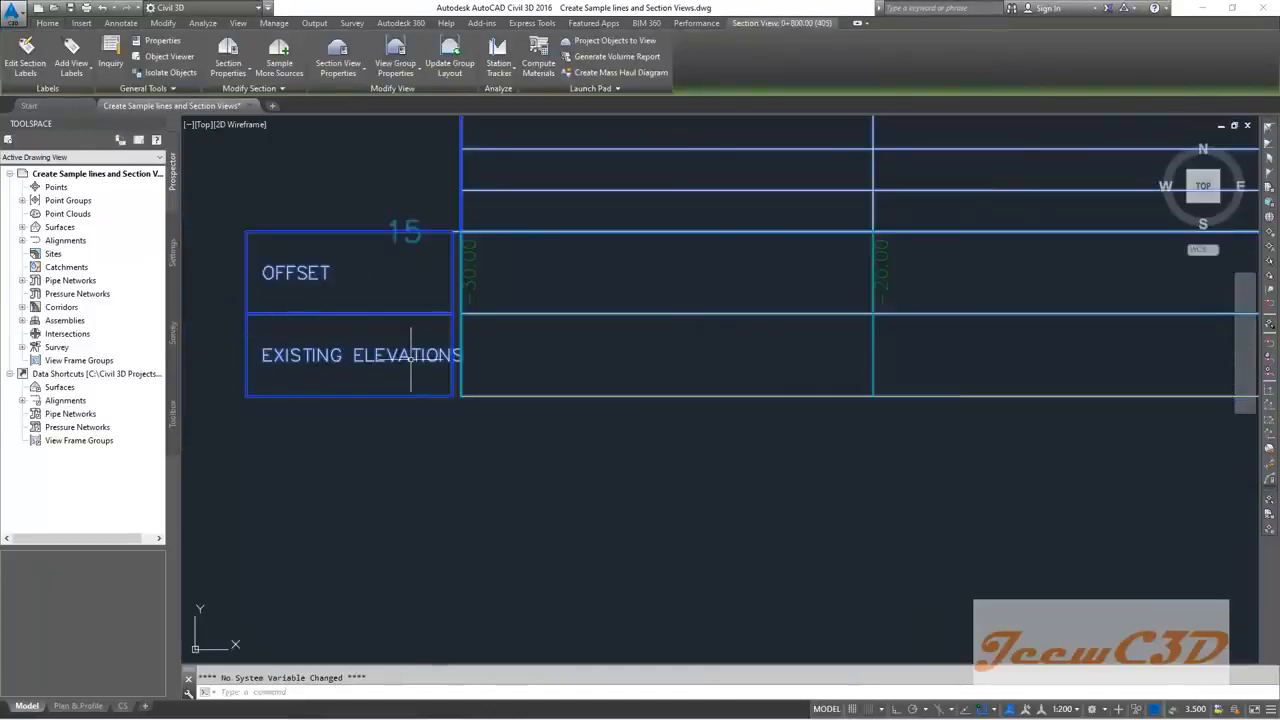
scroll(410, 357, "down", 4)
scroll(491, 370, "up", 4)
middle_click_drag(912, 344, 316, 436)
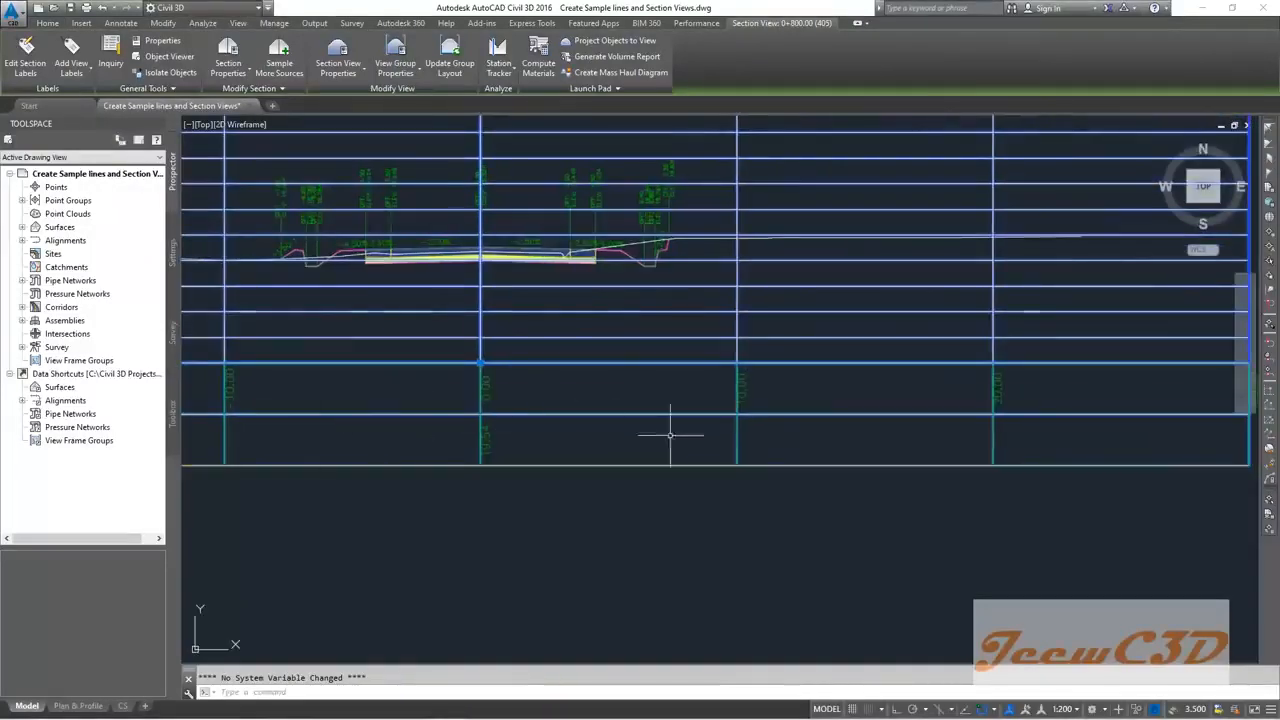
scroll(816, 458, "down", 2)
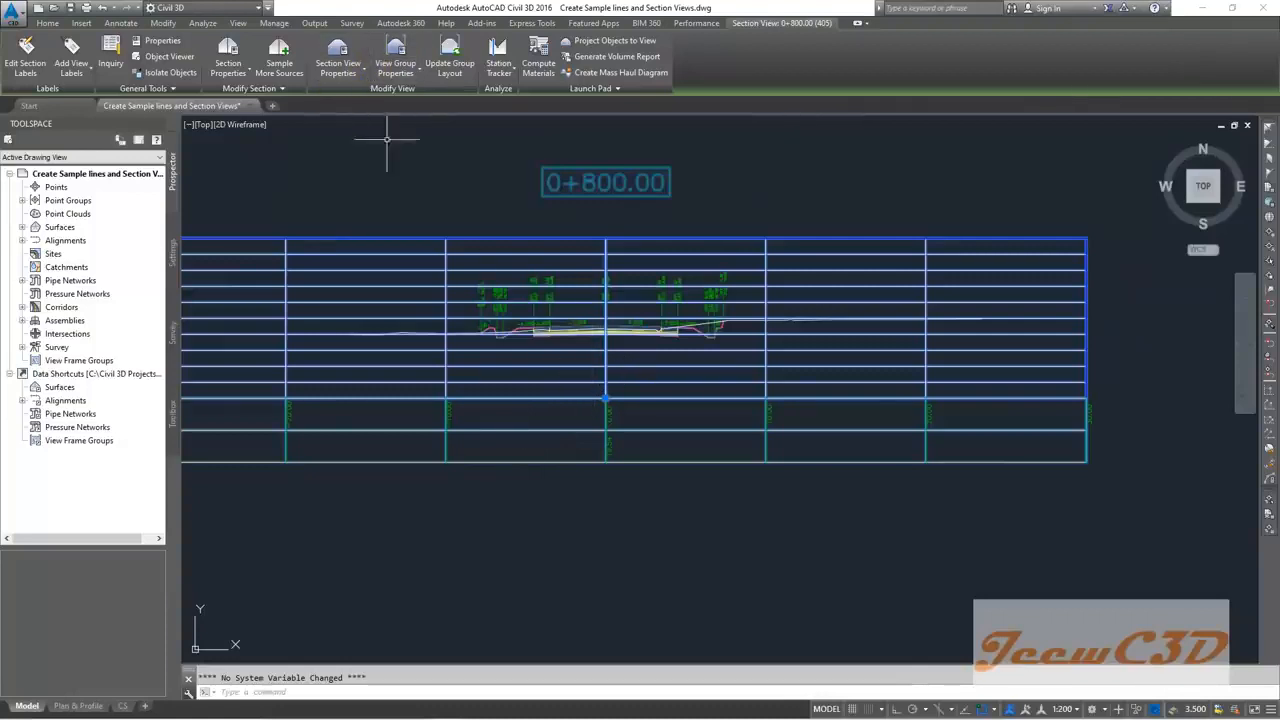
Step: Bring up the section view group's properties and widen the column to reach its band set settings
left_click(397, 52)
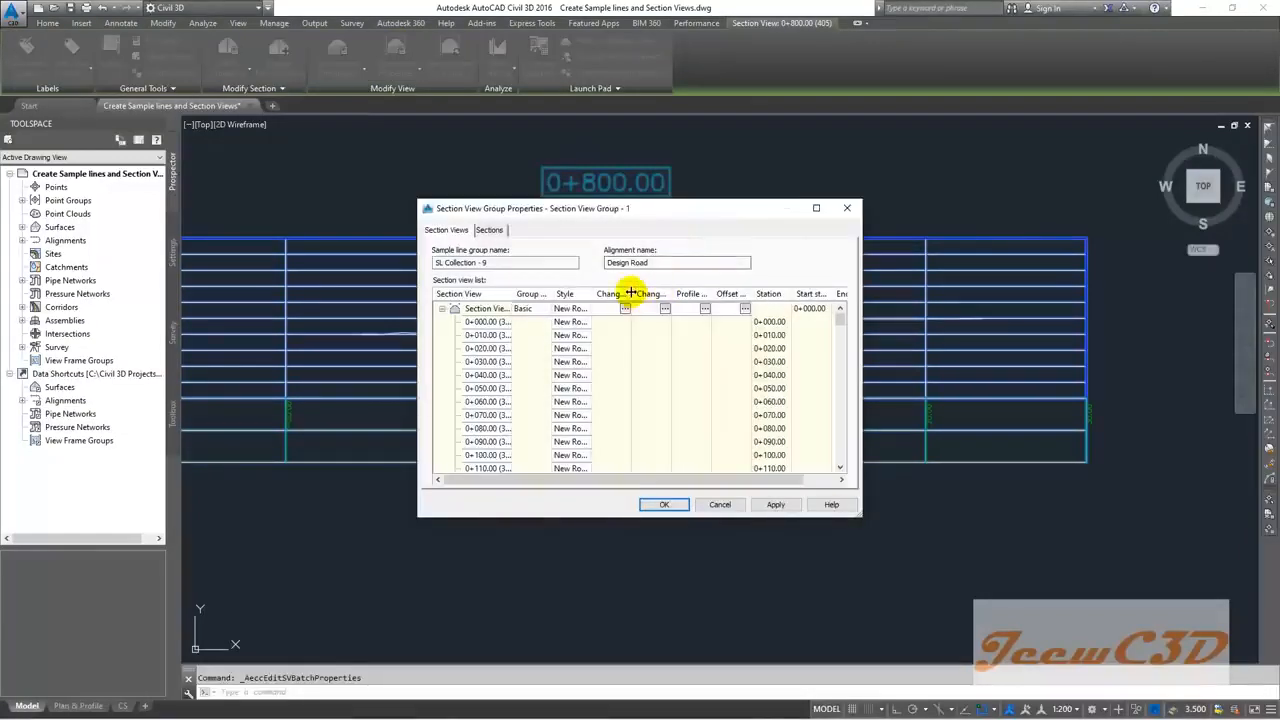
left_click_drag(631, 292, 655, 291)
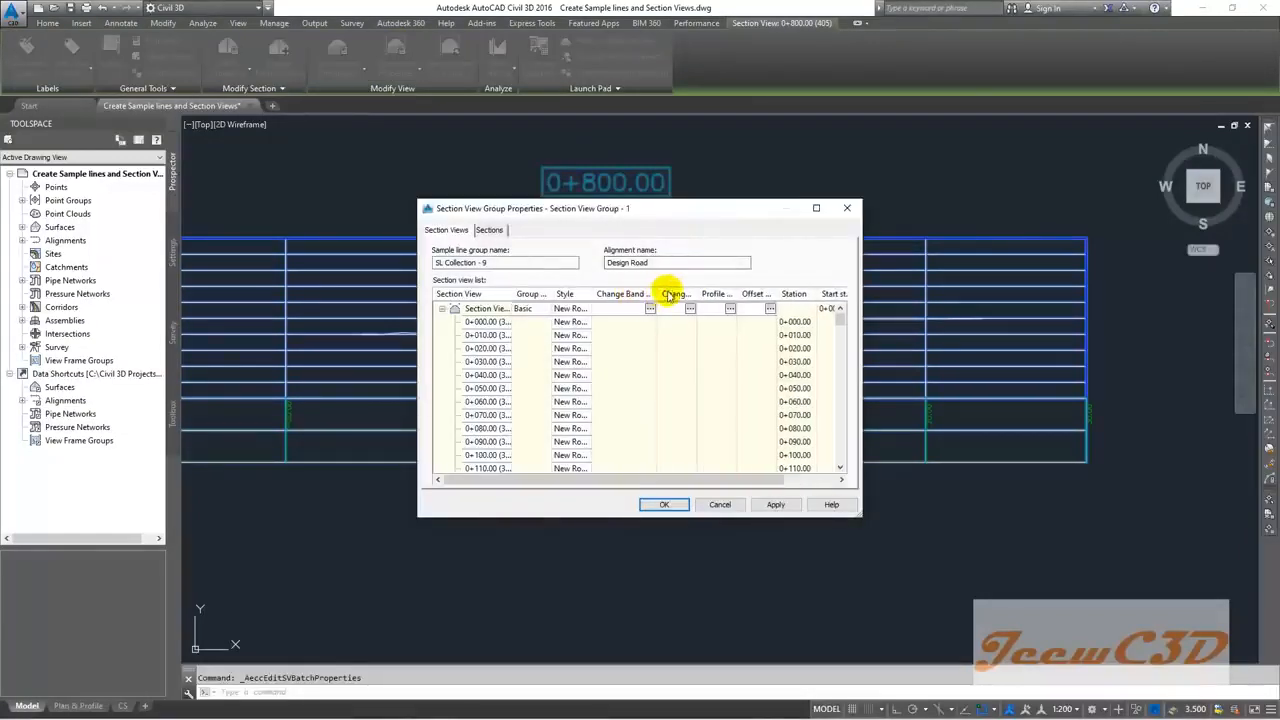
left_click_drag(672, 296, 665, 297)
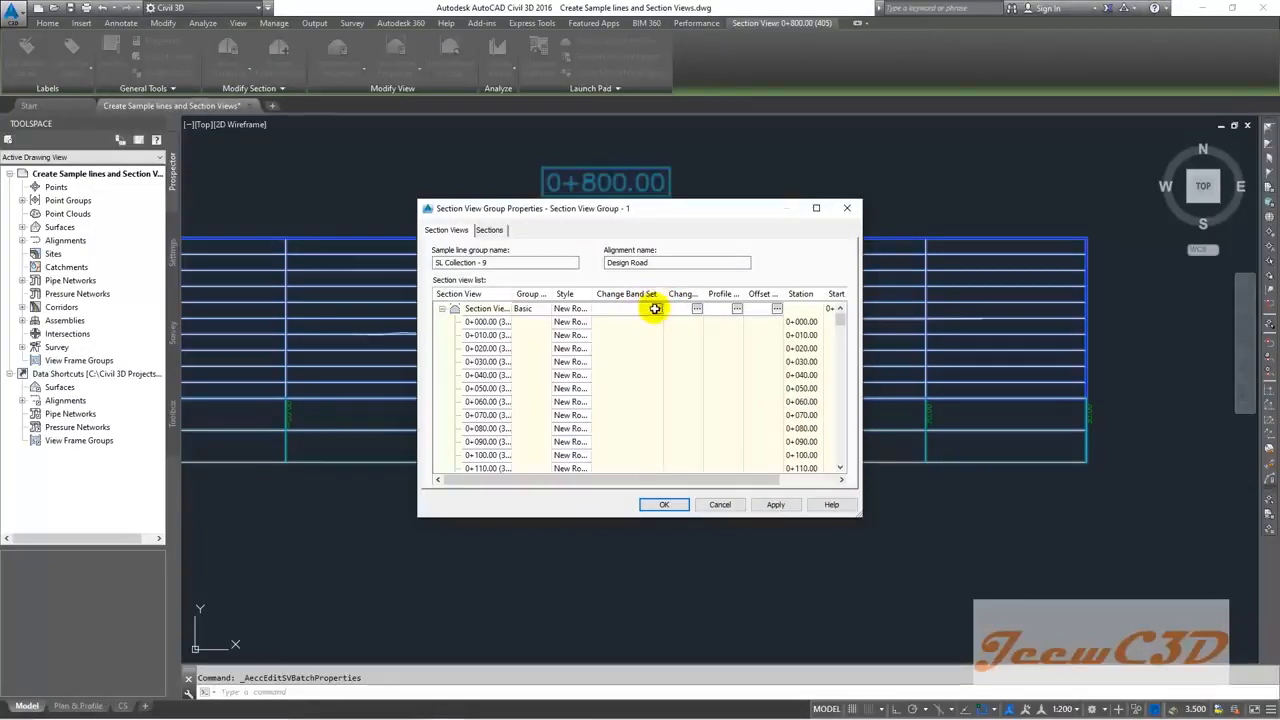
left_click(655, 309)
mouse_move(715, 420)
left_mouse_down()
mouse_move(786, 420)
mouse_move(703, 420)
mouse_move(780, 409)
mouse_move(767, 424)
mouse_move(826, 432)
mouse_move(723, 423)
left_mouse_up()
Step: Set EG as Surface1 of the EG Elevations band and Surface2 of the Offsets band, applying to all views
left_click(810, 336)
left_click(802, 357)
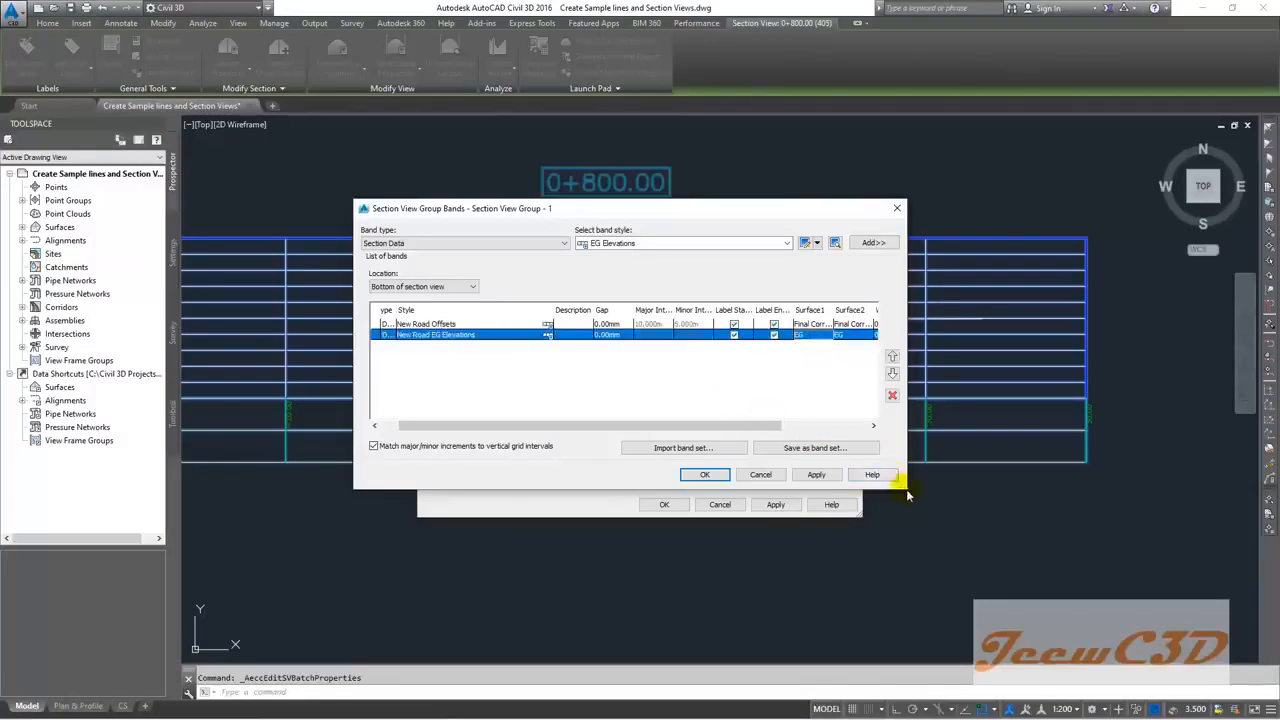
mouse_move(686, 428)
left_mouse_down()
mouse_move(778, 427)
mouse_move(675, 427)
left_mouse_up()
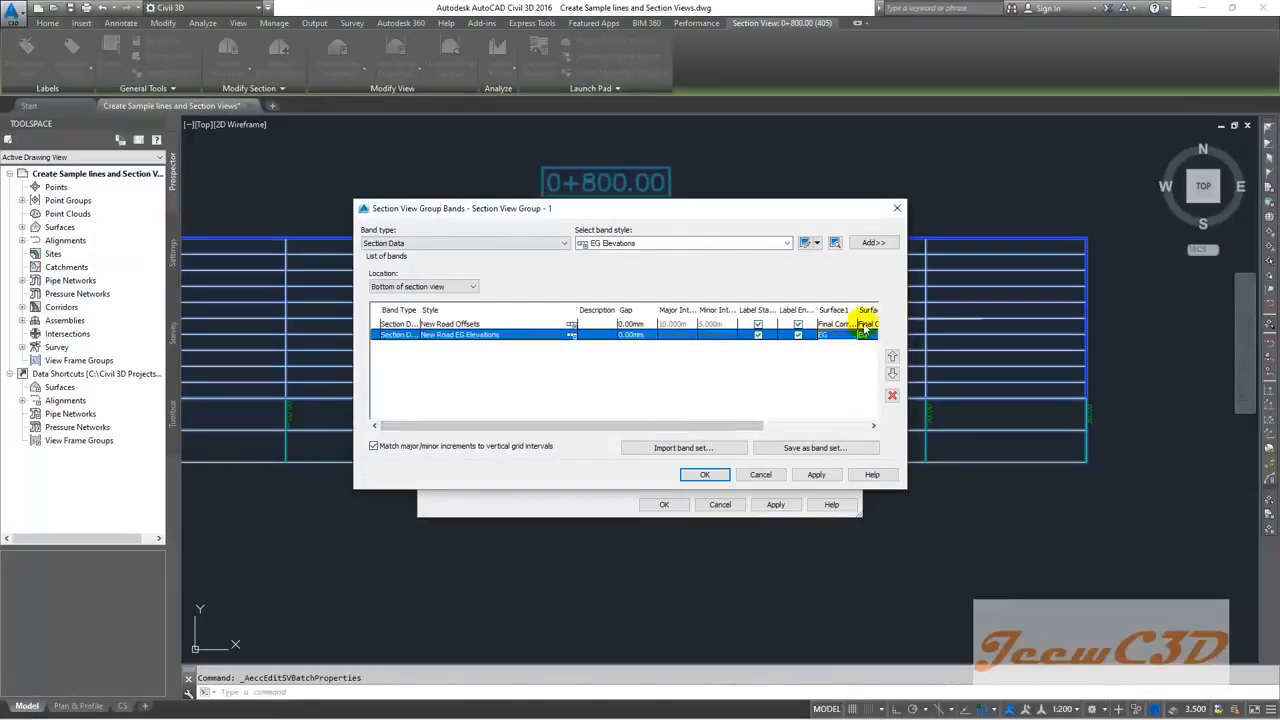
left_click_drag(749, 426, 817, 427)
left_click(800, 326)
left_click(800, 326)
left_click(787, 347)
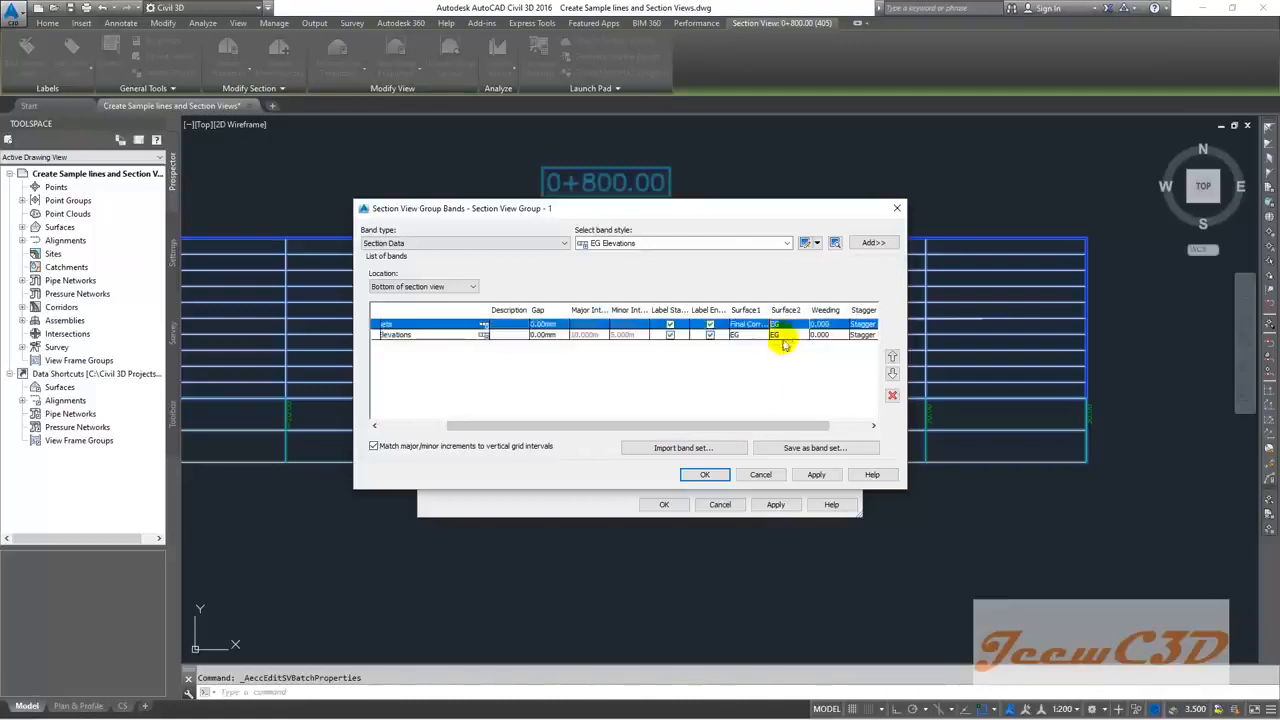
left_click(708, 474)
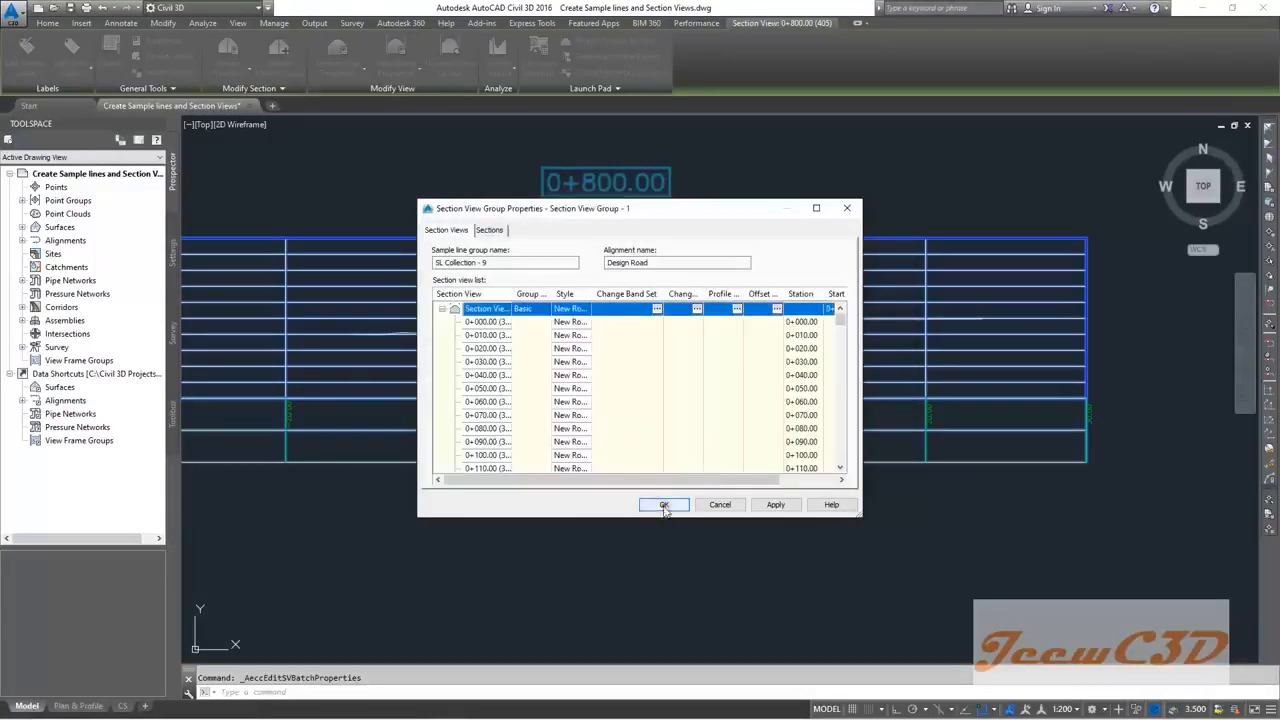
left_click(664, 505)
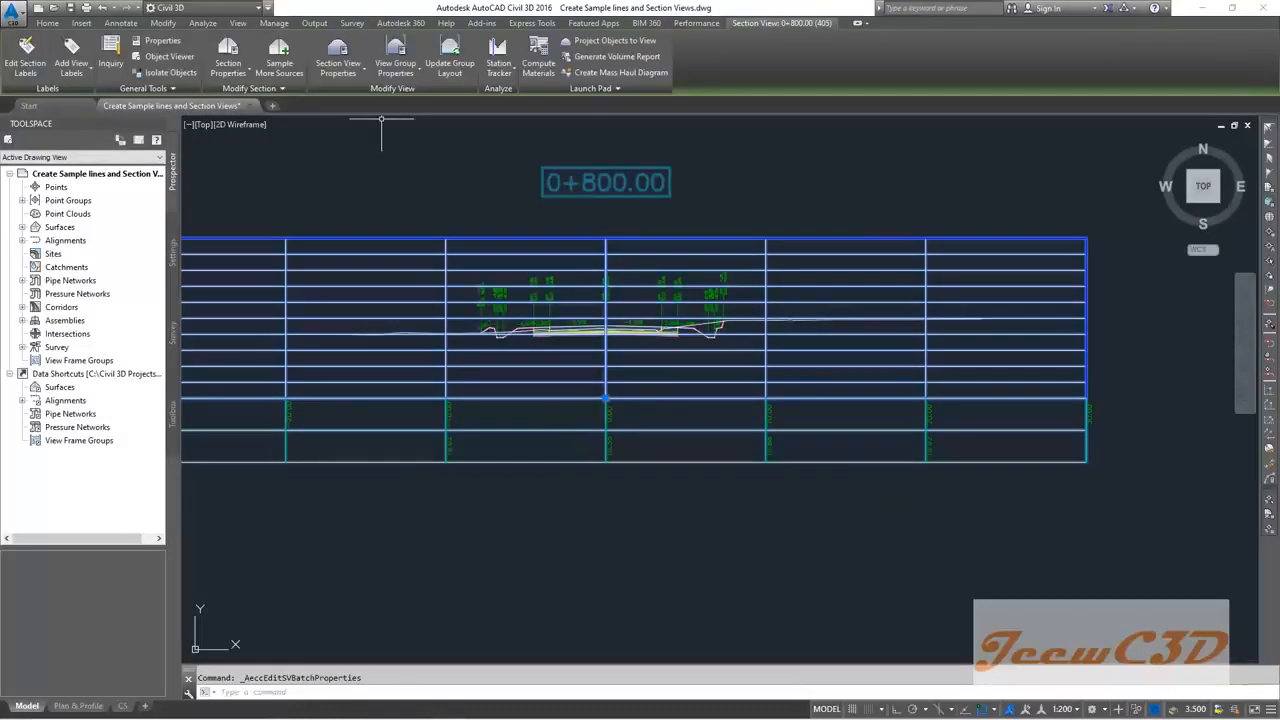
scroll(587, 413, "down", 4)
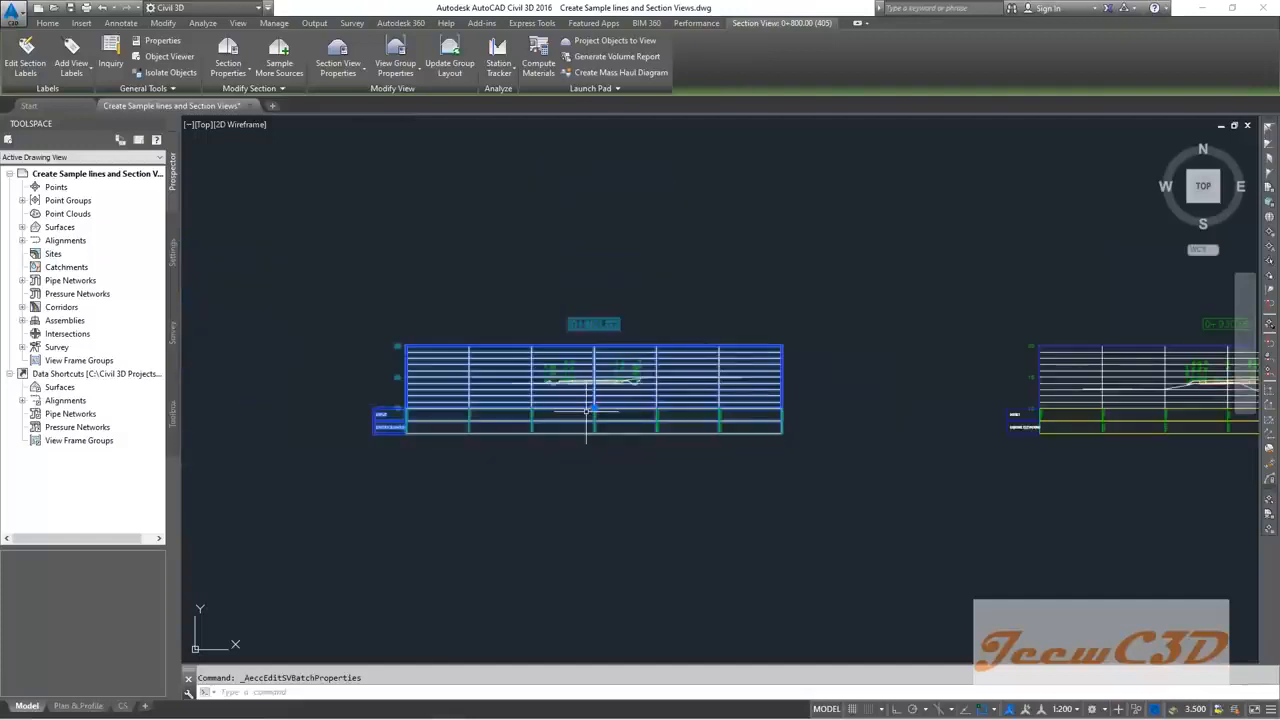
key("Escape")
scroll(668, 443, "down", 4)
scroll(817, 423, "up", 5)
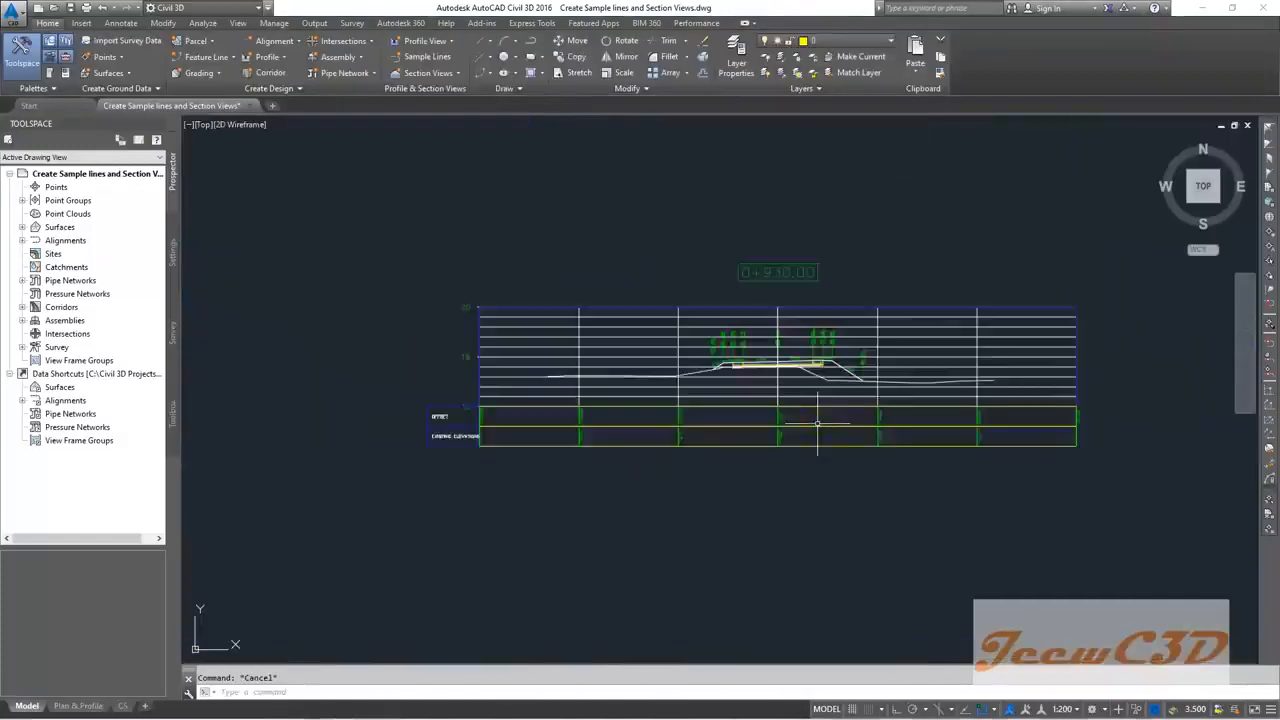
scroll(817, 423, "up", 4)
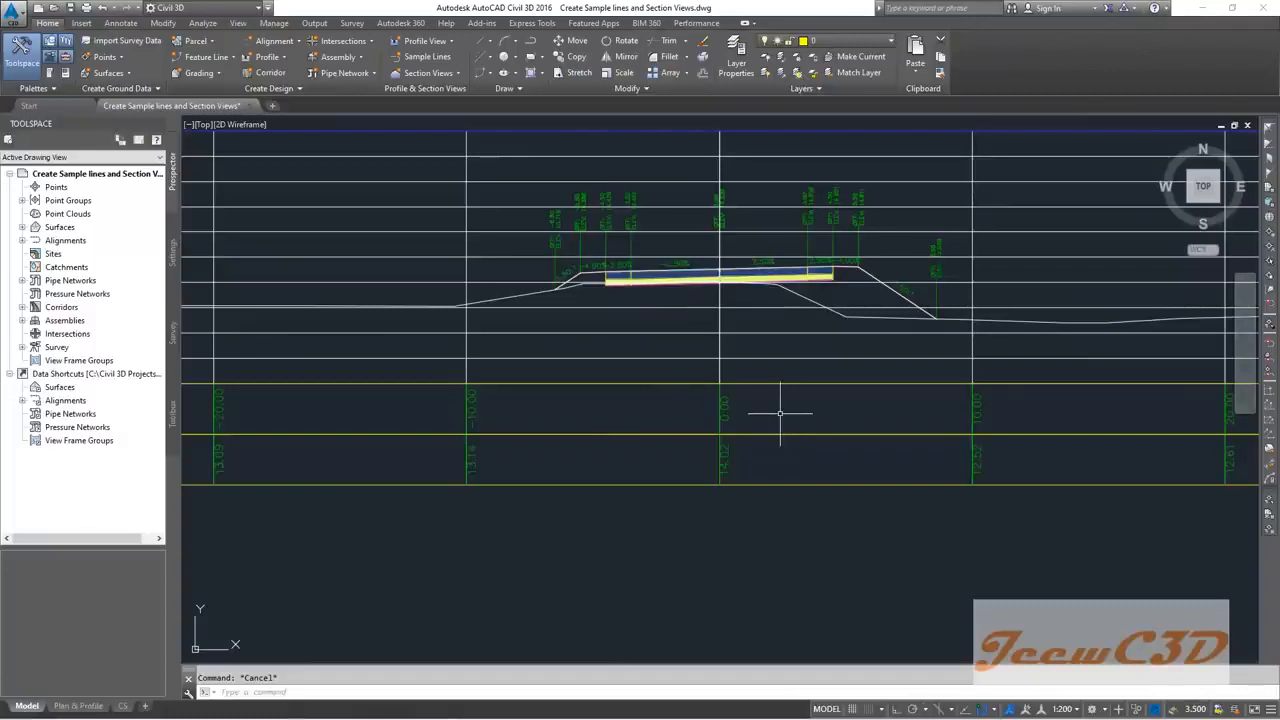
scroll(780, 413, "down", 6)
scroll(543, 434, "up", 5)
scroll(459, 412, "up", 4)
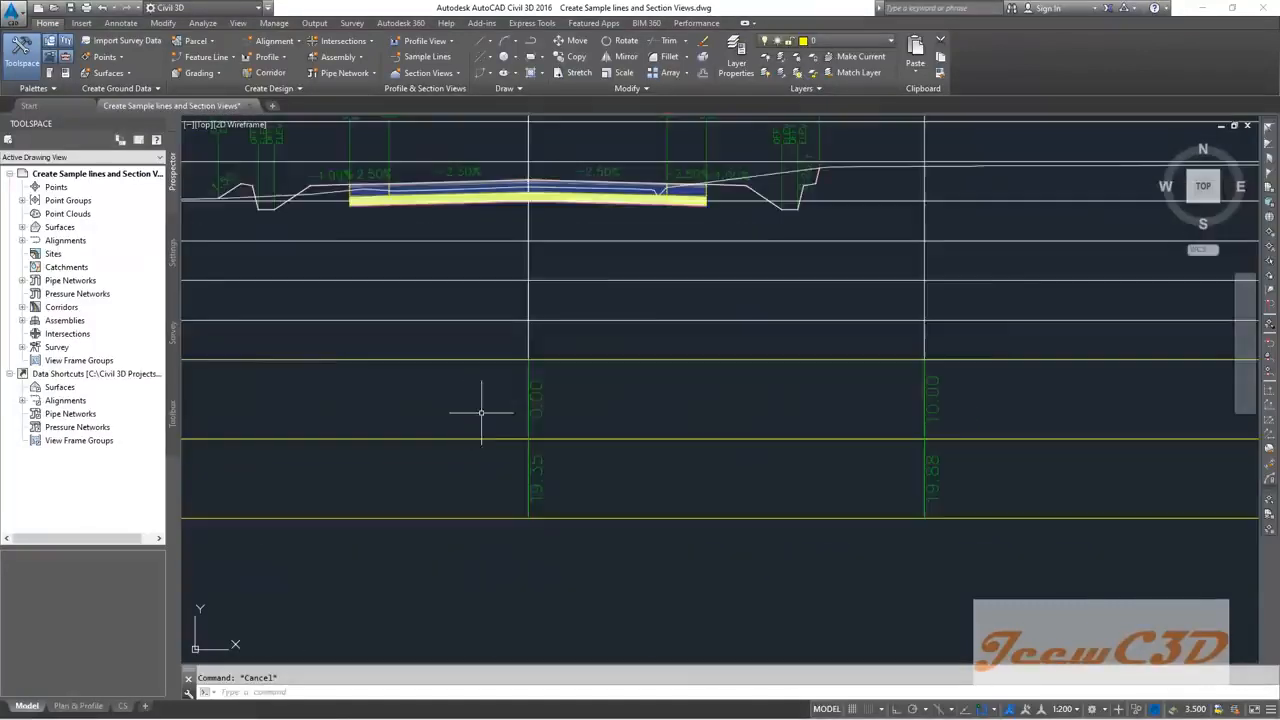
scroll(503, 290, "down", 3)
scroll(503, 286, "up", 6)
scroll(505, 305, "down", 3)
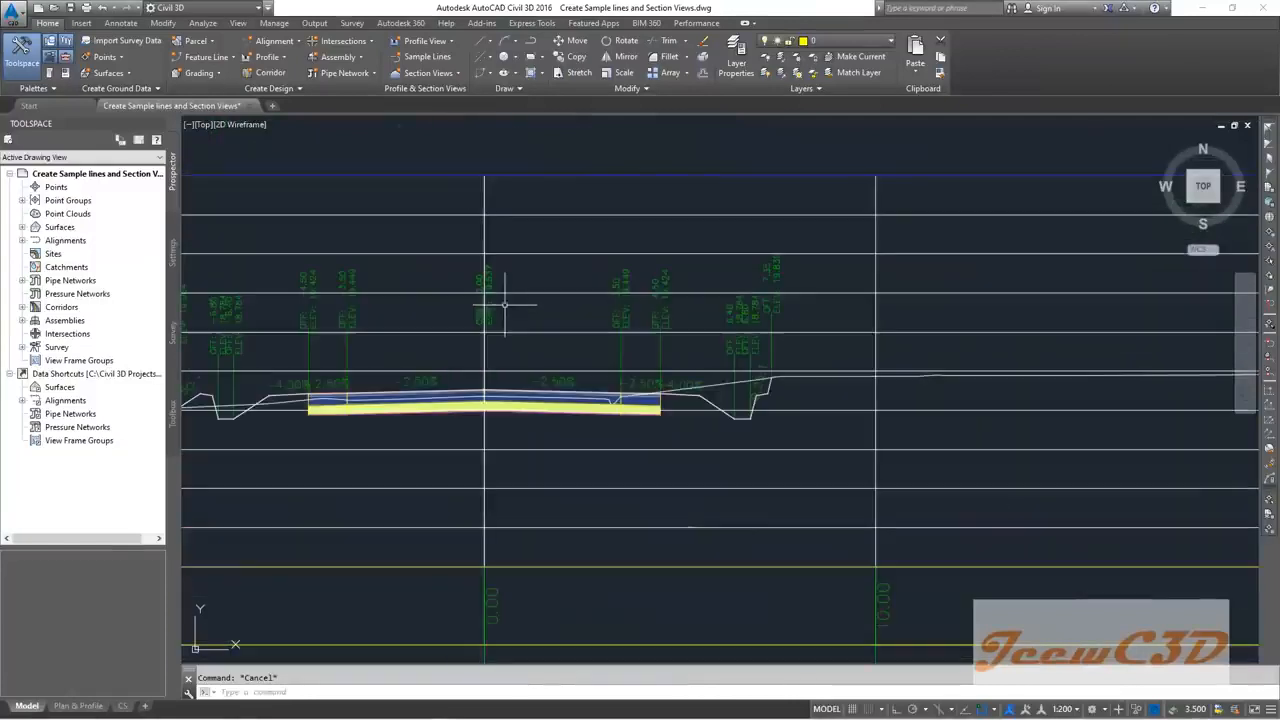
scroll(540, 420, "down", 5)
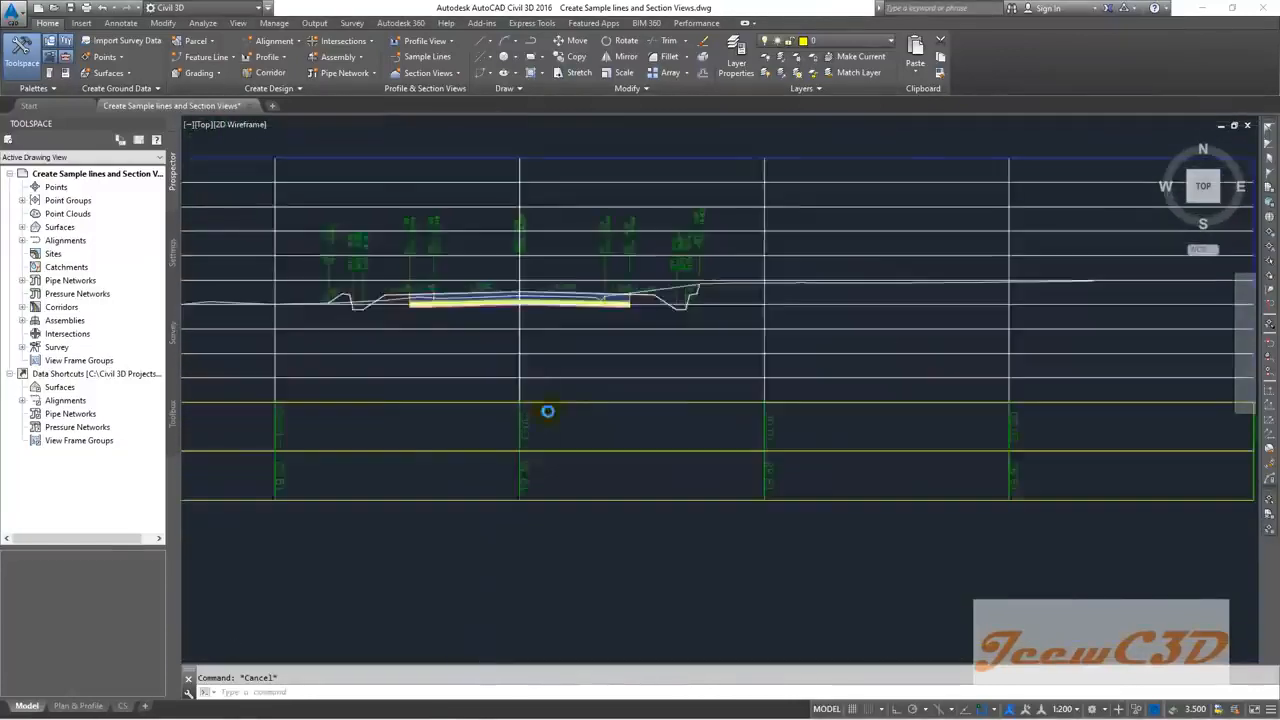
scroll(541, 437, "up", 2)
scroll(543, 425, "down", 2)
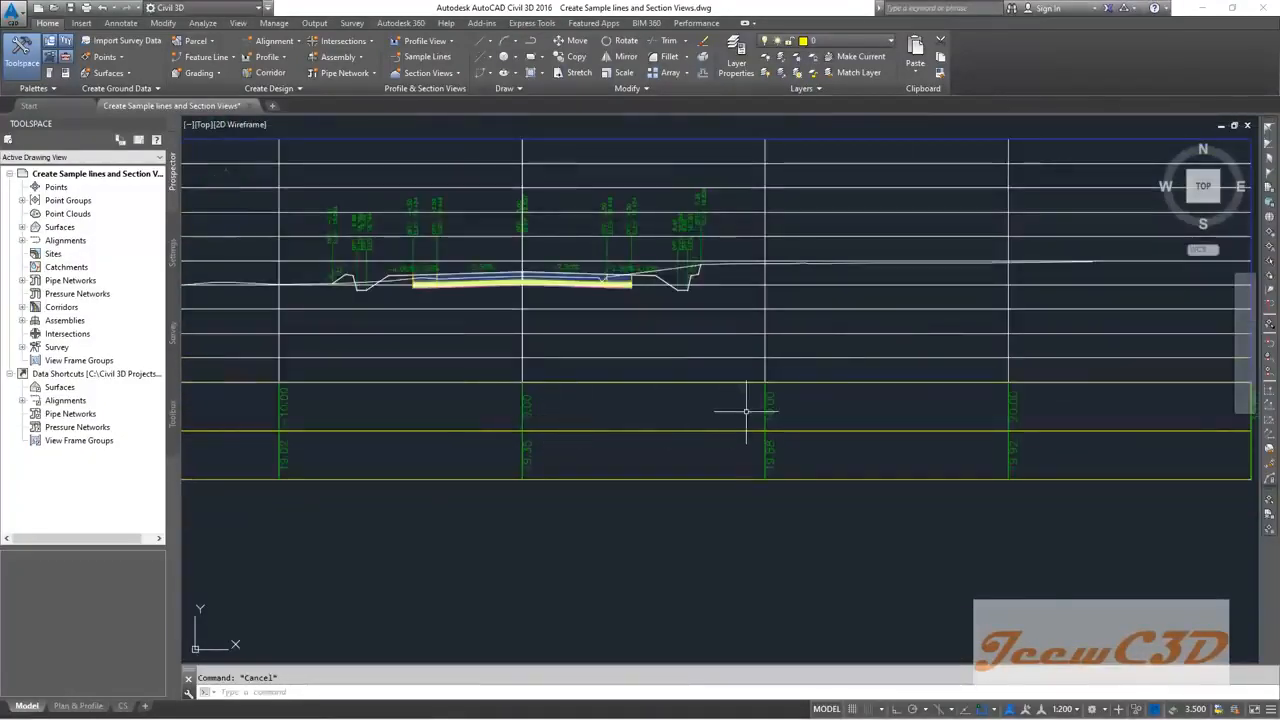
middle_click_drag(465, 398, 659, 398)
scroll(615, 405, "down", 4)
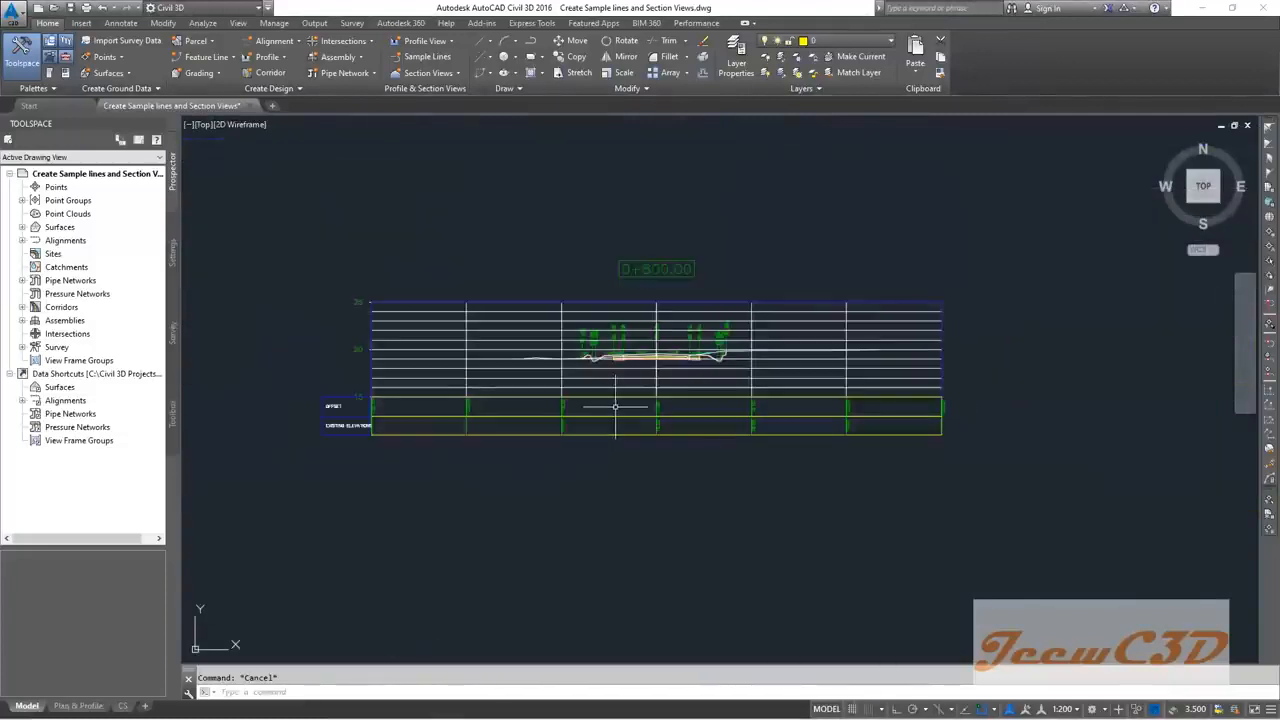
middle_click_drag(541, 458, 612, 261)
scroll(715, 470, "up", 2)
scroll(715, 470, "up", 4)
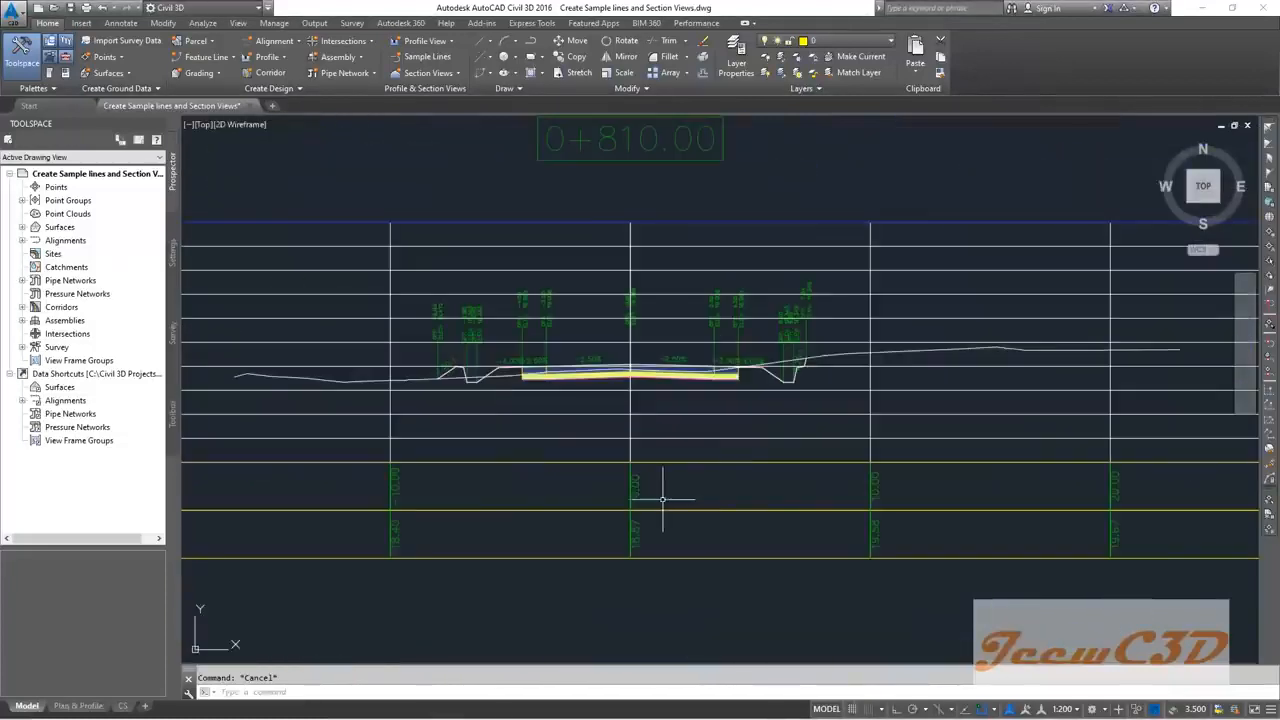
scroll(1075, 517, "down", 2)
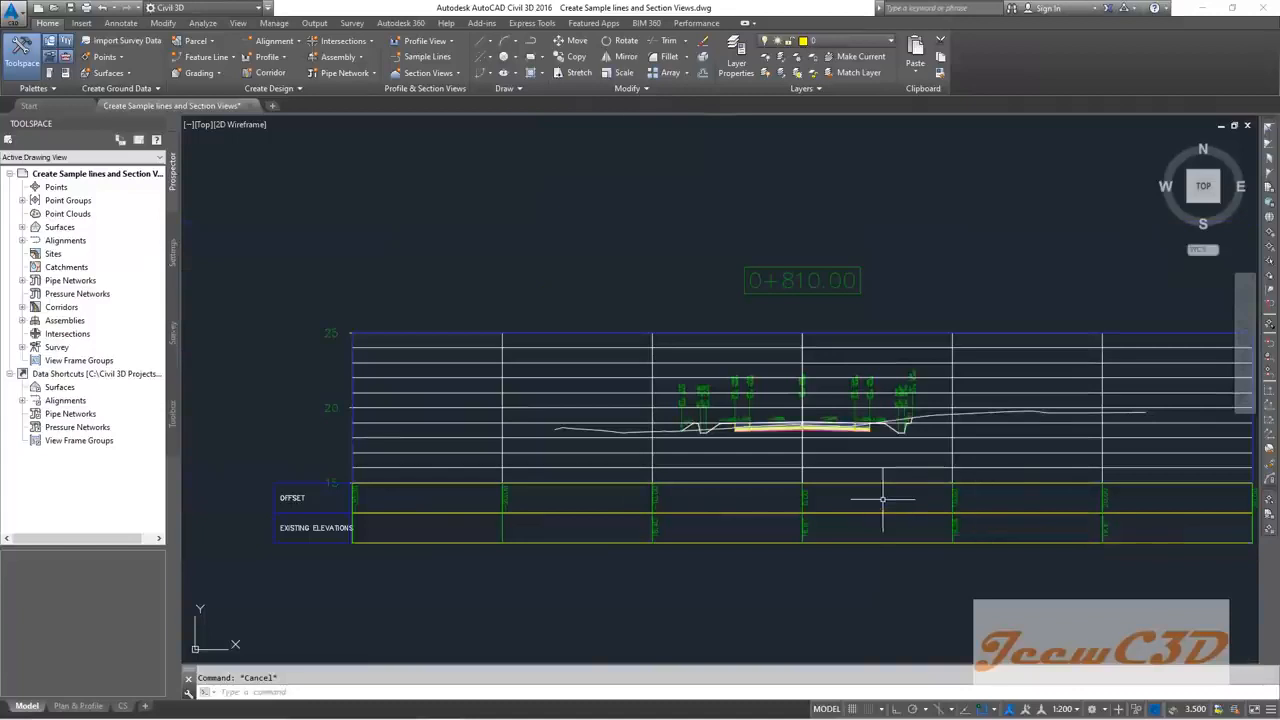
scroll(882, 498, "down", 1)
scroll(716, 412, "up", 4)
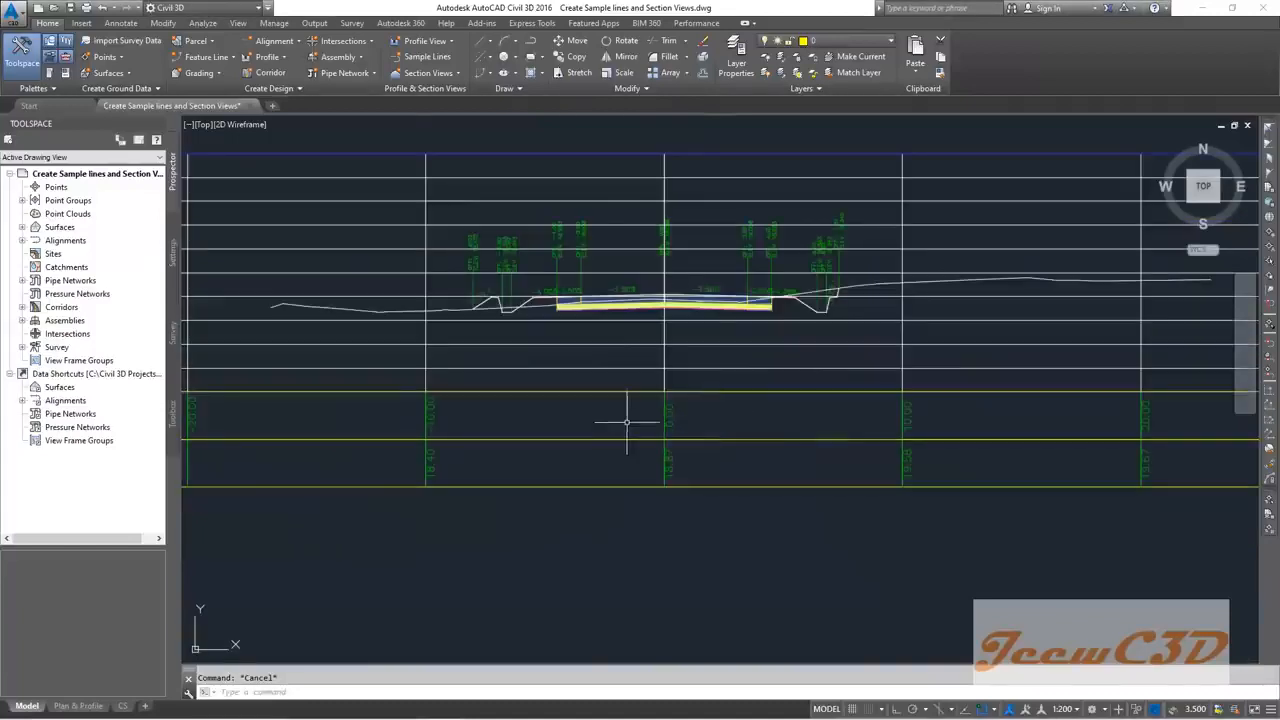
scroll(607, 416, "up", 2)
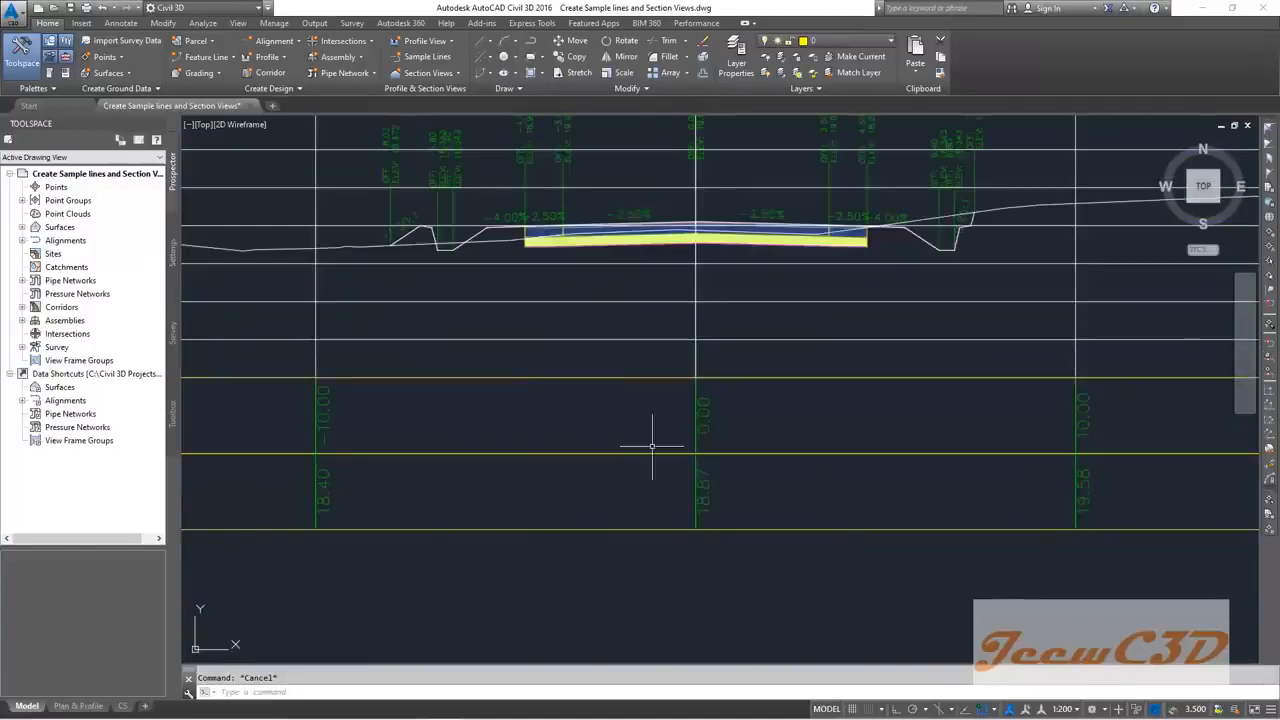
scroll(708, 438, "down", 6)
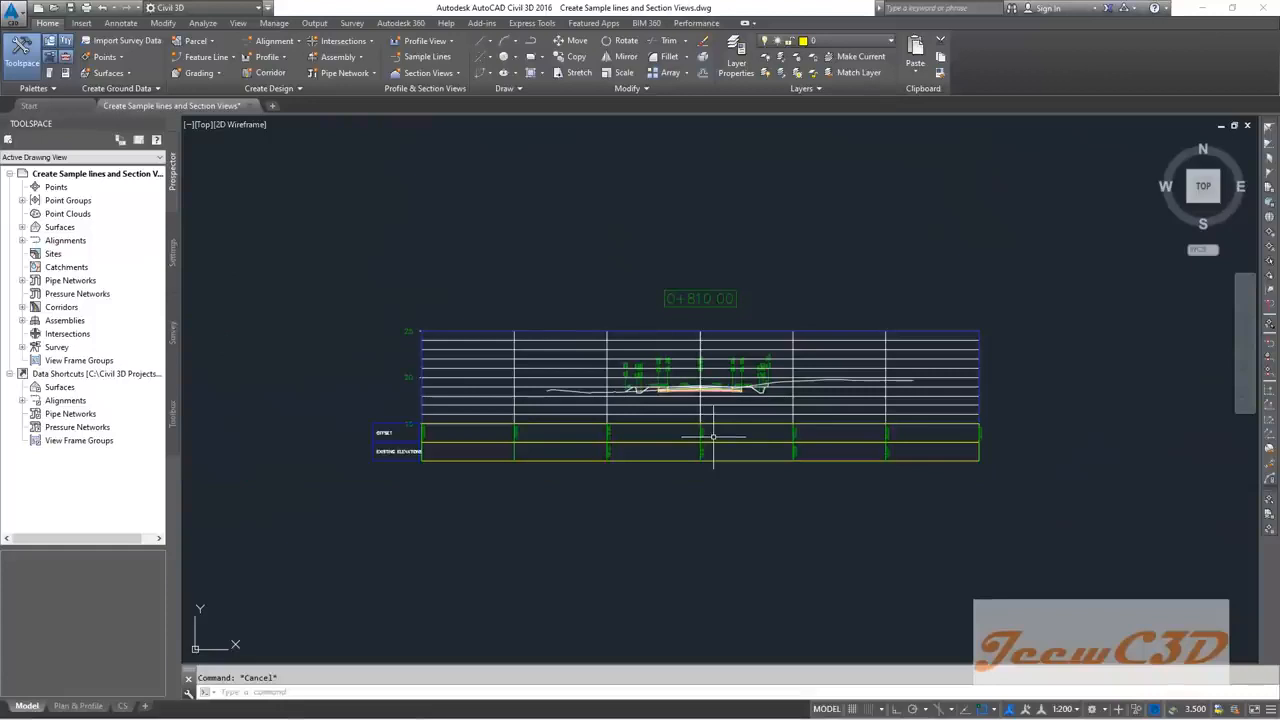
scroll(711, 450, "up", 4)
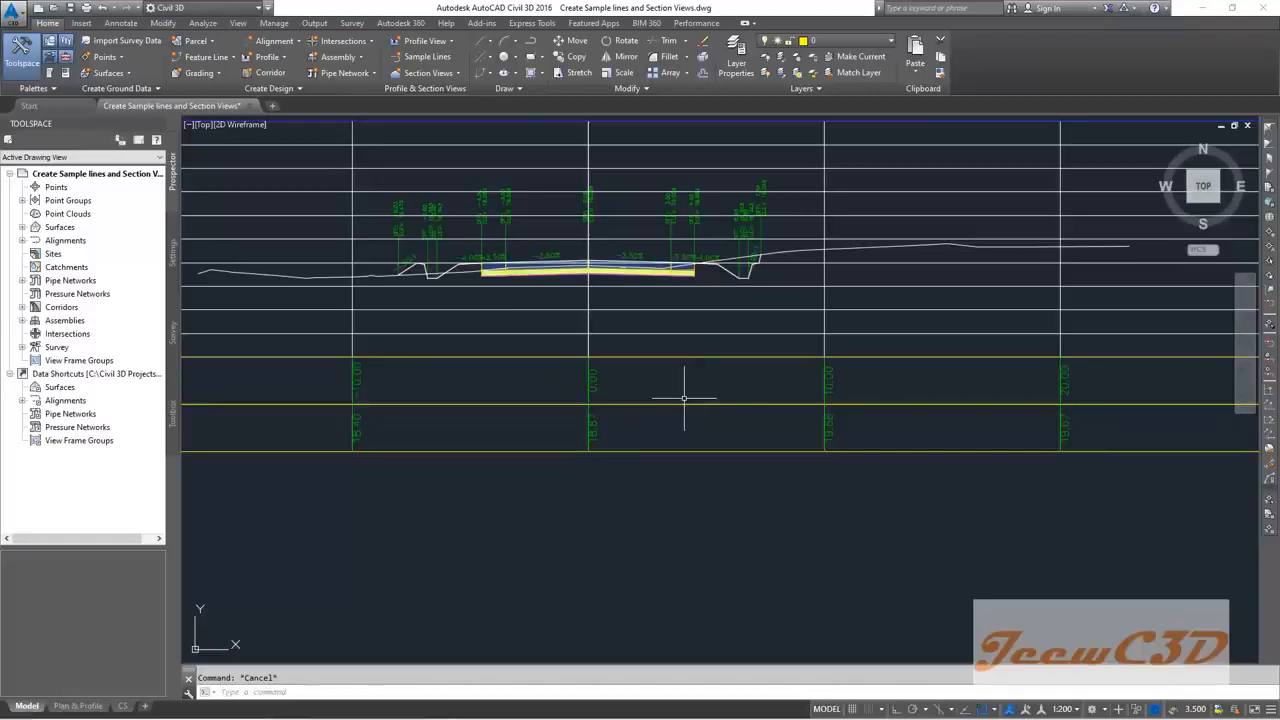
scroll(684, 398, "down", 8)
scroll(674, 457, "up", 1)
scroll(727, 338, "up", 3)
scroll(714, 351, "down", 4)
scroll(491, 302, "up", 1)
scroll(600, 325, "up", 5)
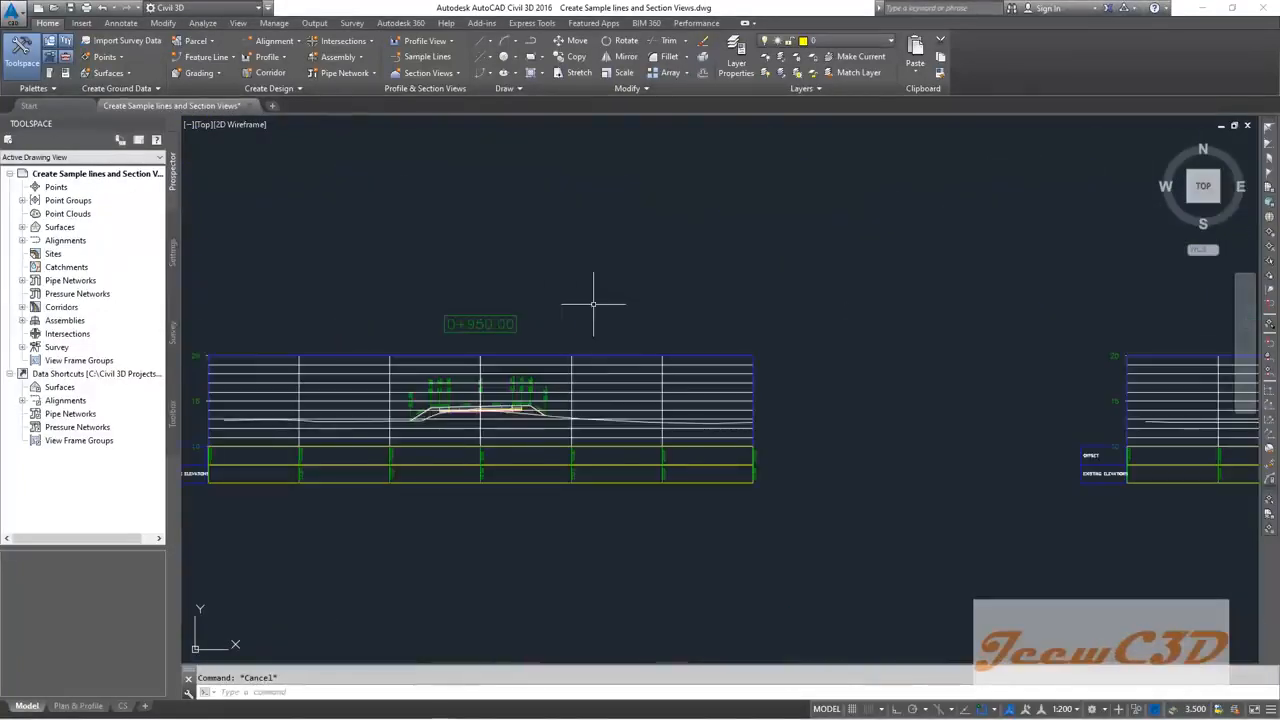
scroll(654, 471, "down", 4)
scroll(654, 277, "up", 5)
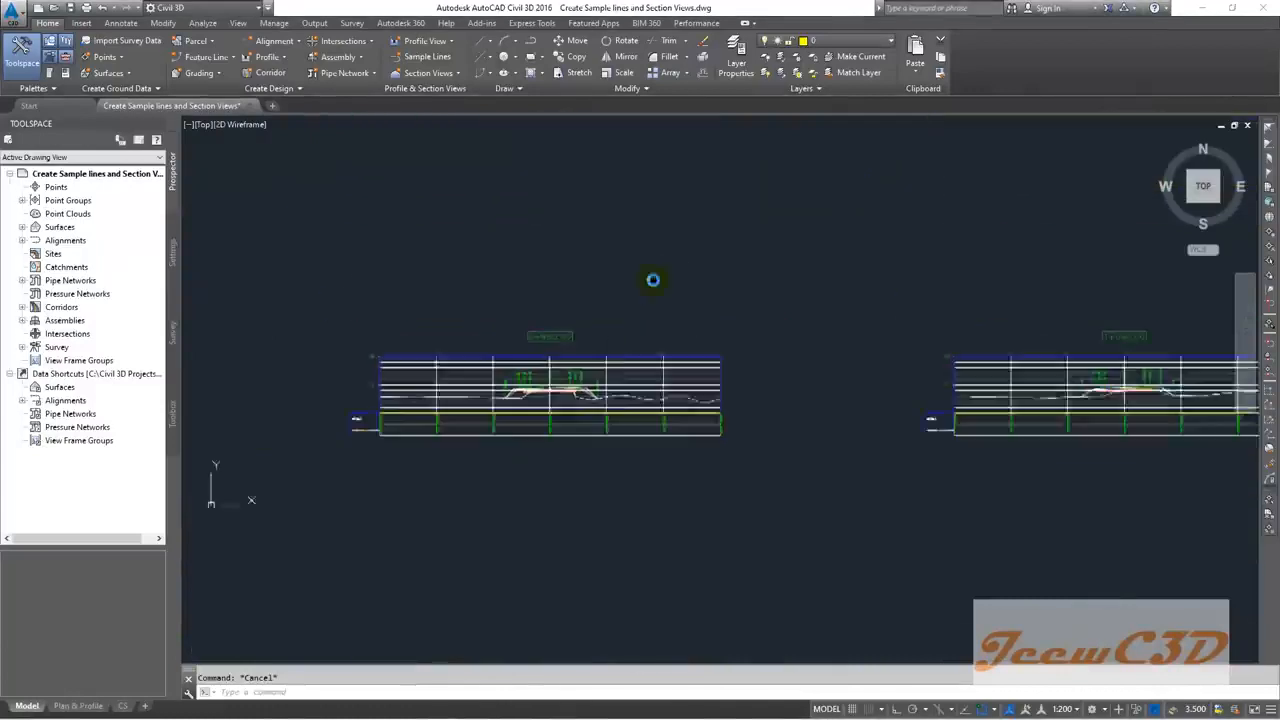
scroll(576, 380, "up", 2)
scroll(560, 390, "down", 5)
scroll(537, 523, "up", 4)
scroll(537, 523, "up", 8)
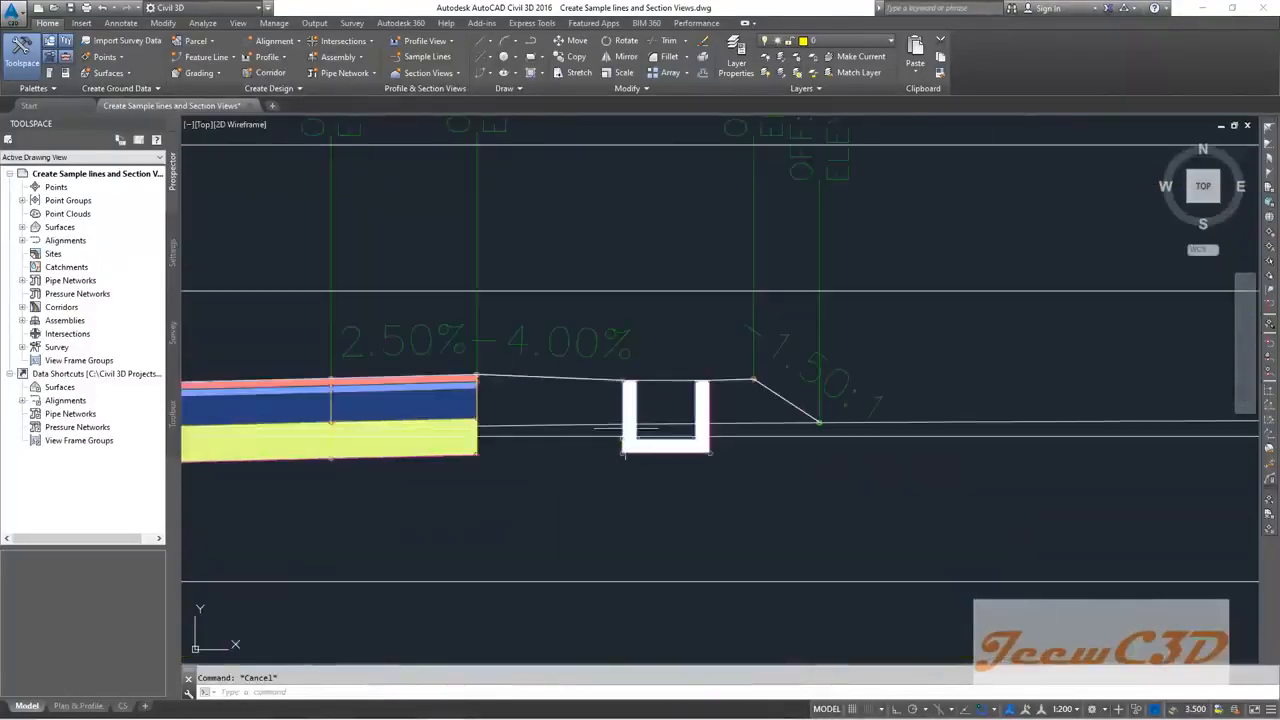
scroll(665, 475, "down", 3)
middle_click_drag(508, 492, 749, 428)
scroll(520, 402, "up", 2)
scroll(474, 428, "down", 4)
scroll(512, 425, "down", 3)
scroll(414, 586, "up", 6)
scroll(712, 573, "down", 2)
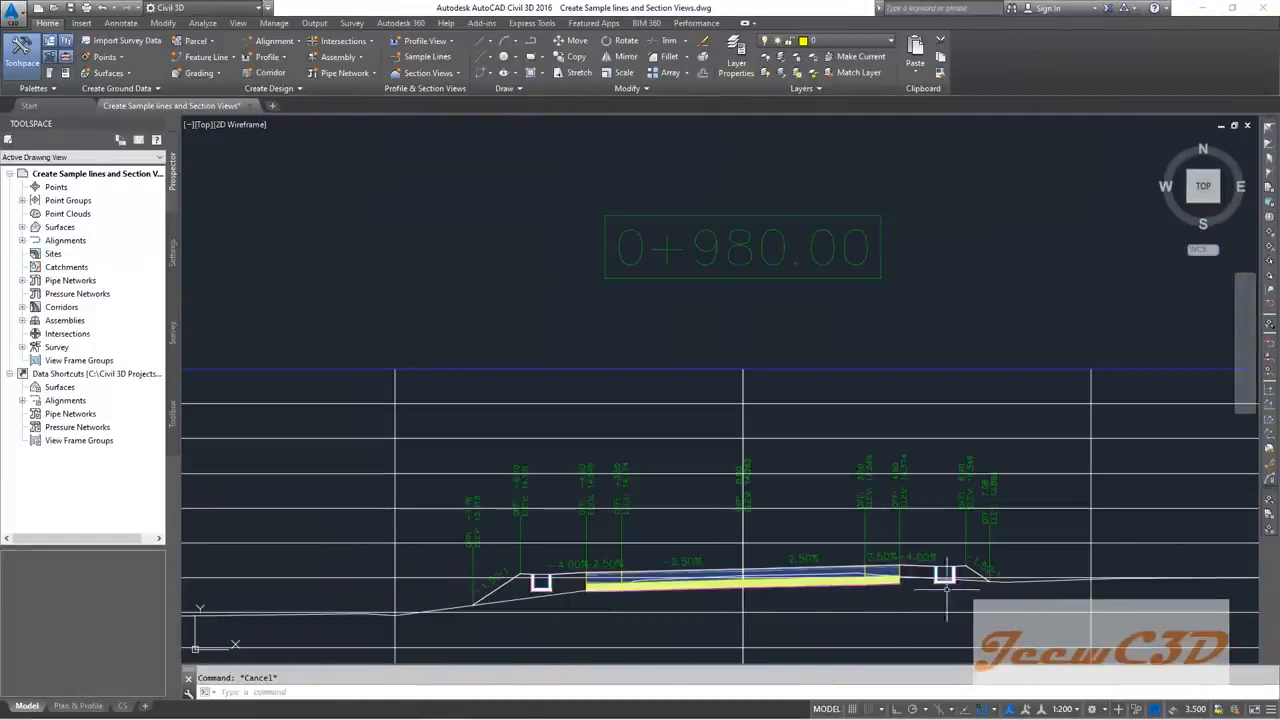
scroll(946, 590, "down", 5)
scroll(819, 297, "up", 5)
scroll(819, 298, "down", 5)
scroll(828, 511, "up", 4)
middle_click_drag(814, 511, 764, 283)
scroll(766, 429, "down", 3)
scroll(751, 443, "up", 3)
scroll(766, 246, "down", 4)
scroll(743, 383, "up", 3)
scroll(743, 383, "up", 2)
scroll(763, 400, "down", 5)
scroll(766, 457, "up", 4)
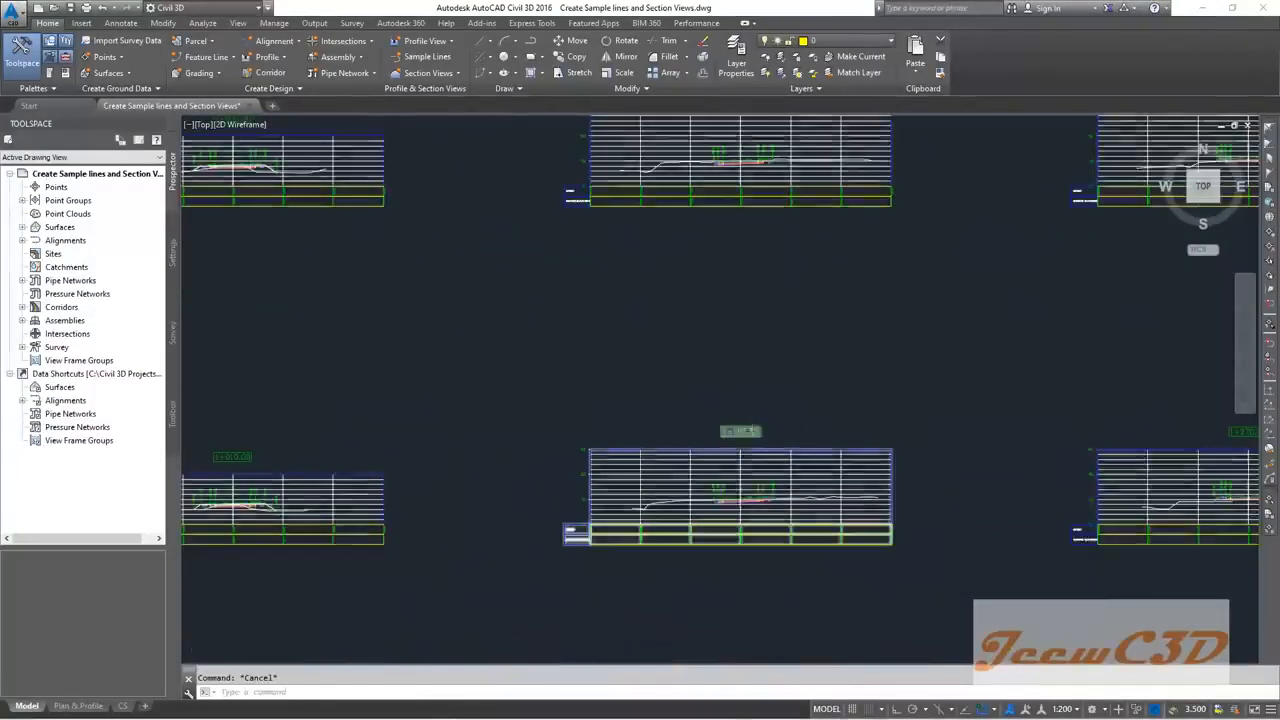
scroll(740, 431, "down", 3)
scroll(749, 449, "up", 5)
middle_click_drag(749, 449, 730, 193)
scroll(682, 386, "up", 8)
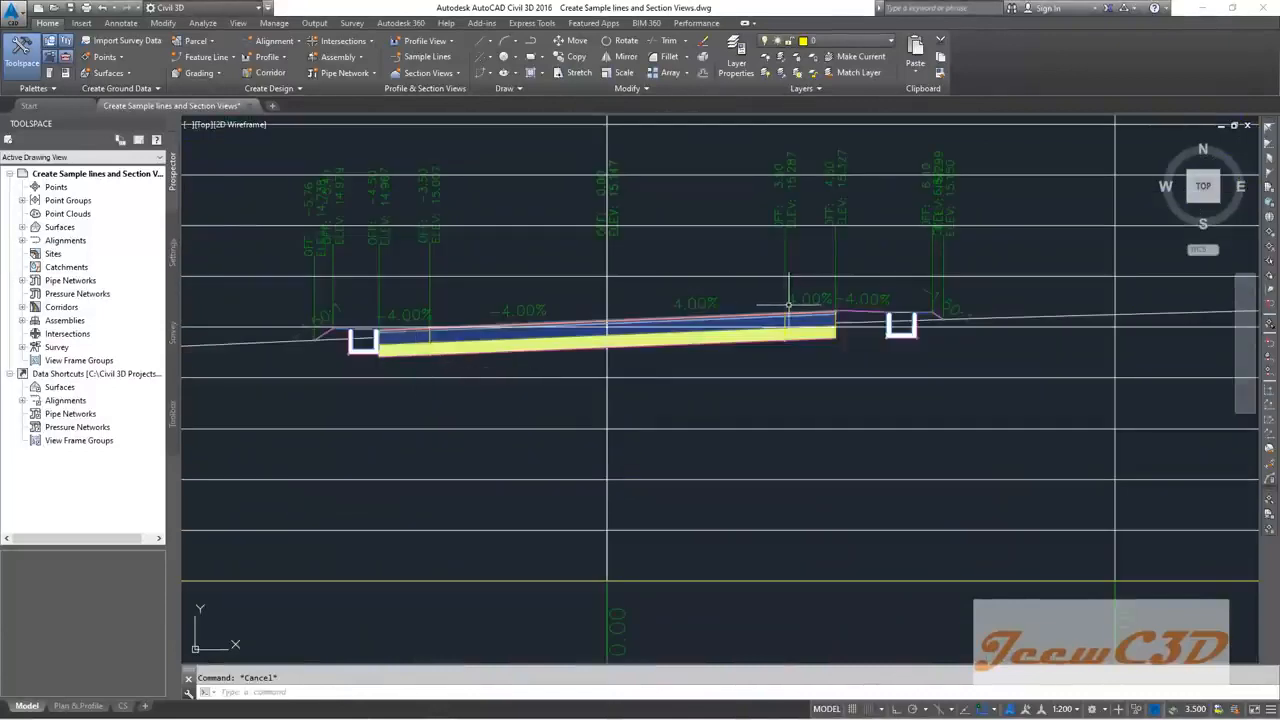
scroll(788, 304, "down", 5)
scroll(746, 443, "down", 6)
scroll(745, 440, "up", 8)
scroll(642, 289, "down", 4)
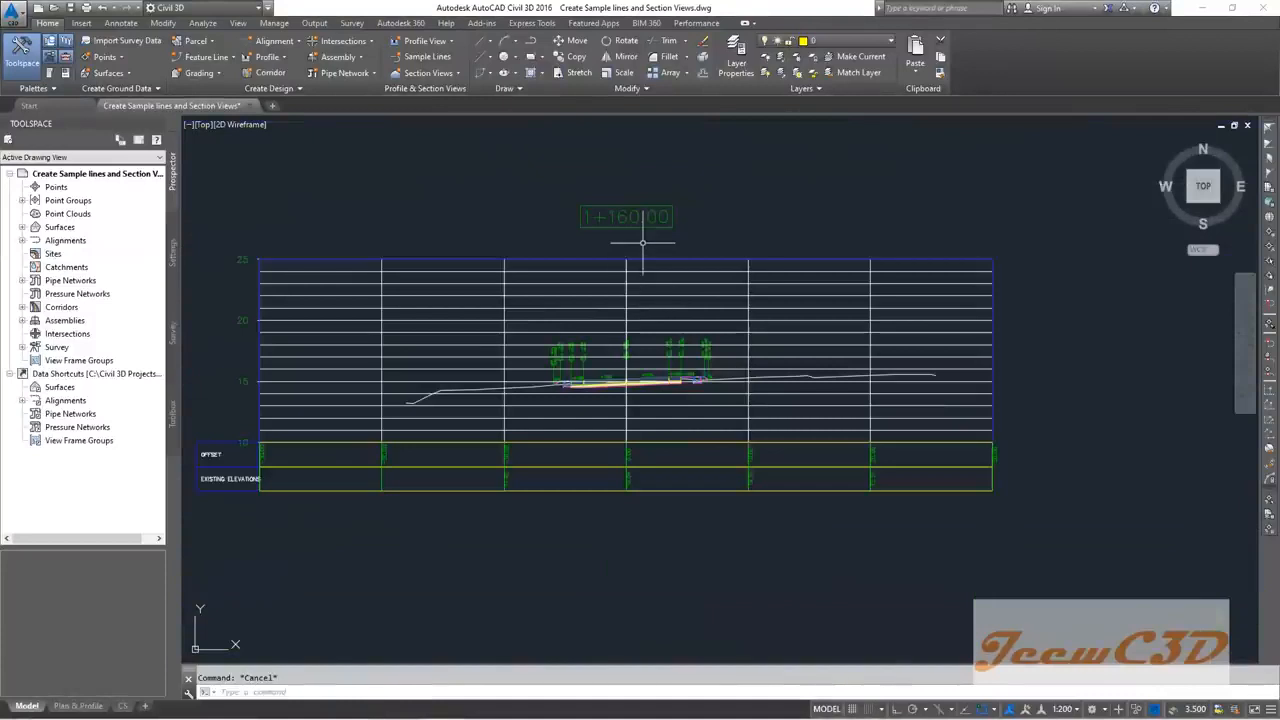
scroll(642, 242, "down", 5)
scroll(663, 216, "up", 6)
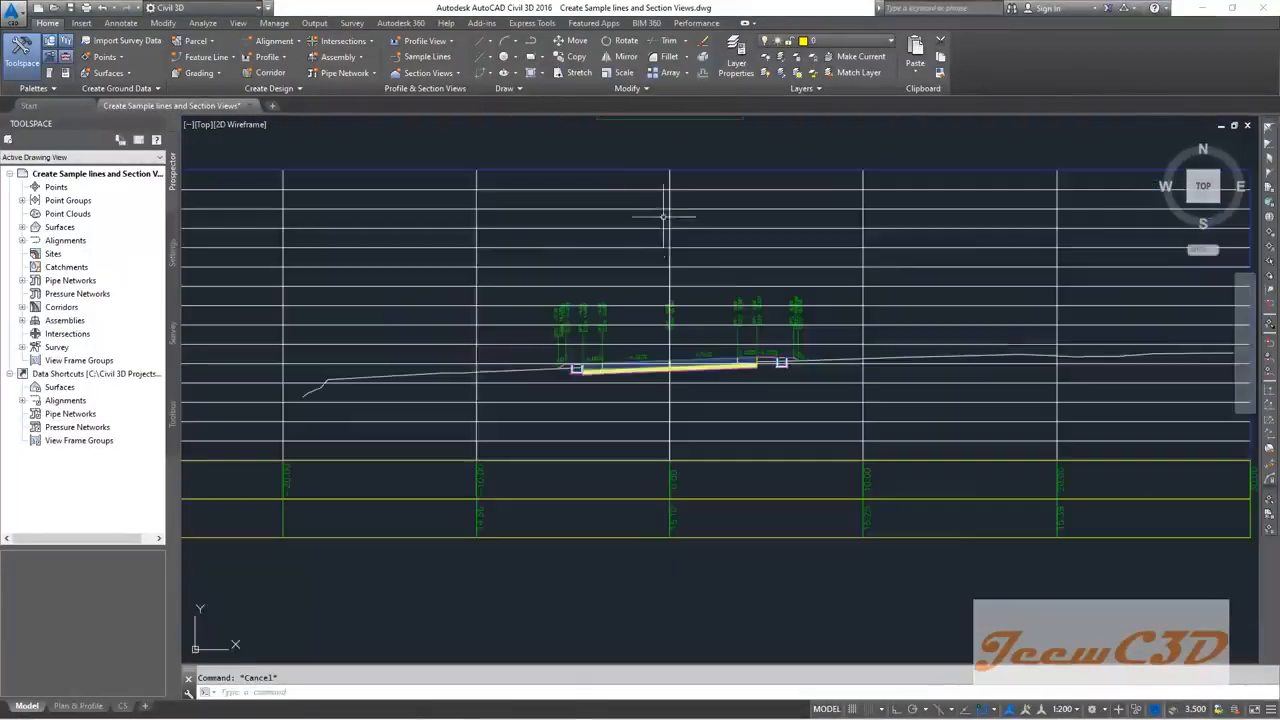
scroll(709, 321, "up", 5)
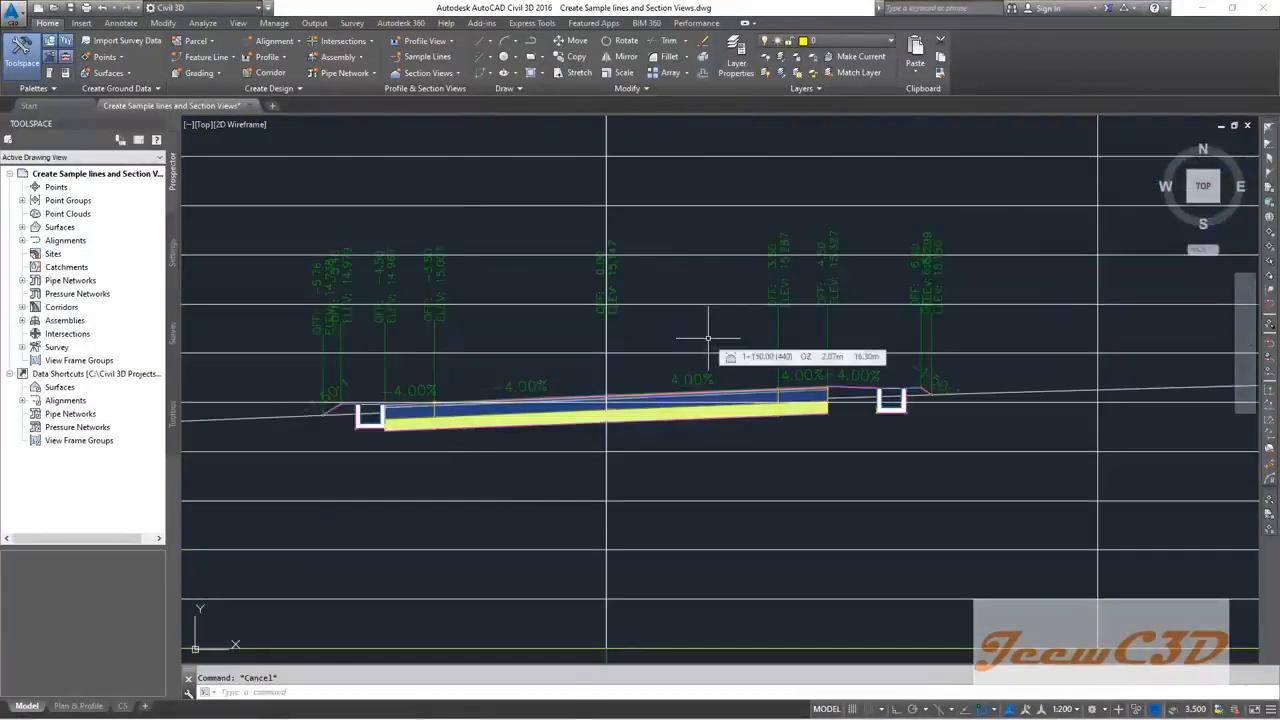
scroll(707, 338, "down", 6)
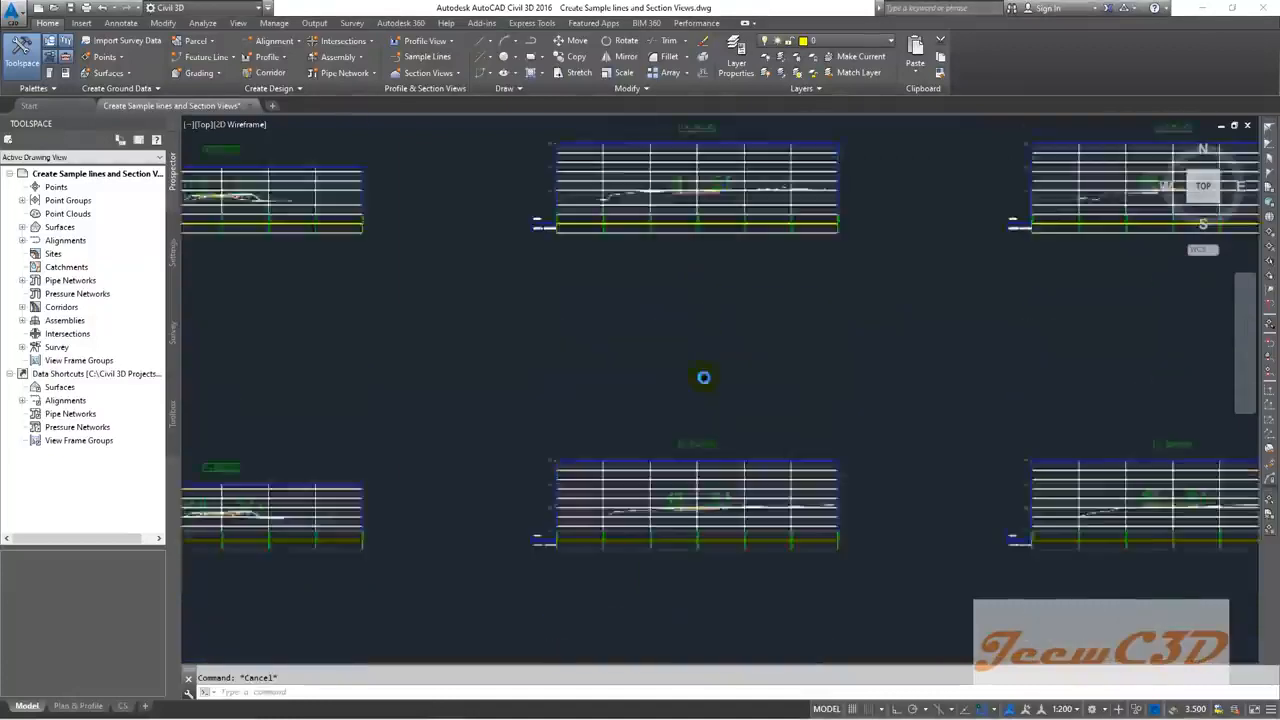
scroll(712, 210, "up", 3)
scroll(709, 409, "down", 4)
scroll(702, 445, "up", 6)
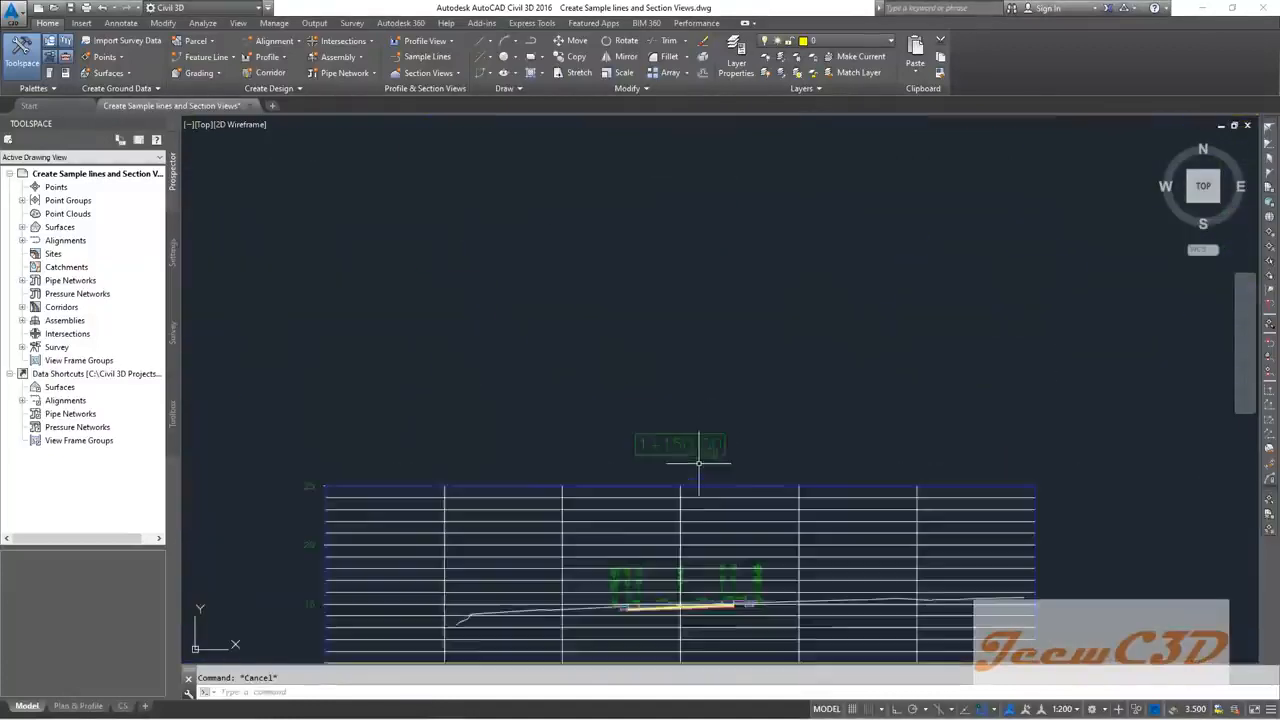
scroll(702, 469, "down", 4)
scroll(704, 465, "down", 5)
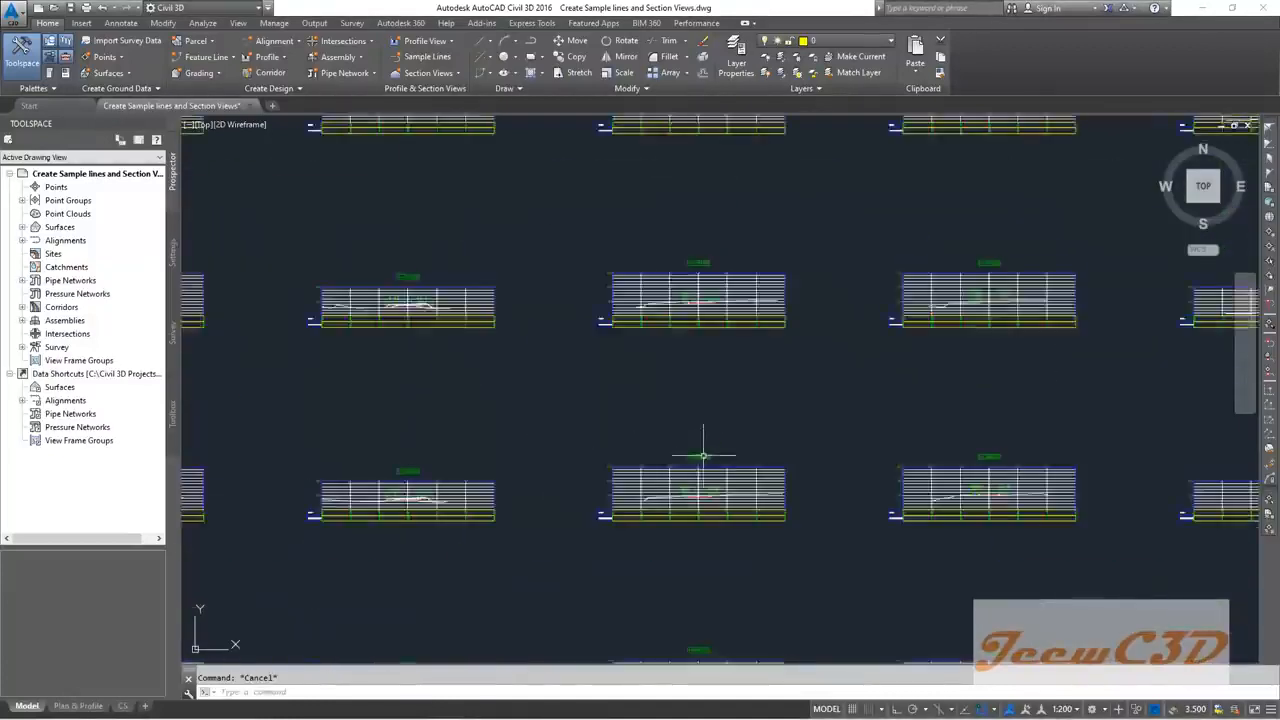
scroll(800, 349, "up", 5)
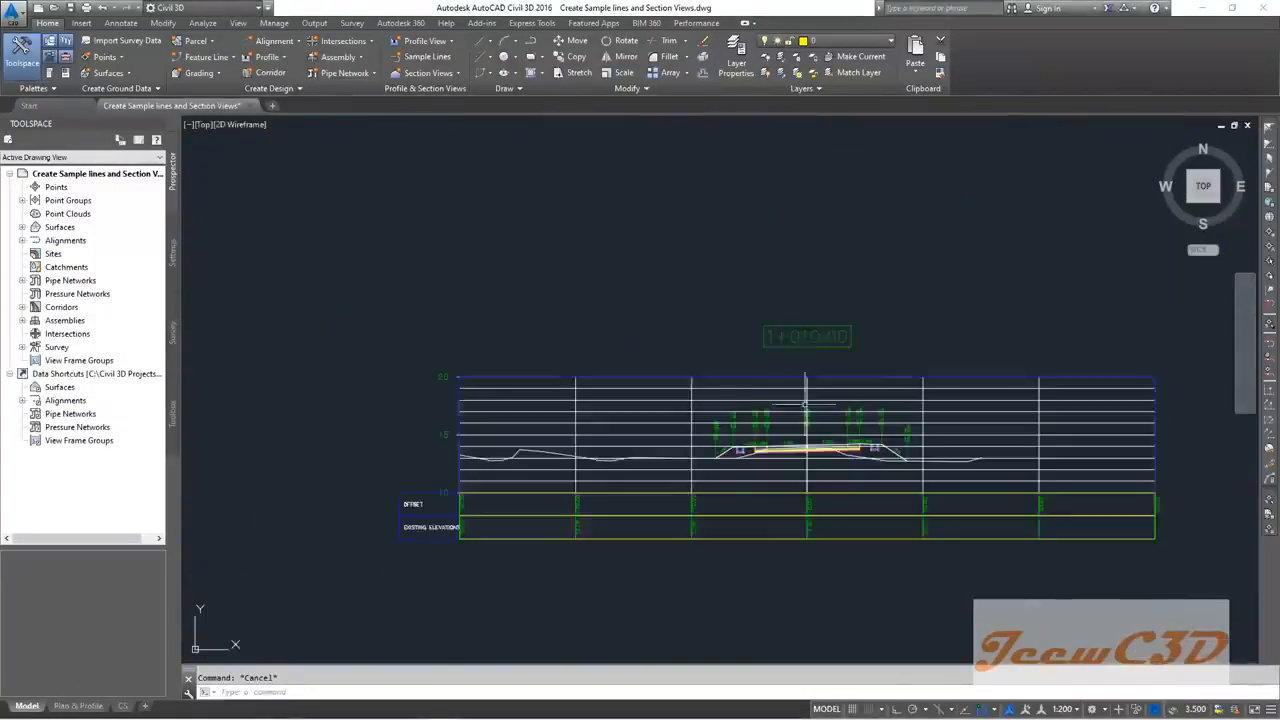
scroll(805, 320, "down", 5)
scroll(789, 515, "up", 5)
scroll(789, 515, "up", 3)
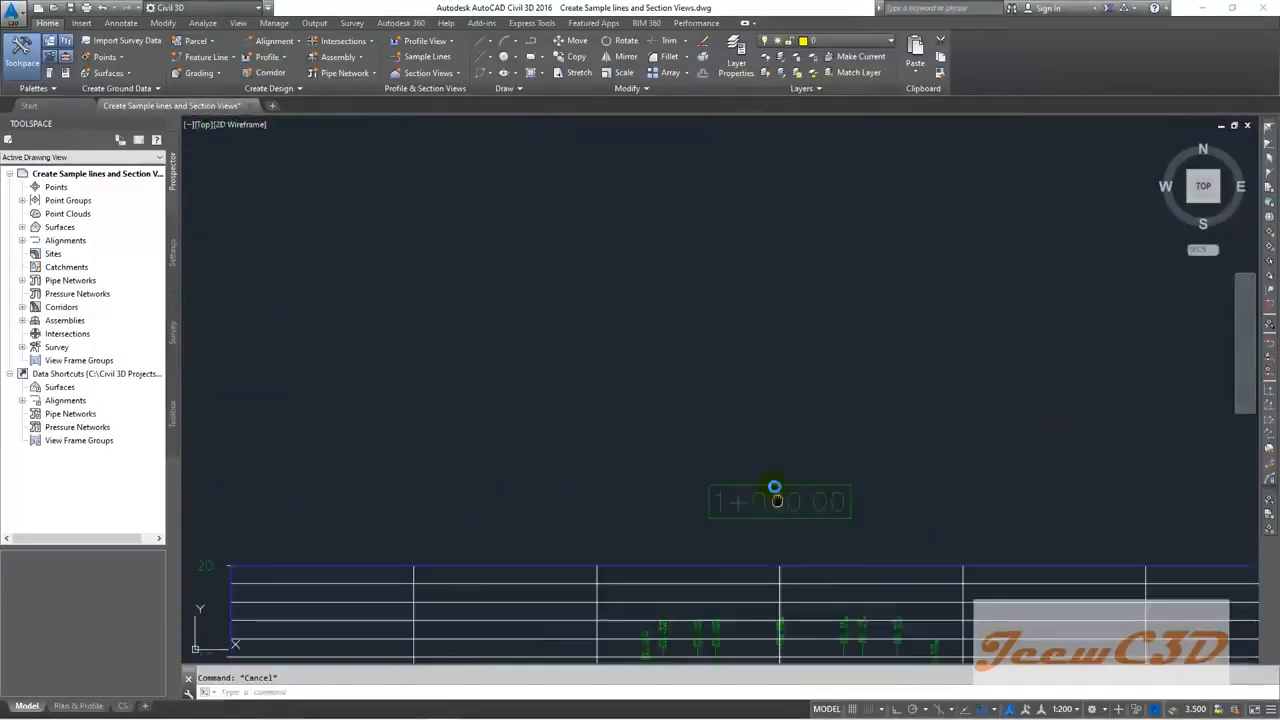
scroll(457, 641, "down", 6)
scroll(523, 243, "up", 5)
scroll(585, 195, "down", 2)
scroll(585, 195, "down", 2)
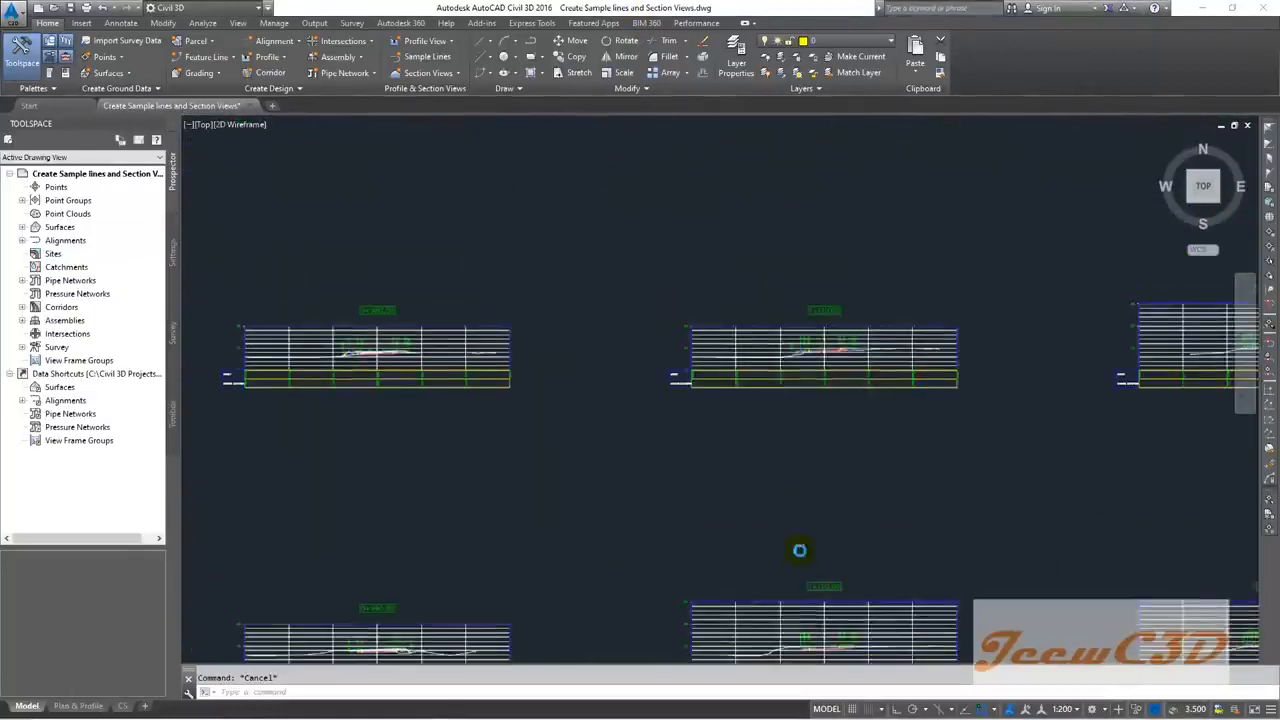
scroll(763, 383, "up", 2)
mouse_move(677, 436)
middle_mouse_down()
mouse_move(535, 297)
mouse_move(522, 222)
middle_mouse_up()
middle_click_drag(507, 318, 812, 274)
scroll(760, 350, "down", 3)
scroll(971, 328, "up", 3)
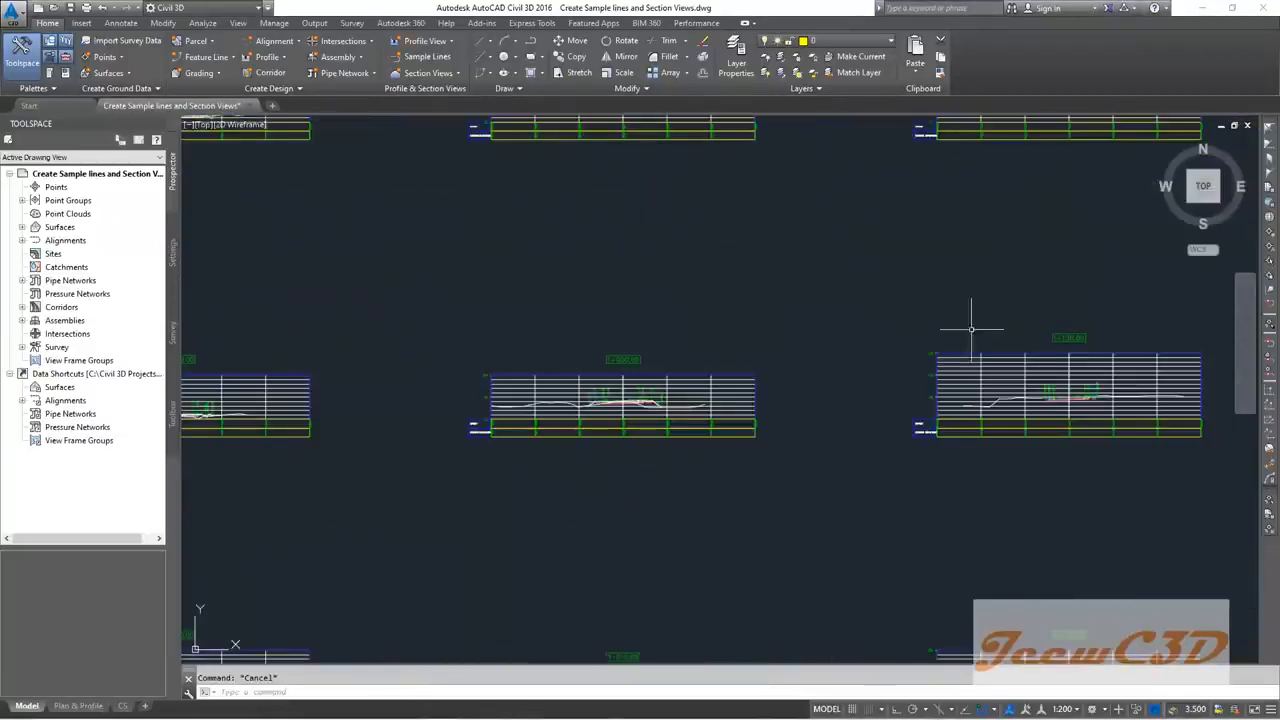
mouse_move(521, 369)
middle_mouse_down()
mouse_move(606, 303)
mouse_move(755, 237)
mouse_move(815, 167)
middle_mouse_up()
middle_click_drag(505, 440, 725, 180)
middle_click_drag(667, 453, 683, 217)
middle_click_drag(642, 551, 654, 249)
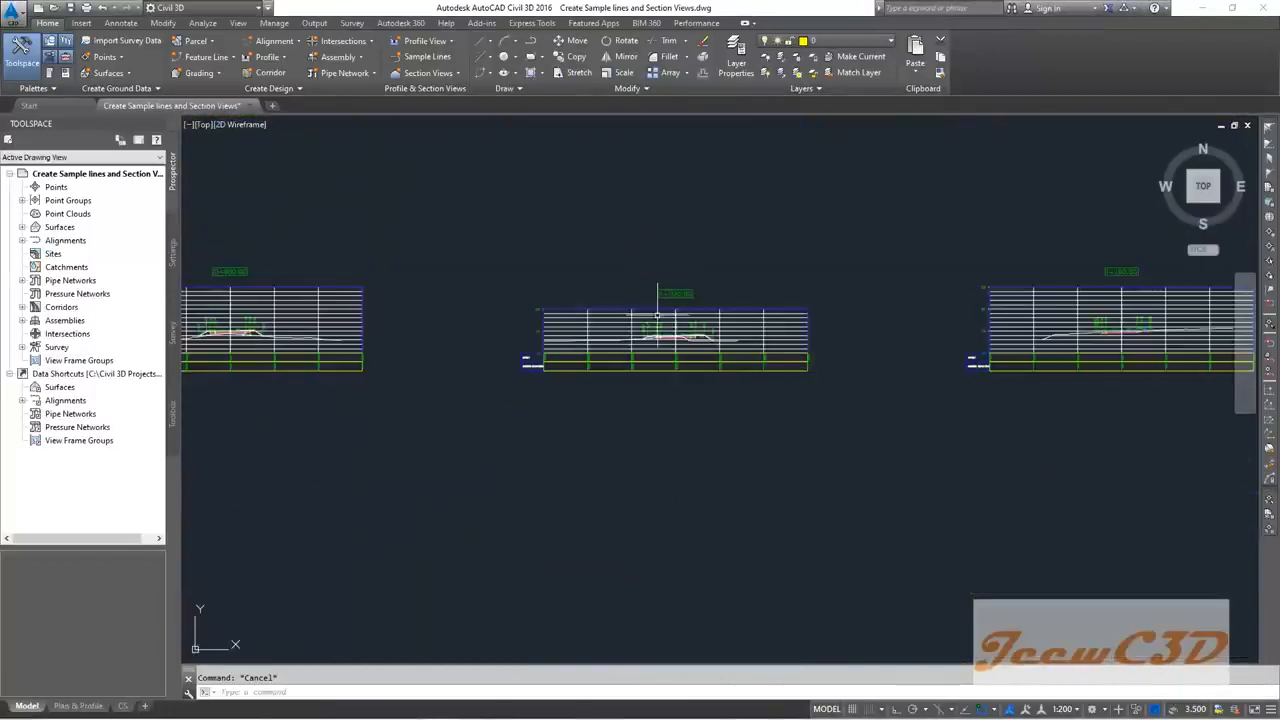
scroll(658, 315, "down", 5)
middle_click_drag(658, 315, 613, 543)
scroll(629, 194, "down", 3)
scroll(623, 434, "up", 8)
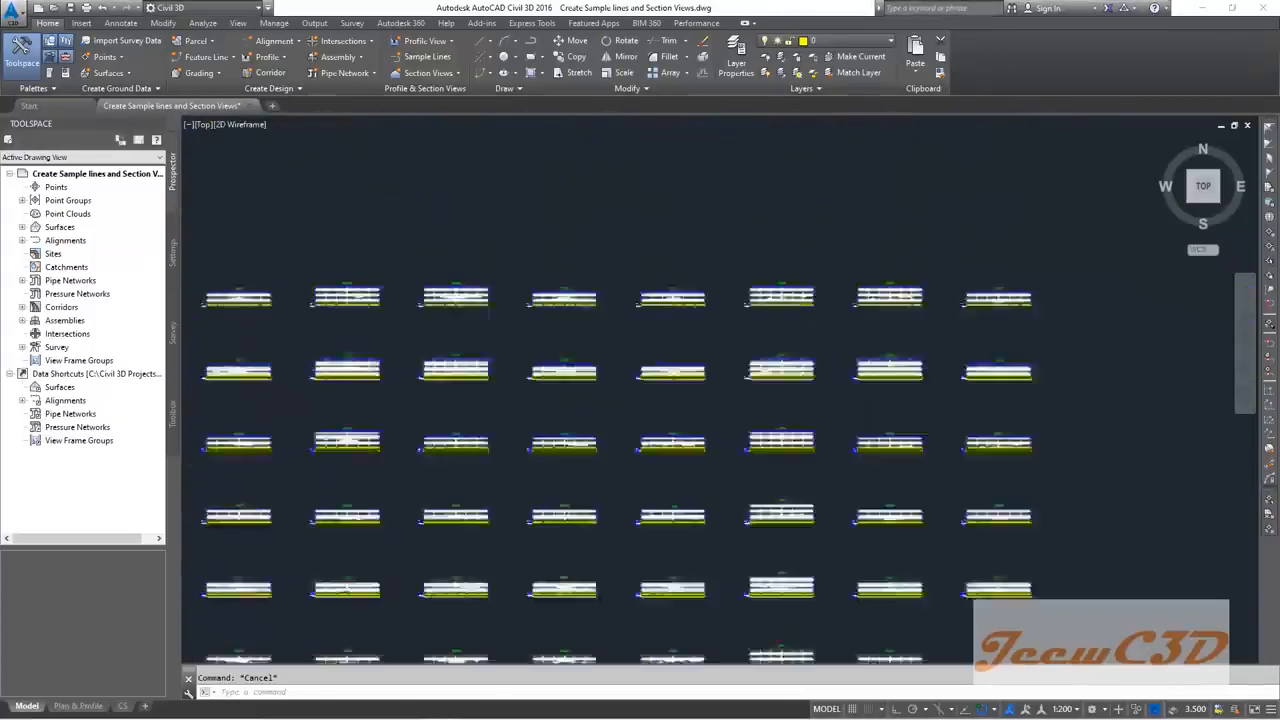
middle_click_drag(780, 392, 668, 224)
scroll(695, 457, "down", 4)
middle_click_drag(694, 488, 704, 362)
scroll(722, 456, "up", 2)
scroll(722, 456, "up", 8)
scroll(624, 487, "up", 4)
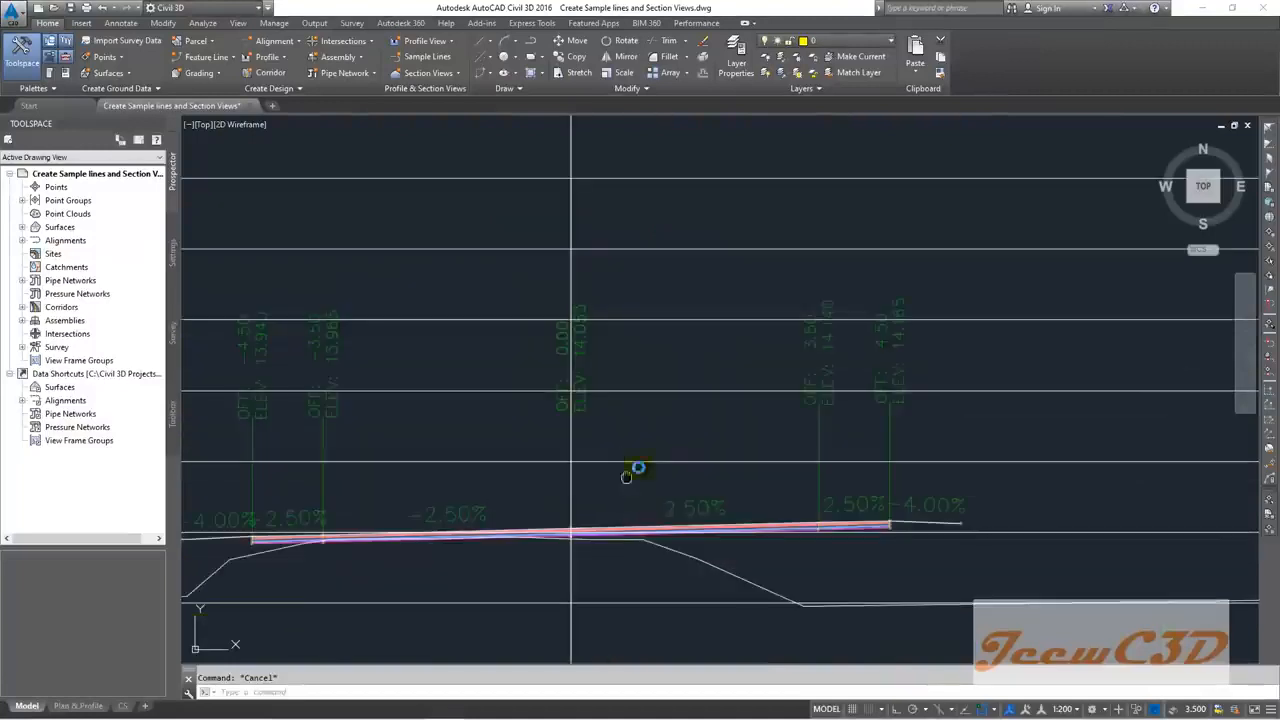
middle_click_drag(624, 487, 773, 321)
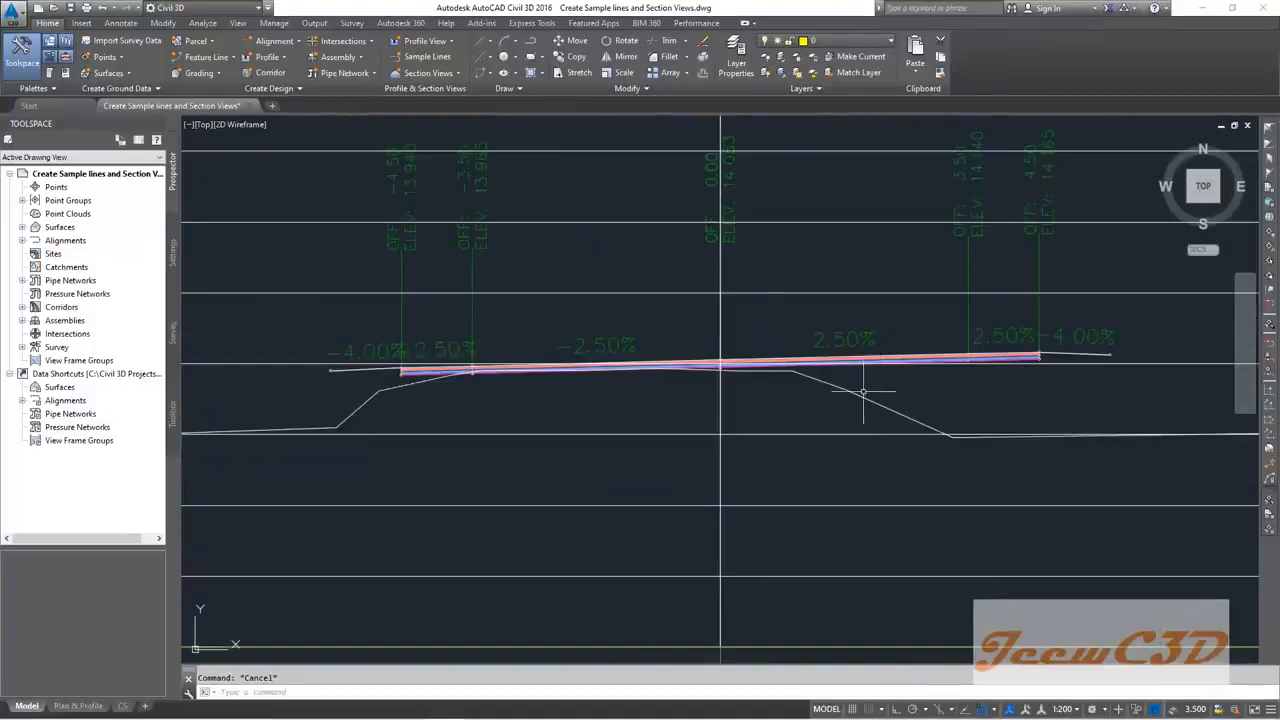
scroll(450, 388, "up", 4)
scroll(483, 405, "down", 4)
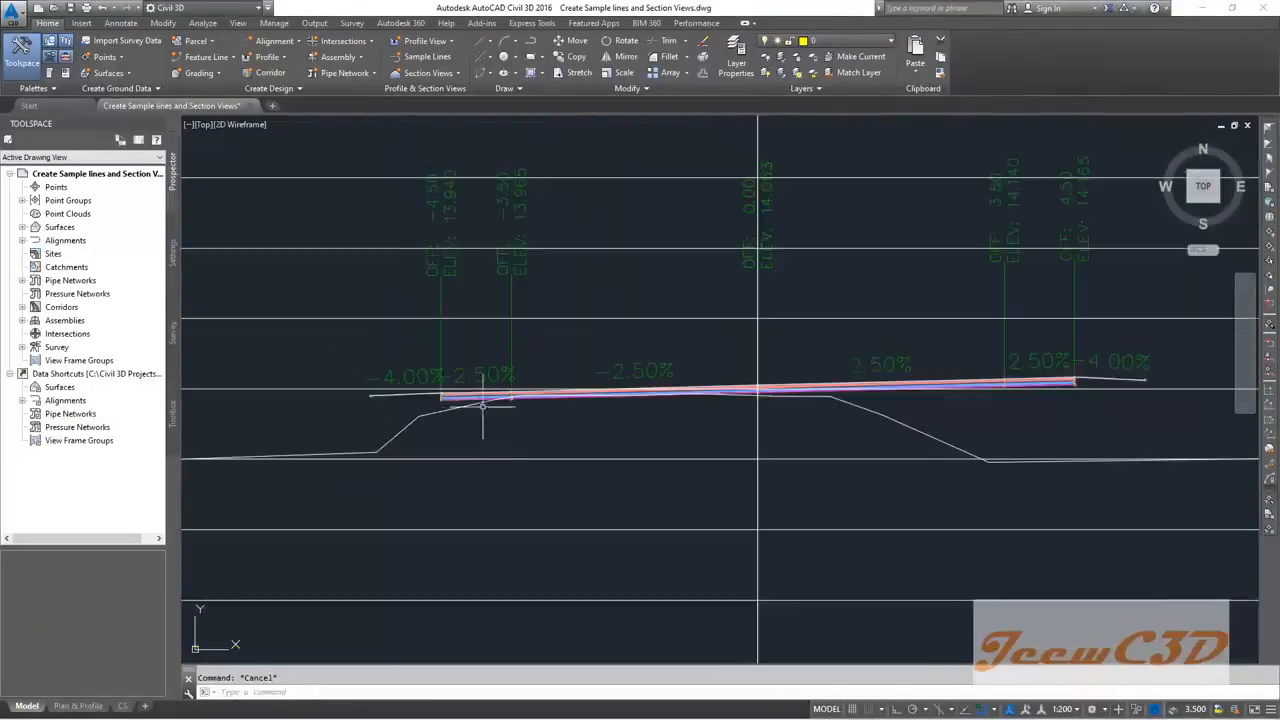
scroll(737, 443, "down", 3)
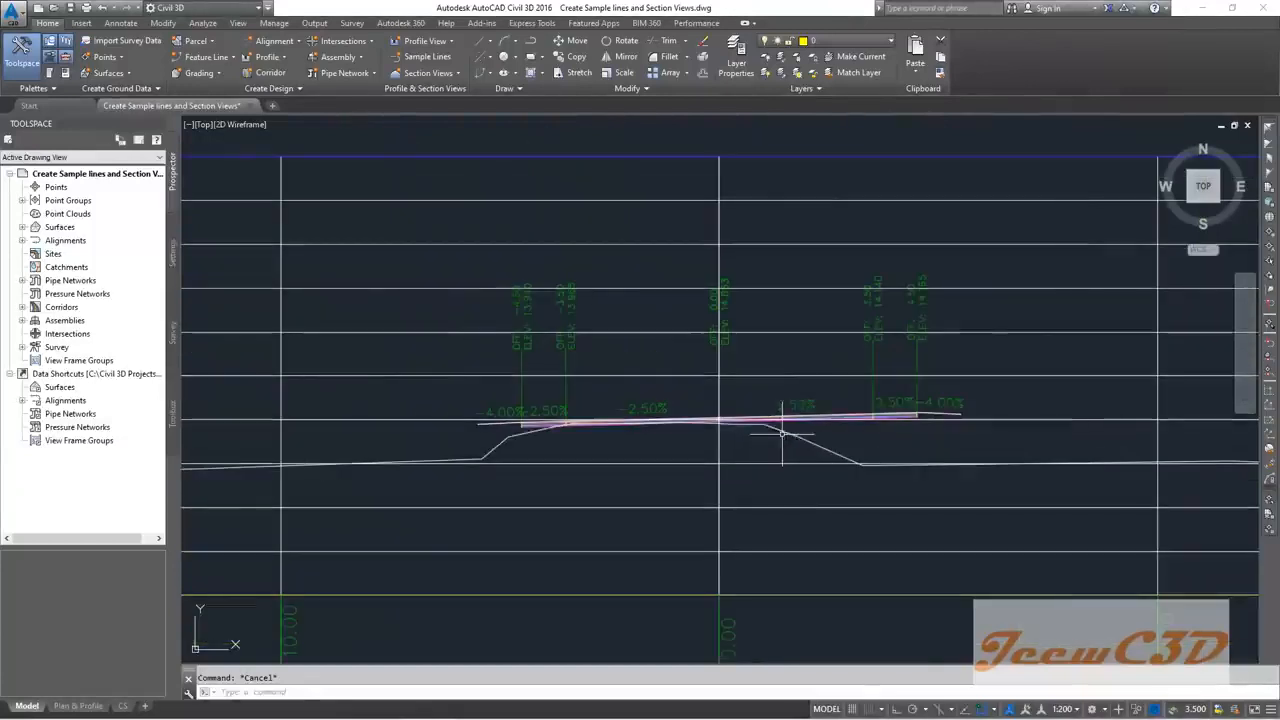
scroll(664, 395, "up", 4)
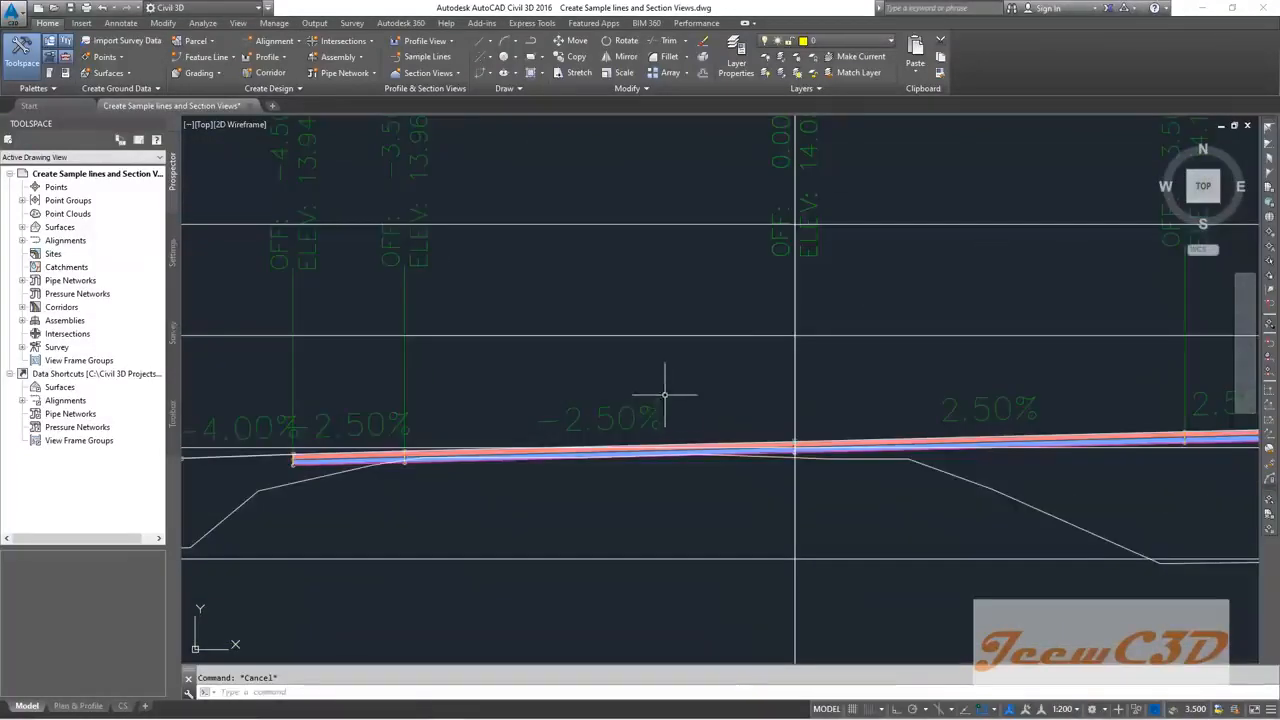
scroll(978, 410, "down", 6)
scroll(751, 357, "down", 3)
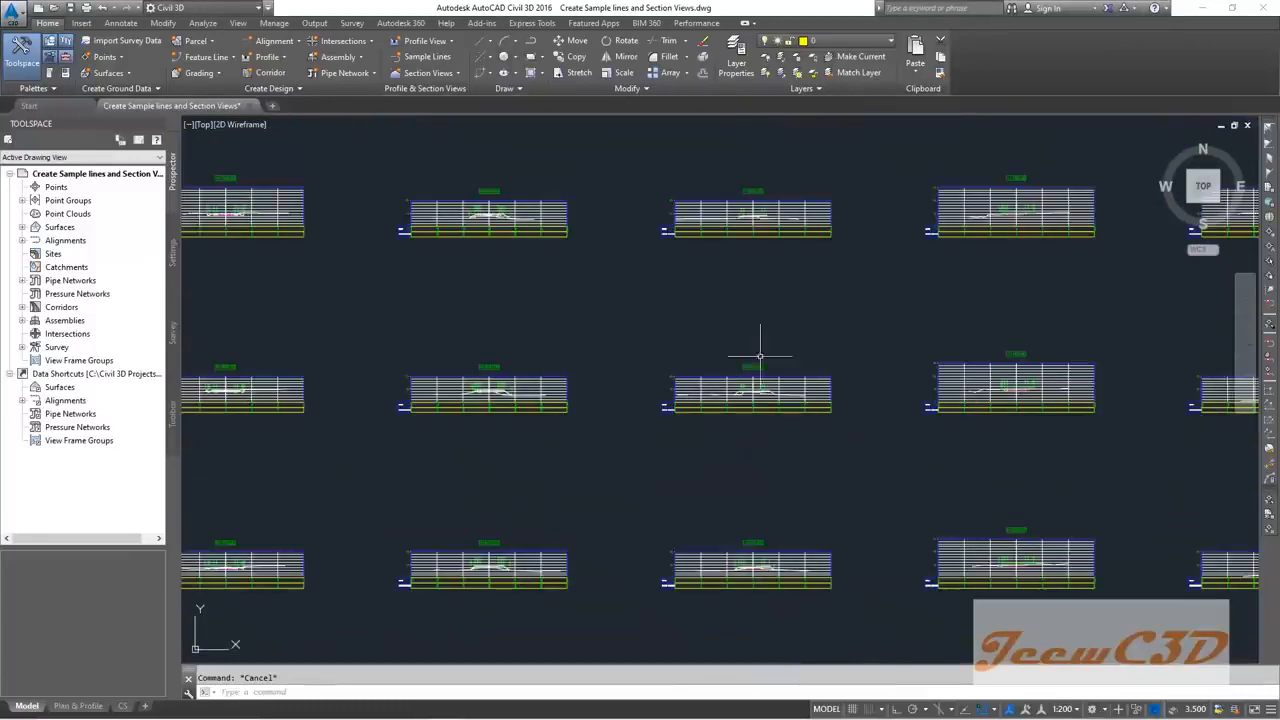
scroll(748, 552, "up", 6)
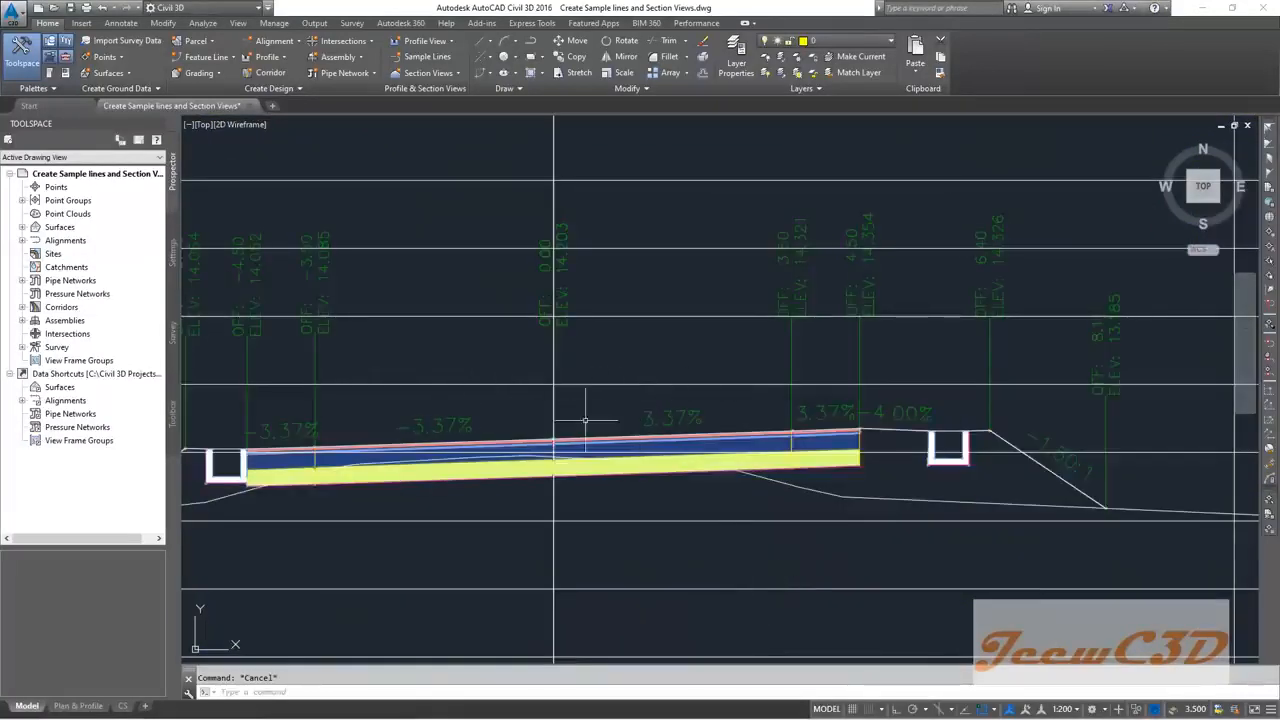
scroll(585, 420, "down", 6)
scroll(661, 523, "up", 6)
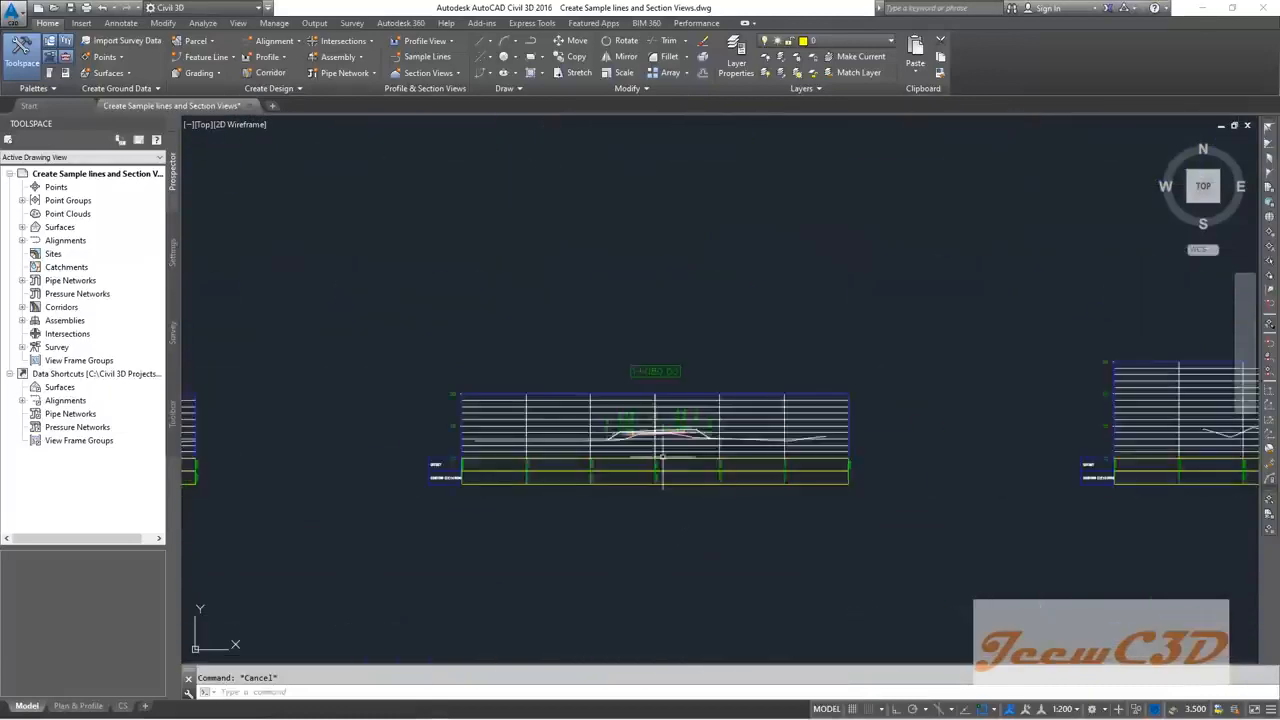
scroll(580, 468, "down", 8)
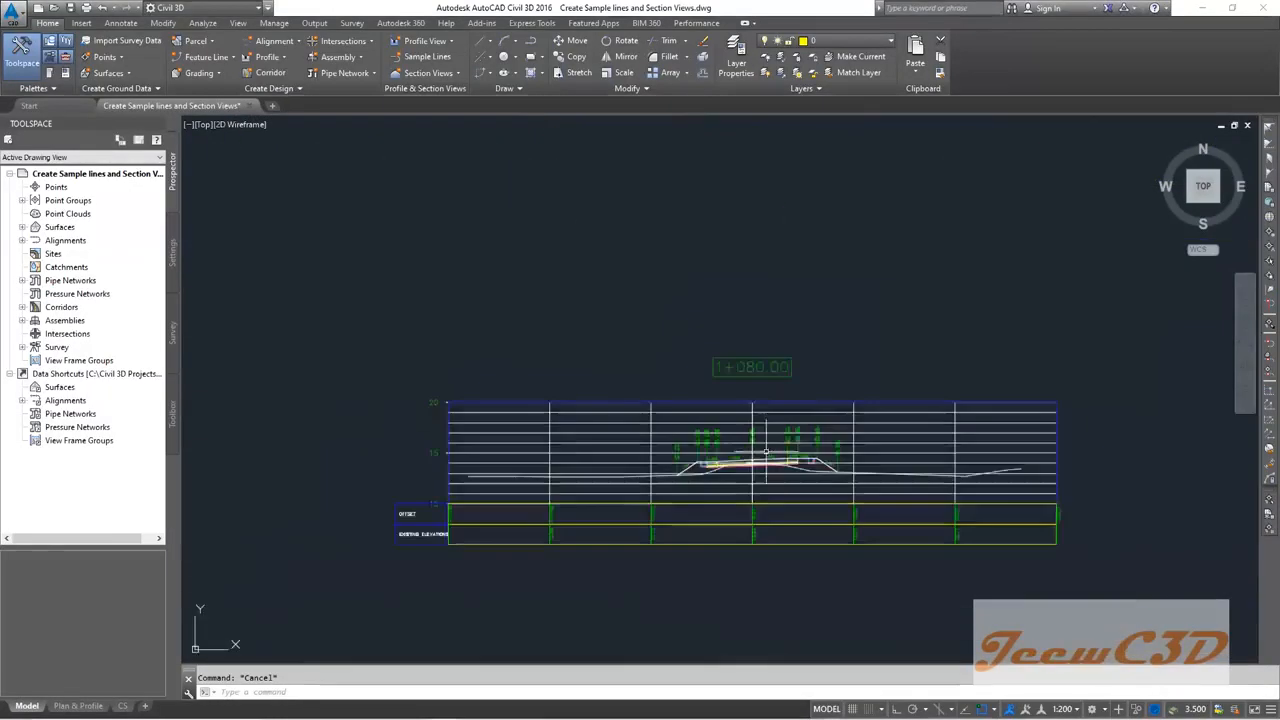
scroll(749, 451, "up", 5)
scroll(524, 505, "up", 5)
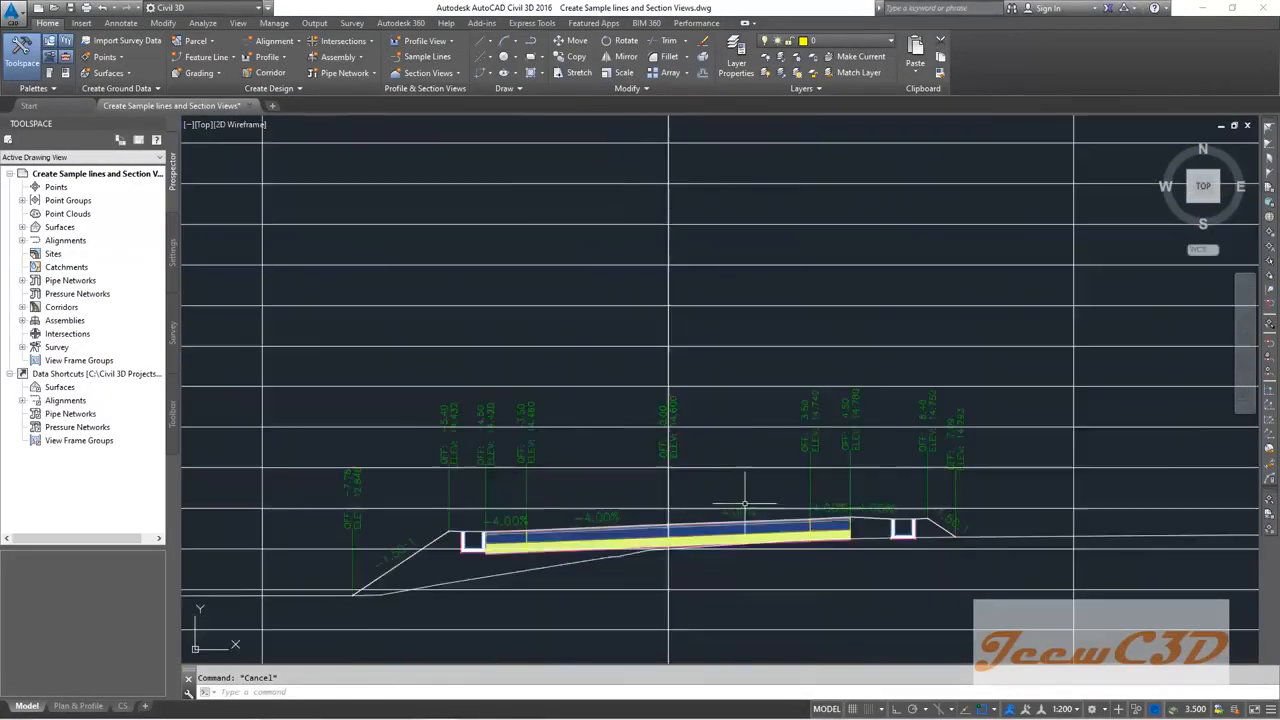
scroll(824, 523, "down", 8)
scroll(785, 430, "up", 5)
scroll(770, 405, "up", 5)
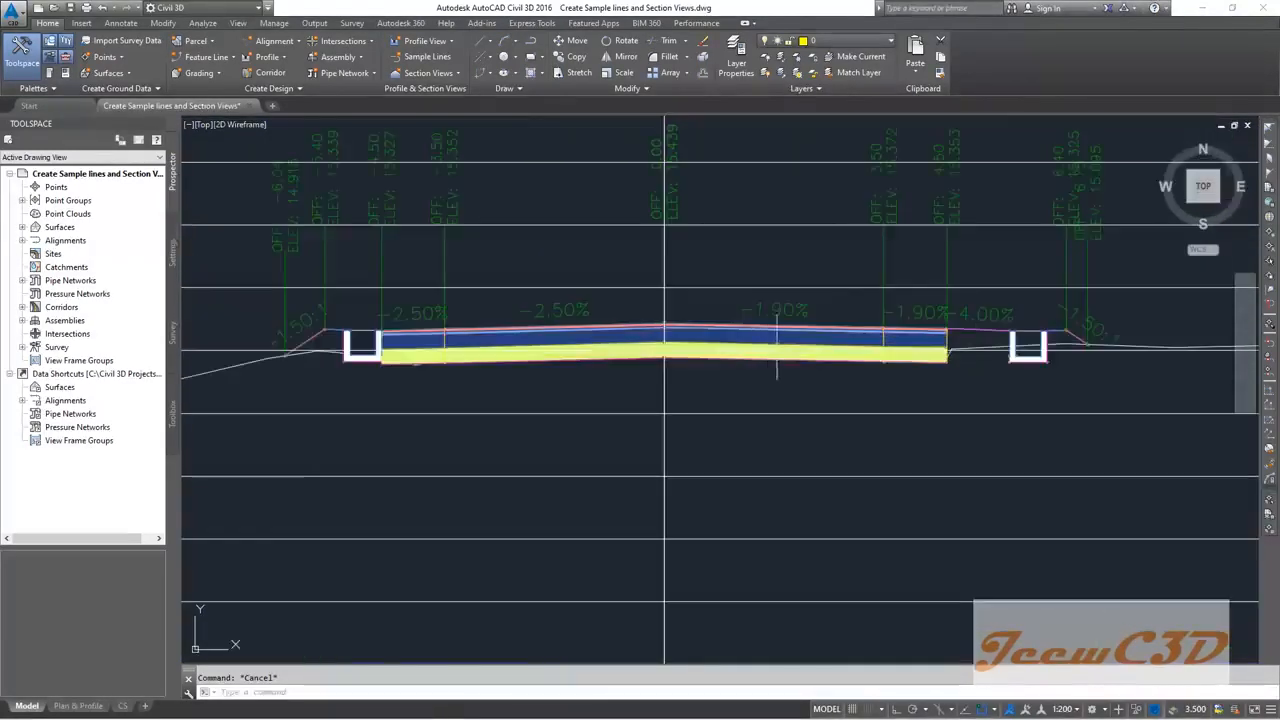
scroll(829, 434, "down", 10)
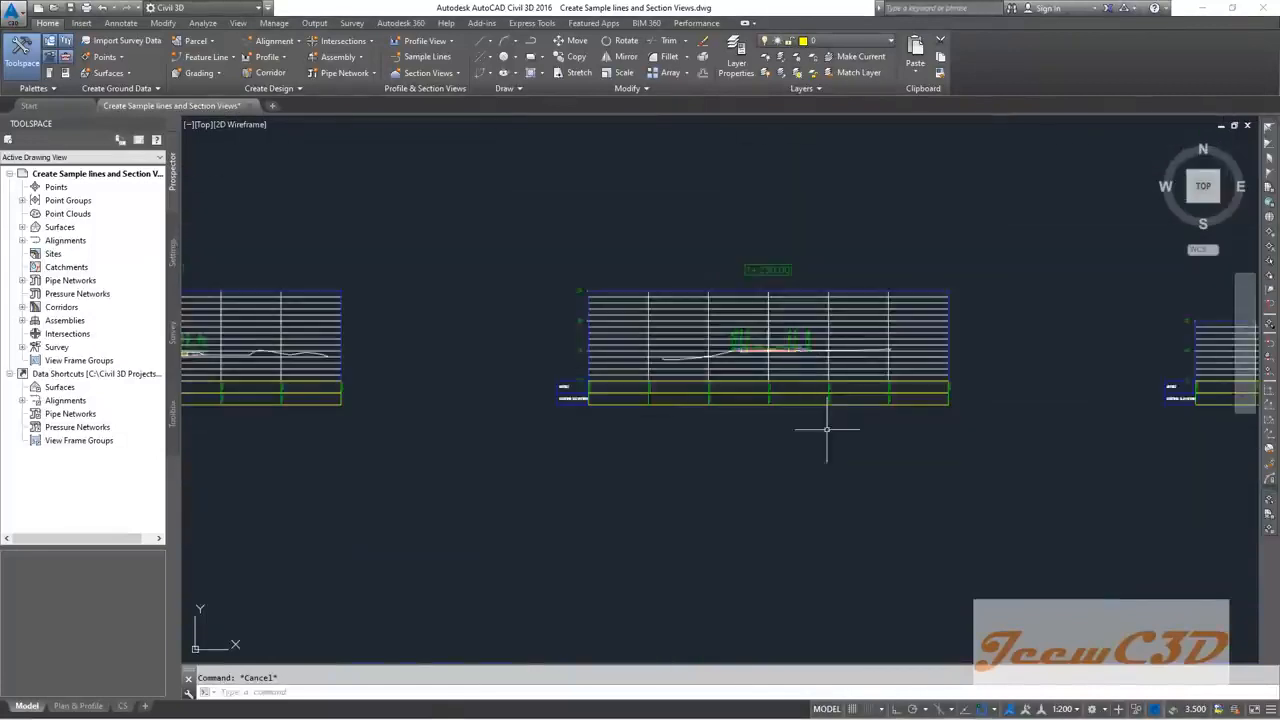
scroll(744, 320, "down", 2)
mouse_move(848, 296)
middle_mouse_down()
mouse_move(857, 432)
mouse_move(910, 417)
middle_mouse_up()
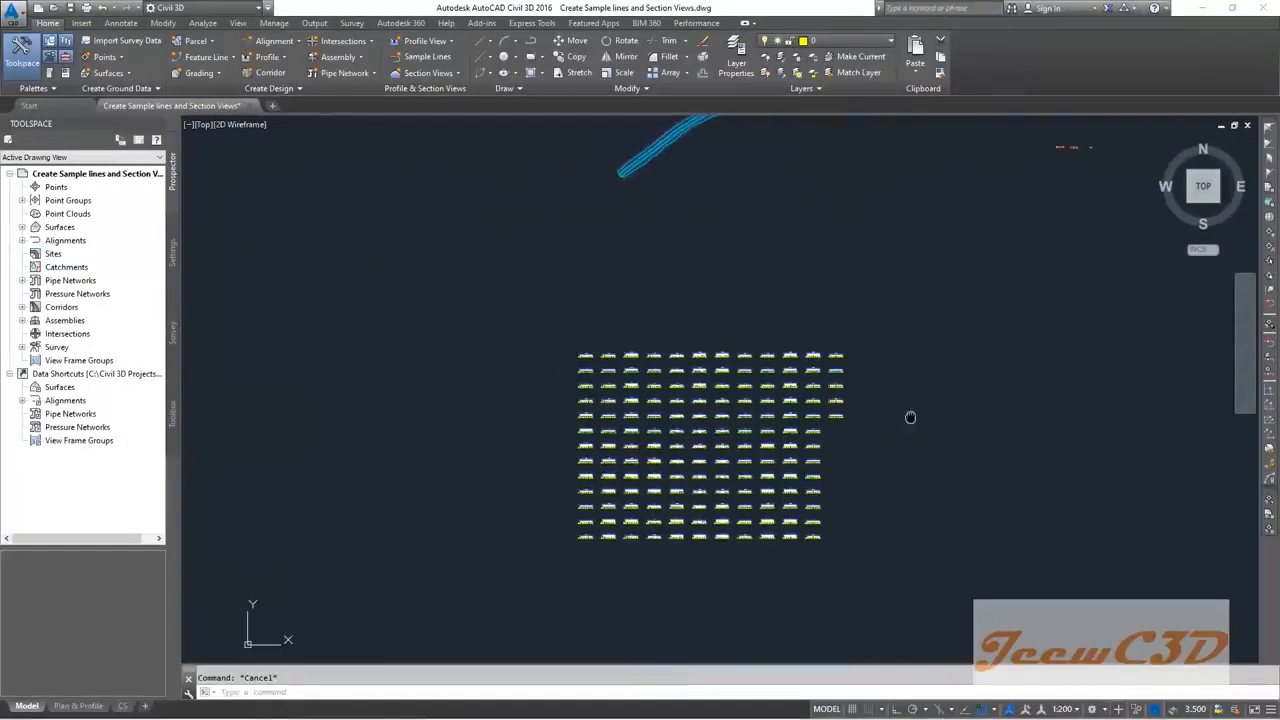